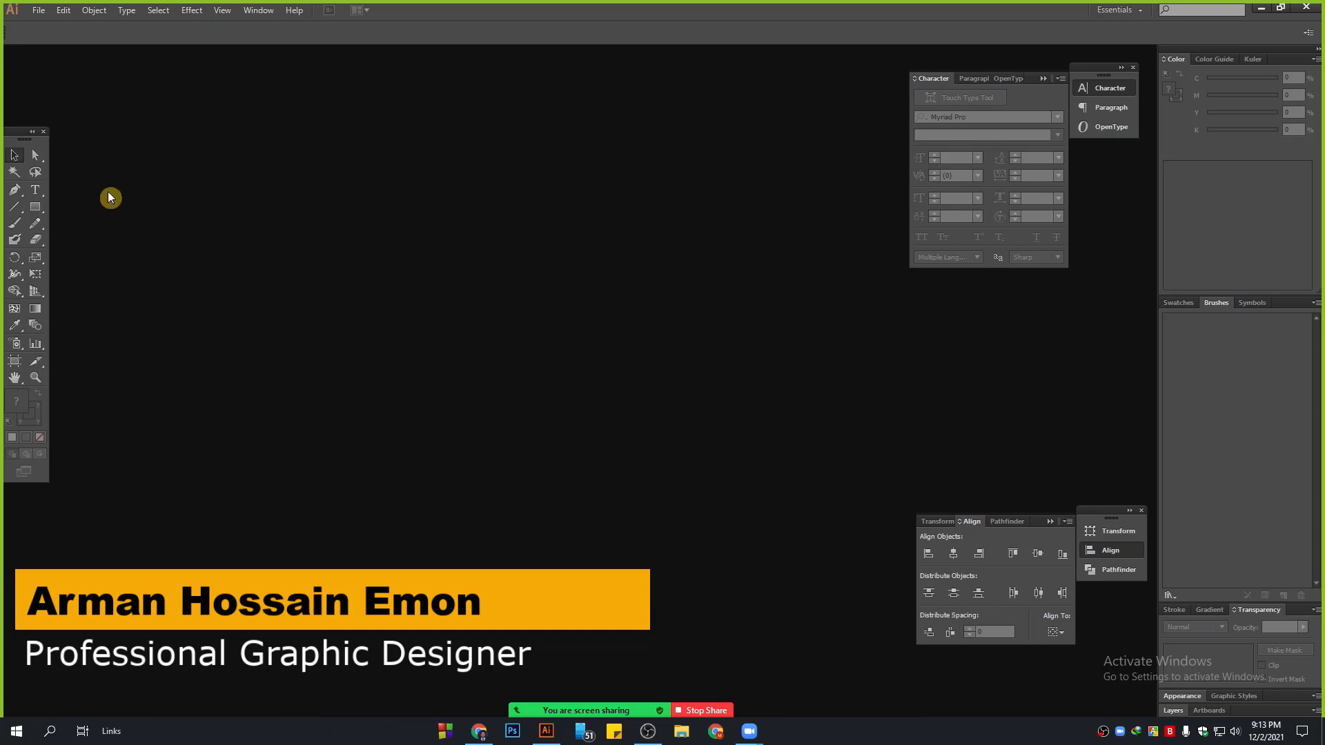
Step: Create a new 1000 x 1000 px document with one artboard in CMYK colour mode at 300 ppi
{"action": "left_click", "coordinate": [41, 11]}
{"action": "left_click", "coordinate": [61, 26]}
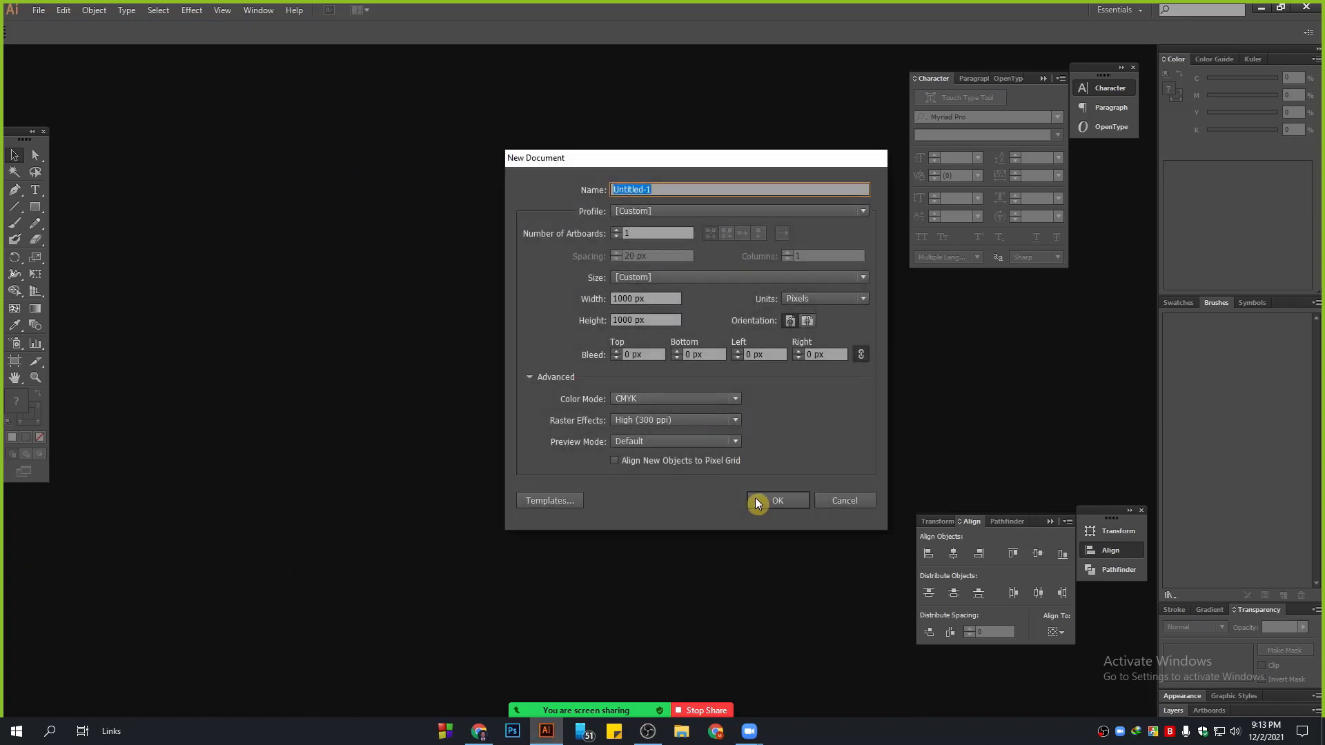
{"action": "left_click", "coordinate": [785, 501]}
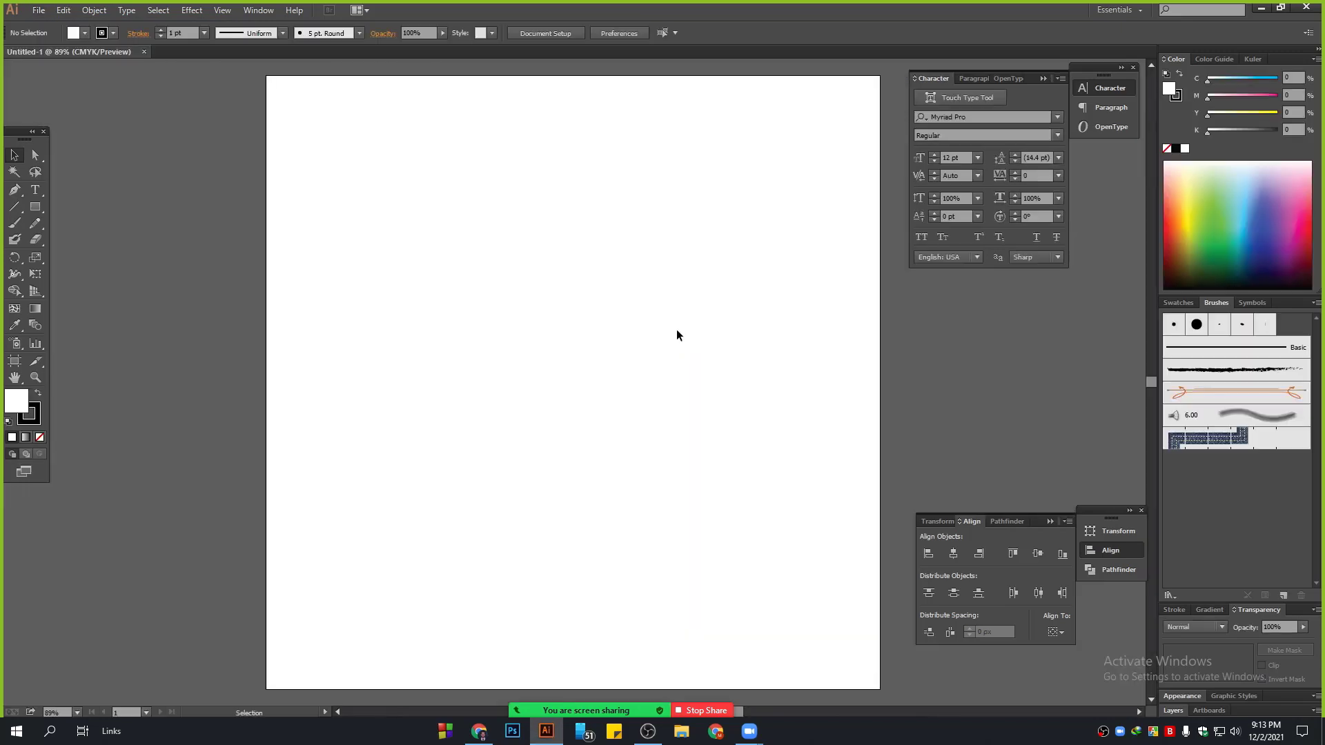
{"action": "scroll", "coordinate": [303, 179], "scroll_direction": "up", "scroll_amount": 2}
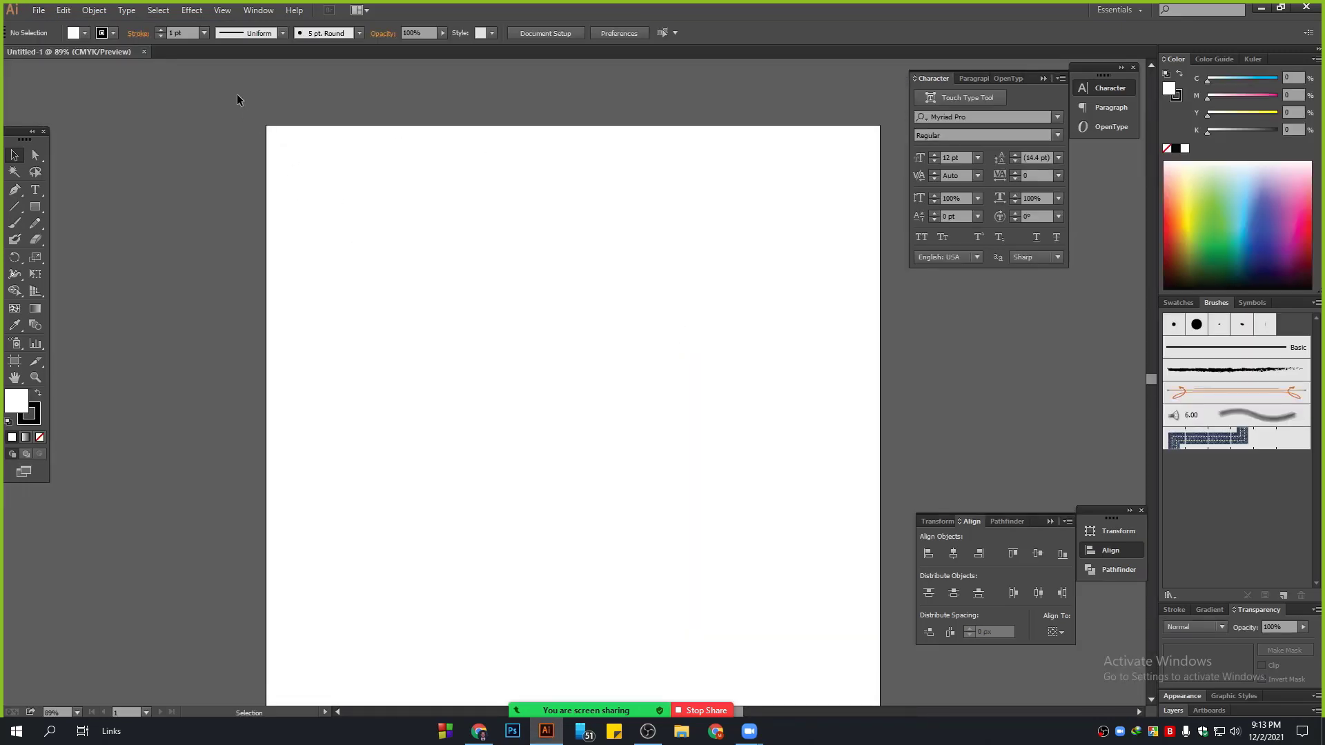
{"action": "left_click_drag", "start_coordinate": [263, 109], "coordinate": [866, 245]}
{"action": "scroll", "coordinate": [390, 288], "scroll_direction": "down", "scroll_amount": 3}
{"action": "left_click_drag", "start_coordinate": [372, 214], "coordinate": [705, 368]}
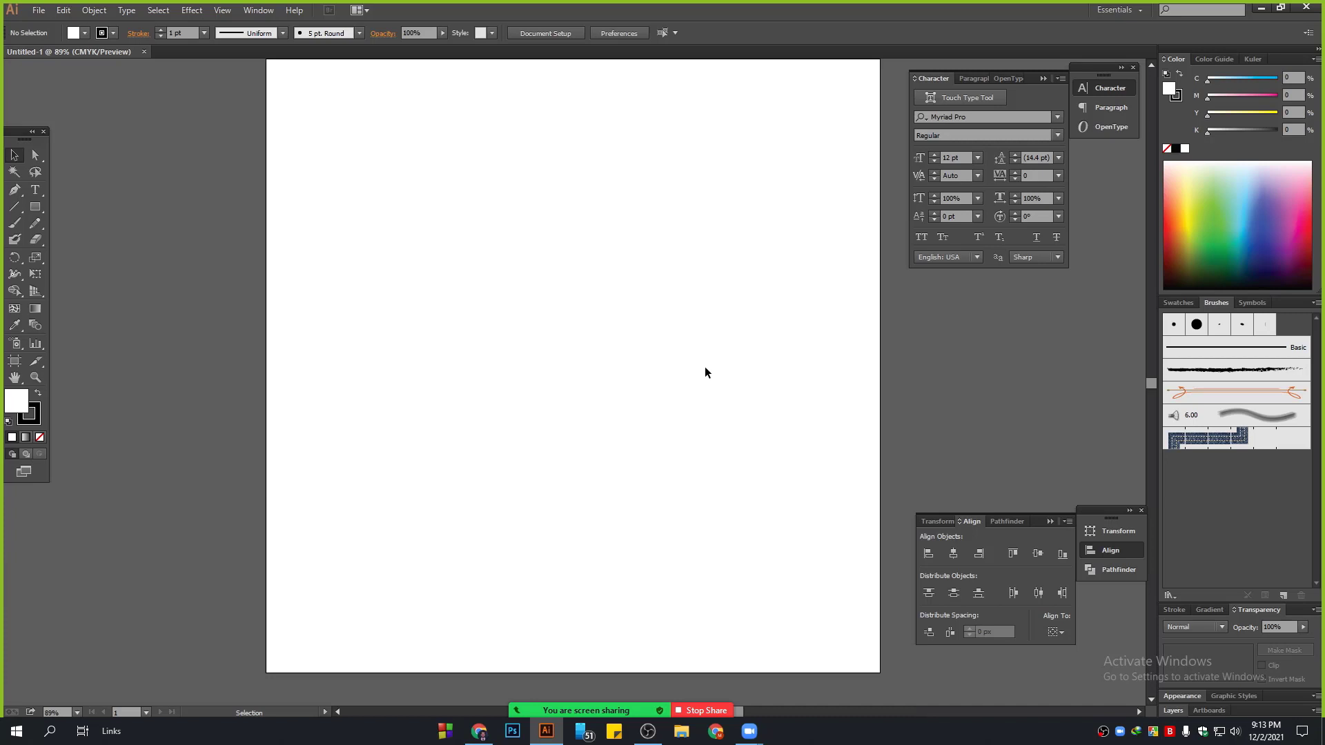
{"action": "scroll", "coordinate": [705, 368], "scroll_direction": "up", "scroll_amount": 3}
{"action": "scroll", "coordinate": [478, 290], "scroll_direction": "down", "scroll_amount": 3}
{"action": "scroll", "coordinate": [493, 411], "scroll_direction": "up", "scroll_amount": 3}
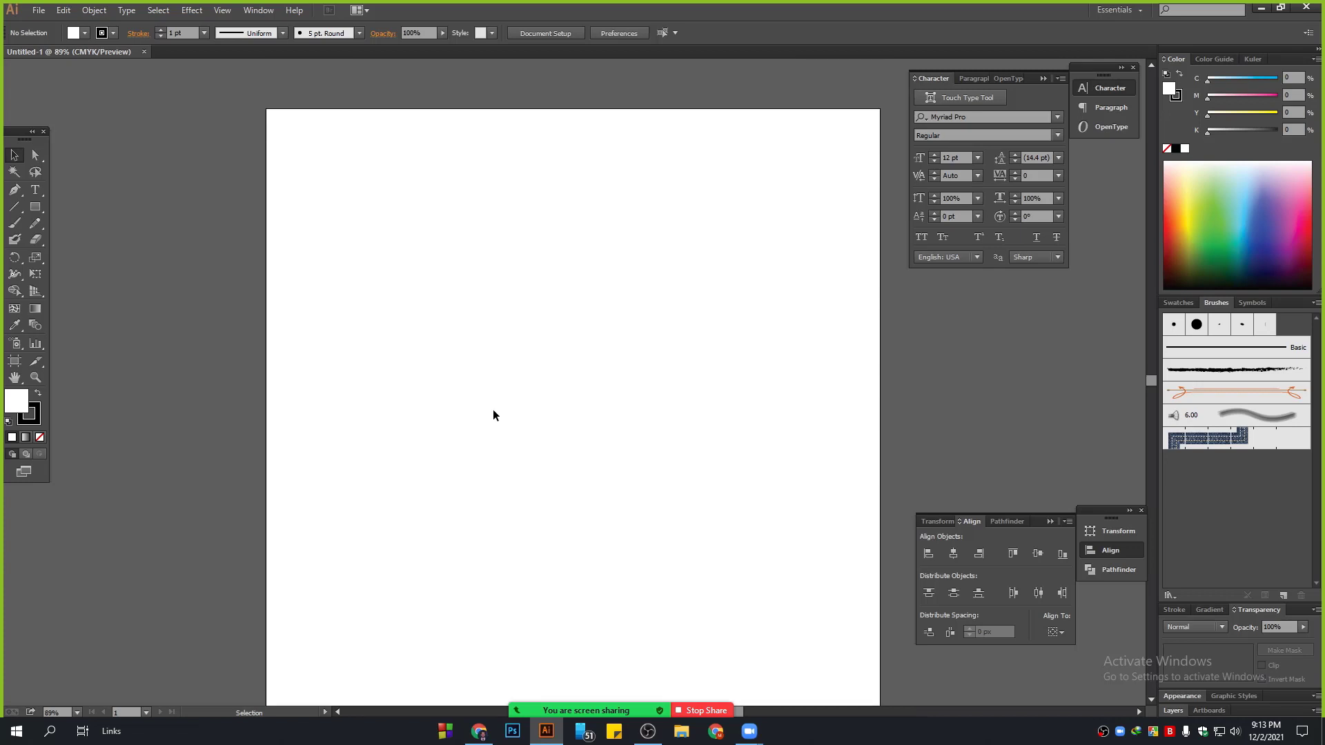
{"action": "left_click_drag", "start_coordinate": [443, 312], "coordinate": [652, 448]}
{"action": "left_click_drag", "start_coordinate": [371, 334], "coordinate": [795, 461]}
Step: Draw an open S-shaped curve across the artboard with the Pen tool, about 770 px wide and 340 px high
{"action": "left_click", "coordinate": [14, 189]}
{"action": "left_click", "coordinate": [322, 445]}
{"action": "left_click_drag", "start_coordinate": [505, 322], "coordinate": [733, 310]}
{"action": "left_click_drag", "start_coordinate": [793, 237], "coordinate": [807, 197]}
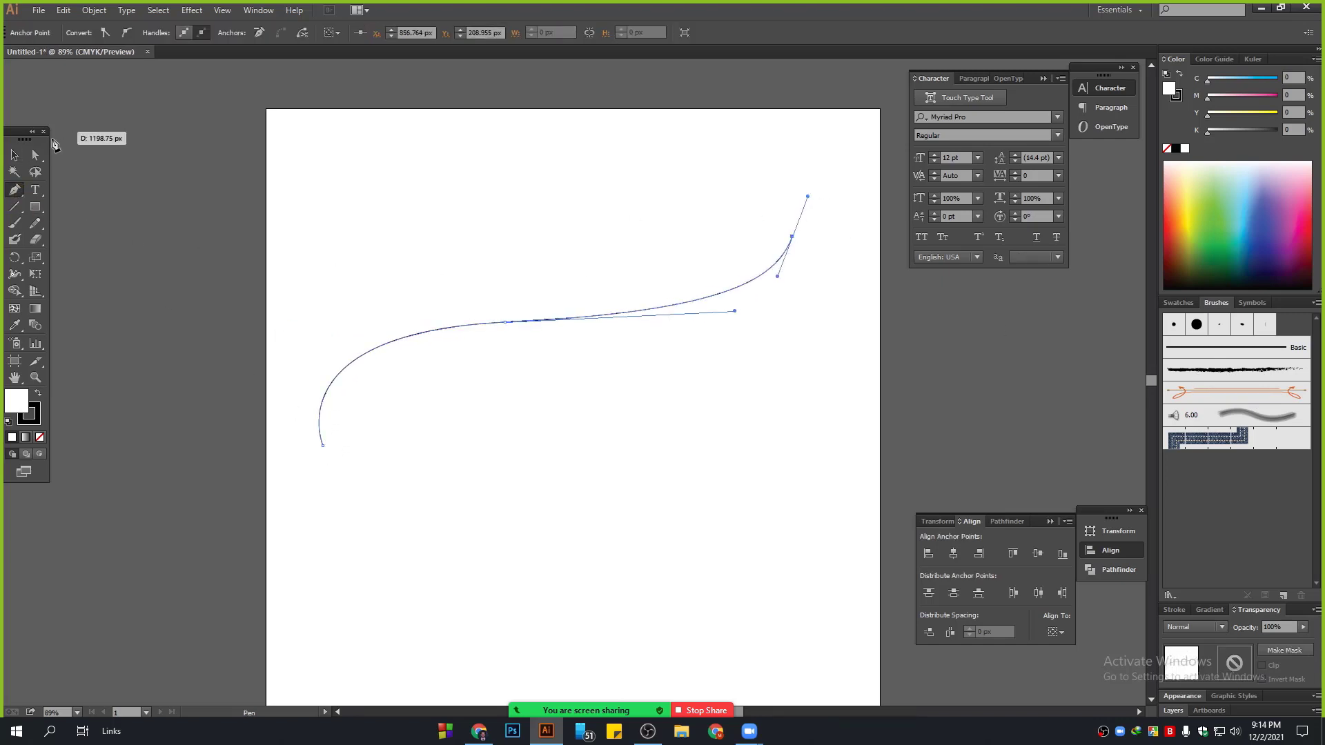
Step: Select the S-shaped curve, remove its fill and apply the Charcoal - Feather brush to its stroke
{"action": "left_click", "coordinate": [14, 155]}
{"action": "left_click_drag", "start_coordinate": [417, 219], "coordinate": [597, 412]}
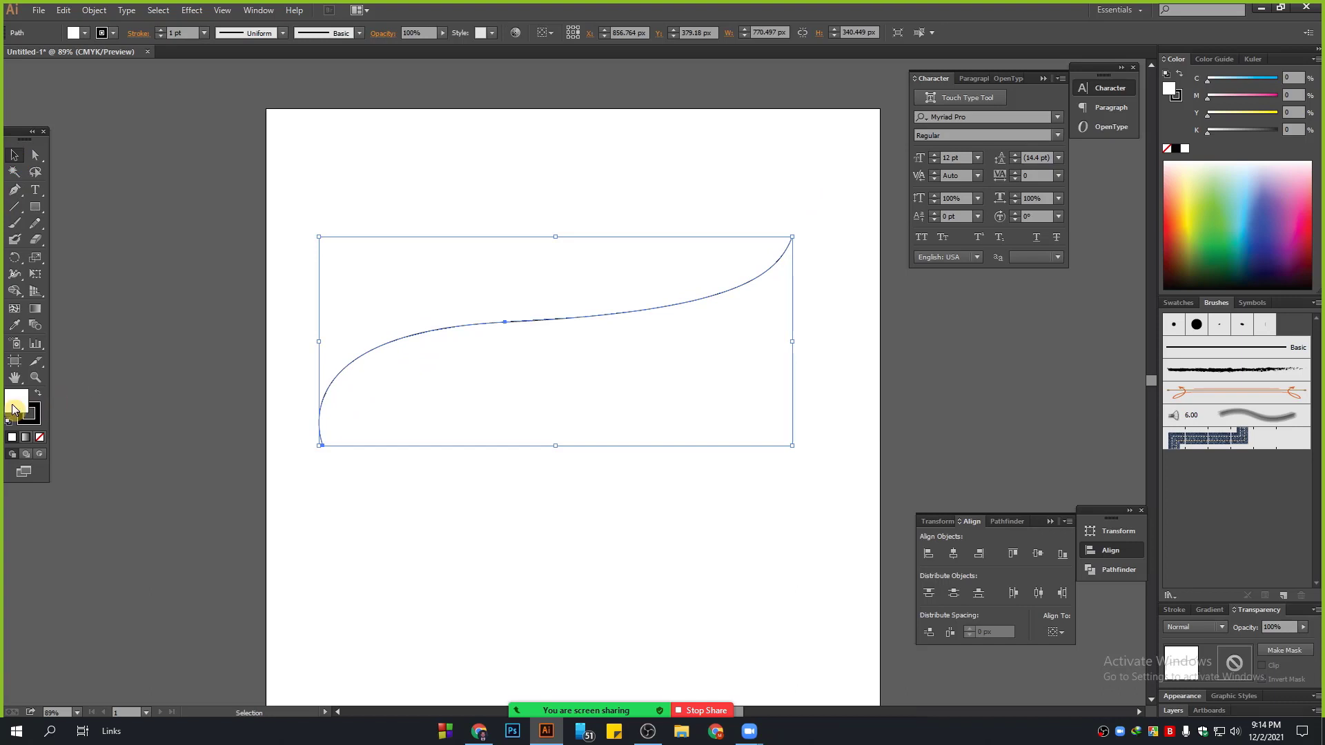
{"action": "left_click", "coordinate": [40, 439]}
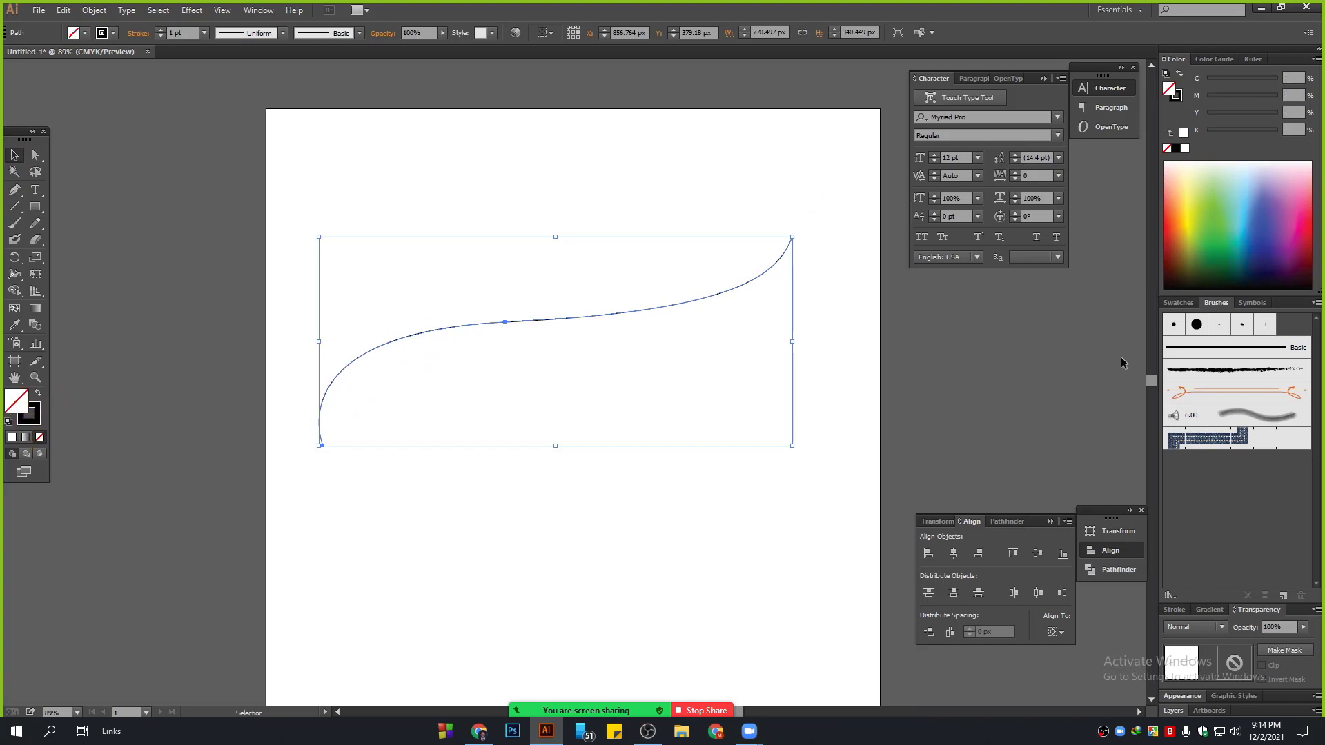
{"action": "left_click", "coordinate": [1236, 370]}
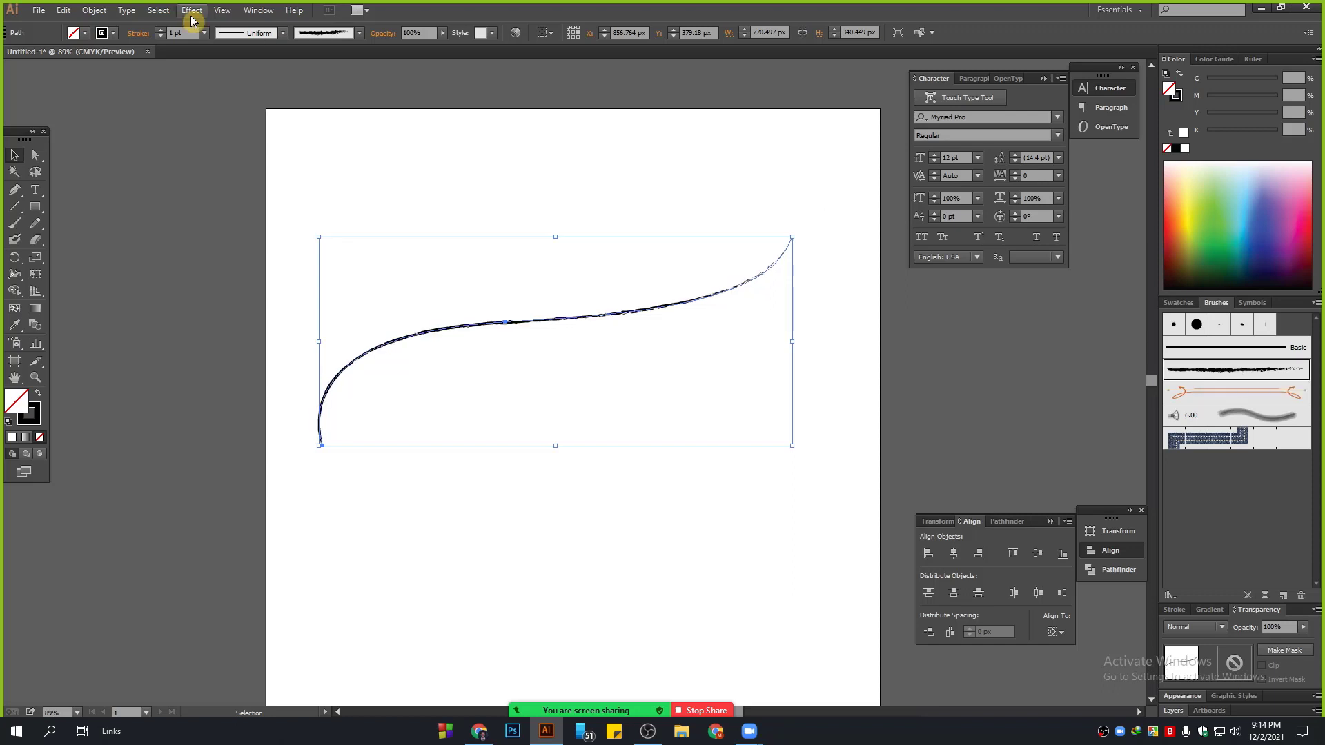
Step: Set the charcoal curve's stroke weight to 16 pt and deselect it
{"action": "left_click", "coordinate": [178, 33]}
{"action": "type", "text": "12"}
{"action": "key", "text": "Return"}
{"action": "type", "text": "16"}
{"action": "key", "text": "Return"}
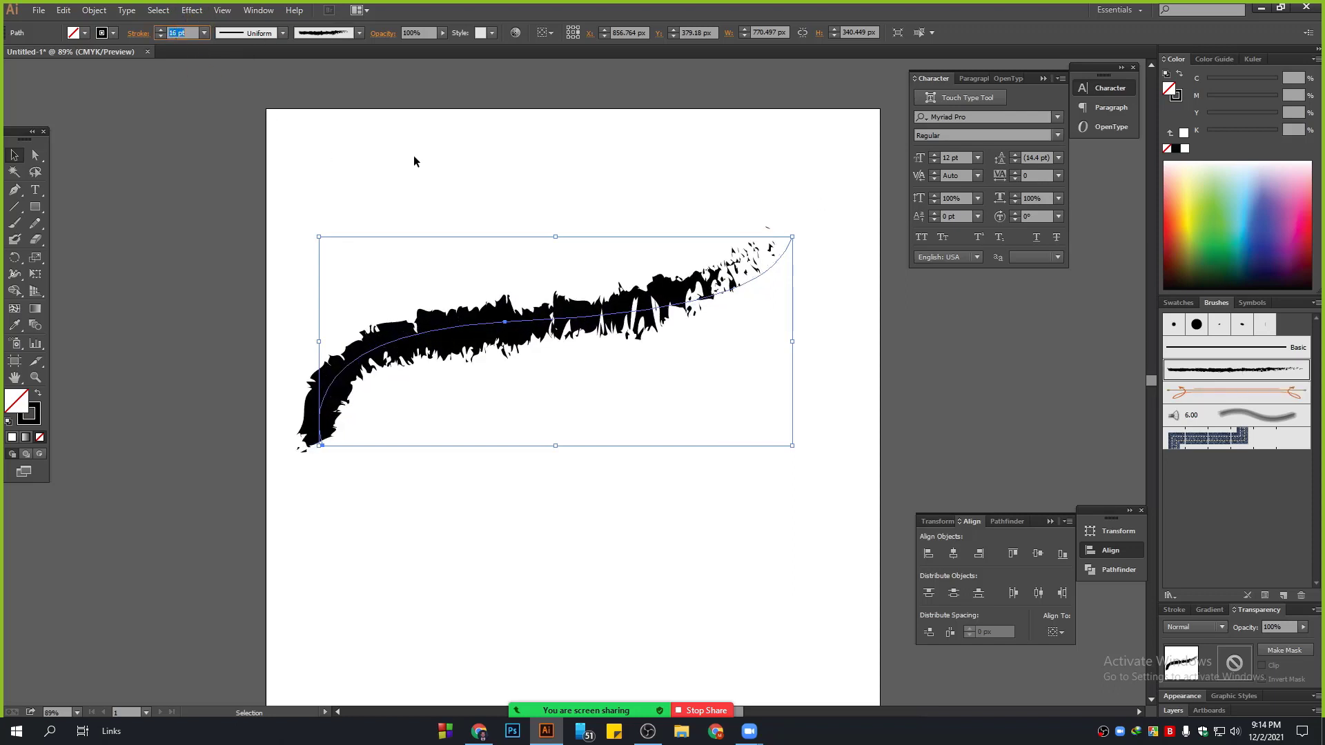
{"action": "left_click", "coordinate": [413, 163]}
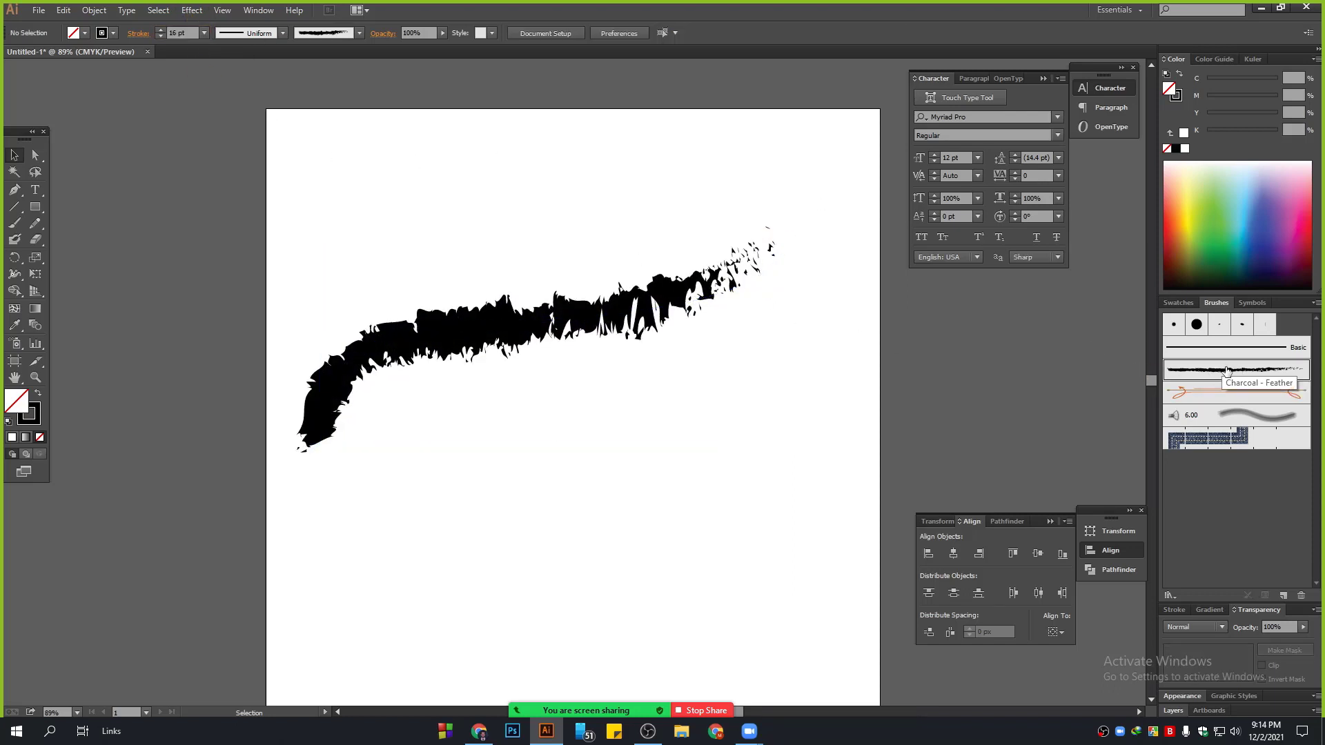
Step: Duplicate the charcoal curve straight below the original and apply the orange double-arrow art brush to the copy
{"action": "left_click", "coordinate": [524, 326]}
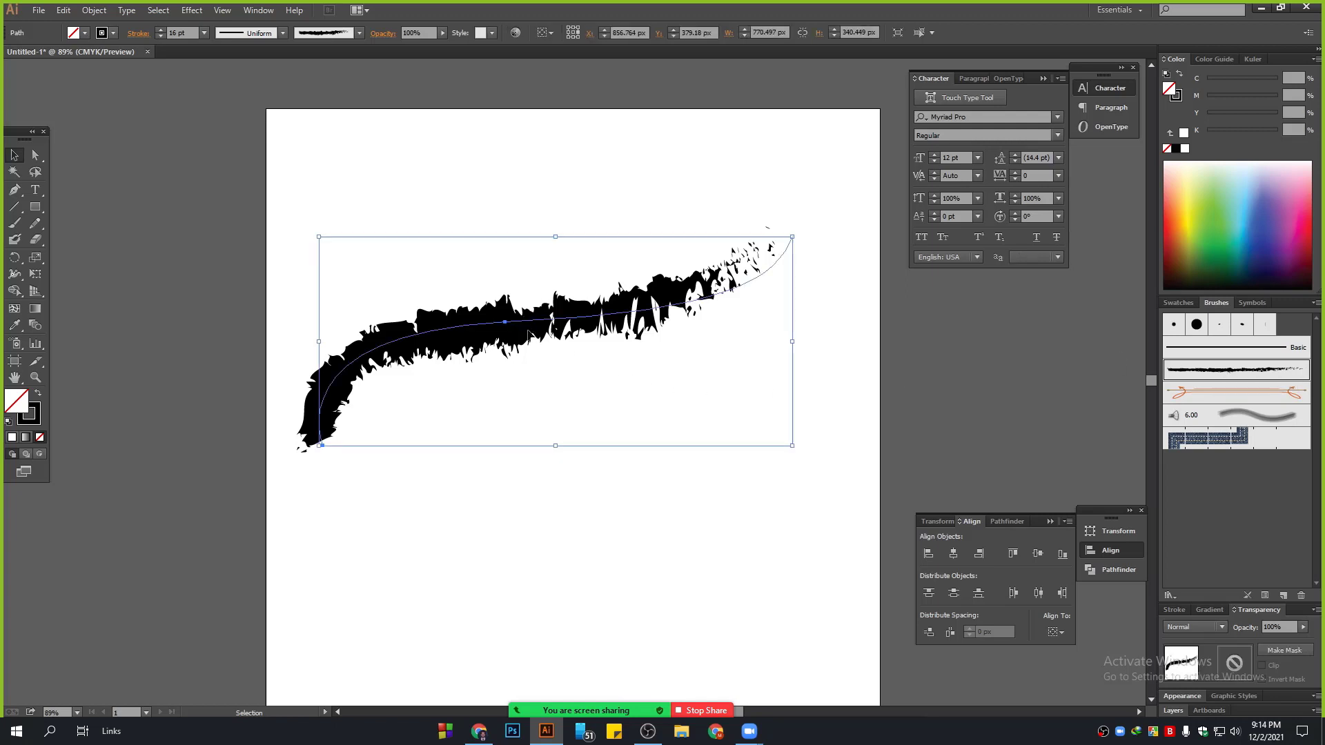
{"action": "left_click_drag", "start_coordinate": [522, 321], "coordinate": [547, 510]}
{"action": "scroll", "coordinate": [689, 449], "scroll_direction": "down", "scroll_amount": 3}
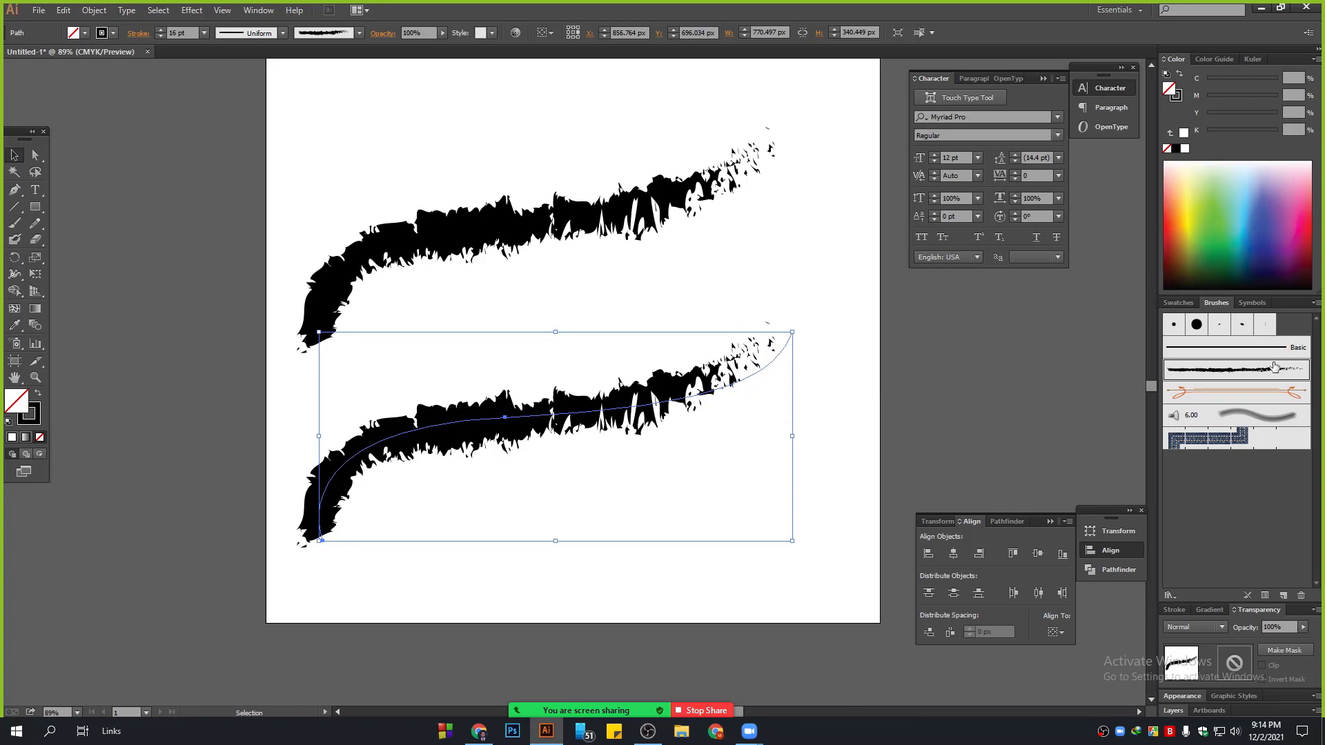
{"action": "left_click", "coordinate": [1242, 393]}
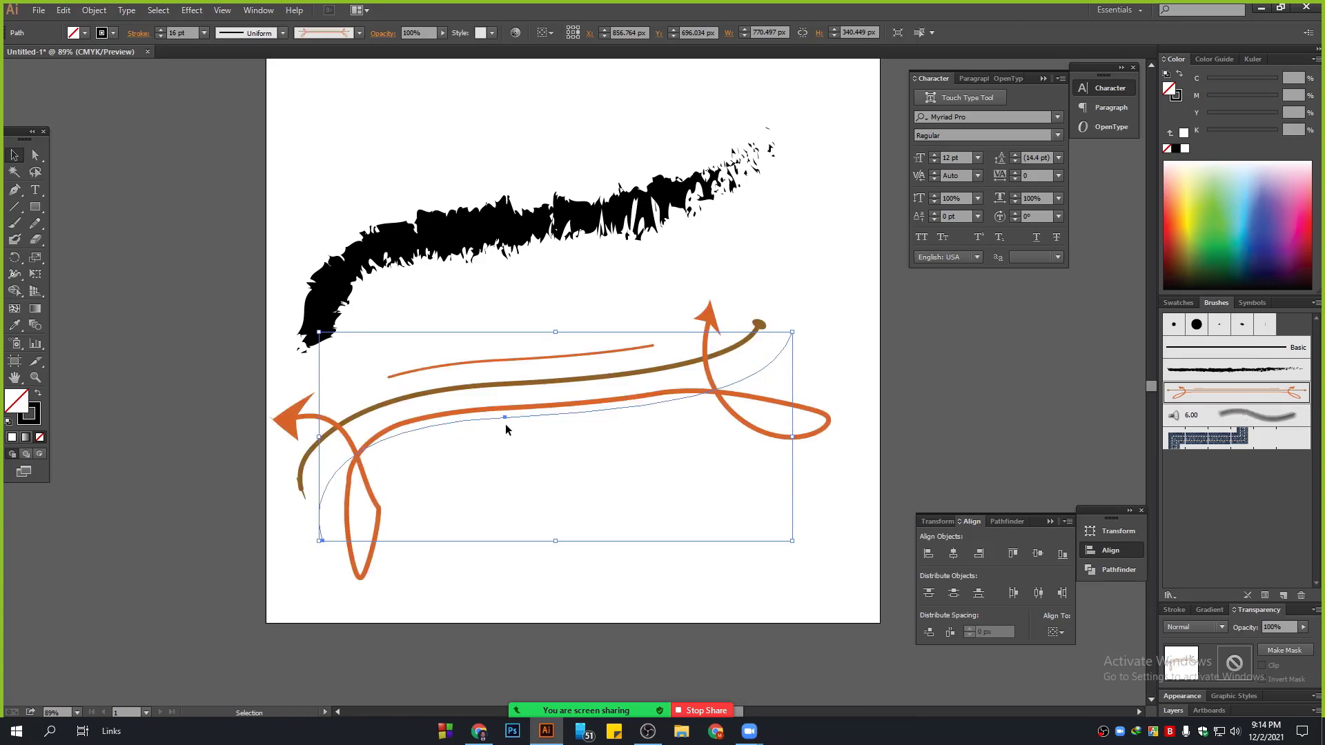
Step: Duplicate the orange arrow curve below itself and apply the denim pattern brush to the new copy
{"action": "mouse_move", "coordinate": [505, 424]}
{"action": "left_mouse_down"}
{"action": "mouse_move", "coordinate": [508, 407]}
{"action": "mouse_move", "coordinate": [541, 416]}
{"action": "mouse_move", "coordinate": [581, 543]}
{"action": "left_mouse_up"}
{"action": "left_click", "coordinate": [1234, 439]}
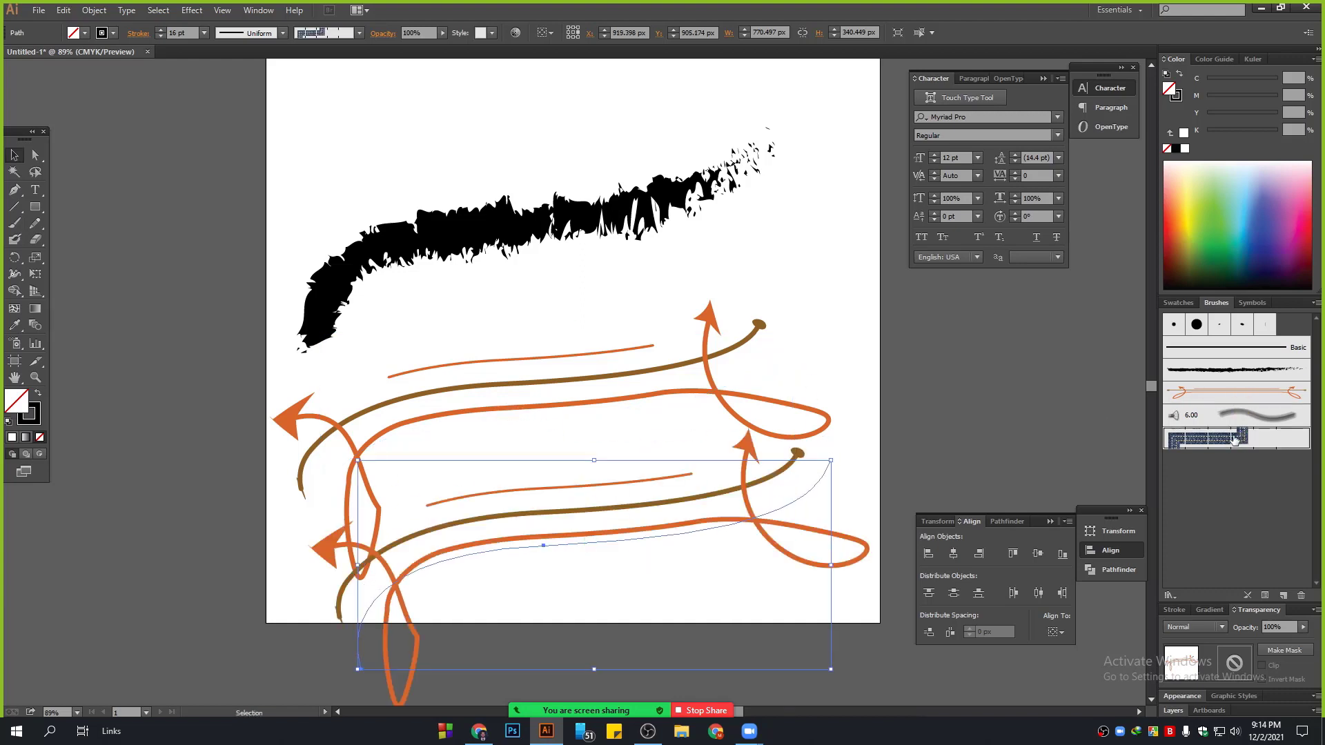
{"action": "scroll", "coordinate": [734, 503], "scroll_direction": "down", "scroll_amount": 2}
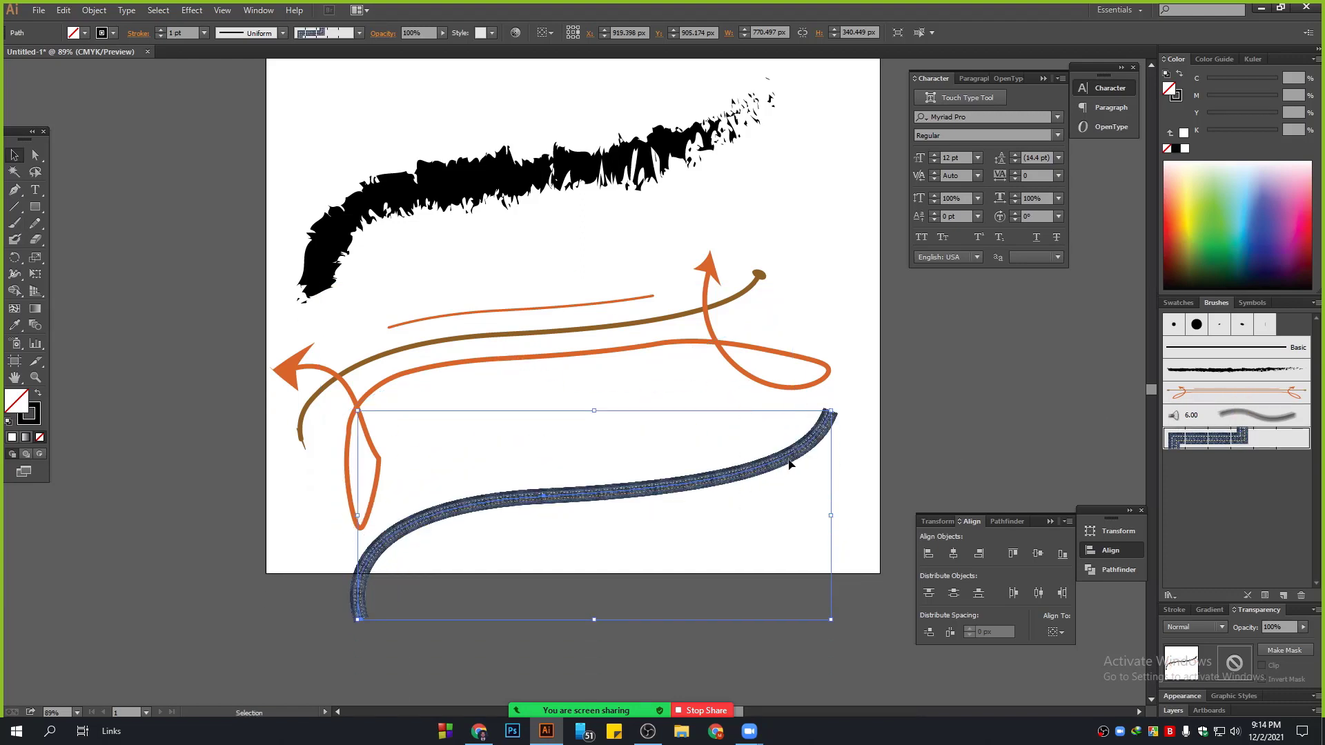
{"action": "scroll", "coordinate": [790, 463], "scroll_direction": "up", "scroll_amount": 4}
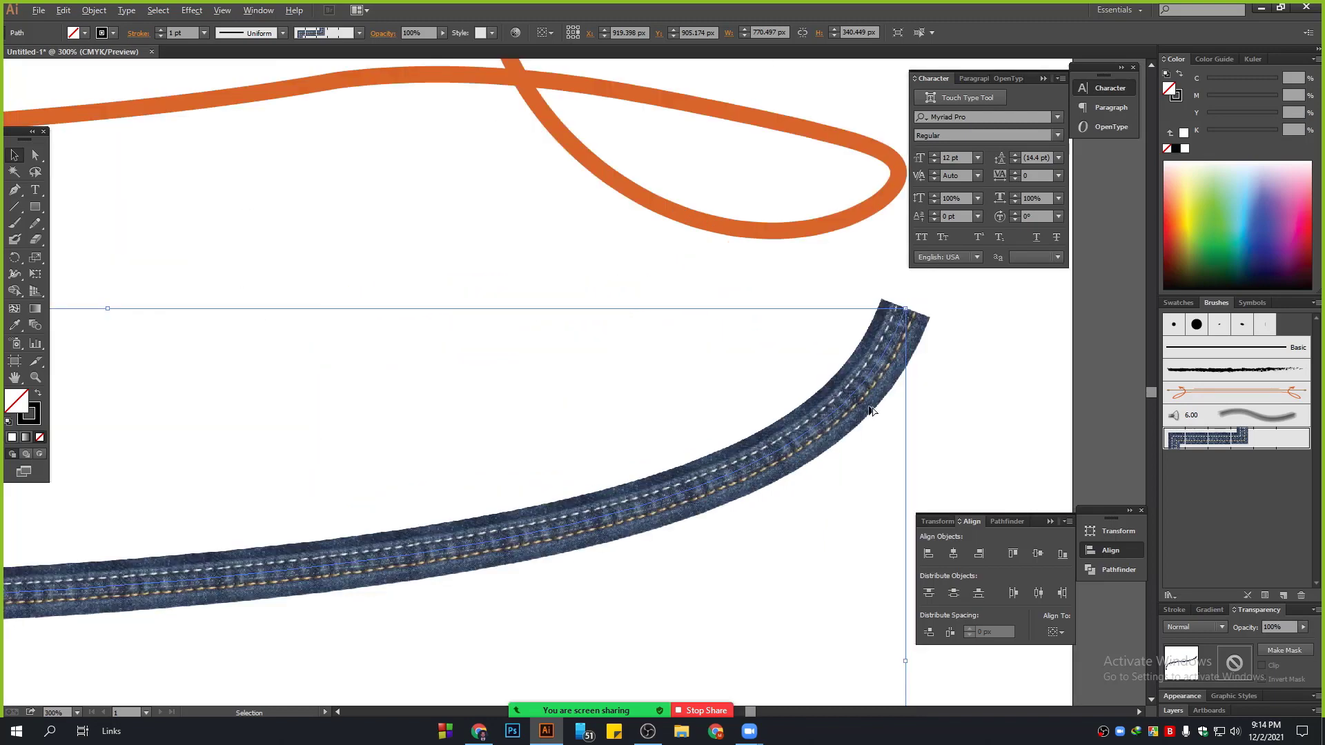
{"action": "scroll", "coordinate": [871, 410], "scroll_direction": "down", "scroll_amount": 2}
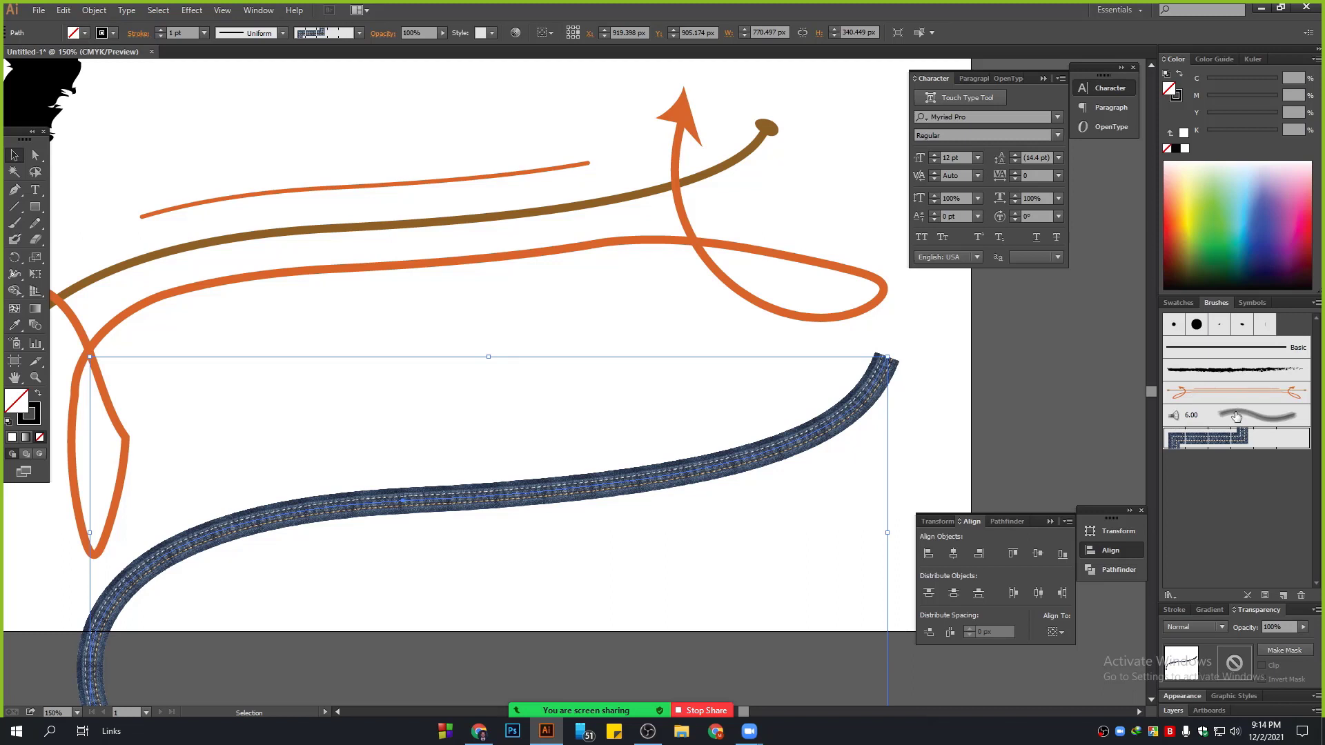
Step: Switch the denim curve to the grey 6.00 bristle brush and deselect it
{"action": "left_click", "coordinate": [1236, 416]}
{"action": "scroll", "coordinate": [535, 485], "scroll_direction": "down", "scroll_amount": 2}
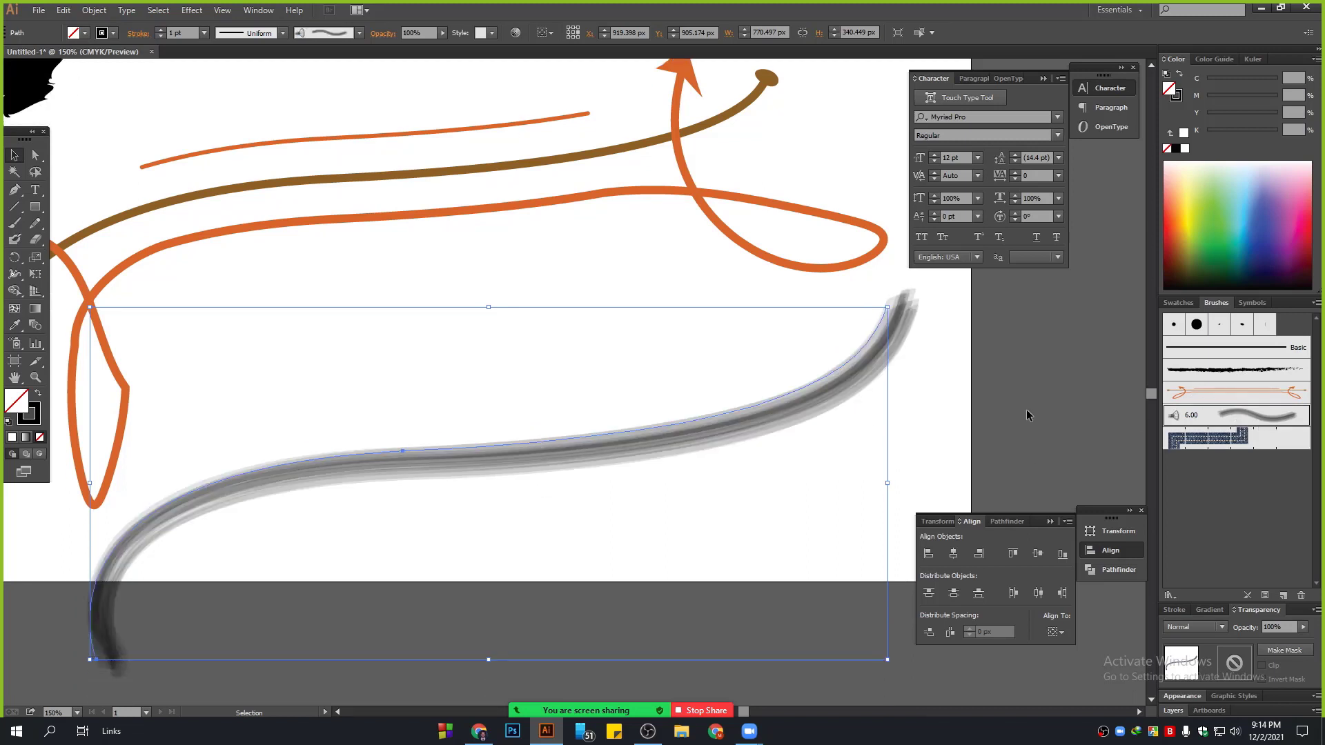
{"action": "left_click", "coordinate": [1316, 304]}
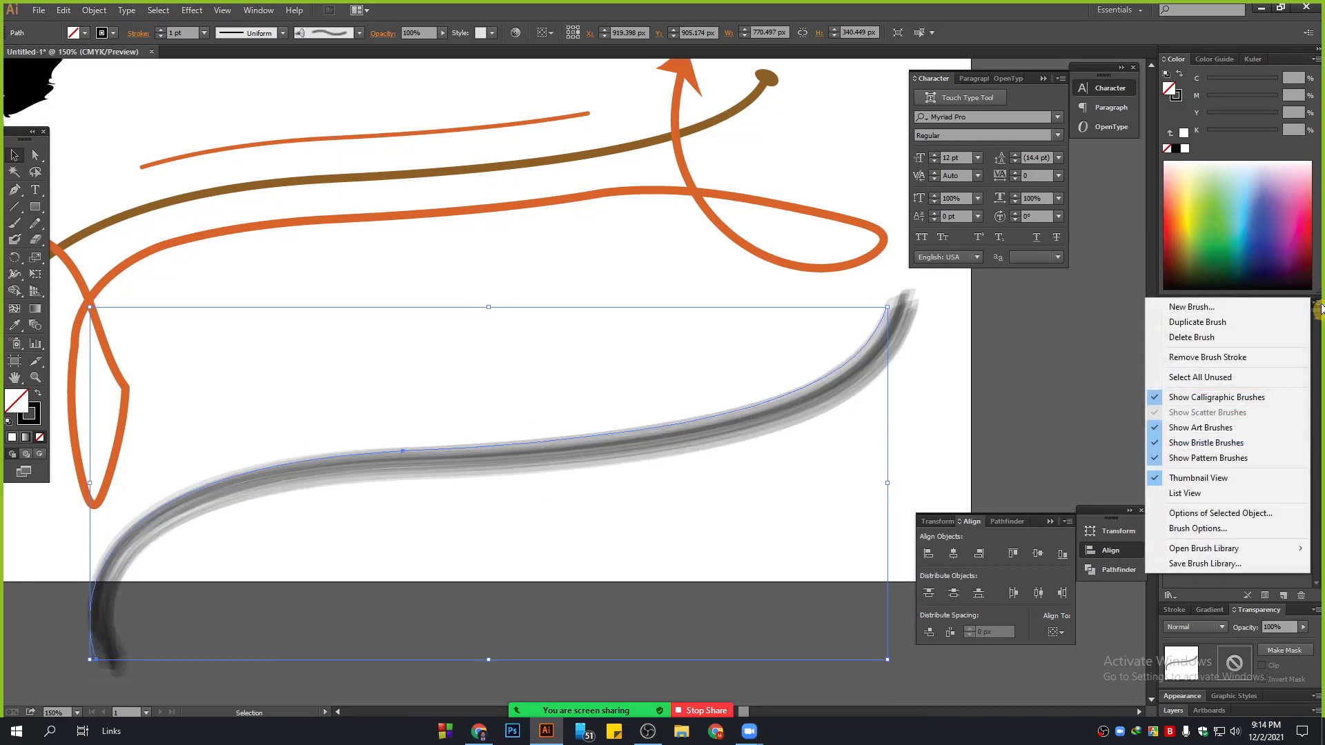
{"action": "left_click", "coordinate": [937, 387]}
Step: Delete the charcoal curve and the orange arrow curve, keeping only the grey bristle curve
{"action": "scroll", "coordinate": [934, 391], "scroll_direction": "up", "scroll_amount": 7}
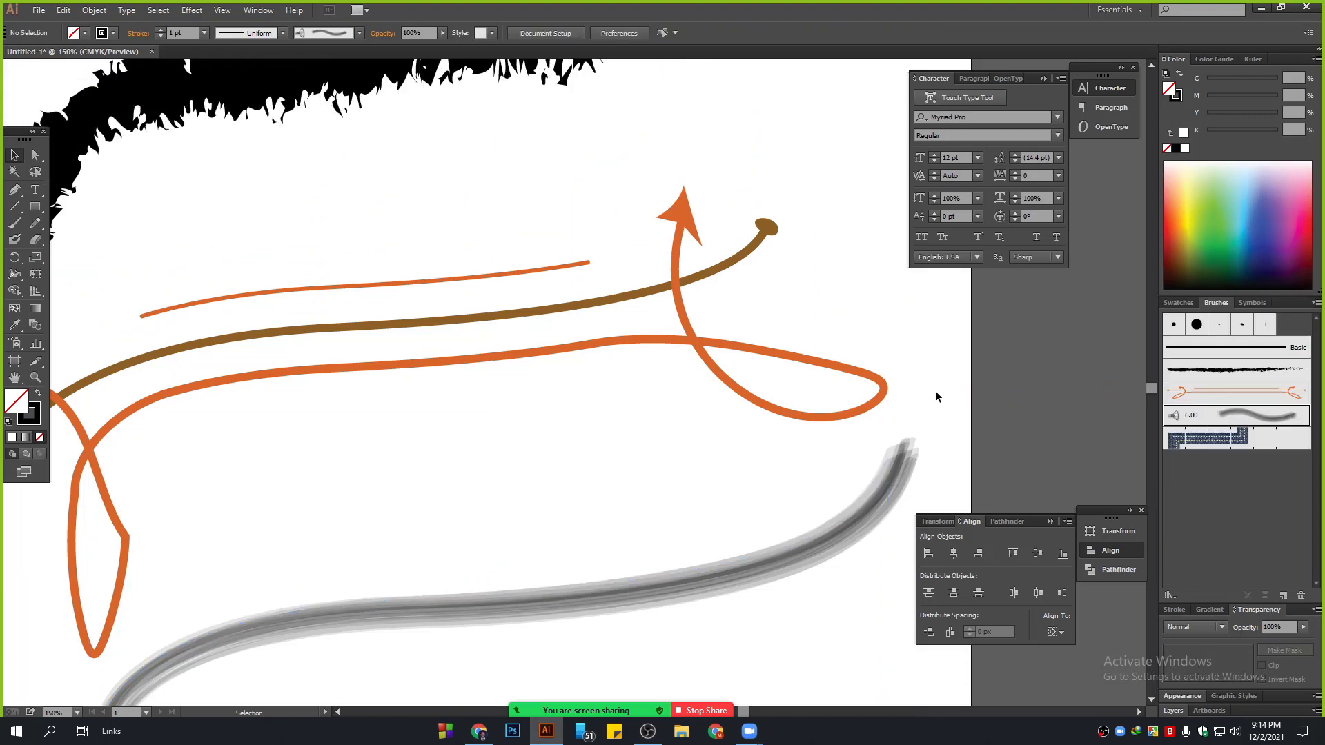
{"action": "left_click_drag", "start_coordinate": [305, 79], "coordinate": [508, 508]}
{"action": "key", "text": "Delete"}
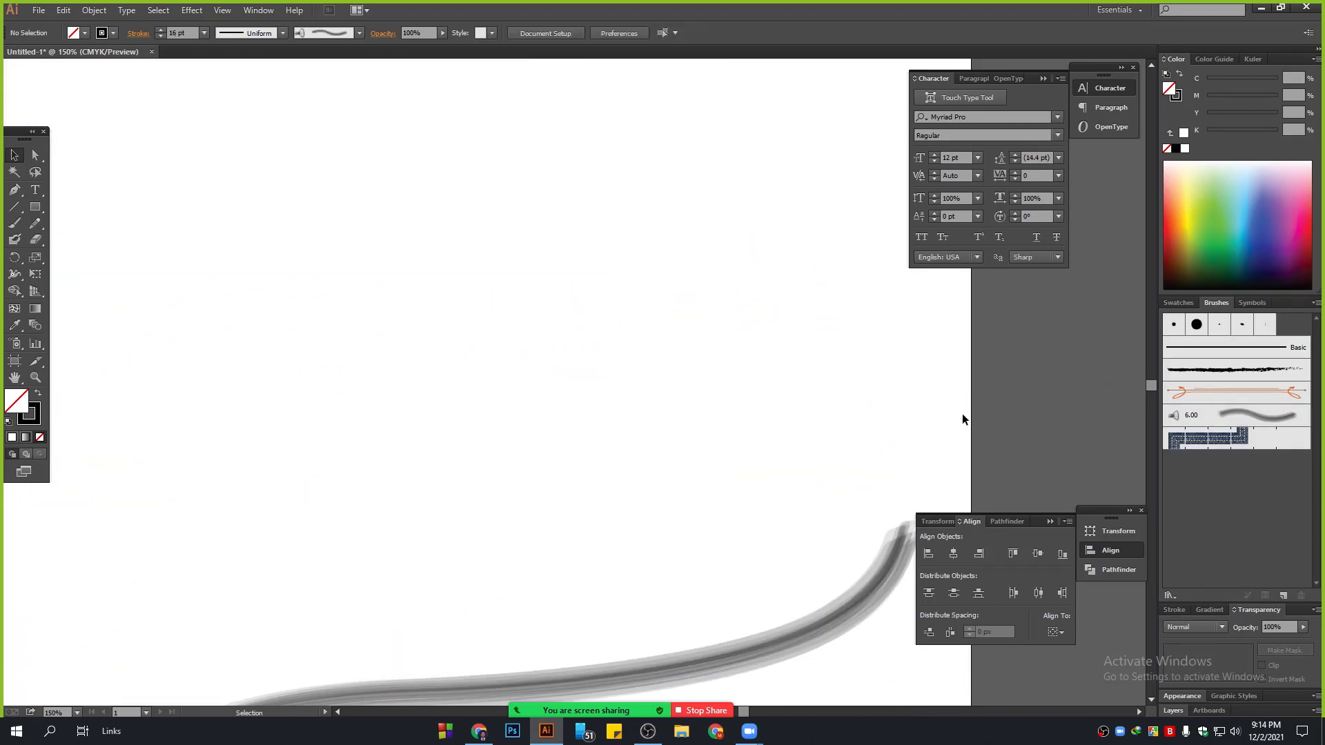
Step: Open the Arrows_Special brush library, enlarge its window and move it beside the artboard's right edge
{"action": "left_click", "coordinate": [1314, 304]}
{"action": "mouse_move", "coordinate": [1260, 546]}
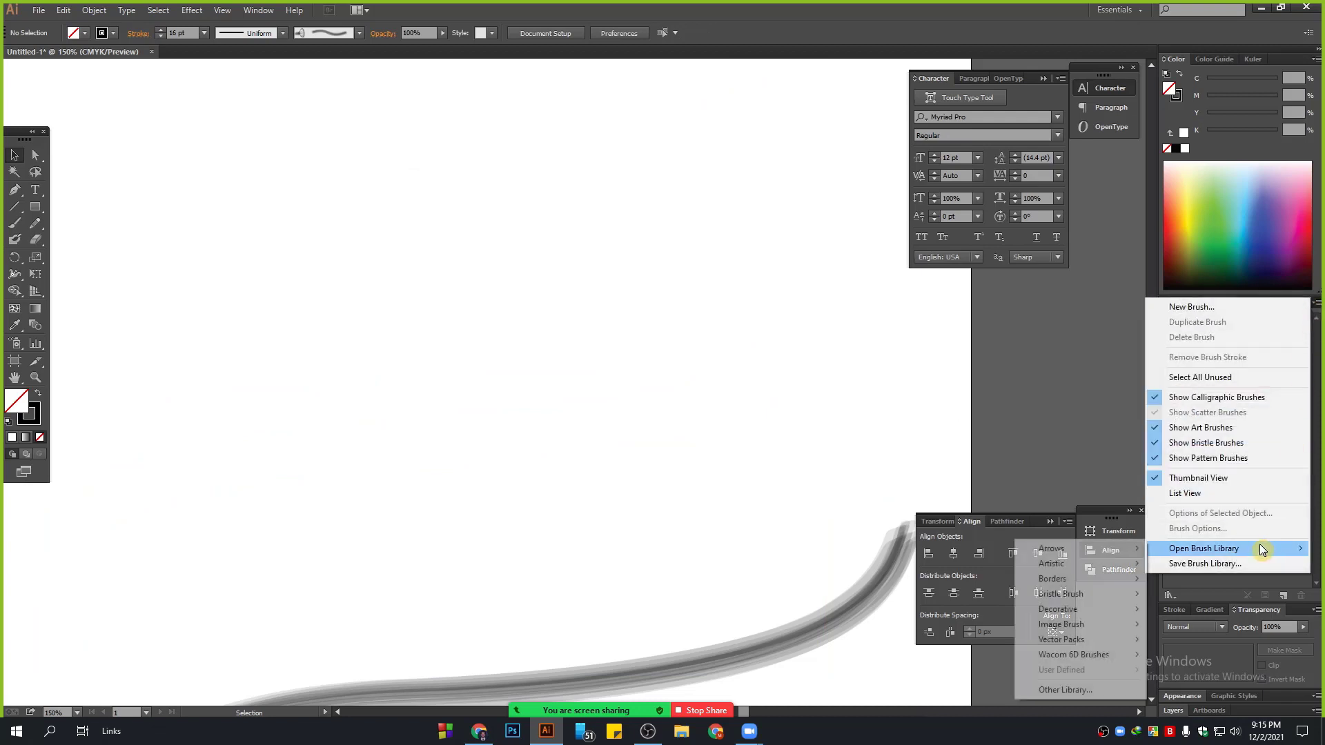
{"action": "mouse_move", "coordinate": [1086, 547]}
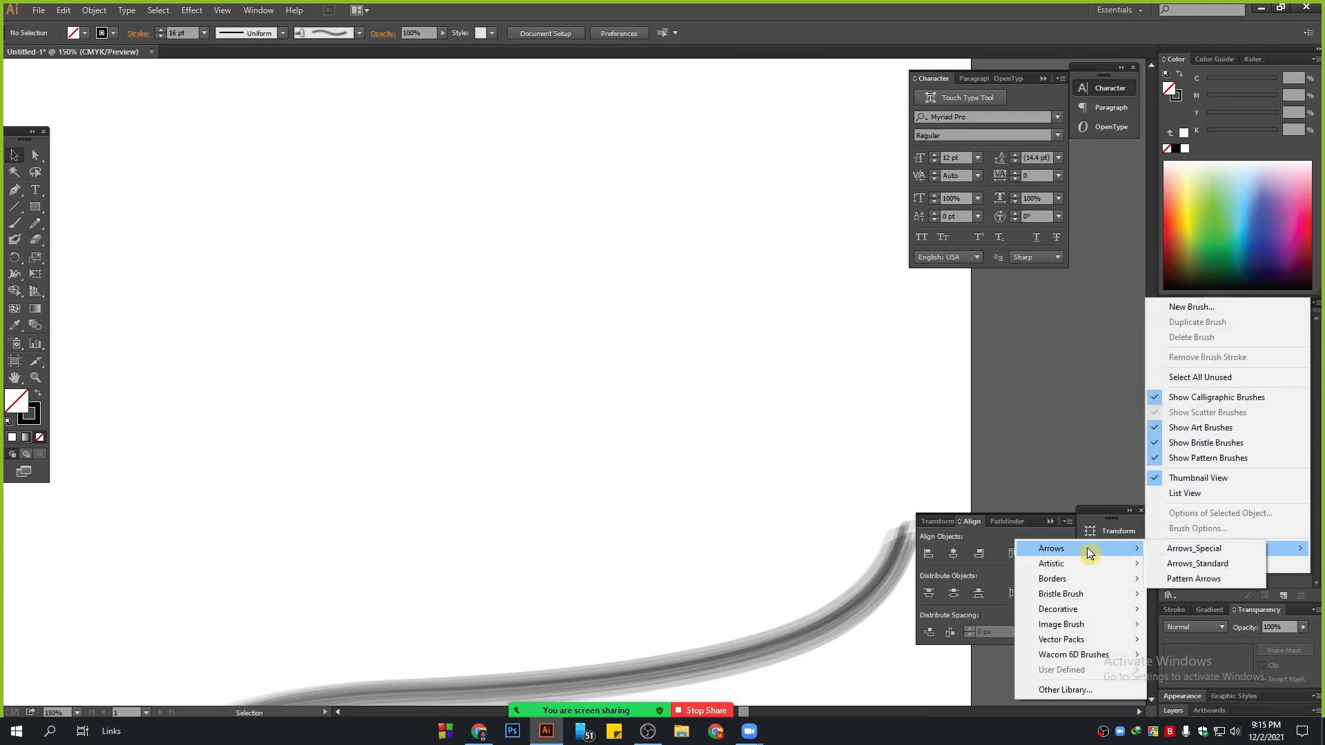
{"action": "left_click", "coordinate": [1176, 548]}
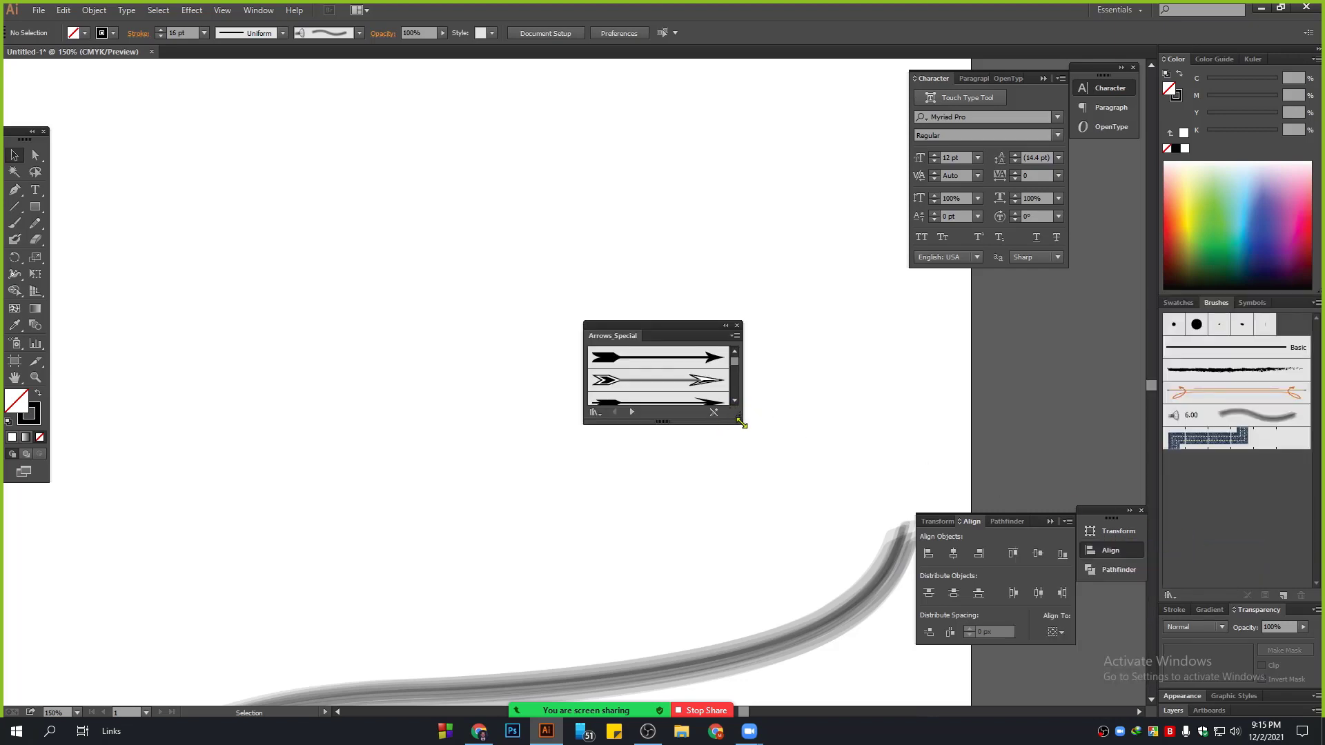
{"action": "left_click_drag", "start_coordinate": [742, 423], "coordinate": [803, 646]}
{"action": "mouse_move", "coordinate": [716, 332]}
{"action": "left_mouse_down"}
{"action": "mouse_move", "coordinate": [872, 322]}
{"action": "mouse_move", "coordinate": [973, 263]}
{"action": "left_mouse_up"}
Step: Examine the brushes in the Arrows_Special library and in the next library, Arrows_Standard
{"action": "scroll", "coordinate": [693, 508], "scroll_direction": "down", "scroll_amount": 2}
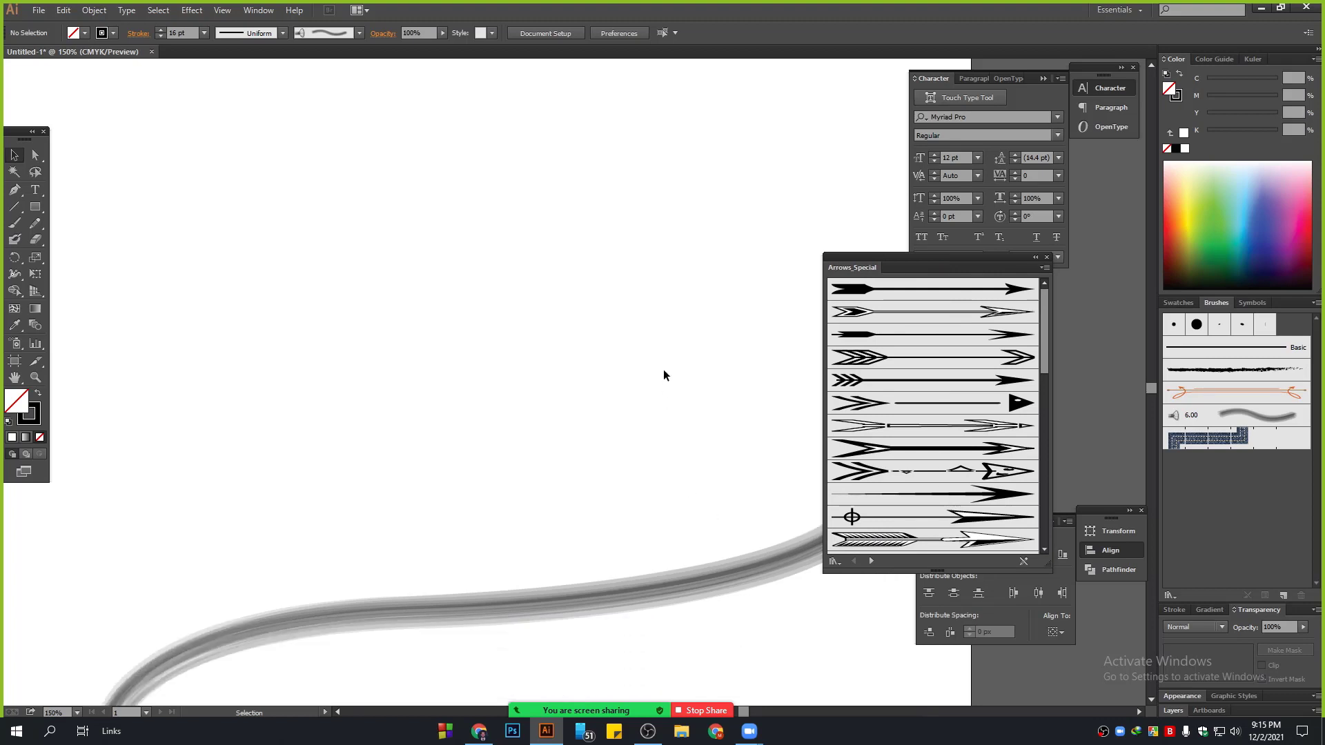
{"action": "scroll", "coordinate": [664, 373], "scroll_direction": "down", "scroll_amount": 2}
{"action": "scroll", "coordinate": [939, 345], "scroll_direction": "down", "scroll_amount": 3}
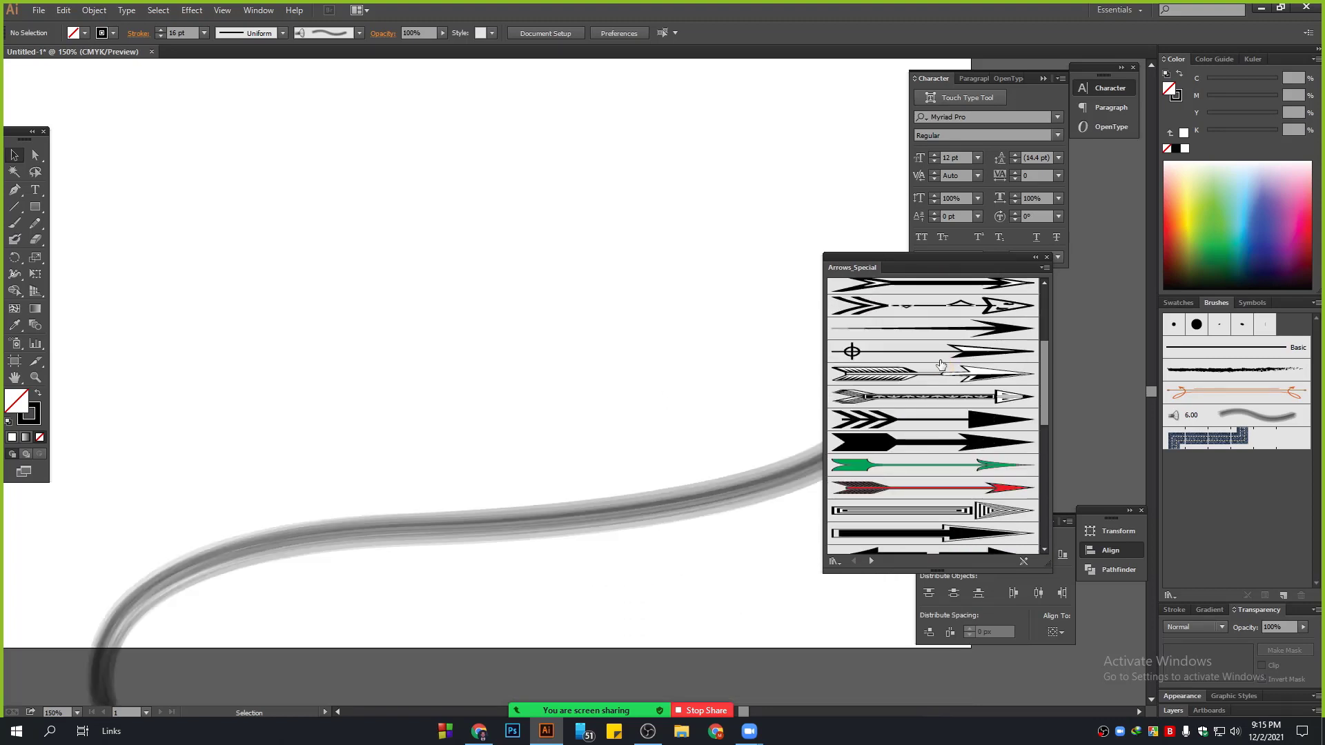
{"action": "scroll", "coordinate": [938, 362], "scroll_direction": "down", "scroll_amount": 5}
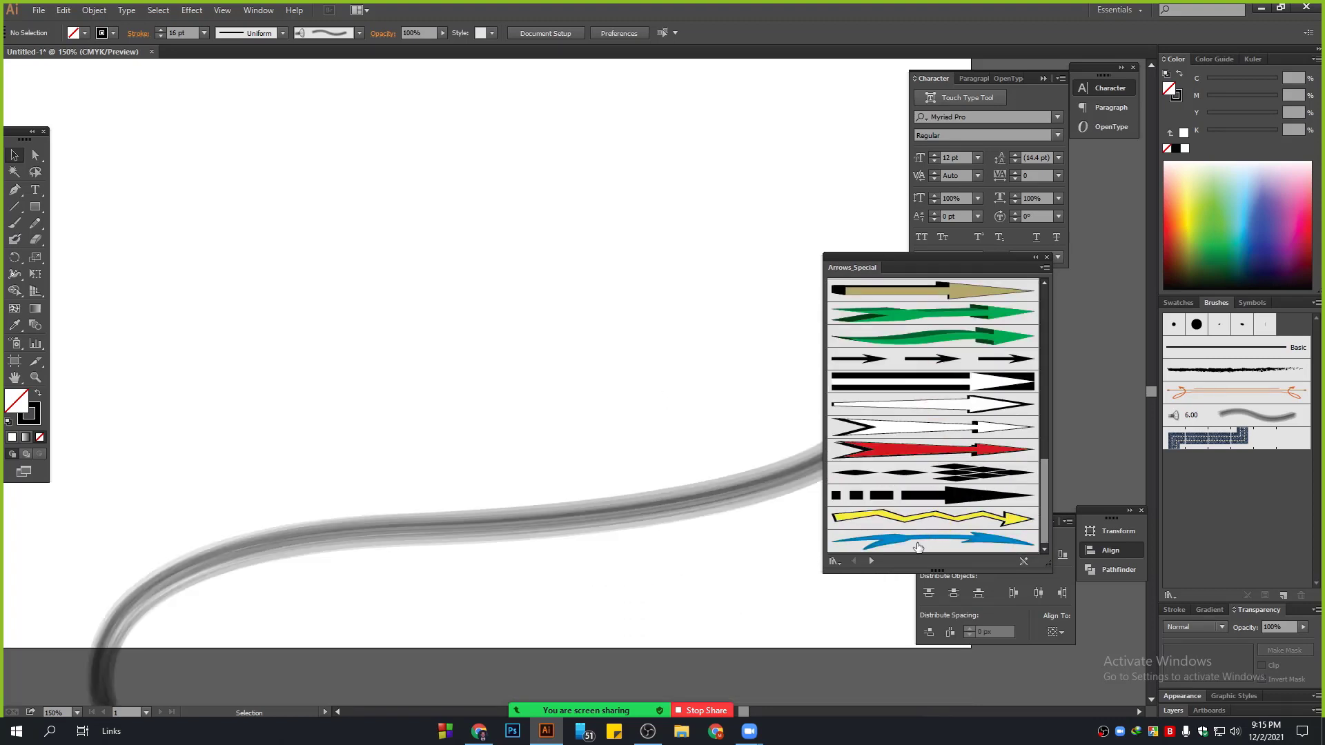
{"action": "left_click", "coordinate": [873, 565]}
{"action": "scroll", "coordinate": [941, 416], "scroll_direction": "down", "scroll_amount": 5}
{"action": "scroll", "coordinate": [941, 422], "scroll_direction": "down", "scroll_amount": 3}
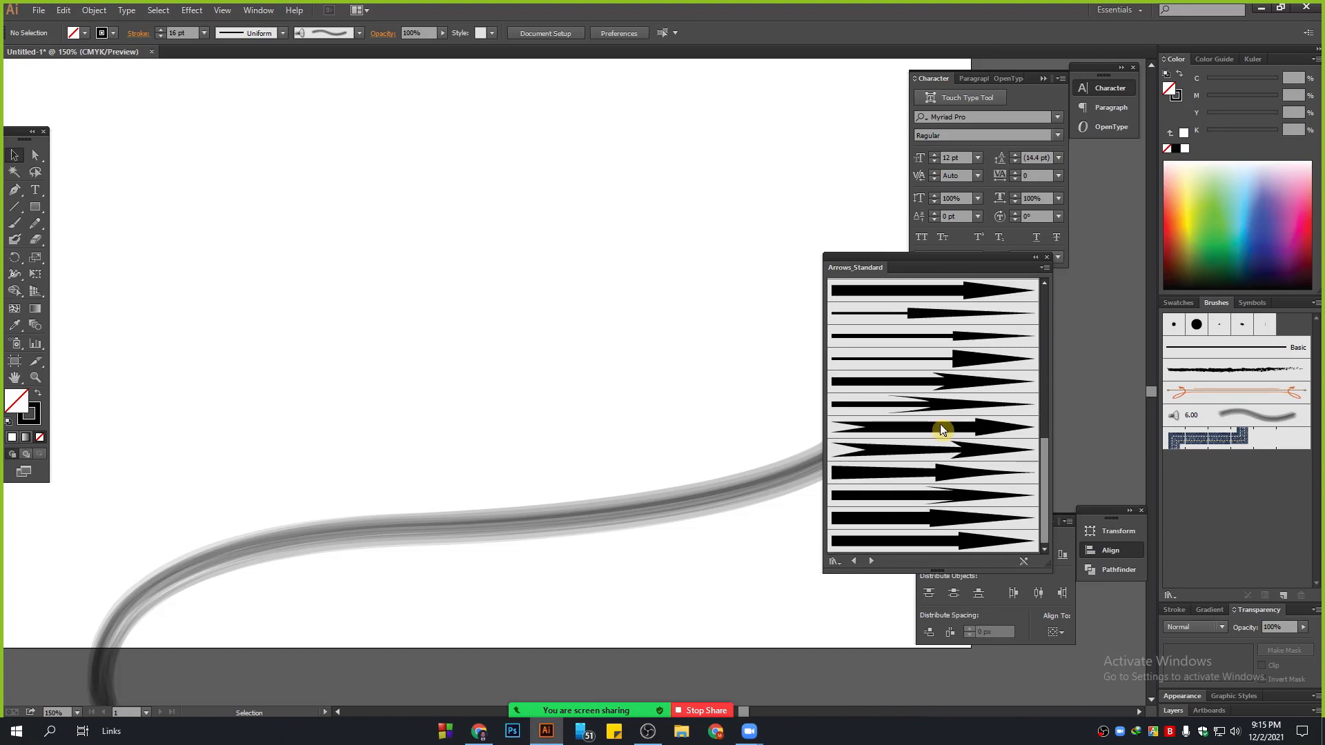
Step: Browse the following brush libraries from Pattern Arrows through the calligraphic, chalk and ink sets up to Artistic_Paintbrush
{"action": "left_click", "coordinate": [871, 561]}
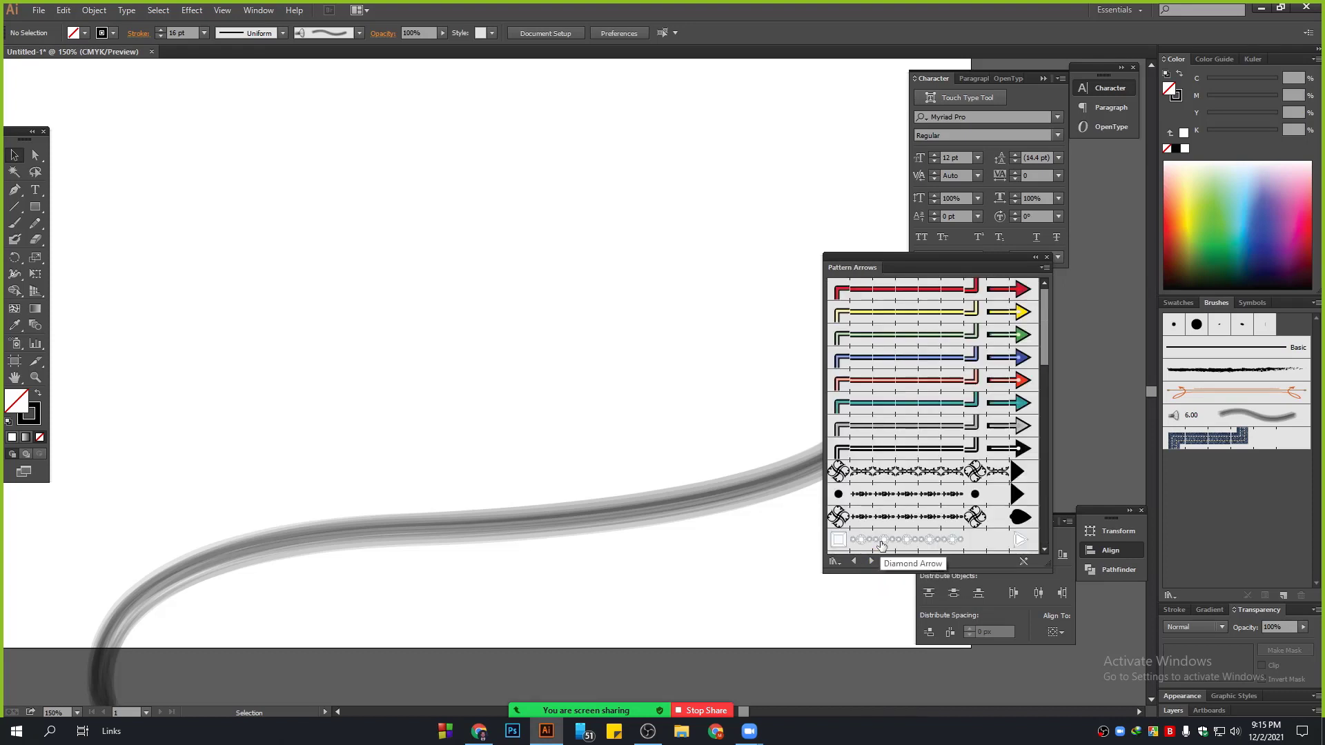
{"action": "left_click", "coordinate": [869, 561]}
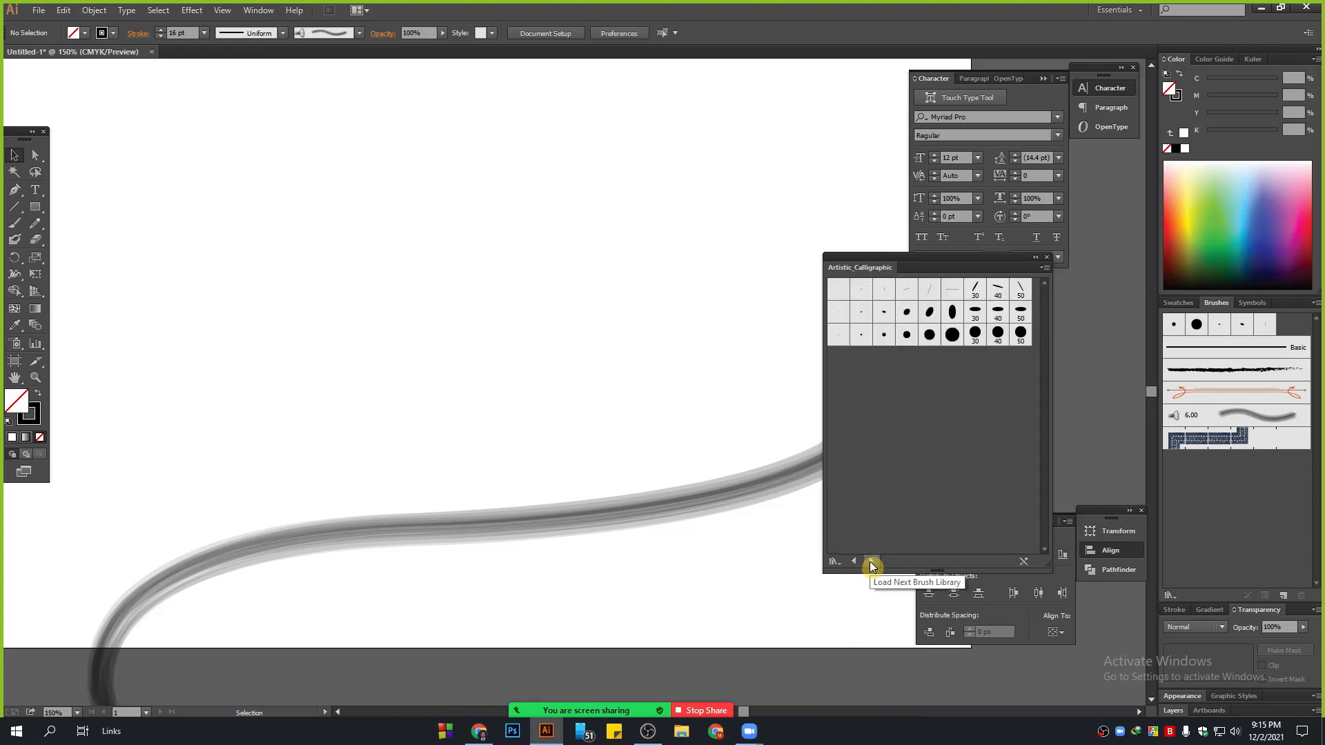
{"action": "left_click", "coordinate": [870, 561]}
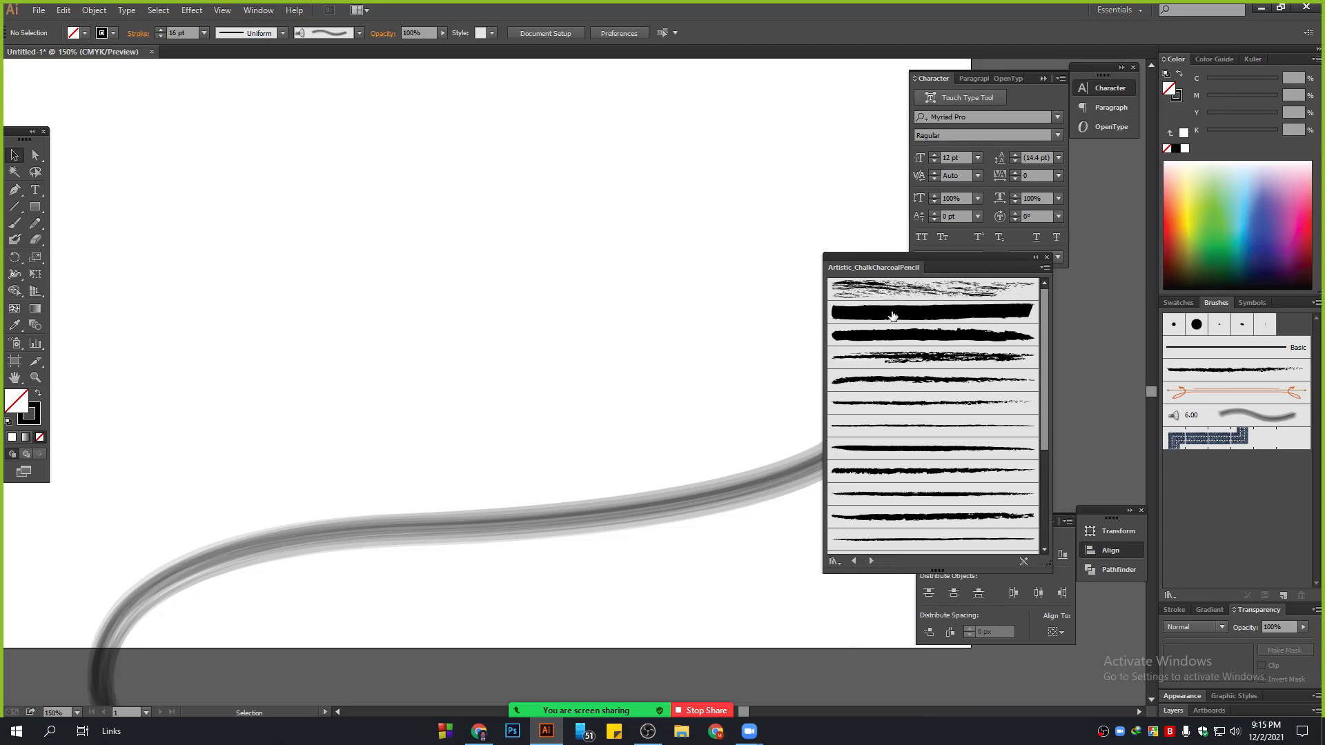
{"action": "scroll", "coordinate": [922, 473], "scroll_direction": "down", "scroll_amount": 3}
{"action": "scroll", "coordinate": [911, 414], "scroll_direction": "up", "scroll_amount": 3}
{"action": "left_click", "coordinate": [872, 562]}
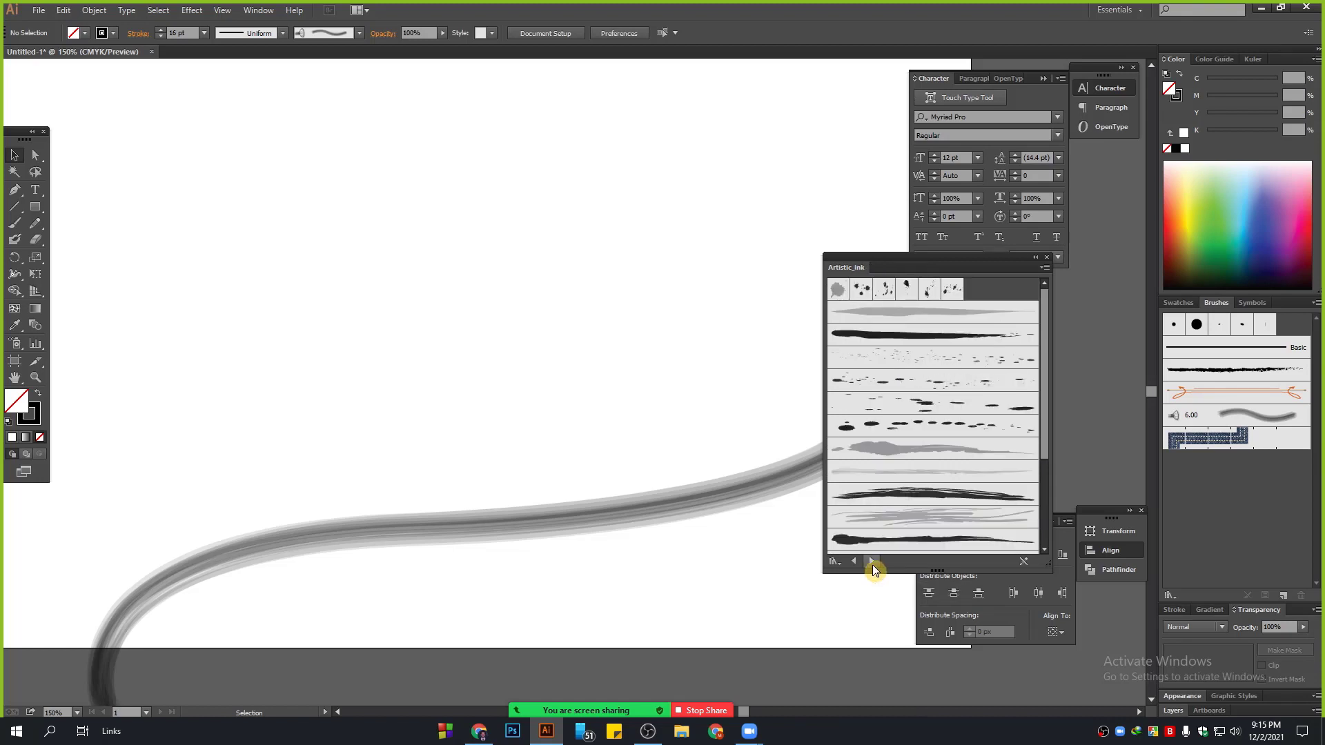
{"action": "left_click", "coordinate": [872, 562]}
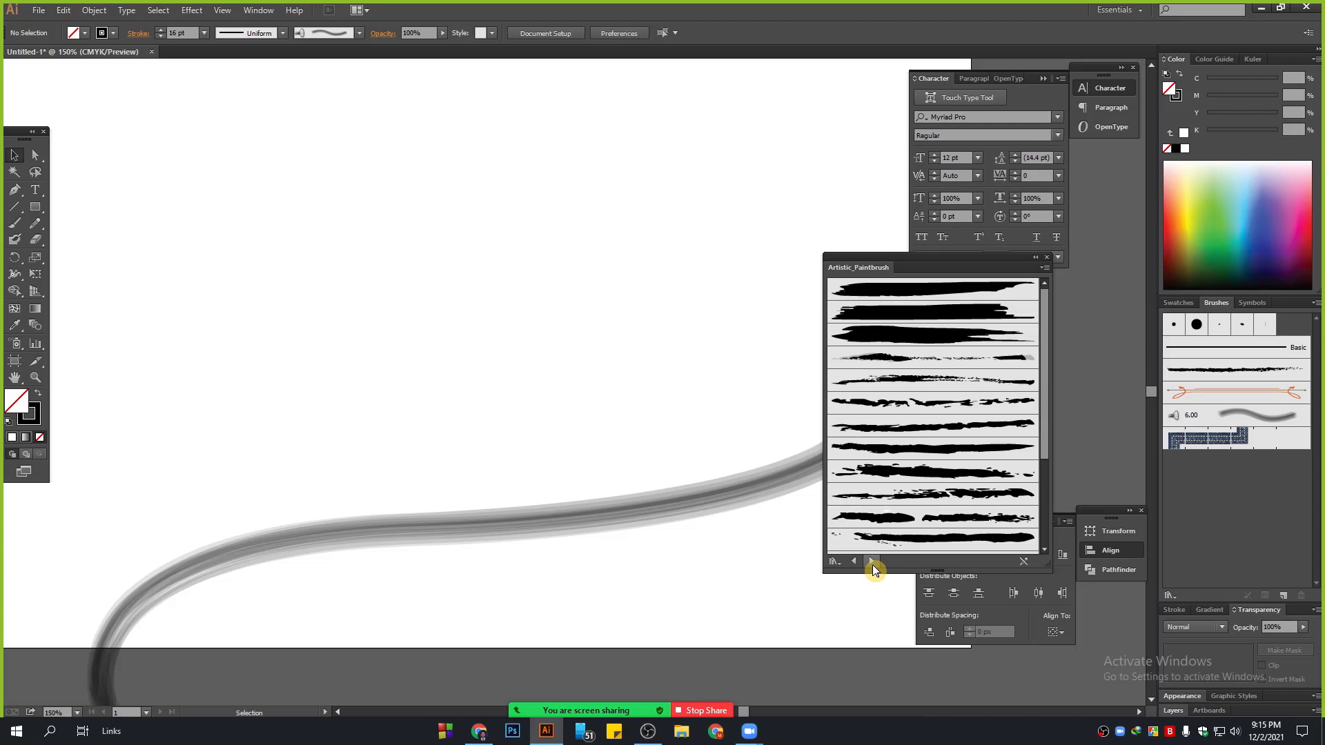
Step: Select the grey bristle curve and move it up so that it lies fully within the artboard
{"action": "left_click_drag", "start_coordinate": [300, 532], "coordinate": [359, 585]}
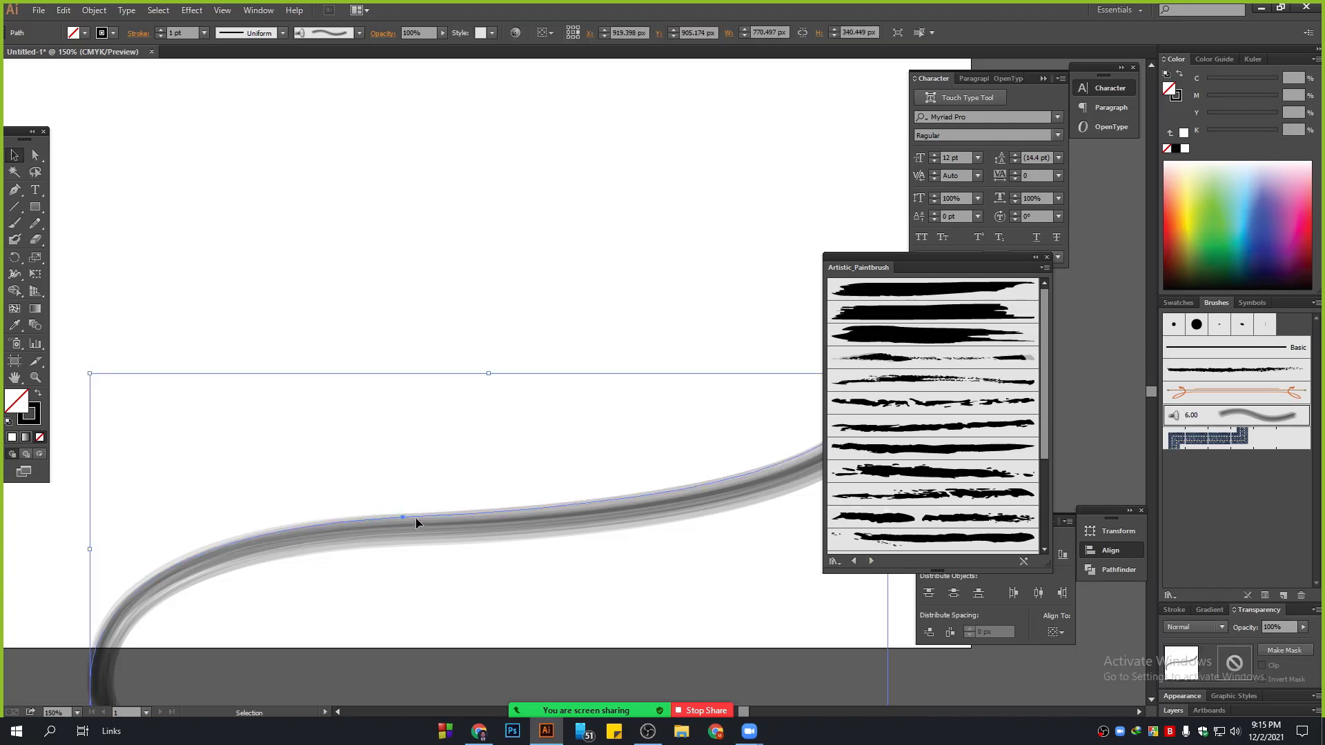
{"action": "scroll", "coordinate": [415, 516], "scroll_direction": "down", "scroll_amount": 3}
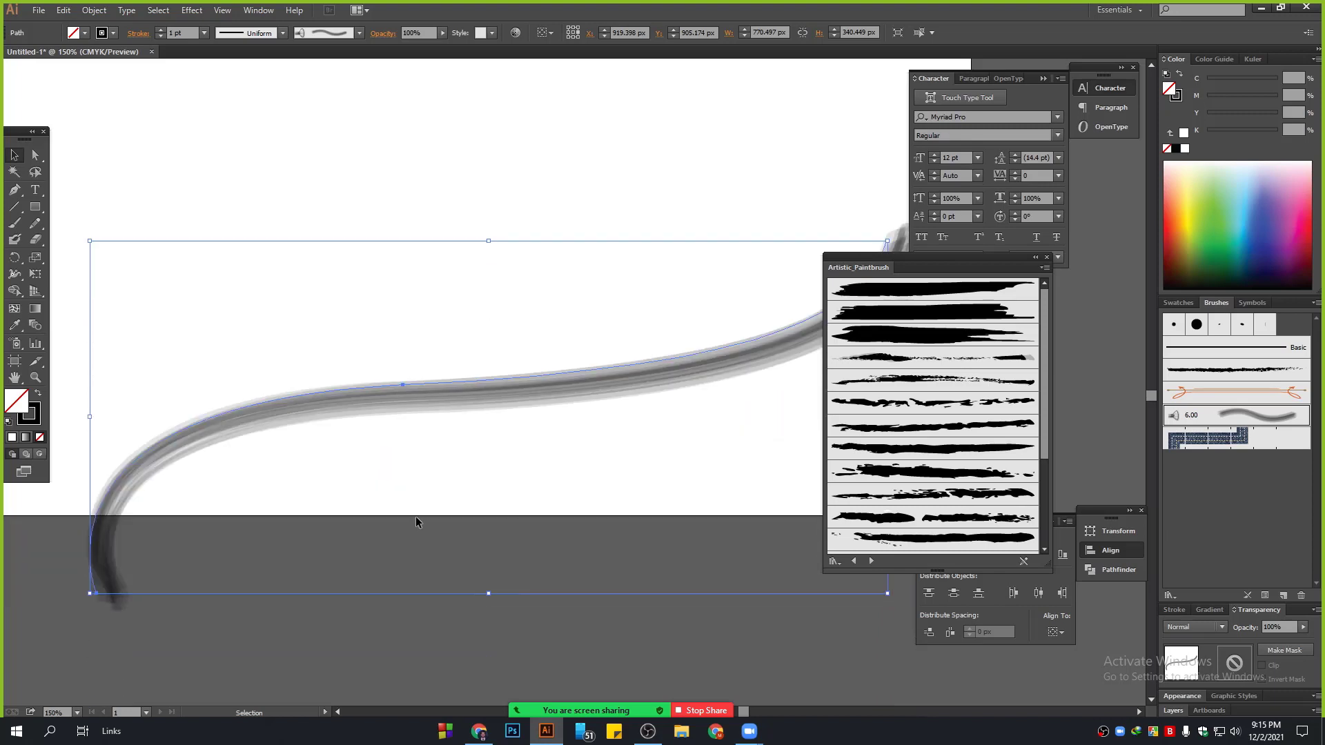
{"action": "scroll", "coordinate": [415, 522], "scroll_direction": "up", "scroll_amount": 2}
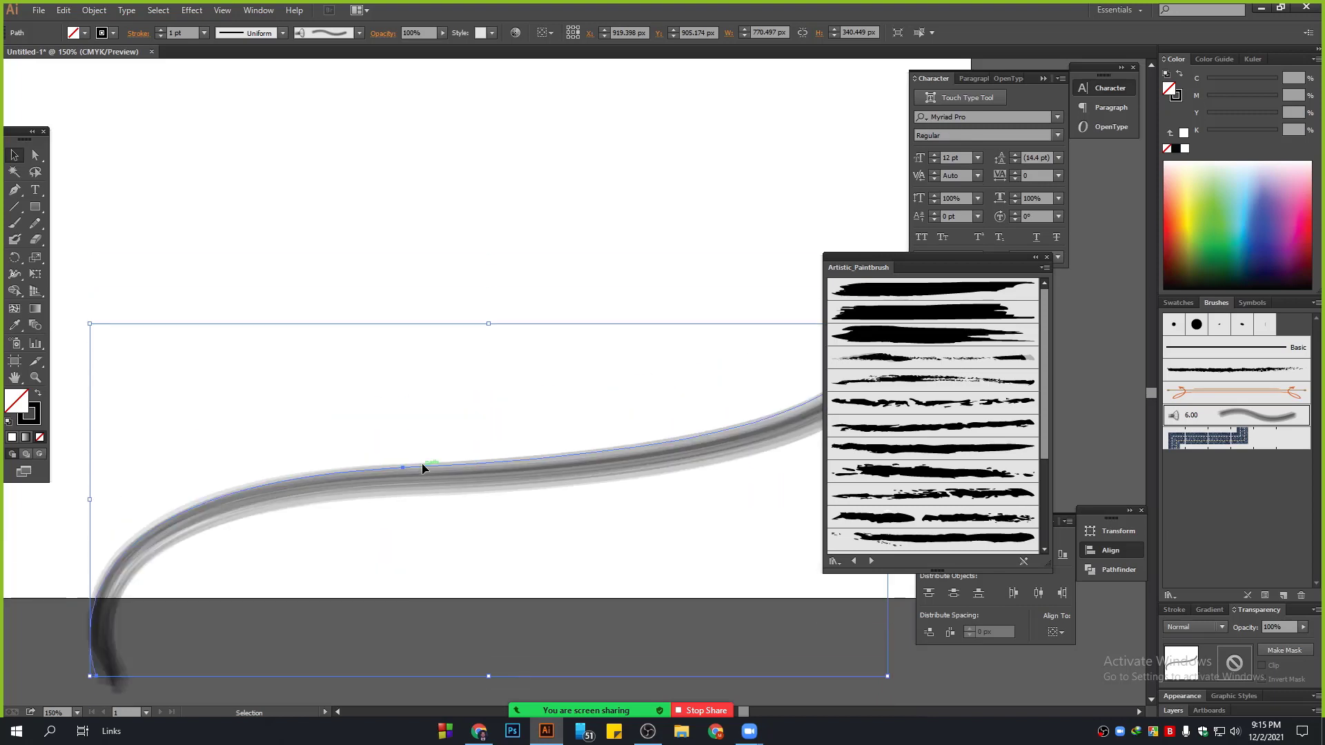
{"action": "left_click_drag", "start_coordinate": [422, 469], "coordinate": [416, 290]}
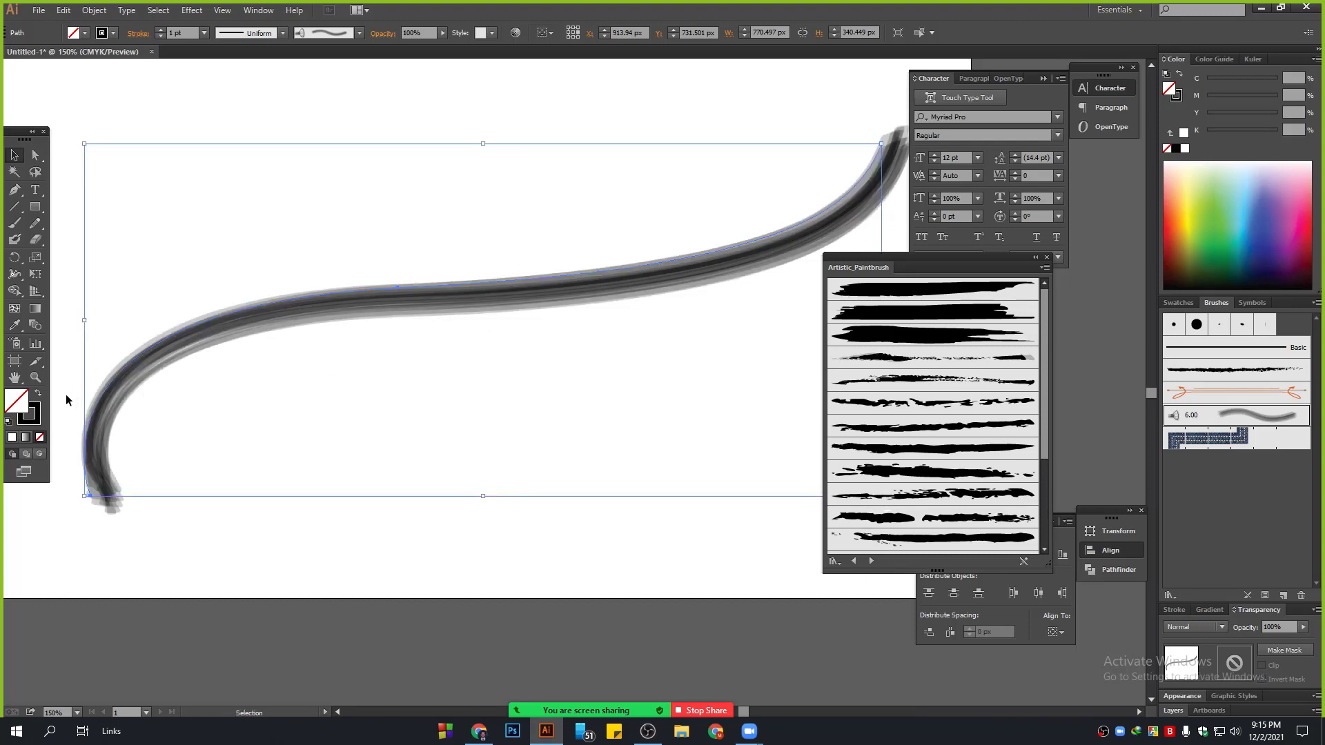
Step: Remove the stroke from the in-place copy of the curve and add the text "serve human foundation" along its path
{"action": "left_click", "coordinate": [40, 437]}
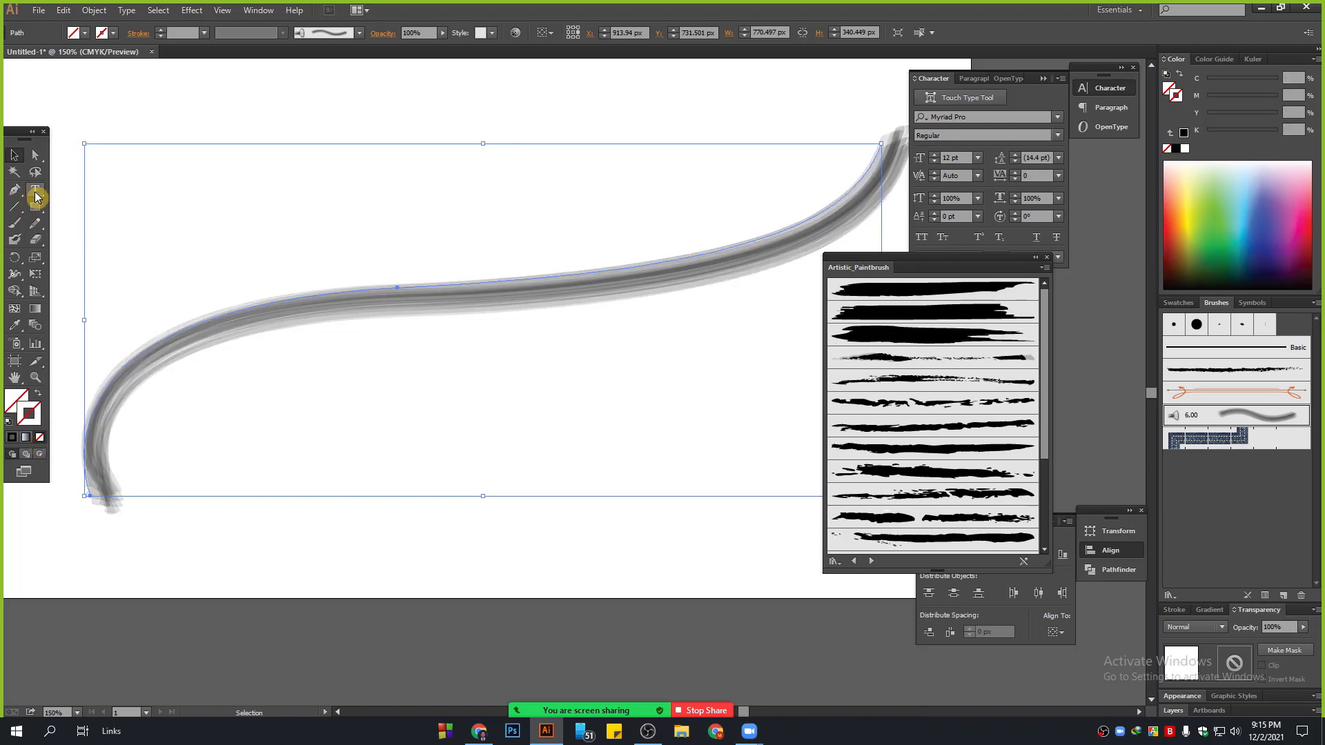
{"action": "left_click", "coordinate": [35, 189]}
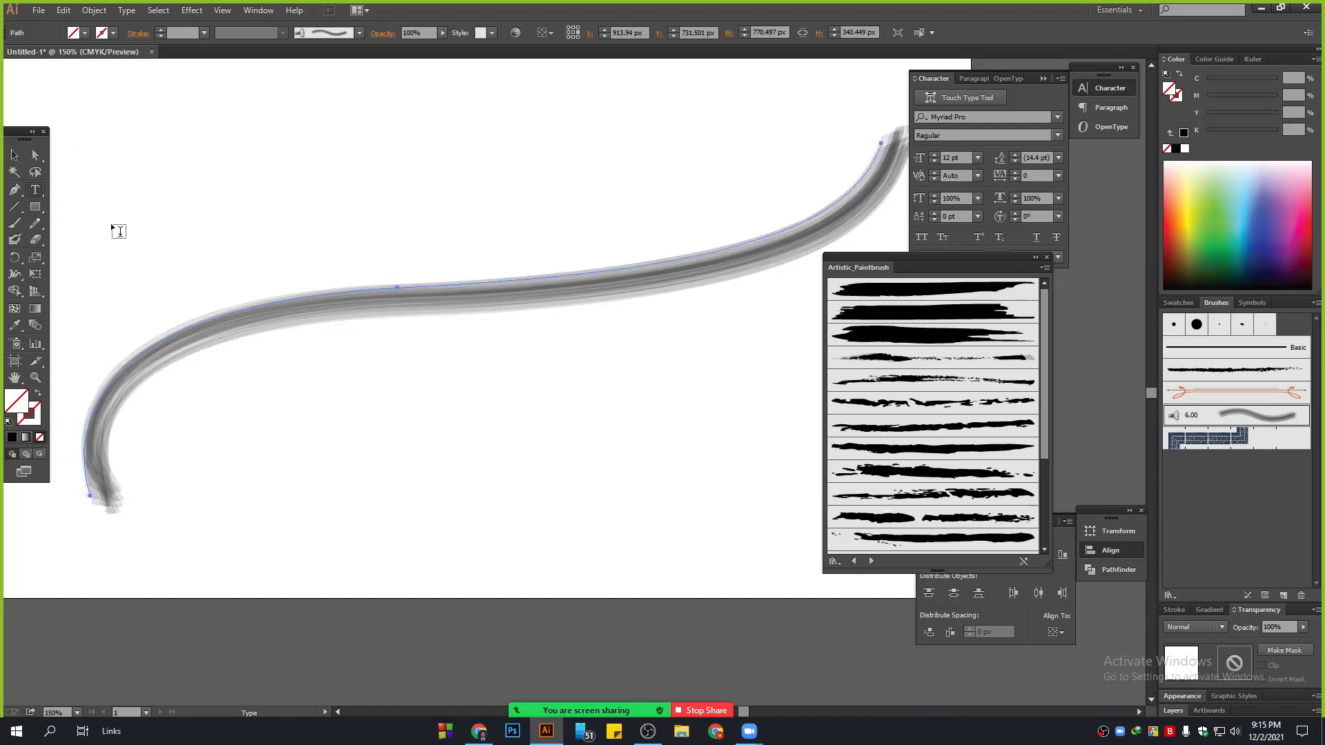
{"action": "left_click", "coordinate": [416, 284]}
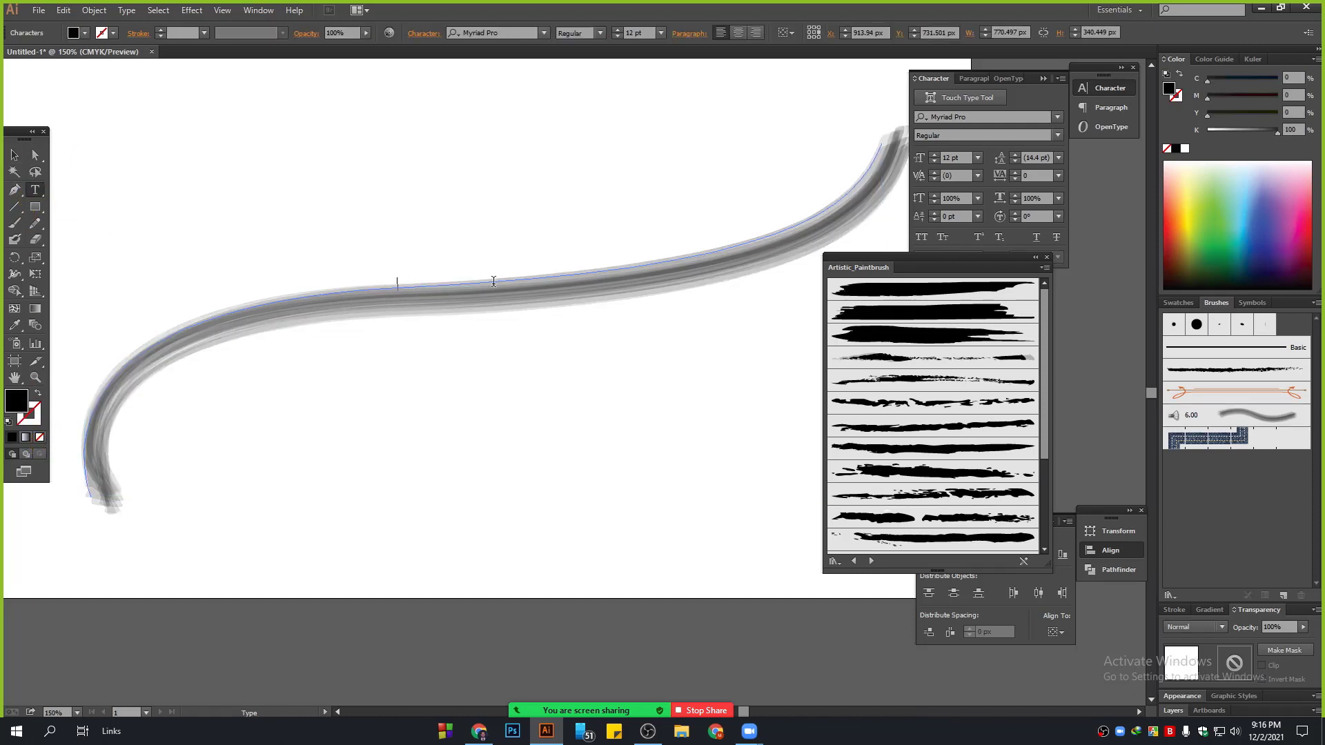
{"action": "type", "text": "serve human foundation"}
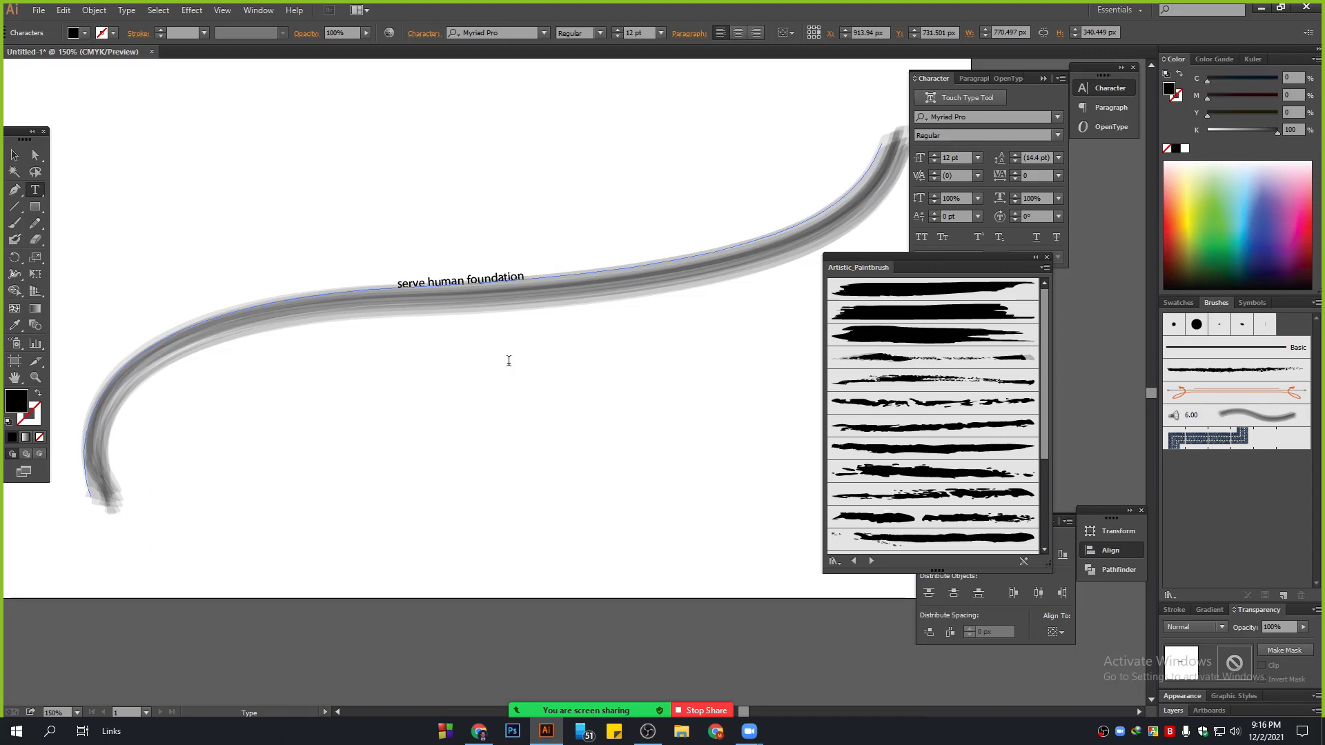
Step: Set all of the path text to 39 pt and centre-align it
{"action": "key", "text": "ctrl+a"}
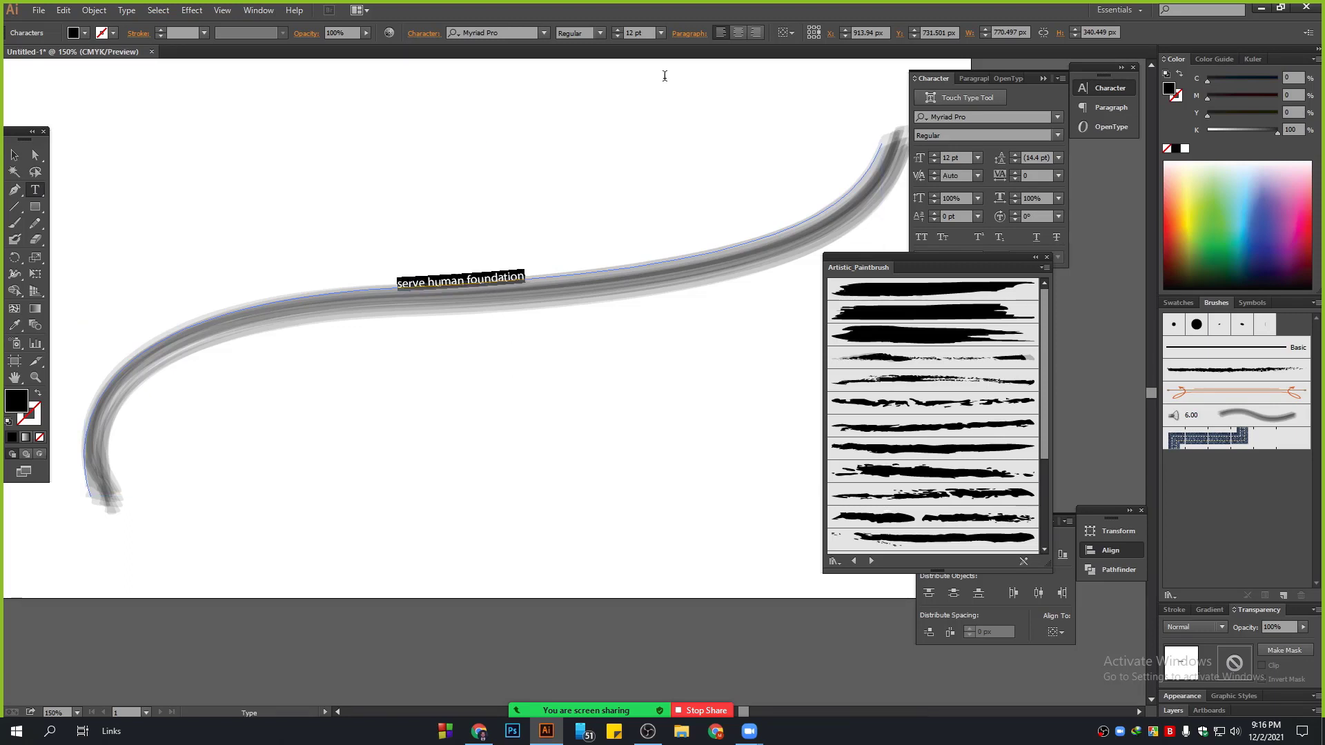
{"action": "left_click", "coordinate": [632, 32]}
{"action": "scroll", "coordinate": [632, 33], "scroll_direction": "up", "scroll_amount": 20}
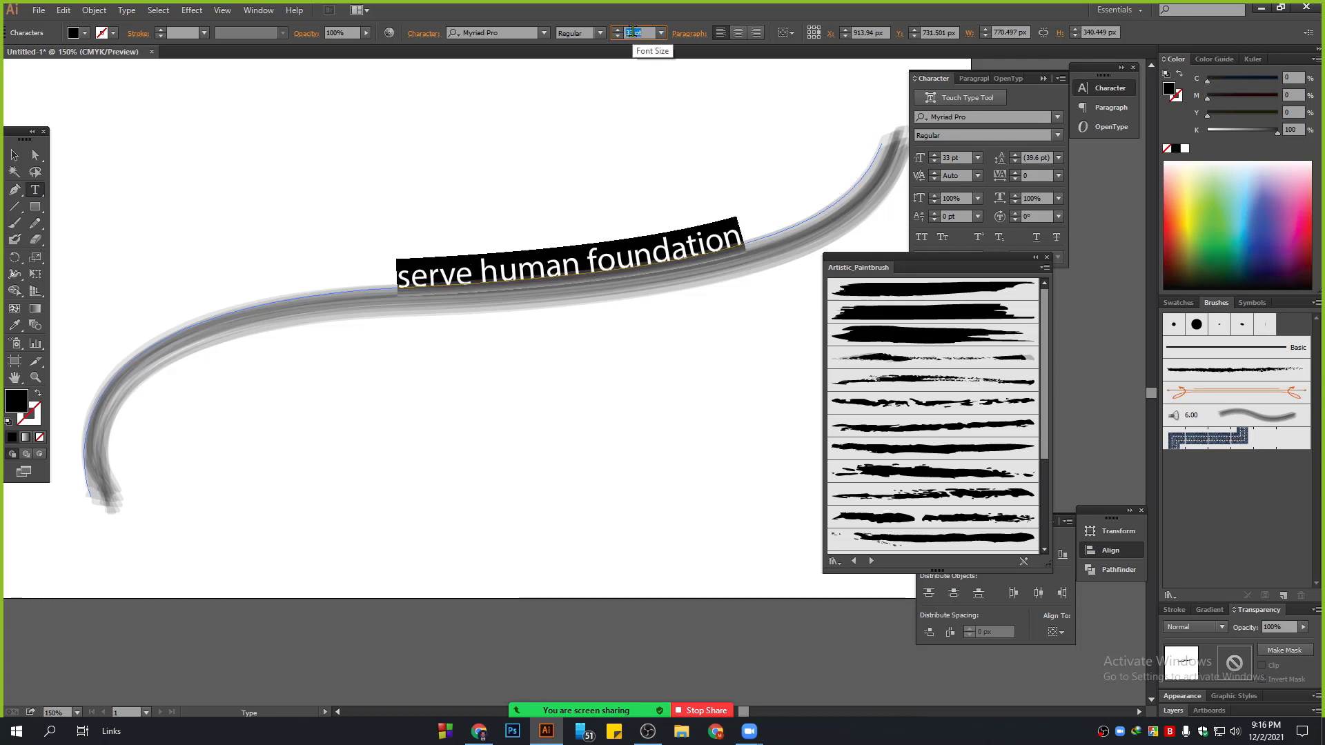
{"action": "left_click", "coordinate": [738, 34]}
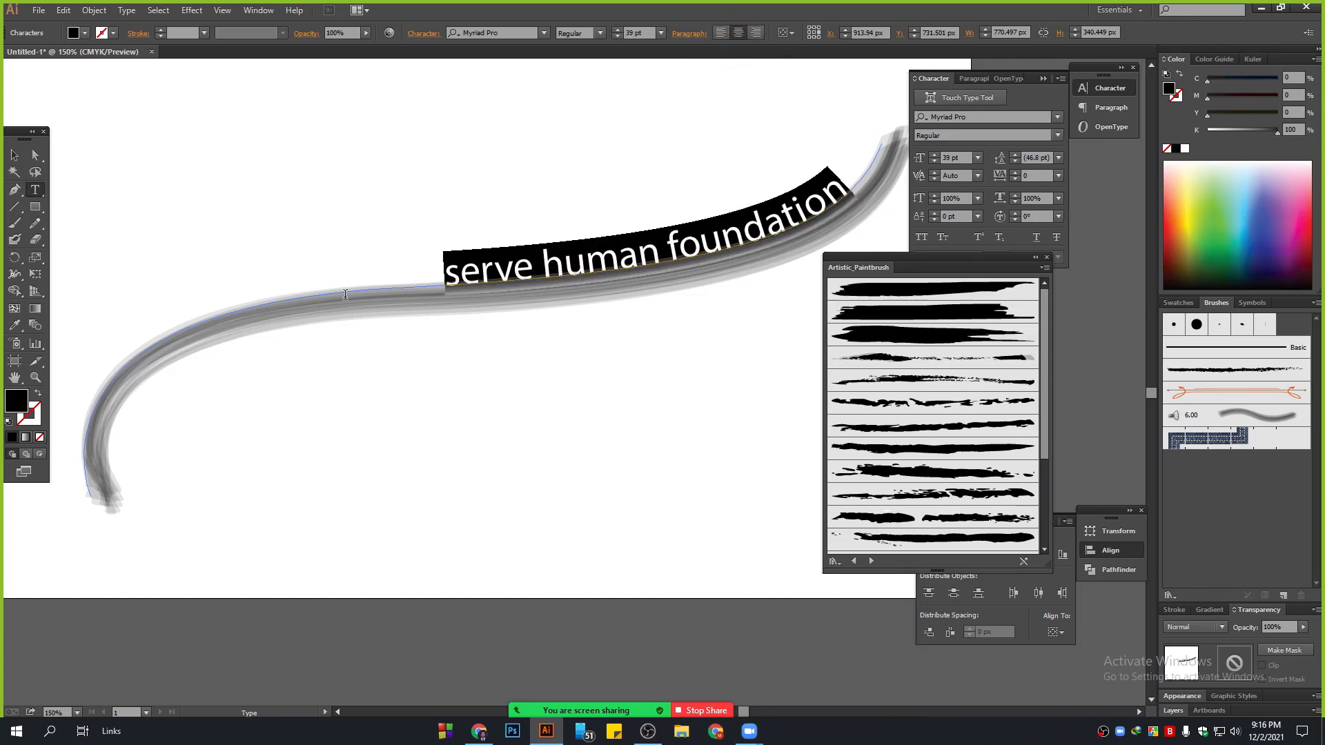
Step: Move the path text up and slightly left so that it sits clear above the grey bristle curve
{"action": "left_click", "coordinate": [15, 154]}
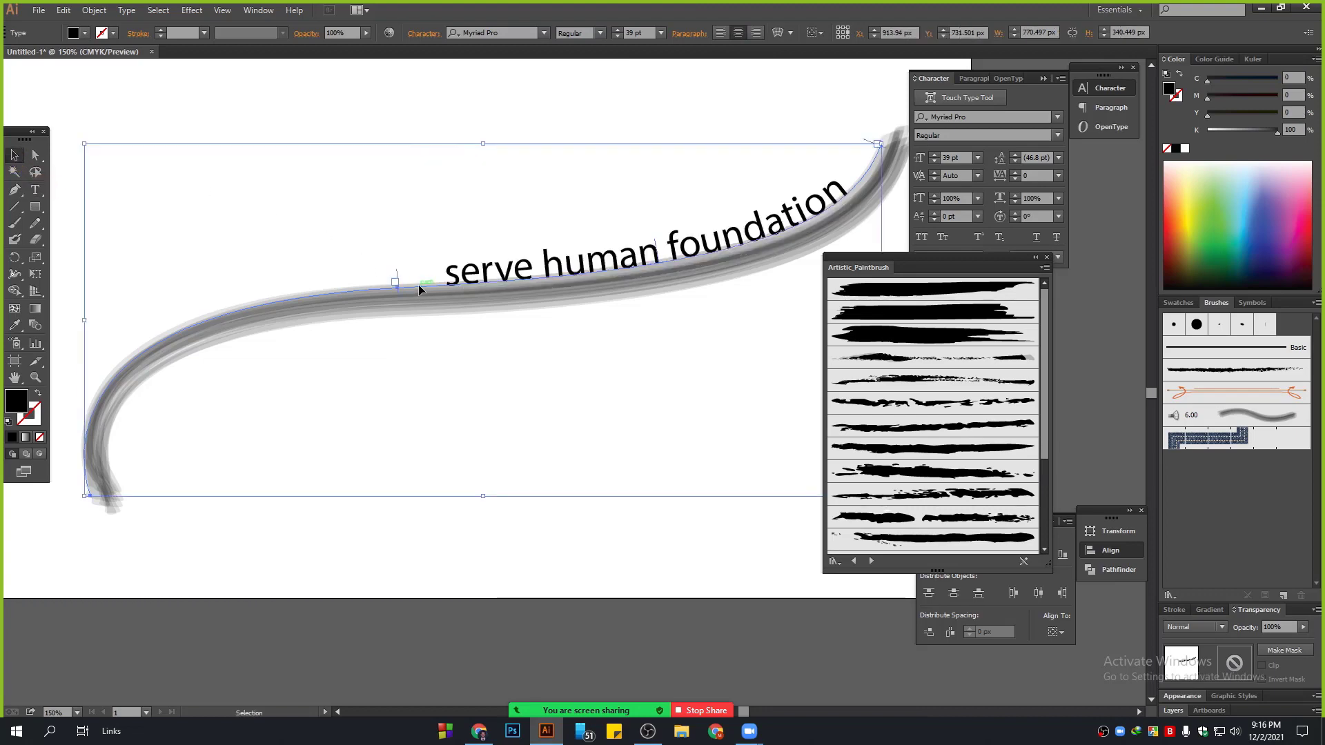
{"action": "left_click_drag", "start_coordinate": [418, 286], "coordinate": [399, 169]}
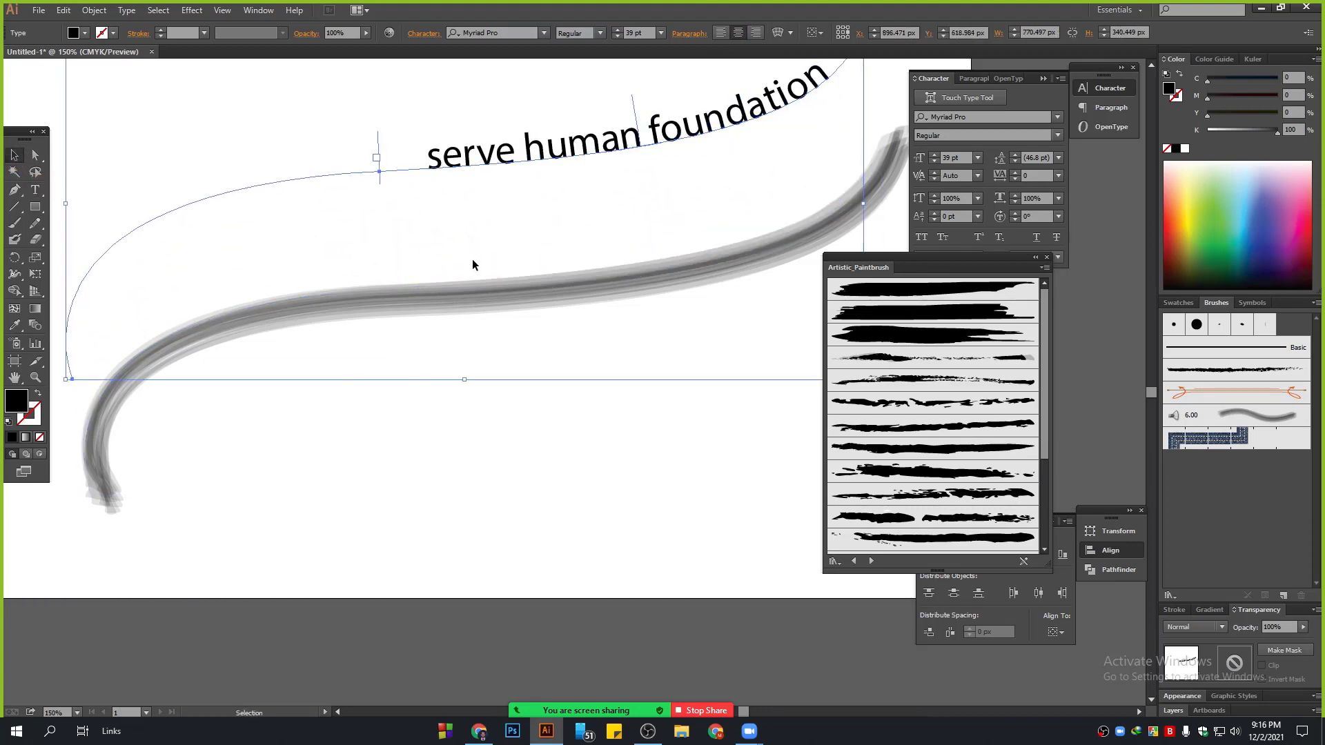
{"action": "scroll", "coordinate": [473, 260], "scroll_direction": "up", "scroll_amount": 2}
{"action": "left_click_drag", "start_coordinate": [486, 258], "coordinate": [432, 117]}
Step: Try to start type directly on the grey bristle curve, and undo its conversion into a type path
{"action": "left_click", "coordinate": [516, 399]}
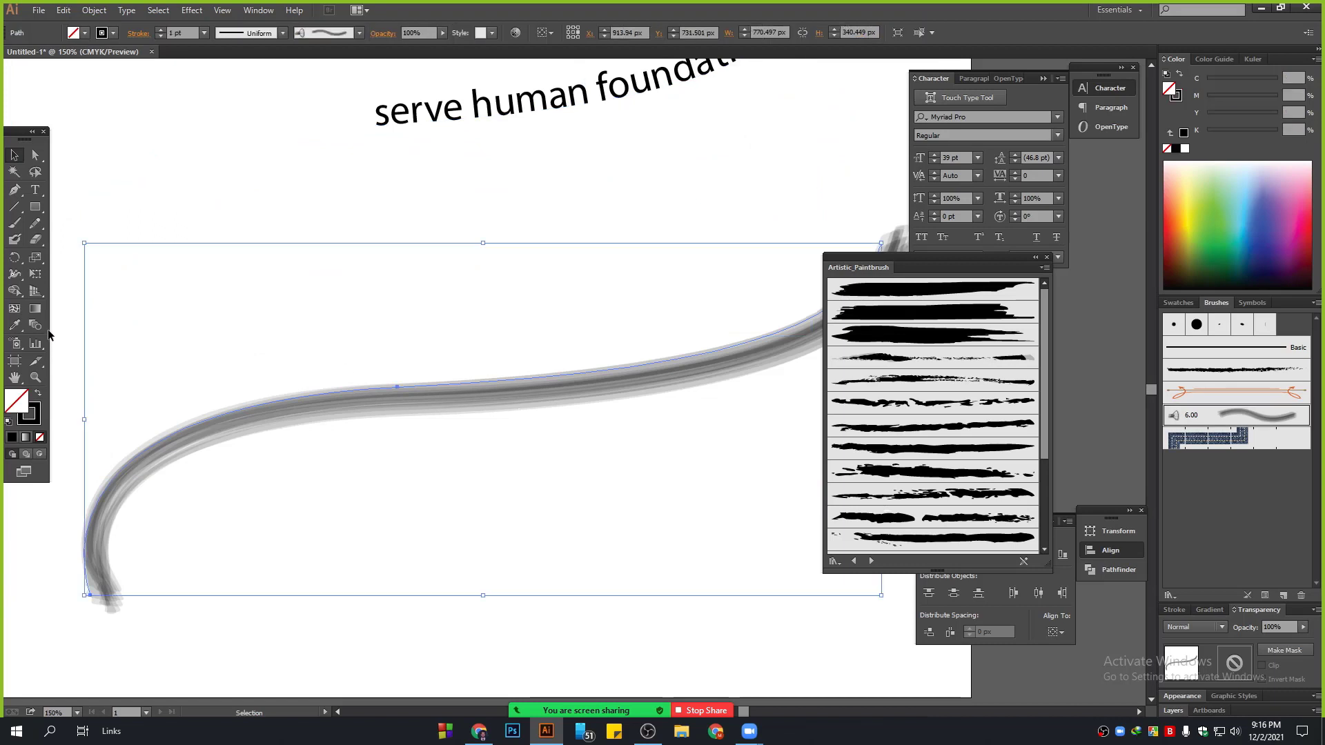
{"action": "left_click", "coordinate": [35, 190]}
{"action": "left_click", "coordinate": [398, 384]}
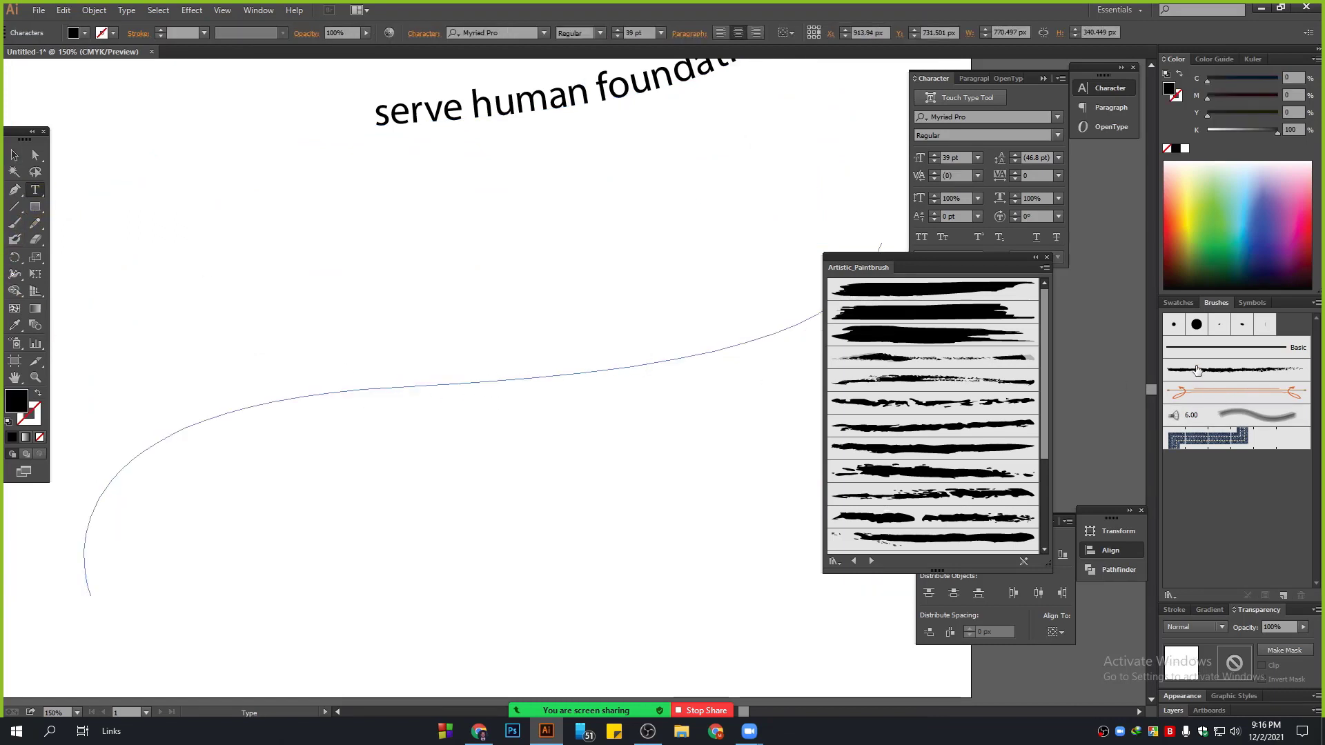
{"action": "left_click", "coordinate": [675, 373]}
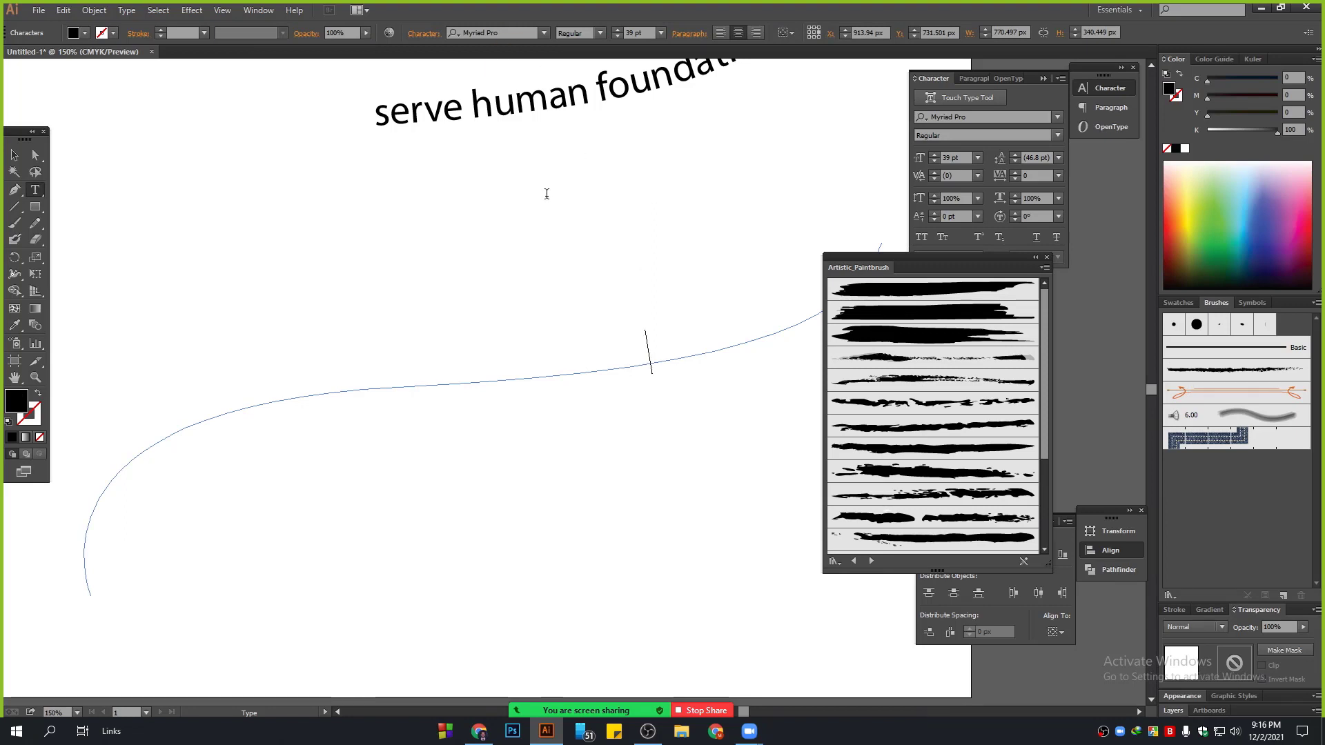
{"action": "scroll", "coordinate": [545, 194], "scroll_direction": "up", "scroll_amount": 2}
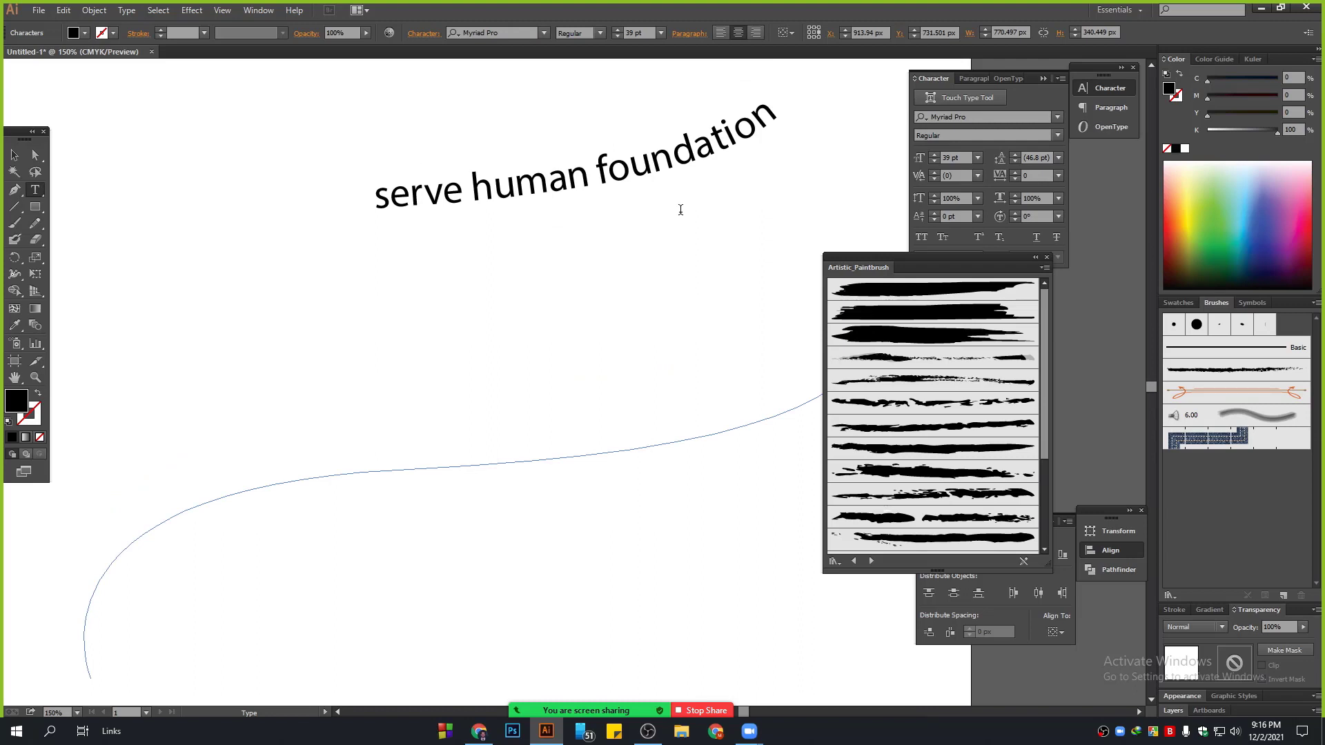
{"action": "left_click", "coordinate": [15, 155]}
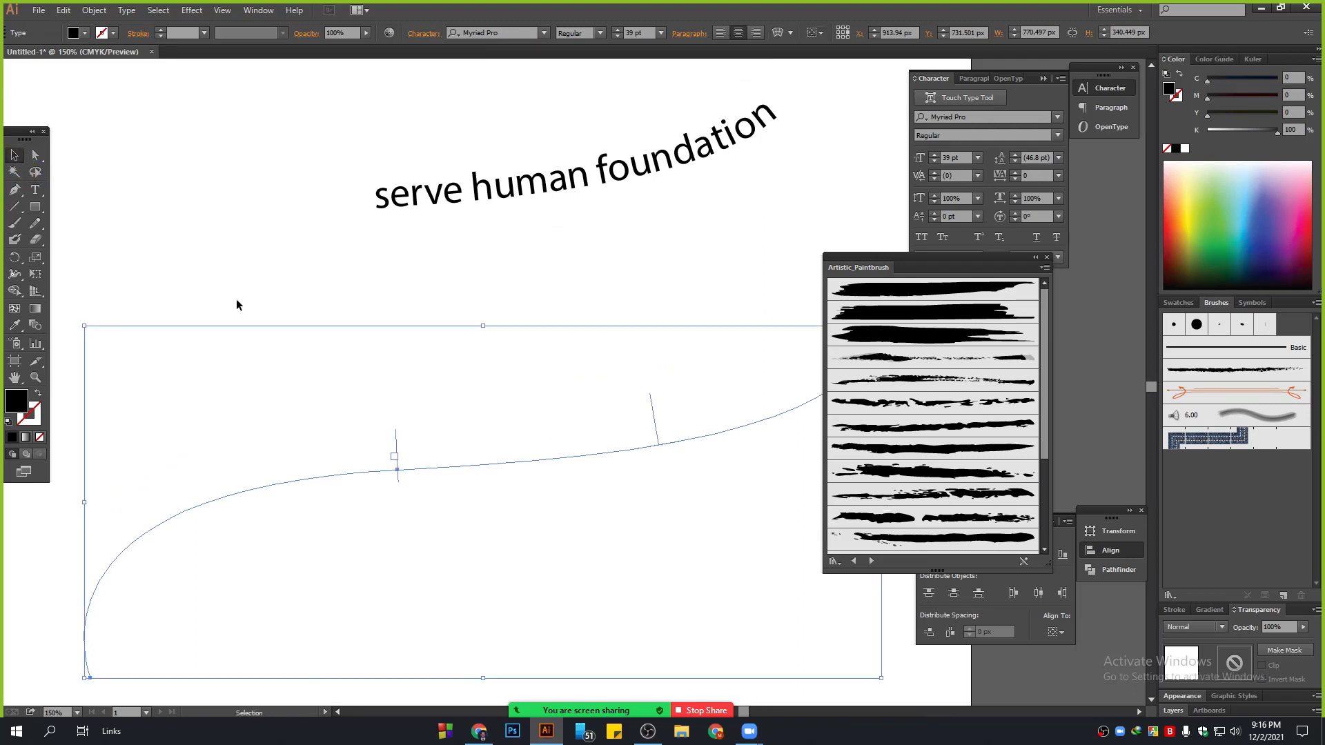
{"action": "key", "text": "ctrl+z"}
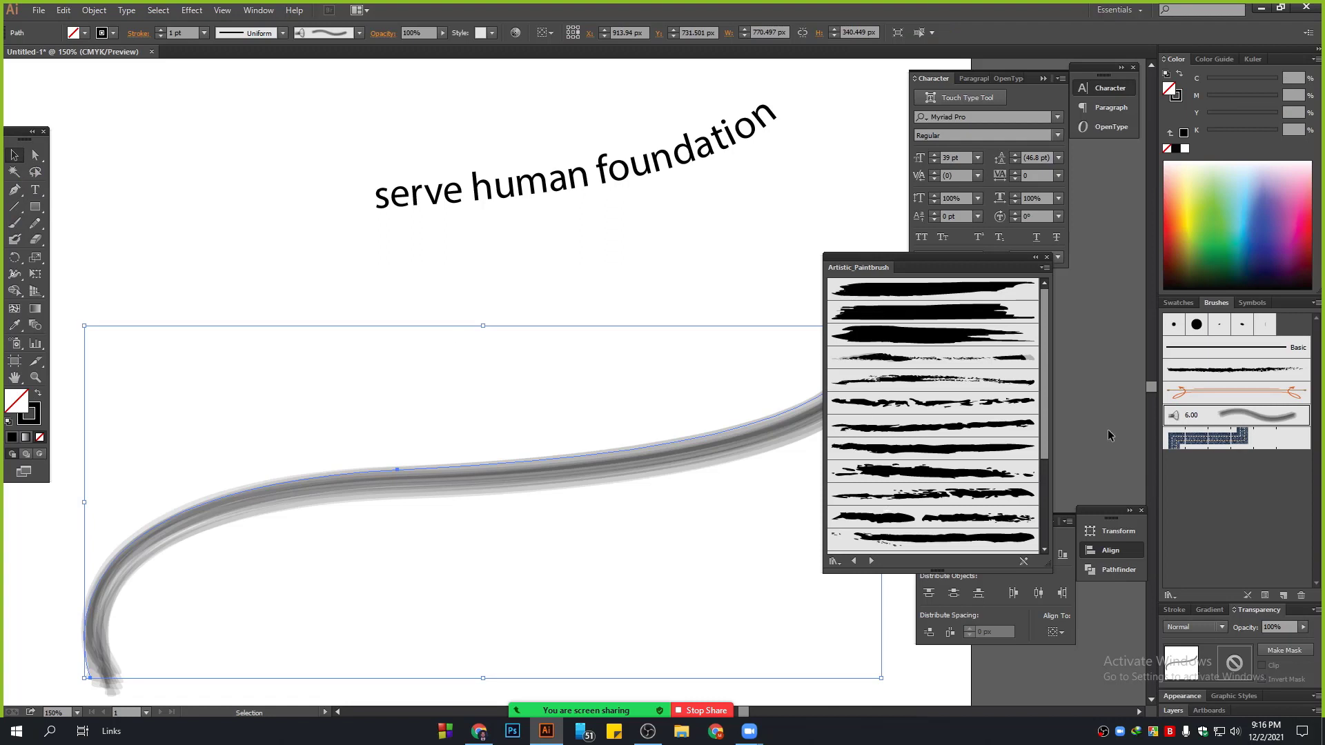
Step: Apply the second Artistic_Paintbrush brush to the lower curve, and try several Artistic_ScrollPen brushes on both the curve and the text path
{"action": "left_click", "coordinate": [961, 327]}
{"action": "scroll", "coordinate": [439, 476], "scroll_direction": "down", "scroll_amount": 2}
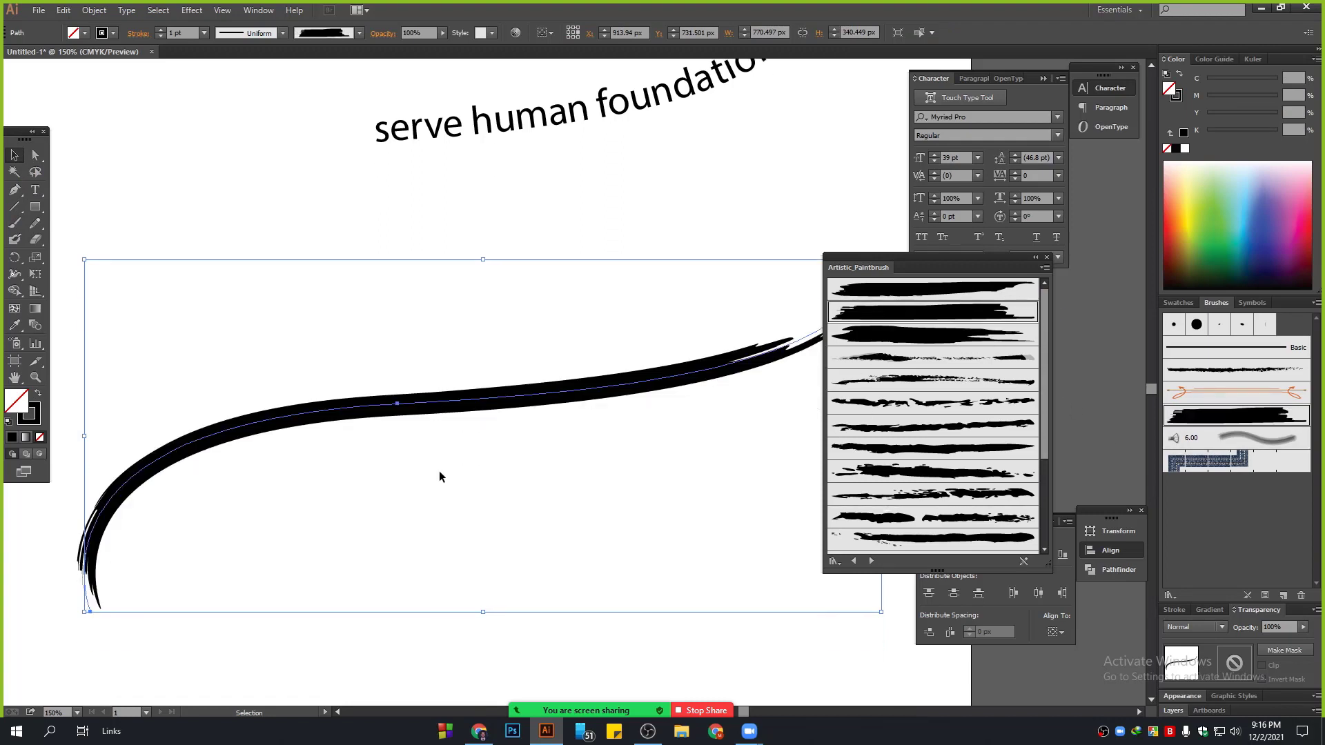
{"action": "key", "text": "ctrl+a"}
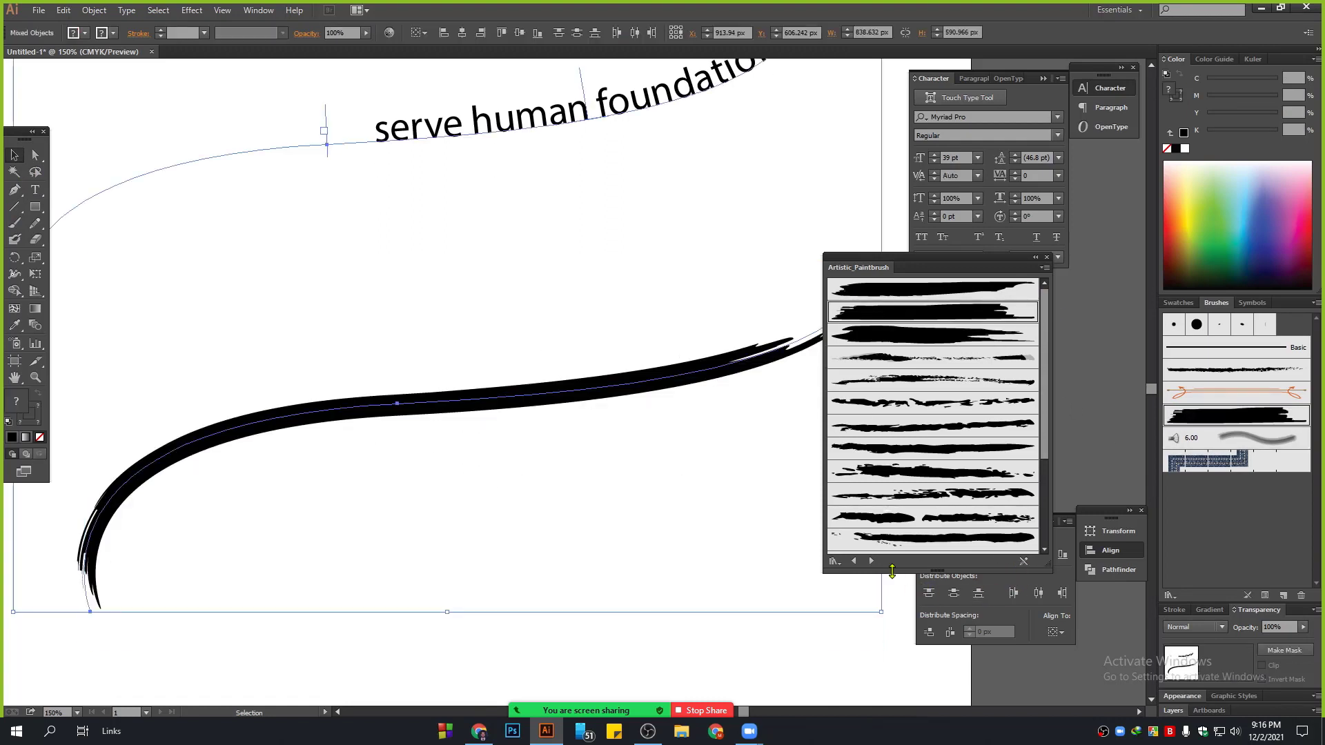
{"action": "left_click", "coordinate": [871, 561]}
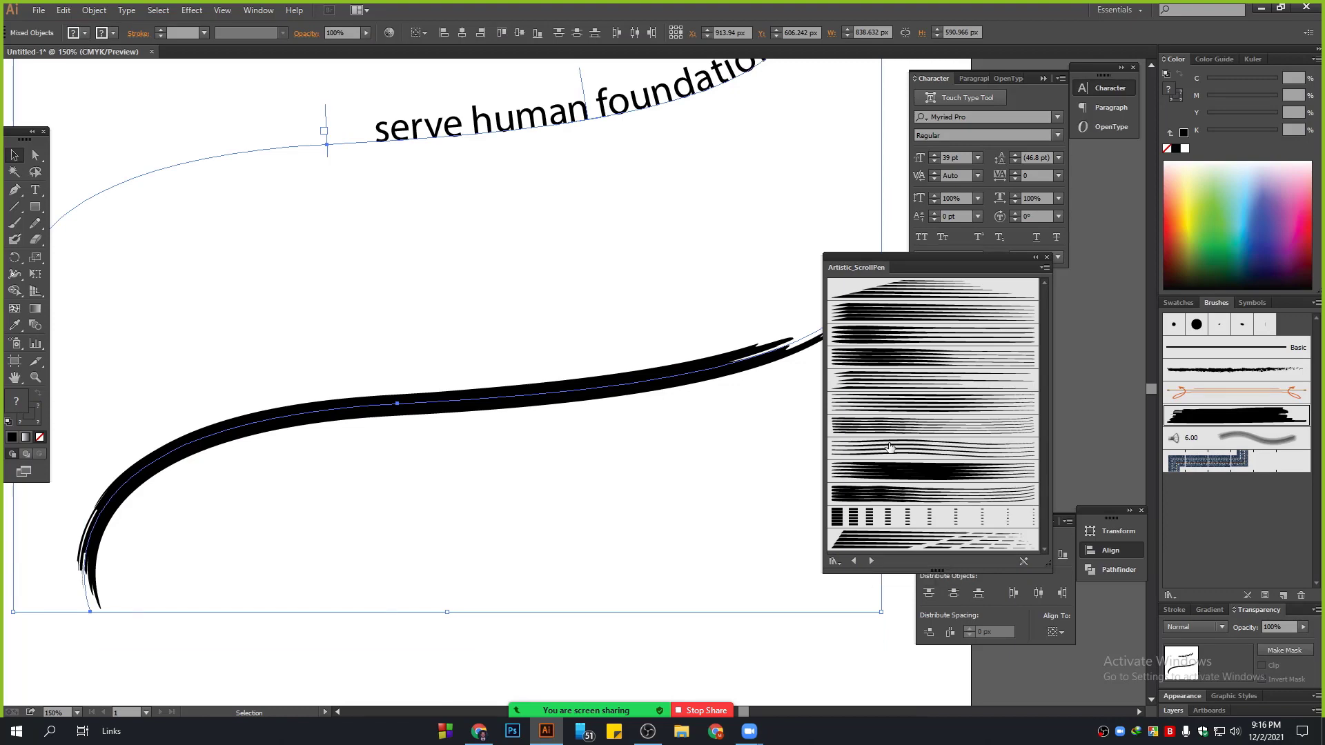
{"action": "left_click", "coordinate": [890, 314]}
{"action": "left_click", "coordinate": [880, 336]}
{"action": "left_click", "coordinate": [889, 373]}
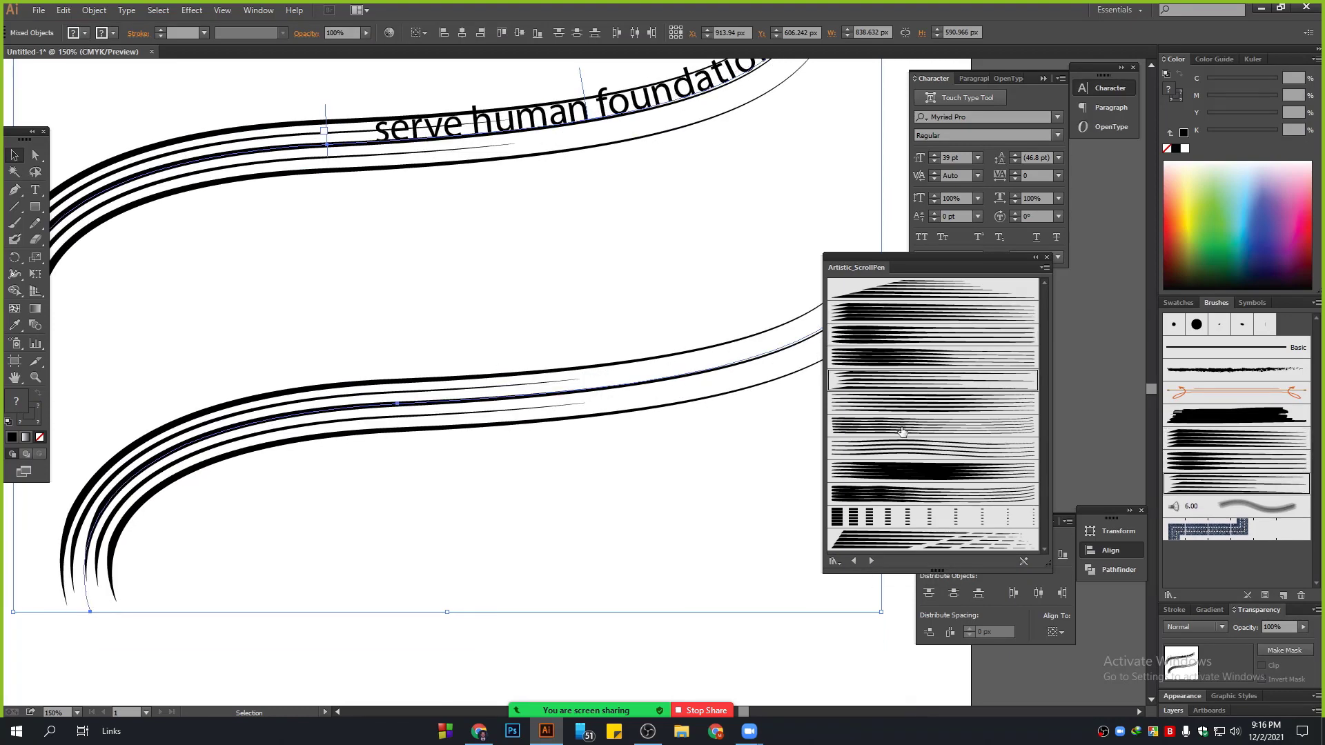
{"action": "left_click", "coordinate": [890, 426]}
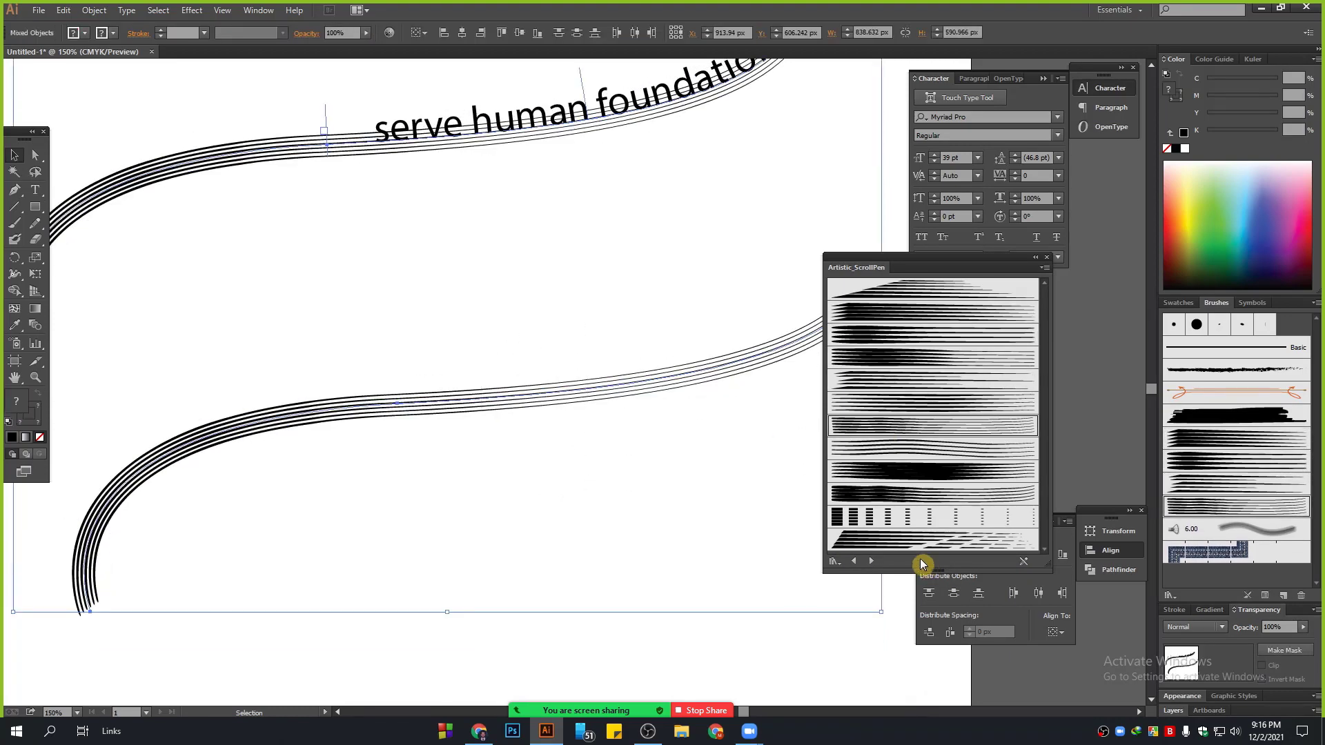
Step: Browse the border brush libraries, including Borders_Geometric, Borders_Lines and Borders_Primitive, up to Decorative_Banners and Seals
{"action": "left_click", "coordinate": [874, 561]}
{"action": "left_click", "coordinate": [874, 561]}
{"action": "left_click", "coordinate": [875, 561]}
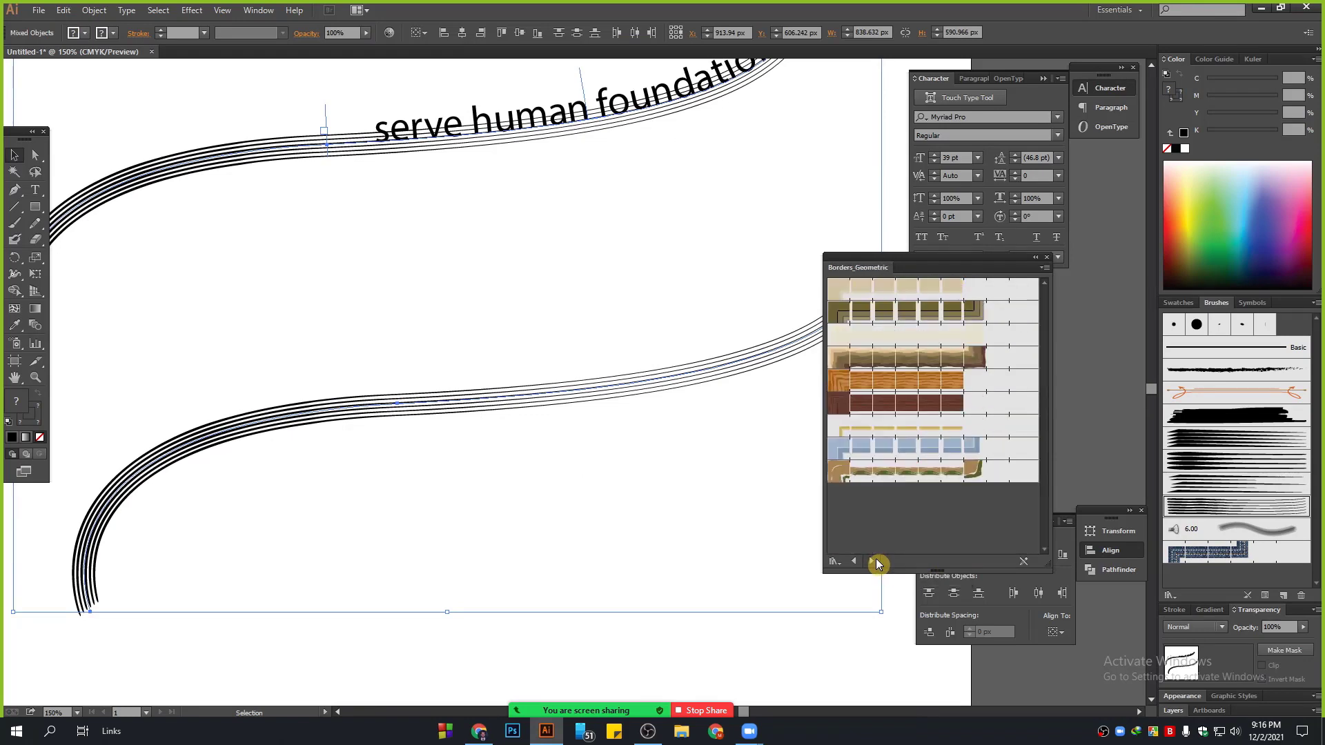
{"action": "left_click", "coordinate": [875, 561]}
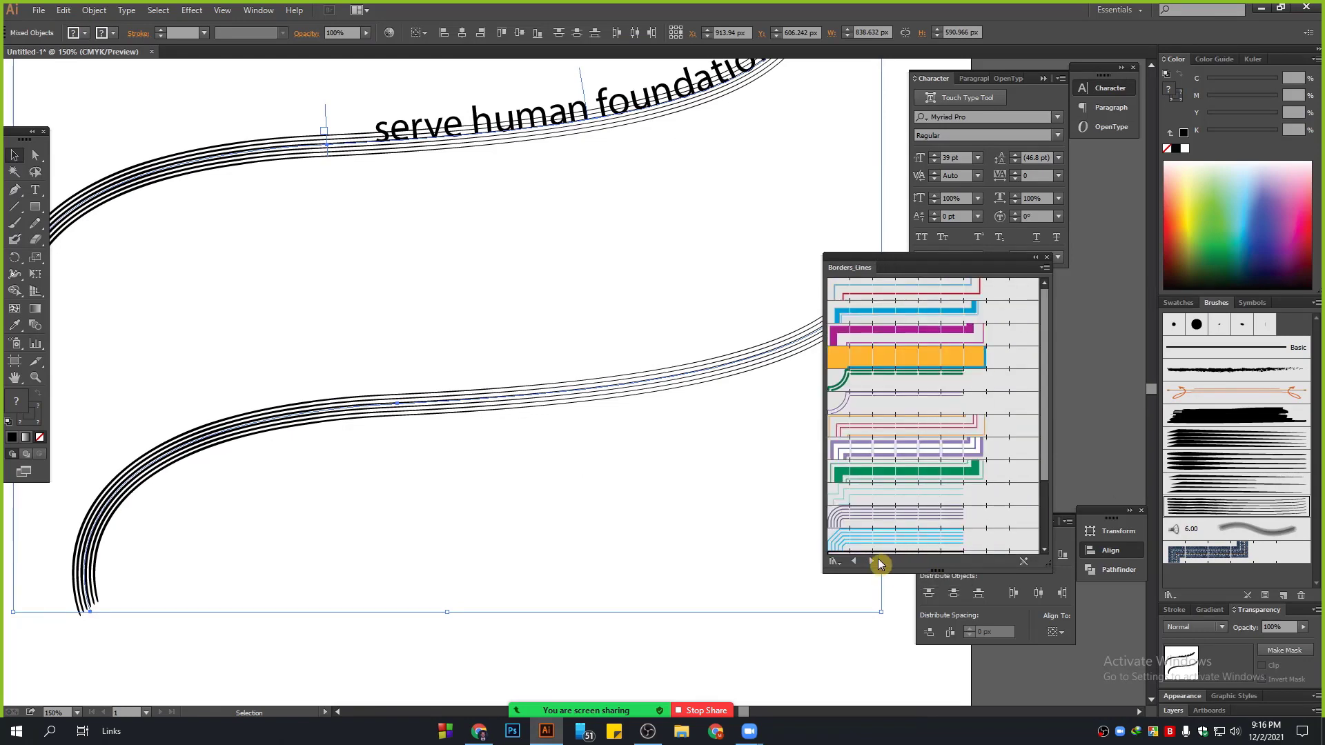
{"action": "left_click", "coordinate": [874, 561]}
{"action": "left_click", "coordinate": [874, 561]}
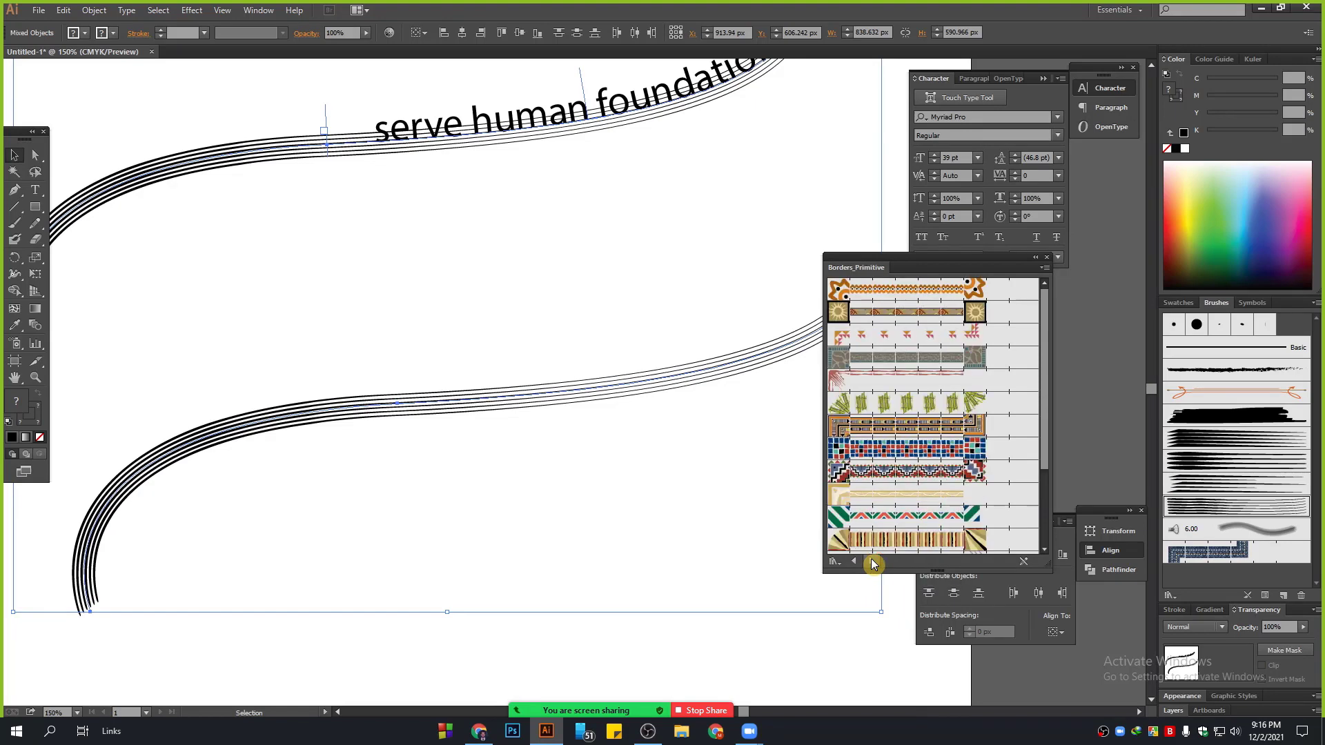
{"action": "left_click", "coordinate": [874, 561]}
{"action": "left_click", "coordinate": [873, 562]}
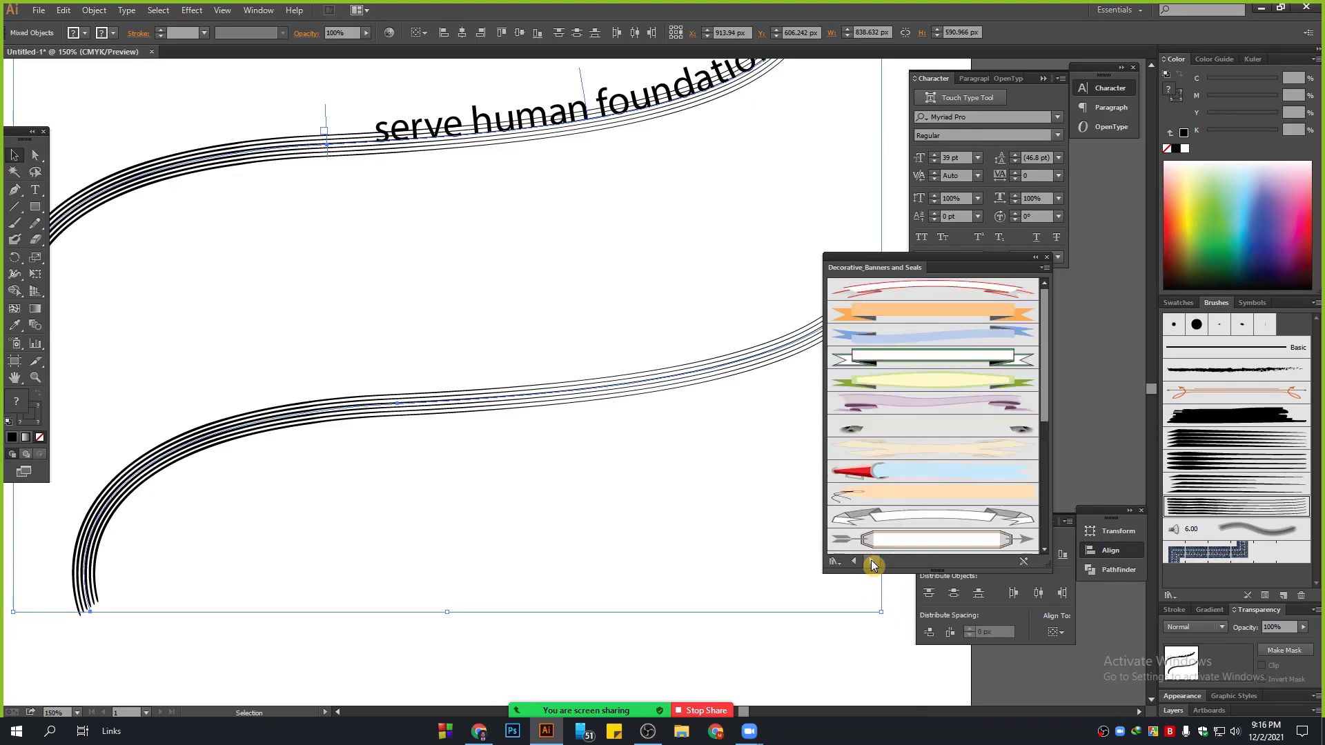
{"action": "left_click", "coordinate": [874, 561]}
{"action": "left_click", "coordinate": [853, 561]}
Step: Apply the orange ribbon banner brush to both curves and deselect them
{"action": "left_click", "coordinate": [936, 308]}
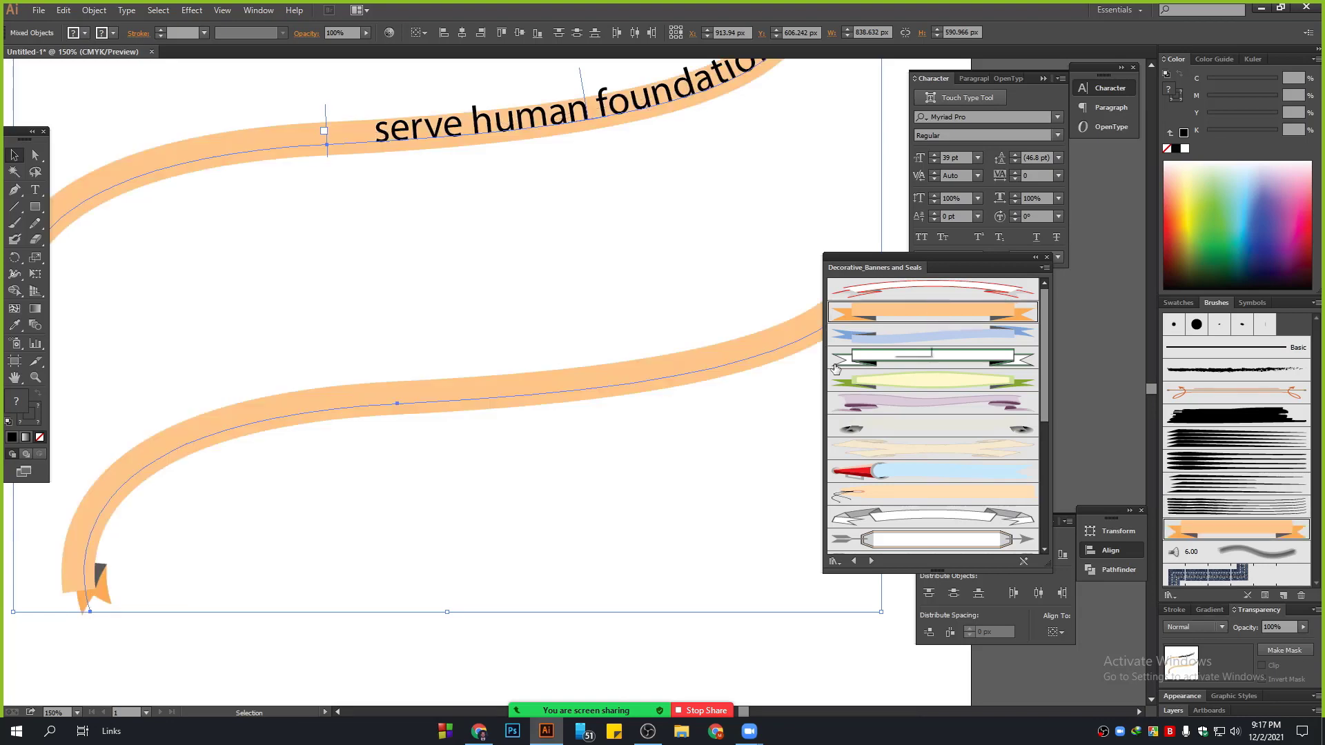
{"action": "left_click", "coordinate": [357, 530]}
{"action": "key", "text": "ctrl+0"}
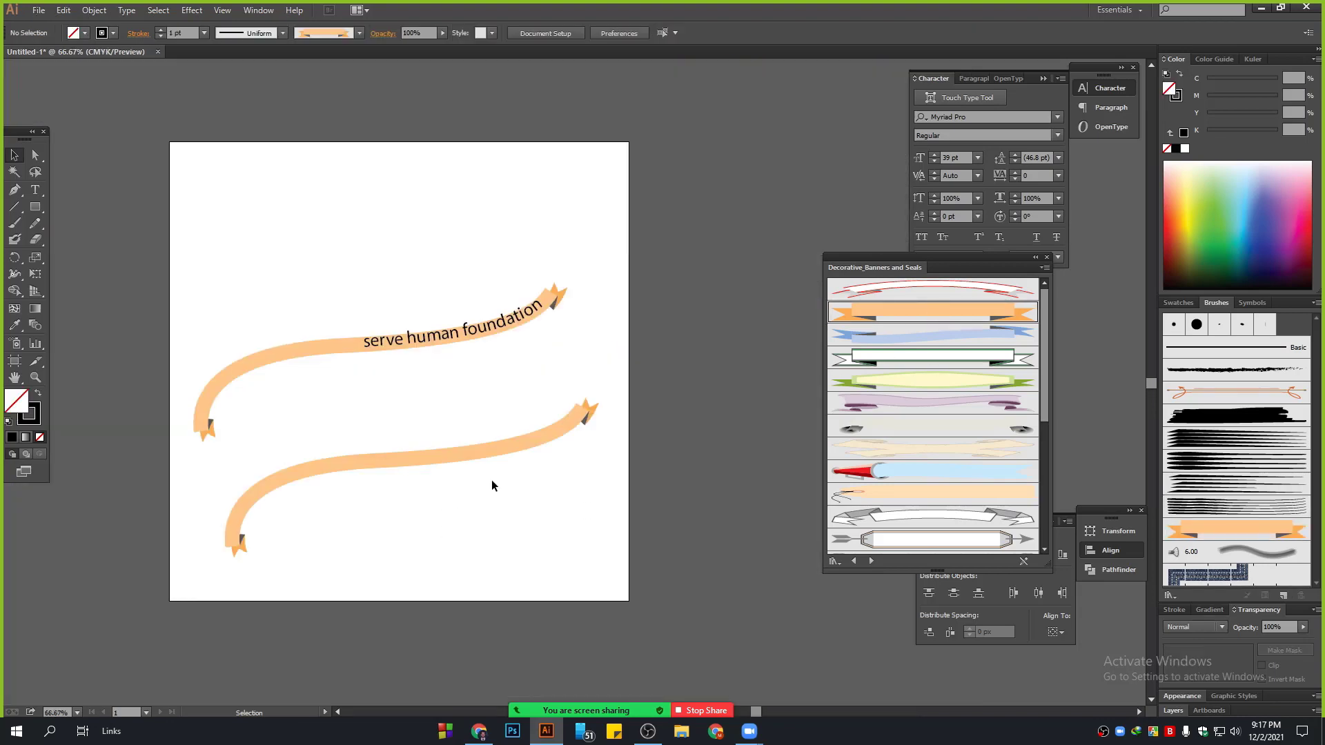
Step: Delete the upper banner with its text and position the remaining orange banner in the artboard's lower right
{"action": "left_click_drag", "start_coordinate": [515, 438], "coordinate": [551, 469]}
{"action": "left_click_drag", "start_coordinate": [391, 194], "coordinate": [487, 340]}
{"action": "key", "text": "Delete"}
{"action": "left_click_drag", "start_coordinate": [508, 488], "coordinate": [516, 430]}
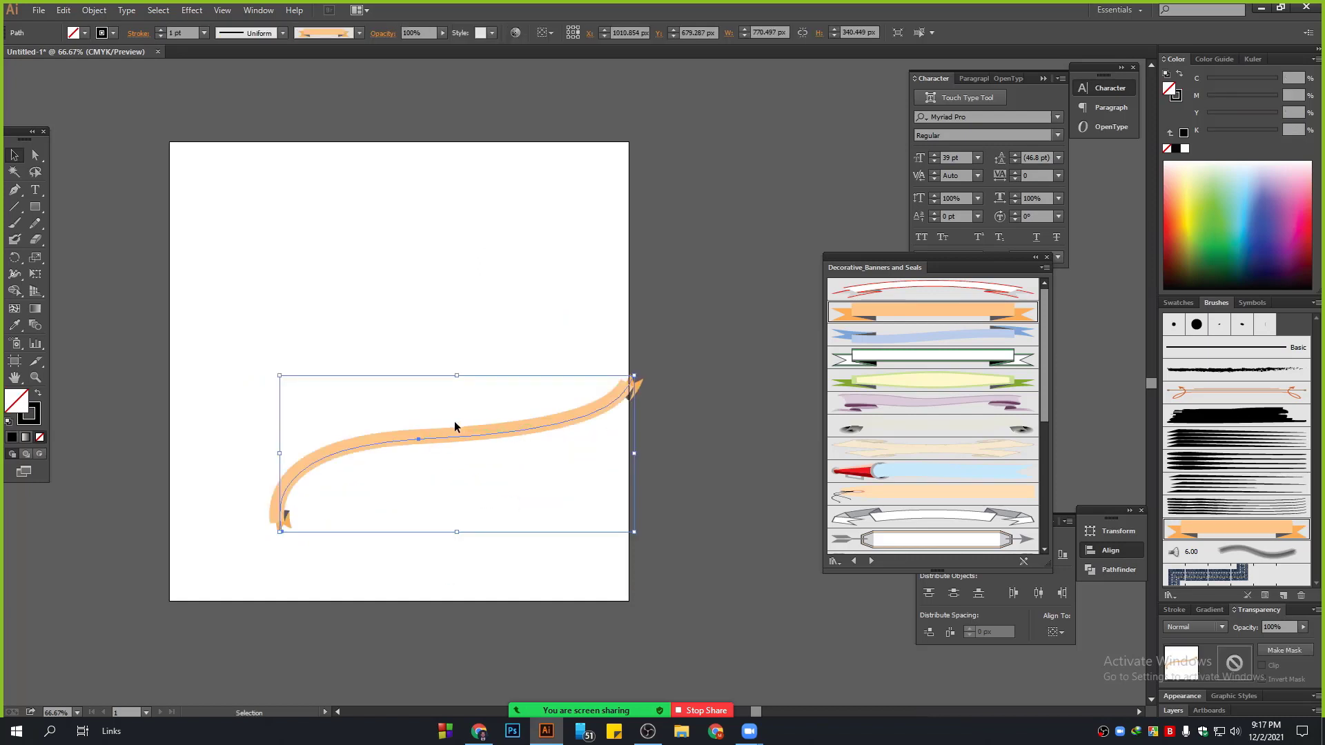
Step: Apply the Banner 8 brush to the remaining curve
{"action": "left_click", "coordinate": [938, 455]}
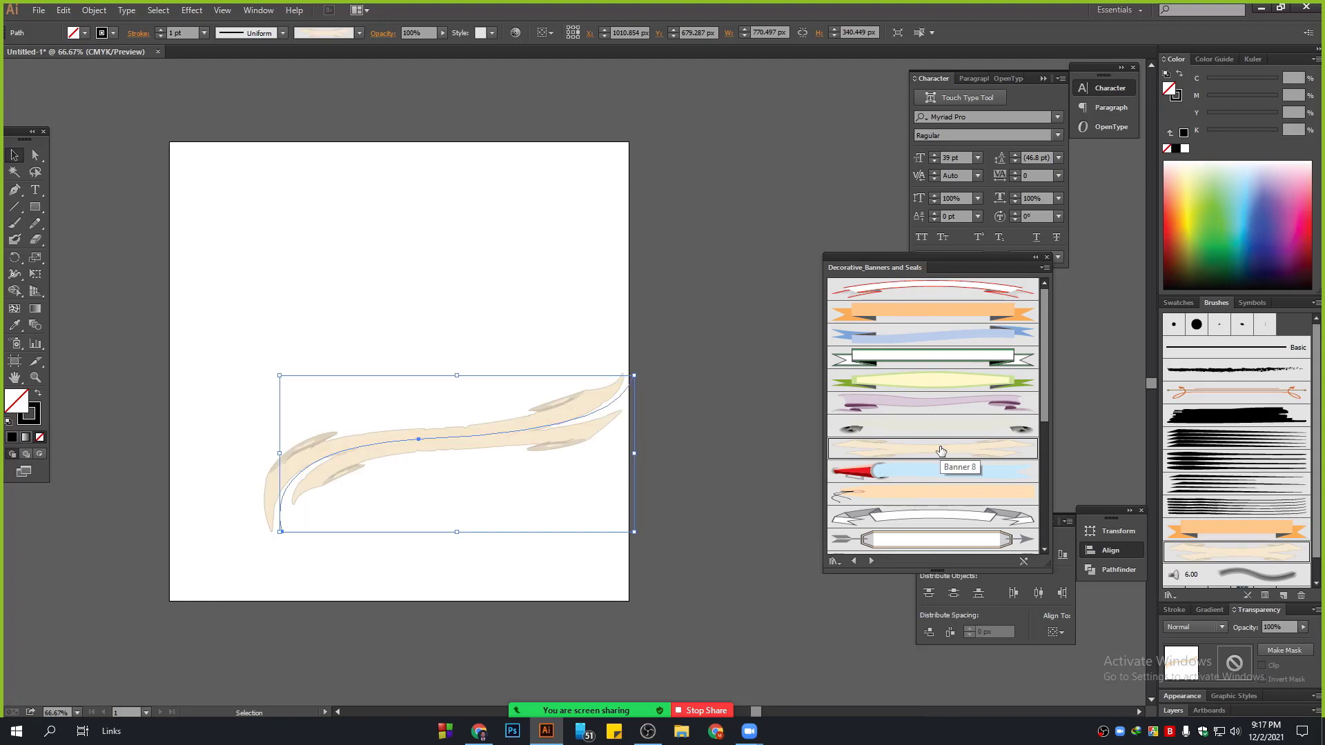
{"action": "left_click", "coordinate": [466, 493]}
{"action": "left_click_drag", "start_coordinate": [439, 405], "coordinate": [414, 362]}
Step: Advance to the Elegant Curl & Floral Brush Set library and apply its seventh stroke brush, the black leafy one, to the curve
{"action": "scroll", "coordinate": [992, 515], "scroll_direction": "down", "scroll_amount": 5}
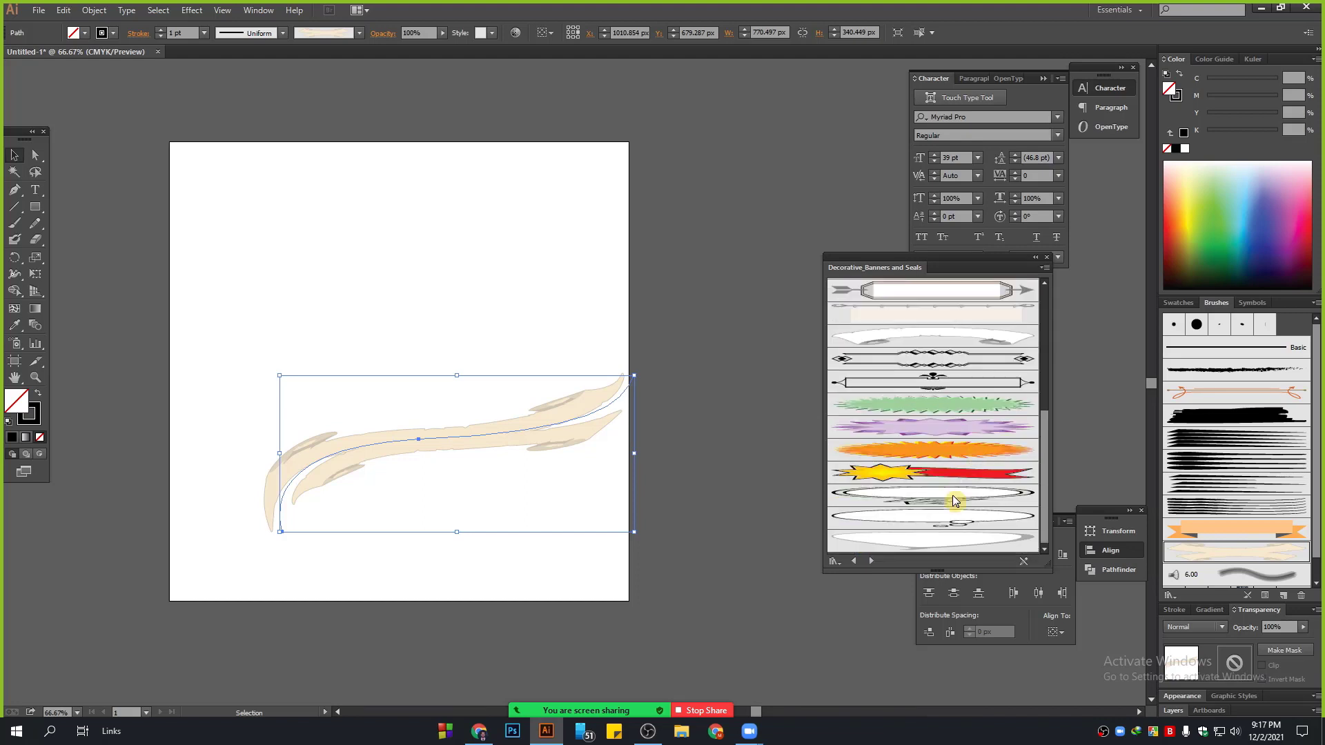
{"action": "left_click", "coordinate": [871, 561]}
{"action": "left_click", "coordinate": [871, 561]}
{"action": "left_click", "coordinate": [870, 561]}
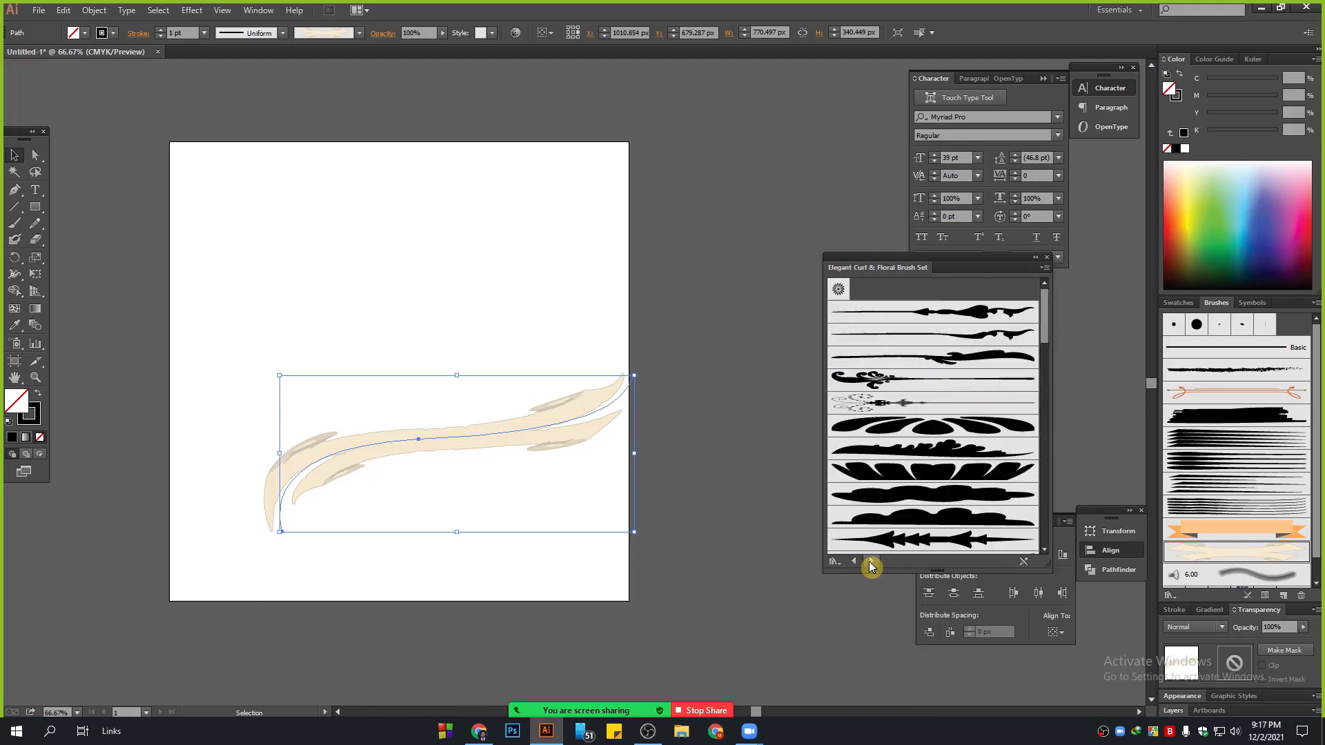
{"action": "left_click", "coordinate": [922, 452]}
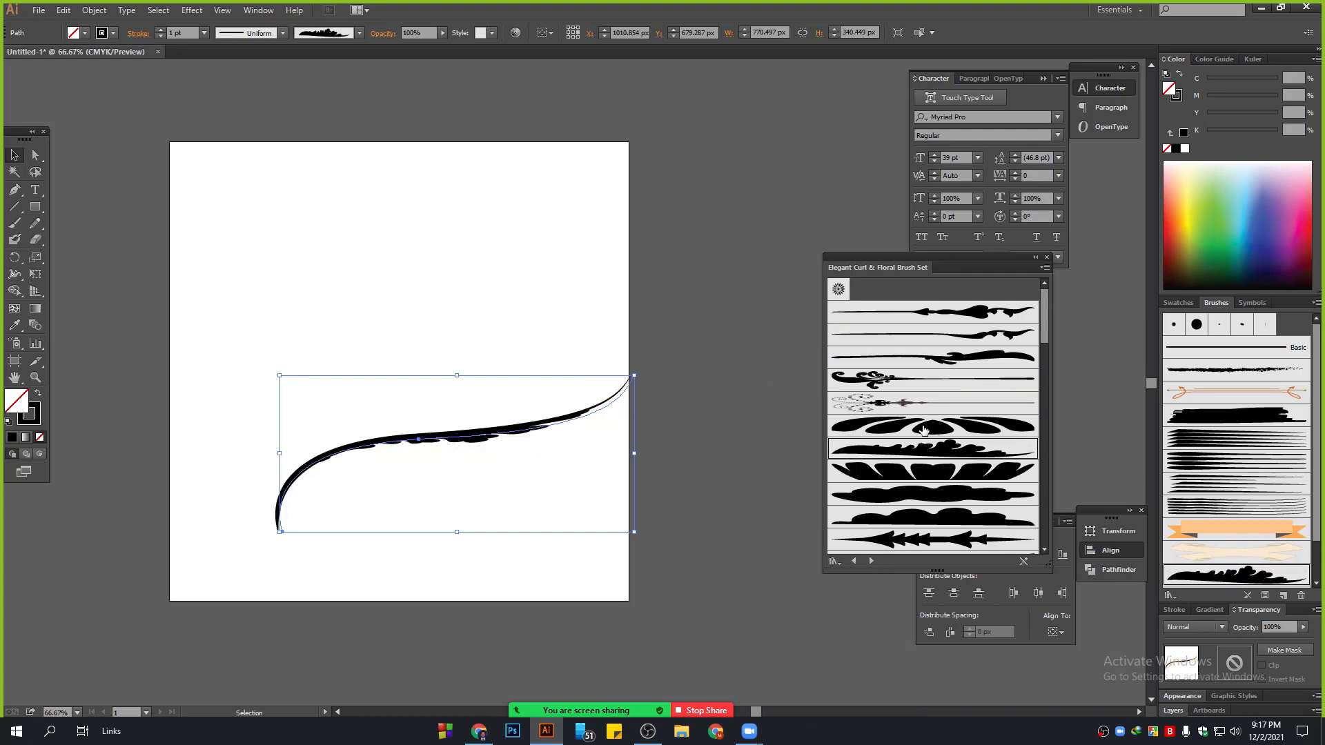
Step: Try the black petal brush on the curve, replace it with the fourth stroke brush, the curled ornament, and deselect
{"action": "left_click", "coordinate": [923, 426]}
{"action": "left_click", "coordinate": [932, 379]}
{"action": "left_click", "coordinate": [508, 283]}
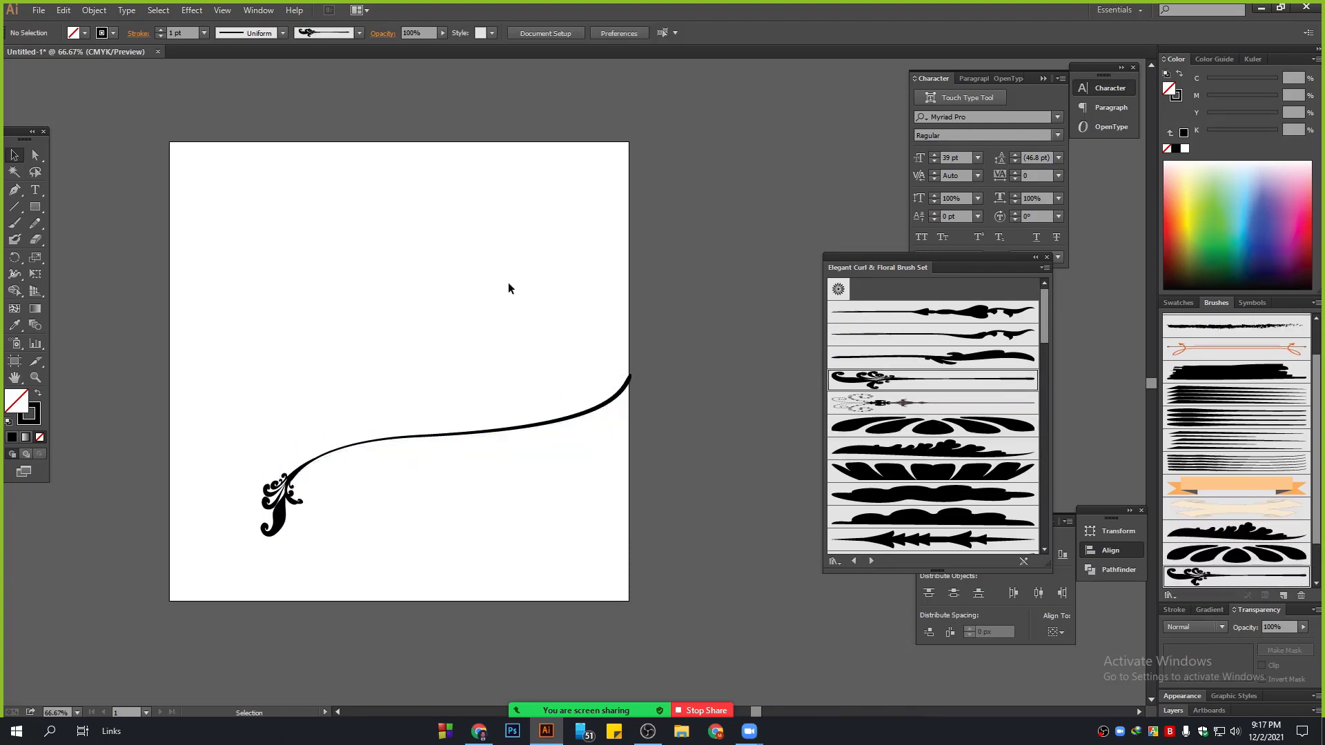
Step: Delete the brushed curve from the artboard and close the Elegant Curl & Floral Brush Set library
{"action": "left_click_drag", "start_coordinate": [216, 321], "coordinate": [504, 598]}
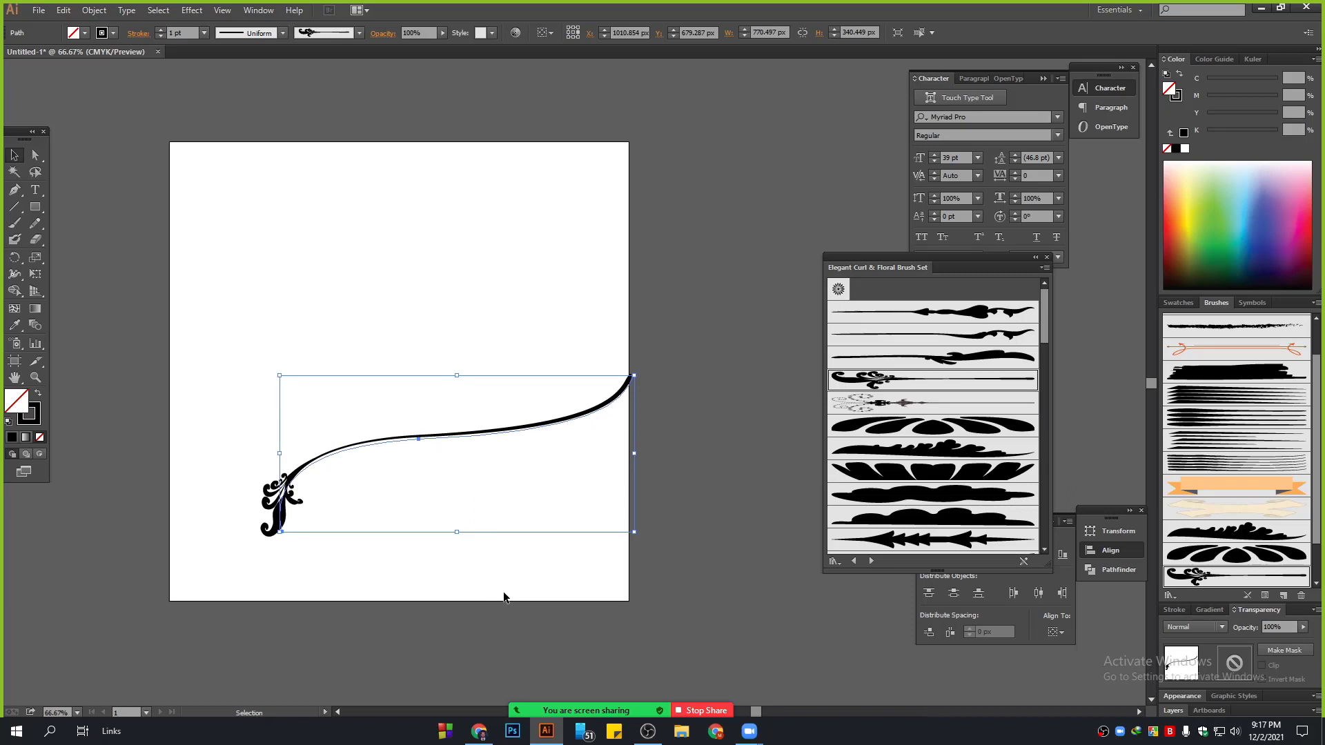
{"action": "key", "text": "Delete"}
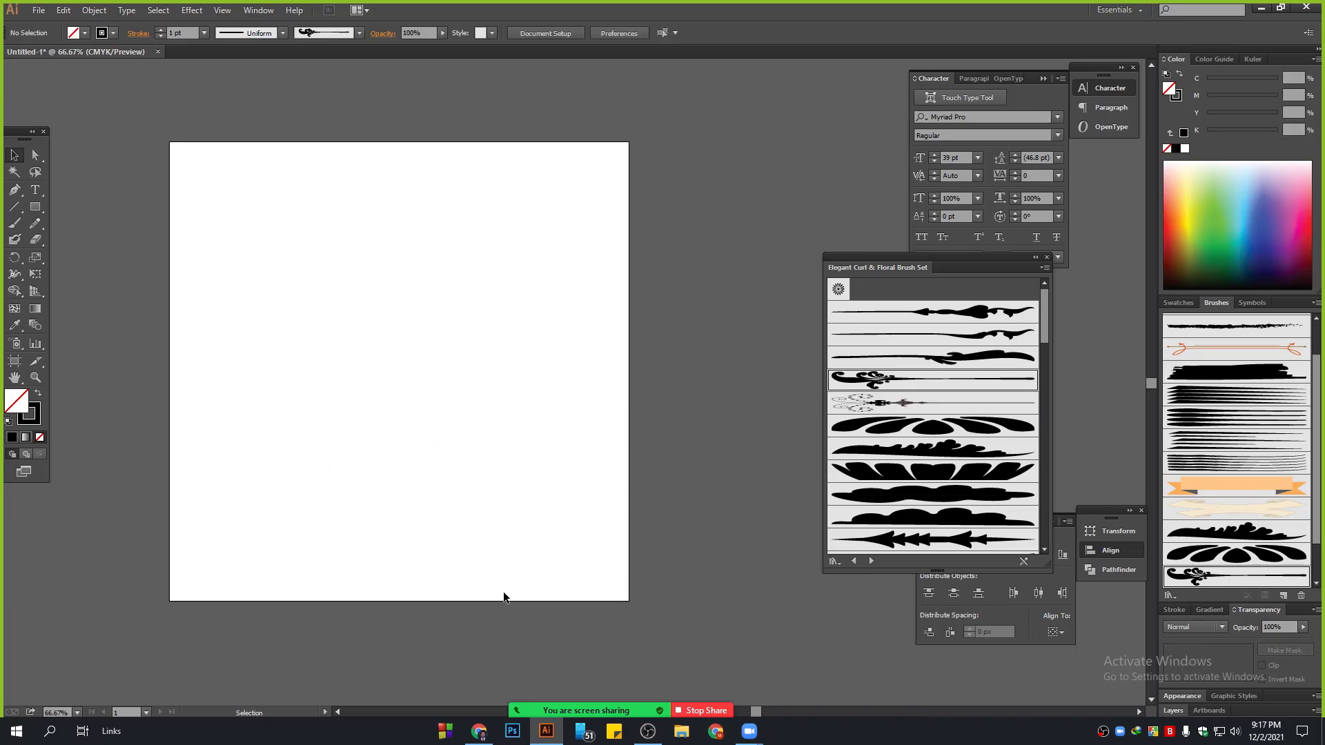
{"action": "left_click", "coordinate": [1049, 259]}
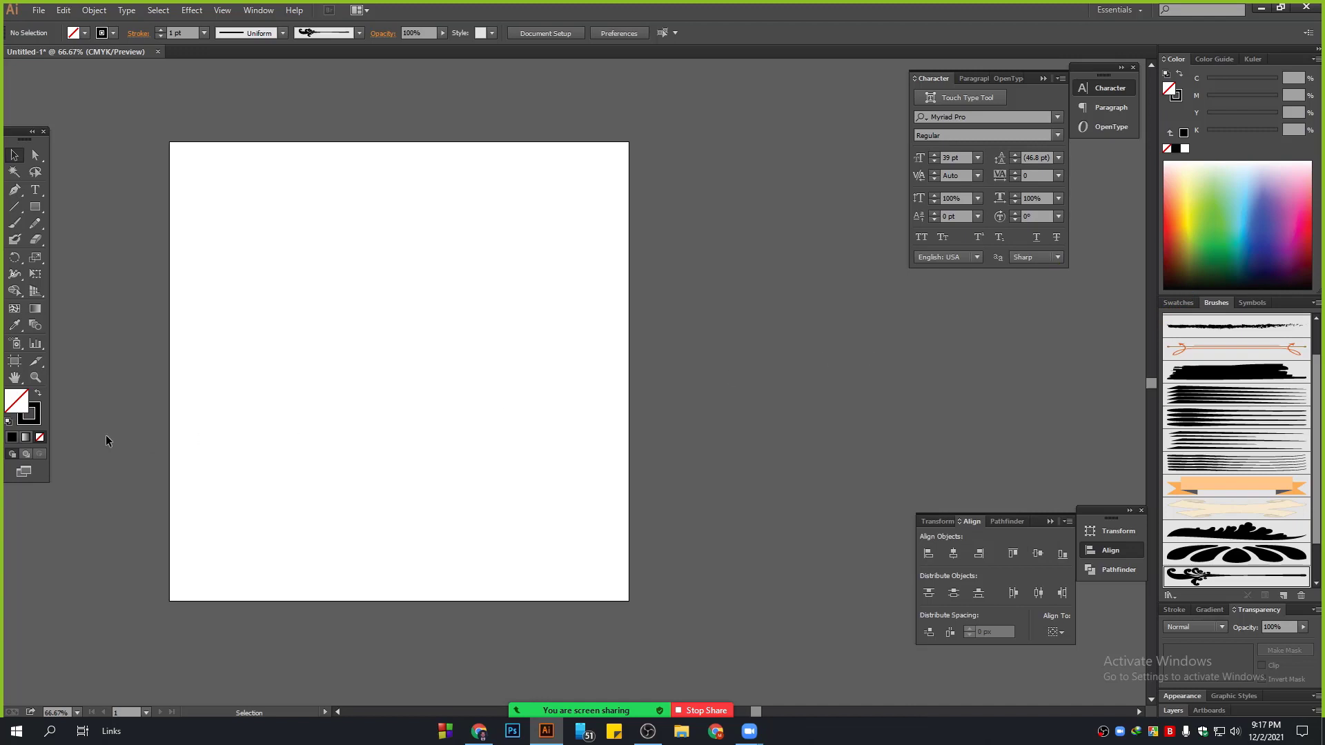
Step: Draw a rectangle about 282 by 318 px in the artboard's left half and give it a black fill without a stroke
{"action": "left_click", "coordinate": [270, 376], "text": "ctrl"}
{"action": "left_click_drag", "start_coordinate": [270, 376], "coordinate": [438, 382]}
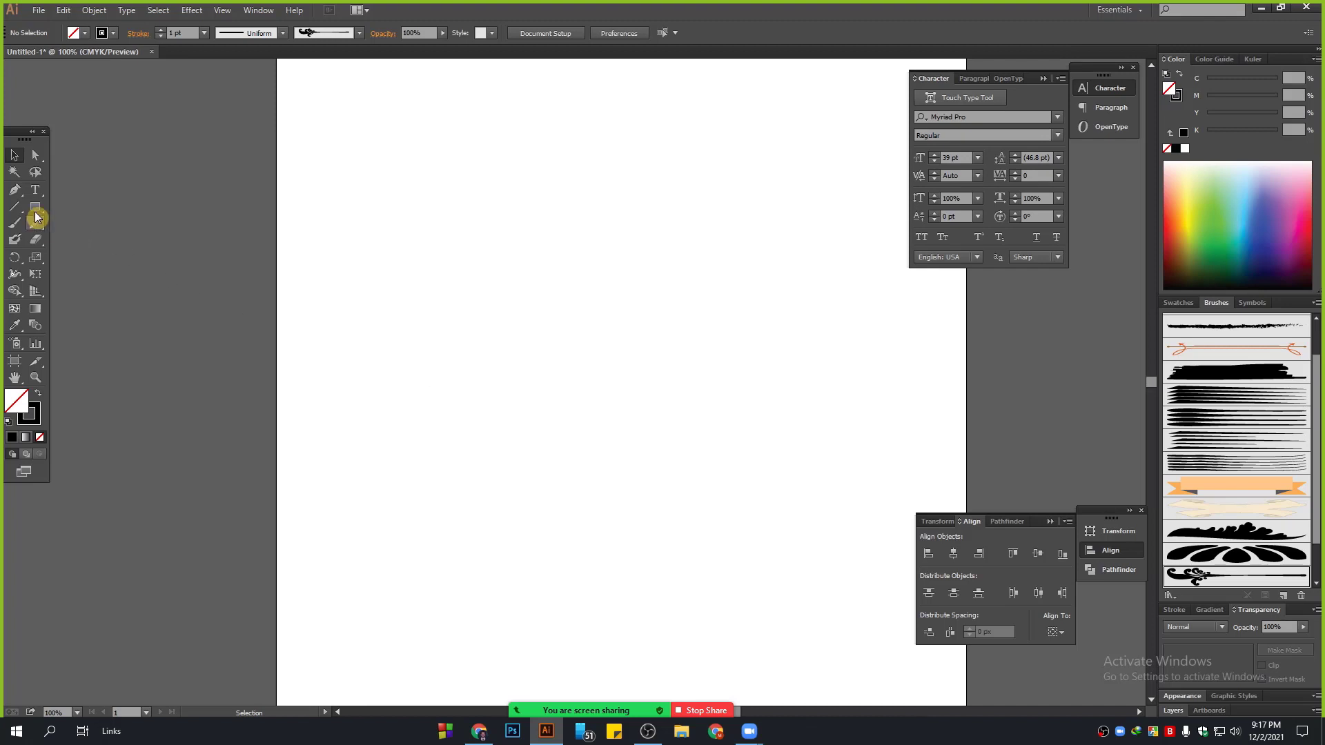
{"action": "left_click_drag", "start_coordinate": [37, 217], "coordinate": [59, 216]}
{"action": "mouse_move", "coordinate": [287, 194]}
{"action": "left_mouse_down"}
{"action": "mouse_move", "coordinate": [485, 361]}
{"action": "mouse_move", "coordinate": [482, 413]}
{"action": "left_mouse_up"}
{"action": "left_click", "coordinate": [23, 174]}
{"action": "left_click", "coordinate": [16, 157]}
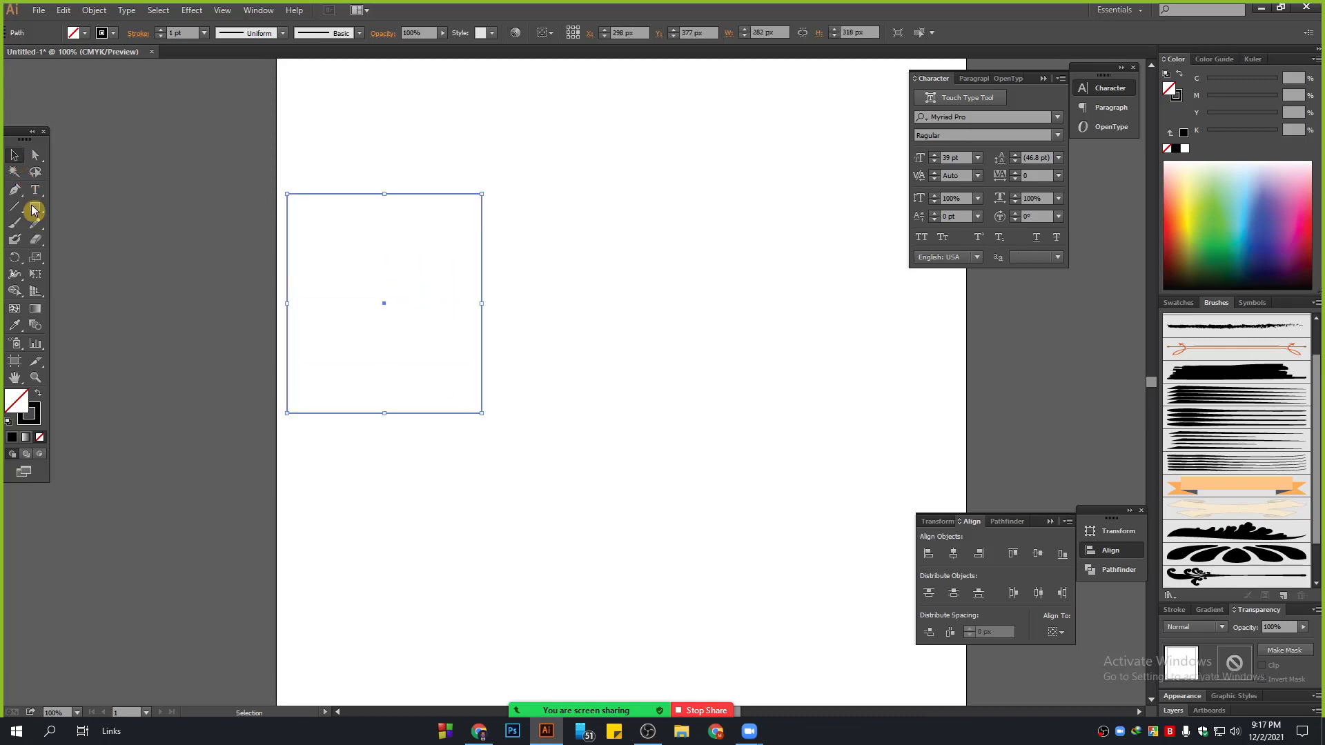
{"action": "left_click", "coordinate": [38, 394]}
Step: Shrink the black rectangle to about 198 by 190 px and place a duplicate near the artboard's right edge
{"action": "left_click_drag", "start_coordinate": [482, 413], "coordinate": [837, 275]}
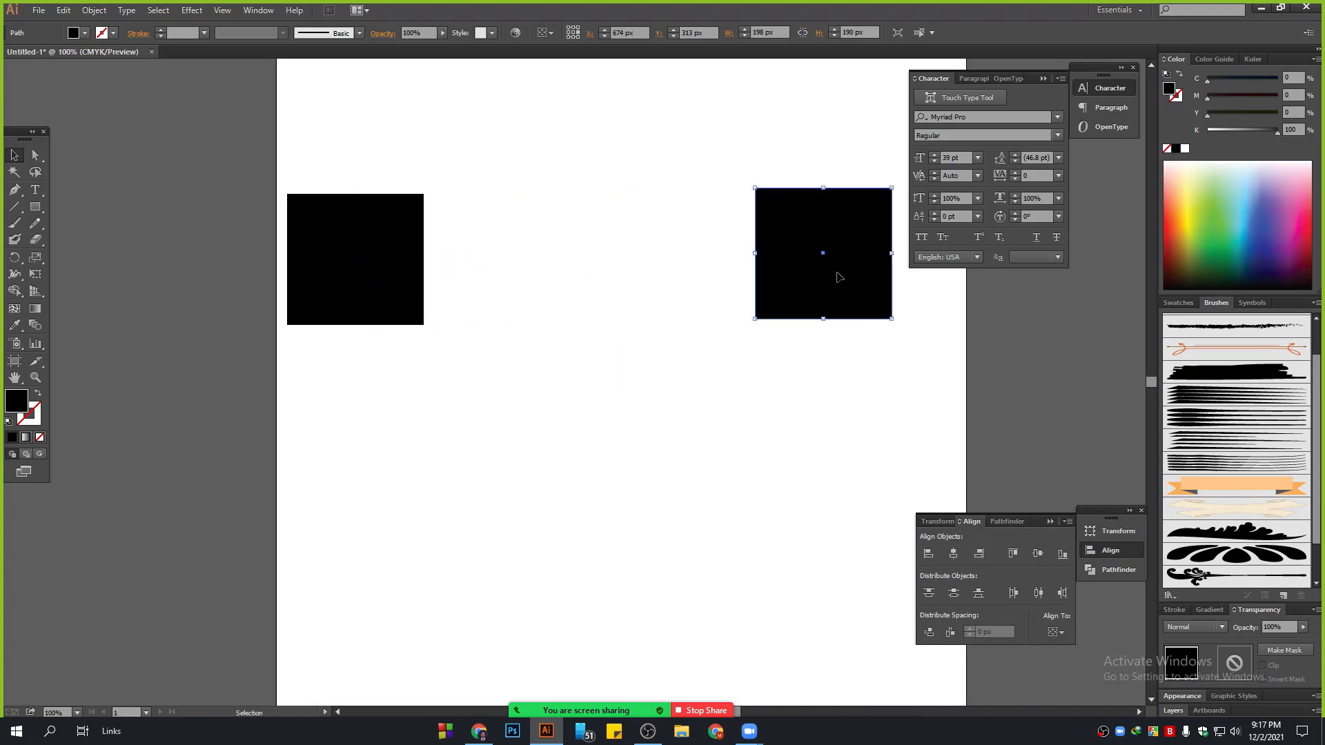
{"action": "scroll", "coordinate": [774, 358], "scroll_direction": "up", "scroll_amount": 2}
{"action": "scroll", "coordinate": [605, 390], "scroll_direction": "up", "scroll_amount": 2}
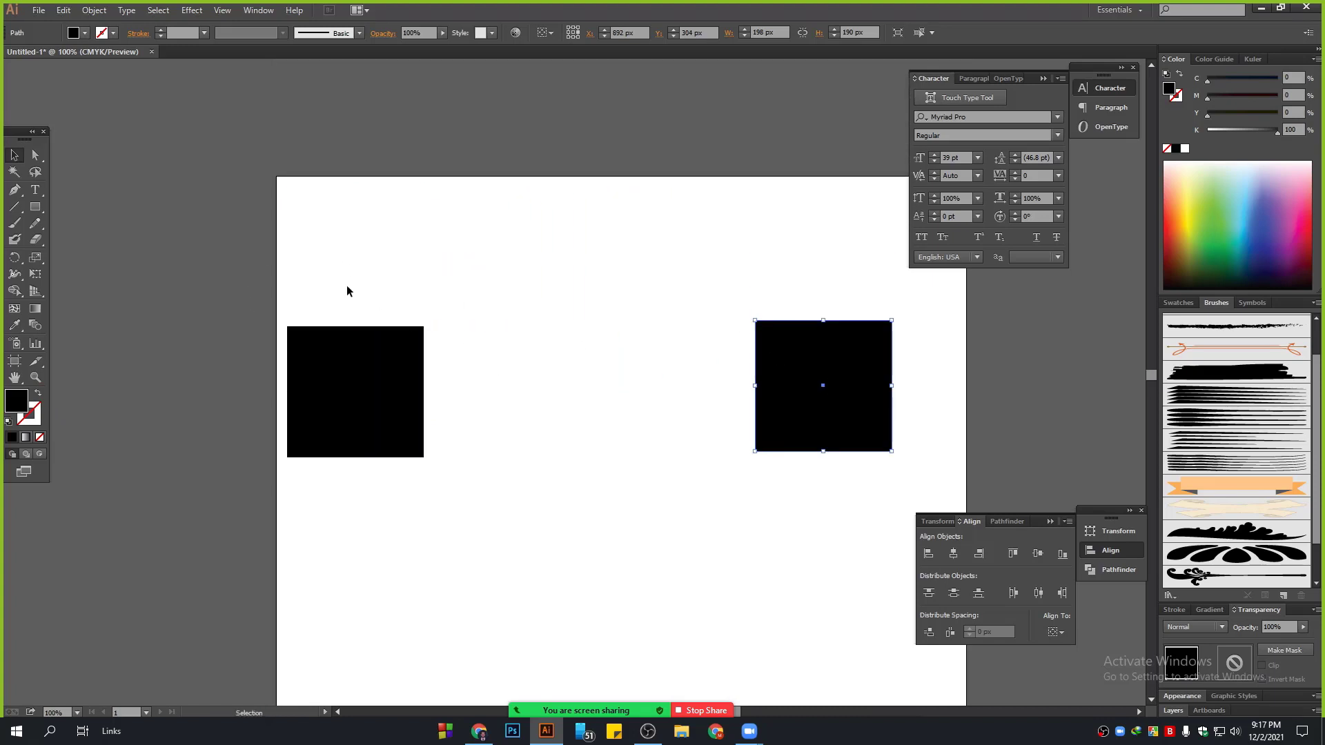
Step: Fill the left rectangle with pure cyan, setting C to 100 and K to 0
{"action": "left_click", "coordinate": [372, 349]}
{"action": "left_click_drag", "start_coordinate": [314, 231], "coordinate": [457, 446]}
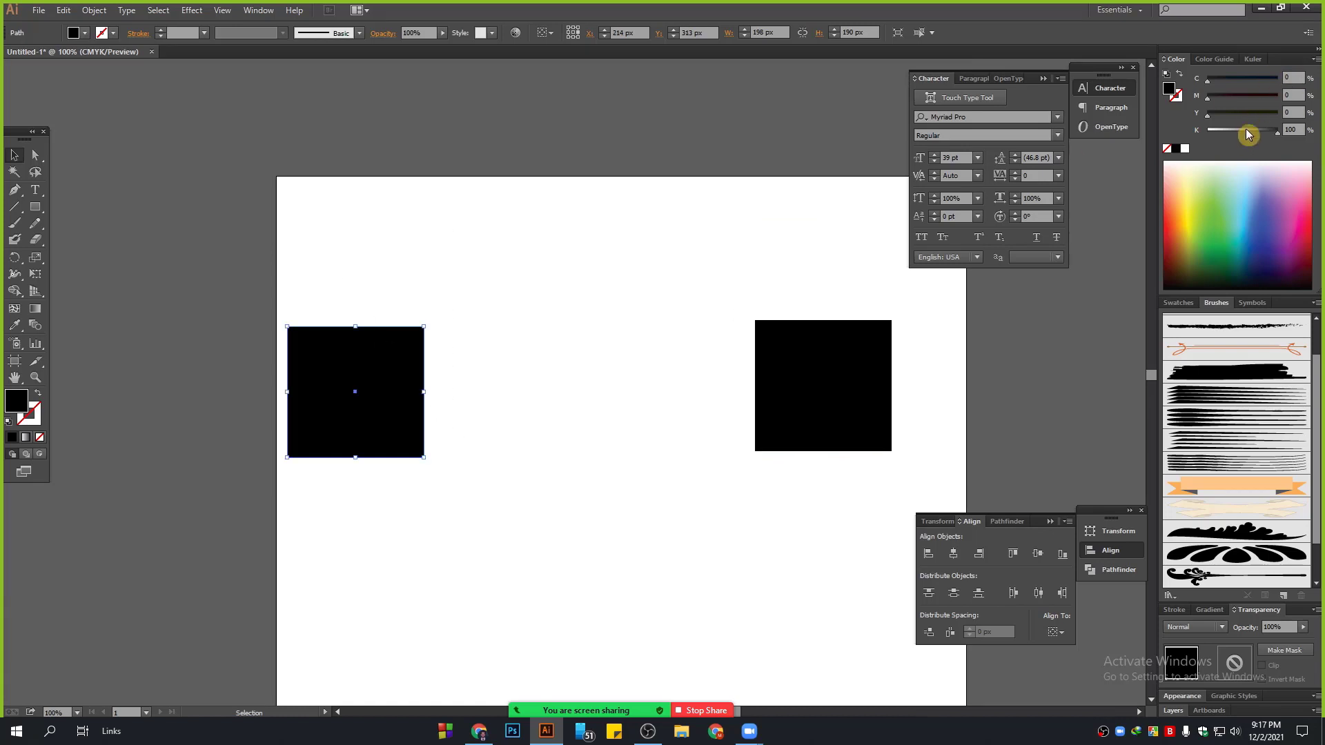
{"action": "left_click_drag", "start_coordinate": [1247, 132], "coordinate": [1209, 132]}
{"action": "left_click_drag", "start_coordinate": [1255, 79], "coordinate": [1315, 81]}
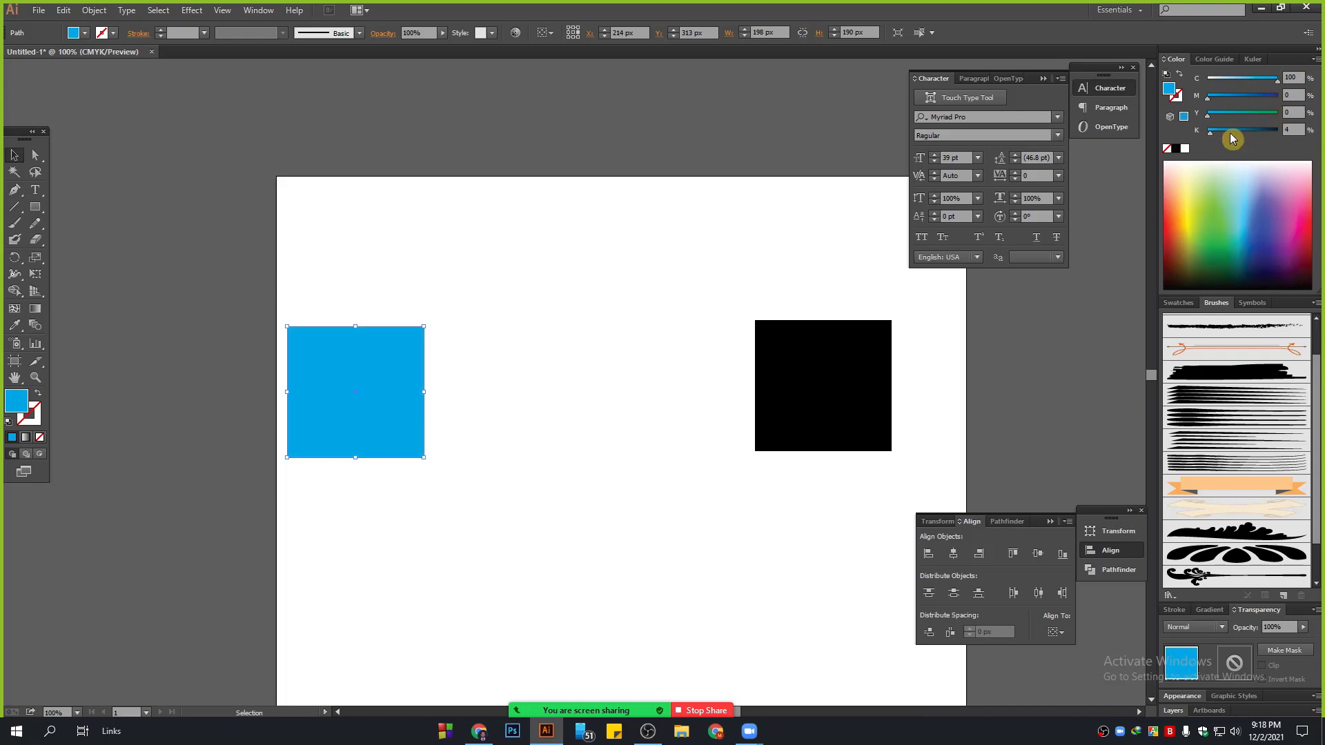
{"action": "left_click_drag", "start_coordinate": [1231, 136], "coordinate": [1171, 130]}
{"action": "left_click_drag", "start_coordinate": [312, 229], "coordinate": [490, 526]}
Step: Fill the right rectangle with red, setting M and Y to 100 and K to 0, and deselect it
{"action": "left_click_drag", "start_coordinate": [774, 298], "coordinate": [846, 393]}
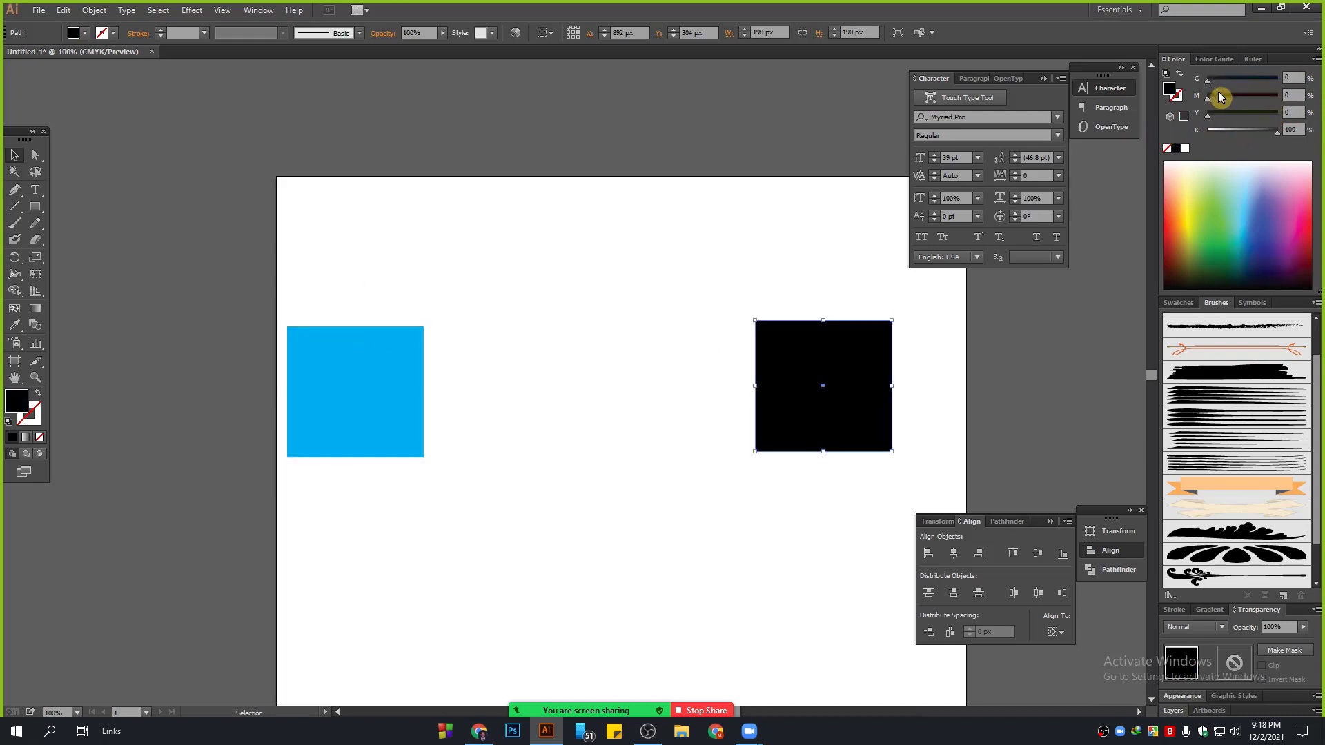
{"action": "left_click_drag", "start_coordinate": [1241, 97], "coordinate": [1317, 101]}
{"action": "left_click_drag", "start_coordinate": [1242, 130], "coordinate": [1313, 113]}
{"action": "left_click", "coordinate": [637, 266]}
{"action": "scroll", "coordinate": [605, 274], "scroll_direction": "down", "scroll_amount": 2}
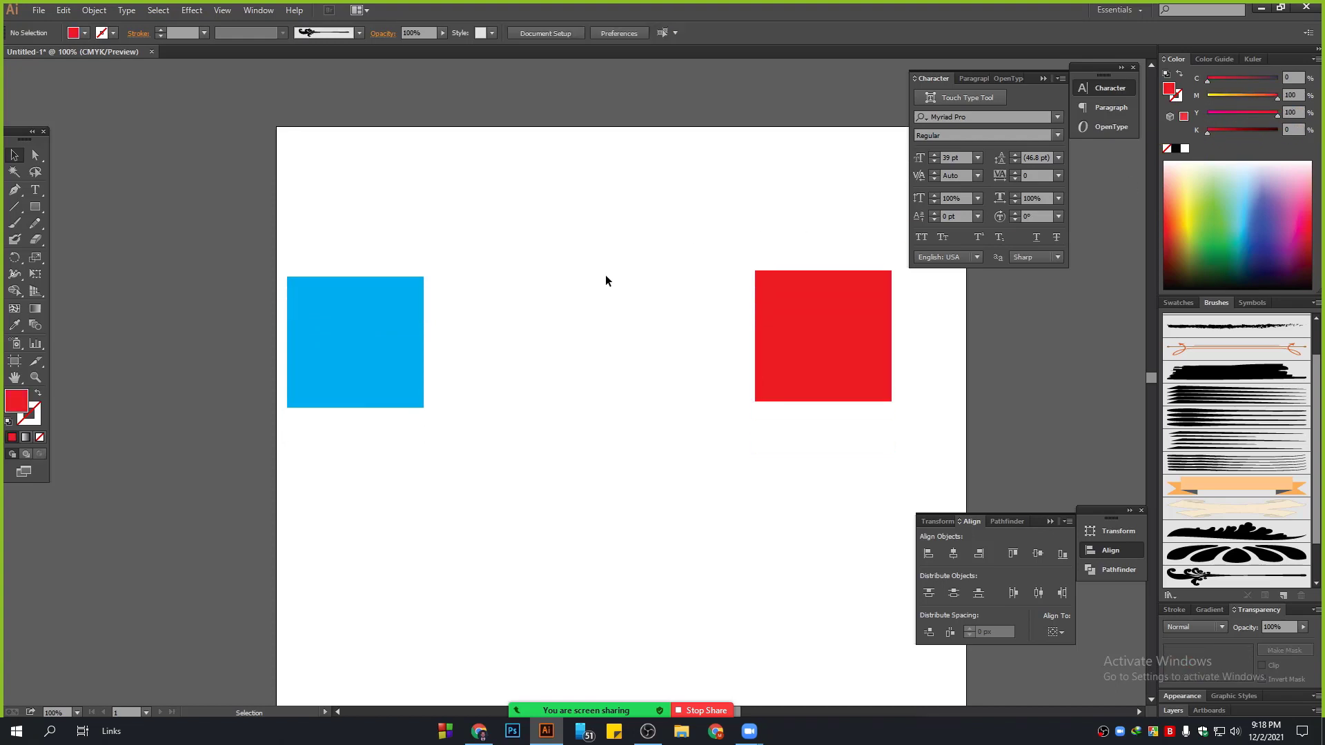
Step: Select both rectangles, collapse the Character settings, and confirm Smooth Color as the spacing in the Blend Options
{"action": "left_click_drag", "start_coordinate": [363, 184], "coordinate": [905, 472]}
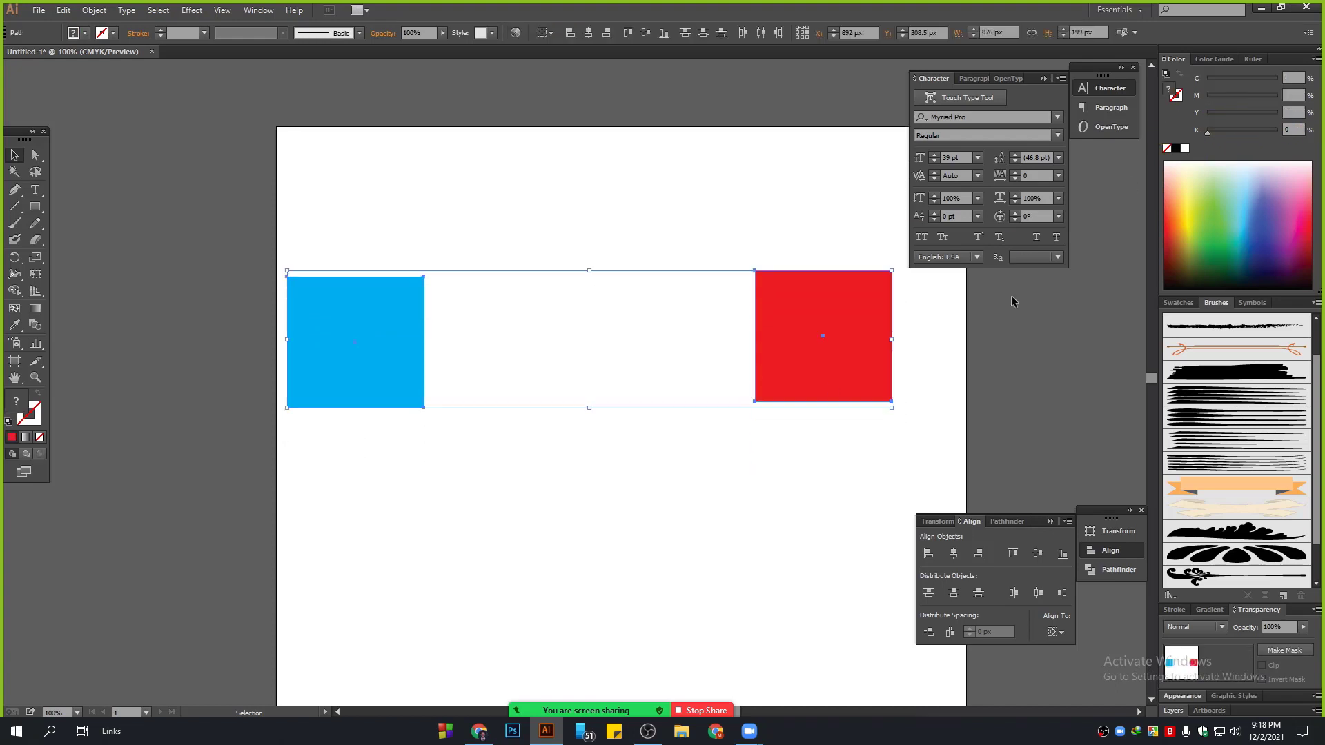
{"action": "left_click", "coordinate": [1088, 88]}
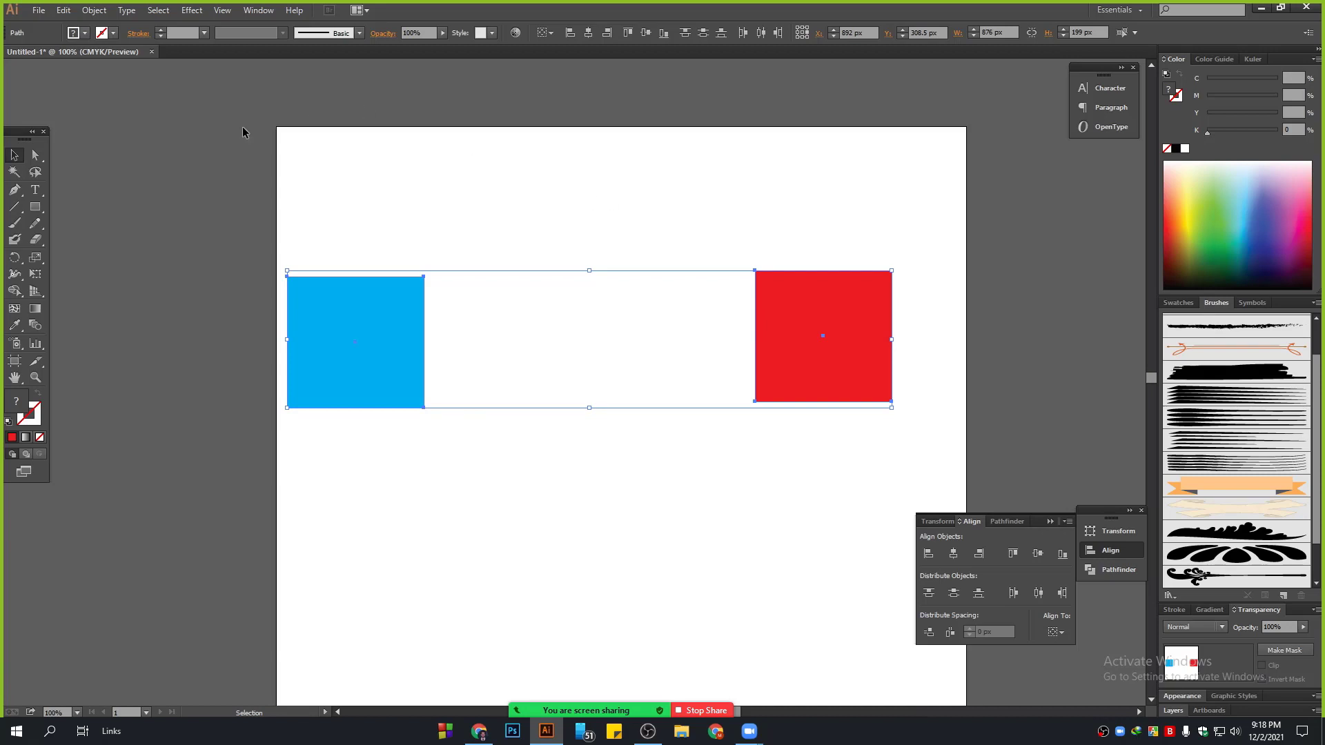
{"action": "left_click", "coordinate": [94, 10]}
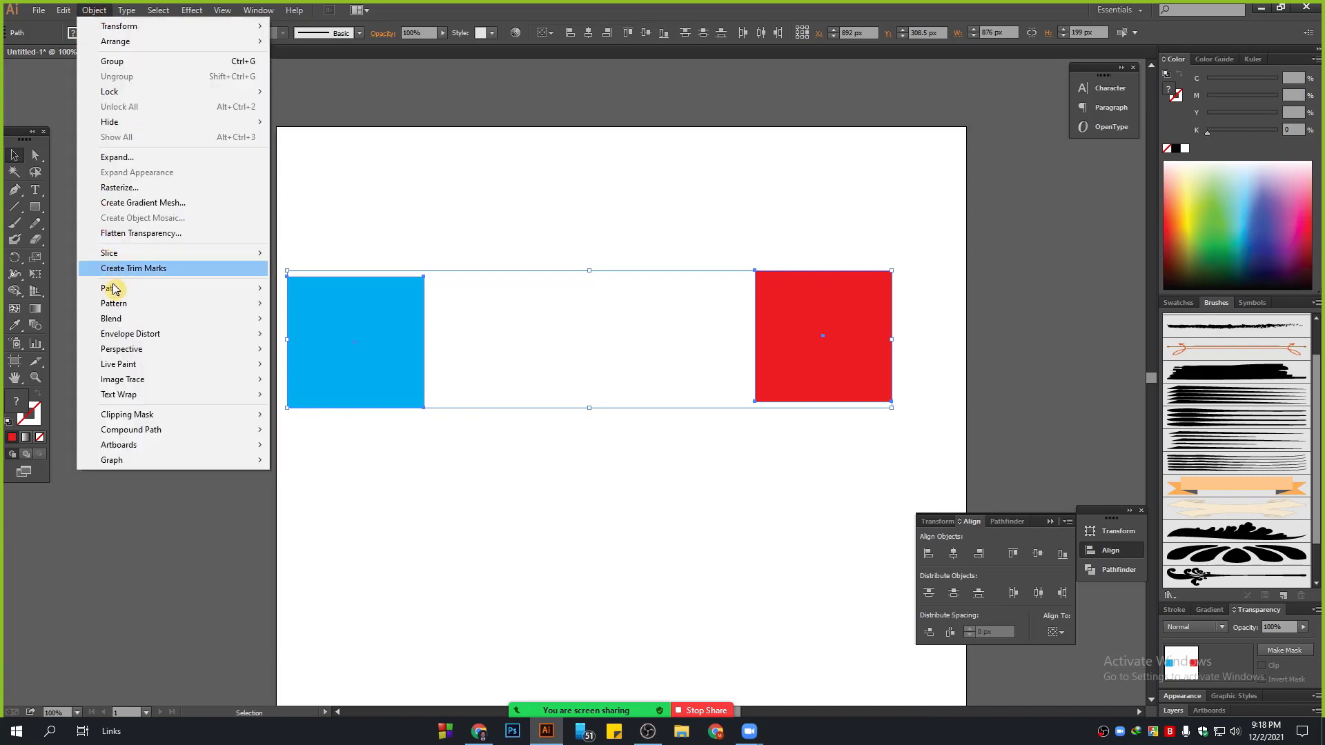
{"action": "mouse_move", "coordinate": [117, 321]}
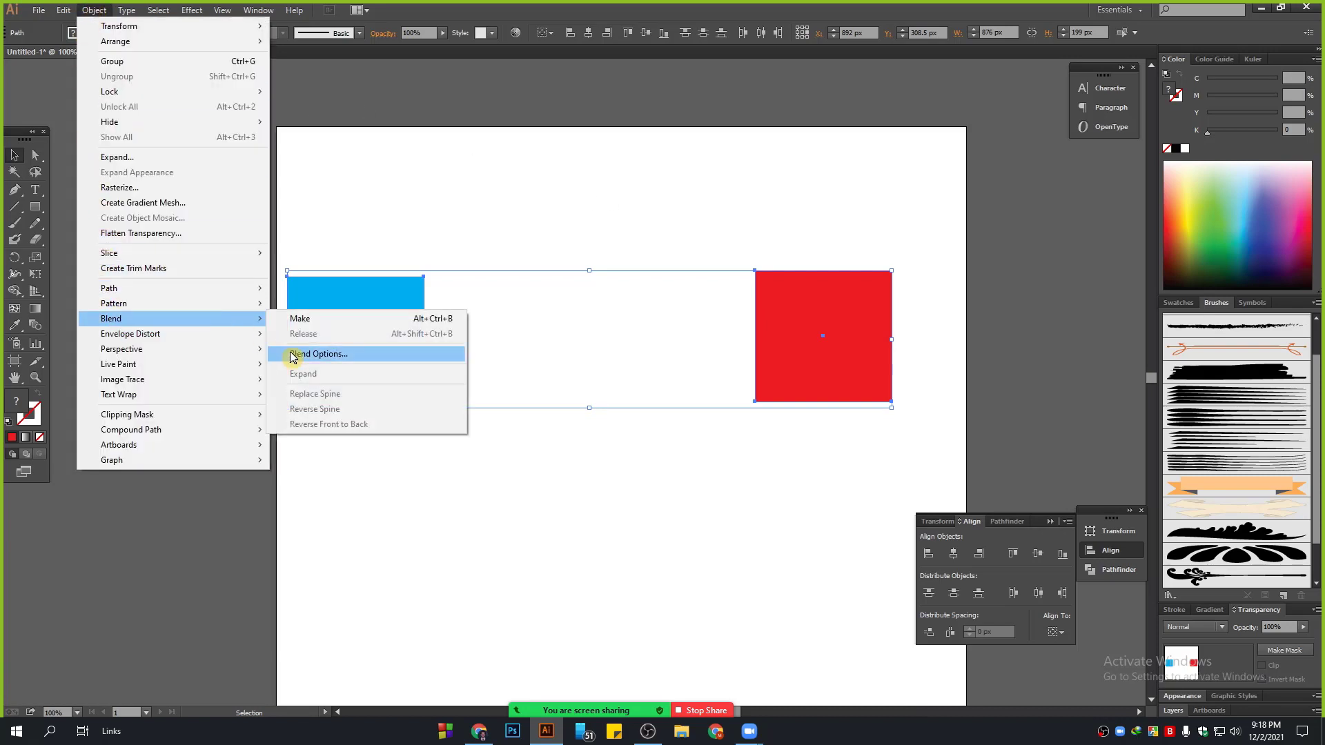
{"action": "left_click", "coordinate": [291, 355]}
{"action": "left_click_drag", "start_coordinate": [656, 274], "coordinate": [991, 192]}
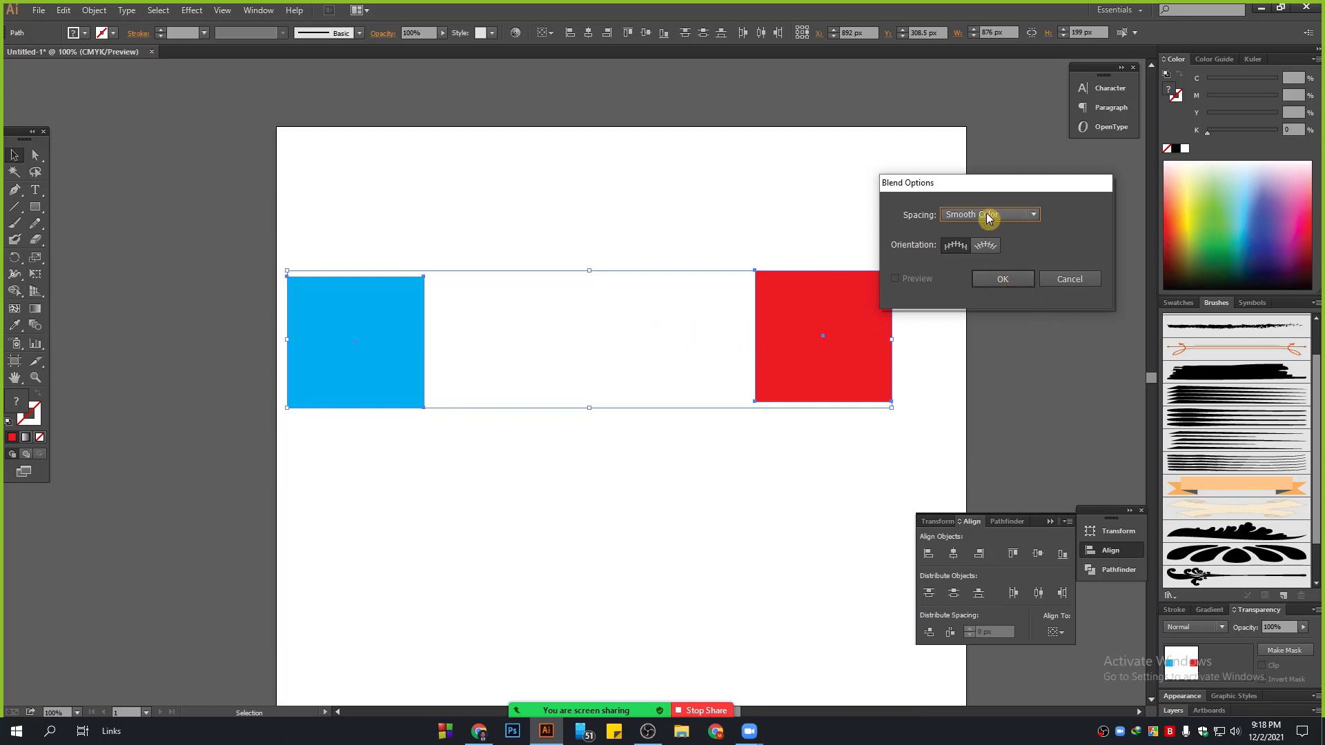
{"action": "left_click", "coordinate": [1018, 215]}
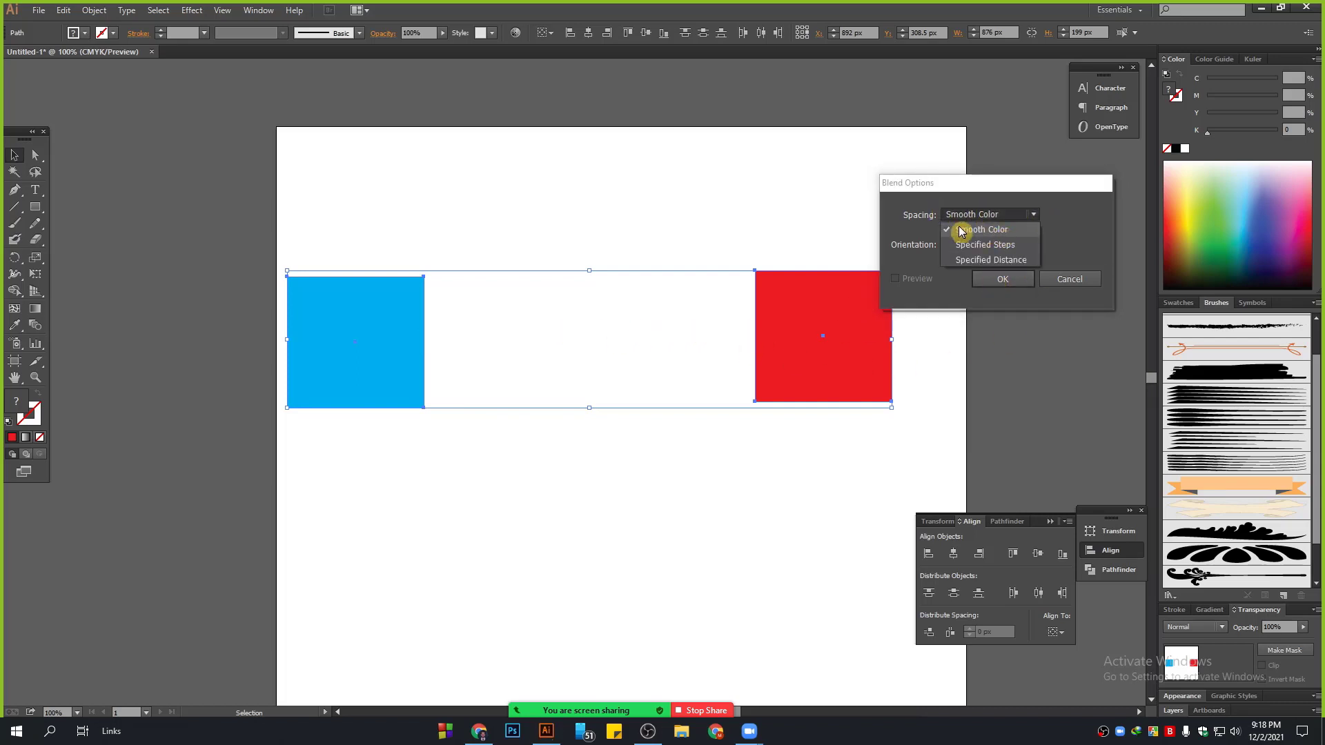
{"action": "left_click", "coordinate": [988, 231]}
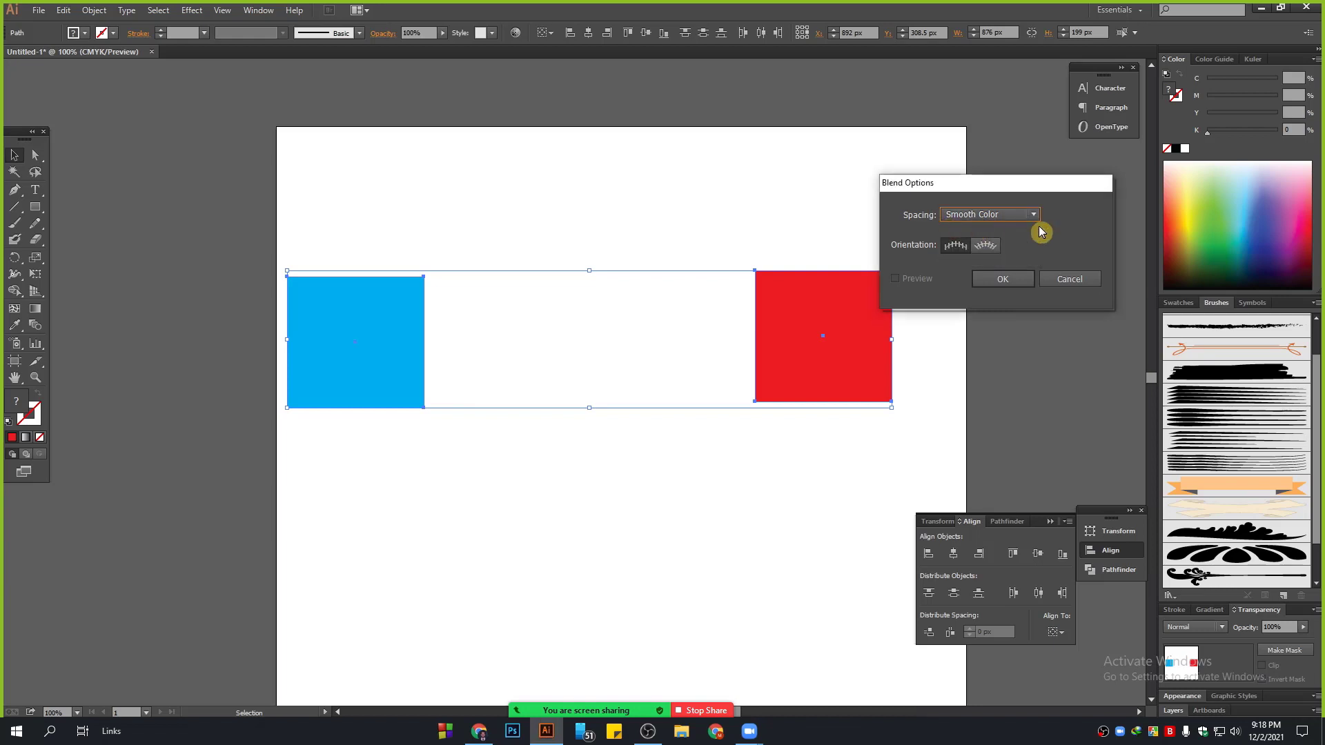
{"action": "left_click", "coordinate": [1019, 277]}
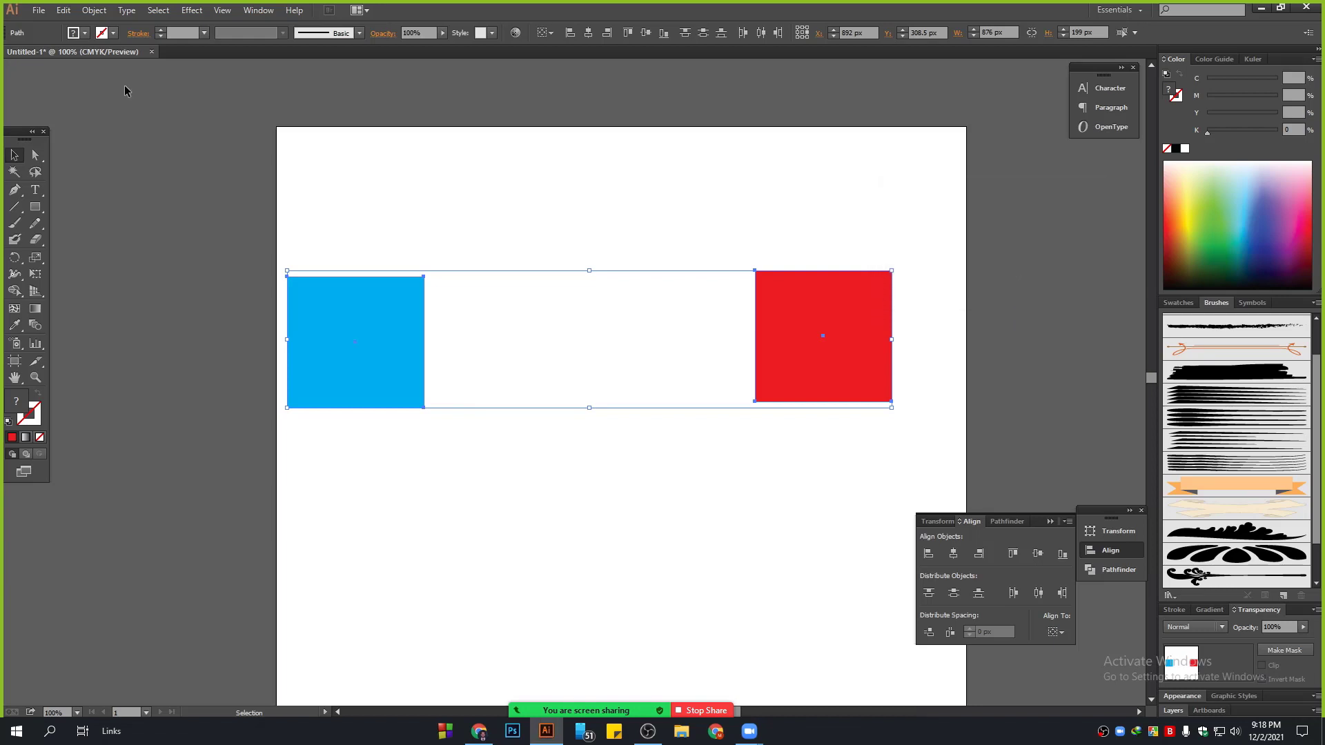
Step: Make a blend between the cyan and red rectangles and deselect it
{"action": "left_click", "coordinate": [94, 9]}
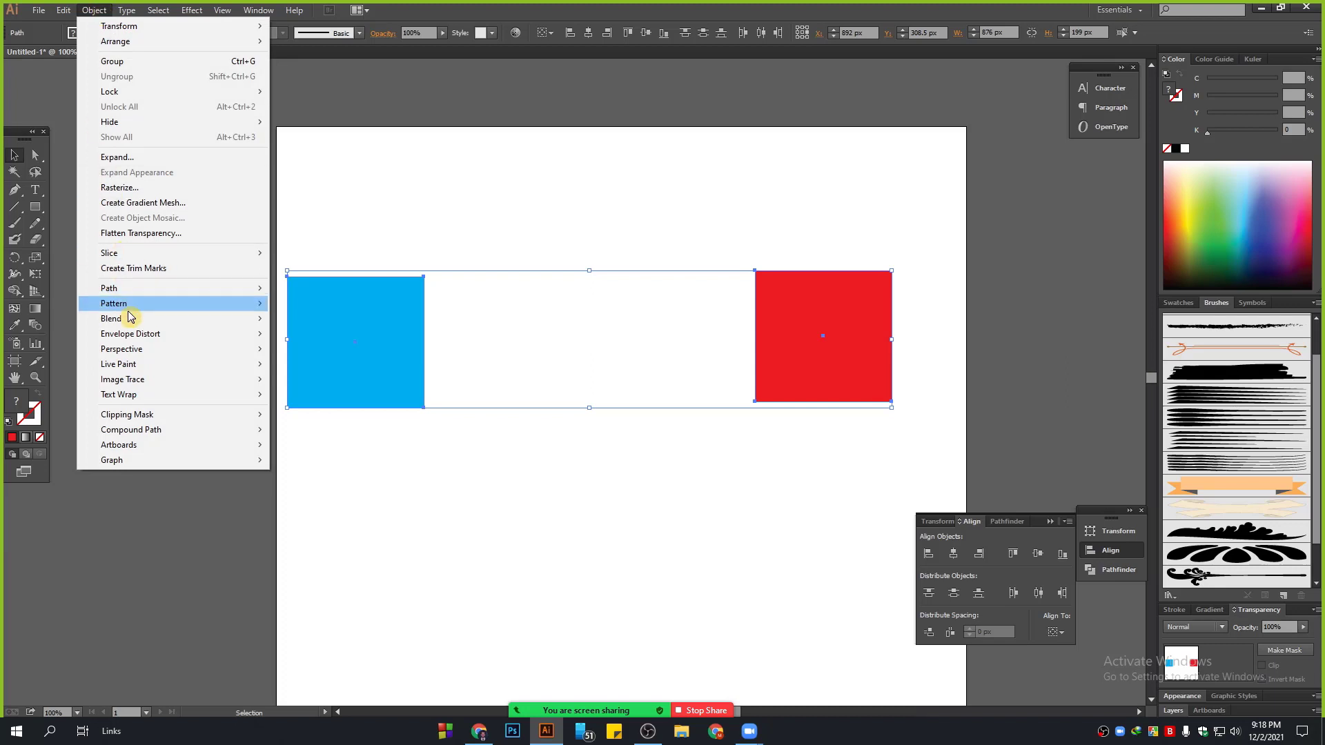
{"action": "mouse_move", "coordinate": [133, 325]}
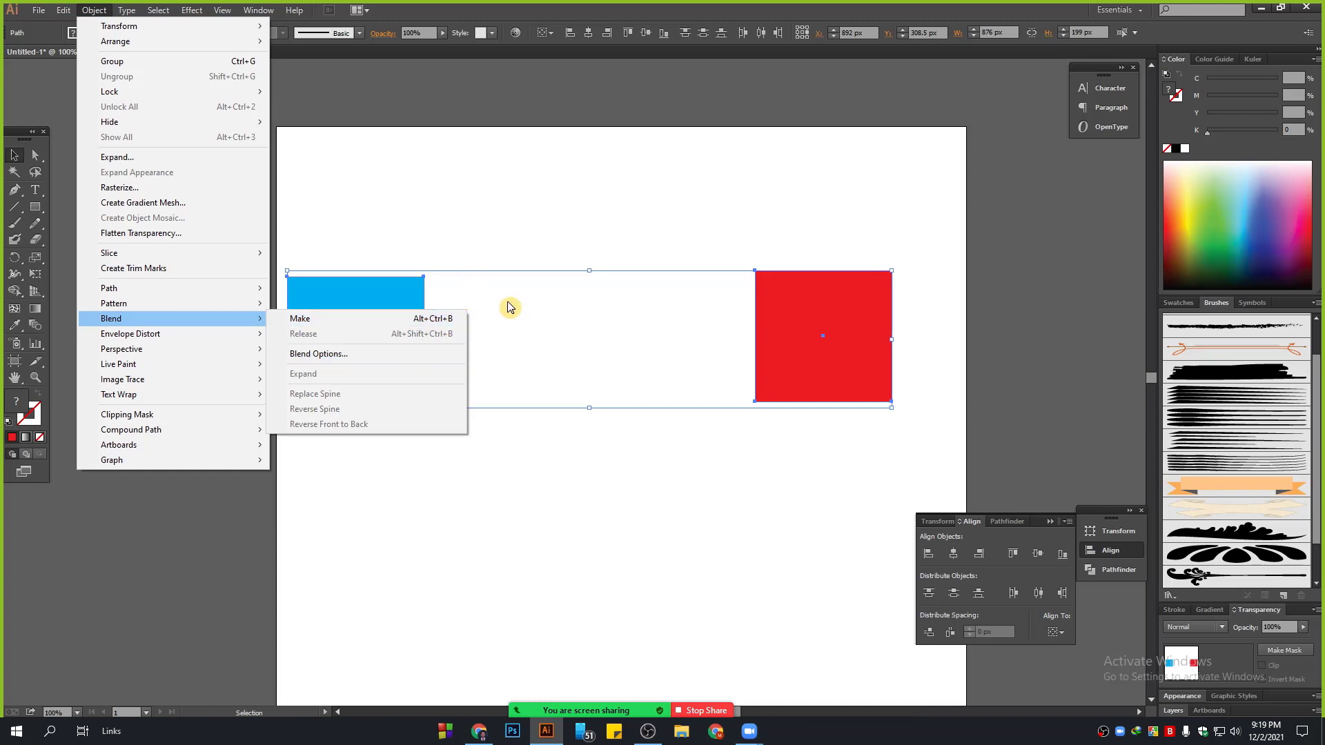
{"action": "left_click", "coordinate": [300, 322]}
{"action": "left_click", "coordinate": [555, 496]}
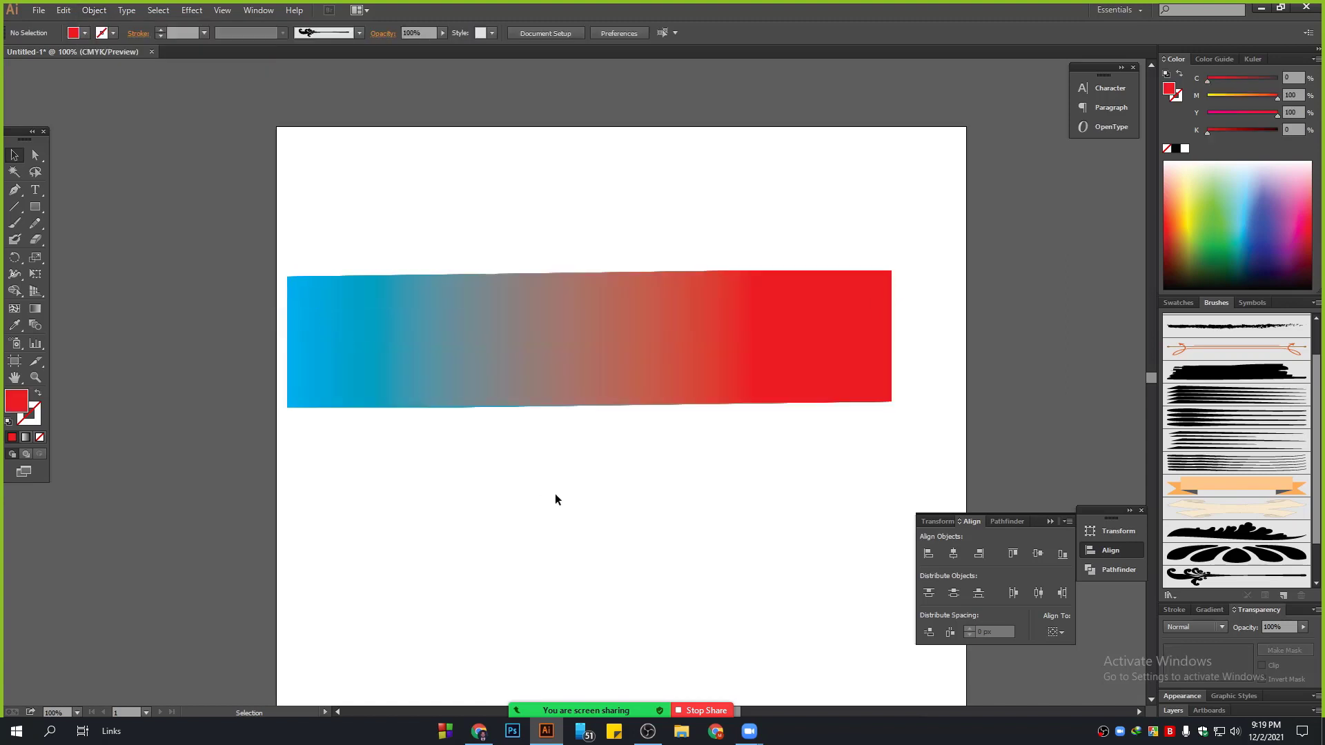
{"action": "scroll", "coordinate": [506, 448], "scroll_direction": "down", "scroll_amount": 3}
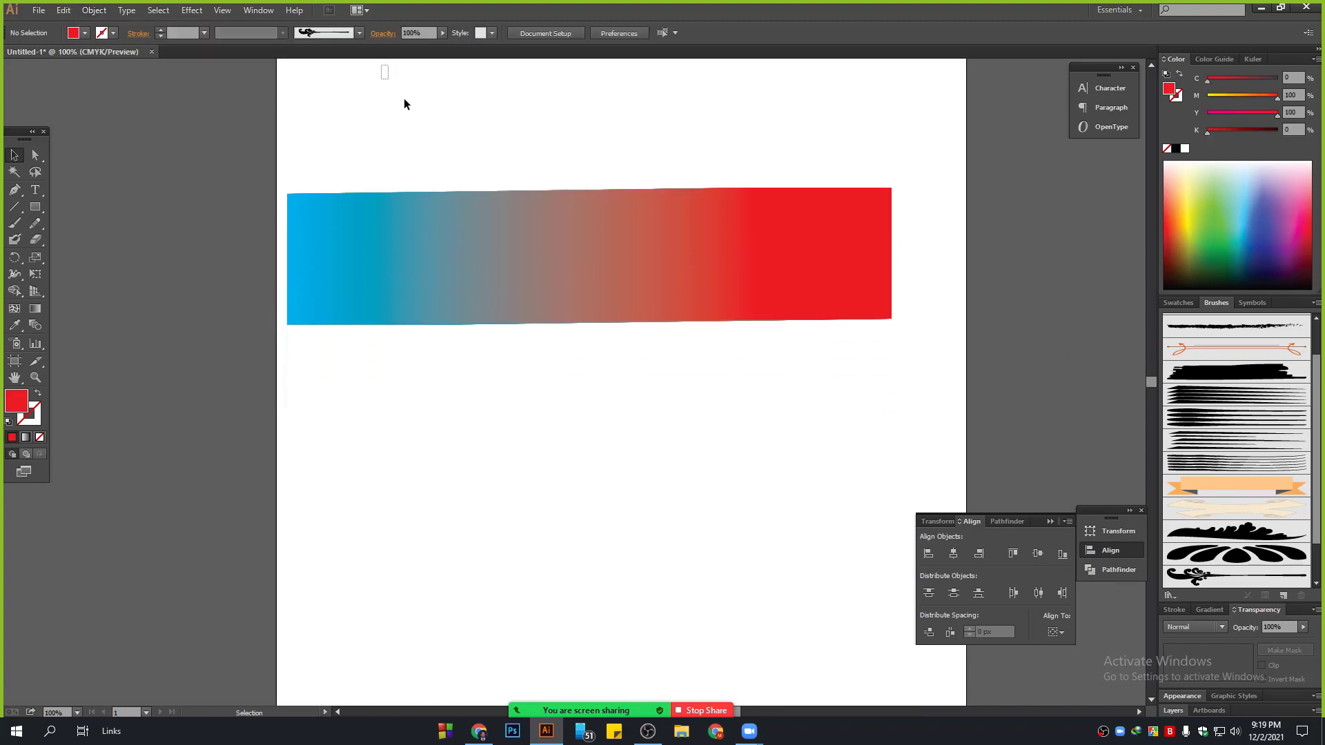
{"action": "left_click_drag", "start_coordinate": [404, 103], "coordinate": [784, 379]}
{"action": "left_click", "coordinate": [771, 400]}
{"action": "scroll", "coordinate": [771, 396], "scroll_direction": "up", "scroll_amount": 3}
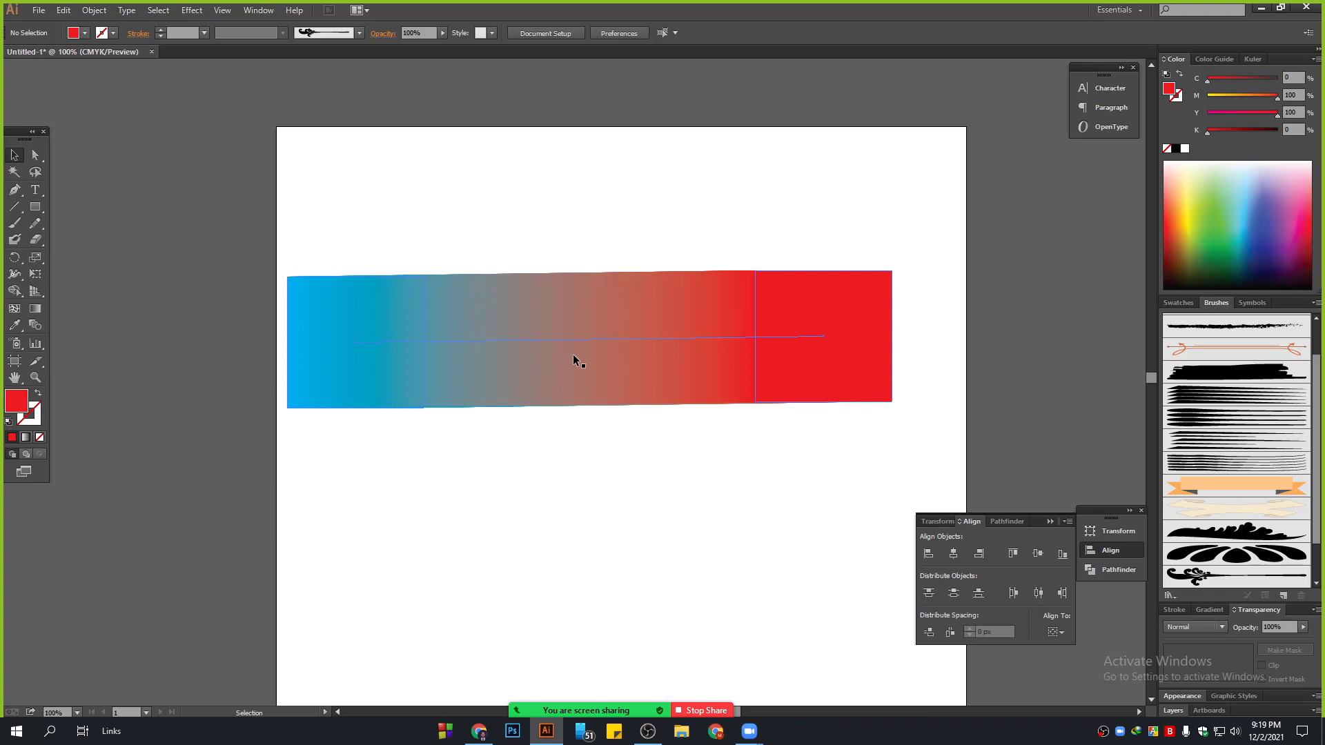
{"action": "scroll", "coordinate": [573, 353], "scroll_direction": "down", "scroll_amount": 2}
Step: Expand the blend with Object and Fill enabled, ungroup the resulting shapes, and deselect them
{"action": "left_click", "coordinate": [574, 283]}
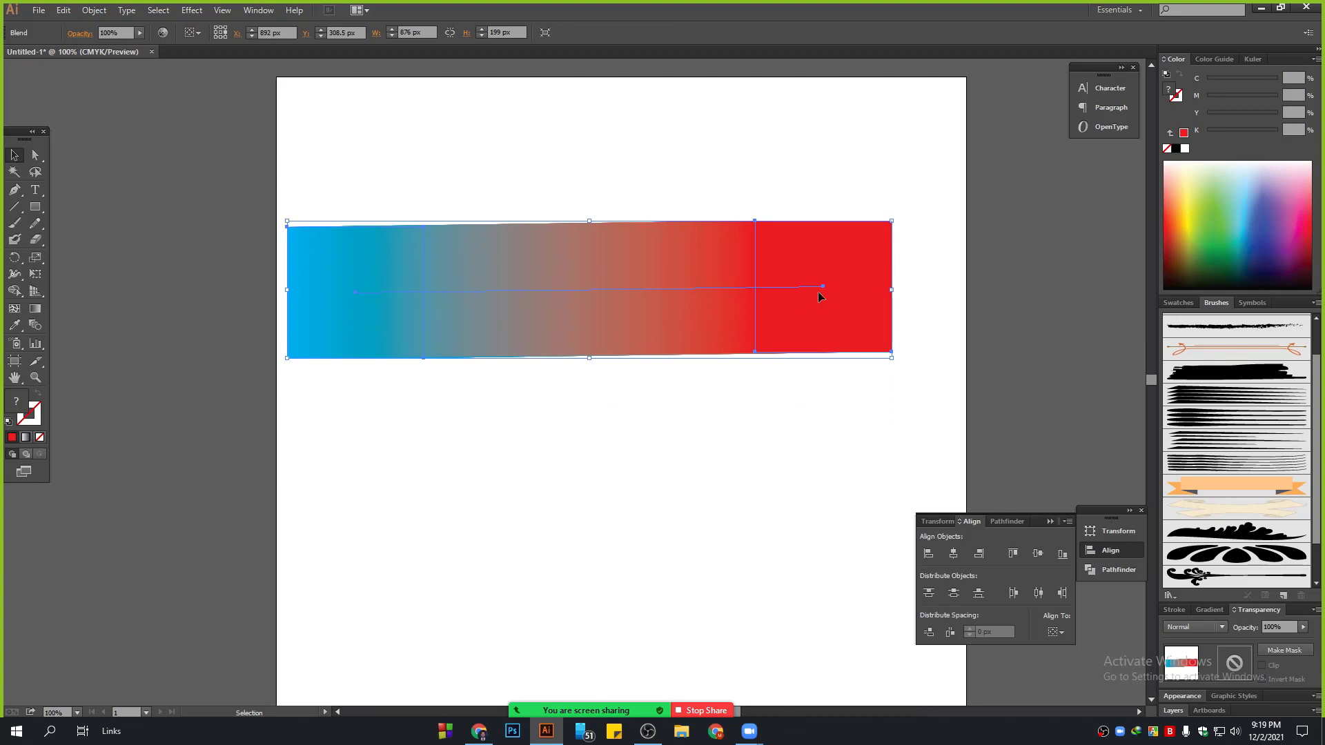
{"action": "left_click", "coordinate": [102, 9]}
{"action": "left_click", "coordinate": [146, 155]}
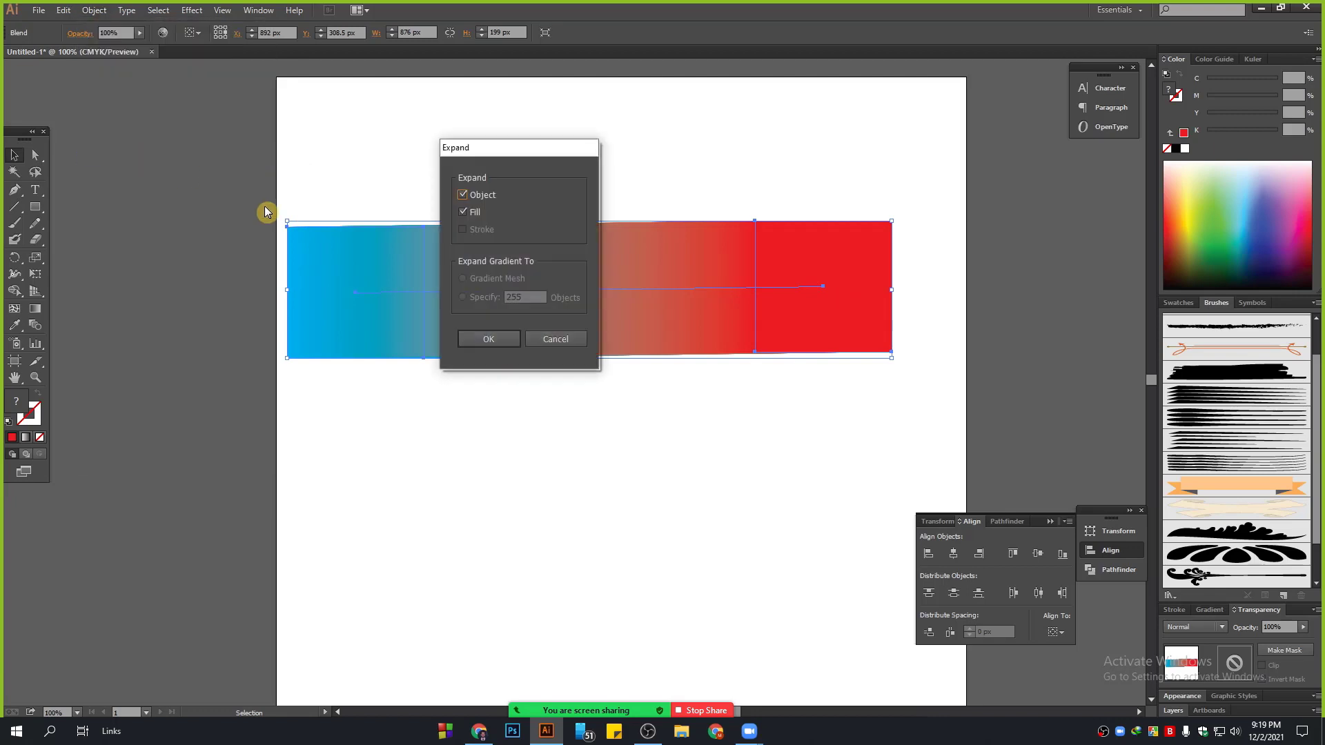
{"action": "left_click", "coordinate": [503, 345]}
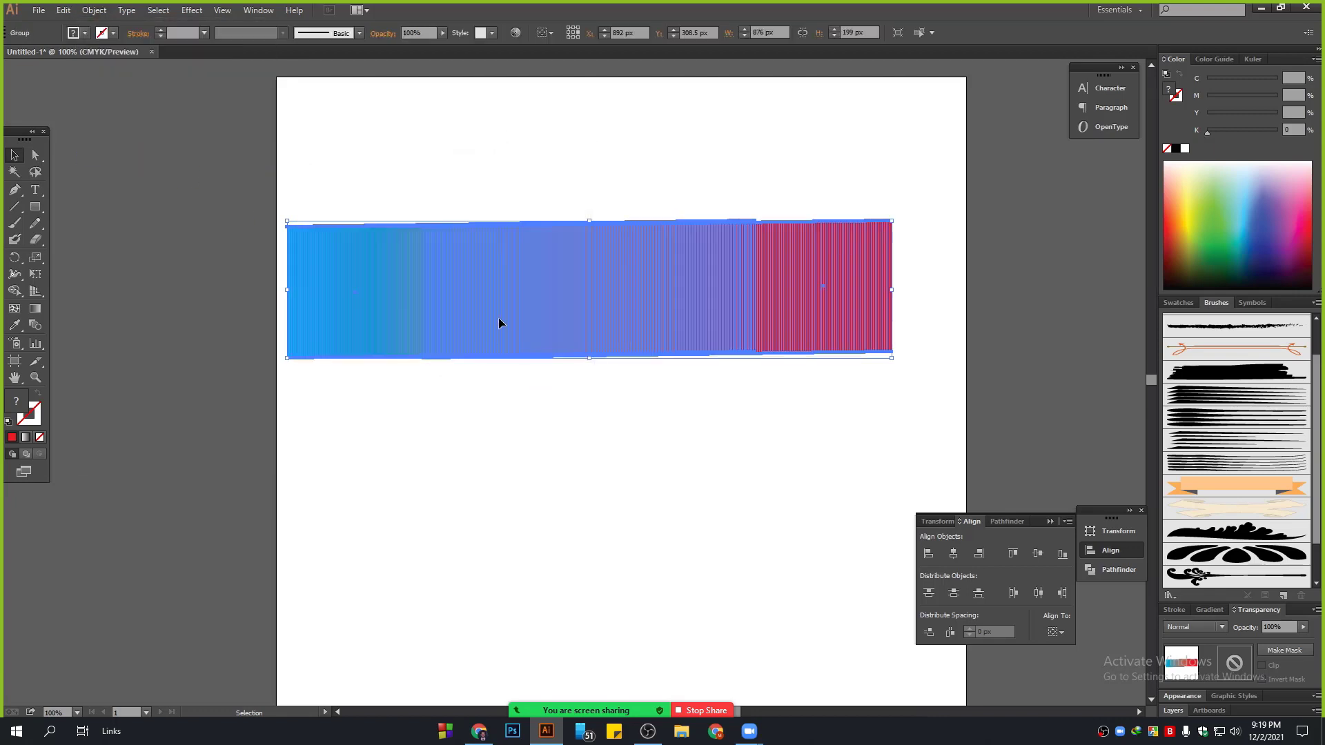
{"action": "right_click", "coordinate": [503, 283]}
{"action": "left_click", "coordinate": [542, 357]}
{"action": "left_click", "coordinate": [581, 436]}
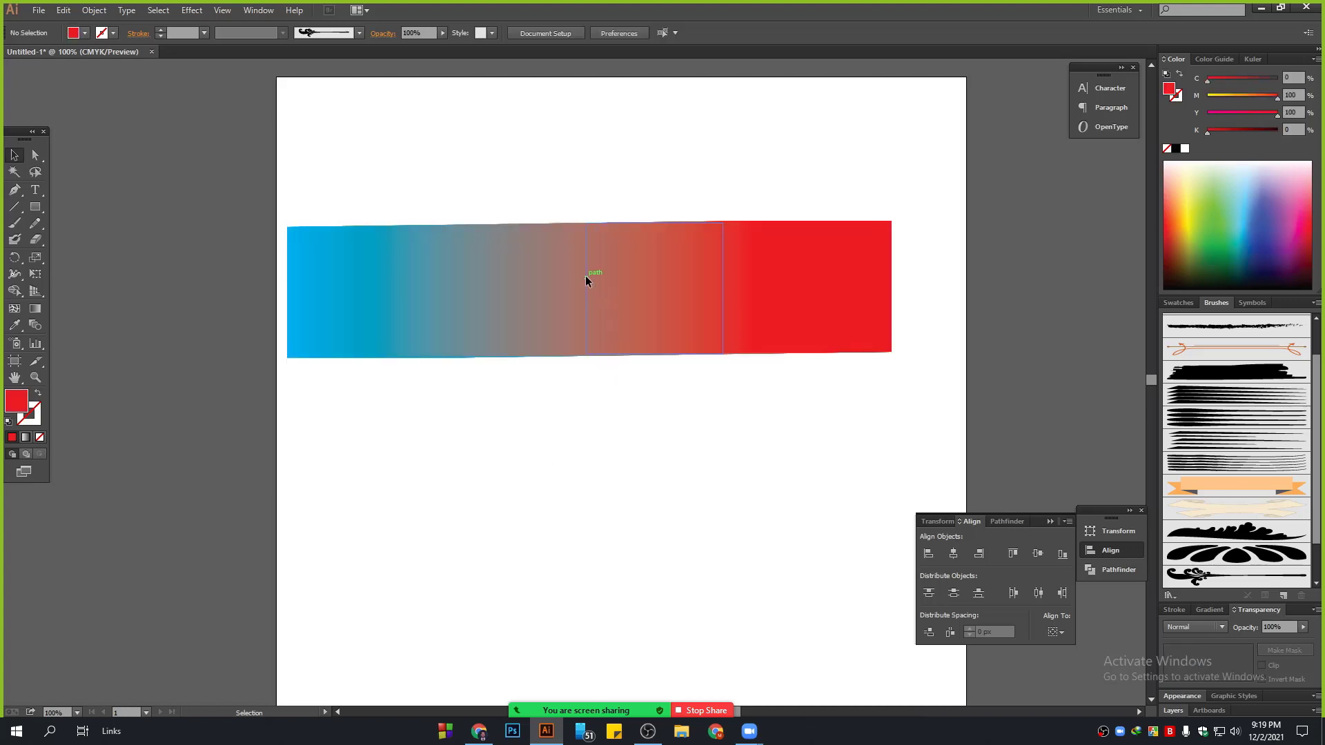
Step: Move individual brownish rectangles out of the middle of the expanded blend to above the strip
{"action": "left_click_drag", "start_coordinate": [585, 276], "coordinate": [517, 126]}
{"action": "left_click_drag", "start_coordinate": [526, 272], "coordinate": [418, 86]}
{"action": "scroll", "coordinate": [474, 301], "scroll_direction": "up", "scroll_amount": 1}
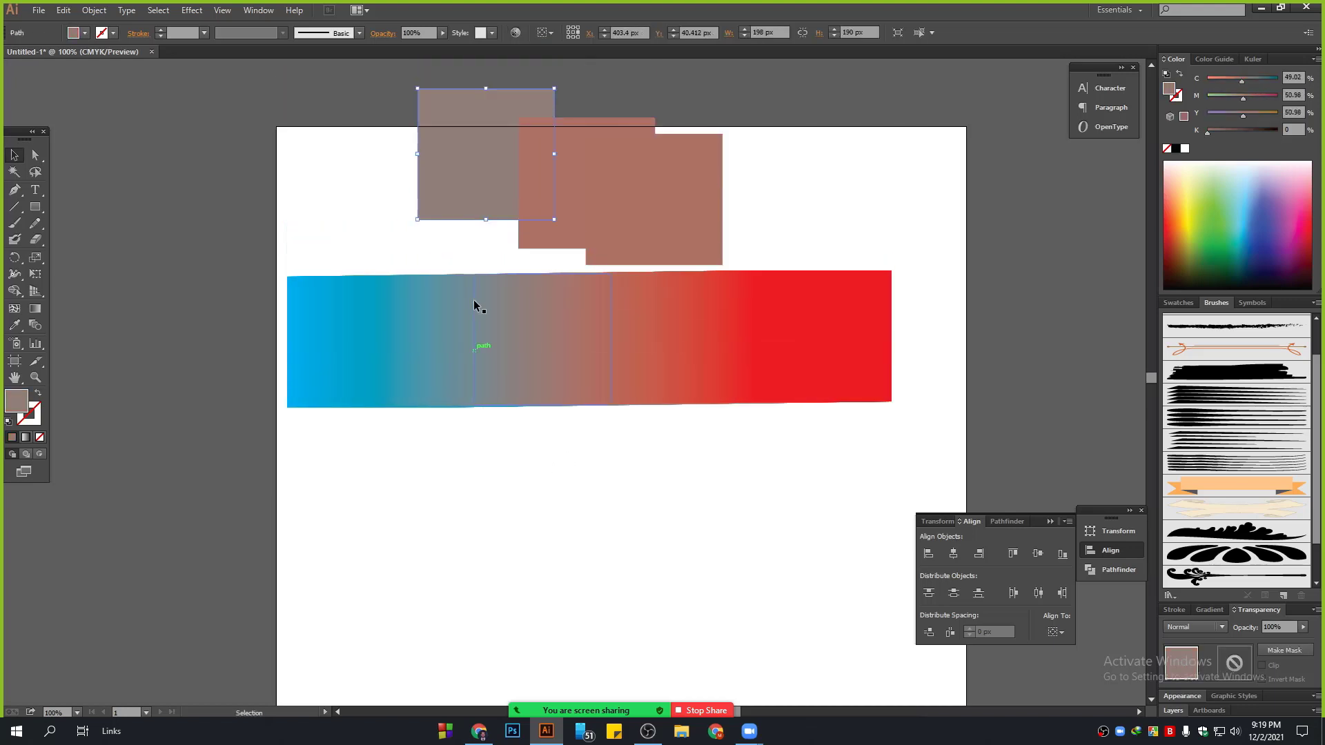
Step: Move single grey, teal, cyan and red rectangles out of the expanded blend and spread them around the artboard
{"action": "scroll", "coordinate": [474, 300], "scroll_direction": "up", "scroll_amount": 1}
{"action": "left_click_drag", "start_coordinate": [475, 322], "coordinate": [268, 120]}
{"action": "left_click_drag", "start_coordinate": [381, 313], "coordinate": [196, 224]}
{"action": "left_click_drag", "start_coordinate": [299, 369], "coordinate": [138, 544]}
{"action": "left_click_drag", "start_coordinate": [879, 325], "coordinate": [998, 210]}
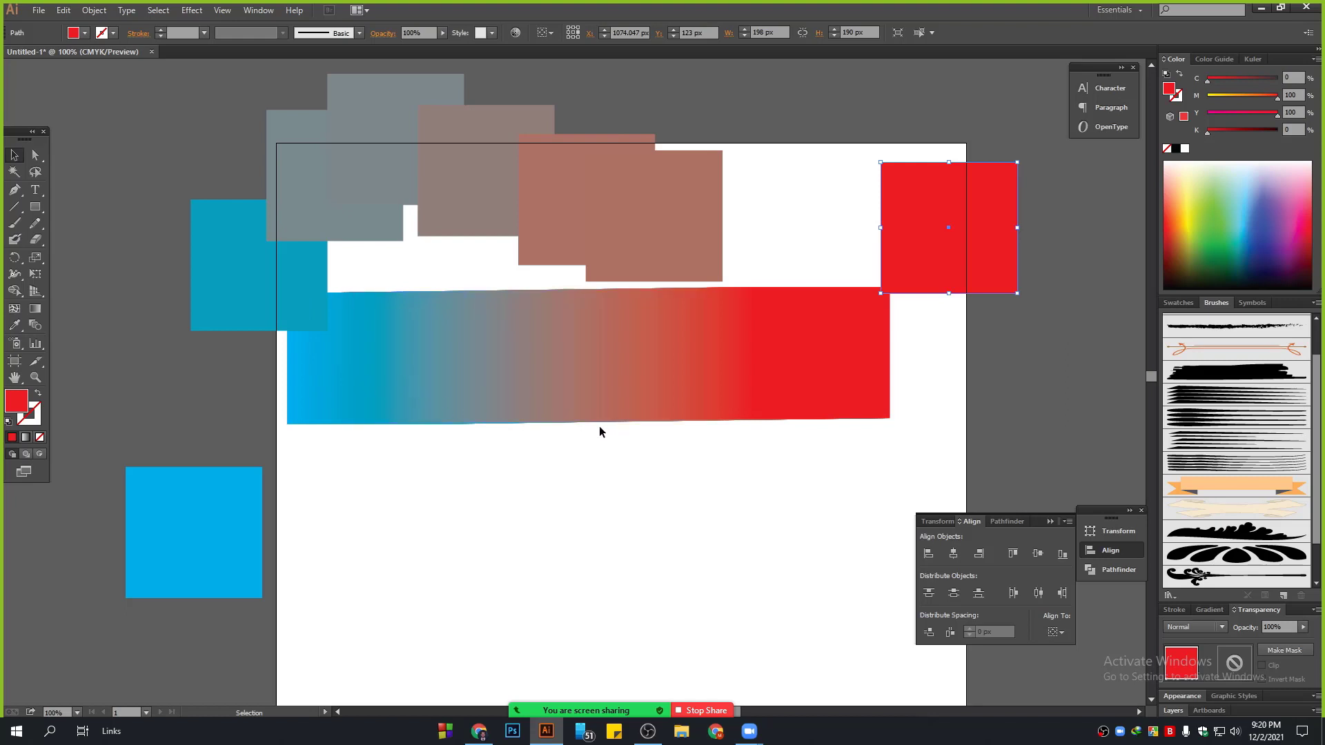
{"action": "scroll", "coordinate": [599, 432], "scroll_direction": "up", "scroll_amount": 3}
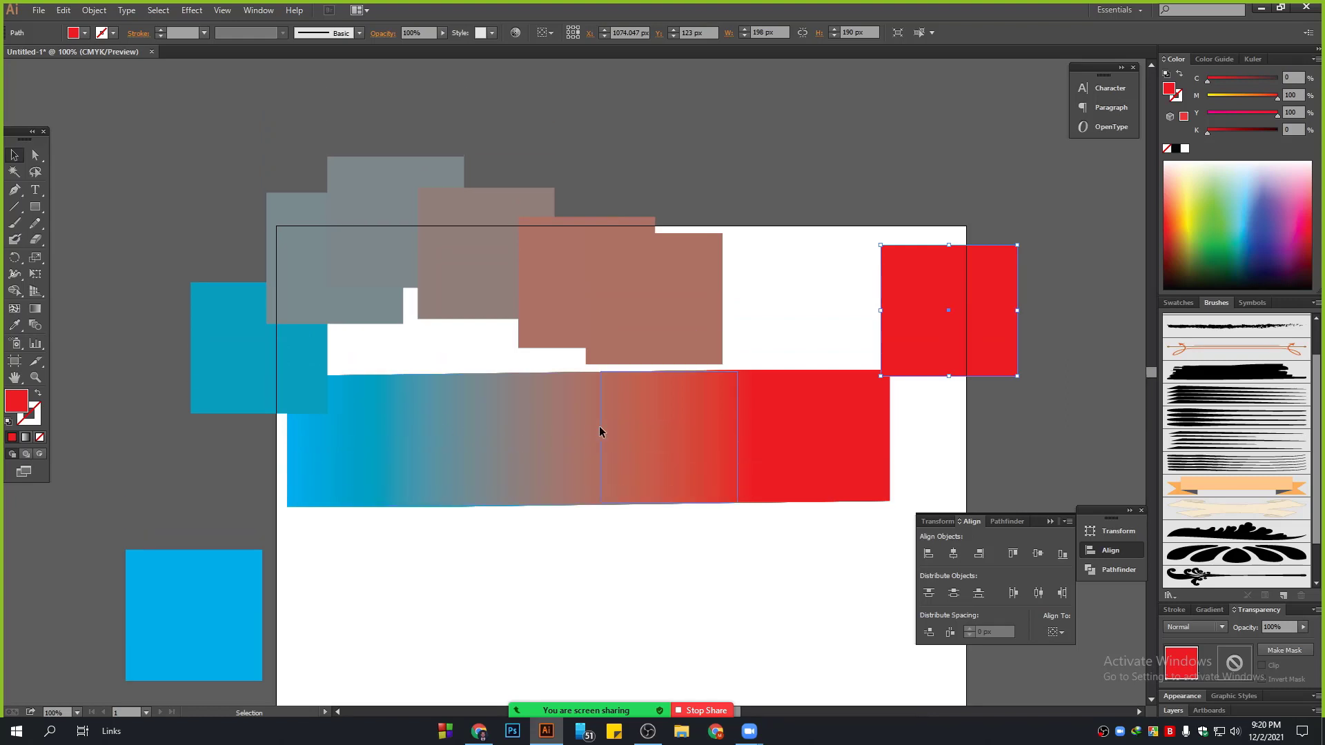
Step: Undo the moves of the red, cyan, teal and grey rectangles
{"action": "key", "text": "a"}
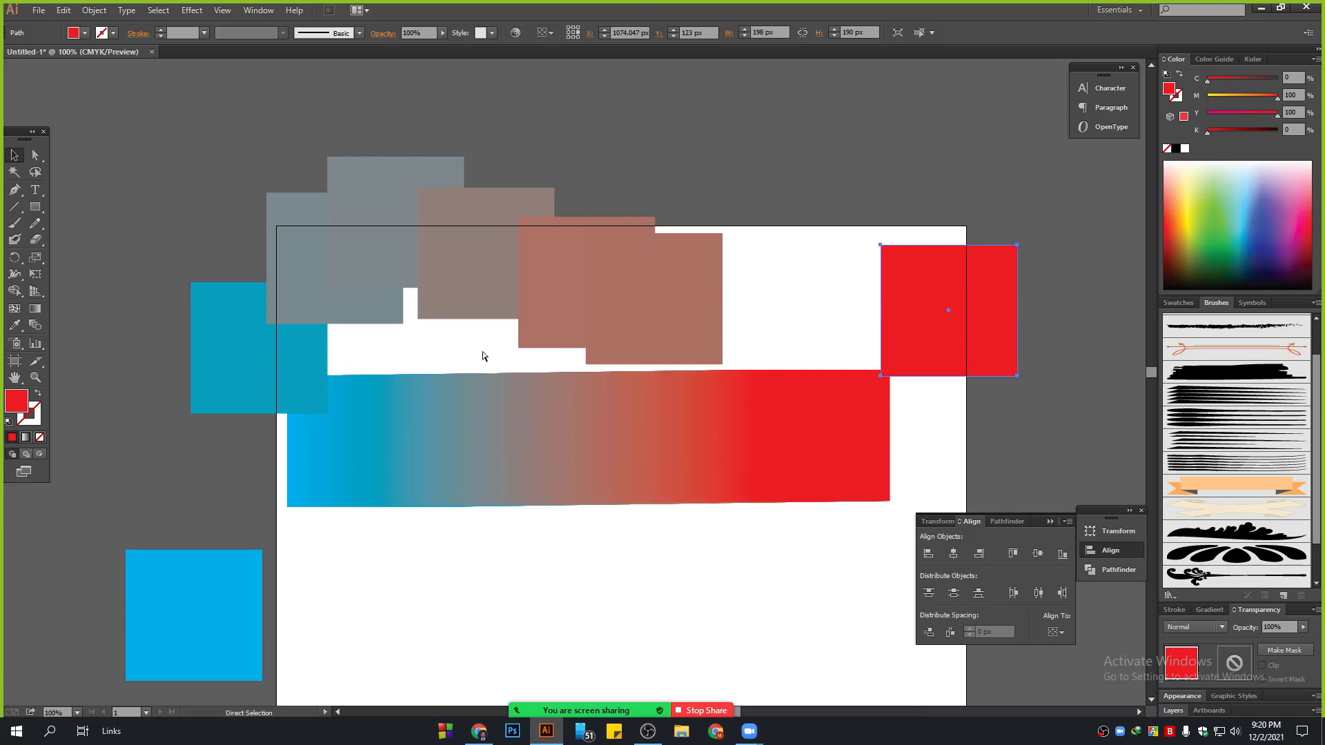
{"action": "key", "text": "ctrl+z"}
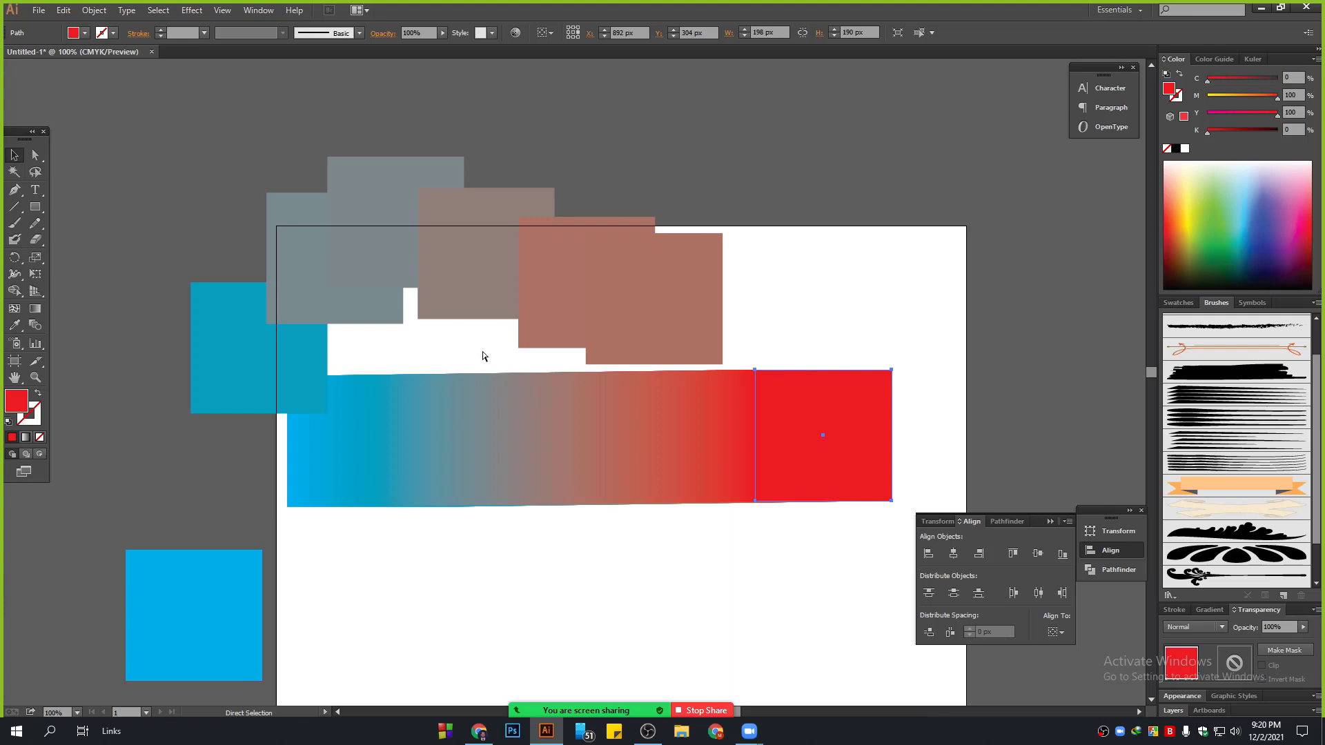
{"action": "key", "text": "ctrl+z"}
{"action": "key", "text": "ctrl+z"}
{"action": "key", "text": "ctrl+z"}
{"action": "key", "text": "ctrl+z"}
{"action": "key", "text": "ctrl+z"}
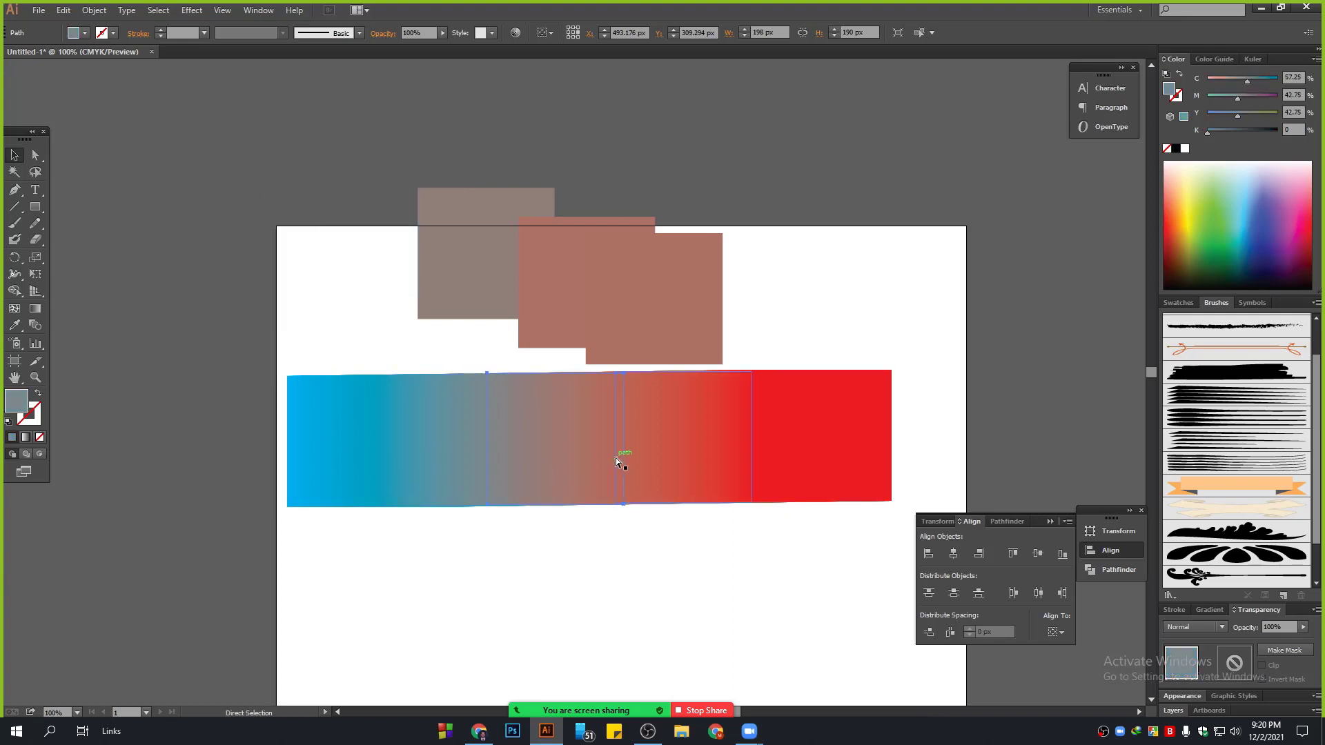
Step: Undo the remaining moves of the brownish rectangles above the strip
{"action": "key", "text": "ctrl+z"}
{"action": "key", "text": "ctrl+z"}
{"action": "key", "text": "ctrl+z"}
{"action": "key", "text": "v"}
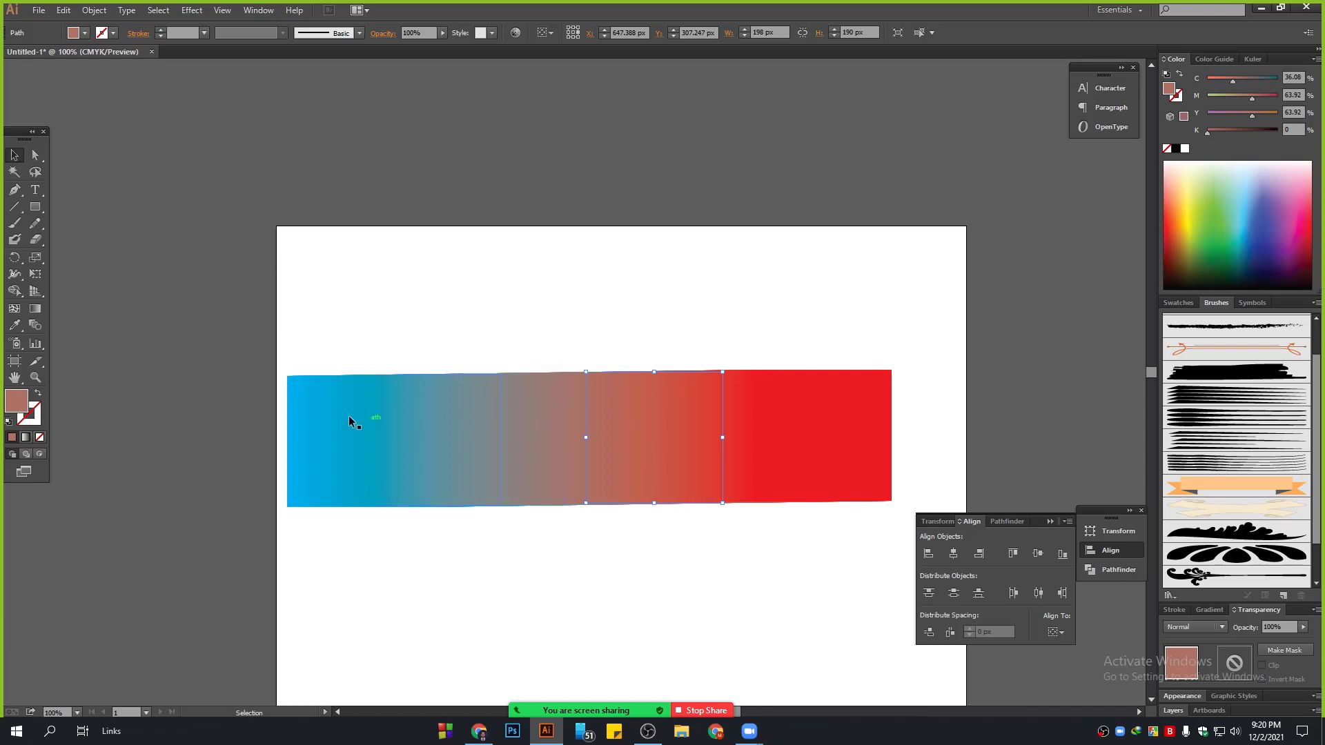
Step: Undo the ungrouping and expansion, and remove the blend between the blue and red rectangles
{"action": "key", "text": "ctrl+z"}
{"action": "key", "text": "ctrl+z"}
{"action": "key", "text": "ctrl+z"}
{"action": "key", "text": "ctrl+z"}
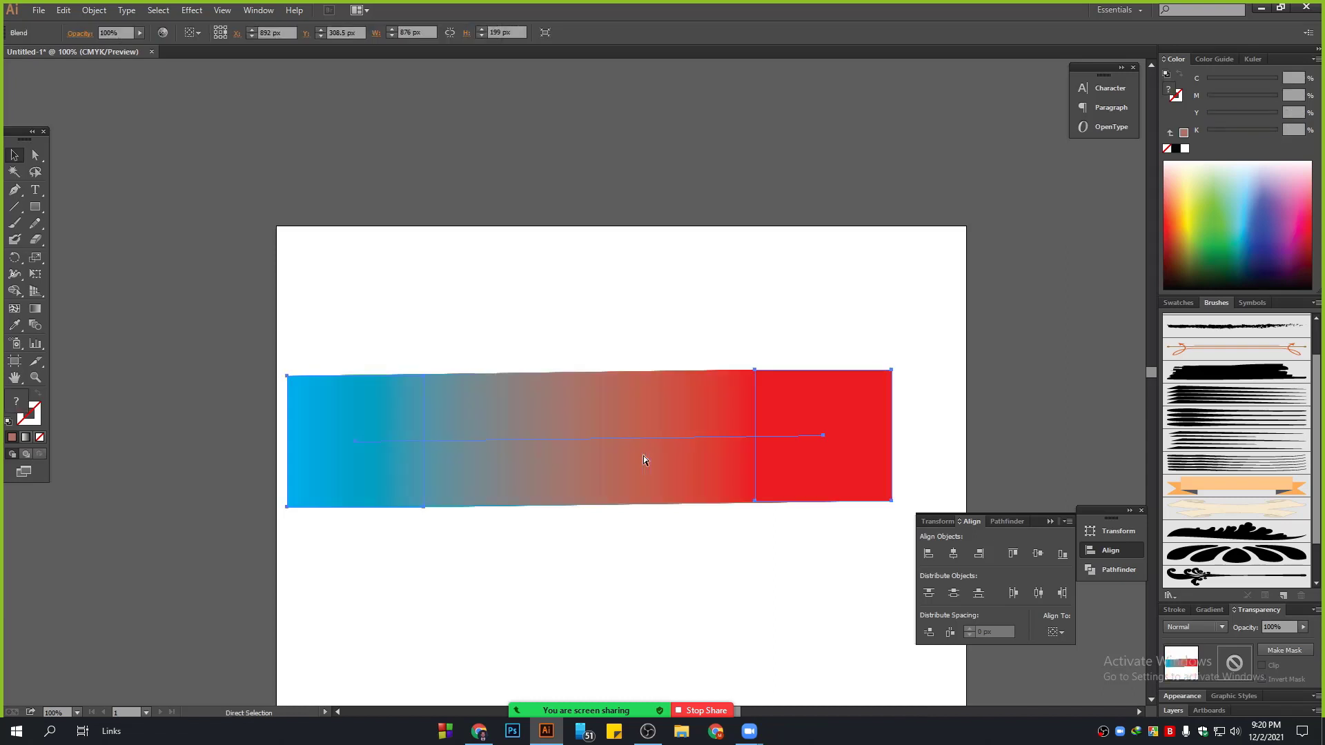
{"action": "key", "text": "v"}
{"action": "left_click_drag", "start_coordinate": [507, 263], "coordinate": [638, 488]}
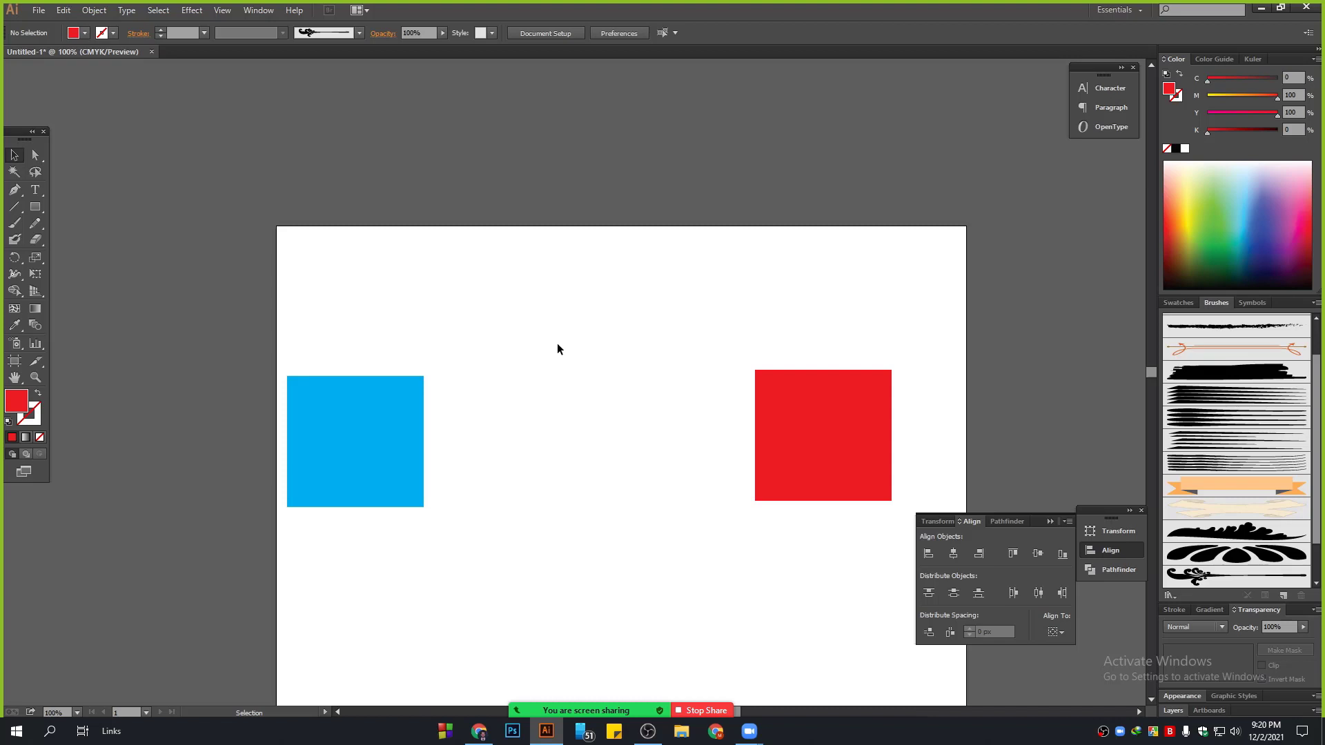
Step: Select the blue and red rectangles and align their top edges
{"action": "scroll", "coordinate": [558, 344], "scroll_direction": "down", "scroll_amount": 2}
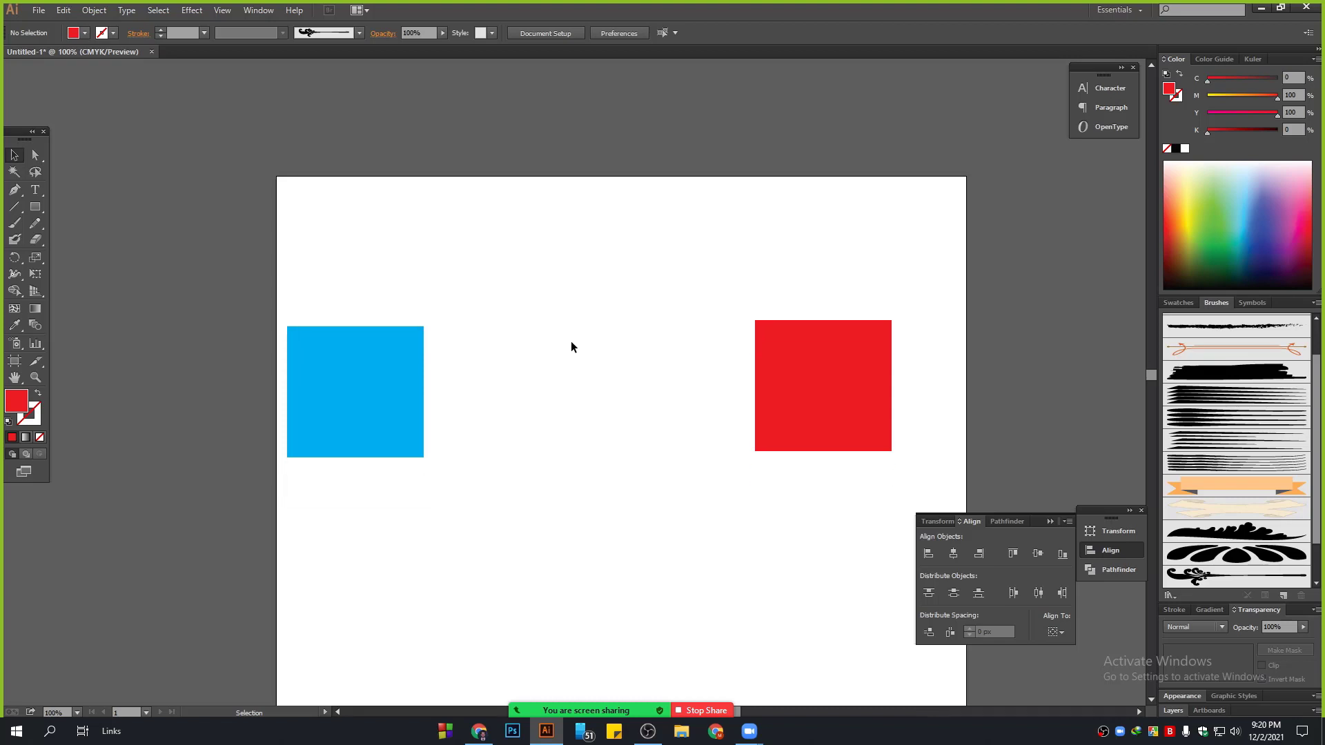
{"action": "scroll", "coordinate": [570, 341], "scroll_direction": "down", "scroll_amount": 3}
{"action": "left_click_drag", "start_coordinate": [320, 174], "coordinate": [825, 432]}
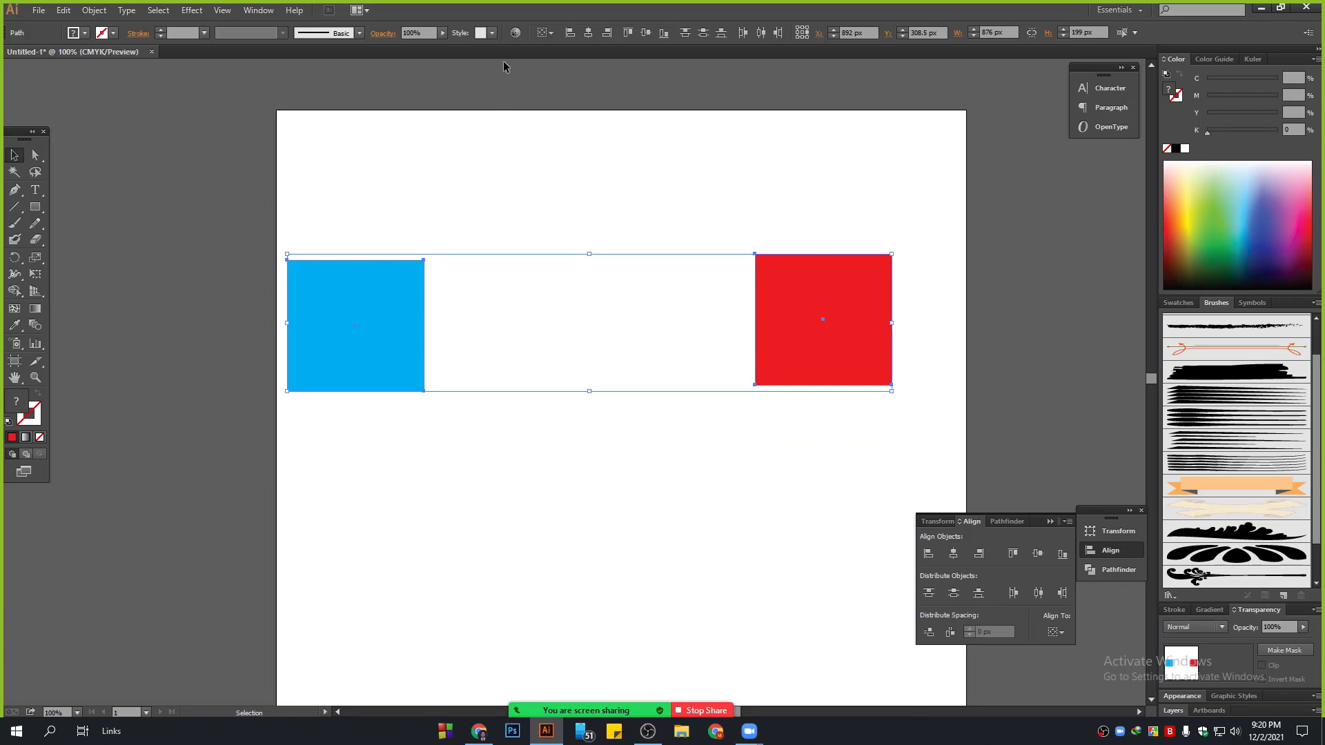
{"action": "left_click", "coordinate": [628, 33]}
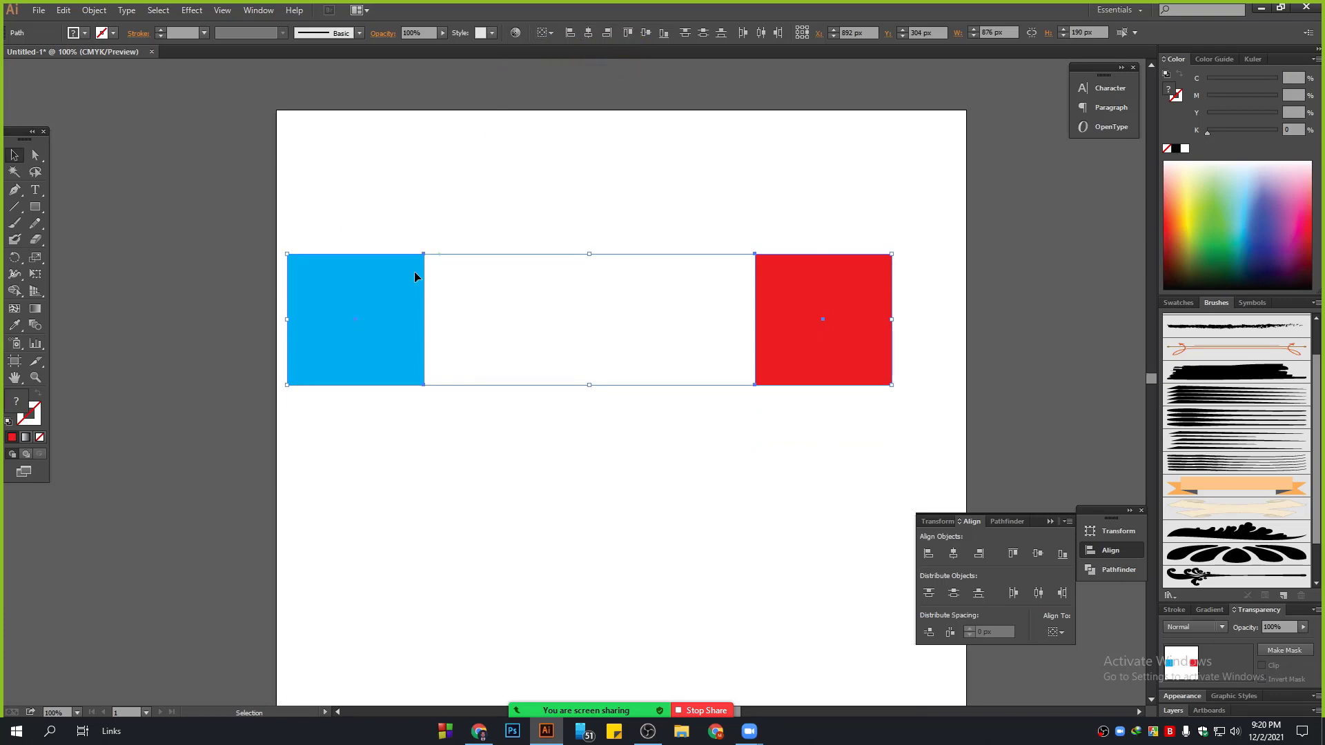
Step: Set the blend spacing to Specified Steps with 4 steps for the two rectangles
{"action": "left_click", "coordinate": [93, 10]}
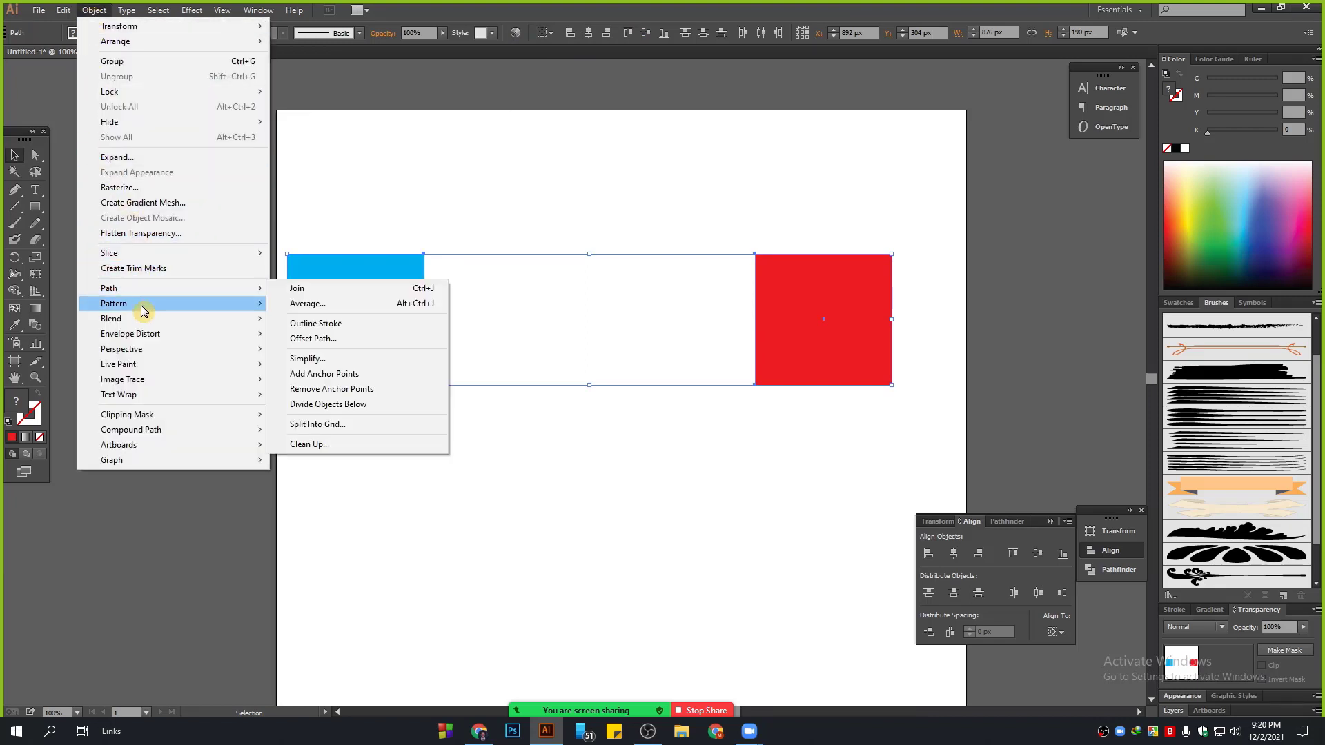
{"action": "mouse_move", "coordinate": [143, 320]}
{"action": "left_click", "coordinate": [345, 355]}
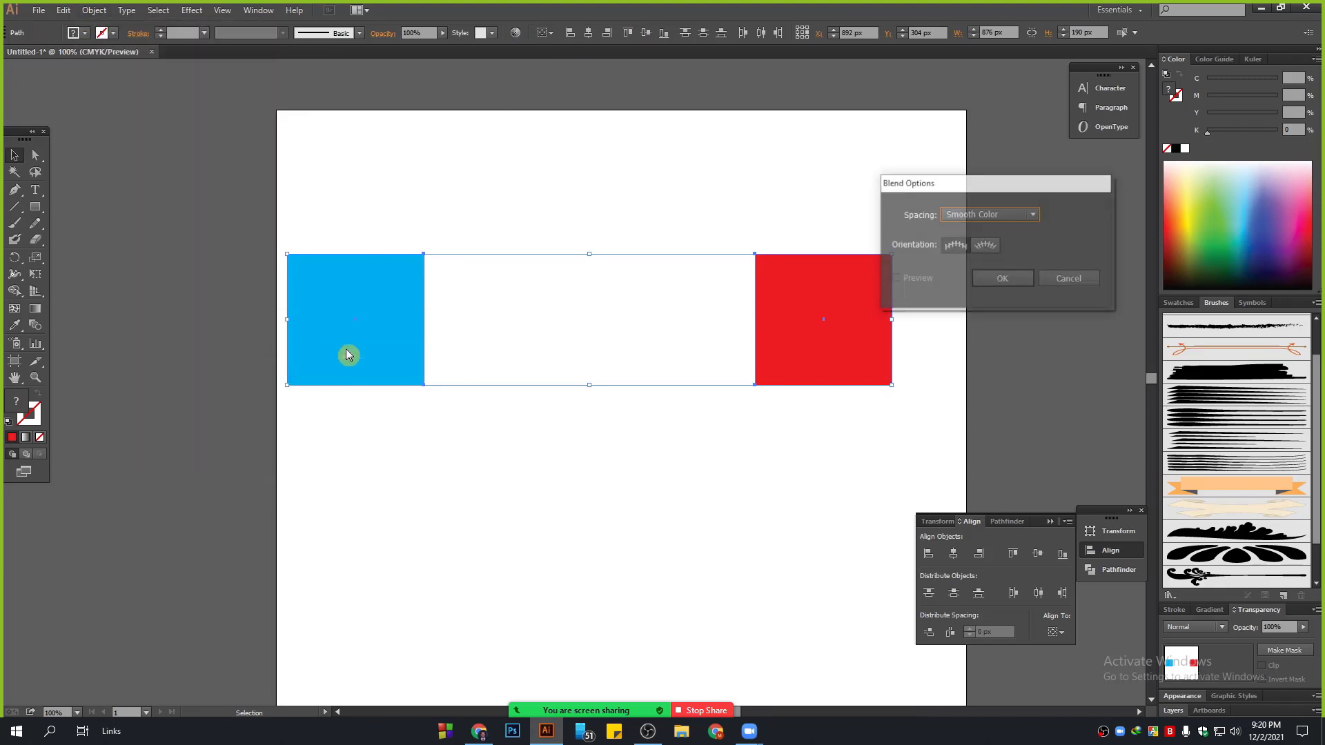
{"action": "left_click_drag", "start_coordinate": [938, 183], "coordinate": [691, 192]}
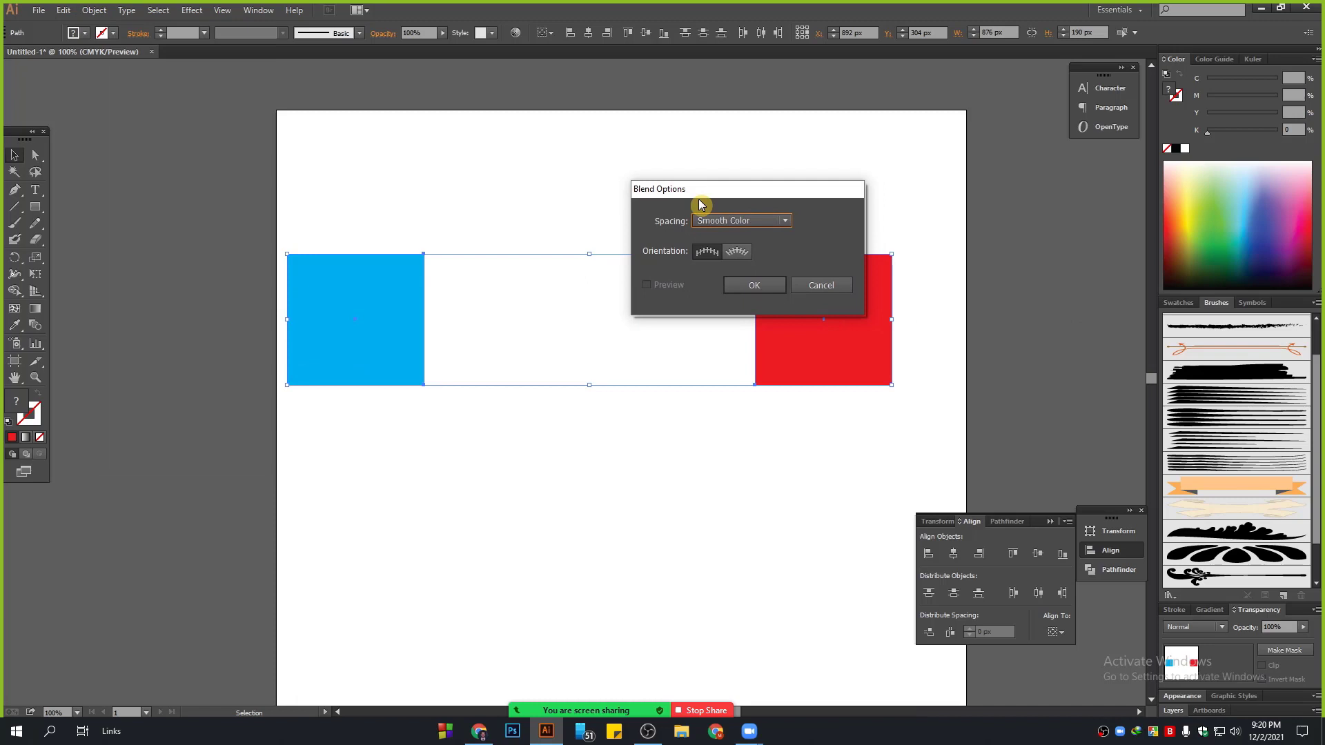
{"action": "left_click", "coordinate": [750, 221]}
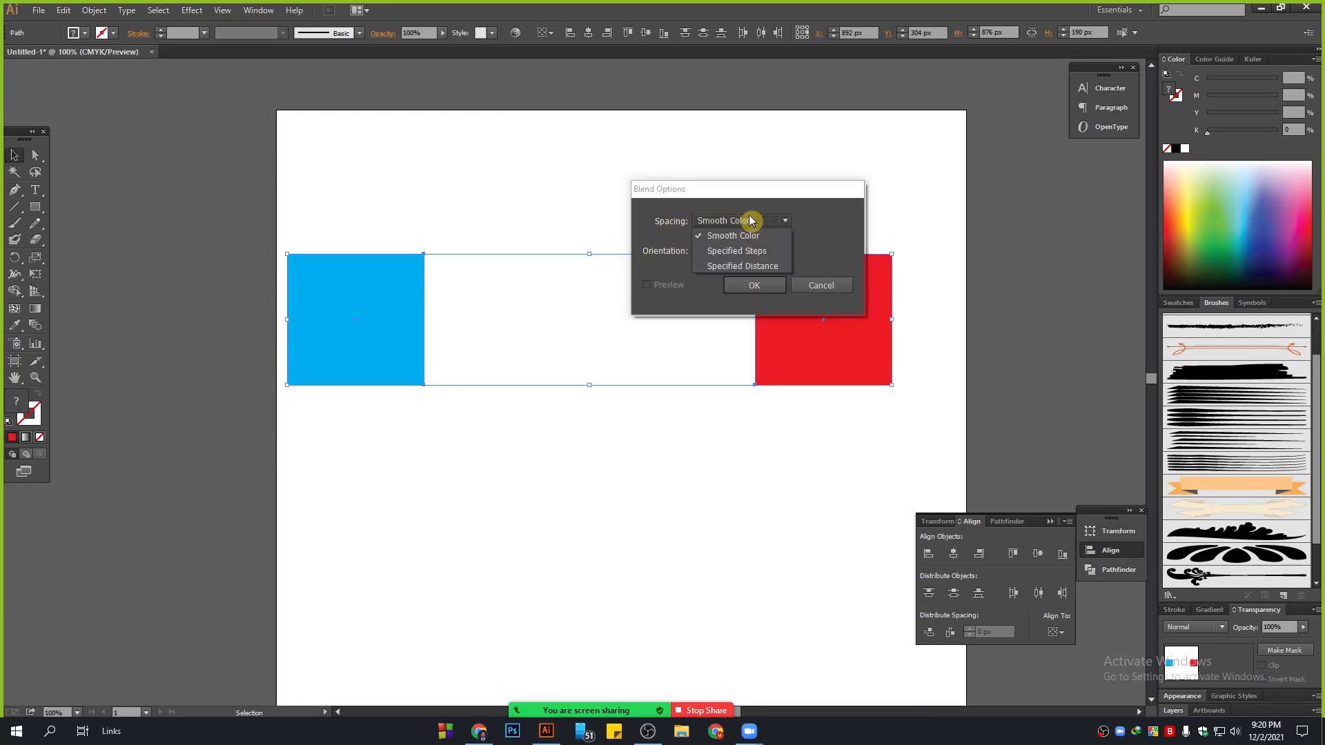
{"action": "left_click", "coordinate": [746, 256]}
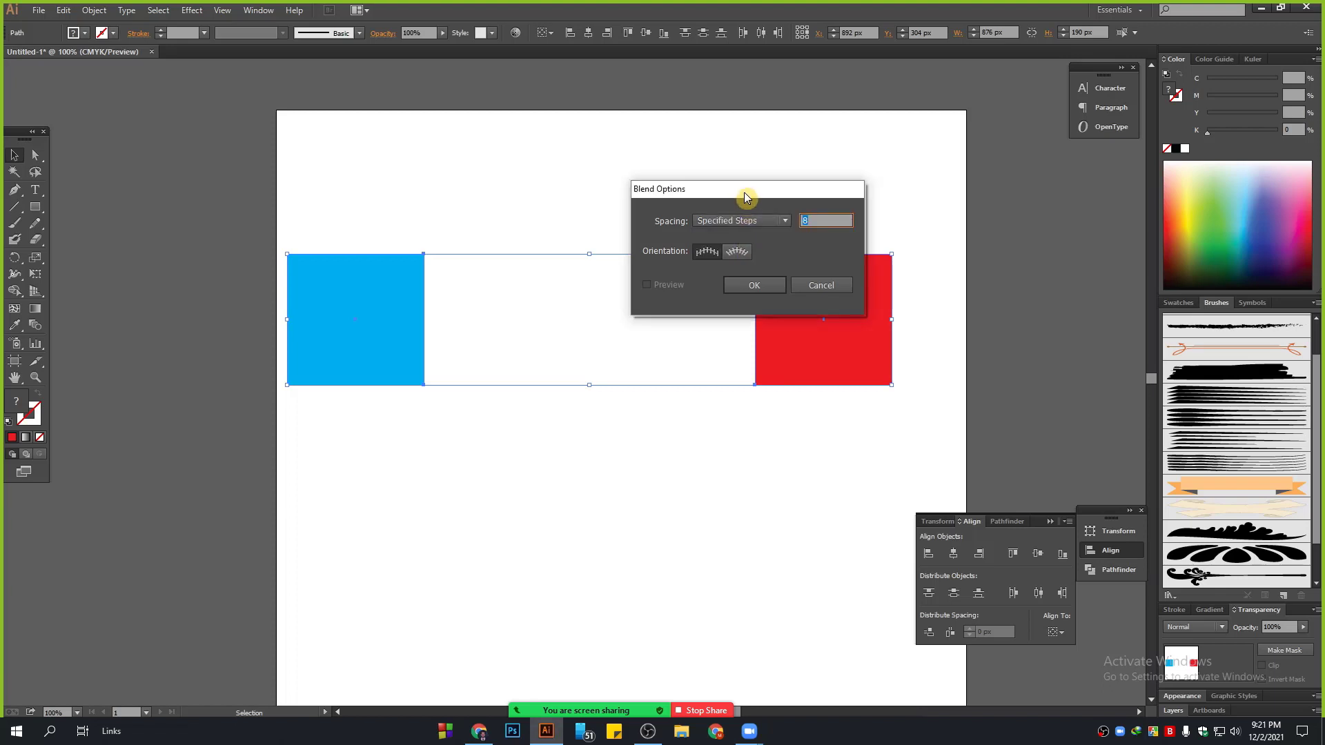
{"action": "left_click_drag", "start_coordinate": [746, 195], "coordinate": [706, 256]}
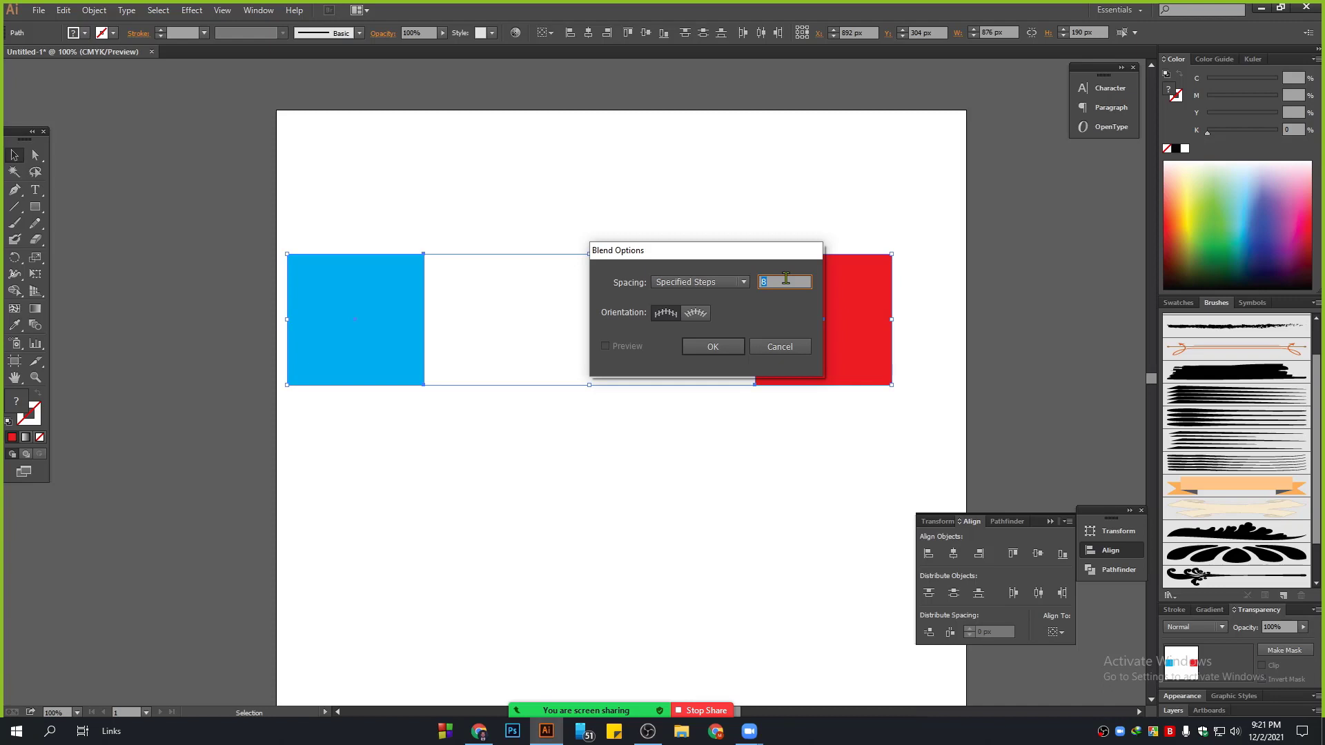
{"action": "left_click_drag", "start_coordinate": [680, 250], "coordinate": [830, 169]}
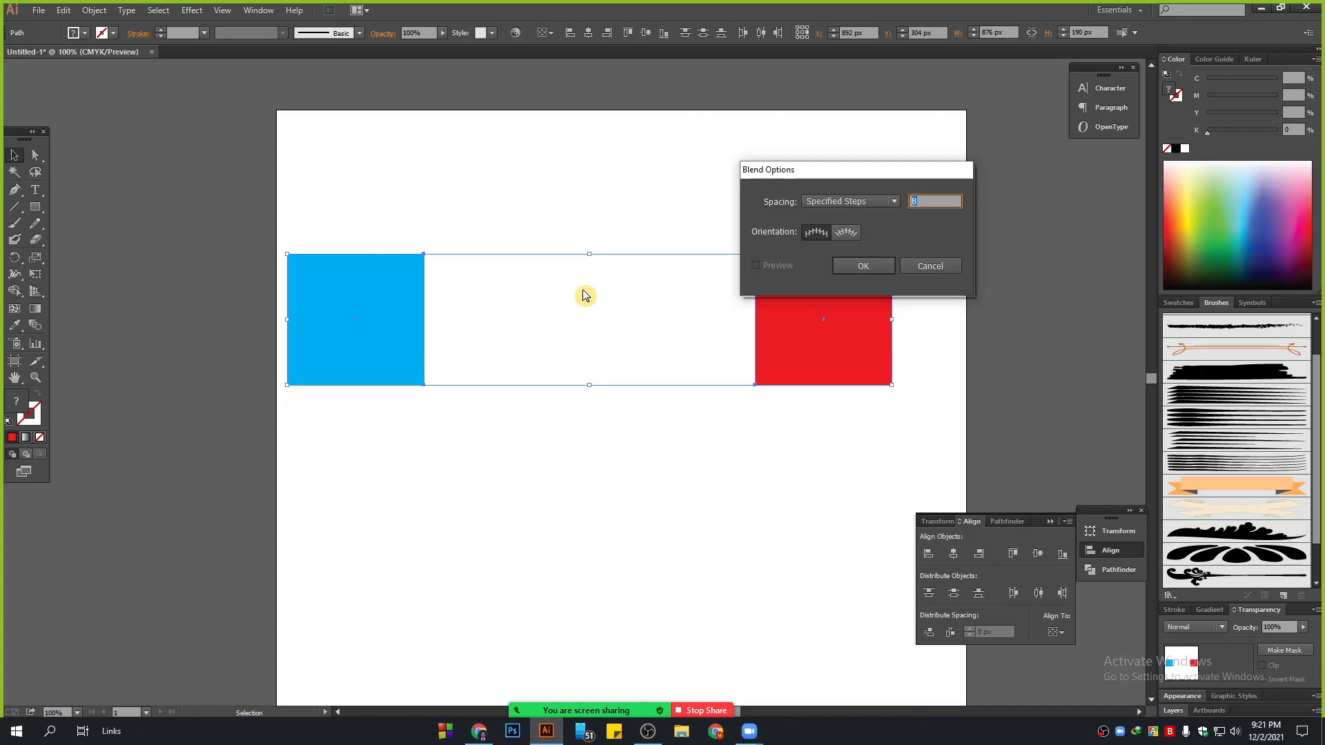
{"action": "type", "text": "4"}
{"action": "left_click", "coordinate": [864, 265]}
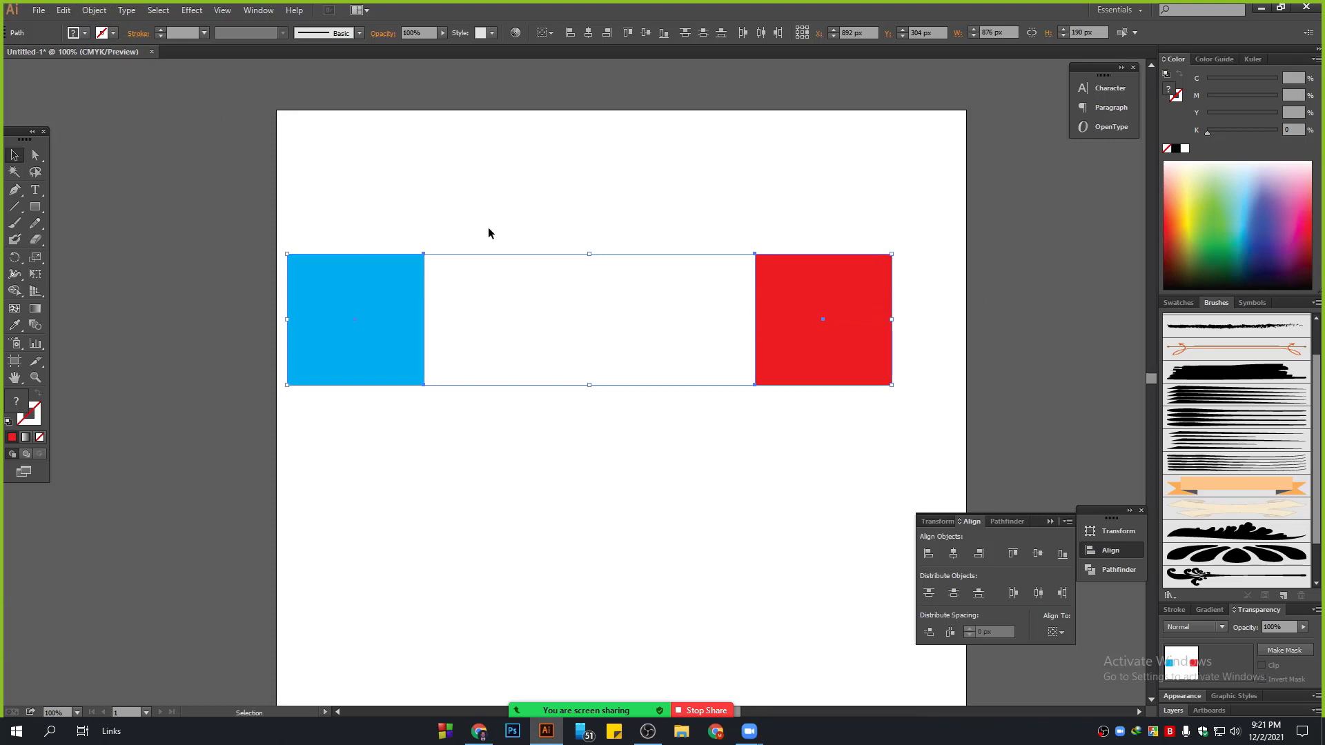
Step: Make a blend from the blue and red rectangles, and deselect it
{"action": "left_click", "coordinate": [94, 10]}
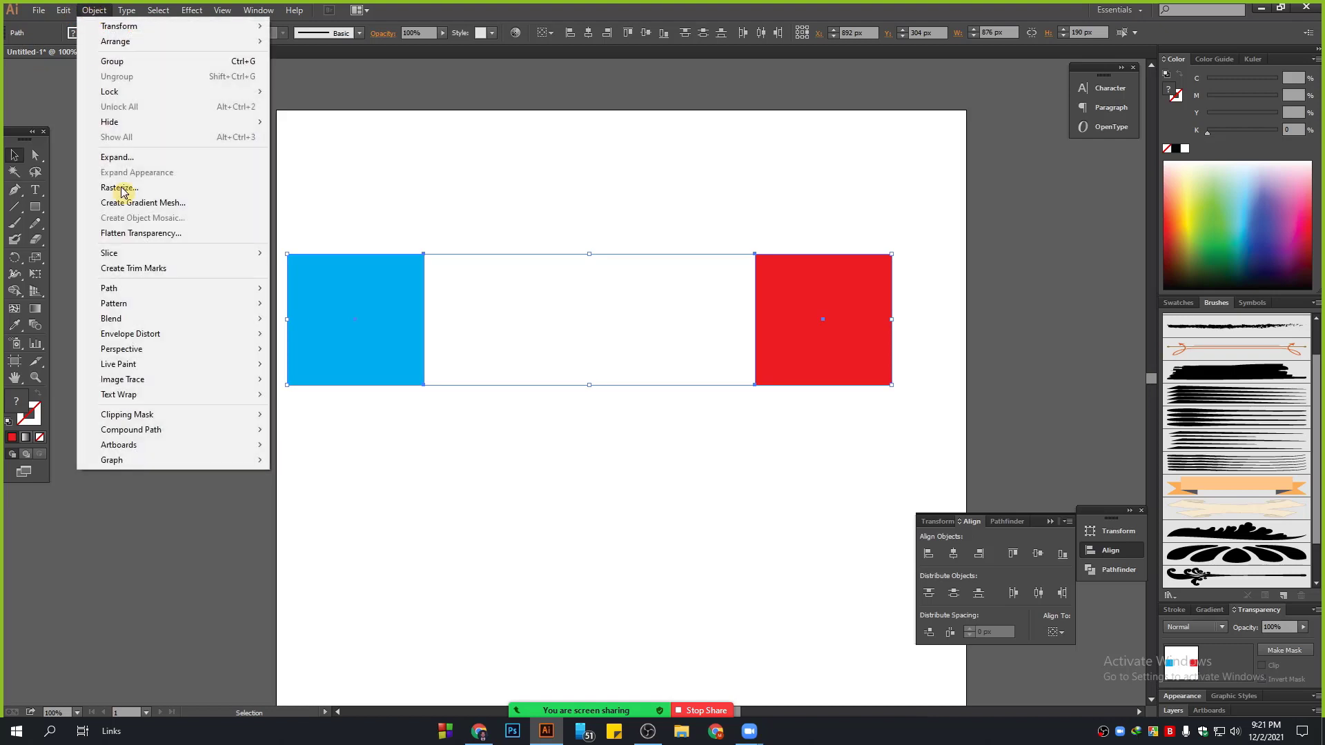
{"action": "mouse_move", "coordinate": [118, 318]}
{"action": "left_click", "coordinate": [296, 314]}
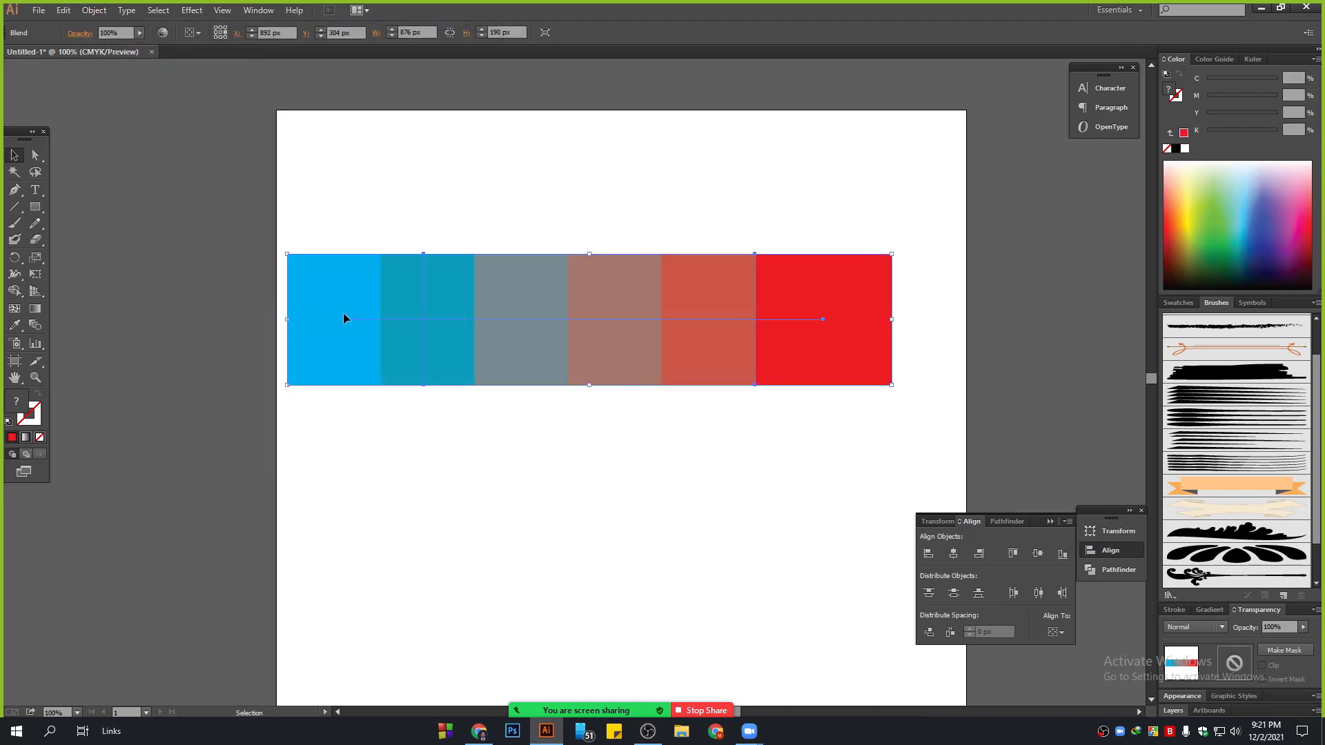
{"action": "left_click", "coordinate": [507, 198]}
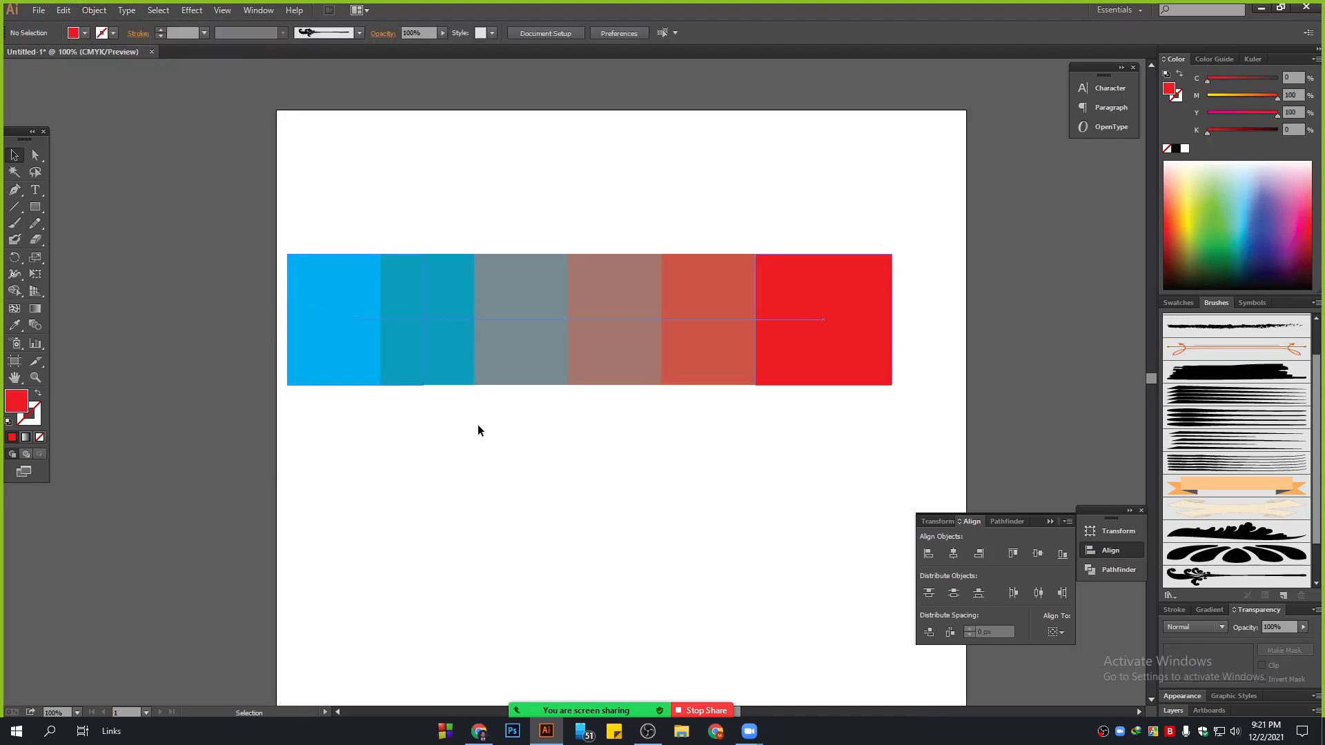
{"action": "left_click_drag", "start_coordinate": [421, 183], "coordinate": [711, 411]}
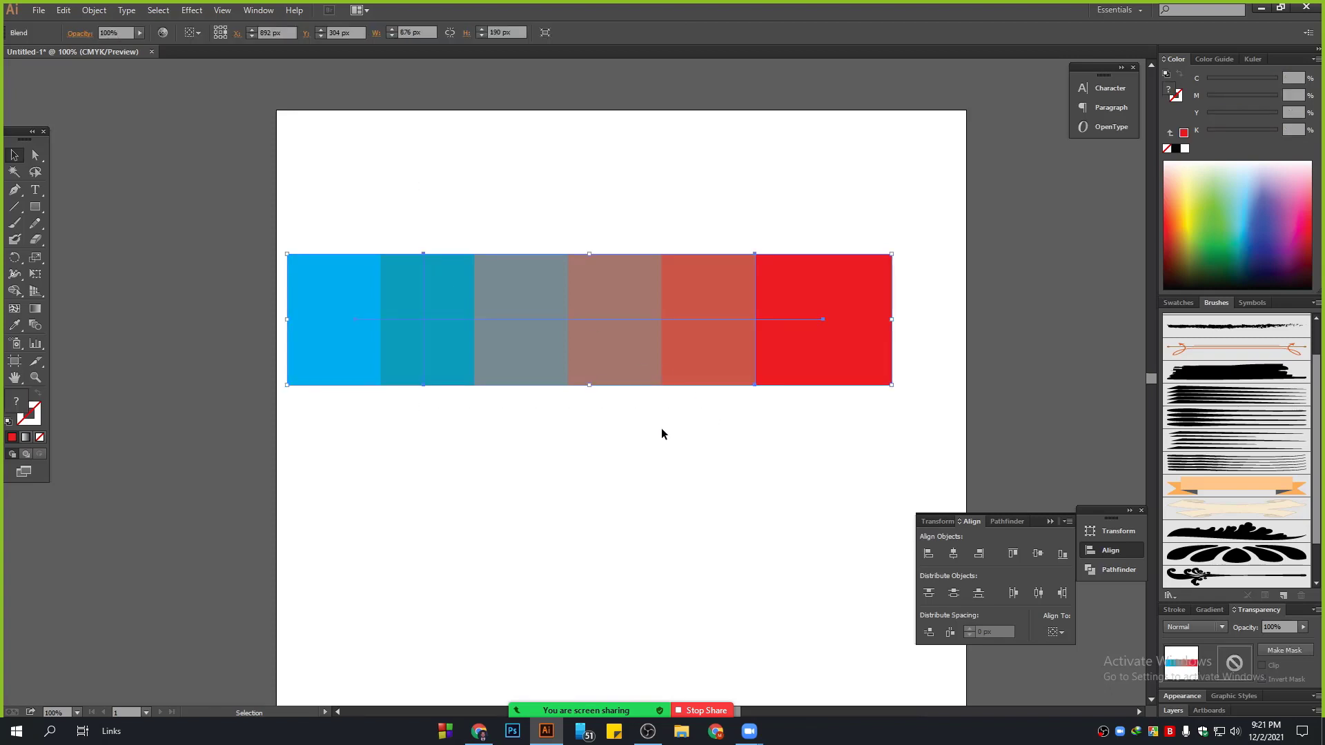
{"action": "left_click", "coordinate": [559, 433]}
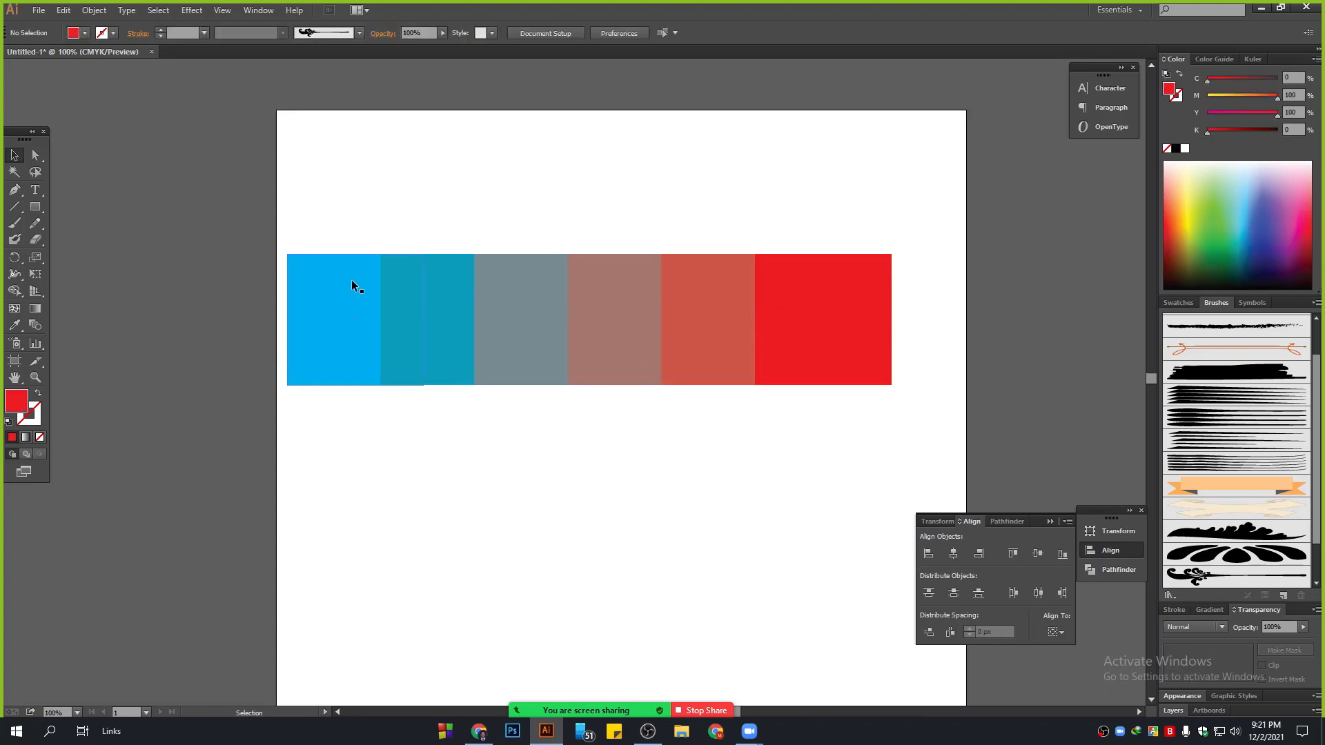
{"action": "left_click", "coordinate": [640, 333]}
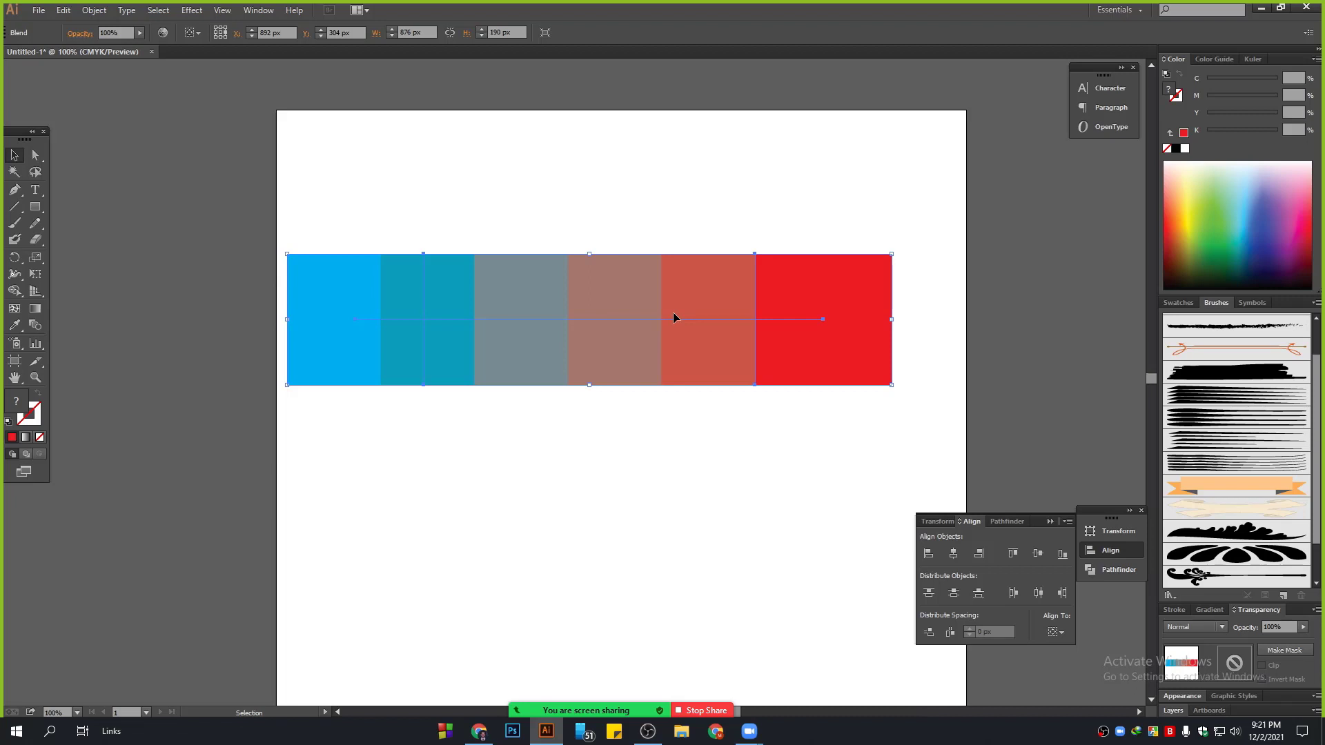
{"action": "scroll", "coordinate": [535, 328], "scroll_direction": "down", "scroll_amount": 3}
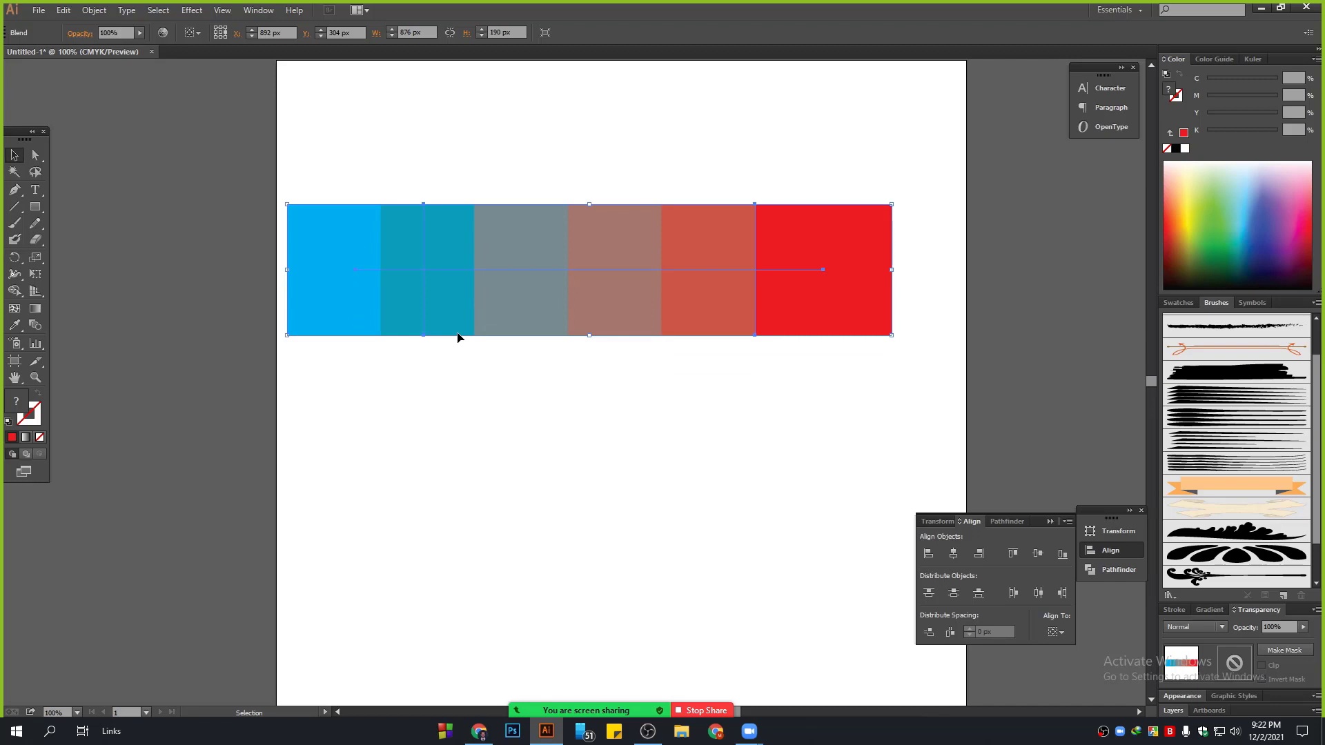
{"action": "left_click", "coordinate": [649, 458]}
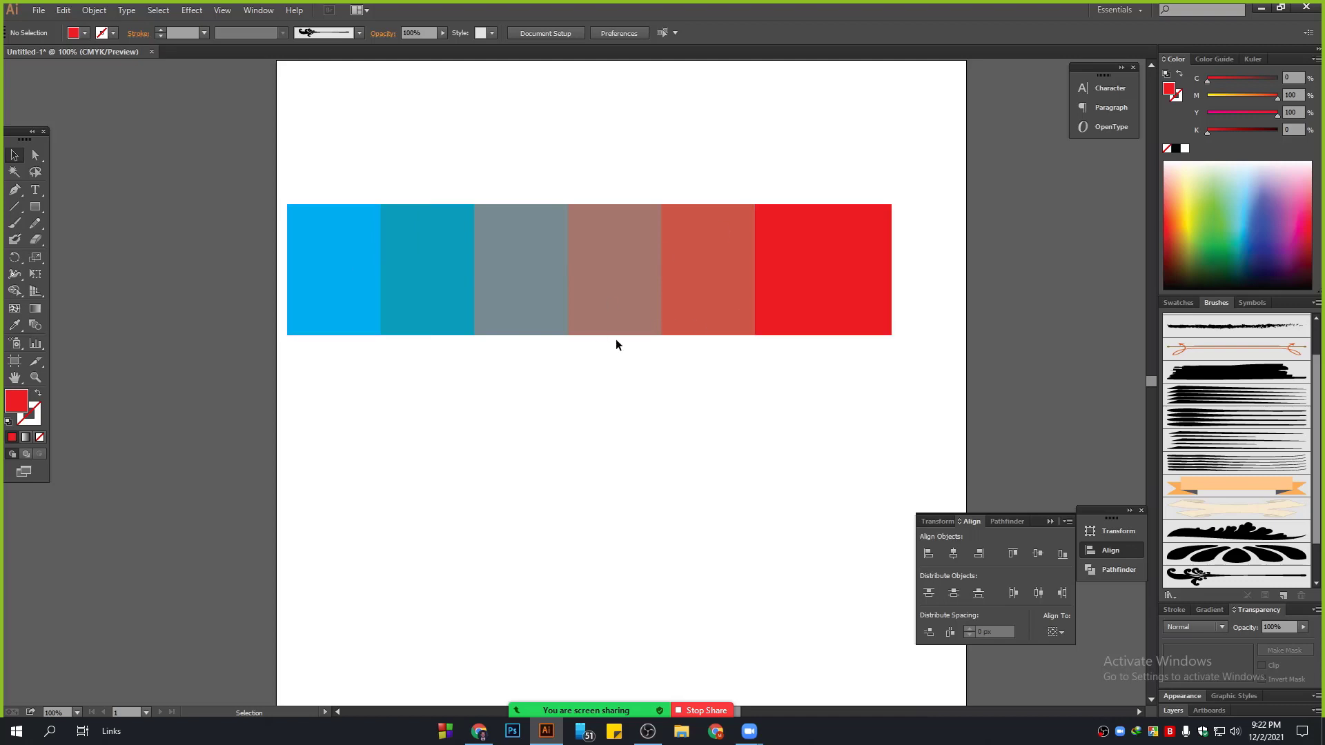
{"action": "left_click", "coordinate": [635, 254]}
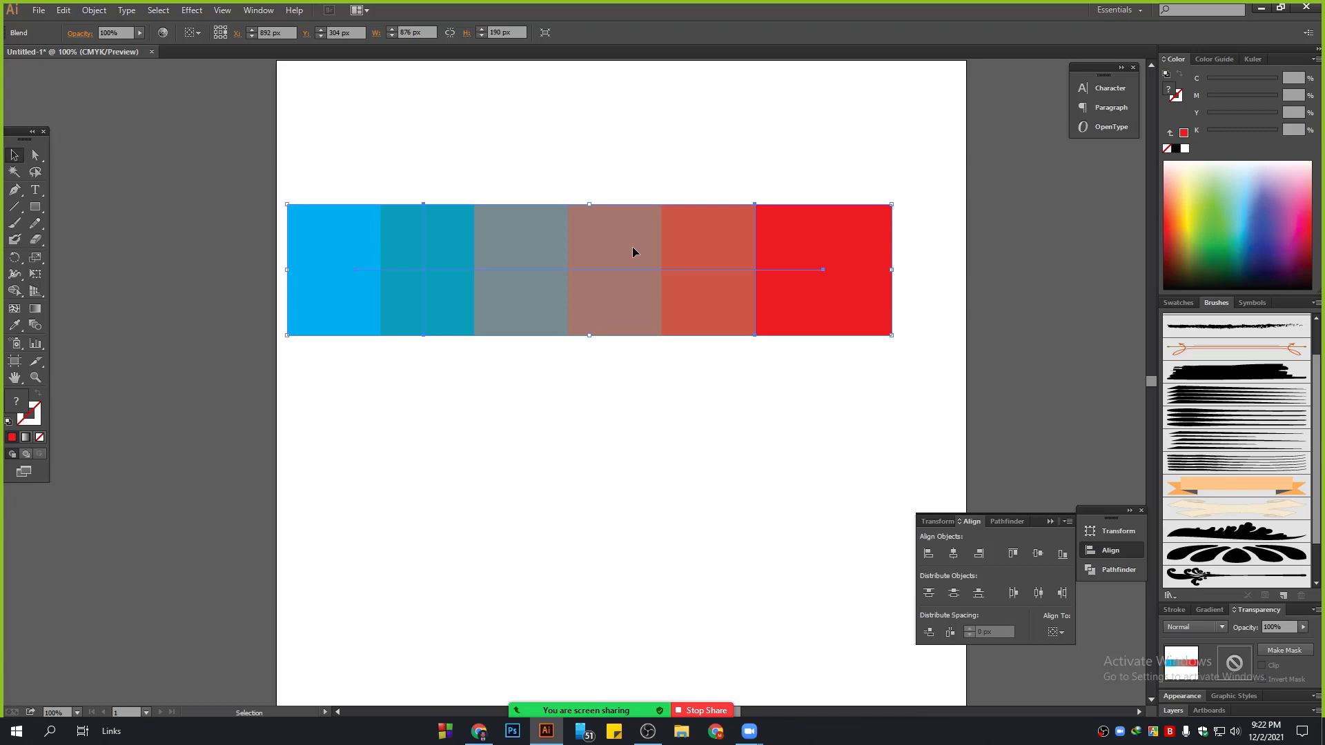
Step: Switch to Chrome, search Google for shutterstock in a new tab, and open the Shutterstock website
{"action": "left_click", "coordinate": [480, 731]}
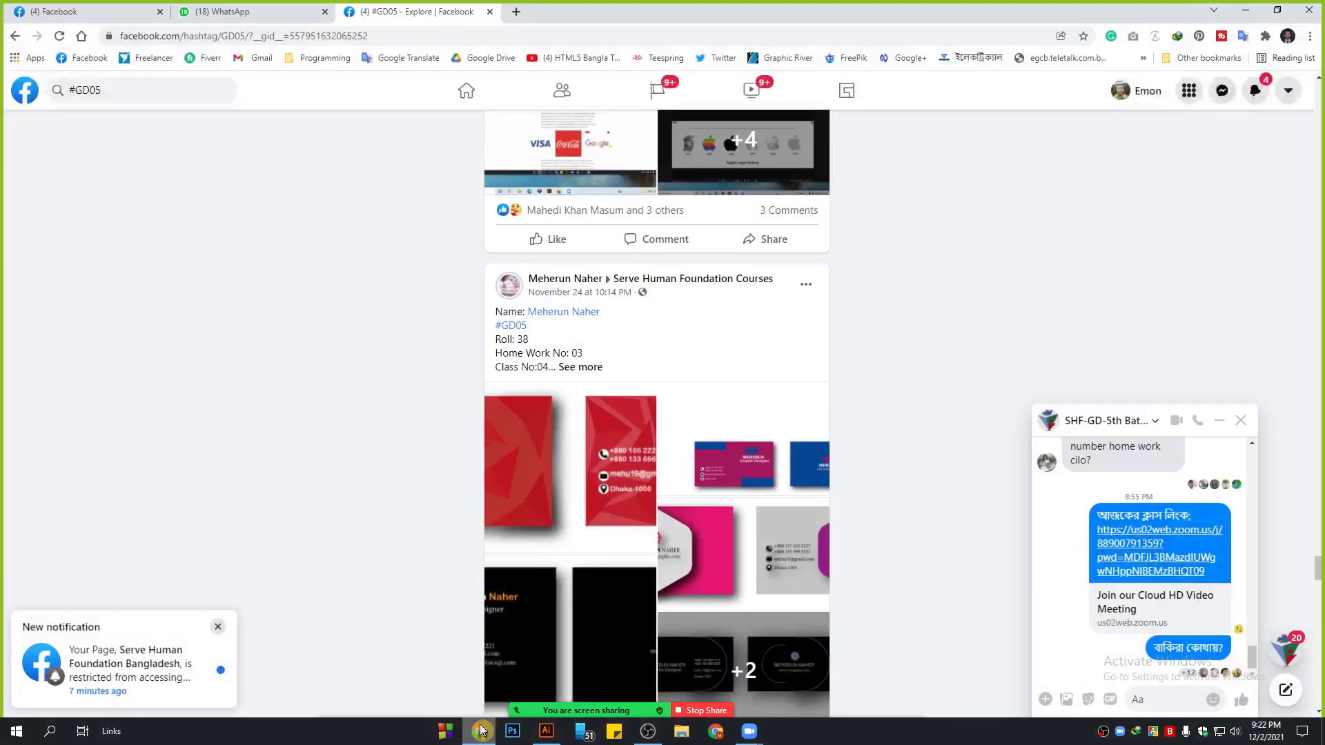
{"action": "left_click", "coordinate": [518, 11]}
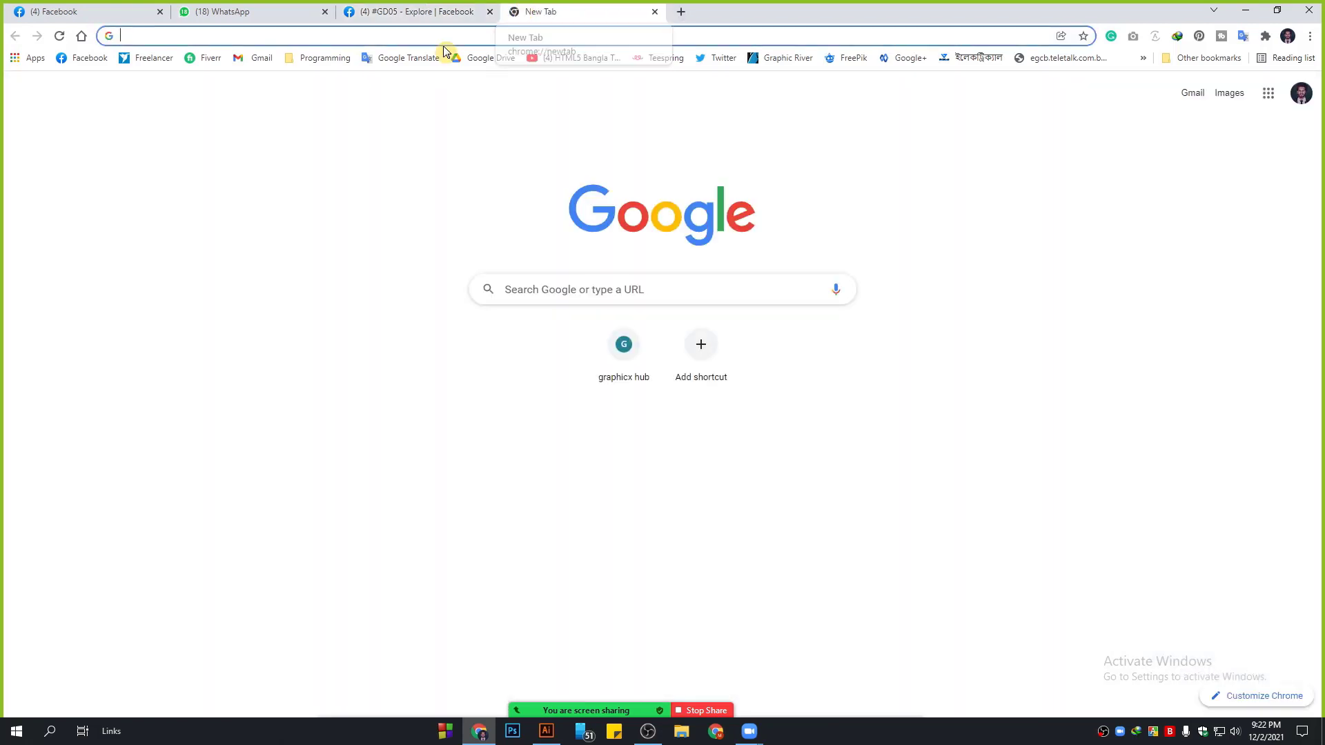
{"action": "type", "text": "shutterstock"}
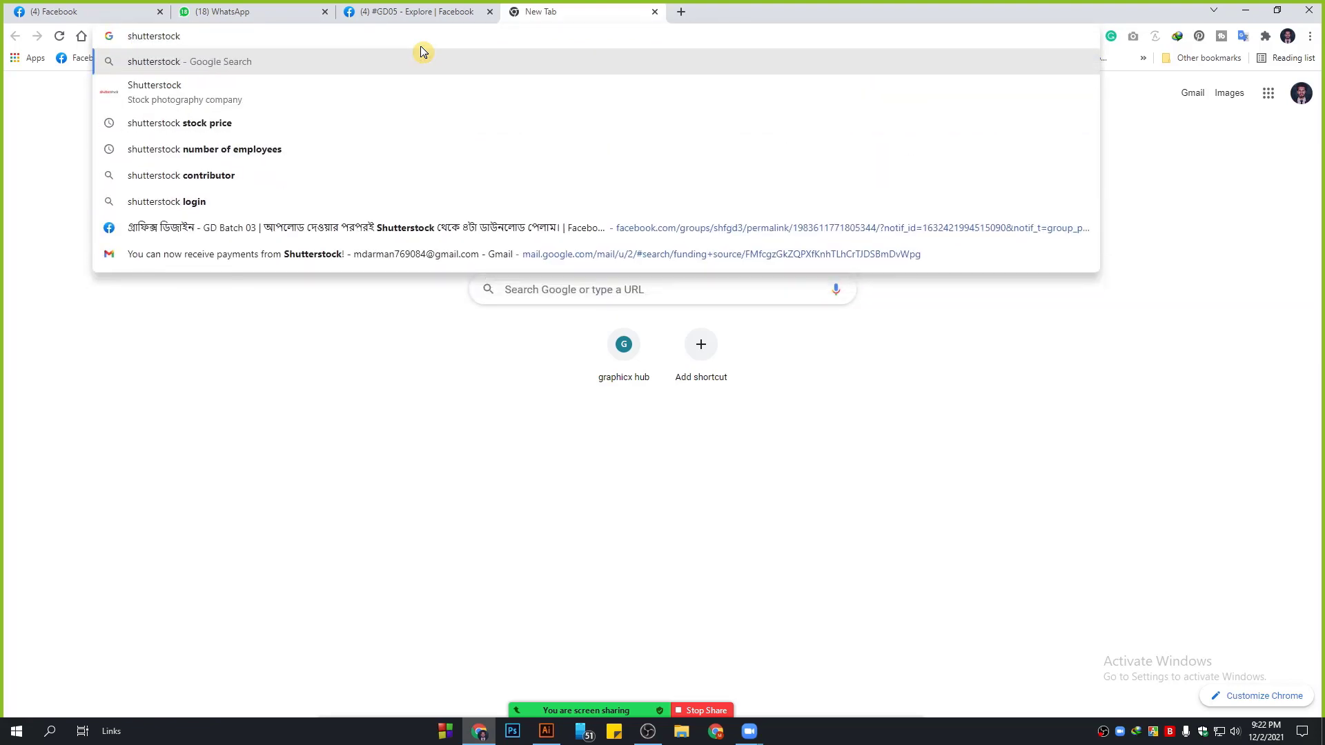
{"action": "key", "text": "Return"}
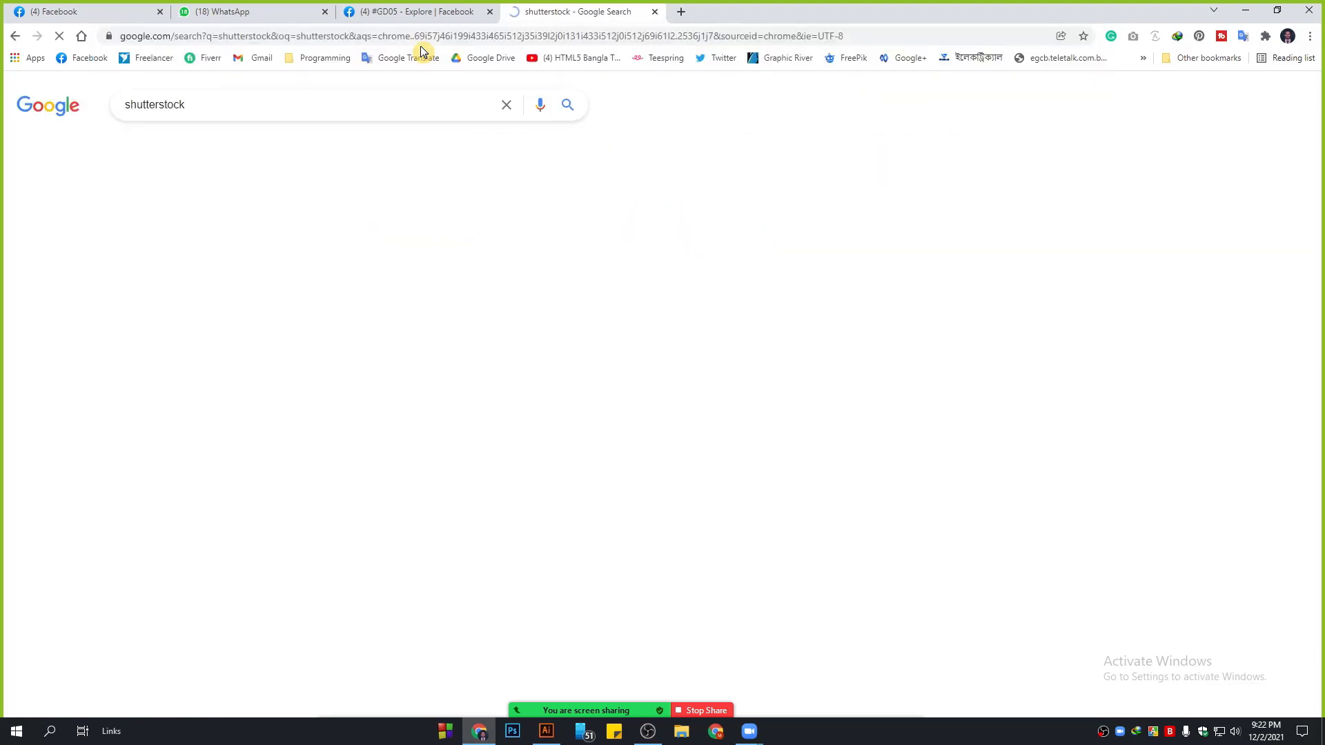
{"action": "scroll", "coordinate": [159, 325], "scroll_direction": "down", "scroll_amount": 2}
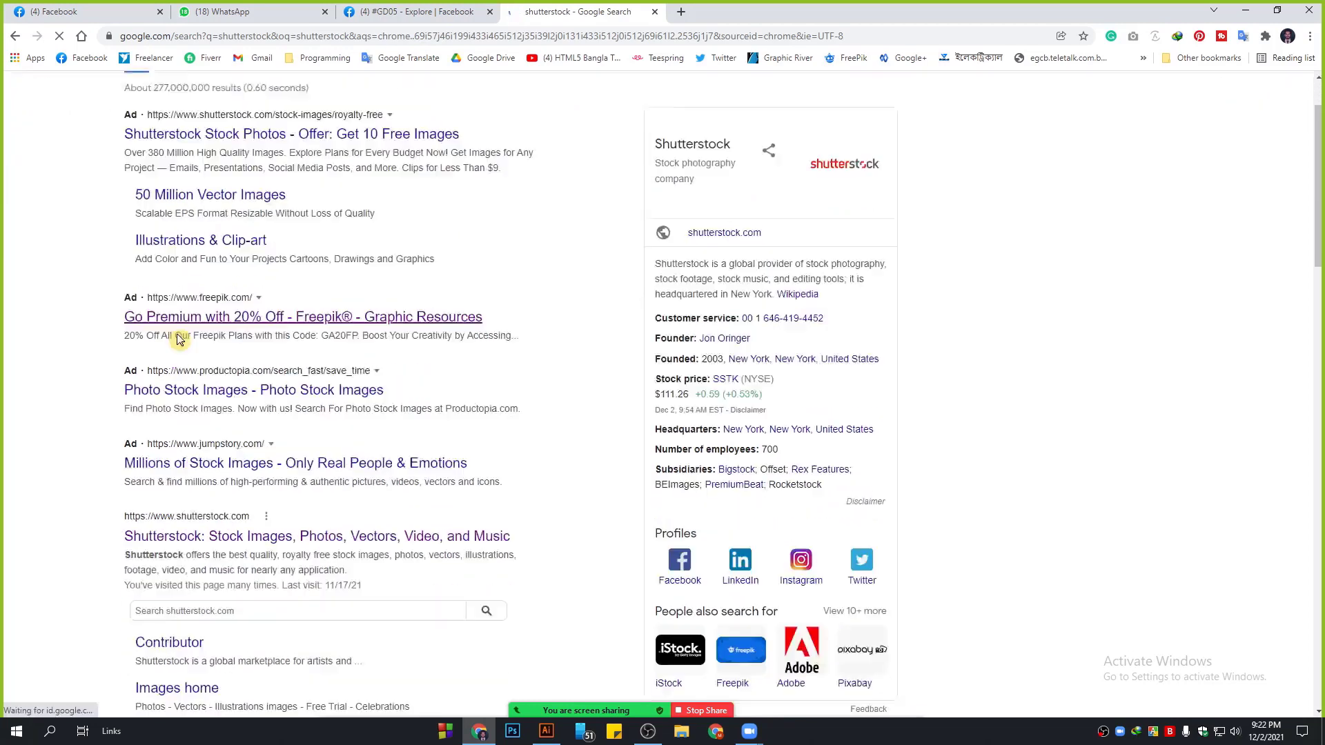
{"action": "scroll", "coordinate": [108, 369], "scroll_direction": "down", "scroll_amount": 3}
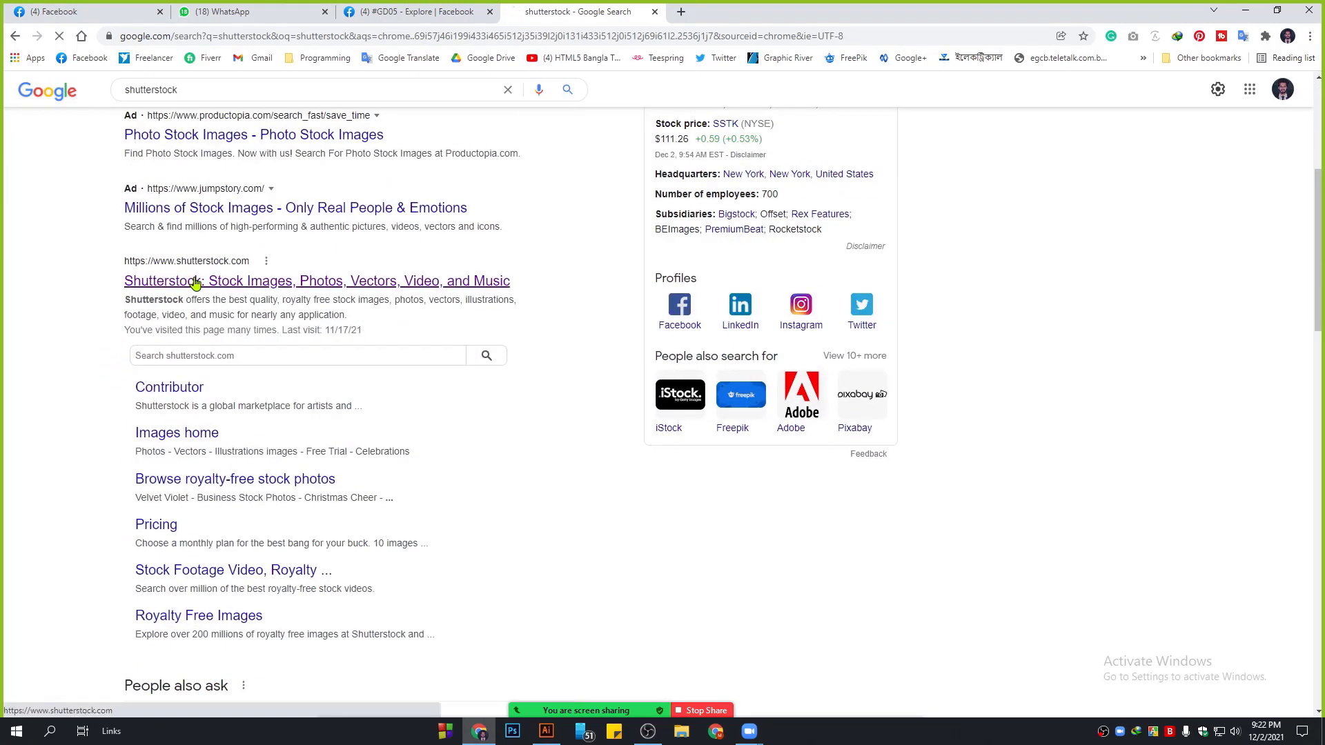
{"action": "left_click", "coordinate": [131, 281]}
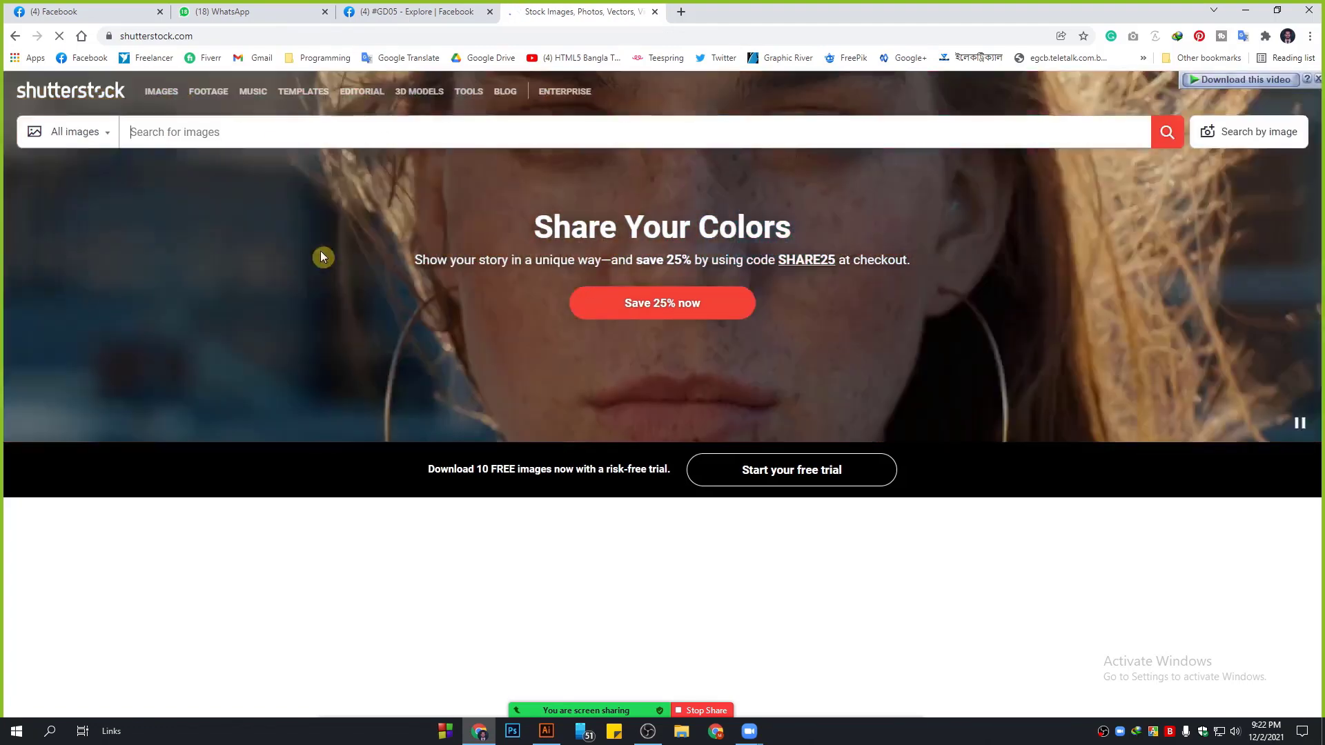
Step: Search the Shutterstock images for "paper cut"
{"action": "scroll", "coordinate": [320, 254], "scroll_direction": "down", "scroll_amount": 6}
{"action": "scroll", "coordinate": [207, 187], "scroll_direction": "up", "scroll_amount": 6}
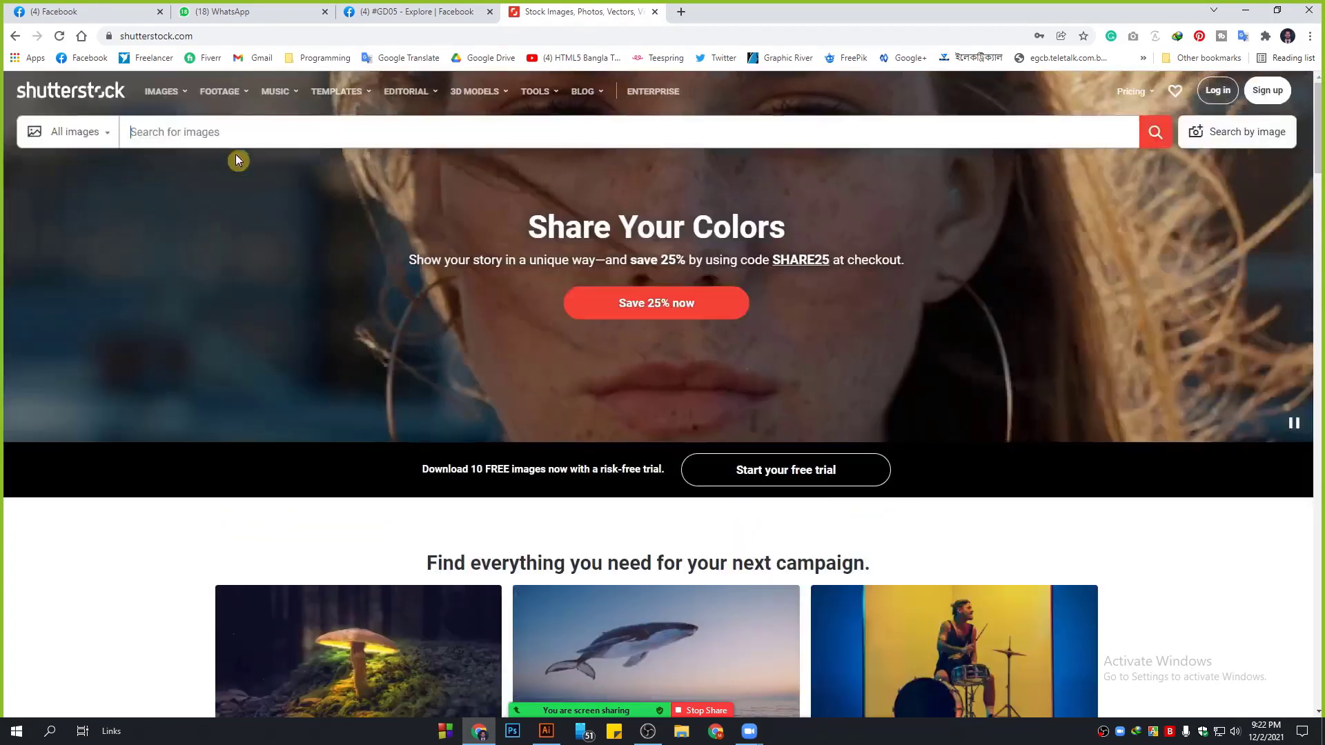
{"action": "left_click", "coordinate": [343, 135]}
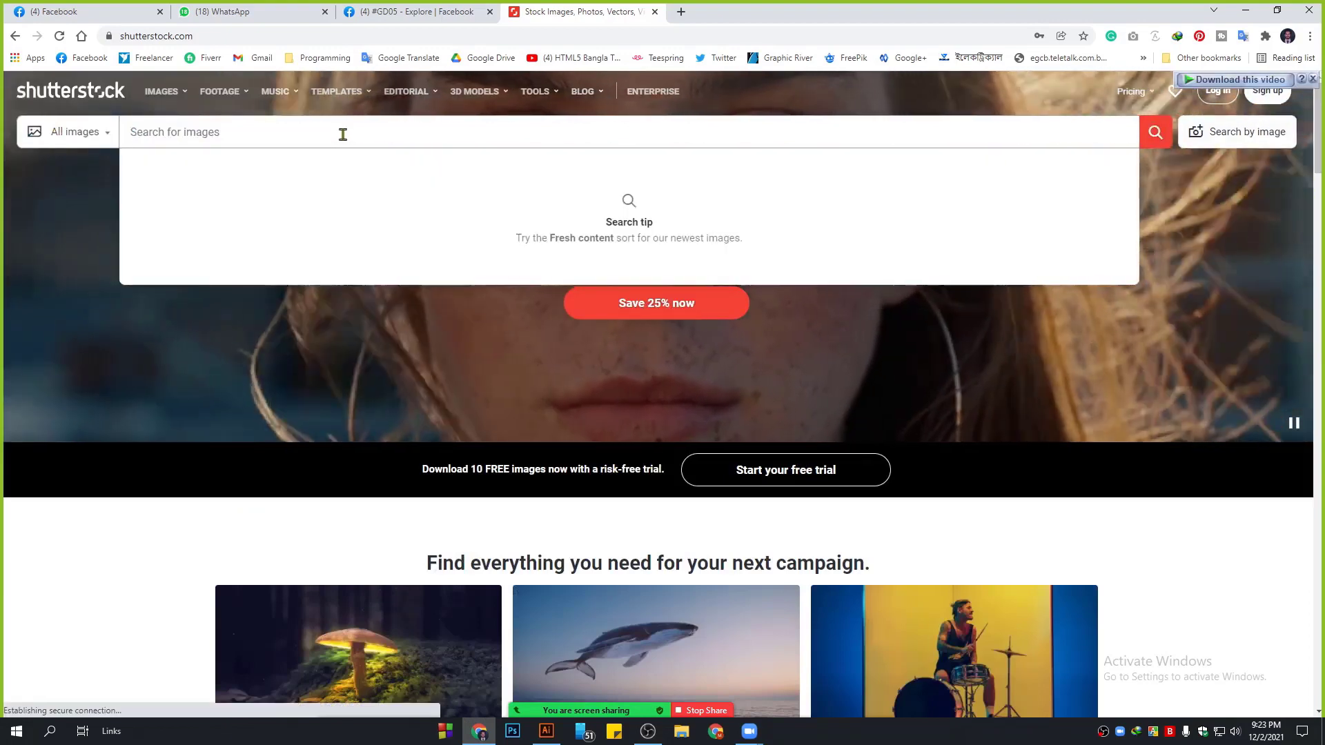
{"action": "type", "text": "papercut ba"}
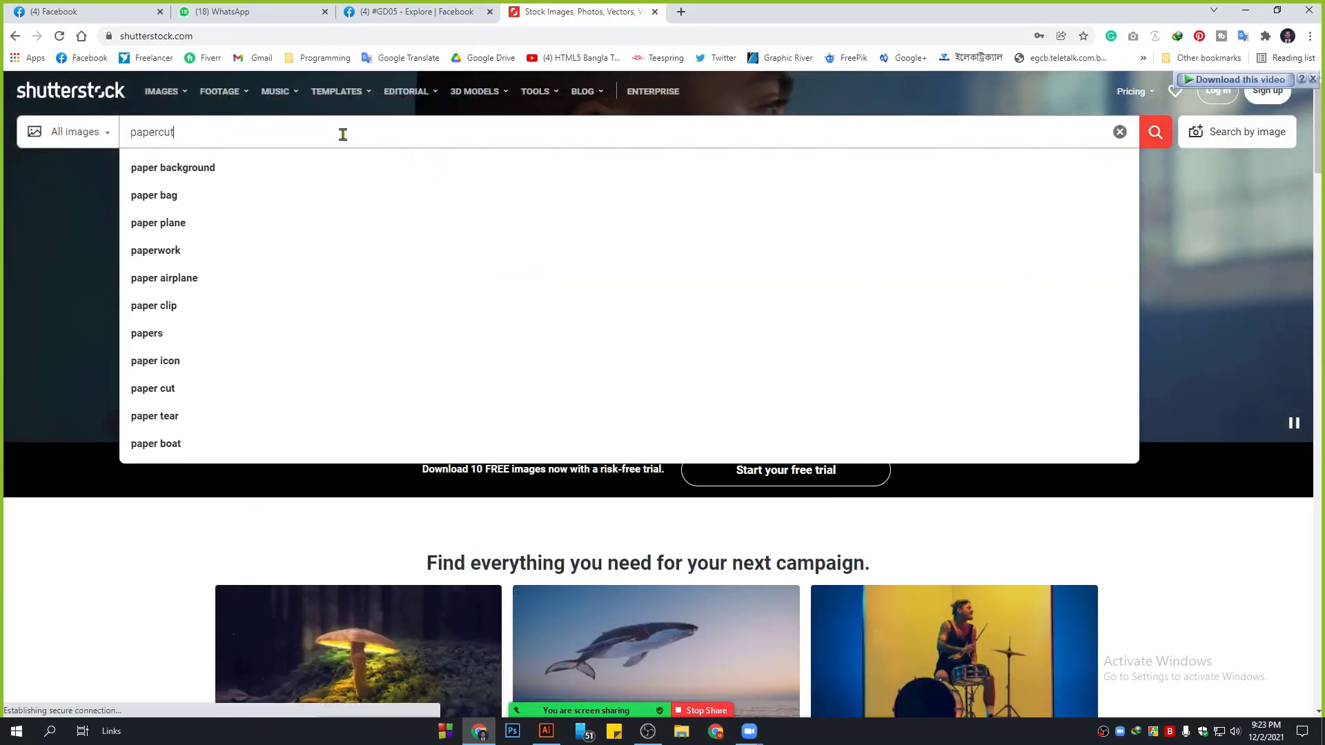
{"action": "key", "text": "BackSpace"}
{"action": "key", "text": "BackSpace"}
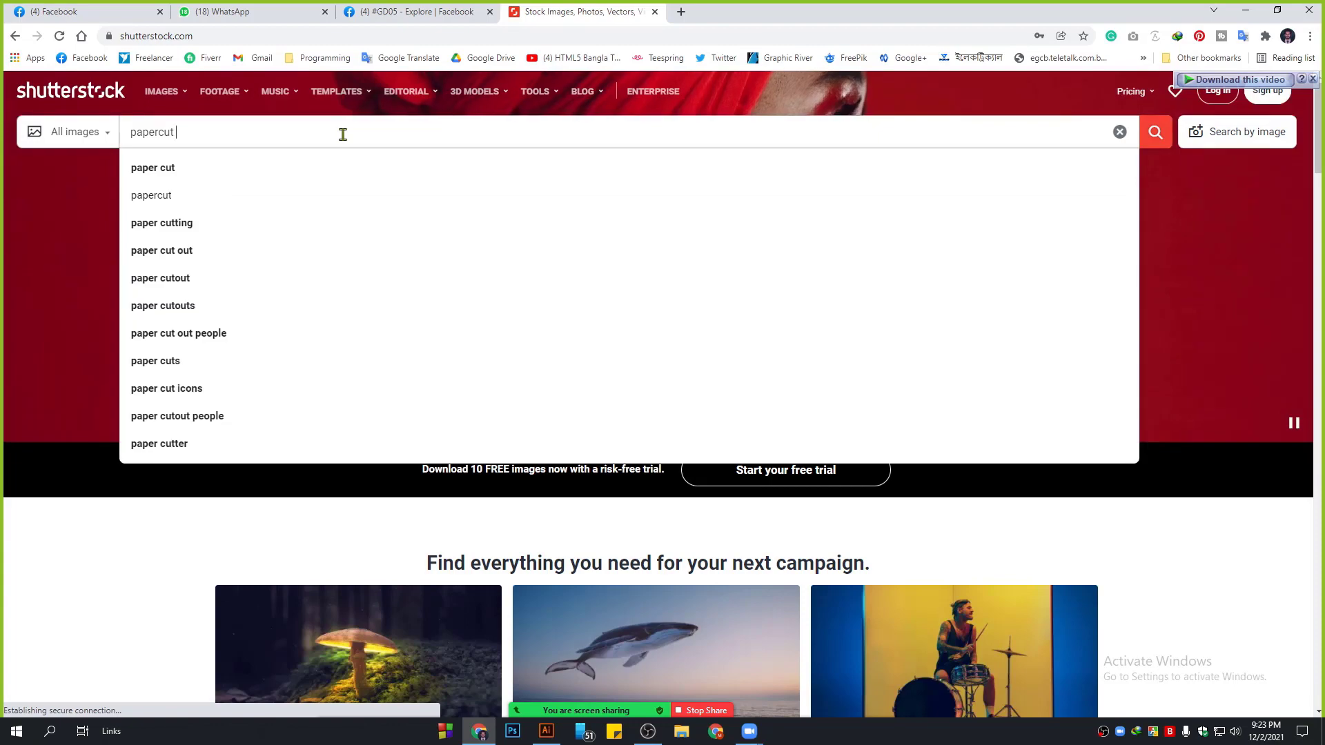
{"action": "left_click", "coordinate": [270, 163]}
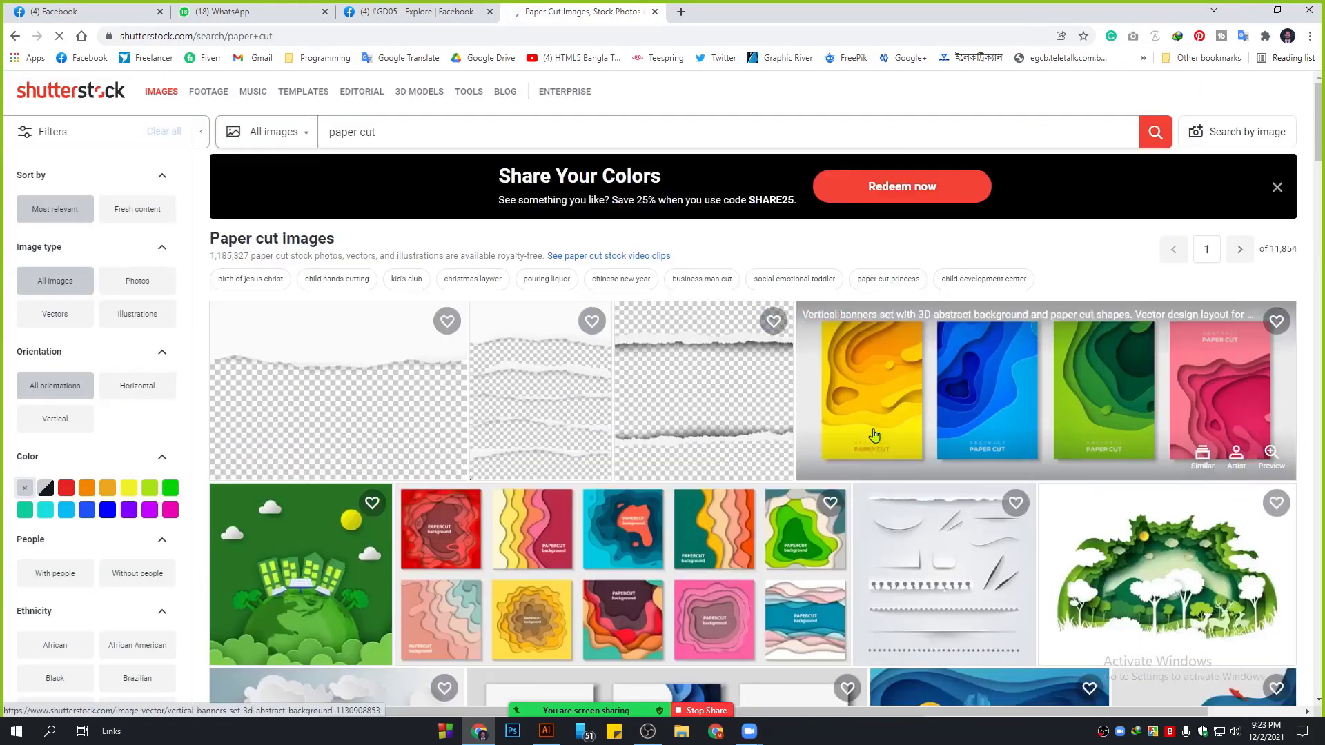
Step: Open the green forest and deer paper-art vector from the search results and enlarge its preview image
{"action": "scroll", "coordinate": [1188, 372], "scroll_direction": "down", "scroll_amount": 3}
{"action": "left_click", "coordinate": [1188, 373]}
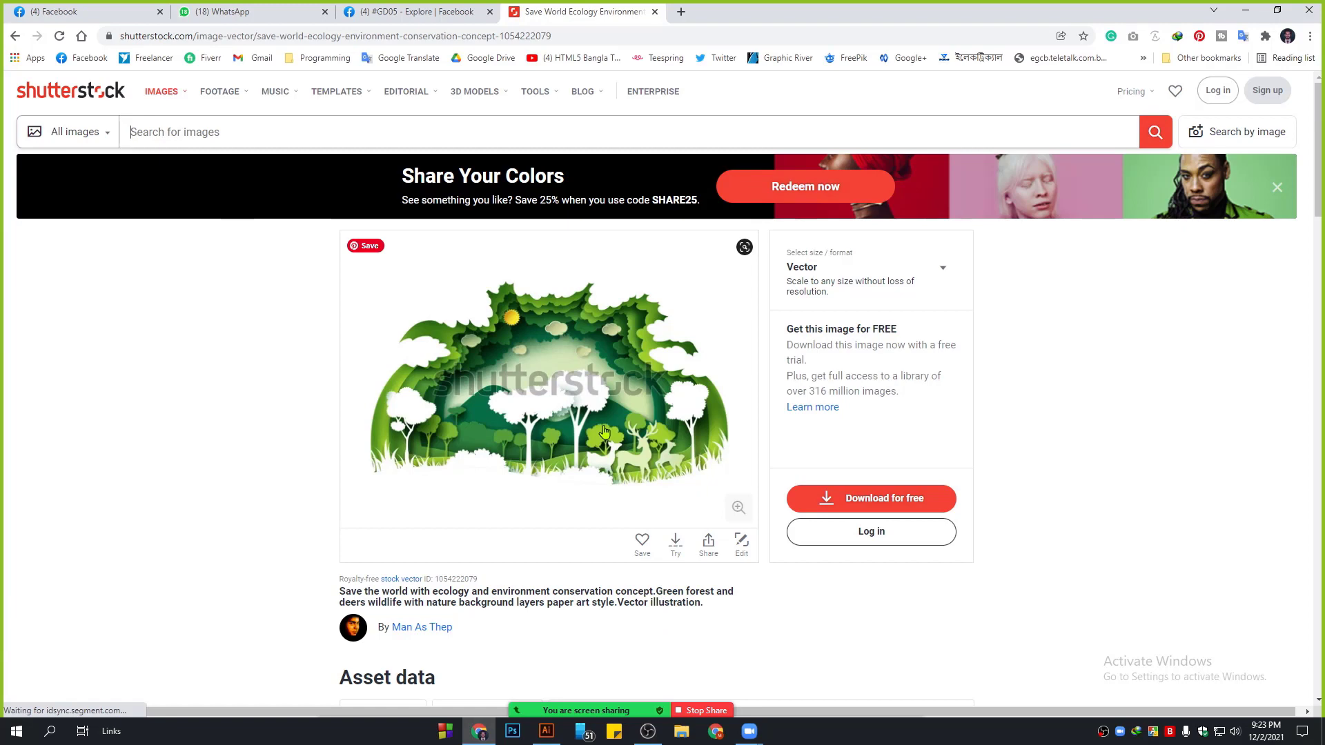
{"action": "left_click", "coordinate": [587, 388]}
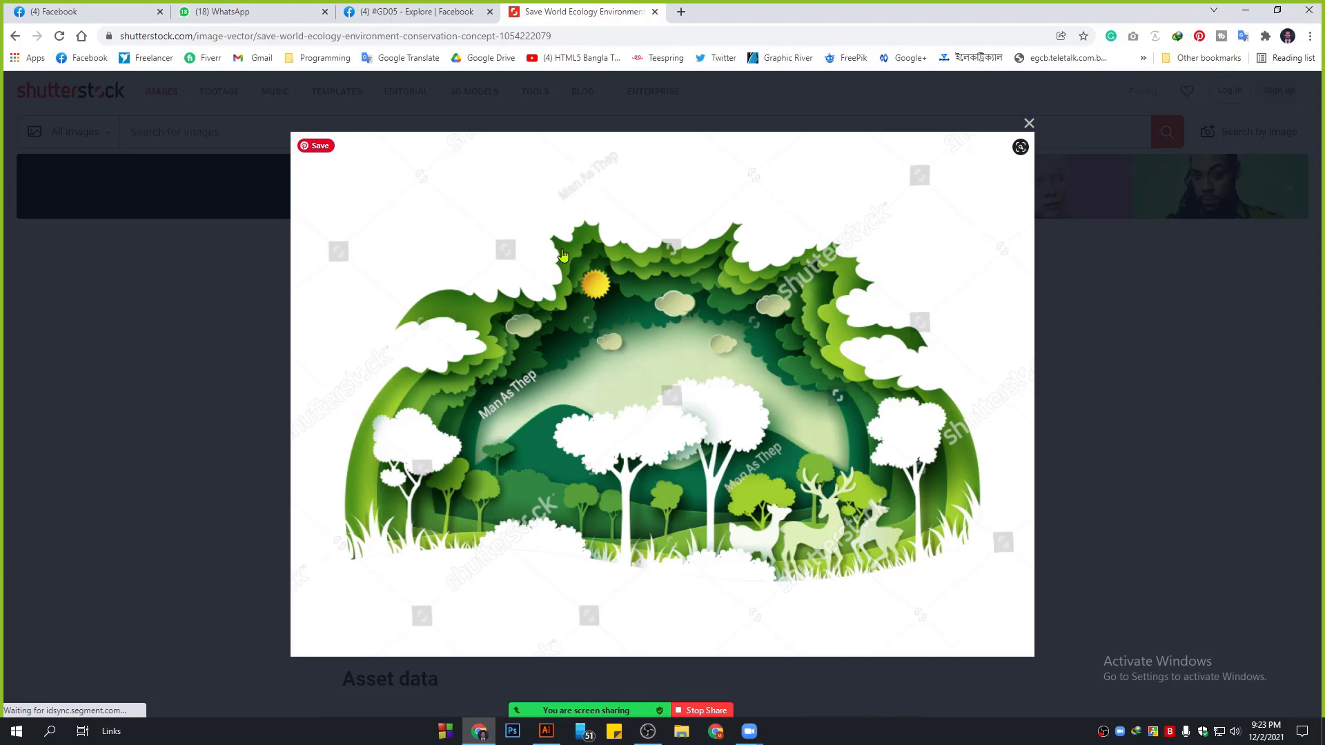
Step: Switch to Illustrator to look up Drop Shadow among the Stylize effects, checking back against the forest artwork in Chrome
{"action": "left_click", "coordinate": [545, 730]}
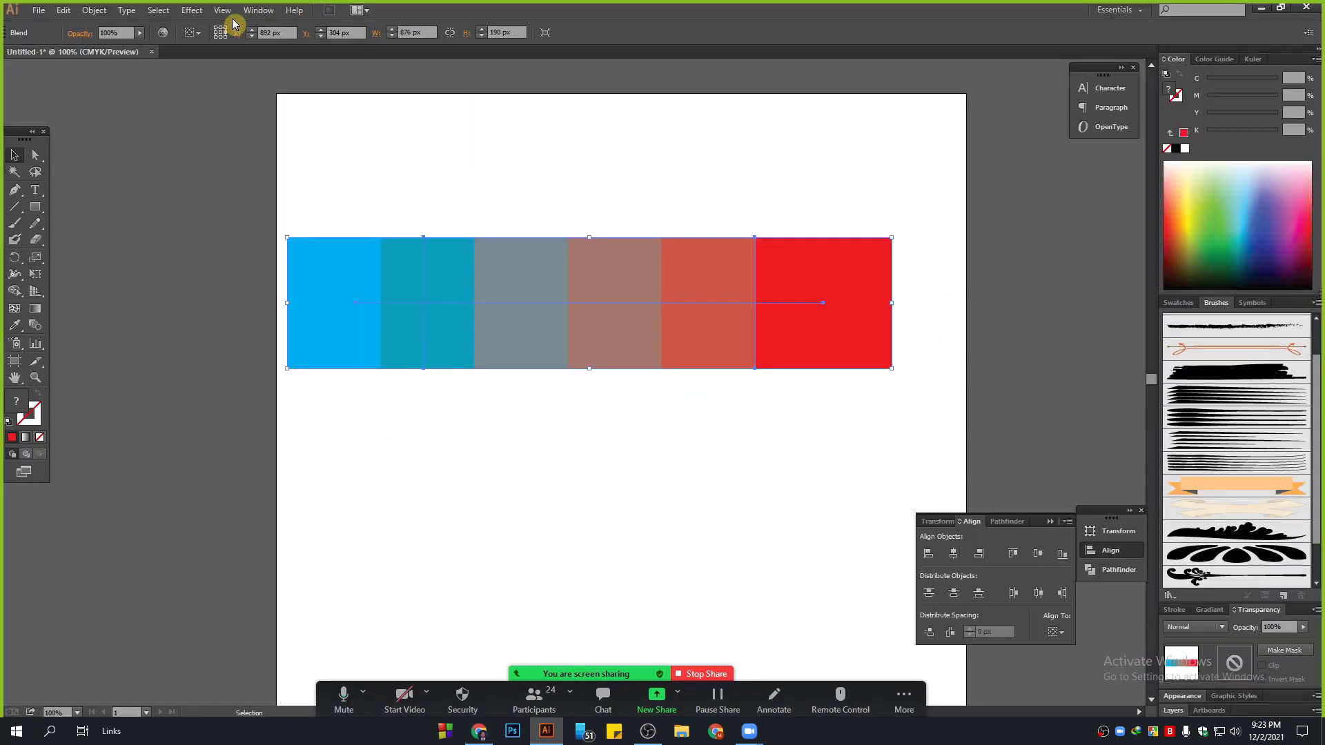
{"action": "left_click", "coordinate": [192, 10]}
{"action": "mouse_move", "coordinate": [228, 169]}
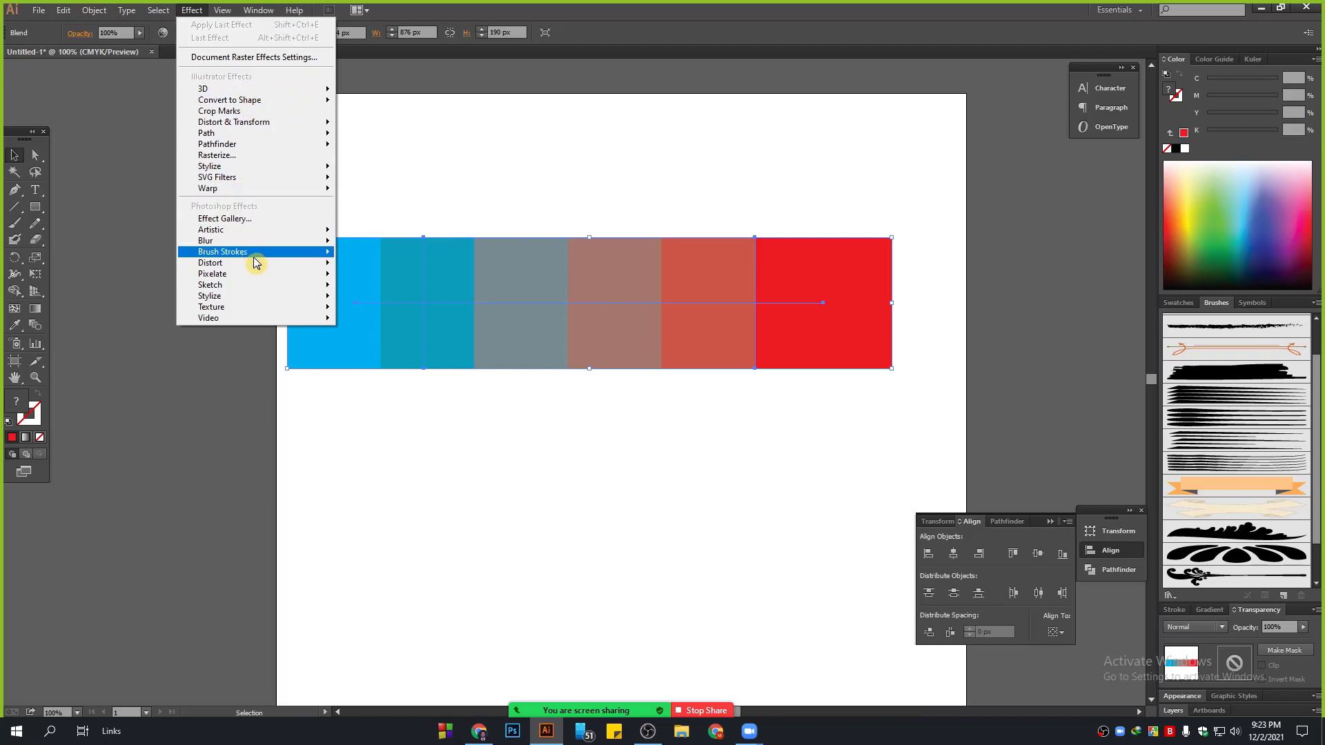
{"action": "mouse_move", "coordinate": [263, 275]}
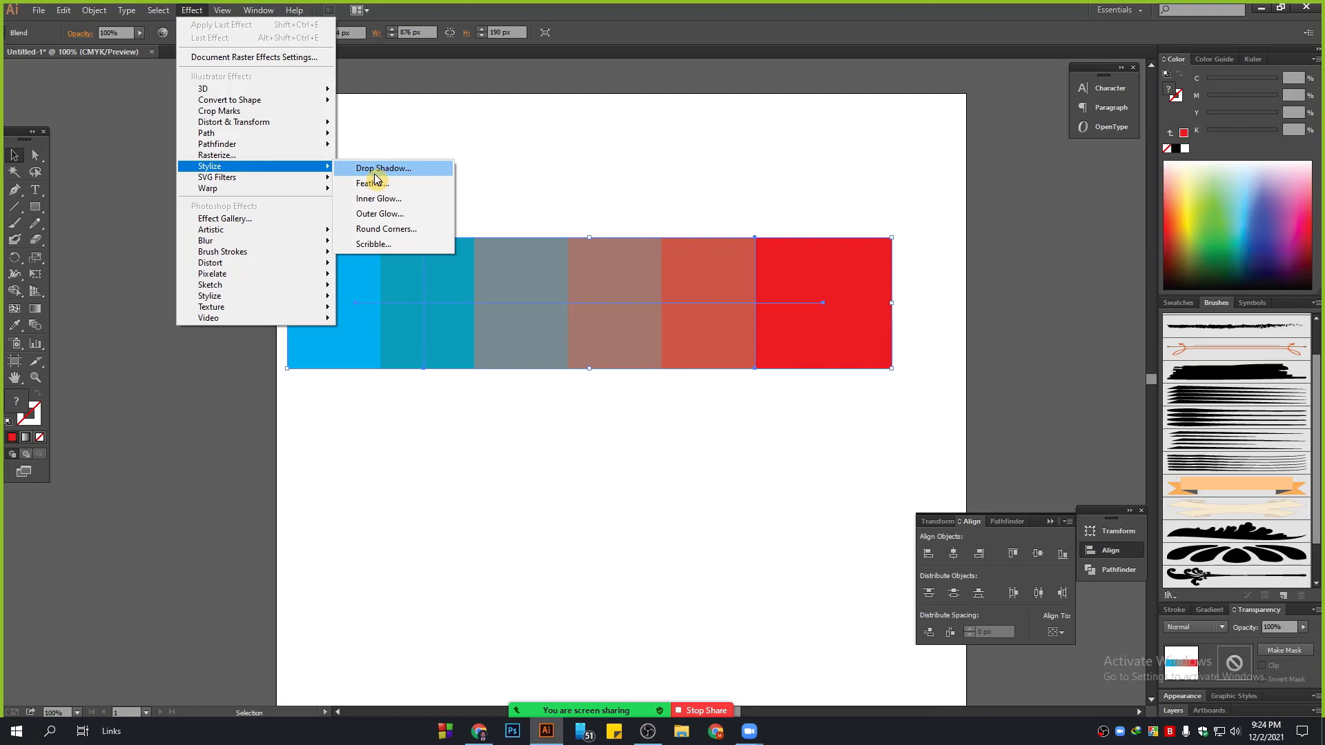
{"action": "left_click", "coordinate": [479, 732]}
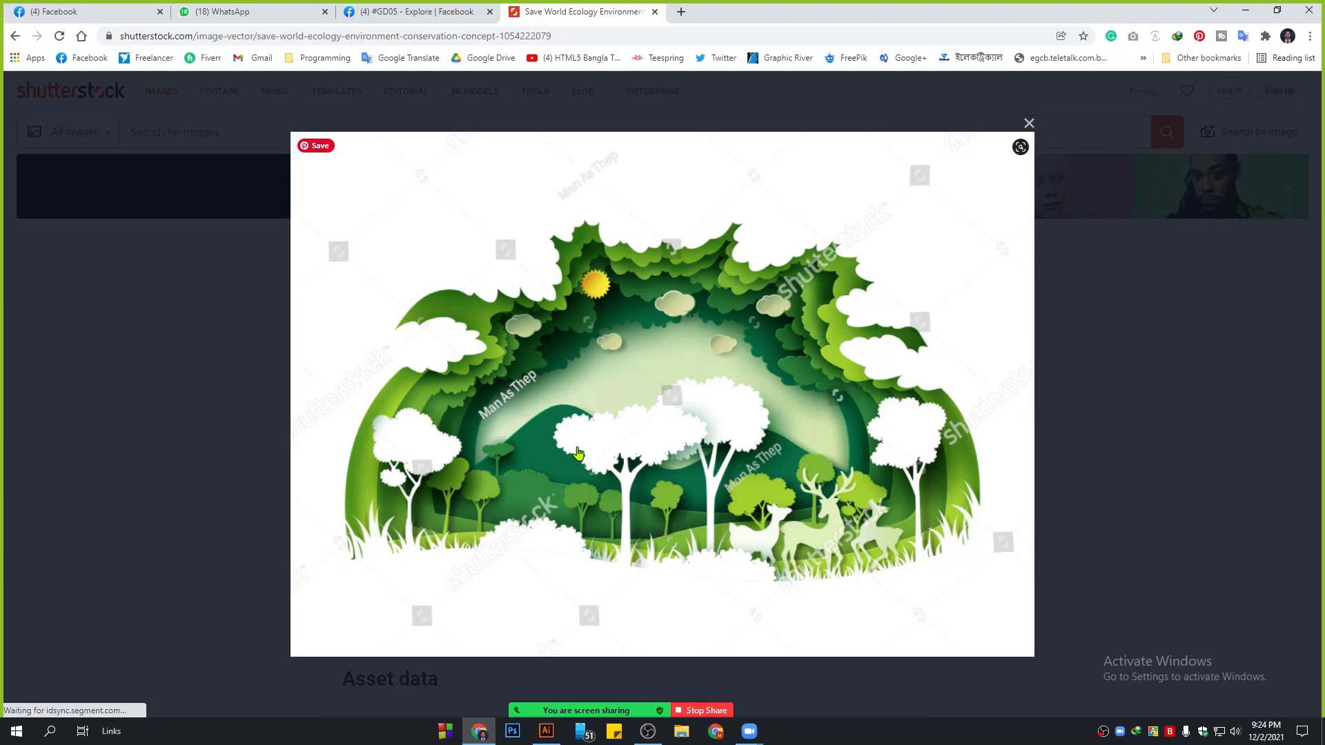
{"action": "left_click", "coordinate": [545, 731]}
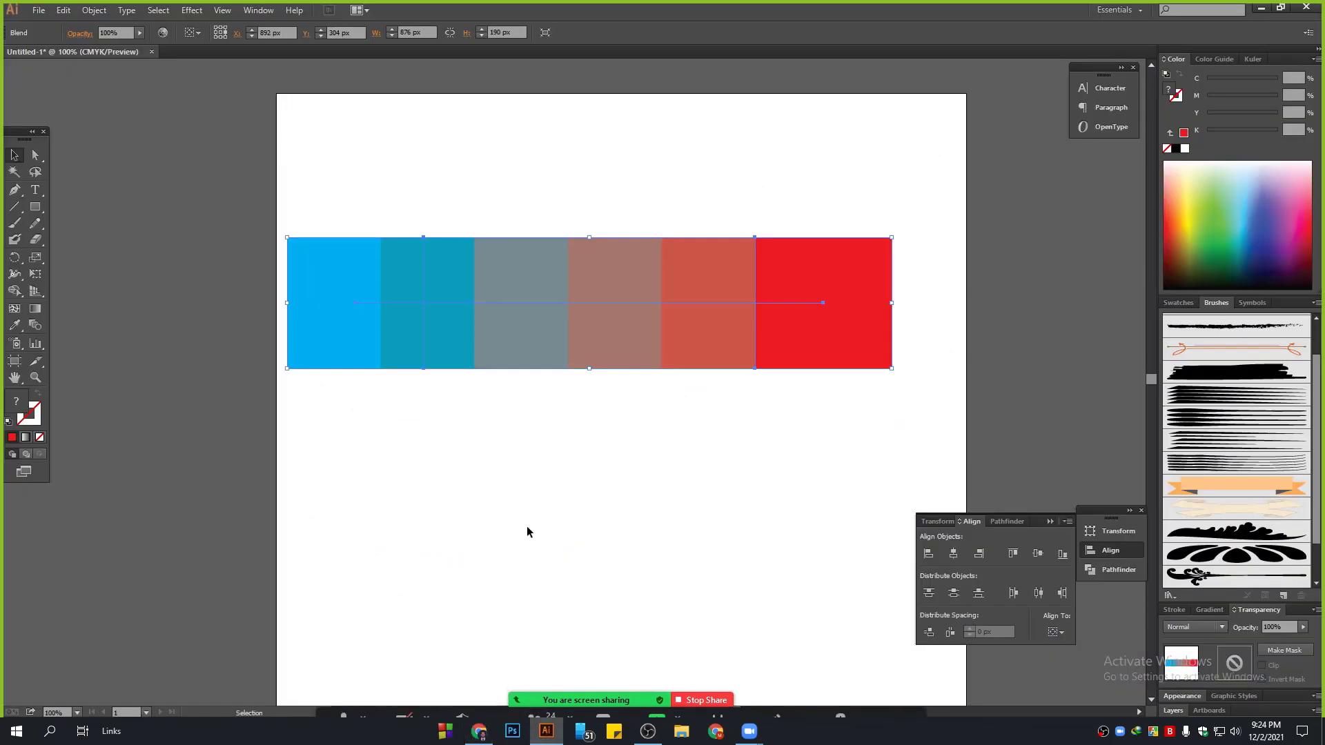
{"action": "left_click", "coordinate": [191, 9]}
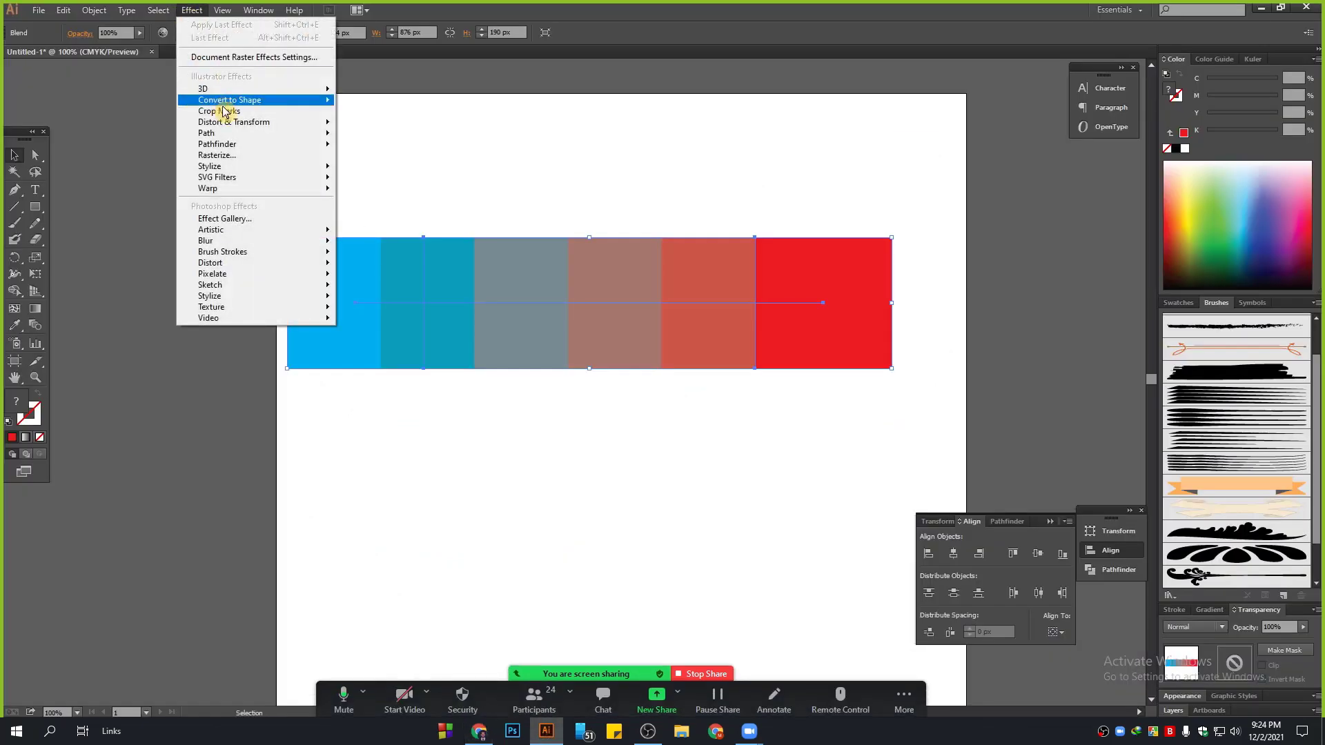
{"action": "left_click", "coordinate": [238, 155]}
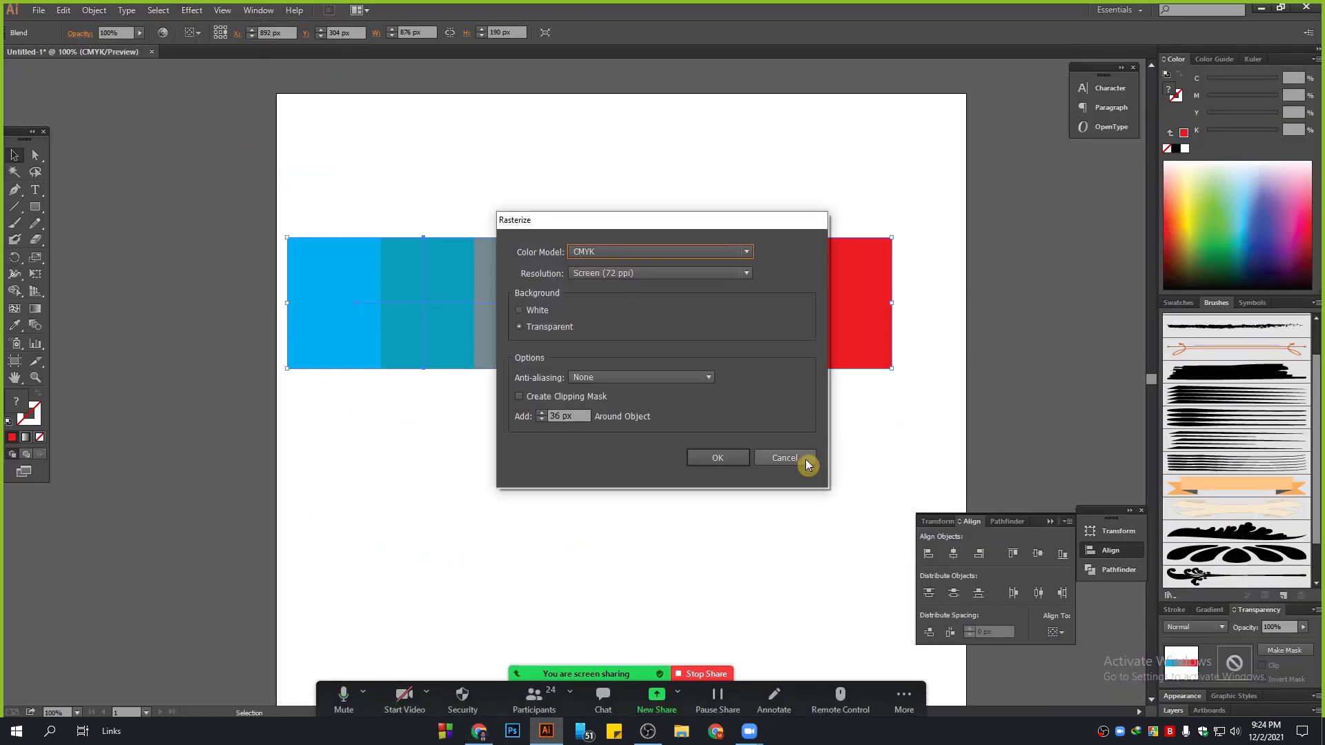
{"action": "left_click", "coordinate": [807, 465]}
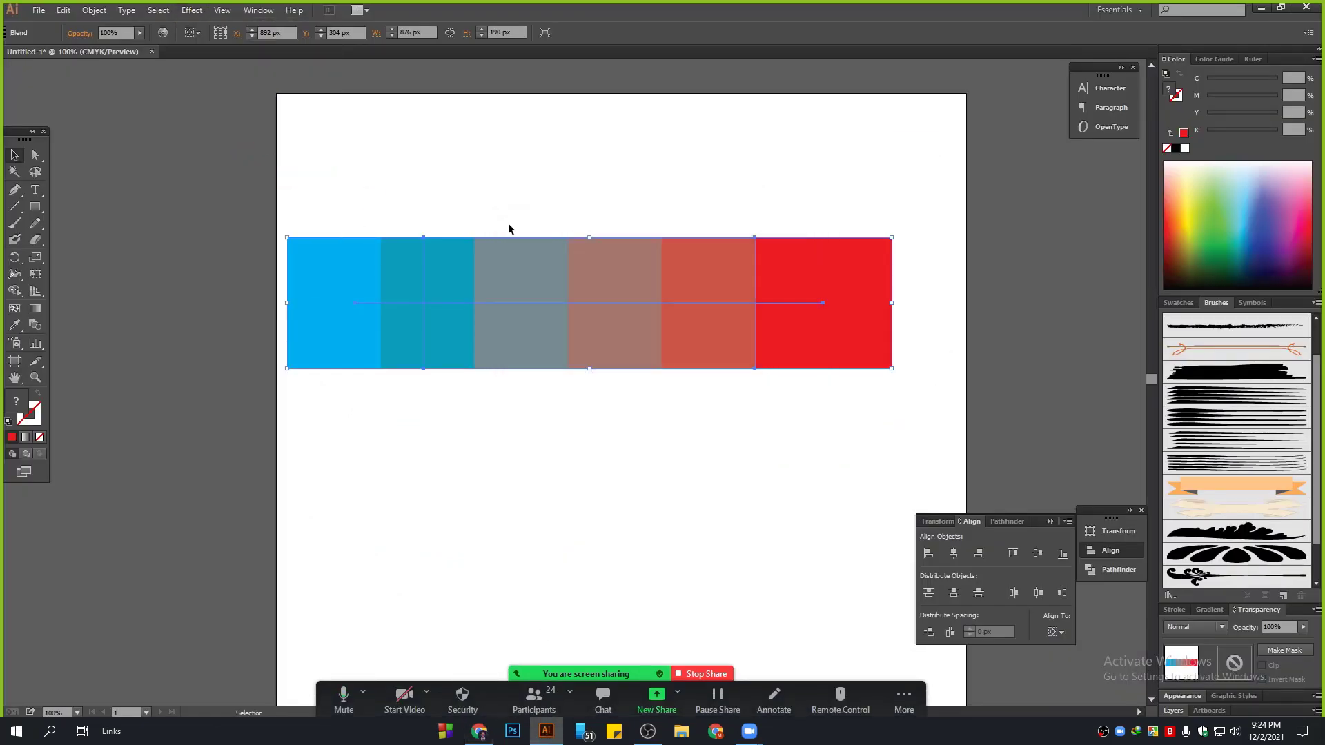
Step: Compare the forest artwork in Chrome with the stepped blend in Illustrator, and close the enlarged preview in Chrome
{"action": "left_click", "coordinate": [480, 728]}
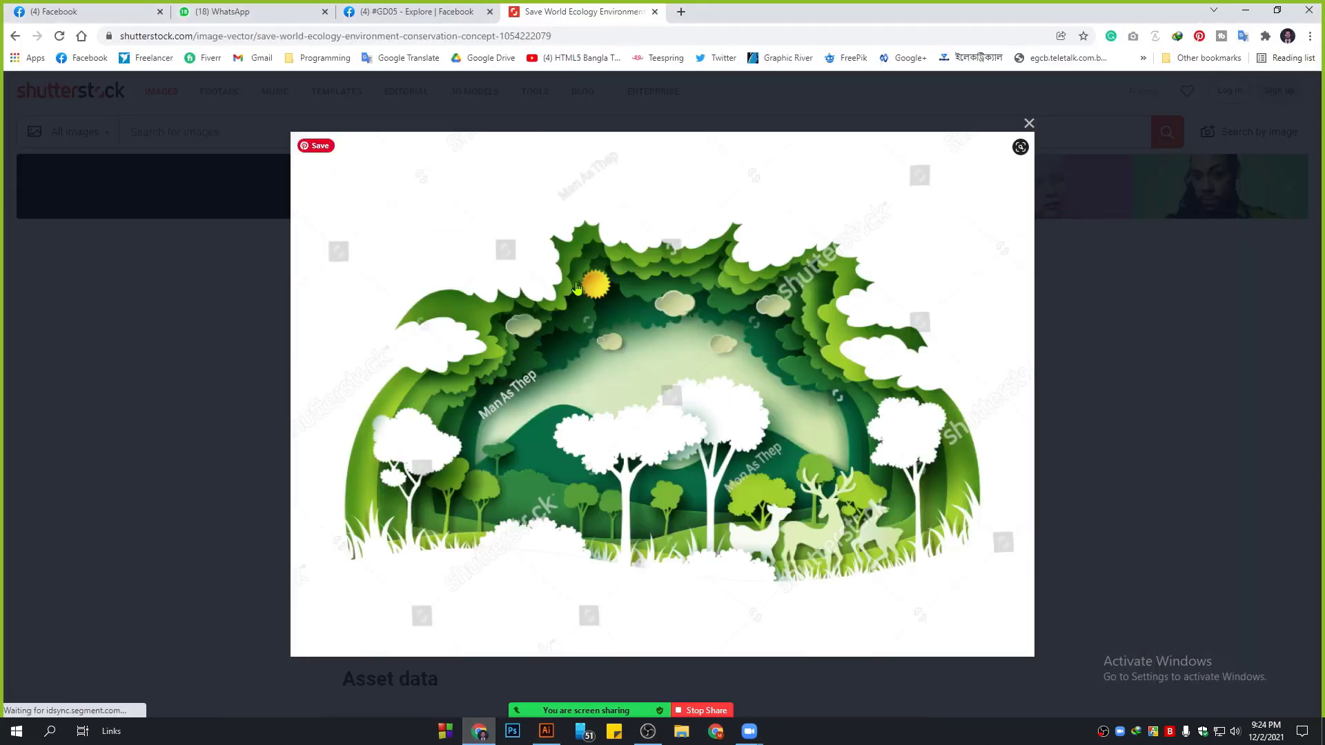
{"action": "left_click", "coordinate": [552, 735]}
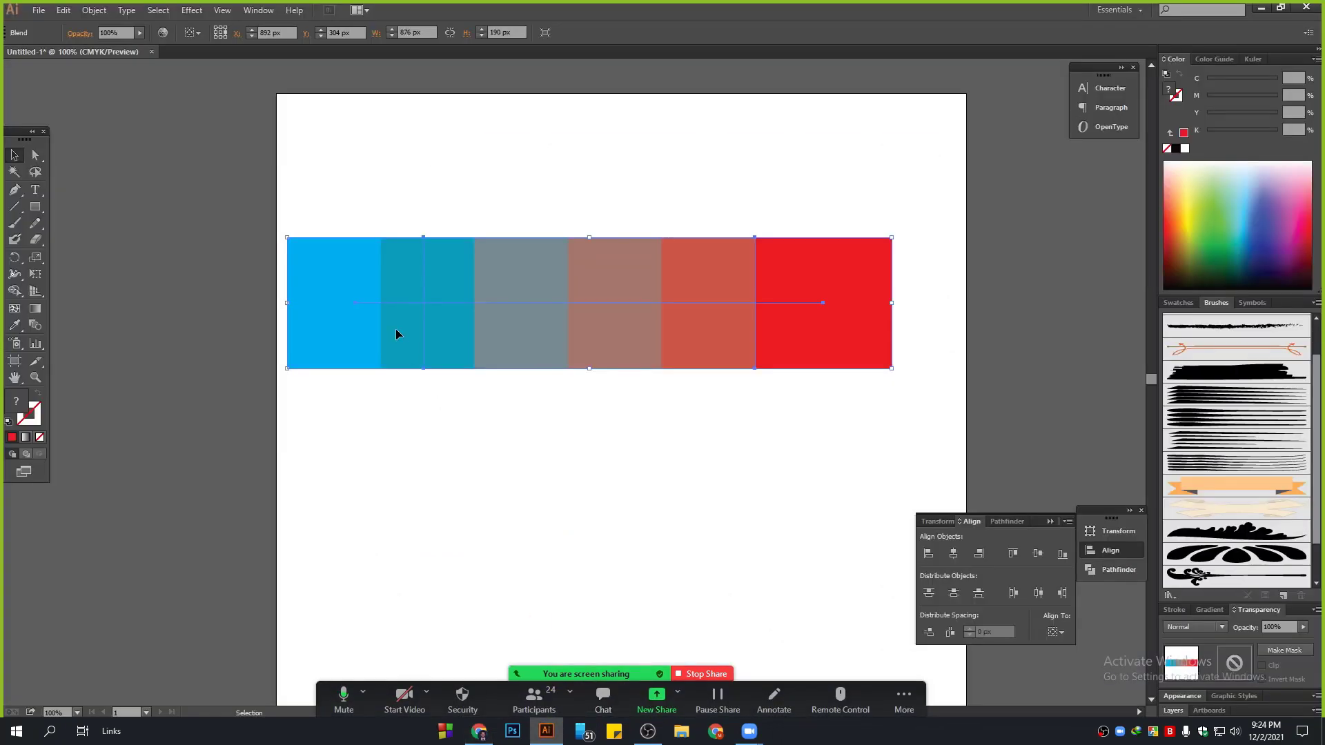
{"action": "left_click_drag", "start_coordinate": [287, 144], "coordinate": [888, 517]}
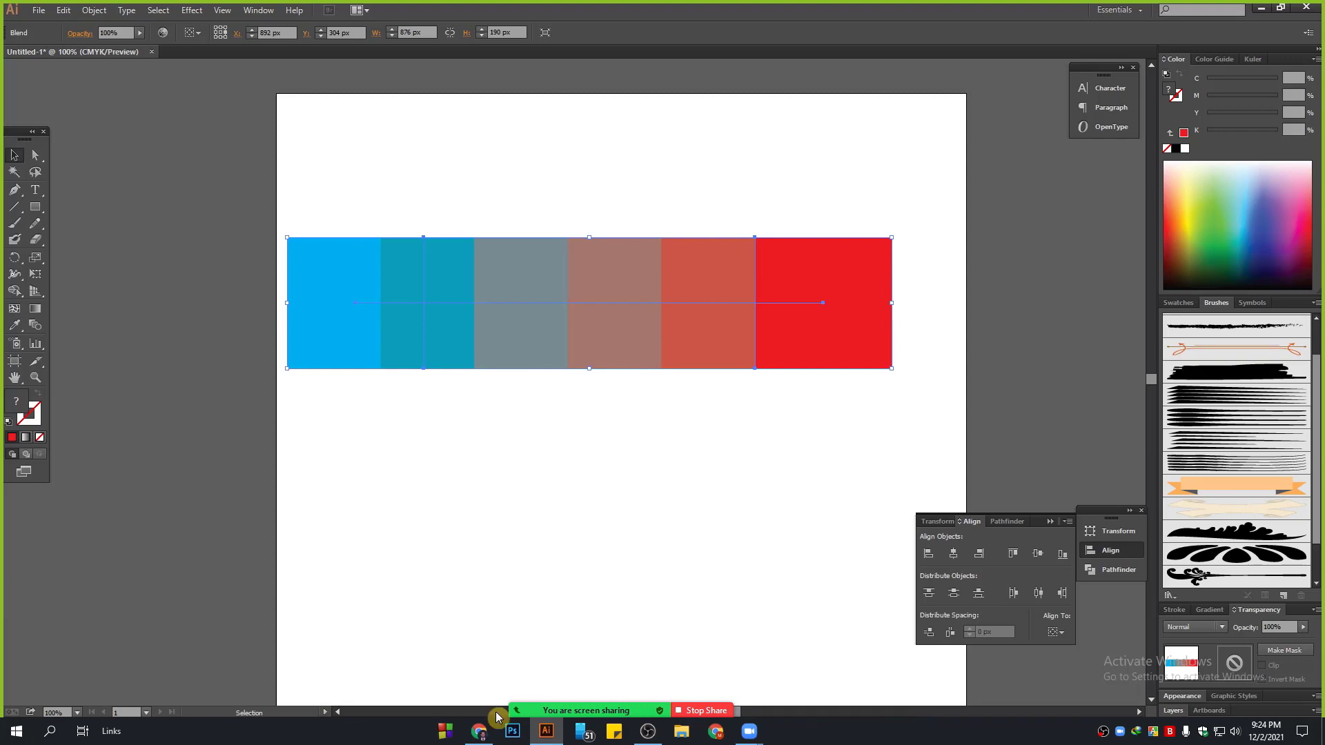
{"action": "left_click", "coordinate": [479, 731]}
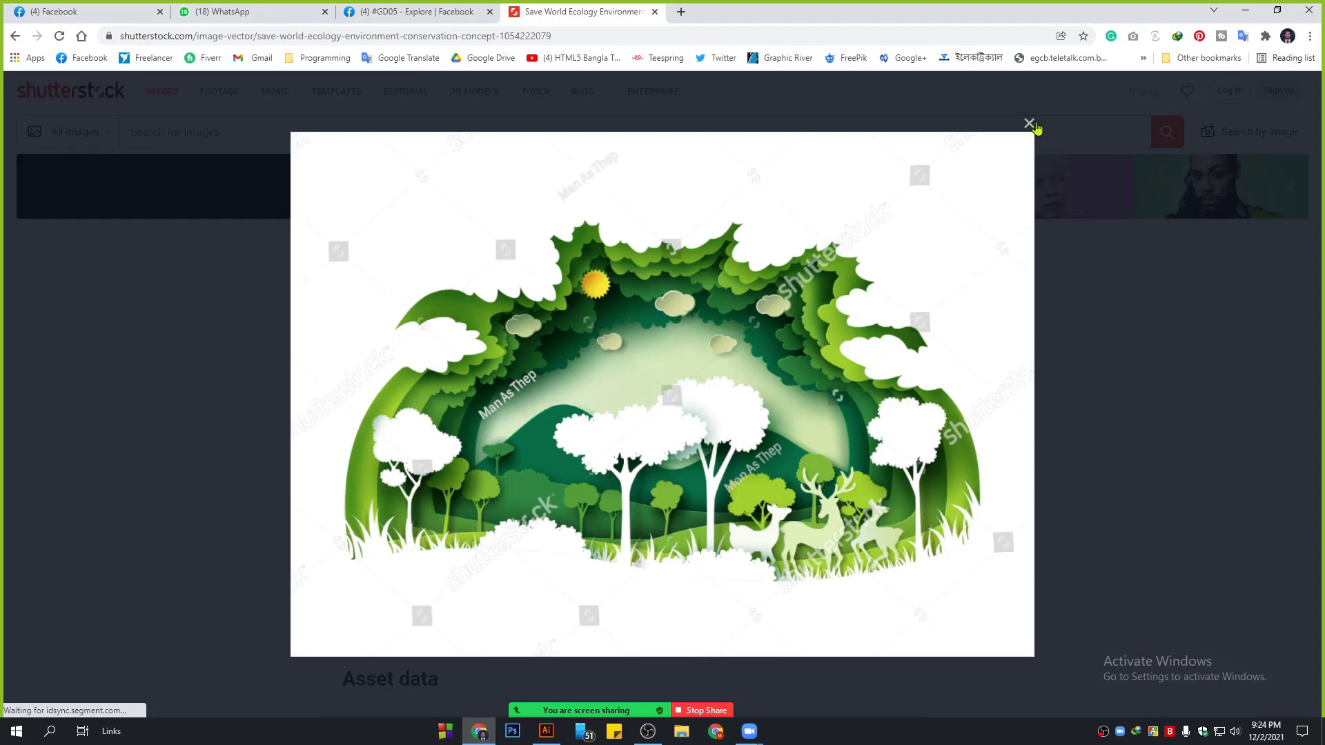
{"action": "left_click", "coordinate": [1037, 128]}
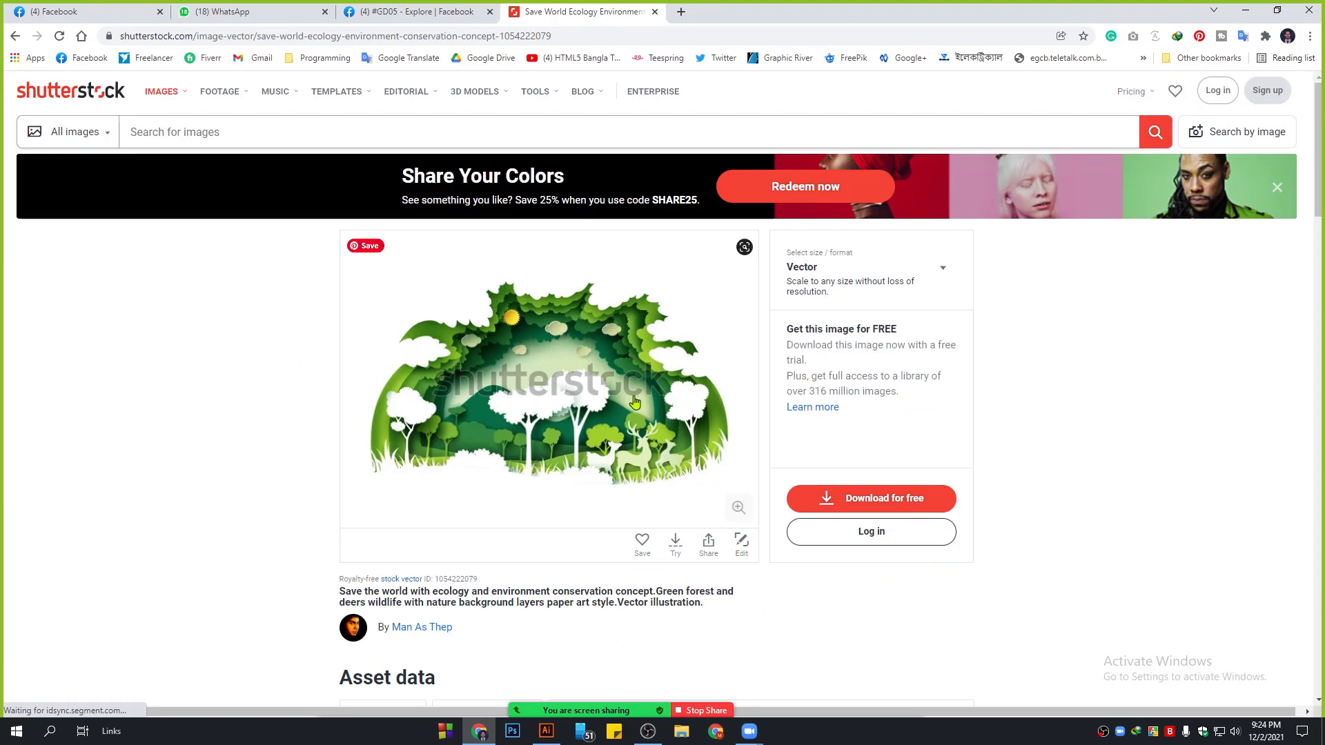
Step: Switch to Illustrator and delete the blue-to-red blend from the artboard
{"action": "left_click", "coordinate": [546, 731]}
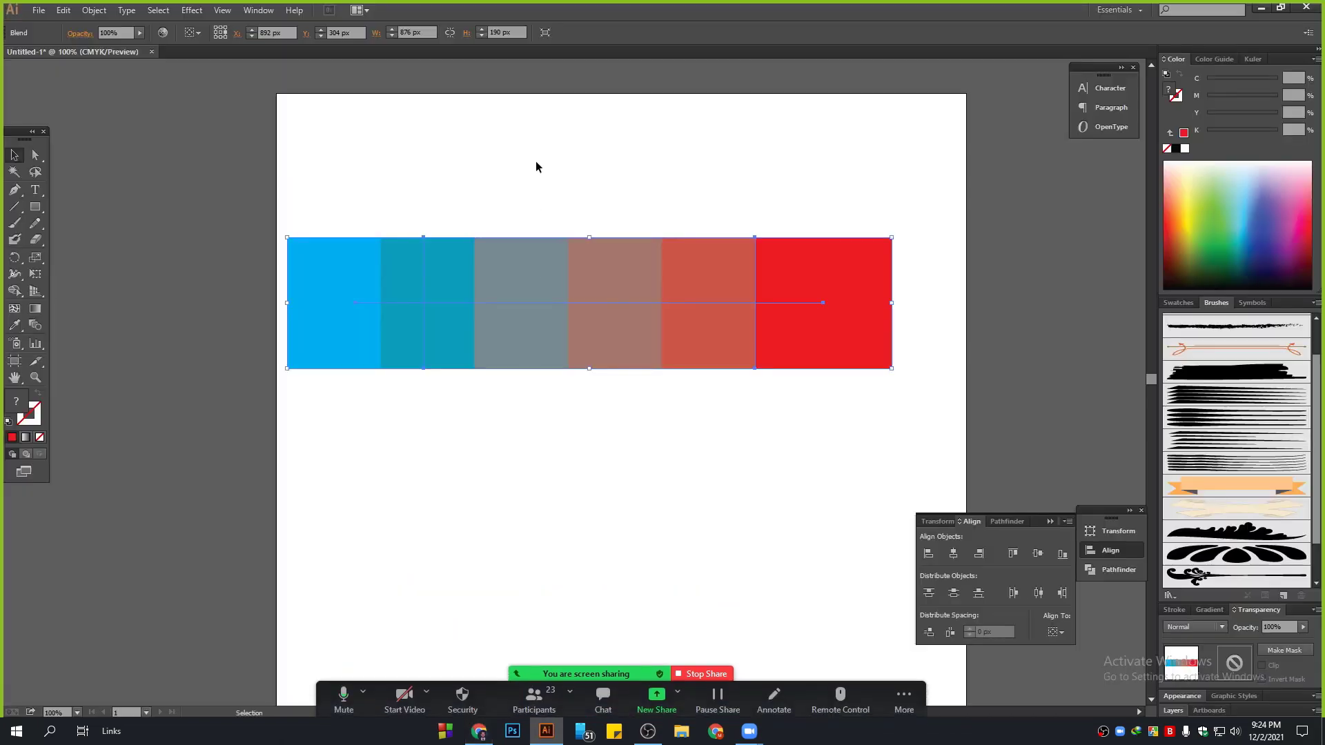
{"action": "left_click_drag", "start_coordinate": [536, 145], "coordinate": [804, 516]}
{"action": "key", "text": "Delete"}
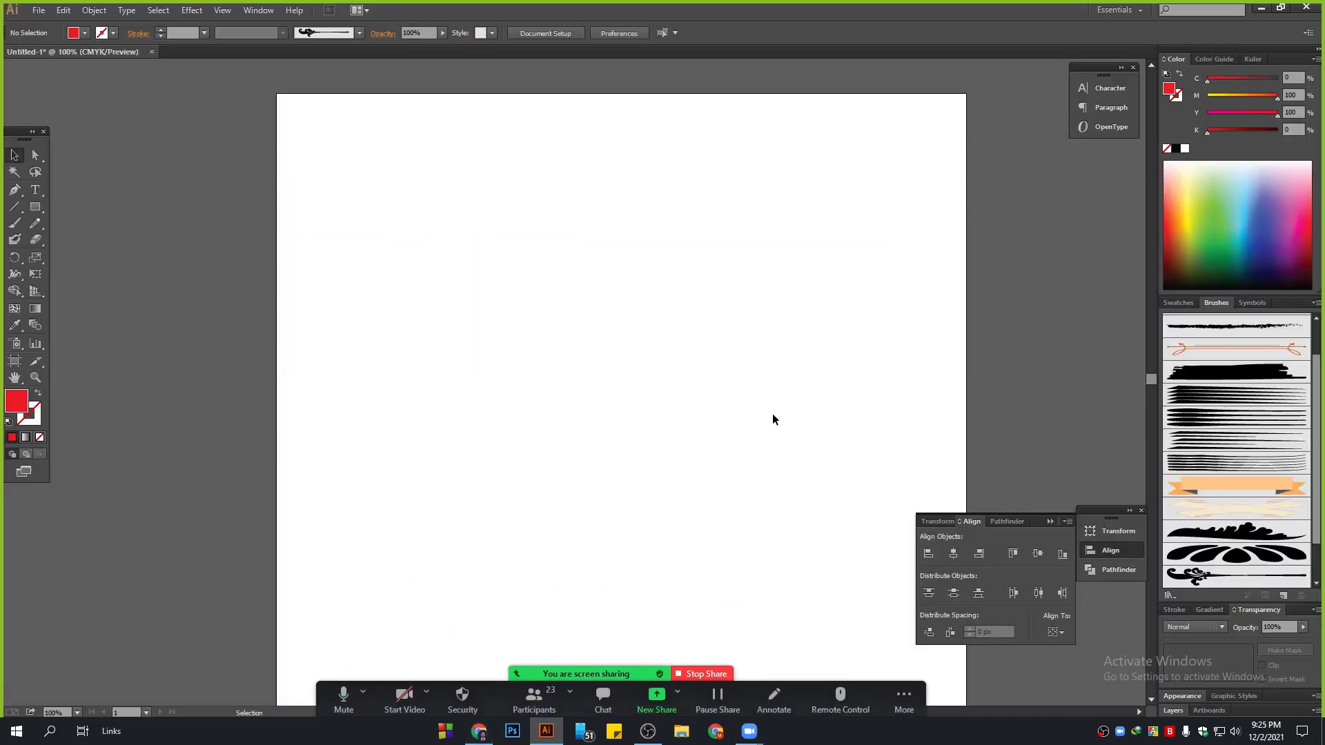
Step: Draw an open S-shaped curve about 892 px wide with the Pen tool, and swap its red fill to the stroke
{"action": "left_click_drag", "start_coordinate": [794, 423], "coordinate": [697, 384]}
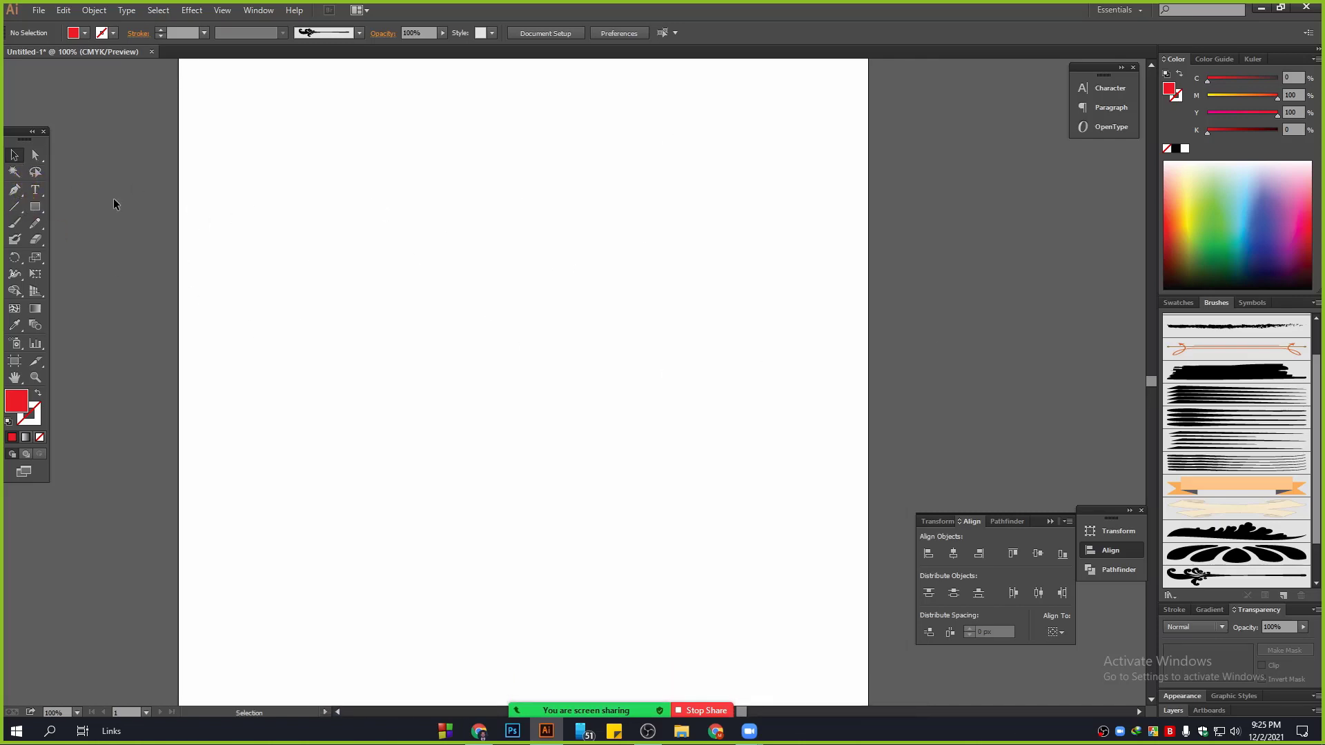
{"action": "left_click", "coordinate": [14, 190]}
{"action": "left_click", "coordinate": [269, 371]}
{"action": "left_click_drag", "start_coordinate": [607, 197], "coordinate": [799, 192]}
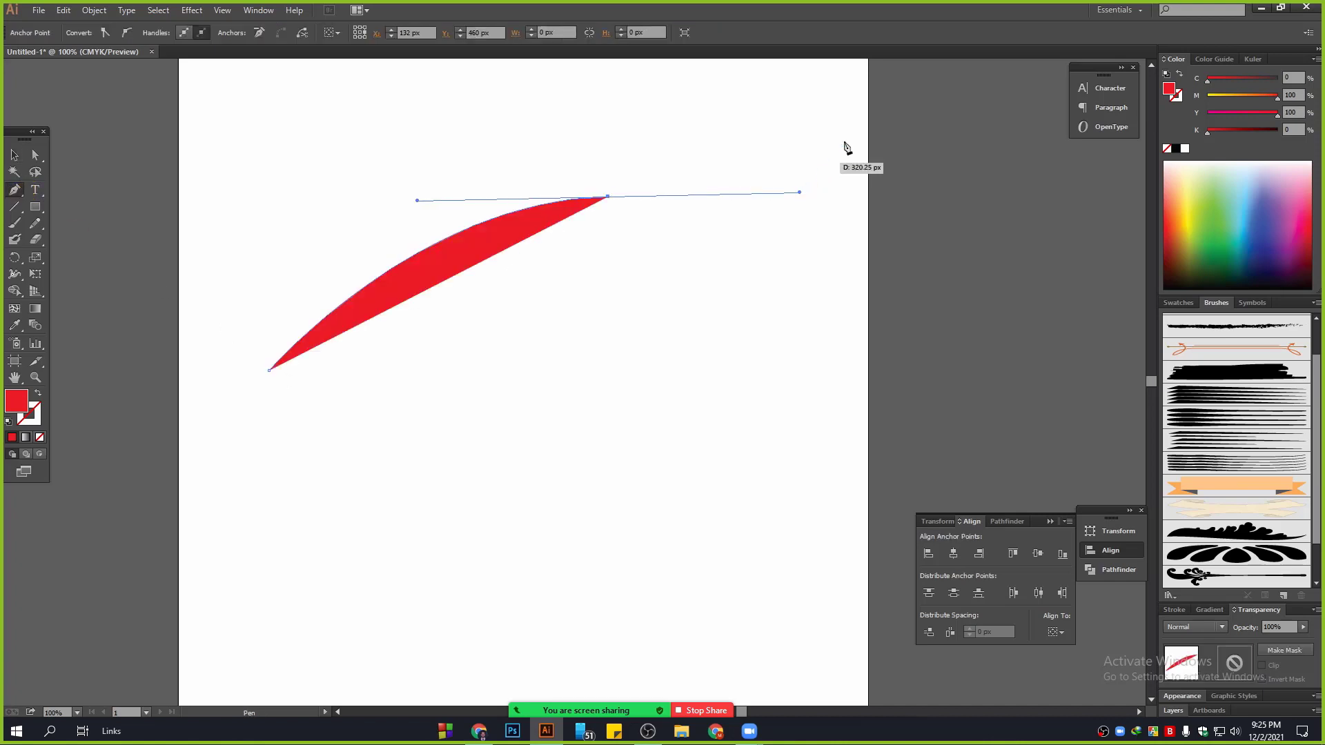
{"action": "left_click_drag", "start_coordinate": [885, 122], "coordinate": [948, 107]}
{"action": "left_click", "coordinate": [14, 155]}
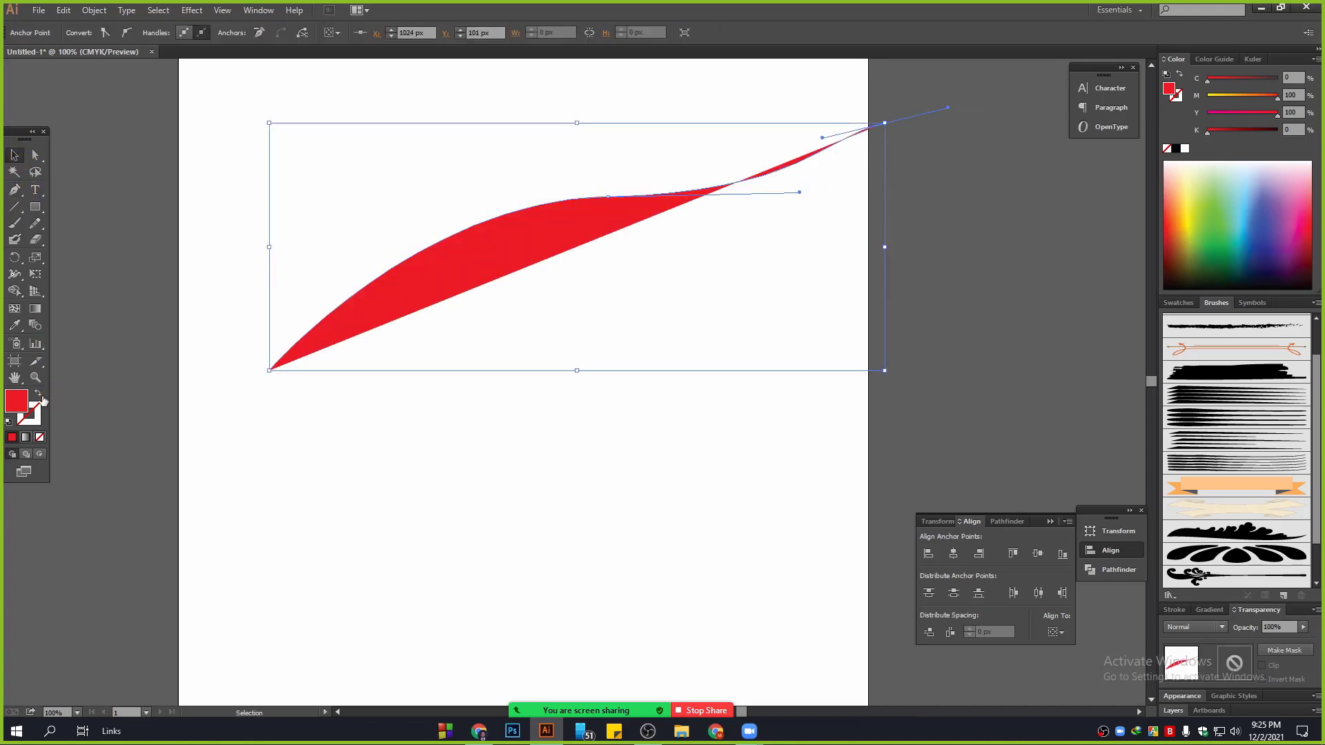
{"action": "left_click", "coordinate": [39, 395]}
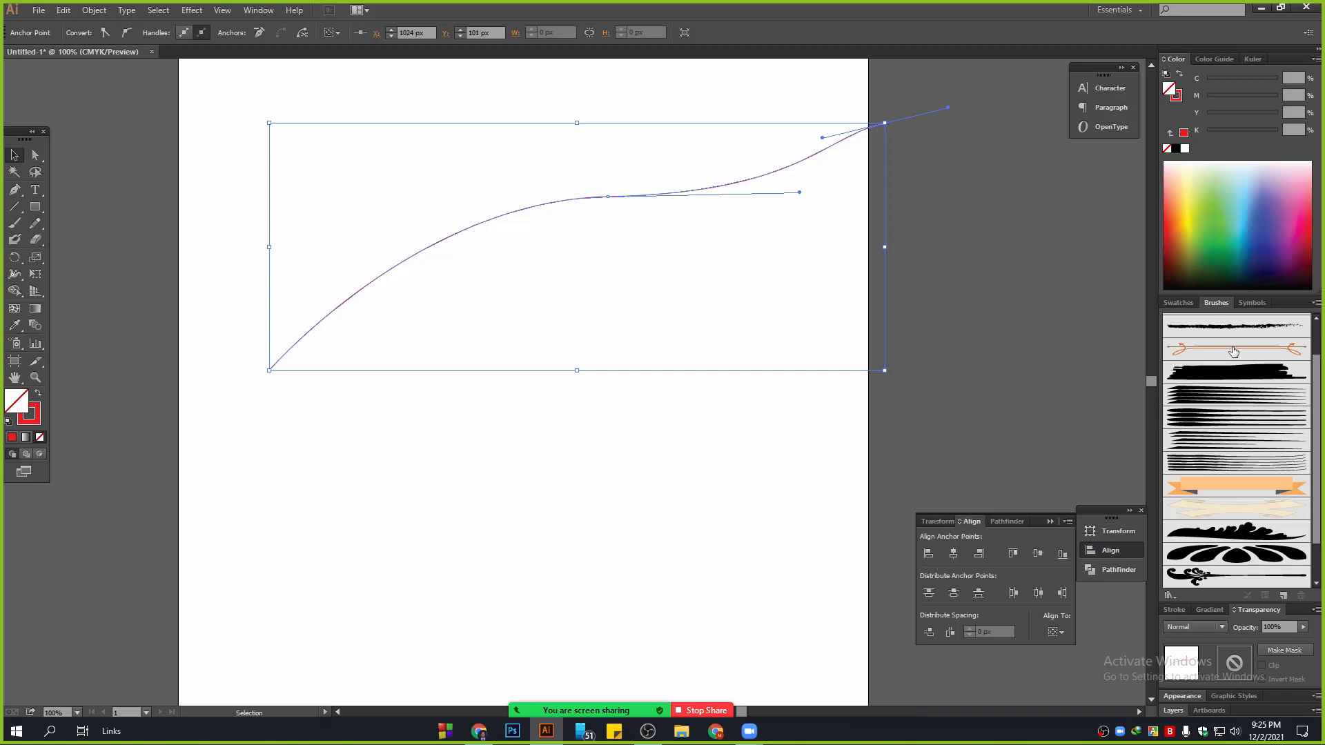
Step: Try the leaf and floral art brushes on the curve, ending with the scrolled floral stem brush, and deselect it
{"action": "left_click", "coordinate": [1213, 555]}
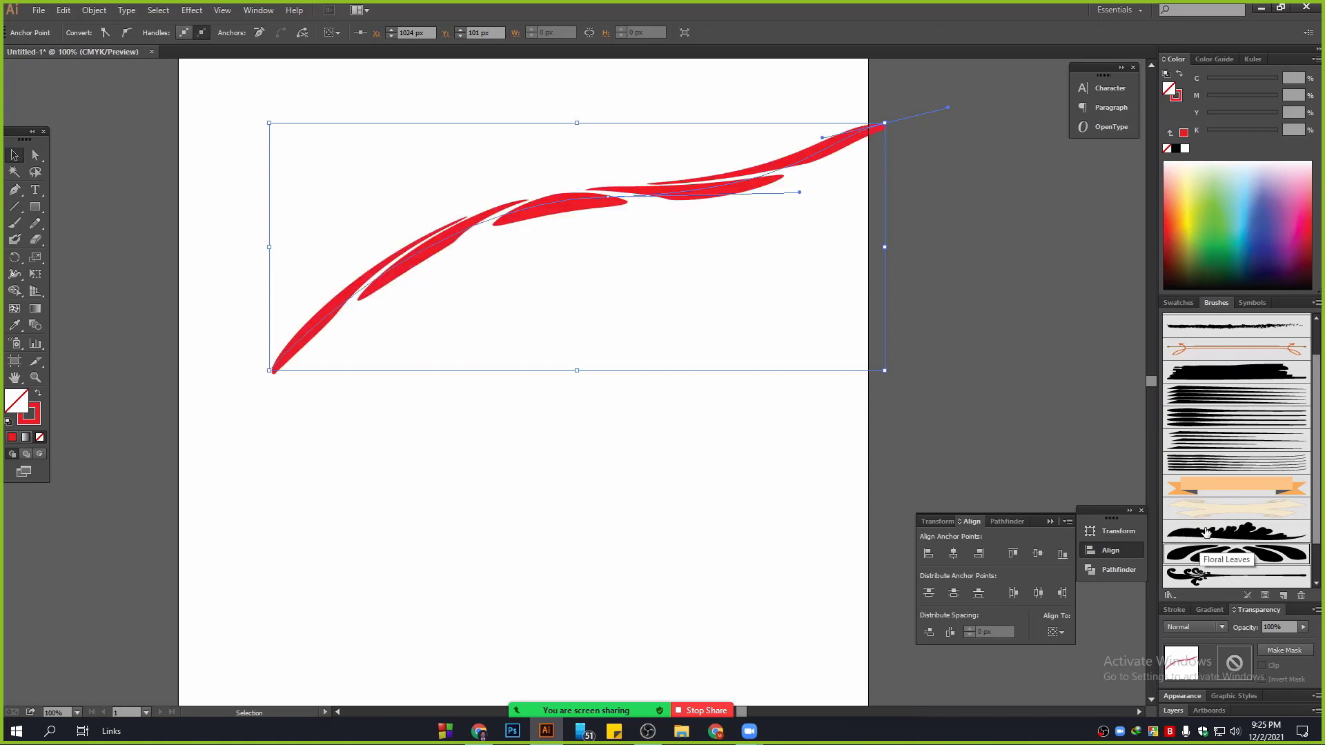
{"action": "left_click", "coordinate": [1206, 531]}
{"action": "left_click", "coordinate": [1204, 577]}
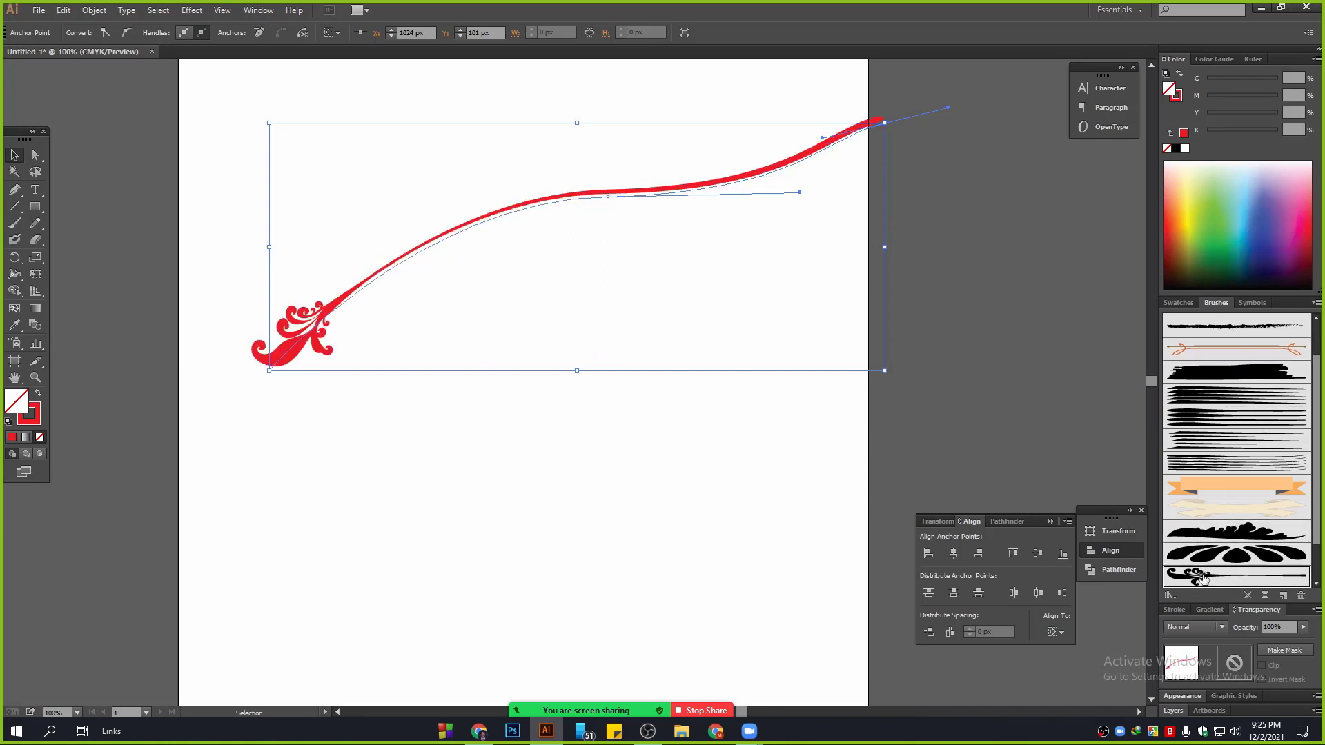
{"action": "left_click", "coordinate": [608, 433]}
{"action": "scroll", "coordinate": [540, 338], "scroll_direction": "up", "scroll_amount": 2}
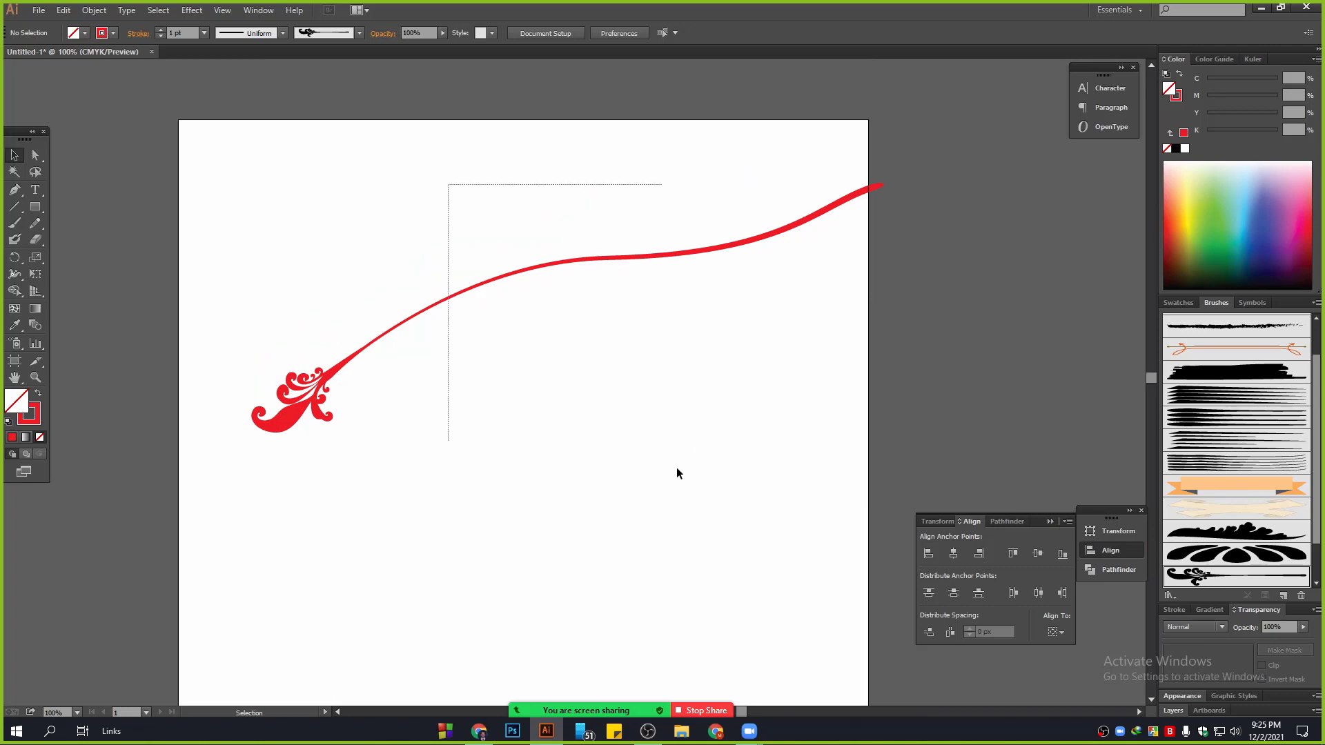
Step: Delete the brushed curve from the artboard
{"action": "key", "text": "ctrl+a"}
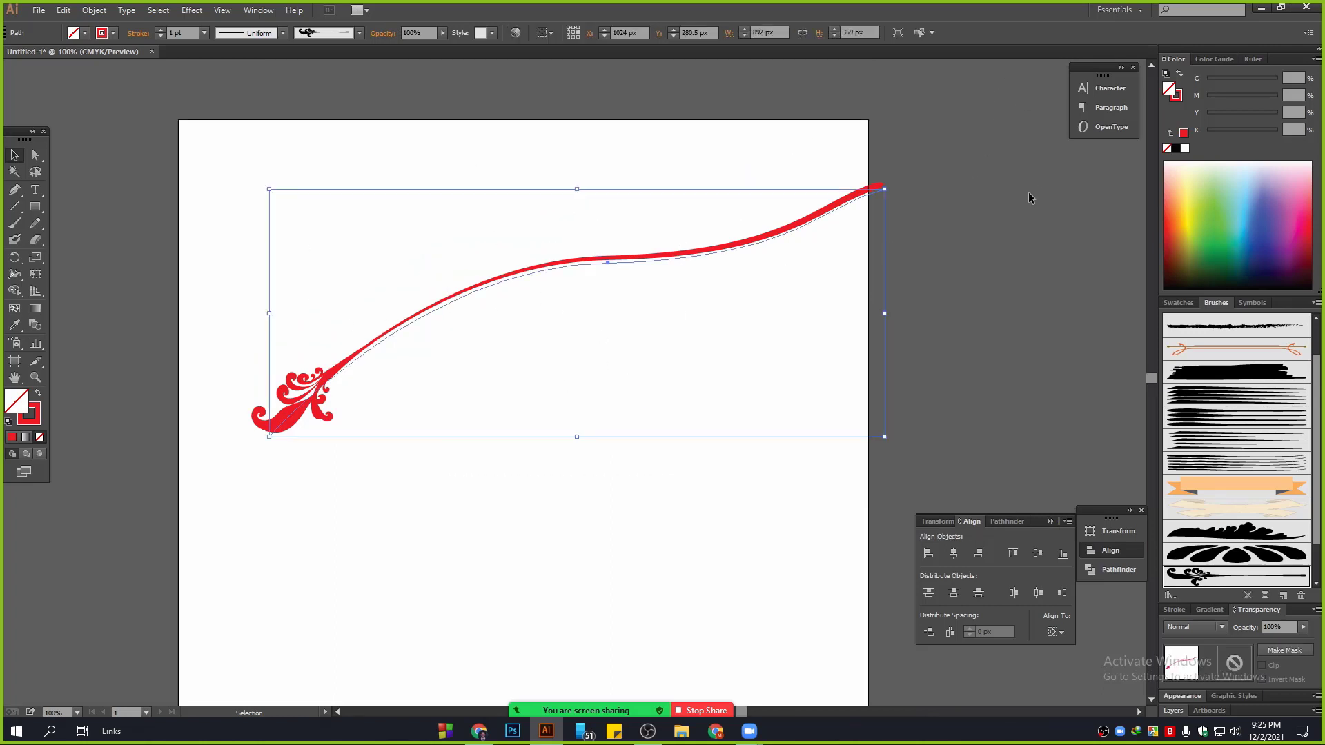
{"action": "key", "text": "Delete"}
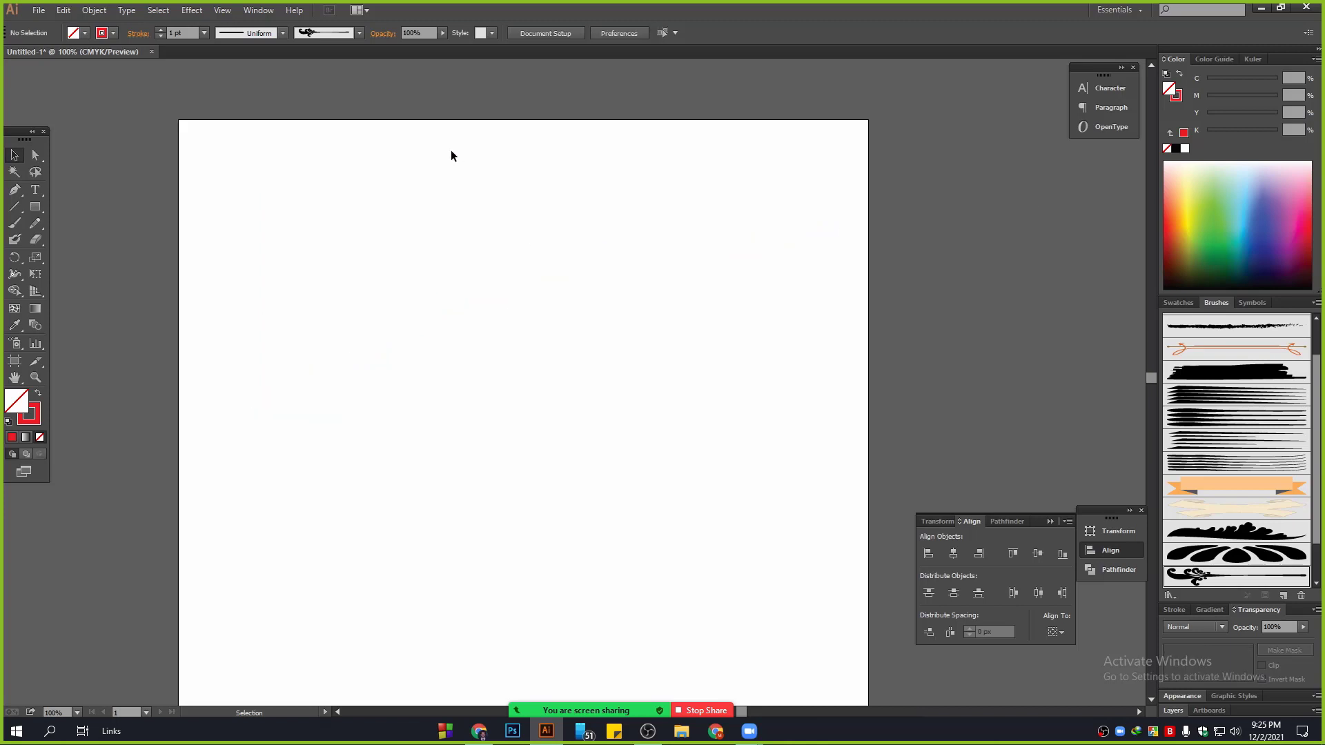
{"action": "mouse_move", "coordinate": [451, 151]}
{"action": "left_mouse_down"}
{"action": "mouse_move", "coordinate": [684, 436]}
{"action": "mouse_move", "coordinate": [681, 424]}
{"action": "left_mouse_up"}
{"action": "scroll", "coordinate": [561, 321], "scroll_direction": "down", "scroll_amount": 2}
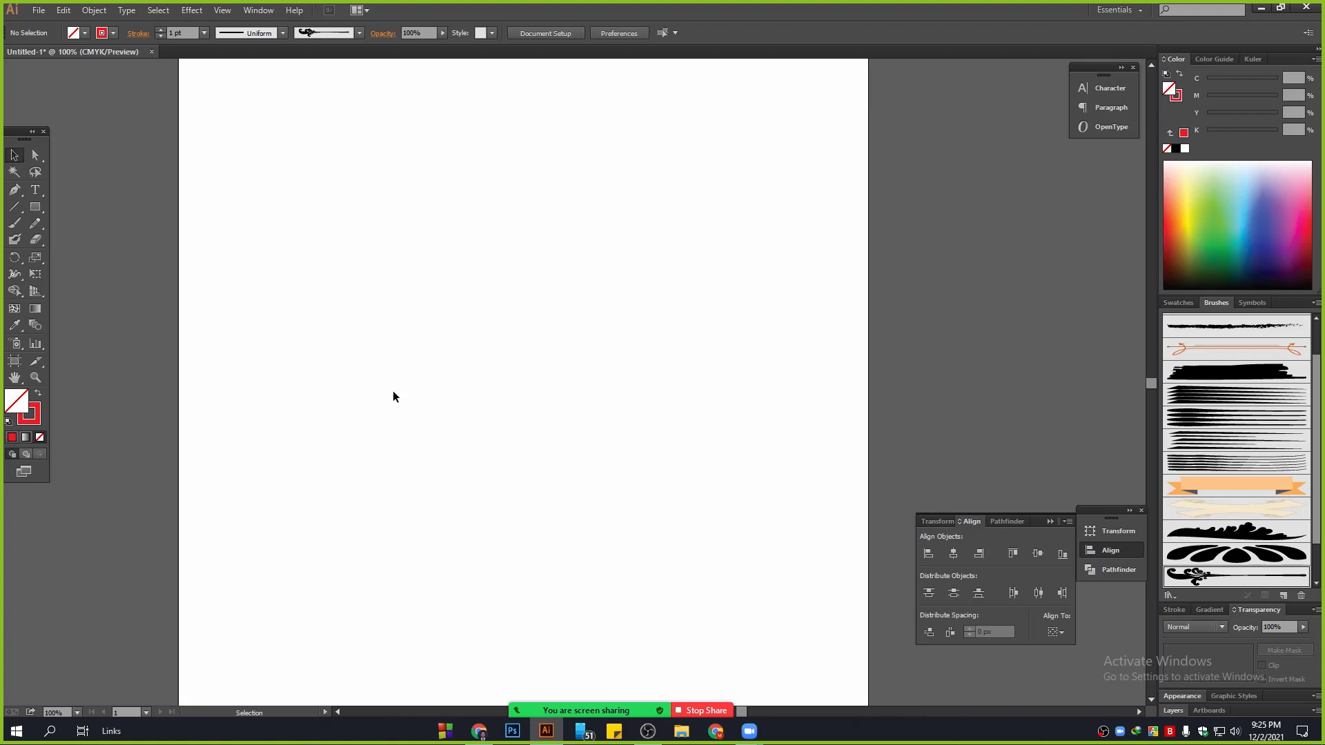
Step: Draw a red-outlined square about 143 px wide in the upper part of the artboard near its left edge
{"action": "scroll", "coordinate": [104, 274], "scroll_direction": "up", "scroll_amount": 1}
{"action": "left_click", "coordinate": [35, 207]}
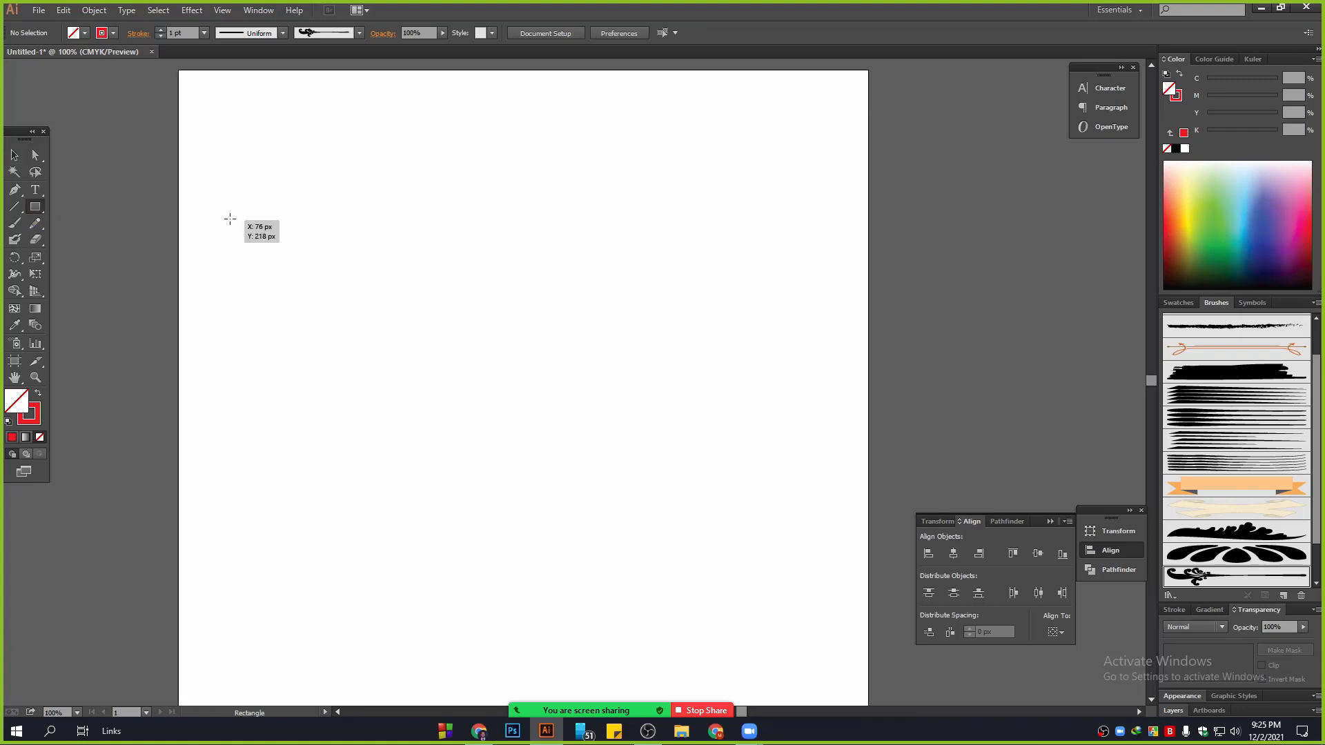
{"action": "left_click_drag", "start_coordinate": [229, 218], "coordinate": [328, 317]}
{"action": "left_click", "coordinate": [14, 155]}
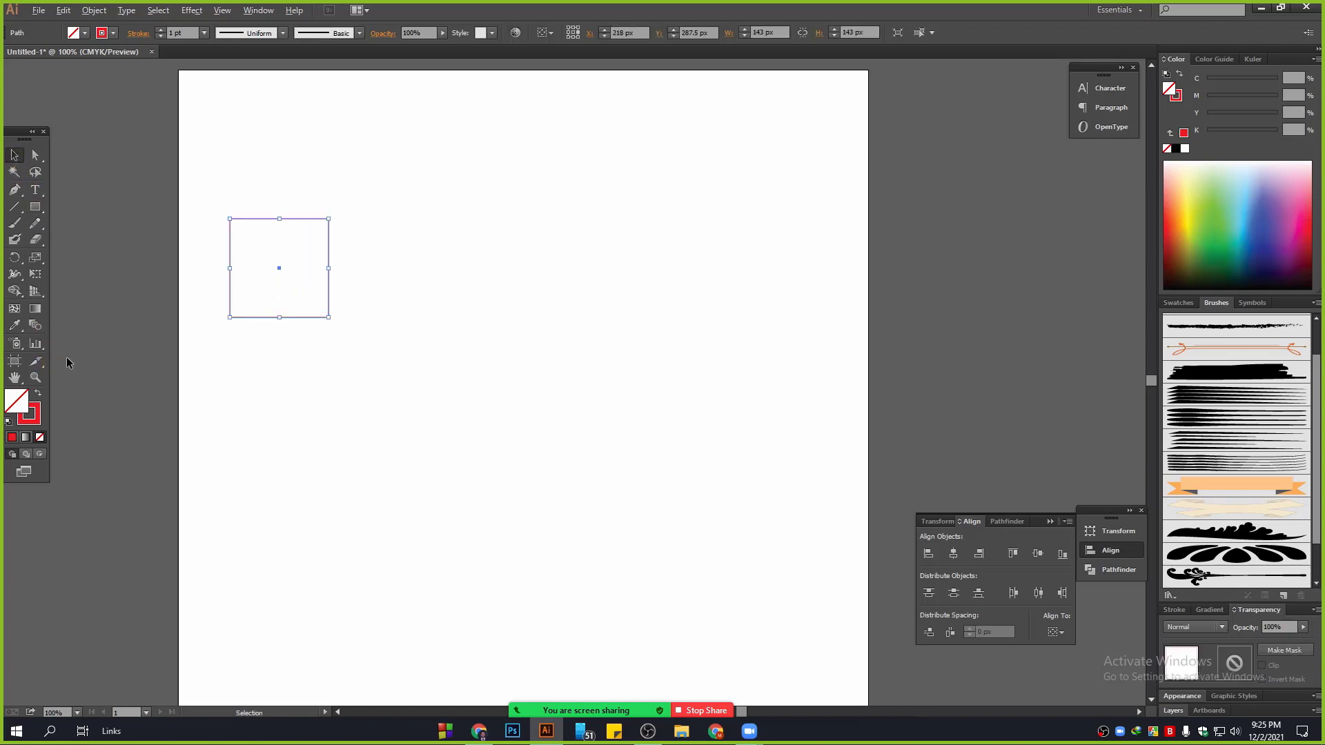
Step: Fully round the square's upper-right and lower-left corners with Direct Selection to form a pointed leaf shape
{"action": "scroll", "coordinate": [66, 357], "scroll_direction": "up", "scroll_amount": 2}
{"action": "scroll", "coordinate": [310, 247], "scroll_direction": "up", "scroll_amount": 3}
{"action": "left_click", "coordinate": [35, 155]}
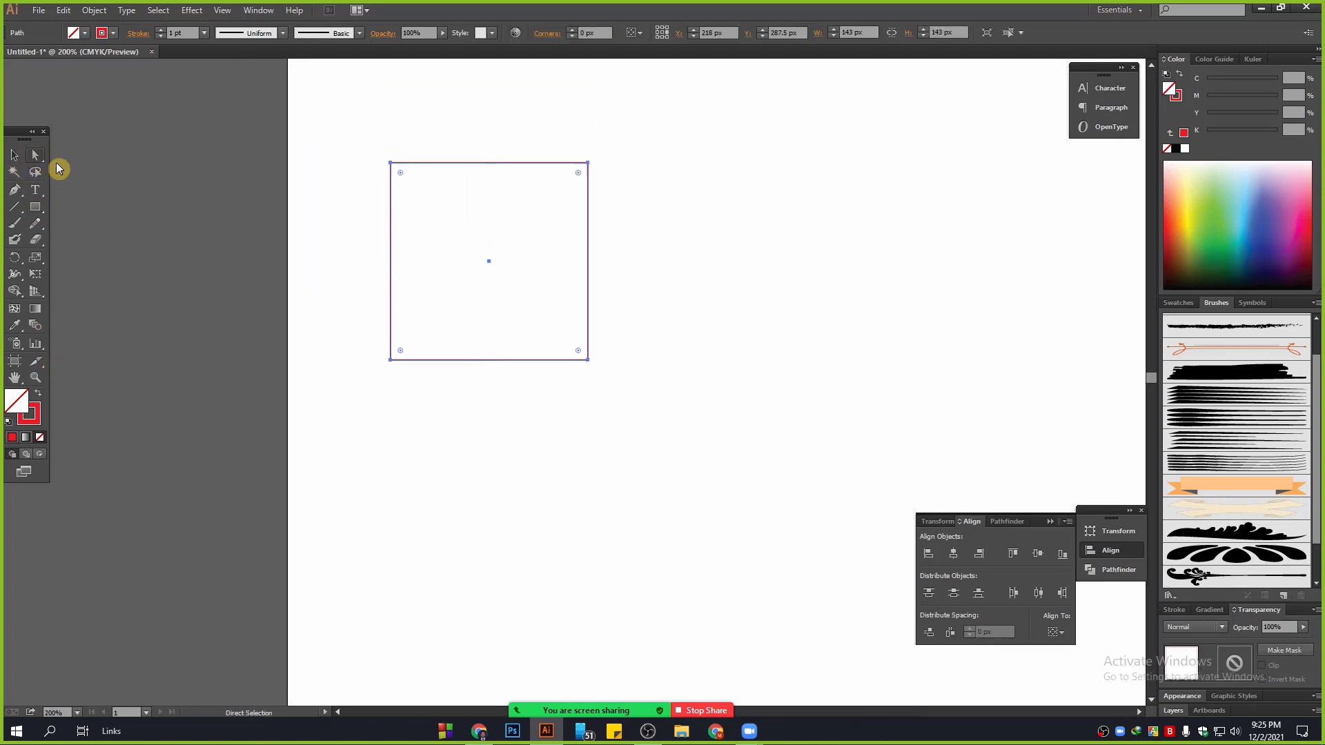
{"action": "left_click", "coordinate": [391, 164]}
{"action": "left_click_drag", "start_coordinate": [541, 138], "coordinate": [615, 179]}
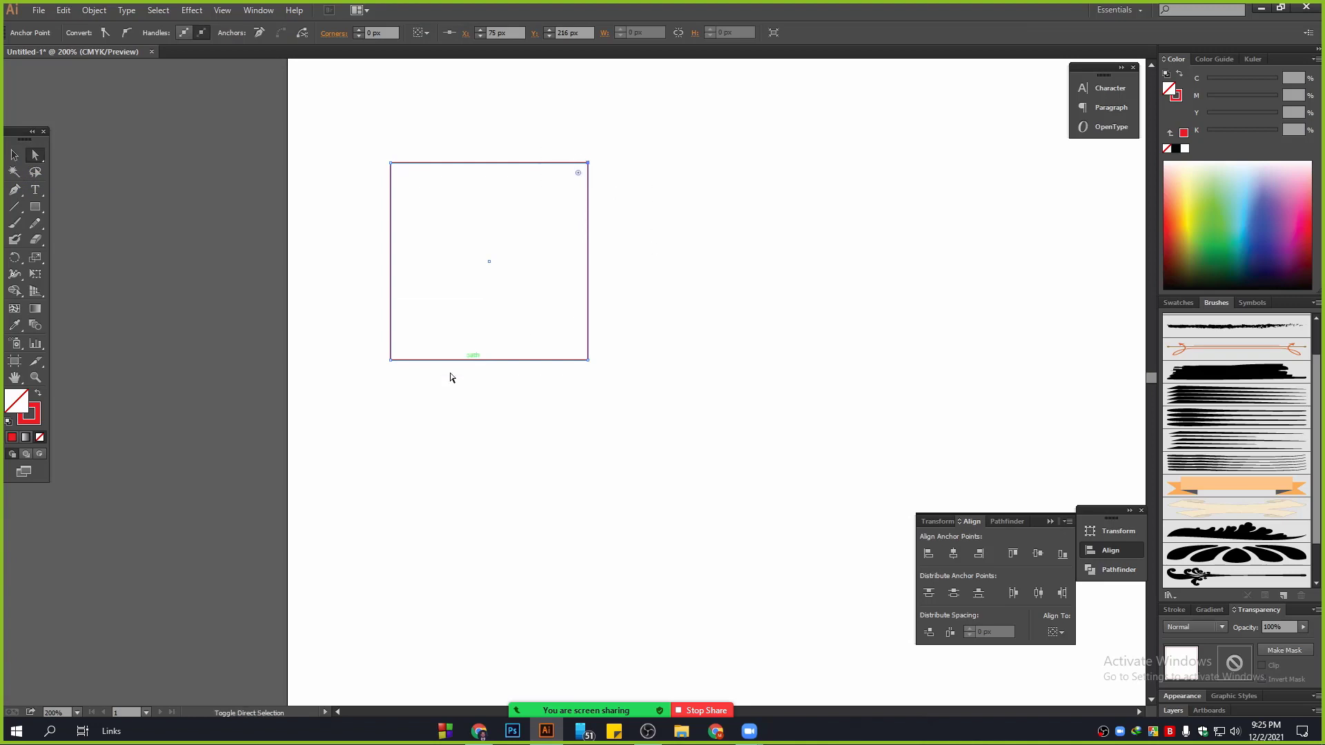
{"action": "left_click_drag", "start_coordinate": [447, 385], "coordinate": [323, 306]}
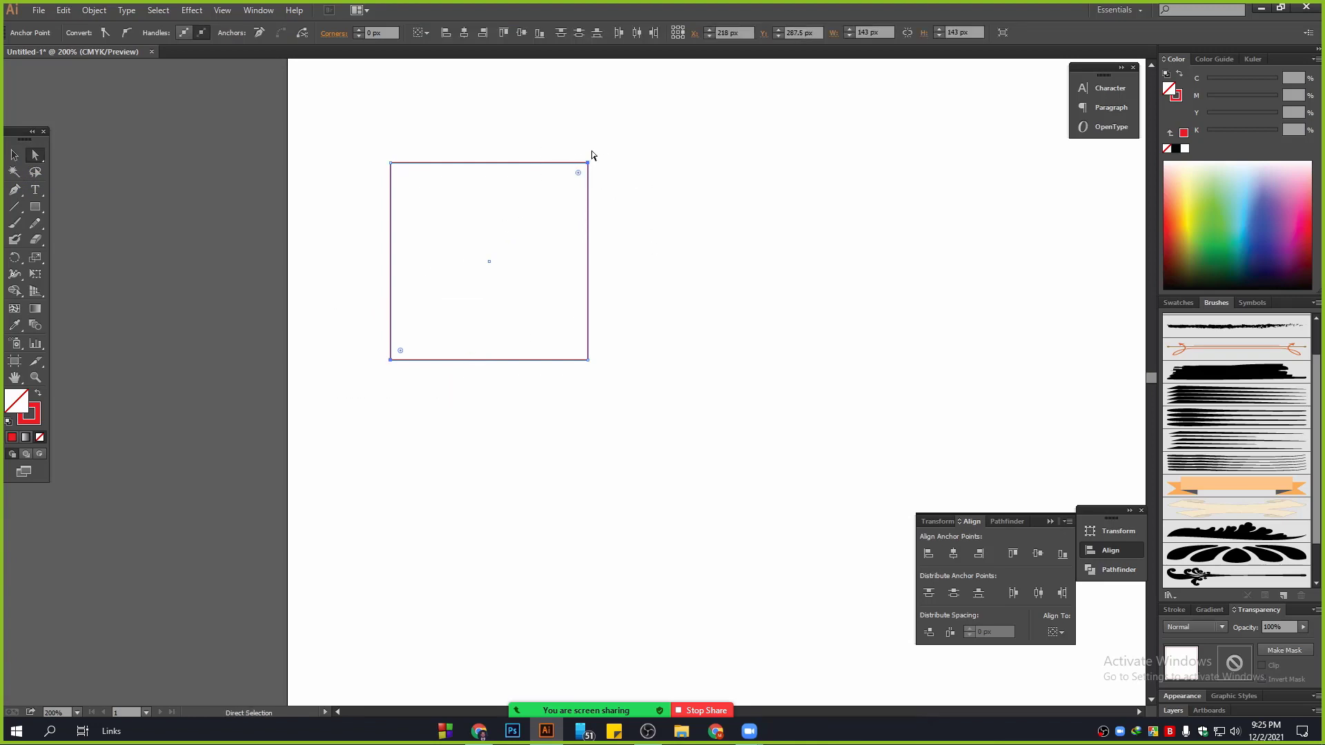
{"action": "left_click_drag", "start_coordinate": [403, 353], "coordinate": [689, 127]}
{"action": "left_click", "coordinate": [22, 149]}
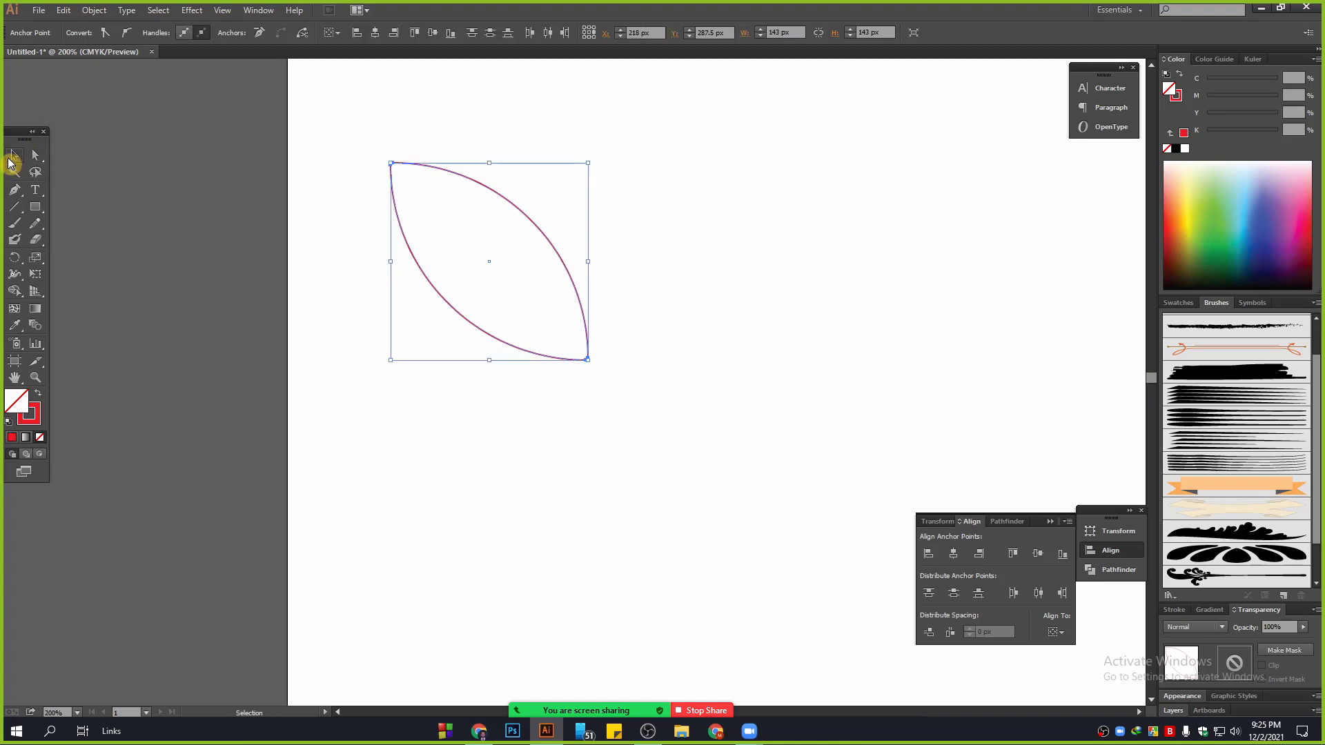
Step: Swap the leaf shape's stroke and fill so it has a solid red fill and no outline
{"action": "left_click", "coordinate": [761, 185]}
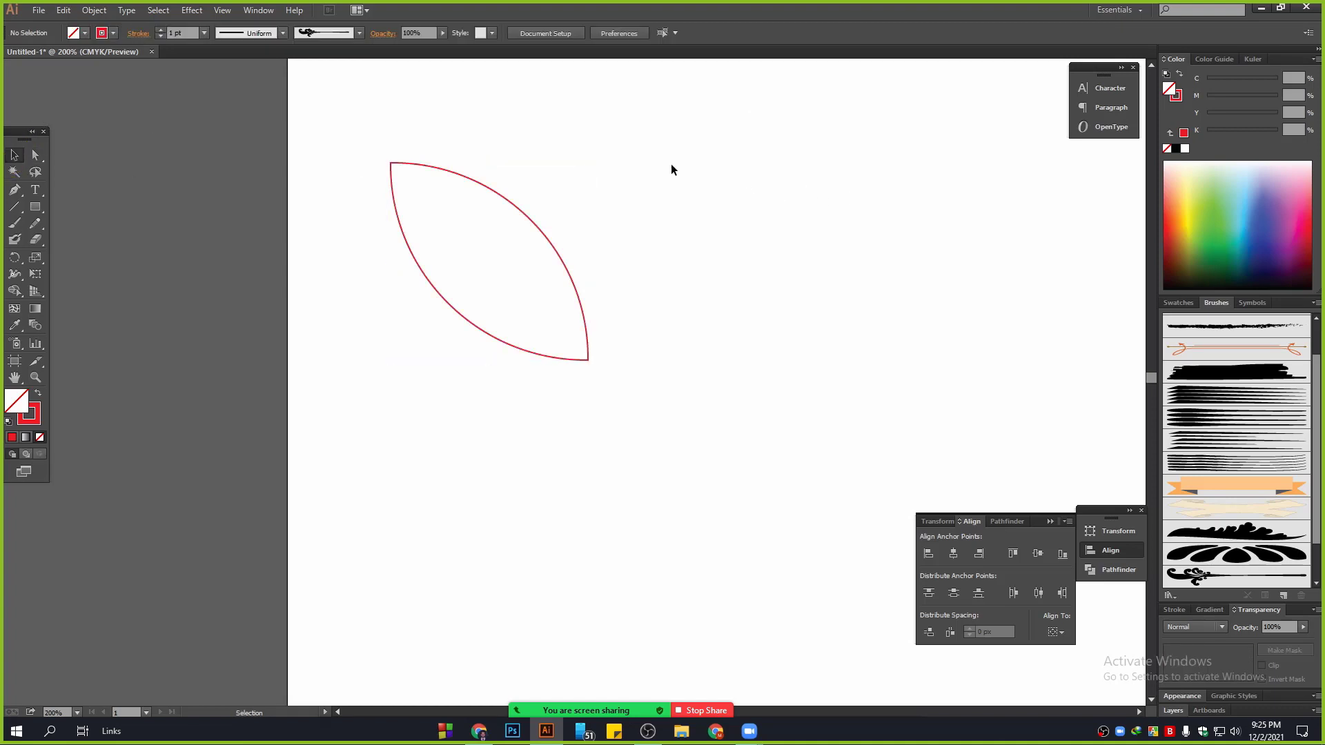
{"action": "left_click_drag", "start_coordinate": [672, 163], "coordinate": [431, 304]}
{"action": "left_click", "coordinate": [37, 393]}
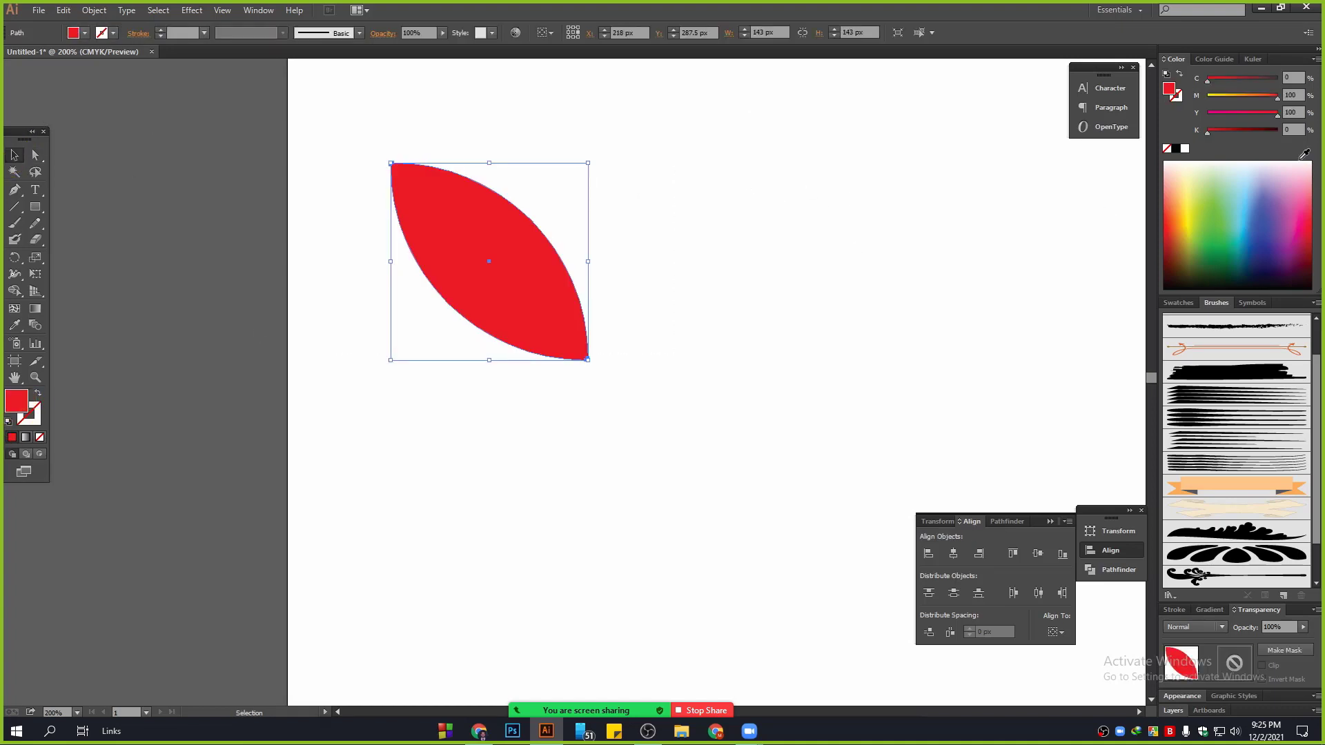
Step: Change the leaf shape's fill to black and deselect it
{"action": "left_click", "coordinate": [1175, 149]}
{"action": "left_click", "coordinate": [577, 381]}
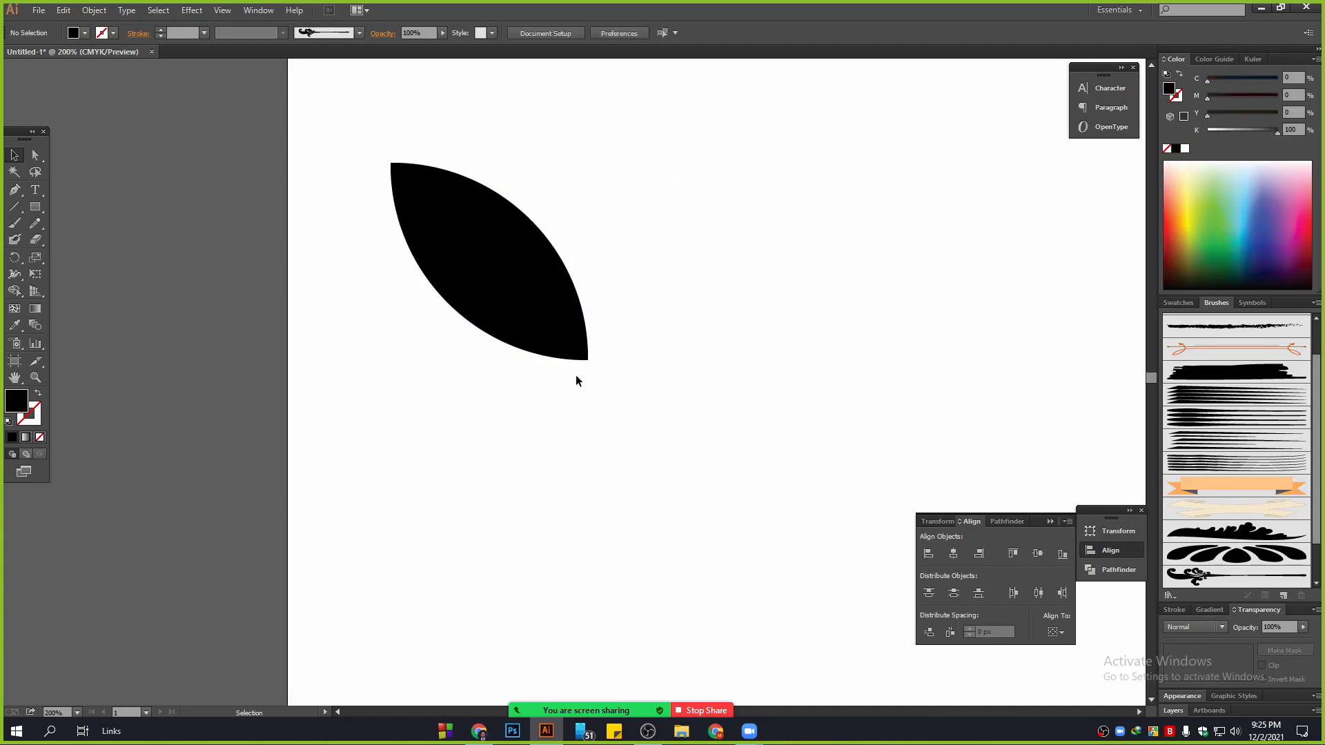
{"action": "scroll", "coordinate": [503, 382], "scroll_direction": "down", "scroll_amount": 3}
{"action": "left_click_drag", "start_coordinate": [644, 473], "coordinate": [556, 426]}
{"action": "scroll", "coordinate": [438, 307], "scroll_direction": "up", "scroll_amount": 2}
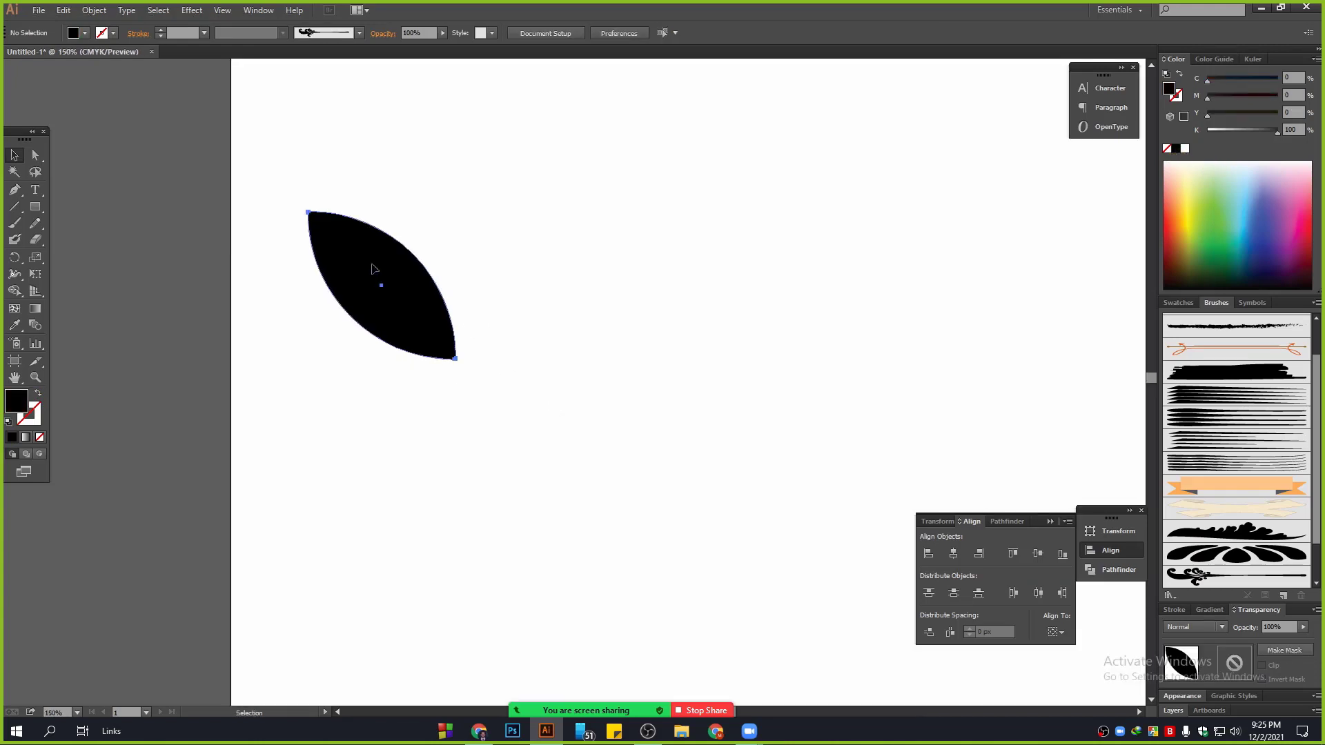
Step: Scale the leaf proportionally down to 71.5 px wide and move it straight down to the lower part of the artboard
{"action": "left_click", "coordinate": [428, 307]}
{"action": "left_click_drag", "start_coordinate": [308, 212], "coordinate": [381, 286]}
{"action": "scroll", "coordinate": [591, 336], "scroll_direction": "down", "scroll_amount": 5}
{"action": "scroll", "coordinate": [516, 292], "scroll_direction": "down", "scroll_amount": 3}
{"action": "left_click_drag", "start_coordinate": [489, 251], "coordinate": [503, 388]}
{"action": "scroll", "coordinate": [503, 388], "scroll_direction": "up", "scroll_amount": 3}
{"action": "scroll", "coordinate": [506, 455], "scroll_direction": "up", "scroll_amount": 2}
{"action": "scroll", "coordinate": [506, 455], "scroll_direction": "down", "scroll_amount": 2}
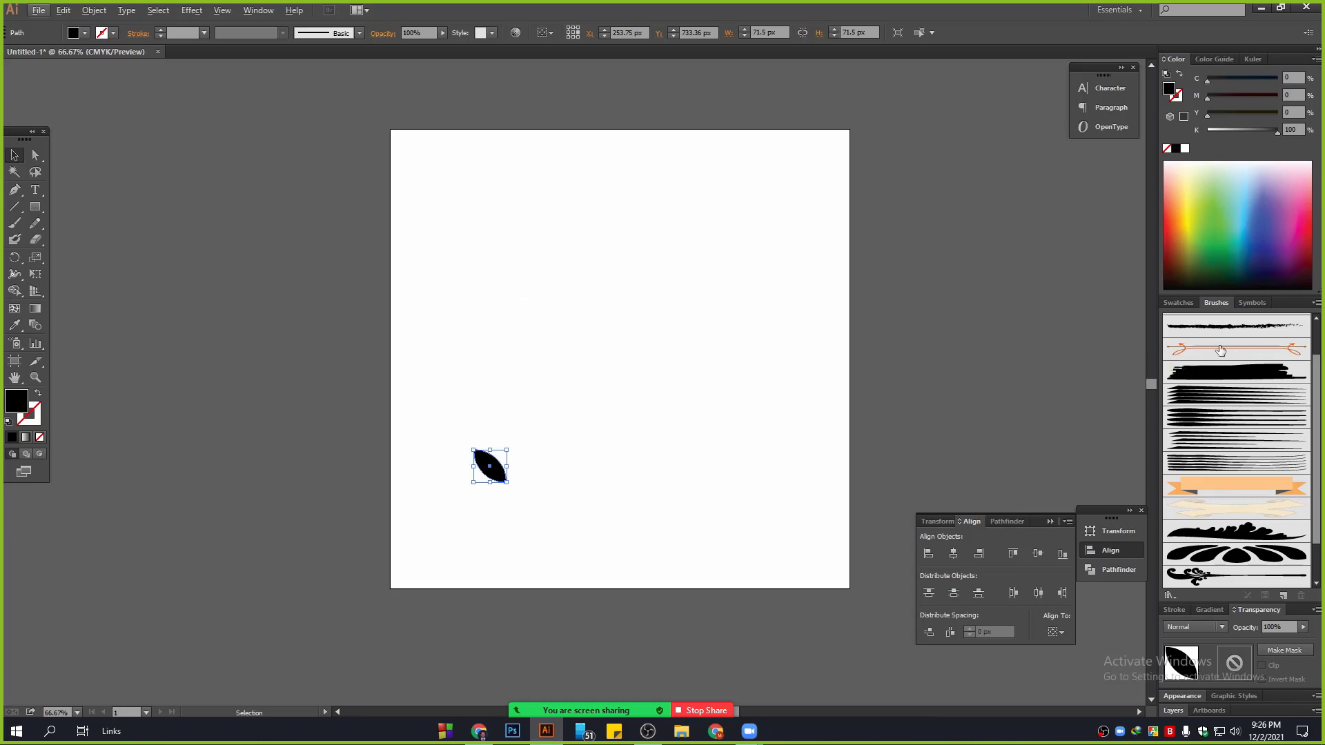
Step: Duplicate the leaf straight up to the upper part of the artboard, in line with the original
{"action": "scroll", "coordinate": [458, 483], "scroll_direction": "up", "scroll_amount": 2}
{"action": "left_click_drag", "start_coordinate": [487, 464], "coordinate": [327, 235]}
{"action": "scroll", "coordinate": [392, 537], "scroll_direction": "down", "scroll_amount": 1}
{"action": "scroll", "coordinate": [266, 150], "scroll_direction": "up", "scroll_amount": 2}
{"action": "key", "text": "ctrl+z"}
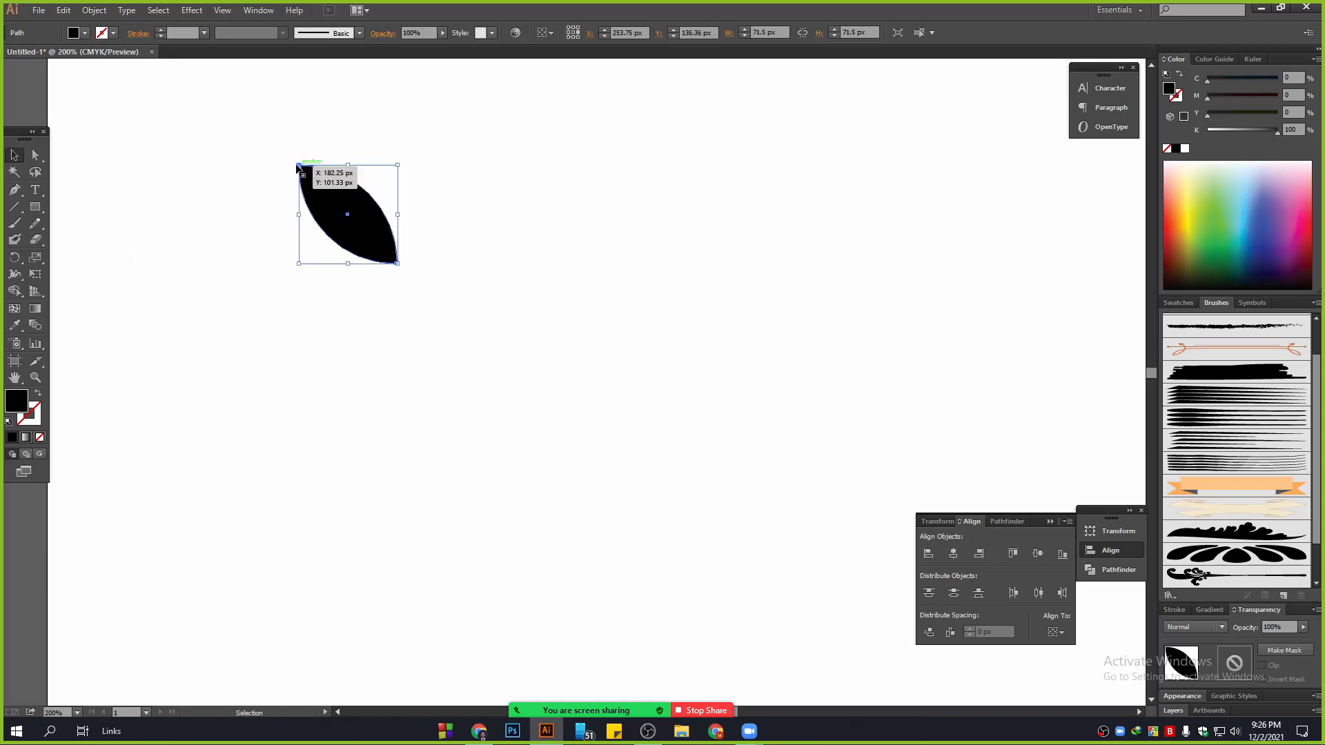
Step: Scale the upper leaf copy proportionally down to about half its size, keeping its lower-right tip in place
{"action": "left_click_drag", "start_coordinate": [299, 165], "coordinate": [341, 209]}
{"action": "left_click", "coordinate": [300, 251]}
{"action": "scroll", "coordinate": [300, 253], "scroll_direction": "down", "scroll_amount": 3}
{"action": "scroll", "coordinate": [300, 252], "scroll_direction": "up", "scroll_amount": 2}
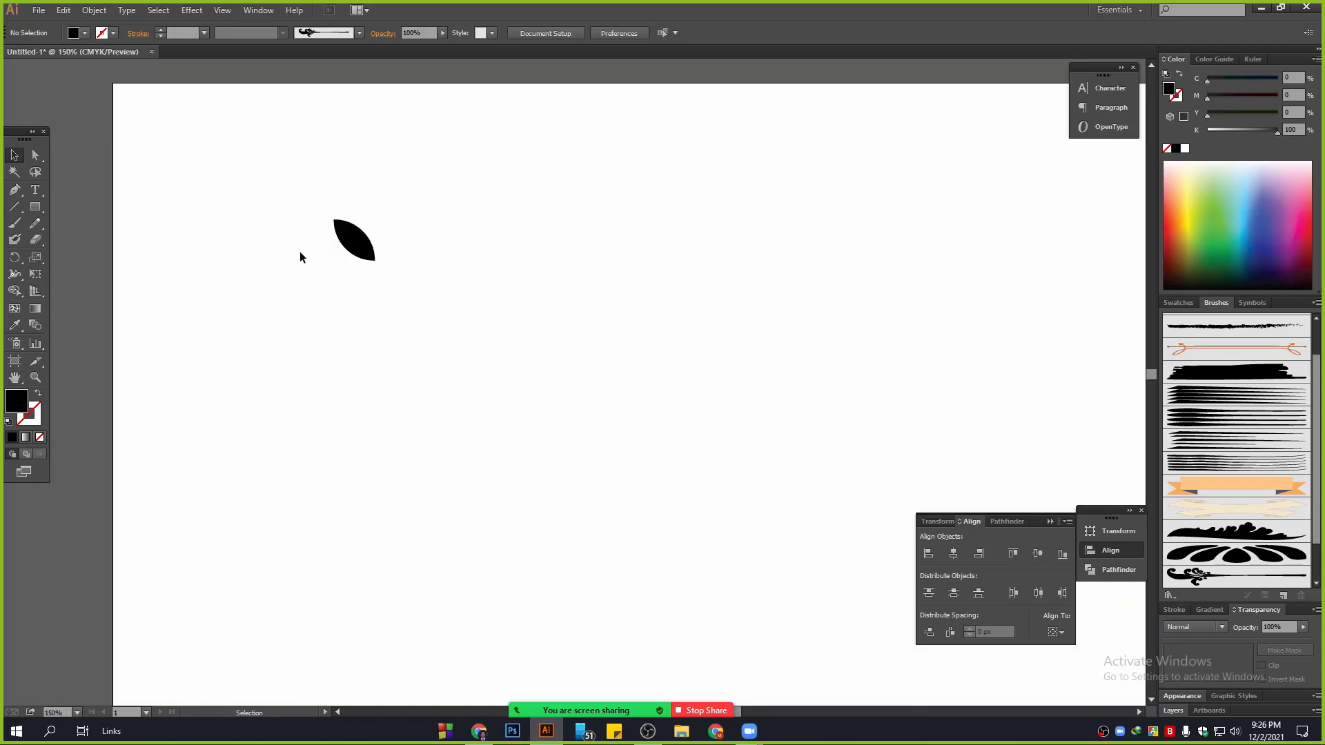
{"action": "scroll", "coordinate": [300, 251], "scroll_direction": "down", "scroll_amount": 1}
{"action": "scroll", "coordinate": [299, 251], "scroll_direction": "down", "scroll_amount": 1}
{"action": "left_click", "coordinate": [331, 185]}
{"action": "scroll", "coordinate": [323, 182], "scroll_direction": "up", "scroll_amount": 2}
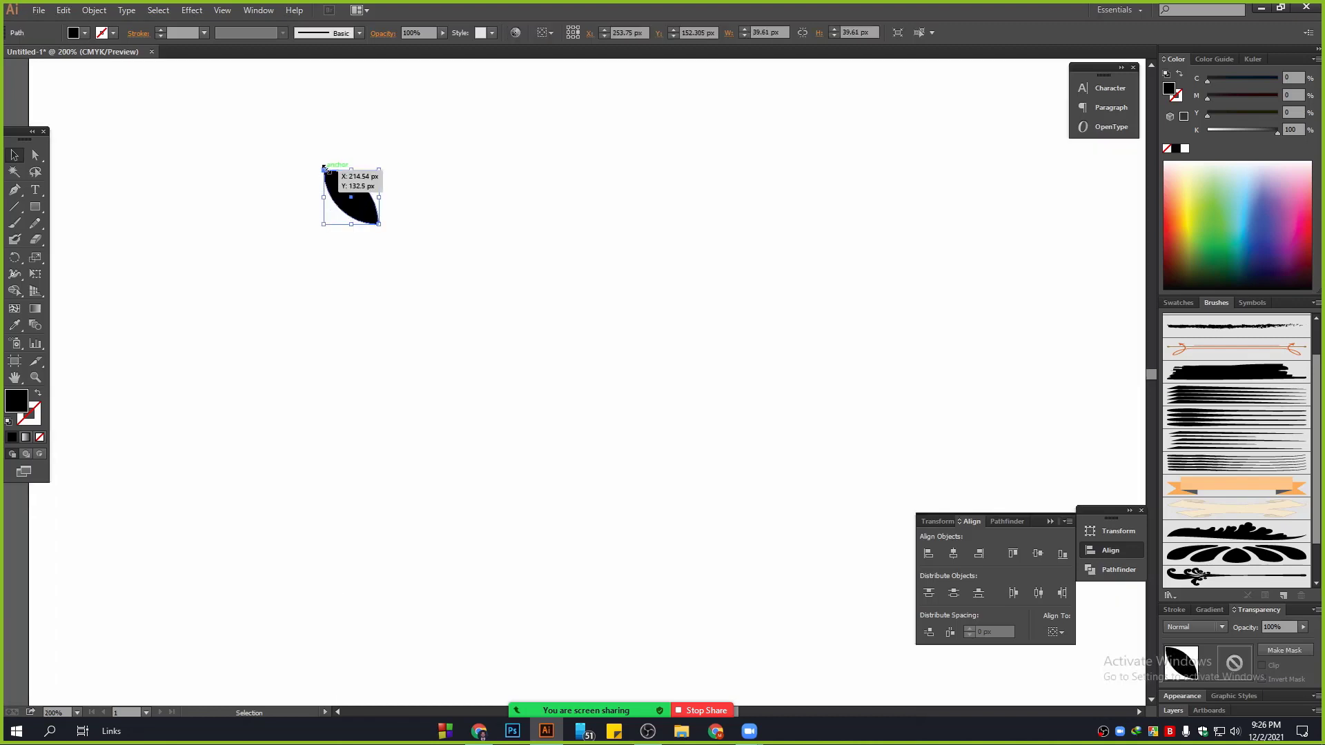
{"action": "left_click_drag", "start_coordinate": [324, 171], "coordinate": [330, 177]}
{"action": "left_click", "coordinate": [366, 211], "text": "shift"}
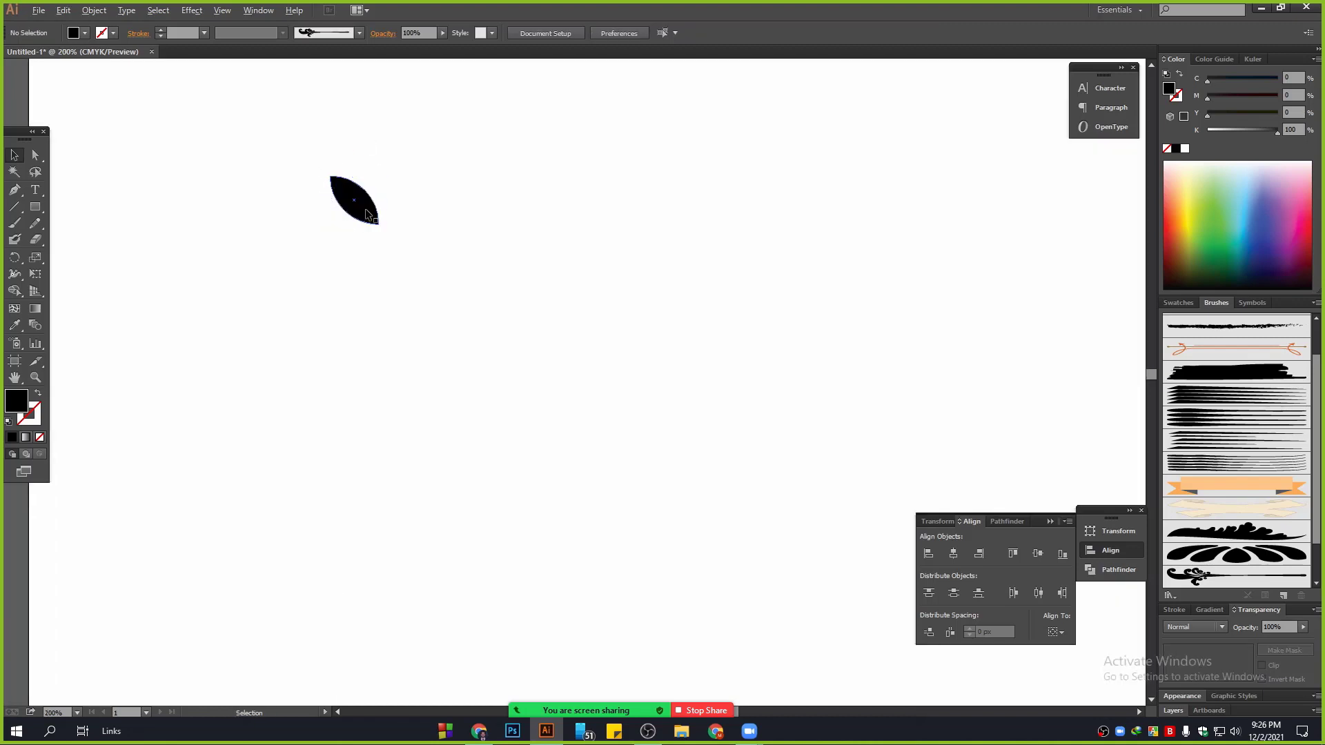
Step: Move the large lower leaf slightly straight up, keeping it in line with the small leaf
{"action": "scroll", "coordinate": [365, 212], "scroll_direction": "down", "scroll_amount": 4}
{"action": "left_click_drag", "start_coordinate": [452, 296], "coordinate": [455, 350]}
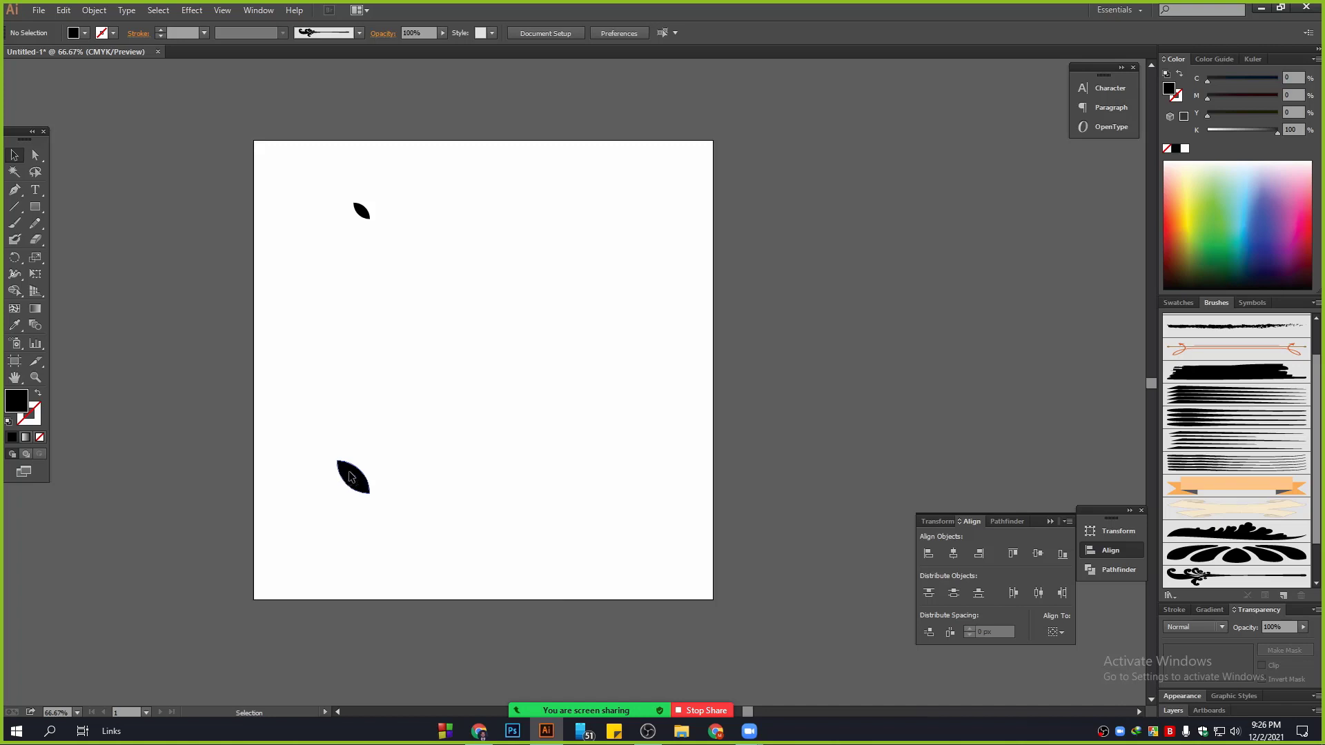
{"action": "left_click_drag", "start_coordinate": [345, 469], "coordinate": [346, 433]}
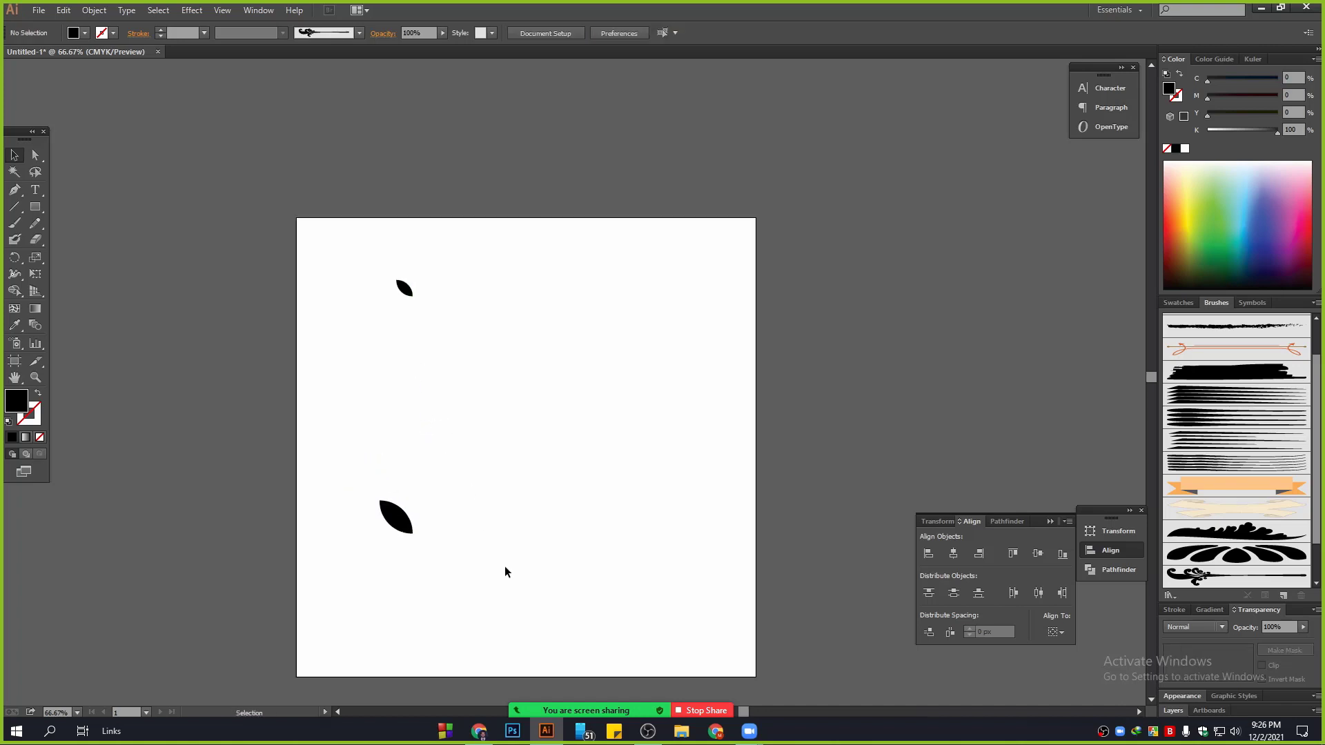
Step: Select both leaves and set the blend options to Specified Steps with 7 steps
{"action": "left_click_drag", "start_coordinate": [507, 570], "coordinate": [348, 224]}
{"action": "key", "text": "ctrl+plus"}
{"action": "key", "text": "ctrl+plus"}
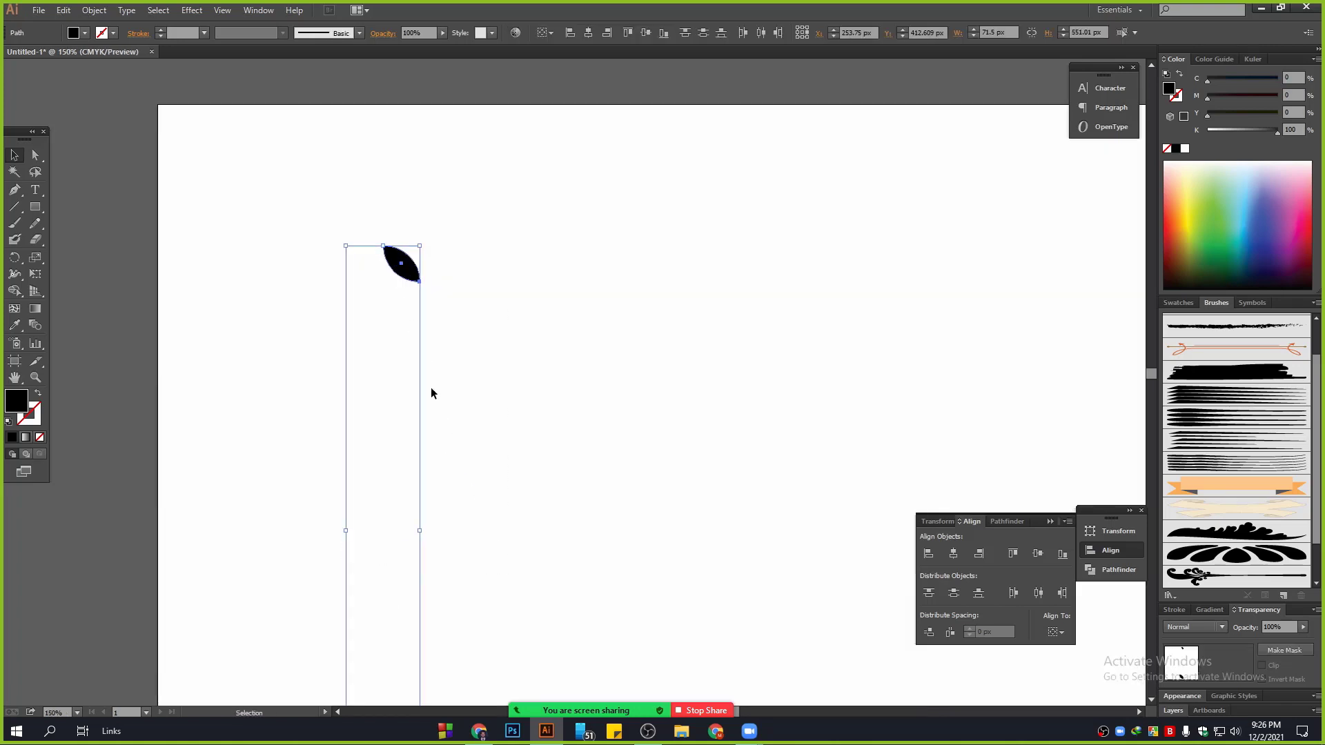
{"action": "key", "text": "ctrl+minus"}
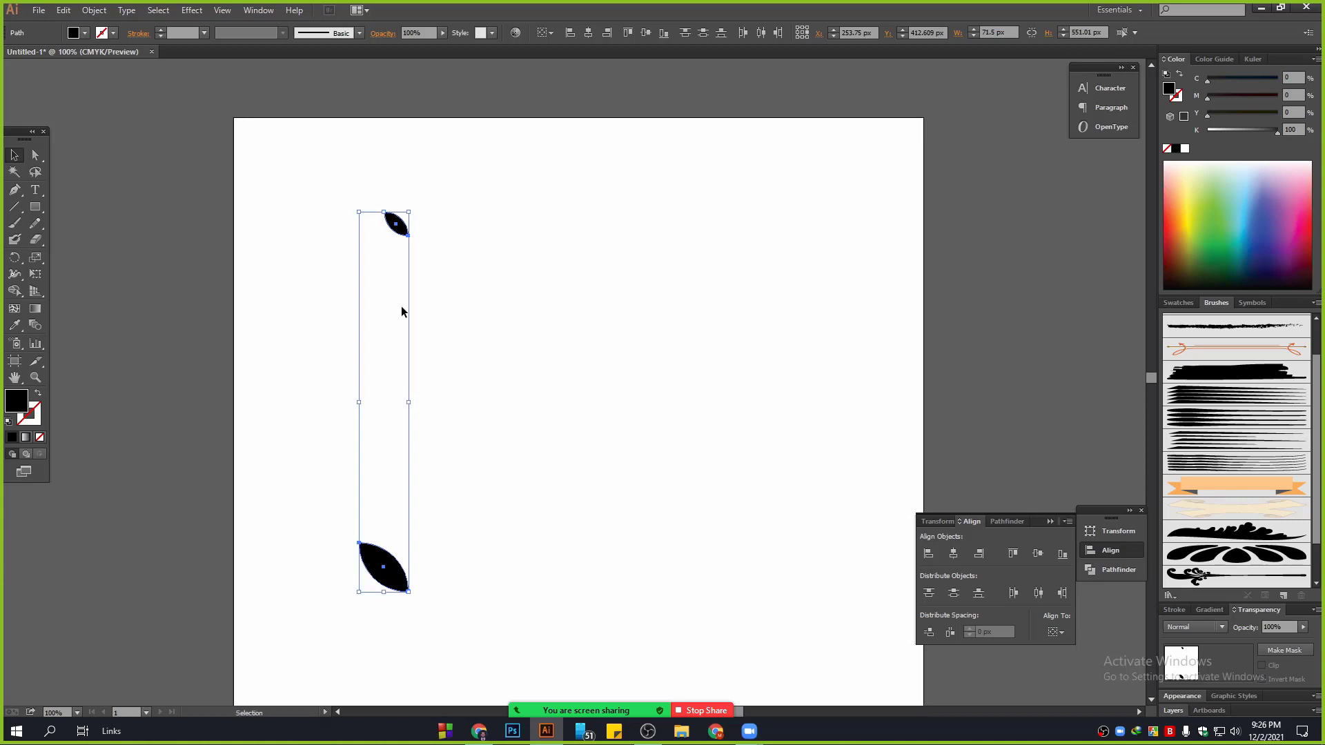
{"action": "left_click", "coordinate": [93, 9]}
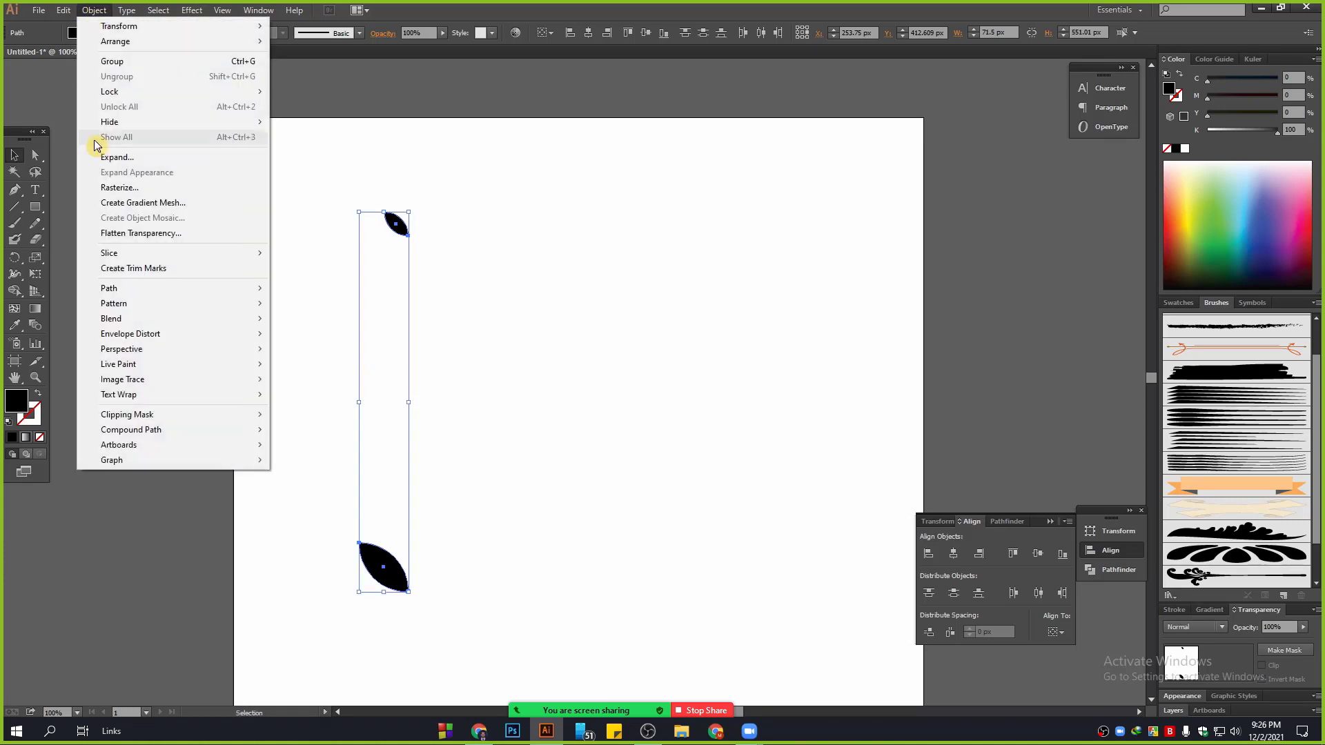
{"action": "mouse_move", "coordinate": [113, 318]}
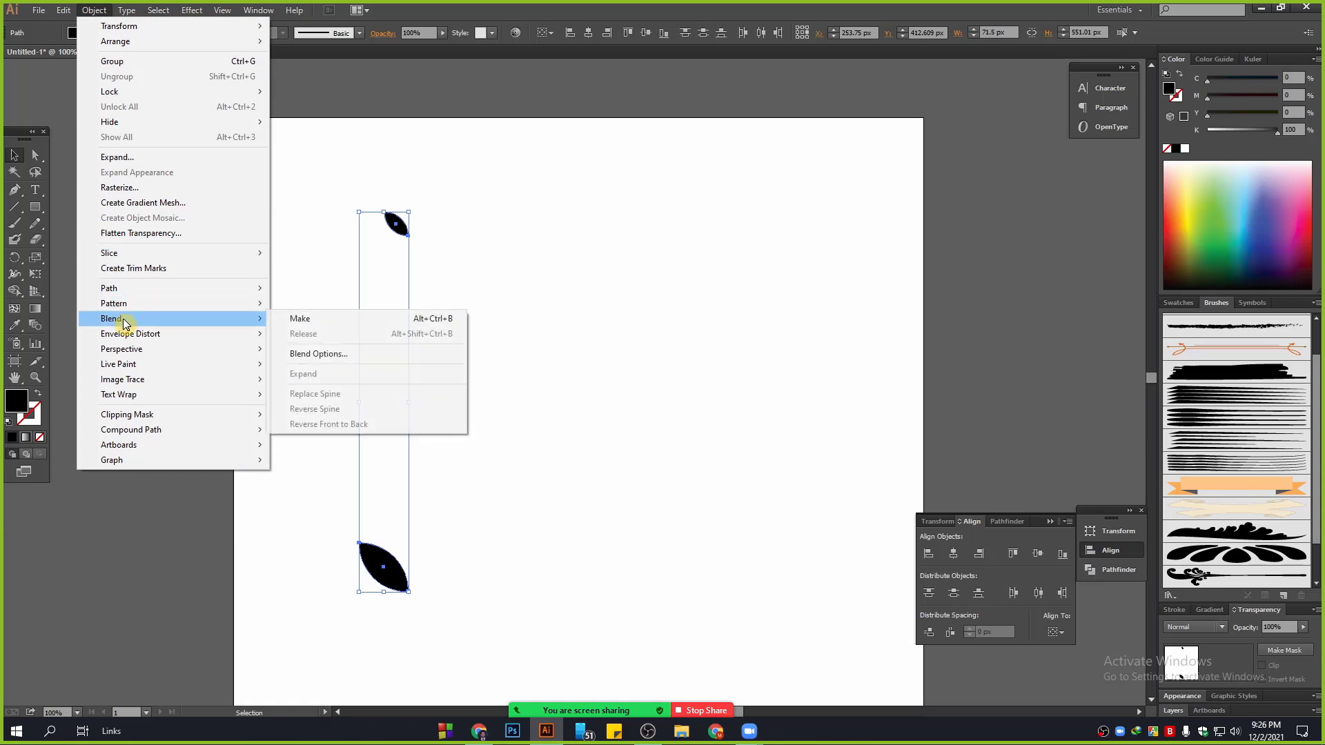
{"action": "left_click", "coordinate": [318, 354]}
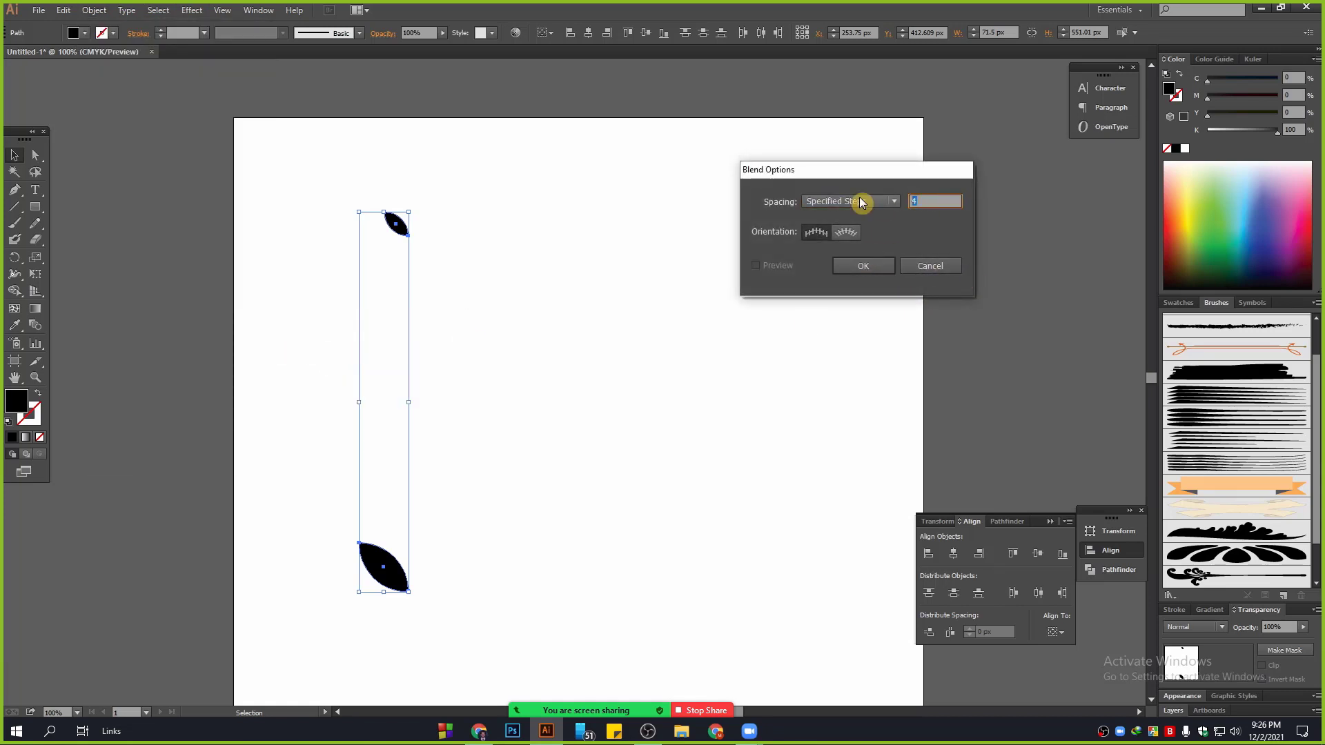
{"action": "type", "text": "7"}
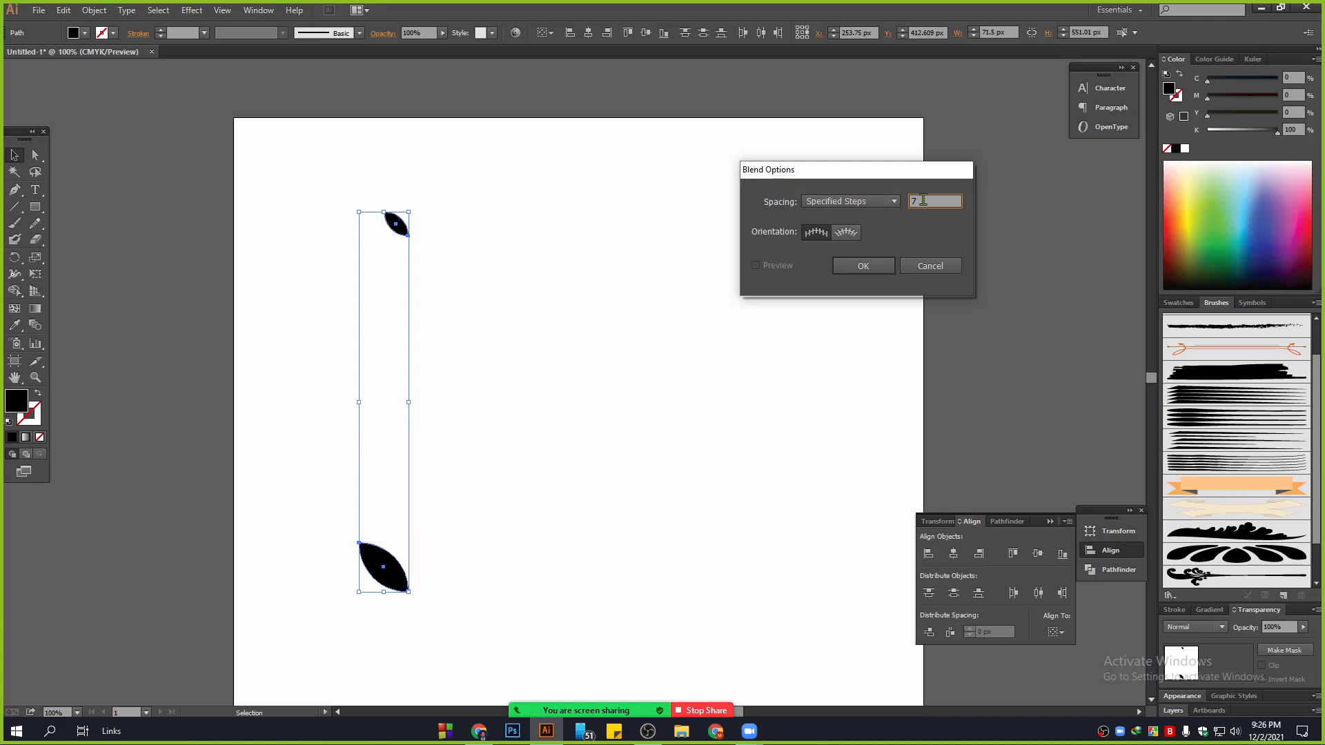
{"action": "left_click", "coordinate": [865, 265]}
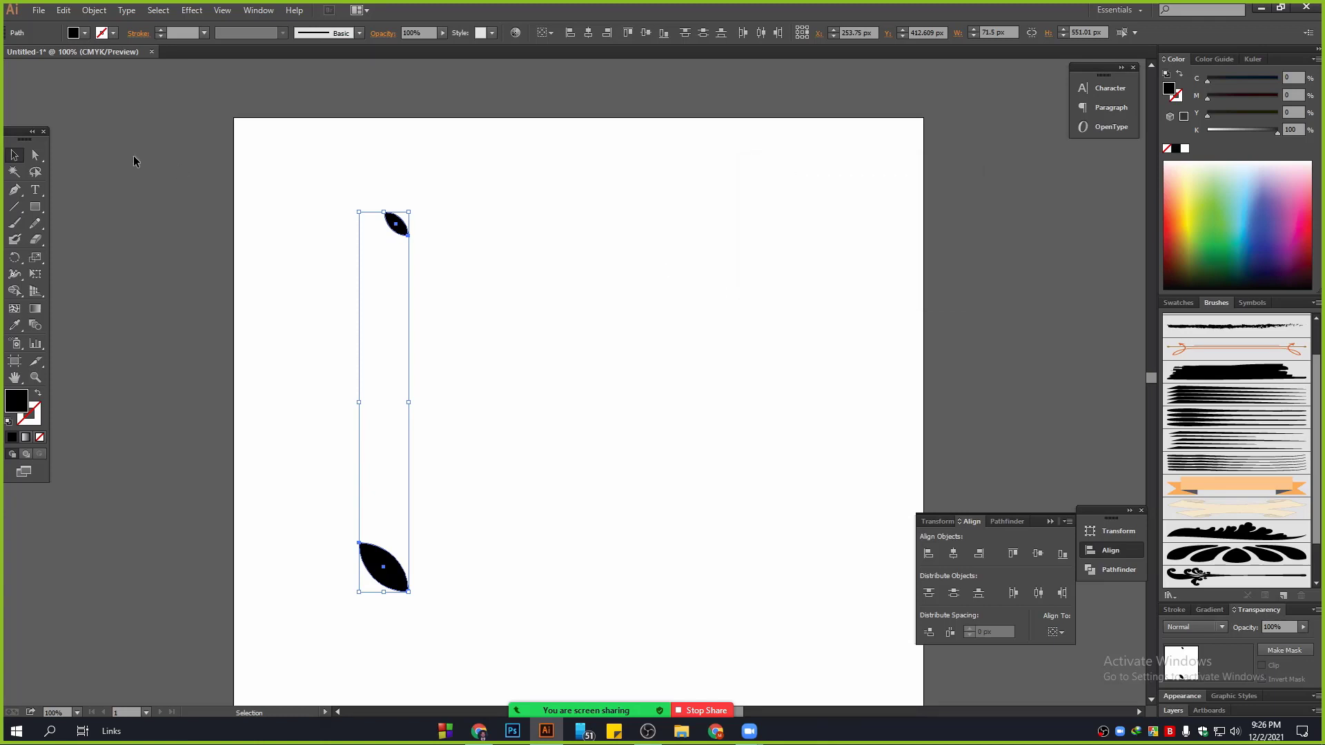
Step: Make a blend between the small upper leaf and the large lower leaf
{"action": "left_click", "coordinate": [97, 11]}
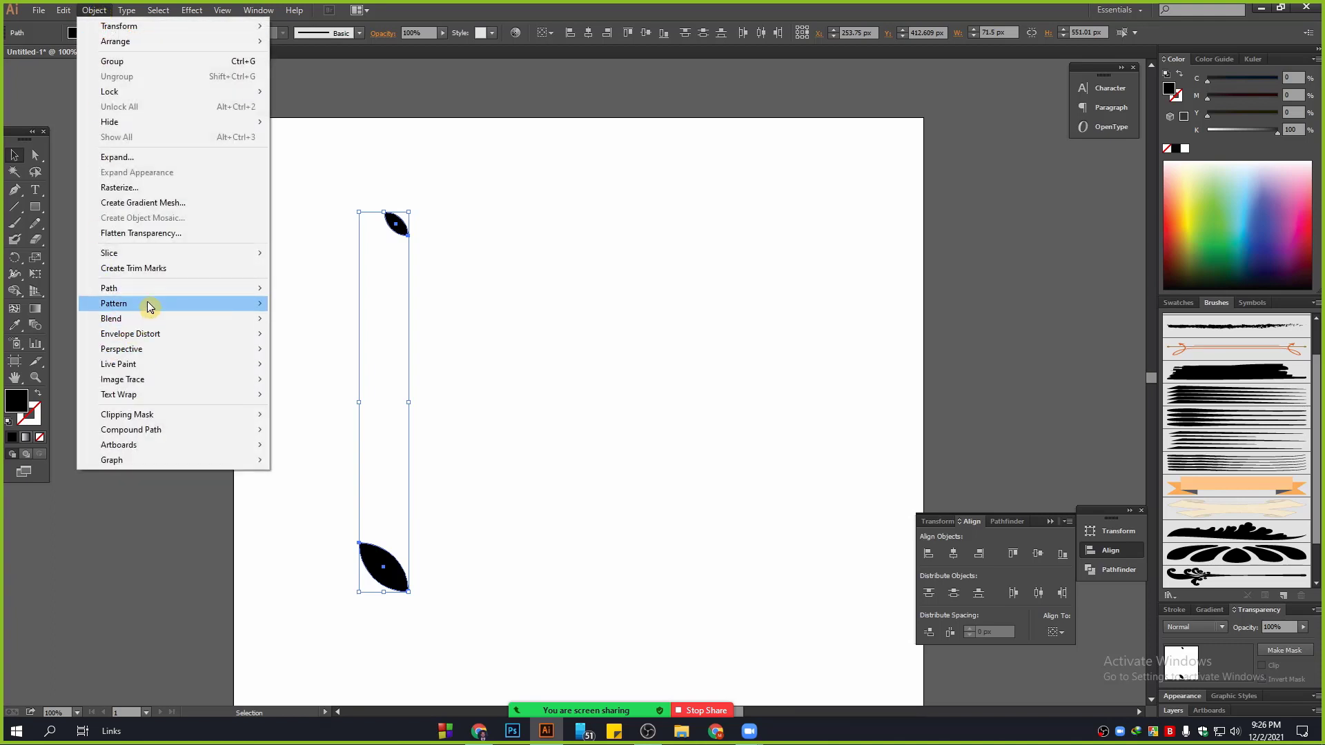
{"action": "mouse_move", "coordinate": [138, 319]}
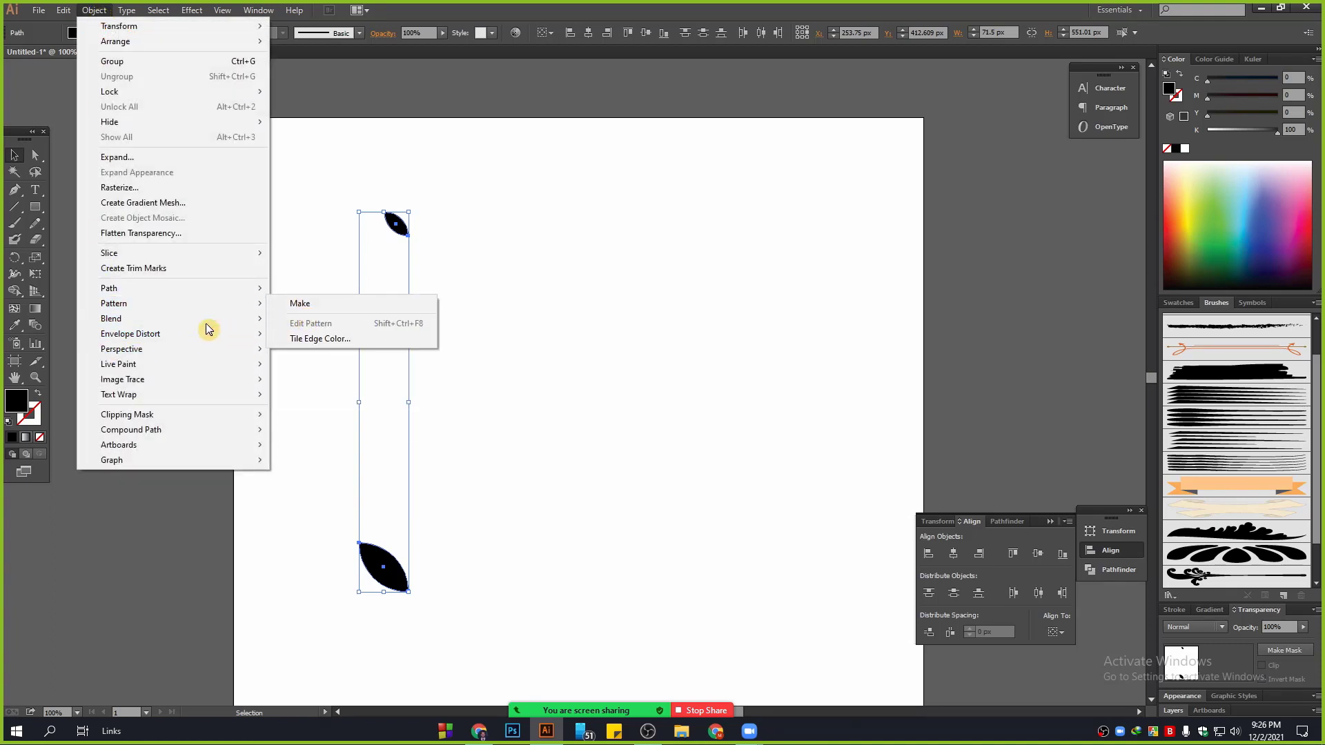
{"action": "mouse_move", "coordinate": [213, 318]}
{"action": "left_click", "coordinate": [301, 318]}
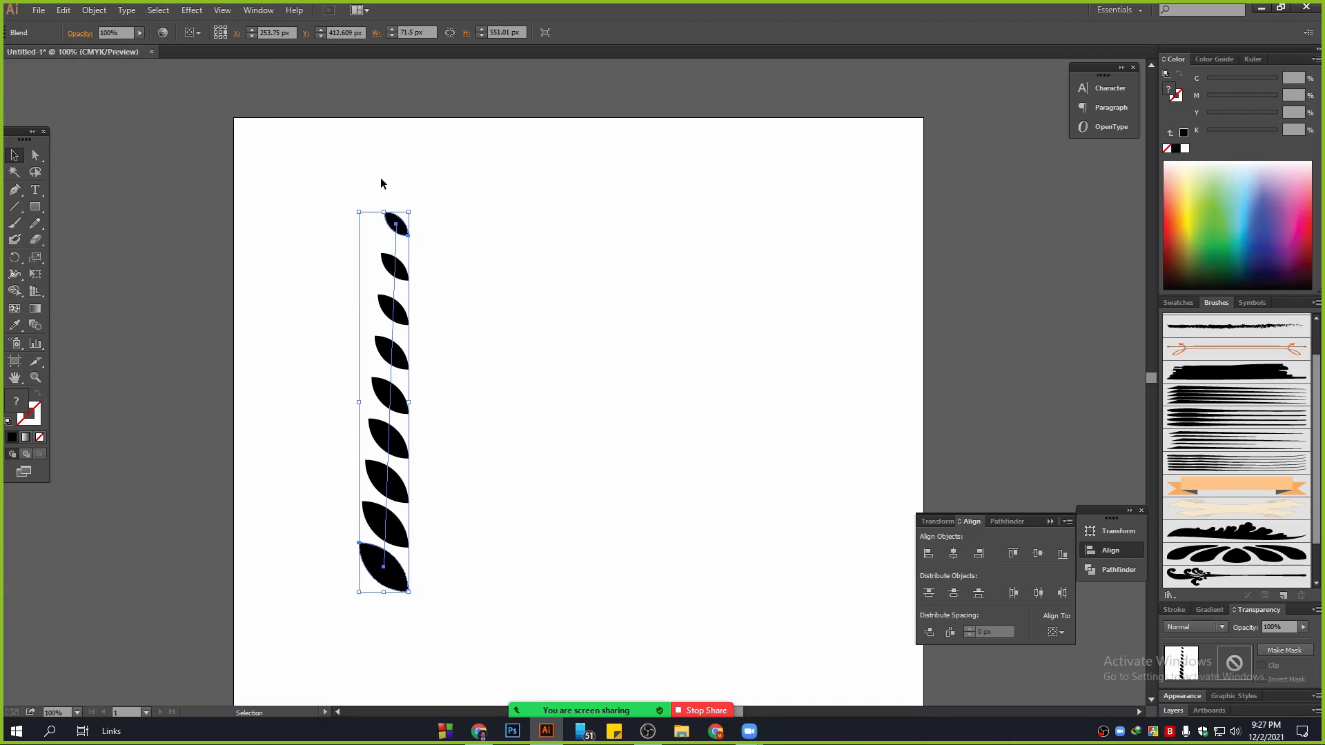
Step: Expand the leaf blend with Object and Fill enabled
{"action": "left_click", "coordinate": [97, 14]}
{"action": "left_click", "coordinate": [111, 157]}
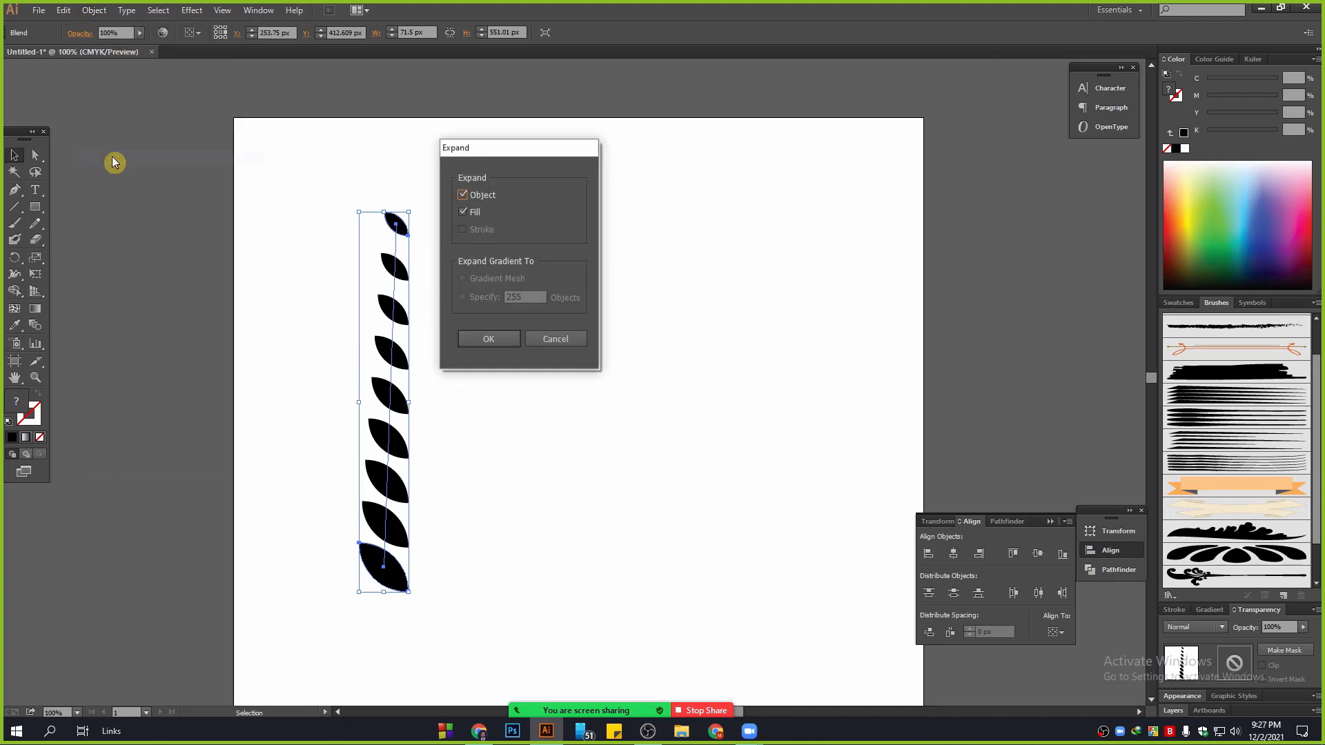
{"action": "left_click_drag", "start_coordinate": [503, 147], "coordinate": [739, 139]}
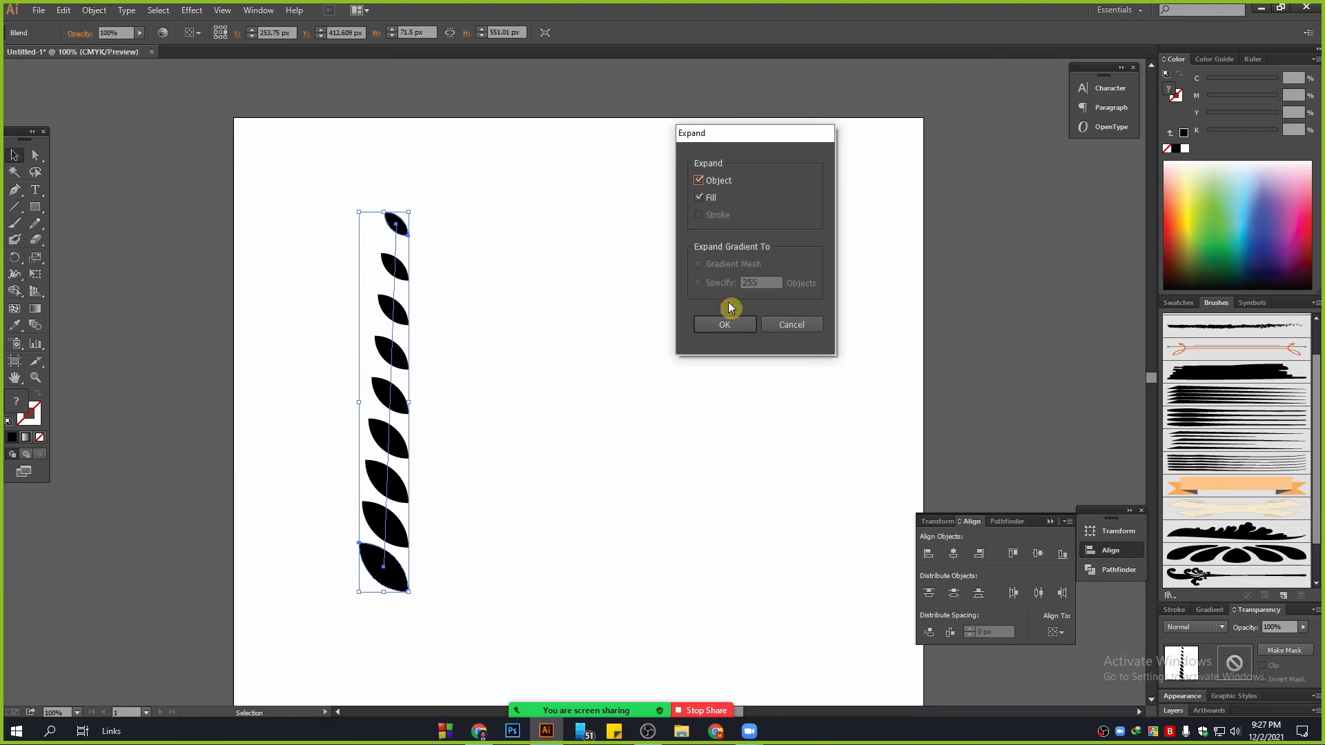
{"action": "left_click", "coordinate": [723, 323]}
{"action": "left_click", "coordinate": [424, 301]}
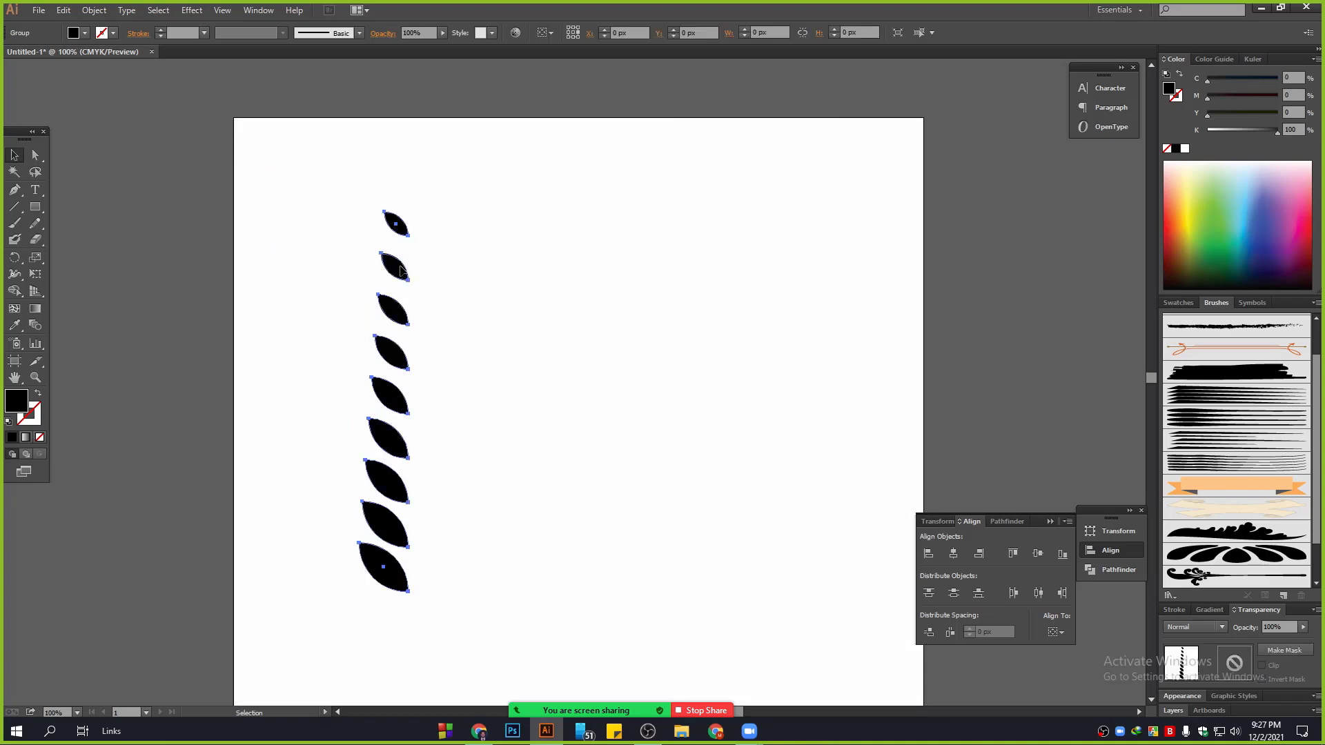
Step: Ungroup the expanded leaves and select individual leaves to check that they are separate
{"action": "left_click", "coordinate": [393, 266]}
{"action": "right_click", "coordinate": [398, 266]}
{"action": "left_click", "coordinate": [440, 347]}
{"action": "left_click", "coordinate": [524, 323]}
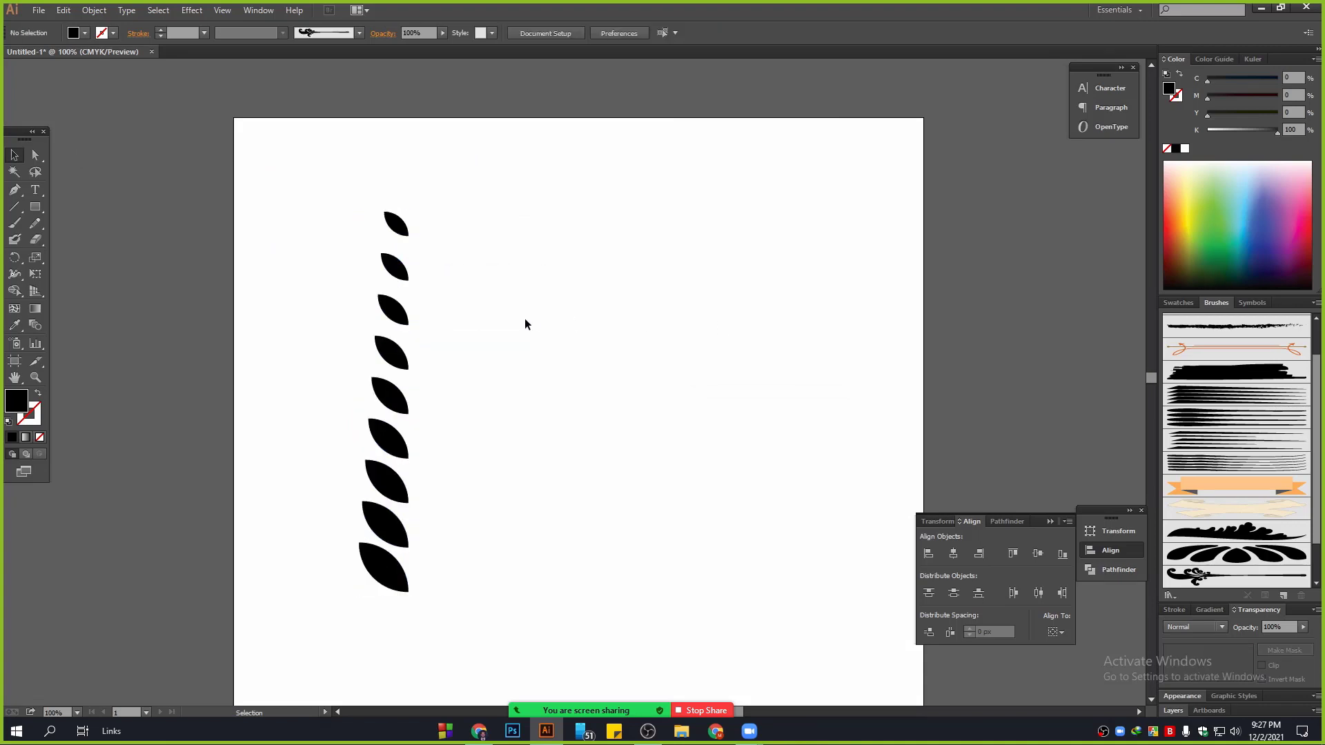
{"action": "left_click", "coordinate": [393, 269]}
{"action": "left_click", "coordinate": [399, 311]}
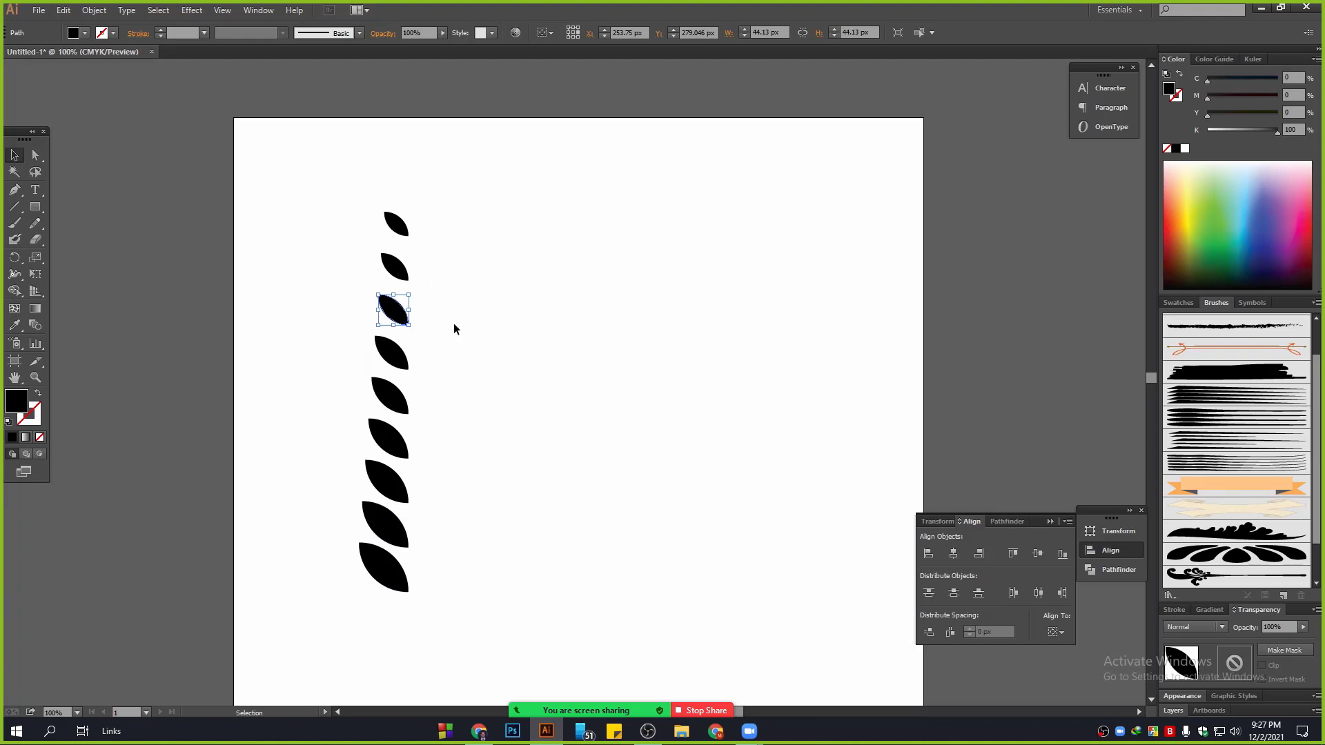
Step: Distribute the vertical spacing evenly between all leaves in the column, and place a copy of the smallest leaf above it
{"action": "left_click_drag", "start_coordinate": [571, 627], "coordinate": [318, 182]}
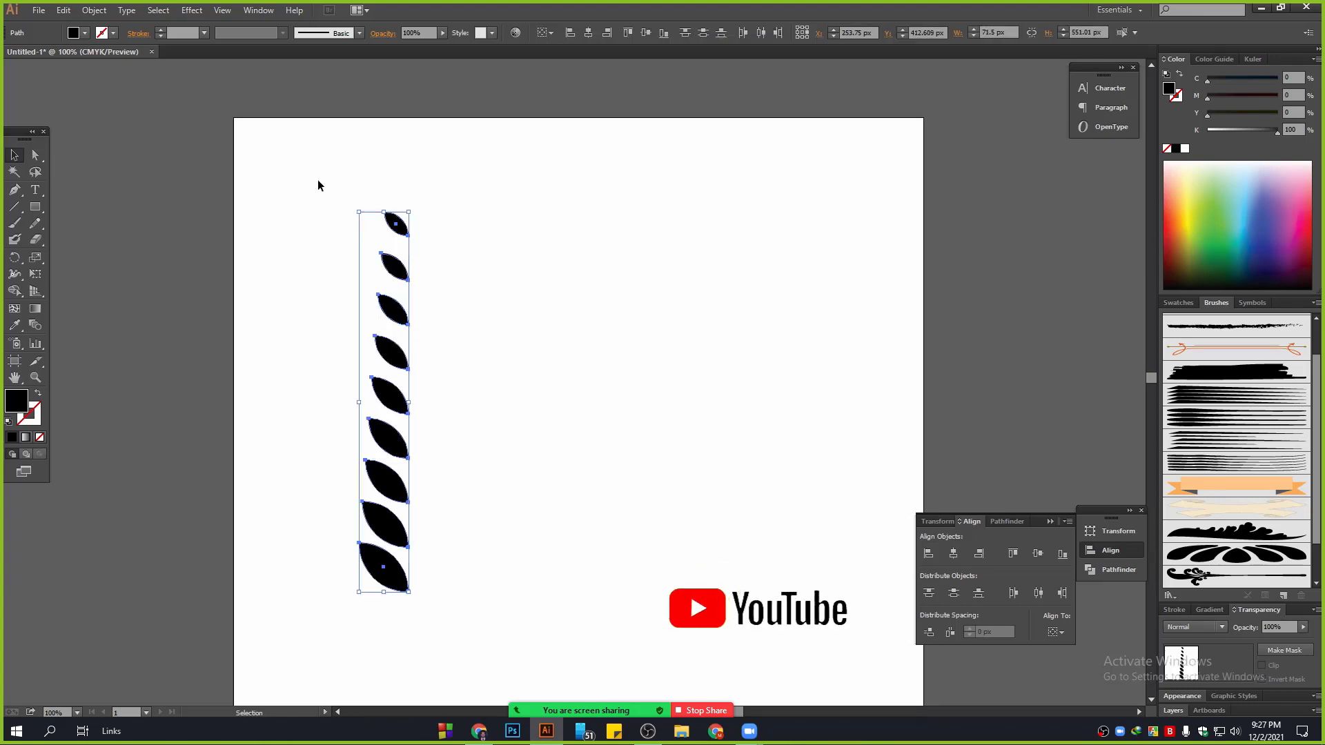
{"action": "left_click", "coordinate": [932, 634]}
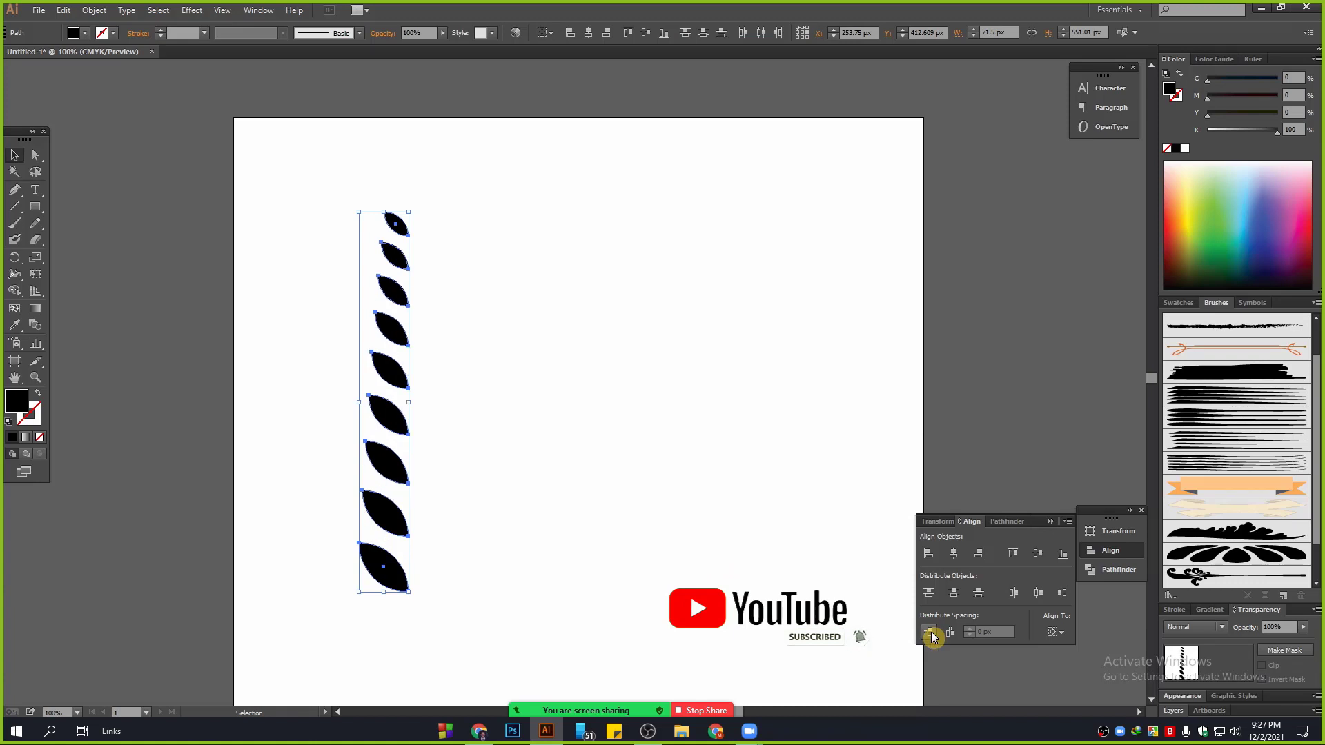
{"action": "left_click", "coordinate": [542, 395]}
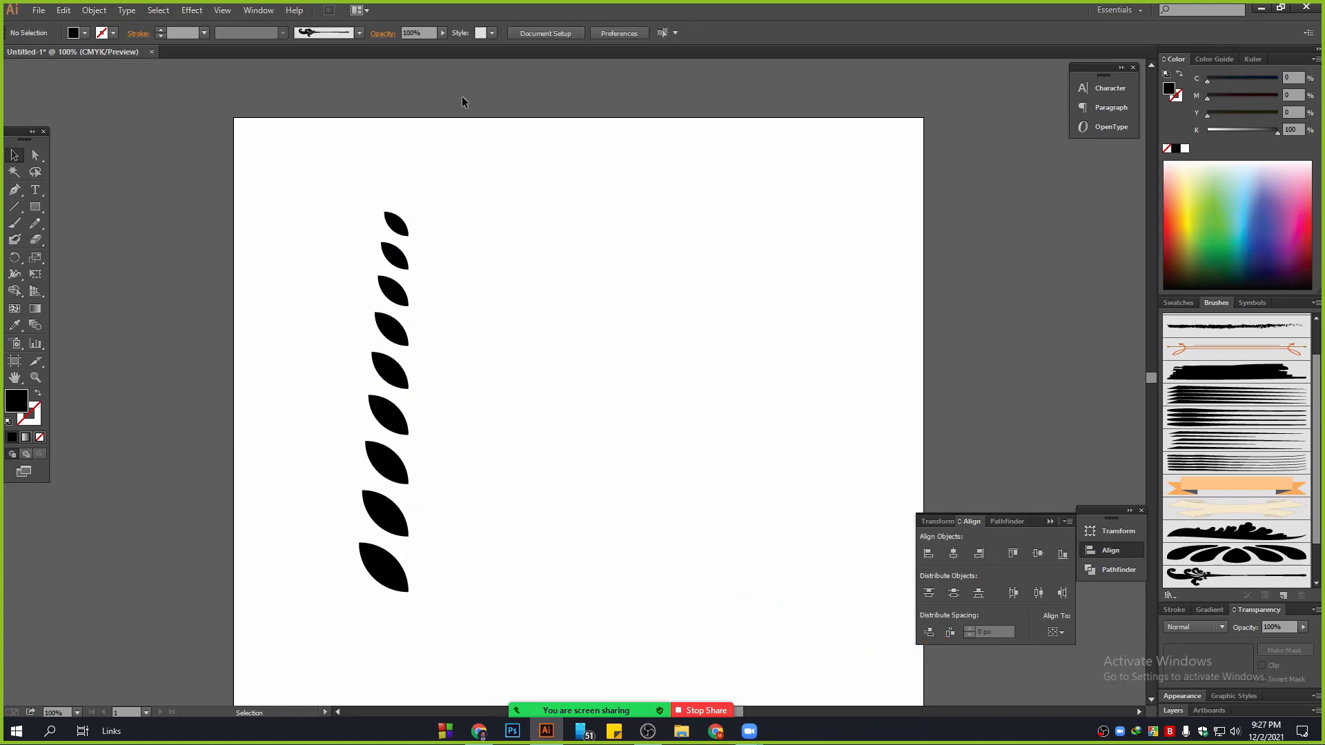
{"action": "left_click_drag", "start_coordinate": [394, 222], "coordinate": [433, 136]}
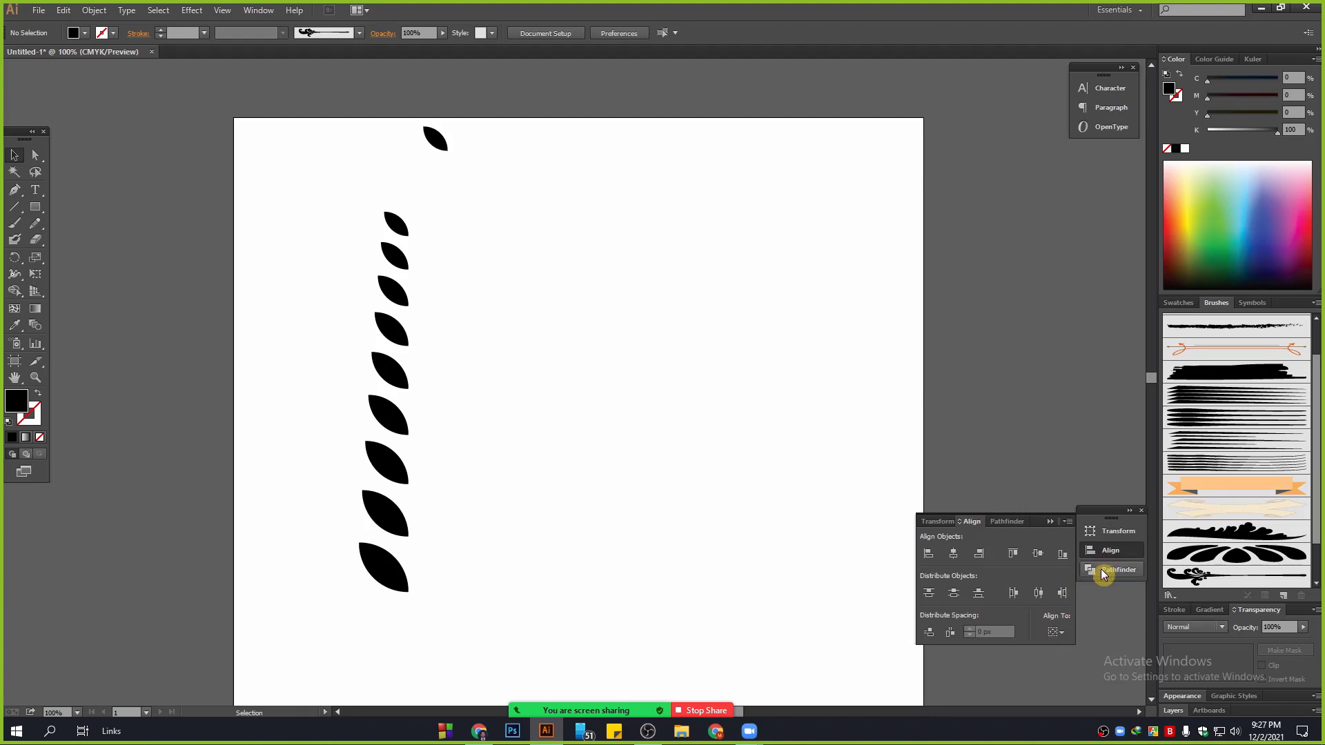
Step: Try docking the Align panel beside Transparency, and return it to the floating Transform and Pathfinder group
{"action": "left_click_drag", "start_coordinate": [1107, 552], "coordinate": [1257, 616]}
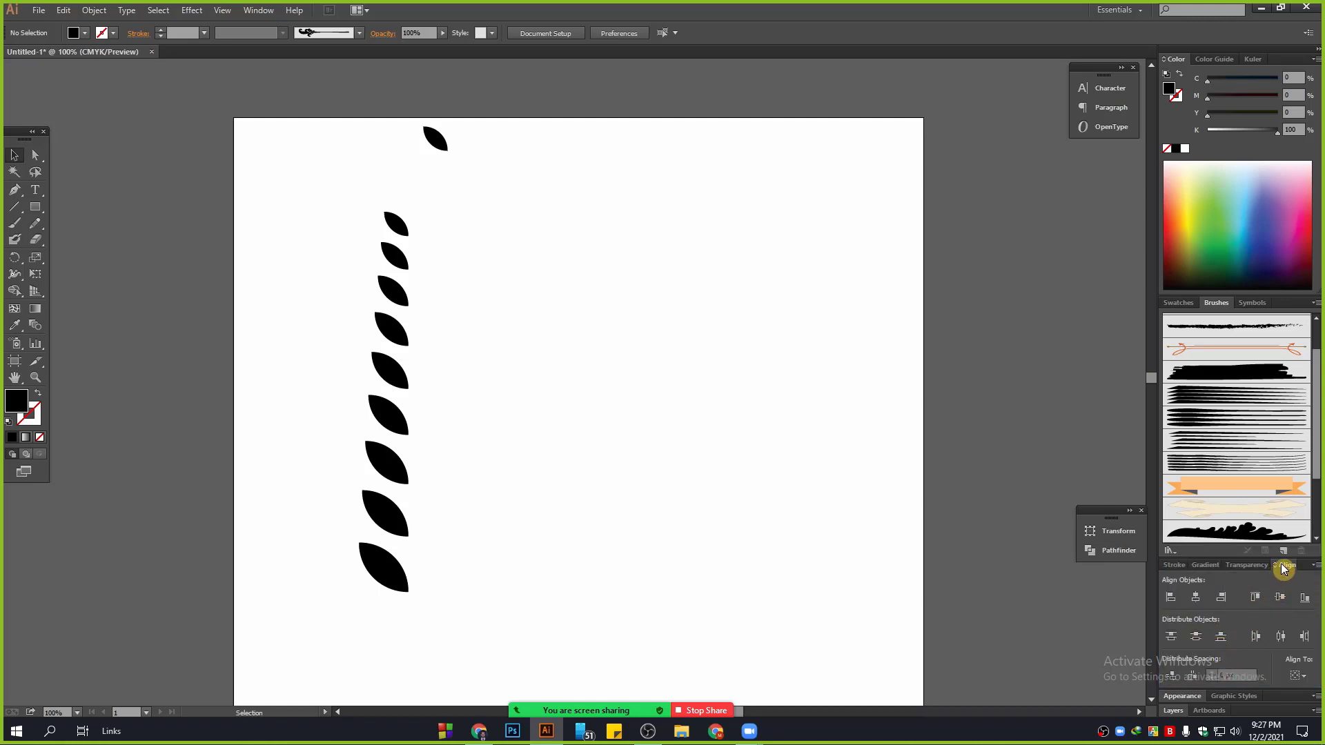
{"action": "left_click_drag", "start_coordinate": [1284, 564], "coordinate": [1097, 558]}
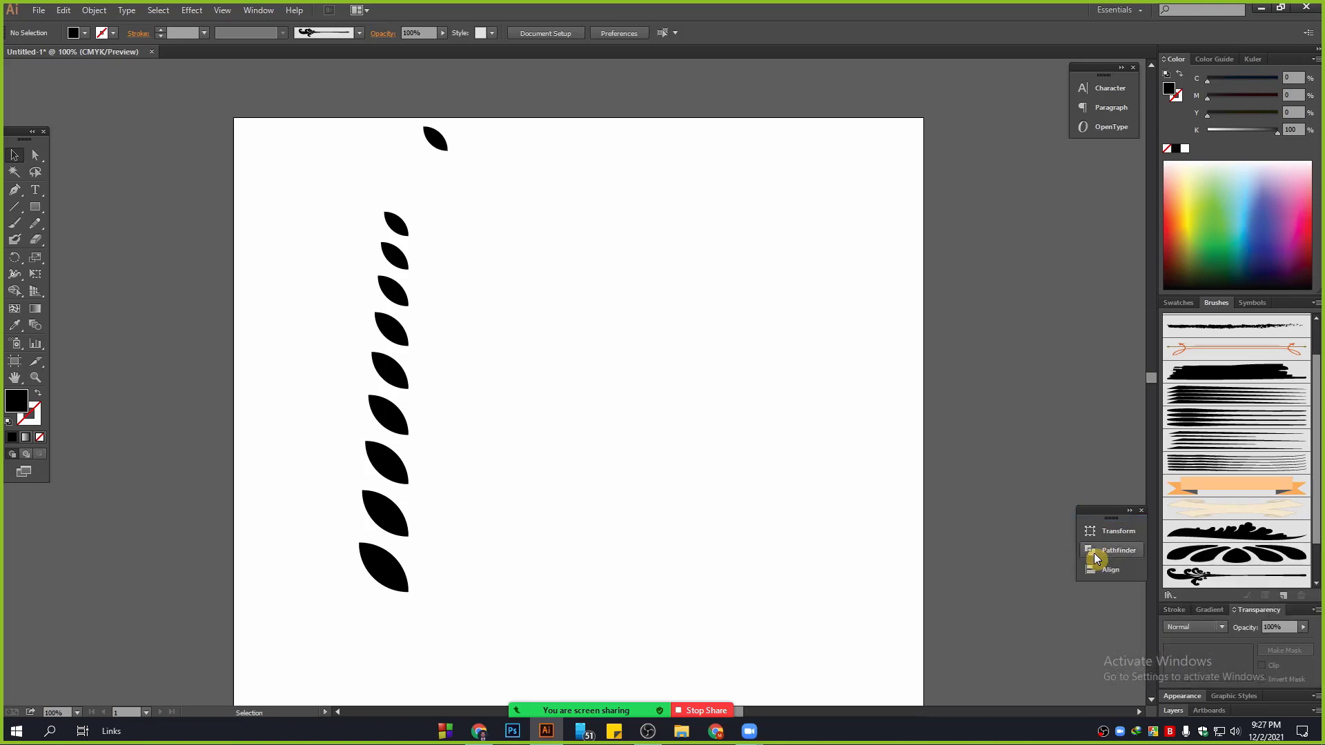
{"action": "left_click", "coordinate": [1104, 568]}
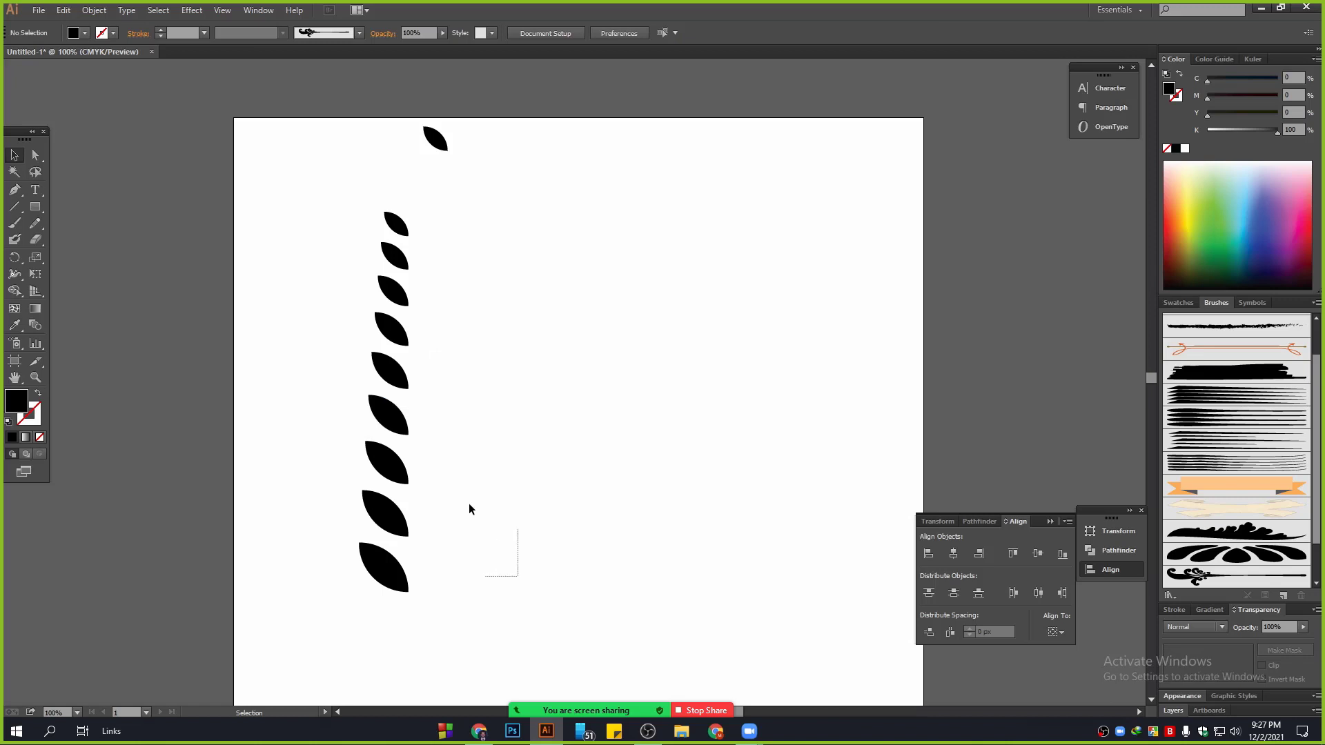
Step: Group all the leaves in the column, leaving out the separate copy above, and select the group
{"action": "left_click_drag", "start_coordinate": [469, 509], "coordinate": [298, 205]}
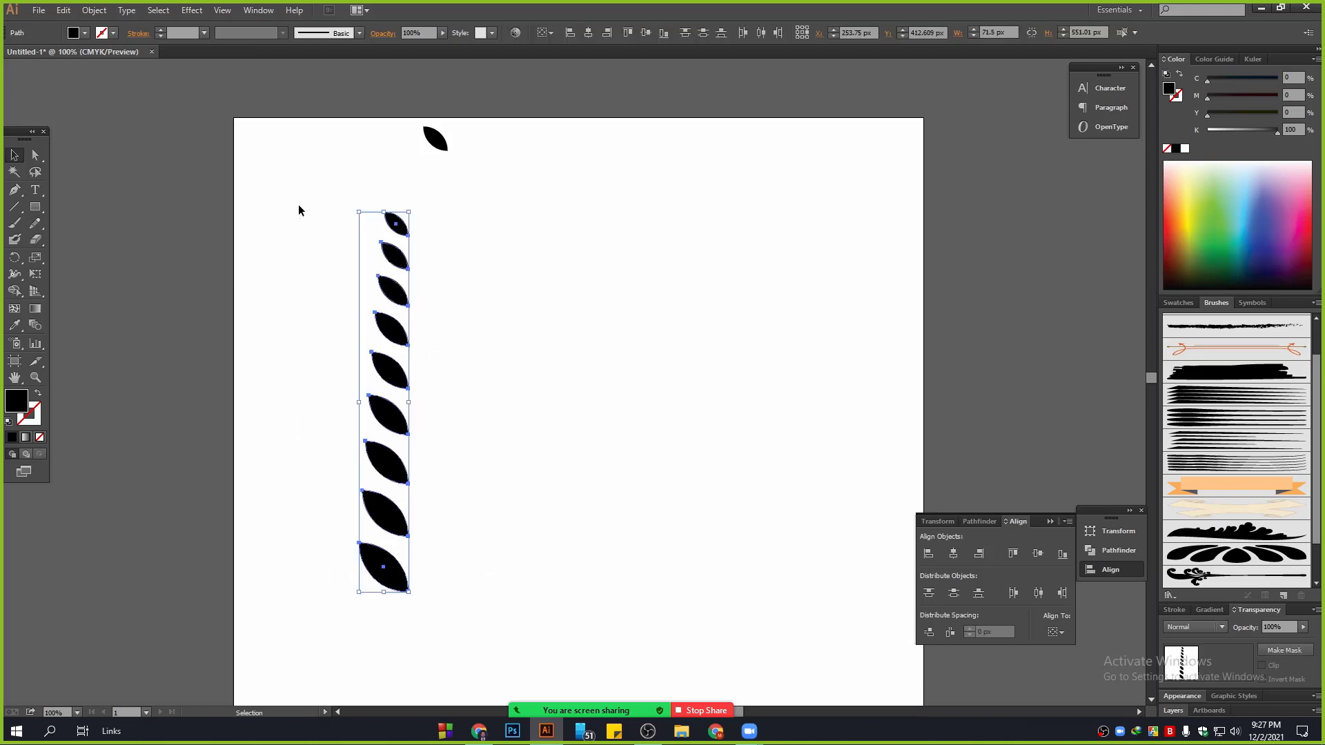
{"action": "right_click", "coordinate": [355, 259]}
{"action": "left_click", "coordinate": [399, 320]}
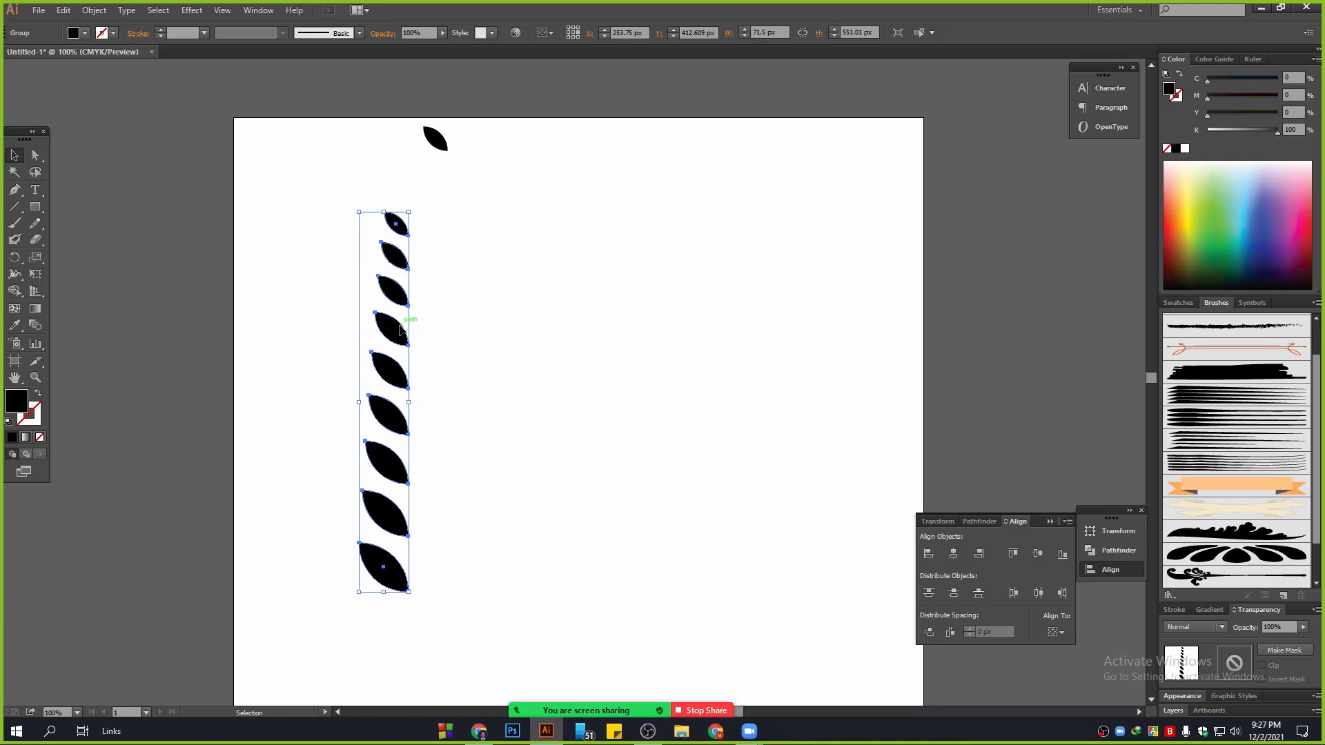
{"action": "left_click", "coordinate": [506, 312]}
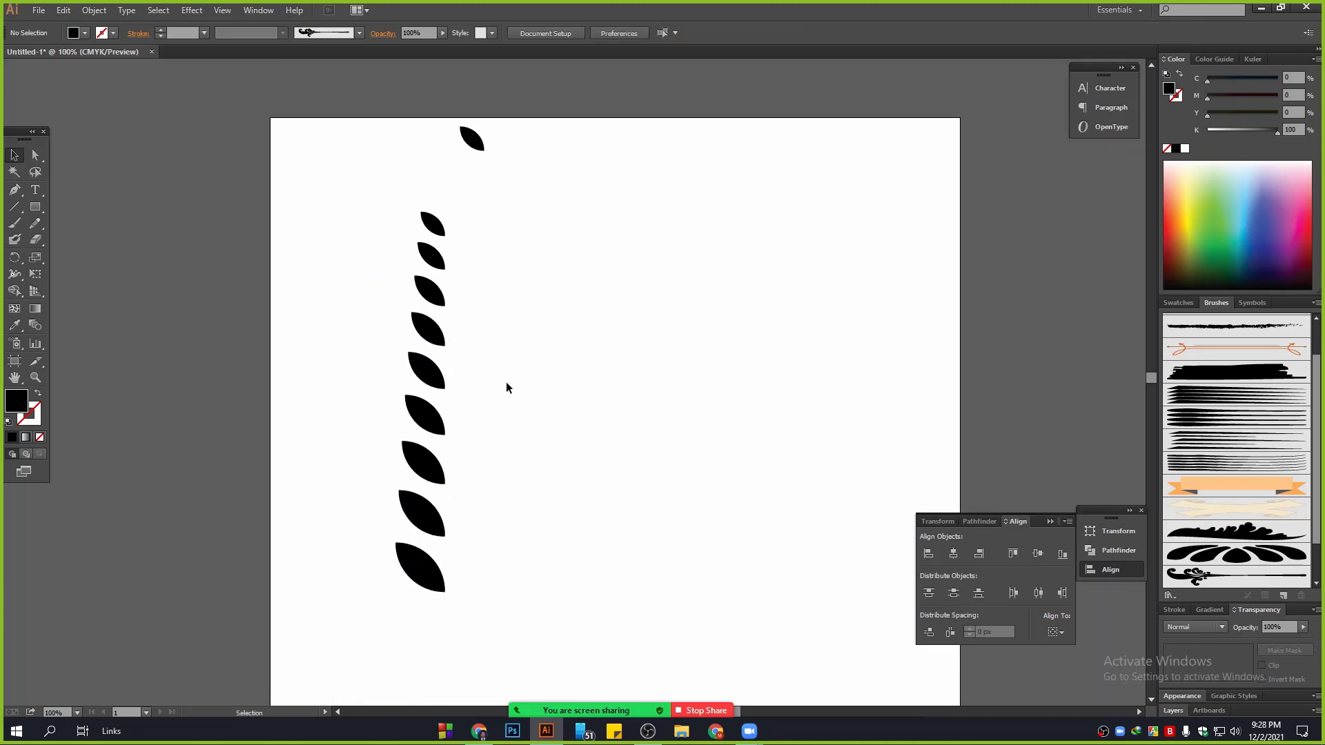
{"action": "left_click", "coordinate": [430, 291]}
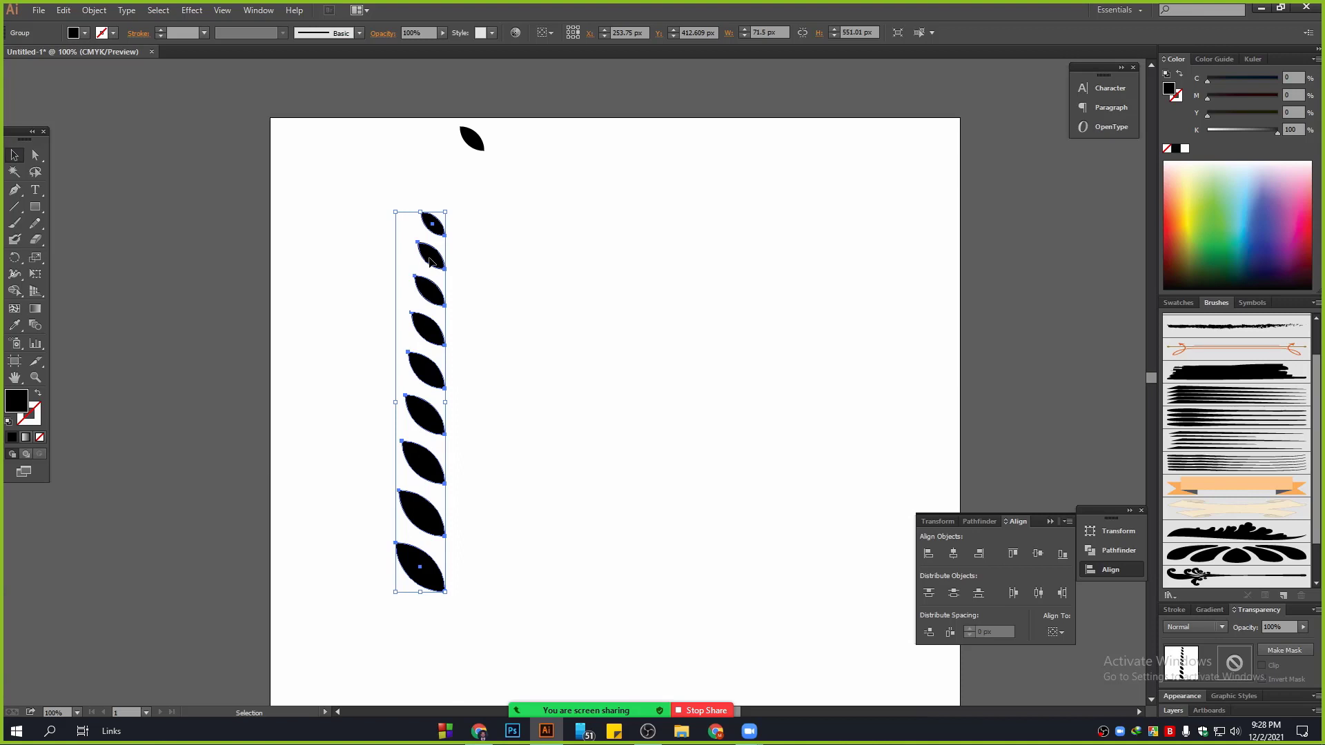
Step: Reflect a copy of the leaf column across the vertical axis and place it beside the original, forming mirrored leaf pairs
{"action": "right_click", "coordinate": [430, 261]}
{"action": "mouse_move", "coordinate": [492, 362]}
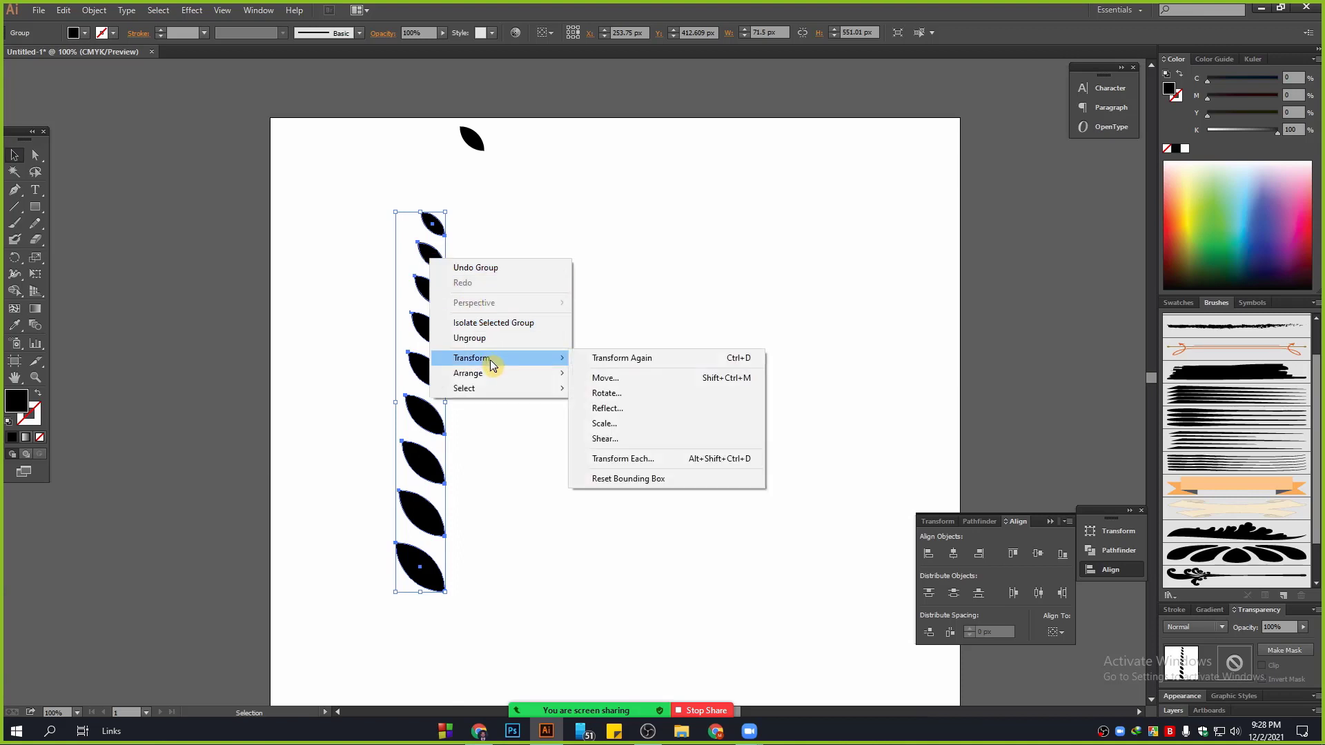
{"action": "left_click", "coordinate": [619, 408]}
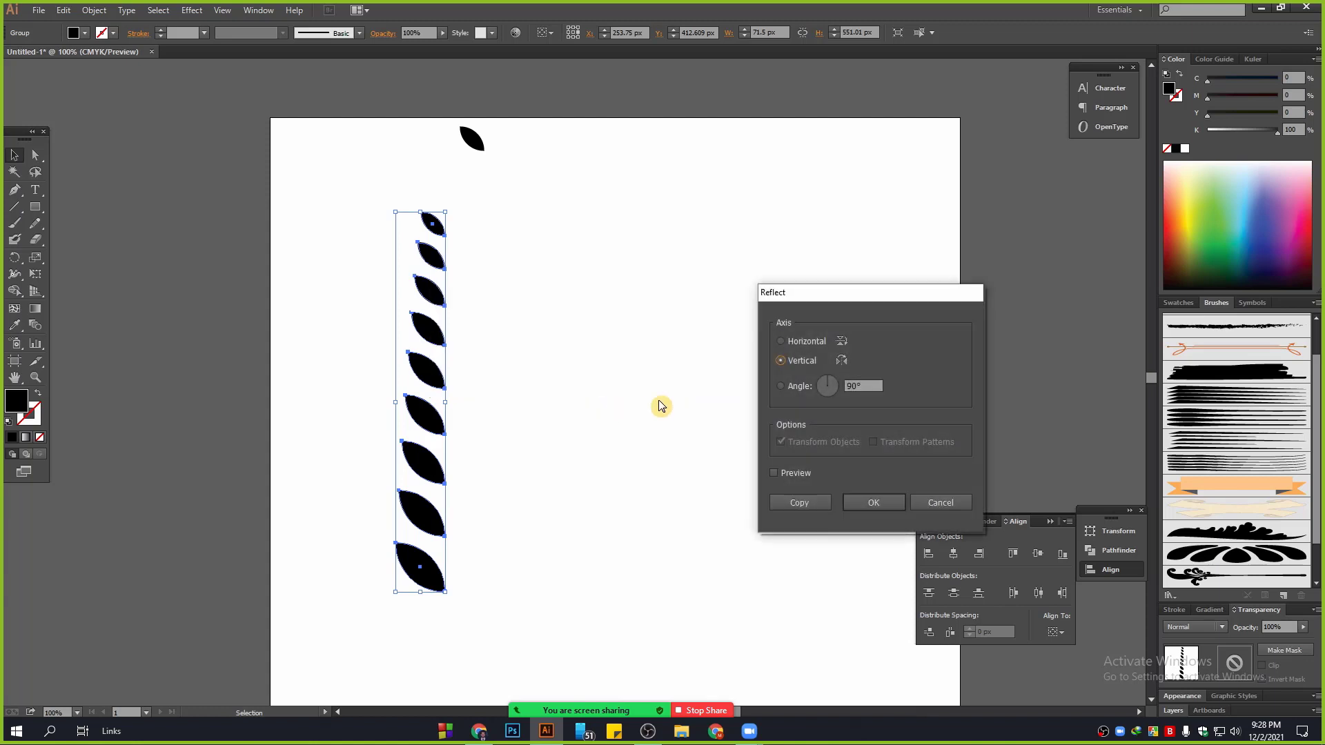
{"action": "left_click", "coordinate": [787, 475]}
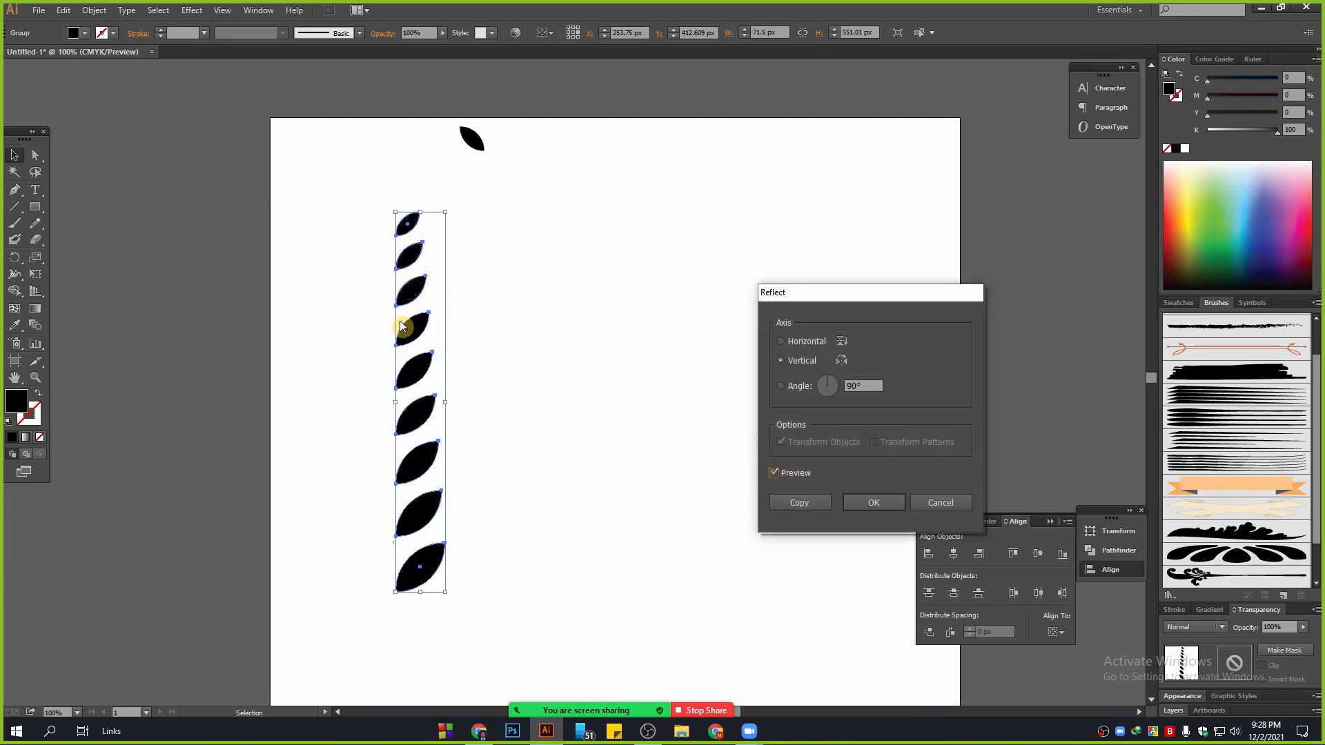
{"action": "left_click", "coordinate": [802, 504]}
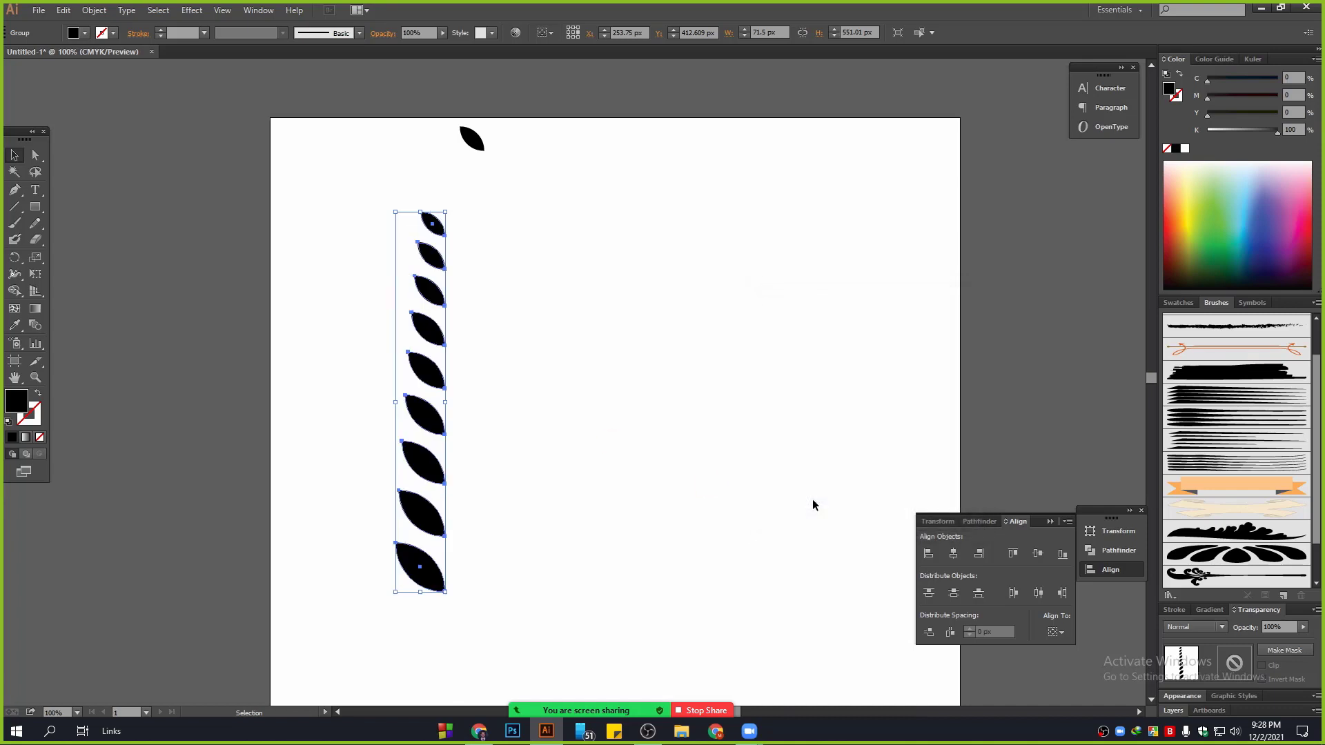
{"action": "left_click", "coordinate": [520, 392]}
{"action": "left_click_drag", "start_coordinate": [406, 329], "coordinate": [454, 337]}
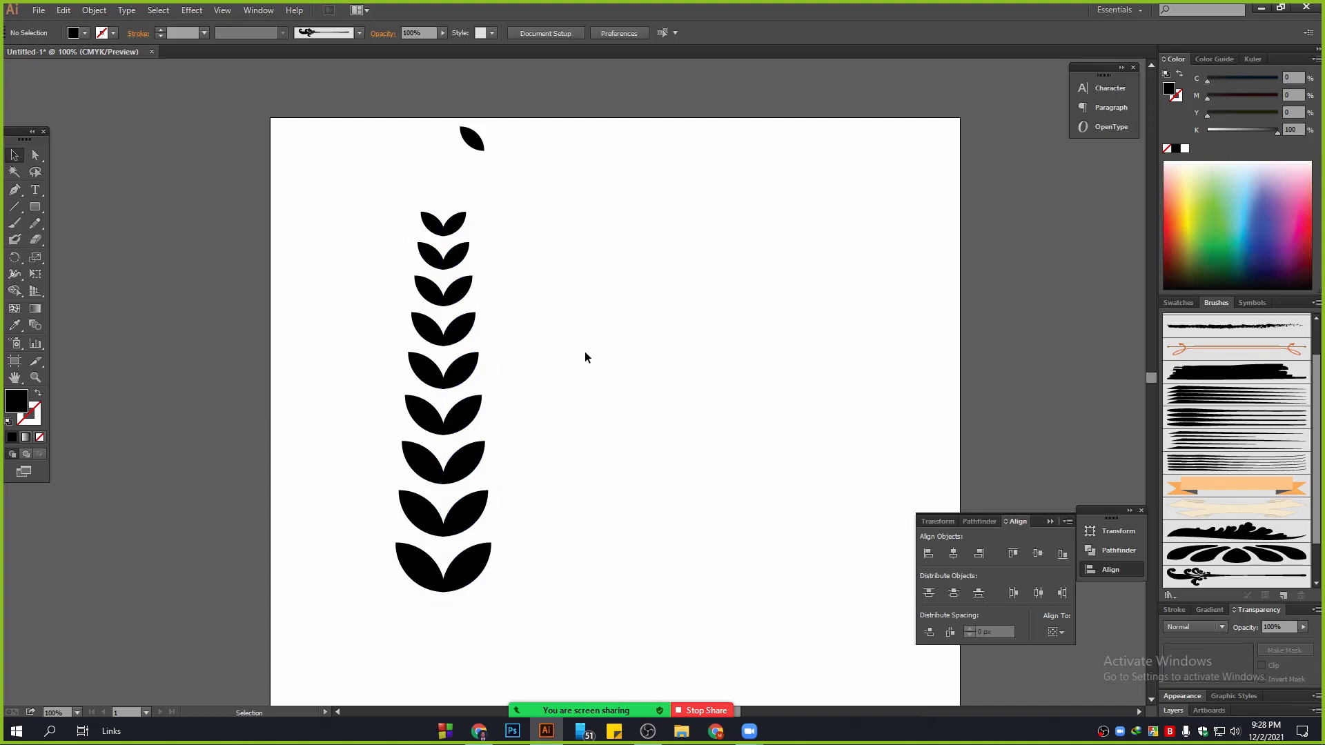
Step: Rotate the separate small leaf upright and place it centred above the topmost leaf pair
{"action": "scroll", "coordinate": [481, 603], "scroll_direction": "down", "scroll_amount": 1}
{"action": "scroll", "coordinate": [473, 594], "scroll_direction": "up", "scroll_amount": 1}
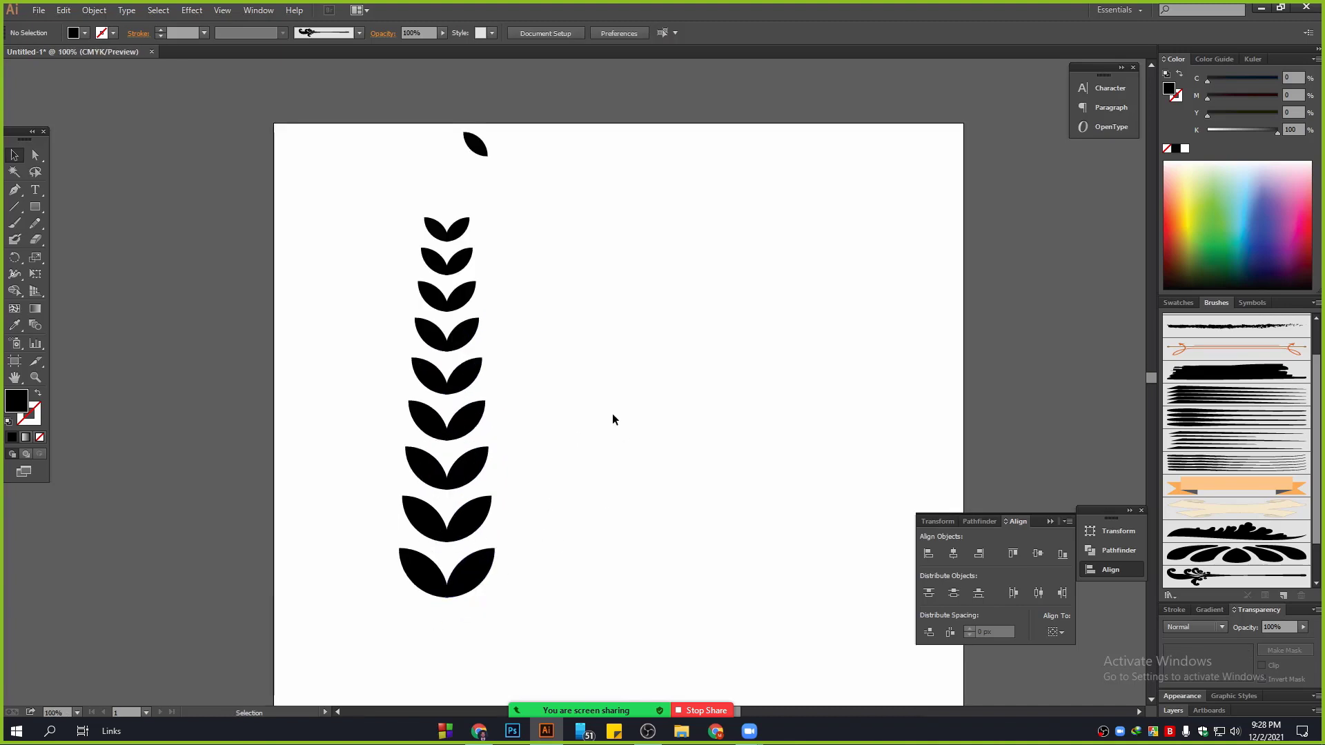
{"action": "scroll", "coordinate": [536, 220], "scroll_direction": "up", "scroll_amount": 3}
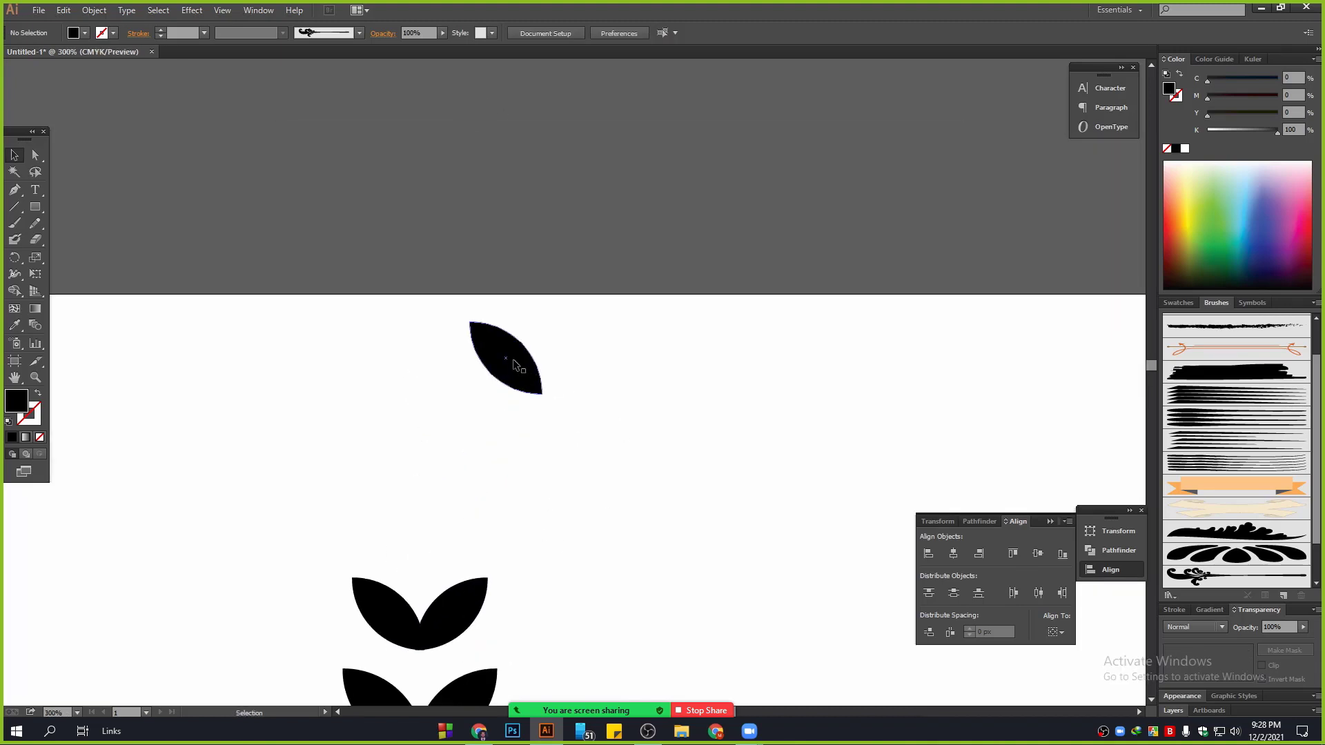
{"action": "left_click", "coordinate": [512, 358]}
{"action": "left_click_drag", "start_coordinate": [549, 315], "coordinate": [583, 358]}
{"action": "scroll", "coordinate": [582, 357], "scroll_direction": "down", "scroll_amount": 3}
{"action": "left_click_drag", "start_coordinate": [511, 230], "coordinate": [421, 408]}
{"action": "scroll", "coordinate": [419, 503], "scroll_direction": "up", "scroll_amount": 2}
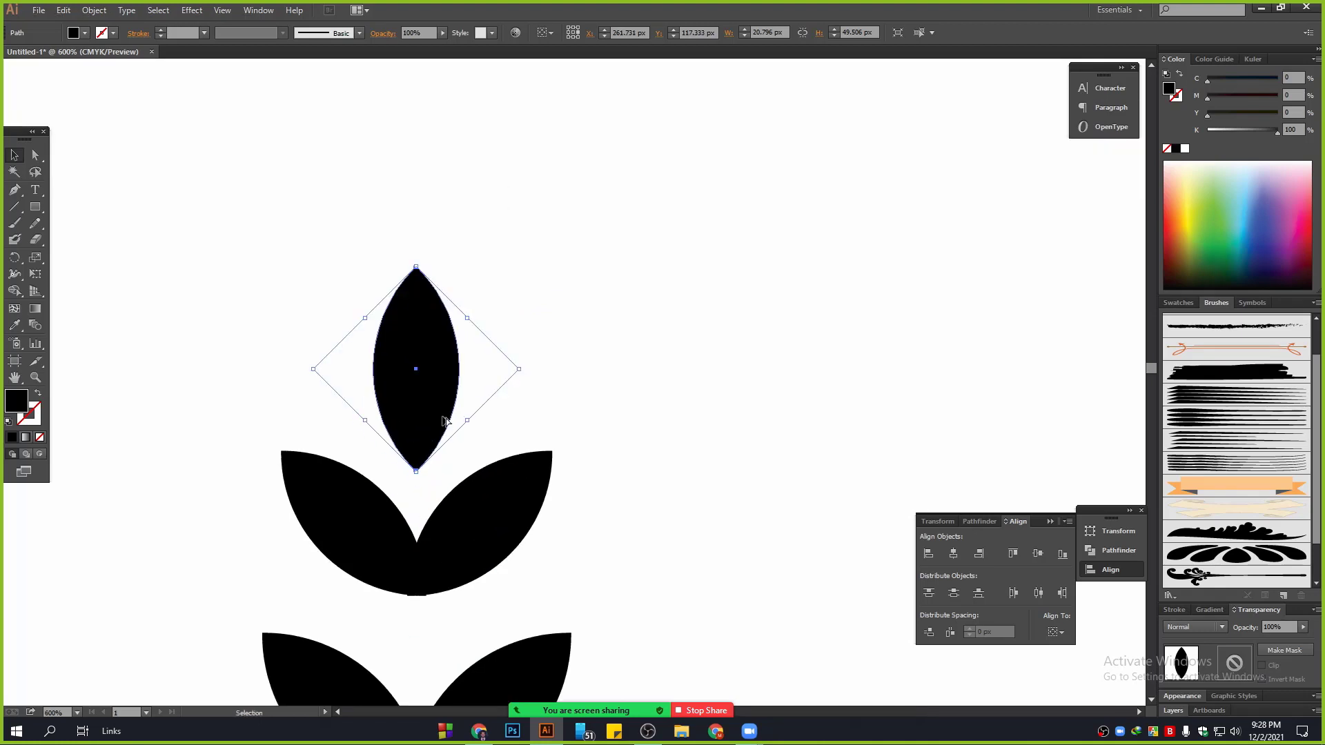
Step: Group both leaf columns and the upright tip leaf into one motif
{"action": "scroll", "coordinate": [445, 420], "scroll_direction": "down", "scroll_amount": 5}
{"action": "left_click_drag", "start_coordinate": [524, 635], "coordinate": [581, 316]}
{"action": "left_click", "coordinate": [523, 414]}
{"action": "left_click_drag", "start_coordinate": [600, 516], "coordinate": [417, 371]}
{"action": "key", "text": "ctrl+g"}
{"action": "left_click", "coordinate": [640, 395]}
{"action": "left_click_drag", "start_coordinate": [641, 395], "coordinate": [407, 176]}
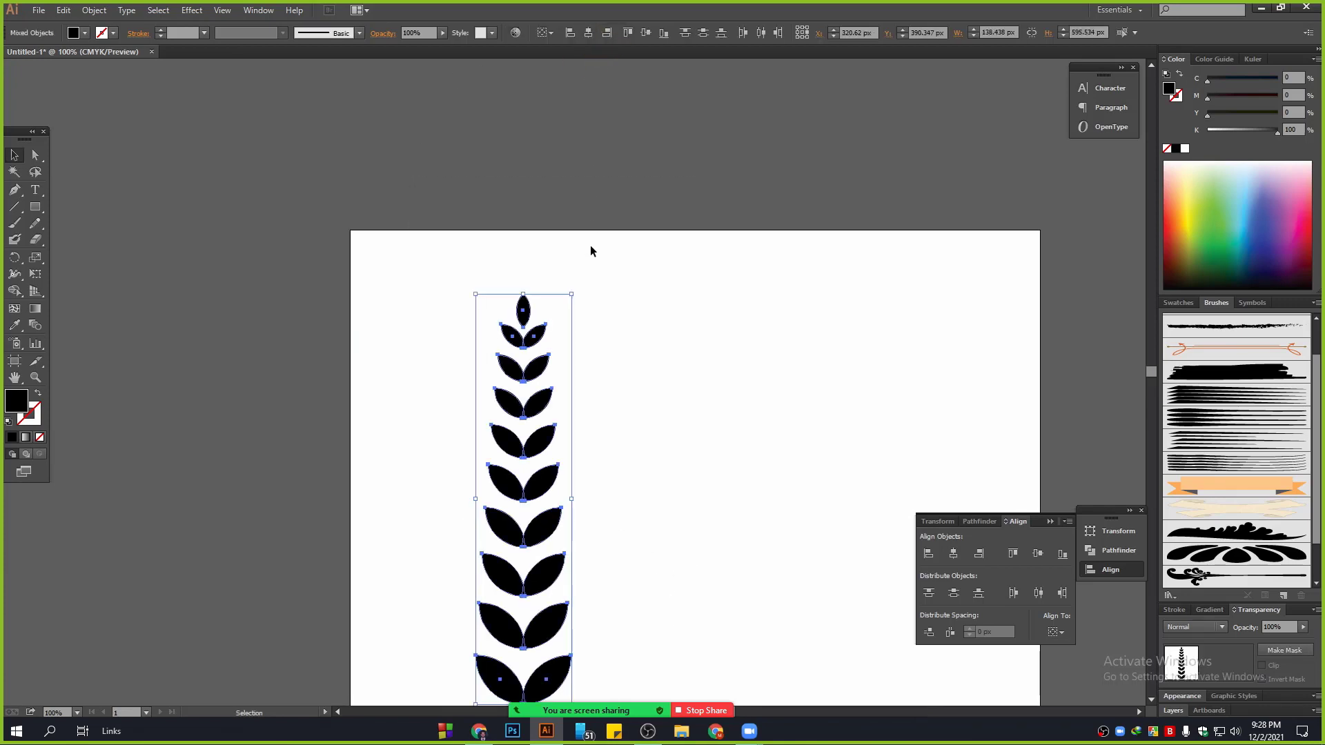
{"action": "left_click", "coordinate": [594, 271]}
{"action": "key", "text": "ctrl+z"}
{"action": "left_click", "coordinate": [606, 280]}
{"action": "scroll", "coordinate": [606, 280], "scroll_direction": "down", "scroll_amount": 2}
{"action": "left_click", "coordinate": [545, 260]}
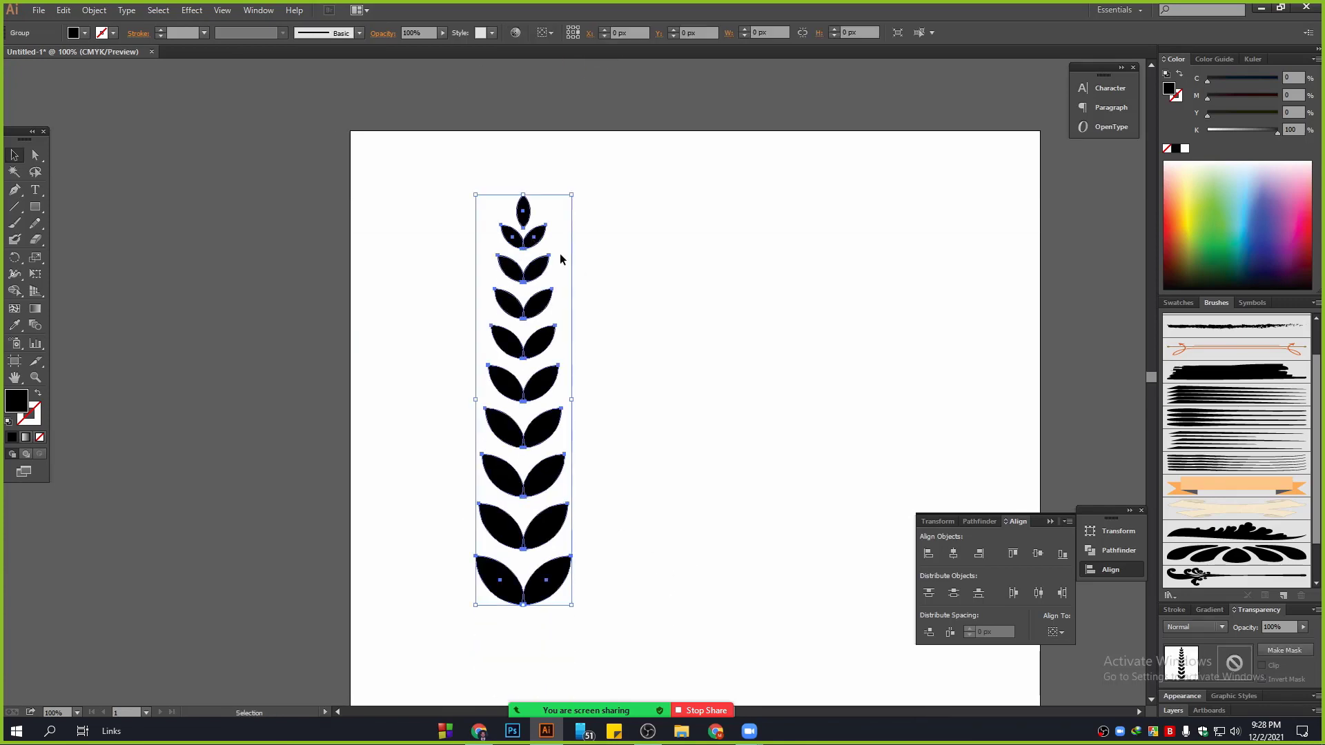
Step: Ungroup the motif and shift the mirrored right leaf column outward until the paired leaves meet only at their base points
{"action": "scroll", "coordinate": [560, 254], "scroll_direction": "up", "scroll_amount": 4}
{"action": "left_click", "coordinate": [560, 251]}
{"action": "left_click", "coordinate": [455, 297]}
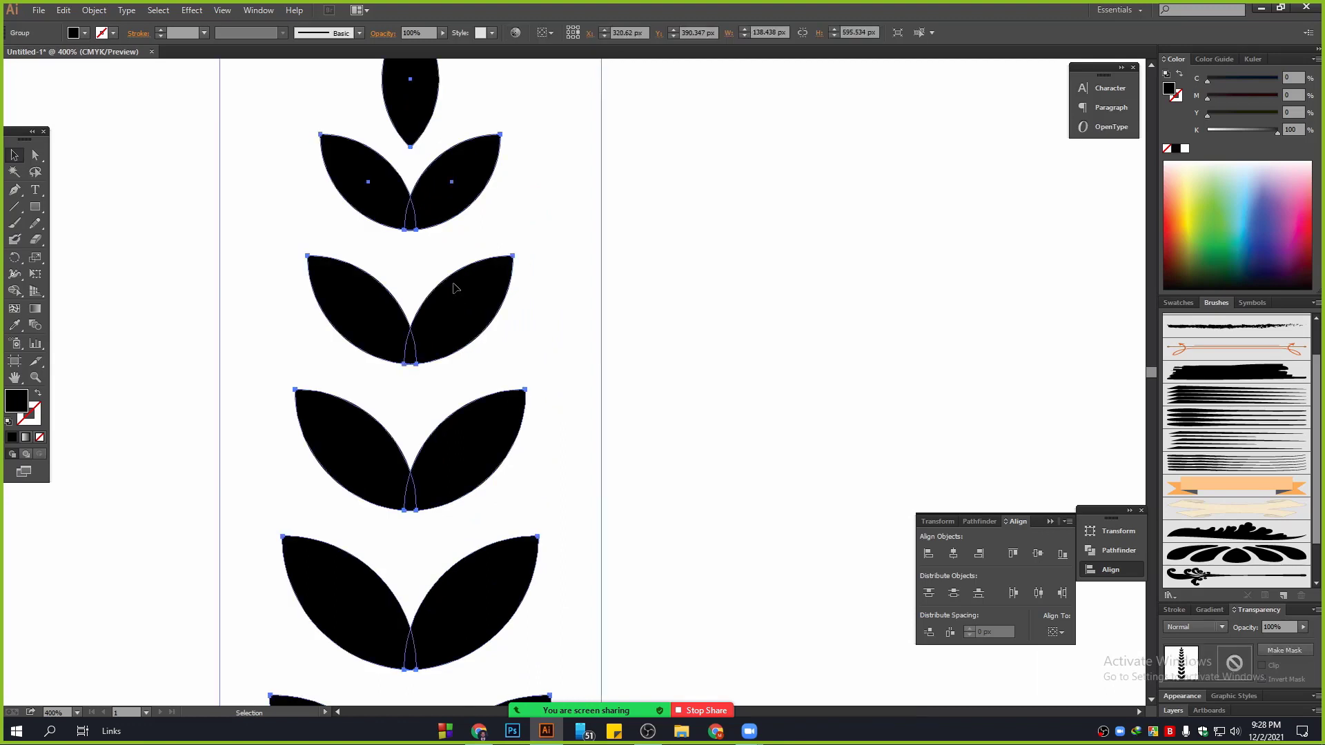
{"action": "right_click", "coordinate": [460, 181]}
{"action": "left_click", "coordinate": [497, 260]}
{"action": "left_click", "coordinate": [469, 238]}
{"action": "scroll", "coordinate": [432, 206], "scroll_direction": "up", "scroll_amount": 2}
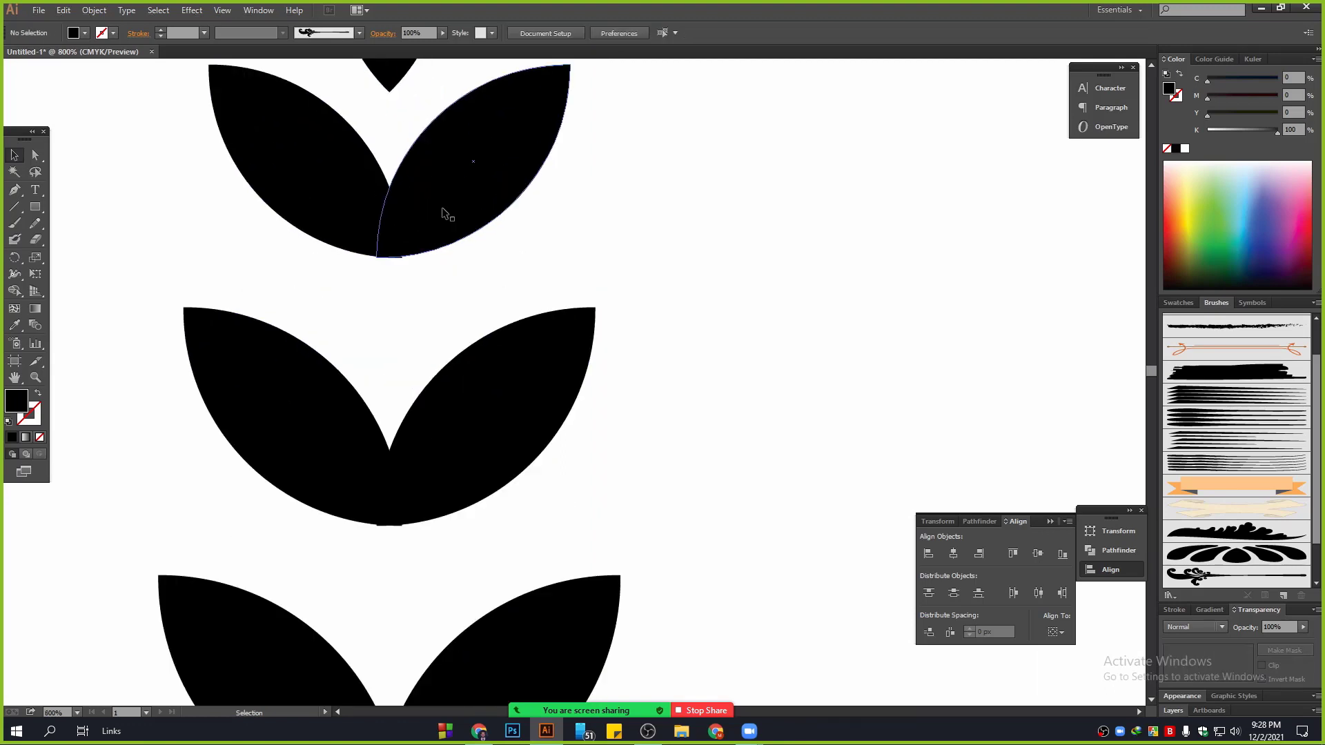
{"action": "right_click", "coordinate": [473, 208]}
{"action": "left_click", "coordinate": [543, 287]}
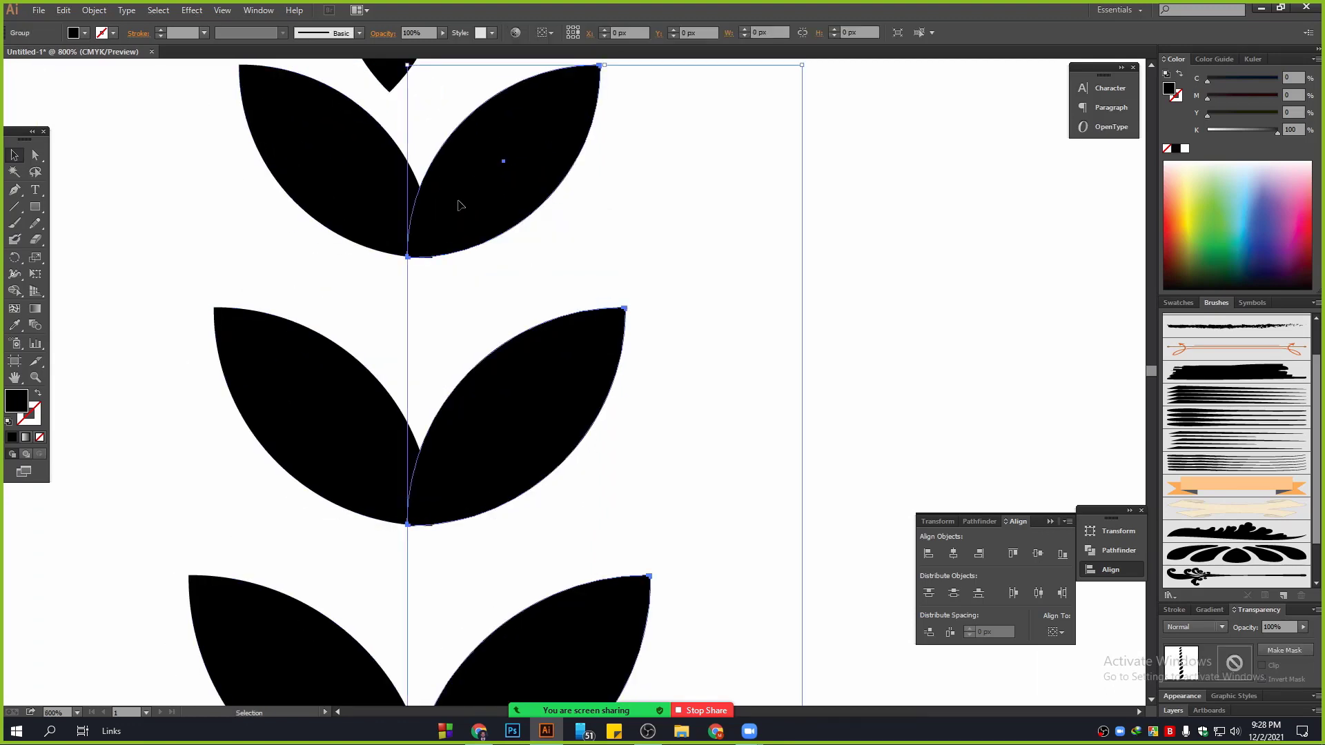
{"action": "left_click_drag", "start_coordinate": [459, 207], "coordinate": [496, 216]}
{"action": "scroll", "coordinate": [445, 254], "scroll_direction": "up", "scroll_amount": 3}
{"action": "left_click", "coordinate": [483, 309]}
{"action": "scroll", "coordinate": [483, 313], "scroll_direction": "down", "scroll_amount": 4}
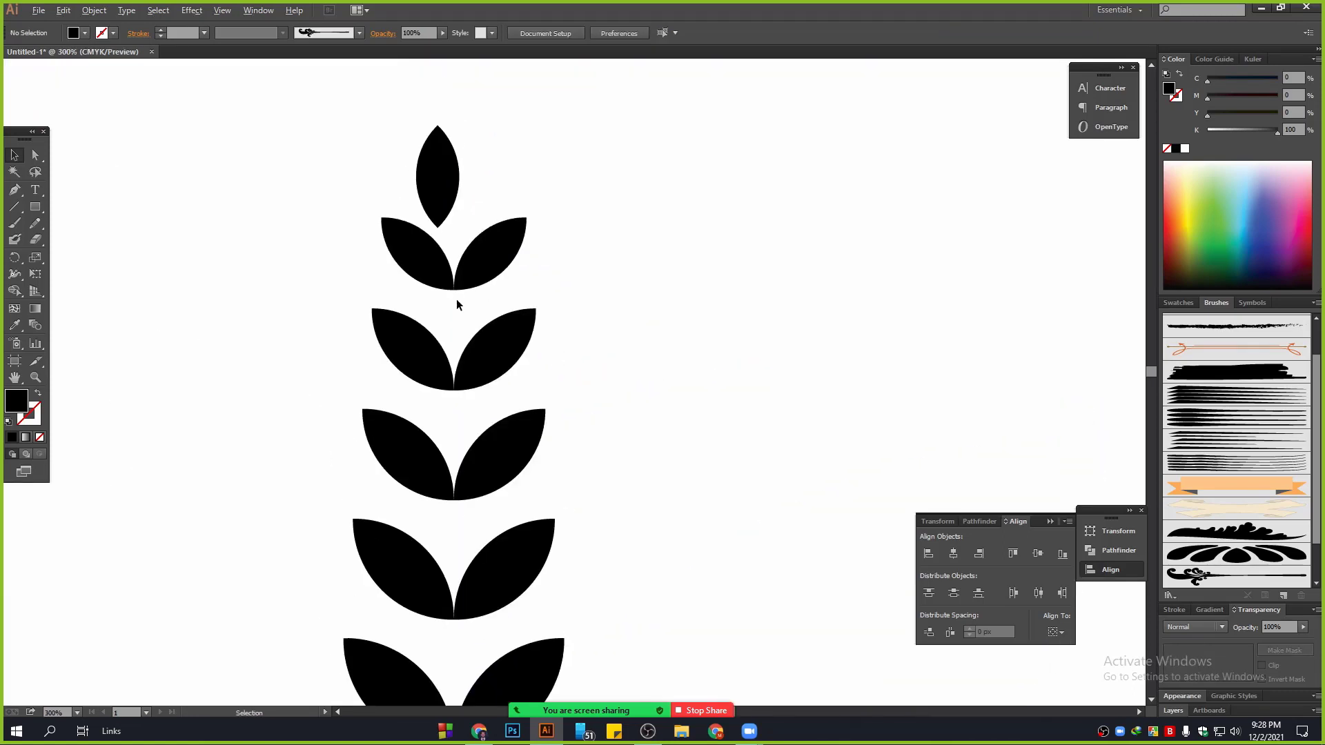
Step: Centre the upright tip leaf over the leaf pairs and nudge it upward, clear of the topmost pair
{"action": "left_click_drag", "start_coordinate": [440, 177], "coordinate": [469, 215]}
{"action": "scroll", "coordinate": [469, 215], "scroll_direction": "down", "scroll_amount": 5}
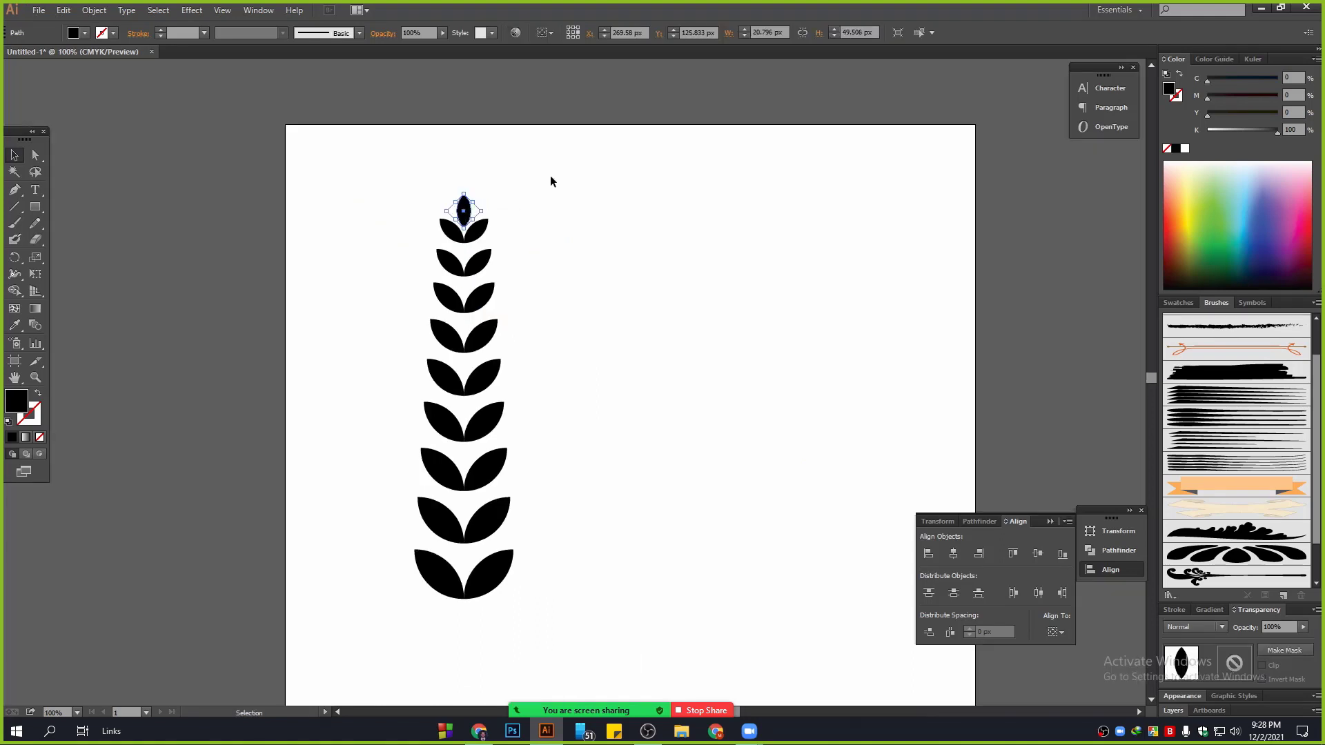
{"action": "key", "text": "Up"}
{"action": "key", "text": "Up"}
{"action": "key", "text": "Up"}
{"action": "key", "text": "Up"}
{"action": "key", "text": "Up"}
{"action": "key", "text": "Up"}
{"action": "key", "text": "Up"}
Step: Group the whole leafy branch and move it toward the artboard's upper-left corner
{"action": "left_click_drag", "start_coordinate": [611, 628], "coordinate": [354, 168]}
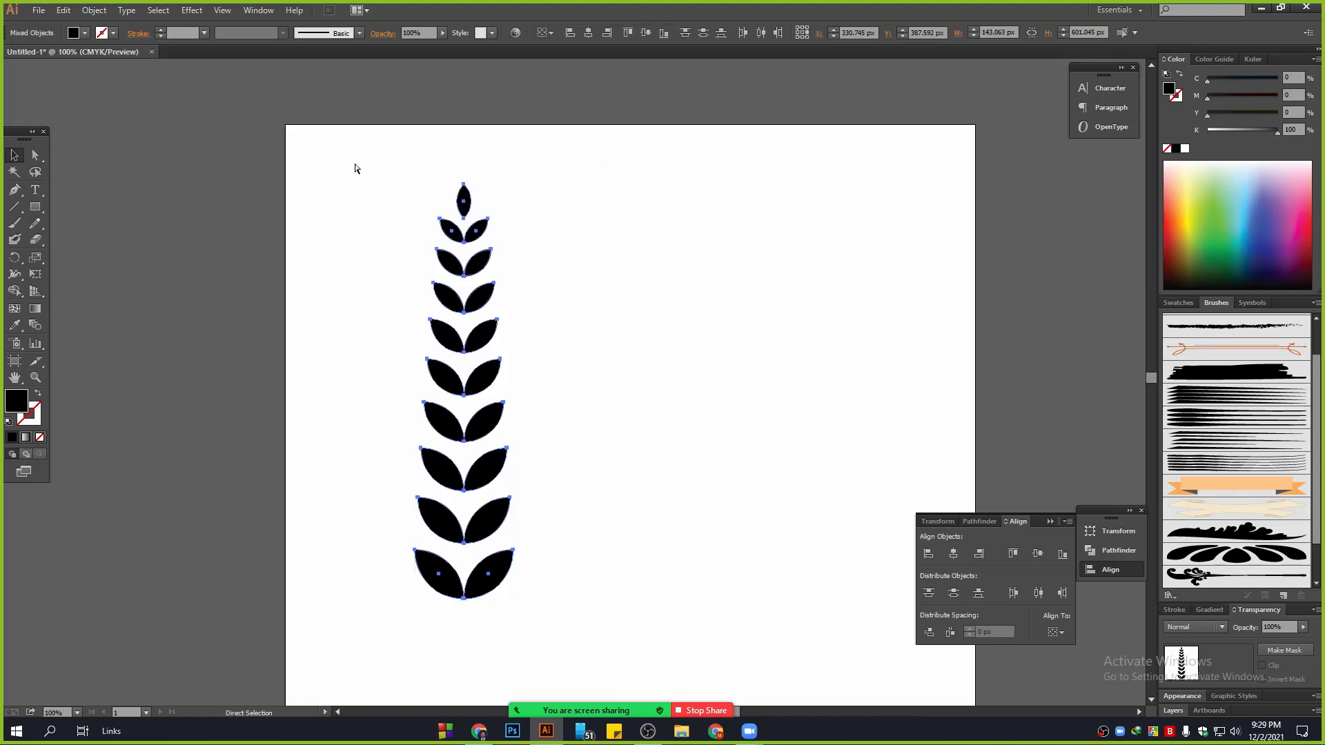
{"action": "key", "text": "ctrl+g"}
{"action": "left_click", "coordinate": [751, 276]}
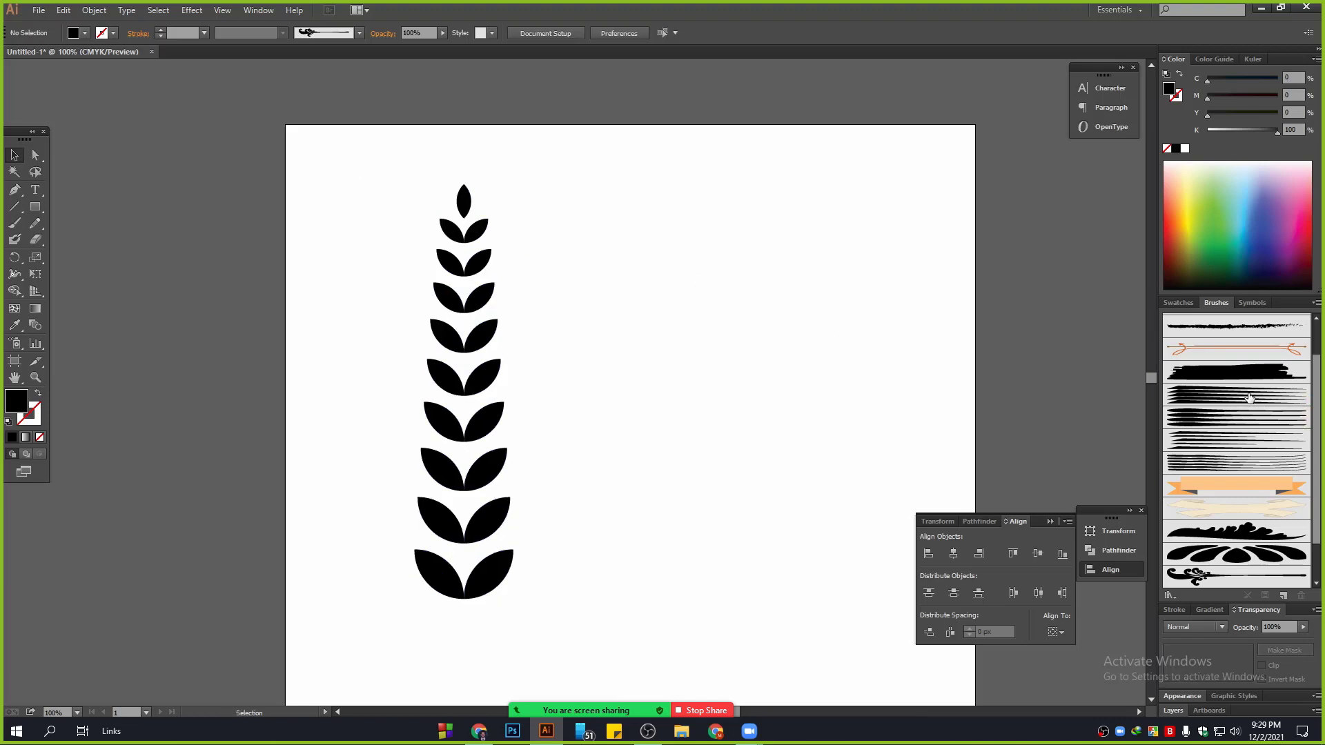
{"action": "left_click", "coordinate": [495, 289]}
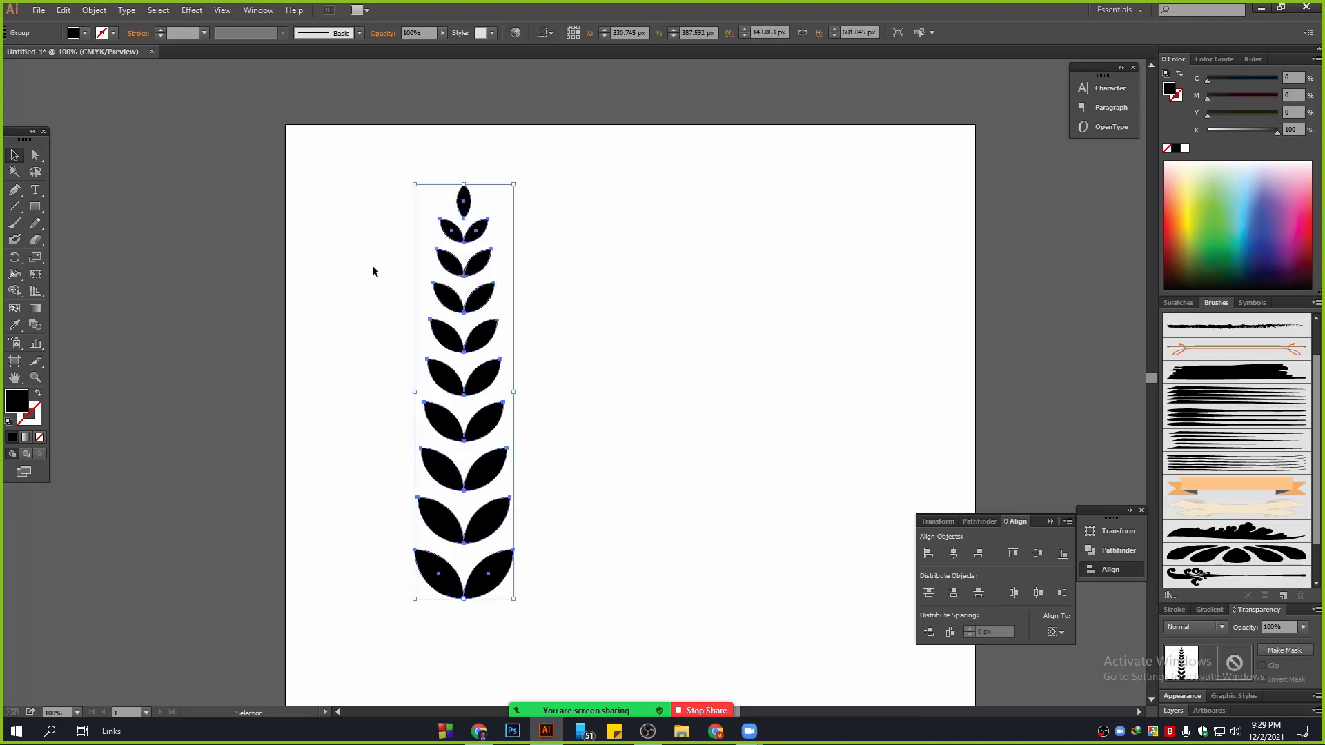
{"action": "left_click_drag", "start_coordinate": [495, 301], "coordinate": [395, 283]}
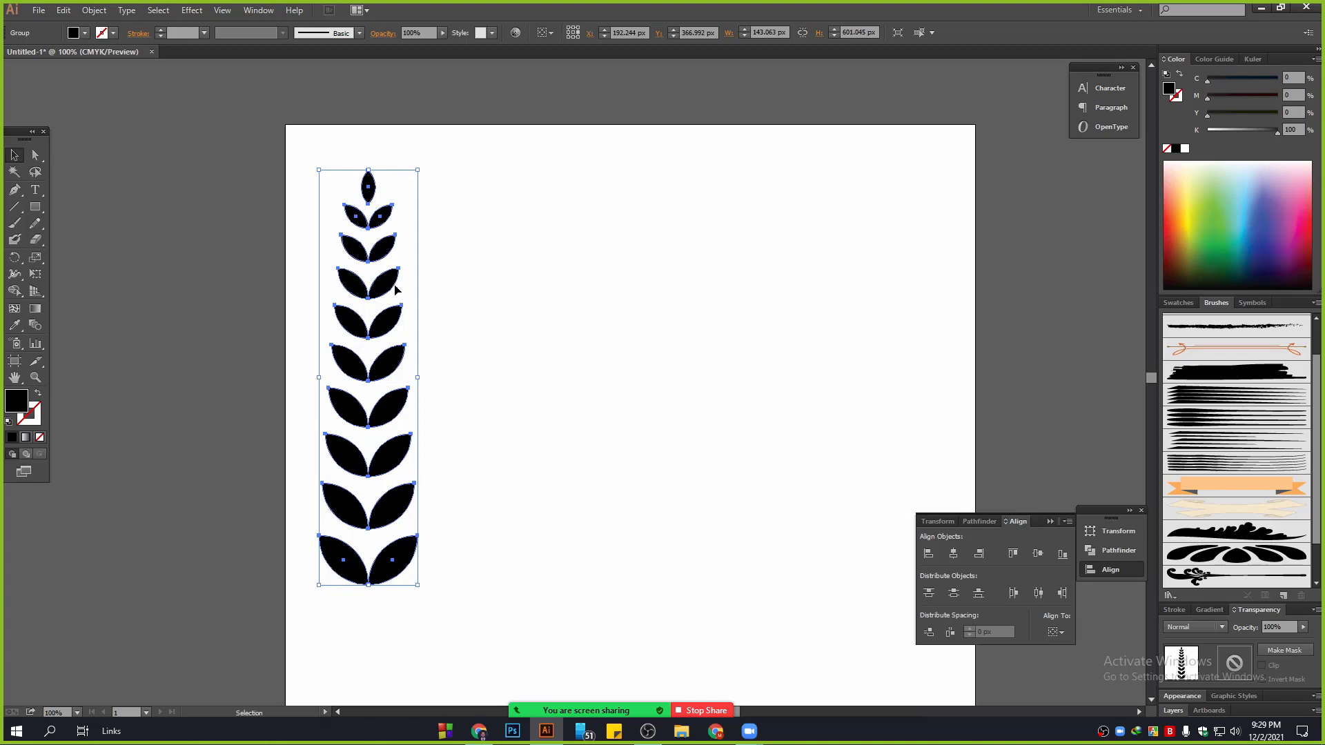
{"action": "left_click", "coordinate": [457, 310]}
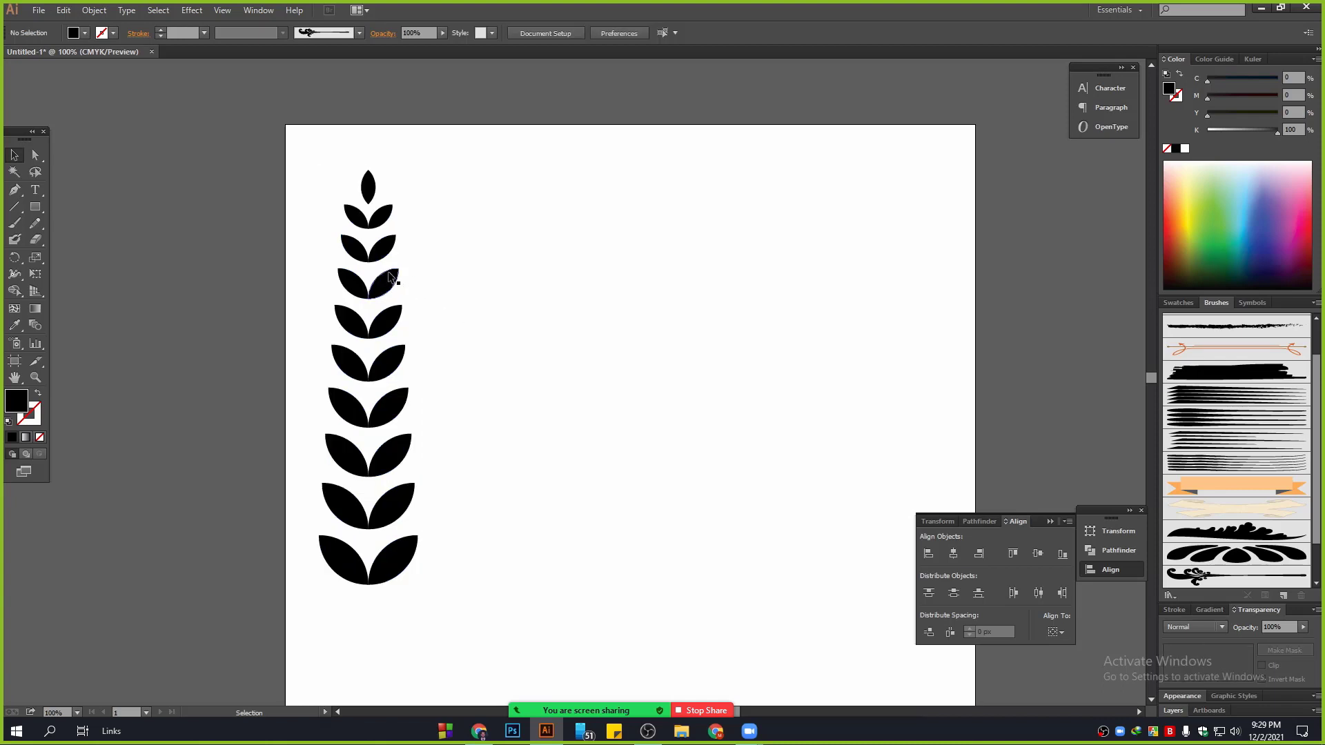
Step: Ungroup the branch and nudge the right leaf column to the right, opening a gap between the leaf pairs
{"action": "left_click", "coordinate": [375, 221]}
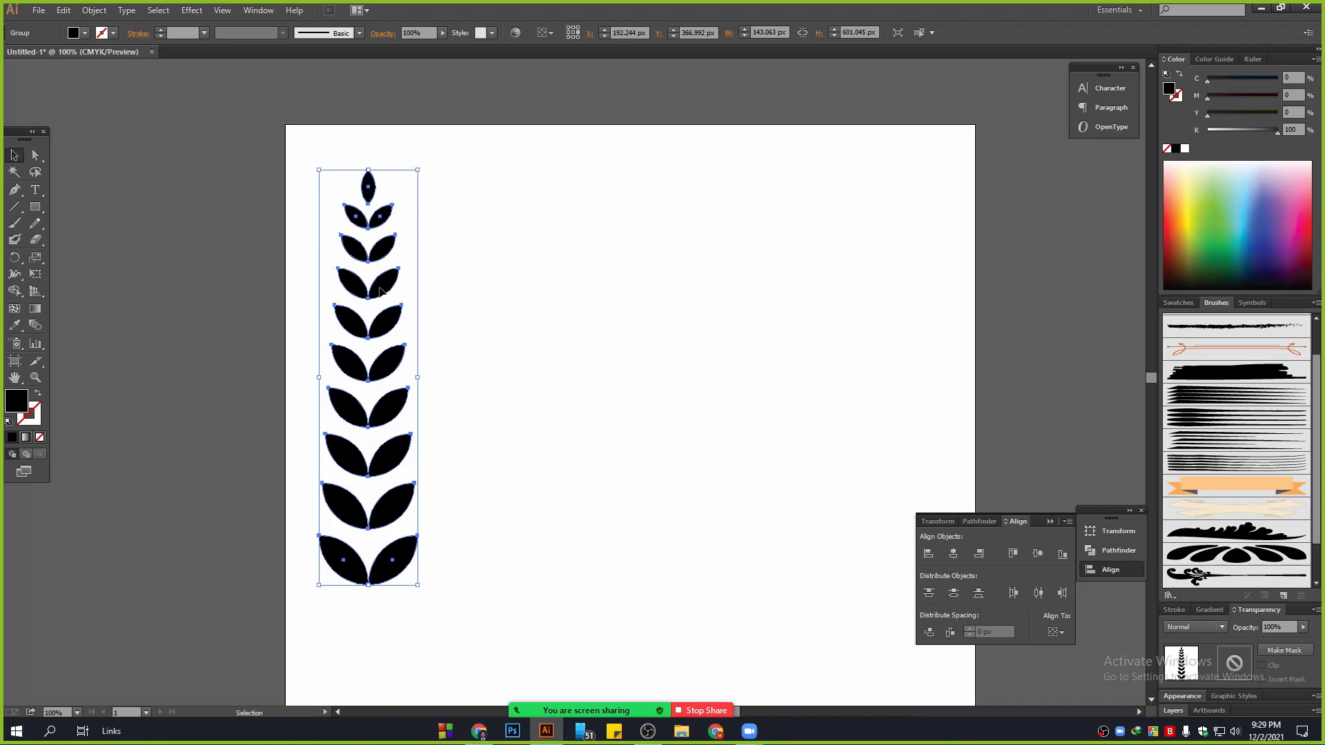
{"action": "right_click", "coordinate": [398, 286]}
{"action": "left_click", "coordinate": [432, 366]}
{"action": "left_click", "coordinate": [467, 343]}
{"action": "left_click", "coordinate": [400, 277]}
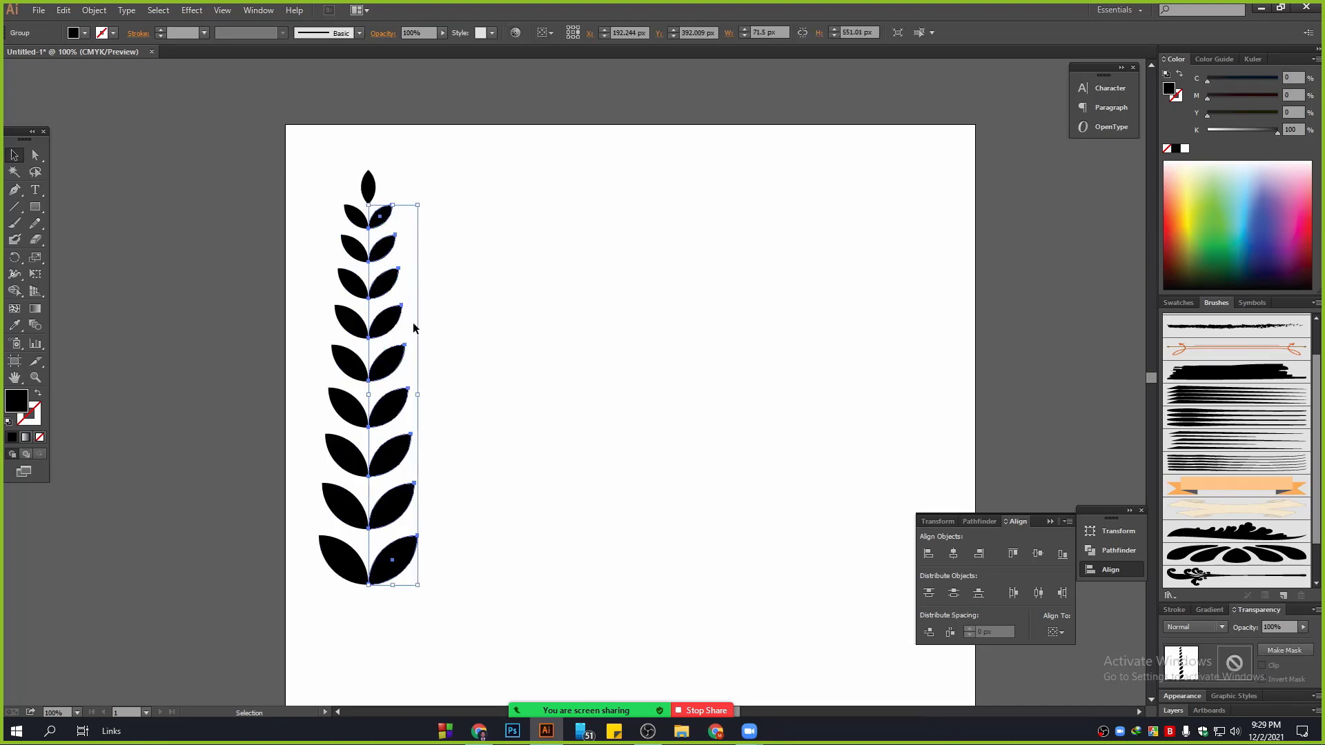
{"action": "key", "text": "Right"}
{"action": "key", "text": "Right"}
{"action": "key", "text": "Right"}
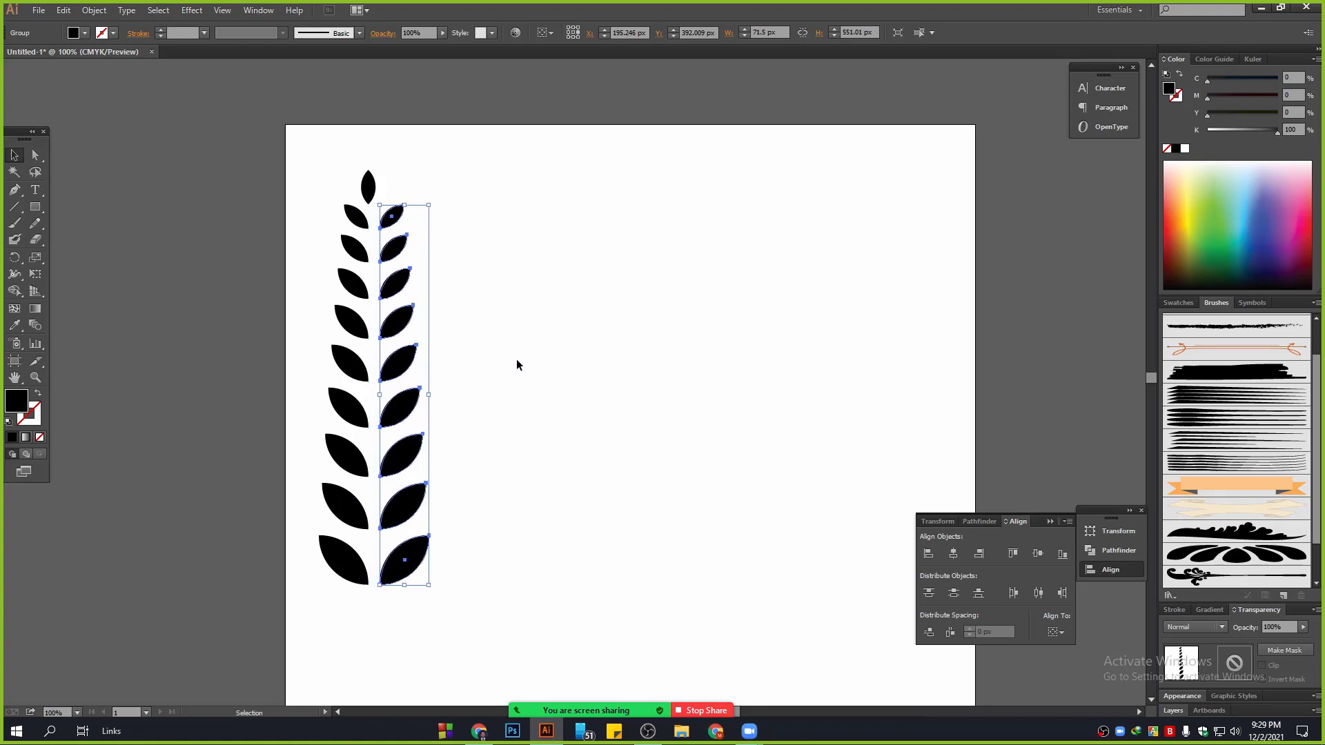
{"action": "left_click", "coordinate": [517, 360]}
{"action": "left_click", "coordinate": [398, 404]}
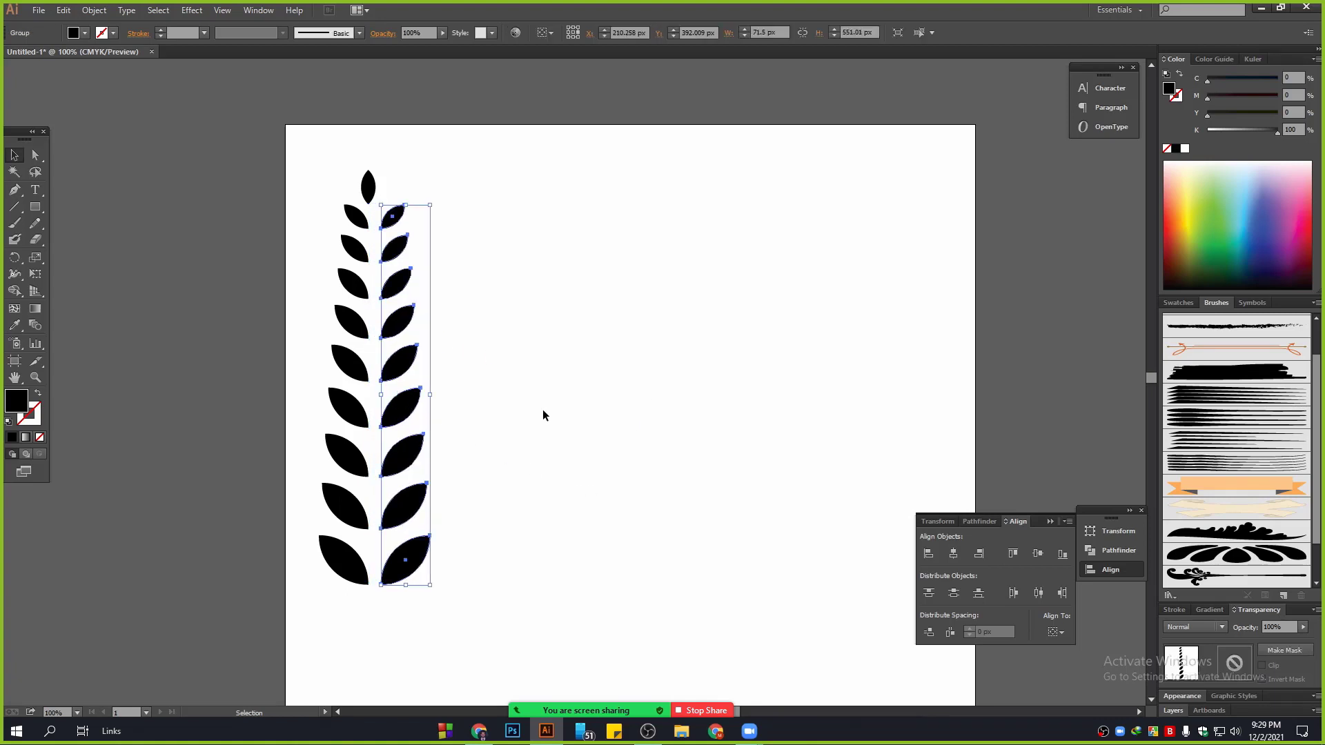
{"action": "left_click", "coordinate": [543, 408]}
Step: Move the right leaf column back toward the left one, leaving only a hairline gap between the leaf pairs
{"action": "scroll", "coordinate": [414, 428], "scroll_direction": "up", "scroll_amount": 3}
{"action": "left_click_drag", "start_coordinate": [379, 388], "coordinate": [348, 387]}
{"action": "scroll", "coordinate": [247, 459], "scroll_direction": "up", "scroll_amount": 4}
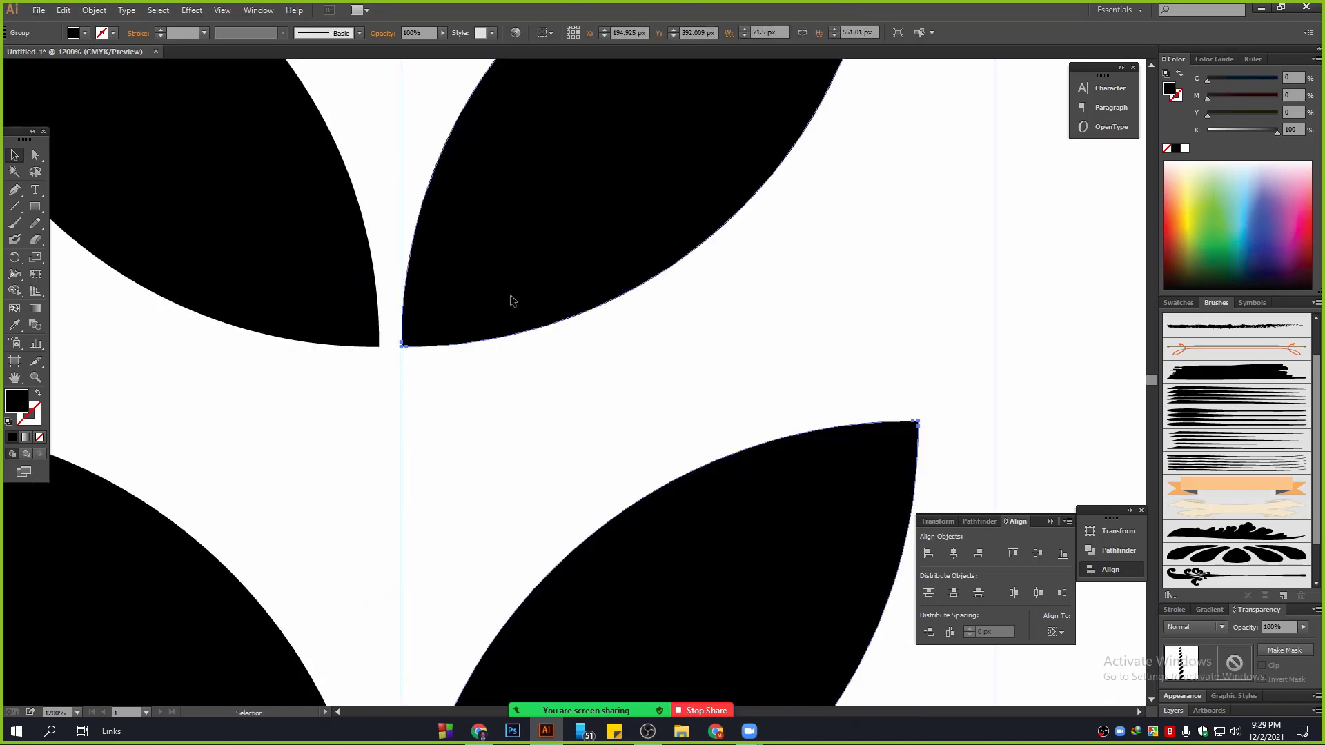
{"action": "left_click_drag", "start_coordinate": [513, 300], "coordinate": [497, 300]}
{"action": "scroll", "coordinate": [483, 378], "scroll_direction": "down", "scroll_amount": 6}
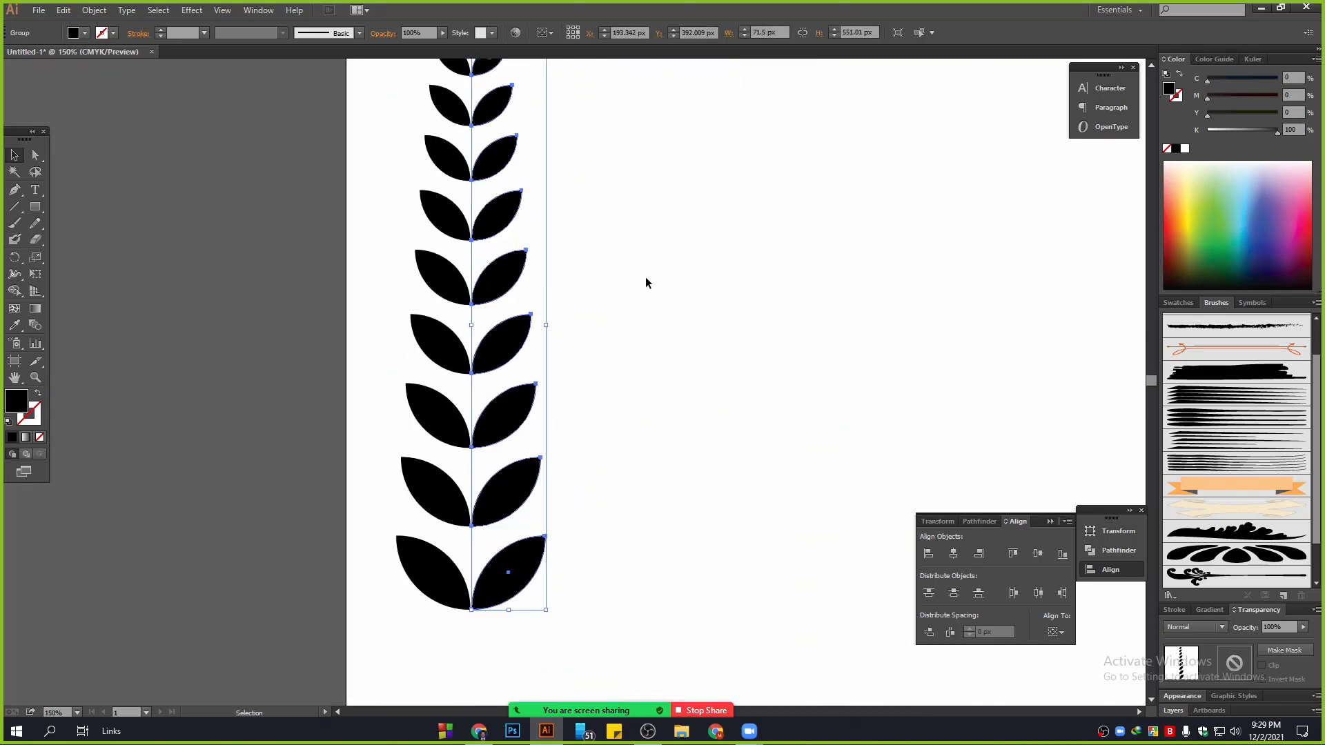
{"action": "scroll", "coordinate": [644, 276], "scroll_direction": "up", "scroll_amount": 2}
{"action": "left_click", "coordinate": [516, 304]}
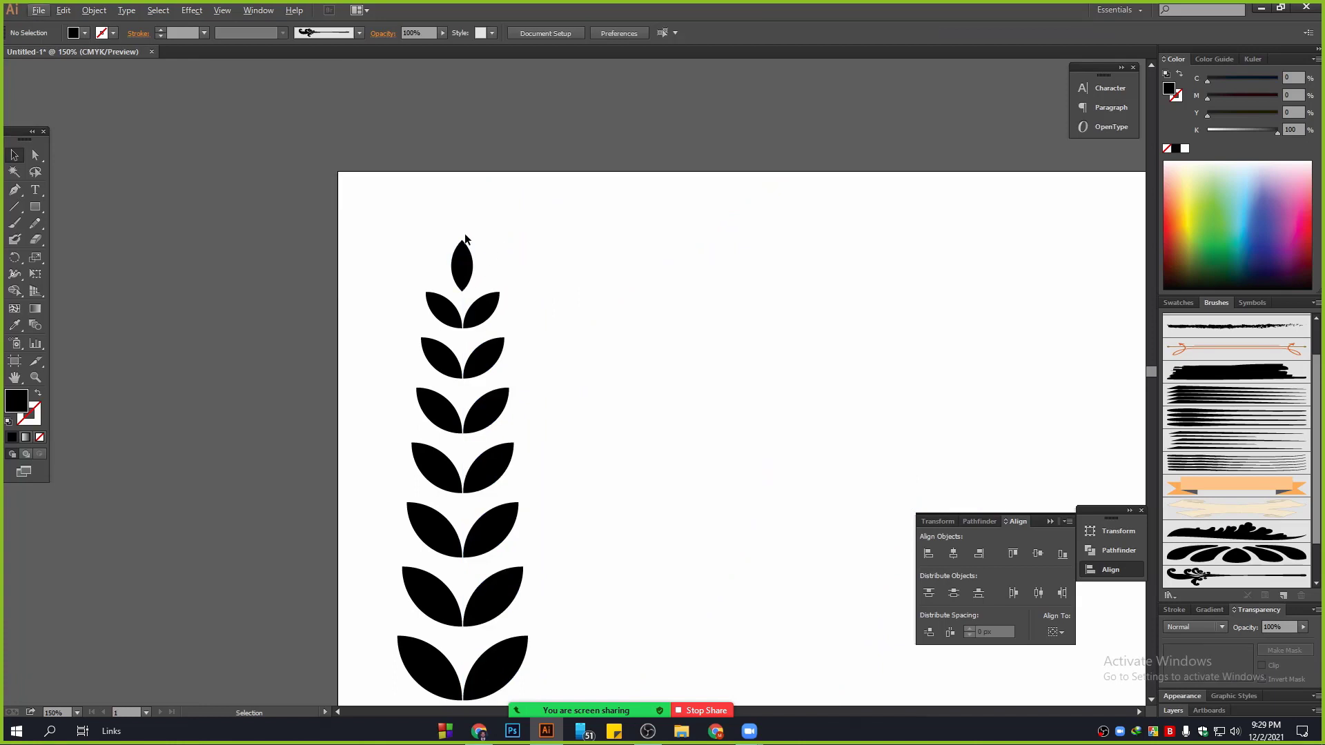
Step: Regroup the two closely spaced leaf columns with the tip leaf as a single branch
{"action": "scroll", "coordinate": [447, 223], "scroll_direction": "down", "scroll_amount": 1}
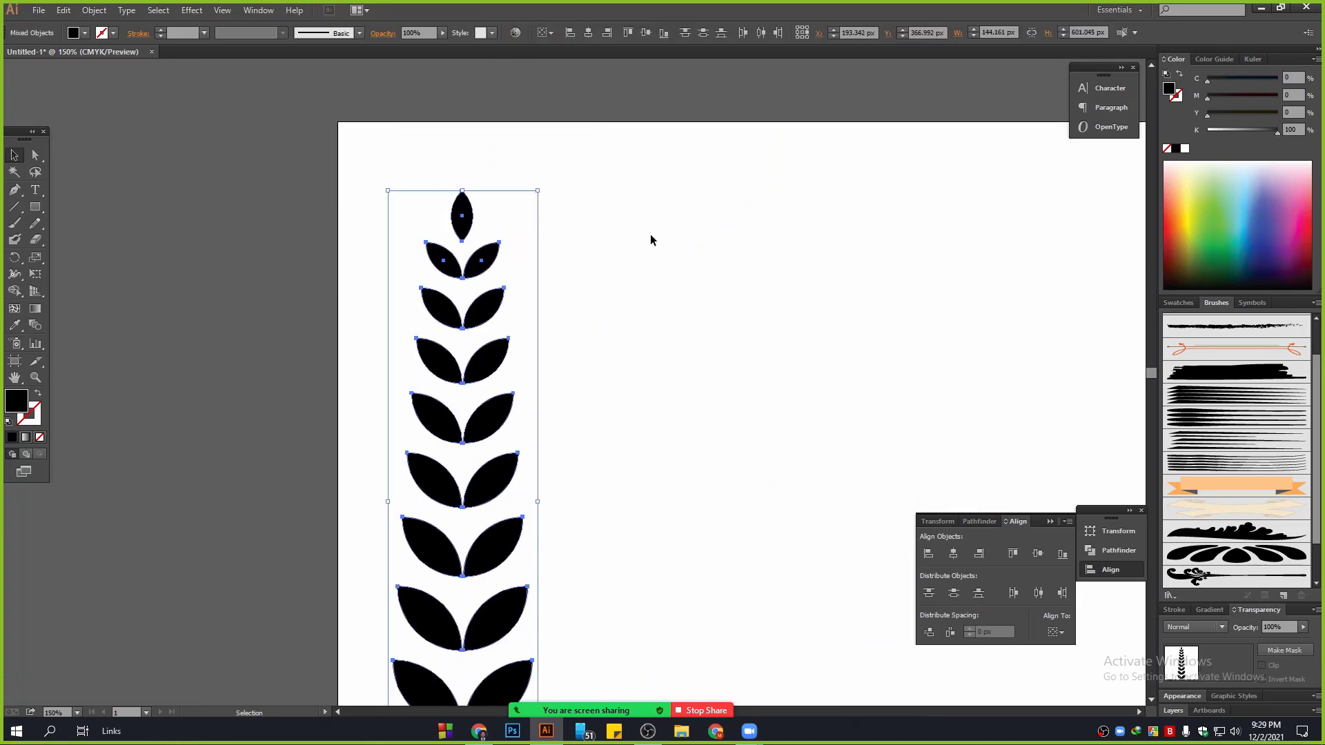
{"action": "key", "text": "ctrl+g"}
{"action": "left_click", "coordinate": [664, 356]}
{"action": "scroll", "coordinate": [581, 340], "scroll_direction": "down", "scroll_amount": 1}
{"action": "scroll", "coordinate": [581, 338], "scroll_direction": "down", "scroll_amount": 1}
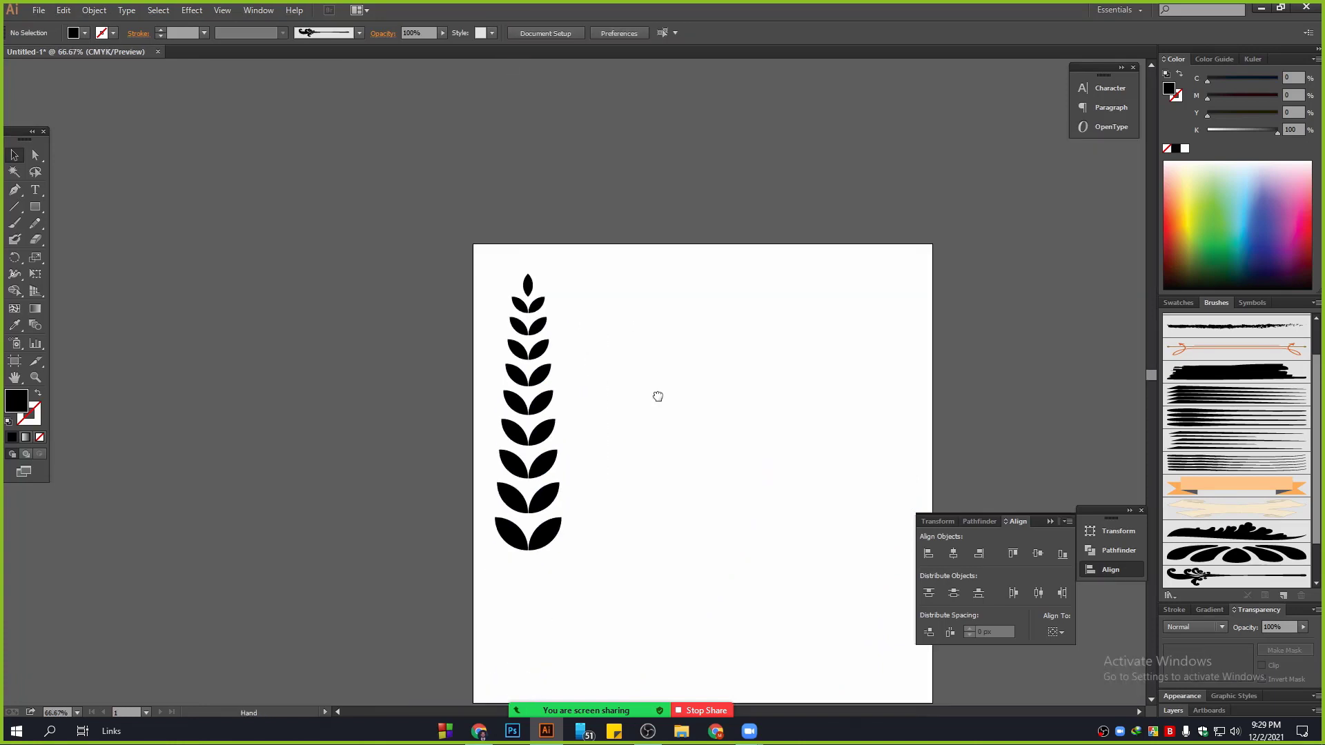
{"action": "left_click_drag", "start_coordinate": [658, 395], "coordinate": [604, 342]}
{"action": "scroll", "coordinate": [516, 408], "scroll_direction": "up", "scroll_amount": 1}
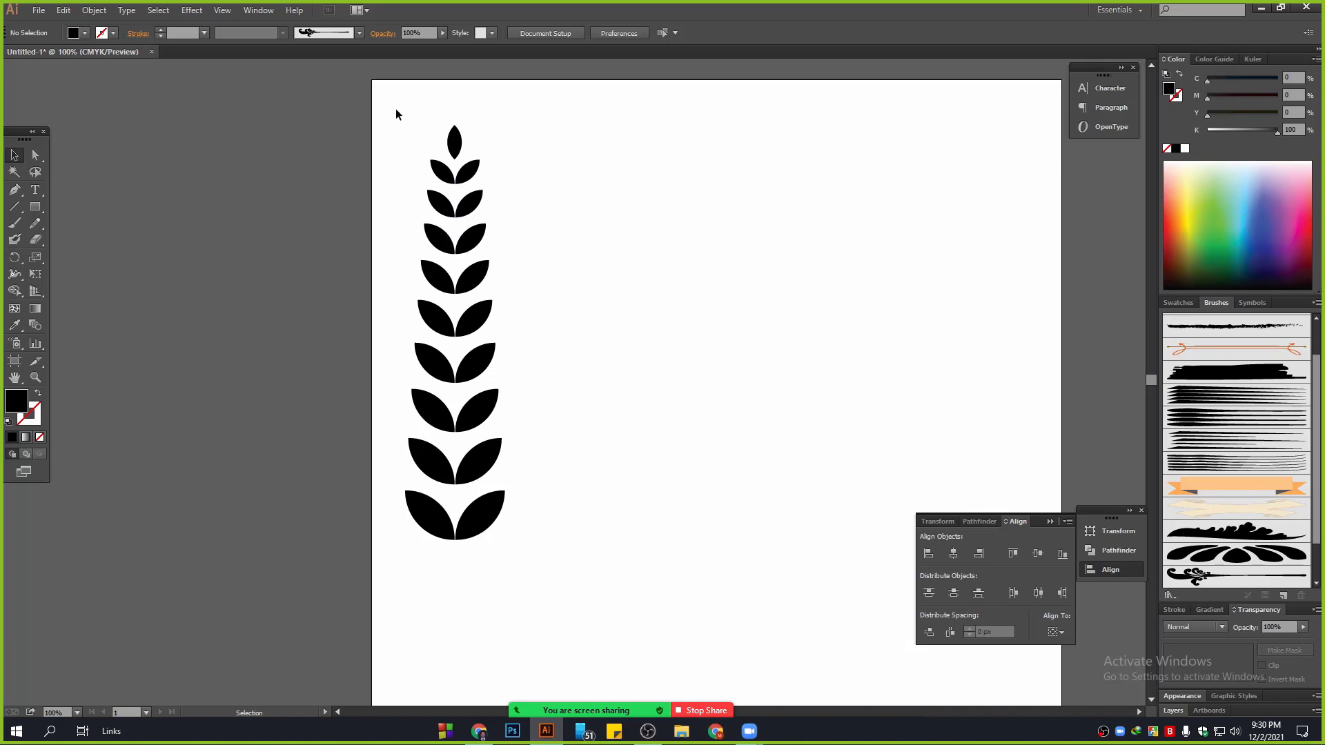
Step: Create an art brush from the grouped leafy branch, keeping the default options, including Stretch to Fit Stroke Length
{"action": "left_click_drag", "start_coordinate": [396, 110], "coordinate": [551, 585]}
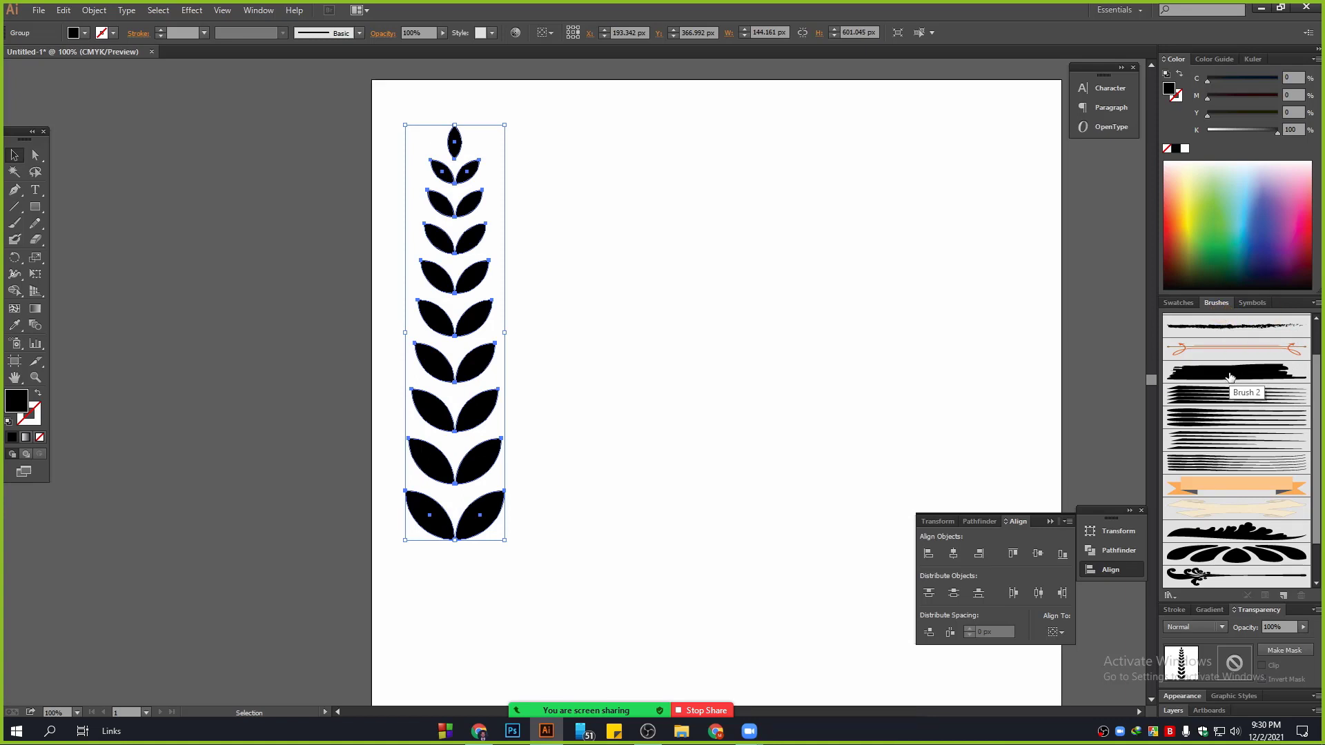
{"action": "scroll", "coordinate": [1271, 435], "scroll_direction": "down", "scroll_amount": 2}
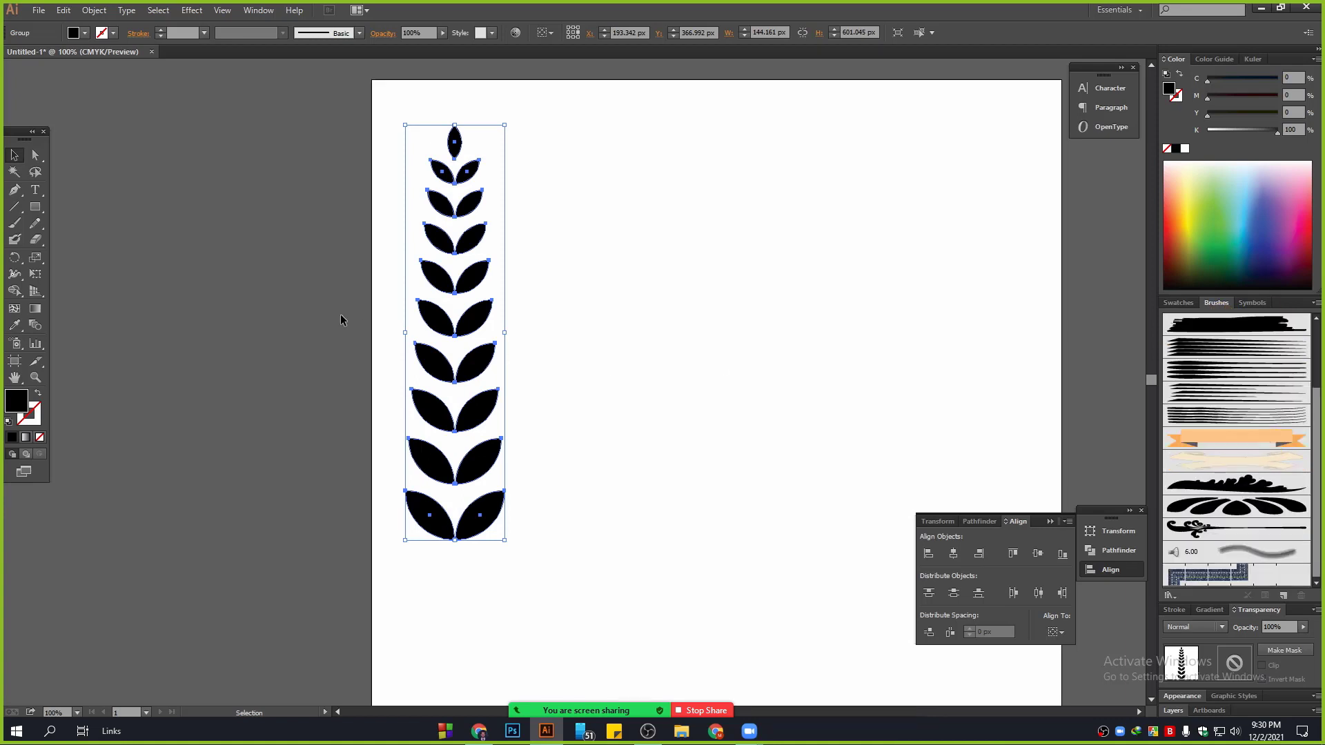
{"action": "left_click_drag", "start_coordinate": [469, 315], "coordinate": [520, 321]}
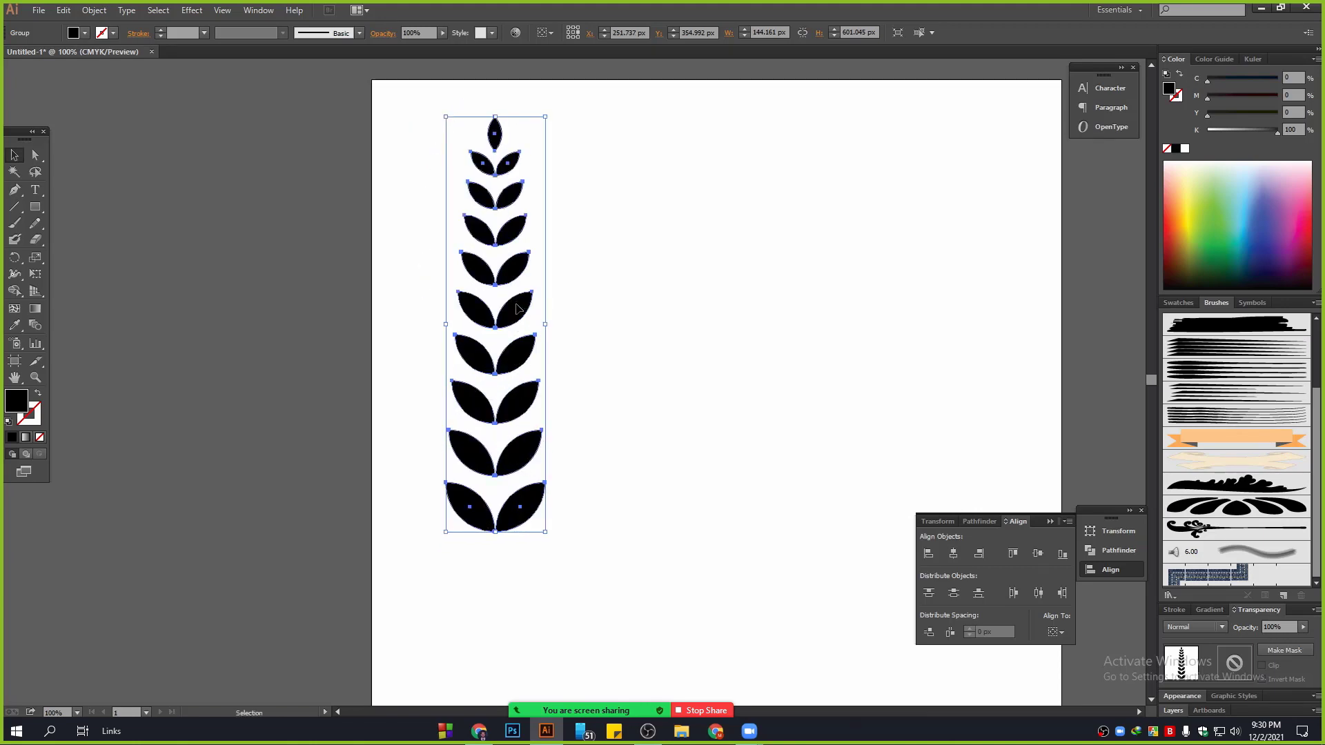
{"action": "mouse_move", "coordinate": [521, 314]}
{"action": "left_mouse_down"}
{"action": "mouse_move", "coordinate": [783, 334]}
{"action": "mouse_move", "coordinate": [1049, 434]}
{"action": "mouse_move", "coordinate": [1203, 473]}
{"action": "left_mouse_up"}
{"action": "mouse_move", "coordinate": [366, 255]}
{"action": "left_mouse_down"}
{"action": "mouse_move", "coordinate": [429, 285]}
{"action": "mouse_move", "coordinate": [740, 190]}
{"action": "mouse_move", "coordinate": [708, 245]}
{"action": "left_mouse_up"}
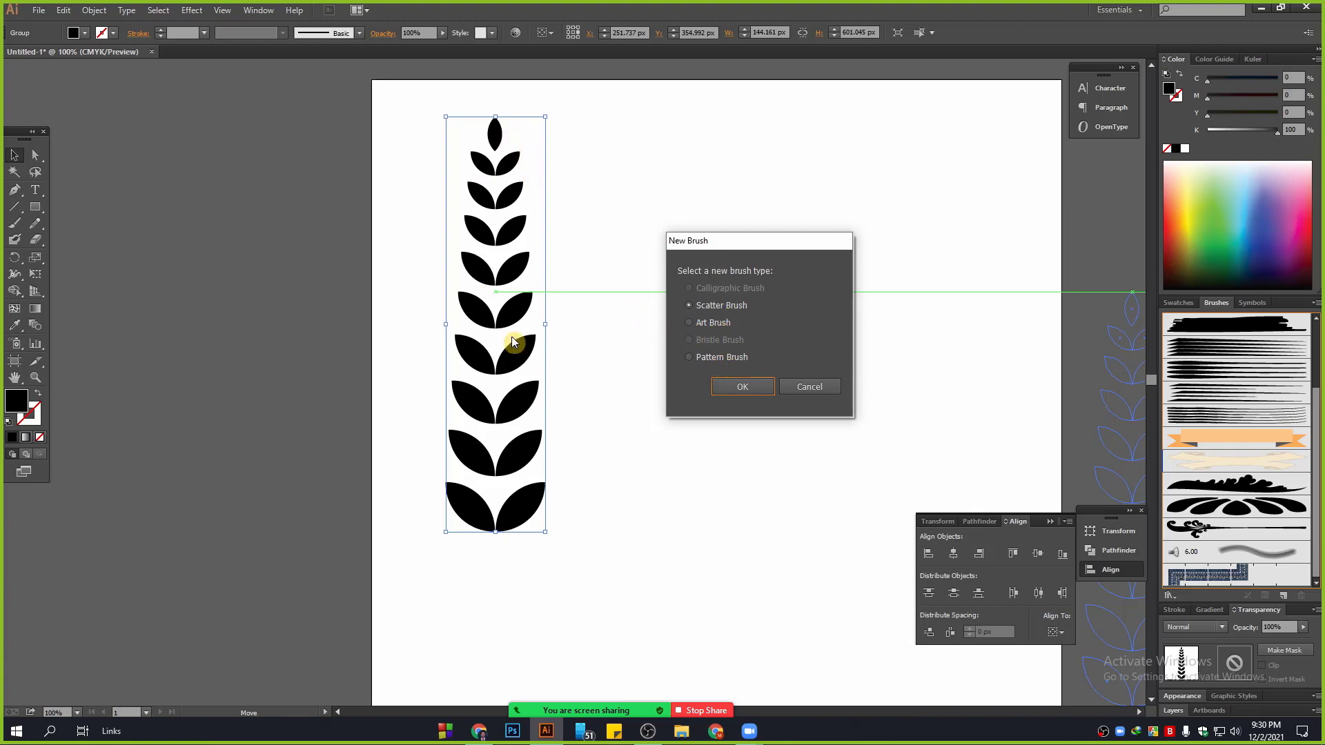
{"action": "left_click", "coordinate": [701, 325]}
{"action": "left_click", "coordinate": [739, 387]}
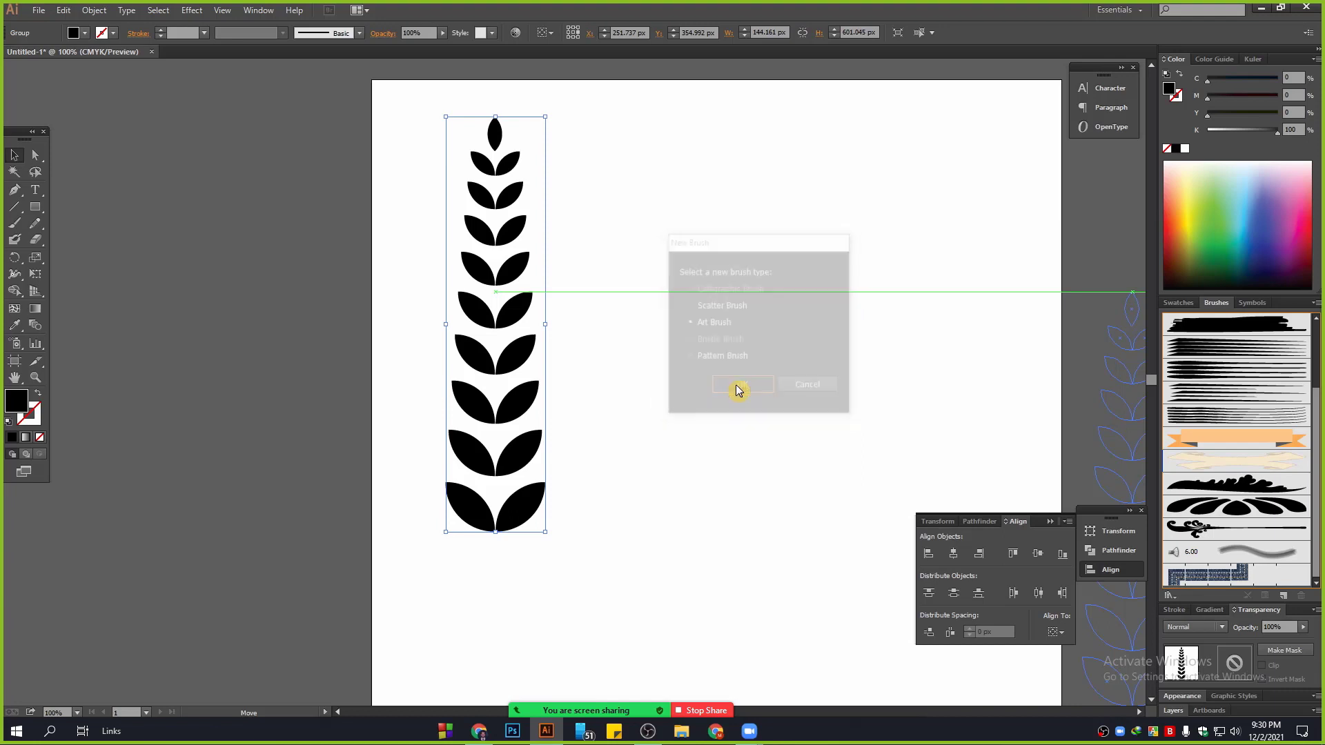
{"action": "left_click_drag", "start_coordinate": [340, 133], "coordinate": [621, 166]}
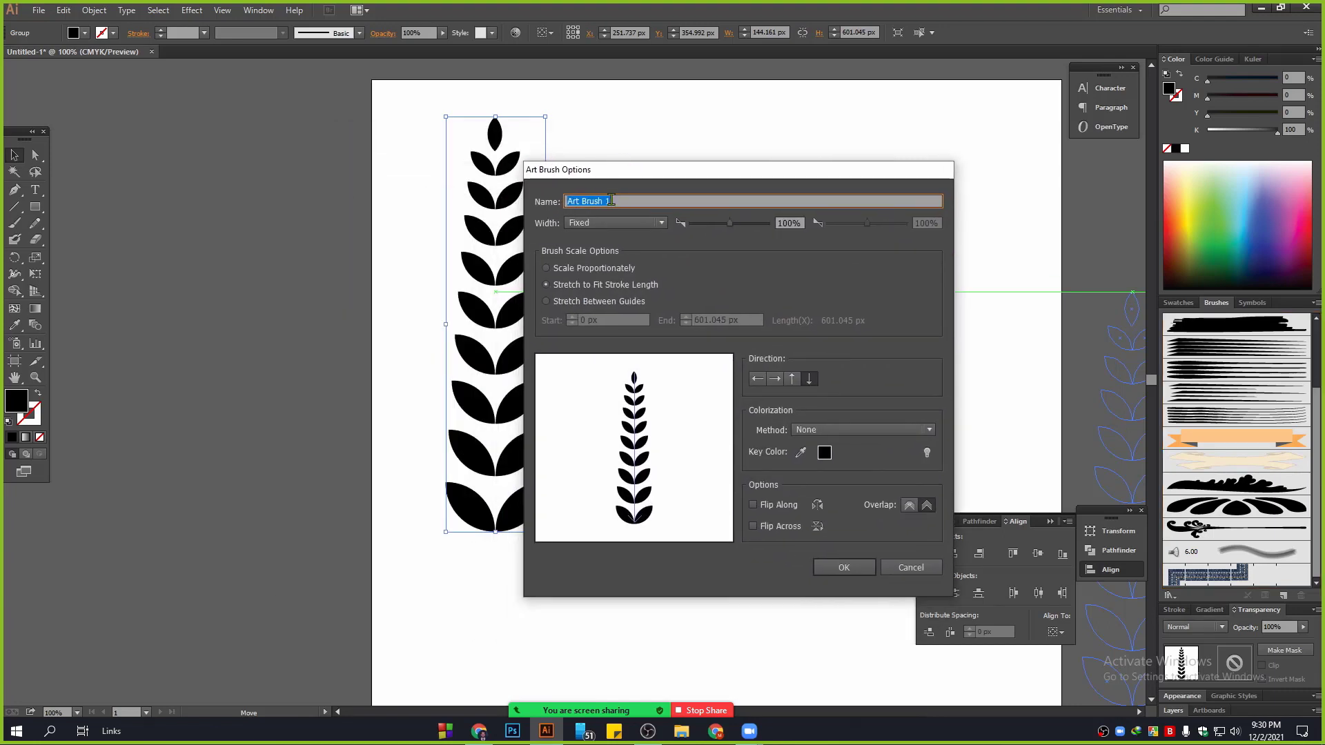
{"action": "left_click_drag", "start_coordinate": [614, 172], "coordinate": [725, 145]}
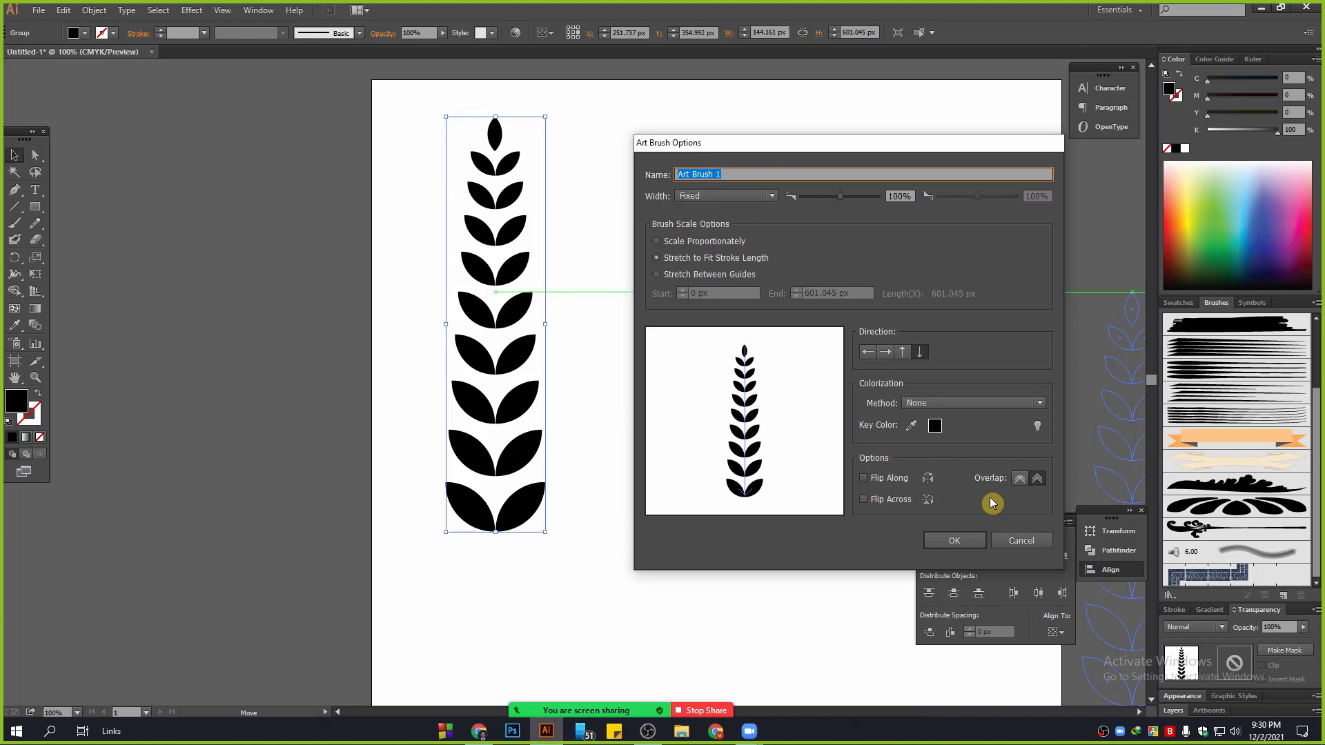
{"action": "left_click", "coordinate": [968, 541]}
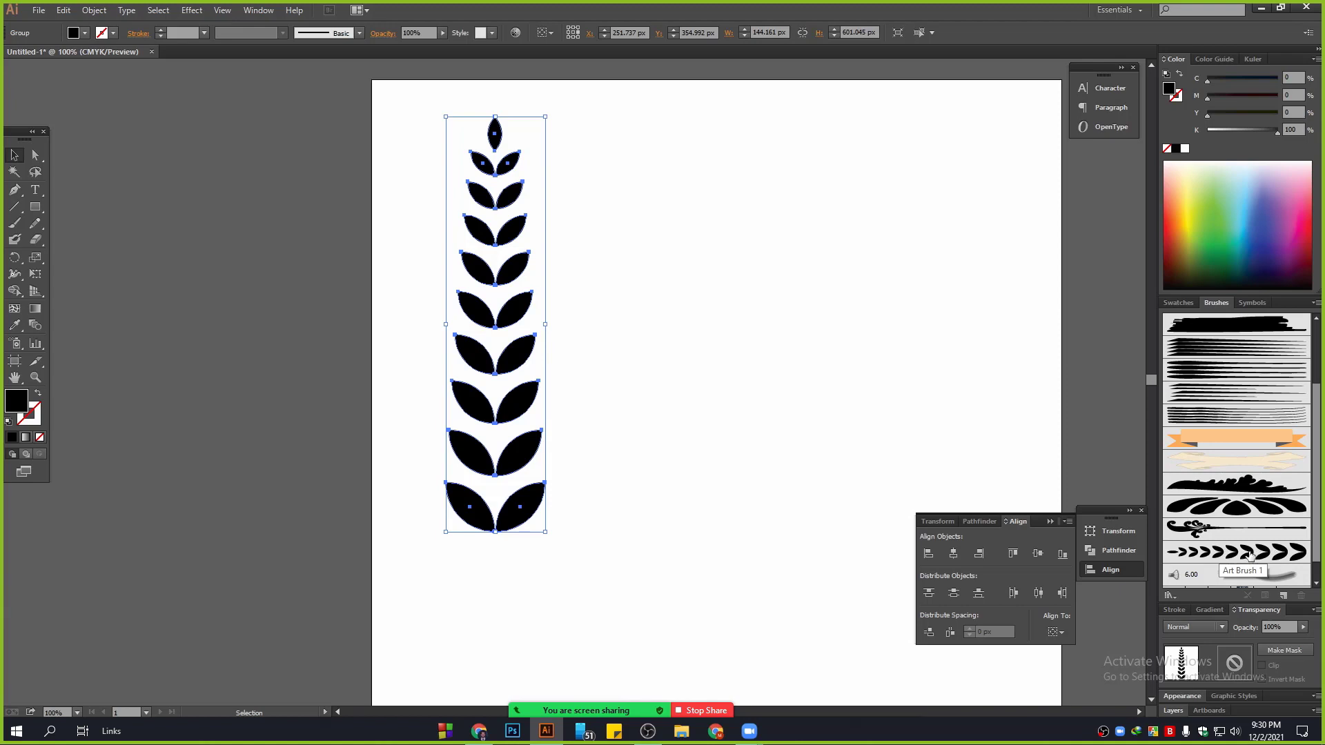
Step: Move the leafy branch off the left side of the artboard and swap its fill and stroke
{"action": "left_click", "coordinate": [542, 295]}
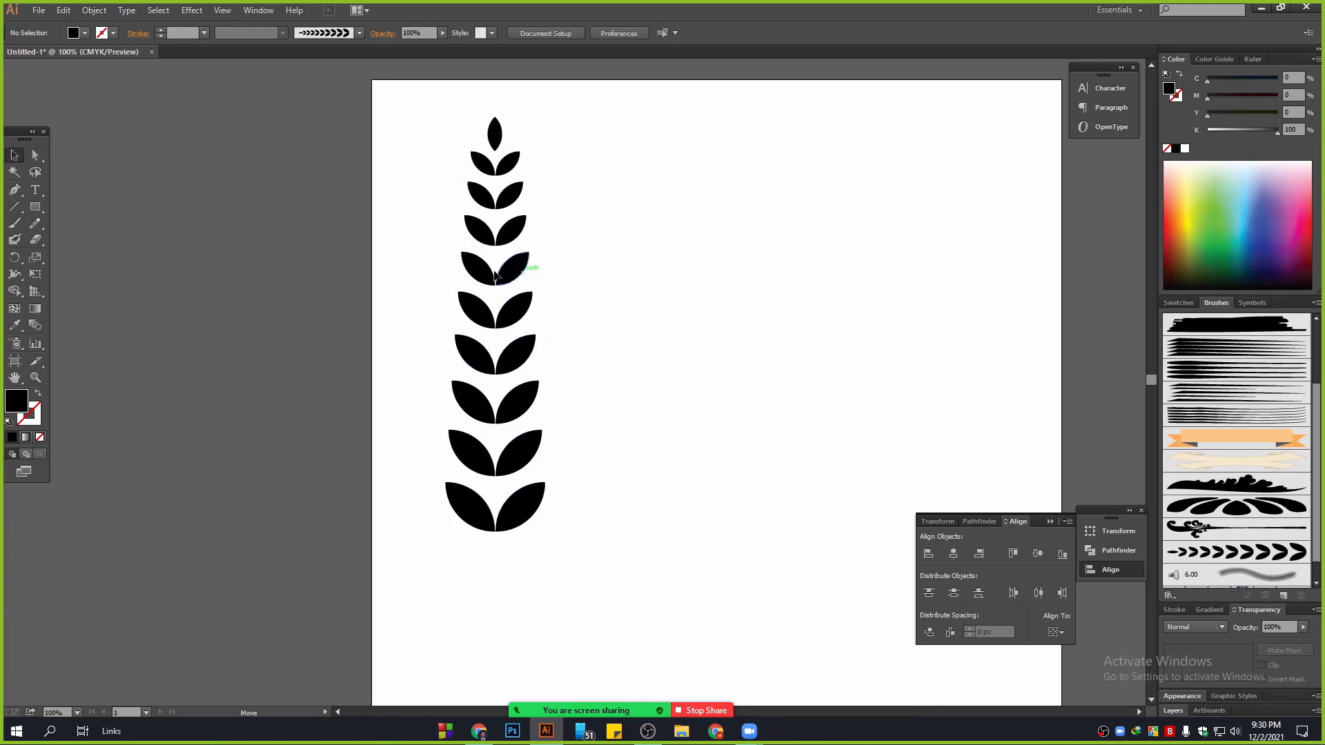
{"action": "left_click_drag", "start_coordinate": [494, 275], "coordinate": [203, 252]}
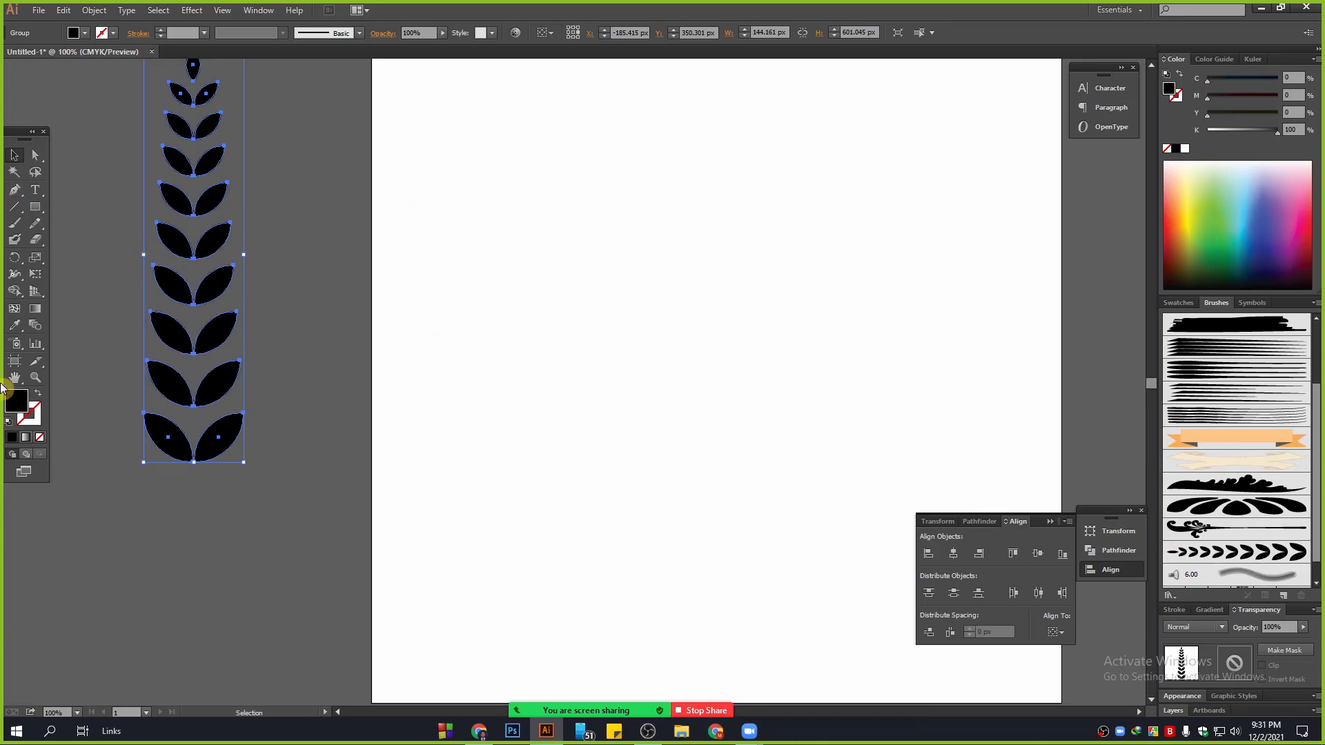
{"action": "left_click", "coordinate": [38, 387]}
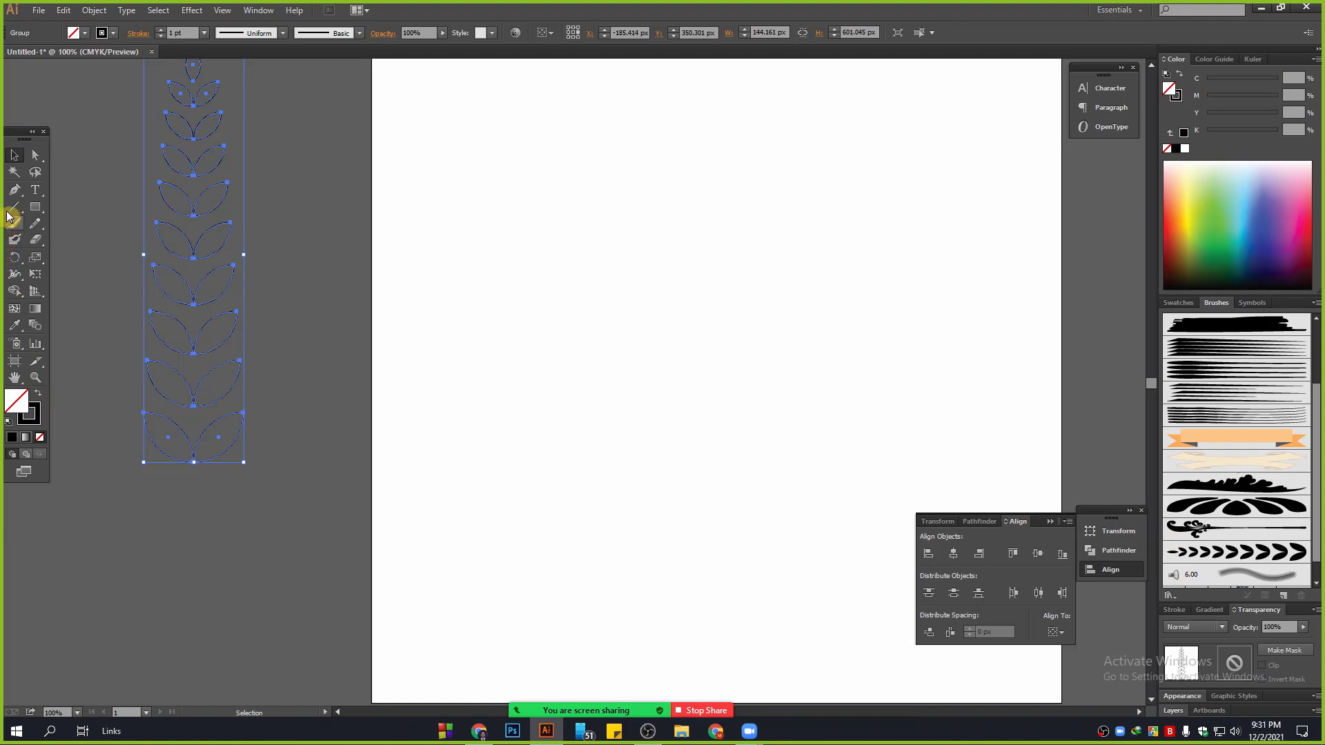
Step: Draw an open S-shaped curve with the Pen tool, rising from the artboard's lower left to its upper right
{"action": "left_click", "coordinate": [15, 189]}
{"action": "left_click", "coordinate": [435, 452]}
{"action": "left_click_drag", "start_coordinate": [623, 268], "coordinate": [745, 260]}
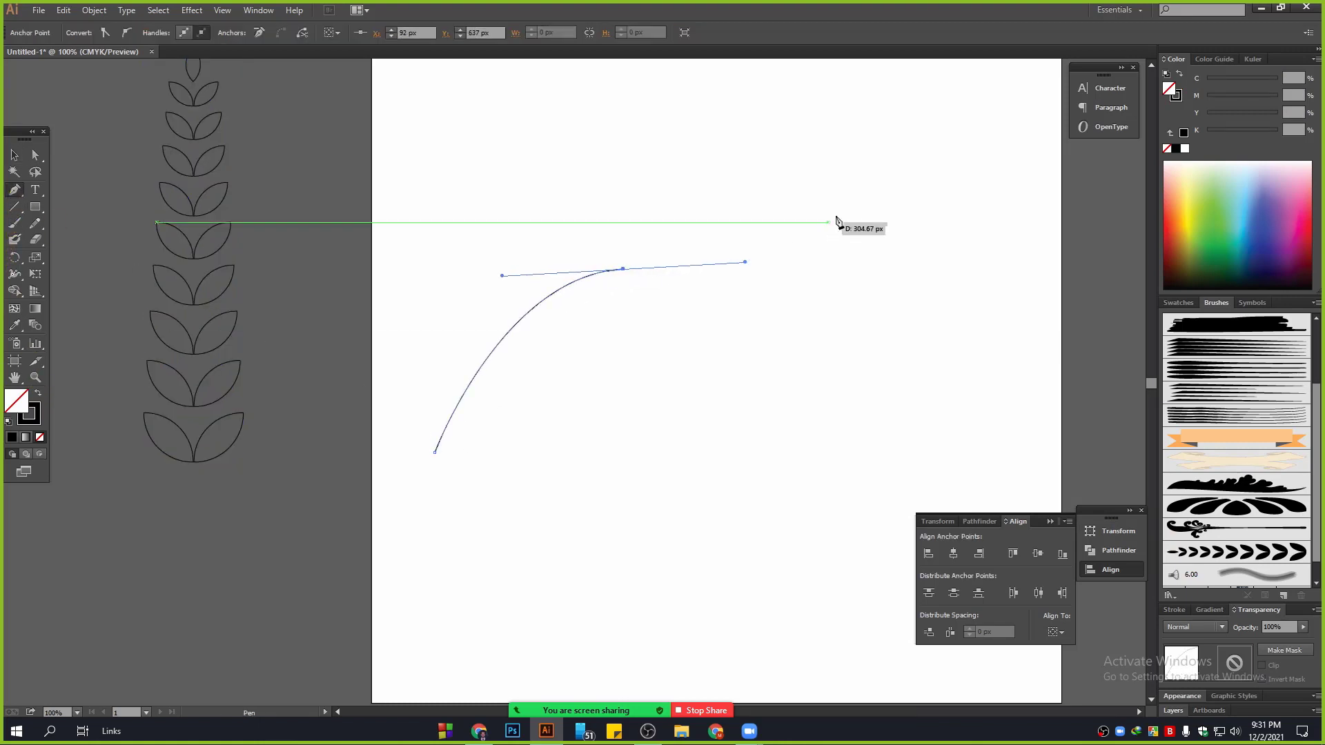
{"action": "left_click_drag", "start_coordinate": [881, 189], "coordinate": [935, 116]}
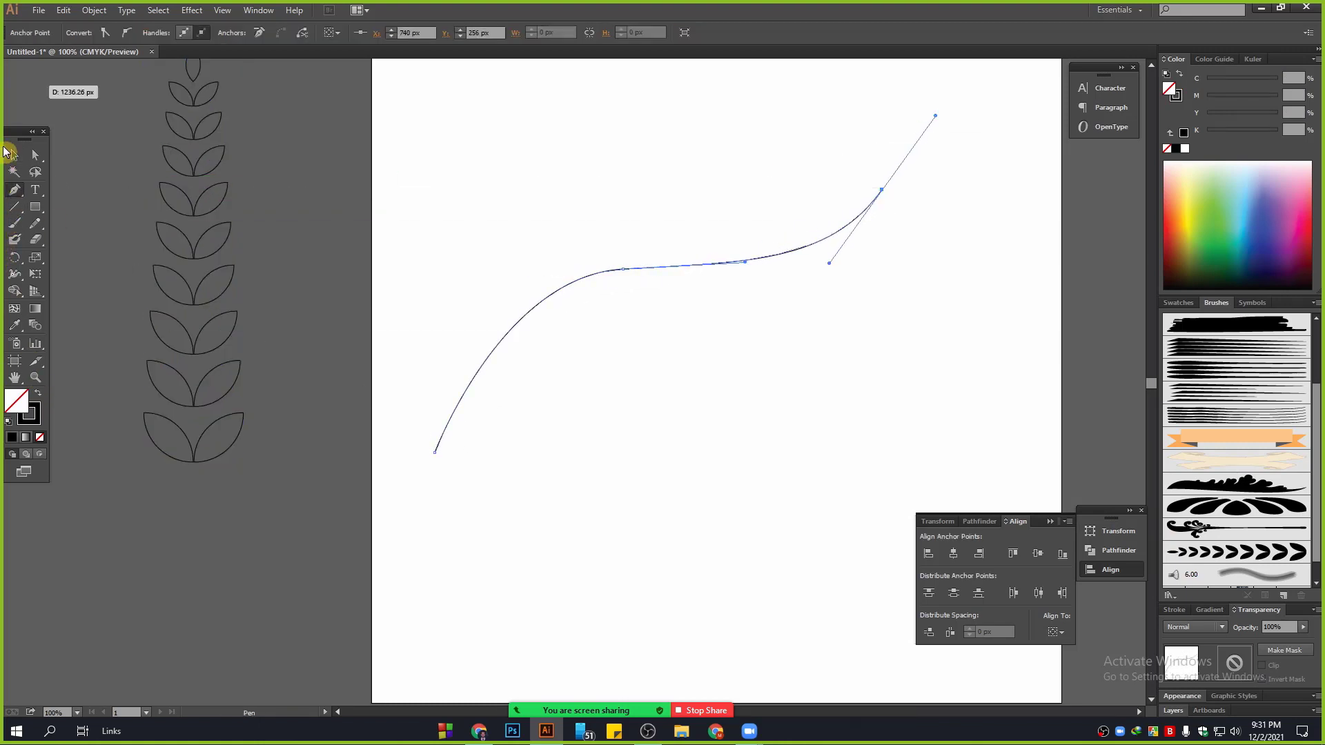
{"action": "key", "text": "v"}
{"action": "scroll", "coordinate": [689, 201], "scroll_direction": "up", "scroll_amount": 2}
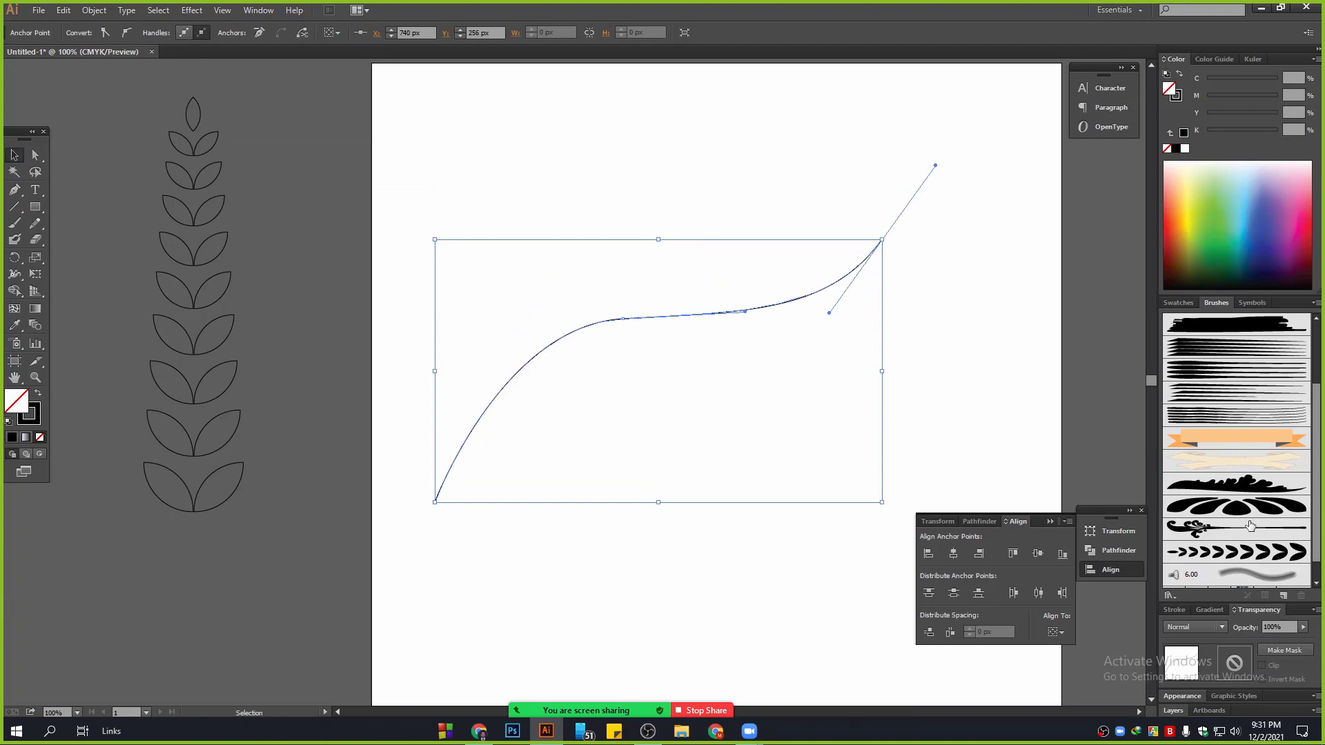
Step: Apply the leafy branch art brush to the S-shaped curve as a test, and delete the brushed curve
{"action": "left_click", "coordinate": [1249, 552]}
{"action": "left_click", "coordinate": [932, 378]}
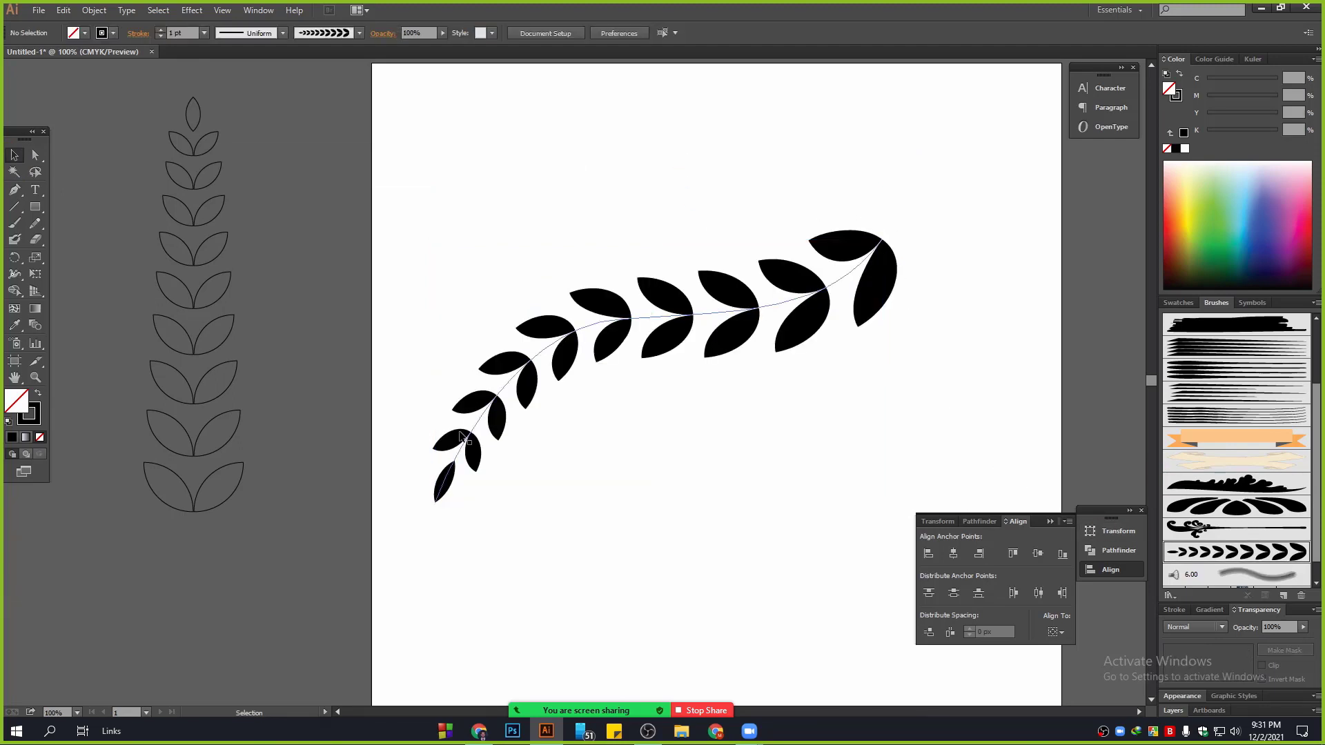
{"action": "scroll", "coordinate": [454, 526], "scroll_direction": "up", "scroll_amount": 4}
{"action": "scroll", "coordinate": [453, 526], "scroll_direction": "down", "scroll_amount": 5}
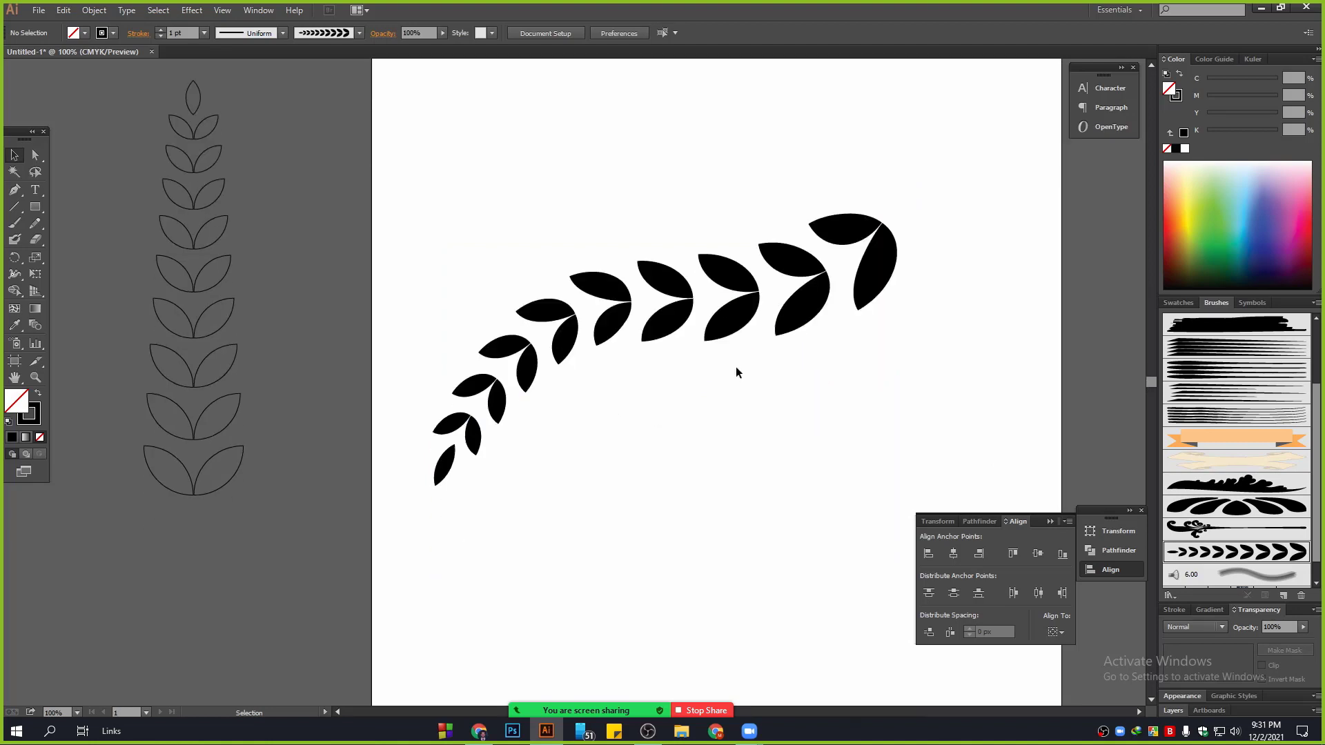
{"action": "scroll", "coordinate": [426, 367], "scroll_direction": "down", "scroll_amount": 3}
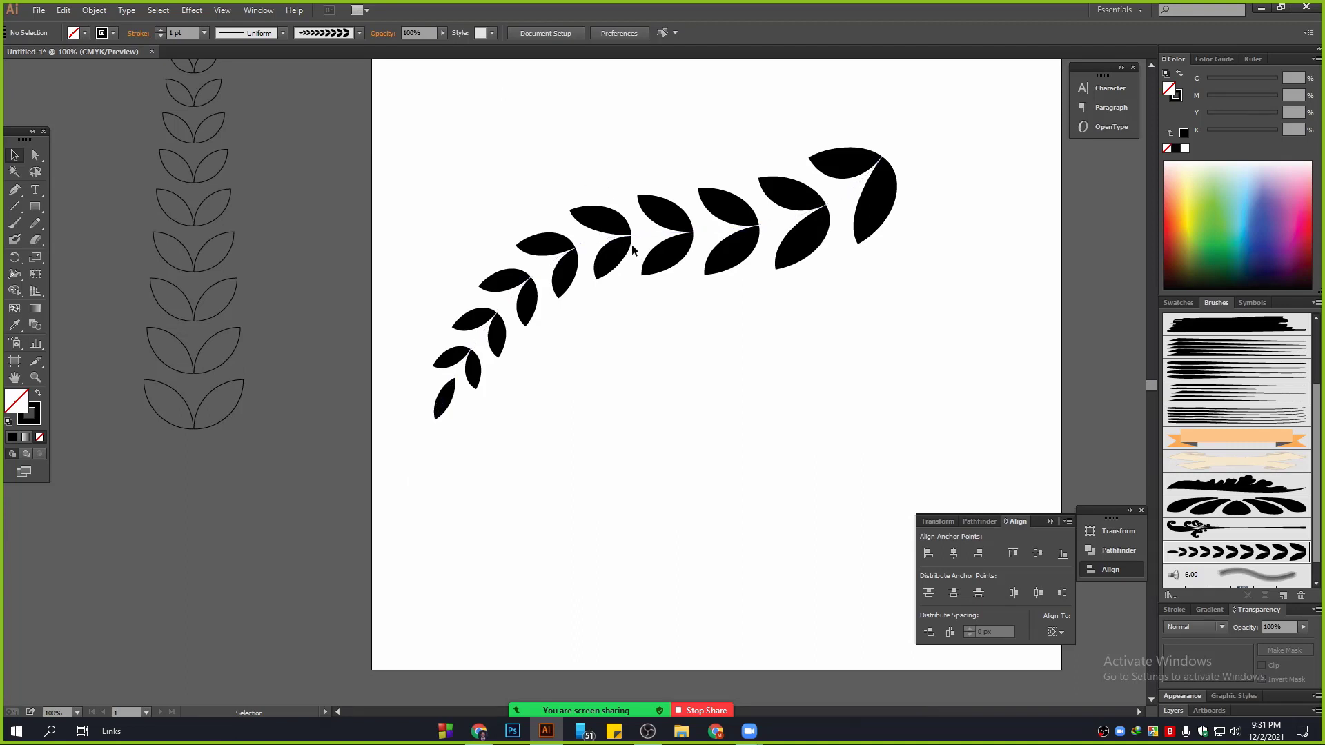
{"action": "left_click_drag", "start_coordinate": [614, 193], "coordinate": [719, 358]}
{"action": "key", "text": "Delete"}
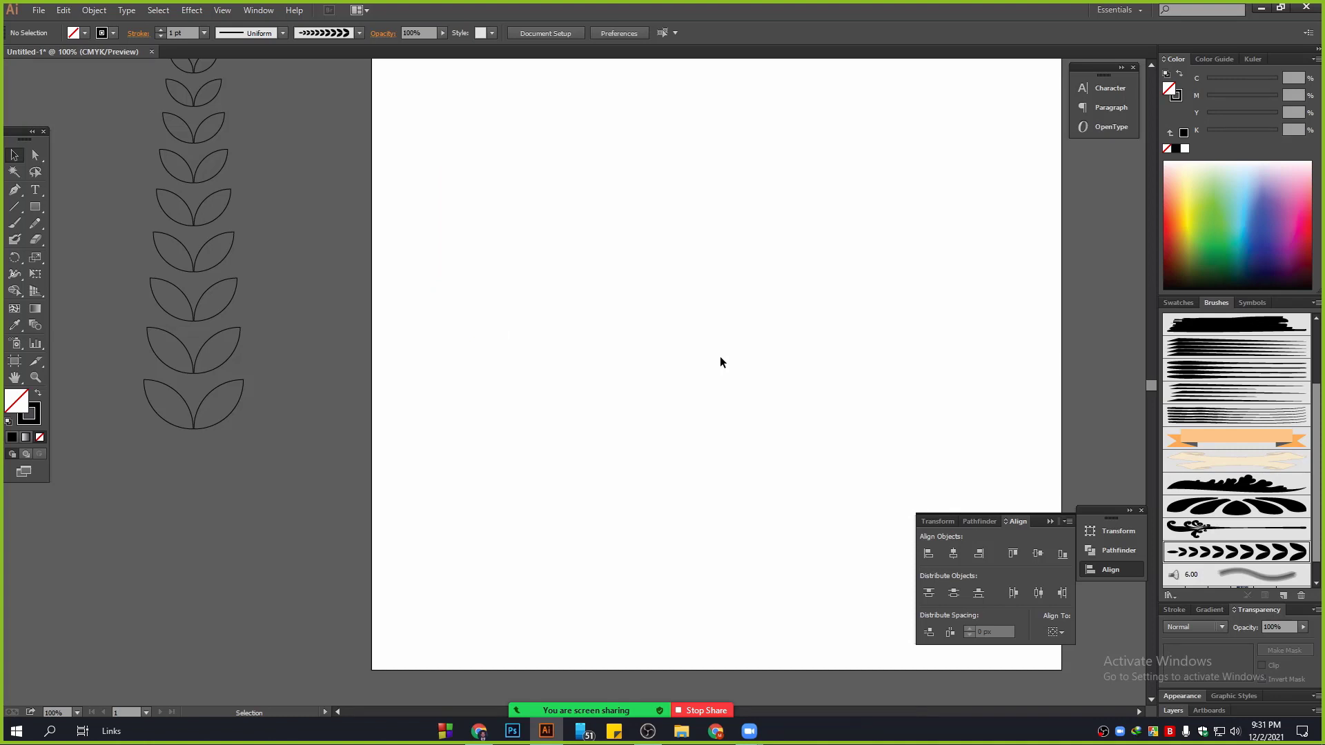
Step: Draw a circle about 494 px in diameter on the artboard and apply the leafy branch art brush to it
{"action": "left_click_drag", "start_coordinate": [707, 358], "coordinate": [269, 260]}
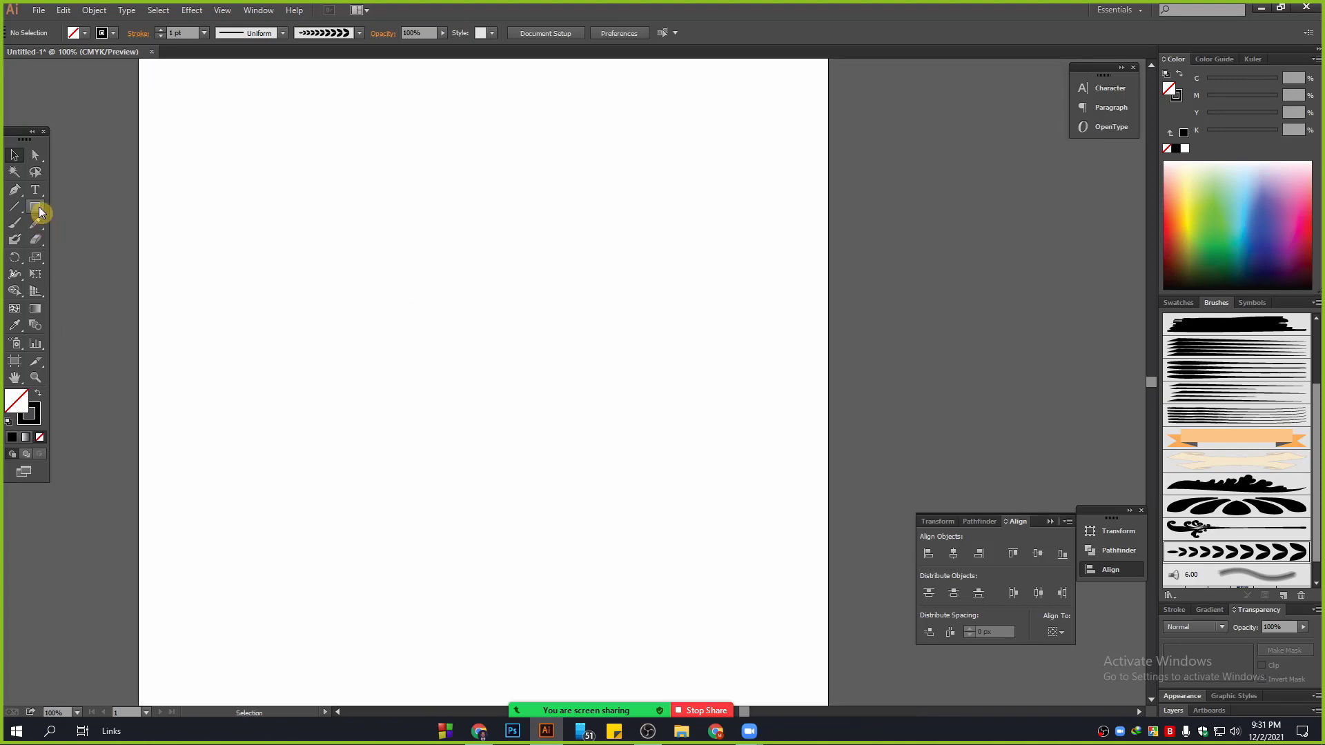
{"action": "left_click_drag", "start_coordinate": [39, 212], "coordinate": [103, 247]}
{"action": "left_click_drag", "start_coordinate": [314, 223], "coordinate": [655, 564]}
{"action": "left_click", "coordinate": [14, 156]}
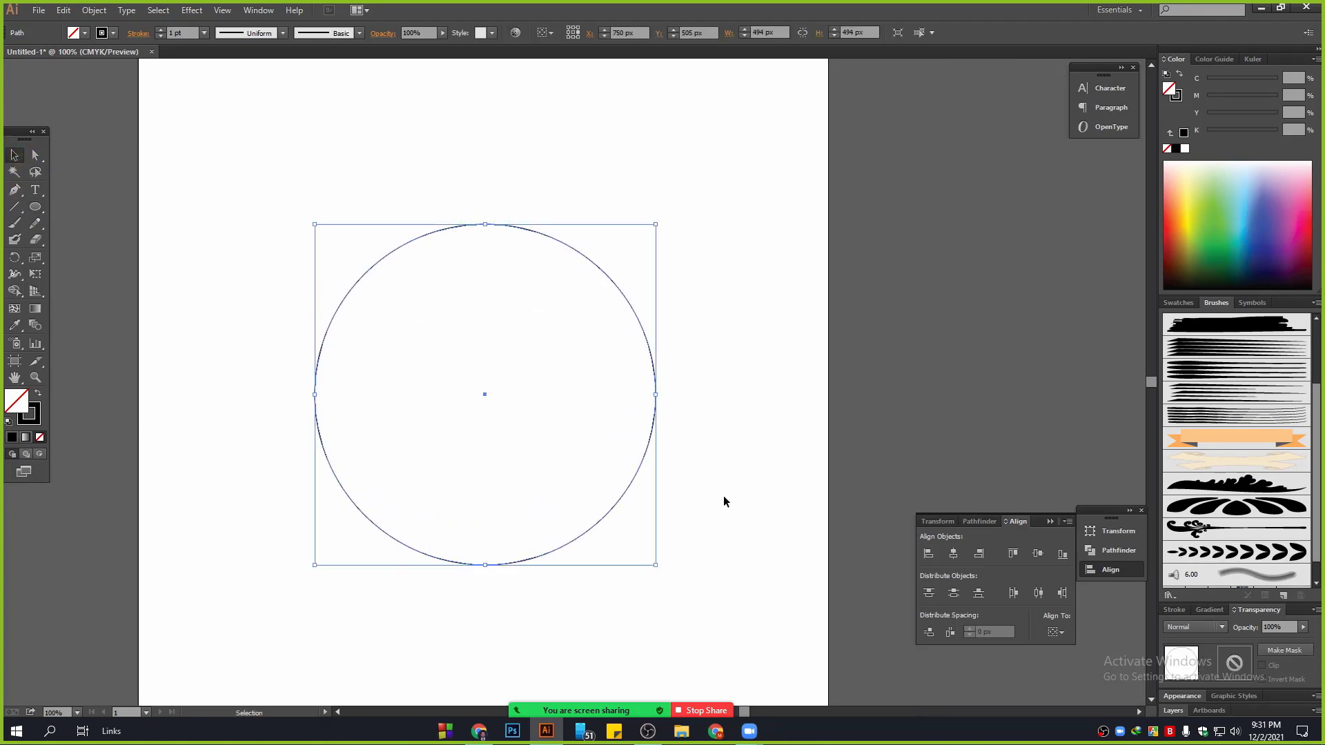
{"action": "left_click", "coordinate": [1257, 553]}
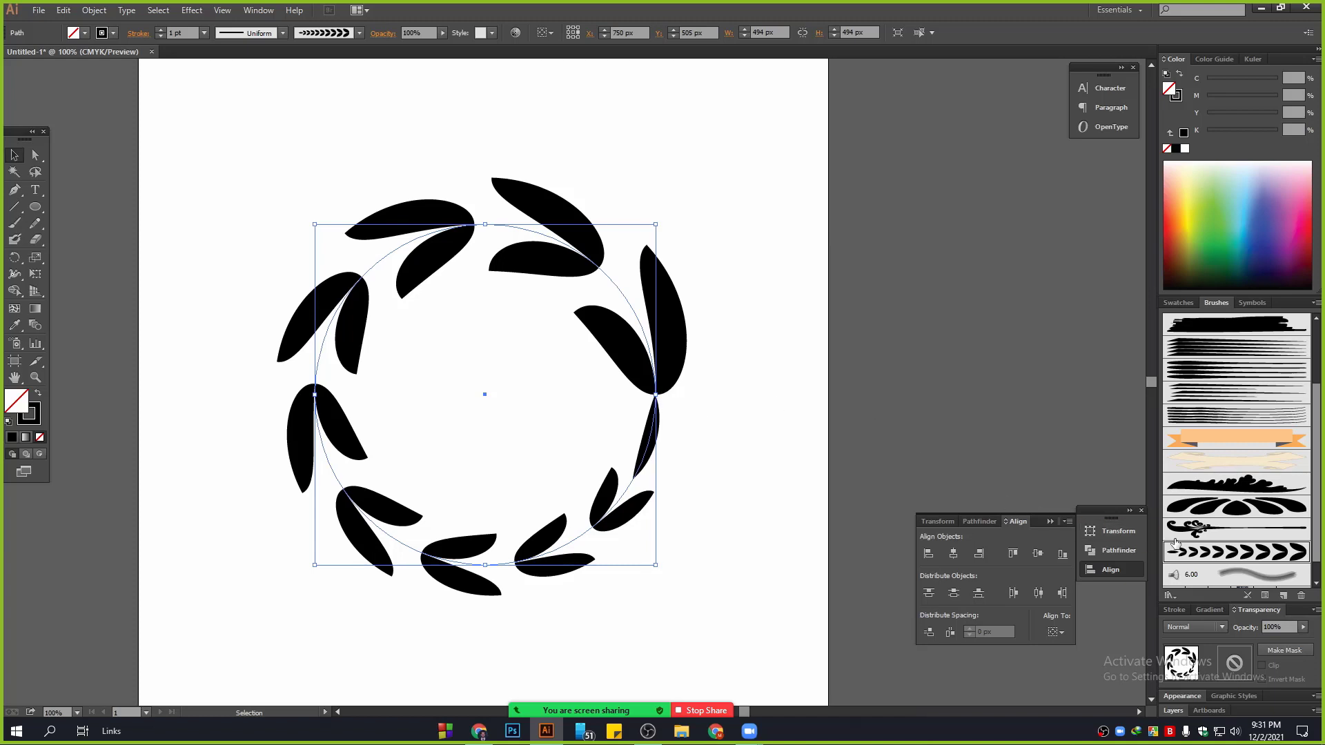
Step: Delete the circle's leftmost anchor point, leaving only the right half of the wreath
{"action": "key", "text": "a"}
{"action": "left_click_drag", "start_coordinate": [247, 309], "coordinate": [324, 424]}
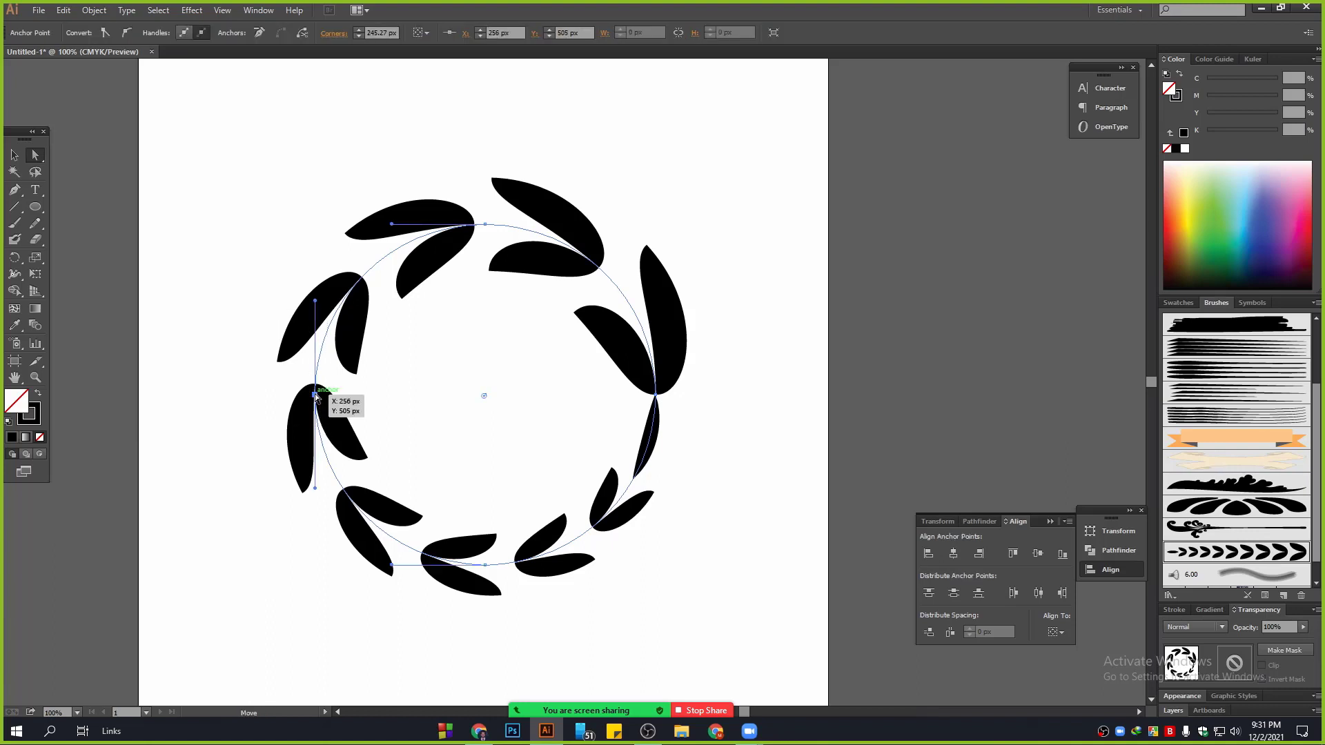
{"action": "key", "text": "Delete"}
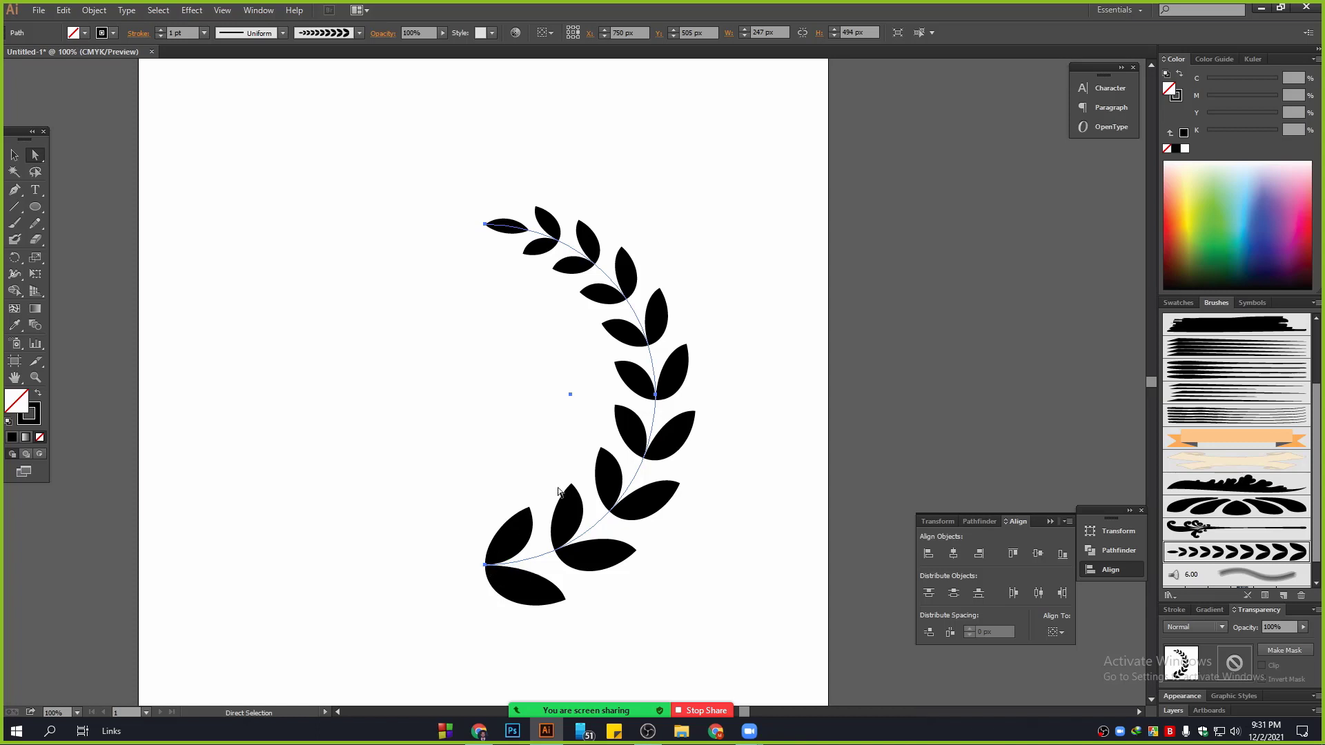
Step: Try deleting the half wreath's rightmost anchor point to shorten the arc, and undo the deletion
{"action": "left_click_drag", "start_coordinate": [488, 226], "coordinate": [490, 228]}
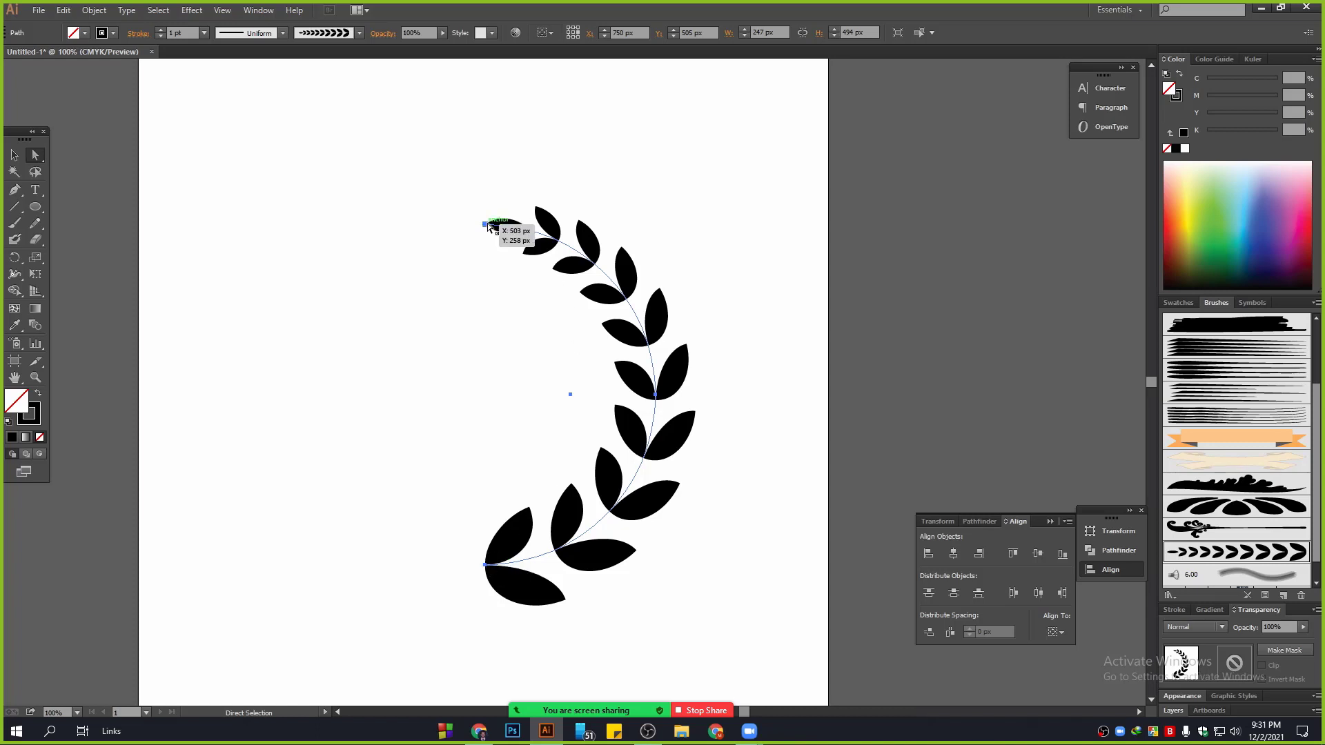
{"action": "left_click_drag", "start_coordinate": [489, 226], "coordinate": [488, 225]}
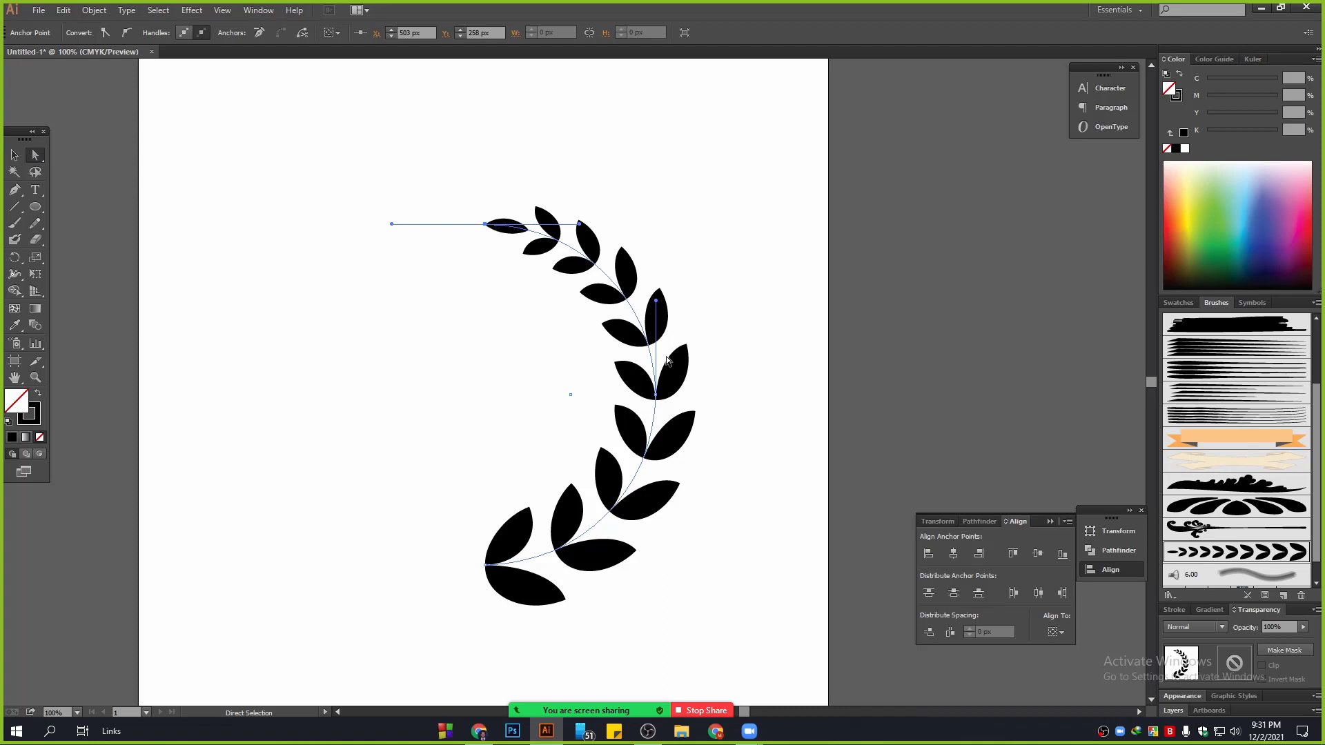
{"action": "left_click_drag", "start_coordinate": [655, 395], "coordinate": [655, 397]}
{"action": "key", "text": "Delete"}
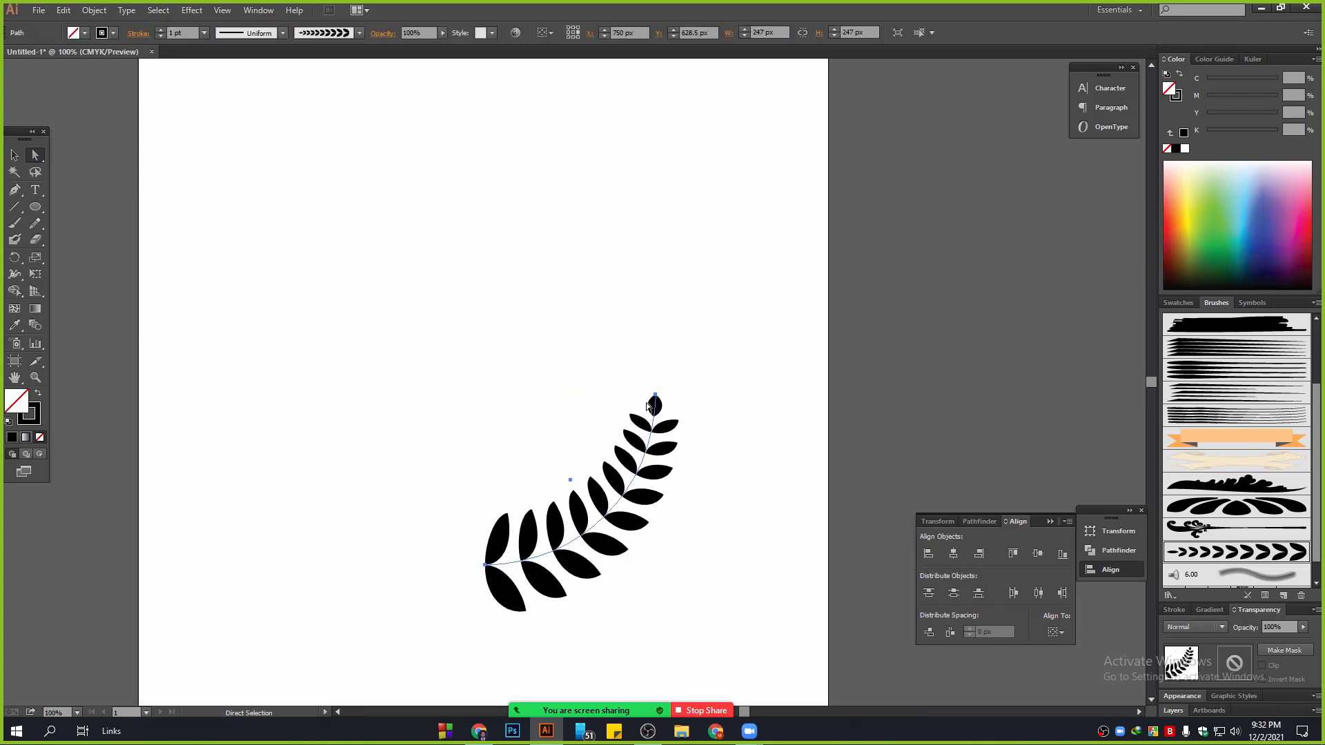
{"action": "key", "text": "ctrl+z"}
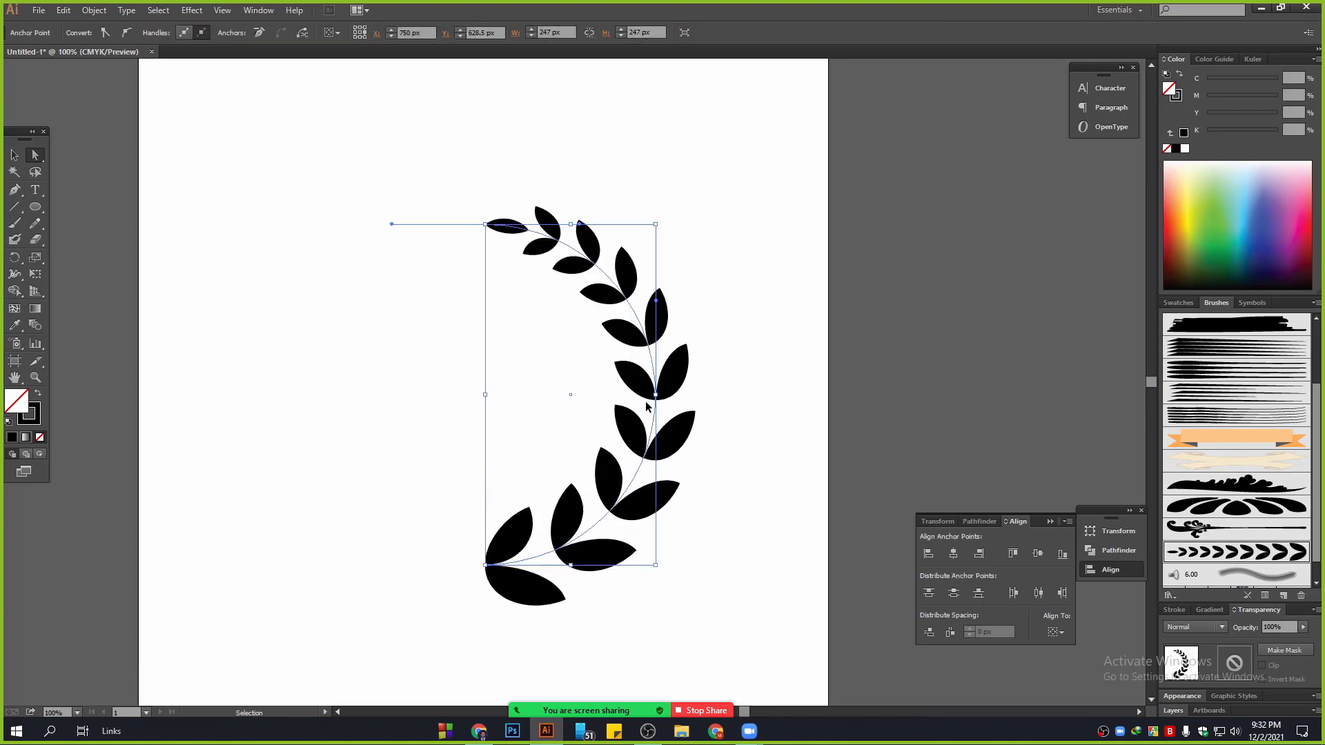
Step: Delete the half wreath from the artboard
{"action": "left_click", "coordinate": [15, 154]}
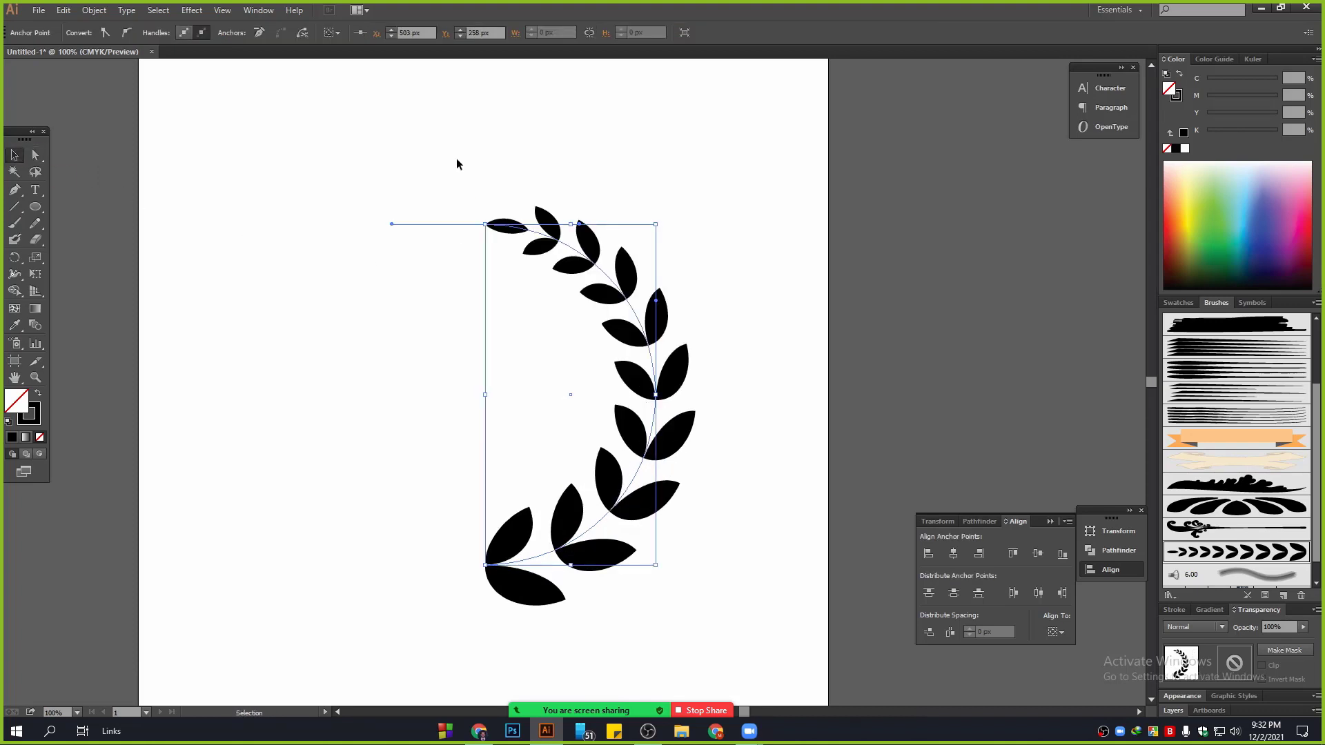
{"action": "left_click_drag", "start_coordinate": [378, 152], "coordinate": [808, 536]}
{"action": "key", "text": "Delete"}
Step: Draw a plain circle about 401 px in diameter, slightly right of and above the artboard's centre
{"action": "left_click", "coordinate": [39, 201]}
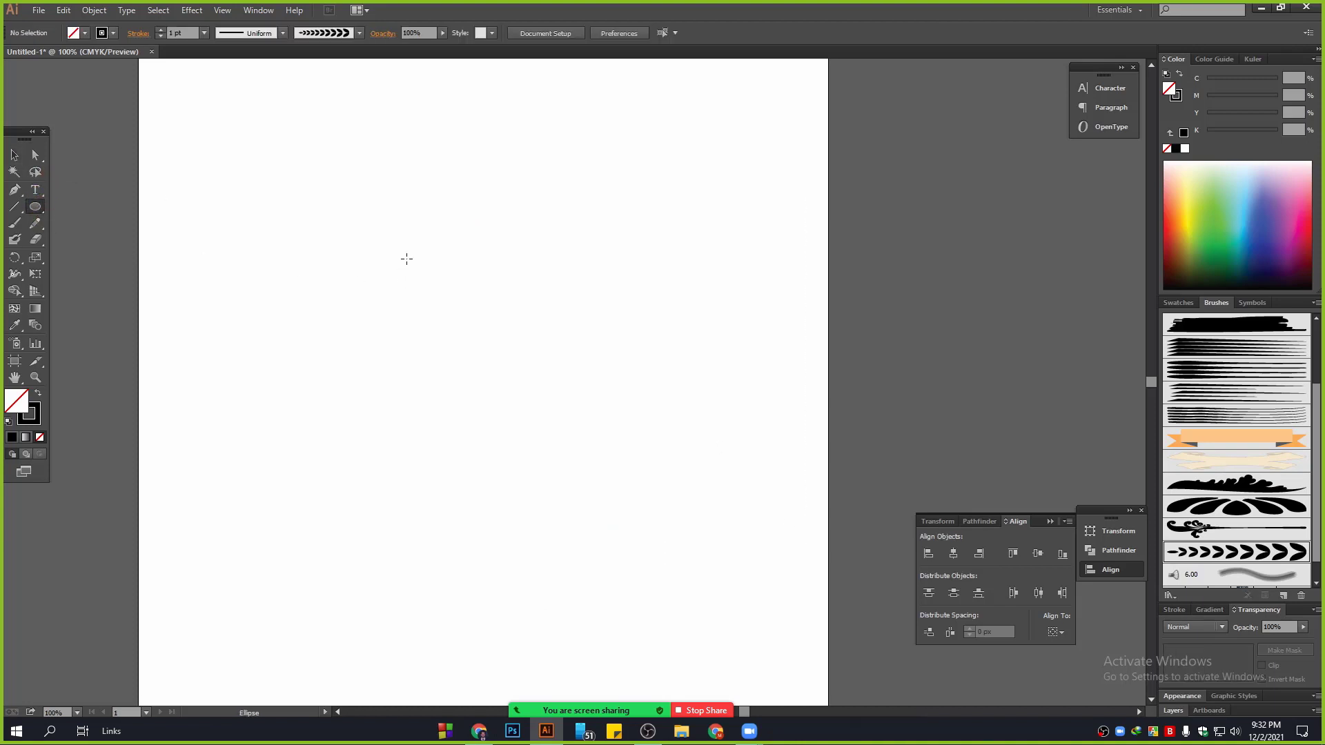
{"action": "left_click_drag", "start_coordinate": [412, 176], "coordinate": [689, 453]}
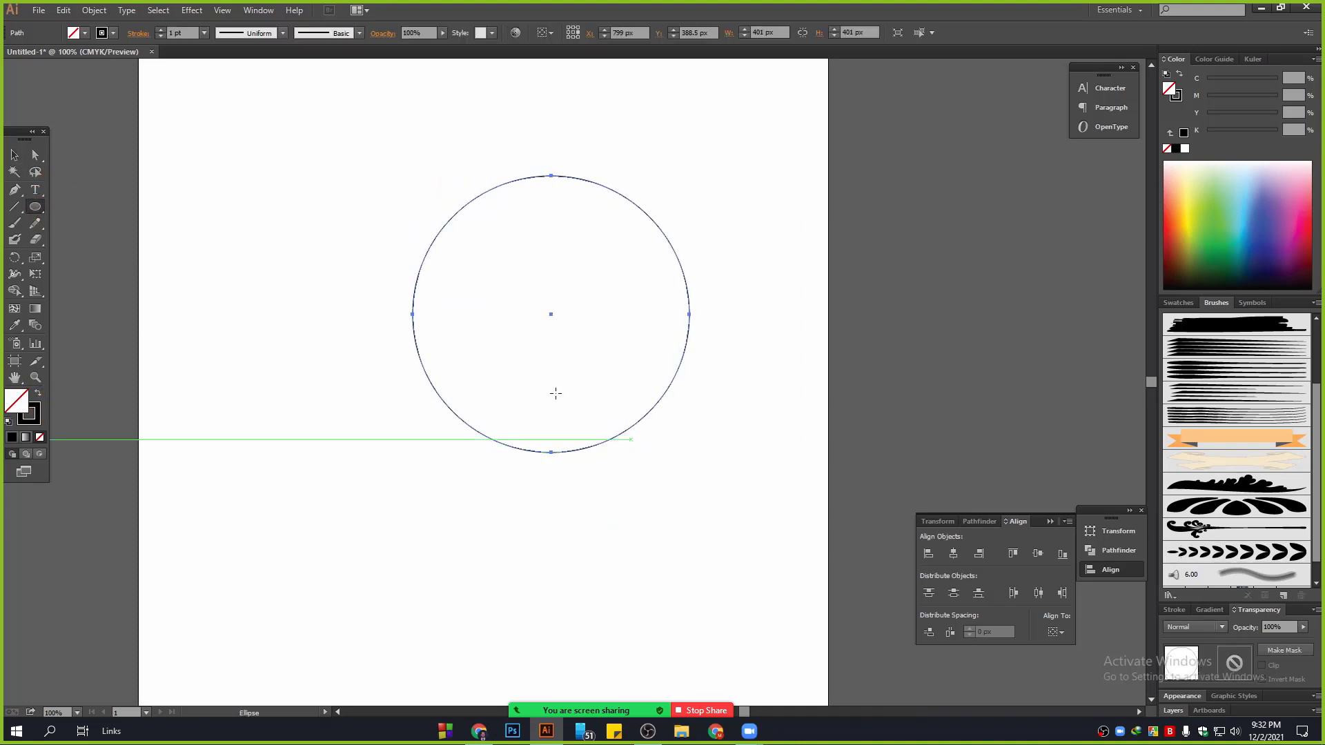
{"action": "left_click", "coordinate": [14, 155]}
{"action": "left_click", "coordinate": [330, 167]}
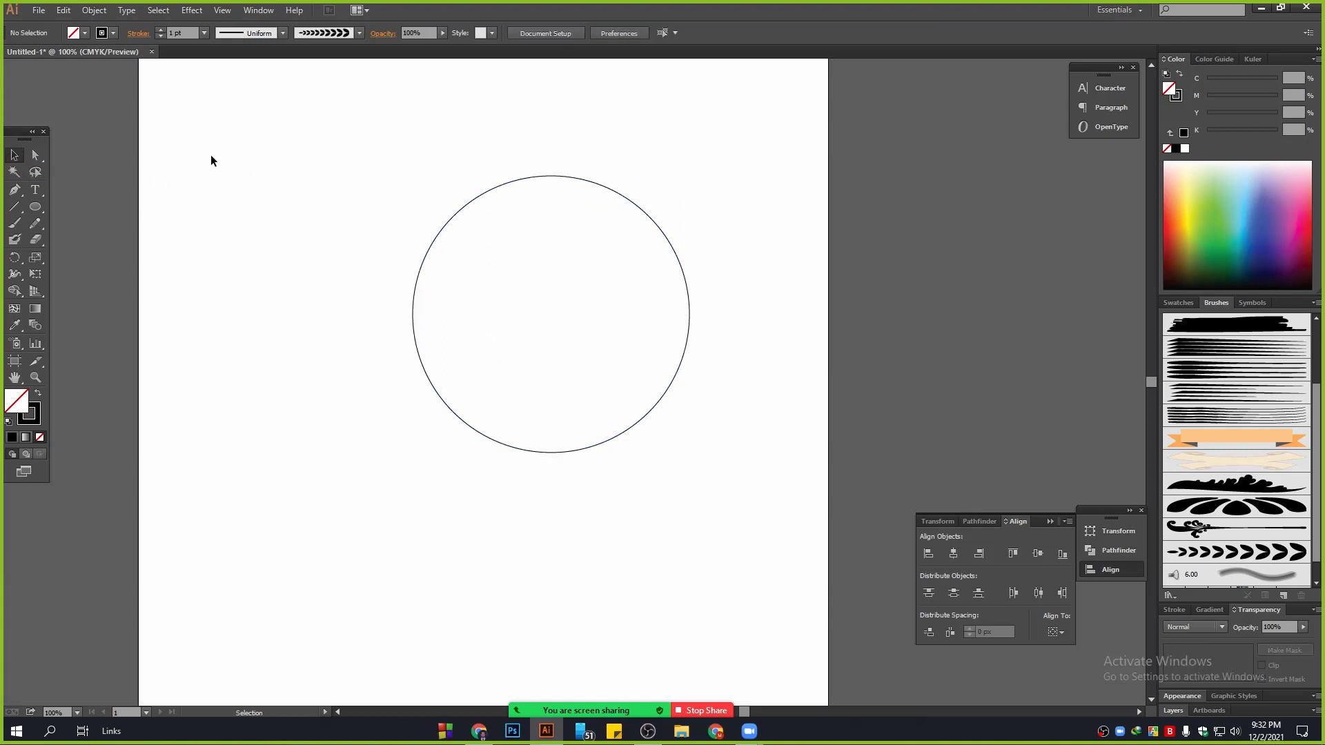
Step: Add two anchor points to the circle, one on its upper-right arc and one just right of its lowest point
{"action": "key", "text": "ctrl+a"}
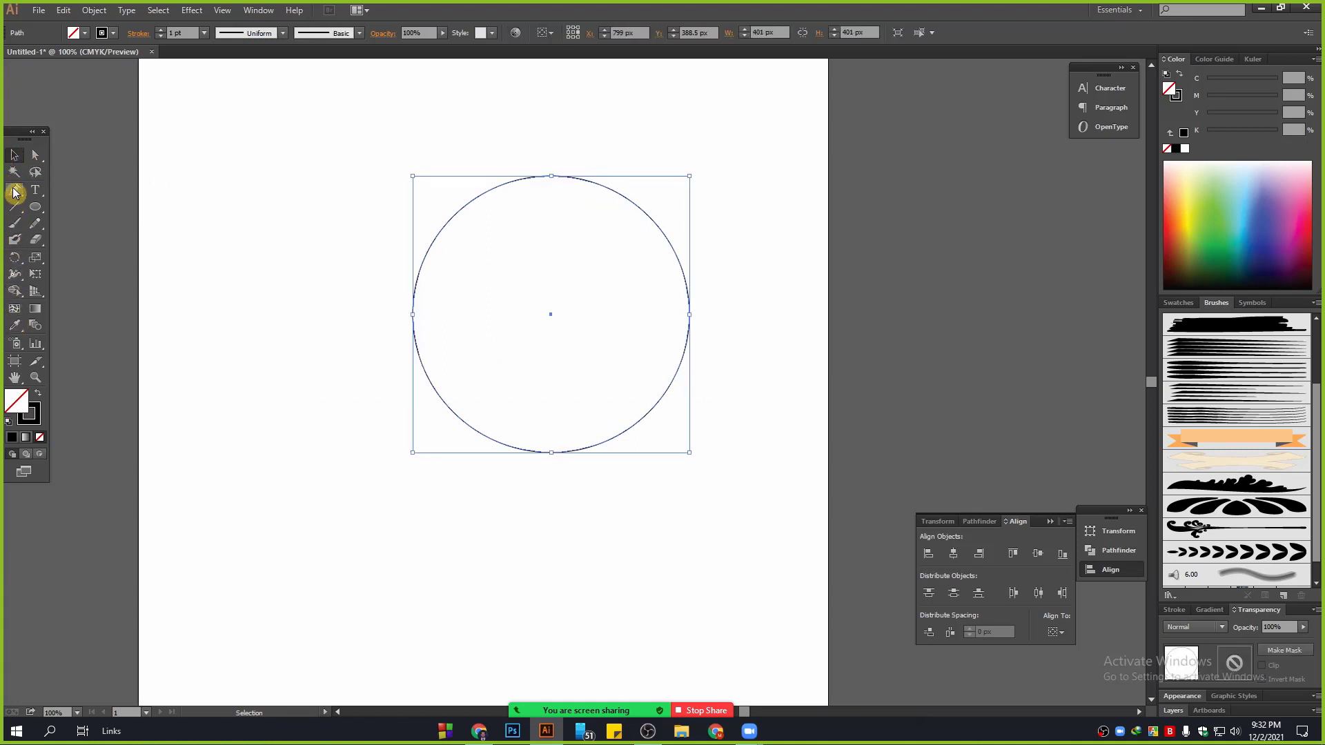
{"action": "left_click_drag", "start_coordinate": [14, 193], "coordinate": [69, 192]}
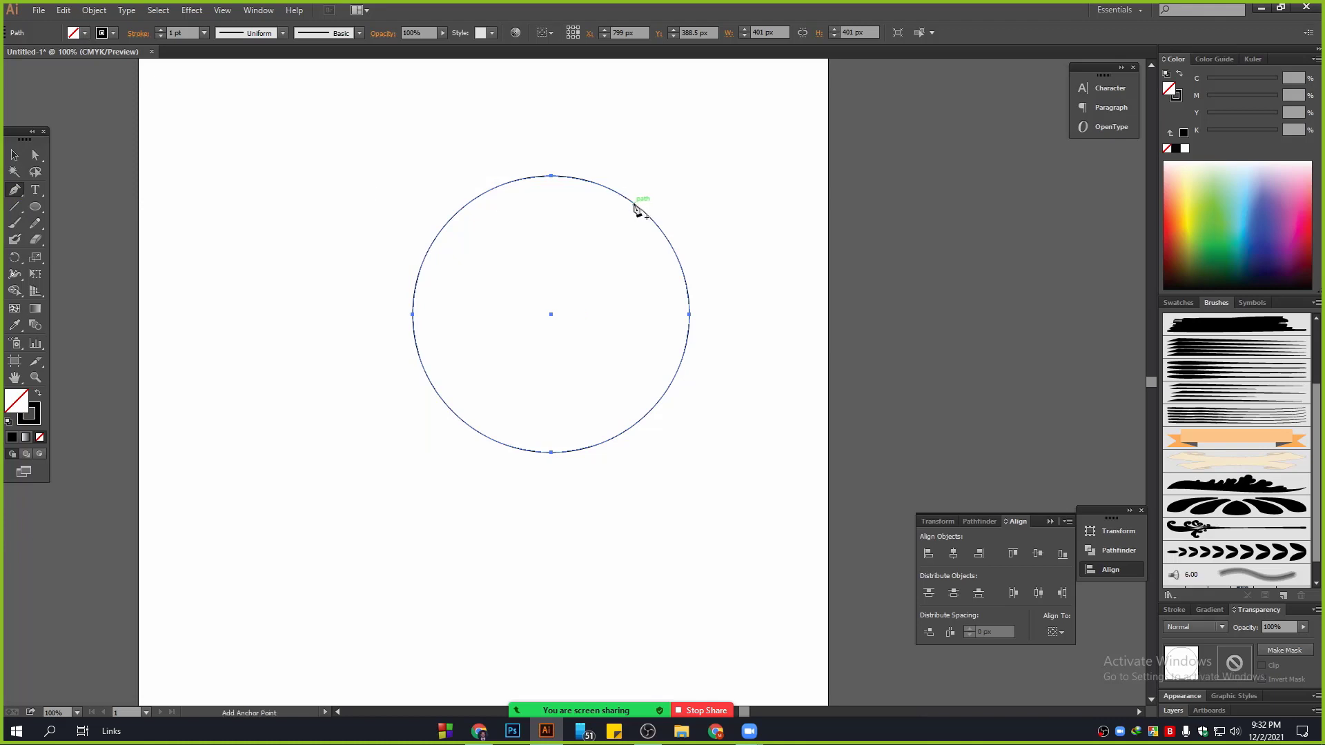
{"action": "left_click", "coordinate": [633, 203]}
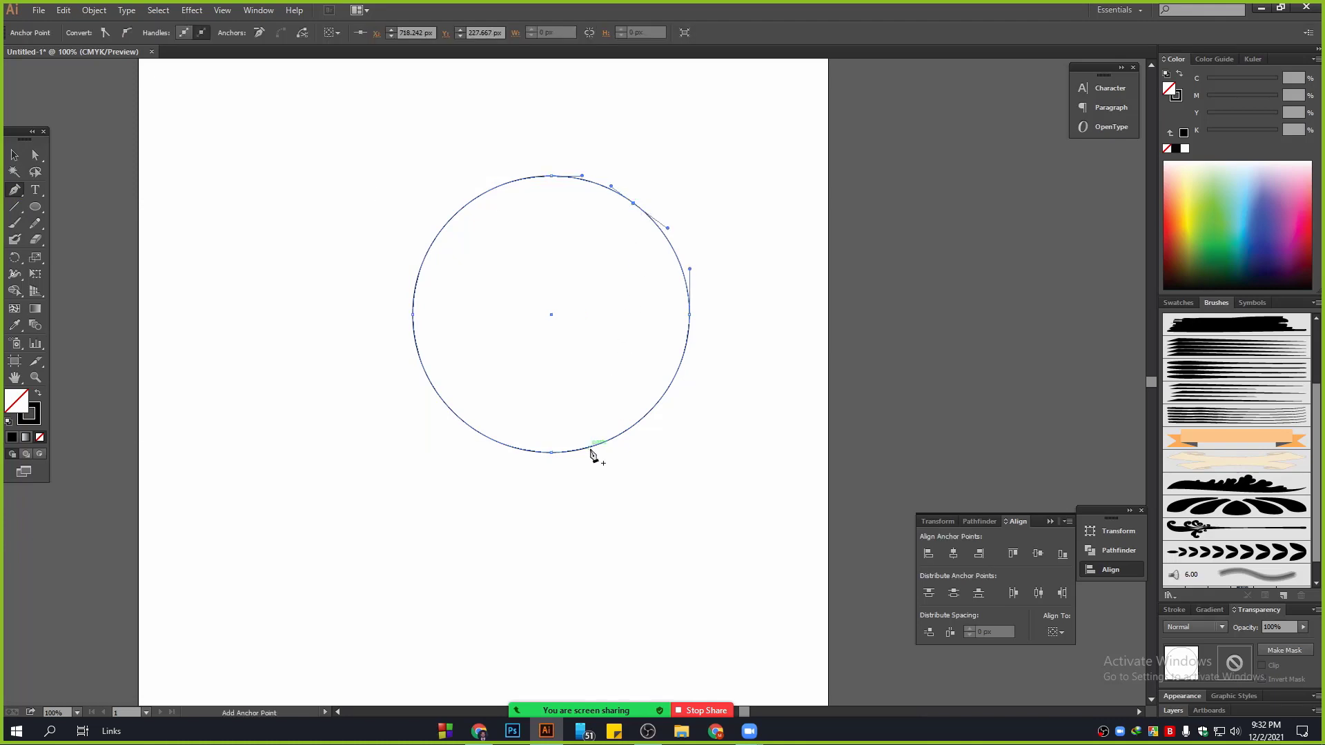
{"action": "left_click", "coordinate": [590, 449]}
Step: Delete the circle's top, left and bottom anchor points, leaving the right-hand arc between the two added points
{"action": "left_click", "coordinate": [36, 155]}
{"action": "left_click_drag", "start_coordinate": [305, 157], "coordinate": [556, 526]}
{"action": "key", "text": "Delete"}
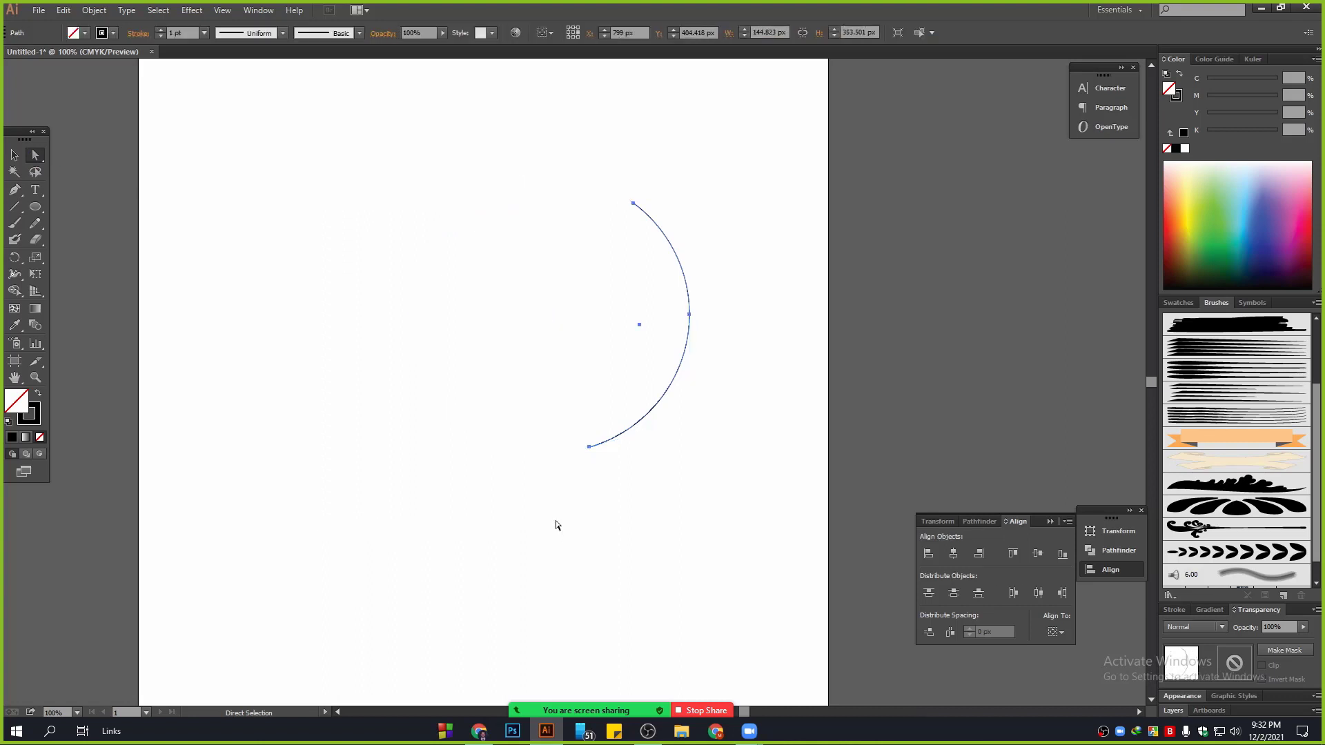
Step: Apply the leafy branch art brush to the selected right-hand arc
{"action": "left_click", "coordinate": [15, 155]}
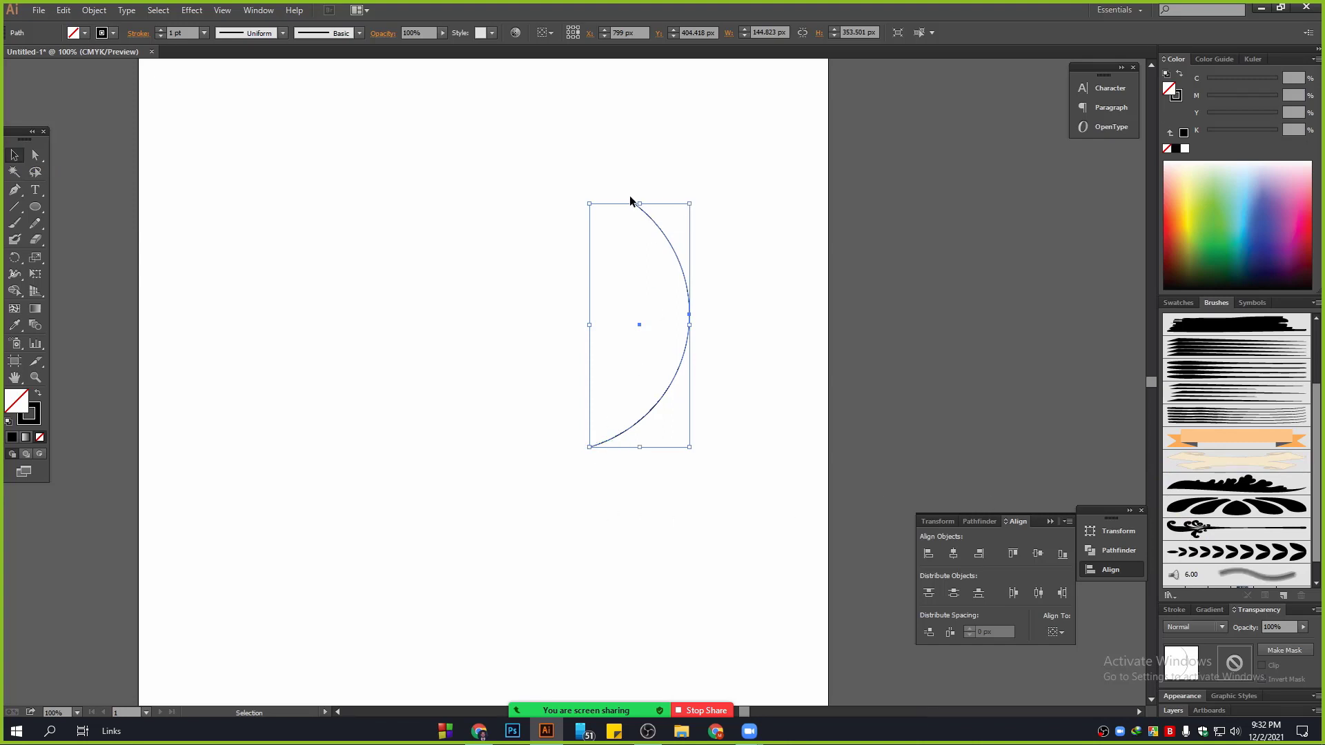
{"action": "left_click", "coordinate": [1224, 552]}
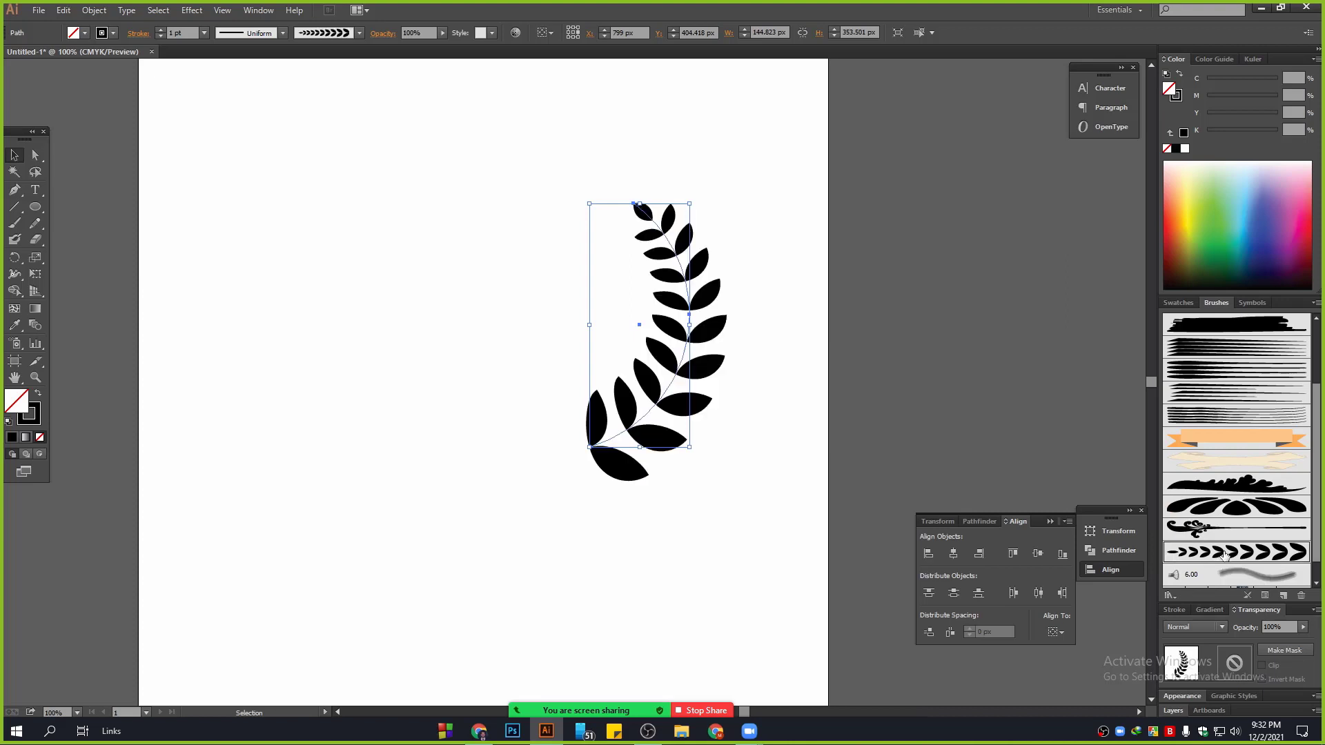
{"action": "left_click", "coordinate": [818, 349]}
Step: Enlarge the leafy arc proportionally to about 240 × 586 px, extending it upward and downward on the artboard
{"action": "left_click_drag", "start_coordinate": [463, 168], "coordinate": [828, 426]}
{"action": "scroll", "coordinate": [694, 276], "scroll_direction": "up", "scroll_amount": 2}
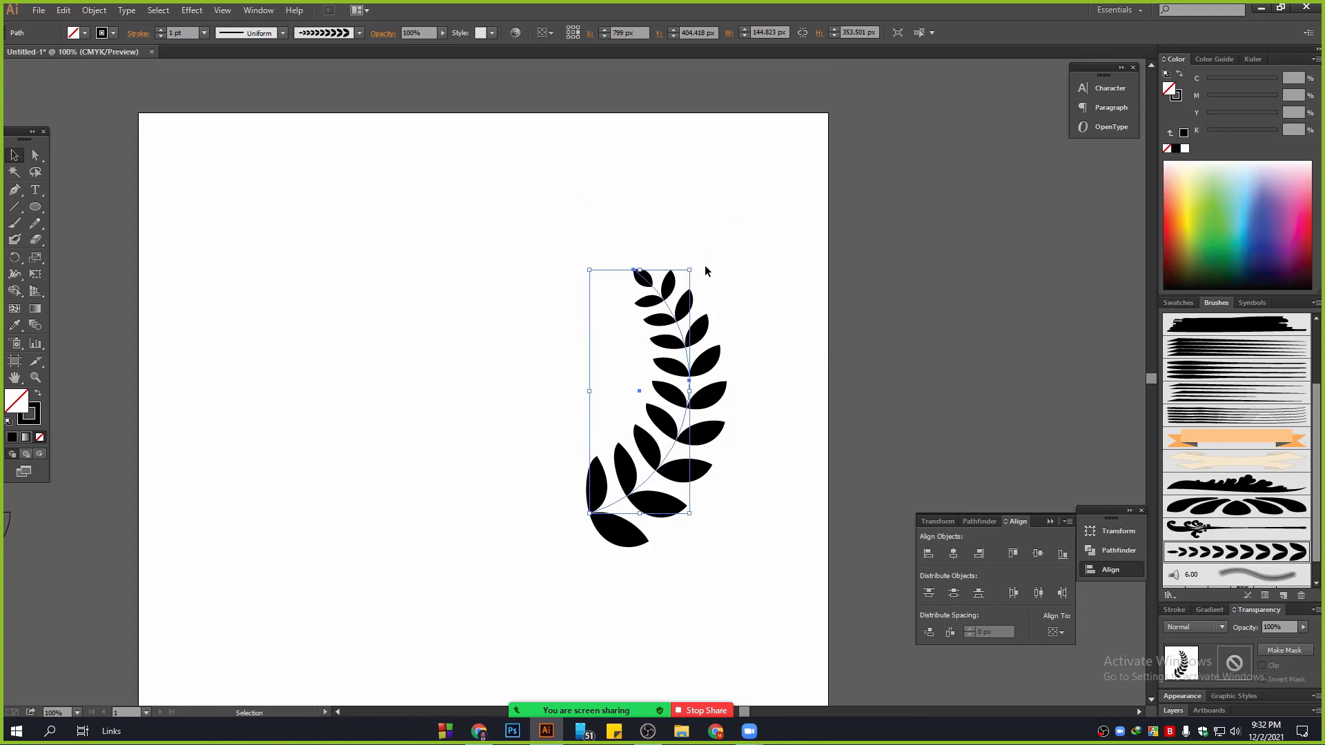
{"action": "left_click_drag", "start_coordinate": [693, 271], "coordinate": [756, 181]}
{"action": "scroll", "coordinate": [734, 404], "scroll_direction": "down", "scroll_amount": 2}
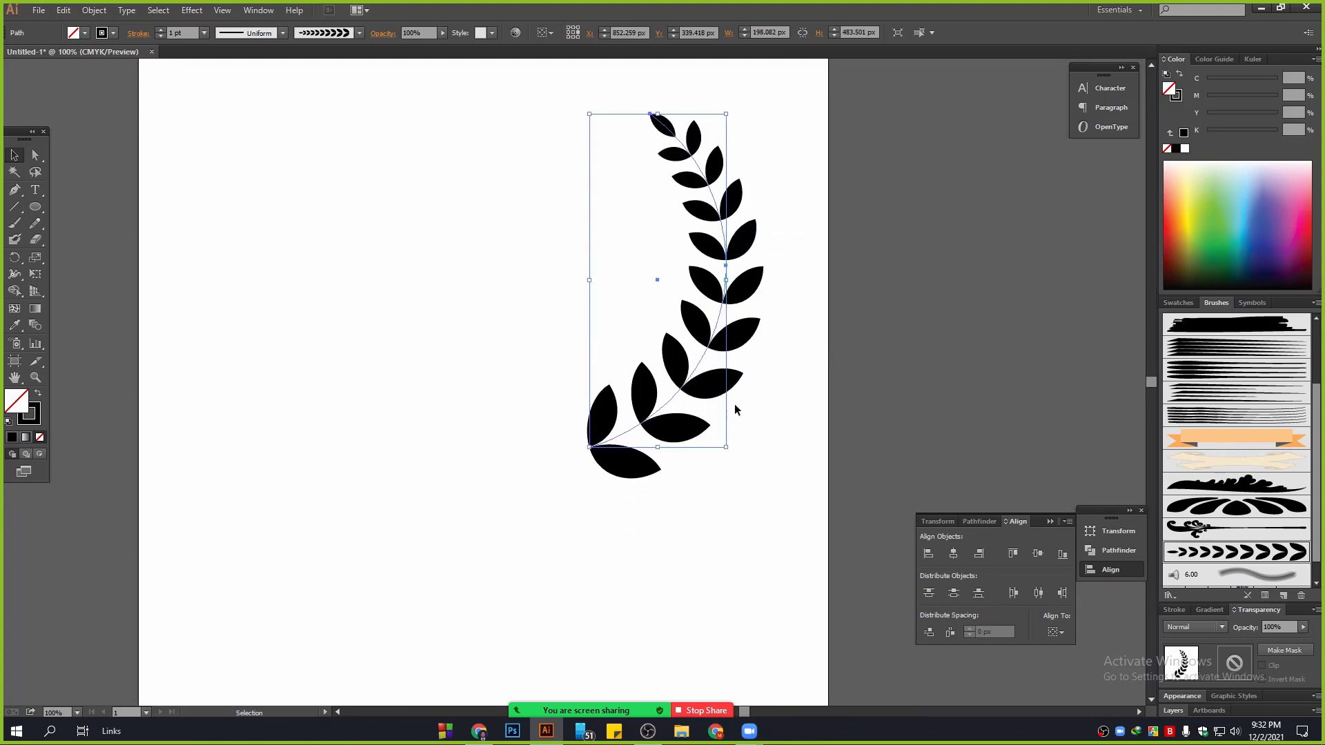
{"action": "left_click_drag", "start_coordinate": [727, 448], "coordinate": [783, 522]}
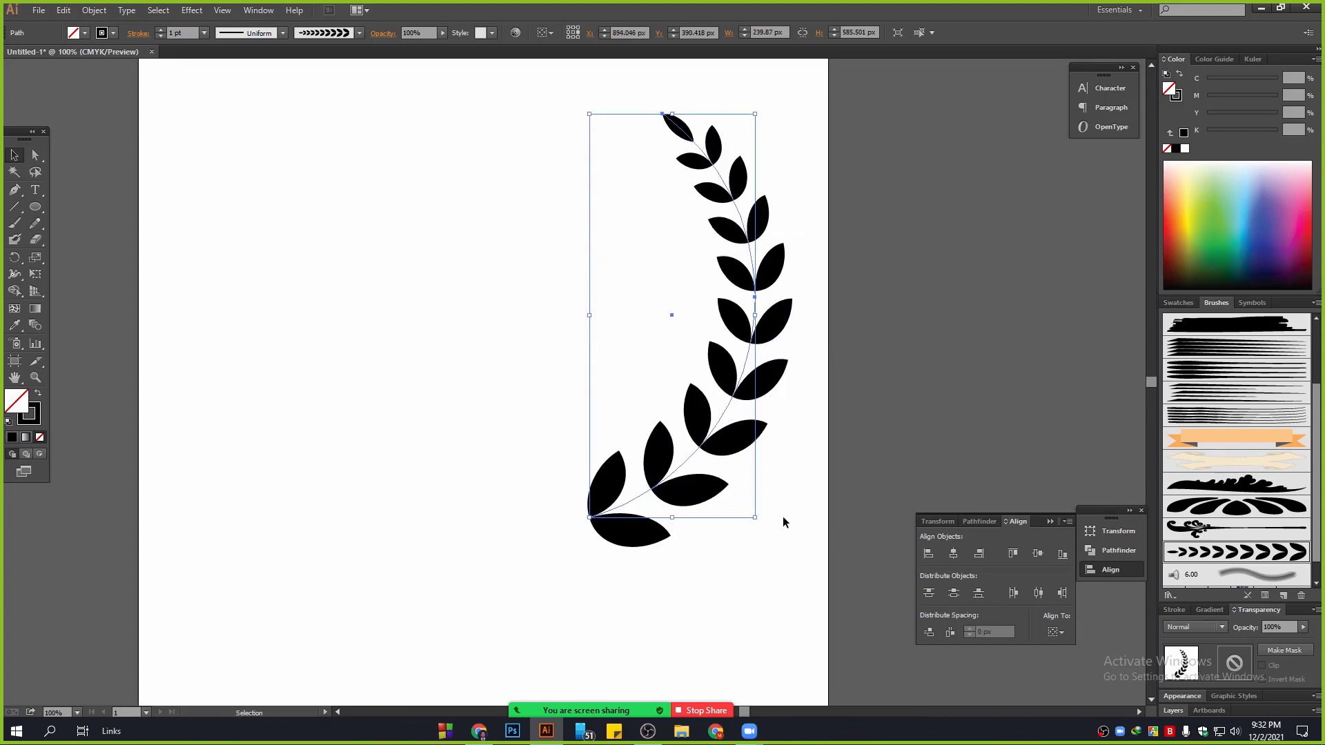
{"action": "left_click", "coordinate": [835, 464]}
Step: Enlarge the leafy arc further to about 477 × 1164 px, extending it beyond the artboard's upper-right corner
{"action": "key", "text": "ctrl+minus"}
{"action": "key", "text": "ctrl+minus"}
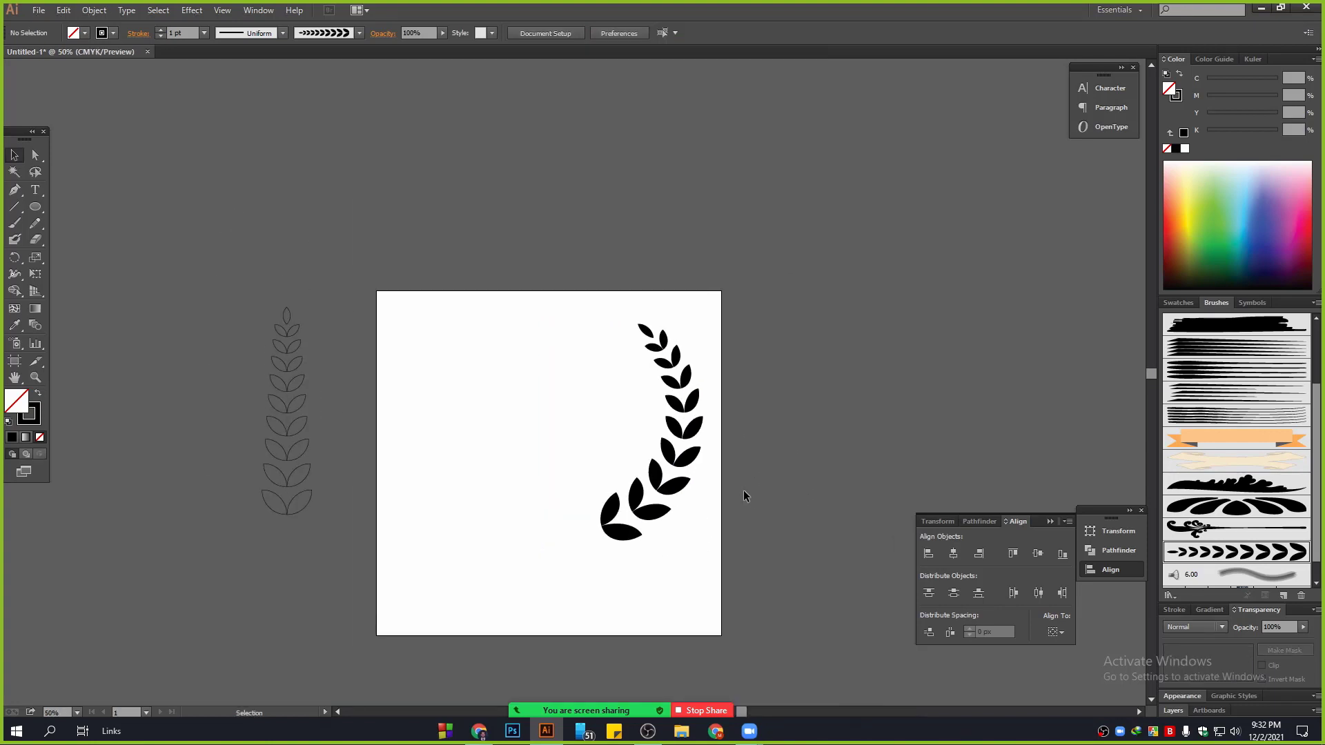
{"action": "scroll", "coordinate": [702, 511], "scroll_direction": "up", "scroll_amount": 1}
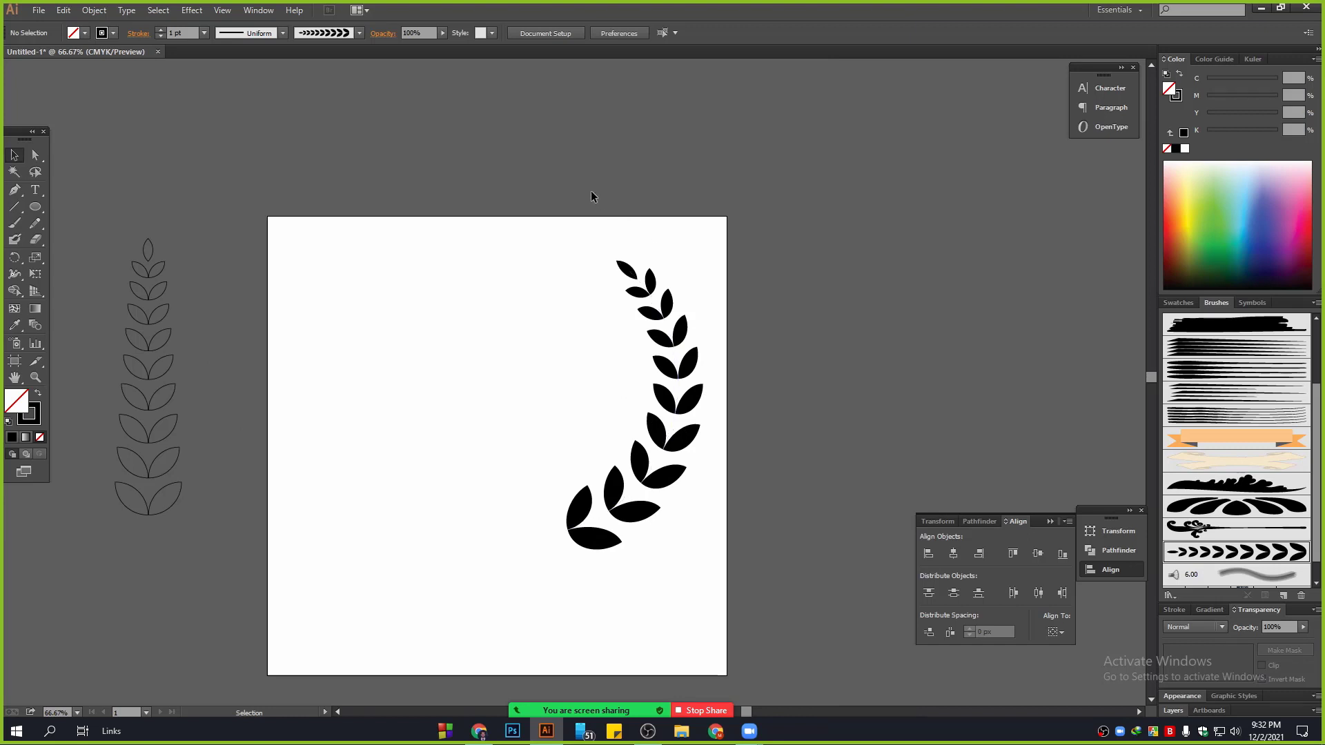
{"action": "left_click_drag", "start_coordinate": [589, 198], "coordinate": [712, 332]}
{"action": "left_click_drag", "start_coordinate": [676, 261], "coordinate": [932, 34]}
{"action": "scroll", "coordinate": [795, 293], "scroll_direction": "down", "scroll_amount": 2}
{"action": "left_click", "coordinate": [854, 257]}
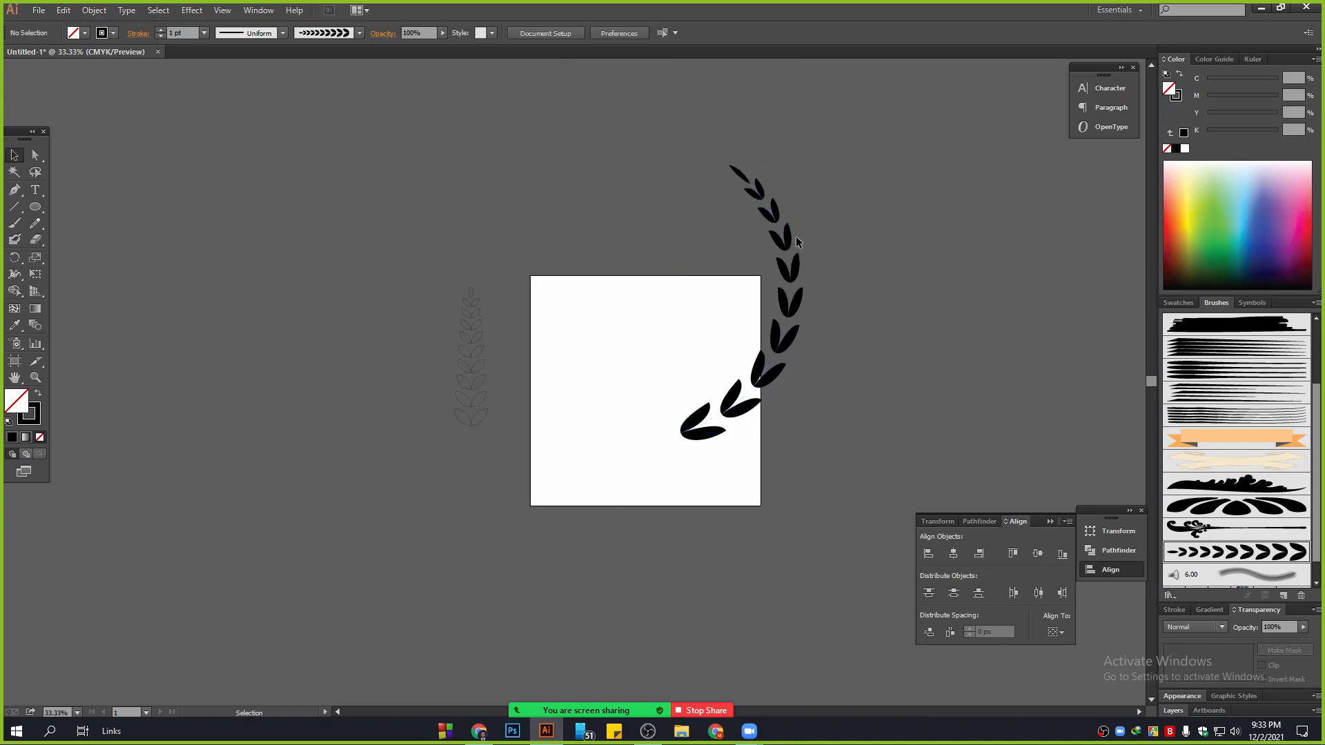
Step: Reduce the leafy arc to about 417 × 1019 px and move it off the artboard to the upper right
{"action": "scroll", "coordinate": [684, 345], "scroll_direction": "up", "scroll_amount": 1}
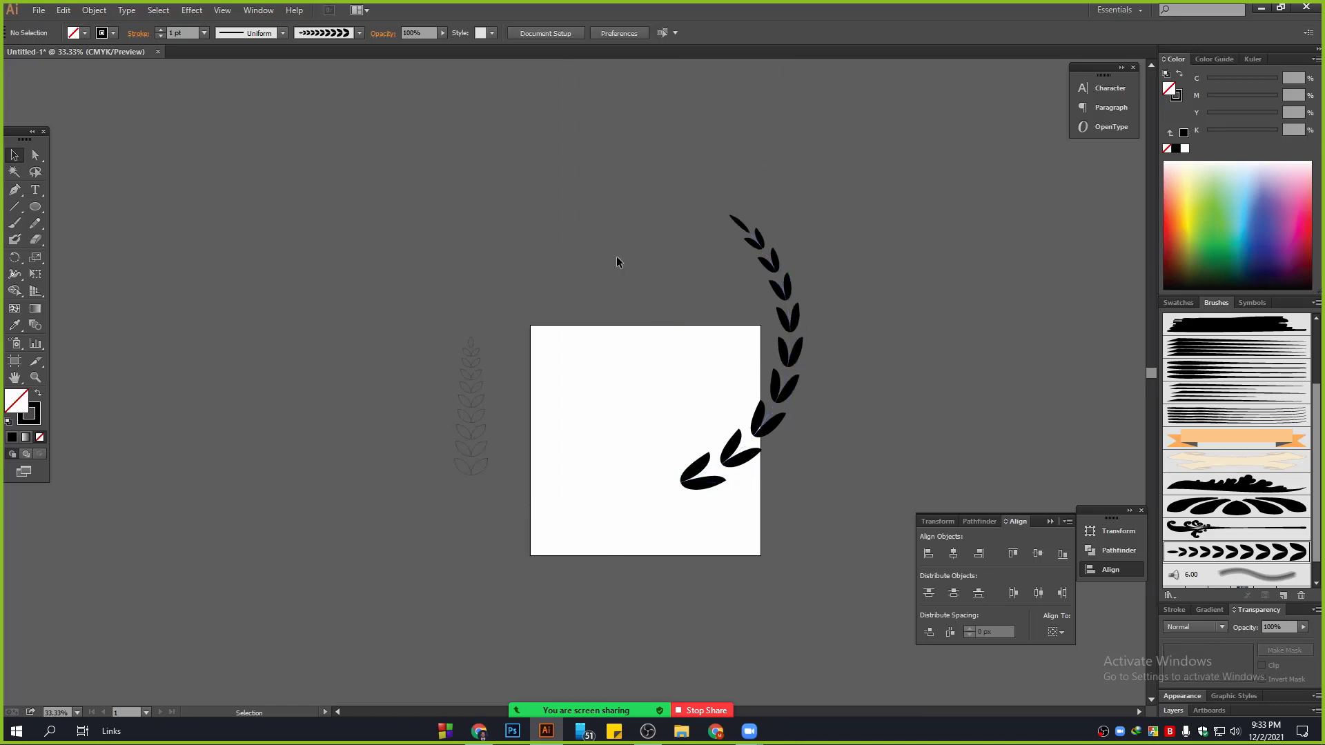
{"action": "left_click_drag", "start_coordinate": [671, 172], "coordinate": [862, 328]}
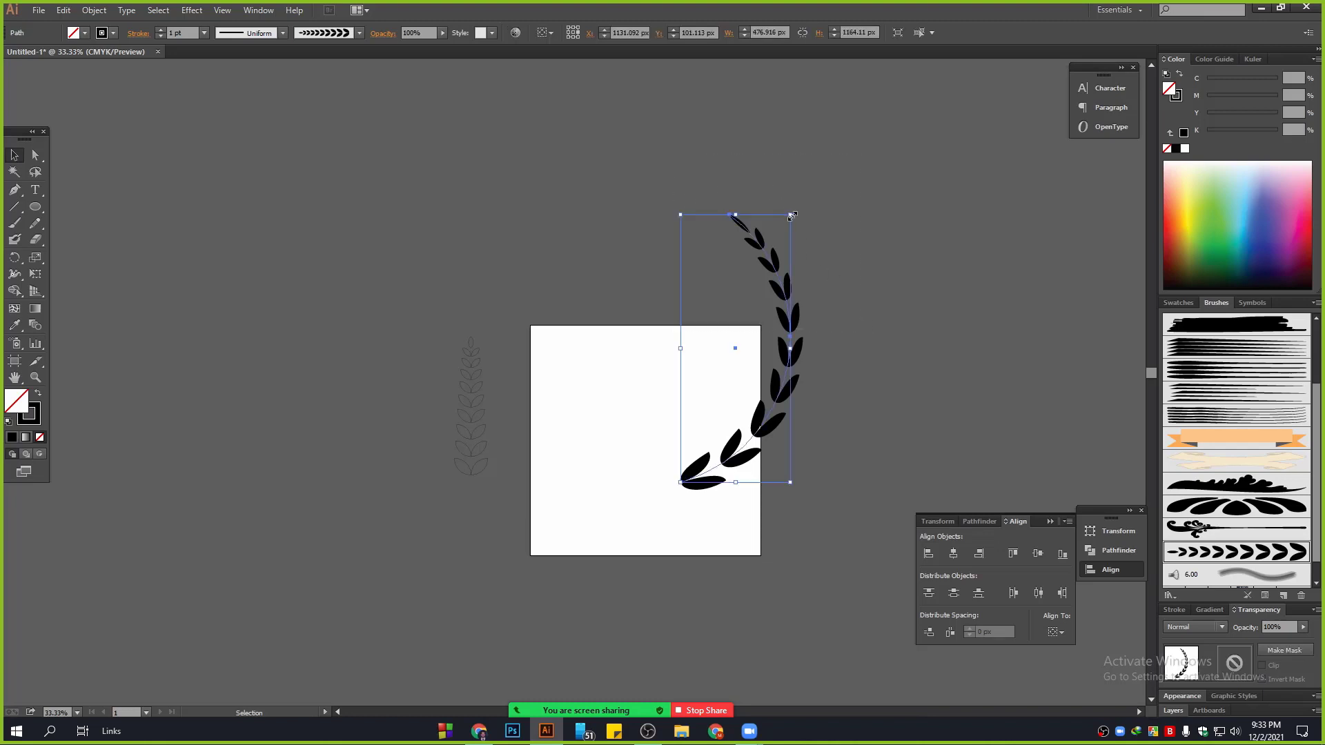
{"action": "left_click_drag", "start_coordinate": [791, 216], "coordinate": [776, 249]}
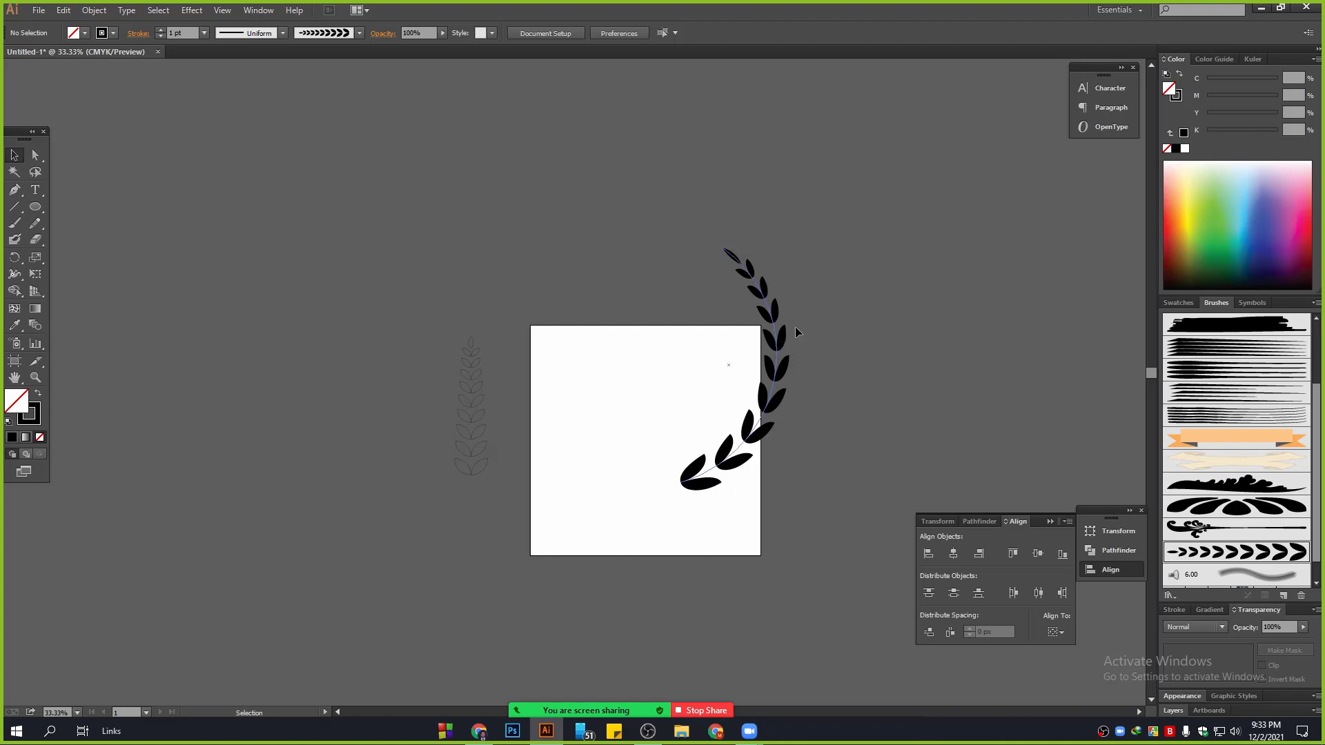
{"action": "left_click_drag", "start_coordinate": [780, 340], "coordinate": [904, 221]}
Step: Extend the artboard up and to the right so it surrounds the leafy arc, and lower the arc to about X 1678, Y 980 px
{"action": "left_click", "coordinate": [16, 316]}
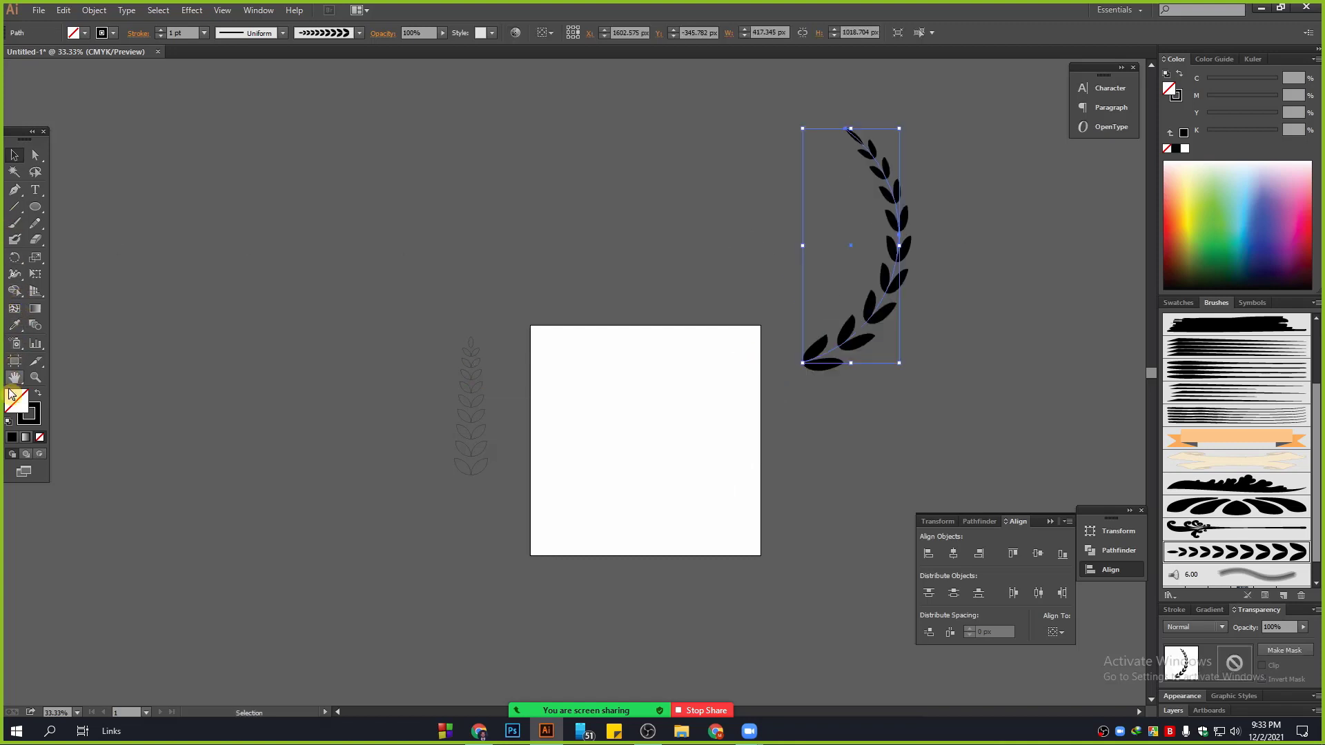
{"action": "left_click", "coordinate": [15, 360]}
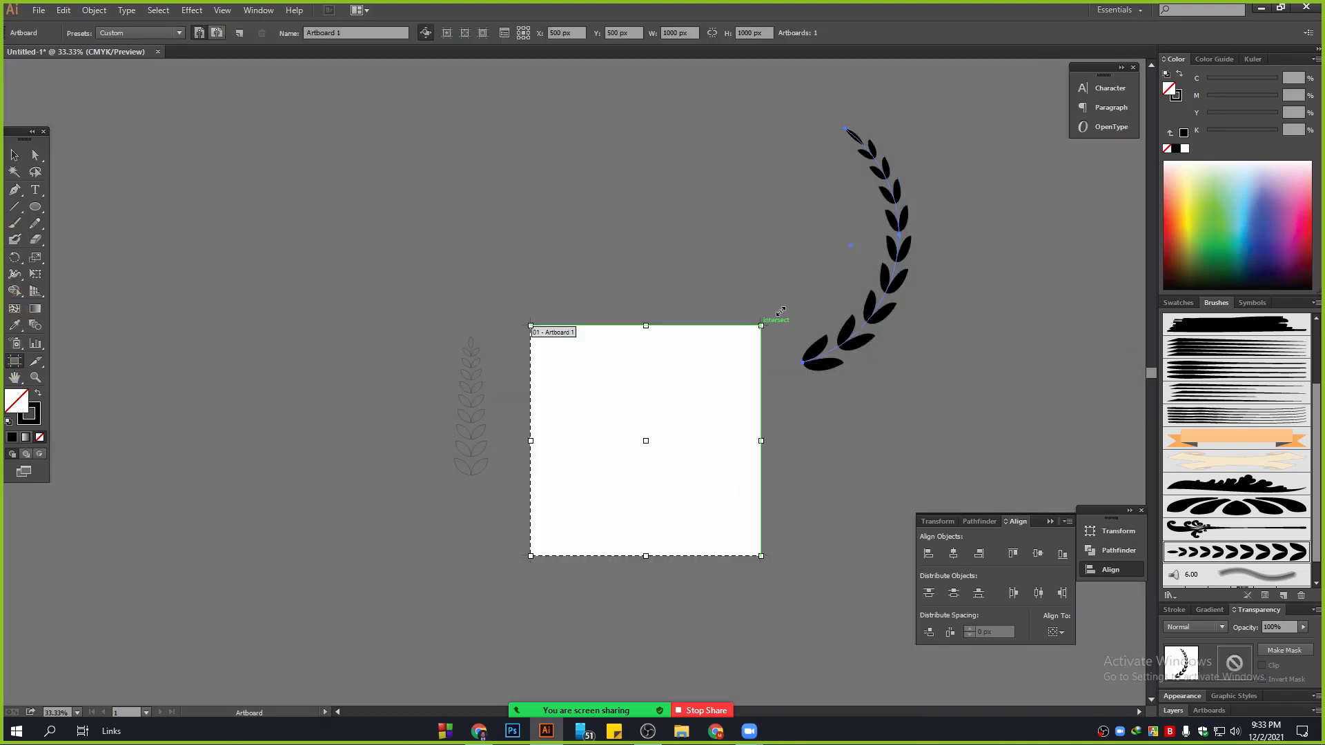
{"action": "left_click_drag", "start_coordinate": [759, 325], "coordinate": [1020, 82]}
{"action": "left_click", "coordinate": [13, 155]}
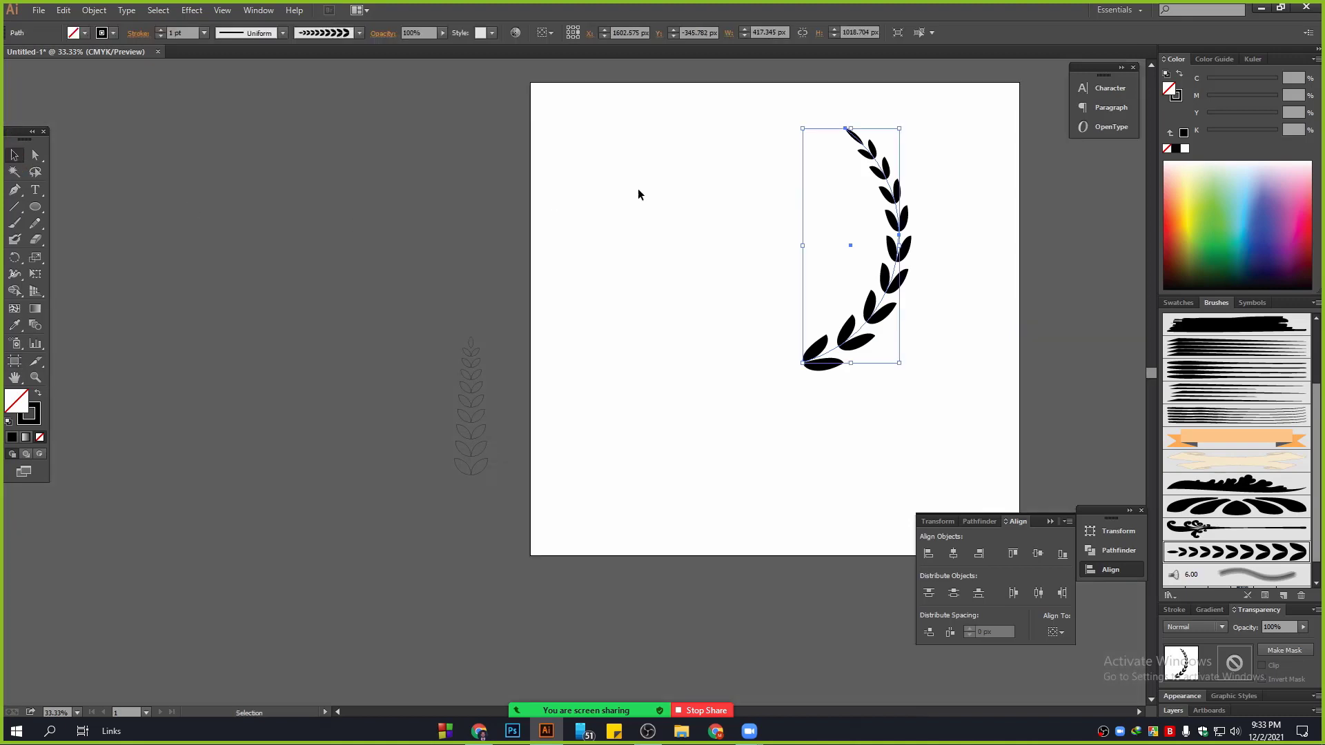
{"action": "left_click", "coordinate": [638, 196]}
{"action": "left_click_drag", "start_coordinate": [912, 296], "coordinate": [930, 359]}
Step: Mute all participants in the Zoom meeting, still allowing them to unmute themselves, and put the participant list away
{"action": "mouse_move", "coordinate": [652, 708]}
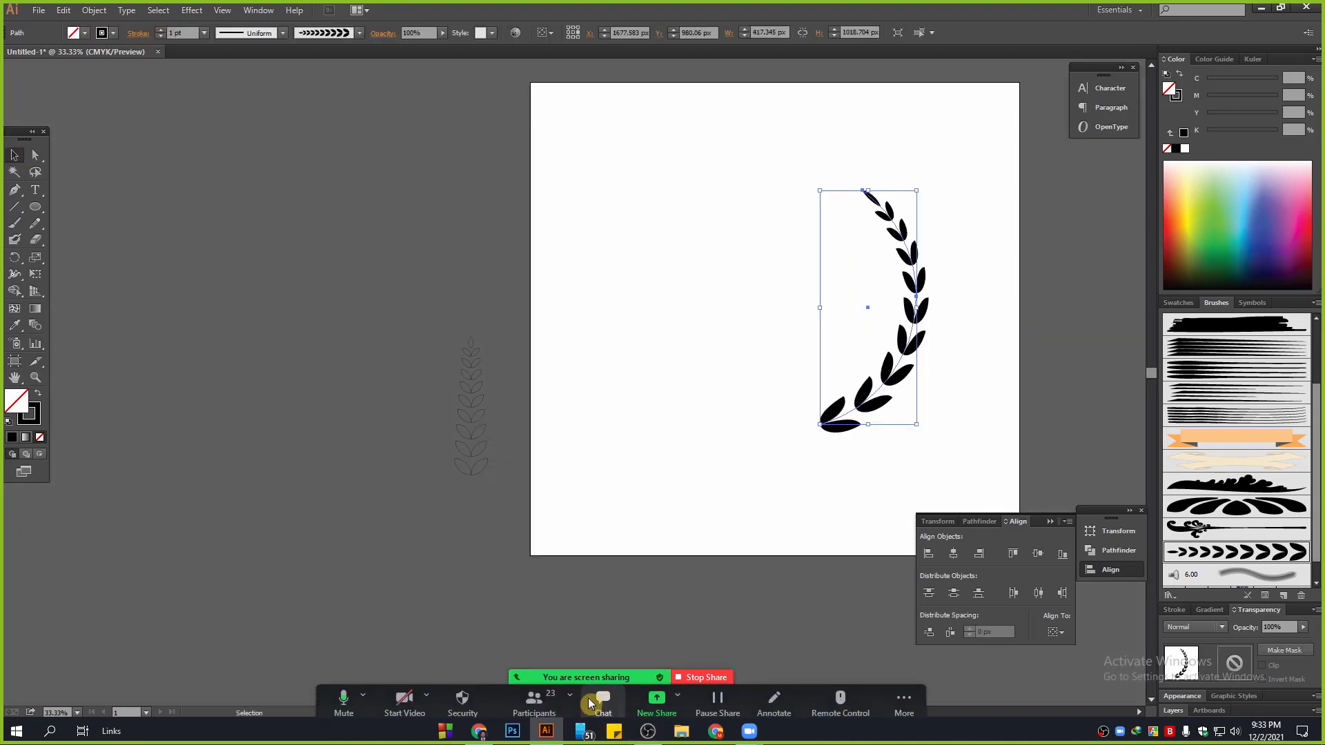
{"action": "left_click", "coordinate": [540, 695]}
{"action": "left_click", "coordinate": [662, 461]}
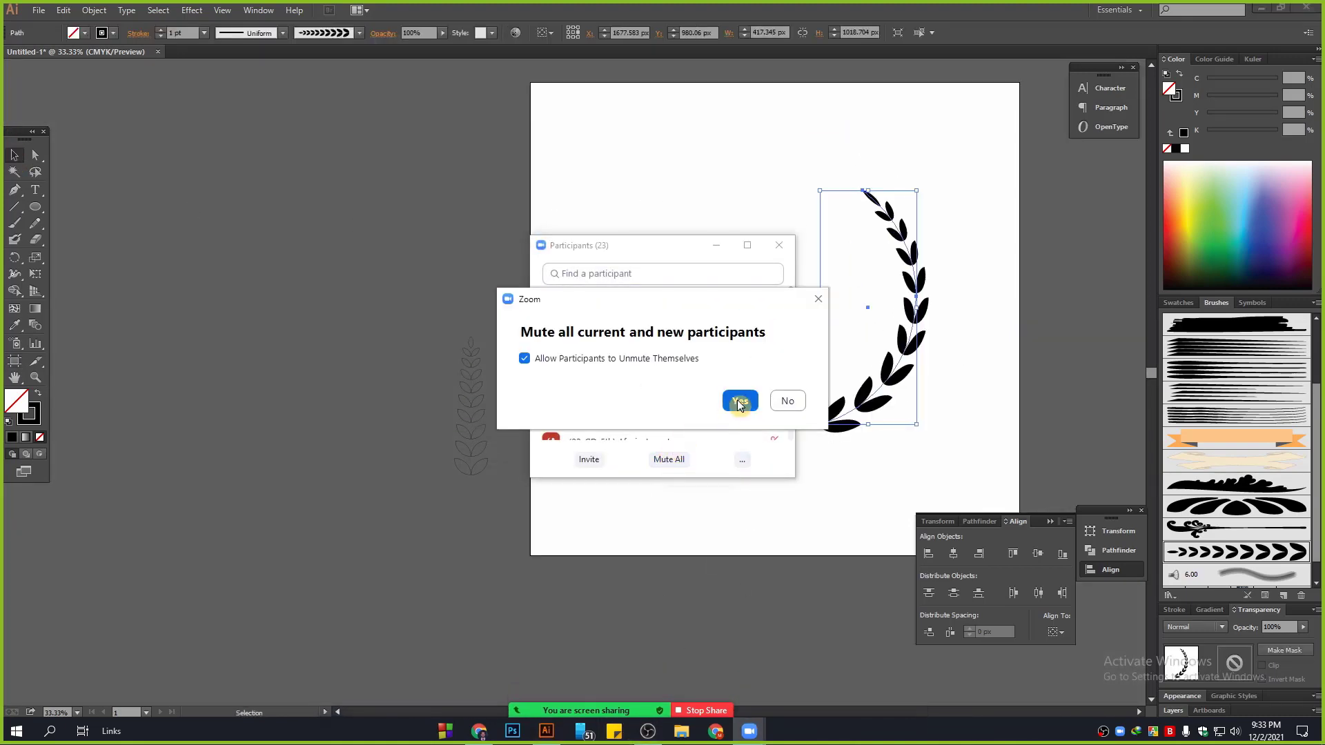
{"action": "left_click", "coordinate": [739, 400]}
{"action": "left_click", "coordinate": [717, 244]}
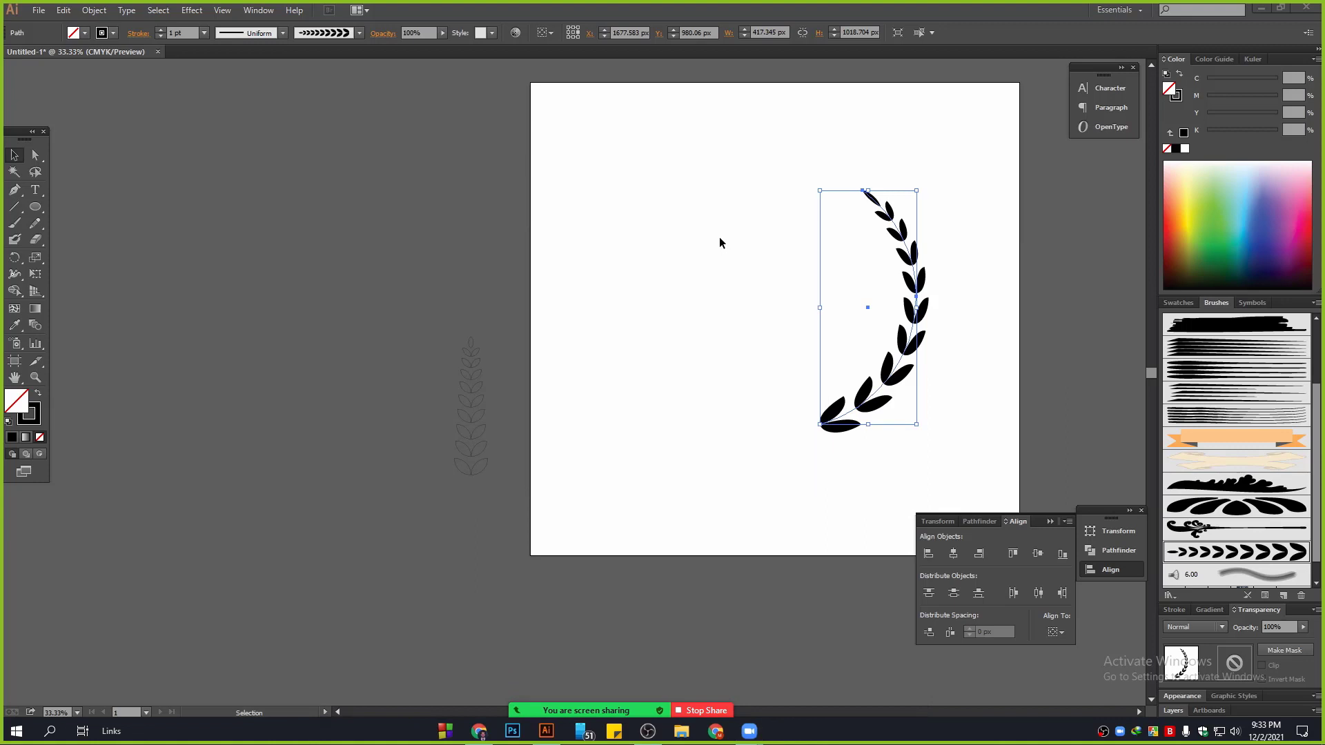
Step: Move the outlined straight branch farther left from the artboard, to about X -833, Y 920 px
{"action": "left_click_drag", "start_coordinate": [402, 273], "coordinate": [578, 524]}
{"action": "left_click_drag", "start_coordinate": [452, 349], "coordinate": [302, 239]}
{"action": "scroll", "coordinate": [1024, 390], "scroll_direction": "up", "scroll_amount": 2}
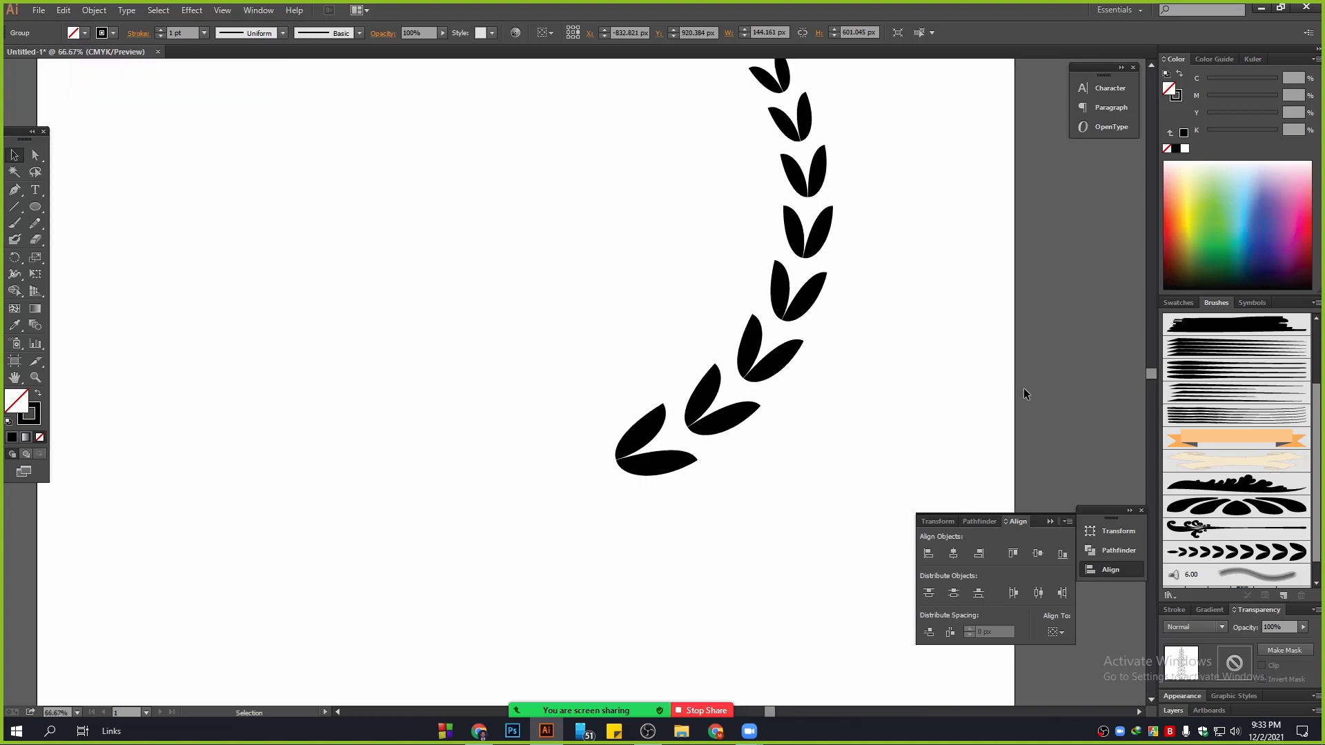
{"action": "left_click_drag", "start_coordinate": [1027, 323], "coordinate": [944, 482]}
{"action": "scroll", "coordinate": [820, 433], "scroll_direction": "down", "scroll_amount": 2}
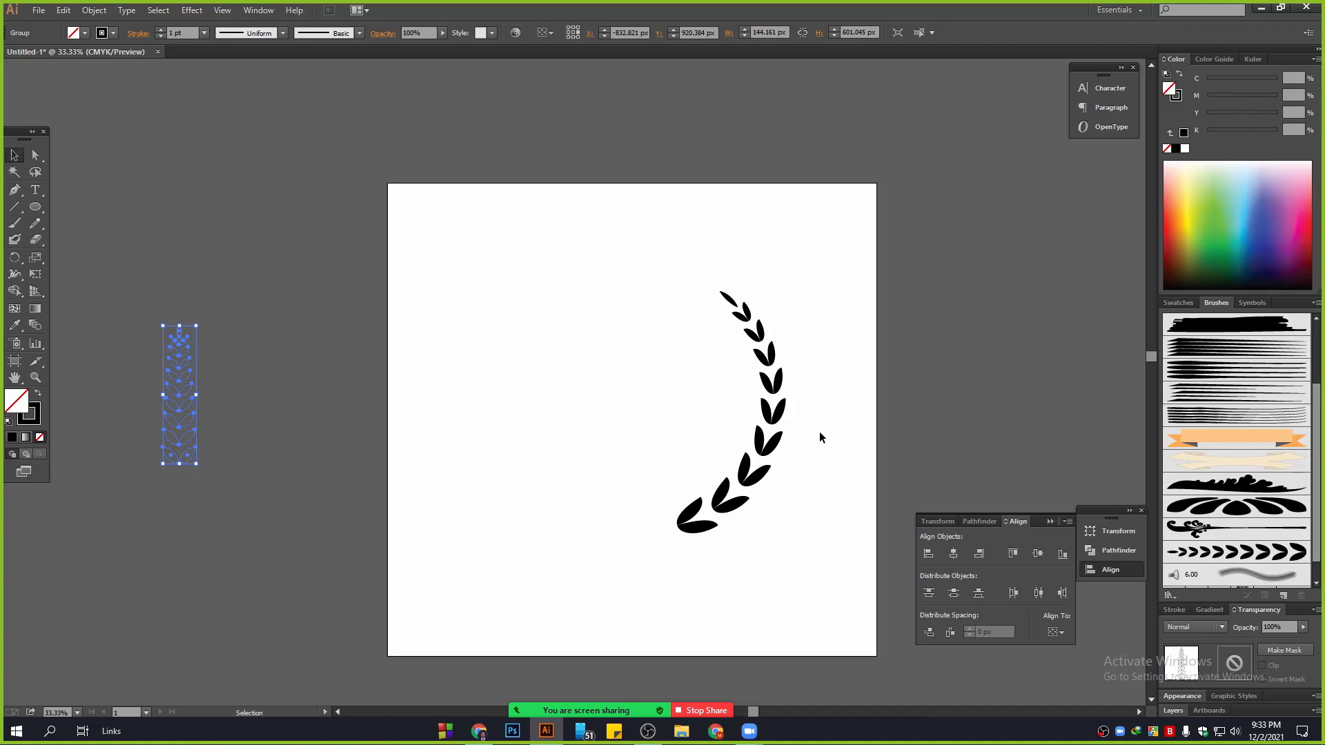
{"action": "left_click", "coordinate": [820, 436]}
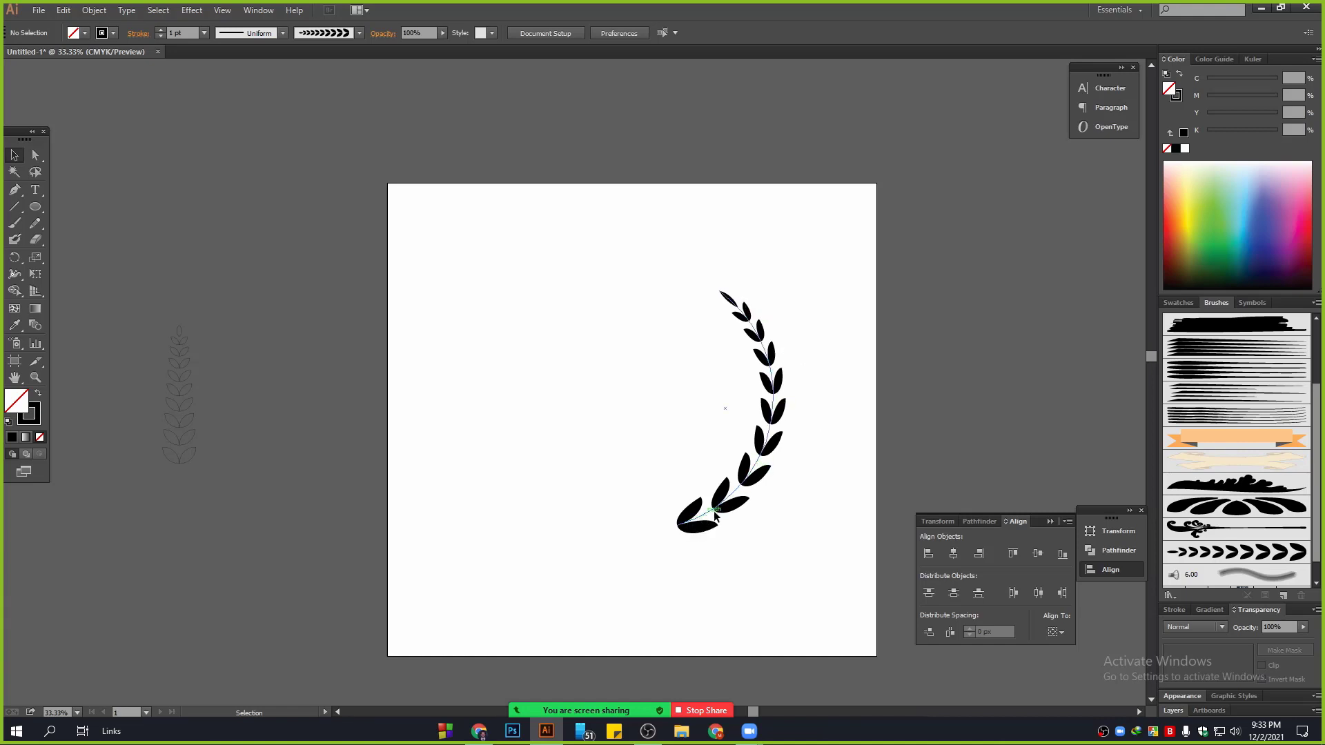
Step: Duplicate the leafy arc in place and give the copy the Basic brush with a 9 pt stroke as a stem
{"action": "left_click", "coordinate": [773, 370]}
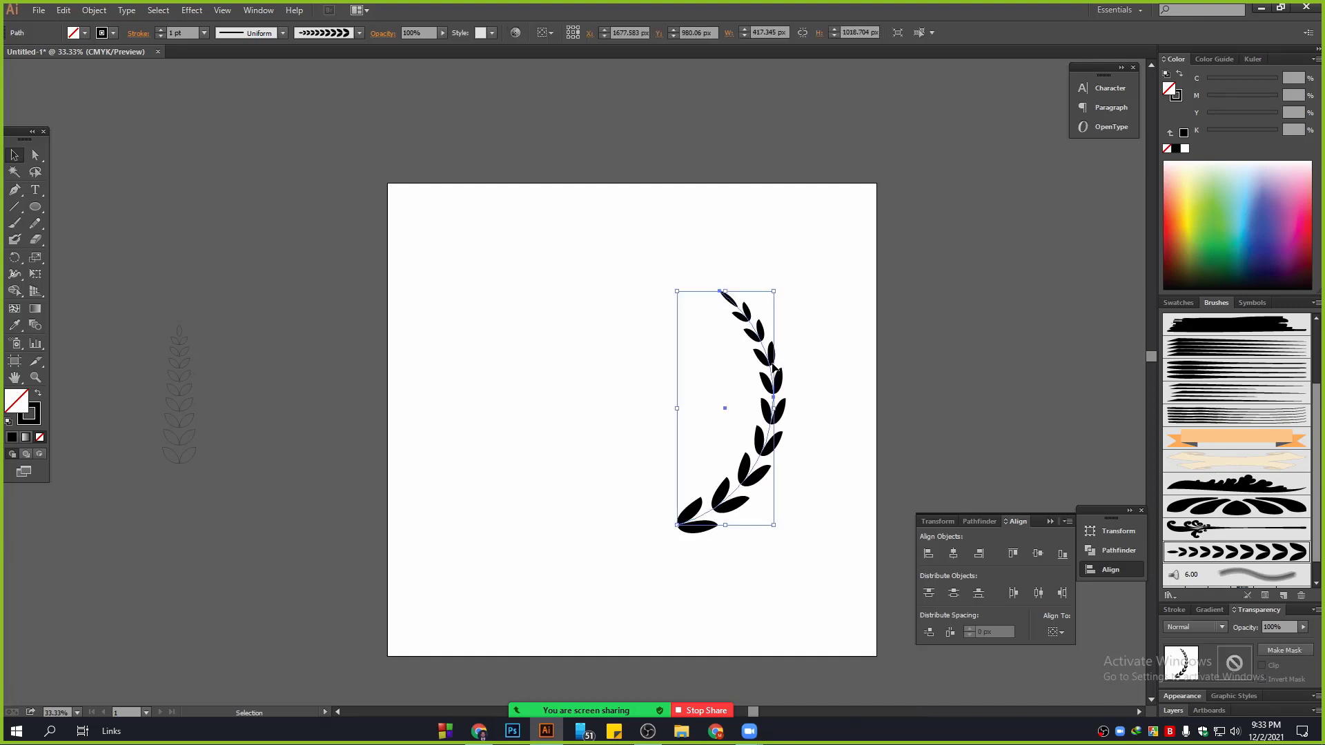
{"action": "key", "text": "a"}
{"action": "key", "text": "v"}
{"action": "scroll", "coordinate": [1257, 381], "scroll_direction": "up", "scroll_amount": 4}
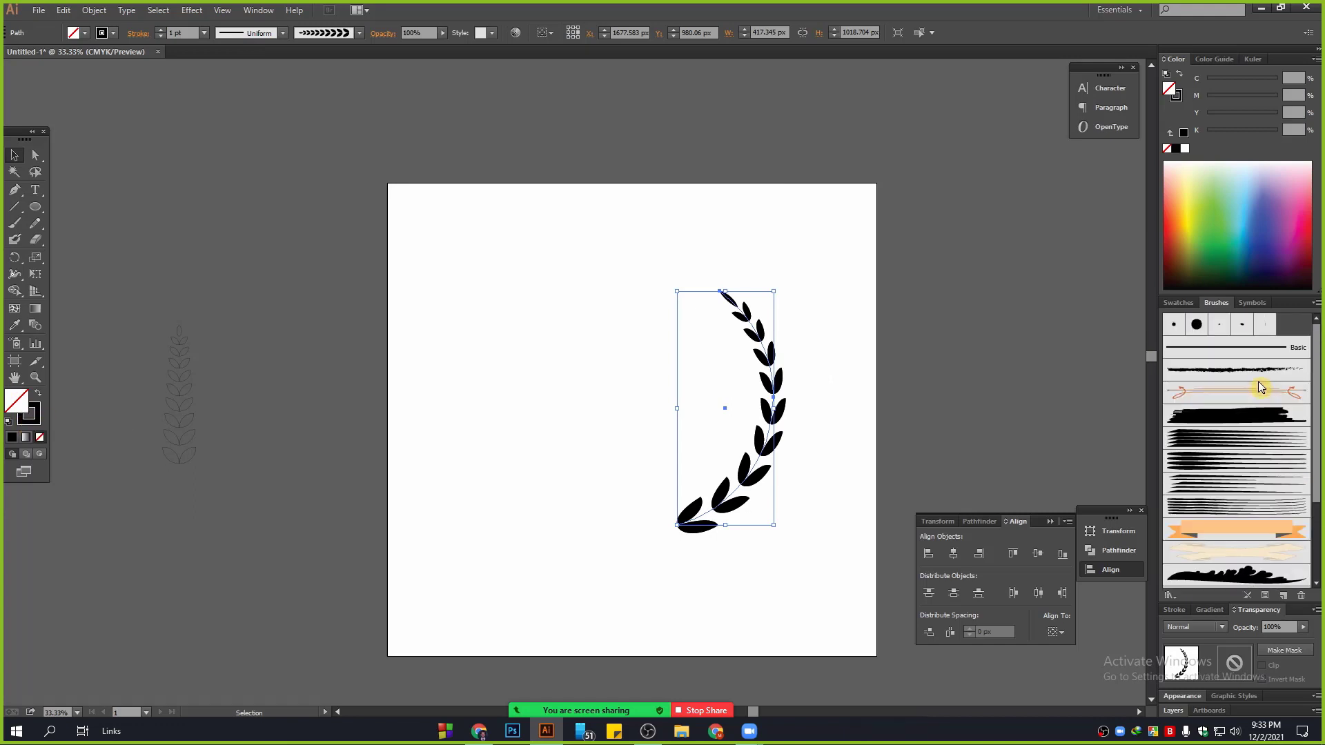
{"action": "left_click", "coordinate": [1223, 349]}
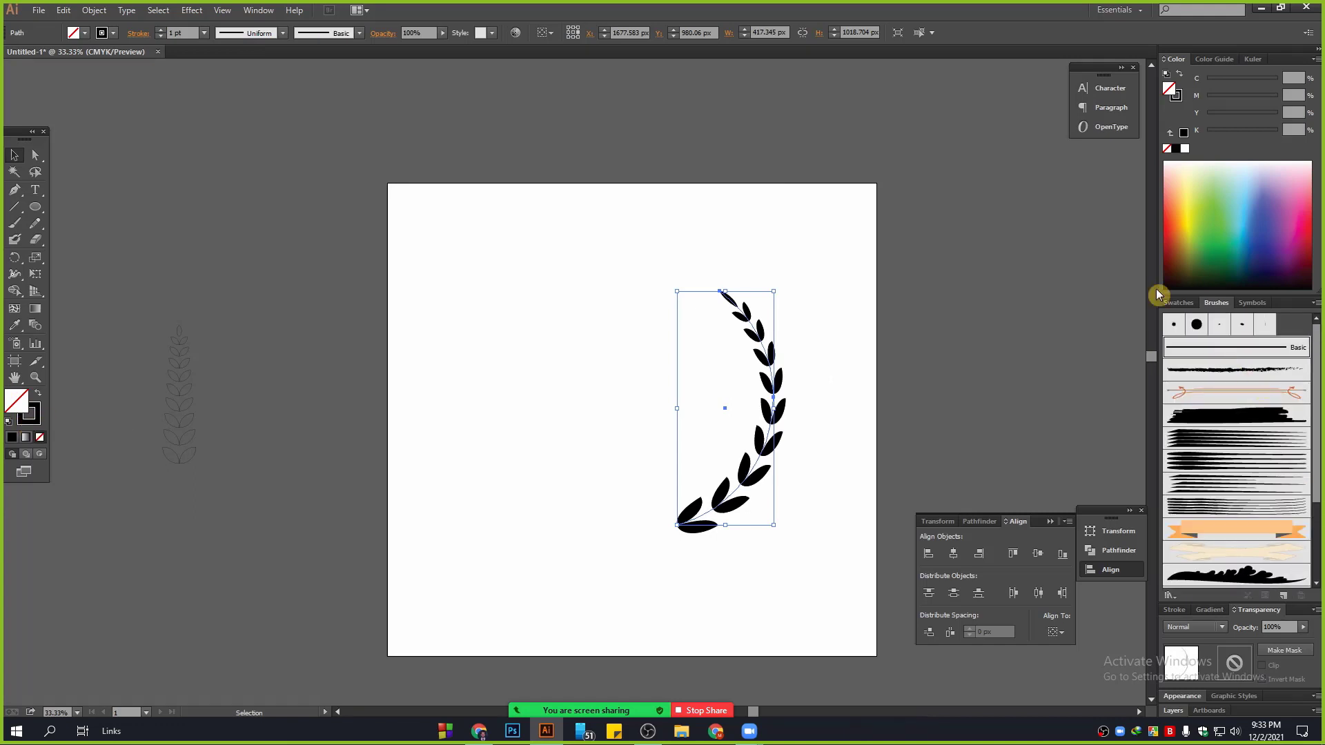
{"action": "type", "text": "9"}
{"action": "key", "text": "Return"}
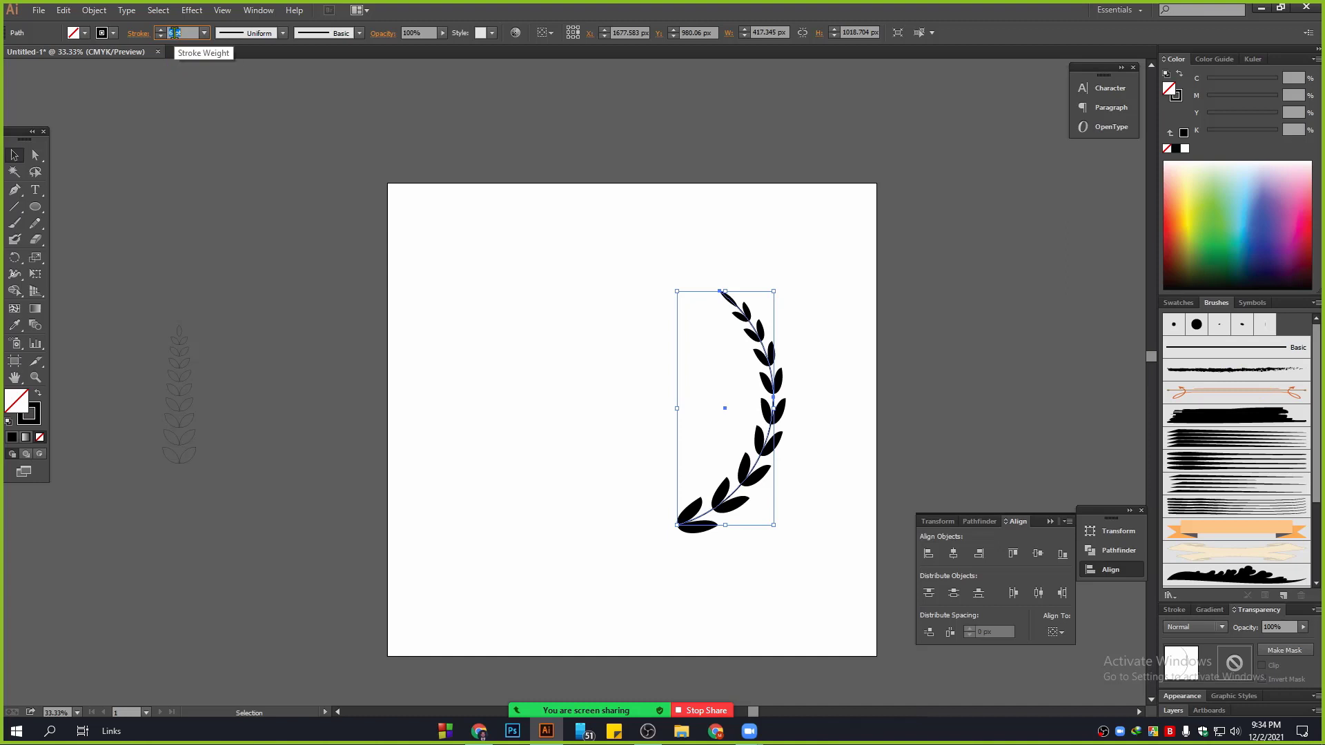
{"action": "left_click", "coordinate": [532, 259]}
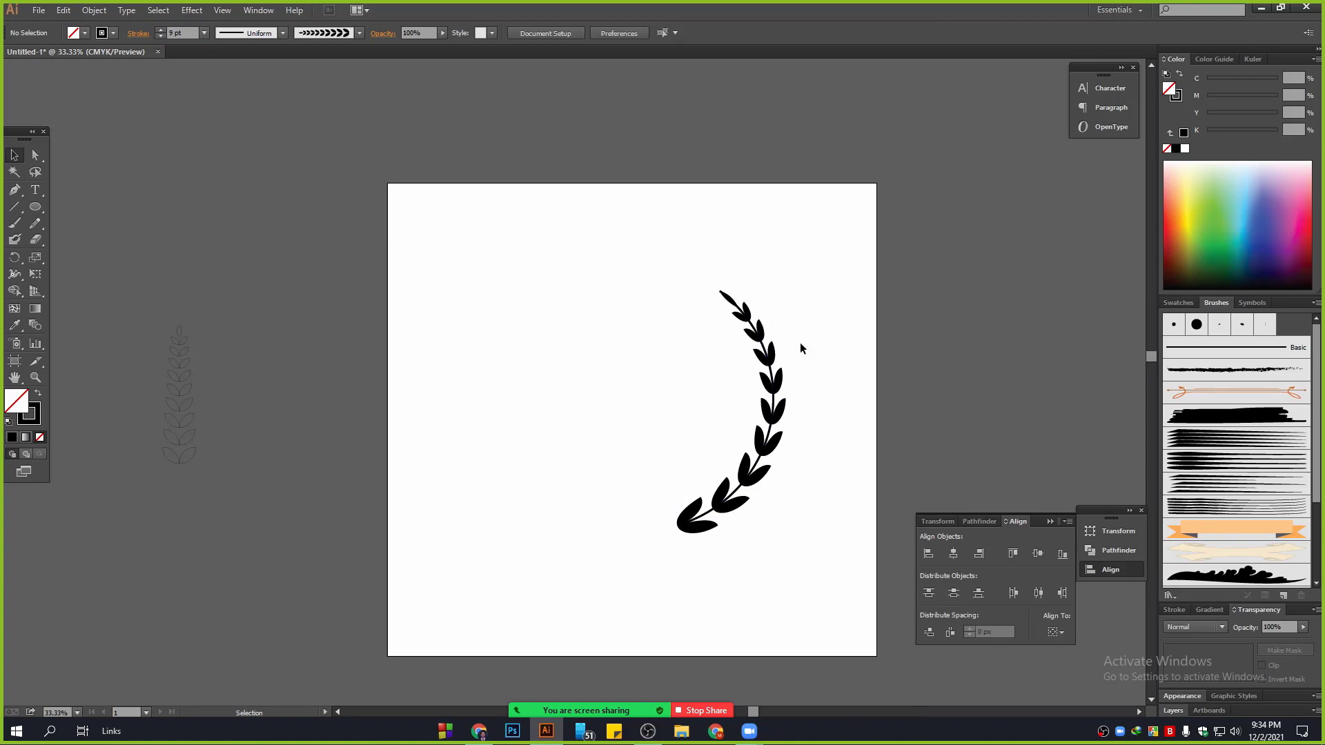
Step: Pull the plain 9 pt stem arc away from the leaves and delete it
{"action": "scroll", "coordinate": [801, 342], "scroll_direction": "up", "scroll_amount": 2}
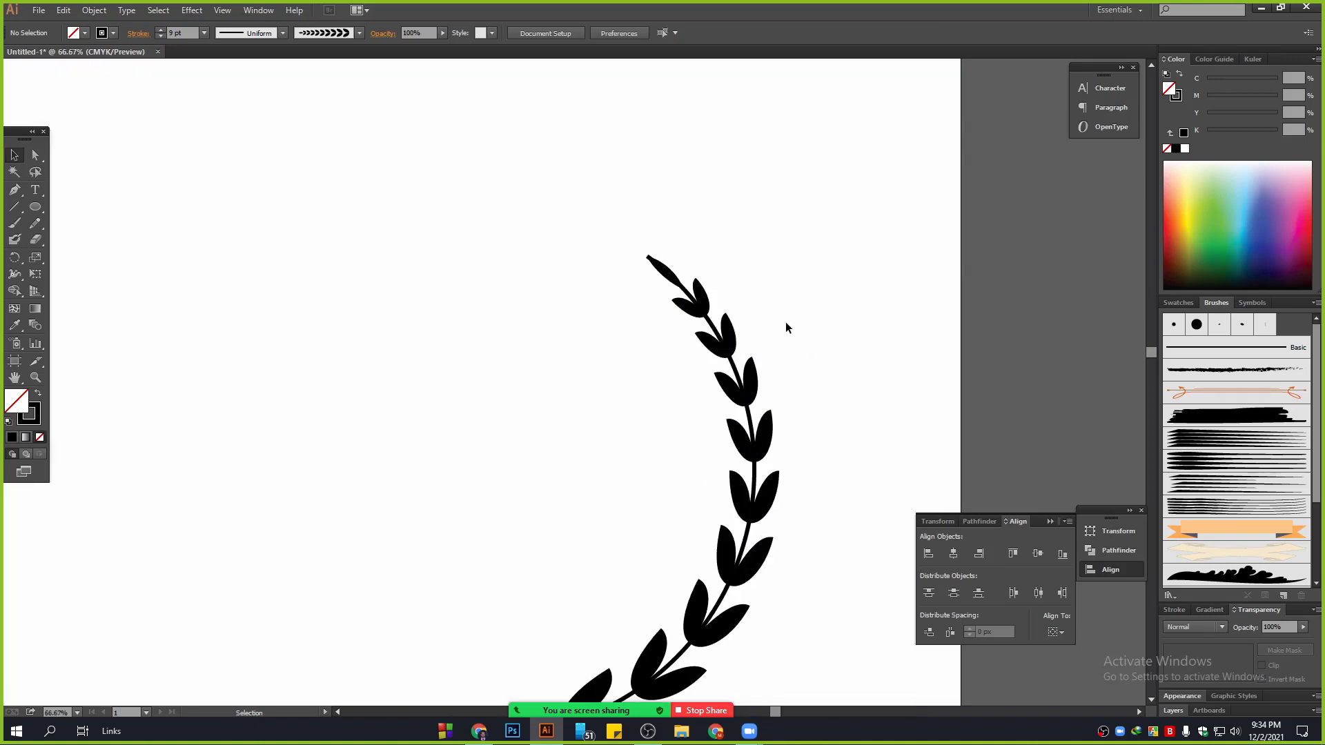
{"action": "left_click_drag", "start_coordinate": [690, 314], "coordinate": [552, 289]}
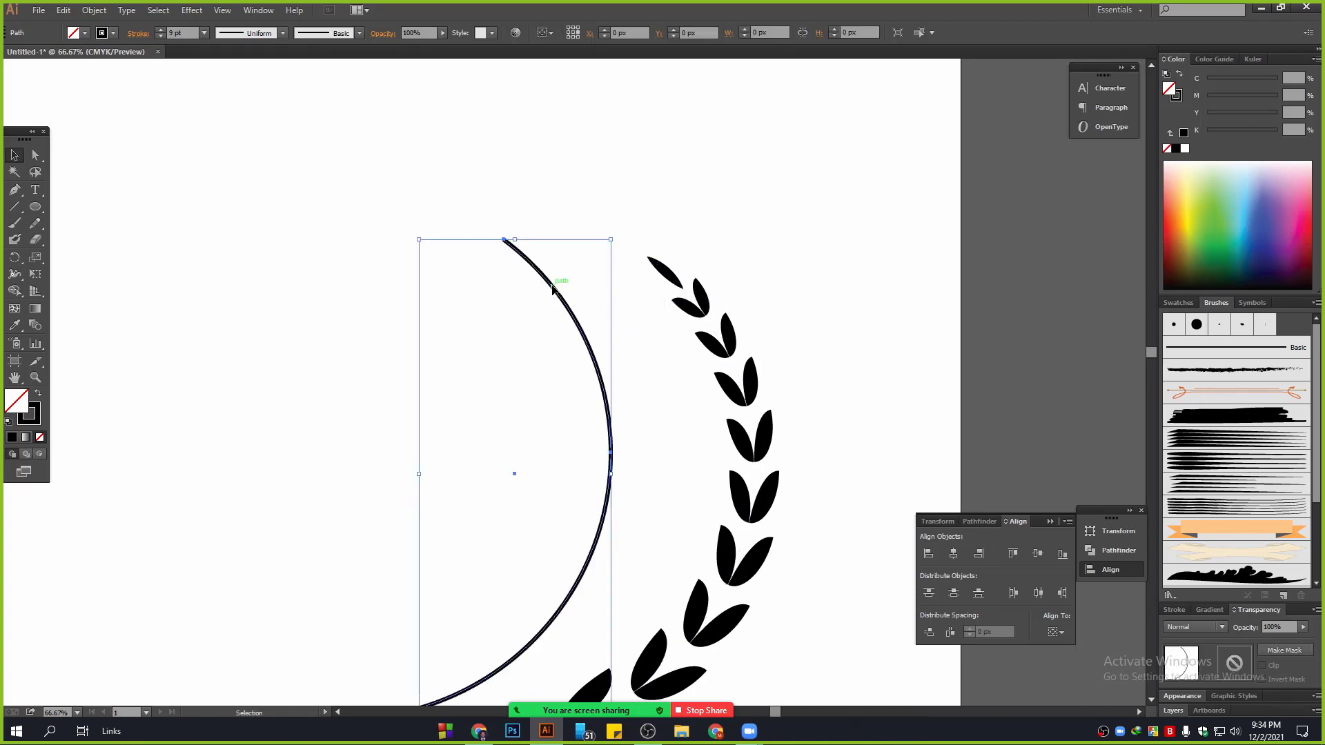
{"action": "key", "text": "Delete"}
{"action": "scroll", "coordinate": [552, 289], "scroll_direction": "down", "scroll_amount": 3}
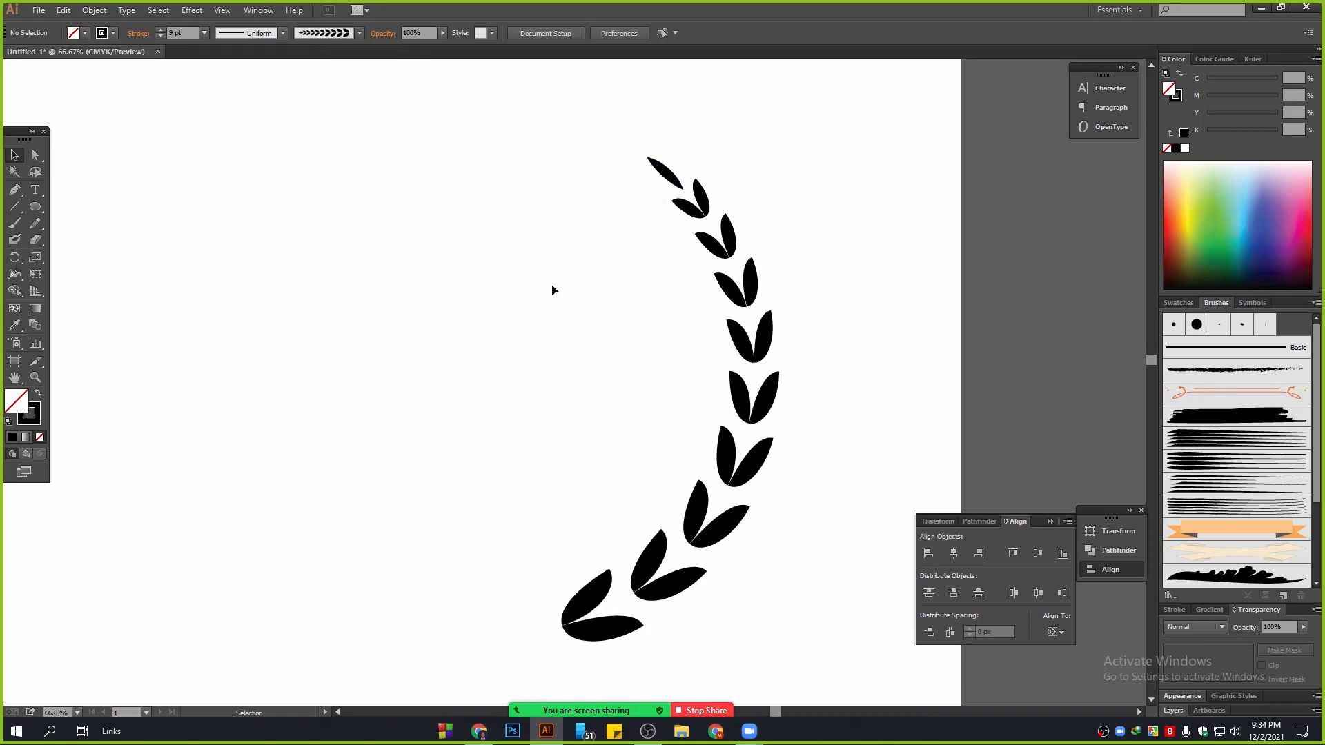
Step: Swap fill and stroke on the outlined straight branch beside the artboard, giving its leaves a black fill and no stroke
{"action": "left_click", "coordinate": [726, 242]}
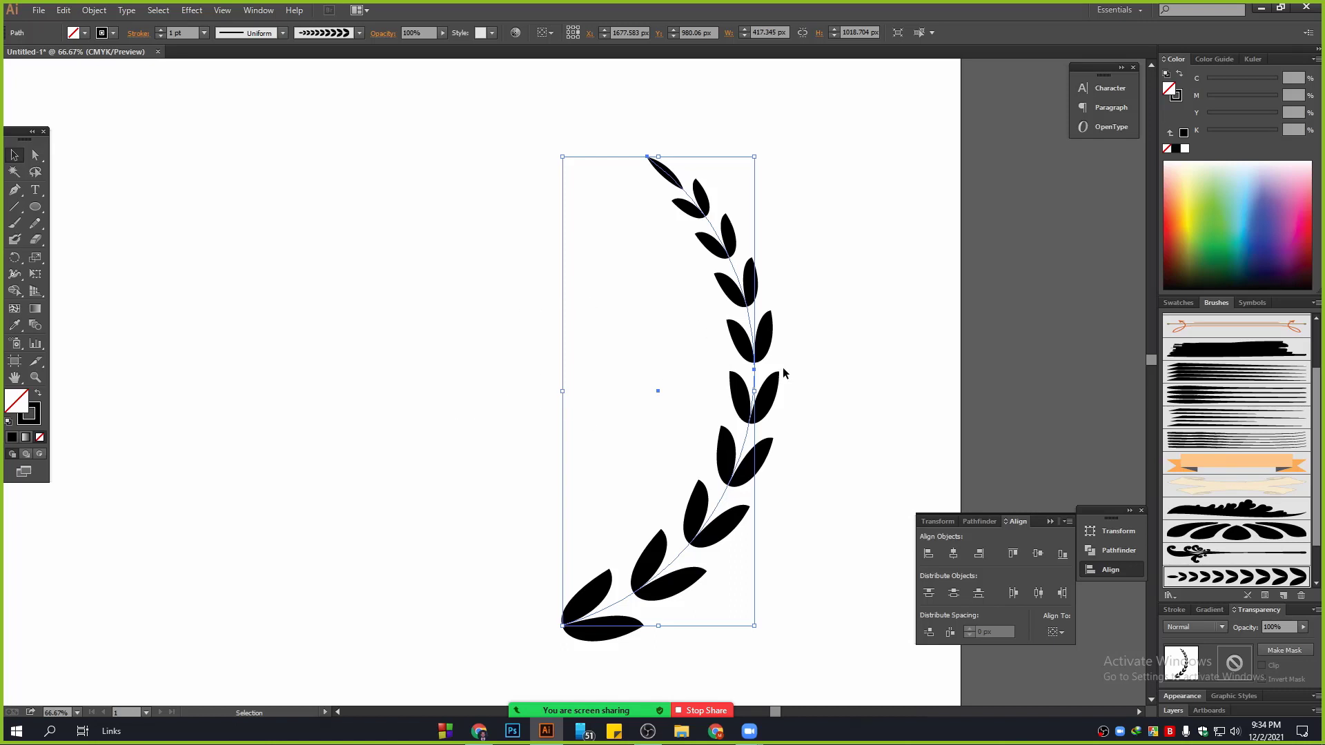
{"action": "scroll", "coordinate": [365, 390], "scroll_direction": "down", "scroll_amount": 2}
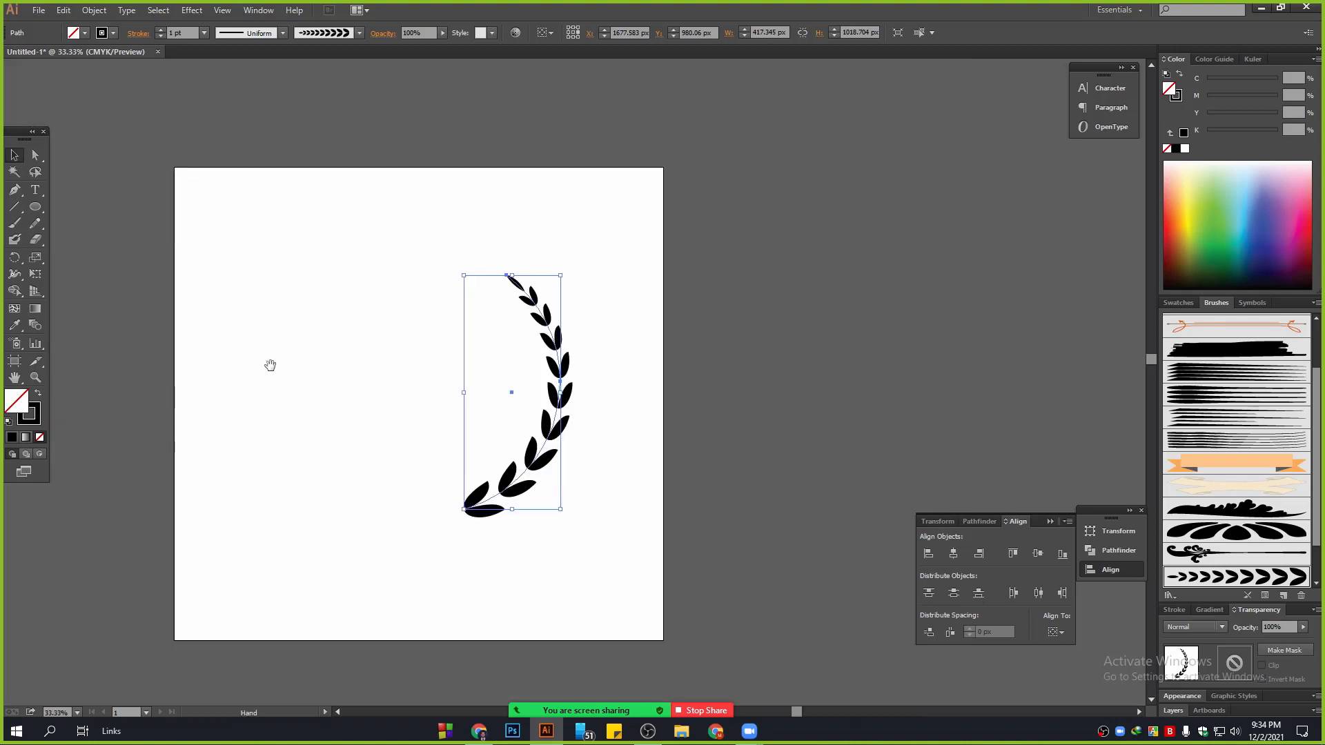
{"action": "left_click_drag", "start_coordinate": [266, 366], "coordinate": [776, 409]}
{"action": "left_click_drag", "start_coordinate": [371, 279], "coordinate": [562, 525]}
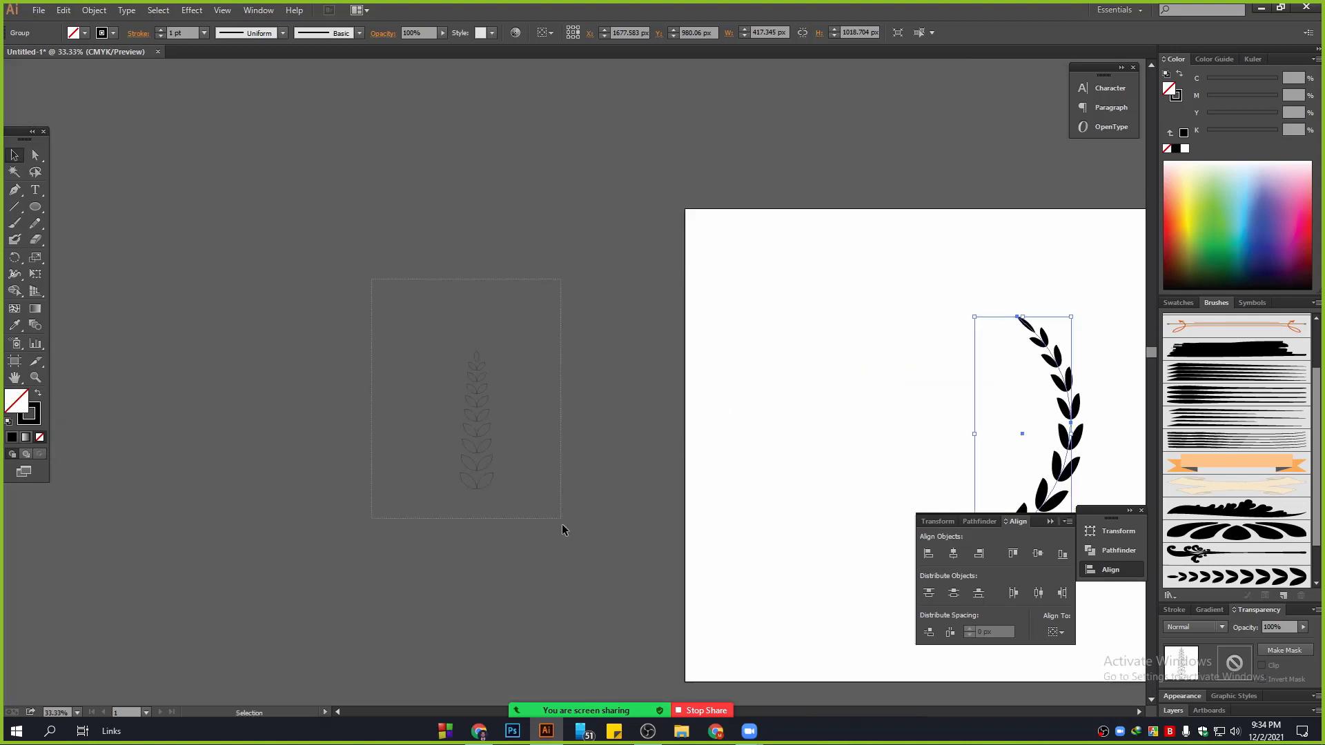
{"action": "left_click", "coordinate": [38, 393]}
{"action": "left_click", "coordinate": [492, 435]}
{"action": "scroll", "coordinate": [491, 433], "scroll_direction": "up", "scroll_amount": 2}
{"action": "left_click_drag", "start_coordinate": [355, 214], "coordinate": [561, 614]}
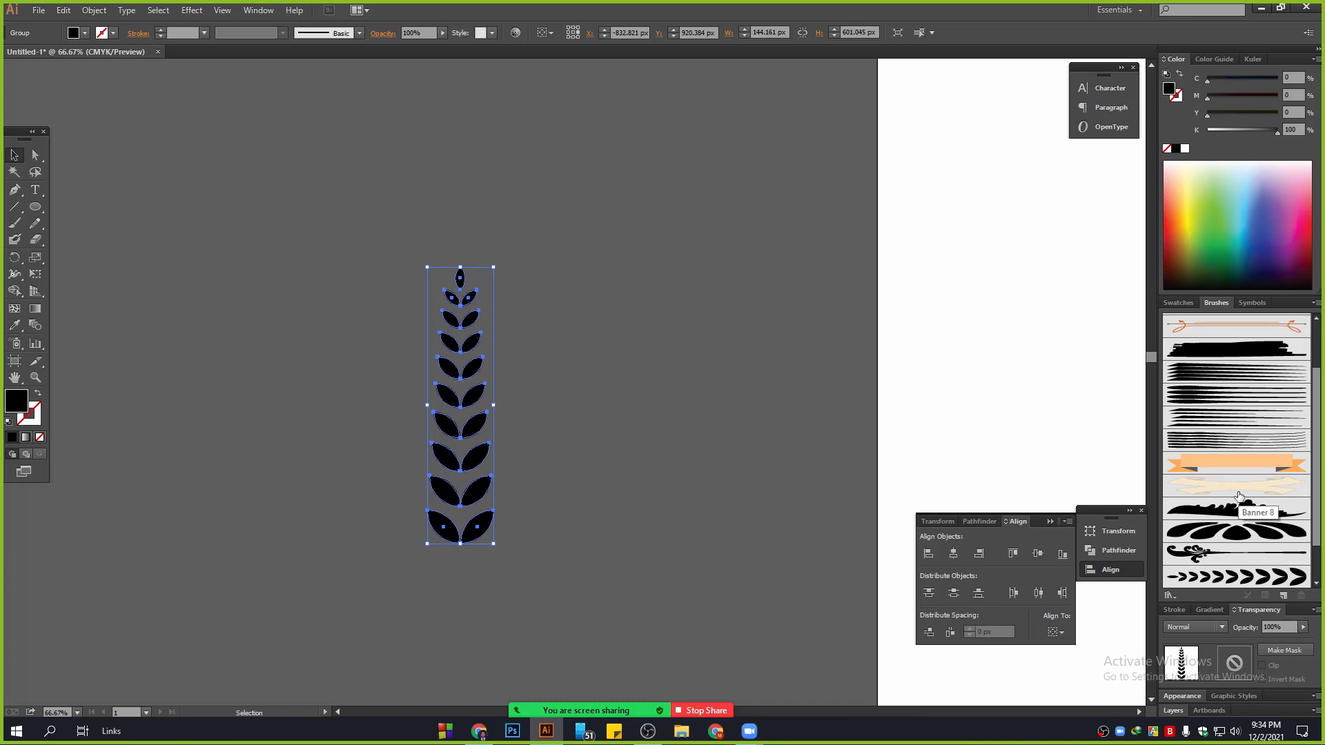
{"action": "left_click", "coordinate": [771, 357]}
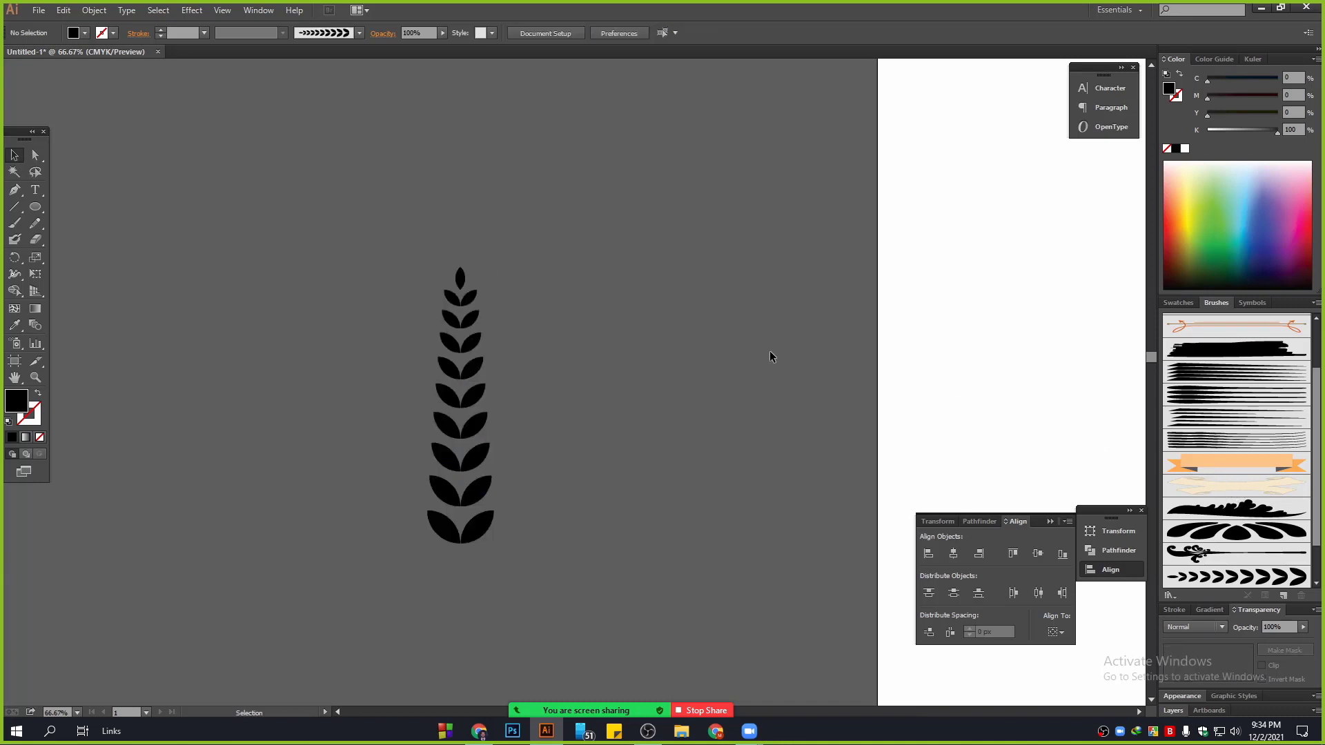
{"action": "key", "text": "space"}
{"action": "left_click_drag", "start_coordinate": [917, 298], "coordinate": [796, 284]}
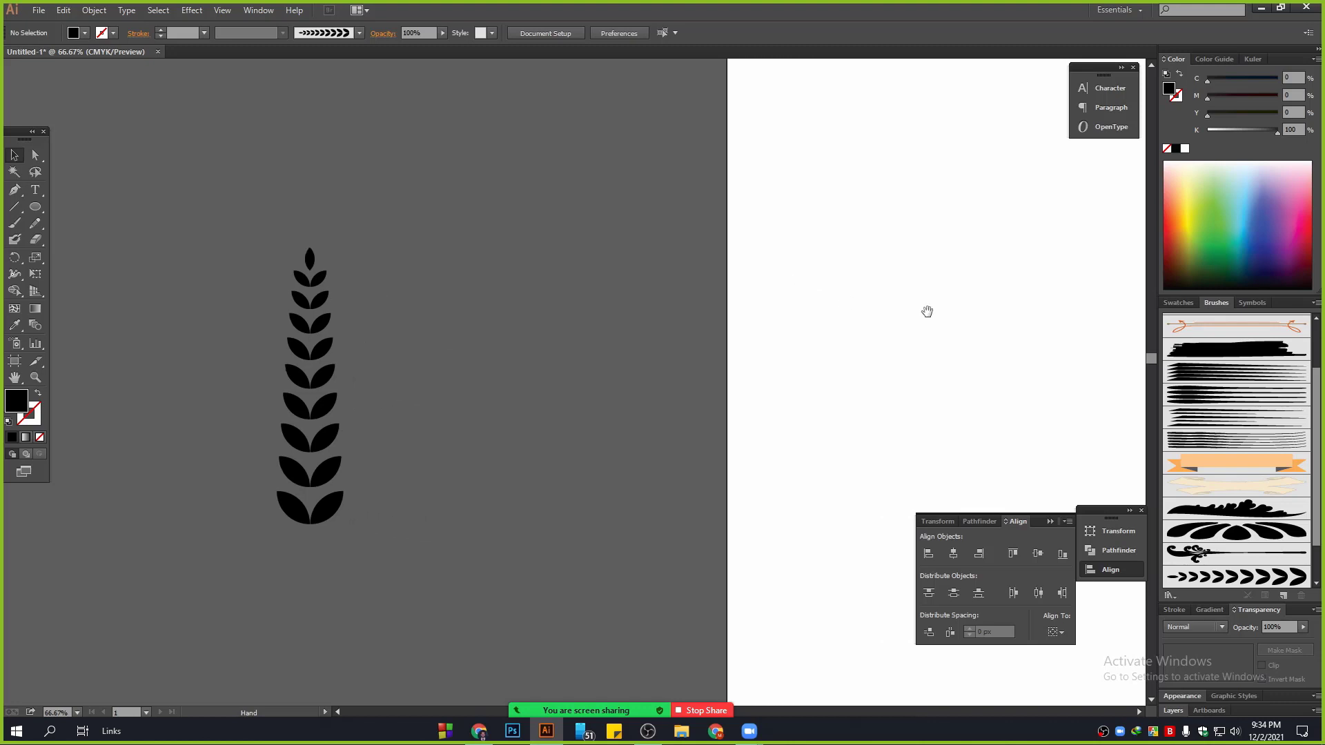
{"action": "left_click_drag", "start_coordinate": [925, 311], "coordinate": [346, 248]}
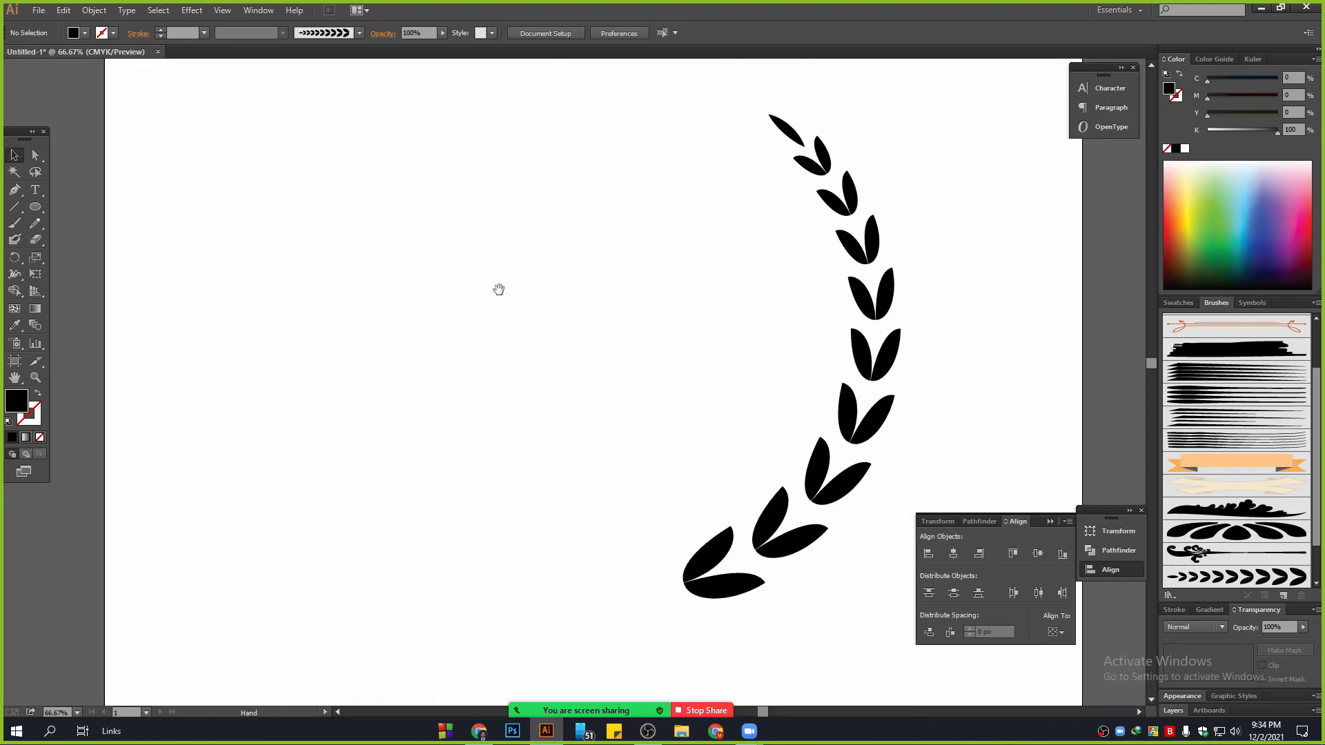
{"action": "left_click_drag", "start_coordinate": [458, 294], "coordinate": [1049, 320]}
{"action": "left_click_drag", "start_coordinate": [497, 483], "coordinate": [308, 185]}
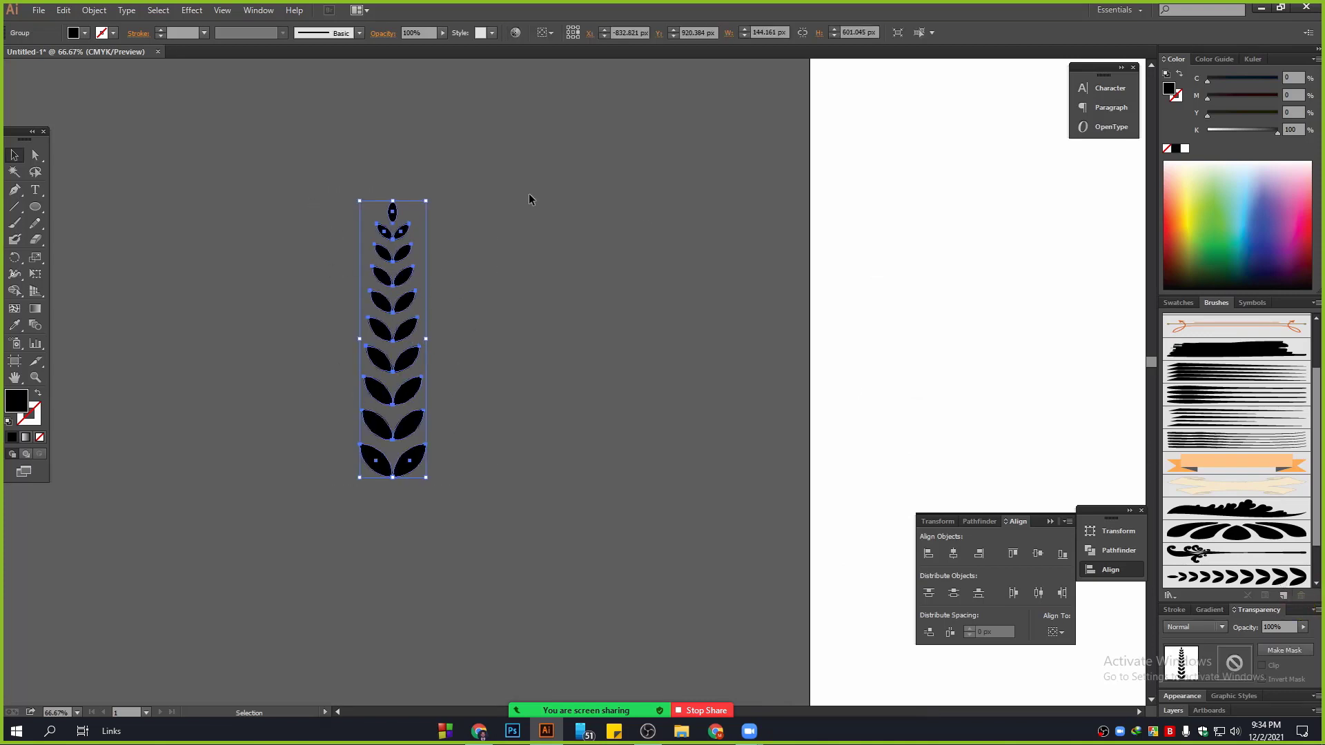
{"action": "left_click", "coordinate": [158, 55]}
{"action": "left_click", "coordinate": [588, 338]}
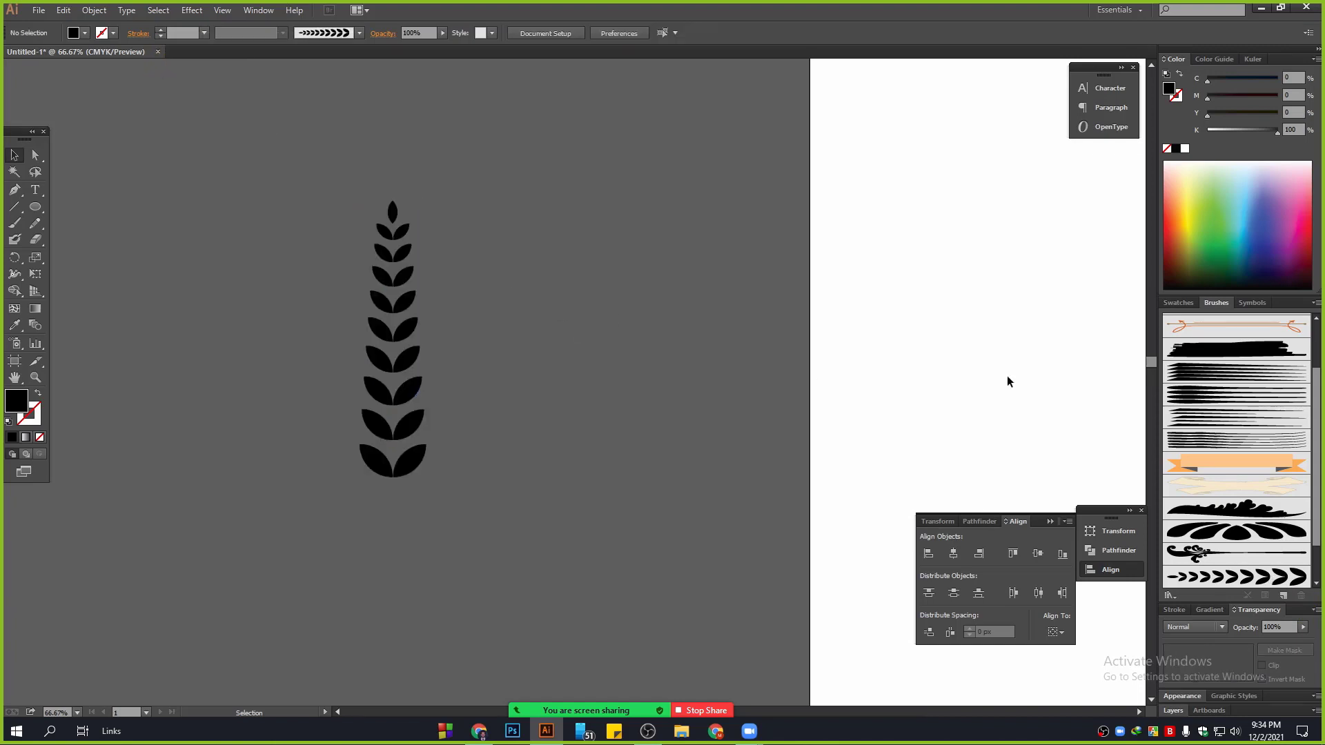
{"action": "key", "text": "space"}
{"action": "left_click_drag", "start_coordinate": [839, 379], "coordinate": [677, 361]}
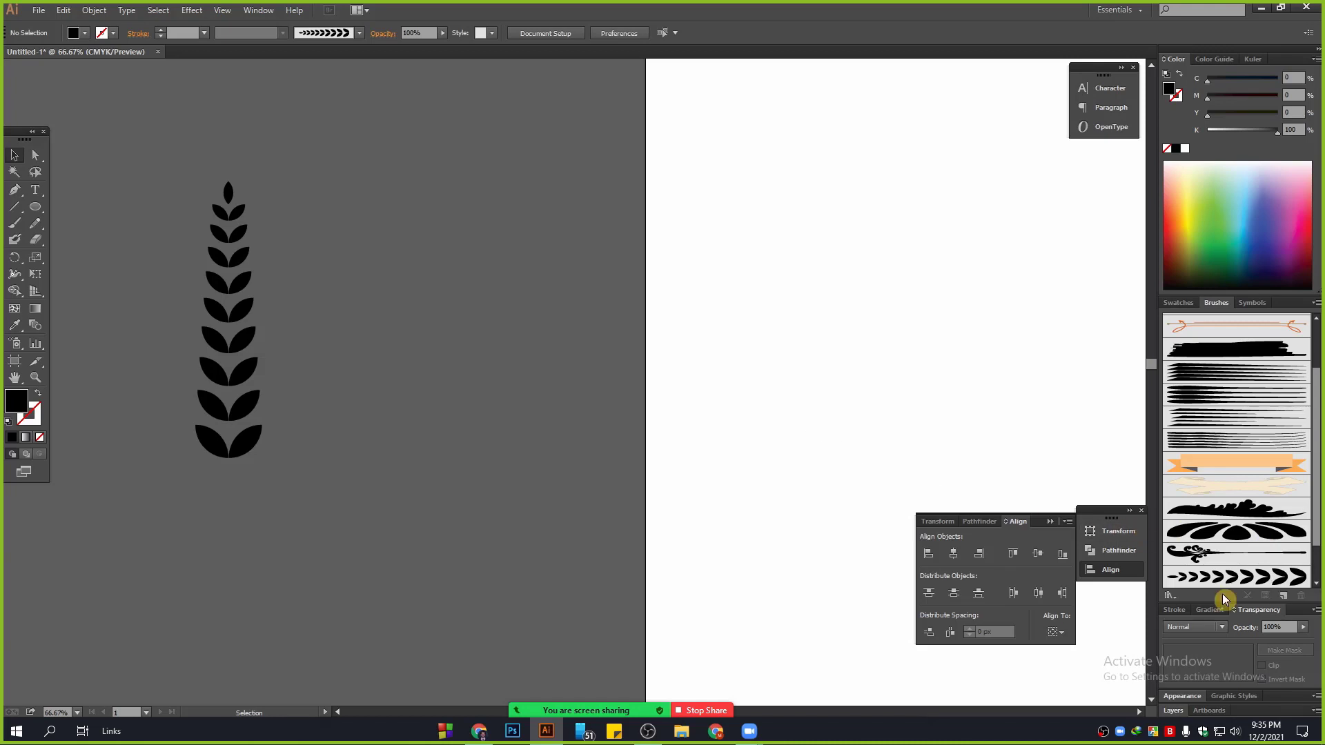
{"action": "scroll", "coordinate": [1240, 581], "scroll_direction": "down", "scroll_amount": 2}
{"action": "left_click", "coordinate": [1284, 597]}
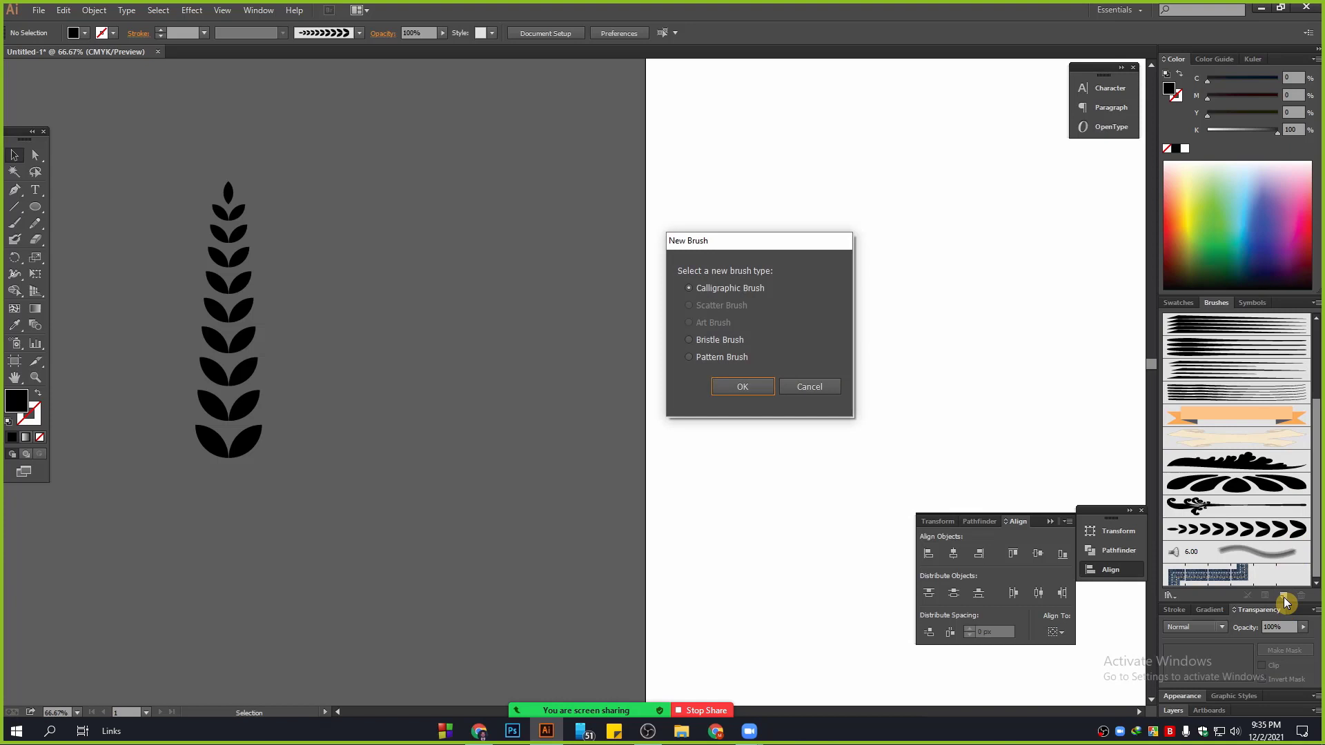
{"action": "left_click", "coordinate": [820, 390]}
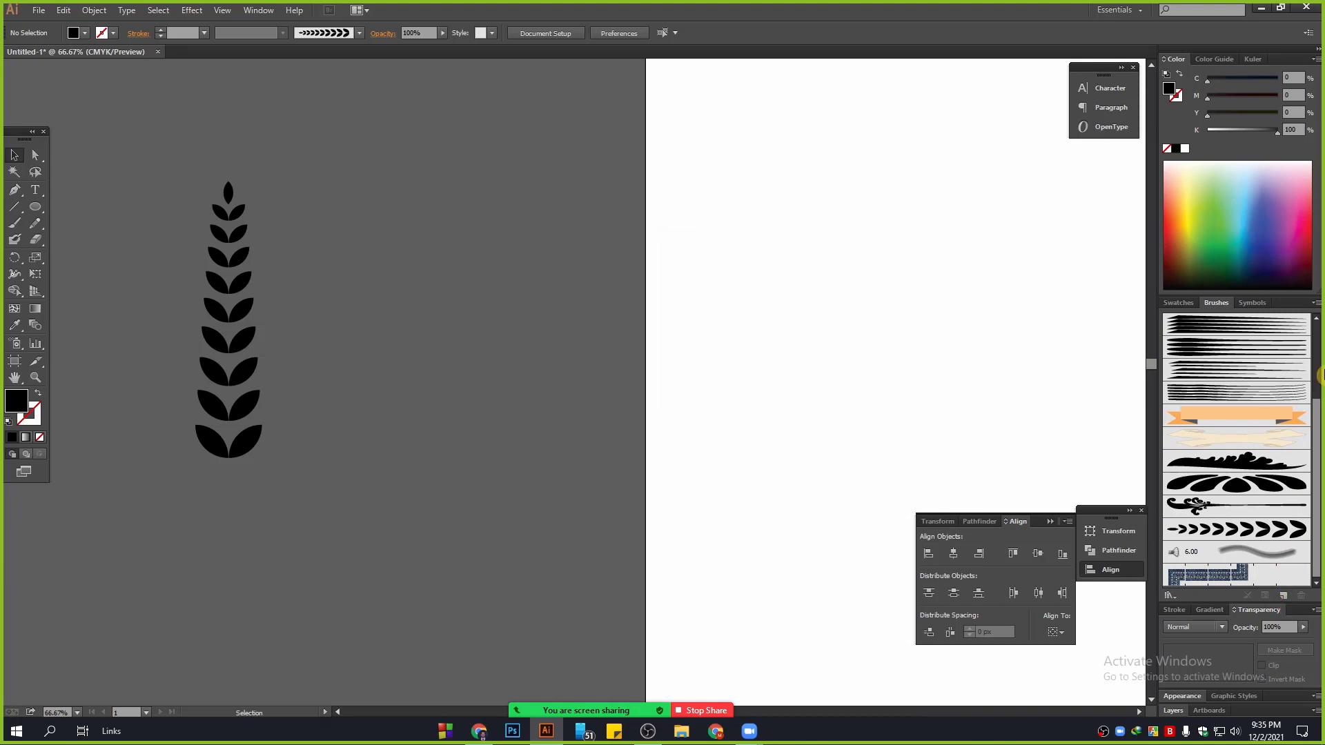
Step: Save the current brushes as a brush library file named Untitled-1.ai in the default Brushes folder
{"action": "left_click", "coordinate": [1316, 303]}
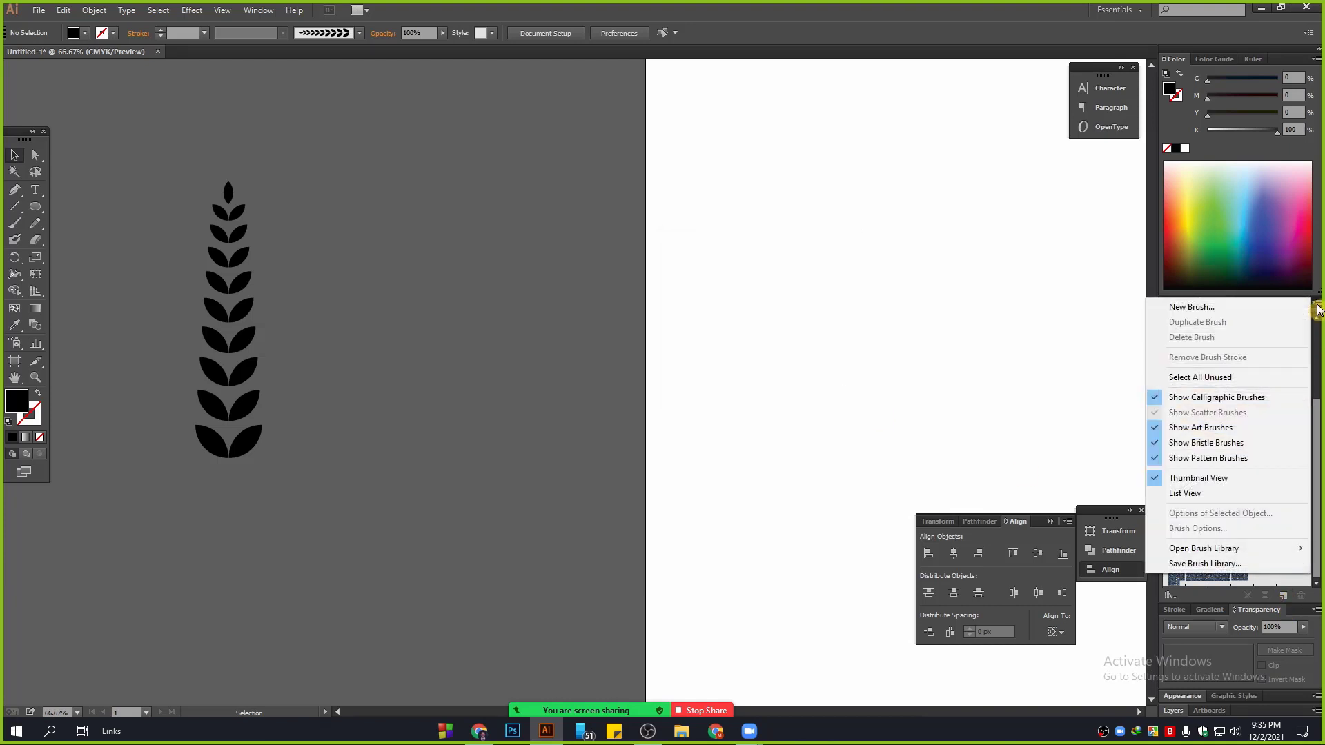
{"action": "left_click", "coordinate": [1235, 567]}
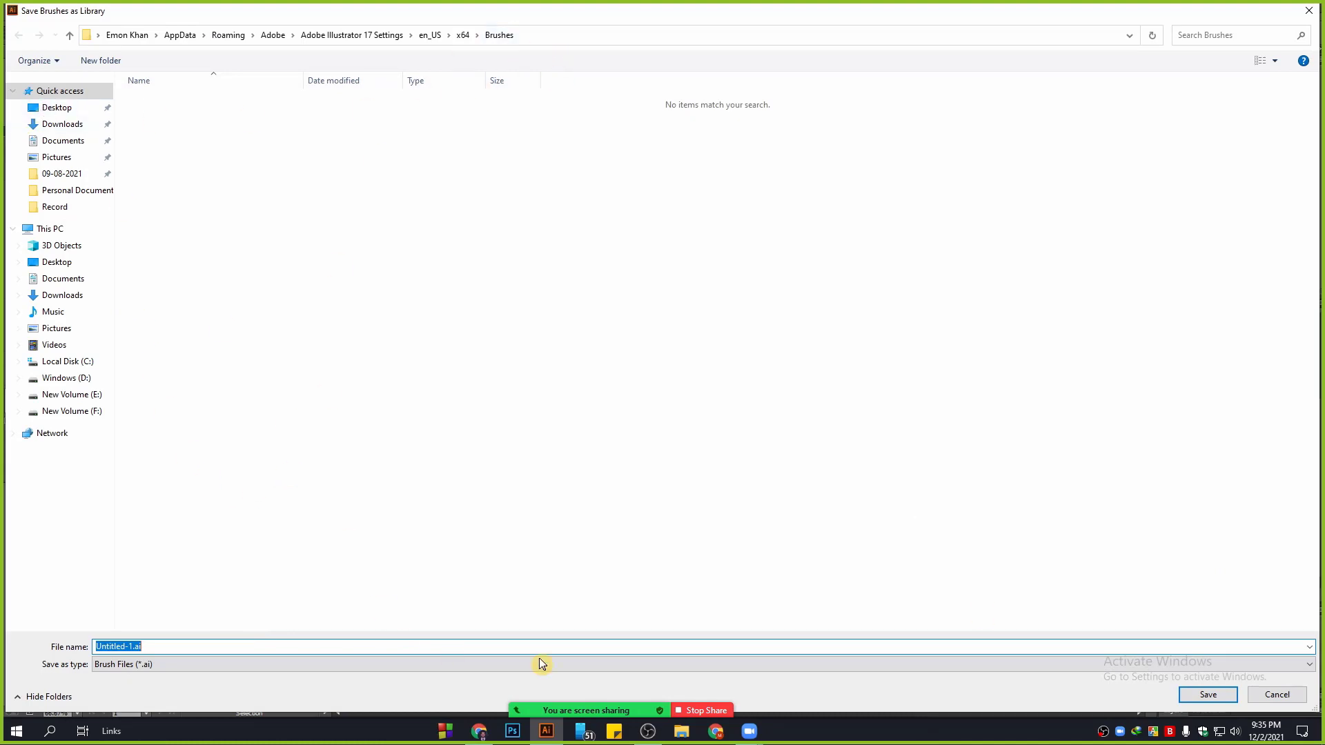
{"action": "left_click", "coordinate": [1209, 695]}
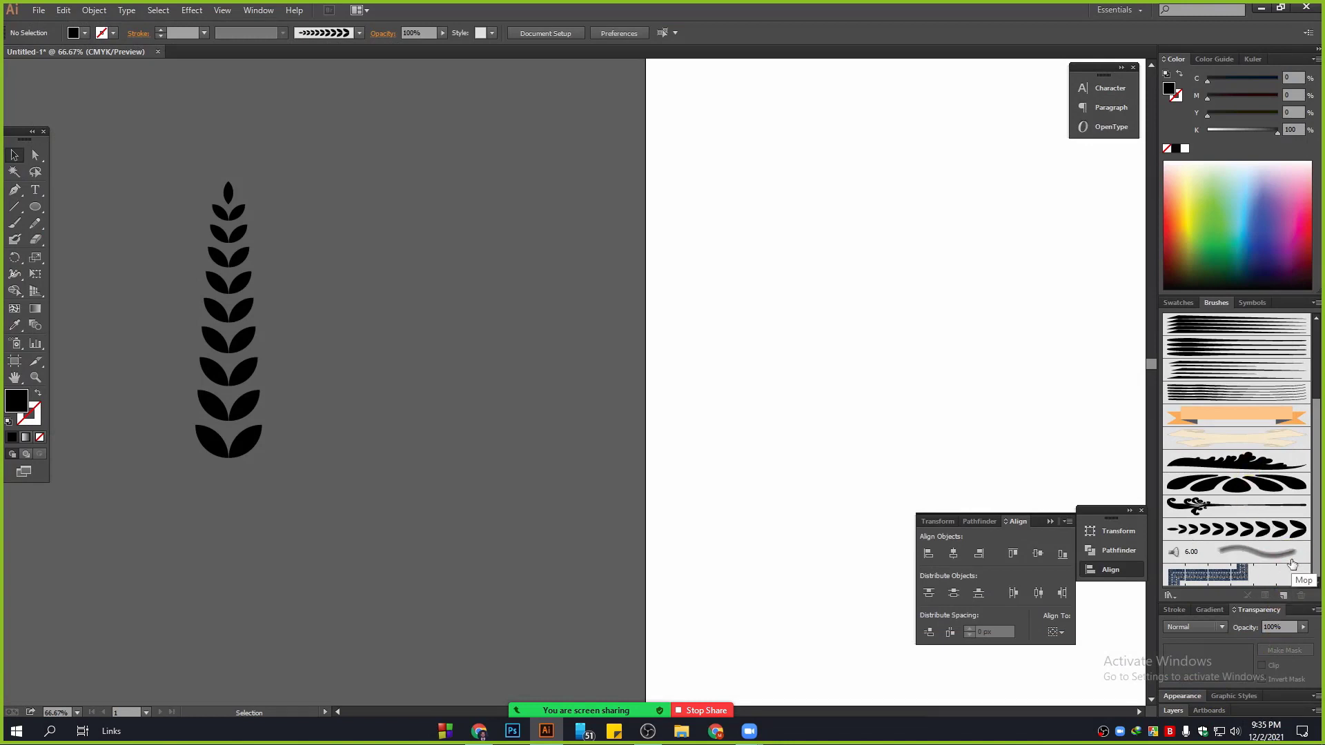
{"action": "left_click", "coordinate": [1286, 605]}
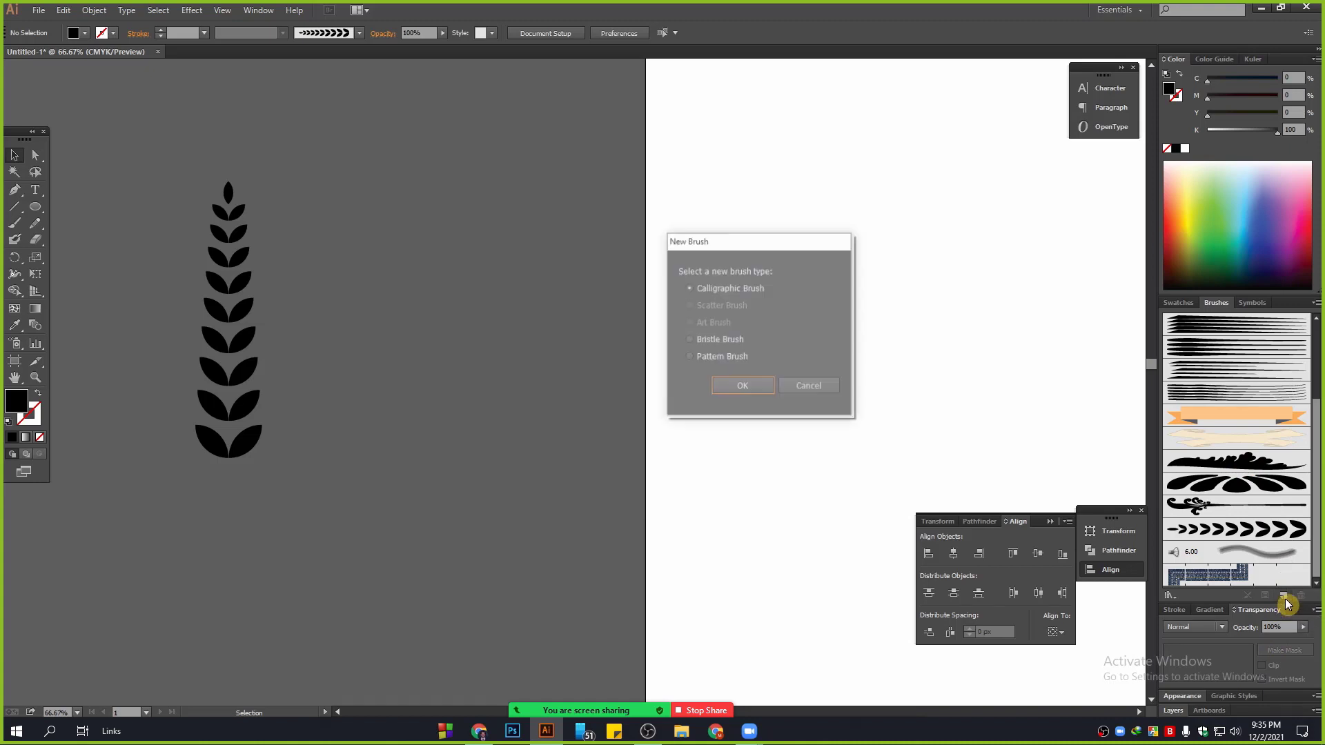
{"action": "left_click", "coordinate": [807, 384]}
{"action": "left_click", "coordinate": [1234, 530]}
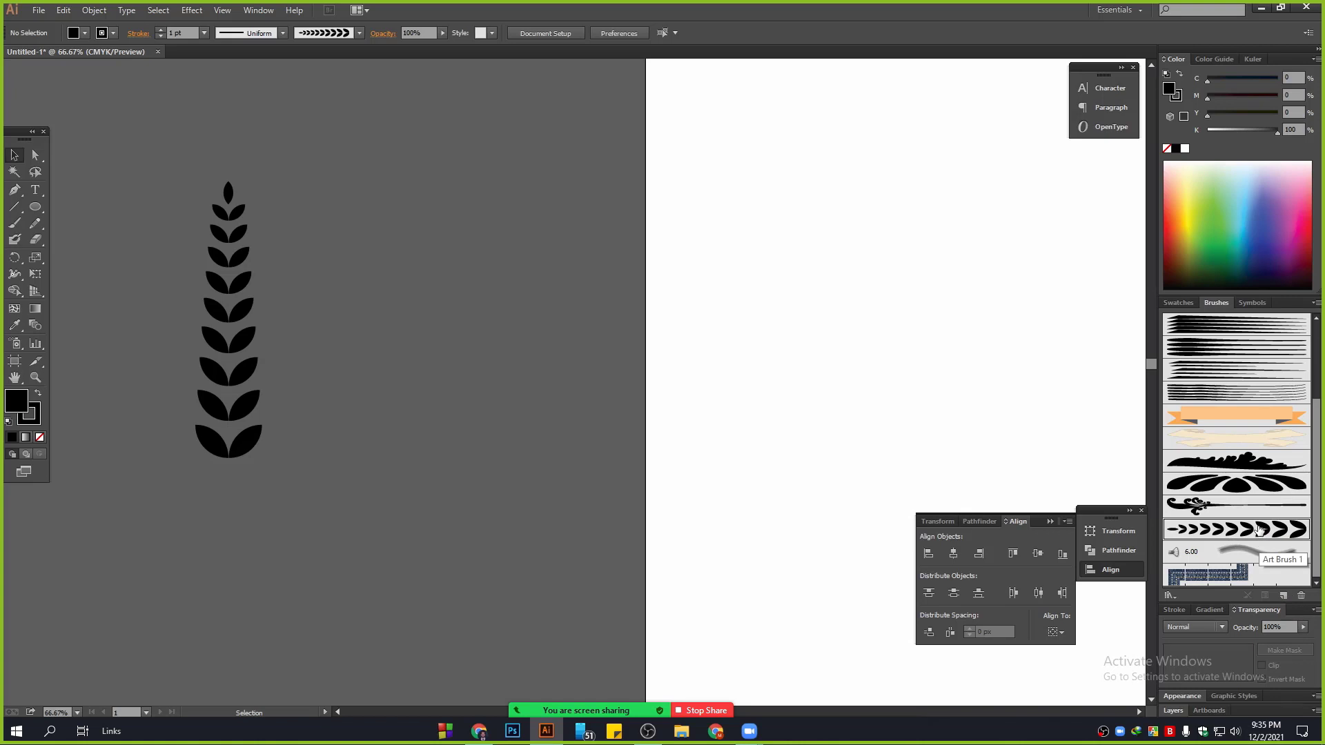
{"action": "left_click", "coordinate": [1279, 594]}
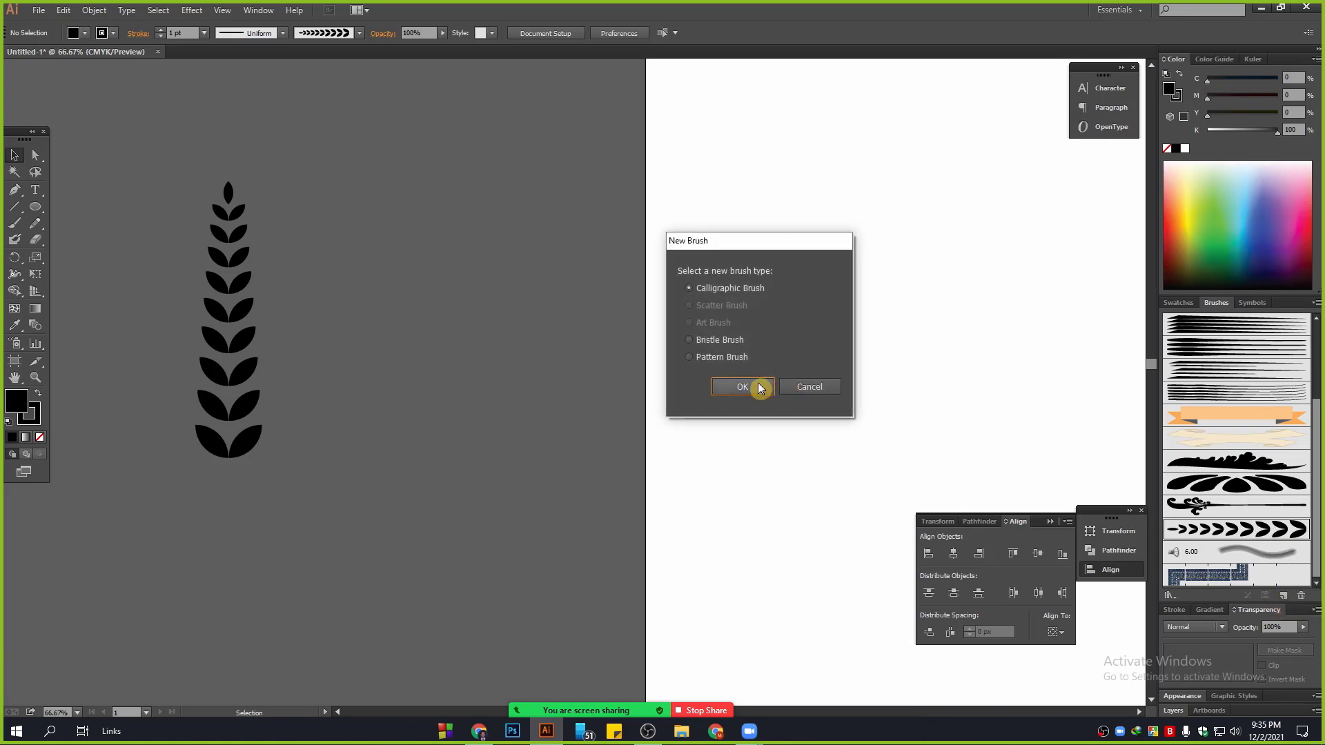
{"action": "left_click", "coordinate": [758, 387]}
{"action": "left_click", "coordinate": [834, 476]}
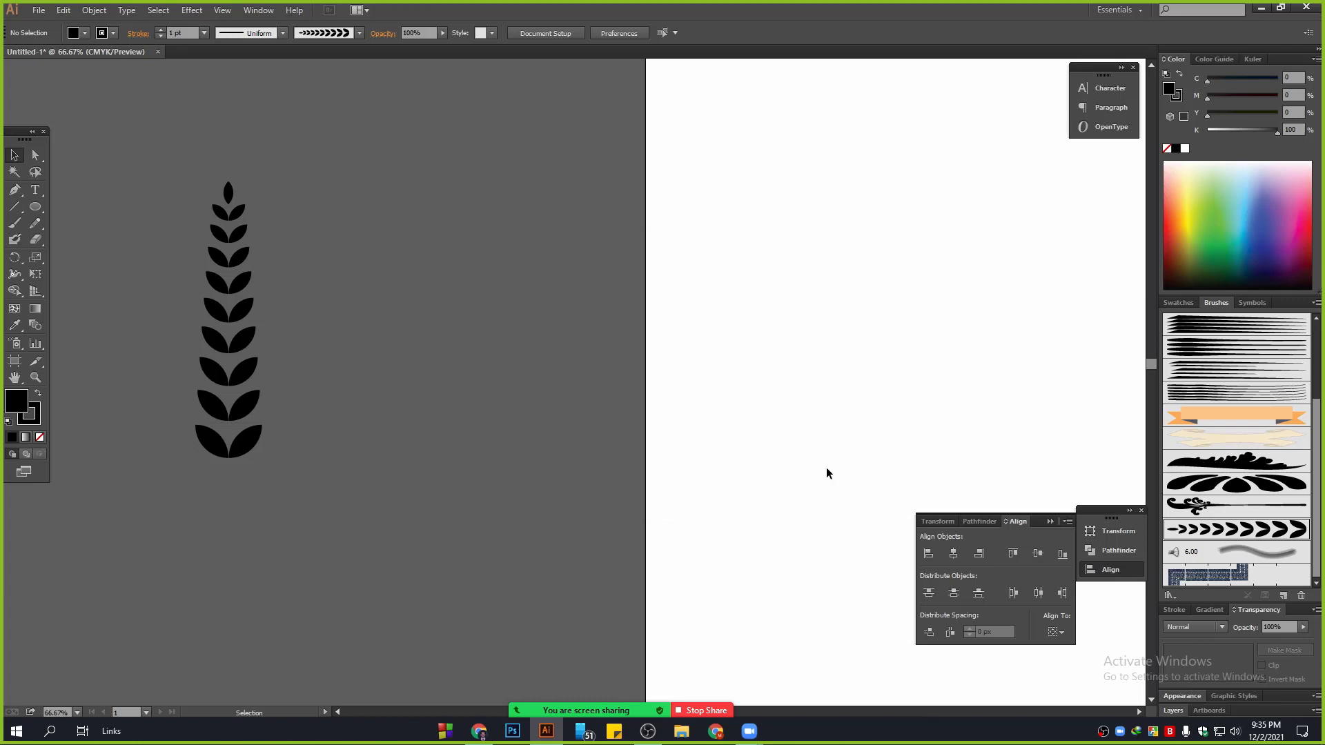
Step: Review the brush options of the leafy art brush and leave them as they are
{"action": "left_click", "coordinate": [1316, 304]}
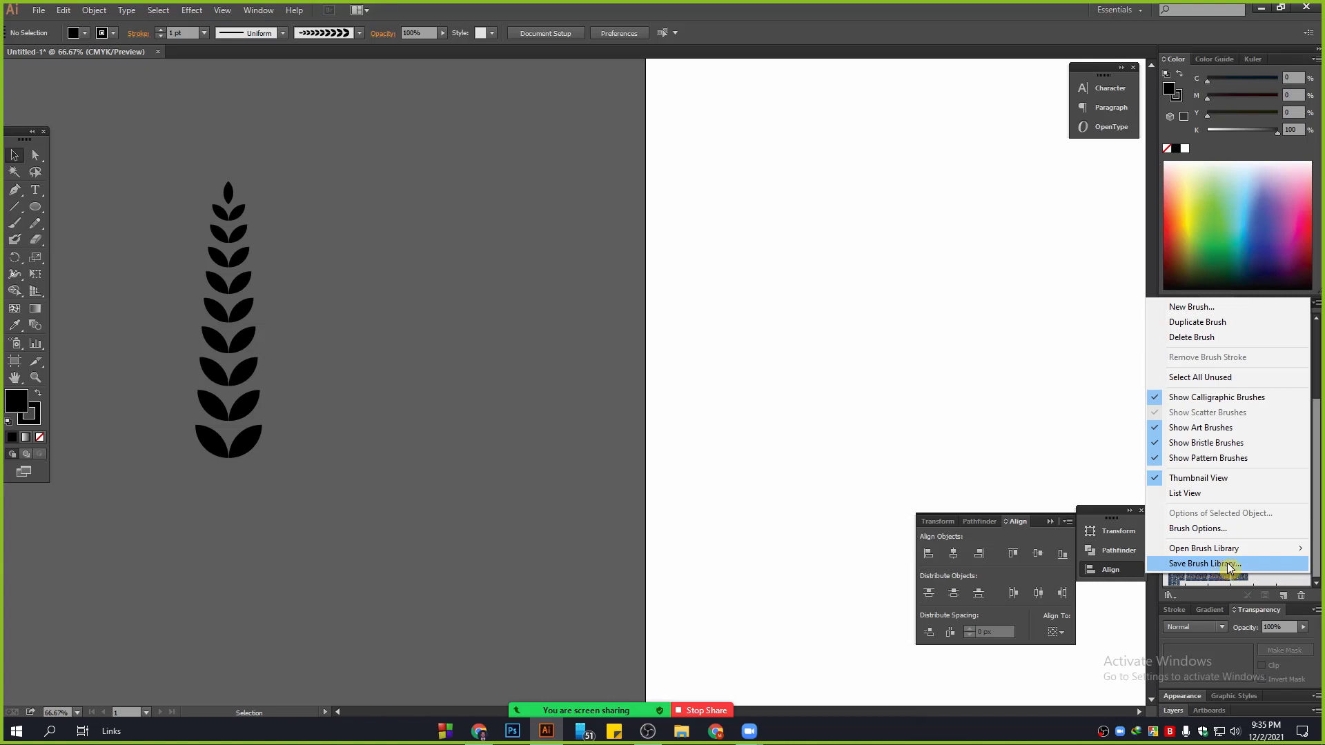
{"action": "left_click", "coordinate": [1228, 531]}
{"action": "left_click_drag", "start_coordinate": [794, 145], "coordinate": [430, 165]}
{"action": "left_click", "coordinate": [658, 562]}
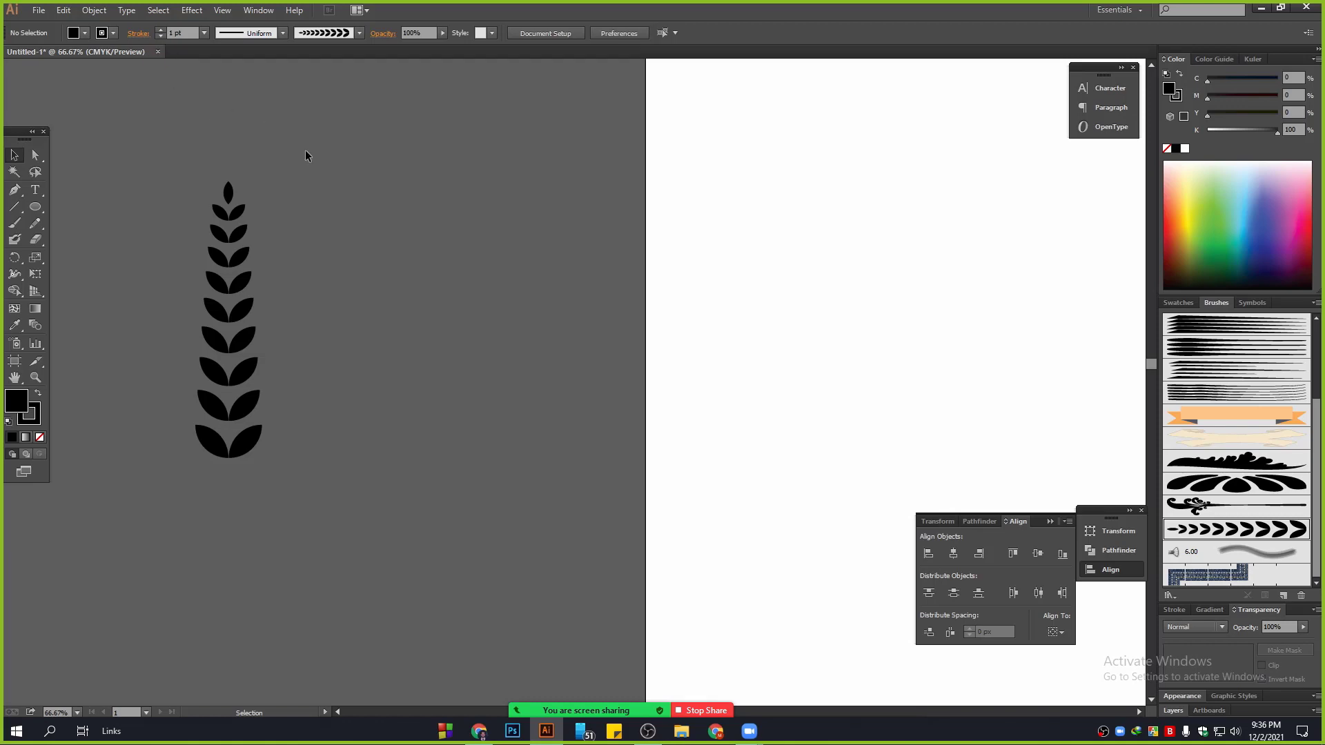
Step: Save the document to the Desktop as 323 in Adobe Illustrator format with the default options
{"action": "key", "text": "ctrl+s"}
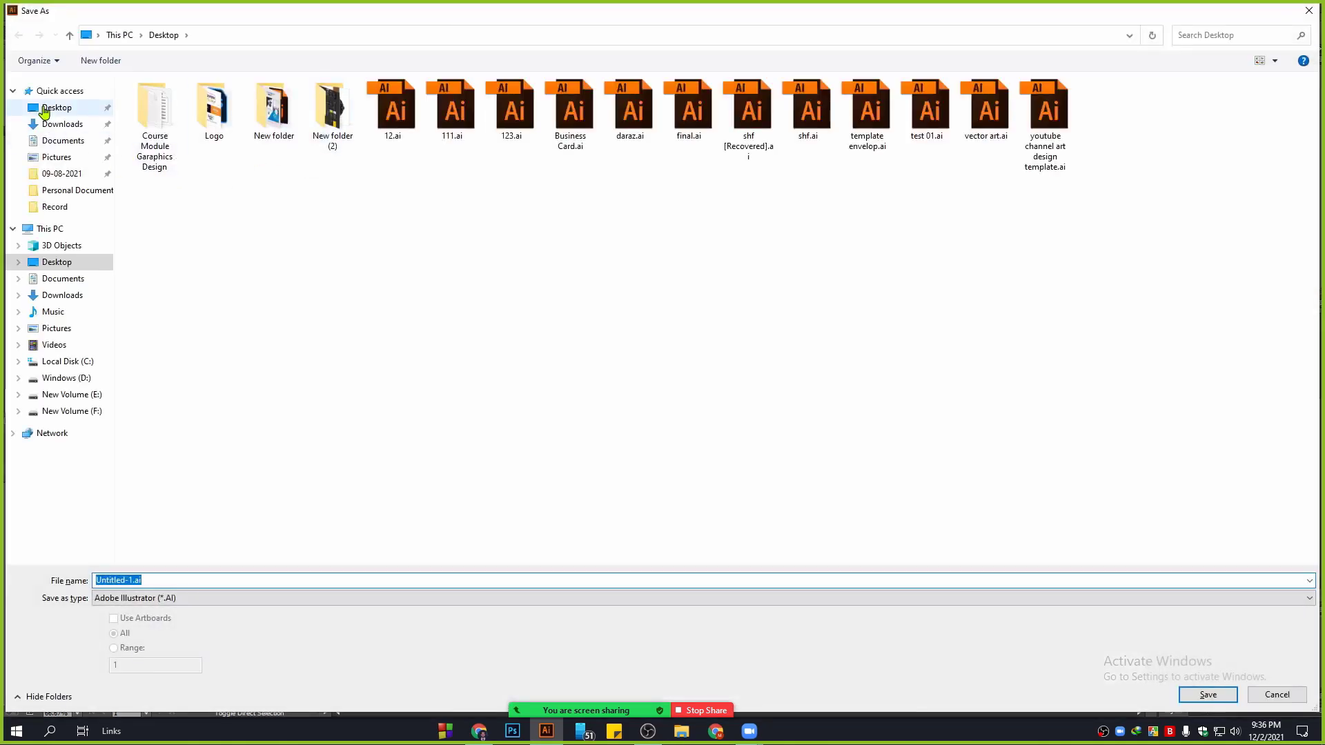
{"action": "left_click", "coordinate": [45, 110]}
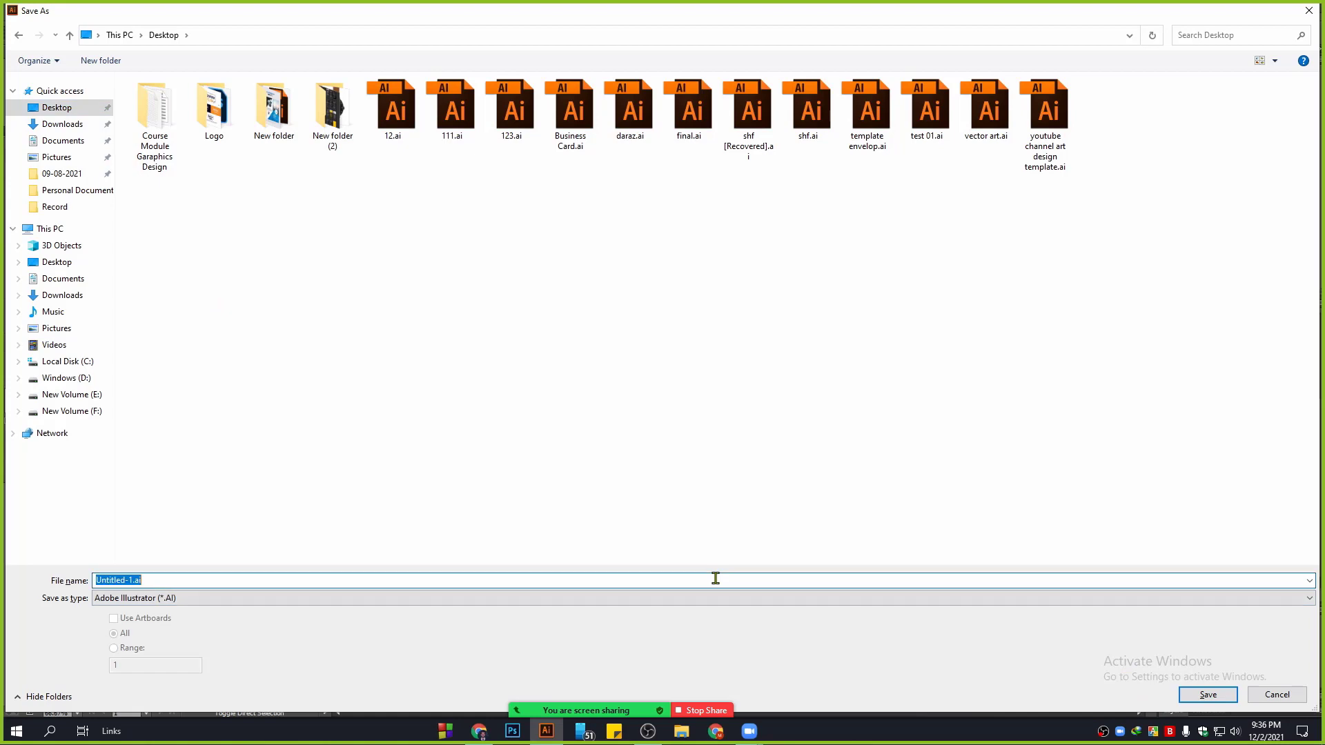
{"action": "type", "text": "323"}
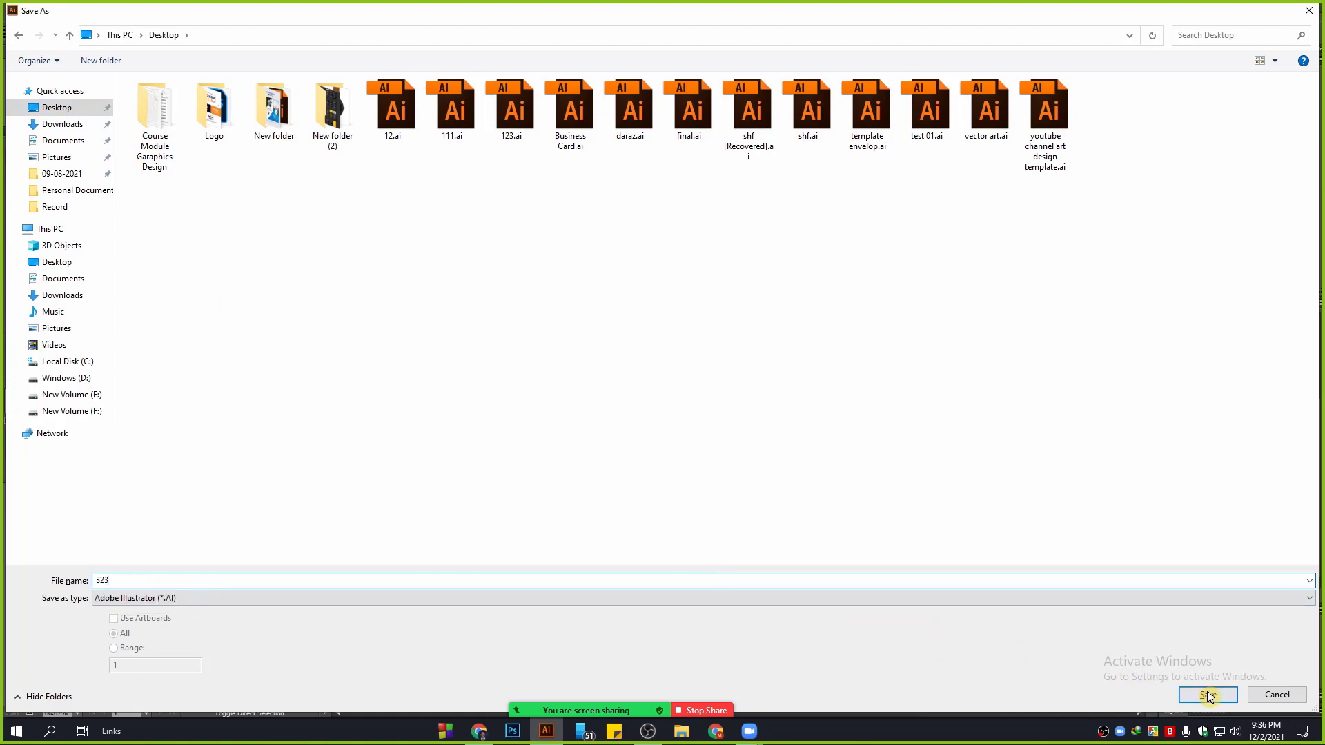
{"action": "left_click", "coordinate": [1207, 695]}
{"action": "left_click", "coordinate": [857, 559]}
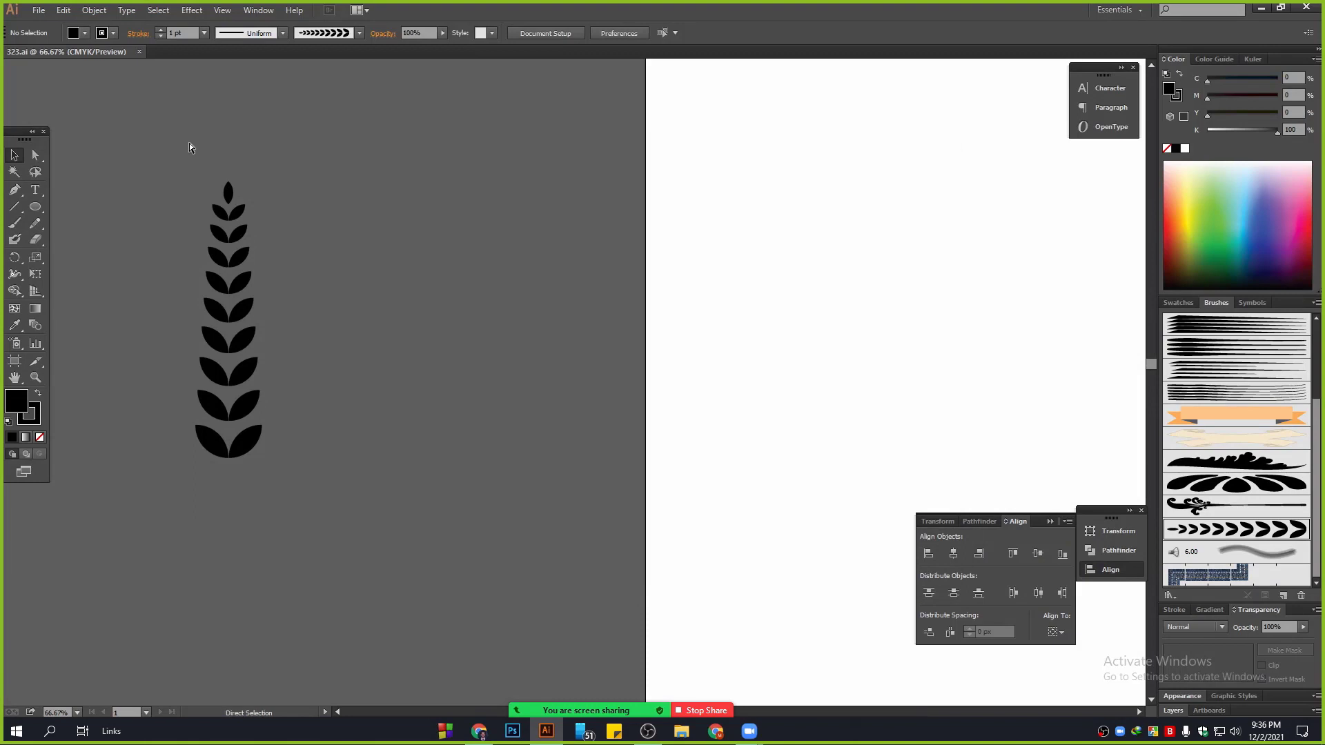
Step: Close the saved document and create a new blank document with the default settings
{"action": "key", "text": "ctrl+w"}
{"action": "left_click", "coordinate": [39, 10]}
{"action": "left_click", "coordinate": [46, 26]}
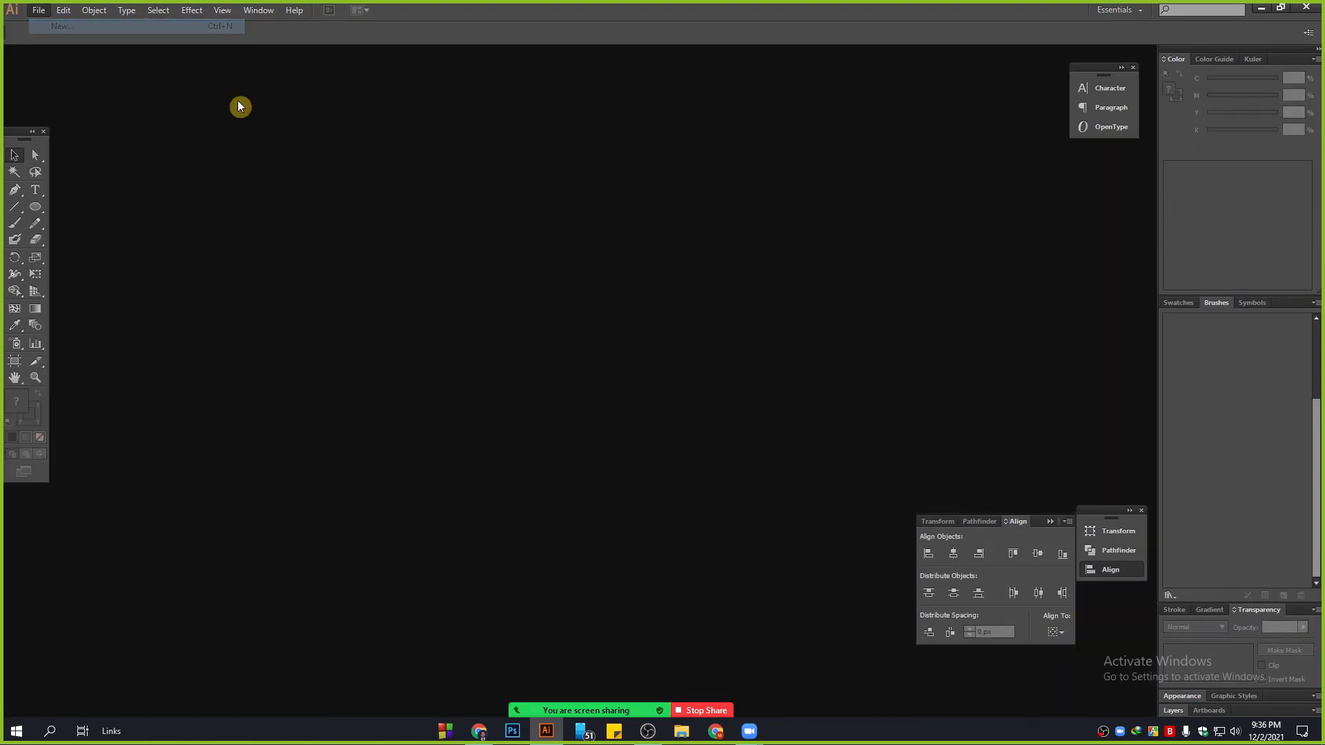
{"action": "left_click", "coordinate": [765, 503]}
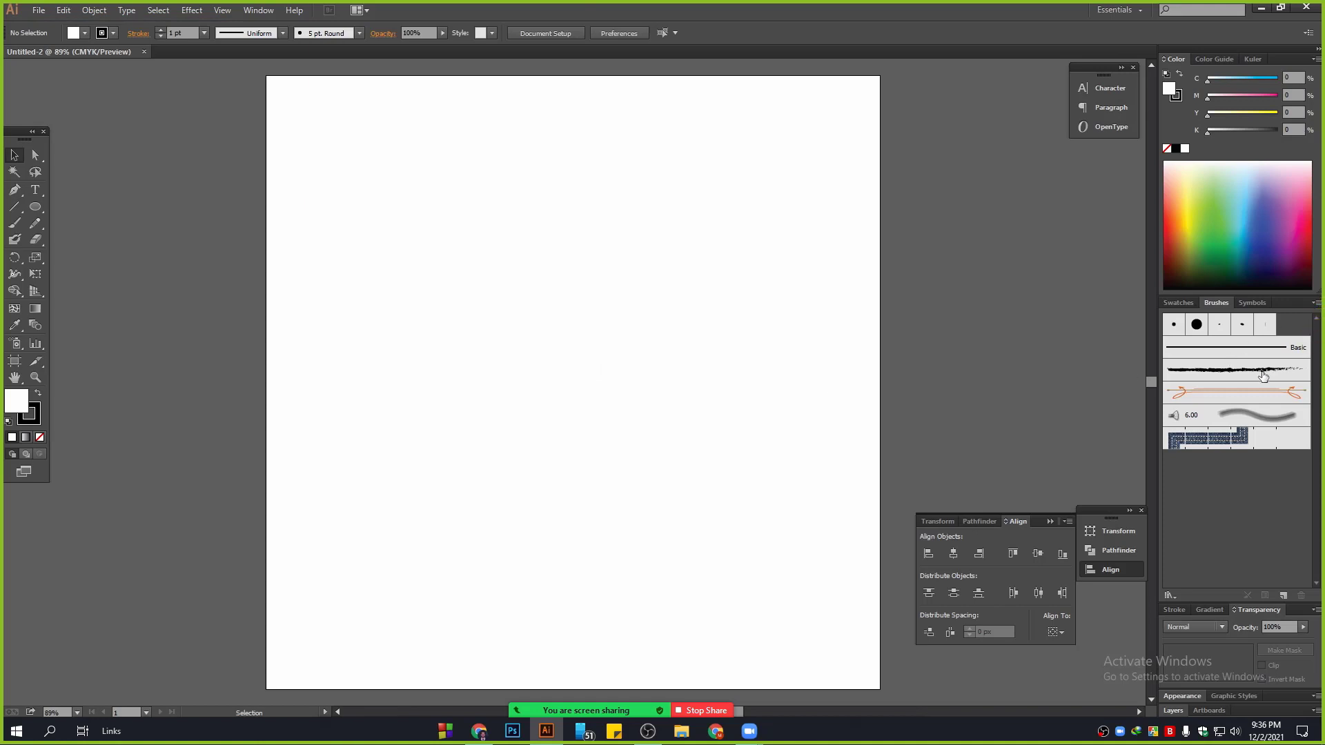
Step: Load the user-defined brush library Untitled-1, enlarge it to examine all its brushes, and close it
{"action": "left_click", "coordinate": [1314, 303]}
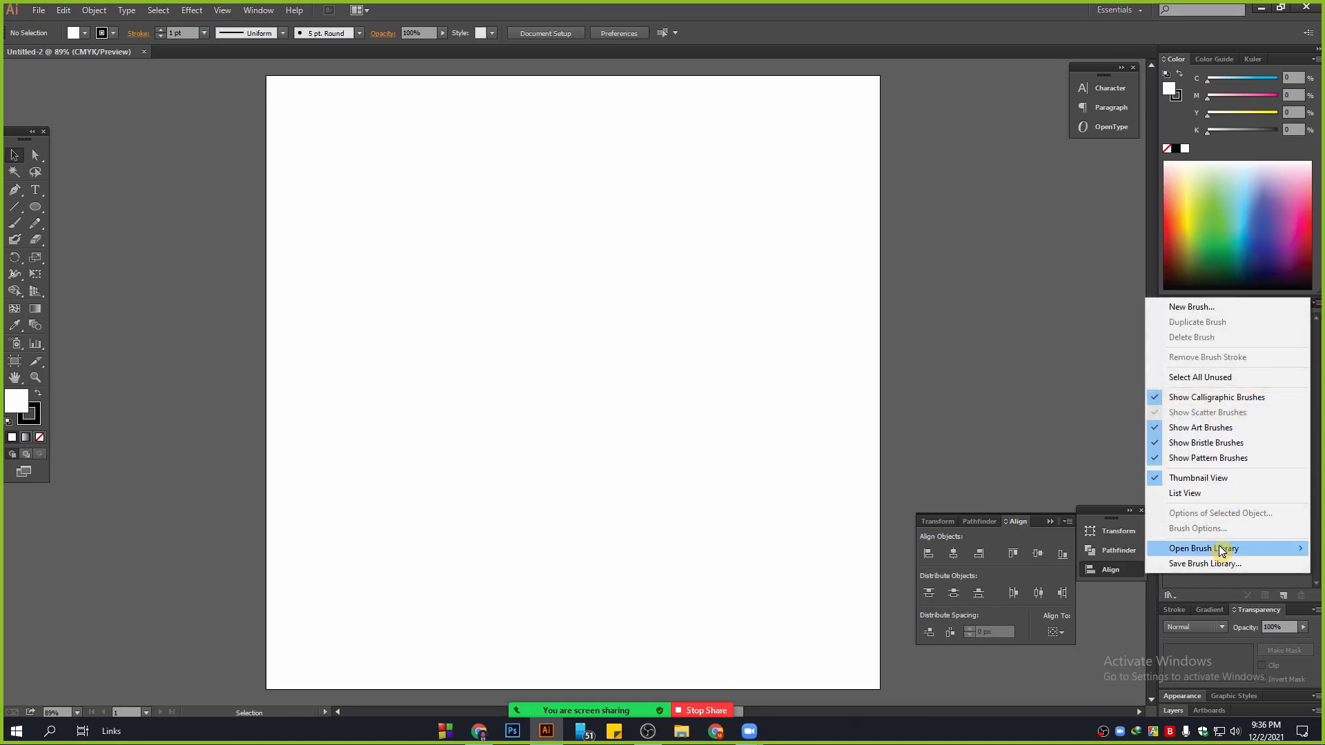
{"action": "mouse_move", "coordinate": [1206, 549]}
{"action": "mouse_move", "coordinate": [1079, 640]}
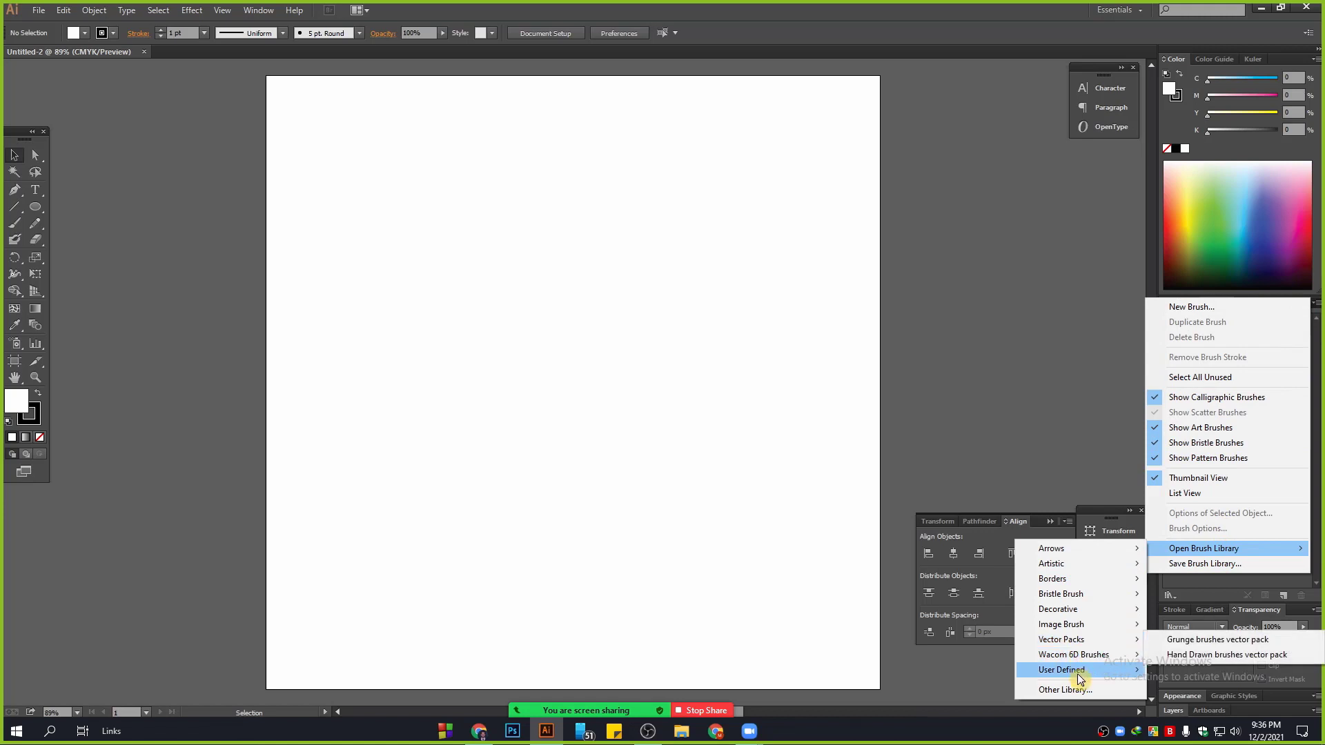
{"action": "mouse_move", "coordinate": [1080, 678]}
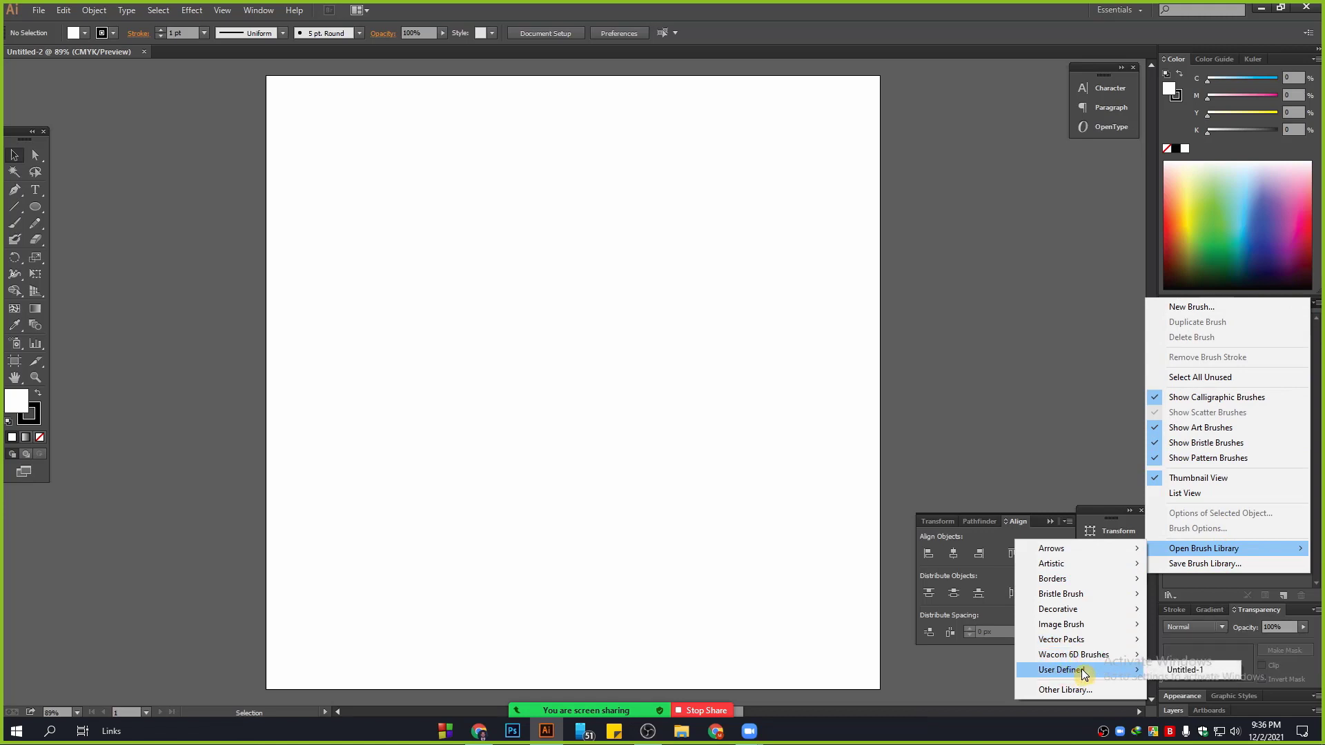
{"action": "left_click", "coordinate": [1196, 674]}
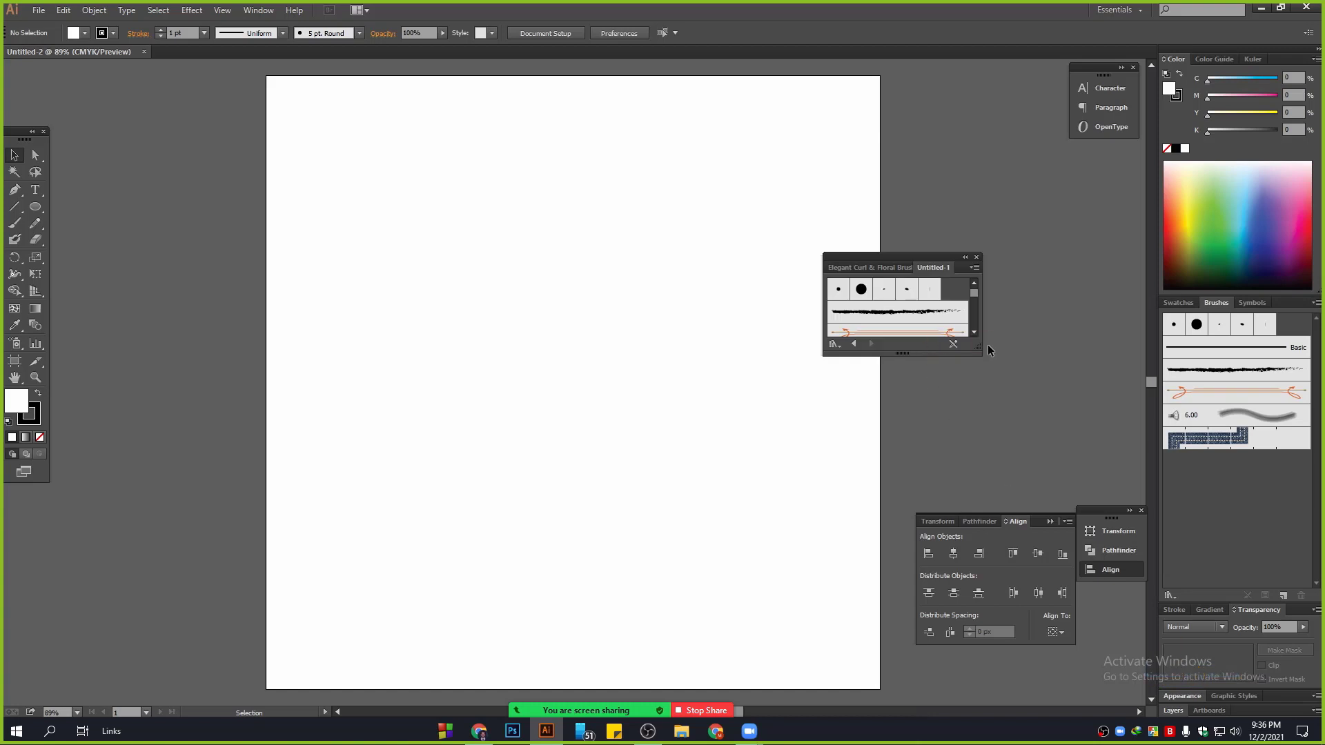
{"action": "left_click_drag", "start_coordinate": [983, 360], "coordinate": [1031, 624]}
{"action": "left_click_drag", "start_coordinate": [931, 264], "coordinate": [957, 117]}
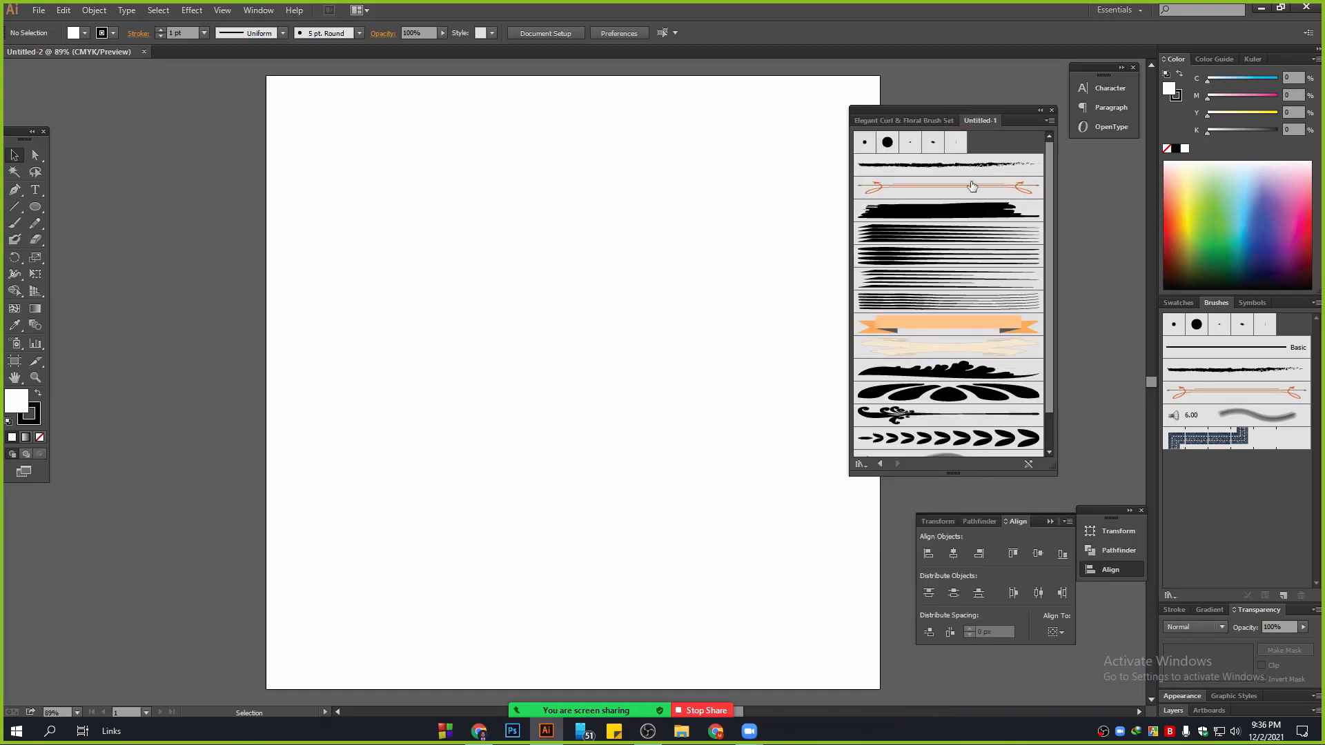
{"action": "left_click_drag", "start_coordinate": [1053, 511], "coordinate": [1052, 561]}
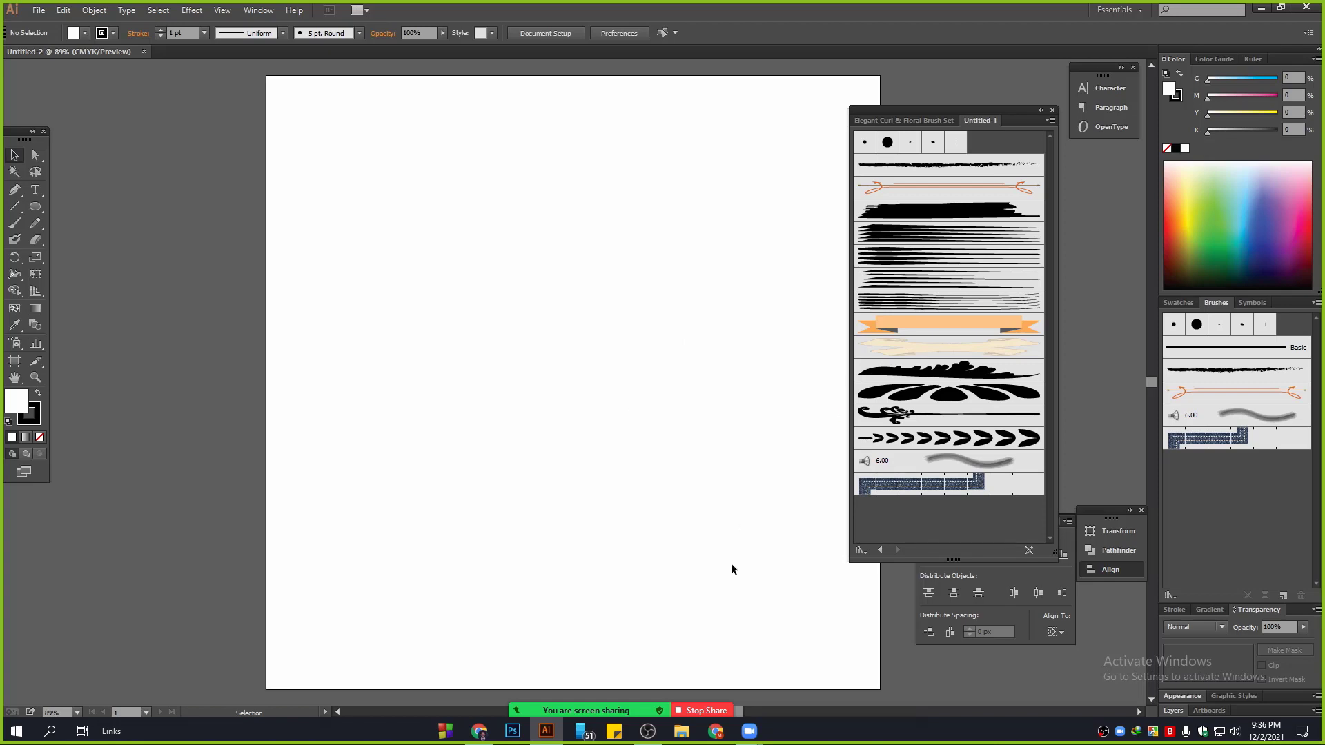
{"action": "left_click", "coordinate": [1051, 116]}
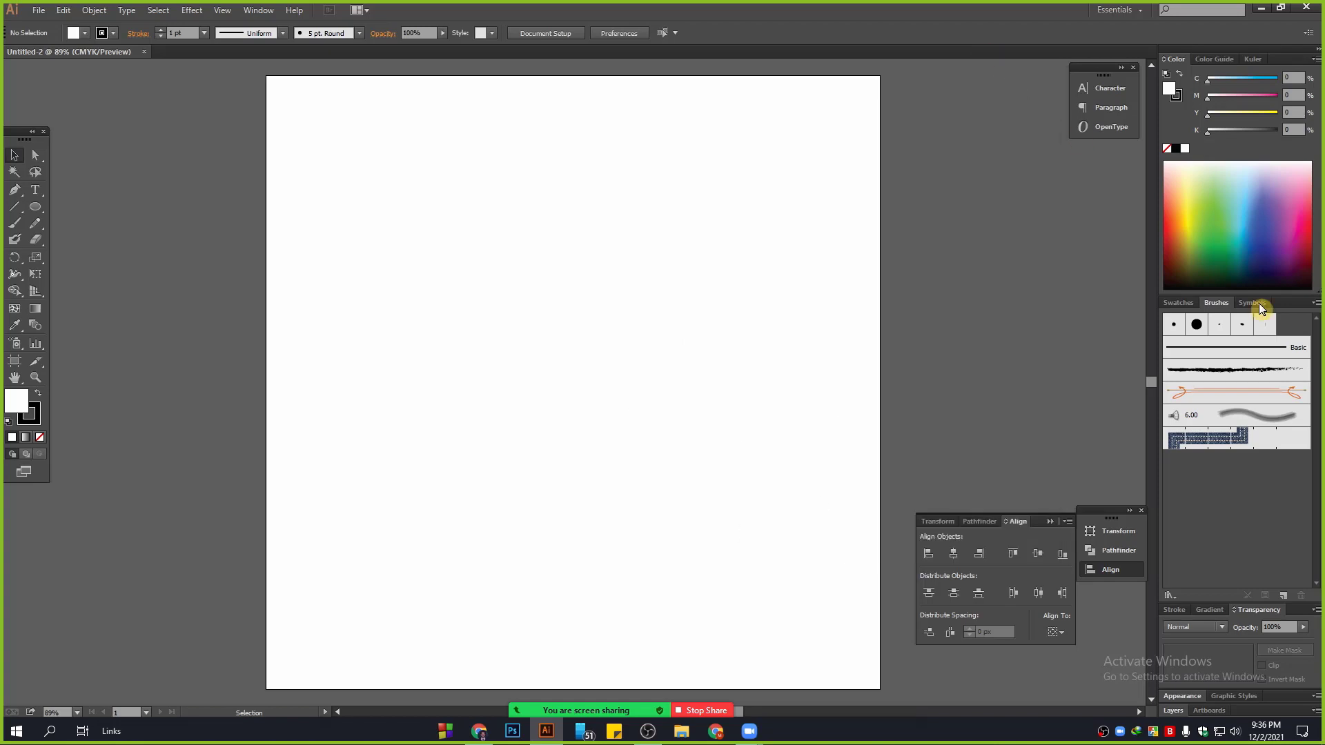
Step: Locate the saved library file Untitled-1.ai in the Brushes folder without saving another library
{"action": "left_click", "coordinate": [1315, 303]}
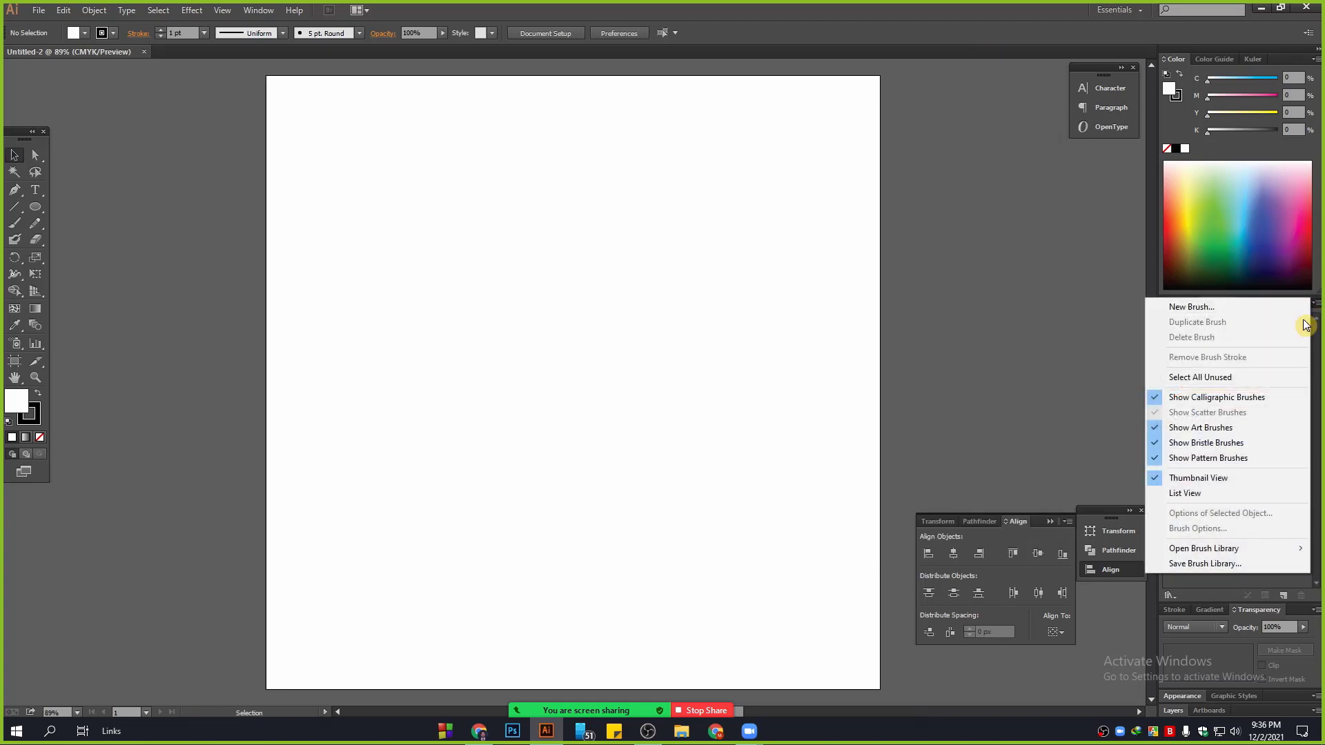
{"action": "left_click", "coordinate": [1208, 562]}
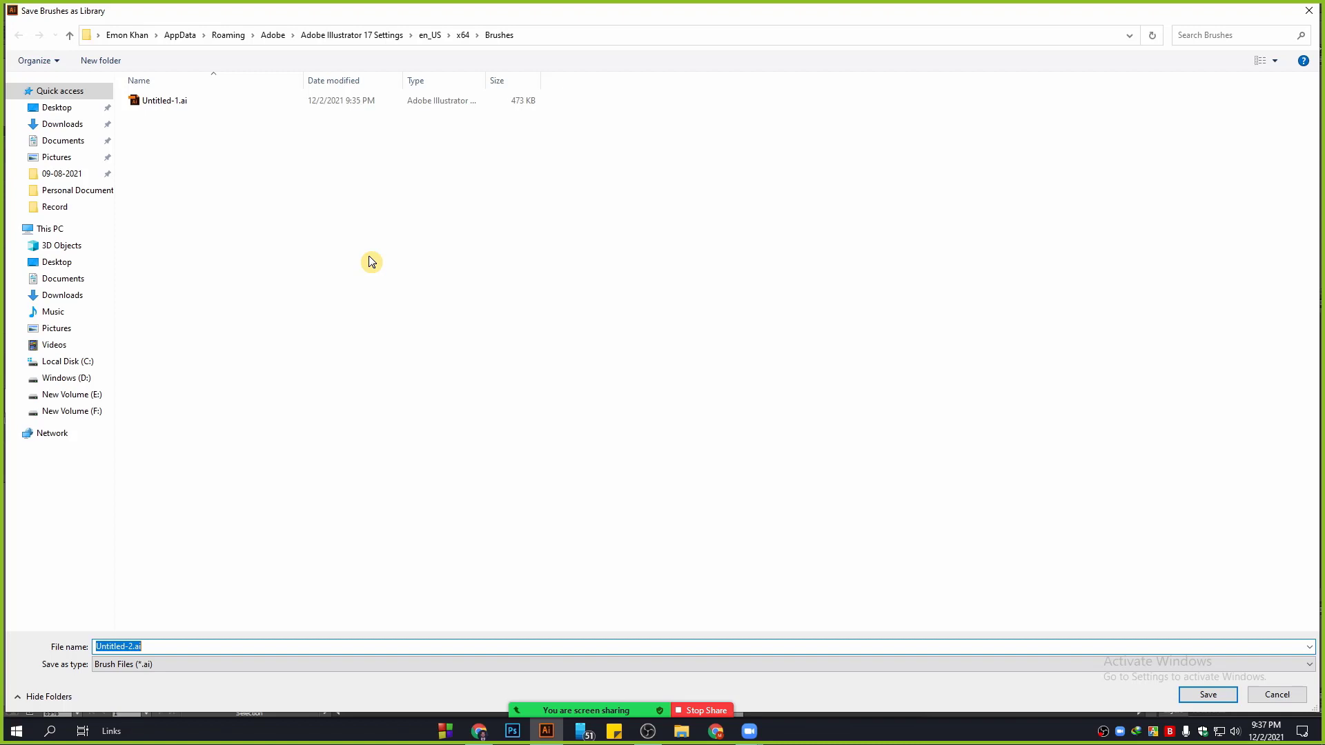
{"action": "left_click", "coordinate": [376, 105]}
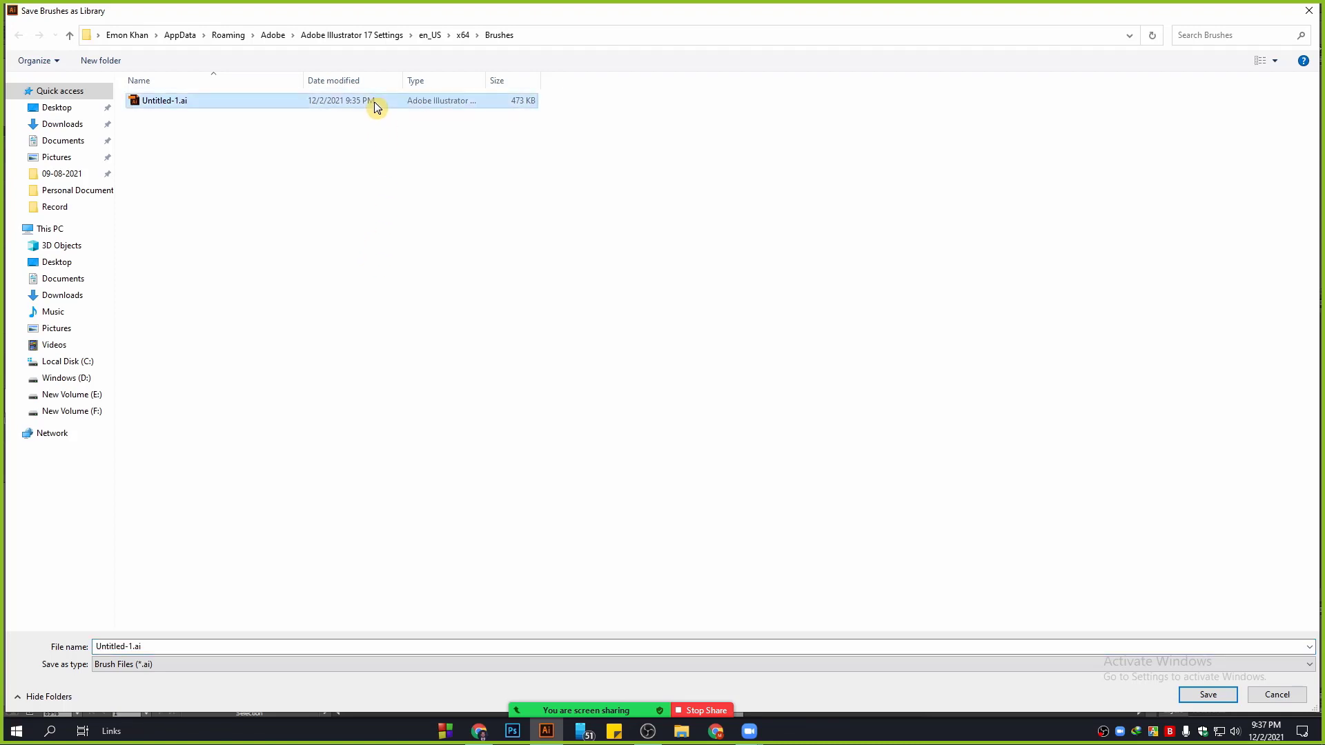
{"action": "left_click", "coordinate": [429, 261]}
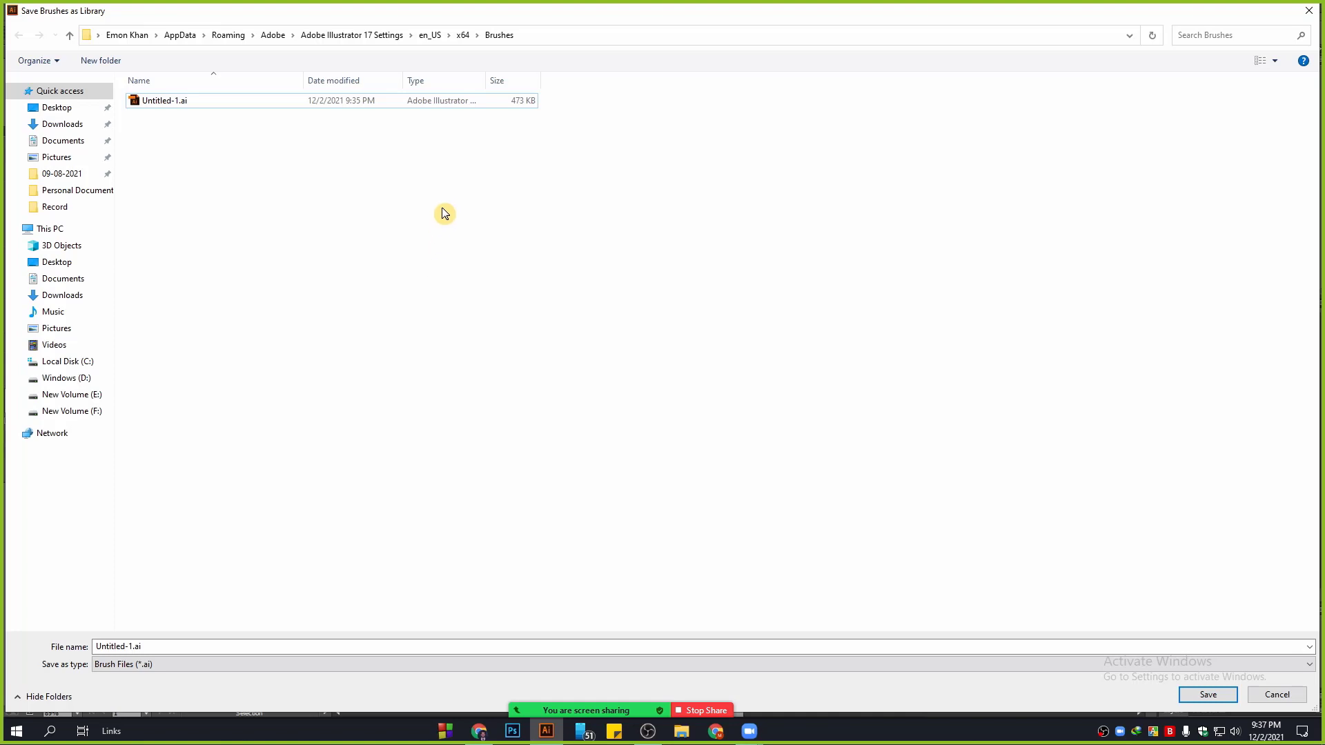
{"action": "left_click", "coordinate": [1277, 694]}
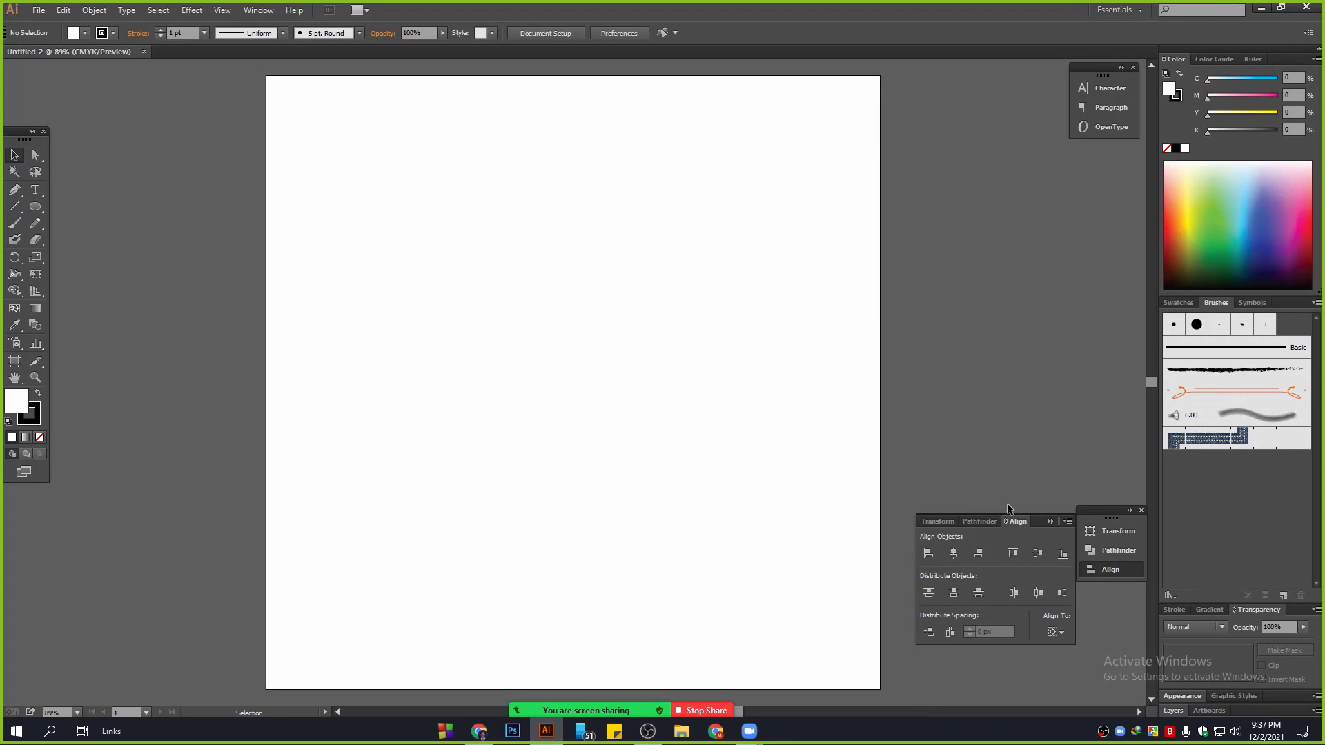
Step: Close the blank document and reopen 323.ai from the Desktop
{"action": "left_click", "coordinate": [1104, 569]}
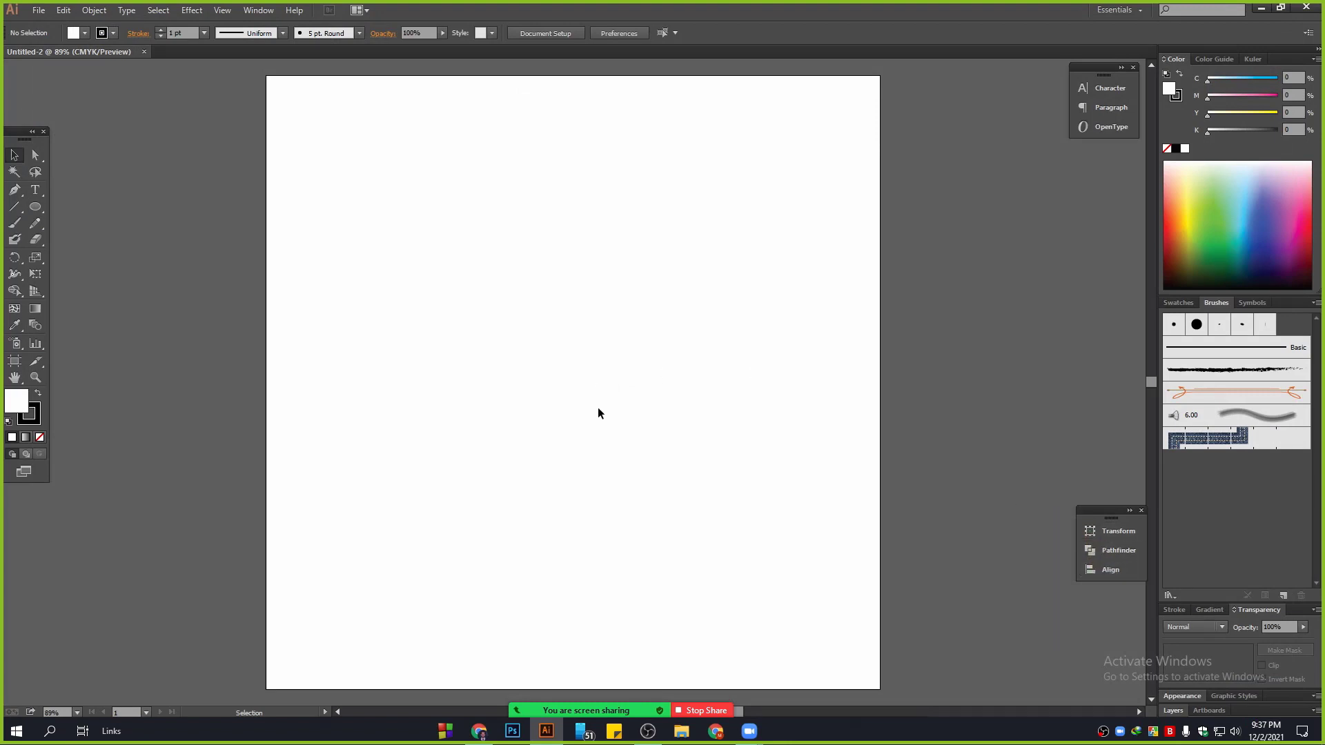
{"action": "left_click", "coordinate": [145, 51]}
{"action": "left_click", "coordinate": [1323, 743]}
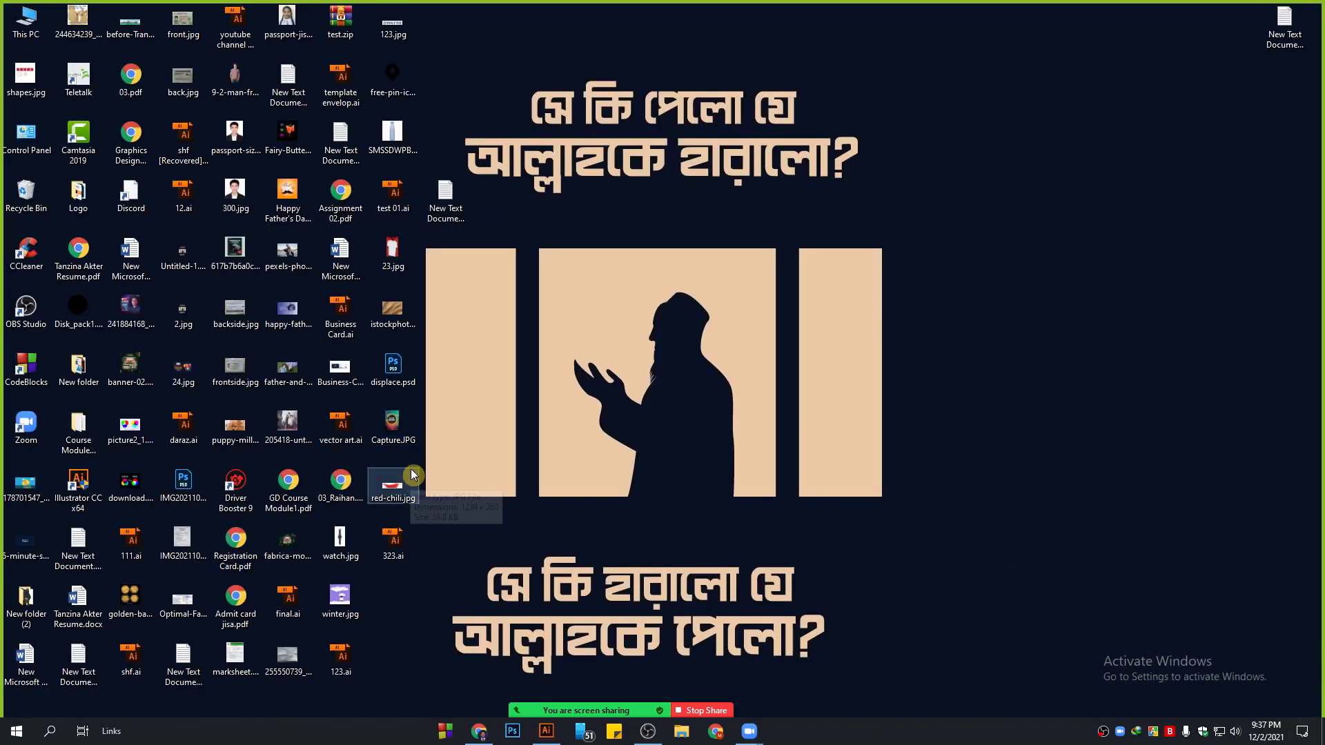
{"action": "double_click", "coordinate": [393, 541]}
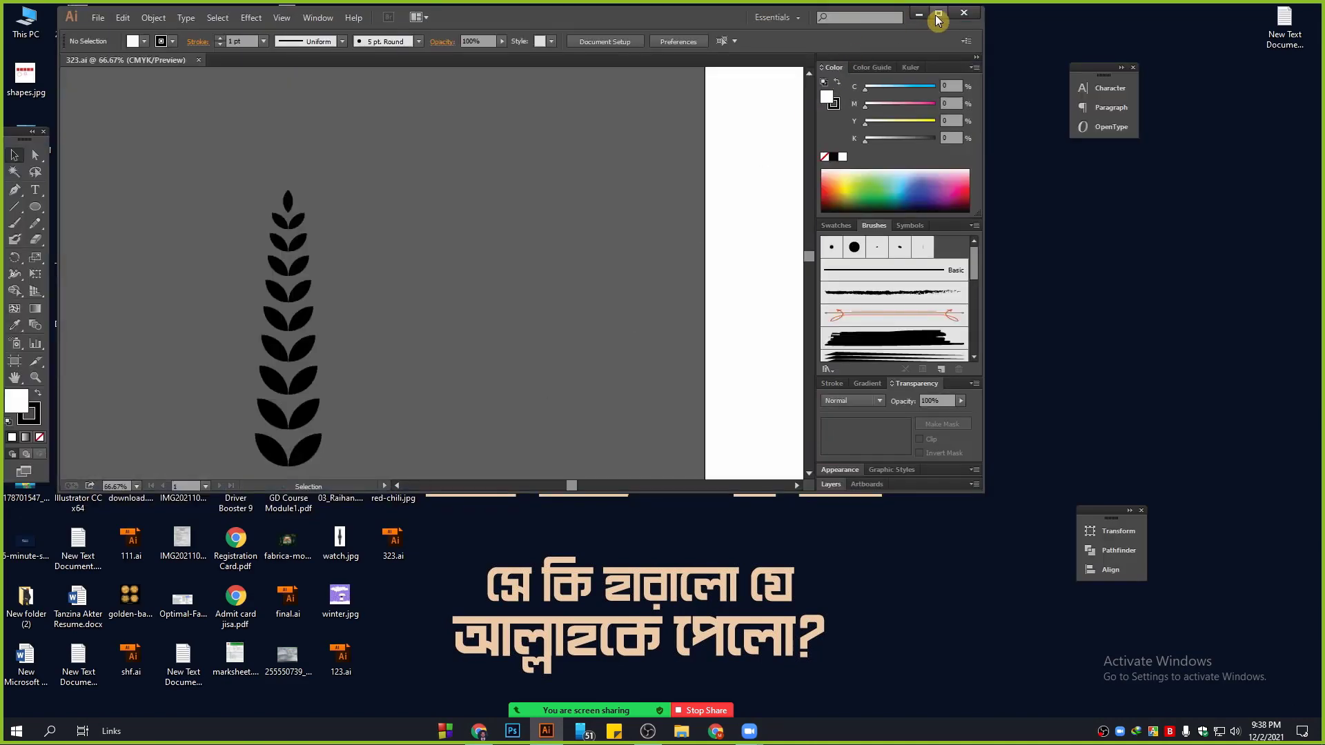
Step: Maximize the window and make a copy of the curved leafy branch reflected across the vertical axis
{"action": "left_click", "coordinate": [942, 13]}
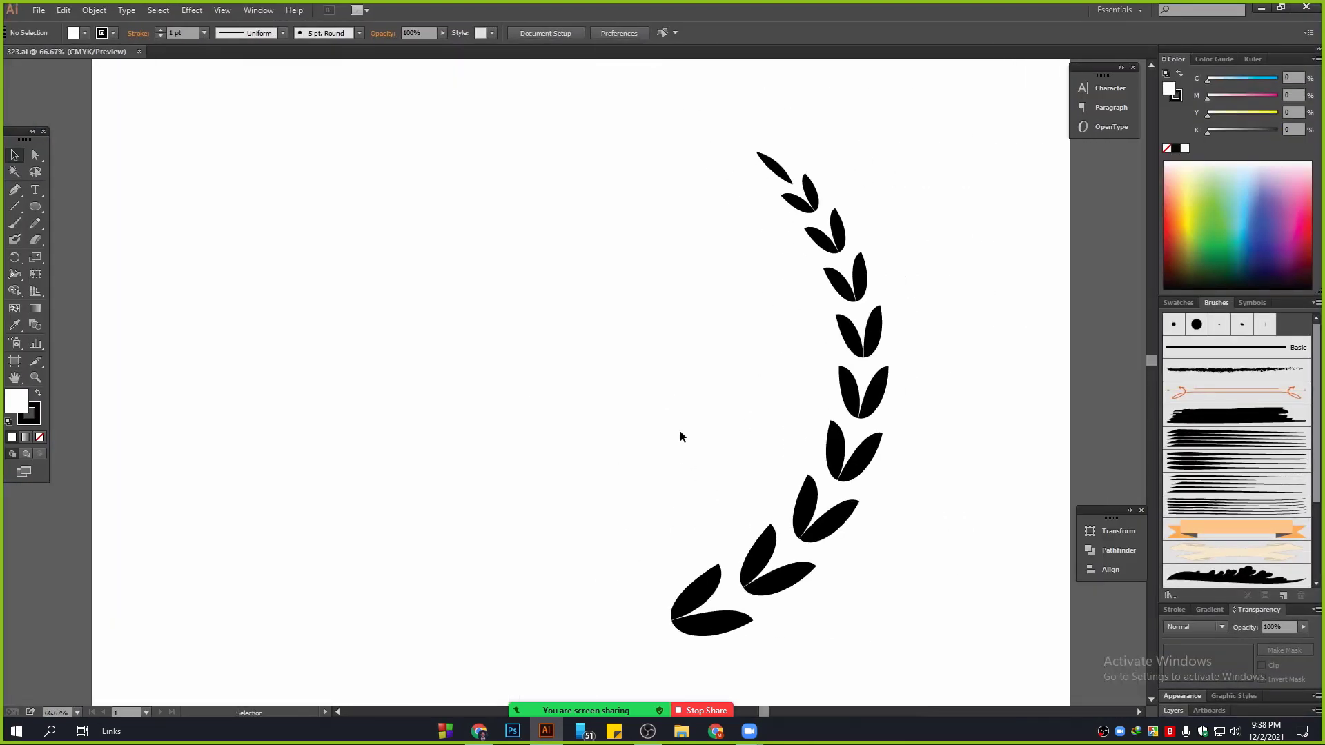
{"action": "key", "text": "ctrl+minus"}
{"action": "left_click_drag", "start_coordinate": [654, 177], "coordinate": [879, 517]}
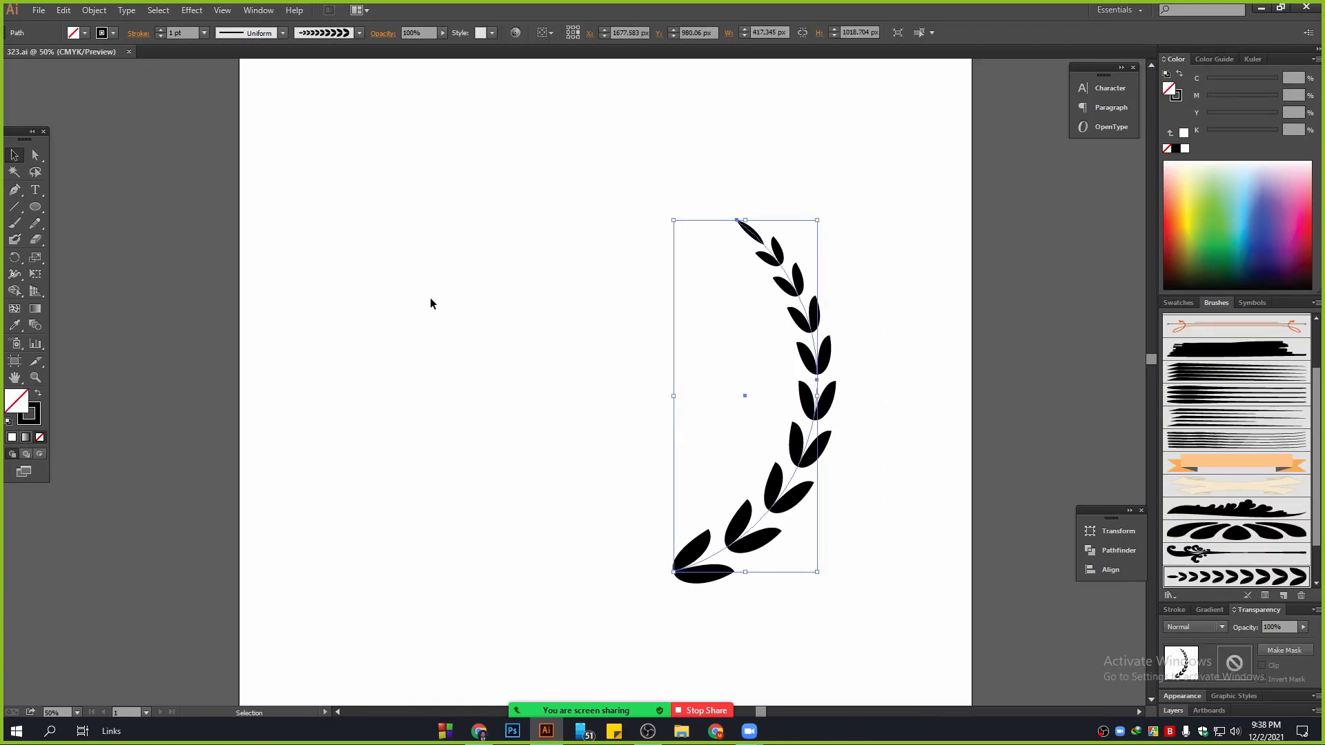
{"action": "right_click", "coordinate": [806, 300]}
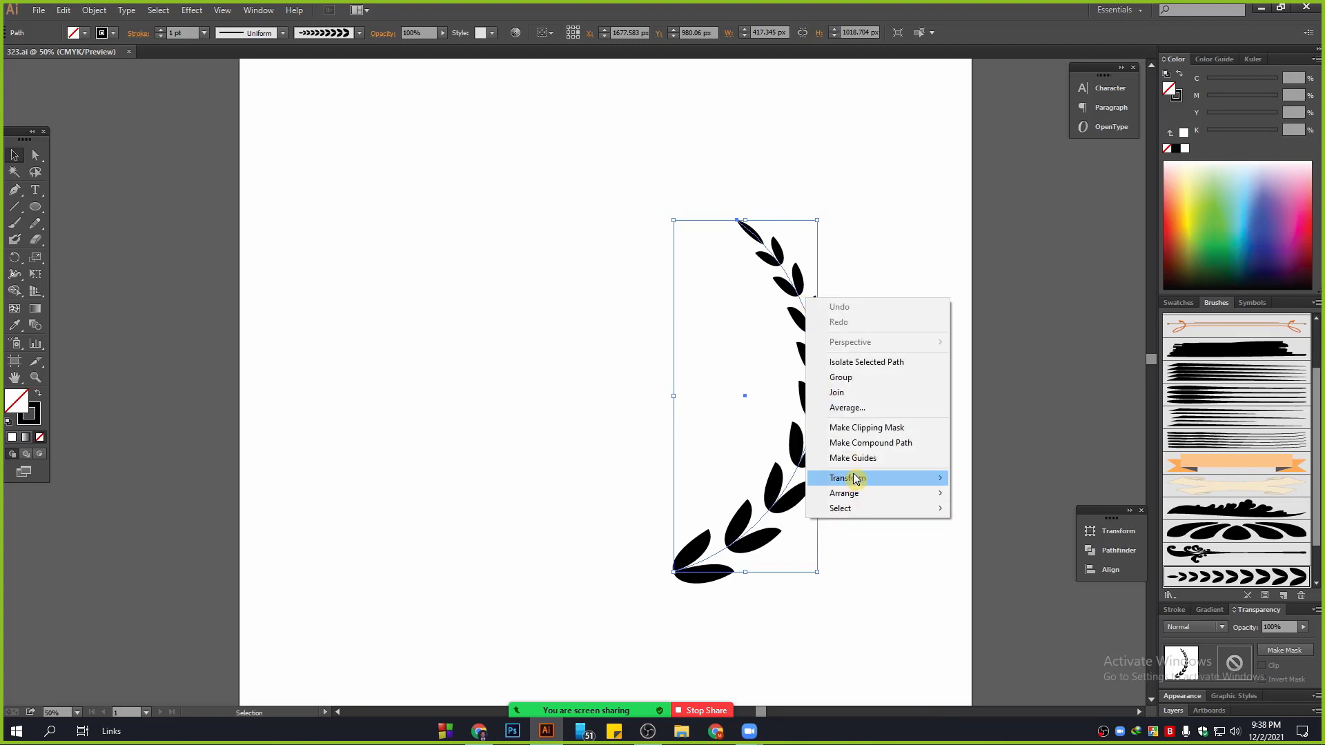
{"action": "mouse_move", "coordinate": [846, 478]}
{"action": "left_click", "coordinate": [985, 528]}
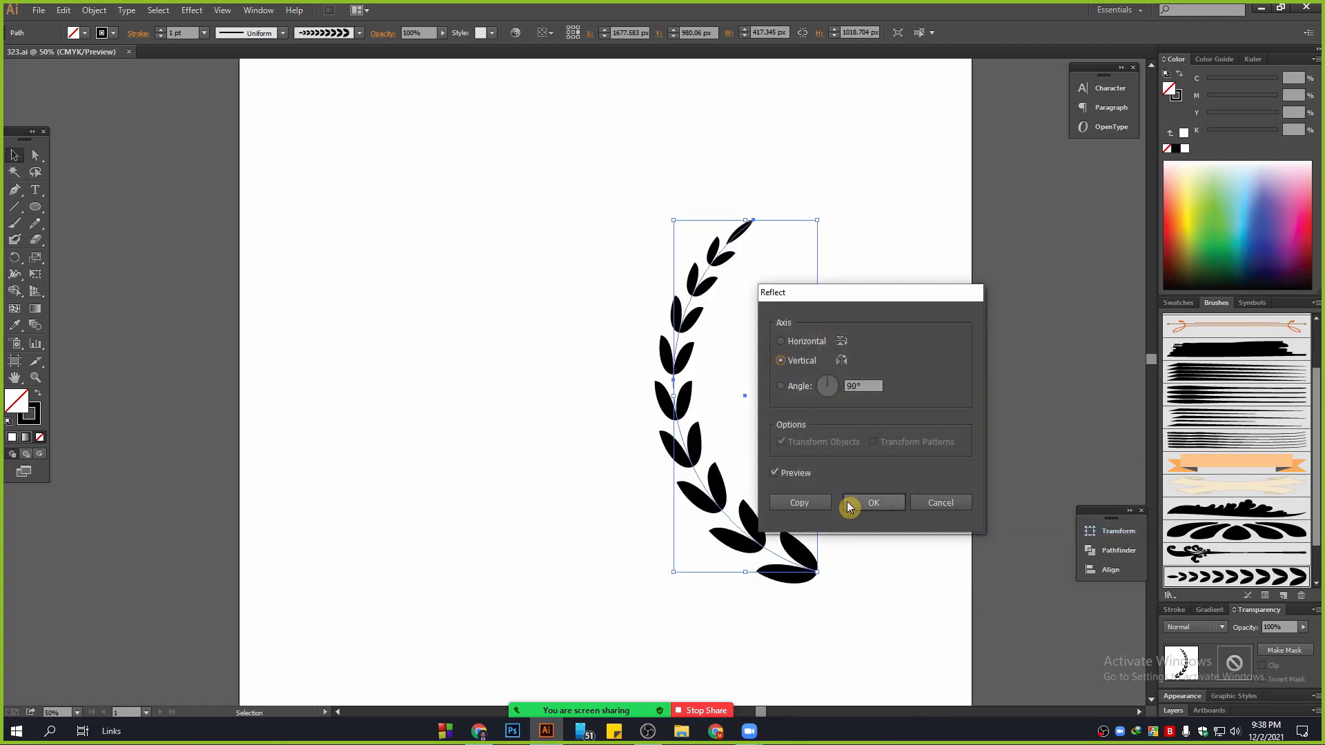
{"action": "left_click", "coordinate": [800, 508]}
Step: Move the reflected branch horizontally to the left of the original, to about X 998 px, forming an open wreath
{"action": "left_click_drag", "start_coordinate": [674, 407], "coordinate": [485, 408]}
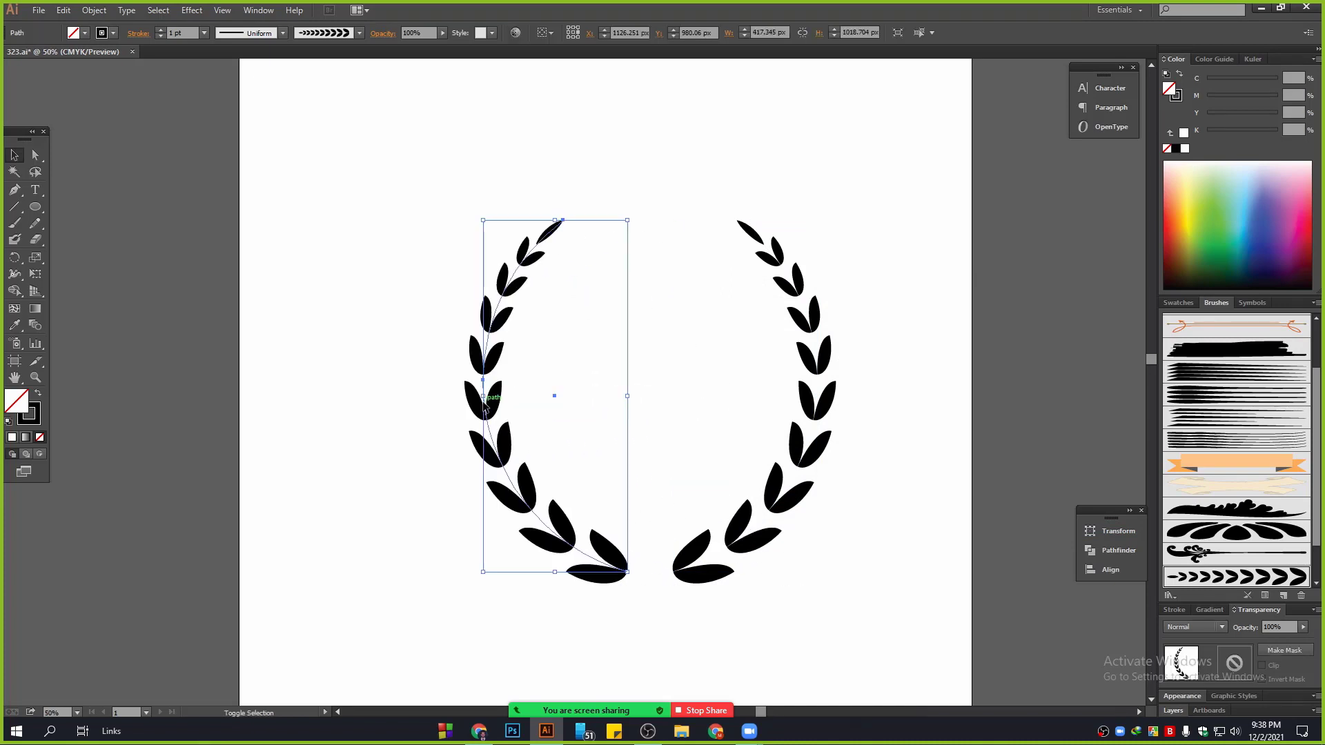
{"action": "left_click", "coordinate": [454, 398]}
{"action": "left_click", "coordinate": [486, 391]}
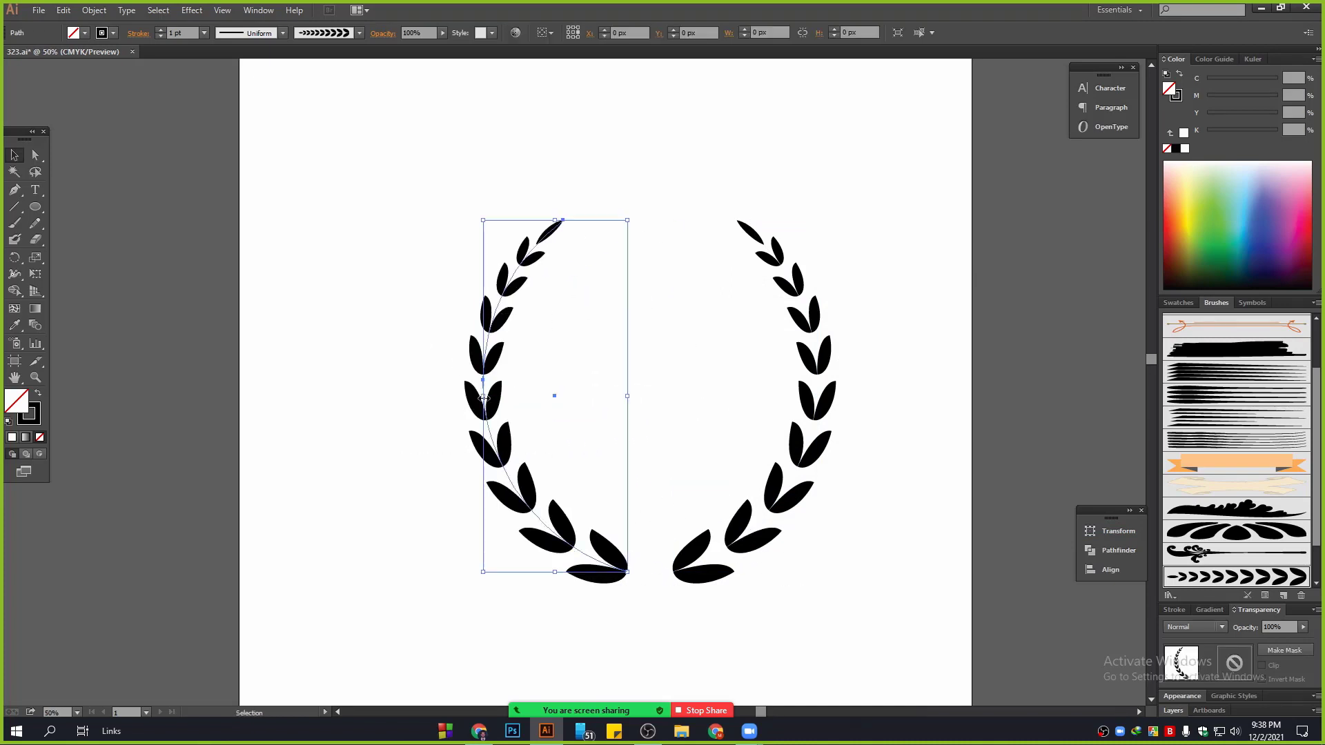
{"action": "left_click_drag", "start_coordinate": [485, 391], "coordinate": [441, 392]}
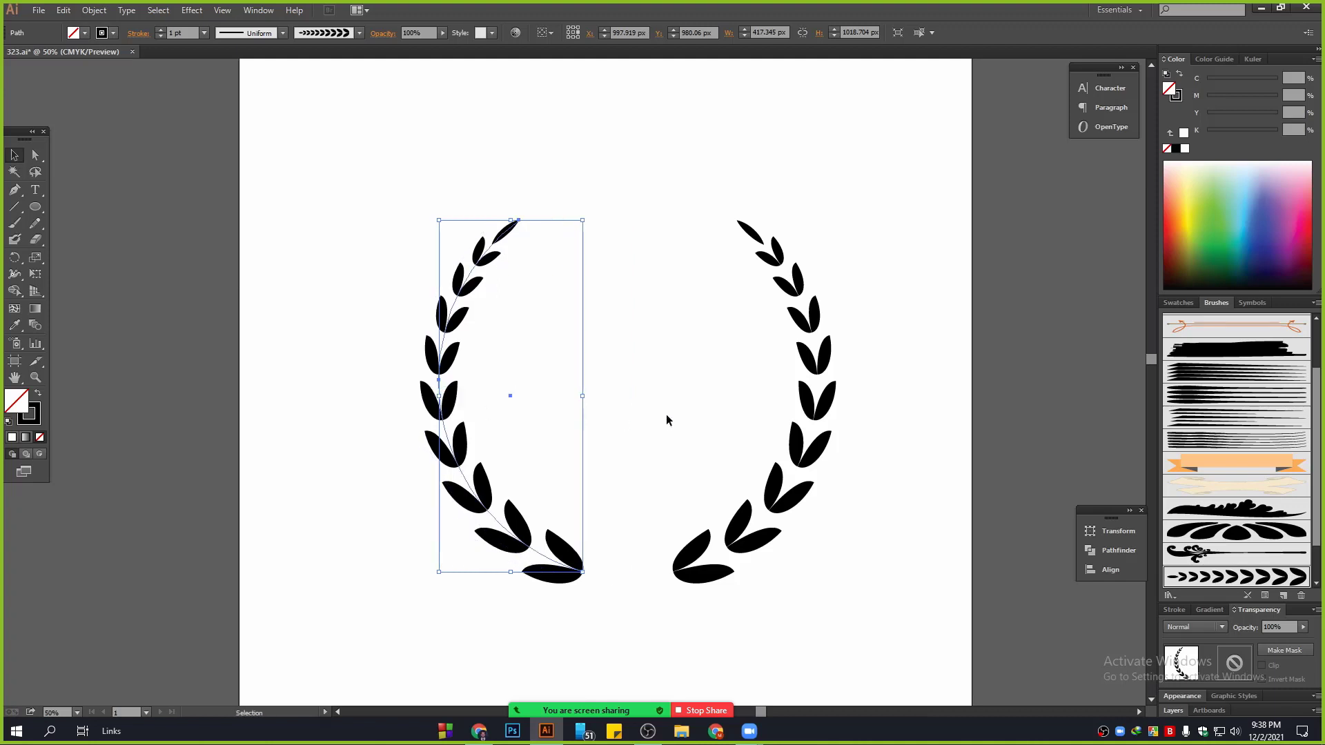
Step: Nudge the reflected branch further left to about X 962 px to widen the wreath, then deselect it
{"action": "key", "text": "Left"}
{"action": "key", "text": "Left"}
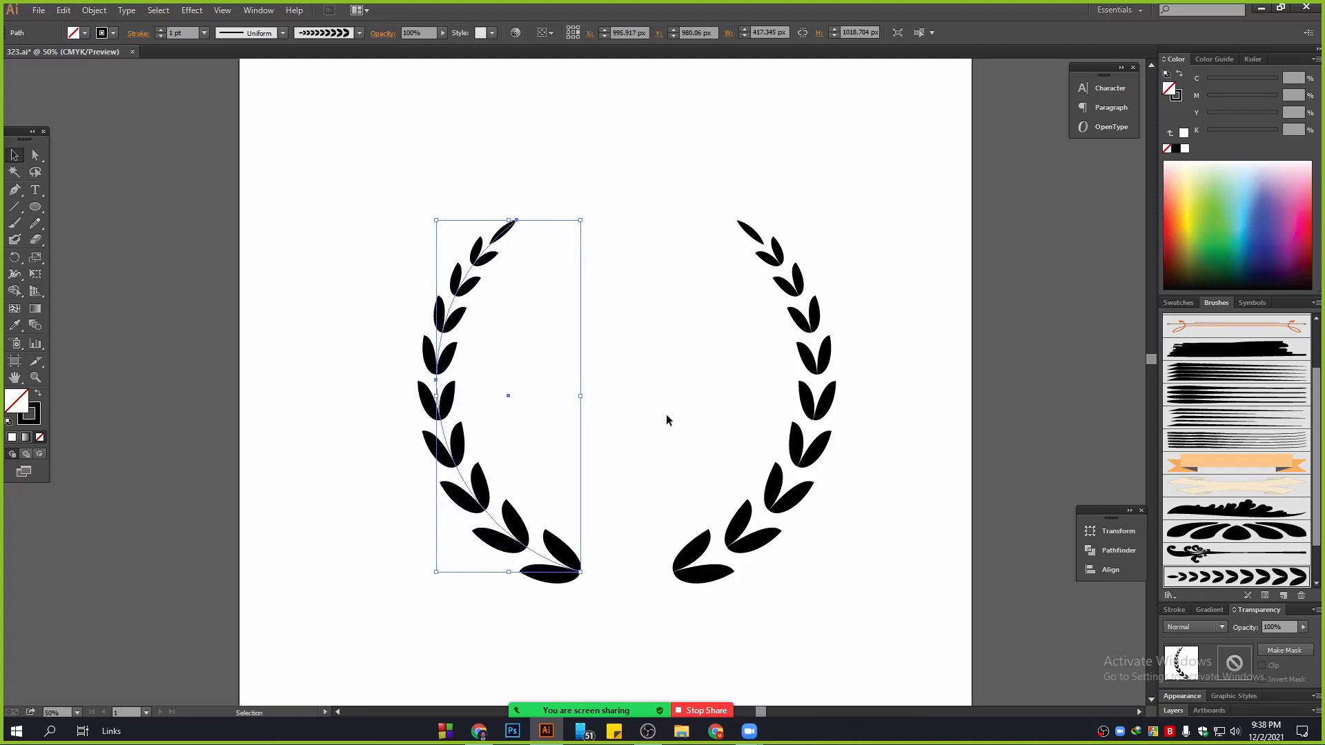
{"action": "key", "text": "Left"}
{"action": "key", "text": "Left"}
{"action": "key", "text": "Left"}
{"action": "key", "text": "Left"}
{"action": "key", "text": "Left"}
{"action": "key", "text": "Left"}
{"action": "key", "text": "Left"}
{"action": "key", "text": "Left"}
{"action": "key", "text": "Left"}
{"action": "key", "text": "Left"}
{"action": "key", "text": "Left"}
{"action": "key", "text": "Left"}
{"action": "key", "text": "Left"}
{"action": "key", "text": "Left"}
{"action": "key", "text": "Left"}
{"action": "key", "text": "Left"}
{"action": "key", "text": "Left"}
{"action": "key", "text": "Left"}
{"action": "key", "text": "Left"}
{"action": "key", "text": "Left"}
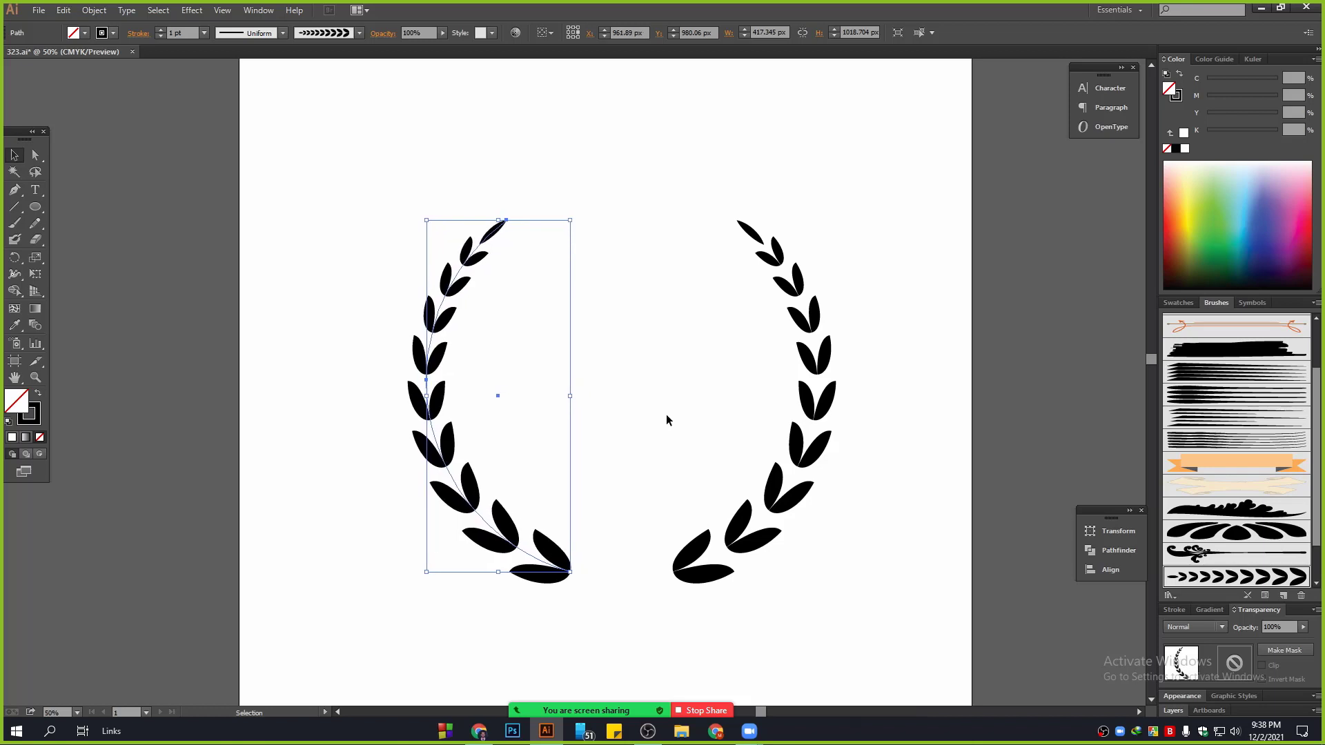
{"action": "left_click", "coordinate": [865, 534]}
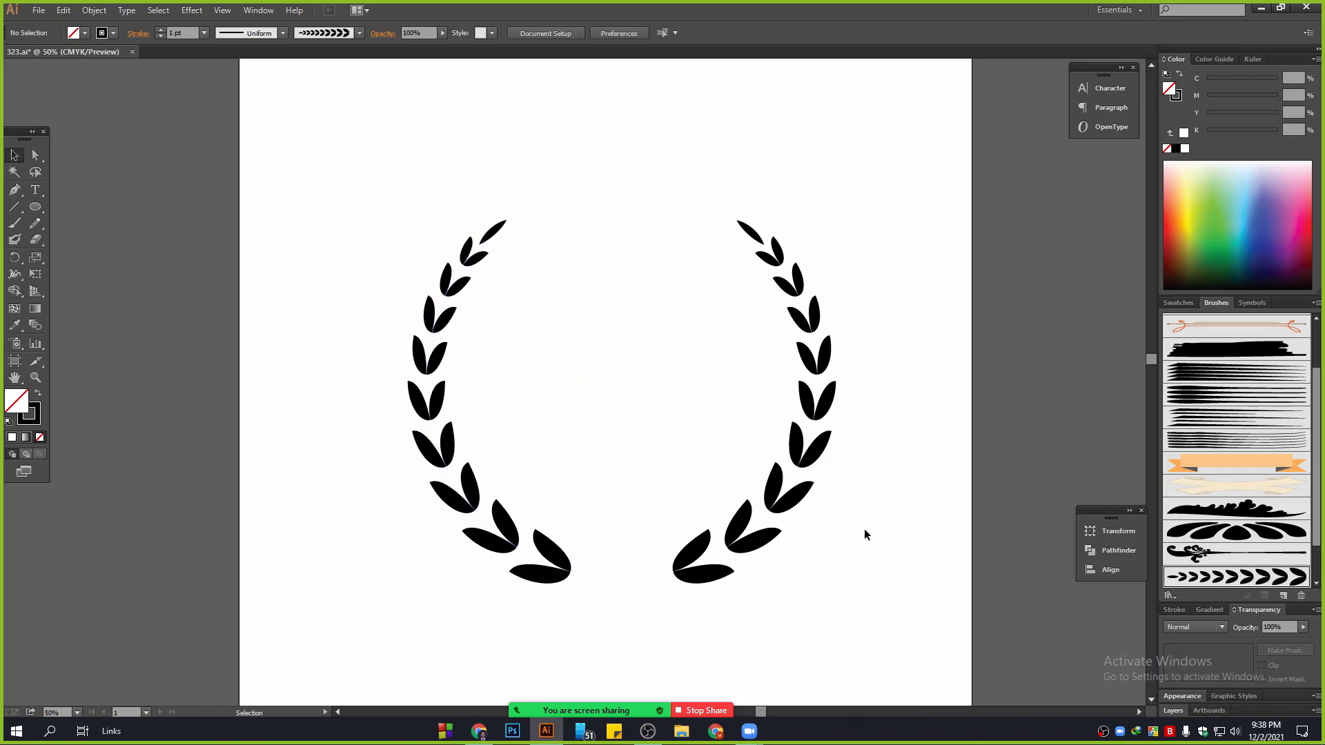
Step: Switch to Chrome and search Google for "5 taka coin"
{"action": "left_click", "coordinate": [479, 732]}
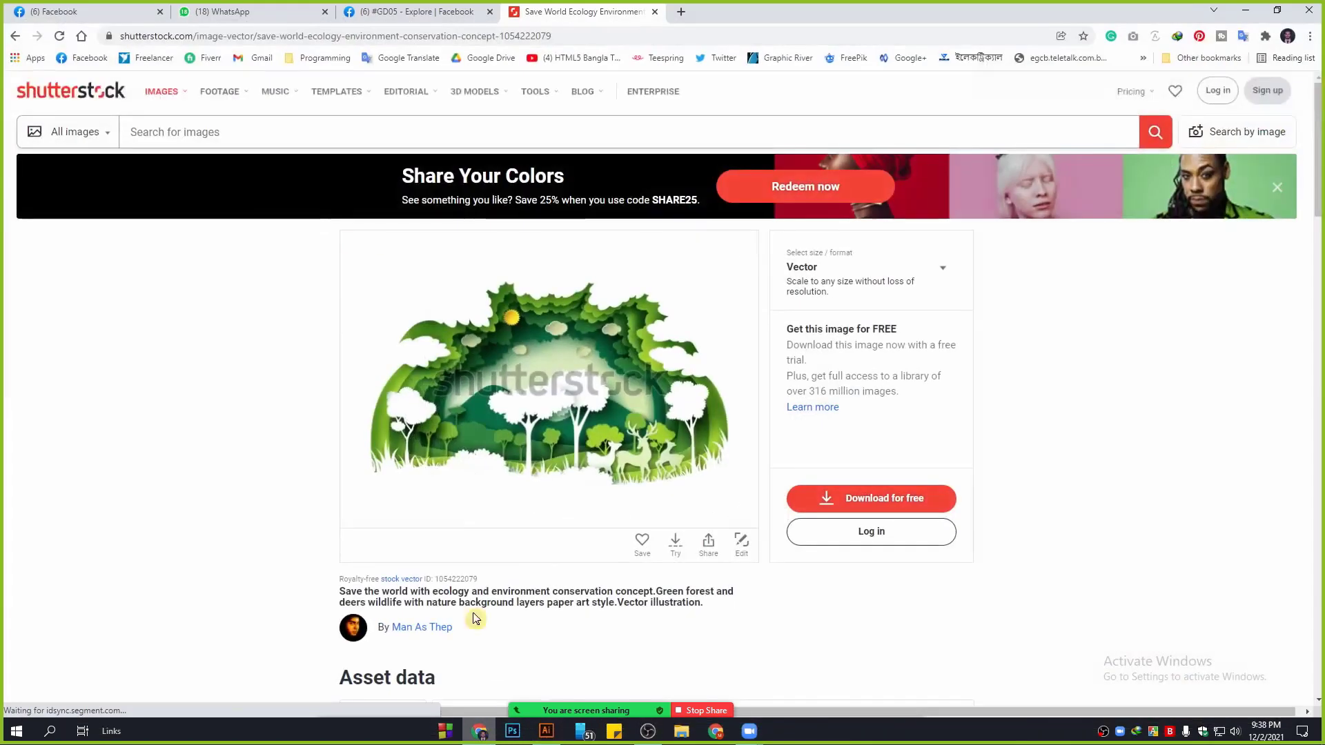
{"action": "left_click", "coordinate": [529, 36]}
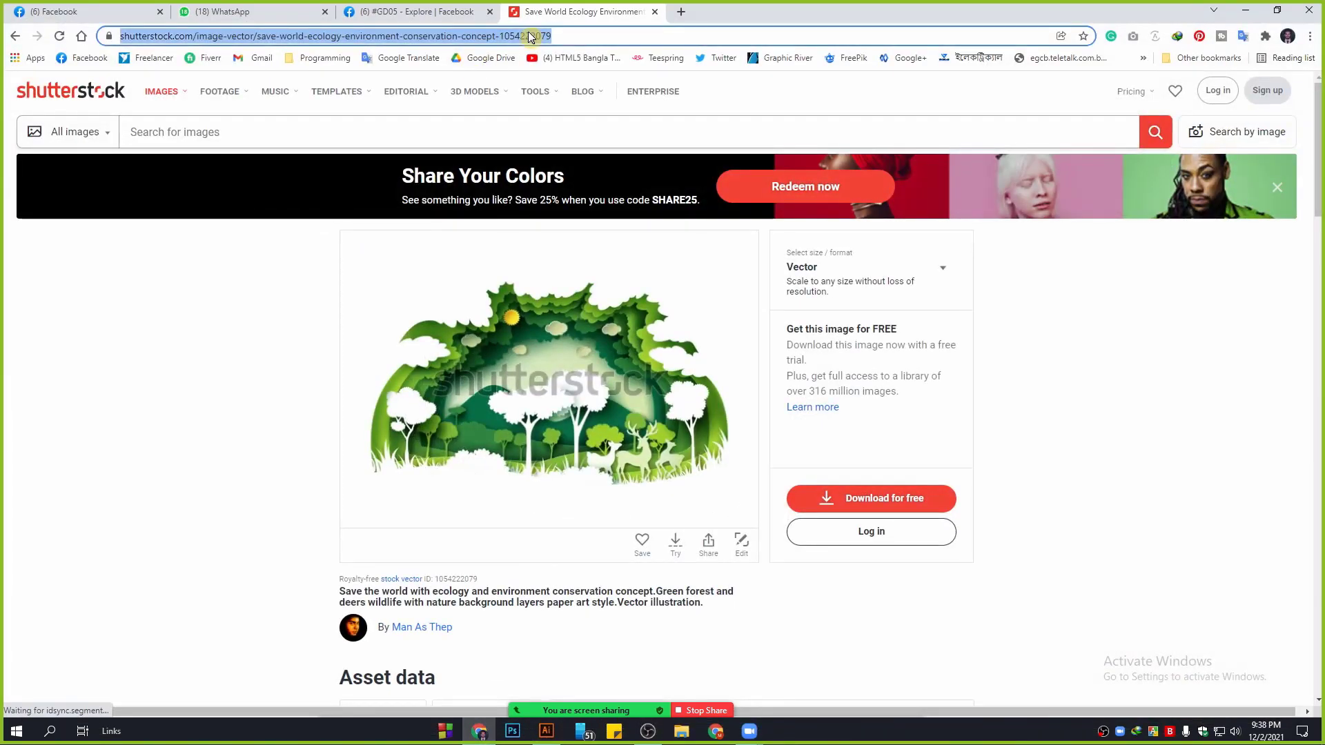
{"action": "type", "text": "5 taka"}
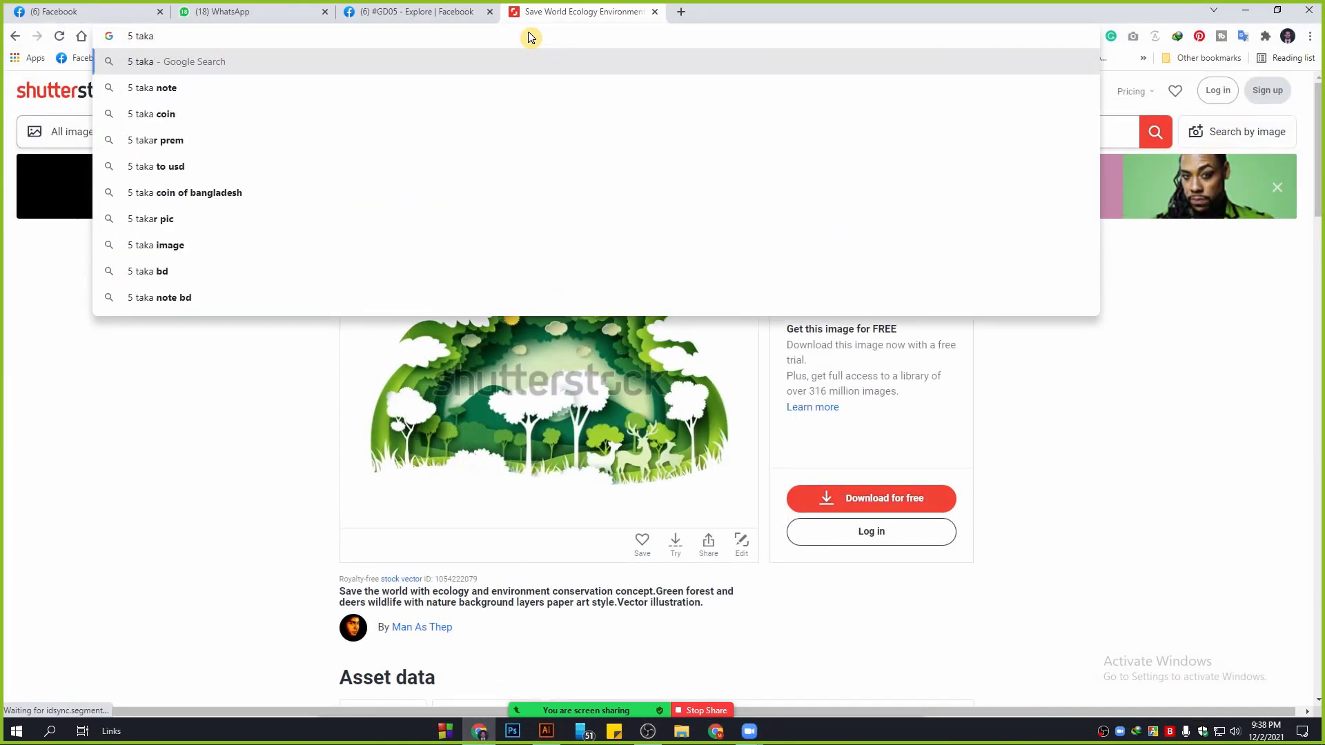
{"action": "key", "text": "Return"}
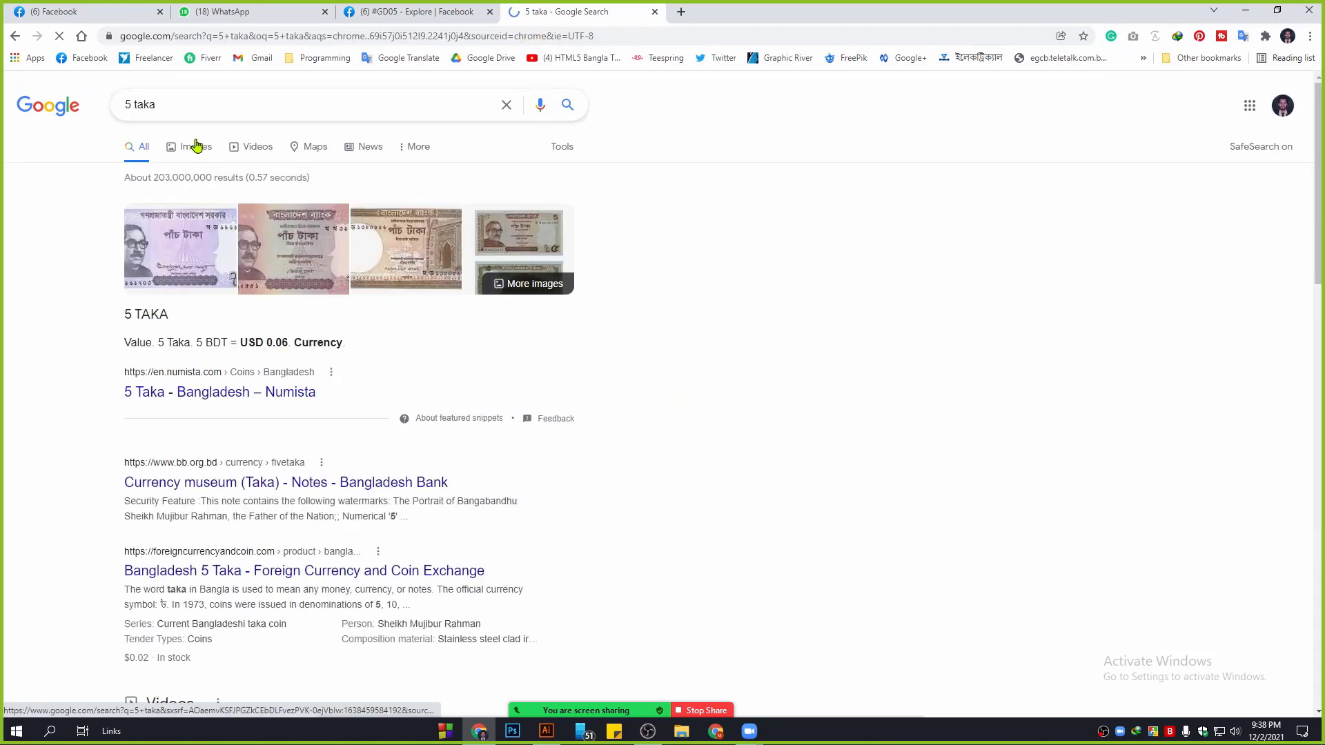
{"action": "left_click", "coordinate": [205, 113]}
{"action": "type", "text": "c"}
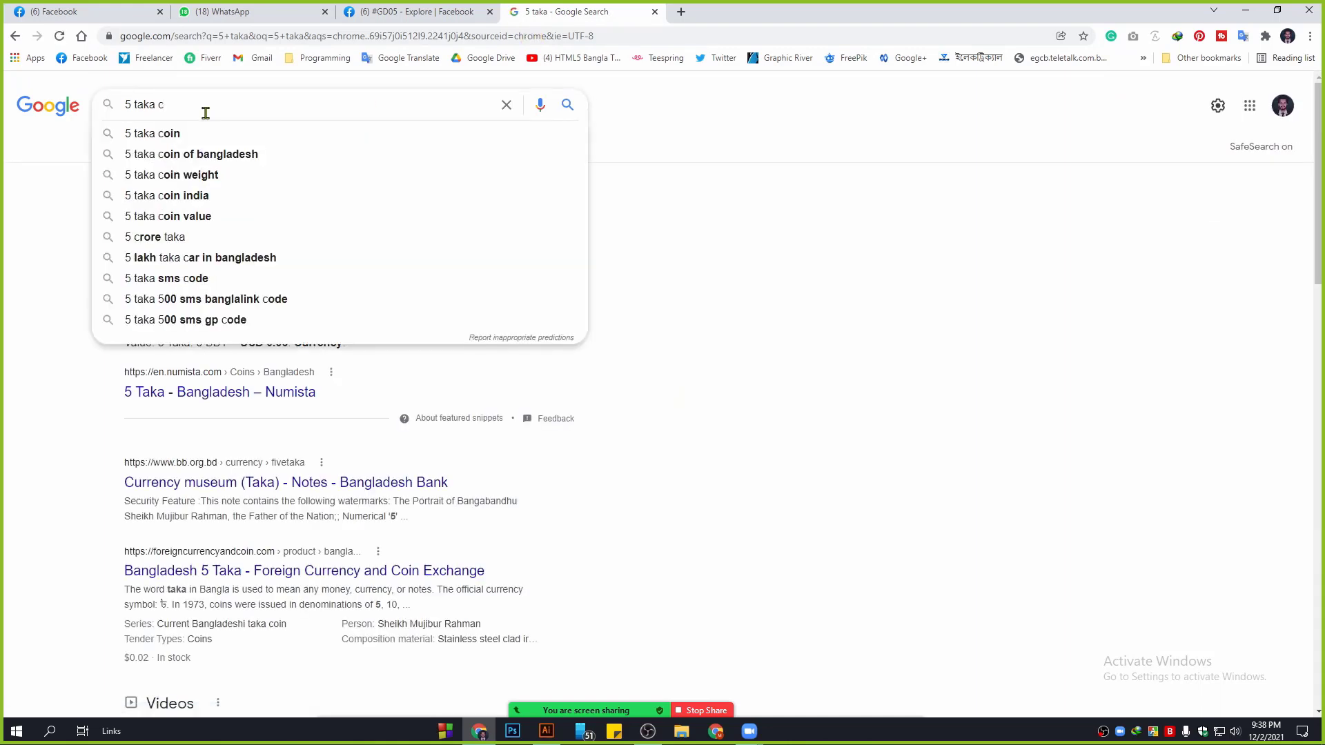
{"action": "type", "text": "oin"}
{"action": "key", "text": "Return"}
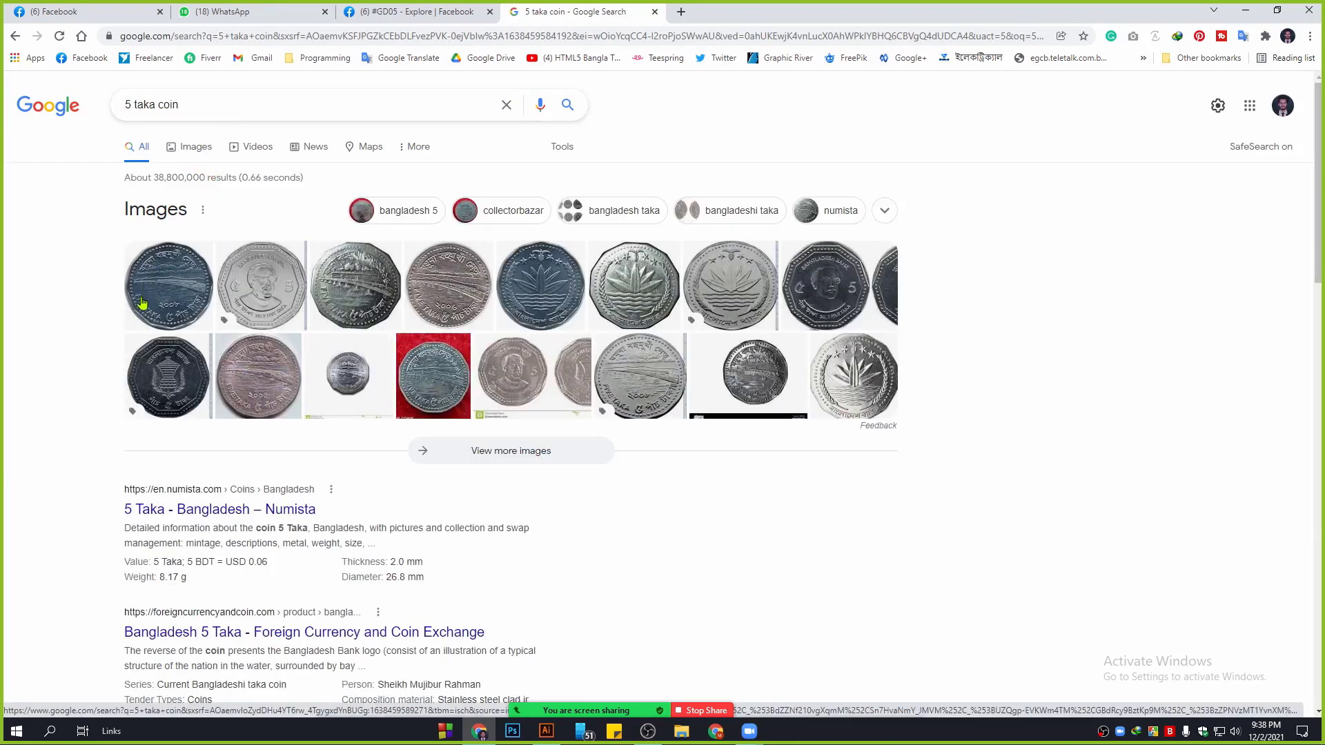
Step: Enlarge the uCoin image of the 5 taka 2005-2008 coin and examine its leafy border and the other coin images
{"action": "left_click", "coordinate": [717, 280]}
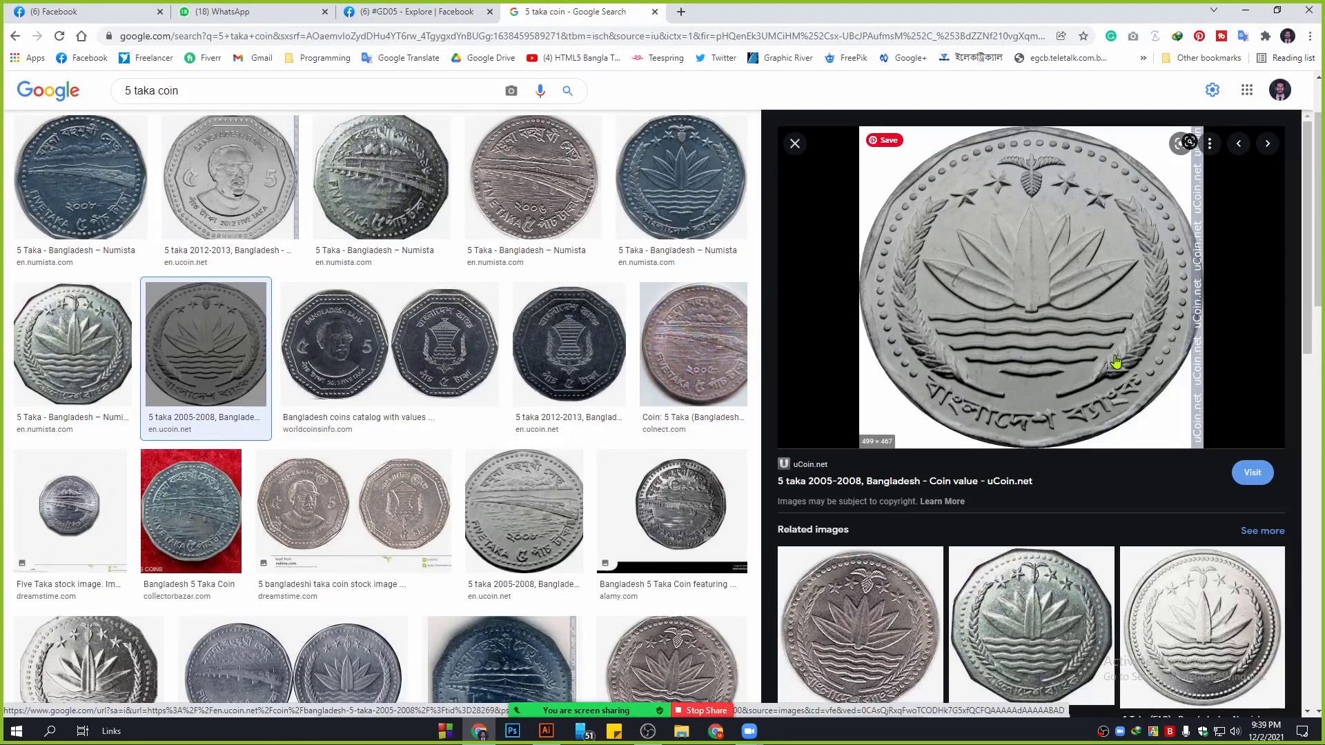
{"action": "scroll", "coordinate": [946, 308], "scroll_direction": "down", "scroll_amount": 5}
{"action": "scroll", "coordinate": [909, 311], "scroll_direction": "up", "scroll_amount": 5}
{"action": "scroll", "coordinate": [1022, 338], "scroll_direction": "down", "scroll_amount": 2}
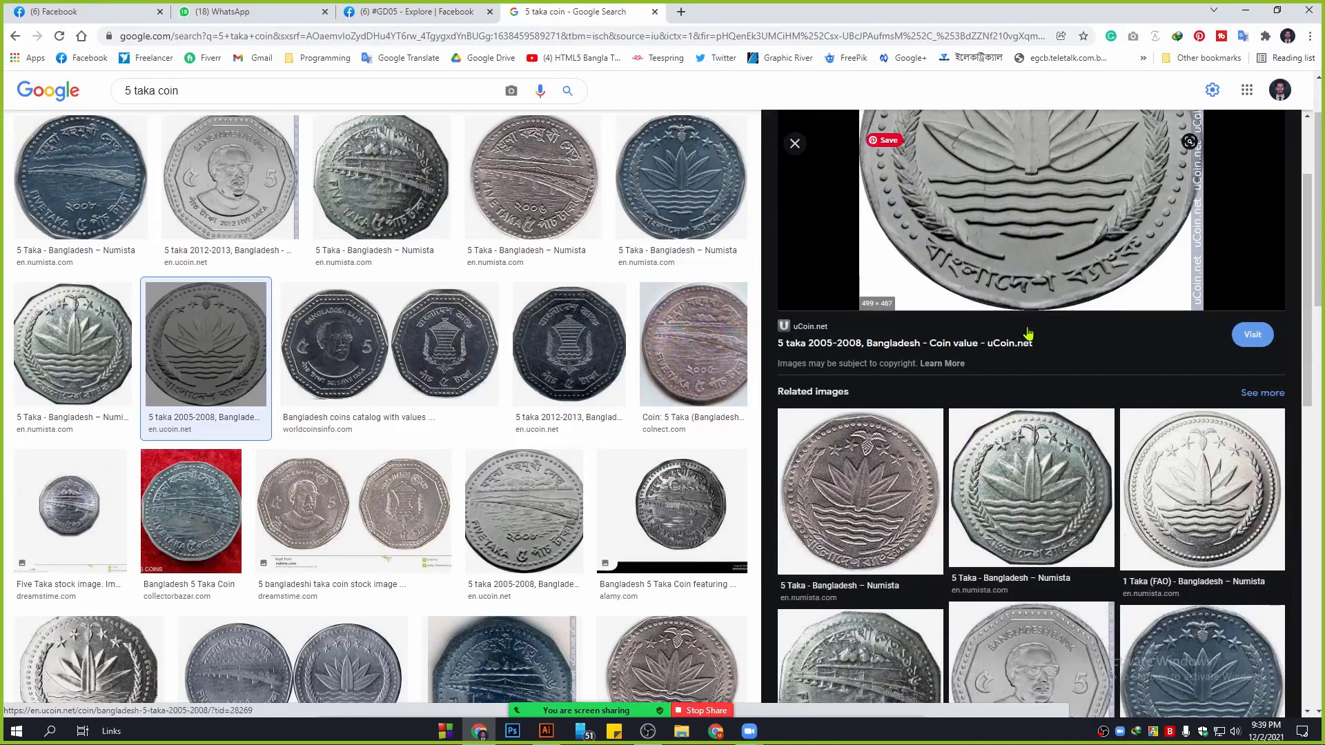
{"action": "scroll", "coordinate": [1034, 352], "scroll_direction": "up", "scroll_amount": 2}
{"action": "scroll", "coordinate": [582, 512], "scroll_direction": "down", "scroll_amount": 4}
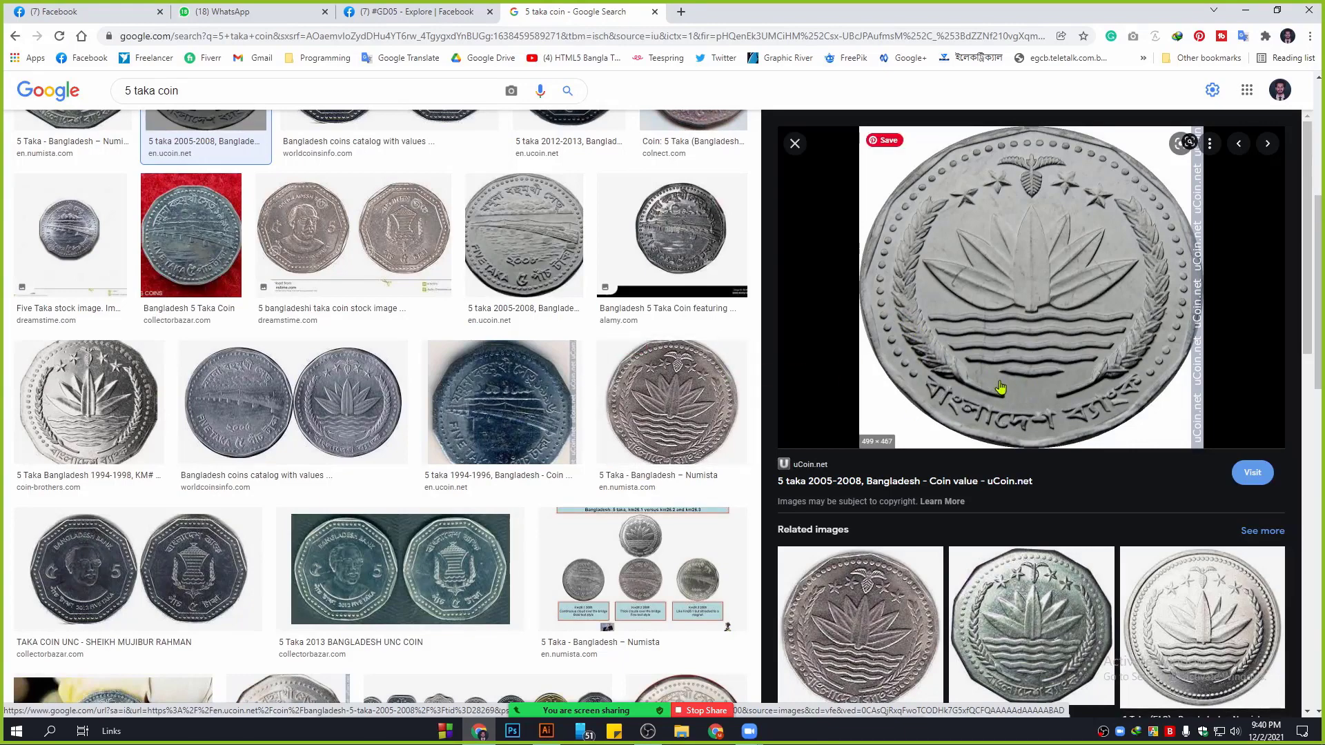
{"action": "scroll", "coordinate": [1000, 387], "scroll_direction": "down", "scroll_amount": 6}
{"action": "scroll", "coordinate": [610, 418], "scroll_direction": "down", "scroll_amount": 10}
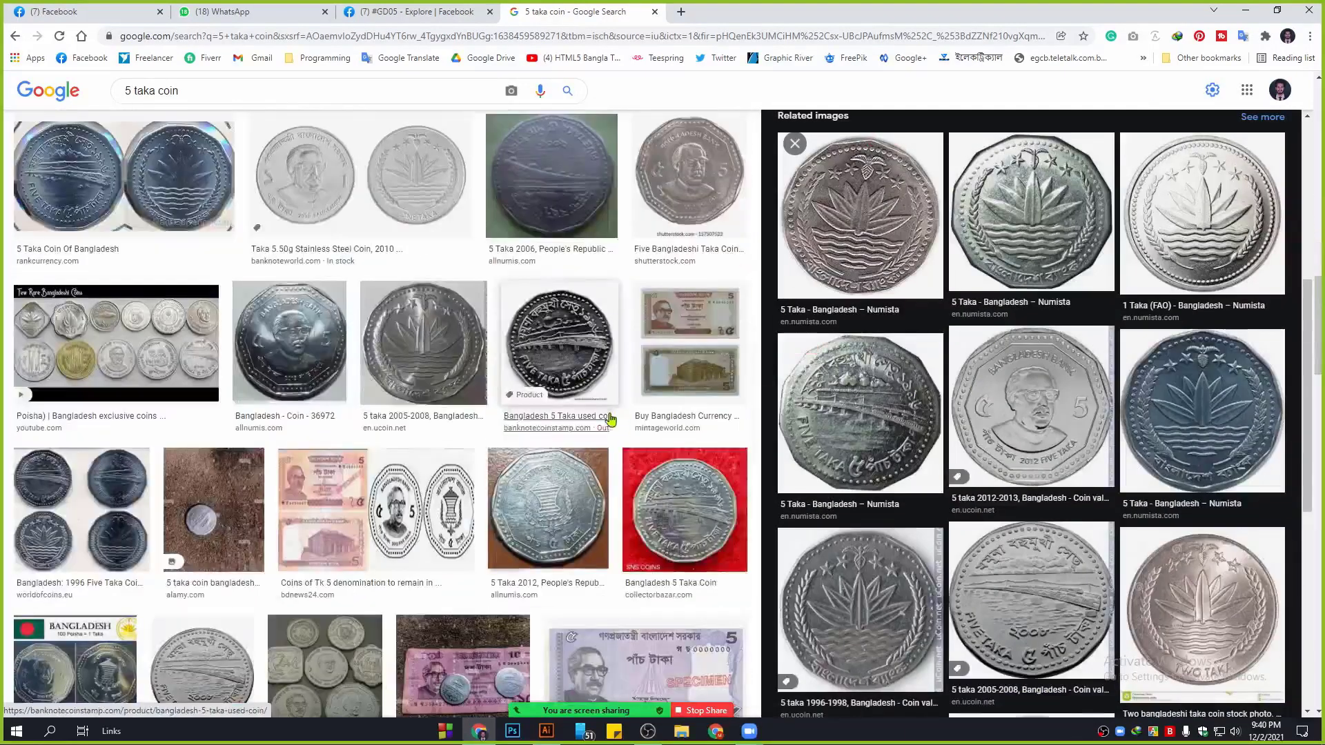
Step: Return to Illustrator and nudge the wreath's left branch slightly further outward
{"action": "left_click", "coordinate": [546, 731]}
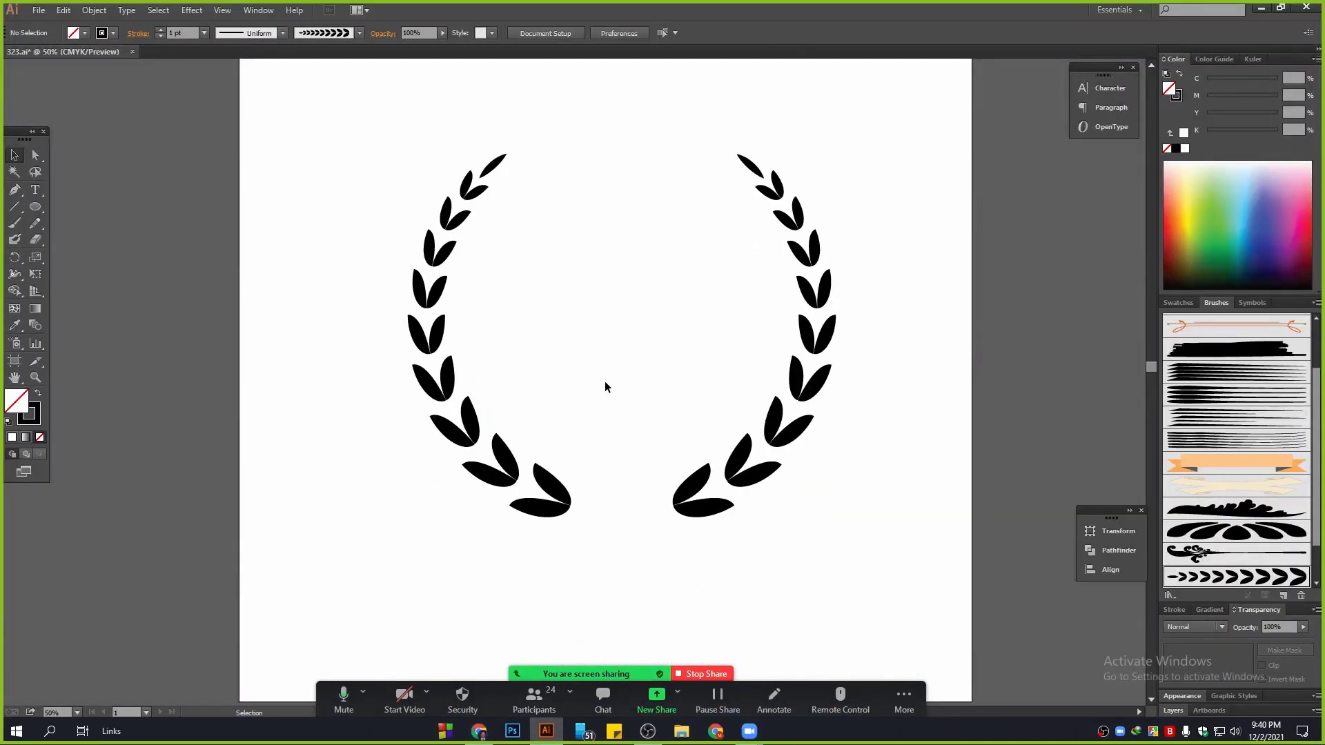
{"action": "left_click_drag", "start_coordinate": [327, 124], "coordinate": [813, 535]}
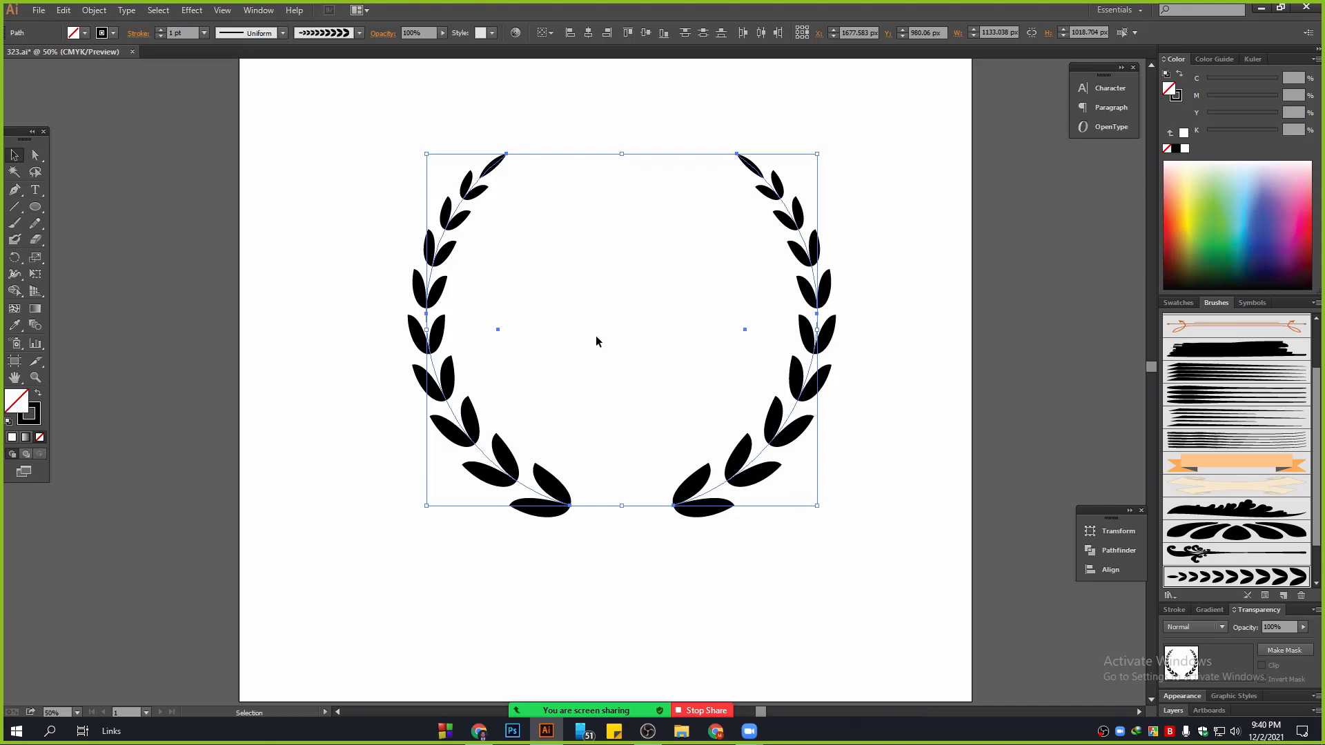
{"action": "left_click_drag", "start_coordinate": [280, 203], "coordinate": [477, 345]}
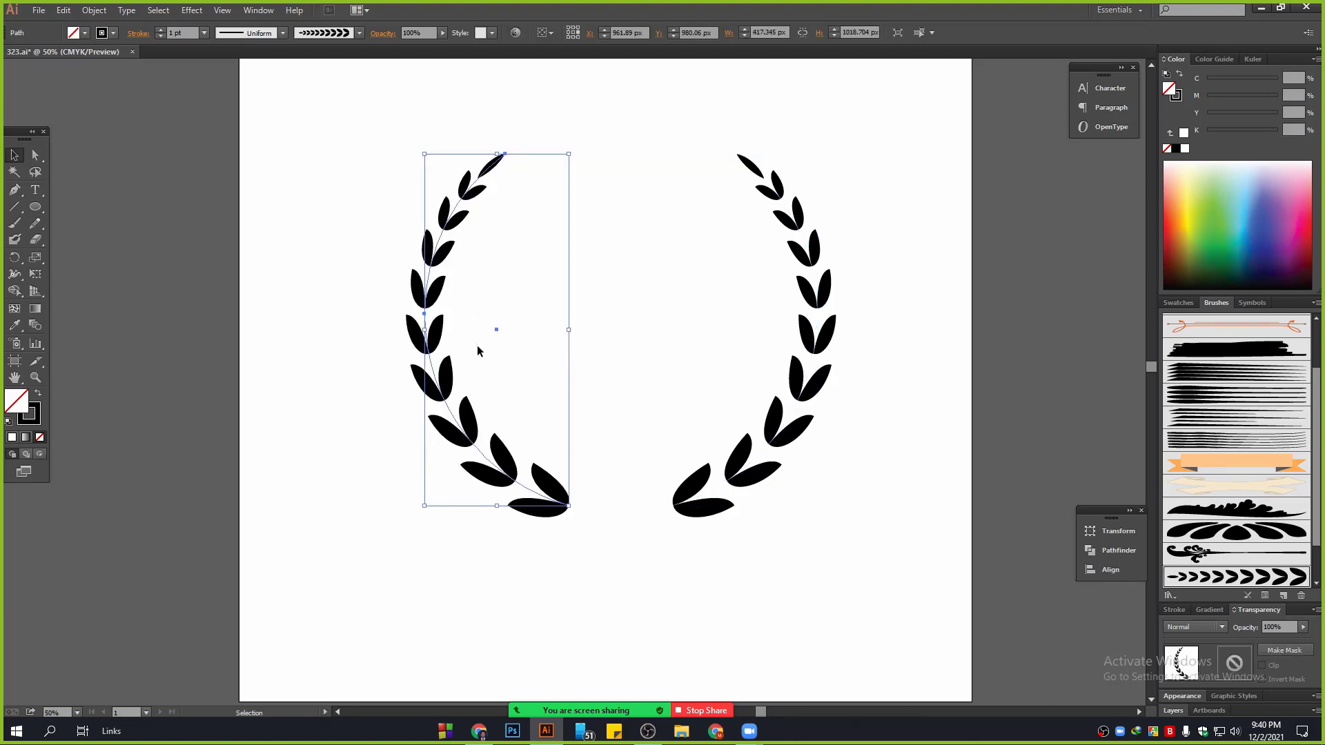
{"action": "left_click", "coordinate": [603, 316]}
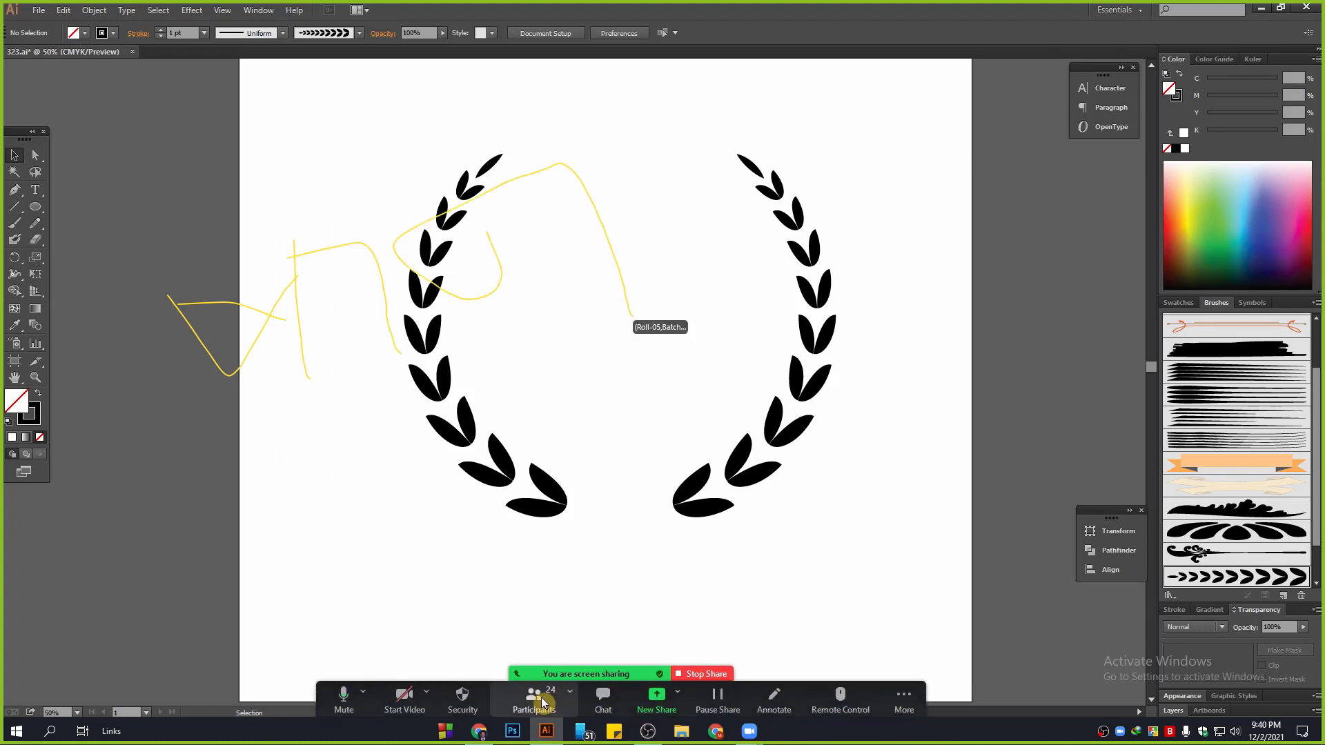
Step: Clear all annotation drawings from the Zoom shared screen and close the annotation tools
{"action": "left_click", "coordinate": [533, 708]}
{"action": "left_click", "coordinate": [778, 250]}
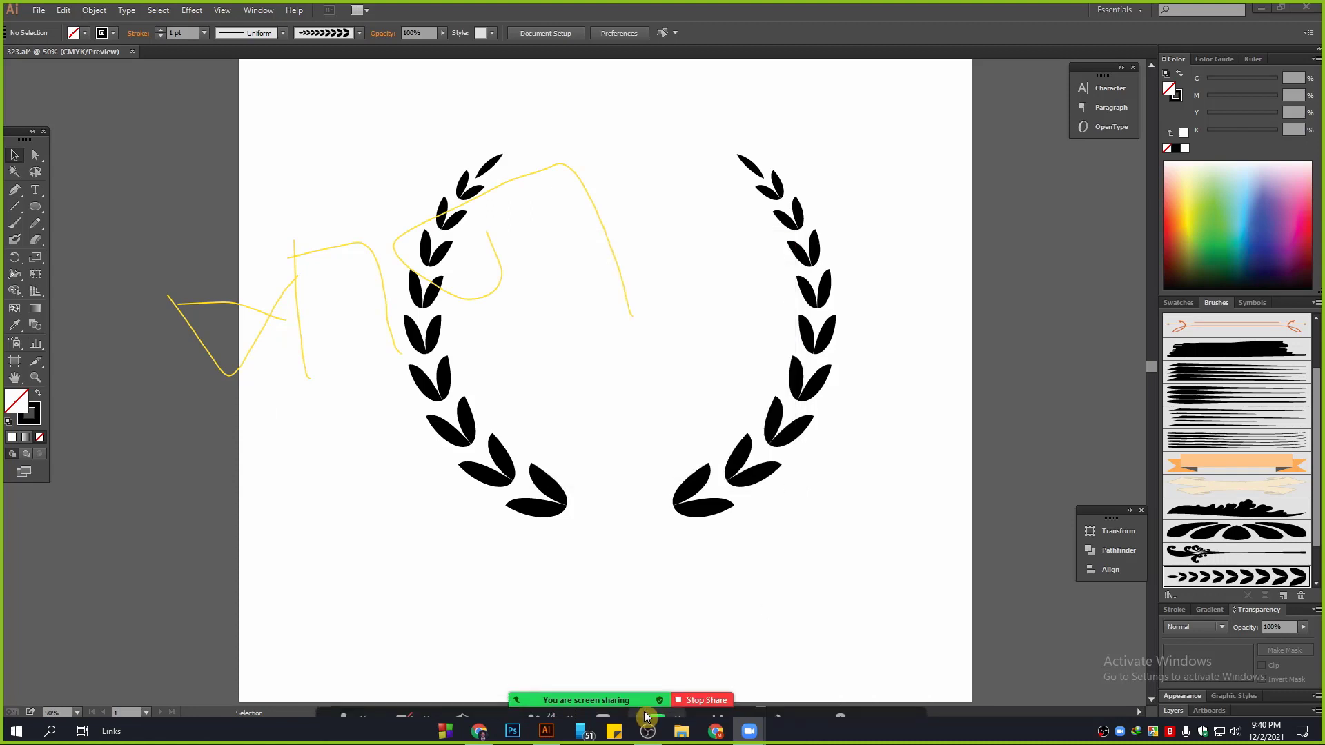
{"action": "left_click", "coordinate": [774, 697]}
{"action": "left_click", "coordinate": [827, 77]}
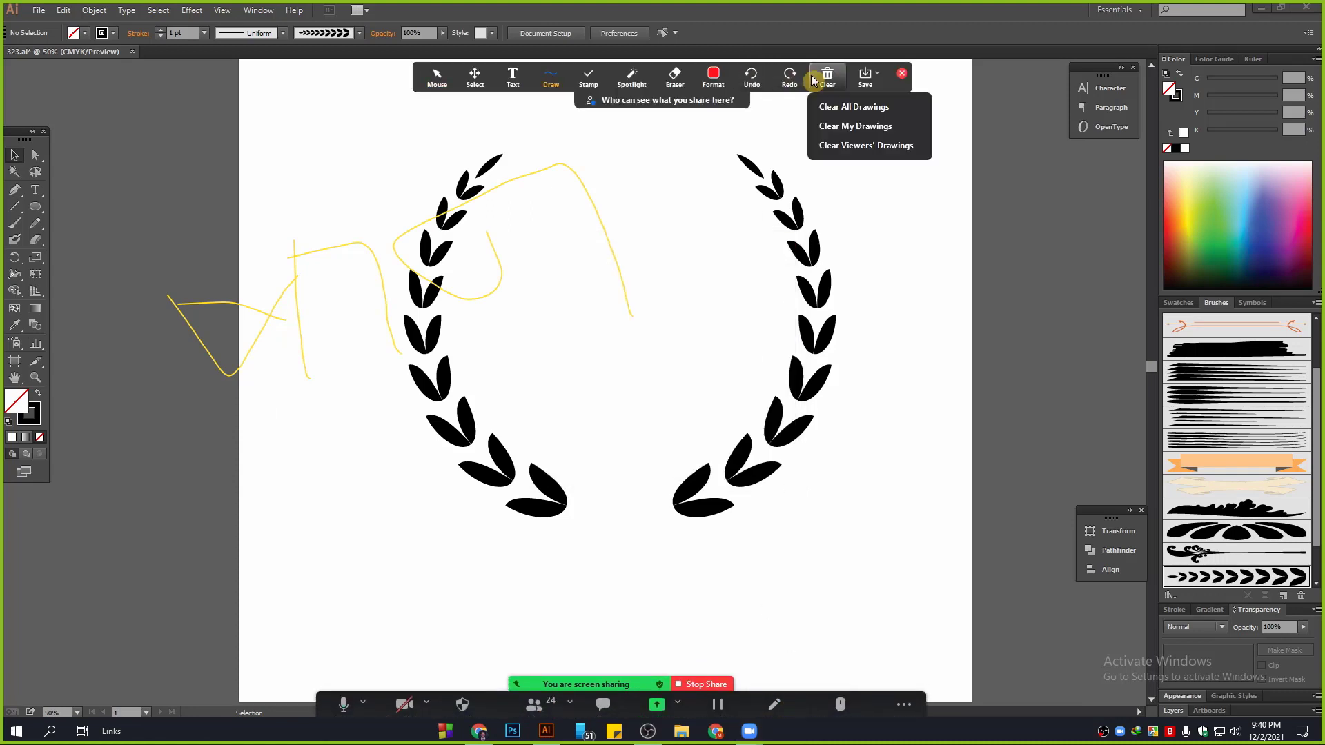
{"action": "left_click", "coordinate": [830, 108]}
{"action": "left_click", "coordinate": [902, 73]}
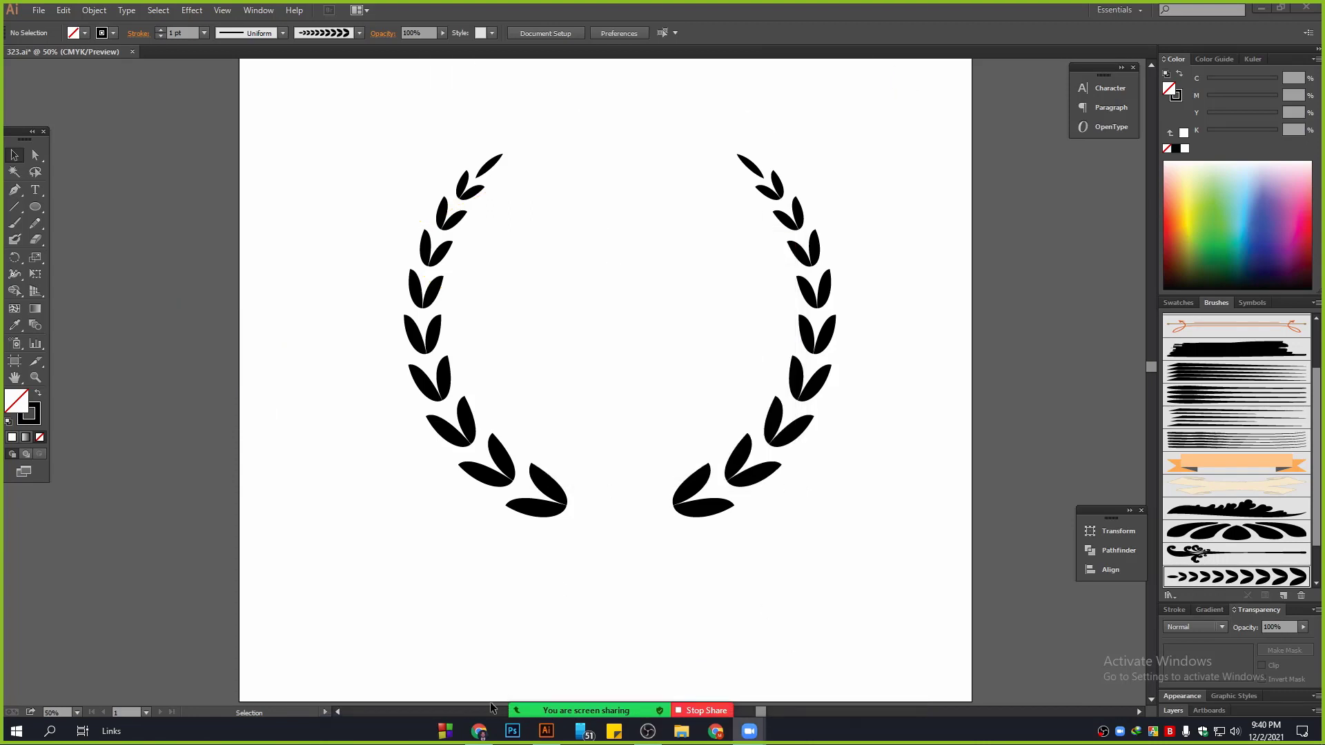
Step: Switch to Chrome and search Google Images for "strong hand"
{"action": "left_click", "coordinate": [479, 732]}
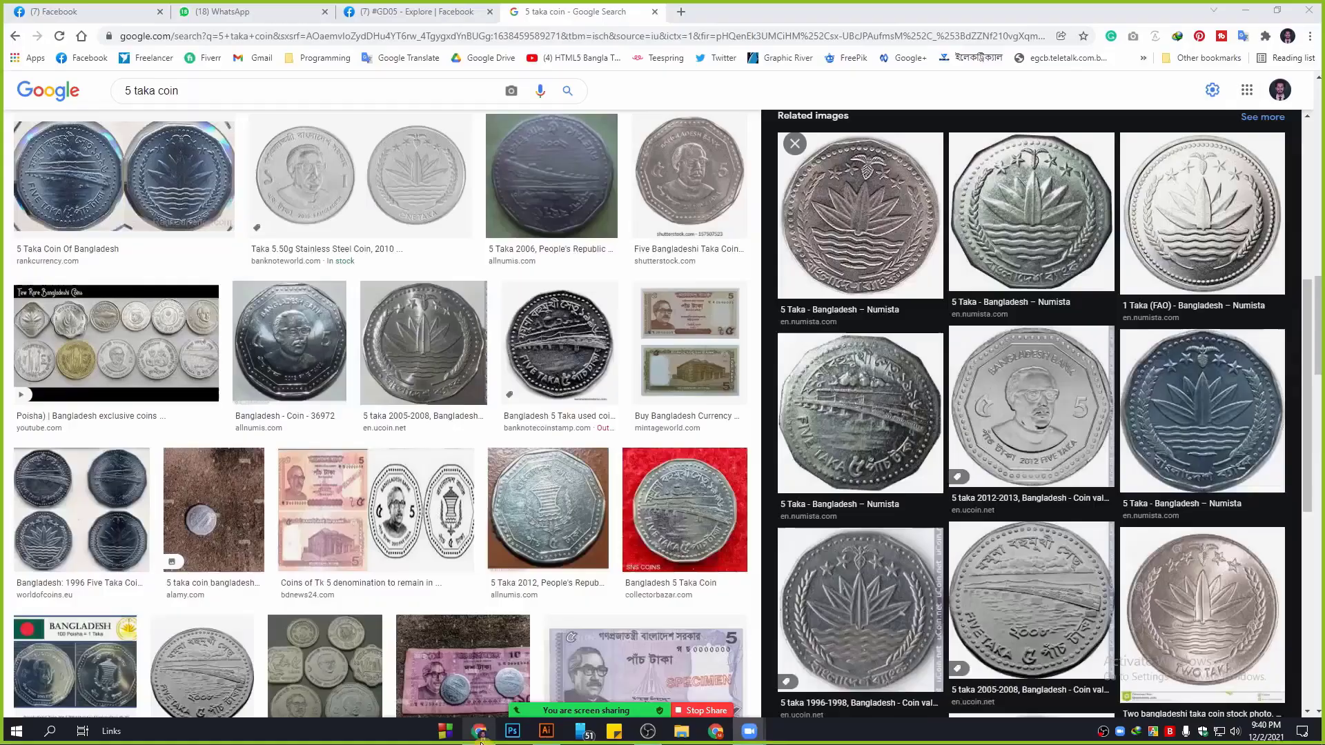
{"action": "left_click", "coordinate": [582, 34]}
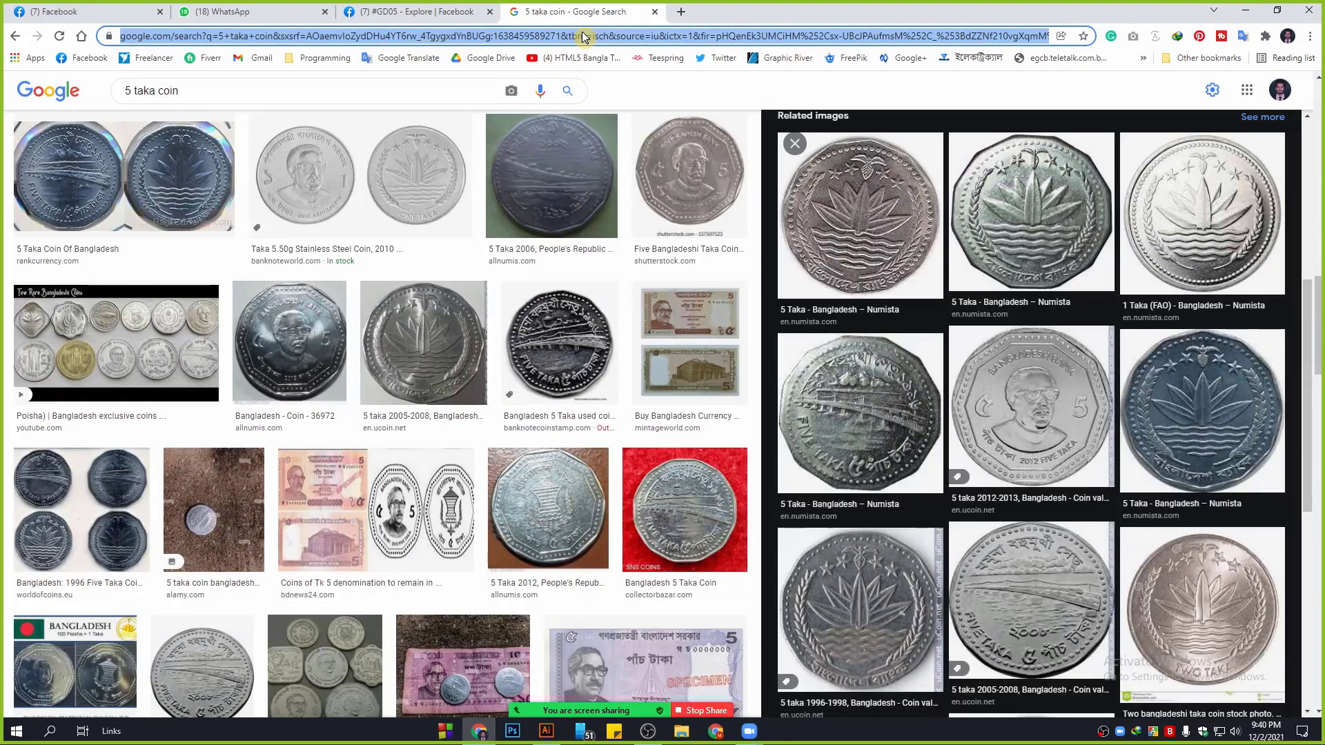
{"action": "type", "text": "strogn"}
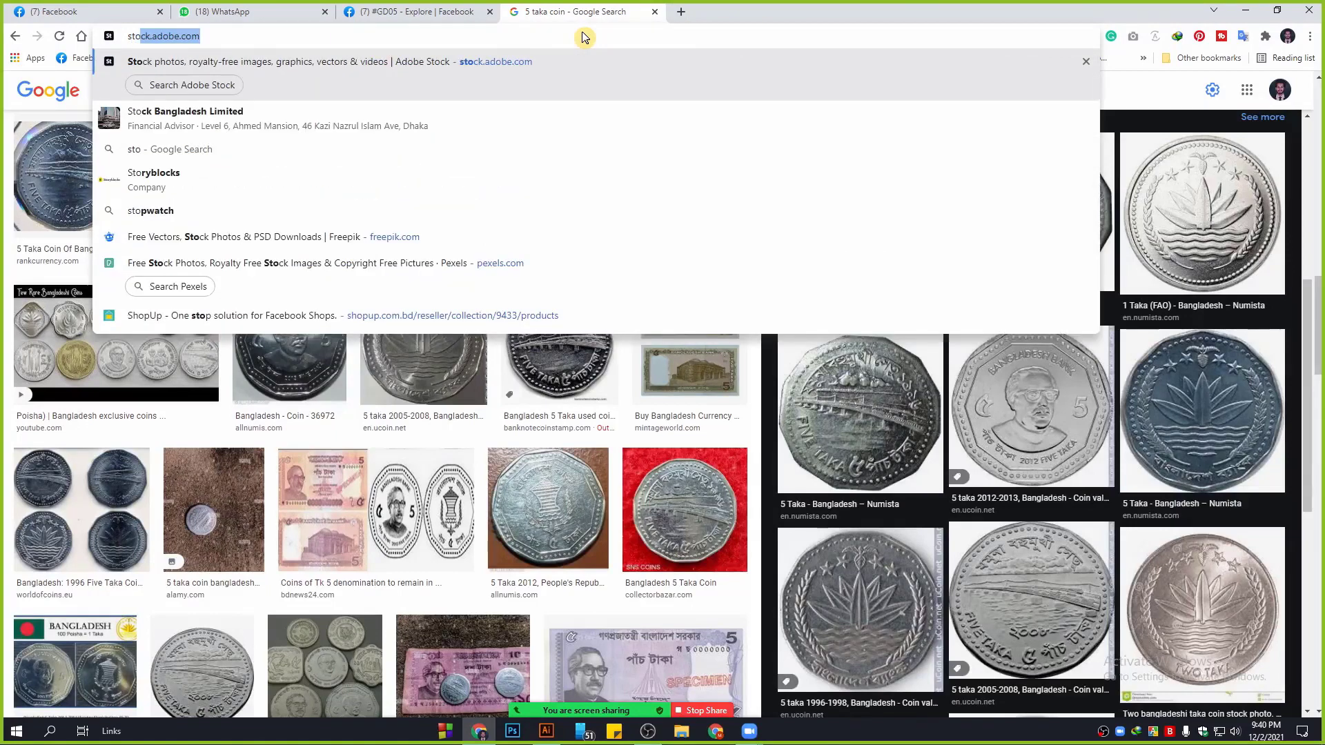
{"action": "type", "text": " had"}
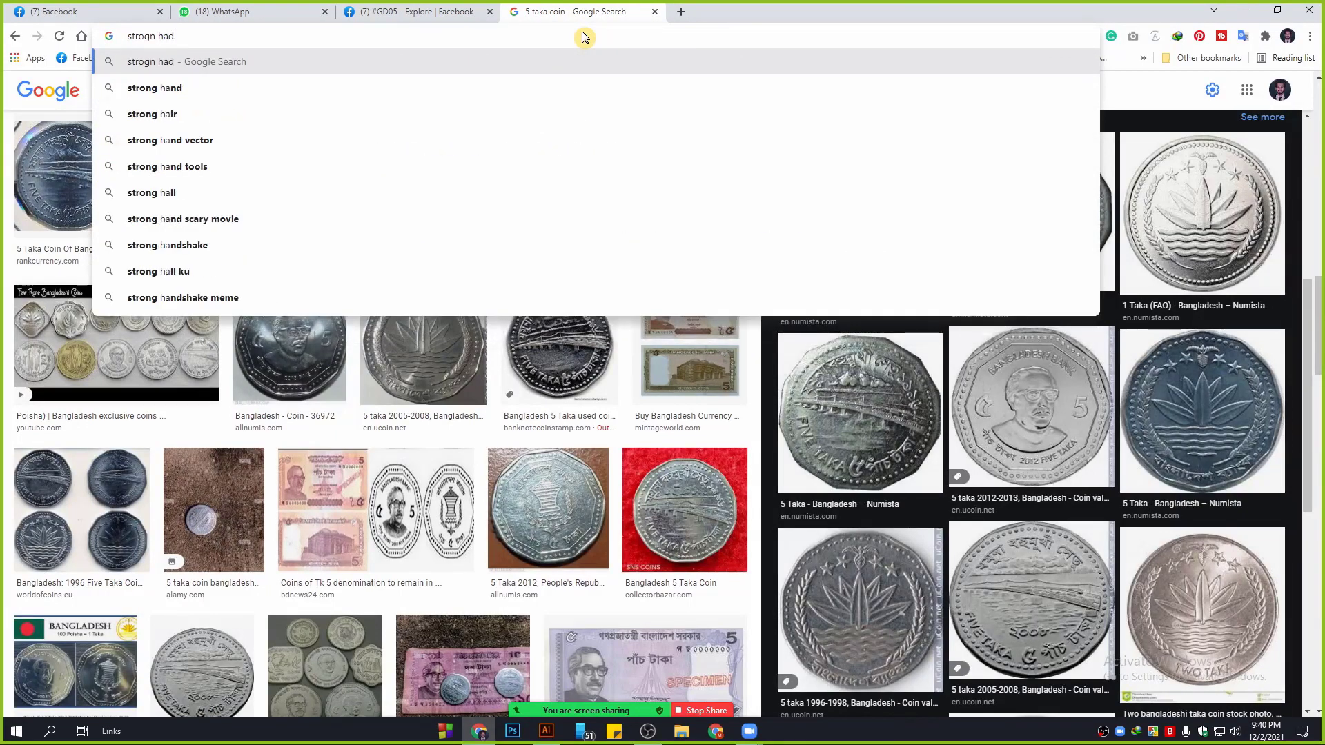
{"action": "key", "text": "Return"}
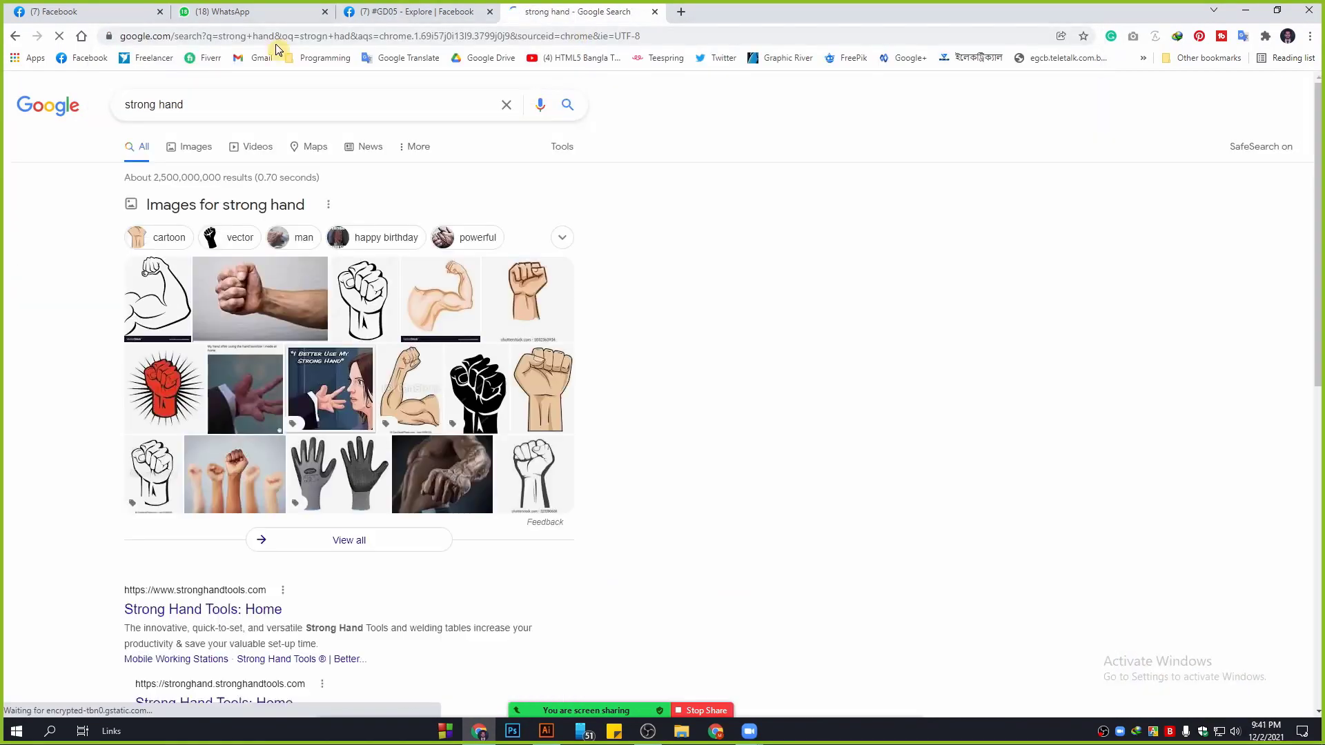
{"action": "left_click", "coordinate": [184, 146]}
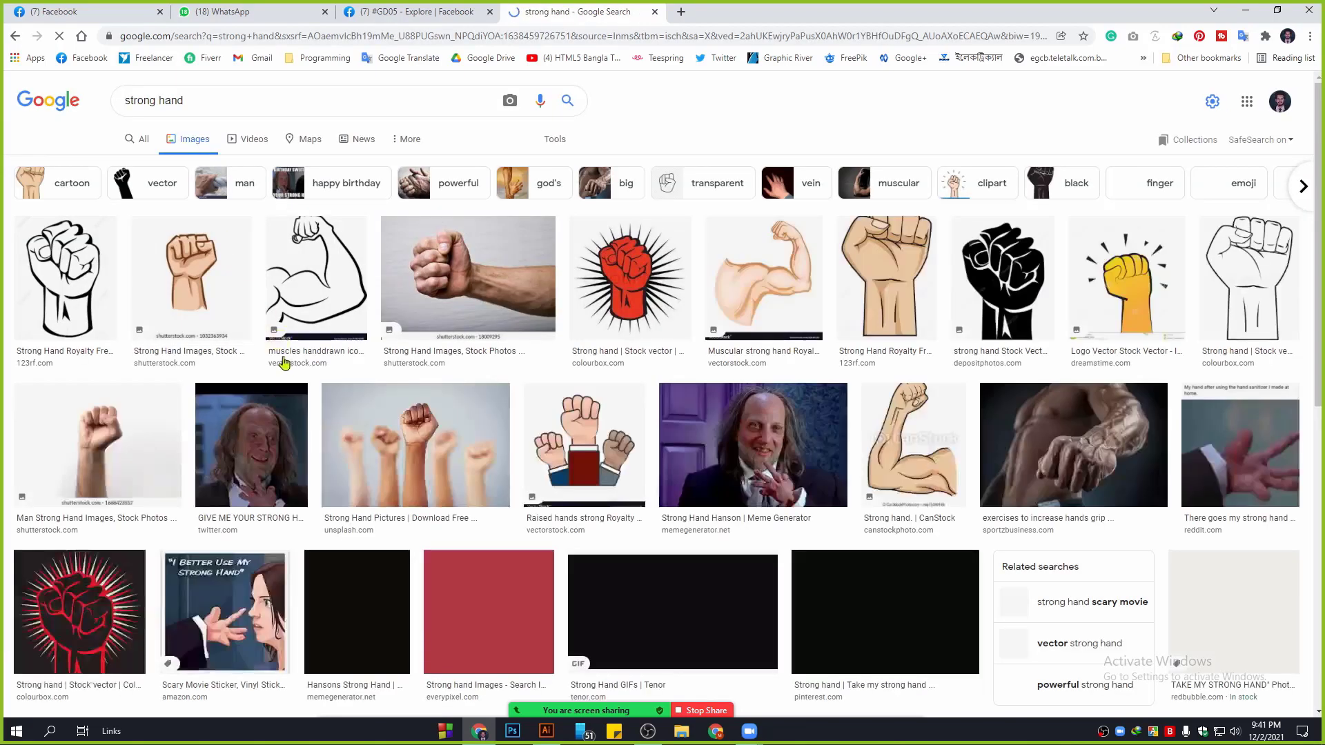
Step: Browse the related raised-fist images and enlarge the black fist silhouette from the nbdesigner cliparts
{"action": "left_click", "coordinate": [1004, 262]}
{"action": "scroll", "coordinate": [608, 357], "scroll_direction": "down", "scroll_amount": 6}
{"action": "scroll", "coordinate": [588, 364], "scroll_direction": "down", "scroll_amount": 5}
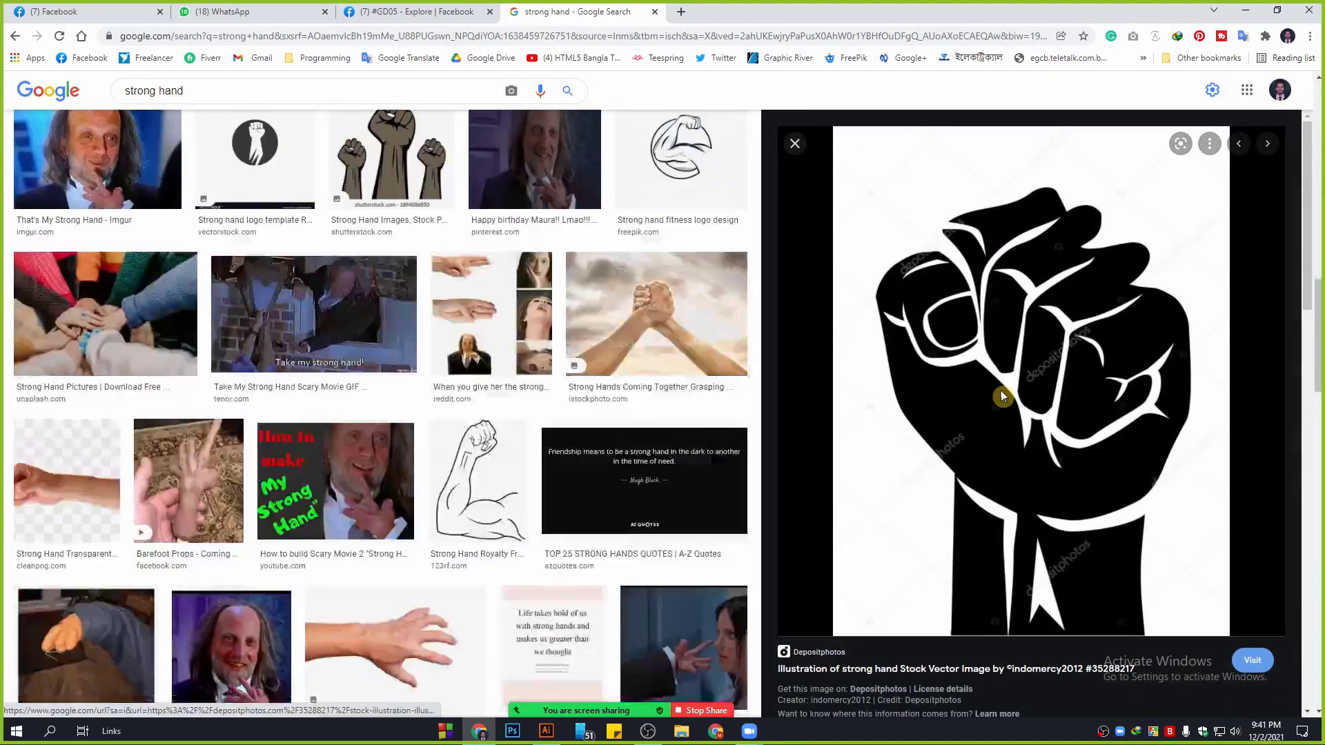
{"action": "scroll", "coordinate": [1132, 376], "scroll_direction": "down", "scroll_amount": 7}
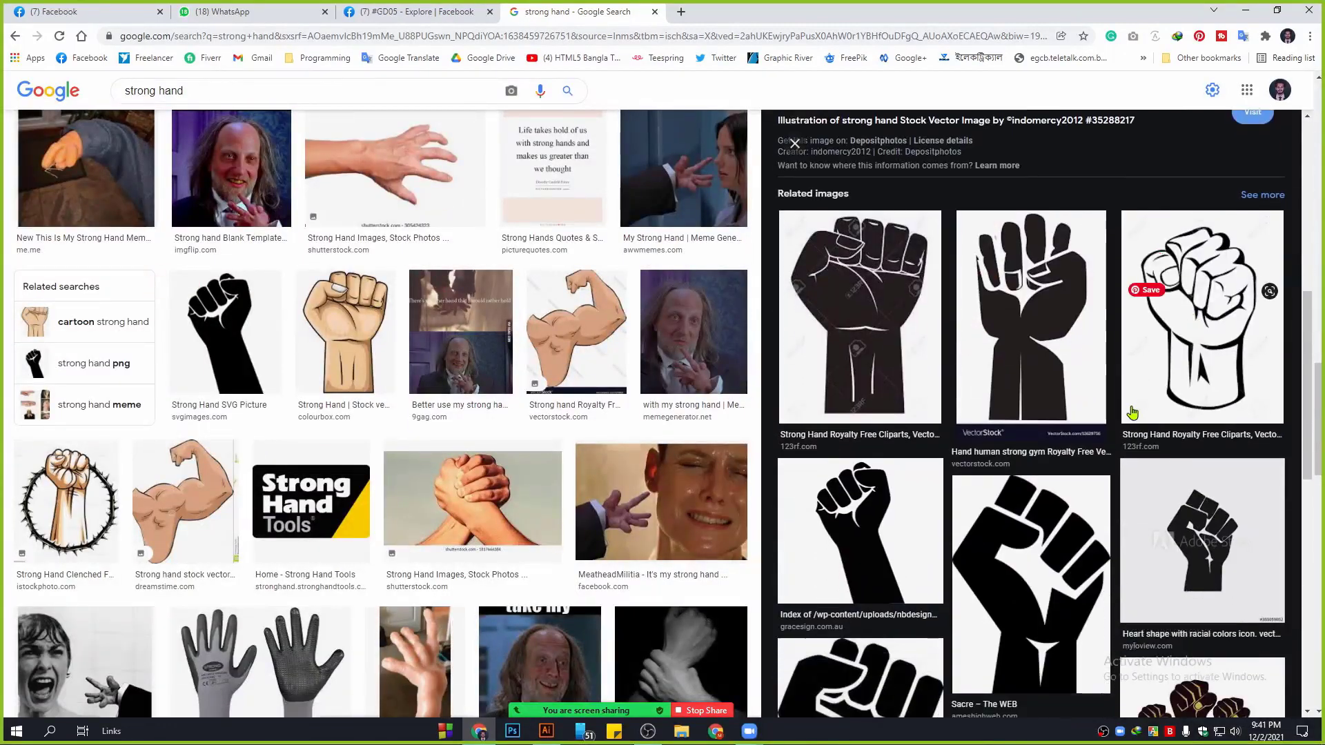
{"action": "scroll", "coordinate": [1131, 376], "scroll_direction": "down", "scroll_amount": 5}
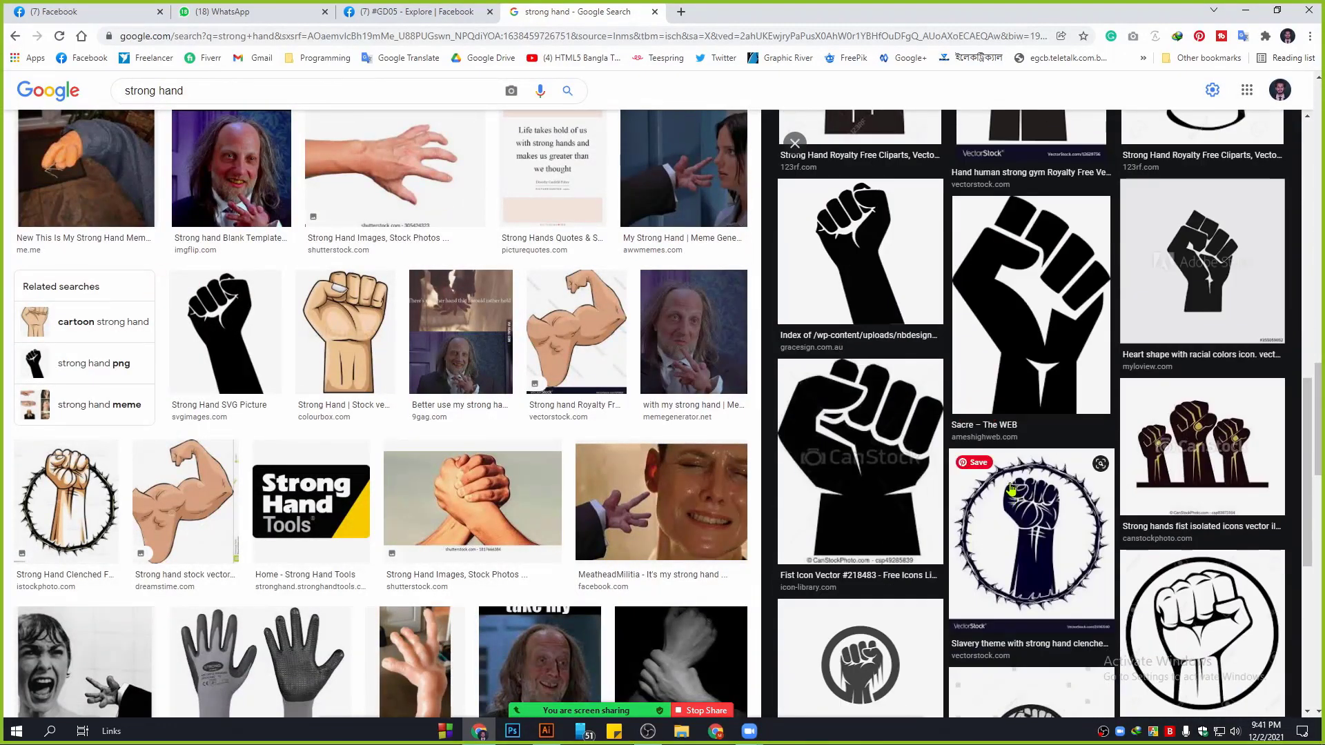
{"action": "left_click", "coordinate": [887, 269]}
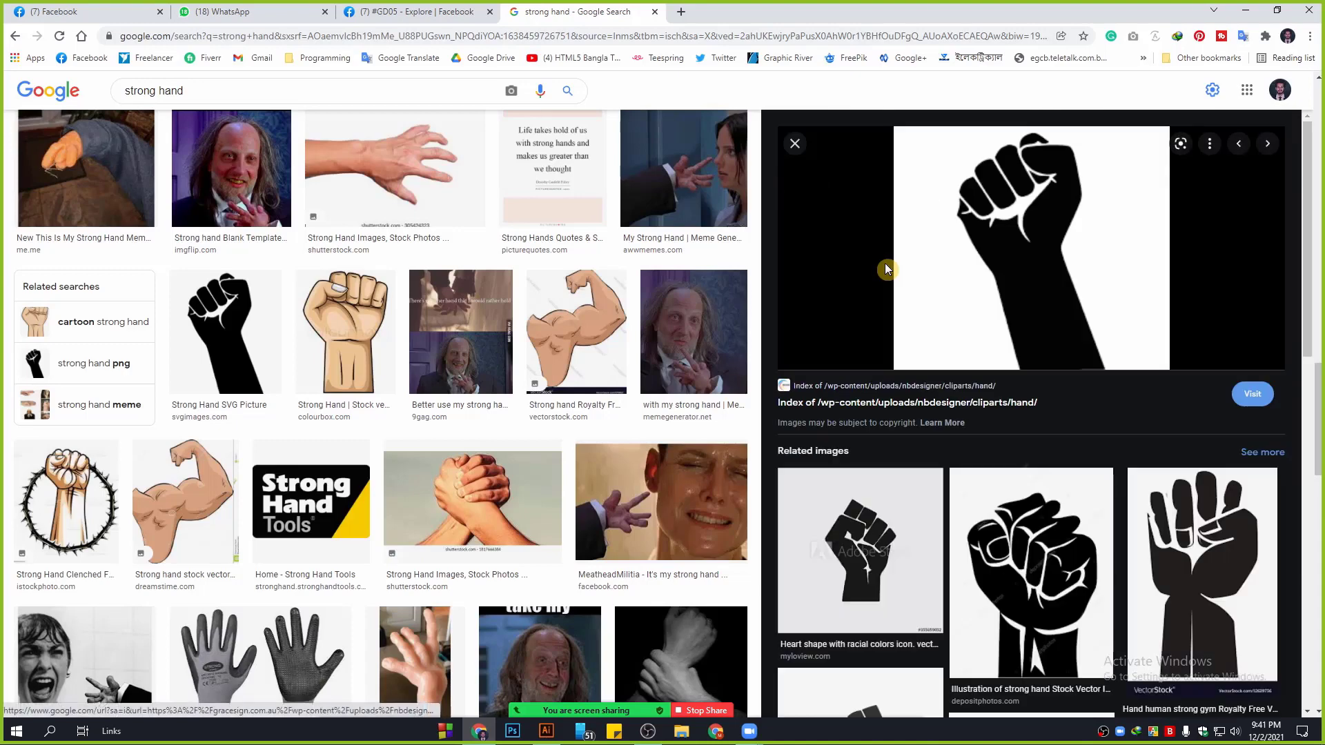
Step: Find the Strong Hand SVG Picture among the strong hand image results and copy it
{"action": "scroll", "coordinate": [921, 343], "scroll_direction": "down", "scroll_amount": 3}
{"action": "scroll", "coordinate": [920, 343], "scroll_direction": "down", "scroll_amount": 1}
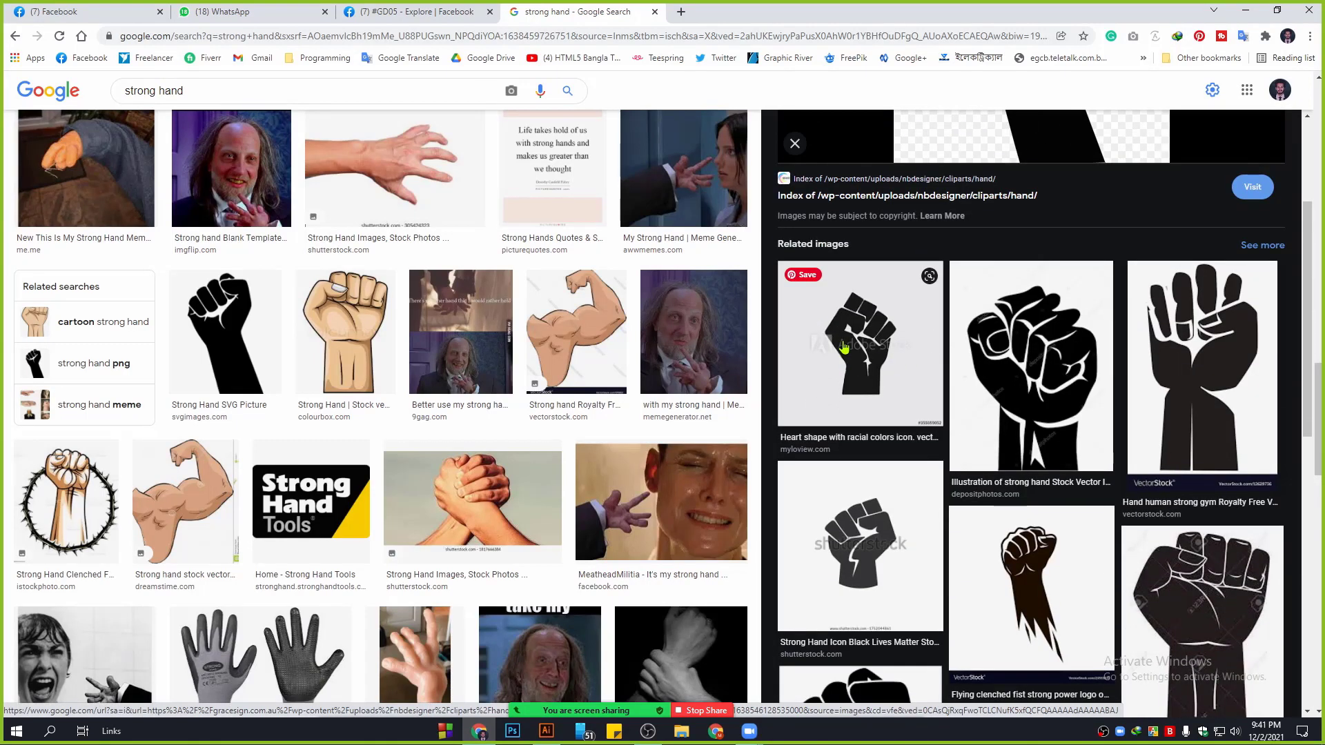
{"action": "left_click", "coordinate": [254, 333]}
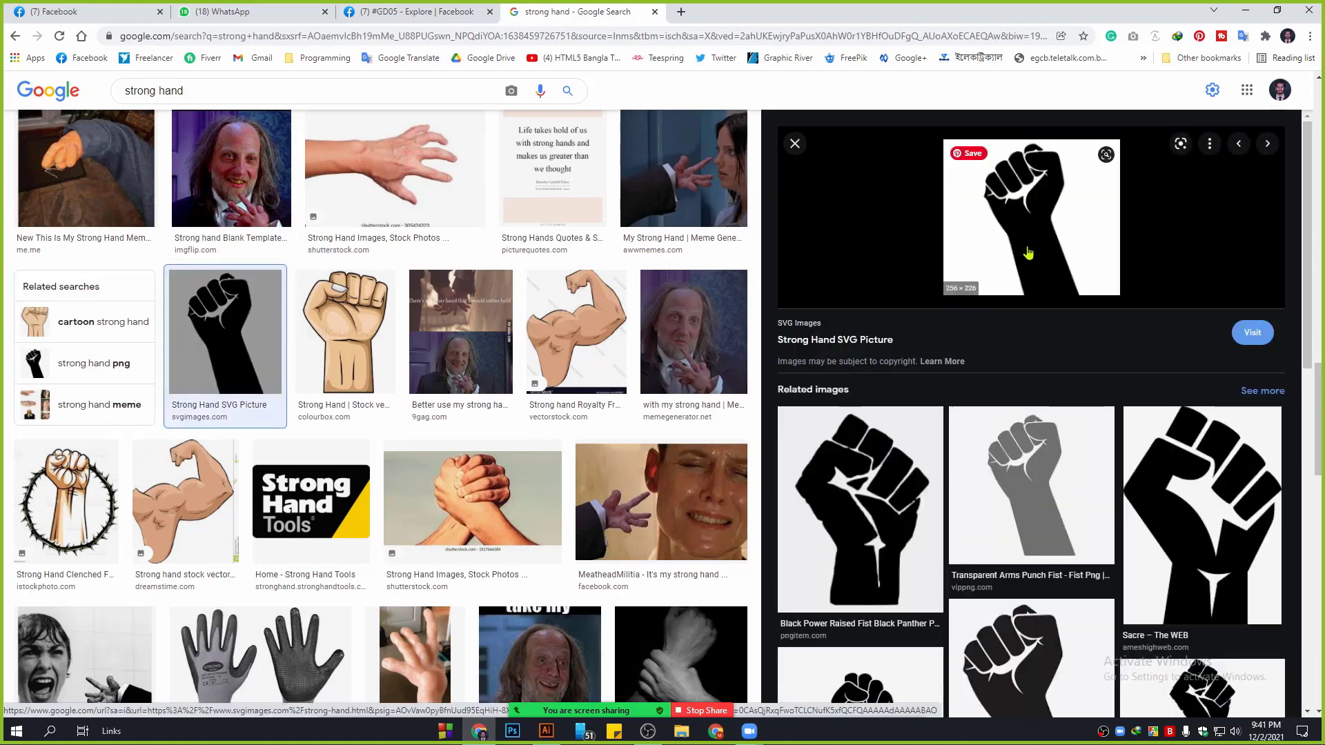
{"action": "right_click", "coordinate": [1028, 221]}
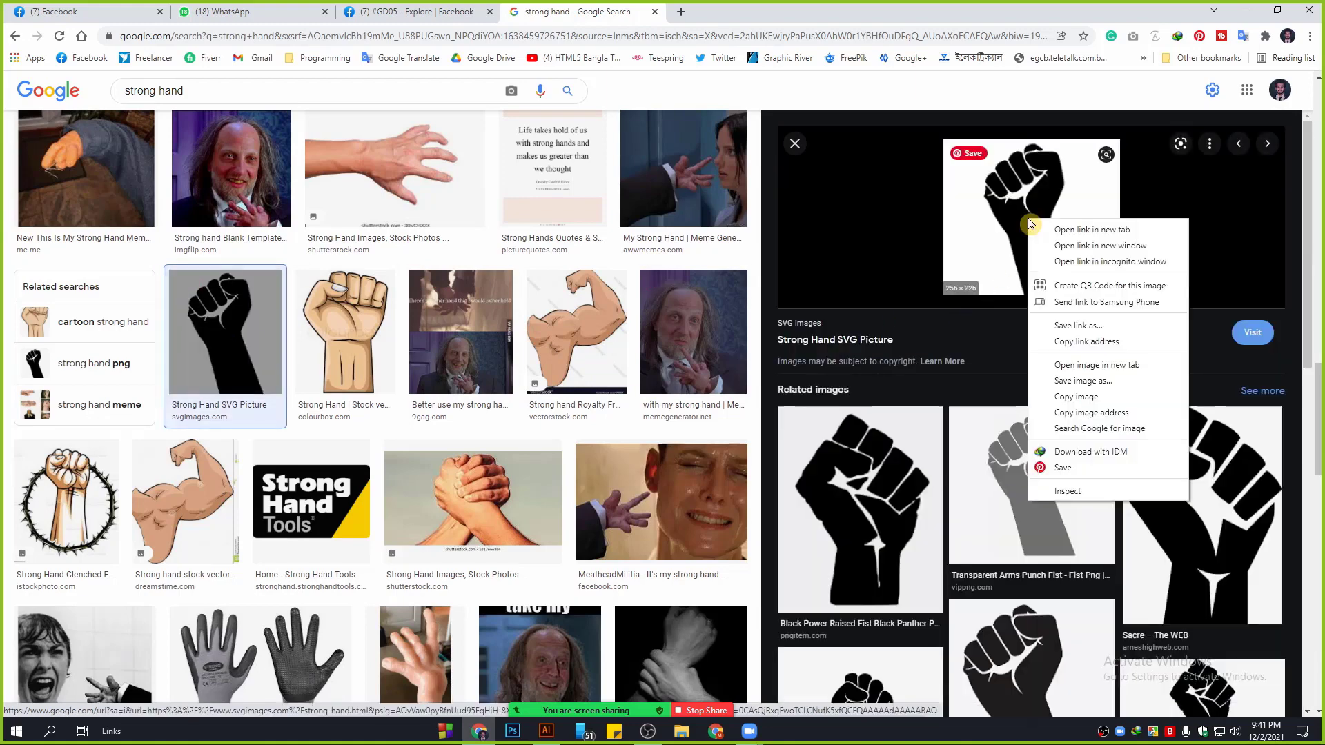
{"action": "left_click", "coordinate": [1078, 403]}
Step: Close the preview, open the black Depositphotos fist illustration among the earlier results and copy the image
{"action": "left_click", "coordinate": [795, 143]}
{"action": "scroll", "coordinate": [827, 345], "scroll_direction": "up", "scroll_amount": 14}
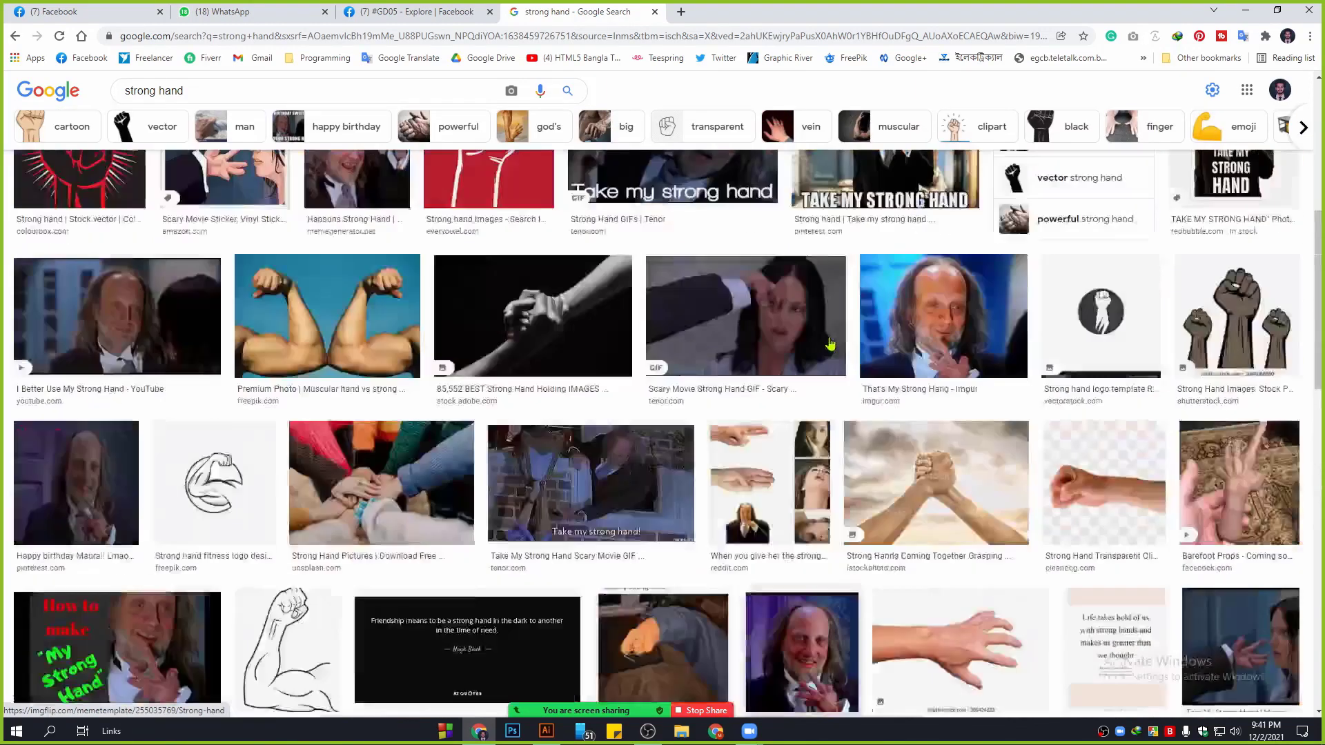
{"action": "left_click", "coordinate": [972, 274]}
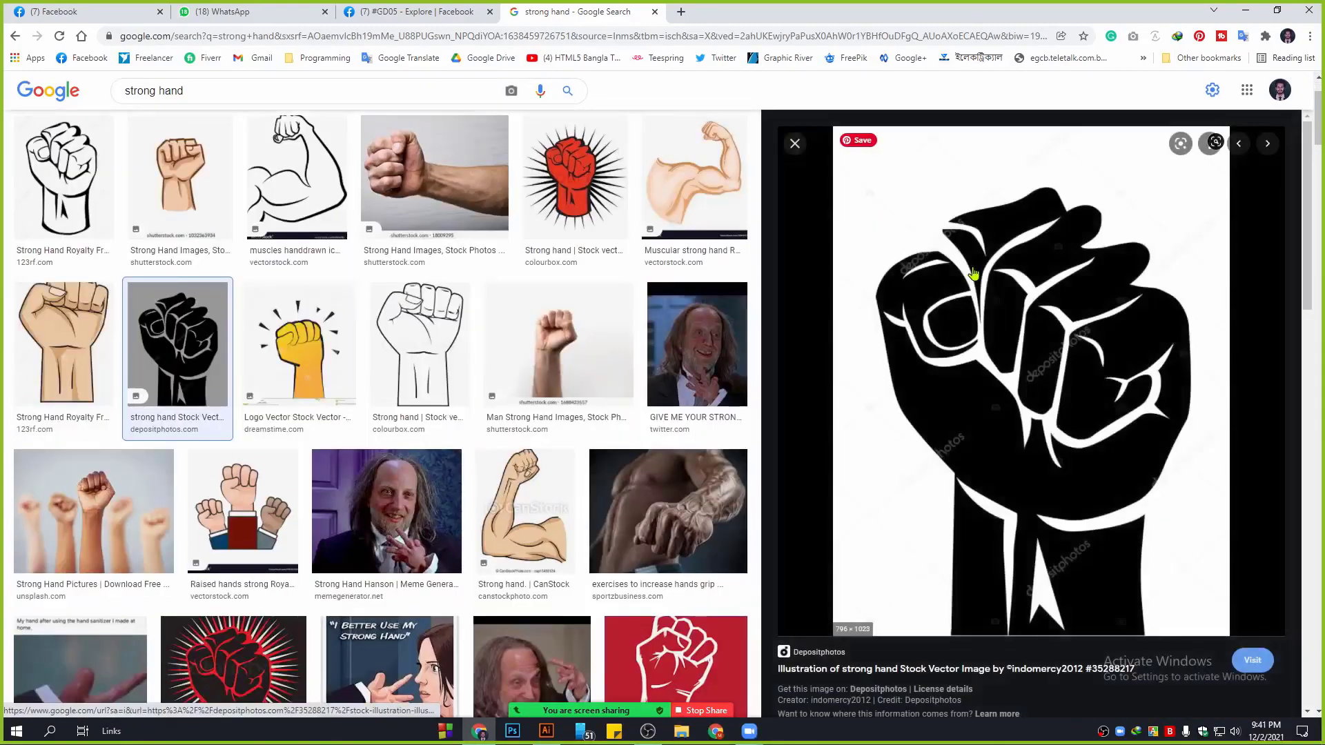
{"action": "right_click", "coordinate": [976, 358]}
{"action": "left_click", "coordinate": [1024, 535]}
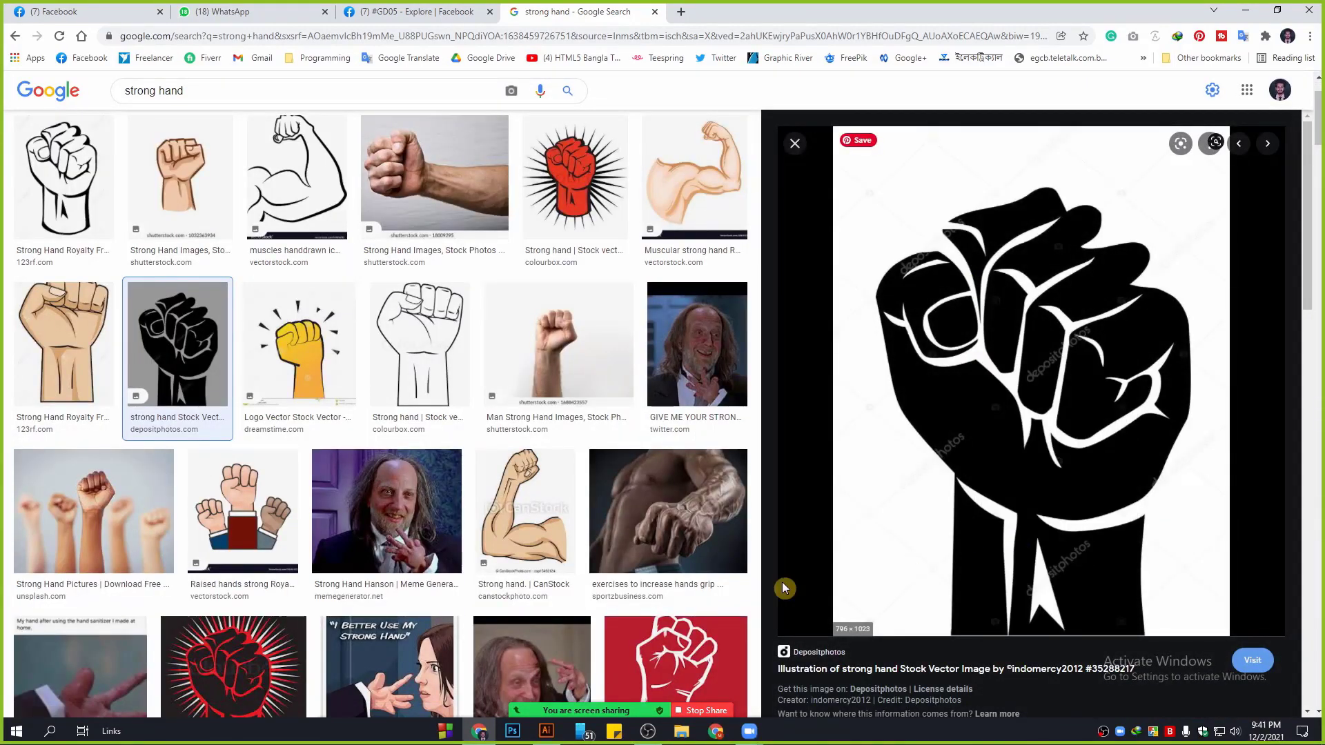
Step: Switch to Illustrator and paste the copied fist image beside the lower-left corner of the artboard
{"action": "left_click", "coordinate": [546, 730]}
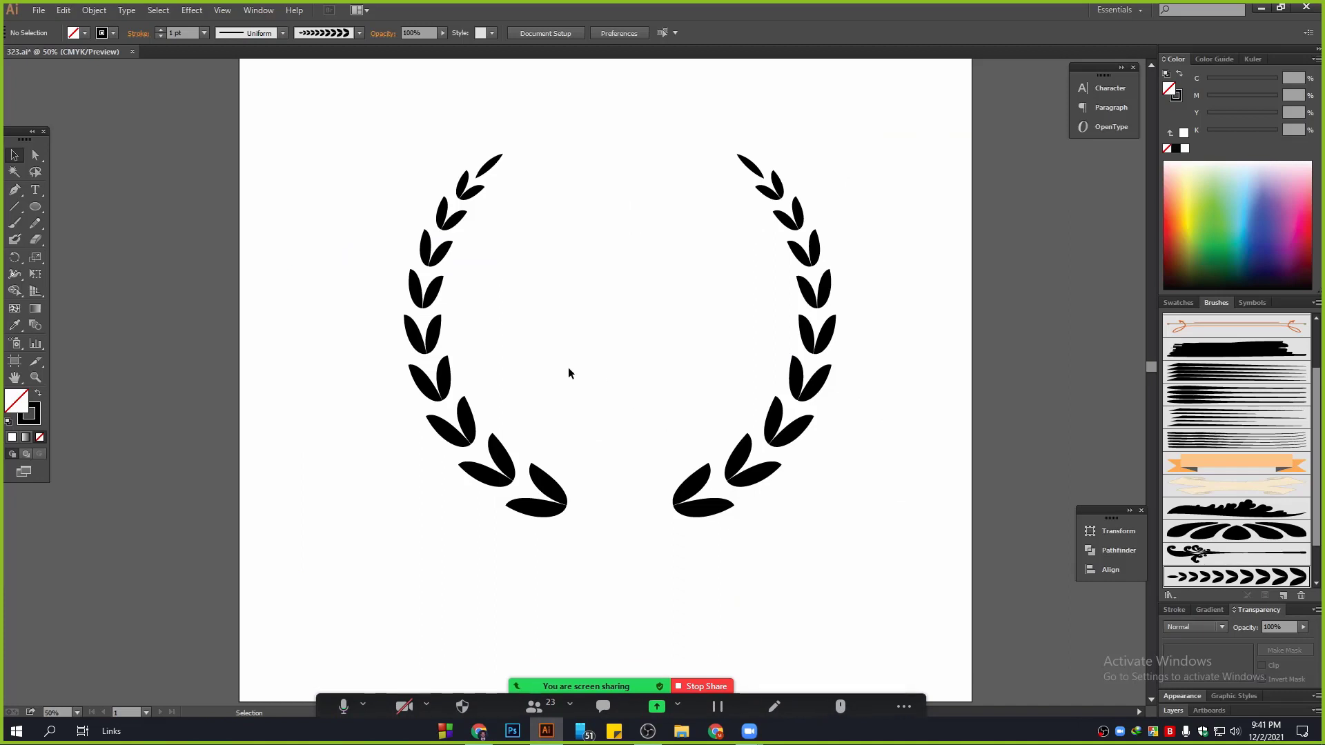
{"action": "left_click_drag", "start_coordinate": [552, 418], "coordinate": [892, 68]}
{"action": "key", "text": "ctrl+v"}
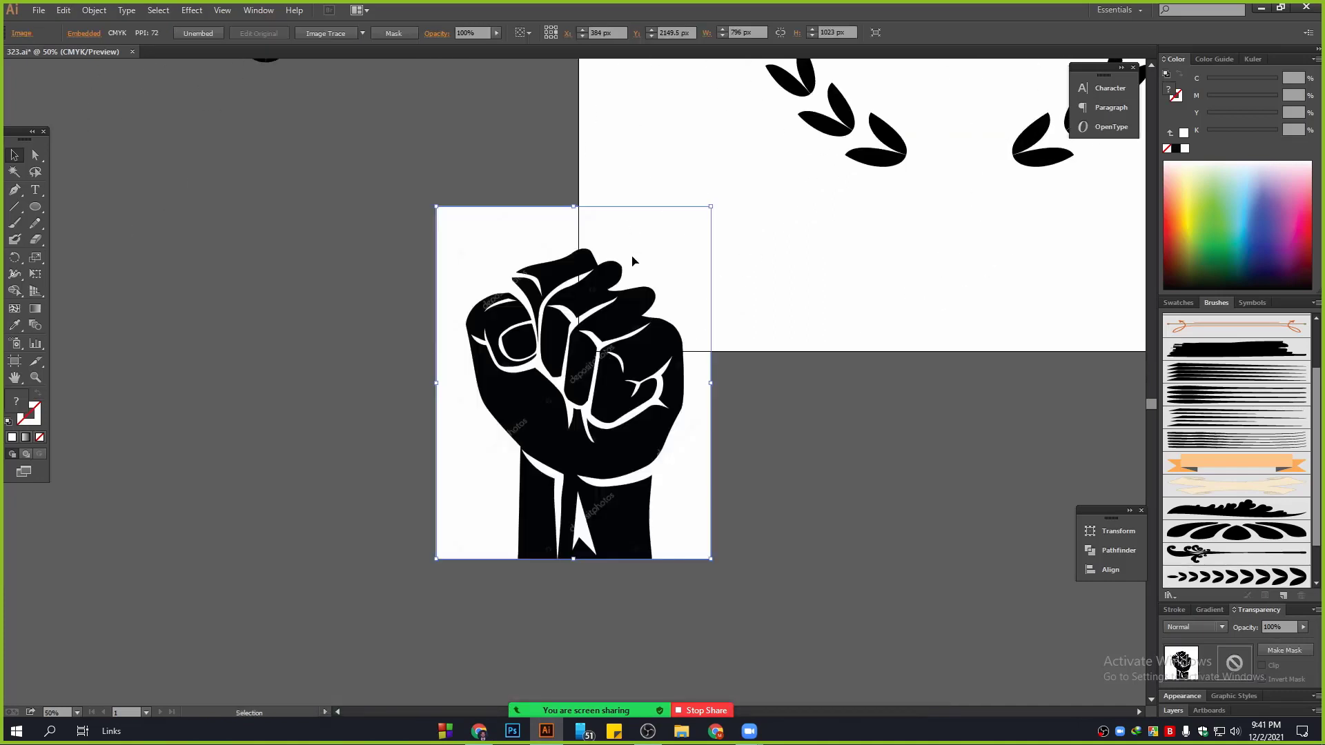
Step: Trace the pasted fist image with the Low Fidelity Photo preset and expand it into ungrouped paths
{"action": "left_click", "coordinate": [362, 35]}
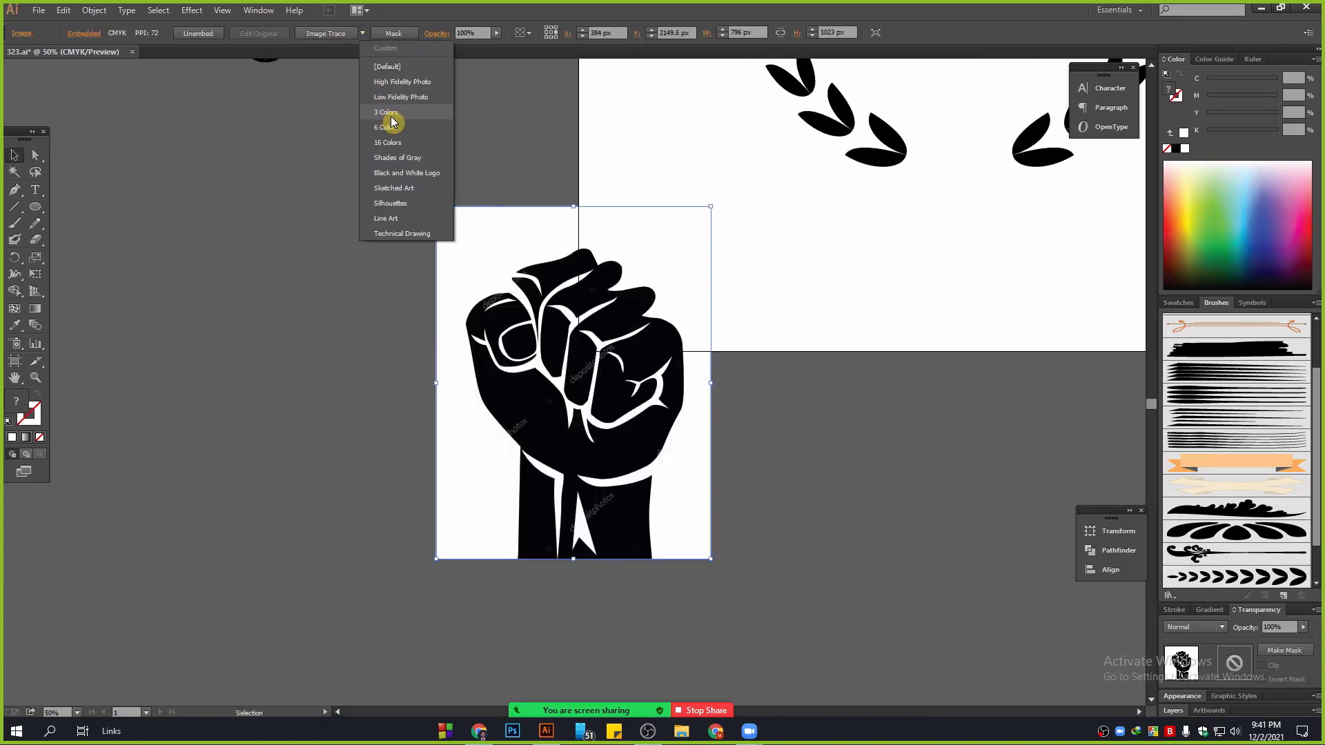
{"action": "left_click", "coordinate": [408, 98]}
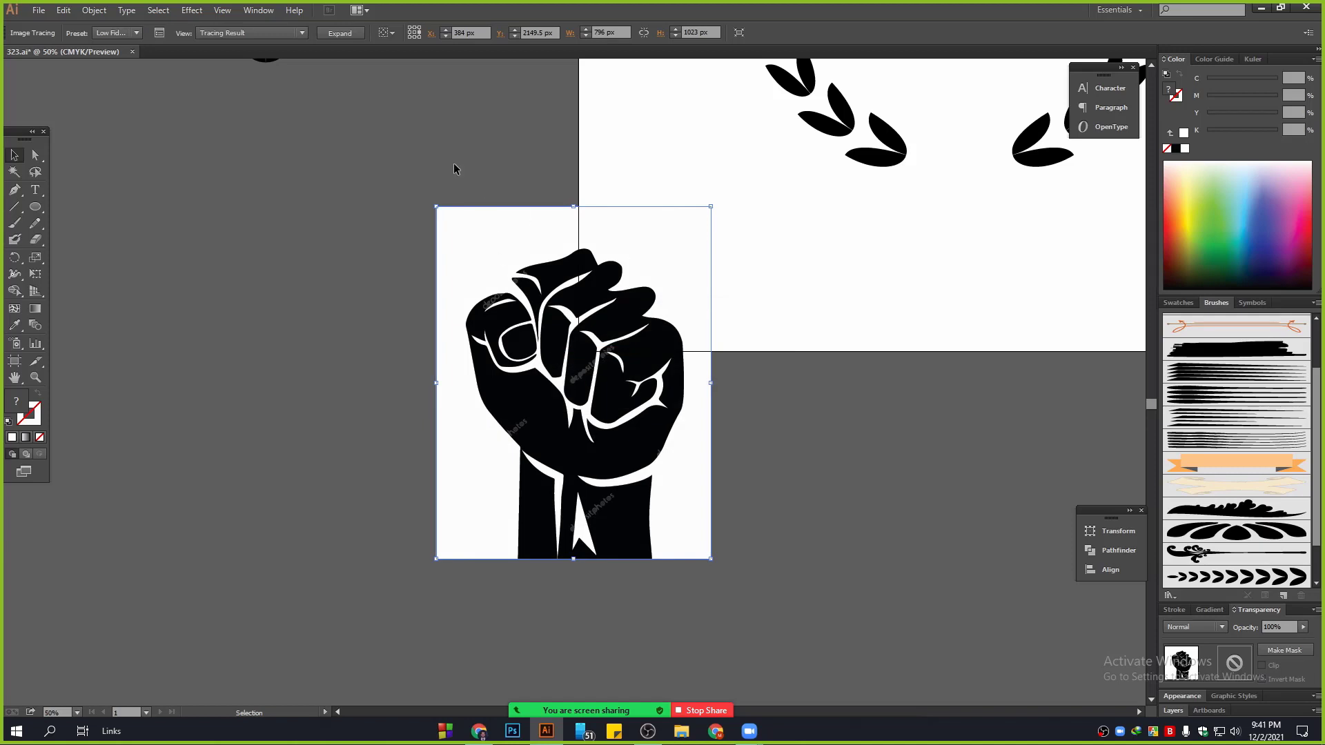
{"action": "left_click", "coordinate": [339, 32]}
{"action": "right_click", "coordinate": [514, 250]}
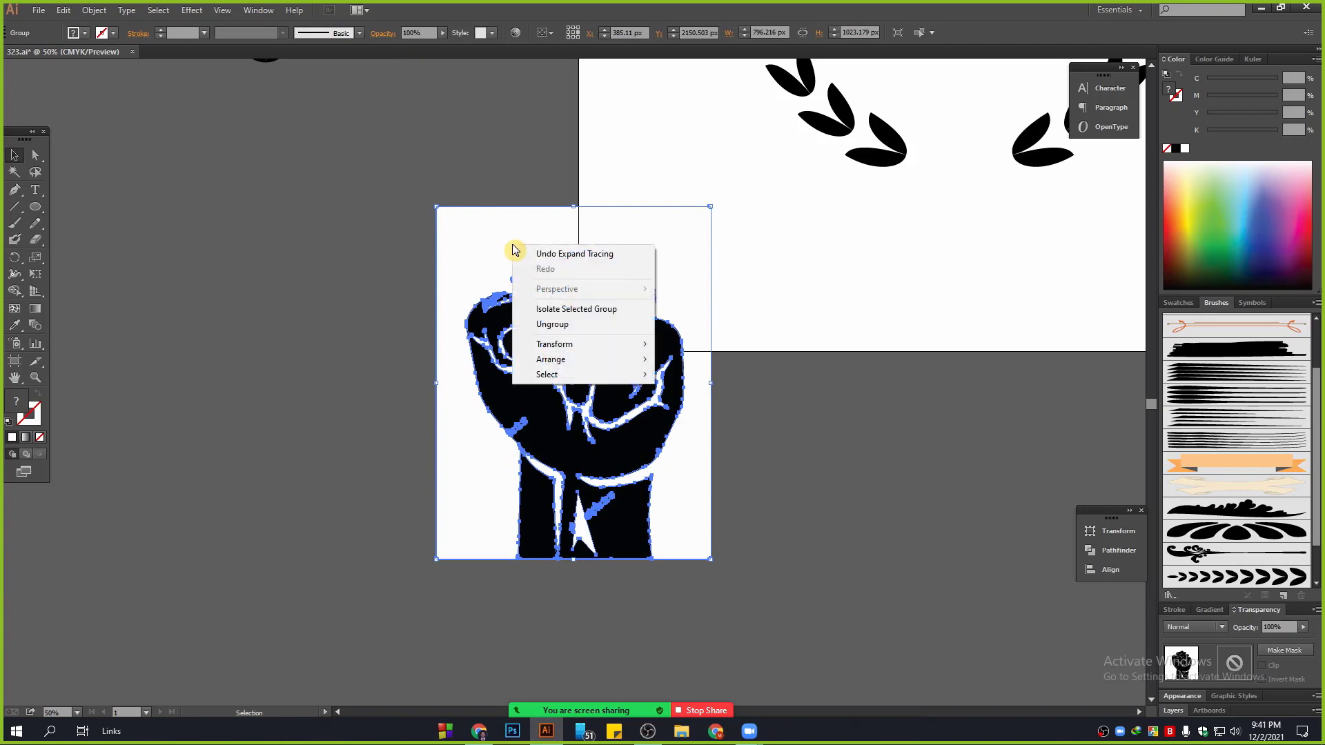
{"action": "left_click", "coordinate": [552, 254]}
{"action": "left_click", "coordinate": [767, 392]}
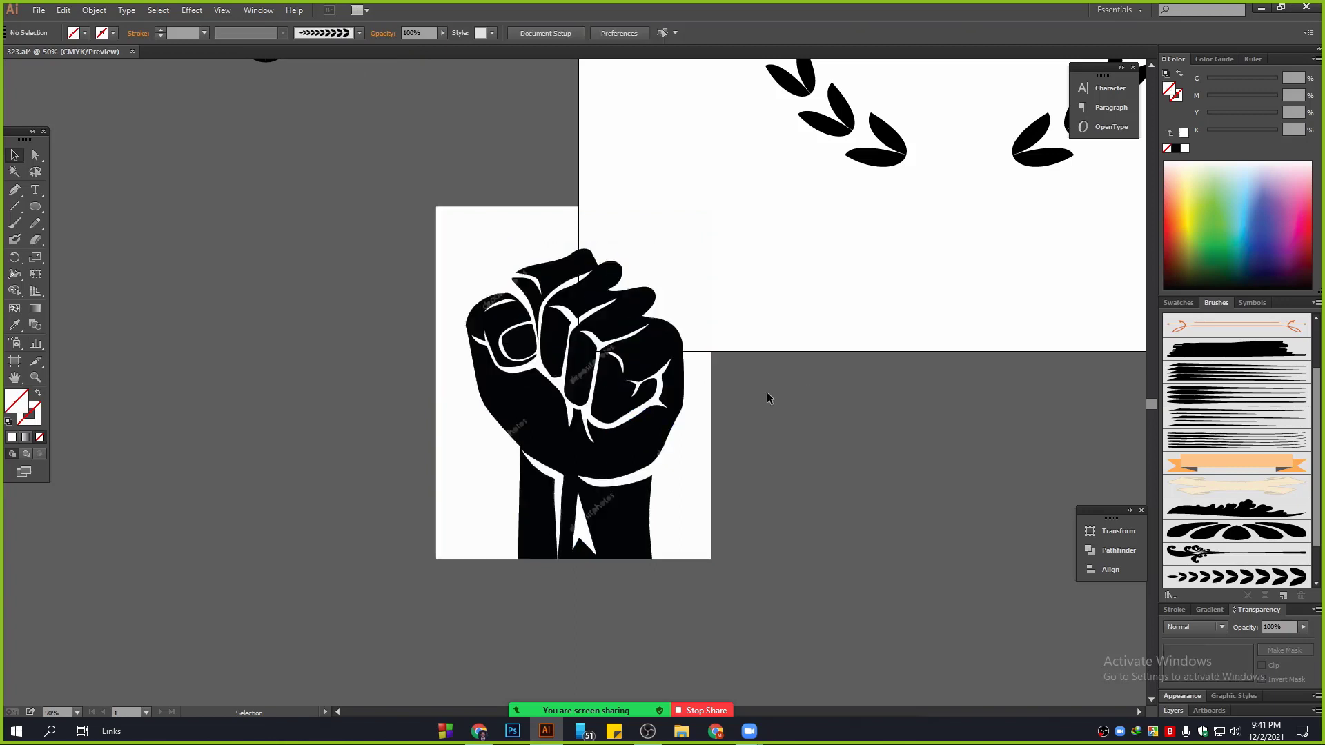
Step: Select the white areas of the traced image with the Magic Wand and delete them
{"action": "left_click", "coordinate": [677, 277]}
{"action": "left_click", "coordinate": [16, 172]}
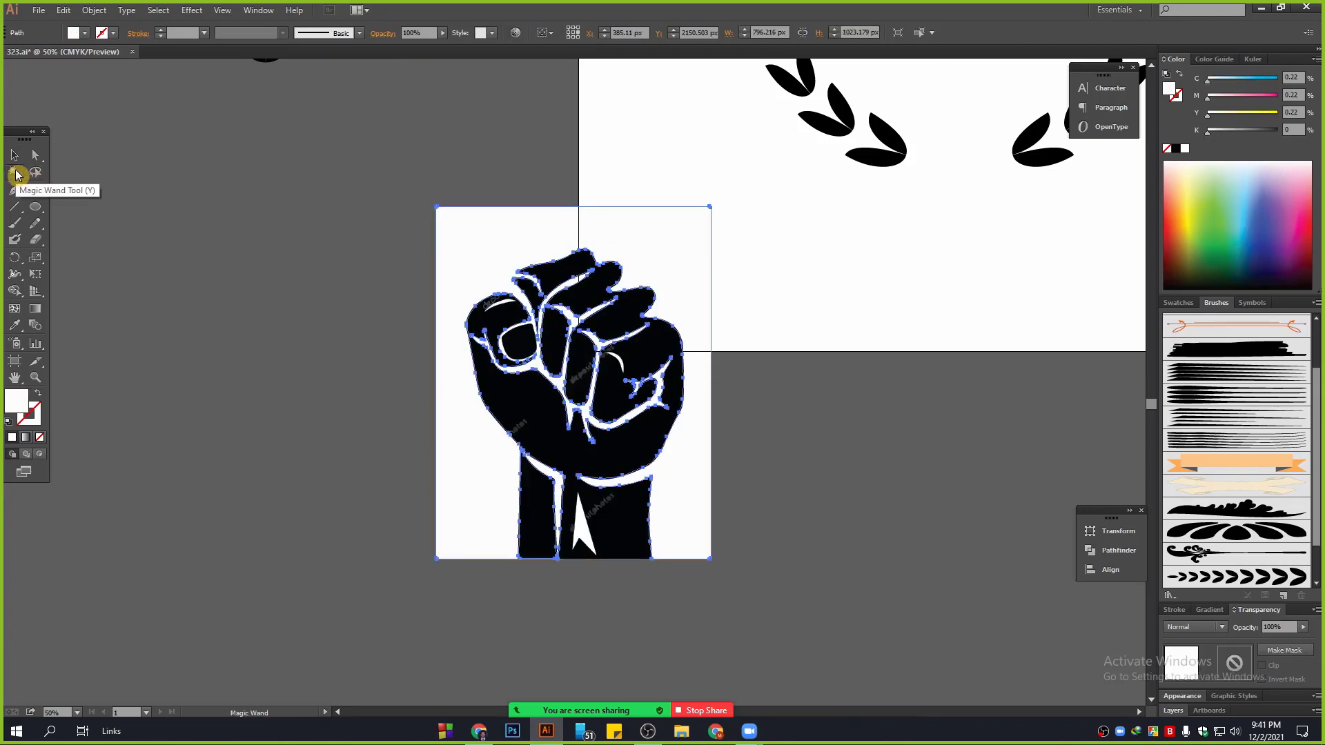
{"action": "left_click", "coordinate": [500, 214]}
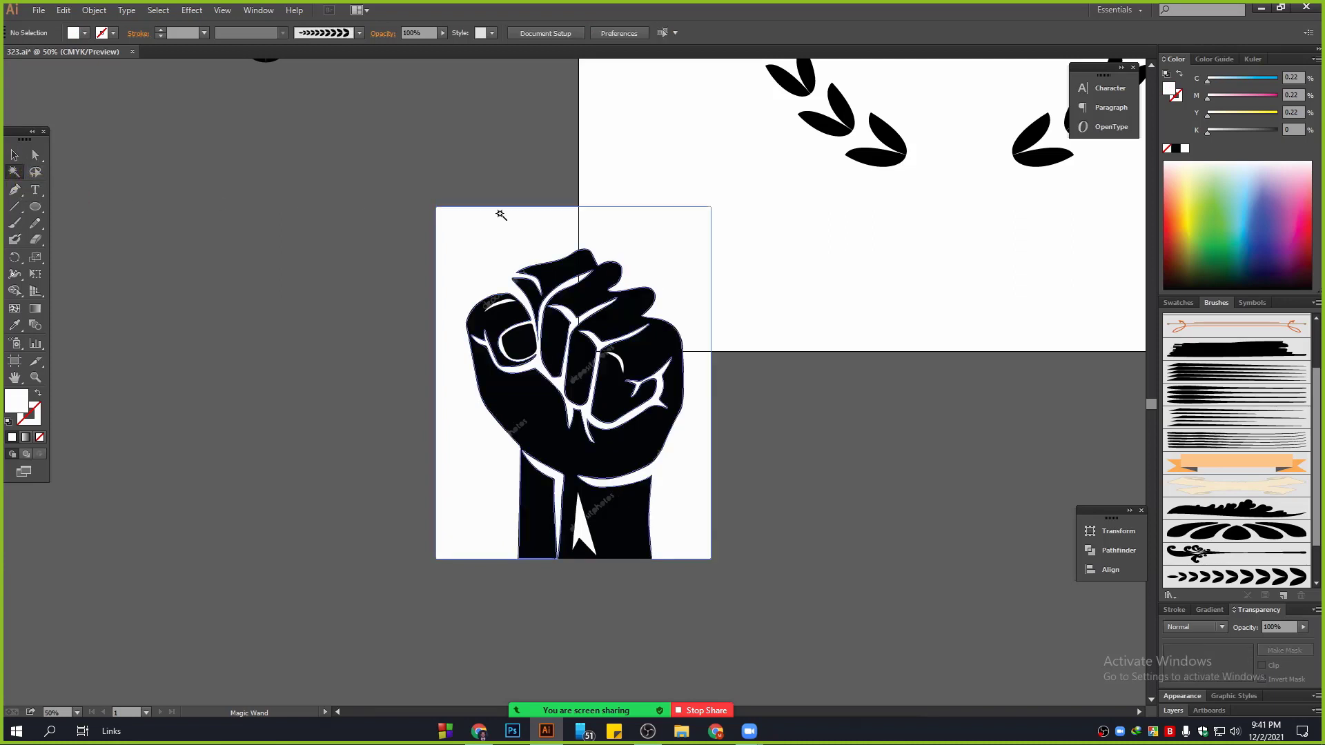
{"action": "left_click", "coordinate": [500, 214]}
{"action": "key", "text": "Delete"}
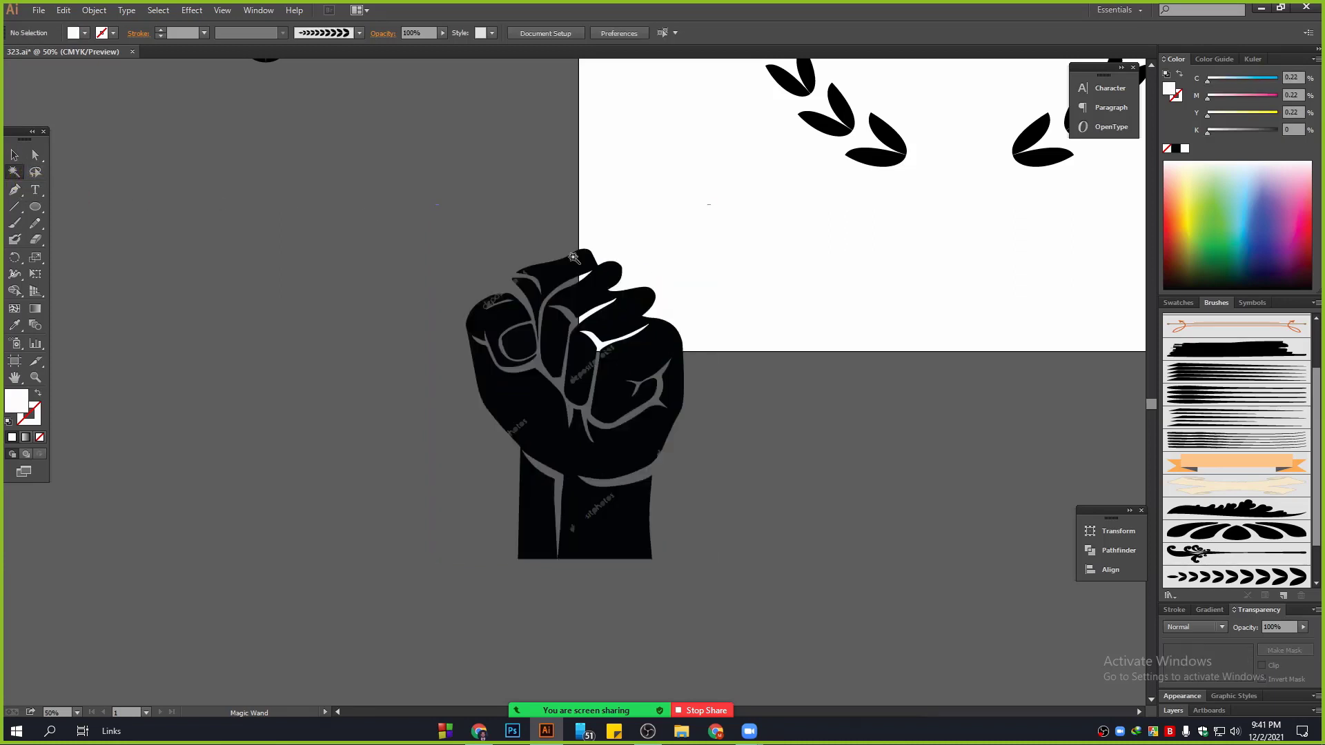
Step: Fill all remaining paths of the fist with solid black
{"action": "left_click", "coordinate": [14, 155]}
{"action": "left_click_drag", "start_coordinate": [336, 149], "coordinate": [703, 618]}
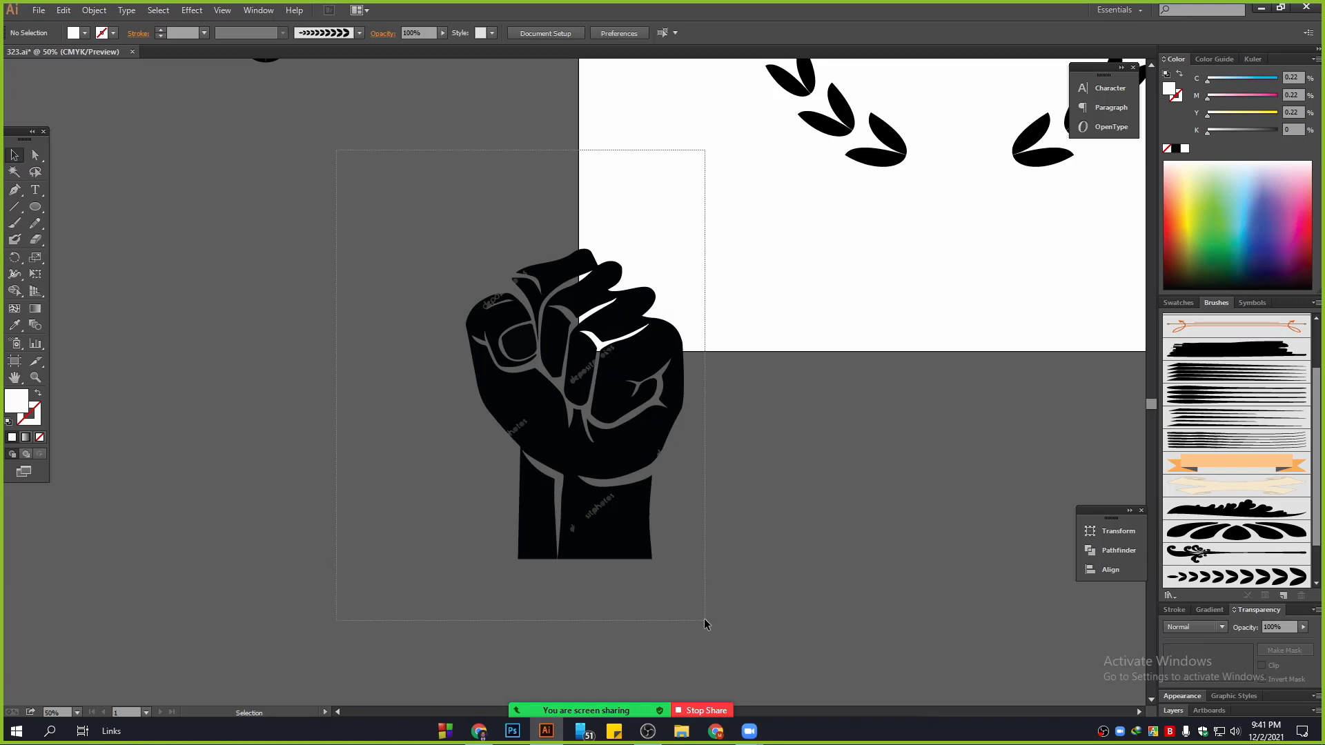
{"action": "left_click", "coordinate": [1174, 149]}
{"action": "left_click", "coordinate": [862, 368]}
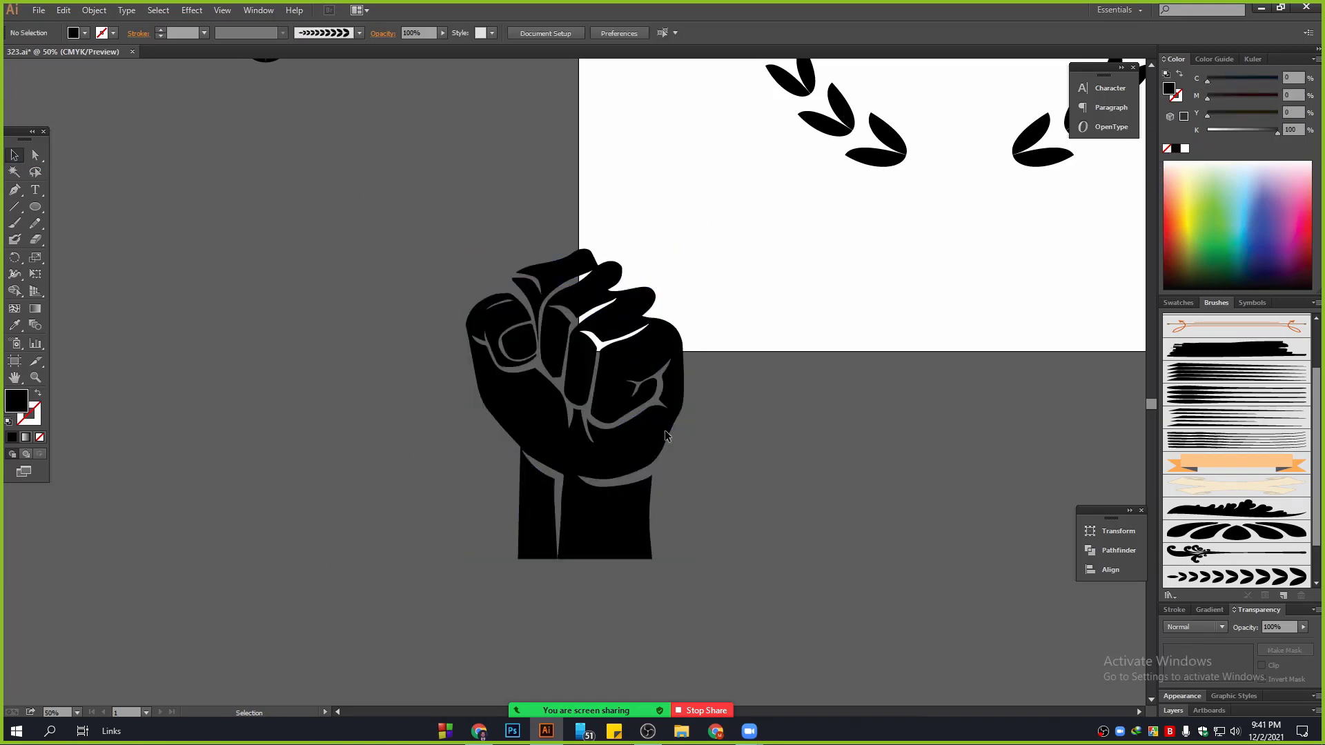
Step: Select all the fist's paths, inspect the watermark remnants on the wrist and open the Pathfinder options
{"action": "left_click_drag", "start_coordinate": [414, 178], "coordinate": [745, 642]}
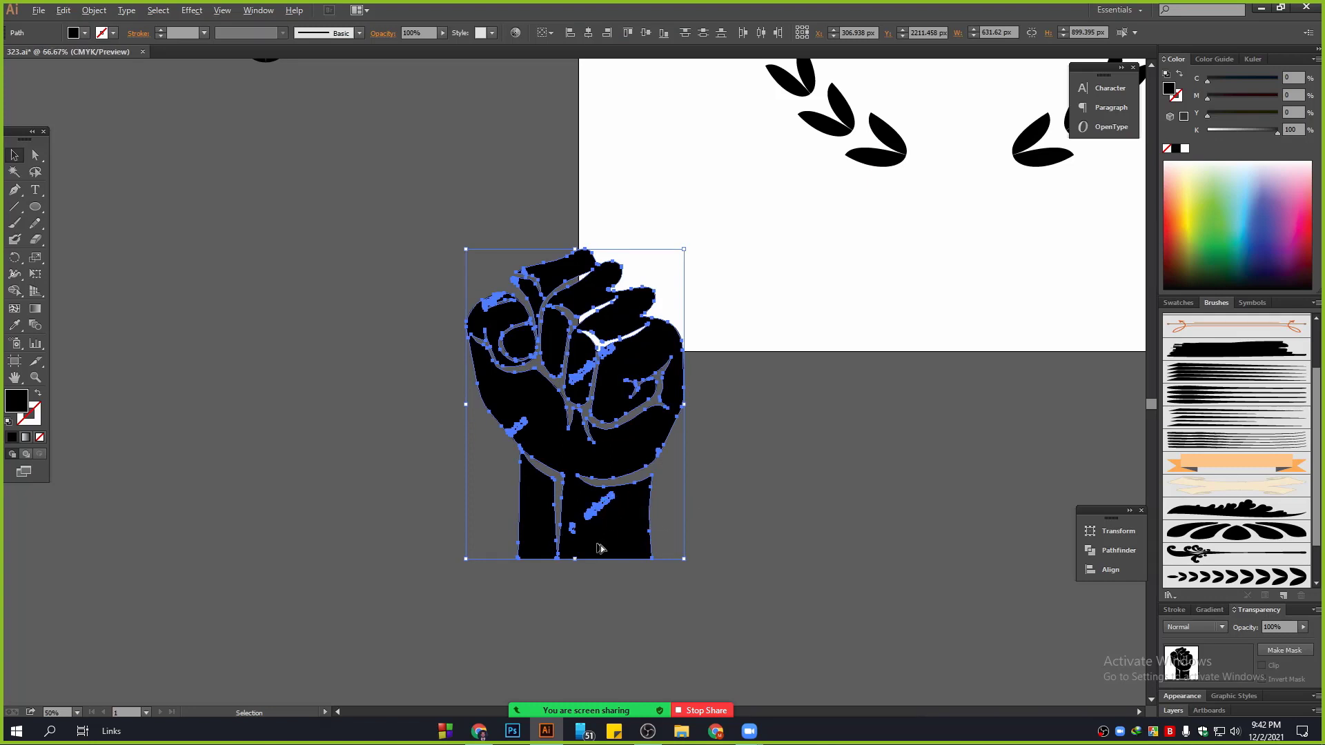
{"action": "scroll", "coordinate": [597, 542], "scroll_direction": "up", "scroll_amount": 2}
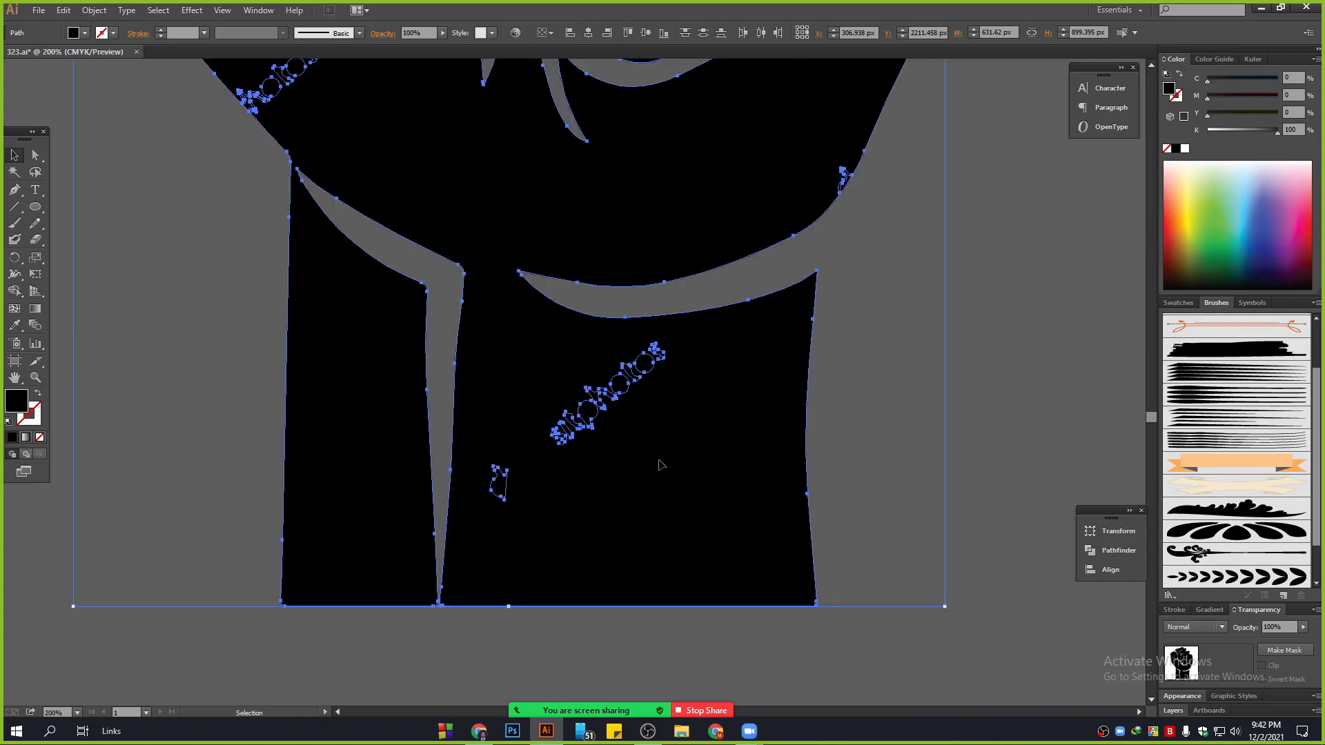
{"action": "left_click", "coordinate": [1122, 552]}
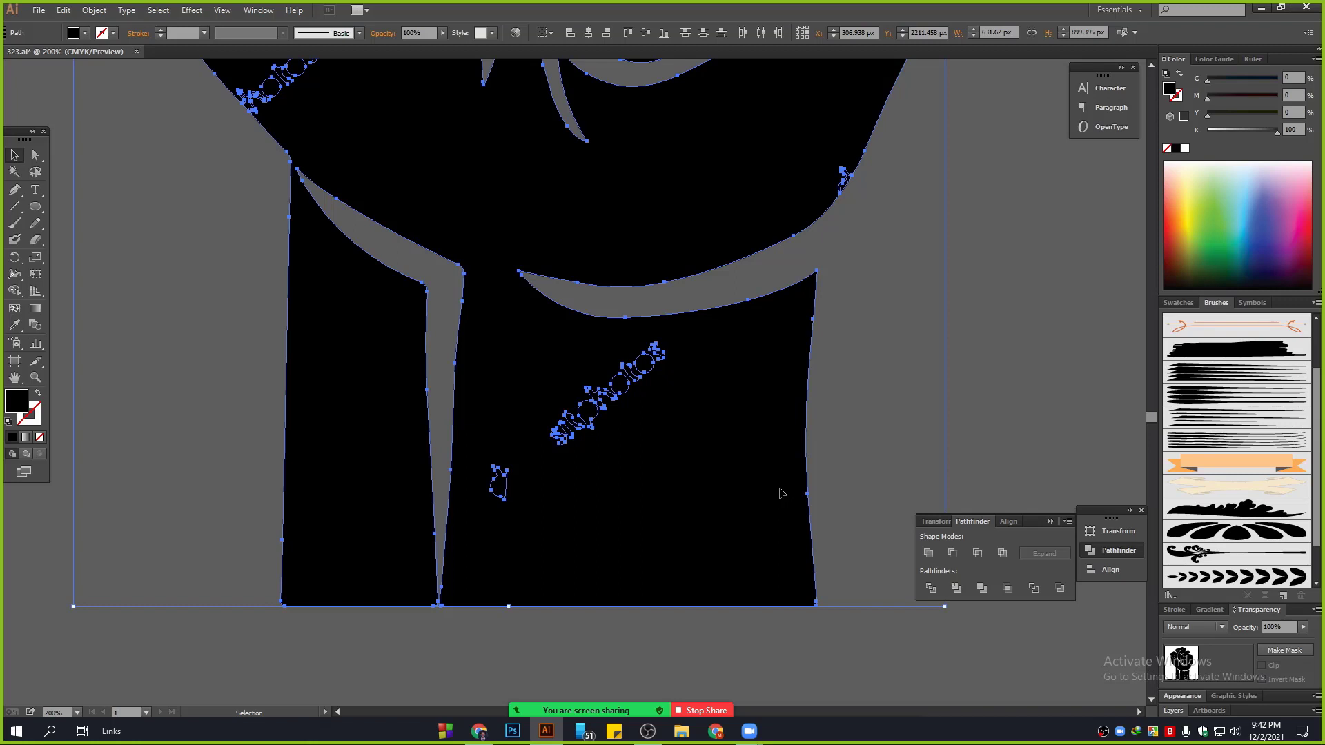
Step: Undo the black fill and the deletion of the white areas, and deselect the traced fist
{"action": "key", "text": "ctrl+alt+3"}
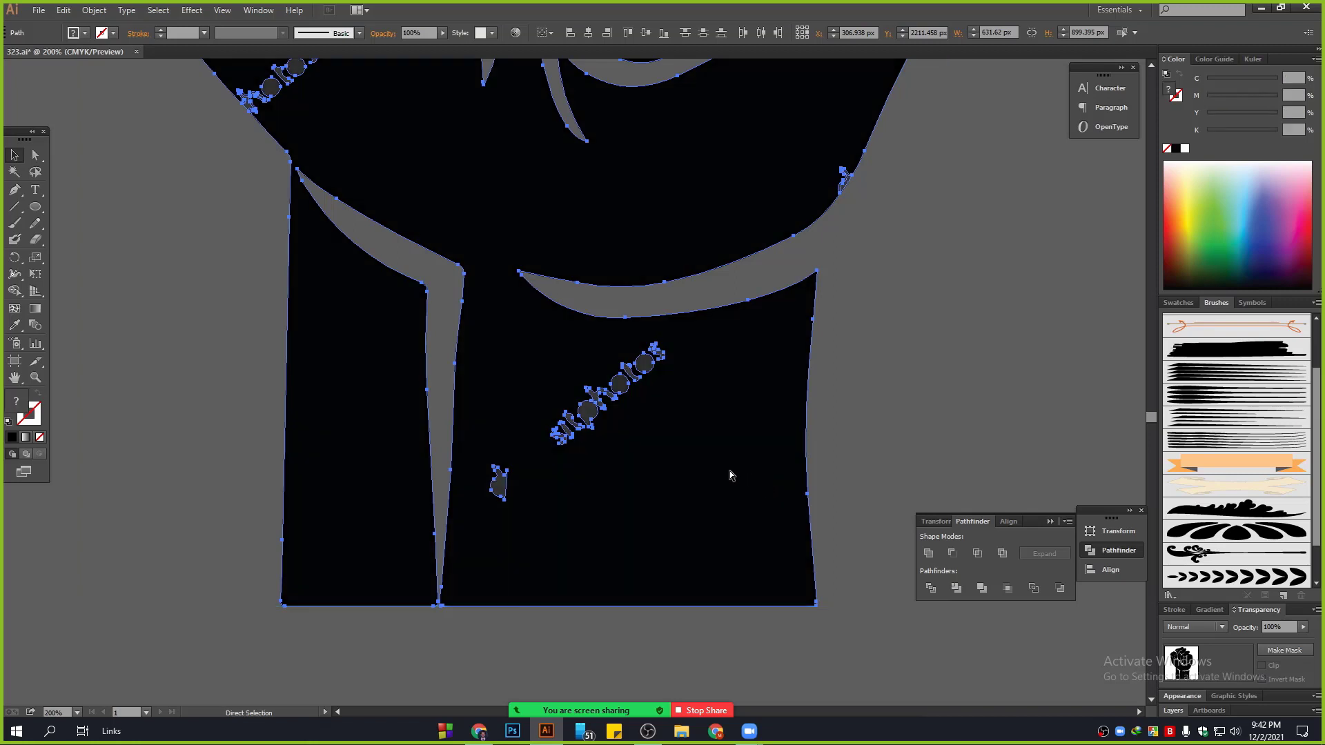
{"action": "scroll", "coordinate": [710, 470], "scroll_direction": "down", "scroll_amount": 4}
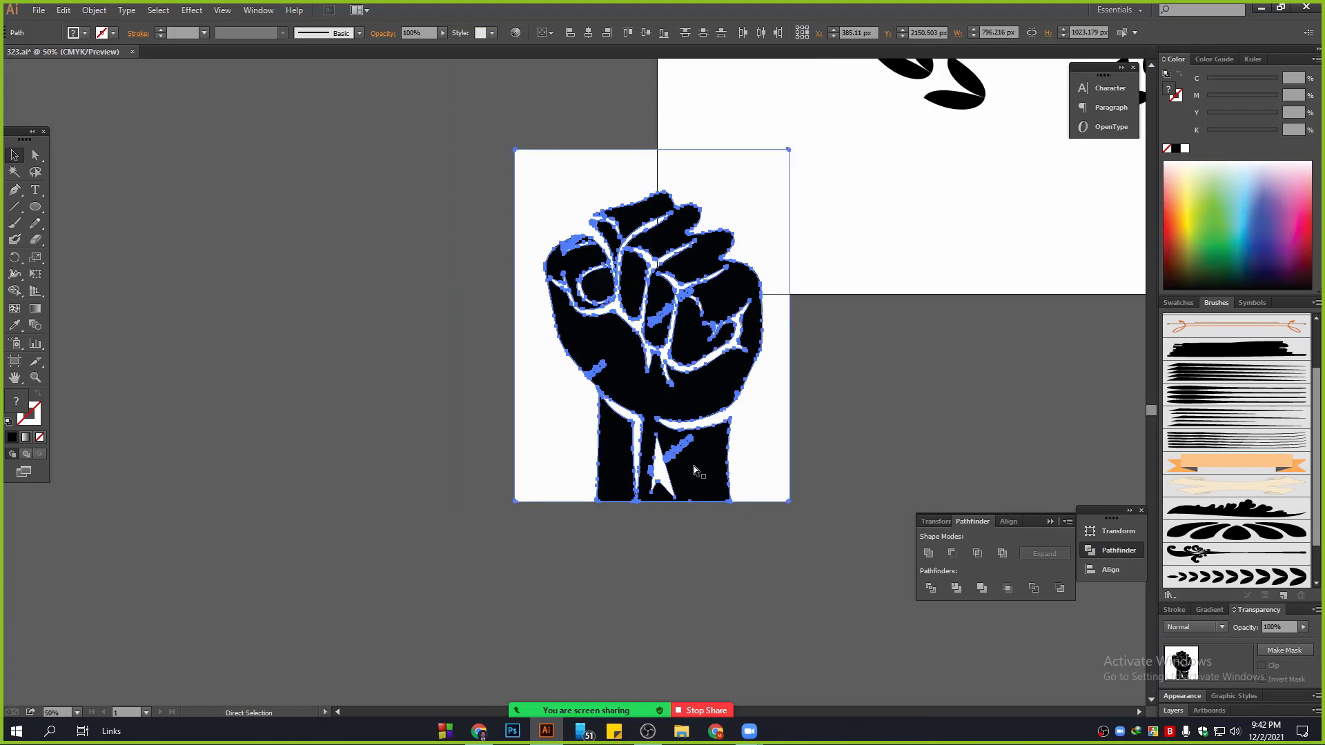
{"action": "left_click", "coordinate": [892, 391]}
{"action": "left_click_drag", "start_coordinate": [891, 392], "coordinate": [687, 439]}
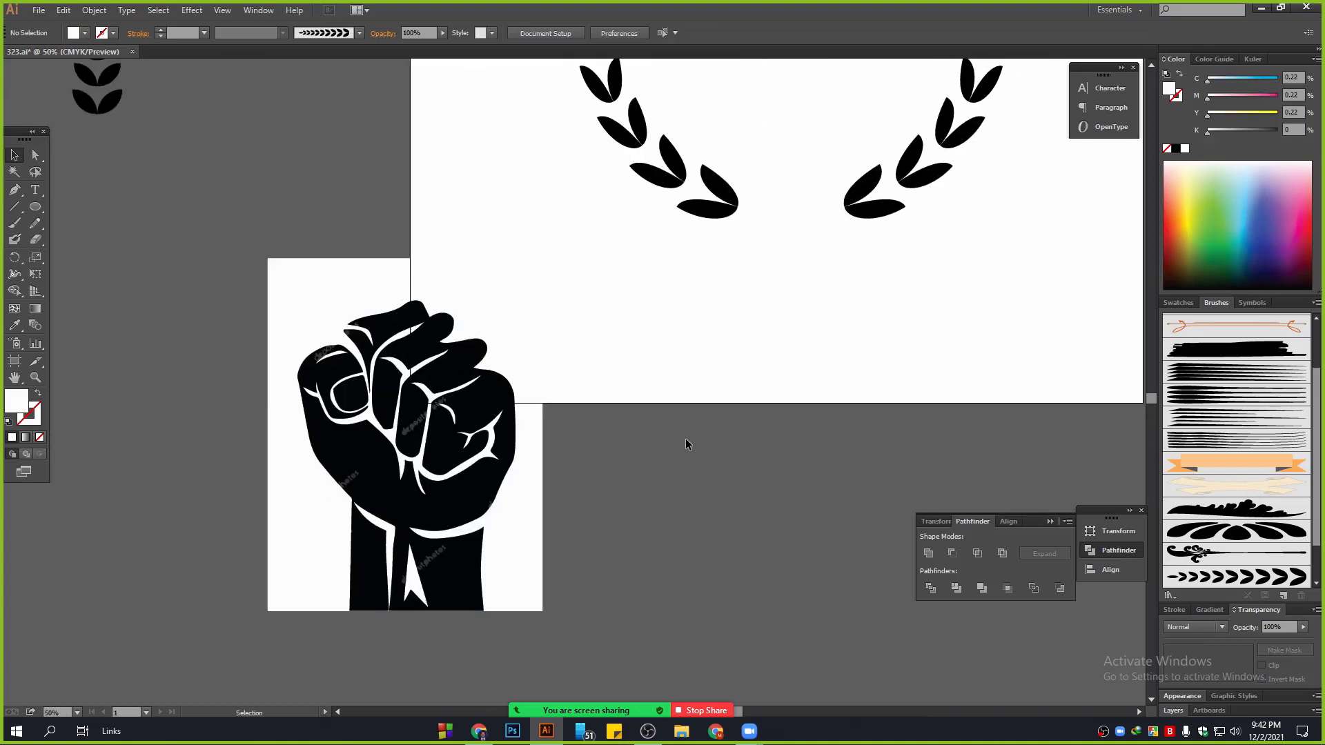
Step: Undo the ungrouping, expansion and tracing of the fist to return to the embedded image
{"action": "left_click", "coordinate": [461, 414]}
{"action": "scroll", "coordinate": [462, 350], "scroll_direction": "down", "scroll_amount": 2}
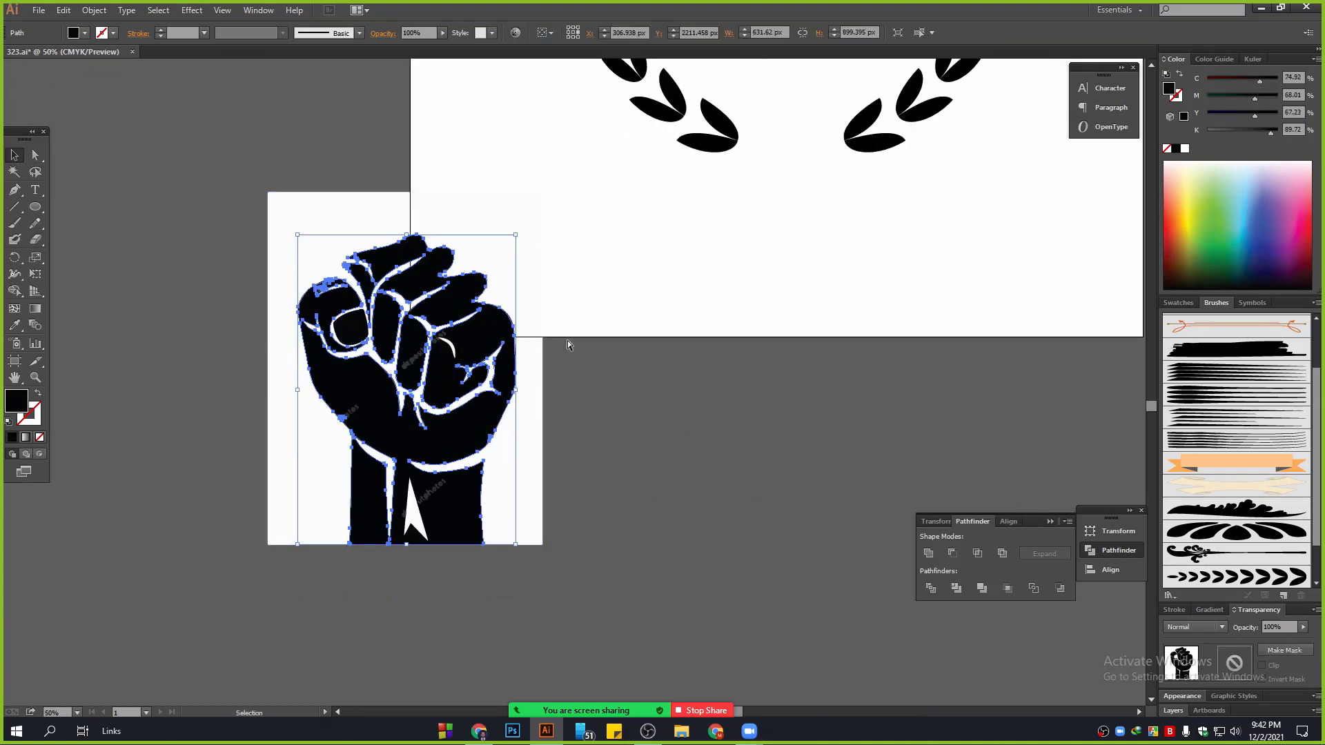
{"action": "key", "text": "ctrl+a"}
{"action": "key", "text": "ctrl+z"}
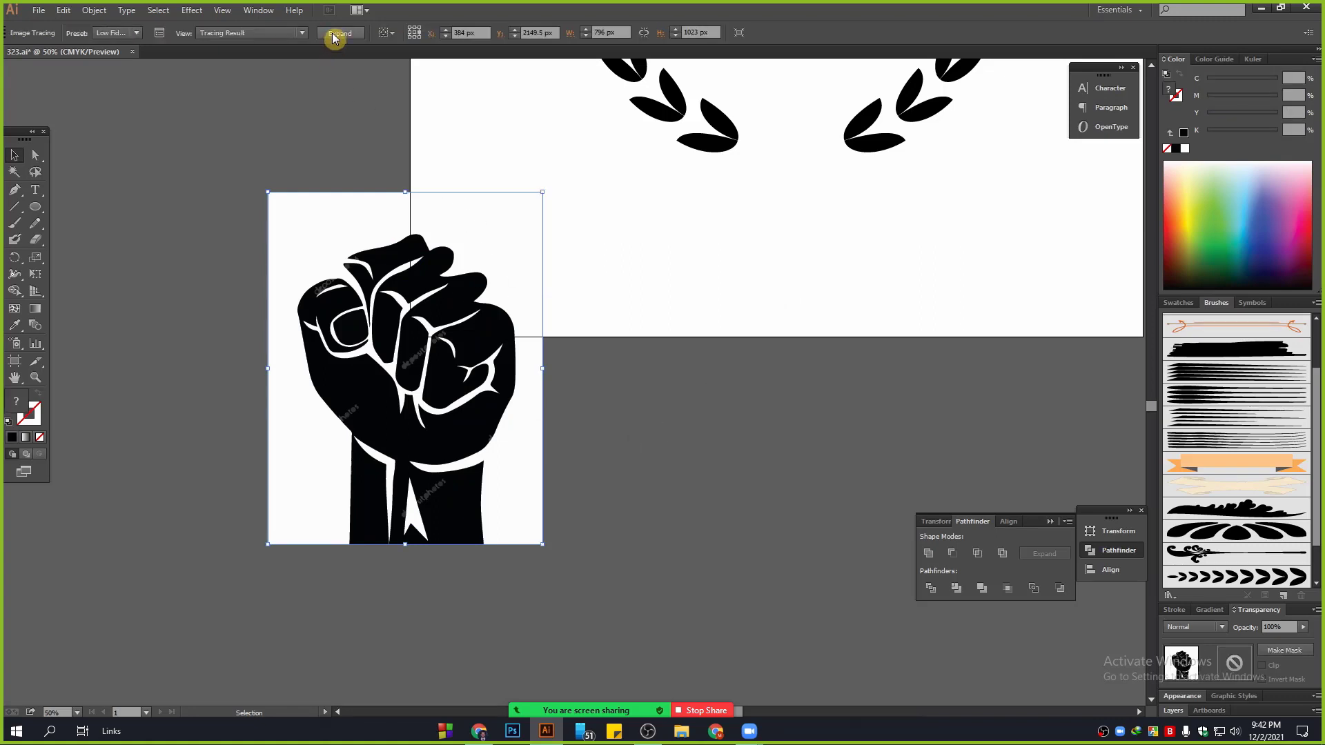
{"action": "key", "text": "a"}
{"action": "key", "text": "ctrl+z"}
Step: Trace the fist image with the Low Fidelity Photo preset and move it down-left to about X 260 px, Y 2349.5 px
{"action": "left_click", "coordinate": [363, 33]}
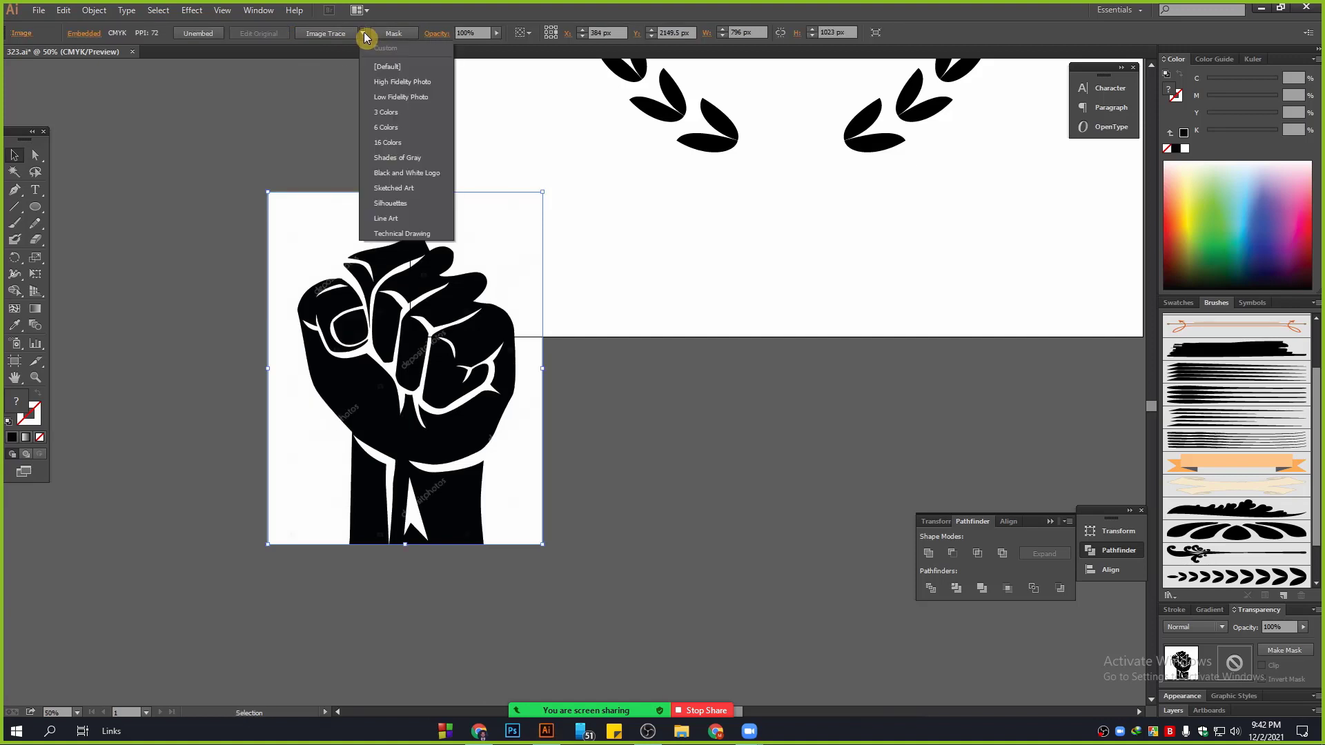
{"action": "left_click", "coordinate": [409, 98]}
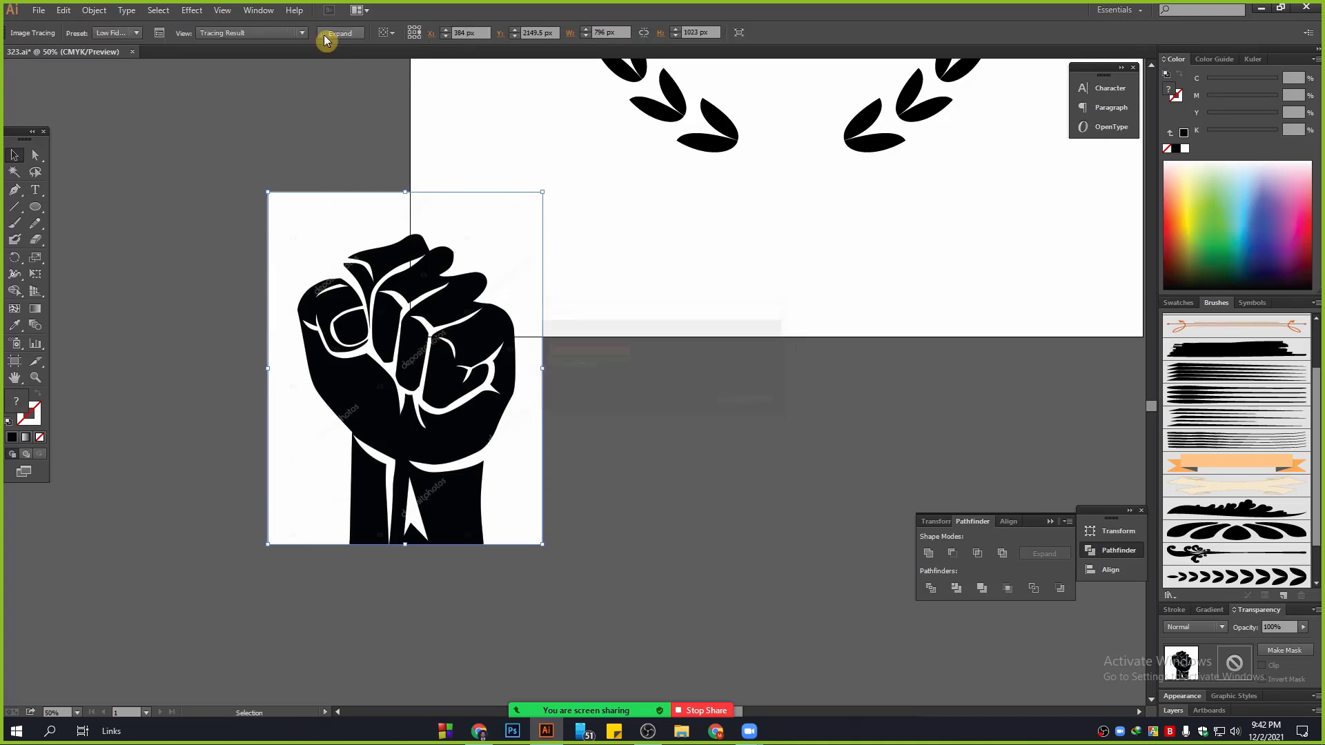
{"action": "left_click_drag", "start_coordinate": [433, 226], "coordinate": [412, 264]}
{"action": "scroll", "coordinate": [412, 261], "scroll_direction": "down", "scroll_amount": 8}
{"action": "scroll", "coordinate": [412, 241], "scroll_direction": "up", "scroll_amount": 3}
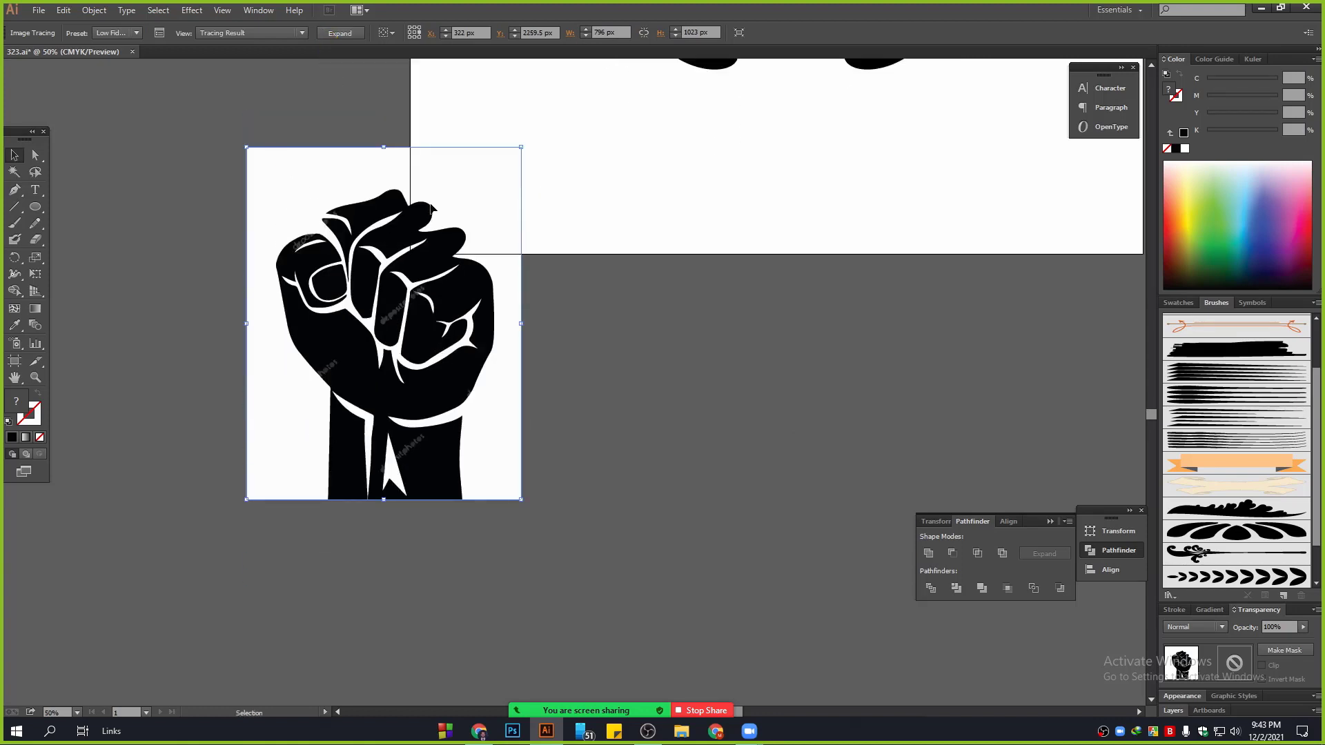
{"action": "left_click_drag", "start_coordinate": [430, 207], "coordinate": [409, 238]}
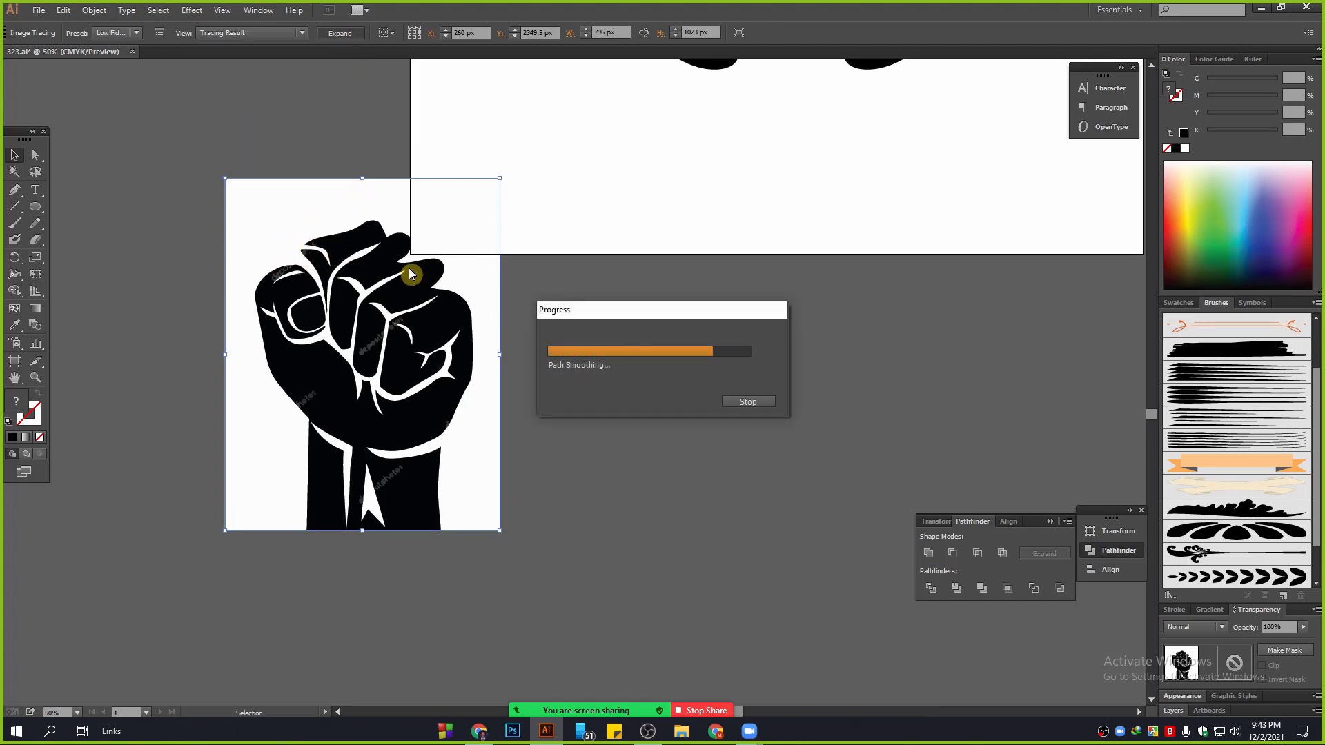
Step: Expand the fist tracing and ungroup it into separate paths
{"action": "right_click", "coordinate": [386, 208]}
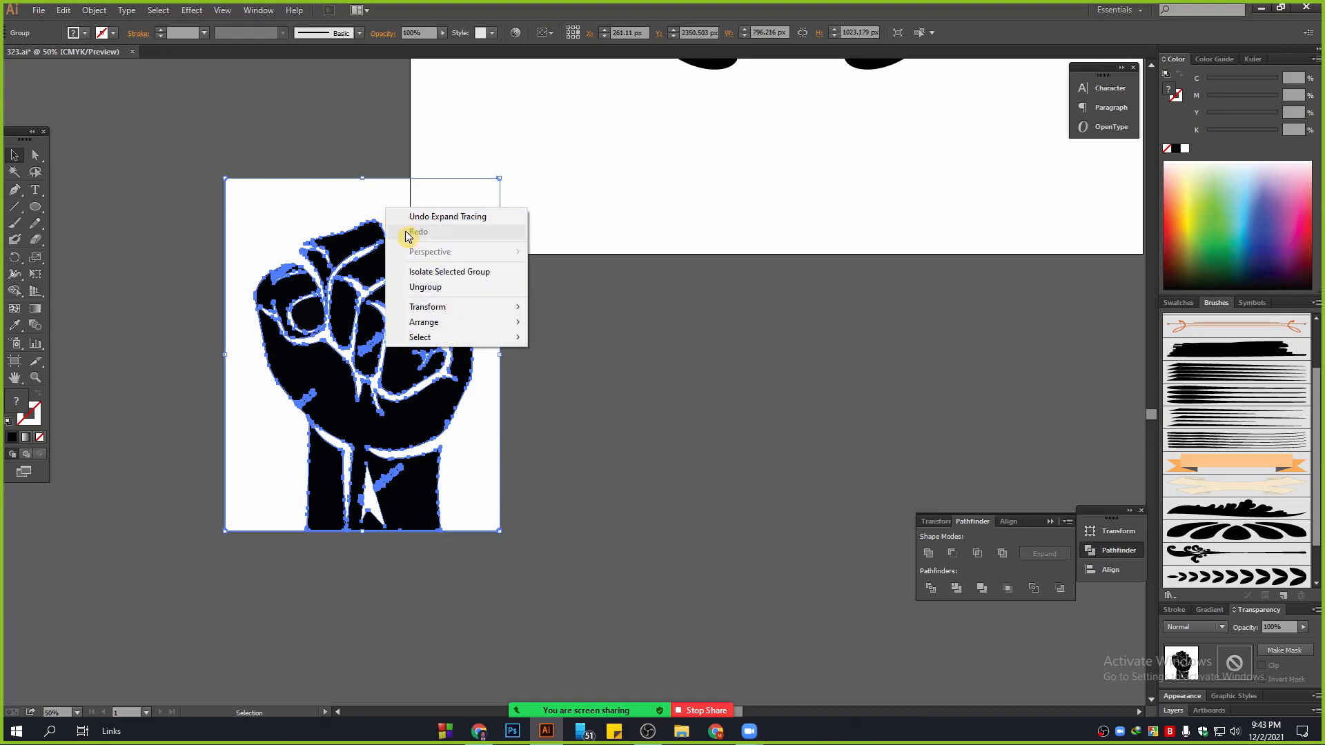
{"action": "left_click", "coordinate": [467, 288]}
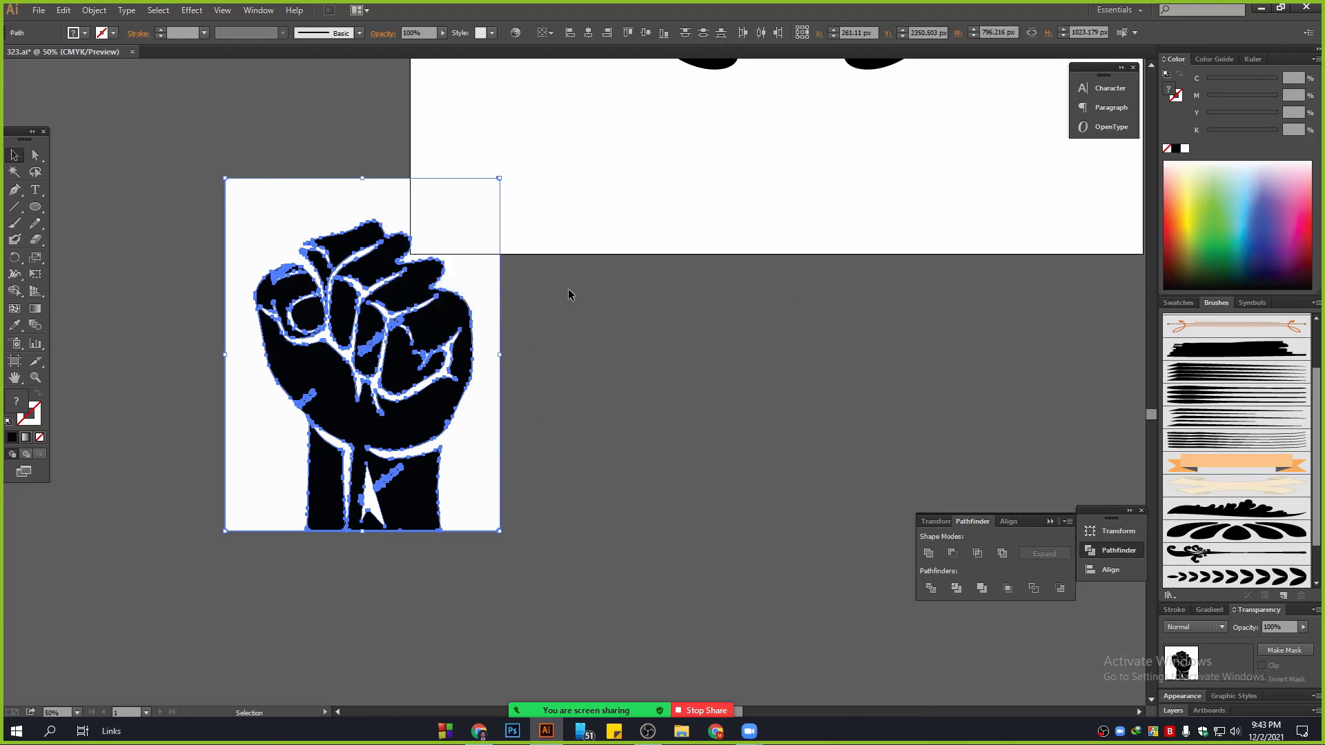
Step: Move the white background shape to the right of the black fist, at about X 1151 px, and deselect it
{"action": "left_click", "coordinate": [569, 289]}
{"action": "left_click_drag", "start_coordinate": [383, 195], "coordinate": [690, 231]}
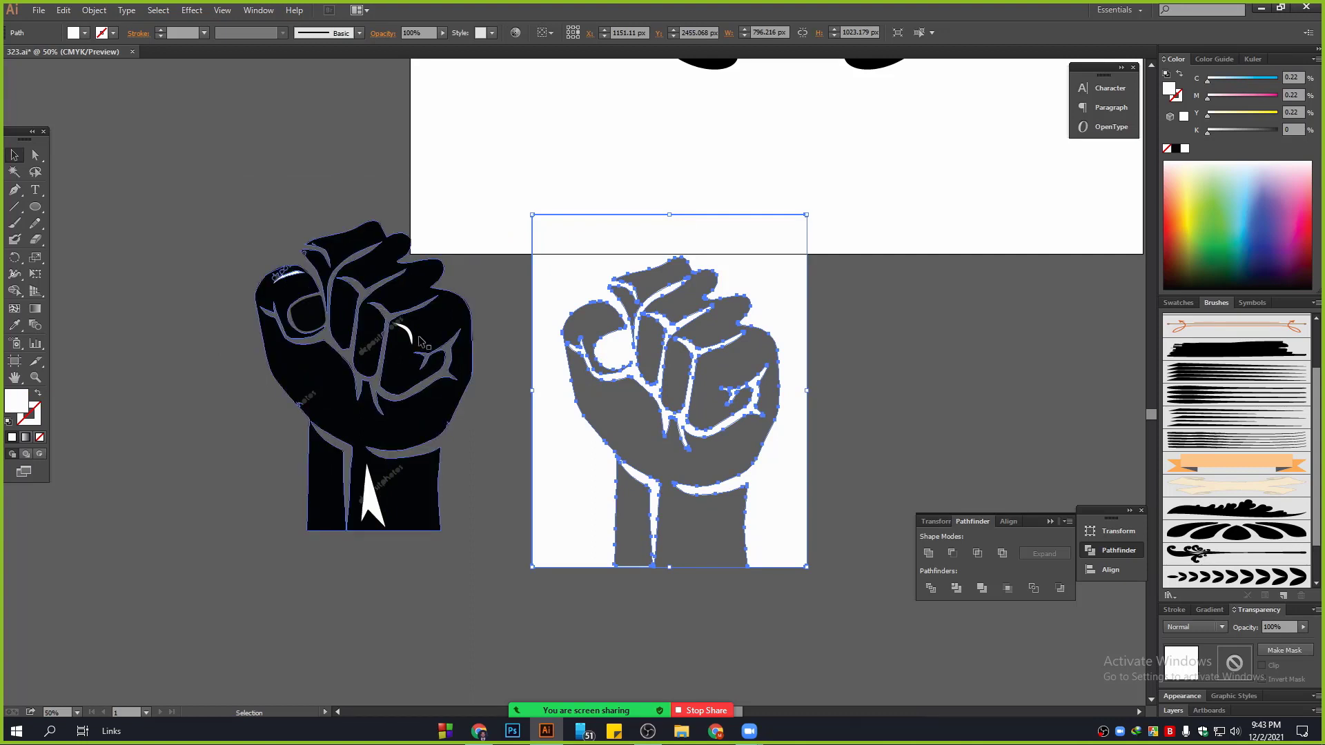
{"action": "left_click", "coordinate": [311, 169]}
Step: Select all white shapes with the Magic Wand tool, including those inside the black fist, and delete them
{"action": "left_click", "coordinate": [14, 172]}
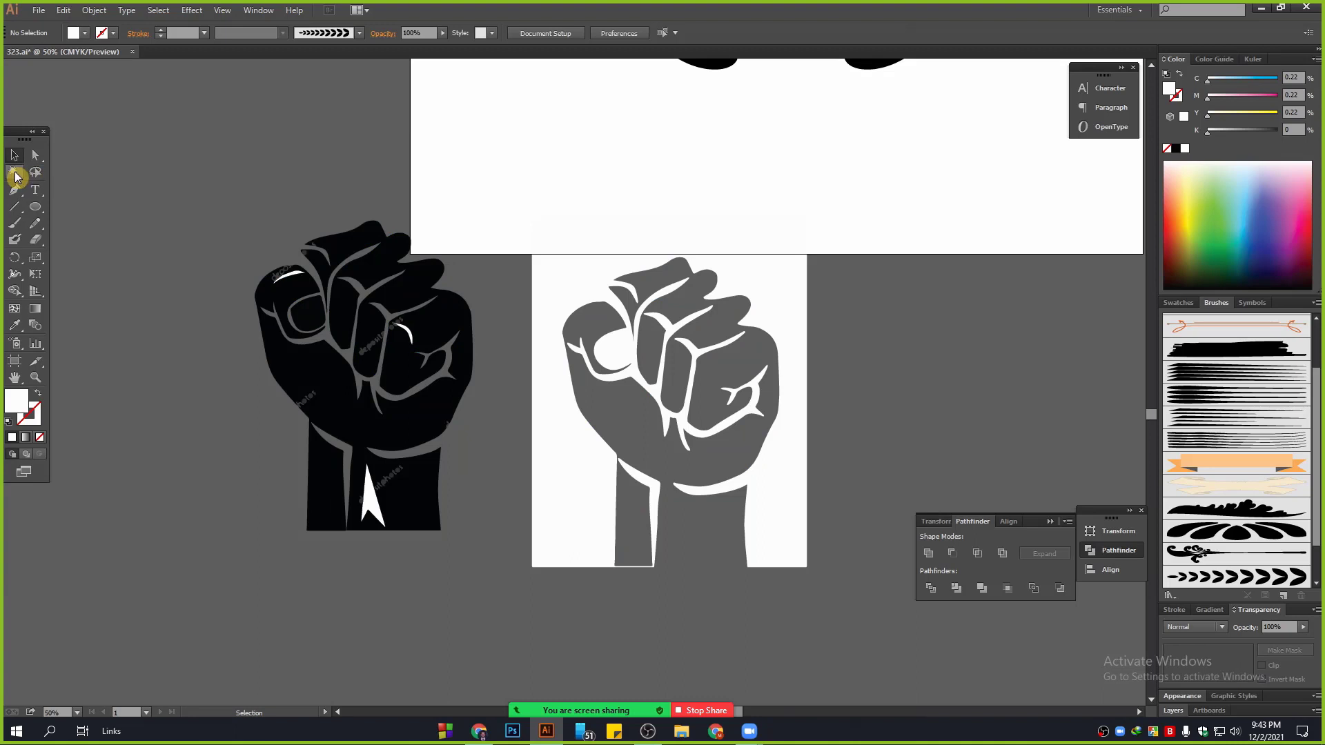
{"action": "left_click", "coordinate": [564, 291]}
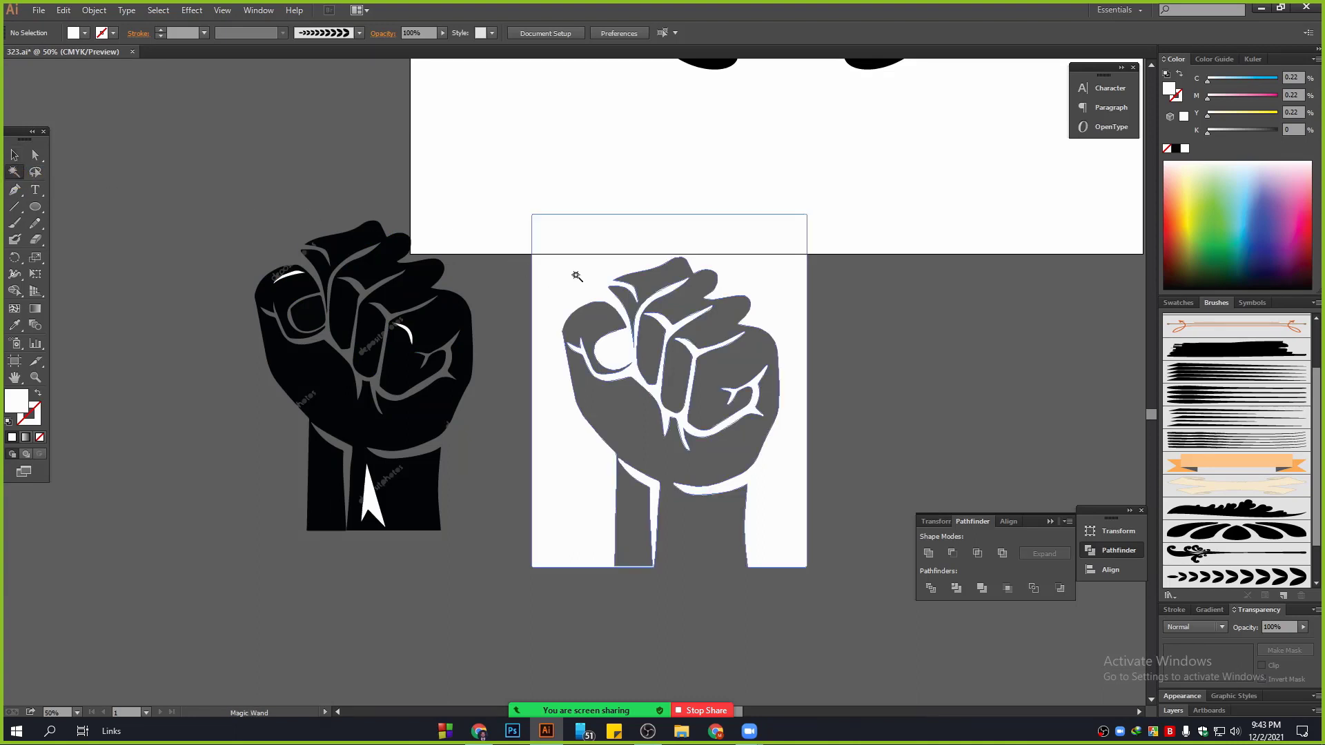
{"action": "left_click", "coordinate": [575, 275]}
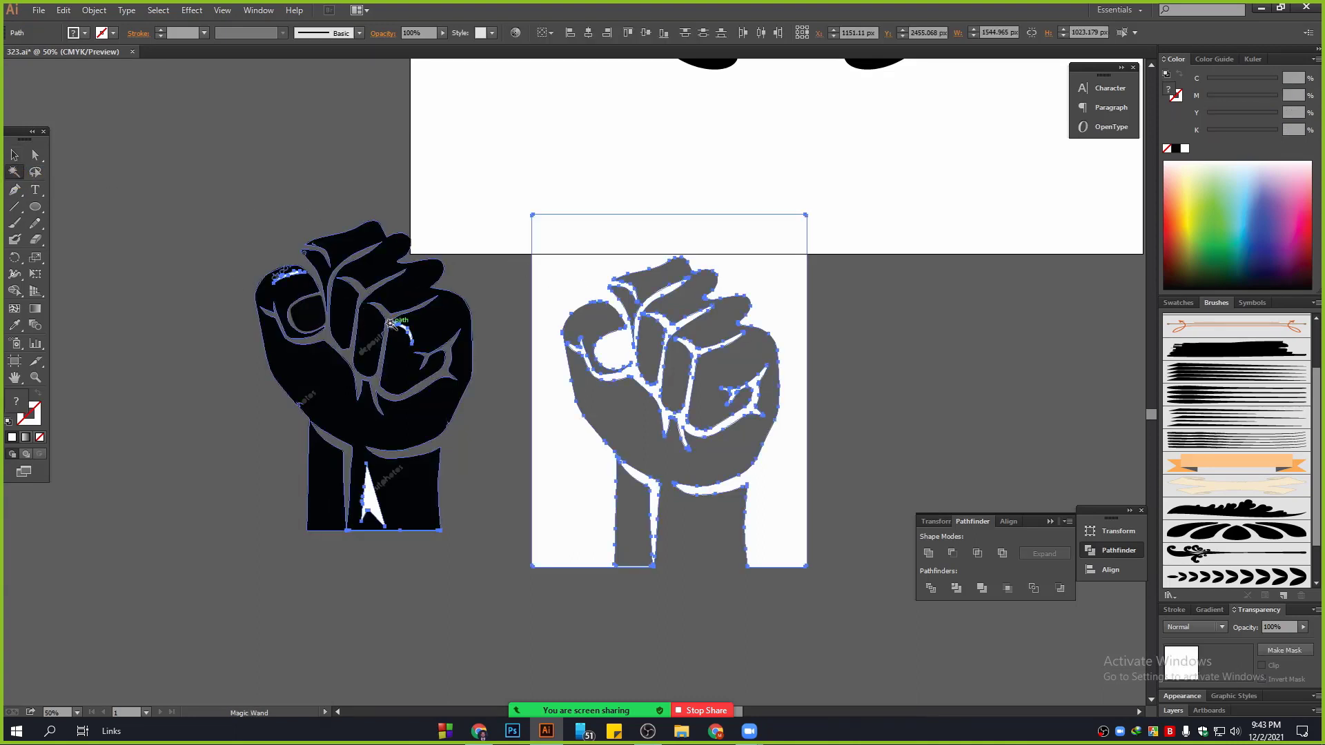
{"action": "key", "text": "Delete"}
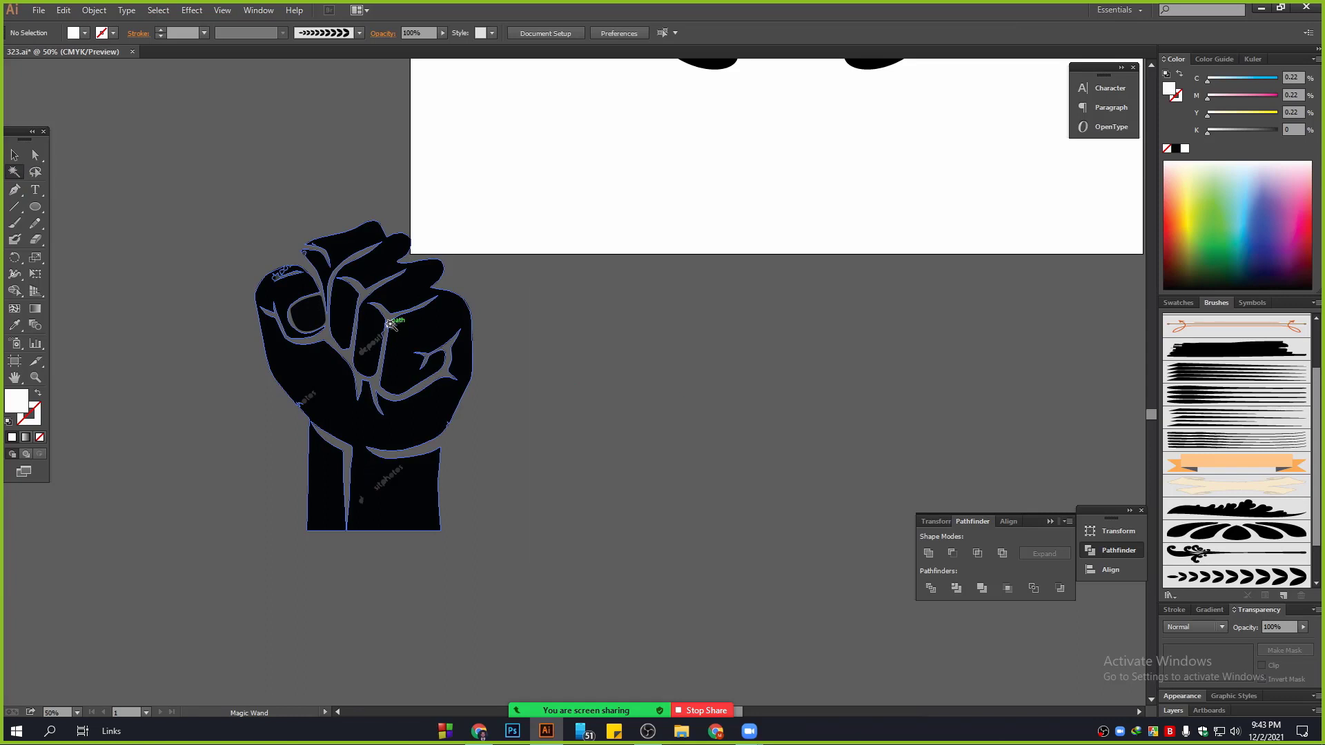
Step: Select all the black fist pieces and unite them into one shape with Pathfinder, then deselect it
{"action": "left_click", "coordinate": [14, 155]}
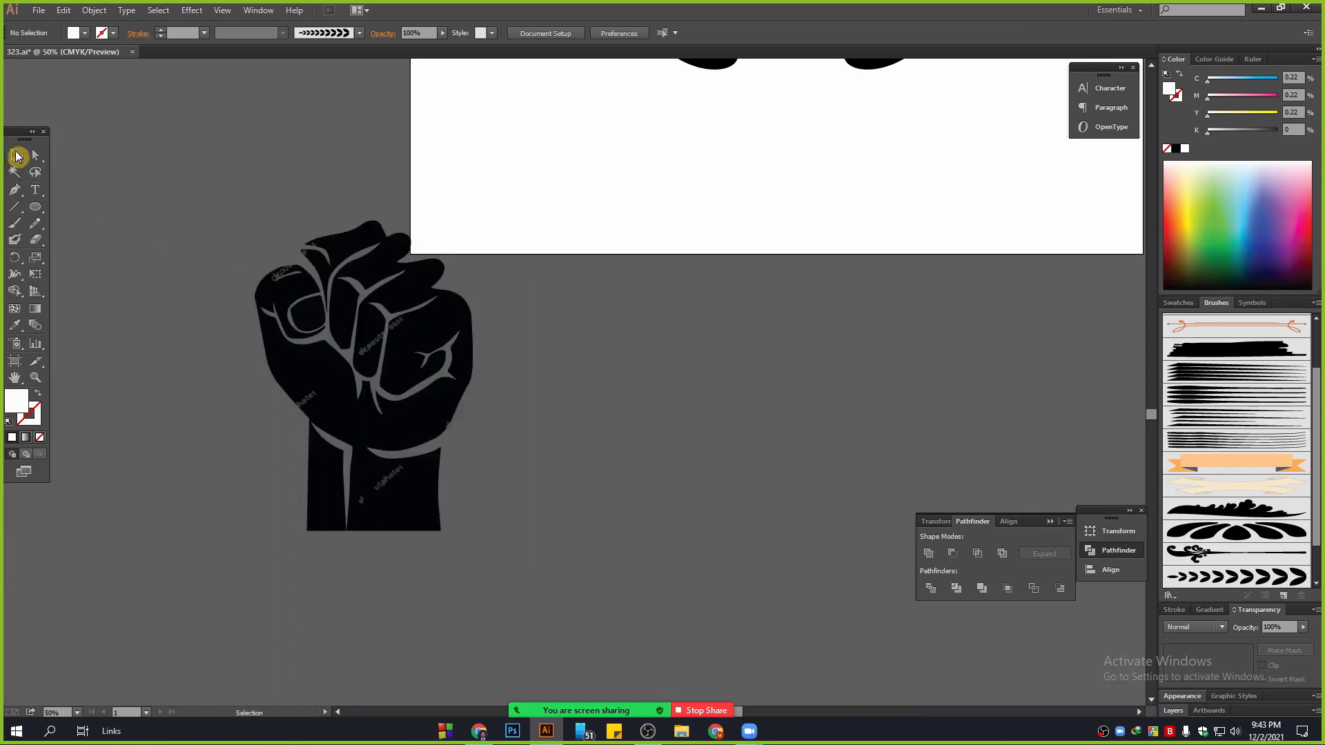
{"action": "key", "text": "ctrl+a"}
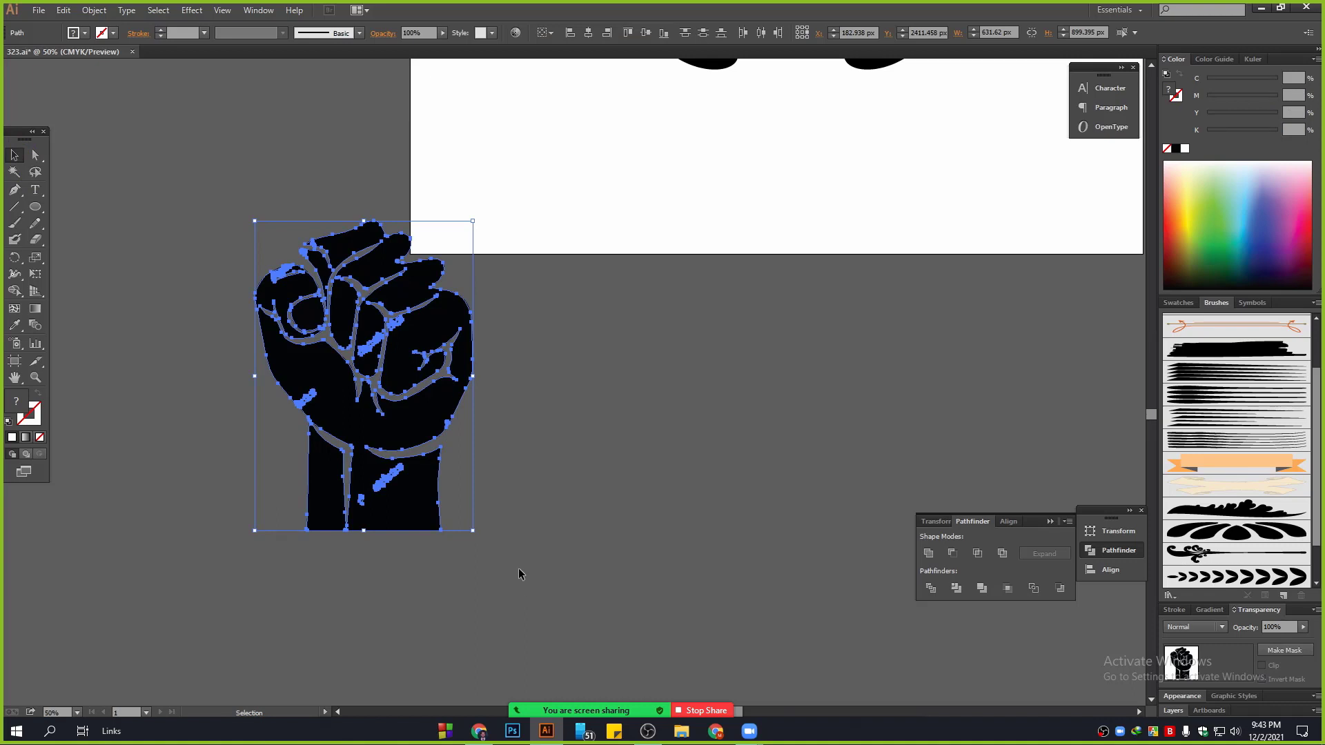
{"action": "left_click", "coordinate": [929, 553]}
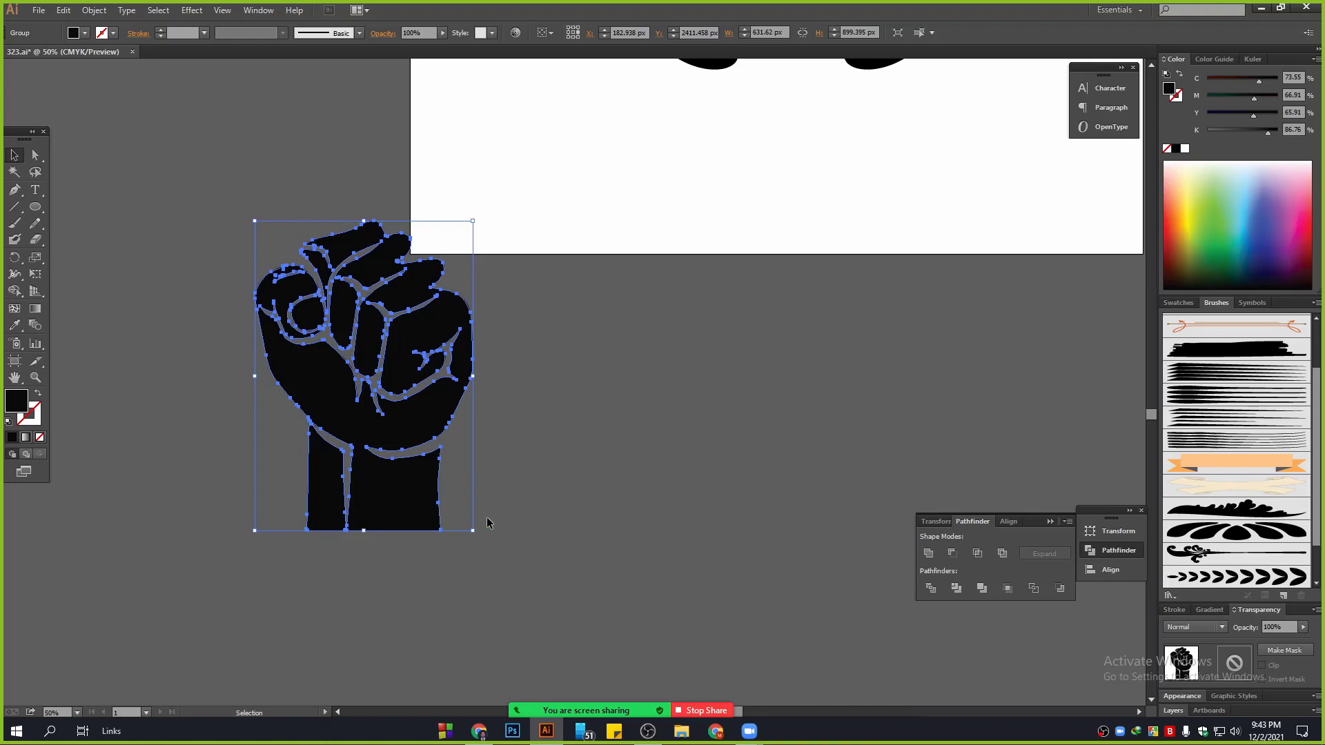
{"action": "left_click", "coordinate": [564, 495]}
Step: Move the united fist beside the right edge of the artboard, level with the laurel wreath, and deselect it
{"action": "scroll", "coordinate": [545, 503], "scroll_direction": "up", "scroll_amount": 3}
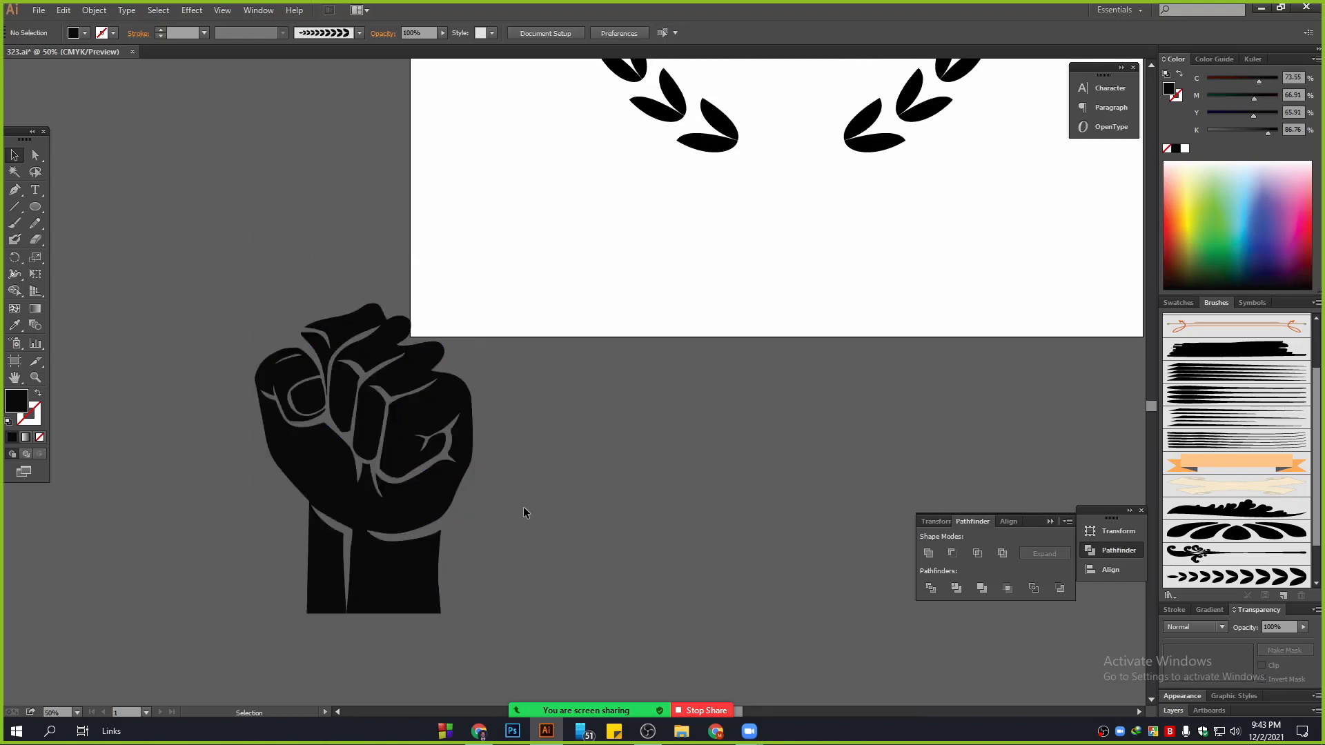
{"action": "scroll", "coordinate": [523, 506], "scroll_direction": "down", "scroll_amount": 3}
{"action": "left_click_drag", "start_coordinate": [565, 504], "coordinate": [495, 536]}
{"action": "left_click_drag", "start_coordinate": [407, 524], "coordinate": [726, 365]}
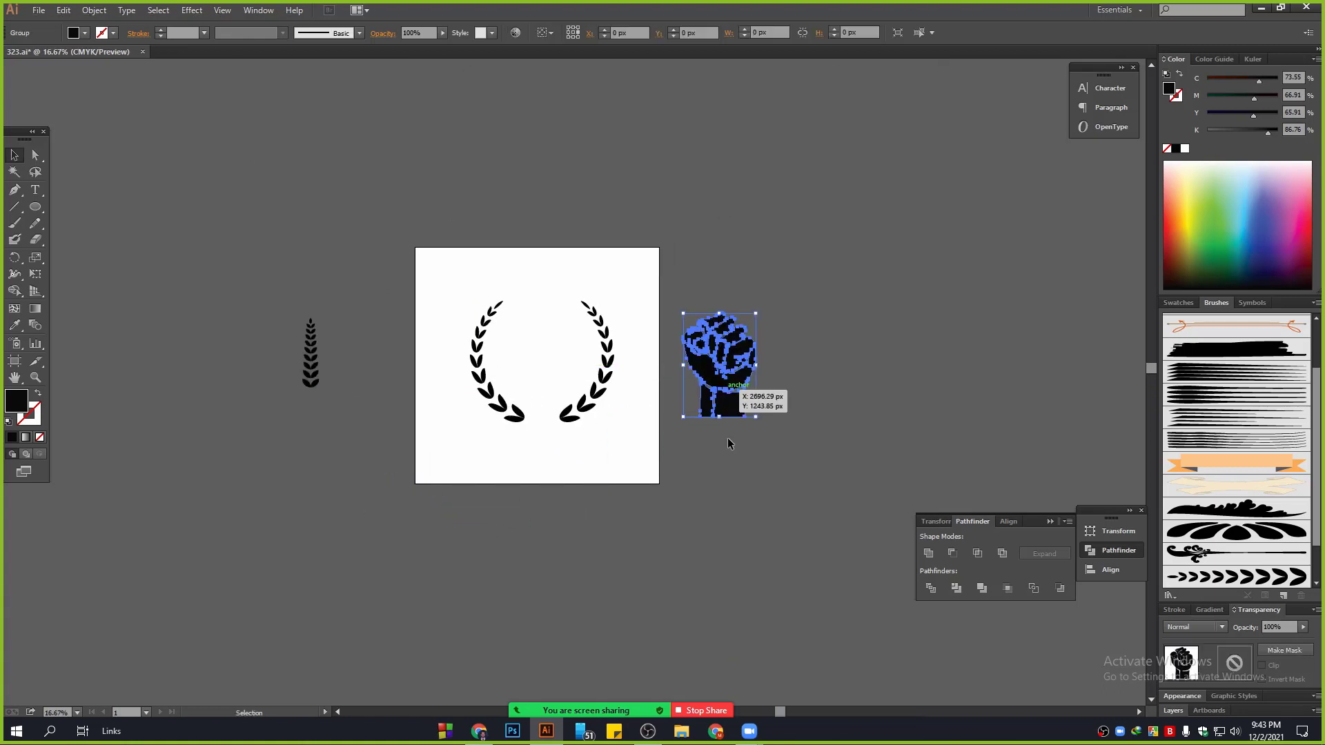
{"action": "left_click", "coordinate": [727, 449]}
{"action": "scroll", "coordinate": [726, 451], "scroll_direction": "up", "scroll_amount": 1}
{"action": "scroll", "coordinate": [725, 451], "scroll_direction": "up", "scroll_amount": 1}
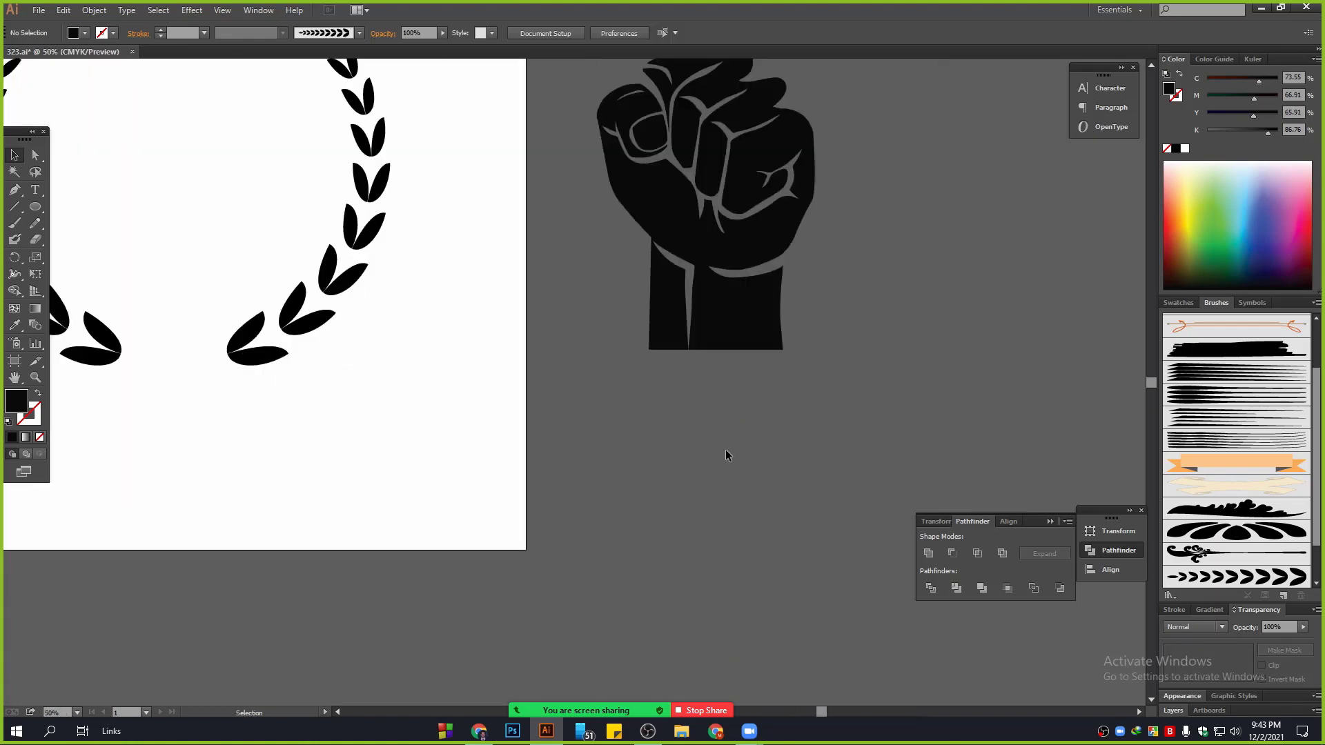
{"action": "left_click_drag", "start_coordinate": [692, 420], "coordinate": [803, 505]}
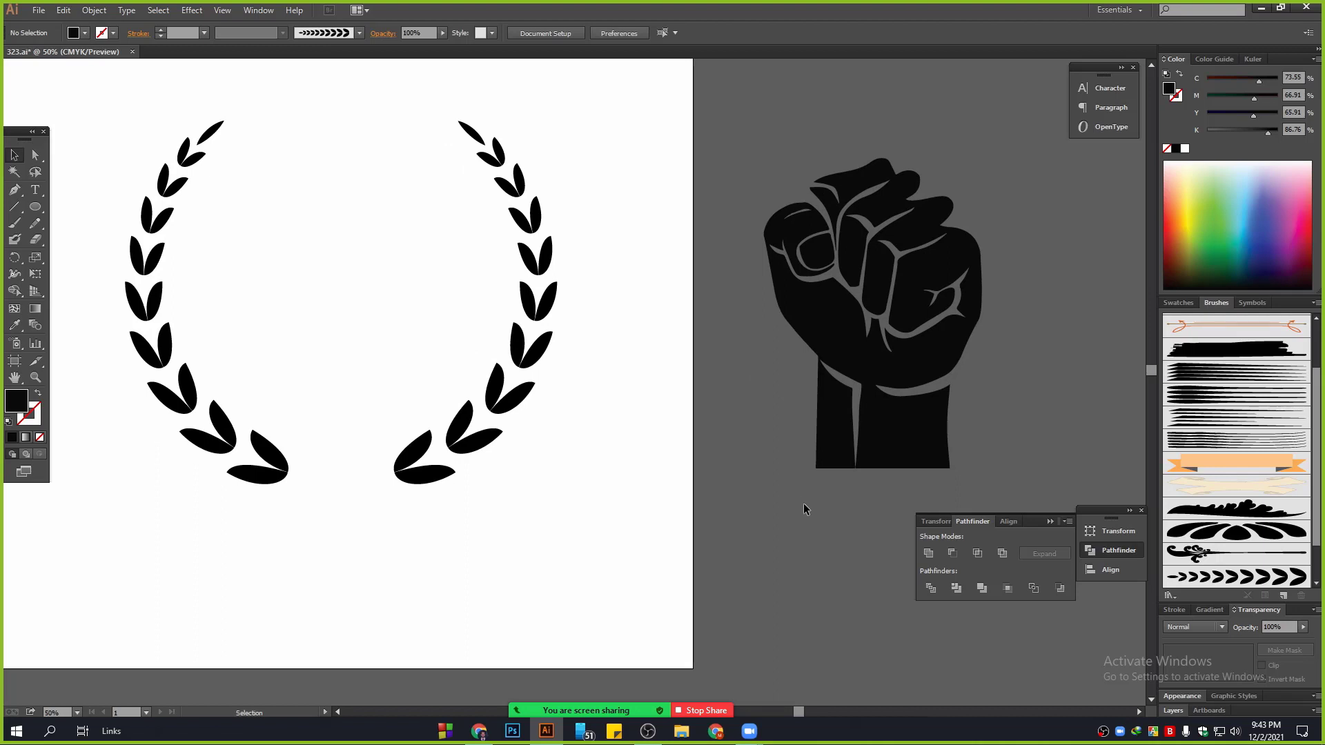
Step: Stop the Zoom screen share, mute the meeting microphone and switch back to Illustrator
{"action": "left_click", "coordinate": [711, 707]}
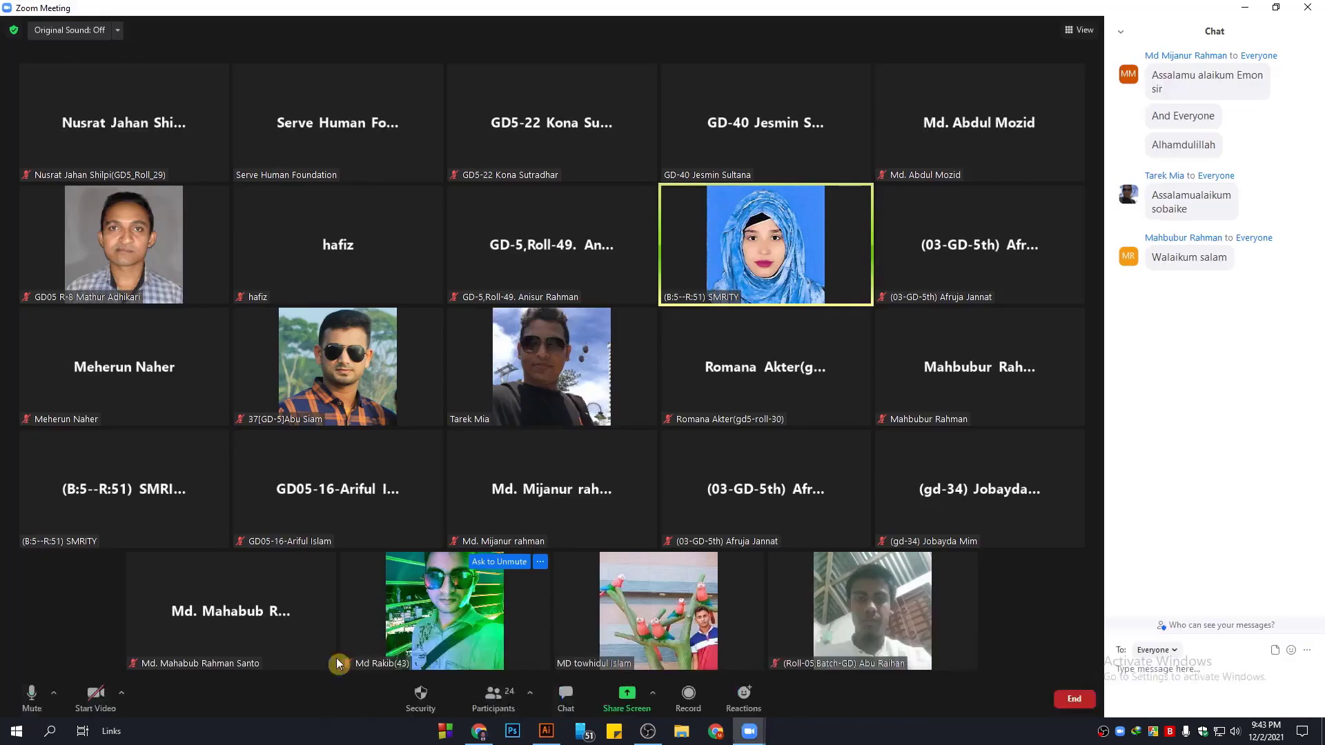
{"action": "left_click", "coordinate": [32, 696]}
{"action": "left_click", "coordinate": [542, 732]}
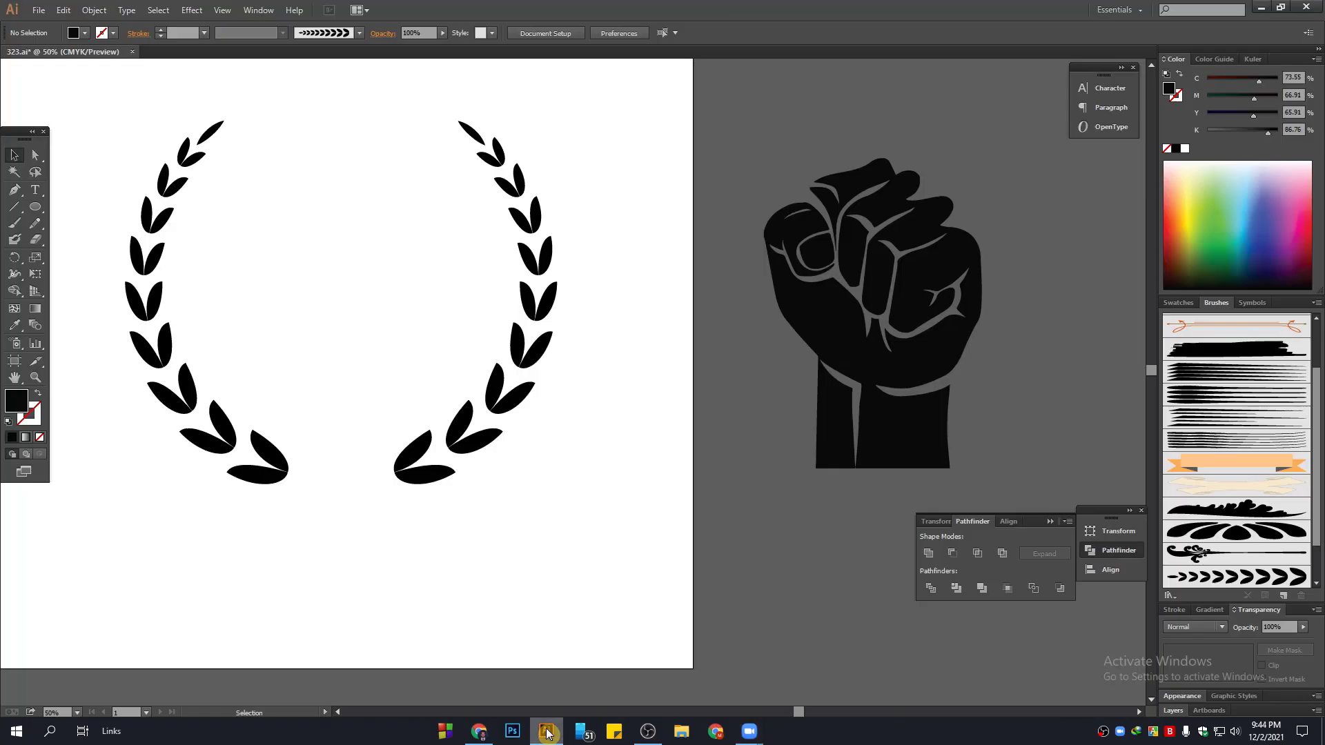
{"action": "left_click", "coordinate": [546, 733]}
Step: Switch to OBS, mute the Audio Output Capture and Mic/Aux channels, and minimize its window
{"action": "left_click", "coordinate": [648, 731]}
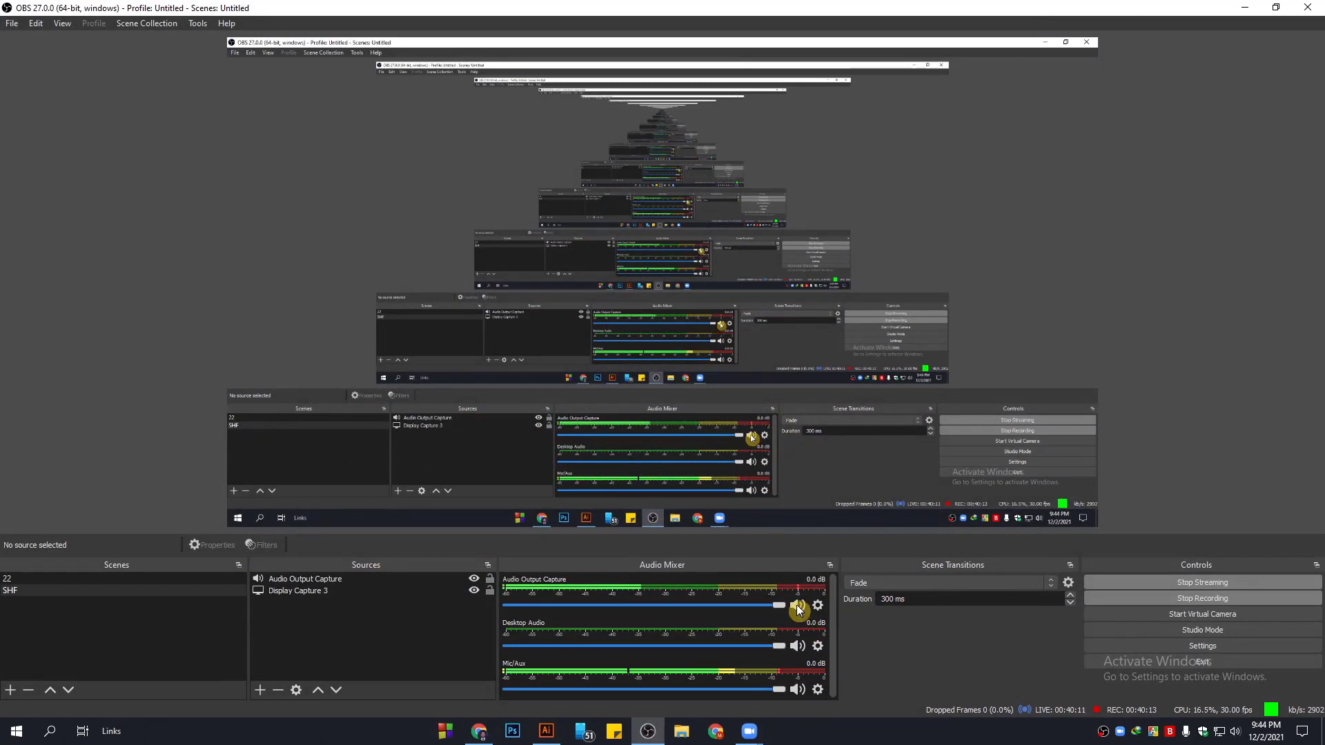
{"action": "left_click", "coordinate": [797, 606]}
{"action": "left_click", "coordinate": [797, 688]}
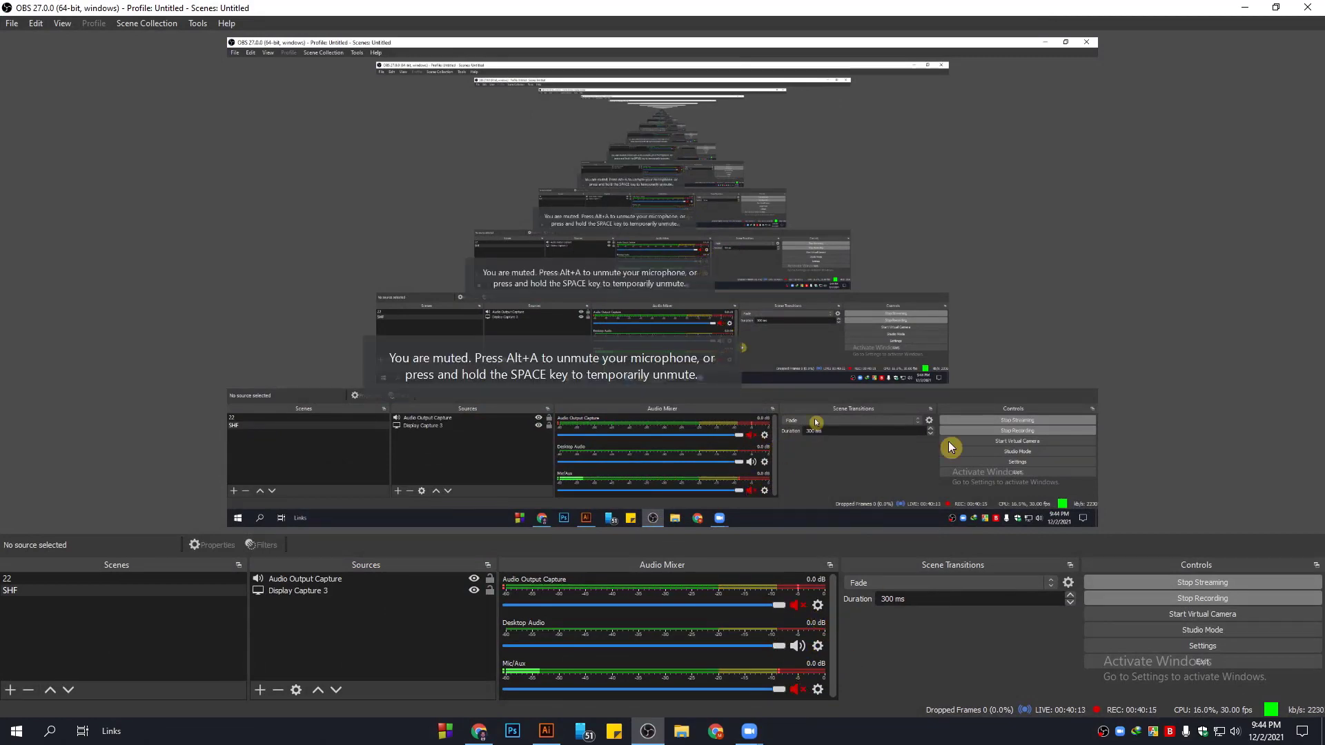
{"action": "left_click", "coordinate": [1244, 7]}
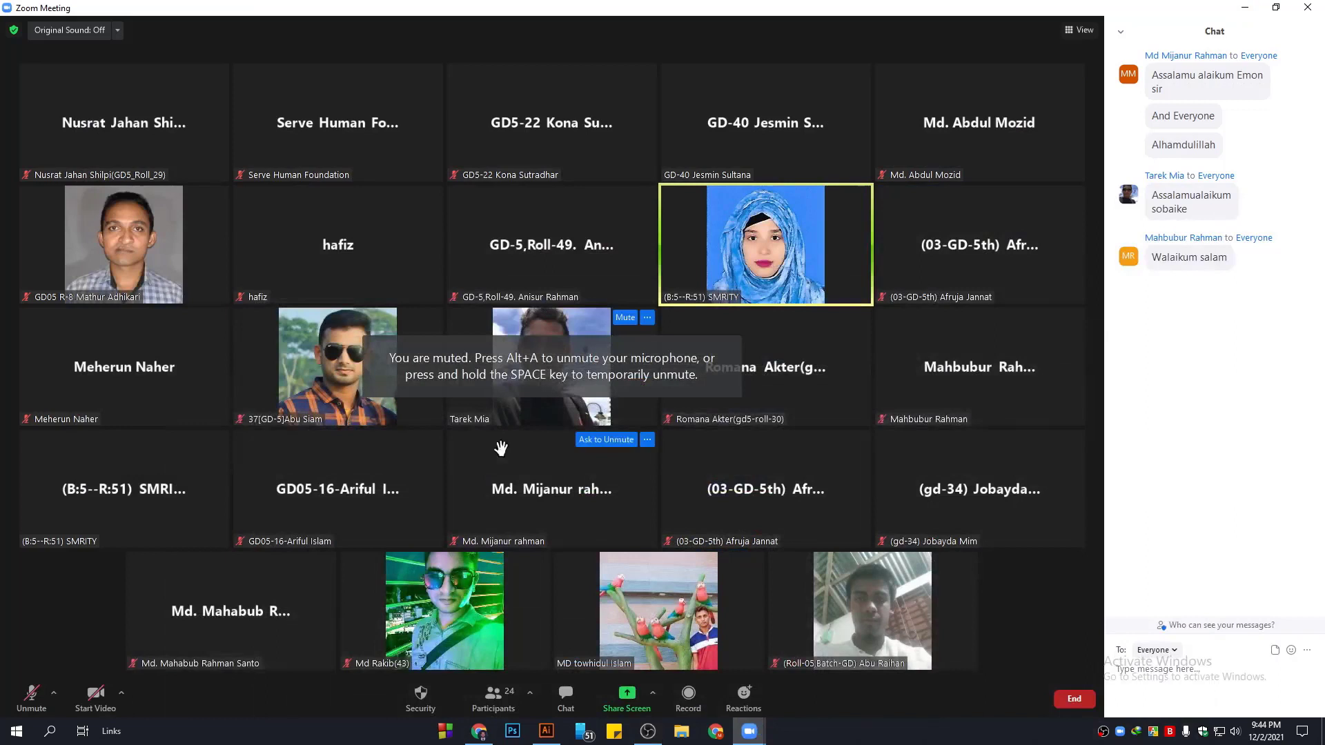
Step: Toggle the Zoom meeting microphone between muted and unmuted, leaving it unmuted
{"action": "left_click", "coordinate": [31, 698]}
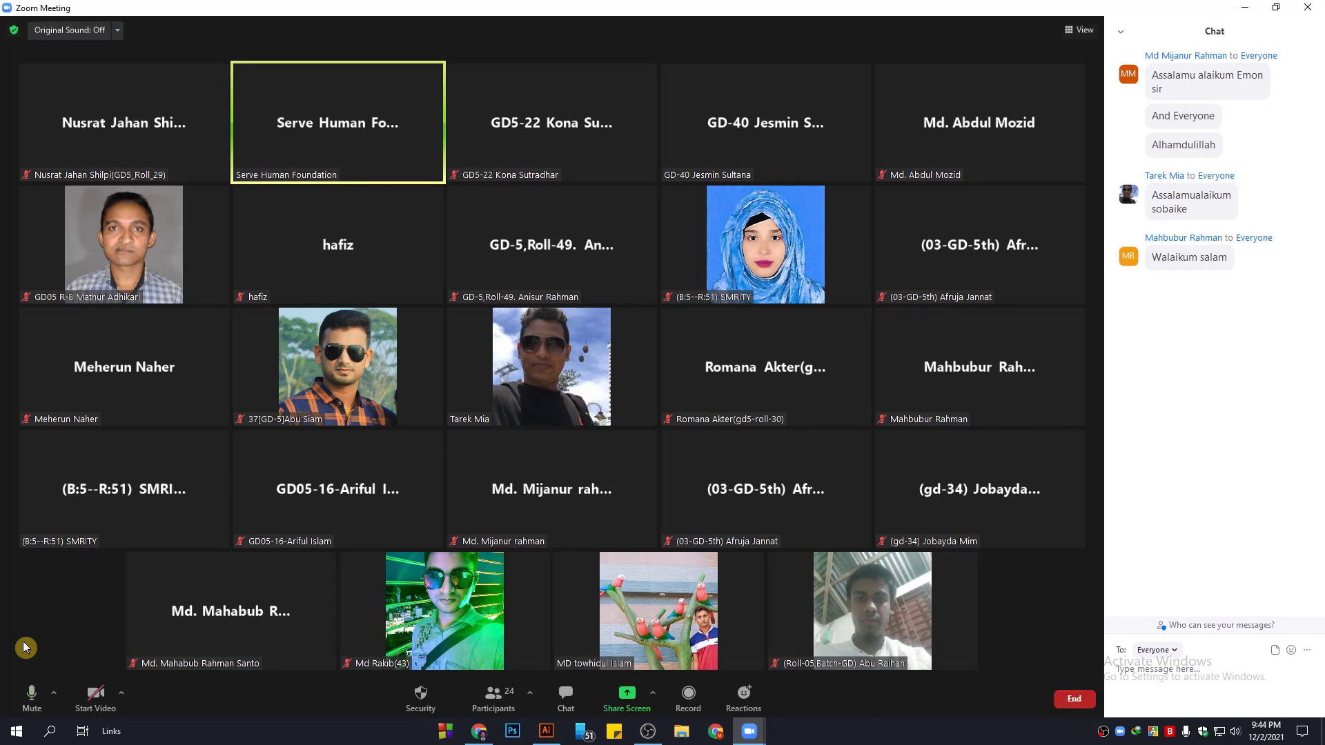
{"action": "left_click", "coordinate": [32, 696]}
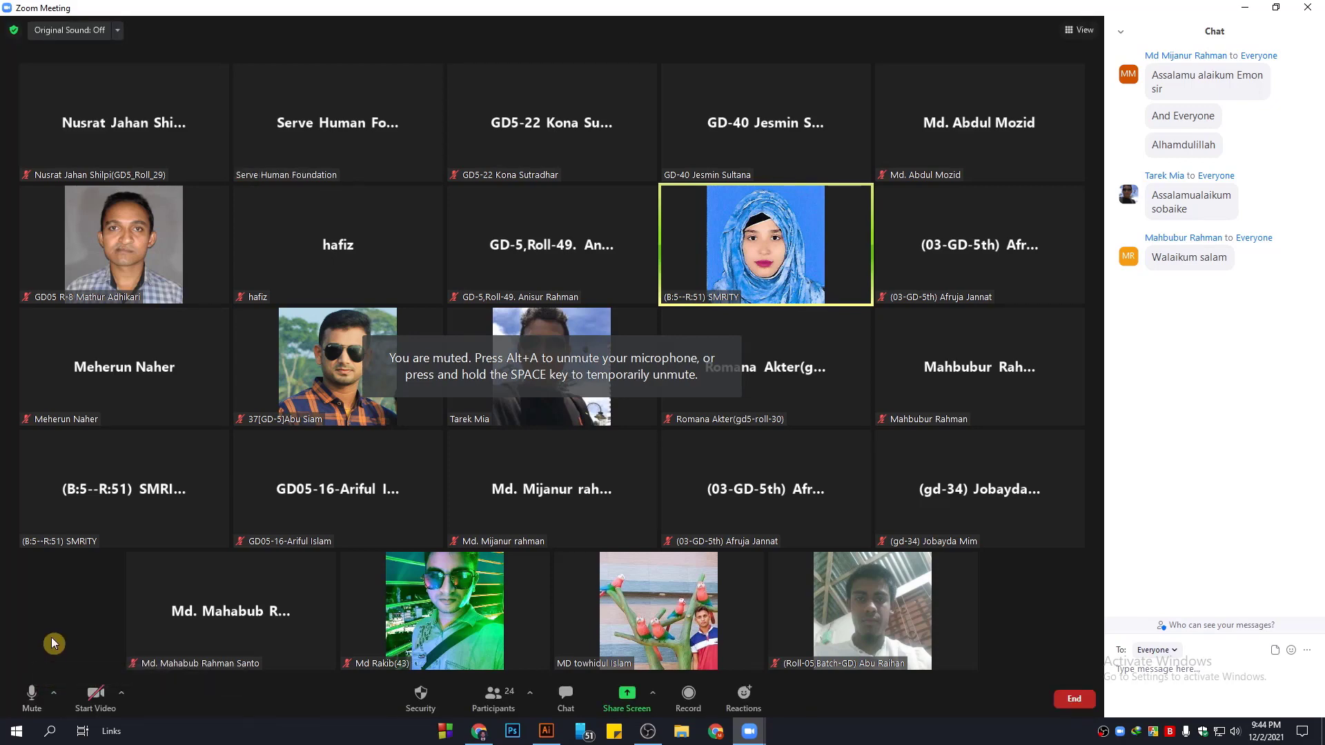
{"action": "left_click", "coordinate": [31, 696]}
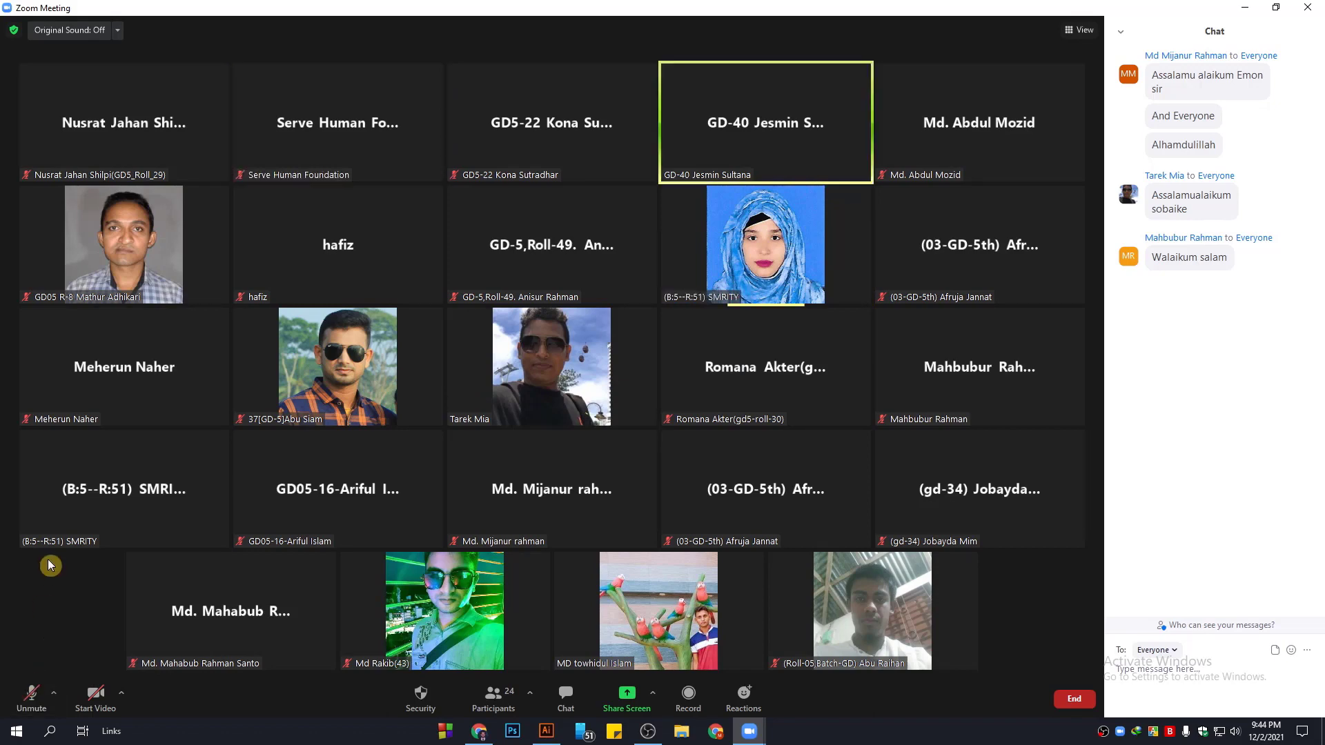
{"action": "left_click", "coordinate": [31, 694]}
Step: Switch to OBS, unmute the Mic/Aux and Audio Output Capture channels, and minimize its window
{"action": "left_click", "coordinate": [648, 730]}
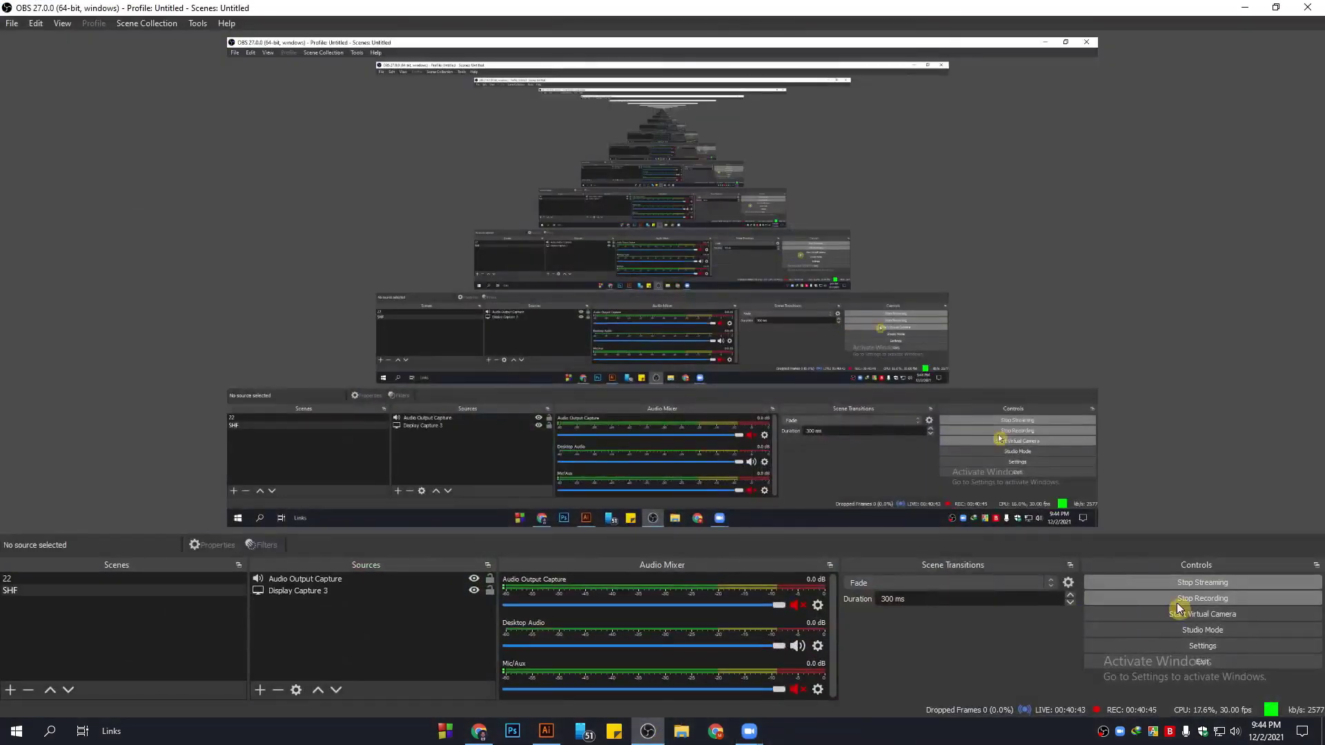
{"action": "left_click", "coordinate": [800, 690]}
{"action": "left_click", "coordinate": [796, 605]}
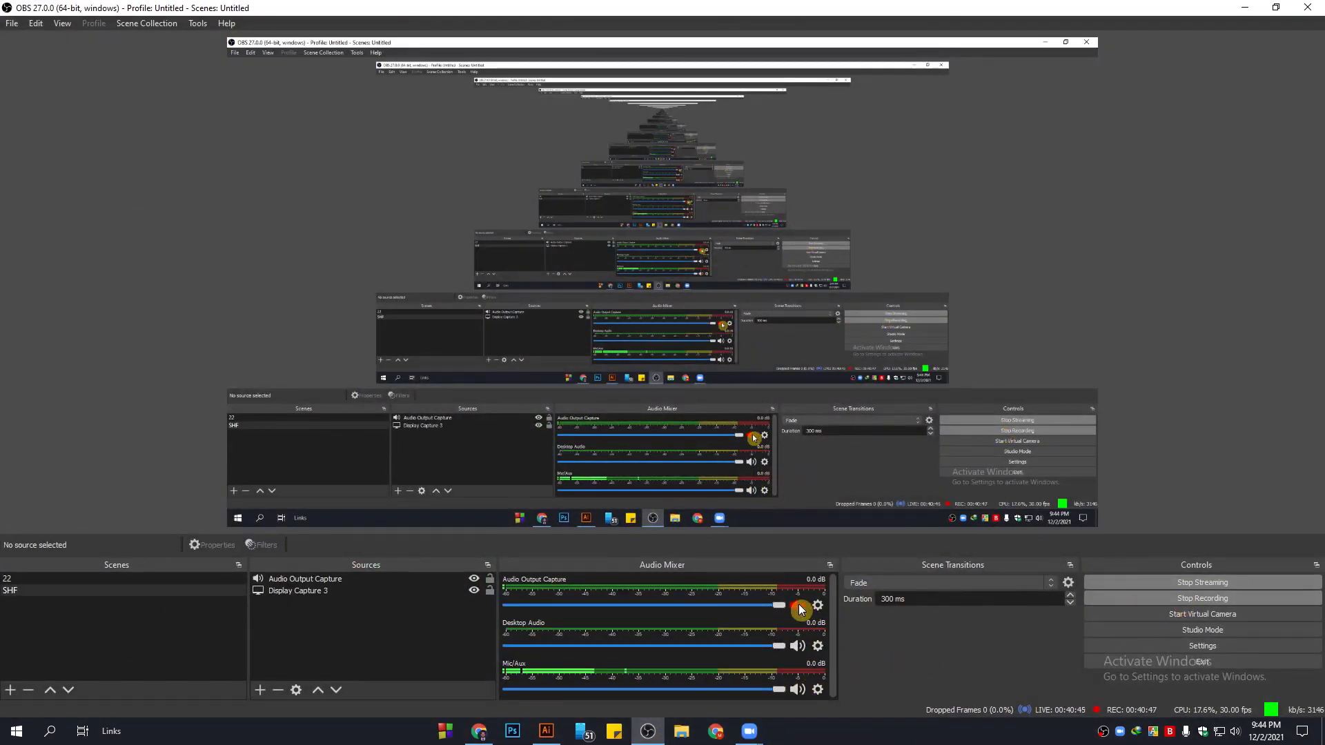
{"action": "left_click", "coordinate": [1253, 6]}
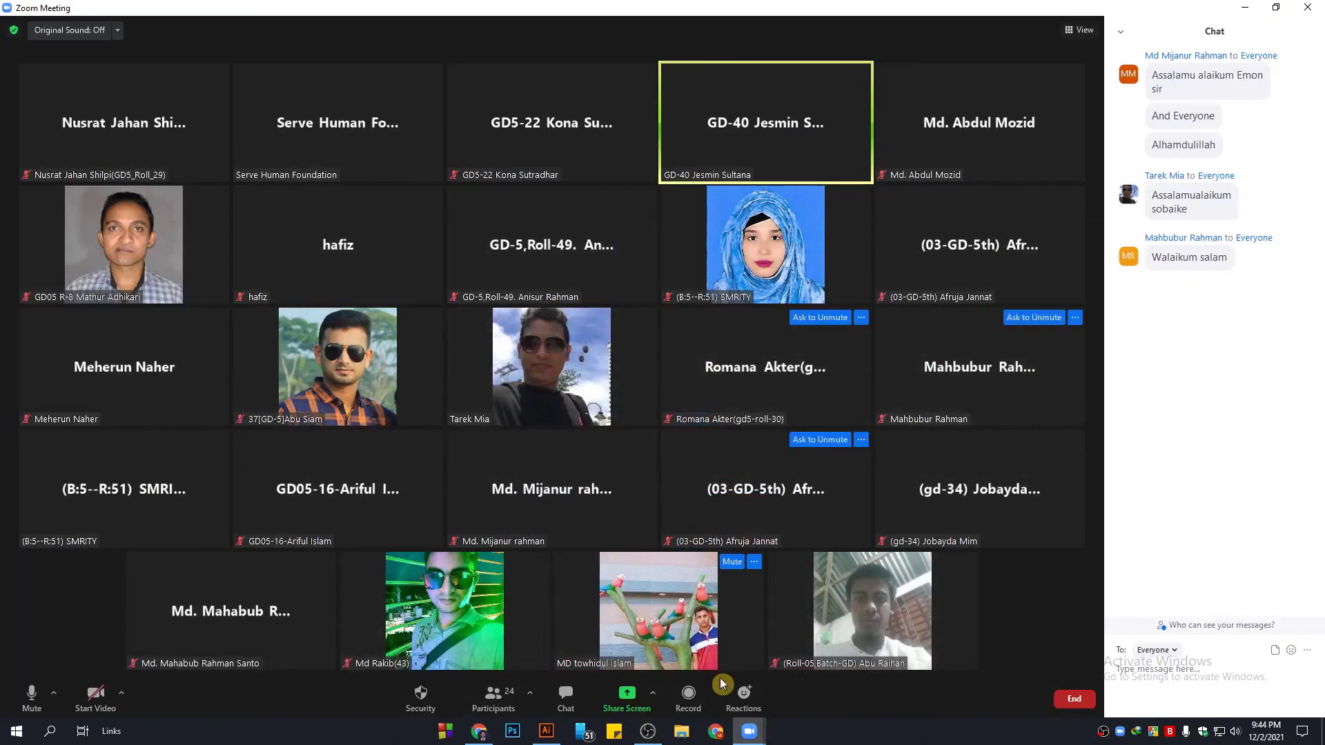
Step: Share the screen again in the Zoom meeting and switch to Illustrator
{"action": "left_click", "coordinate": [627, 697]}
{"action": "left_click", "coordinate": [953, 497]}
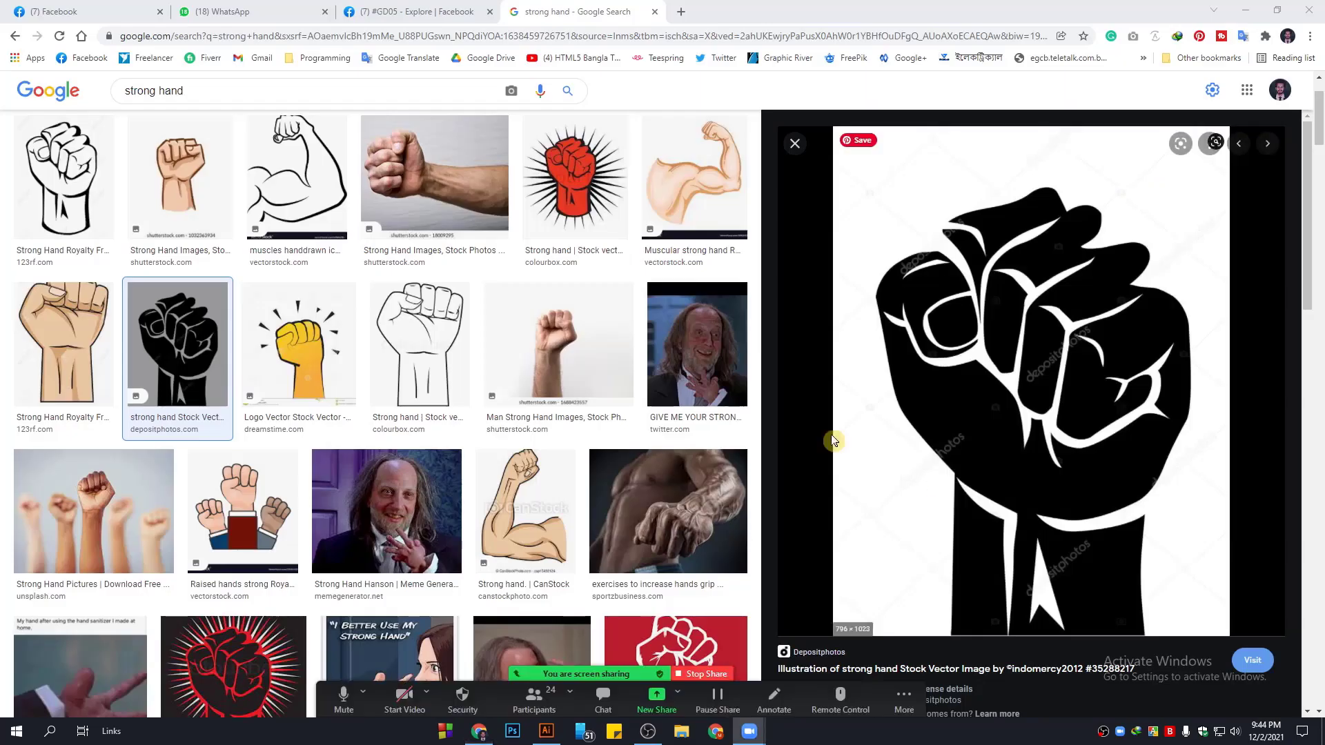
{"action": "left_click", "coordinate": [546, 732]}
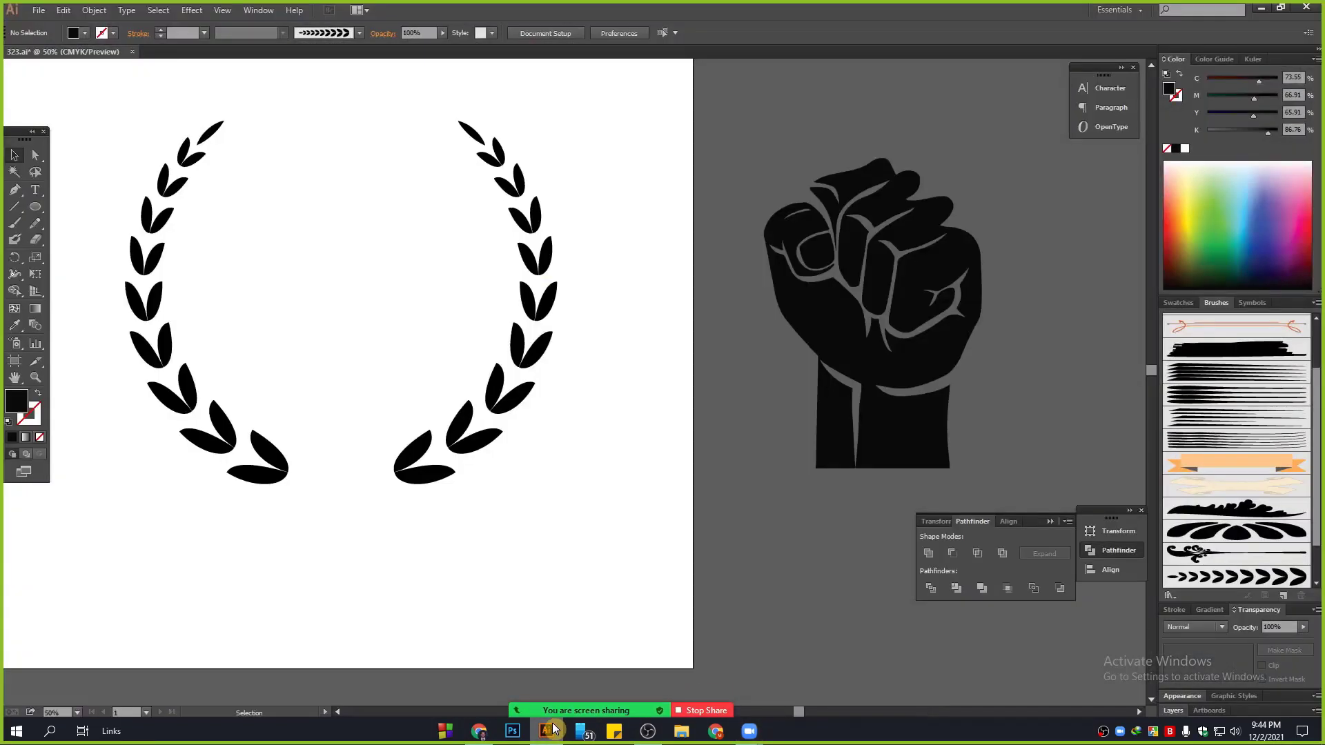
Step: Shift the fist slightly to about X 3074 px, Y 1139 px, and draw a black circle about 924 px wide inside the wreath
{"action": "left_click_drag", "start_coordinate": [811, 325], "coordinate": [850, 362]}
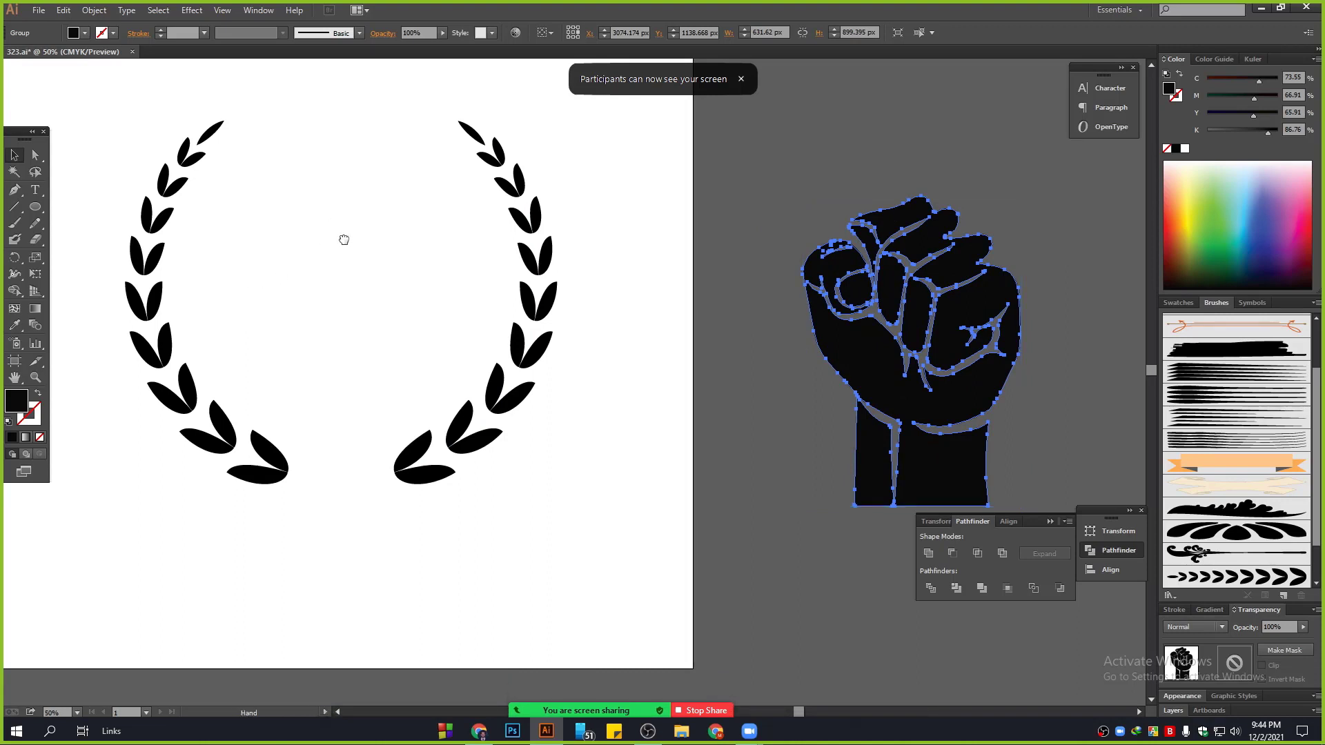
{"action": "left_click_drag", "start_coordinate": [343, 239], "coordinate": [402, 289]}
{"action": "left_click_drag", "start_coordinate": [37, 206], "coordinate": [88, 239]}
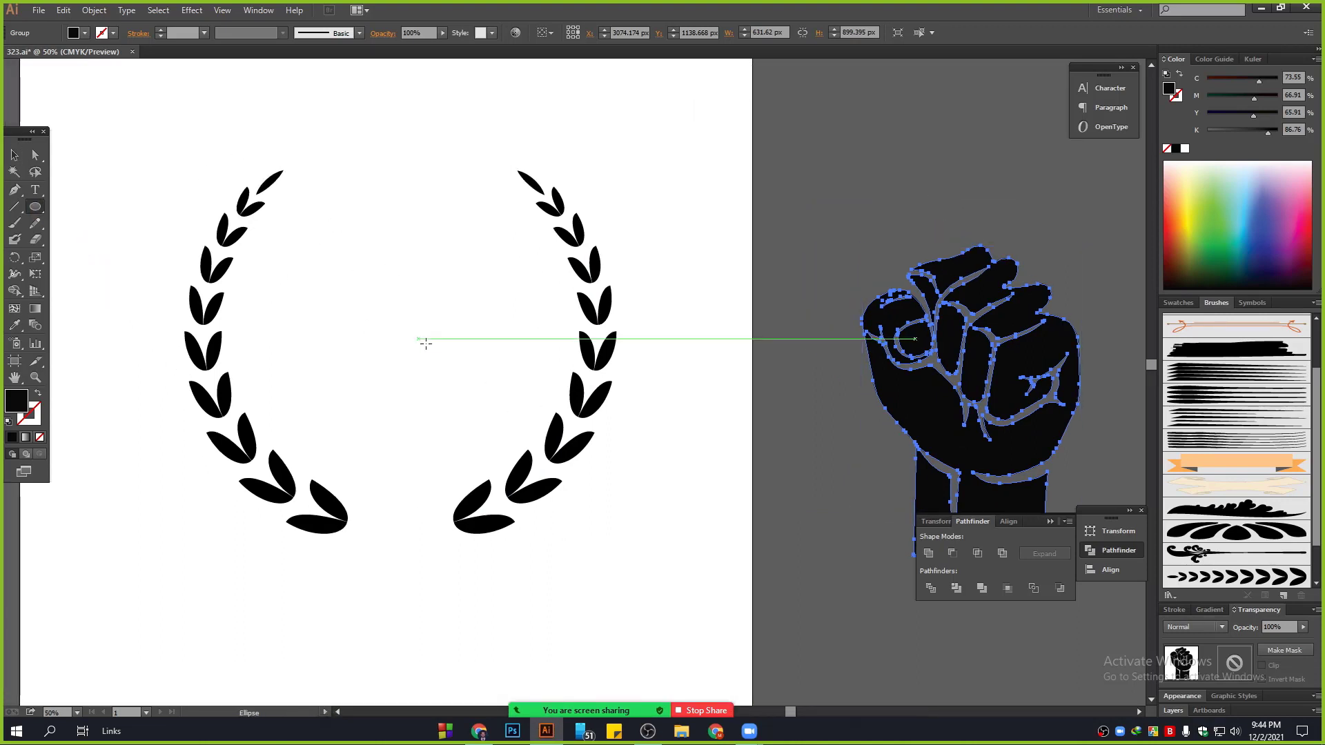
{"action": "left_click_drag", "start_coordinate": [403, 319], "coordinate": [562, 396]}
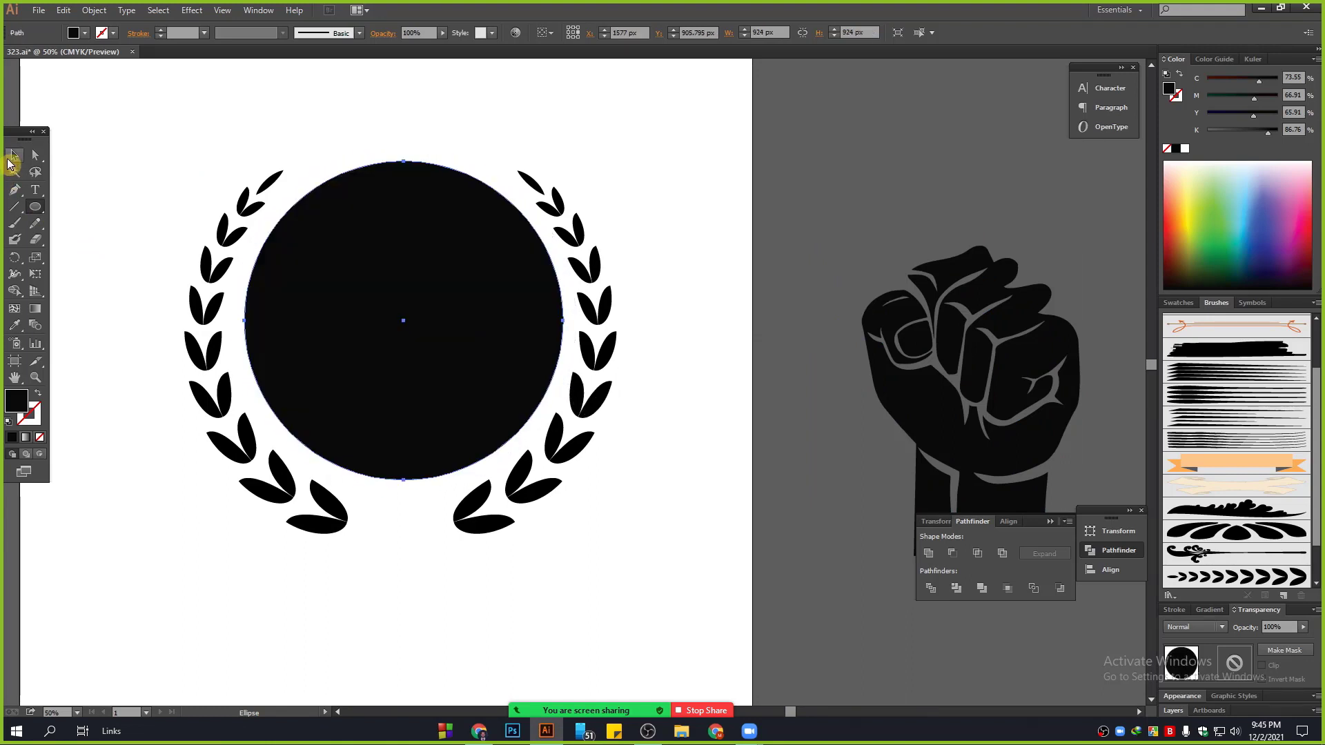
Step: Nudge the black circle left and down to X 1564.99 px, Y 918.805 px, and deselect it
{"action": "left_click", "coordinate": [14, 155]}
{"action": "key", "text": "Left"}
{"action": "key", "text": "Left"}
{"action": "key", "text": "Left"}
{"action": "key", "text": "Left"}
{"action": "key", "text": "Left"}
{"action": "key", "text": "Left"}
{"action": "key", "text": "Left"}
{"action": "key", "text": "Left"}
{"action": "key", "text": "Left"}
{"action": "key", "text": "Left"}
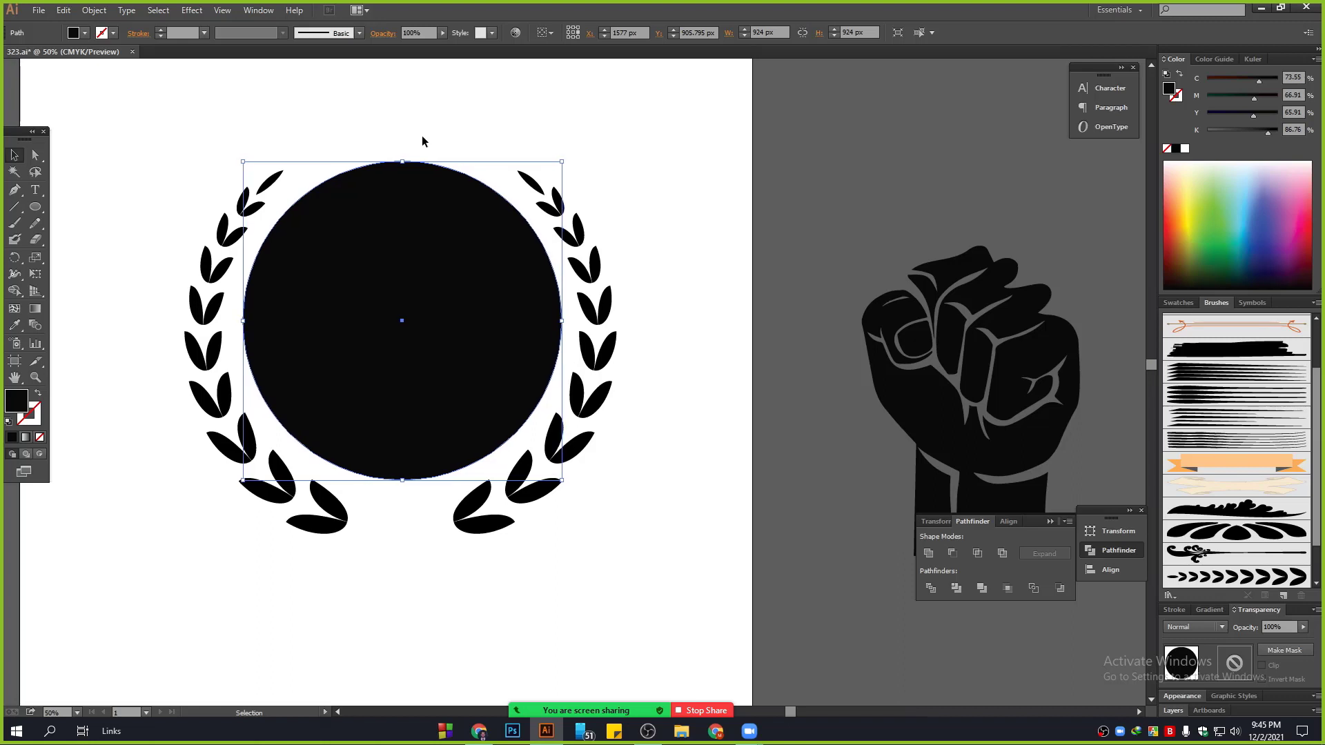
{"action": "key", "text": "Left"}
{"action": "key", "text": "Left"}
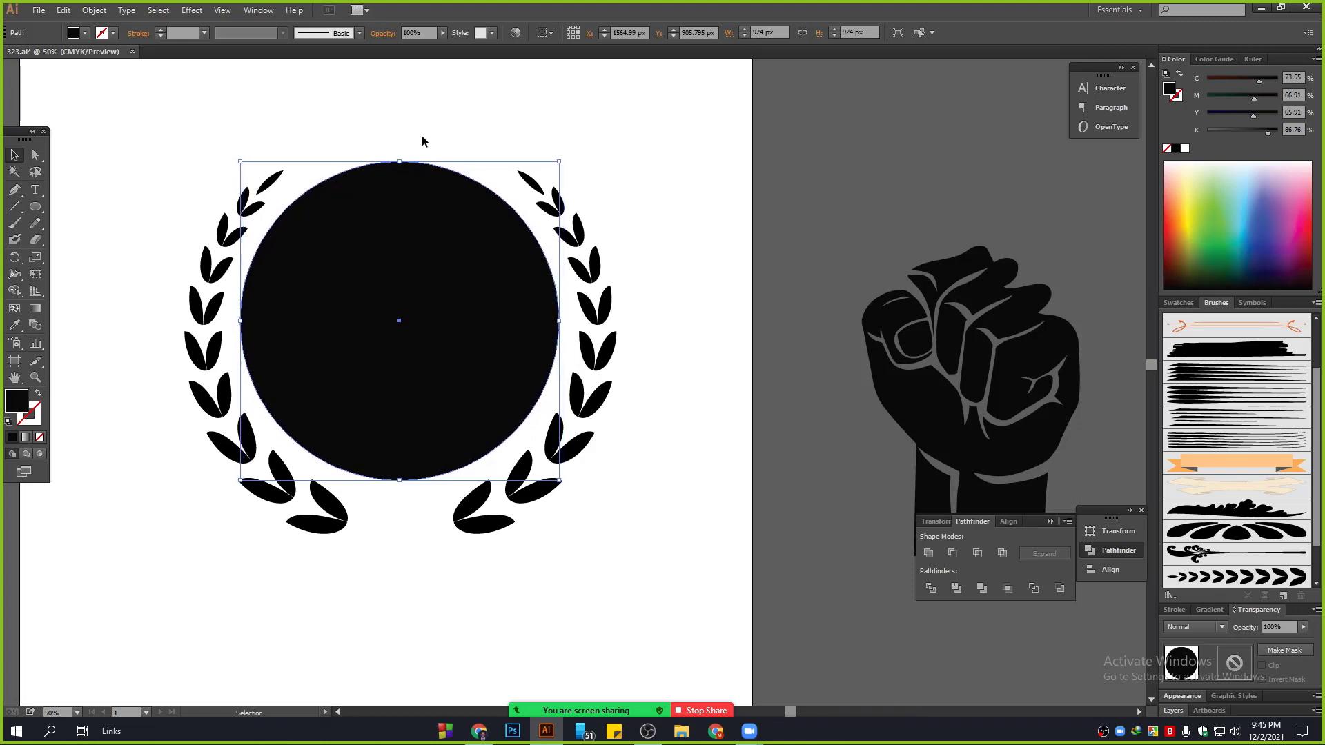
{"action": "key", "text": "Down"}
{"action": "key", "text": "Down"}
{"action": "key", "text": "Down"}
{"action": "key", "text": "Down"}
{"action": "key", "text": "Down"}
{"action": "key", "text": "Down"}
{"action": "key", "text": "Down"}
{"action": "key", "text": "Down"}
{"action": "key", "text": "Down"}
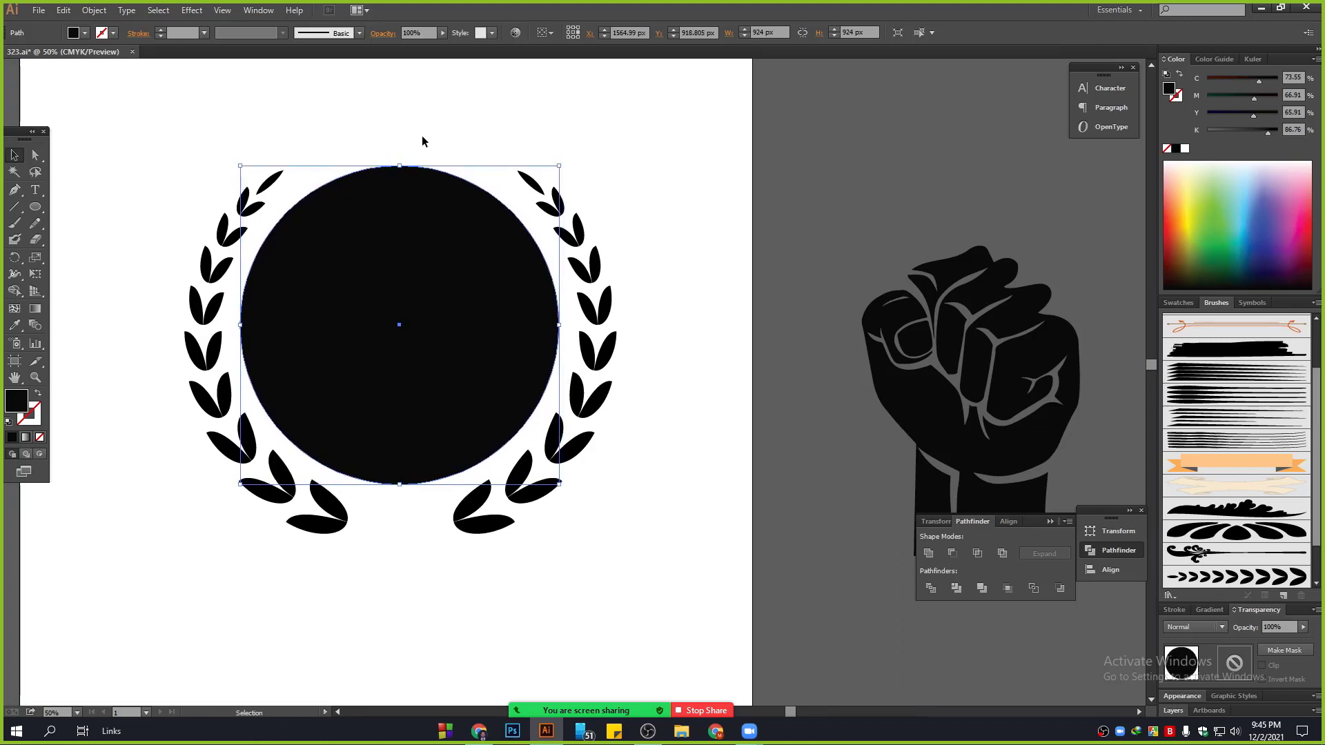
{"action": "left_click", "coordinate": [666, 211]}
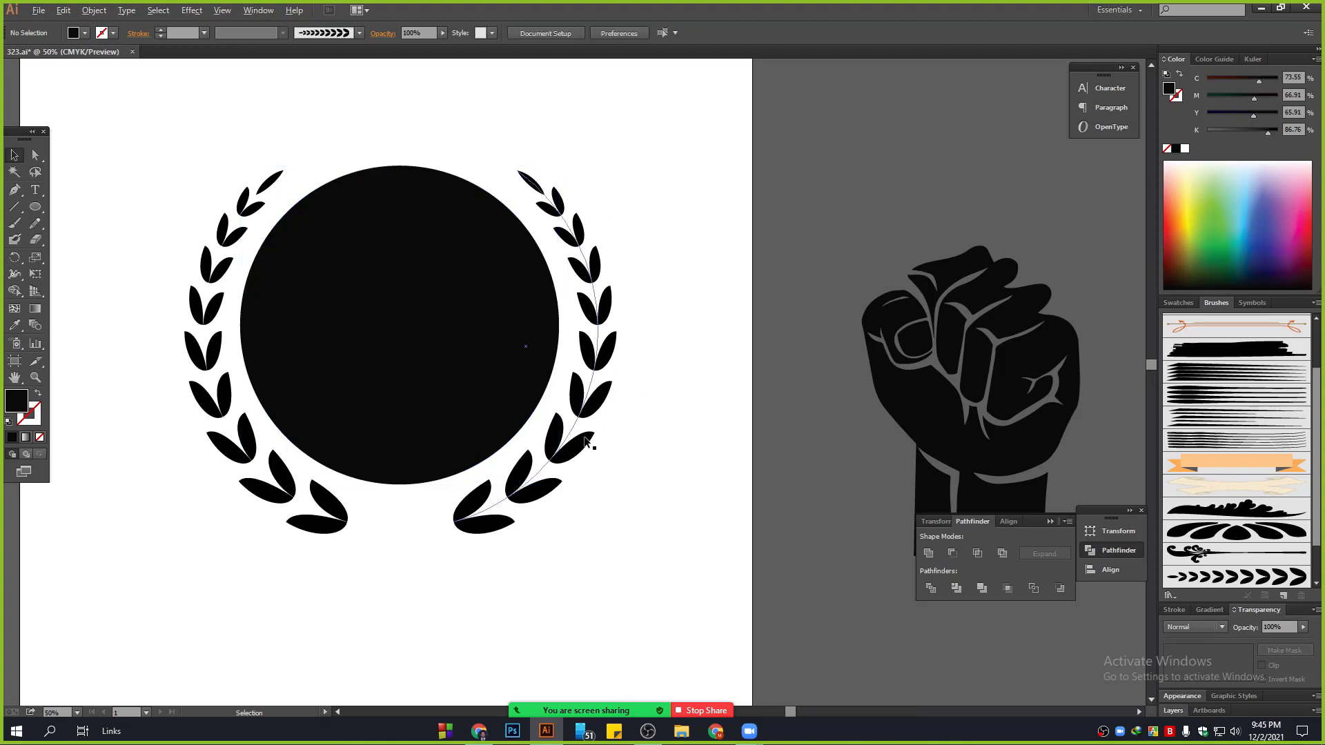
Step: Select the black circle with both laurel branches and align their vertical centers
{"action": "scroll", "coordinate": [590, 442], "scroll_direction": "up", "scroll_amount": 1}
{"action": "left_click_drag", "start_coordinate": [671, 363], "coordinate": [781, 426]}
{"action": "left_click", "coordinate": [414, 321]}
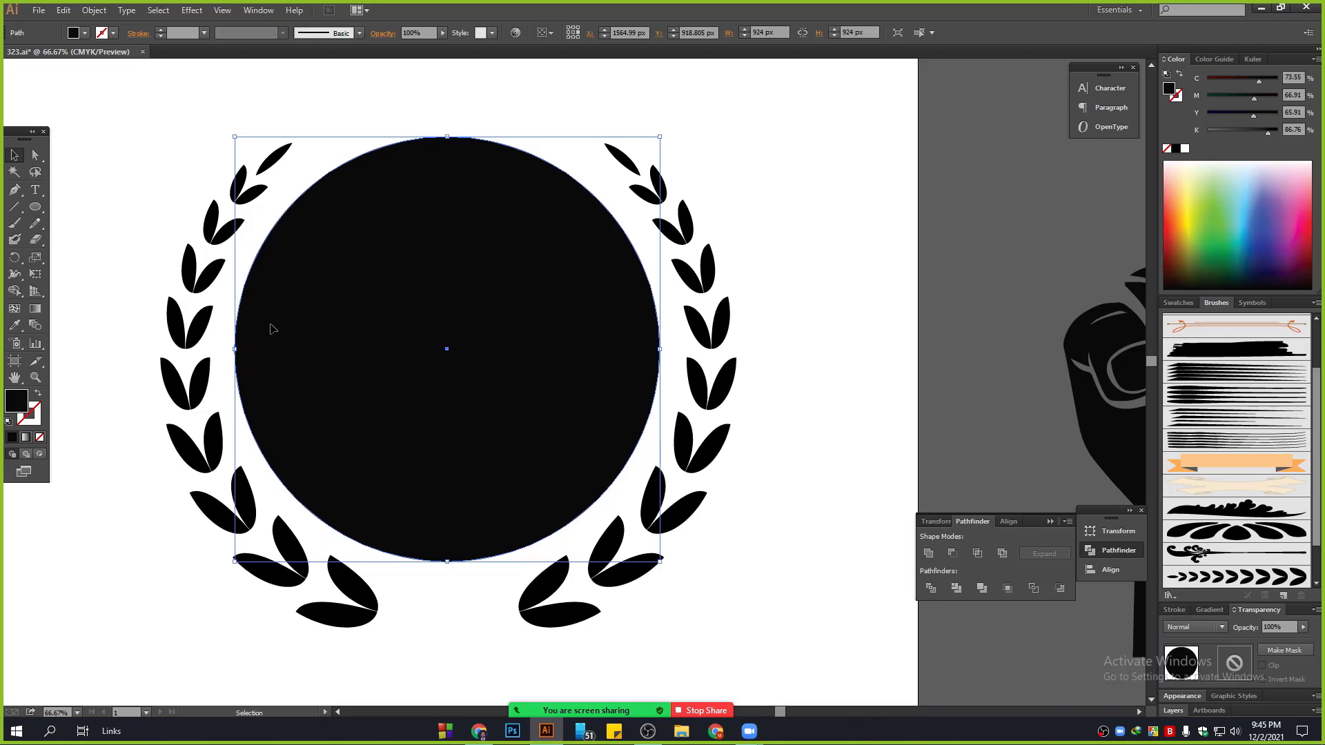
{"action": "left_click", "coordinate": [707, 269]}
{"action": "left_click", "coordinate": [203, 273], "text": "shift"}
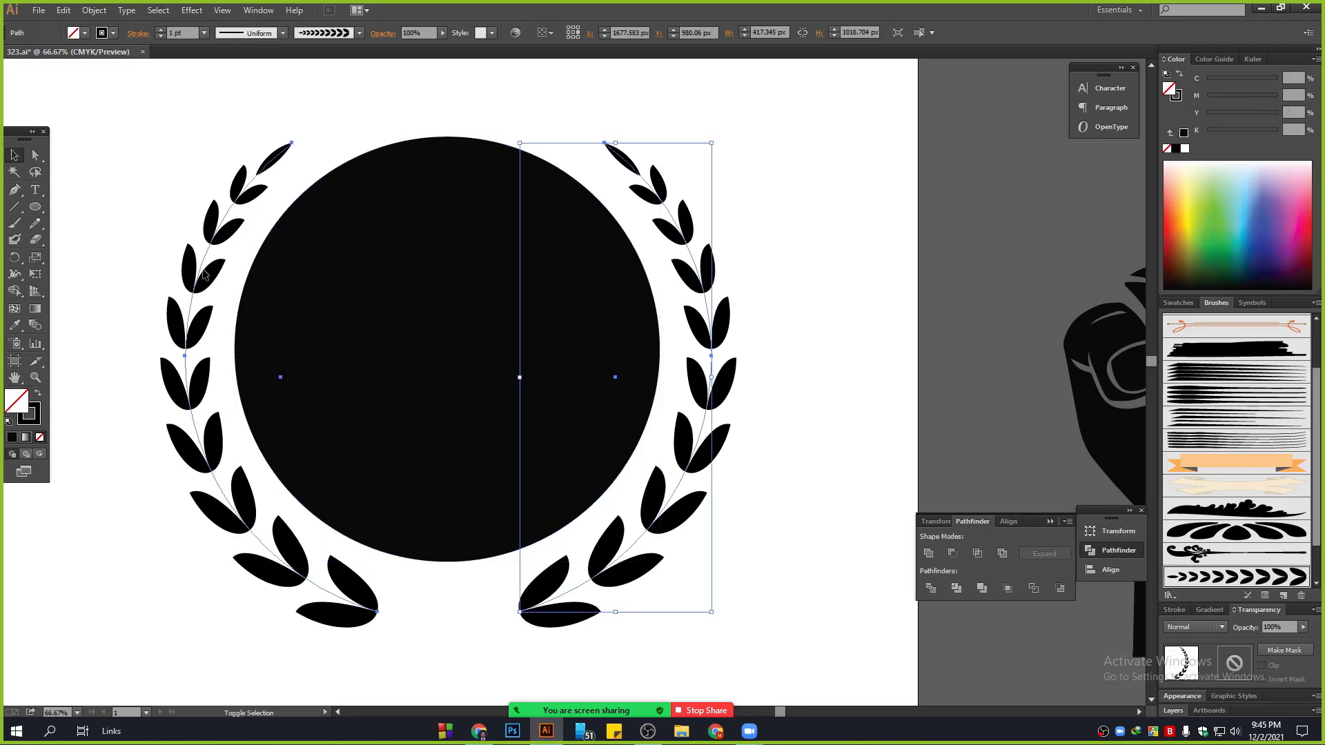
{"action": "key", "text": "v"}
{"action": "left_click_drag", "start_coordinate": [840, 452], "coordinate": [459, 109]}
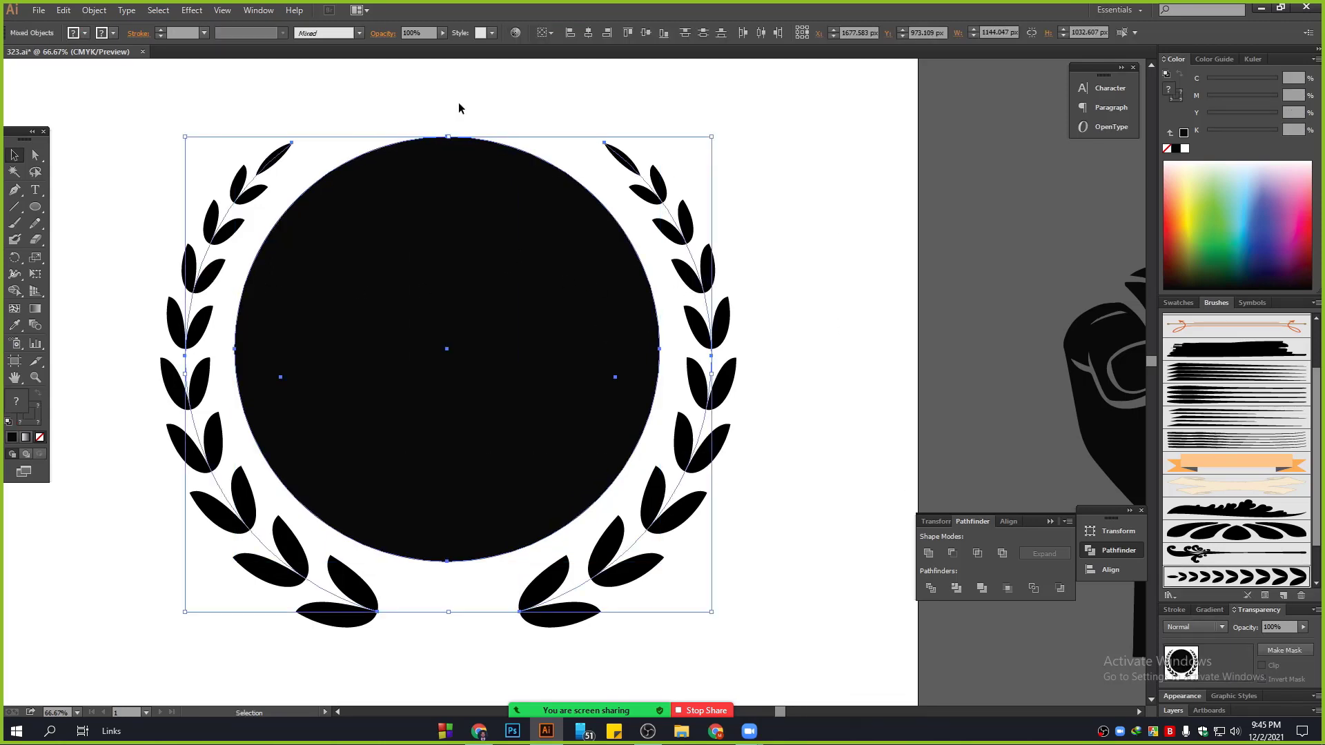
{"action": "left_click", "coordinate": [648, 33]}
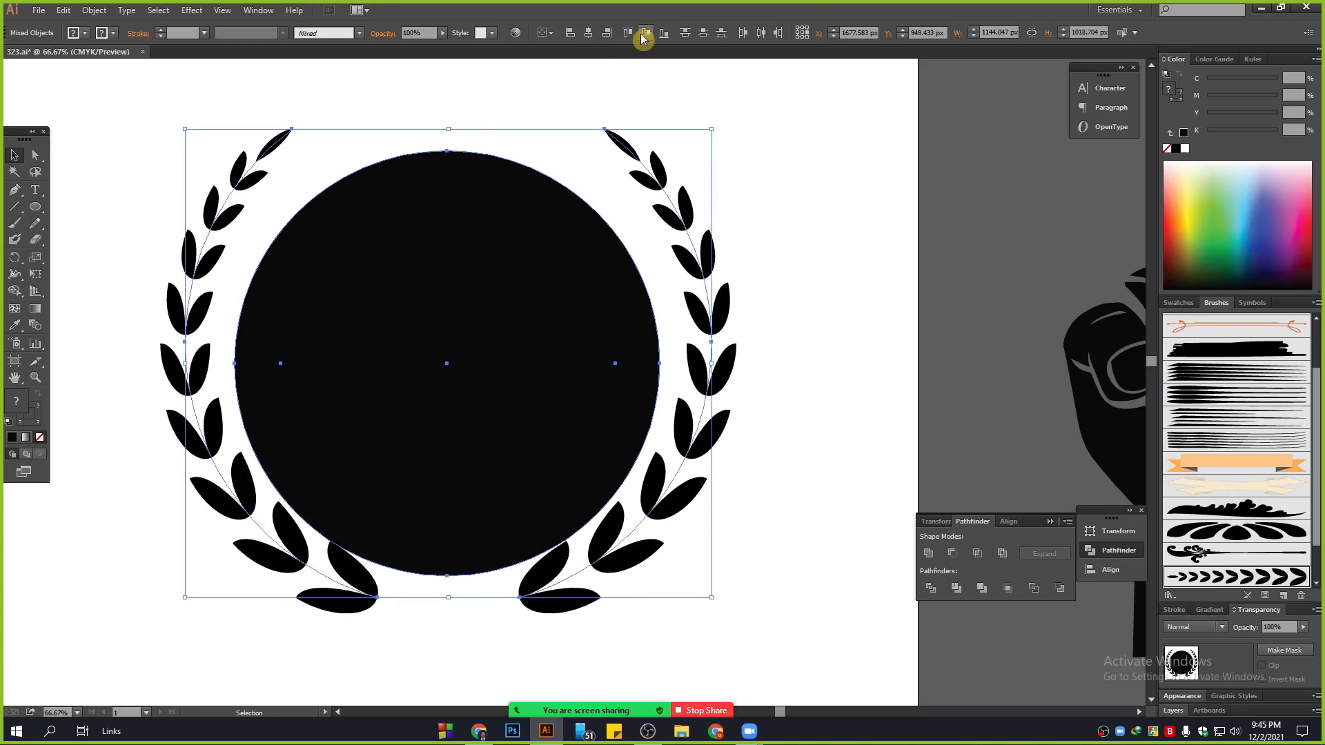
Step: Undo the vertical center alignment, align the circle and both laurel branches by their horizontal centers, and deselect them
{"action": "key", "text": "ctrl+z"}
{"action": "left_click", "coordinate": [589, 34]}
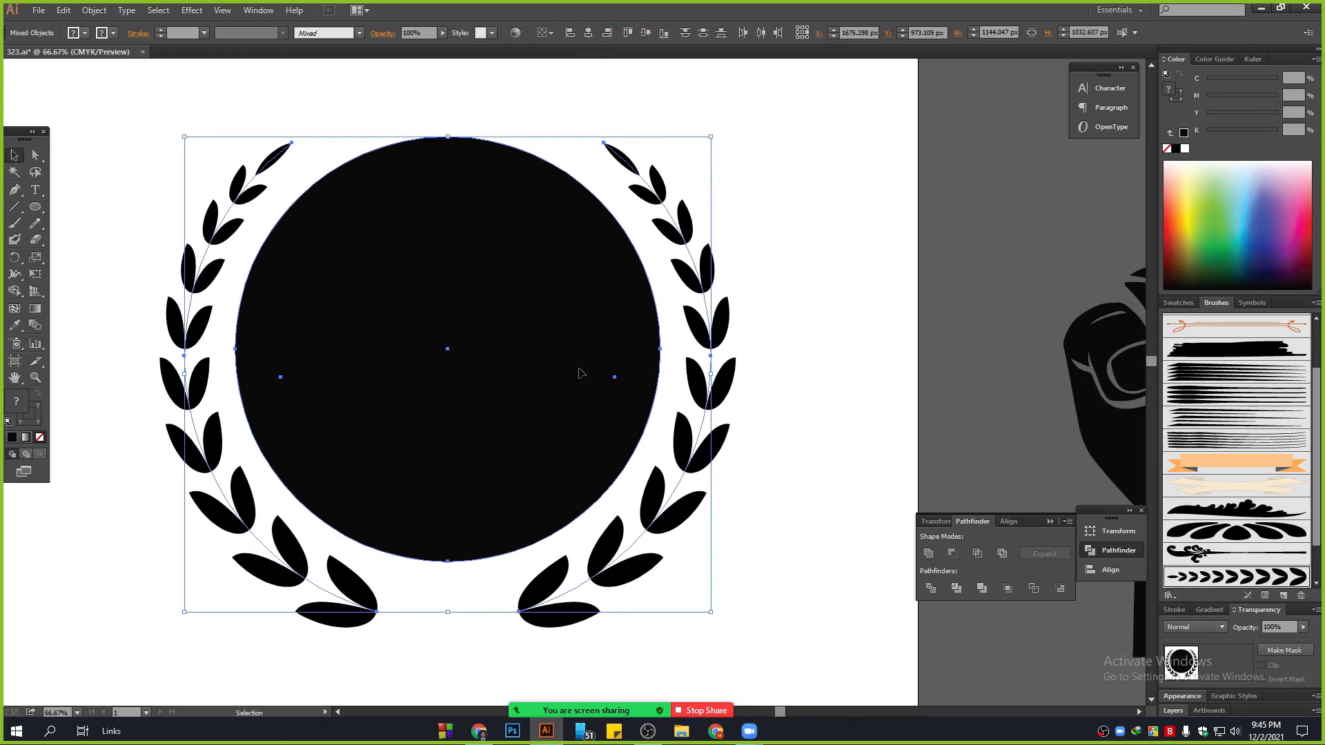
{"action": "left_click", "coordinate": [827, 275]}
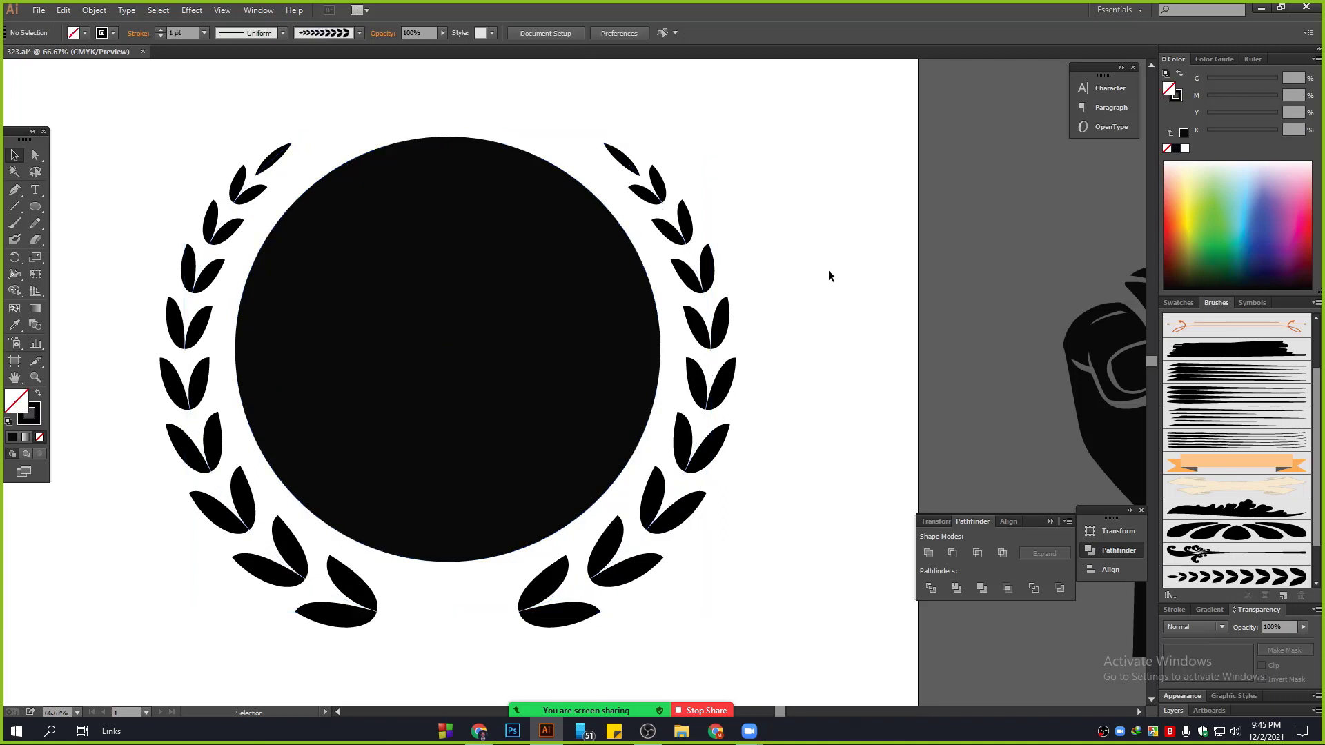
Step: Recolor the black circle green with a fill of C 100, M 0, Y 100, K 0, and deselect it
{"action": "right_click", "coordinate": [552, 333]}
{"action": "left_click", "coordinate": [508, 275]}
{"action": "left_click", "coordinate": [384, 299]}
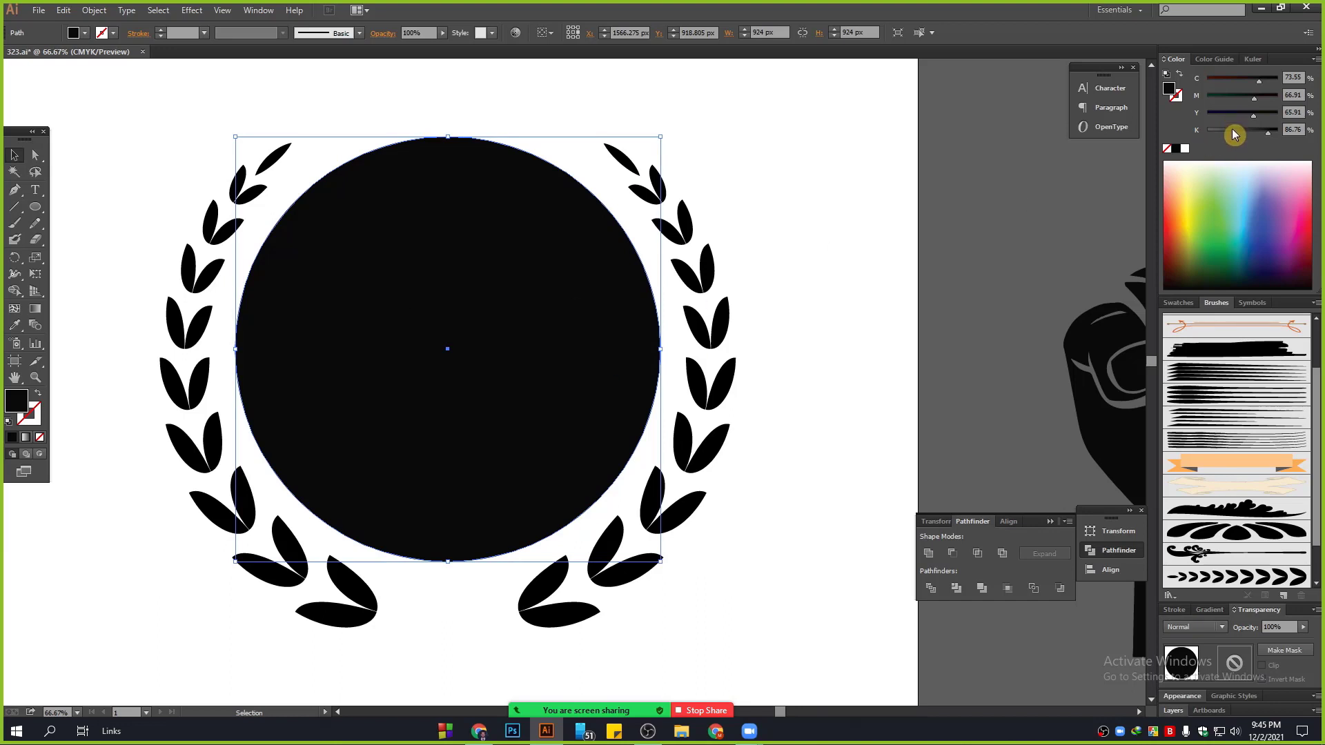
{"action": "left_click_drag", "start_coordinate": [1233, 133], "coordinate": [1136, 121]}
{"action": "left_click_drag", "start_coordinate": [1253, 97], "coordinate": [1143, 94]}
{"action": "left_click_drag", "start_coordinate": [1253, 115], "coordinate": [1318, 117]}
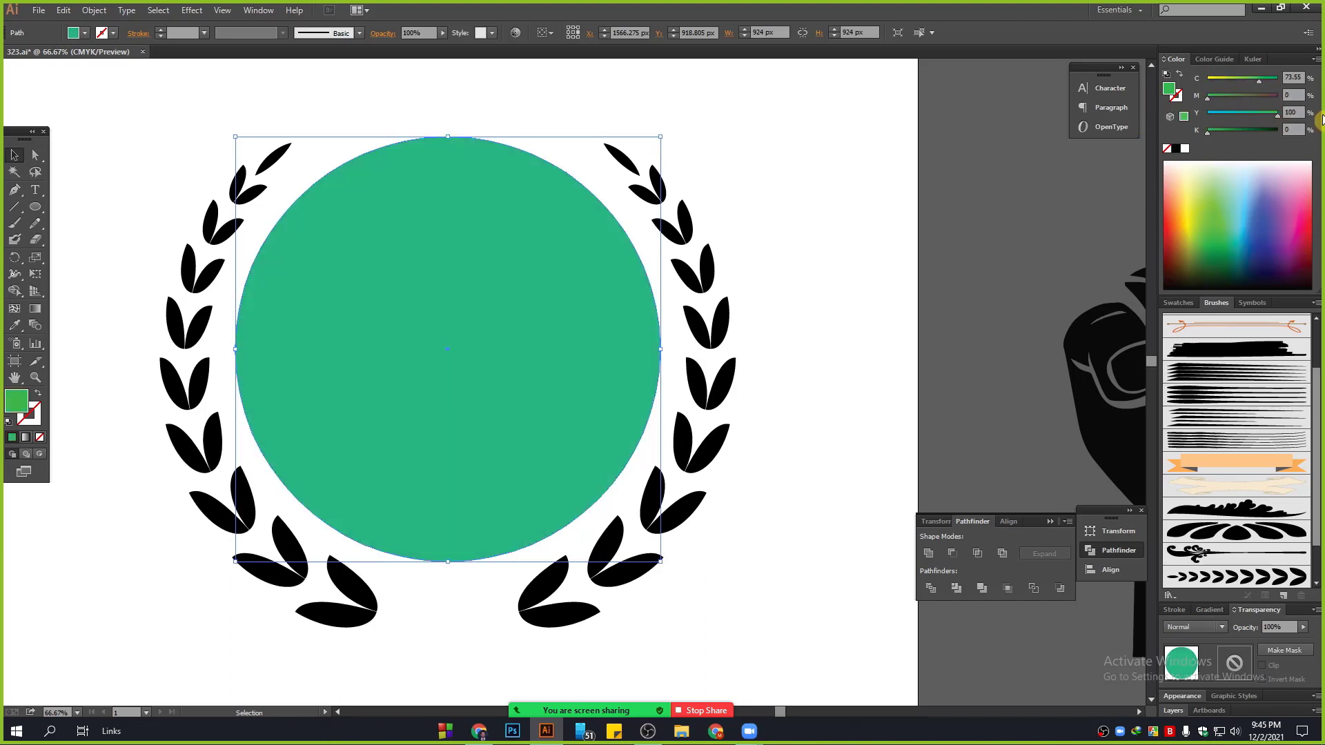
{"action": "left_click_drag", "start_coordinate": [1259, 80], "coordinate": [1310, 83]}
{"action": "left_click", "coordinate": [796, 305]}
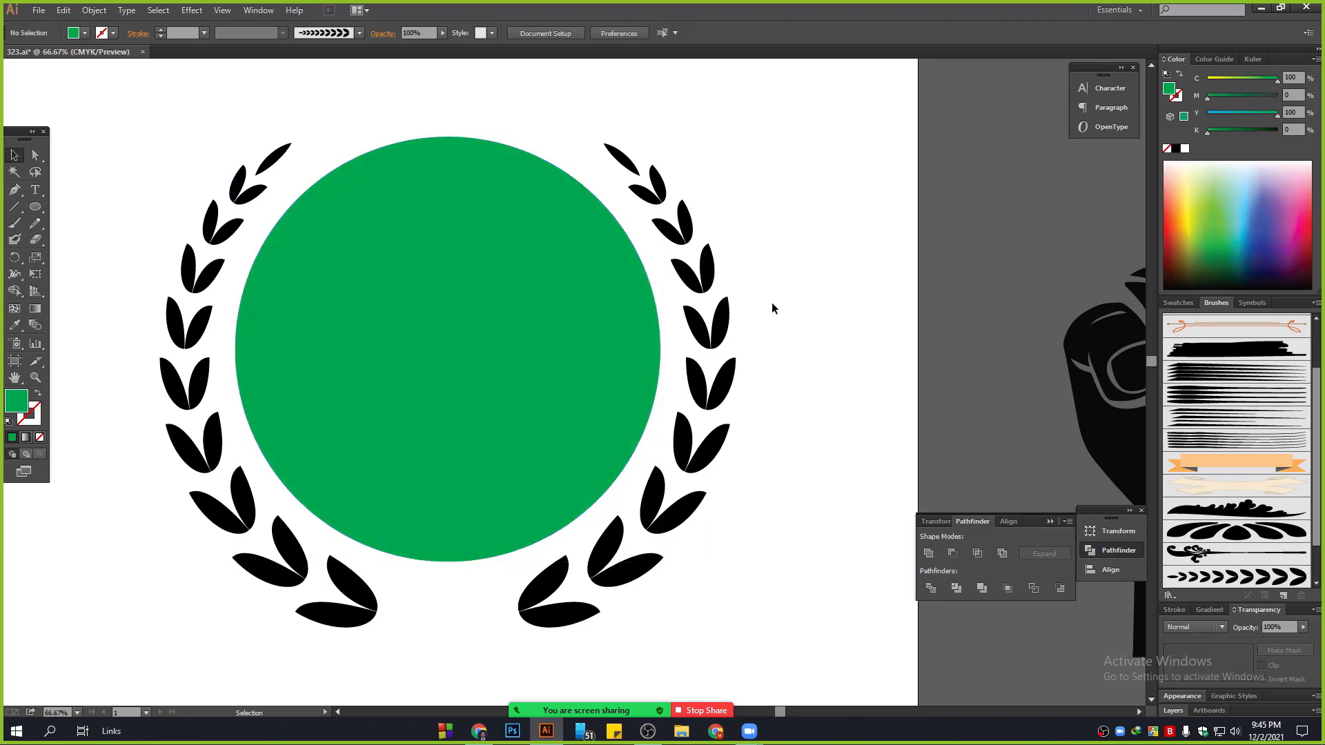
{"action": "left_click", "coordinate": [561, 273]}
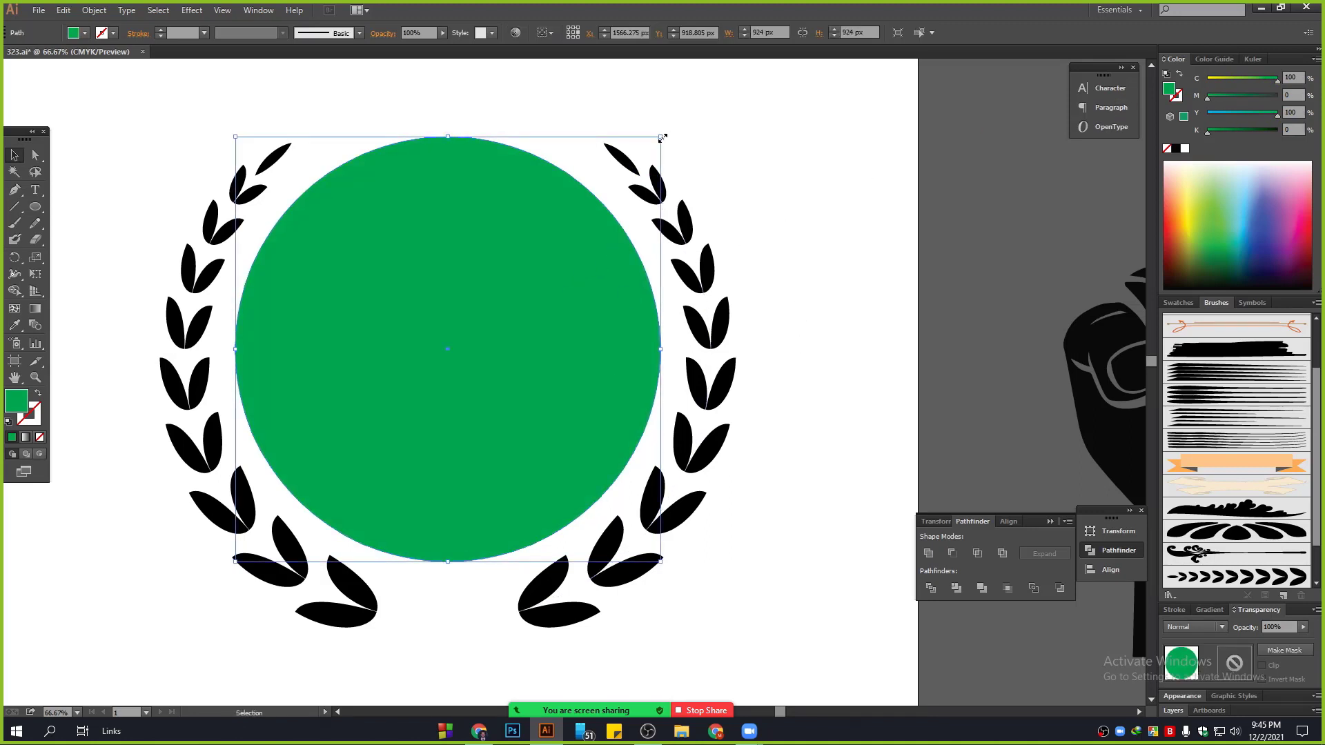
{"action": "key", "text": "backslash"}
{"action": "left_click_drag", "start_coordinate": [661, 136], "coordinate": [638, 148]}
{"action": "key", "text": "ctrl+z"}
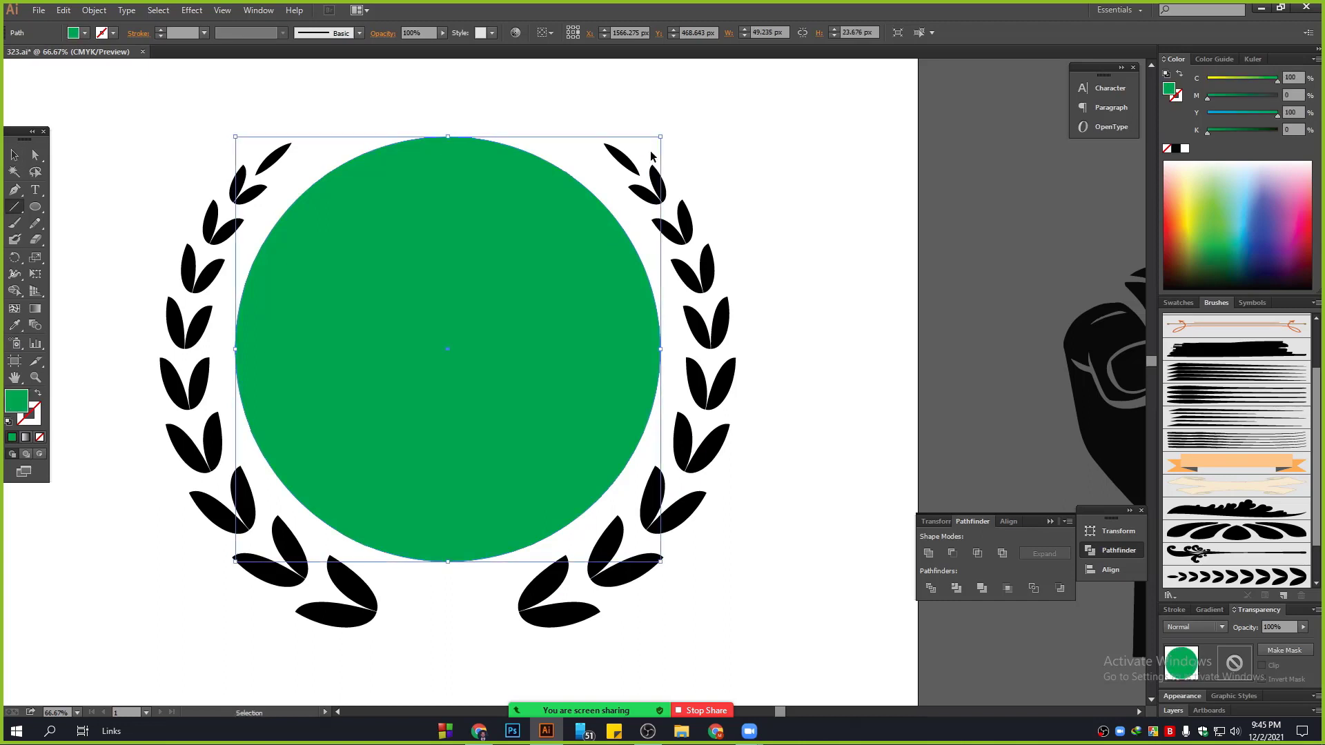
{"action": "left_click", "coordinate": [15, 157]}
{"action": "key", "text": "a"}
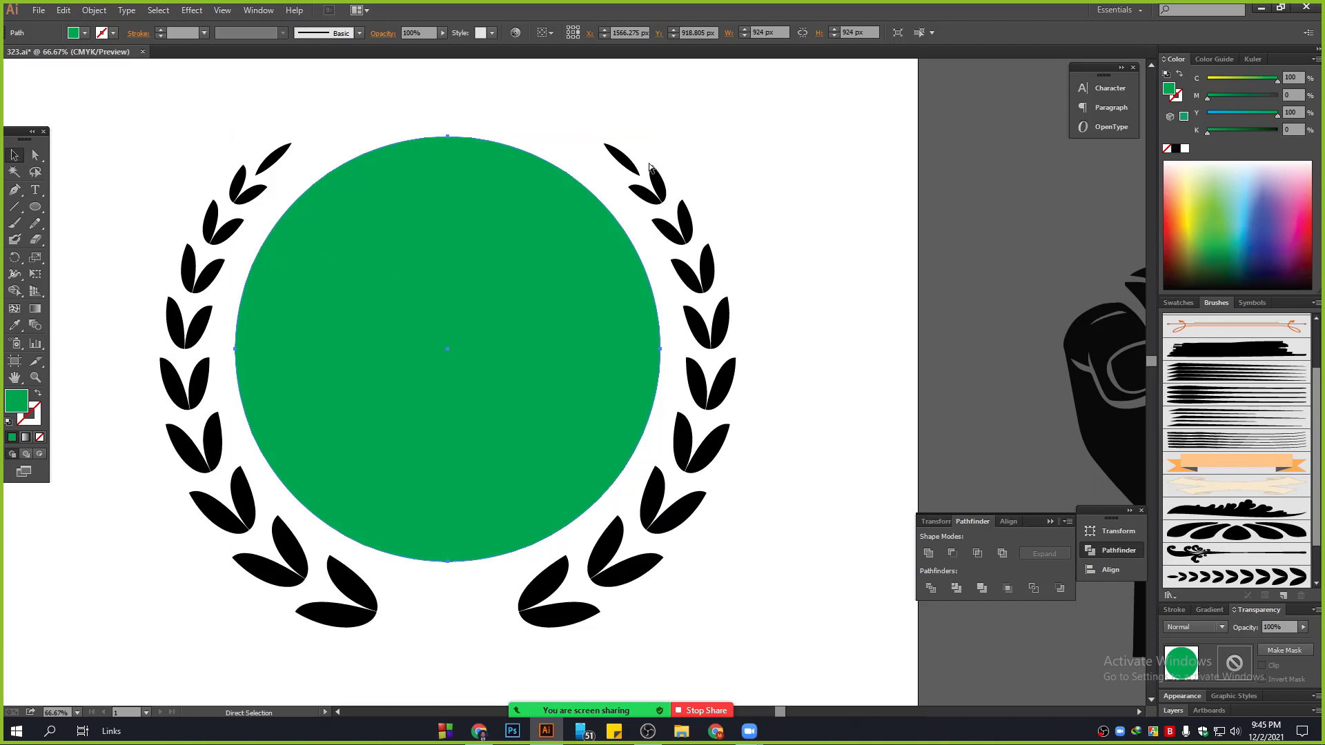
Step: Add a concentric copy of the green circle about 651 px wide and fill it red with C 0, M 100, Y 100, K 0
{"action": "key", "text": "v"}
{"action": "left_click_drag", "start_coordinate": [660, 136], "coordinate": [586, 106]}
{"action": "key", "text": "ctrl+z"}
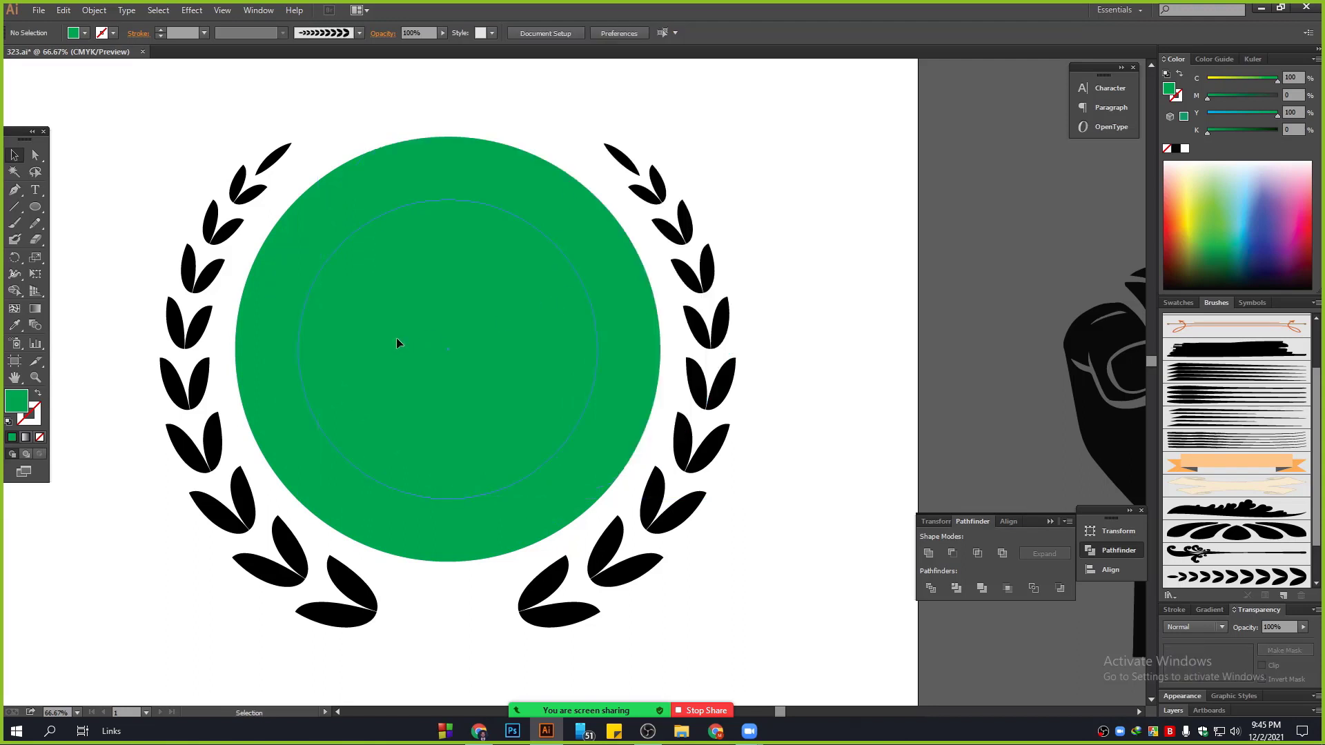
{"action": "left_click_drag", "start_coordinate": [1235, 81], "coordinate": [1313, 101]}
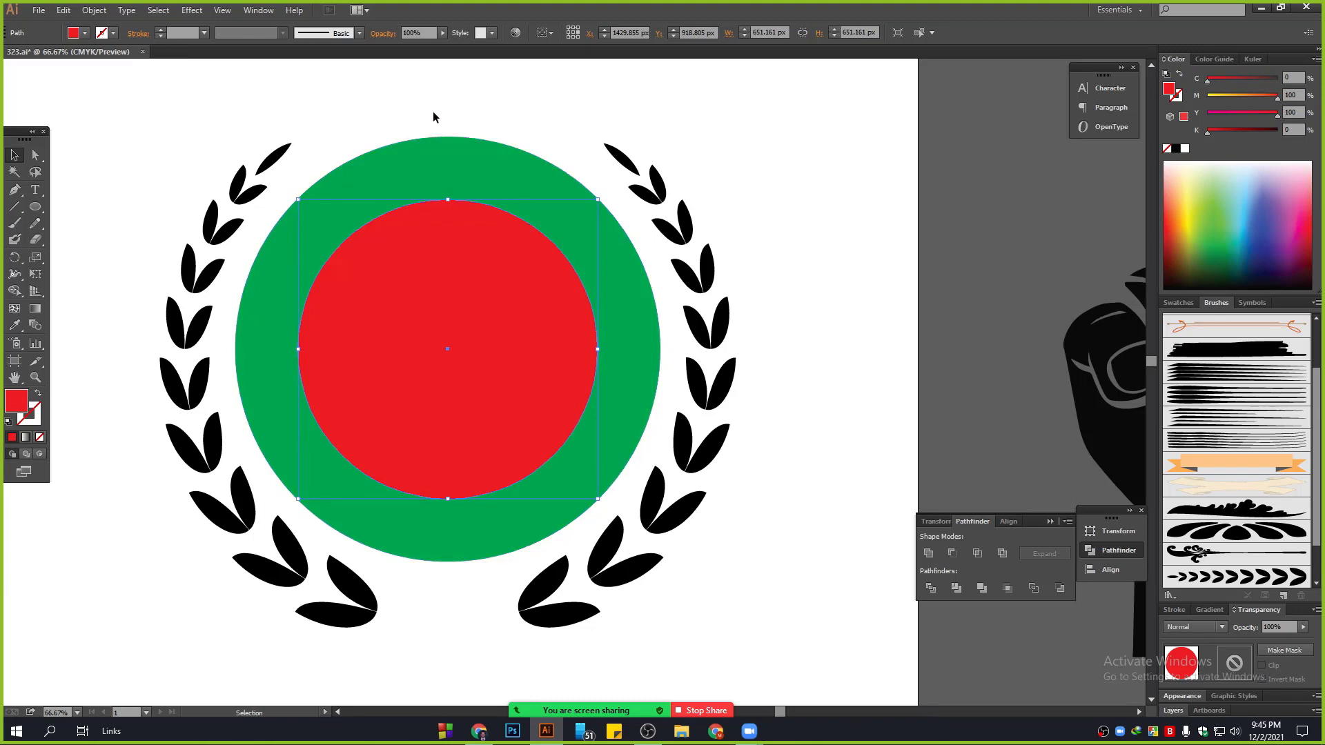
Step: Scale the green and red circles down together about their center until the green one is about 738 px wide, and deselect them
{"action": "left_click", "coordinate": [455, 148], "text": "shift"}
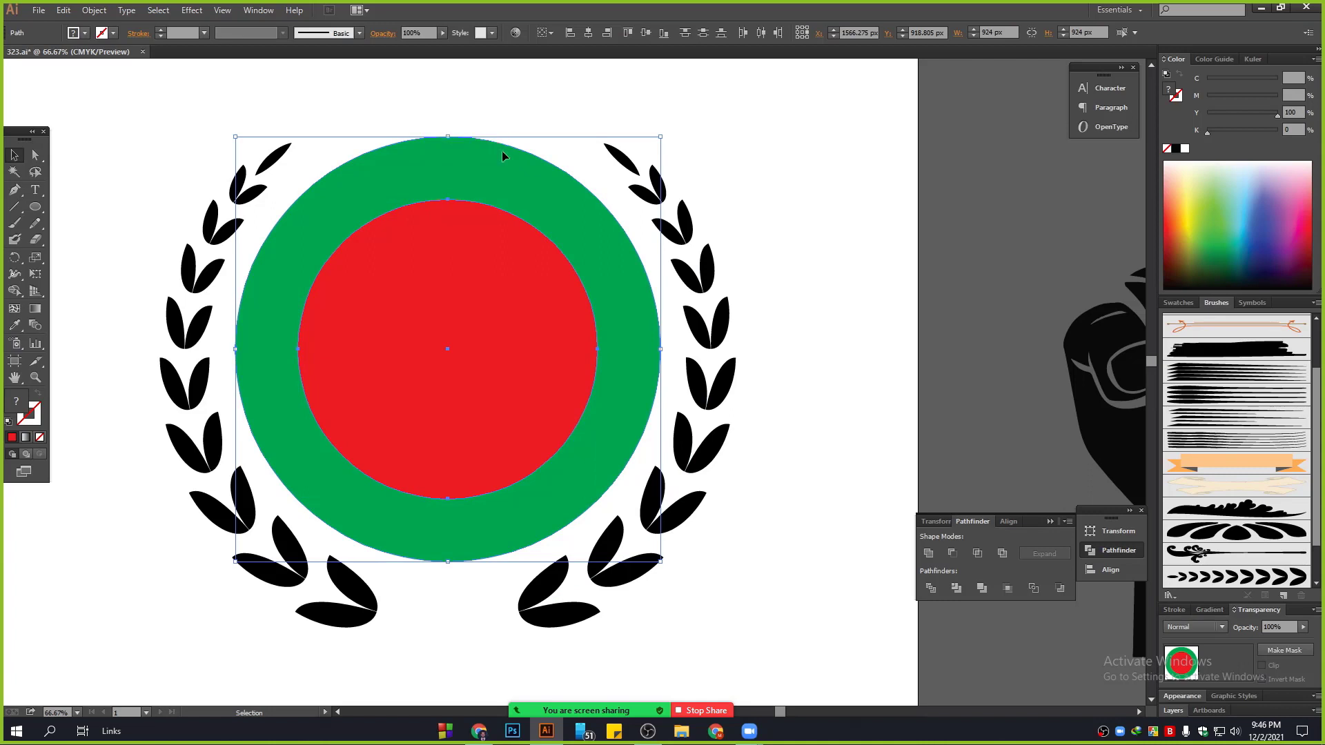
{"action": "left_click_drag", "start_coordinate": [662, 137], "coordinate": [619, 146]}
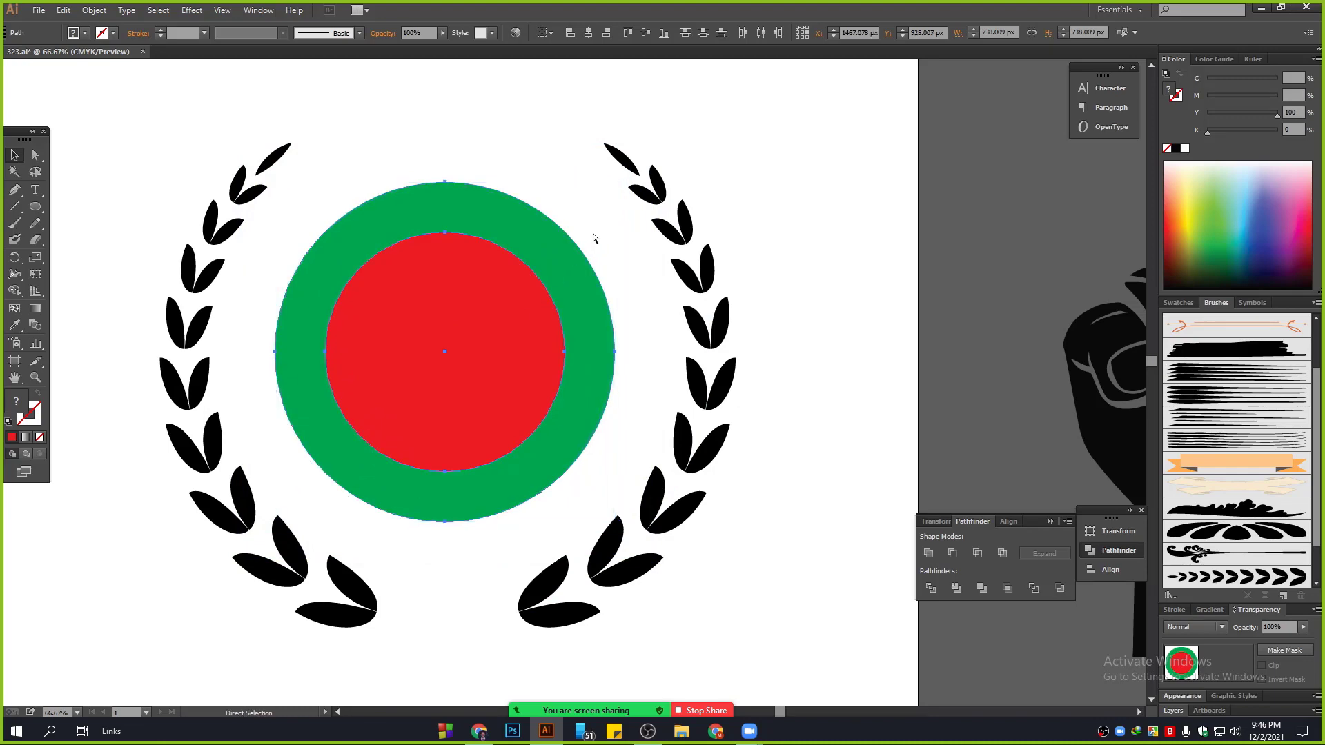
{"action": "left_click", "coordinate": [552, 123]}
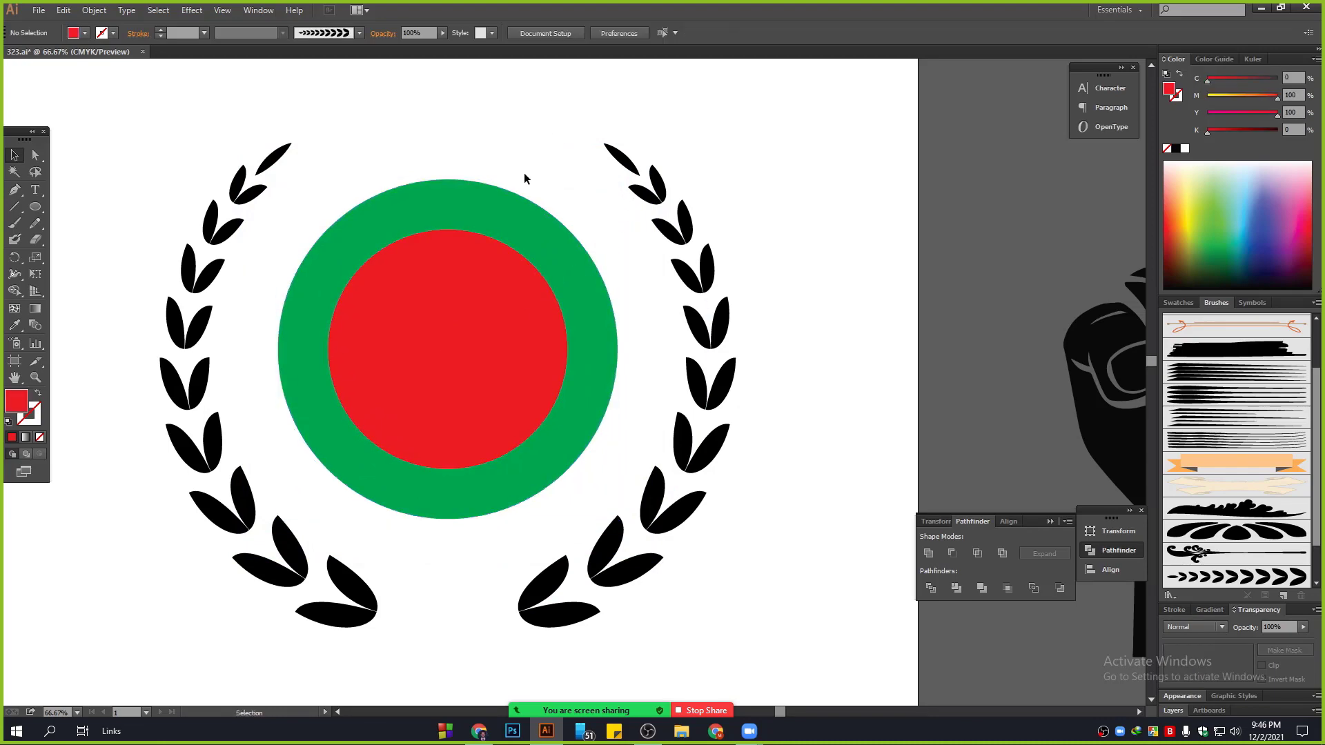
Step: Switch to Chrome and run a Google image search for "bd map"
{"action": "left_click", "coordinate": [479, 731]}
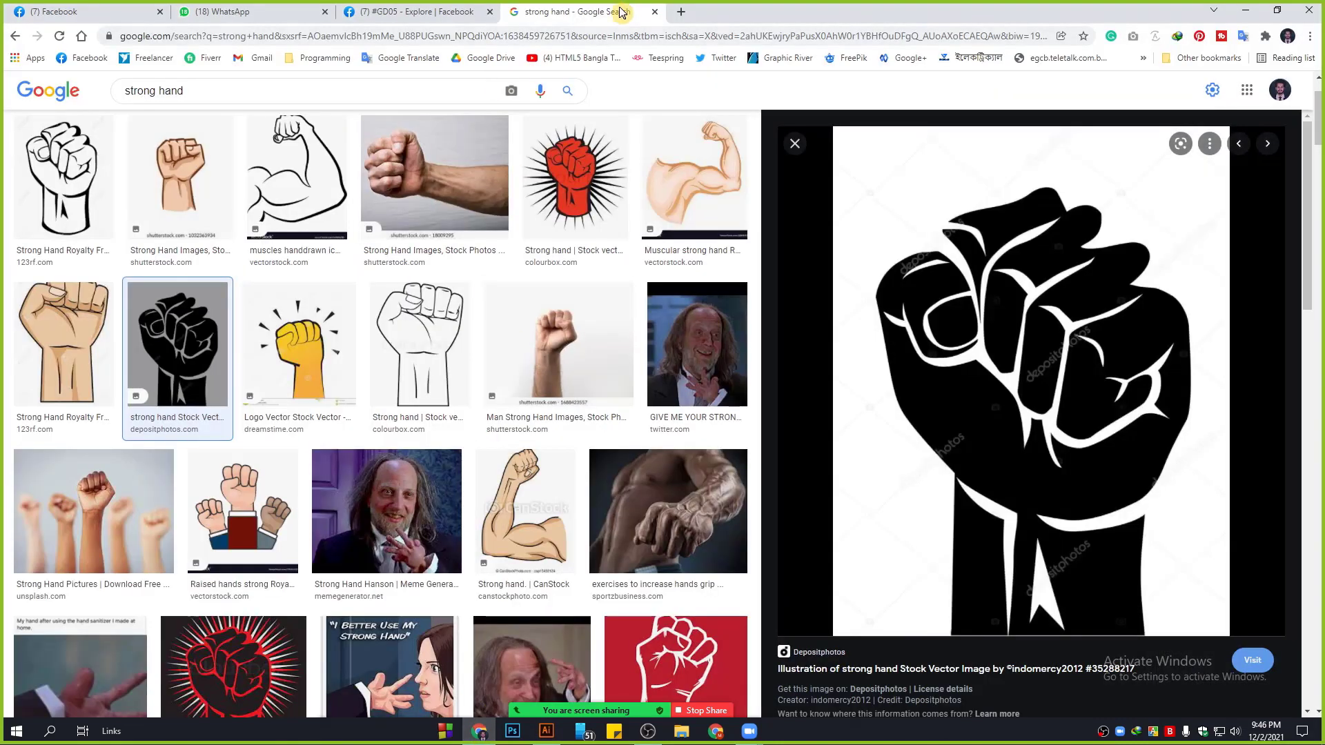
{"action": "left_click", "coordinate": [582, 36]}
{"action": "type", "text": "bd am"}
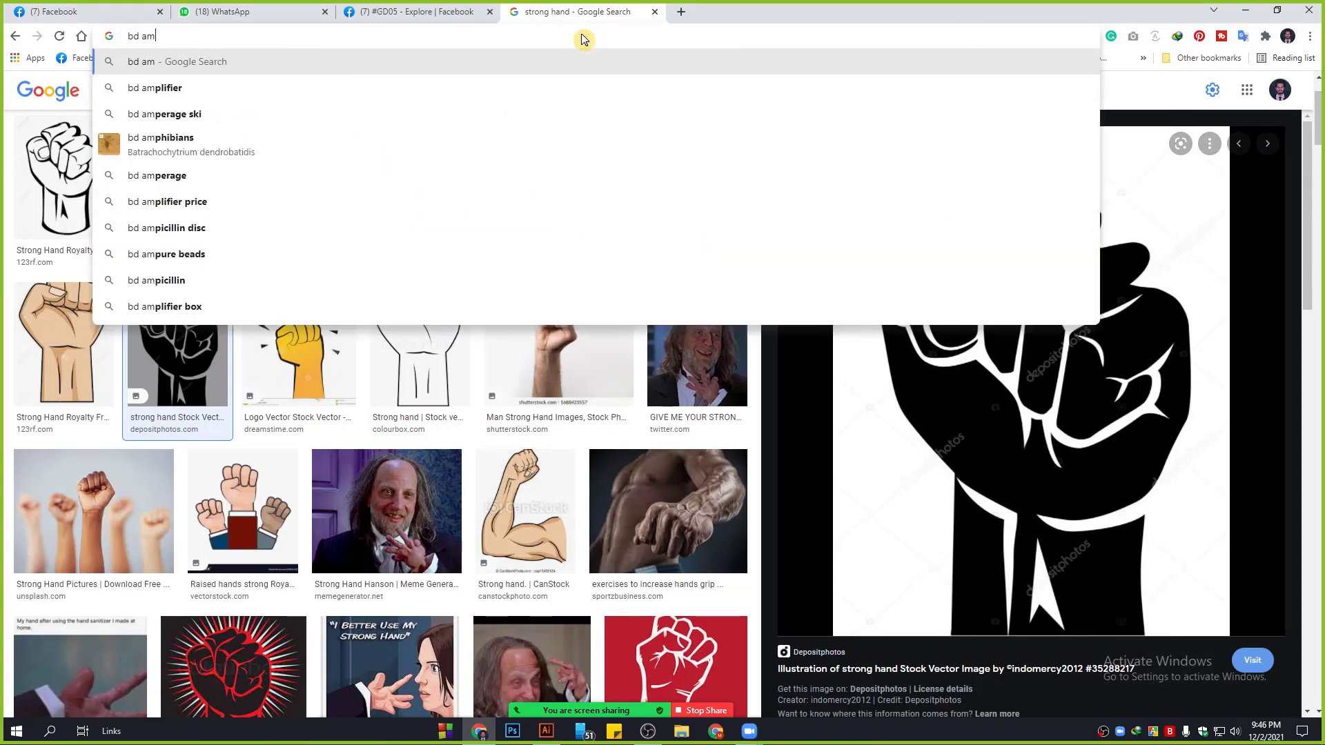
{"action": "key", "text": "BackSpace"}
{"action": "key", "text": "BackSpace"}
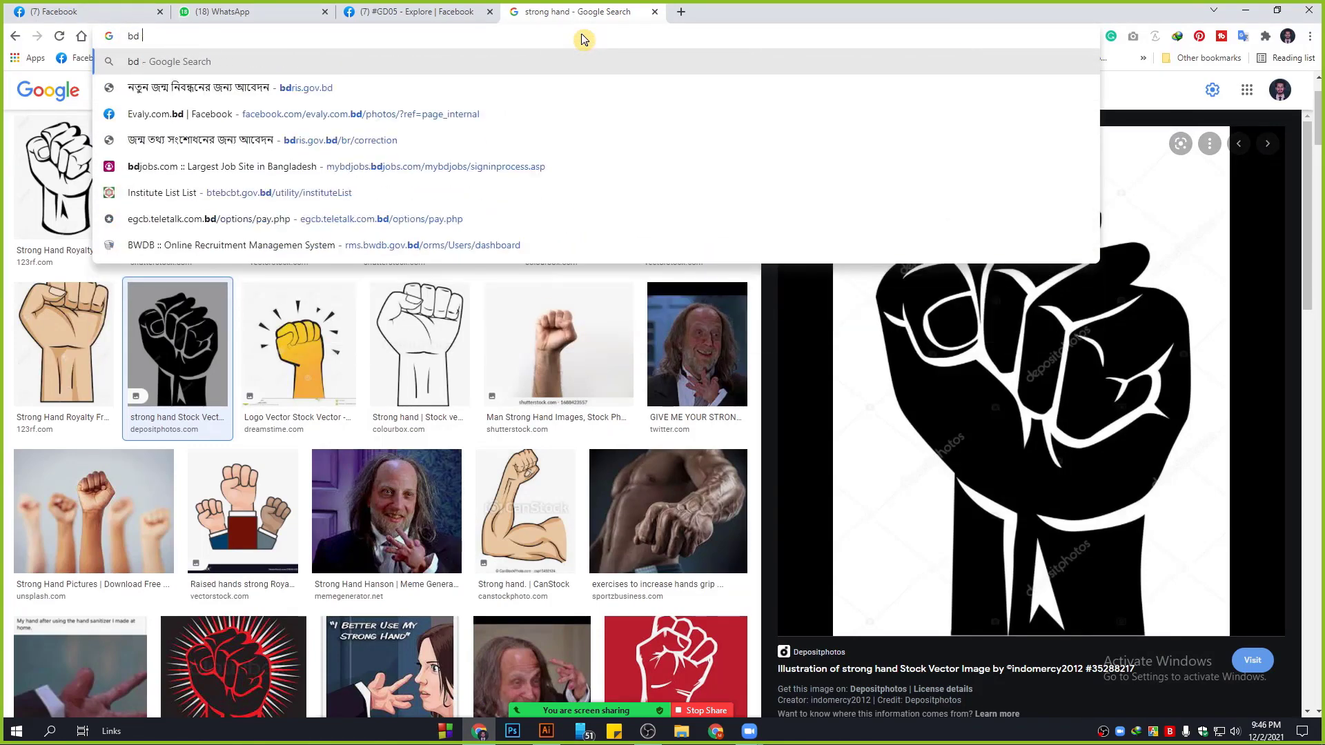
{"action": "type", "text": "map"}
{"action": "key", "text": "Return"}
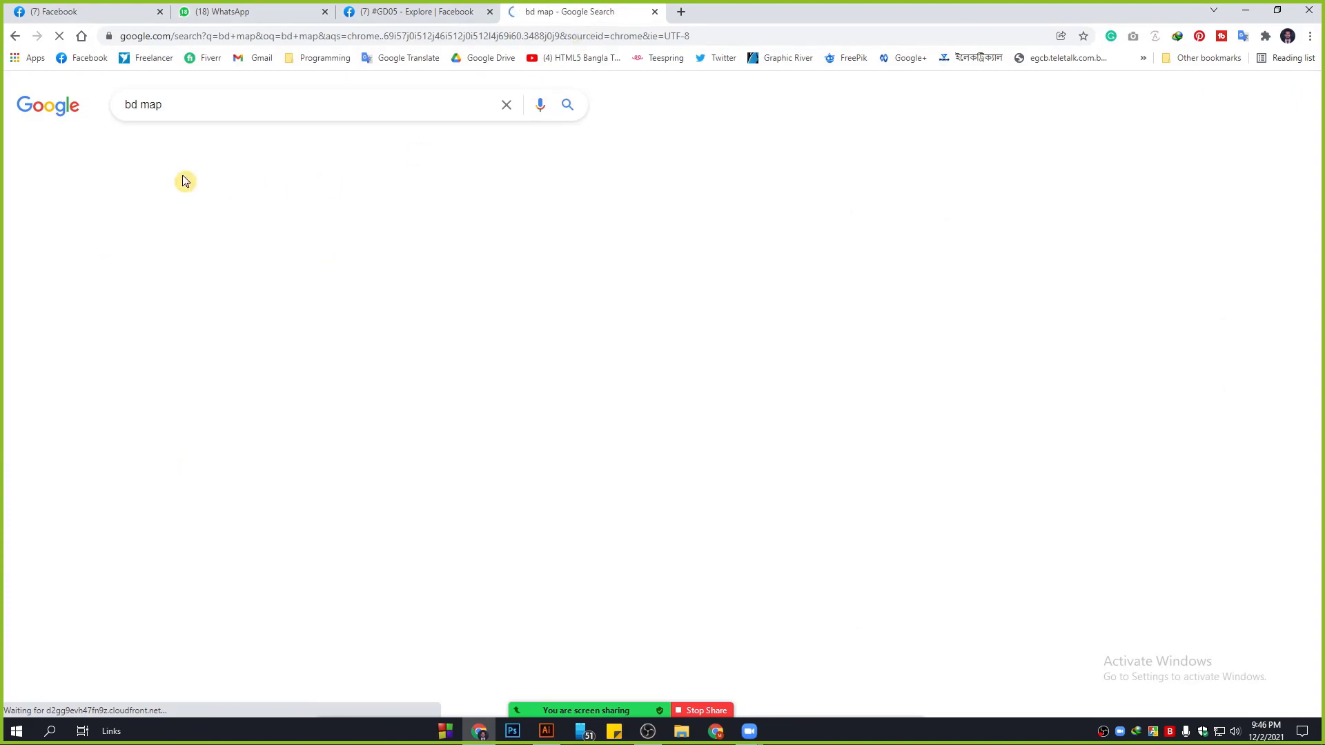
{"action": "left_click", "coordinate": [199, 153]}
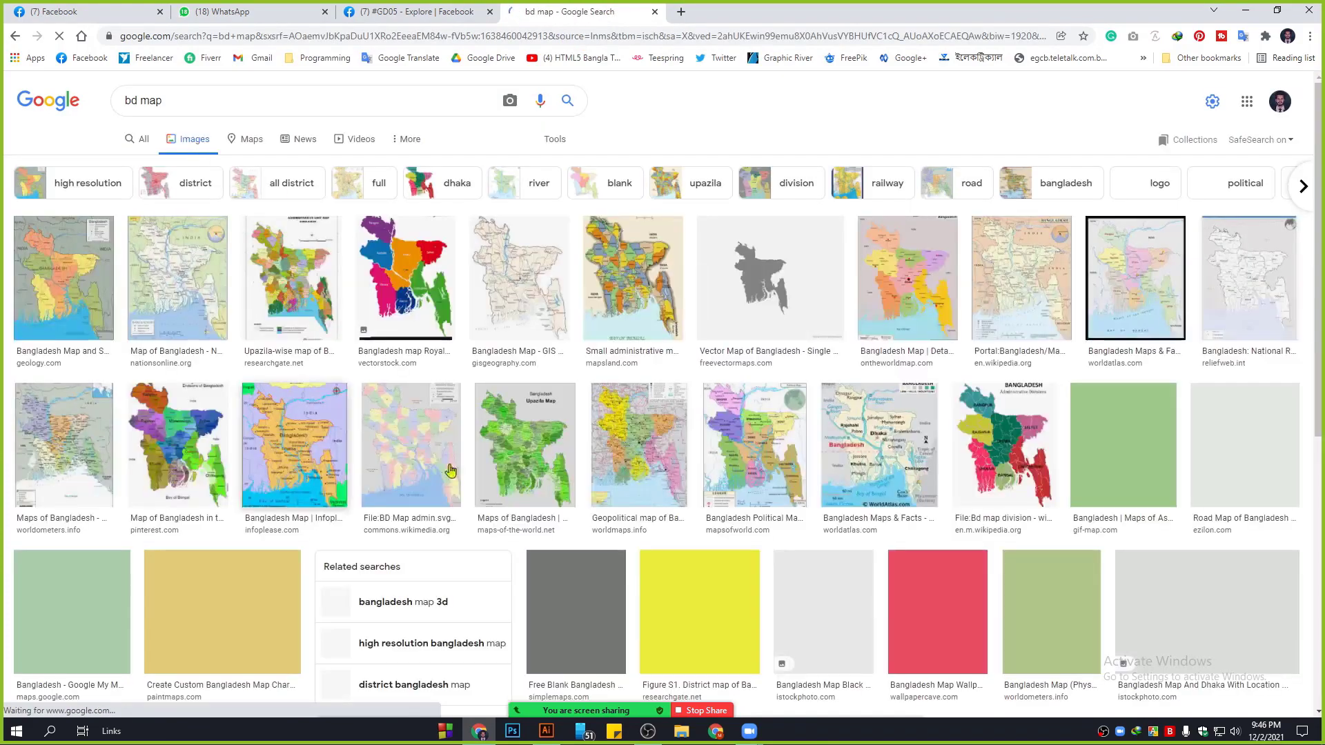
Step: Find the grey blank Bangladesh map from simplemaps.com in the image results and copy the image
{"action": "scroll", "coordinate": [735, 397], "scroll_direction": "down", "scroll_amount": 7}
{"action": "scroll", "coordinate": [735, 398], "scroll_direction": "up", "scroll_amount": 1}
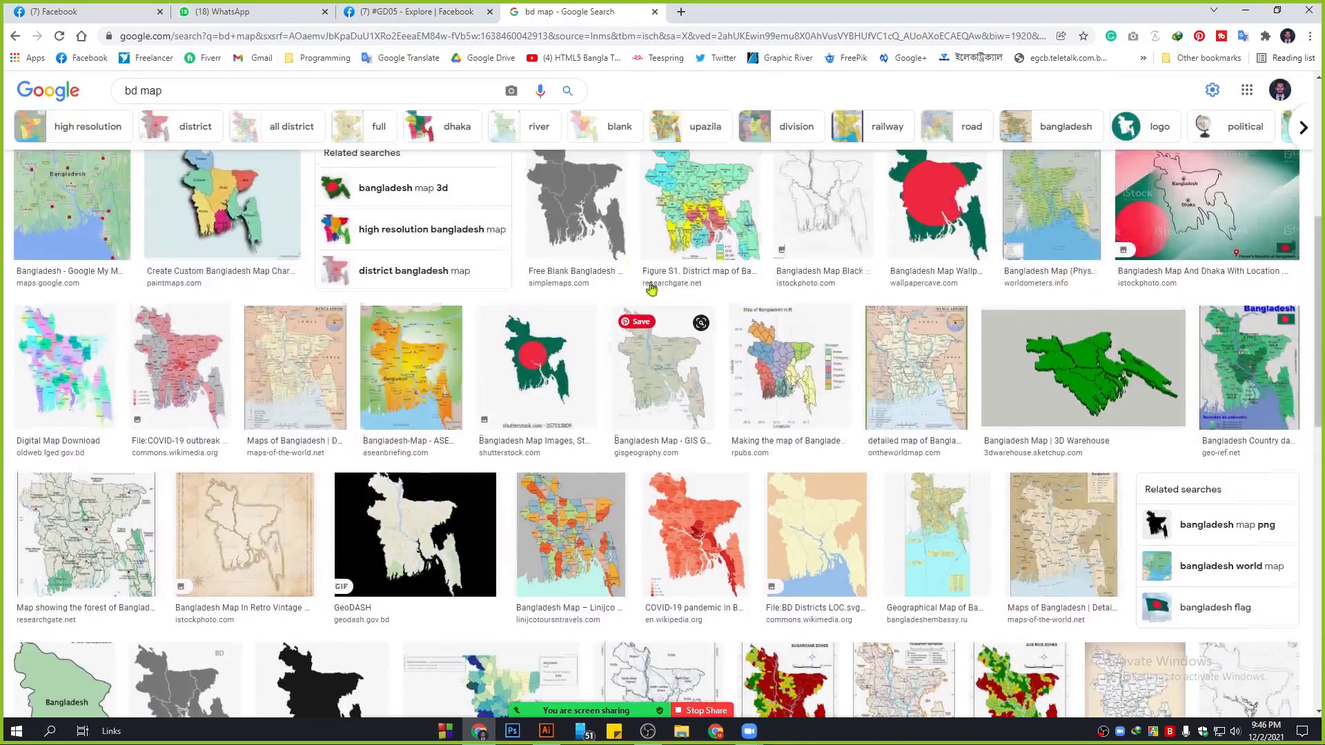
{"action": "left_click", "coordinate": [576, 207]}
{"action": "right_click", "coordinate": [1043, 270]}
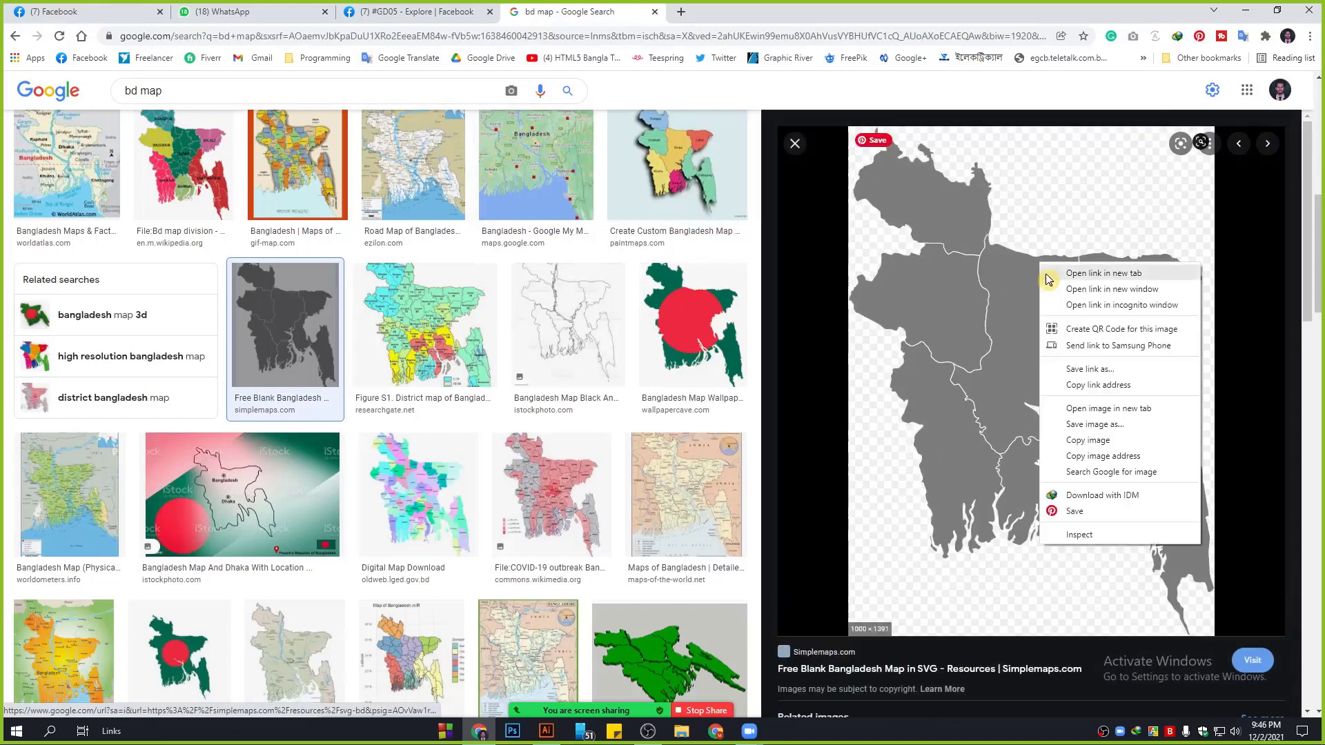
{"action": "left_click", "coordinate": [1088, 440]}
Step: Return to Illustrator, paste the copied map image, and move it to the empty pasteboard area below and beside the artboard
{"action": "left_click", "coordinate": [547, 731]}
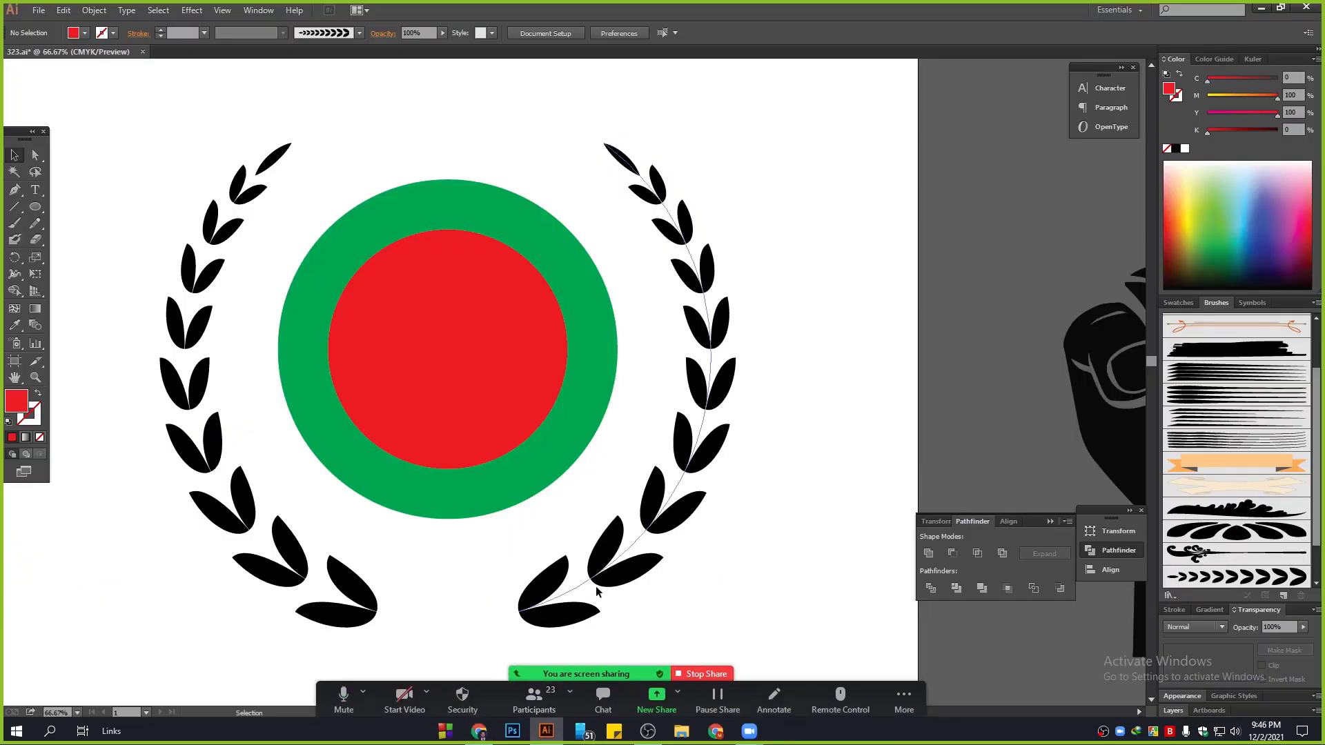
{"action": "scroll", "coordinate": [490, 348], "scroll_direction": "down", "scroll_amount": 10}
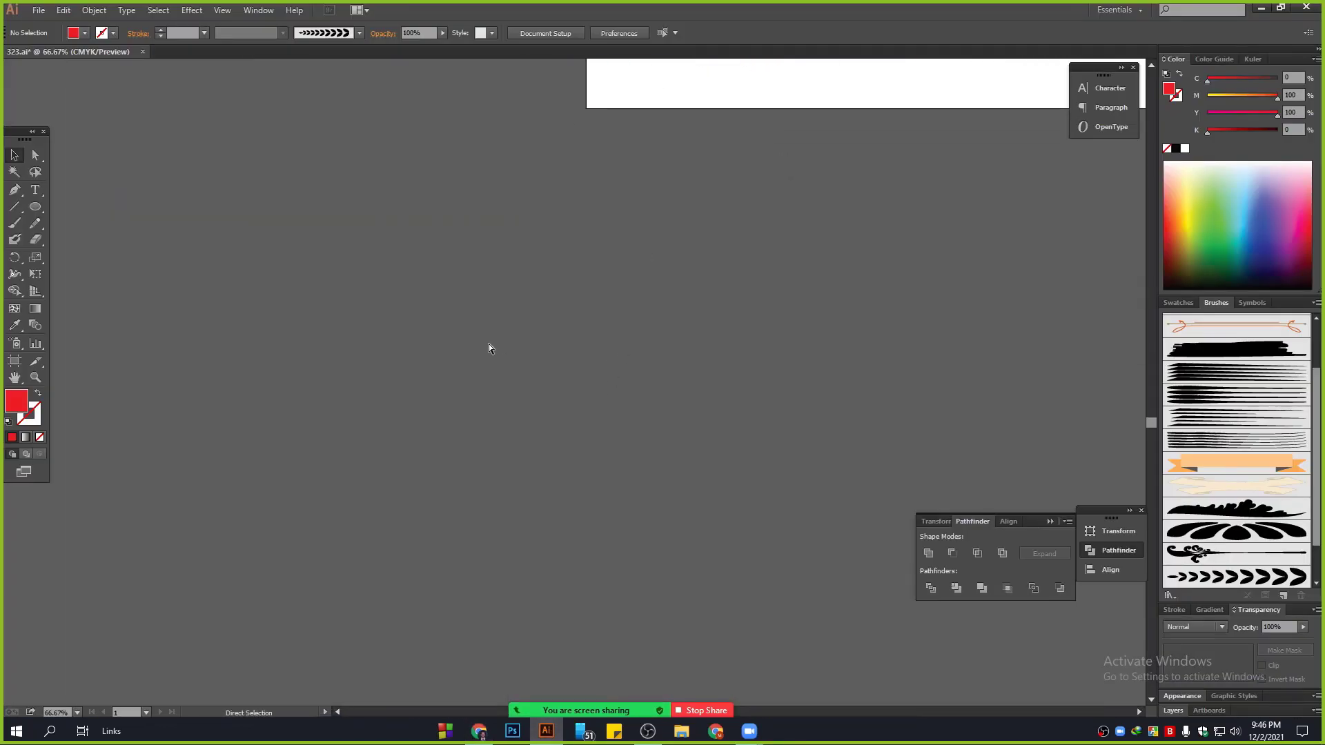
{"action": "key", "text": "ctrl+v"}
{"action": "left_click_drag", "start_coordinate": [643, 267], "coordinate": [363, 298]}
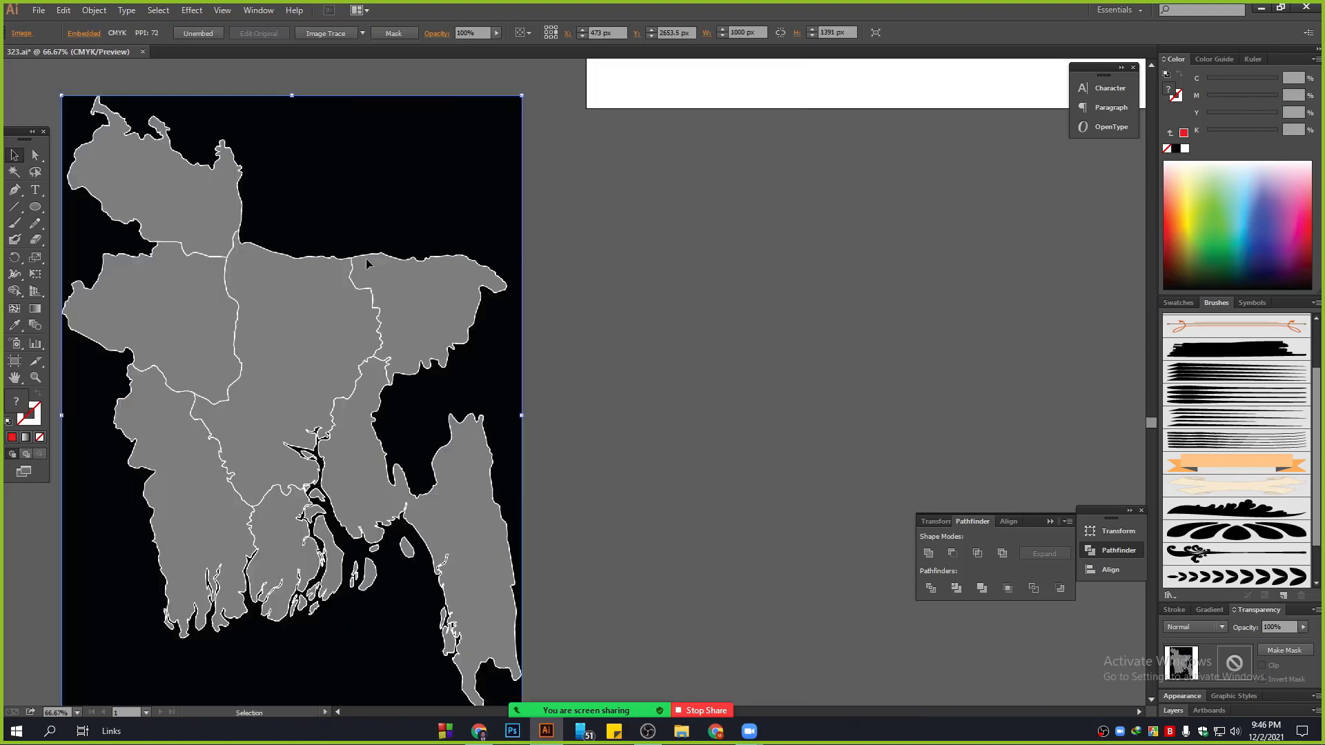
Step: Trace the map image with Image Trace, expand the tracing into paths, and ungroup the result
{"action": "left_click", "coordinate": [331, 38]}
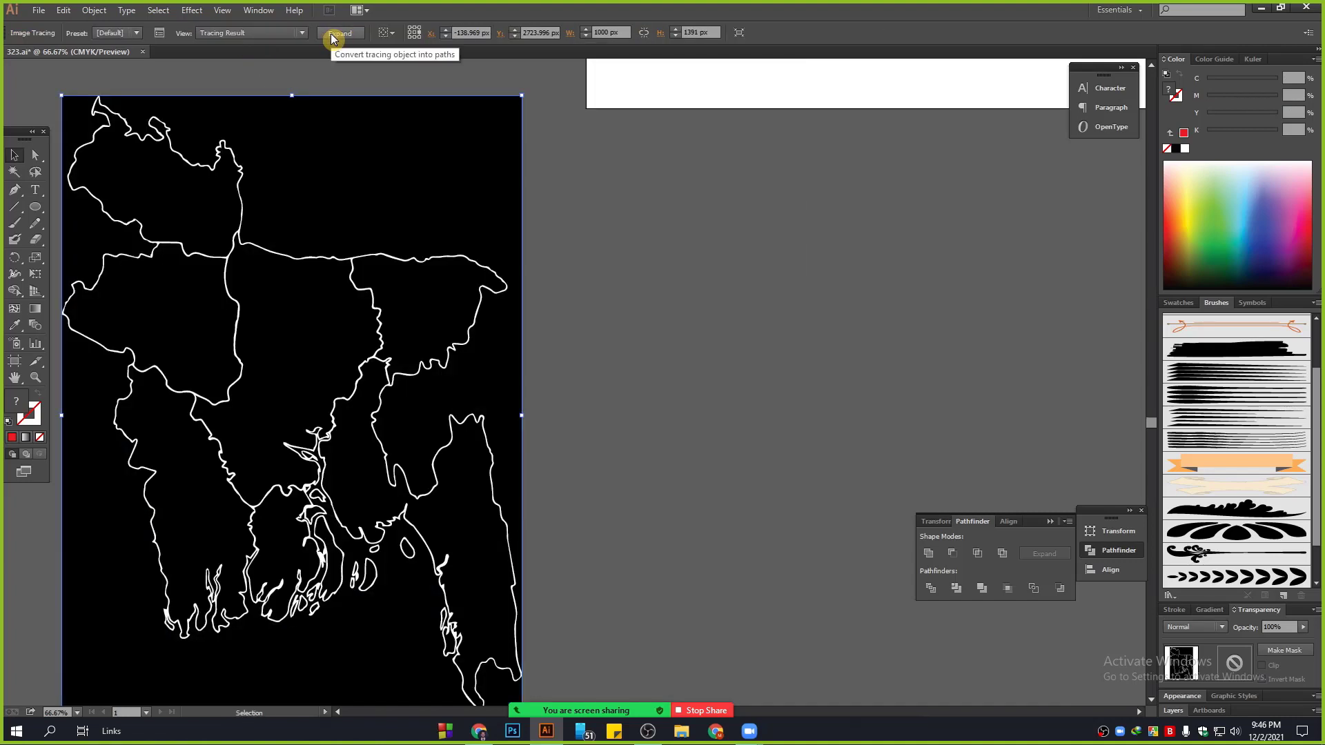
{"action": "scroll", "coordinate": [379, 238], "scroll_direction": "down", "scroll_amount": 1}
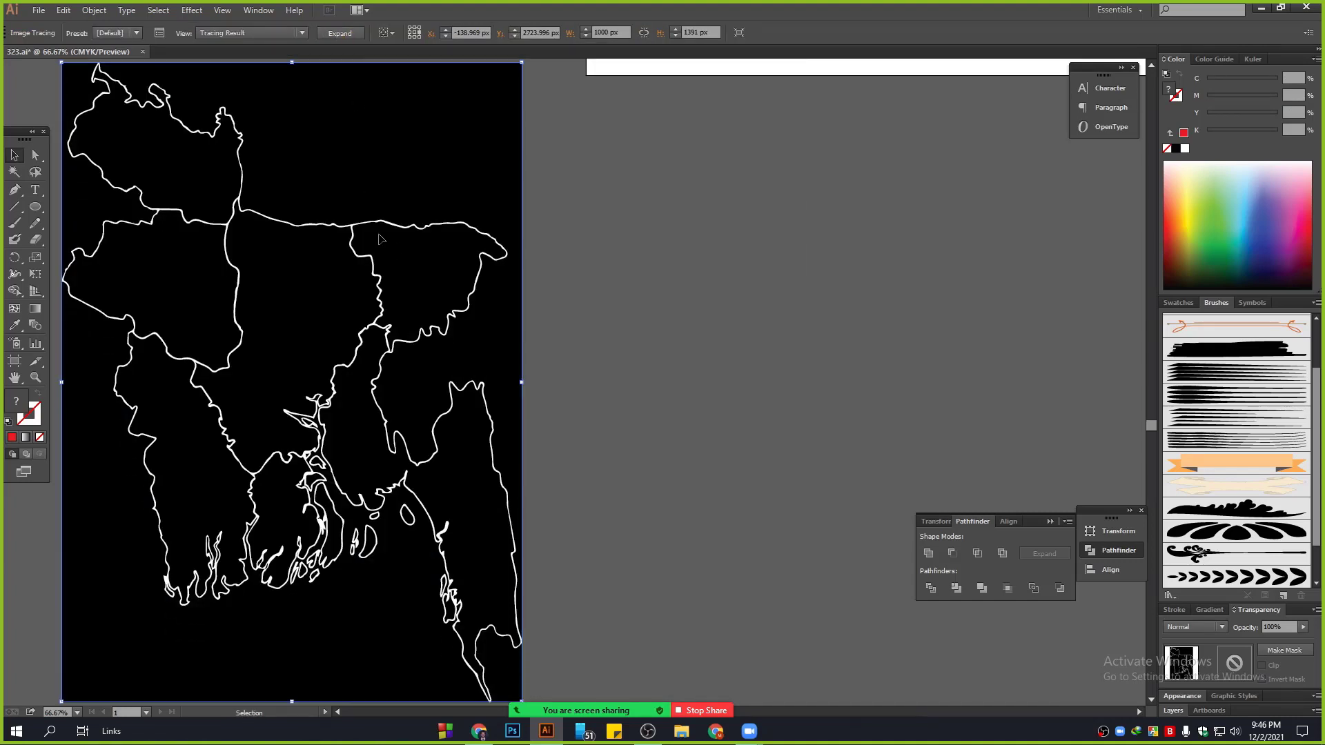
{"action": "left_click", "coordinate": [339, 34]}
{"action": "right_click", "coordinate": [442, 135]}
{"action": "left_click", "coordinate": [489, 215]}
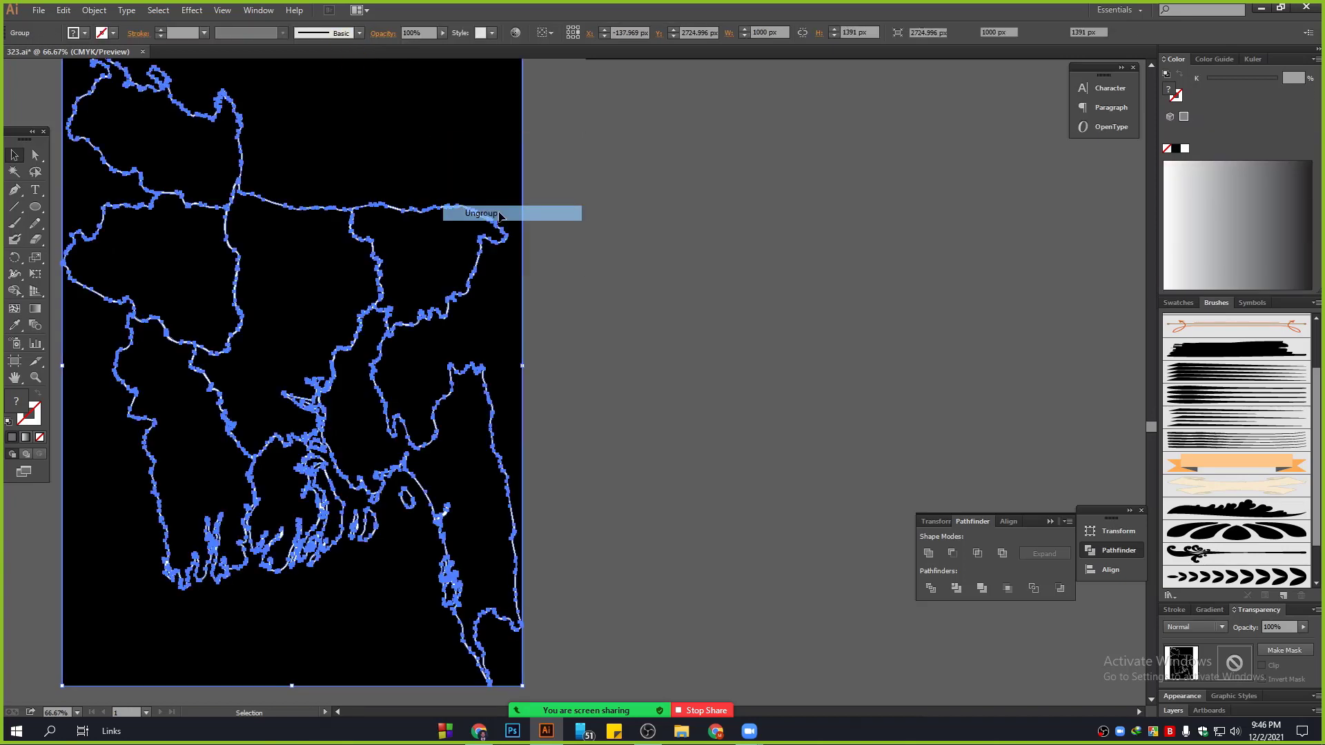
Step: Try to clear the traced map's black background by deleting its filled areas one by one
{"action": "left_click", "coordinate": [496, 147]}
{"action": "key", "text": "Delete"}
{"action": "key", "text": "Delete"}
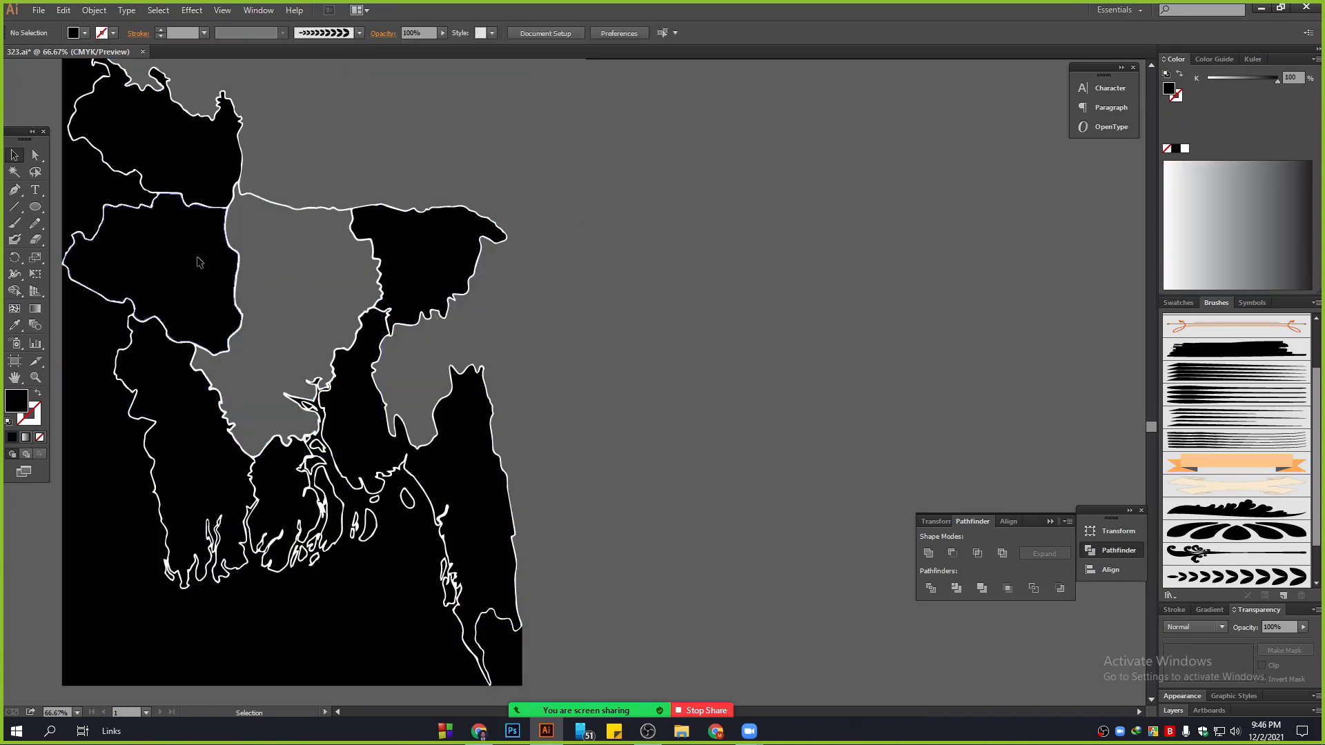
{"action": "left_click", "coordinate": [200, 263]}
{"action": "key", "text": "Delete"}
{"action": "left_click", "coordinate": [164, 330]}
{"action": "key", "text": "Delete"}
{"action": "left_click", "coordinate": [82, 338]}
{"action": "key", "text": "Delete"}
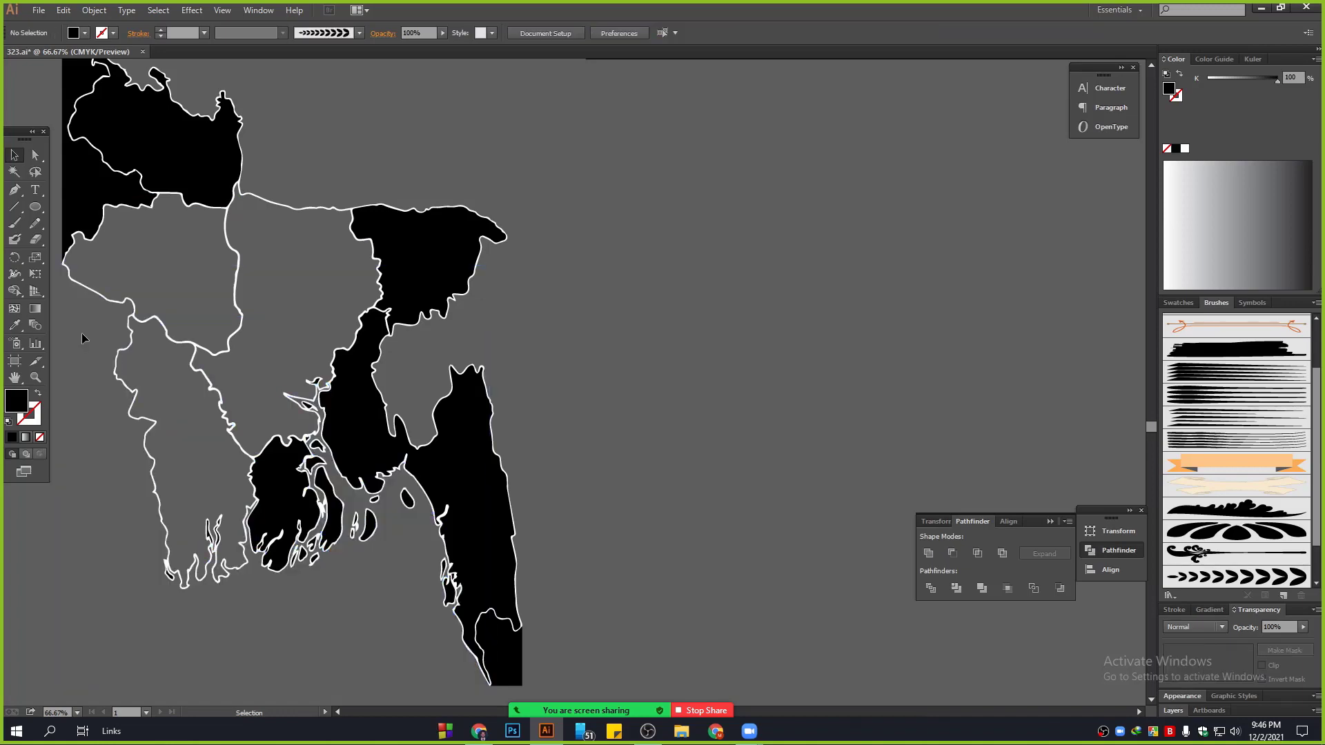
Step: Undo the deletions of the traced map's black areas
{"action": "key", "text": "ctrl+z"}
{"action": "key", "text": "ctrl+z"}
{"action": "key", "text": "ctrl+z"}
{"action": "key", "text": "ctrl+z"}
{"action": "key", "text": "ctrl+z"}
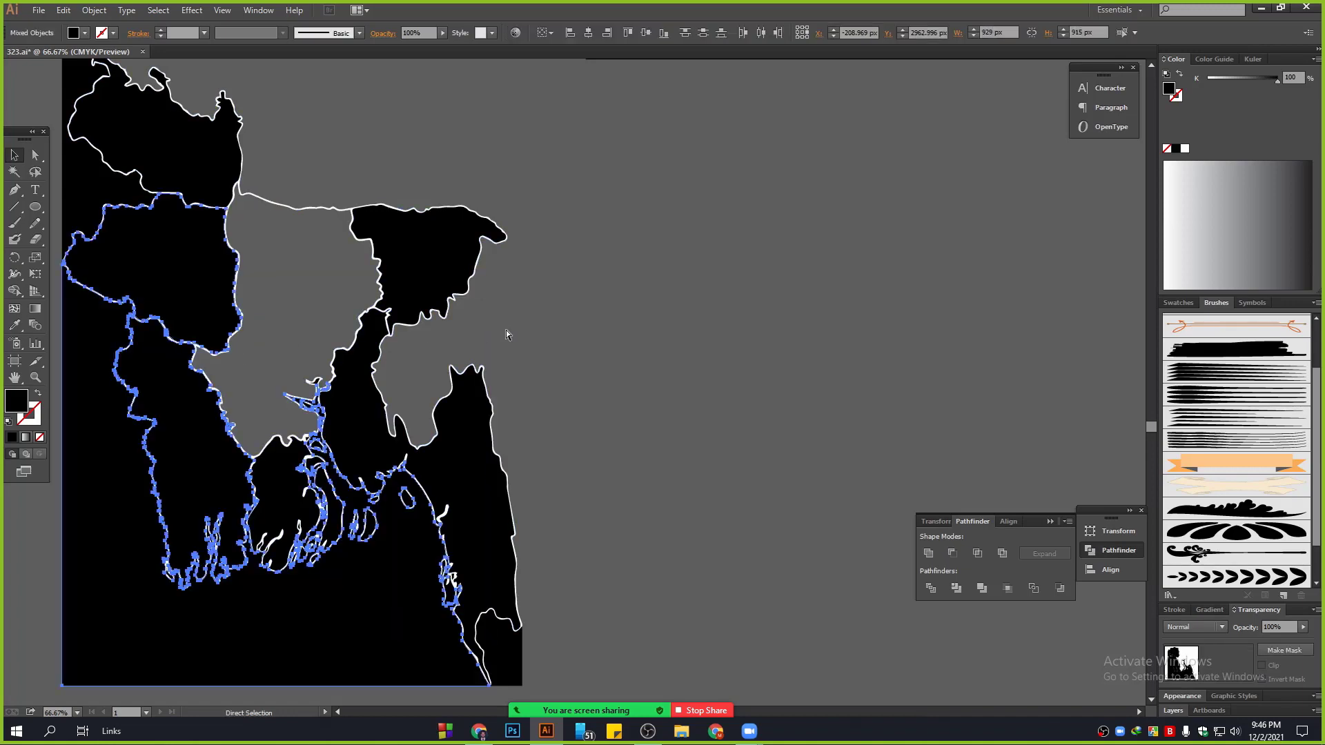
Step: Delete the four black background pieces surrounding the map outline, leaving the country's regions in place
{"action": "left_click", "coordinate": [725, 347]}
{"action": "scroll", "coordinate": [724, 342], "scroll_direction": "down", "scroll_amount": 1}
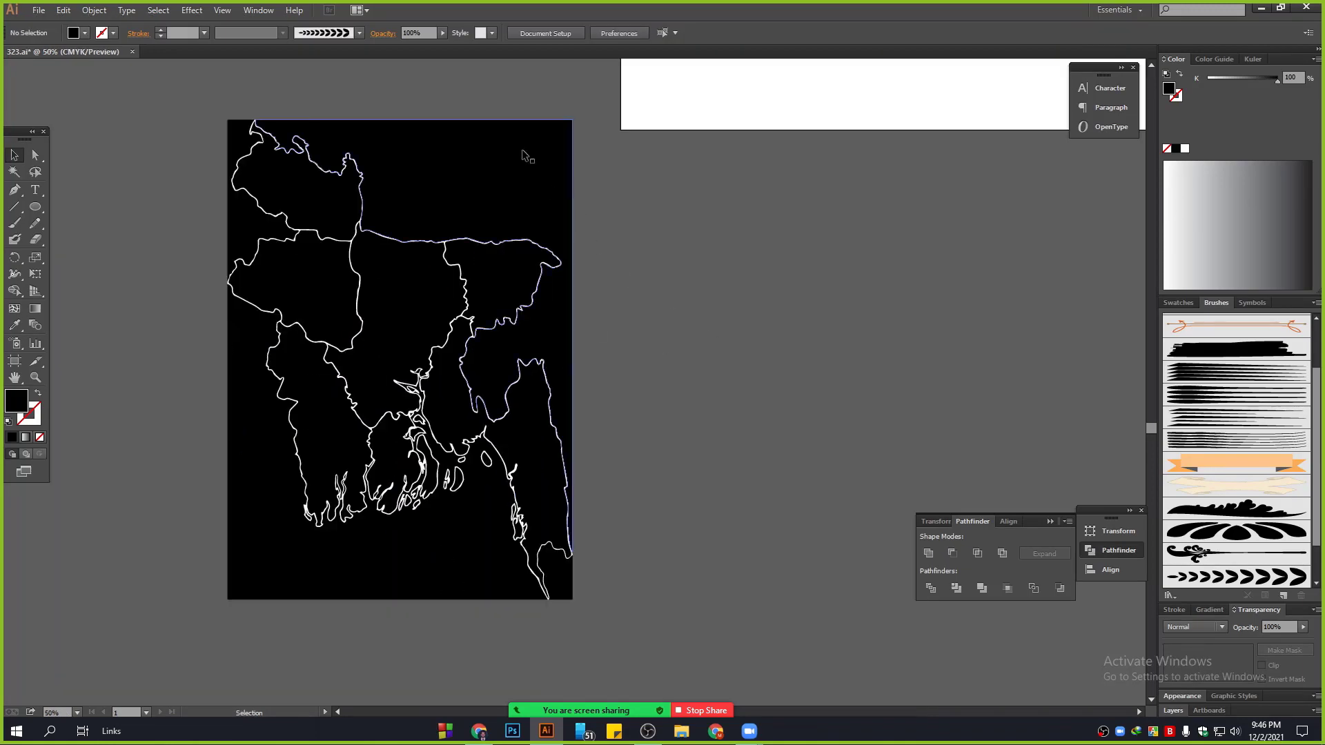
{"action": "left_click", "coordinate": [523, 151]}
{"action": "key", "text": "Delete"}
{"action": "left_click", "coordinate": [278, 583]}
{"action": "key", "text": "Delete"}
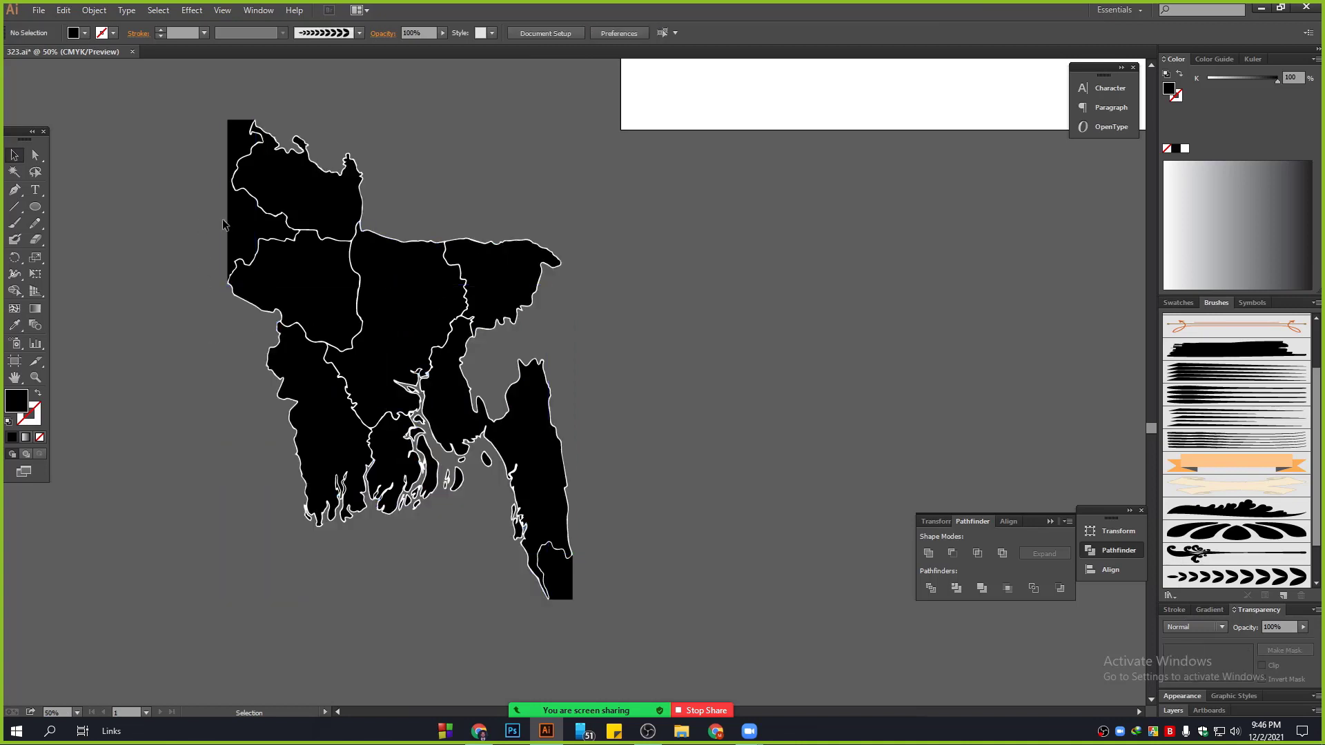
{"action": "left_click", "coordinate": [229, 152]}
{"action": "key", "text": "Delete"}
{"action": "left_click", "coordinate": [559, 587]}
{"action": "key", "text": "Delete"}
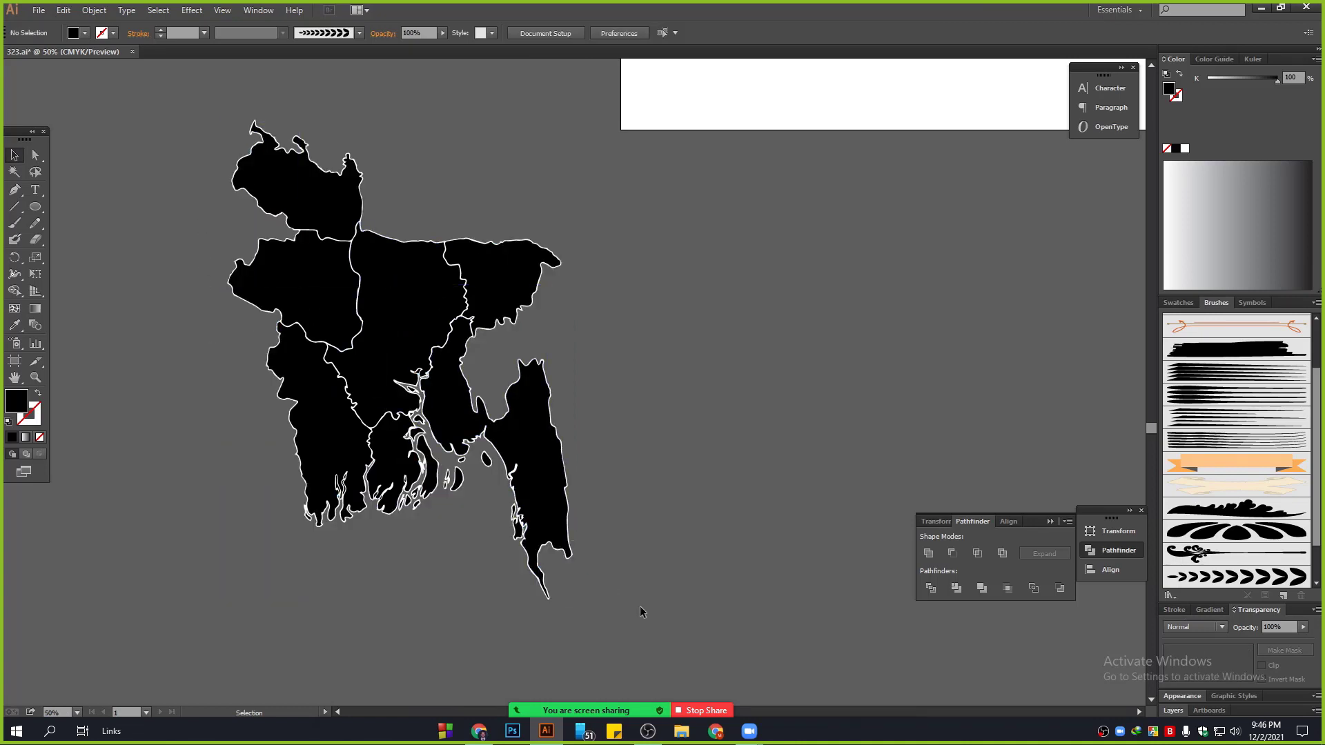
Step: Select all remaining pieces of the map and unite them into a single shape
{"action": "left_click_drag", "start_coordinate": [65, 164], "coordinate": [65, 162]}
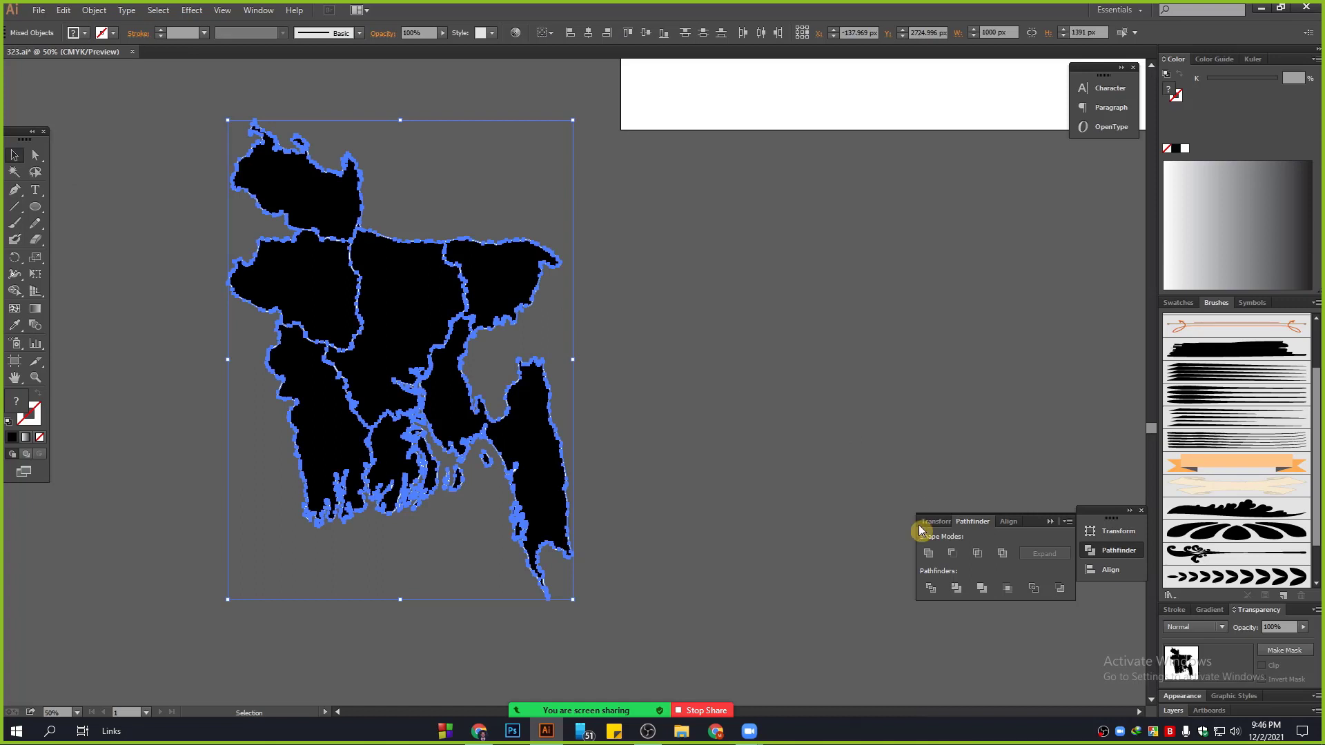
{"action": "left_click", "coordinate": [935, 556]}
{"action": "scroll", "coordinate": [573, 439], "scroll_direction": "up", "scroll_amount": 3}
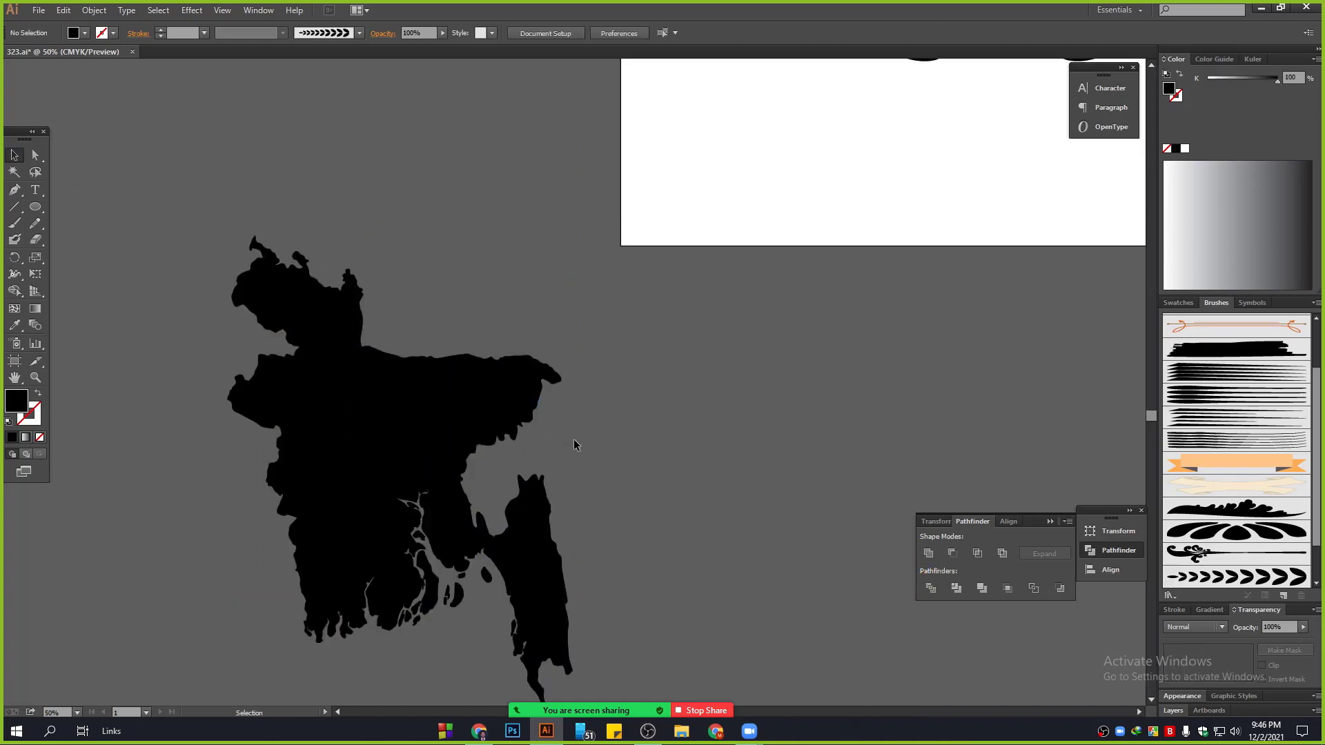
Step: Switch the colour sliders to CMYK and fill the united map with pure yellow (Y 100%, K 0%)
{"action": "left_click", "coordinate": [1316, 59]}
{"action": "left_click", "coordinate": [1239, 106]}
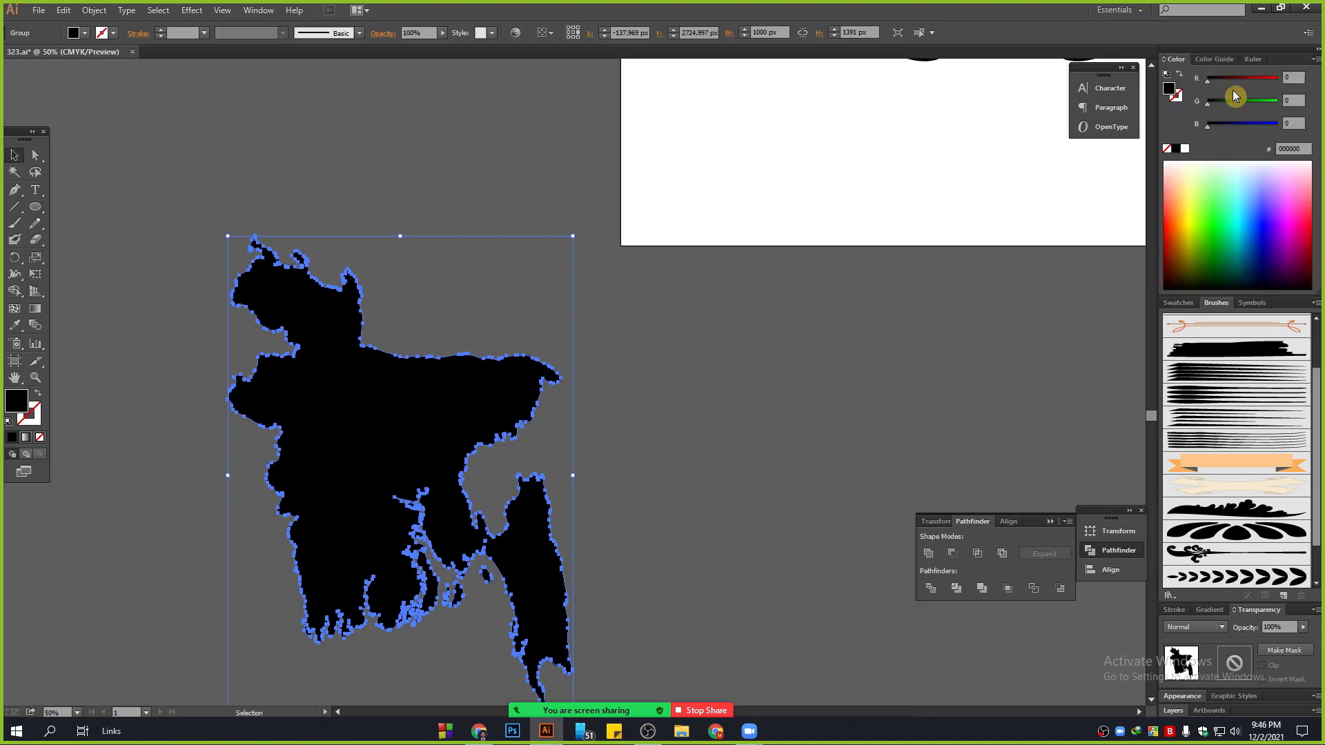
{"action": "left_click", "coordinate": [1316, 59]}
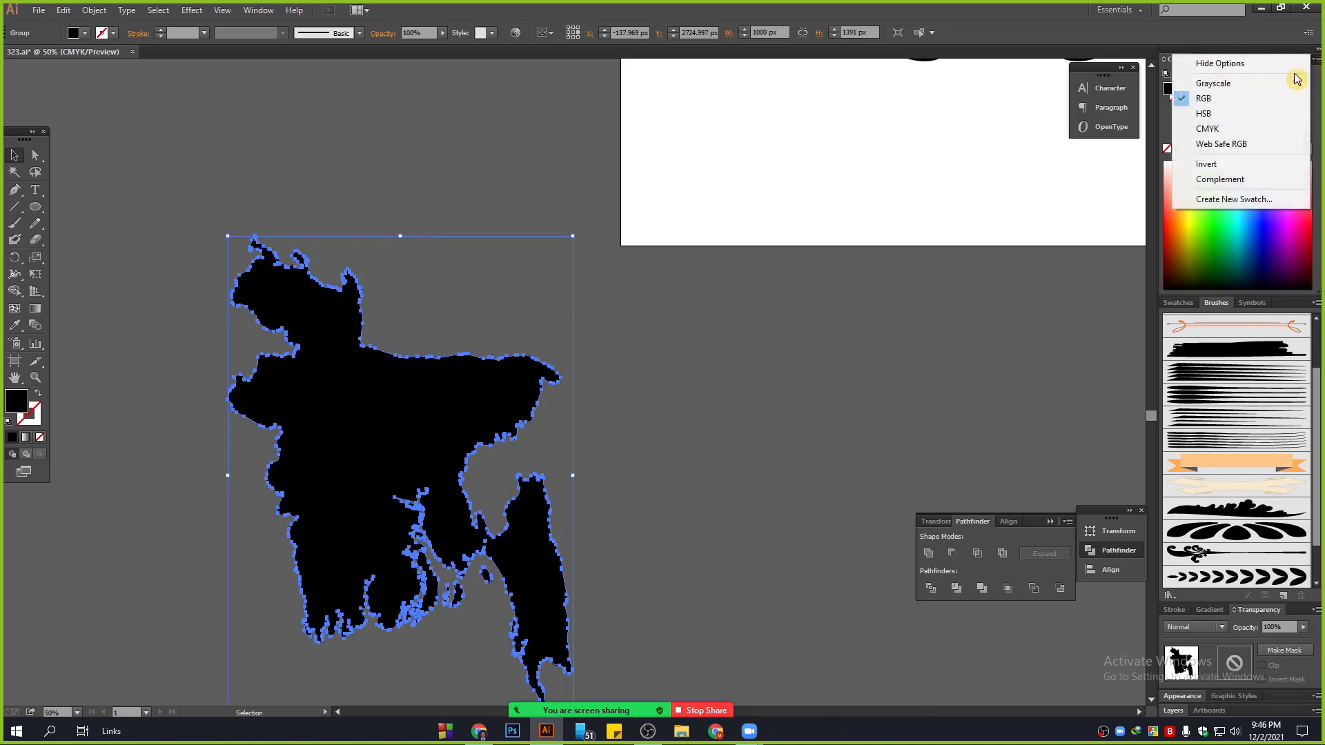
{"action": "left_click", "coordinate": [1249, 126]}
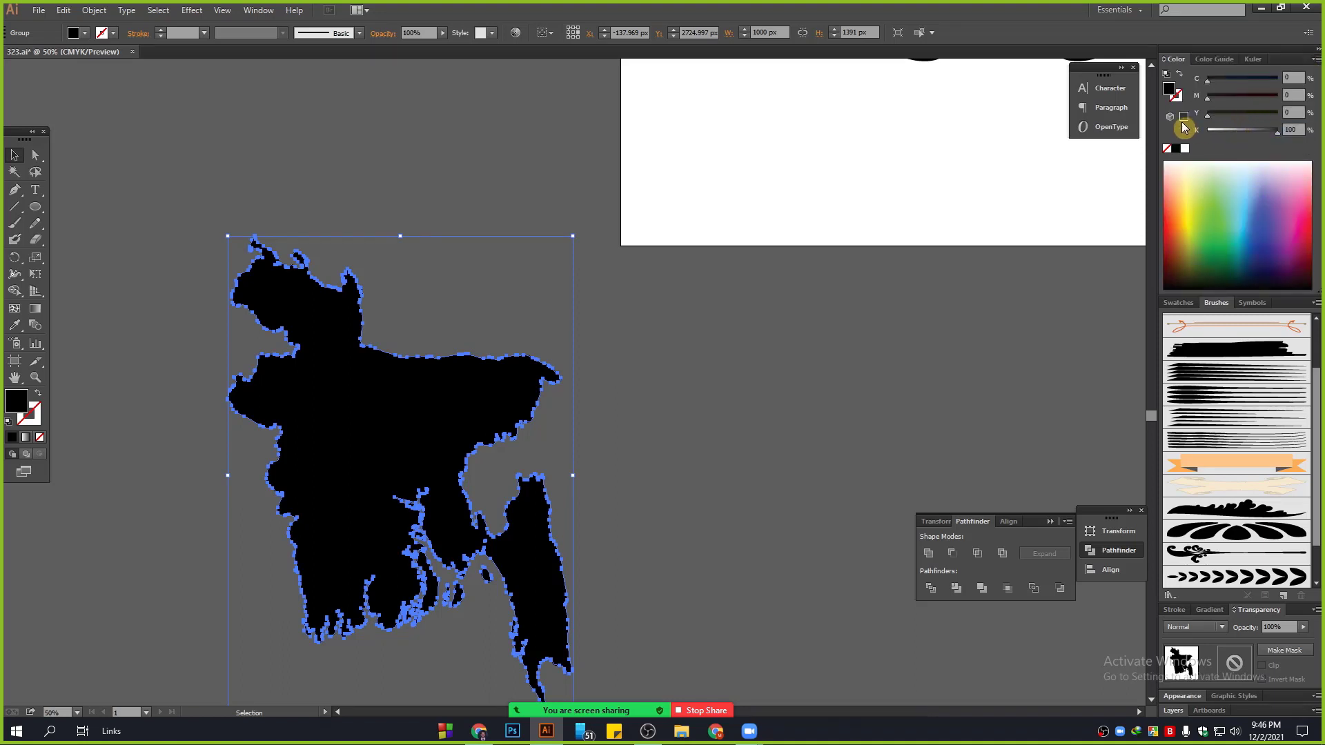
{"action": "left_click_drag", "start_coordinate": [1219, 131], "coordinate": [1283, 114]}
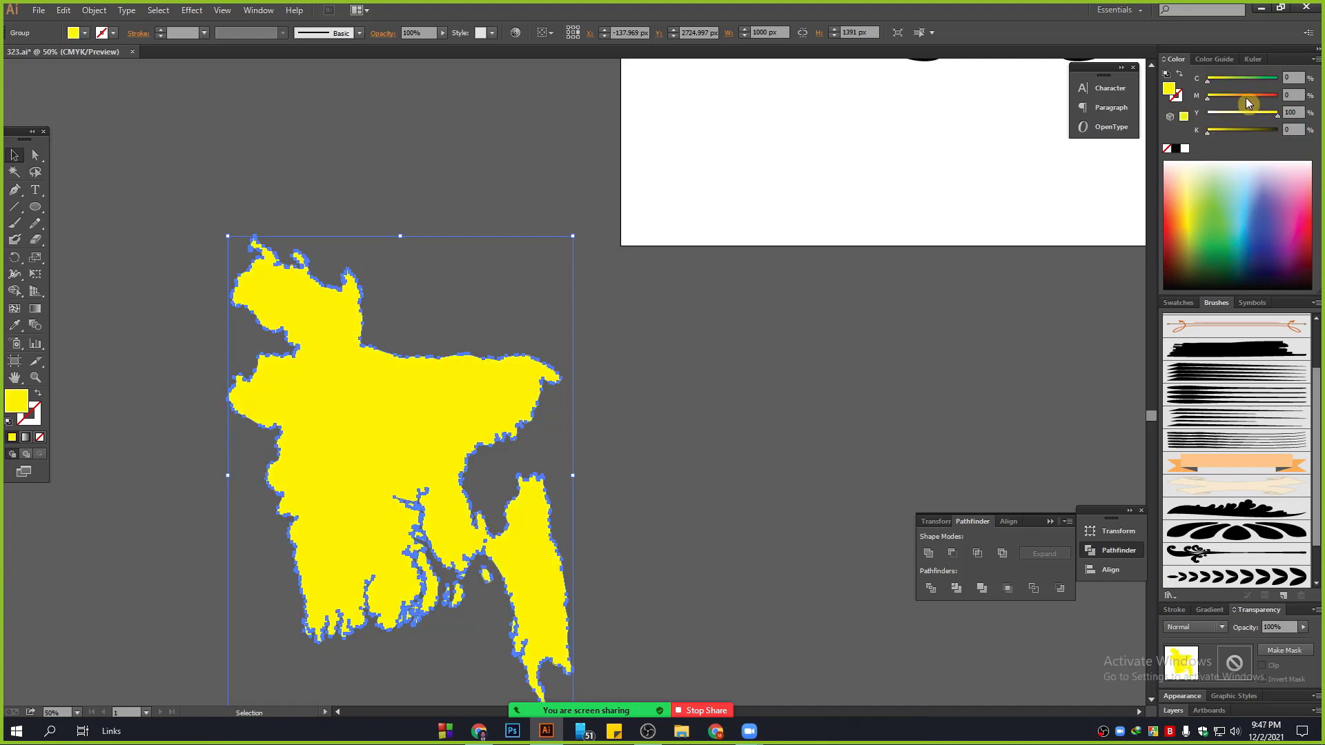
{"action": "left_click", "coordinate": [651, 324]}
Step: Move the yellow map onto the emblem, shrink it proportionally and place it centrally inside the red circle
{"action": "key", "text": "ctrl+minus"}
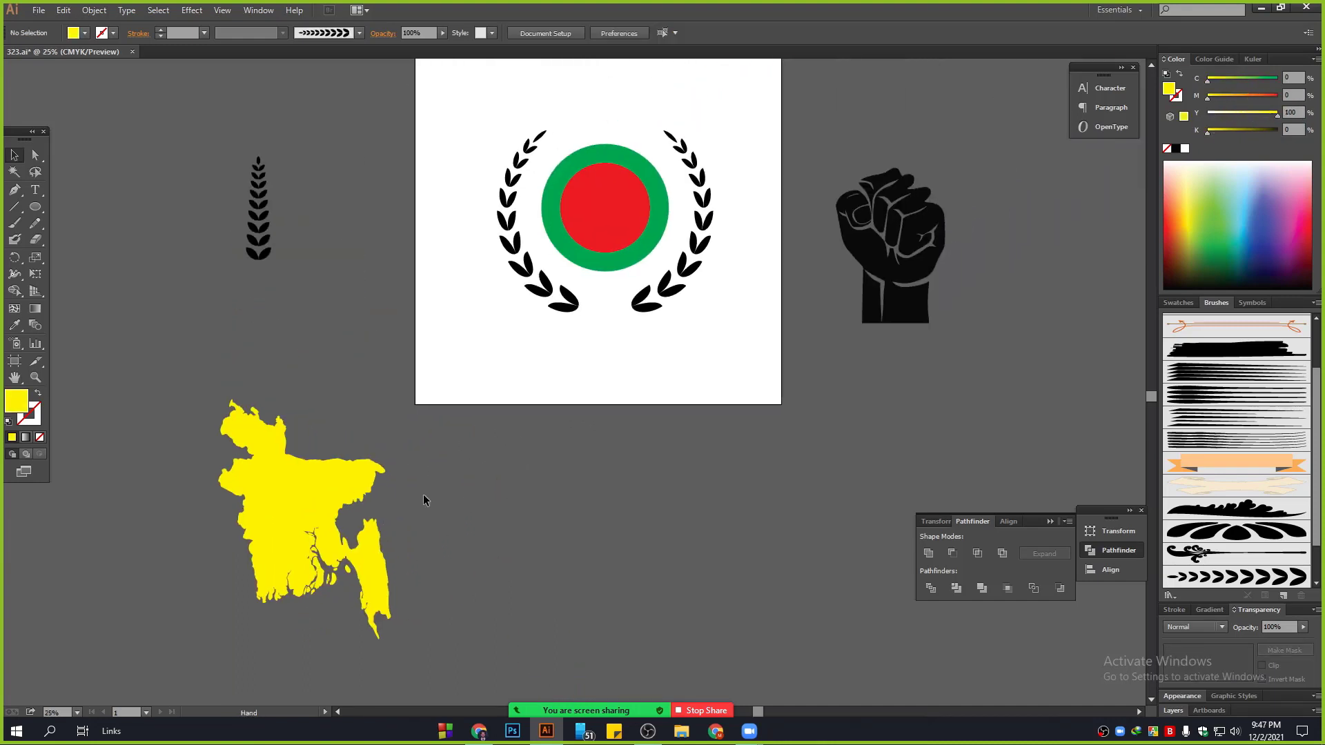
{"action": "left_click_drag", "start_coordinate": [342, 484], "coordinate": [598, 149]}
{"action": "key", "text": "ctrl+plus"}
{"action": "key", "text": "ctrl+plus"}
{"action": "key", "text": "ctrl+plus"}
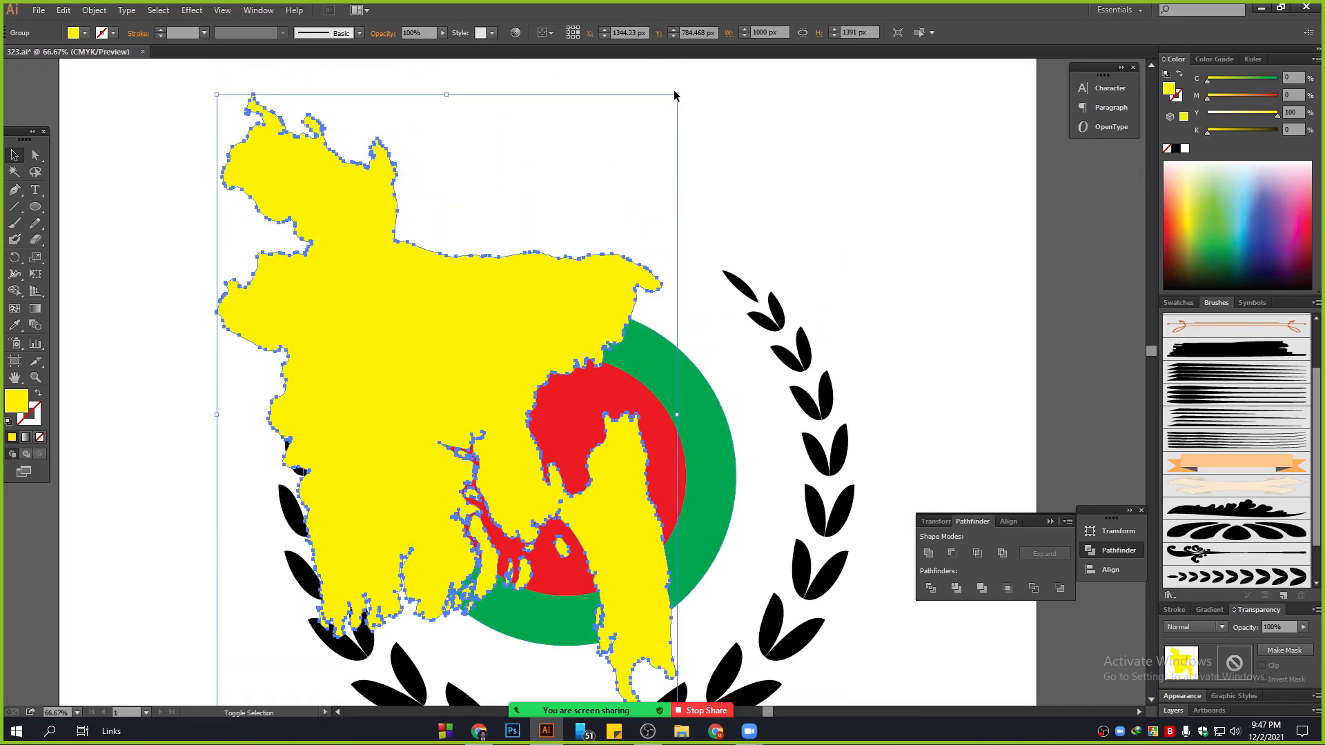
{"action": "left_click_drag", "start_coordinate": [677, 97], "coordinate": [529, 218]}
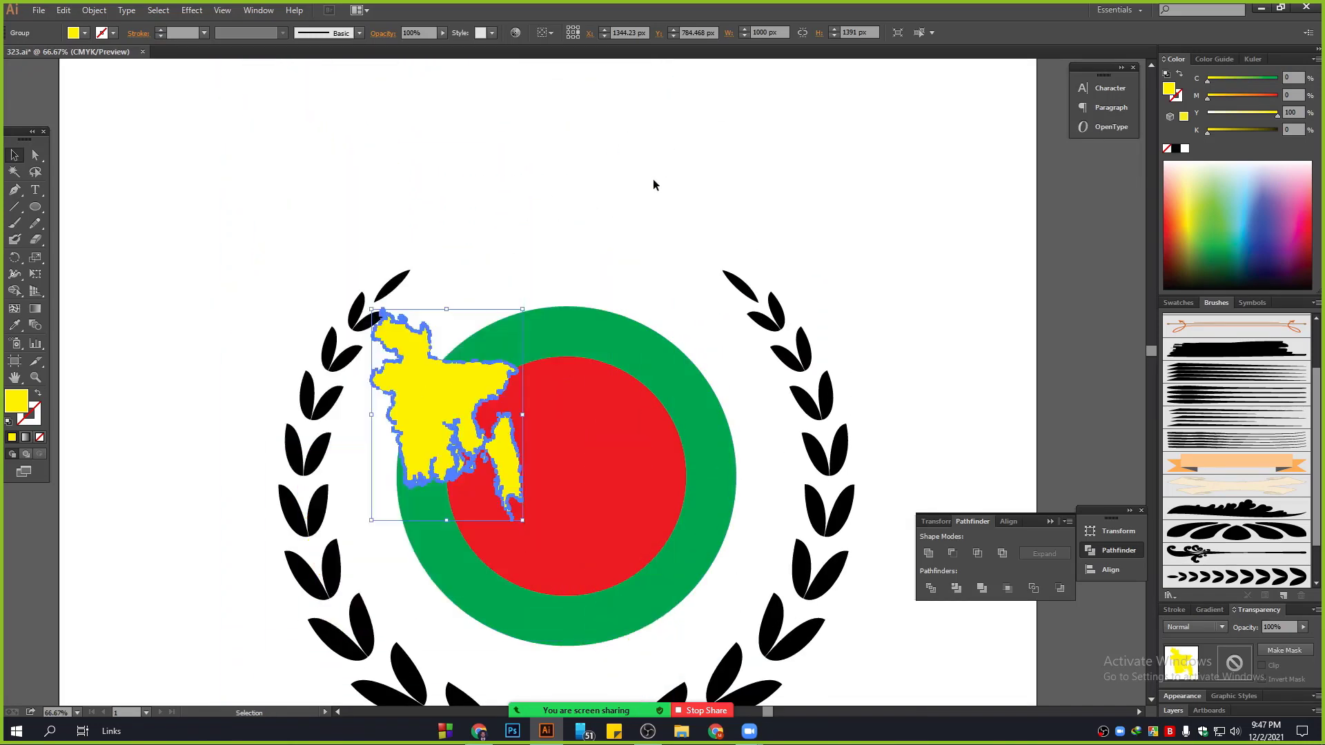
{"action": "left_click", "coordinate": [653, 184]}
{"action": "left_click_drag", "start_coordinate": [437, 391], "coordinate": [556, 455]}
{"action": "left_click", "coordinate": [593, 212]}
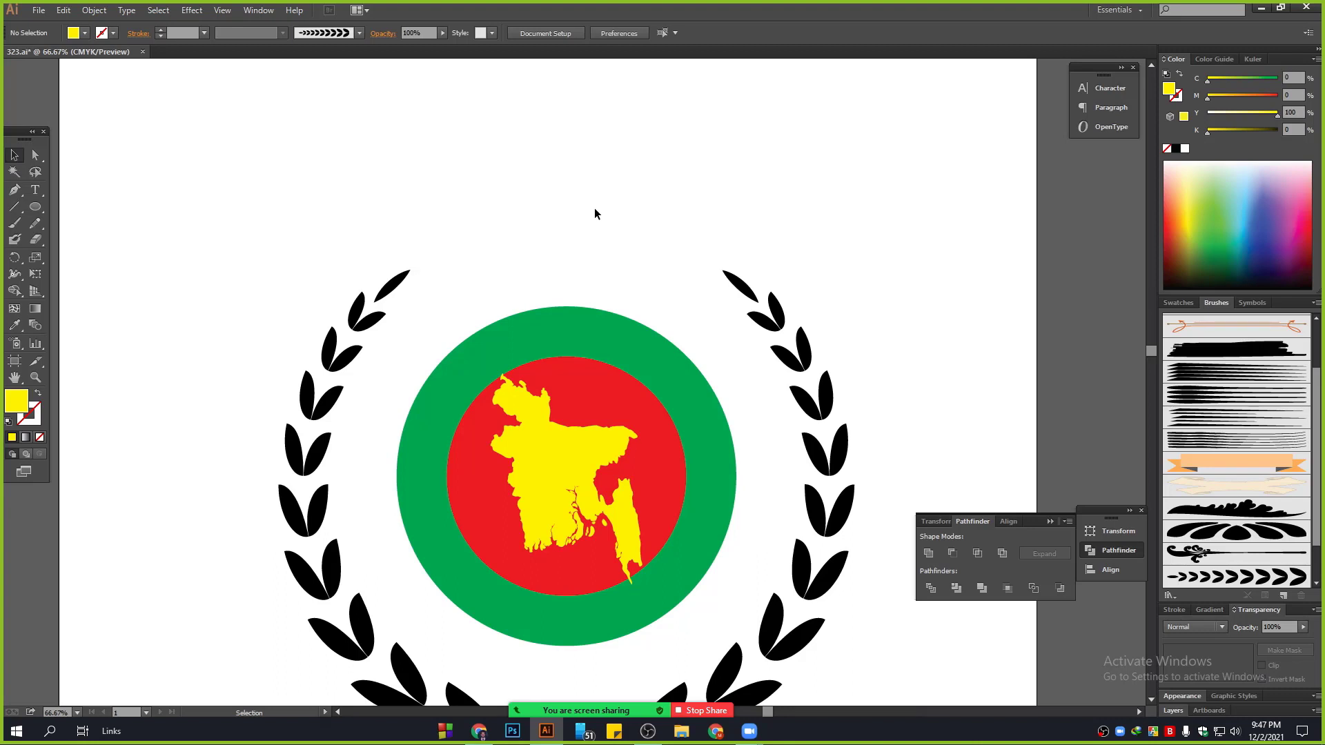
Step: Select the green circle, the red circle and the map together and group them
{"action": "scroll", "coordinate": [581, 265], "scroll_direction": "down", "scroll_amount": 3}
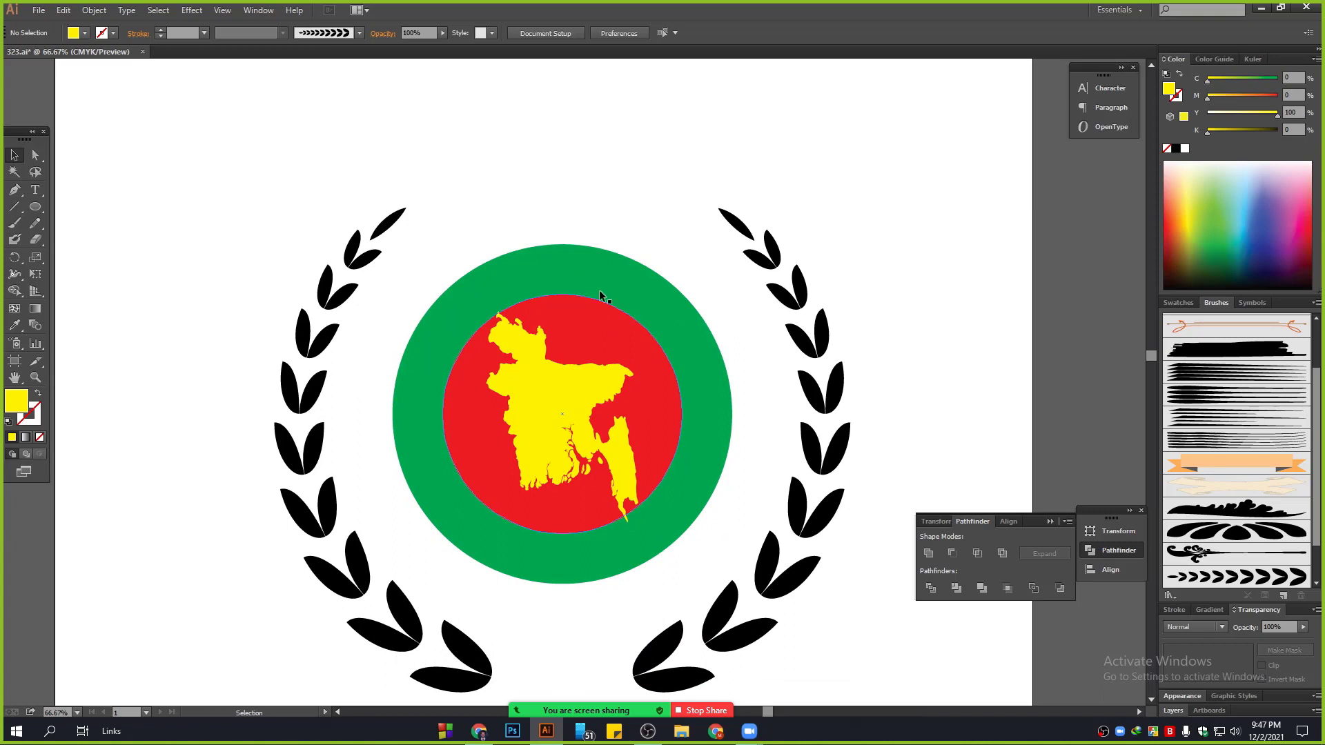
{"action": "left_click_drag", "start_coordinate": [530, 193], "coordinate": [639, 467]}
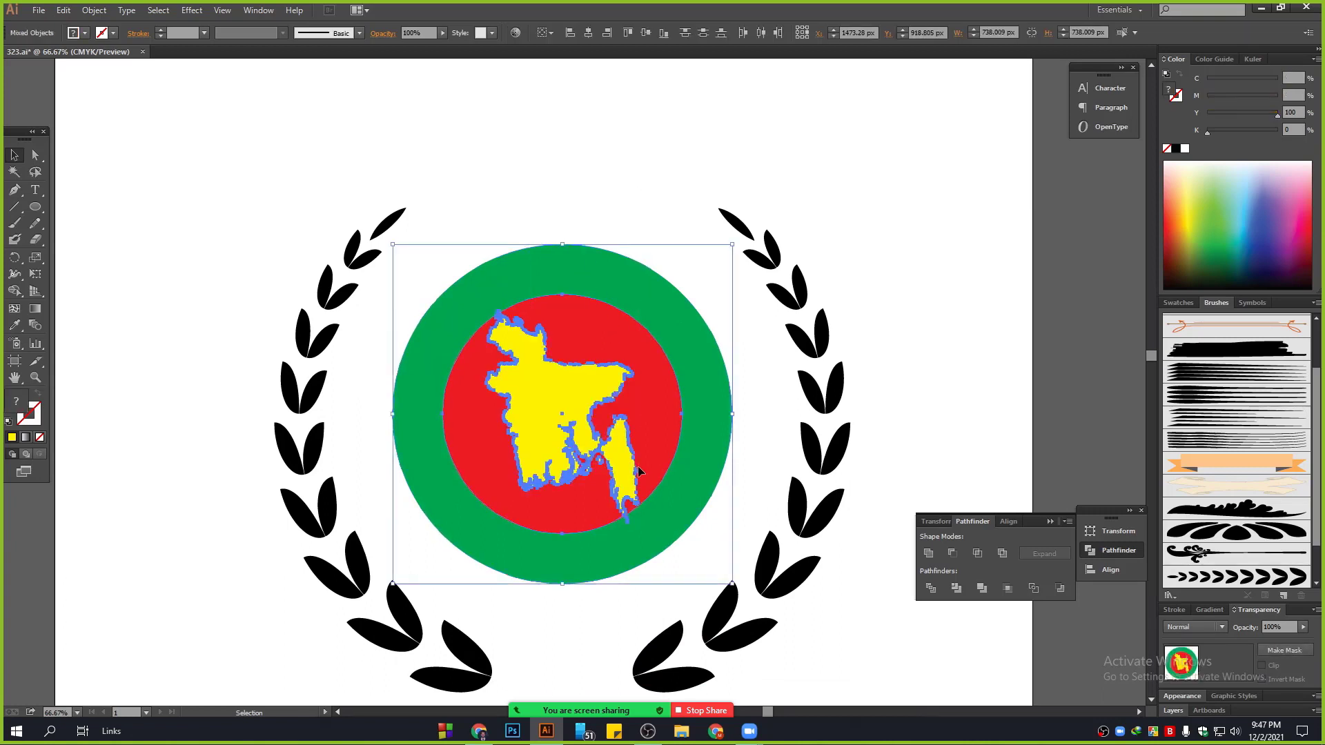
{"action": "key", "text": "v"}
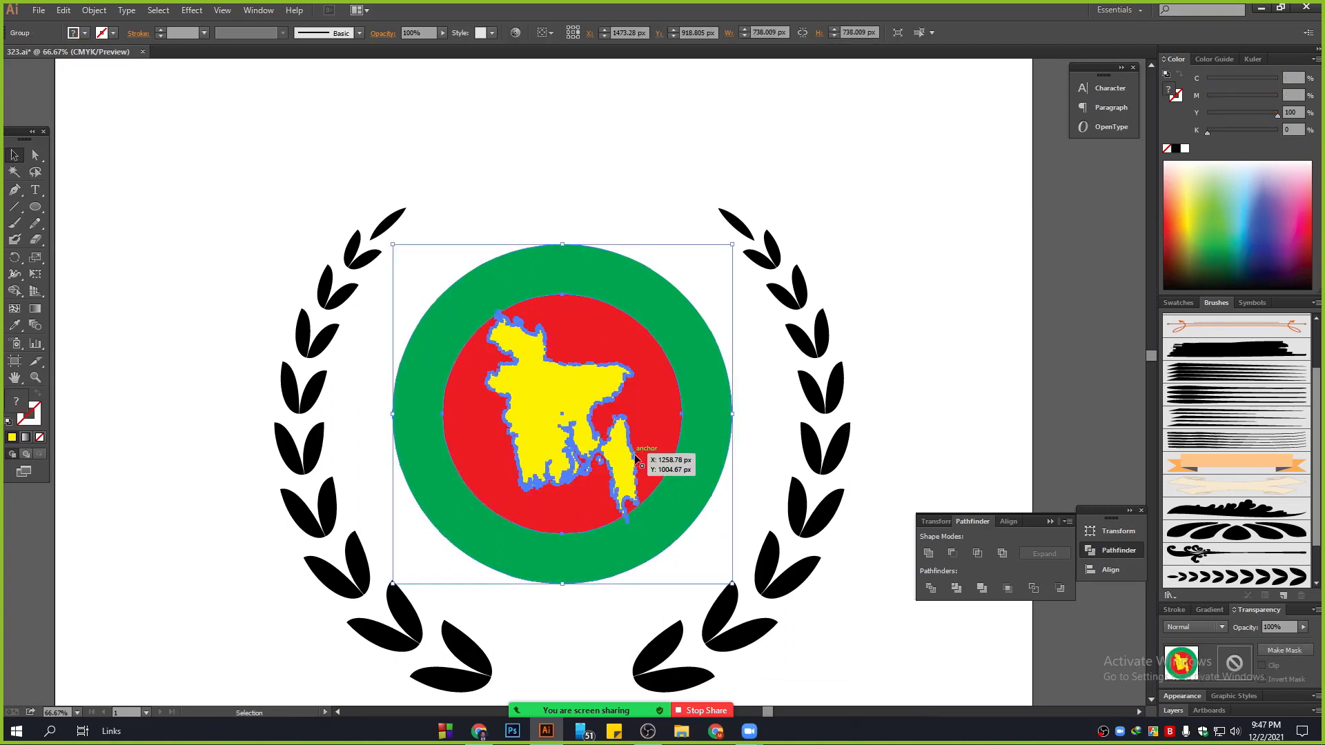
{"action": "left_click", "coordinate": [611, 199]}
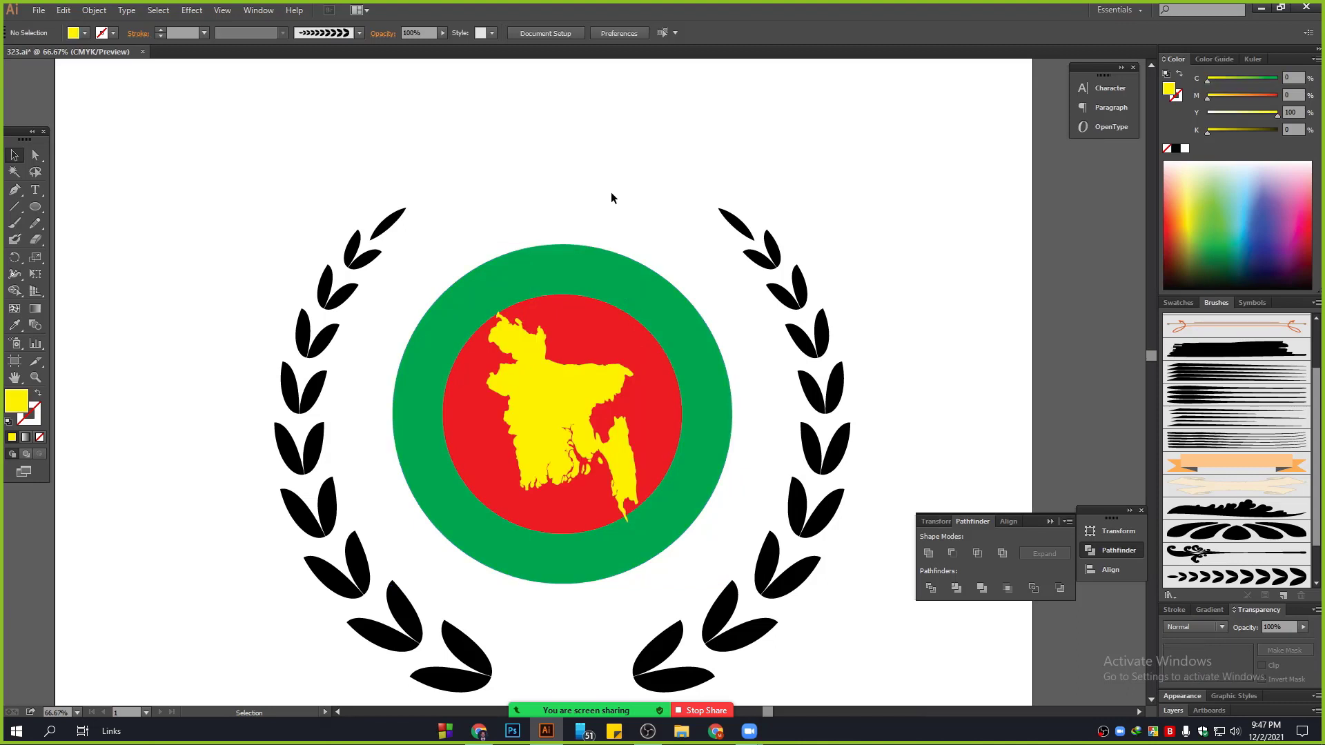
{"action": "scroll", "coordinate": [593, 268], "scroll_direction": "down", "scroll_amount": 1}
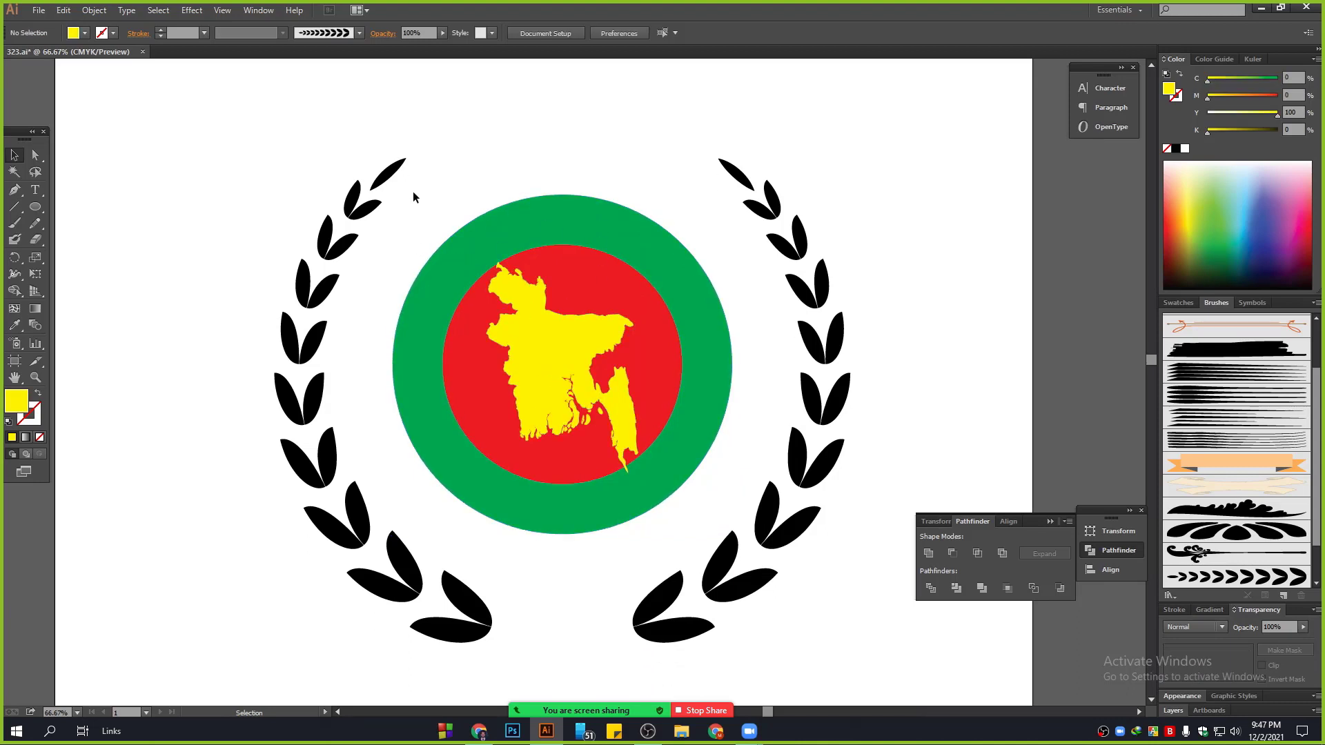
Step: Copy the green circle in place, turn its fill into a green 1 pt outline and enlarge it concentrically to about 975 px
{"action": "left_click", "coordinate": [603, 211]}
{"action": "left_click", "coordinate": [608, 167]}
{"action": "left_click", "coordinate": [606, 228], "text": "ctrl+alt"}
{"action": "key", "text": "v"}
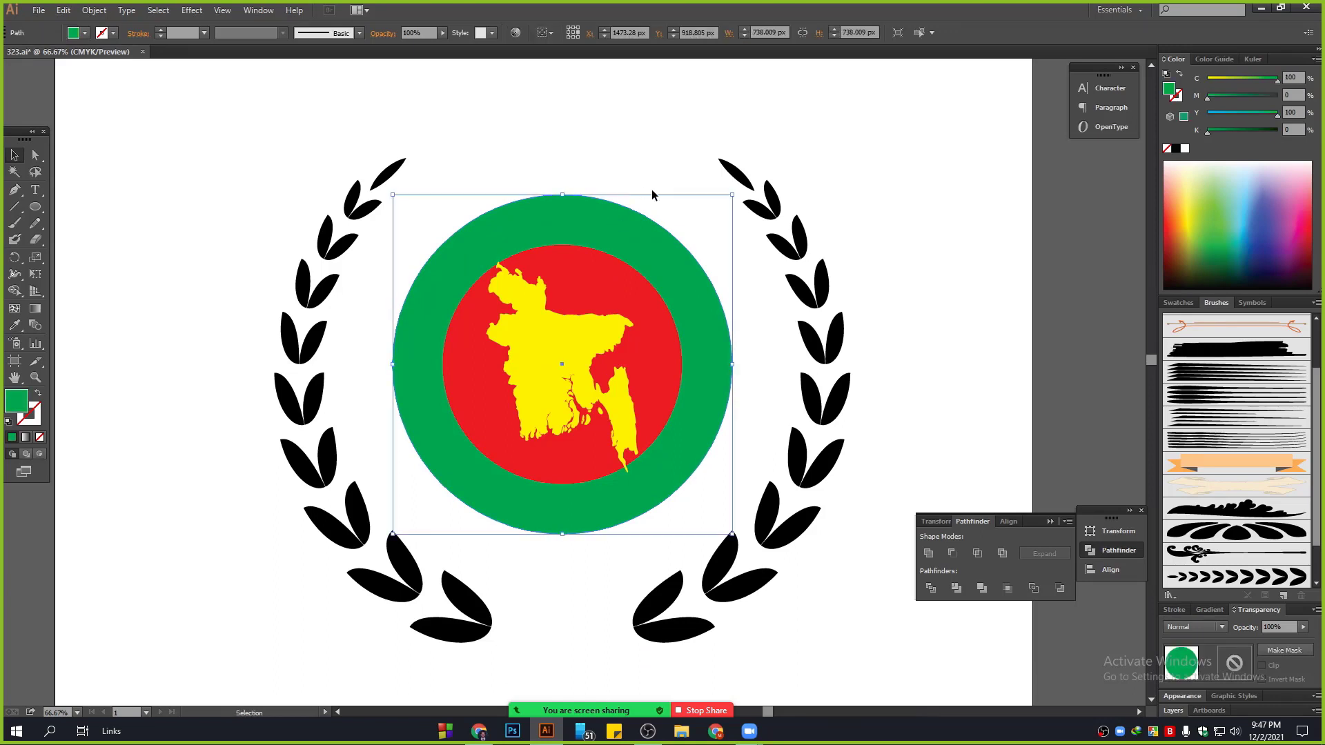
{"action": "left_click_drag", "start_coordinate": [734, 194], "coordinate": [776, 150]}
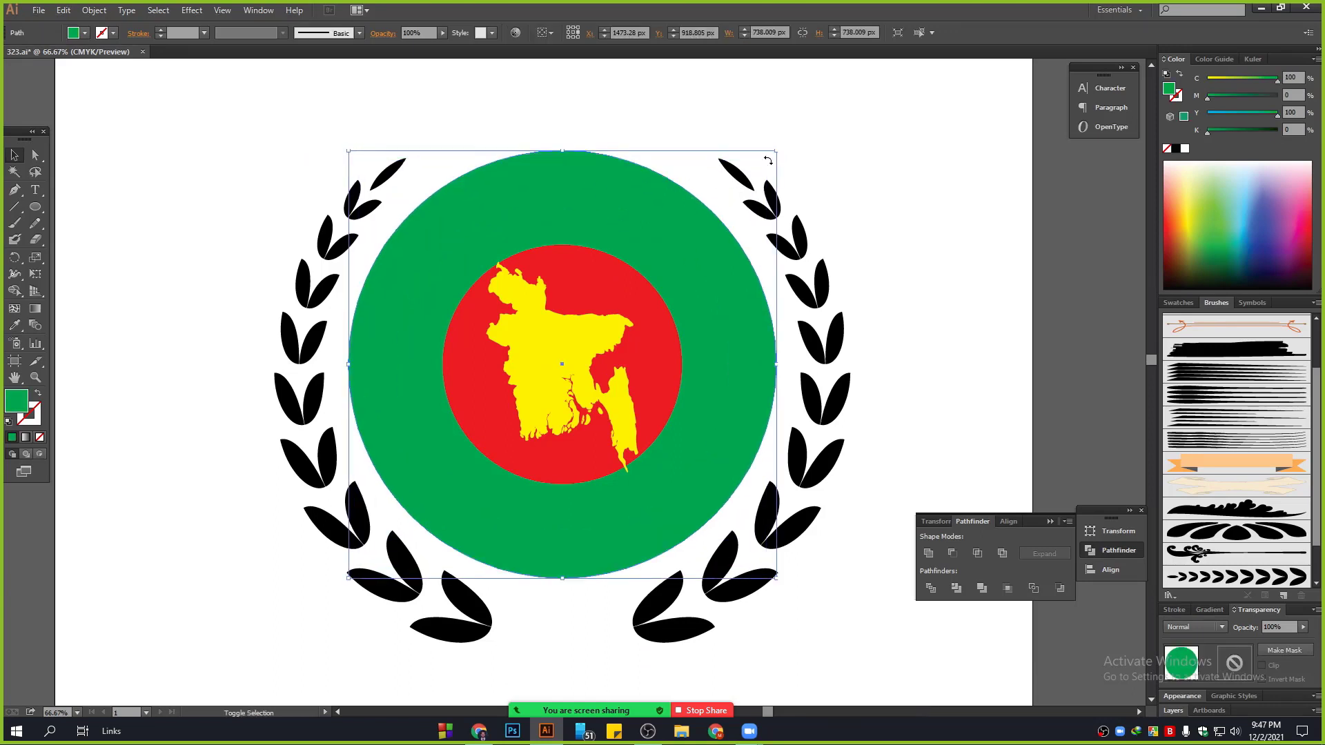
{"action": "left_click", "coordinate": [39, 394]}
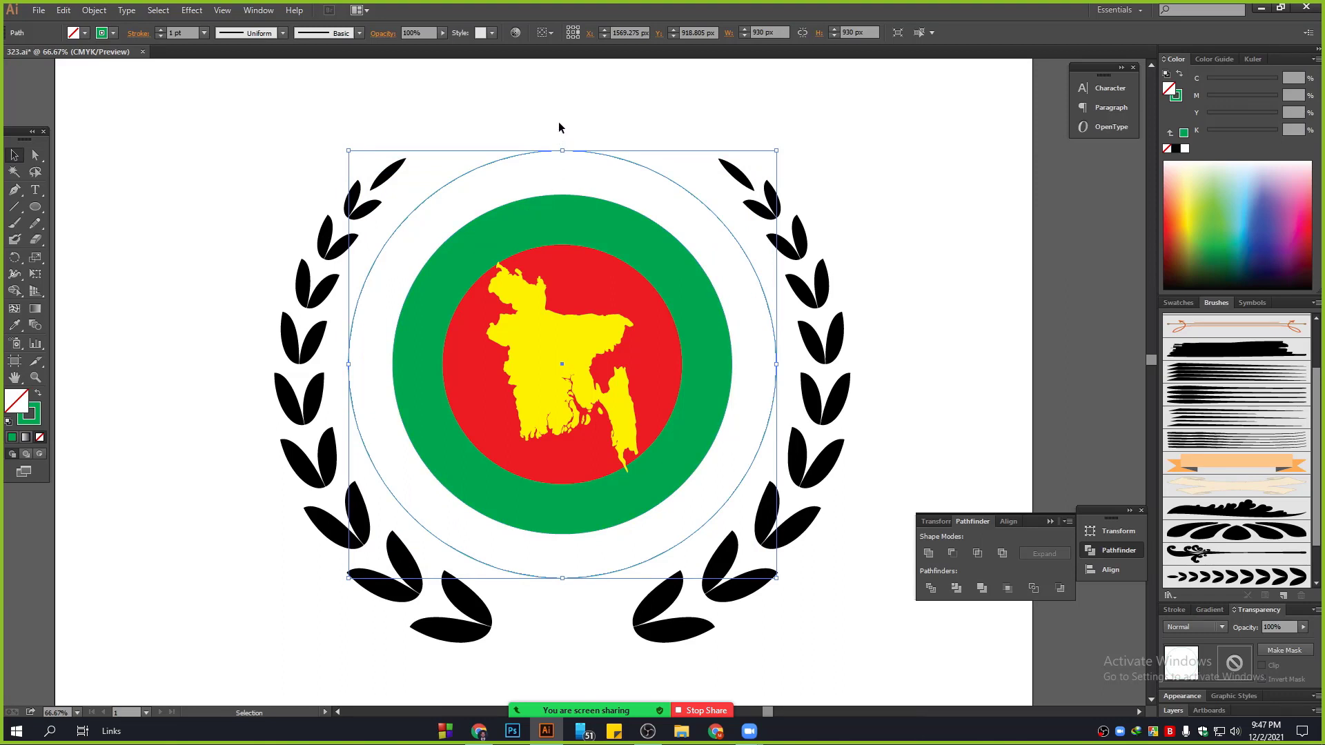
{"action": "left_click_drag", "start_coordinate": [776, 153], "coordinate": [789, 138]}
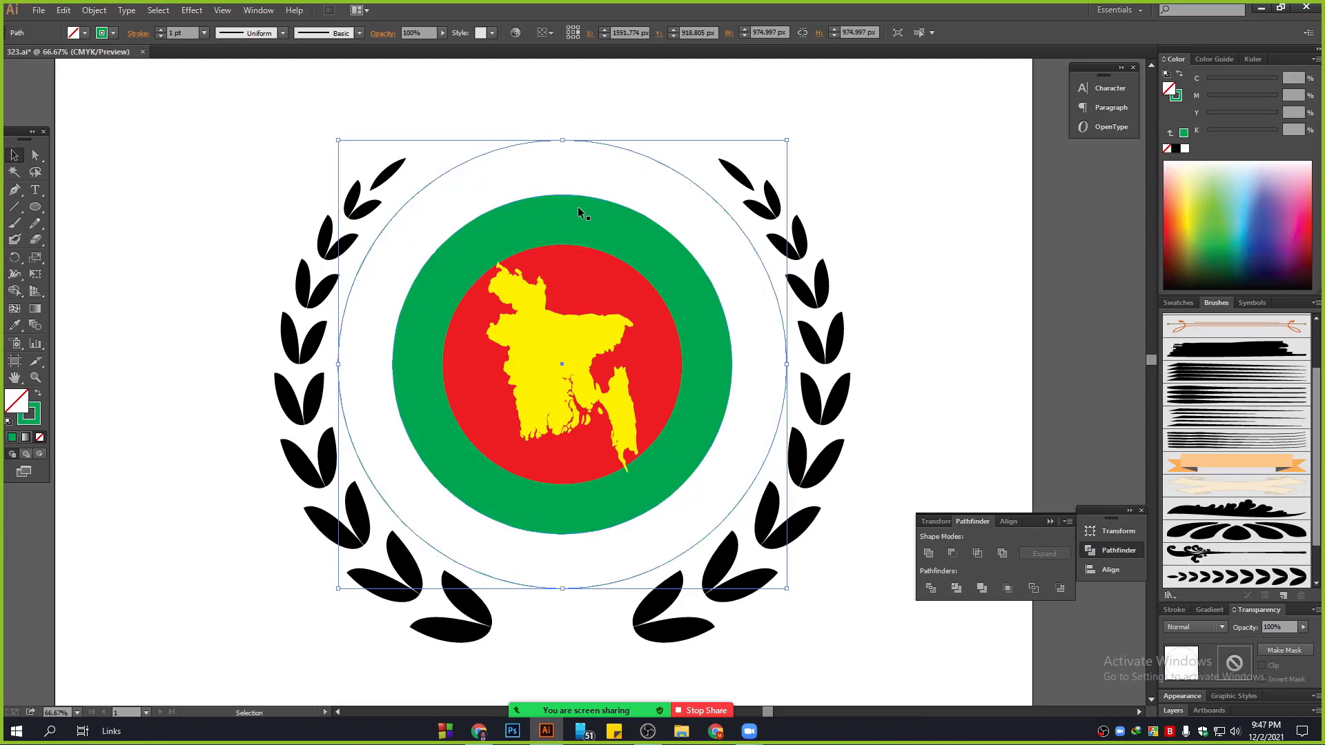
Step: Duplicate the green outlined circle in place and scale the copy down concentrically to about 795 px, just outside the green disc
{"action": "key", "text": "a"}
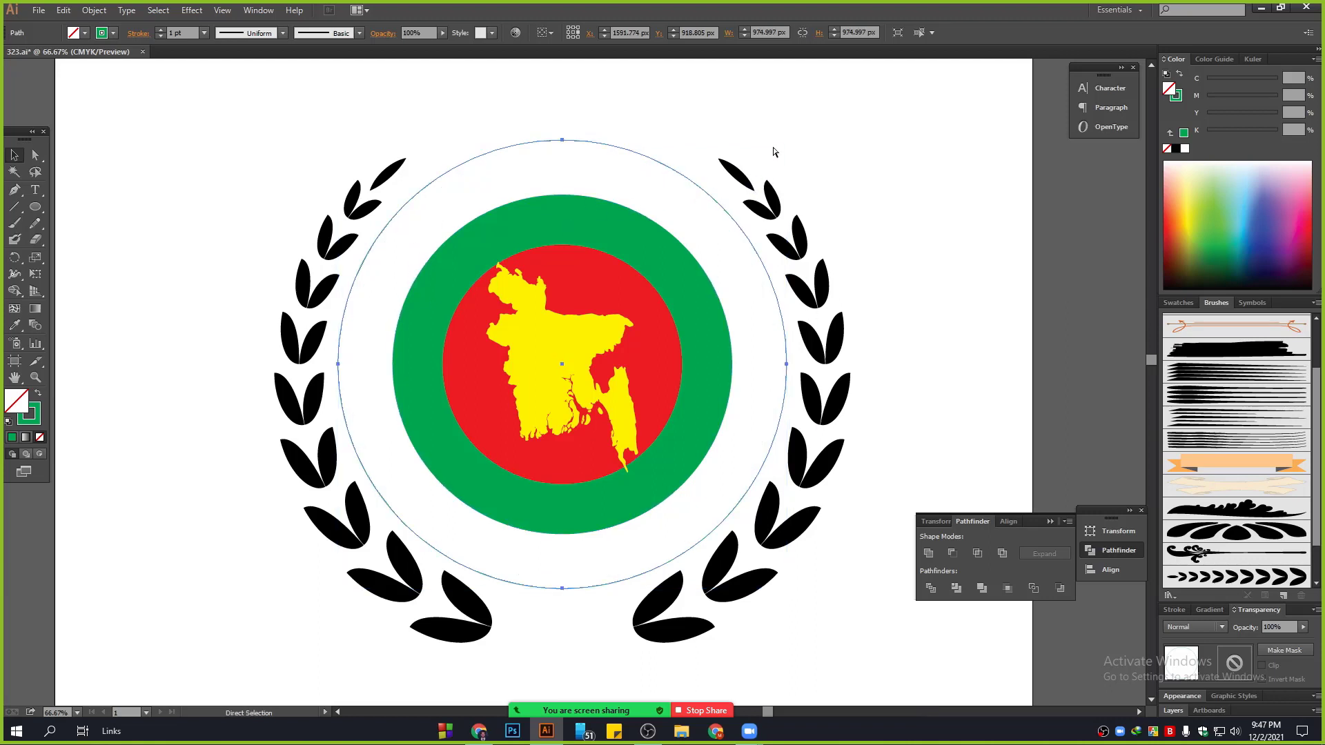
{"action": "key", "text": "v"}
{"action": "left_click_drag", "start_coordinate": [786, 140], "coordinate": [745, 159]}
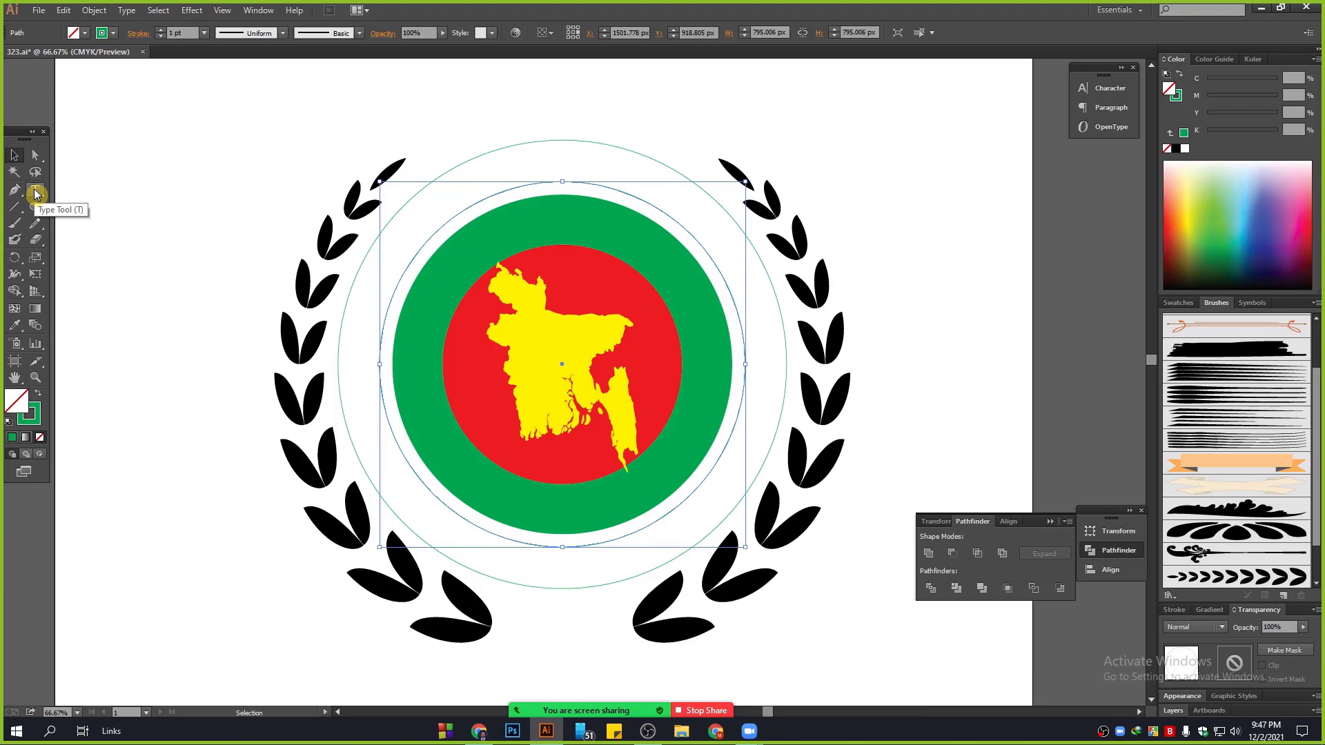
Step: Try placing centred 40 pt text along the inner outlined circle, starting at its topmost point, and undo the typing
{"action": "left_click", "coordinate": [36, 193]}
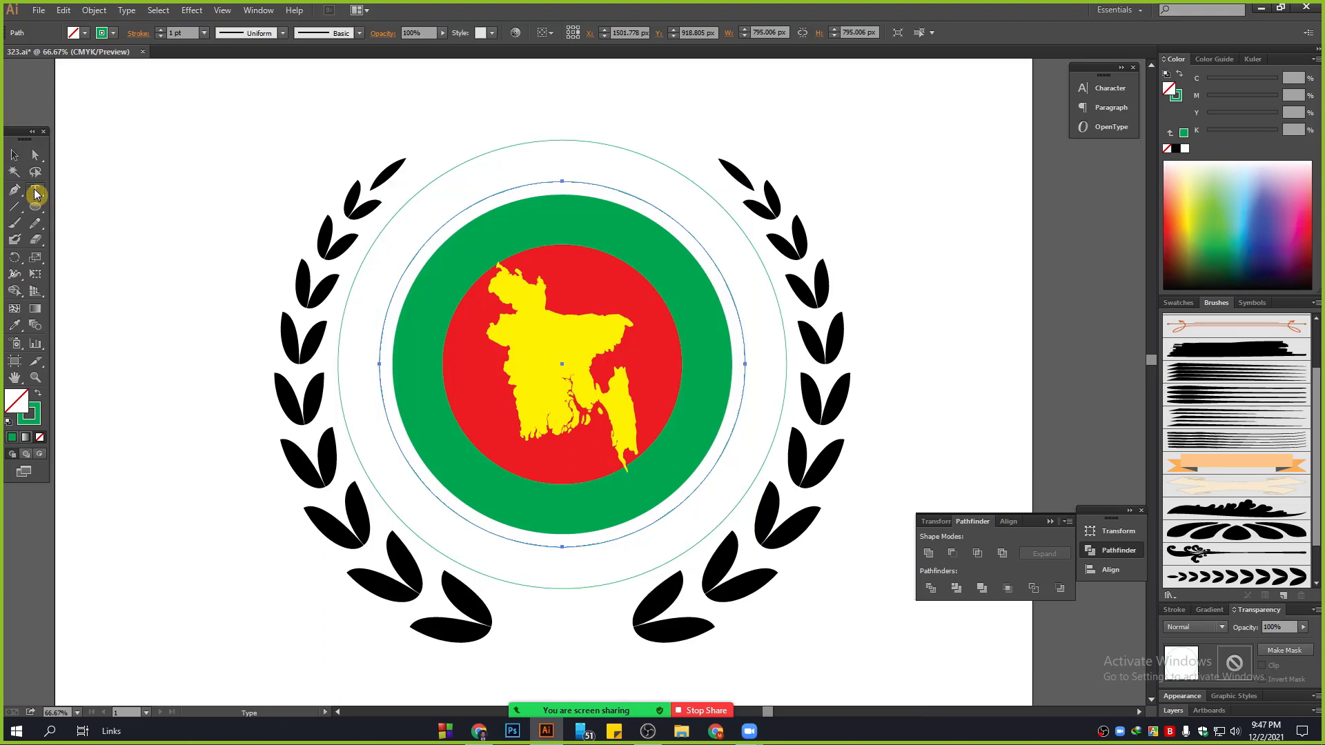
{"action": "left_click", "coordinate": [561, 183]}
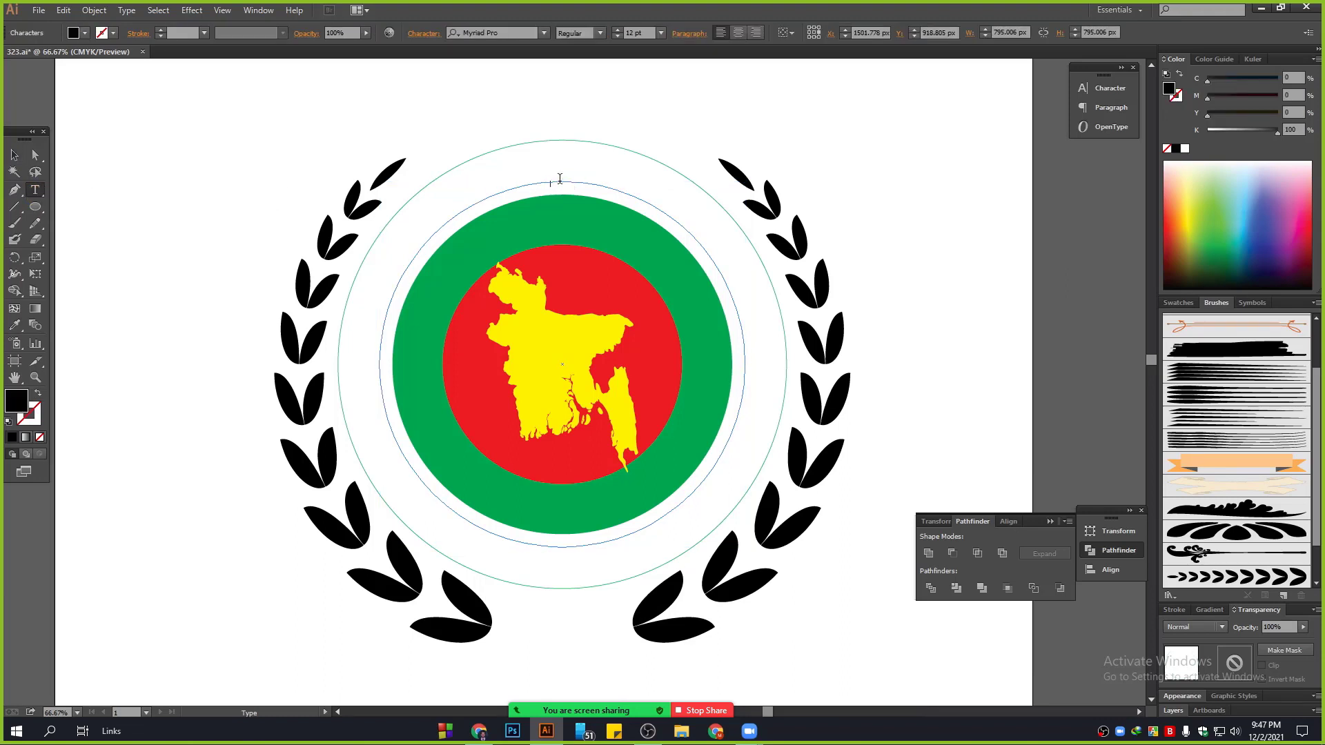
{"action": "left_click", "coordinate": [739, 34]}
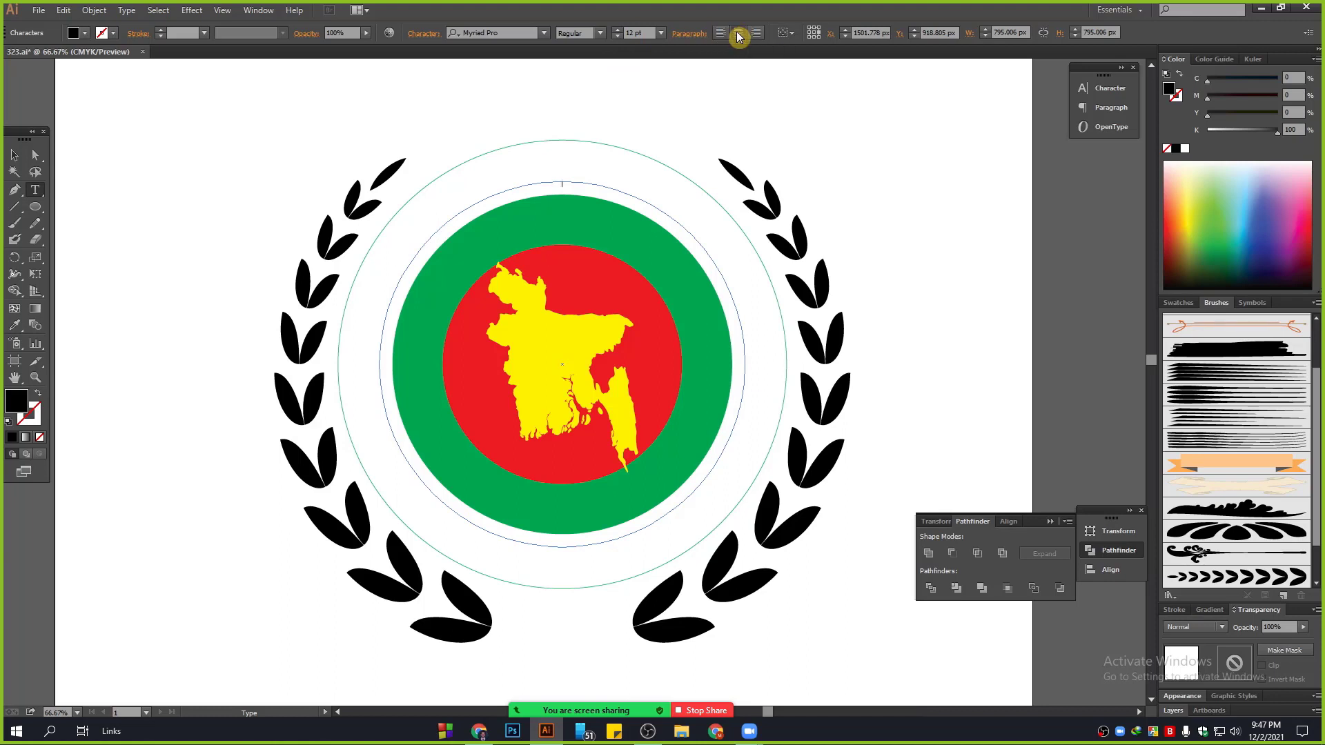
{"action": "left_click", "coordinate": [636, 32]}
{"action": "key", "text": "Return"}
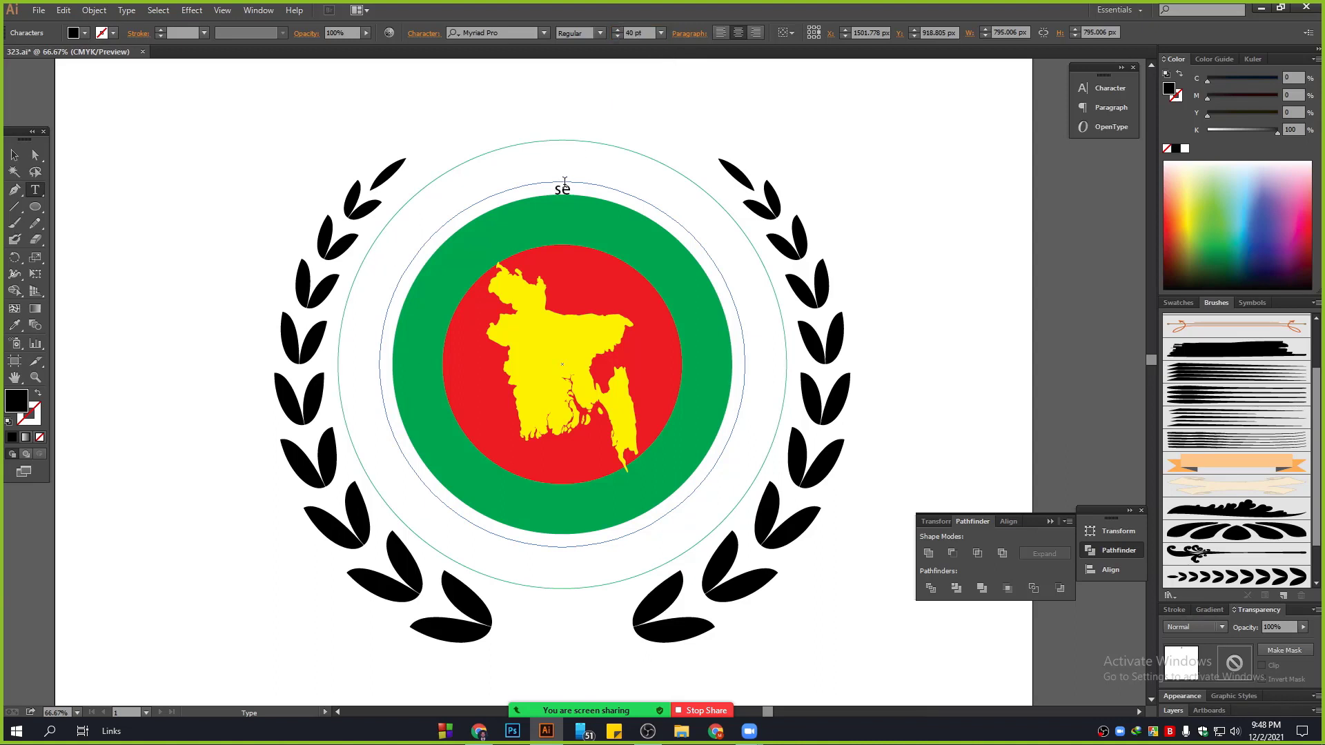
{"action": "type", "text": "ve "}
{"action": "type", "text": "huma"}
{"action": "key", "text": "ctrl+z"}
{"action": "key", "text": "ctrl+z"}
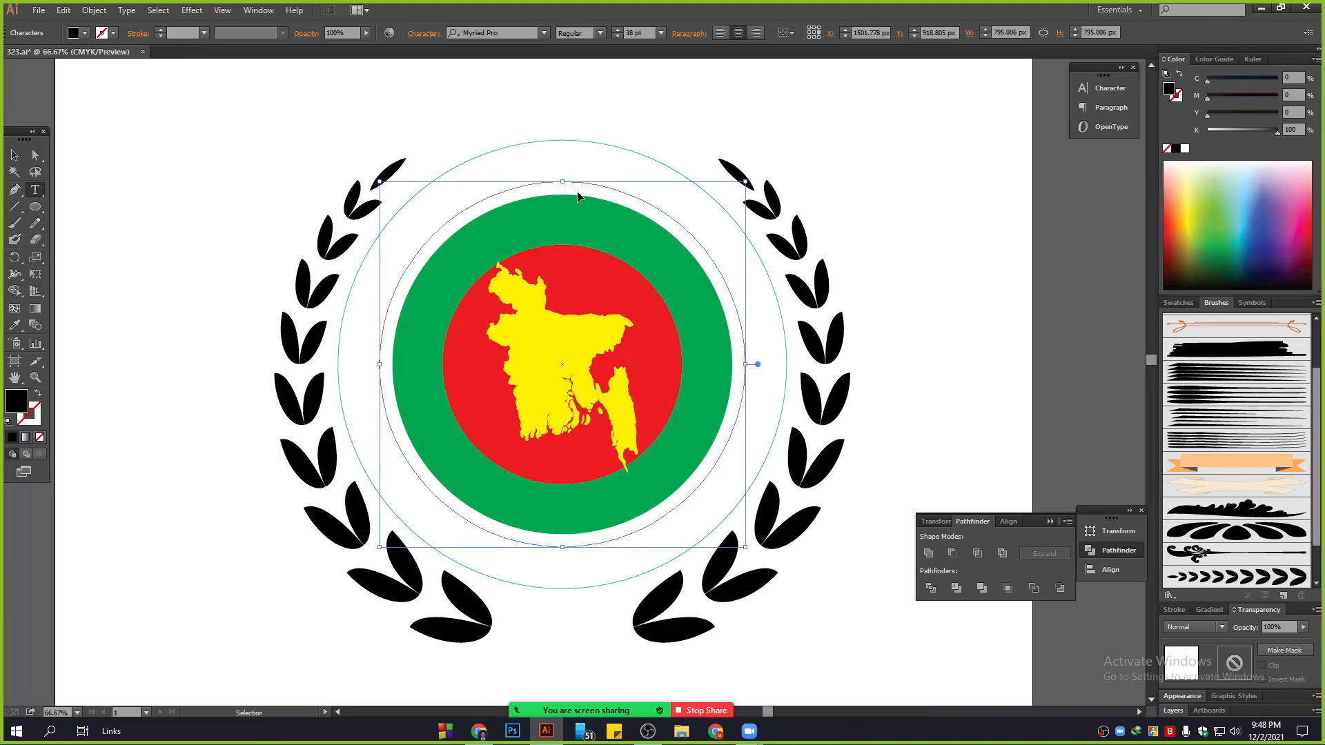
Step: Try to delete the leftover inner text circle by selecting across its topmost part, and undo the deletion
{"action": "left_click", "coordinate": [15, 155]}
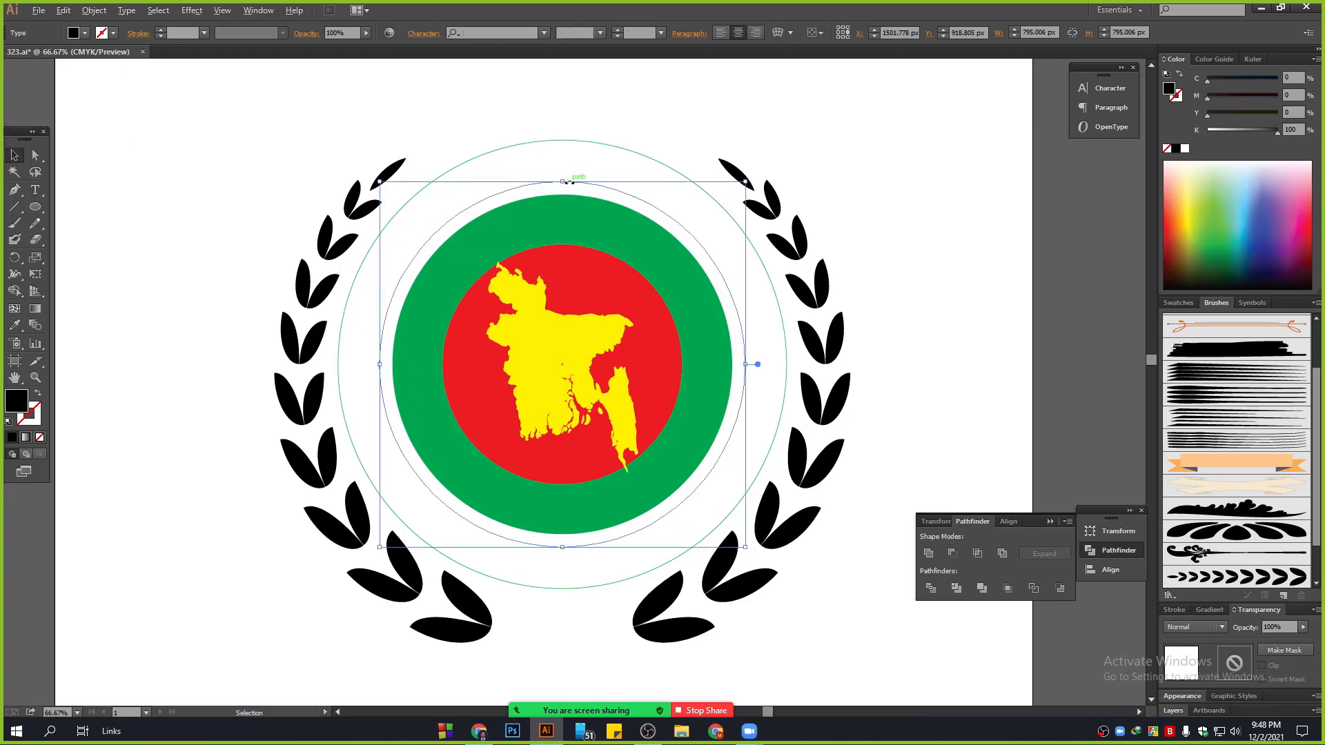
{"action": "scroll", "coordinate": [580, 183], "scroll_direction": "up", "scroll_amount": 2}
{"action": "scroll", "coordinate": [558, 178], "scroll_direction": "up", "scroll_amount": 1}
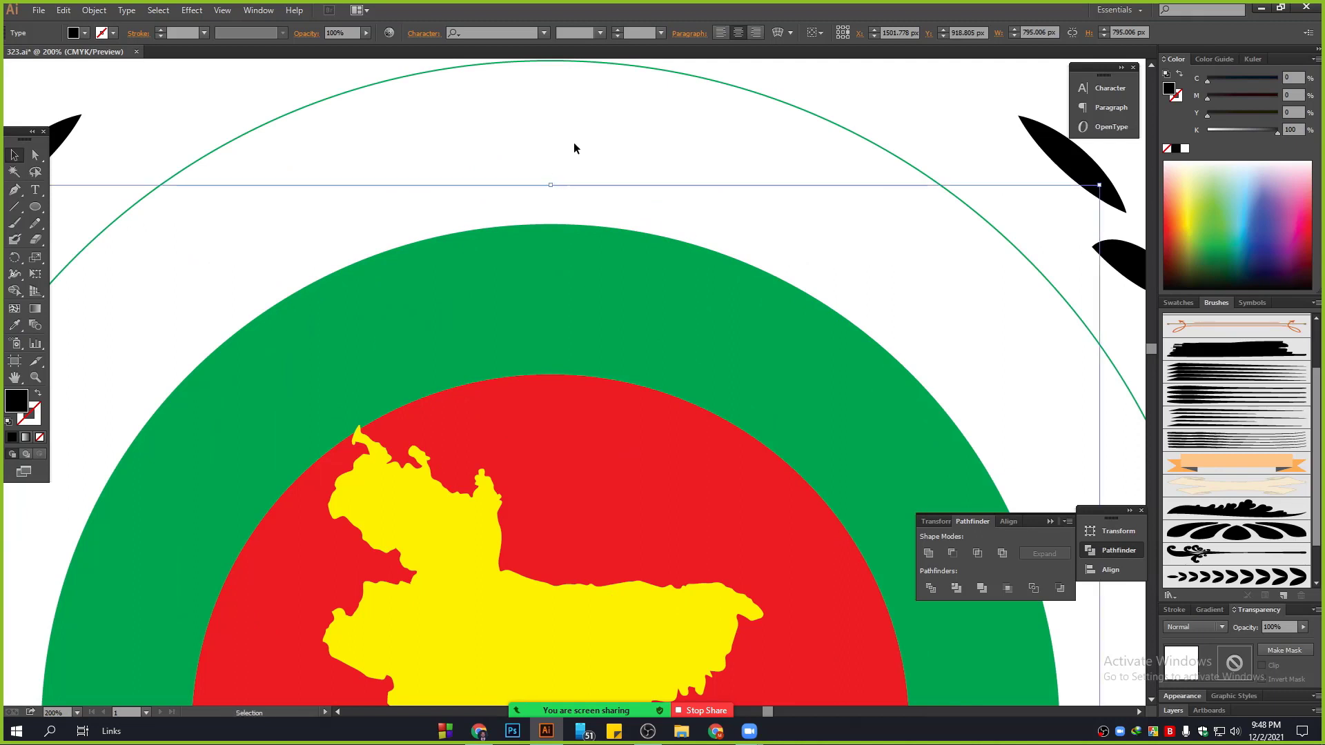
{"action": "left_click", "coordinate": [573, 143]}
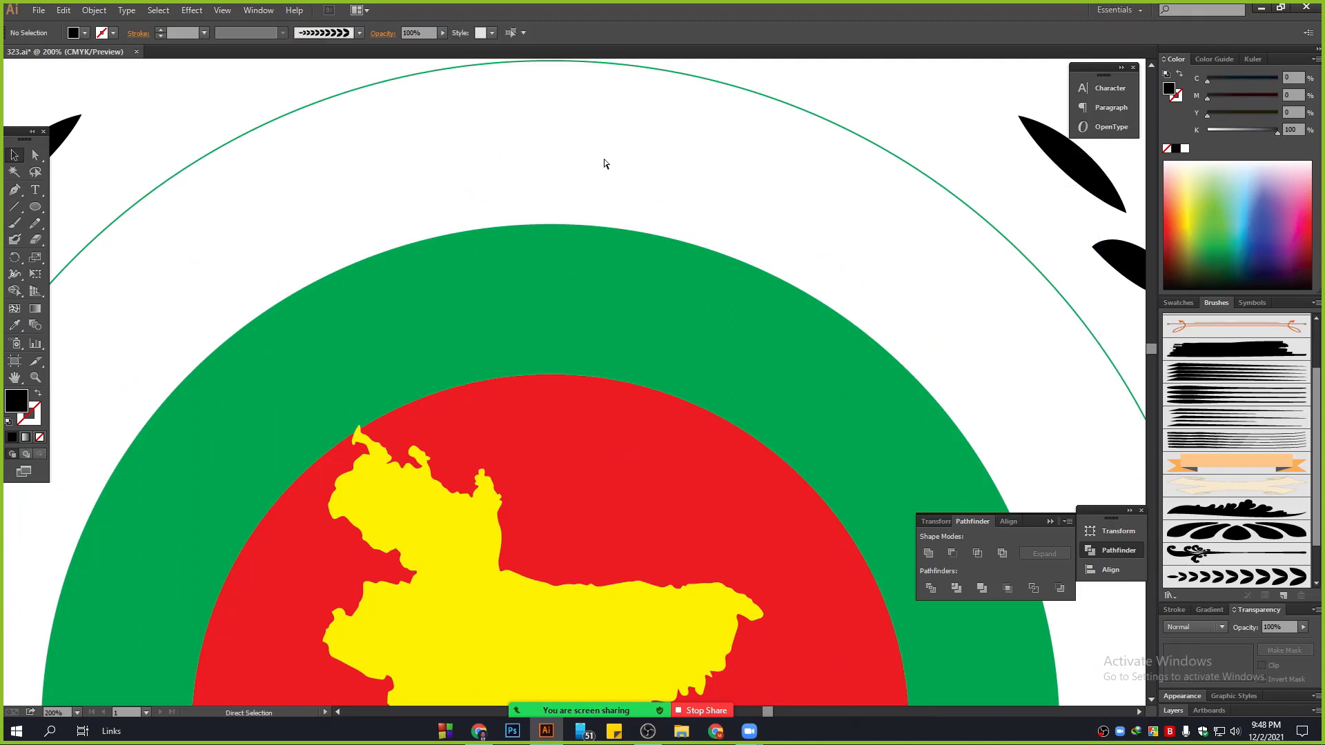
{"action": "left_click_drag", "start_coordinate": [547, 151], "coordinate": [594, 197]}
{"action": "key", "text": "Delete"}
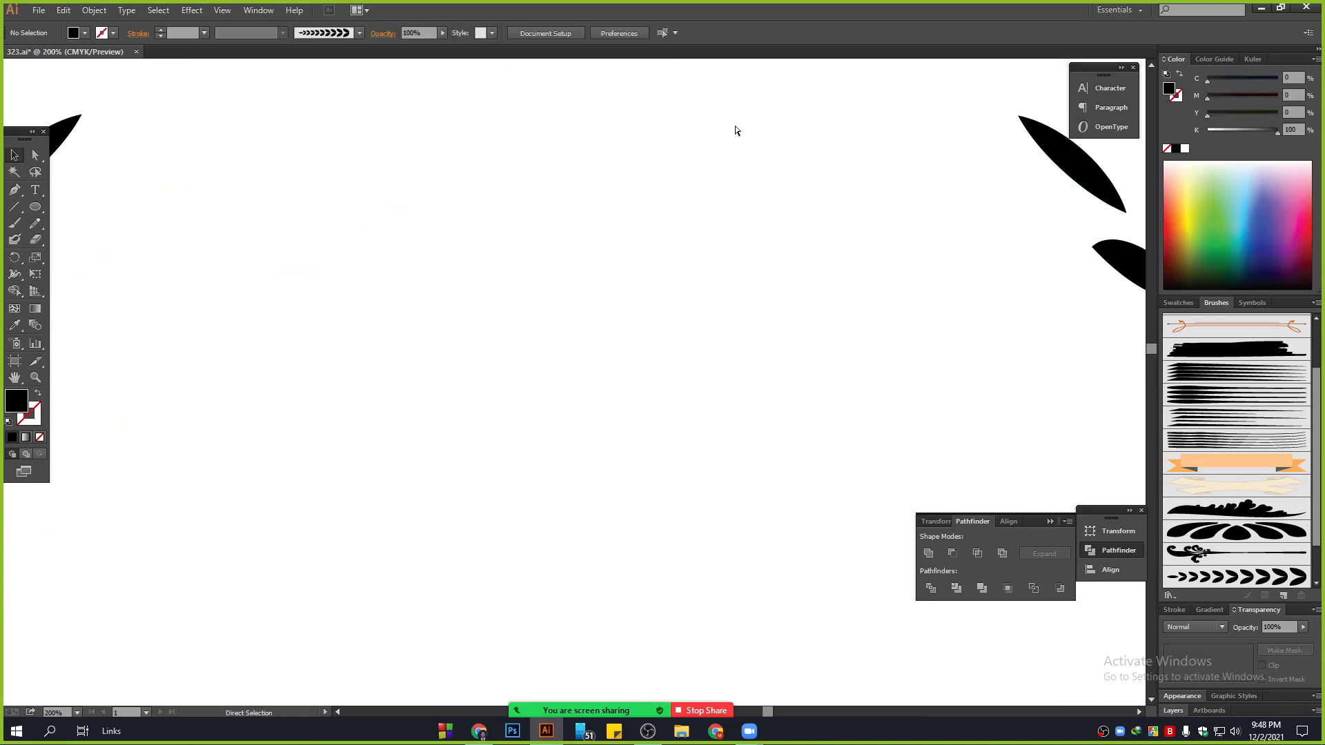
{"action": "key", "text": "ctrl+z"}
Step: Ungroup the emblem's circles and map, and select the inner text circle on its own
{"action": "left_click", "coordinate": [568, 197]}
{"action": "left_click", "coordinate": [562, 186]}
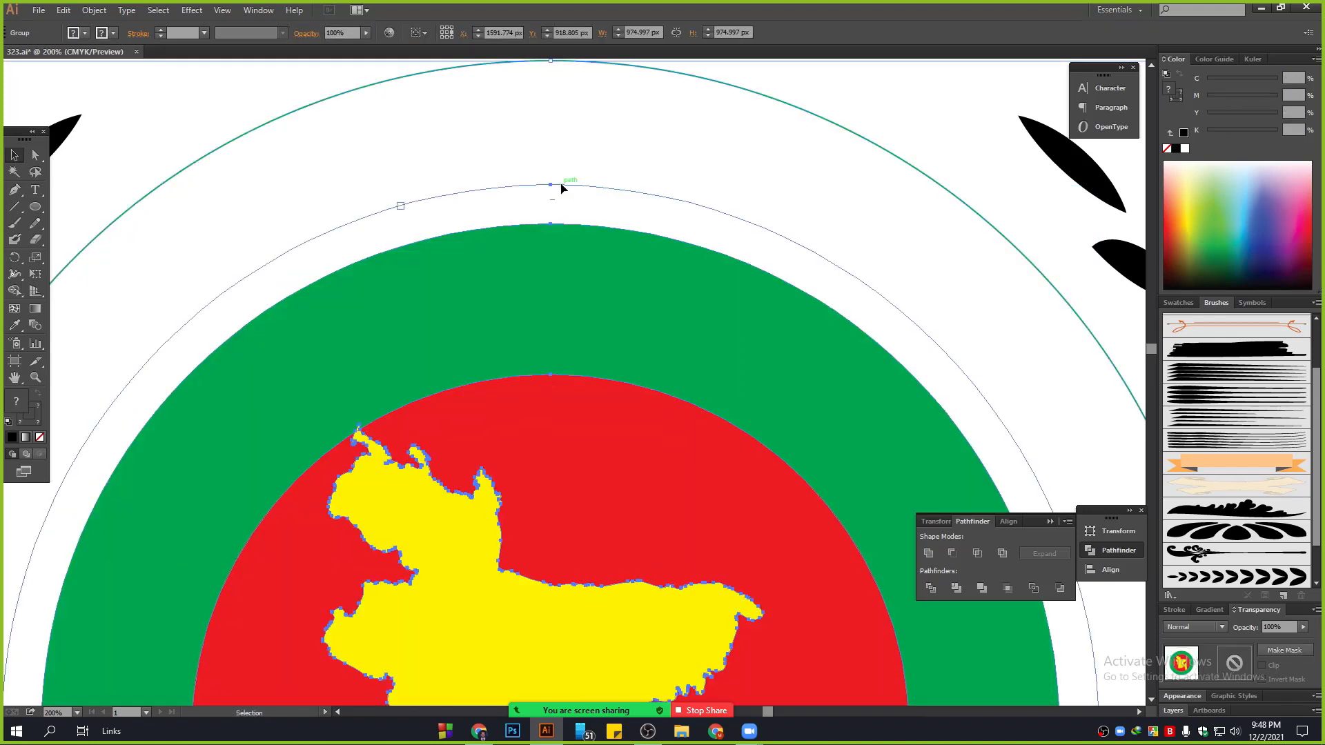
{"action": "right_click", "coordinate": [562, 185]}
{"action": "left_click", "coordinate": [600, 265]}
{"action": "left_click", "coordinate": [556, 196]}
{"action": "left_click", "coordinate": [551, 186]}
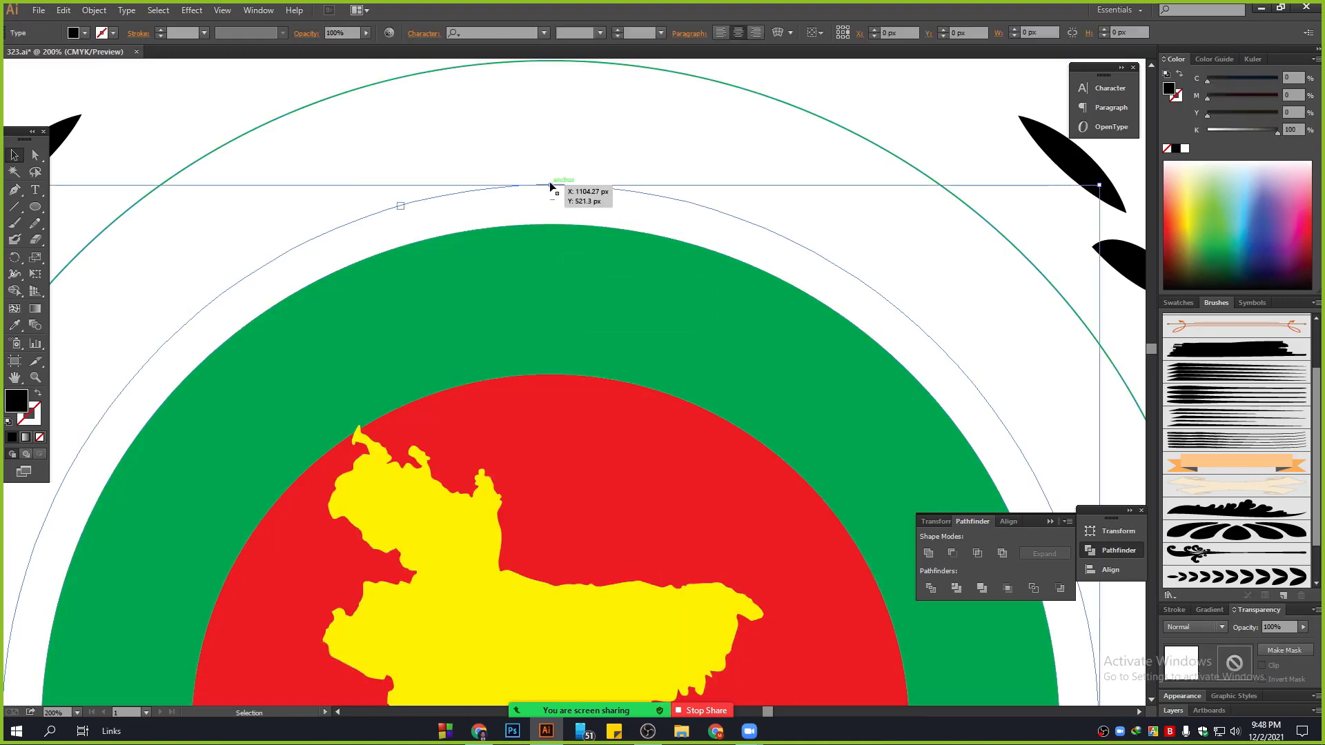
{"action": "left_click", "coordinate": [629, 132]}
Step: Duplicate the large green outlined circle in place and scale the copy down concentrically to about 809 px
{"action": "left_click", "coordinate": [682, 75]}
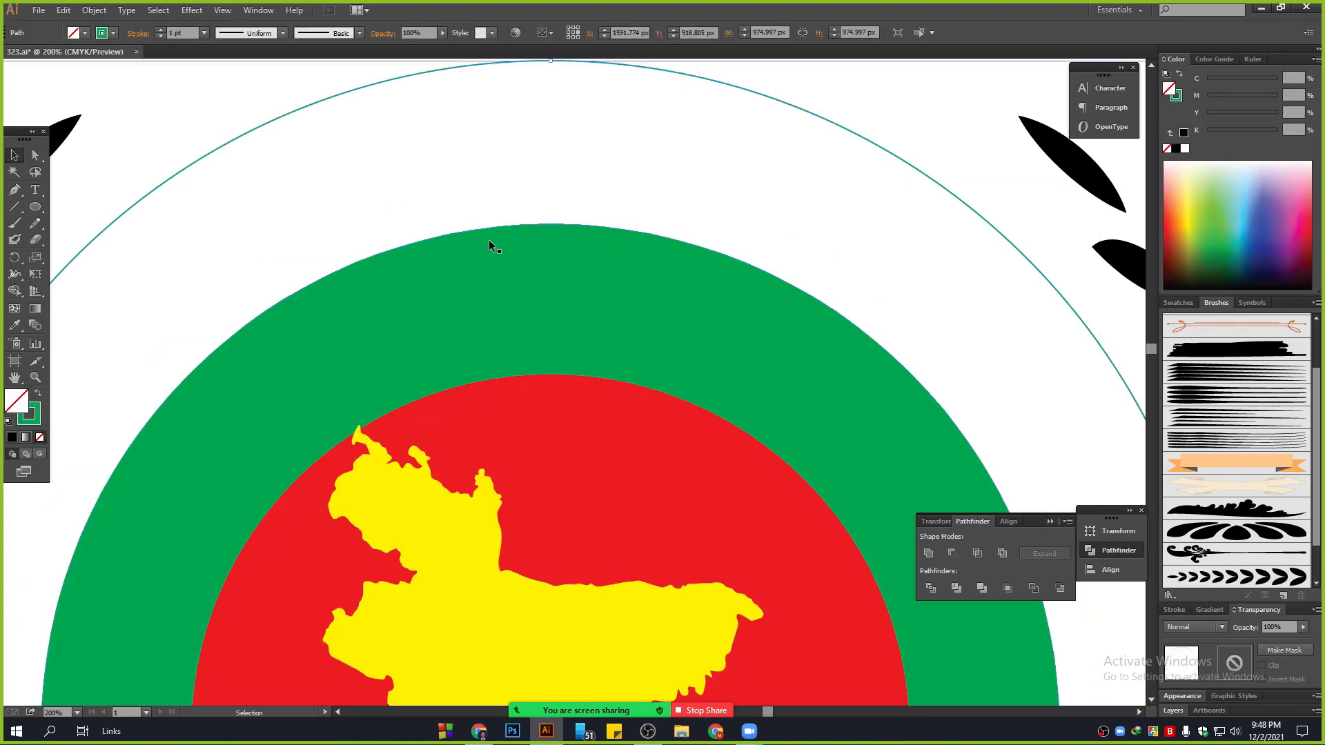
{"action": "key", "text": "ctrl+1"}
{"action": "key", "text": "v"}
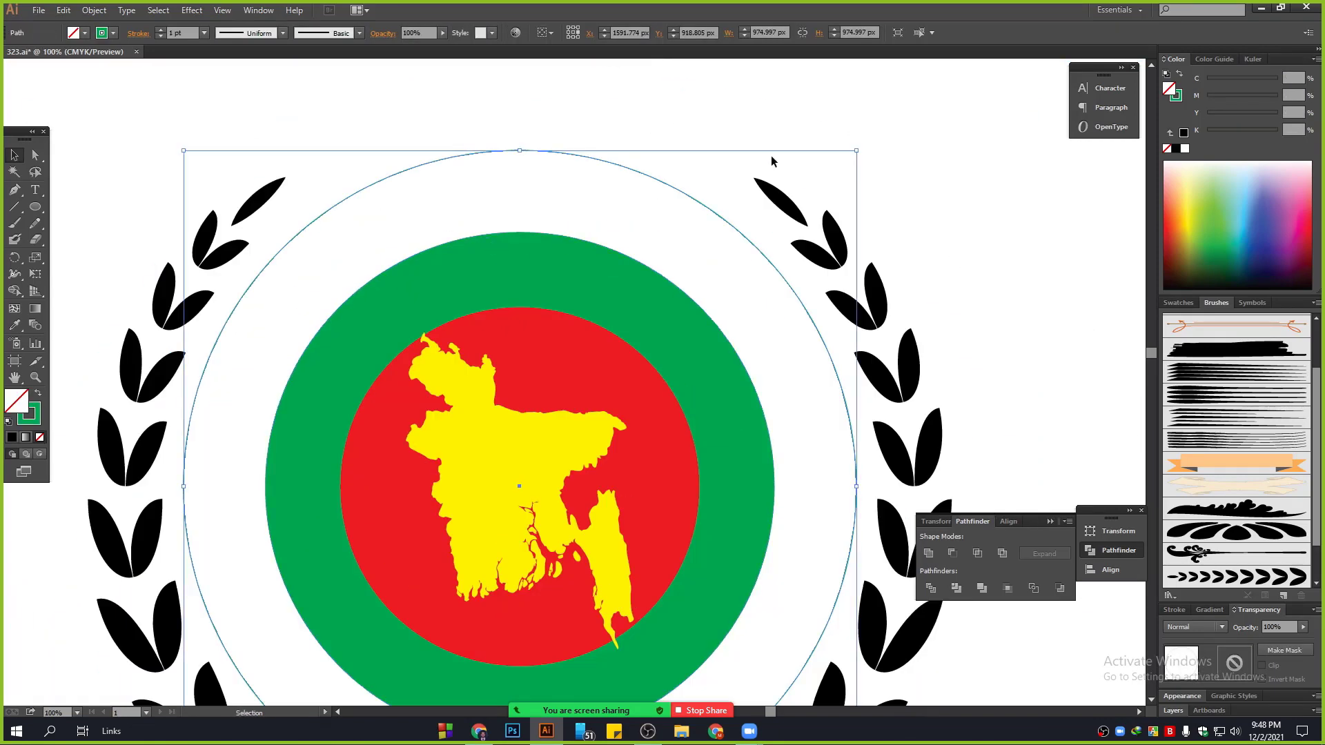
{"action": "left_click_drag", "start_coordinate": [858, 150], "coordinate": [799, 207]}
Step: Try typing the placeholder text "sdsad" along the new inner outlined circle, and undo it
{"action": "left_click", "coordinate": [35, 189]}
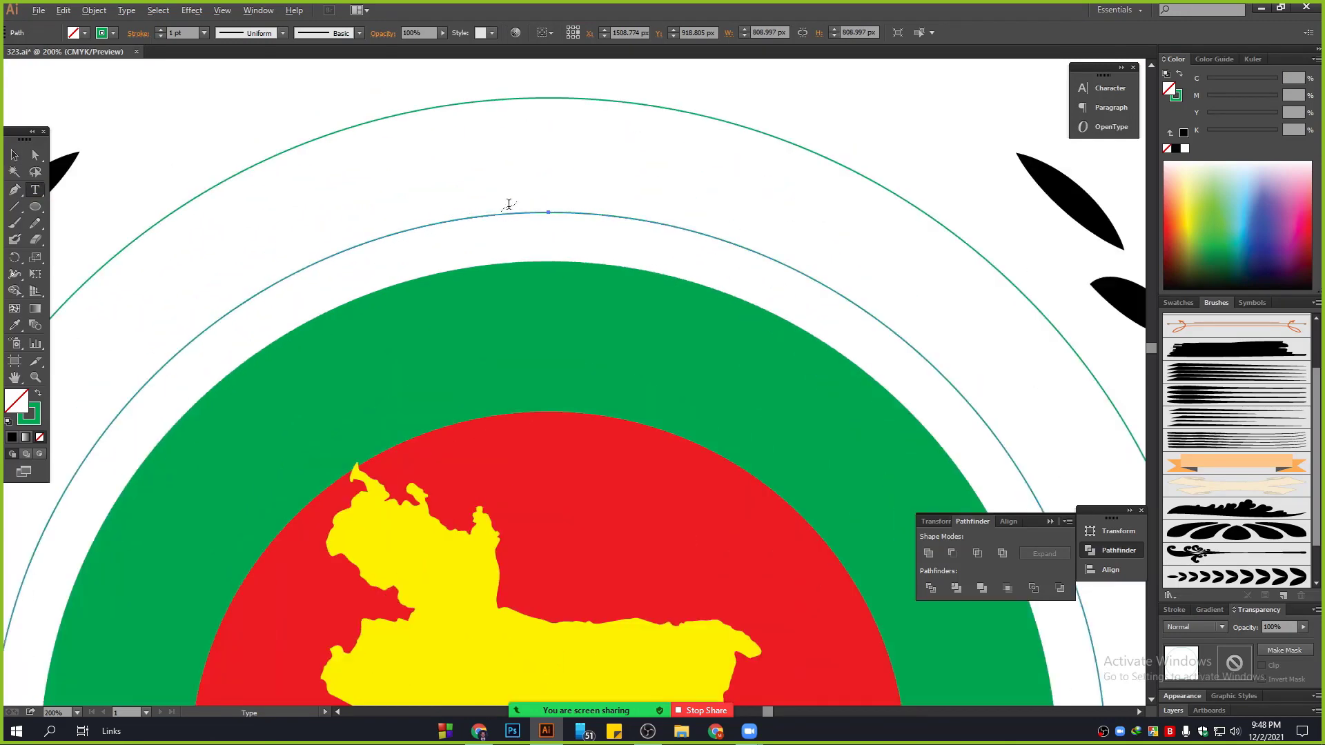
{"action": "scroll", "coordinate": [483, 202], "scroll_direction": "up", "scroll_amount": 2}
{"action": "left_click", "coordinate": [556, 216]}
{"action": "type", "text": "sd"}
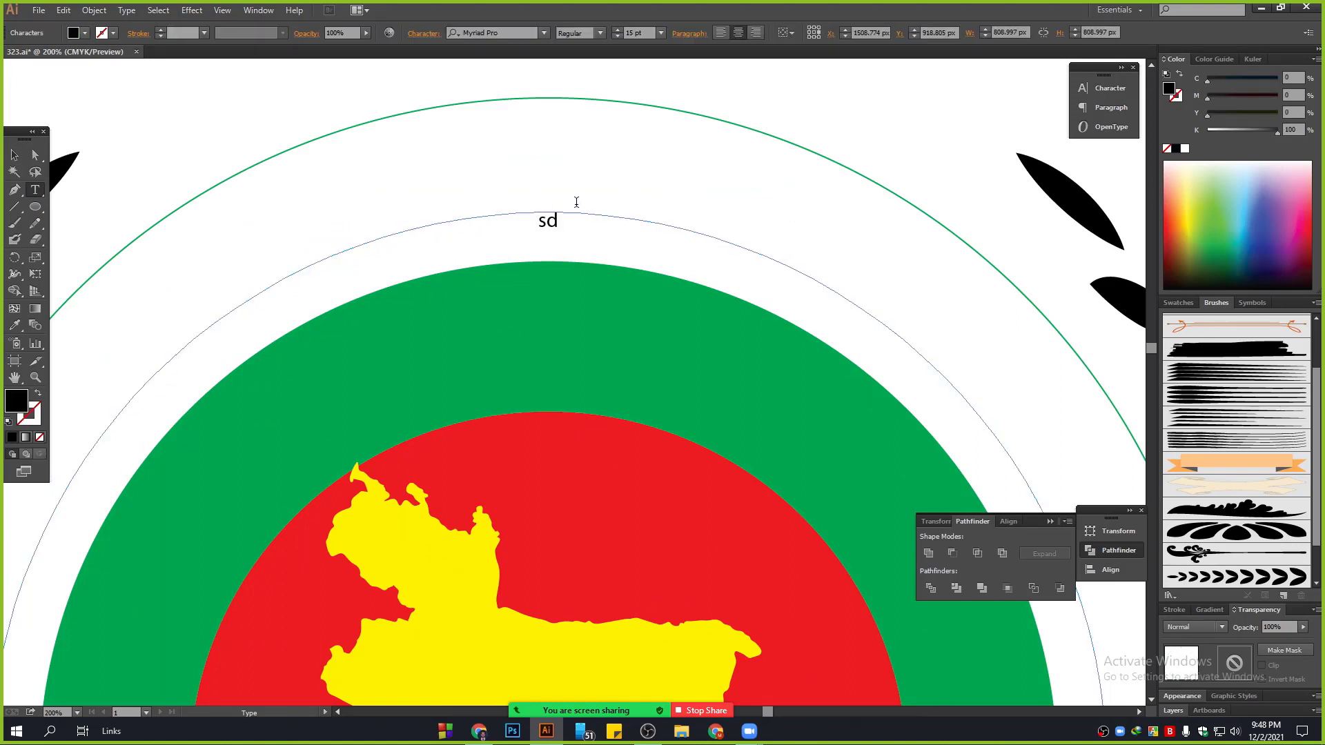
{"action": "type", "text": "sad"}
{"action": "key", "text": "ctrl+z"}
{"action": "key", "text": "ctrl+z"}
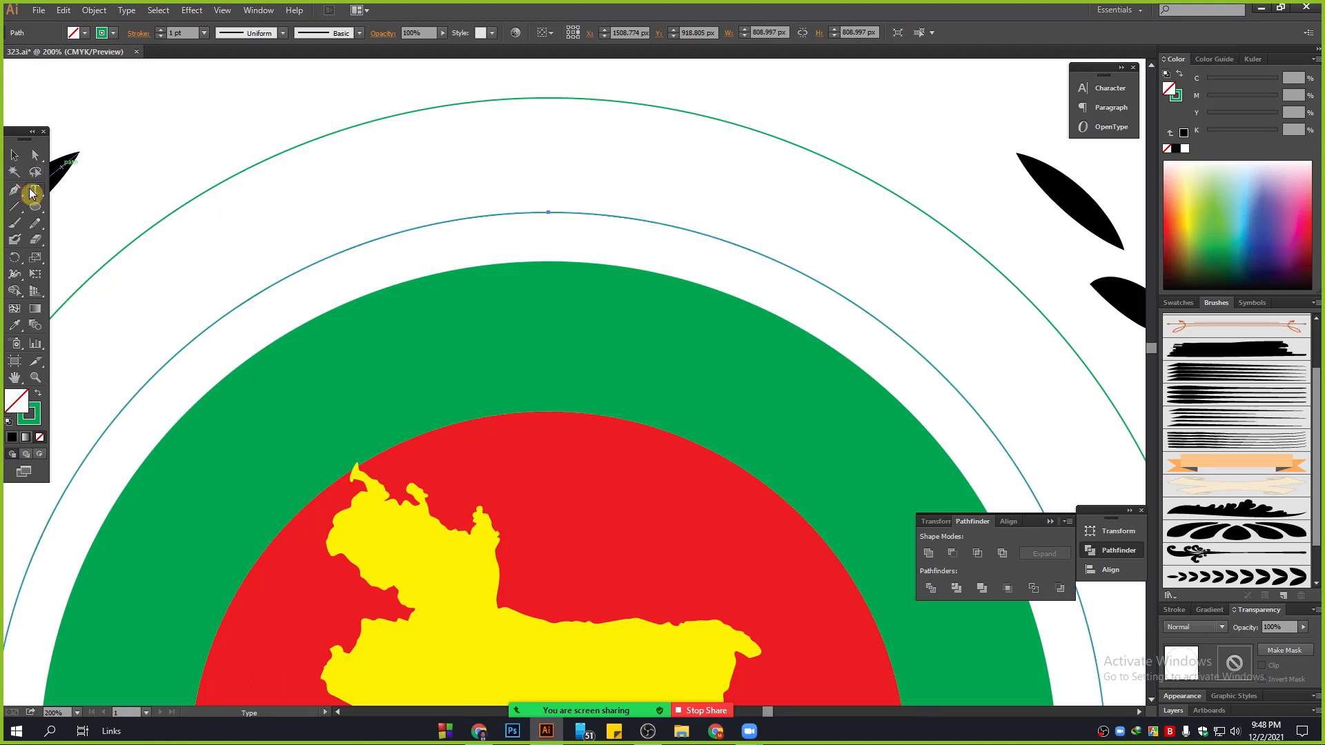
Step: Start path text on the inner outlined circle, with a 27 pt font size and centred alignment
{"action": "left_click_drag", "start_coordinate": [35, 189], "coordinate": [138, 222]}
{"action": "left_click", "coordinate": [549, 210]}
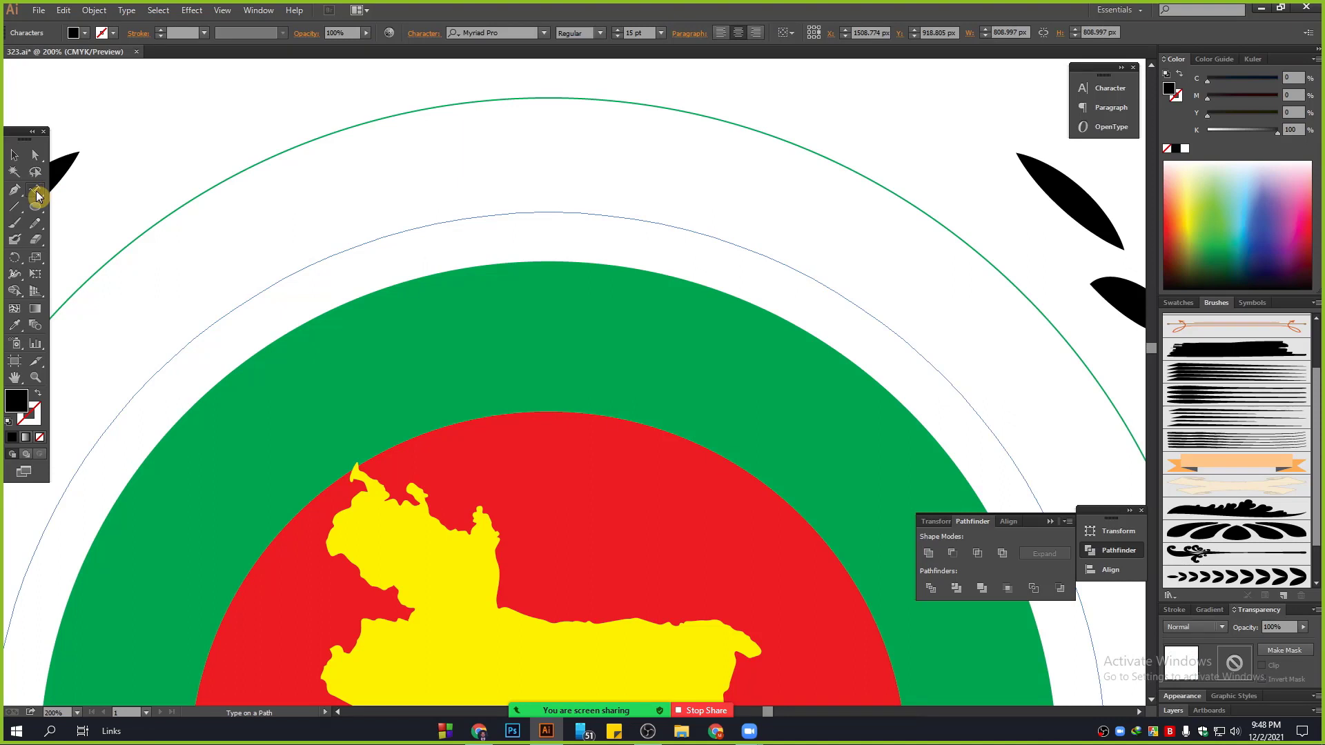
{"action": "left_click", "coordinate": [636, 33]}
{"action": "type", "text": "20"}
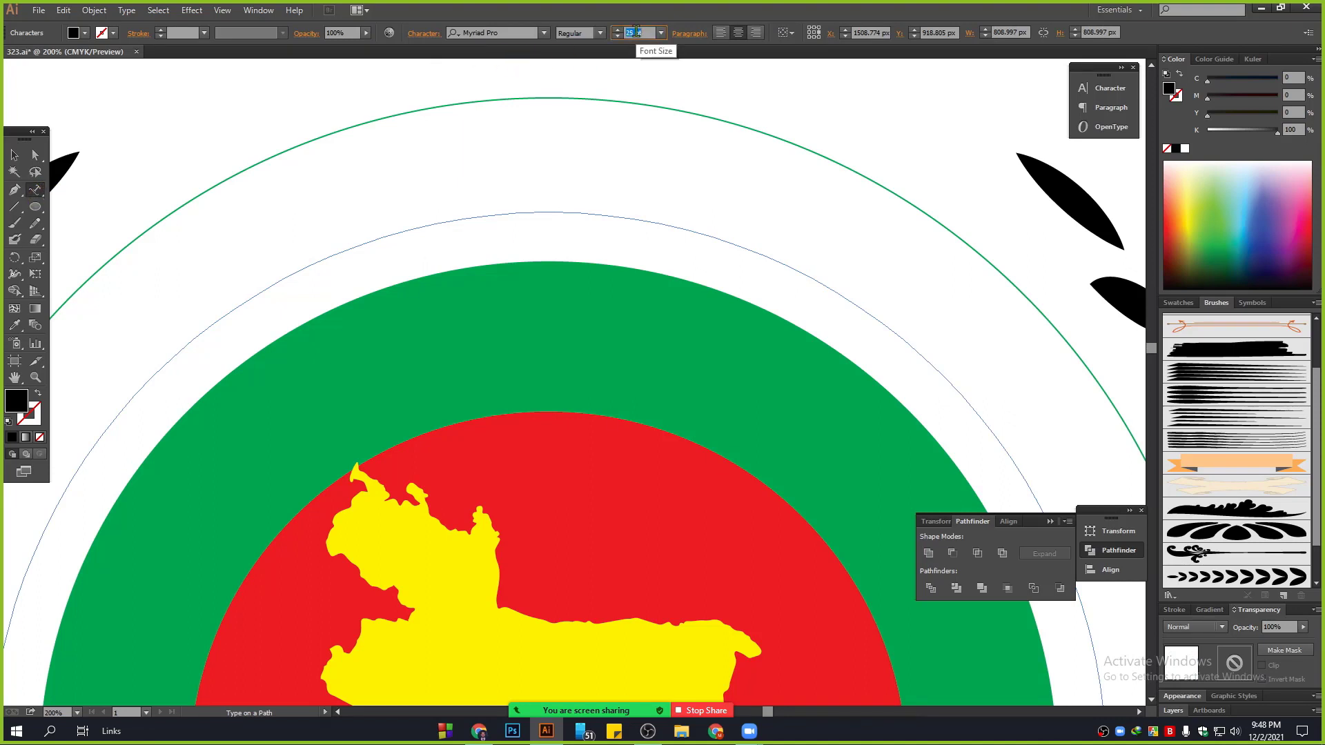
{"action": "type", "text": "27"}
{"action": "key", "text": "Return"}
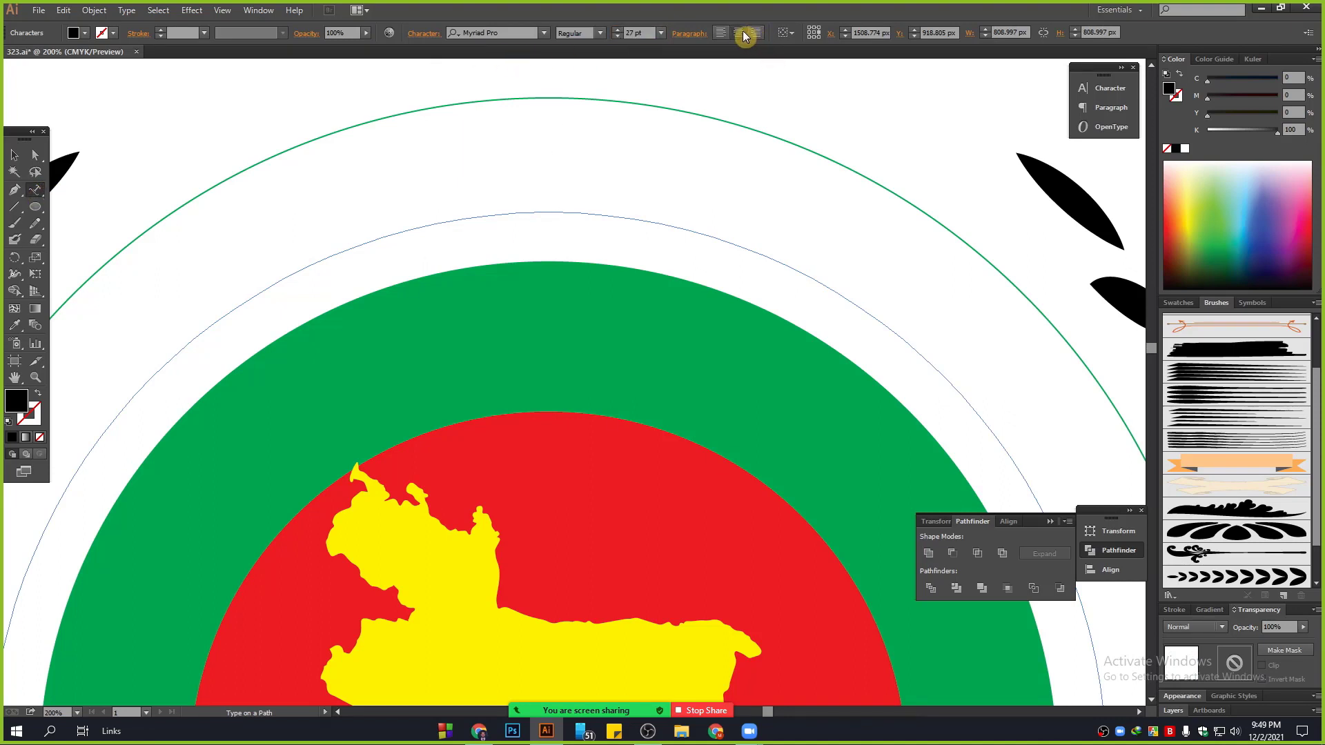
{"action": "left_click", "coordinate": [743, 34]}
Step: Enter "serve human foundation" as the text along the inner circle and select all of it
{"action": "key", "text": "ctrl+0"}
{"action": "left_click", "coordinate": [576, 204], "text": "ctrl"}
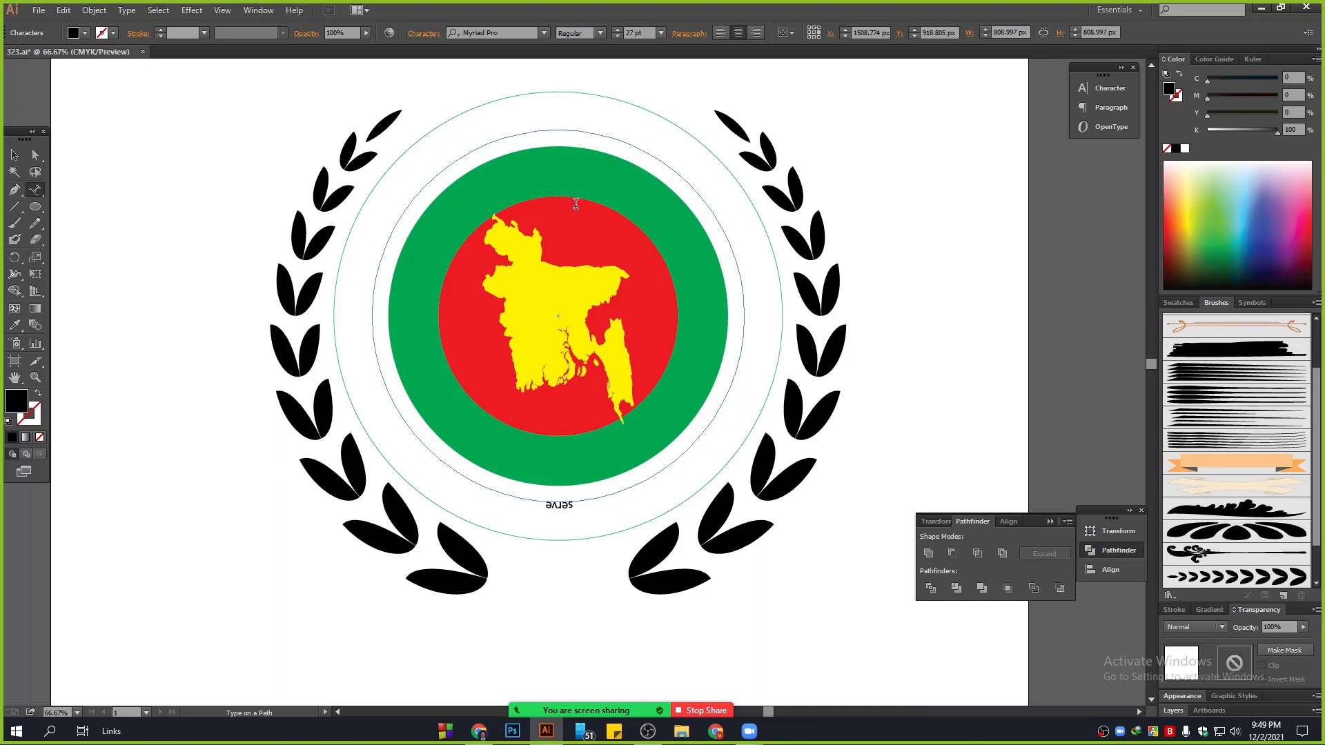
{"action": "key", "text": "BackSpace"}
{"action": "type", "text": "human fou"}
{"action": "key", "text": "BackSpace"}
{"action": "type", "text": "undation"}
{"action": "key", "text": "ctrl+a"}
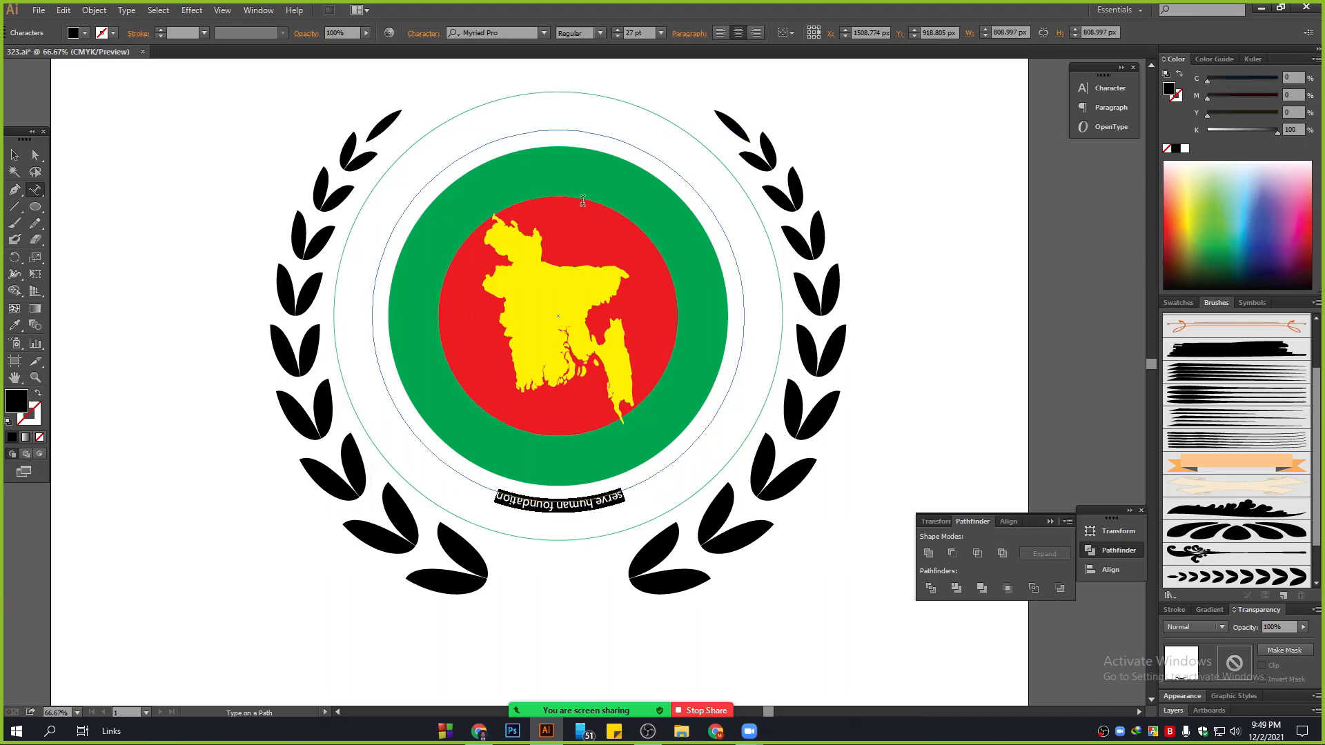
Step: Rotate the circular text half a turn so it reads upright along the upper arc of the emblem
{"action": "left_click", "coordinate": [11, 158]}
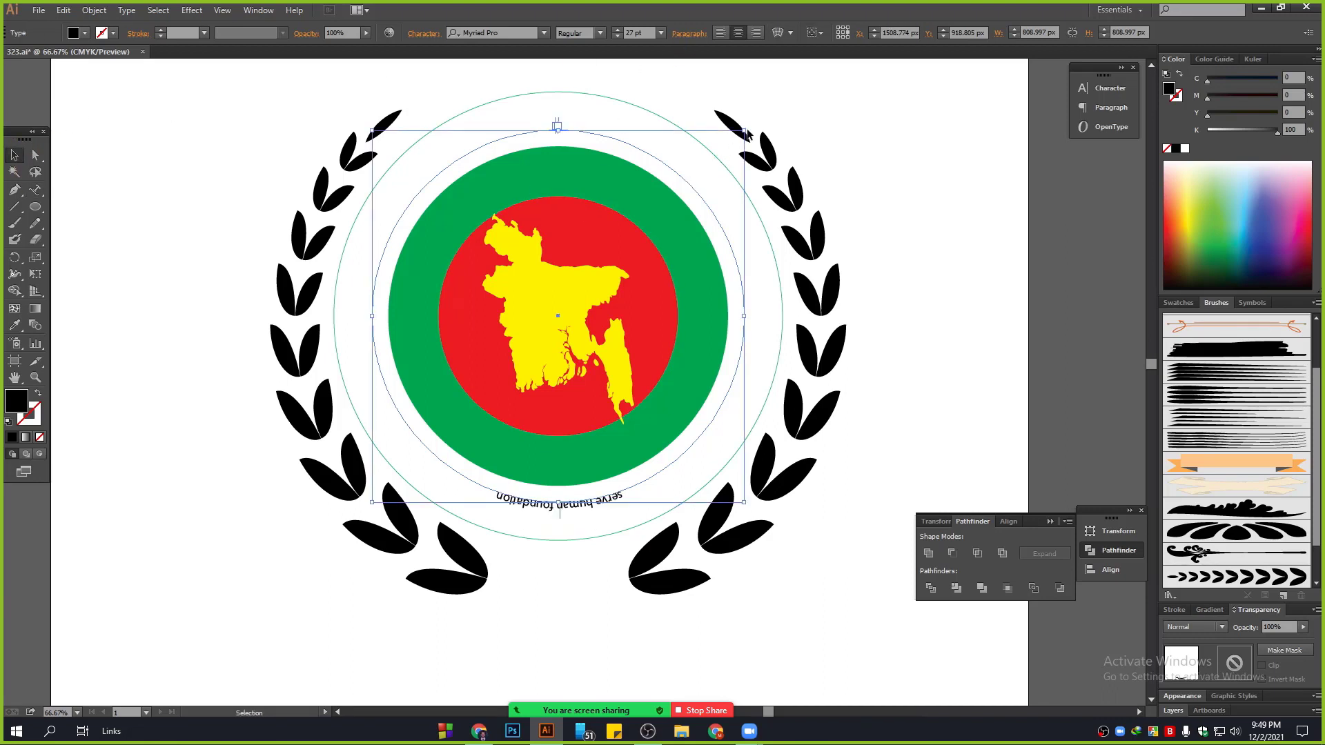
{"action": "left_click_drag", "start_coordinate": [748, 128], "coordinate": [354, 598]}
{"action": "scroll", "coordinate": [559, 126], "scroll_direction": "up", "scroll_amount": 2}
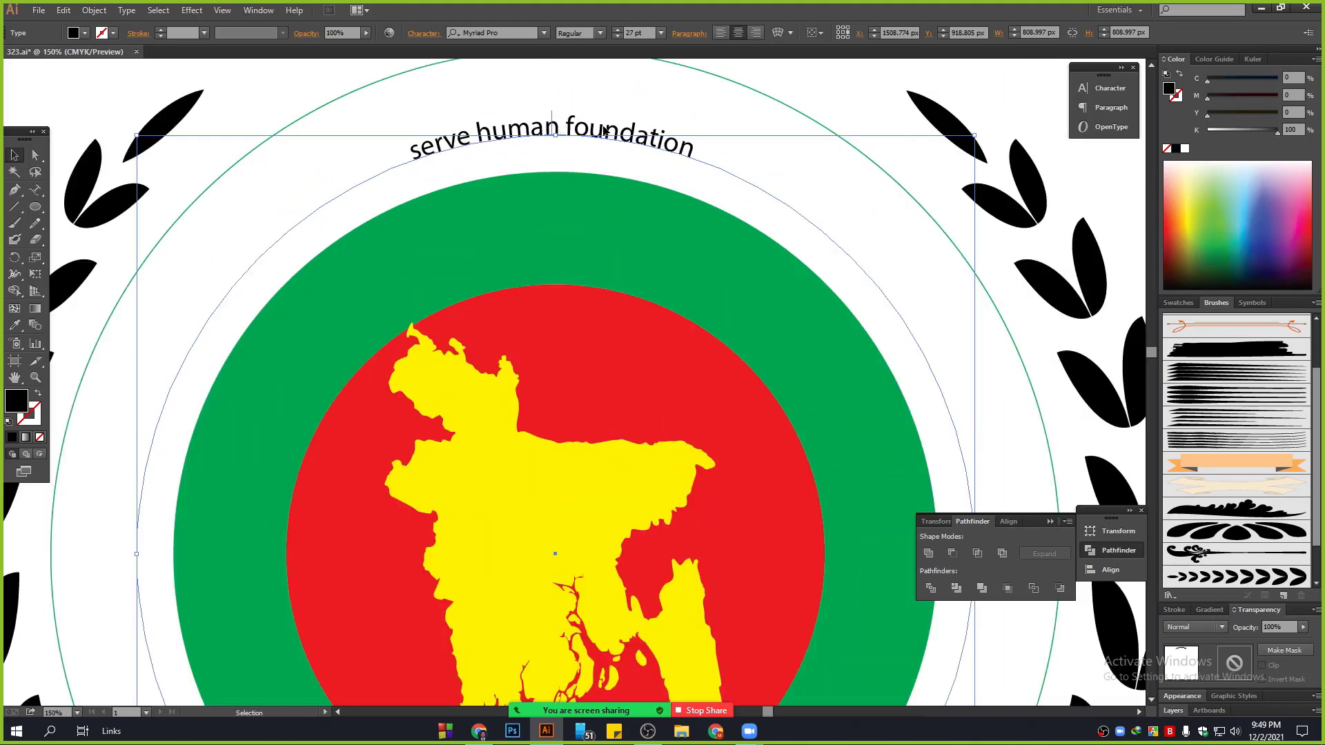
Step: Select all of the curved text and set its font size to 85 pt
{"action": "double_click", "coordinate": [621, 128]}
{"action": "key", "text": "ctrl+a"}
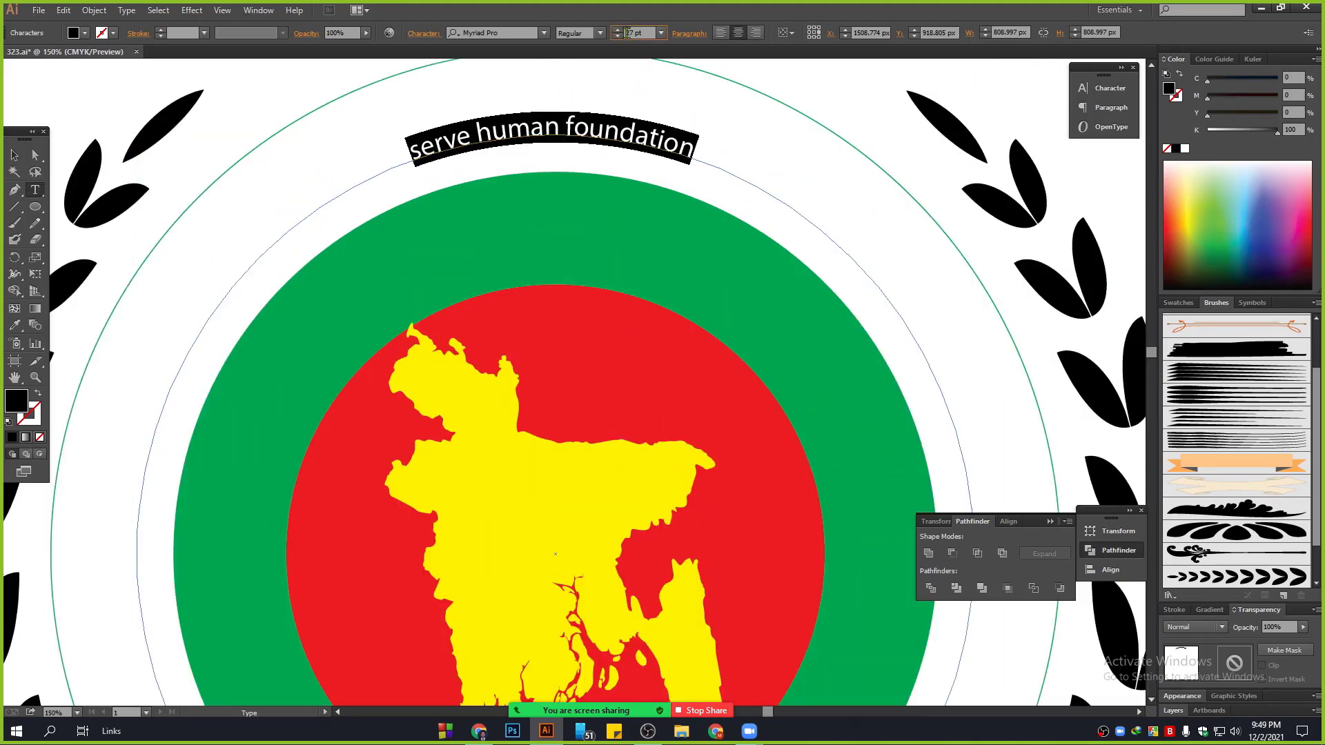
{"action": "scroll", "coordinate": [629, 31], "scroll_direction": "up", "scroll_amount": 14}
{"action": "scroll", "coordinate": [629, 31], "scroll_direction": "up", "scroll_amount": 20}
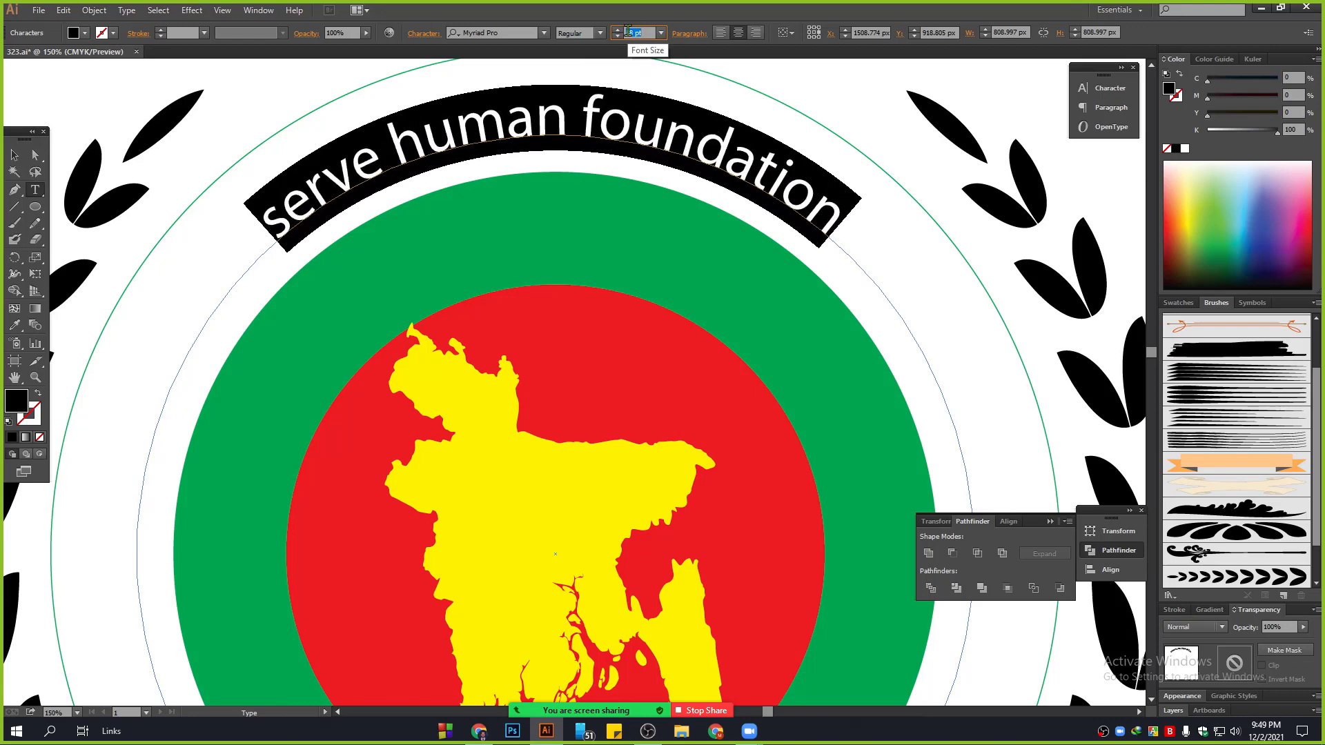
{"action": "scroll", "coordinate": [532, 319], "scroll_direction": "down", "scroll_amount": 2}
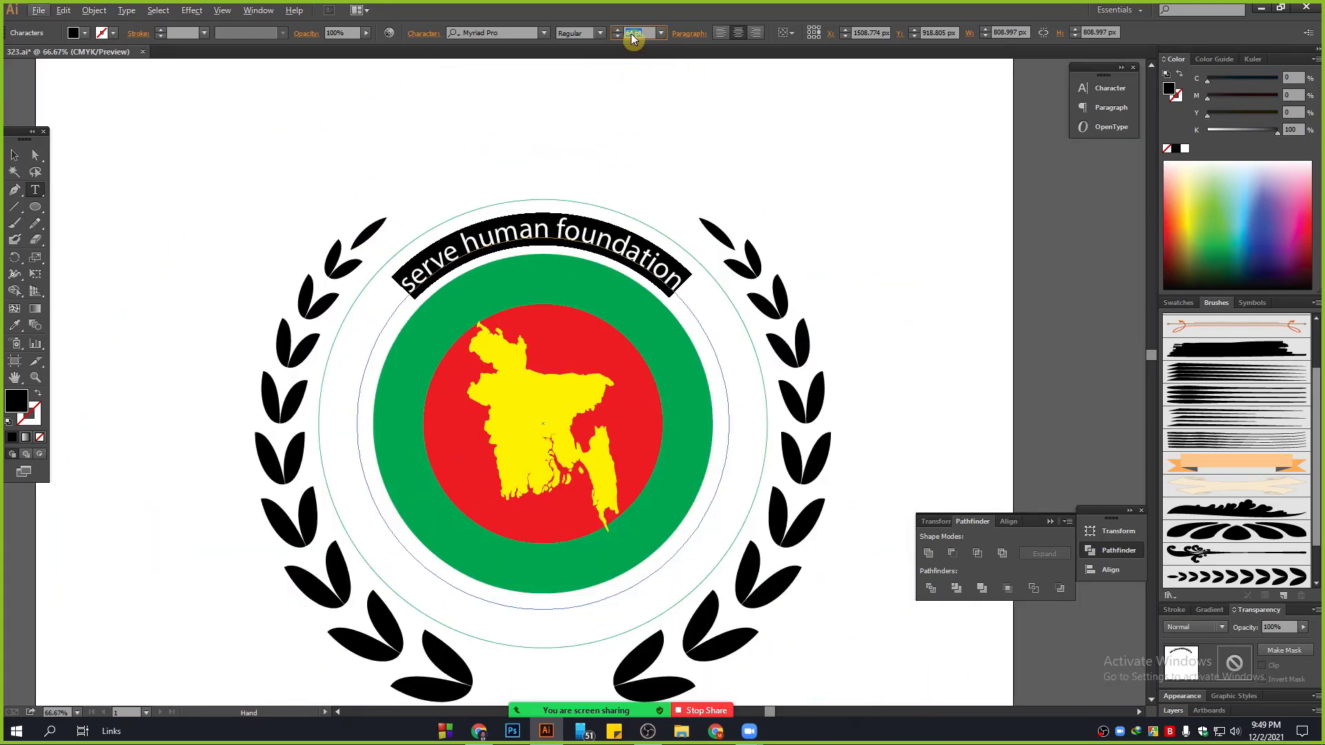
{"action": "scroll", "coordinate": [632, 36], "scroll_direction": "up", "scroll_amount": 20}
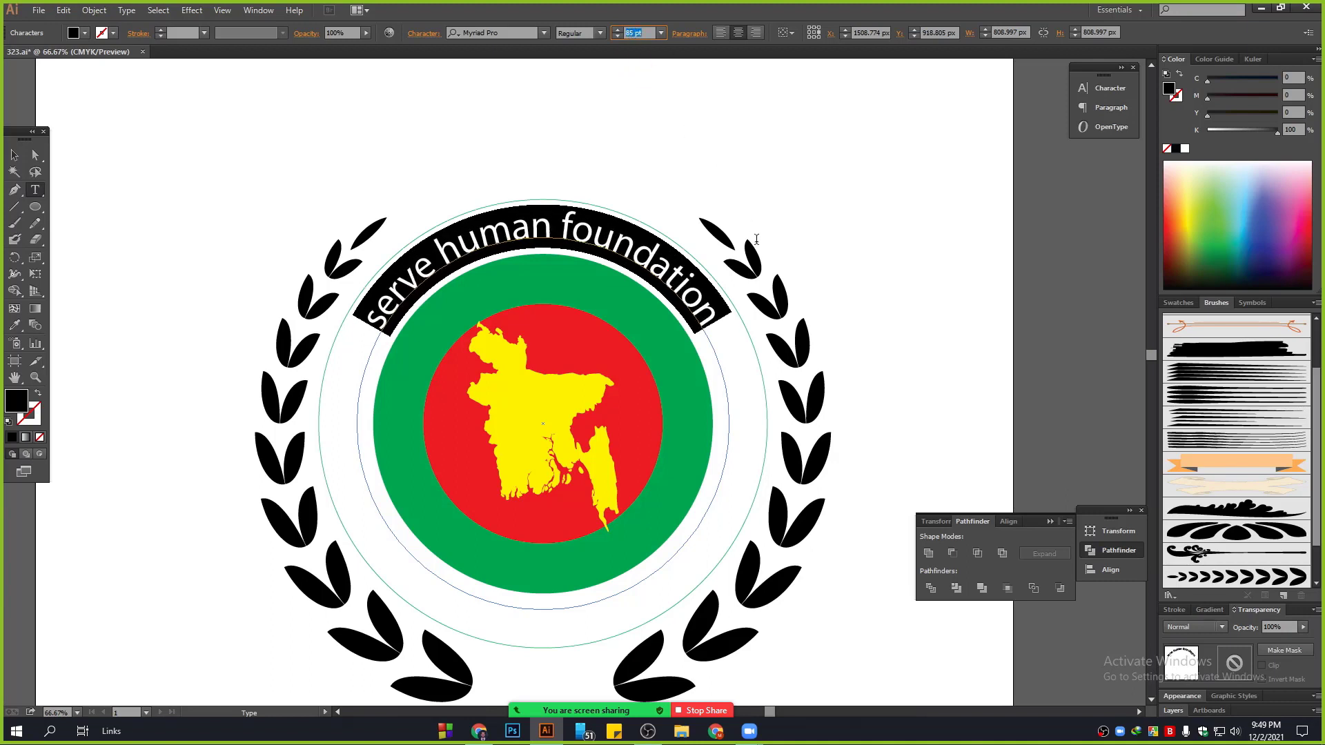
Step: Format the curved text as All Caps in the Myriad Pro Semibold style
{"action": "key", "text": "ctrl+t"}
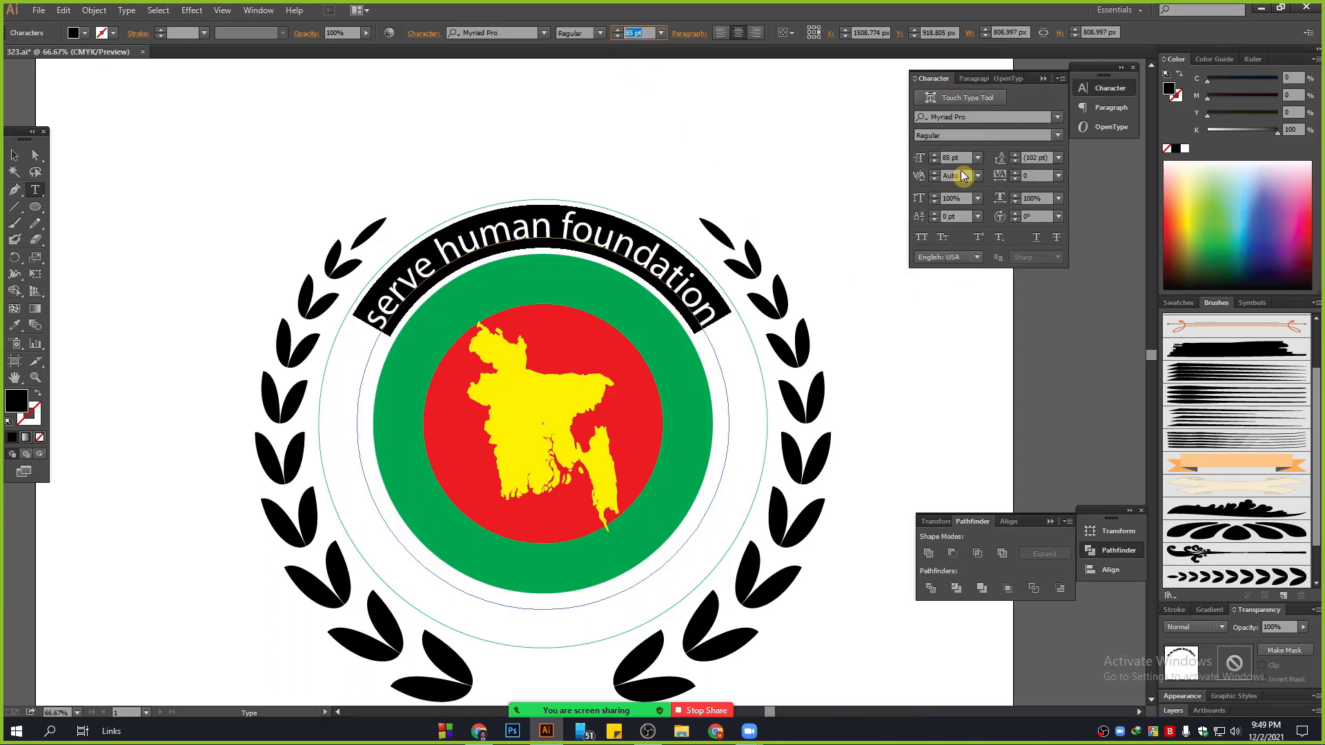
{"action": "left_click", "coordinate": [922, 238]}
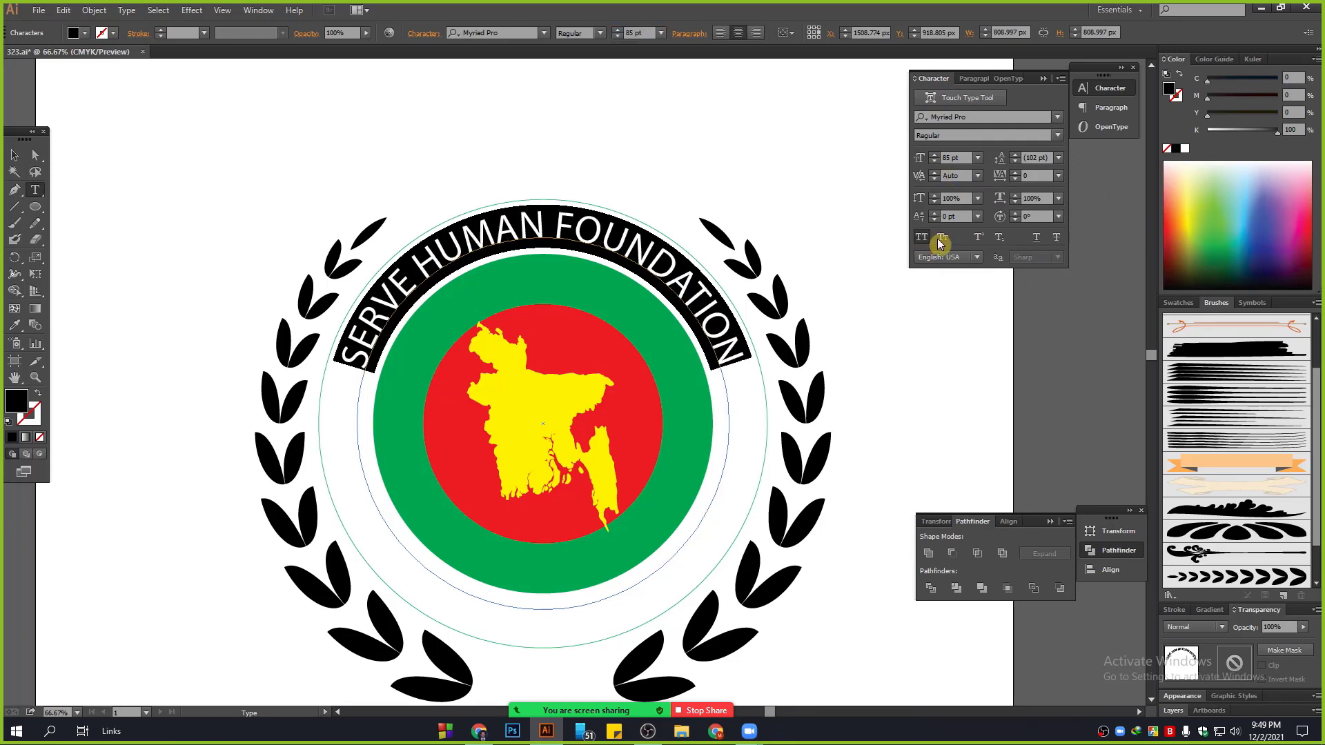
{"action": "left_click", "coordinate": [1050, 137]}
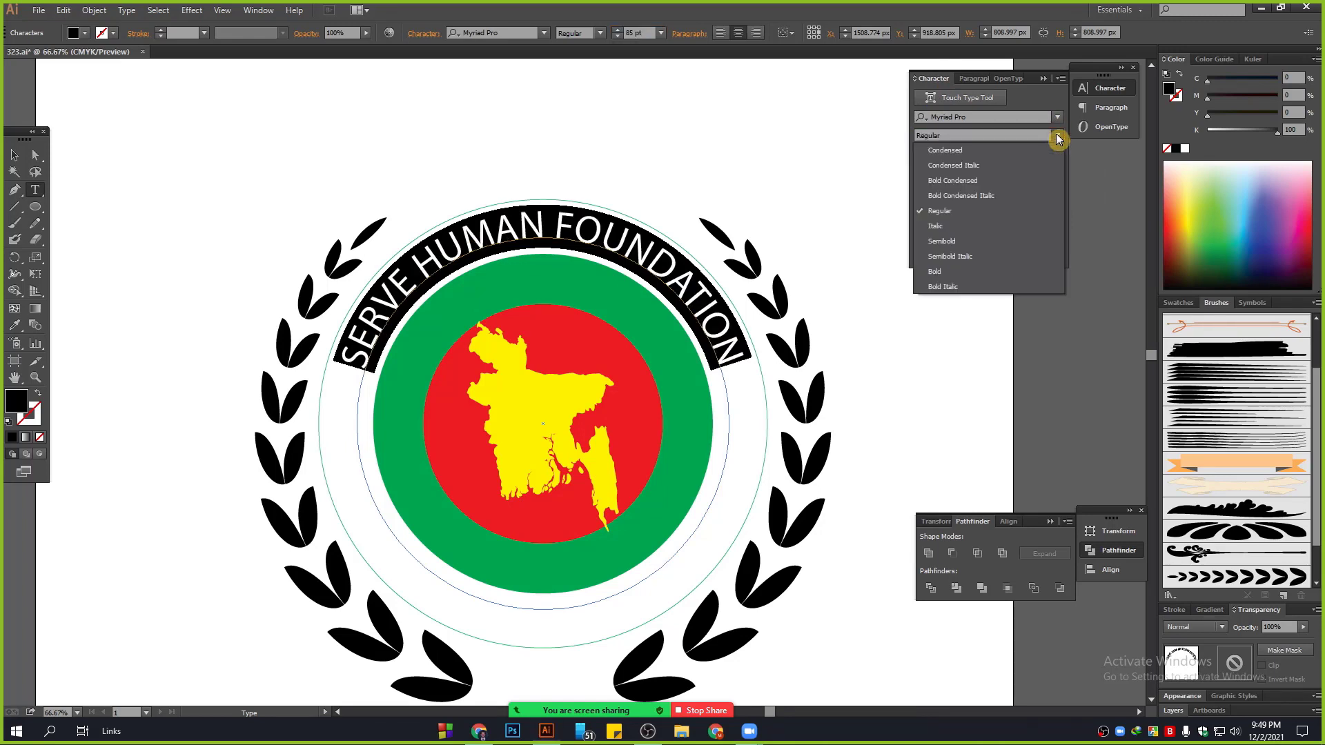
{"action": "left_click", "coordinate": [964, 243]}
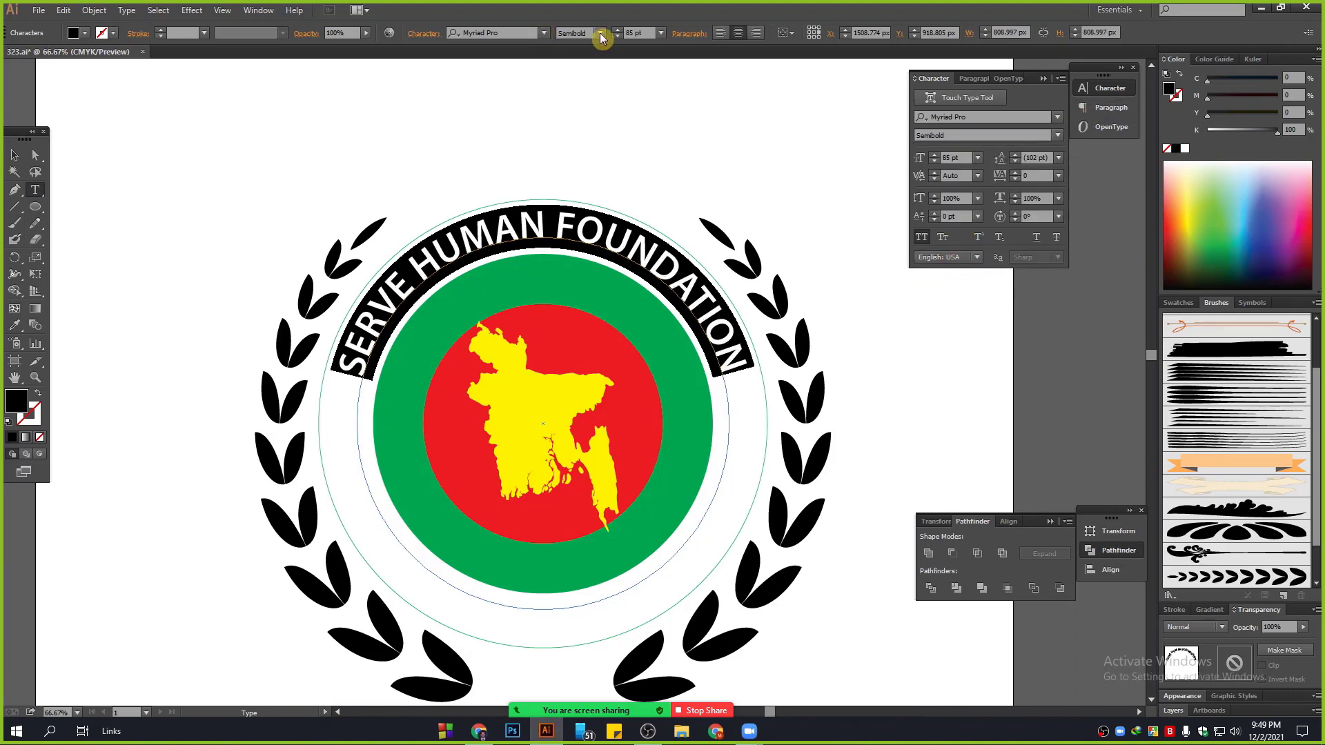
Step: Set the curved text's font size to 108 pt and deselect it
{"action": "left_click", "coordinate": [629, 32]}
{"action": "scroll", "coordinate": [629, 32], "scroll_direction": "up", "scroll_amount": 20}
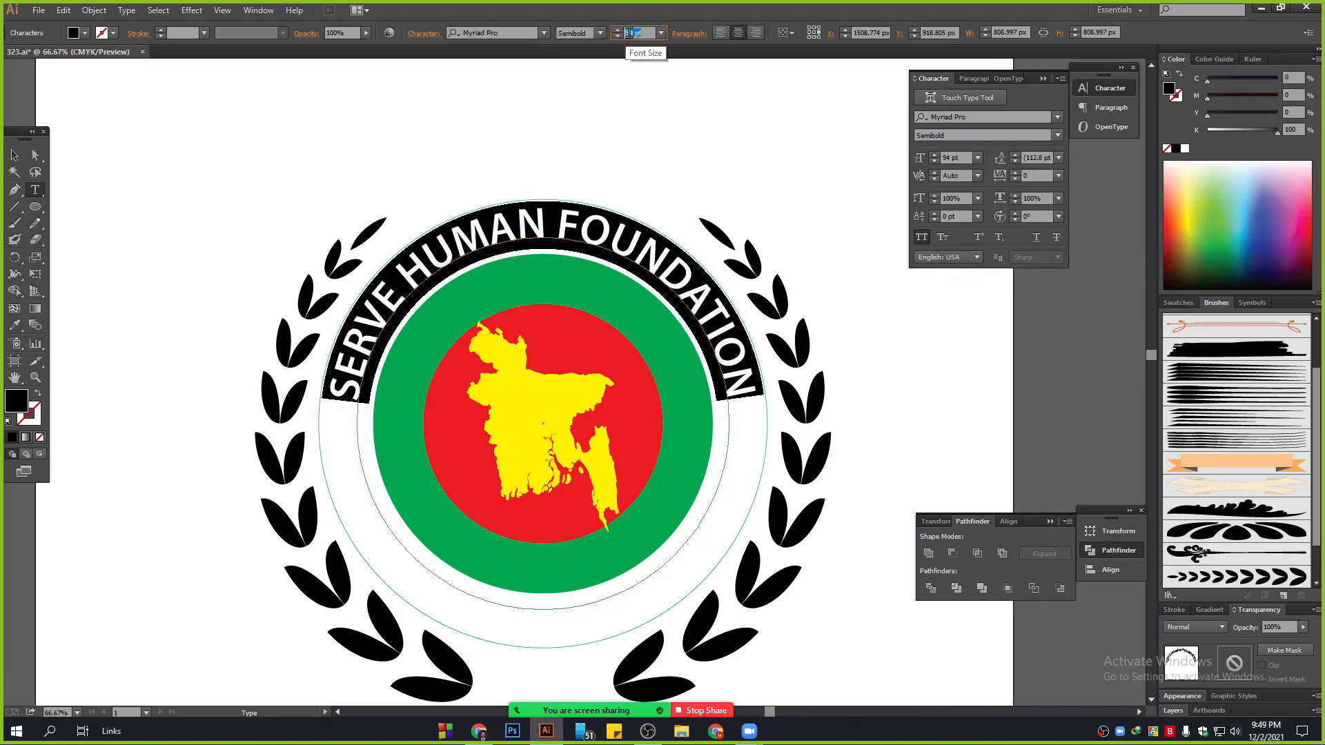
{"action": "scroll", "coordinate": [629, 32], "scroll_direction": "up", "scroll_amount": 3}
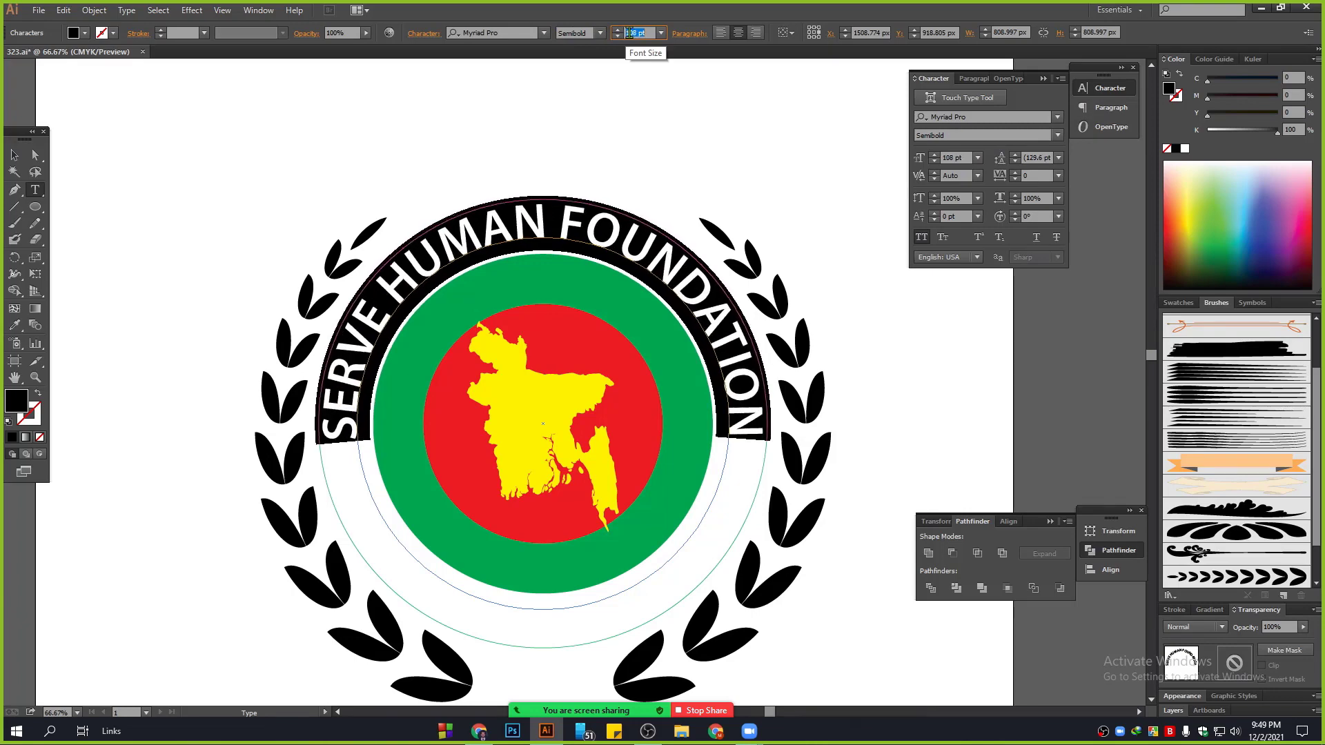
{"action": "left_click", "coordinate": [13, 156]}
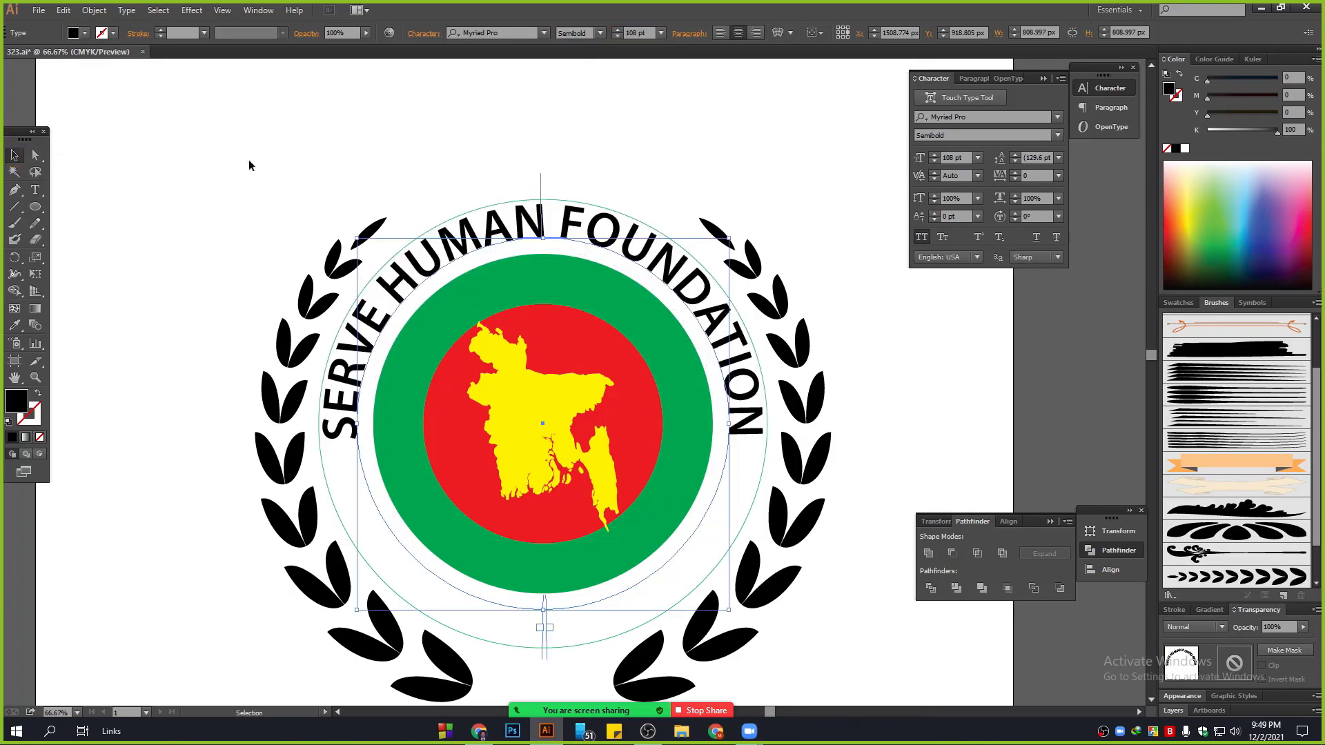
{"action": "left_click", "coordinate": [445, 116]}
Step: Scale the curved text and its circle down slightly about the centre to fit inside the outer ring
{"action": "scroll", "coordinate": [607, 163], "scroll_direction": "up", "scroll_amount": 1, "text": "alt"}
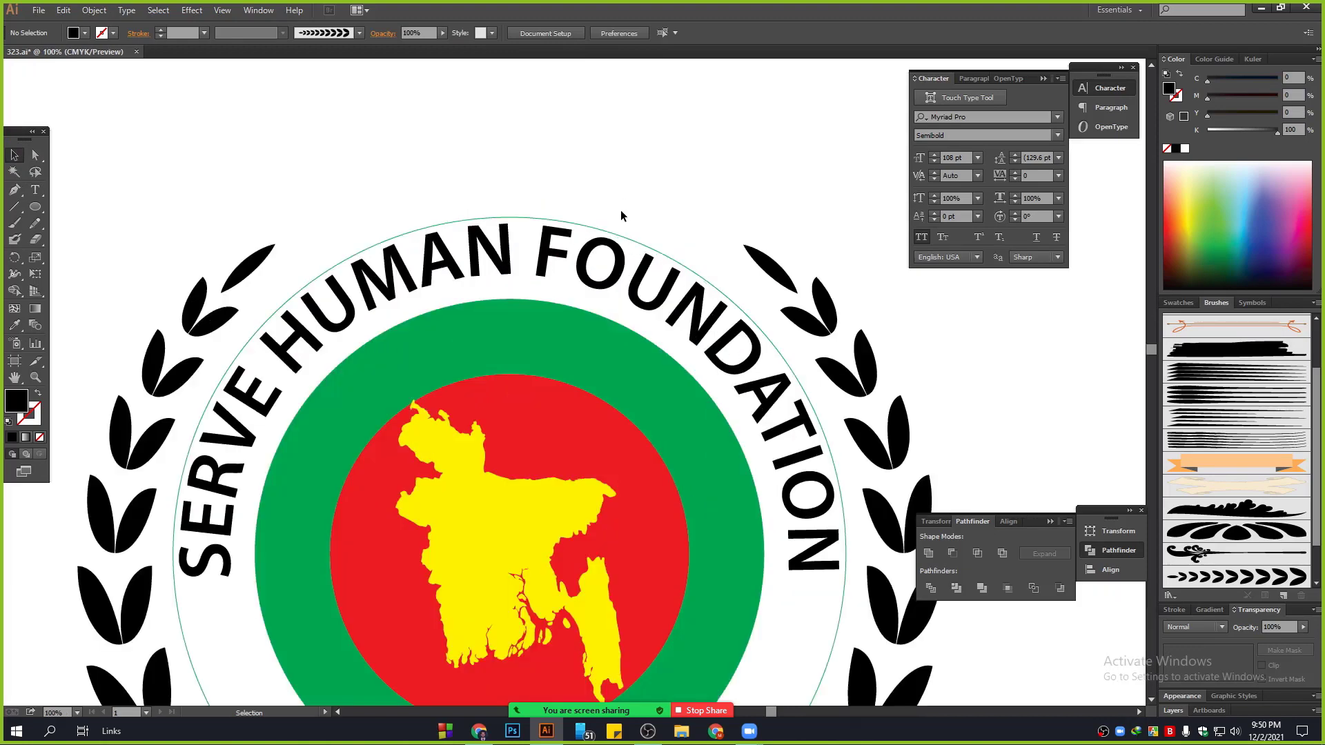
{"action": "left_click", "coordinate": [623, 249]}
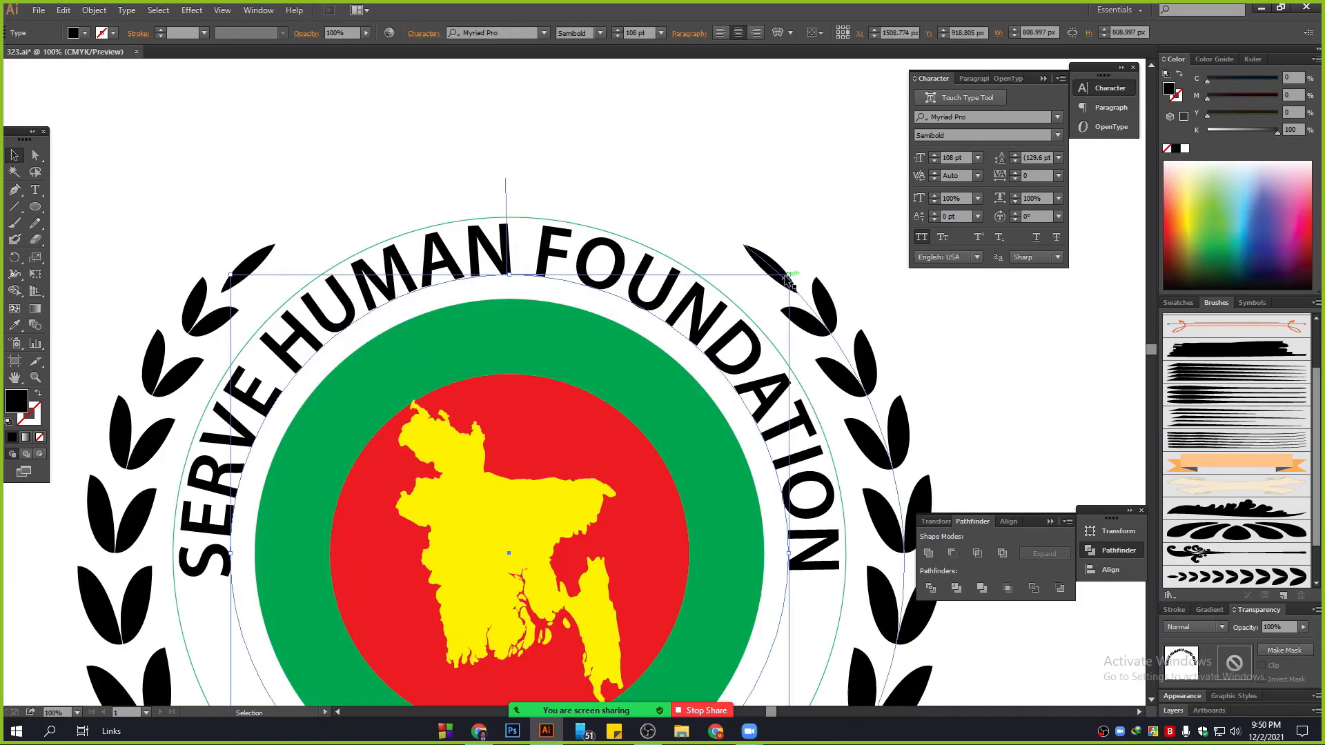
{"action": "left_click_drag", "start_coordinate": [790, 274], "coordinate": [778, 285]}
{"action": "left_click", "coordinate": [684, 167]}
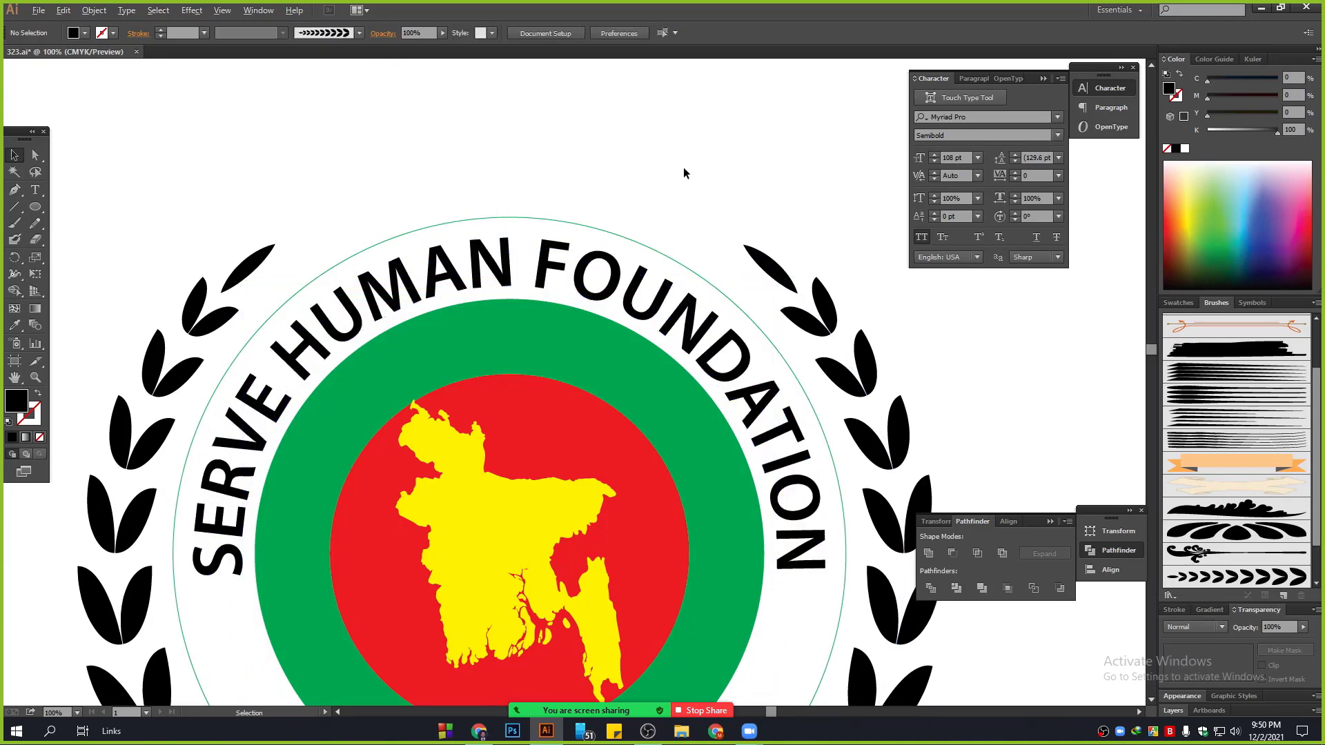
Step: Give the outer ring around the text a black 3 pt stroke and deselect it
{"action": "scroll", "coordinate": [683, 167], "scroll_direction": "down", "scroll_amount": 4}
{"action": "scroll", "coordinate": [683, 166], "scroll_direction": "up", "scroll_amount": 3}
{"action": "scroll", "coordinate": [681, 163], "scroll_direction": "up", "scroll_amount": 1}
{"action": "left_click", "coordinate": [669, 228]}
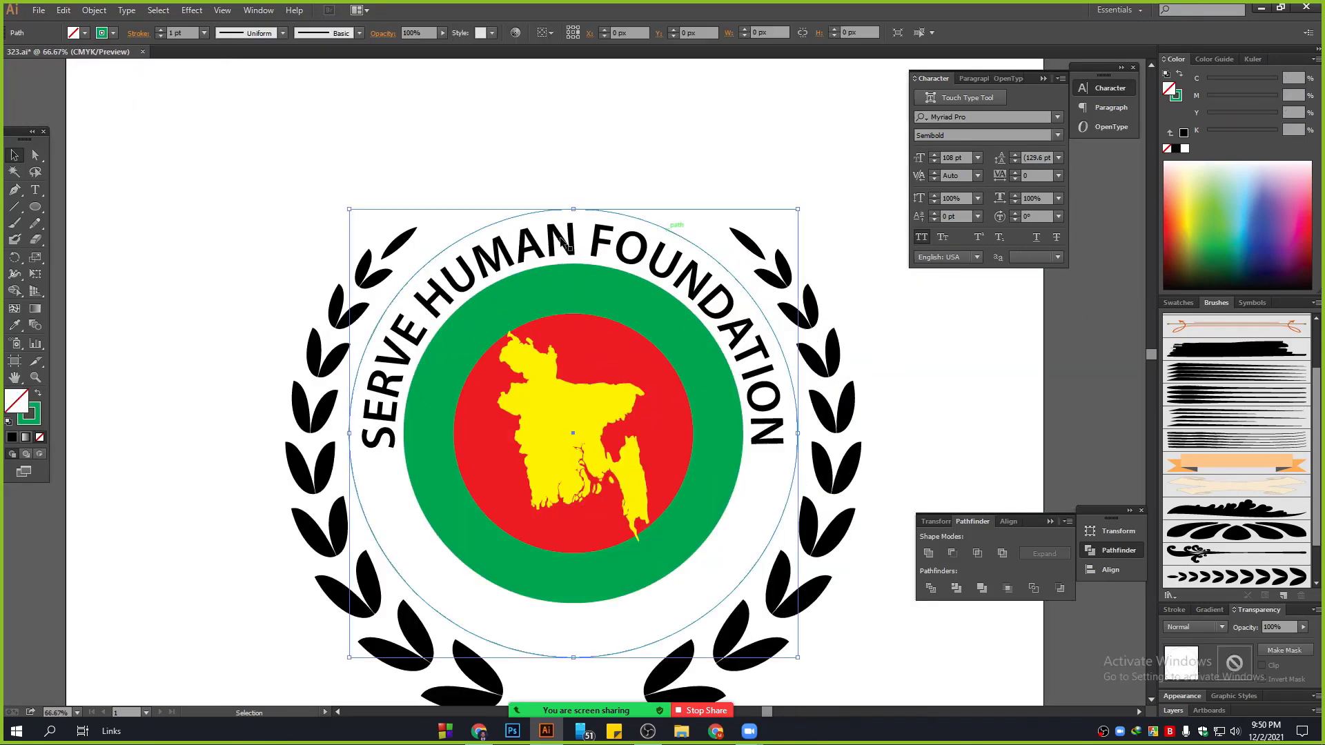
{"action": "left_click", "coordinate": [35, 419]}
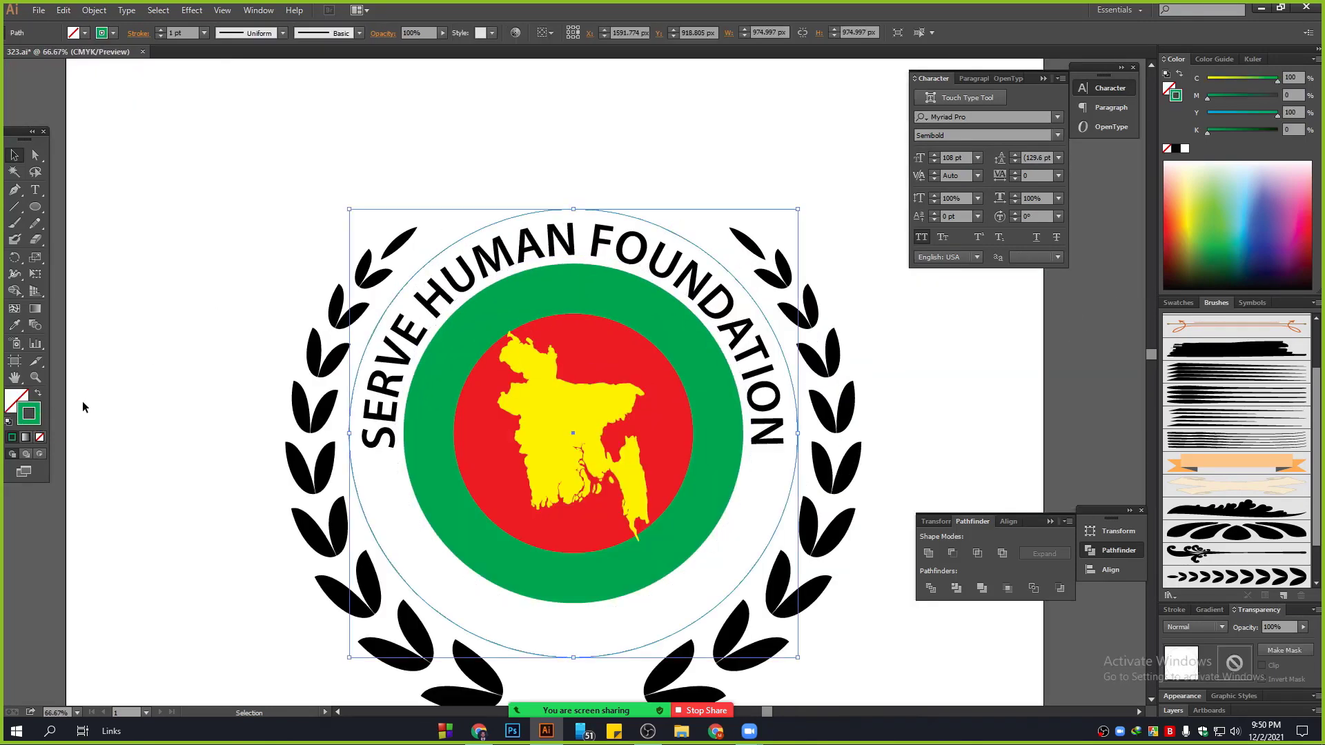
{"action": "left_click", "coordinate": [1177, 149]}
{"action": "scroll", "coordinate": [176, 33], "scroll_direction": "up", "scroll_amount": 2}
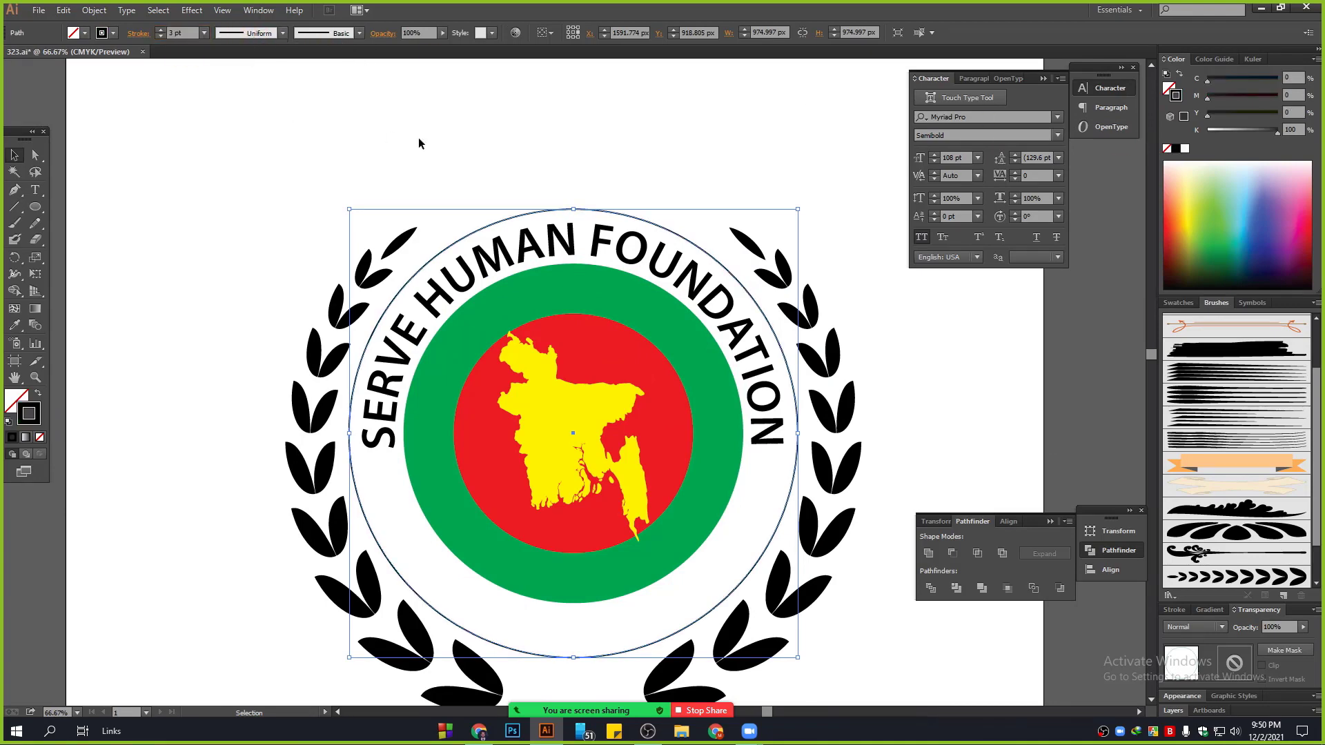
{"action": "scroll", "coordinate": [407, 146], "scroll_direction": "down", "scroll_amount": 2}
{"action": "left_click", "coordinate": [387, 151]}
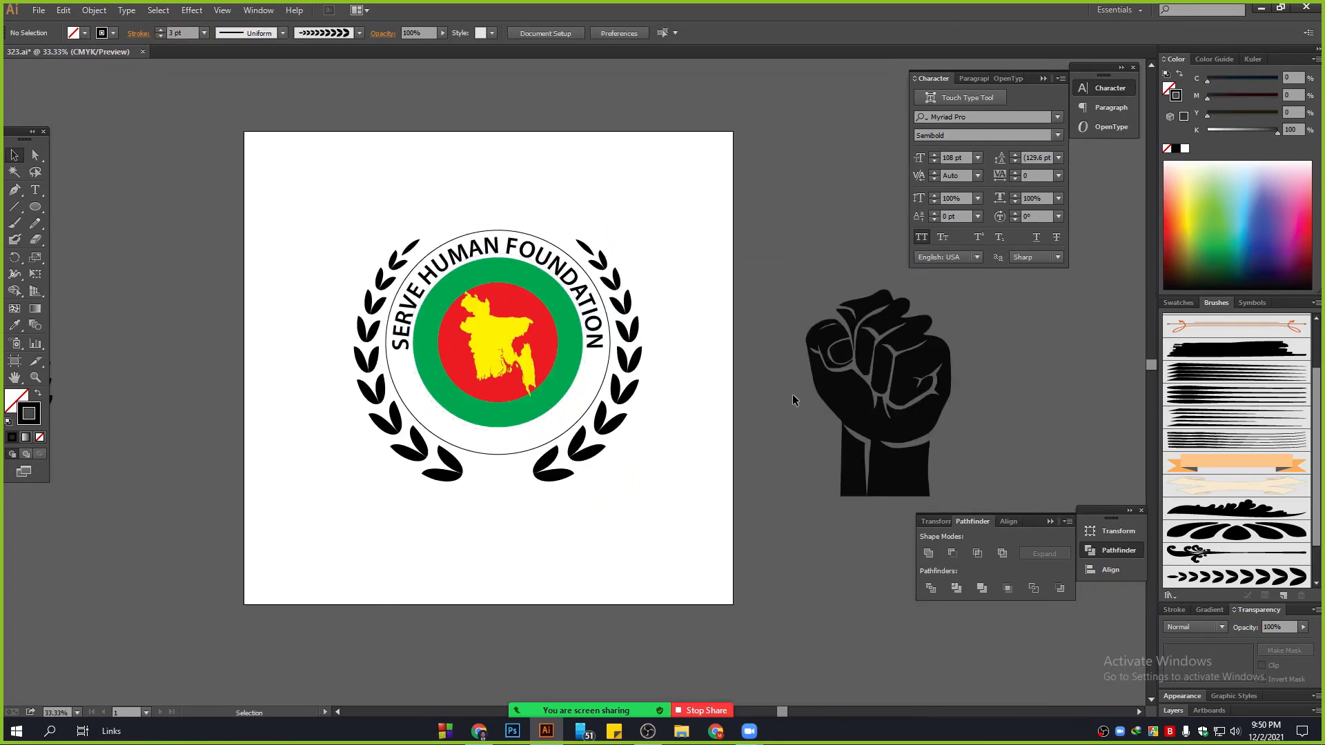
Step: Move the black fist onto the emblem, scale it down, and centre it over the circles and map
{"action": "scroll", "coordinate": [702, 422], "scroll_direction": "up", "scroll_amount": 1}
{"action": "left_click_drag", "start_coordinate": [769, 375], "coordinate": [856, 472]}
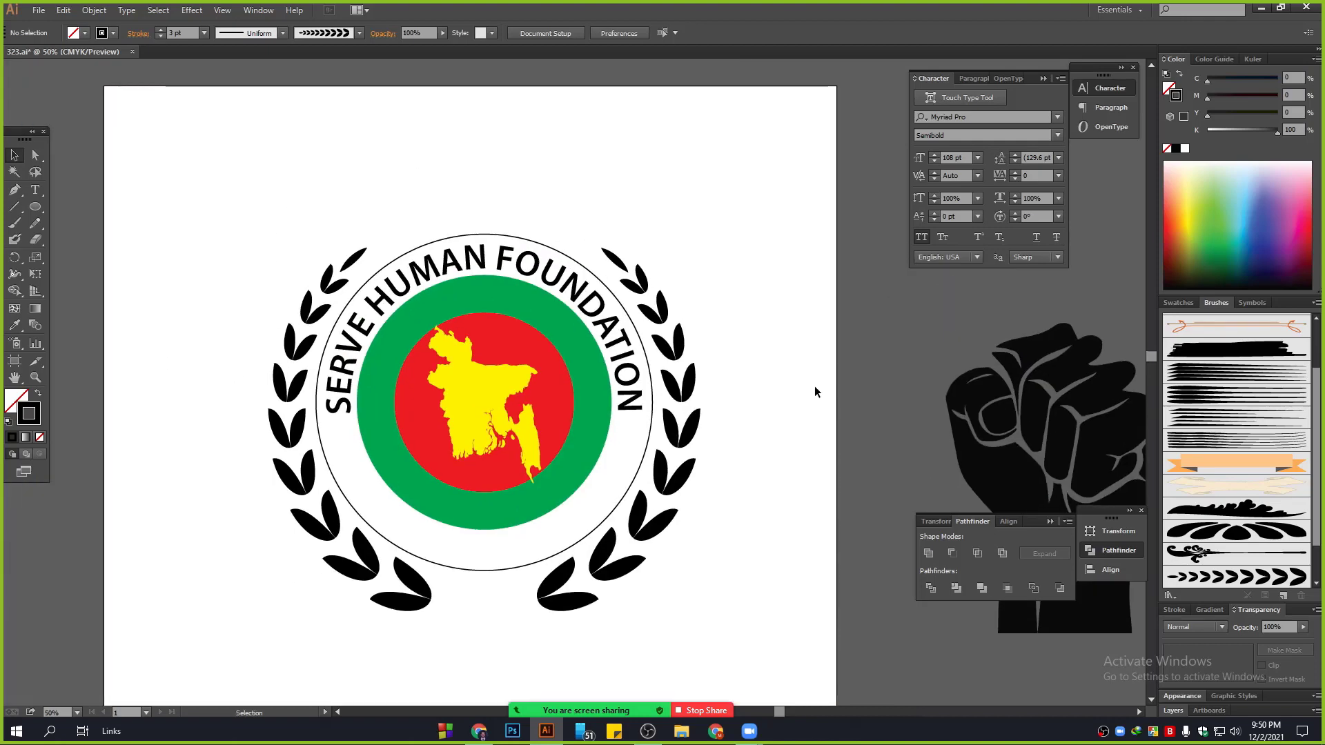
{"action": "scroll", "coordinate": [814, 386], "scroll_direction": "down", "scroll_amount": 2}
{"action": "left_click_drag", "start_coordinate": [1112, 448], "coordinate": [531, 384]}
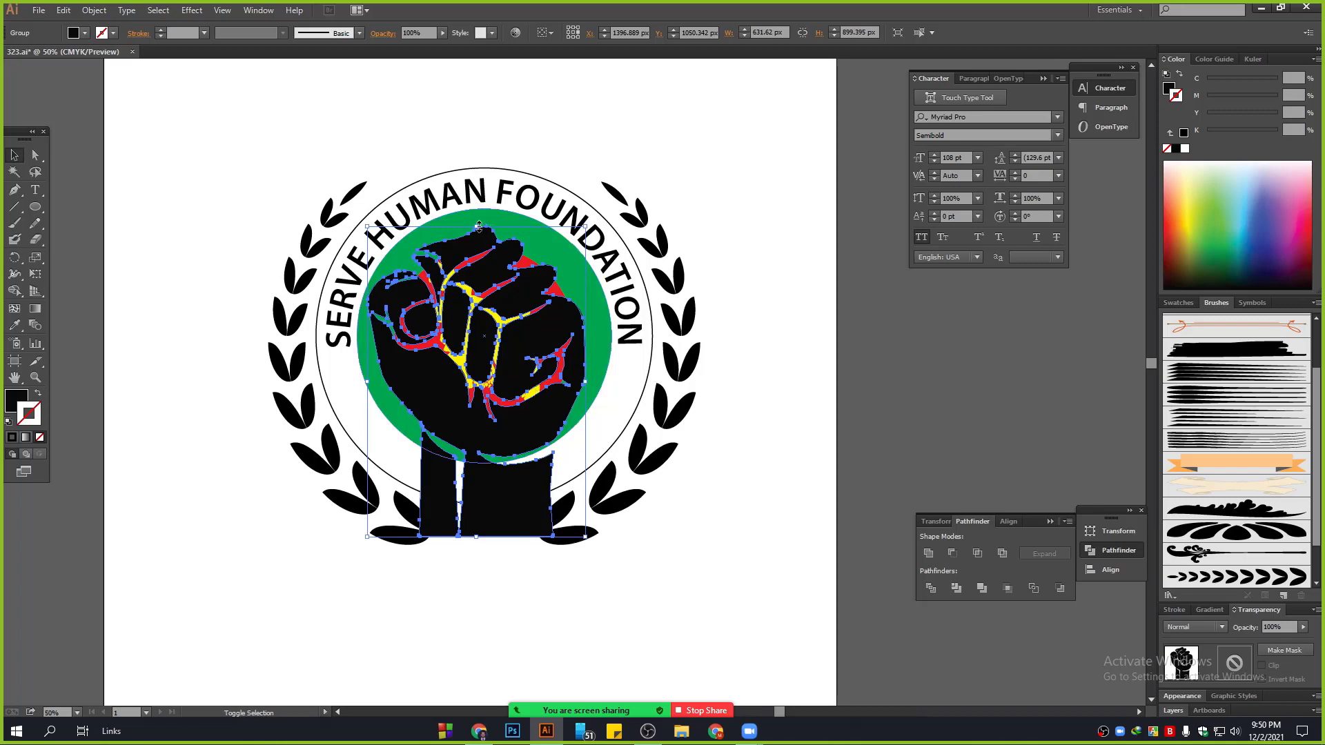
{"action": "left_click_drag", "start_coordinate": [479, 227], "coordinate": [479, 310]}
{"action": "mouse_move", "coordinate": [505, 508]}
{"action": "left_mouse_down"}
{"action": "mouse_move", "coordinate": [507, 481]}
{"action": "mouse_move", "coordinate": [474, 532]}
{"action": "mouse_move", "coordinate": [485, 494]}
{"action": "mouse_move", "coordinate": [483, 521]}
{"action": "left_mouse_up"}
{"action": "left_click", "coordinate": [649, 585]}
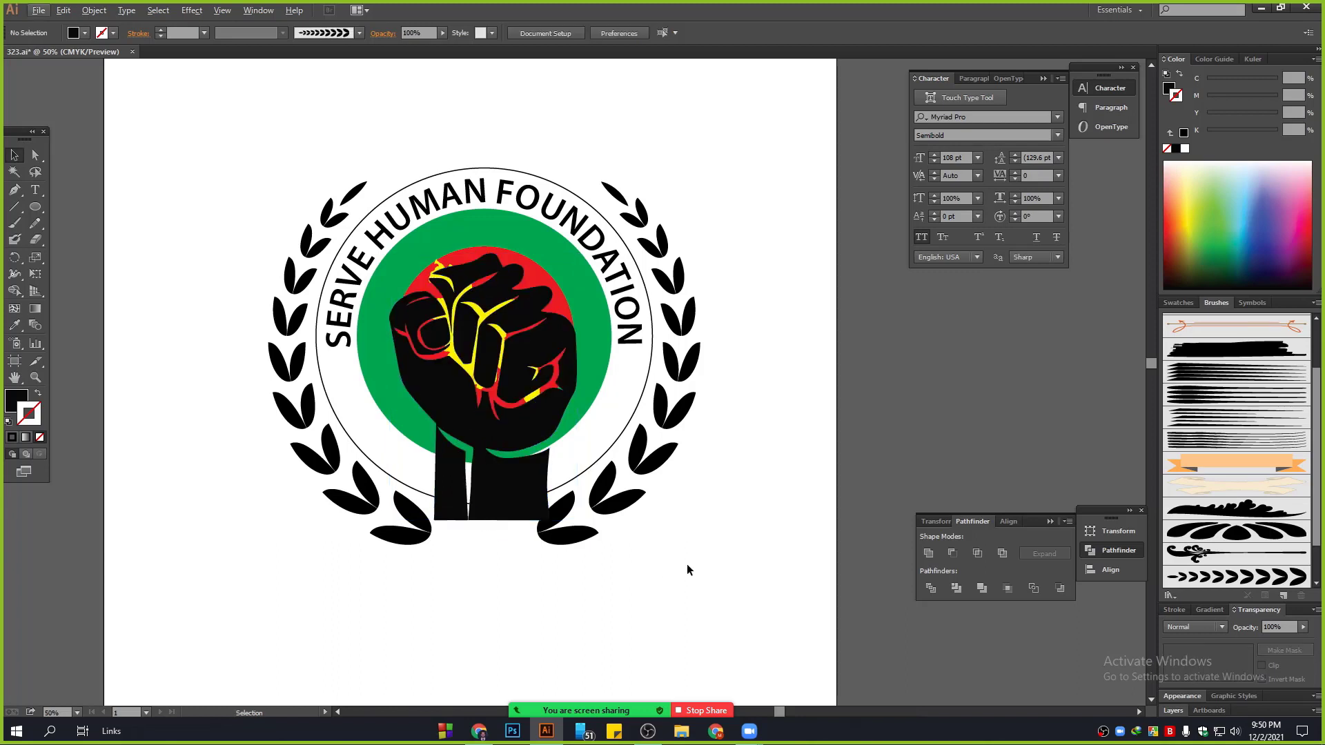
Step: Enlarge the laurel wreath about its centre to about 1192 by 1061 px and move it up slightly
{"action": "left_click_drag", "start_coordinate": [686, 435], "coordinate": [712, 511]}
{"action": "left_click", "coordinate": [709, 493]}
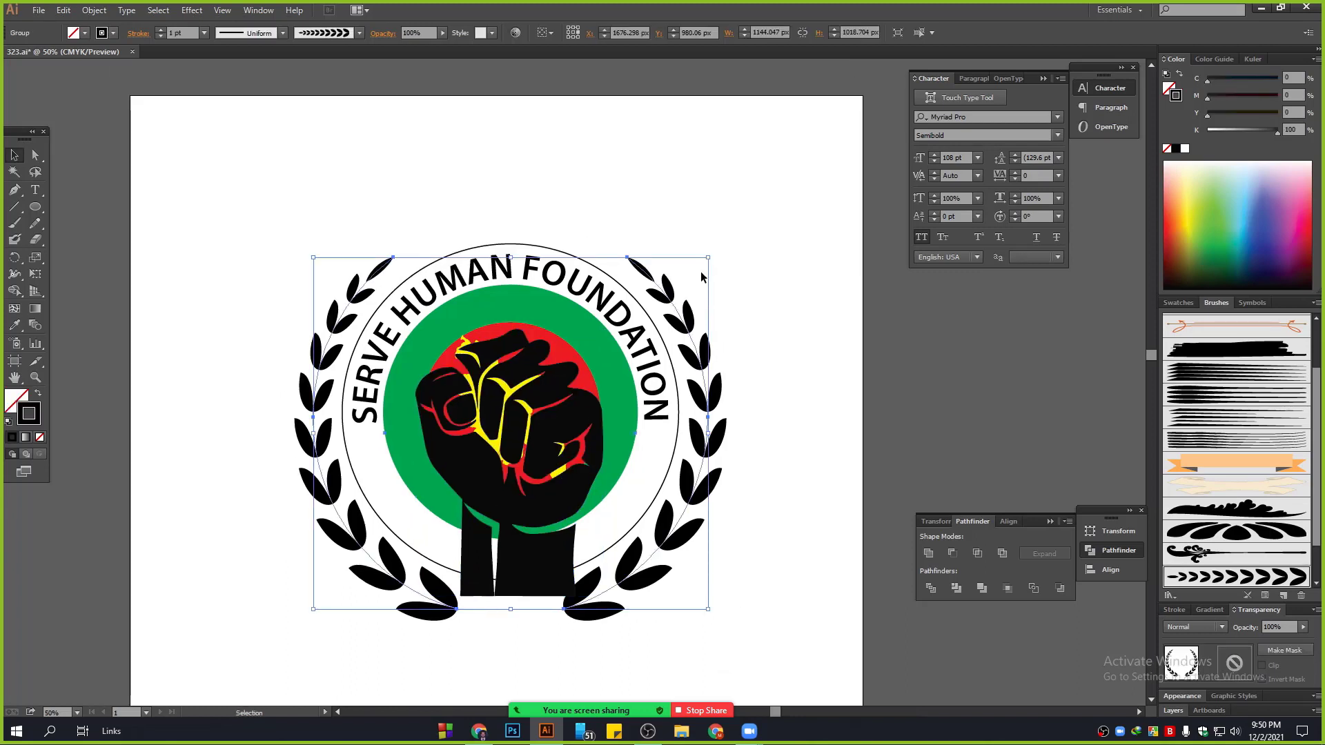
{"action": "left_click_drag", "start_coordinate": [708, 259], "coordinate": [717, 251]}
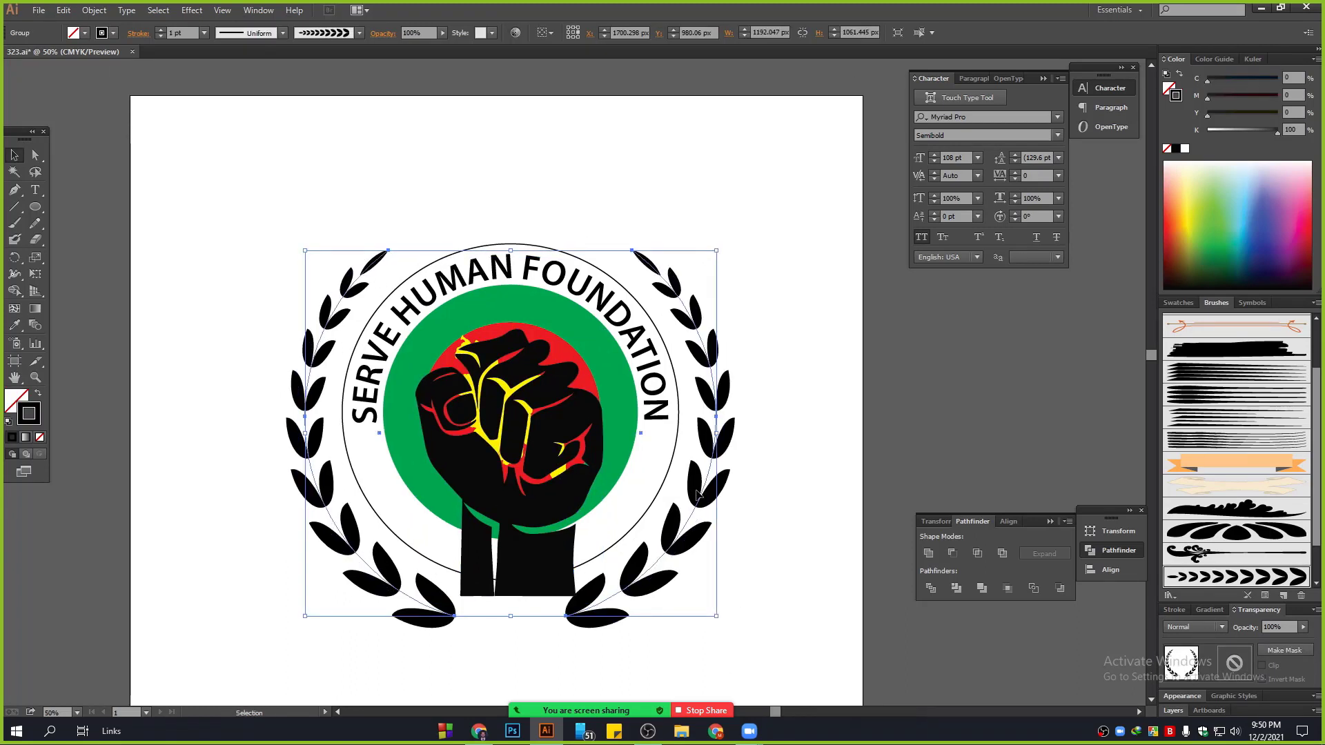
{"action": "left_click_drag", "start_coordinate": [698, 494], "coordinate": [699, 468]}
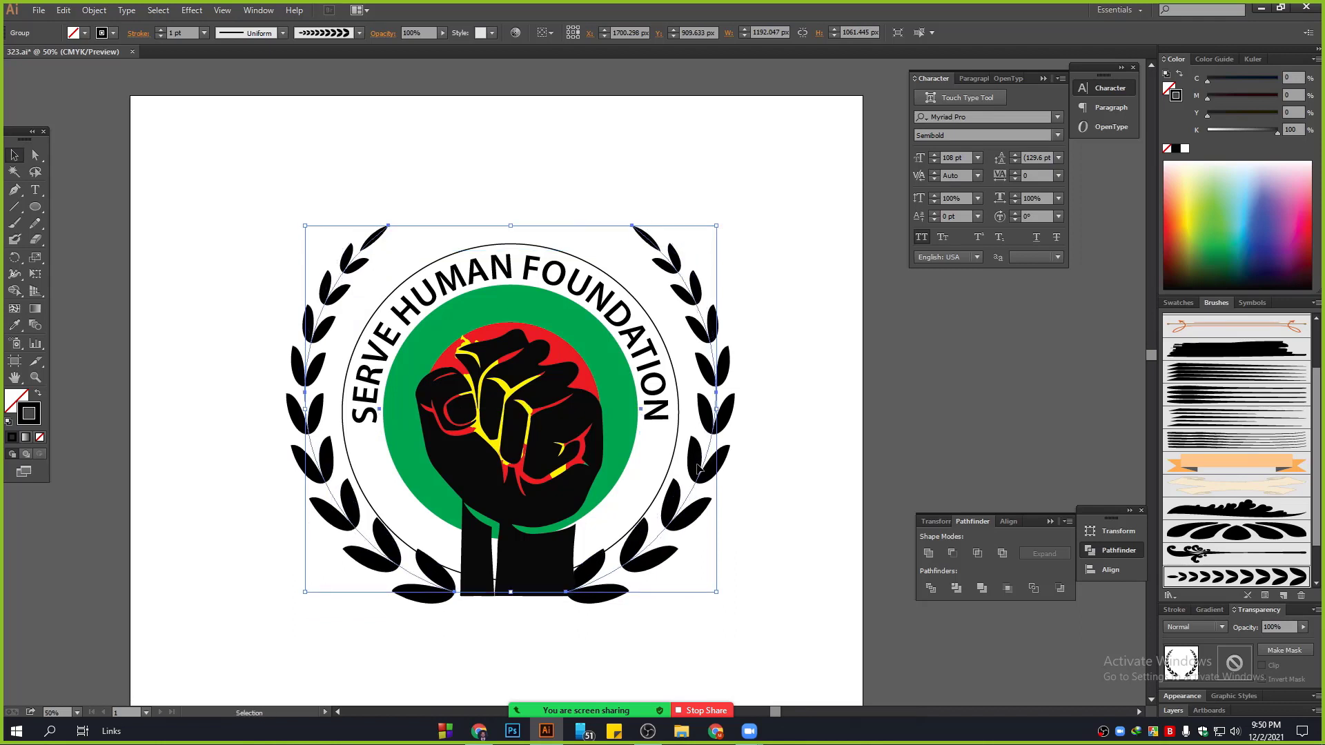
{"action": "left_click", "coordinate": [739, 603]}
Step: Examine the fist's wrist and the lowest wreath leaves up close, including how they overlap the ring
{"action": "scroll", "coordinate": [519, 548], "scroll_direction": "down", "scroll_amount": 2}
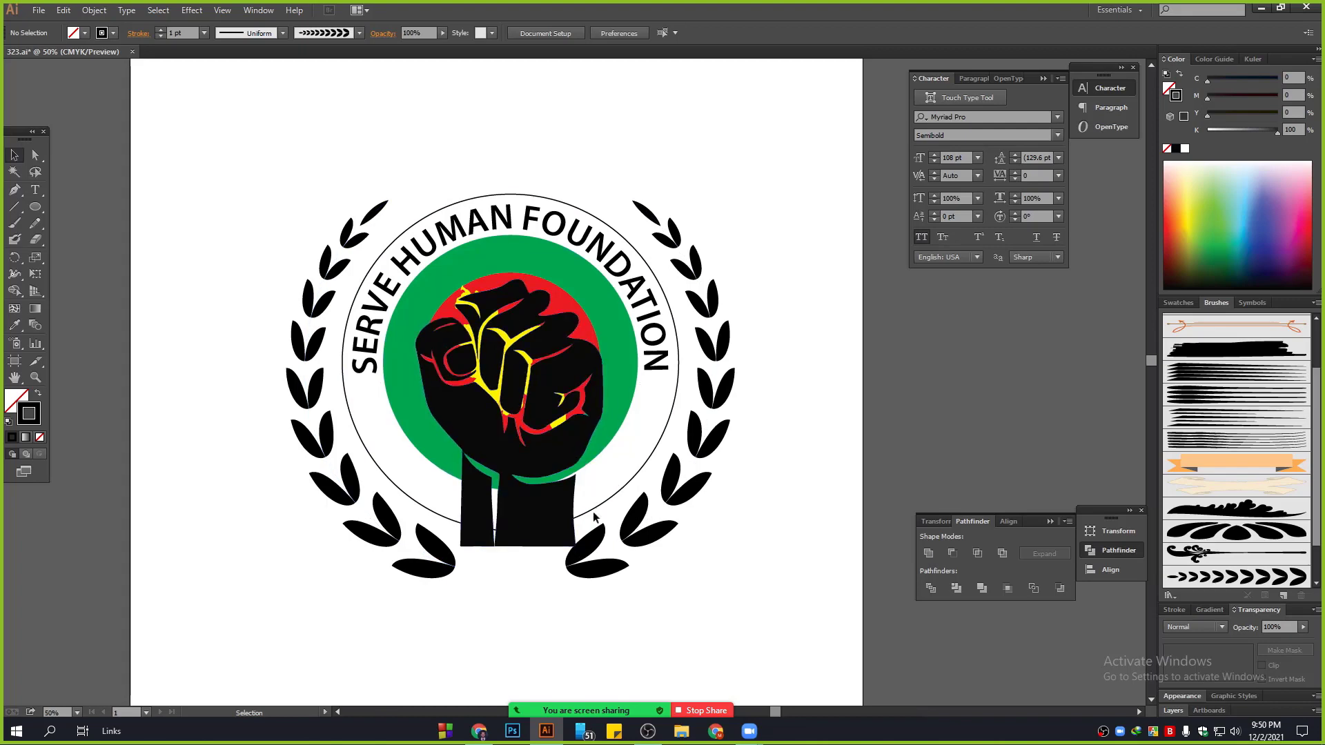
{"action": "key", "text": "alt"}
{"action": "key", "text": "space"}
{"action": "scroll", "coordinate": [728, 506], "scroll_direction": "down", "scroll_amount": 1}
{"action": "scroll", "coordinate": [591, 525], "scroll_direction": "up", "scroll_amount": 2}
{"action": "key", "text": "space"}
{"action": "left_click_drag", "start_coordinate": [517, 562], "coordinate": [612, 526]}
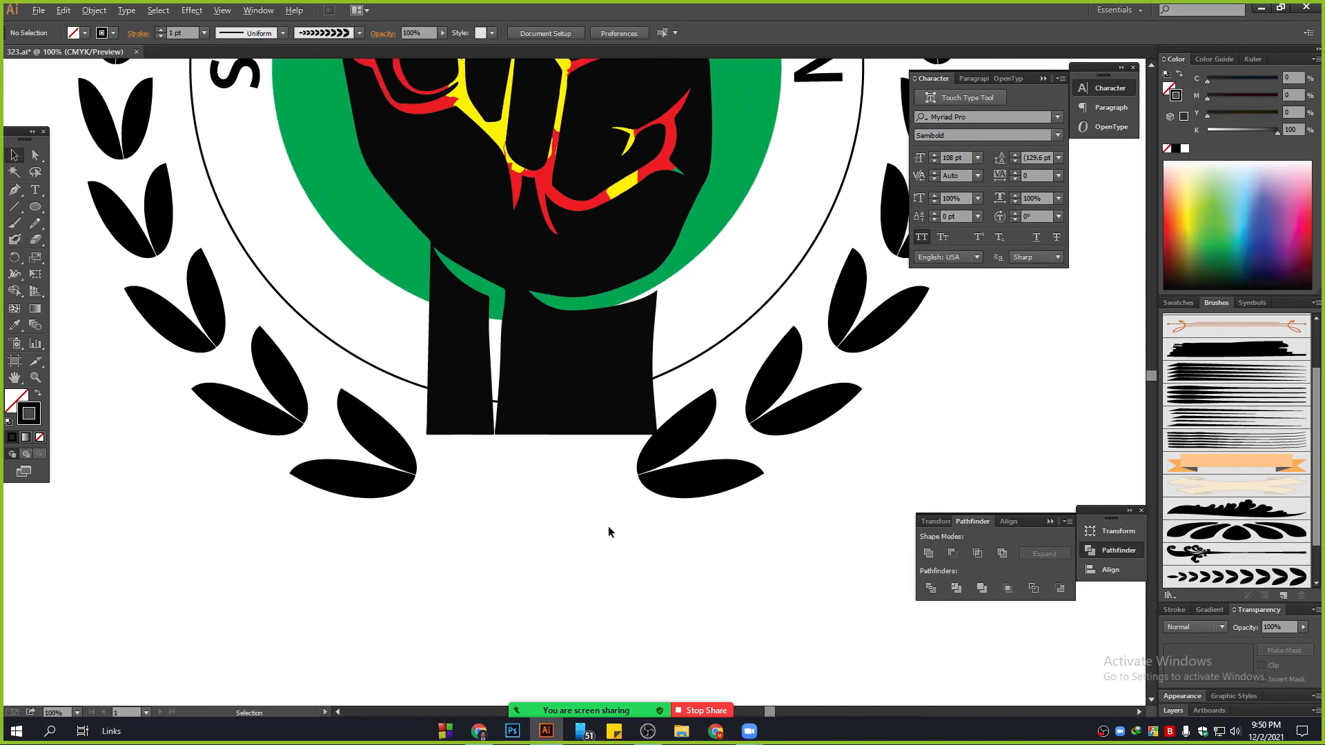
{"action": "key", "text": "ctrl+0"}
Step: Select the whole emblem and move it off towards the artboard's upper-left corner, clearing the artboard's centre
{"action": "left_click_drag", "start_coordinate": [258, 101], "coordinate": [830, 561]}
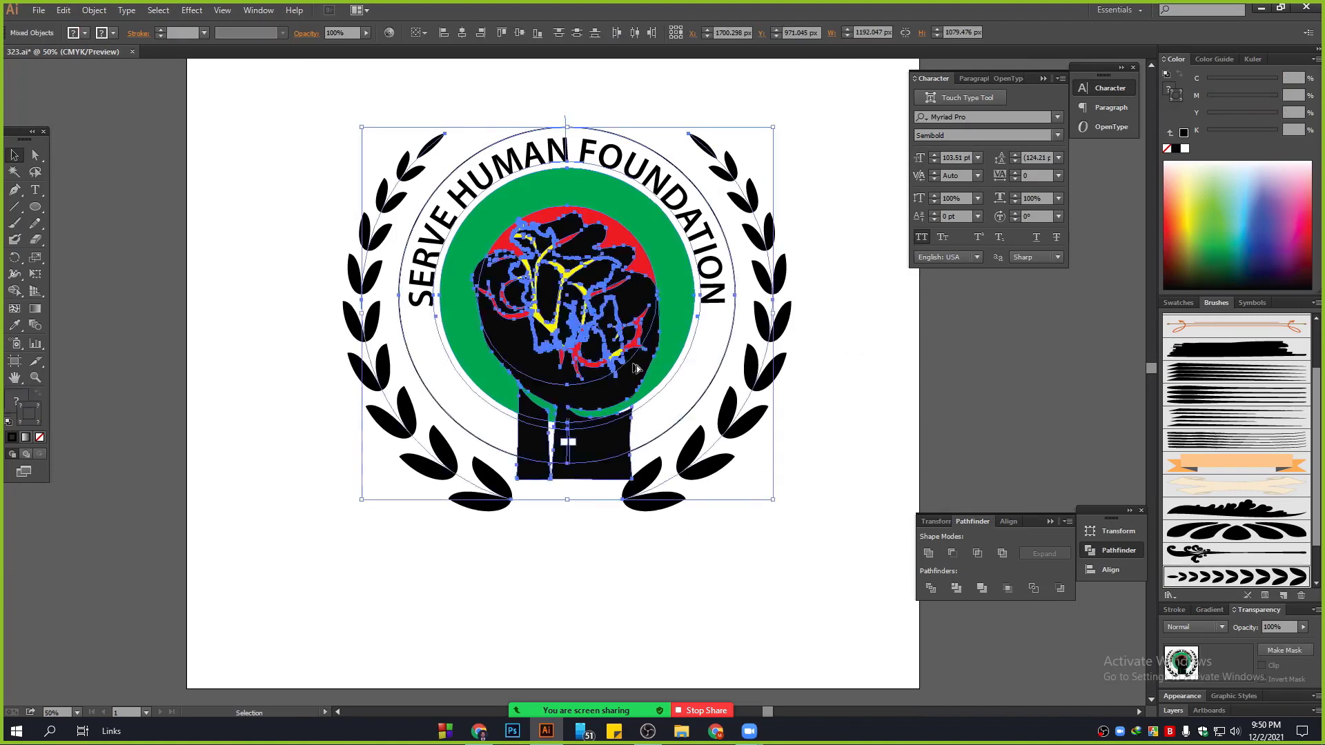
{"action": "scroll", "coordinate": [632, 367], "scroll_direction": "down", "scroll_amount": 2}
{"action": "left_click_drag", "start_coordinate": [622, 301], "coordinate": [390, 142]}
{"action": "left_click", "coordinate": [676, 340]}
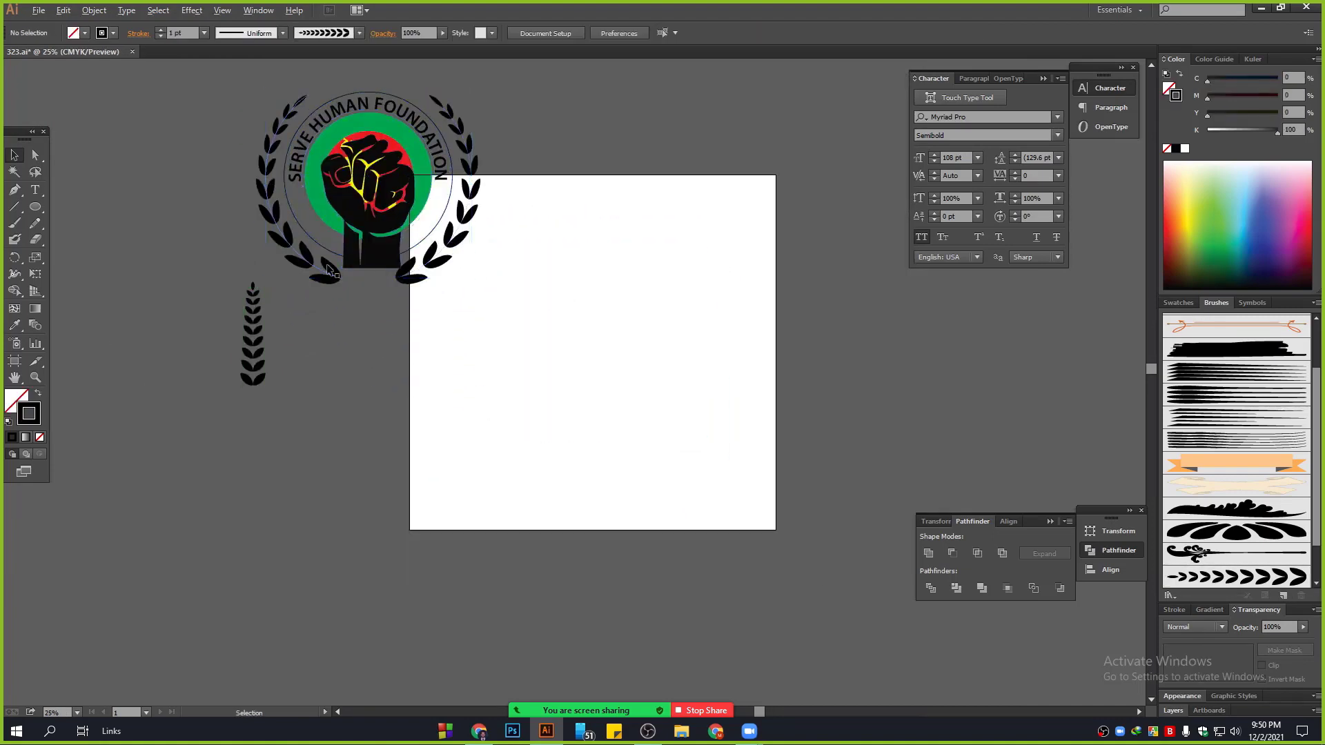
Step: Draw a rectangle about 956 by 286 px near the middle of the cleared artboard
{"action": "scroll", "coordinate": [299, 277], "scroll_direction": "up", "scroll_amount": 2}
{"action": "key", "text": "space"}
{"action": "left_click_drag", "start_coordinate": [833, 407], "coordinate": [630, 528]}
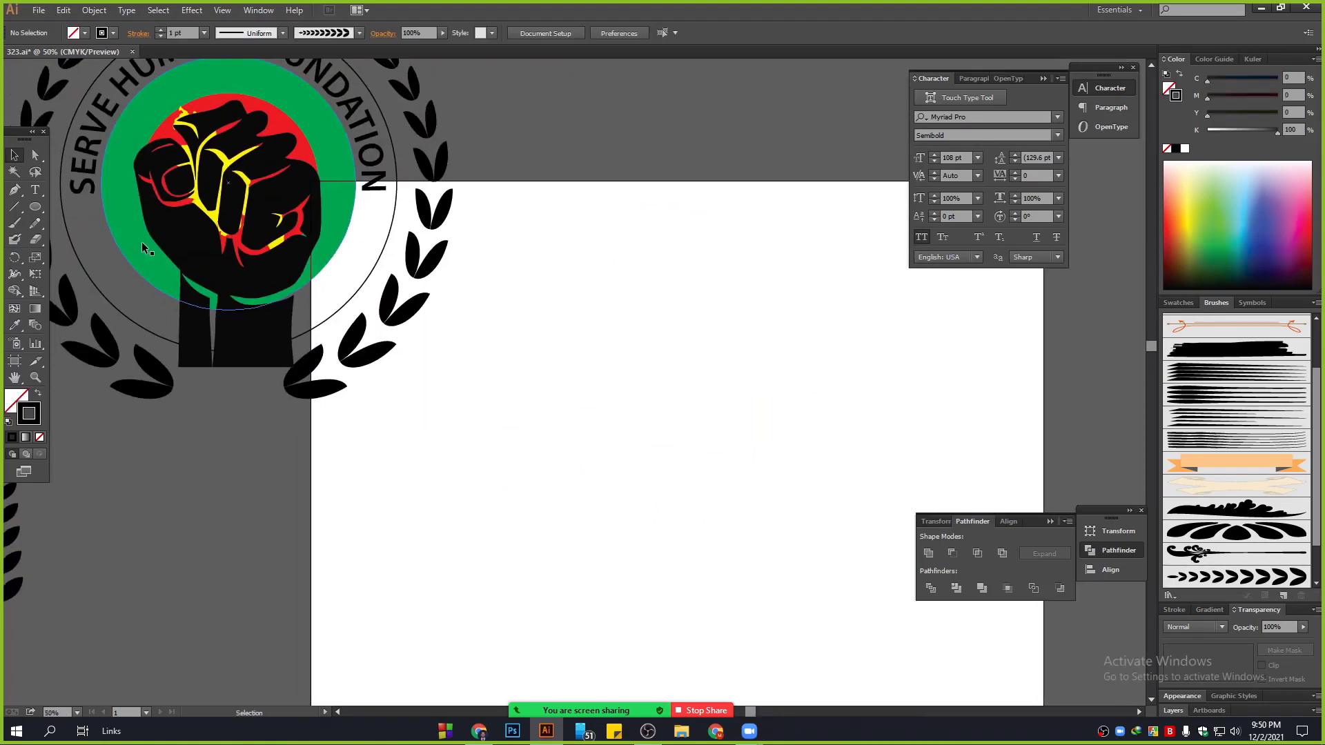
{"action": "left_click_drag", "start_coordinate": [35, 206], "coordinate": [66, 209]}
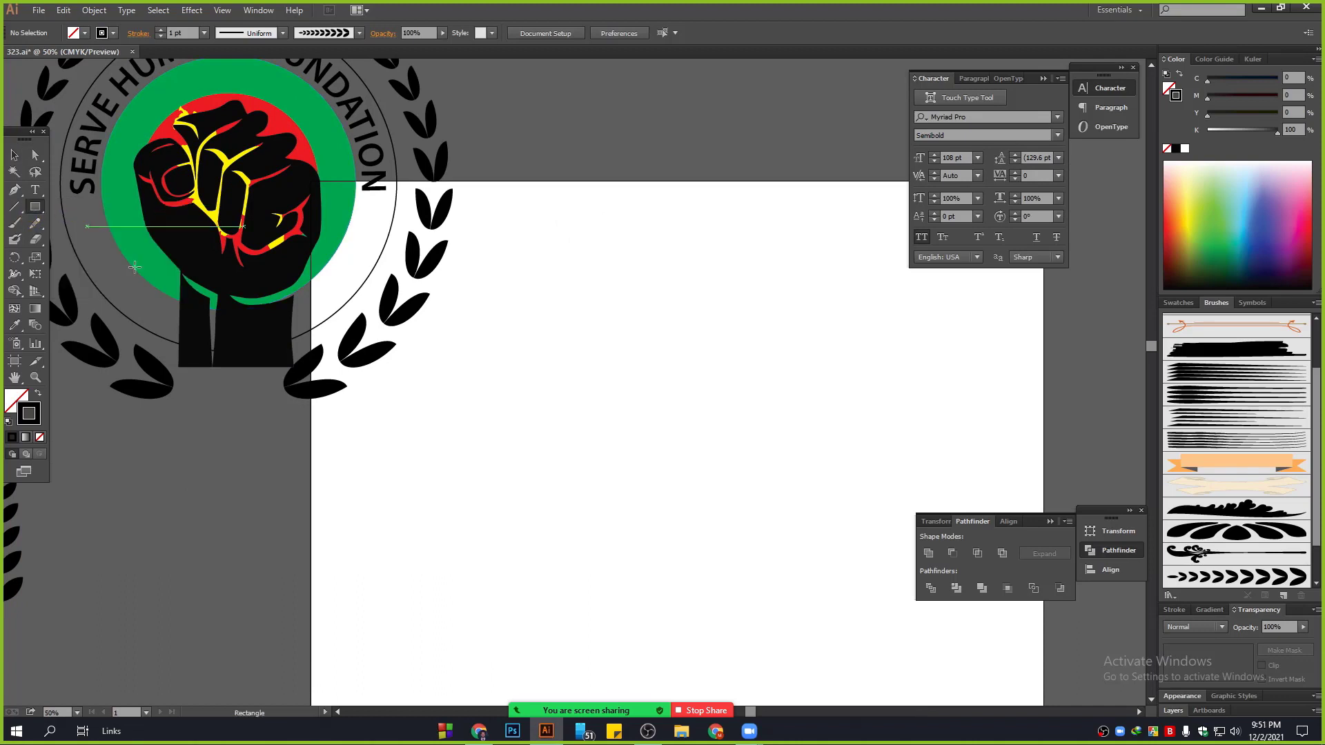
{"action": "left_click_drag", "start_coordinate": [559, 373], "coordinate": [890, 470]}
{"action": "left_click", "coordinate": [15, 155]}
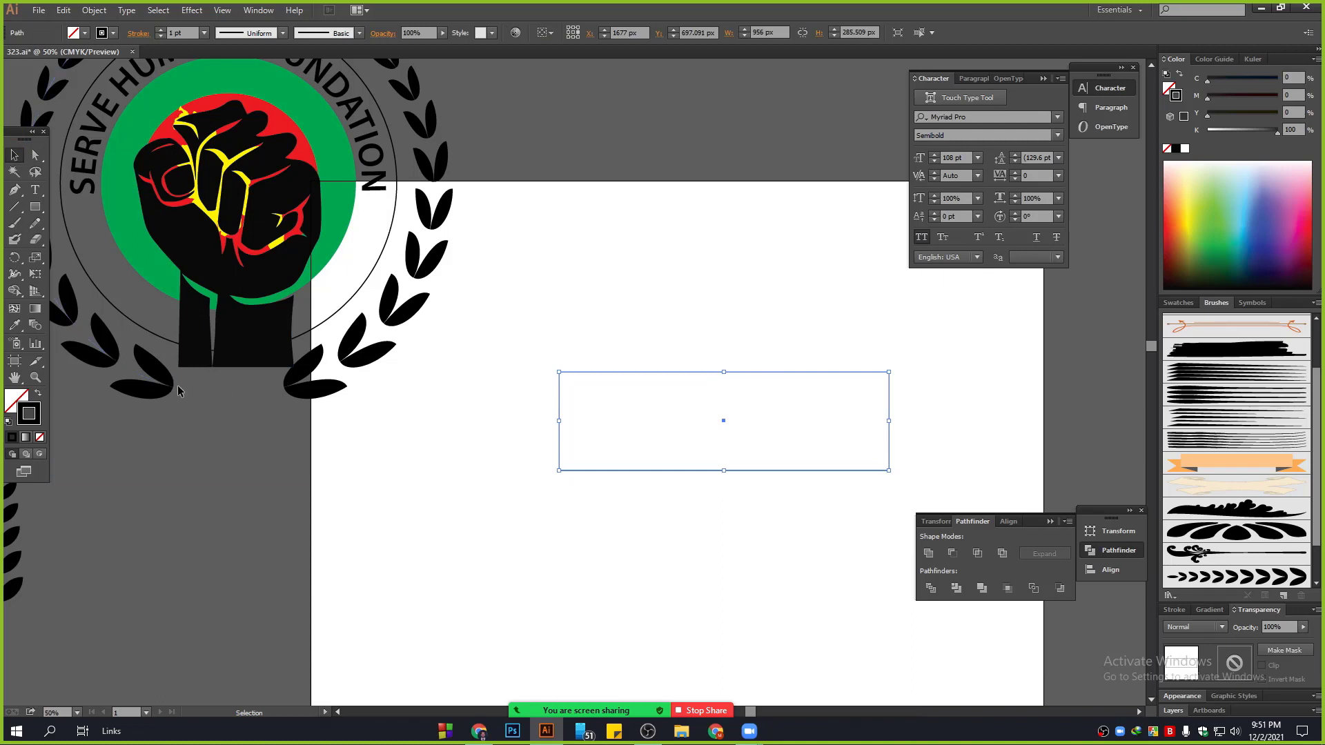
Step: Give the rectangle a black fill without a stroke, then shift it slightly and reduce its height to about 252 px
{"action": "scroll", "coordinate": [245, 325], "scroll_direction": "up", "scroll_amount": 3}
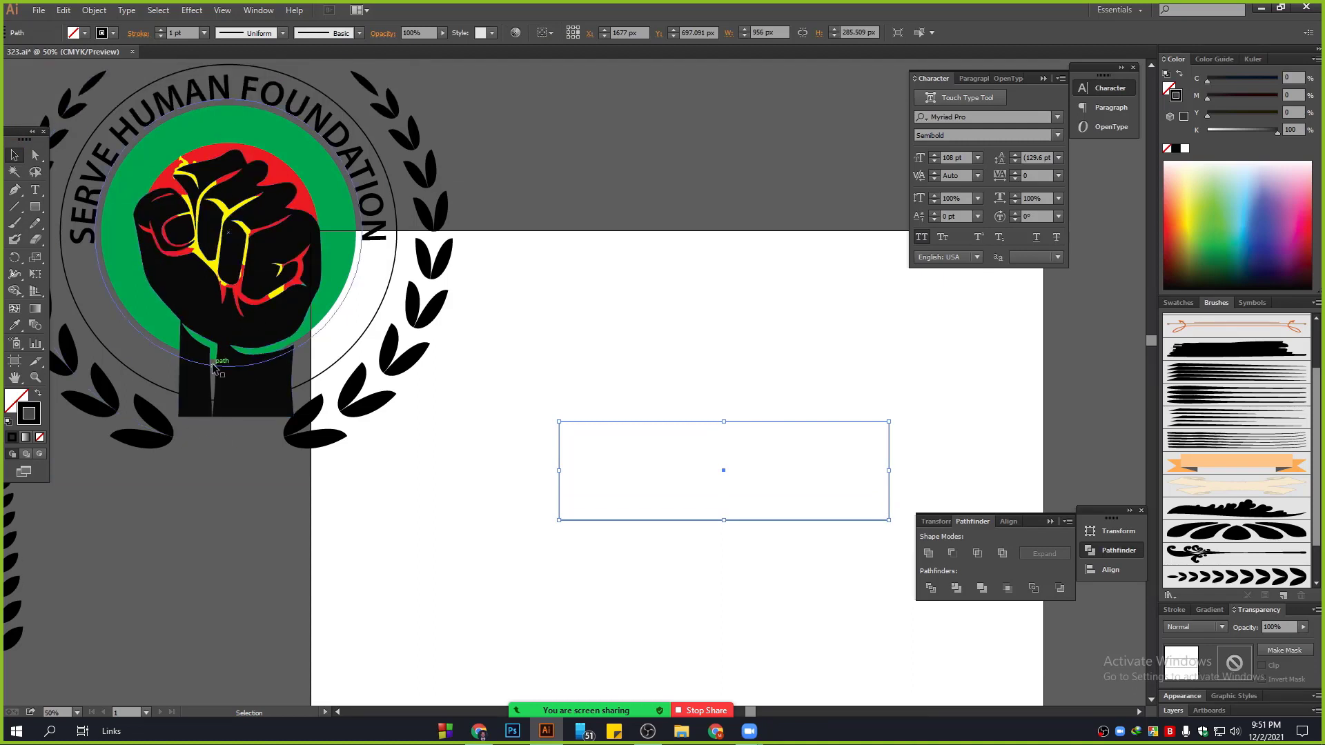
{"action": "scroll", "coordinate": [216, 361], "scroll_direction": "down", "scroll_amount": 4}
{"action": "left_click", "coordinate": [31, 393]}
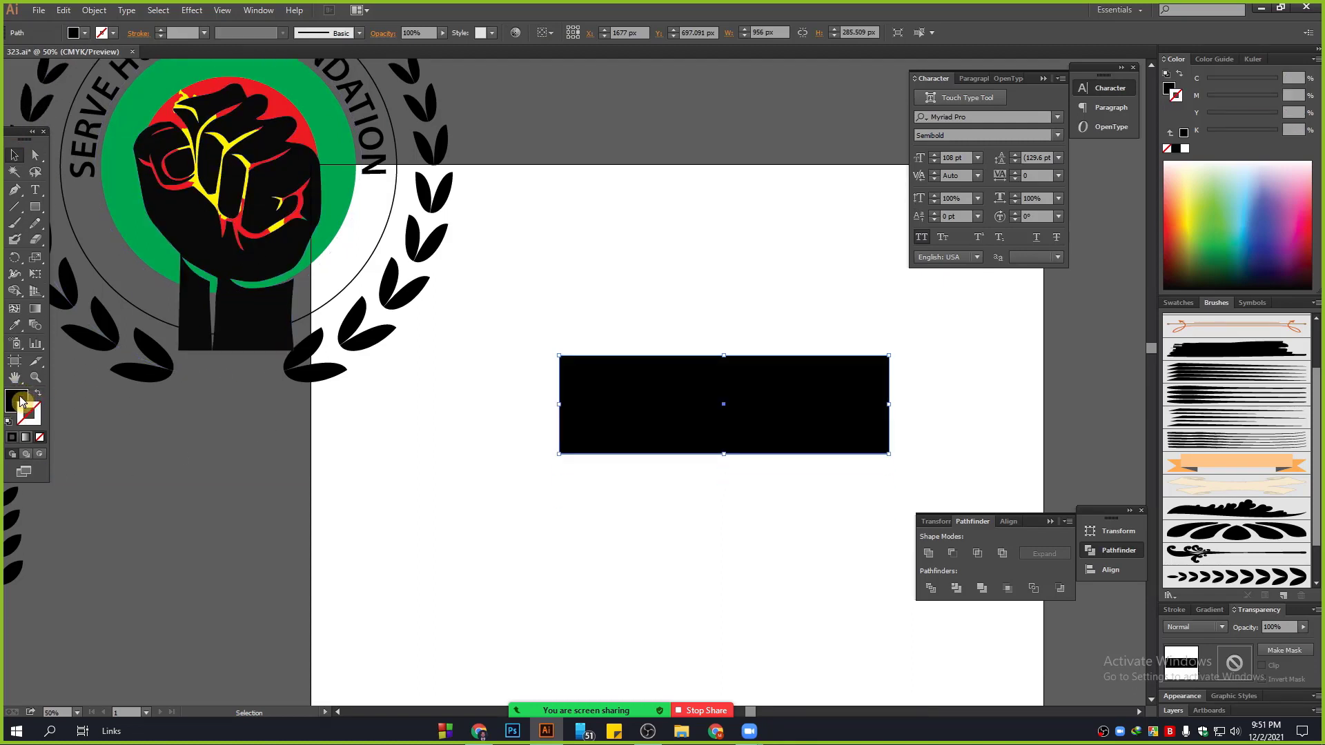
{"action": "scroll", "coordinate": [793, 390], "scroll_direction": "down", "scroll_amount": 5}
{"action": "left_click_drag", "start_coordinate": [790, 356], "coordinate": [732, 424]}
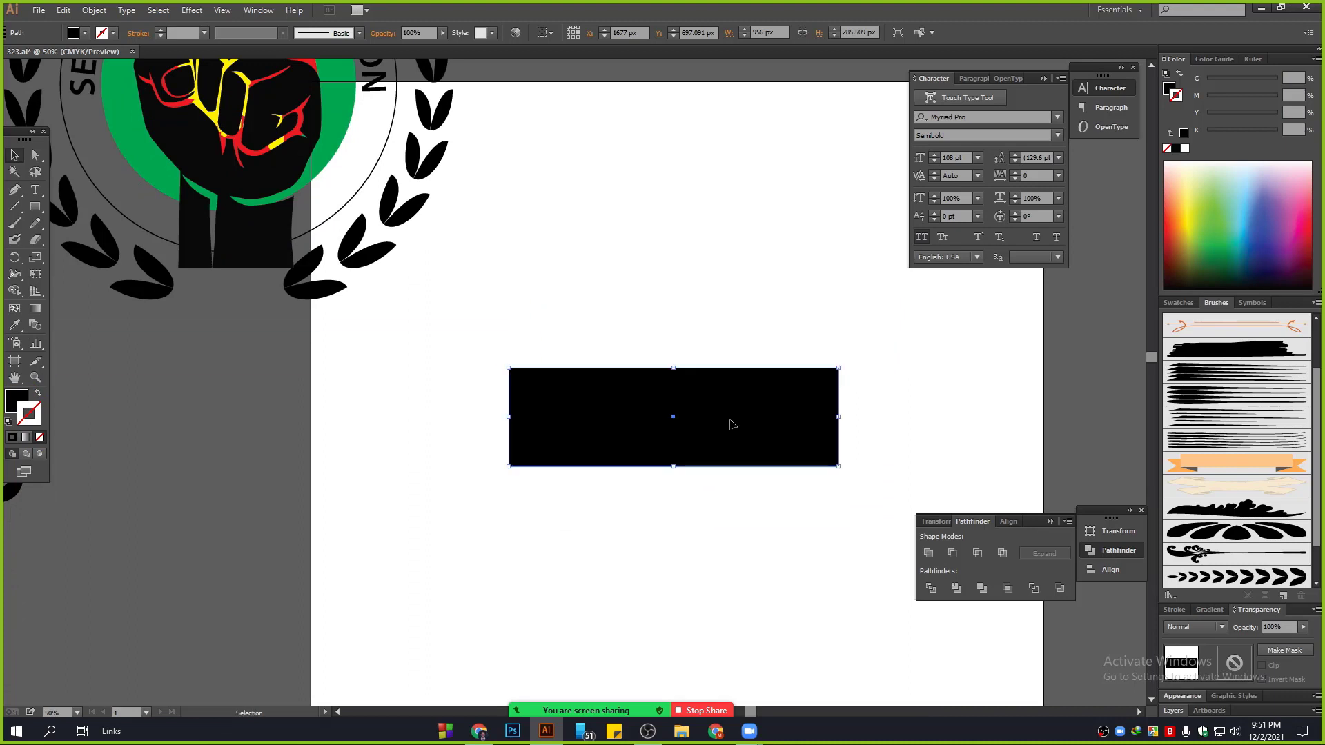
{"action": "left_click_drag", "start_coordinate": [676, 369], "coordinate": [676, 380]}
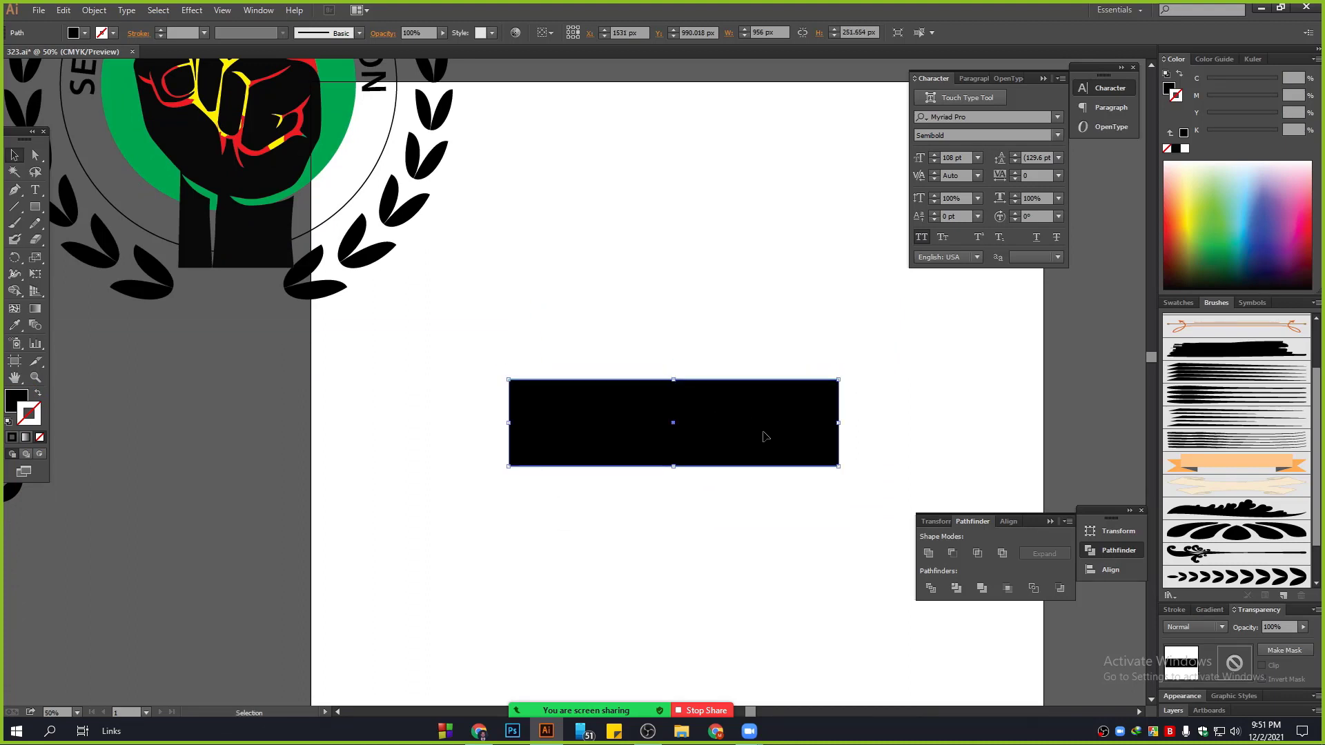
Step: Duplicate the black rectangle up and to the left, and shrink the copy to about 508 by 212 px
{"action": "left_click_drag", "start_coordinate": [762, 440], "coordinate": [598, 410]}
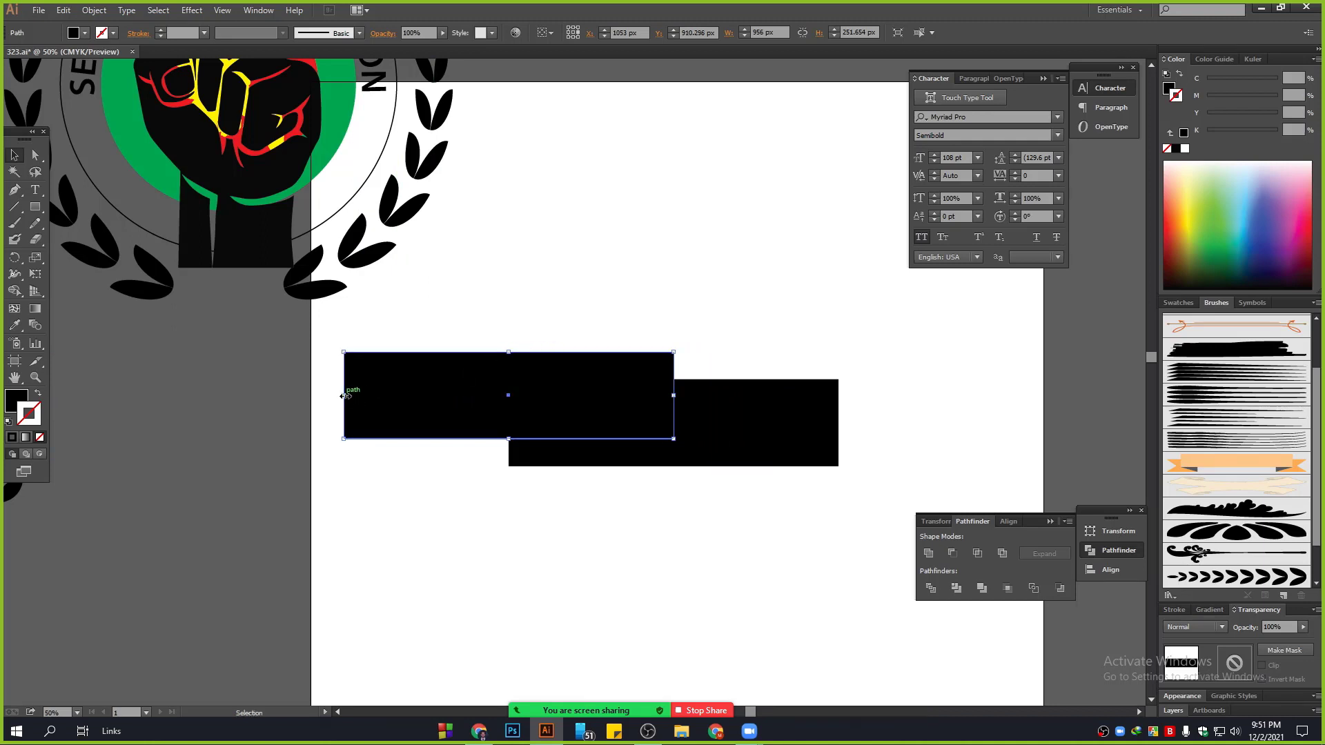
{"action": "left_click_drag", "start_coordinate": [344, 395], "coordinate": [422, 399]}
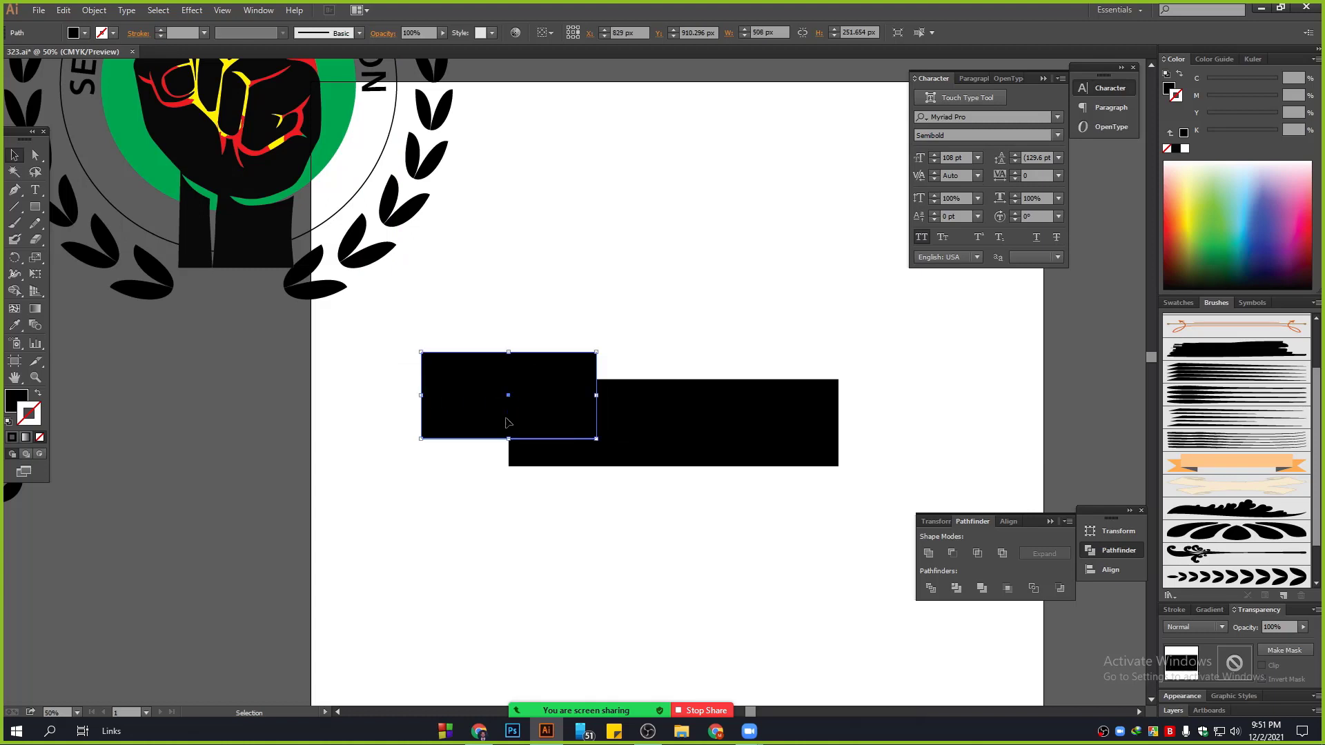
{"action": "left_click_drag", "start_coordinate": [509, 439], "coordinate": [509, 432]}
{"action": "left_click", "coordinate": [624, 333]}
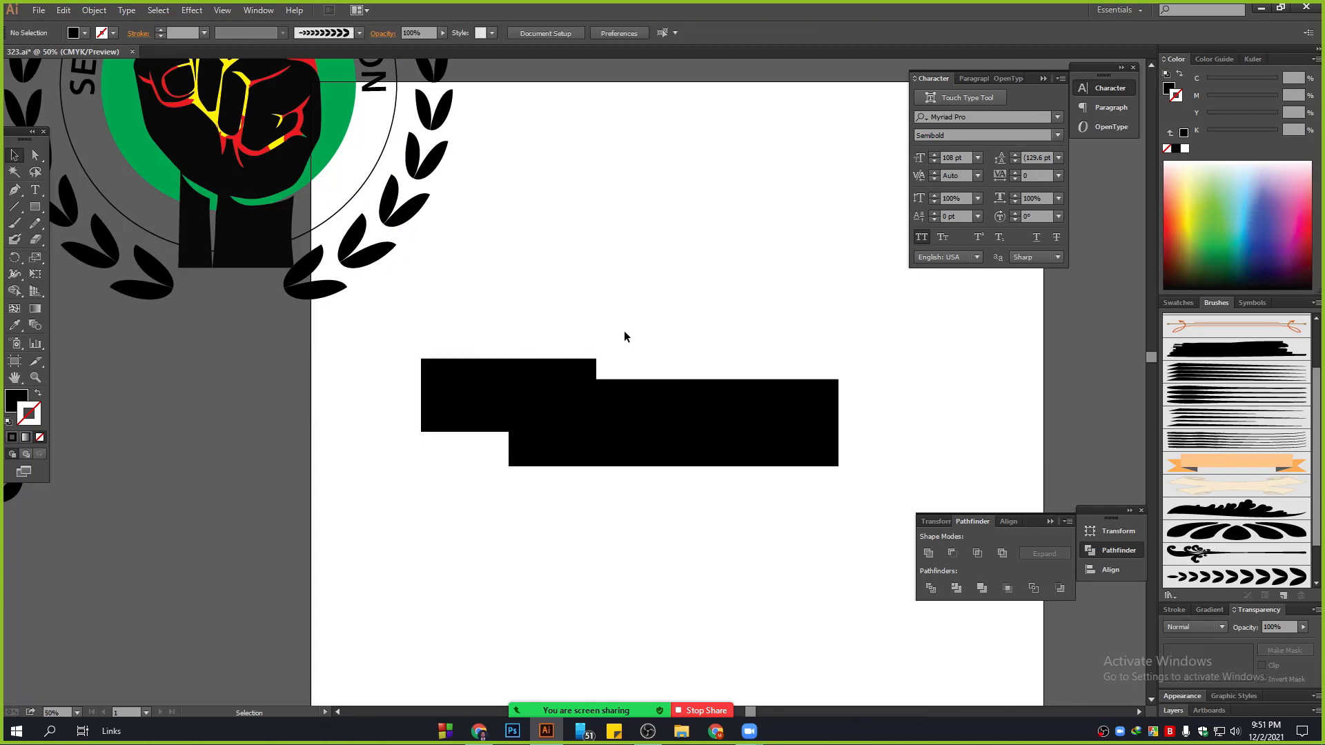
{"action": "left_click", "coordinate": [556, 389]}
{"action": "left_click", "coordinate": [693, 309]}
Step: Add an anchor point midway on the smaller rectangle's left edge and pull it inward about 178 px to form a V-notch
{"action": "scroll", "coordinate": [610, 342], "scroll_direction": "up", "scroll_amount": 1}
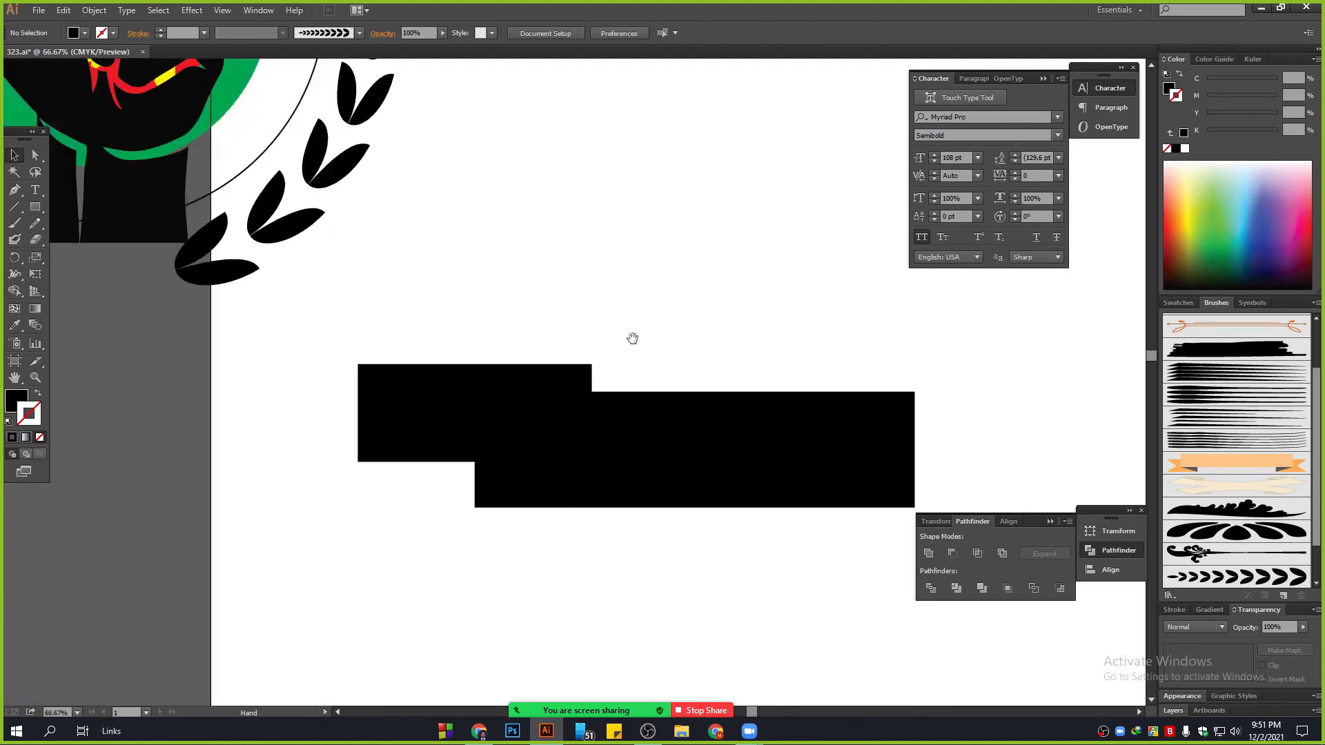
{"action": "left_click_drag", "start_coordinate": [630, 338], "coordinate": [710, 307]}
{"action": "left_click", "coordinate": [466, 387]}
{"action": "scroll", "coordinate": [442, 388], "scroll_direction": "up", "scroll_amount": 2}
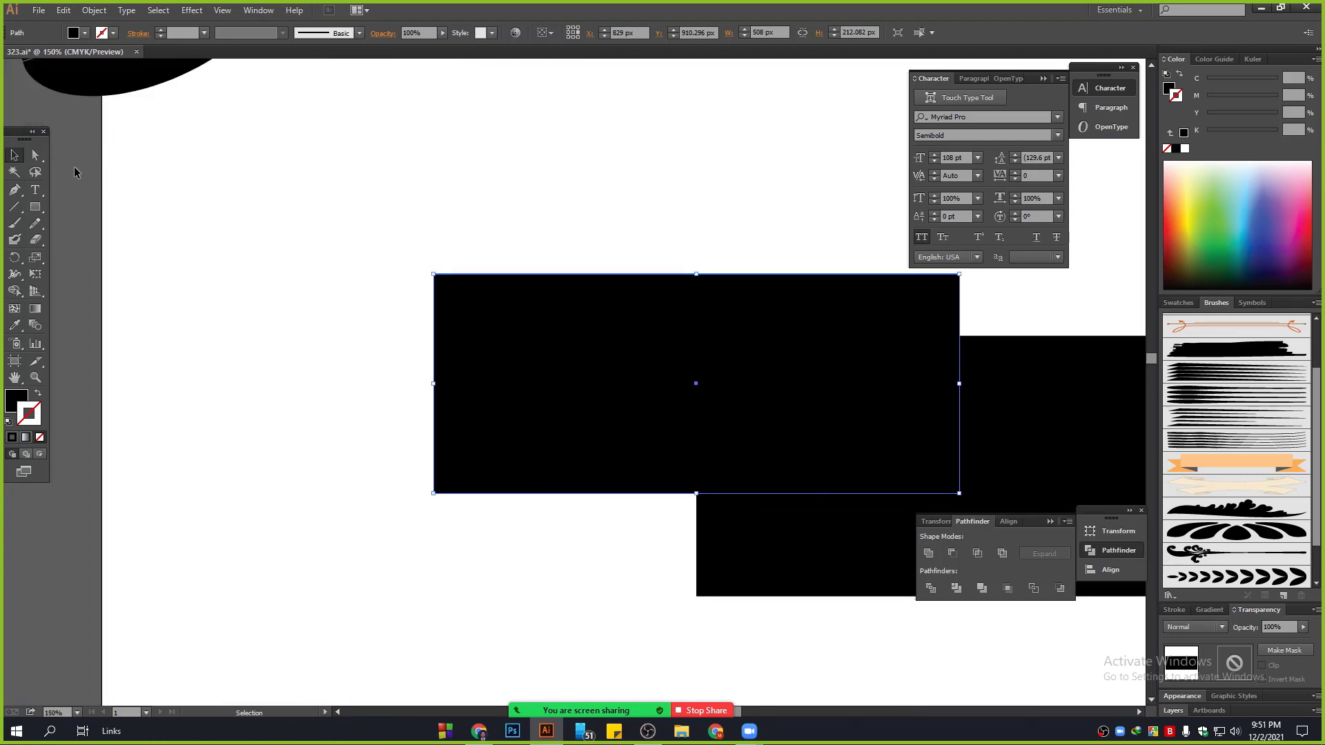
{"action": "left_click_drag", "start_coordinate": [15, 189], "coordinate": [62, 205]}
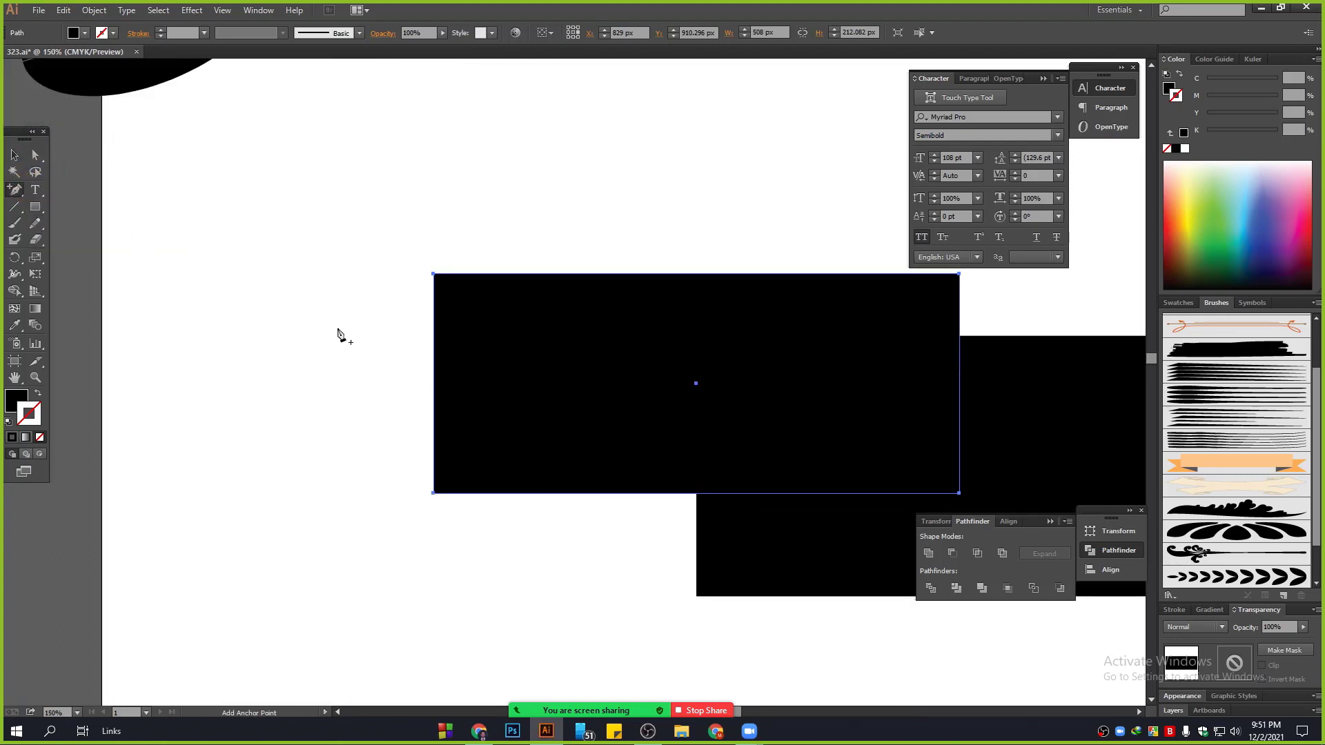
{"action": "left_click", "coordinate": [435, 389]}
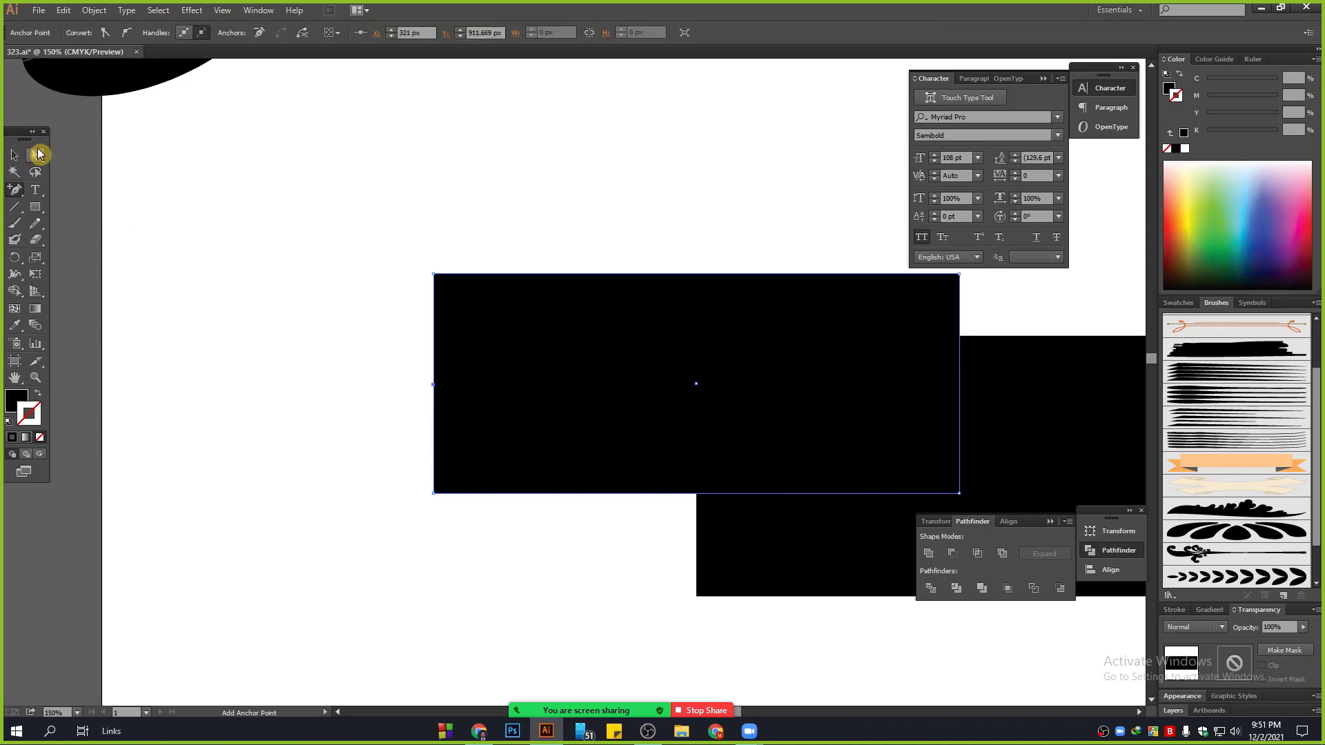
{"action": "left_click", "coordinate": [35, 154]}
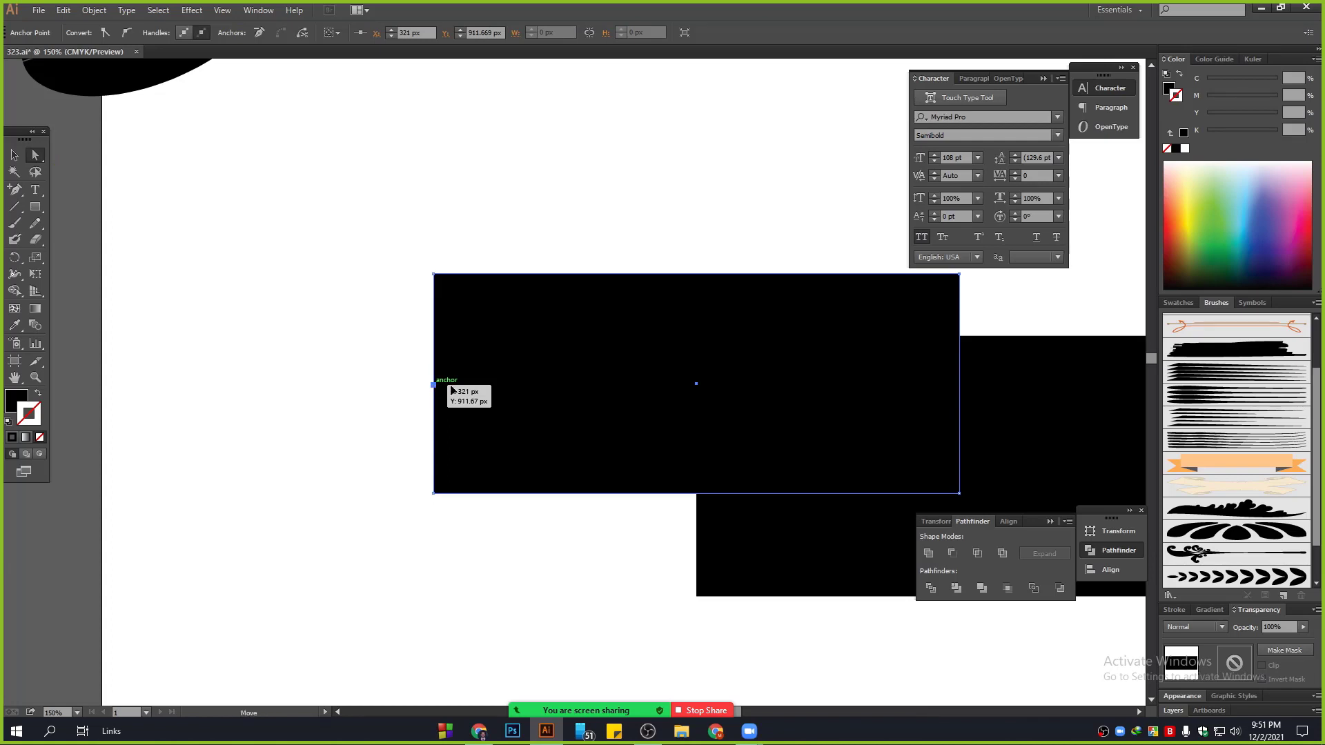
{"action": "left_click_drag", "start_coordinate": [433, 387], "coordinate": [618, 388]}
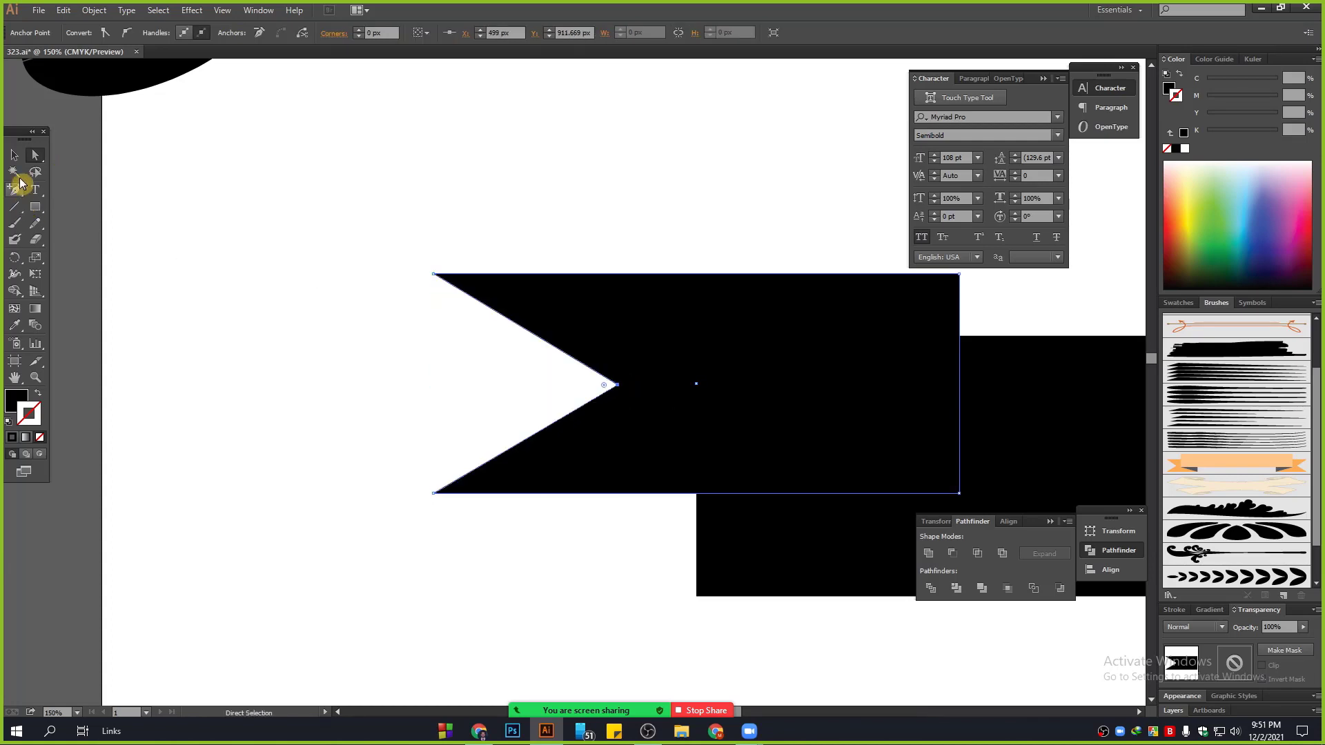
{"action": "left_click", "coordinate": [14, 154]}
{"action": "left_click", "coordinate": [312, 395]}
Step: Copy the notched ribbon tail straight across to the banner's right end and reflect the copy about the vertical axis
{"action": "scroll", "coordinate": [313, 395], "scroll_direction": "down", "scroll_amount": 2}
{"action": "left_click_drag", "start_coordinate": [414, 505], "coordinate": [240, 457]}
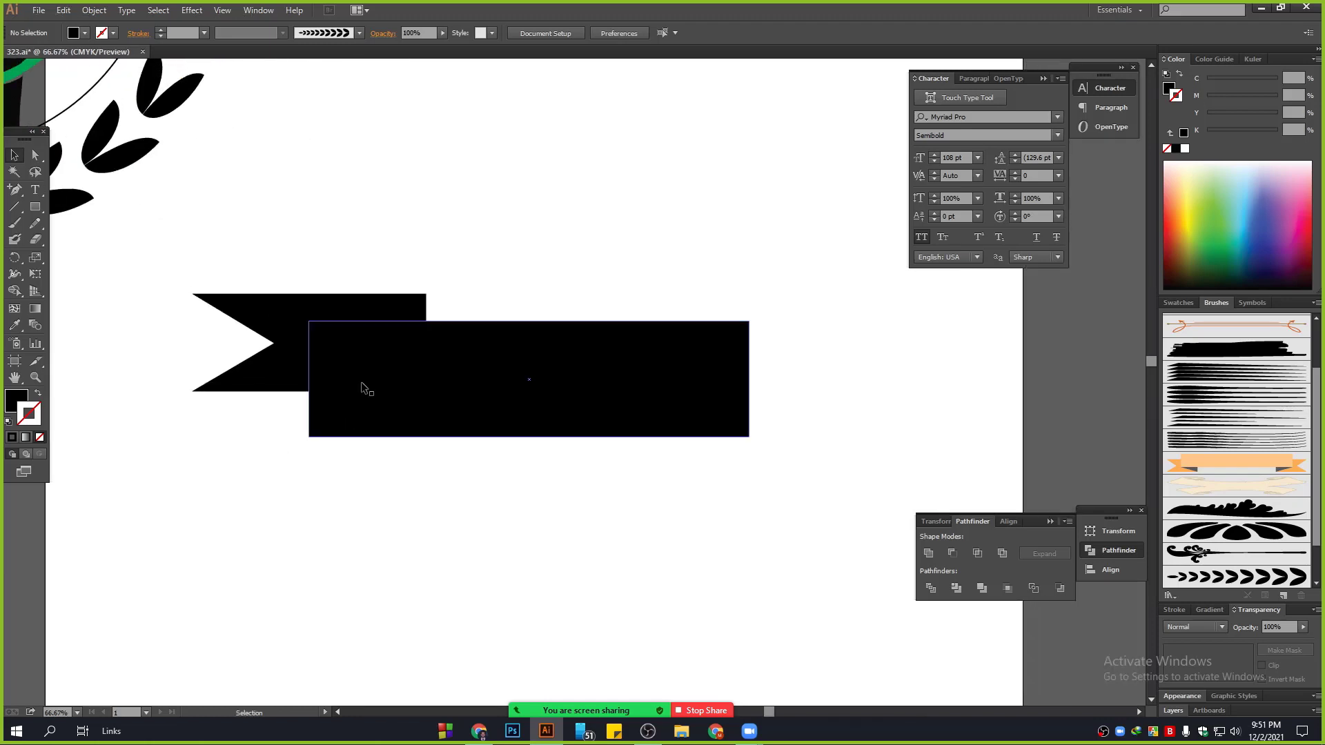
{"action": "left_click", "coordinate": [373, 329]}
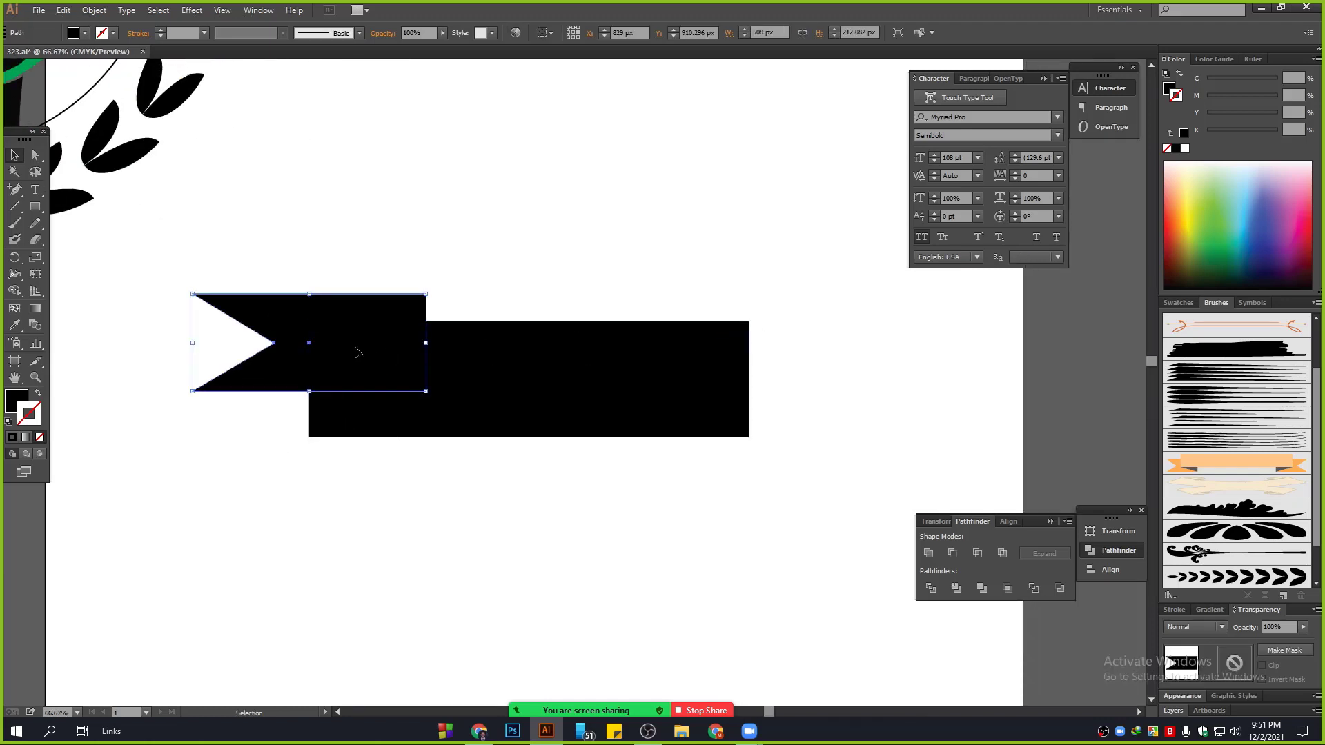
{"action": "left_click_drag", "start_coordinate": [324, 332], "coordinate": [762, 326]}
{"action": "right_click", "coordinate": [762, 325]}
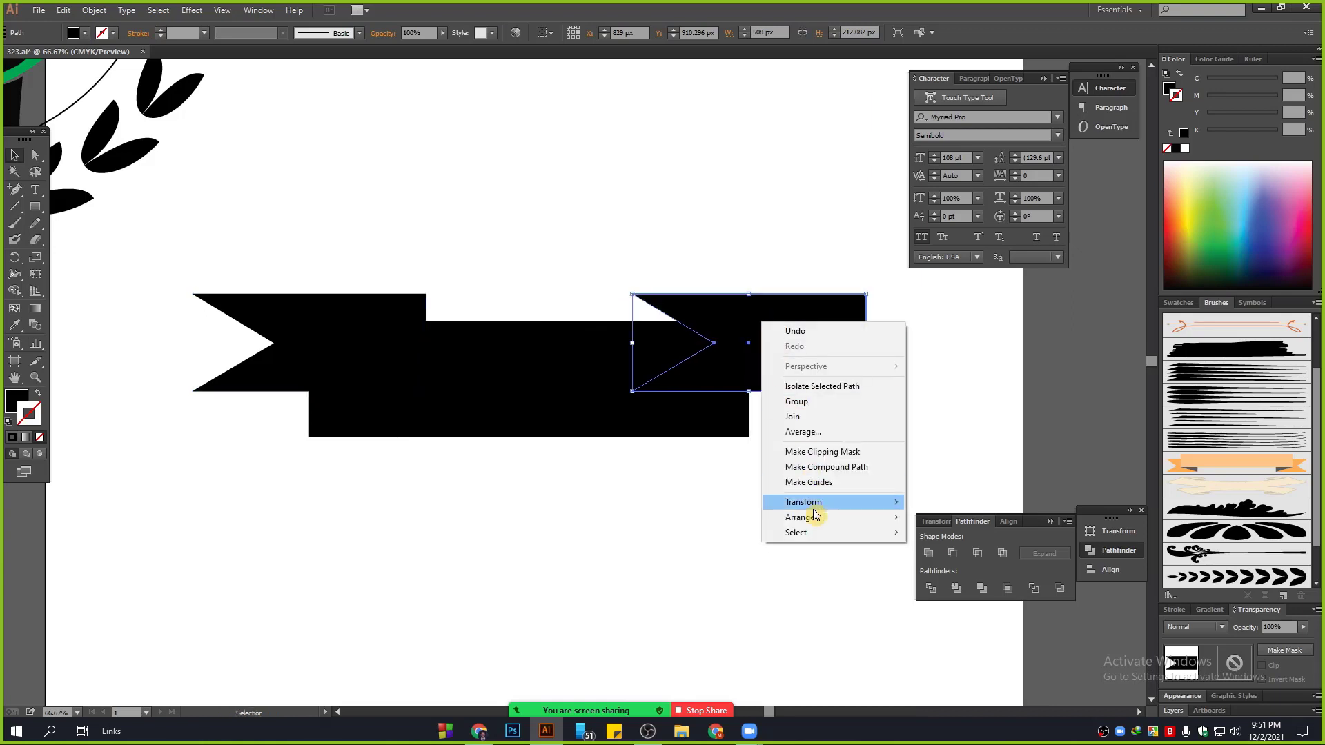
{"action": "mouse_move", "coordinate": [803, 502]}
{"action": "left_click", "coordinate": [995, 557]}
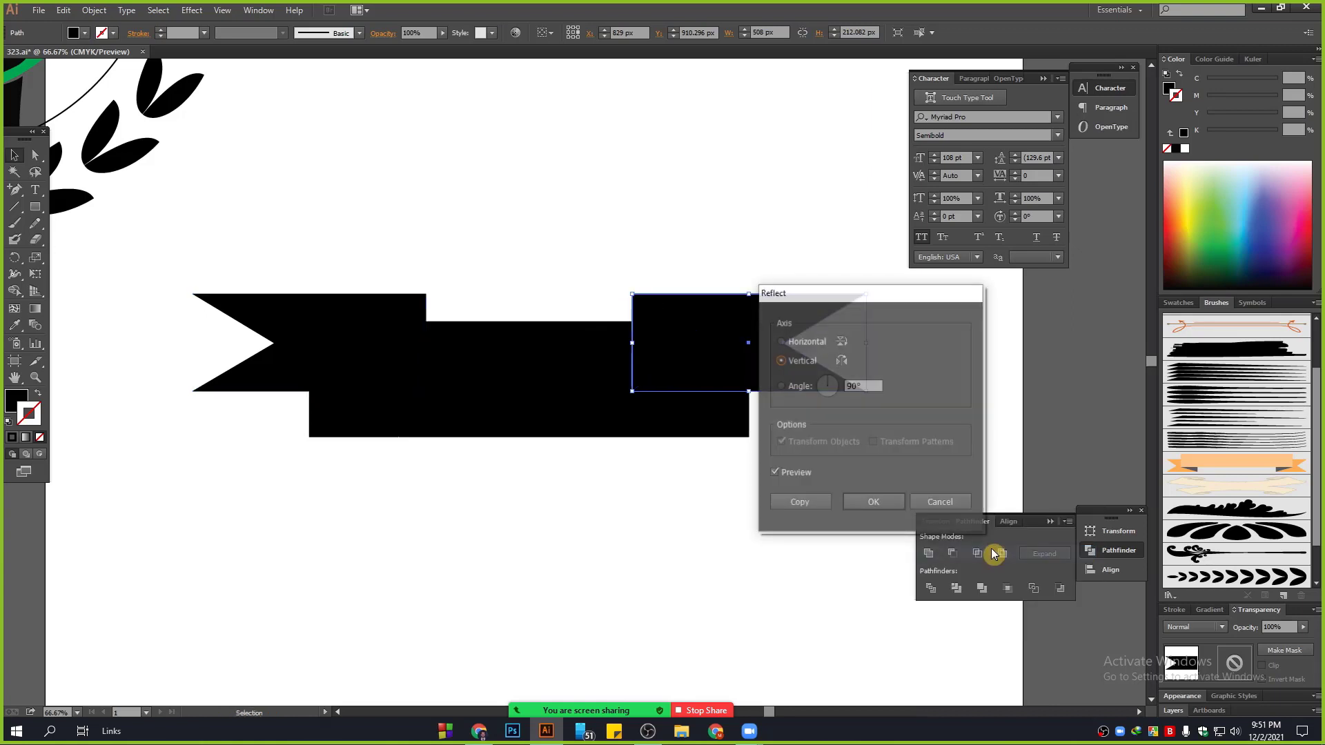
{"action": "left_click", "coordinate": [867, 503]}
{"action": "left_click", "coordinate": [797, 542]}
Step: Give the banner's central rectangle a white stroke 20 pt wide, separating it from the ribbon tails
{"action": "key", "text": "ctrl+minus"}
{"action": "key", "text": "ctrl+minus"}
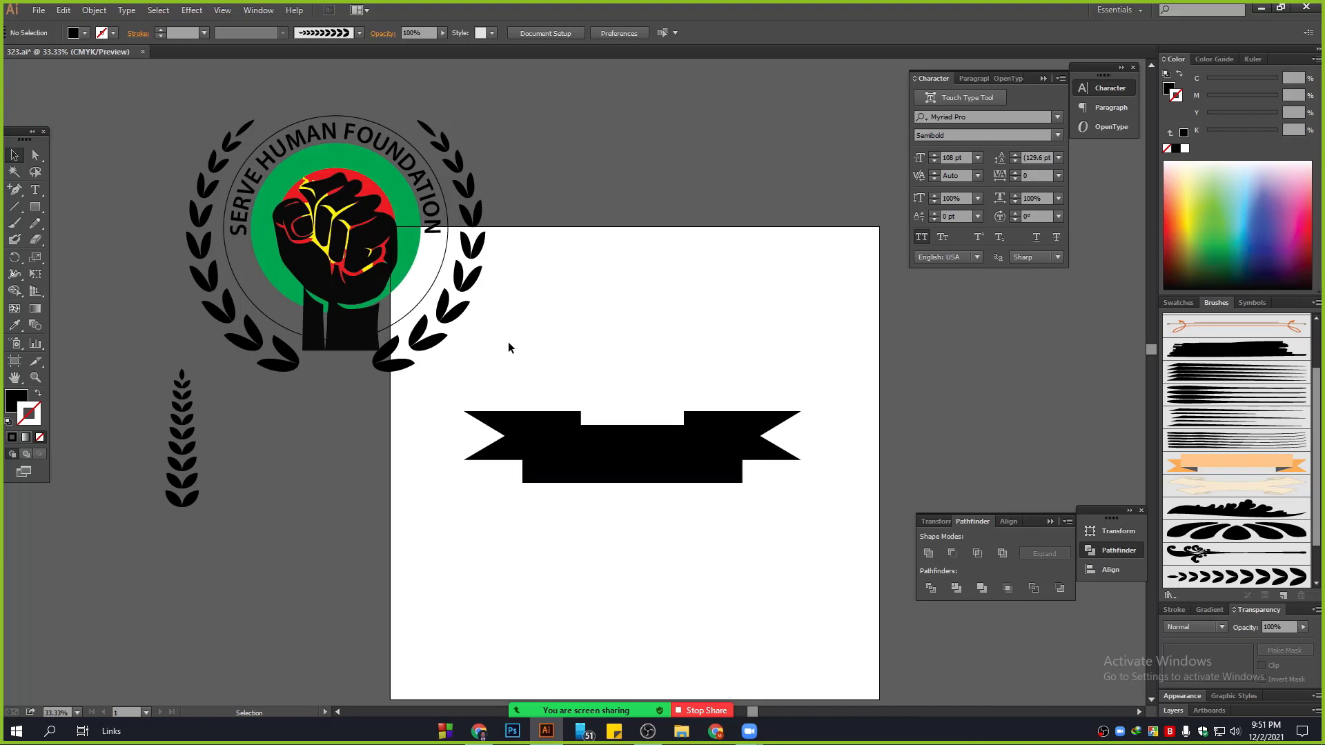
{"action": "left_click_drag", "start_coordinate": [524, 356], "coordinate": [768, 572]}
{"action": "key", "text": "ctrl+plus"}
{"action": "left_click", "coordinate": [699, 532]}
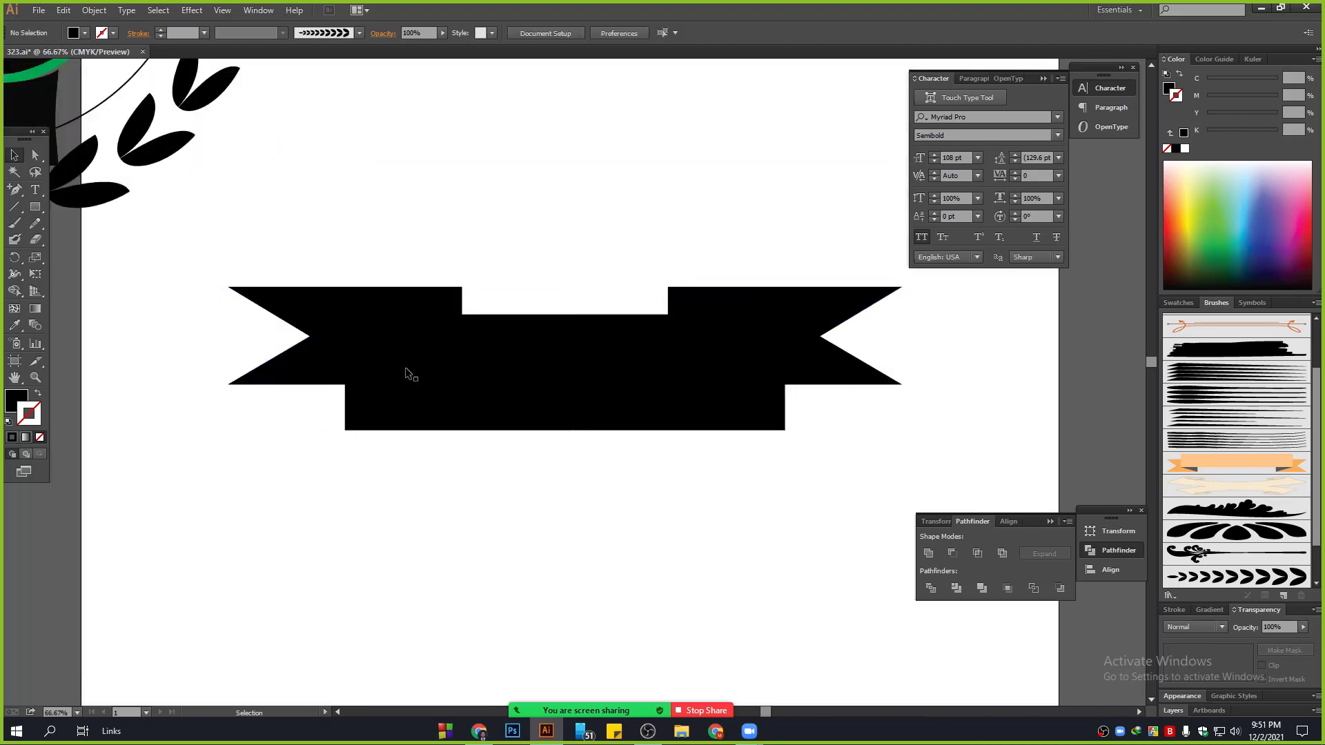
{"action": "key", "text": "ctrl+plus"}
{"action": "key", "text": "ctrl+plus"}
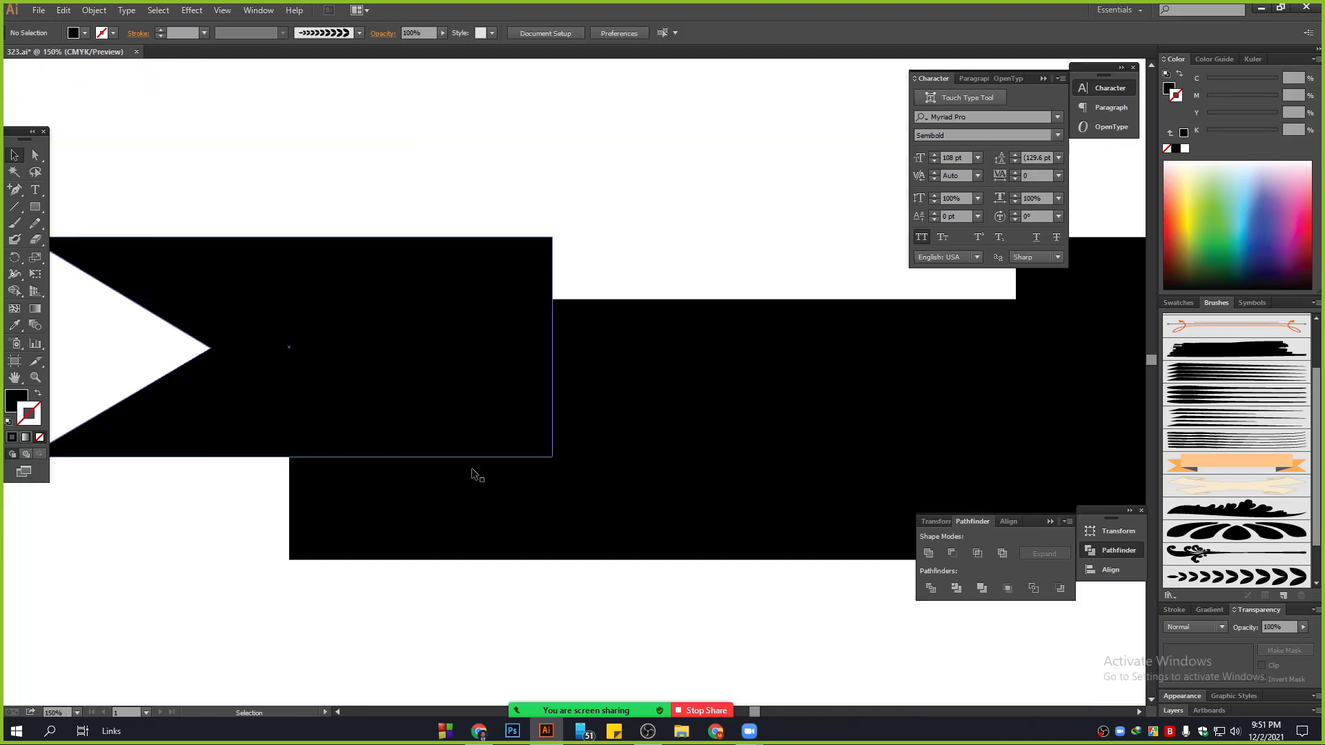
{"action": "left_click", "coordinate": [475, 474]}
{"action": "left_click", "coordinate": [1185, 149]}
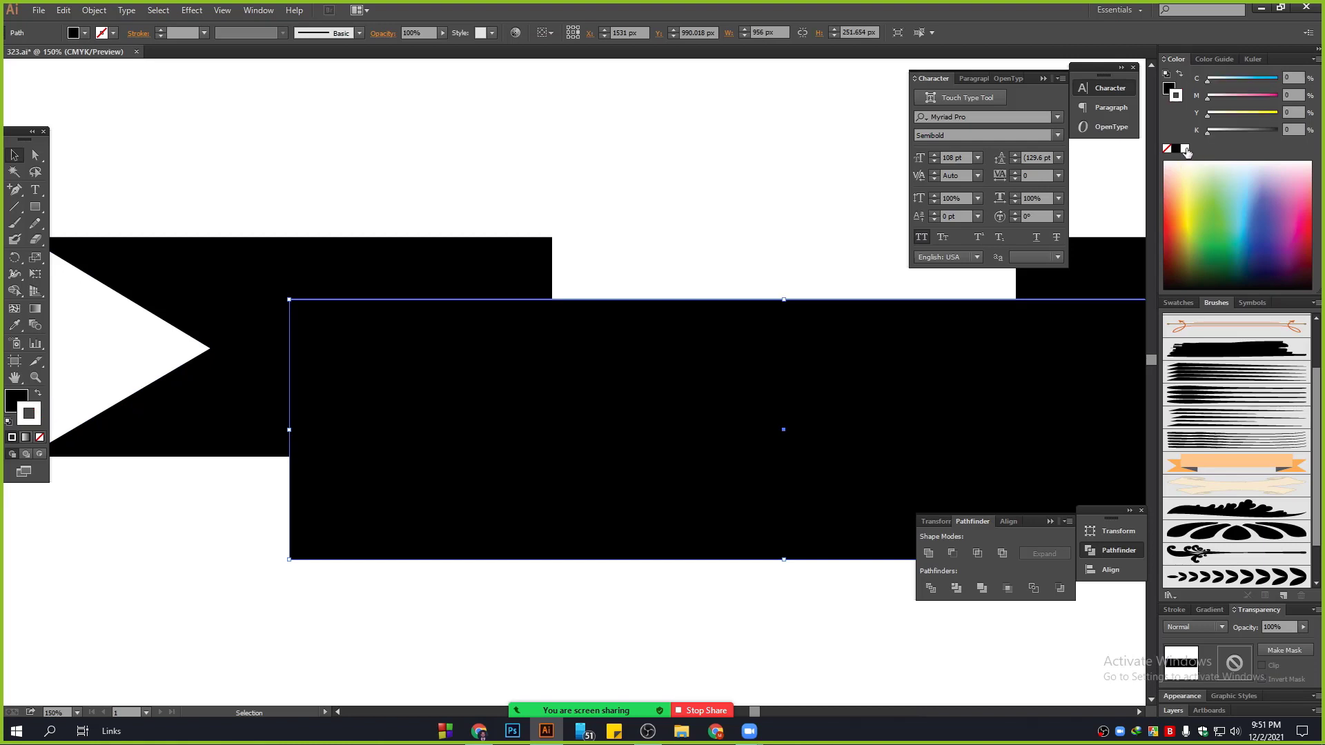
{"action": "left_click", "coordinate": [173, 33]}
{"action": "type", "text": "5"}
{"action": "key", "text": "Return"}
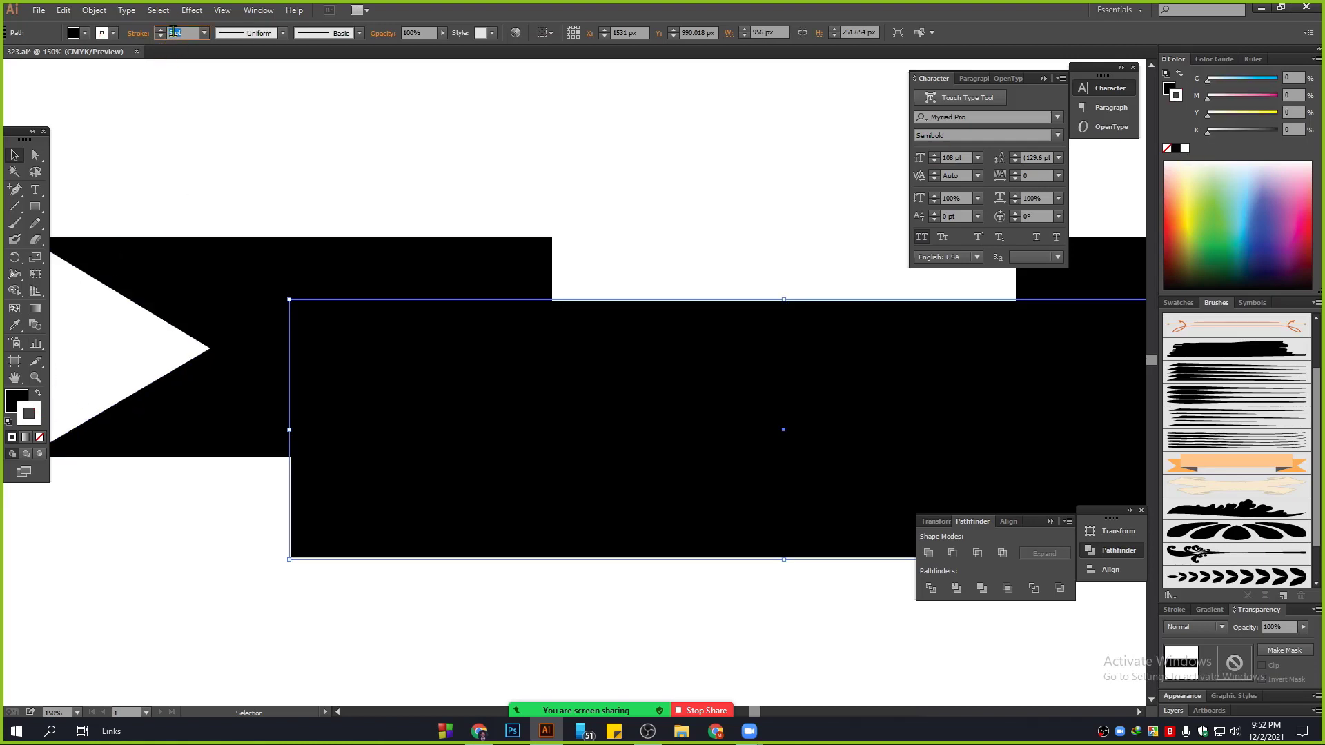
{"action": "key", "text": "Up"}
{"action": "key", "text": "Up"}
{"action": "key", "text": "Up"}
{"action": "key", "text": "Up"}
{"action": "key", "text": "Up"}
{"action": "key", "text": "Up"}
{"action": "key", "text": "Up"}
{"action": "key", "text": "Up"}
{"action": "key", "text": "Up"}
{"action": "key", "text": "Up"}
{"action": "key", "text": "Up"}
{"action": "key", "text": "Up"}
{"action": "key", "text": "Up"}
{"action": "key", "text": "Up"}
{"action": "key", "text": "Up"}
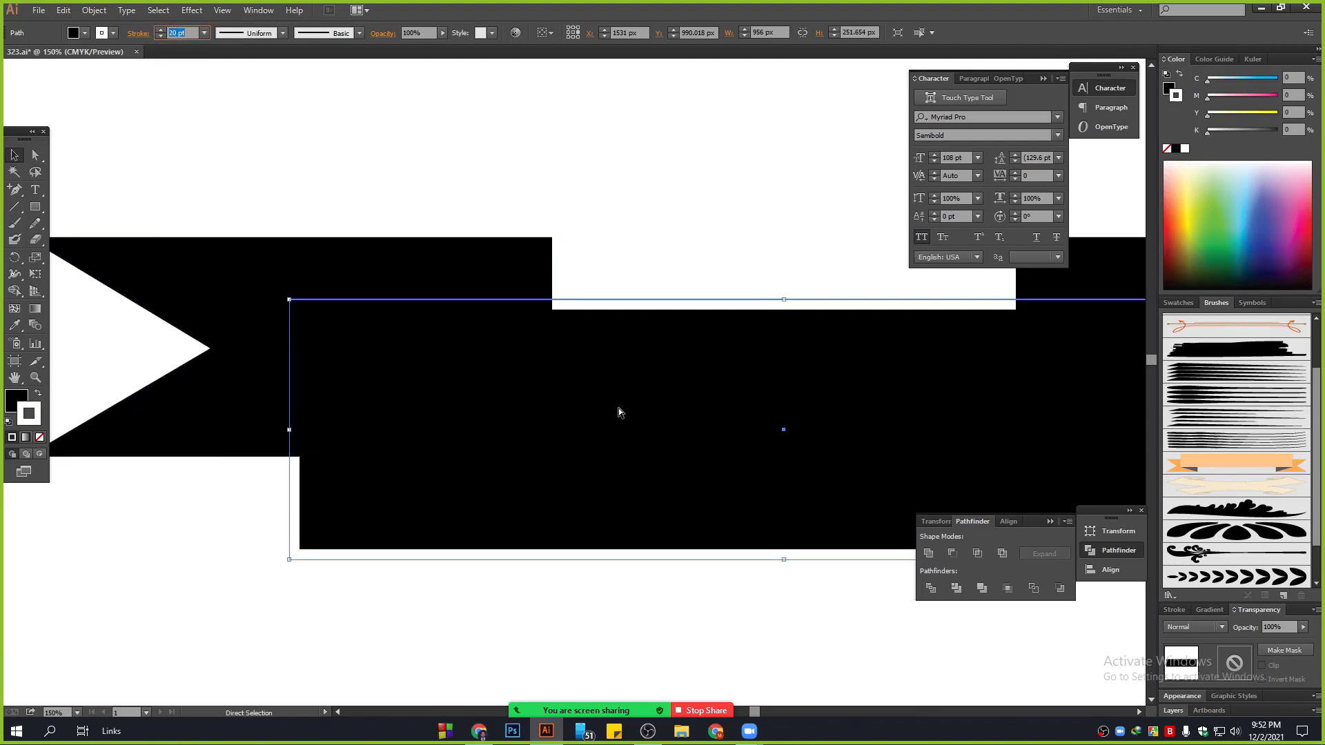
{"action": "left_click", "coordinate": [589, 246]}
Step: Select all three banner pieces and move them off the artboard, beyond its lower-left corner
{"action": "scroll", "coordinate": [586, 246], "scroll_direction": "down", "scroll_amount": 3}
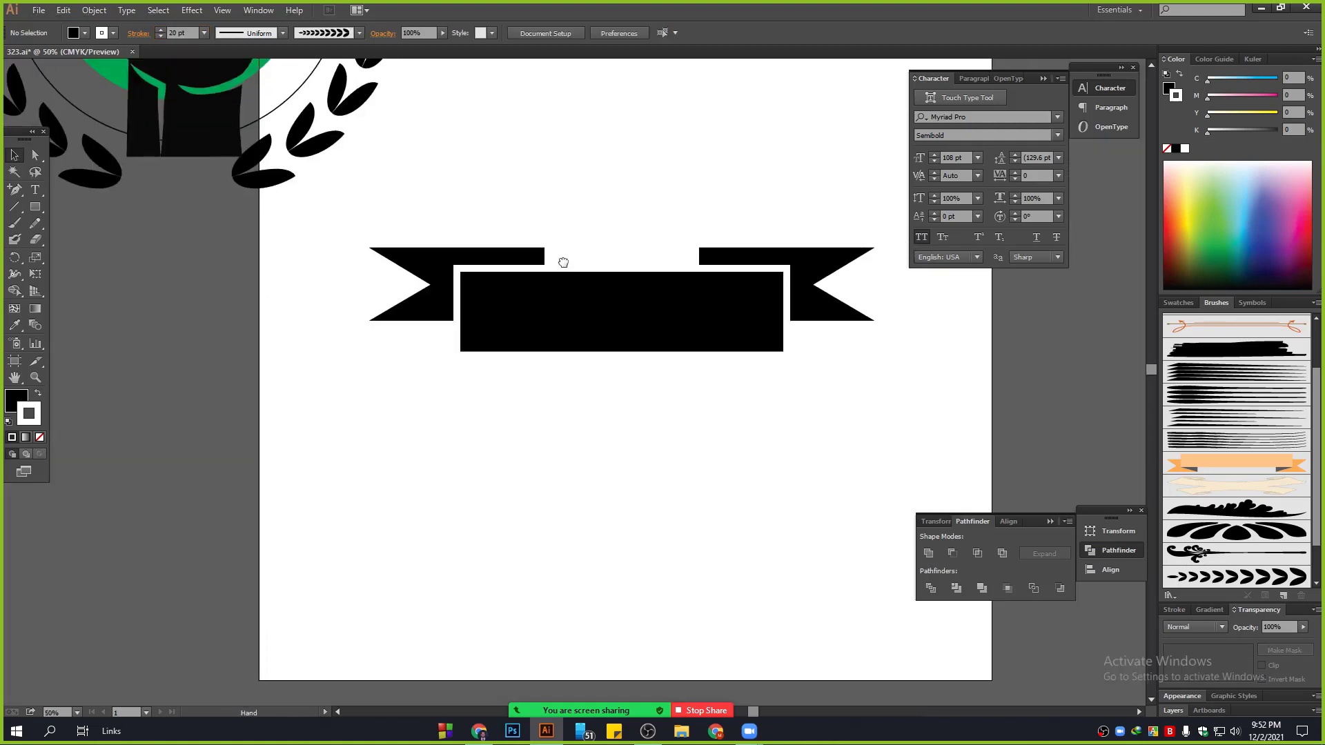
{"action": "left_click_drag", "start_coordinate": [564, 262], "coordinate": [505, 316]}
{"action": "scroll", "coordinate": [644, 296], "scroll_direction": "up", "scroll_amount": 2}
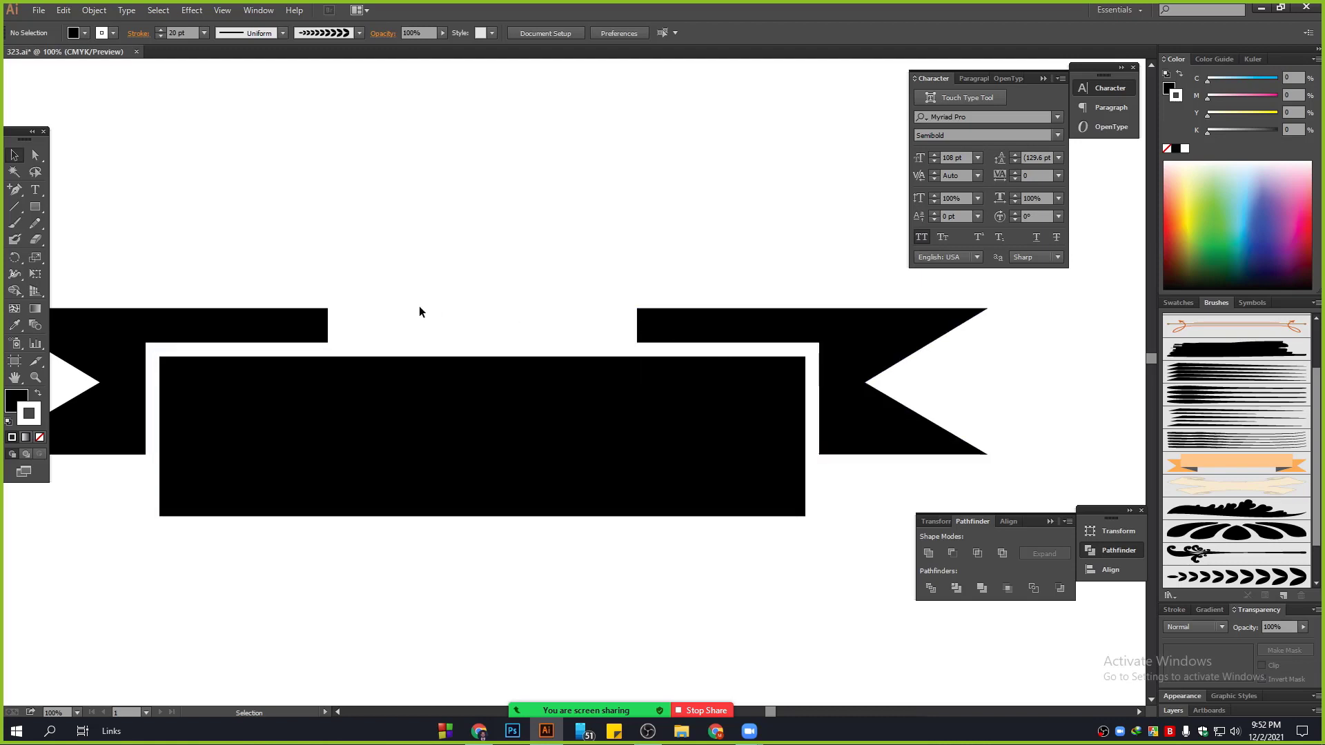
{"action": "left_click", "coordinate": [458, 418]}
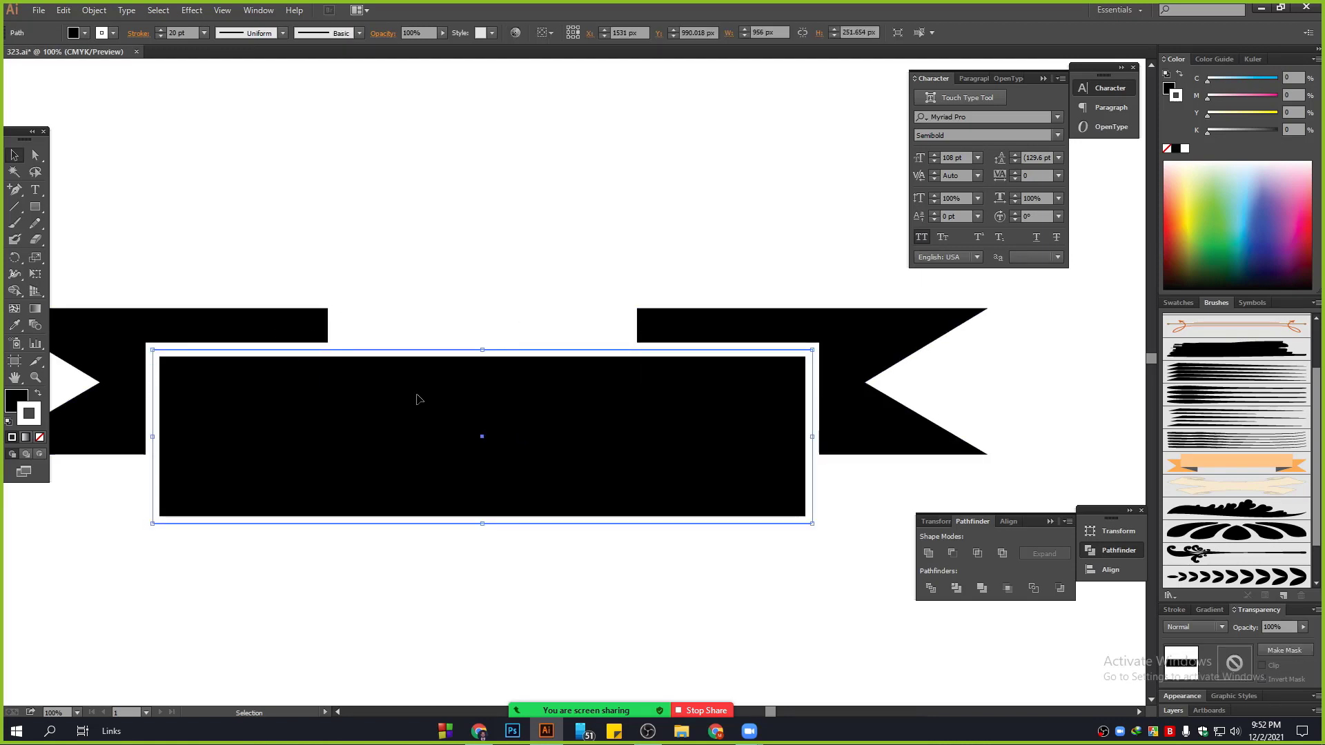
{"action": "scroll", "coordinate": [426, 400], "scroll_direction": "down", "scroll_amount": 2}
{"action": "left_click_drag", "start_coordinate": [441, 331], "coordinate": [494, 201]}
{"action": "left_click_drag", "start_coordinate": [400, 168], "coordinate": [788, 420]}
{"action": "scroll", "coordinate": [789, 420], "scroll_direction": "down", "scroll_amount": 2}
{"action": "left_click_drag", "start_coordinate": [679, 338], "coordinate": [408, 458]}
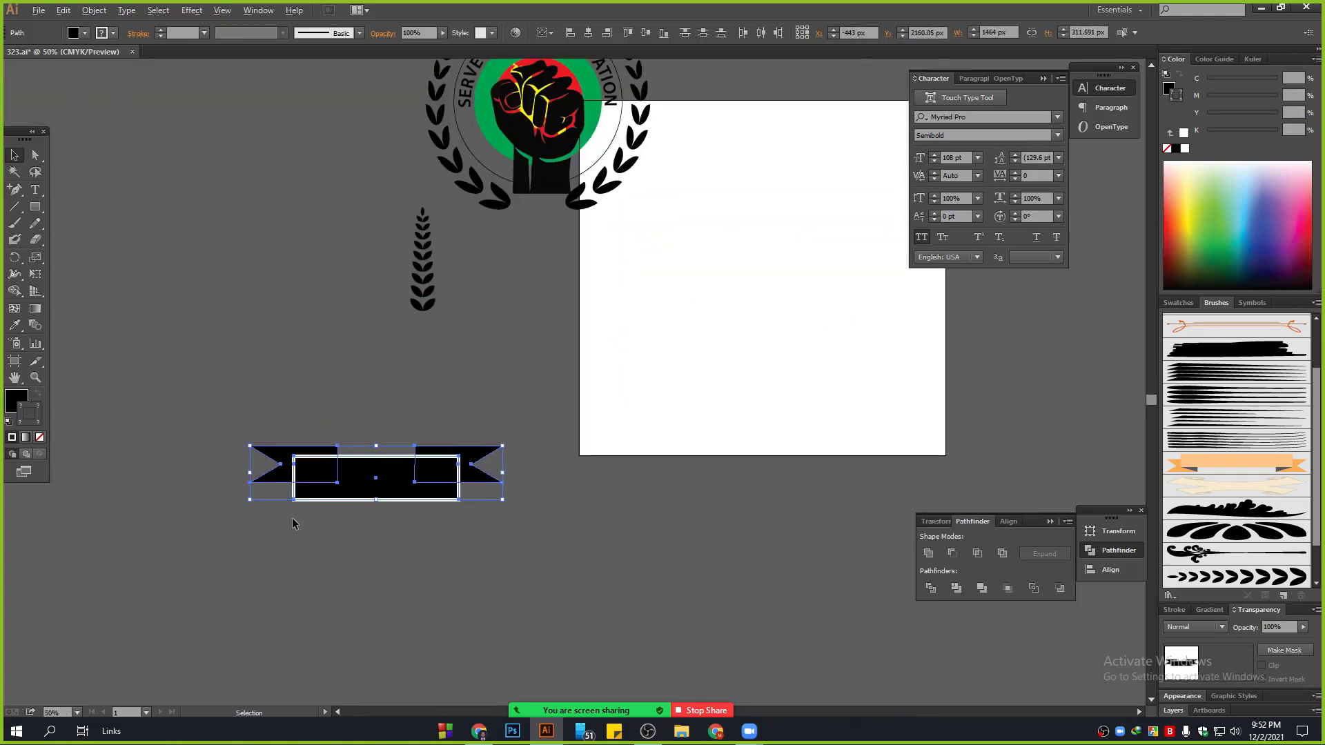
Step: Remove the white stroke from the banner's central rectangle
{"action": "key", "text": "ctrl+1"}
{"action": "left_click_drag", "start_coordinate": [750, 547], "coordinate": [660, 591]}
{"action": "left_click", "coordinate": [613, 500]}
{"action": "left_click", "coordinate": [593, 452]}
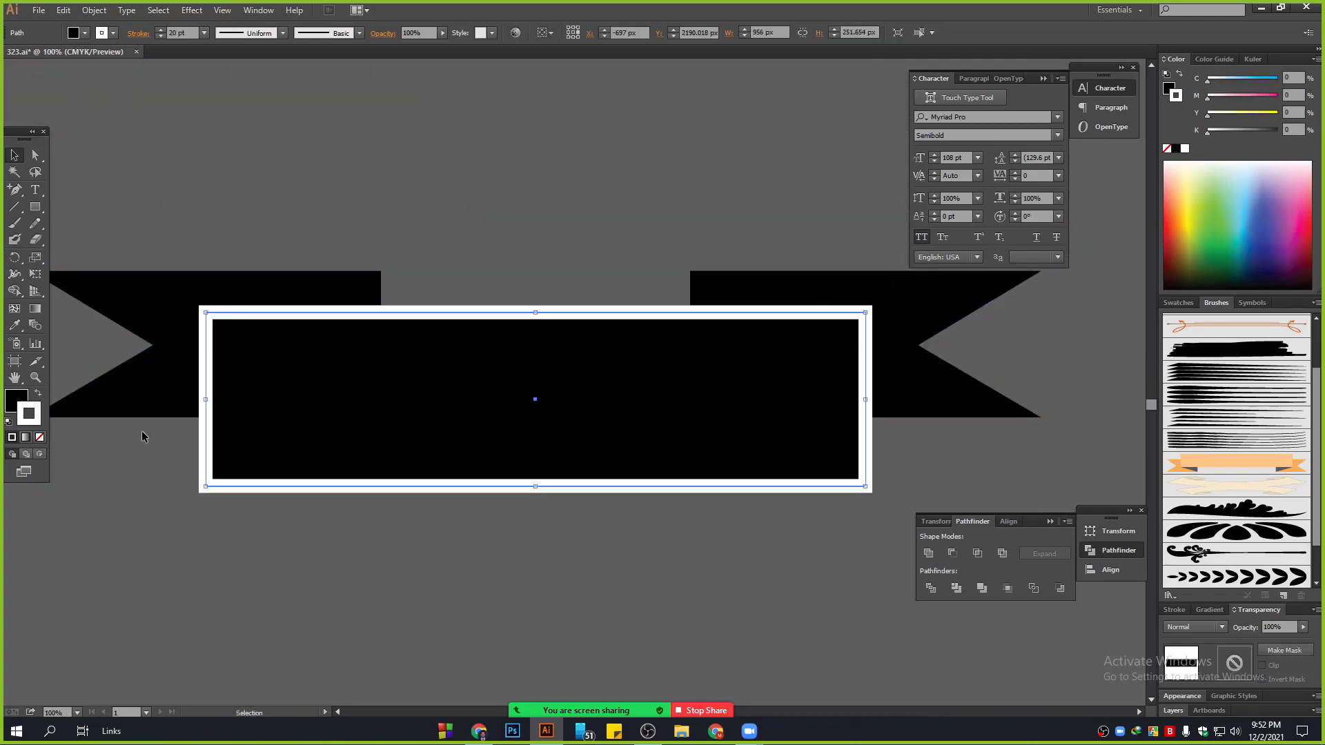
{"action": "left_click", "coordinate": [36, 435]}
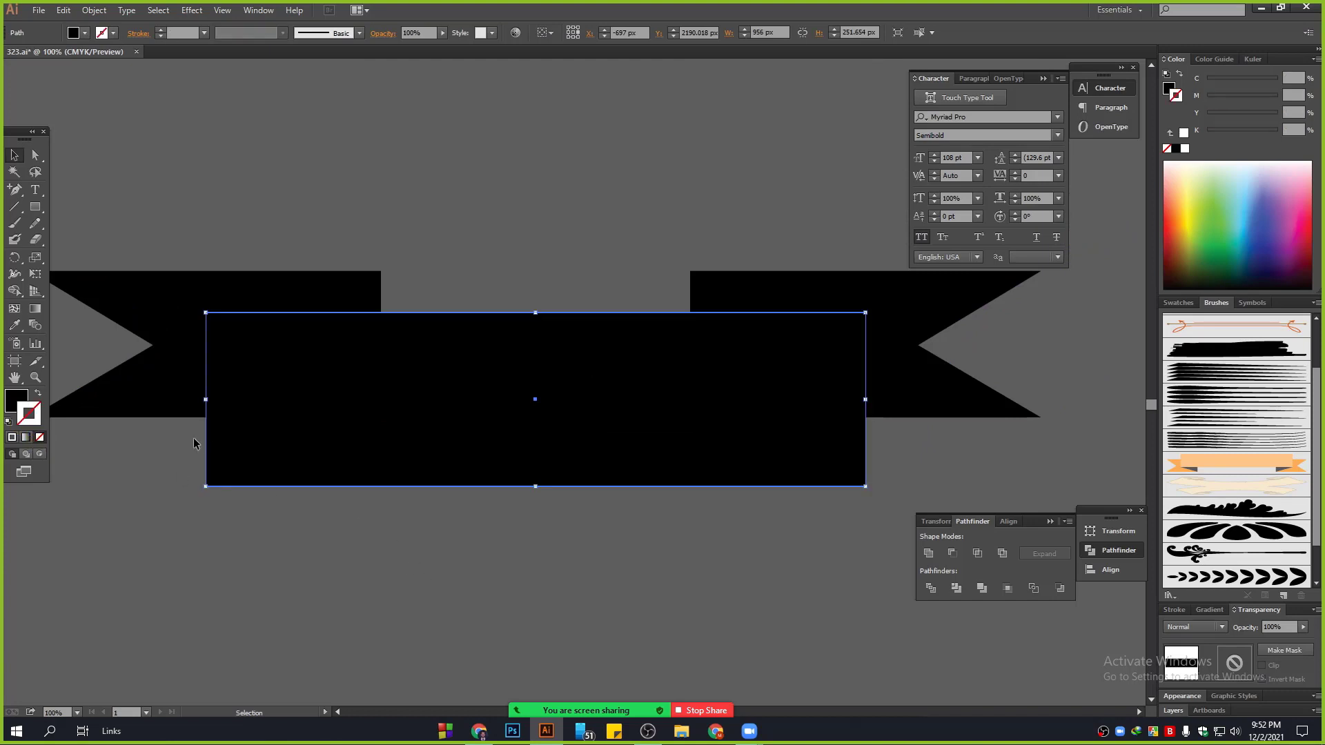
{"action": "left_click", "coordinate": [636, 666]}
Step: Move both ribbon tails straight up by the same amount relative to the central rectangle
{"action": "left_click", "coordinate": [562, 408]}
{"action": "left_click", "coordinate": [339, 287]}
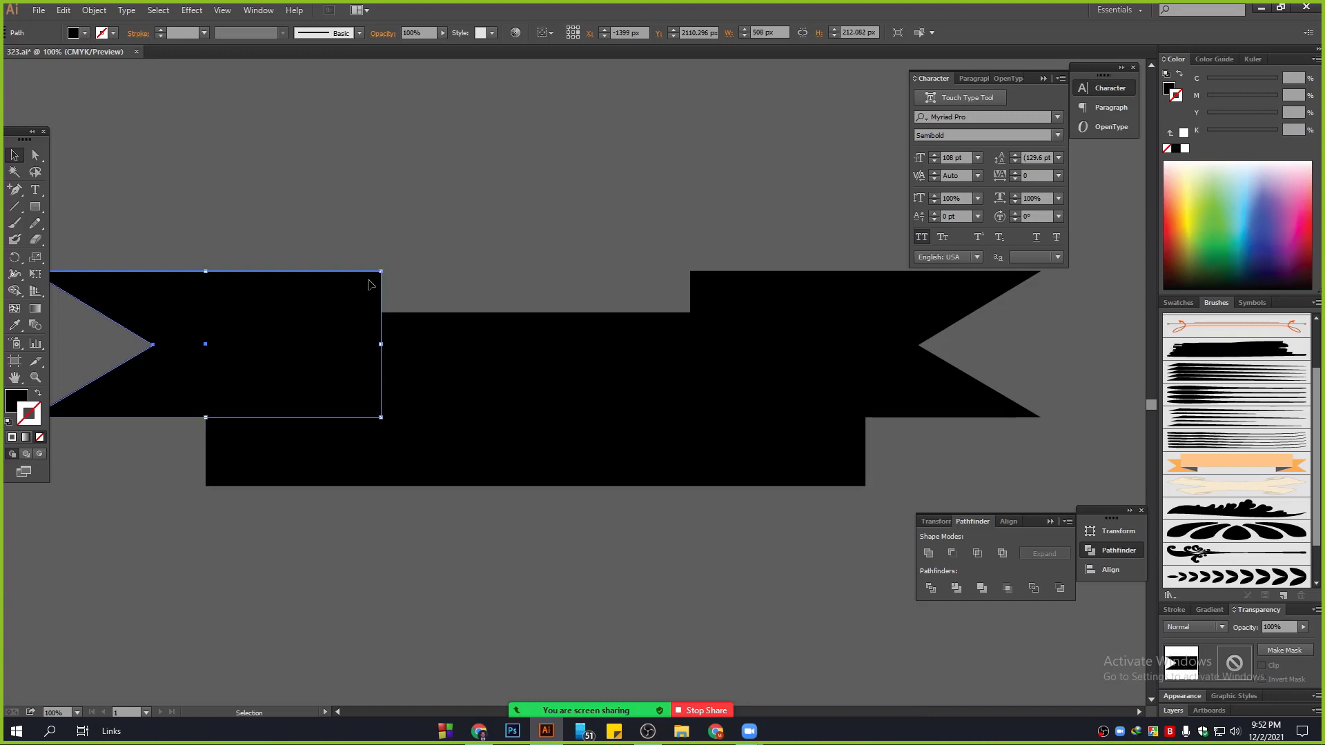
{"action": "left_click", "coordinate": [730, 290]}
{"action": "left_click_drag", "start_coordinate": [730, 291], "coordinate": [746, 267]}
{"action": "left_click_drag", "start_coordinate": [366, 294], "coordinate": [366, 263]}
{"action": "left_click", "coordinate": [549, 244]}
{"action": "scroll", "coordinate": [549, 240], "scroll_direction": "down", "scroll_amount": 2}
{"action": "scroll", "coordinate": [549, 240], "scroll_direction": "up", "scroll_amount": 2}
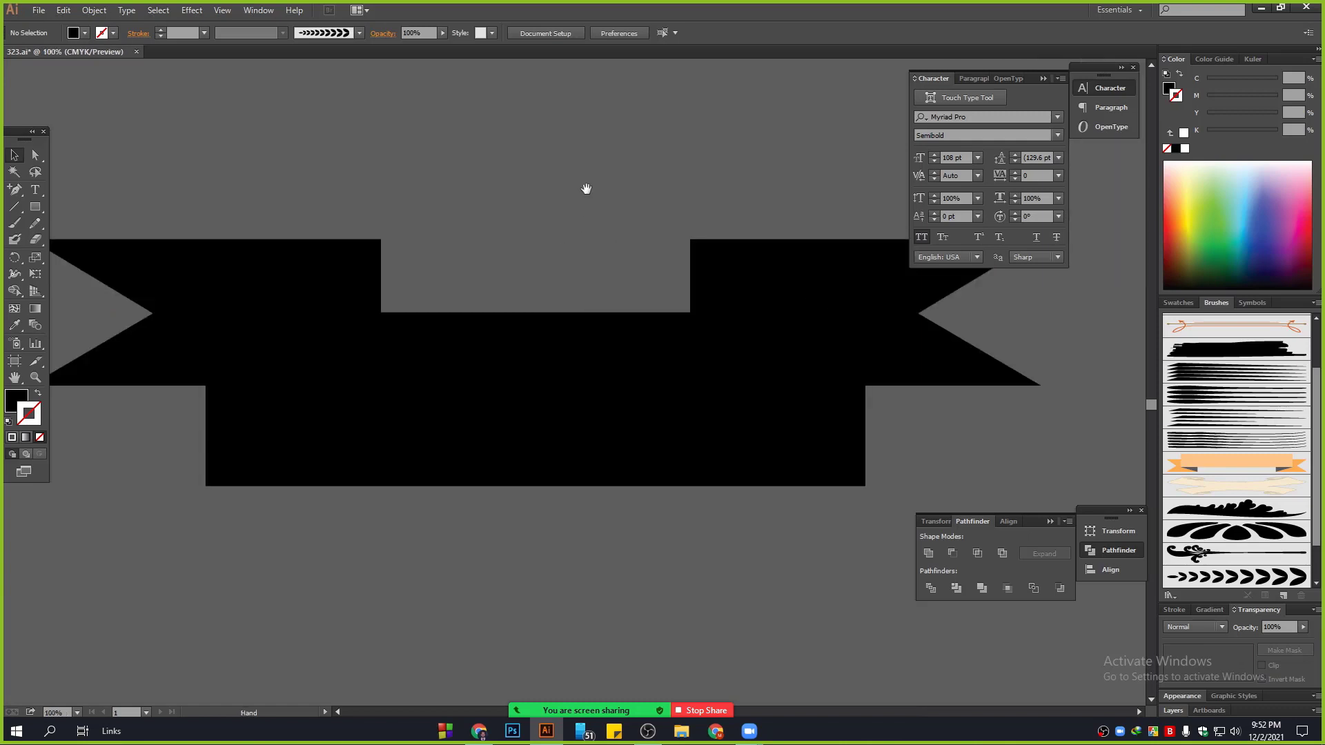
{"action": "left_click_drag", "start_coordinate": [583, 185], "coordinate": [628, 291]}
{"action": "scroll", "coordinate": [582, 301], "scroll_direction": "down", "scroll_amount": 3}
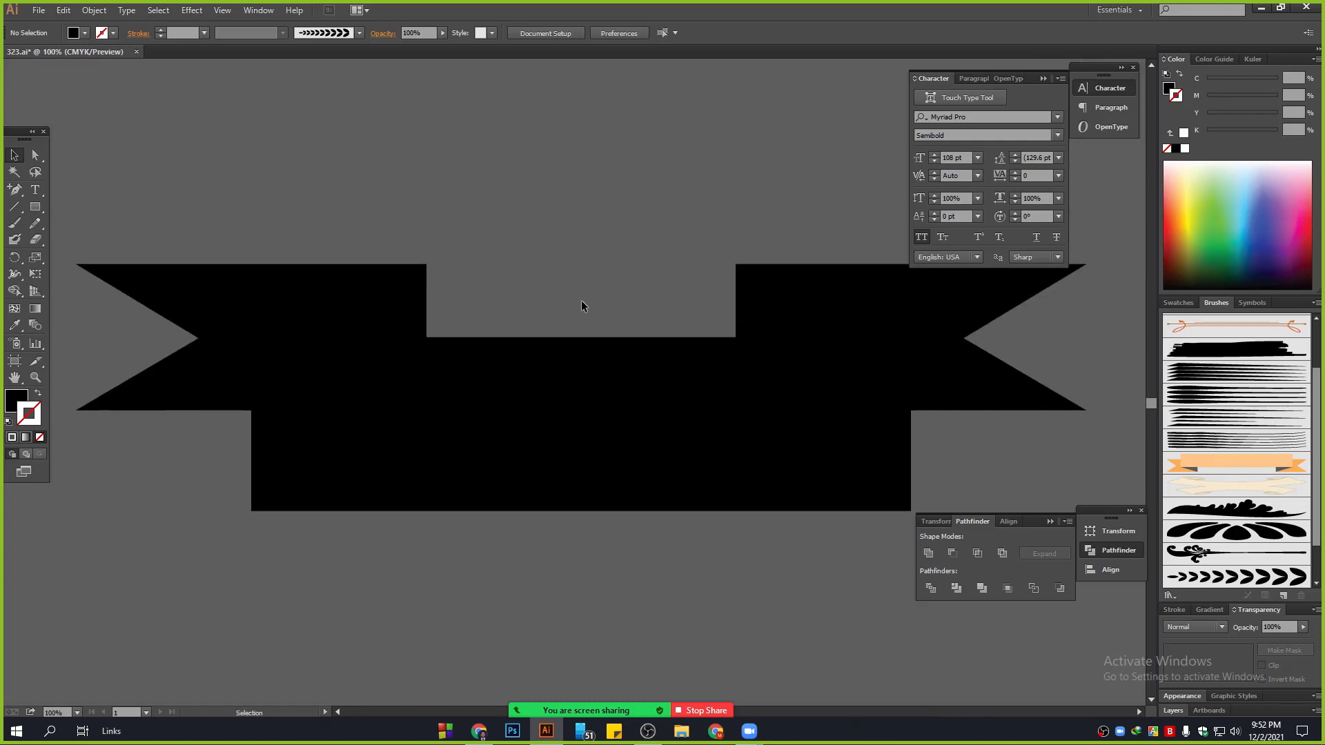
Step: Collapse the open Character panel so that it no longer covers the banner's tail
{"action": "scroll", "coordinate": [581, 305], "scroll_direction": "down", "scroll_amount": 3}
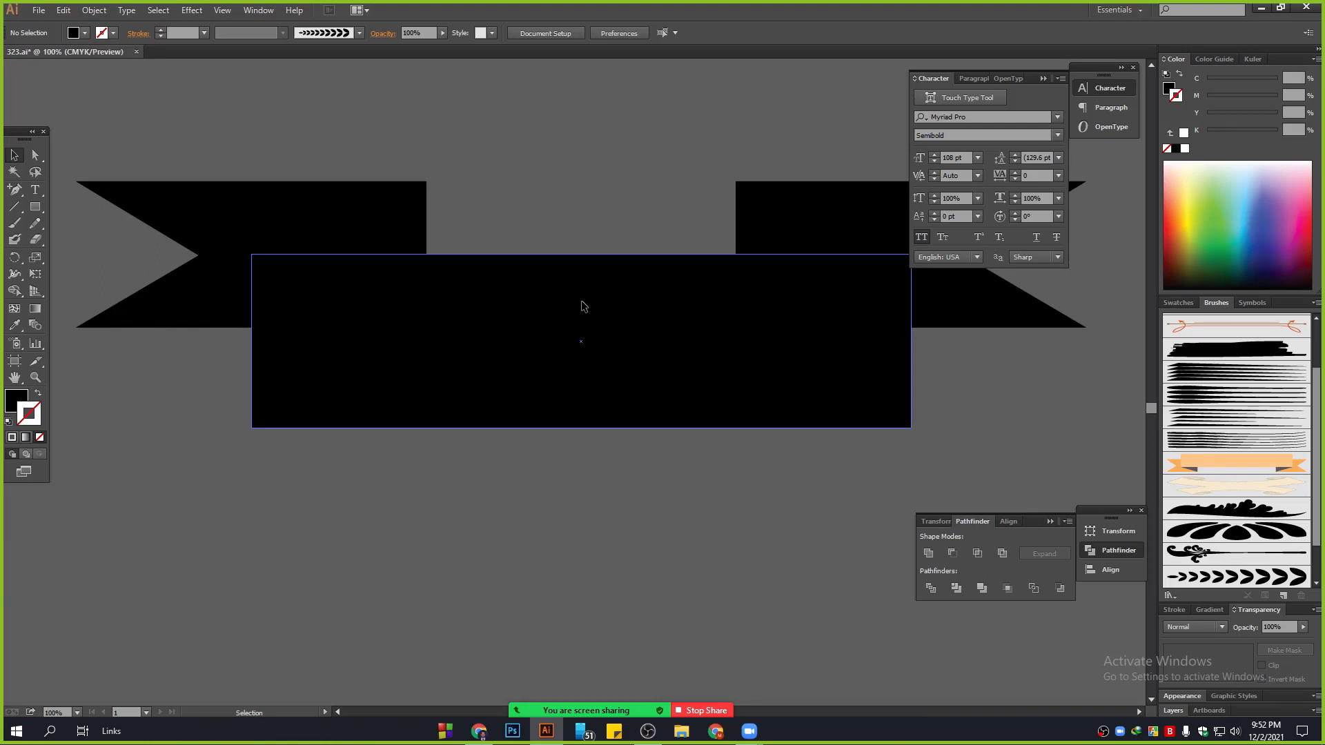
{"action": "scroll", "coordinate": [582, 305], "scroll_direction": "up", "scroll_amount": 5}
{"action": "left_click", "coordinate": [1087, 88]}
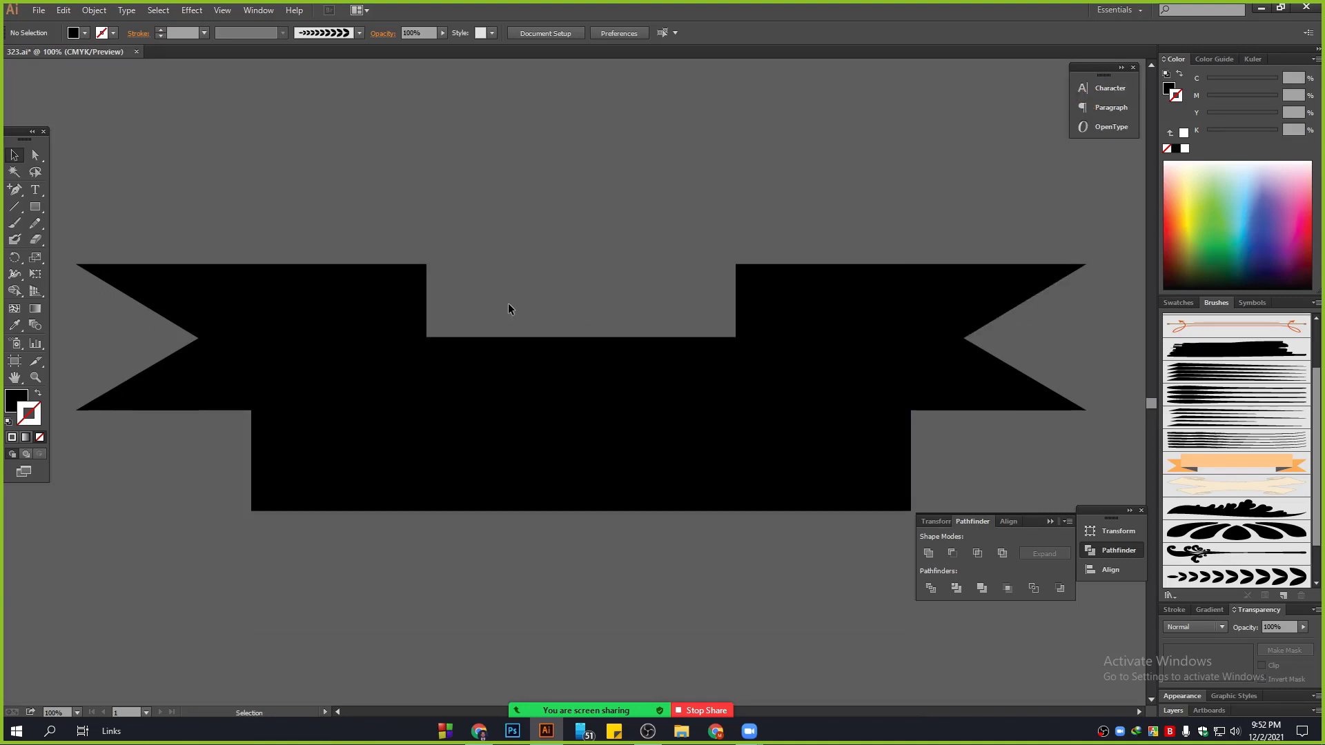
Step: Create an Offset Path of 15 px with miter joins around the banner's central rectangle
{"action": "scroll", "coordinate": [497, 311], "scroll_direction": "down", "scroll_amount": 4}
{"action": "left_click", "coordinate": [494, 312]}
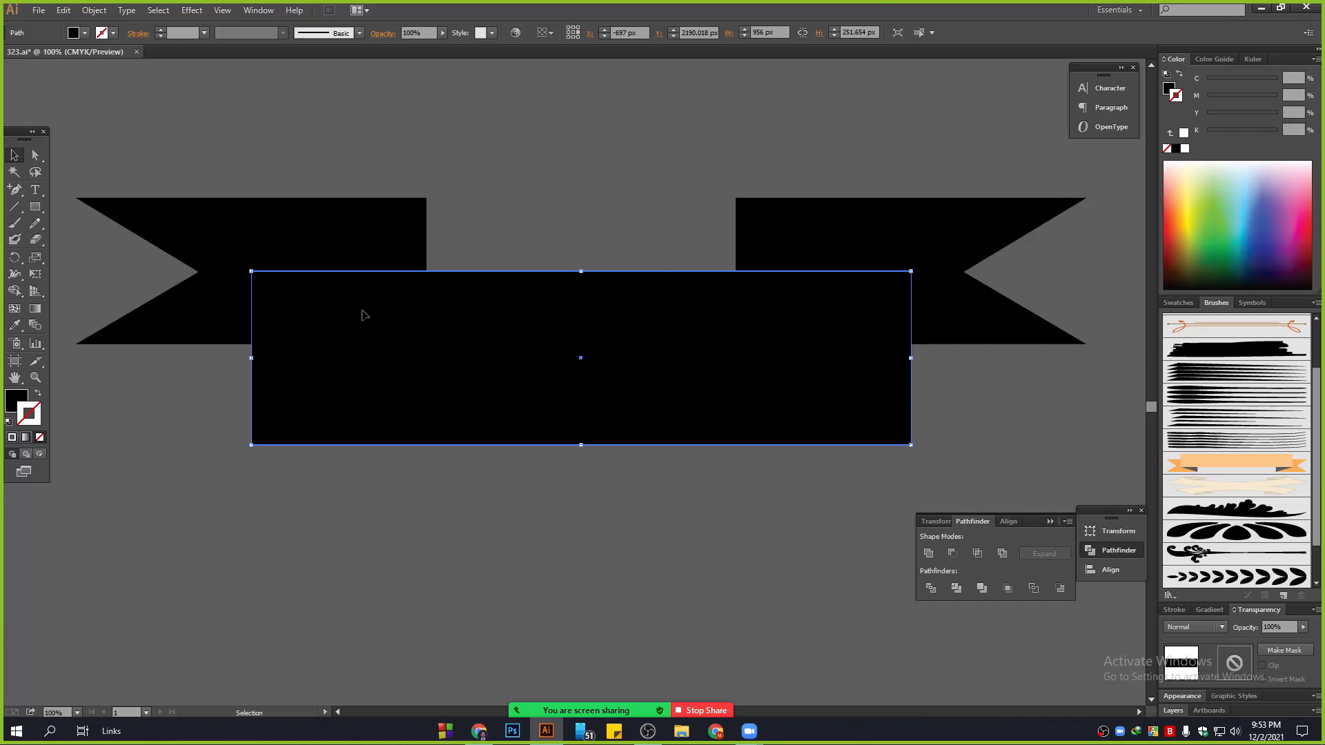
{"action": "left_click", "coordinate": [94, 9]}
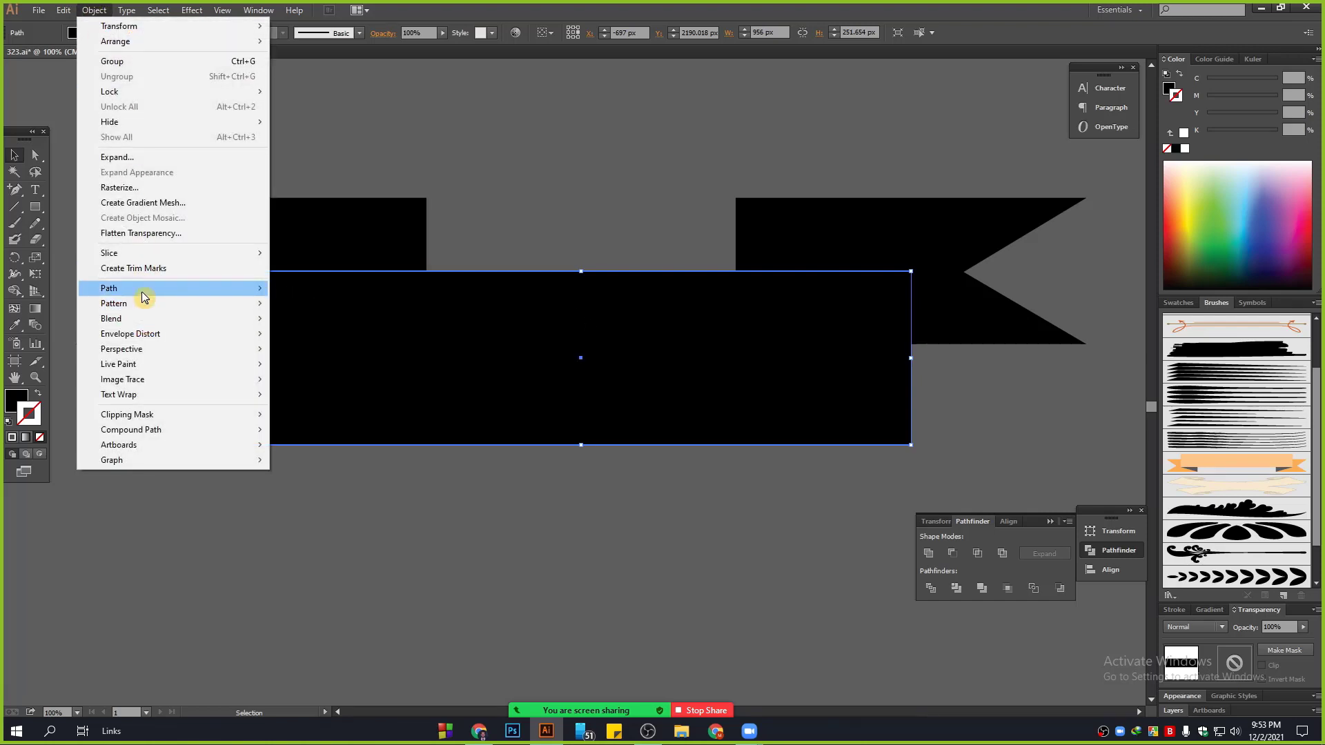
{"action": "mouse_move", "coordinate": [142, 290]}
{"action": "left_click", "coordinate": [330, 340]}
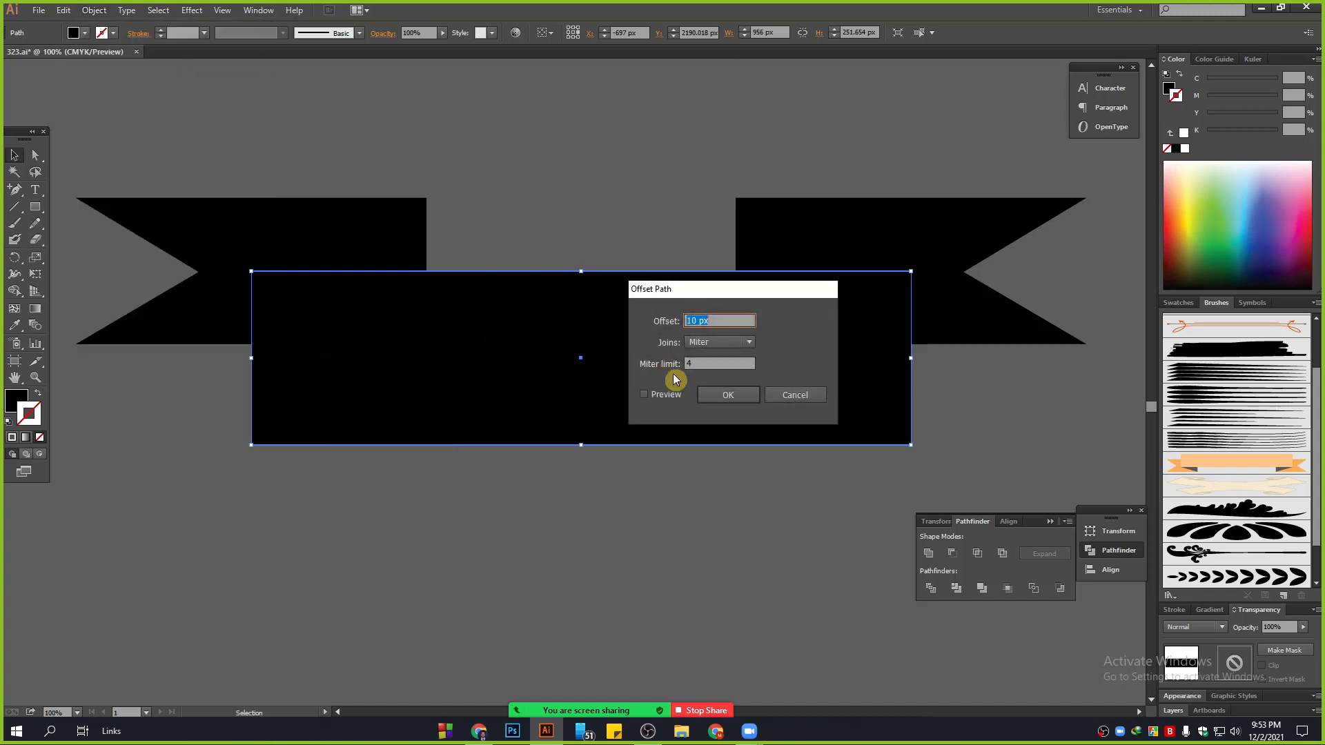
{"action": "left_click", "coordinate": [666, 395]}
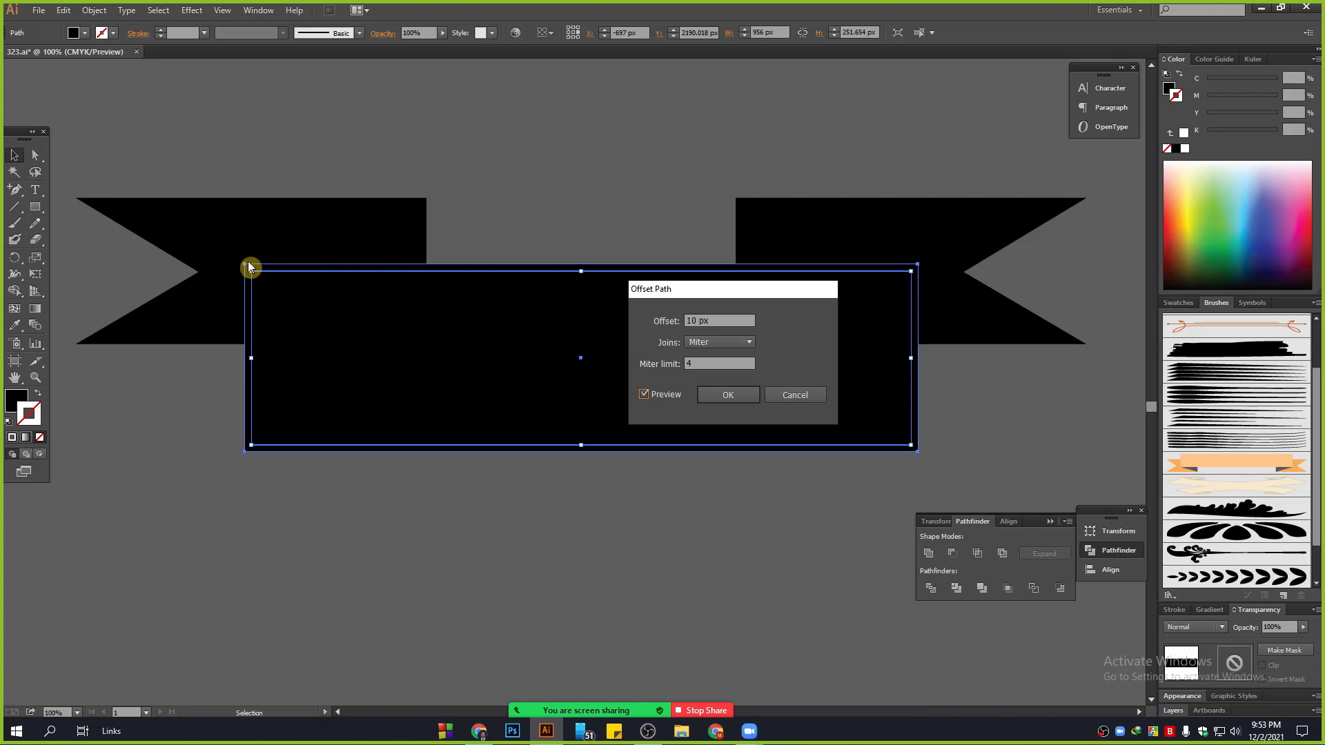
{"action": "left_click", "coordinate": [718, 319]}
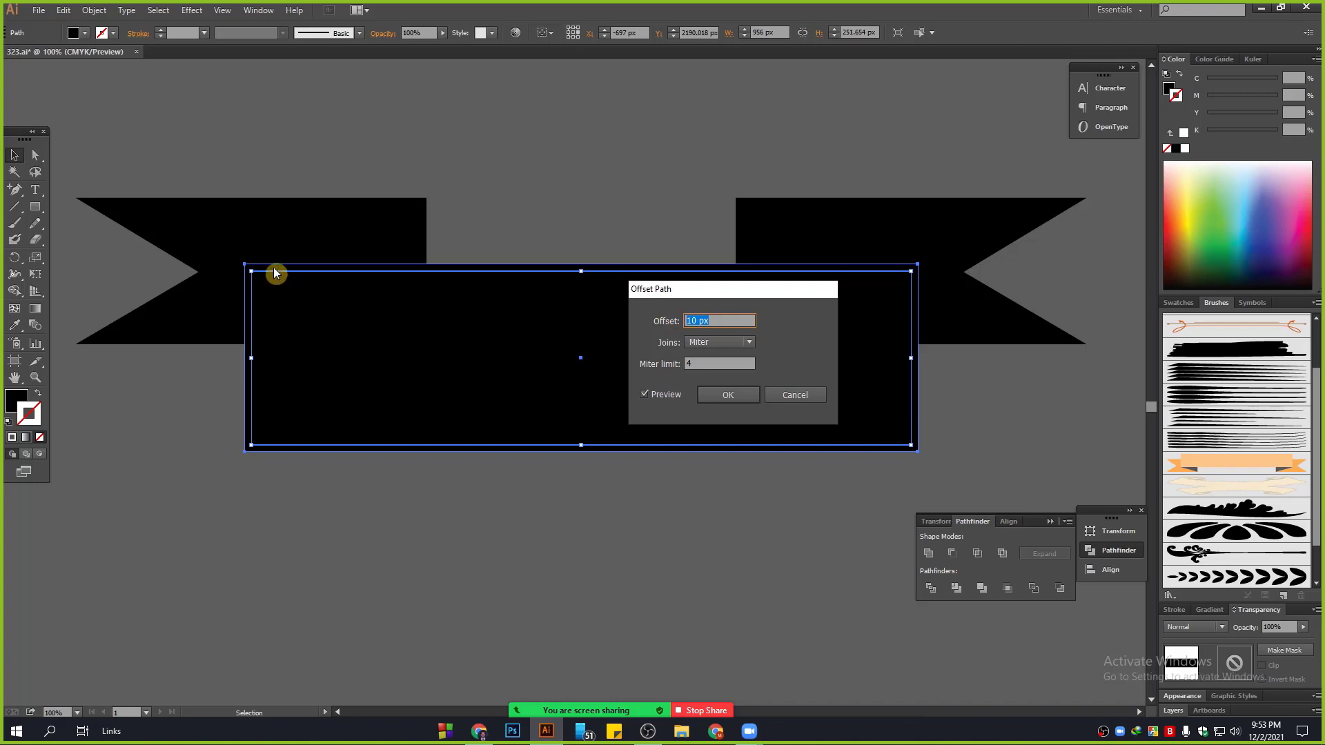
{"action": "type", "text": "15"}
{"action": "key", "text": "Tab"}
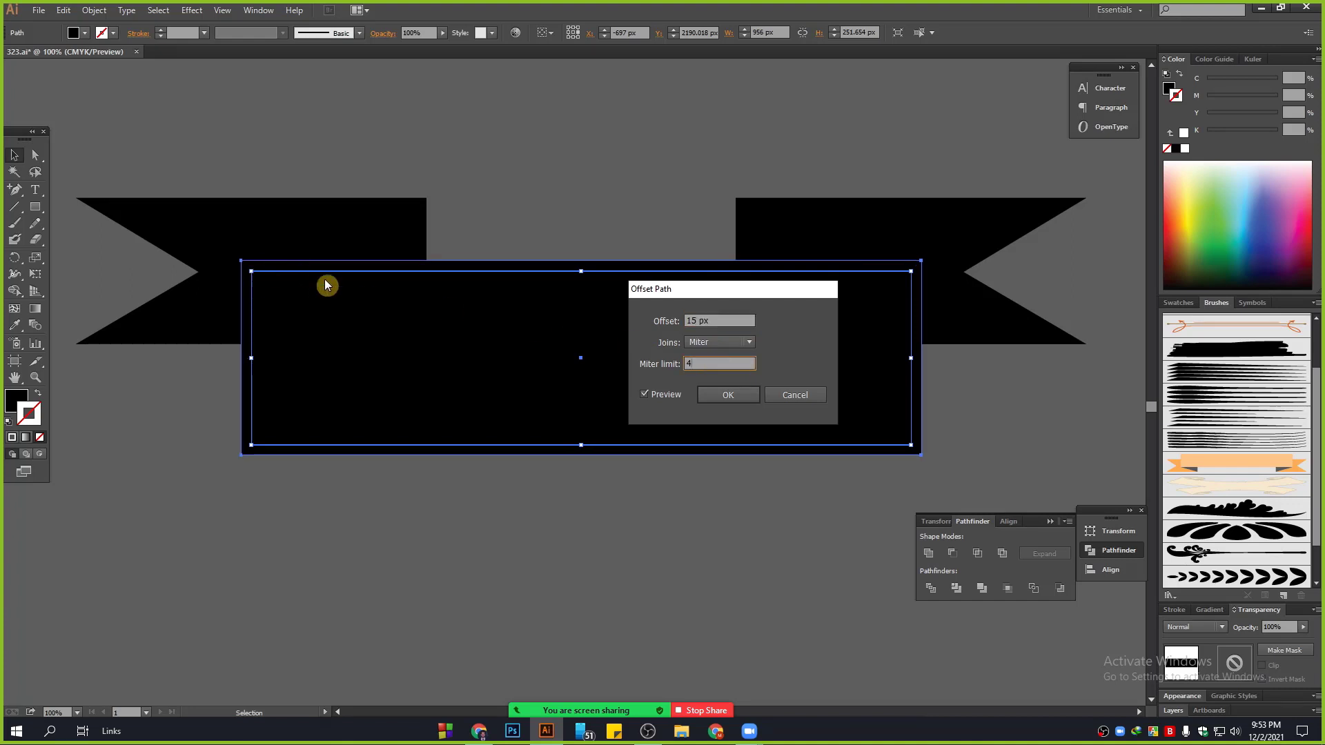
{"action": "left_click", "coordinate": [748, 394]}
{"action": "left_click", "coordinate": [685, 508]}
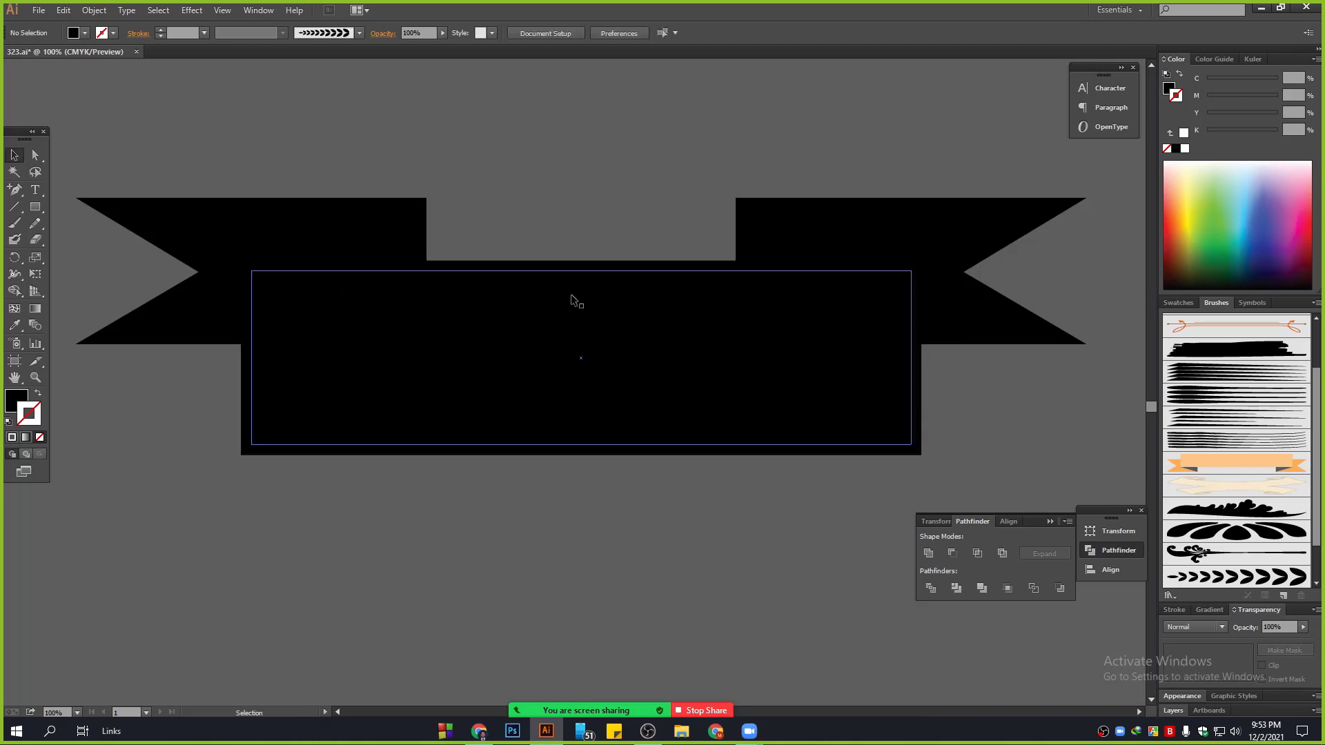
Step: Move the inner and the offset rectangle apart below the ribbon tails and undo both moves
{"action": "left_click_drag", "start_coordinate": [611, 363], "coordinate": [562, 671]}
{"action": "left_click_drag", "start_coordinate": [527, 367], "coordinate": [617, 465]}
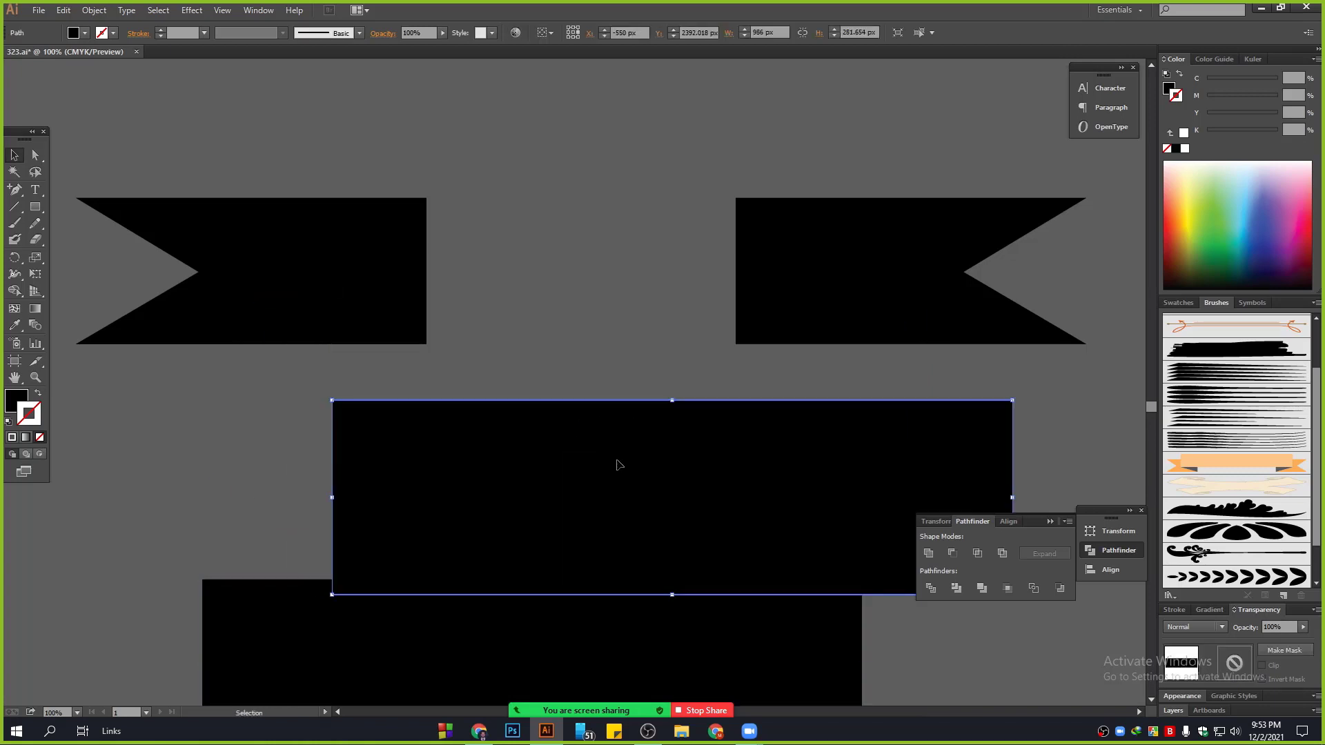
{"action": "key", "text": "ctrl+z"}
{"action": "key", "text": "ctrl+z"}
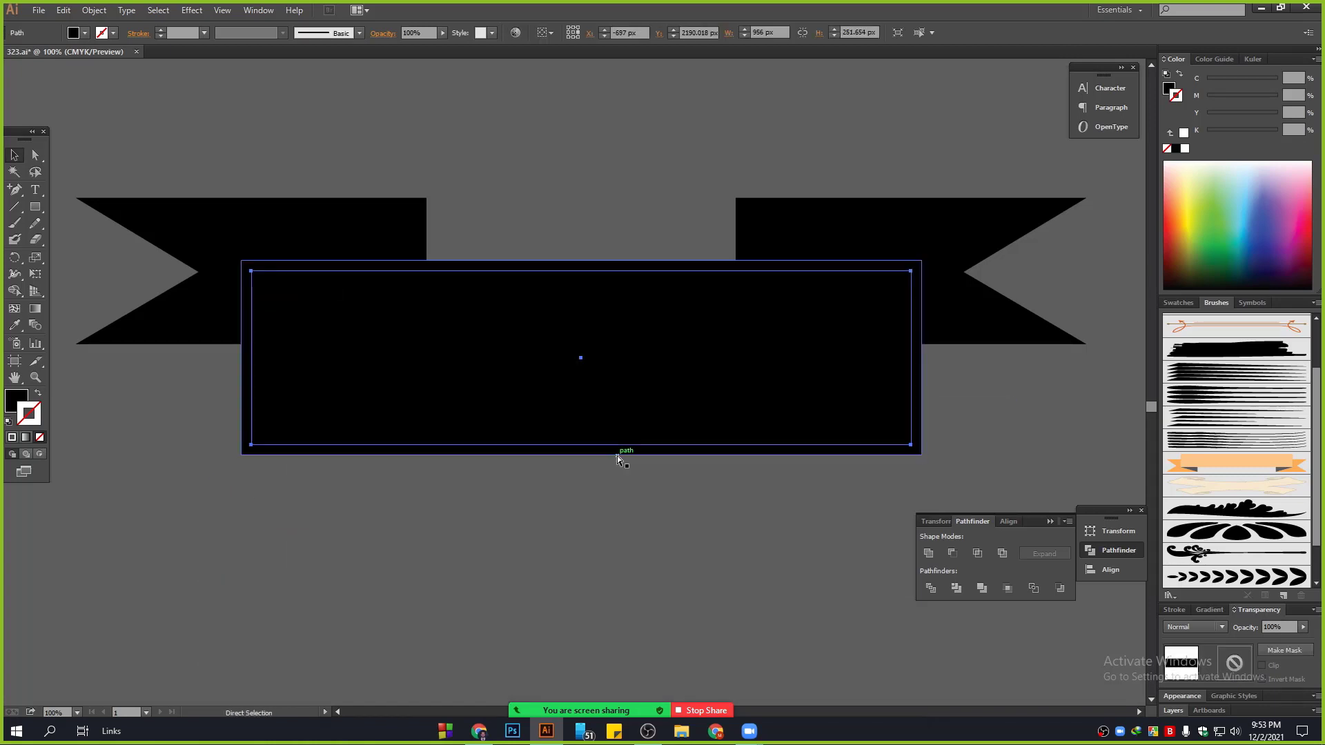
Step: Fill the larger offset rectangle behind the banner's centre with white and remove its stroke
{"action": "left_click", "coordinate": [617, 456]}
{"action": "left_click", "coordinate": [497, 268]}
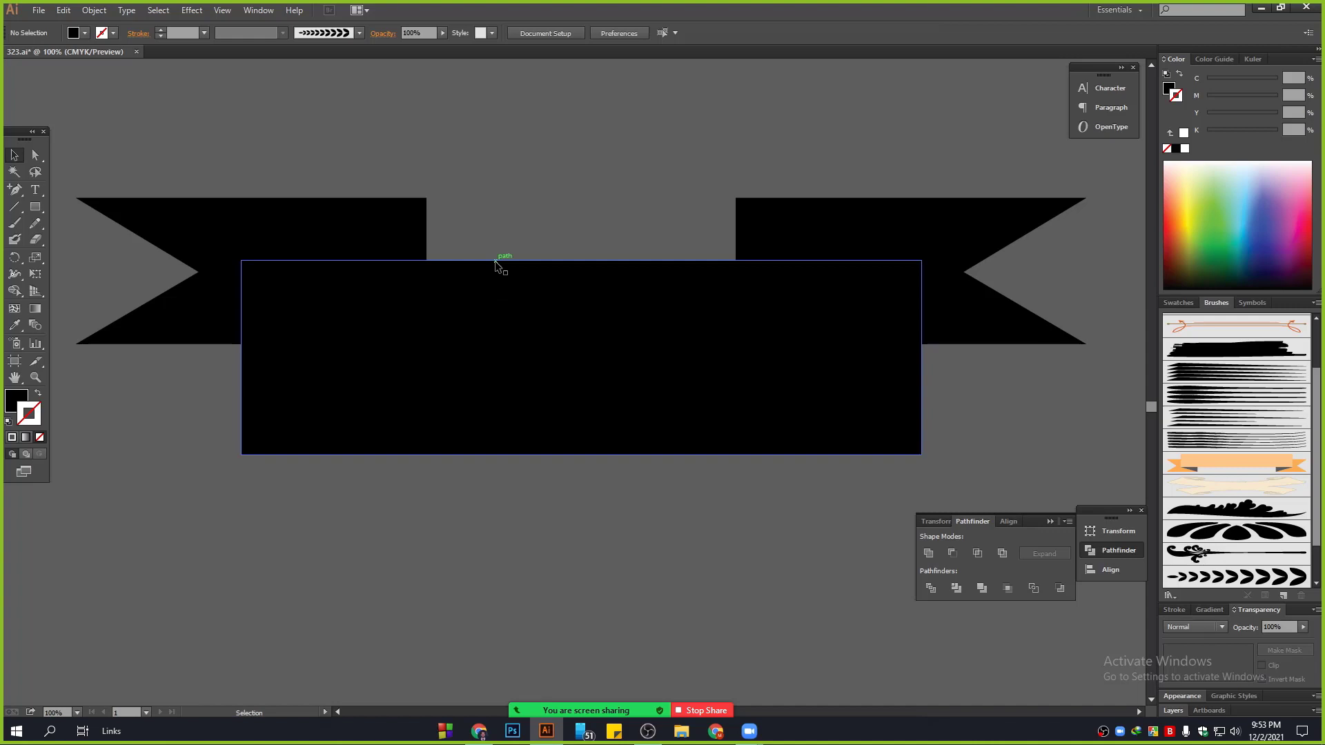
{"action": "left_click", "coordinate": [1184, 149]}
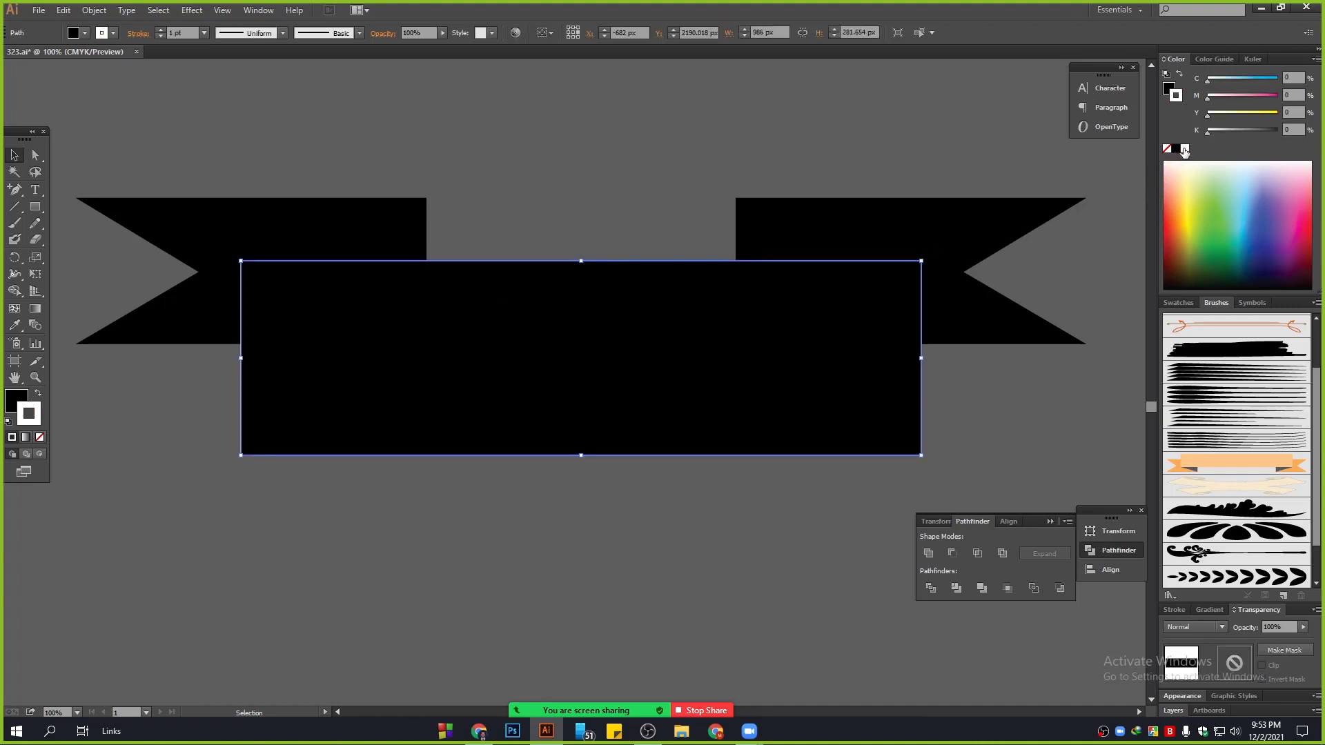
{"action": "left_click", "coordinate": [40, 393]}
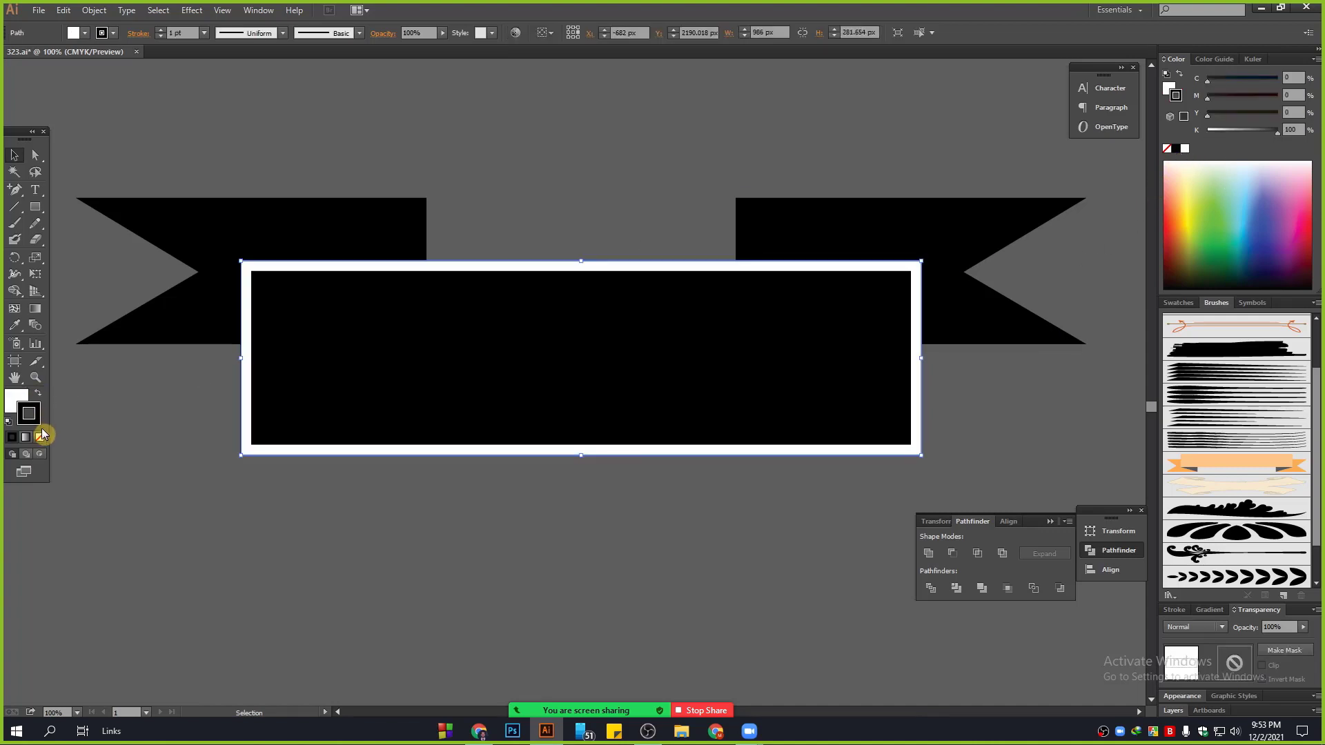
{"action": "left_click", "coordinate": [40, 438]}
{"action": "left_click", "coordinate": [17, 402]}
{"action": "left_click", "coordinate": [124, 492]}
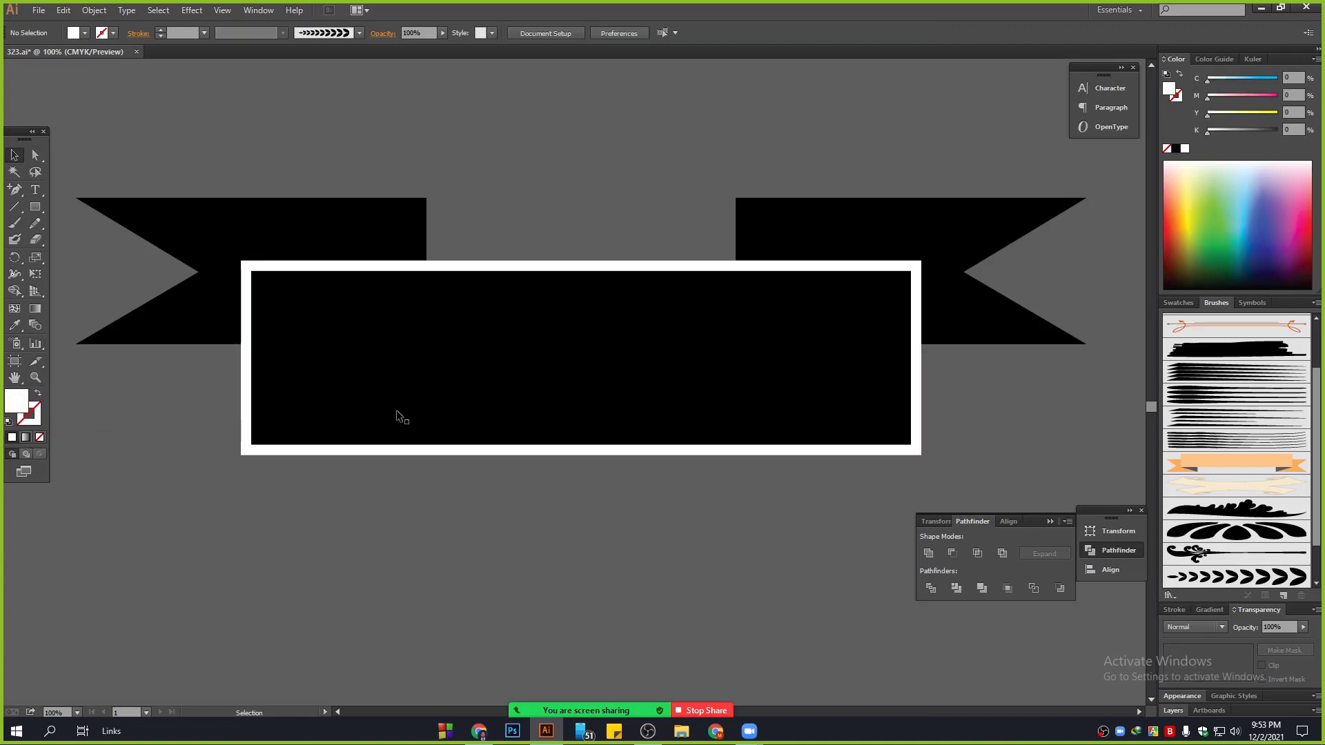
Step: Move the black central rectangle down, clear of the white rectangle behind it
{"action": "scroll", "coordinate": [408, 373], "scroll_direction": "up", "scroll_amount": 3}
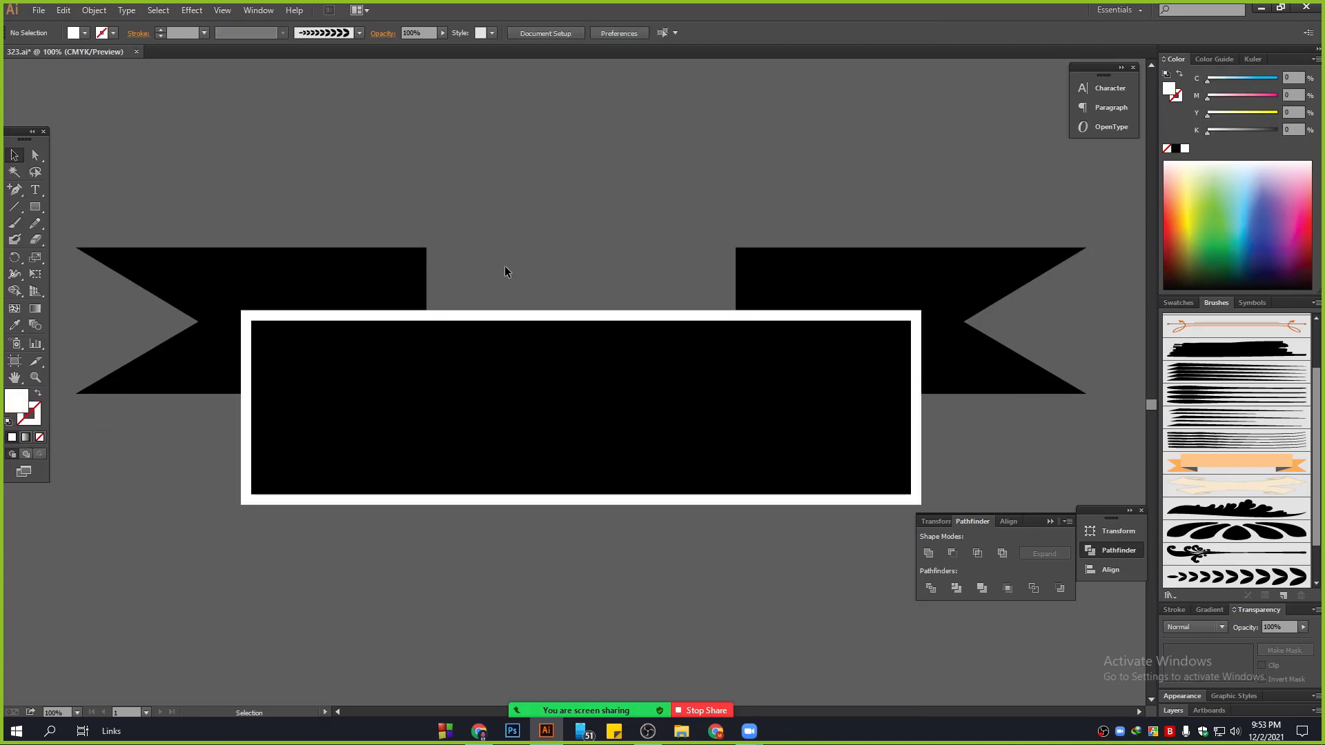
{"action": "left_click", "coordinate": [408, 257]}
{"action": "left_click", "coordinate": [829, 289]}
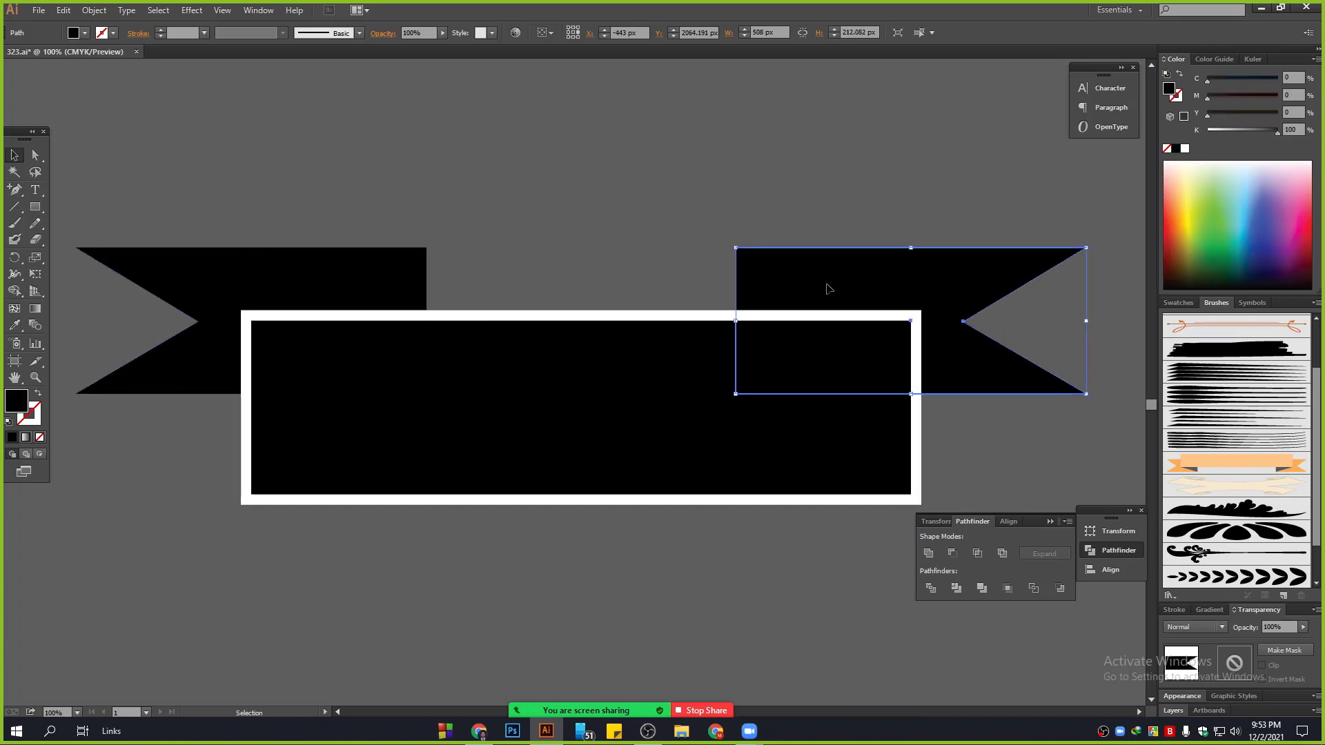
{"action": "left_click", "coordinate": [535, 334]}
{"action": "scroll", "coordinate": [517, 325], "scroll_direction": "down", "scroll_amount": 4}
{"action": "left_click_drag", "start_coordinate": [520, 293], "coordinate": [505, 559]}
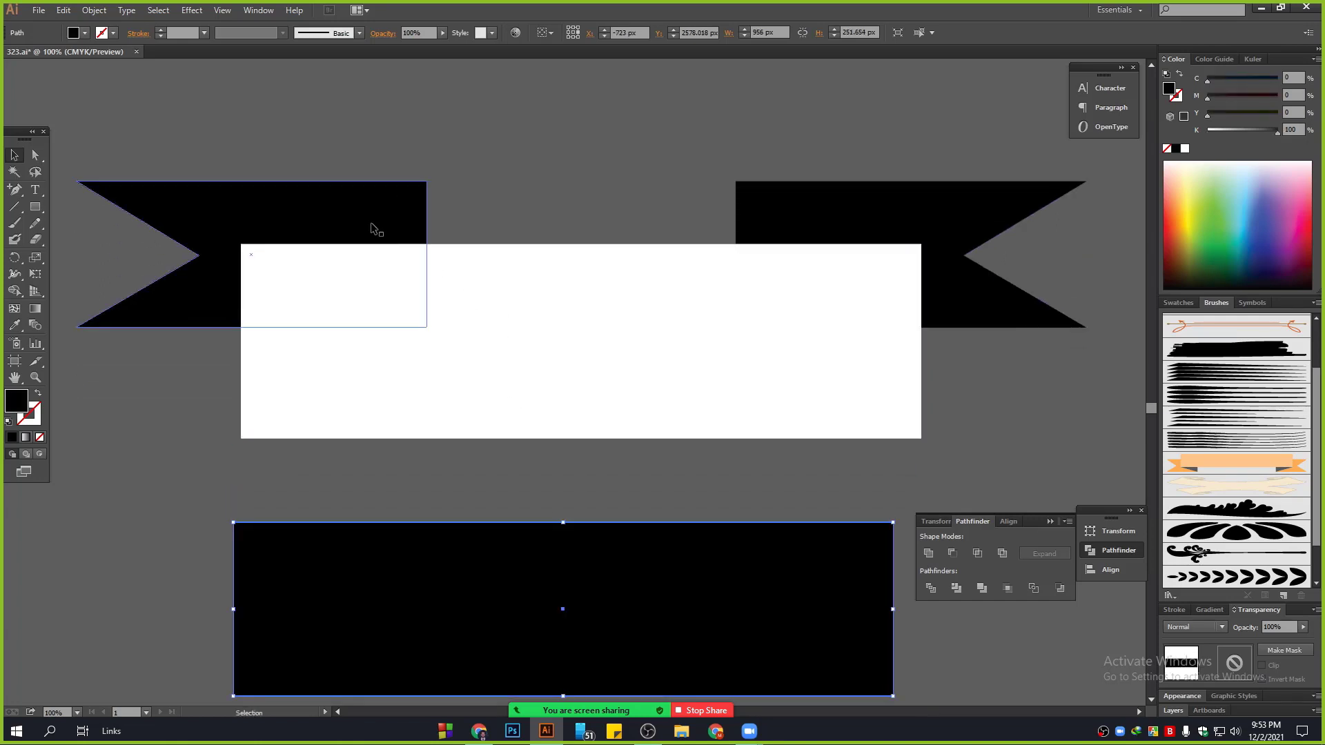
Step: Cut the white rectangle and the tail areas it overlaps away from both ribbon tails with the Shape Builder tool
{"action": "left_click_drag", "start_coordinate": [208, 128], "coordinate": [1031, 418]}
{"action": "left_click", "coordinate": [19, 297]}
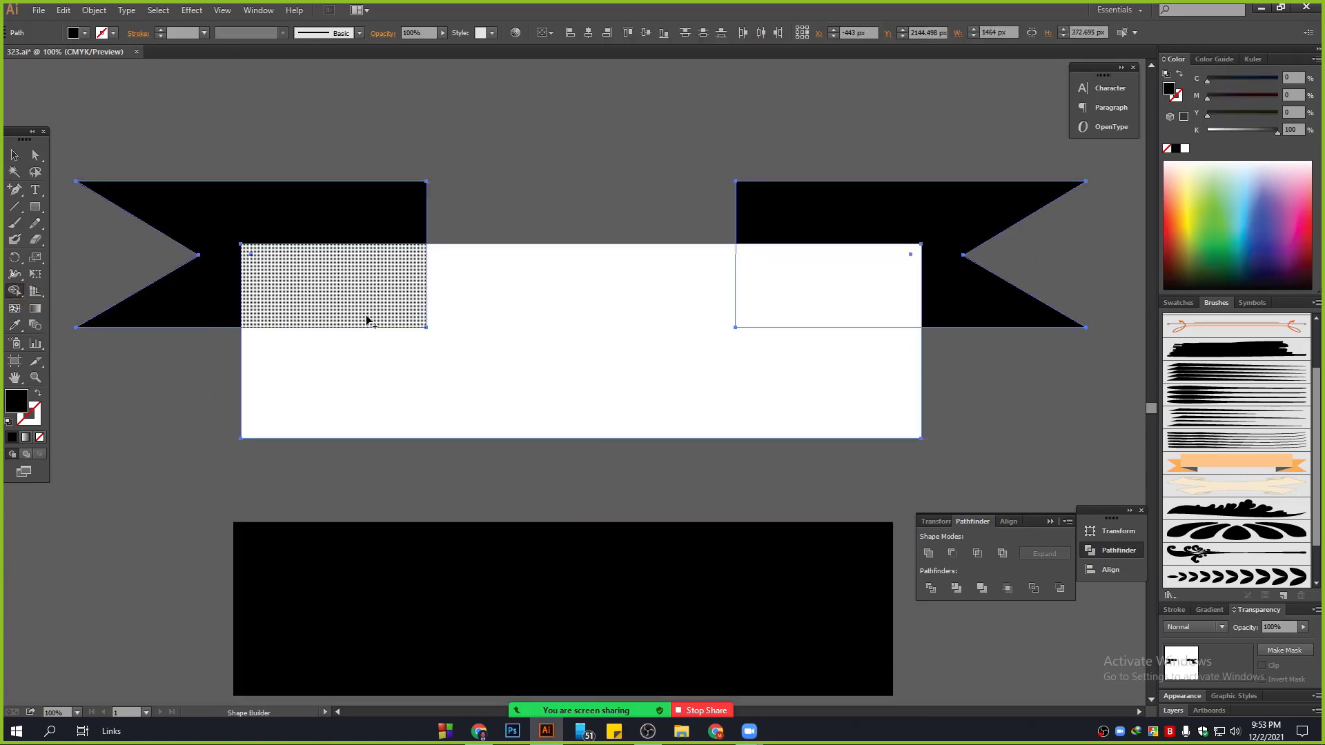
{"action": "mouse_move", "coordinate": [353, 305]}
{"action": "left_mouse_down"}
{"action": "mouse_move", "coordinate": [965, 298]}
{"action": "mouse_move", "coordinate": [857, 299]}
{"action": "left_mouse_up"}
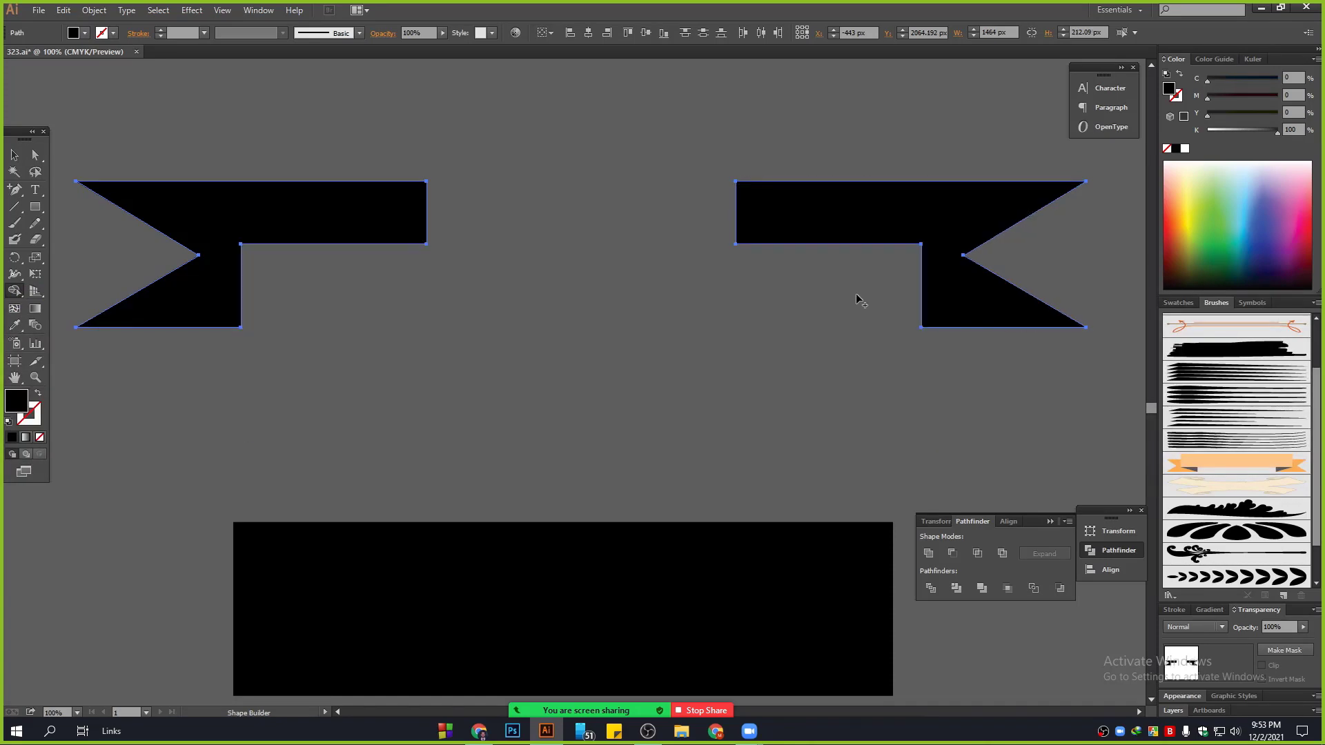
{"action": "left_click", "coordinate": [21, 155]}
{"action": "left_click", "coordinate": [472, 375]}
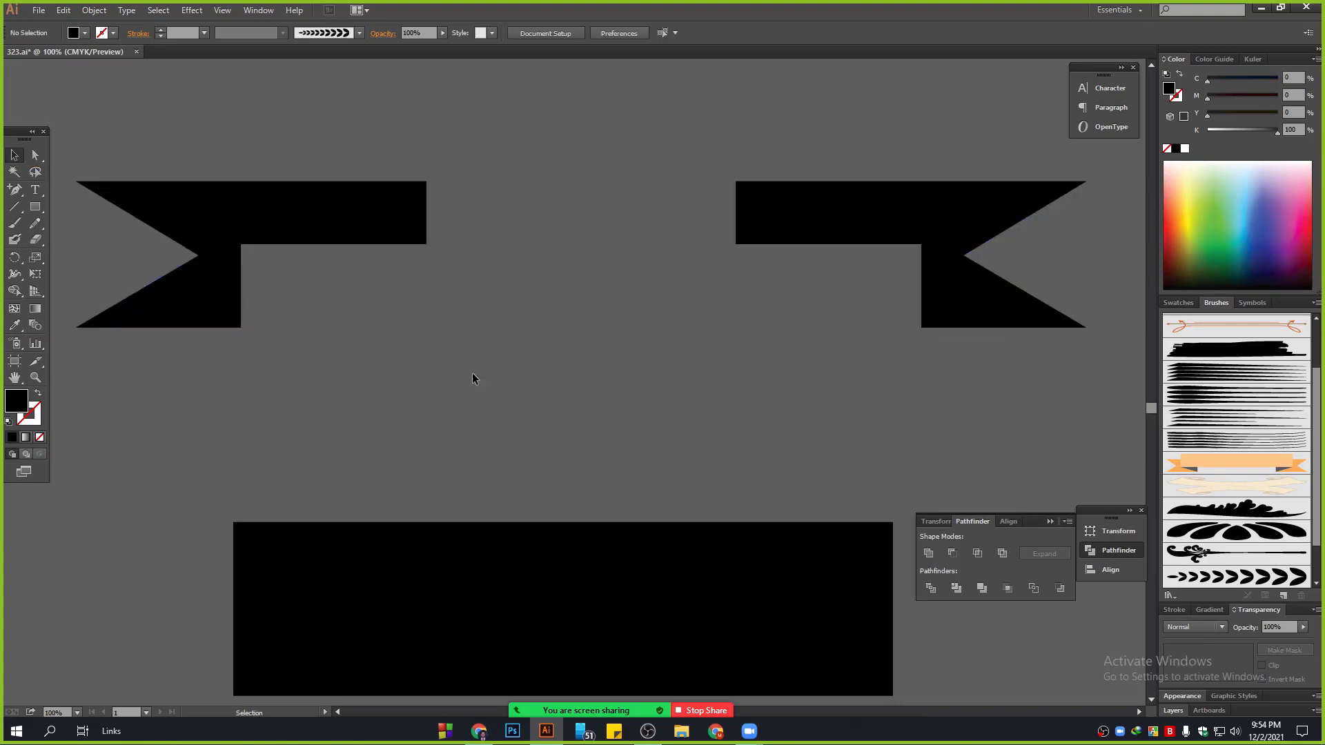
Step: Undo the Shape Builder cut and the move of the black central rectangle
{"action": "key", "text": "ctrl+z"}
{"action": "key", "text": "ctrl+z"}
{"action": "left_click", "coordinate": [403, 482]}
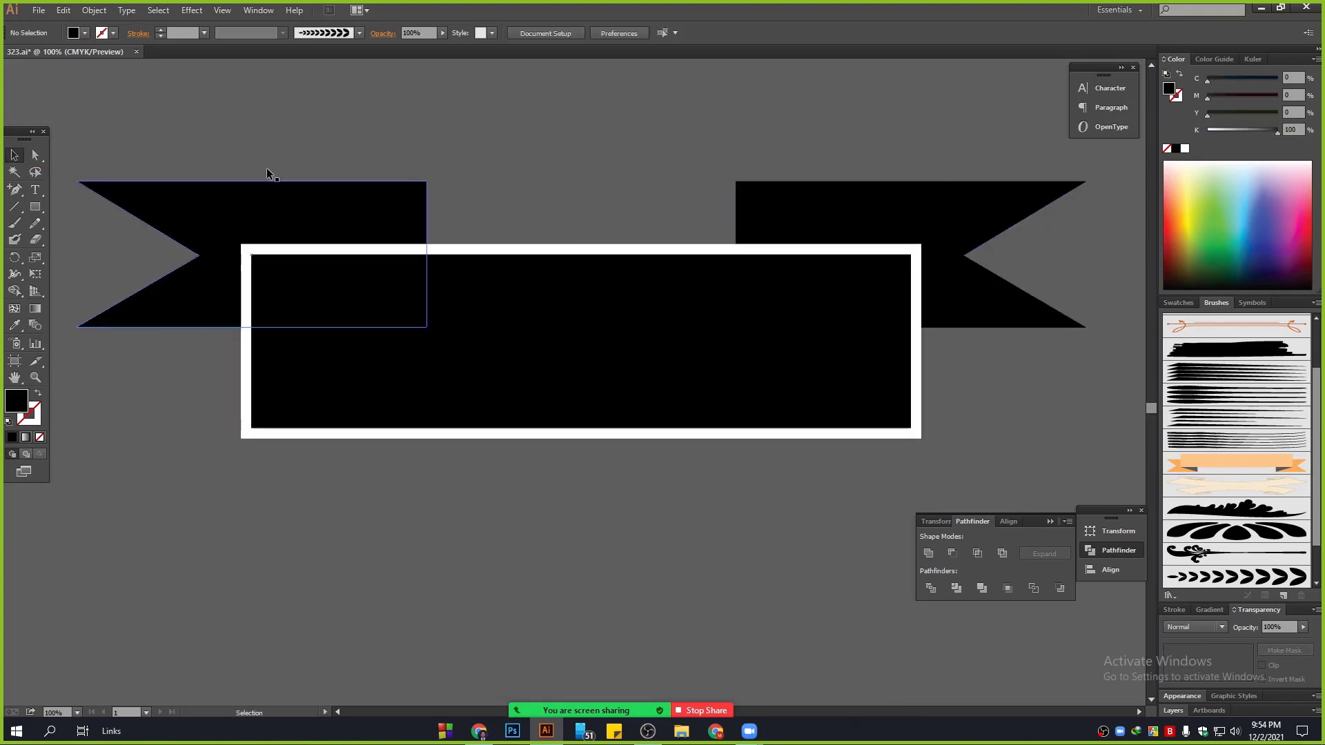
Step: With the black central rectangle left in place, remove the white rectangle and its overlaps from both ribbon tails using the Shape Builder tool
{"action": "left_click_drag", "start_coordinate": [247, 127], "coordinate": [815, 251]}
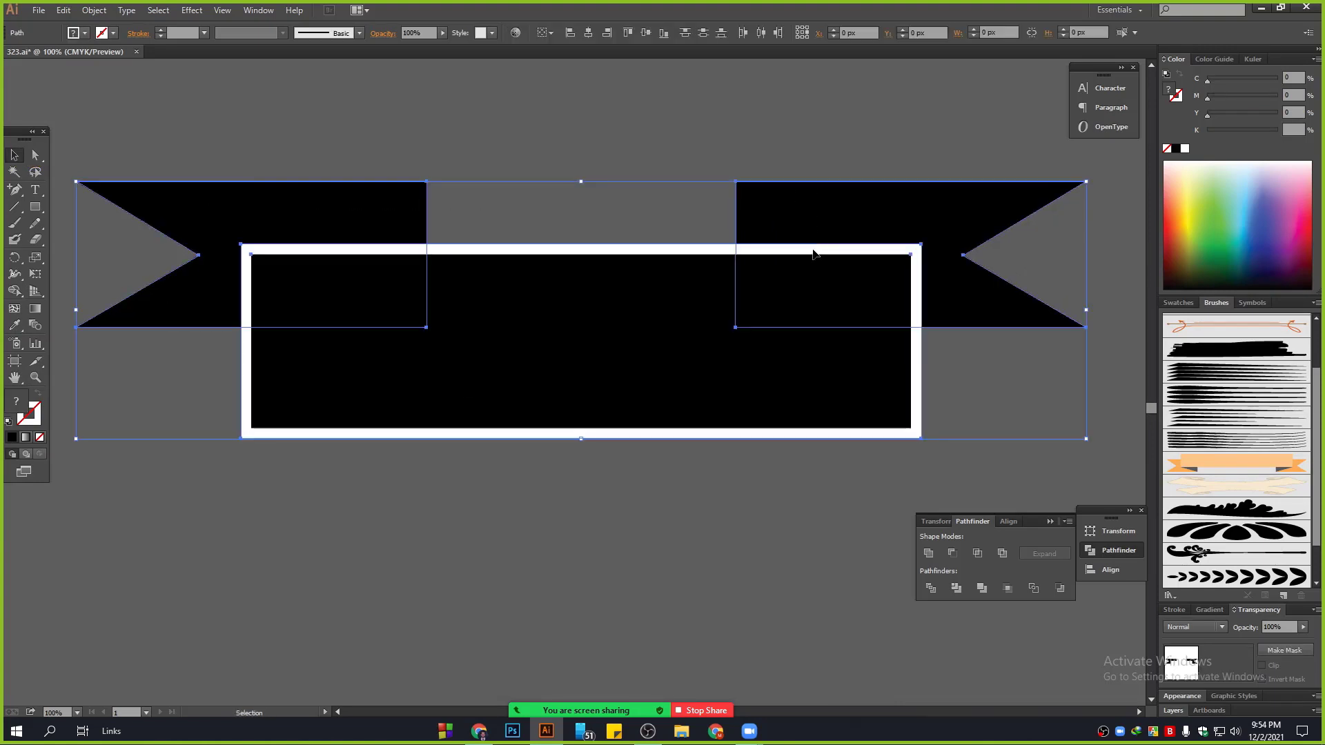
{"action": "left_click", "coordinate": [14, 291]}
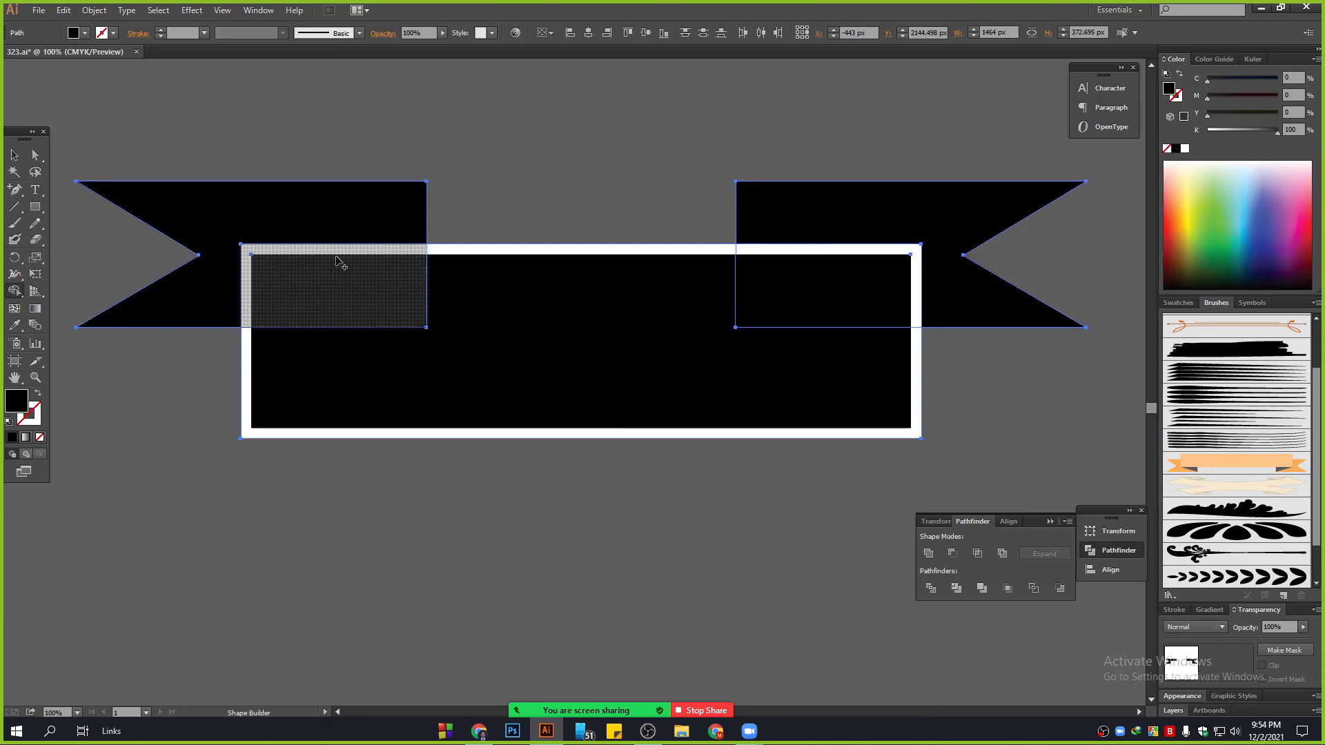
{"action": "left_click", "coordinate": [367, 250]}
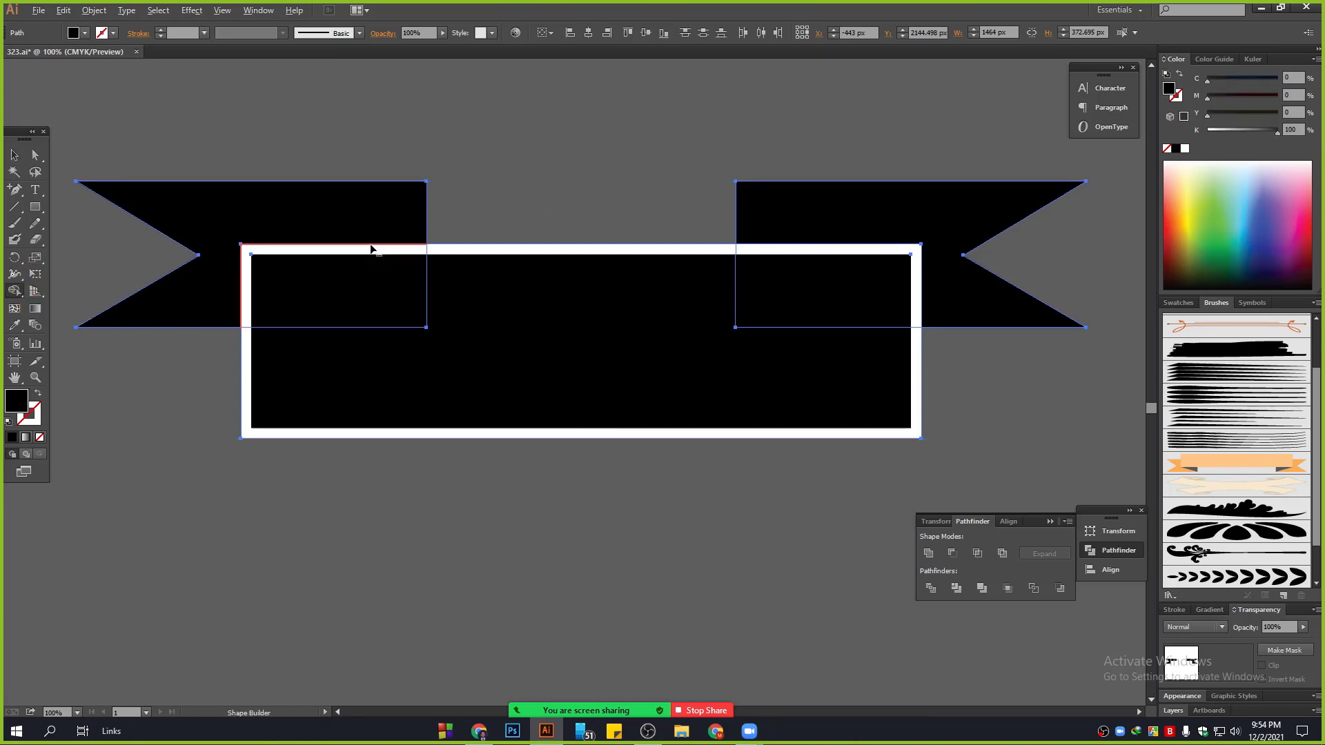
{"action": "left_click", "coordinate": [490, 249], "text": "alt"}
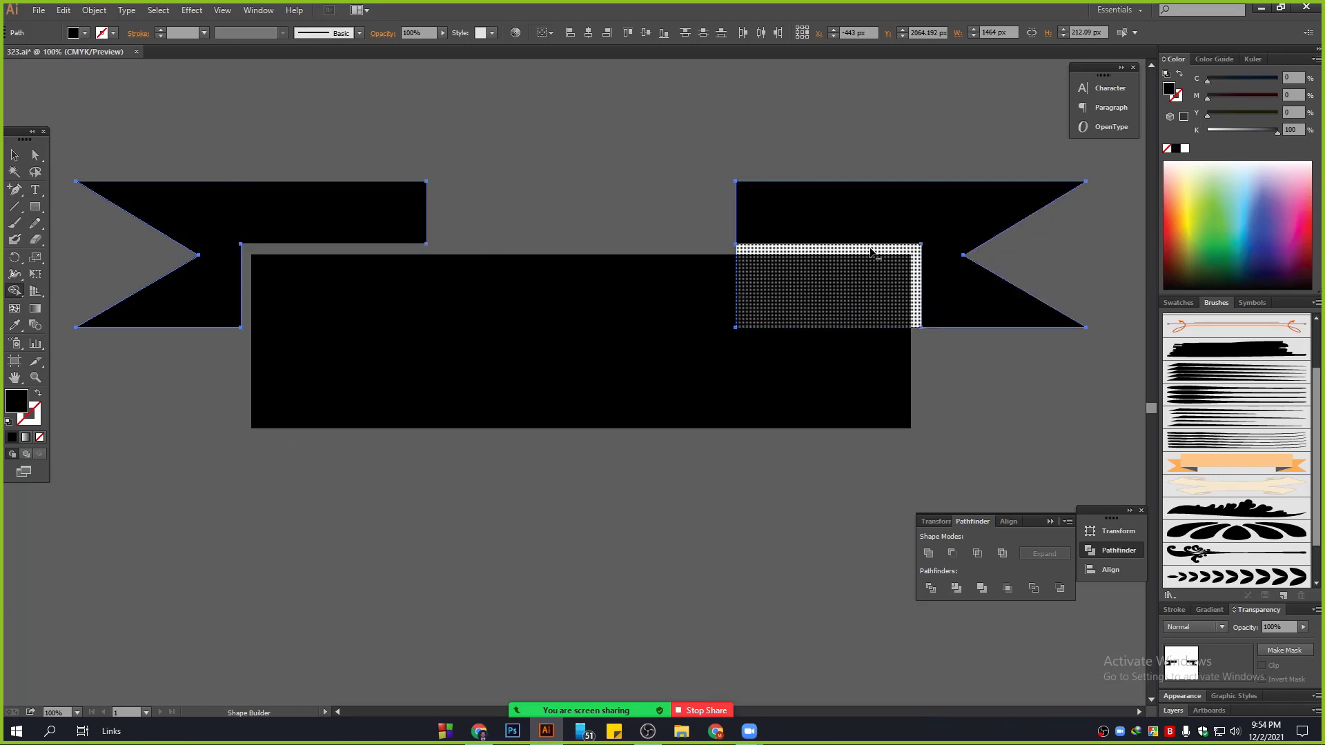
{"action": "left_click", "coordinate": [873, 250], "text": "alt"}
{"action": "left_click", "coordinate": [12, 157]}
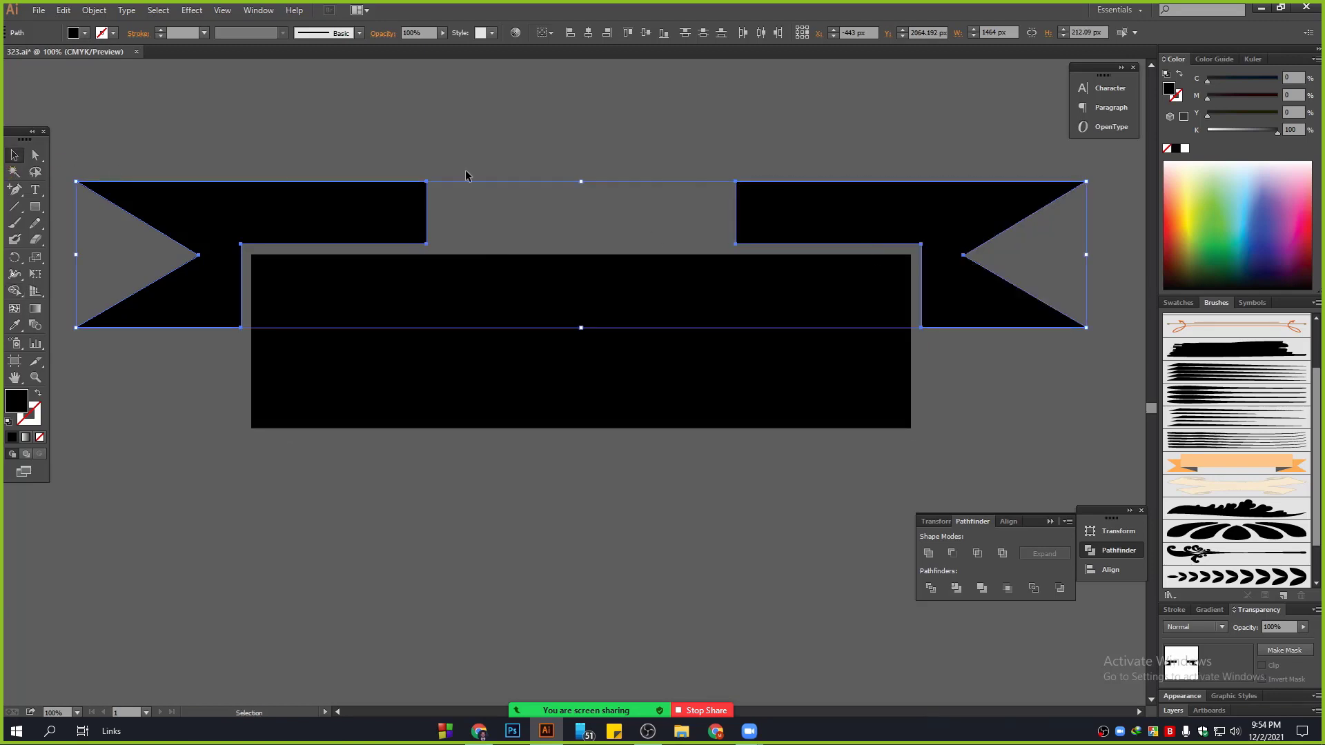
Step: Select the central rectangle and both ribbon tails and group them into one banner
{"action": "scroll", "coordinate": [471, 179], "scroll_direction": "down", "scroll_amount": 3}
{"action": "left_click", "coordinate": [549, 148]}
{"action": "left_click_drag", "start_coordinate": [619, 132], "coordinate": [560, 266]}
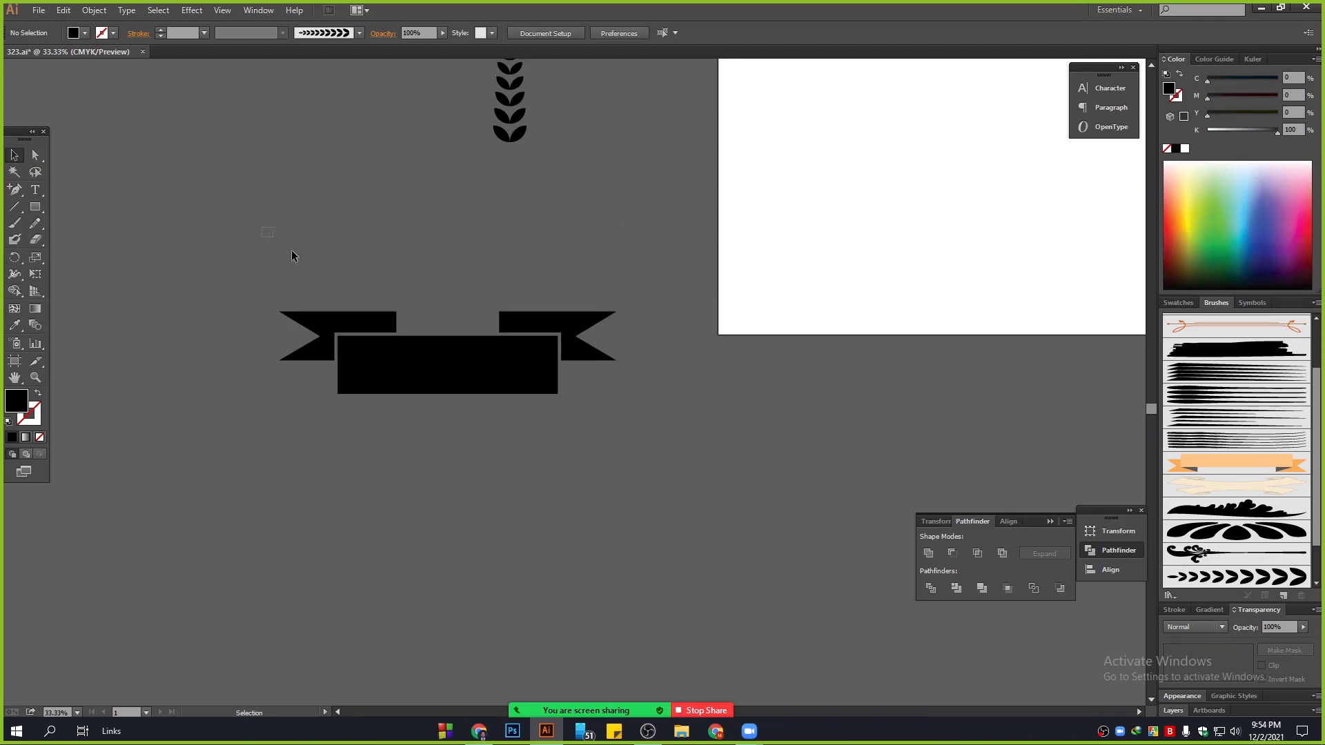
{"action": "left_click_drag", "start_coordinate": [604, 451], "coordinate": [608, 454]}
{"action": "left_click", "coordinate": [610, 453]}
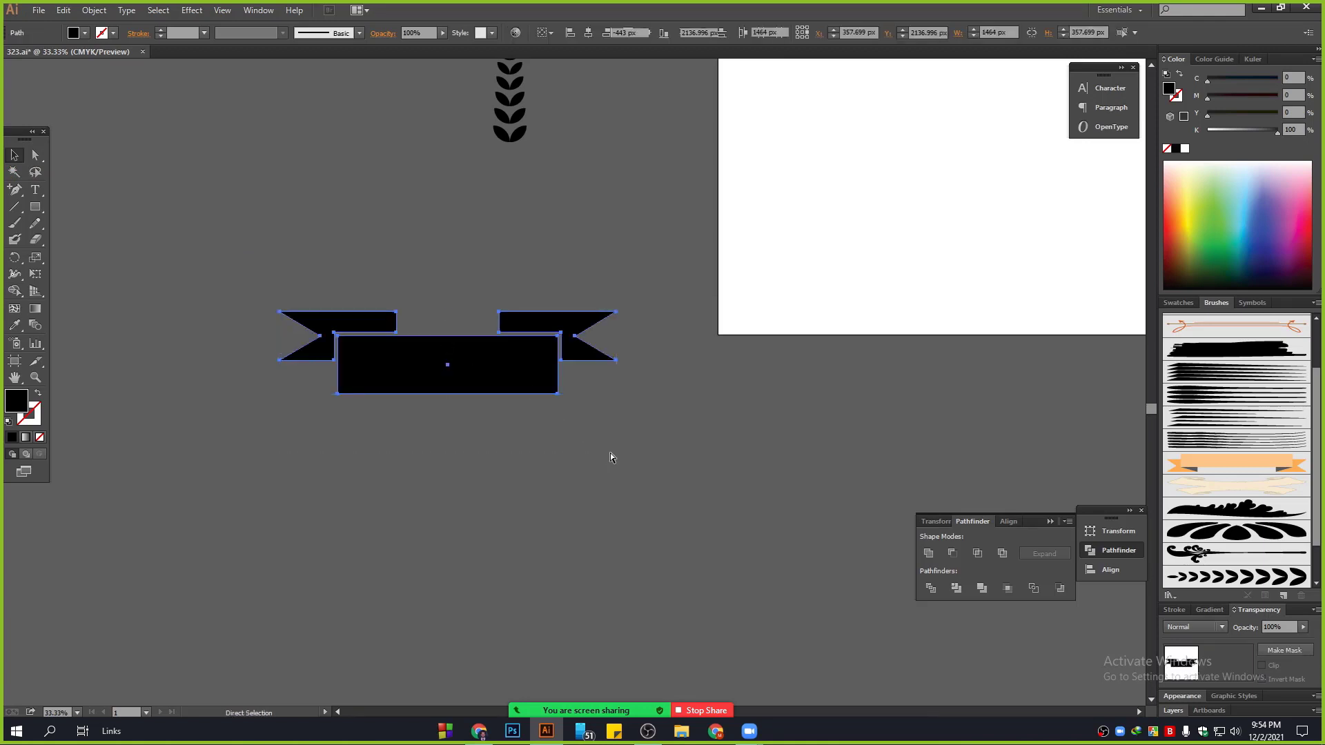
{"action": "left_click", "coordinate": [473, 372]}
{"action": "scroll", "coordinate": [458, 376], "scroll_direction": "down", "scroll_amount": 1}
{"action": "left_click_drag", "start_coordinate": [621, 354], "coordinate": [508, 436]}
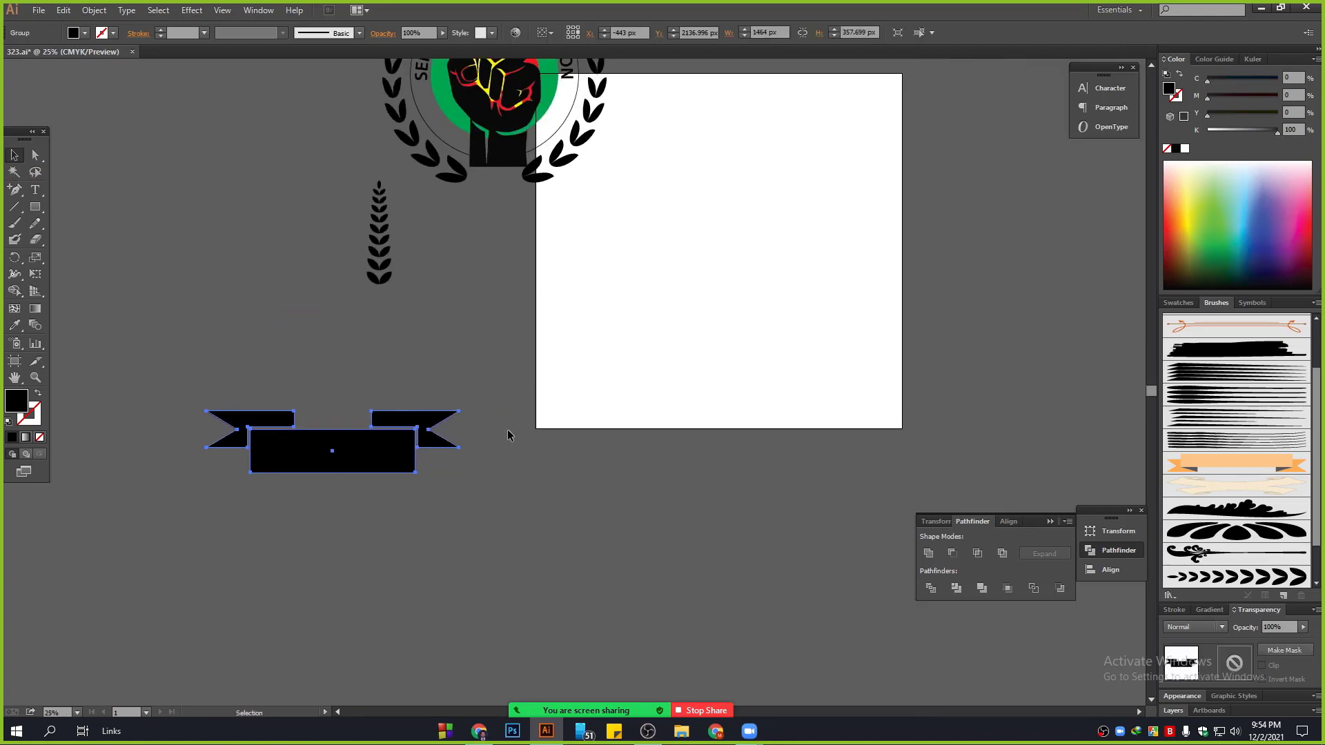
Step: Move the grouped banner onto the artboard and scale it down proportionally to about 596 px wide
{"action": "left_click_drag", "start_coordinate": [401, 445], "coordinate": [693, 393]}
{"action": "scroll", "coordinate": [691, 381], "scroll_direction": "up", "scroll_amount": 2}
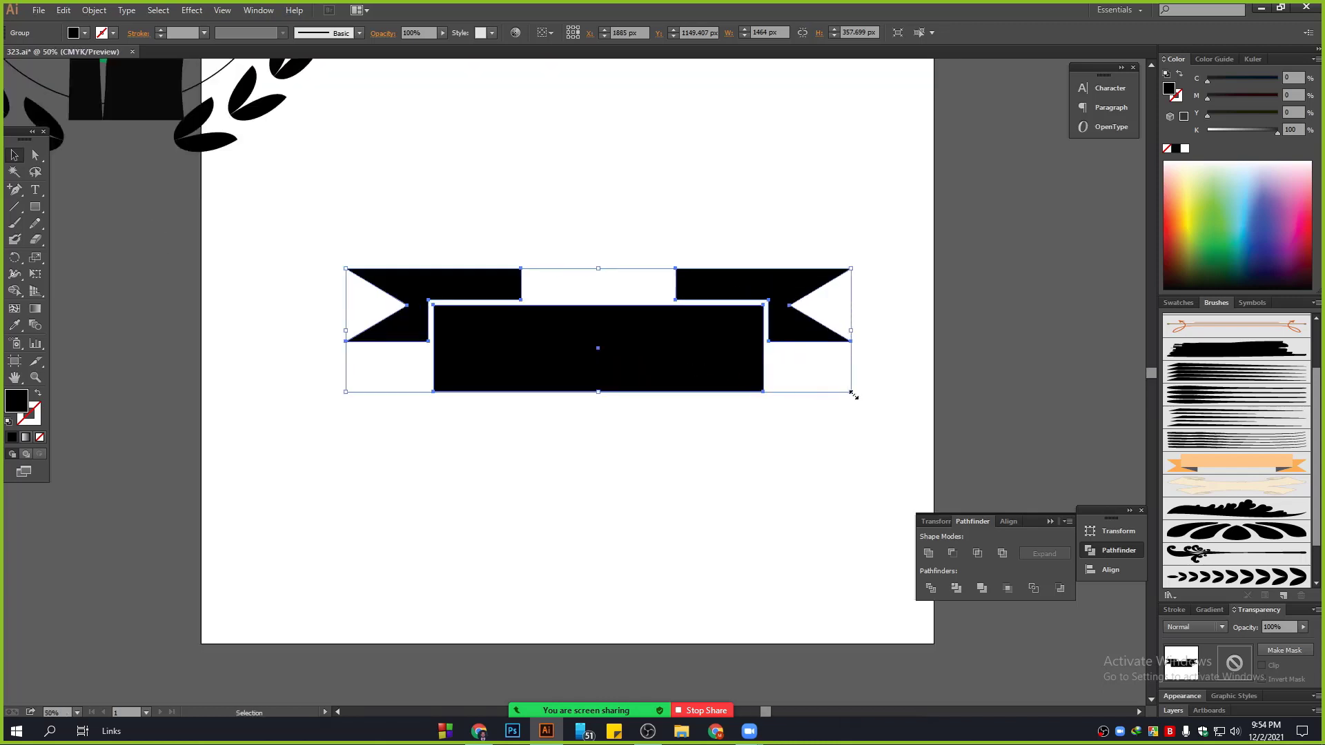
{"action": "left_click_drag", "start_coordinate": [853, 394], "coordinate": [599, 274]}
Step: Duplicate the small banner downwards repeatedly at equal spacing to form a vertical column of copies
{"action": "left_click", "coordinate": [594, 371]}
{"action": "scroll", "coordinate": [516, 384], "scroll_direction": "up", "scroll_amount": 2}
{"action": "key", "text": "ctrl+d"}
{"action": "key", "text": "ctrl+d"}
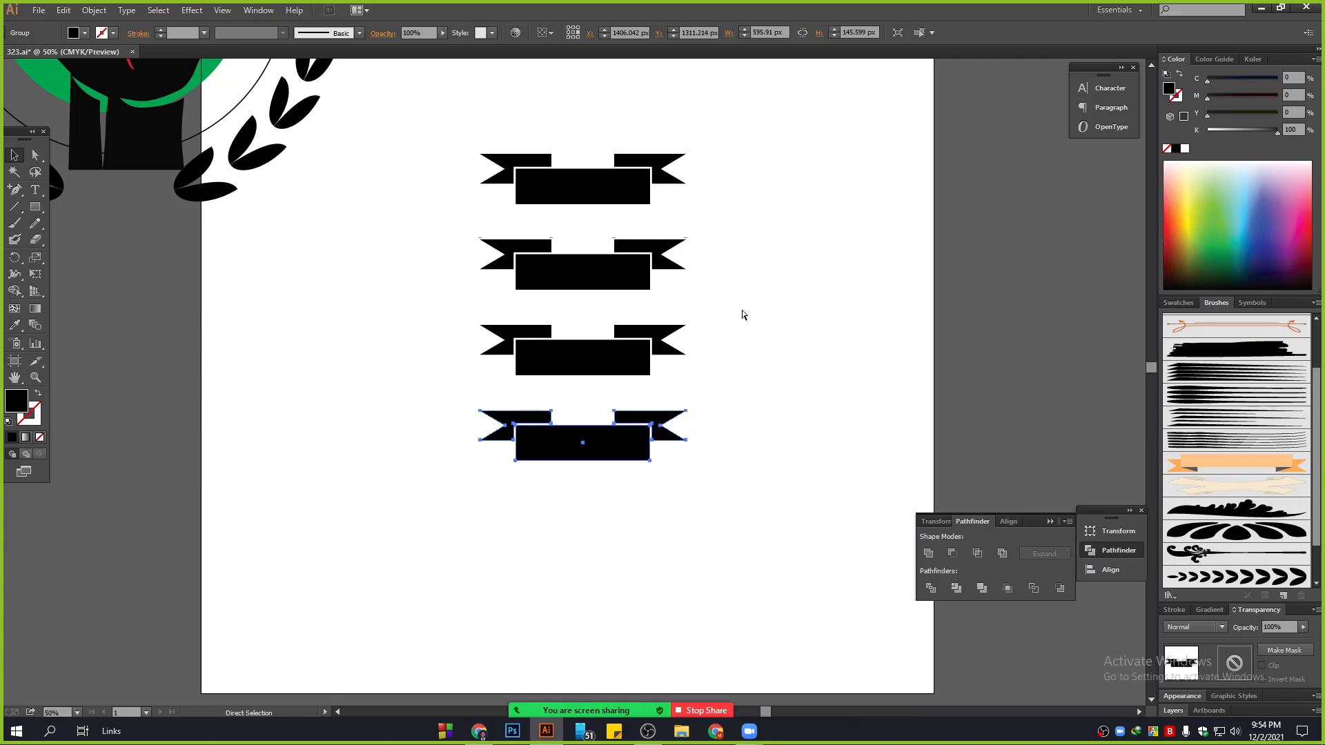
{"action": "key", "text": "ctrl+d"}
{"action": "left_click", "coordinate": [741, 308]}
Step: Apply a horizontal Arc warp with a bend of about 37% to the second banner in the column
{"action": "key", "text": "ctrl+1"}
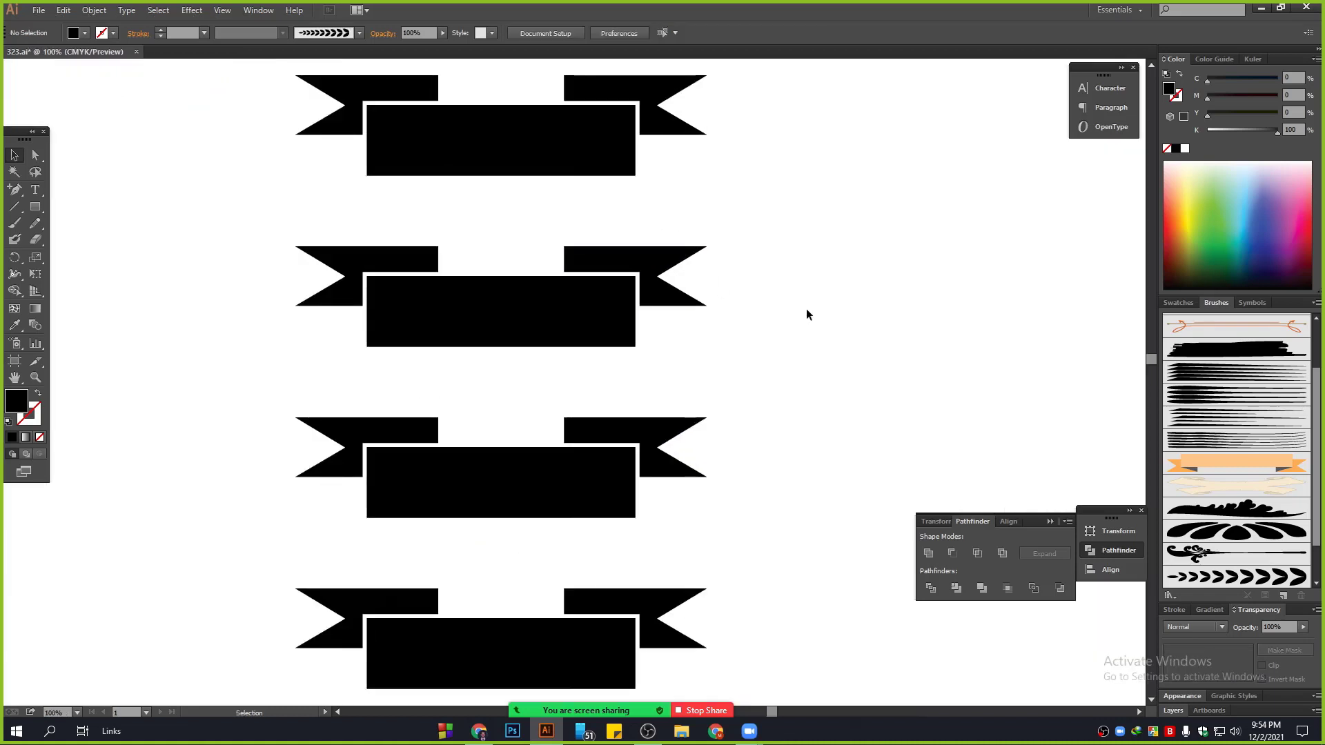
{"action": "left_click_drag", "start_coordinate": [805, 310], "coordinate": [523, 249]}
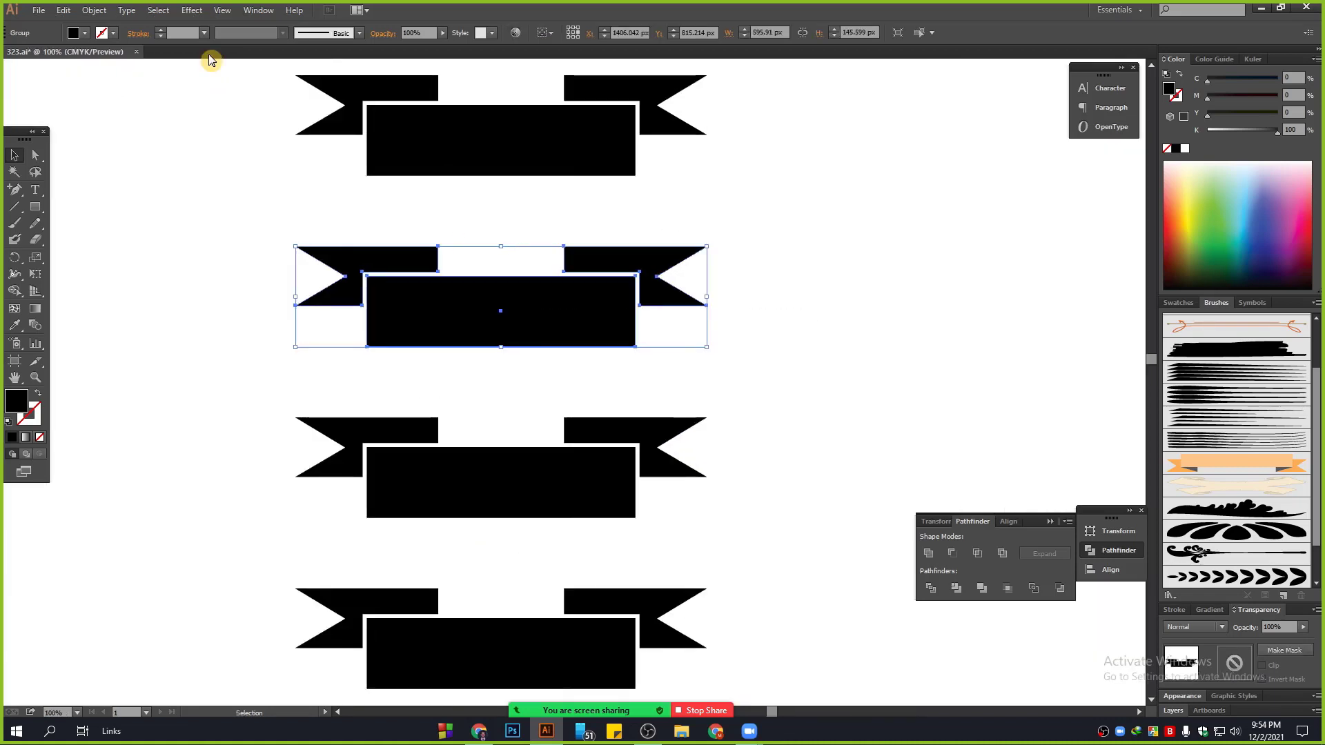
{"action": "left_click", "coordinate": [192, 11]}
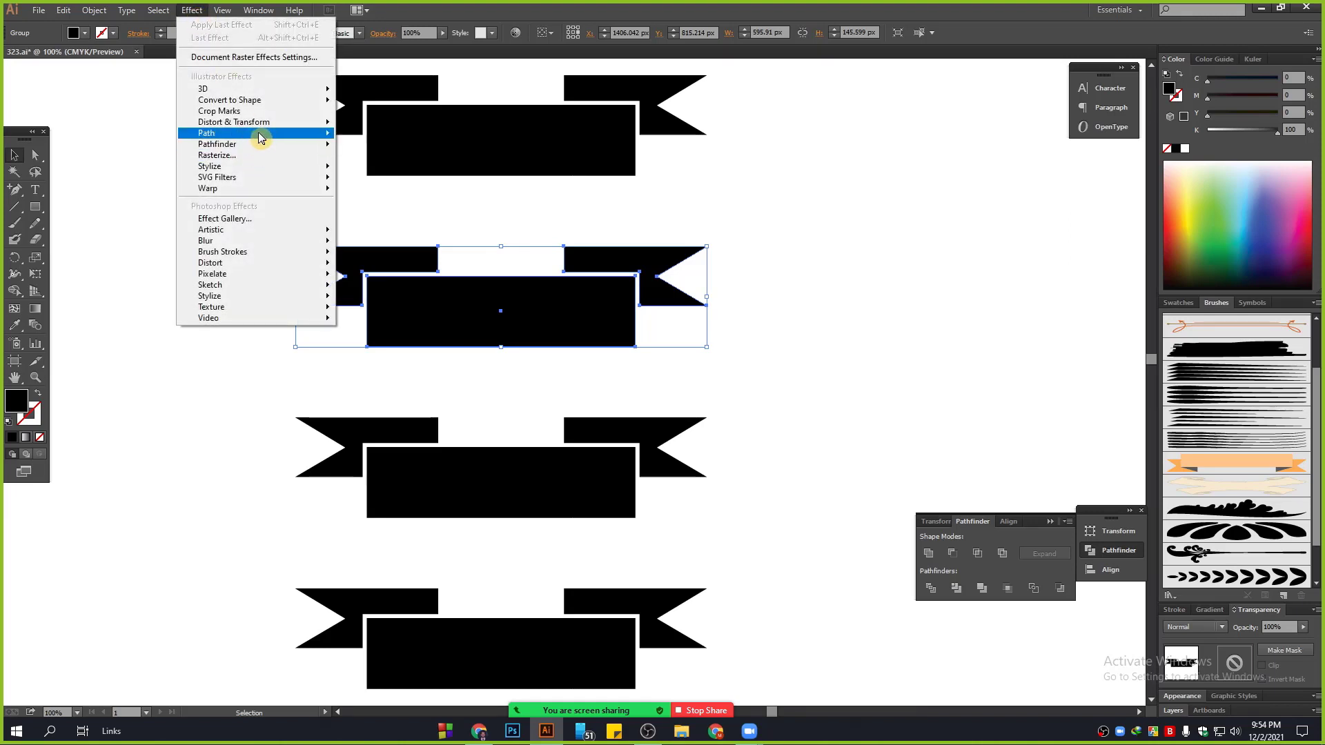
{"action": "mouse_move", "coordinate": [260, 129]}
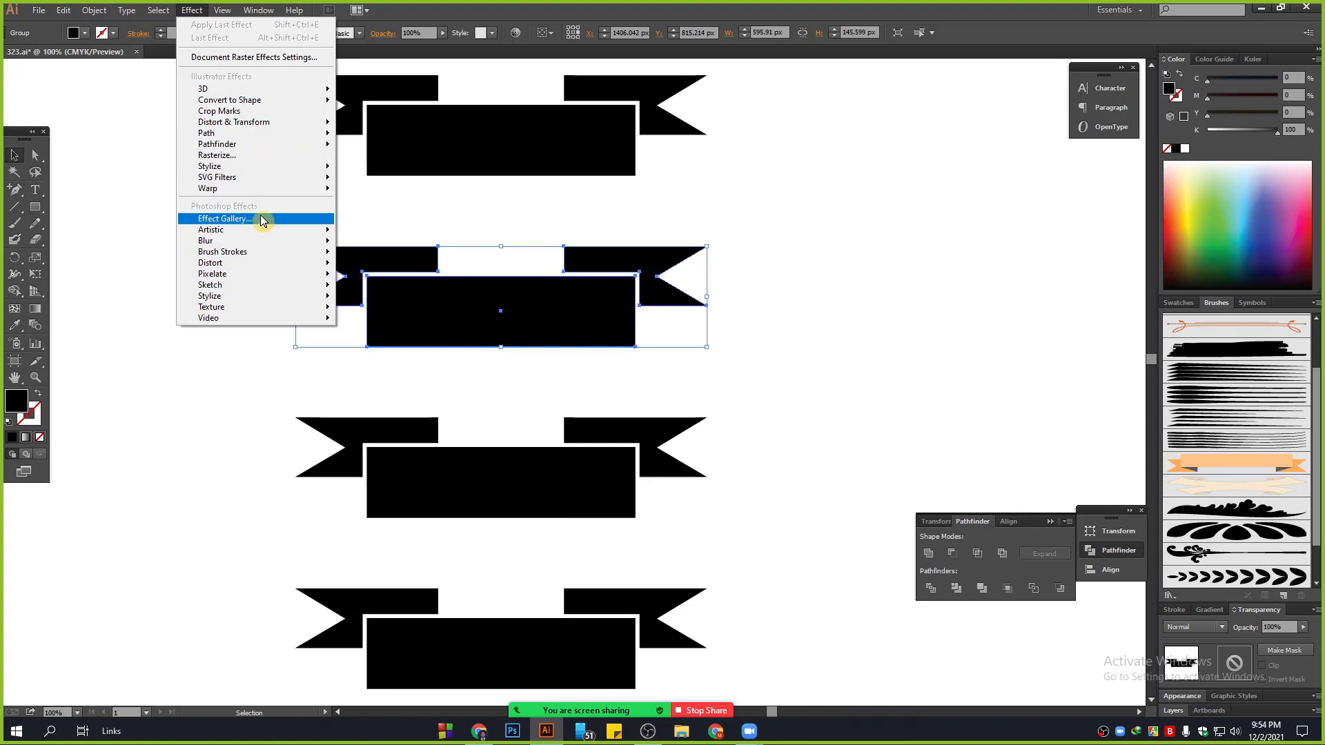
{"action": "mouse_move", "coordinate": [258, 266]}
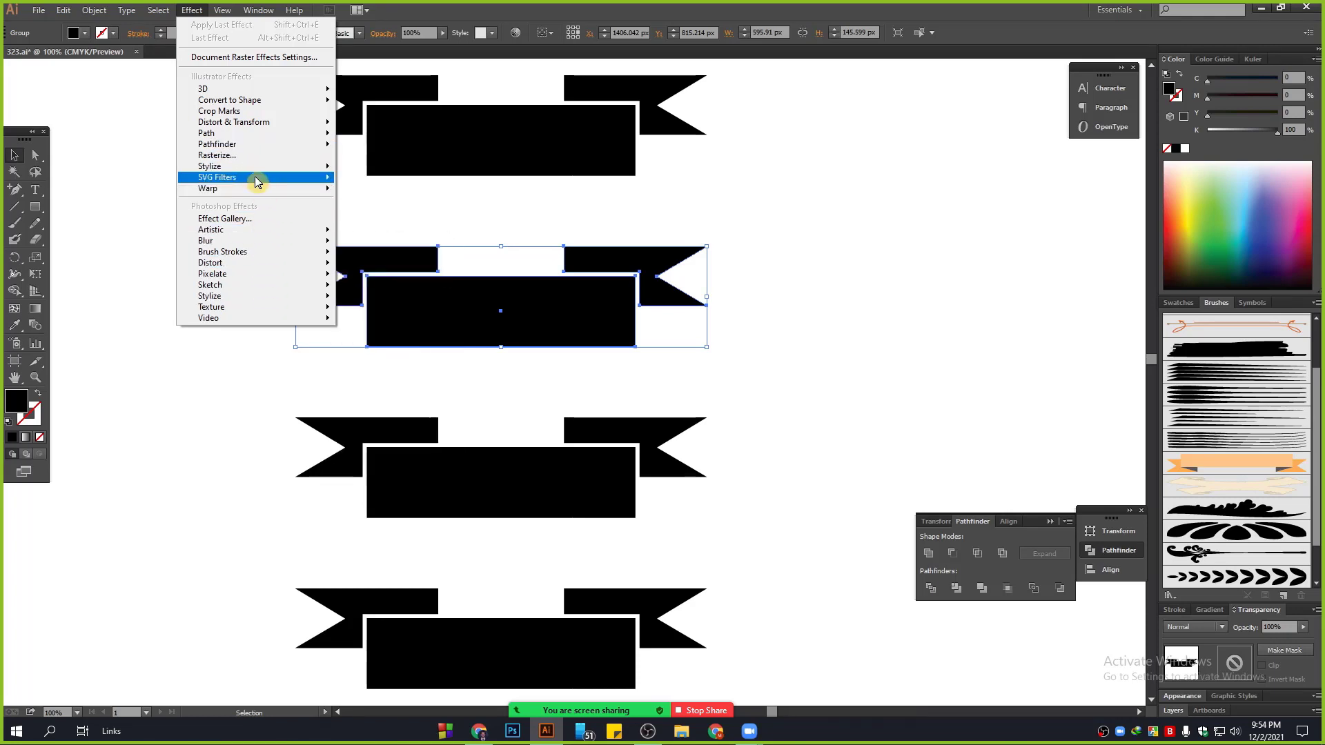
{"action": "mouse_move", "coordinate": [256, 178]}
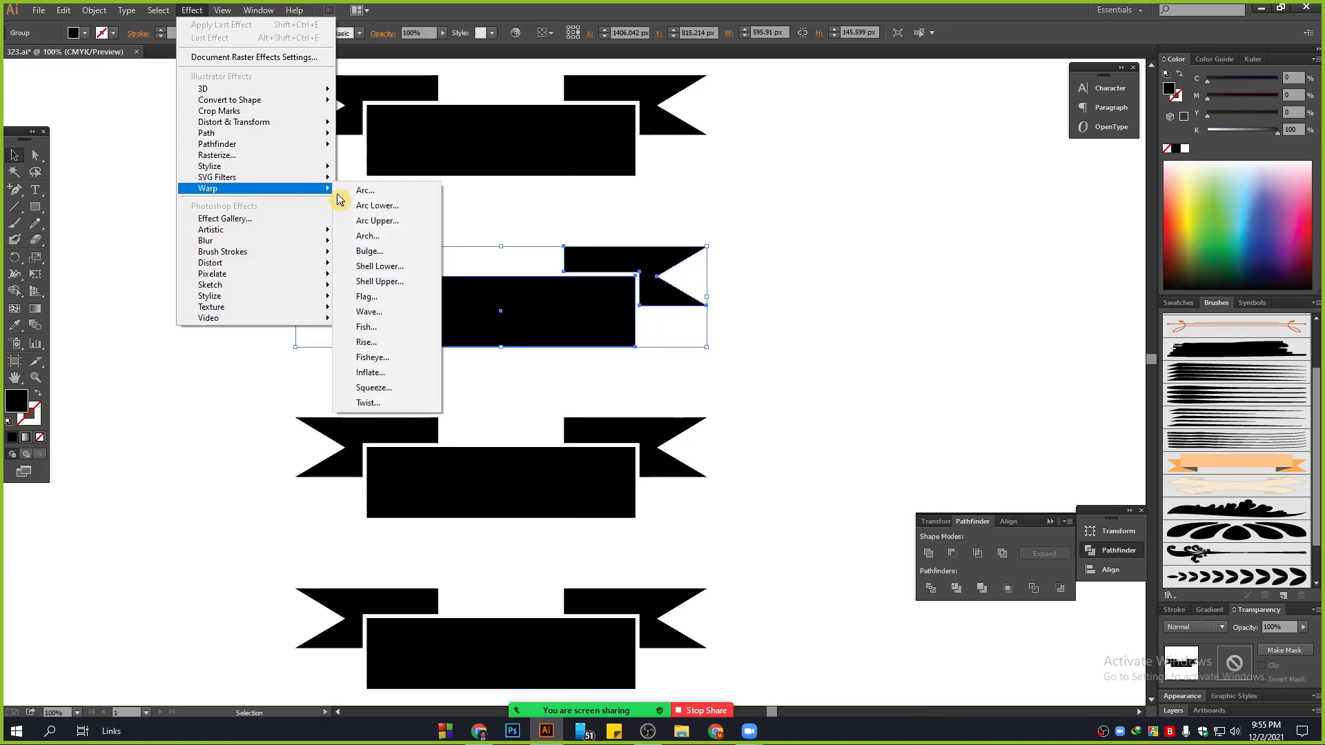
{"action": "left_click", "coordinate": [384, 191]}
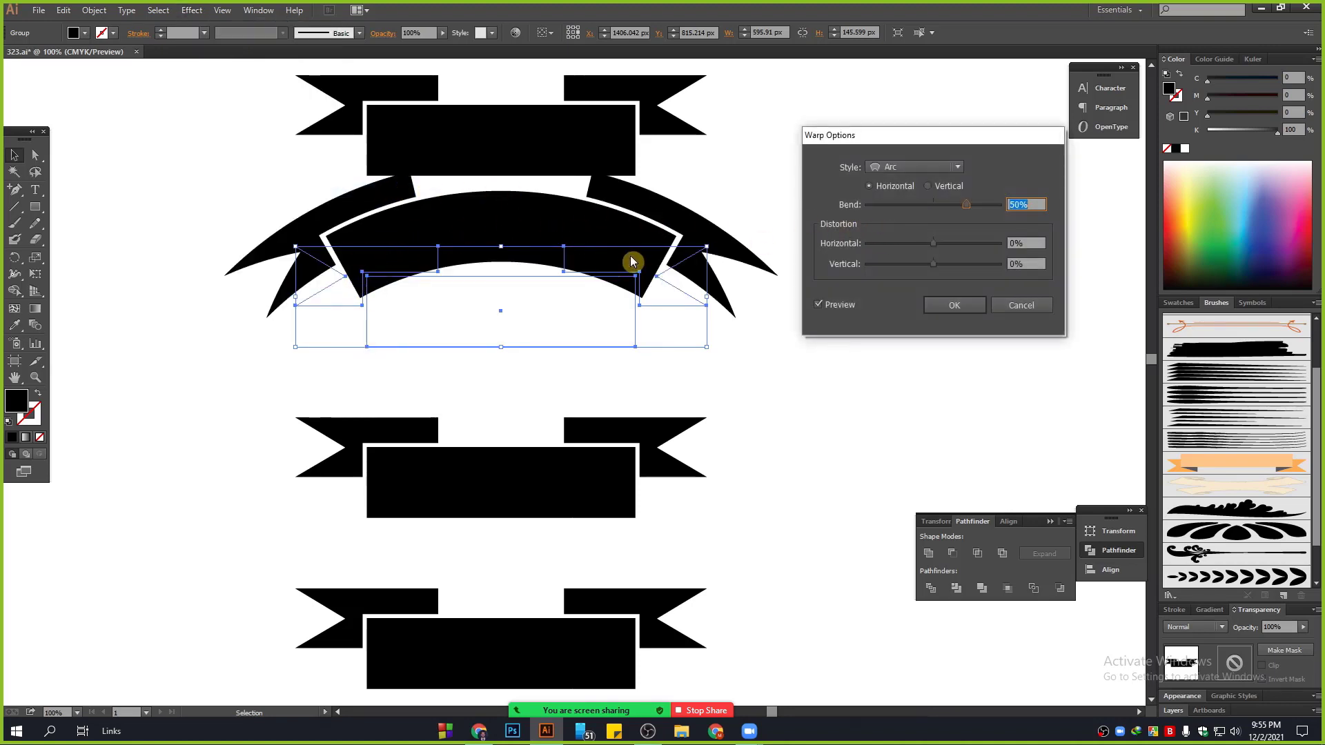
{"action": "left_click_drag", "start_coordinate": [964, 206], "coordinate": [902, 207]}
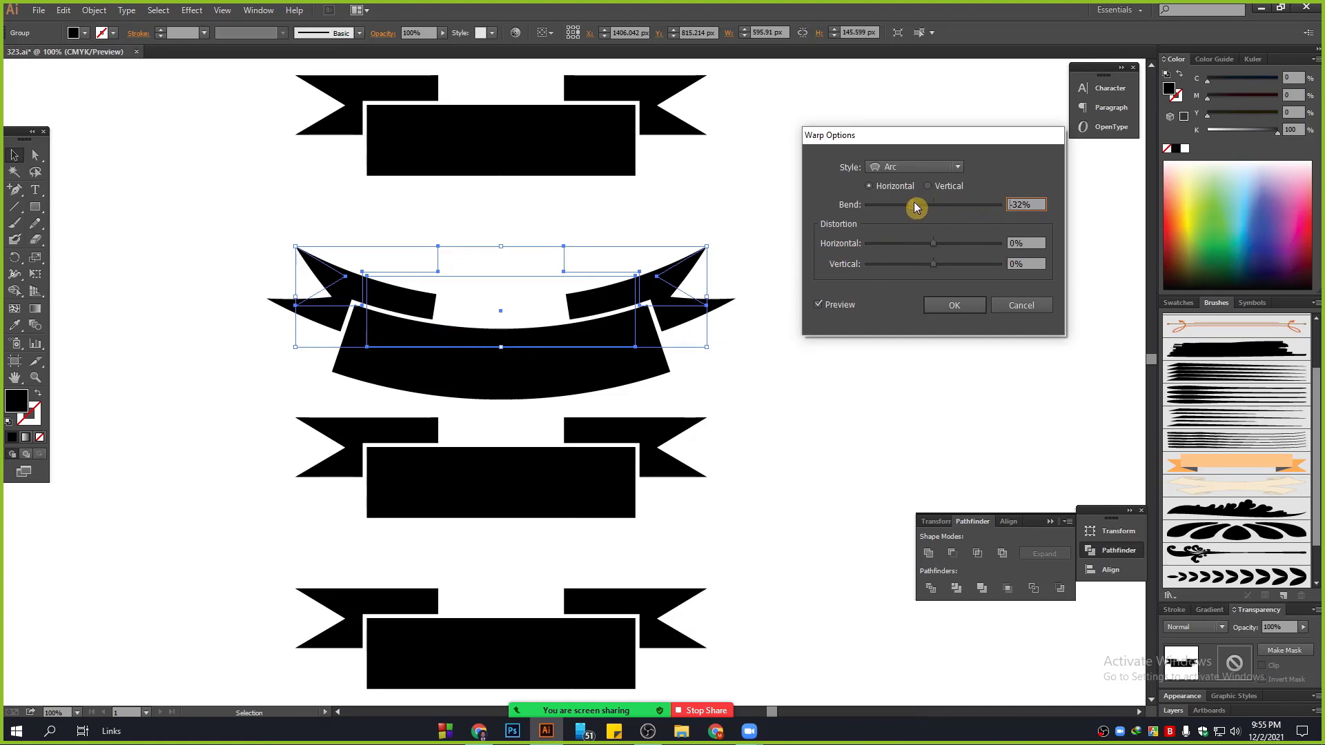
{"action": "left_click_drag", "start_coordinate": [915, 206], "coordinate": [961, 205]}
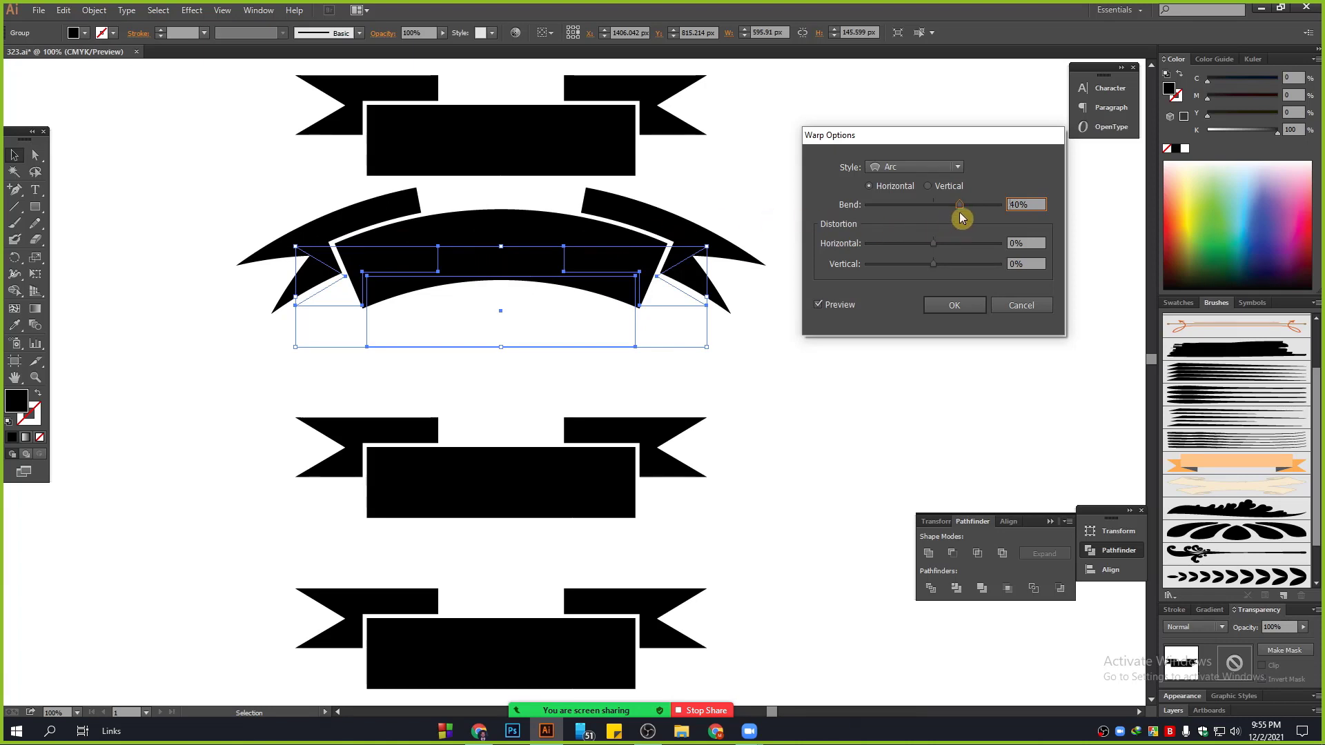
{"action": "left_click_drag", "start_coordinate": [961, 207], "coordinate": [958, 207]}
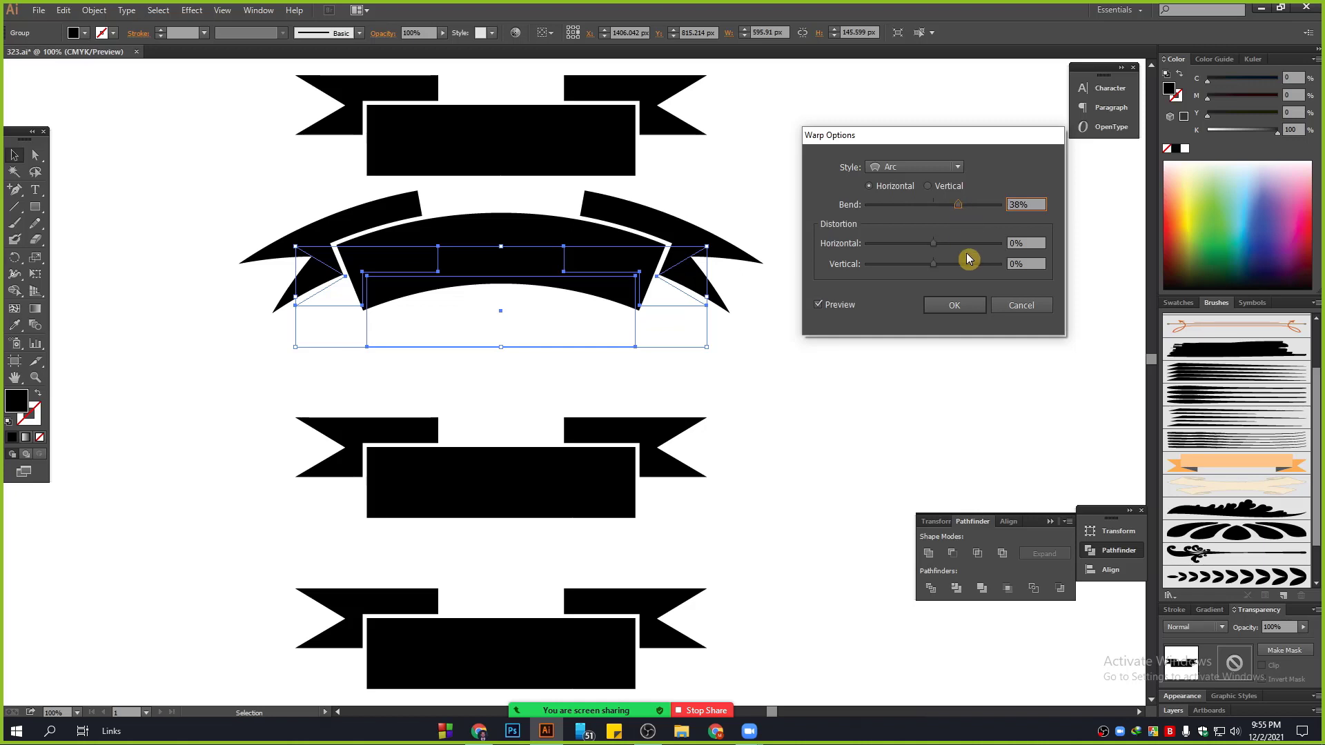
{"action": "left_click", "coordinate": [966, 304]}
{"action": "left_click", "coordinate": [752, 281]}
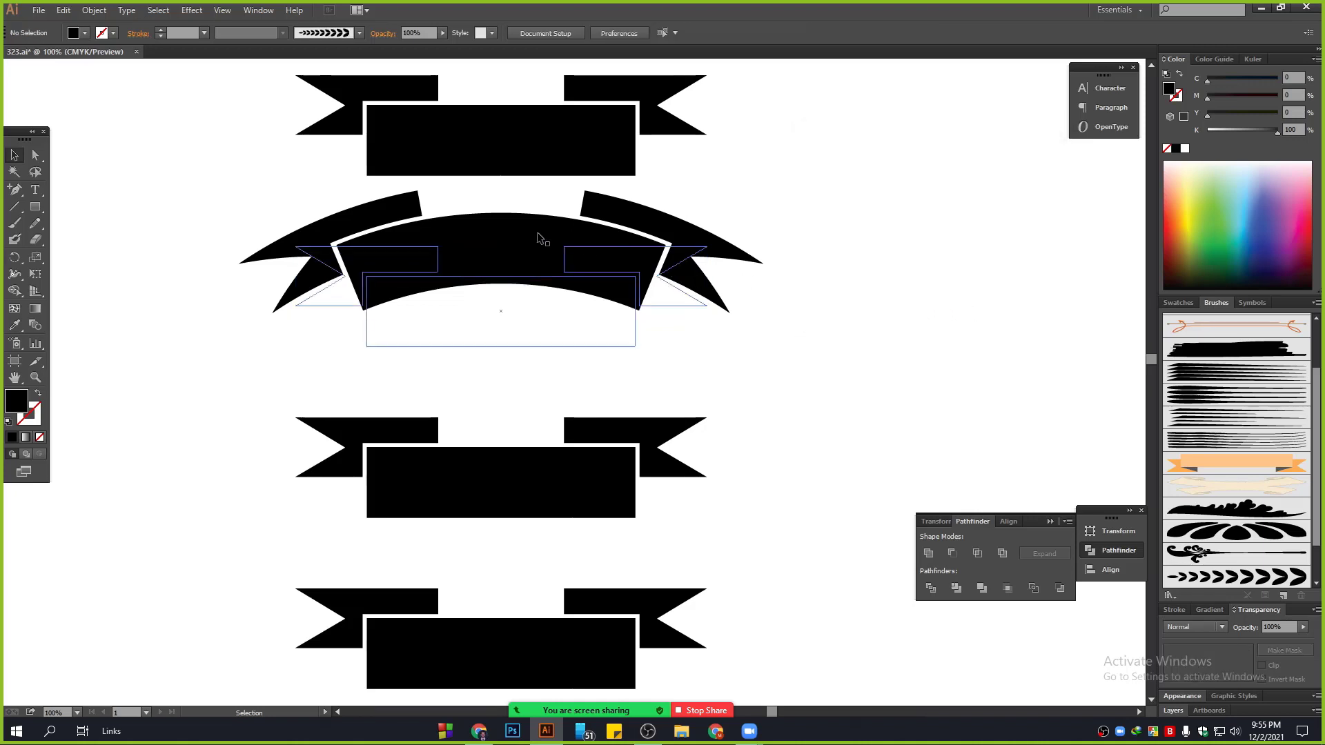
Step: Apply a horizontal Flag warp with 37% bend to the straight banner directly below the arched one
{"action": "scroll", "coordinate": [540, 234], "scroll_direction": "down", "scroll_amount": 3}
{"action": "left_click", "coordinate": [538, 373]}
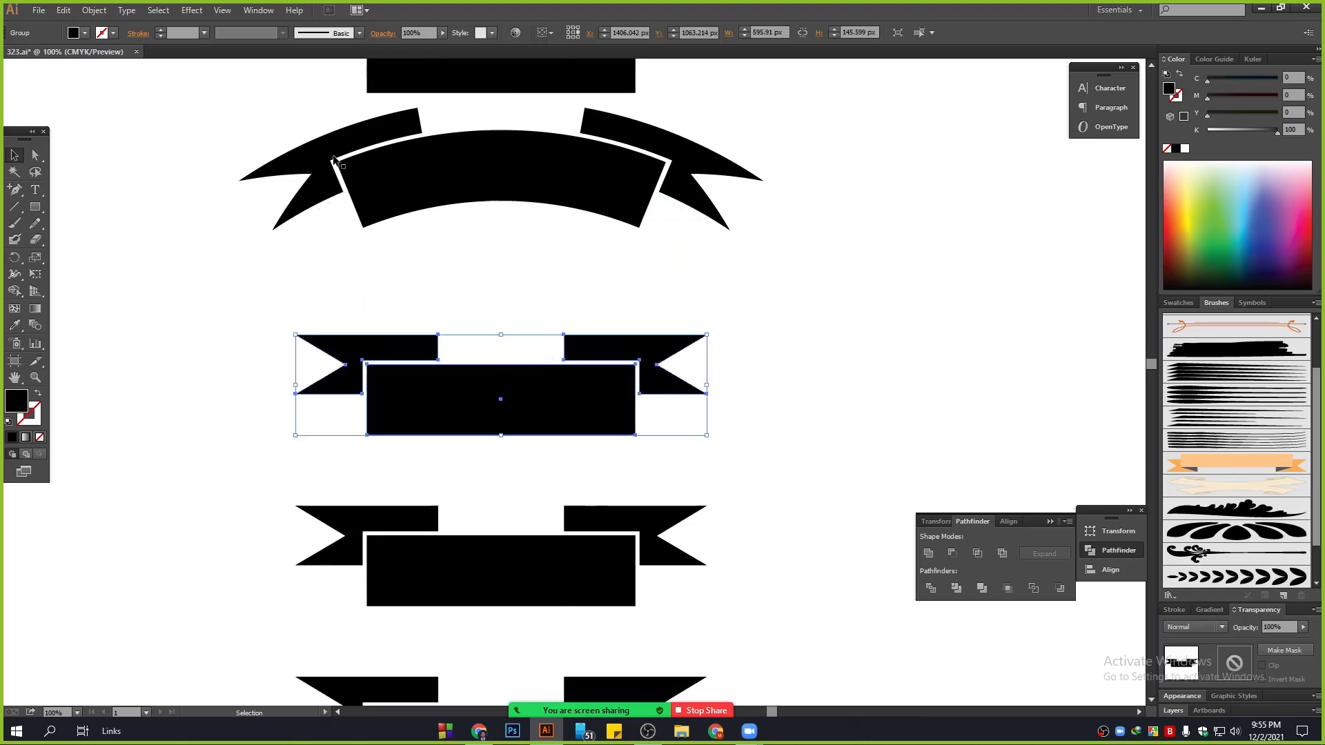
{"action": "left_click", "coordinate": [191, 11]}
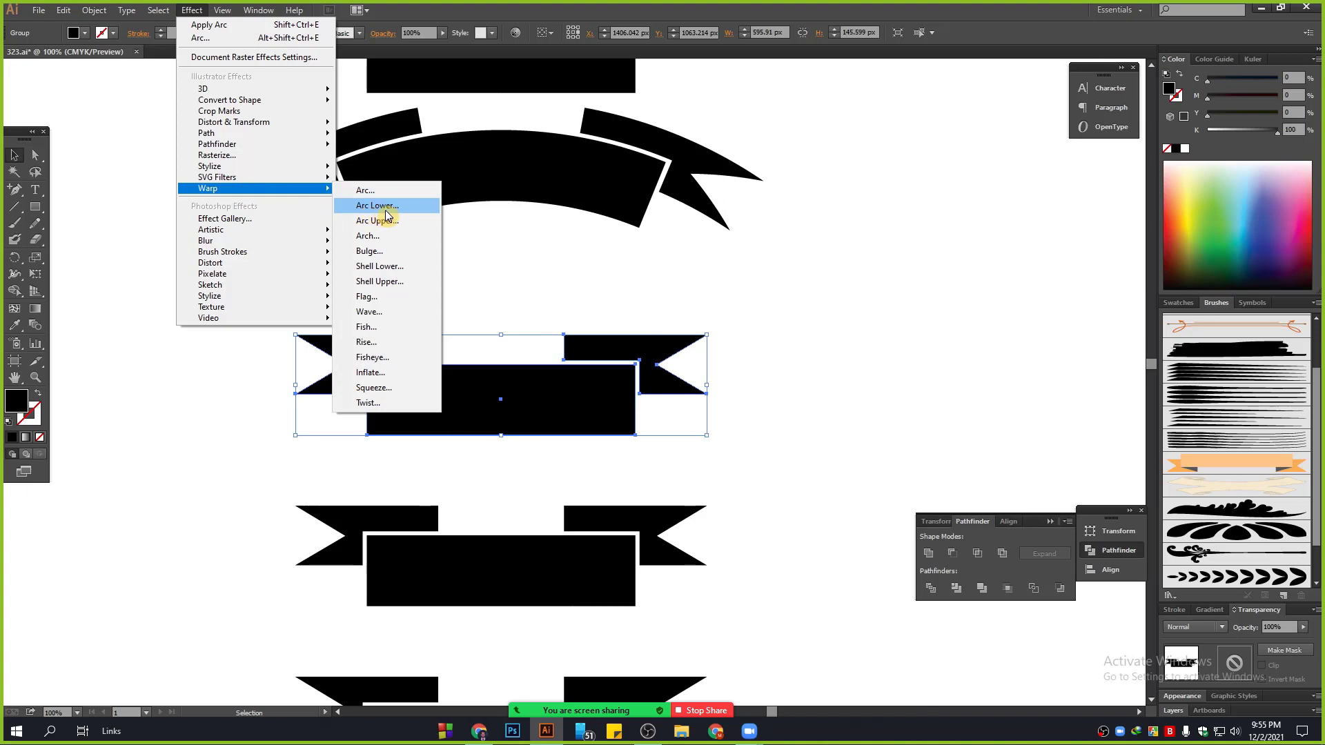
{"action": "left_click", "coordinate": [386, 192]}
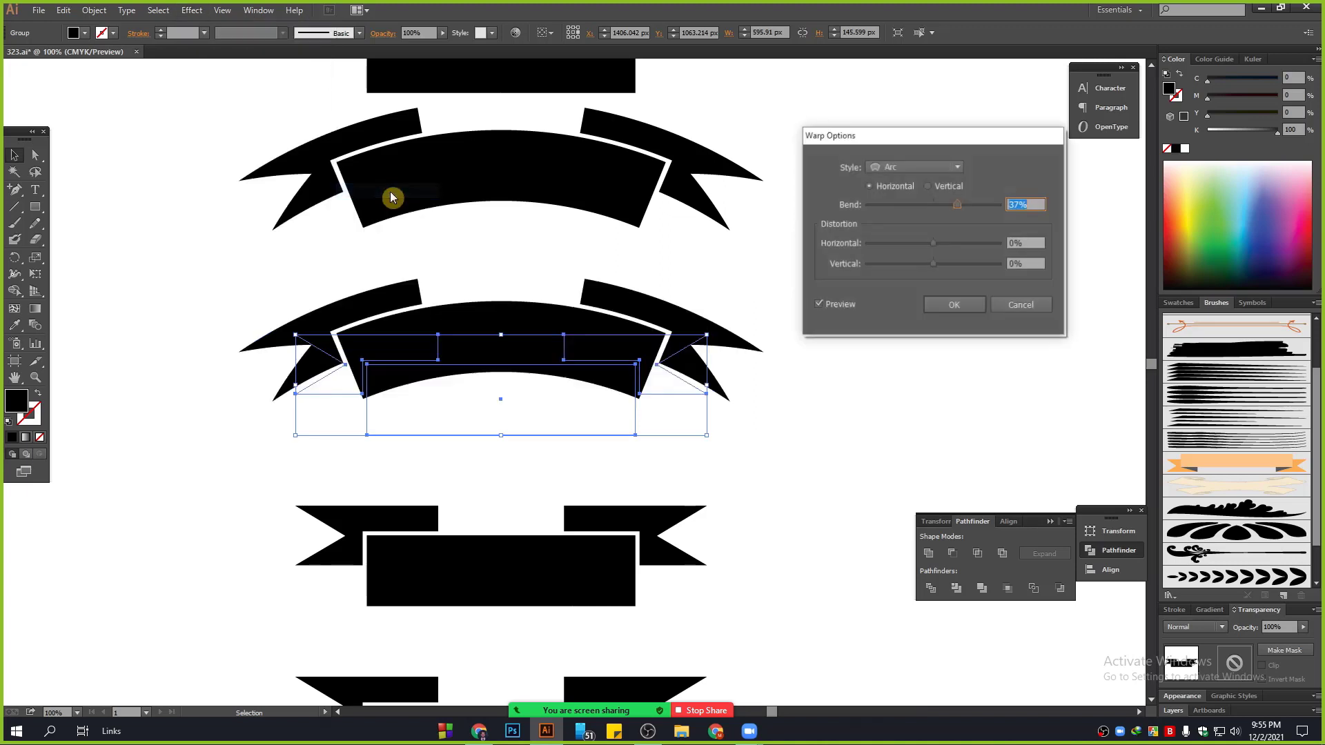
{"action": "left_click", "coordinate": [950, 170]}
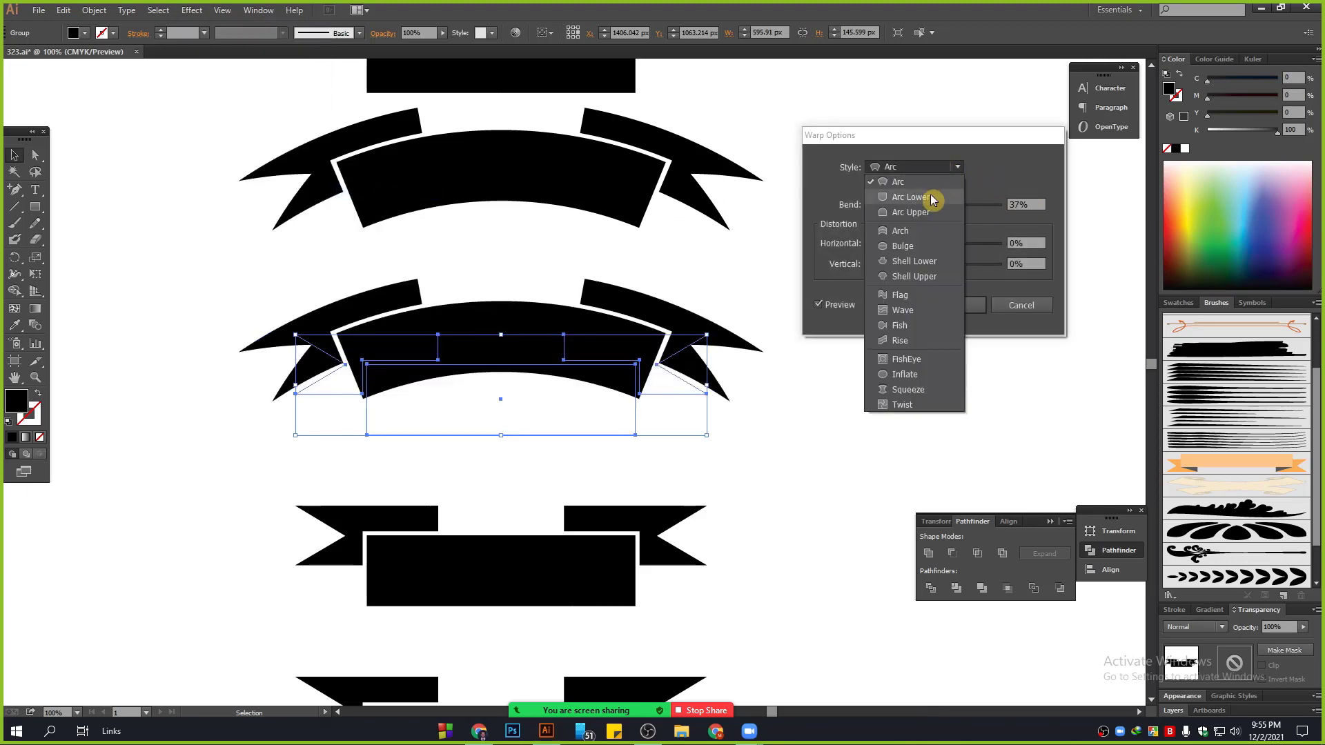
{"action": "left_click", "coordinate": [930, 198]}
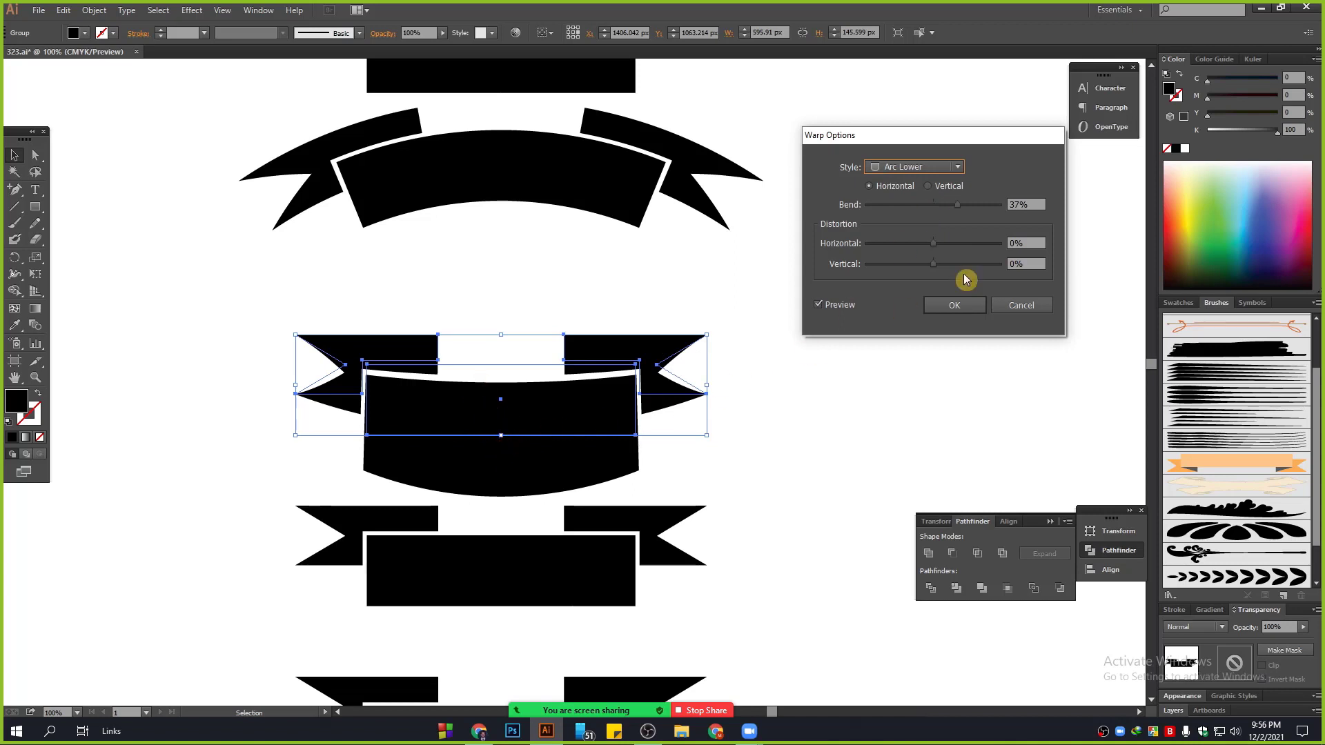
{"action": "left_click", "coordinate": [919, 166]}
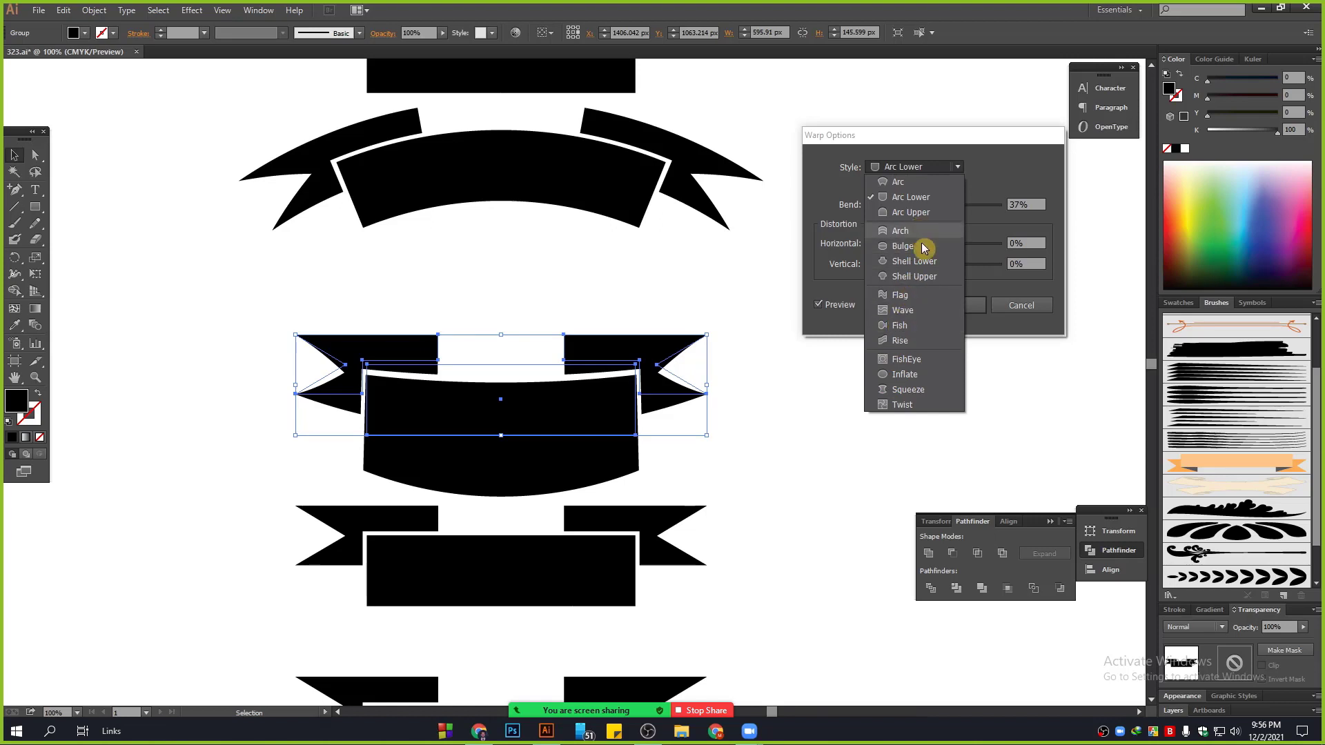
{"action": "left_click", "coordinate": [912, 298]}
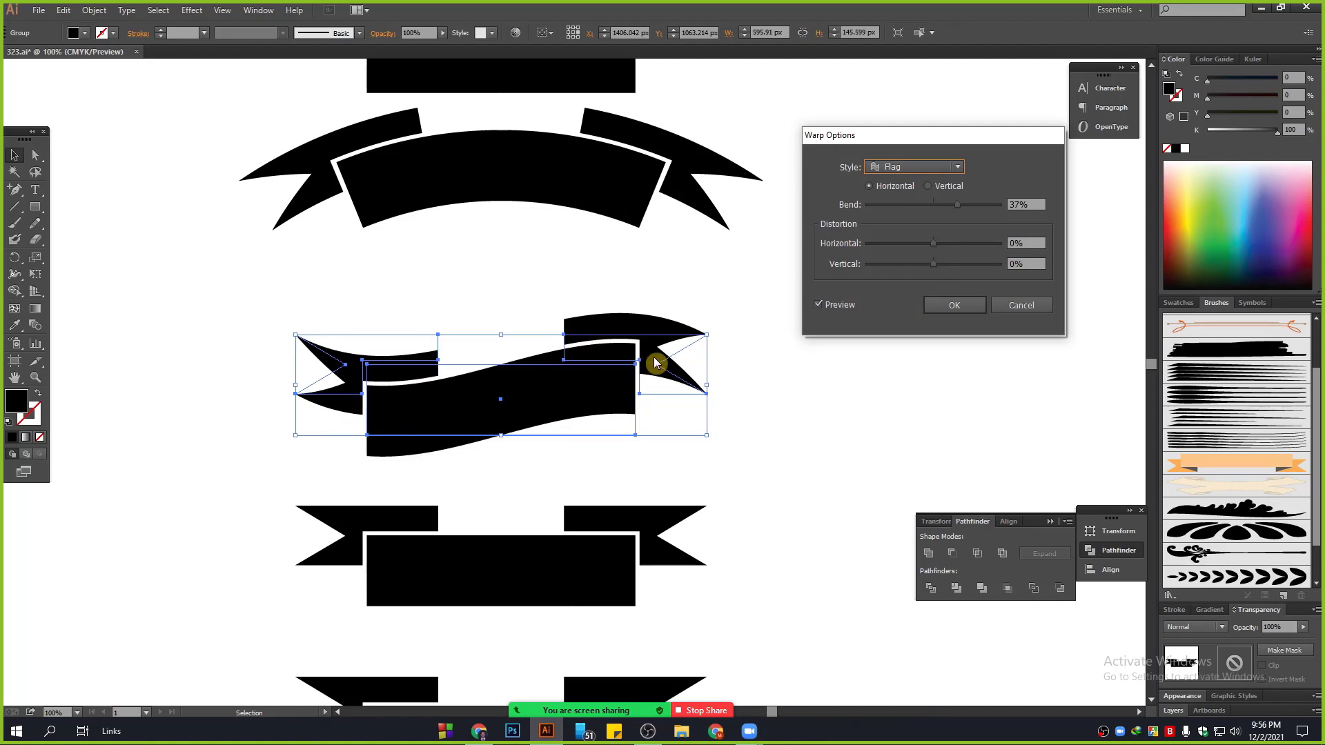
{"action": "left_click", "coordinate": [954, 305]}
{"action": "scroll", "coordinate": [826, 342], "scroll_direction": "down", "scroll_amount": 2}
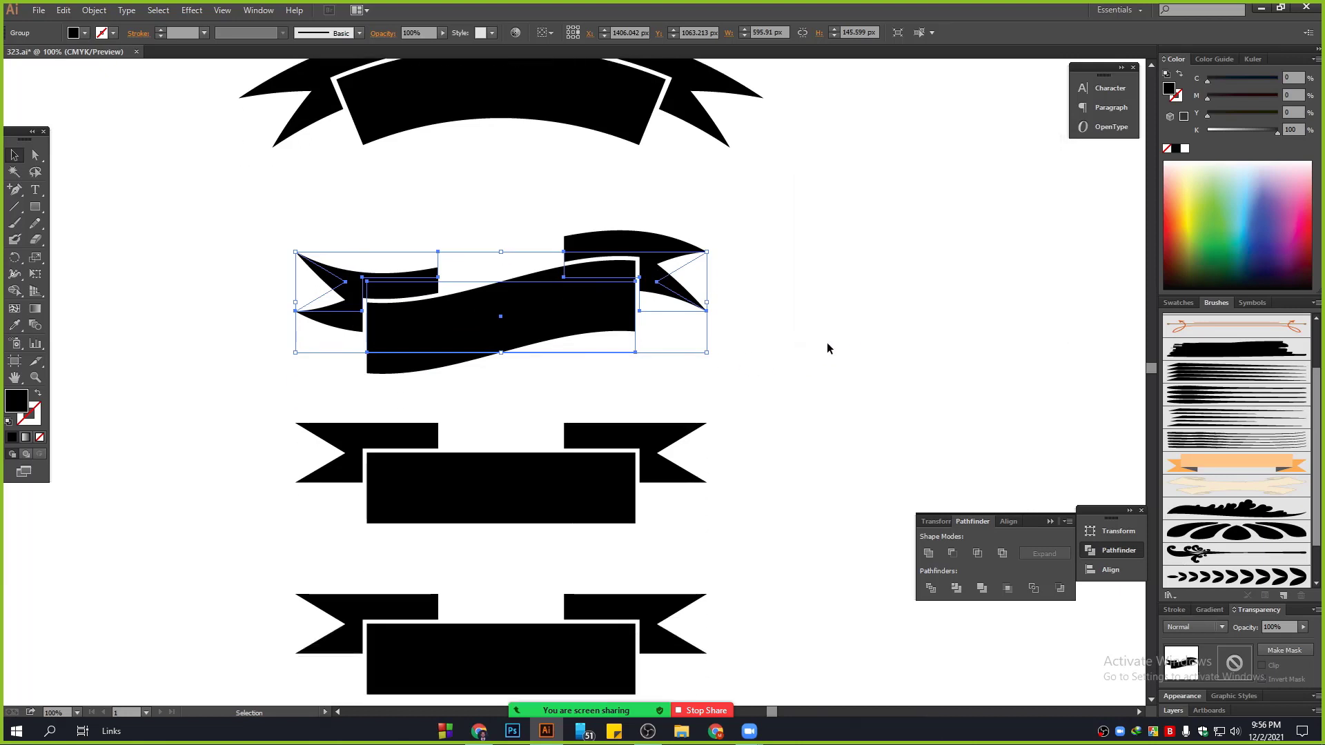
Step: Delete the two unwarped banners below the flag-shaped banner
{"action": "left_click", "coordinate": [800, 395]}
{"action": "scroll", "coordinate": [800, 400], "scroll_direction": "down", "scroll_amount": 1}
{"action": "left_click_drag", "start_coordinate": [734, 611], "coordinate": [579, 433]}
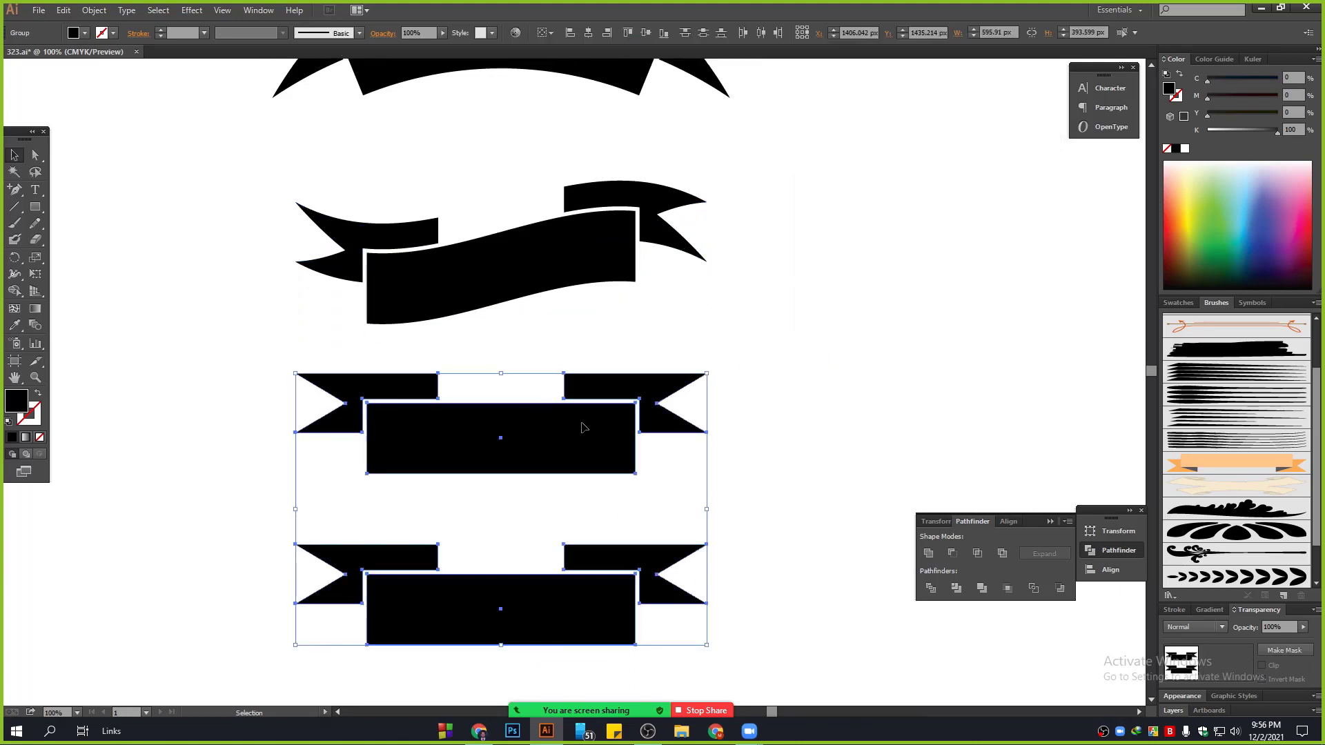
{"action": "key", "text": "Delete"}
{"action": "scroll", "coordinate": [658, 425], "scroll_direction": "up", "scroll_amount": 2}
{"action": "scroll", "coordinate": [657, 425], "scroll_direction": "up", "scroll_amount": 4}
Step: Move the arched banner slightly down, then expand the appearance of the arched and flag-shaped banners
{"action": "left_click", "coordinate": [518, 331]}
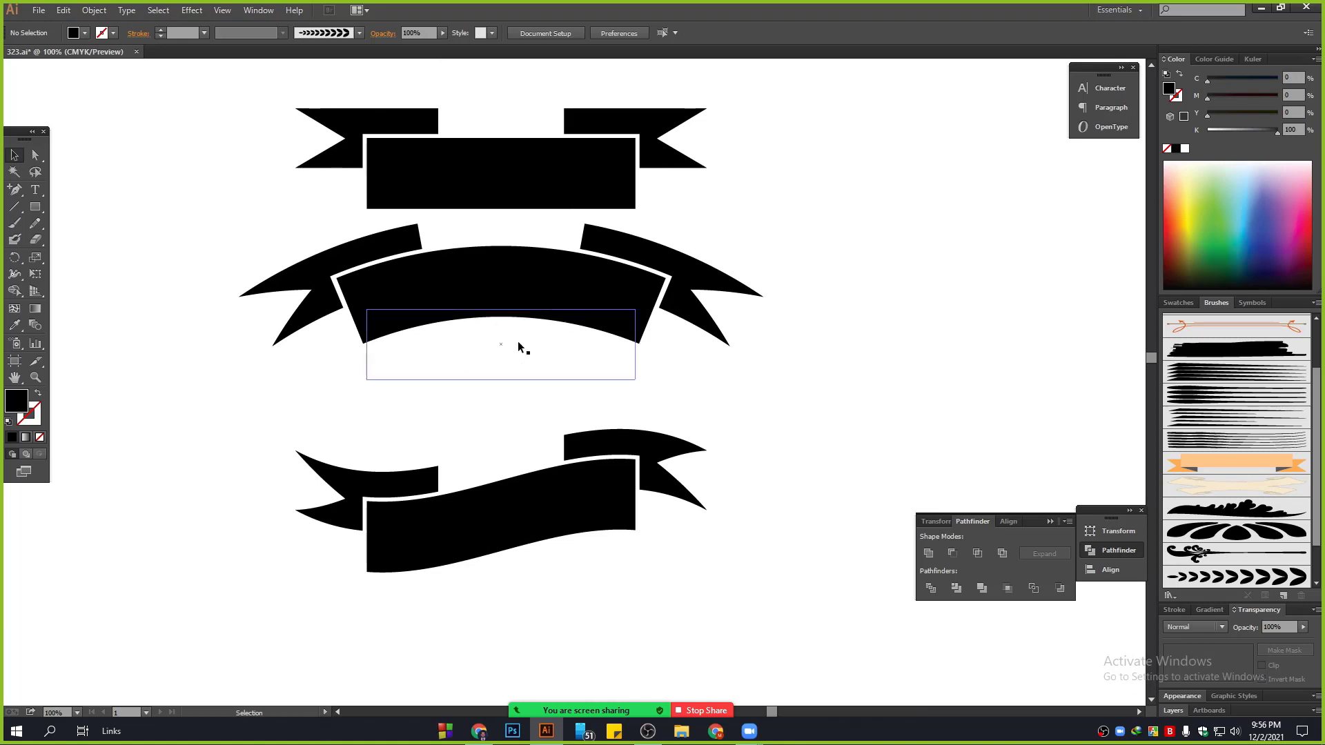
{"action": "left_click_drag", "start_coordinate": [516, 286], "coordinate": [517, 307]}
{"action": "left_click_drag", "start_coordinate": [696, 630], "coordinate": [382, 274]}
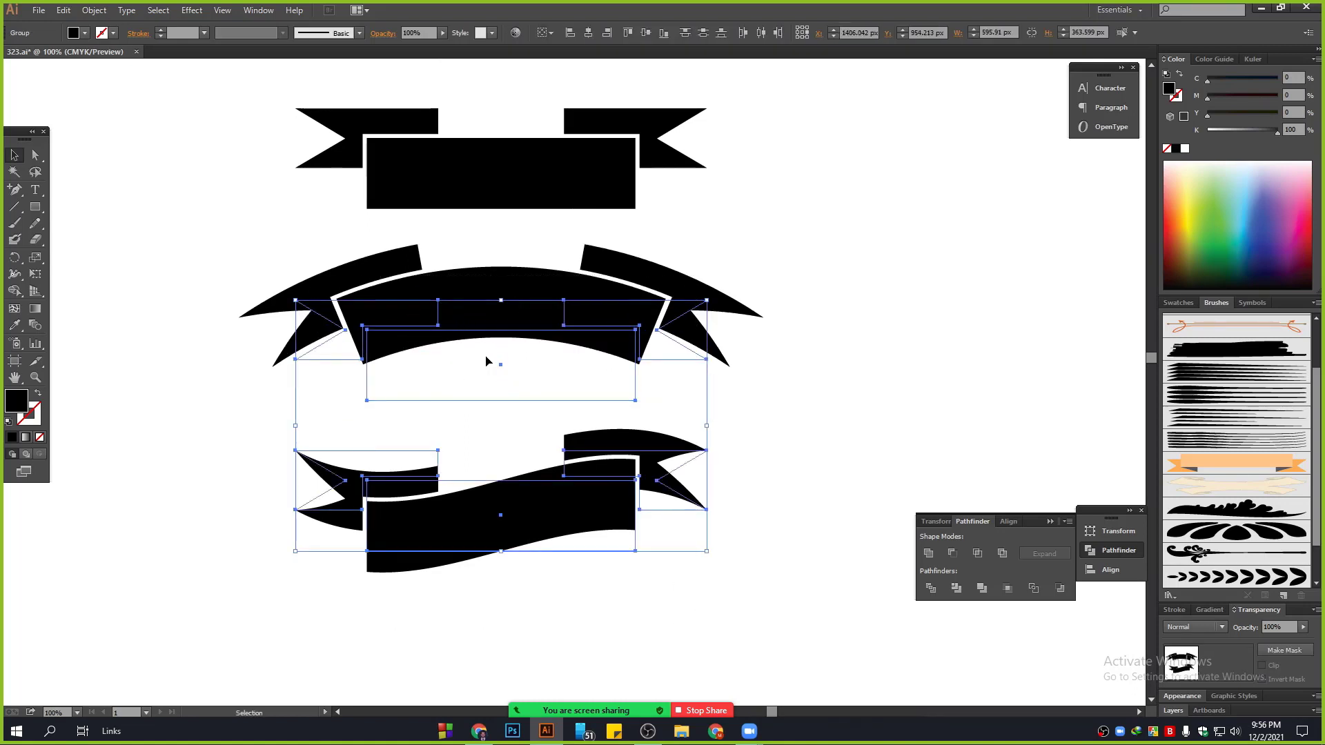
{"action": "left_click", "coordinate": [93, 11]}
{"action": "left_click", "coordinate": [115, 174]}
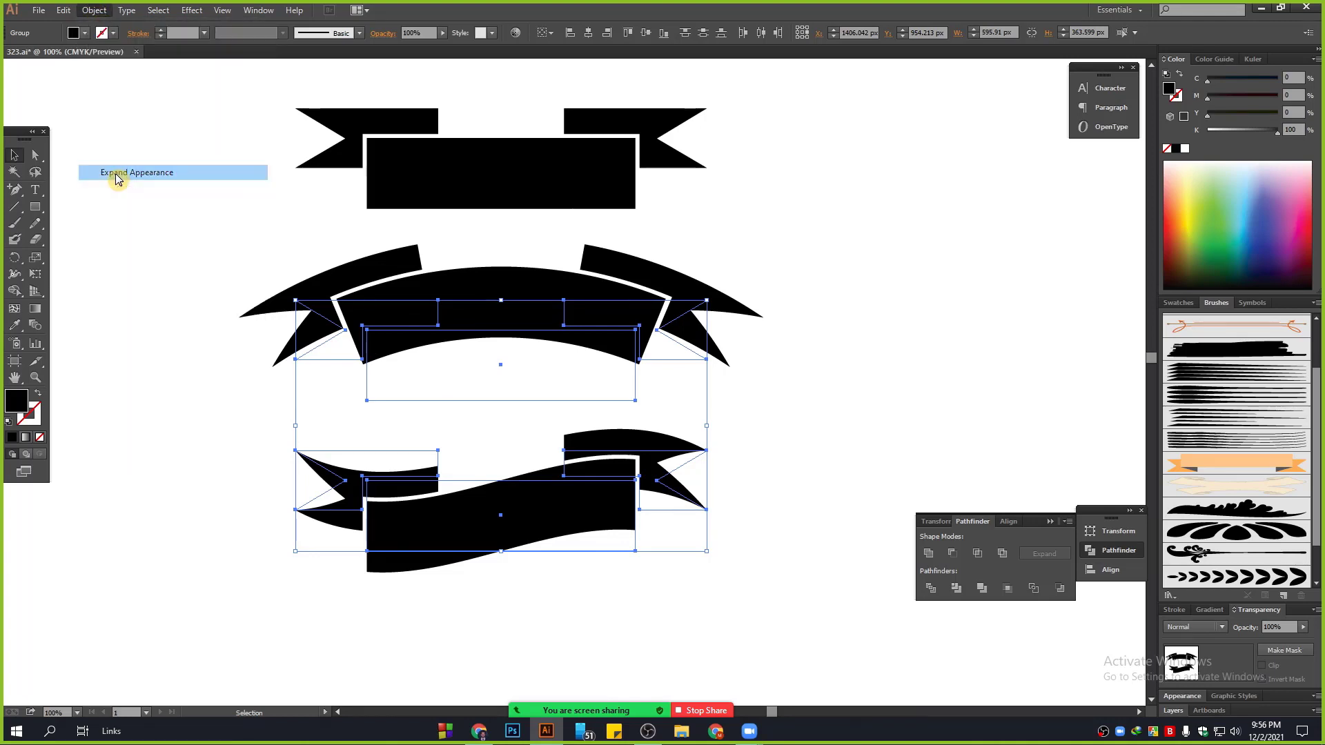
{"action": "left_click", "coordinate": [842, 351]}
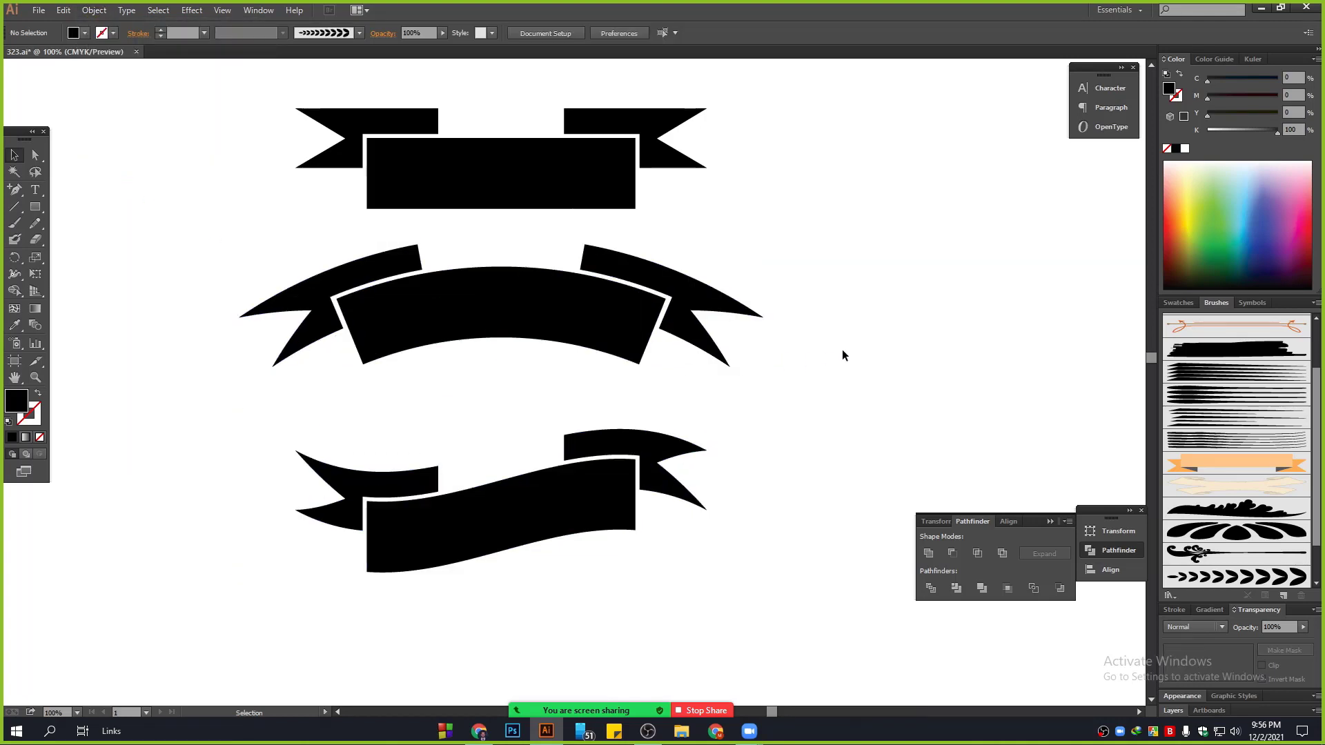
{"action": "scroll", "coordinate": [705, 330], "scroll_direction": "down", "scroll_amount": 1}
Step: Move the straight and flag-shaped banners off the artboard to its right, and shift the arched banner lower on the artboard
{"action": "left_click_drag", "start_coordinate": [799, 275], "coordinate": [1020, 469]}
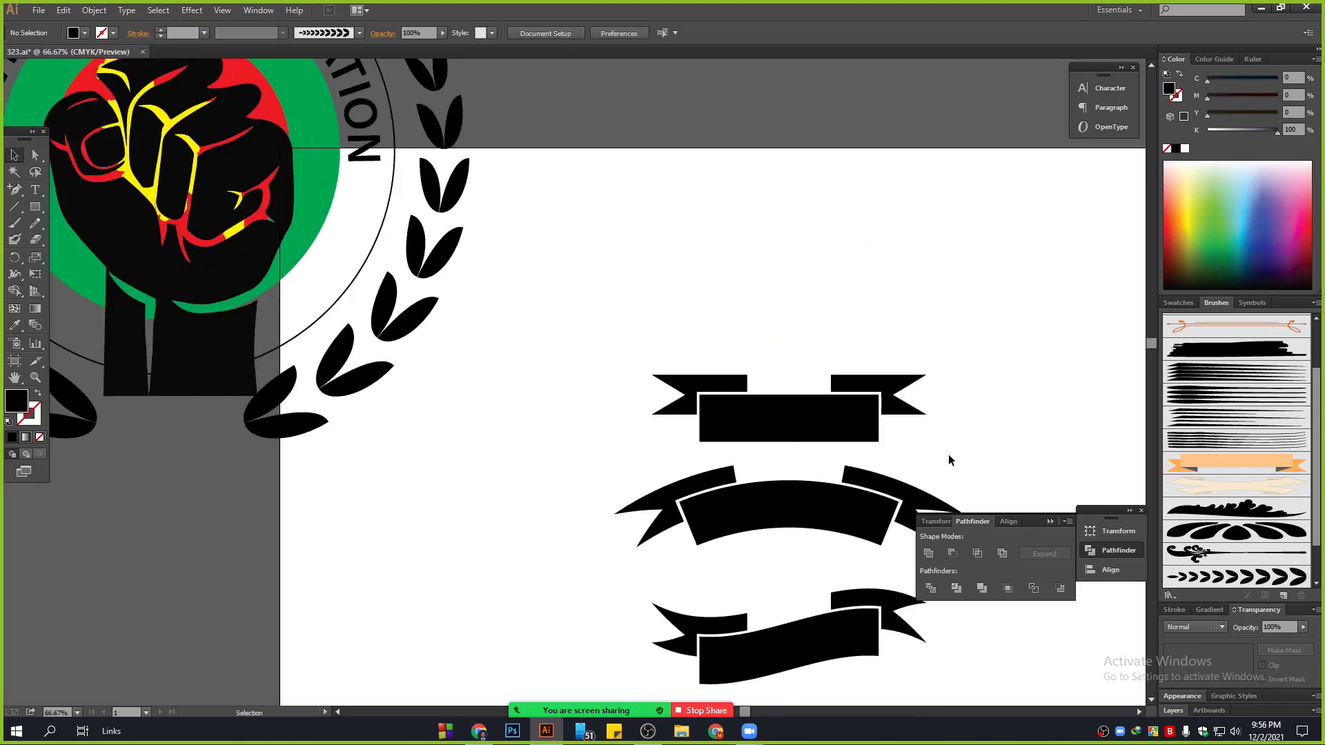
{"action": "scroll", "coordinate": [948, 454], "scroll_direction": "down", "scroll_amount": 1}
{"action": "left_click", "coordinate": [896, 506]}
{"action": "scroll", "coordinate": [928, 461], "scroll_direction": "down", "scroll_amount": 1}
{"action": "left_click_drag", "start_coordinate": [928, 460], "coordinate": [726, 422]}
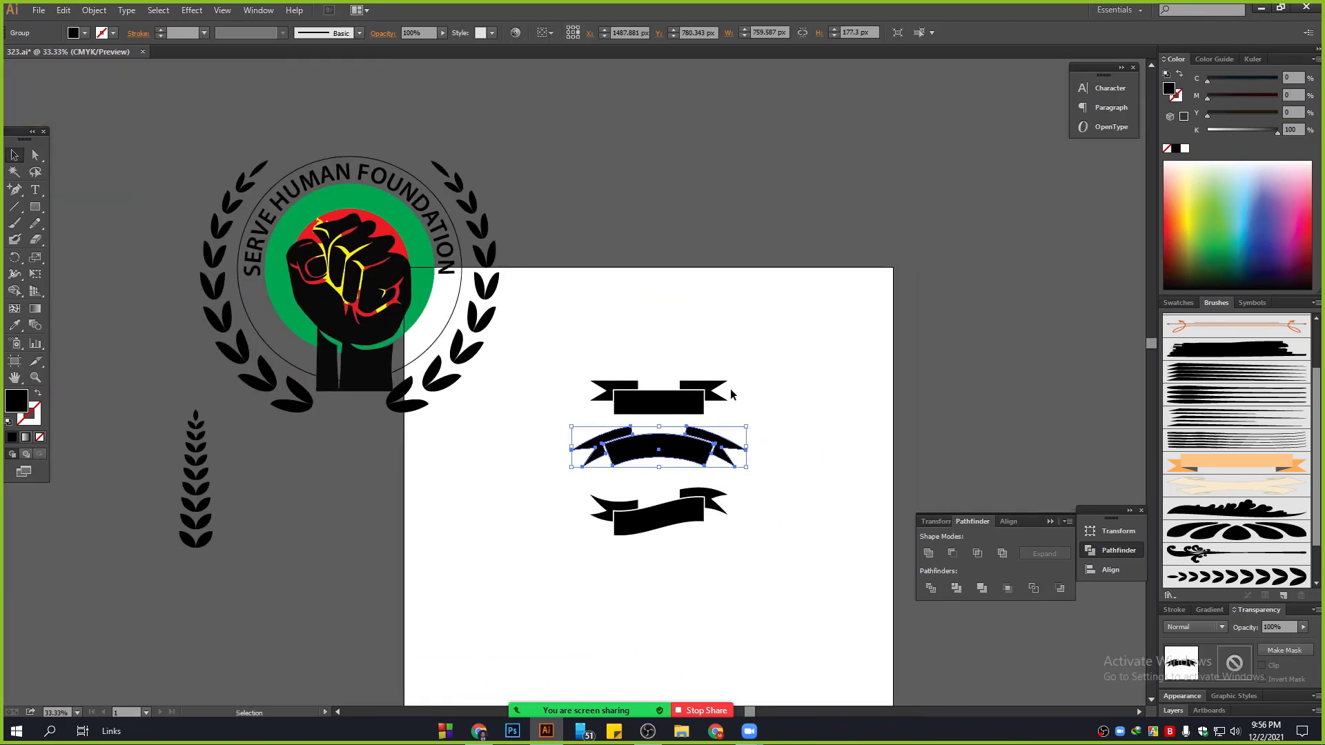
{"action": "left_click", "coordinate": [719, 395]}
{"action": "left_click", "coordinate": [689, 520], "text": "shift"}
{"action": "left_click_drag", "start_coordinate": [689, 519], "coordinate": [1046, 295]}
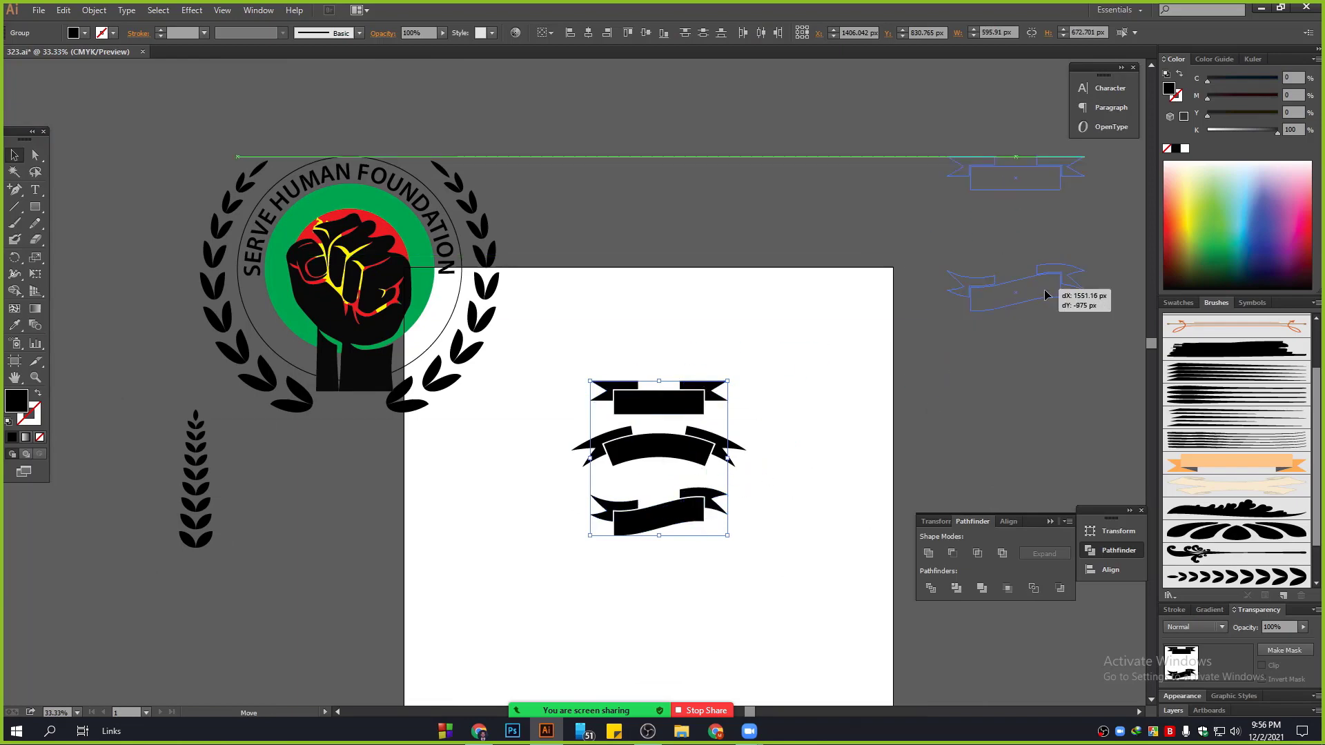
{"action": "left_click", "coordinate": [940, 446]}
{"action": "left_click_drag", "start_coordinate": [683, 445], "coordinate": [626, 573]}
Step: Move the whole fist emblem with its laurel wreath onto the artboard above the arched banner and scale it down proportionally
{"action": "left_click", "coordinate": [421, 305]}
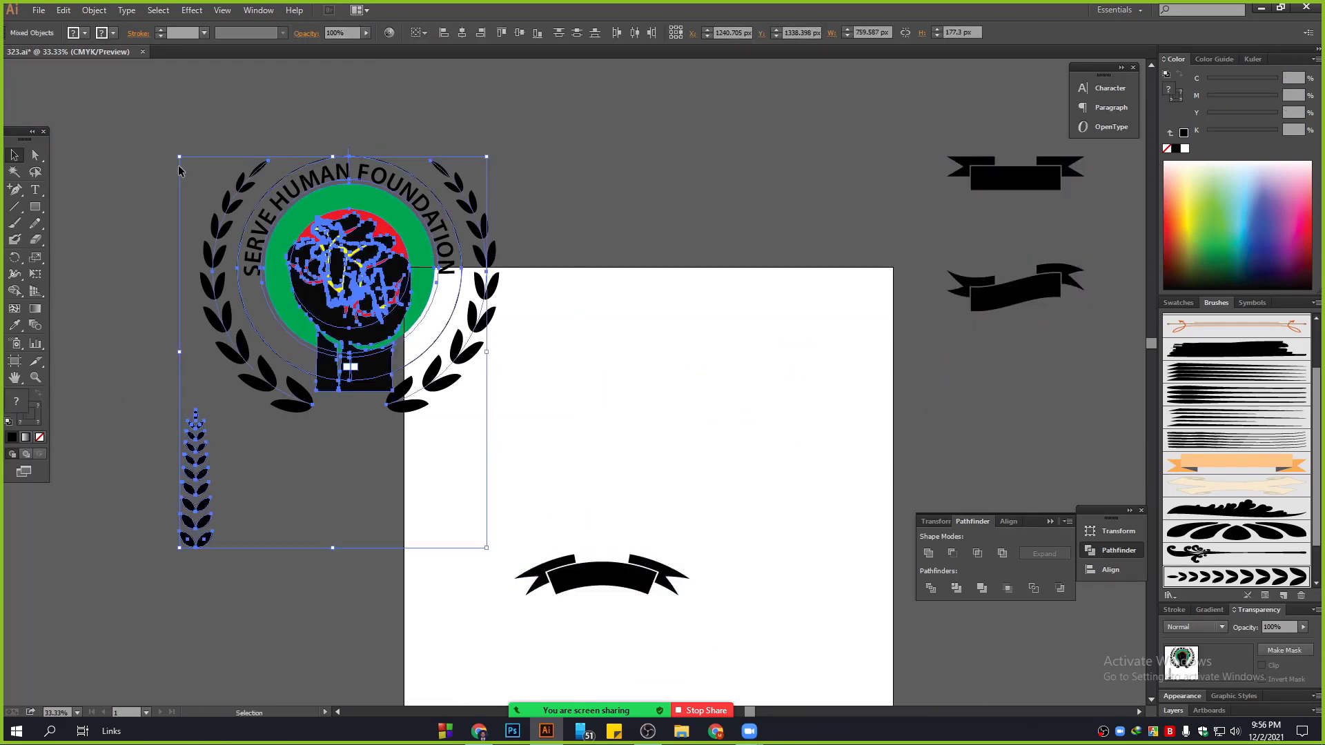
{"action": "left_click", "coordinate": [549, 415]}
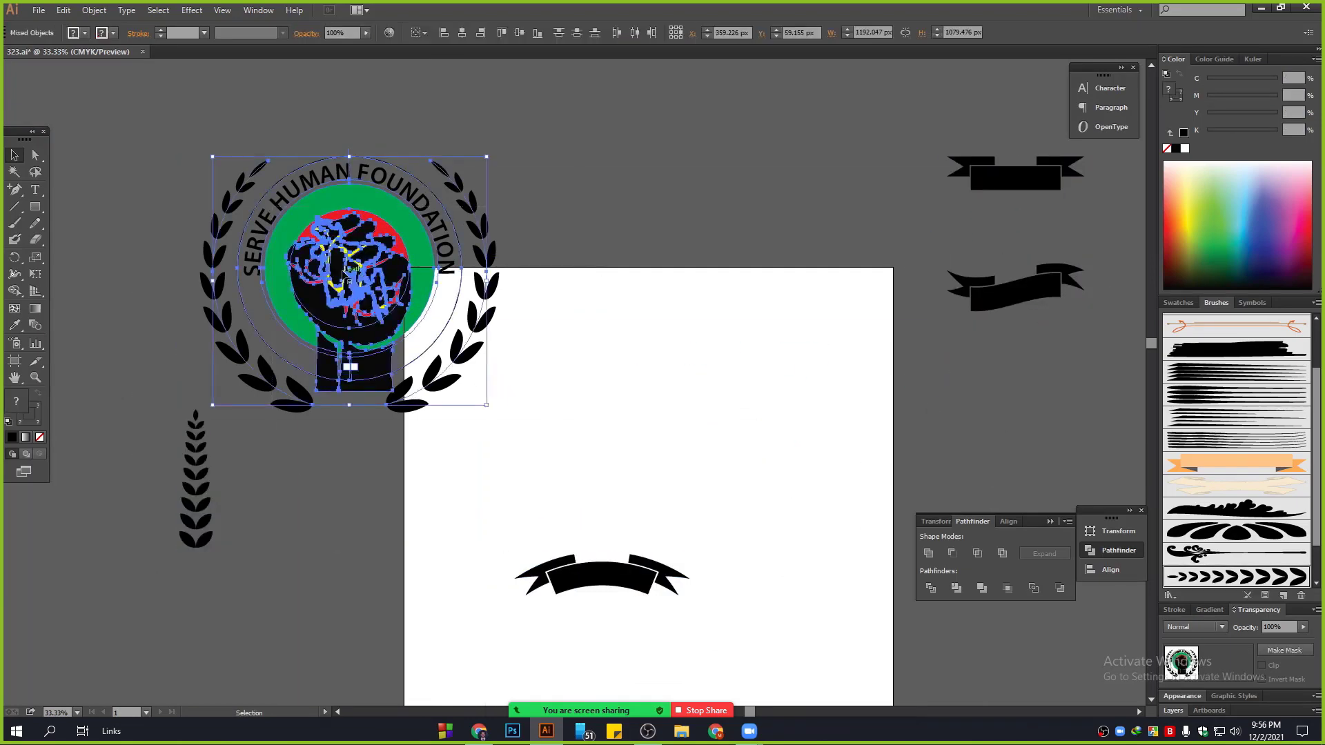
{"action": "left_click_drag", "start_coordinate": [376, 270], "coordinate": [660, 404]}
{"action": "left_click_drag", "start_coordinate": [843, 414], "coordinate": [777, 273]}
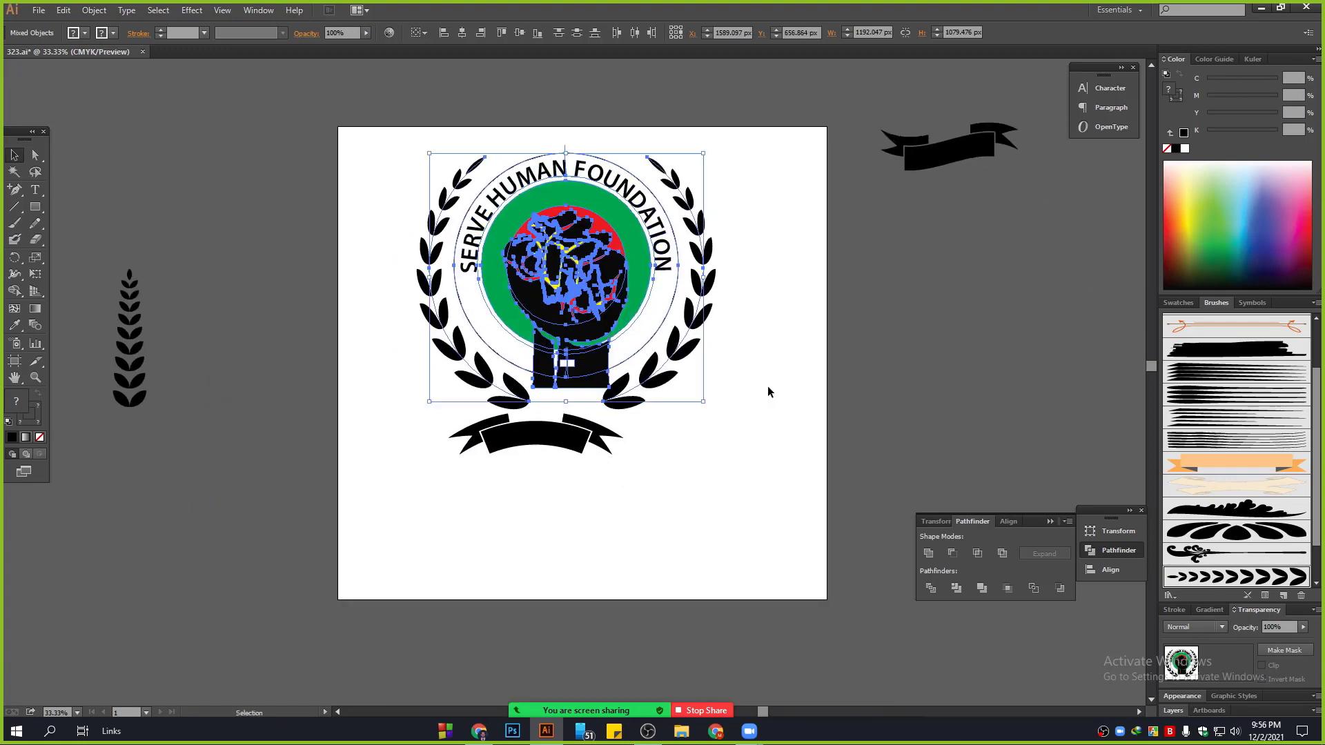
{"action": "left_click_drag", "start_coordinate": [702, 154], "coordinate": [656, 176]}
{"action": "left_click", "coordinate": [748, 282]}
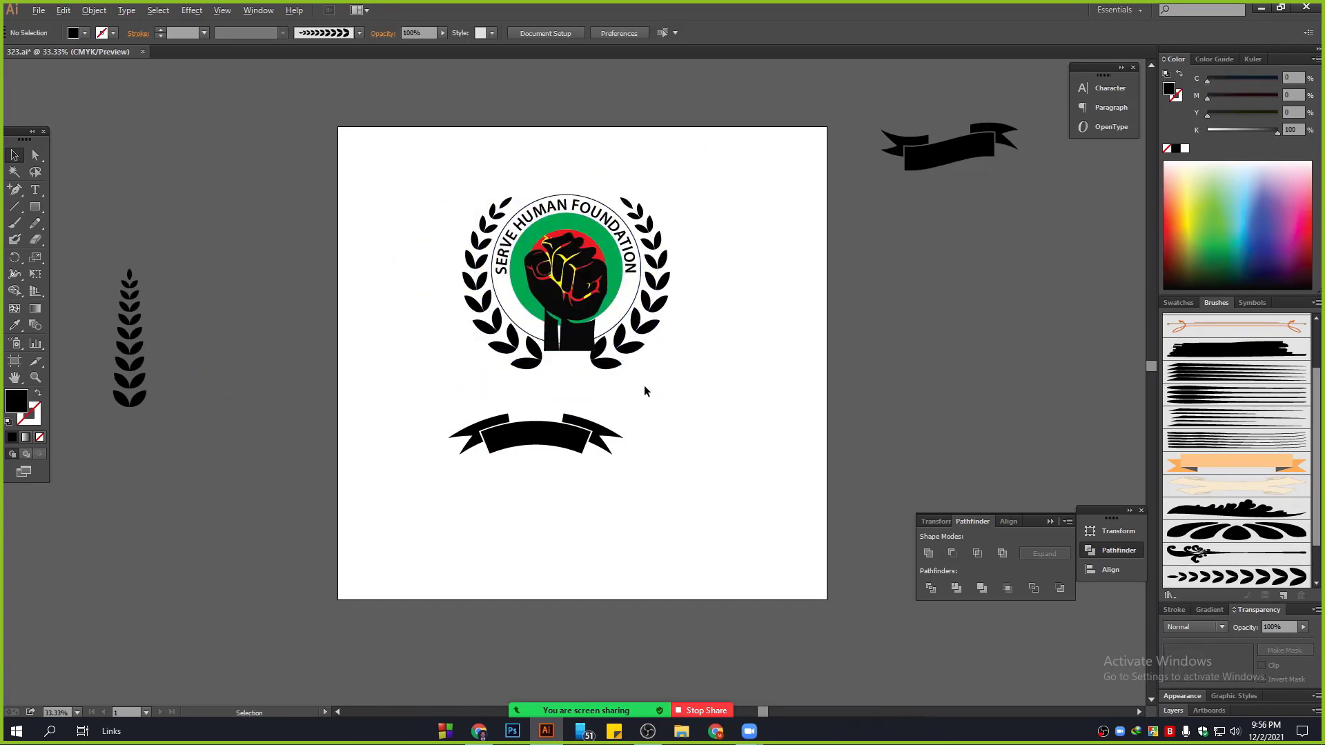
Step: Set the font style of the circular "SERVE HUMAN FOUNDATION" text to Bold
{"action": "scroll", "coordinate": [607, 389], "scroll_direction": "up", "scroll_amount": 2}
{"action": "left_click_drag", "start_coordinate": [706, 394], "coordinate": [701, 563]}
{"action": "left_click", "coordinate": [660, 271]}
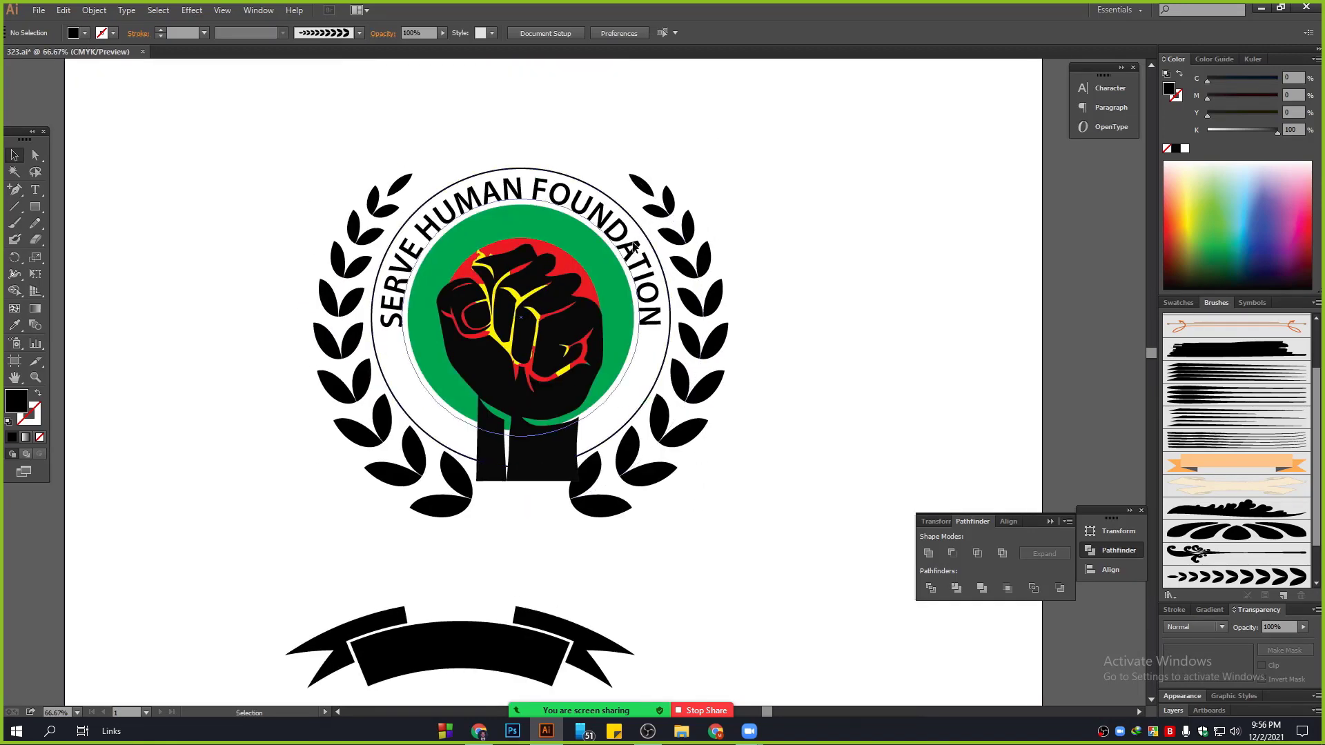
{"action": "left_click", "coordinate": [599, 33]}
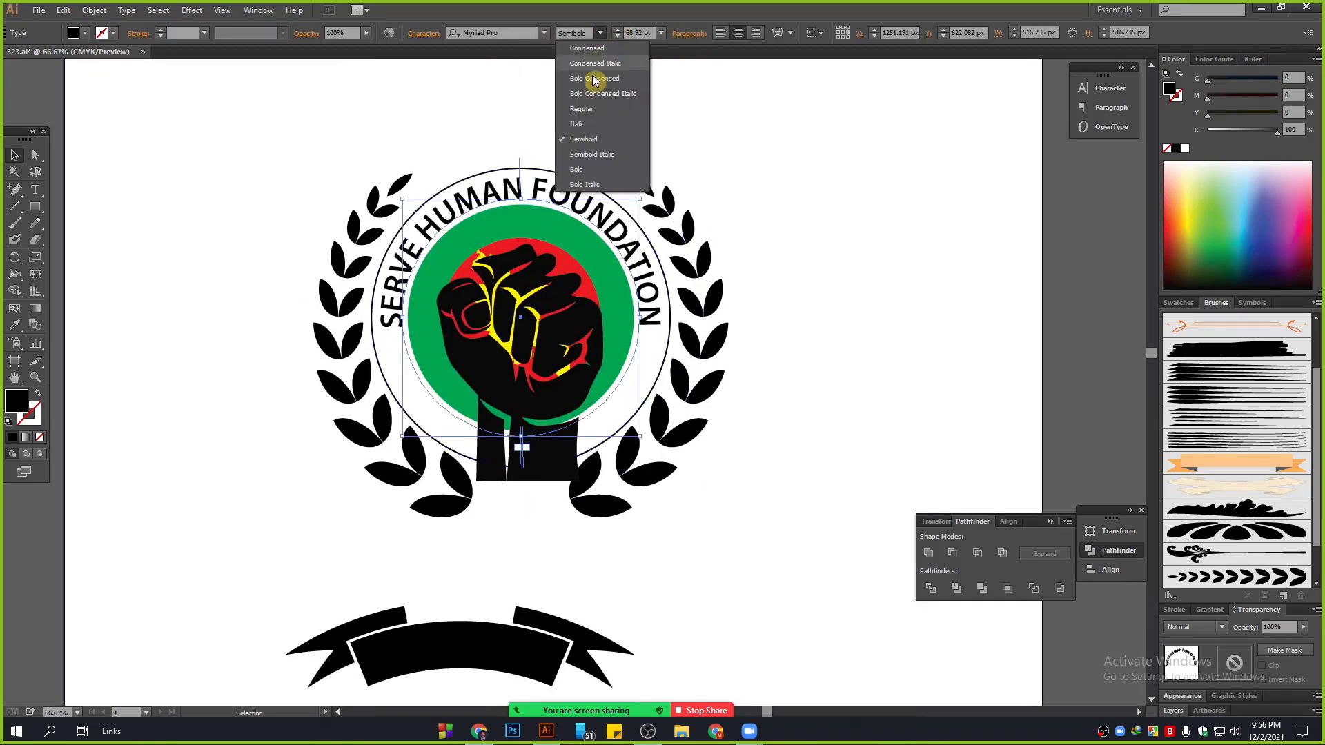
{"action": "left_click", "coordinate": [592, 112]}
{"action": "left_click", "coordinate": [753, 441]}
Step: Move the arched banner up over the base of the wreath and wrist, centred horizontally on the emblem
{"action": "scroll", "coordinate": [752, 439], "scroll_direction": "down", "scroll_amount": 2}
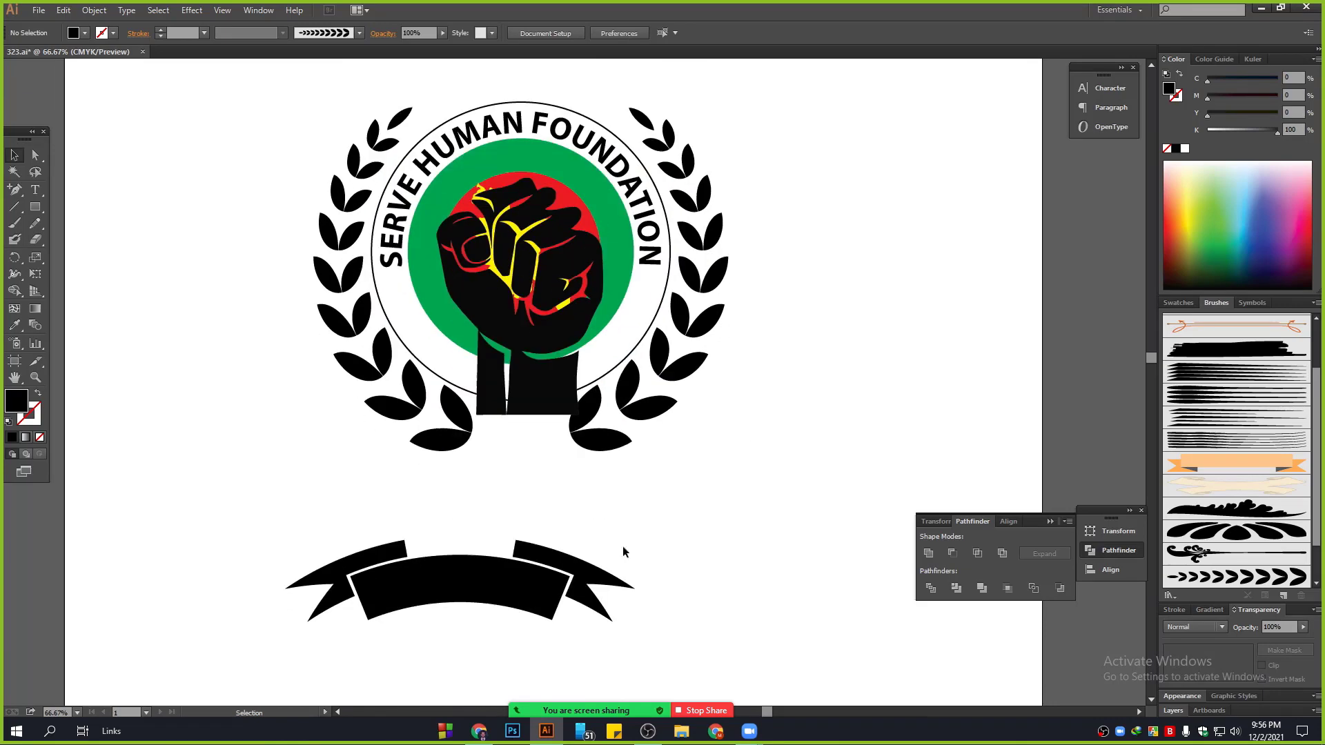
{"action": "left_click_drag", "start_coordinate": [542, 590], "coordinate": [603, 421]}
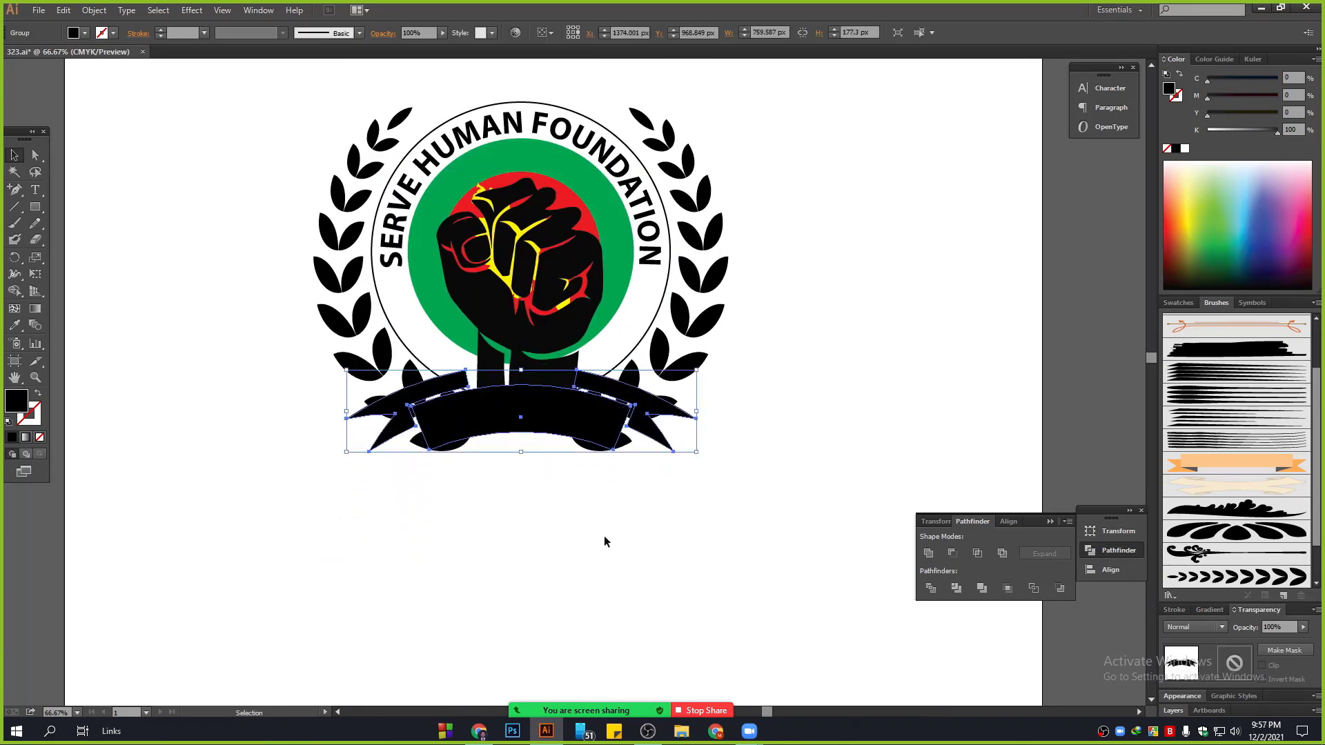
Step: Group the fist, circles, text and laurel wreath, and align the group with the arched banner by horizontal centre
{"action": "scroll", "coordinate": [536, 484], "scroll_direction": "up", "scroll_amount": 1}
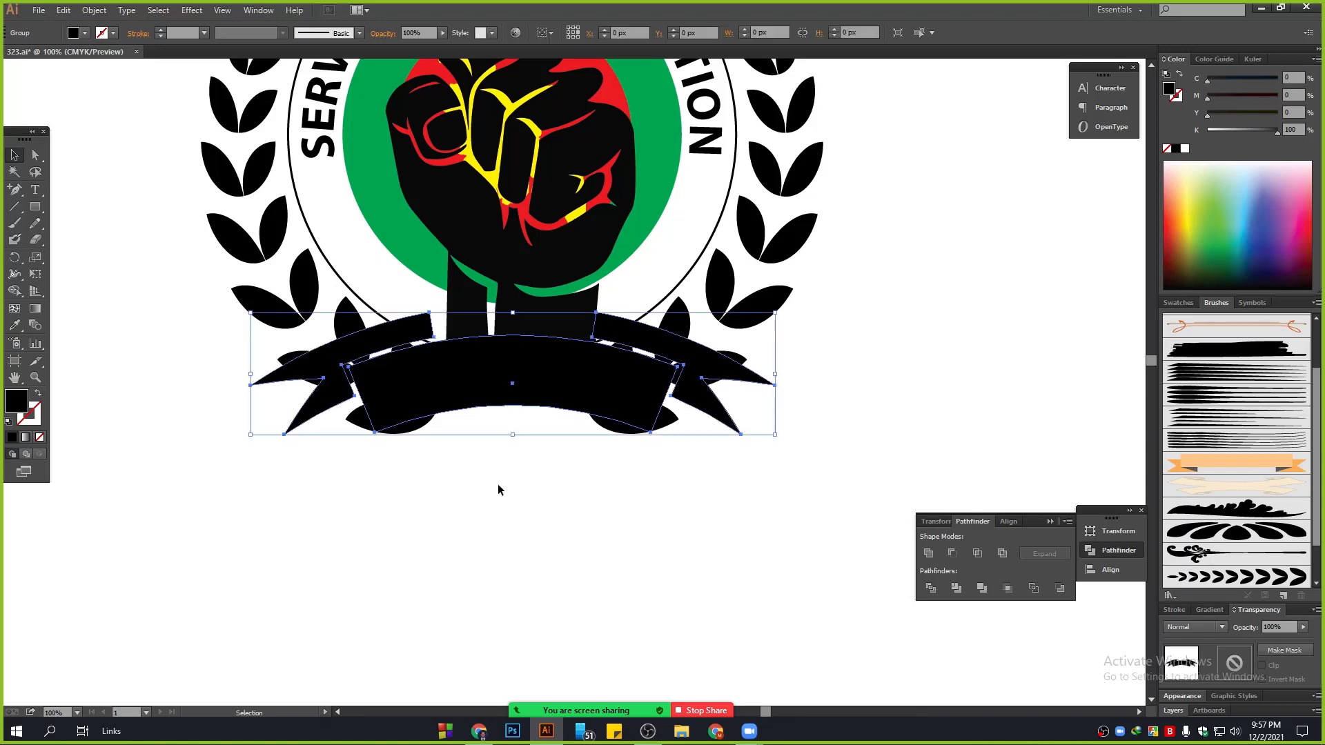
{"action": "scroll", "coordinate": [498, 490], "scroll_direction": "down", "scroll_amount": 2}
{"action": "left_click_drag", "start_coordinate": [349, 205], "coordinate": [713, 392]}
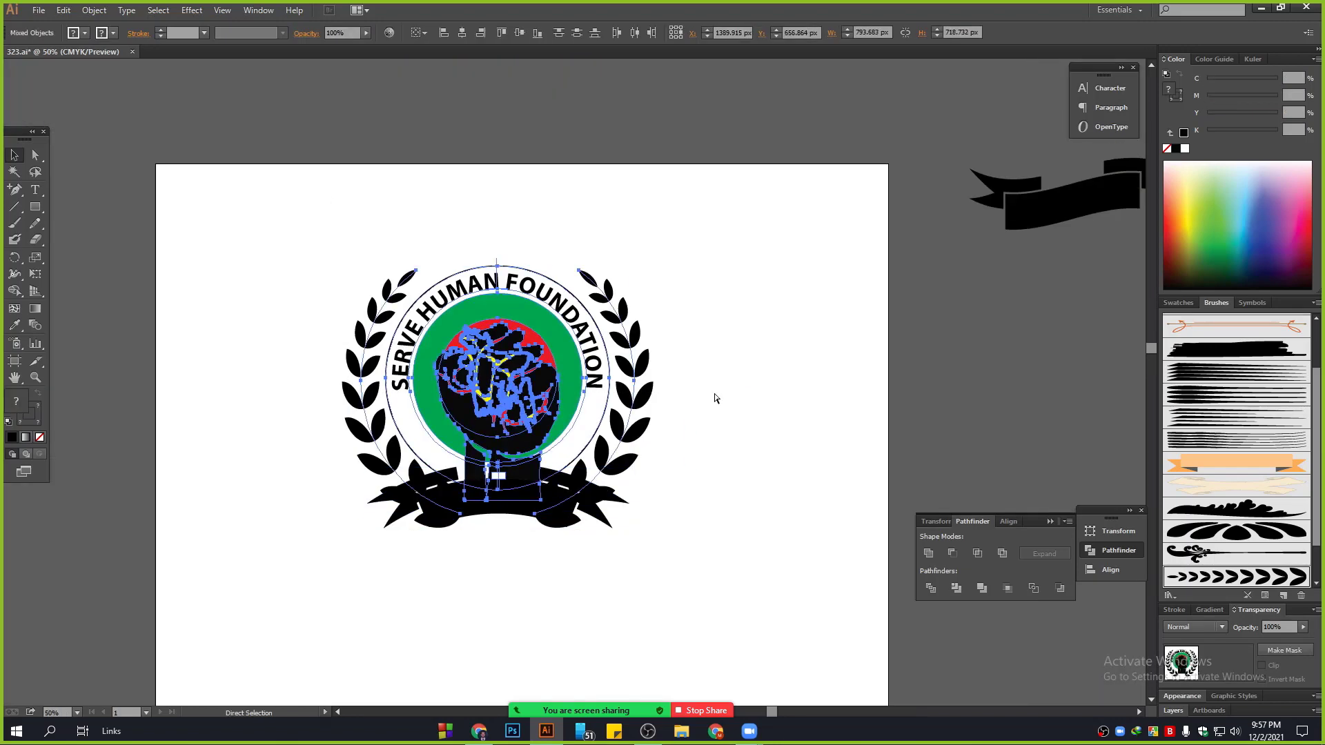
{"action": "key", "text": "ctrl+g"}
{"action": "left_click_drag", "start_coordinate": [517, 594], "coordinate": [596, 385]}
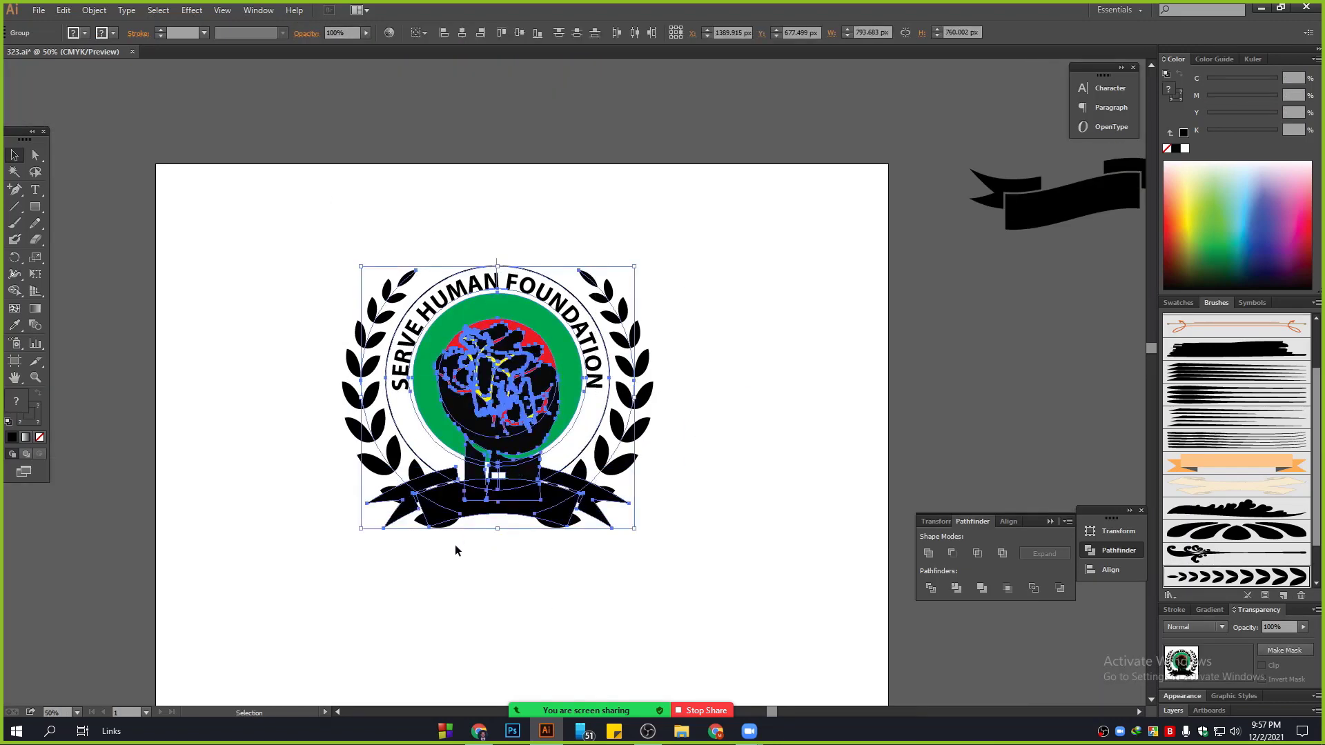
{"action": "left_click", "coordinate": [467, 508]}
{"action": "left_click", "coordinate": [517, 353], "text": "shift"}
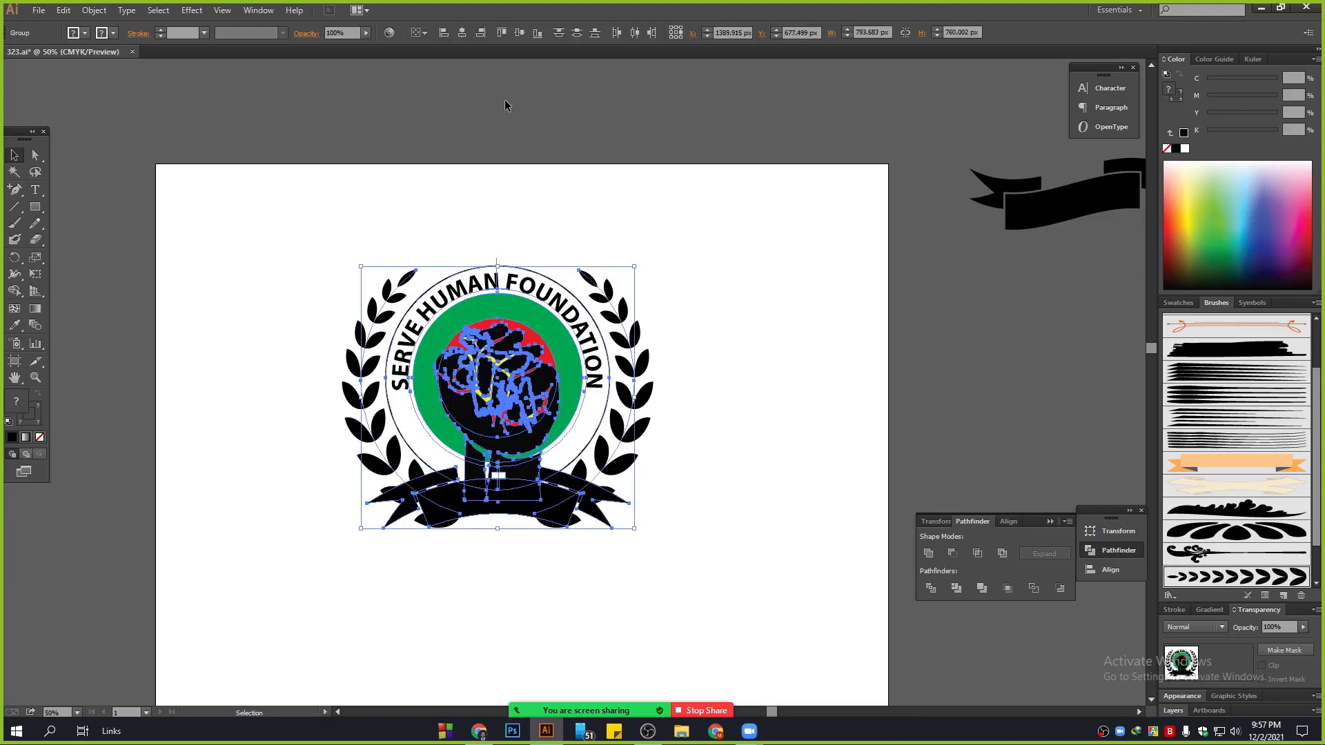
{"action": "left_click", "coordinate": [462, 36]}
{"action": "left_click", "coordinate": [661, 241]}
Step: Ungroup the main emblem so that its parts can be selected separately
{"action": "scroll", "coordinate": [505, 578], "scroll_direction": "up", "scroll_amount": 3}
{"action": "key", "text": "space"}
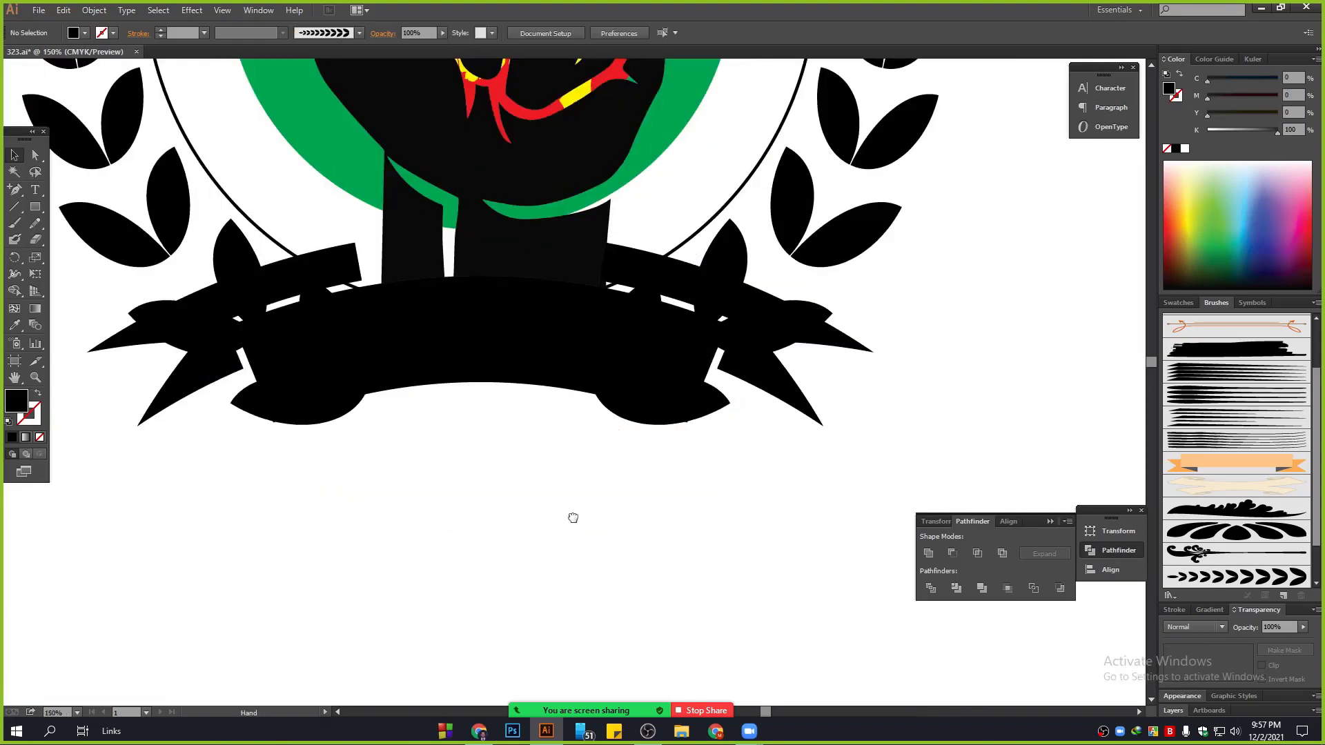
{"action": "left_click_drag", "start_coordinate": [573, 517], "coordinate": [562, 591]}
{"action": "scroll", "coordinate": [561, 591], "scroll_direction": "down", "scroll_amount": 1}
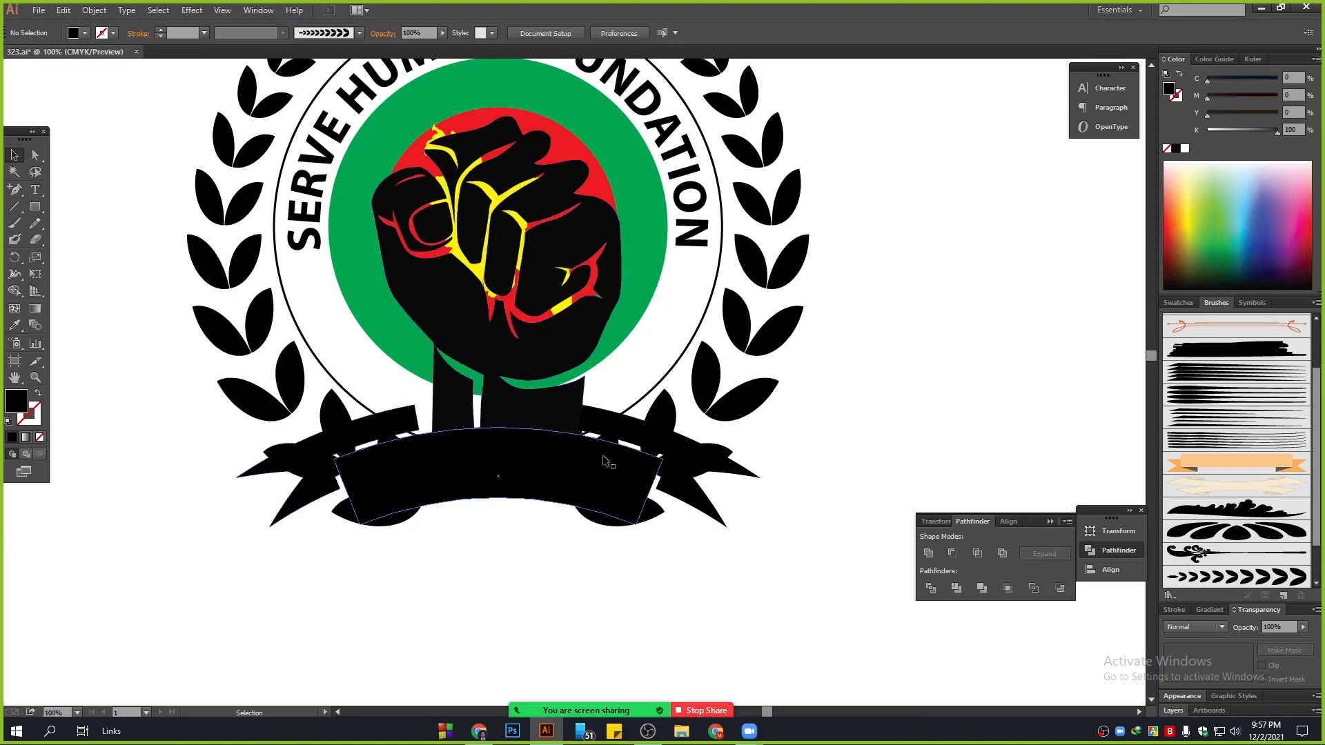
{"action": "scroll", "coordinate": [423, 552], "scroll_direction": "down", "scroll_amount": 2}
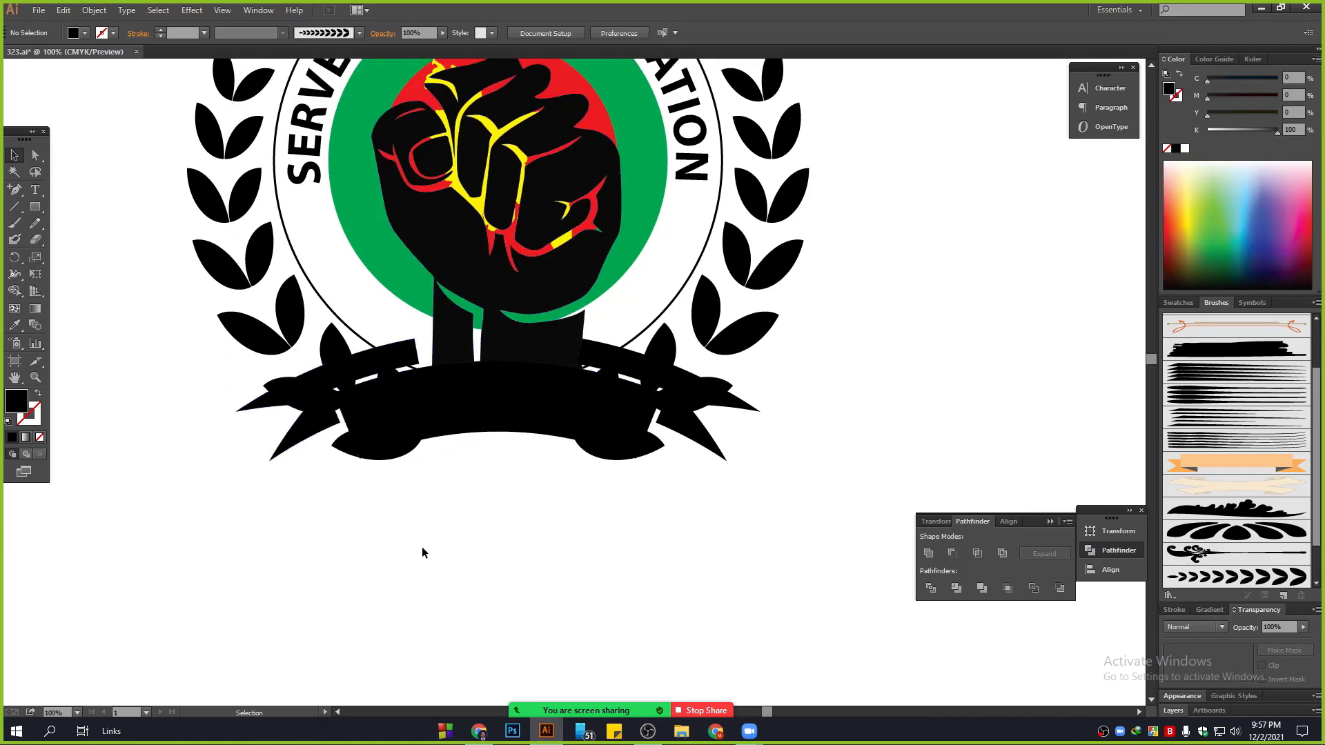
{"action": "scroll", "coordinate": [437, 543], "scroll_direction": "up", "scroll_amount": 1}
{"action": "left_click", "coordinate": [506, 373]}
{"action": "right_click", "coordinate": [514, 376]}
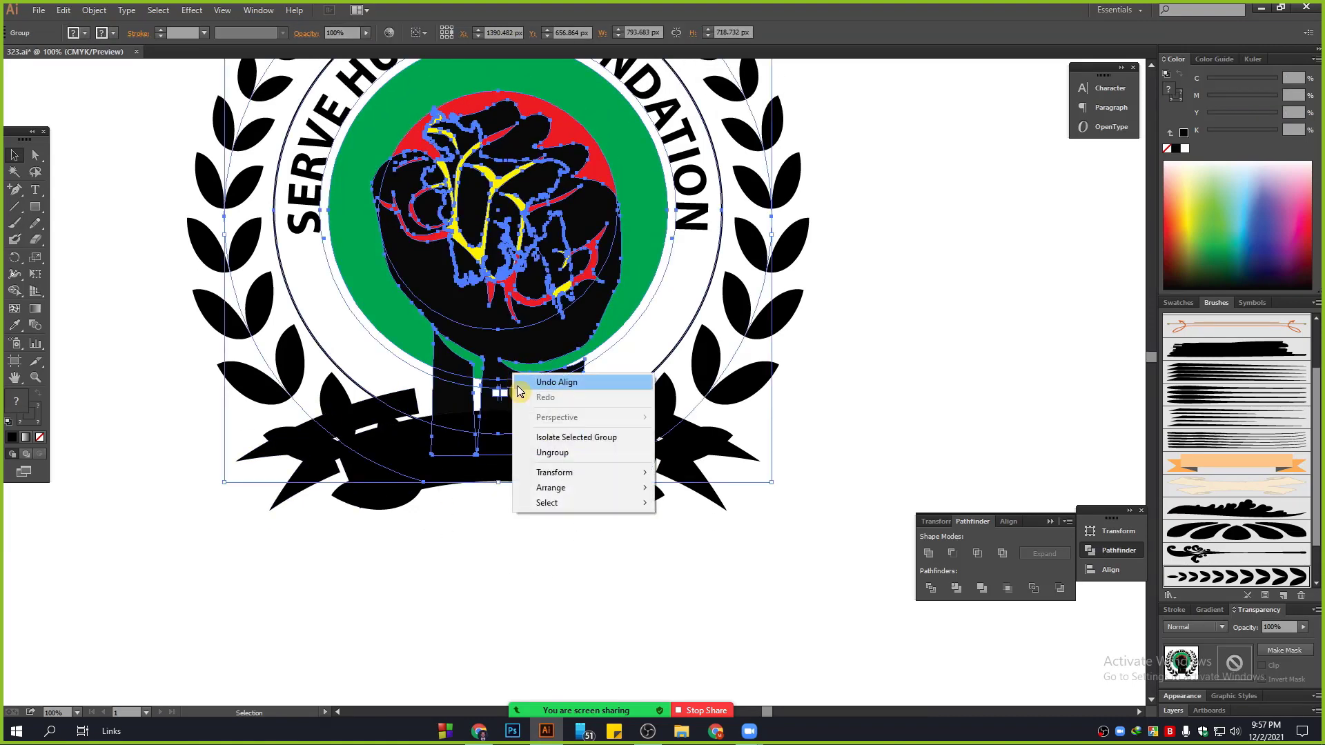
{"action": "left_click", "coordinate": [552, 452]}
Step: Expand the appearance of the laurel wreath's brush strokes into editable leaf shapes
{"action": "left_click", "coordinate": [710, 394]}
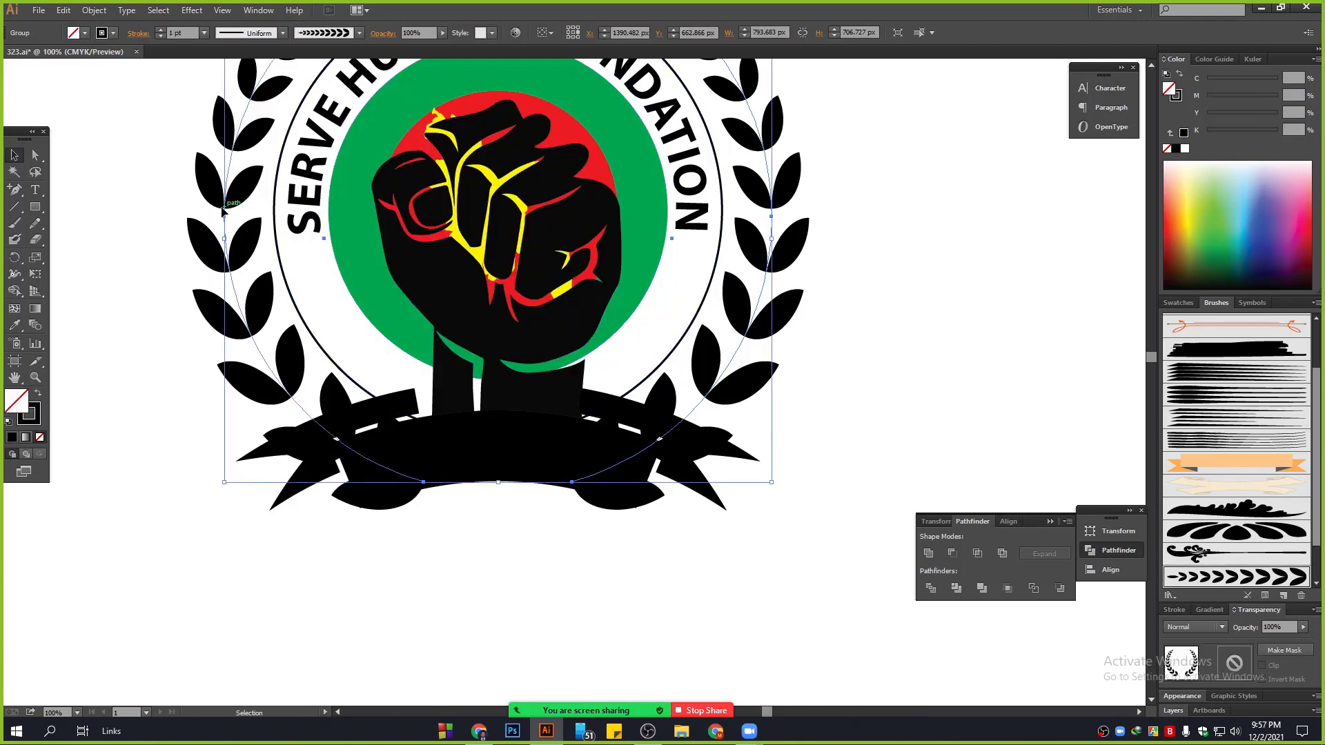
{"action": "scroll", "coordinate": [222, 210], "scroll_direction": "up", "scroll_amount": 2}
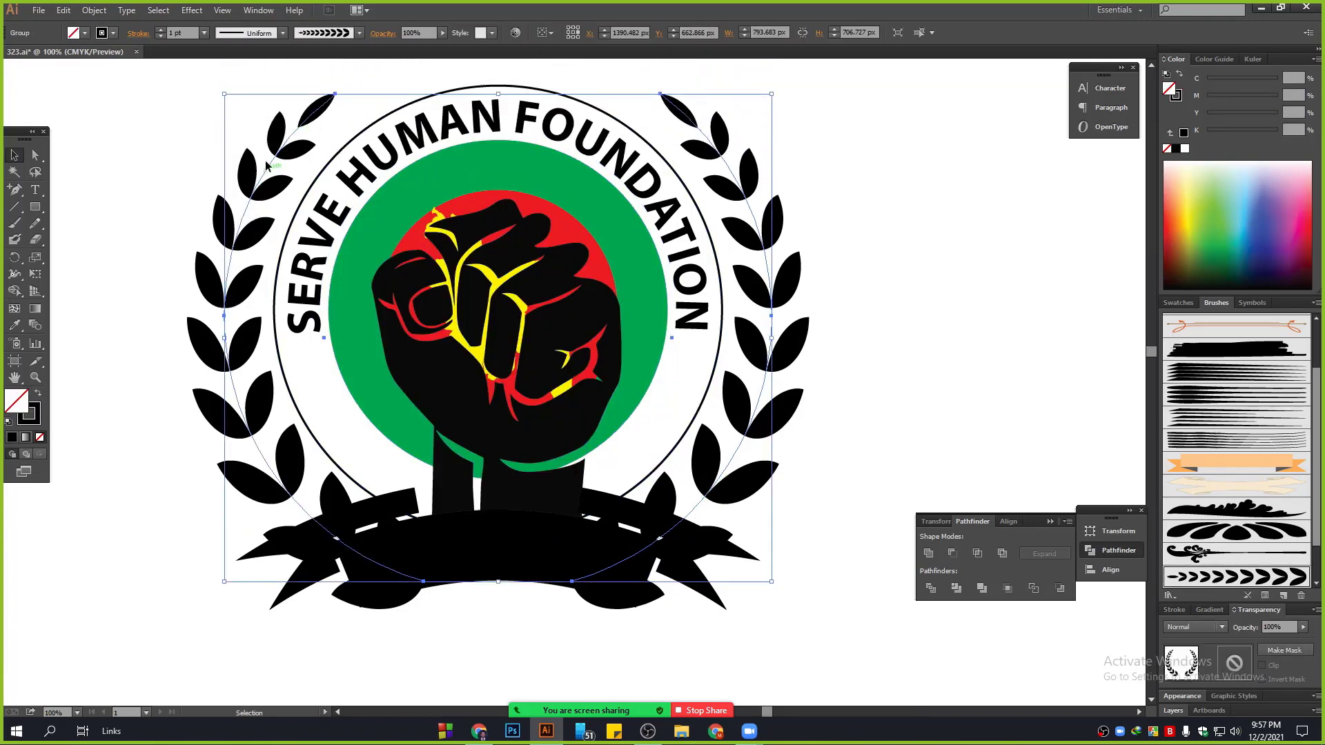
{"action": "left_click", "coordinate": [89, 12]}
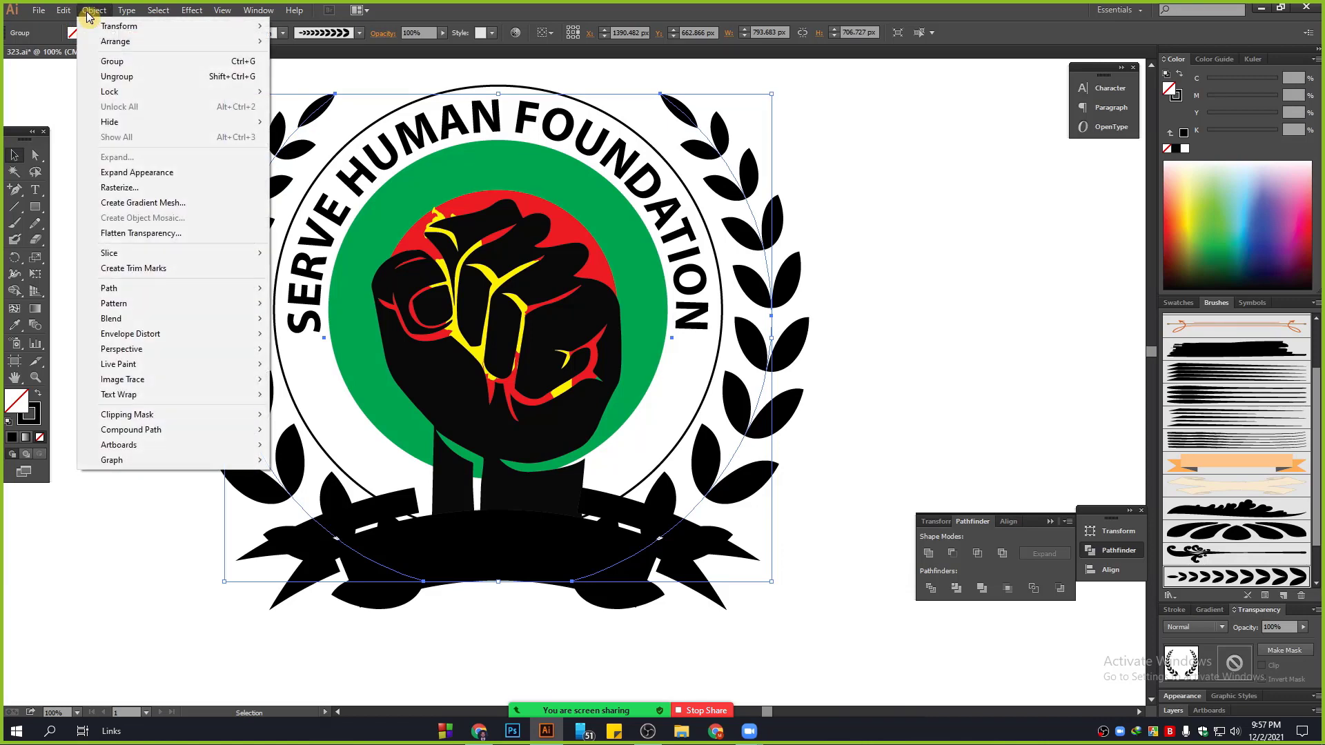
{"action": "left_click", "coordinate": [128, 172]}
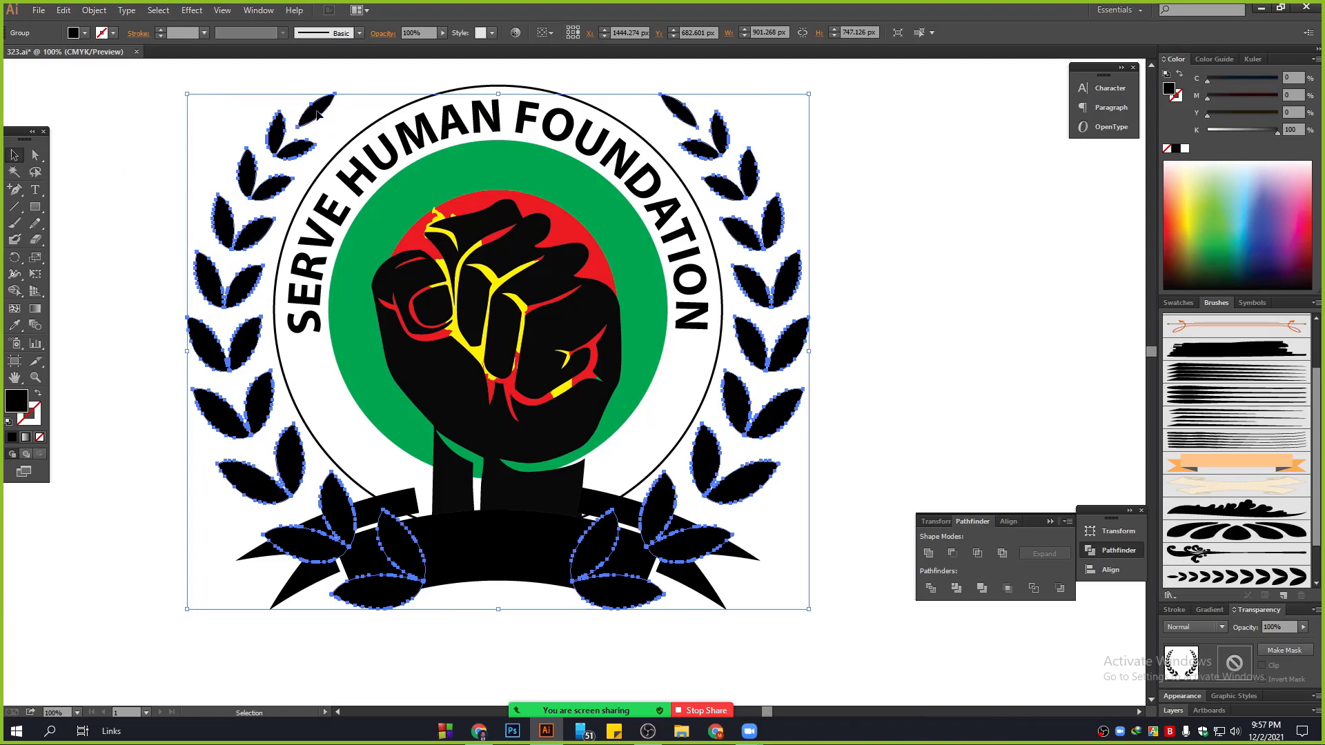
{"action": "left_click", "coordinate": [134, 477]}
Step: Delete the three leaves of the left laurel branch that stick out around the banner's left end
{"action": "scroll", "coordinate": [146, 476], "scroll_direction": "down", "scroll_amount": 1}
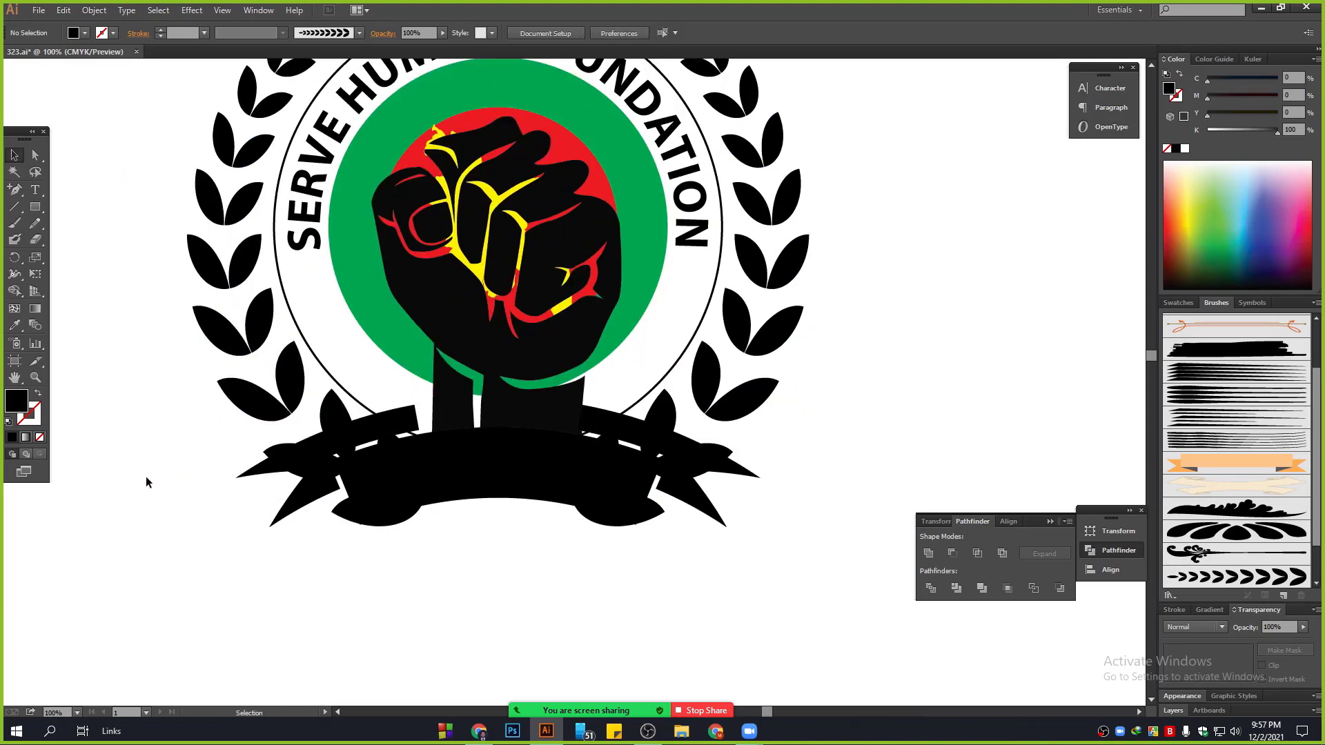
{"action": "scroll", "coordinate": [340, 408], "scroll_direction": "up", "scroll_amount": 1}
{"action": "left_click", "coordinate": [341, 407]}
{"action": "left_click", "coordinate": [258, 478], "text": "shift"}
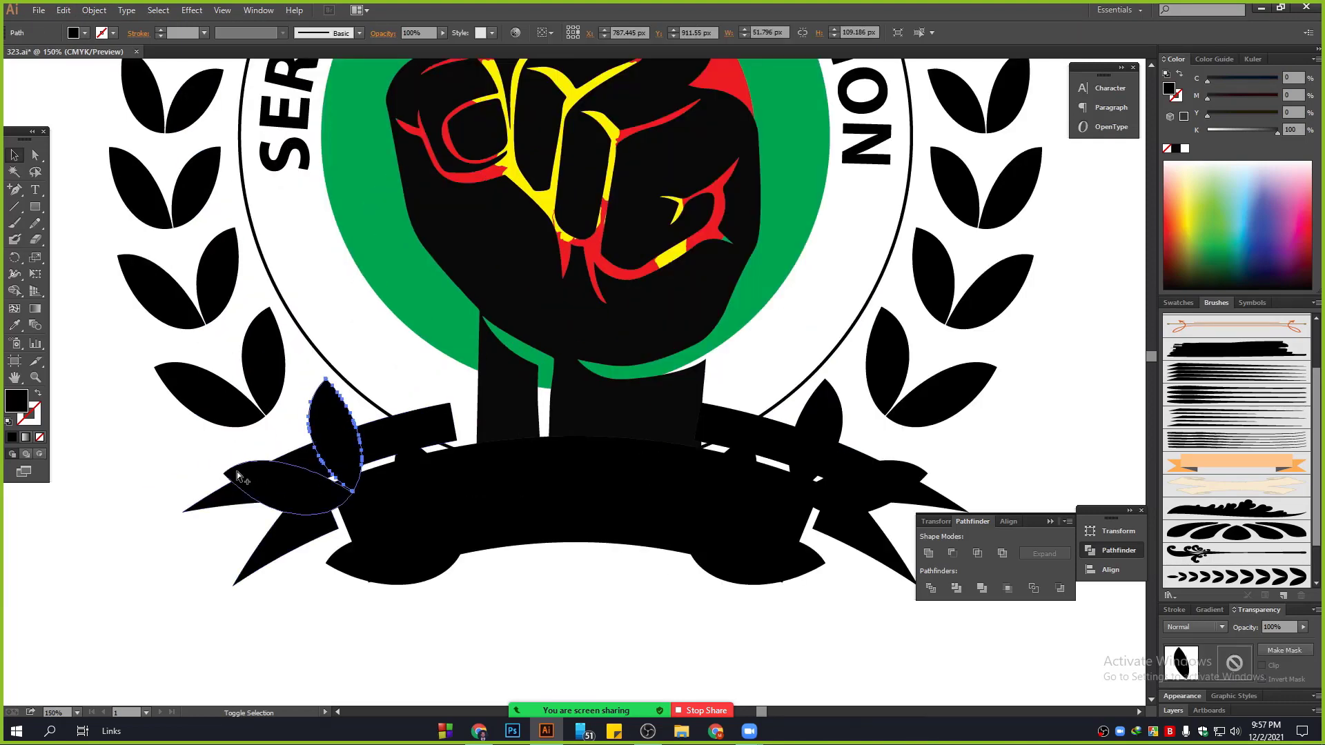
{"action": "left_click", "coordinate": [352, 565], "text": "shift"}
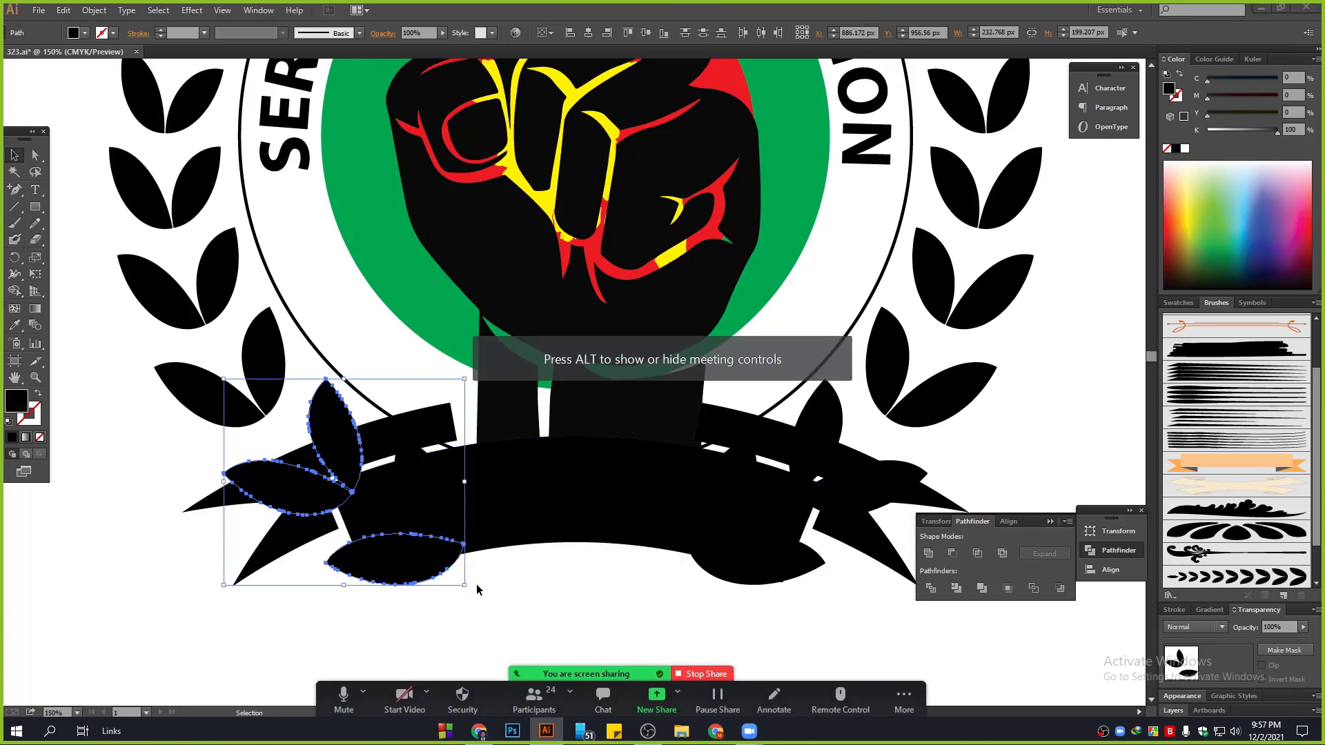
{"action": "key", "text": "Delete"}
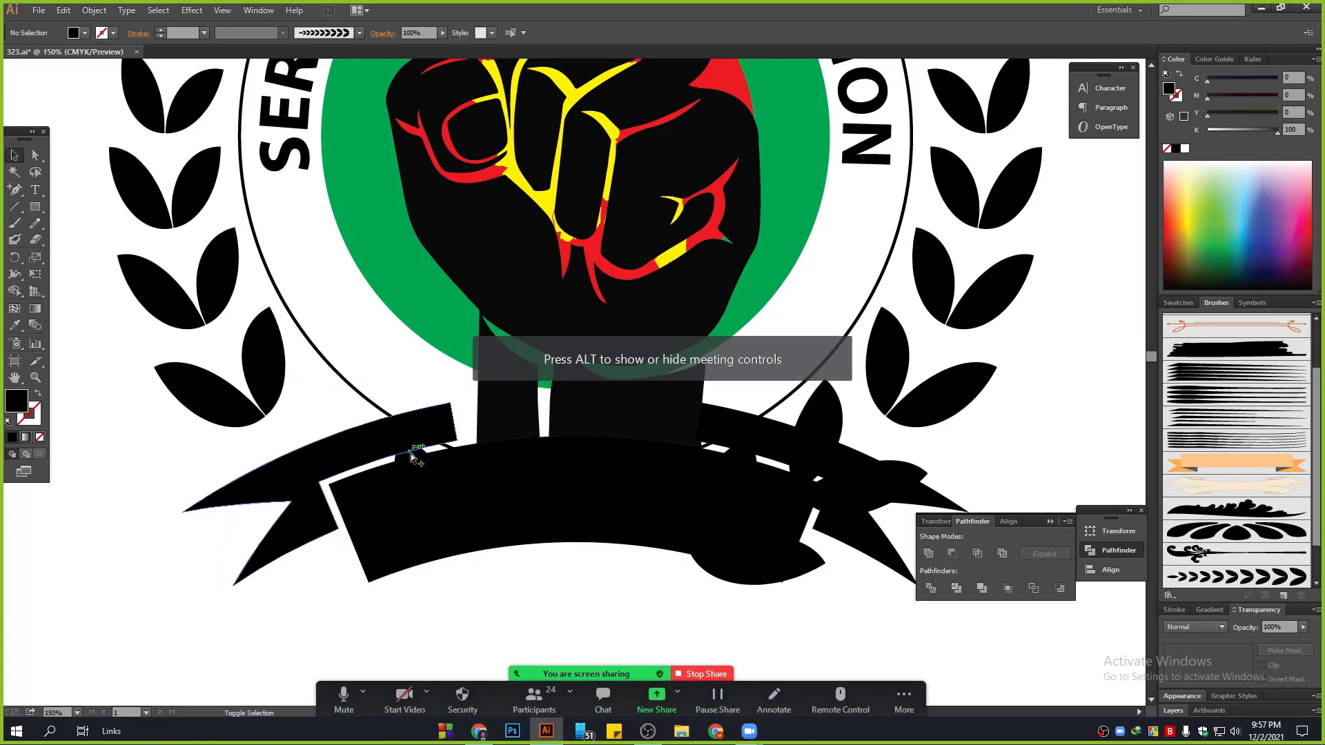
Step: Delete the last left-branch leaf behind the banner and the four right-branch leaves overlapping the banner
{"action": "left_click", "coordinate": [411, 456]}
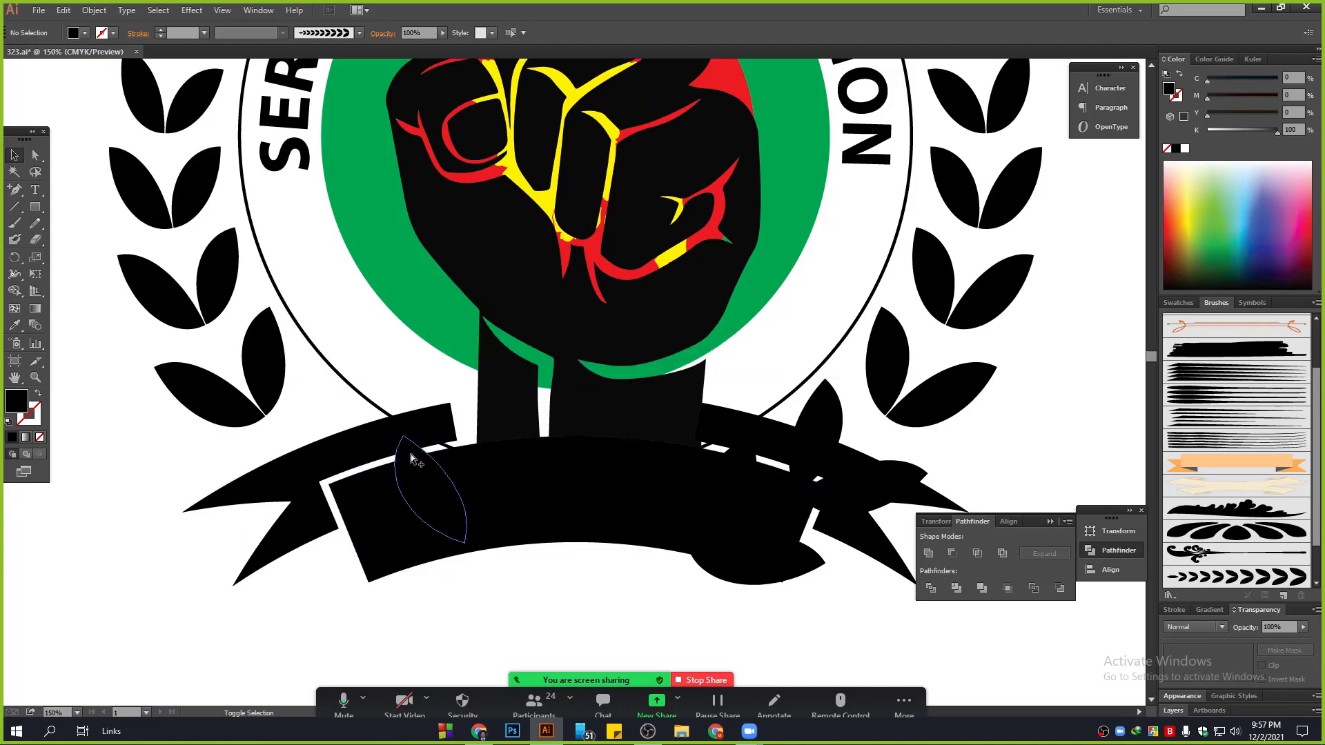
{"action": "left_click", "coordinate": [818, 568], "text": "shift"}
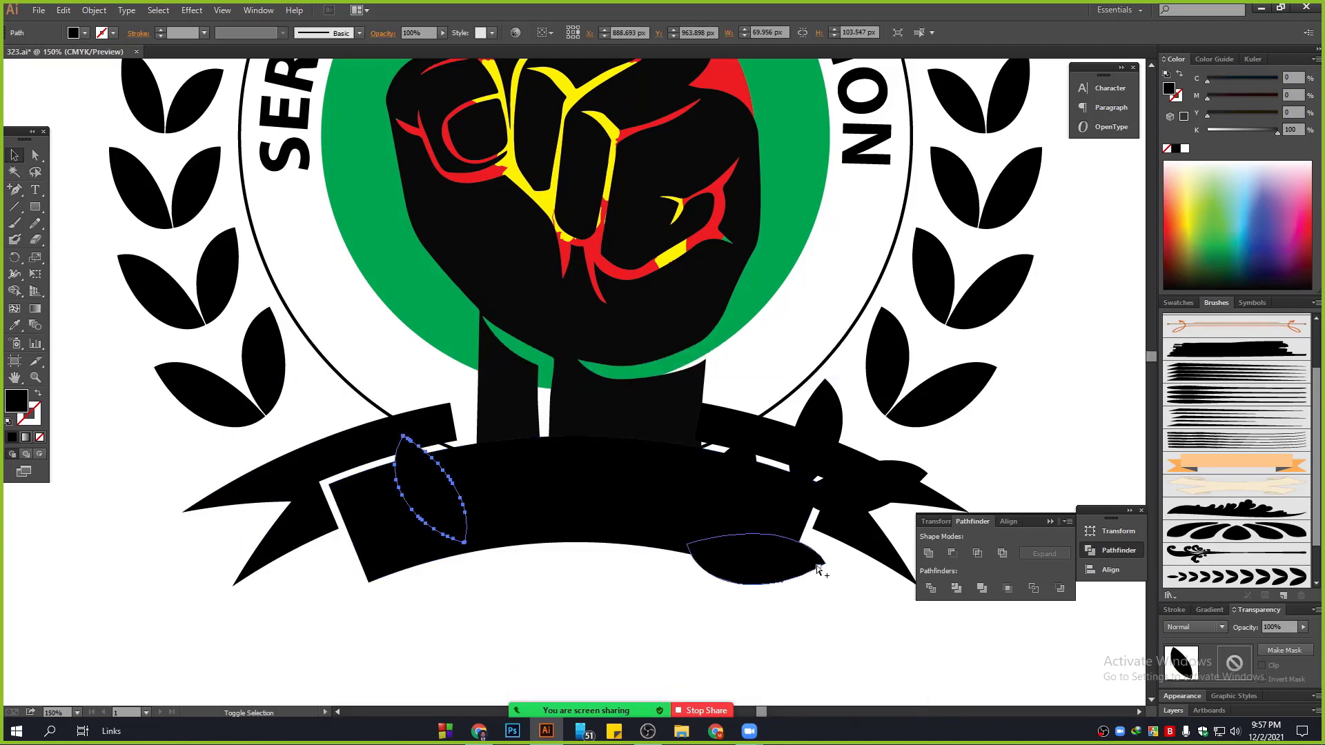
{"action": "left_click", "coordinate": [752, 457], "text": "shift"}
{"action": "left_click", "coordinate": [724, 487], "text": "shift"}
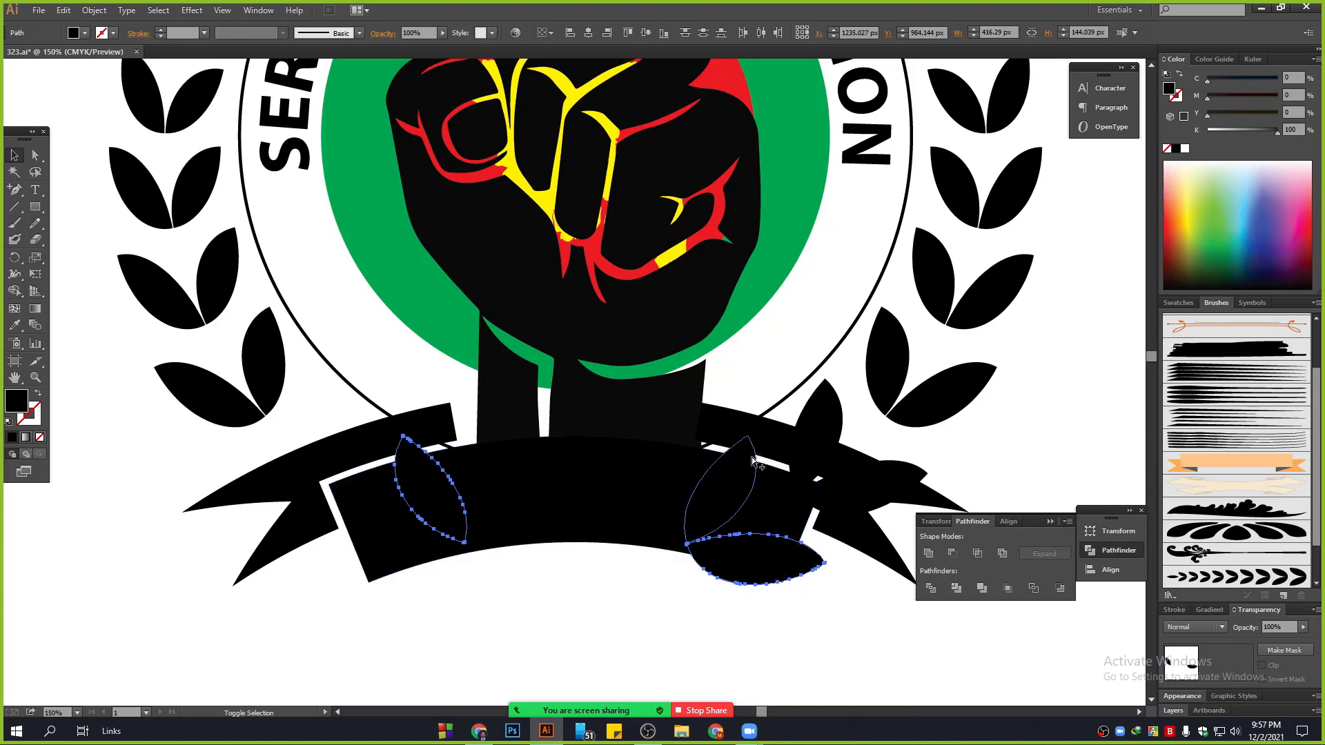
{"action": "left_click", "coordinate": [818, 431], "text": "shift"}
{"action": "left_click", "coordinate": [918, 472], "text": "shift"}
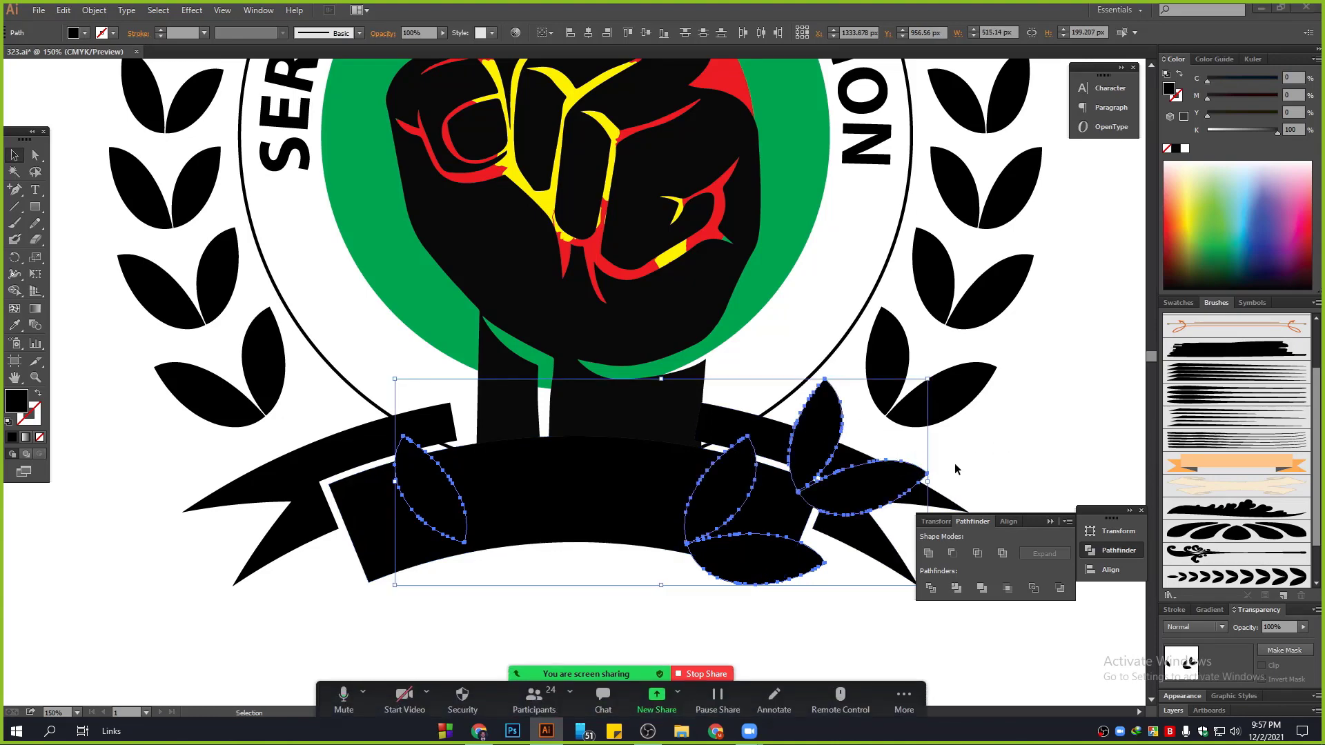
{"action": "key", "text": "Delete"}
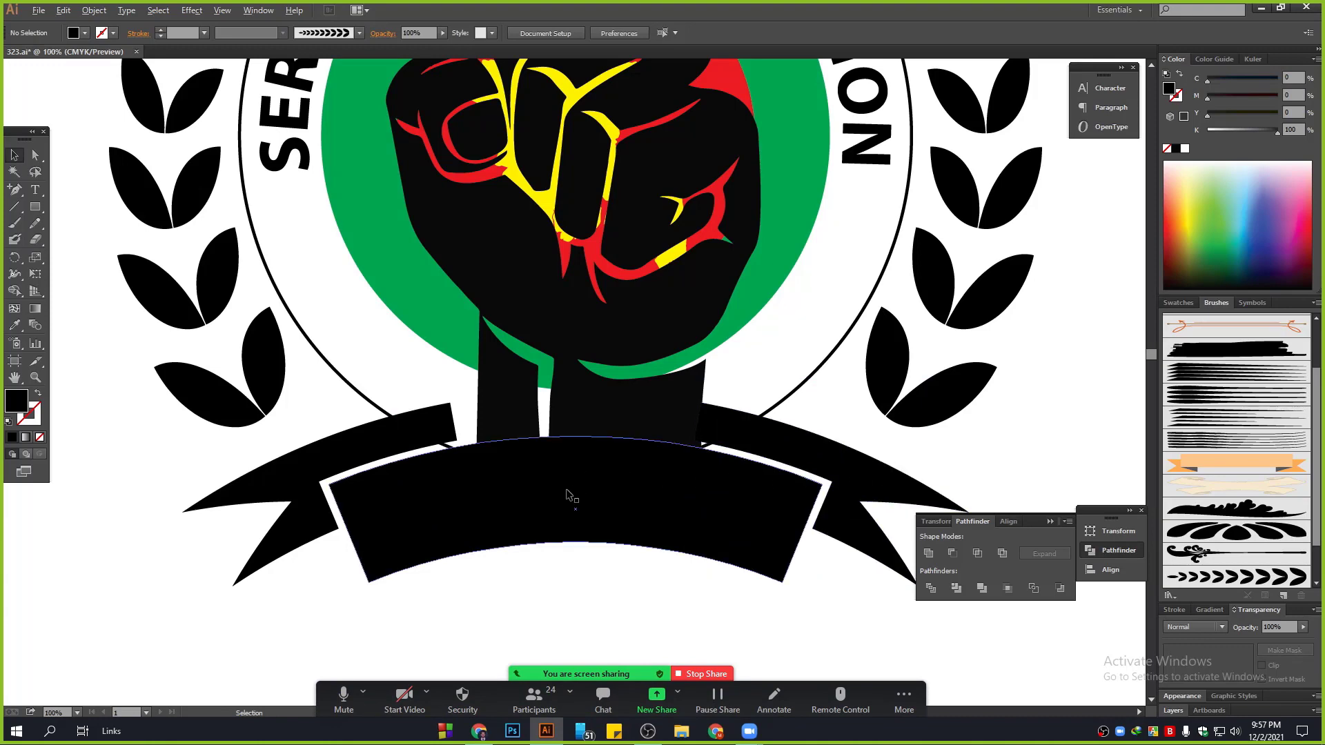
Step: Nudge the trimmed laurel wreath slightly down, closer to the banner's ribbon tails
{"action": "scroll", "coordinate": [565, 493], "scroll_direction": "down", "scroll_amount": 1}
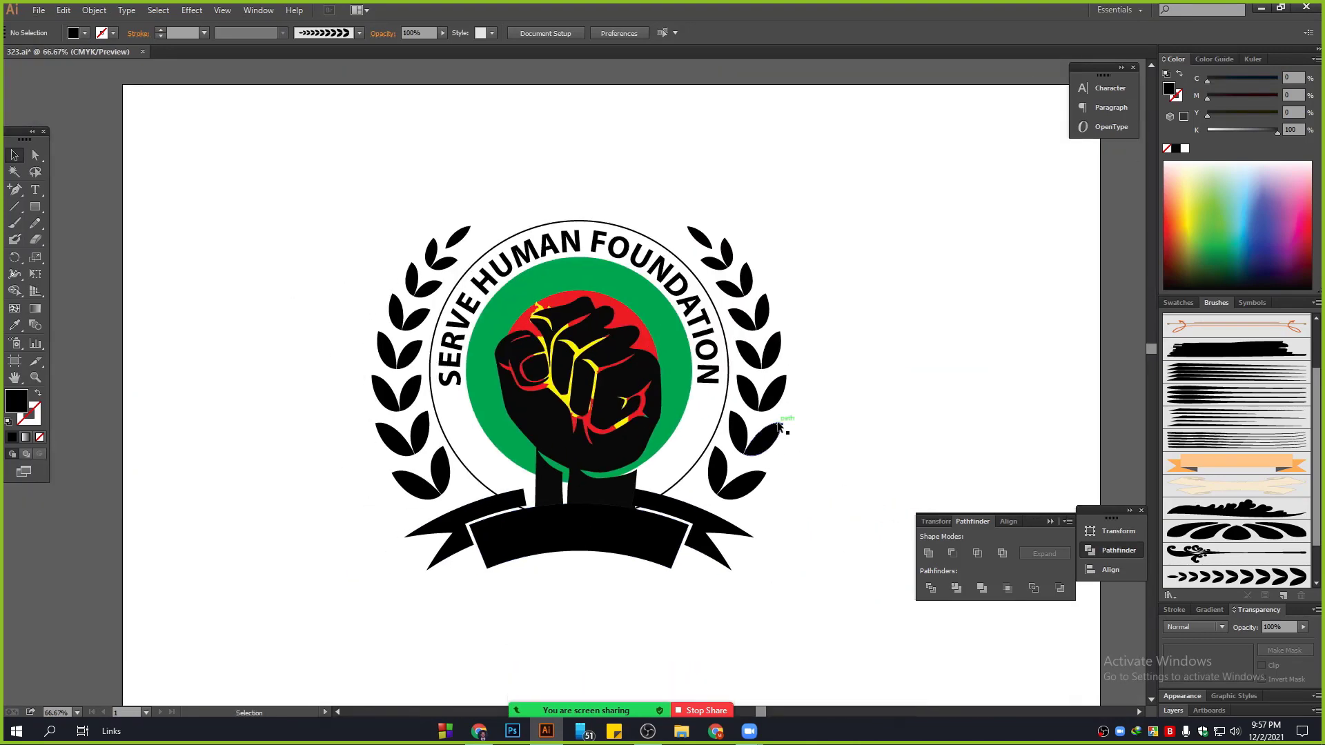
{"action": "left_click", "coordinate": [778, 427]}
{"action": "key", "text": "Down"}
{"action": "key", "text": "Down"}
{"action": "key", "text": "Down"}
{"action": "key", "text": "Down"}
{"action": "key", "text": "Down"}
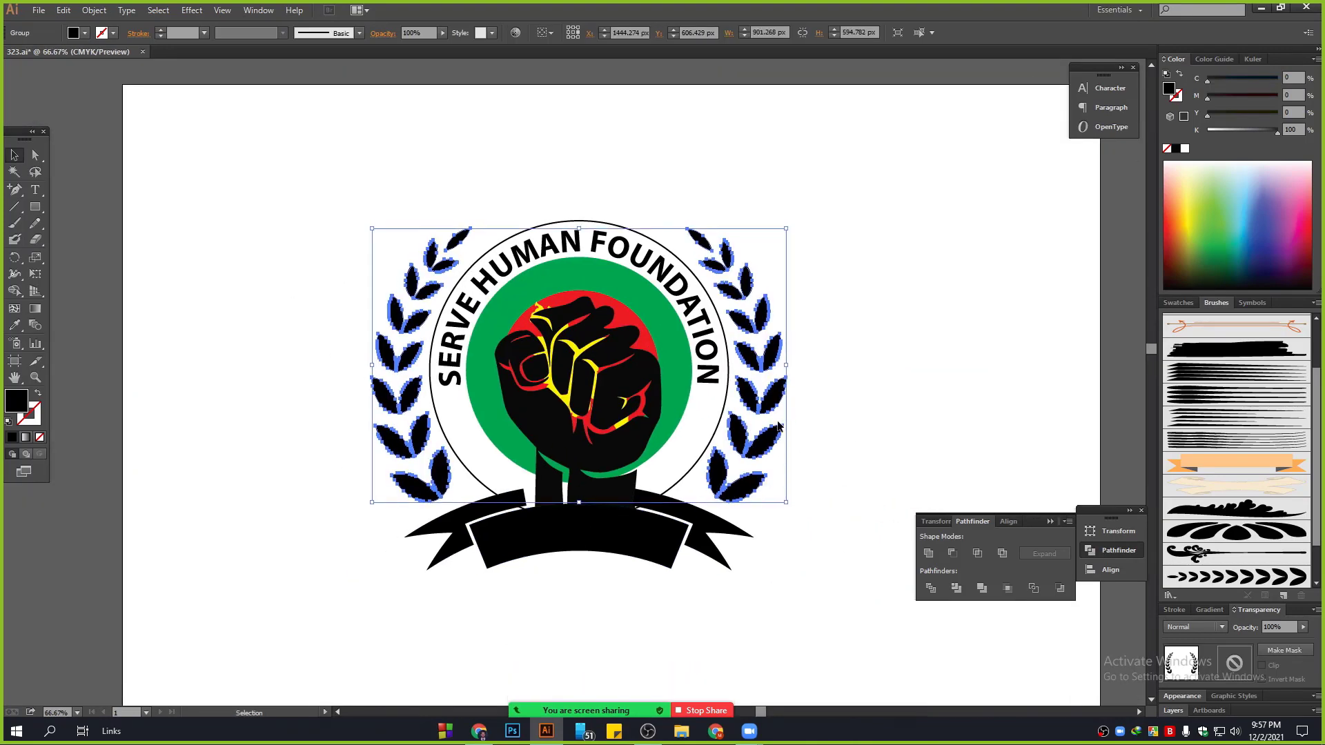
{"action": "left_click", "coordinate": [801, 497]}
Step: Fill the fist and wrist shape with the plain black swatch to match the banner
{"action": "scroll", "coordinate": [643, 508], "scroll_direction": "up", "scroll_amount": 2}
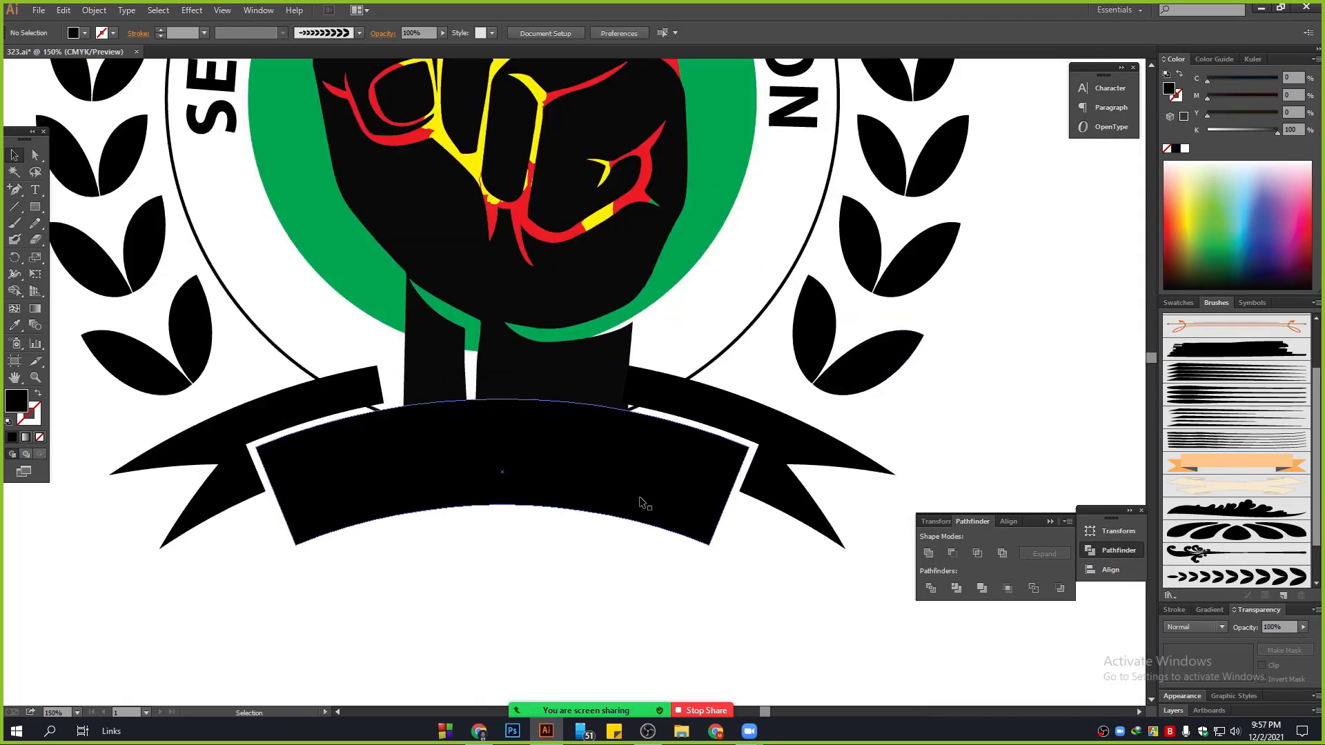
{"action": "left_click", "coordinate": [620, 484]}
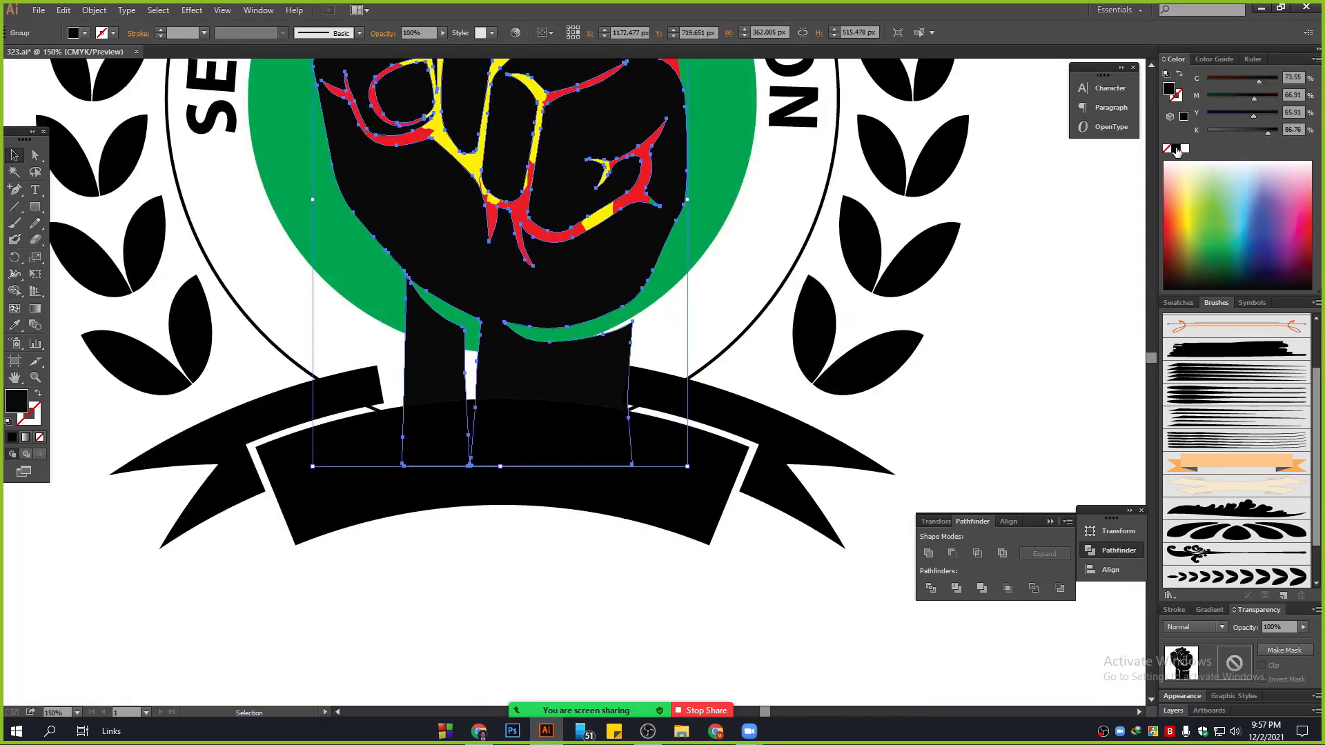
{"action": "left_click", "coordinate": [1176, 150]}
{"action": "left_click", "coordinate": [1017, 365]}
{"action": "scroll", "coordinate": [962, 385], "scroll_direction": "down", "scroll_amount": 1}
{"action": "left_click_drag", "start_coordinate": [985, 385], "coordinate": [932, 412]}
{"action": "key", "text": "alt"}
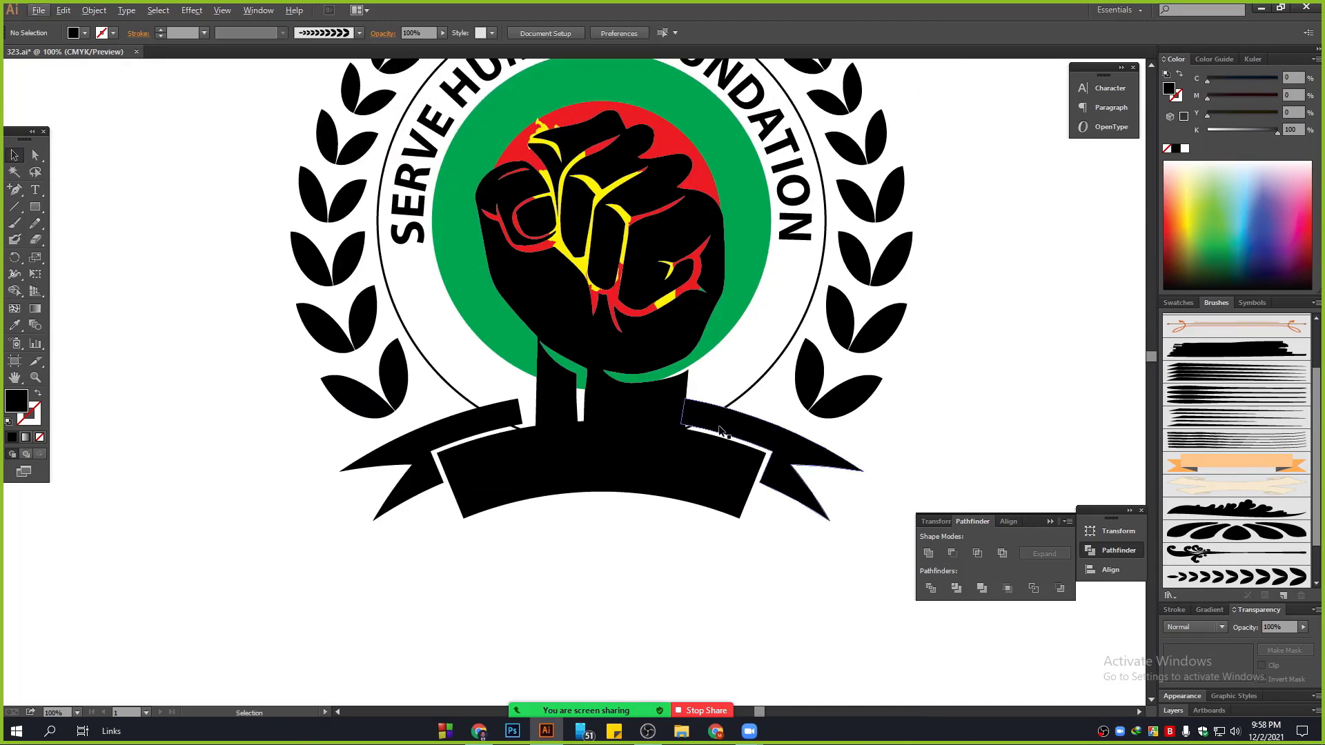
Step: Move the fist slightly left and up so the wrist sits centred on the arched banner
{"action": "left_click", "coordinate": [725, 431]}
{"action": "scroll", "coordinate": [684, 422], "scroll_direction": "up", "scroll_amount": 1}
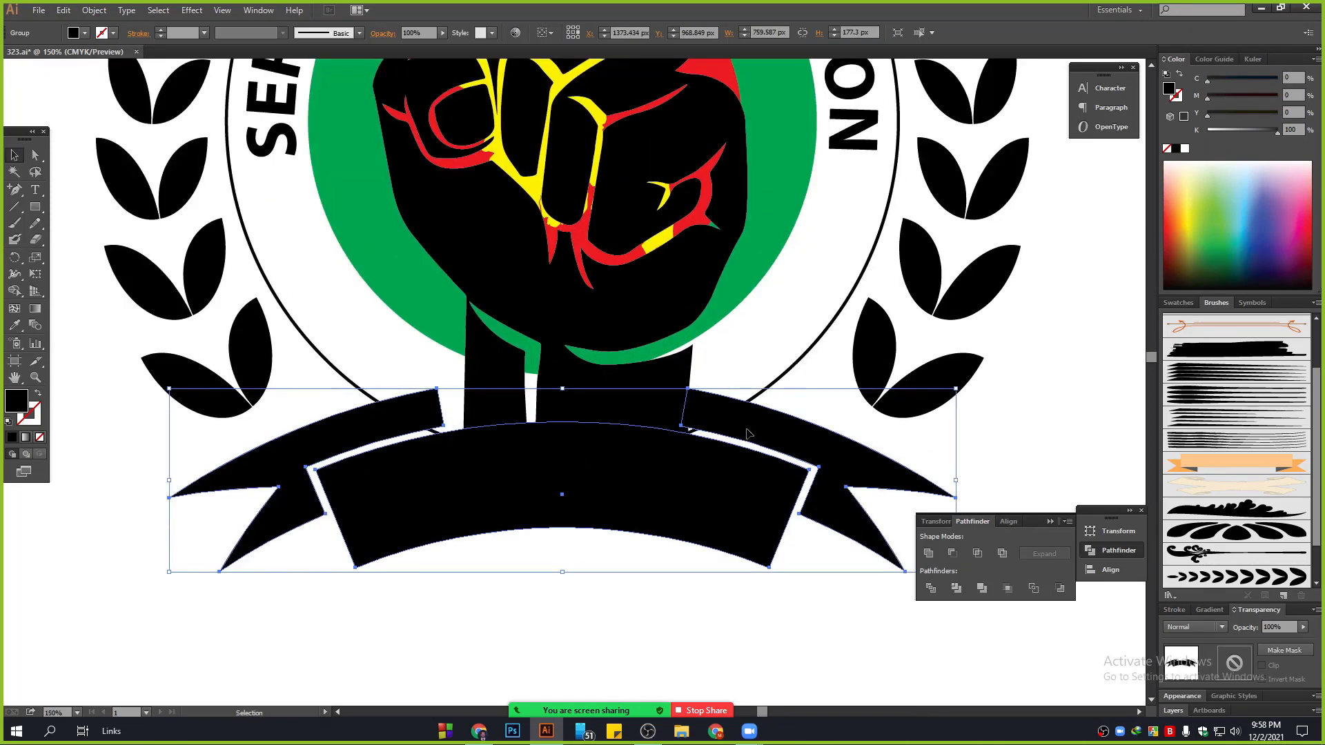
{"action": "left_click", "coordinate": [670, 280]}
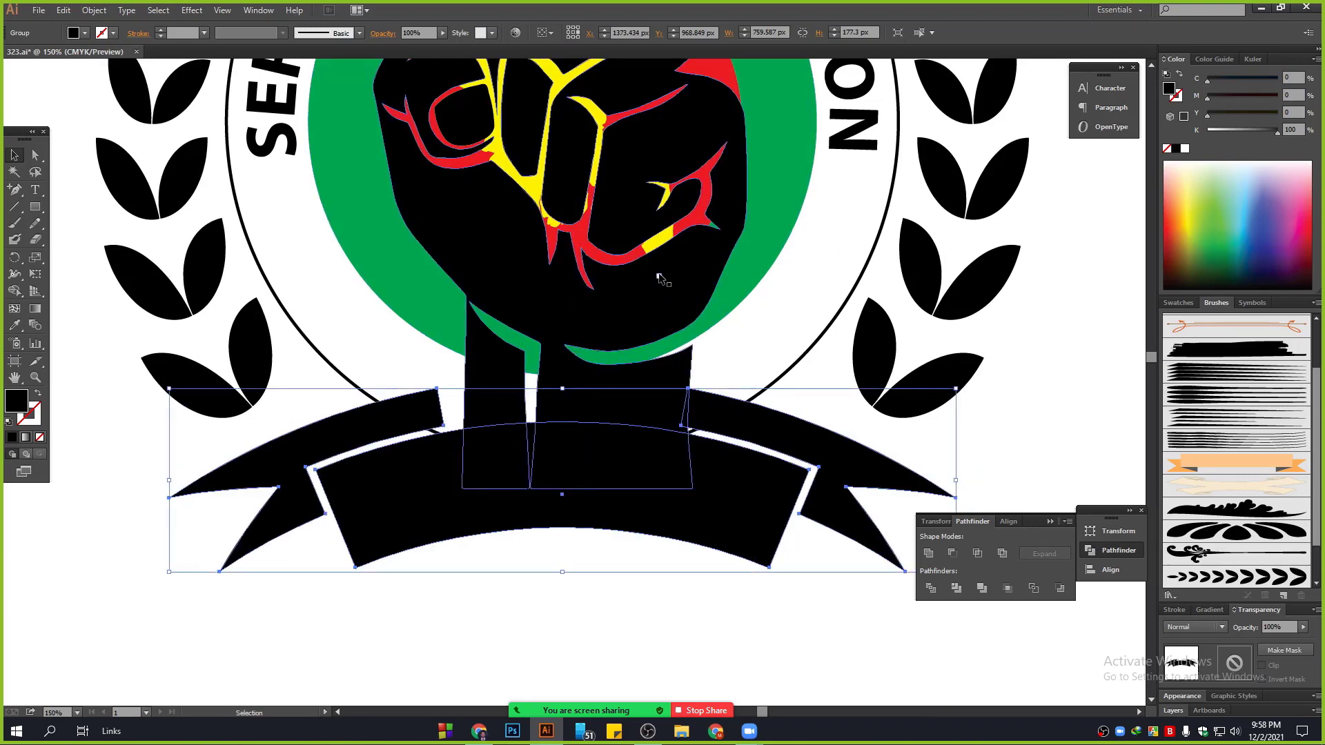
{"action": "left_click_drag", "start_coordinate": [669, 280], "coordinate": [659, 276]}
{"action": "left_click", "coordinate": [618, 604]}
{"action": "scroll", "coordinate": [618, 605], "scroll_direction": "down", "scroll_amount": 2}
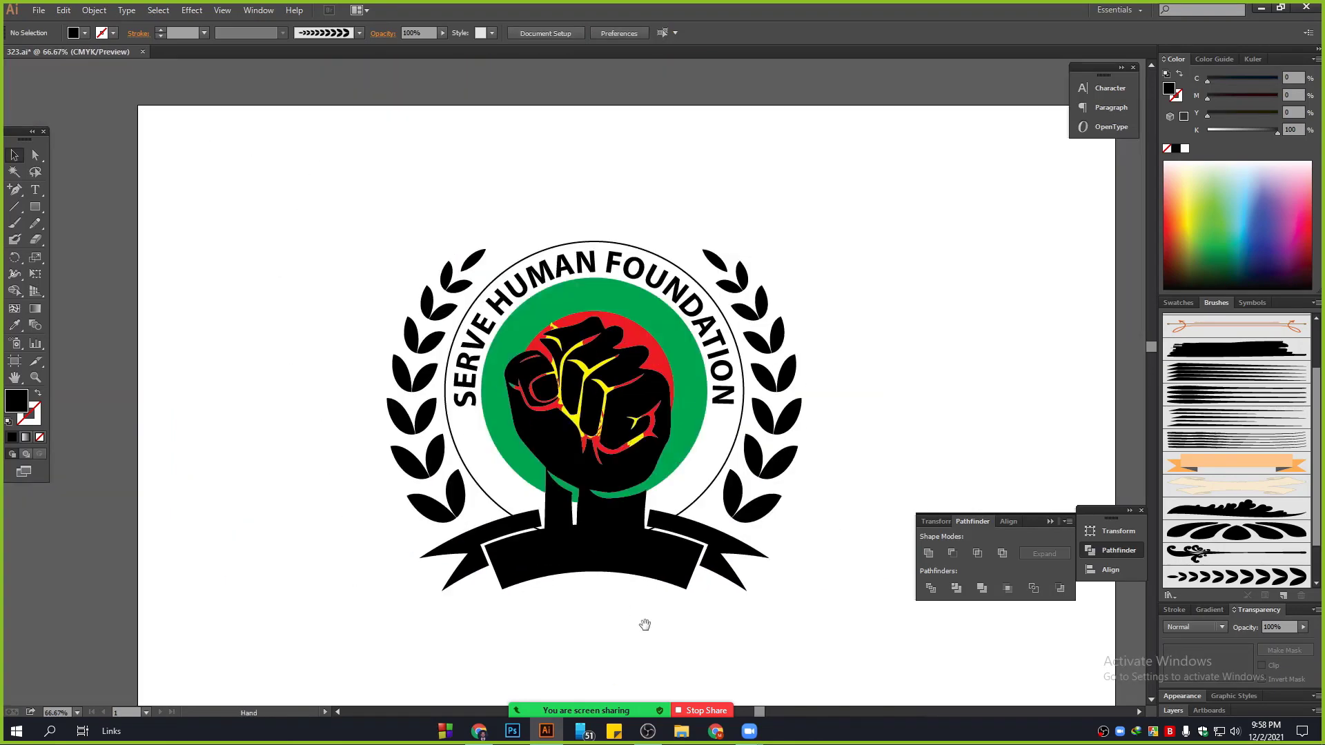
Step: Convert the thin outer circle around the "SERVE HUMAN FOUNDATION" text into a filled shape with Outline Stroke
{"action": "left_click_drag", "start_coordinate": [664, 628], "coordinate": [704, 536]}
{"action": "scroll", "coordinate": [705, 536], "scroll_direction": "up", "scroll_amount": 3}
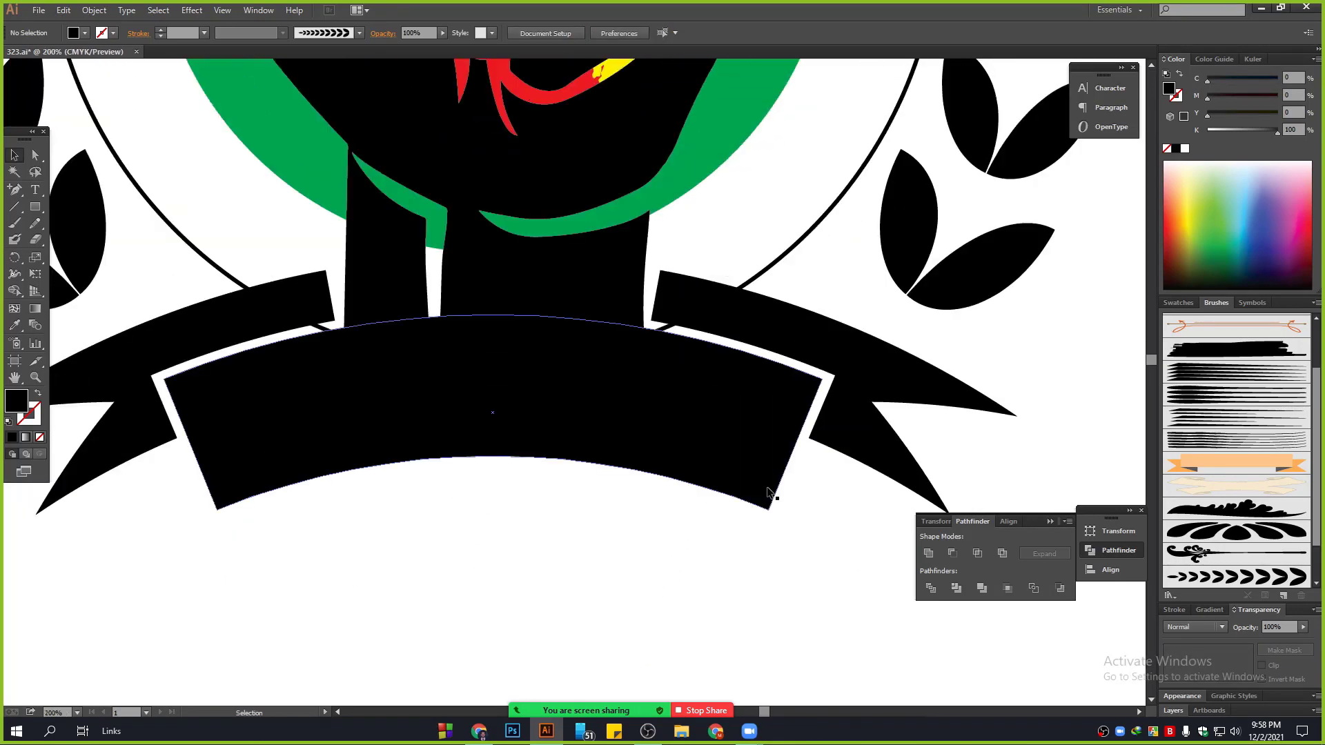
{"action": "left_click", "coordinate": [797, 237]}
{"action": "scroll", "coordinate": [790, 252], "scroll_direction": "down", "scroll_amount": 3}
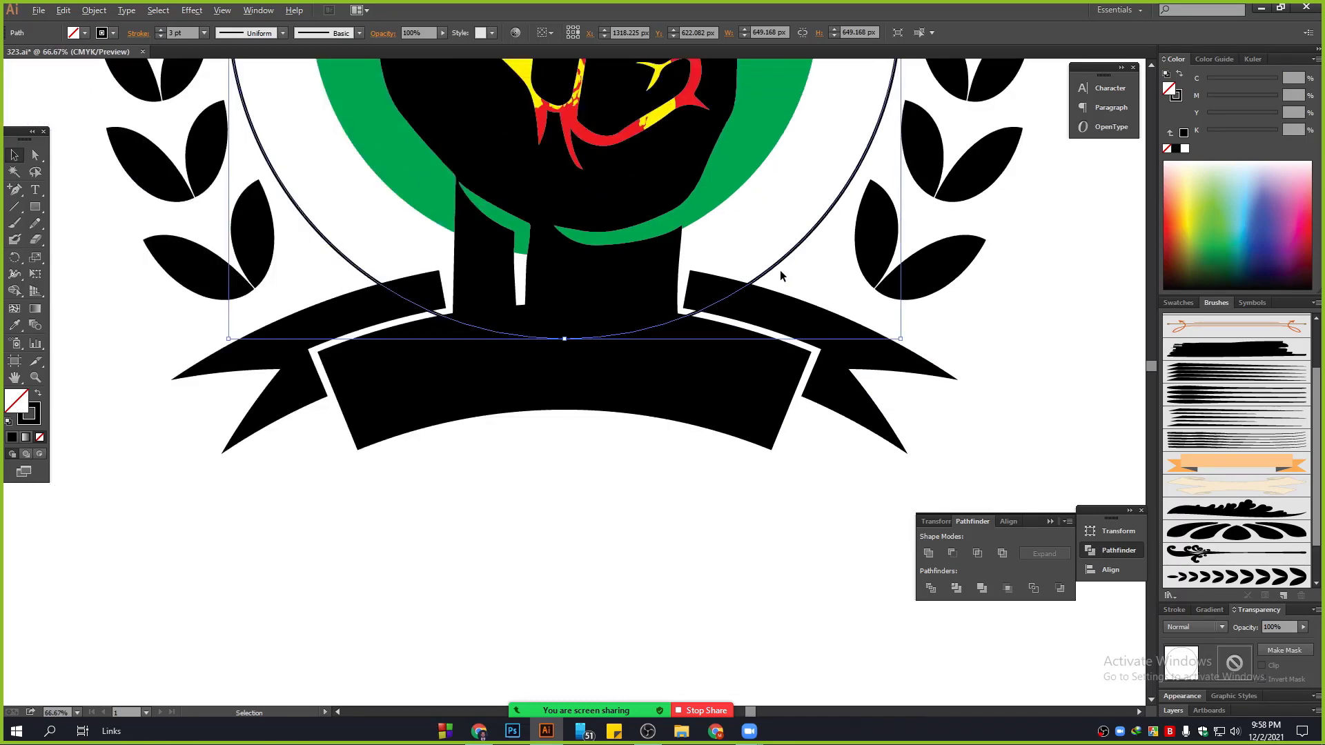
{"action": "left_click", "coordinate": [94, 9]}
{"action": "mouse_move", "coordinate": [127, 288]}
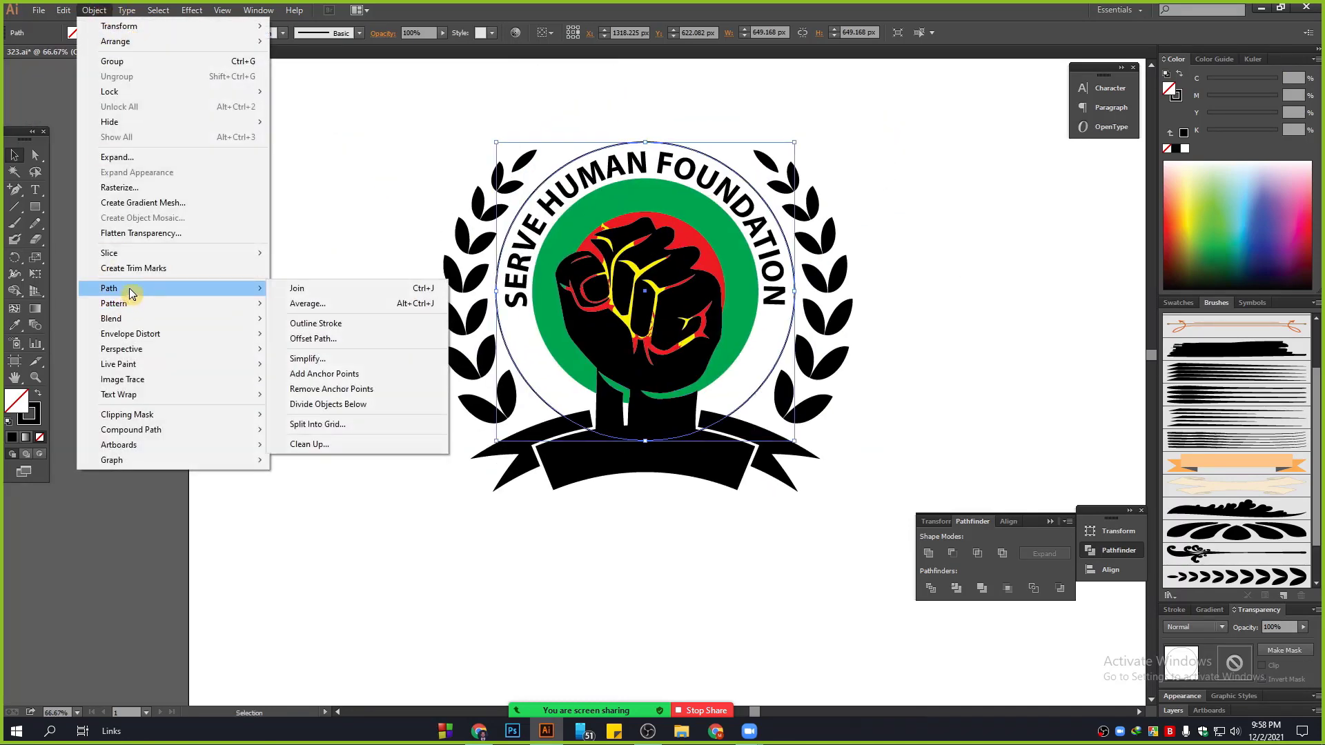
{"action": "left_click", "coordinate": [333, 329]}
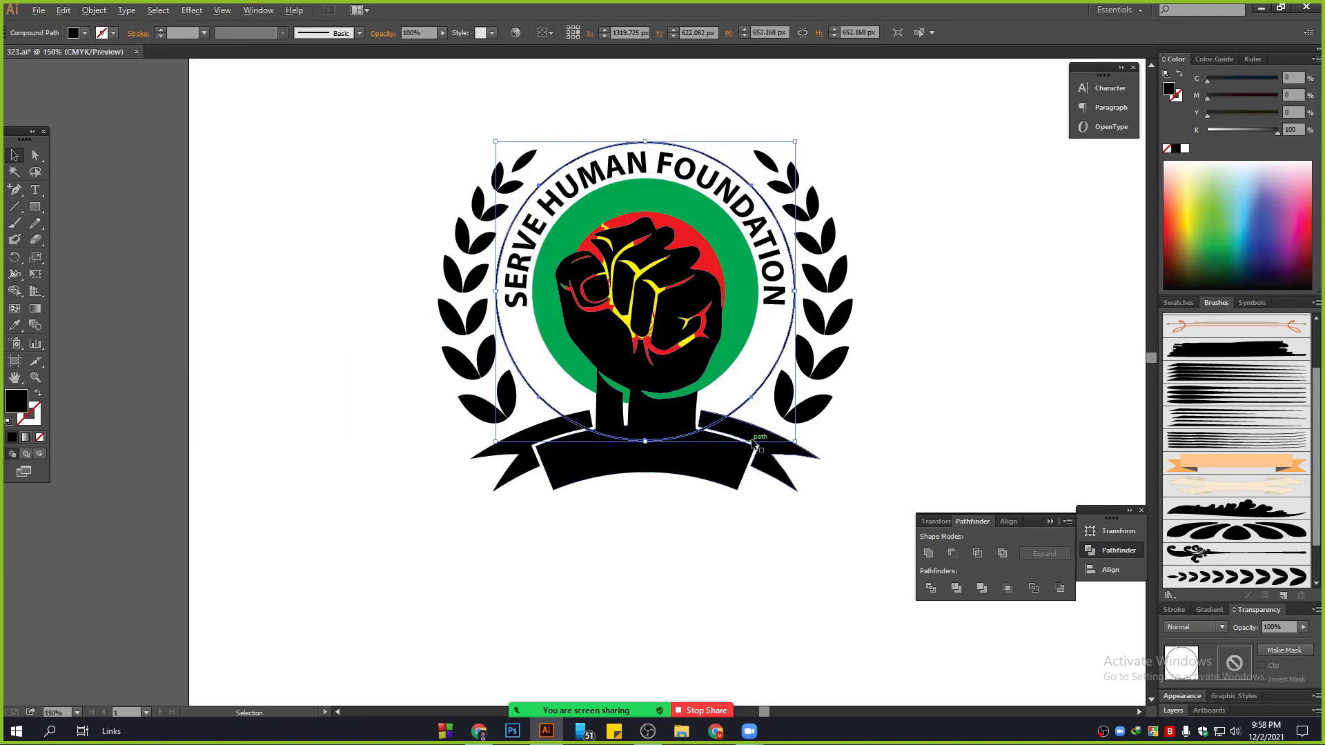
Step: Examine where the thin outer ring crosses the ribbon banner and the wrist
{"action": "scroll", "coordinate": [736, 386], "scroll_direction": "up", "scroll_amount": 2}
{"action": "scroll", "coordinate": [714, 386], "scroll_direction": "up", "scroll_amount": 1}
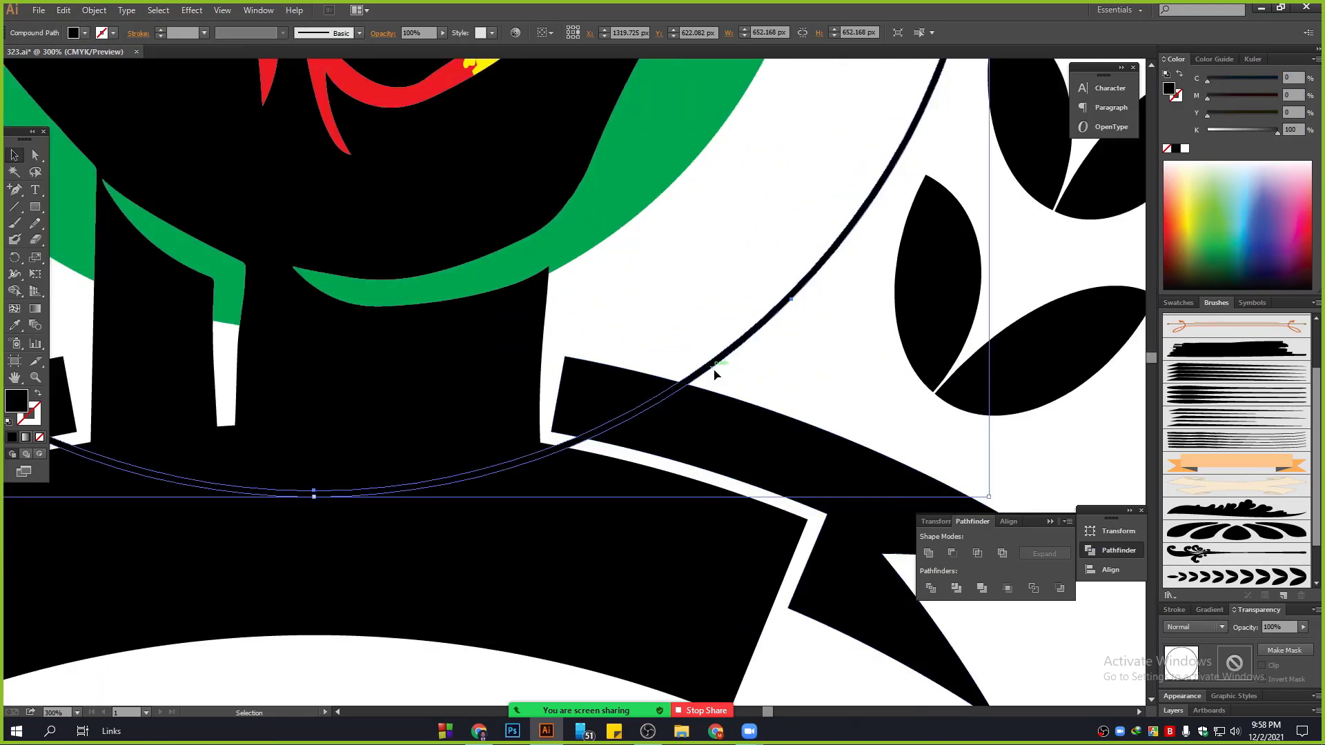
{"action": "left_click", "coordinate": [724, 427]}
{"action": "left_click", "coordinate": [781, 359]}
{"action": "left_click", "coordinate": [763, 423]}
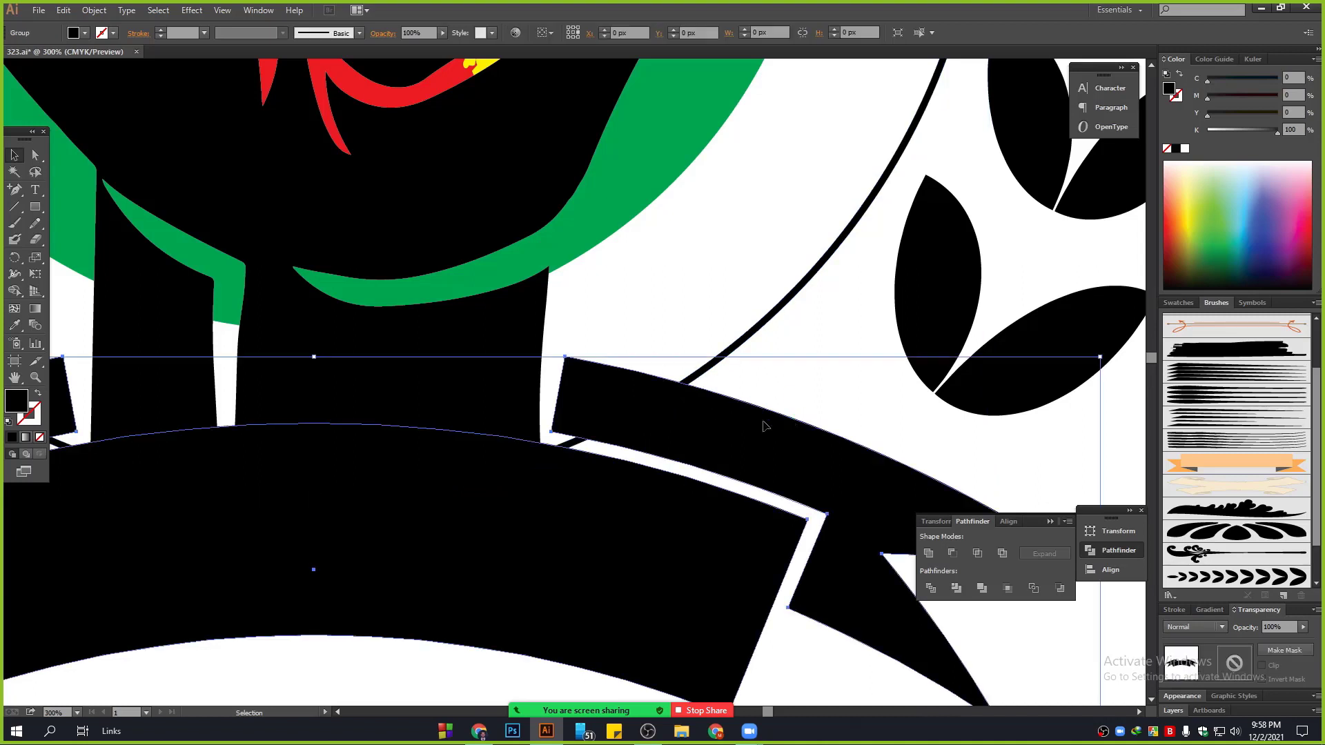
{"action": "left_click", "coordinate": [793, 390]}
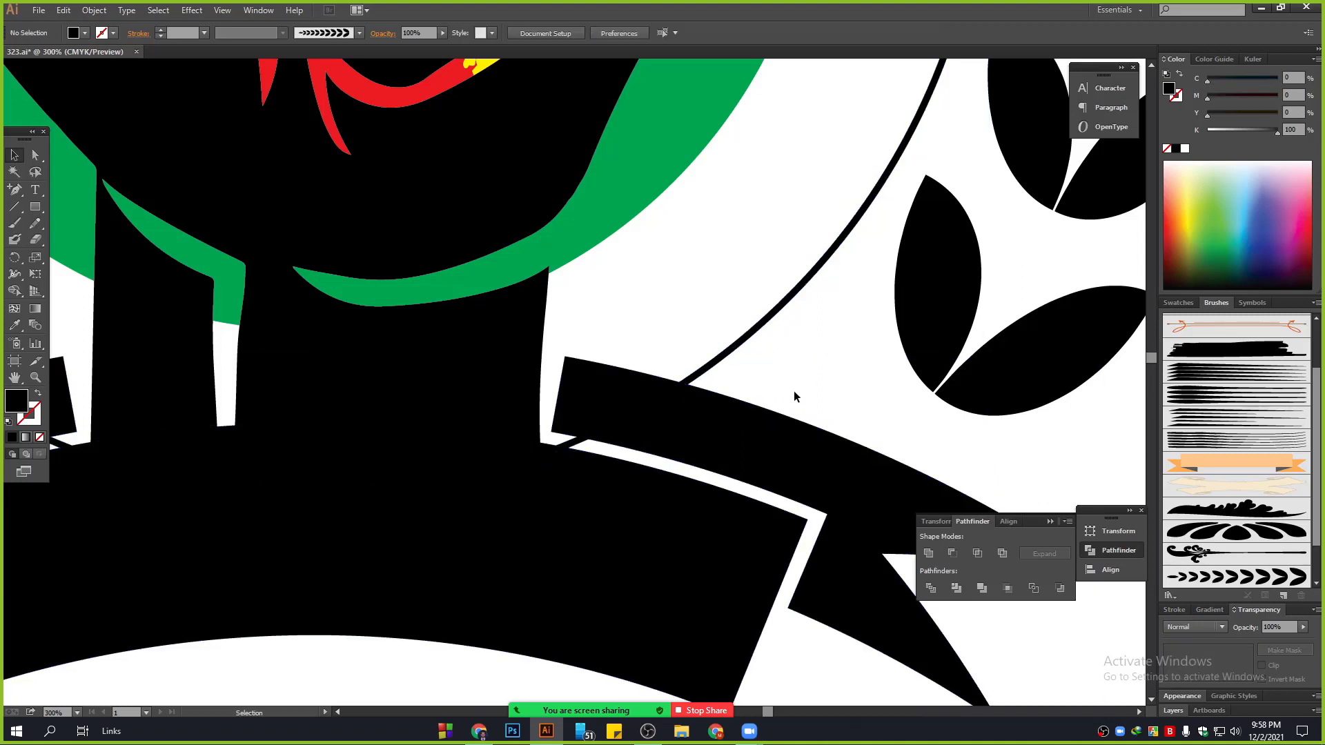
{"action": "scroll", "coordinate": [710, 372], "scroll_direction": "up", "scroll_amount": 2}
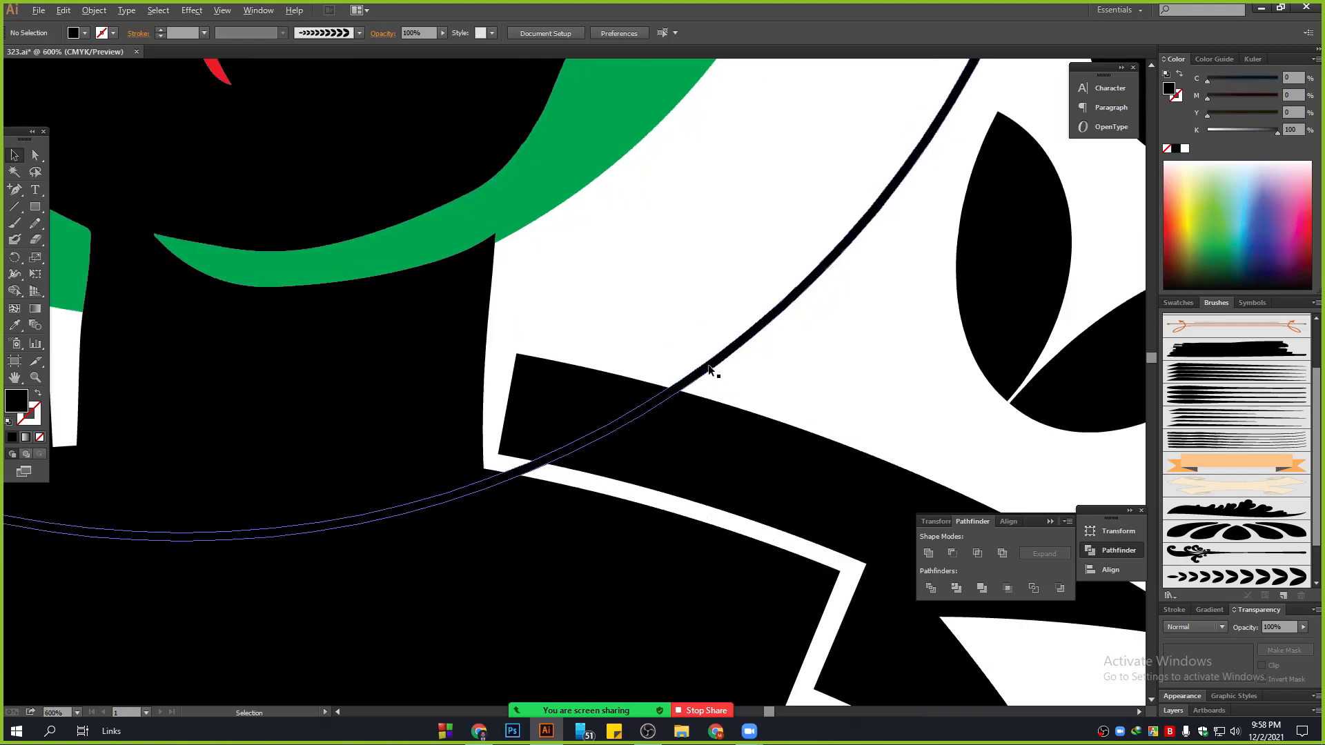
{"action": "scroll", "coordinate": [690, 394], "scroll_direction": "down", "scroll_amount": 3}
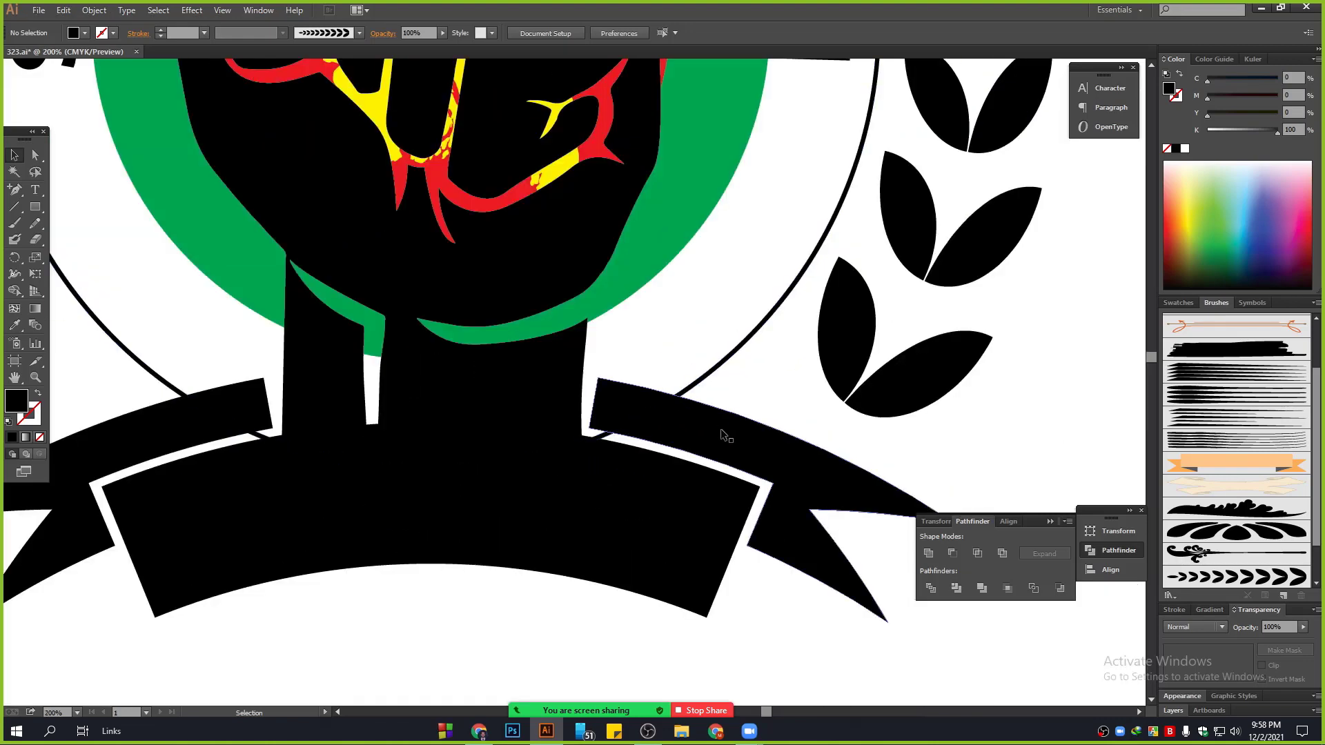
{"action": "left_click", "coordinate": [734, 441]}
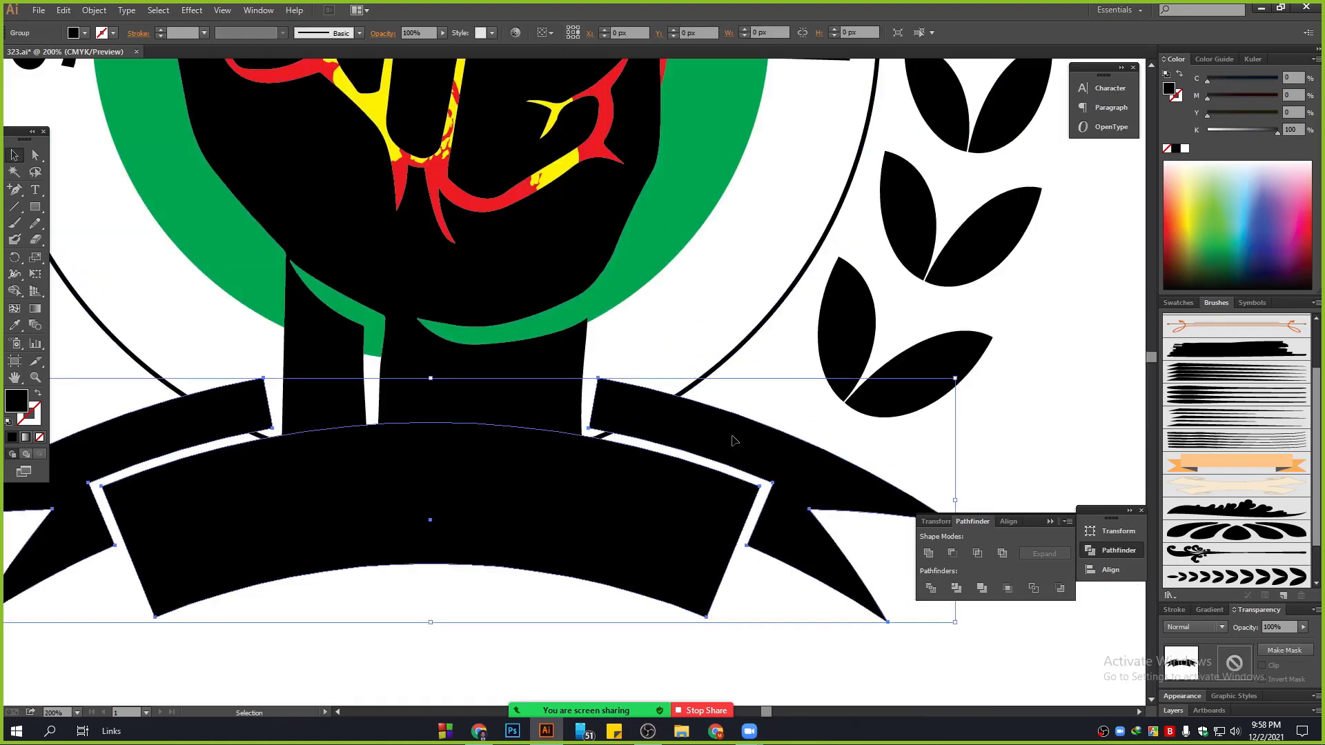
{"action": "left_click", "coordinate": [695, 397]}
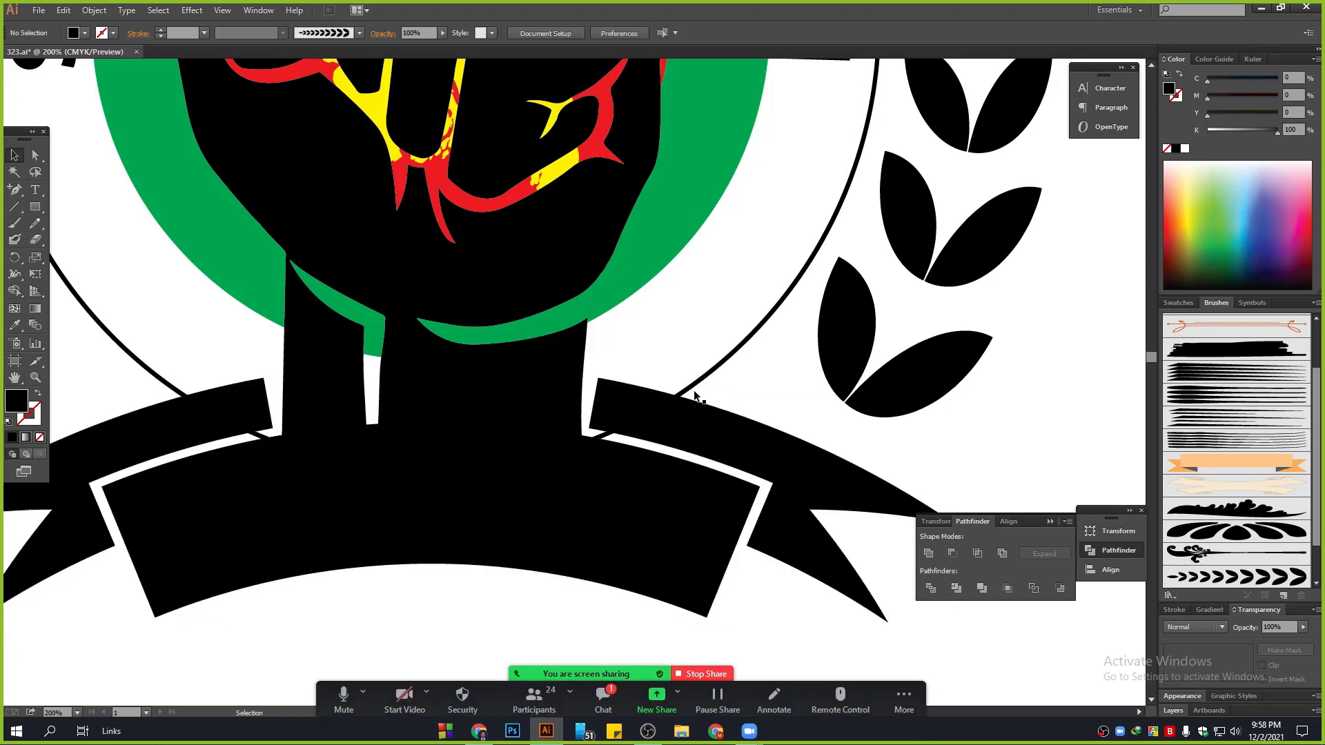
{"action": "left_click", "coordinate": [604, 698]}
{"action": "left_click", "coordinate": [705, 236]}
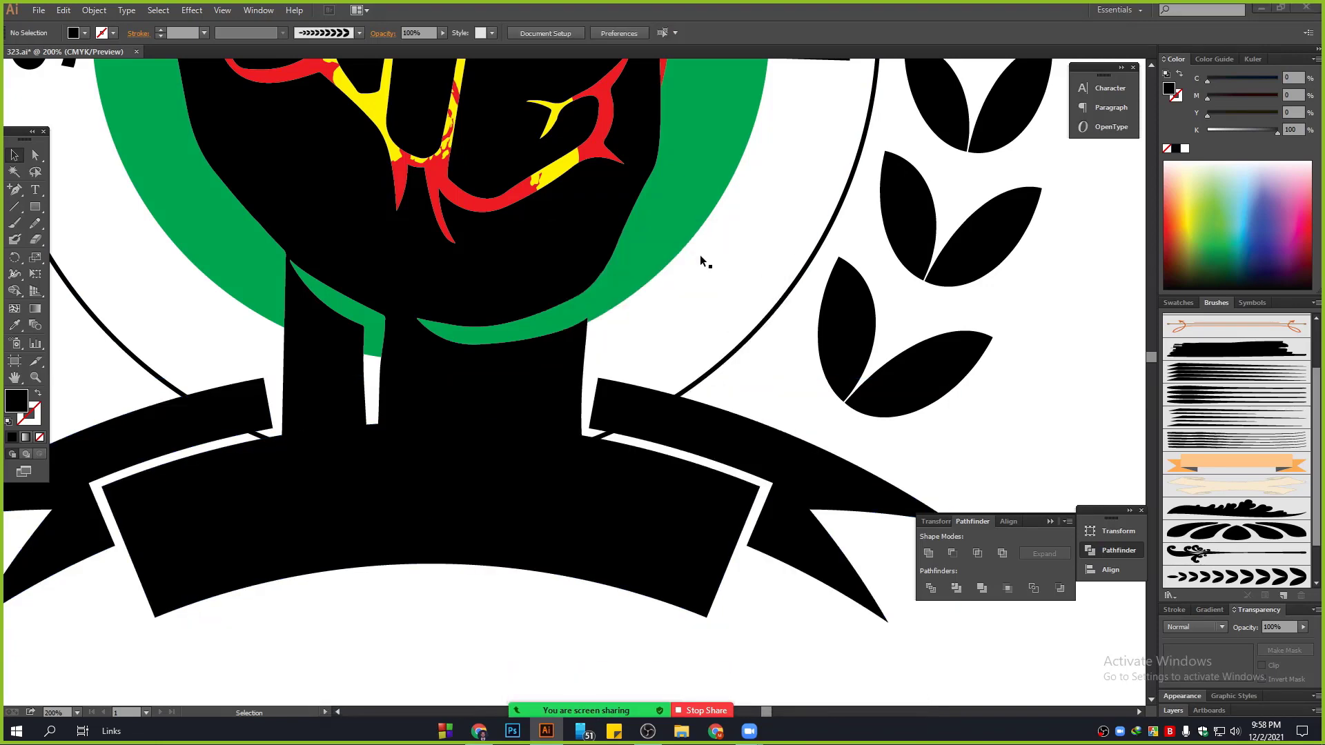
Step: Erase the outer ring's lower arc where it crosses the ribbon banner and wrist, using the Eraser tool
{"action": "left_click_drag", "start_coordinate": [227, 407], "coordinate": [408, 400]}
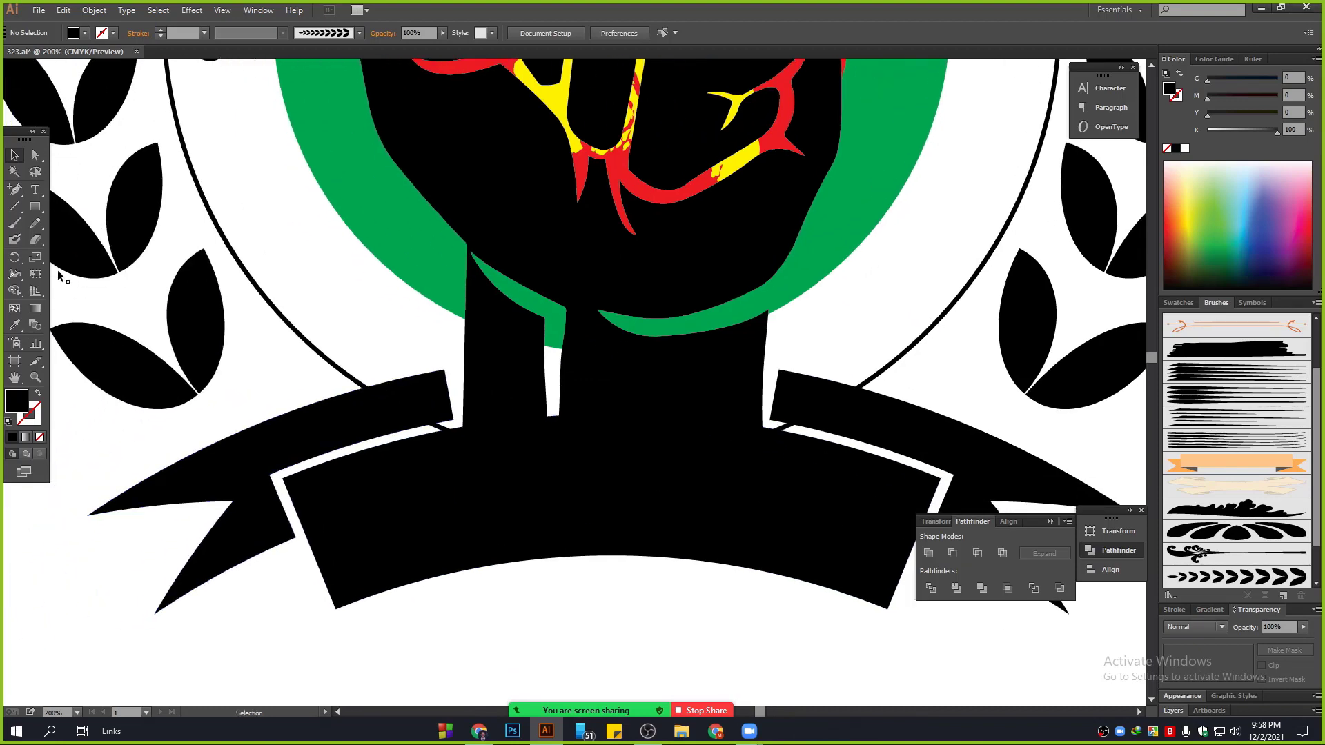
{"action": "left_click", "coordinate": [253, 283]}
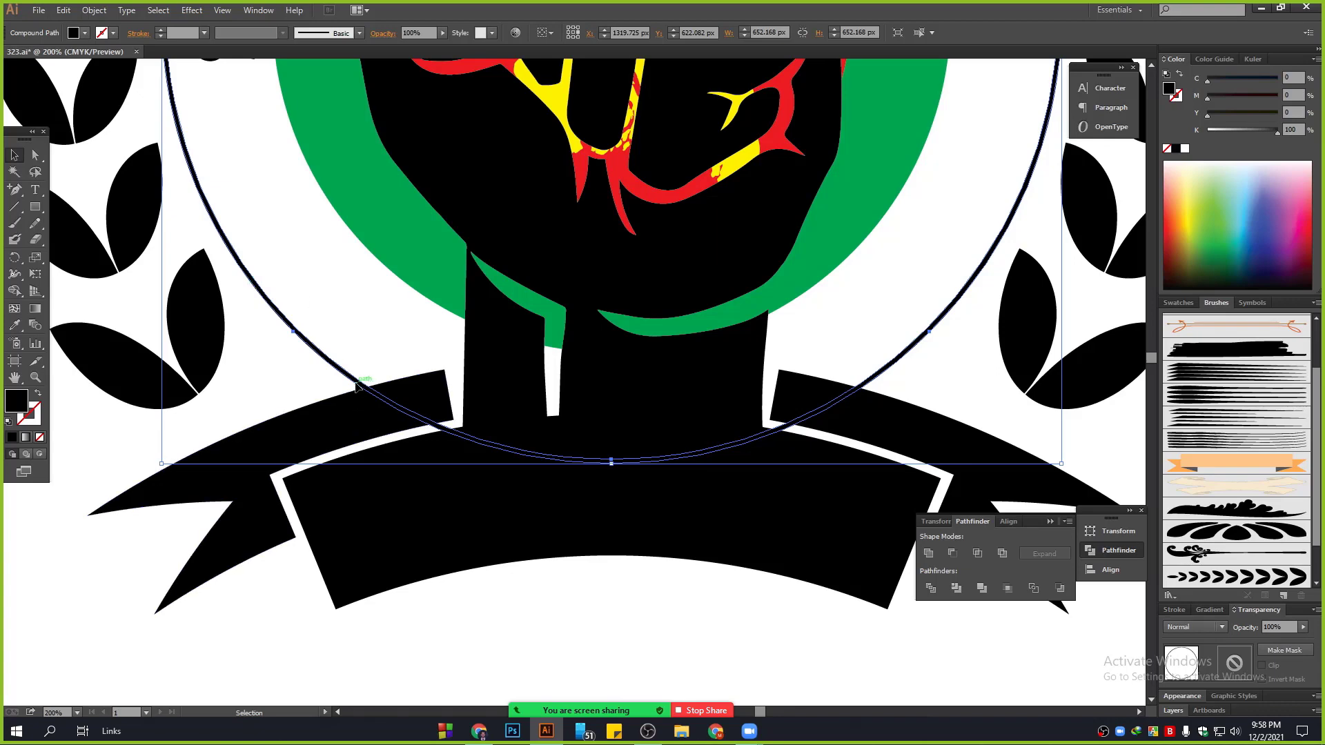
{"action": "mouse_move", "coordinate": [35, 240]}
{"action": "left_mouse_down"}
{"action": "mouse_move", "coordinate": [103, 251]}
{"action": "mouse_move", "coordinate": [87, 246]}
{"action": "left_mouse_up"}
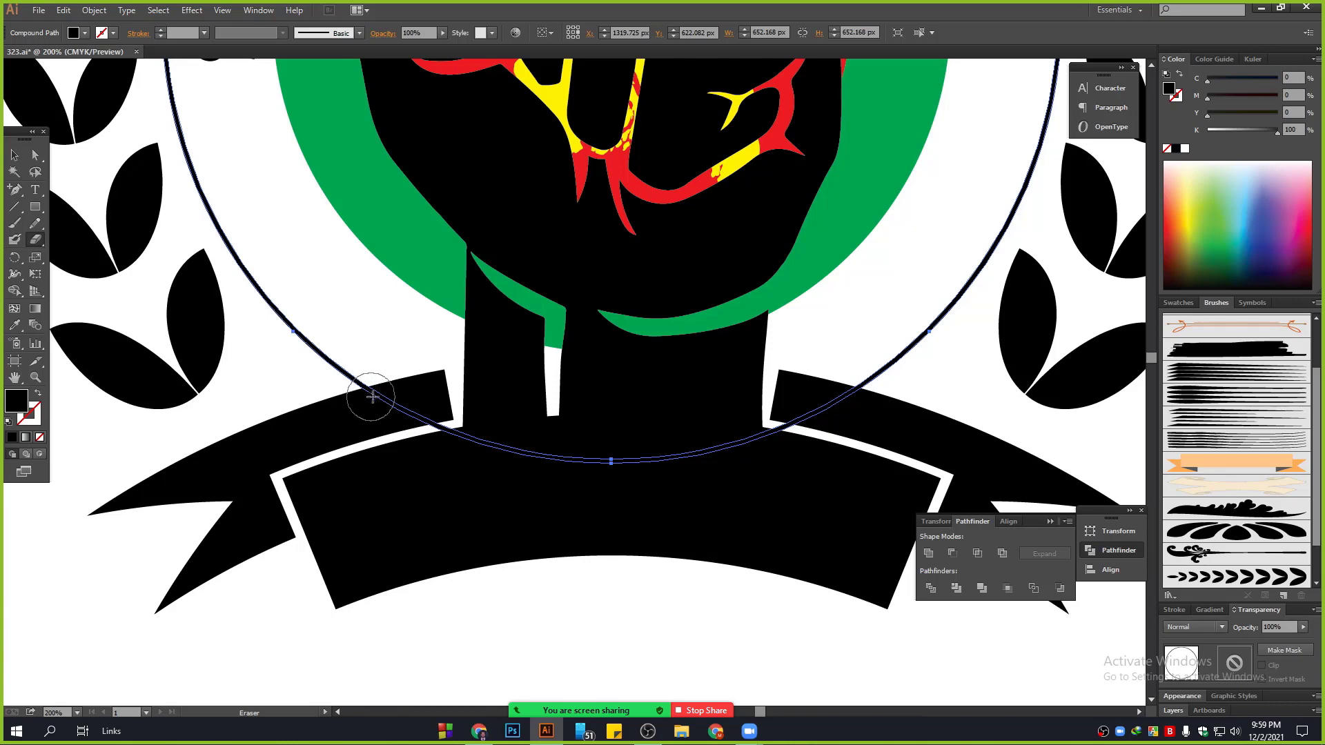
{"action": "mouse_move", "coordinate": [376, 393]}
{"action": "left_mouse_down"}
{"action": "mouse_move", "coordinate": [573, 447]}
{"action": "mouse_move", "coordinate": [776, 434]}
{"action": "mouse_move", "coordinate": [854, 403]}
{"action": "left_mouse_up"}
{"action": "left_click", "coordinate": [14, 155]}
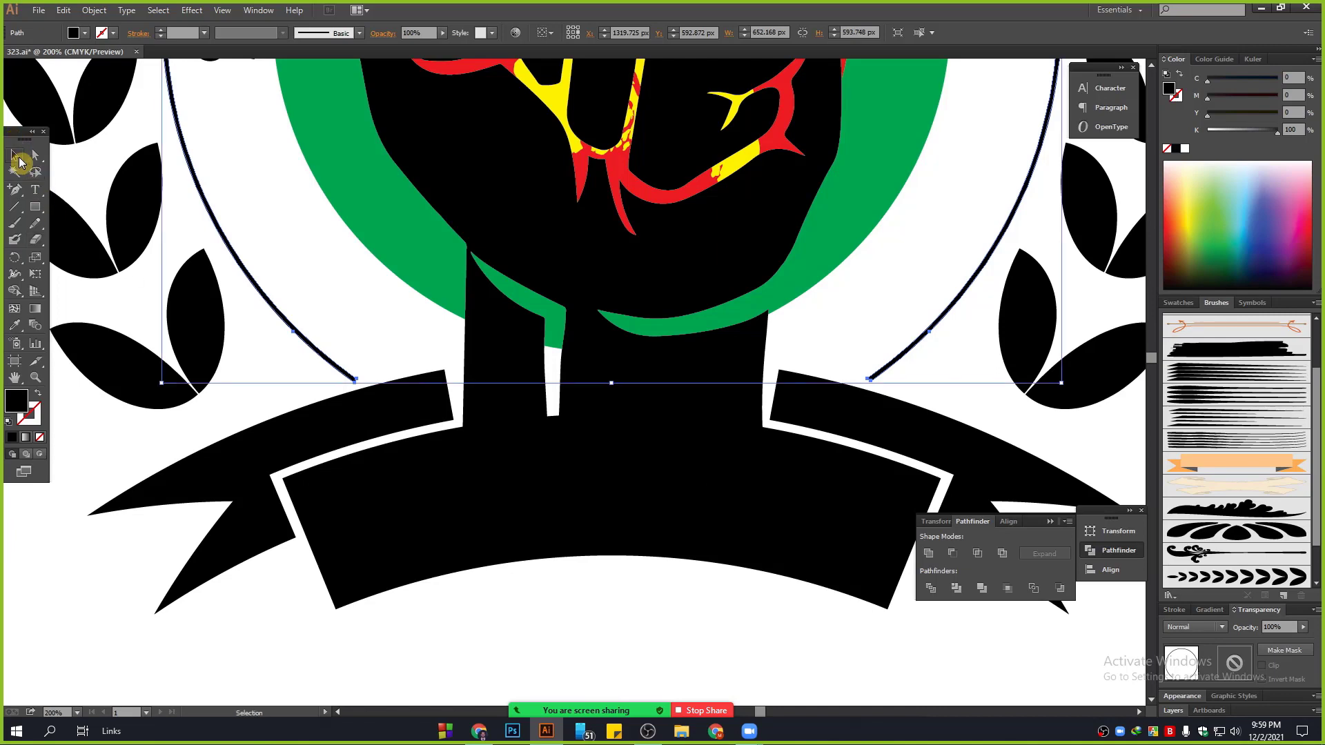
{"action": "left_click", "coordinate": [343, 313]}
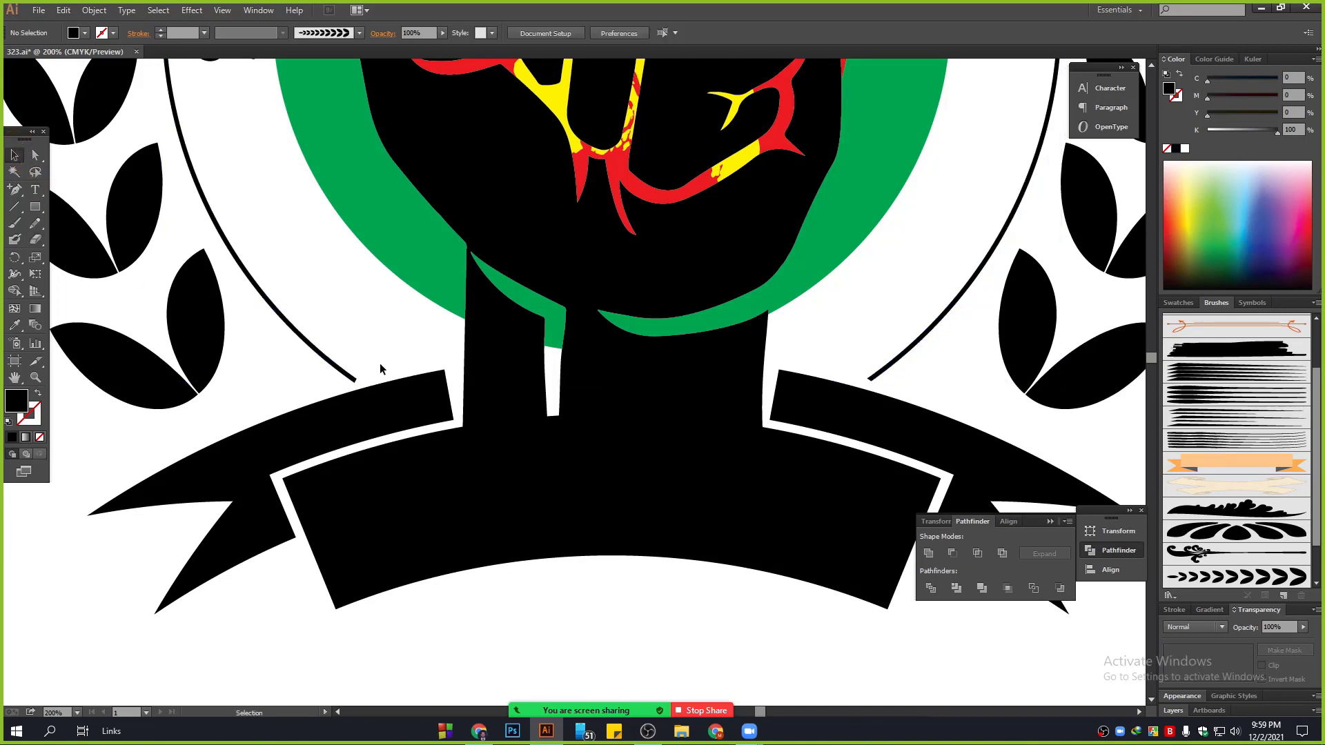
Step: Draw a black five-pointed star about 44 px wide above the ring, over the word "HUMAN"
{"action": "scroll", "coordinate": [380, 363], "scroll_direction": "down", "scroll_amount": 5}
{"action": "left_click_drag", "start_coordinate": [592, 289], "coordinate": [616, 371]}
{"action": "scroll", "coordinate": [497, 376], "scroll_direction": "up", "scroll_amount": 3}
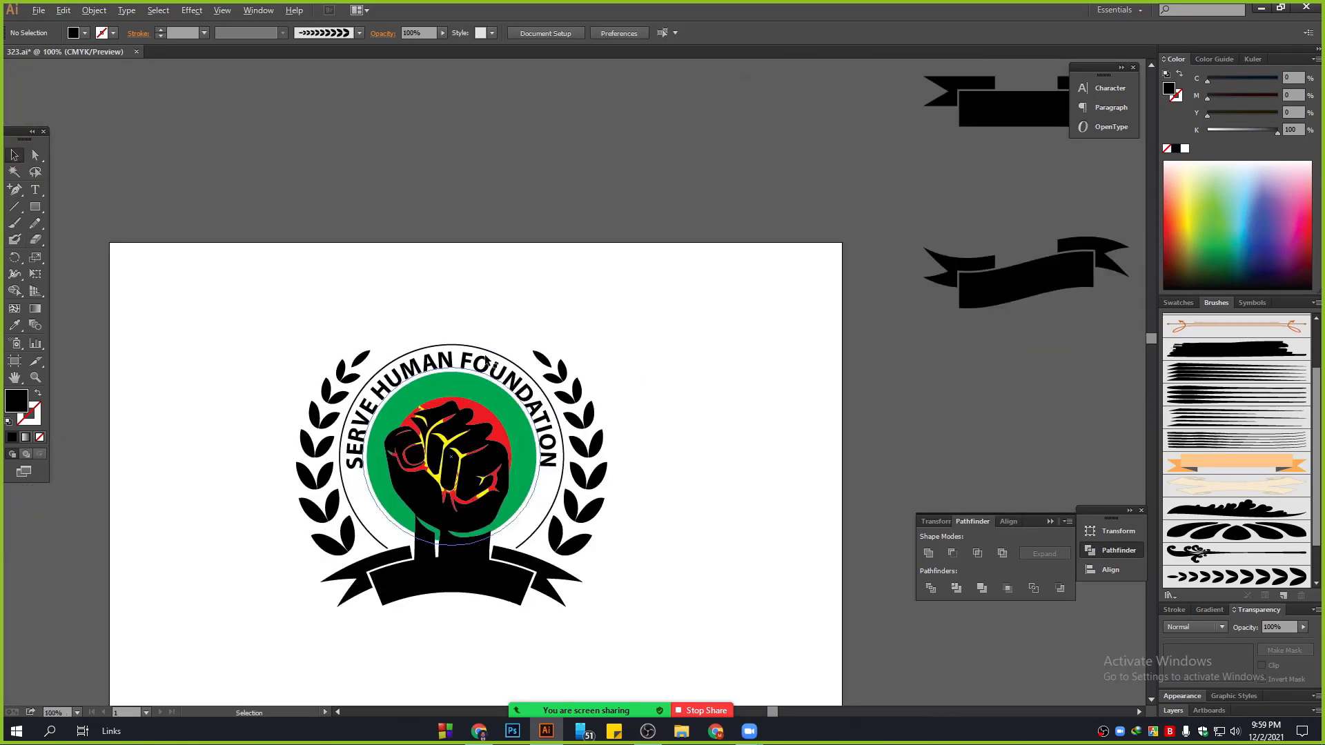
{"action": "left_click_drag", "start_coordinate": [436, 319], "coordinate": [539, 225]}
{"action": "left_click_drag", "start_coordinate": [35, 207], "coordinate": [93, 276]}
{"action": "scroll", "coordinate": [501, 211], "scroll_direction": "up", "scroll_amount": 1}
{"action": "mouse_move", "coordinate": [536, 160]}
{"action": "left_mouse_down"}
{"action": "mouse_move", "coordinate": [564, 188]}
{"action": "mouse_move", "coordinate": [550, 179]}
{"action": "left_mouse_up"}
{"action": "scroll", "coordinate": [550, 179], "scroll_direction": "up", "scroll_amount": 2}
{"action": "left_click", "coordinate": [15, 154]}
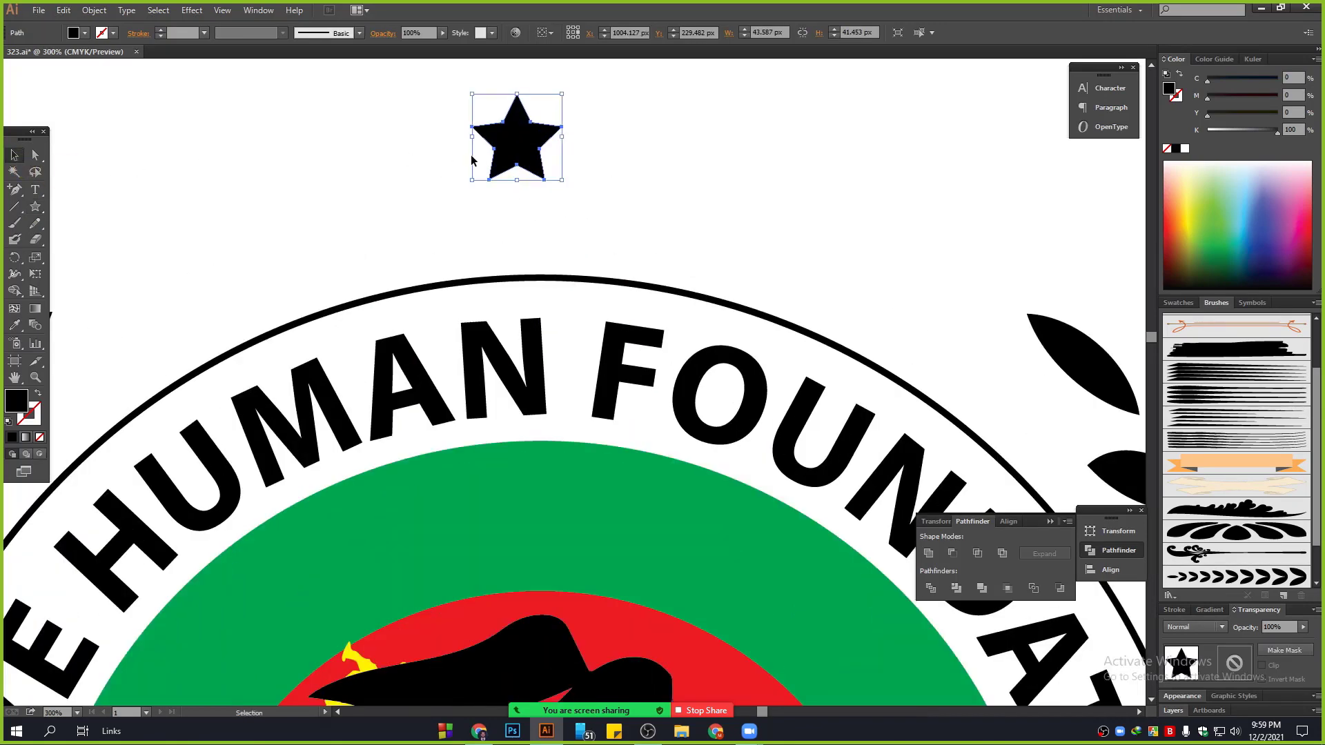
Step: Enlarge the star to about 52 px wide and duplicate it to both sides, with the outer stars slightly lower than the centre one
{"action": "left_click_drag", "start_coordinate": [517, 97], "coordinate": [317, 231]}
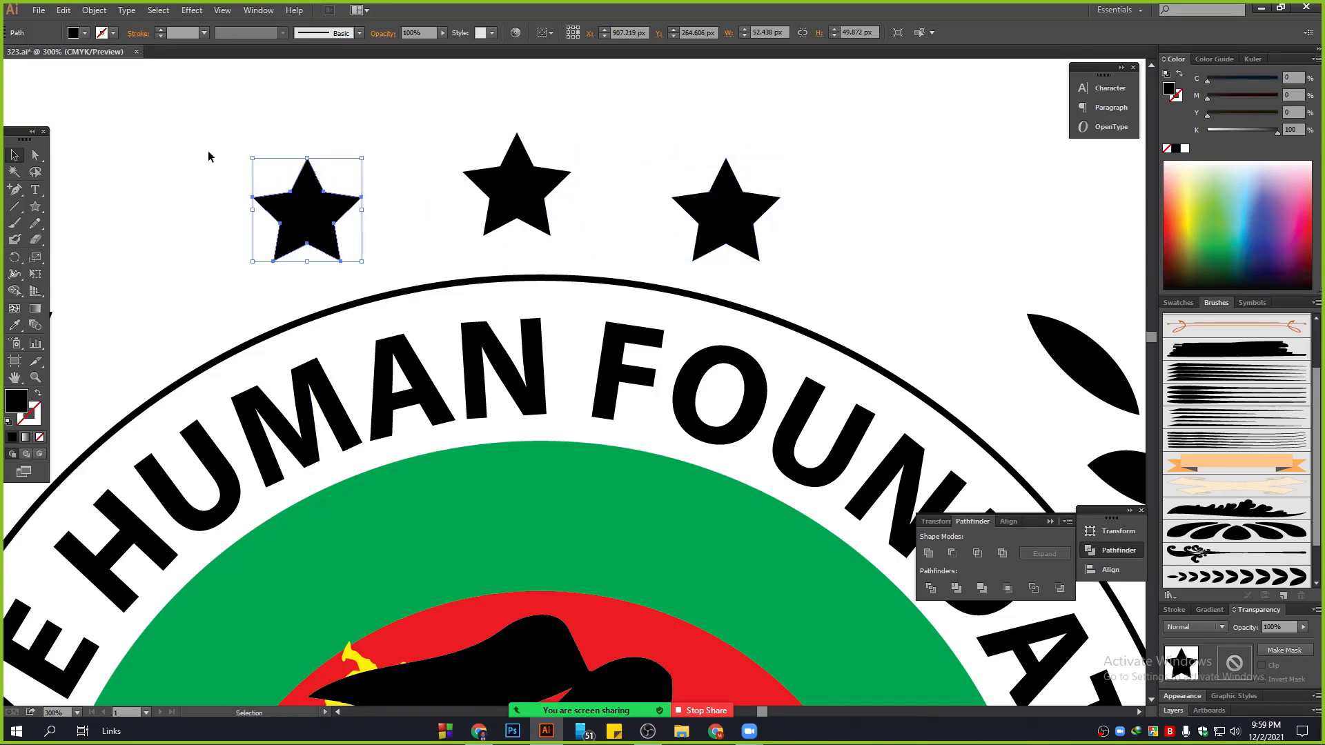
{"action": "left_click", "coordinate": [208, 149]}
{"action": "scroll", "coordinate": [301, 208], "scroll_direction": "down", "scroll_amount": 4}
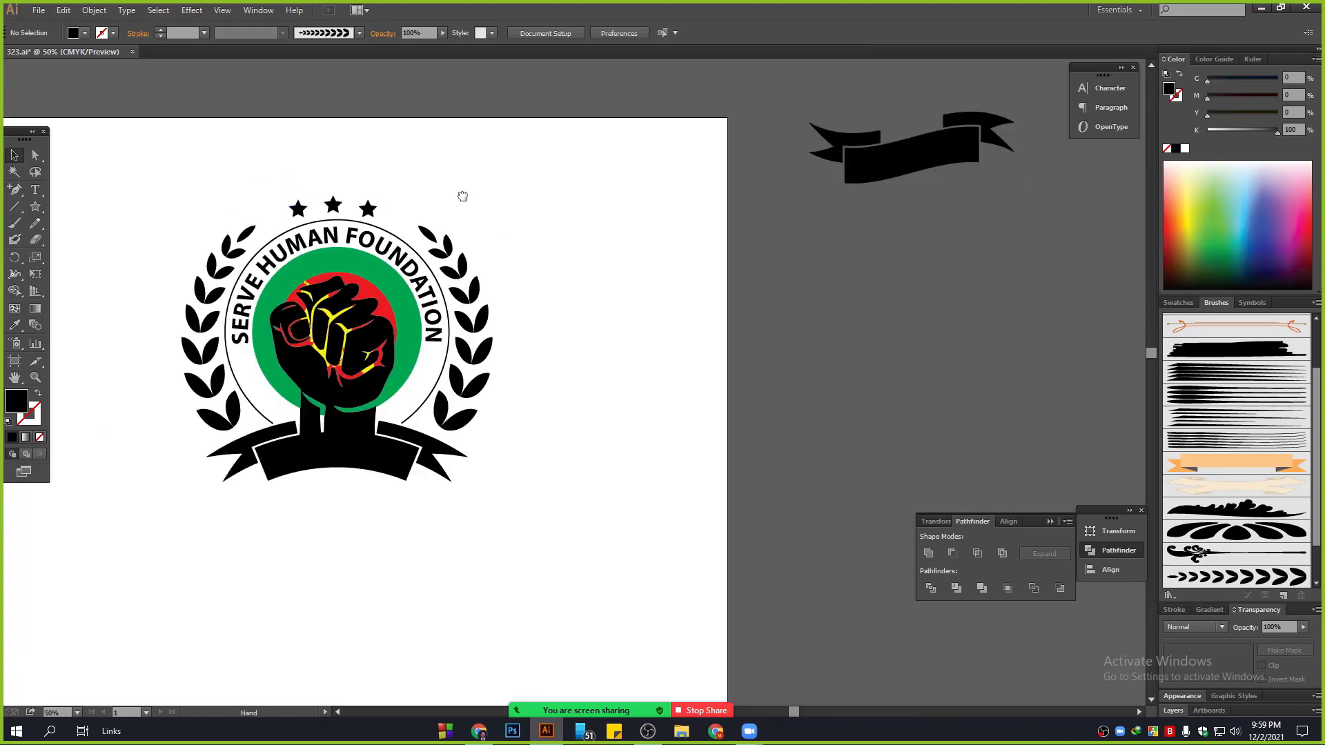
Step: Distribute the three stars above the ring with equal horizontal spacing
{"action": "left_click_drag", "start_coordinate": [461, 195], "coordinate": [523, 236]}
{"action": "scroll", "coordinate": [427, 237], "scroll_direction": "up", "scroll_amount": 1}
{"action": "left_click_drag", "start_coordinate": [285, 187], "coordinate": [479, 268]}
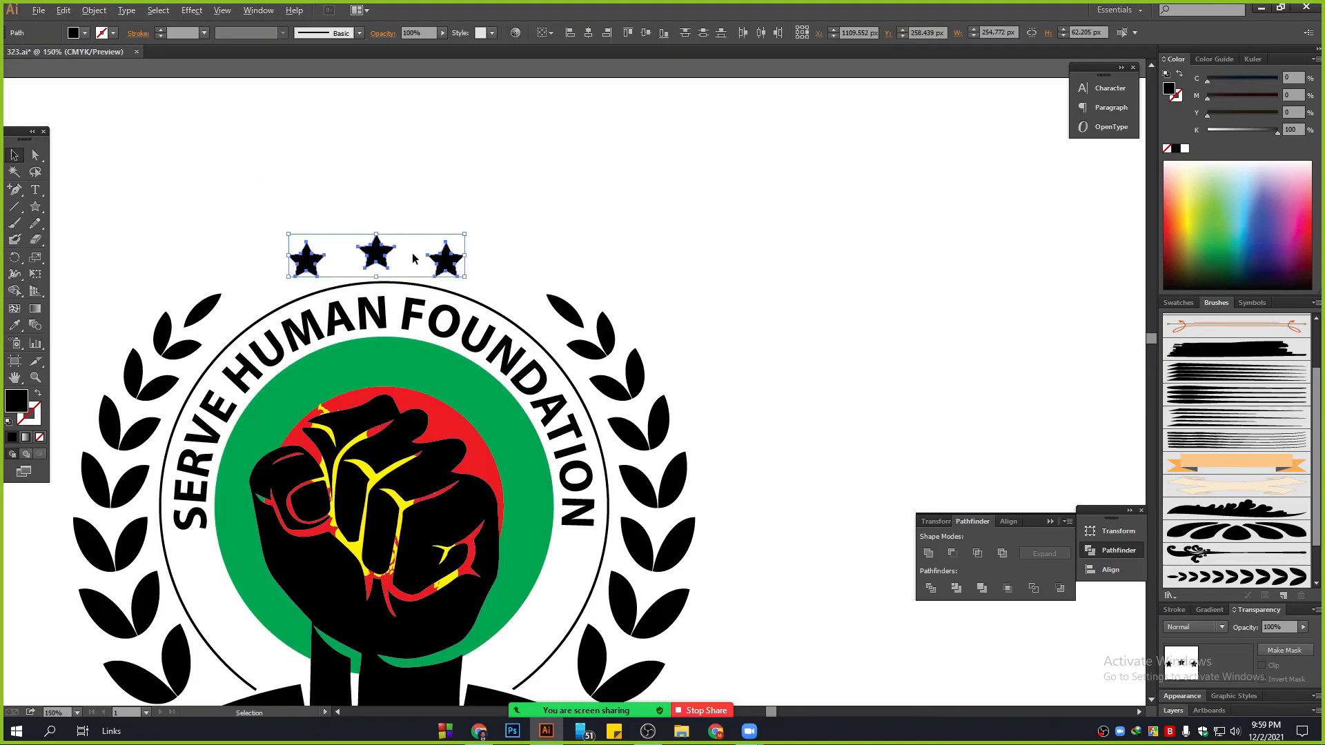
{"action": "scroll", "coordinate": [413, 255], "scroll_direction": "up", "scroll_amount": 2}
{"action": "left_click", "coordinate": [1112, 570]}
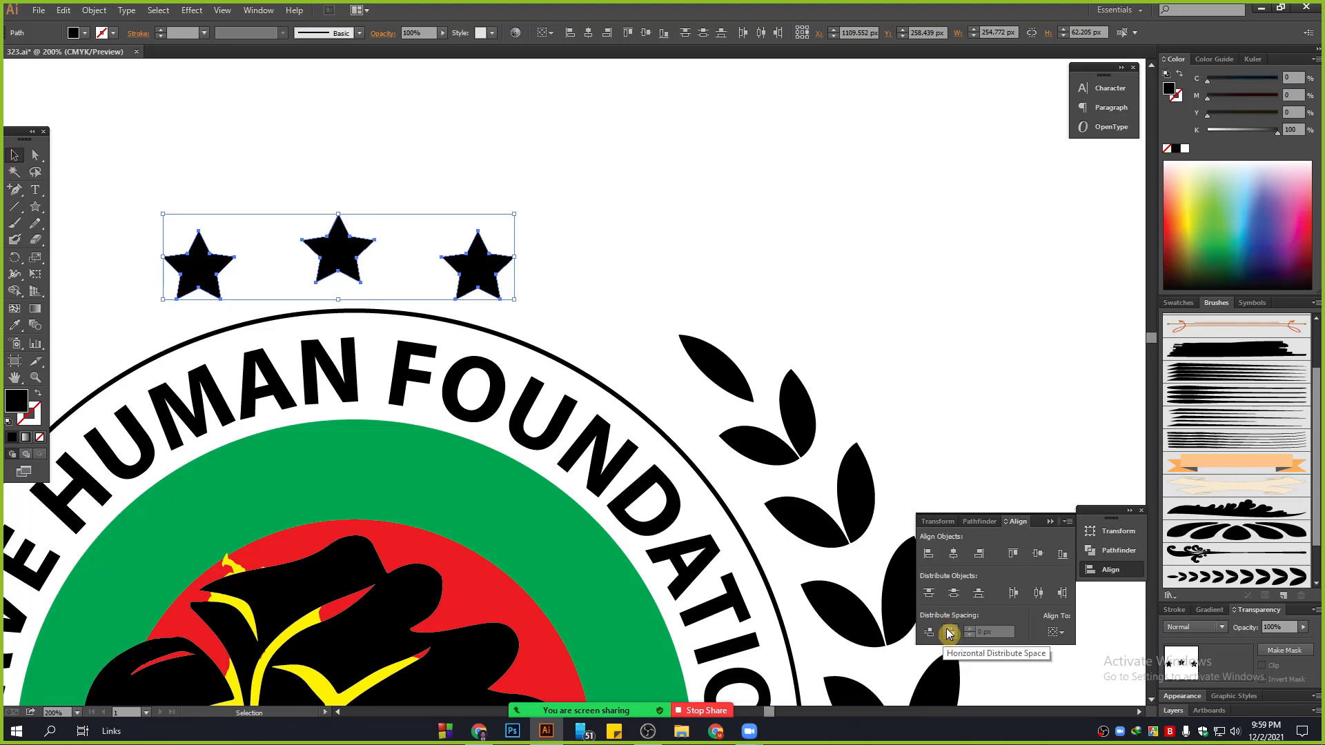
{"action": "left_click", "coordinate": [983, 419]}
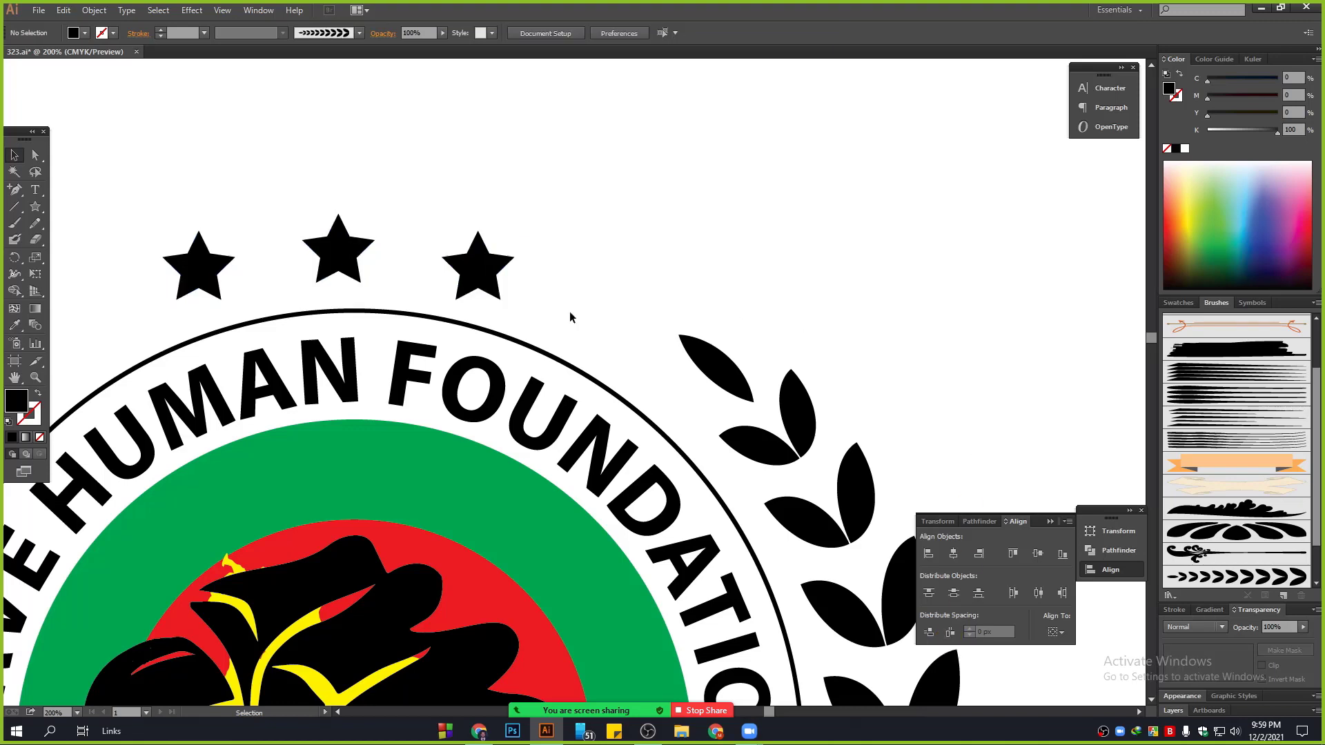
Step: Review the whole emblem with its stars, then inspect the ribbon banner and the space below it
{"action": "scroll", "coordinate": [545, 307], "scroll_direction": "down", "scroll_amount": 2}
{"action": "scroll", "coordinate": [713, 259], "scroll_direction": "down", "scroll_amount": 1}
{"action": "mouse_move", "coordinate": [768, 389]}
{"action": "left_mouse_down"}
{"action": "mouse_move", "coordinate": [754, 216]}
{"action": "mouse_move", "coordinate": [722, 309]}
{"action": "left_mouse_up"}
{"action": "mouse_move", "coordinate": [777, 603]}
{"action": "left_mouse_down"}
{"action": "mouse_move", "coordinate": [578, 425]}
{"action": "mouse_move", "coordinate": [727, 505]}
{"action": "left_mouse_up"}
{"action": "scroll", "coordinate": [466, 494], "scroll_direction": "down", "scroll_amount": 1}
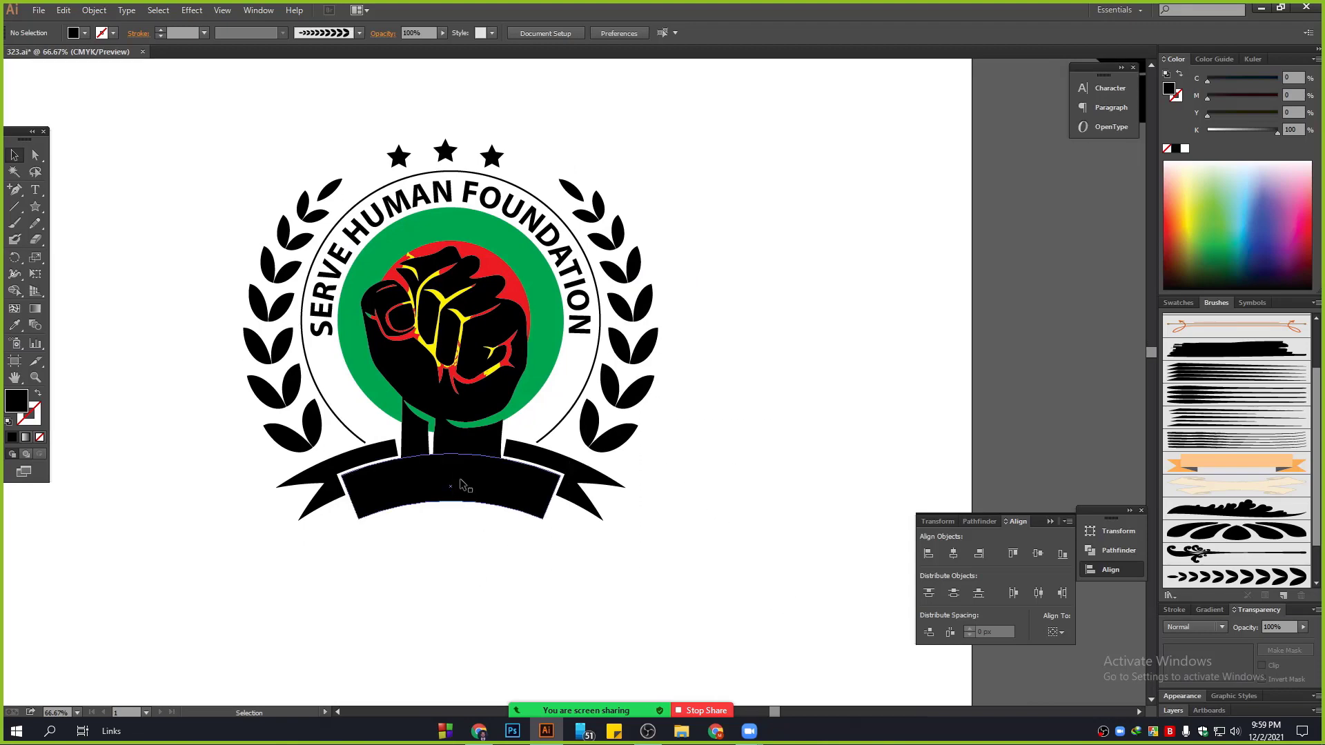
{"action": "scroll", "coordinate": [439, 537], "scroll_direction": "up", "scroll_amount": 2}
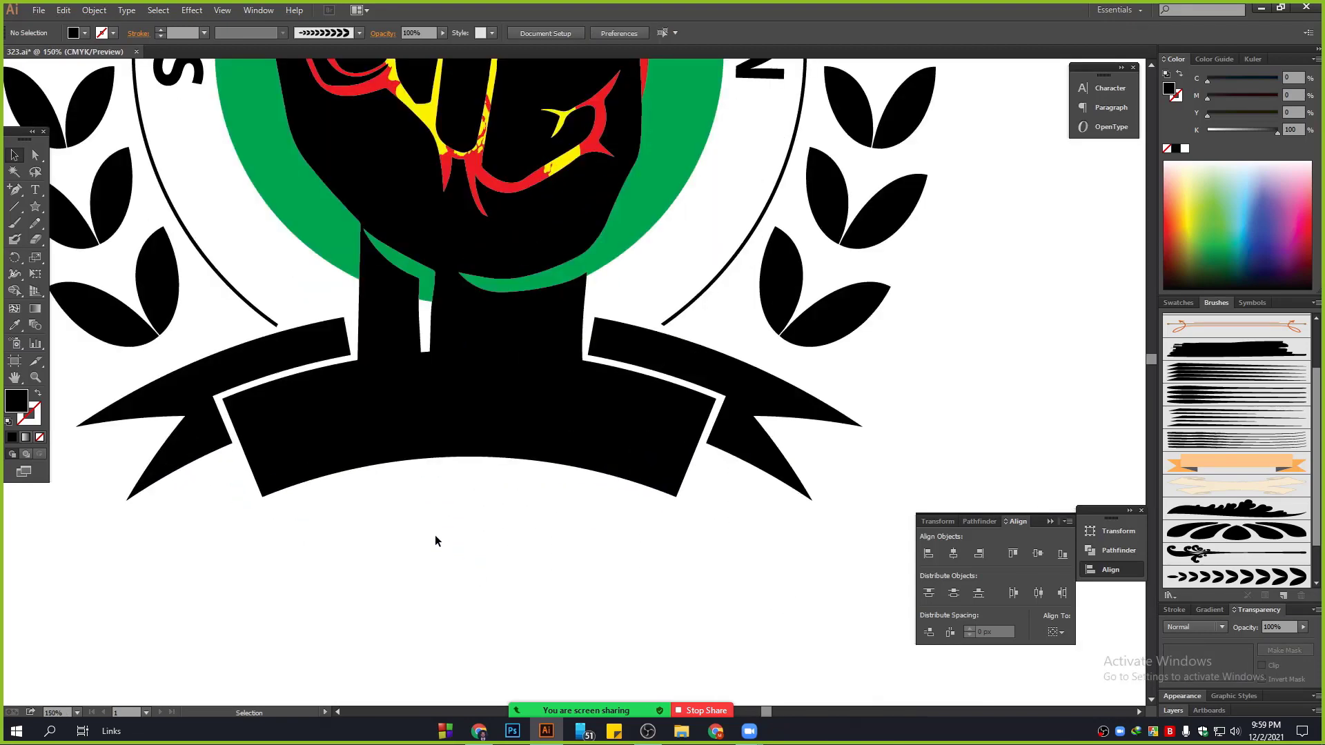
{"action": "left_click_drag", "start_coordinate": [435, 535], "coordinate": [490, 525]}
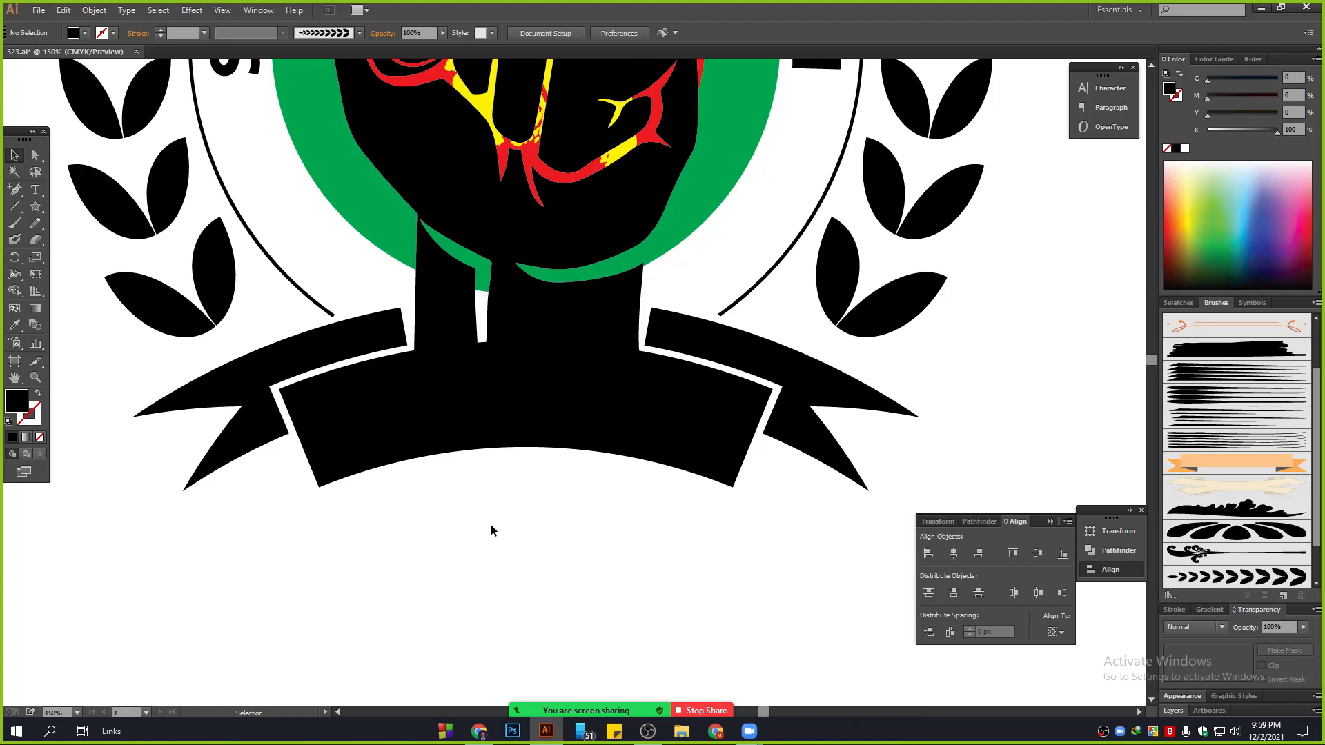
{"action": "scroll", "coordinate": [519, 514], "scroll_direction": "down", "scroll_amount": 2}
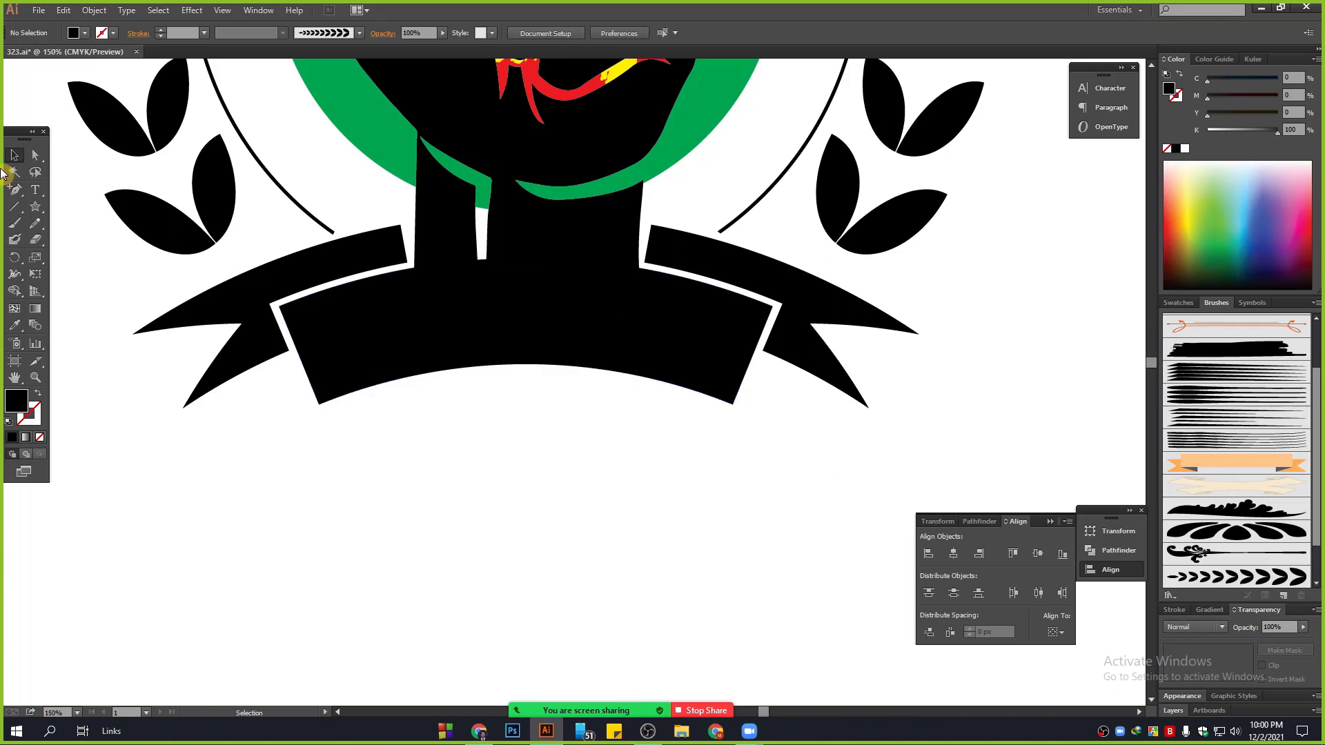
{"action": "left_click", "coordinate": [15, 197]}
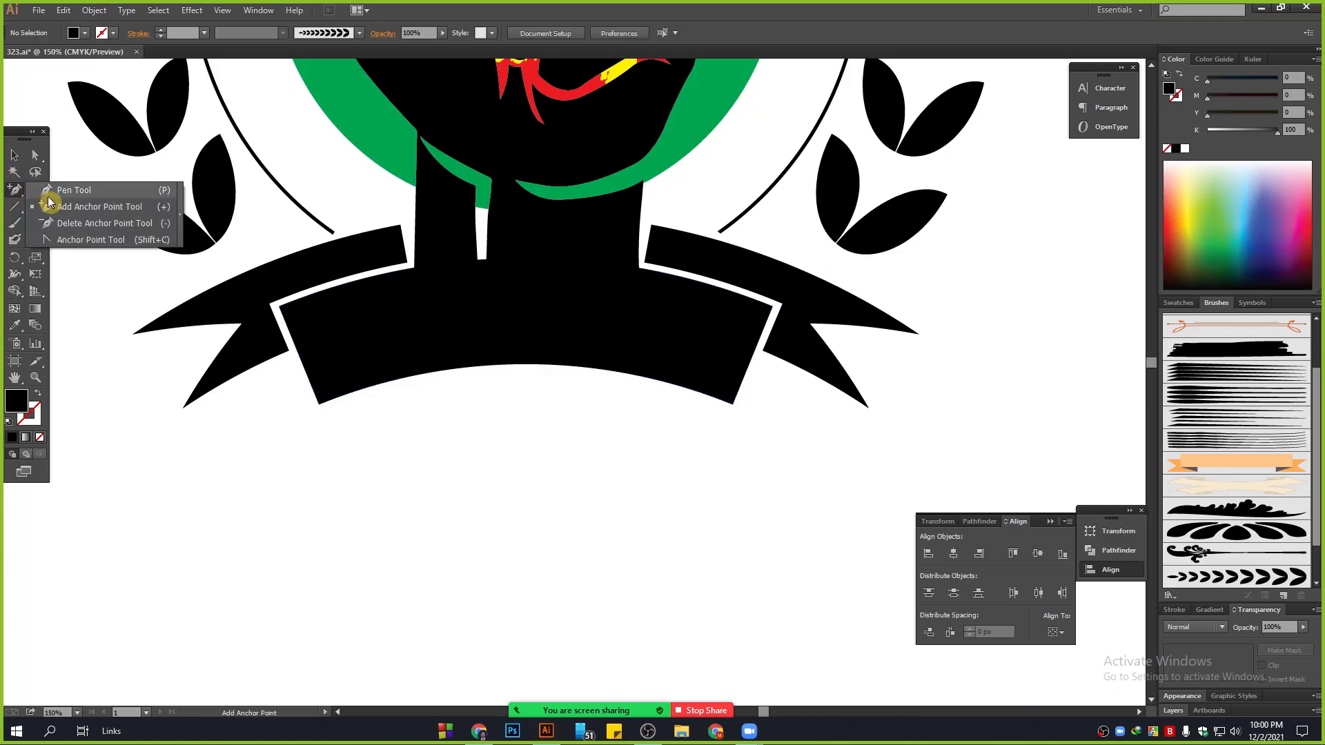
{"action": "left_click", "coordinate": [59, 191]}
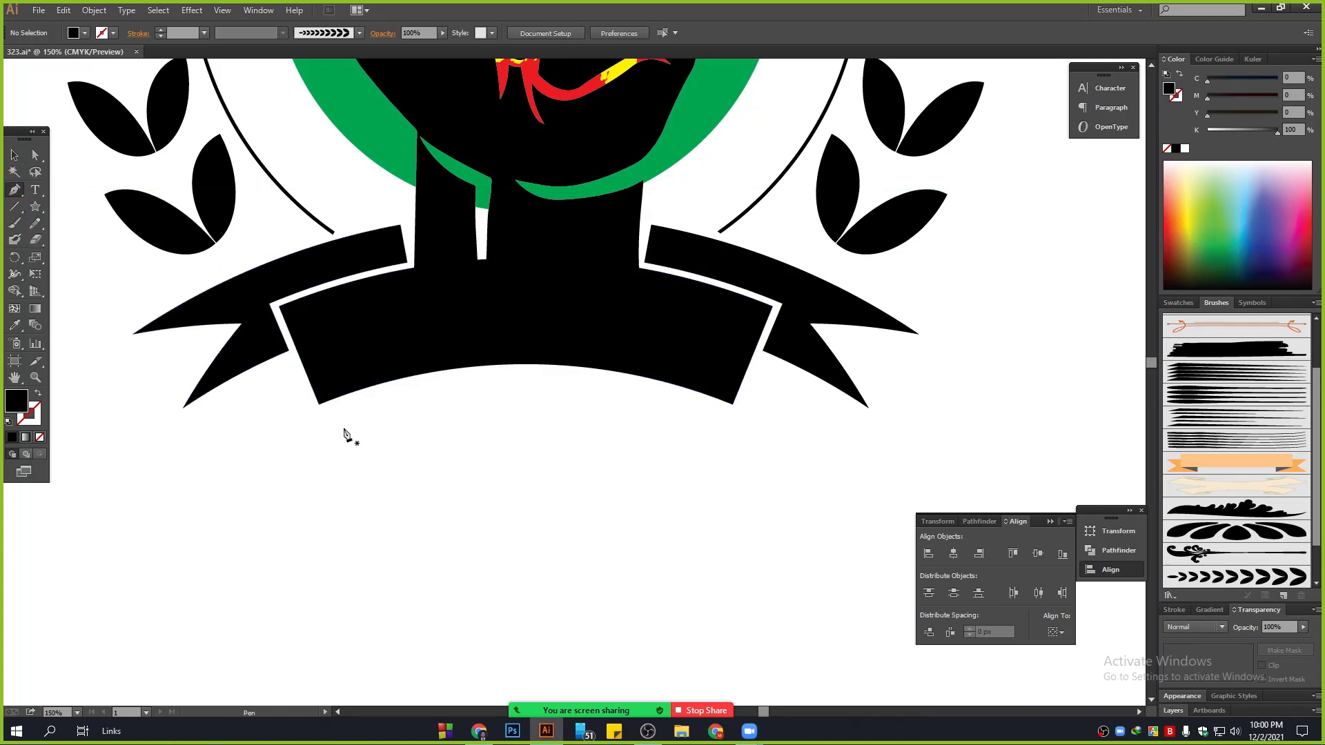
{"action": "left_click", "coordinate": [14, 155]}
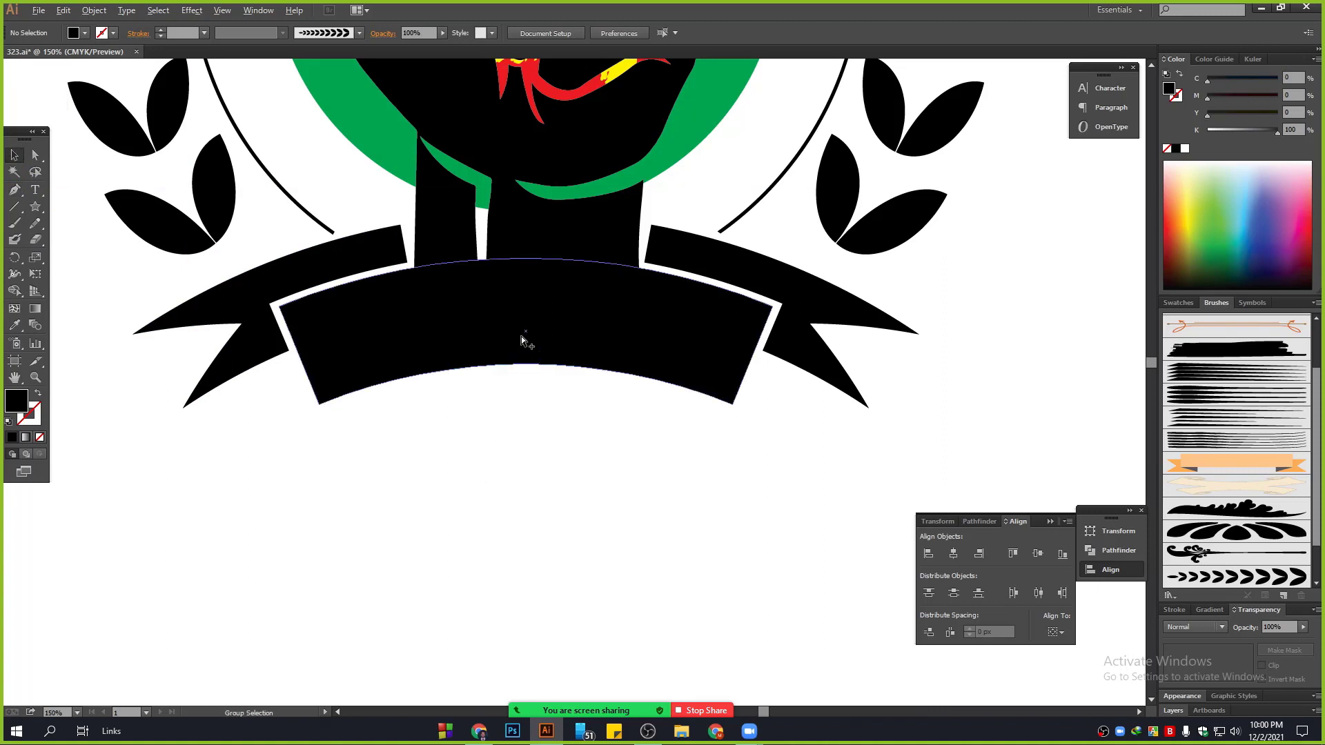
Step: Duplicate the banner's arched centre panel into the empty space below the emblem
{"action": "left_click", "coordinate": [502, 329]}
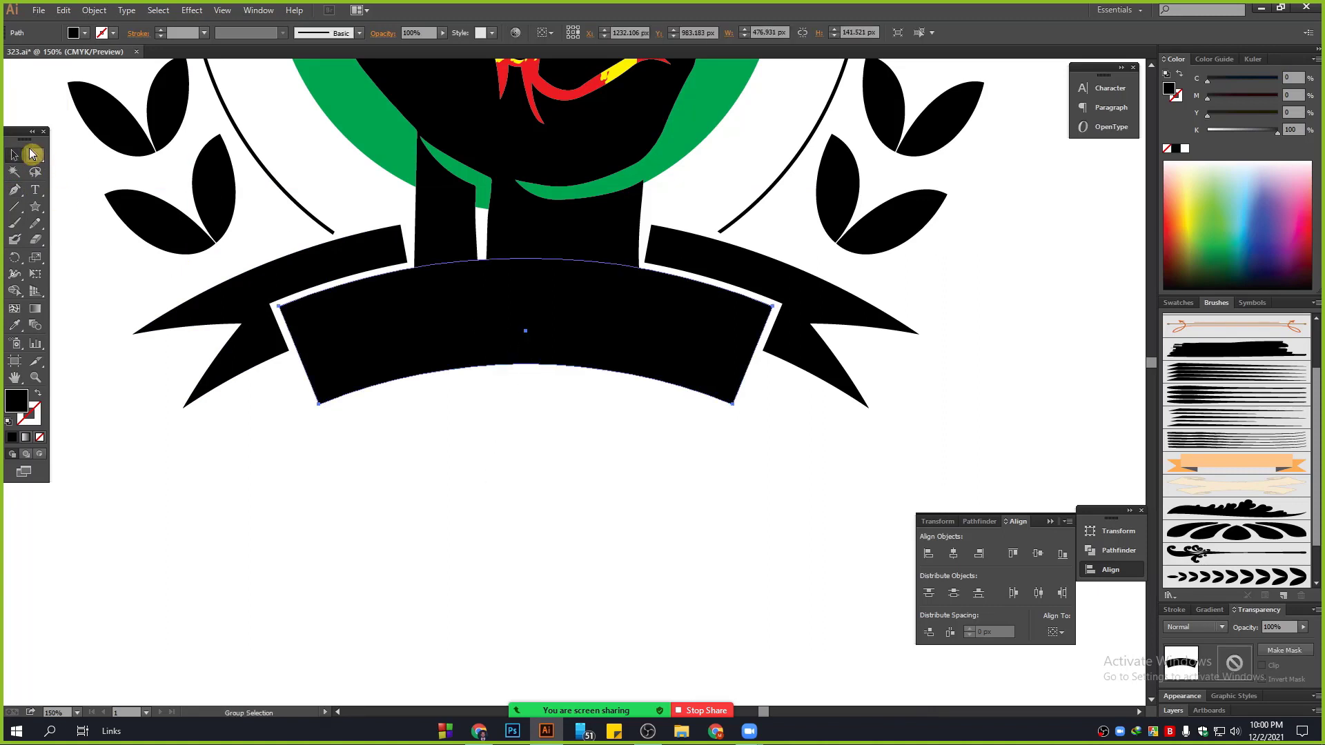
{"action": "left_click_drag", "start_coordinate": [474, 343], "coordinate": [459, 593]}
{"action": "scroll", "coordinate": [458, 593], "scroll_direction": "down", "scroll_amount": 2}
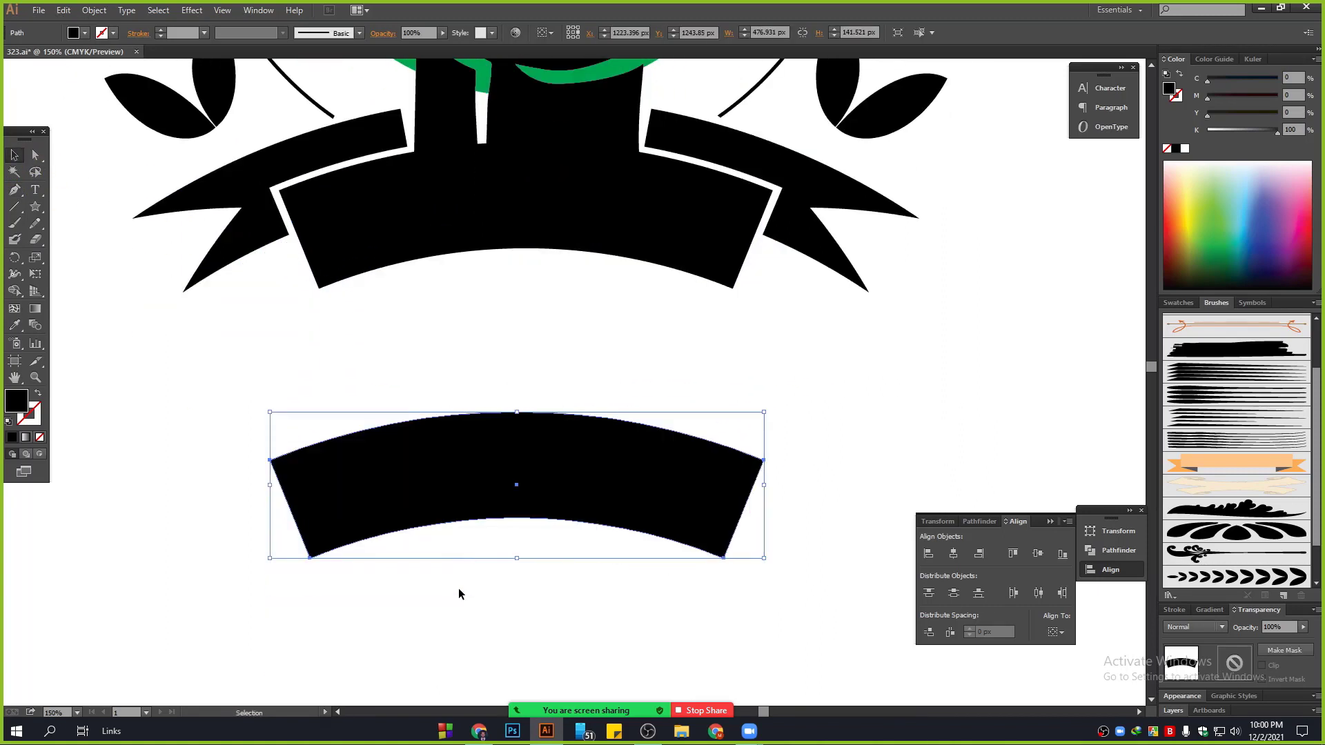
Step: Ungroup the ribbon banner and its copied panel, and select the original centre panel together with both ribbon tails
{"action": "right_click", "coordinate": [483, 439]}
{"action": "left_click", "coordinate": [432, 349]}
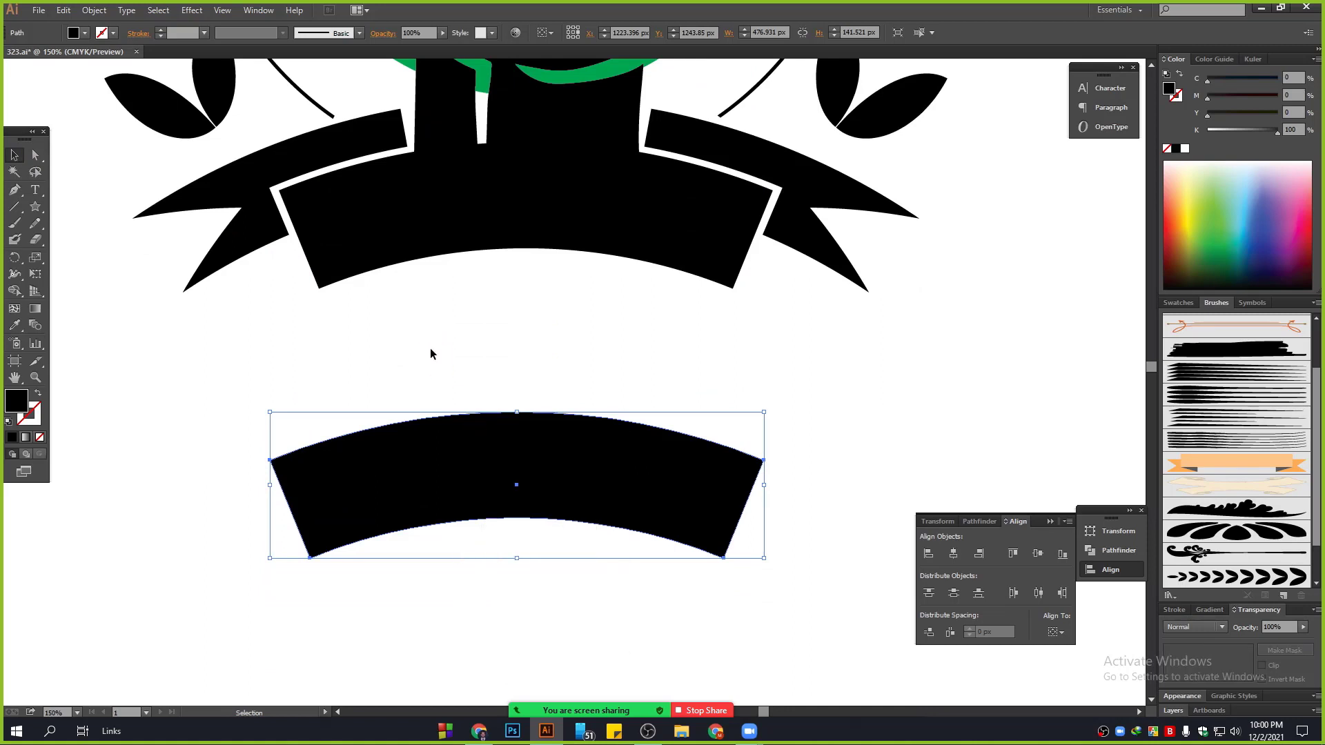
{"action": "left_click", "coordinate": [502, 416]}
{"action": "right_click", "coordinate": [492, 449]}
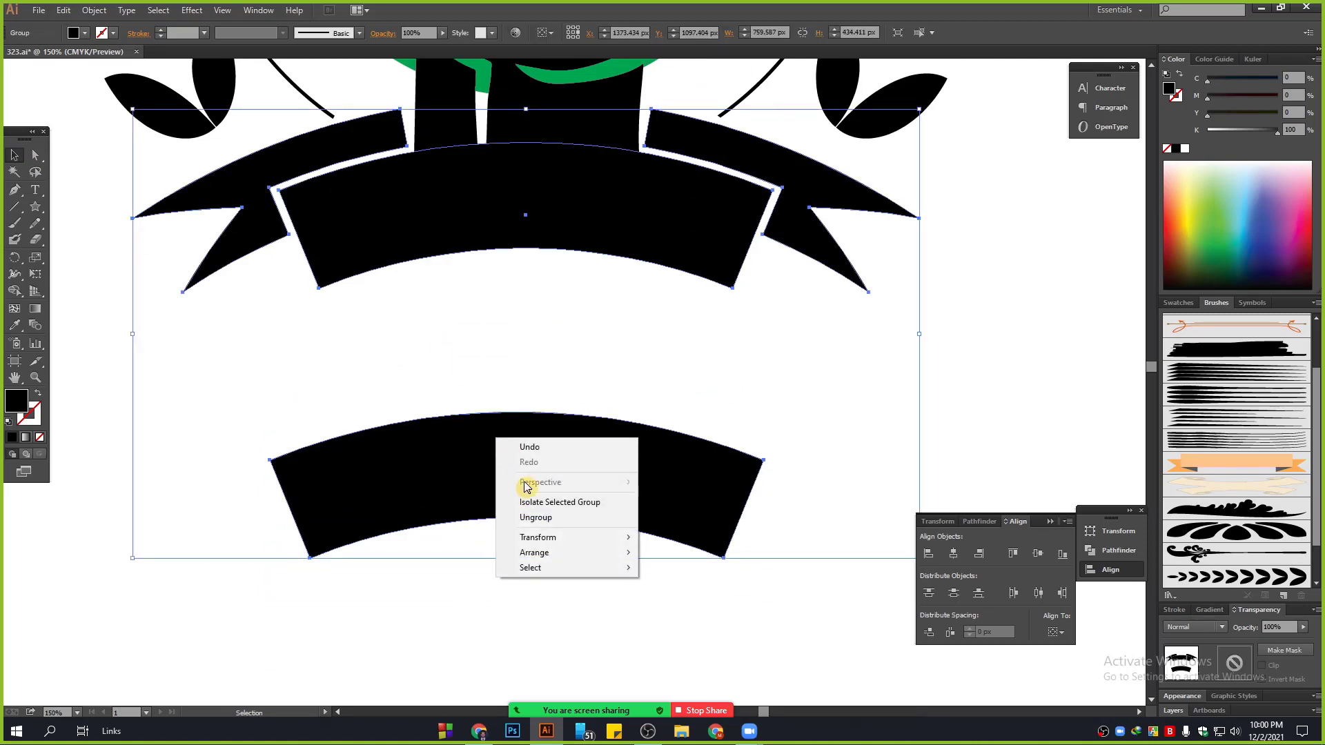
{"action": "left_click", "coordinate": [531, 514]}
{"action": "left_click", "coordinate": [423, 275]}
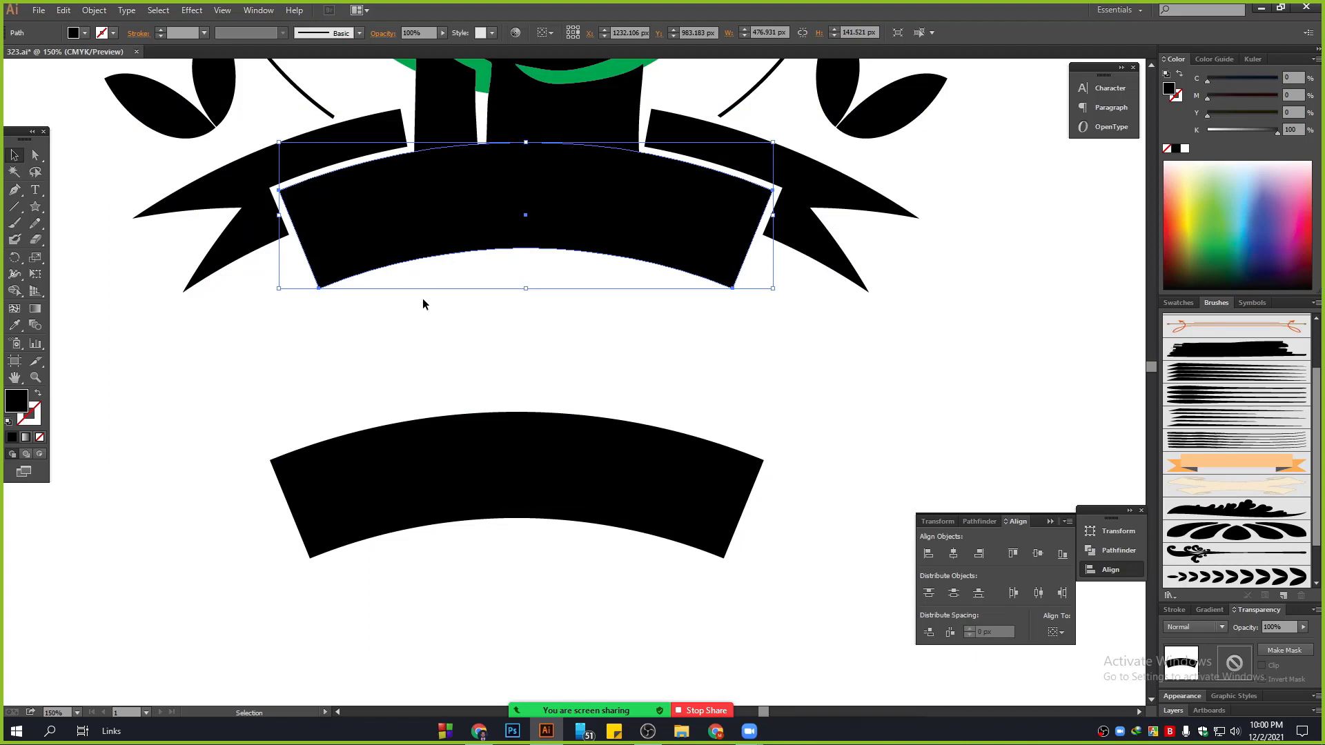
{"action": "left_click", "coordinate": [235, 178], "text": "shift"}
{"action": "left_click", "coordinate": [817, 209], "text": "shift"}
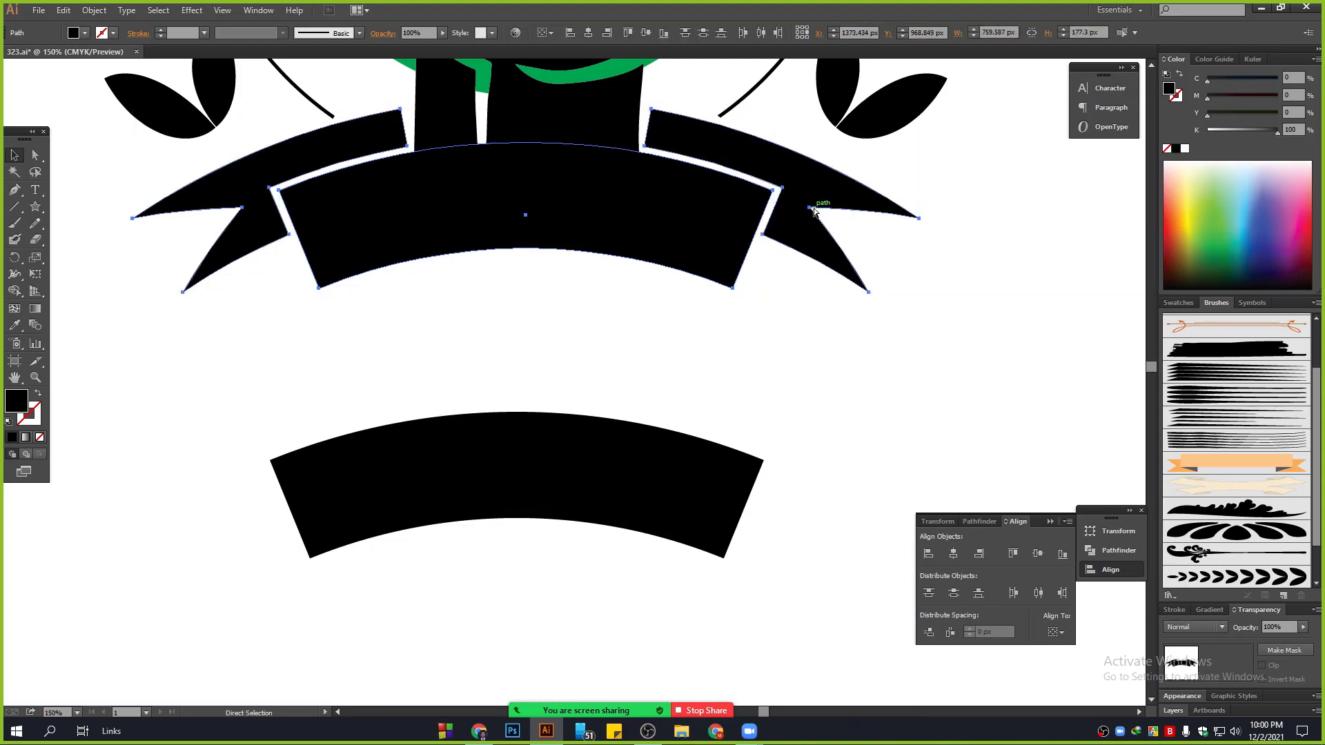
{"action": "left_click", "coordinate": [775, 358]}
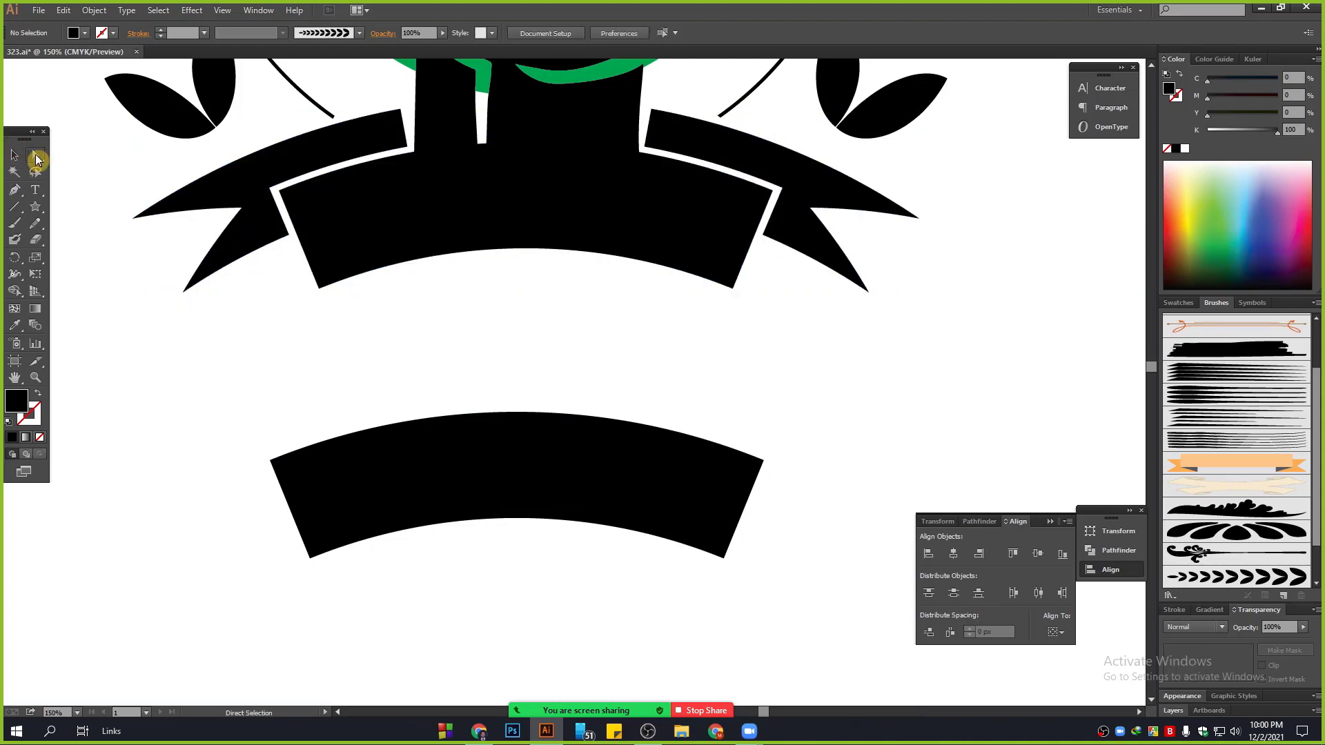
Step: Delete the upper edge and upper corner points of the copied panel, keeping only its lower arc
{"action": "left_click", "coordinate": [35, 157]}
{"action": "left_click_drag", "start_coordinate": [225, 372], "coordinate": [793, 483]}
{"action": "key", "text": "Delete"}
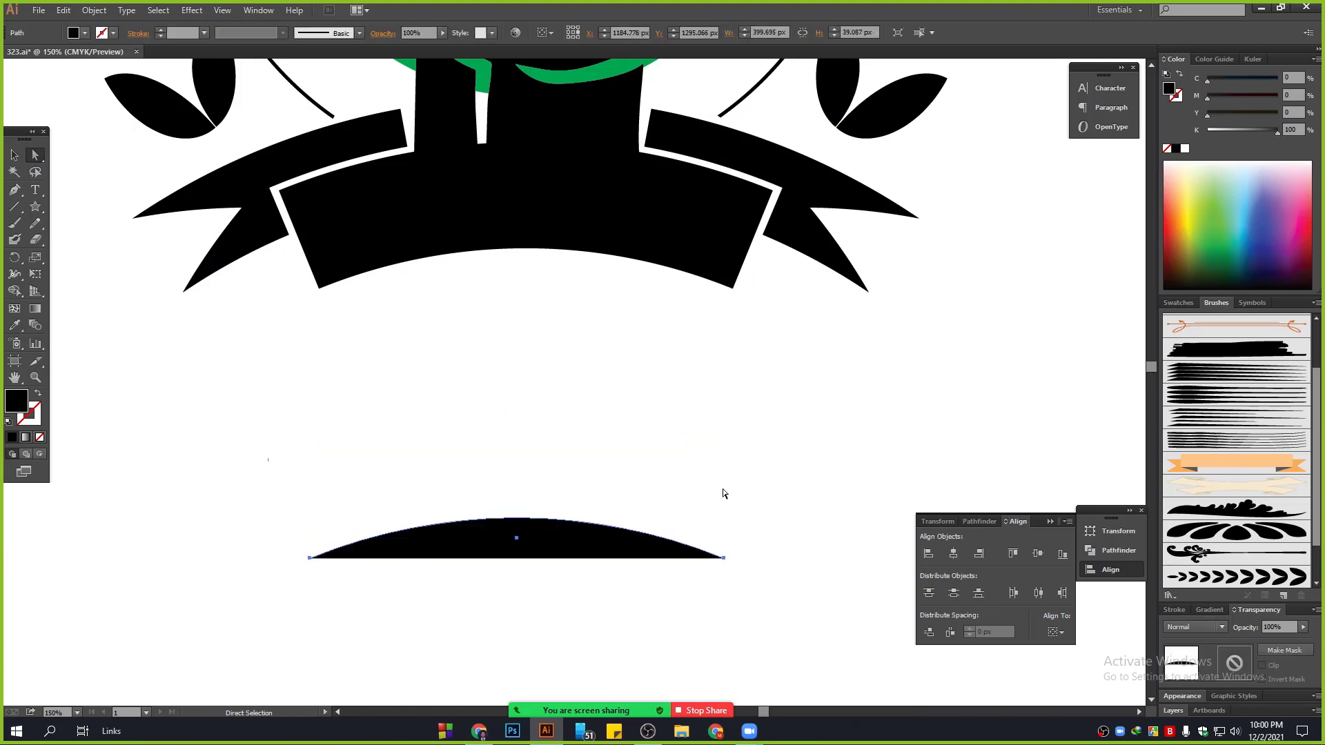
Step: Swap the copied arc's fill and stroke so it has a black outline and no fill
{"action": "left_click", "coordinate": [15, 155]}
{"action": "left_click", "coordinate": [38, 393]}
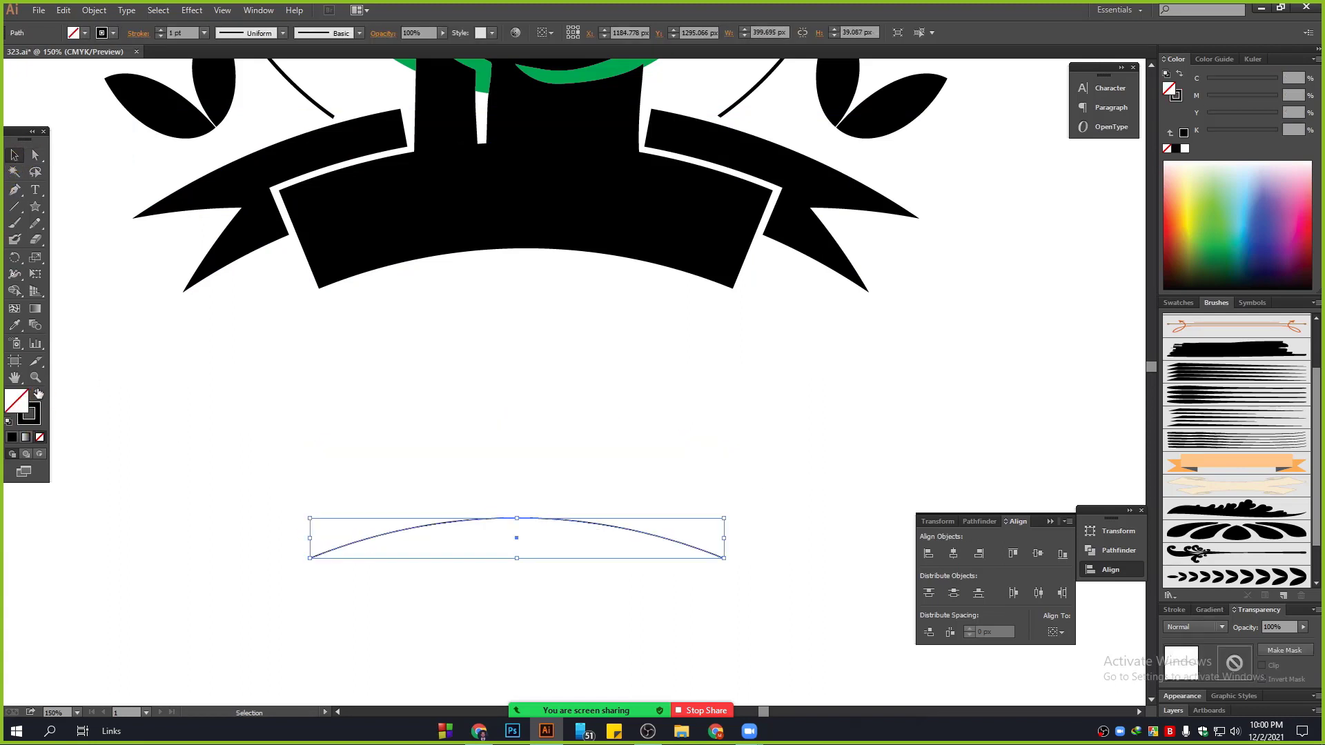
Step: Move the arc up closer to the banner, try the text "ES" along it, and clear those letters
{"action": "left_click_drag", "start_coordinate": [572, 517], "coordinate": [591, 397]}
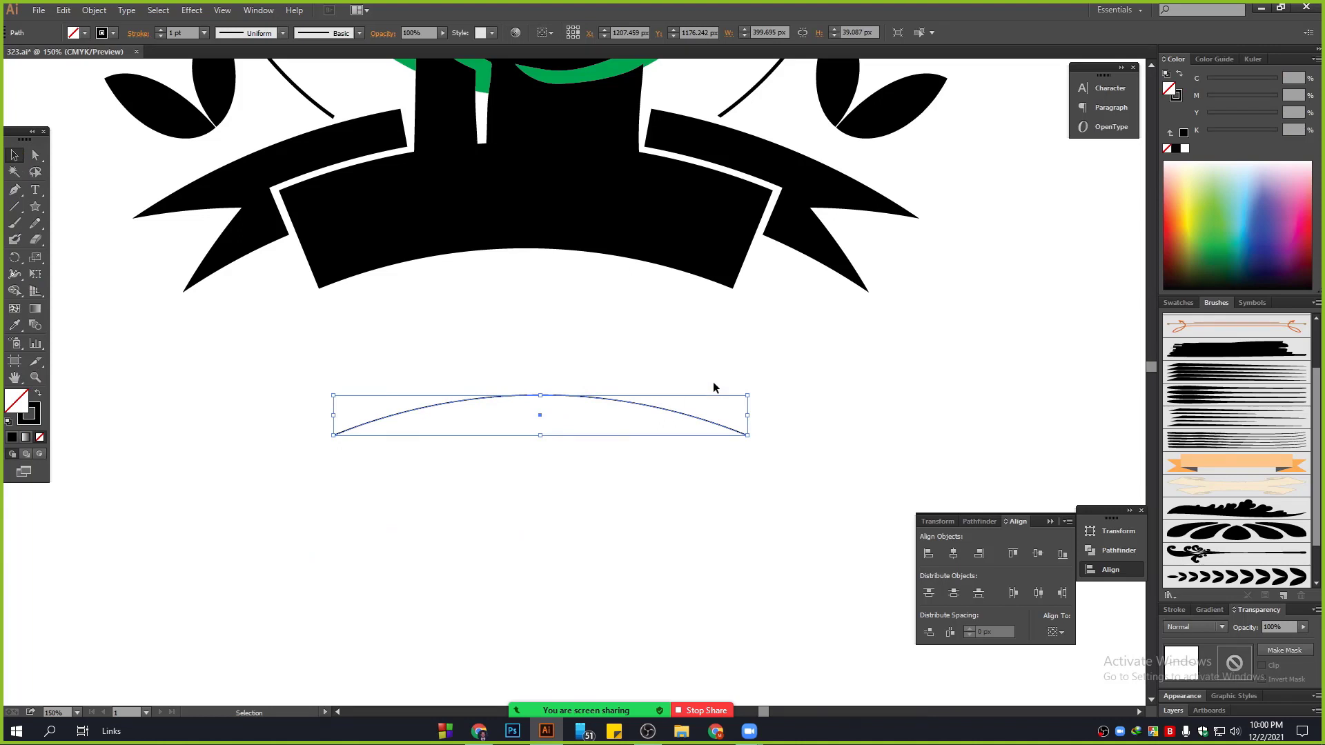
{"action": "left_click", "coordinate": [35, 190]}
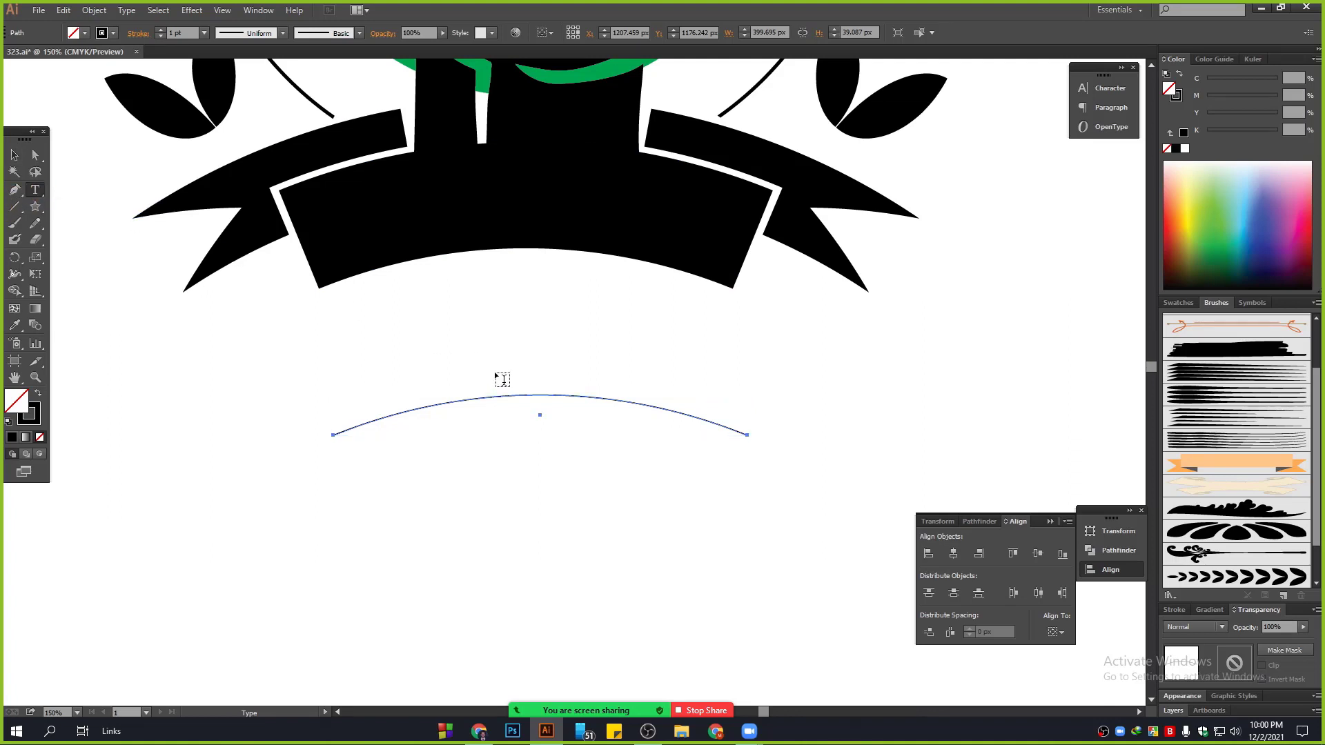
{"action": "left_click", "coordinate": [538, 394]}
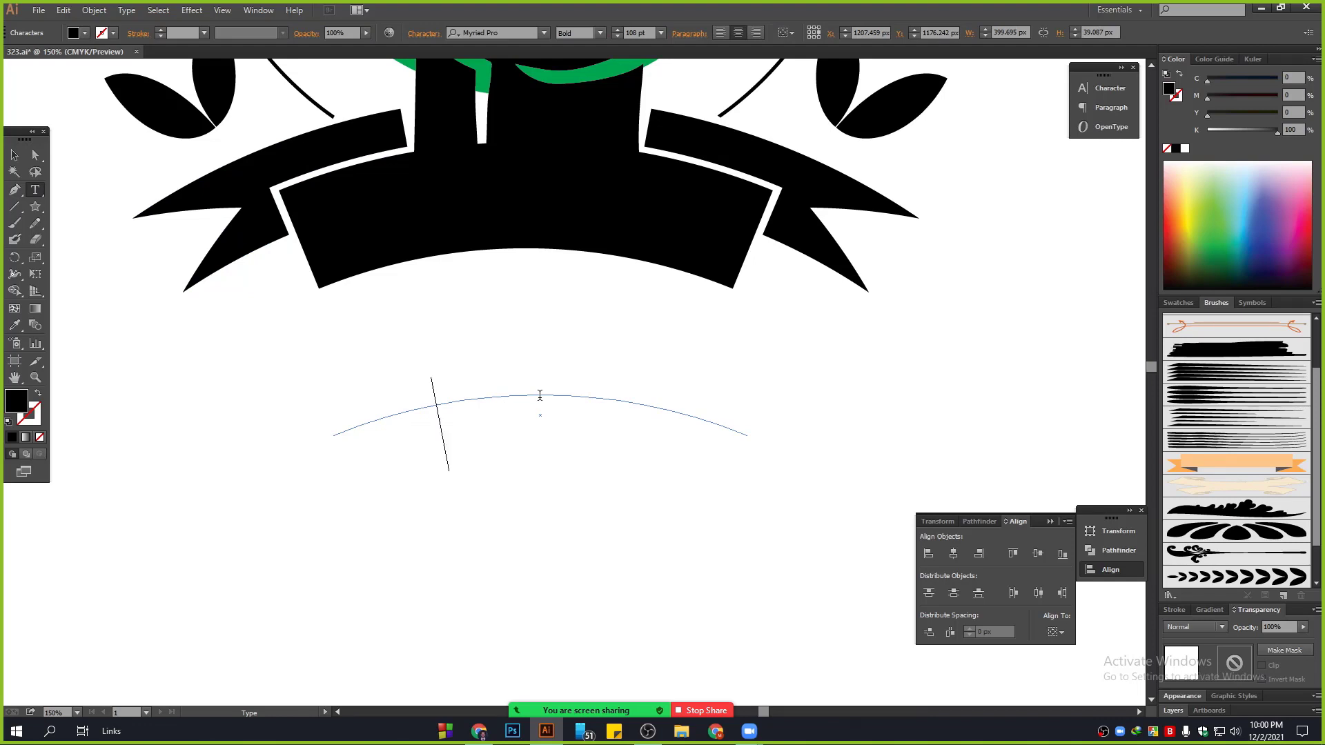
{"action": "type", "text": "ES"}
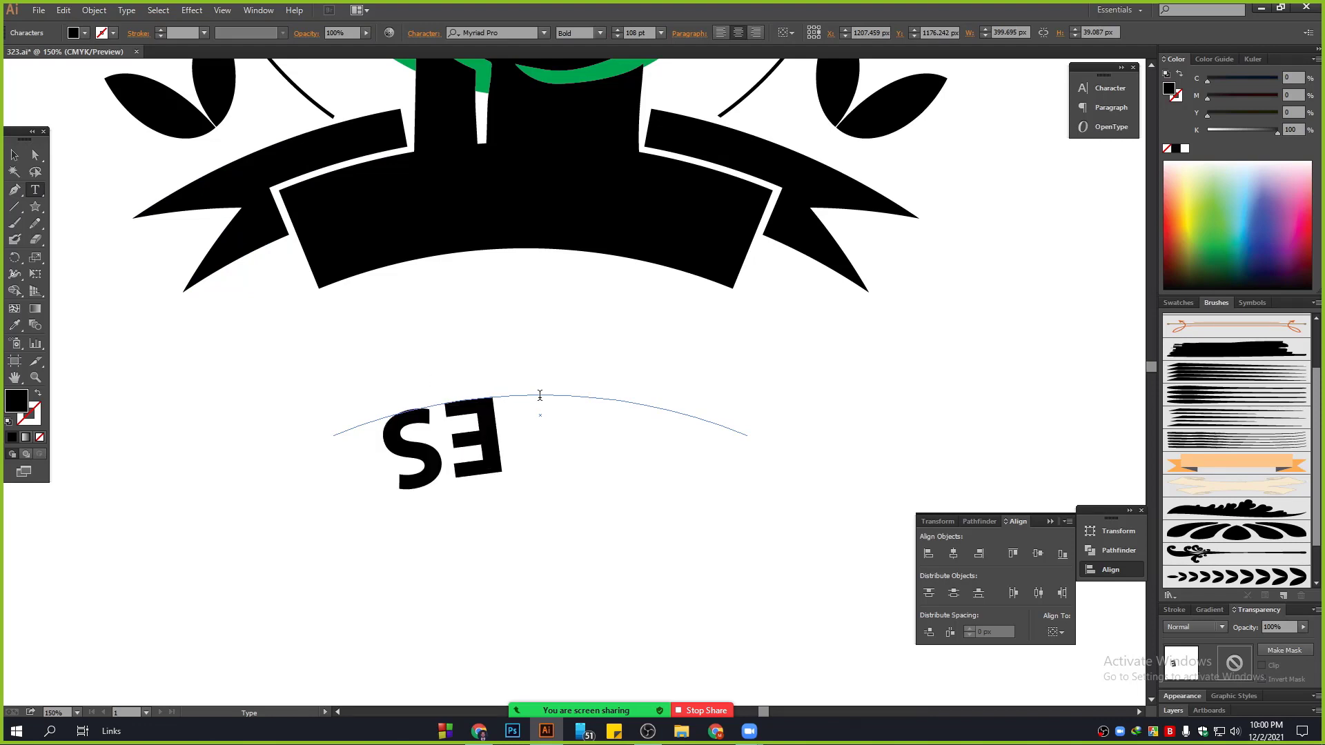
{"action": "key", "text": "BackSpace"}
{"action": "key", "text": "BackSpace"}
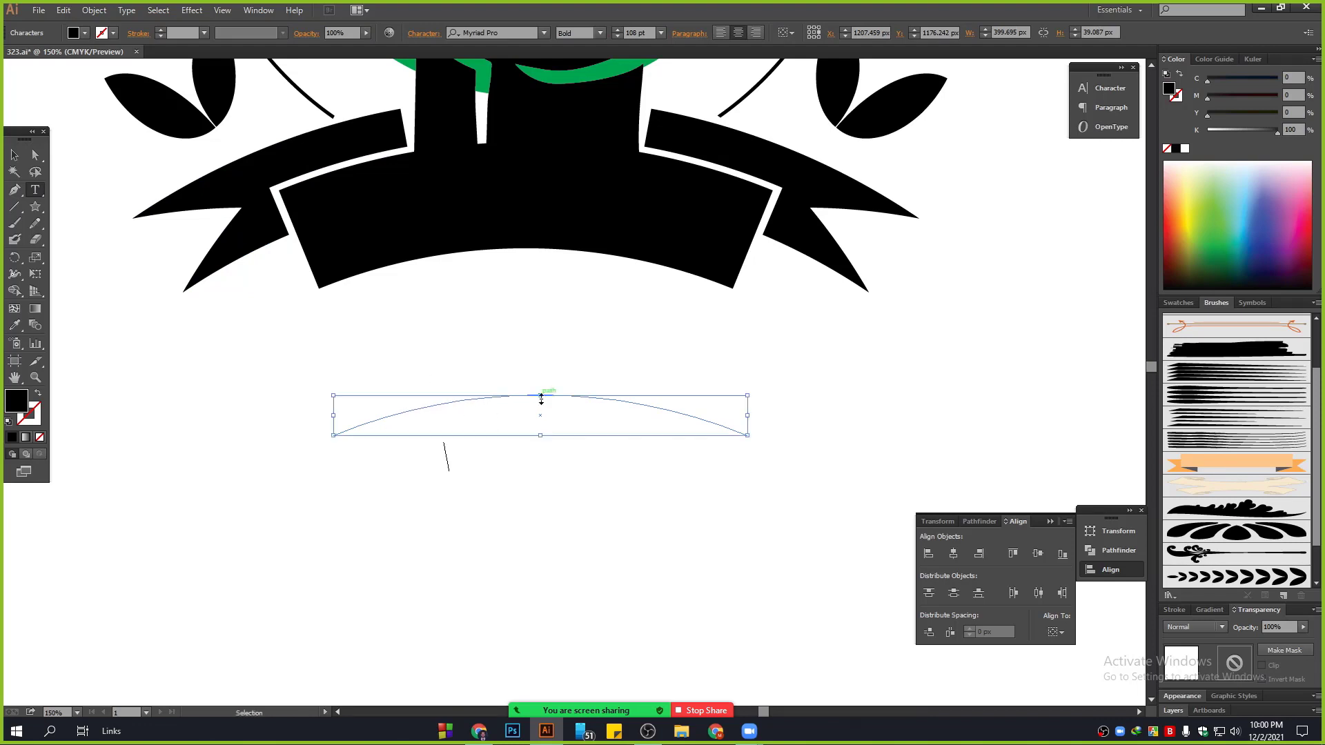
Step: Undo the trial text on the arc and the arc's move
{"action": "left_click", "coordinate": [15, 155]}
{"action": "key", "text": "ctrl+z"}
{"action": "key", "text": "ctrl+z"}
{"action": "key", "text": "ctrl+z"}
{"action": "key", "text": "ctrl+z"}
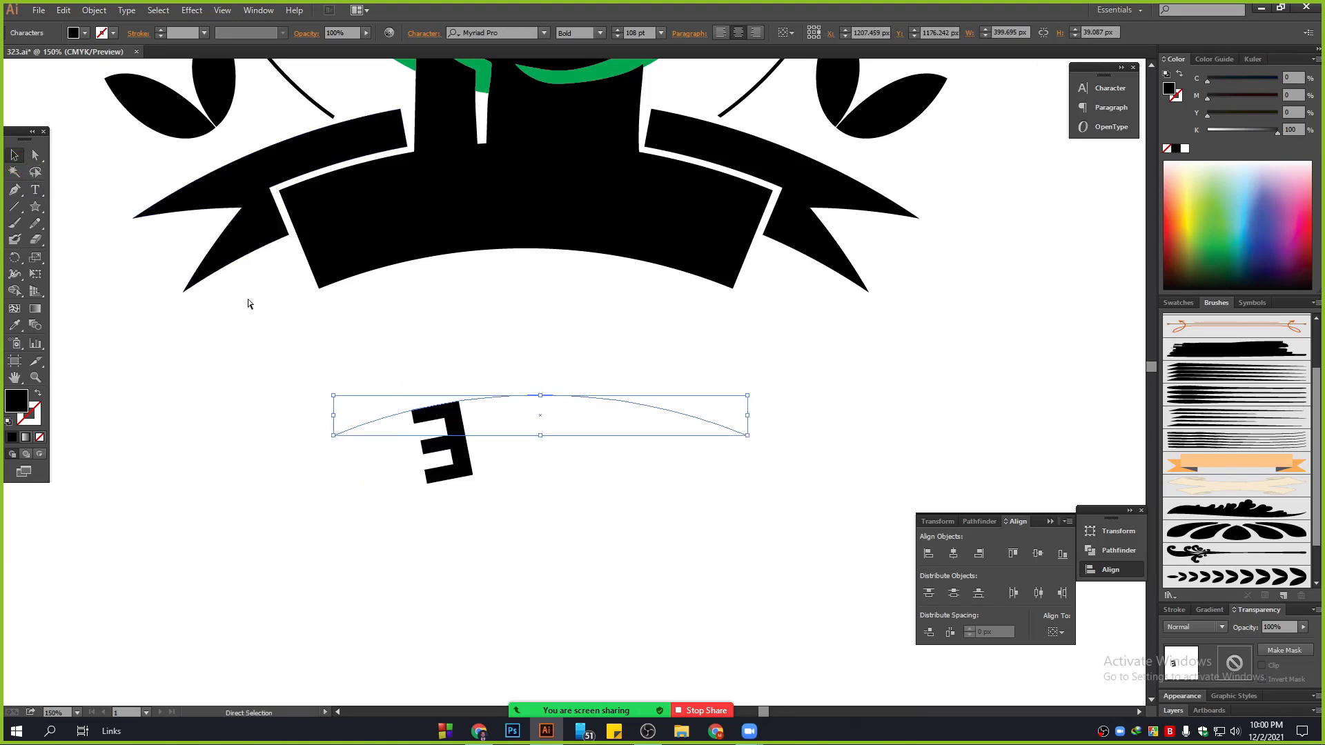
{"action": "key", "text": "ctrl+z"}
{"action": "key", "text": "ctrl+z"}
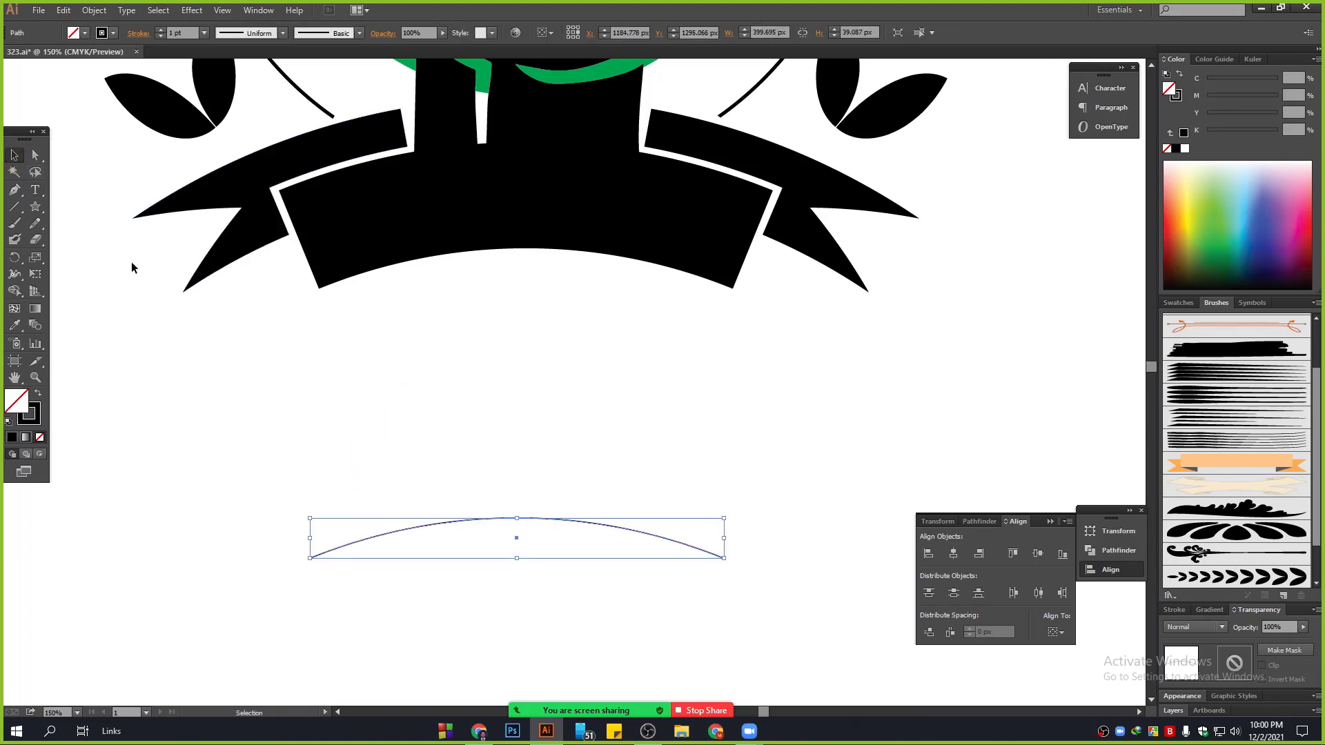
Step: Try the text "SD" from the middle of the arc with the Type on a Path tool, and undo it
{"action": "left_click_drag", "start_coordinate": [34, 193], "coordinate": [130, 223]}
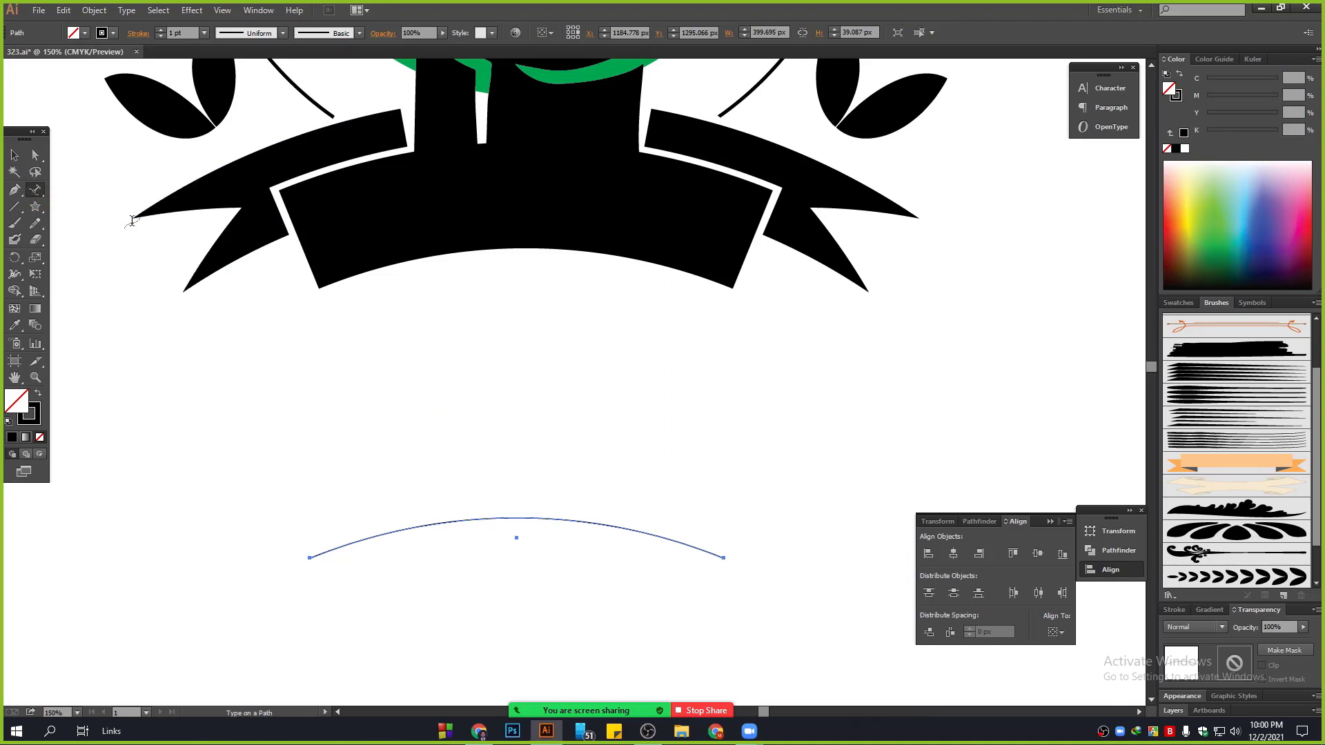
{"action": "left_click", "coordinate": [515, 519]}
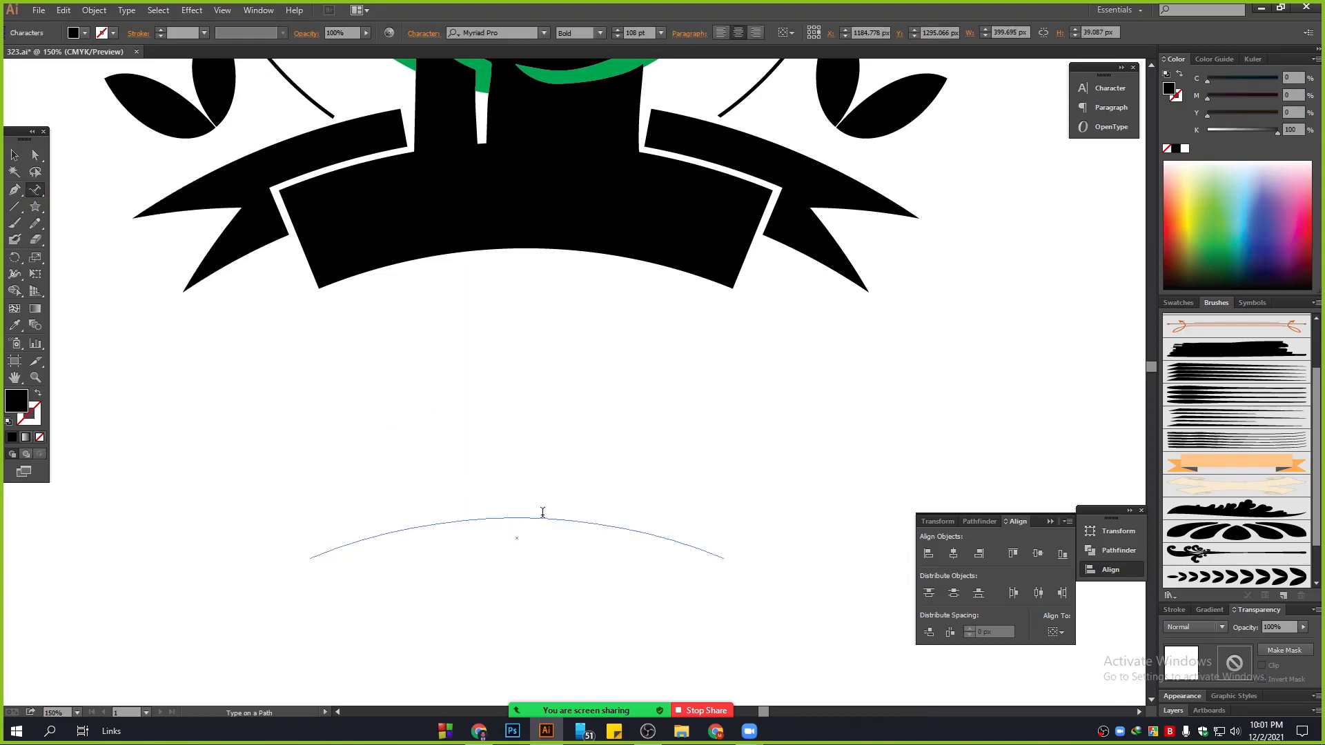
{"action": "scroll", "coordinate": [517, 542], "scroll_direction": "up", "scroll_amount": 1}
{"action": "type", "text": "SD"}
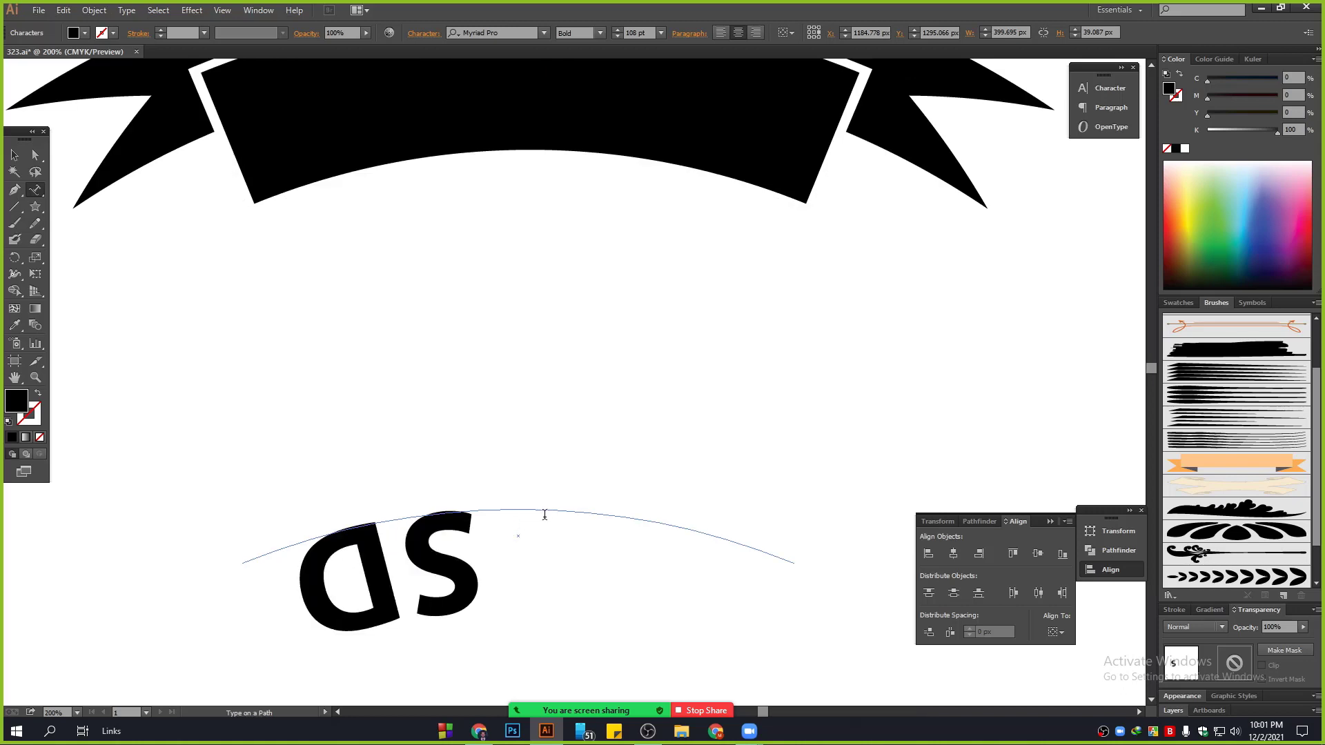
{"action": "key", "text": "ctrl+z"}
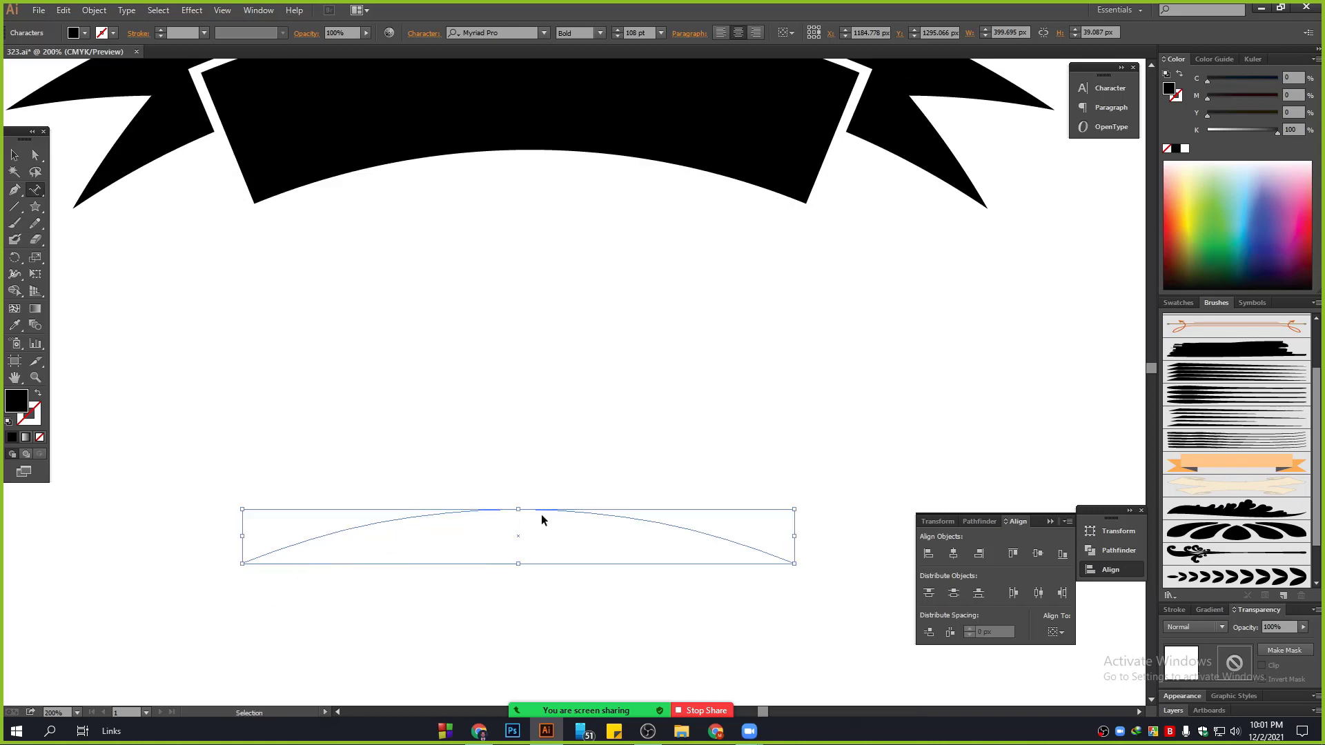
{"action": "key", "text": "ctrl+z"}
{"action": "scroll", "coordinate": [345, 536], "scroll_direction": "down", "scroll_amount": 1}
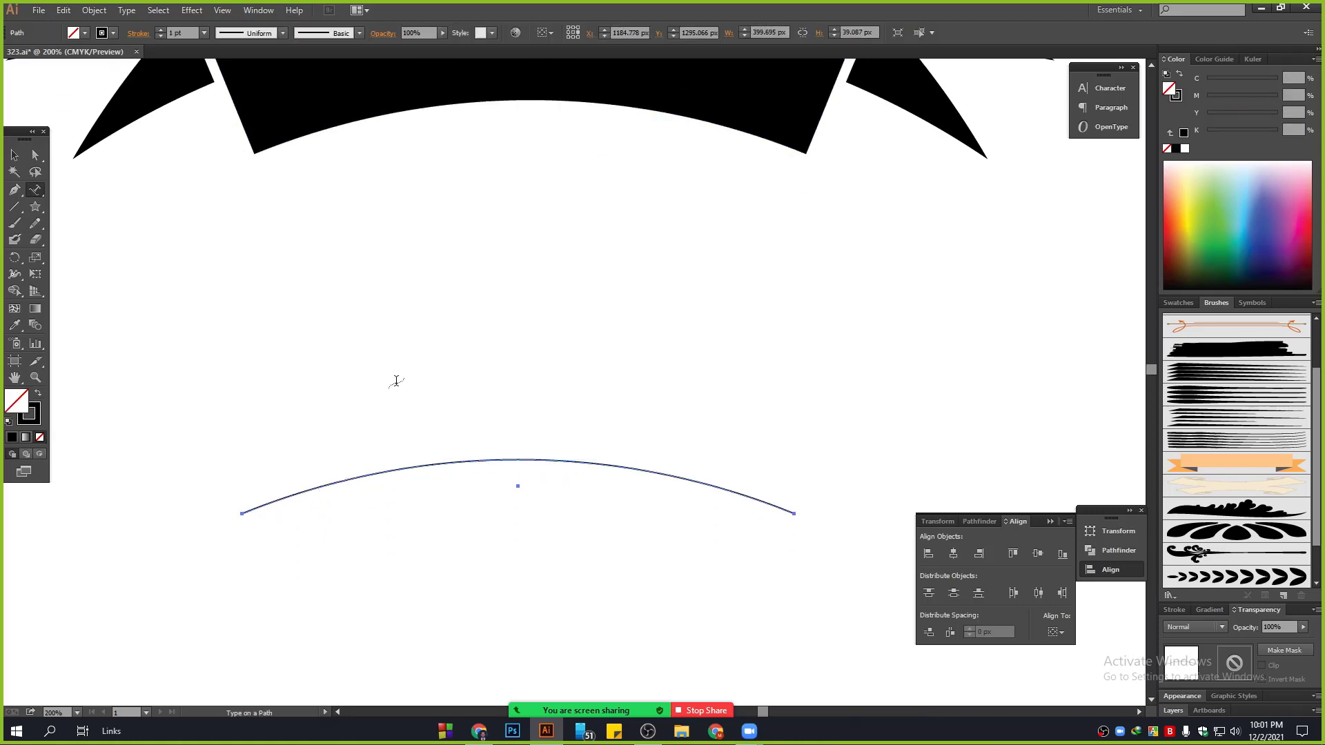
Step: Add the text "SAD" along the arc with the Type on a Path tool, starting from the arc's left end
{"action": "scroll", "coordinate": [228, 541], "scroll_direction": "up", "scroll_amount": 1}
{"action": "left_click", "coordinate": [260, 488]}
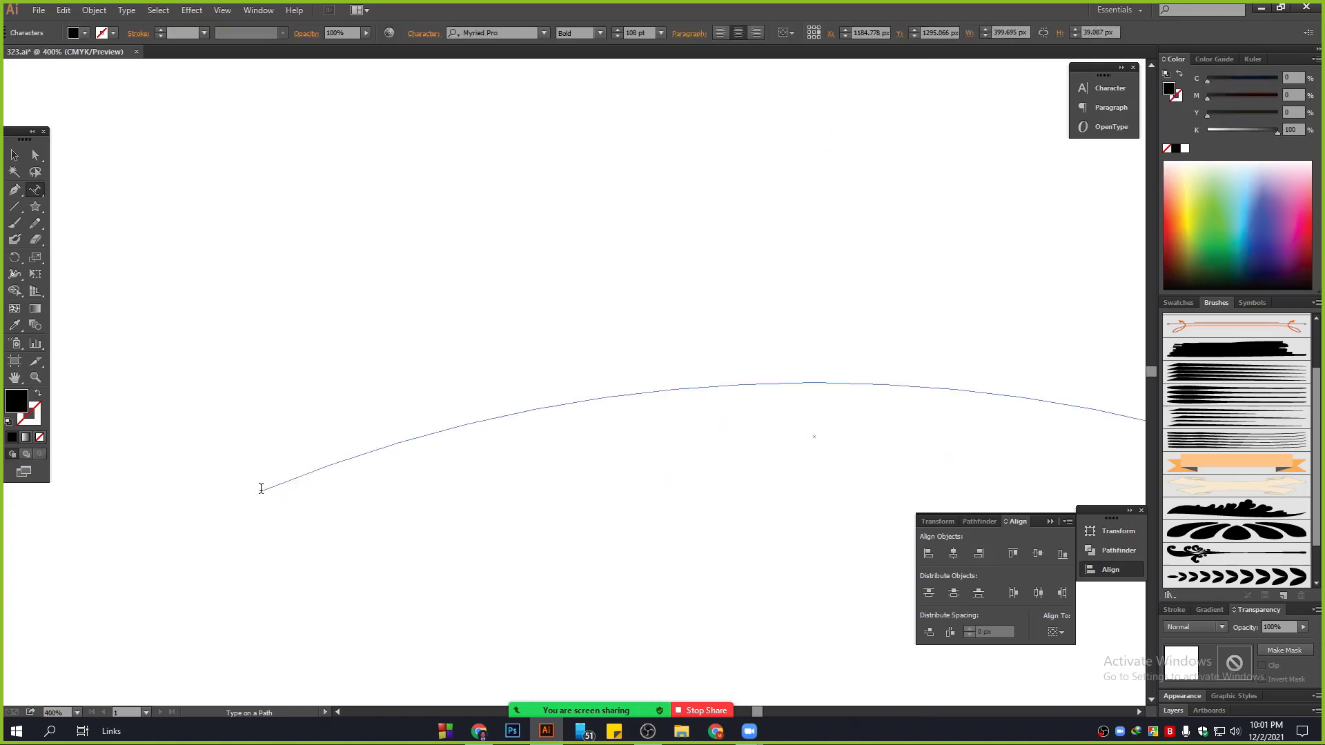
{"action": "type", "text": "SAD"}
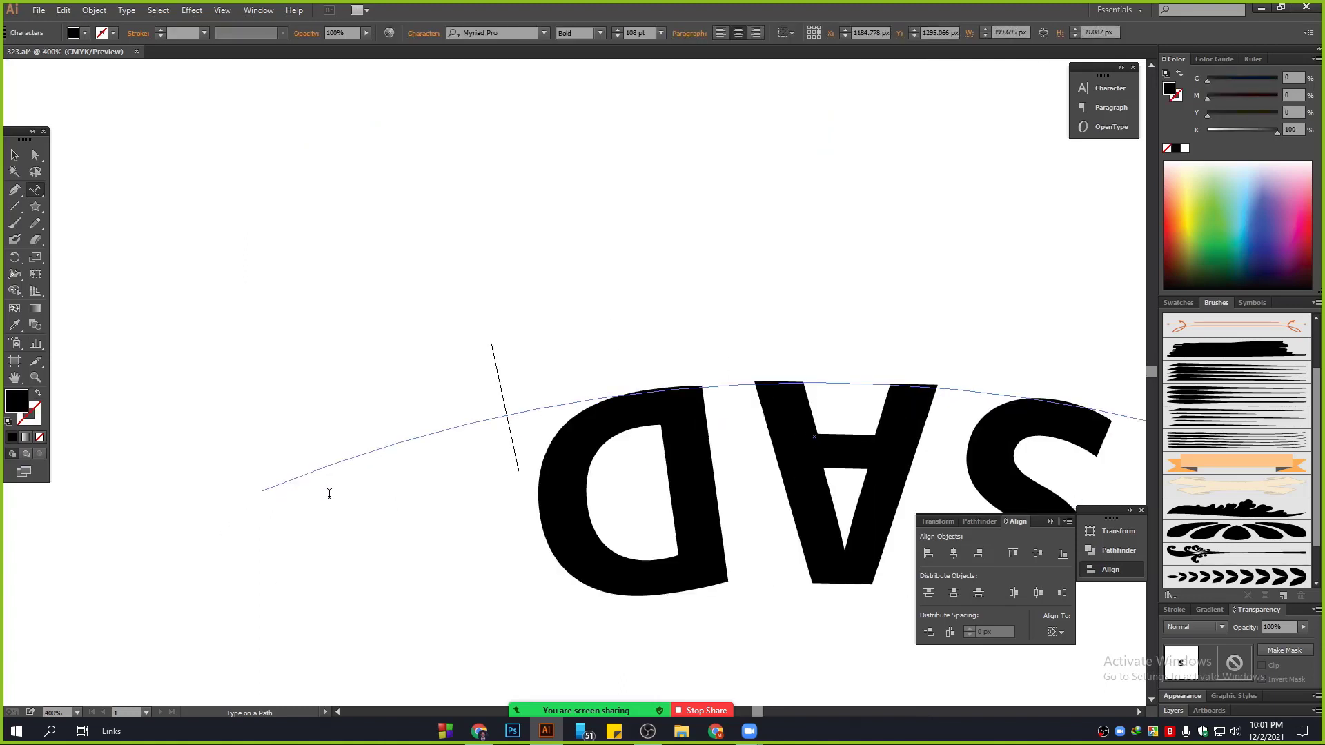
{"action": "scroll", "coordinate": [329, 493], "scroll_direction": "down", "scroll_amount": 1}
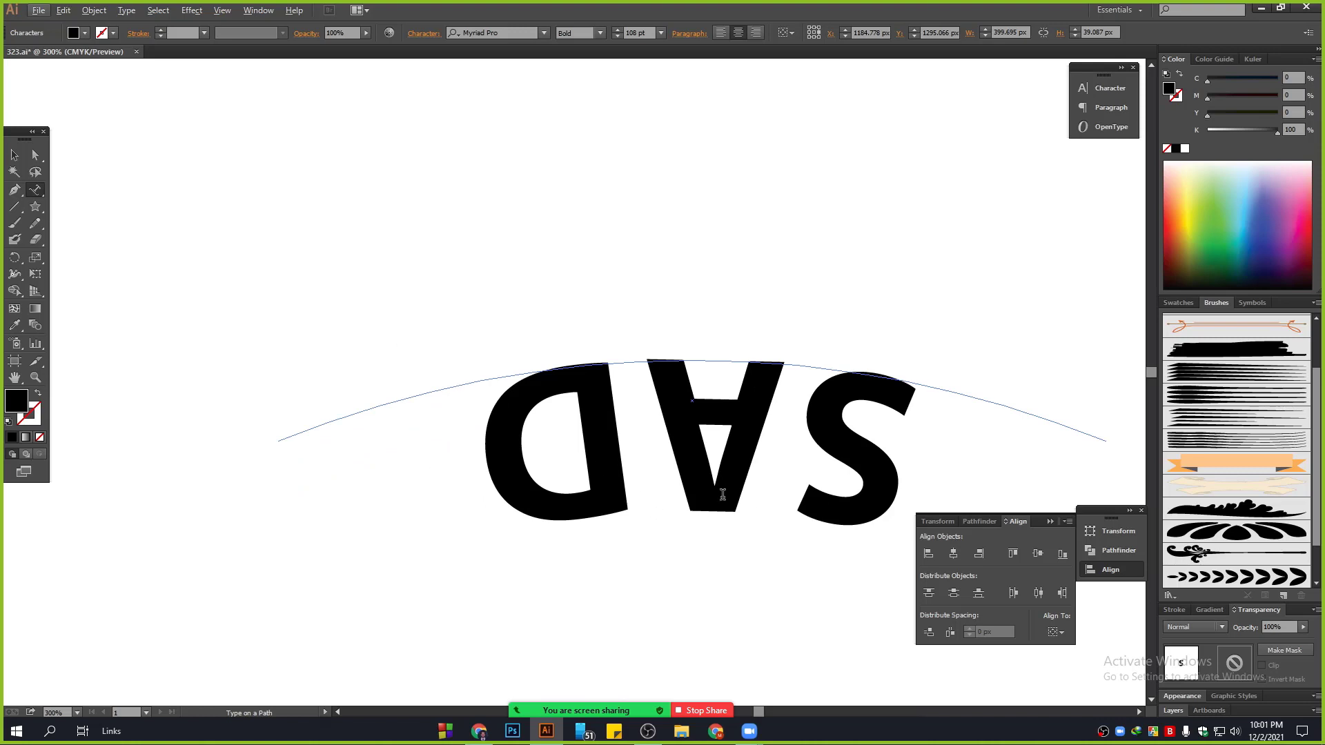
{"action": "left_click_drag", "start_coordinate": [721, 494], "coordinate": [632, 481]}
{"action": "scroll", "coordinate": [631, 481], "scroll_direction": "down", "scroll_amount": 2}
{"action": "scroll", "coordinate": [629, 481], "scroll_direction": "down", "scroll_amount": 2}
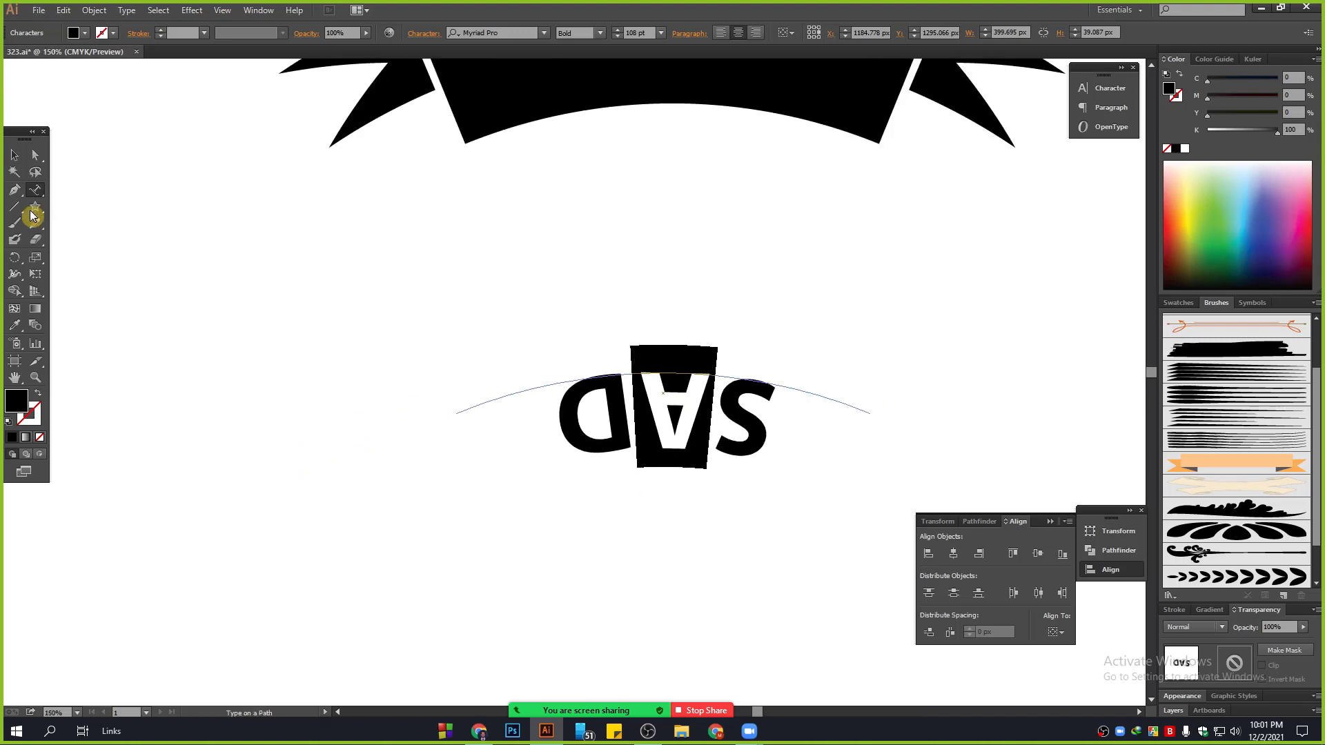
Step: Flip the "SAD" text to the outer side of the arc by its centre bracket
{"action": "left_click", "coordinate": [15, 155]}
{"action": "scroll", "coordinate": [739, 474], "scroll_direction": "up", "scroll_amount": 1}
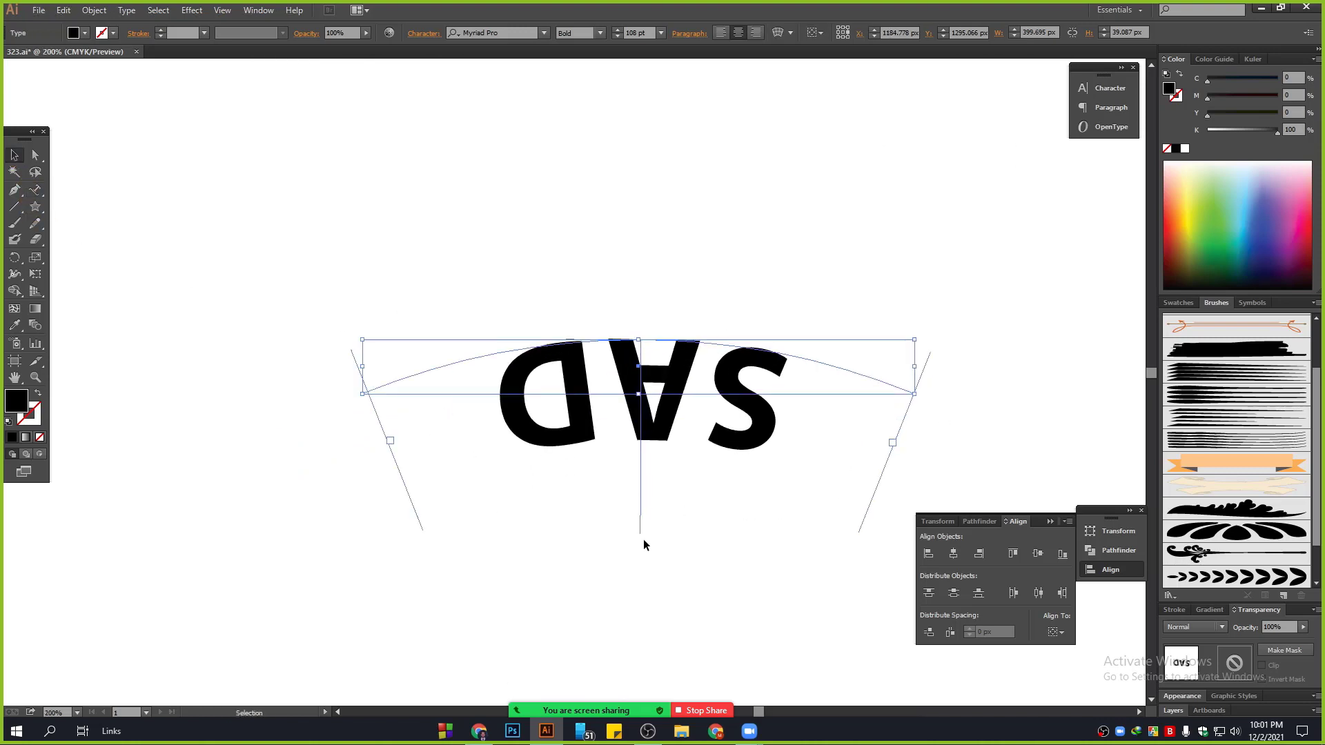
{"action": "left_click_drag", "start_coordinate": [640, 531], "coordinate": [641, 318]}
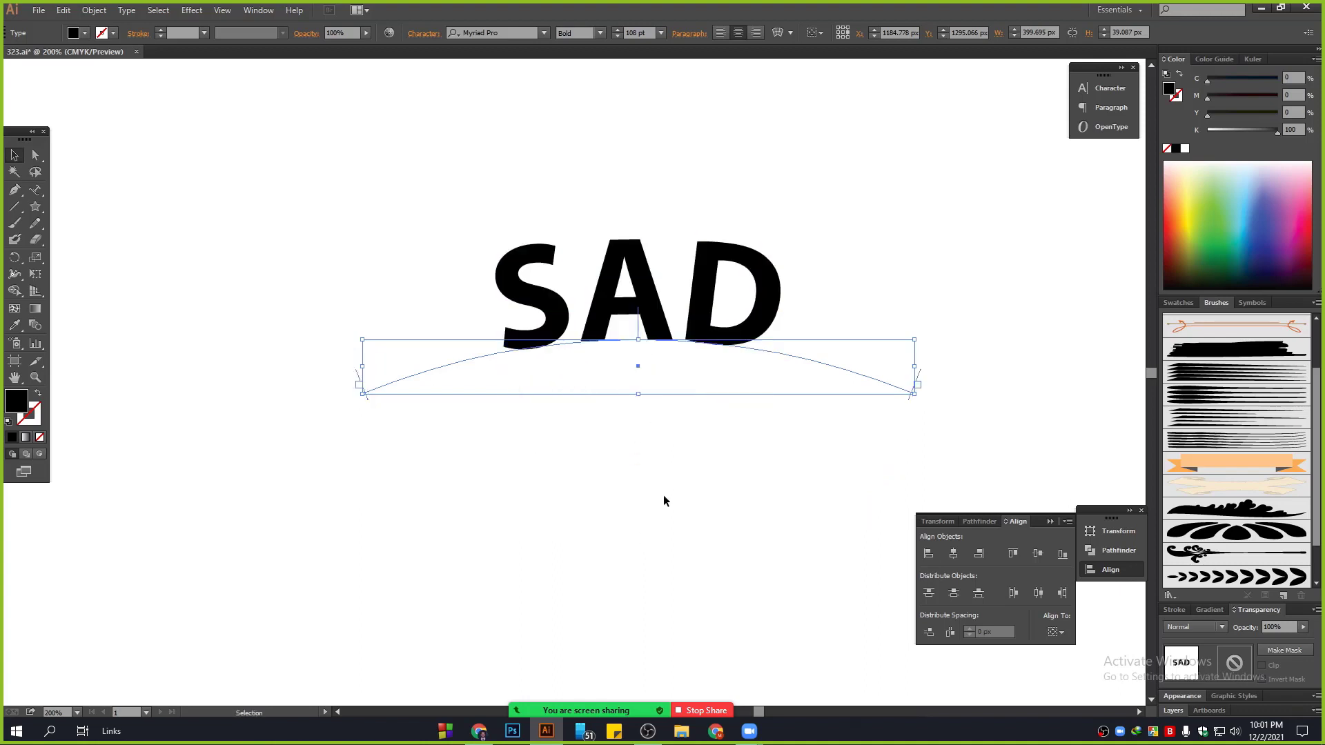
Step: Replace the flipped text with "EST. 199" and delete the year digits again
{"action": "scroll", "coordinate": [664, 504], "scroll_direction": "up", "scroll_amount": 3}
{"action": "double_click", "coordinate": [710, 355]}
{"action": "key", "text": "ctrl+a"}
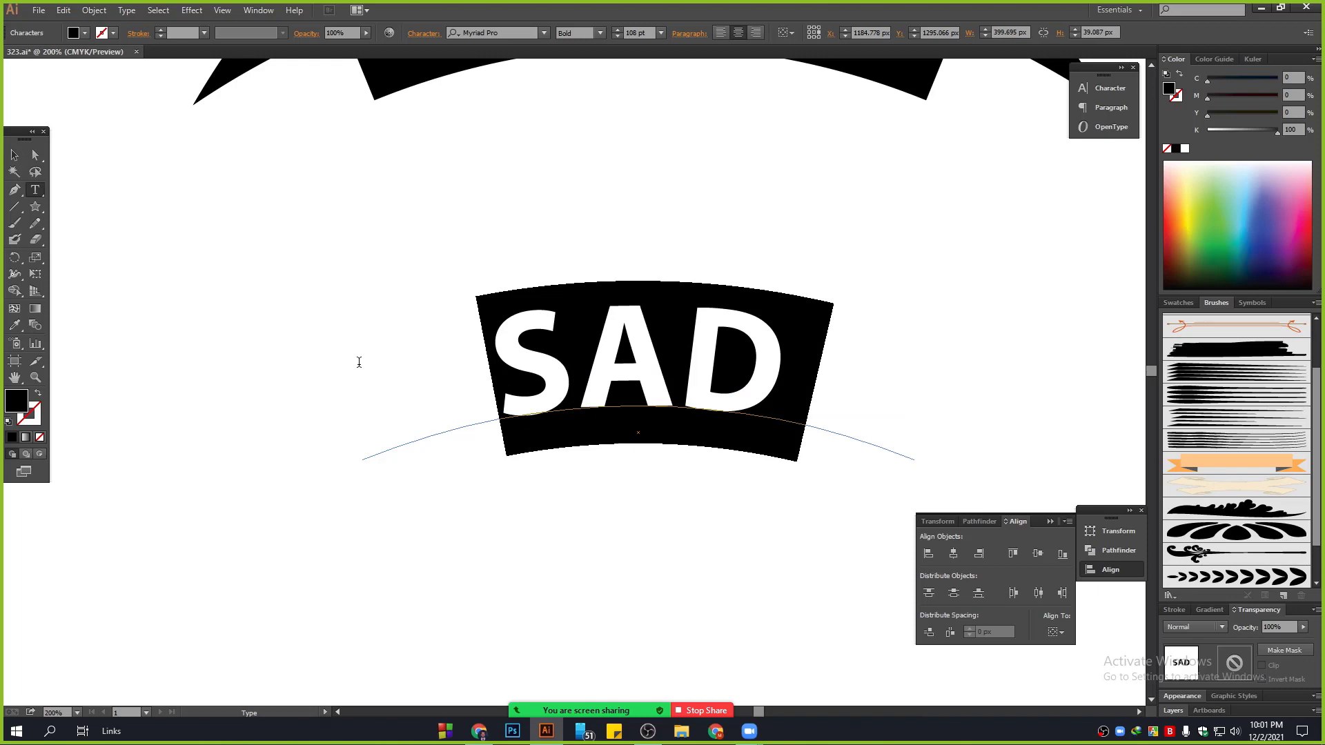
{"action": "type", "text": "EST"}
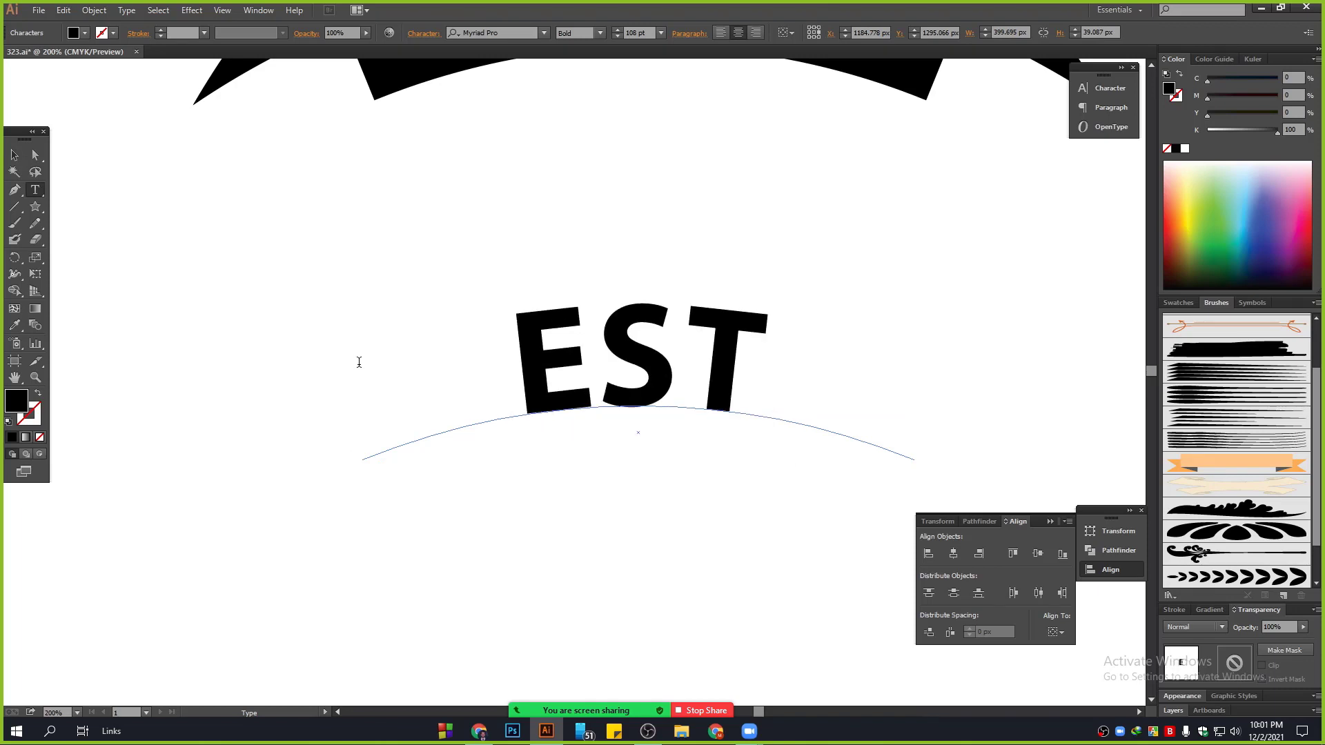
{"action": "type", "text": ". 199"}
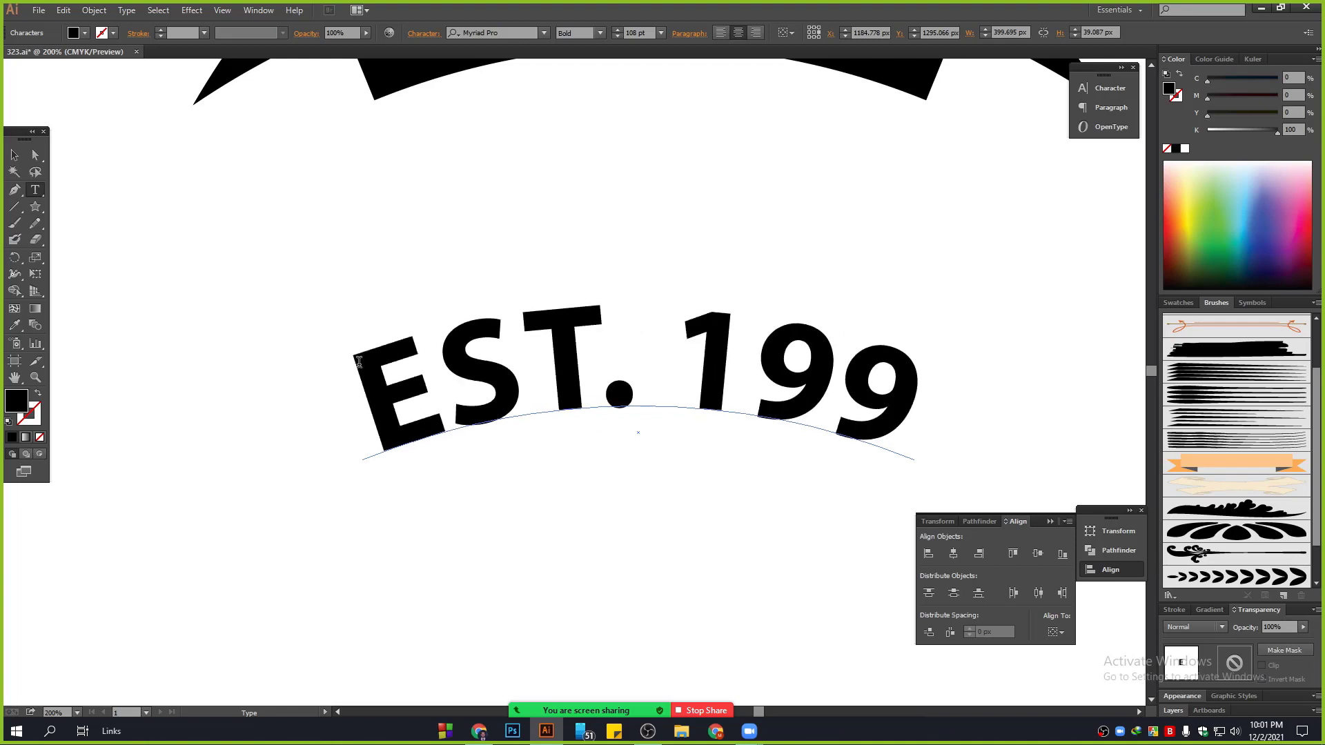
{"action": "key", "text": "BackSpace"}
{"action": "key", "text": "BackSpace"}
{"action": "key", "text": "BackSpace"}
{"action": "key", "text": "BackSpace"}
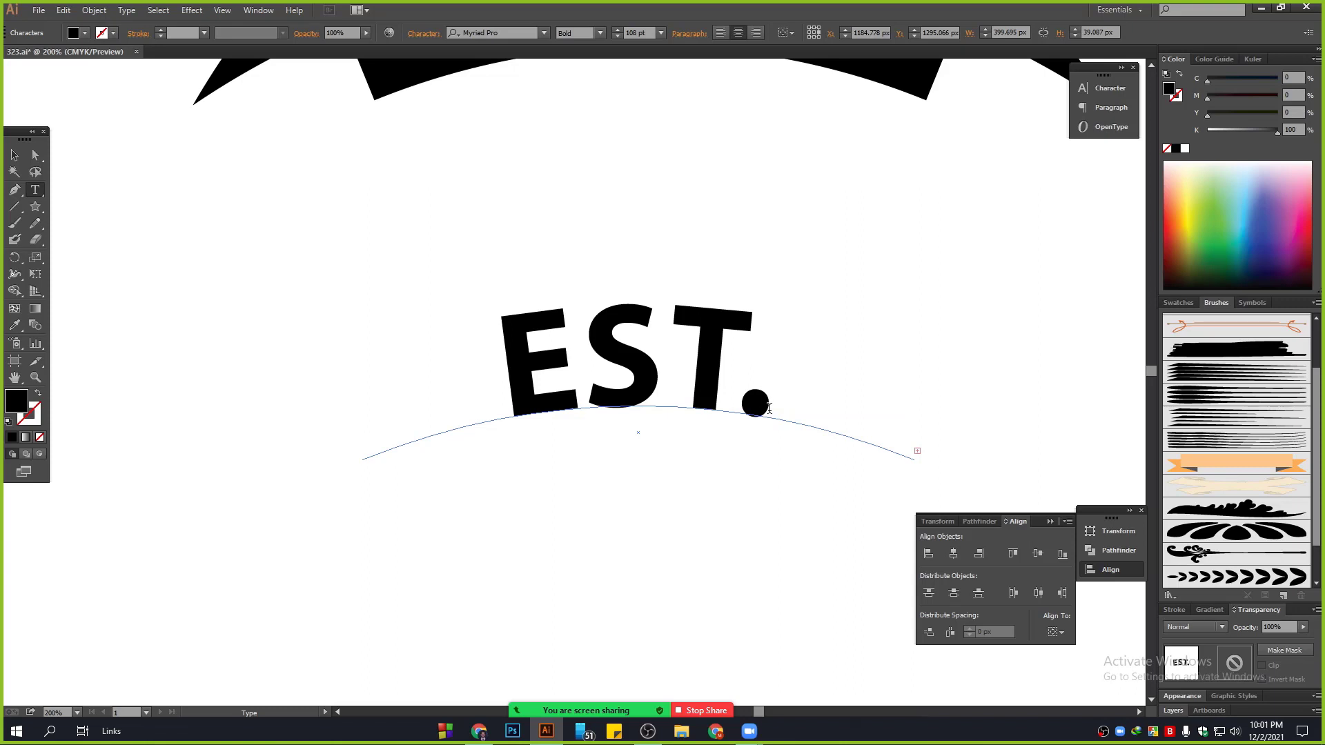
Step: Undo the text replacement and the flip of the arc text
{"action": "key", "text": "ctrl+z"}
{"action": "key", "text": "ctrl+z"}
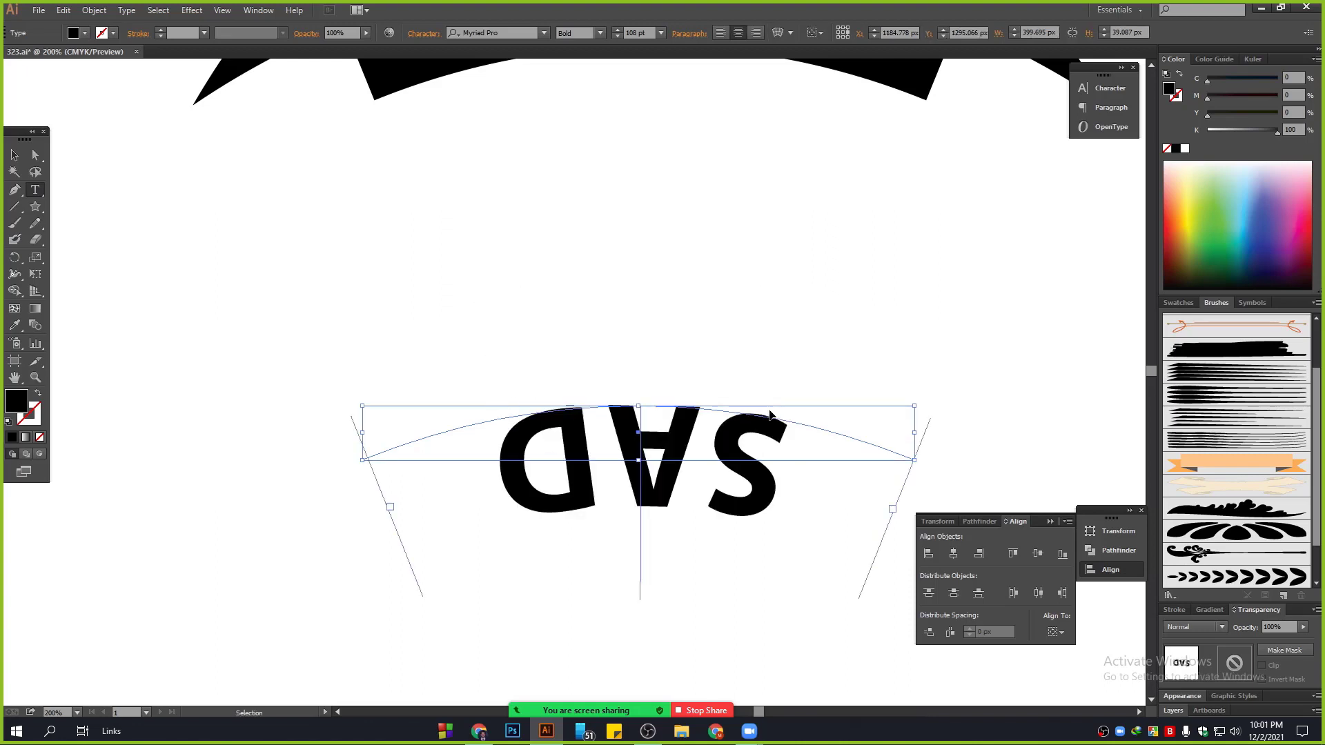
{"action": "scroll", "coordinate": [769, 408], "scroll_direction": "down", "scroll_amount": 3}
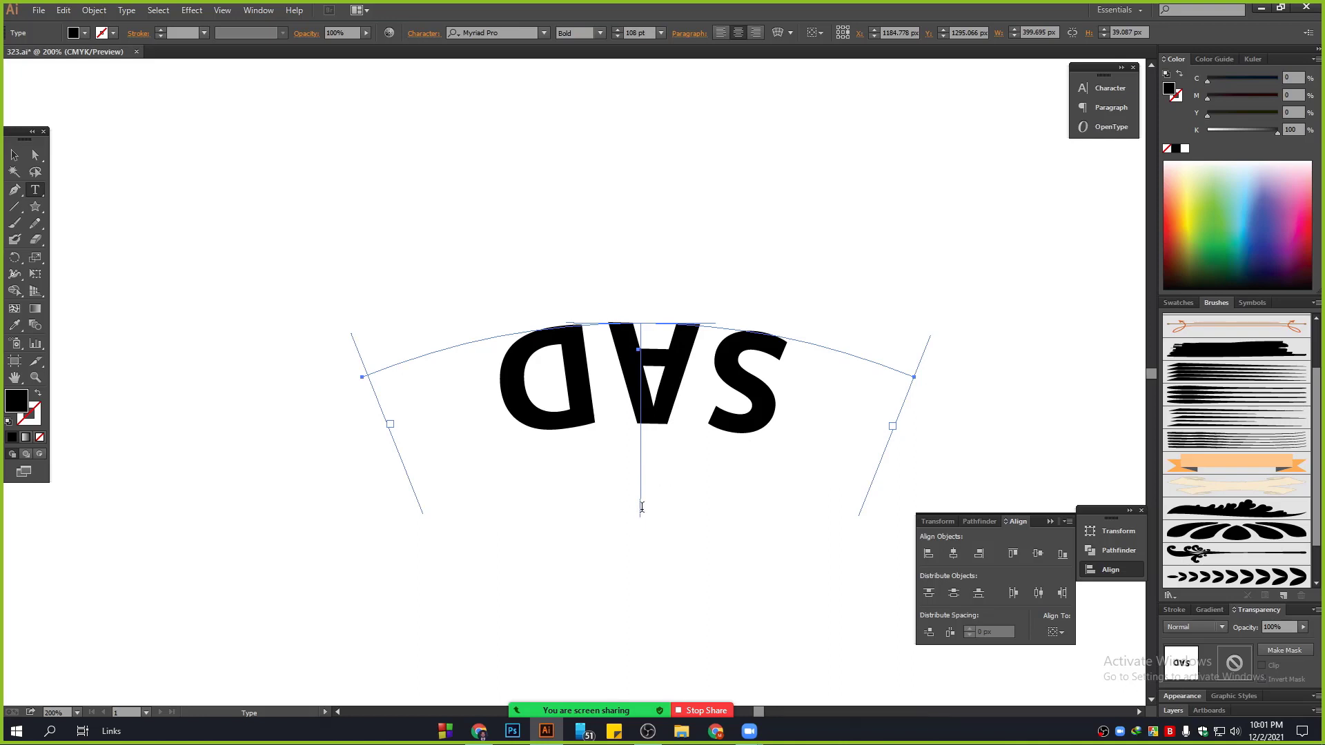
Step: Try flipping the arc text above the curve with the Direct Selection tool, and undo the flip
{"action": "left_click", "coordinate": [637, 391]}
{"action": "key", "text": "ctrl+a"}
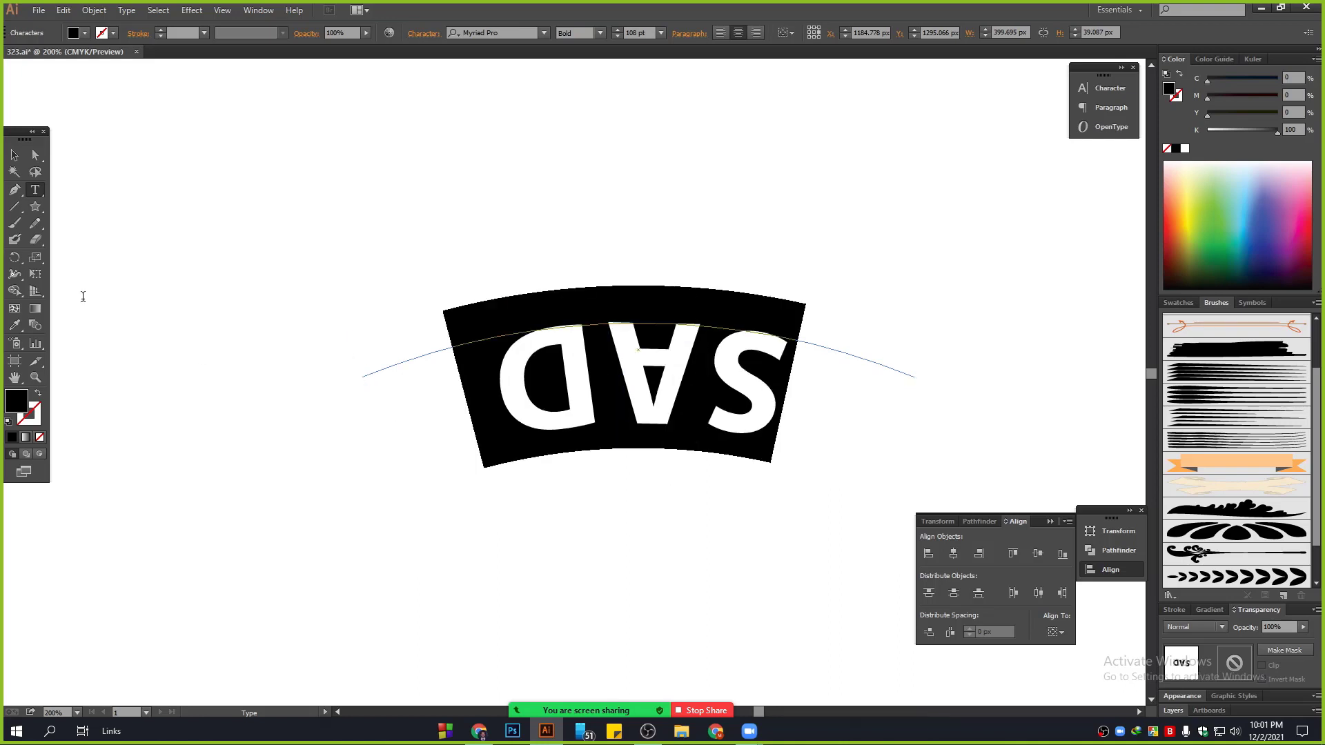
{"action": "left_click", "coordinate": [36, 156]}
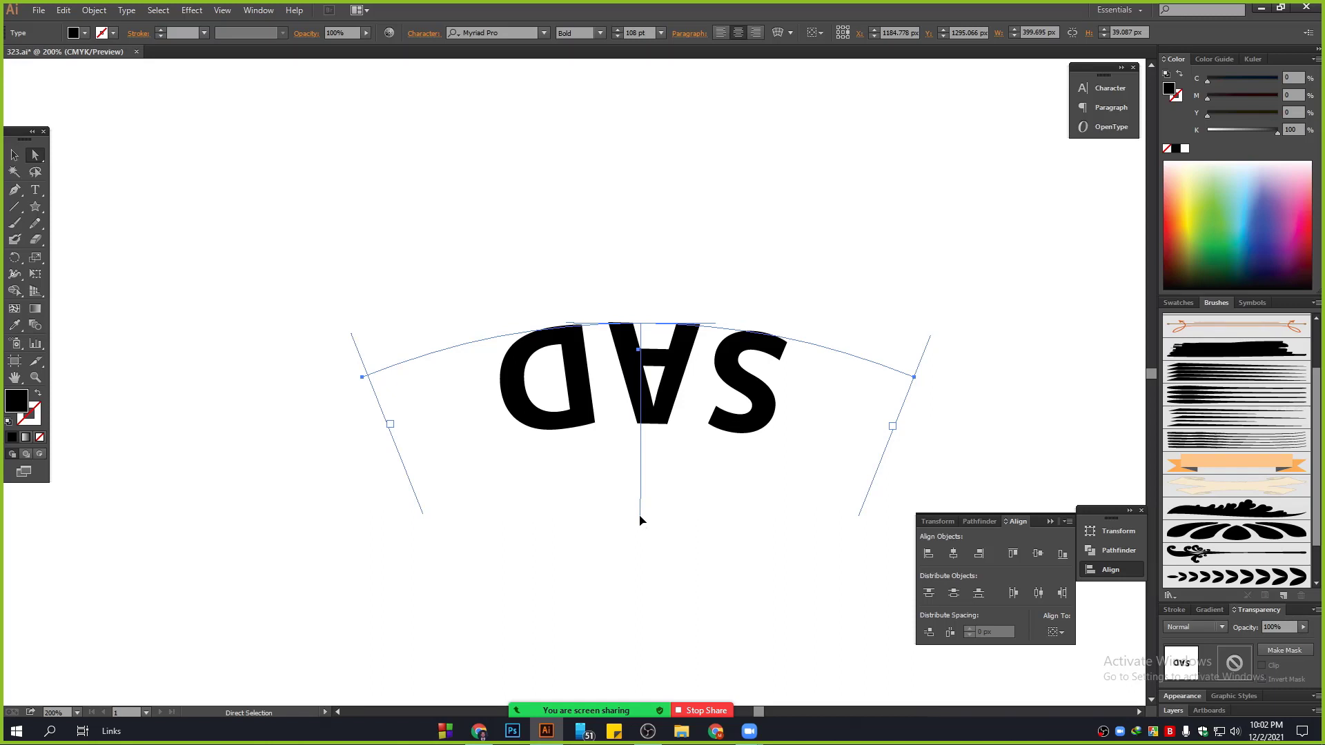
{"action": "left_click_drag", "start_coordinate": [640, 520], "coordinate": [655, 273]}
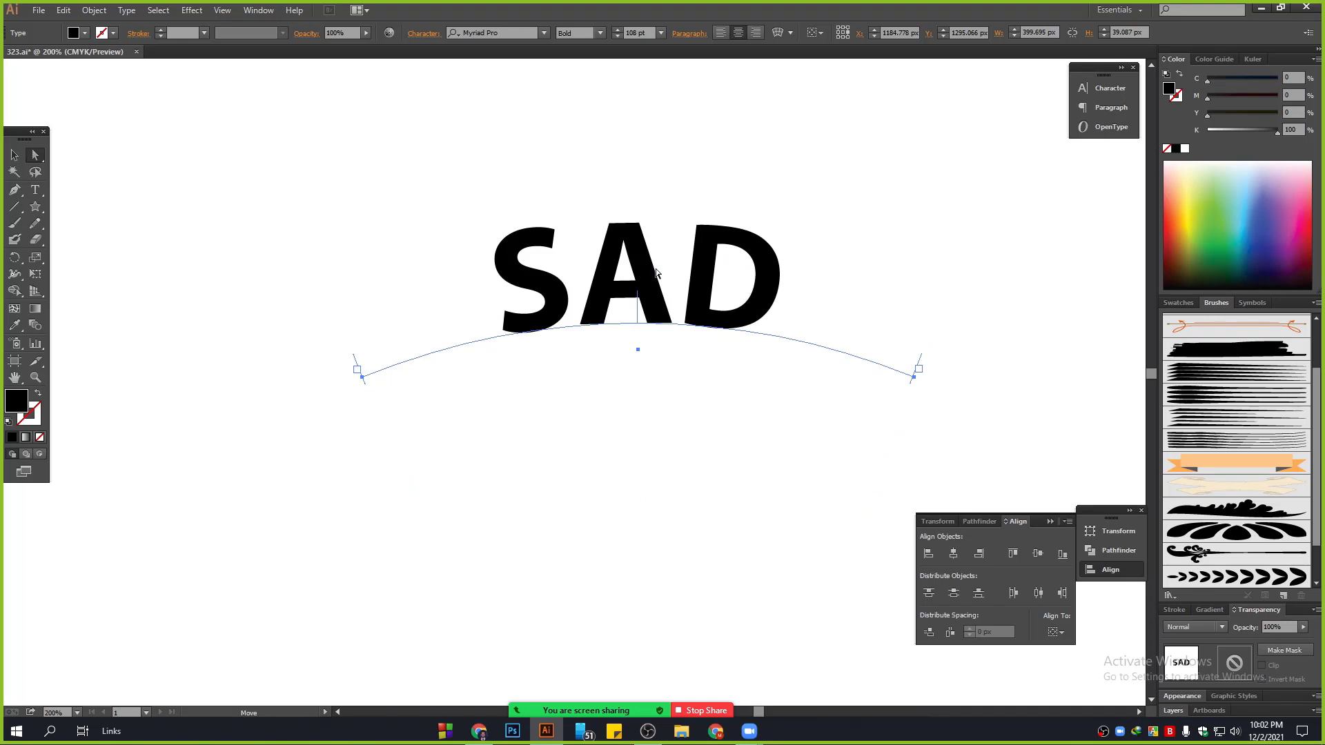
{"action": "key", "text": "ctrl+z"}
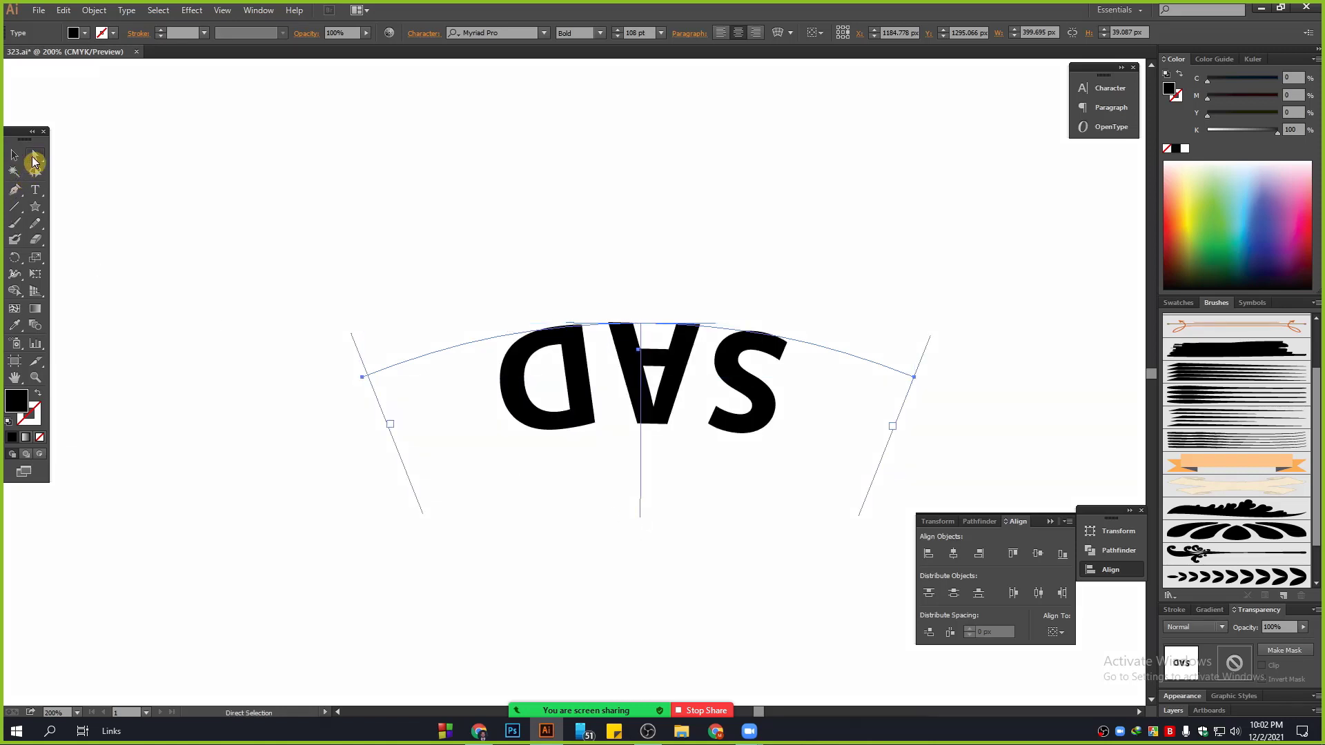
Step: Adjust the path text's start bracket and flip "SAD" upright onto the upper side of the arc
{"action": "left_click_drag", "start_coordinate": [35, 154], "coordinate": [97, 155]}
{"action": "left_click_drag", "start_coordinate": [255, 207], "coordinate": [1019, 519]}
{"action": "key", "text": "t"}
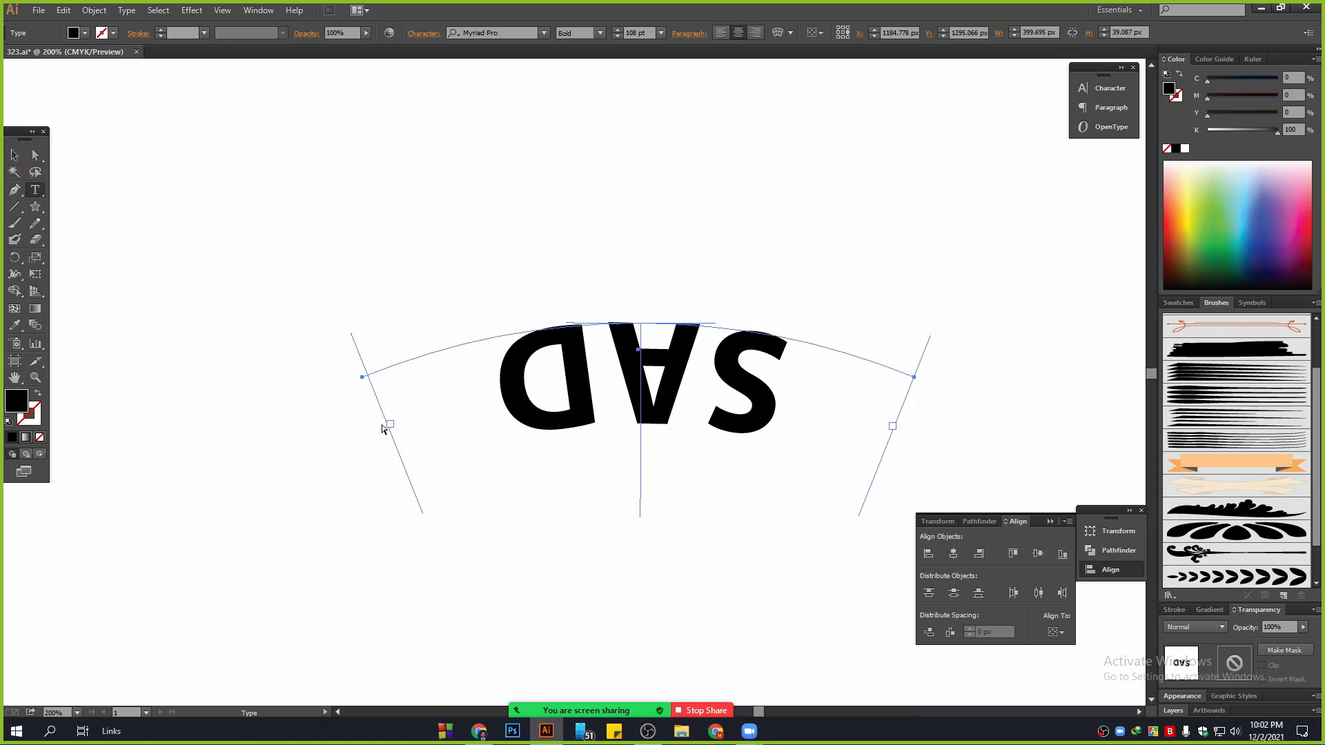
{"action": "left_click", "coordinate": [34, 163]}
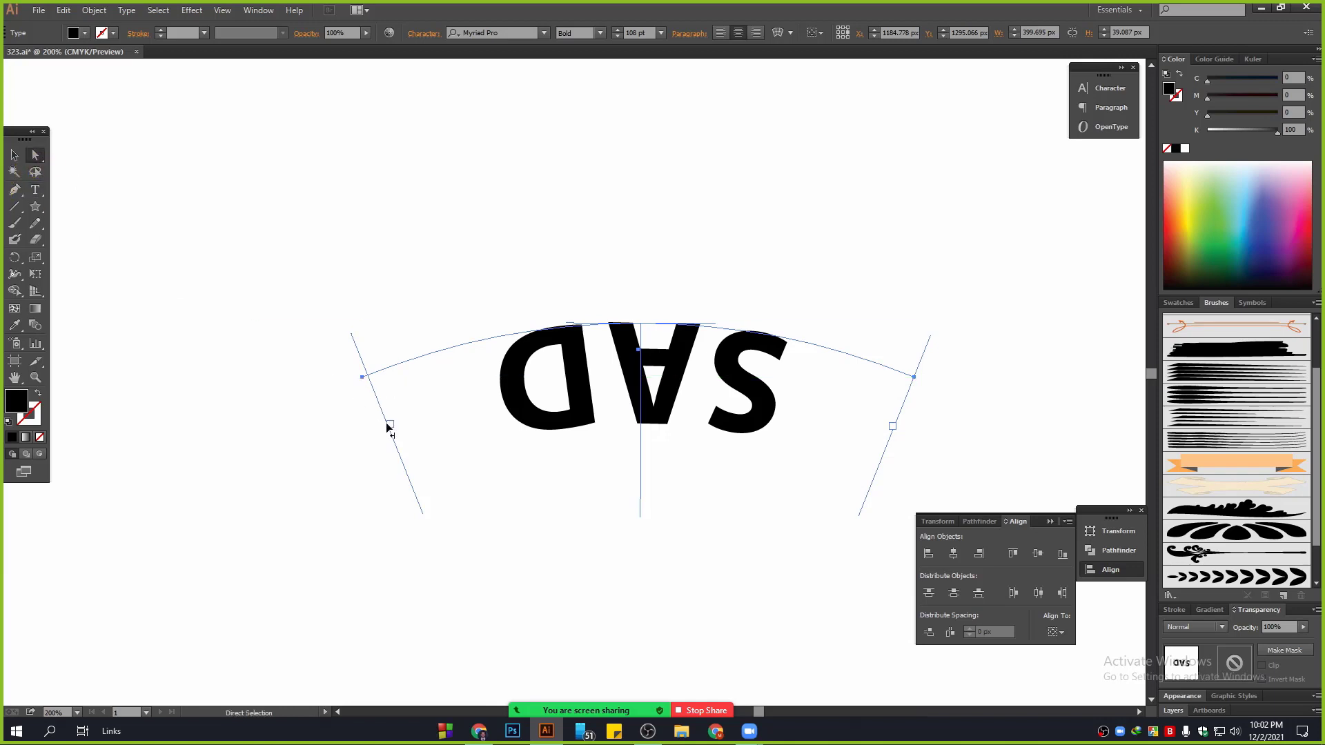
{"action": "left_click_drag", "start_coordinate": [387, 423], "coordinate": [379, 431]}
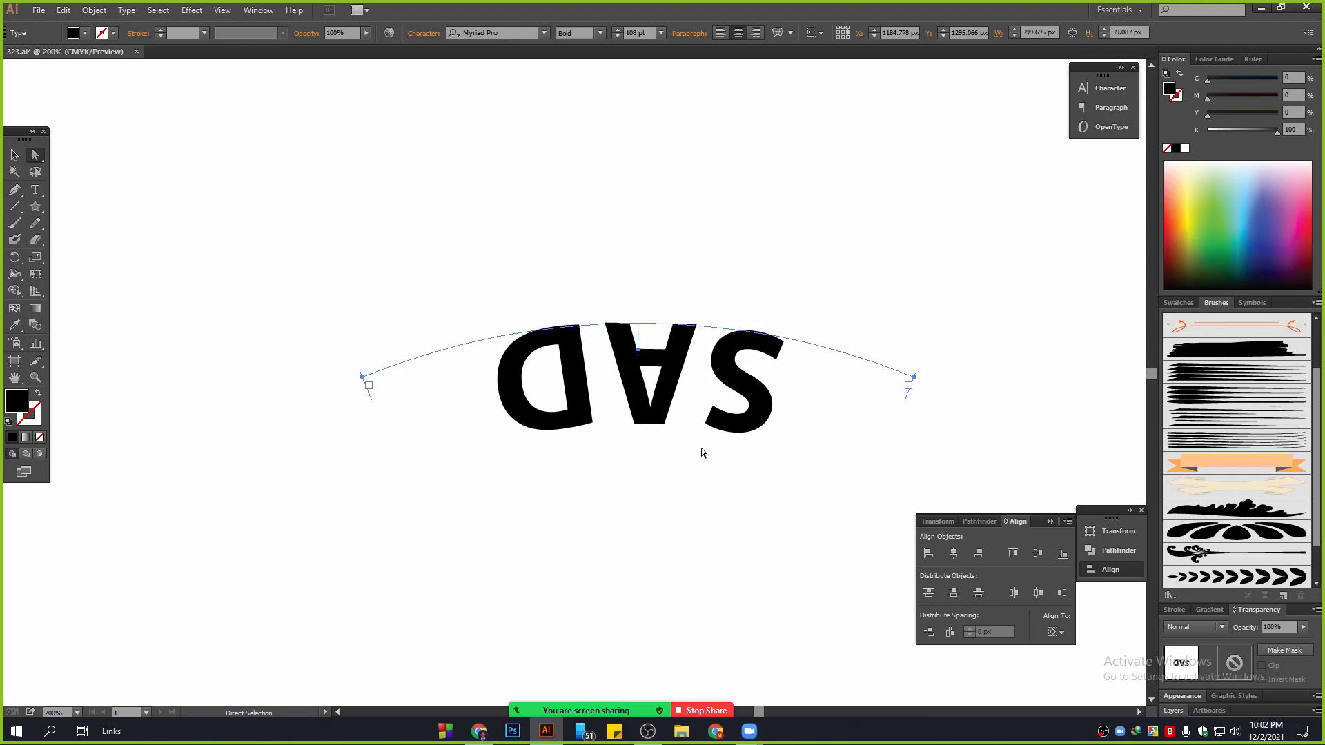
{"action": "left_click_drag", "start_coordinate": [638, 348], "coordinate": [642, 315]}
Step: Replace the "SAD" text on the arc with "EST 1987"
{"action": "key", "text": "t"}
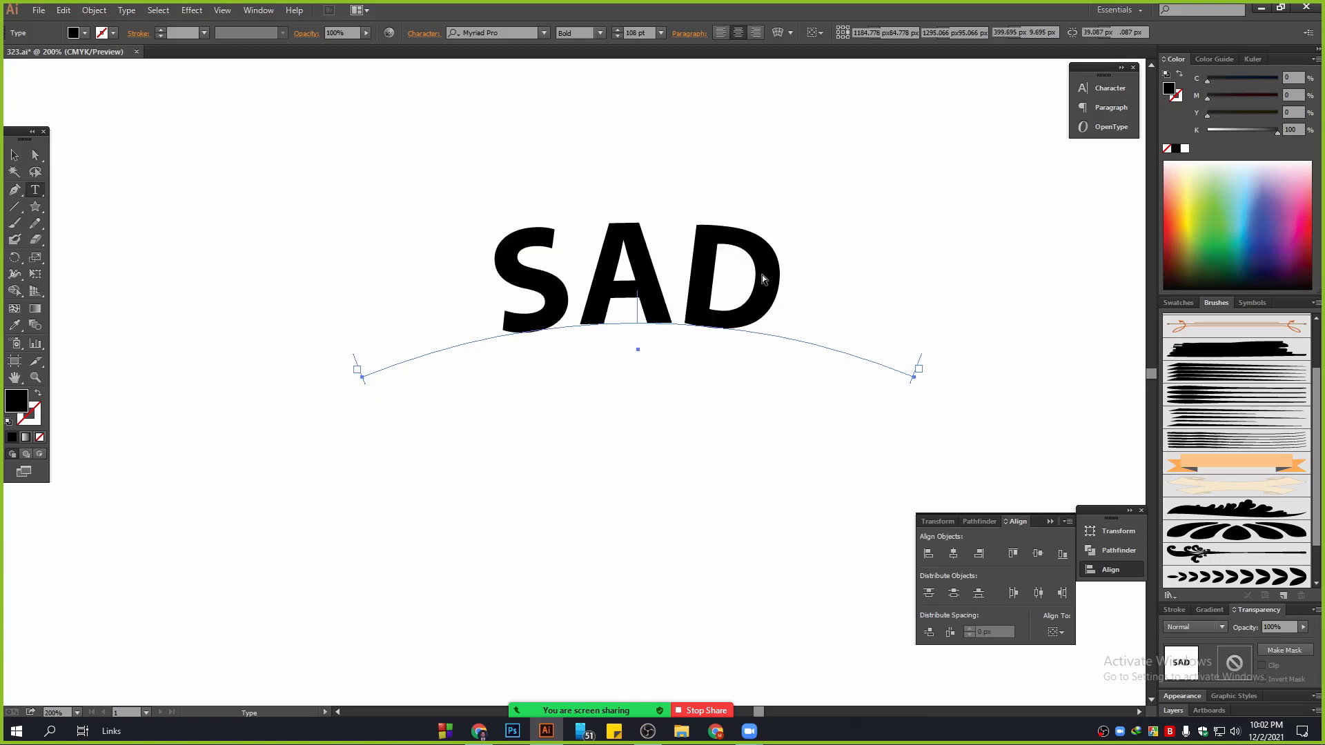
{"action": "left_click_drag", "start_coordinate": [783, 277], "coordinate": [388, 268]}
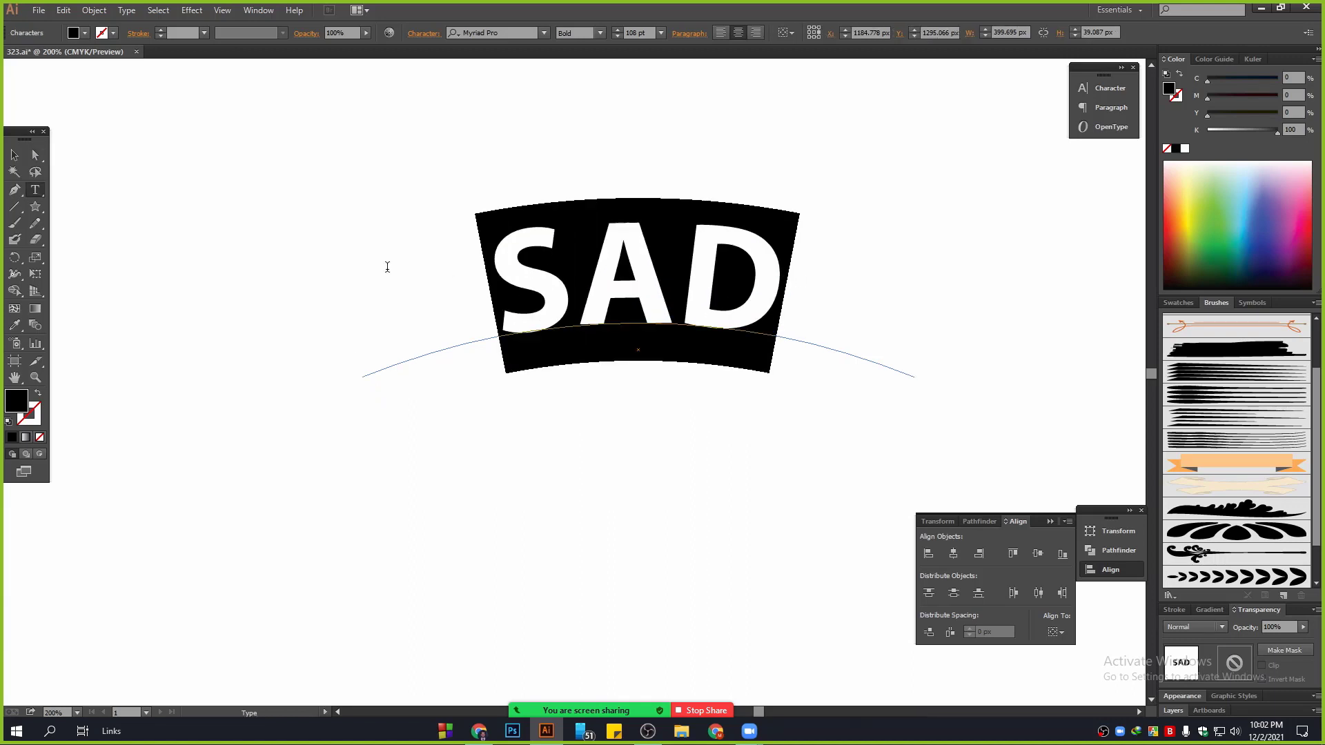
{"action": "type", "text": "EST"}
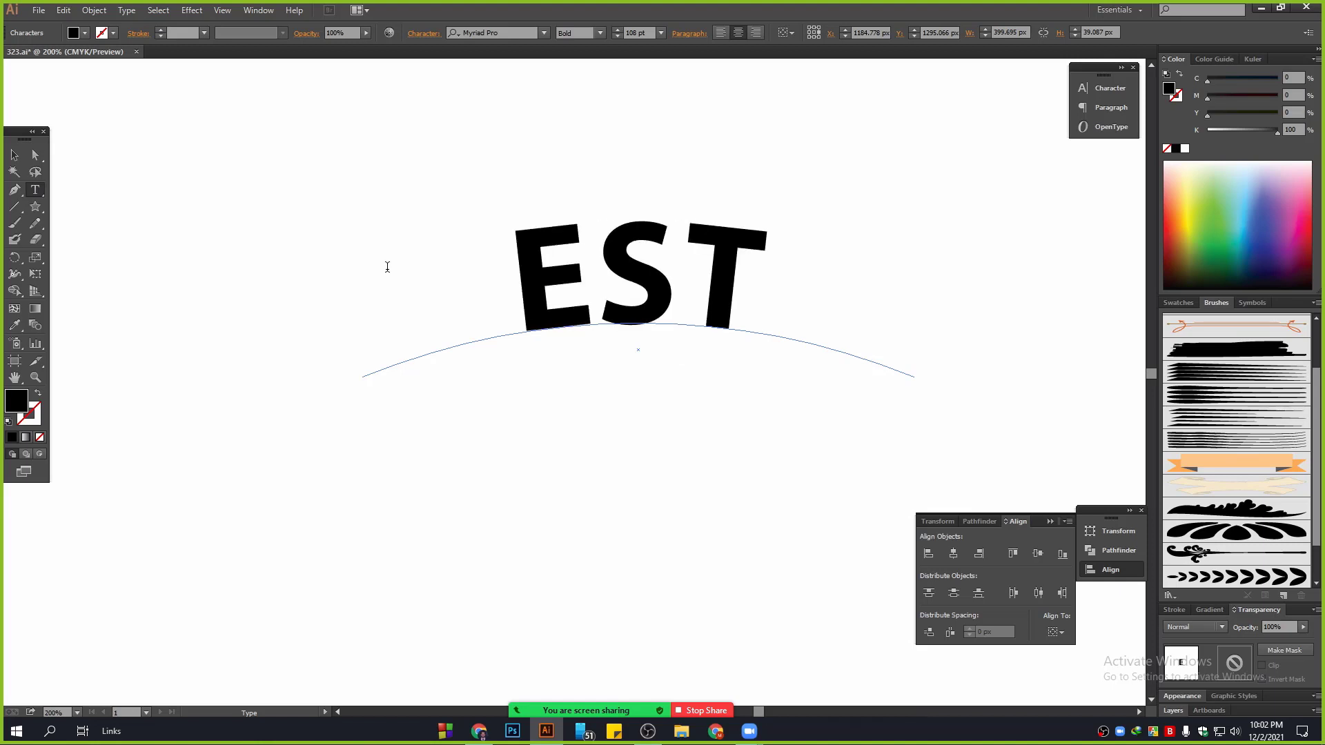
{"action": "type", "text": " 199"}
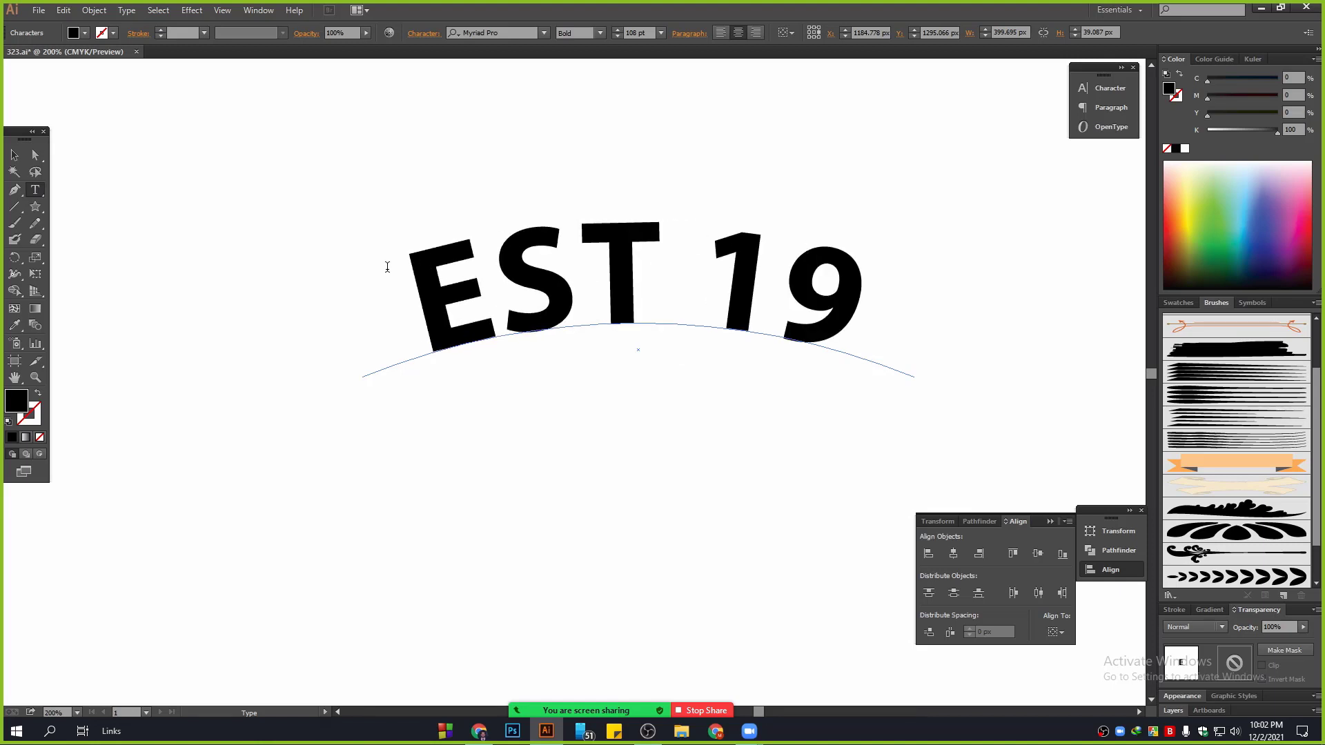
Step: Set the font size of the whole arc text to 90 pt so it fits along the curve
{"action": "key", "text": "ctrl+a"}
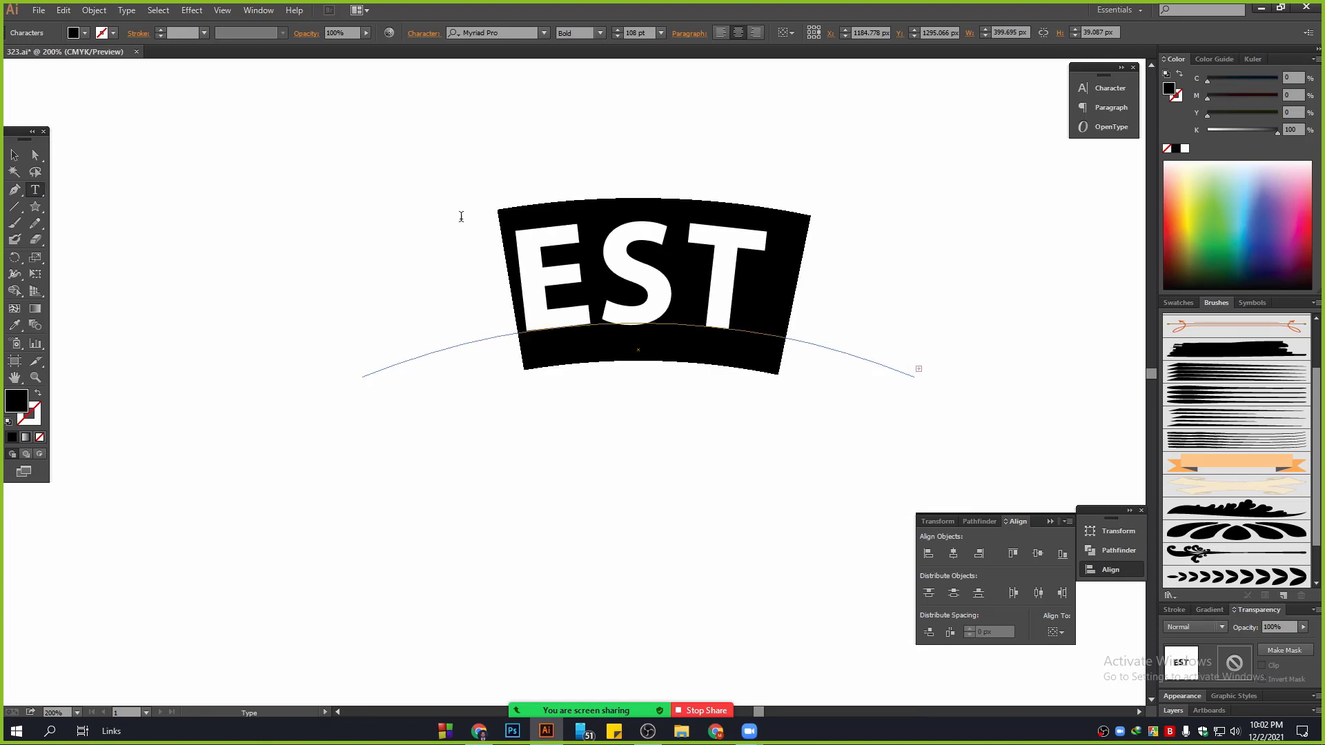
{"action": "left_click", "coordinate": [635, 32]}
{"action": "scroll", "coordinate": [634, 32], "scroll_direction": "down", "scroll_amount": 7}
{"action": "scroll", "coordinate": [635, 33], "scroll_direction": "down", "scroll_amount": 11}
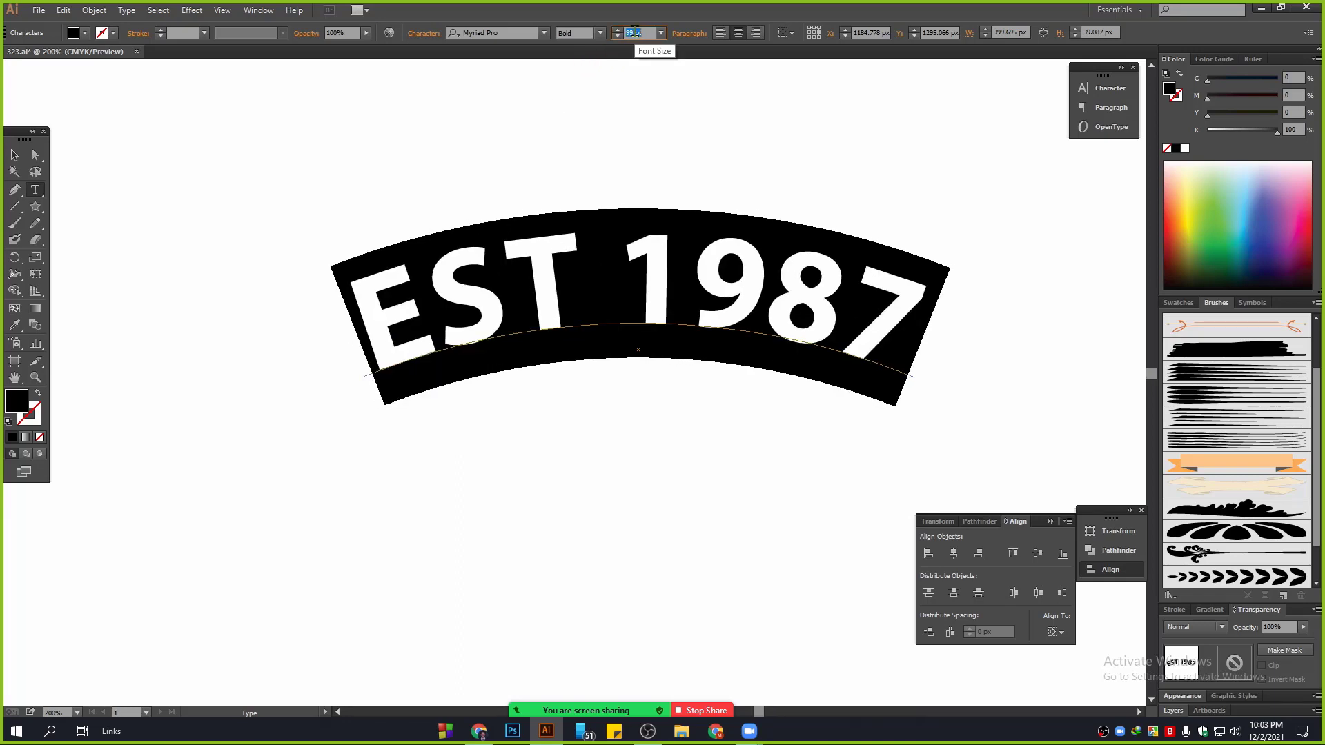
{"action": "left_click", "coordinate": [628, 245]}
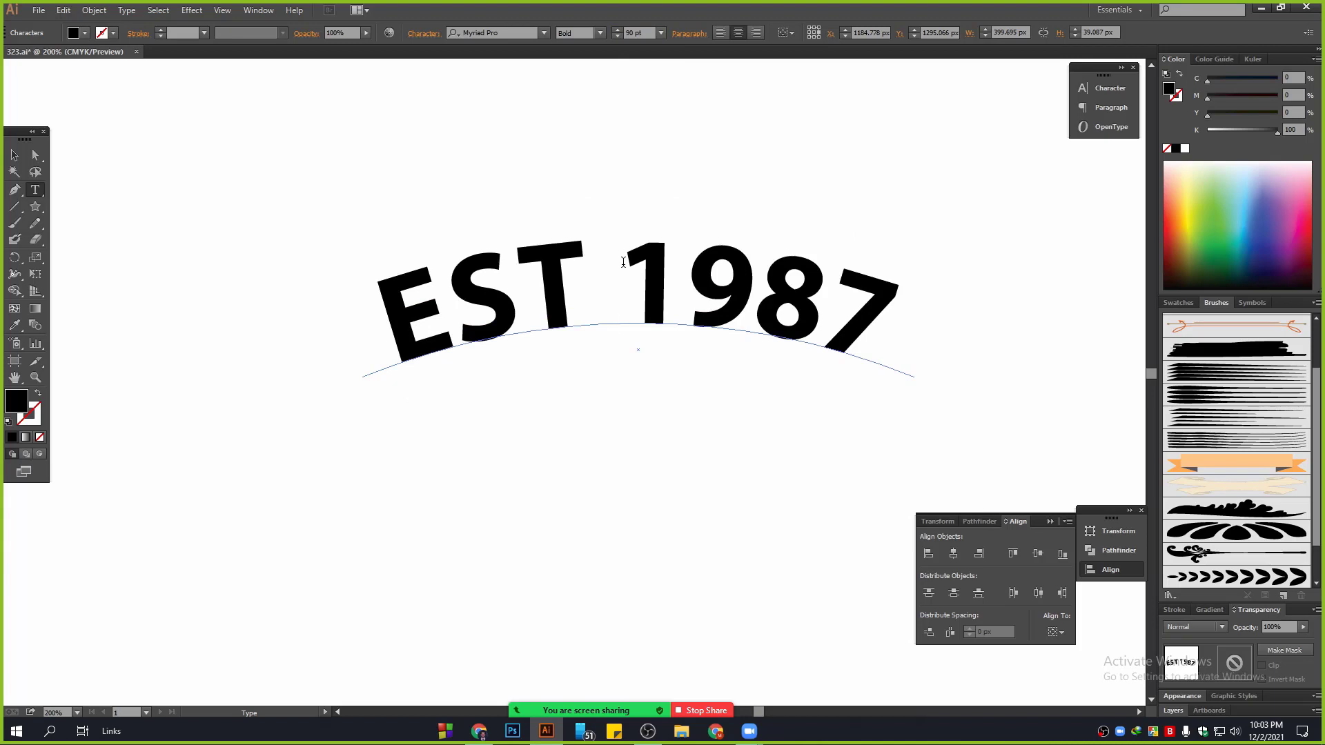
Step: Replace the space in the curved text with a hyphen so it reads "EST-1987", and fill the text with white
{"action": "key", "text": "BackSpace"}
{"action": "type", "text": "-"}
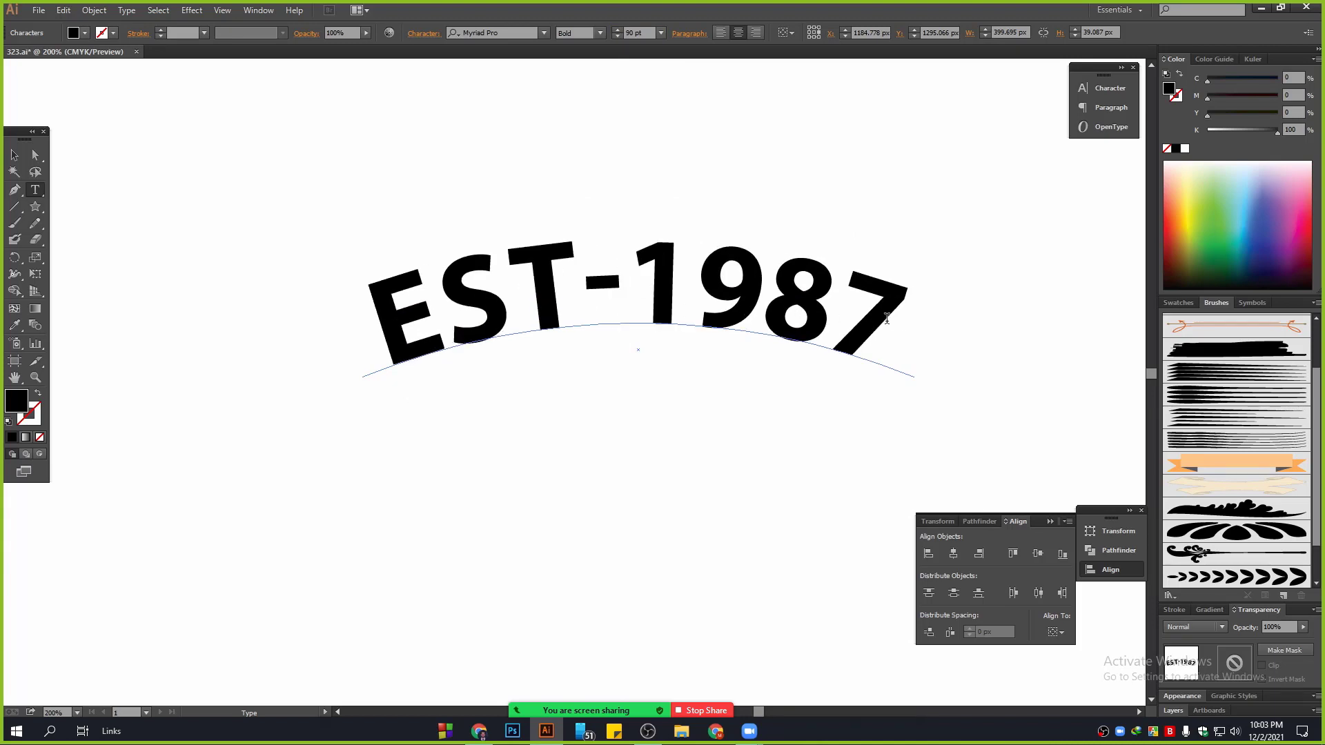
{"action": "left_click_drag", "start_coordinate": [895, 319], "coordinate": [245, 292]}
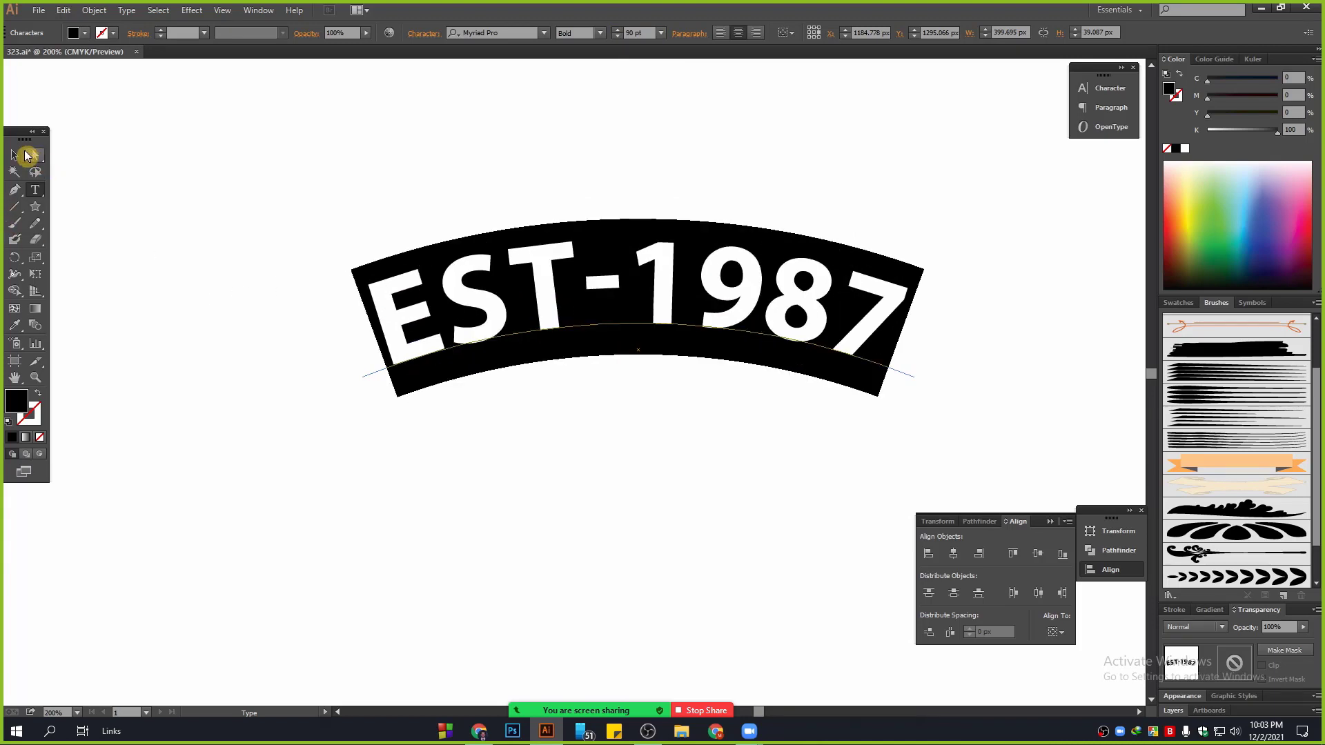
{"action": "left_click", "coordinate": [26, 156]}
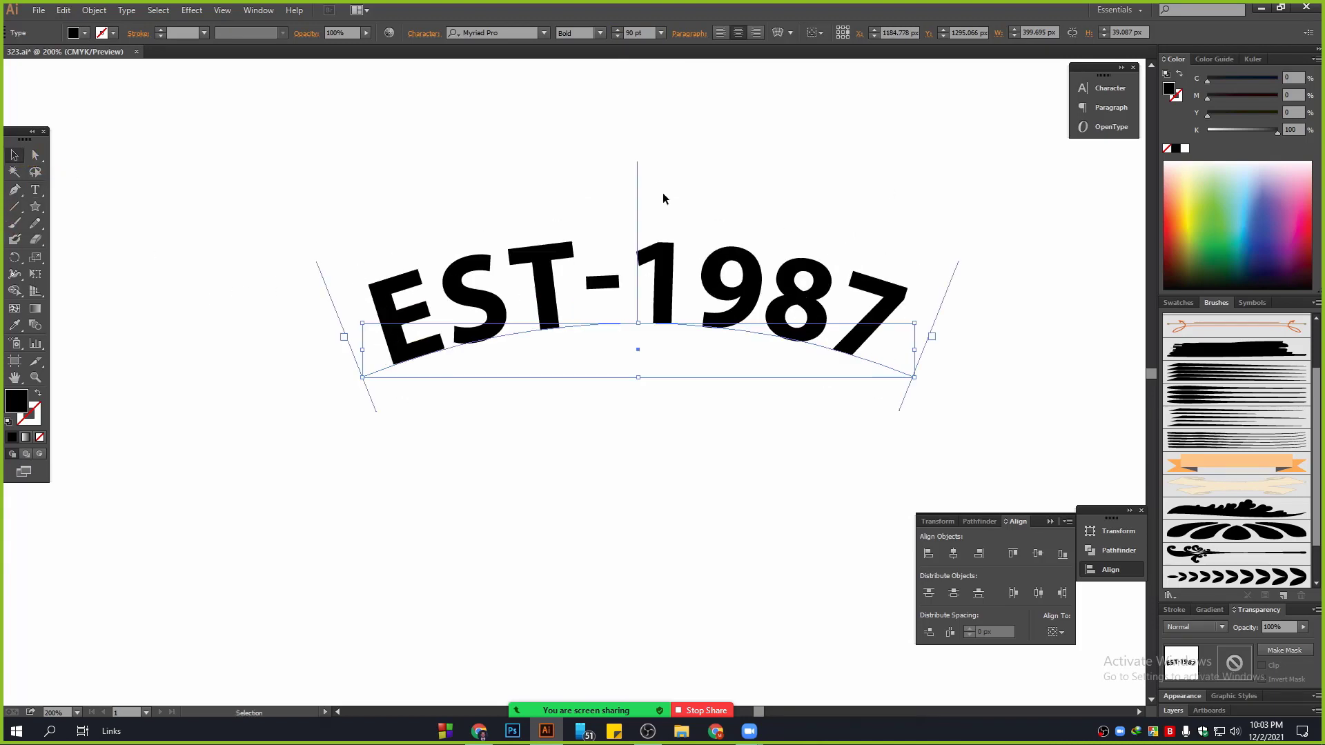
{"action": "left_click", "coordinate": [1186, 149]}
Step: Move the curved EST-1987 text onto the black ribbon banner and nudge it left and down to centre it
{"action": "left_click_drag", "start_coordinate": [465, 423], "coordinate": [521, 378]}
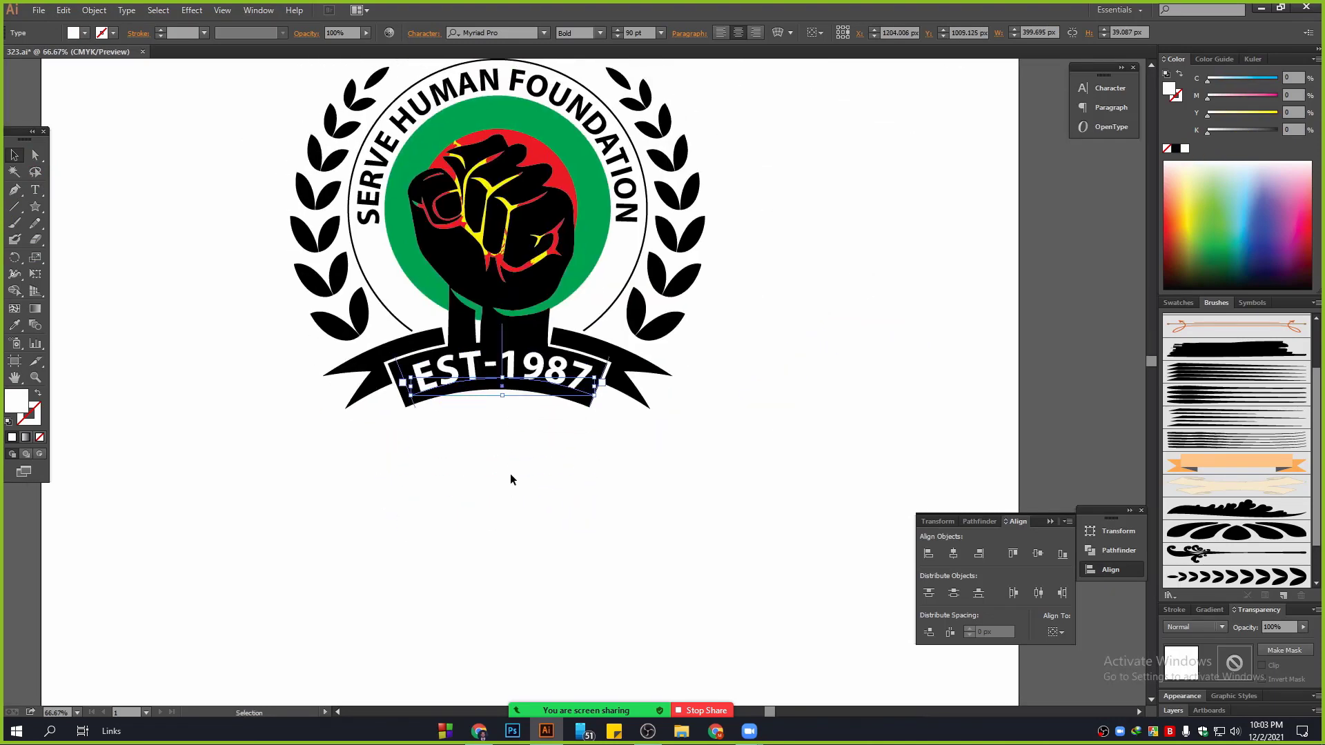
{"action": "left_click", "coordinate": [491, 458]}
{"action": "scroll", "coordinate": [491, 450], "scroll_direction": "up", "scroll_amount": 3}
{"action": "left_click", "coordinate": [561, 183]}
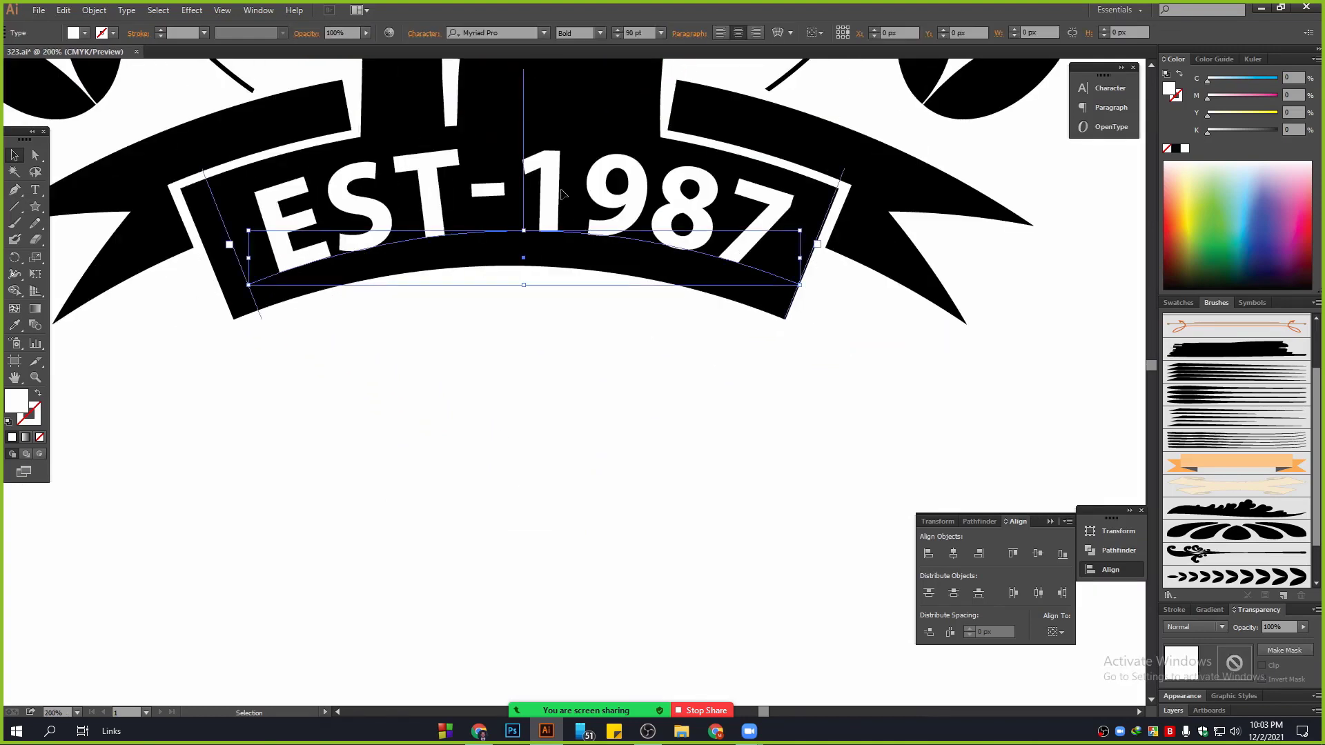
{"action": "key", "text": "Down"}
{"action": "key", "text": "Left"}
{"action": "key", "text": "Left"}
{"action": "key", "text": "Left"}
{"action": "key", "text": "Left"}
{"action": "key", "text": "Left"}
{"action": "key", "text": "Left"}
{"action": "key", "text": "Left"}
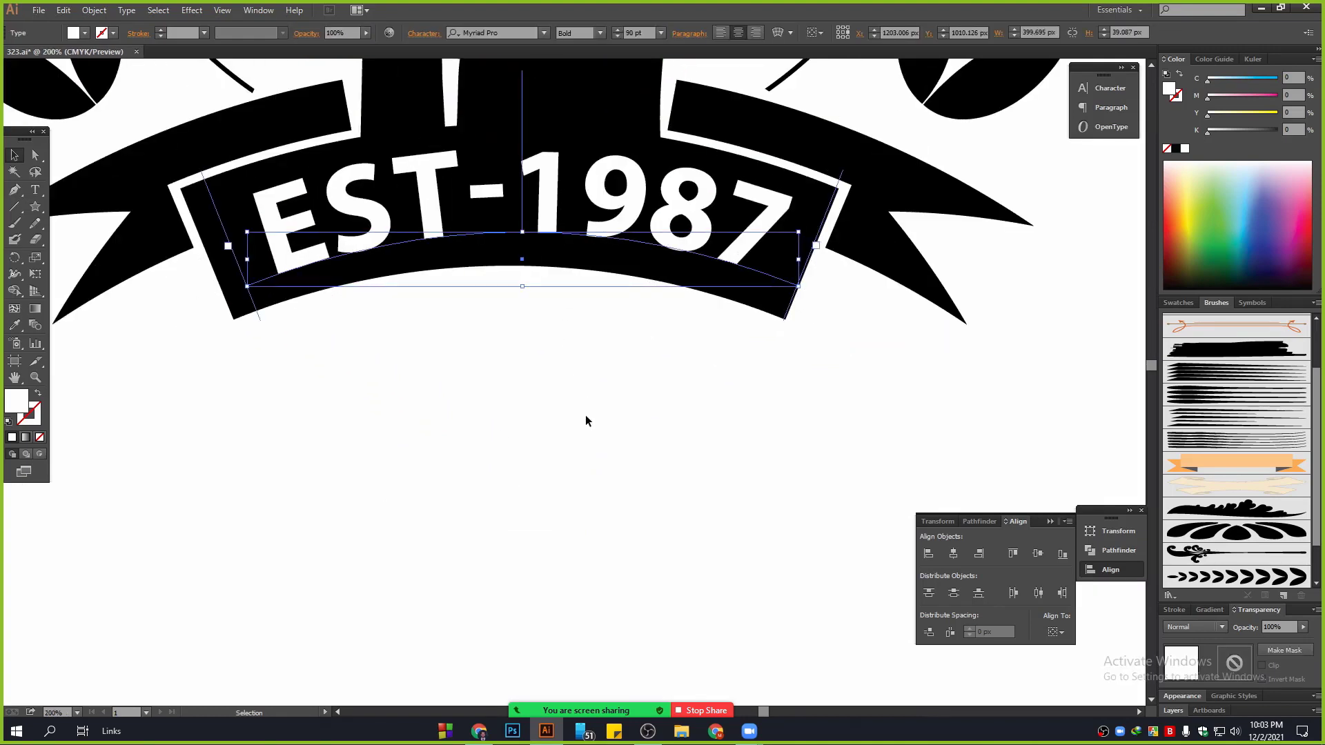
{"action": "key", "text": "Left"}
{"action": "key", "text": "Down"}
{"action": "key", "text": "Down"}
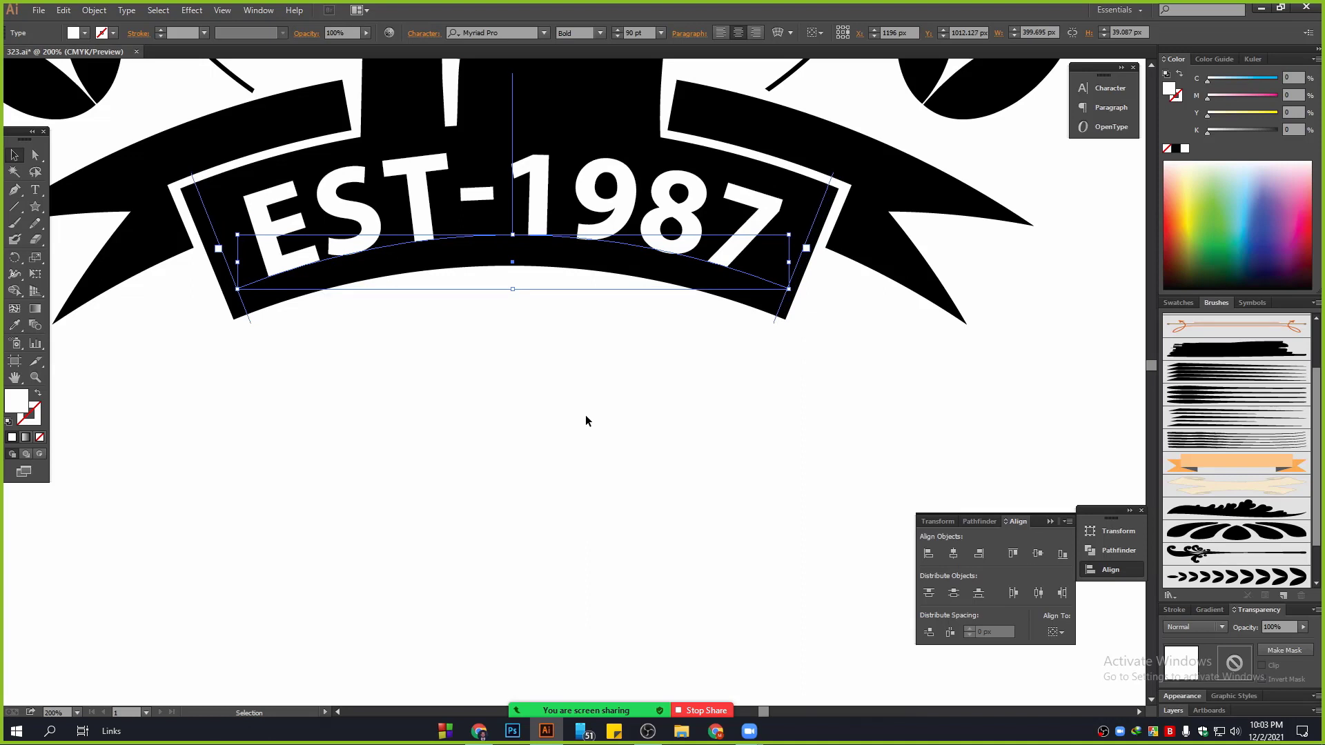
{"action": "key", "text": "Left"}
{"action": "key", "text": "Down"}
{"action": "key", "text": "Down"}
{"action": "left_click", "coordinate": [581, 426]}
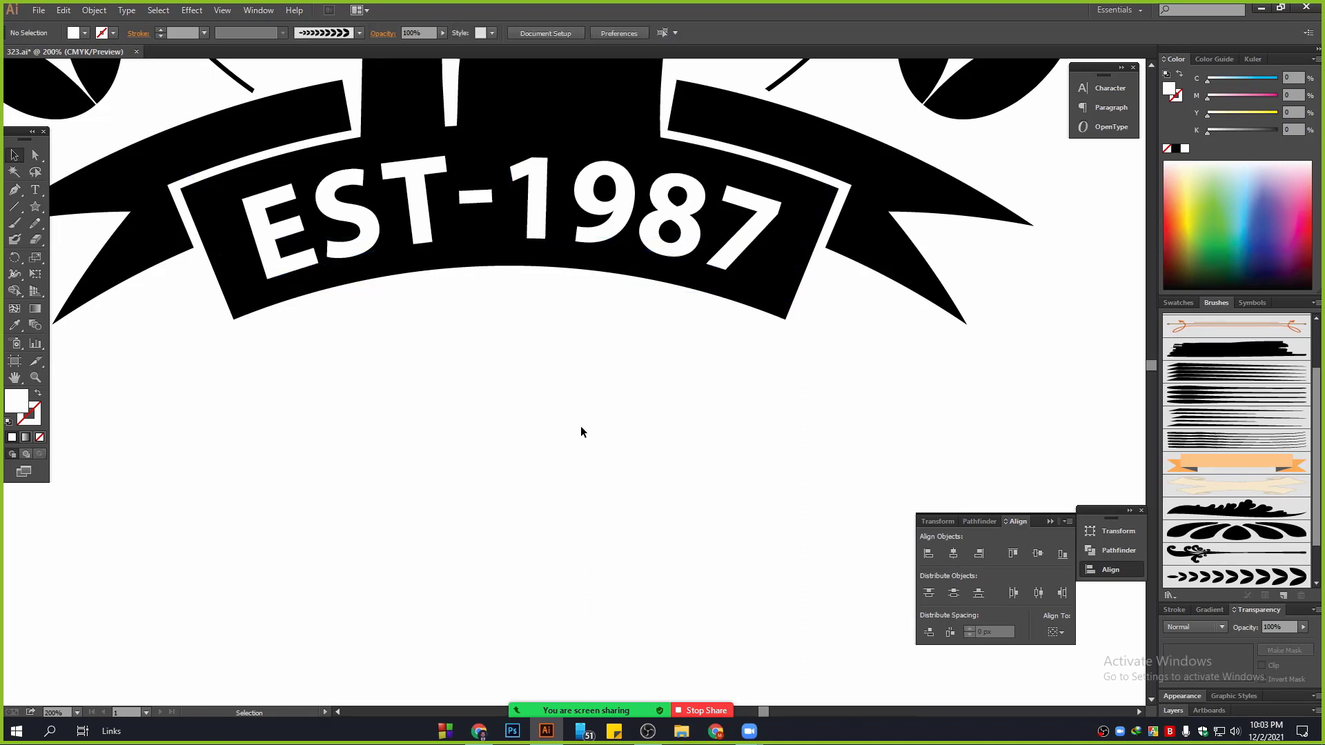
Step: Collapse the expanded Align panel to clear the space beside the logo
{"action": "scroll", "coordinate": [578, 427], "scroll_direction": "down", "scroll_amount": 3}
{"action": "left_click_drag", "start_coordinate": [635, 494], "coordinate": [619, 540]}
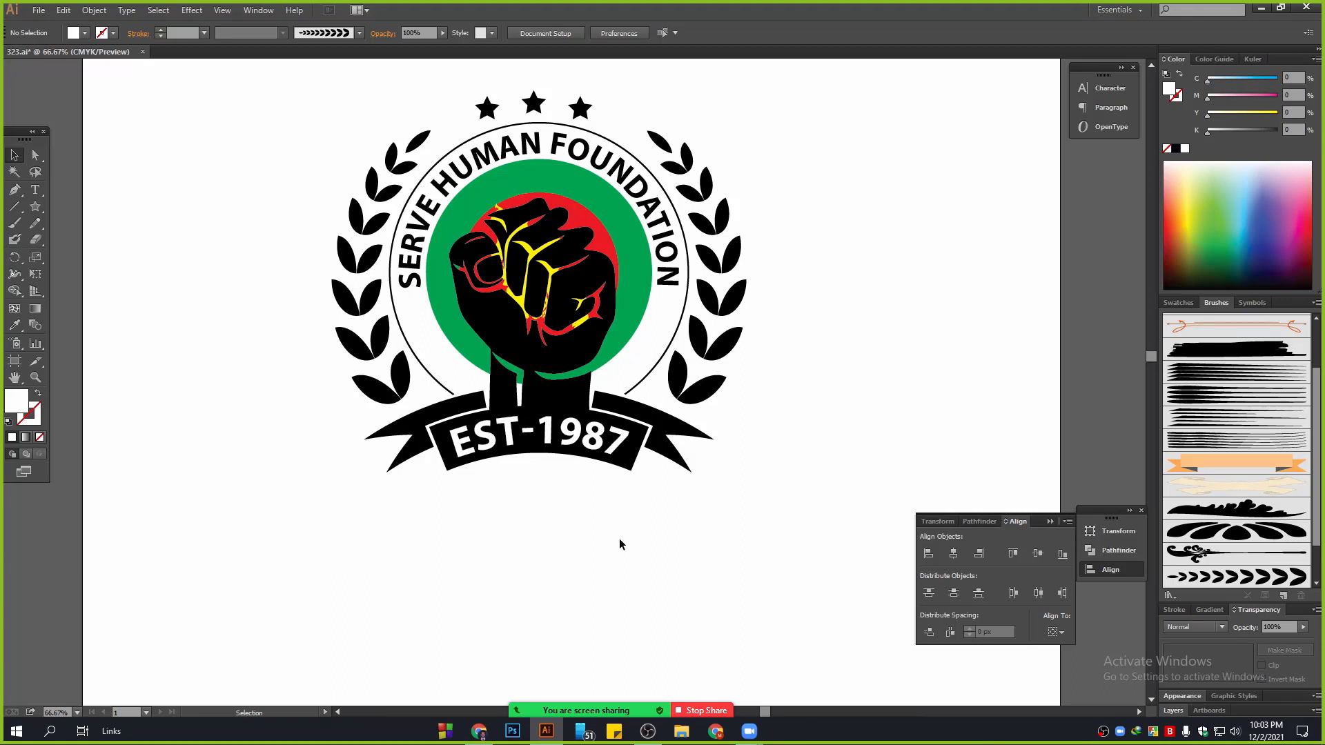
{"action": "scroll", "coordinate": [619, 538], "scroll_direction": "up", "scroll_amount": 2}
{"action": "left_click", "coordinate": [1131, 567]}
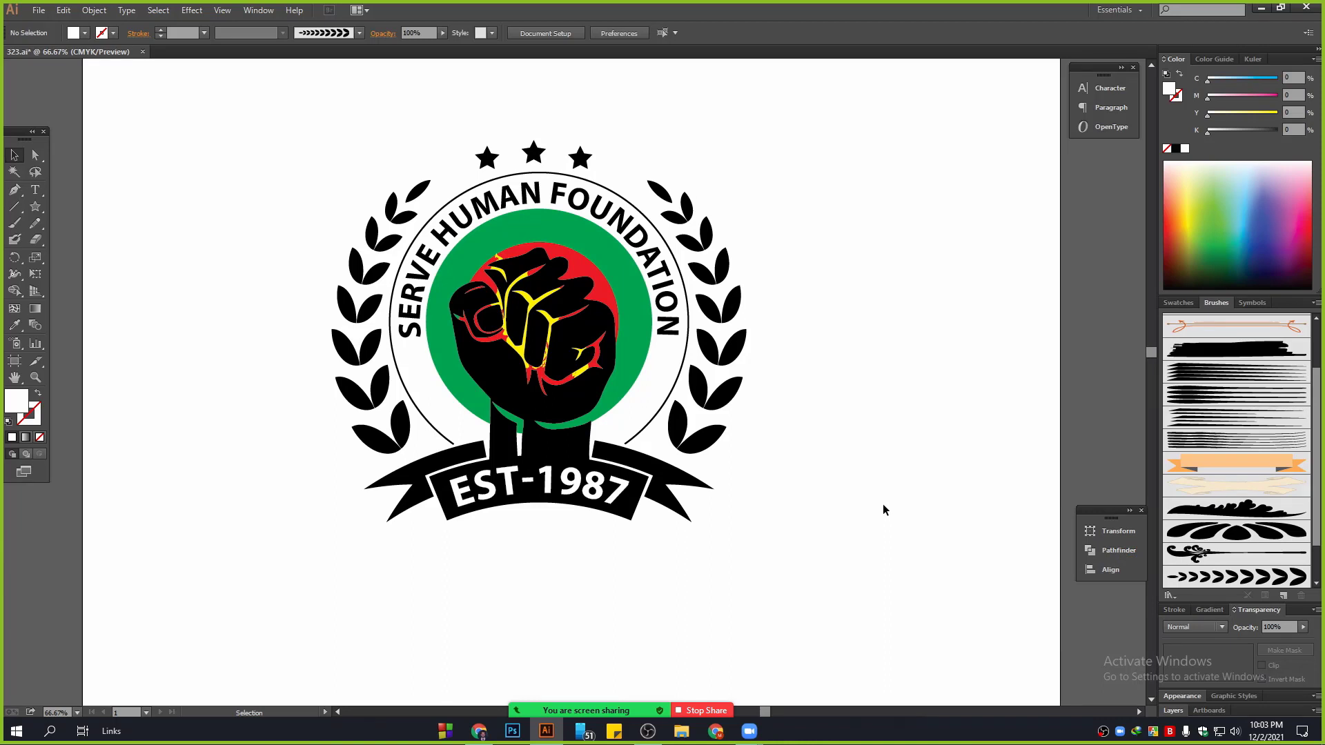
Step: Stop the current screen share in Zoom and share the entire screen again
{"action": "left_click", "coordinate": [711, 711]}
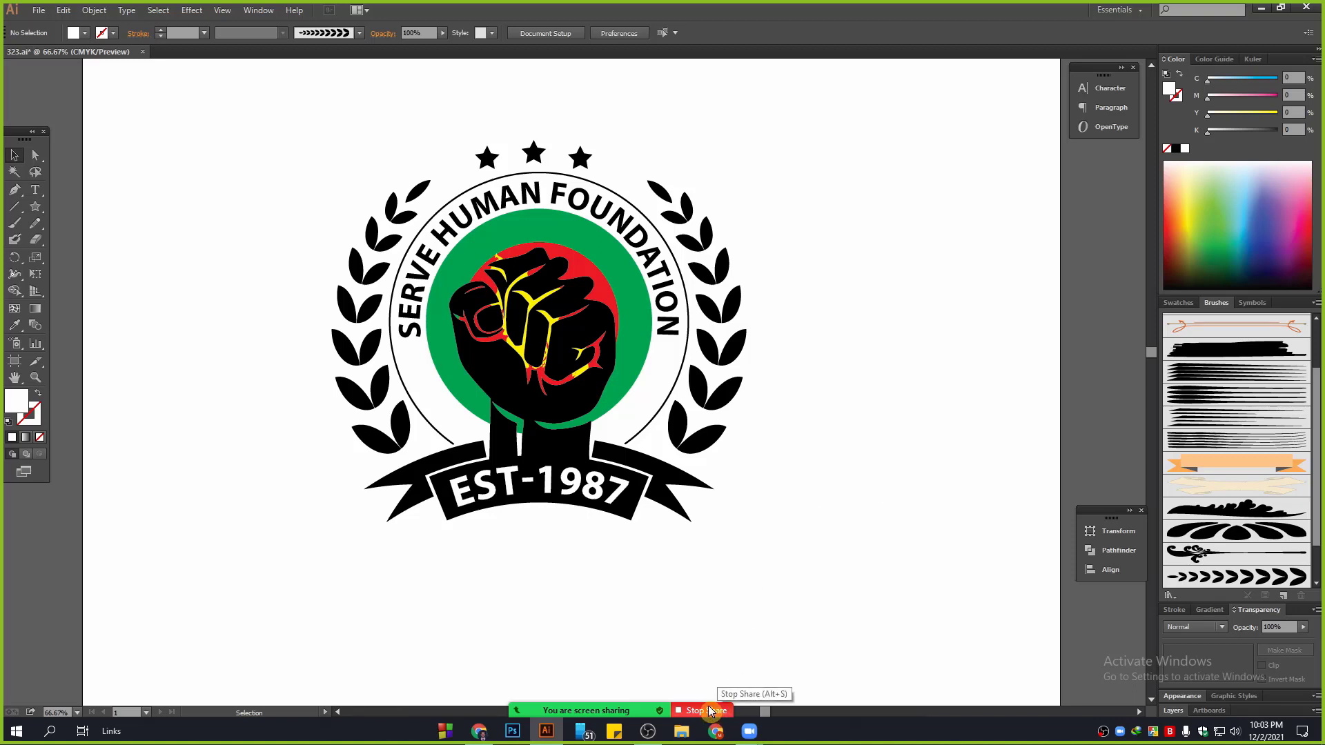
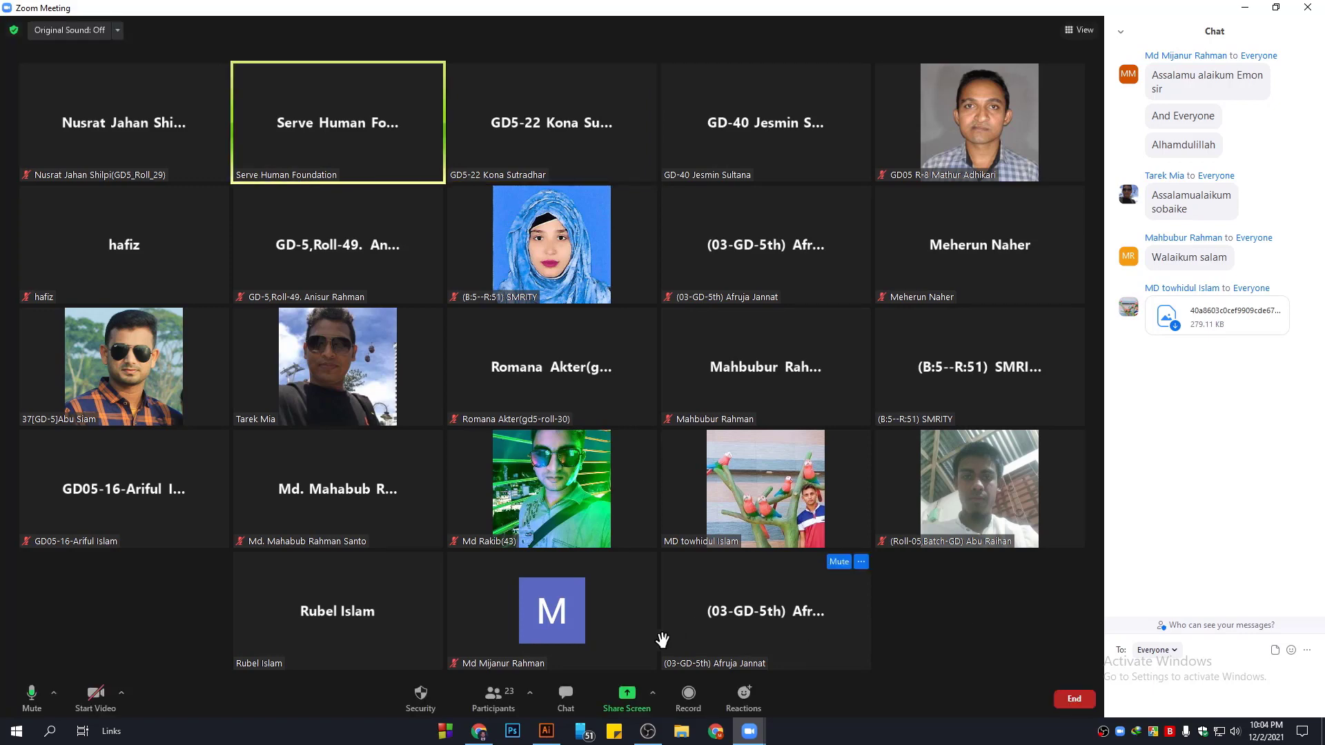
{"action": "left_click", "coordinate": [628, 698]}
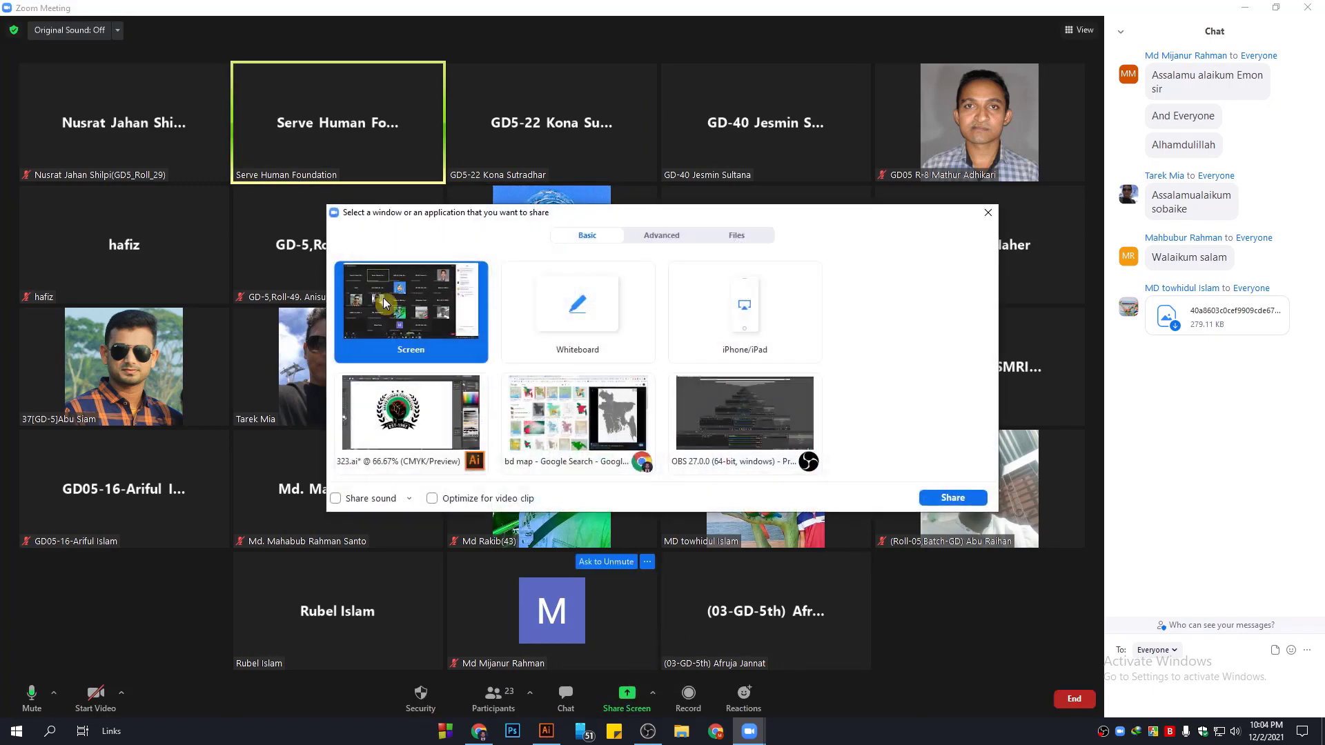
{"action": "left_click", "coordinate": [959, 502]}
Step: Examine the finished Serve Human Foundation logo, including its stars, laurel leaves, fist, ring text and ribbon
{"action": "scroll", "coordinate": [731, 324], "scroll_direction": "up", "scroll_amount": 5}
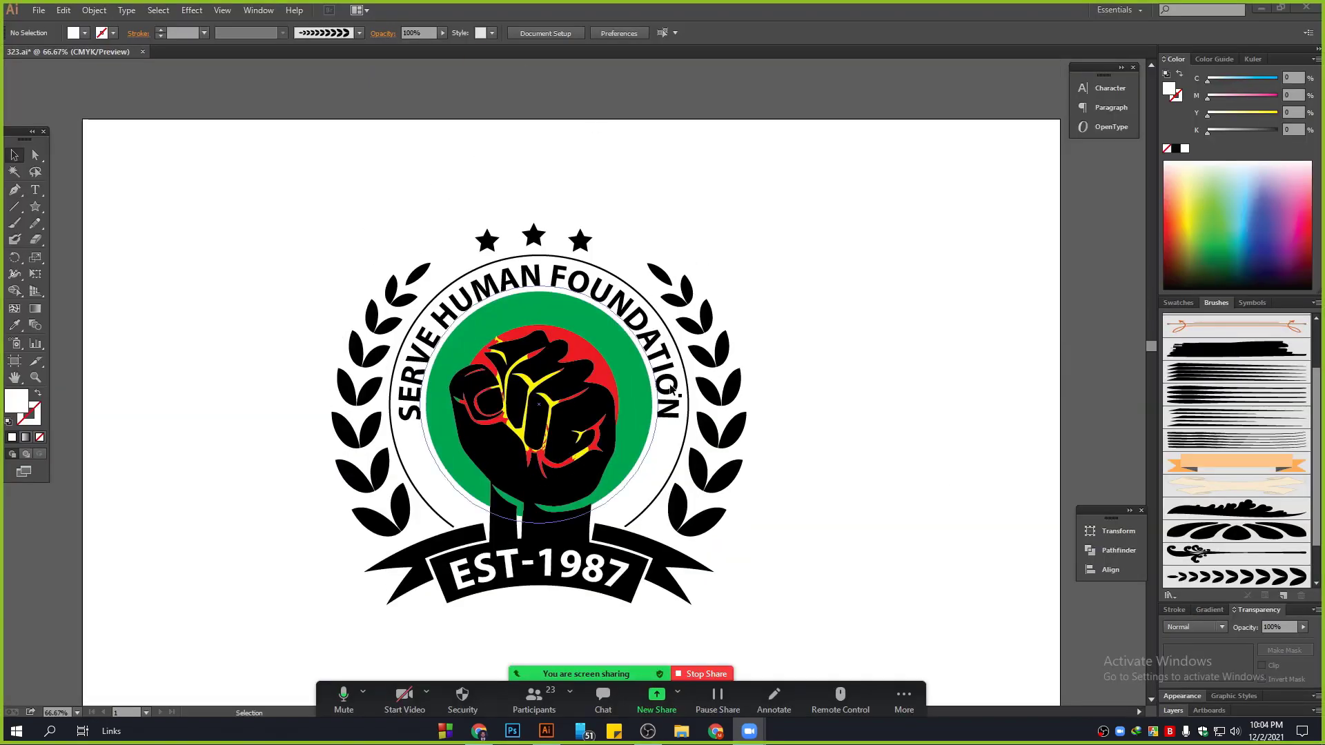
{"action": "scroll", "coordinate": [655, 393], "scroll_direction": "down", "scroll_amount": 4}
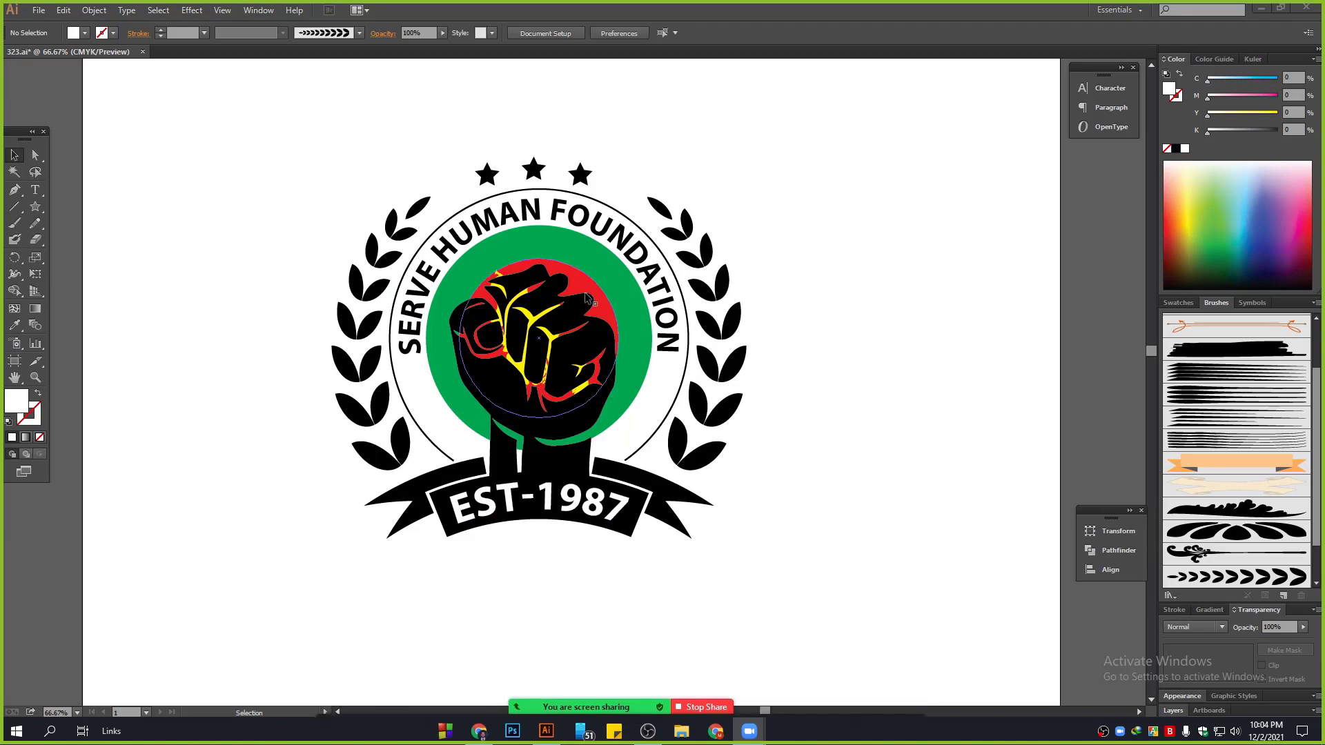
{"action": "scroll", "coordinate": [518, 269], "scroll_direction": "down", "scroll_amount": 4}
{"action": "scroll", "coordinate": [517, 269], "scroll_direction": "up", "scroll_amount": 4}
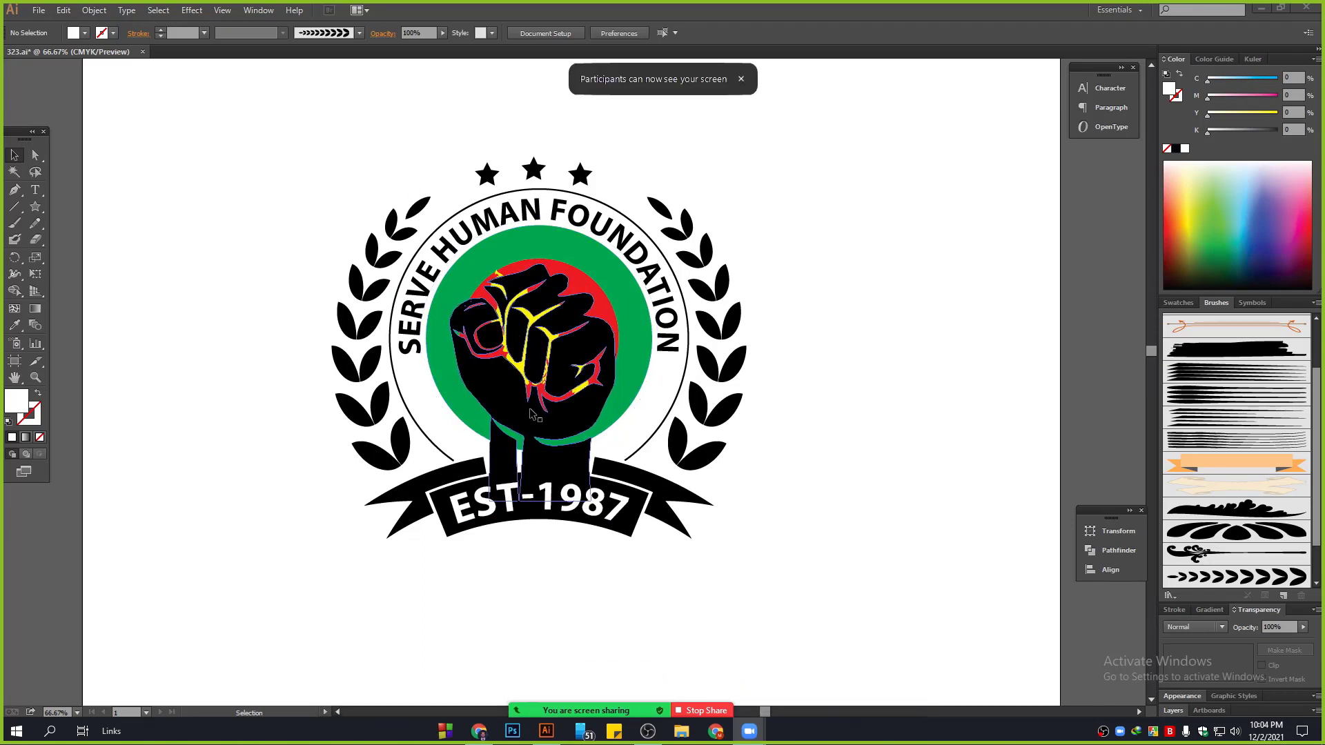
{"action": "scroll", "coordinate": [531, 413], "scroll_direction": "down", "scroll_amount": 4}
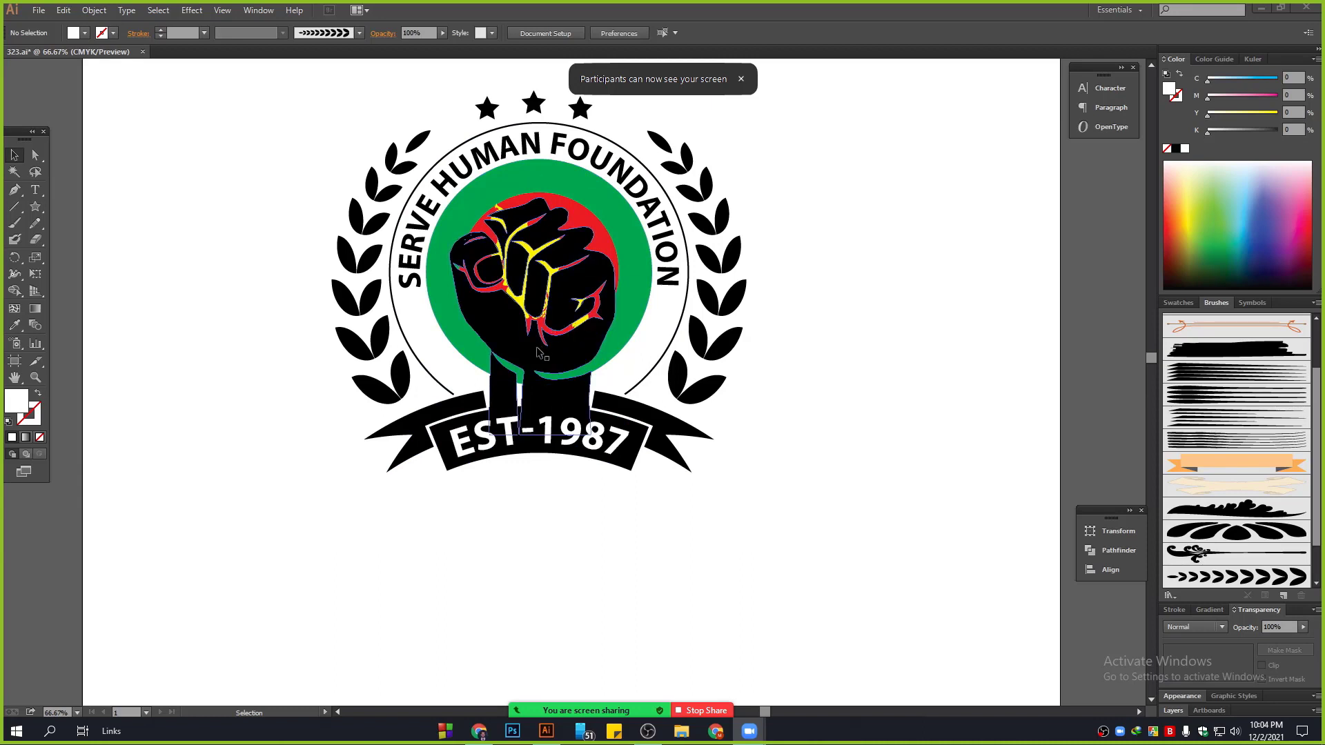
{"action": "scroll", "coordinate": [516, 426], "scroll_direction": "down", "scroll_amount": 4}
{"action": "scroll", "coordinate": [523, 435], "scroll_direction": "up", "scroll_amount": 2}
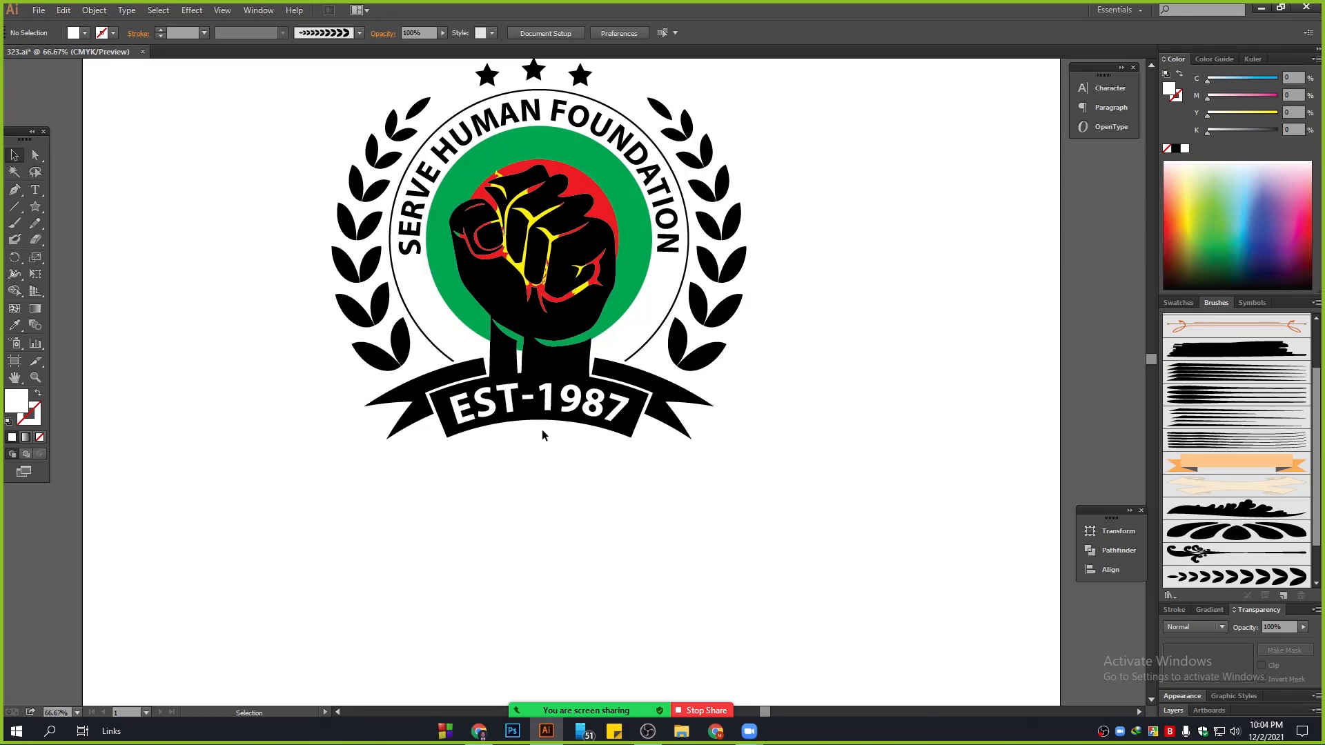
{"action": "scroll", "coordinate": [542, 435], "scroll_direction": "up", "scroll_amount": 2}
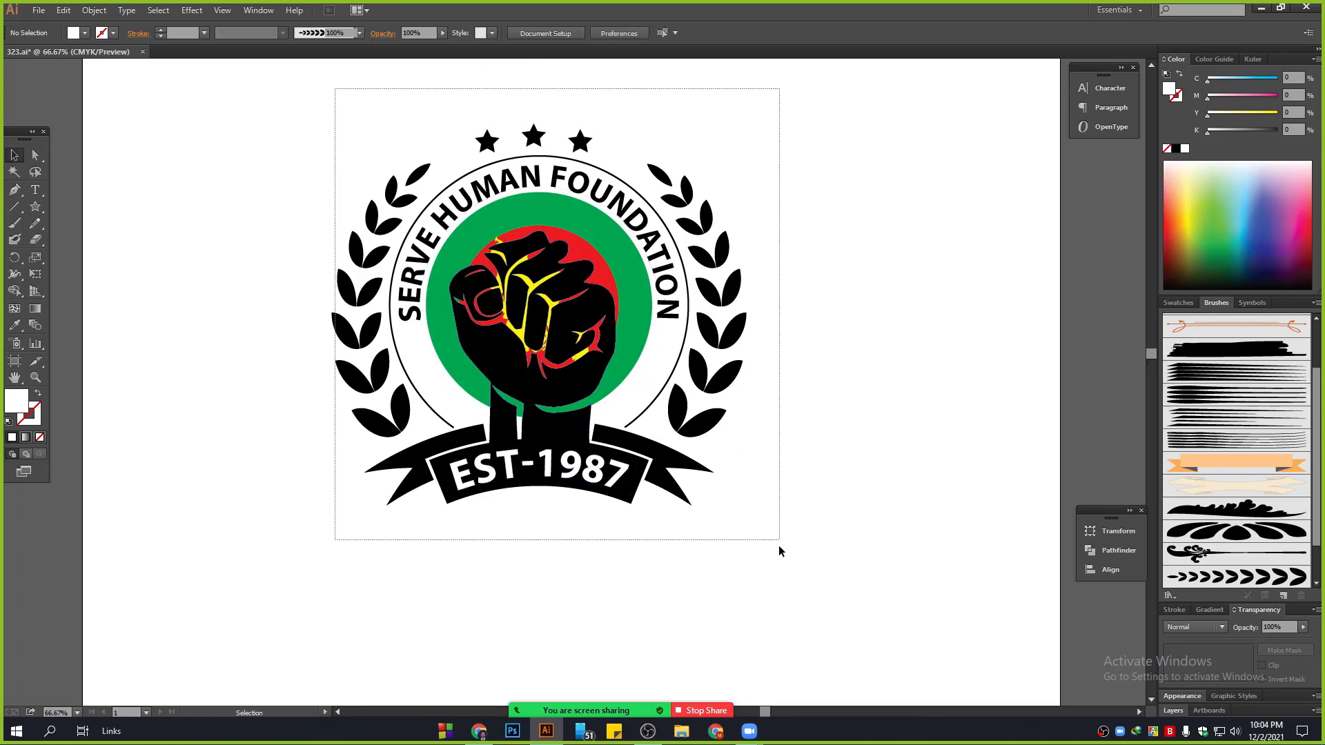
{"action": "key", "text": "ctrl+a"}
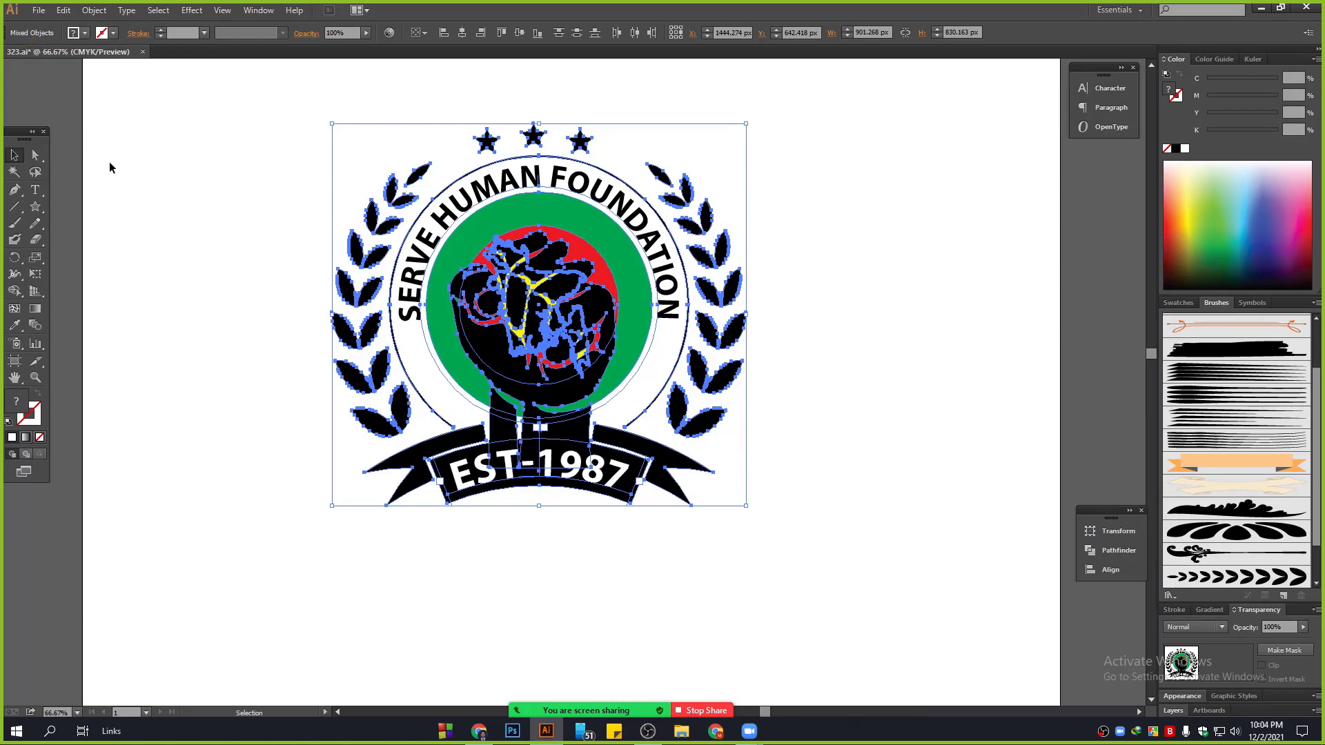
{"action": "left_click", "coordinate": [161, 202]}
{"action": "scroll", "coordinate": [161, 206], "scroll_direction": "up", "scroll_amount": 3}
{"action": "left_click_drag", "start_coordinate": [273, 93], "coordinate": [859, 614]}
{"action": "left_click", "coordinate": [859, 613]}
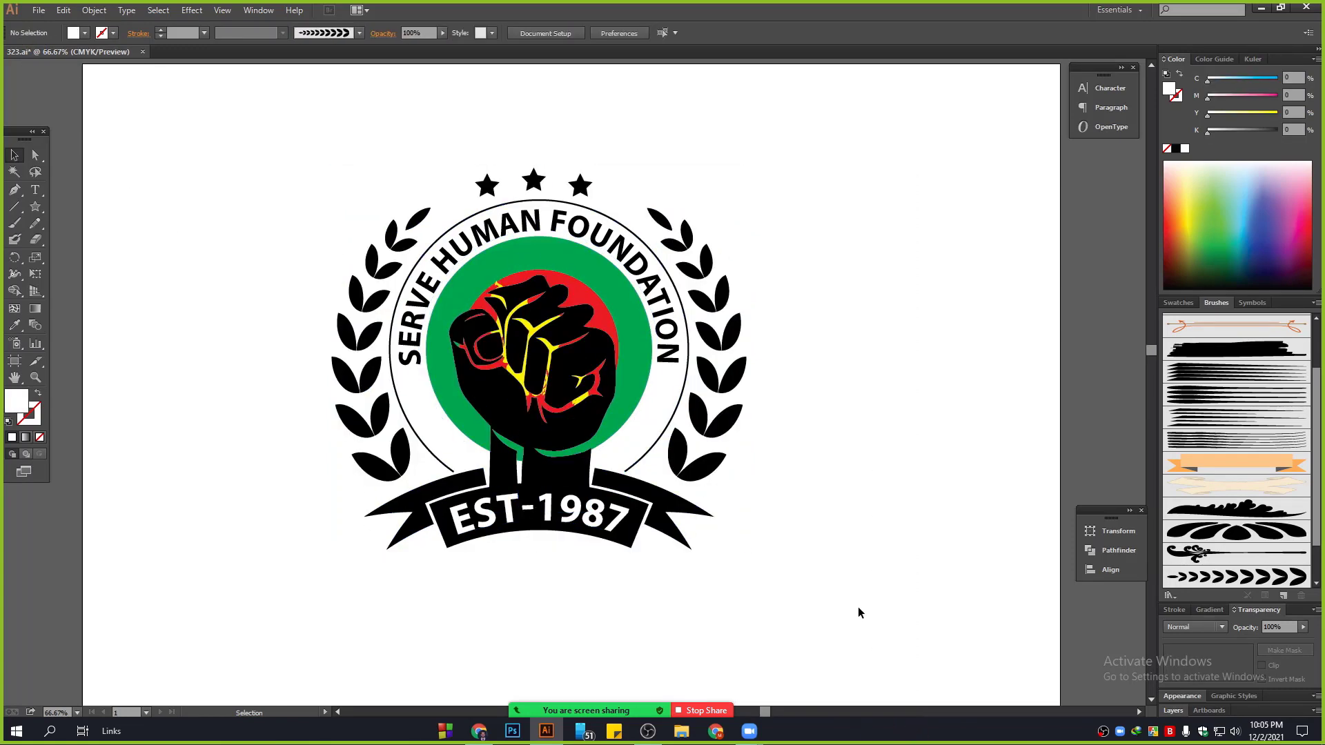
{"action": "scroll", "coordinate": [859, 612], "scroll_direction": "up", "scroll_amount": 3}
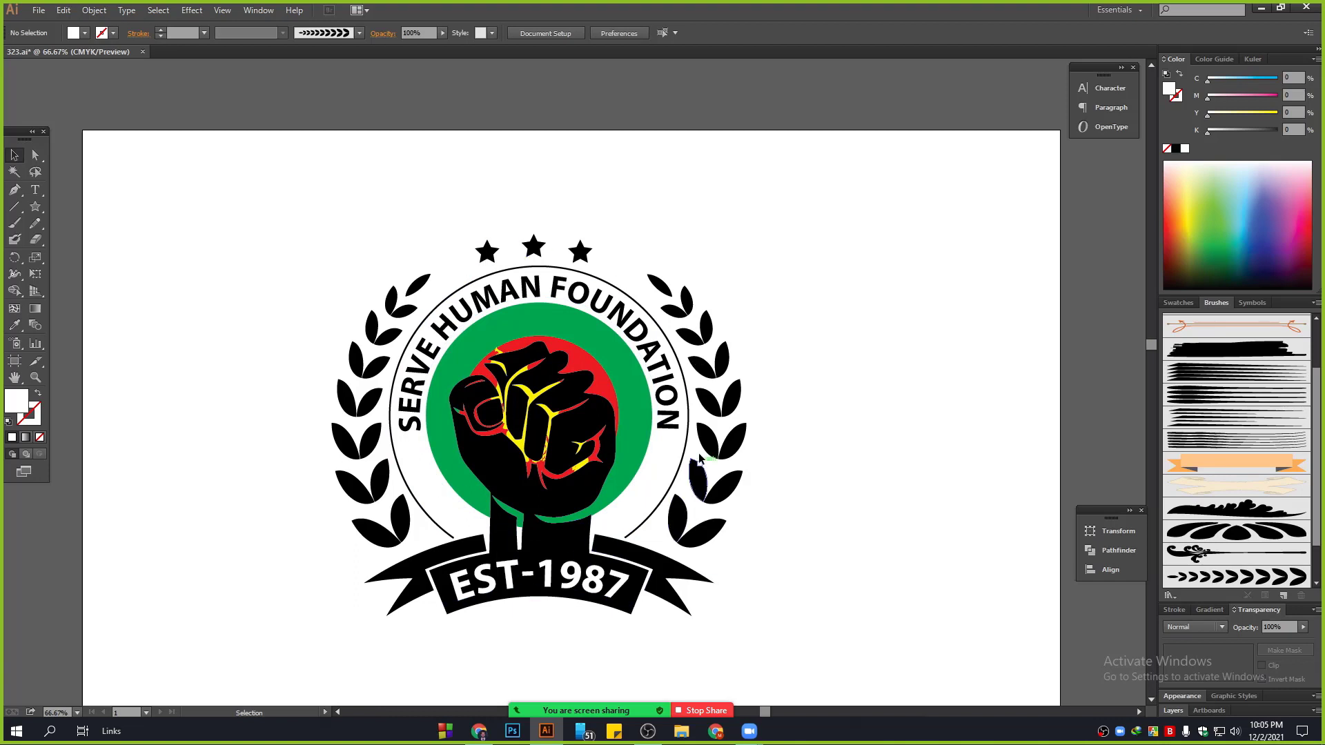
{"action": "scroll", "coordinate": [699, 436], "scroll_direction": "down", "scroll_amount": 2}
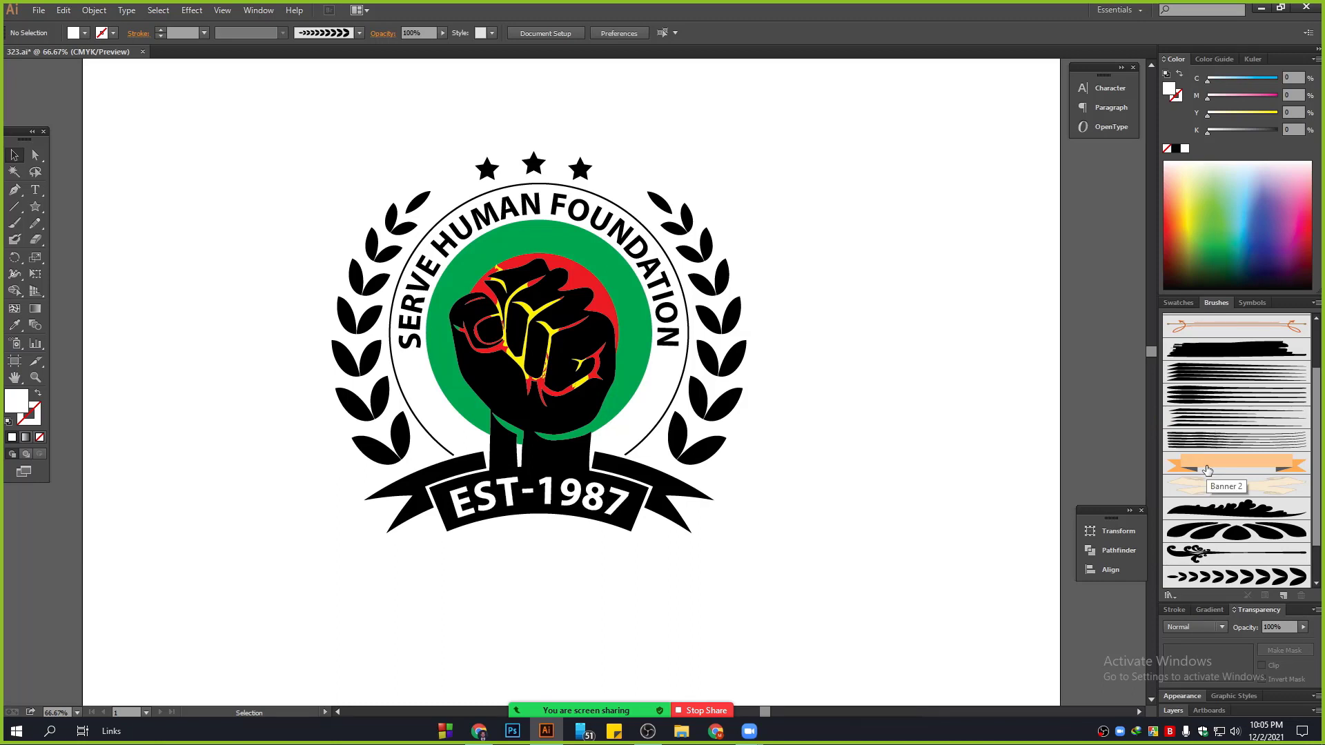
Step: Open the Zoom meeting chat and download the shared image attachment to the desktop
{"action": "mouse_move", "coordinate": [599, 721]}
{"action": "left_click", "coordinate": [602, 699]}
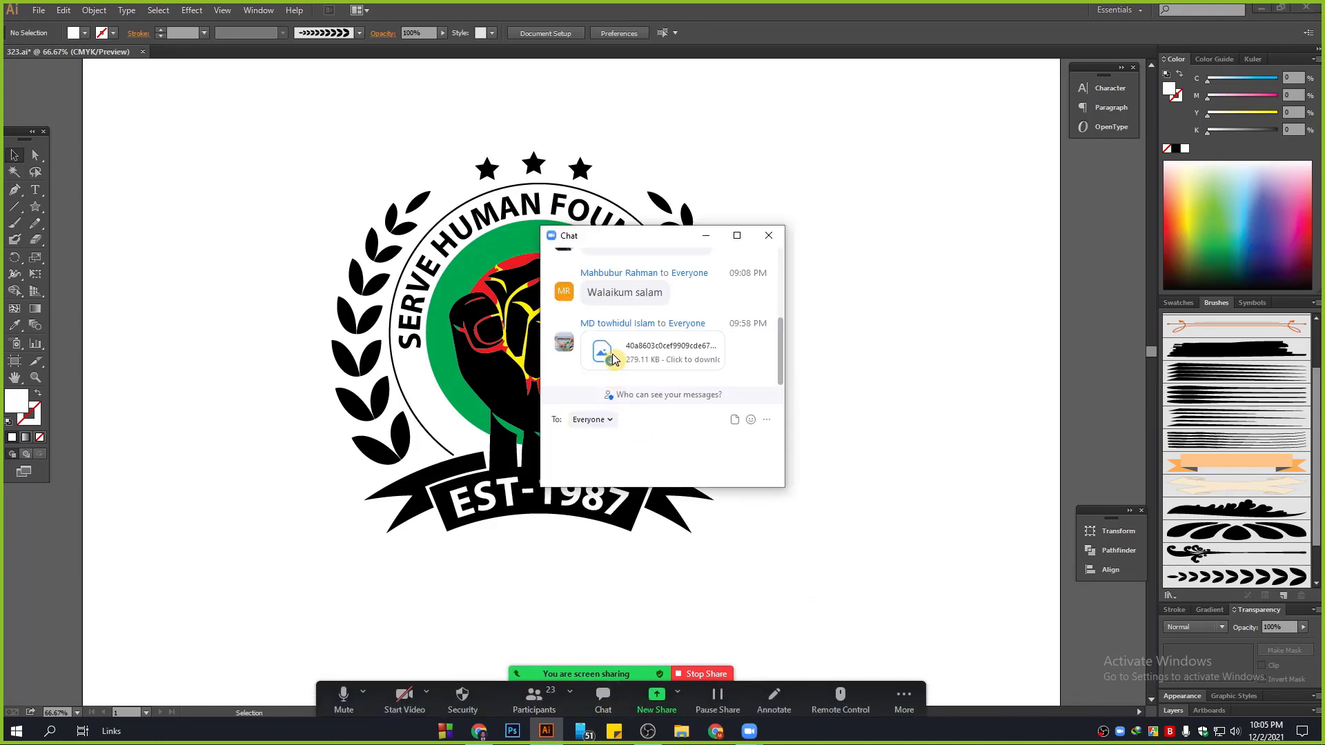
{"action": "left_click", "coordinate": [613, 359]}
{"action": "left_click", "coordinate": [895, 501]}
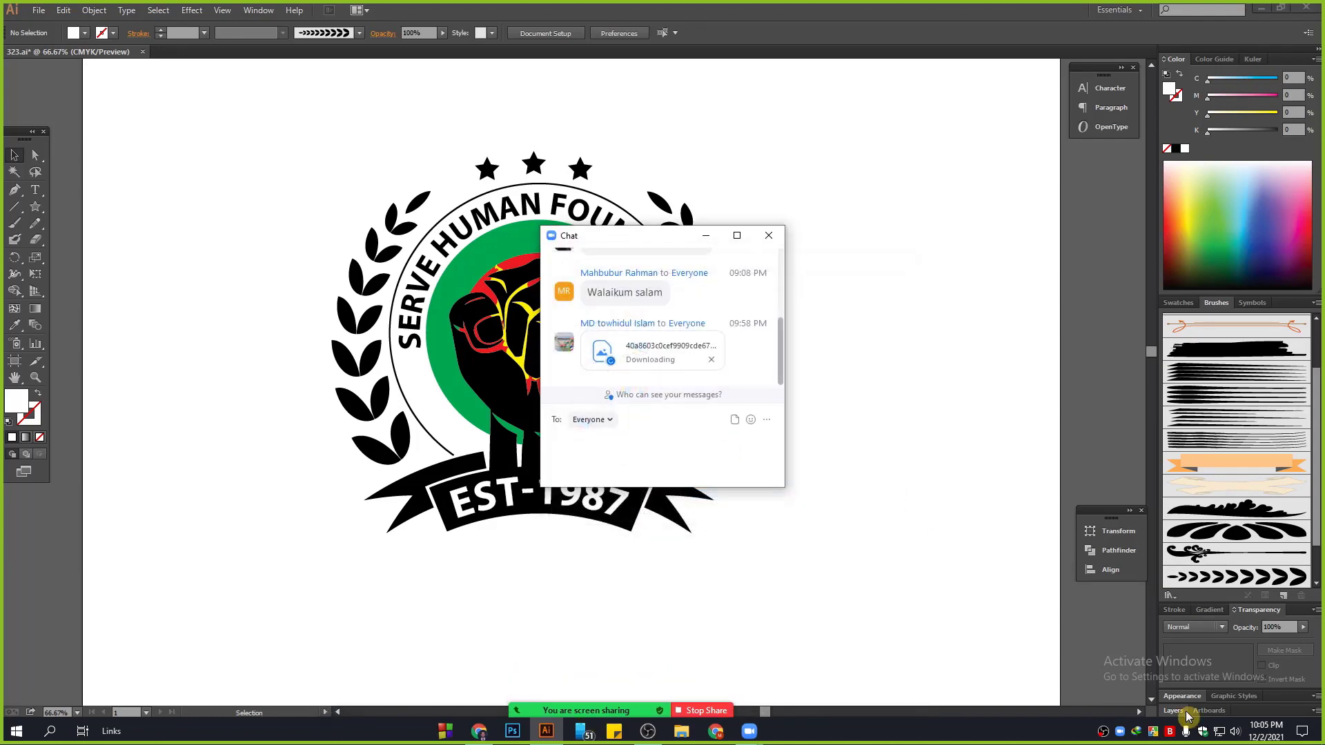
Step: Show the desktop, shift the chat window aside and open the downloaded image in Photos
{"action": "left_click", "coordinate": [1323, 737]}
{"action": "left_click_drag", "start_coordinate": [567, 237], "coordinate": [677, 244]}
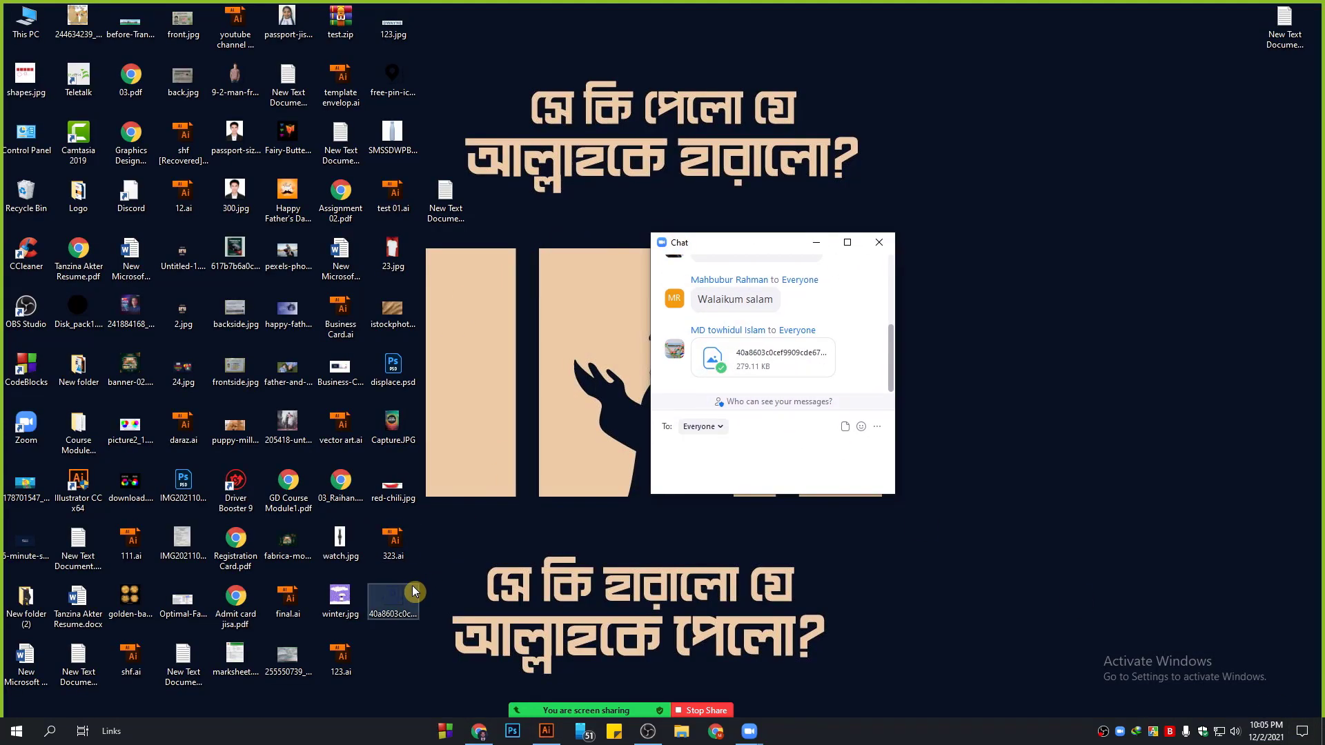
{"action": "left_click", "coordinate": [412, 586]}
{"action": "double_click", "coordinate": [412, 585]}
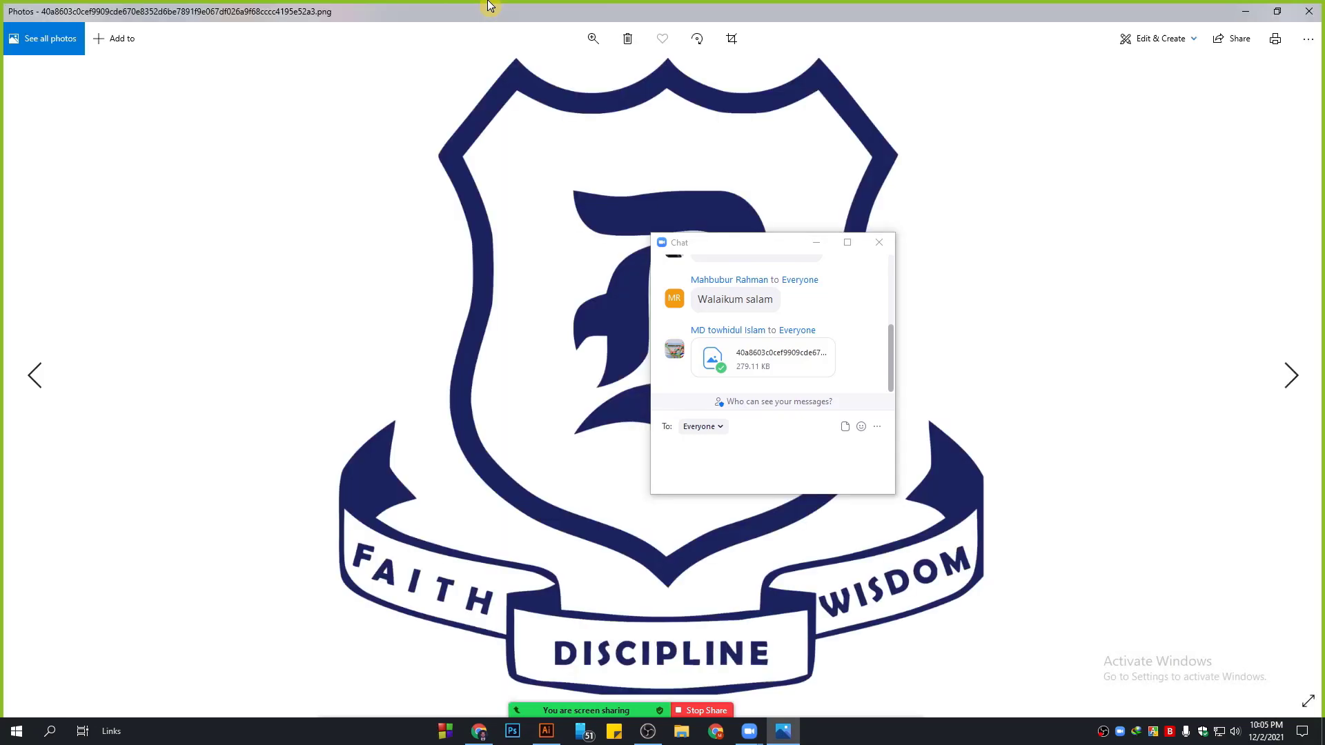
Step: Show the shield image in a maximized window and move the chat window off the artwork
{"action": "left_click_drag", "start_coordinate": [490, 7], "coordinate": [371, 88]}
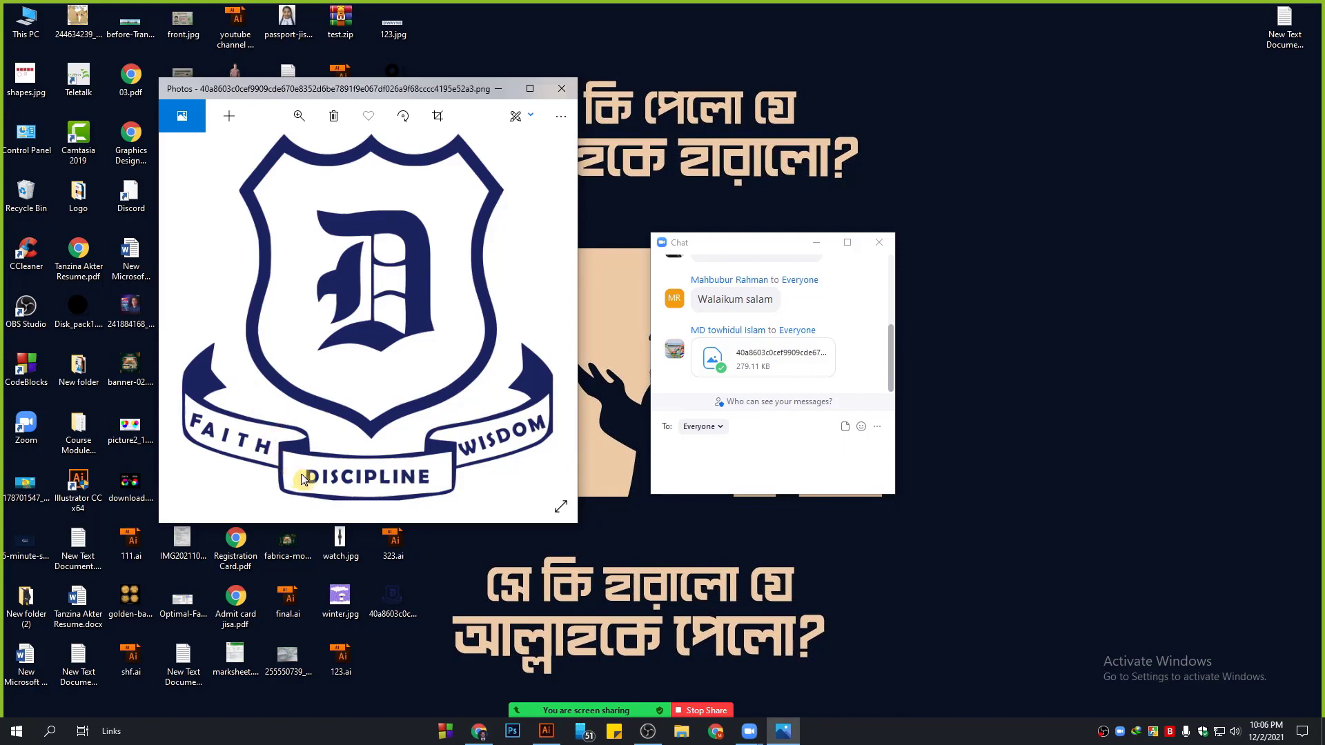
{"action": "left_click", "coordinate": [529, 89]}
{"action": "left_click", "coordinate": [733, 245]}
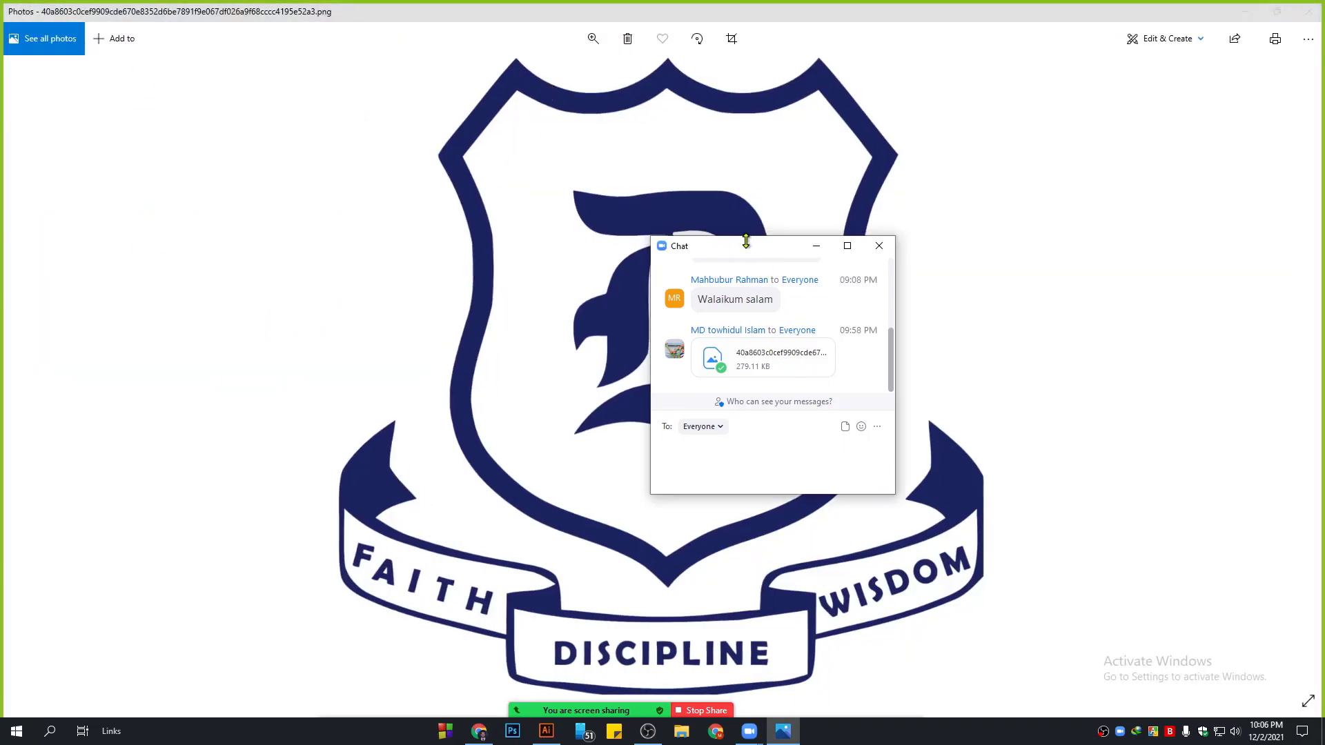
{"action": "left_click_drag", "start_coordinate": [737, 247], "coordinate": [1067, 147]}
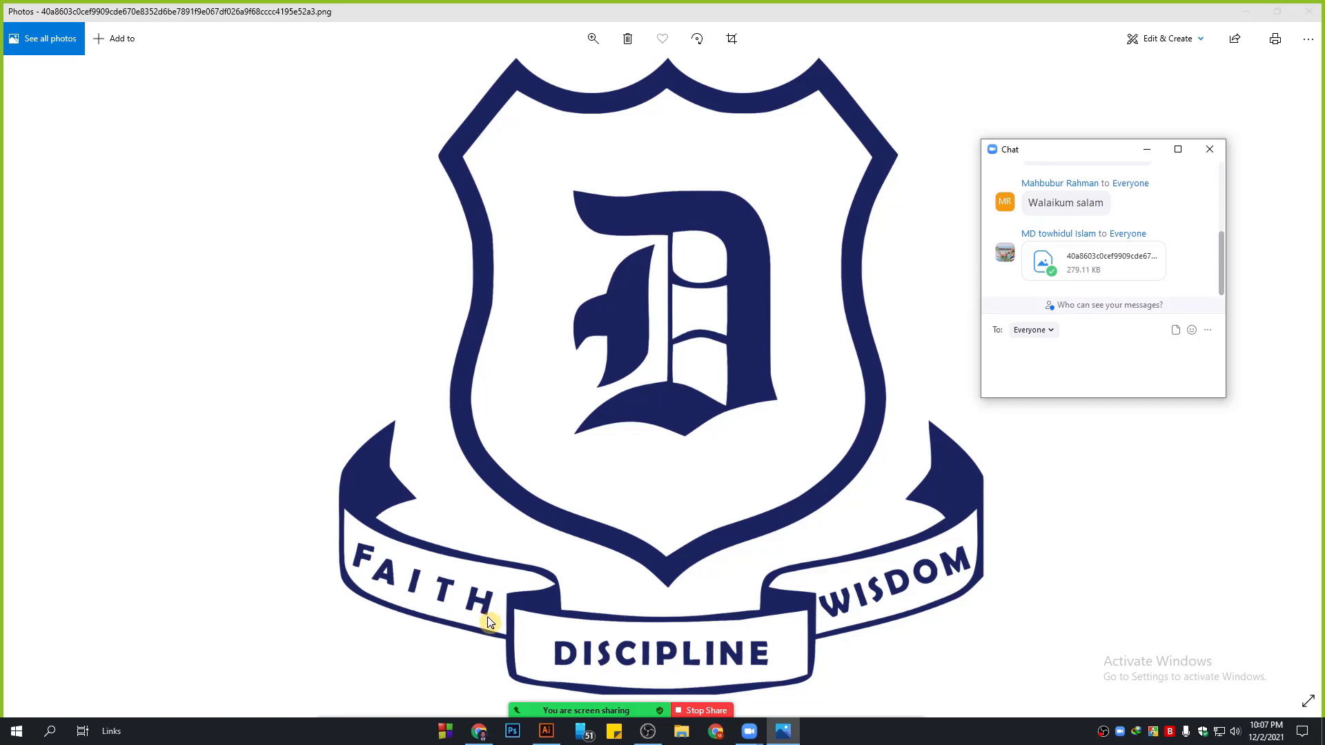
Step: Examine the shield logo's ribbon lettering and central letter D up close, and the whole emblem
{"action": "scroll", "coordinate": [488, 621], "scroll_direction": "up", "scroll_amount": 5}
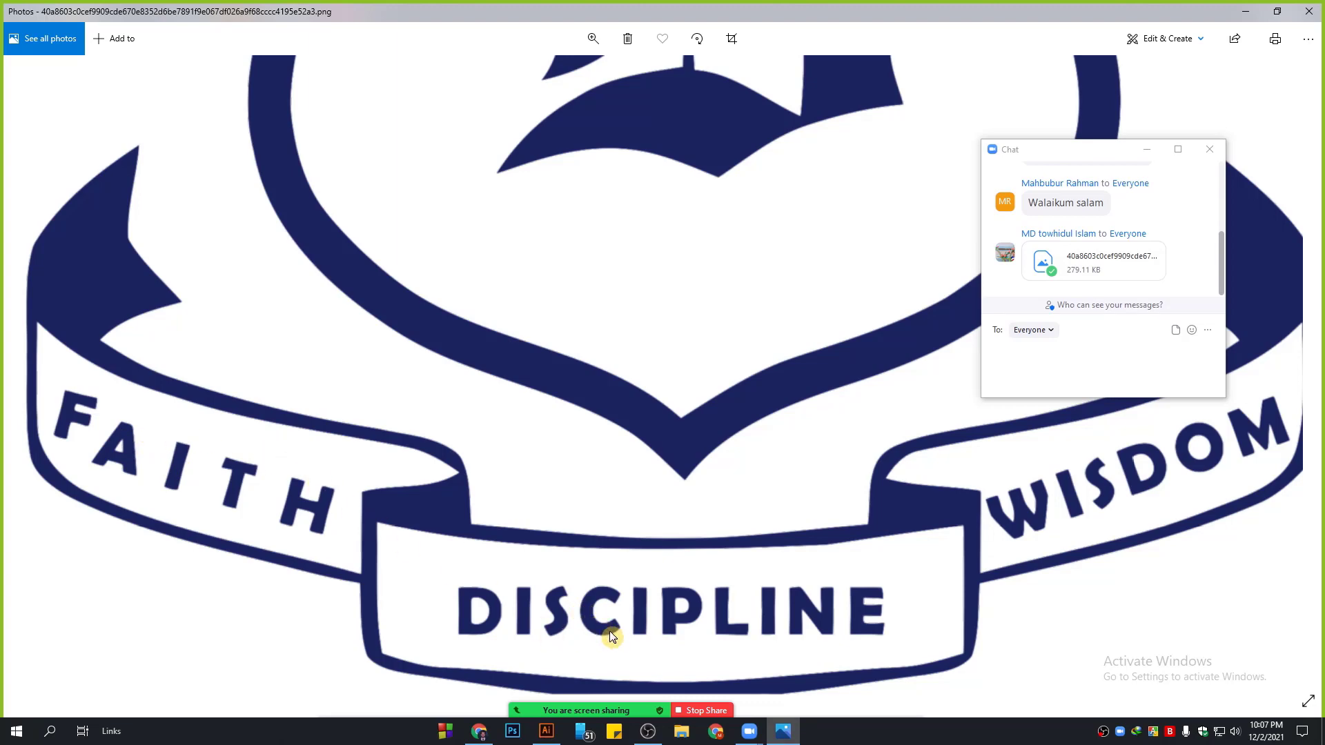
{"action": "scroll", "coordinate": [610, 631], "scroll_direction": "down", "scroll_amount": 1}
{"action": "scroll", "coordinate": [561, 574], "scroll_direction": "up", "scroll_amount": 1}
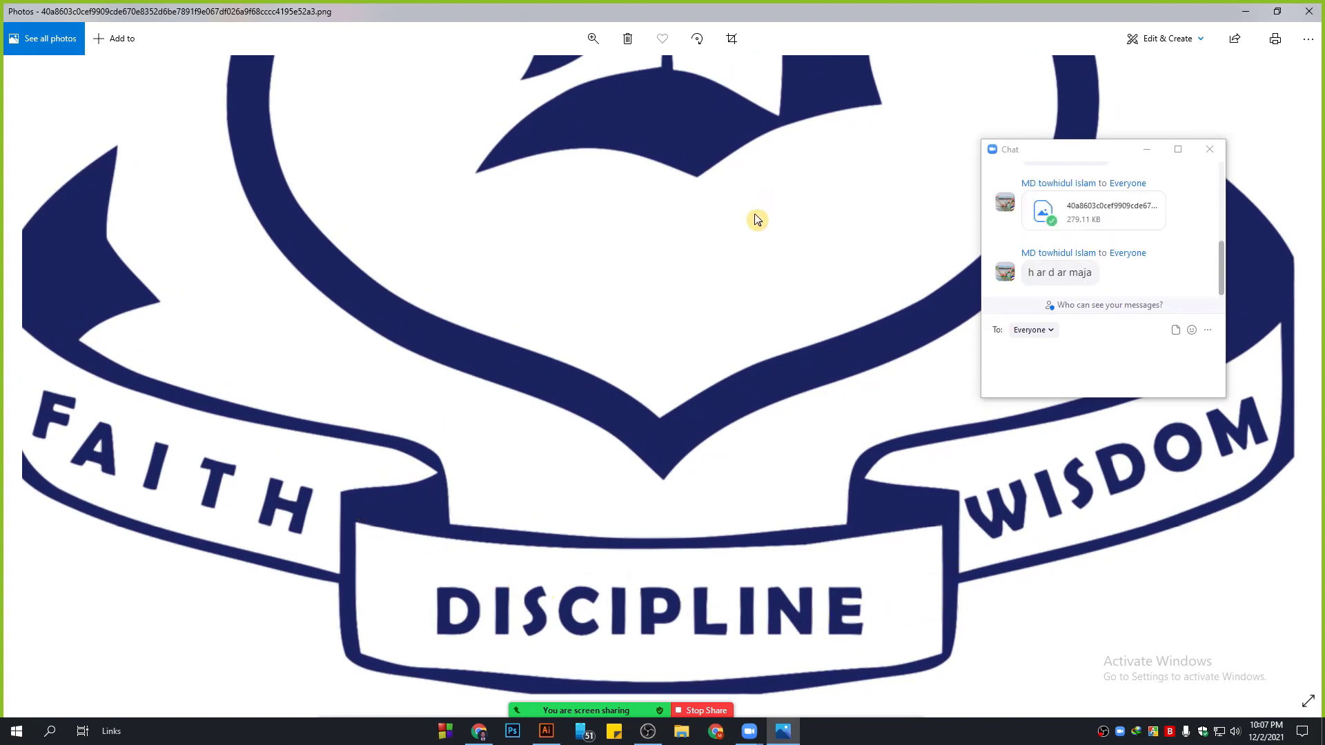
{"action": "left_click_drag", "start_coordinate": [753, 218], "coordinate": [632, 661]}
{"action": "scroll", "coordinate": [778, 267], "scroll_direction": "down", "scroll_amount": 1}
{"action": "scroll", "coordinate": [661, 194], "scroll_direction": "up", "scroll_amount": 1}
{"action": "scroll", "coordinate": [657, 269], "scroll_direction": "down", "scroll_amount": 3}
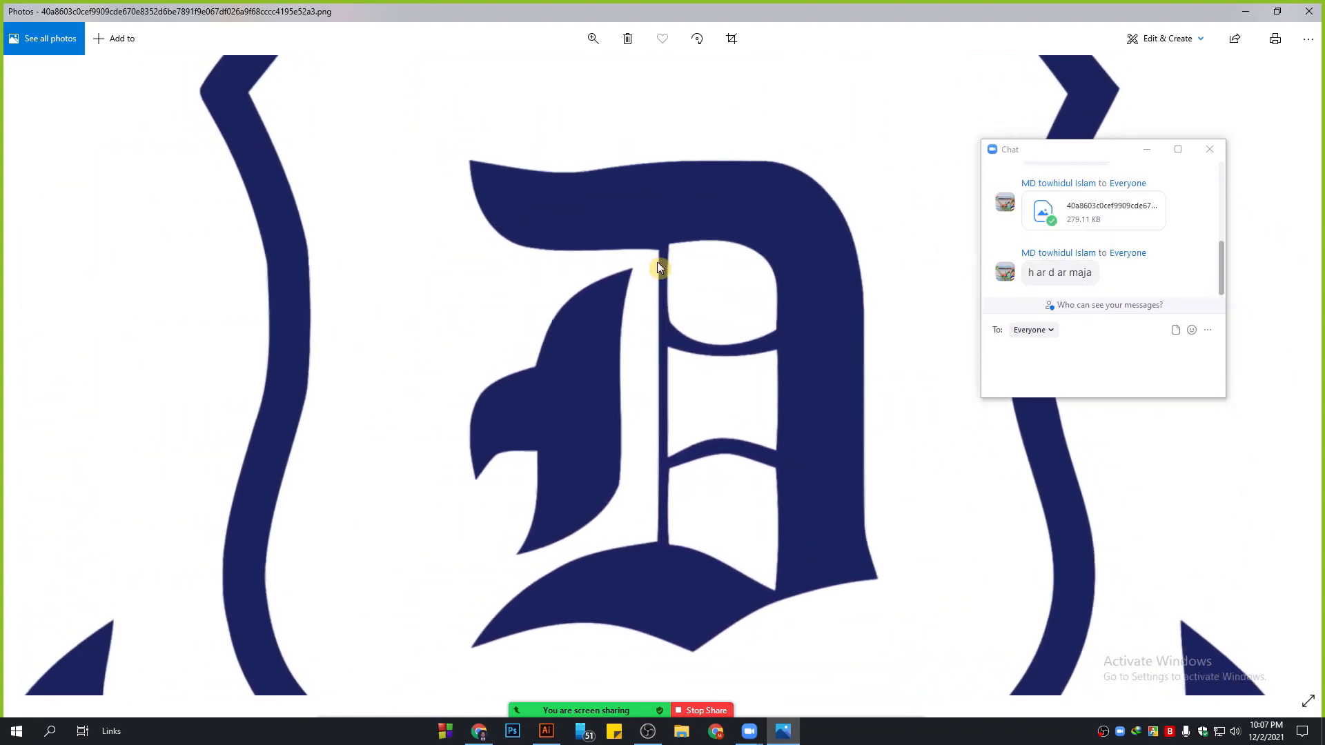
{"action": "scroll", "coordinate": [661, 283], "scroll_direction": "down", "scroll_amount": 1}
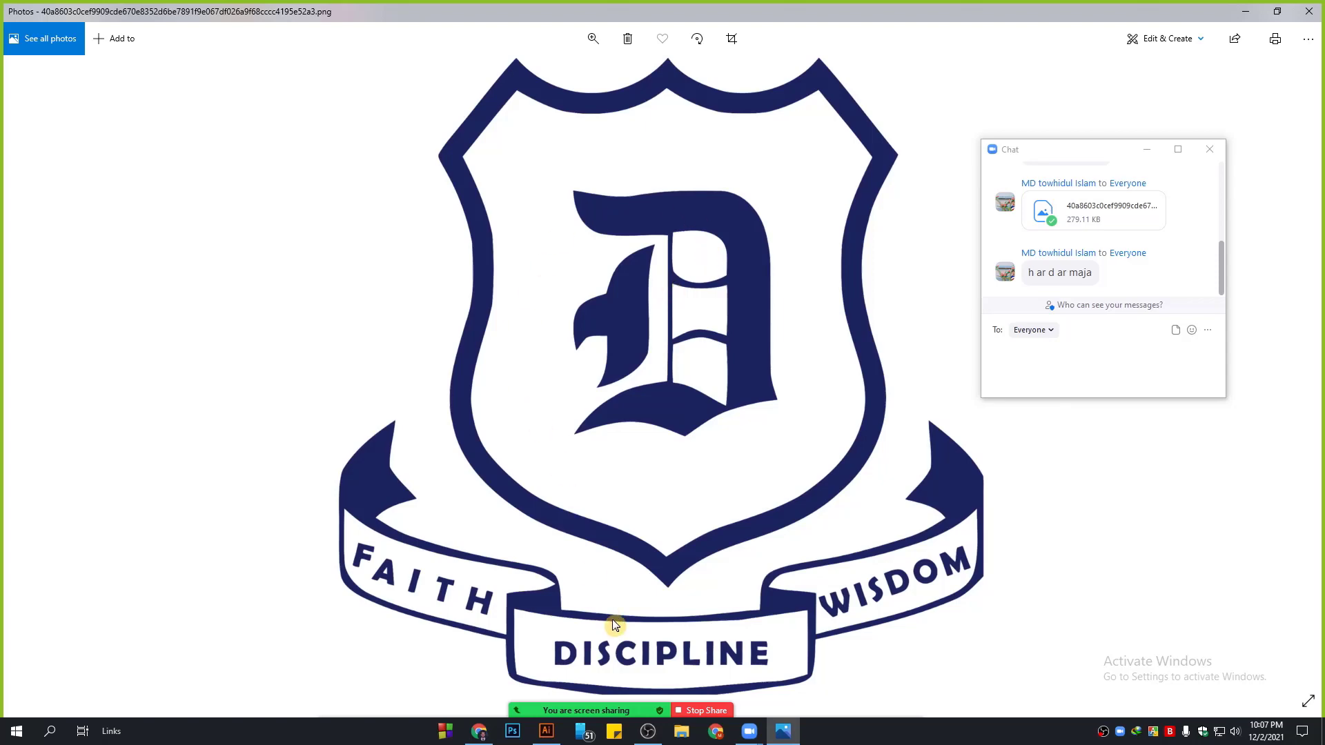
{"action": "left_click", "coordinate": [607, 705]}
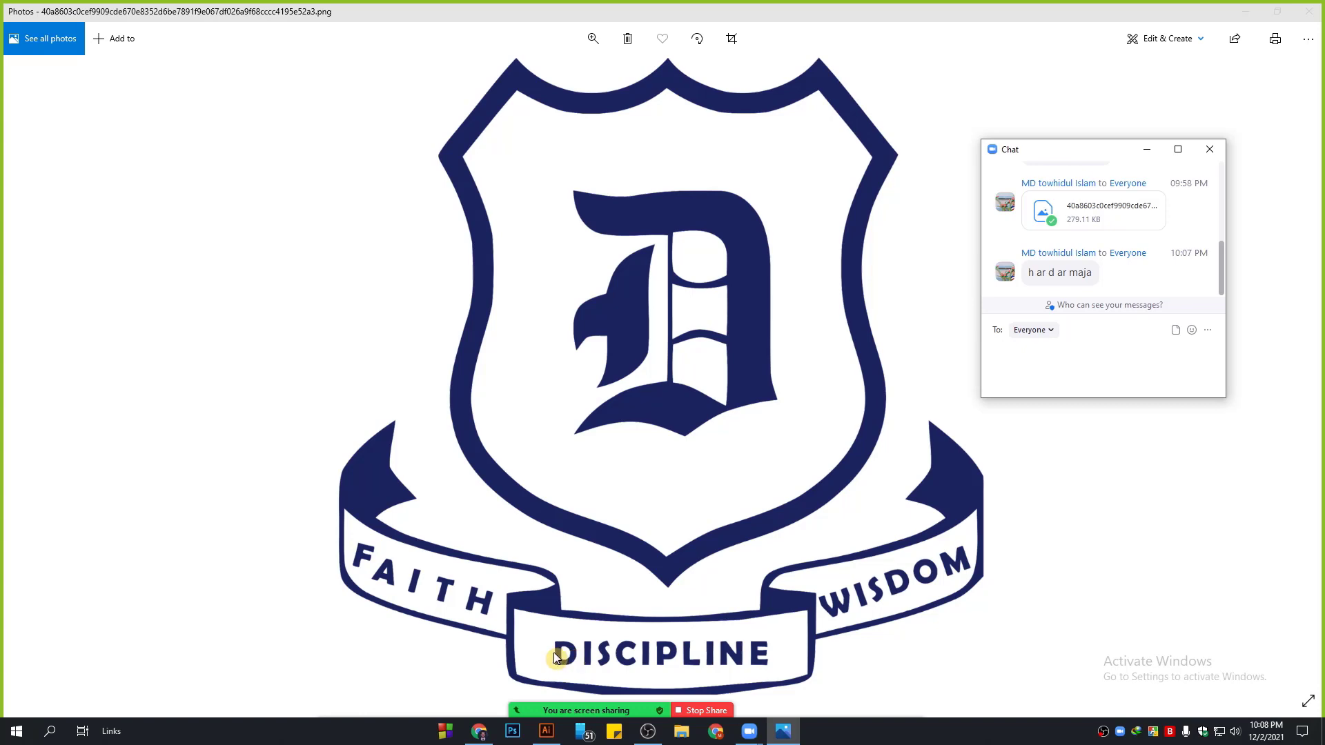
Step: Examine the lower shield edge and the DISCIPLINE ribbon lettering up close
{"action": "scroll", "coordinate": [552, 652], "scroll_direction": "up", "scroll_amount": 5}
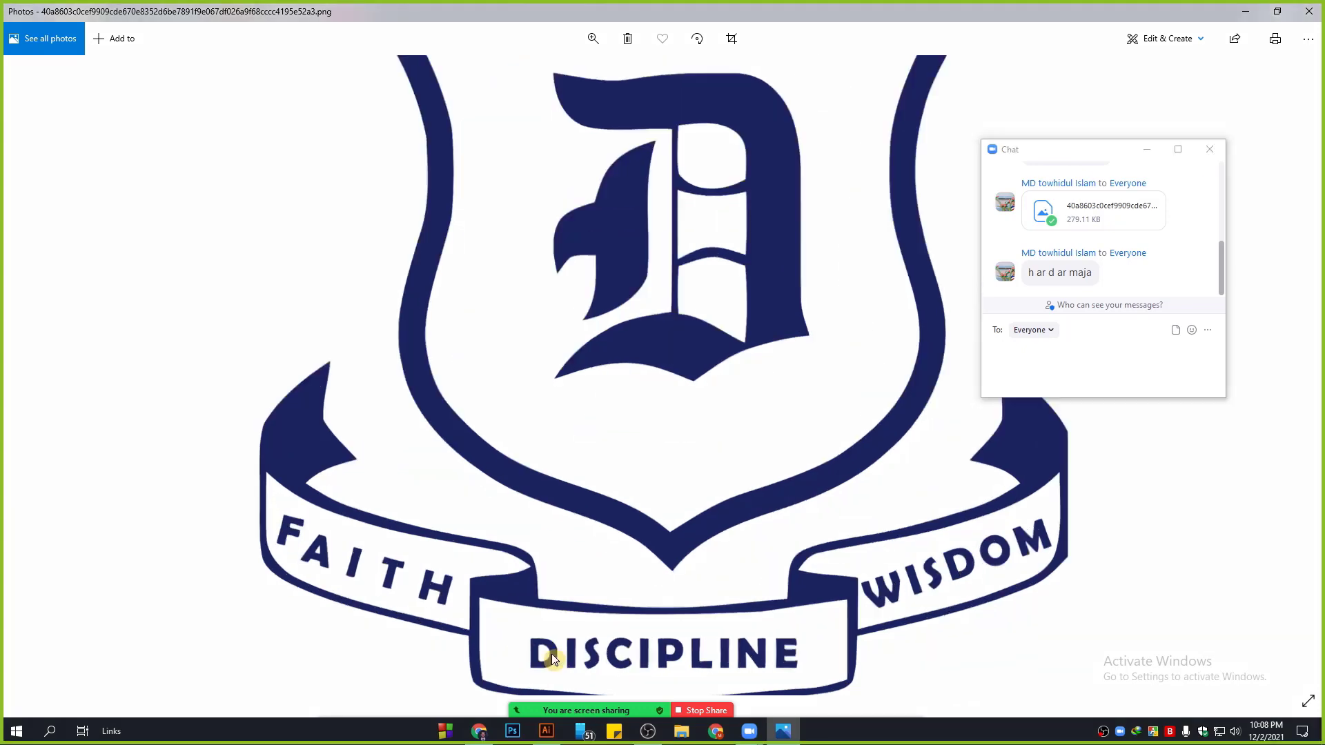
{"action": "left_click_drag", "start_coordinate": [618, 543], "coordinate": [613, 569]}
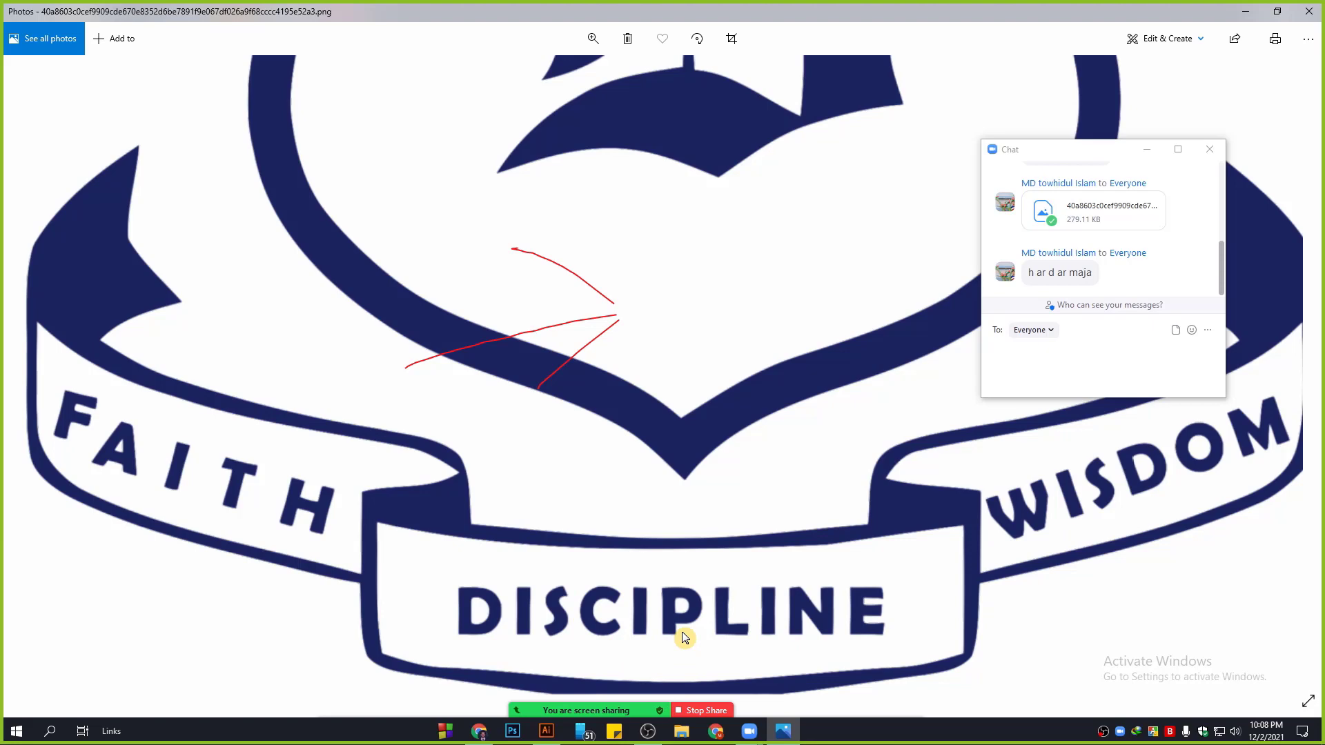
Step: Stop the screen share and adjust the meeting's sharing options so a participant can present
{"action": "left_click", "coordinate": [704, 706]}
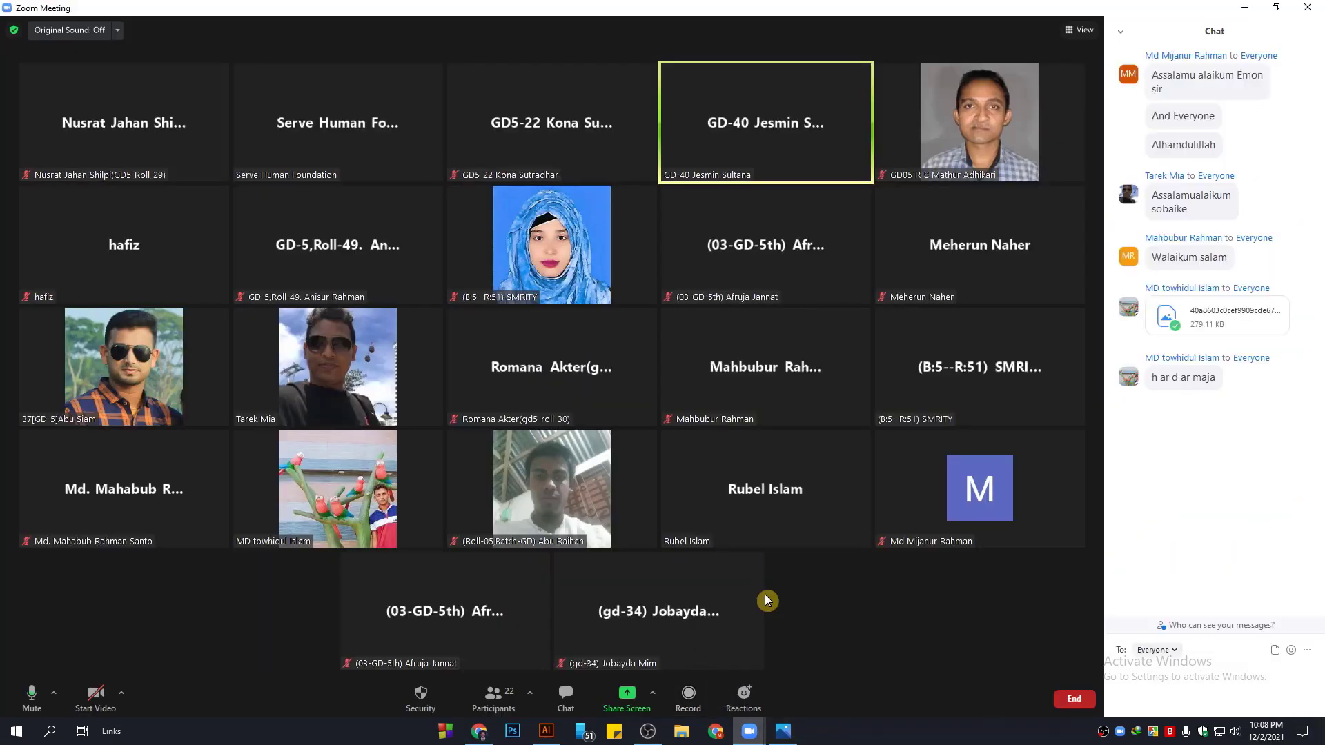
{"action": "left_click", "coordinate": [653, 693]}
{"action": "left_click", "coordinate": [787, 645]}
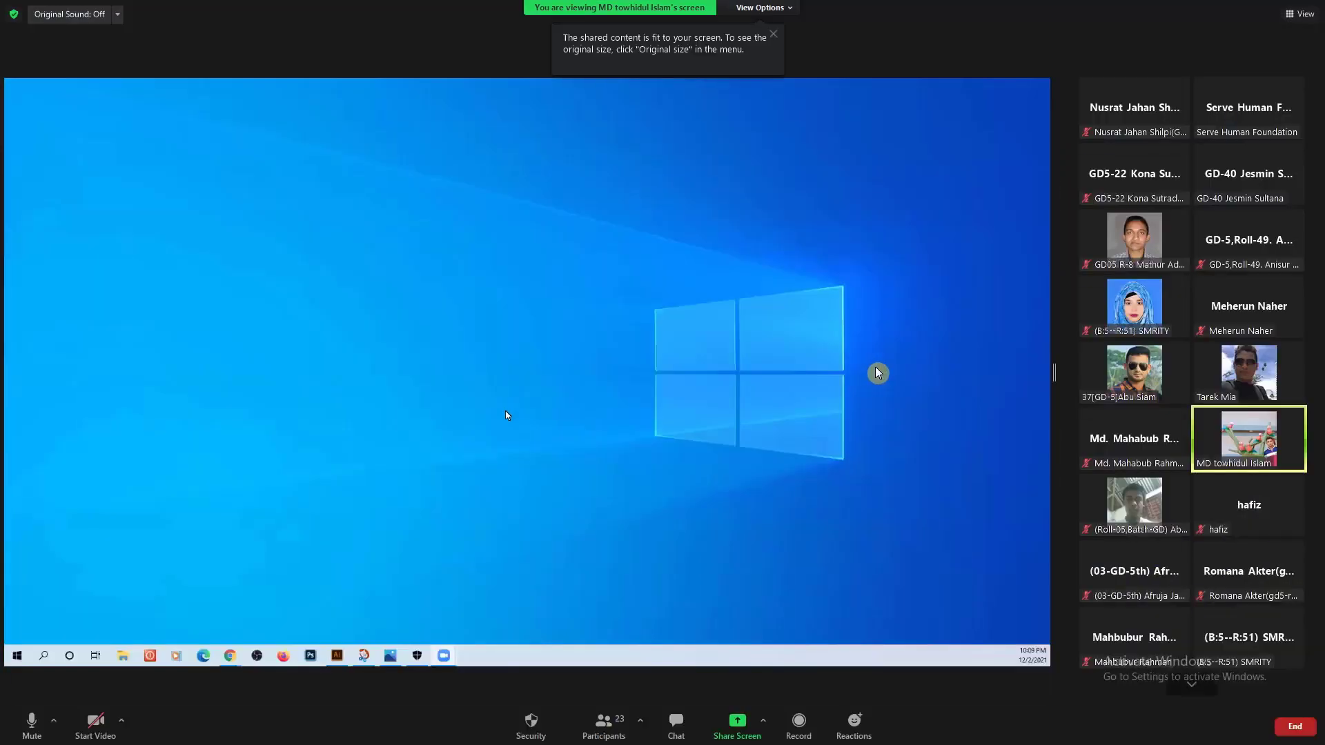
Step: Enlarge the view of the participant's shared screen beside the gallery and stop the participant's sharing
{"action": "left_click_drag", "start_coordinate": [875, 373], "coordinate": [1100, 372]}
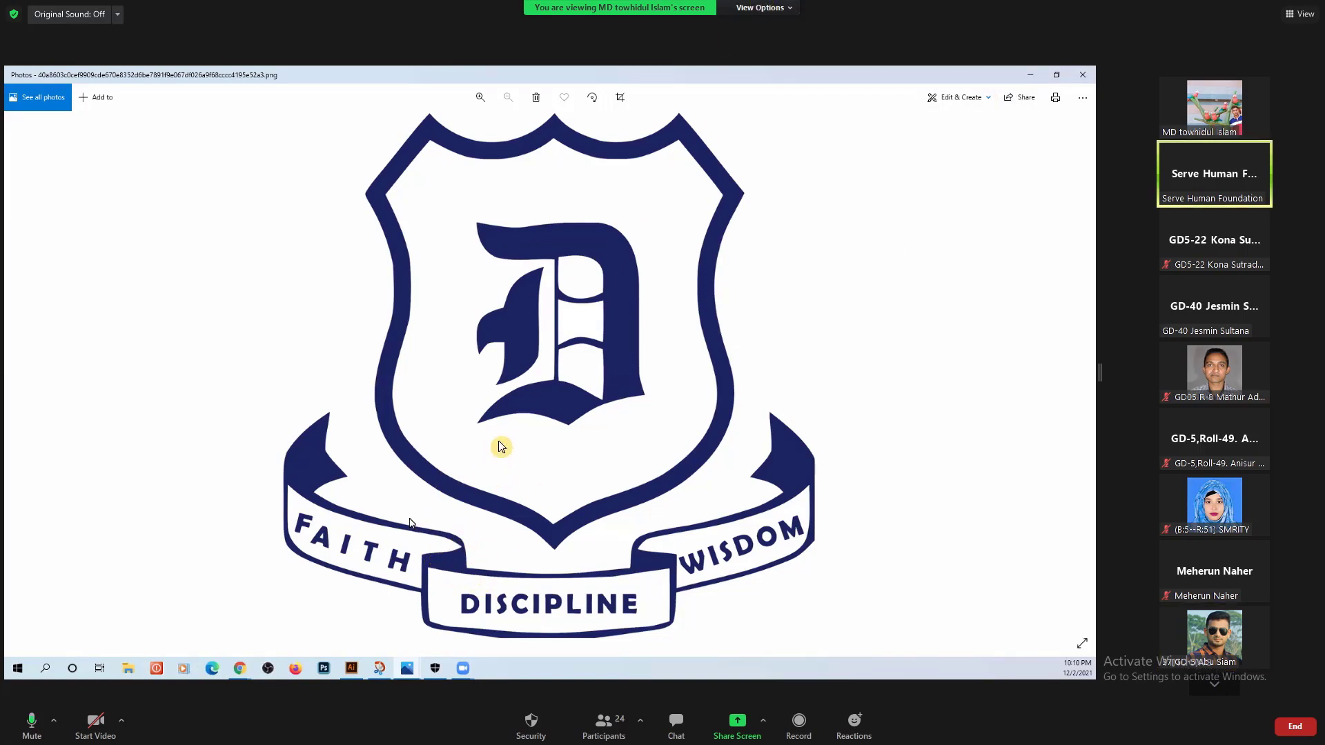
{"action": "left_click", "coordinate": [759, 7]}
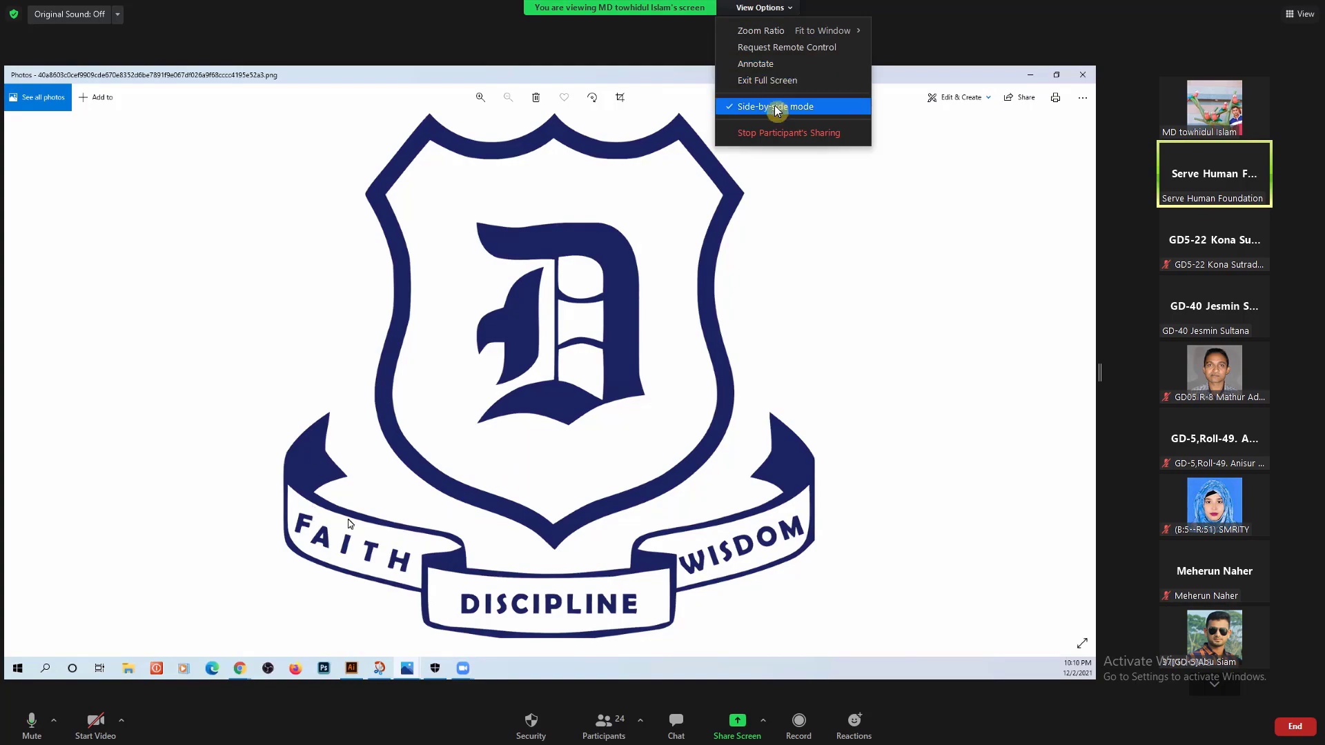
{"action": "left_click", "coordinate": [776, 134]}
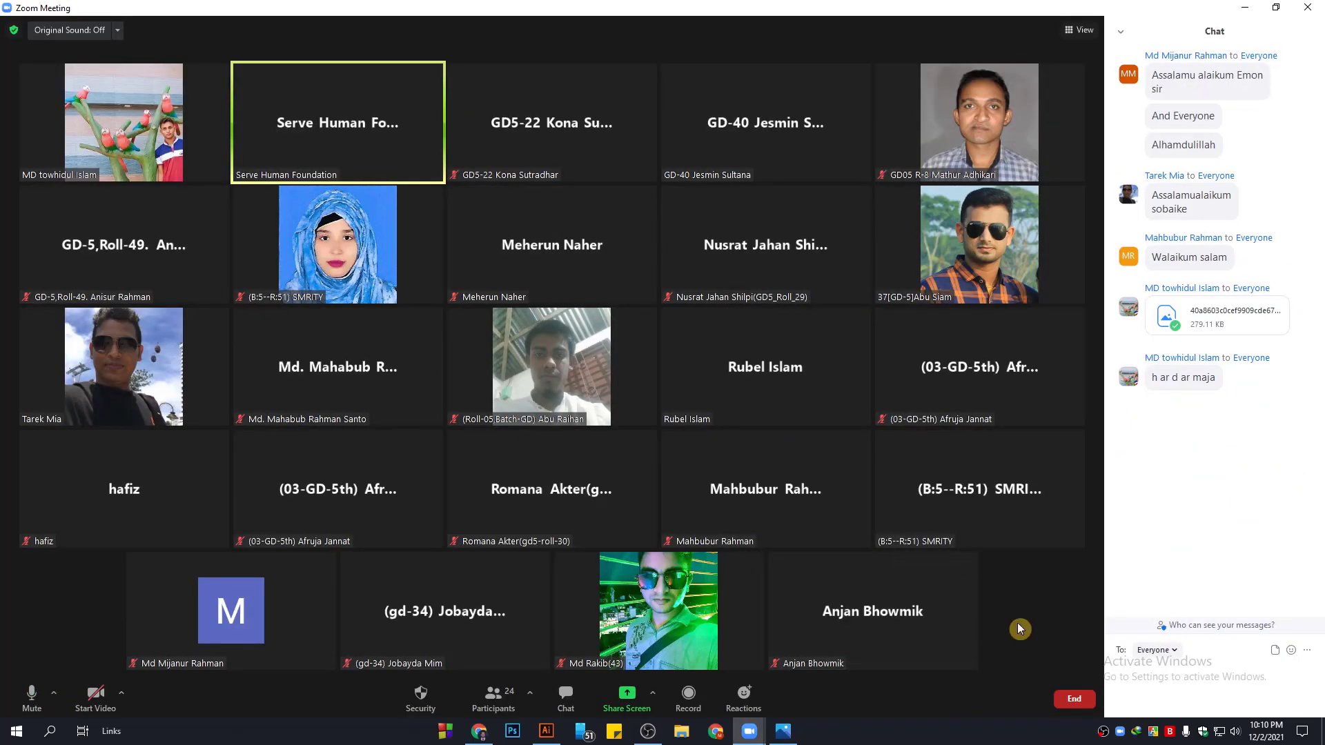
Step: Share the entire screen with the meeting
{"action": "left_click", "coordinate": [628, 692]}
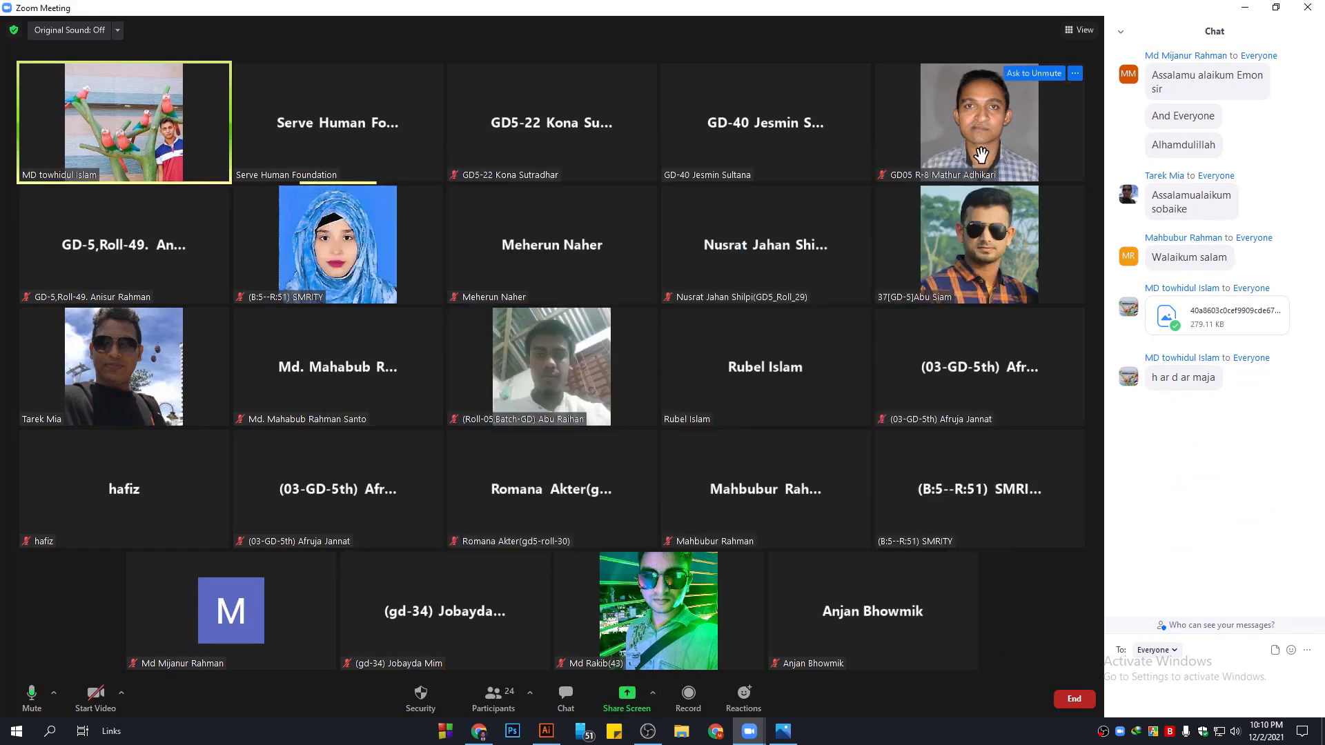
{"action": "left_click", "coordinate": [987, 157]}
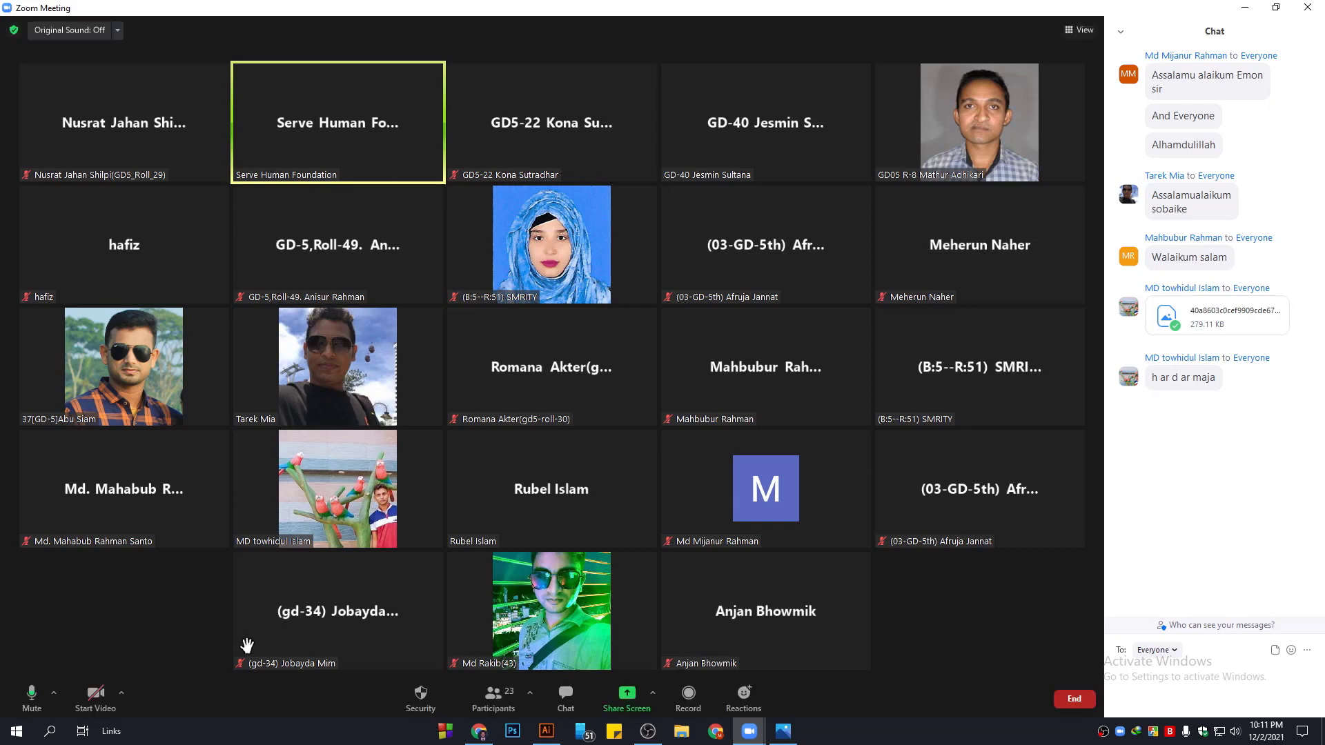
{"action": "left_click", "coordinate": [626, 699]}
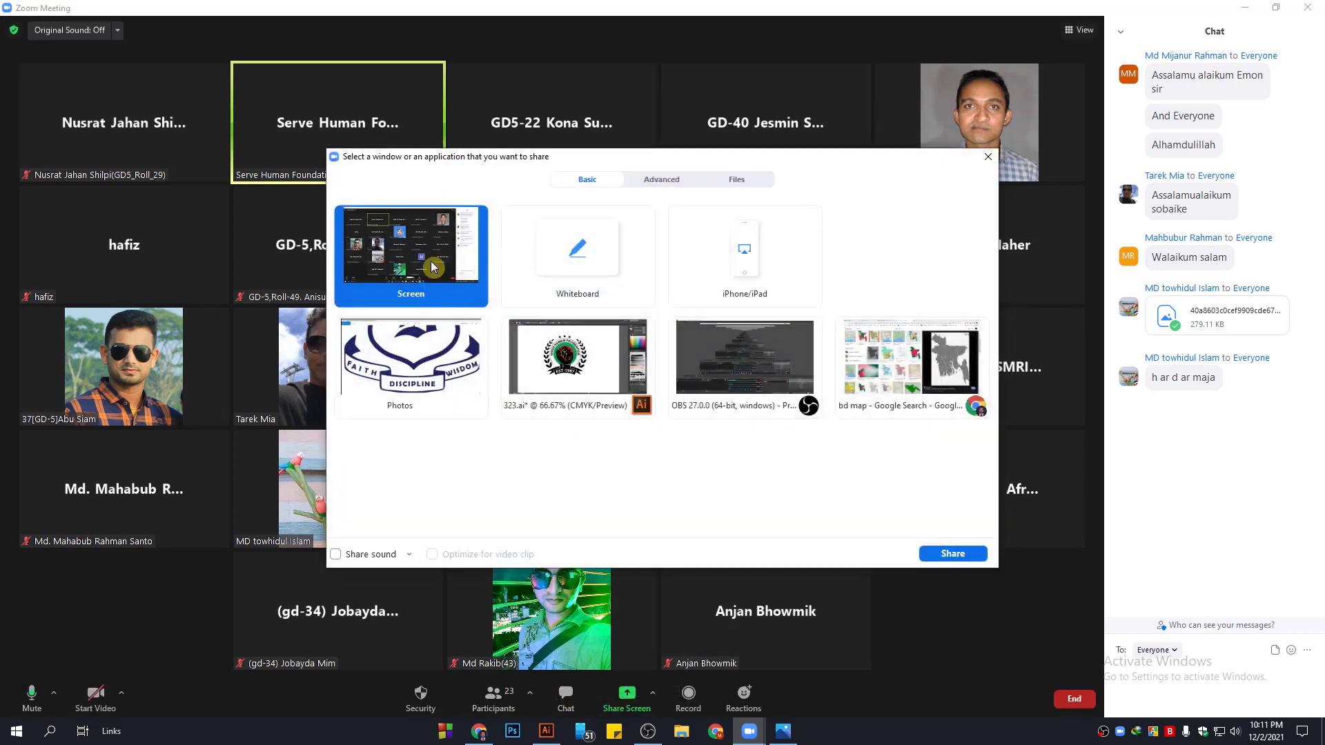
{"action": "left_click", "coordinate": [950, 550]}
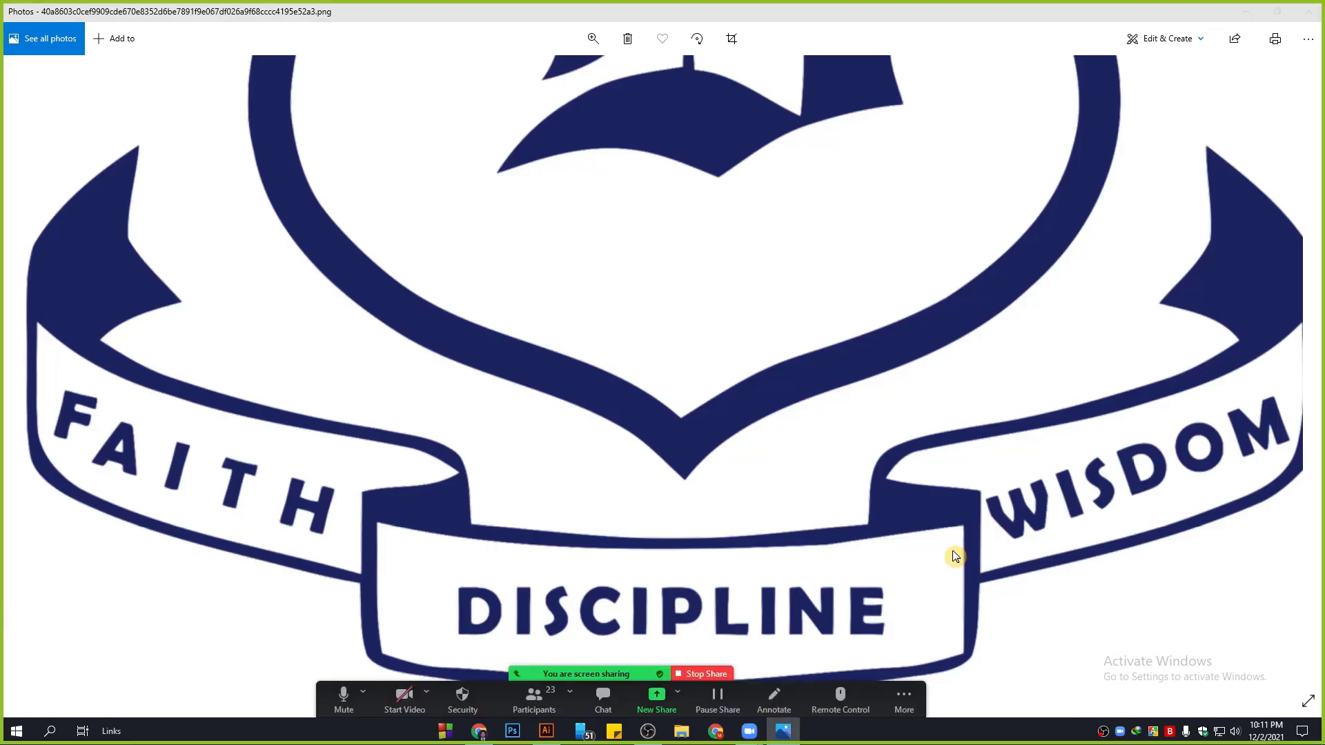
Step: Switch to Chrome and browse the #GD05 Facebook posts, viewing the praying-man sunset illustration at full size
{"action": "left_click", "coordinate": [488, 733]}
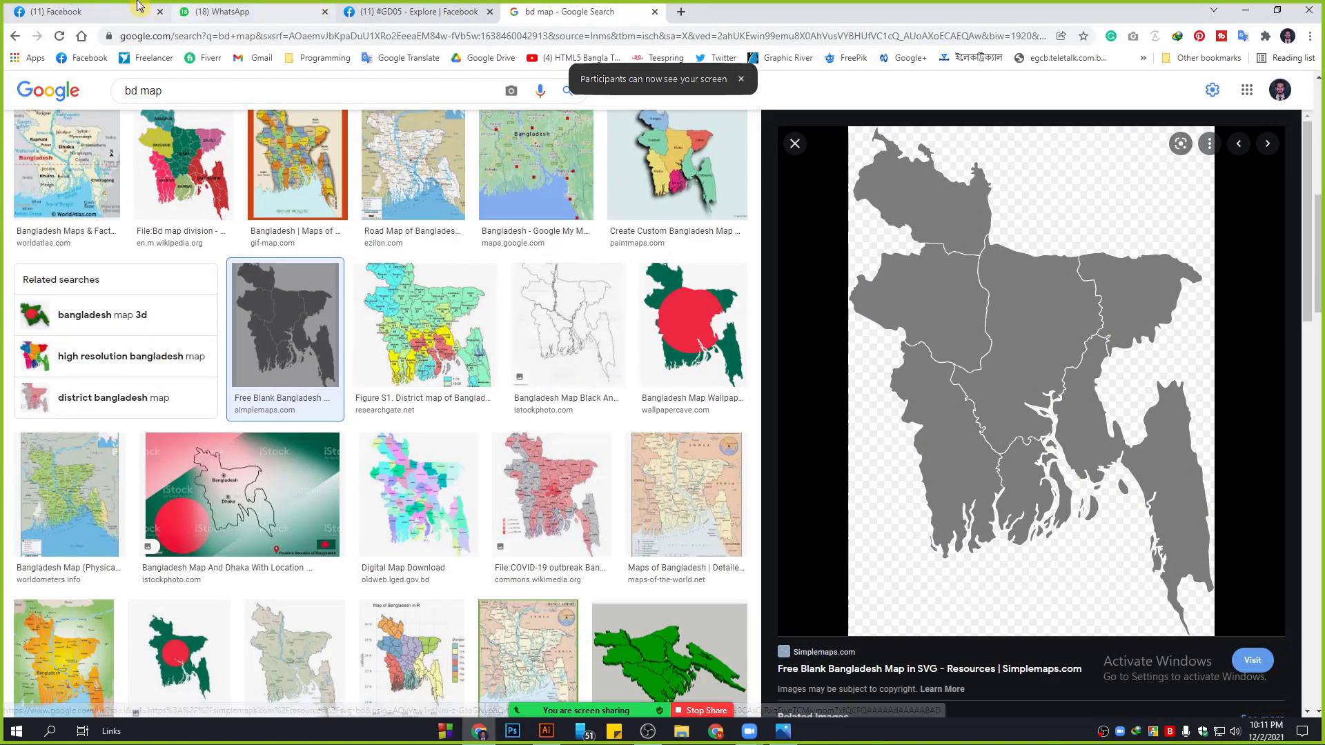
{"action": "left_click", "coordinate": [445, 7]}
{"action": "scroll", "coordinate": [450, 445], "scroll_direction": "down", "scroll_amount": 5}
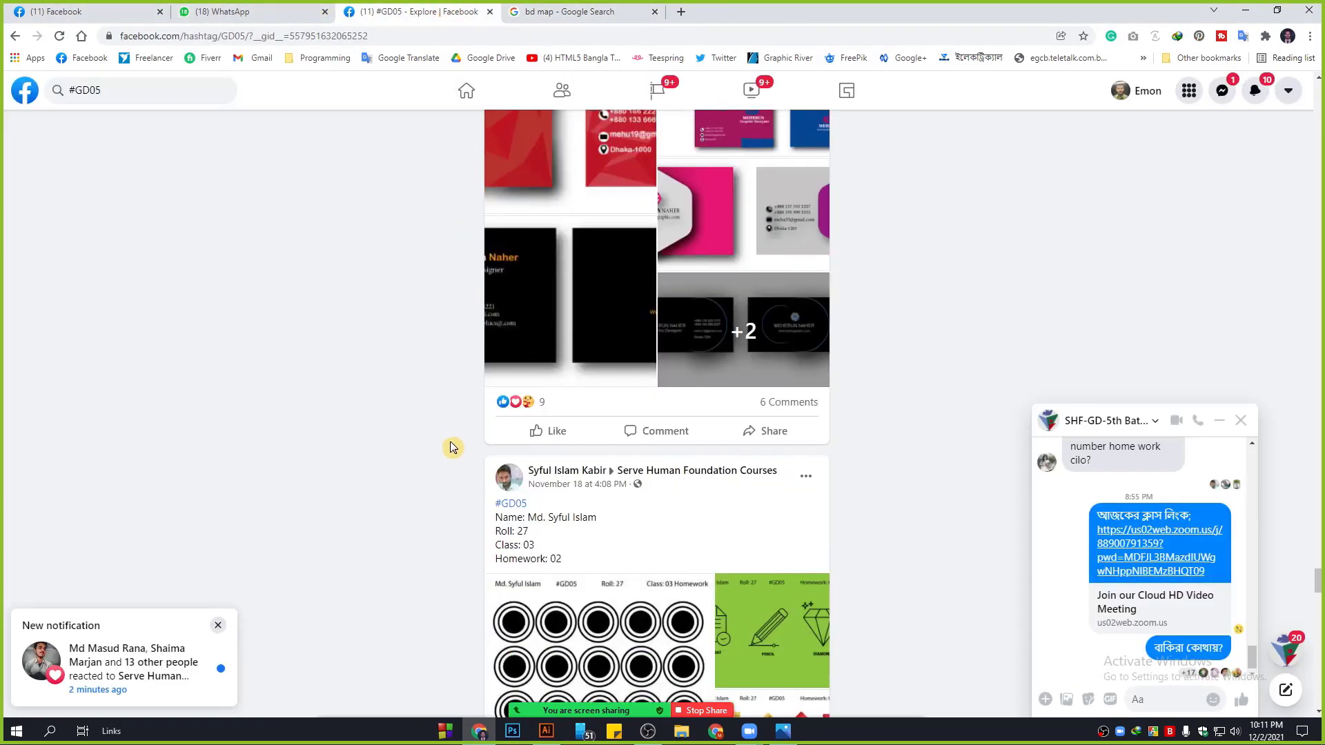
{"action": "scroll", "coordinate": [450, 445], "scroll_direction": "up", "scroll_amount": 6}
{"action": "scroll", "coordinate": [559, 480], "scroll_direction": "down", "scroll_amount": 20}
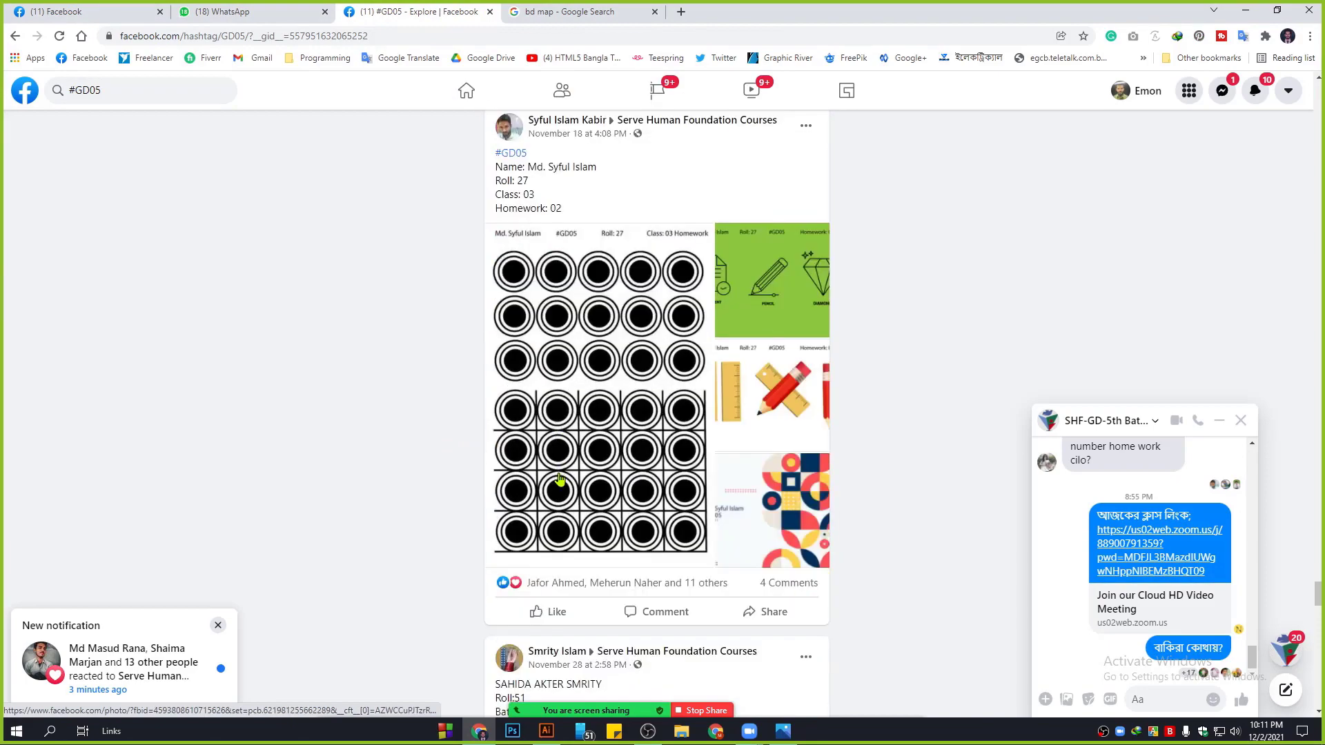
{"action": "scroll", "coordinate": [559, 480], "scroll_direction": "down", "scroll_amount": 7}
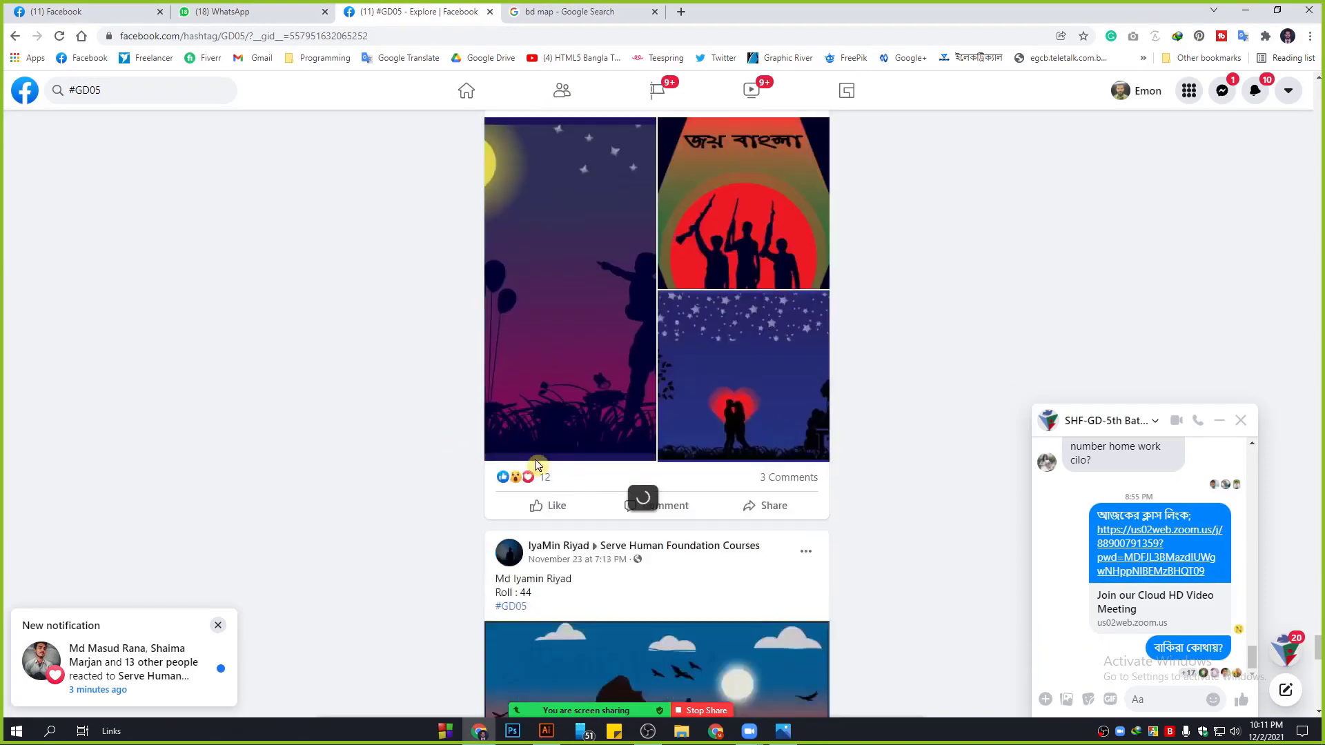
{"action": "scroll", "coordinate": [337, 378], "scroll_direction": "down", "scroll_amount": 5}
{"action": "scroll", "coordinate": [336, 378], "scroll_direction": "up", "scroll_amount": 2}
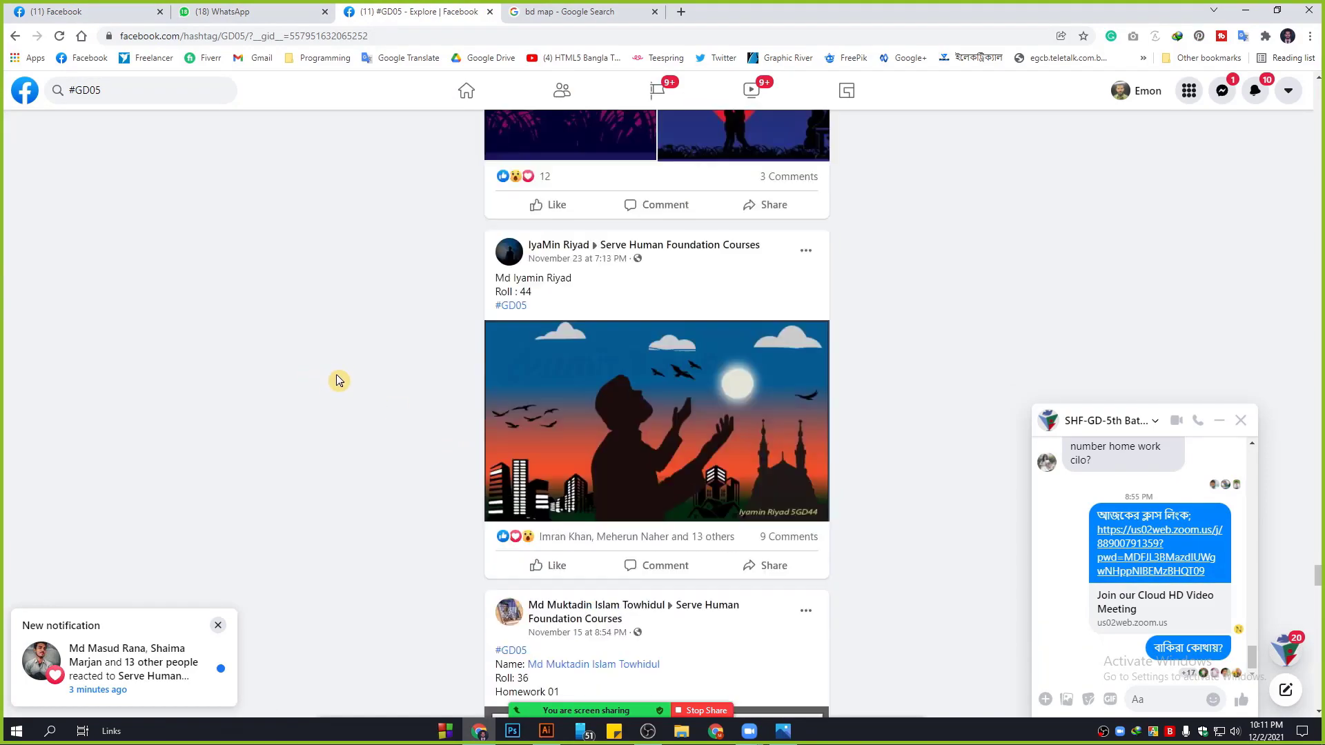
{"action": "scroll", "coordinate": [337, 378], "scroll_direction": "down", "scroll_amount": 2}
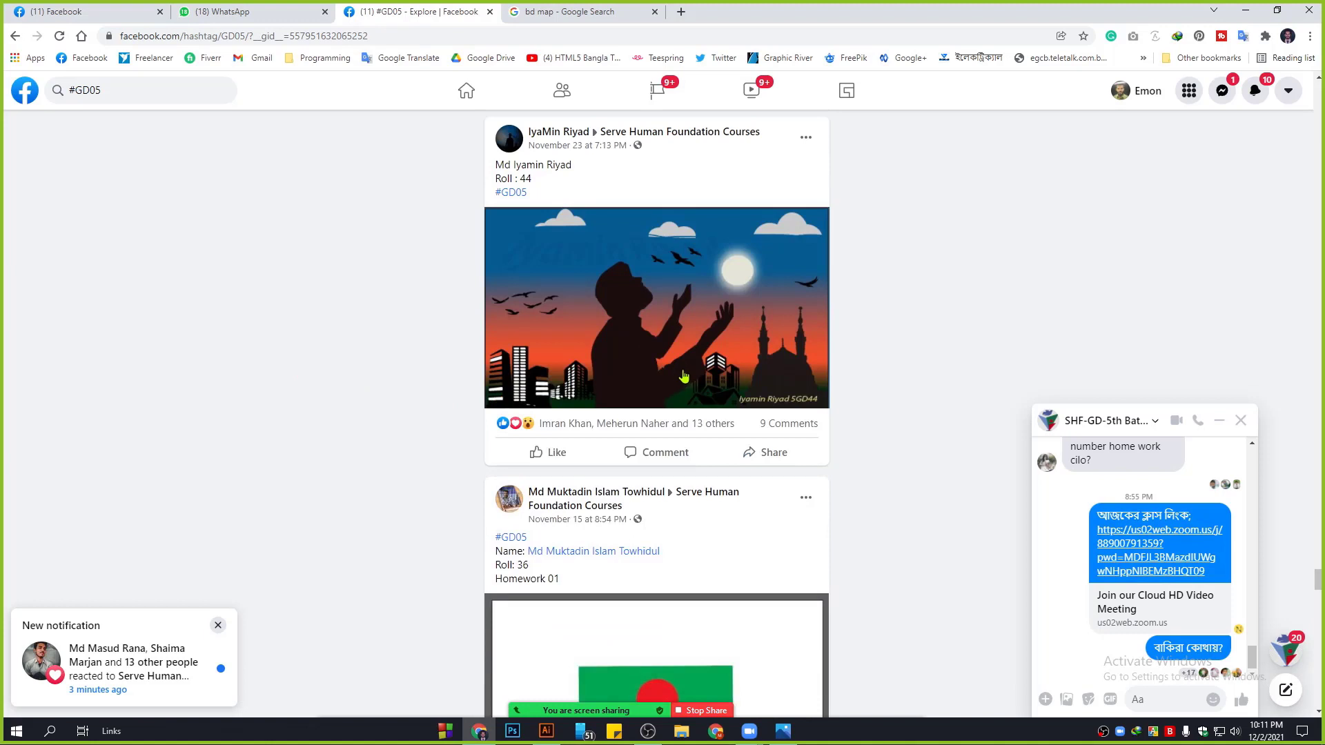
{"action": "left_click", "coordinate": [663, 295]}
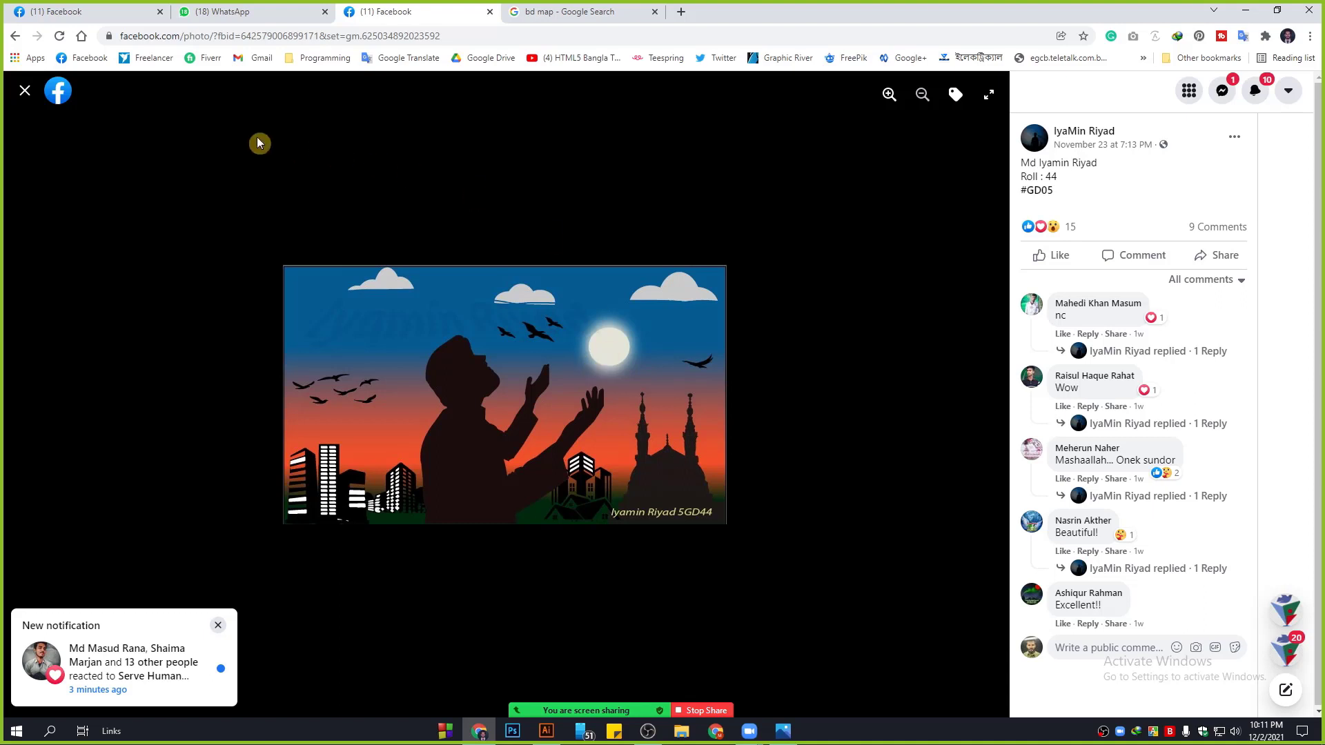
{"action": "left_click", "coordinate": [25, 91]}
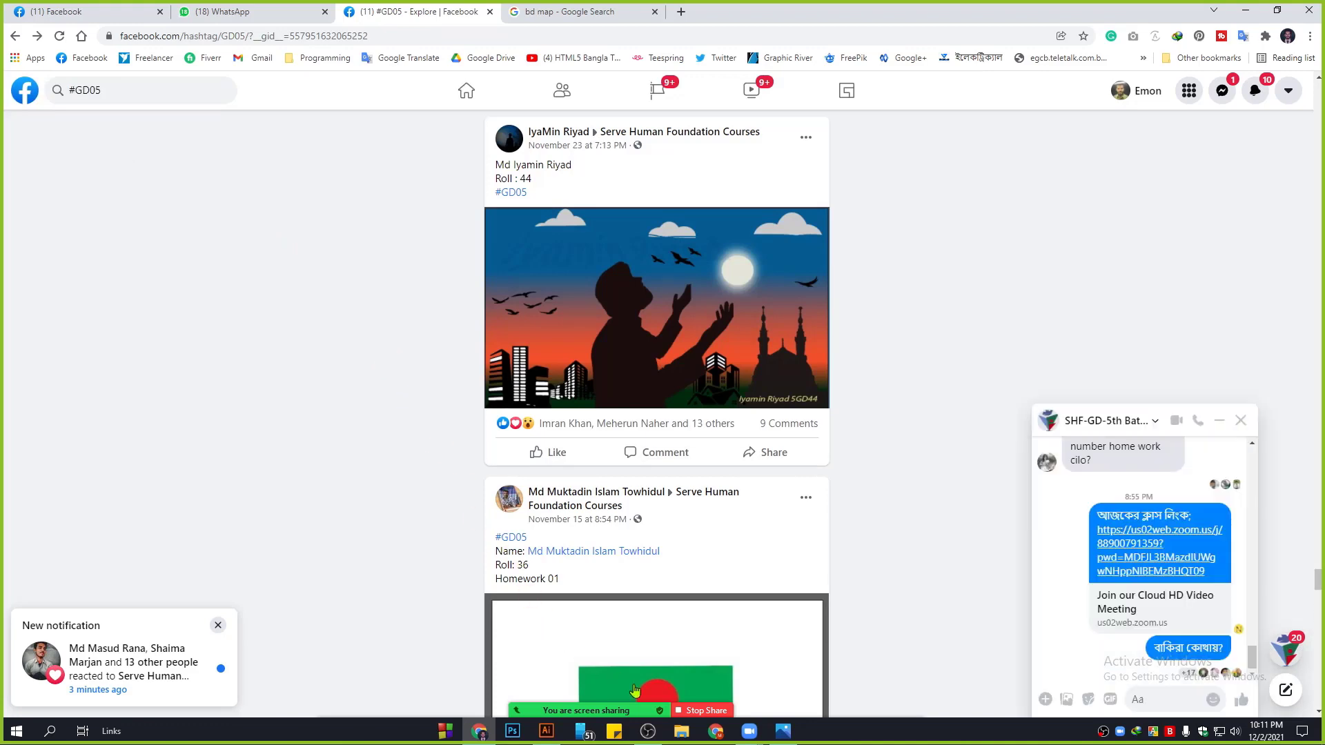
Step: Stop the current share and start sharing the entire screen with the meeting again
{"action": "mouse_move", "coordinate": [723, 705]}
{"action": "left_click", "coordinate": [711, 676]}
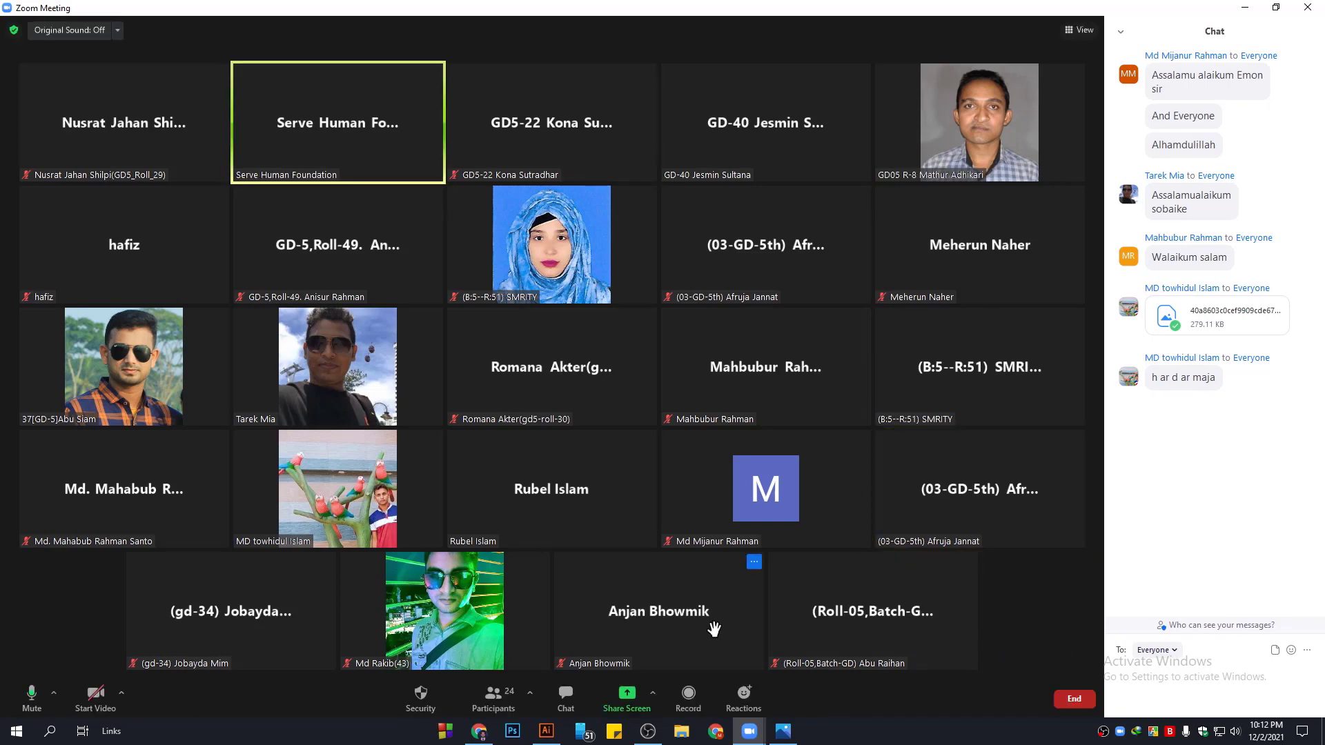
{"action": "left_click", "coordinate": [626, 697]}
{"action": "left_click", "coordinate": [447, 336]}
{"action": "left_click", "coordinate": [952, 553]}
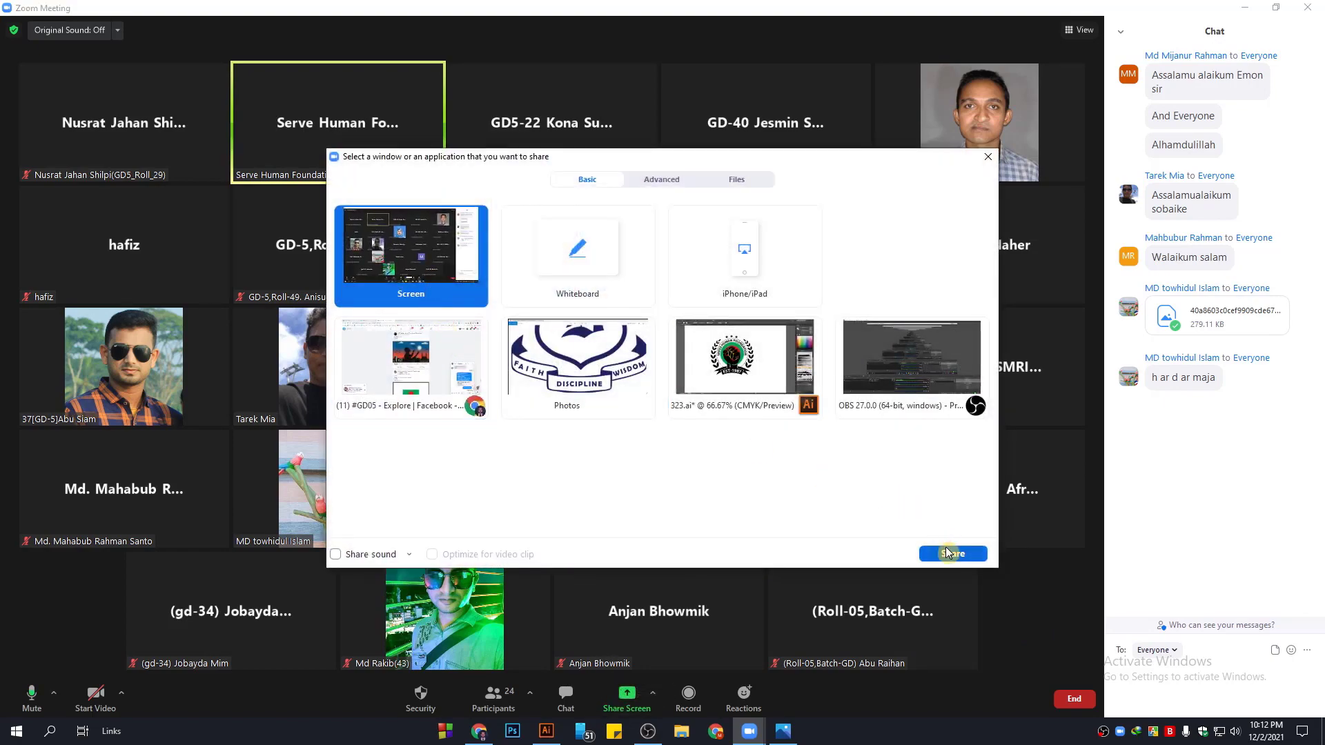
Step: Browse the #GD05 homework posts and examine the Class-07 Google app icons at full size, dismissing the notification over them
{"action": "scroll", "coordinate": [655, 324], "scroll_direction": "down", "scroll_amount": 20}
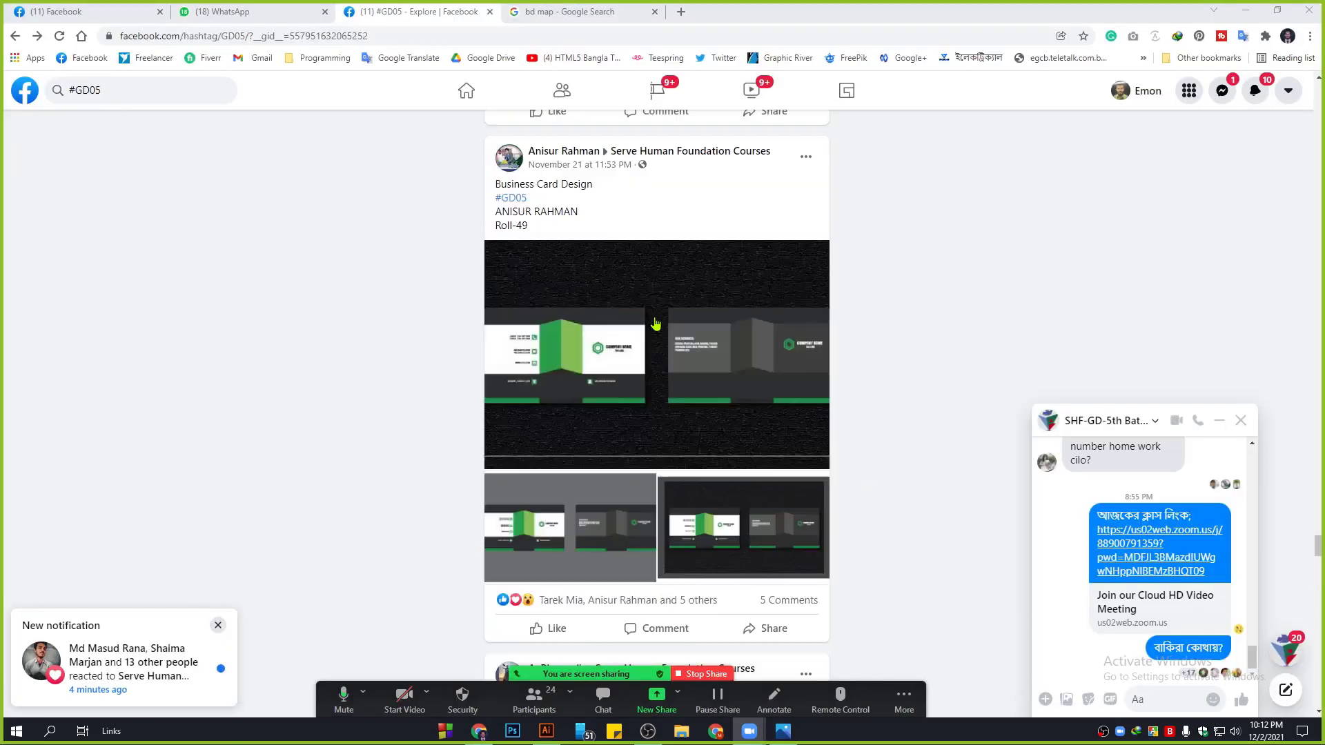
{"action": "scroll", "coordinate": [655, 324], "scroll_direction": "down", "scroll_amount": 20}
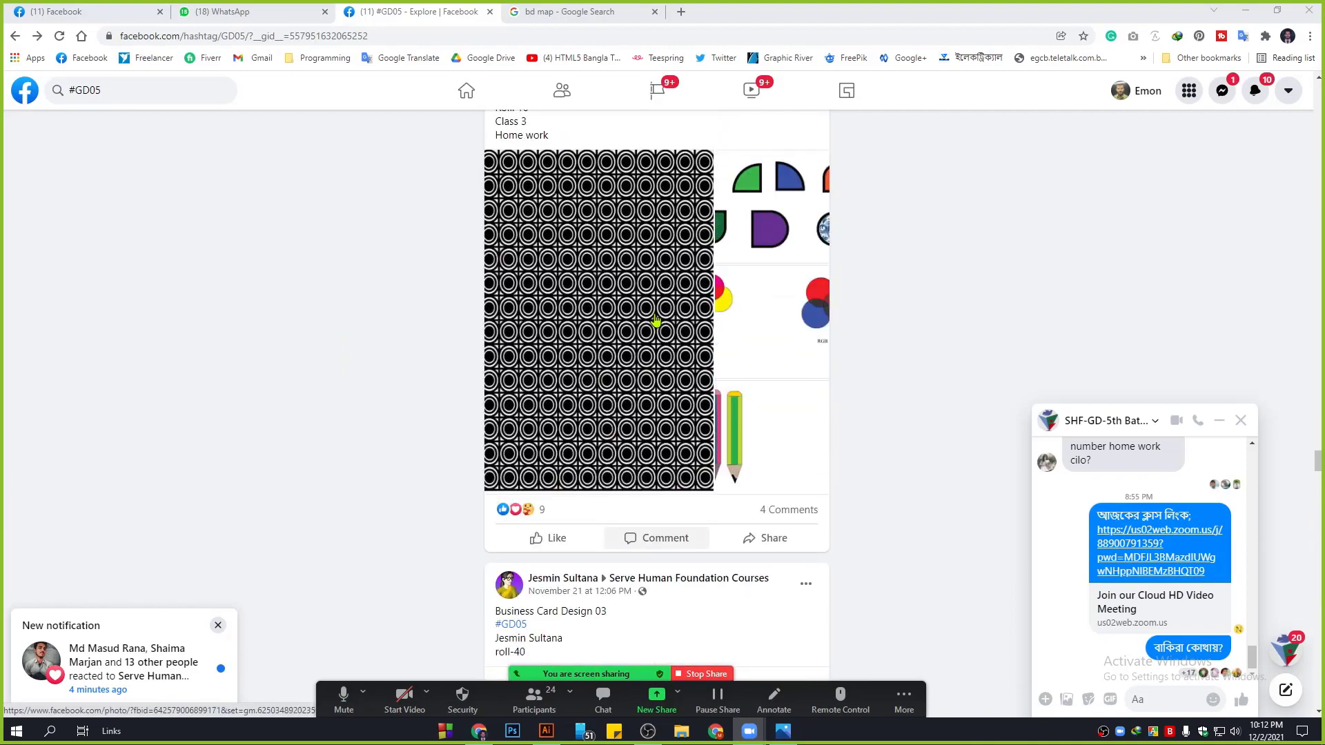
{"action": "scroll", "coordinate": [656, 313], "scroll_direction": "down", "scroll_amount": 20}
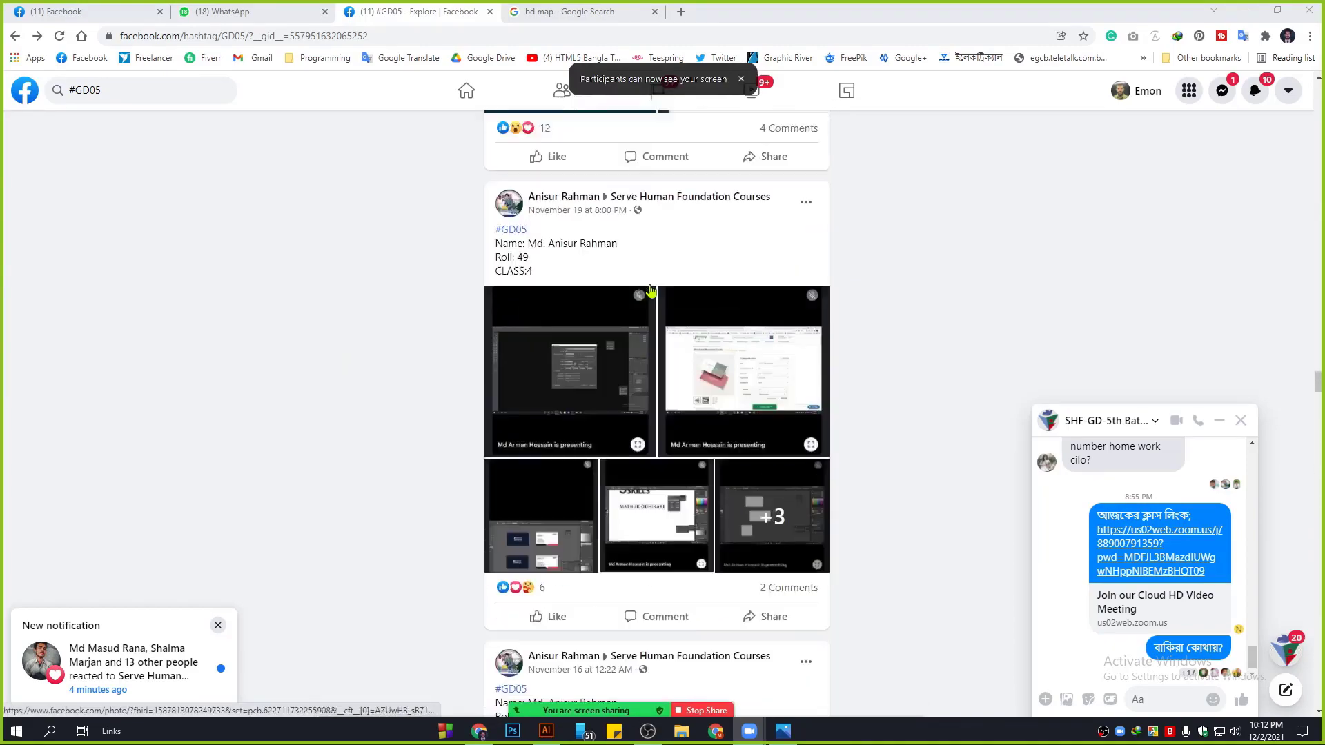
{"action": "scroll", "coordinate": [643, 271], "scroll_direction": "down", "scroll_amount": 10}
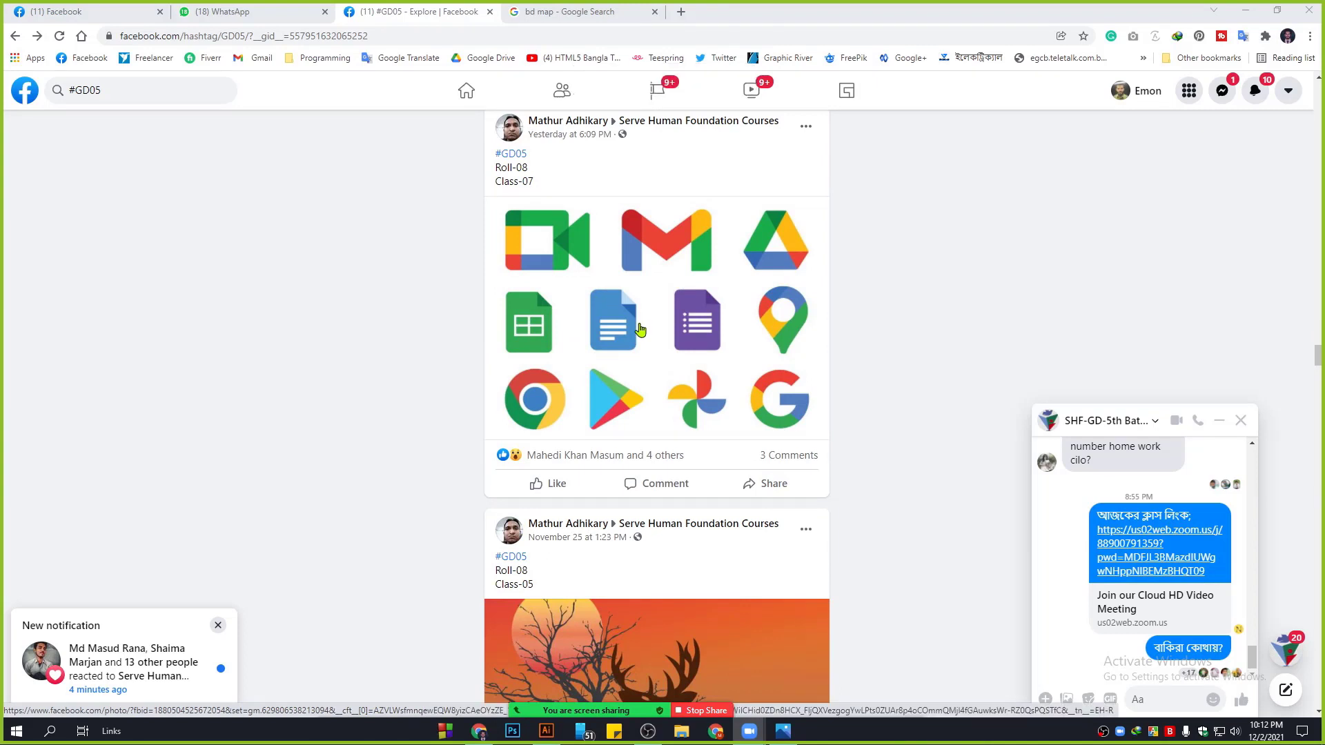
{"action": "left_click", "coordinate": [593, 263]}
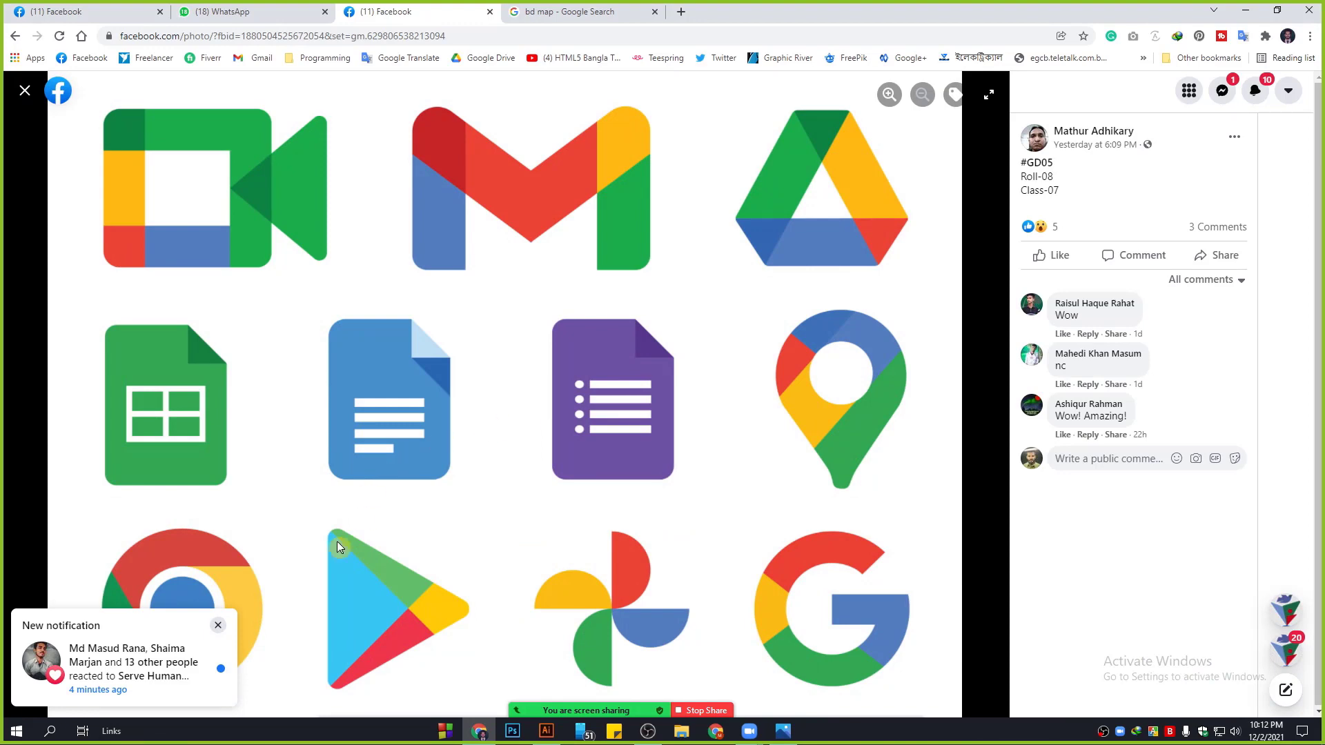
{"action": "left_click", "coordinate": [220, 627]}
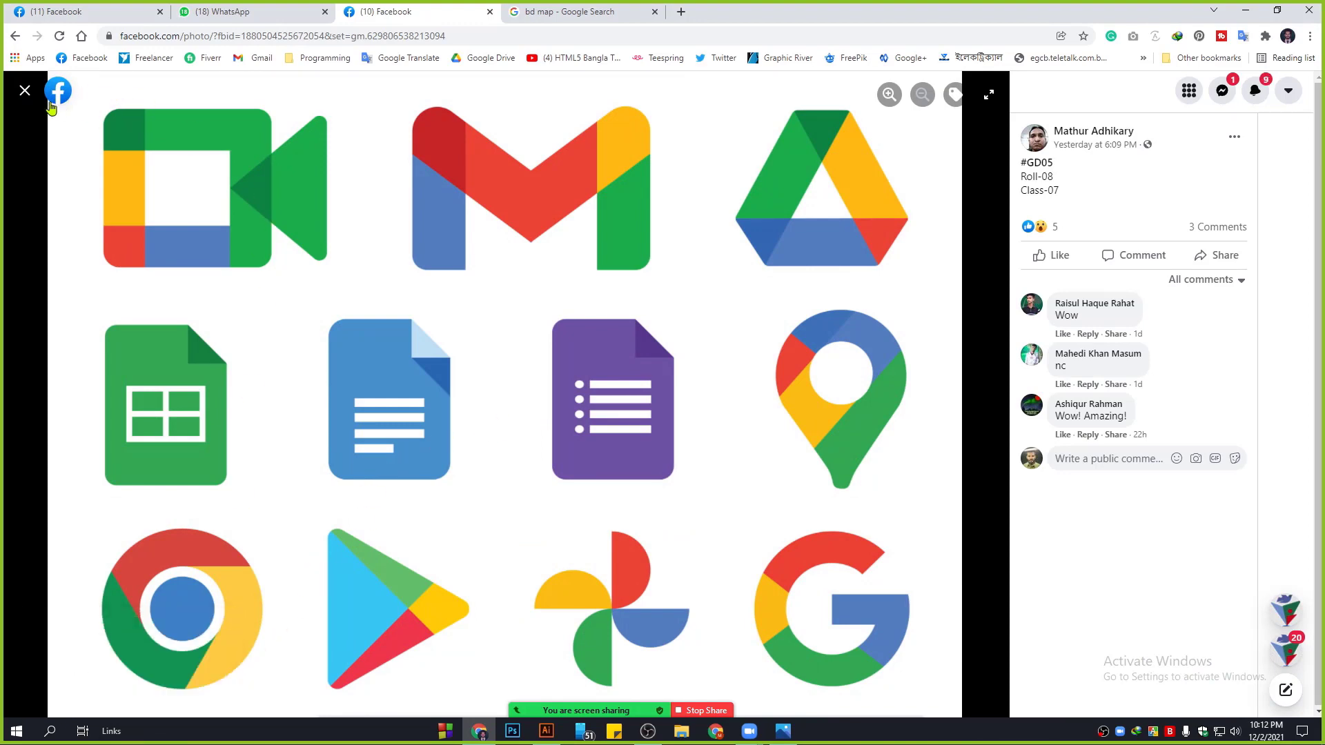
{"action": "left_click", "coordinate": [25, 90]}
Step: Review more #GD05 posts and view the Roll 07 student's set of Google app icons at full size
{"action": "scroll", "coordinate": [714, 383], "scroll_direction": "down", "scroll_amount": 20}
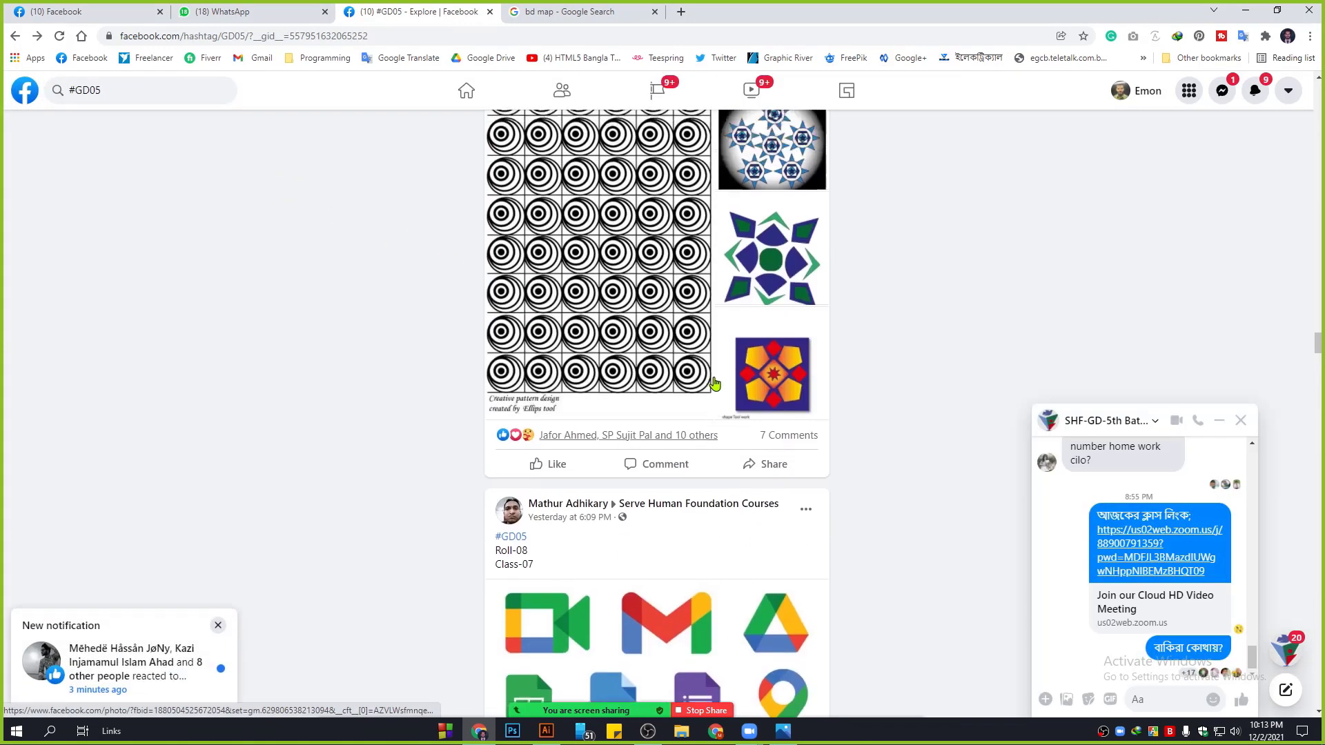
{"action": "scroll", "coordinate": [715, 384], "scroll_direction": "up", "scroll_amount": 15}
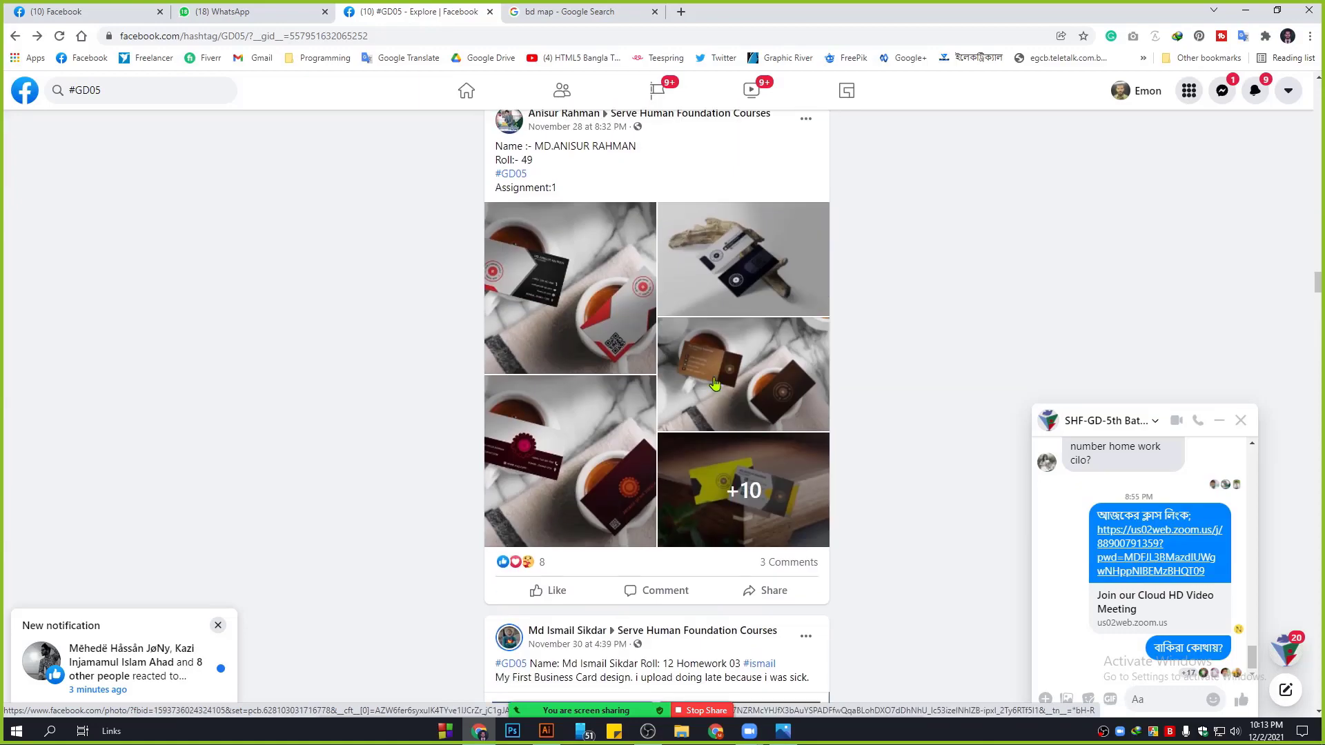
{"action": "scroll", "coordinate": [714, 384], "scroll_direction": "up", "scroll_amount": 5}
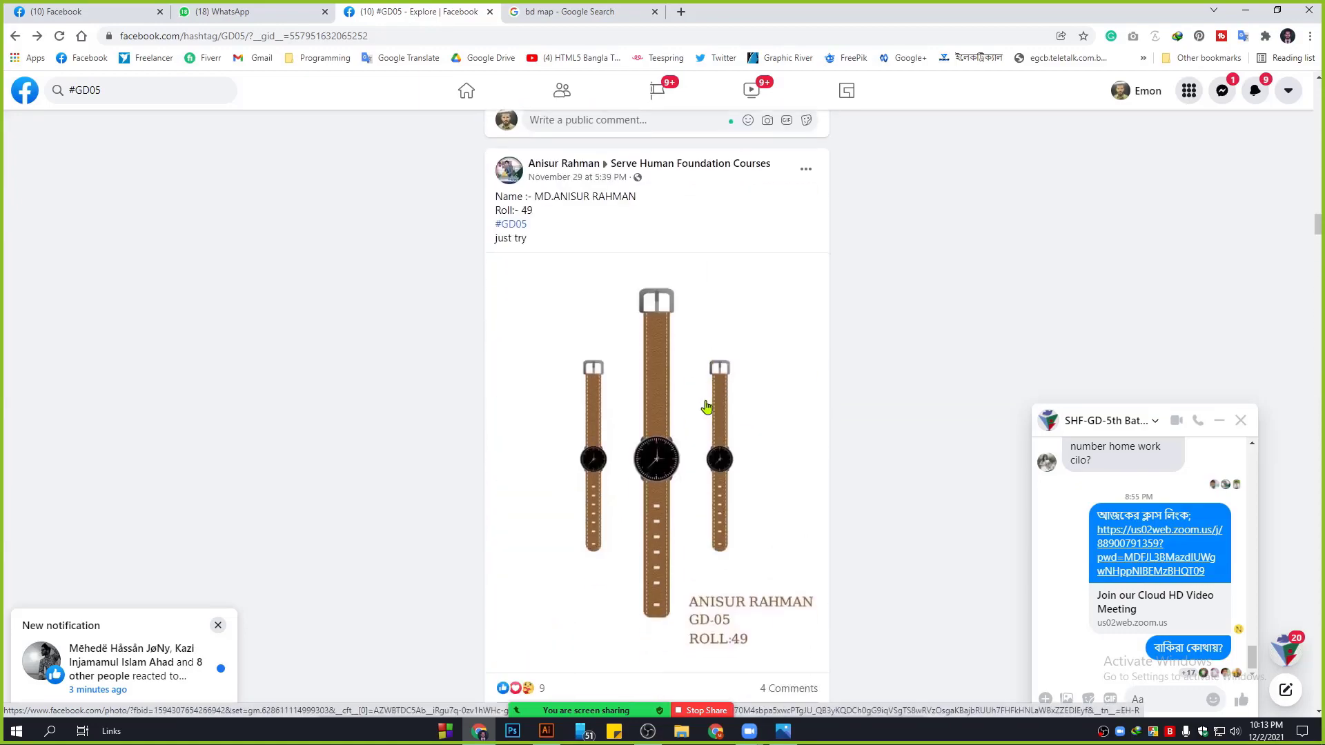
{"action": "scroll", "coordinate": [710, 404], "scroll_direction": "down", "scroll_amount": 6}
{"action": "left_click", "coordinate": [547, 447]}
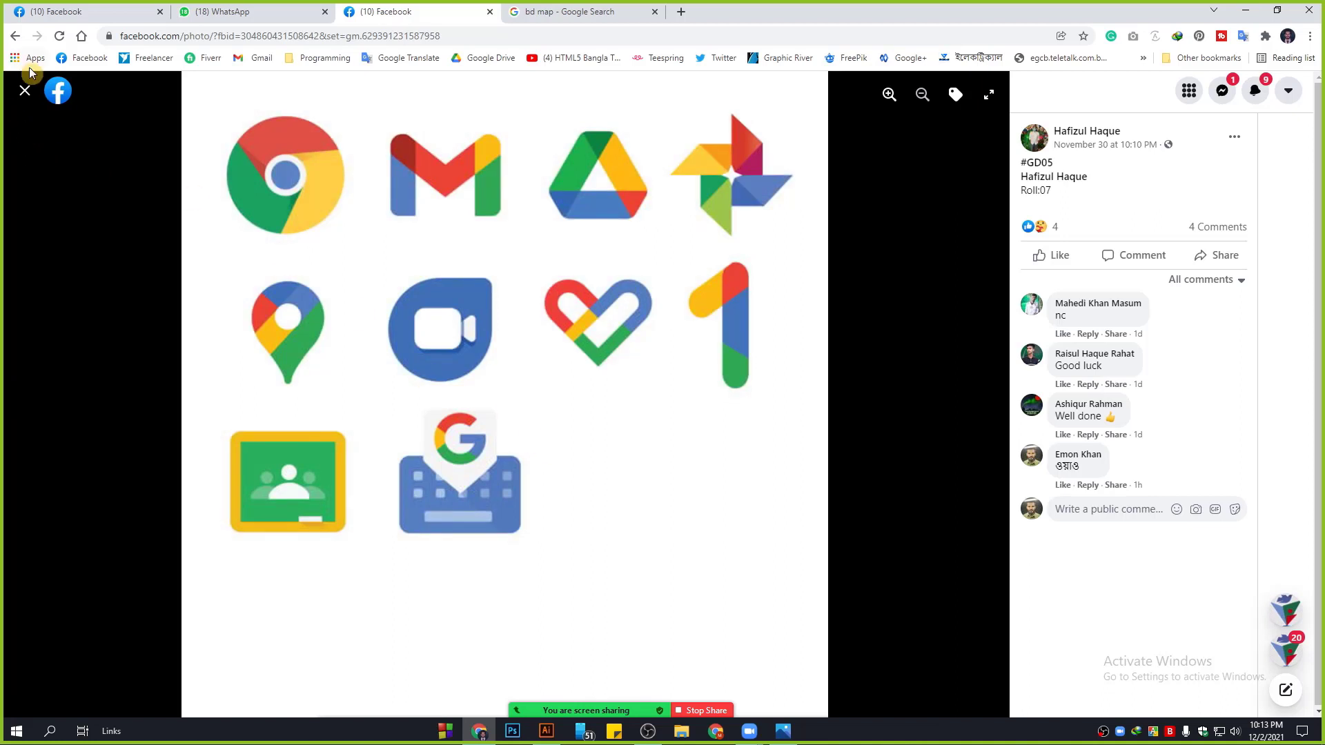
{"action": "left_click", "coordinate": [25, 90]}
{"action": "scroll", "coordinate": [692, 400], "scroll_direction": "down", "scroll_amount": 15}
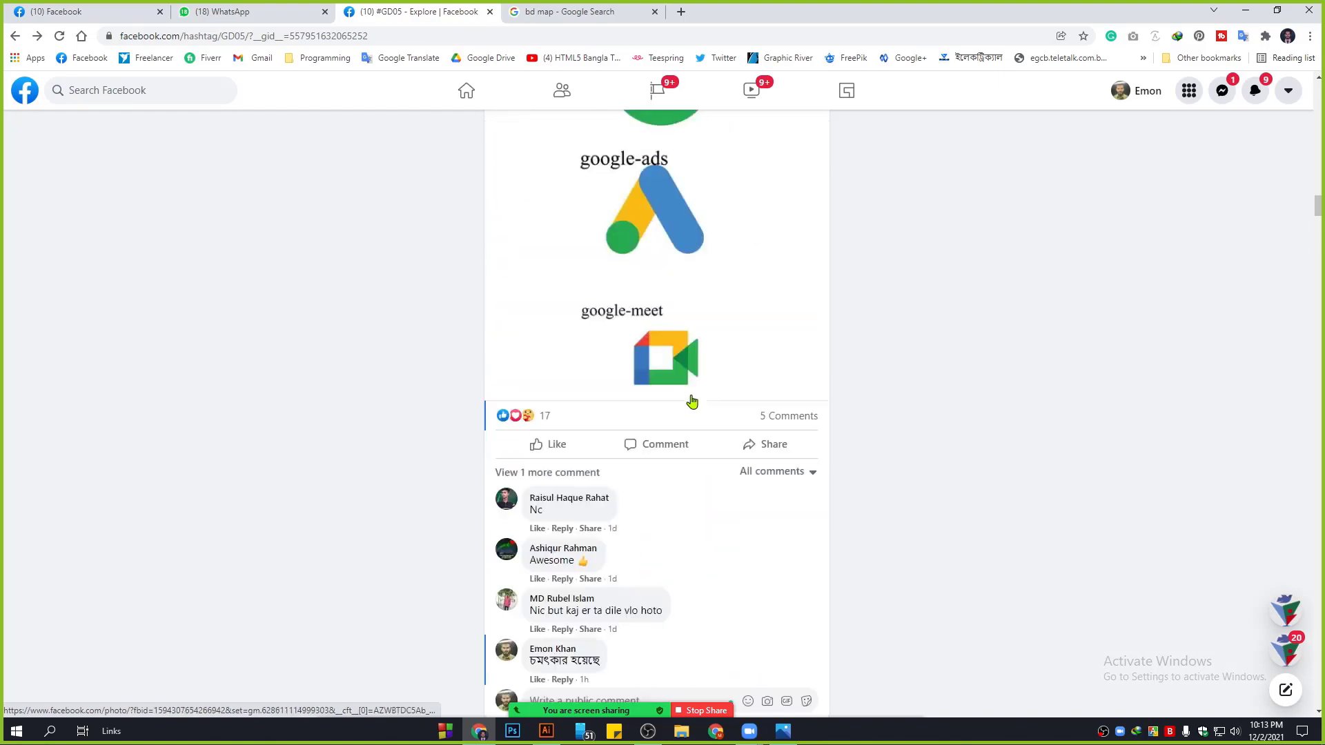
{"action": "scroll", "coordinate": [690, 390], "scroll_direction": "up", "scroll_amount": 10}
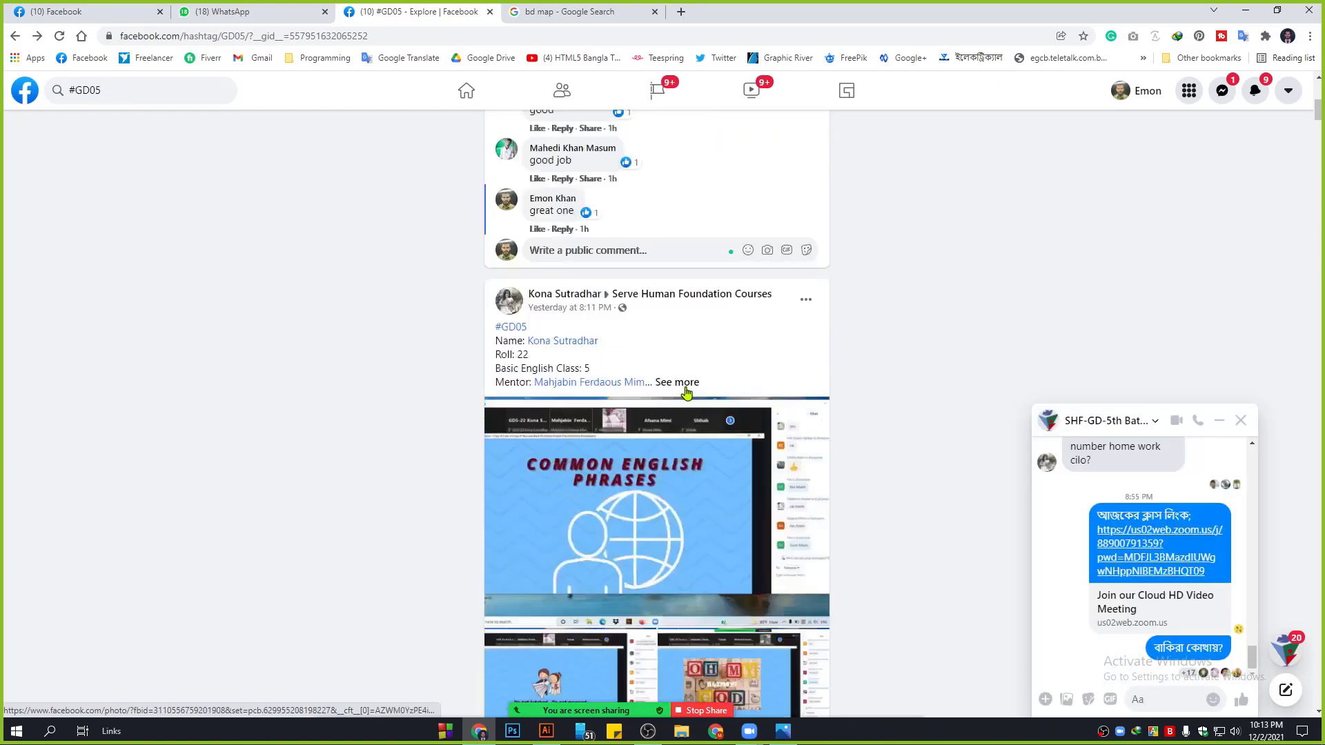
Step: End the screen share, then restart sharing the entire screen in the Zoom meeting
{"action": "left_click", "coordinate": [707, 711]}
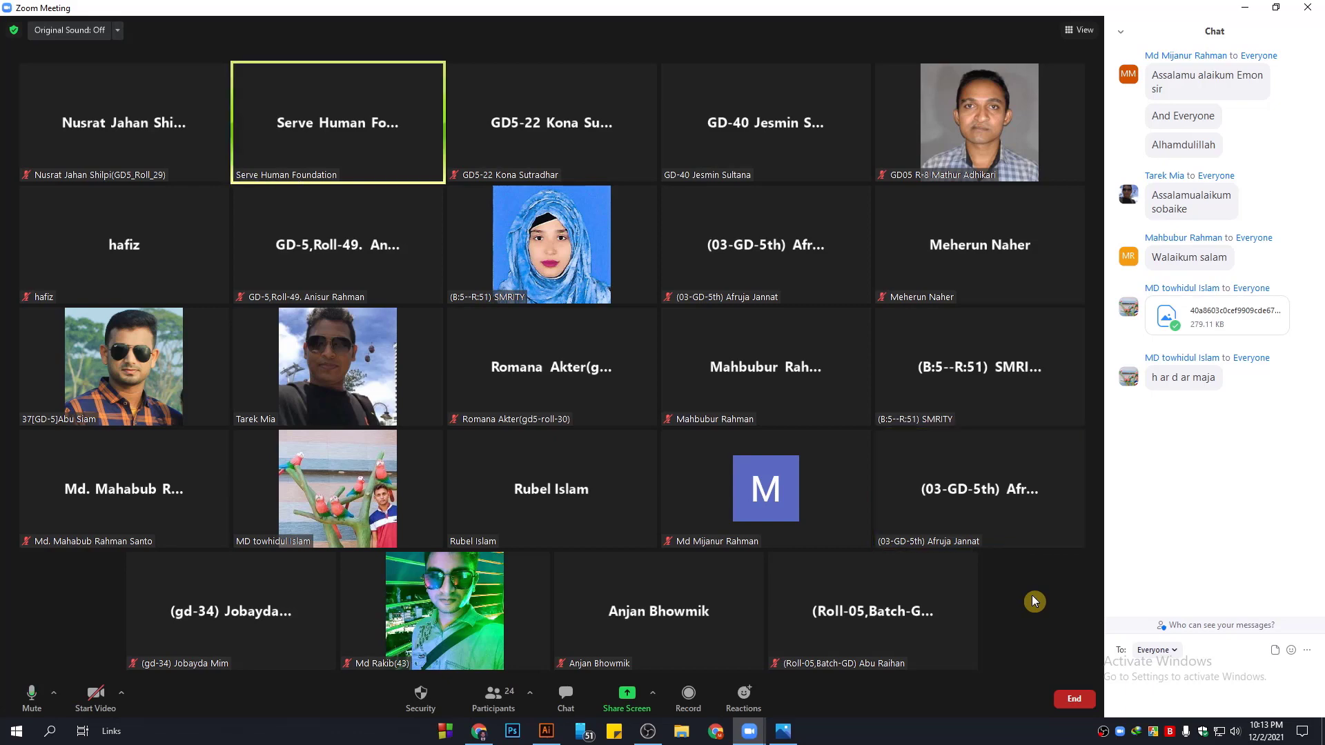
{"action": "left_click", "coordinate": [628, 696]}
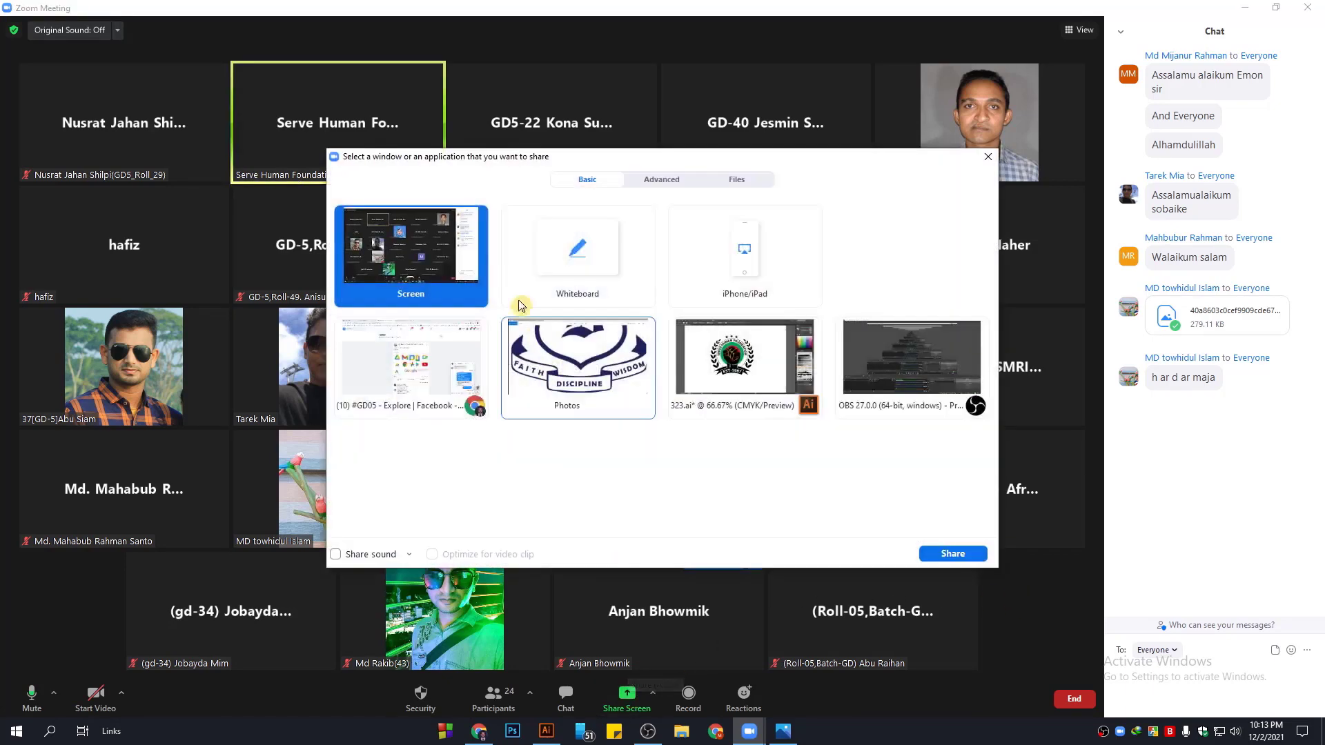
{"action": "left_click", "coordinate": [946, 556]}
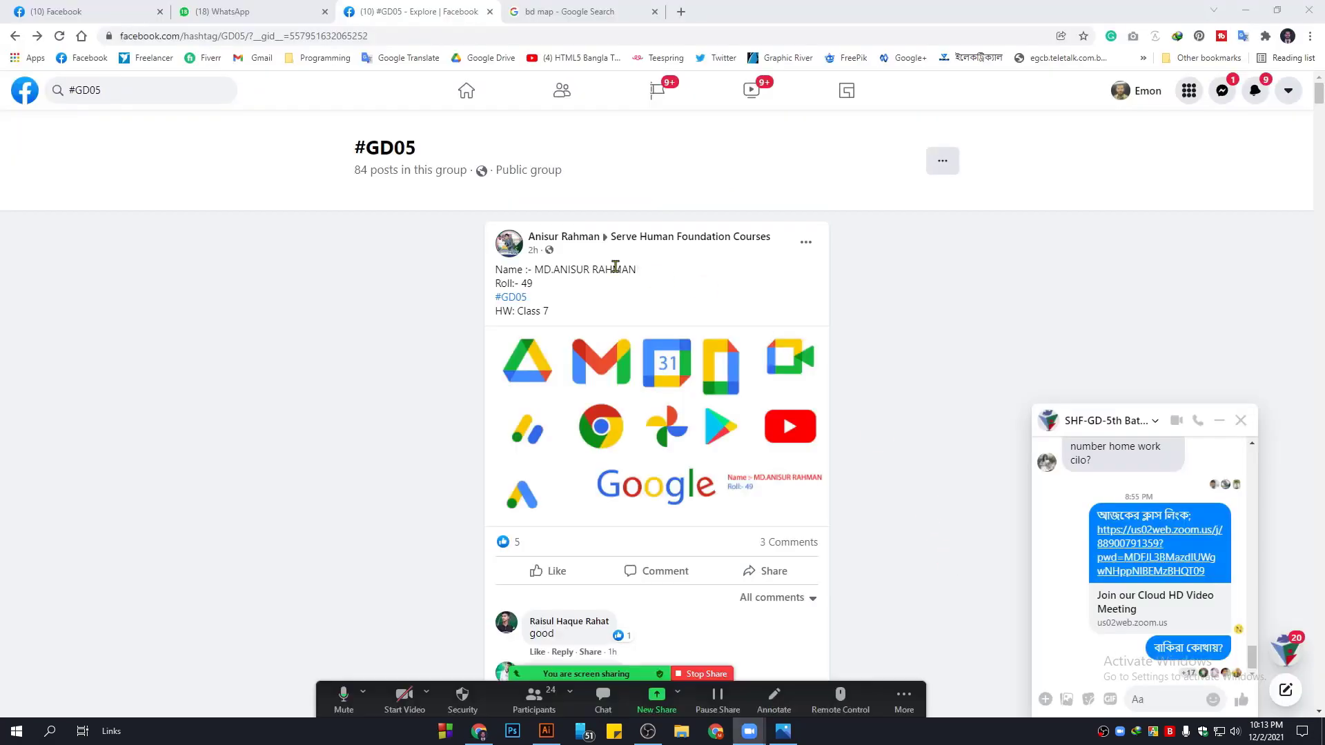
Step: Switch to Illustrator and examine the Serve Human Foundation logo on its artboard, briefly checking the #GD05 posts in Chrome
{"action": "left_click", "coordinate": [556, 736]}
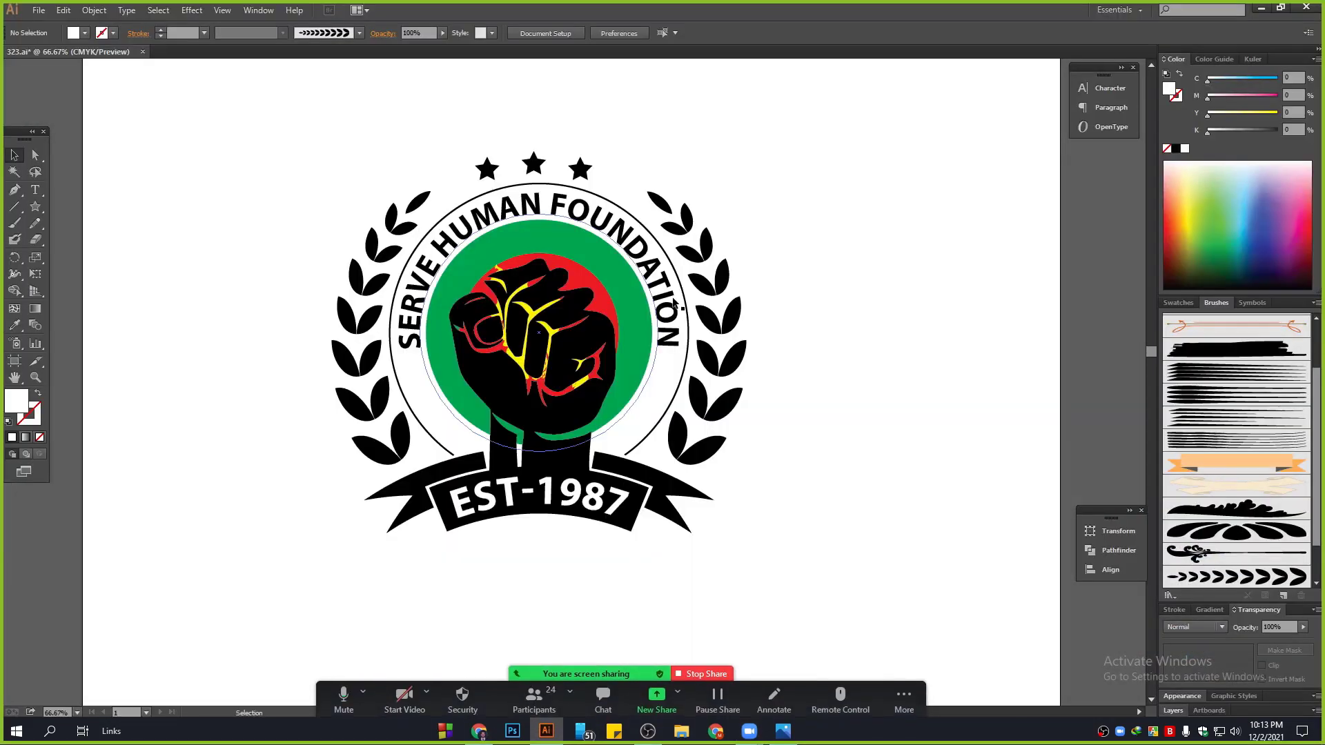
{"action": "scroll", "coordinate": [795, 307], "scroll_direction": "up", "scroll_amount": 3}
{"action": "scroll", "coordinate": [272, 104], "scroll_direction": "down", "scroll_amount": 2}
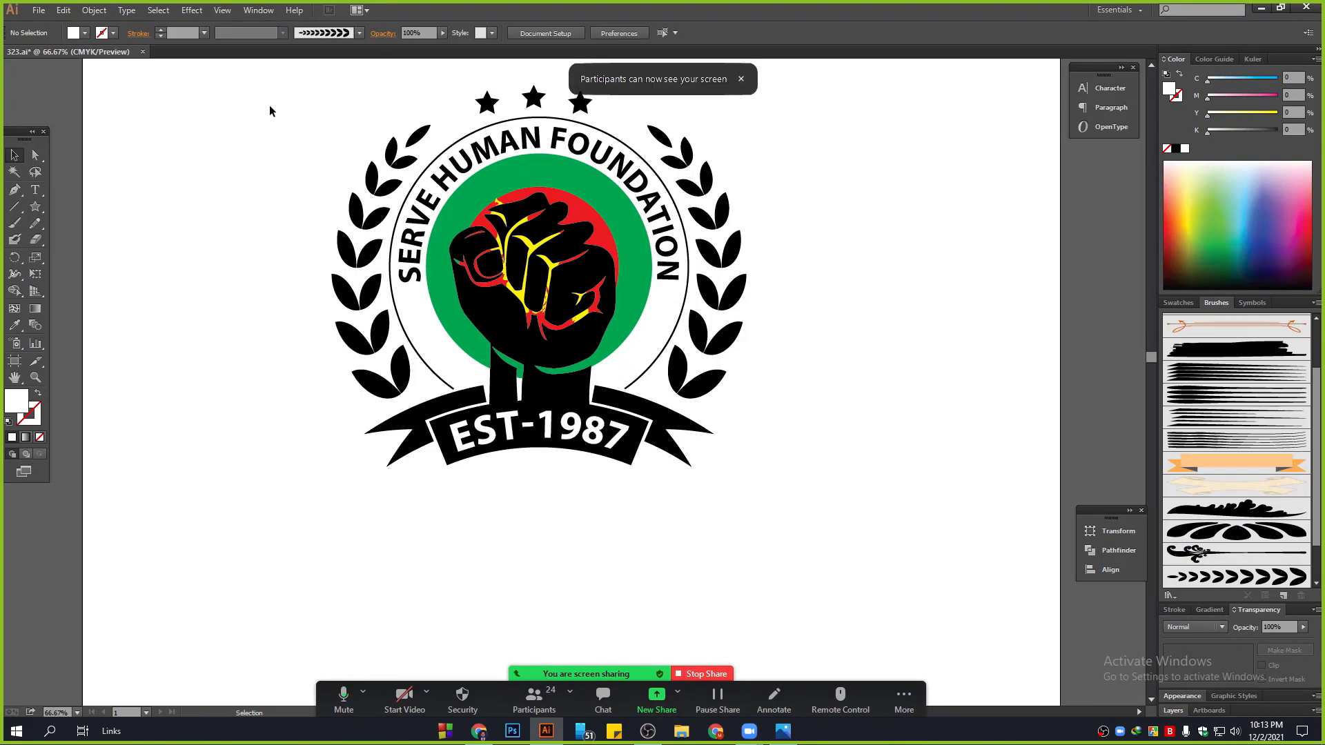
{"action": "scroll", "coordinate": [269, 110], "scroll_direction": "up", "scroll_amount": 2}
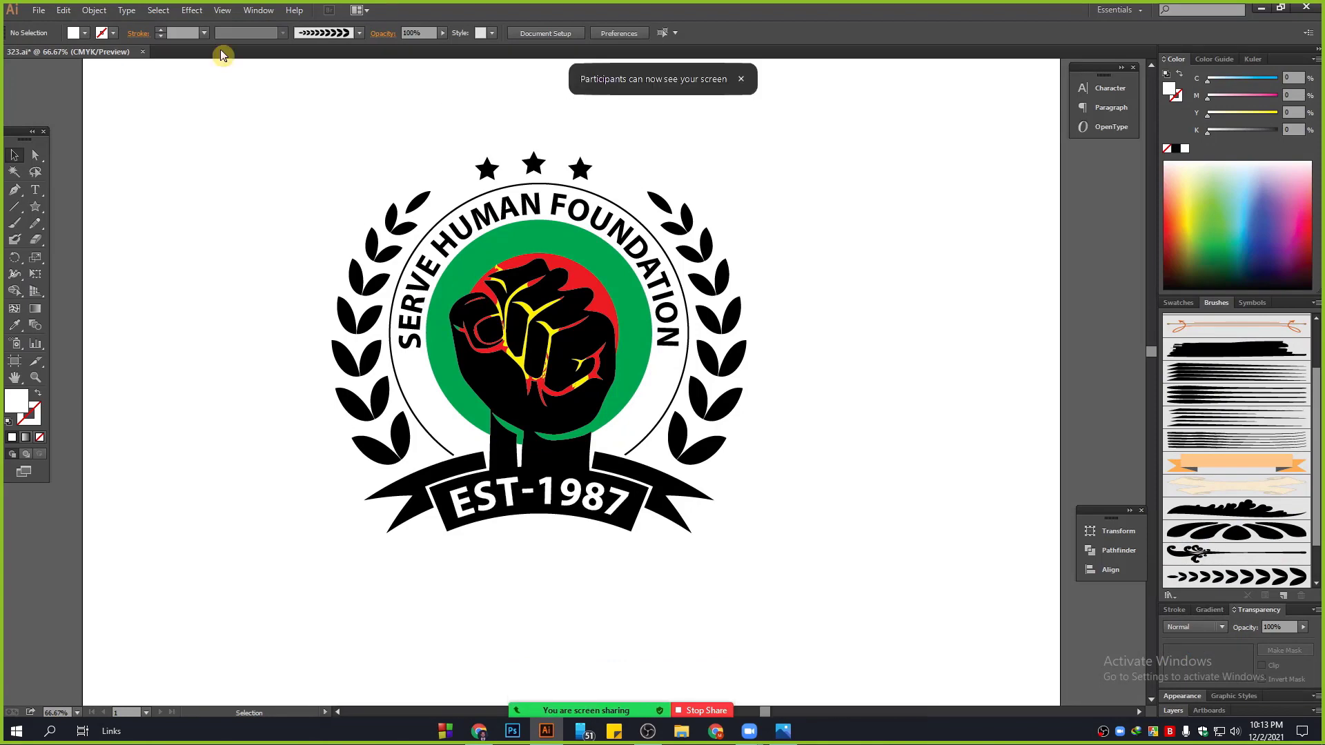
{"action": "left_click_drag", "start_coordinate": [218, 51], "coordinate": [186, 51]}
{"action": "left_click", "coordinate": [486, 737]}
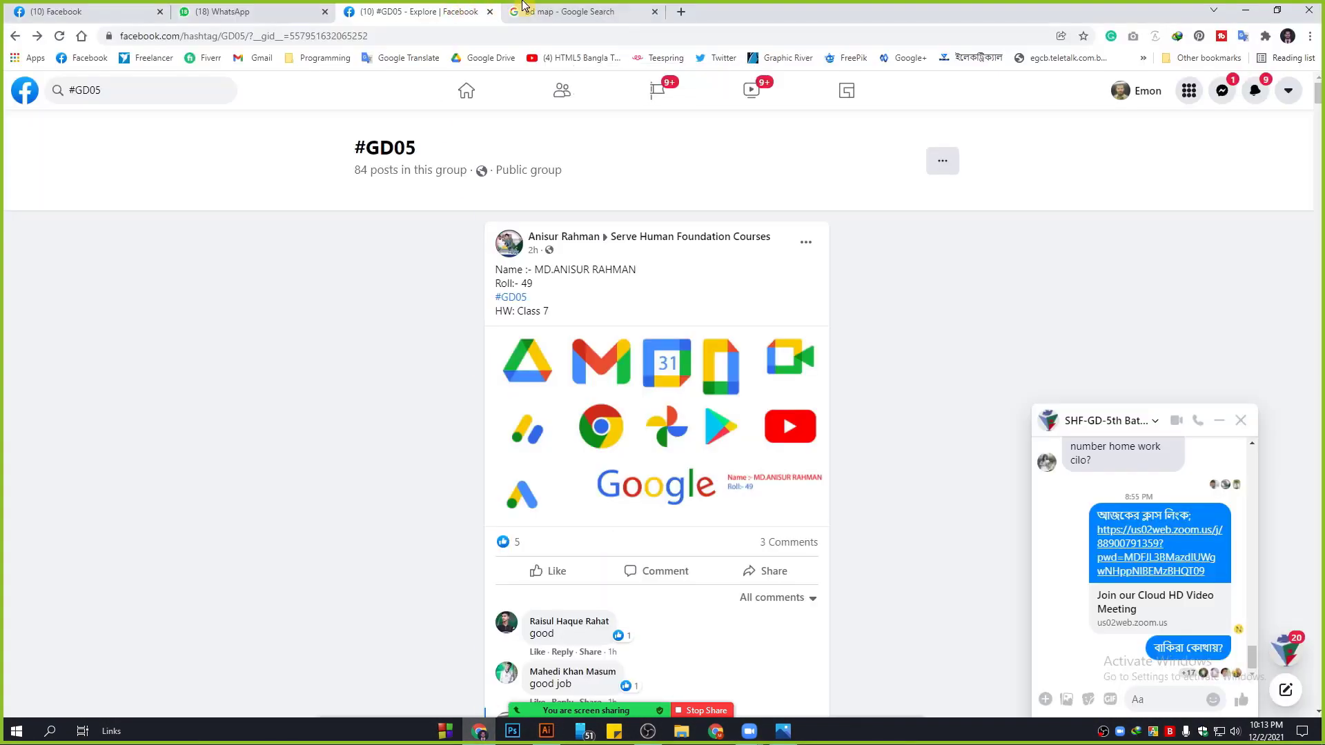
{"action": "left_click", "coordinate": [546, 731]}
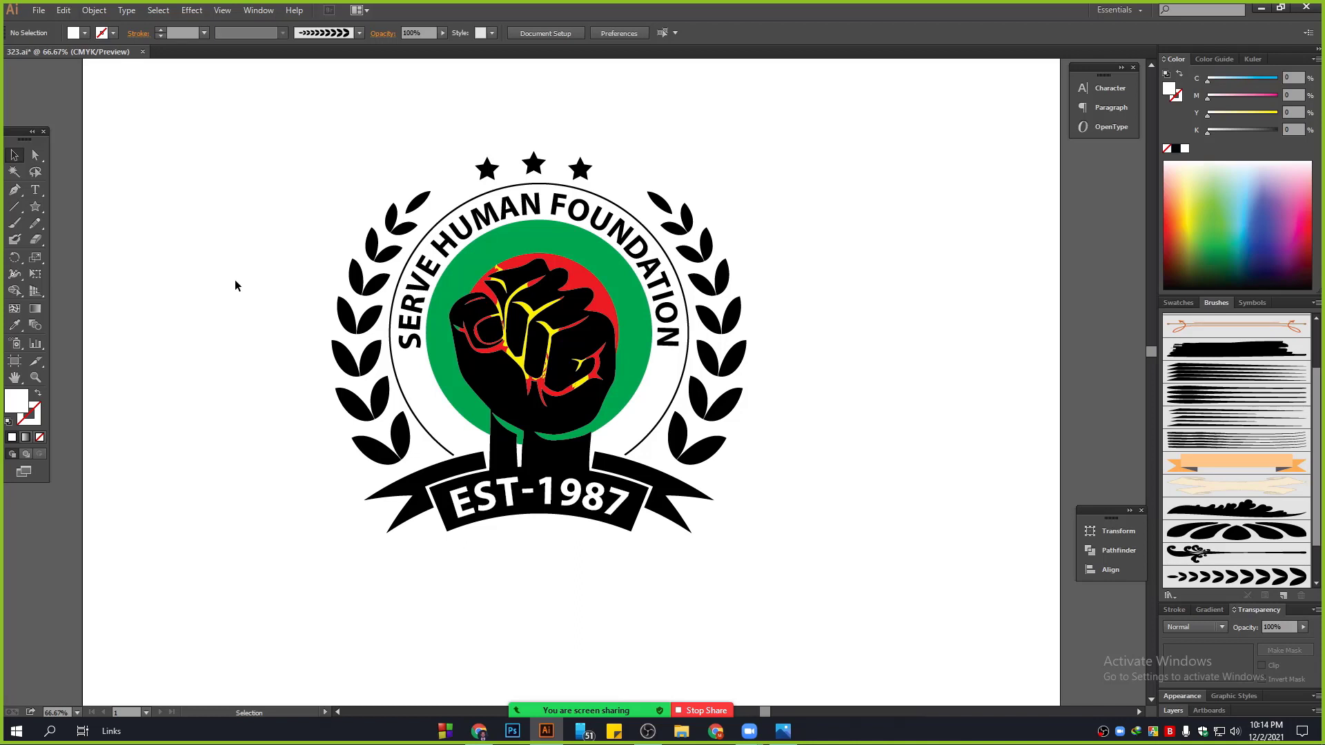
{"action": "scroll", "coordinate": [235, 280], "scroll_direction": "down", "scroll_amount": 2}
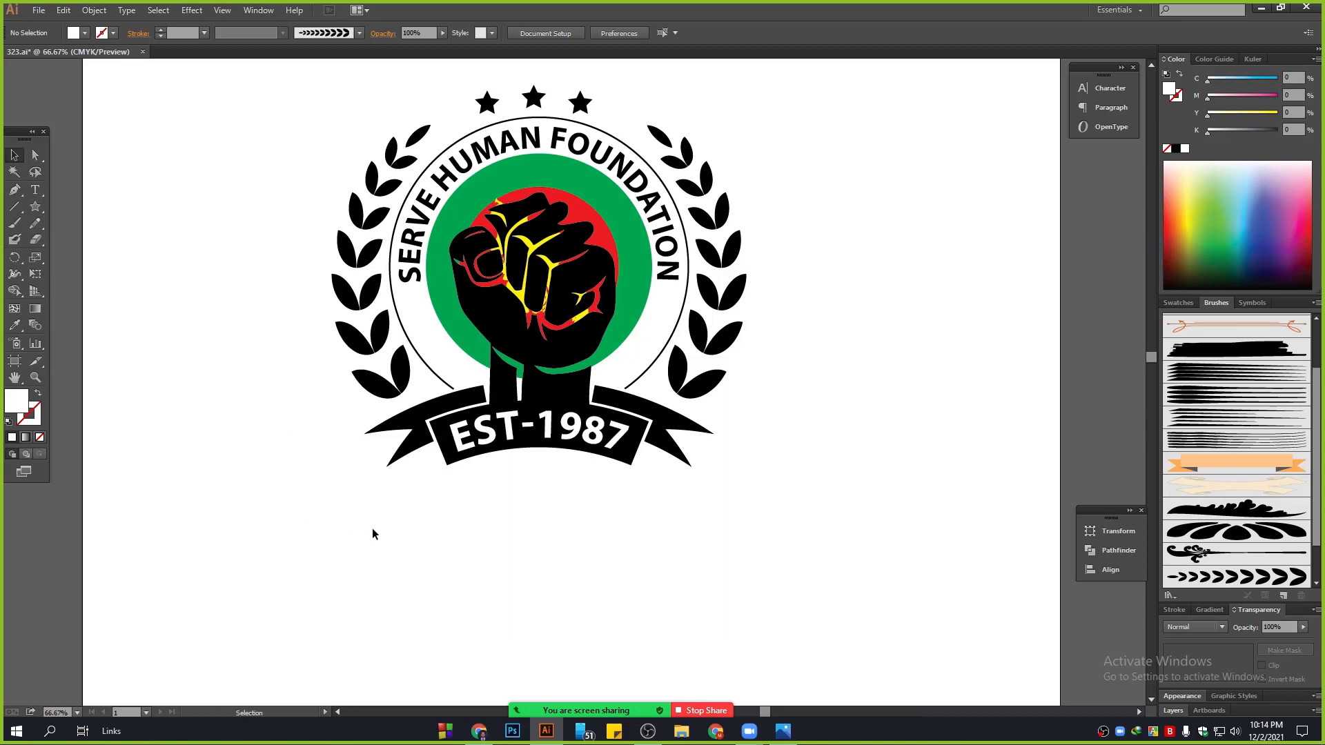
{"action": "scroll", "coordinate": [375, 527], "scroll_direction": "up", "scroll_amount": 2}
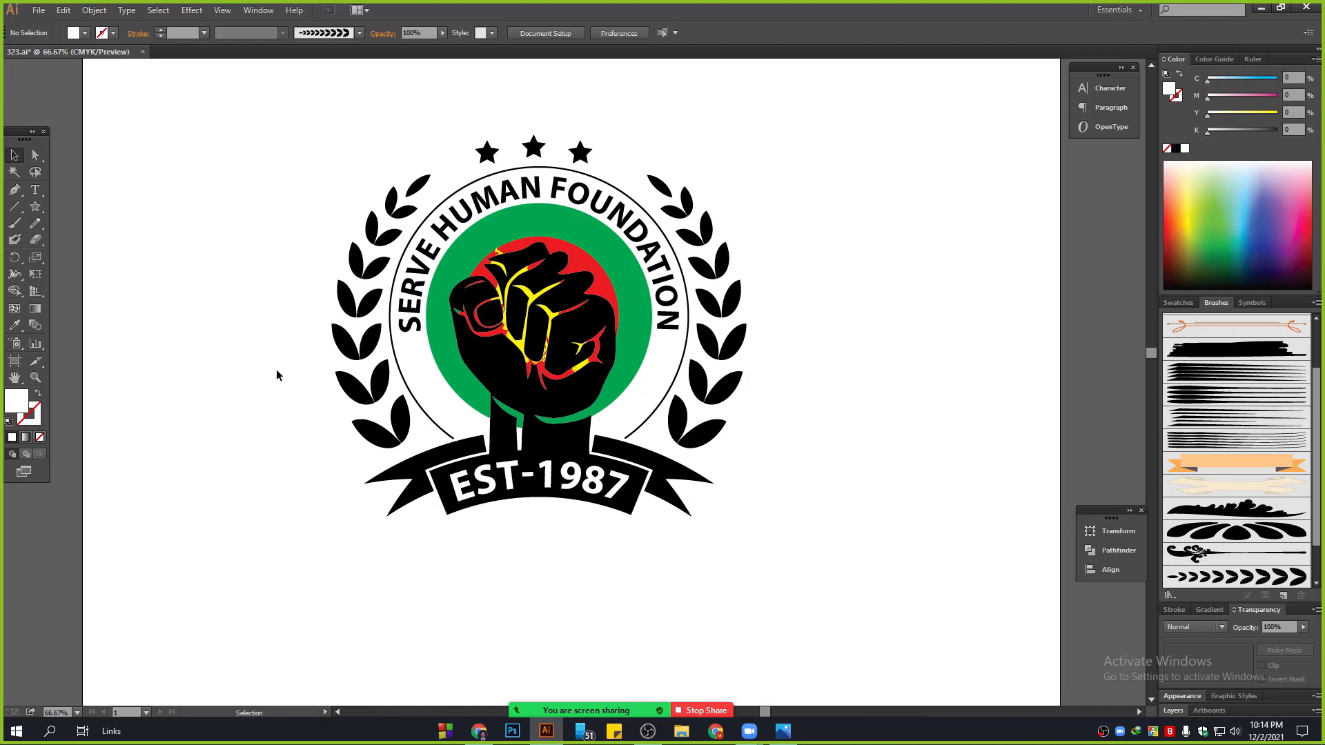
{"action": "scroll", "coordinate": [276, 371], "scroll_direction": "up", "scroll_amount": 1}
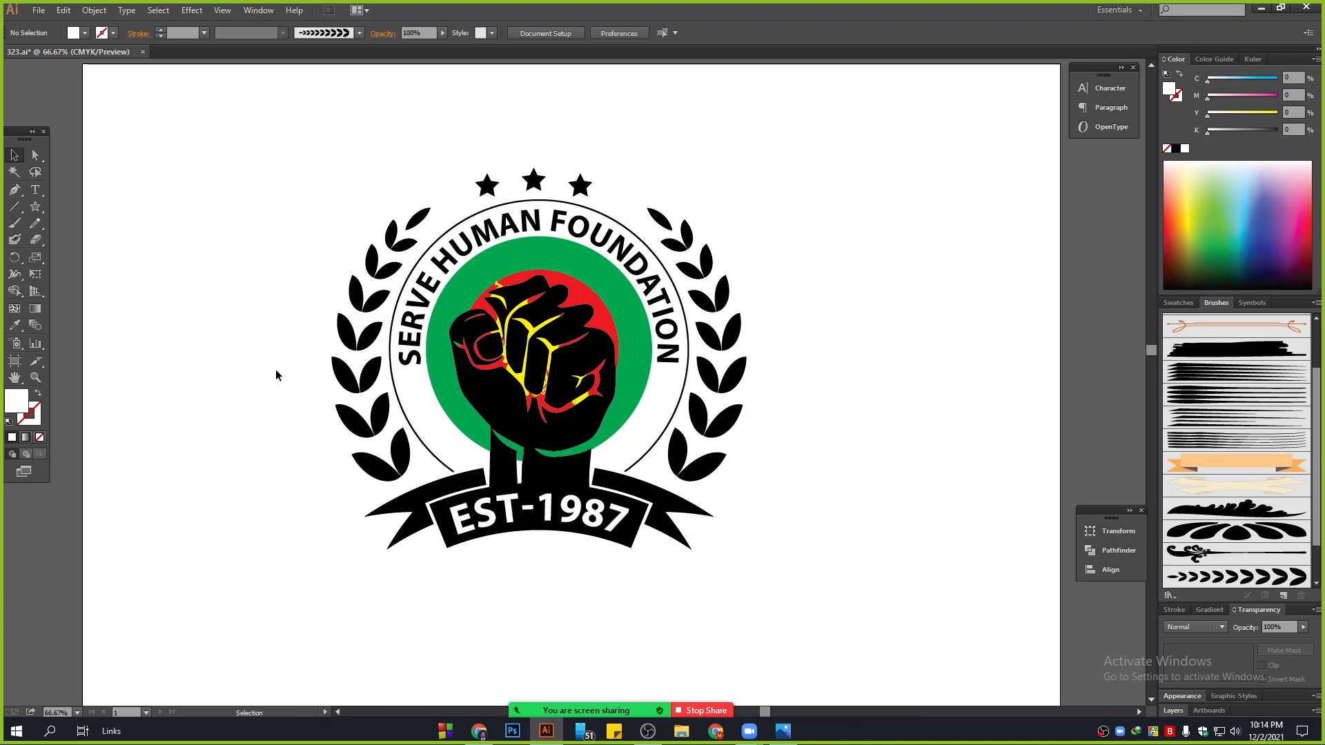
{"action": "scroll", "coordinate": [276, 370], "scroll_direction": "up", "scroll_amount": 1}
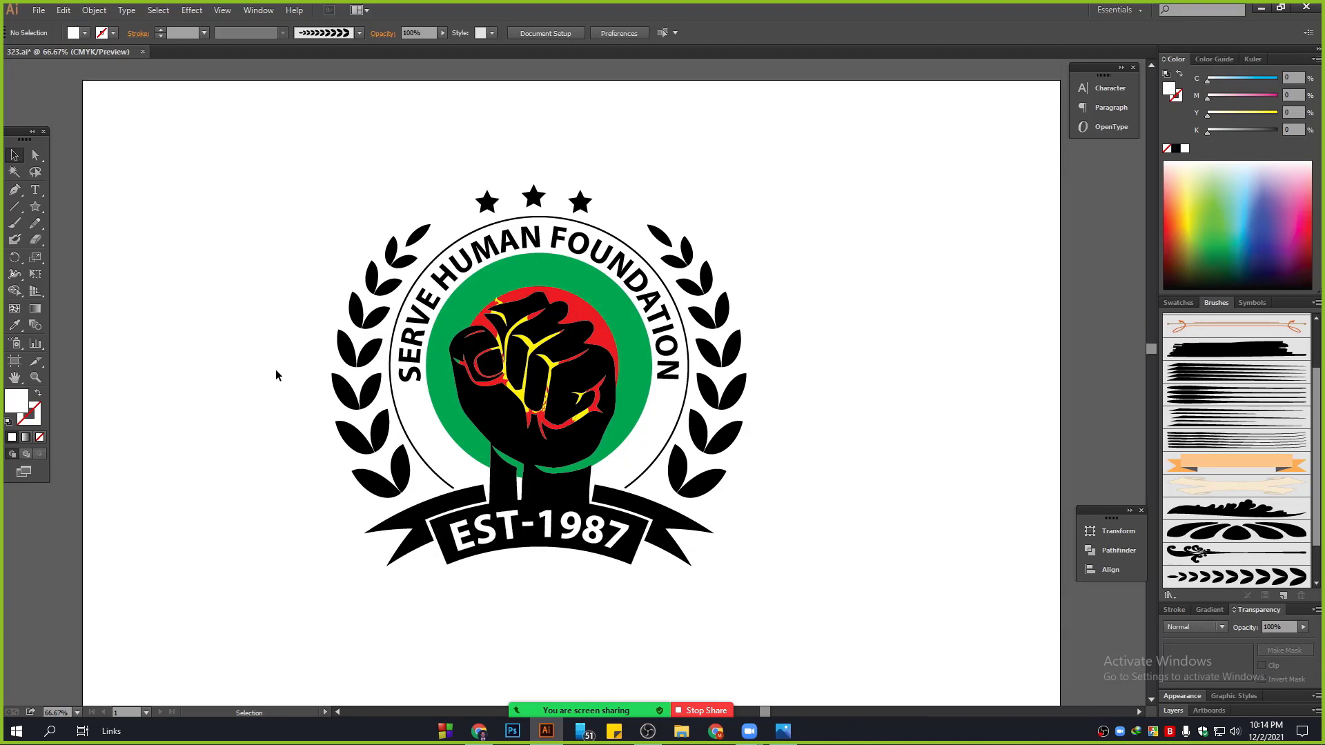
{"action": "scroll", "coordinate": [276, 371], "scroll_direction": "down", "scroll_amount": 3}
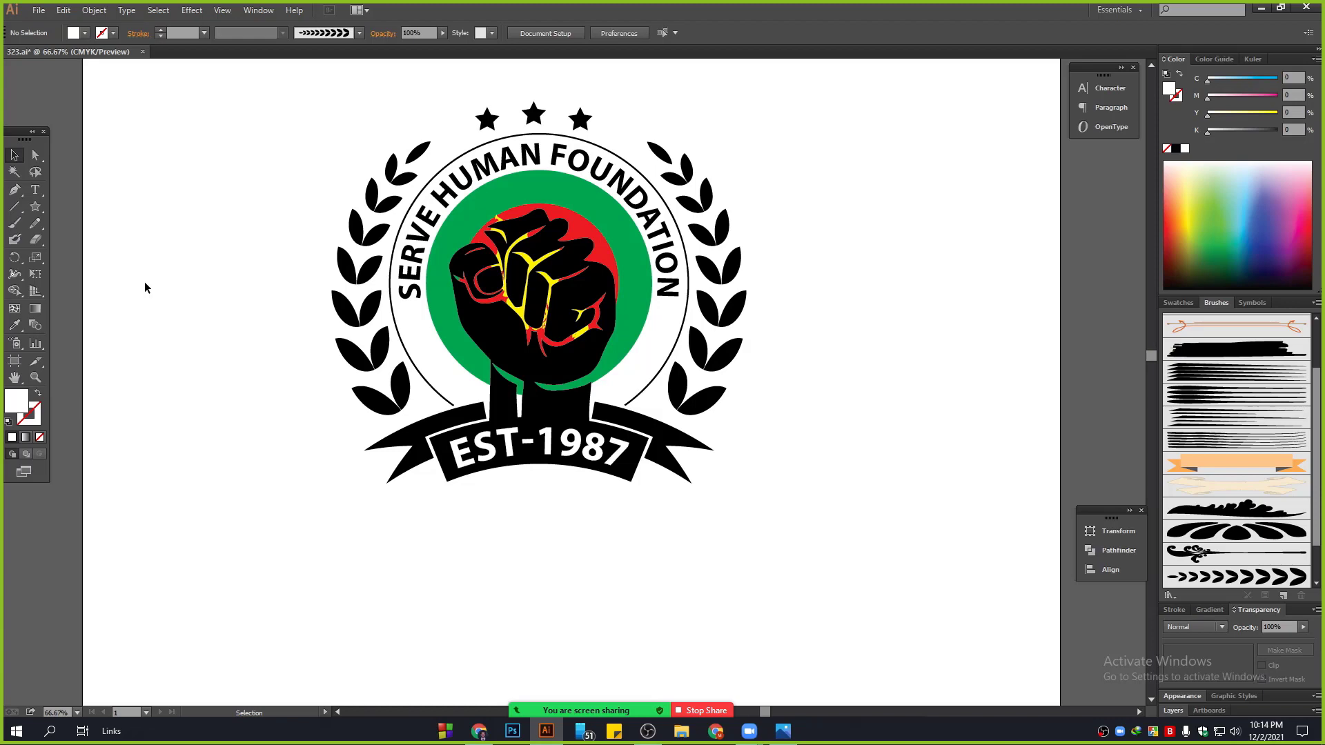
Step: Stop sharing the screen, check the multiple-participant sharing setting, and close the shield logo image in Photos
{"action": "left_click", "coordinate": [704, 710]}
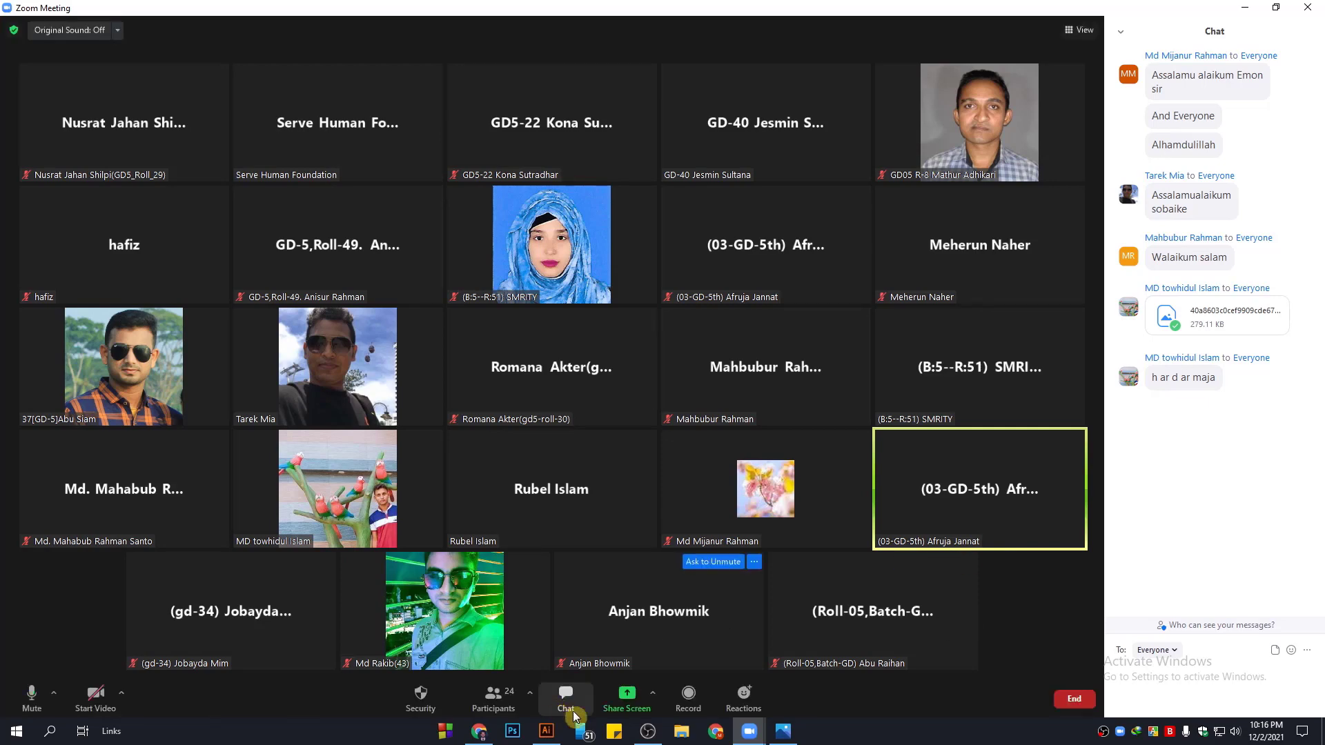
{"action": "left_click", "coordinate": [656, 694]}
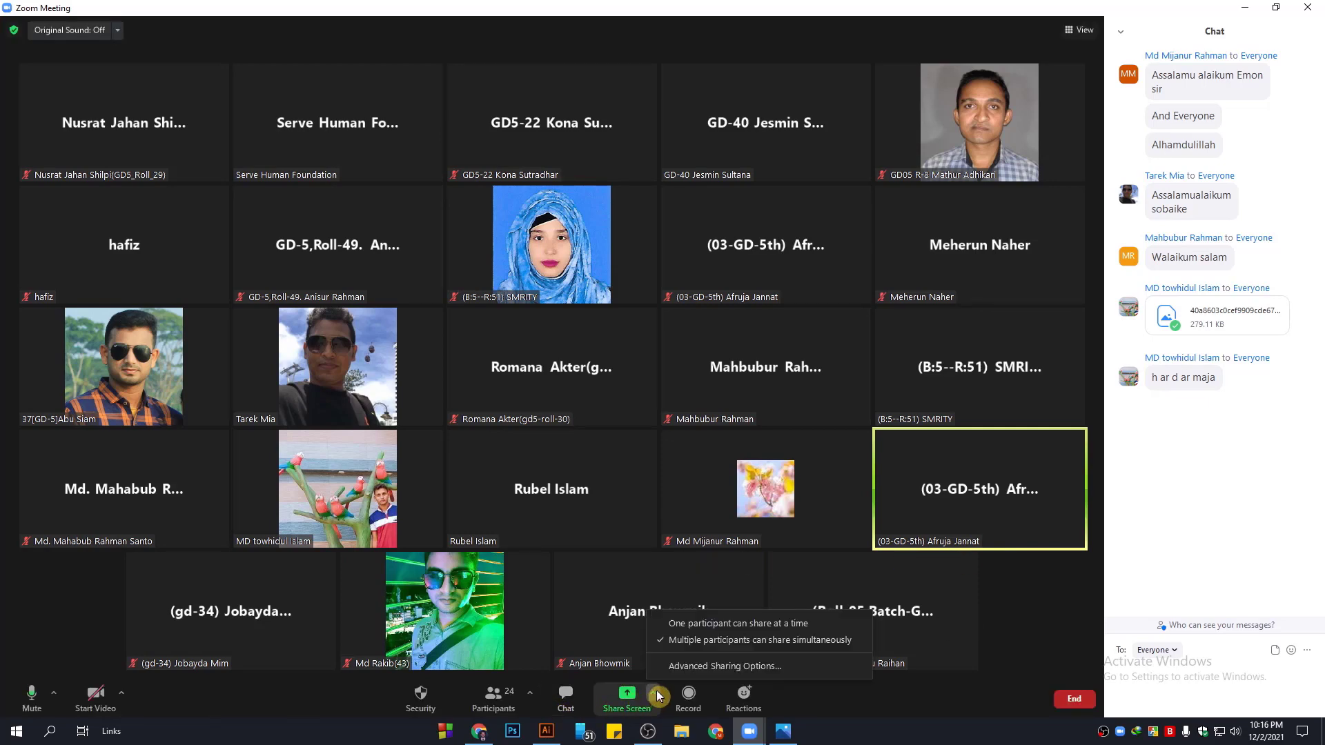
{"action": "left_click", "coordinate": [80, 587]}
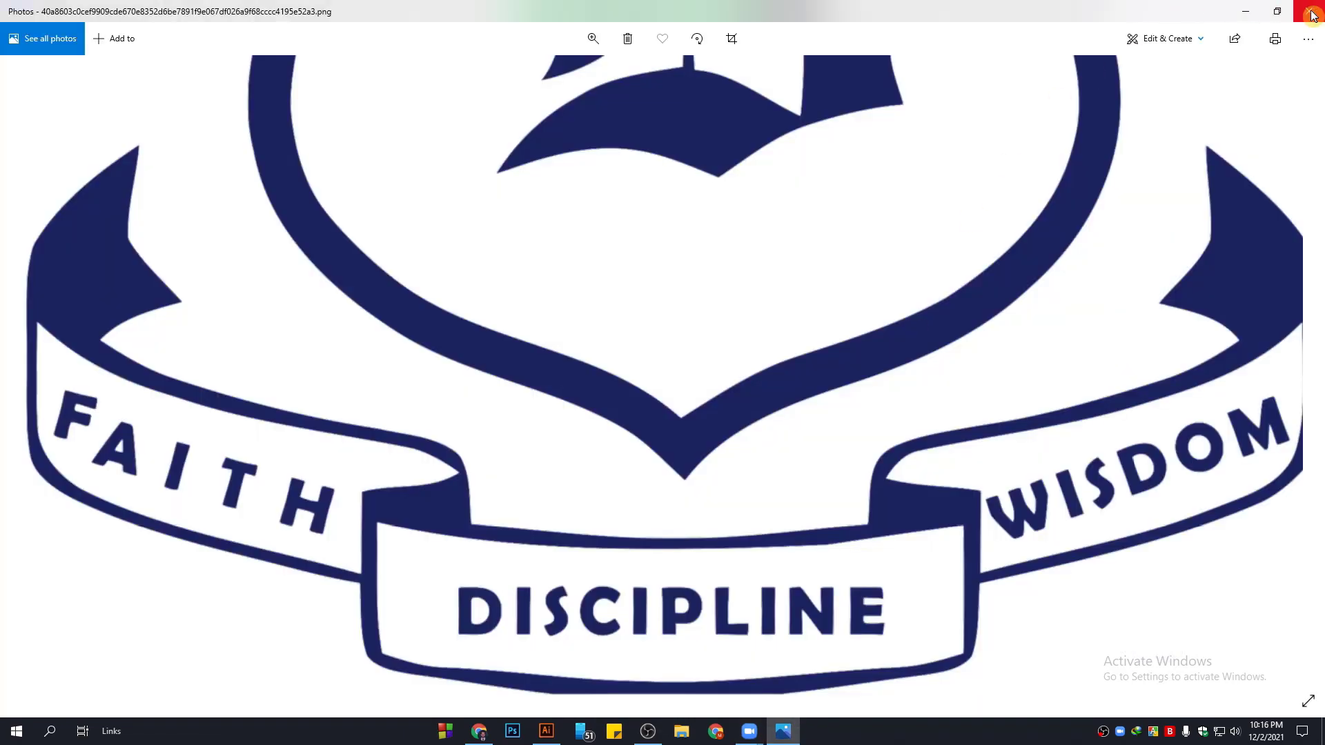
{"action": "left_click", "coordinate": [1309, 11]}
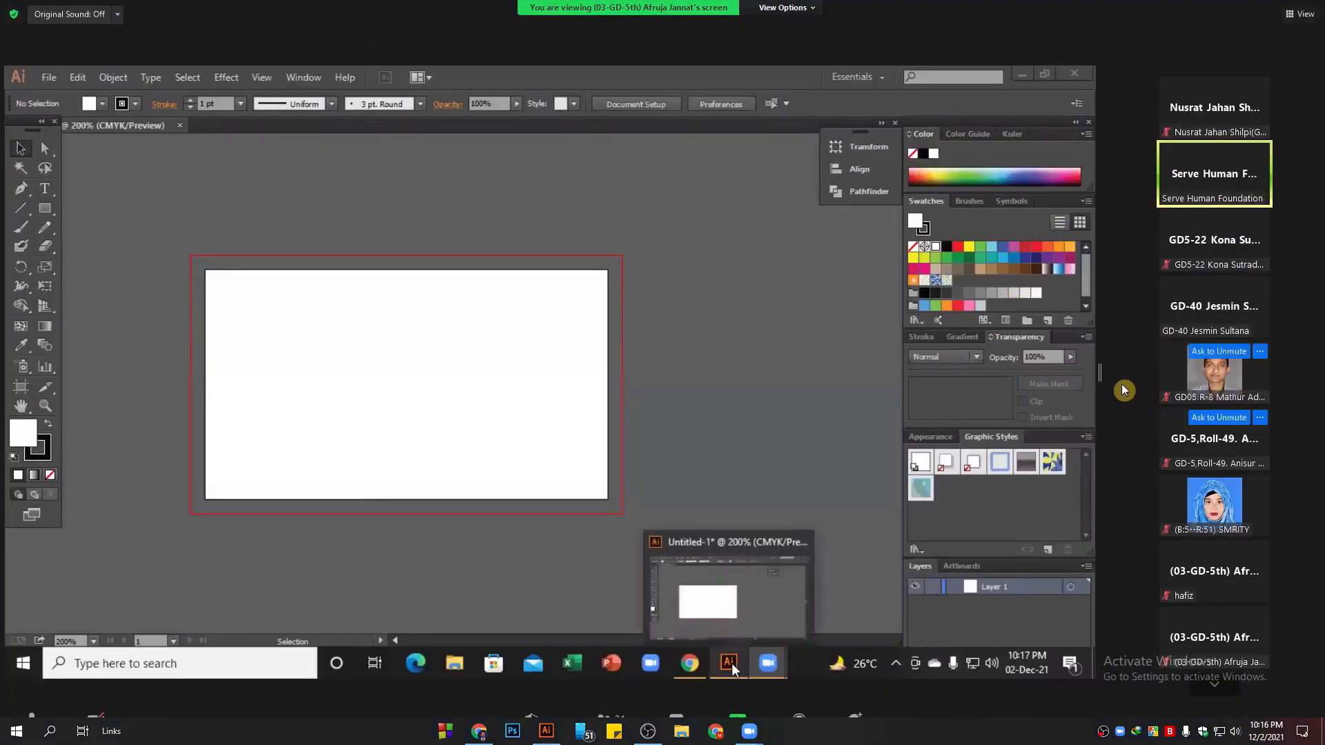
Step: Enlarge the student's shared screen and draw red annotation arrows to the Align panel's options menu
{"action": "left_click_drag", "start_coordinate": [1102, 372], "coordinate": [1173, 371]}
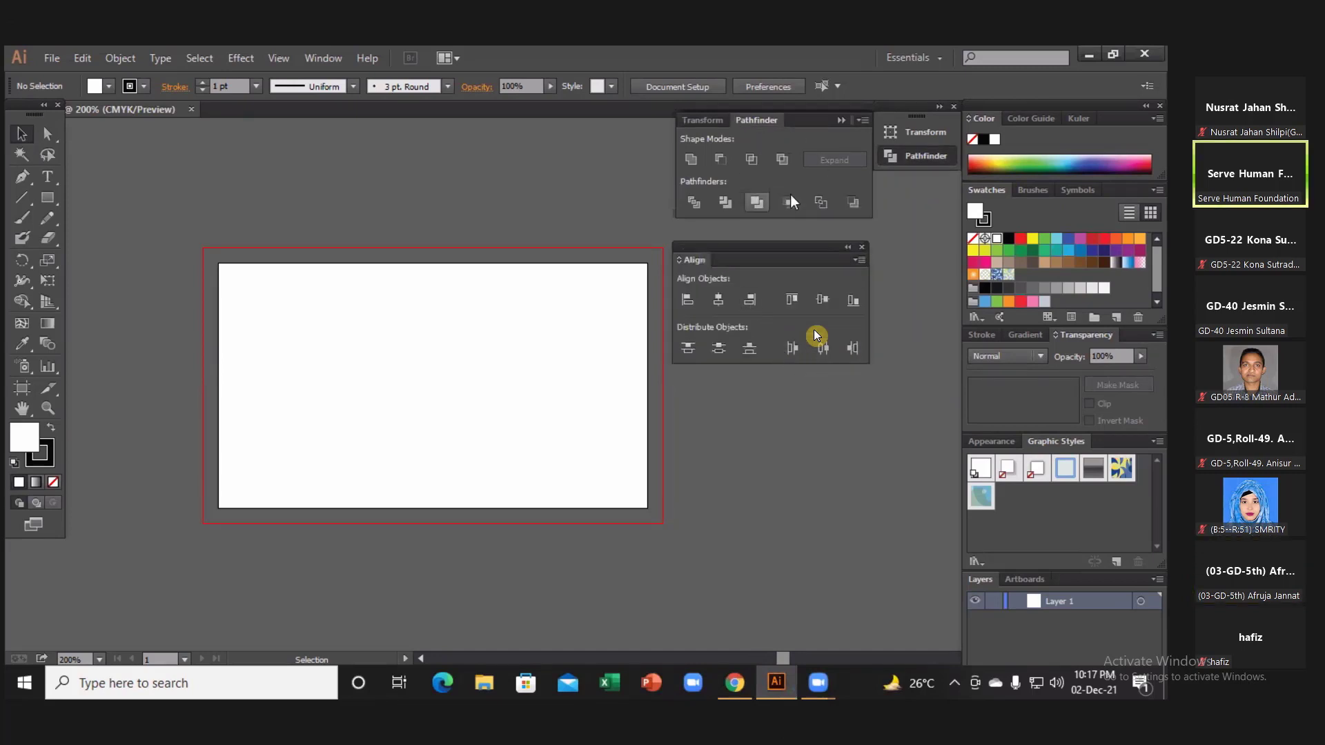
{"action": "left_click", "coordinate": [786, 7]}
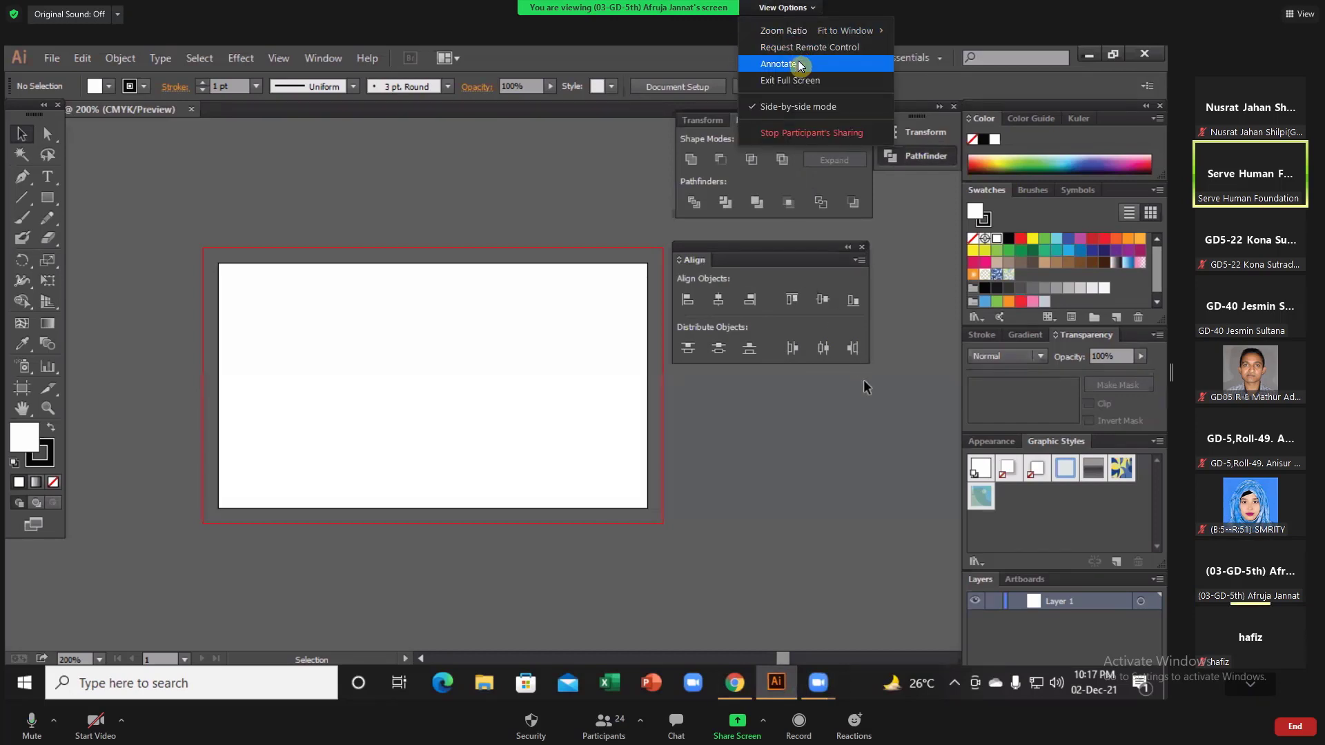
{"action": "left_click", "coordinate": [800, 65]}
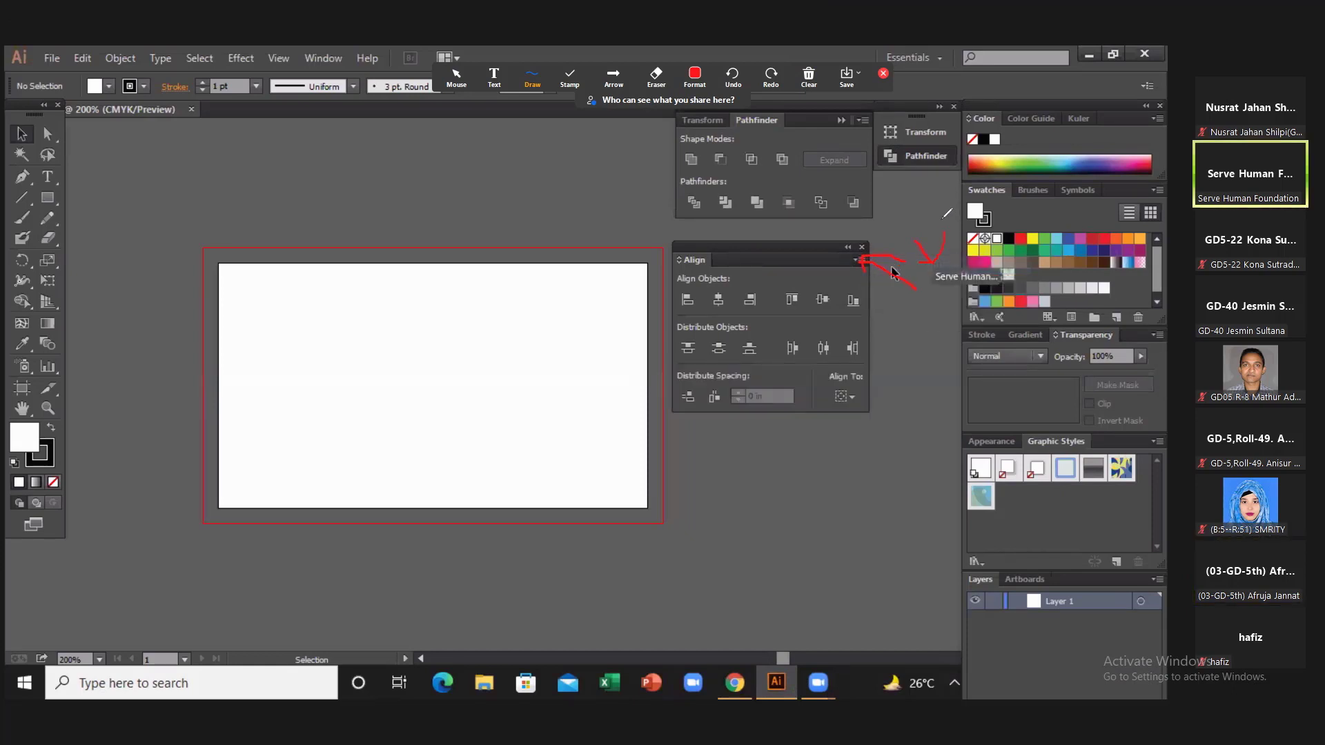
Step: Clear the arrows, circle the Distribute Spacing and Align To options, and close the annotation tools after clearing all drawings
{"action": "left_click", "coordinate": [817, 82]}
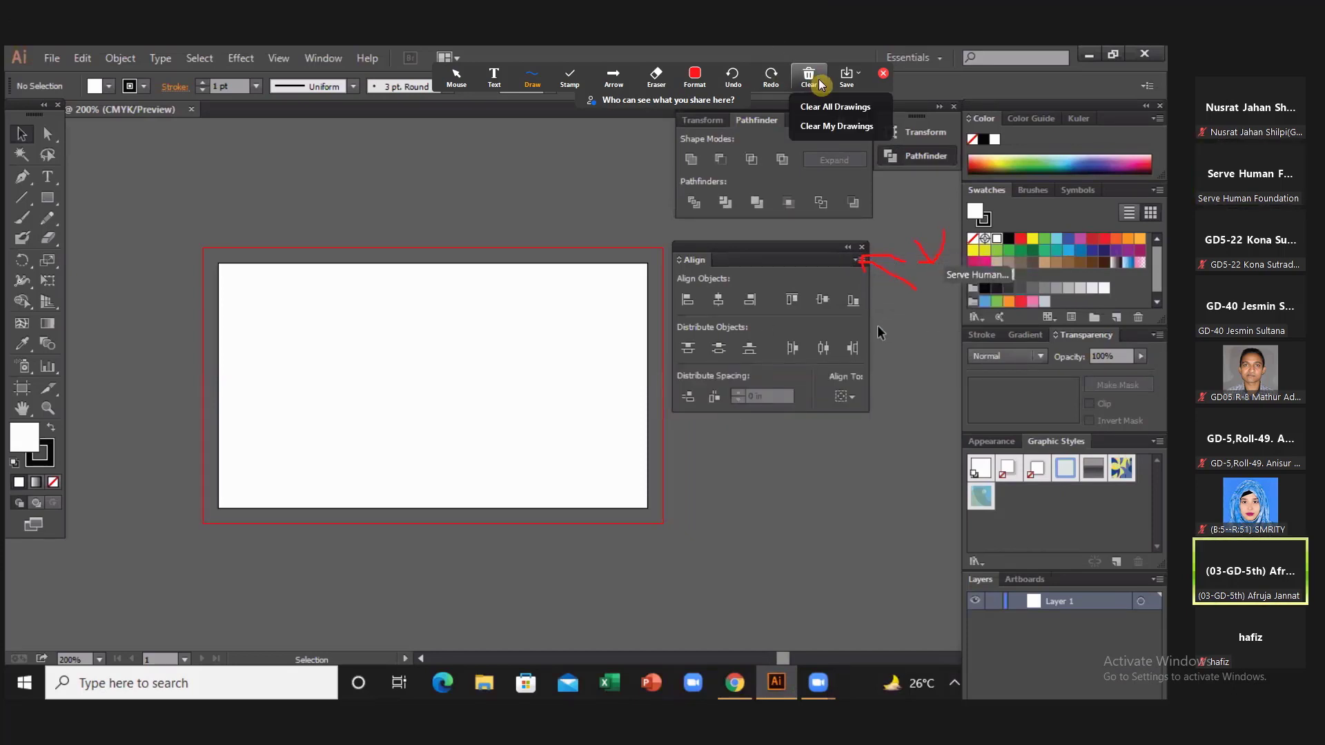
{"action": "left_click", "coordinate": [830, 110]}
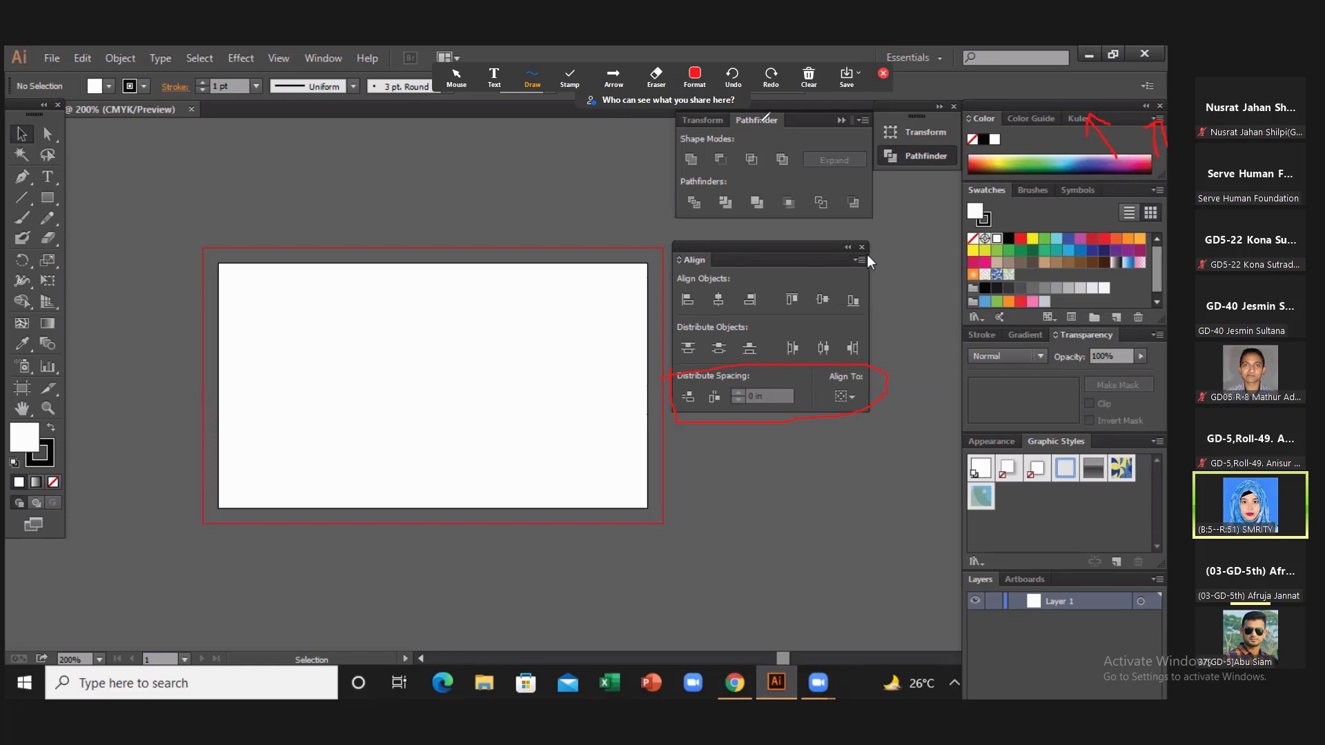
{"action": "left_click", "coordinate": [799, 85]}
{"action": "left_click", "coordinate": [810, 107]}
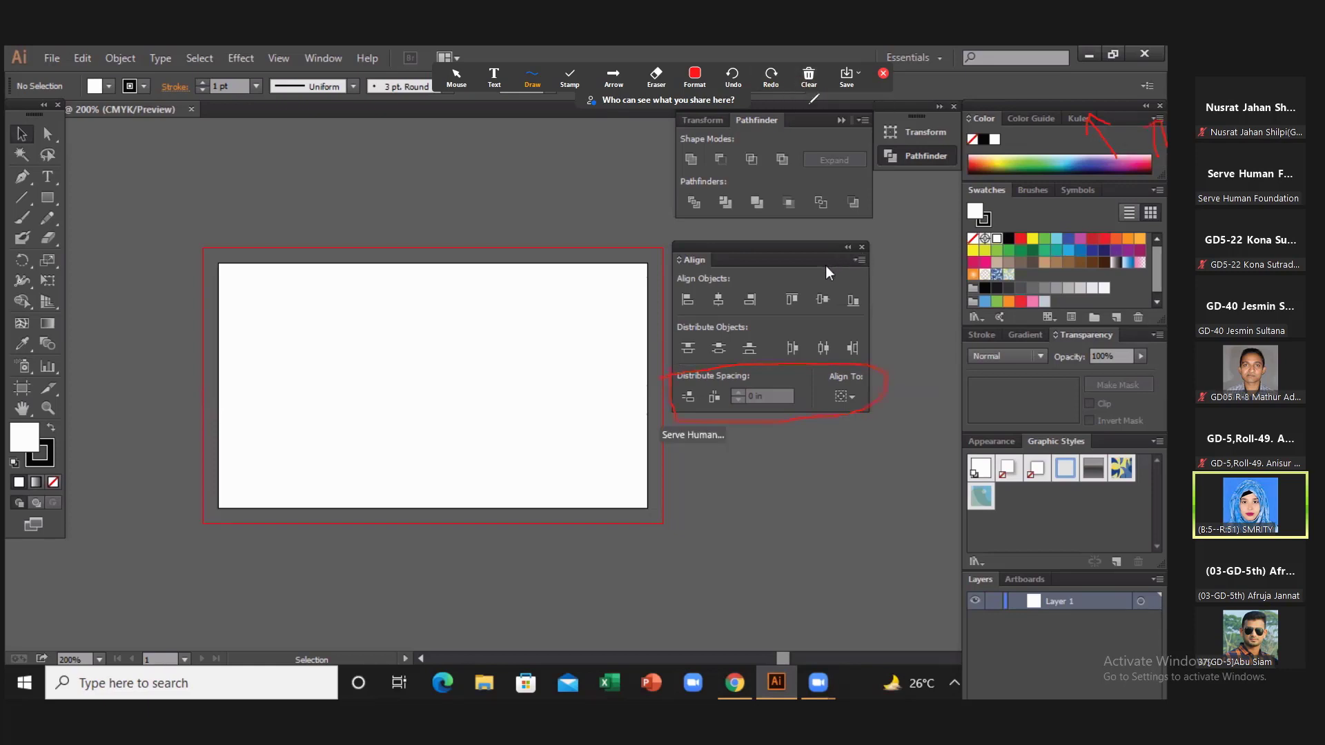
{"action": "left_click", "coordinate": [885, 76]}
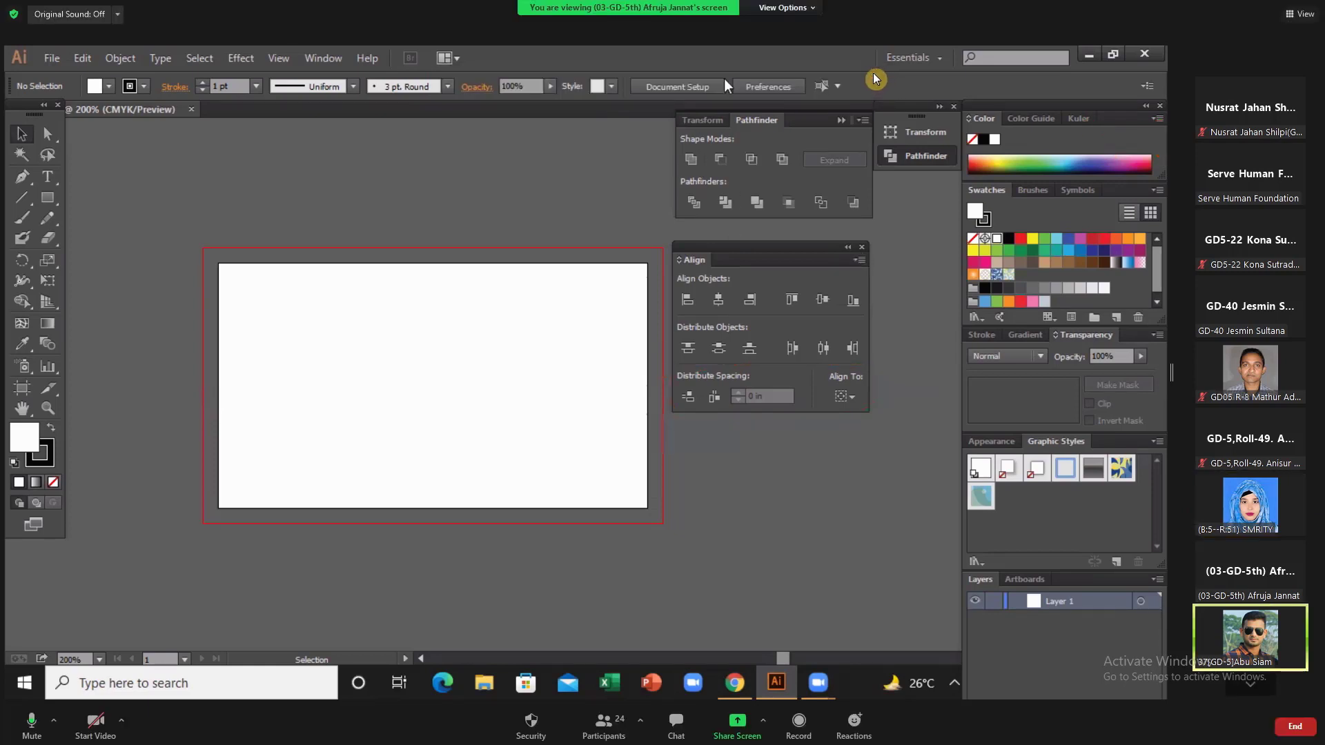
{"action": "left_click", "coordinate": [785, 8]}
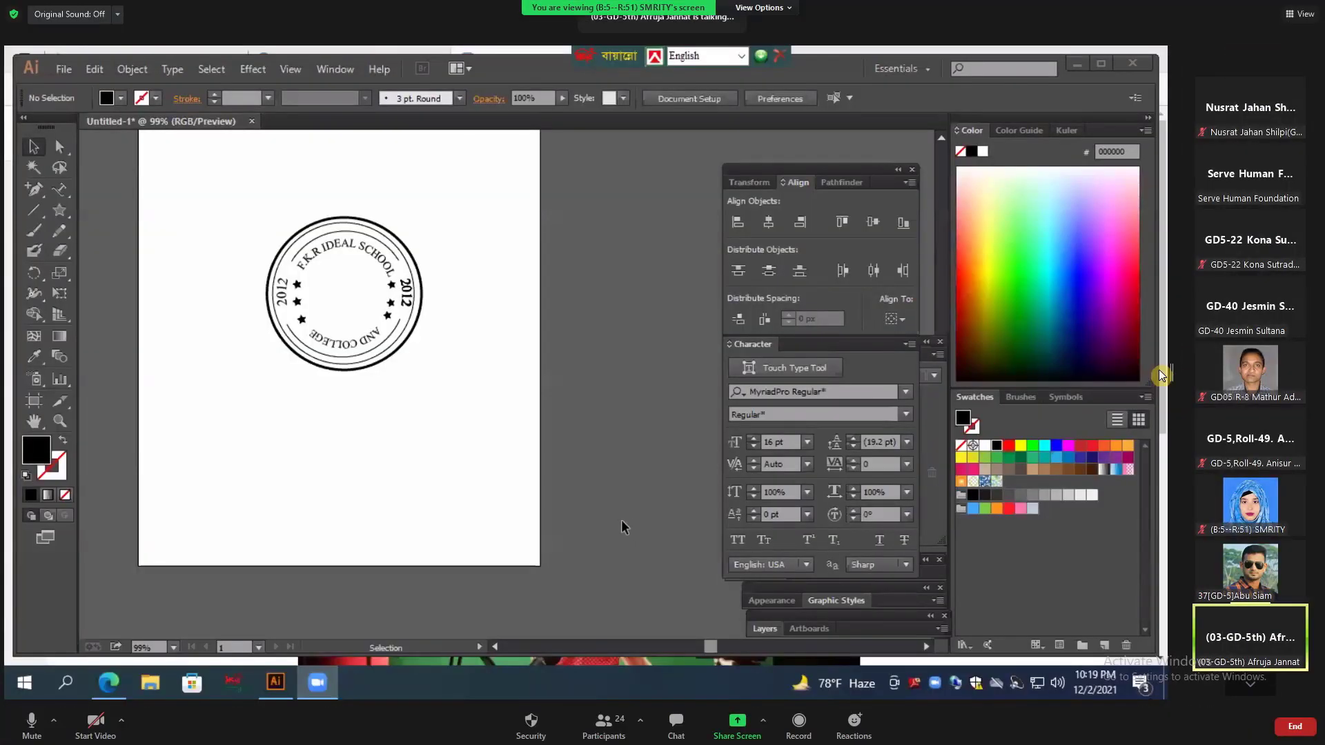
Step: Enlarge the shared view of the F.K.R Ideal School stamp and draw a red annotation arrow to the font name, moving the annotation tools clear
{"action": "left_click_drag", "start_coordinate": [1161, 374], "coordinate": [1185, 371]}
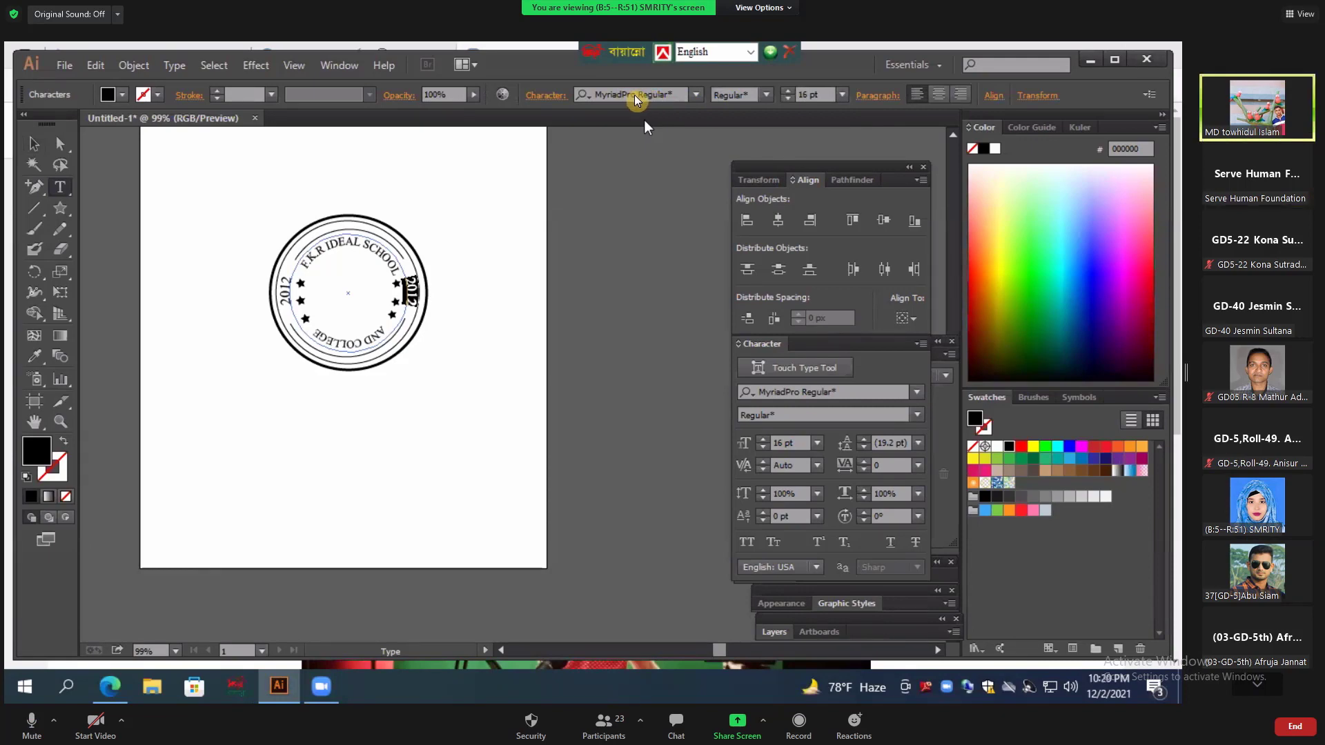
{"action": "left_click", "coordinate": [760, 8]}
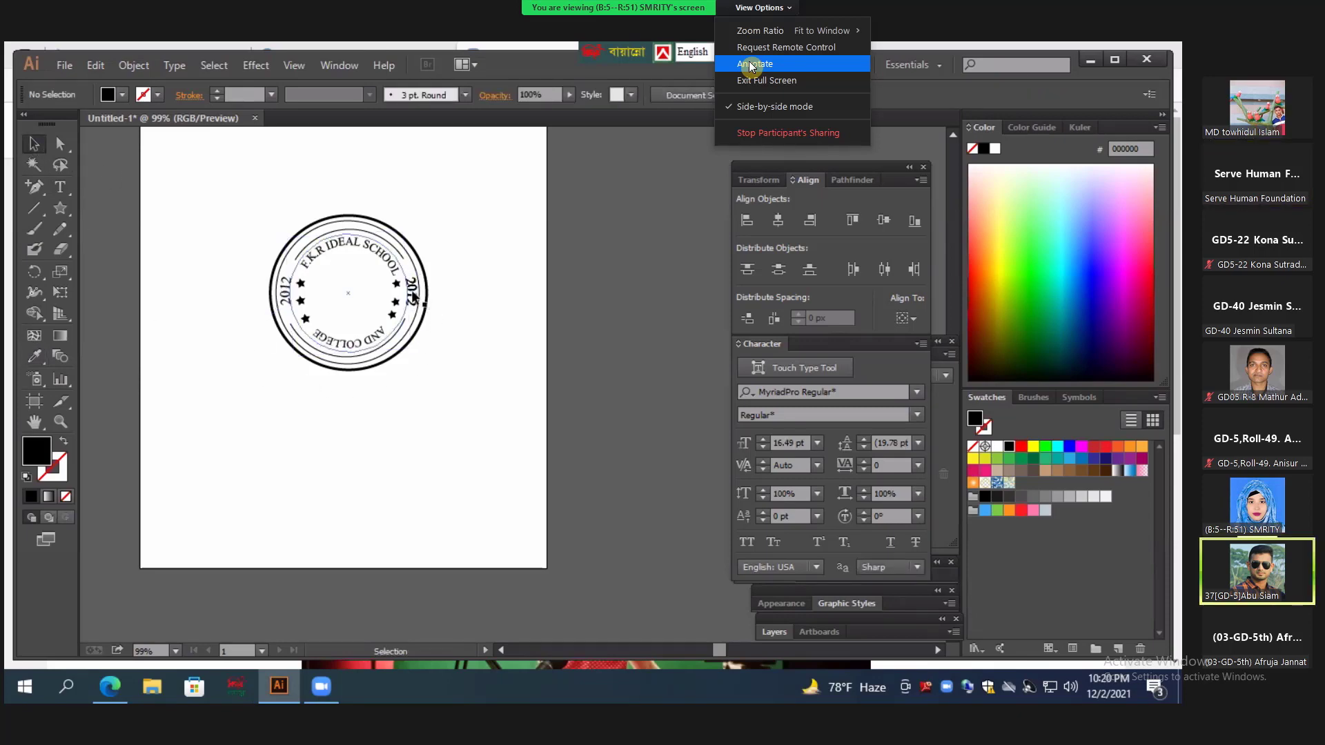
{"action": "left_click", "coordinate": [751, 64]}
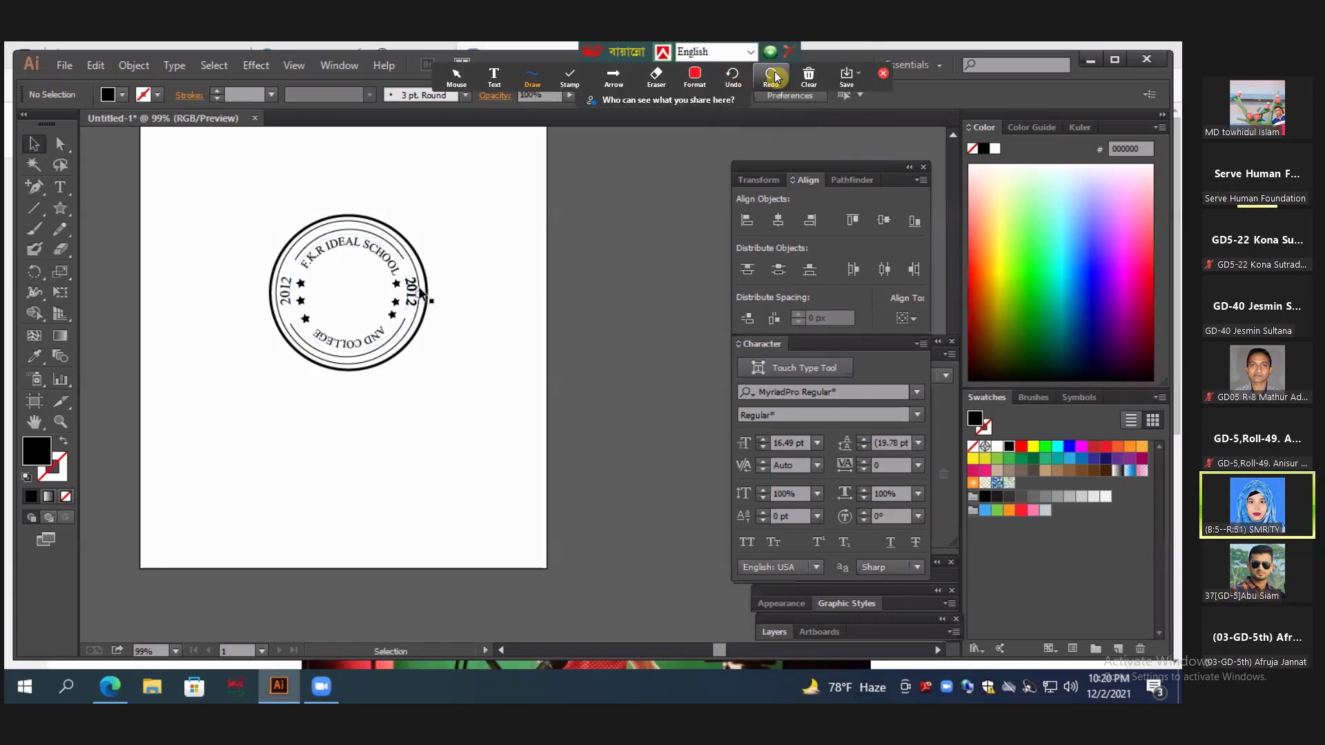
{"action": "left_click", "coordinate": [883, 72]}
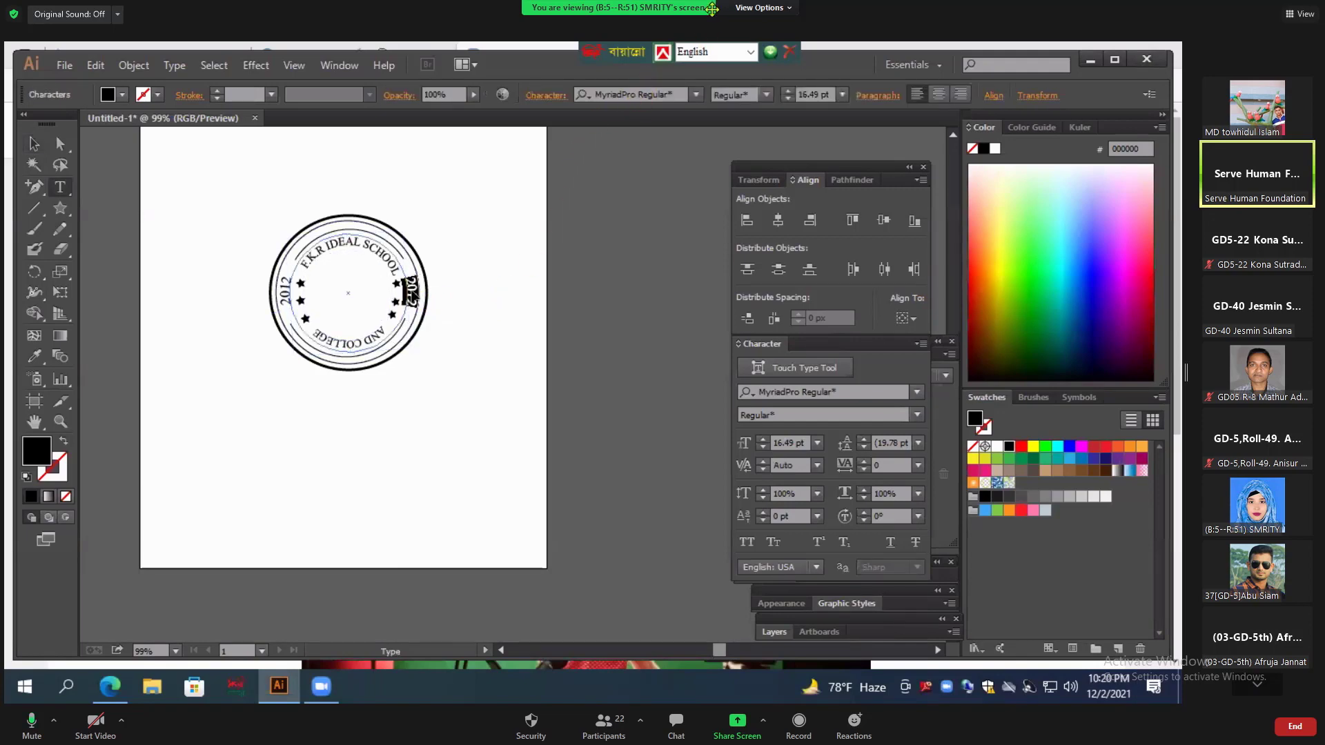
{"action": "left_click", "coordinate": [759, 8]}
{"action": "left_click", "coordinate": [754, 64]}
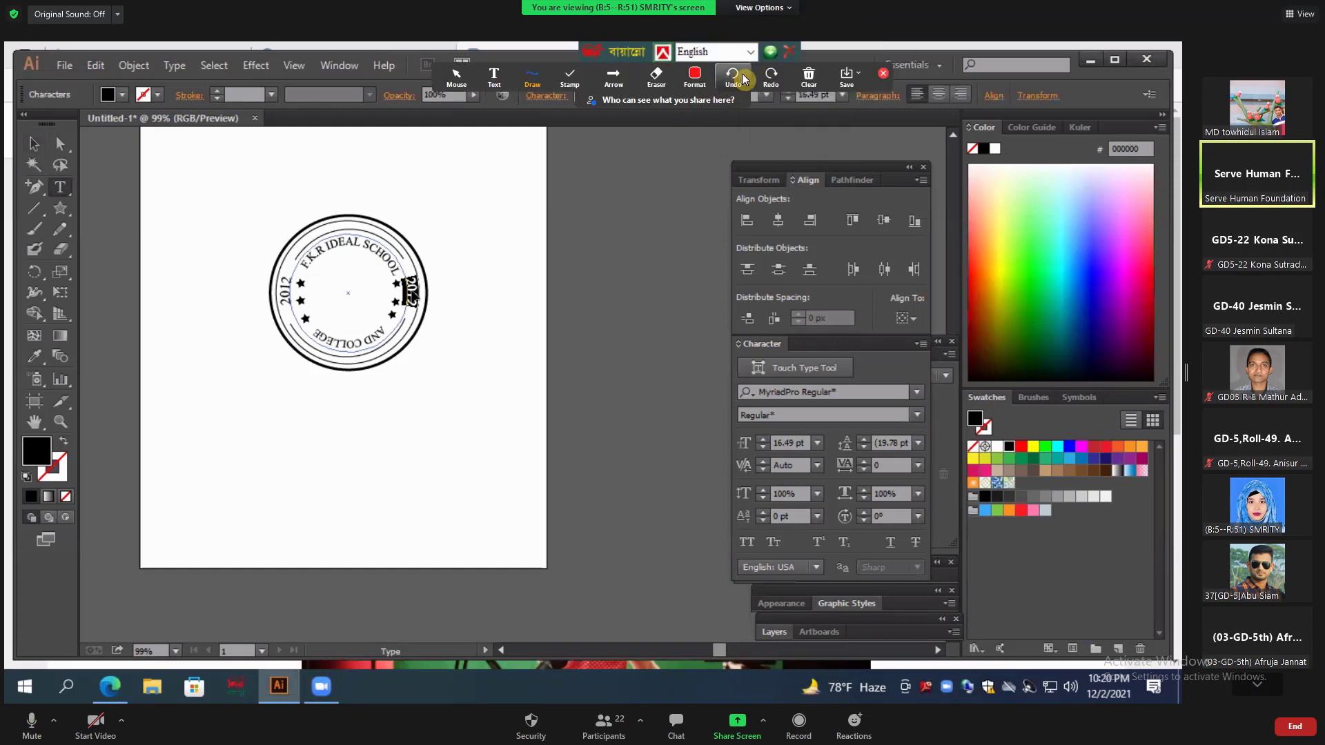
{"action": "left_click_drag", "start_coordinate": [871, 91], "coordinate": [893, 306]}
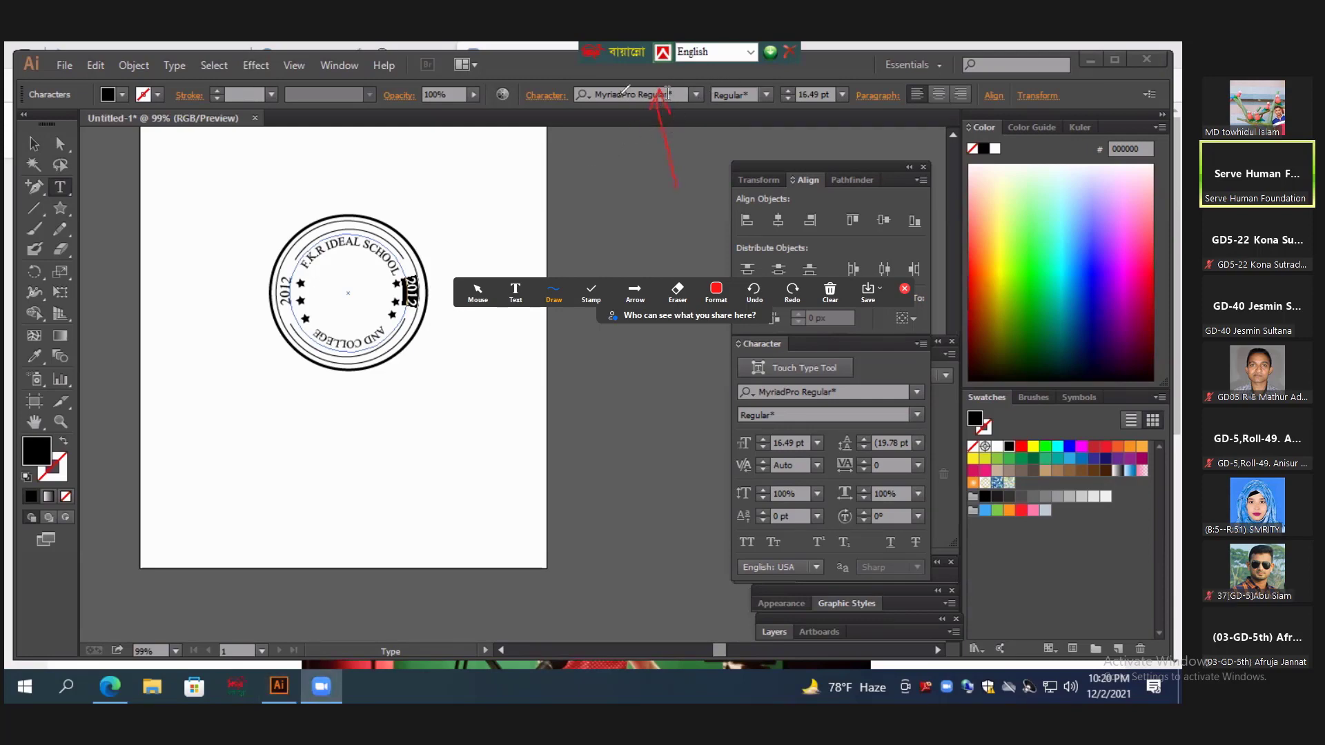
Step: Search the font list for "my" for the selected 2012 text and mark the Myriad entries with the red pen
{"action": "left_click", "coordinate": [667, 94]}
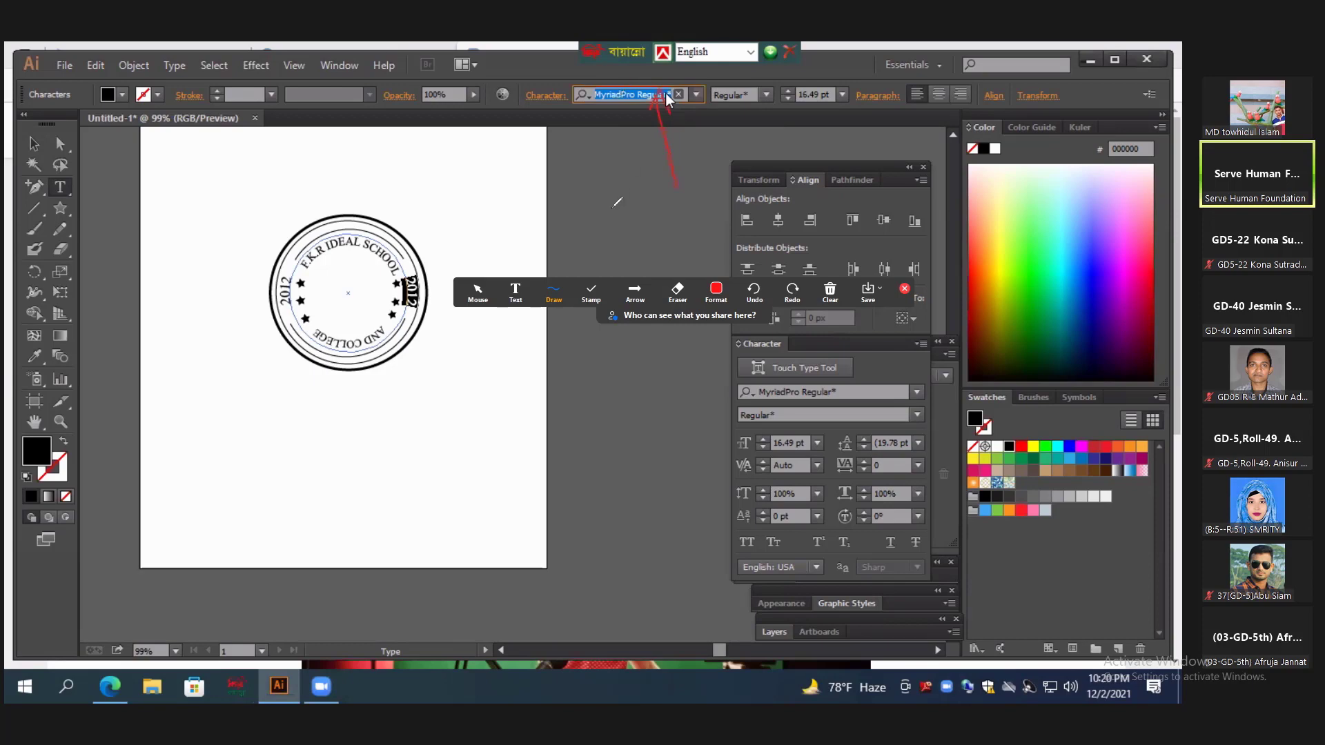
{"action": "type", "text": "my"}
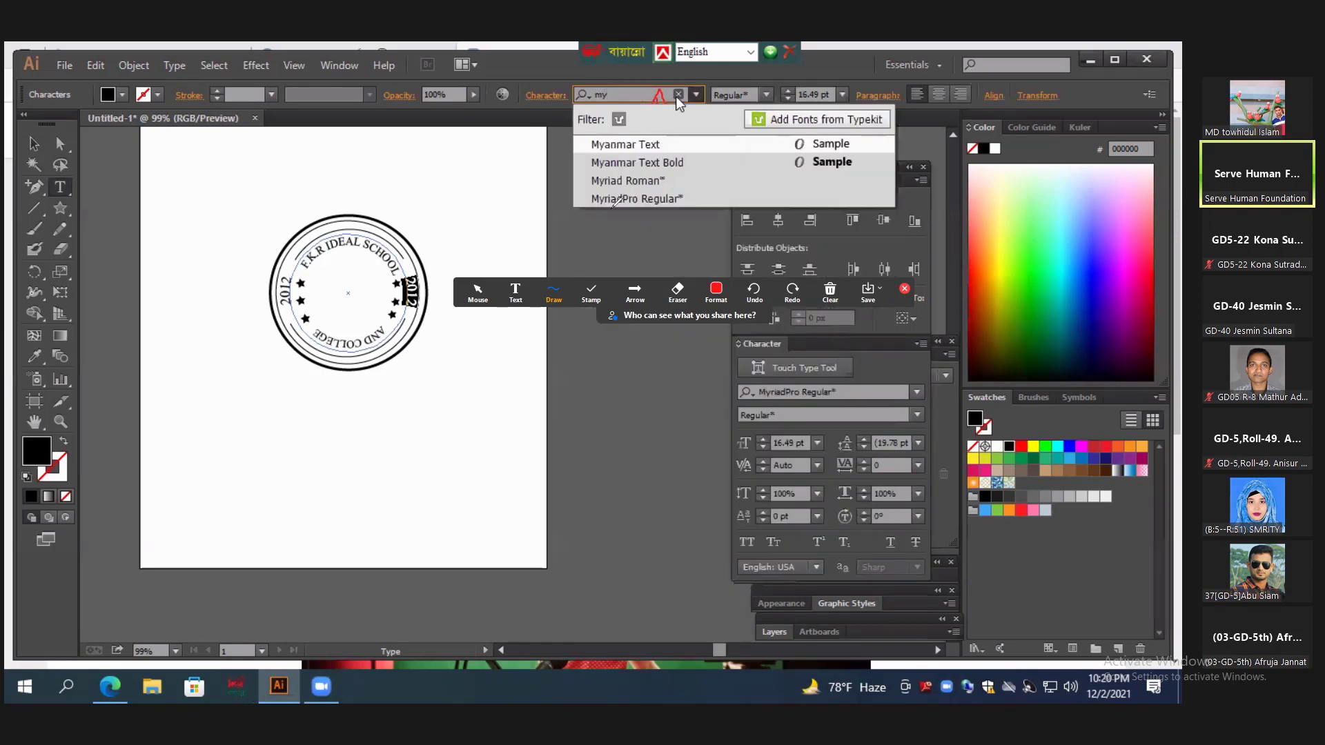
{"action": "type", "text": "e"}
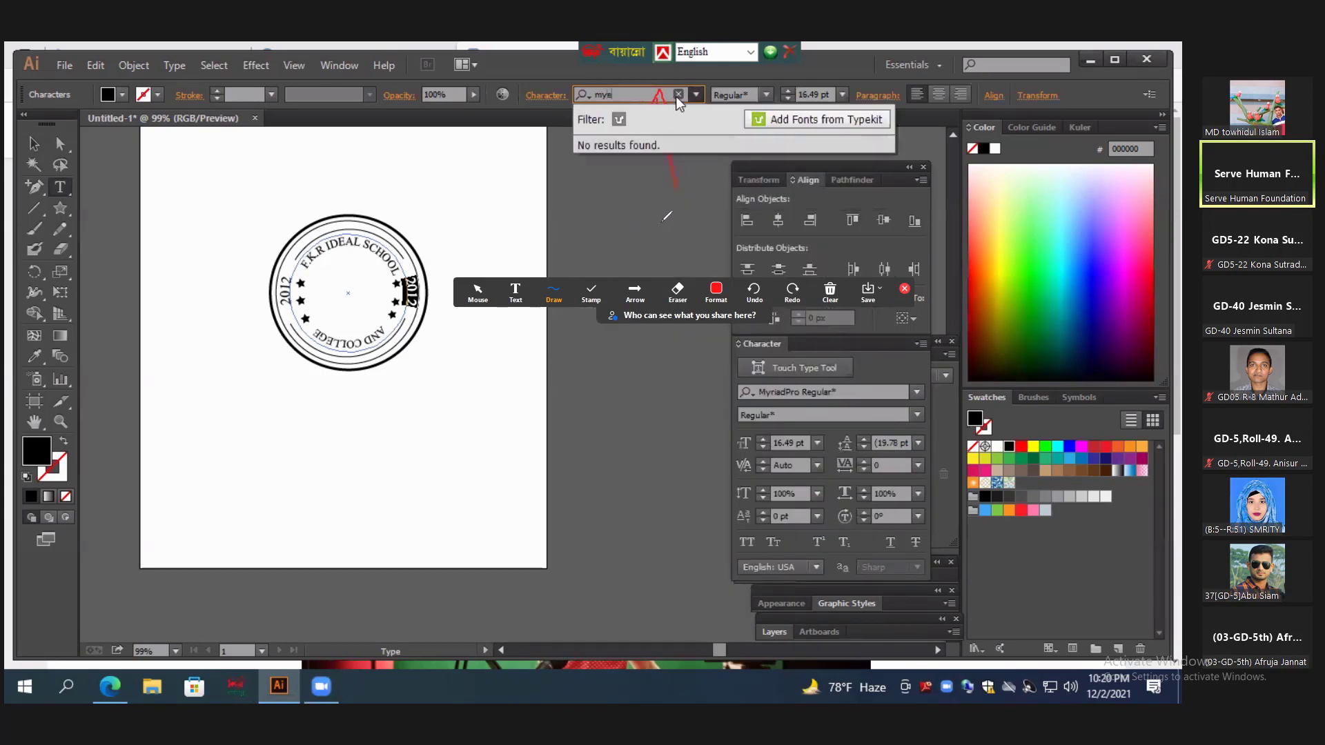
{"action": "key", "text": "BackSpace"}
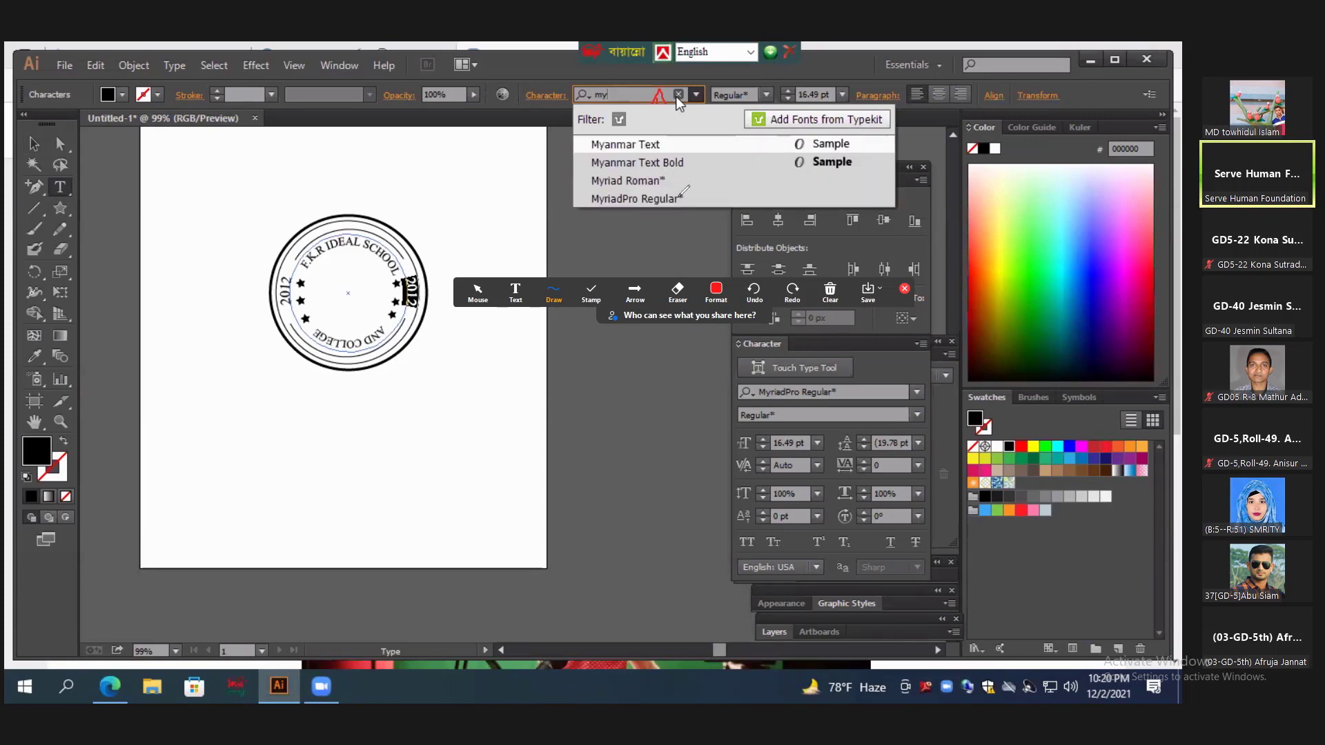
{"action": "left_click_drag", "start_coordinate": [667, 177], "coordinate": [684, 201]}
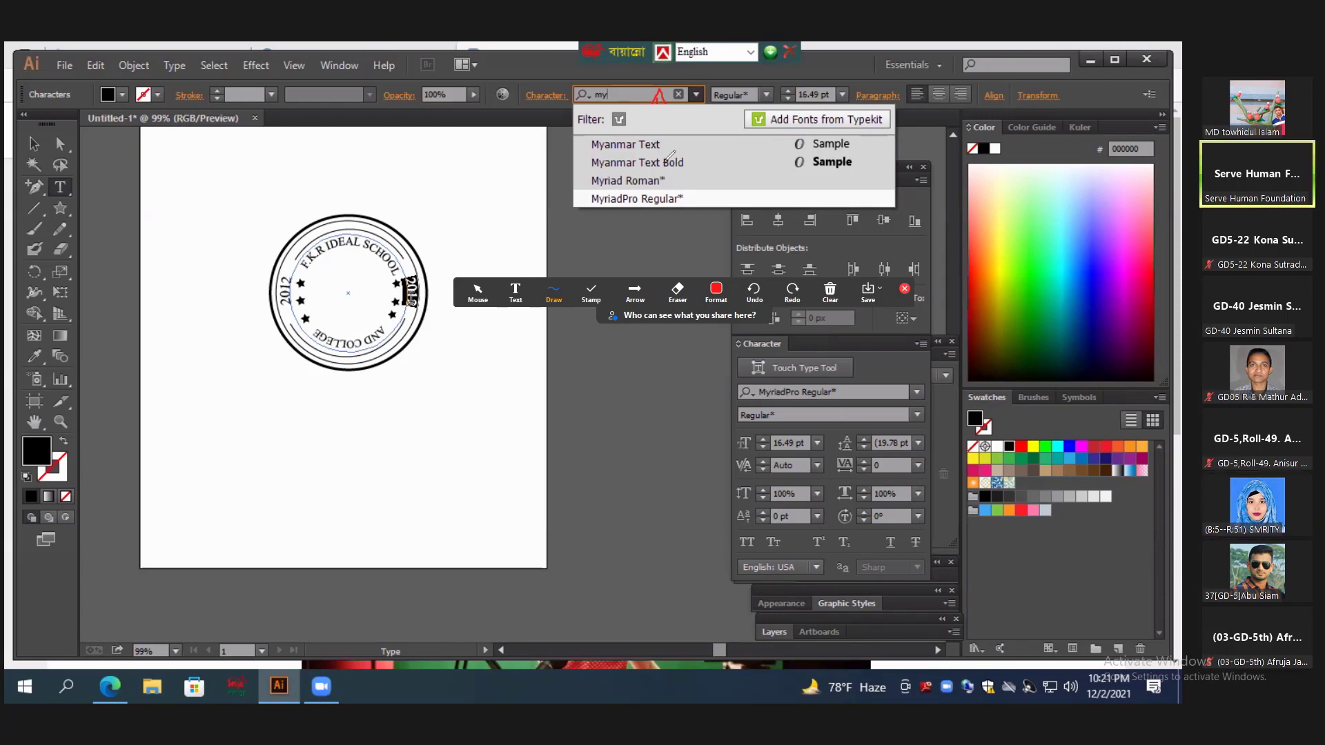
Step: Move the 2012 path text from the stamp's left side out to the empty artboard area at its lower left
{"action": "left_click", "coordinate": [33, 144]}
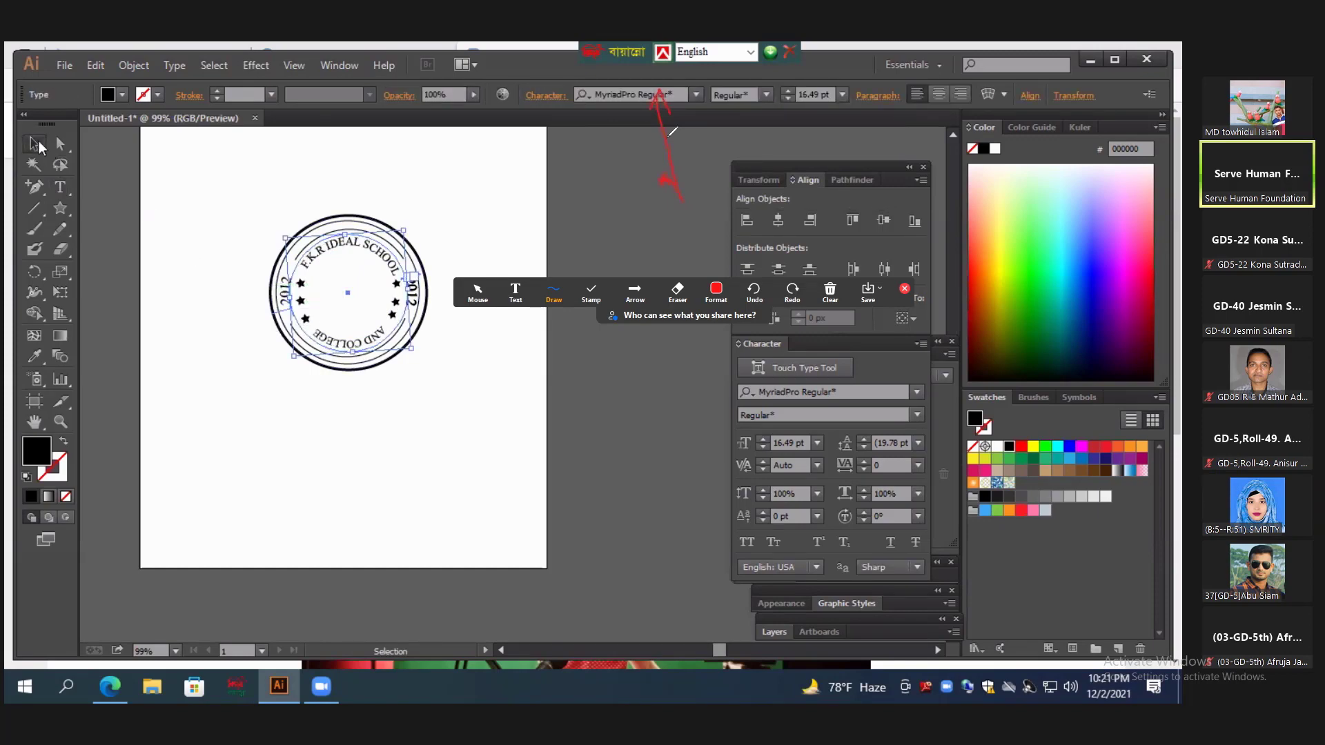
{"action": "left_click", "coordinate": [266, 281]}
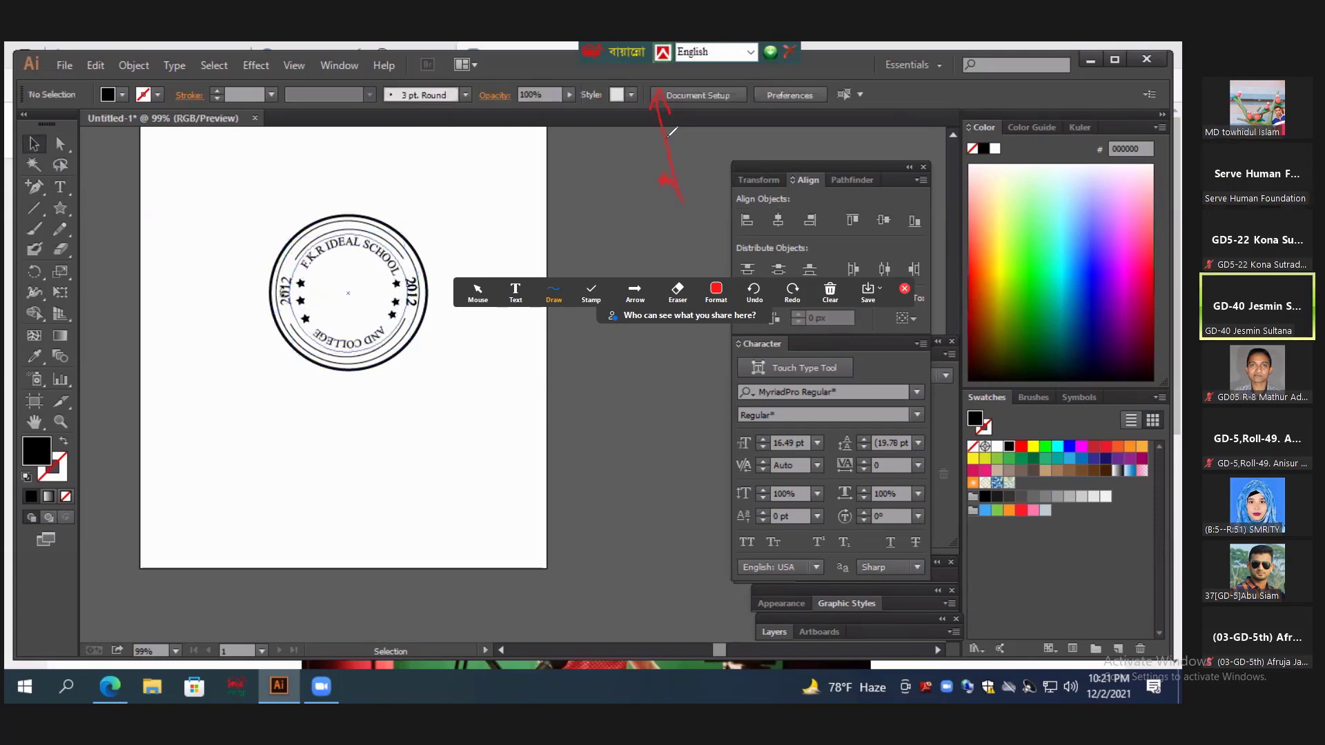
{"action": "left_click", "coordinate": [286, 293]}
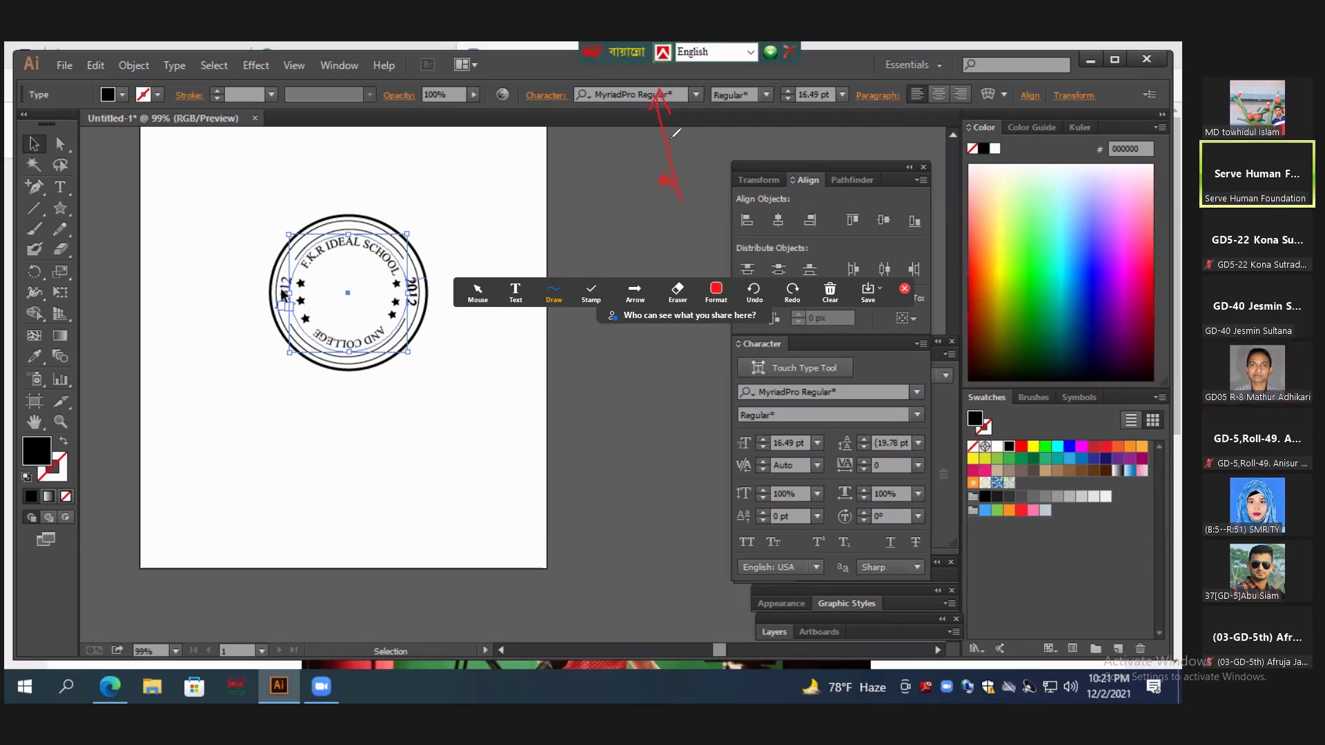
{"action": "left_click_drag", "start_coordinate": [284, 295], "coordinate": [212, 350]}
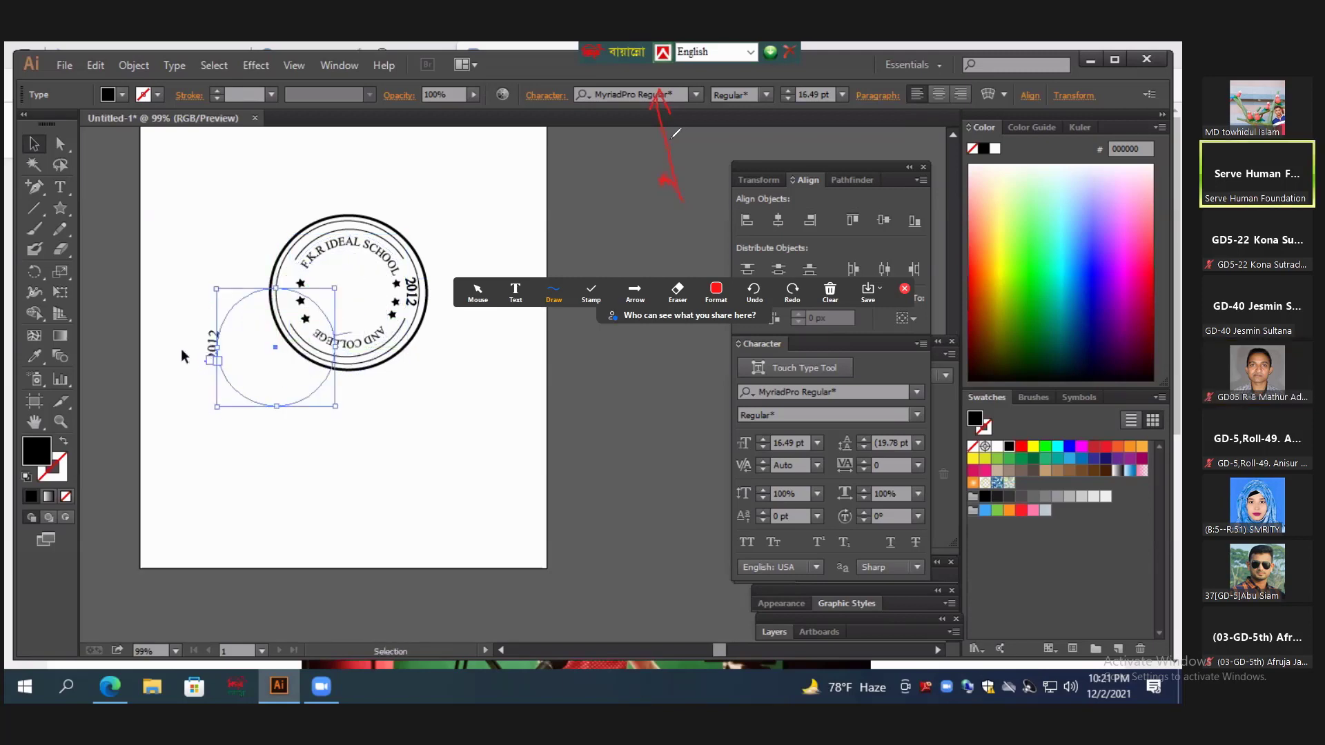
{"action": "left_click", "coordinate": [188, 370]}
Step: Draw a red annotation arrow to the stamp's right-hand 2012 and copy its formatting onto the moved 2012 with the Eyedropper
{"action": "left_click", "coordinate": [213, 356]}
{"action": "double_click", "coordinate": [212, 345]}
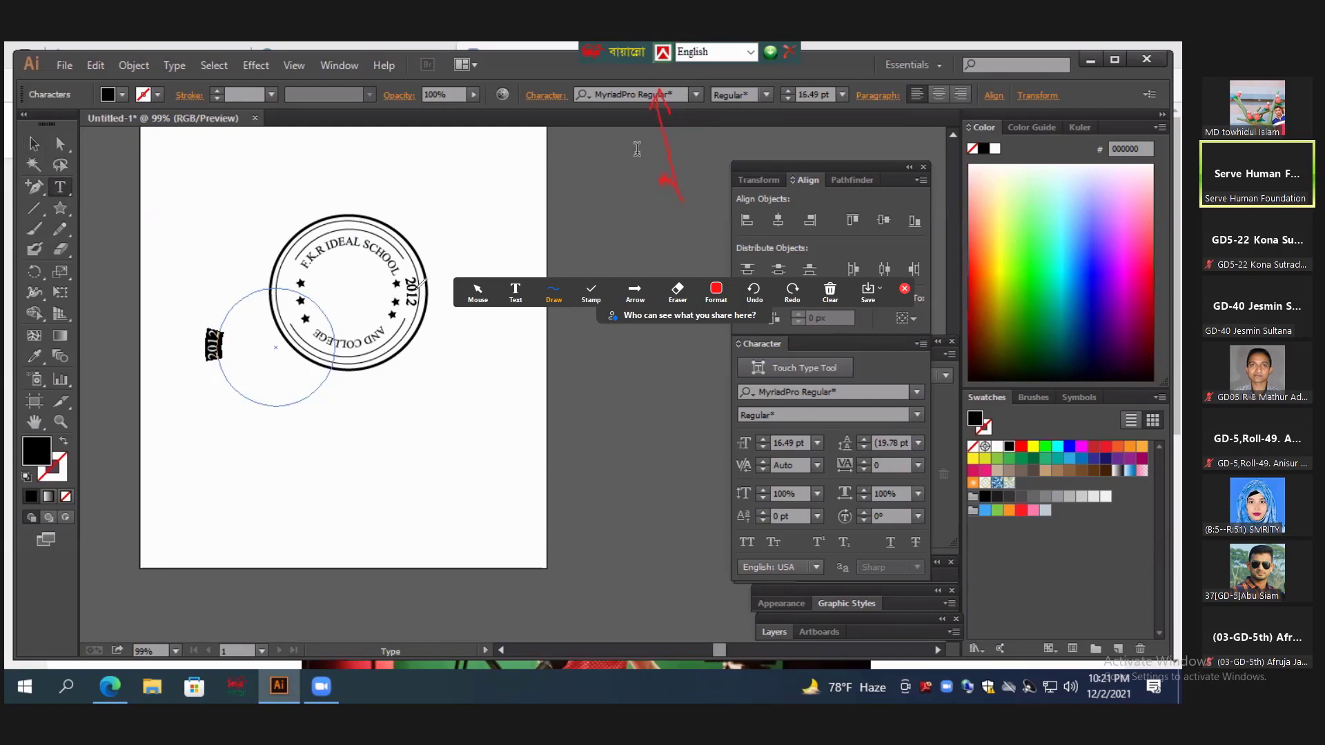
{"action": "mouse_move", "coordinate": [422, 291]}
{"action": "left_mouse_down"}
{"action": "mouse_move", "coordinate": [447, 316]}
{"action": "mouse_move", "coordinate": [430, 289]}
{"action": "left_mouse_up"}
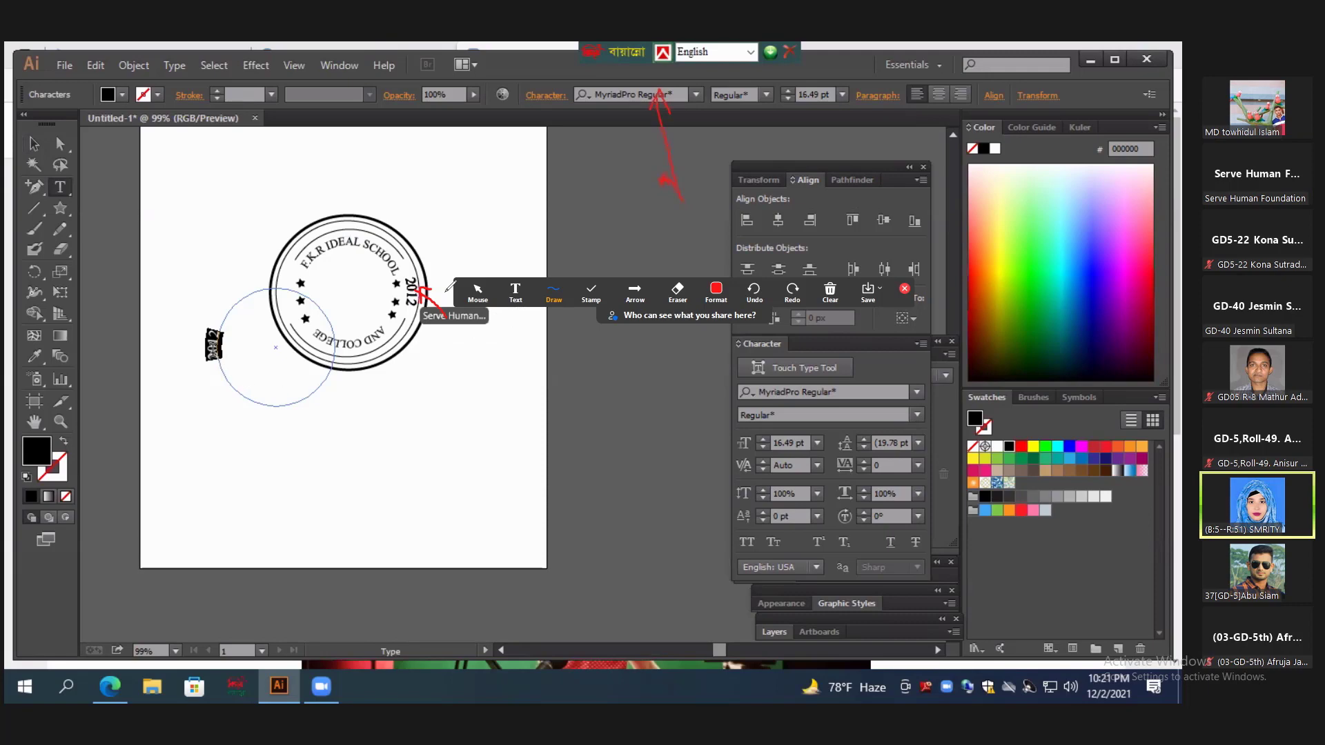
{"action": "left_click", "coordinate": [33, 356]}
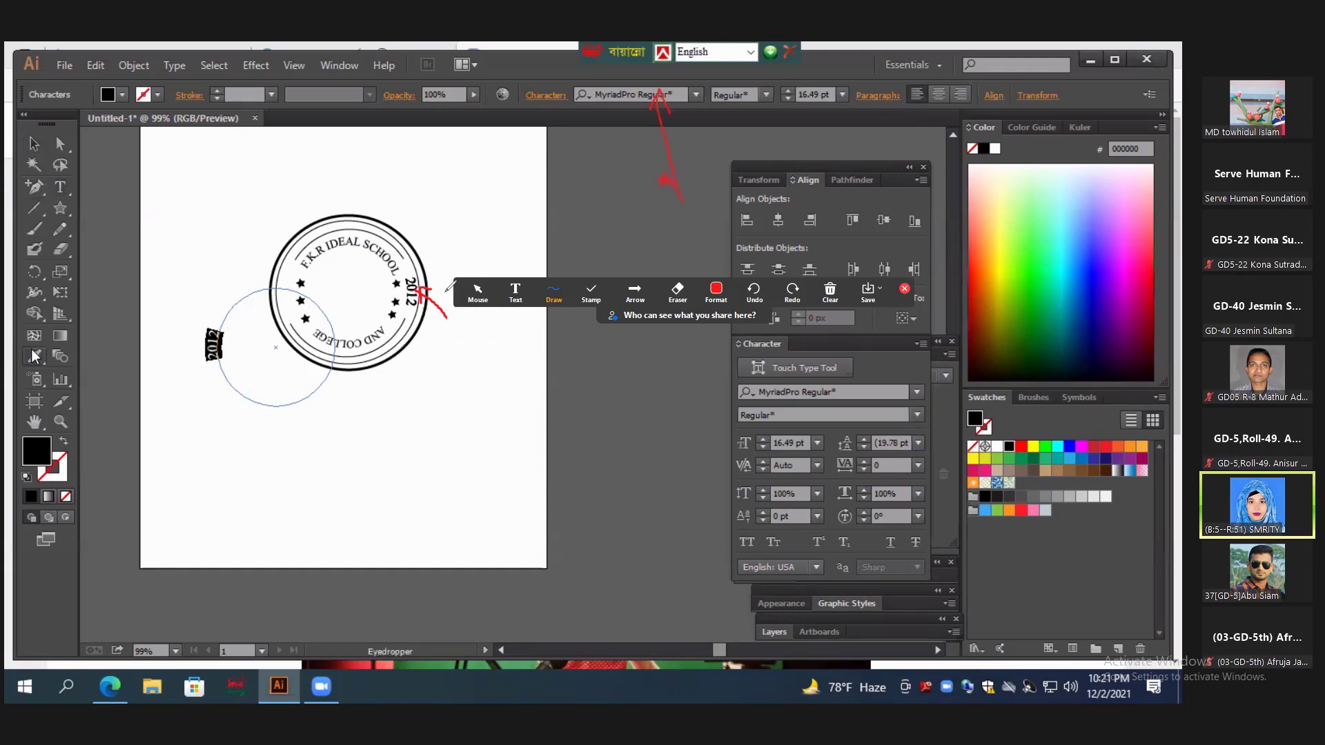
{"action": "left_click", "coordinate": [222, 341]}
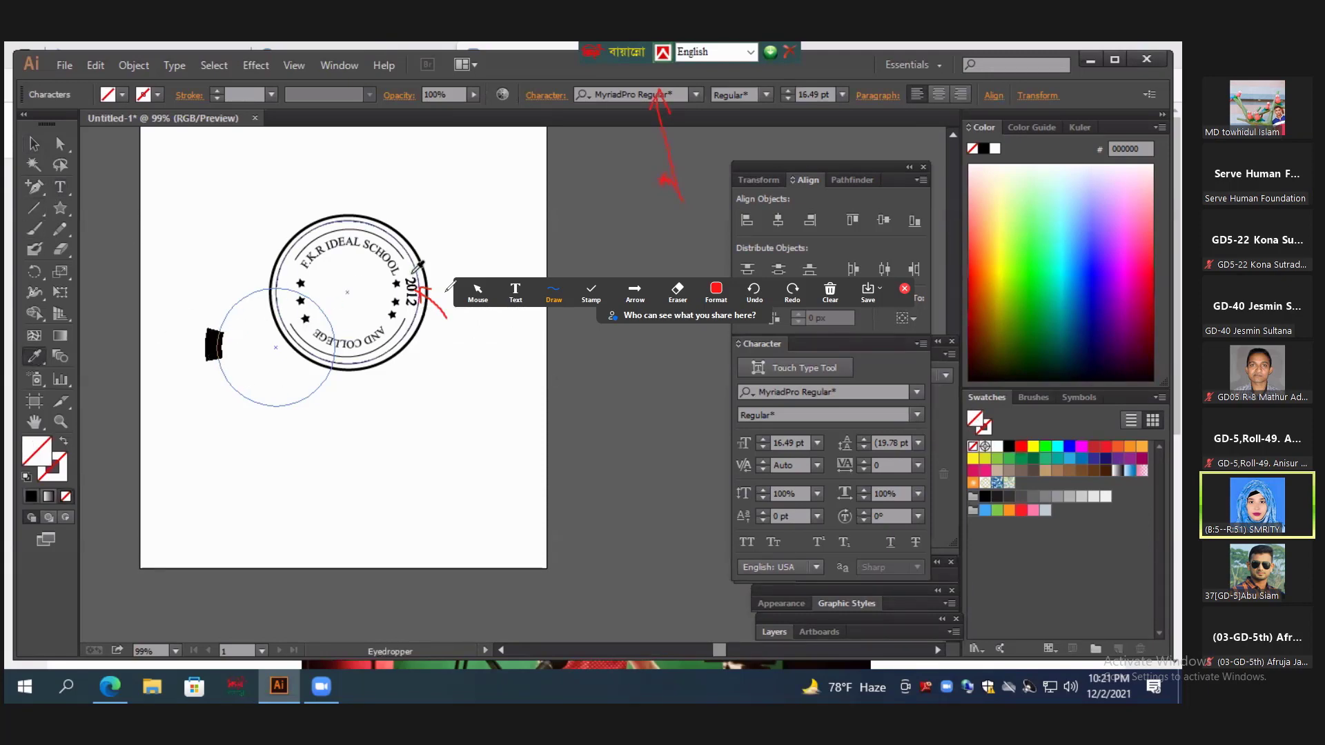
{"action": "left_click", "coordinate": [414, 286]}
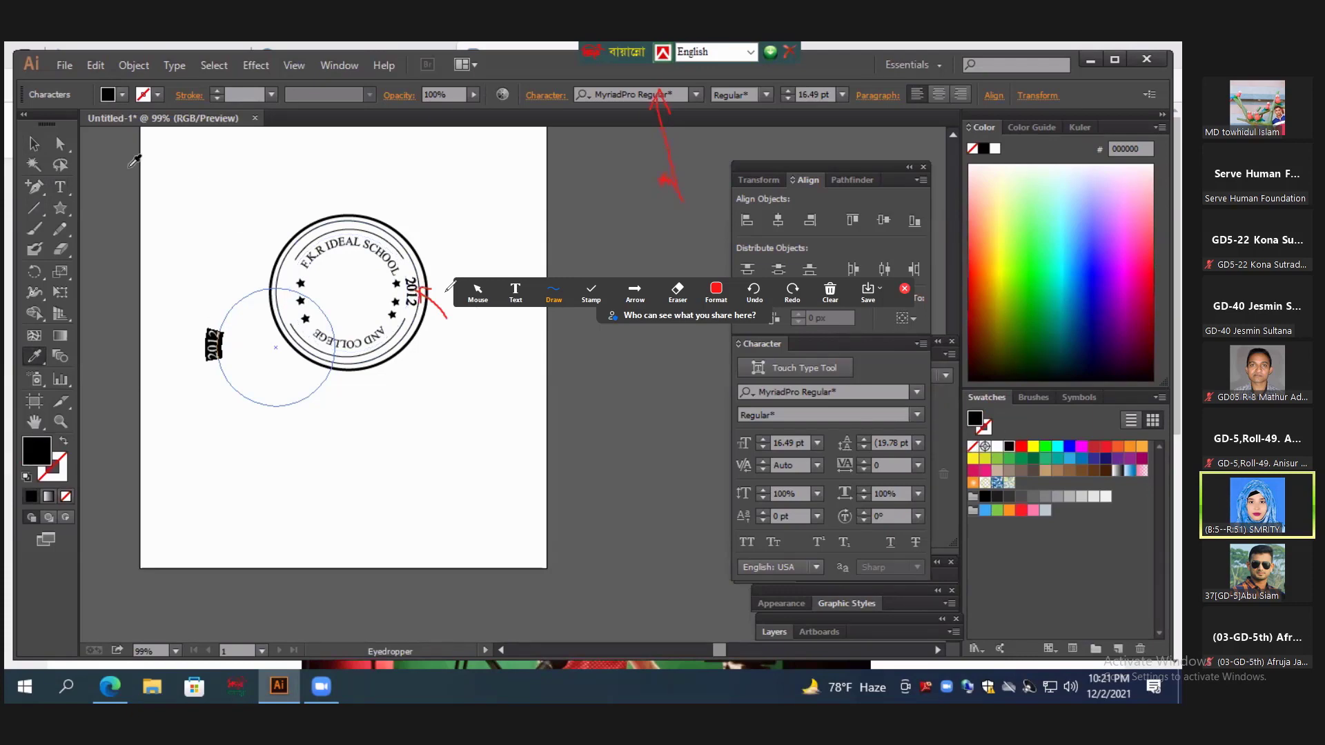
{"action": "left_click", "coordinate": [39, 143]}
{"action": "left_click", "coordinate": [157, 222]}
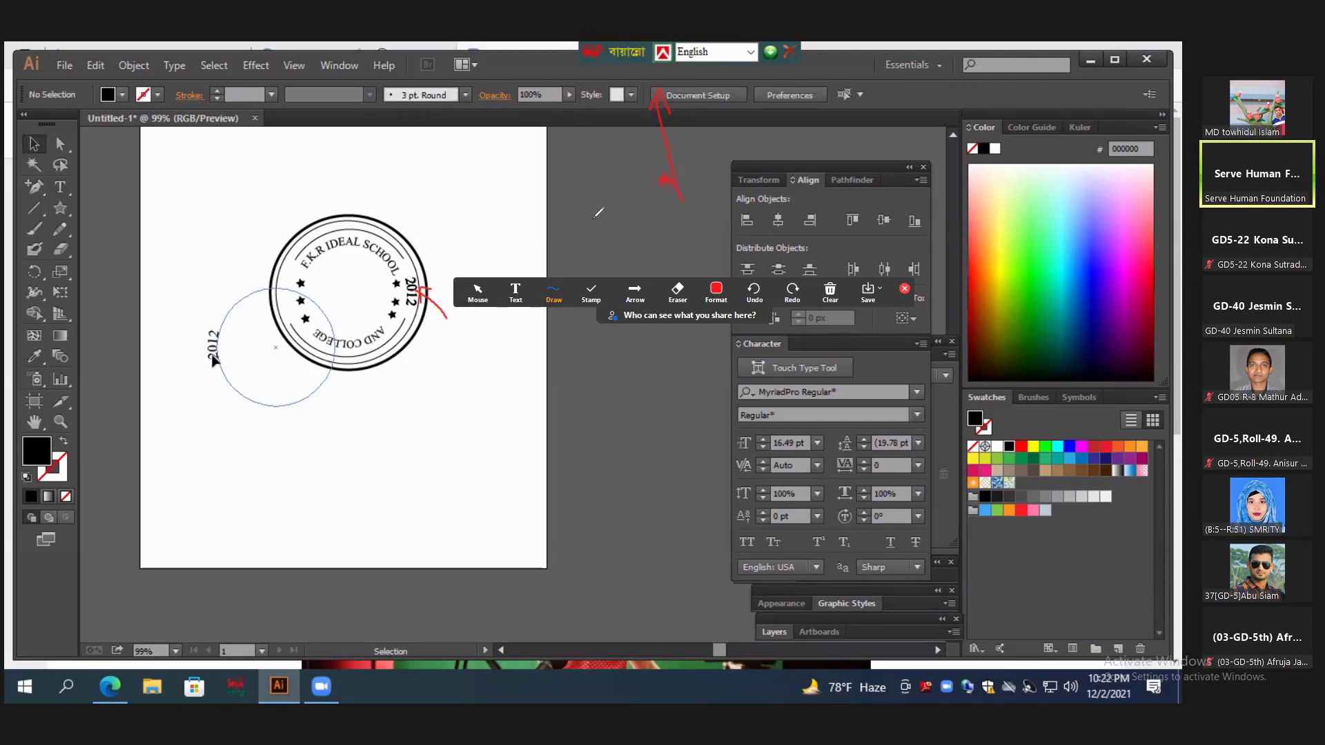
Step: Clear all annotation drawings from the student's shared stamp artwork
{"action": "left_click", "coordinate": [213, 358]}
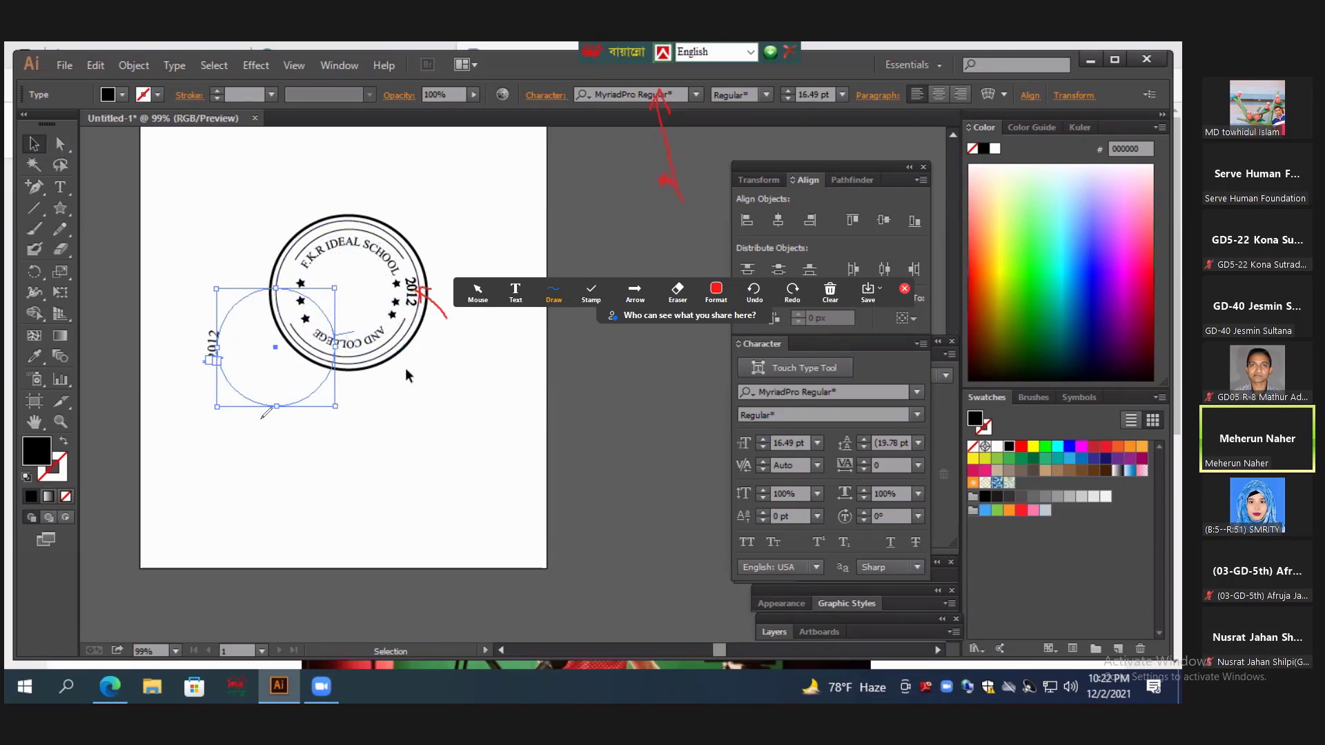
{"action": "left_click", "coordinate": [830, 291]}
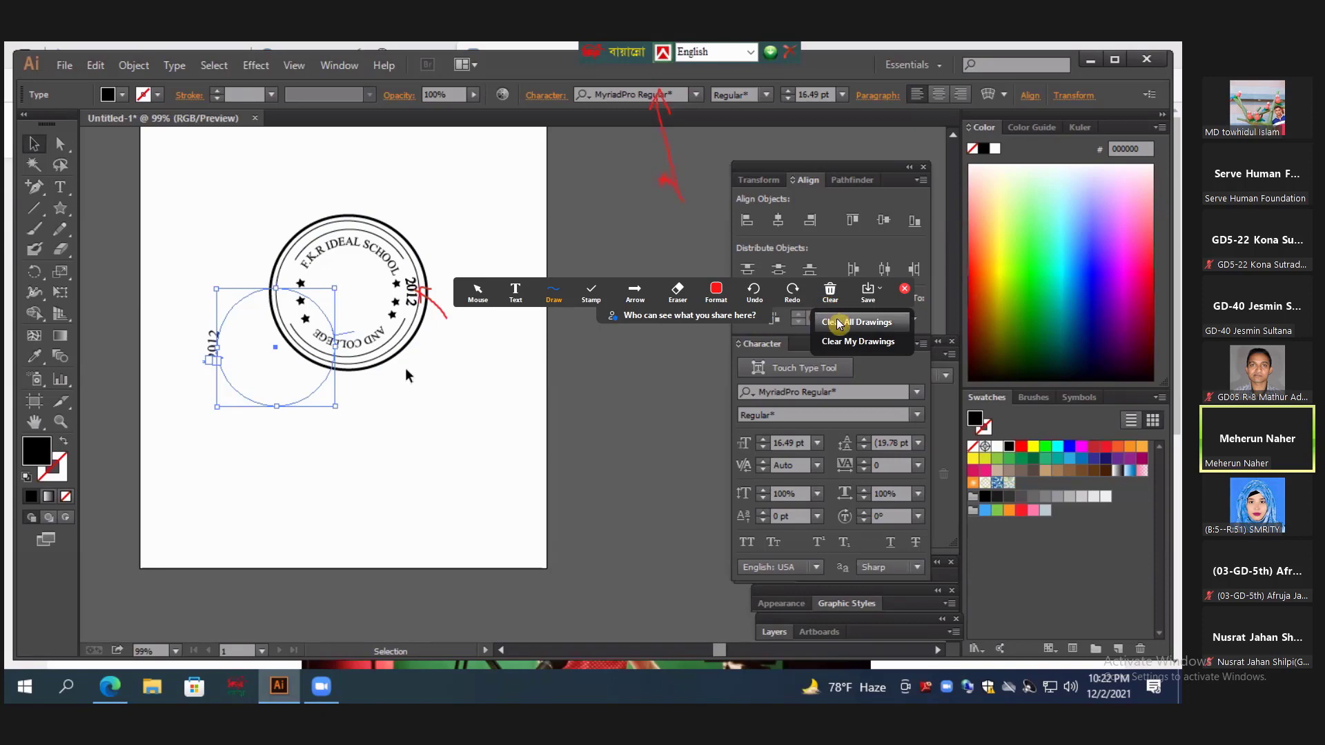
{"action": "left_click", "coordinate": [840, 323]}
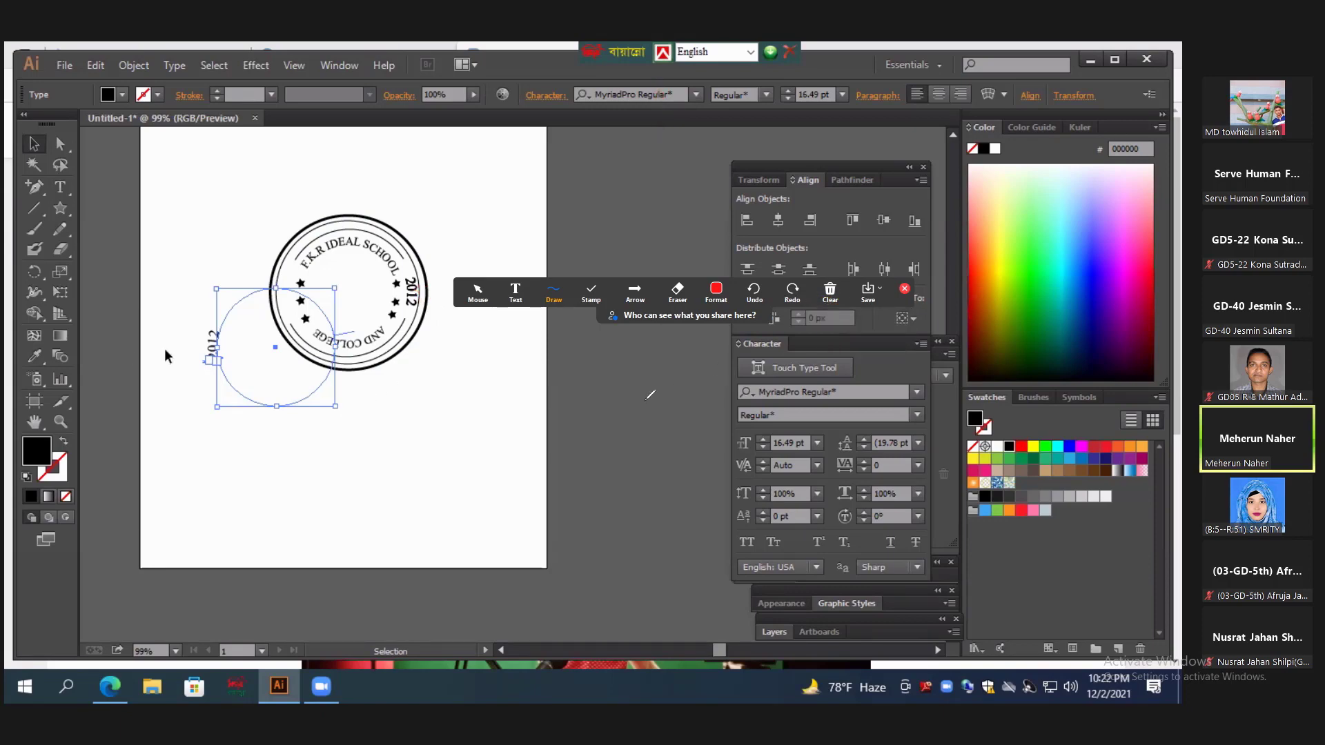
Step: Select the moved 2012 together with the stamp's right-hand 2012 and set their font to Myanmar Text
{"action": "left_click", "coordinate": [206, 349]}
{"action": "left_click", "coordinate": [218, 348]}
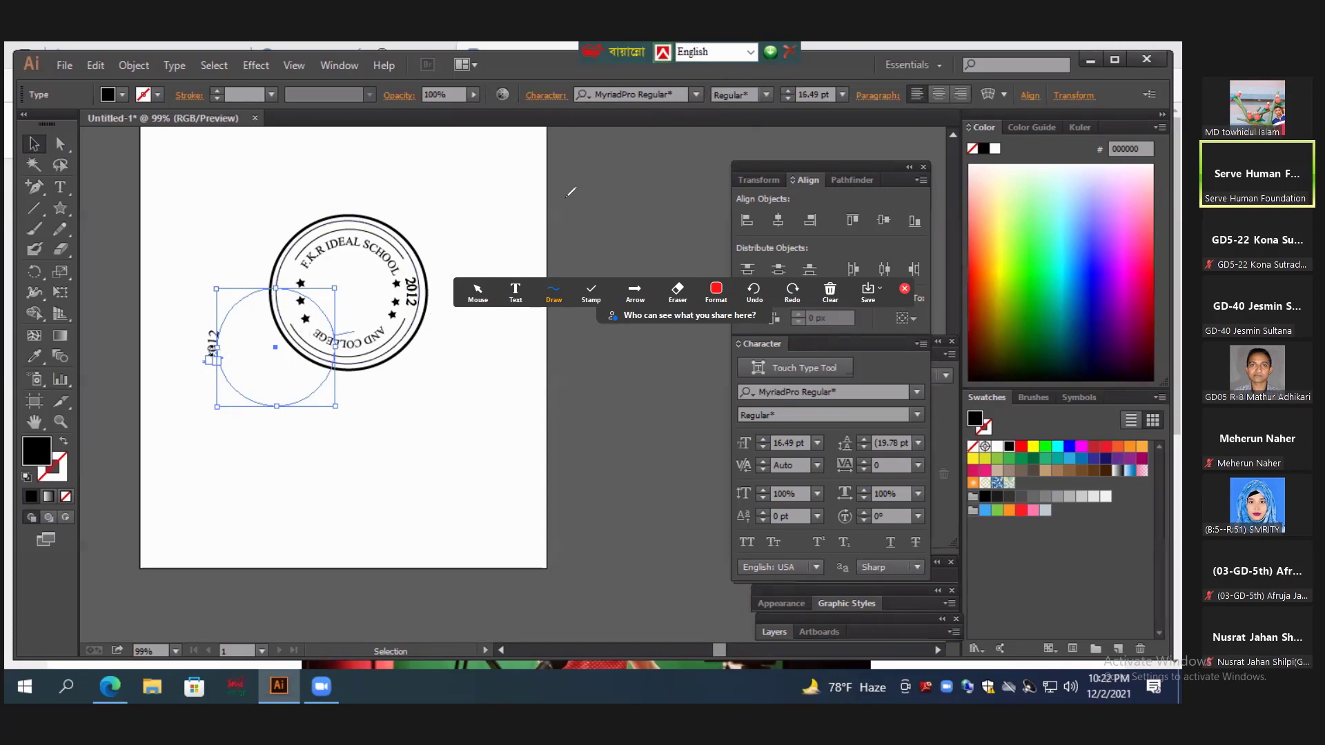
{"action": "left_click", "coordinate": [171, 330]}
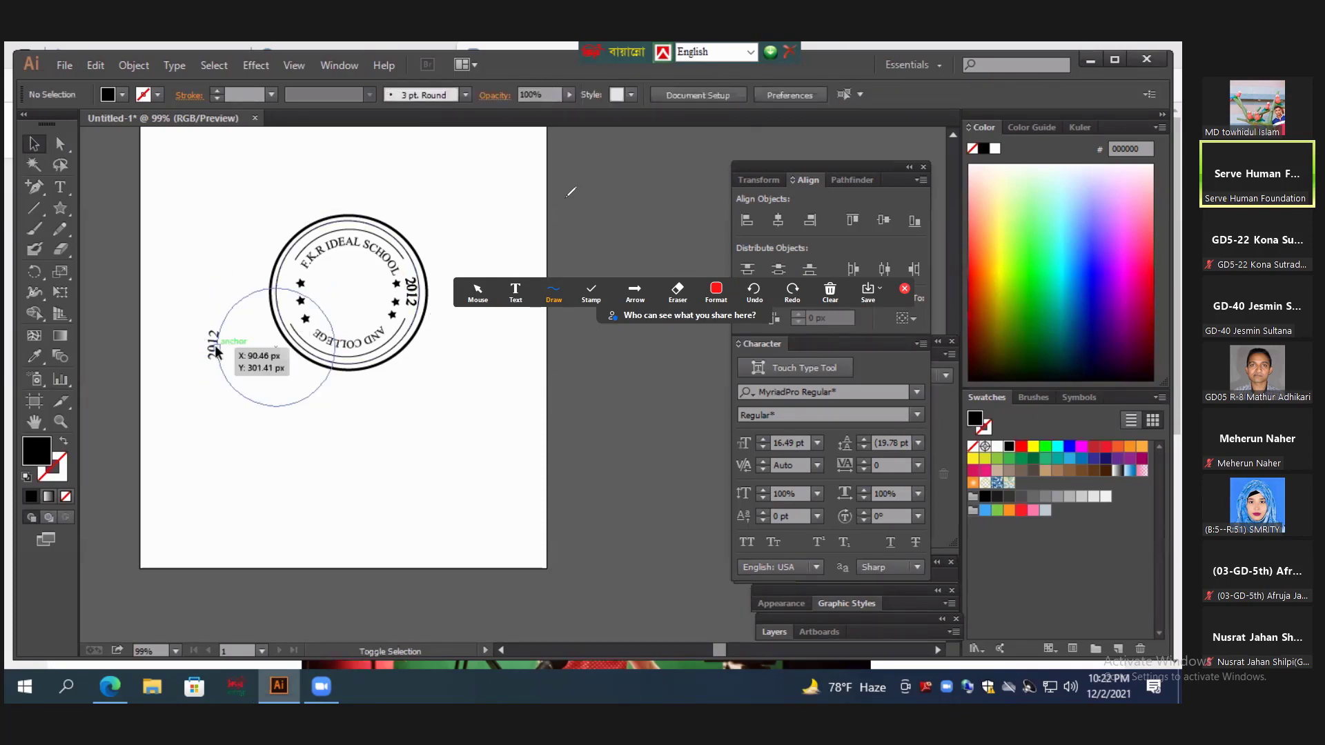
{"action": "left_click", "coordinate": [214, 350], "text": "shift"}
{"action": "left_click", "coordinate": [319, 330], "text": "shift"}
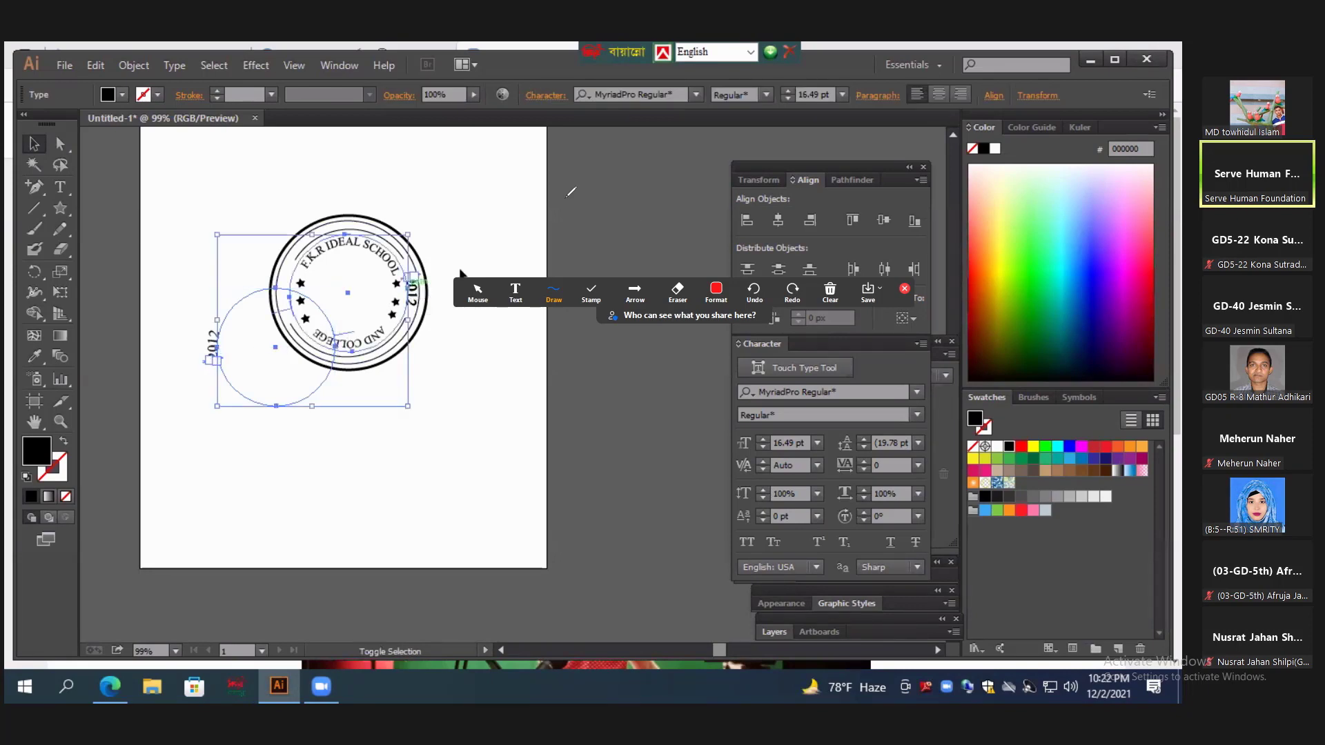
{"action": "left_click", "coordinate": [694, 92]}
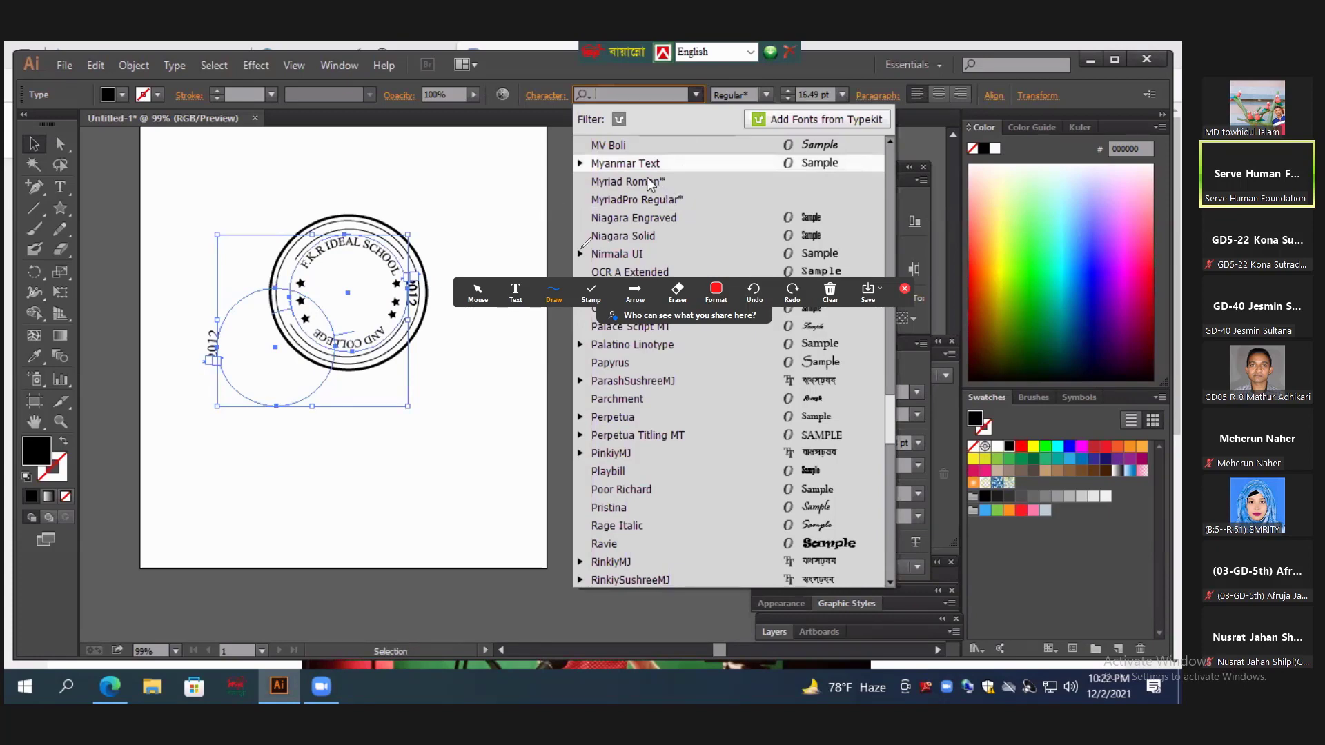
{"action": "left_click", "coordinate": [654, 163]}
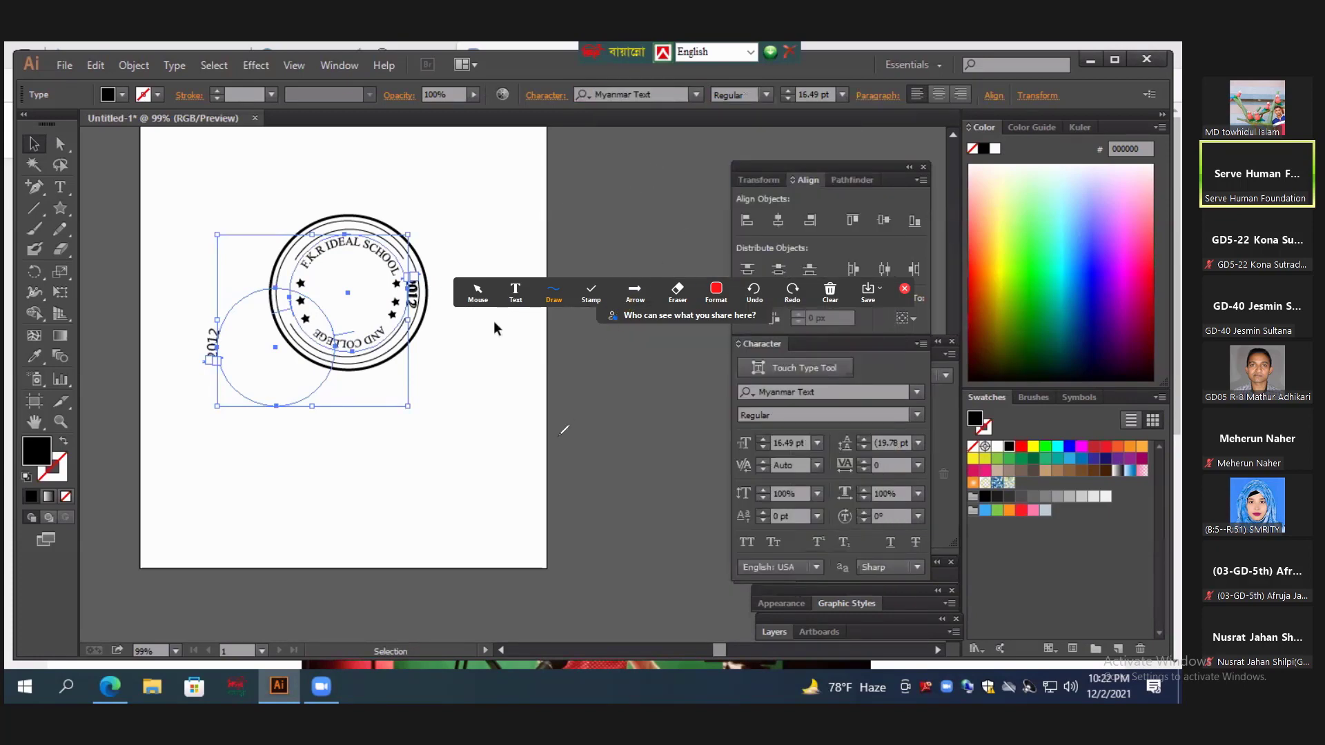
{"action": "left_click", "coordinate": [457, 338]}
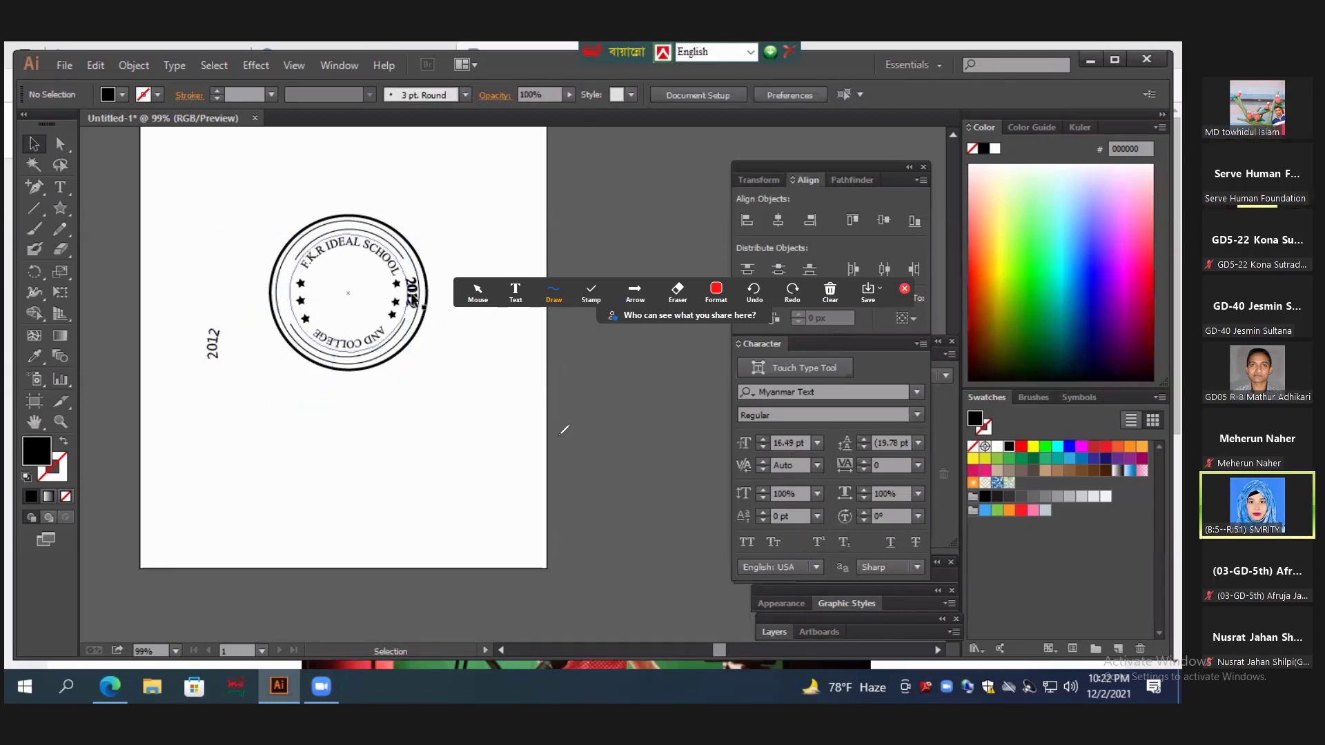
Step: Move the duplicate 2012 texts stacked on the stamp's right side out onto the artboard
{"action": "double_click", "coordinate": [412, 297]}
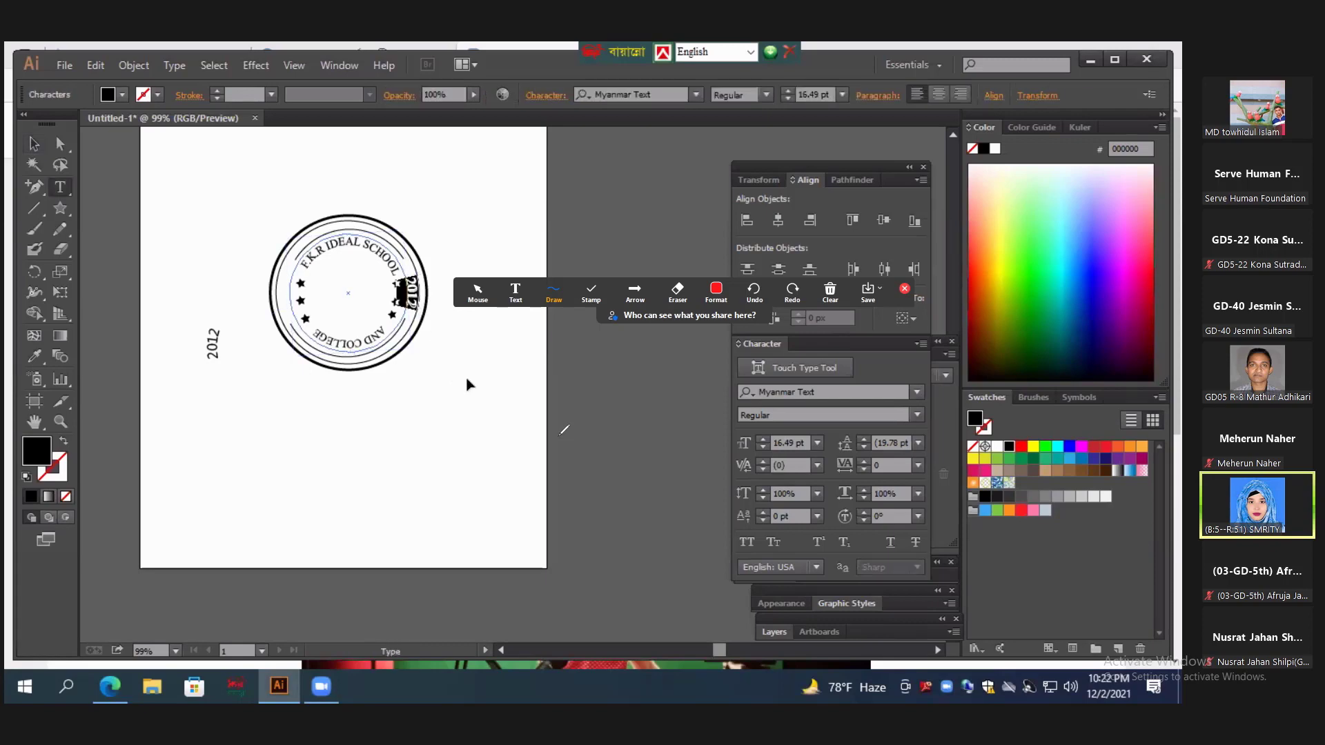
{"action": "key", "text": "Escape"}
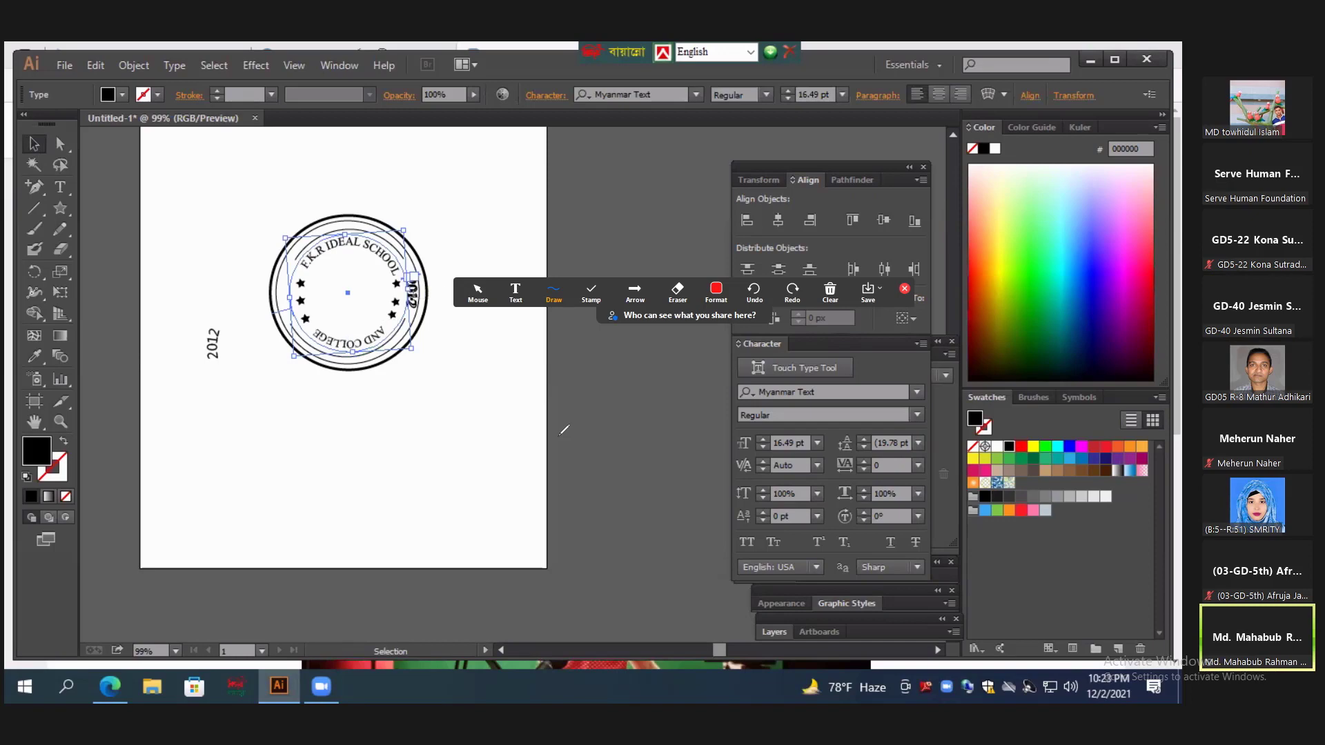
{"action": "left_click_drag", "start_coordinate": [383, 312], "coordinate": [449, 371]}
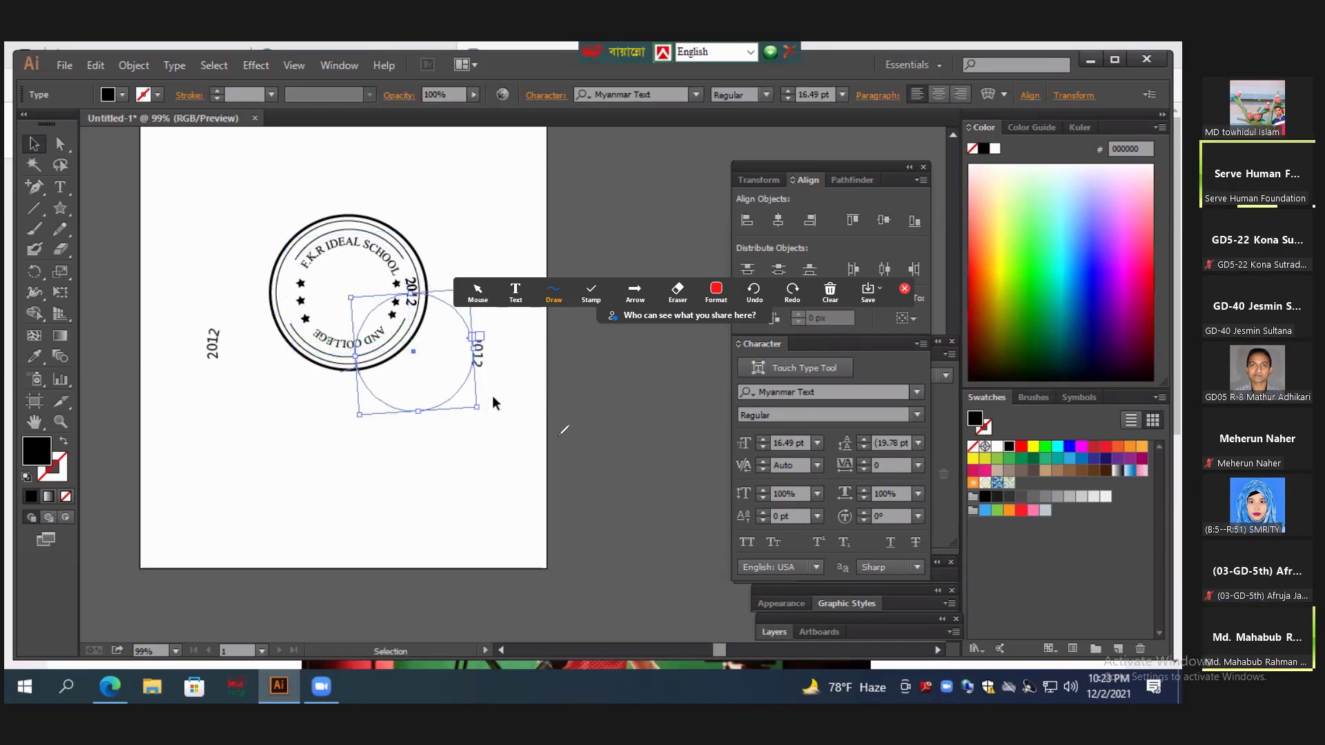
{"action": "left_click", "coordinate": [496, 391]}
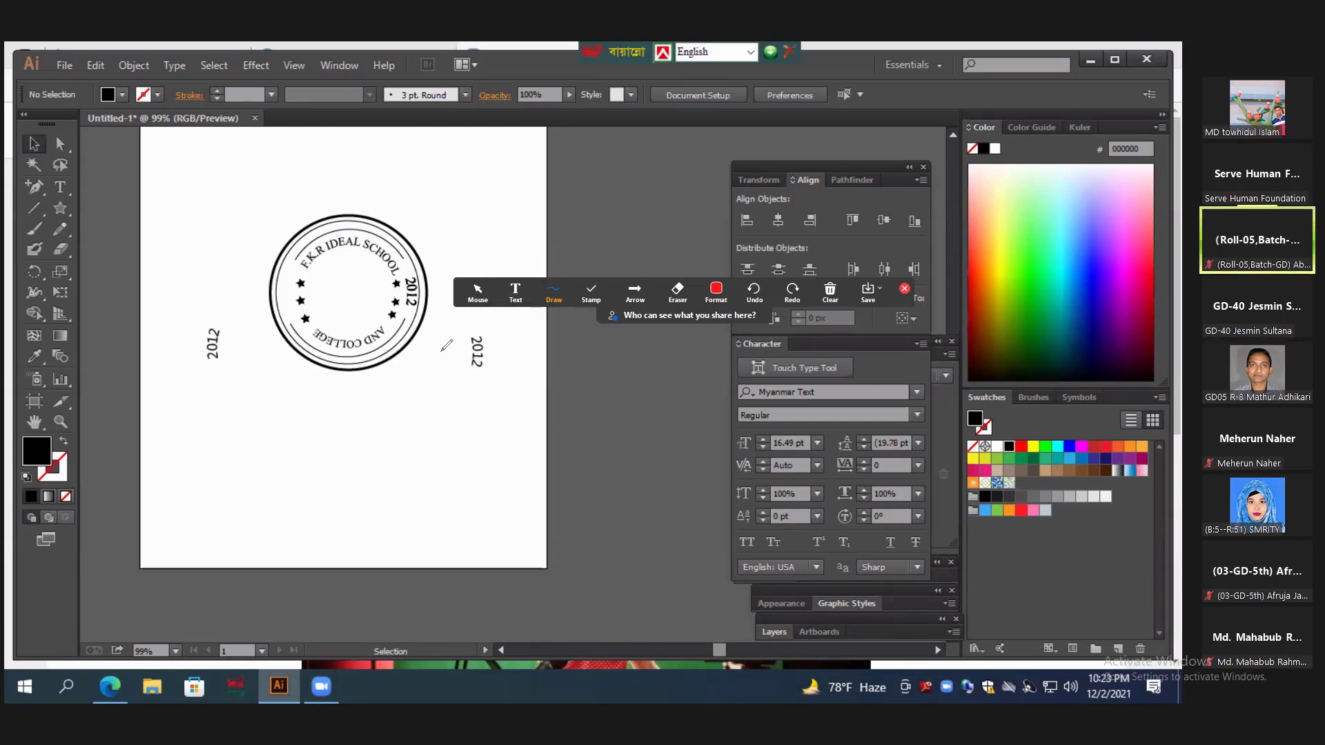
{"action": "left_click_drag", "start_coordinate": [438, 282], "coordinate": [417, 146]}
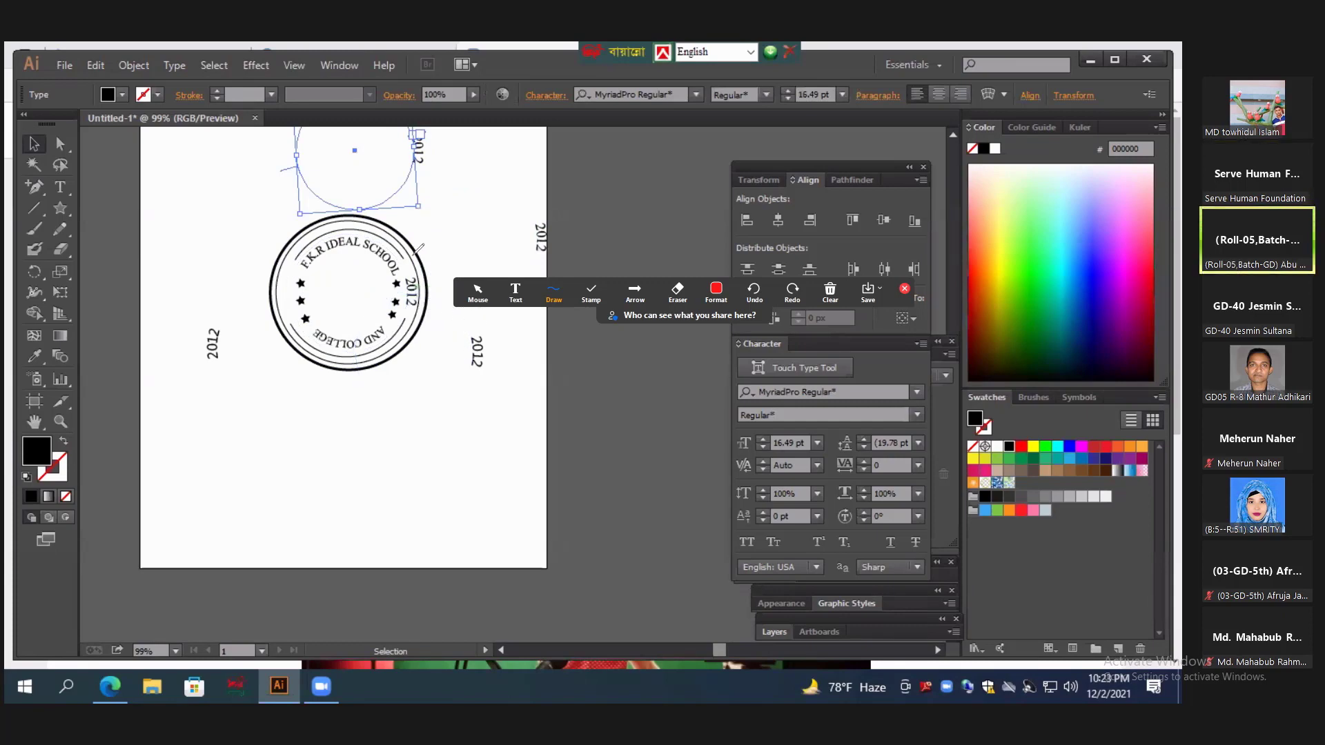
Step: Clear all drawings, close the annotation tools, and stop the participant's sharing
{"action": "left_click", "coordinate": [830, 289]}
{"action": "left_click", "coordinate": [835, 320]}
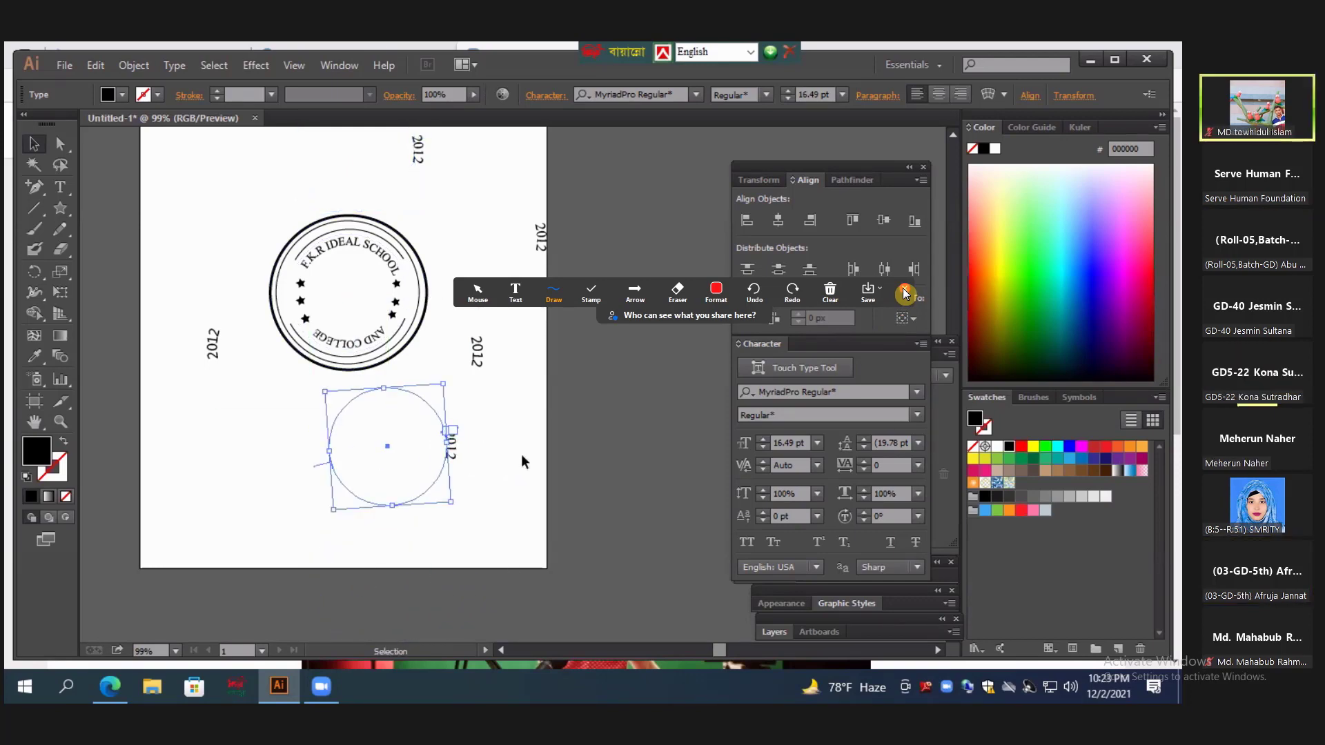
{"action": "left_click", "coordinate": [904, 293]}
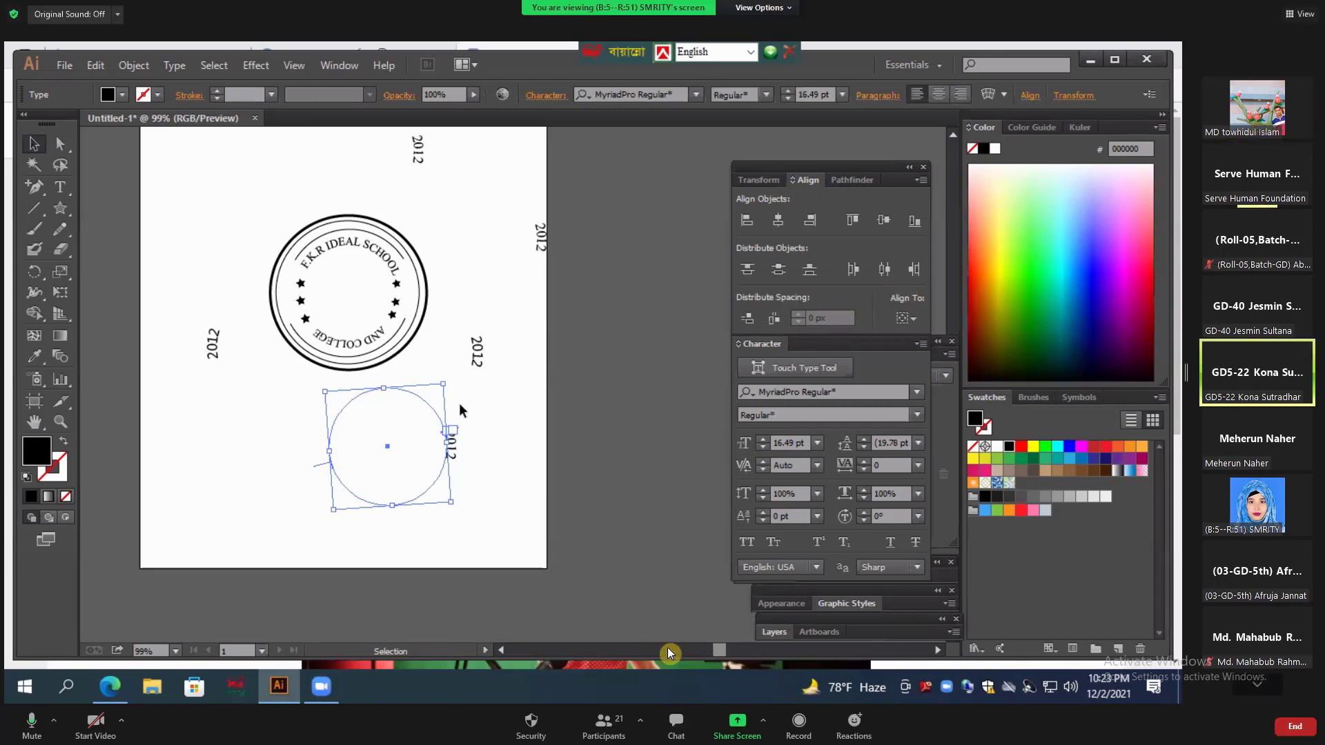
{"action": "left_click", "coordinate": [759, 8]}
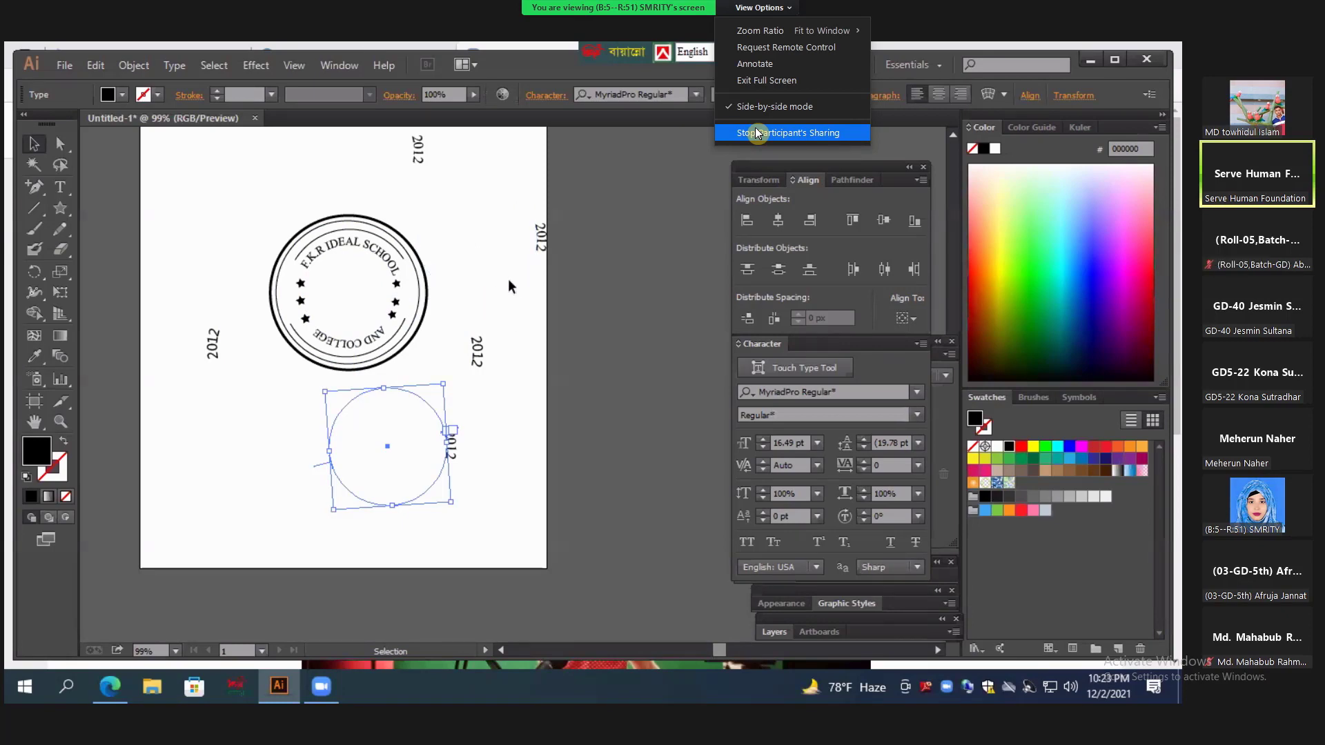
{"action": "left_click", "coordinate": [757, 133]}
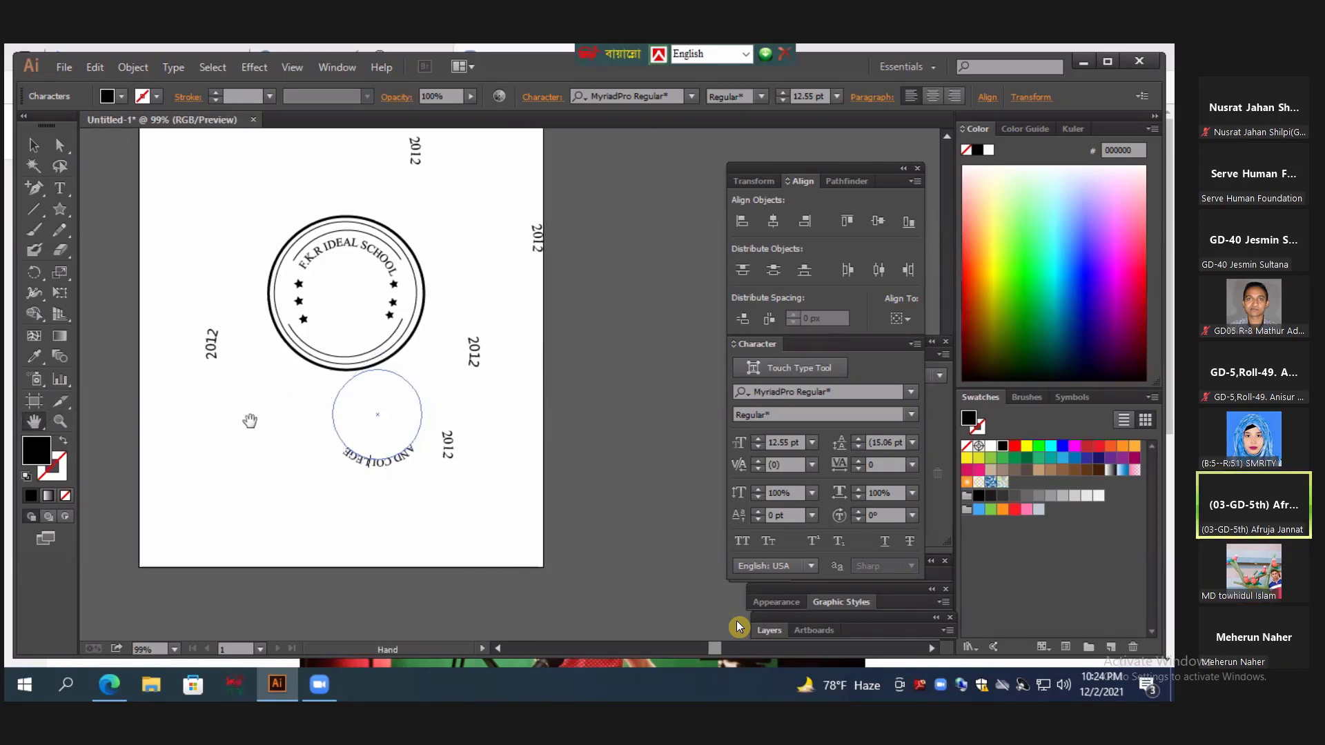
Step: Open the annotation tools on the shared stamp and draw a red arrow to the Direct Selection tool
{"action": "left_click", "coordinate": [759, 8]}
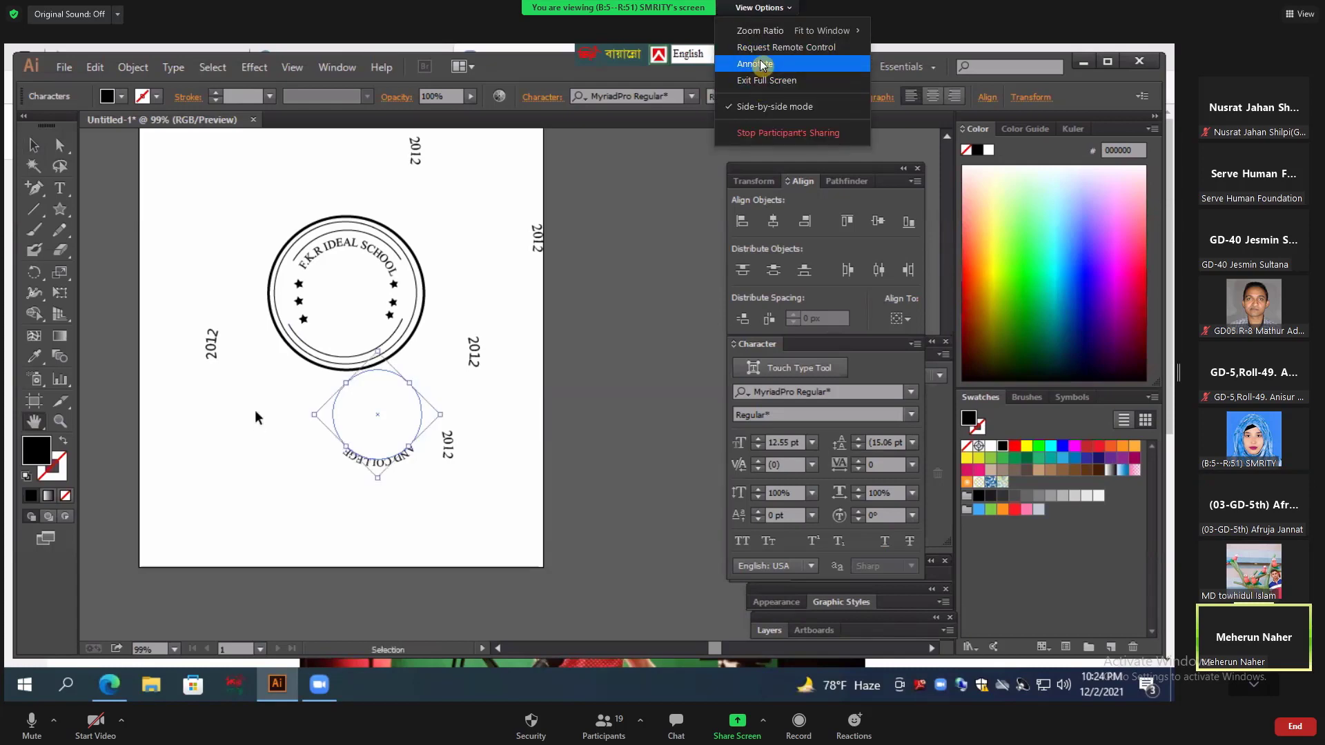
{"action": "left_click", "coordinate": [755, 63]}
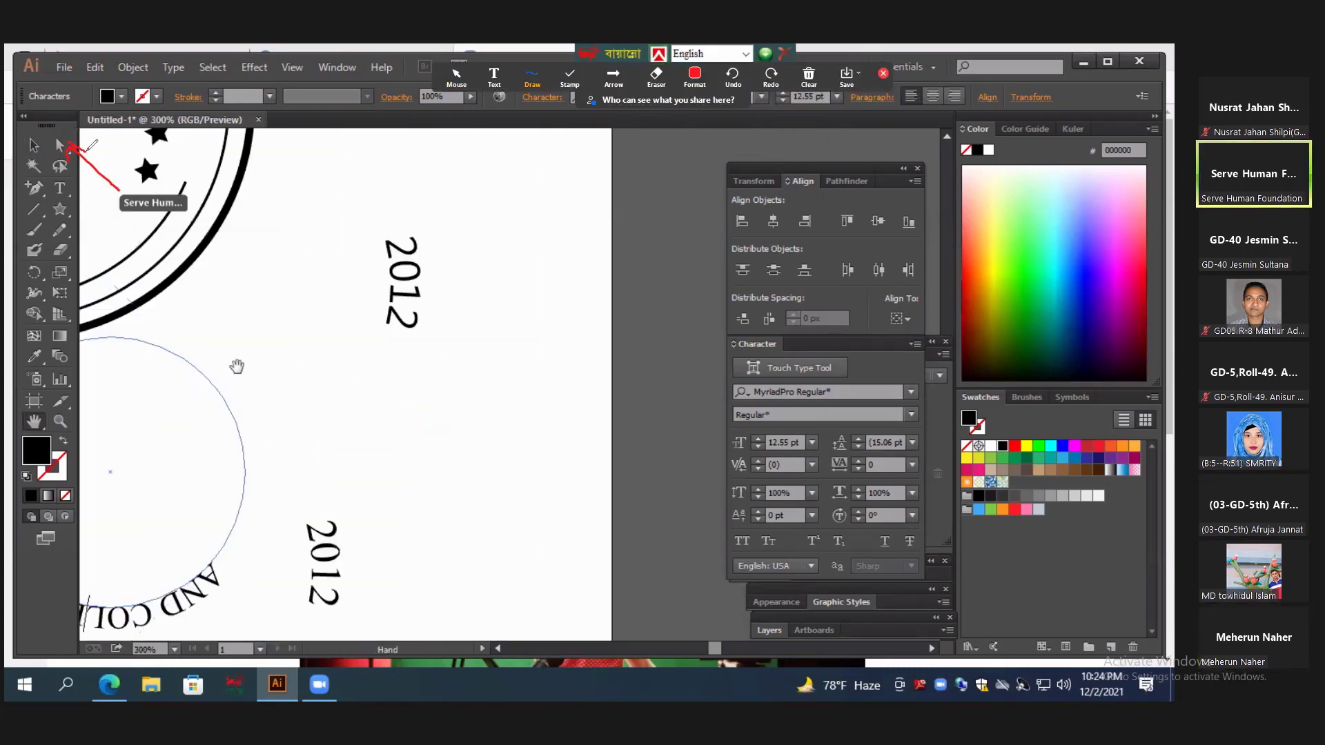
Step: Clear the drawings, draw a new red arrow to the Direct Selection tool, and activate that tool on the circular AND COLLEGE text
{"action": "left_click", "coordinate": [808, 73]}
{"action": "left_click", "coordinate": [838, 98]}
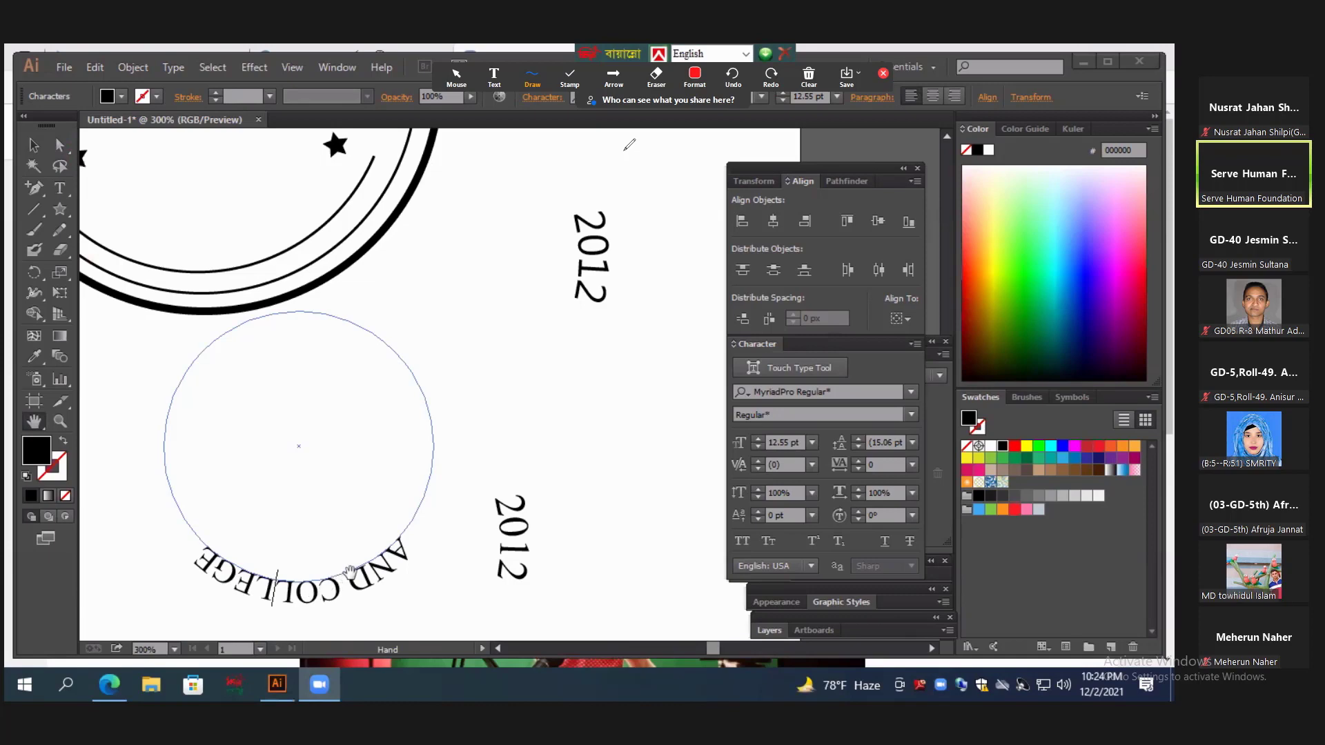
{"action": "left_click", "coordinate": [808, 74]}
{"action": "left_click_drag", "start_coordinate": [66, 147], "coordinate": [194, 212]}
{"action": "left_click_drag", "start_coordinate": [78, 162], "coordinate": [102, 149]}
{"action": "left_click", "coordinate": [60, 145]}
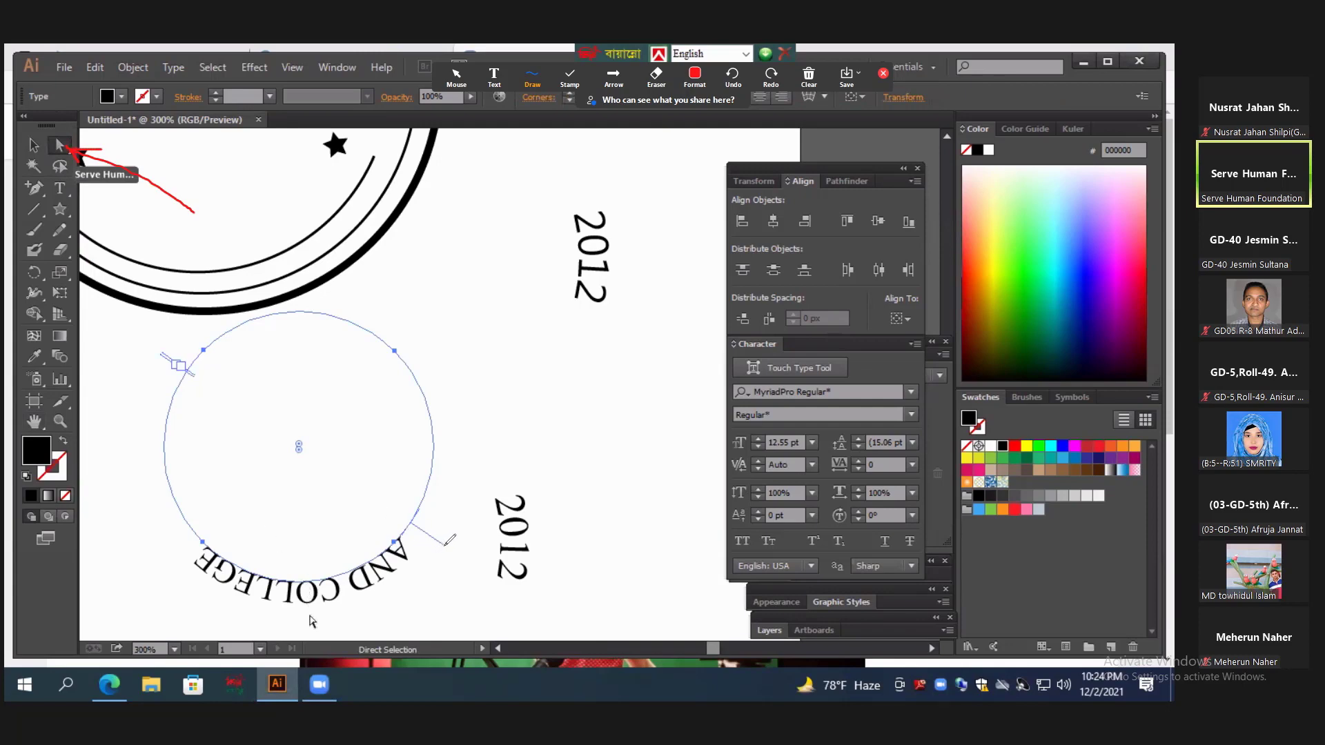
Step: Mark the path-text bracket beside AND with a red arrow, and flip AND COLLEGE to the inside of its circle
{"action": "left_click_drag", "start_coordinate": [444, 541], "coordinate": [445, 549]}
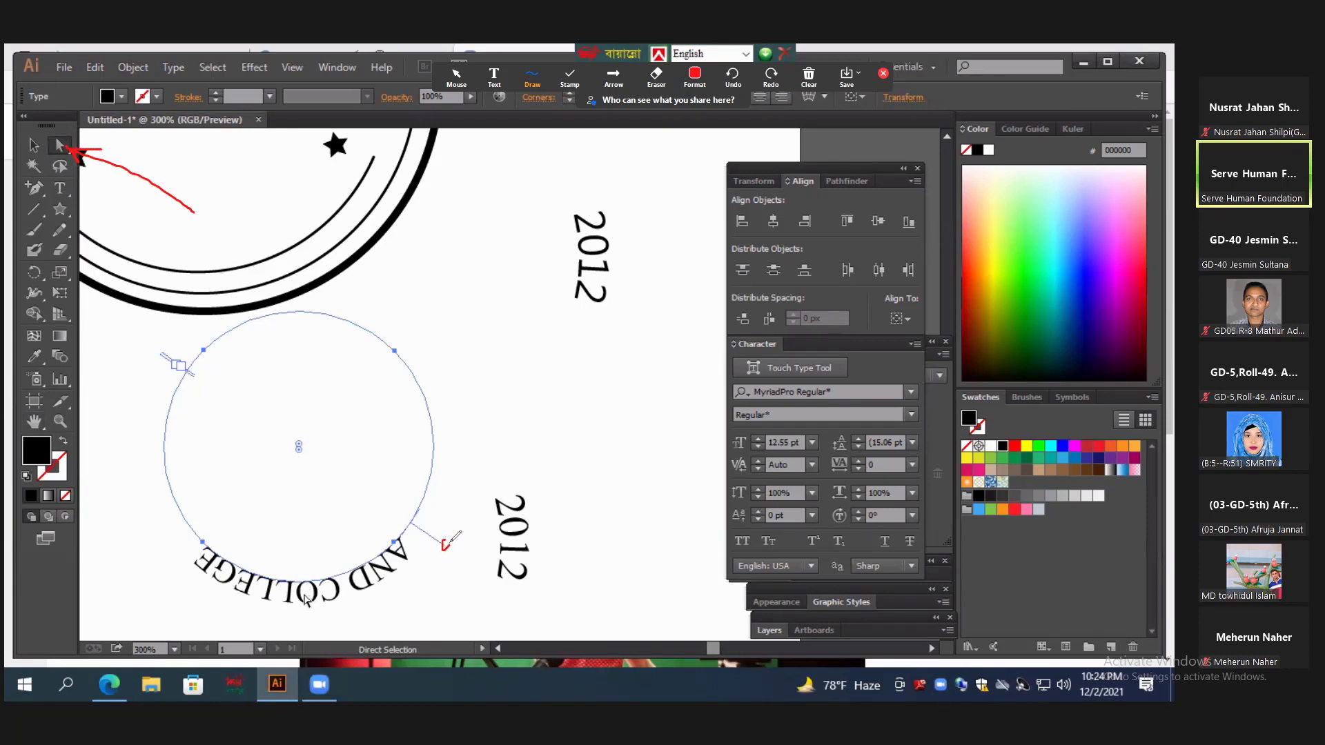
{"action": "left_click", "coordinate": [60, 146]}
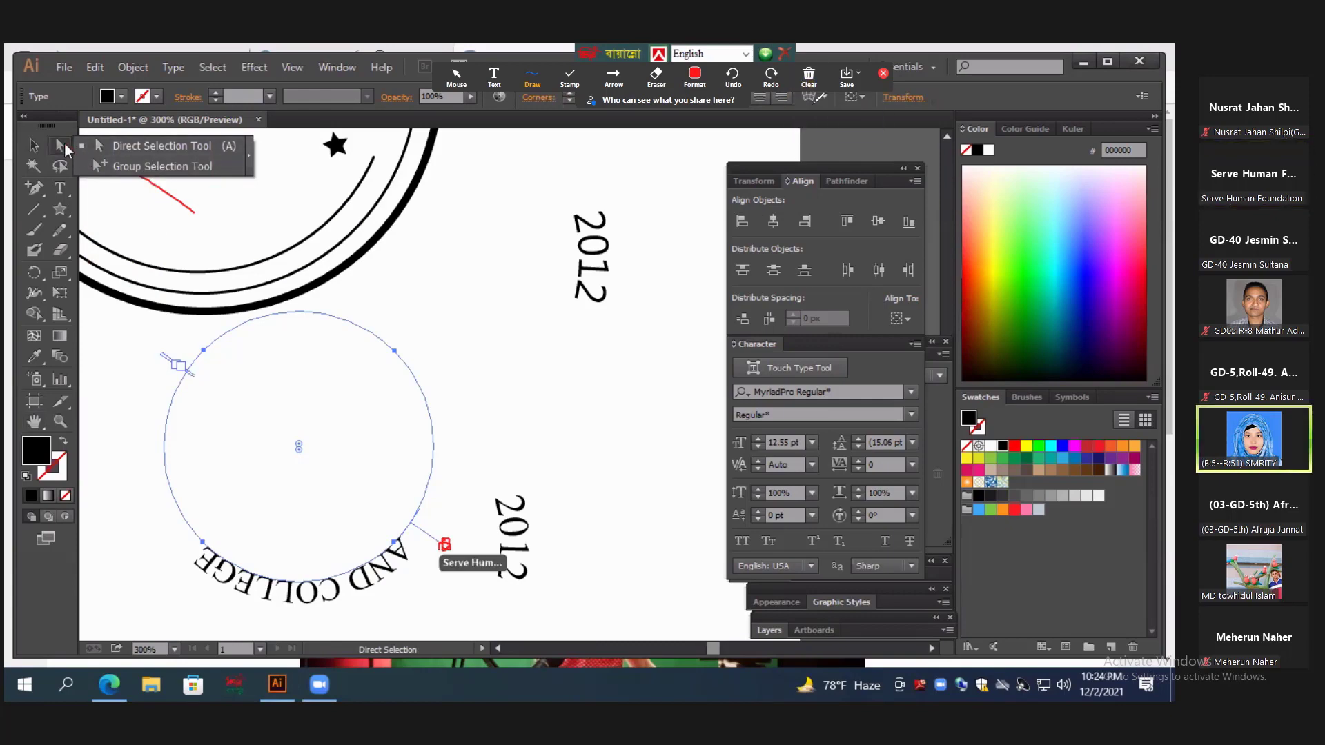
{"action": "left_click", "coordinate": [808, 77]}
{"action": "left_click_drag", "start_coordinate": [446, 549], "coordinate": [461, 595]}
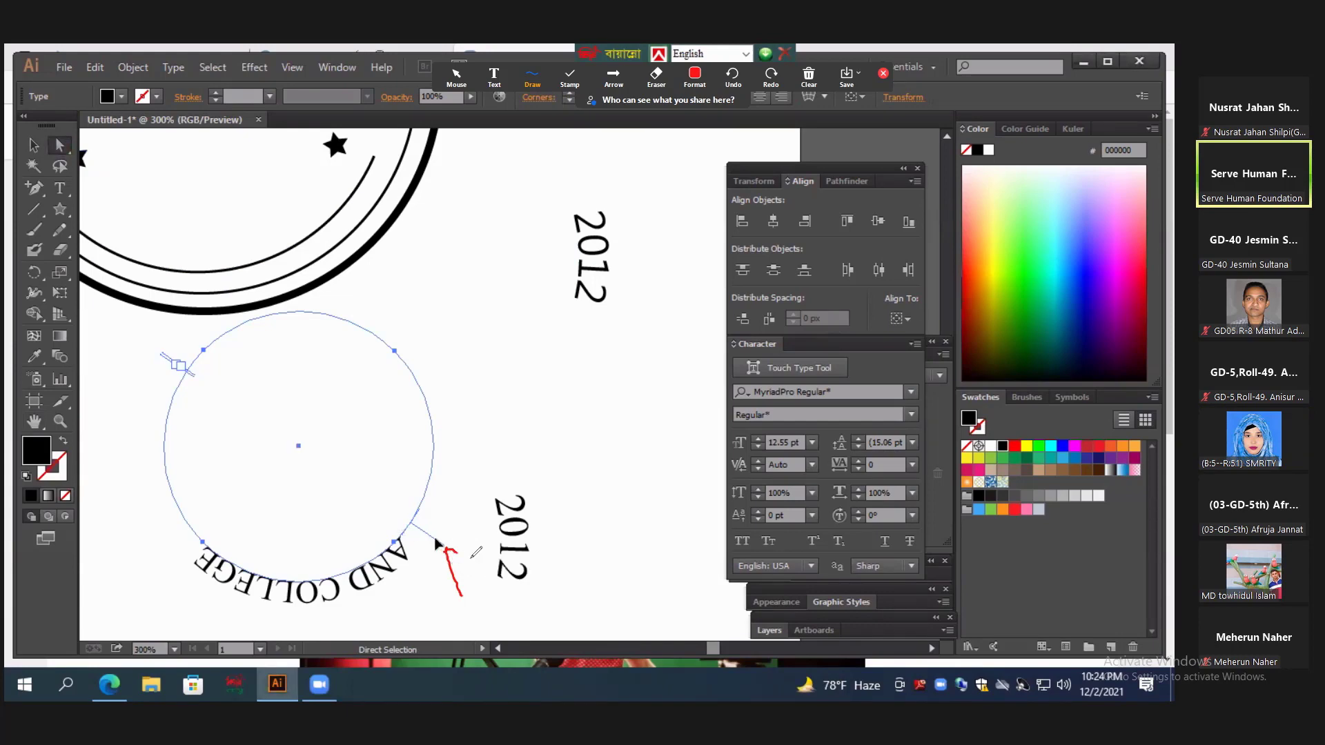
{"action": "left_click_drag", "start_coordinate": [436, 543], "coordinate": [401, 511]}
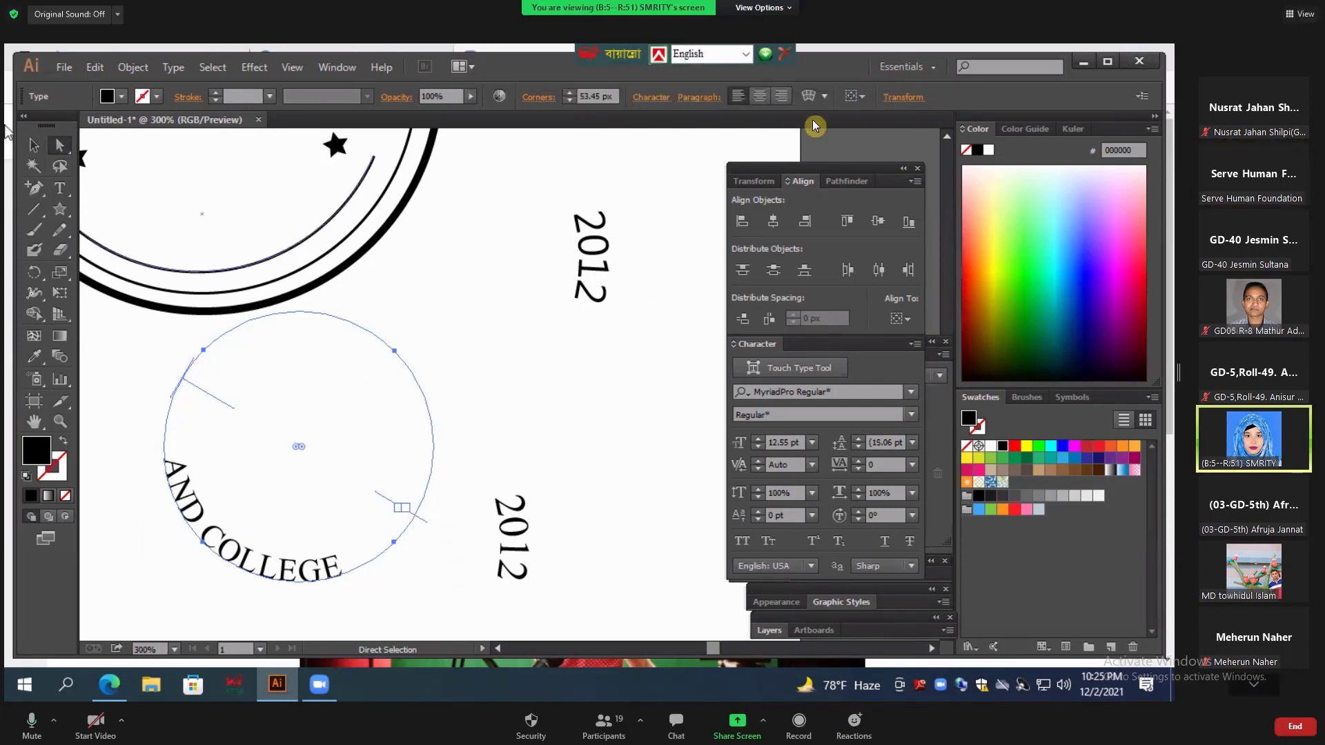
Step: Move the circular AND COLLEGE text up into the stamp so that its circle sits inside the rings
{"action": "left_click", "coordinate": [35, 145]}
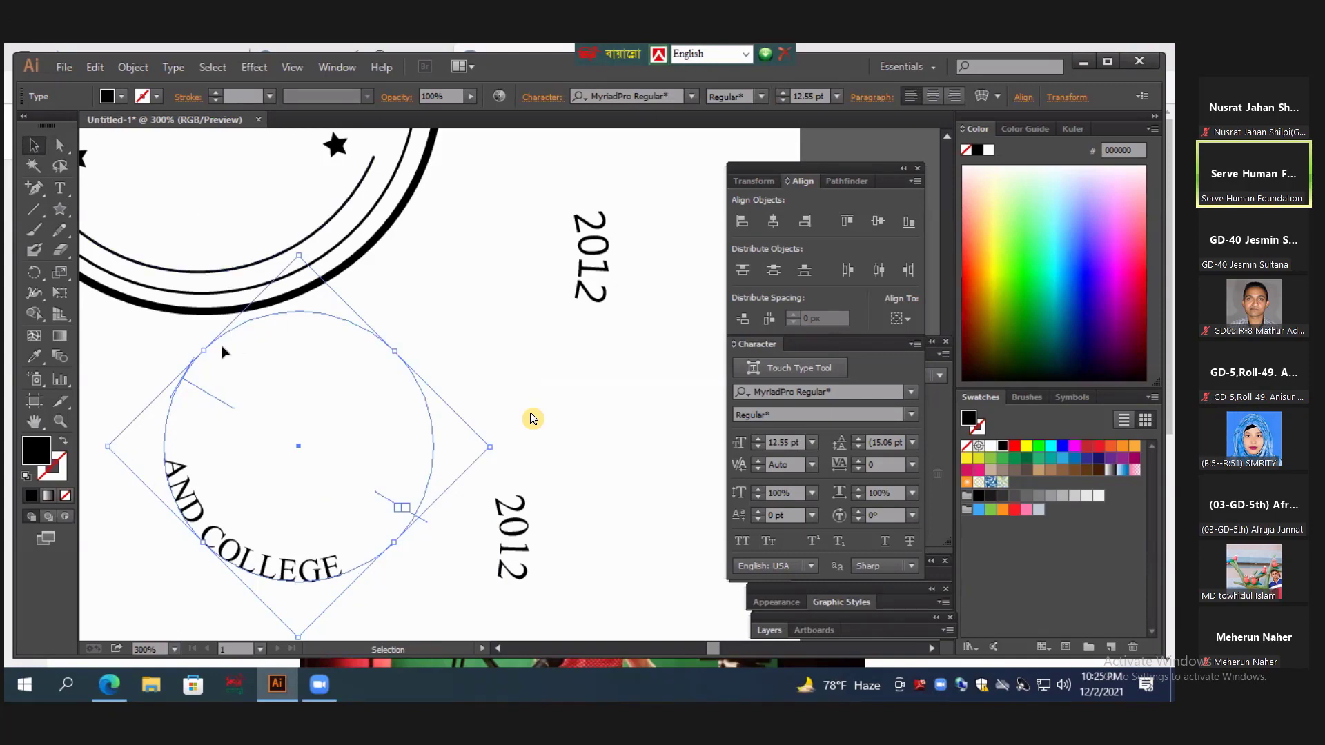
{"action": "left_click_drag", "start_coordinate": [225, 335], "coordinate": [200, 105]}
{"action": "key", "text": "ctrl+z"}
{"action": "scroll", "coordinate": [336, 472], "scroll_direction": "up", "scroll_amount": 4}
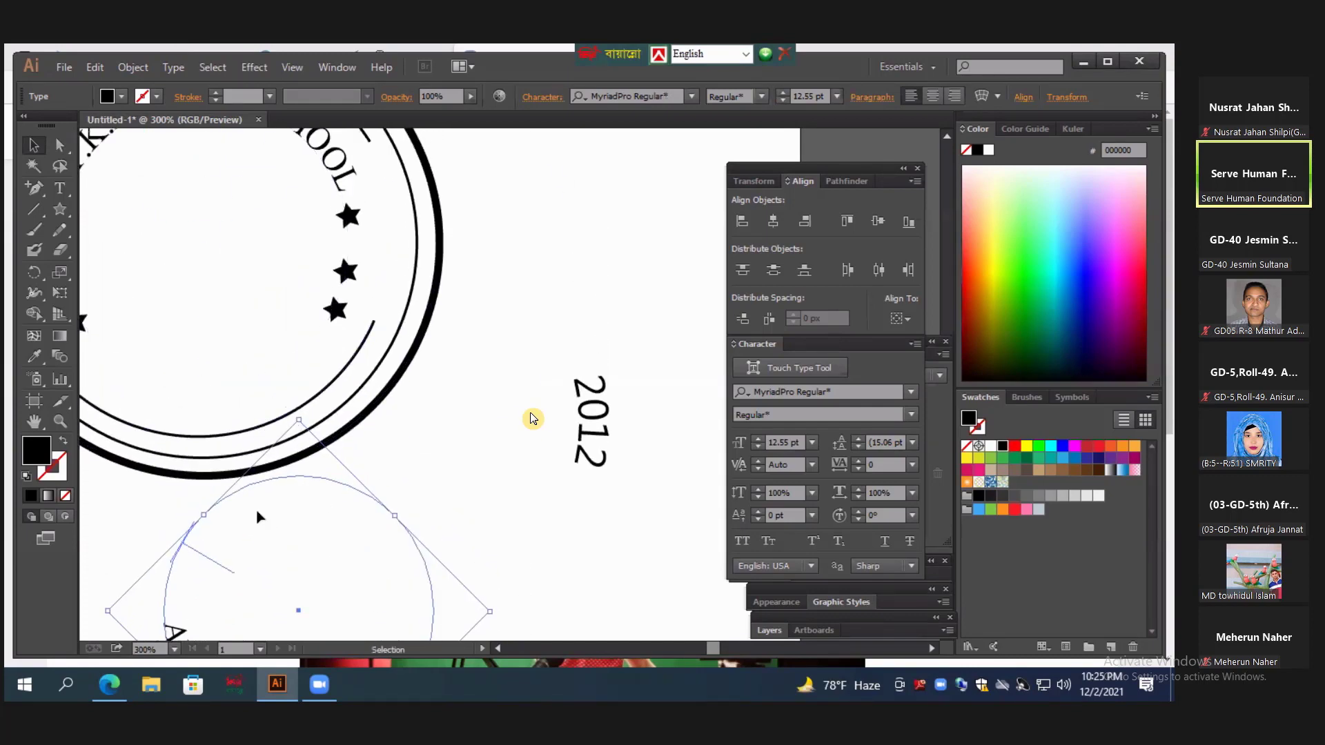
{"action": "left_click_drag", "start_coordinate": [231, 502], "coordinate": [139, 162]}
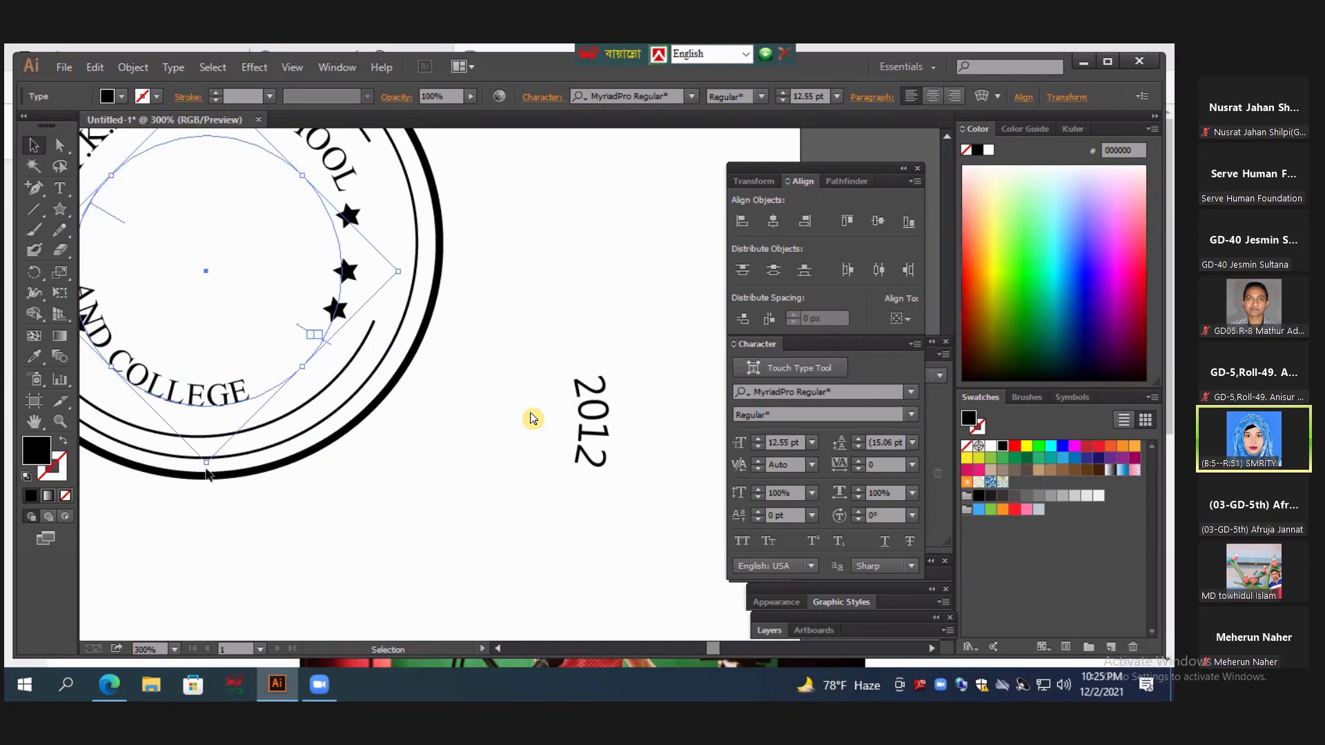
Step: Rotate the AND COLLEGE text to the lower part of the stamp and enlarge it to 13.16 pt
{"action": "left_click_drag", "start_coordinate": [206, 470], "coordinate": [370, 243]}
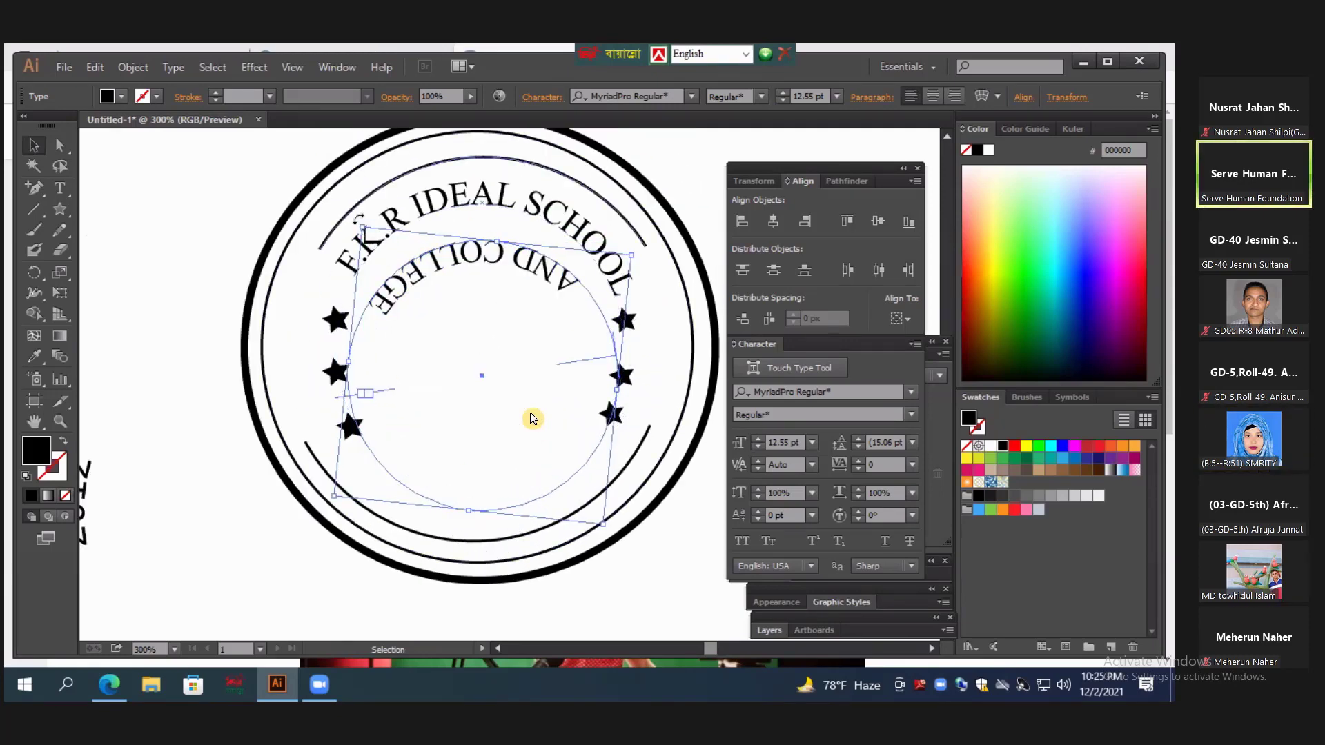
{"action": "left_click_drag", "start_coordinate": [359, 219], "coordinate": [524, 508]}
{"action": "left_click_drag", "start_coordinate": [311, 474], "coordinate": [332, 497]}
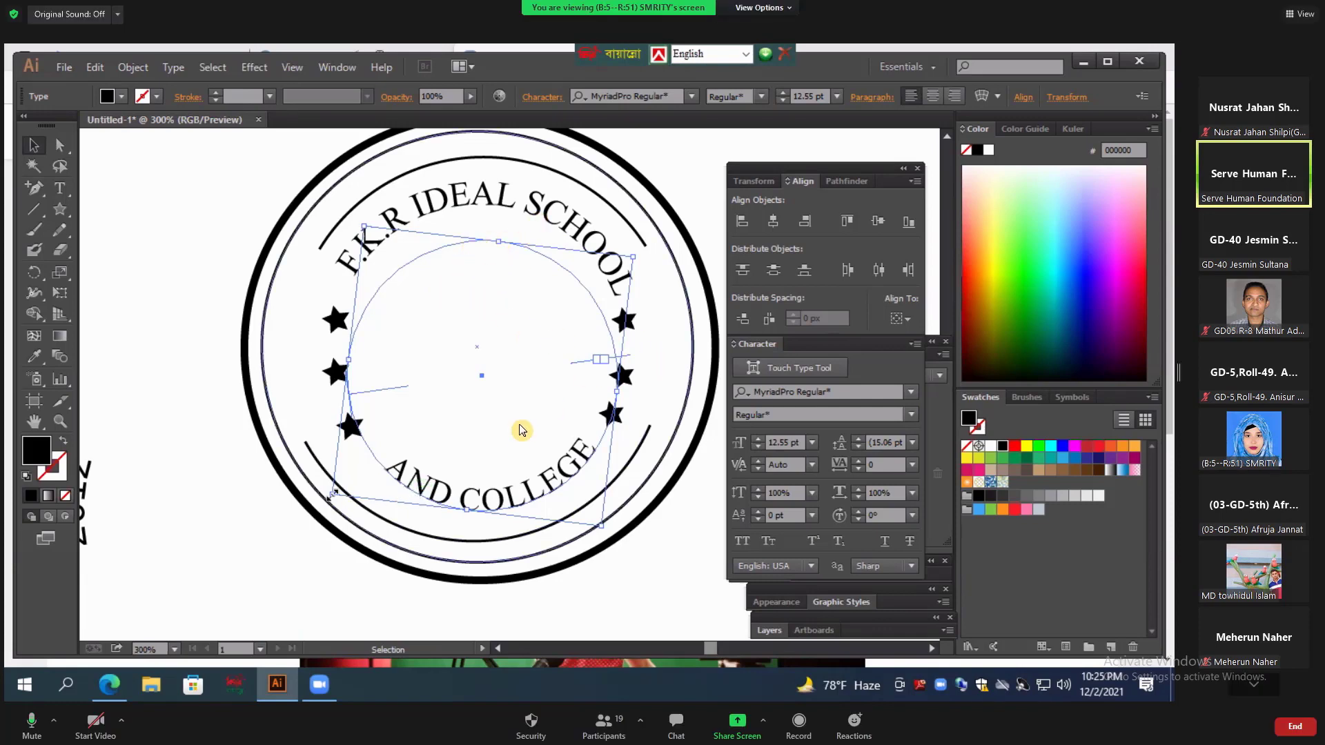
{"action": "left_click_drag", "start_coordinate": [333, 495], "coordinate": [317, 506]}
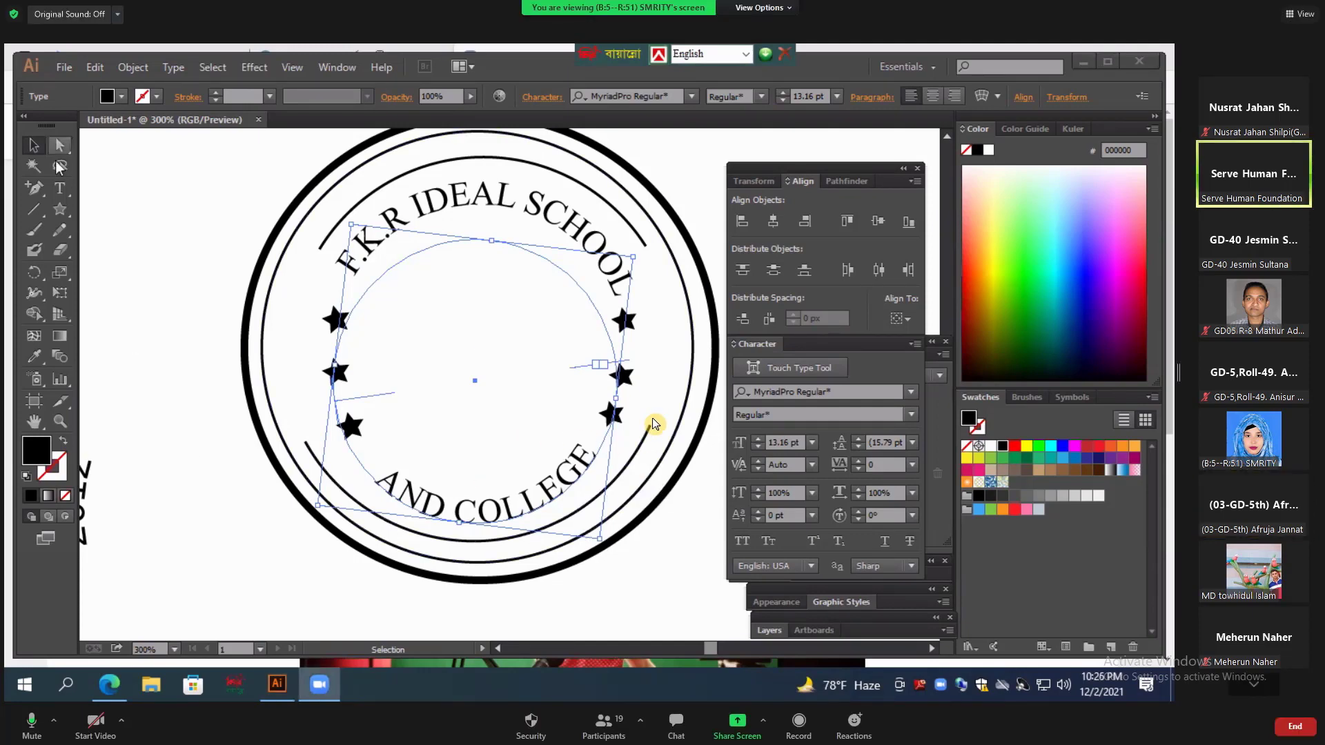
Step: Move the 2012 text from outside the stamp to its left side, between the inner ring and the stars
{"action": "left_click", "coordinate": [151, 346]}
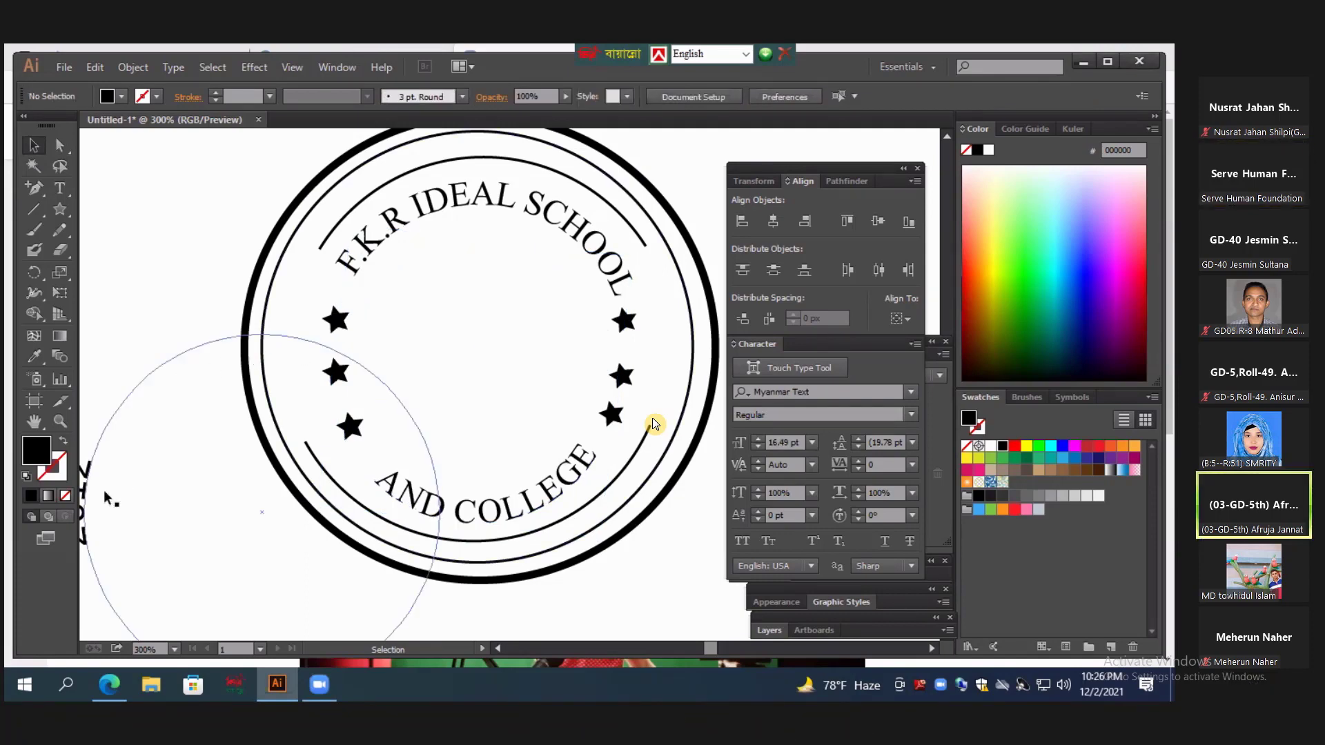
{"action": "left_click_drag", "start_coordinate": [91, 498], "coordinate": [315, 338]}
{"action": "left_click", "coordinate": [166, 496]}
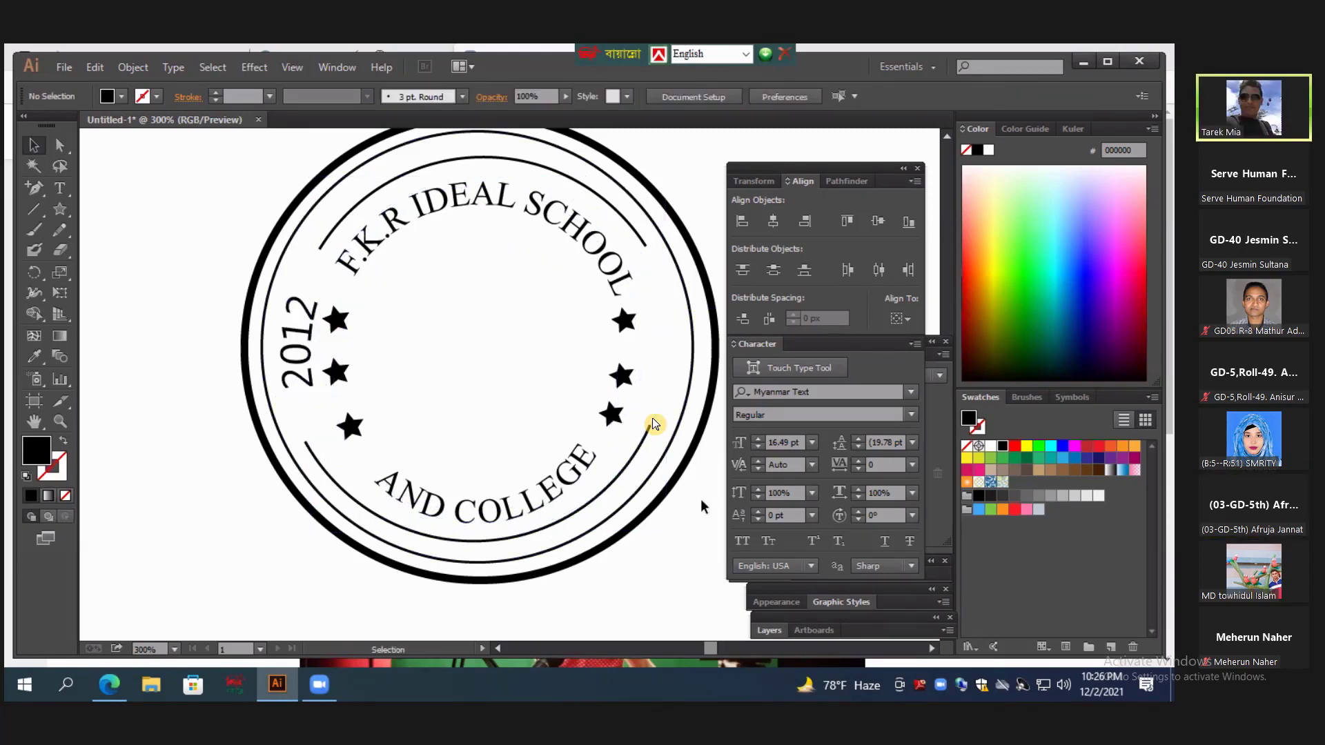
{"action": "scroll", "coordinate": [702, 506], "scroll_direction": "up", "scroll_amount": 2}
{"action": "scroll", "coordinate": [635, 414], "scroll_direction": "down", "scroll_amount": 5}
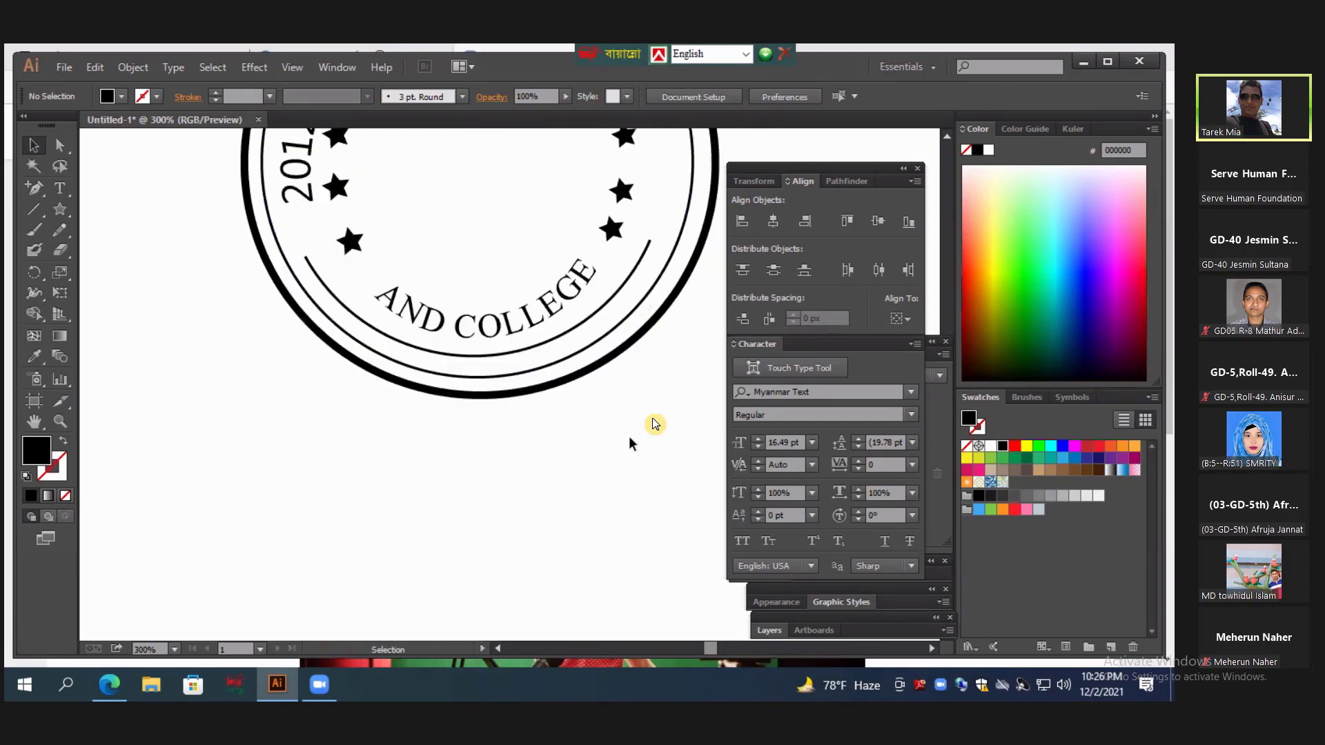
{"action": "scroll", "coordinate": [654, 423], "scroll_direction": "down", "scroll_amount": 2}
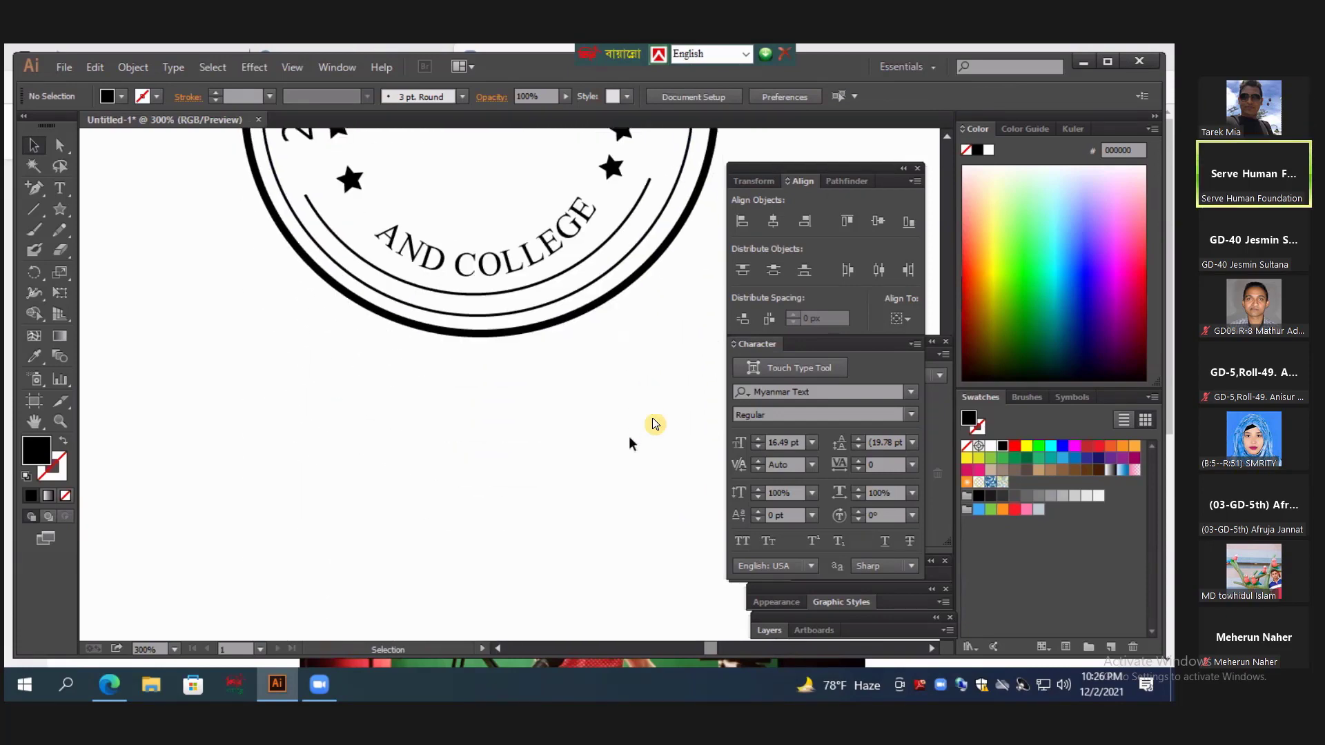
{"action": "scroll", "coordinate": [654, 423], "scroll_direction": "up", "scroll_amount": 3}
{"action": "left_click_drag", "start_coordinate": [630, 437], "coordinate": [452, 487]}
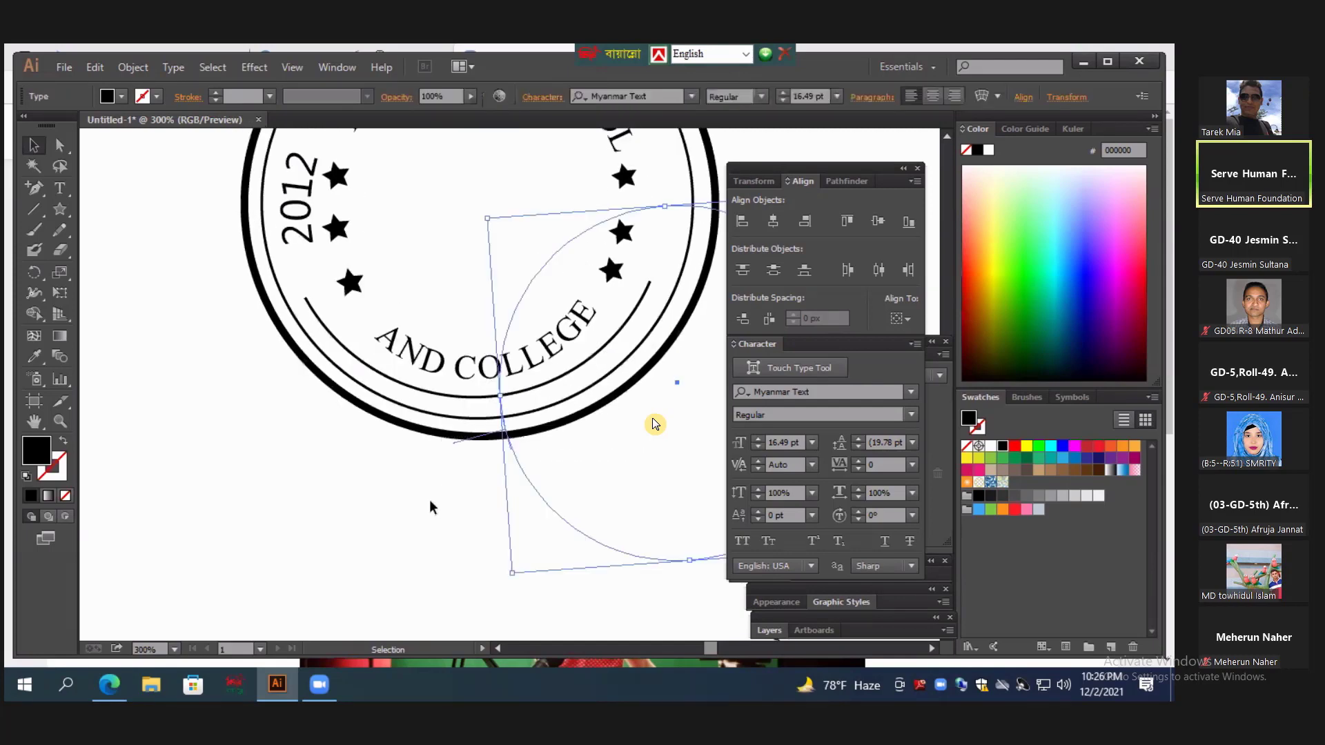
{"action": "left_click", "coordinate": [412, 556]}
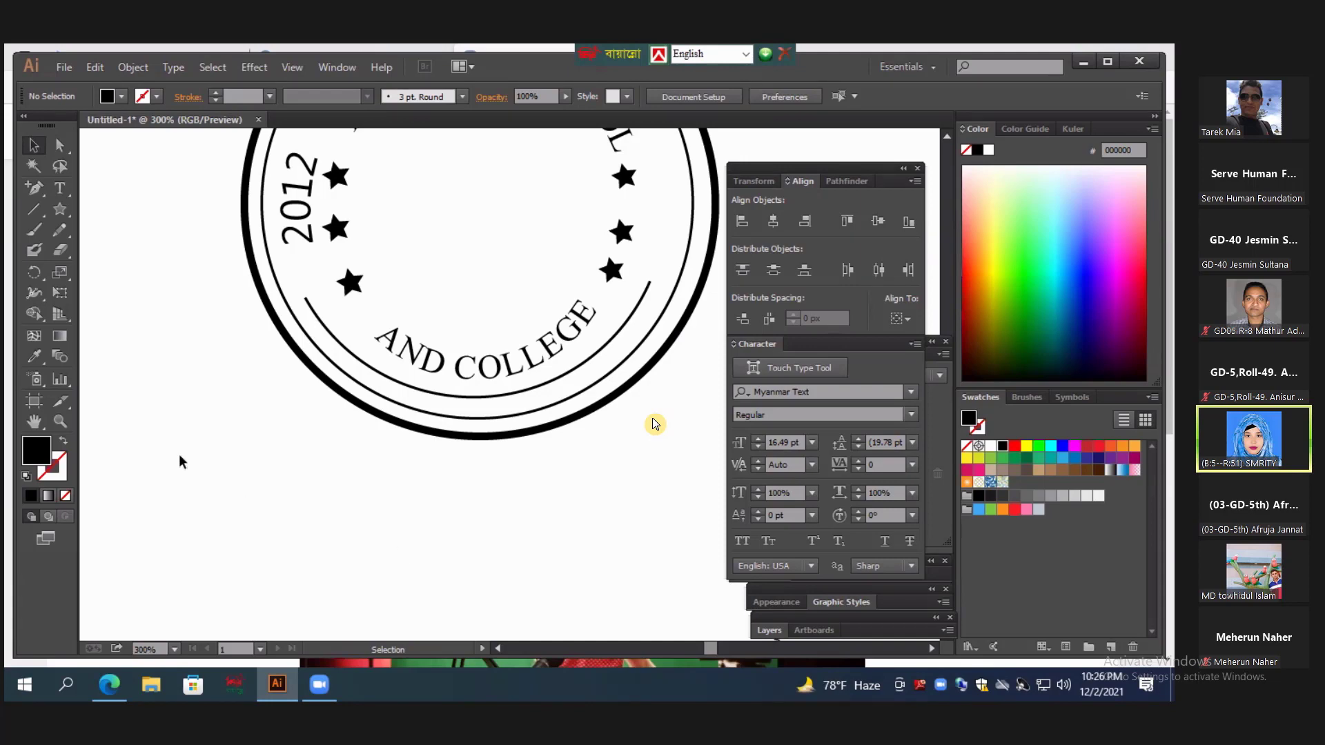
Step: Draw three black circles in a diagonal row below the stamp's left side with the Ellipse tool
{"action": "left_click", "coordinate": [60, 209]}
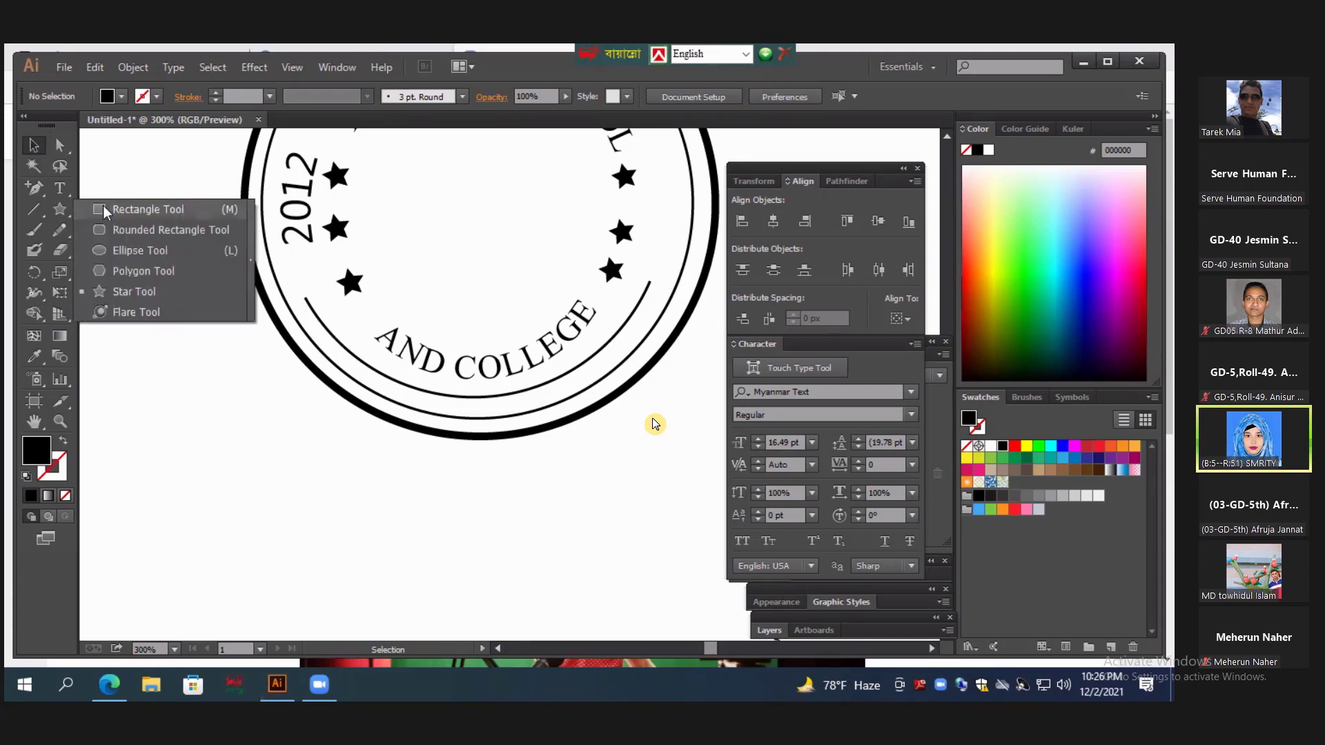
{"action": "left_click", "coordinate": [118, 250]}
{"action": "left_click_drag", "start_coordinate": [144, 387], "coordinate": [266, 509]}
{"action": "mouse_move", "coordinate": [233, 468]}
{"action": "left_mouse_down"}
{"action": "mouse_move", "coordinate": [444, 579]}
{"action": "mouse_move", "coordinate": [438, 564]}
{"action": "left_mouse_up"}
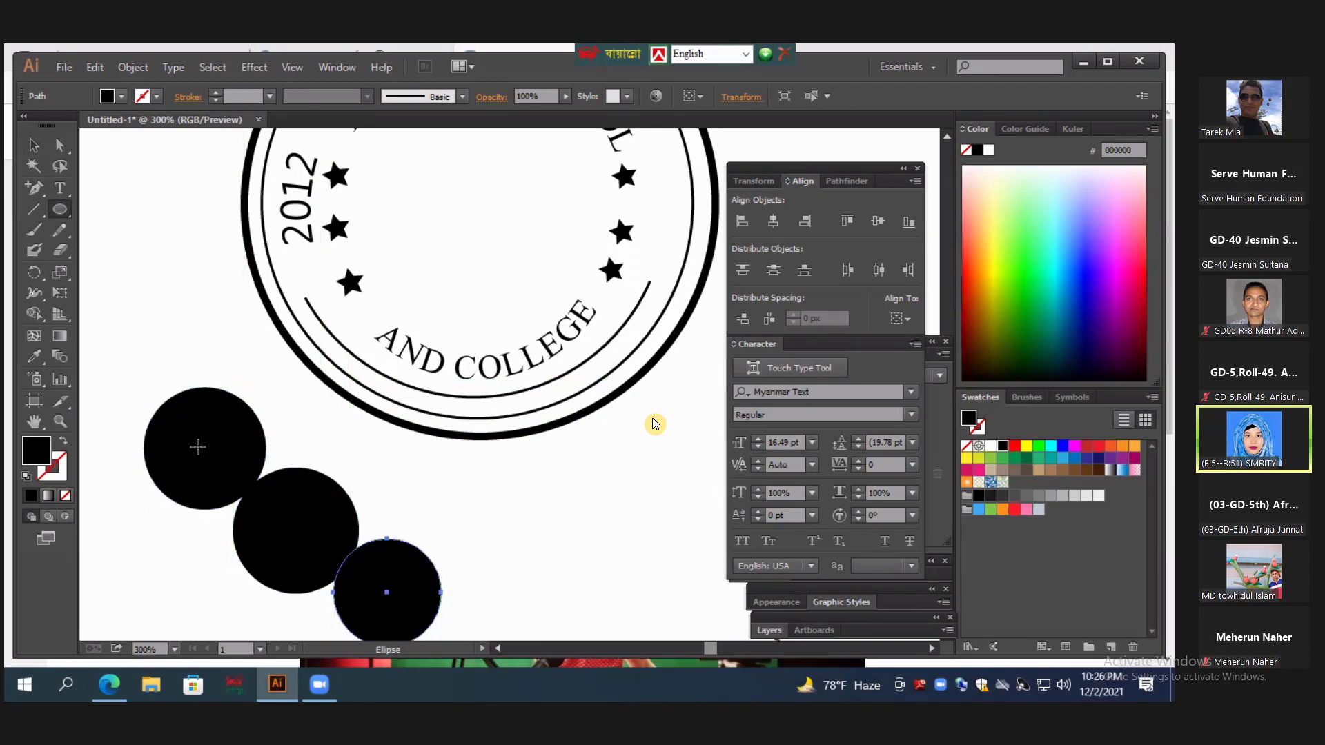
Step: Draw another circle above the black row, fill it with green 029C00, and add two more green ellipses diagonally below it
{"action": "left_click_drag", "start_coordinate": [219, 349], "coordinate": [321, 454]}
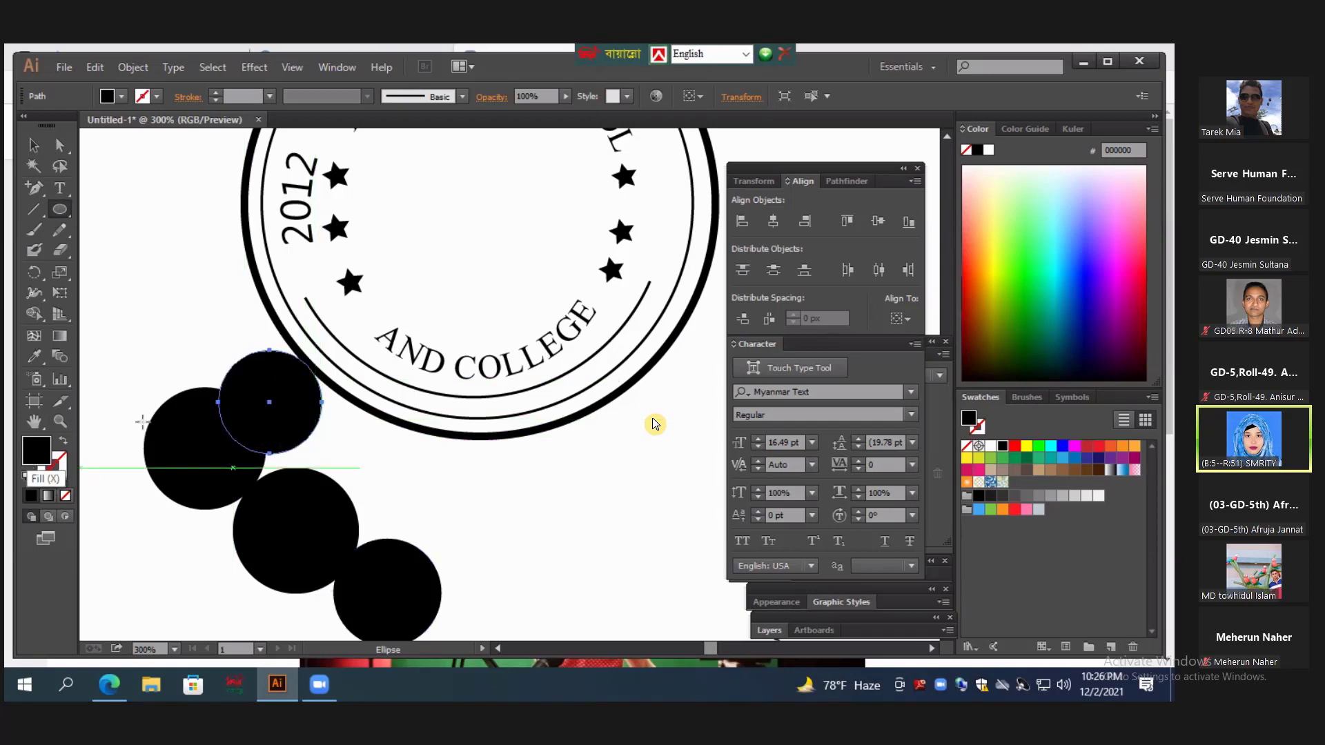
{"action": "left_click", "coordinate": [1026, 304]}
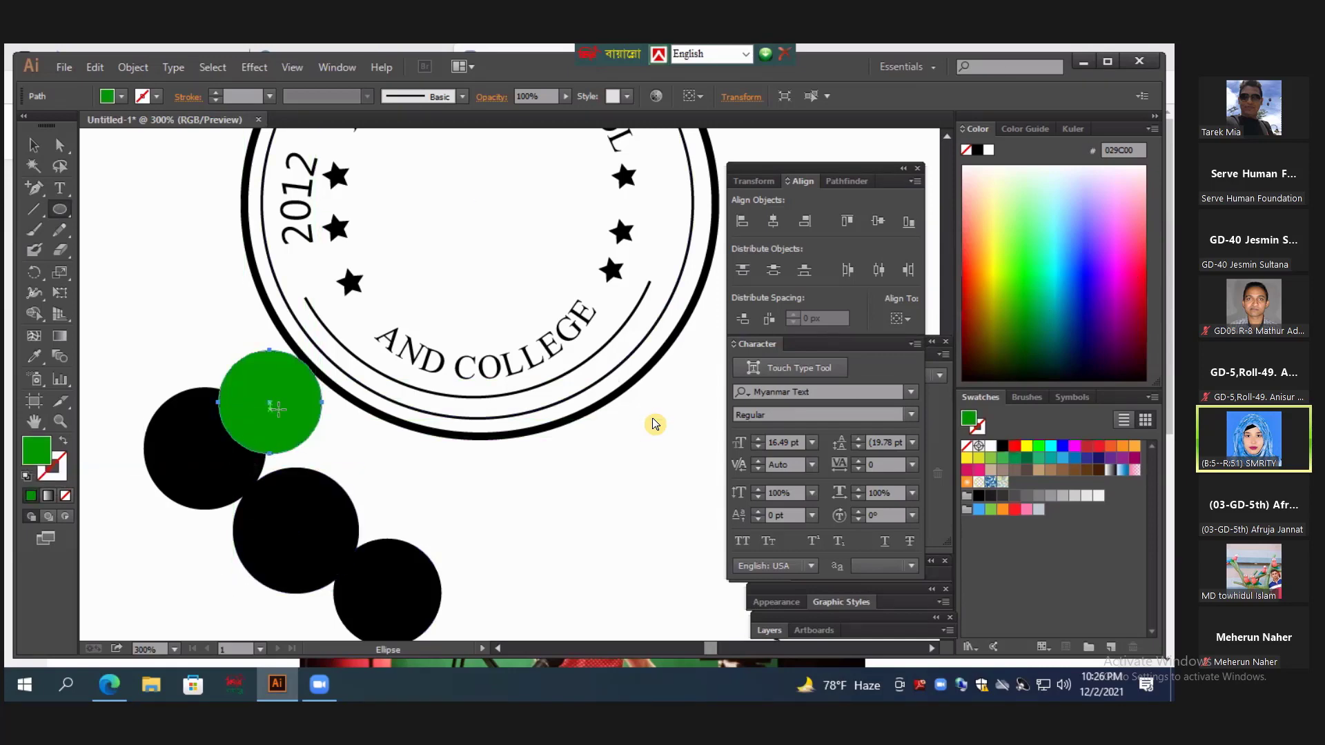
{"action": "mouse_move", "coordinate": [288, 418]}
{"action": "left_mouse_down"}
{"action": "mouse_move", "coordinate": [318, 422]}
{"action": "mouse_move", "coordinate": [428, 545]}
{"action": "mouse_move", "coordinate": [441, 543]}
{"action": "left_mouse_up"}
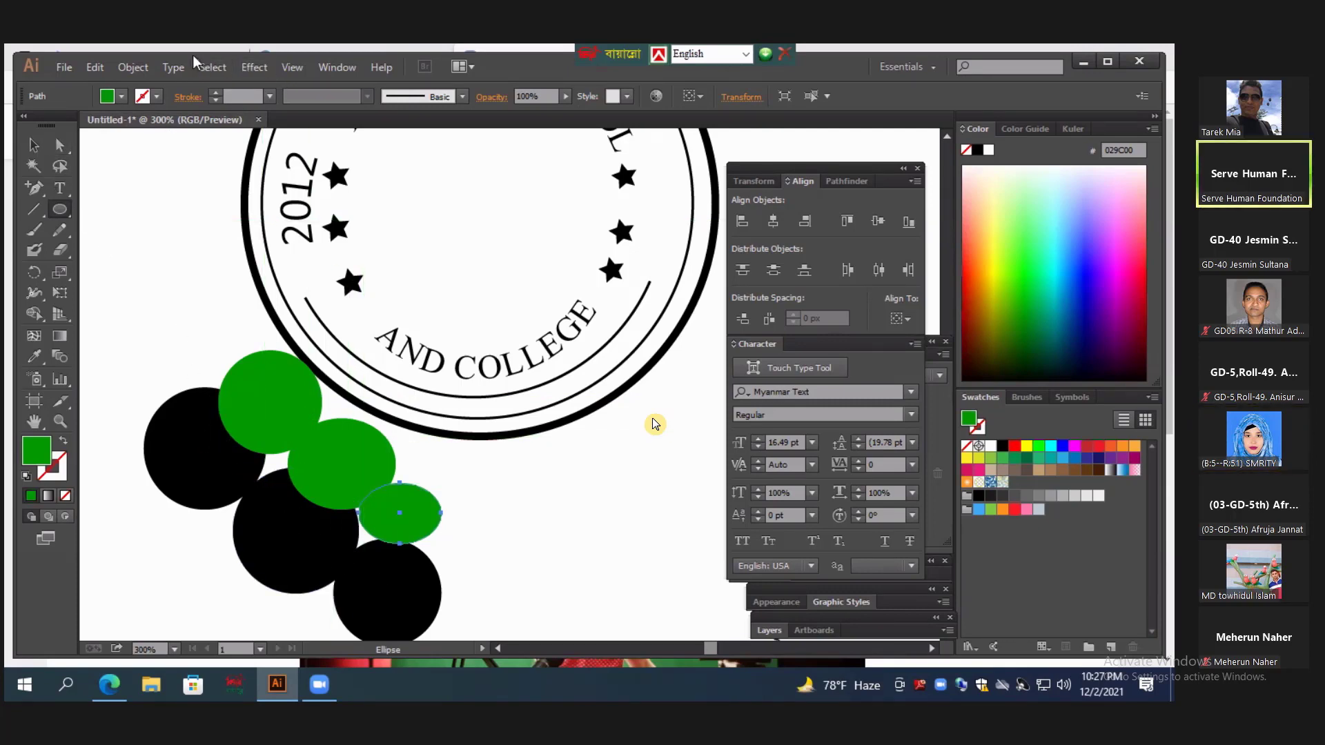
{"action": "left_click", "coordinate": [210, 68]}
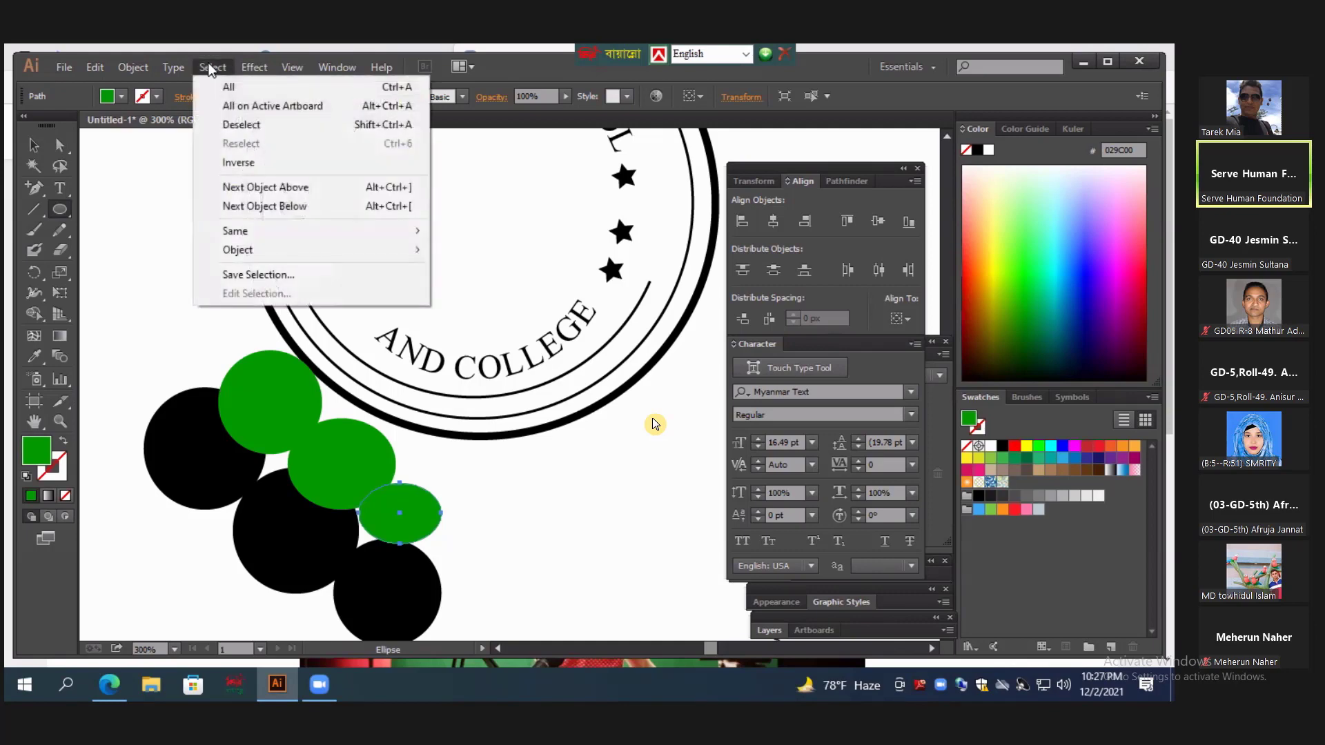
{"action": "mouse_move", "coordinate": [256, 67]}
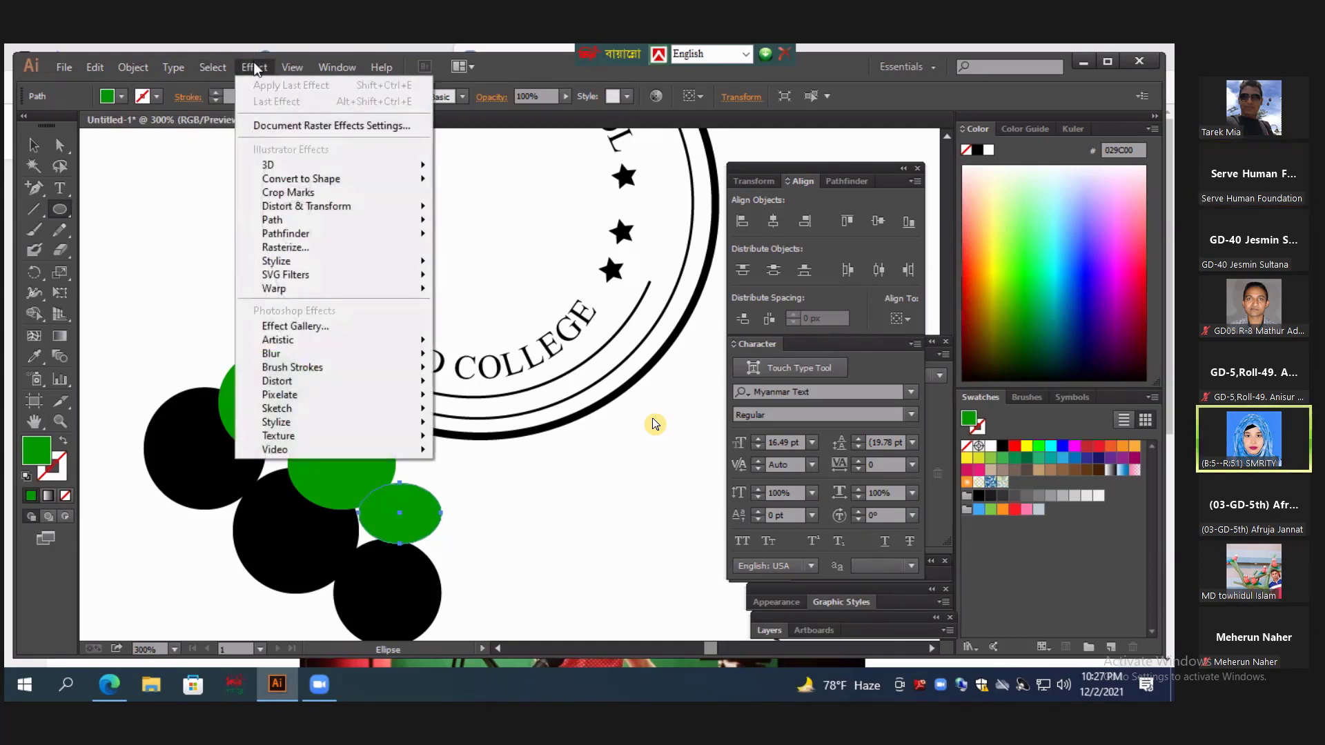
{"action": "left_click", "coordinate": [268, 69]}
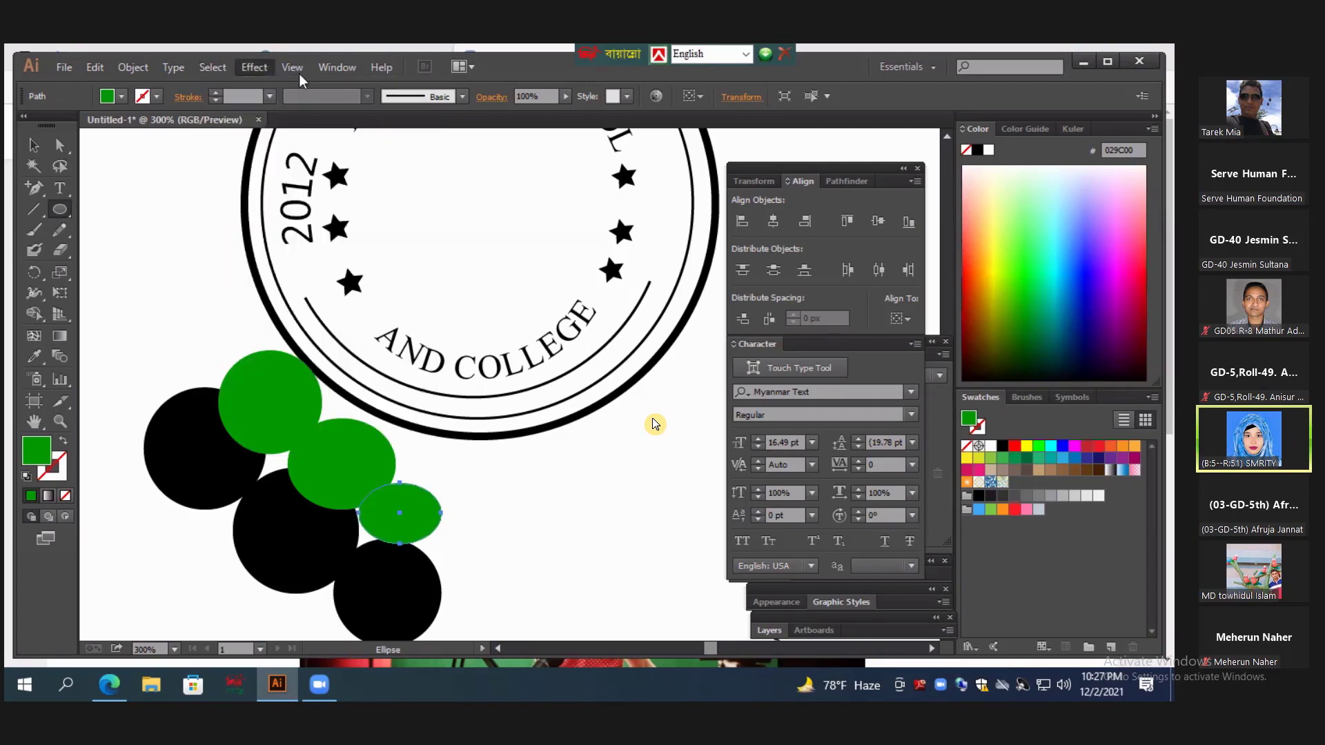
{"action": "left_click", "coordinate": [290, 68]}
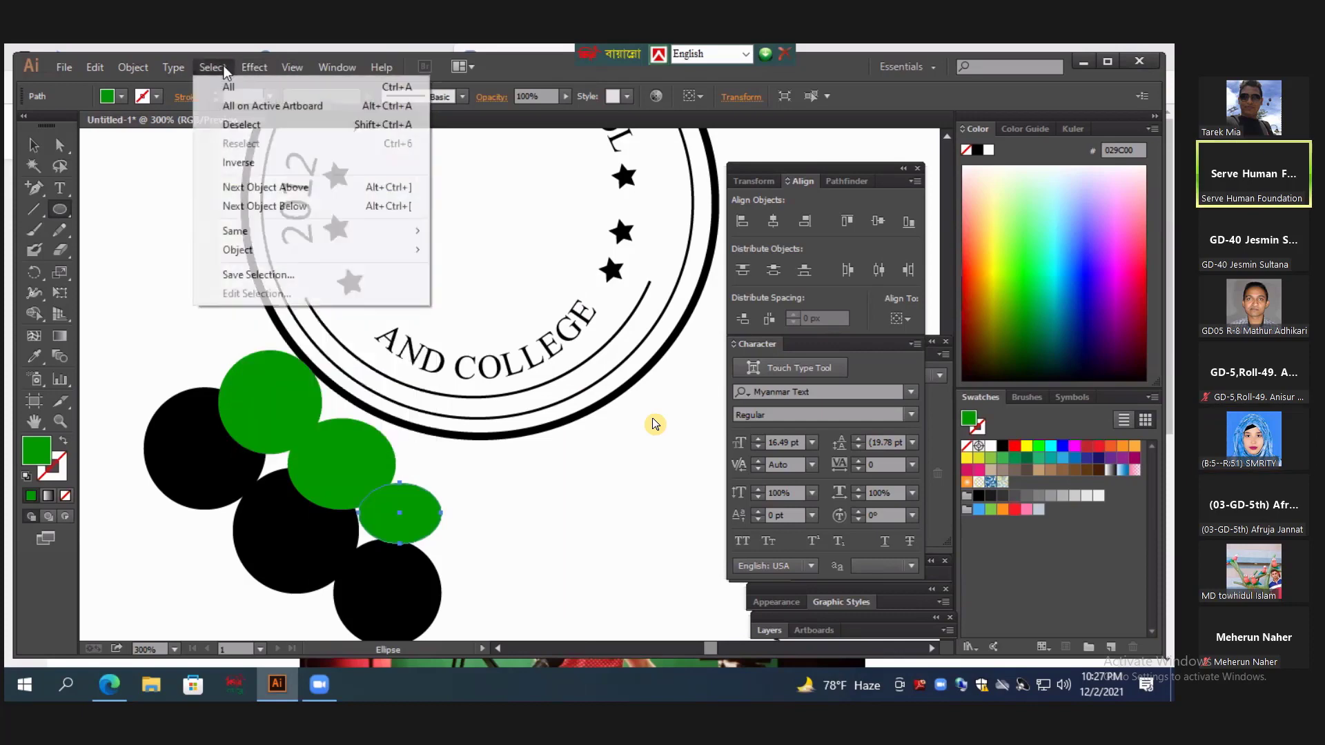
{"action": "mouse_move", "coordinate": [186, 71]}
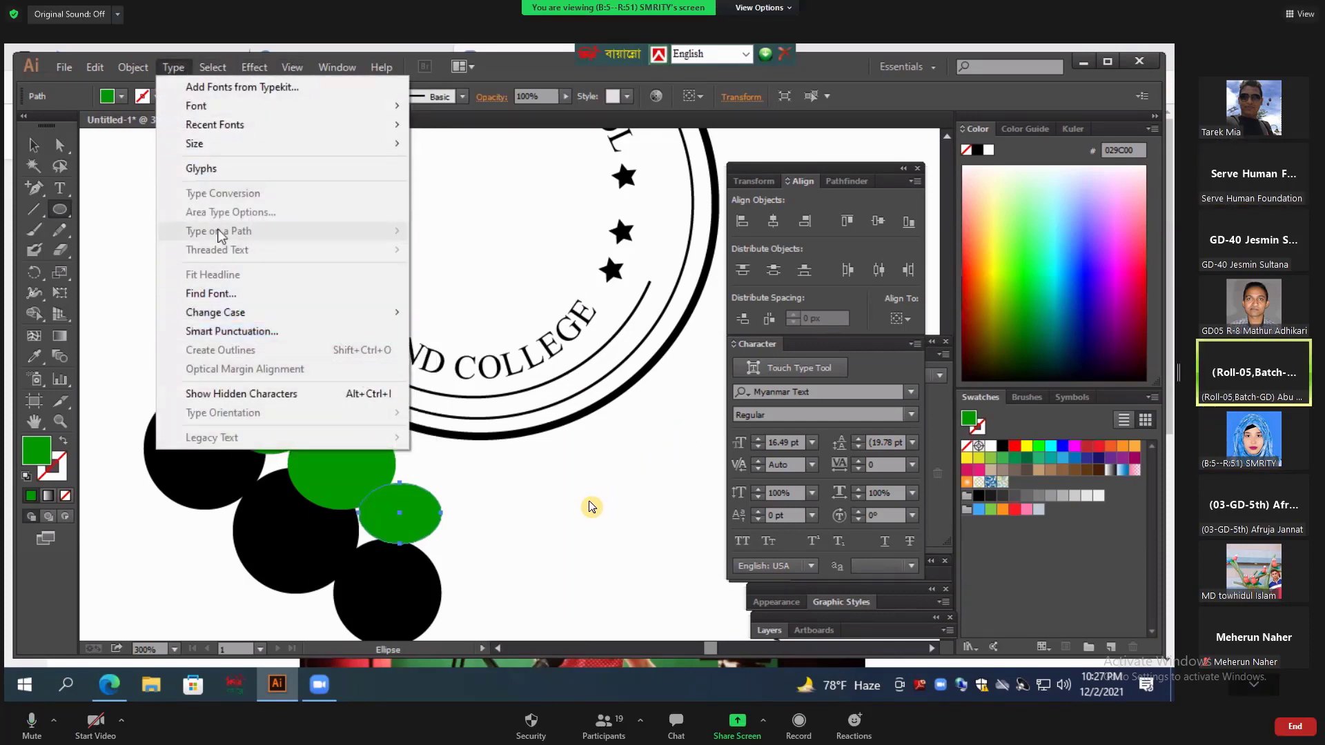
{"action": "left_click", "coordinate": [118, 258]}
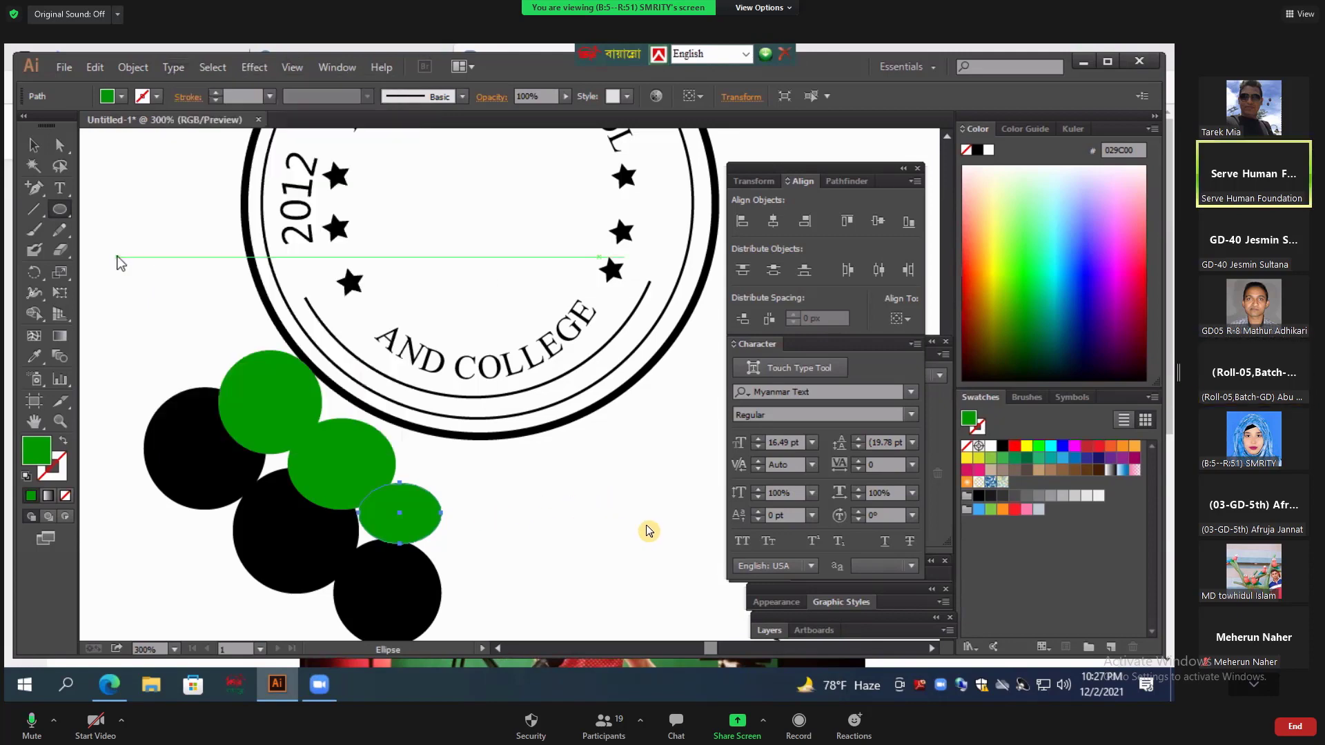
{"action": "left_click", "coordinate": [118, 258]}
{"action": "left_click", "coordinate": [616, 398]}
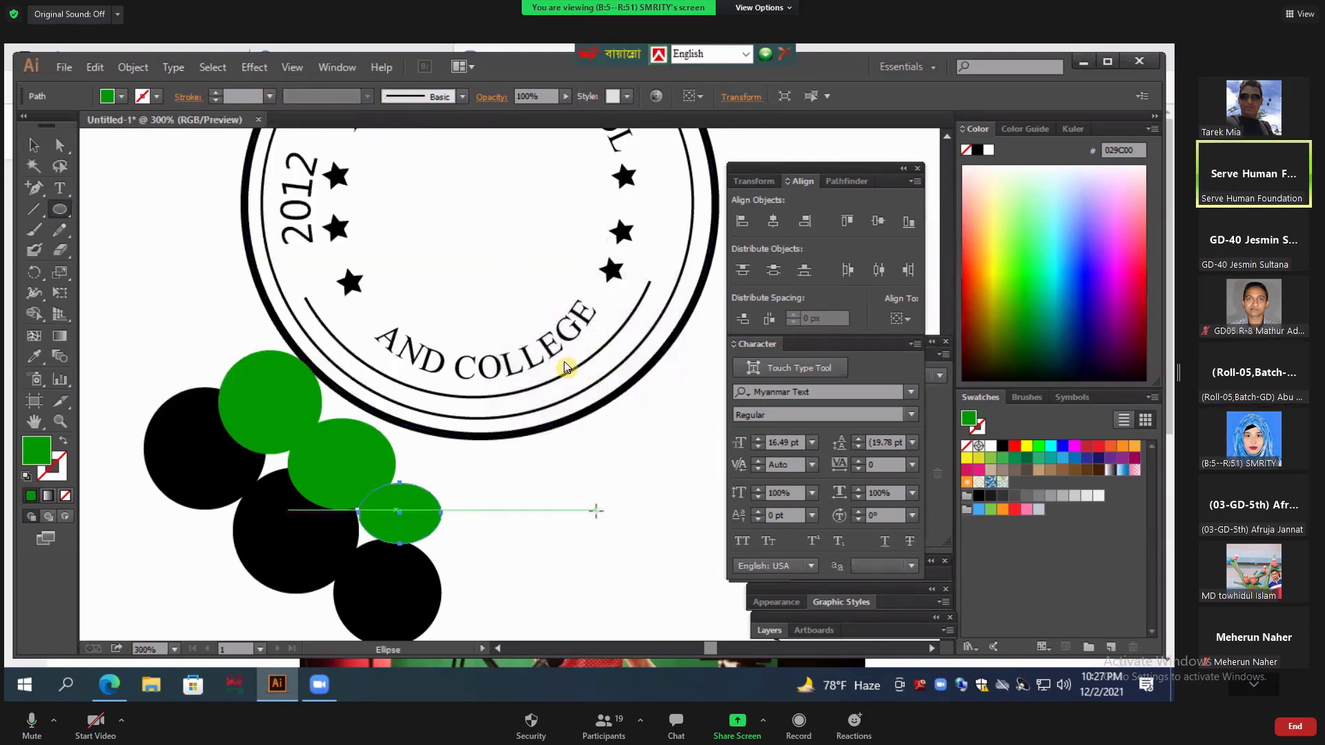
Step: Stop the participant's sharing and share the full screen, showing an empty artboard area of 323.ai
{"action": "left_click", "coordinate": [763, 7]}
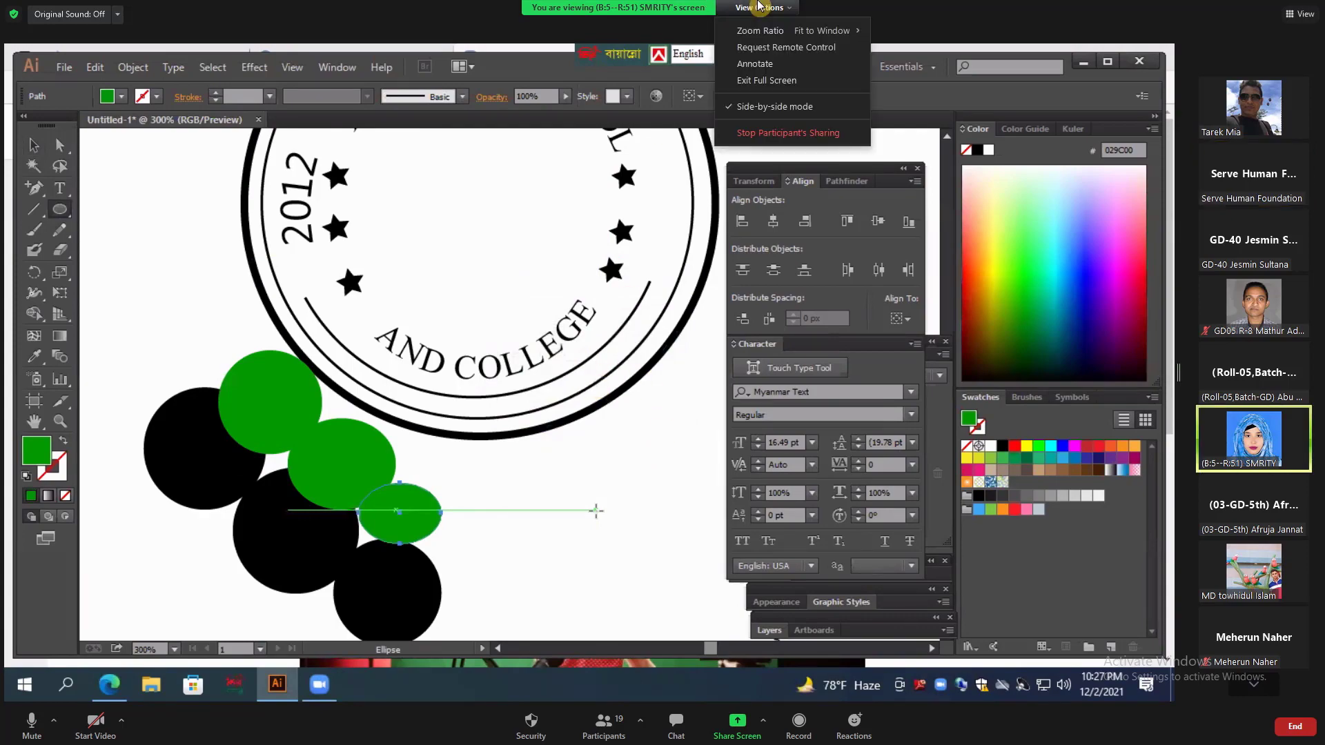
{"action": "left_click", "coordinate": [795, 138]}
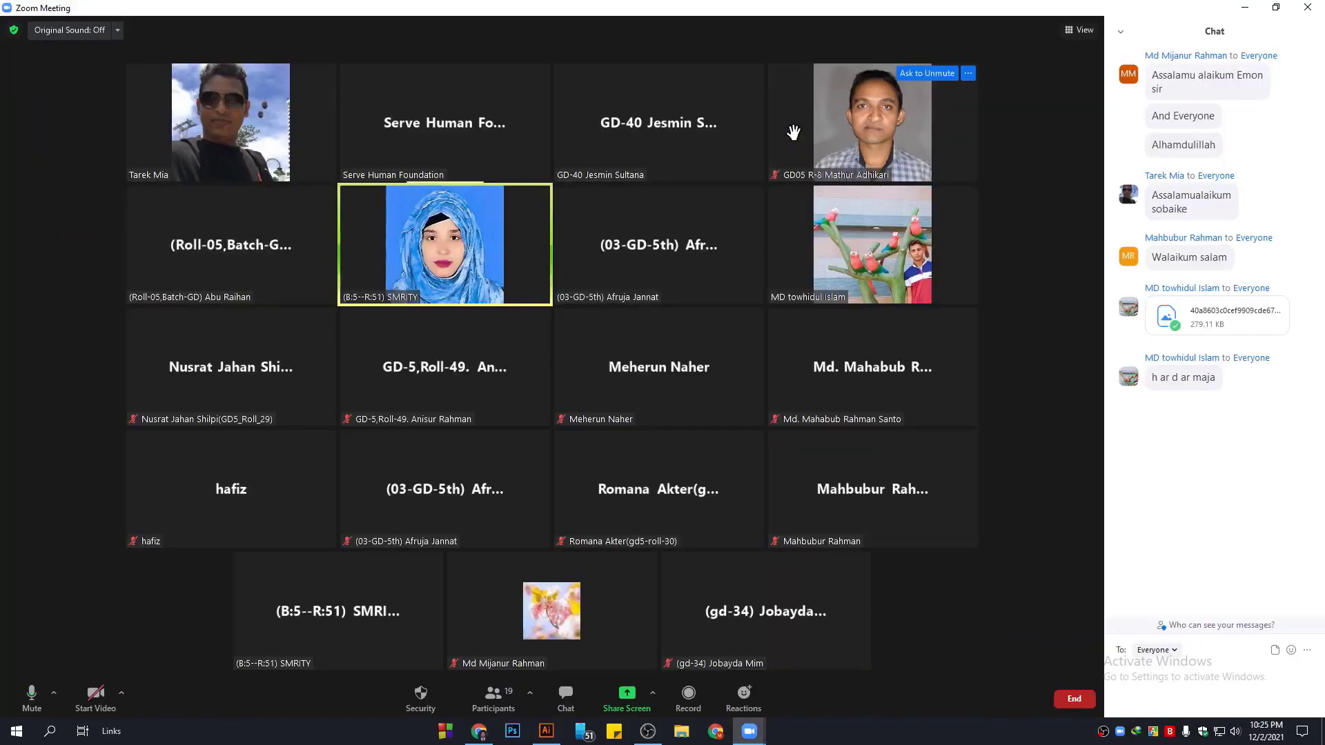
{"action": "left_click", "coordinate": [626, 695]}
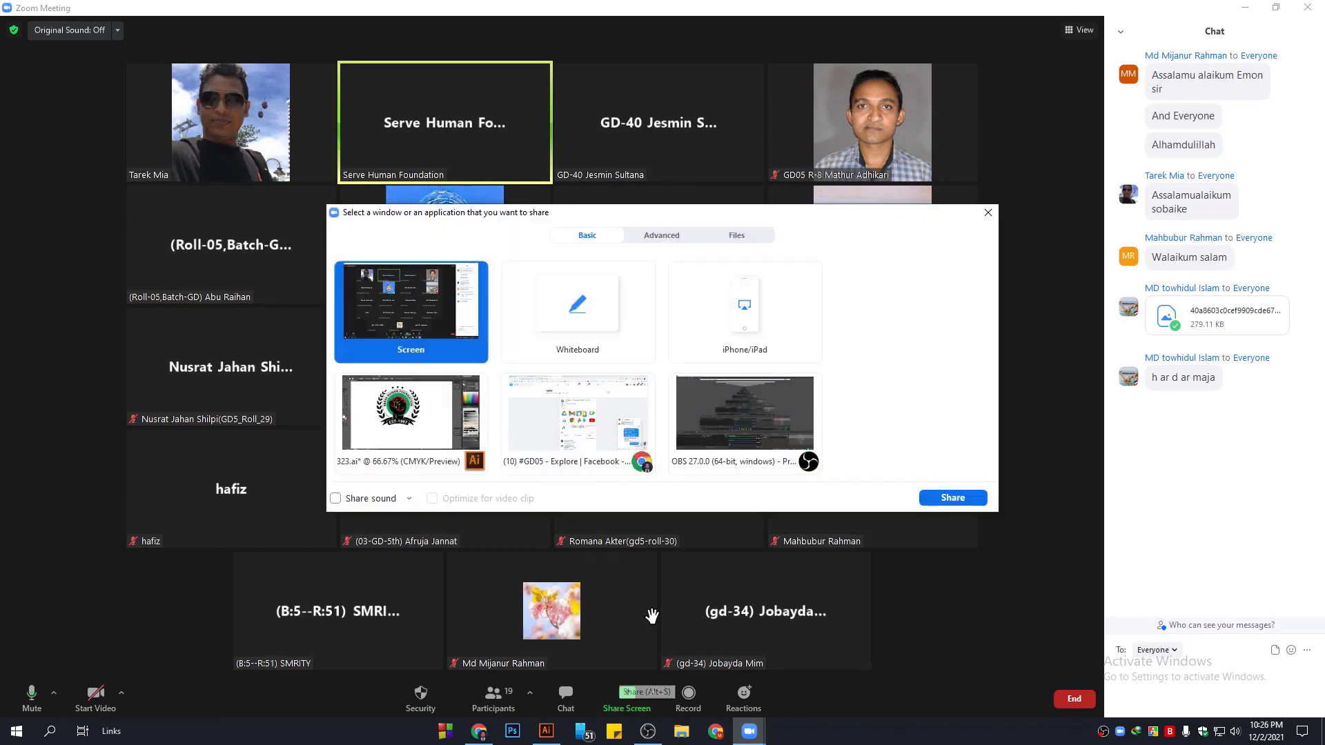
{"action": "left_click", "coordinate": [950, 497]}
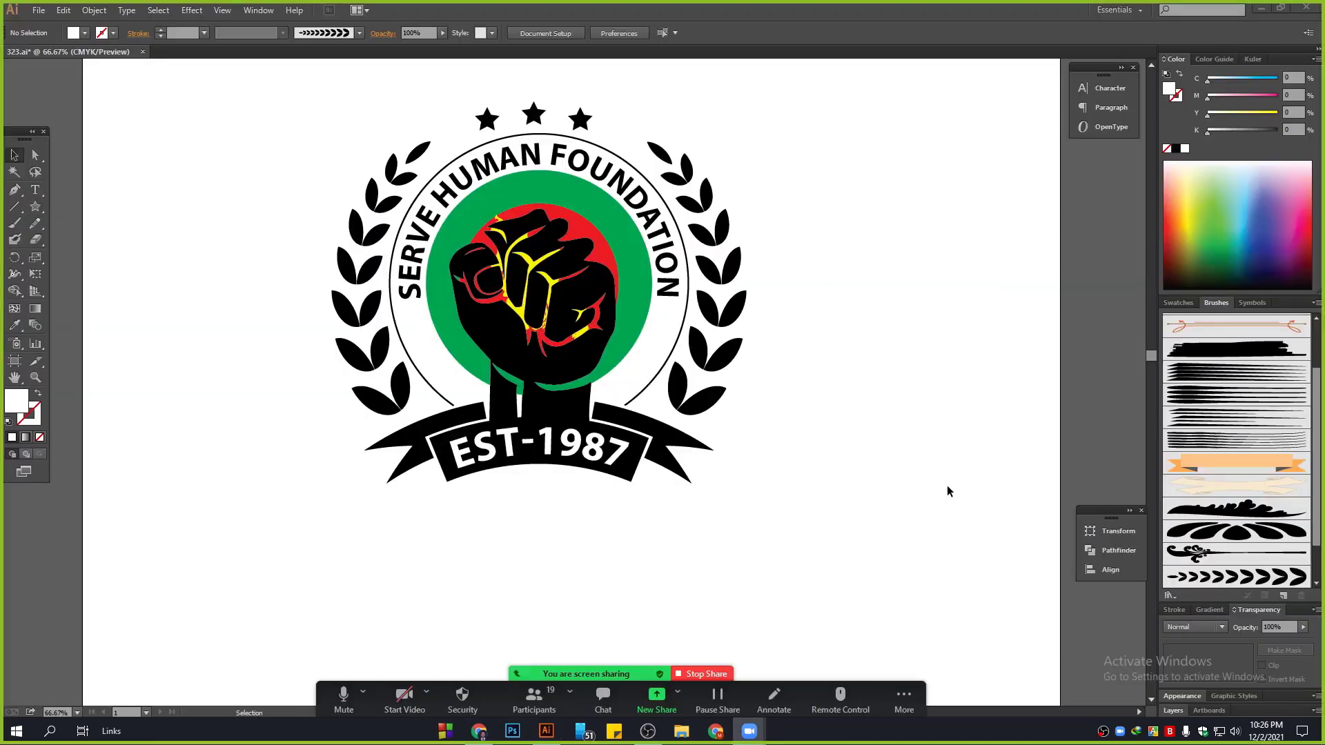
{"action": "left_click", "coordinate": [489, 580]}
{"action": "left_click_drag", "start_coordinate": [522, 565], "coordinate": [599, 193]}
{"action": "scroll", "coordinate": [308, 299], "scroll_direction": "up", "scroll_amount": 2}
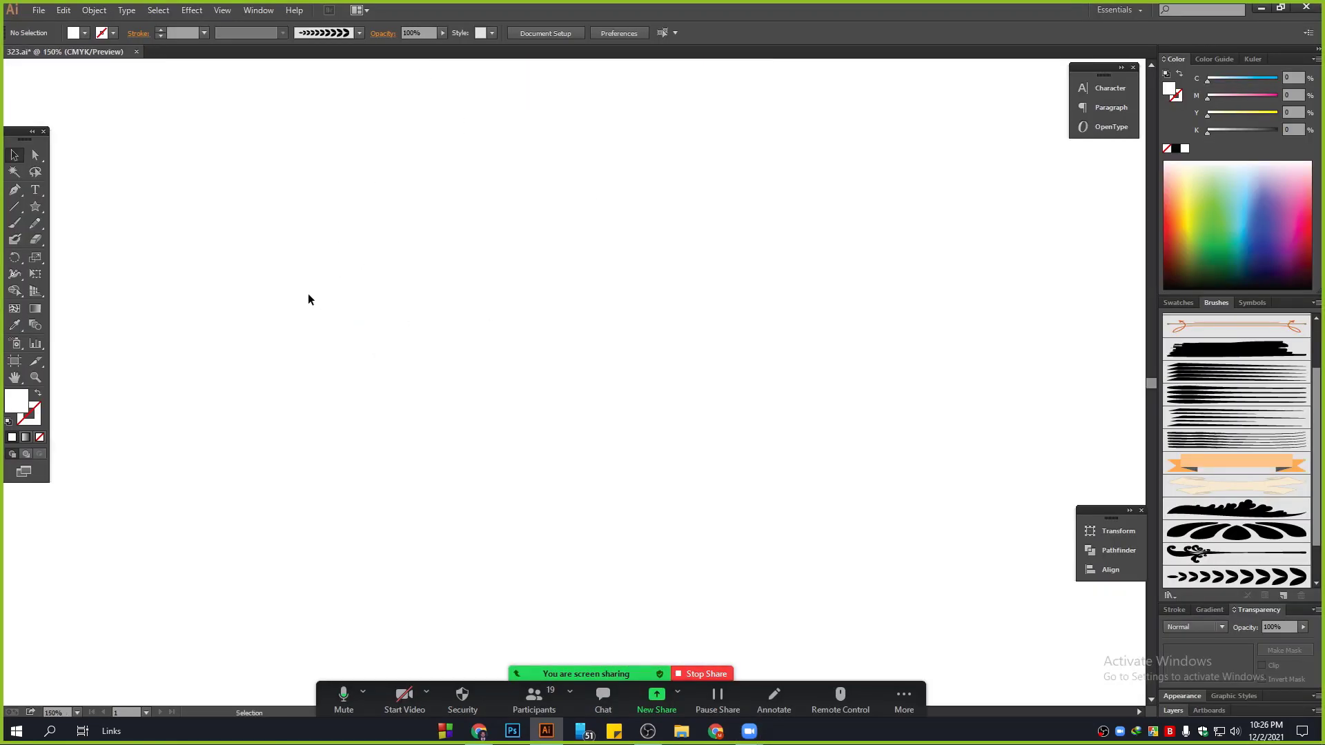
Step: Draw a circle about 229 px wide with the Ellipse tool on the empty artboard area and fill it with 100% cyan
{"action": "left_click_drag", "start_coordinate": [35, 206], "coordinate": [89, 241]}
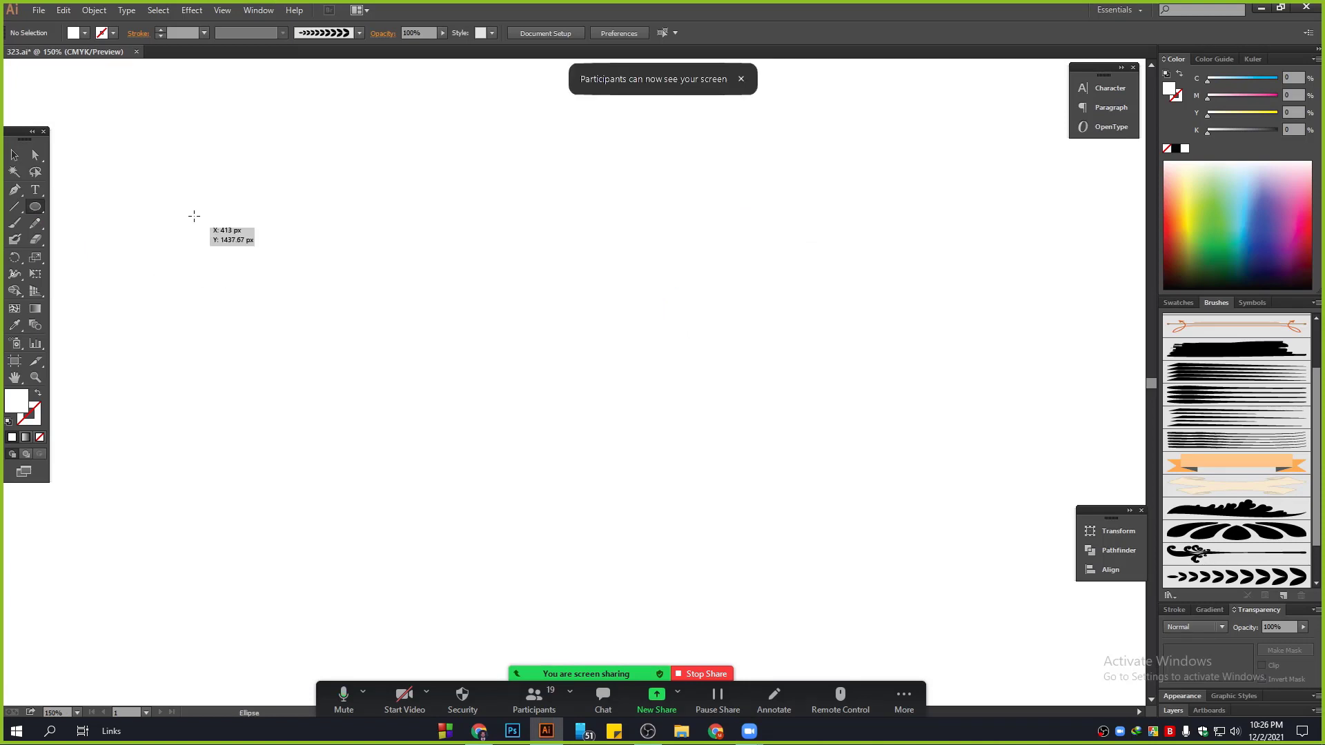
{"action": "mouse_move", "coordinate": [194, 216]}
{"action": "left_mouse_down"}
{"action": "mouse_move", "coordinate": [387, 360]}
{"action": "mouse_move", "coordinate": [432, 418]}
{"action": "left_mouse_up"}
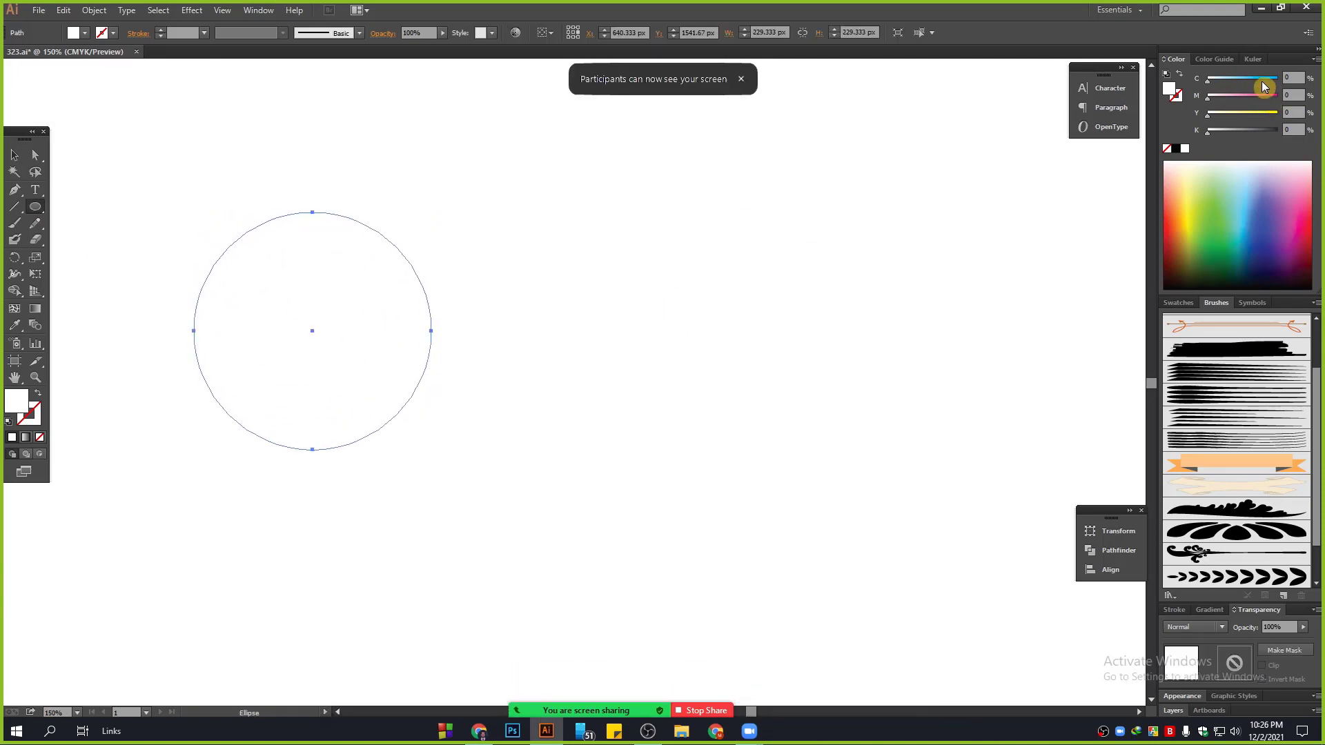
{"action": "left_click_drag", "start_coordinate": [1264, 85], "coordinate": [1293, 80]}
{"action": "left_click", "coordinate": [15, 155]}
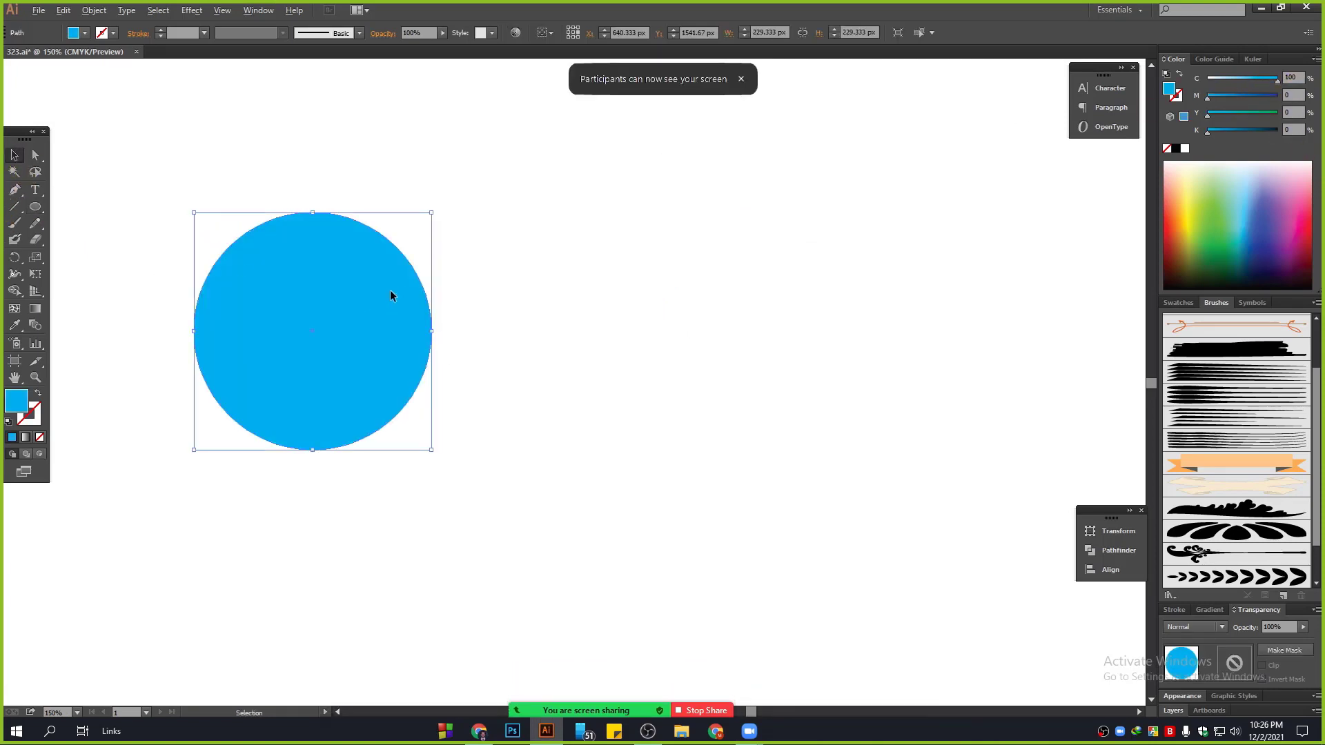
Step: Duplicate the cyan circle twice to form a cloud, with an enlarged middle circle and a smaller one on the right
{"action": "left_click_drag", "start_coordinate": [391, 293], "coordinate": [512, 273]}
{"action": "left_click_drag", "start_coordinate": [550, 214], "coordinate": [774, 114]}
{"action": "left_click", "coordinate": [241, 295]}
{"action": "left_click_drag", "start_coordinate": [240, 295], "coordinate": [658, 295]}
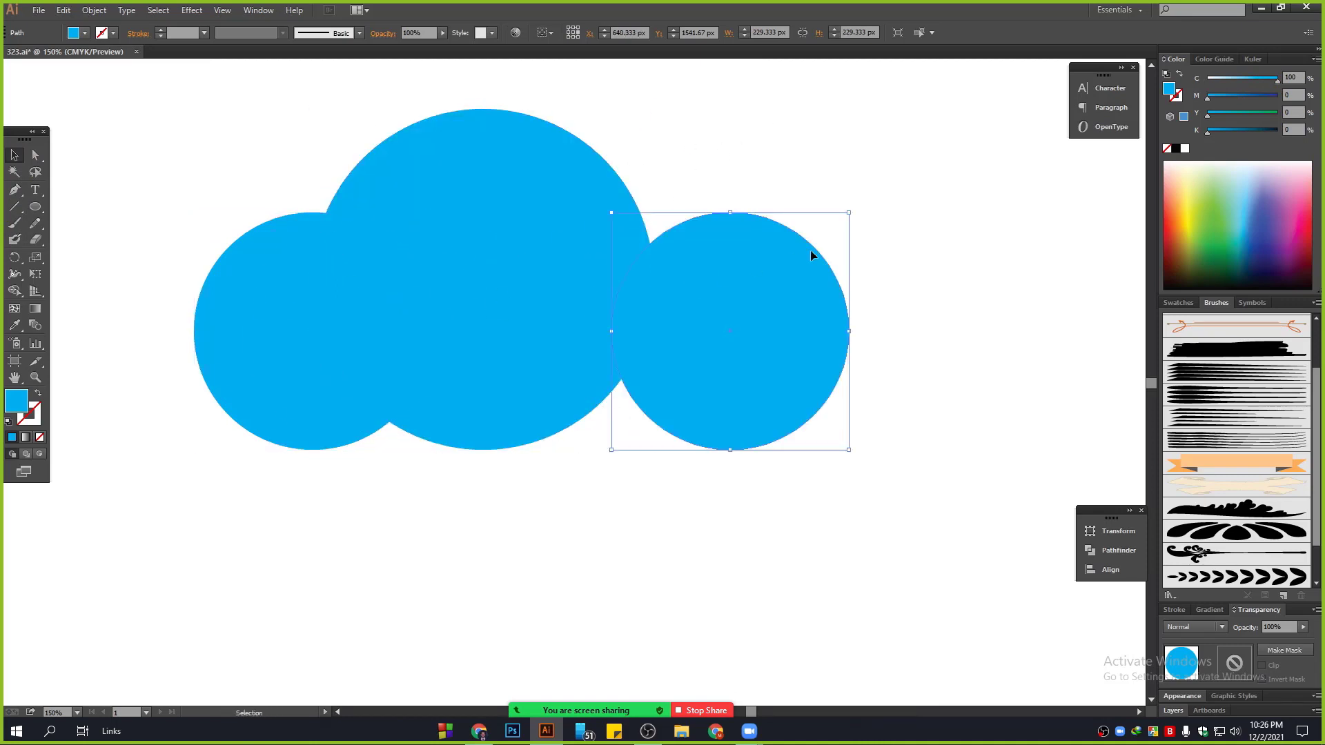
{"action": "left_click_drag", "start_coordinate": [852, 216], "coordinate": [794, 269]}
{"action": "left_click_drag", "start_coordinate": [742, 322], "coordinate": [715, 322]}
{"action": "left_click", "coordinate": [806, 387]}
Step: Draw a horizontal line about 742 px long across the lower part of the cloud and nudge it slightly down
{"action": "scroll", "coordinate": [876, 375], "scroll_direction": "up", "scroll_amount": 3}
{"action": "scroll", "coordinate": [876, 375], "scroll_direction": "left", "scroll_amount": 1}
{"action": "left_click_drag", "start_coordinate": [123, 189], "coordinate": [889, 592]}
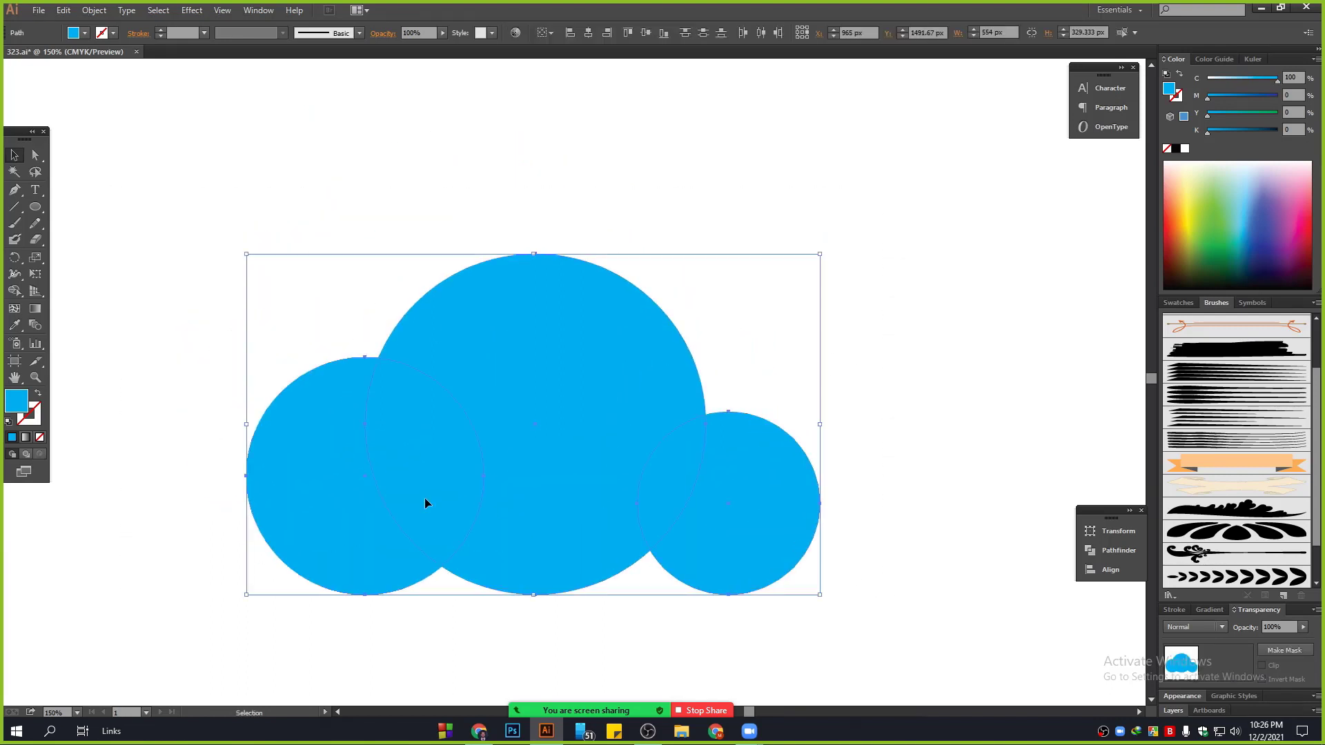
{"action": "left_click", "coordinate": [15, 206]}
{"action": "left_click_drag", "start_coordinate": [221, 475], "coordinate": [990, 475]}
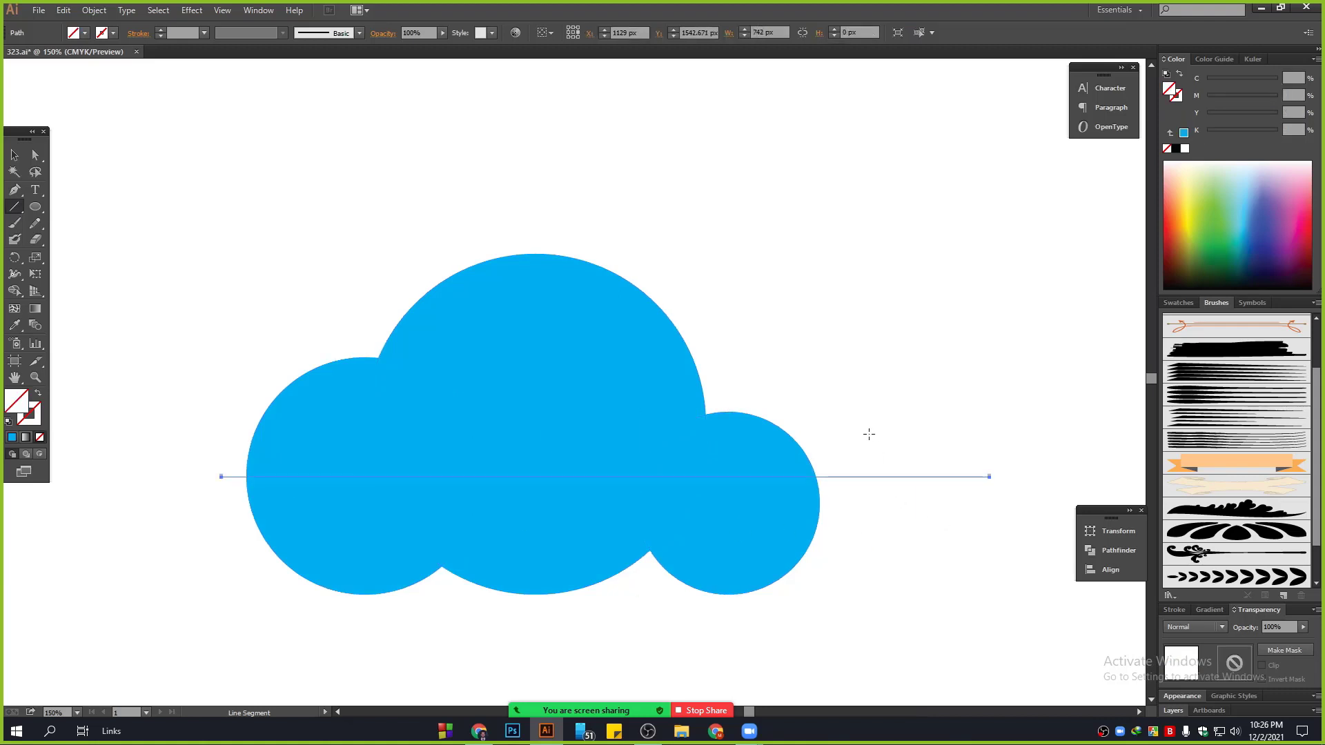
{"action": "key", "text": "Down"}
{"action": "key", "text": "Down"}
{"action": "key", "text": "Down"}
{"action": "key", "text": "Down"}
{"action": "key", "text": "Down"}
{"action": "key", "text": "Down"}
{"action": "key", "text": "Down"}
{"action": "key", "text": "Down"}
{"action": "key", "text": "Down"}
{"action": "key", "text": "Down"}
{"action": "key", "text": "Down"}
{"action": "key", "text": "Down"}
{"action": "key", "text": "Down"}
{"action": "key", "text": "Down"}
{"action": "key", "text": "Down"}
{"action": "key", "text": "Down"}
{"action": "key", "text": "Down"}
{"action": "key", "text": "Down"}
{"action": "key", "text": "Down"}
{"action": "key", "text": "Down"}
Step: Give the horizontal line a cyan stroke and deselect it
{"action": "left_click", "coordinate": [29, 421]}
{"action": "left_click", "coordinate": [11, 438]}
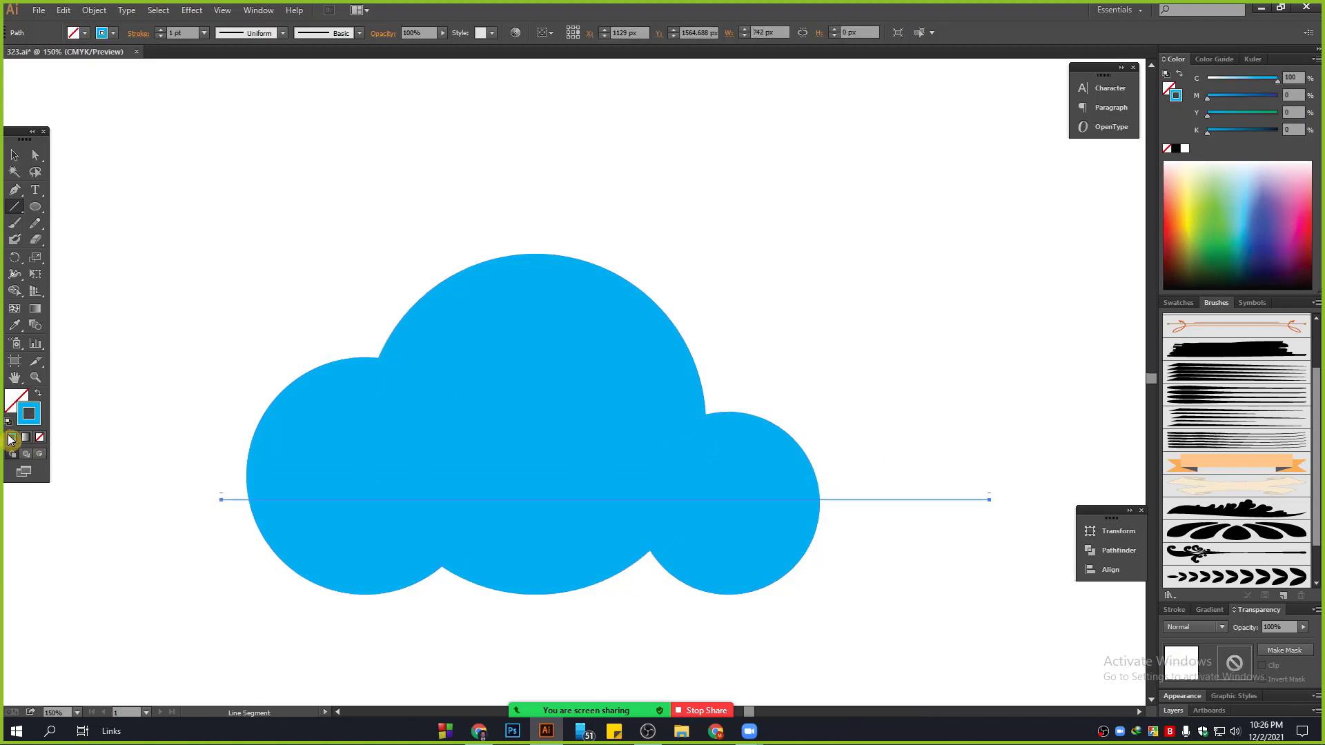
{"action": "left_click", "coordinate": [15, 154]}
{"action": "left_click", "coordinate": [720, 238]}
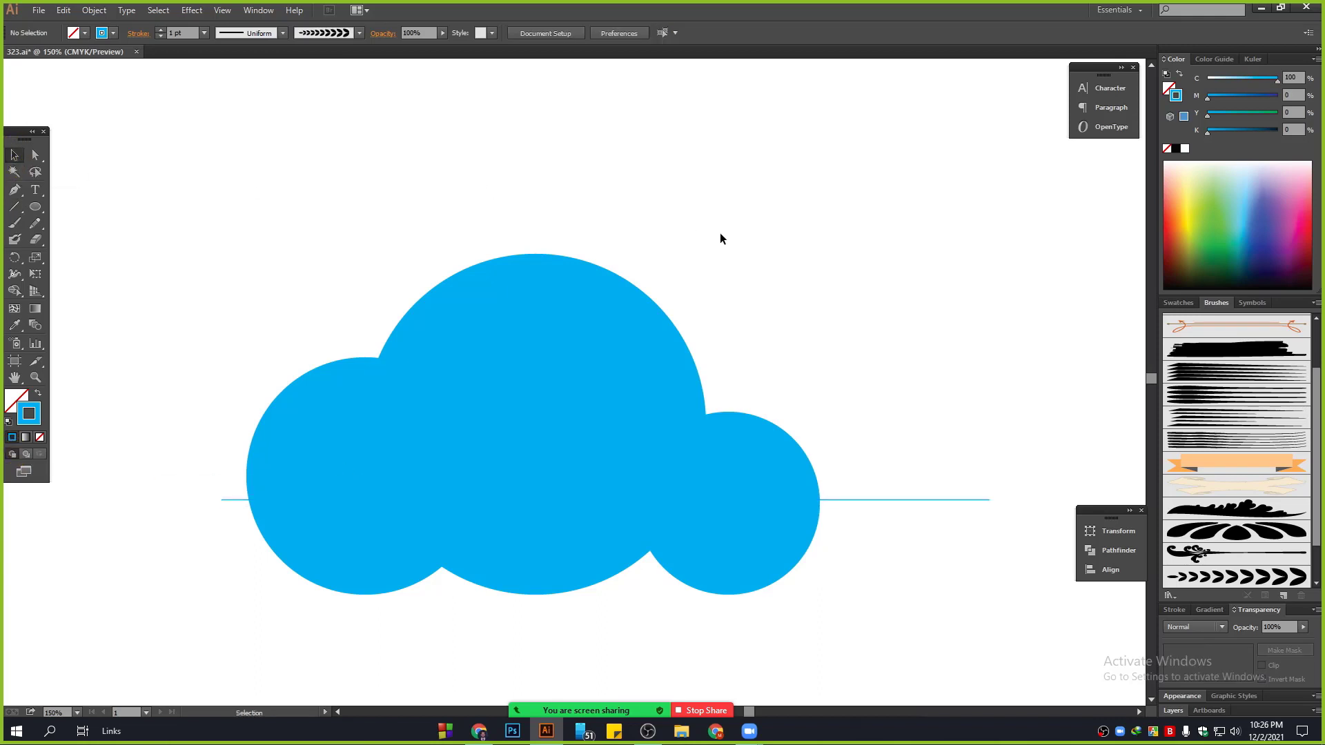
Step: Divide the three overlapping circles along the line with Pathfinder and ungroup the resulting pieces
{"action": "scroll", "coordinate": [720, 238], "scroll_direction": "down", "scroll_amount": 2}
{"action": "left_click_drag", "start_coordinate": [176, 172], "coordinate": [828, 586]}
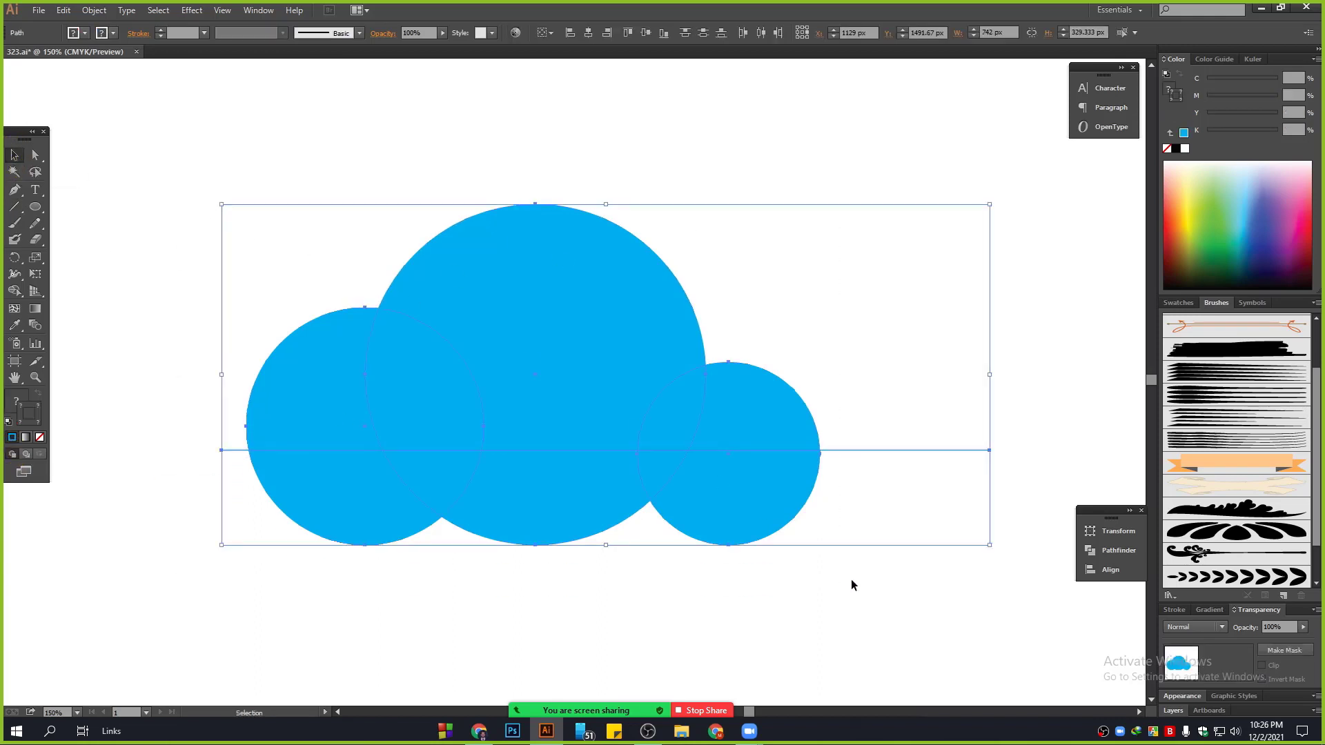
{"action": "left_click", "coordinate": [1117, 550]}
{"action": "left_click", "coordinate": [929, 588]}
{"action": "left_click", "coordinate": [661, 558]}
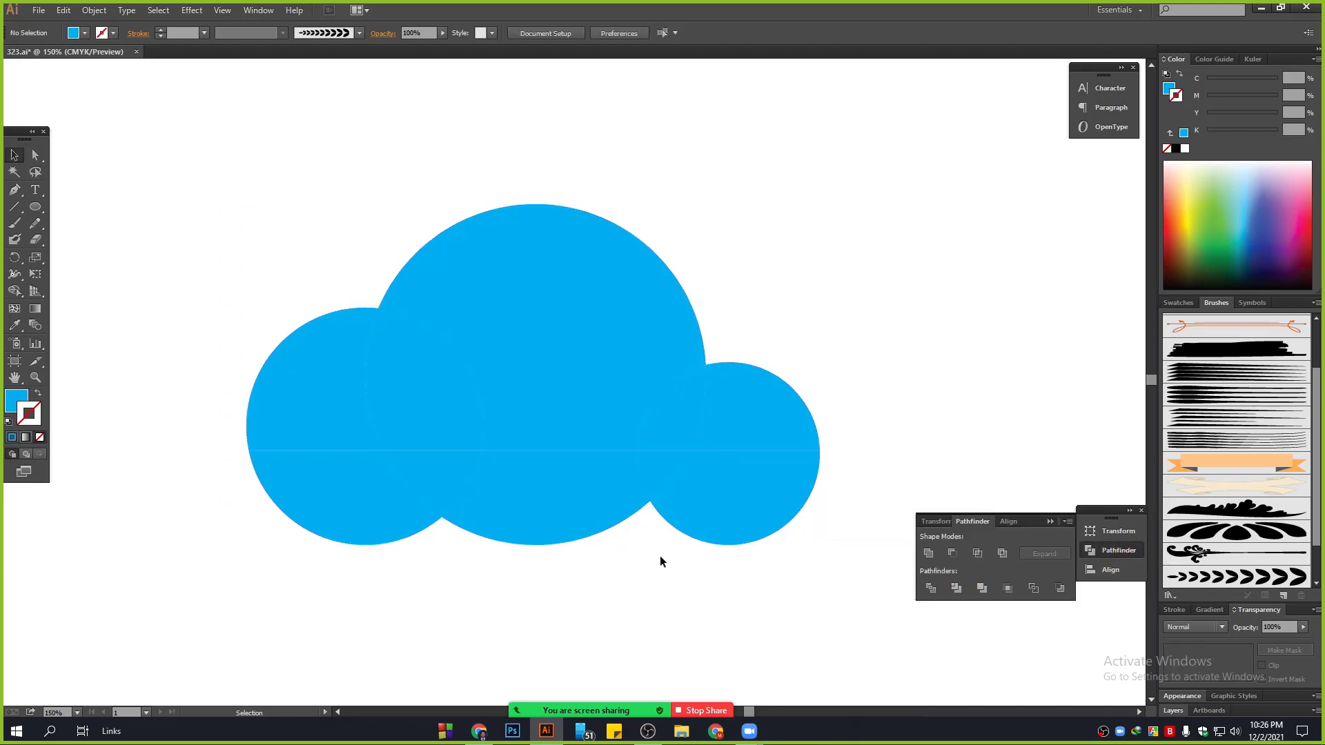
{"action": "right_click", "coordinate": [644, 385]}
{"action": "left_click", "coordinate": [670, 463]}
Step: Delete all the circle pieces below the dividing line to leave a flat-bottomed cloud
{"action": "left_click", "coordinate": [812, 569]}
{"action": "left_click_drag", "start_coordinate": [813, 577], "coordinate": [228, 483]}
{"action": "key", "text": "Delete"}
Step: Try uniting the upper cloud pieces and shifting the merged shape up and left, and undo both changes
{"action": "left_click_drag", "start_coordinate": [249, 105], "coordinate": [854, 518]}
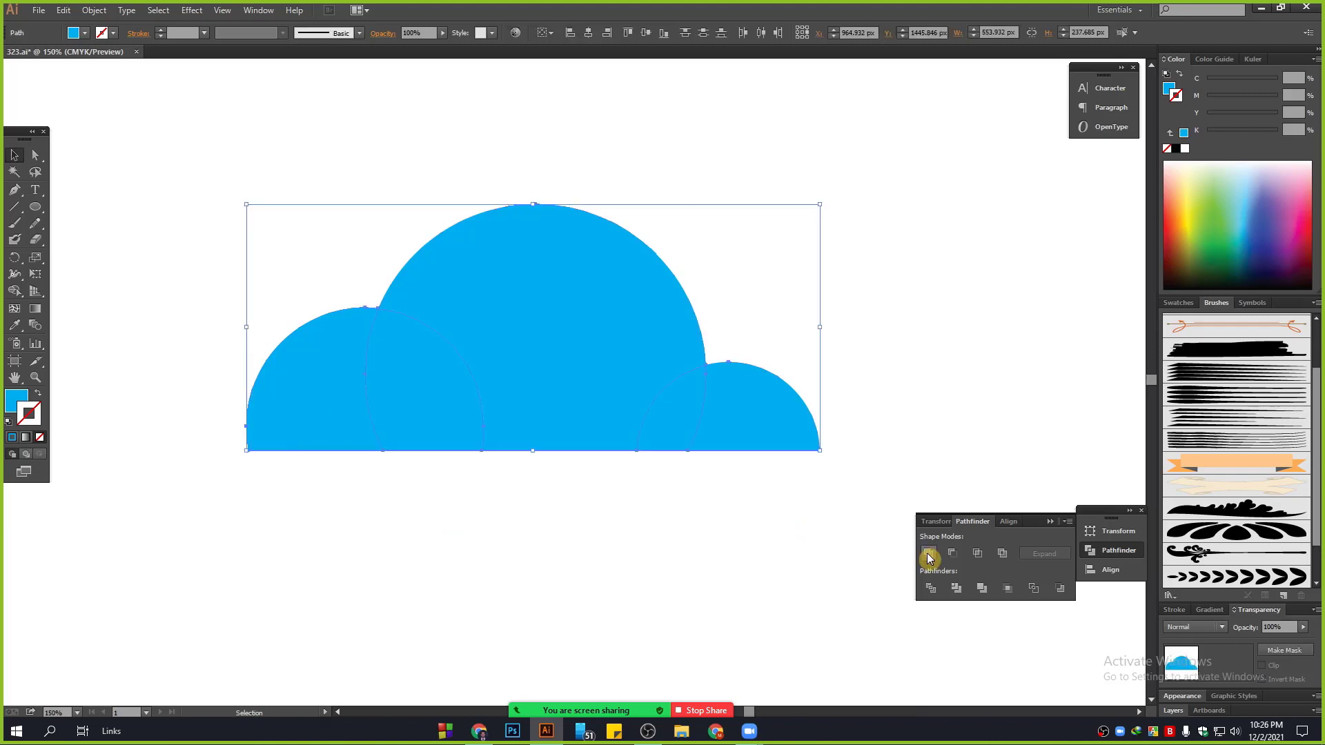
{"action": "left_click", "coordinate": [927, 554]}
{"action": "left_click_drag", "start_coordinate": [536, 279], "coordinate": [478, 250]}
{"action": "left_click", "coordinate": [792, 273]}
{"action": "scroll", "coordinate": [488, 405], "scroll_direction": "down", "scroll_amount": 2}
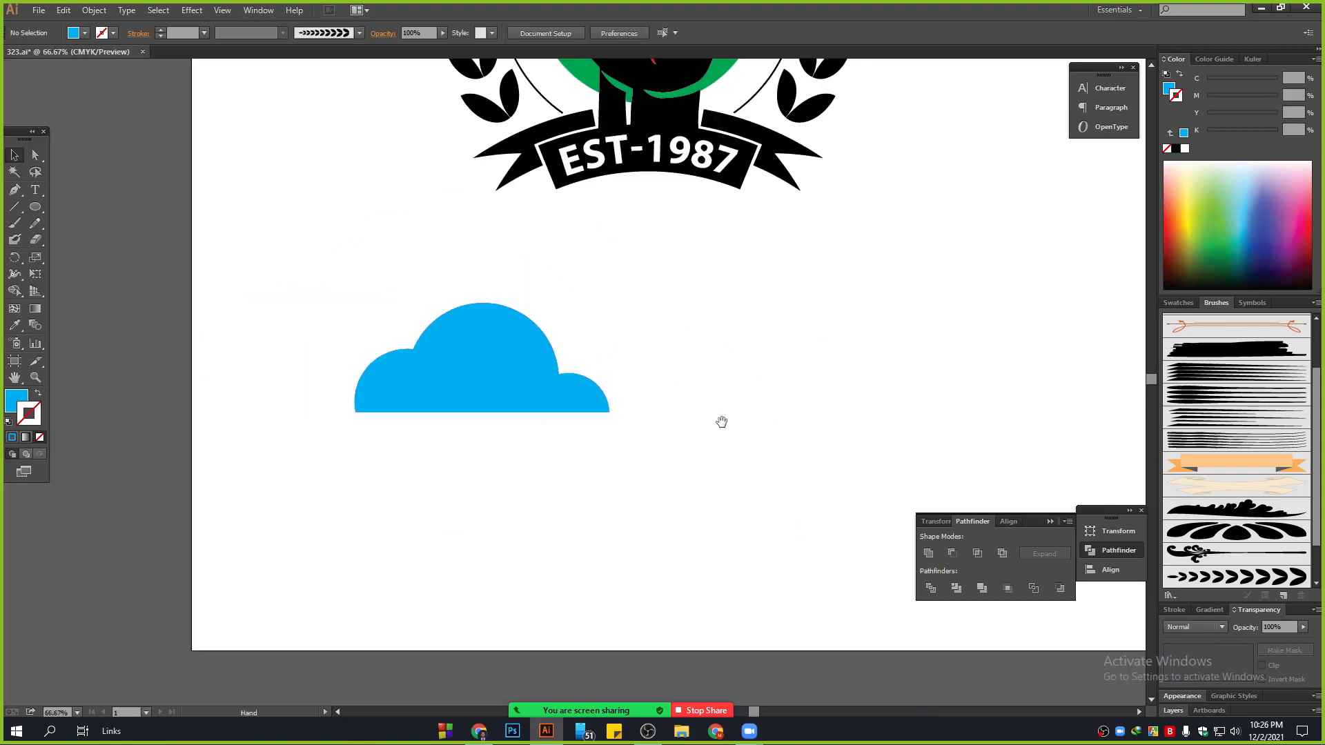
{"action": "left_click_drag", "start_coordinate": [718, 421], "coordinate": [570, 446]}
{"action": "scroll", "coordinate": [286, 425], "scroll_direction": "up", "scroll_amount": 2}
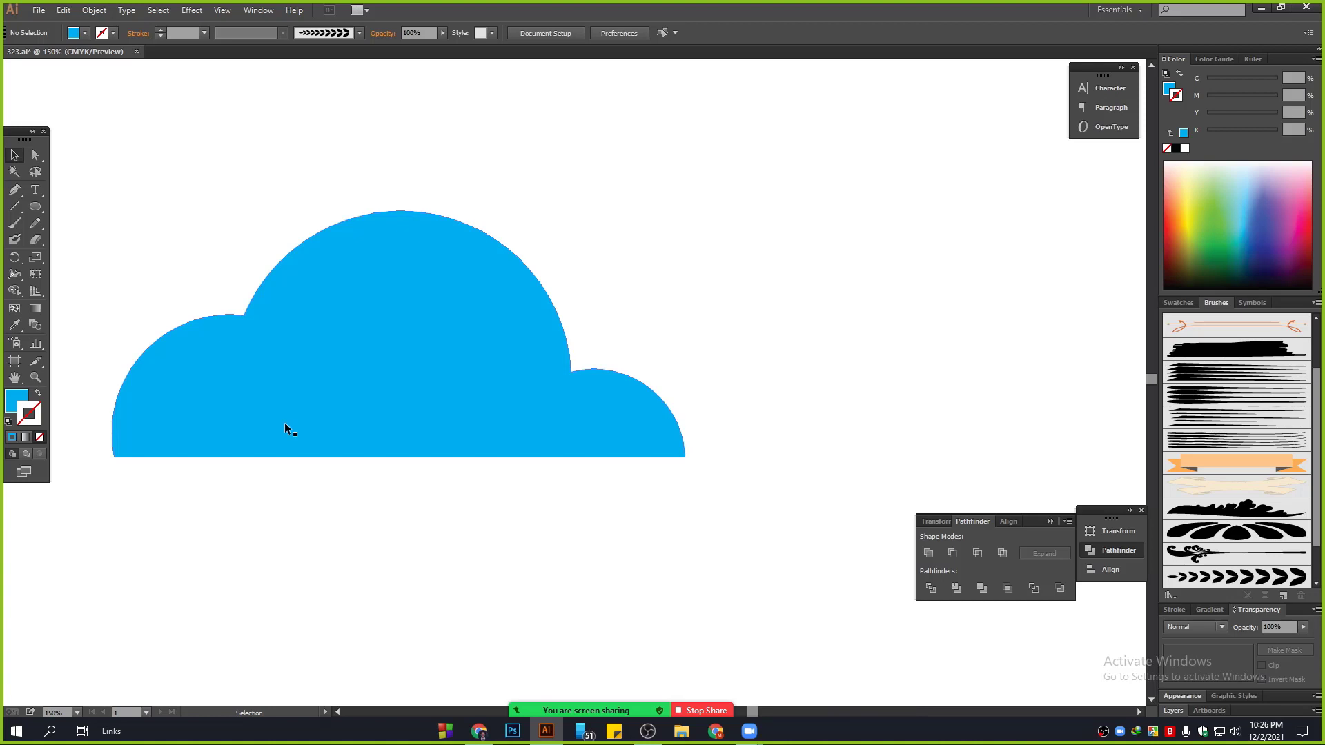
{"action": "key", "text": "ctrl+z"}
{"action": "key", "text": "ctrl+z"}
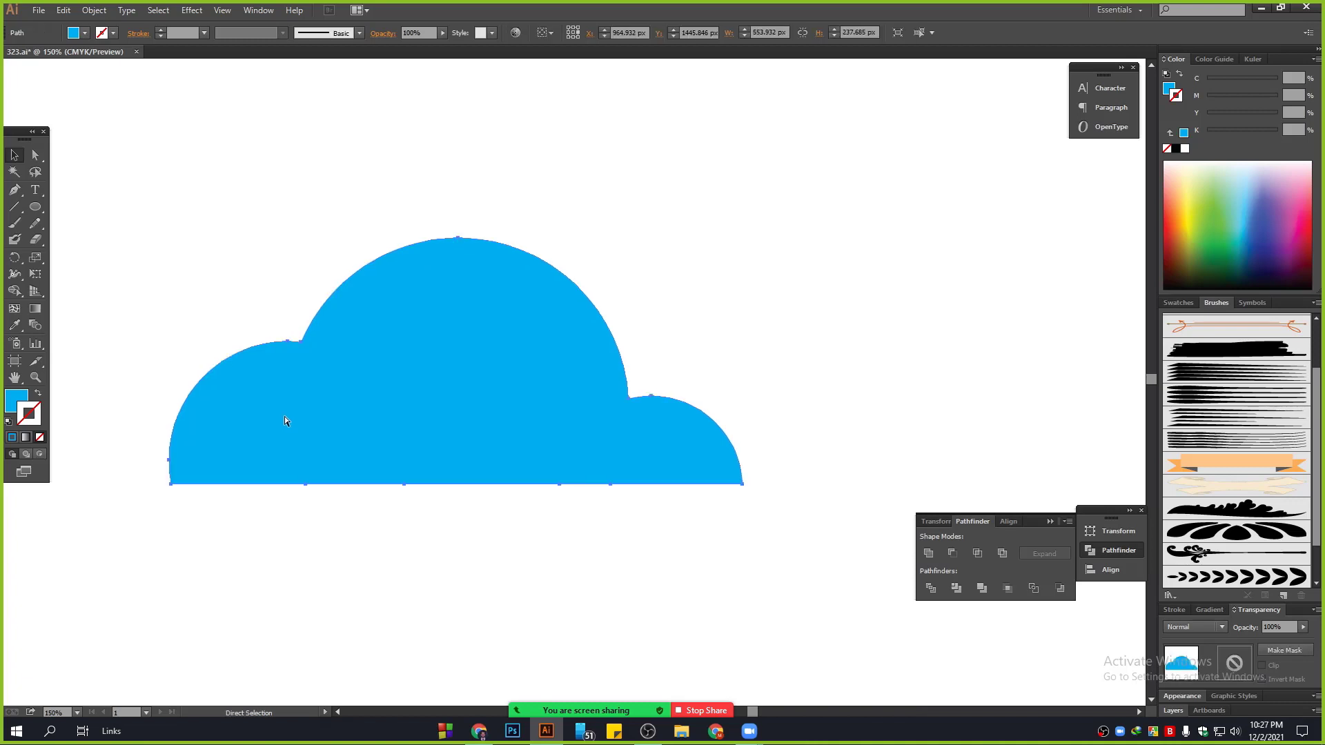
Step: Pull the left and middle pieces out of the cloud to demonstrate that they are separate, and undo both moves
{"action": "left_click", "coordinate": [404, 190]}
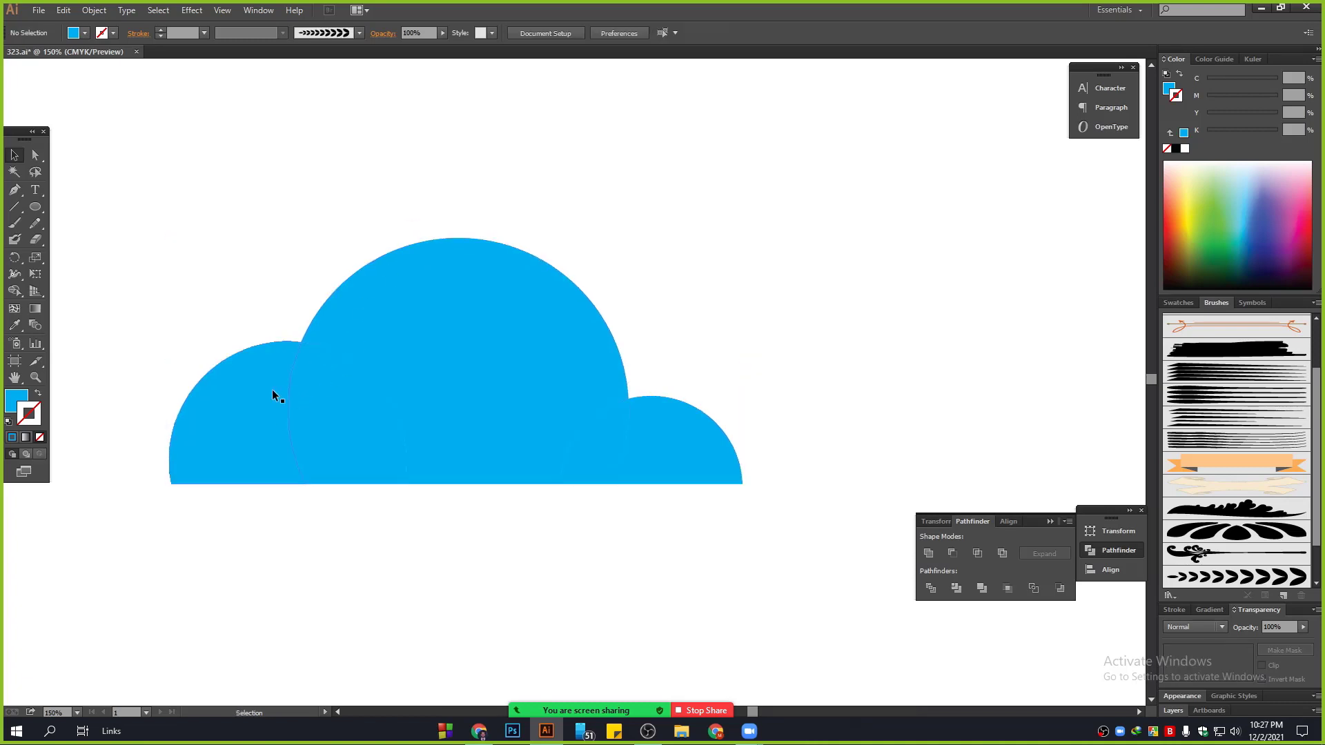
{"action": "left_click", "coordinate": [237, 364]}
{"action": "left_click_drag", "start_coordinate": [238, 364], "coordinate": [159, 289]}
{"action": "left_click_drag", "start_coordinate": [461, 317], "coordinate": [497, 259]}
{"action": "key", "text": "ctrl+z"}
{"action": "key", "text": "ctrl+z"}
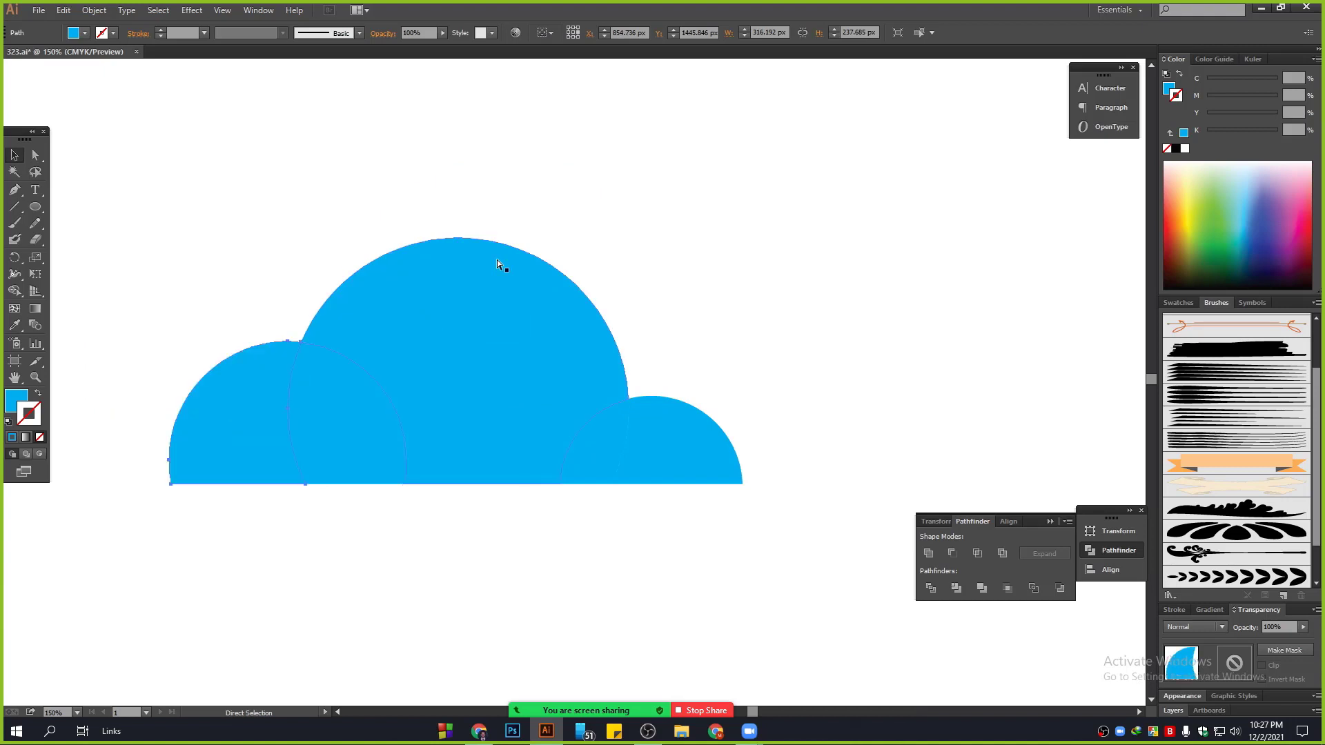
Step: Select all the cloud pieces and unite them into a single shape
{"action": "left_click_drag", "start_coordinate": [201, 186], "coordinate": [807, 569]}
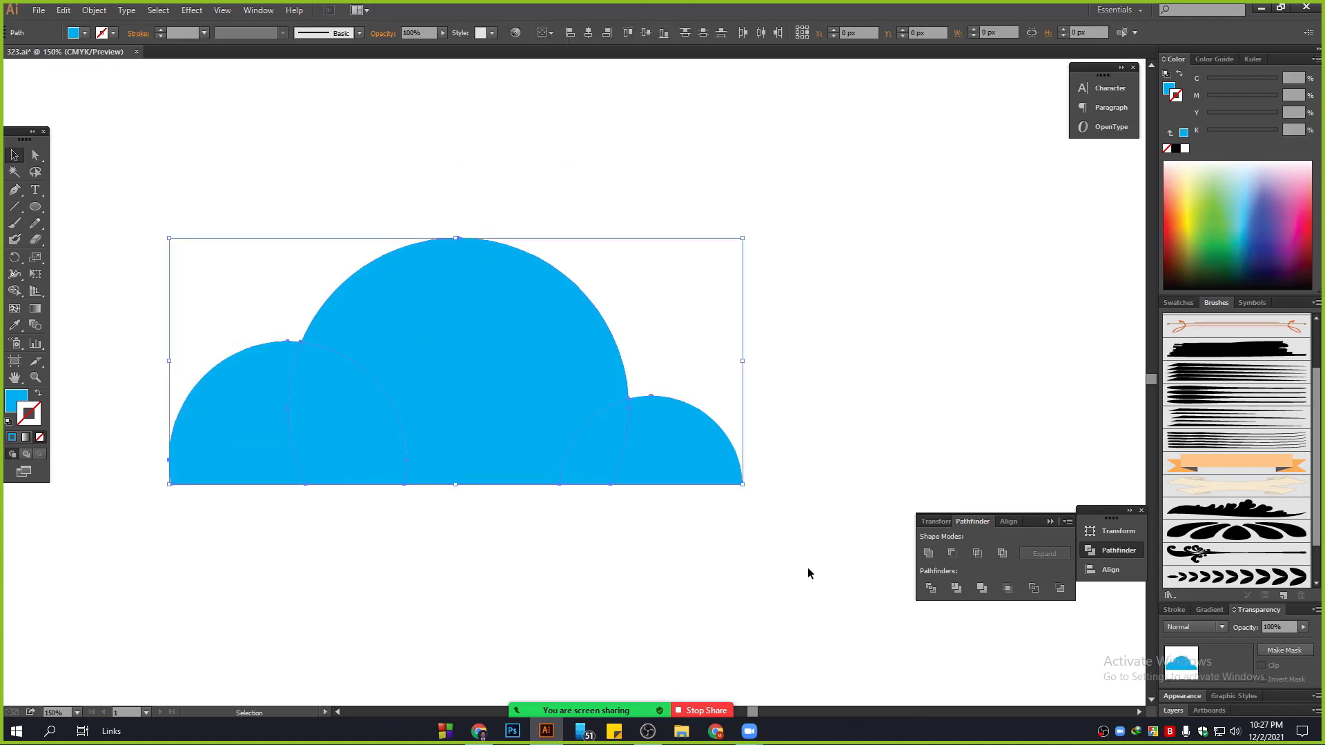
{"action": "left_click", "coordinate": [928, 553]}
{"action": "left_click", "coordinate": [692, 572]}
Step: Place a copy of the united cloud to its upper right and delete that copy
{"action": "left_click_drag", "start_coordinate": [571, 379], "coordinate": [733, 345]}
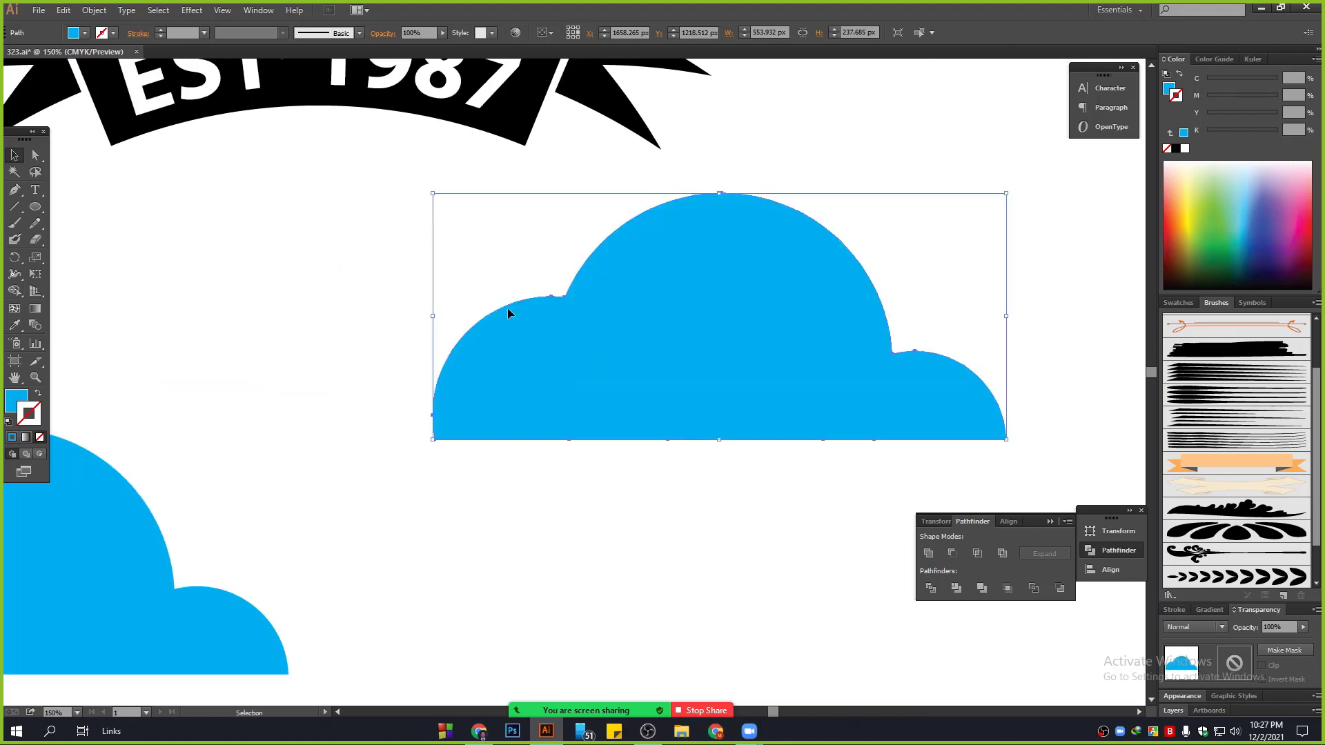
{"action": "key", "text": "Delete"}
Step: Draw a new cyan circle about 236 px wide to the right of the united cloud
{"action": "left_click", "coordinate": [36, 207]}
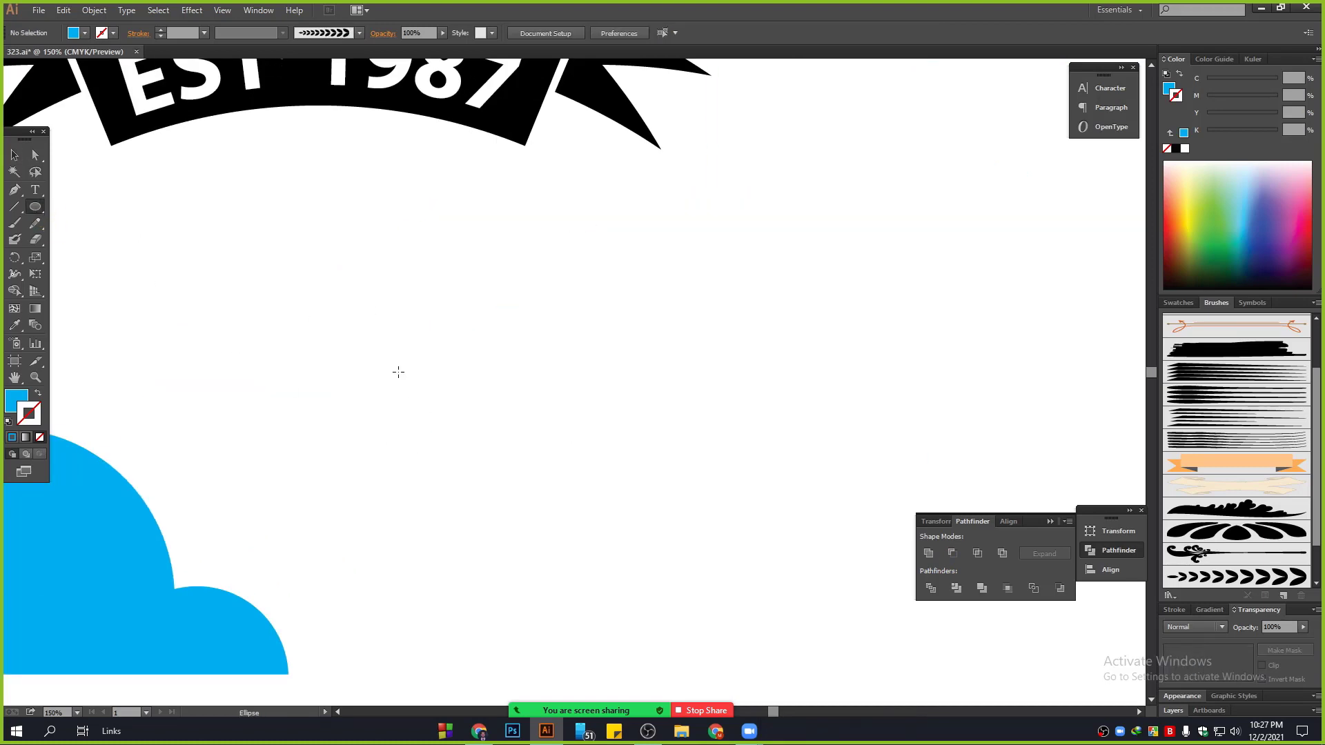
{"action": "left_click_drag", "start_coordinate": [398, 364], "coordinate": [642, 608]}
{"action": "left_click", "coordinate": [14, 155]}
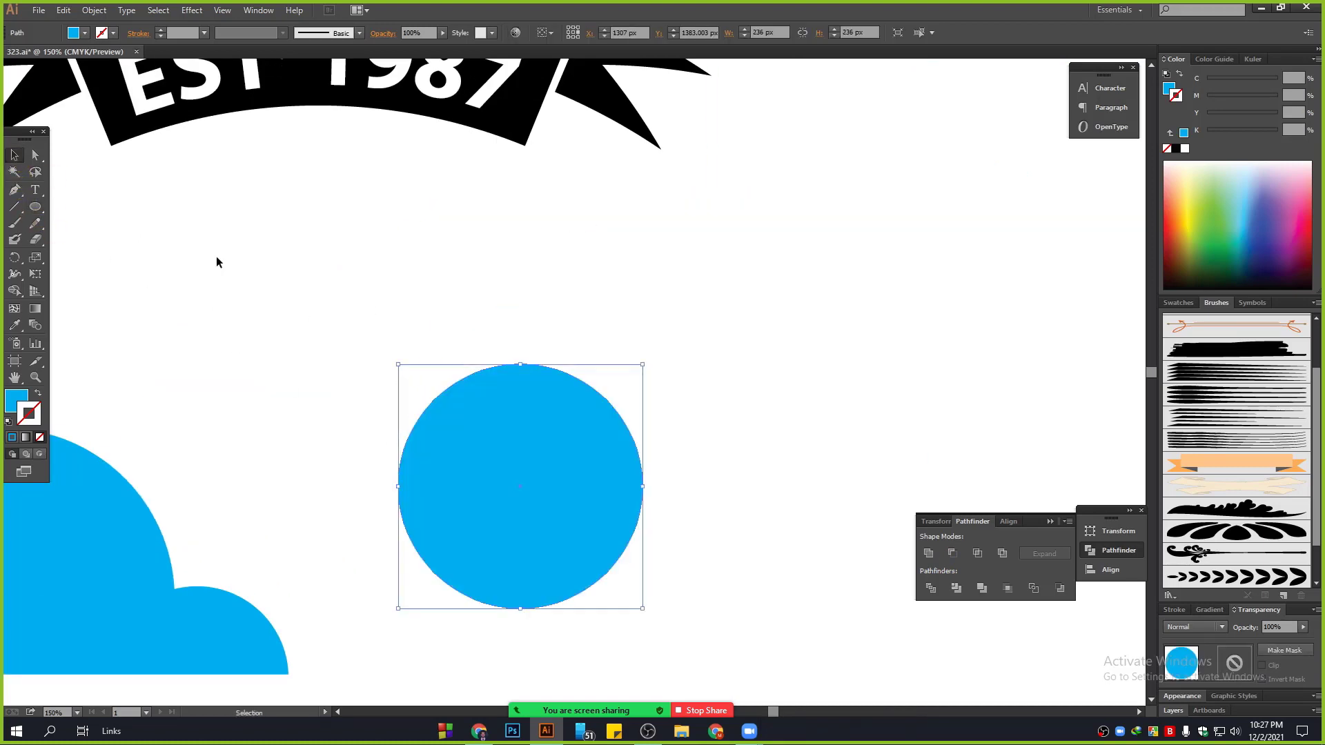
Step: Duplicate the new circle twice and shrink the right and left circles to form a second three-circle cloud
{"action": "left_click_drag", "start_coordinate": [549, 411], "coordinate": [667, 463]}
{"action": "left_click_drag", "start_coordinate": [876, 361], "coordinate": [819, 377]}
{"action": "left_click", "coordinate": [819, 377]}
{"action": "left_click", "coordinate": [470, 437]}
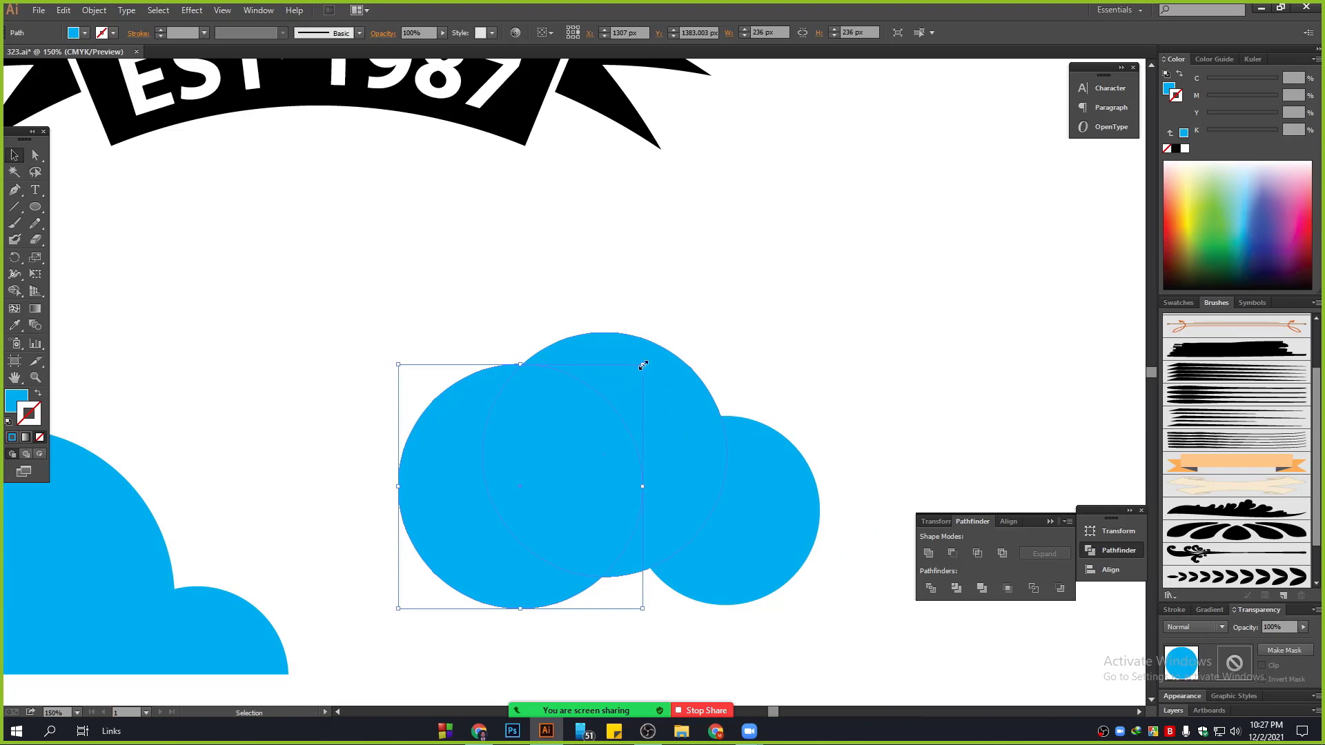
{"action": "left_click_drag", "start_coordinate": [641, 364], "coordinate": [606, 378]}
{"action": "left_click", "coordinate": [547, 325]}
Step: Select the three circles of the second cloud and delete them
{"action": "scroll", "coordinate": [424, 358], "scroll_direction": "down", "scroll_amount": 2}
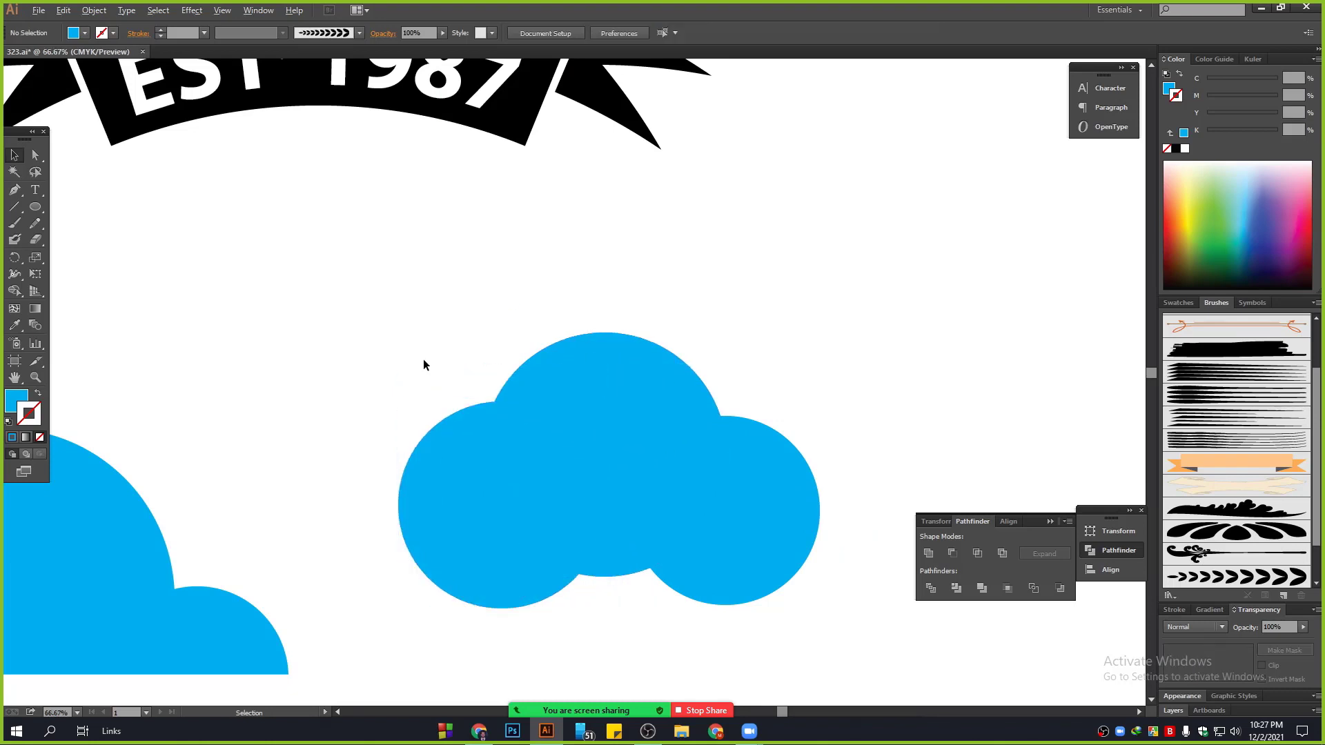
{"action": "scroll", "coordinate": [566, 552], "scroll_direction": "up", "scroll_amount": 2}
{"action": "left_click", "coordinate": [278, 171]}
{"action": "left_click_drag", "start_coordinate": [278, 171], "coordinate": [778, 272]}
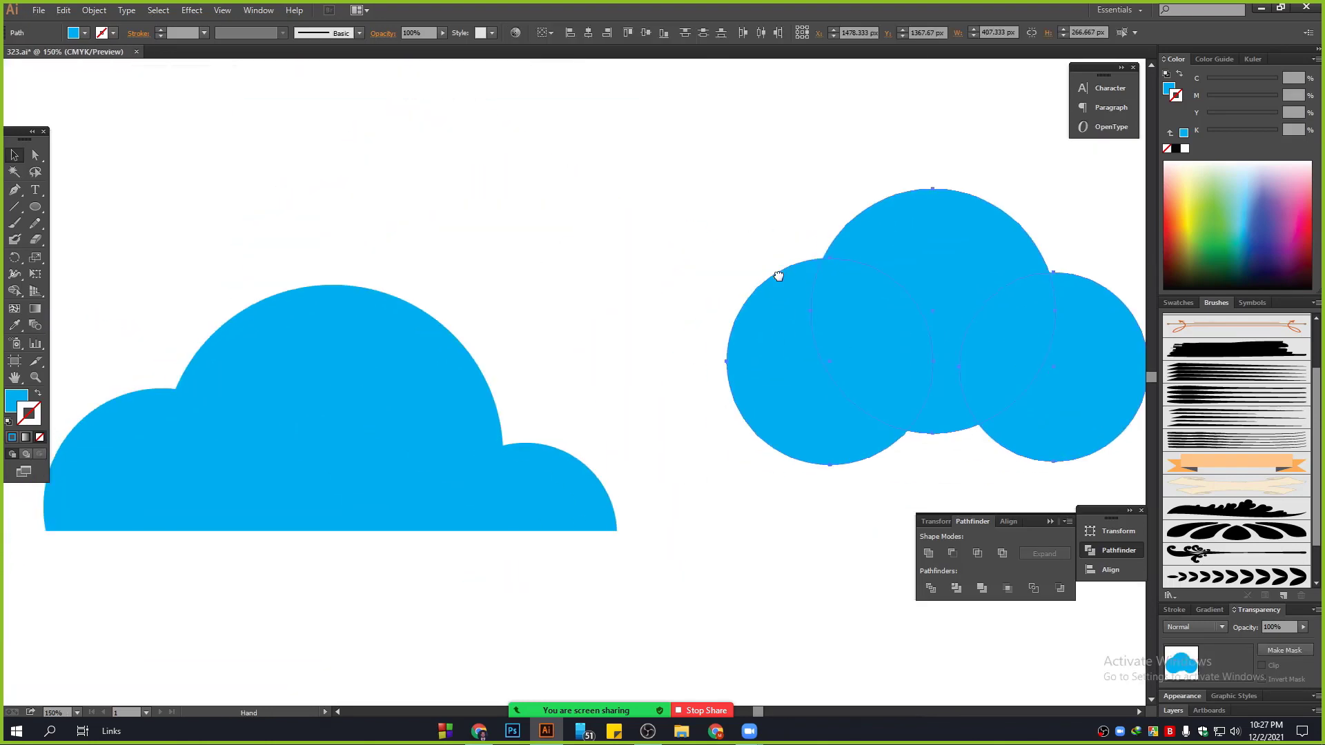
{"action": "key", "text": "Delete"}
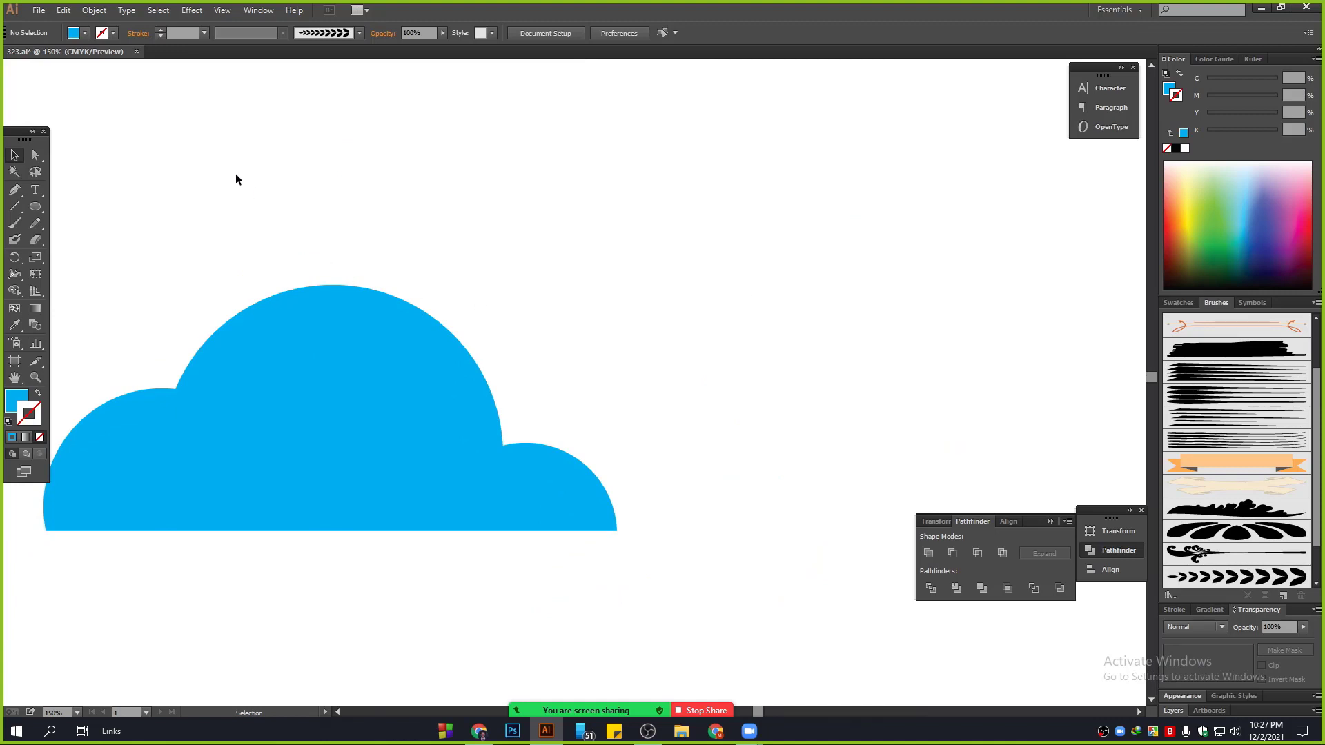
Step: Rotate the united cloud by about half a turn so that it is upside down, and delete it
{"action": "left_click_drag", "start_coordinate": [236, 179], "coordinate": [707, 587]}
{"action": "left_click_drag", "start_coordinate": [618, 532], "coordinate": [100, 282]}
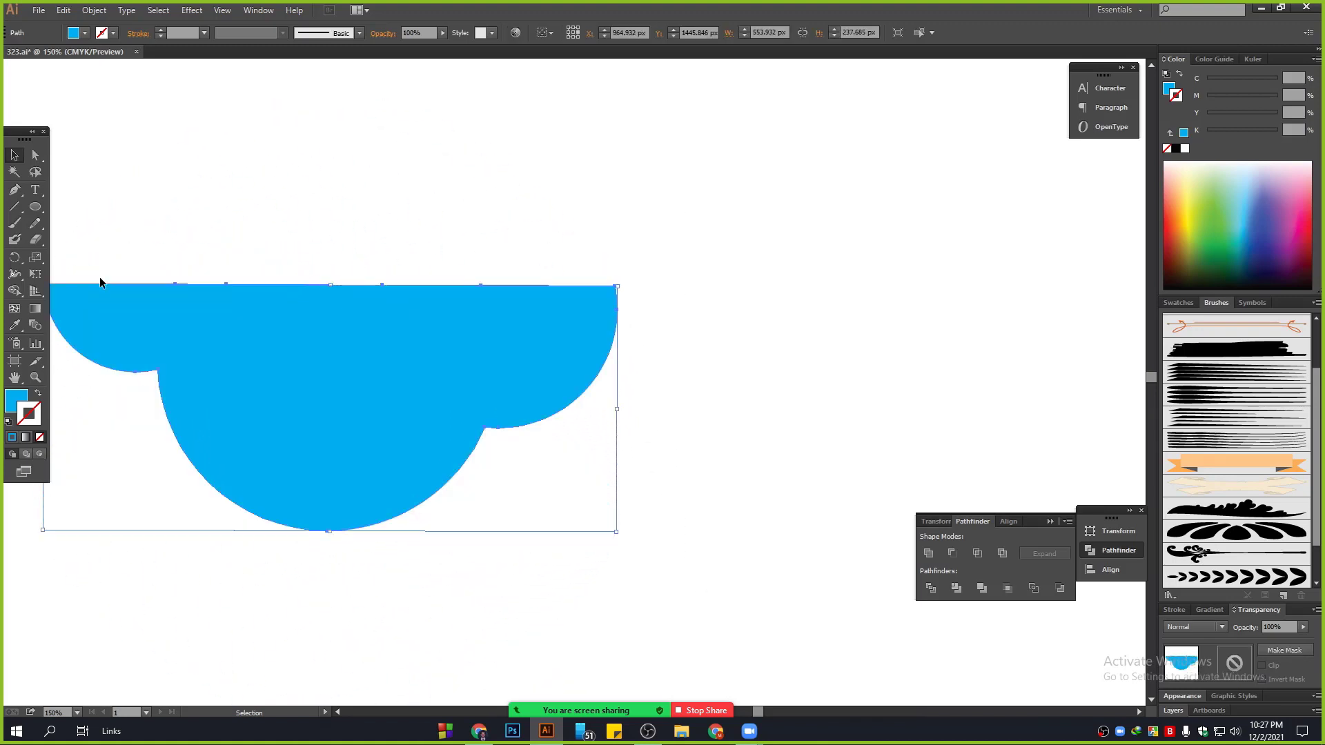
{"action": "left_click", "coordinate": [276, 160]}
{"action": "left_click_drag", "start_coordinate": [276, 149], "coordinate": [839, 552]}
{"action": "key", "text": "Delete"}
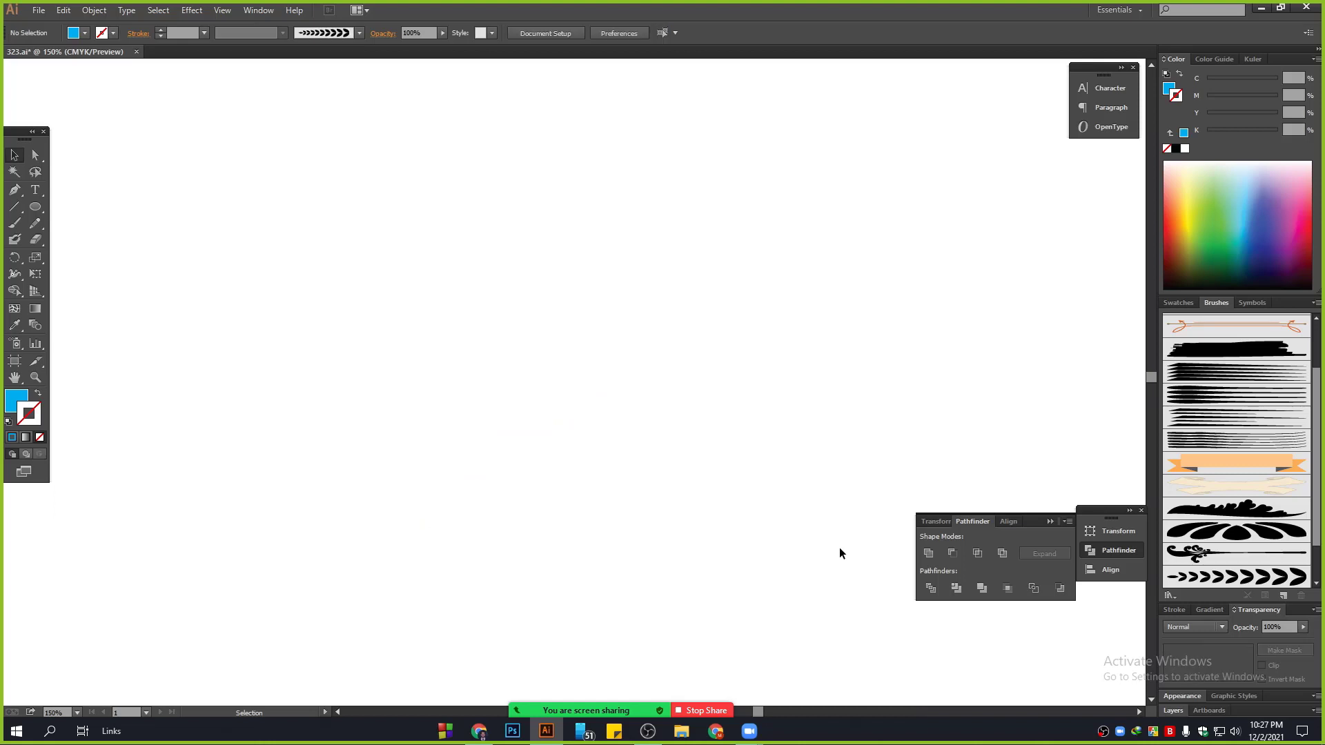
Step: Stop the screen share to return to the meeting, and share the full screen again with the empty artboard area
{"action": "left_click", "coordinate": [701, 709]}
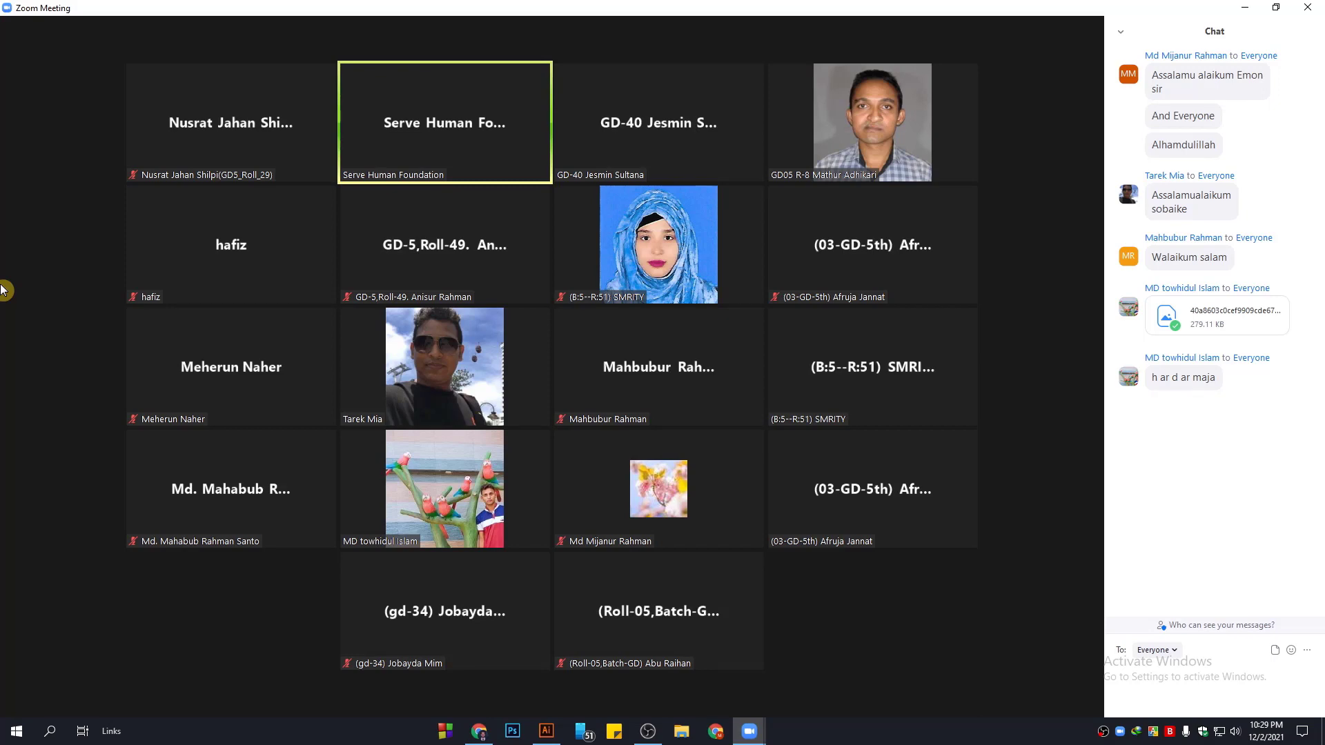
{"action": "left_click", "coordinate": [626, 697]}
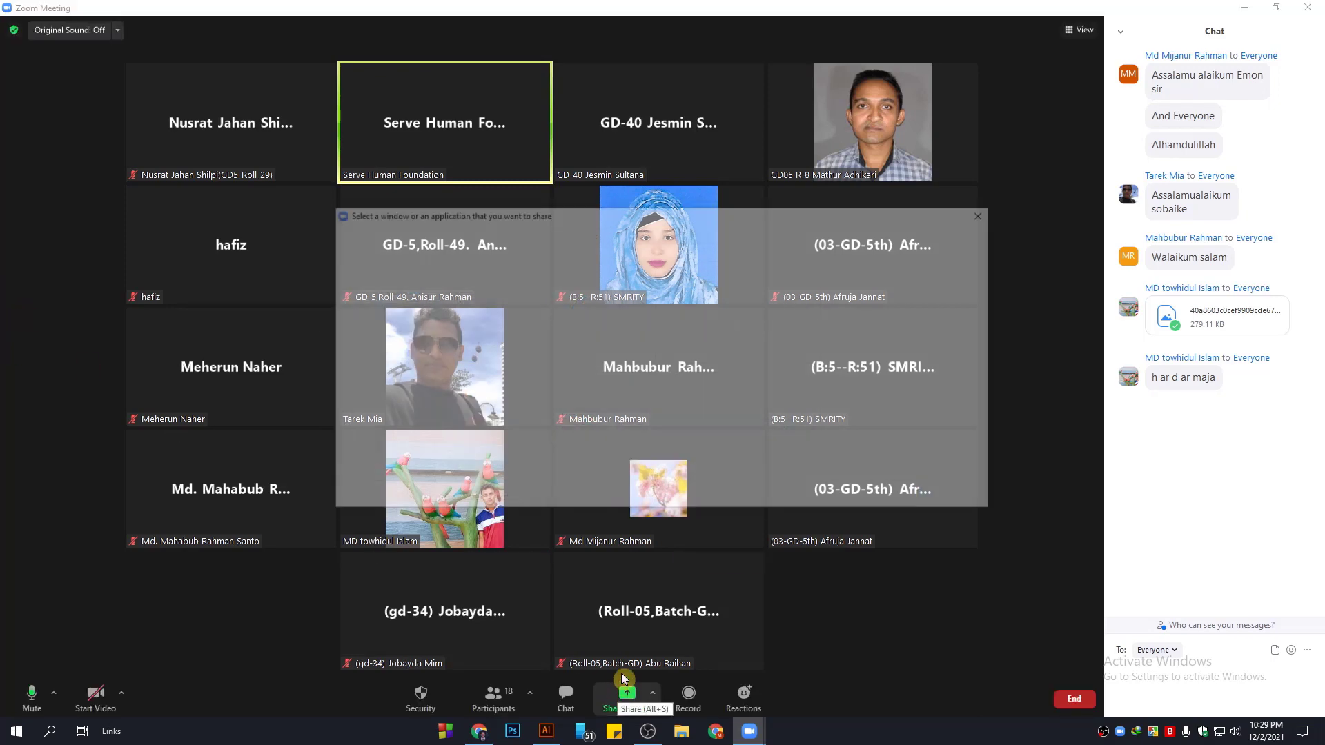
{"action": "left_click", "coordinate": [974, 497]}
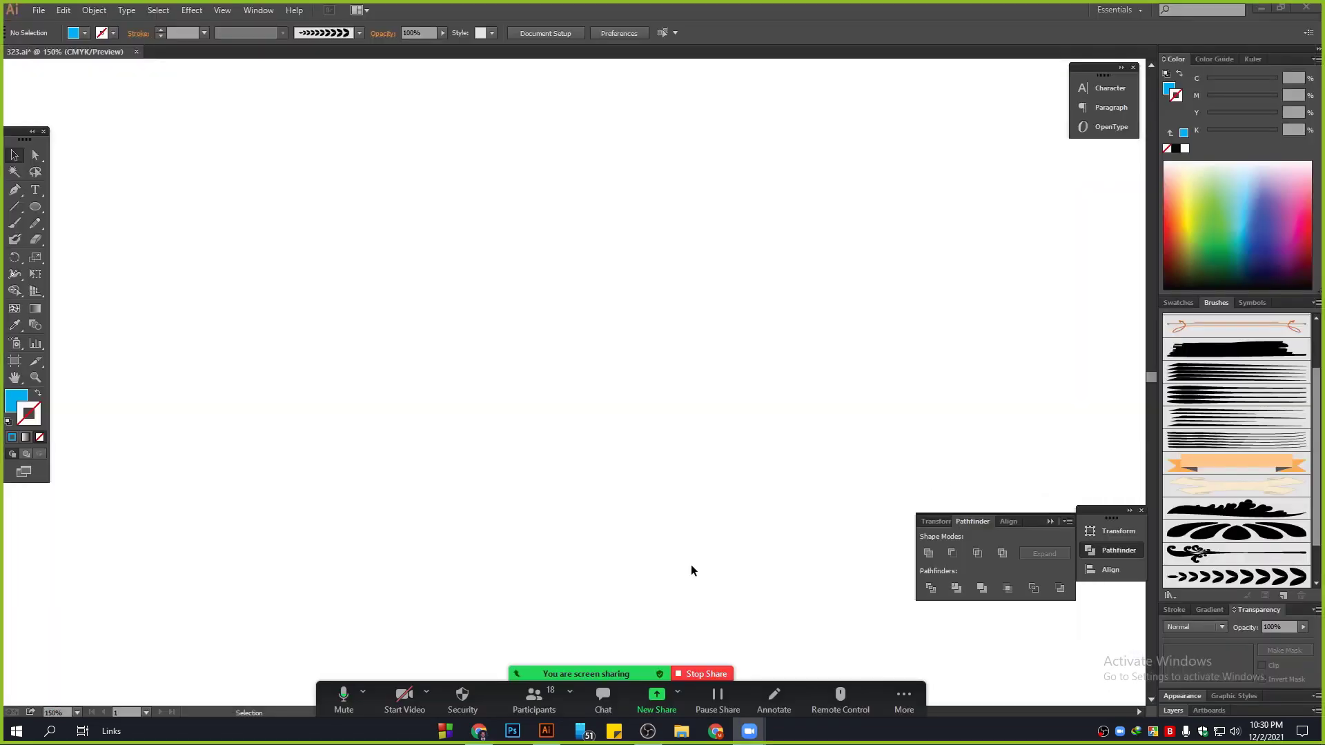
Step: Add the text SERVE on the empty artboard area with the Type tool and finish editing it
{"action": "left_click", "coordinate": [35, 190]}
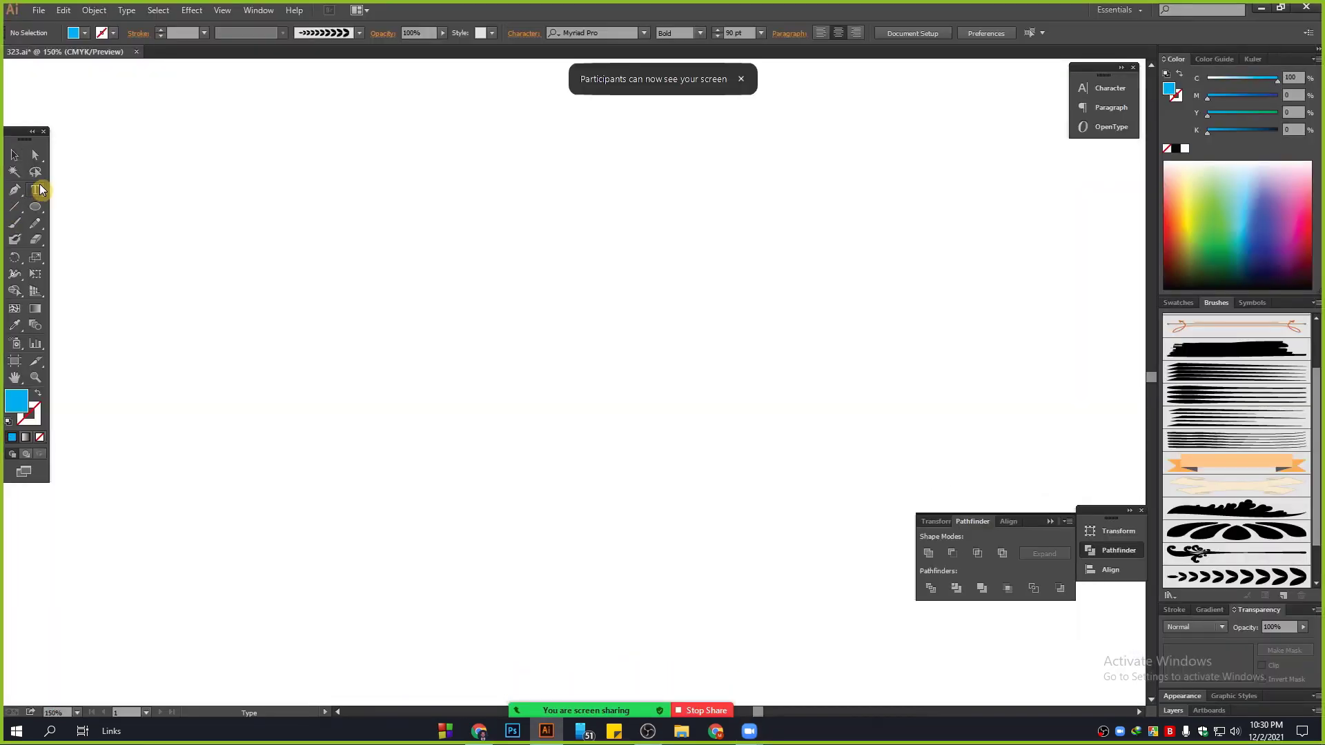
{"action": "left_click", "coordinate": [280, 267]}
{"action": "type", "text": "SERVE"}
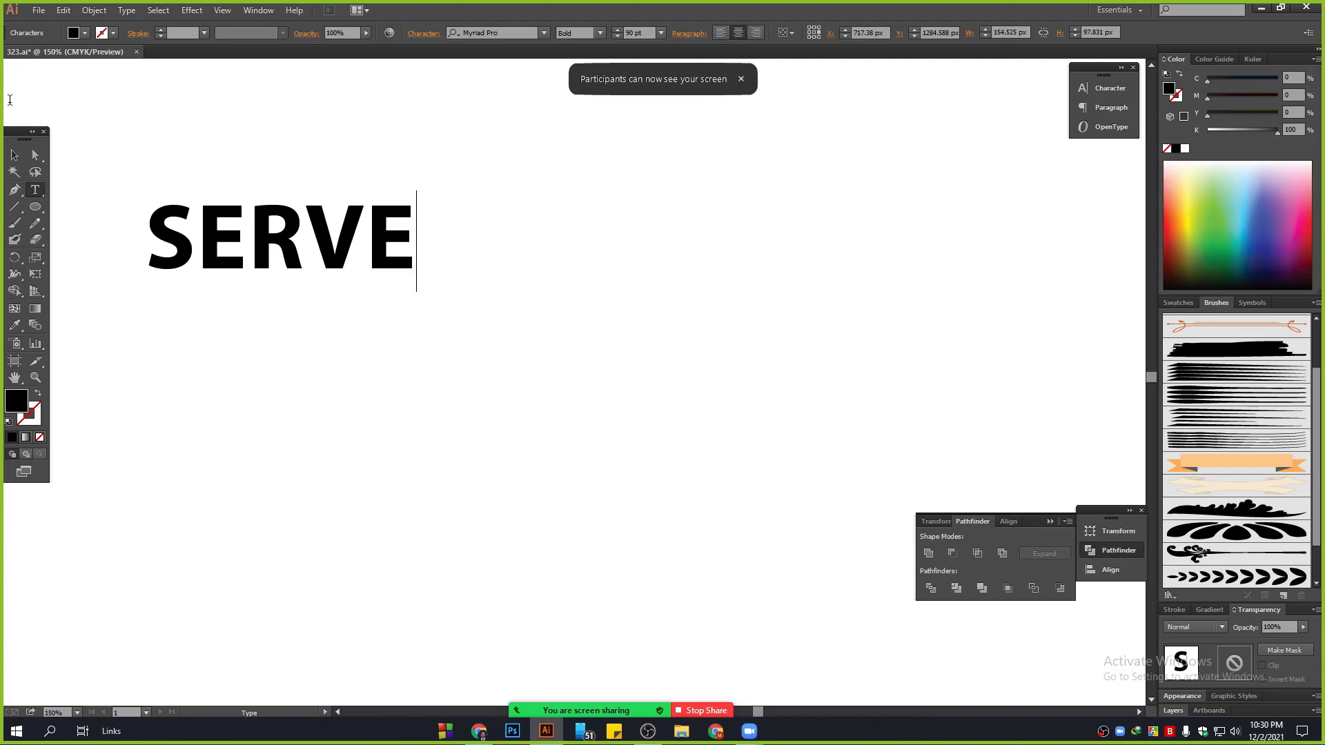
{"action": "left_click", "coordinate": [14, 154]}
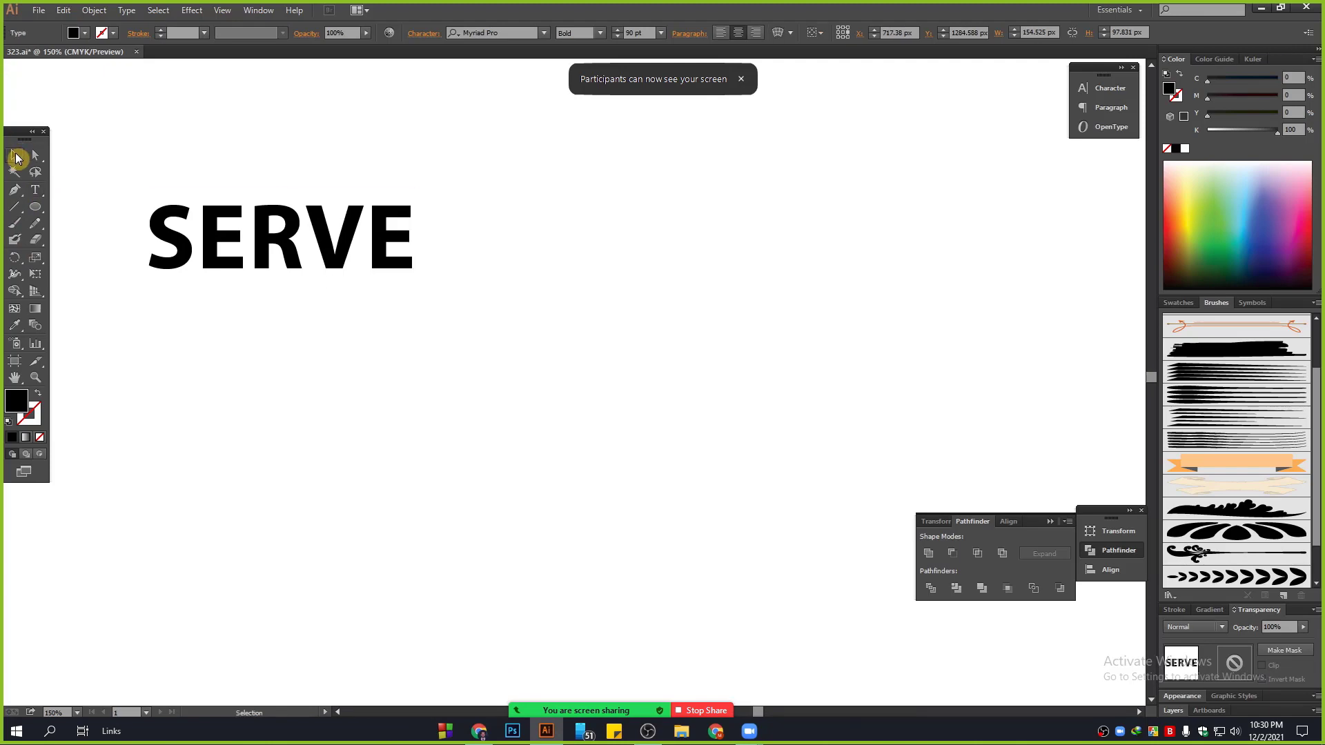
Step: Browse the font family list for the SERVE text to examine the available Latin, Bangla and East Asian typefaces
{"action": "left_click", "coordinate": [544, 36]}
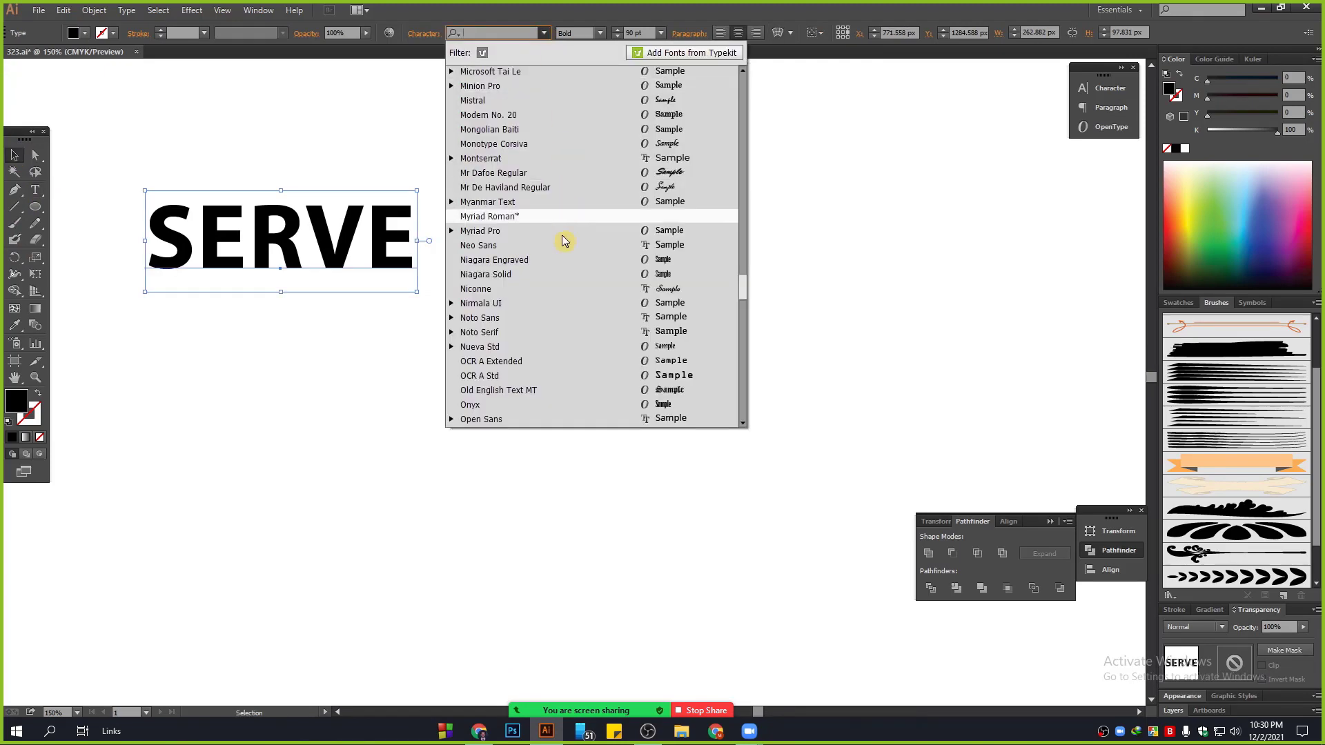
{"action": "scroll", "coordinate": [568, 251], "scroll_direction": "down", "scroll_amount": 15}
{"action": "scroll", "coordinate": [569, 251], "scroll_direction": "down", "scroll_amount": 20}
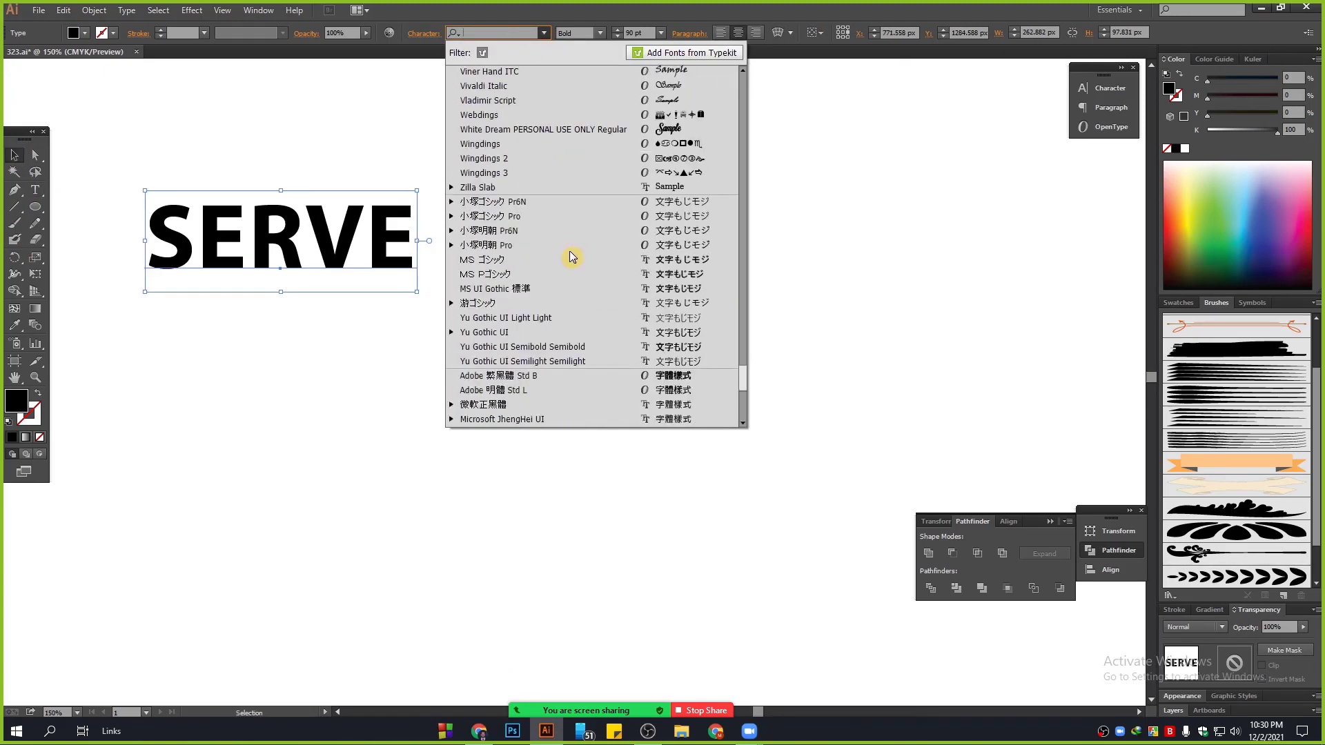
{"action": "scroll", "coordinate": [571, 261], "scroll_direction": "up", "scroll_amount": 20}
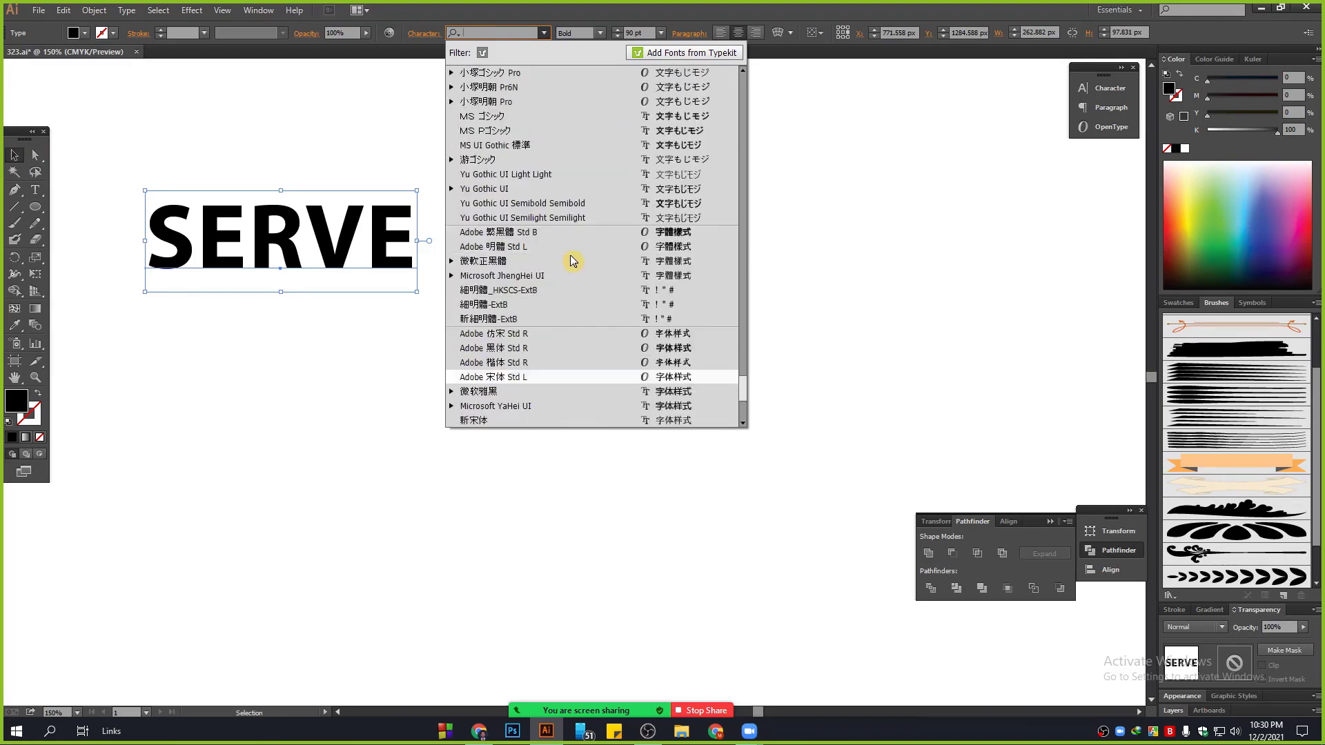
{"action": "scroll", "coordinate": [571, 249], "scroll_direction": "up", "scroll_amount": 20}
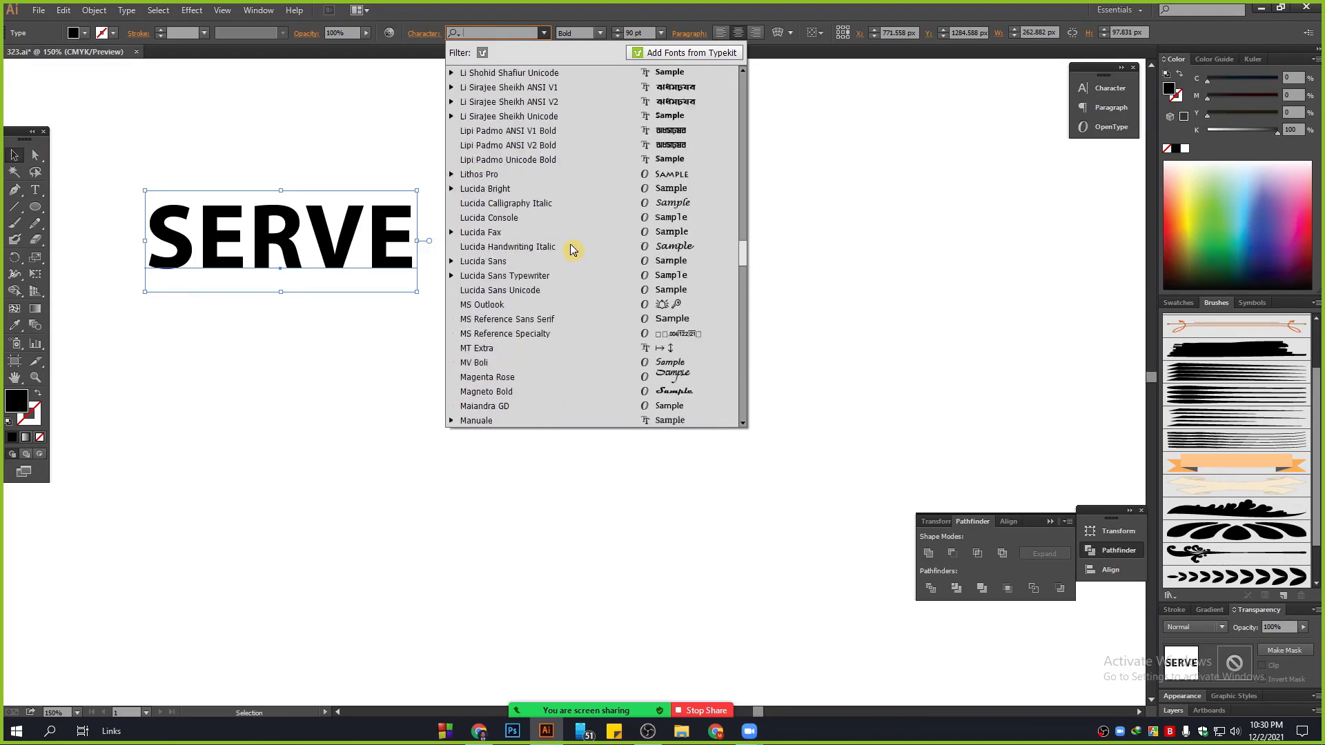
{"action": "scroll", "coordinate": [571, 247], "scroll_direction": "up", "scroll_amount": 2}
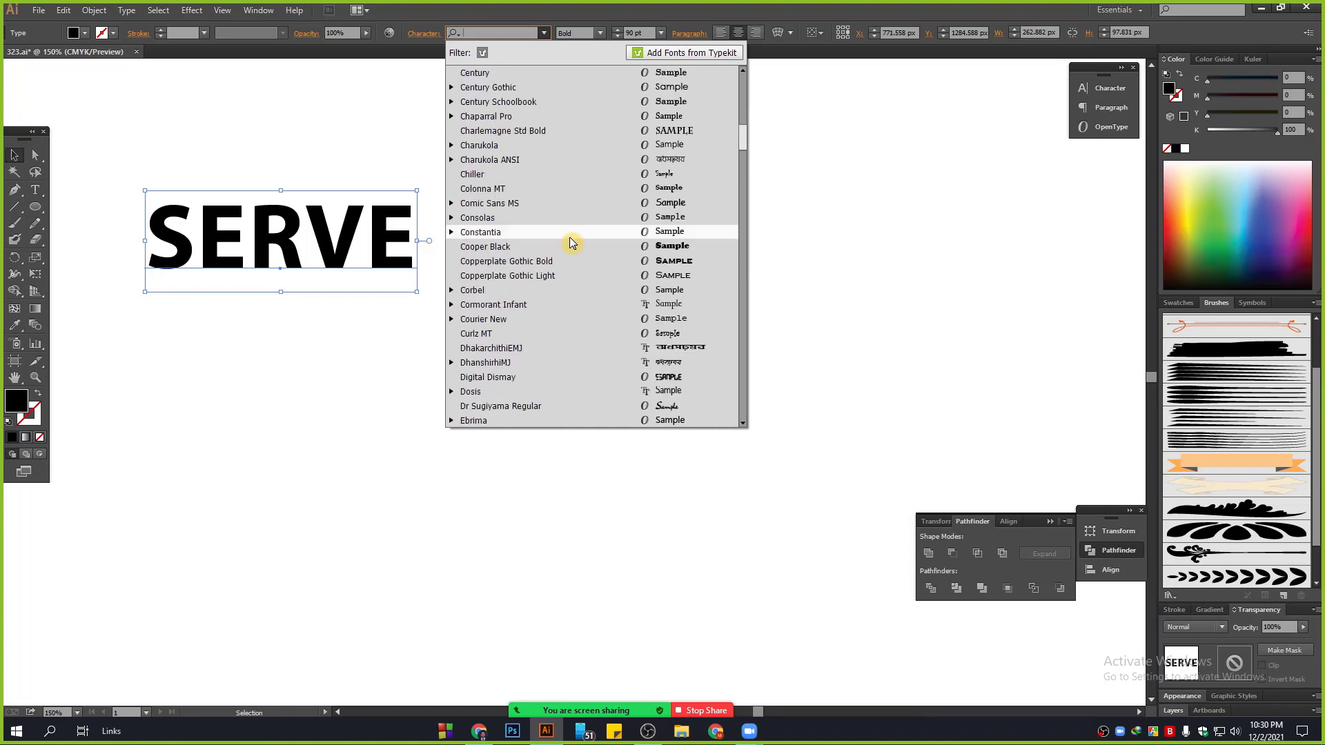
{"action": "scroll", "coordinate": [571, 243], "scroll_direction": "up", "scroll_amount": 6}
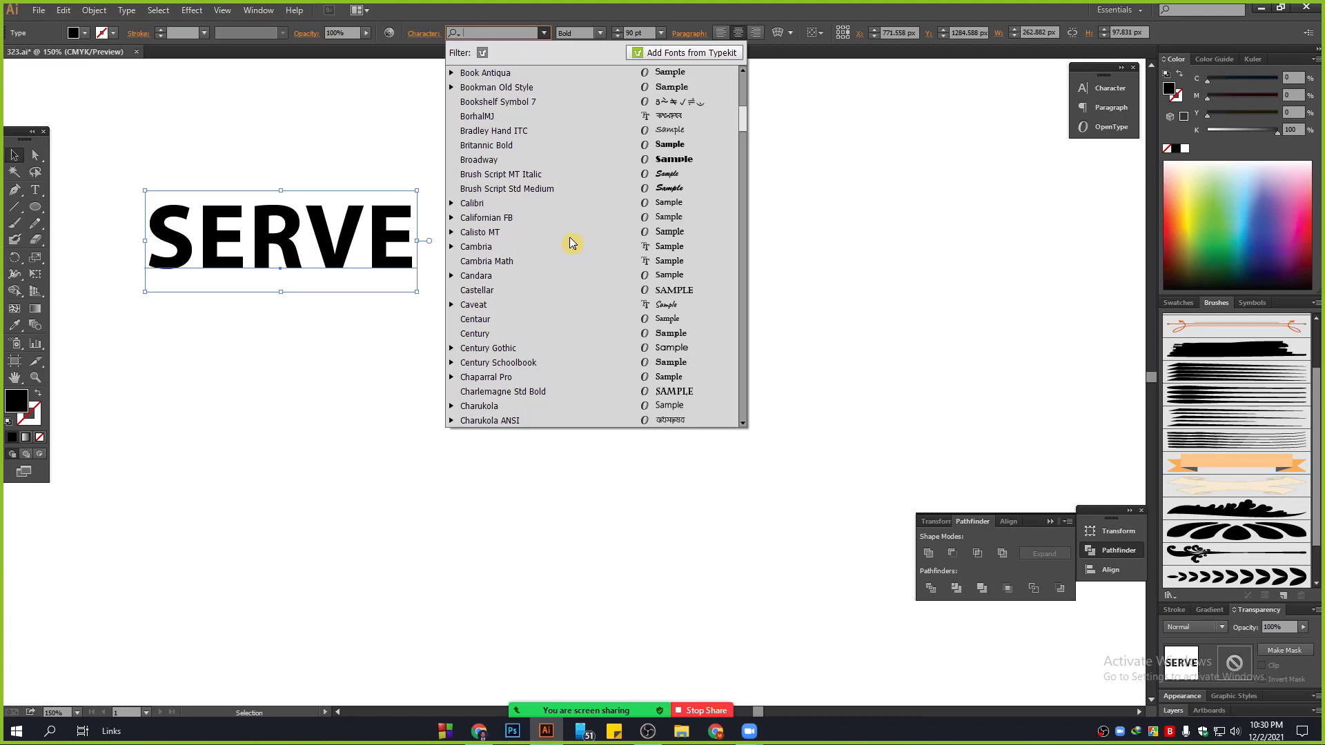
{"action": "scroll", "coordinate": [571, 243], "scroll_direction": "up", "scroll_amount": 10}
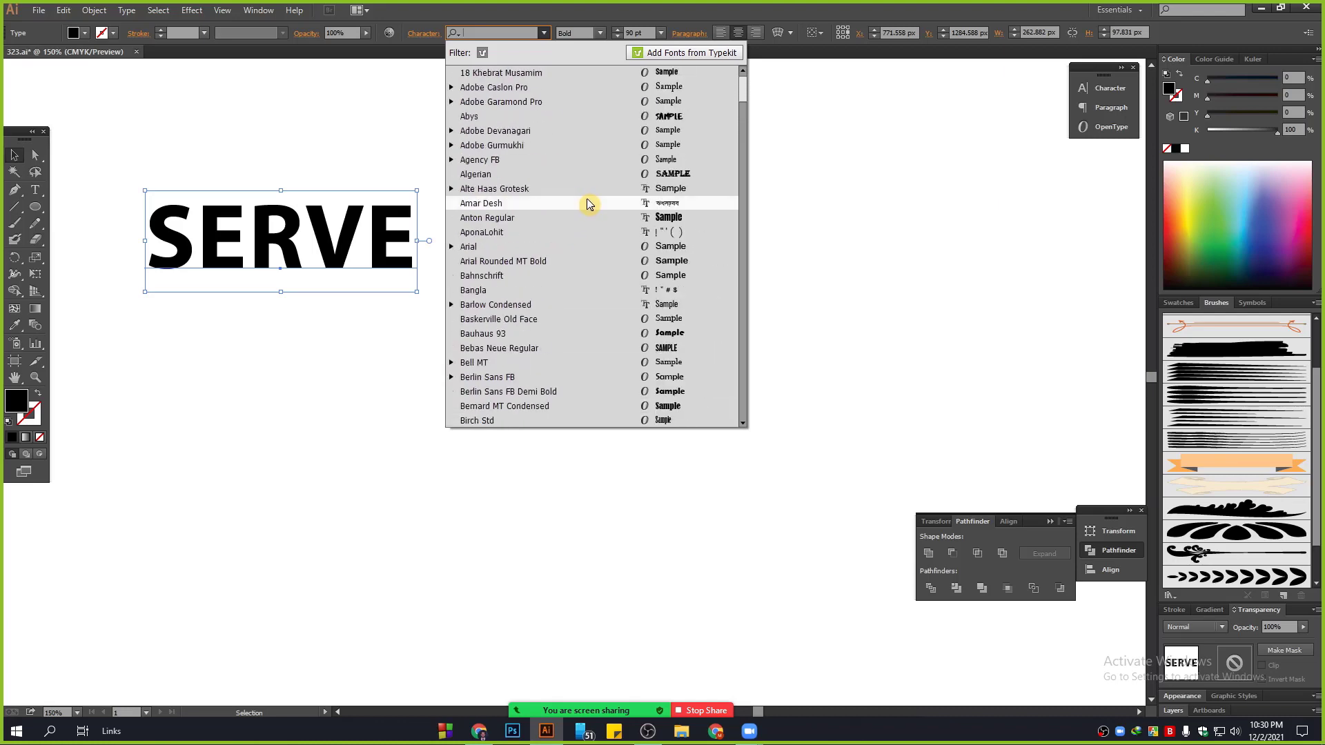
{"action": "scroll", "coordinate": [587, 207], "scroll_direction": "down", "scroll_amount": 13}
{"action": "scroll", "coordinate": [587, 219], "scroll_direction": "down", "scroll_amount": 10}
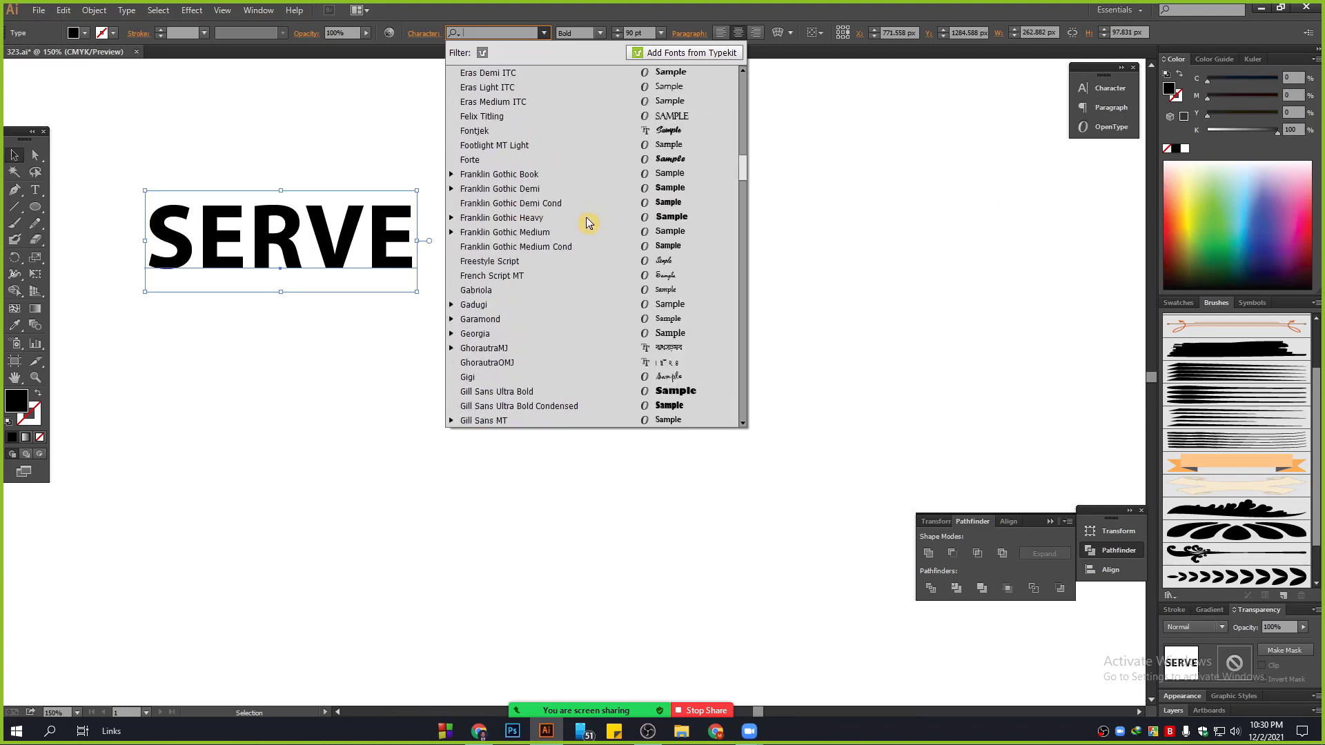
Step: Move the SERVE text toward the middle of the canvas and select all of its characters for editing
{"action": "left_click", "coordinate": [346, 314]}
{"action": "left_click_drag", "start_coordinate": [251, 135], "coordinate": [425, 307]}
{"action": "left_click_drag", "start_coordinate": [336, 227], "coordinate": [582, 261]}
{"action": "double_click", "coordinate": [583, 280]}
{"action": "left_click_drag", "start_coordinate": [683, 279], "coordinate": [216, 219]}
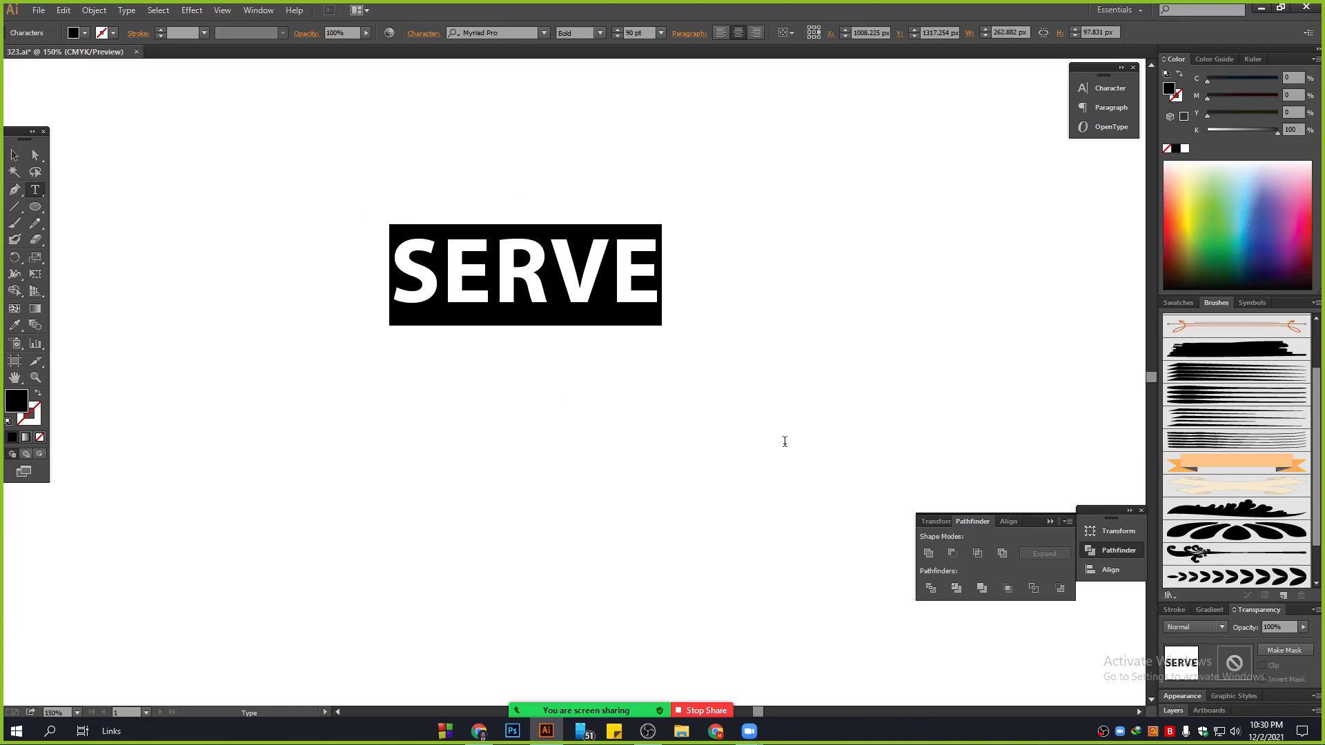
Step: Check the Unicode and ANSI output options in the Avro Keyboard tools
{"action": "right_click", "coordinate": [1153, 732]}
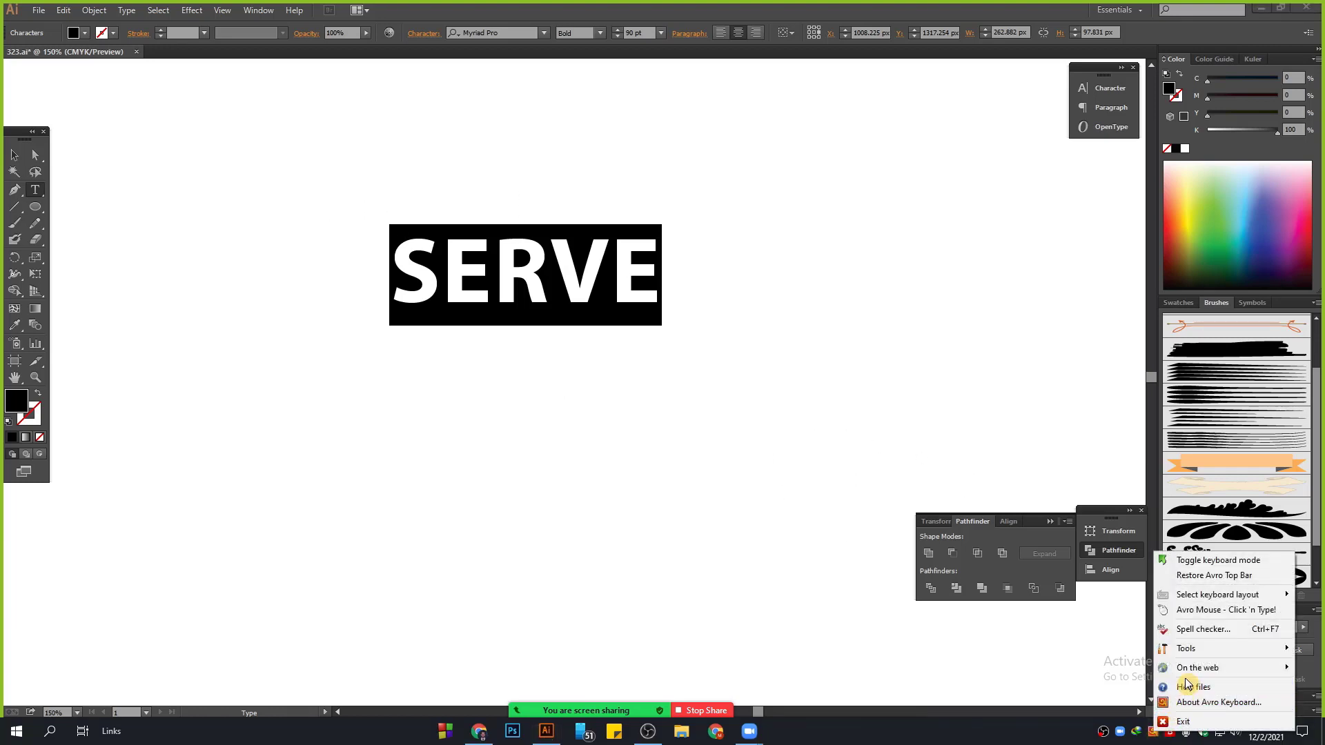
{"action": "mouse_move", "coordinate": [1187, 649]}
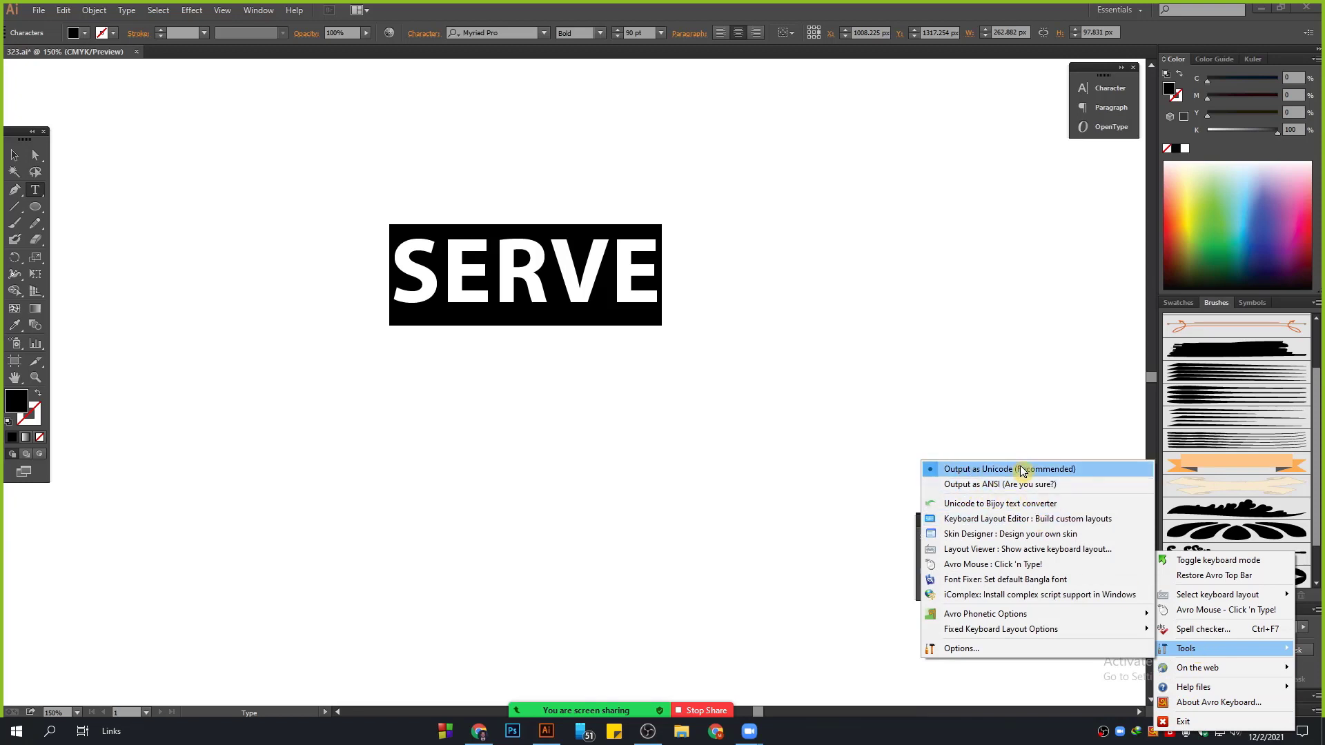
{"action": "left_click", "coordinate": [603, 288]}
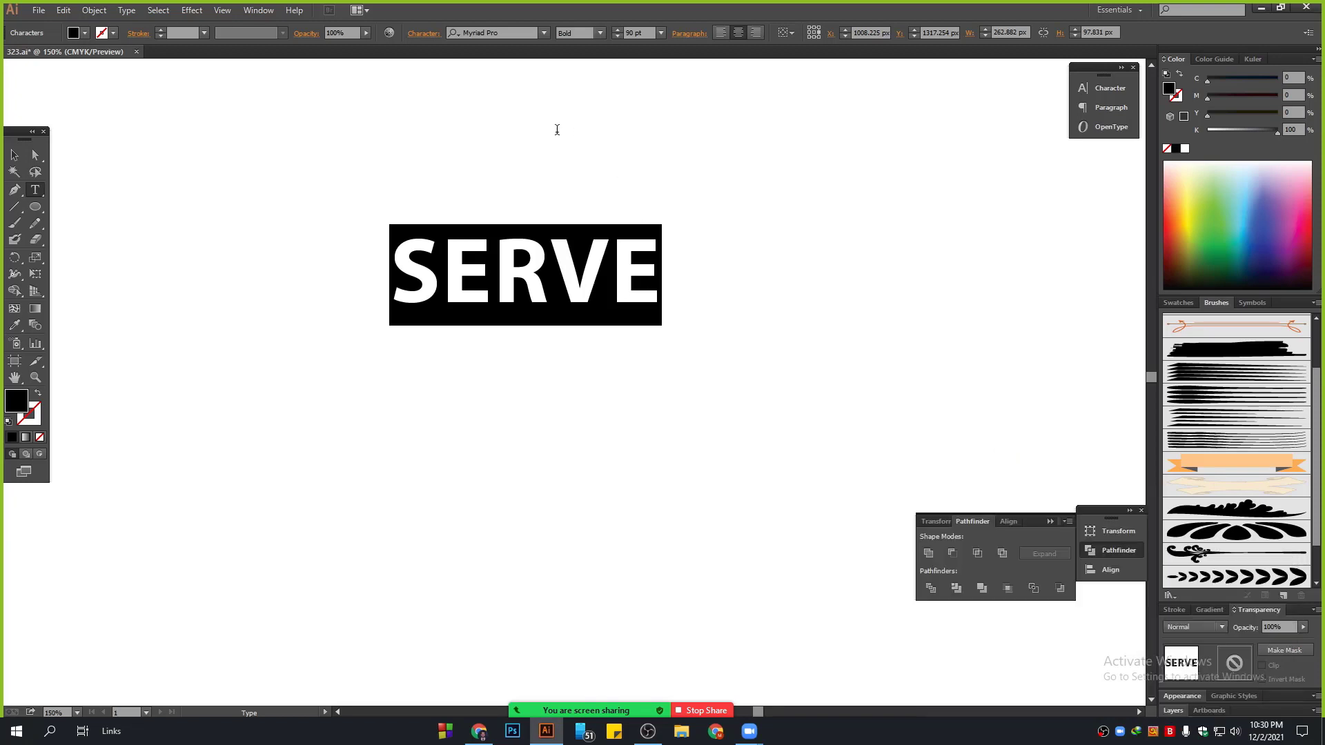
Step: Search the fonts for shami and set the SERVE text to Li Shamim Cholontika ANSI V1
{"action": "left_click", "coordinate": [487, 33]}
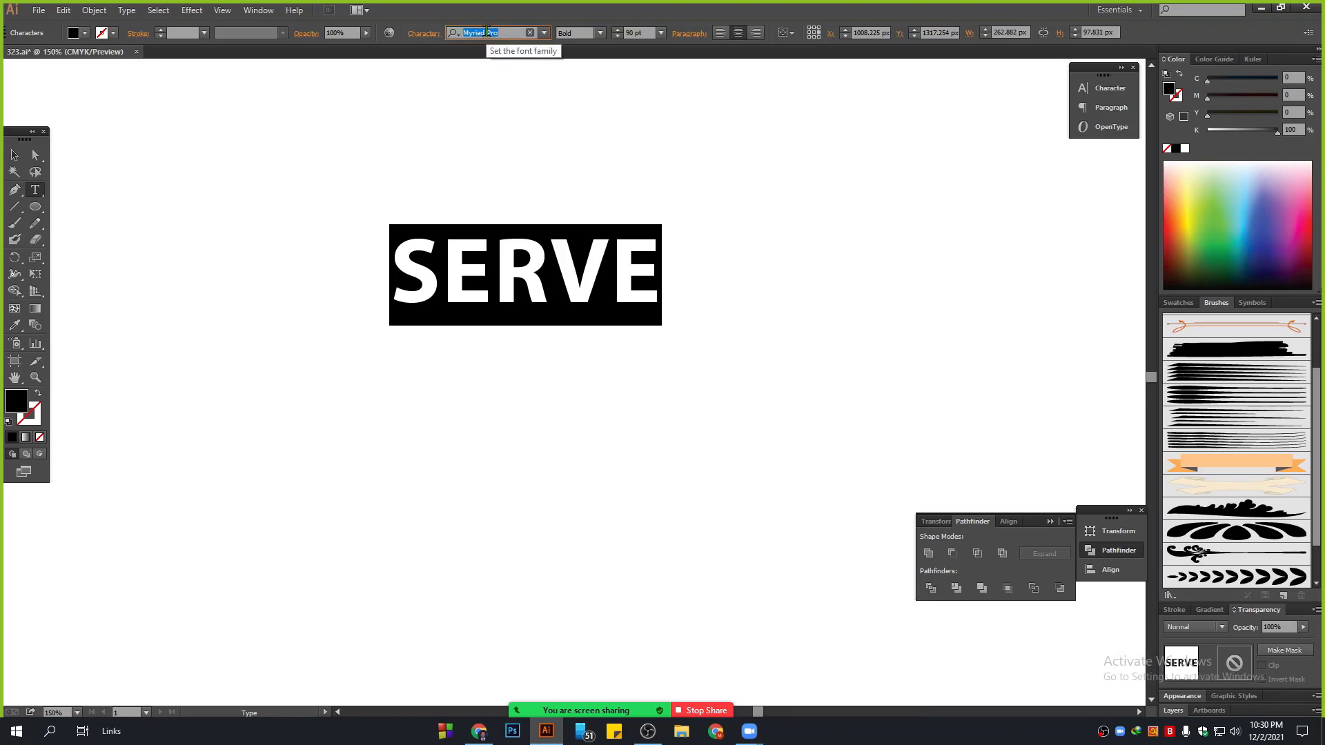
{"action": "type", "text": "shami"}
{"action": "key", "text": "BackSpace"}
{"action": "key", "text": "BackSpace"}
{"action": "key", "text": "BackSpace"}
{"action": "key", "text": "BackSpace"}
{"action": "key", "text": "BackSpace"}
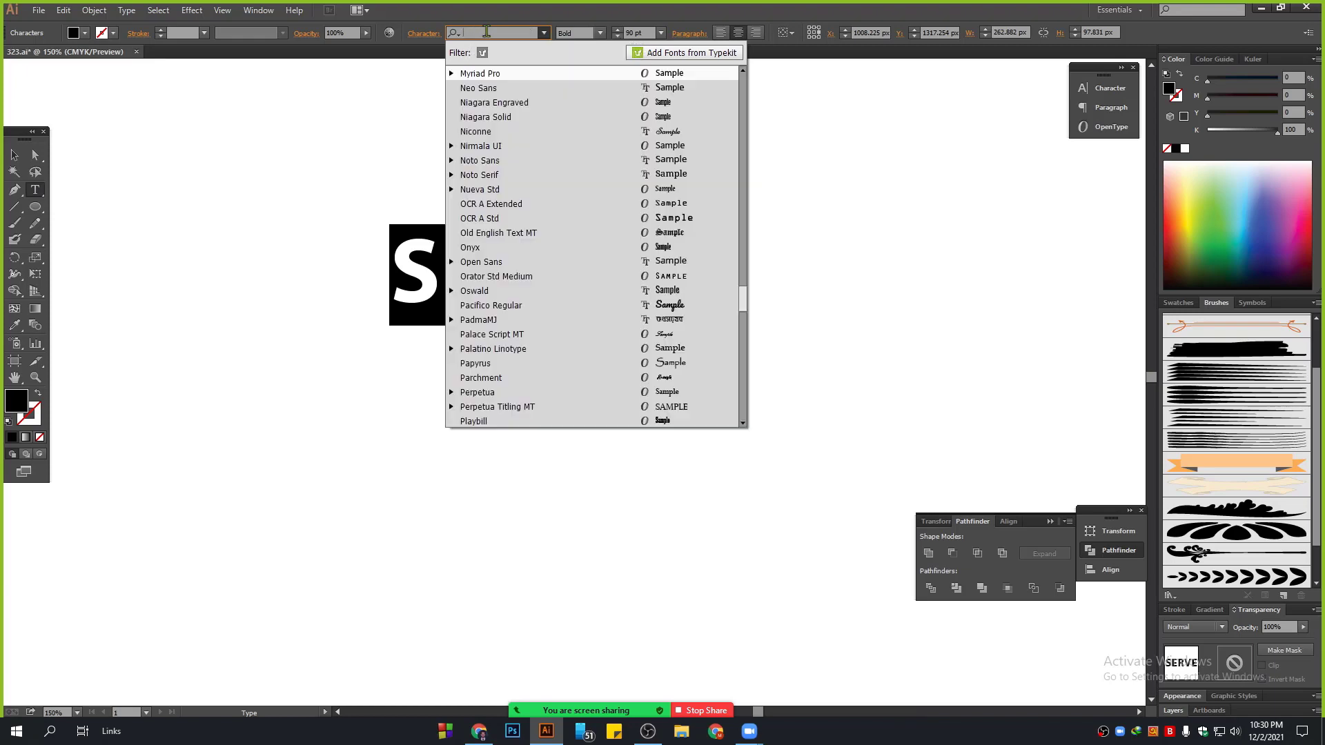
{"action": "type", "text": "shami"}
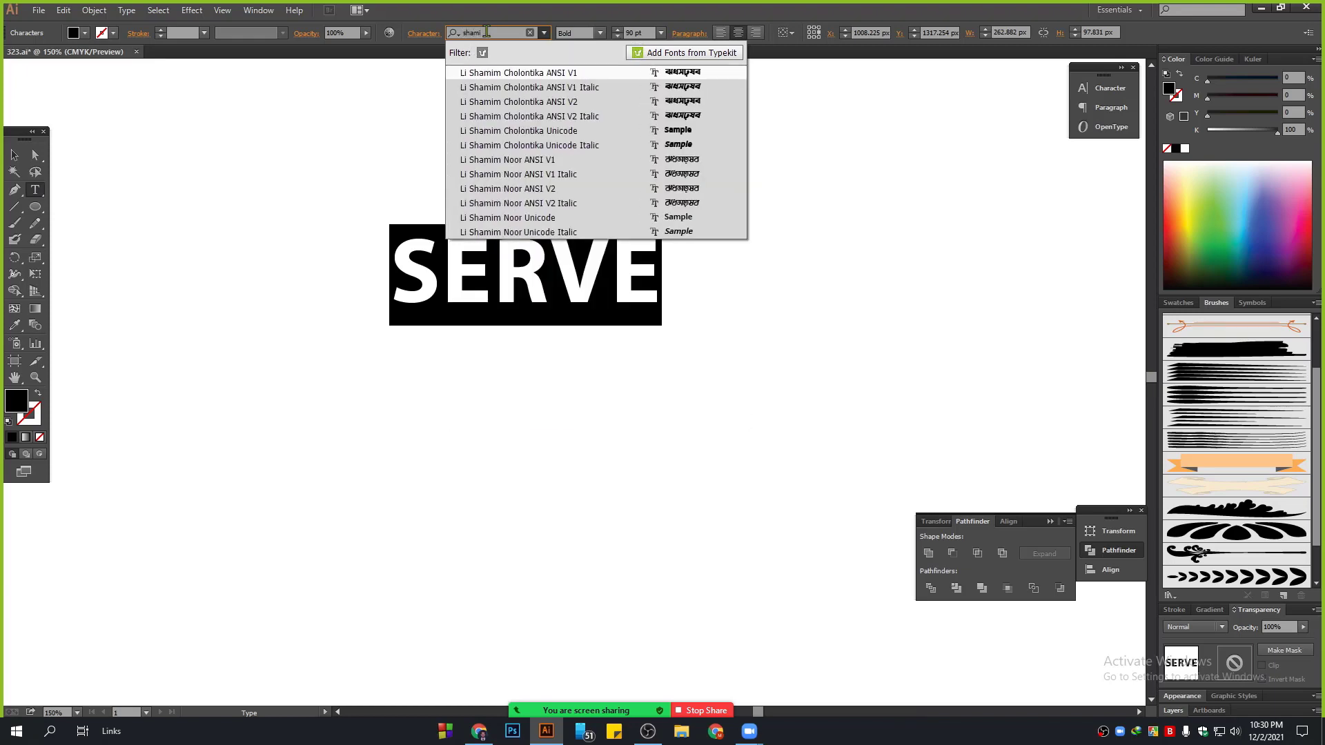
{"action": "left_click", "coordinate": [569, 80]}
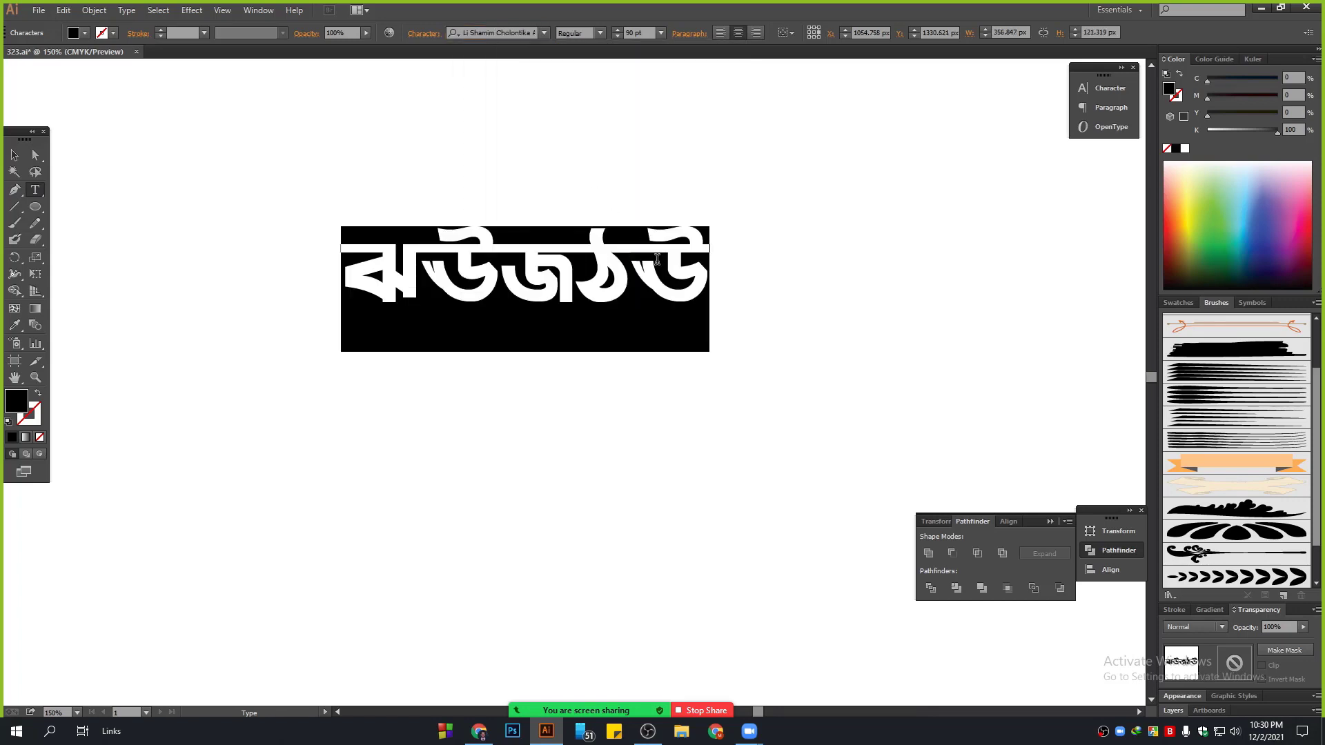
Step: Replace the text with amar using the Bangla phonetic keyboard and select all of it
{"action": "type", "text": "amar"}
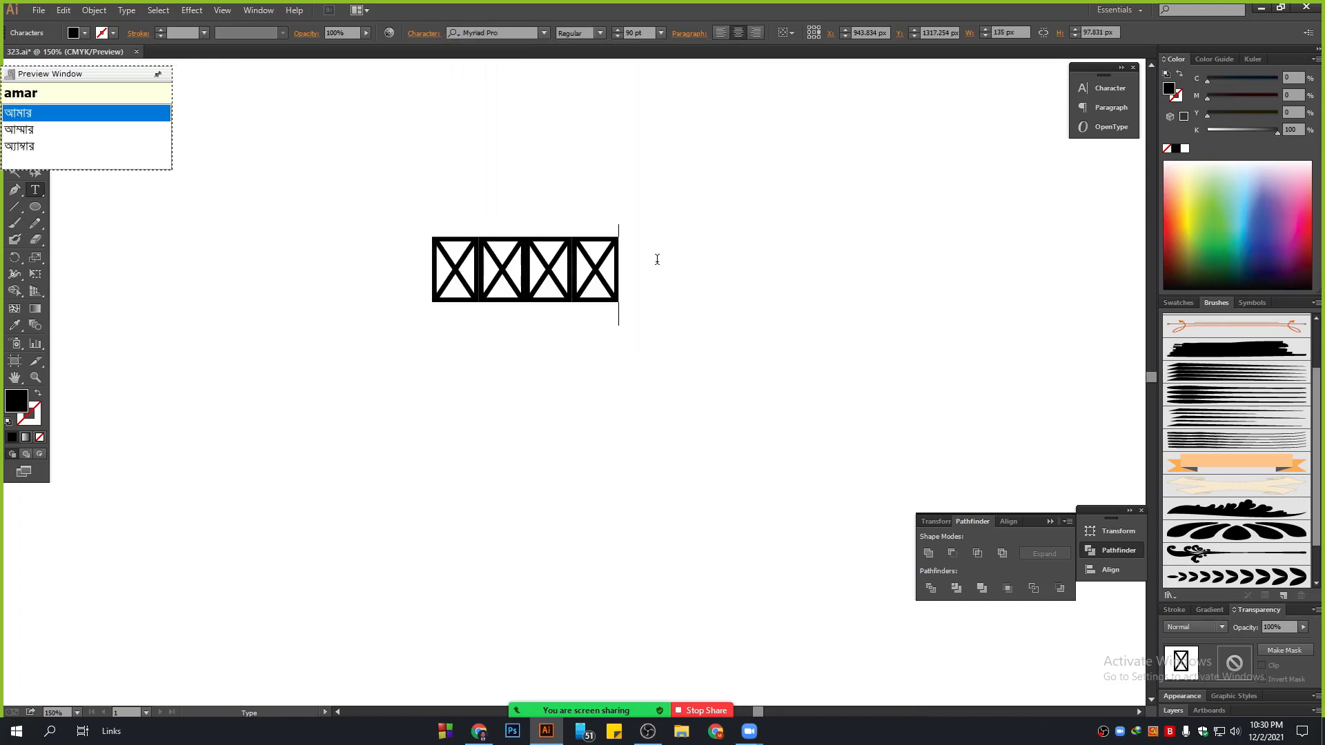
{"action": "key", "text": "ctrl+a"}
{"action": "left_click", "coordinate": [502, 34]}
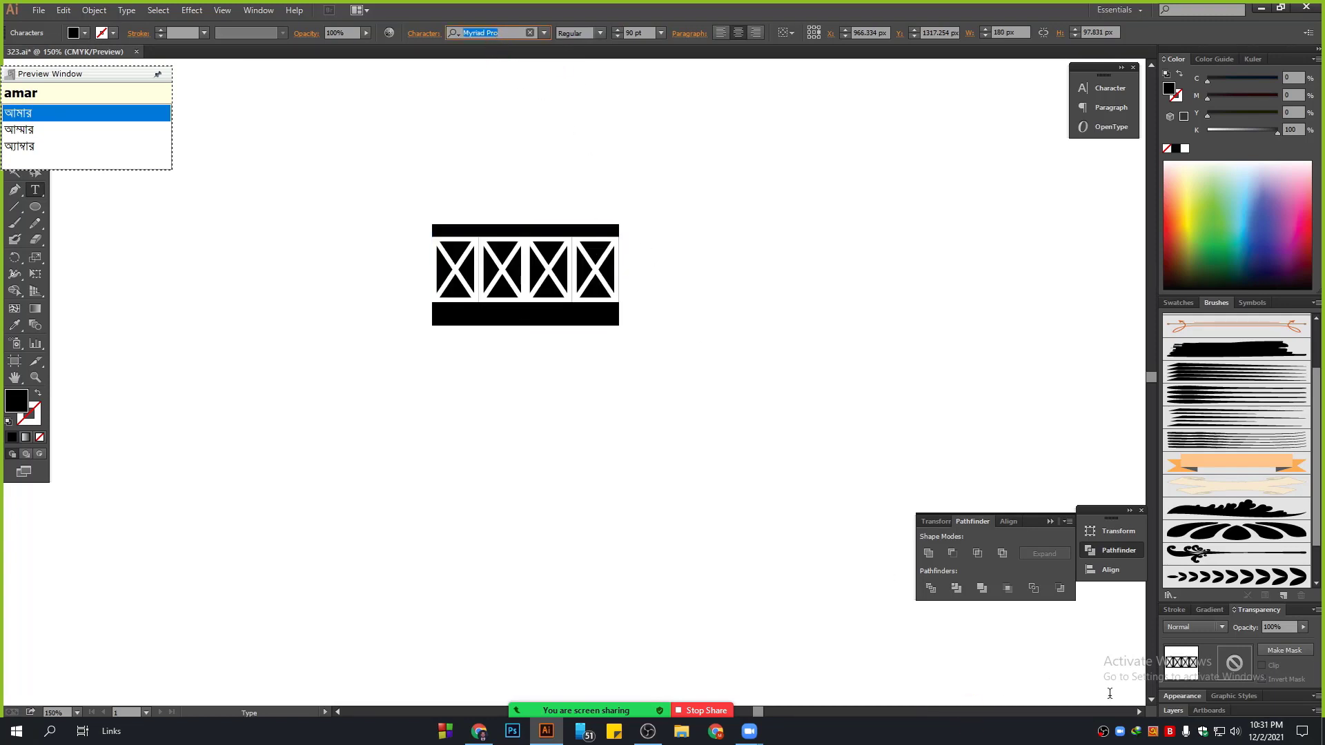
Step: Switch the Avro Keyboard output mode to ANSI and choose to use ANSI anyway
{"action": "right_click", "coordinate": [1152, 731]}
{"action": "mouse_move", "coordinate": [1182, 662]}
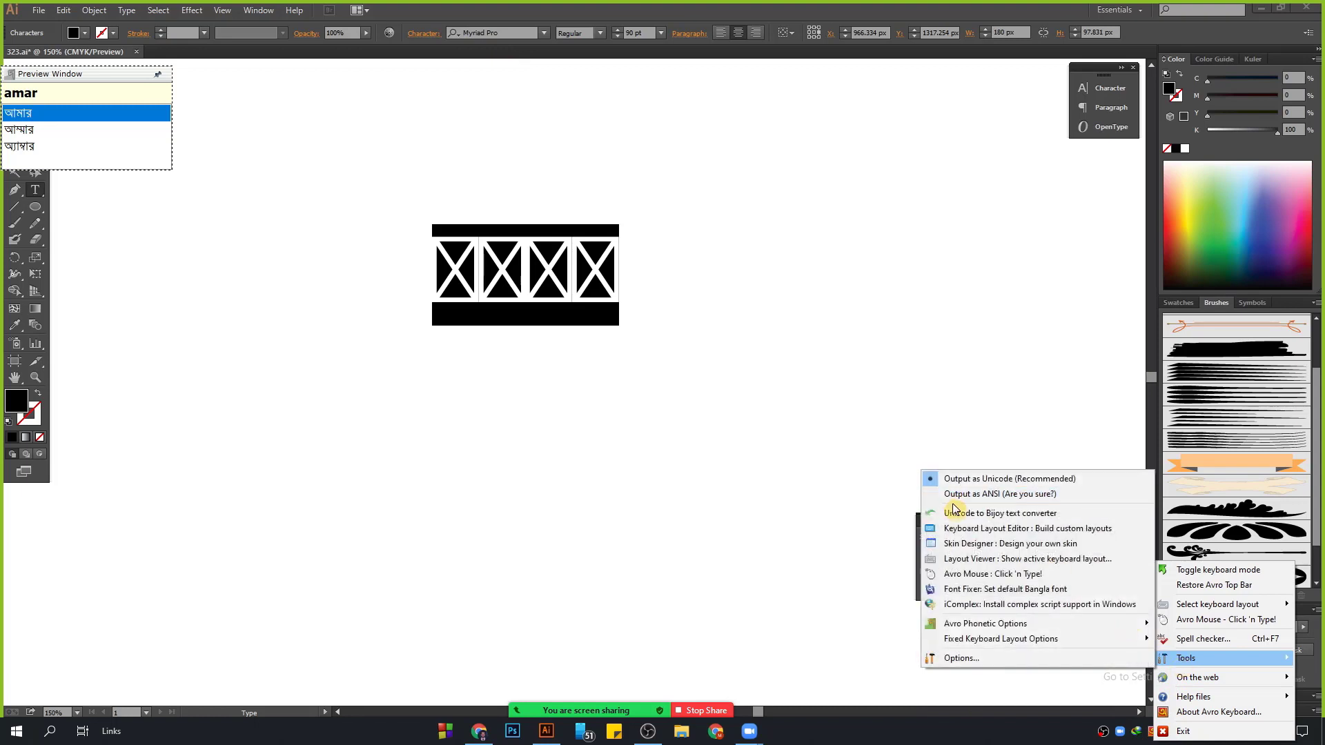
{"action": "left_click", "coordinate": [1000, 494]}
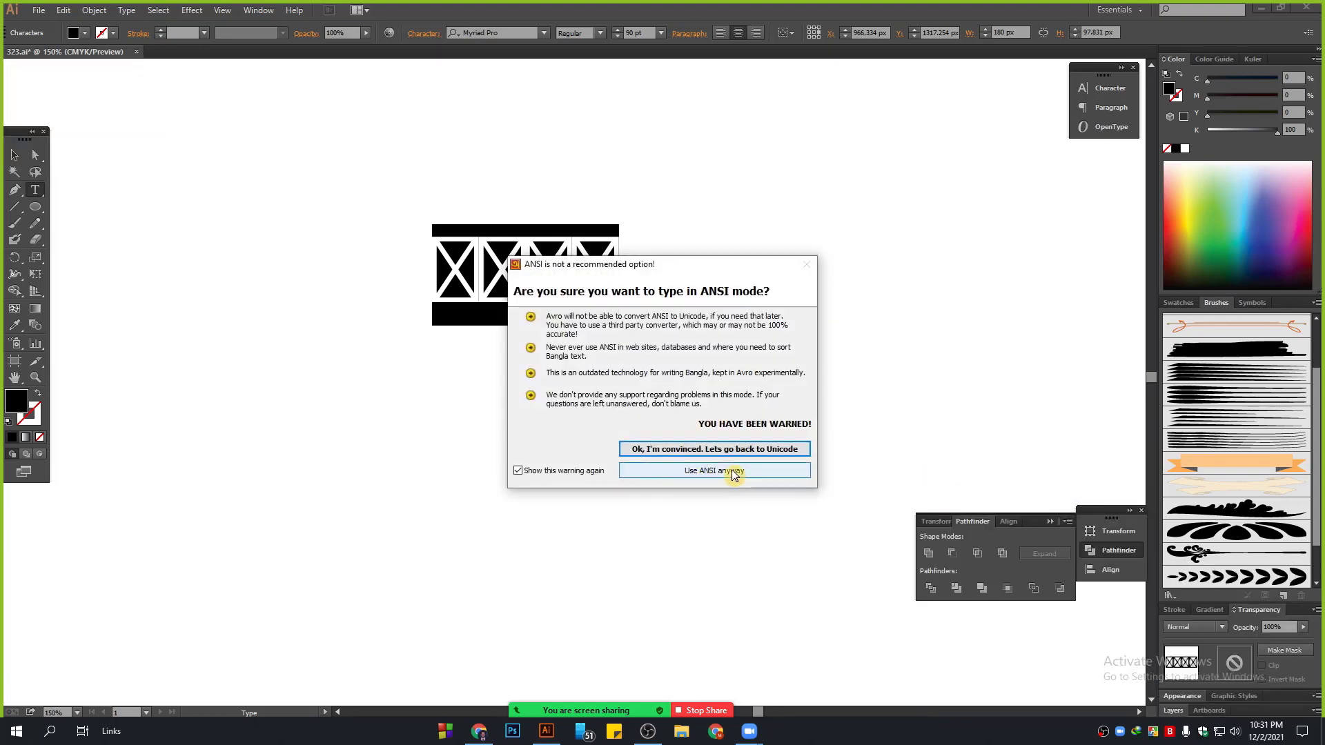
{"action": "left_click", "coordinate": [721, 470]}
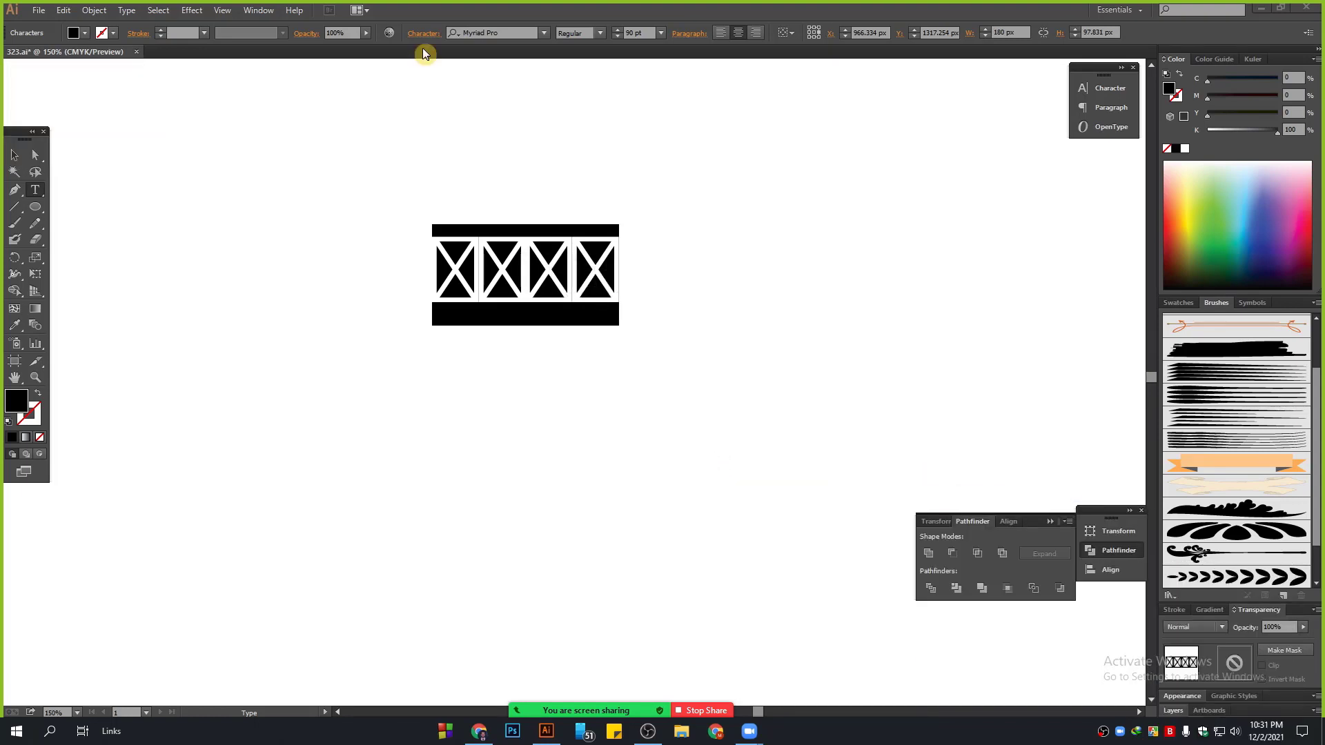
{"action": "left_click", "coordinate": [481, 32]}
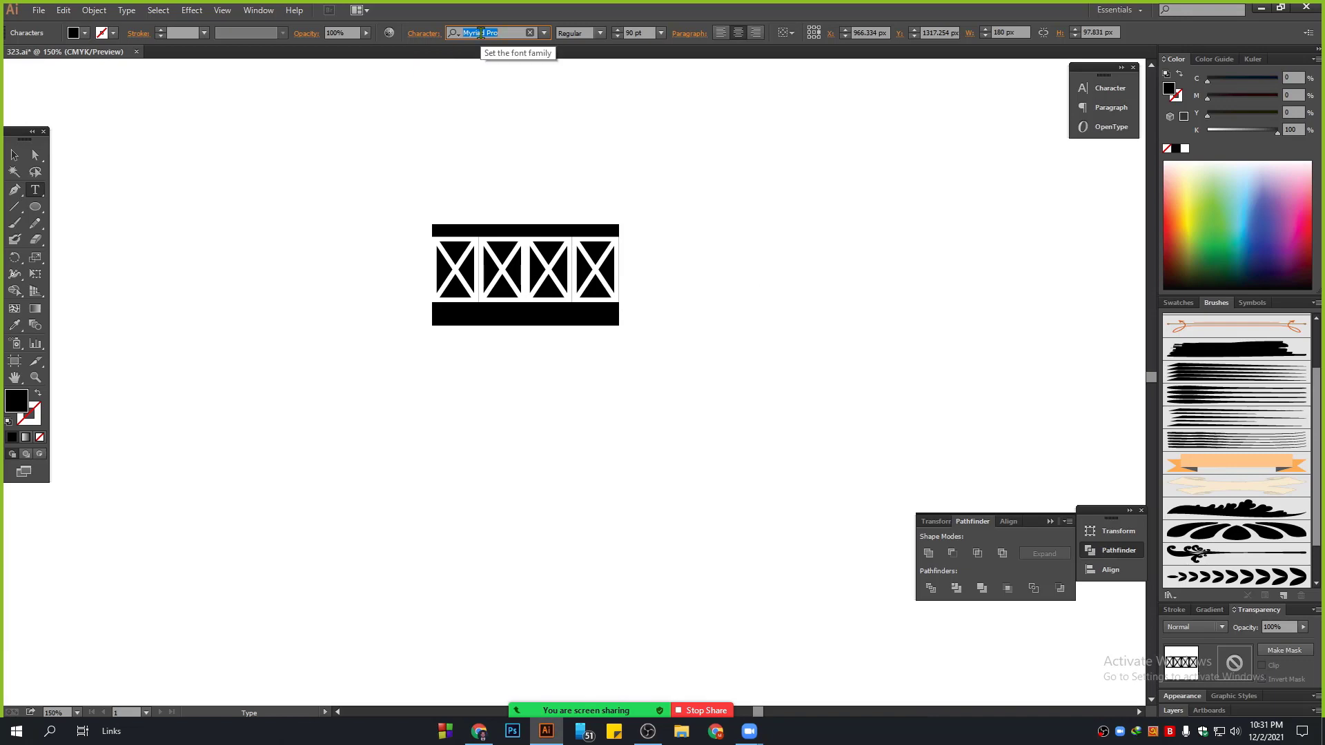
{"action": "type", "text": "ansi"}
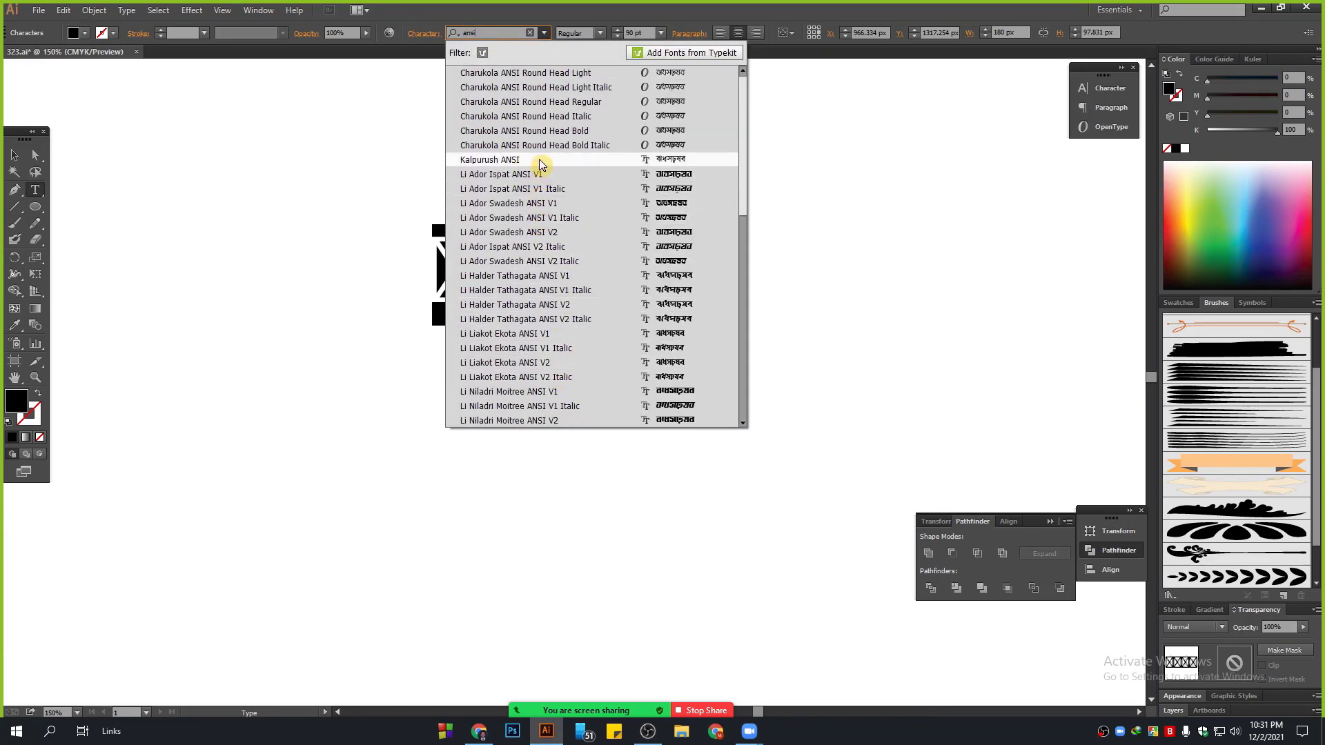
{"action": "key", "text": "Escape"}
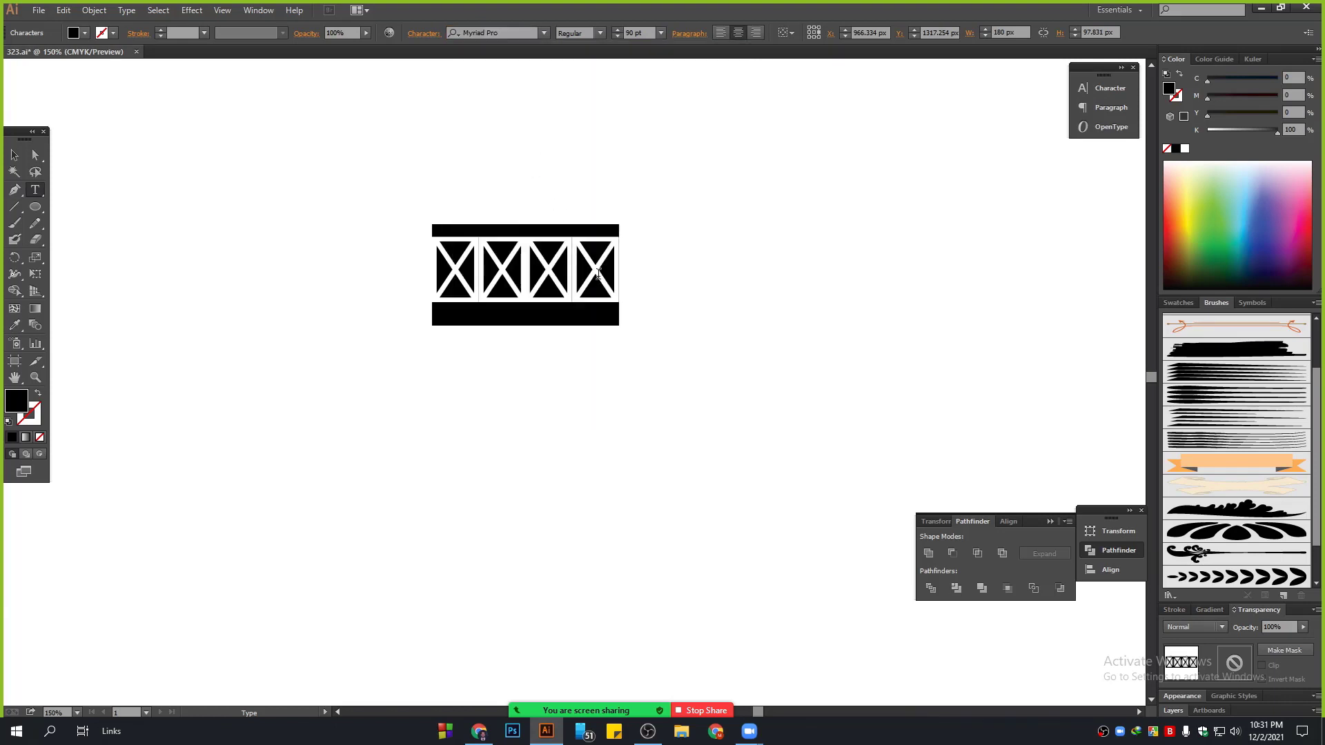
Step: Delete the boxed placeholder characters and set the font to Charukola ANSI Round Head Light
{"action": "key", "text": "BackSpace"}
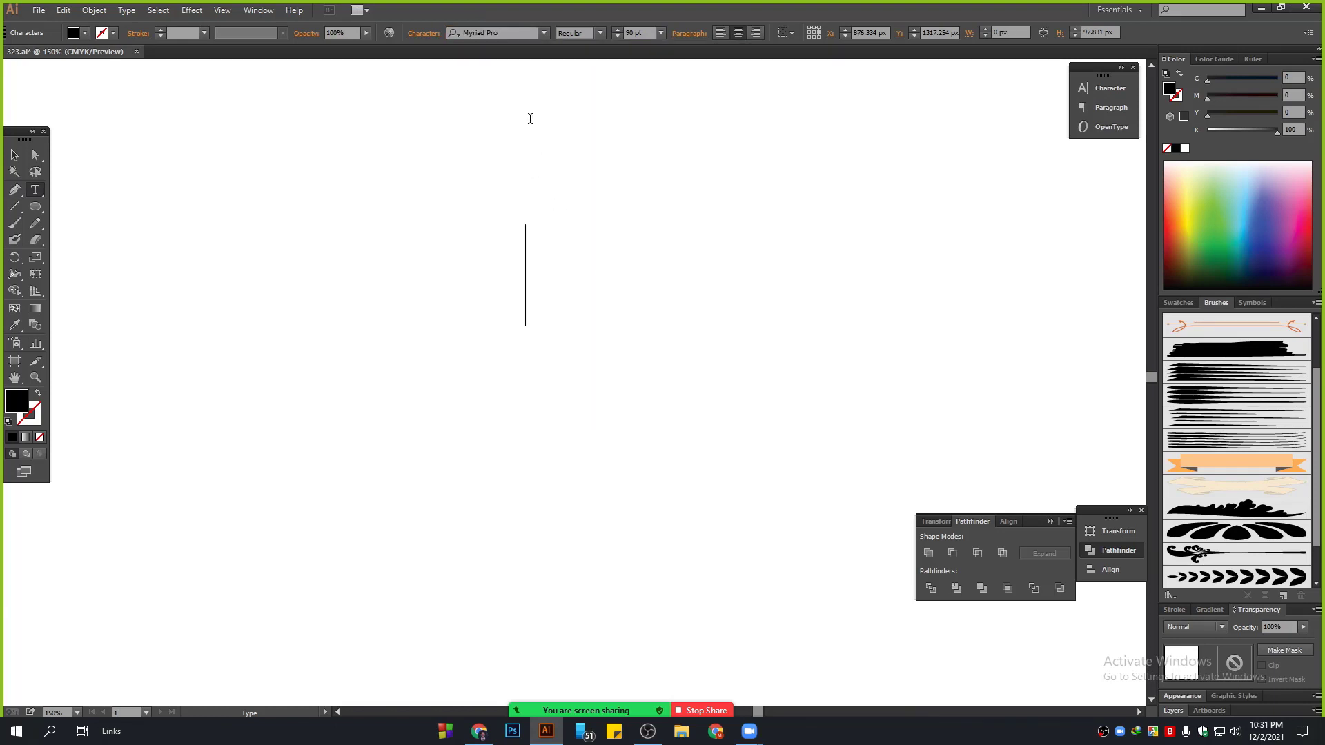
{"action": "left_click", "coordinate": [494, 36]}
{"action": "type", "text": "ansi"}
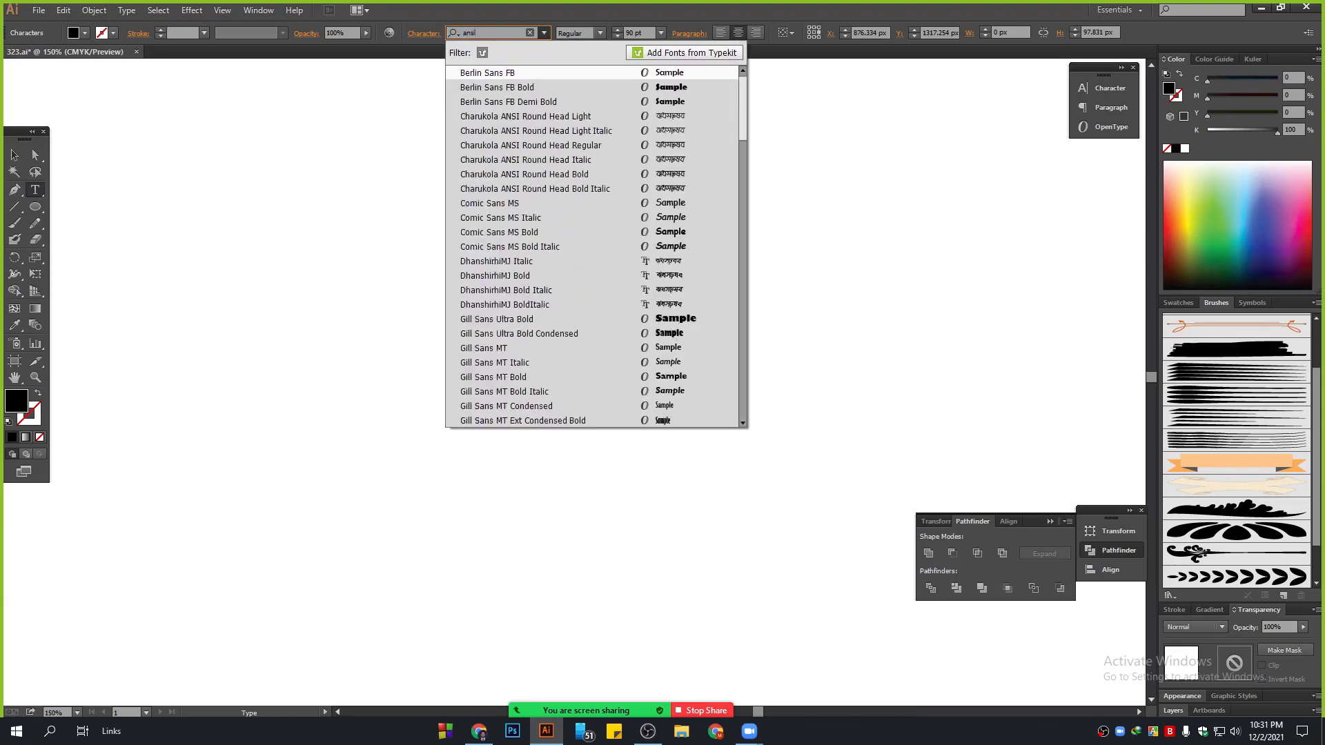
{"action": "key", "text": "Return"}
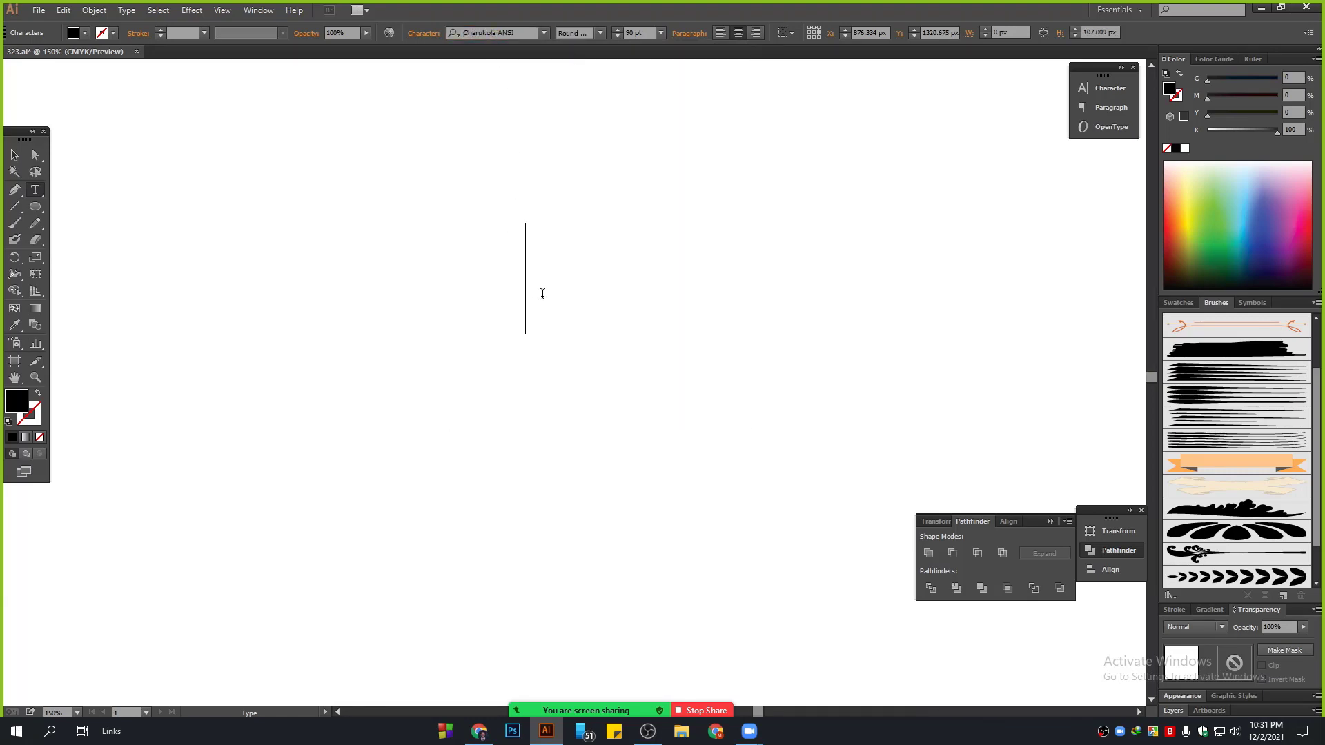
Step: Try out single Bangla letters in the ANSI font, including phonetic b and a, and erase them
{"action": "type", "text": "ইঅ"}
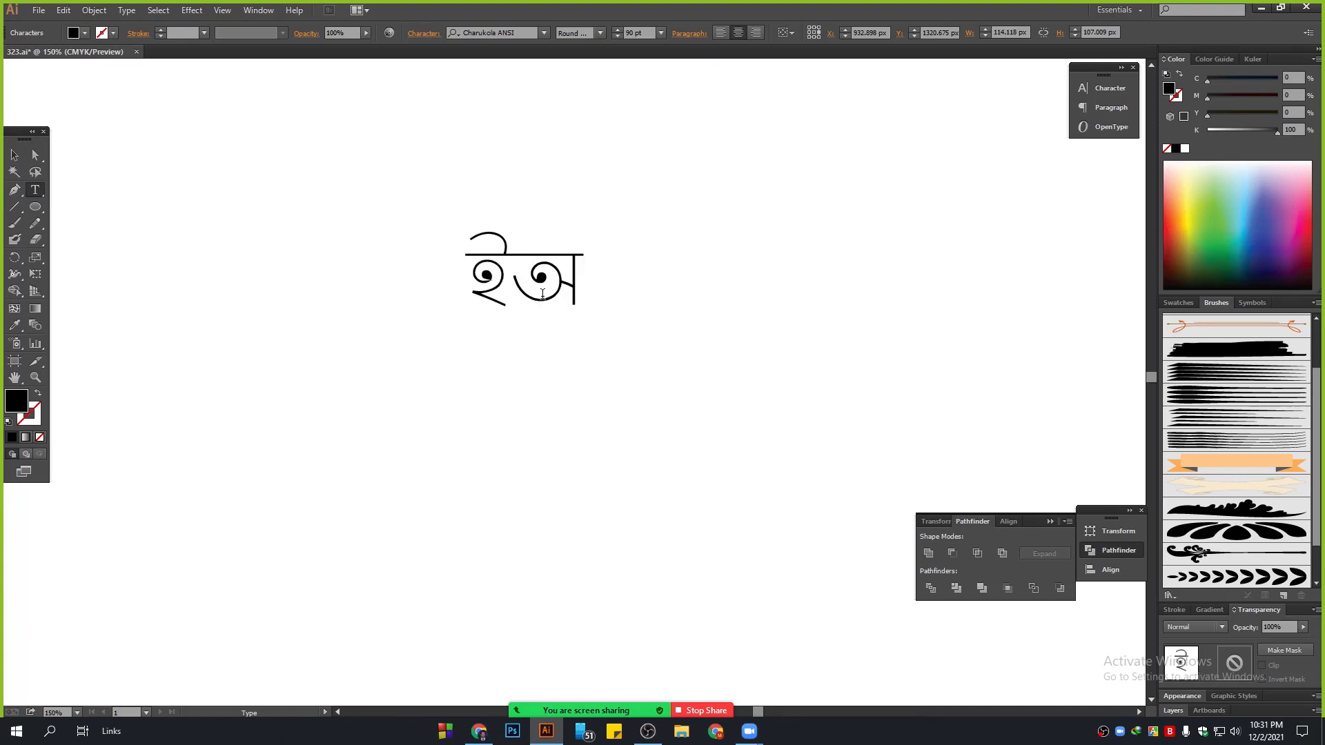
{"action": "key", "text": "BackSpace"}
{"action": "key", "text": "BackSpace"}
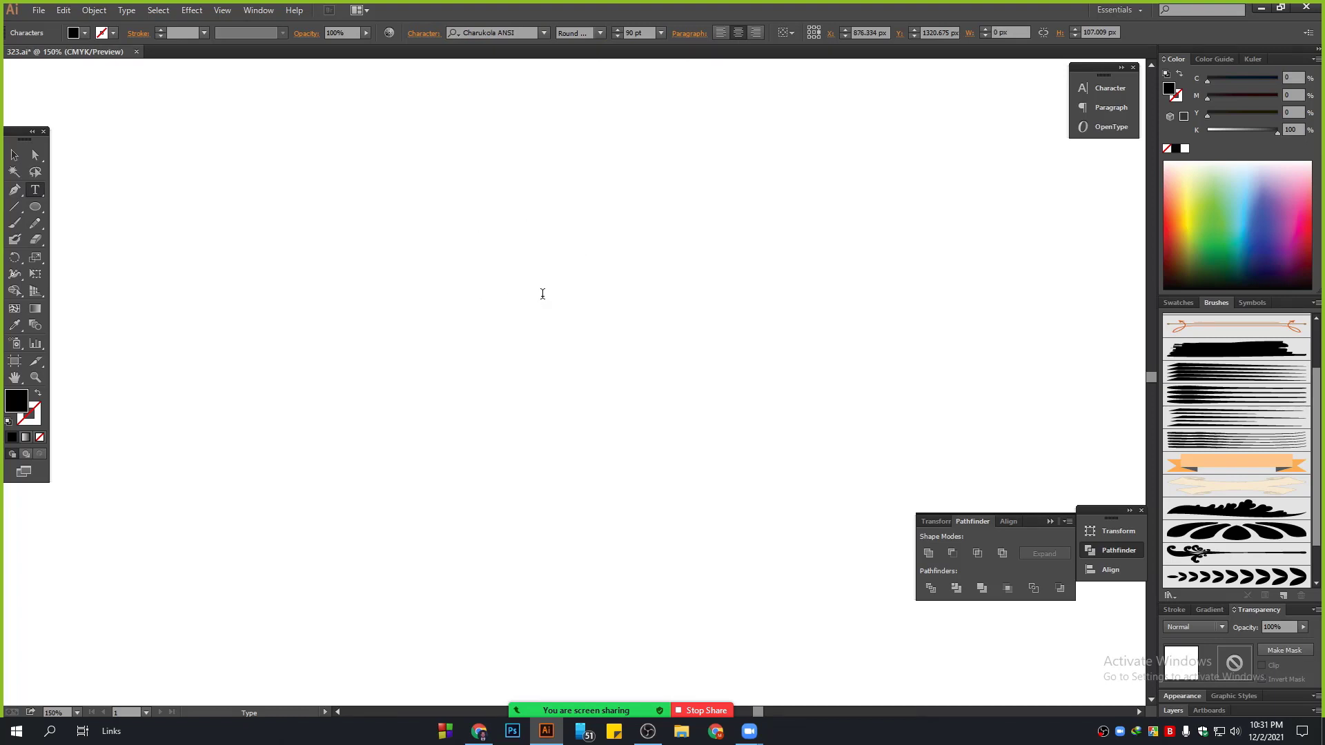
{"action": "type", "text": "b"}
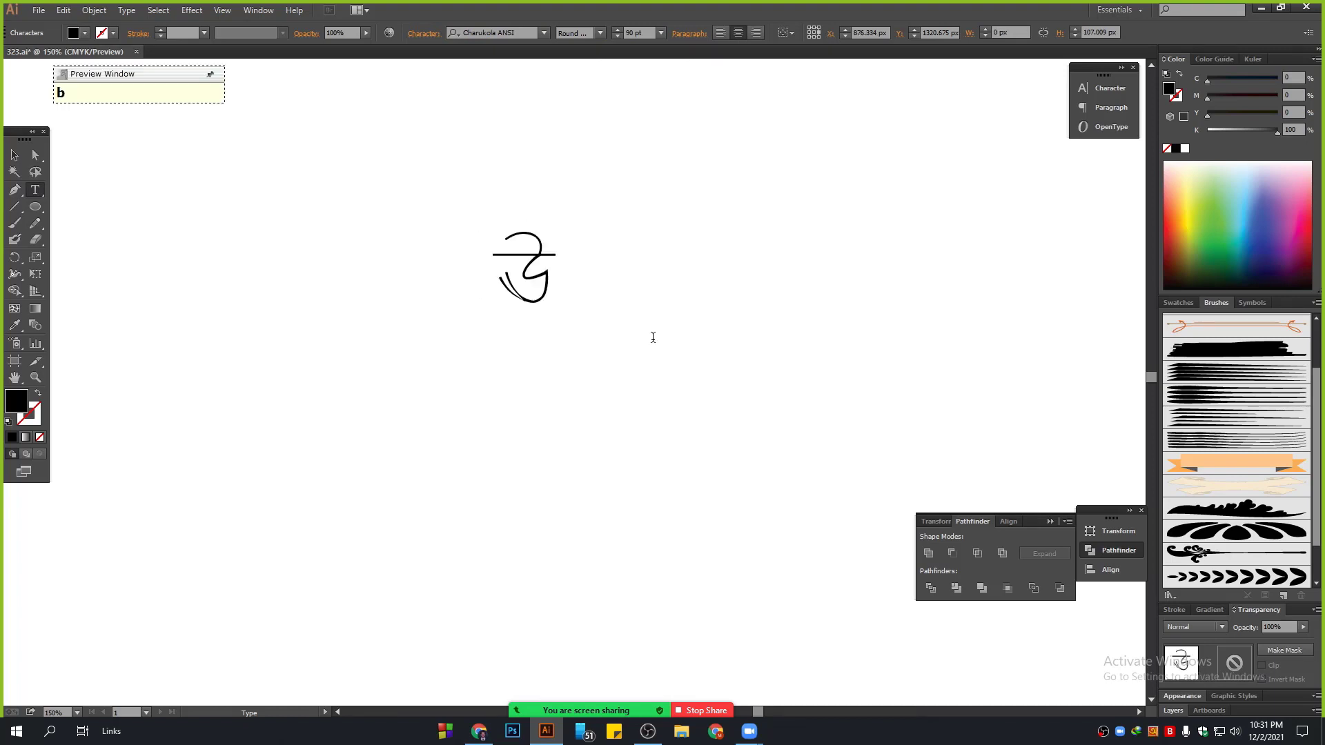
{"action": "key", "text": "BackSpace"}
{"action": "type", "text": "a"}
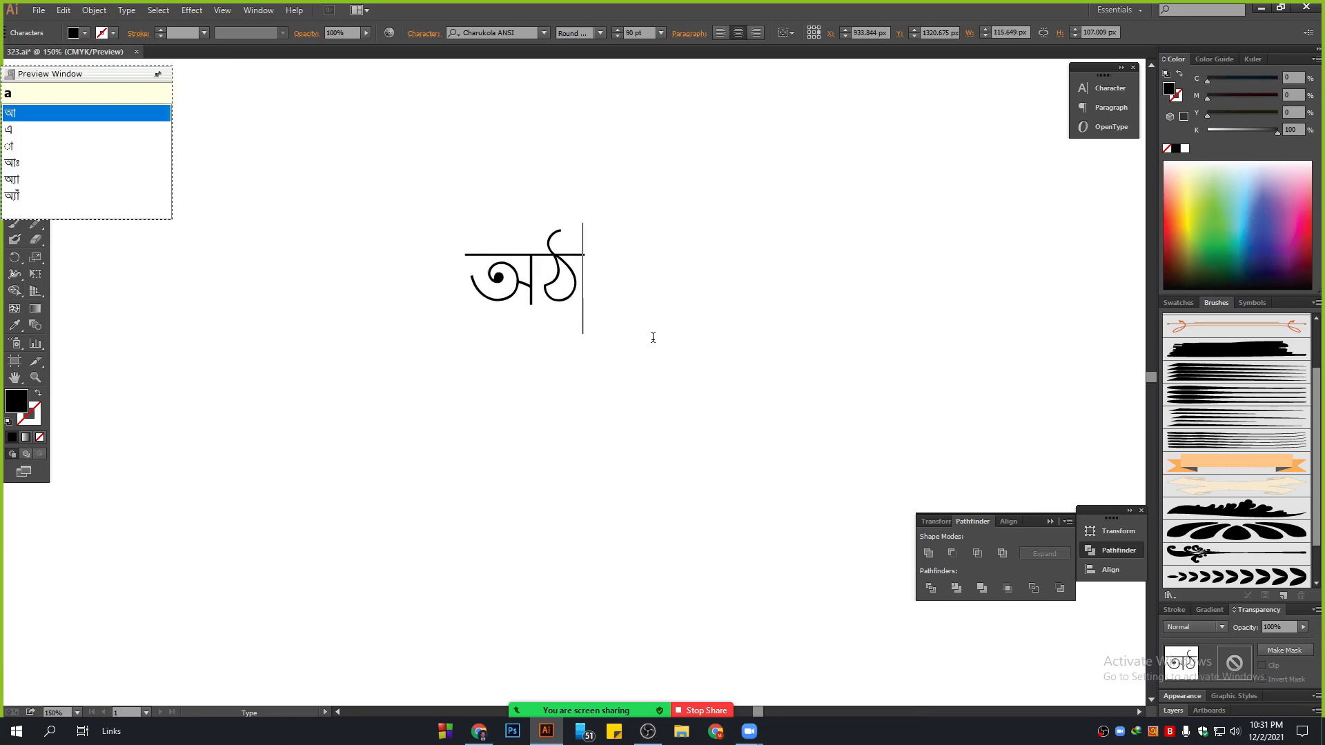
{"action": "key", "text": "ctrl+a"}
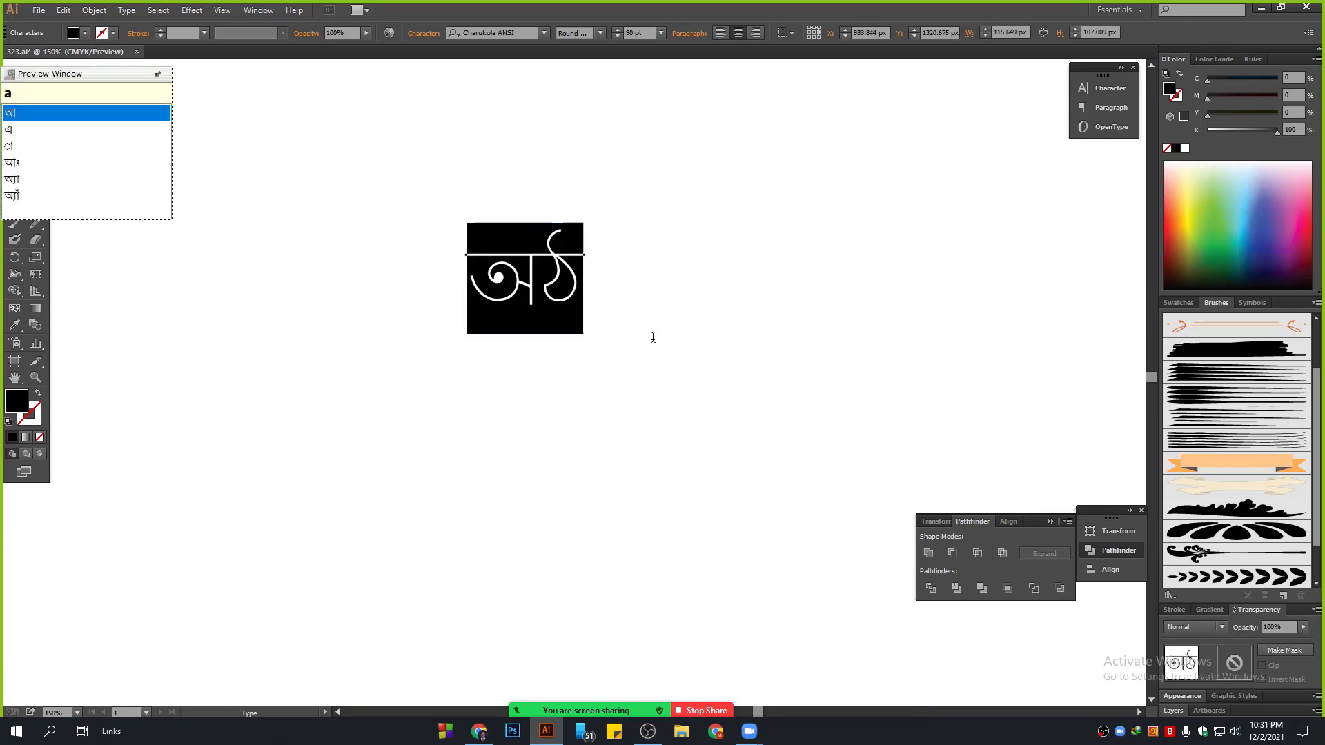
{"action": "type", "text": "a"}
{"action": "key", "text": "BackSpace"}
{"action": "key", "text": "BackSpace"}
{"action": "type", "text": "a"}
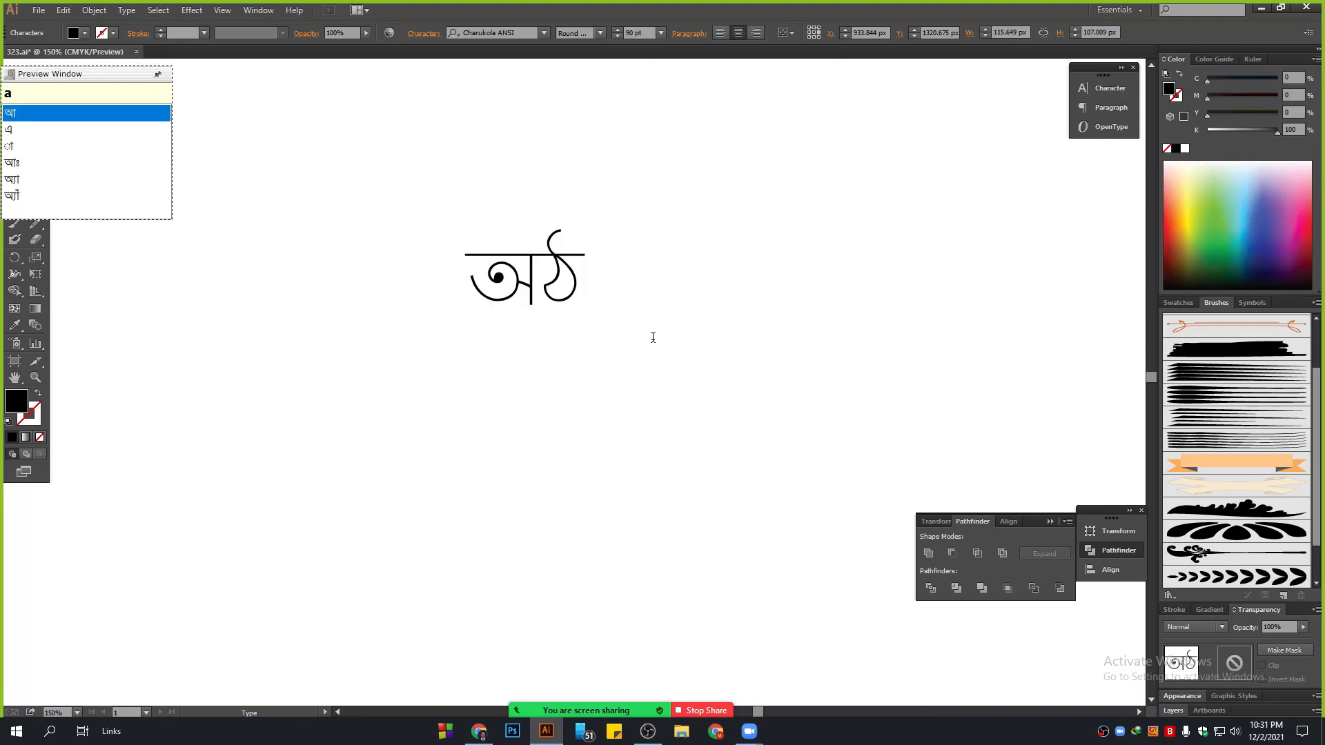
{"action": "key", "text": "BackSpace"}
Step: Enter the phonetic text mamar in the Charukola ANSI font
{"action": "type", "text": "mar"}
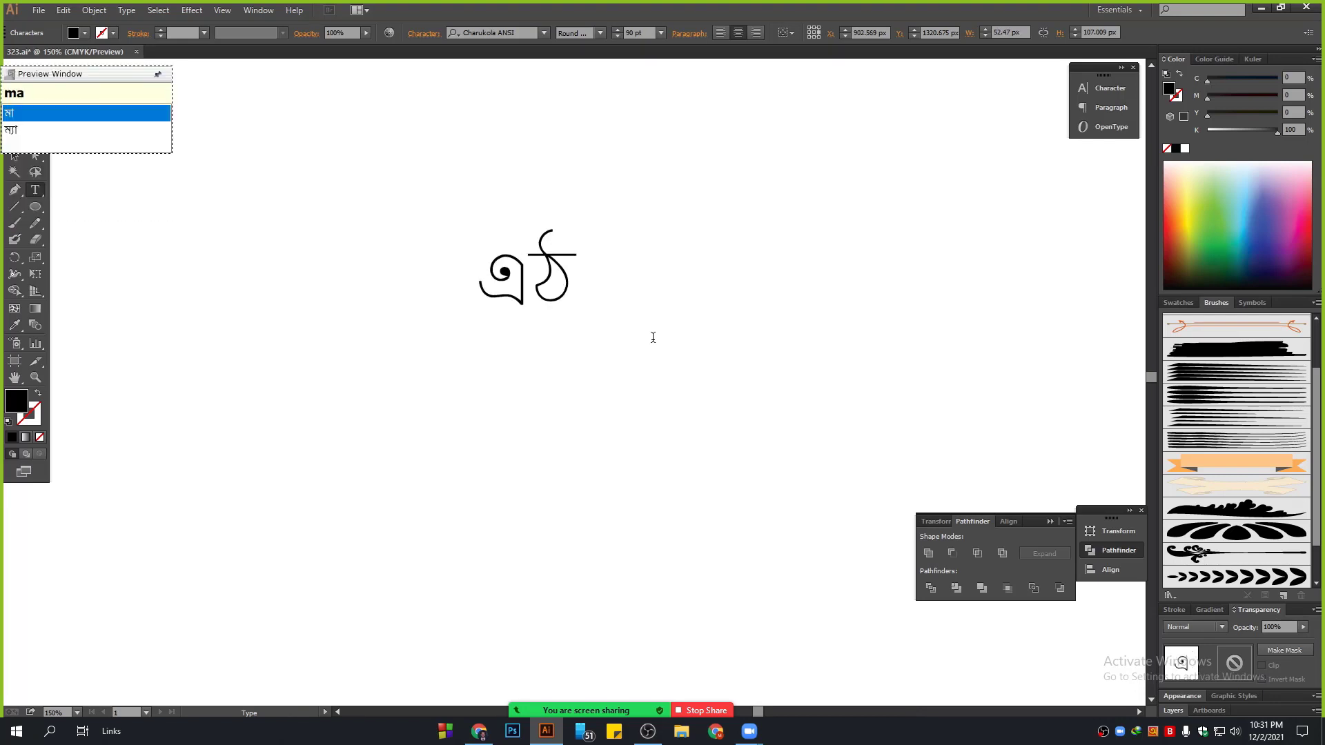
{"action": "key", "text": "BackSpace"}
{"action": "type", "text": "mar"}
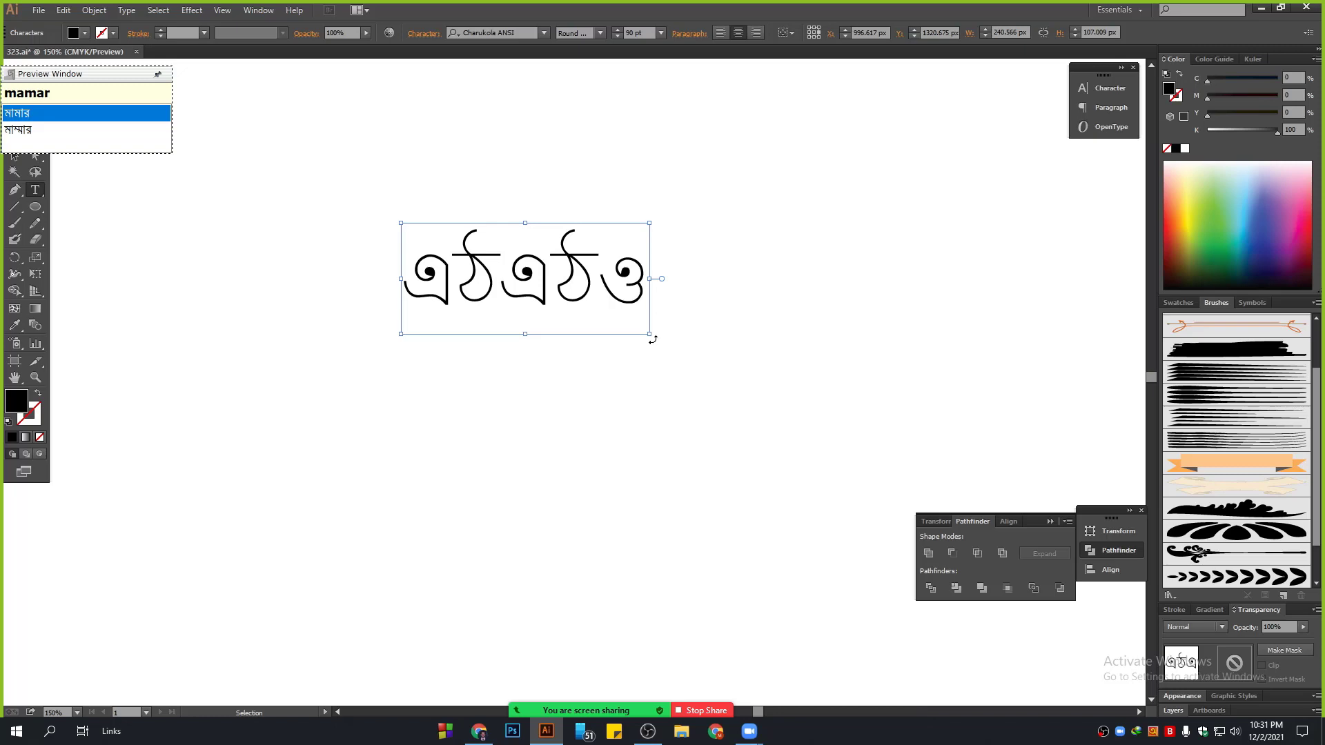
Step: Filter the fonts by ansi, preview several on the selected Bangla text, and apply Li Halder Tathagata ANSI V1
{"action": "key", "text": "ctrl+a"}
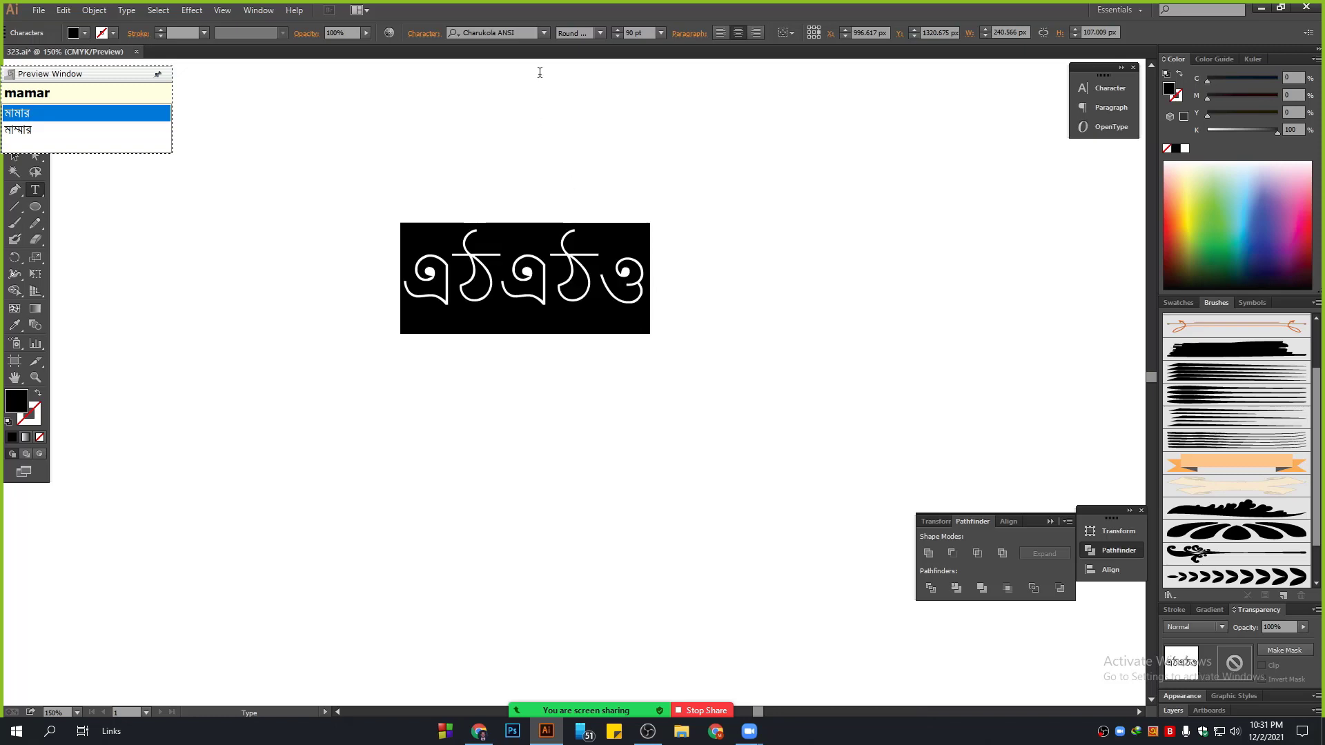
{"action": "left_click", "coordinate": [543, 34]}
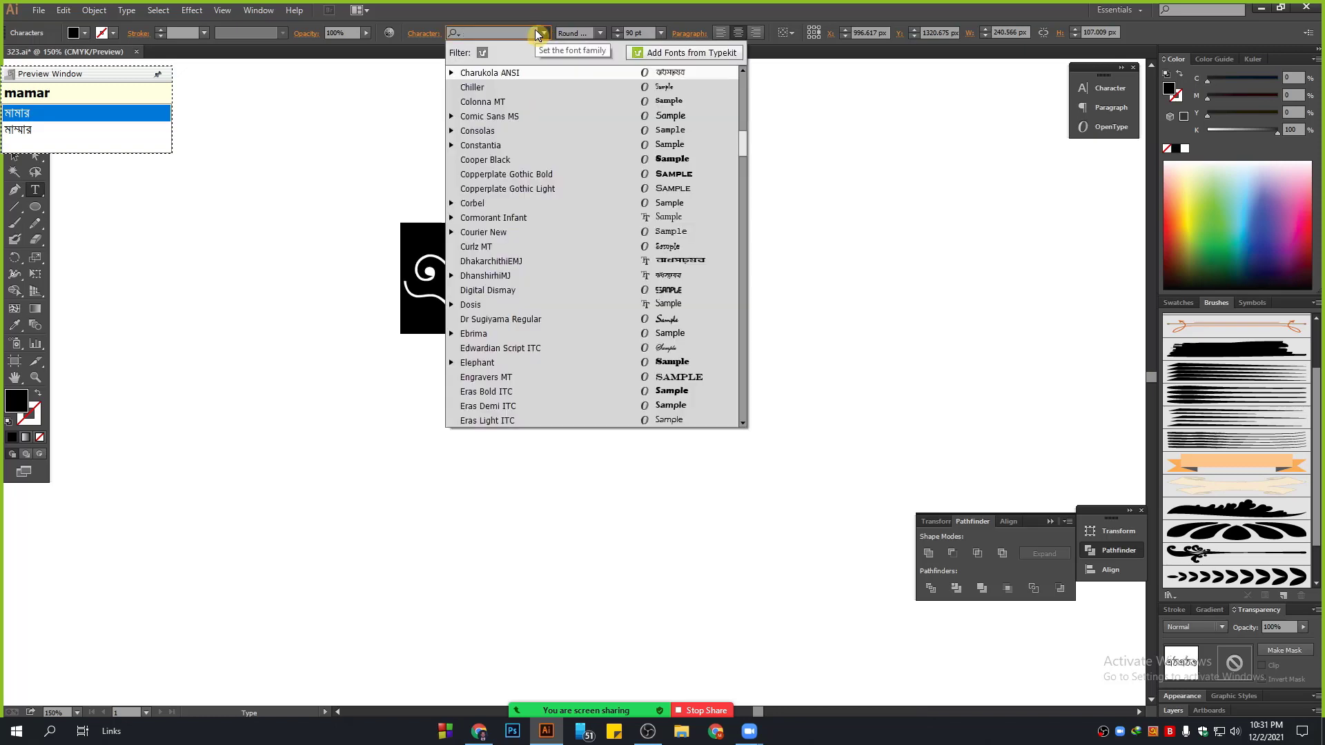
{"action": "type", "text": "ansi"}
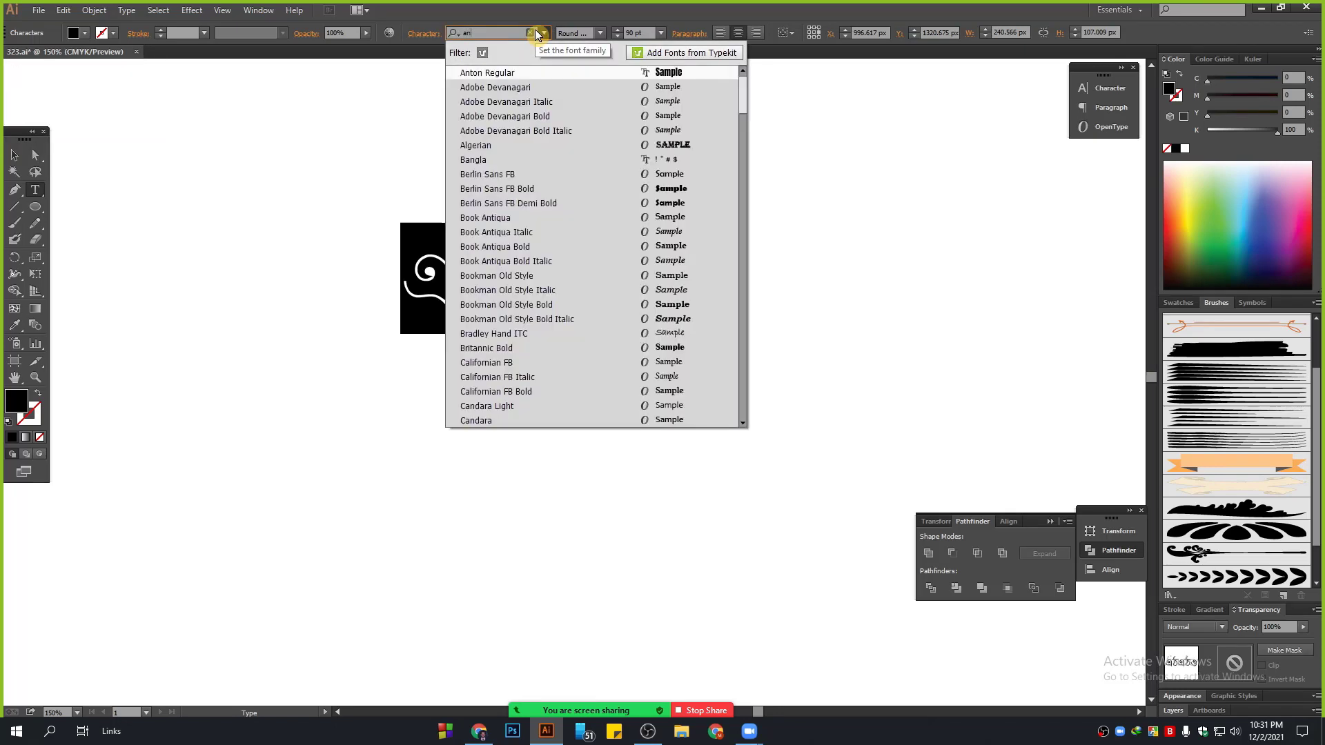
{"action": "key", "text": "Down"}
{"action": "key", "text": "Down"}
{"action": "key", "text": "Down"}
{"action": "key", "text": "Down"}
{"action": "key", "text": "Down"}
{"action": "key", "text": "Down"}
{"action": "key", "text": "Down"}
{"action": "key", "text": "Down"}
{"action": "key", "text": "Down"}
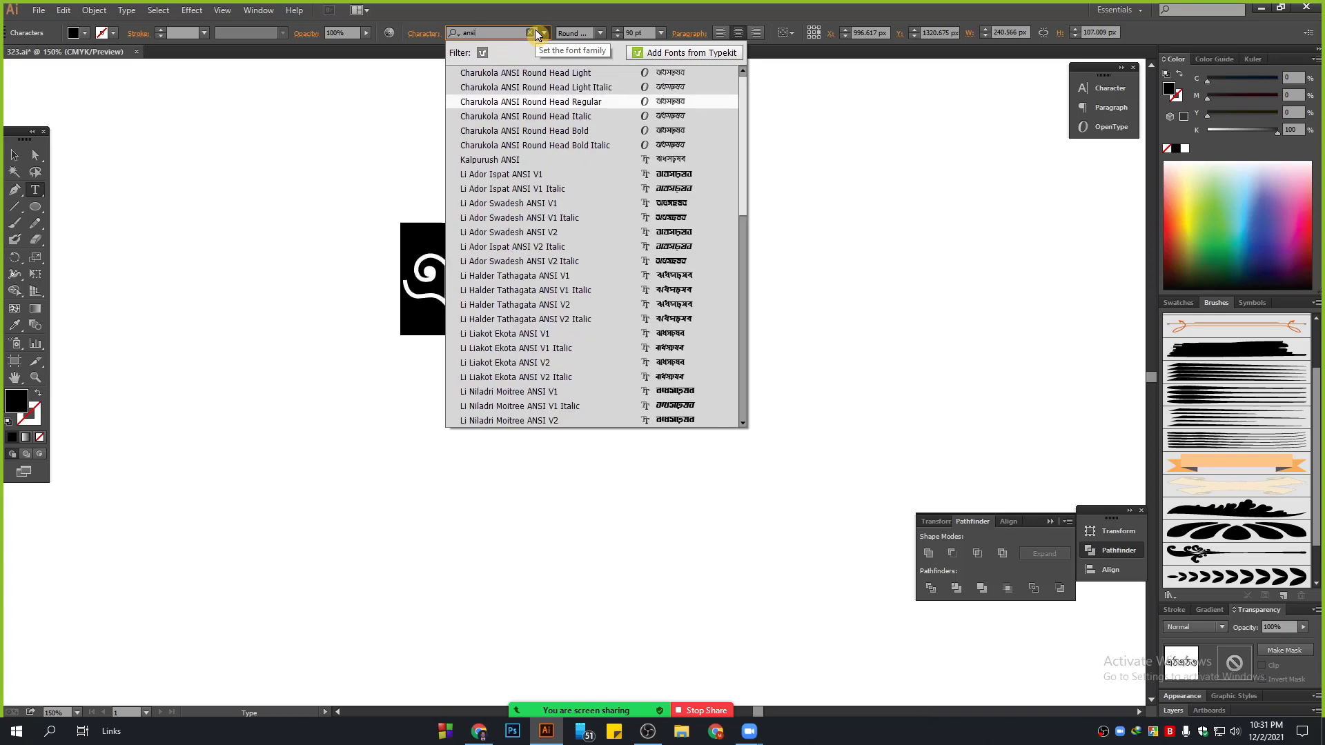
{"action": "key", "text": "Down"}
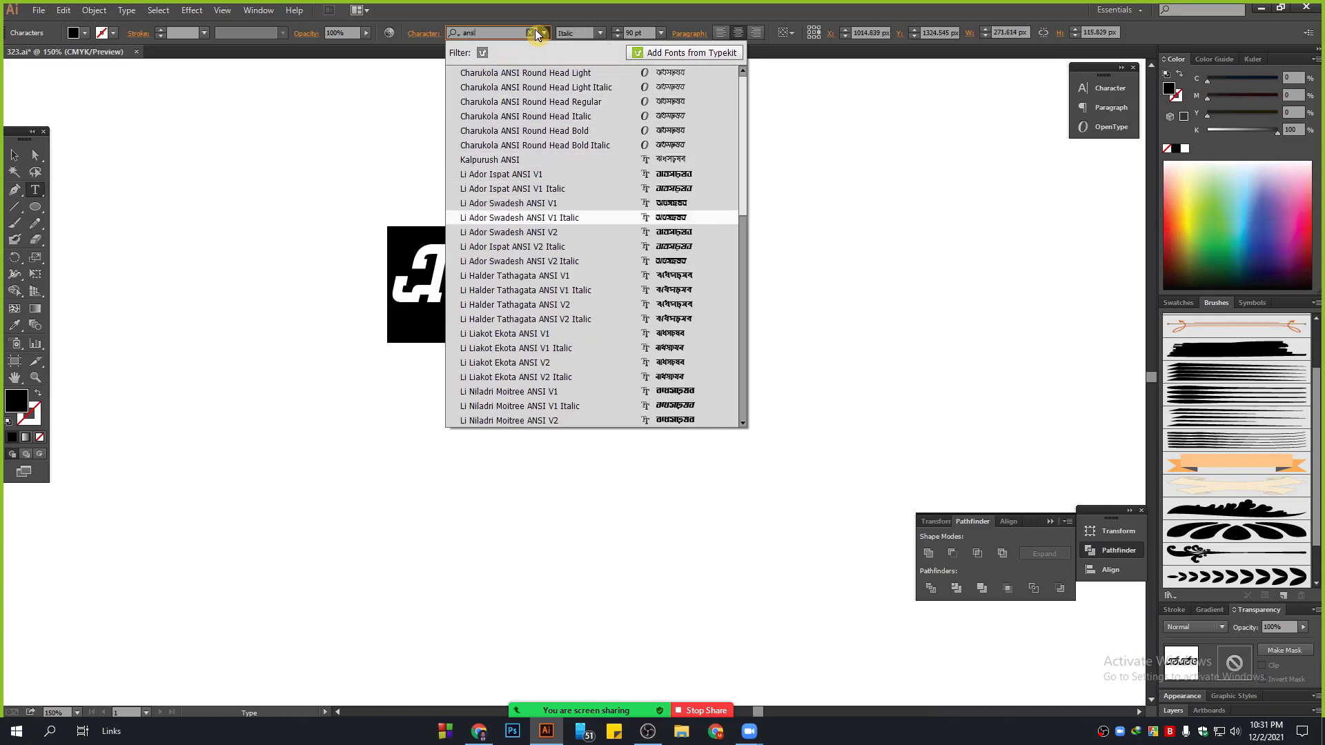
{"action": "left_click", "coordinate": [586, 276]}
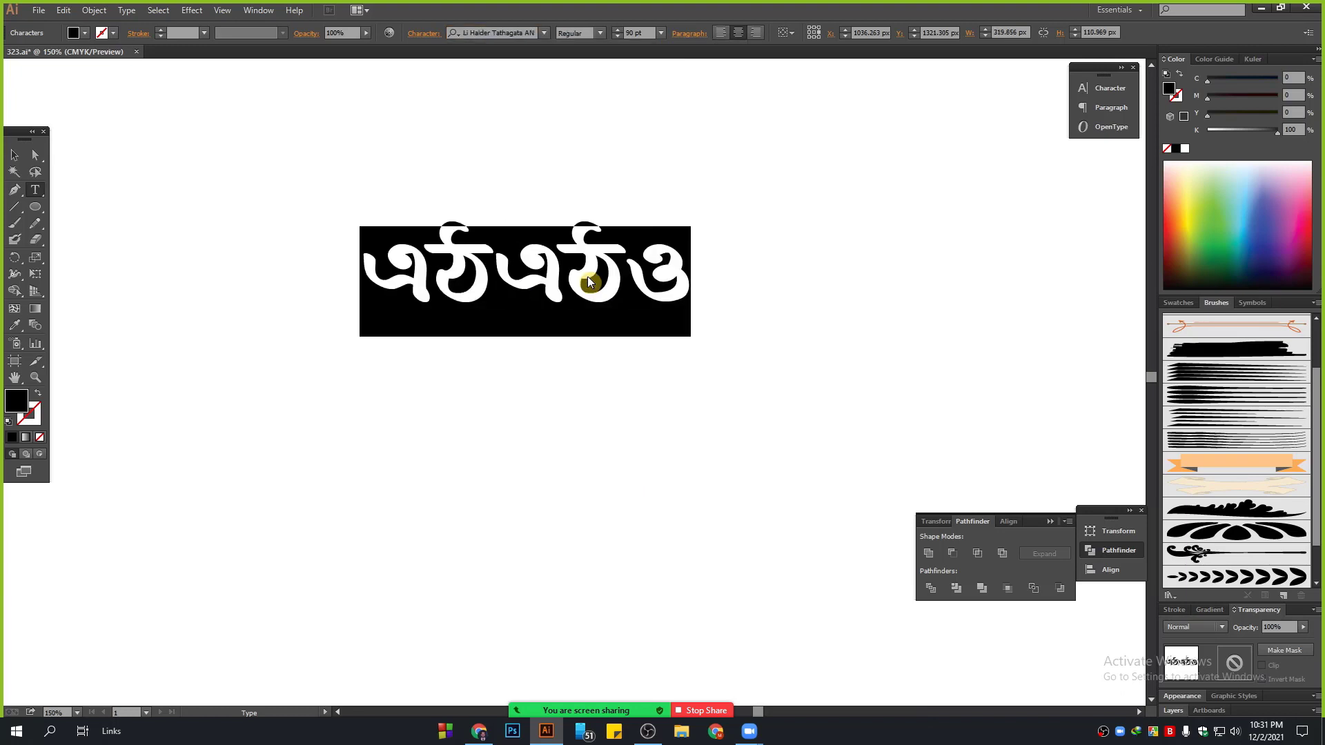
Step: Reselect ANSI as the Avro Keyboard output mode and confirm using ANSI anyway
{"action": "right_click", "coordinate": [1153, 733]}
{"action": "mouse_move", "coordinate": [1186, 650]}
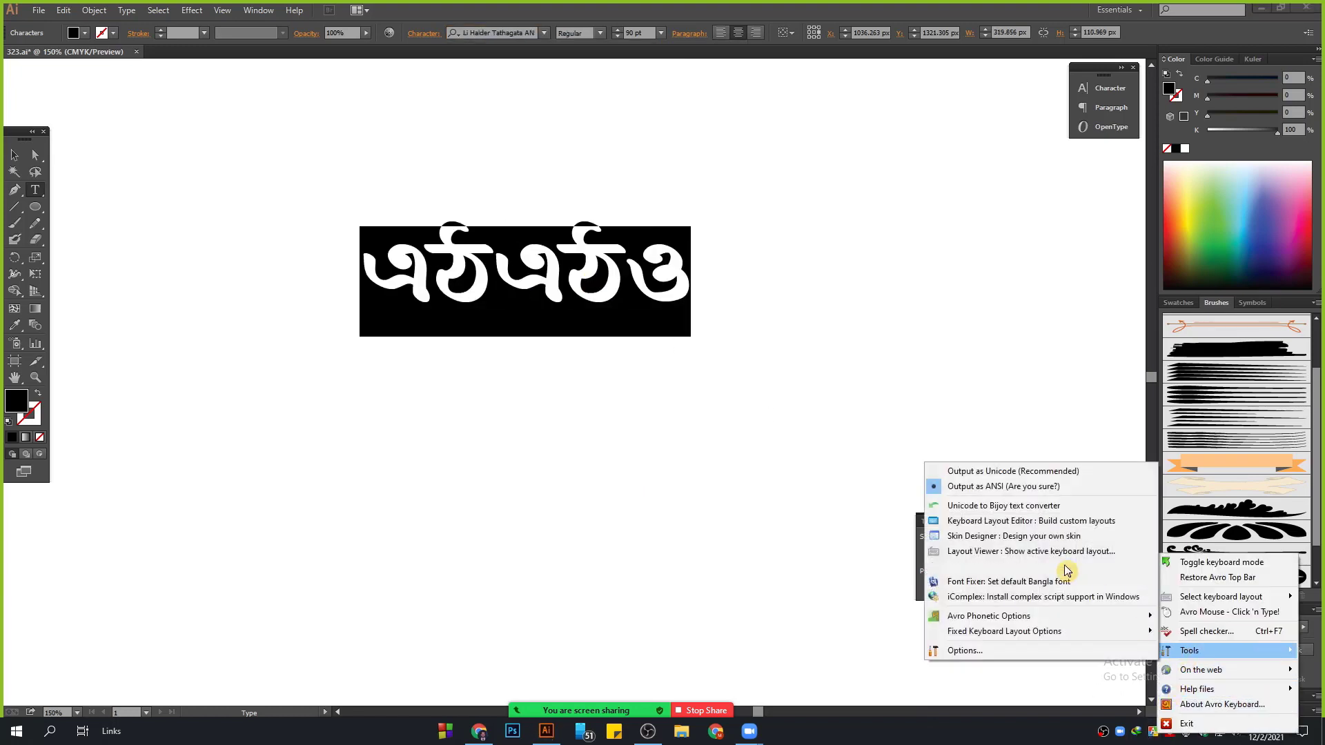
{"action": "left_click", "coordinate": [1014, 486]}
{"action": "left_click", "coordinate": [768, 468]}
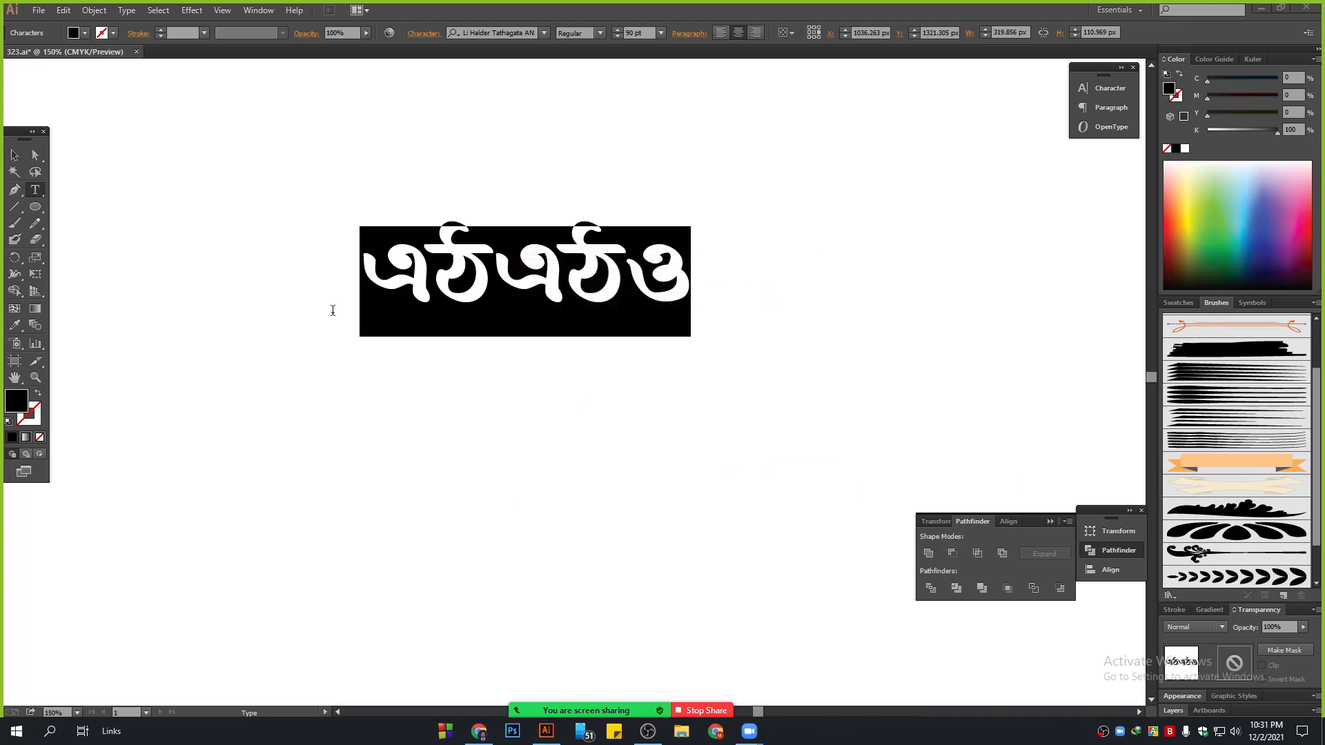
Step: Delete the Bangla text object and create a new one with the phonetic text amar
{"action": "left_click", "coordinate": [14, 155]}
{"action": "key", "text": "Delete"}
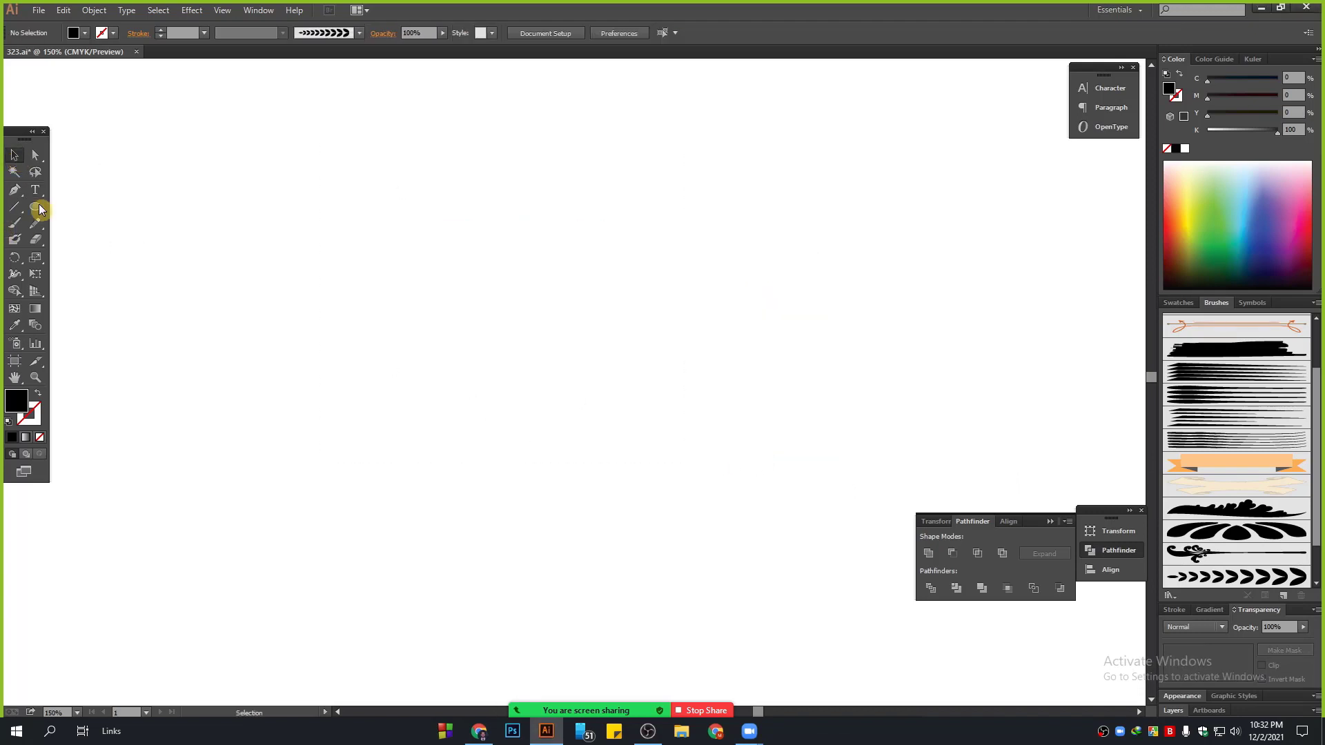
{"action": "left_click", "coordinate": [35, 189]}
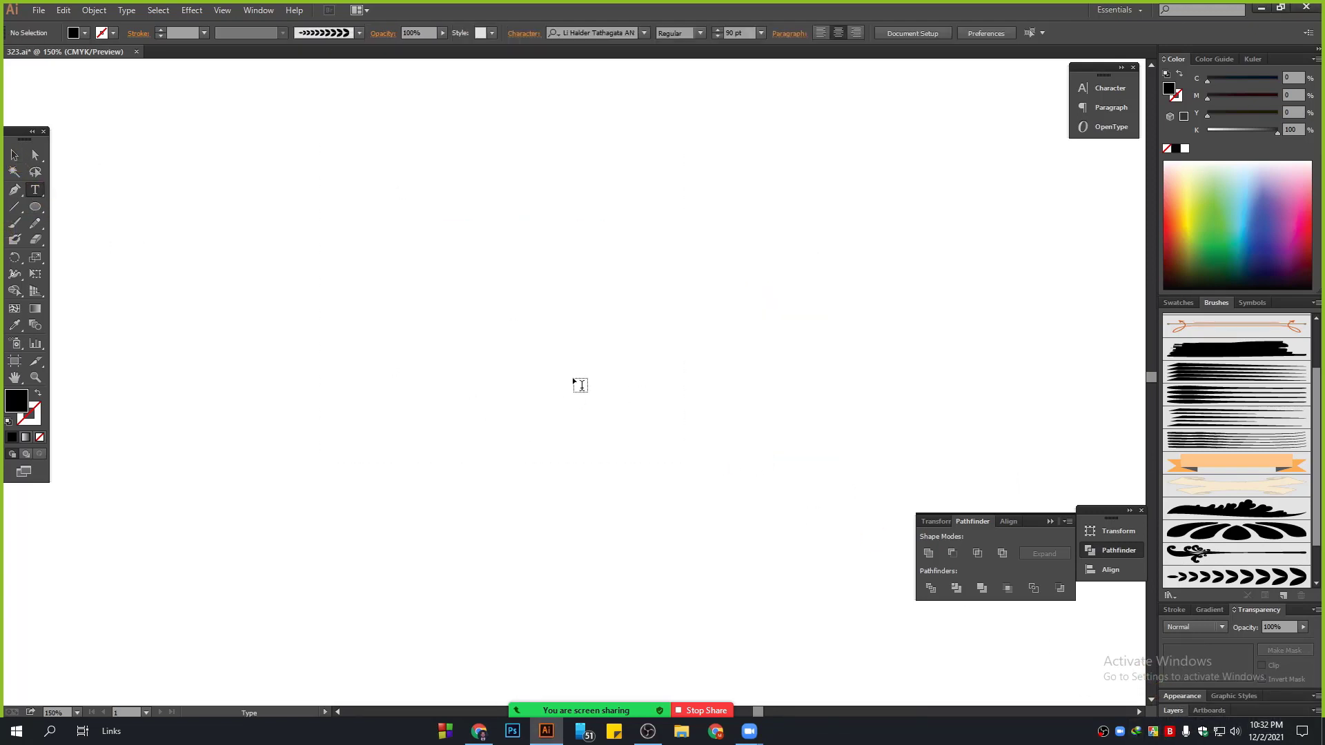
{"action": "left_click", "coordinate": [532, 379]}
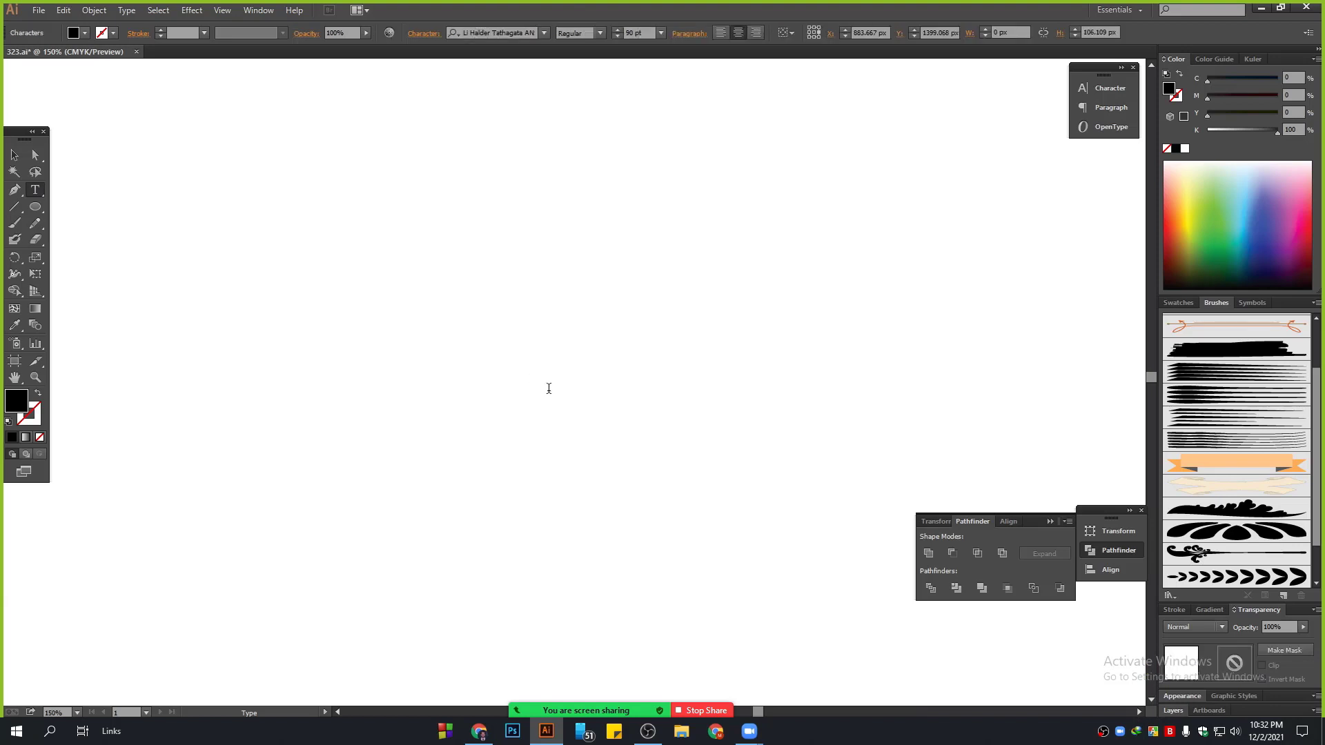
{"action": "type", "text": "a"}
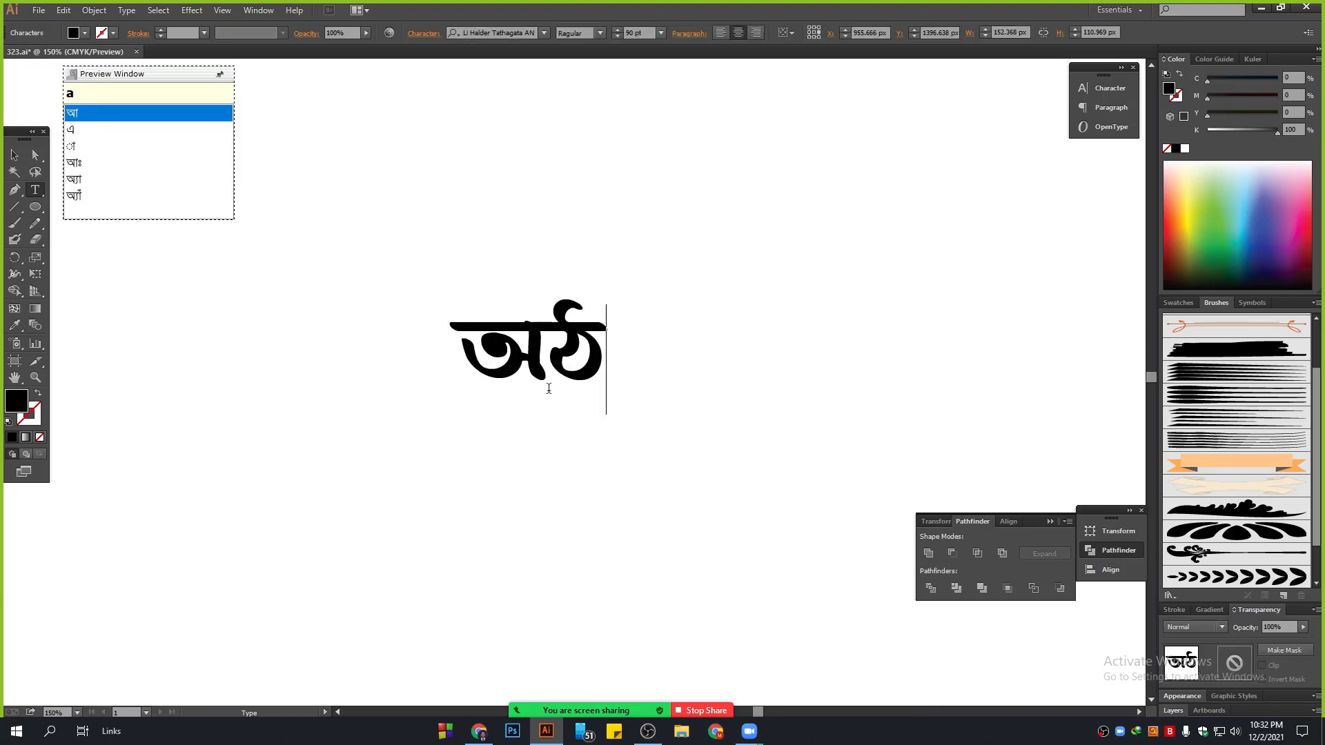
{"action": "type", "text": "mar"}
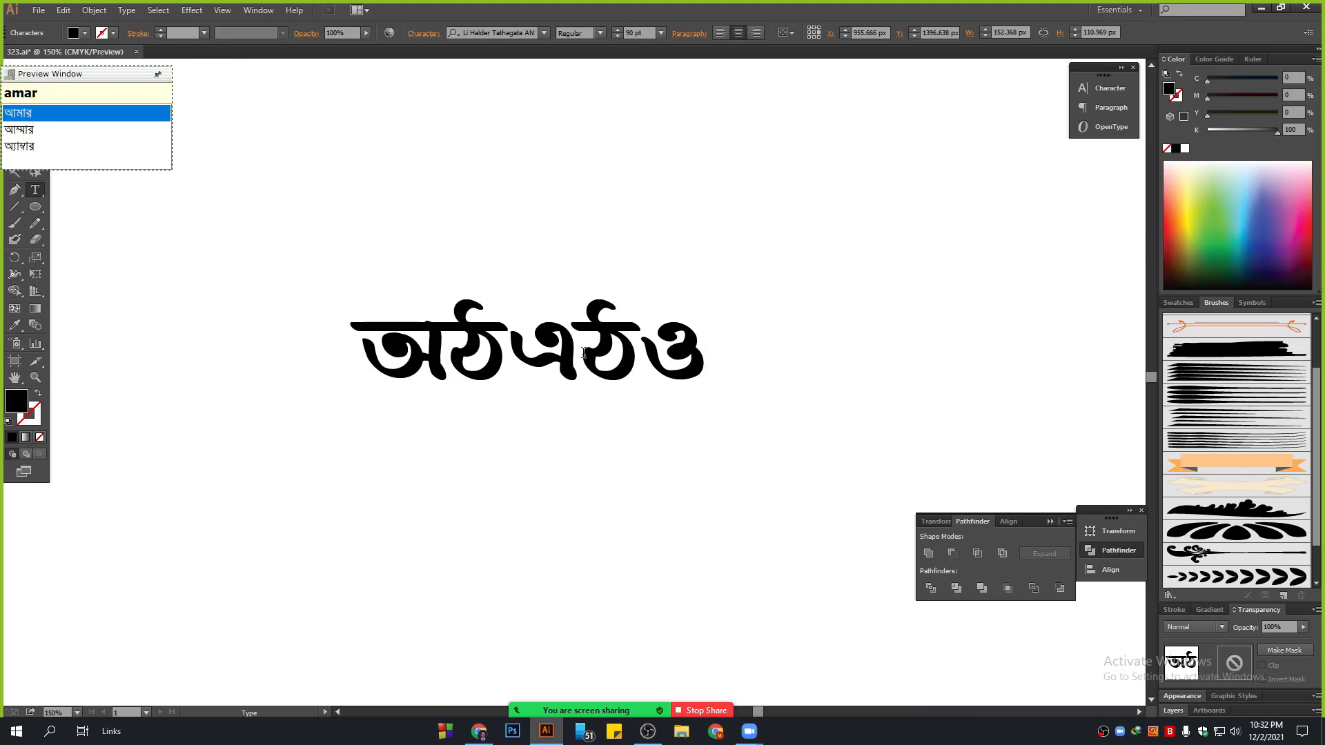
{"action": "right_click", "coordinate": [1170, 731]}
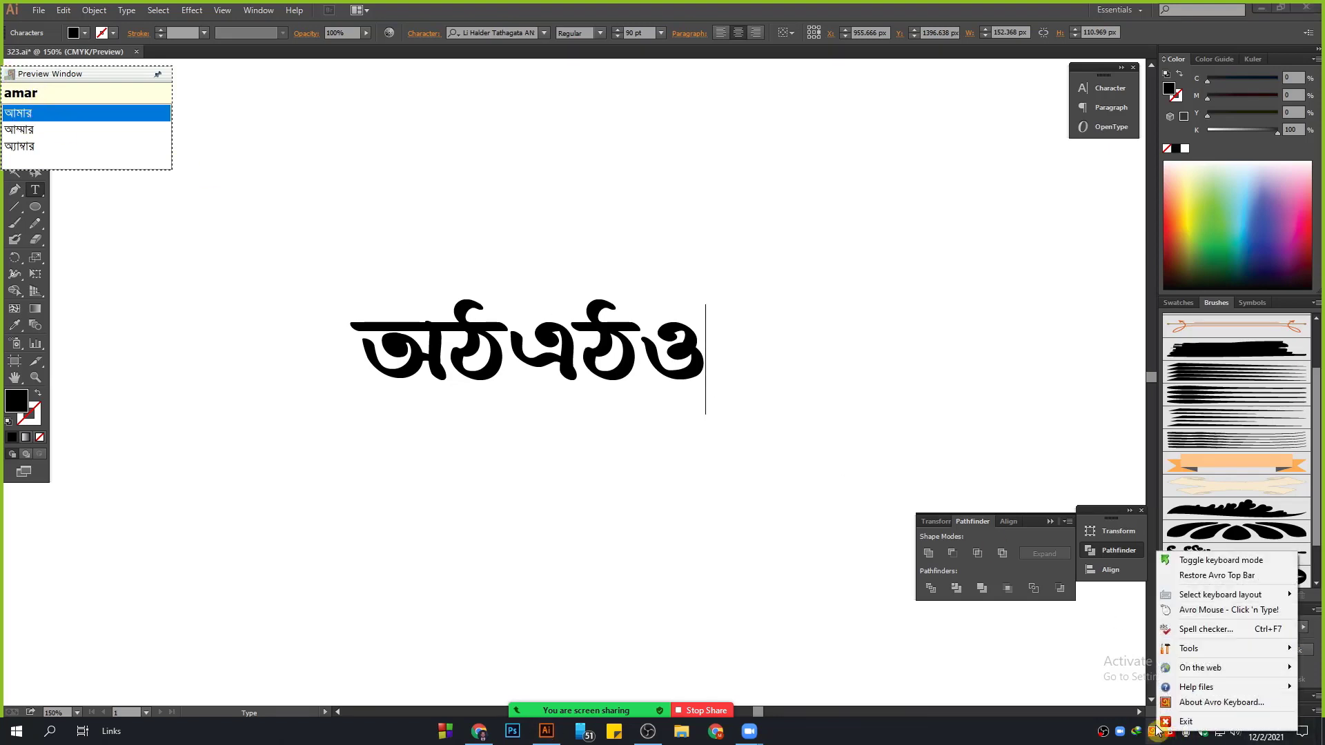
{"action": "mouse_move", "coordinate": [1186, 659]}
{"action": "left_click", "coordinate": [1008, 622]}
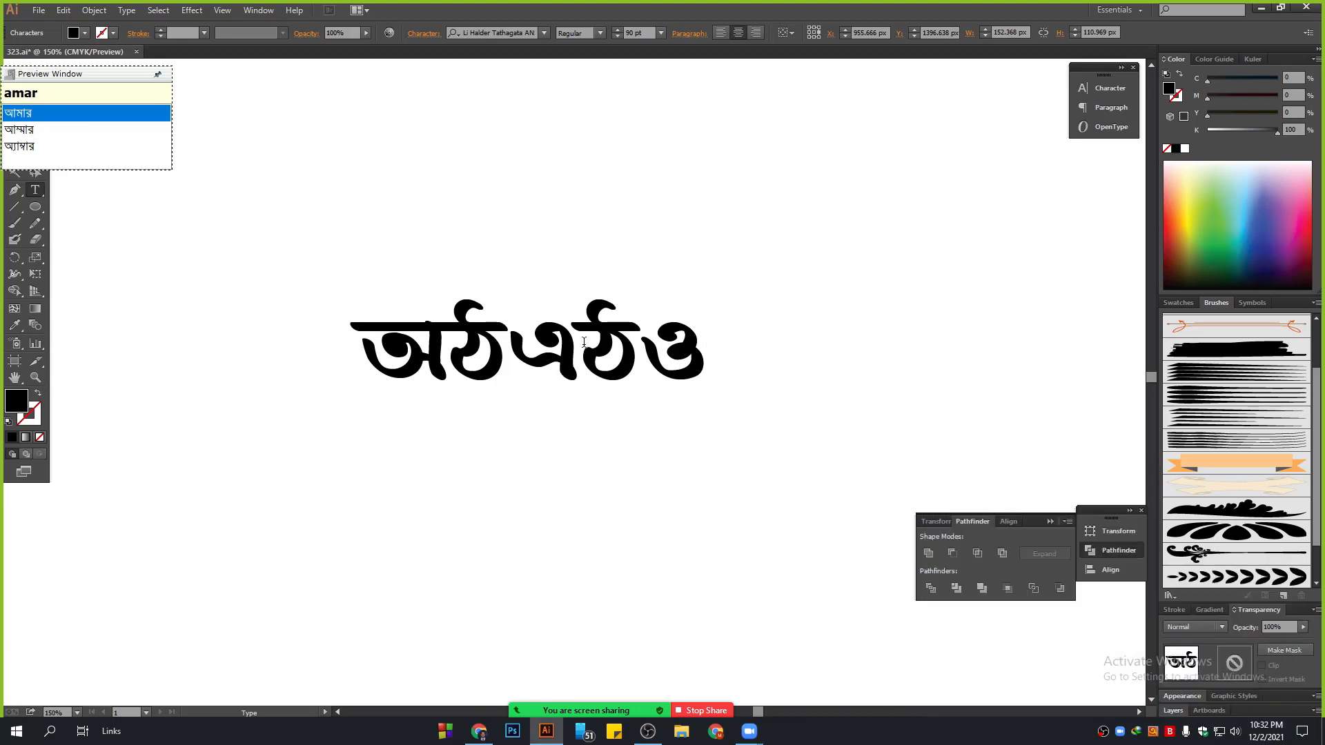
Step: Change the new Bangla text's font to Li Niladri Moitree ANSI V2 after previewing other ANSI fonts, and deselect the text
{"action": "left_click_drag", "start_coordinate": [710, 371], "coordinate": [118, 350]}
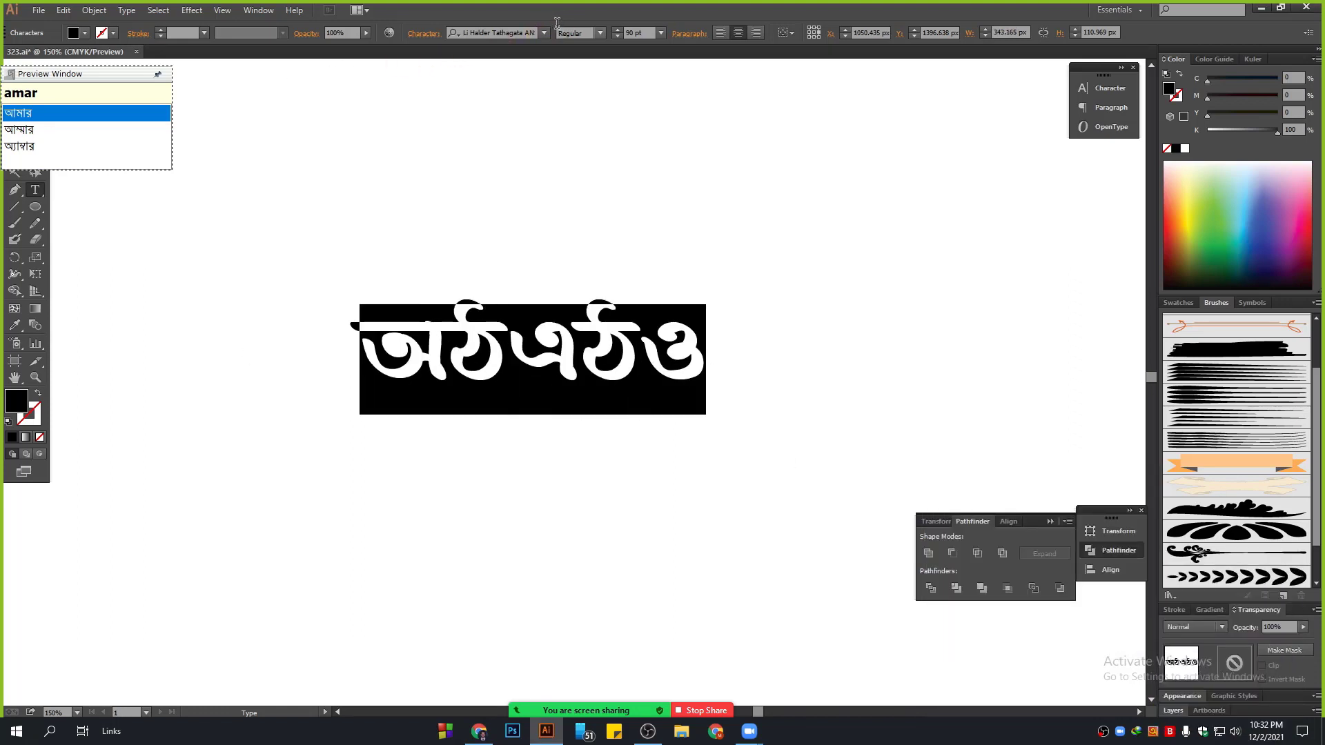
{"action": "left_click", "coordinate": [545, 33]}
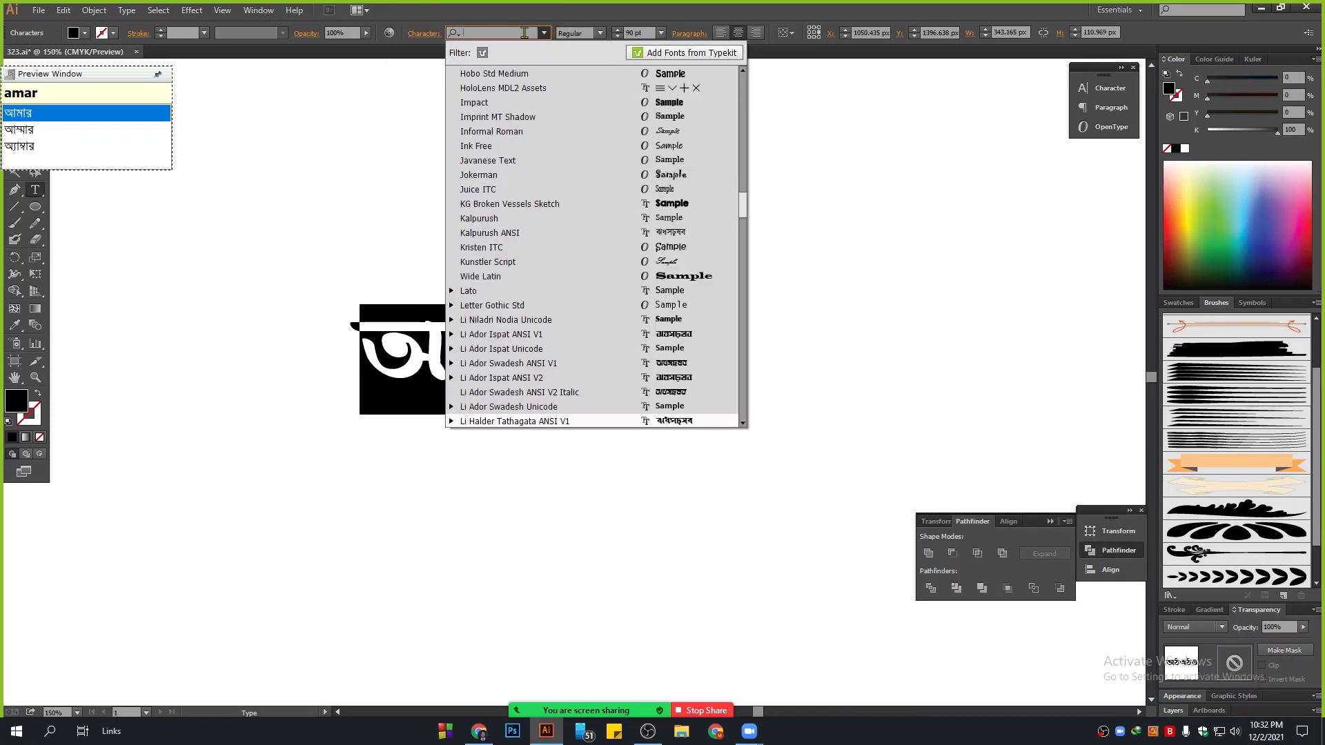
{"action": "left_click", "coordinate": [520, 32]}
{"action": "type", "text": "ansi"}
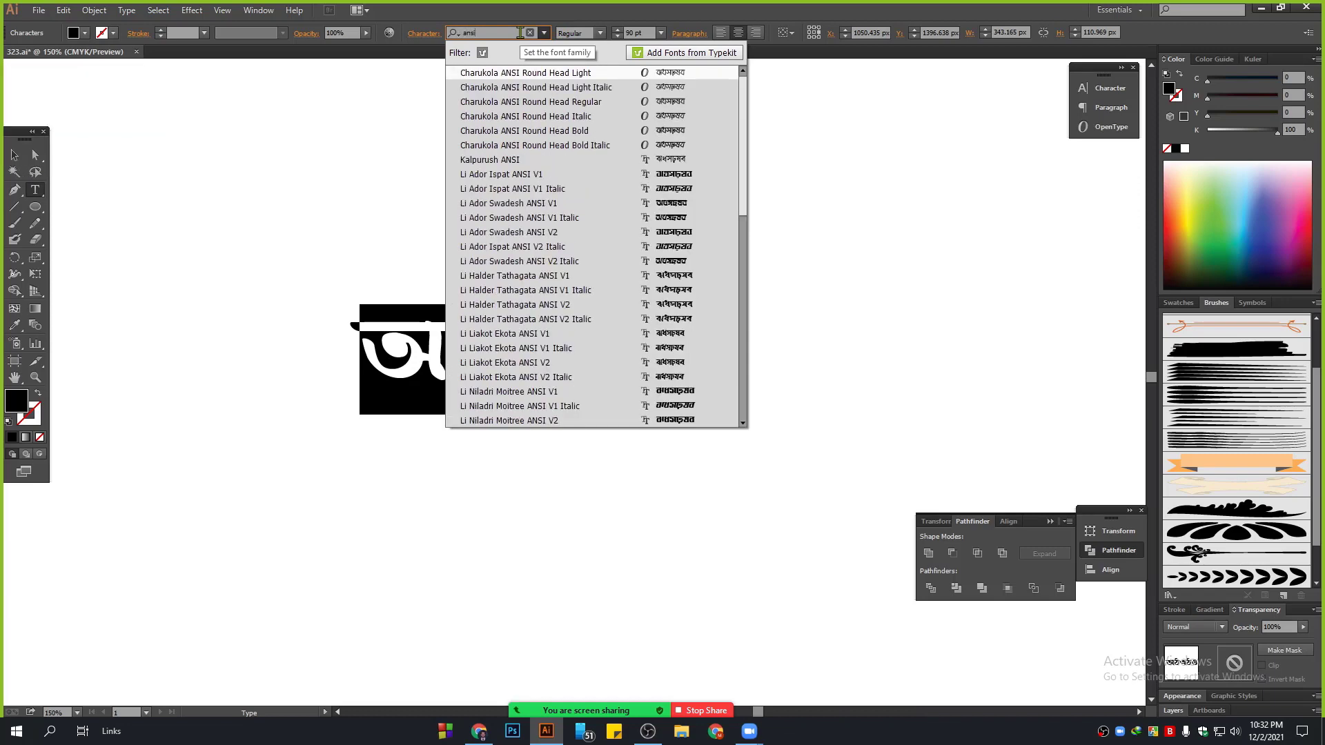
{"action": "key", "text": "Down"}
{"action": "key", "text": "Down"}
{"action": "key", "text": "Down"}
{"action": "key", "text": "Down"}
{"action": "key", "text": "Down"}
{"action": "key", "text": "Down"}
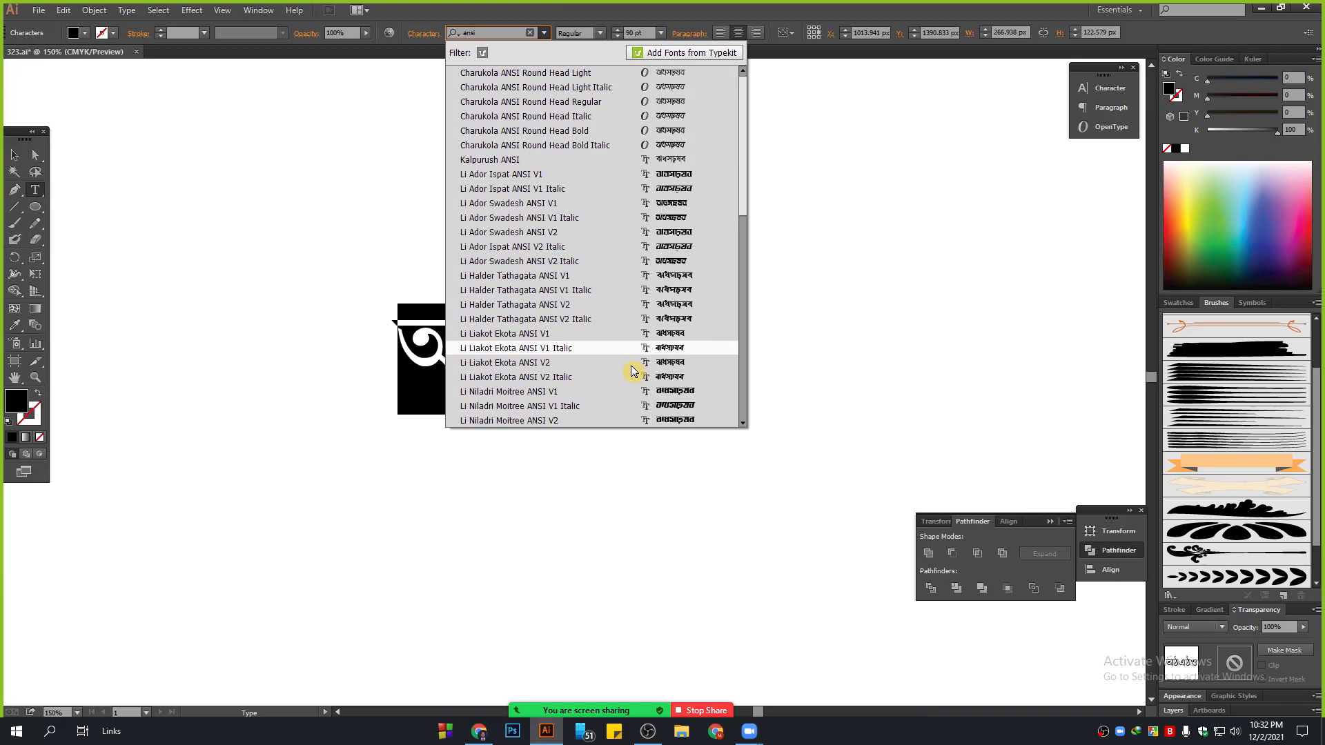
{"action": "left_click", "coordinate": [635, 420]}
{"action": "left_click", "coordinate": [14, 154]}
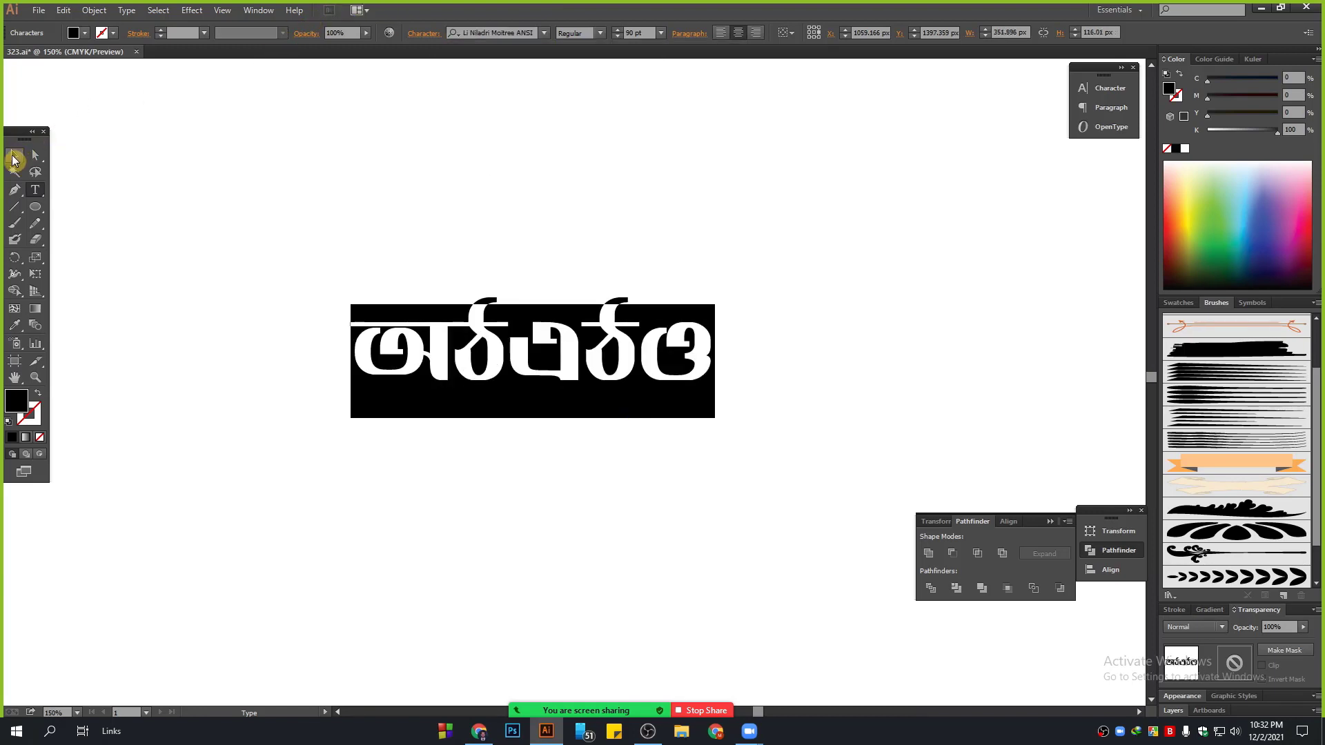
{"action": "left_click", "coordinate": [466, 167]}
Step: Examine the document setup's type settings, including the text export options, and leave without applying changes
{"action": "left_click", "coordinate": [559, 34]}
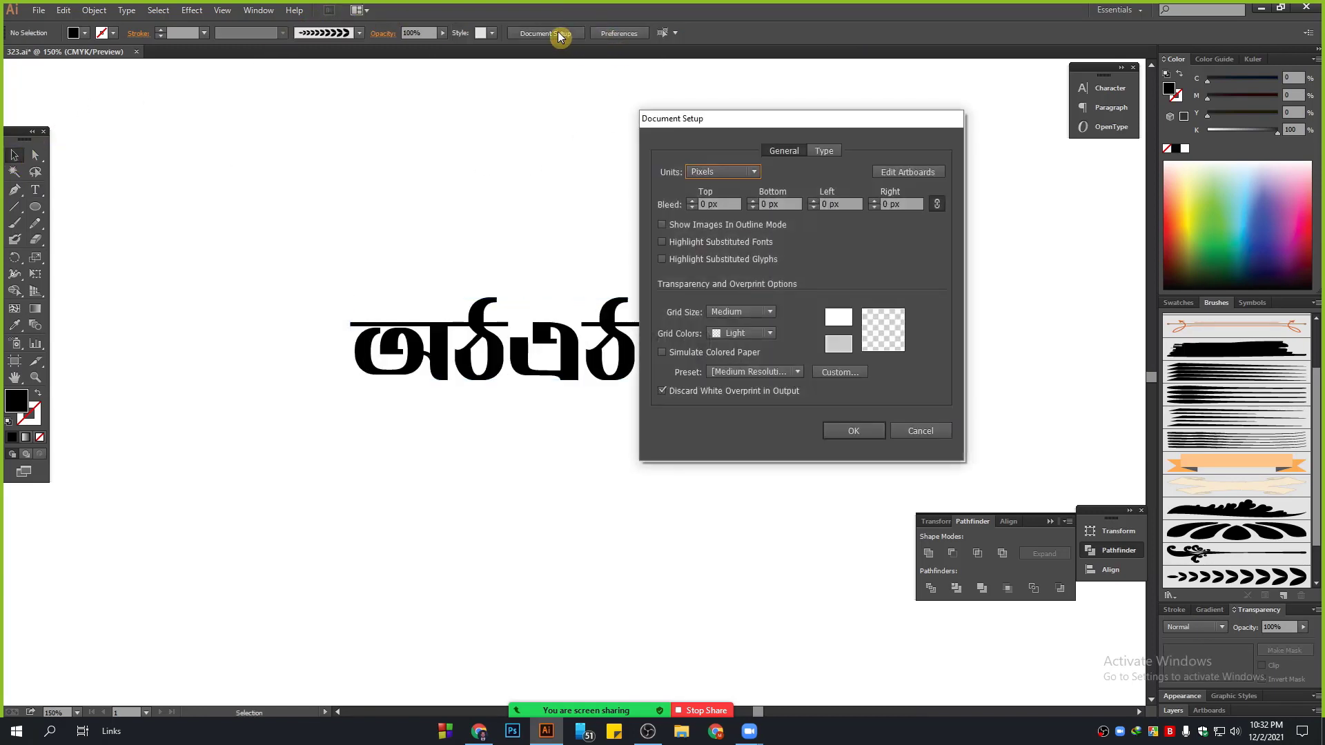
{"action": "left_click_drag", "start_coordinate": [759, 116], "coordinate": [878, 108]}
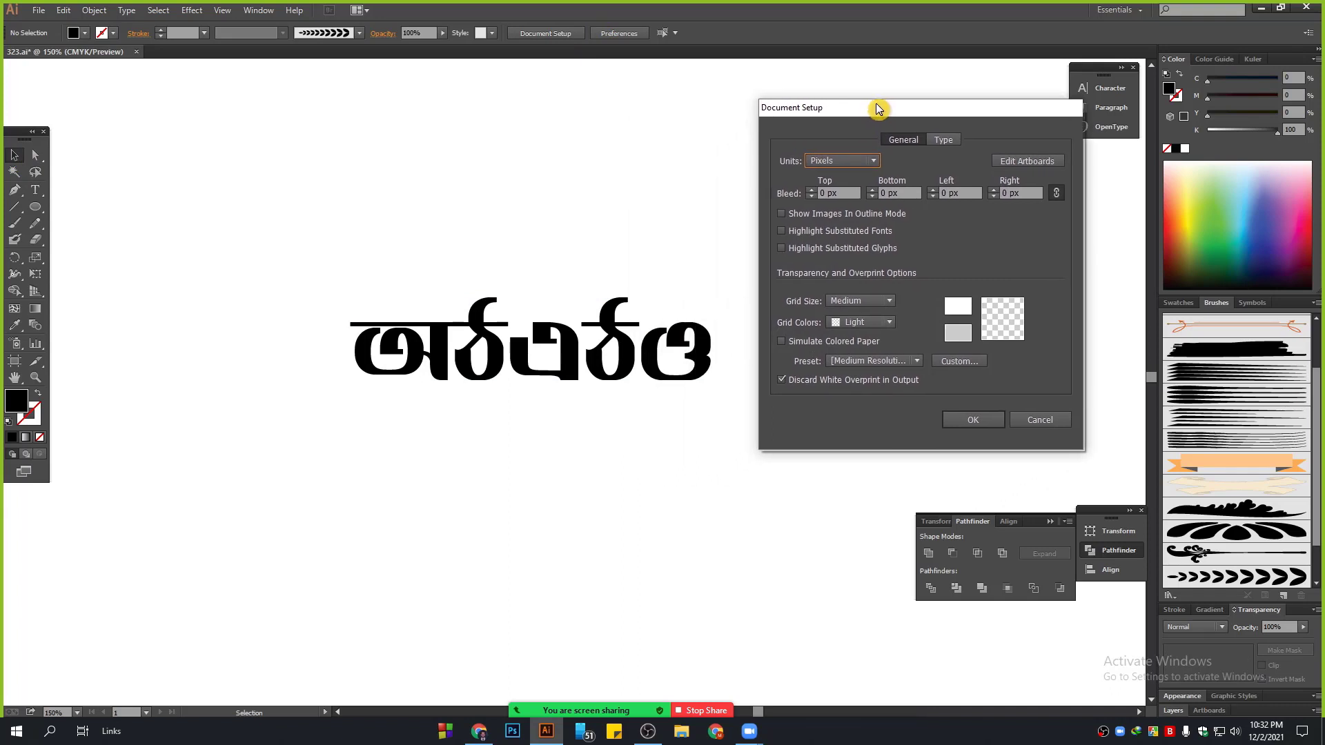
{"action": "left_click", "coordinate": [944, 138]}
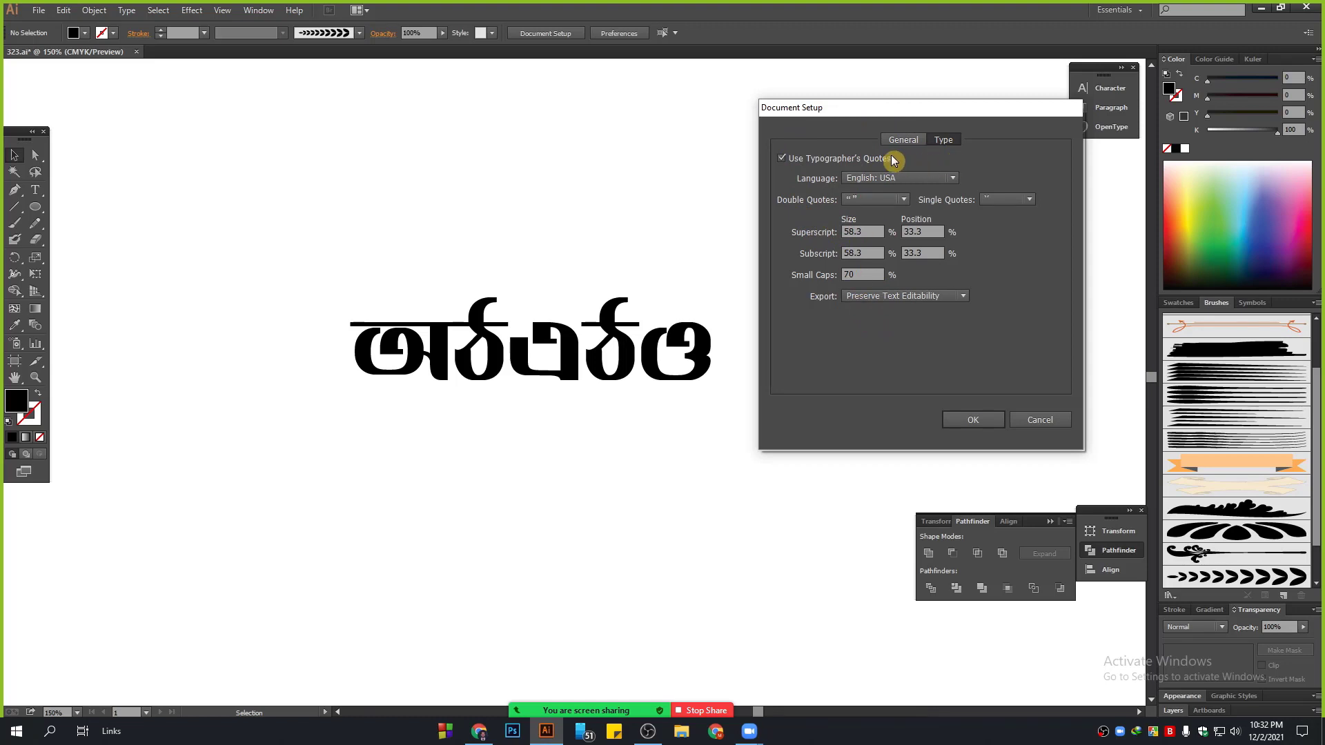
{"action": "left_click", "coordinate": [927, 294]}
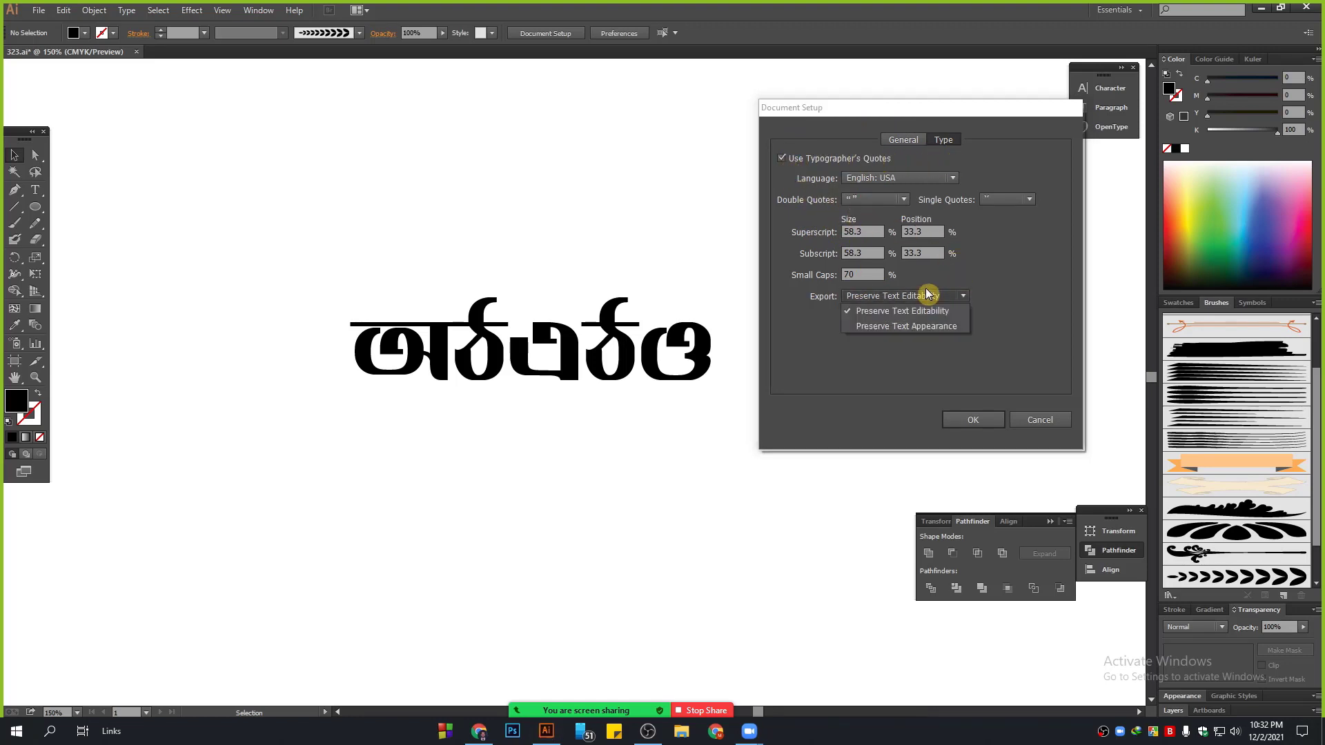
{"action": "left_click", "coordinate": [926, 310]}
{"action": "left_click", "coordinate": [1014, 418]}
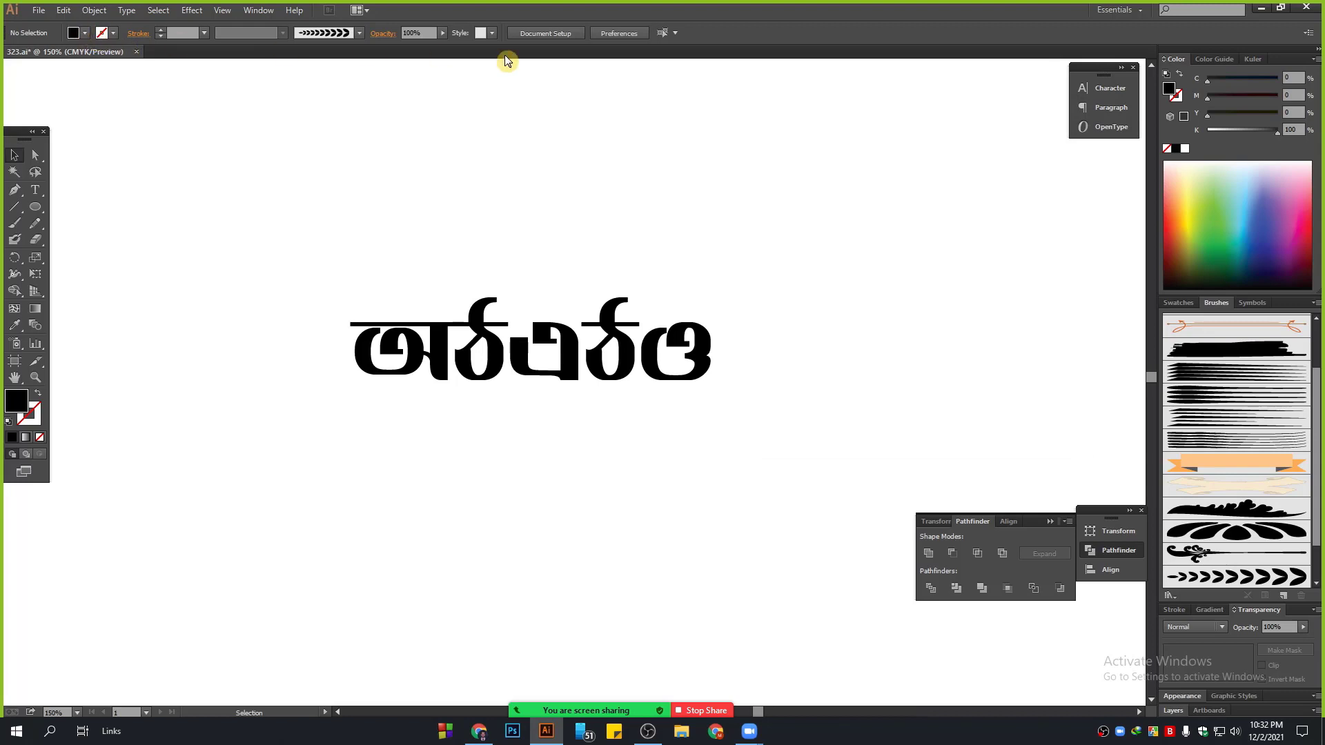
Step: In the type preferences, enable Show East Asian Options and disable Show Indic Options
{"action": "left_click", "coordinate": [628, 33]}
{"action": "left_click", "coordinate": [363, 182]}
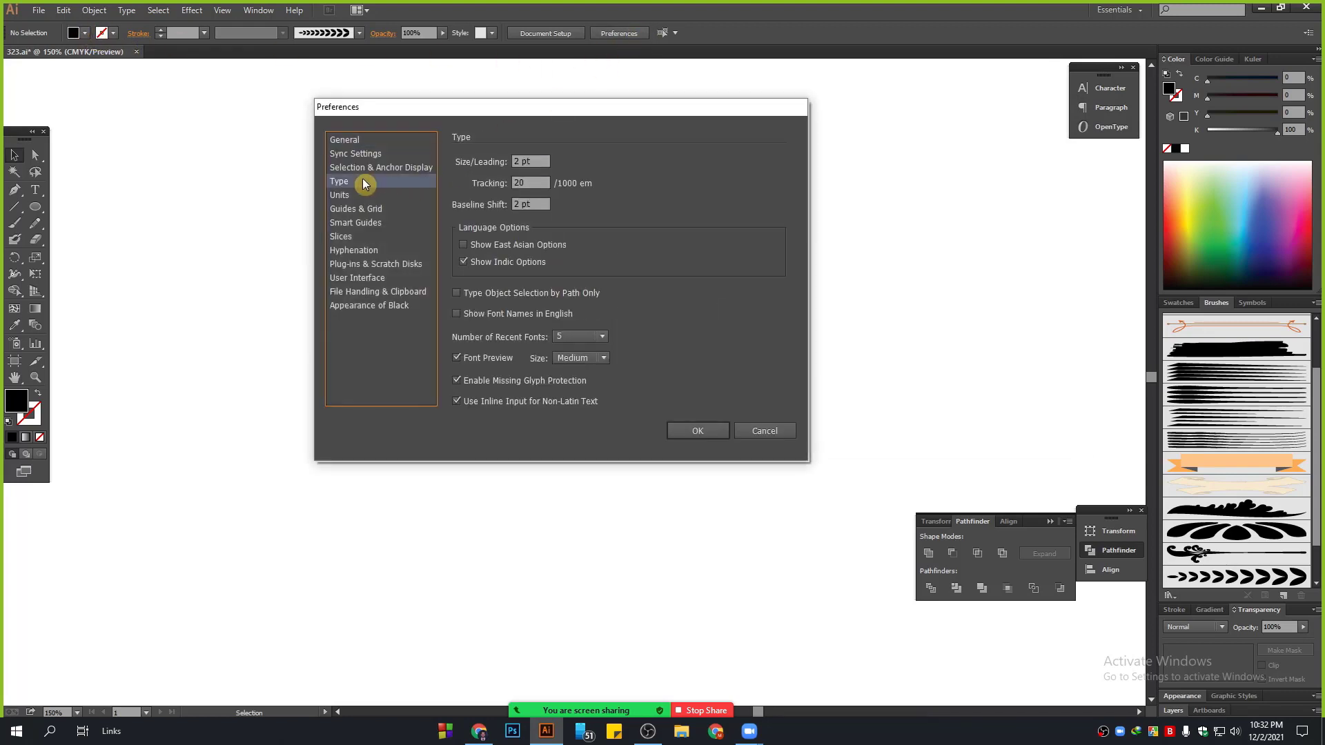
{"action": "left_click_drag", "start_coordinate": [498, 111], "coordinate": [765, 126]}
{"action": "left_click", "coordinate": [793, 259]}
{"action": "left_click", "coordinate": [756, 279]}
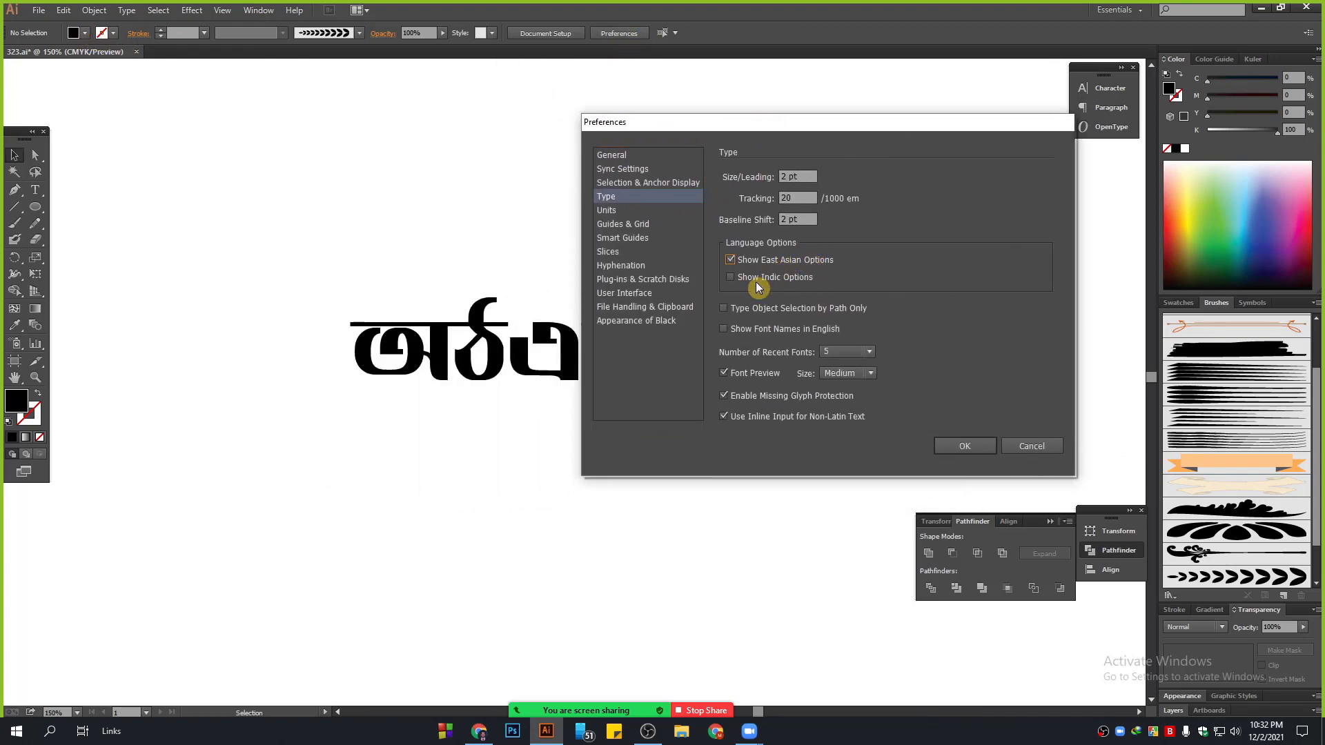
{"action": "left_click", "coordinate": [973, 446]}
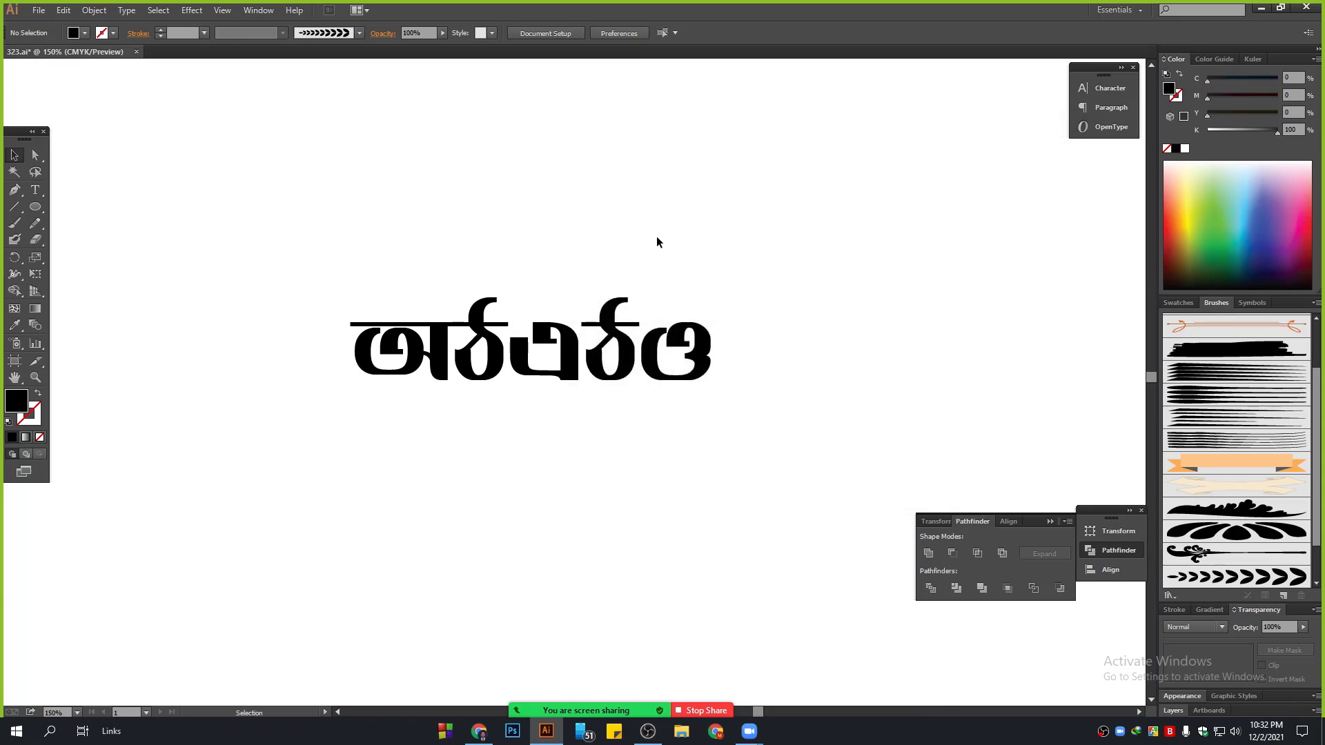
Step: Quit Illustrator without saving the changes to 323.ai
{"action": "left_click", "coordinate": [1306, 7]}
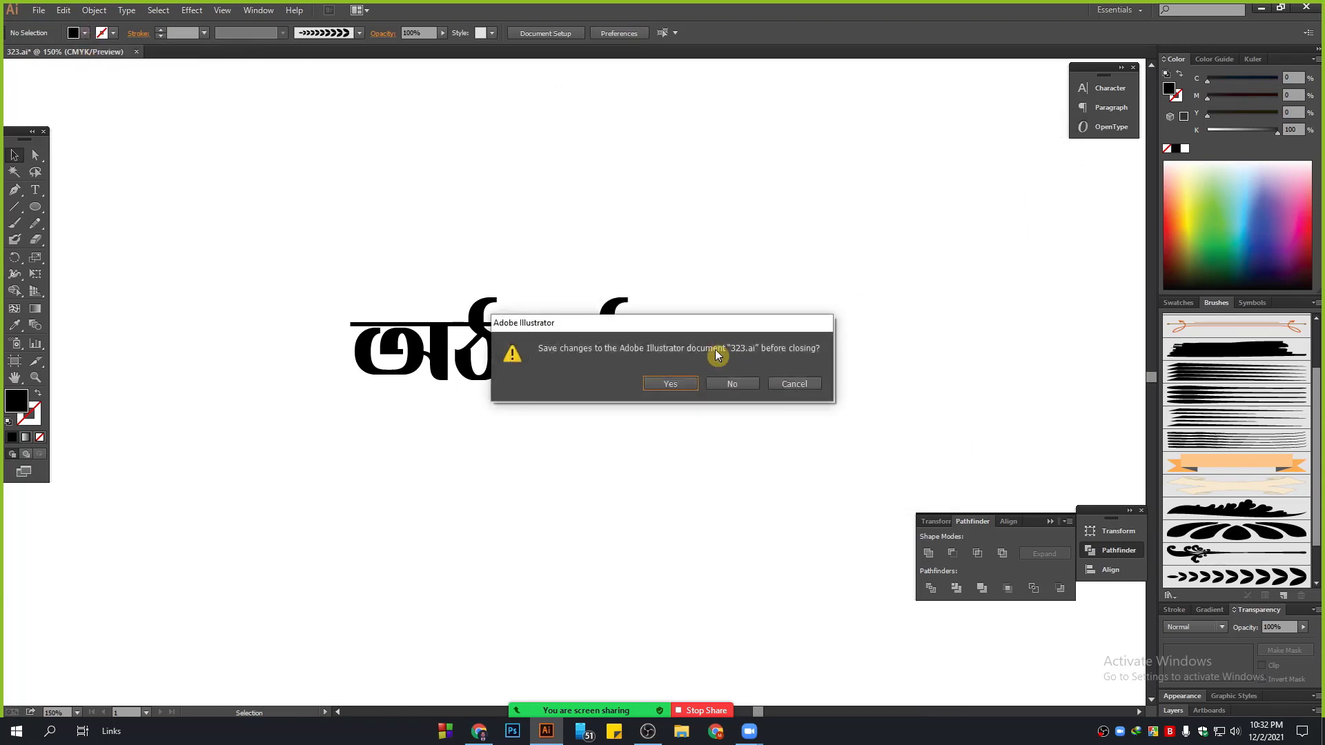
{"action": "left_click", "coordinate": [723, 392]}
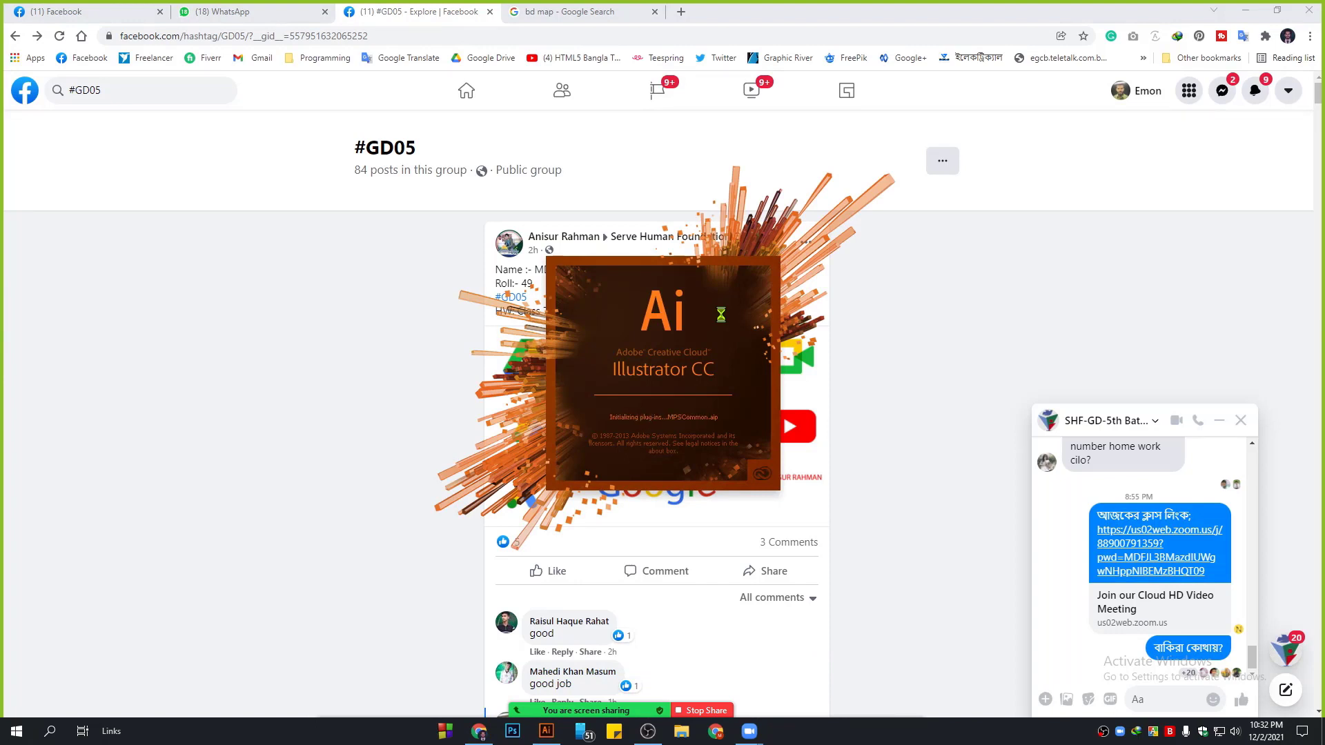
Step: Check which output mode is selected in the Avro Keyboard tools while Illustrator restarts
{"action": "right_click", "coordinate": [1153, 731]}
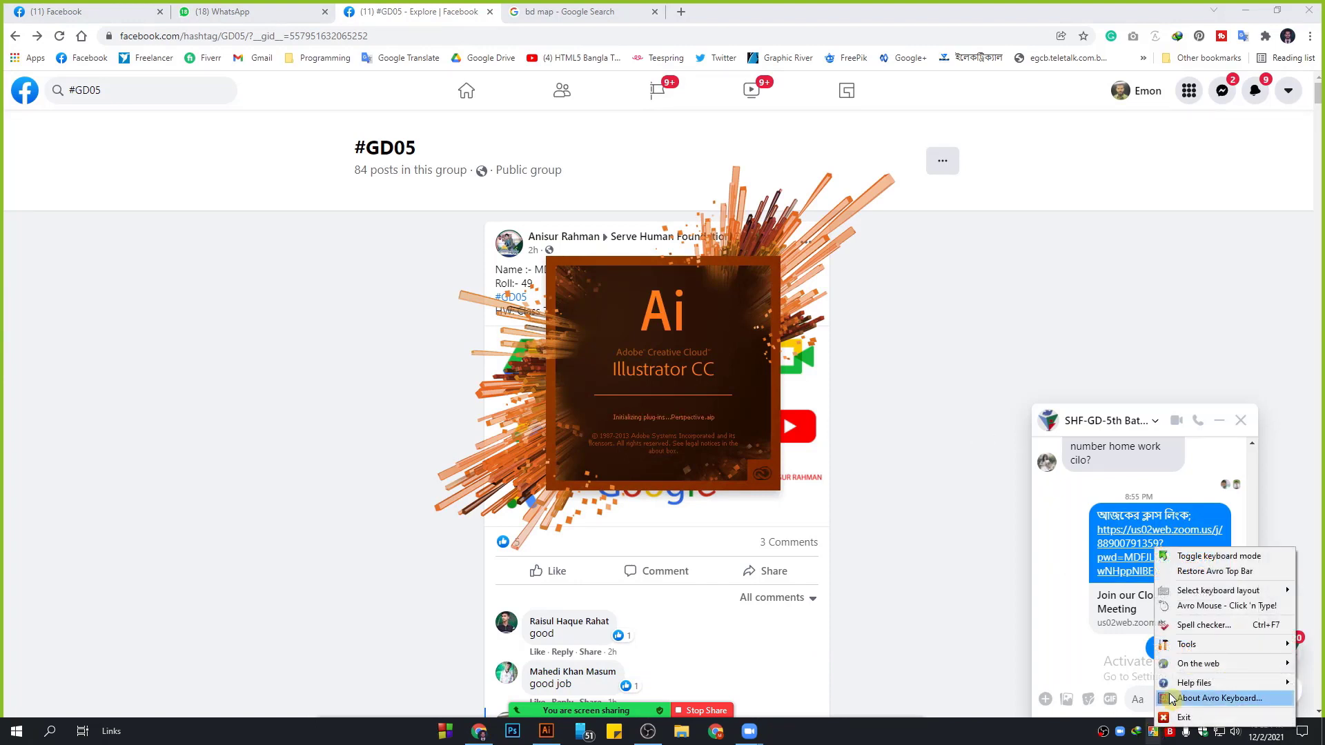
{"action": "mouse_move", "coordinate": [1198, 653]}
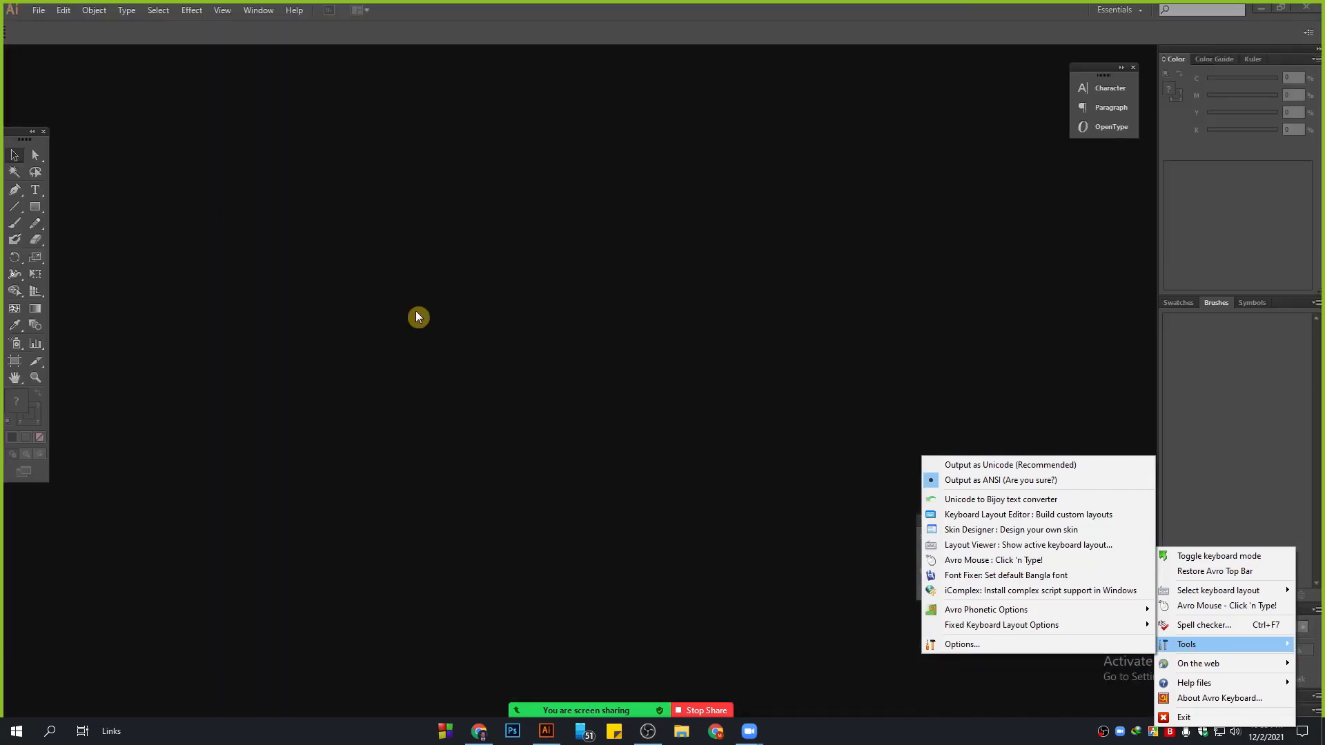
{"action": "left_click", "coordinate": [415, 312]}
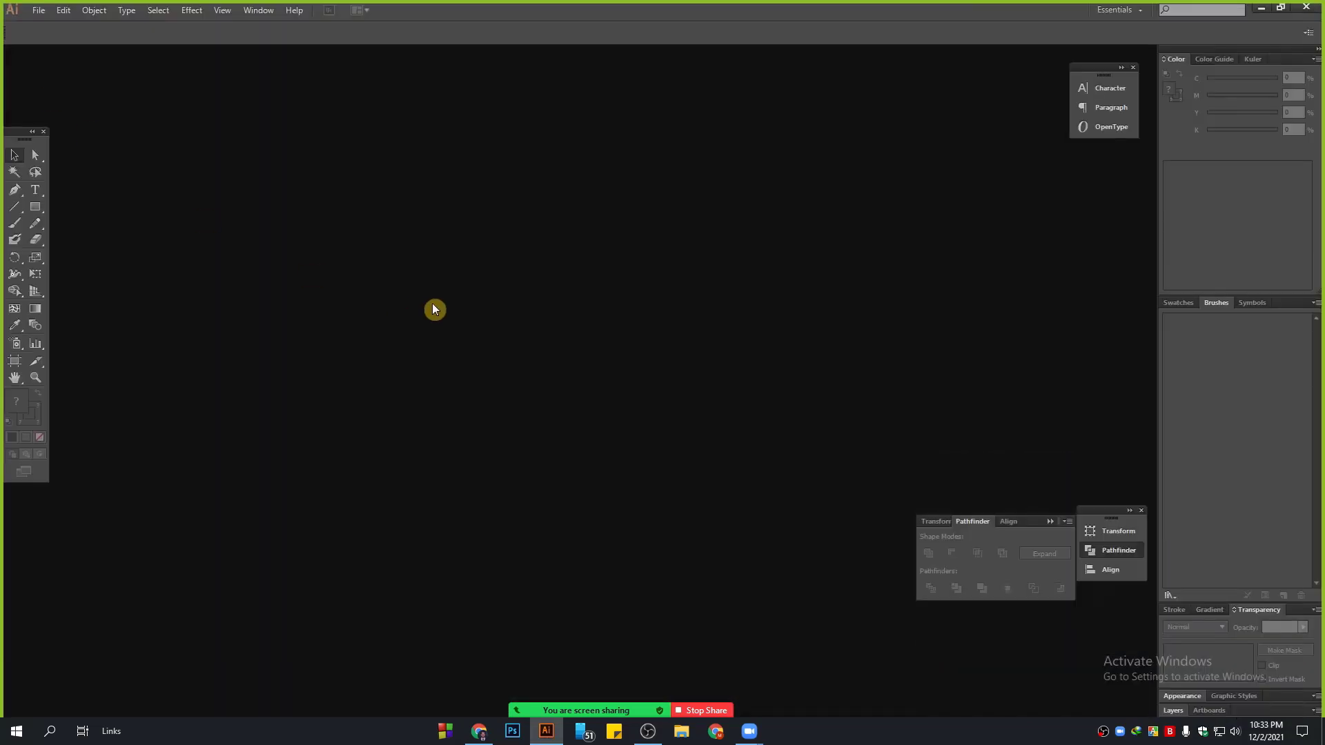
Step: Create a new document with the default settings and start point text in the Li Liakot Ekota ANSI V1 Italic font
{"action": "key", "text": "ctrl+n"}
{"action": "key", "text": "Return"}
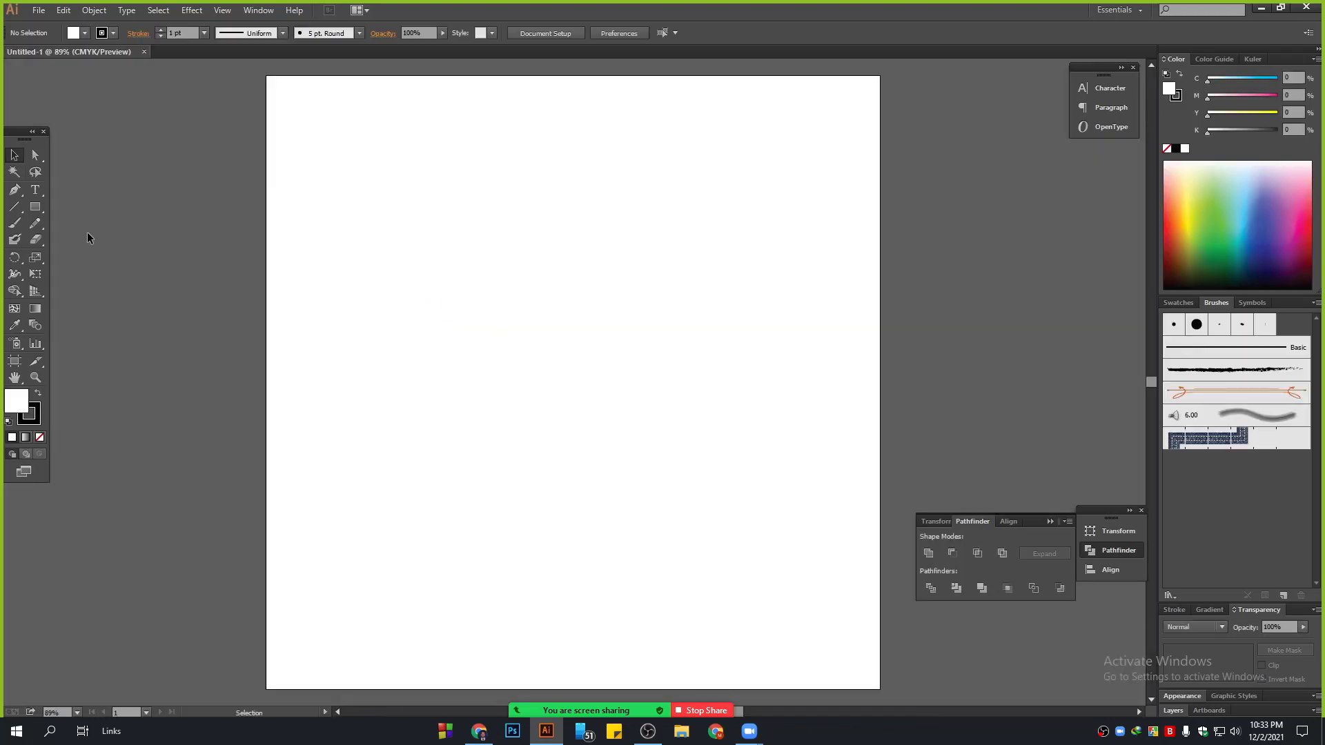
{"action": "left_click", "coordinate": [35, 190]}
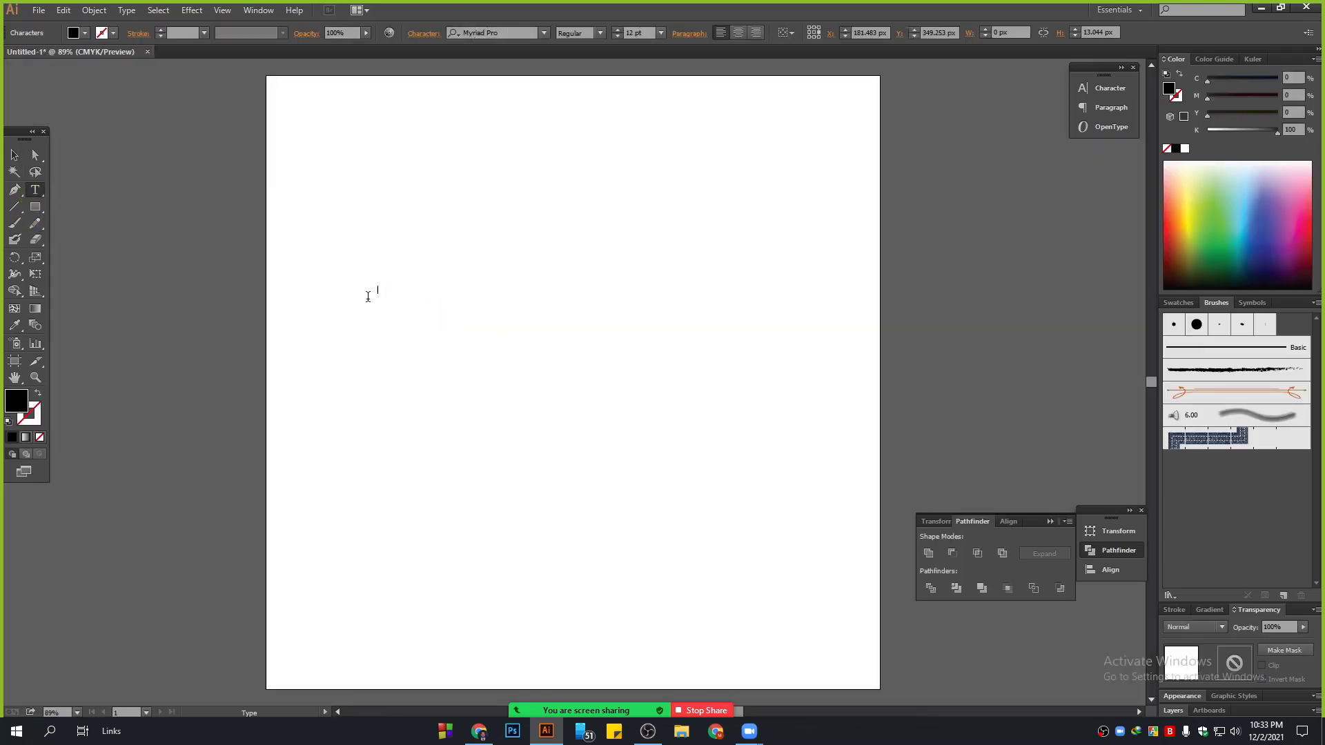
{"action": "scroll", "coordinate": [369, 296], "scroll_direction": "up", "scroll_amount": 4}
{"action": "left_click", "coordinate": [490, 33]}
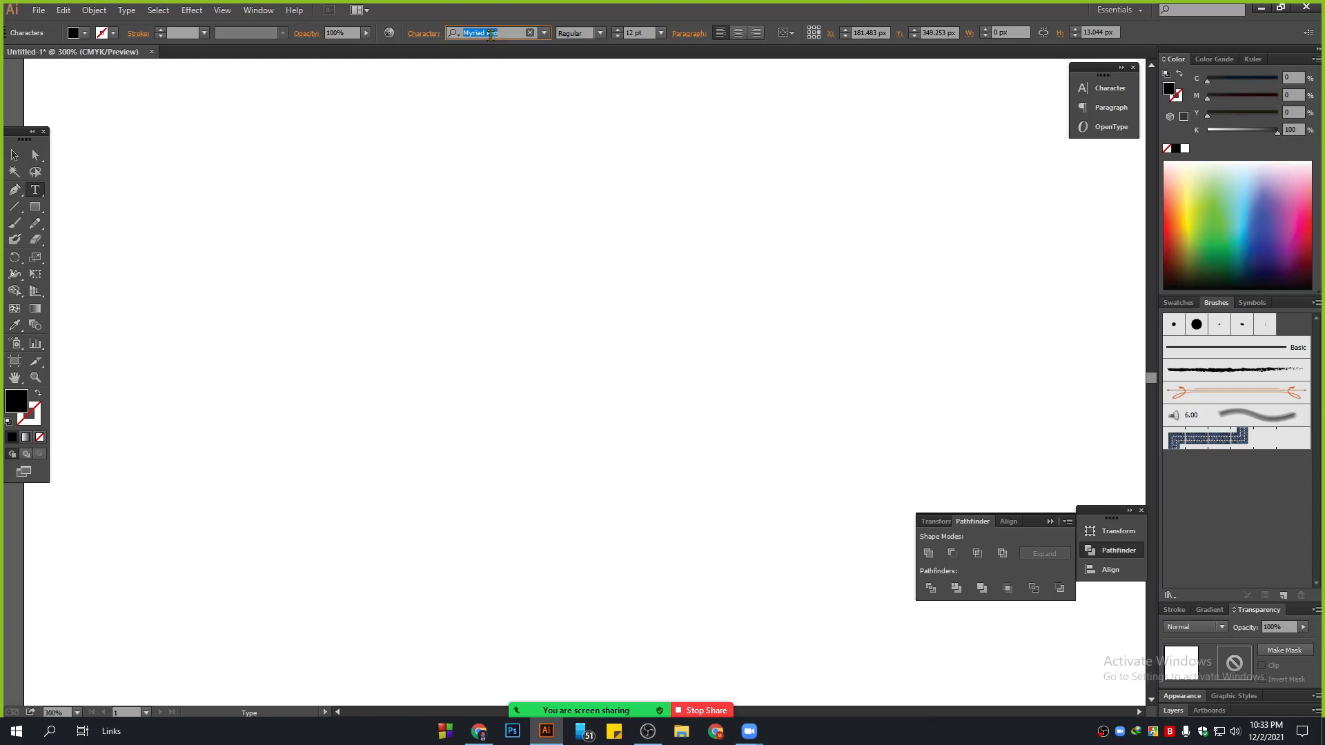
{"action": "type", "text": "ansi"}
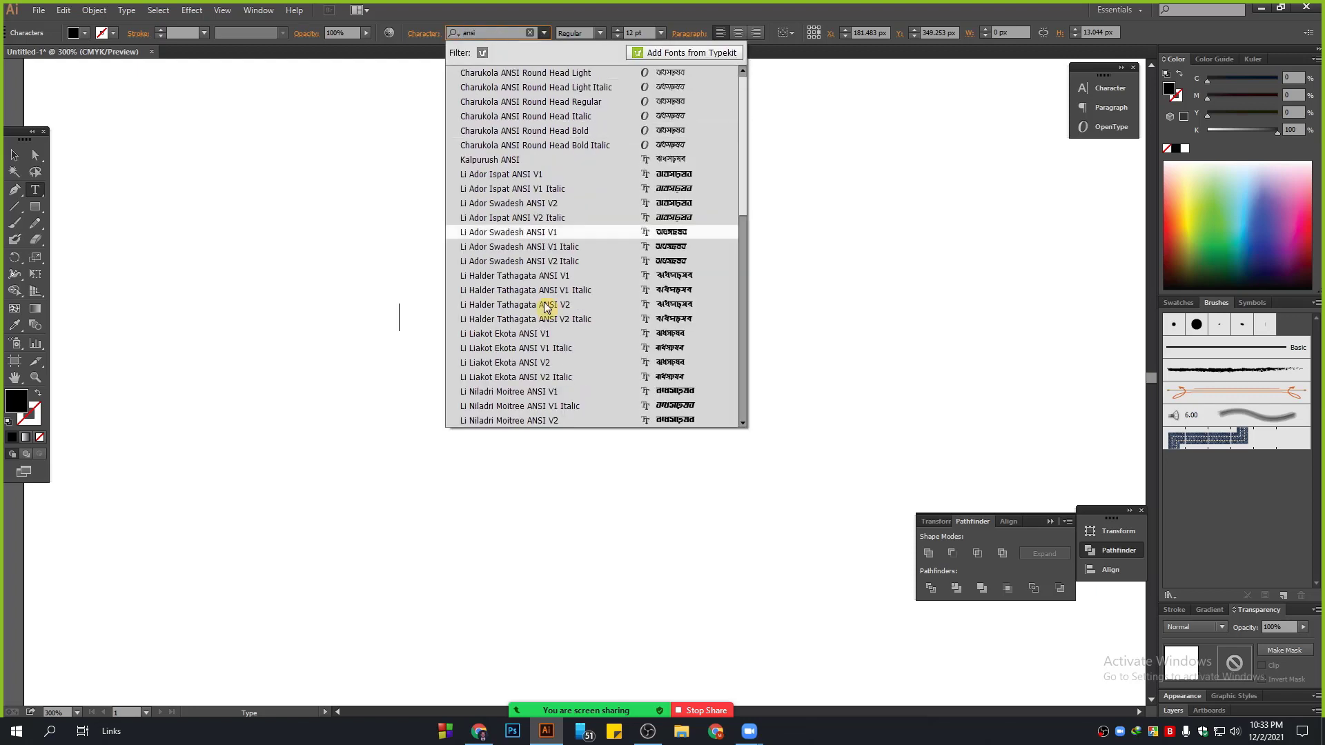
{"action": "left_click", "coordinate": [582, 348]}
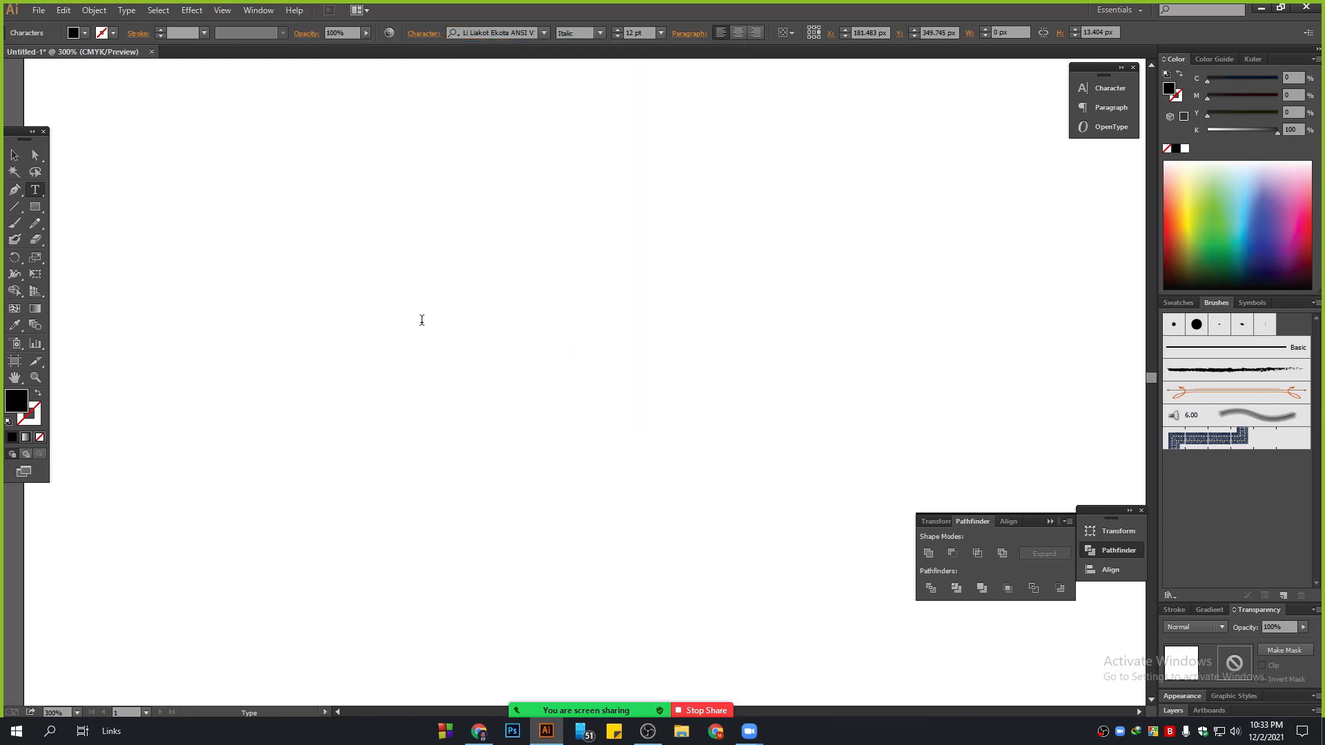
Step: Enter the Bangla text আমার সোনার বাংলা phonetically as "amar sonar bangla" in the new text object
{"action": "left_click", "coordinate": [398, 319]}
{"action": "type", "text": "amar"}
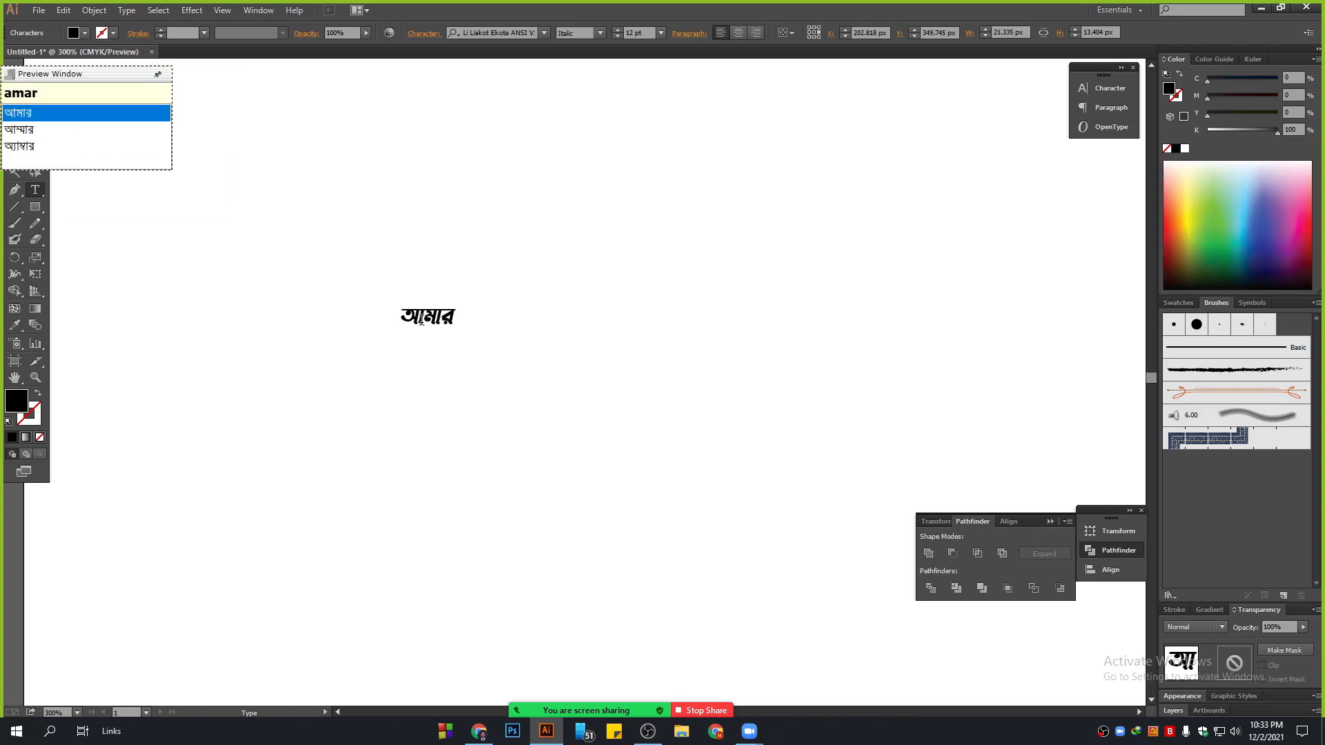
{"action": "type", "text": " sonar ba"}
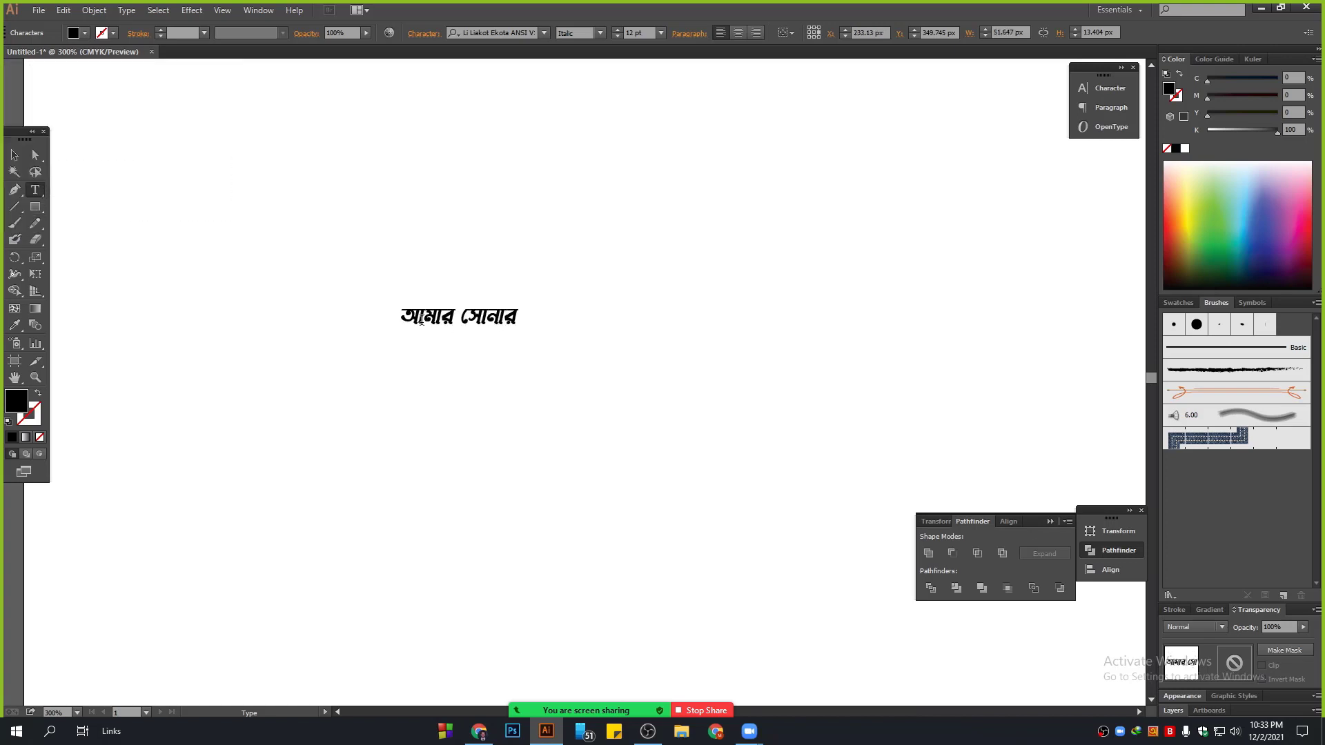
{"action": "type", "text": "ngla"}
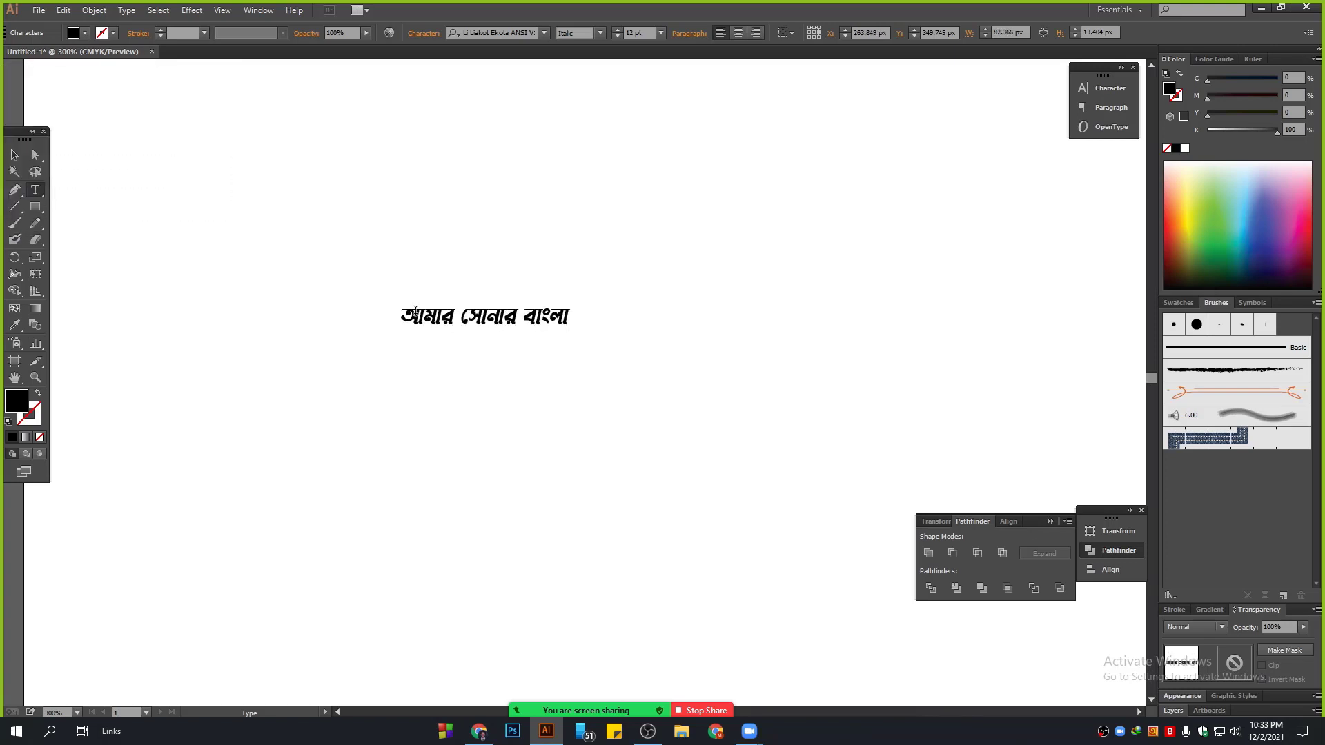
Step: Scale the Bangla text up to about 35 pt, move it toward the middle of the view, and deselect it
{"action": "left_click", "coordinate": [14, 155]}
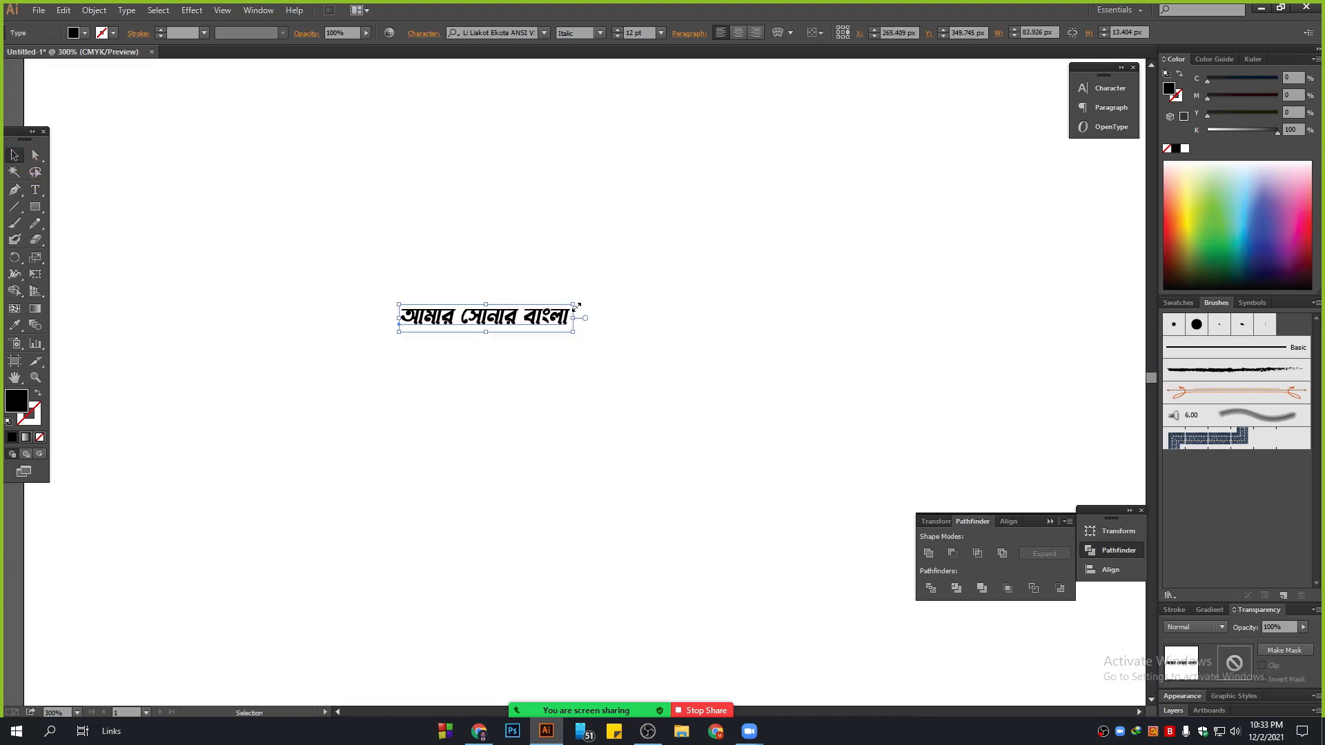
{"action": "left_click_drag", "start_coordinate": [578, 312], "coordinate": [909, 250]}
{"action": "left_click_drag", "start_coordinate": [823, 292], "coordinate": [674, 325]}
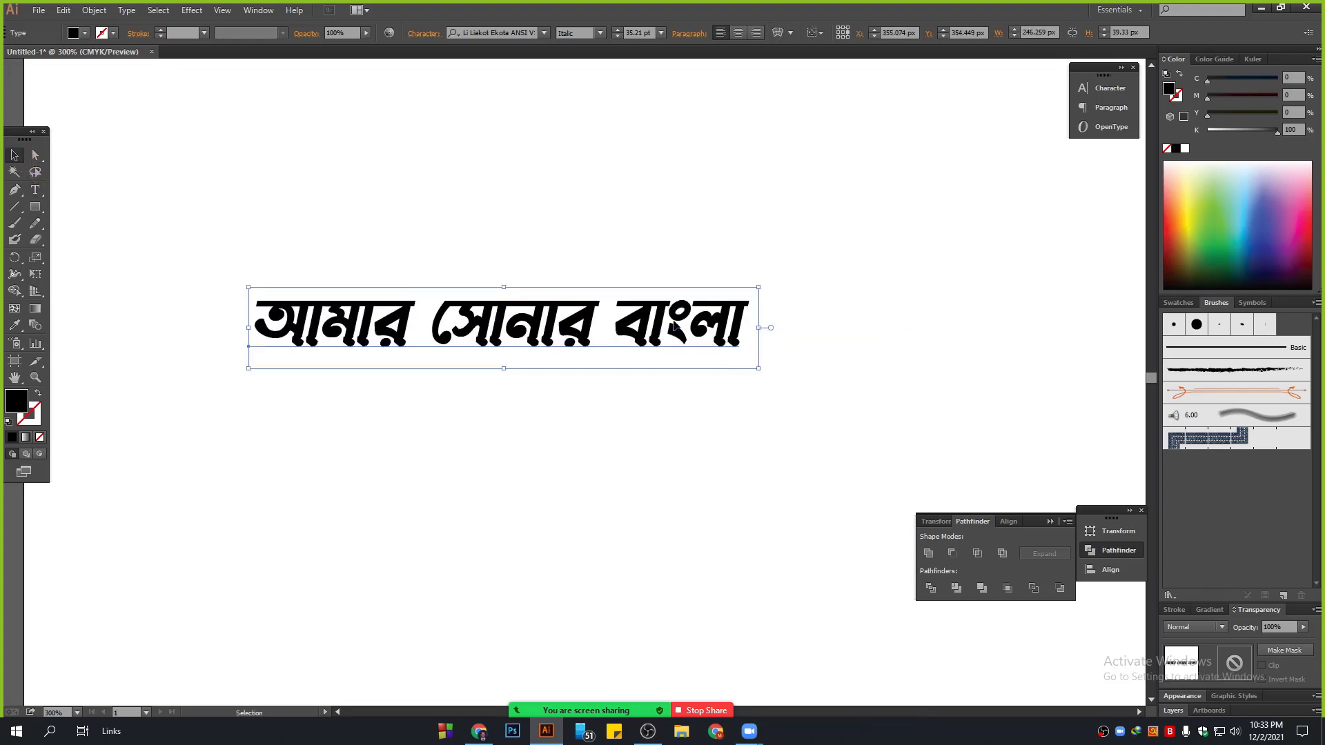
{"action": "left_click", "coordinate": [571, 178]}
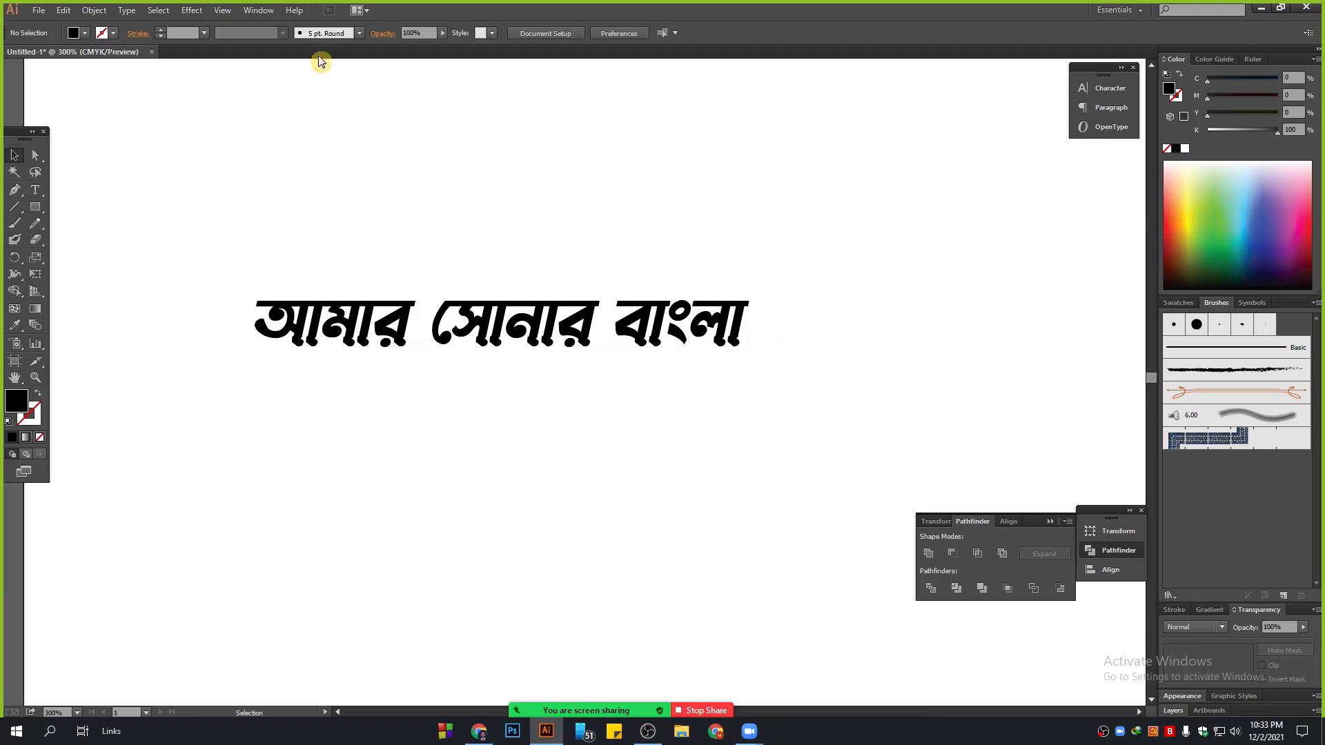
Step: Review the language options in the type preferences, close them with the settings kept, and inspect the Bangla text
{"action": "left_click", "coordinate": [617, 36]}
{"action": "left_click", "coordinate": [623, 196]}
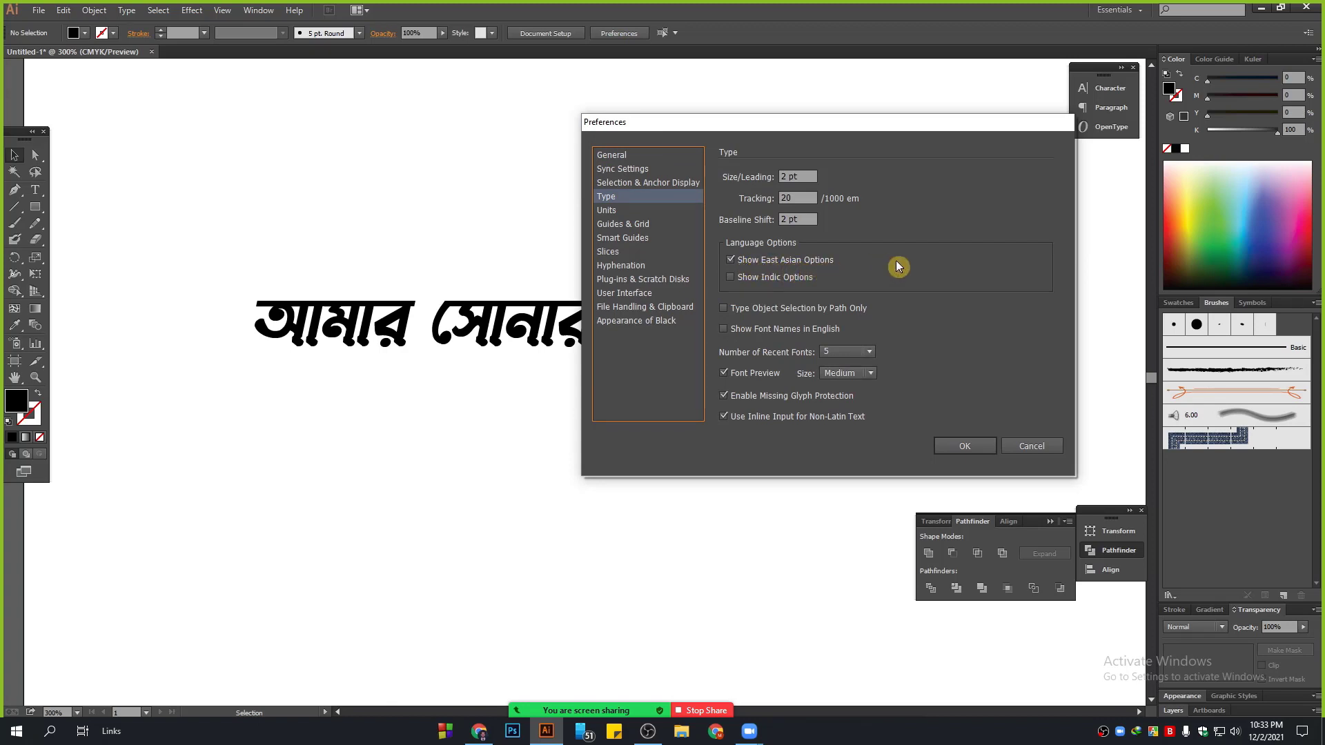
{"action": "left_click", "coordinate": [970, 447]}
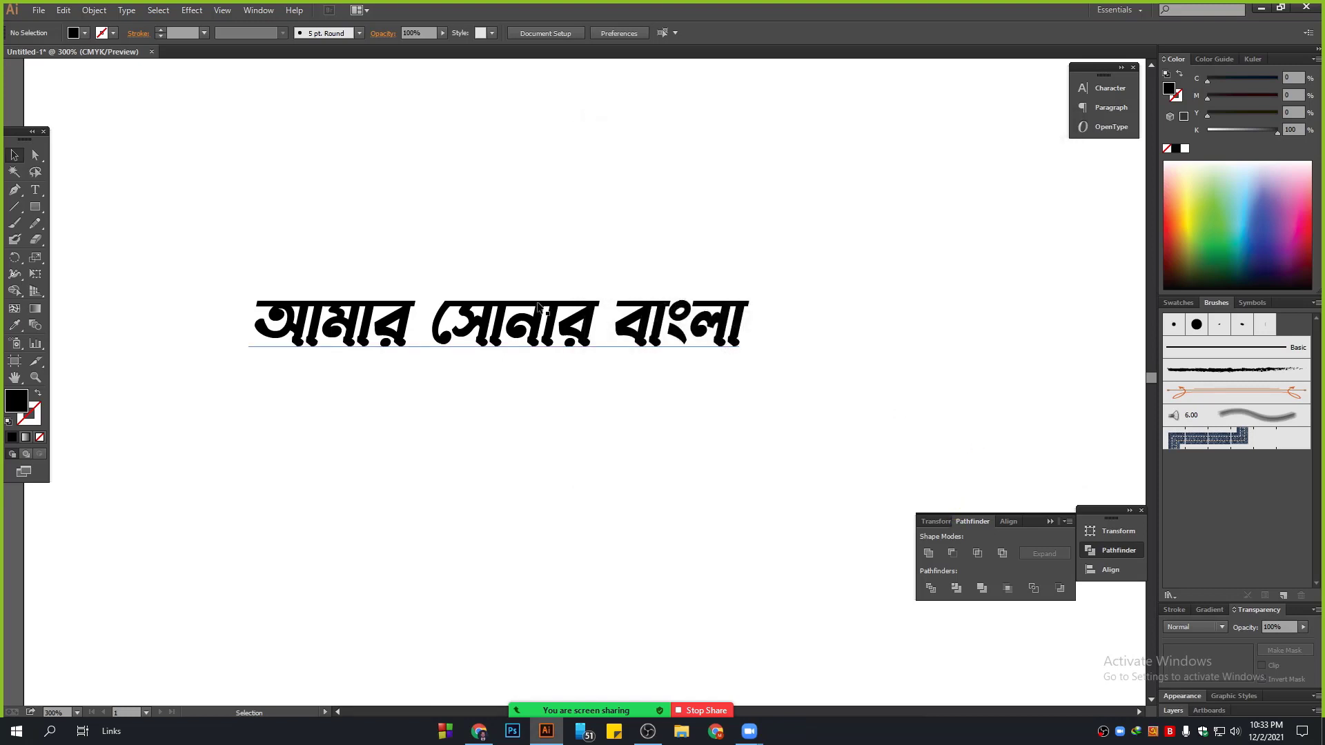
{"action": "scroll", "coordinate": [538, 308], "scroll_direction": "down", "scroll_amount": 2}
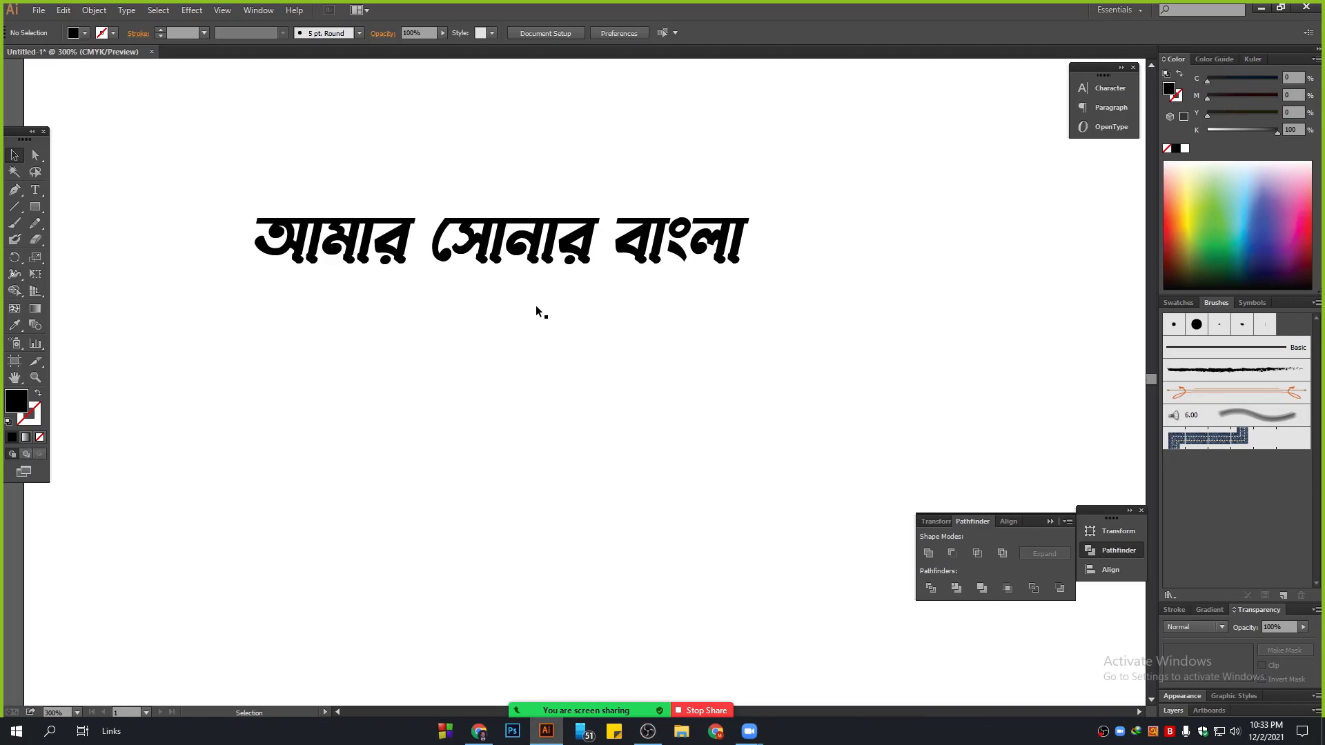
{"action": "scroll", "coordinate": [537, 307], "scroll_direction": "up", "scroll_amount": 1}
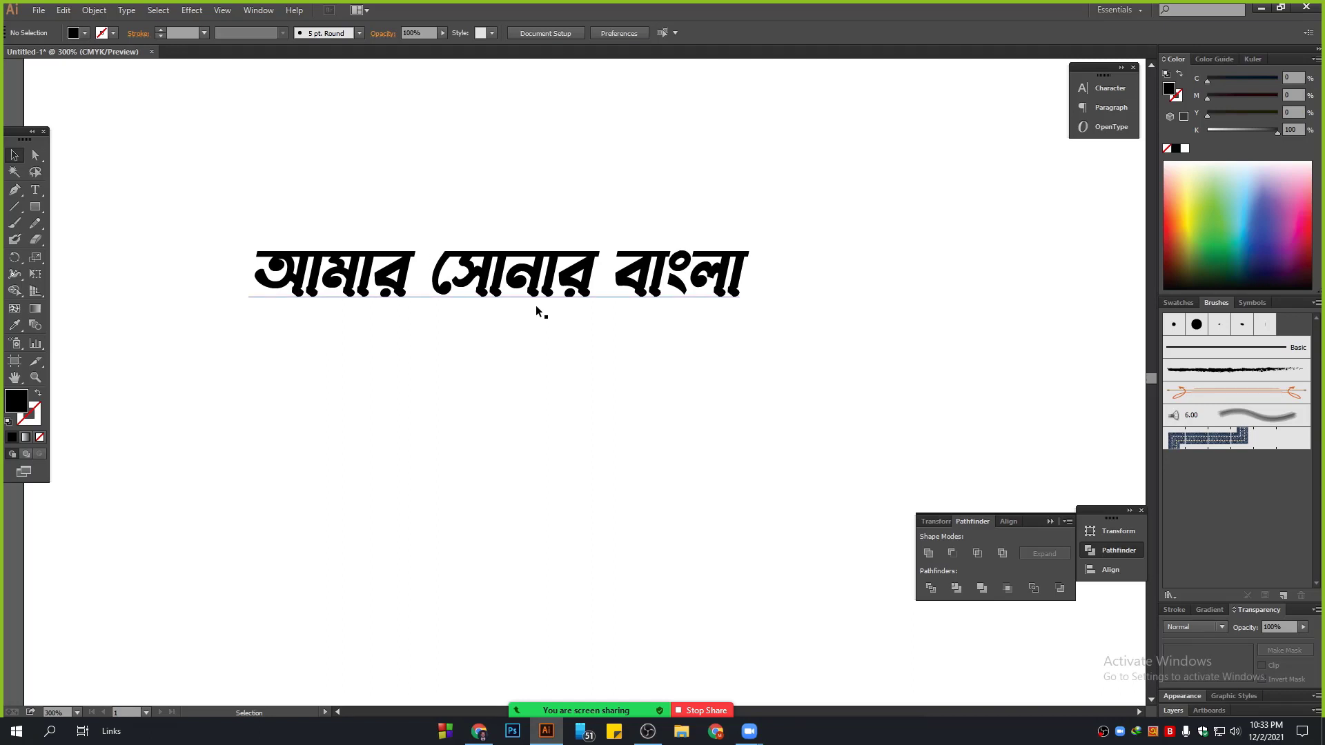
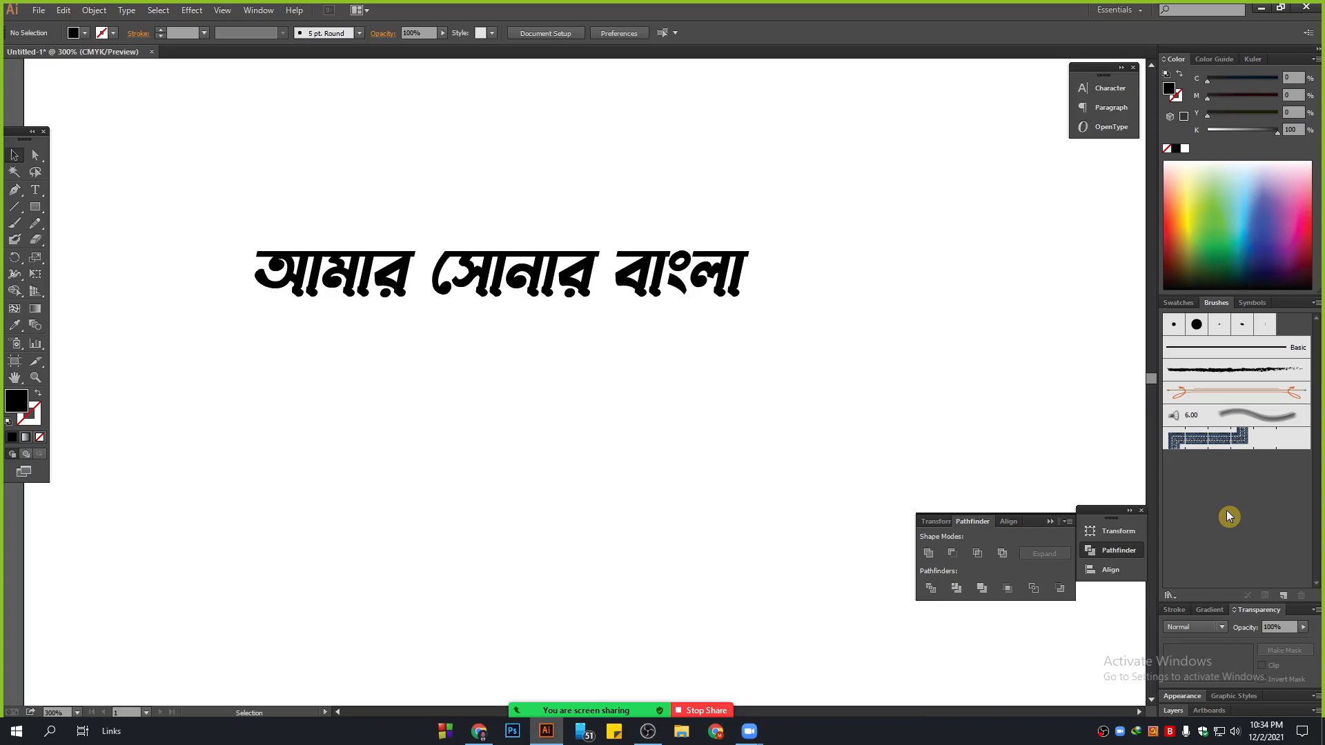
Step: Stop the current Zoom screen share and share the entire screen again
{"action": "mouse_move", "coordinate": [683, 703]}
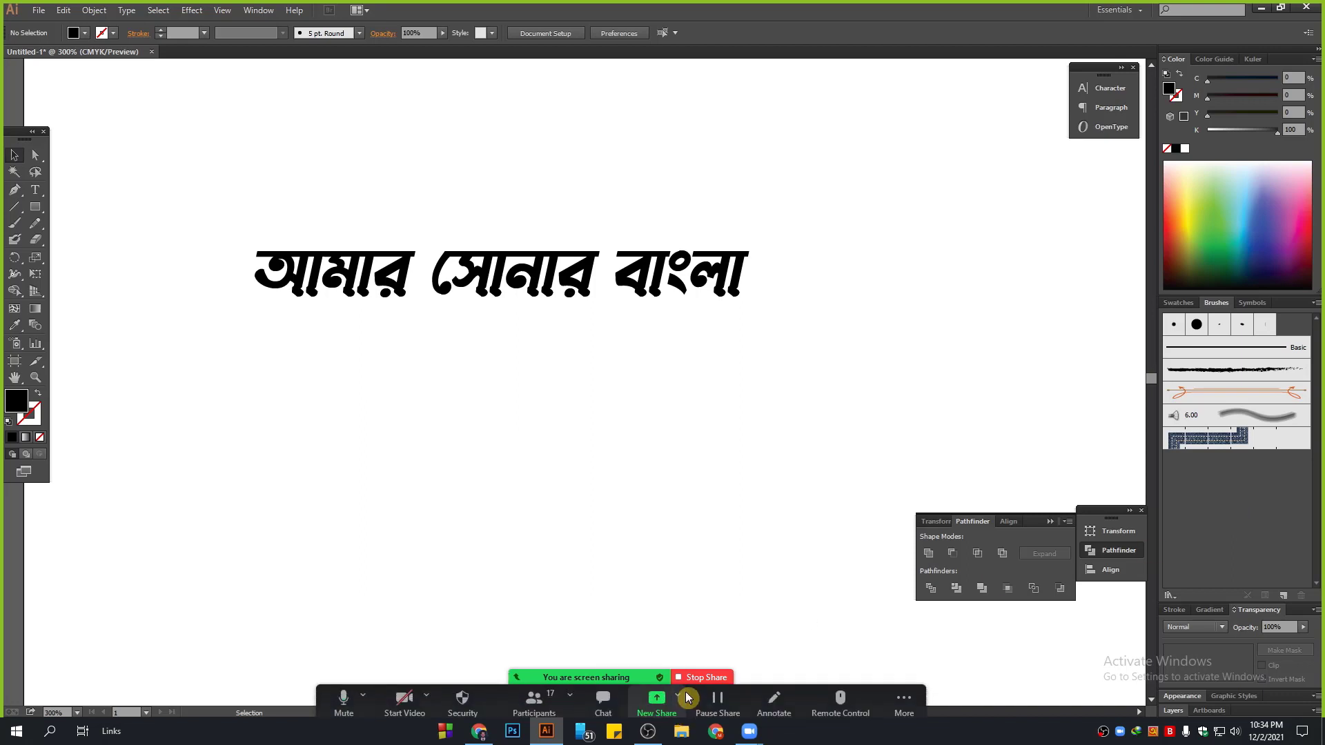
{"action": "left_click", "coordinate": [699, 672]}
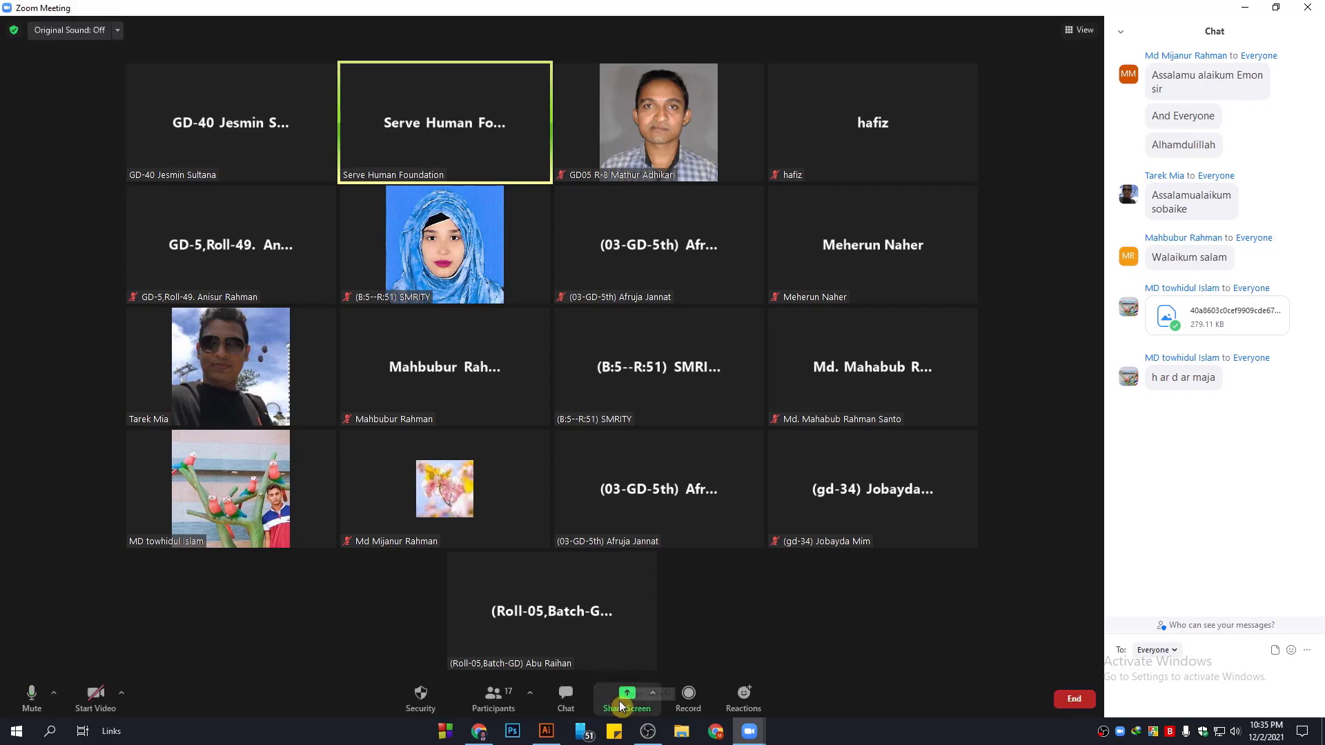
{"action": "left_click", "coordinate": [626, 696]}
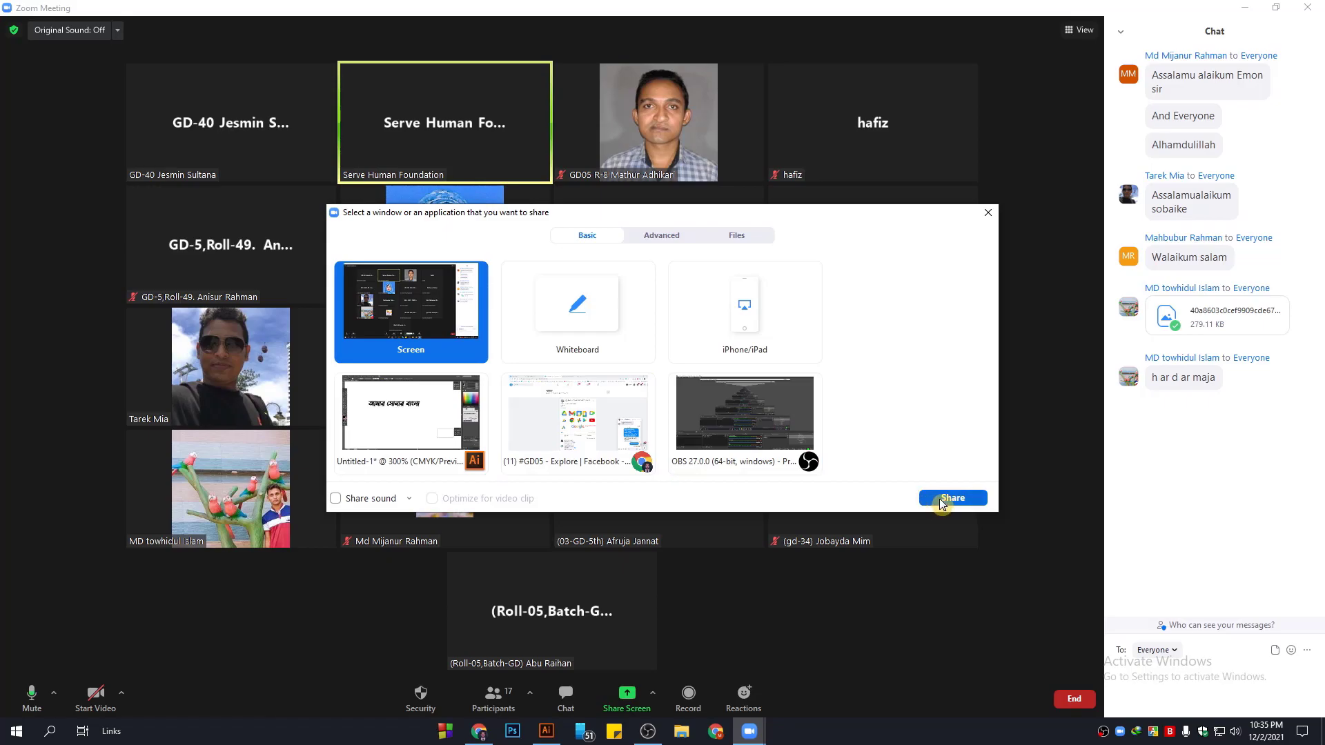
{"action": "left_click", "coordinate": [946, 497]}
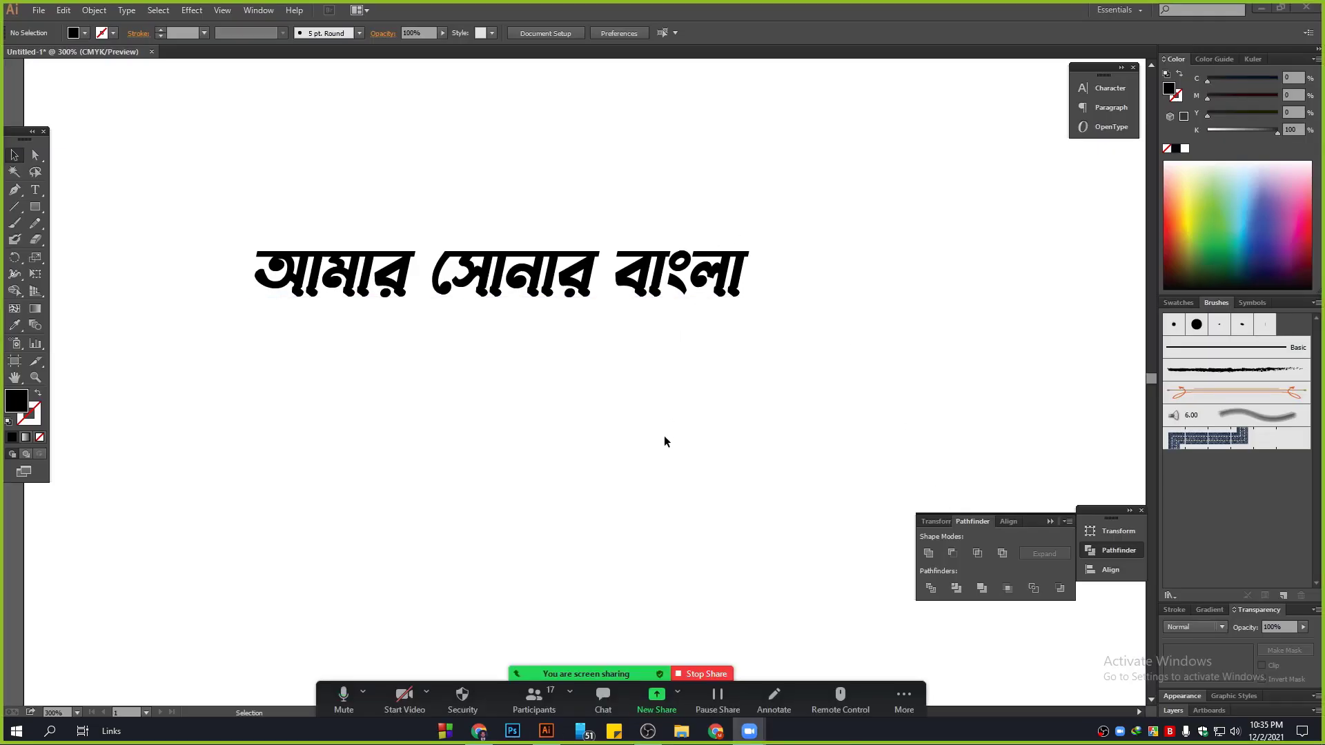
Step: Switch to Chrome and browse the Google image results for "bd map" to examine the available Bangladesh maps
{"action": "left_click", "coordinate": [479, 731]}
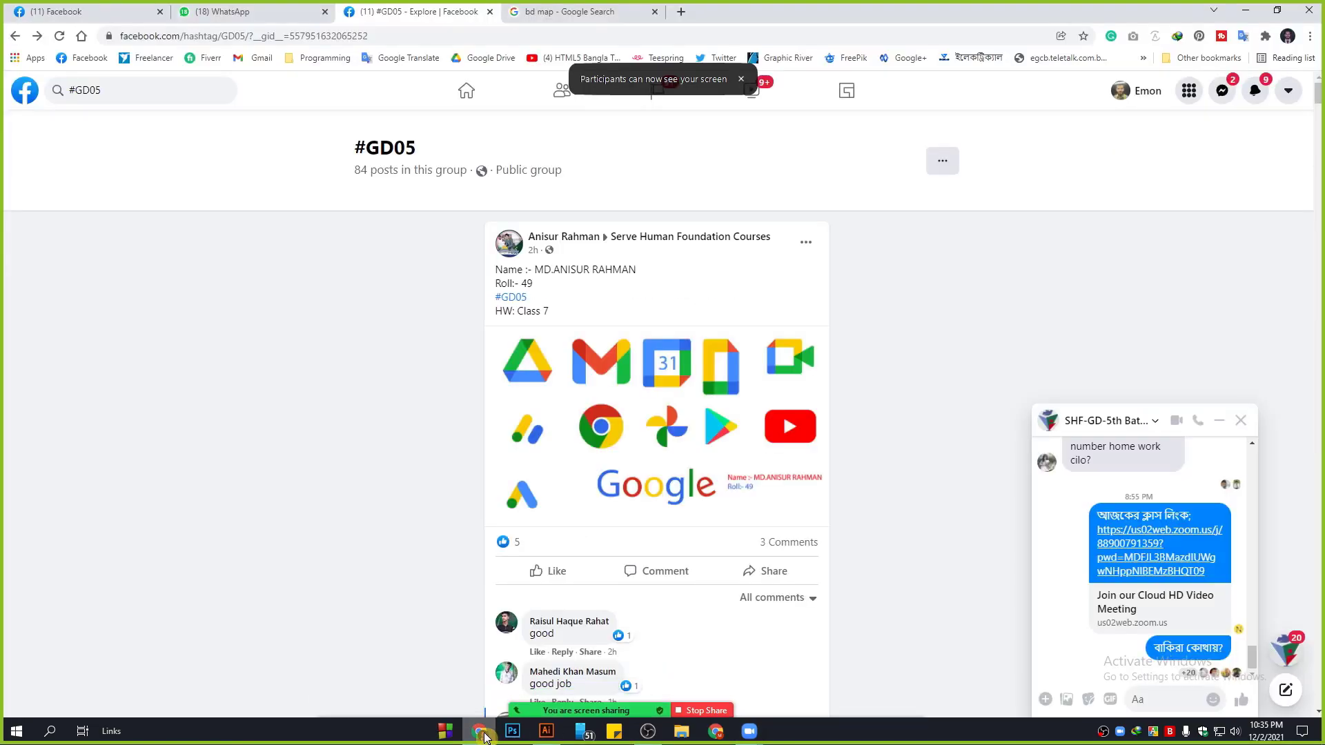
{"action": "left_click", "coordinate": [587, 12]}
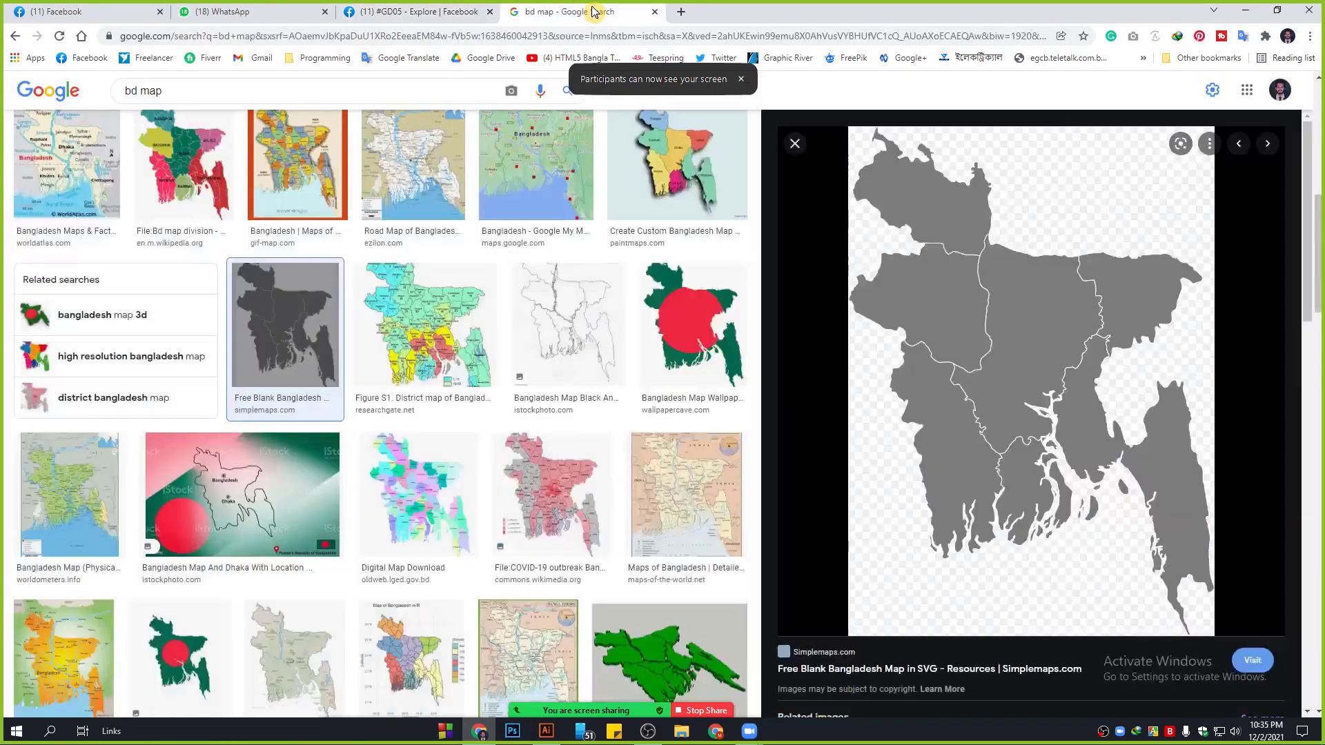
{"action": "scroll", "coordinate": [605, 363], "scroll_direction": "up", "scroll_amount": 4}
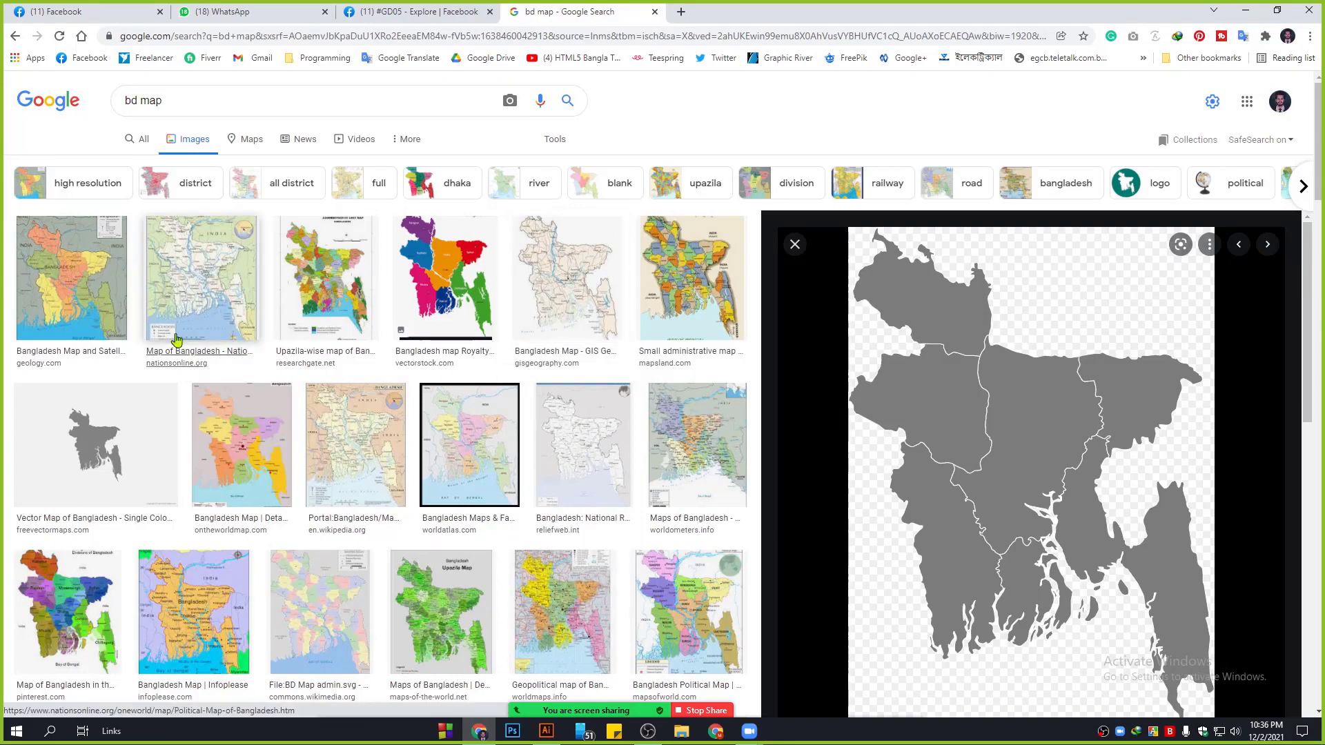
{"action": "scroll", "coordinate": [57, 339], "scroll_direction": "down", "scroll_amount": 8}
{"action": "scroll", "coordinate": [1, 378], "scroll_direction": "down", "scroll_amount": 3}
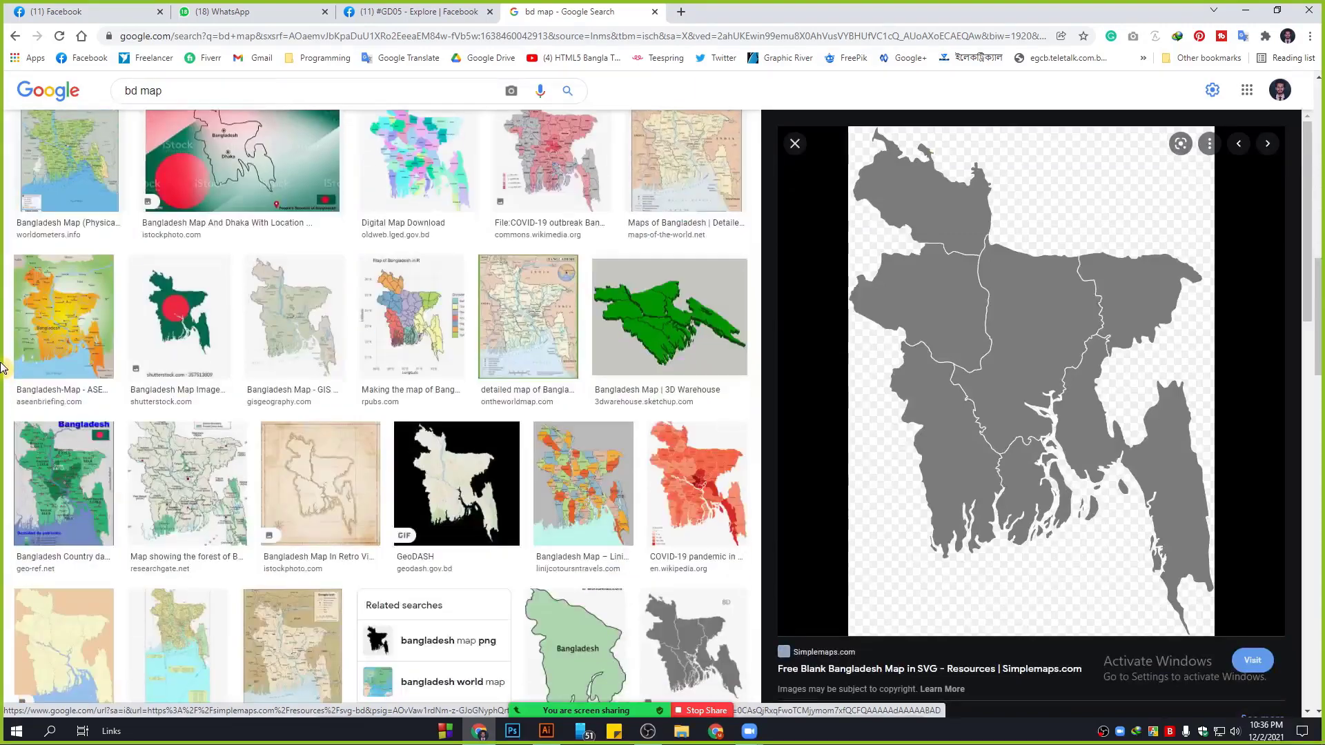
{"action": "scroll", "coordinate": [2, 374], "scroll_direction": "down", "scroll_amount": 6}
{"action": "scroll", "coordinate": [1, 373], "scroll_direction": "down", "scroll_amount": 6}
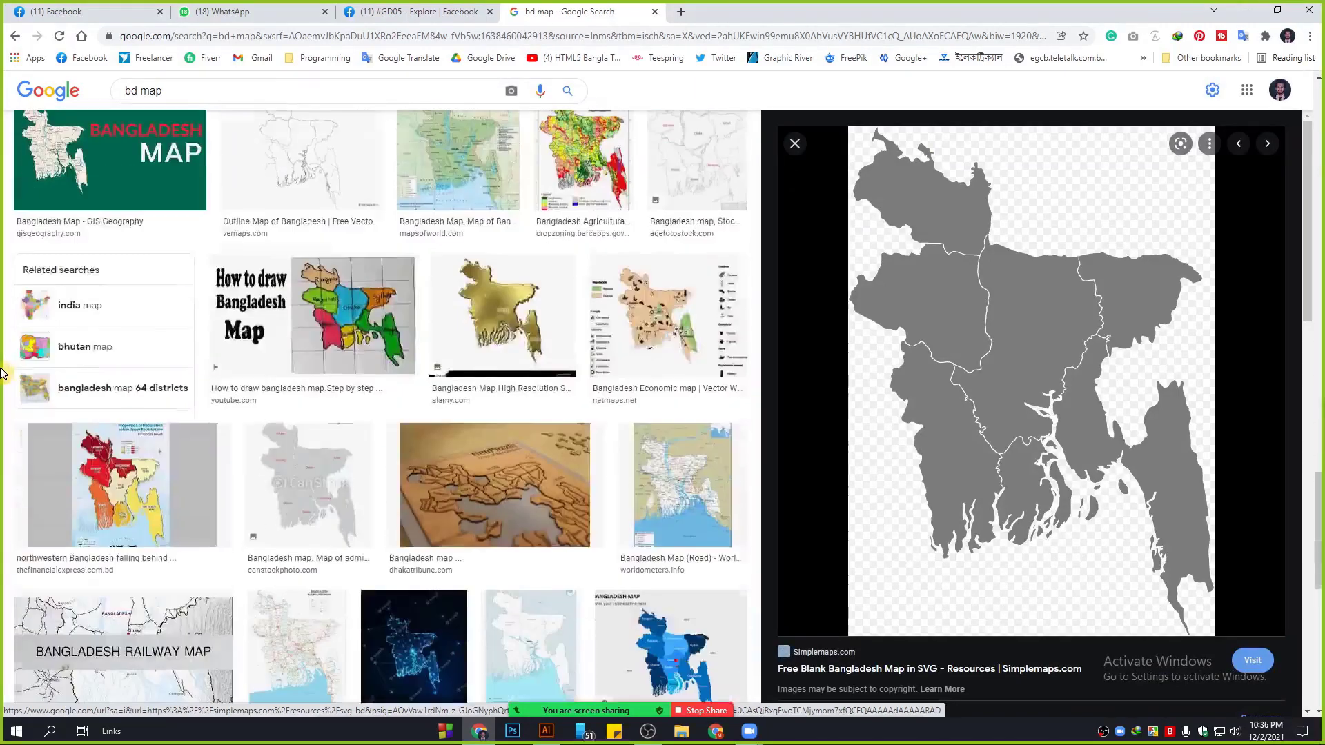
{"action": "scroll", "coordinate": [264, 122], "scroll_direction": "down", "scroll_amount": 7}
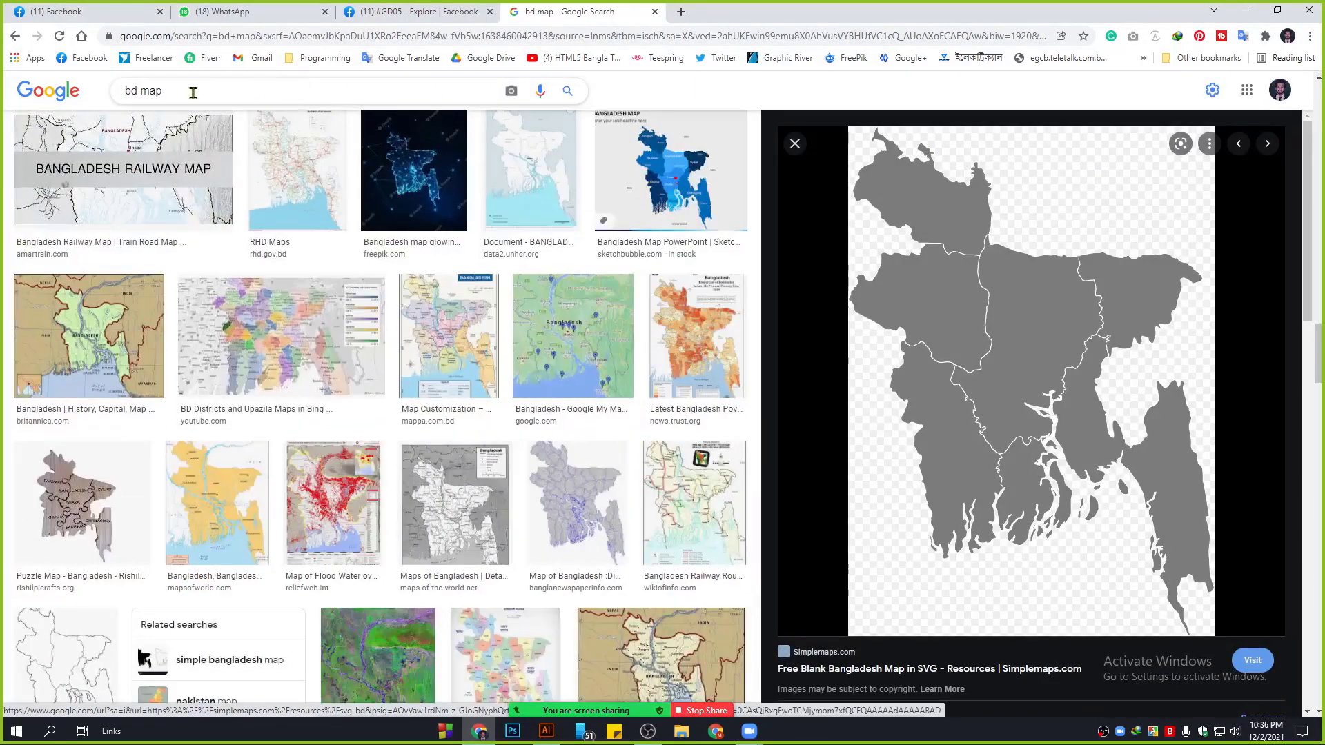
Step: Search Google Images for "poster design"
{"action": "left_click", "coordinate": [117, 90]}
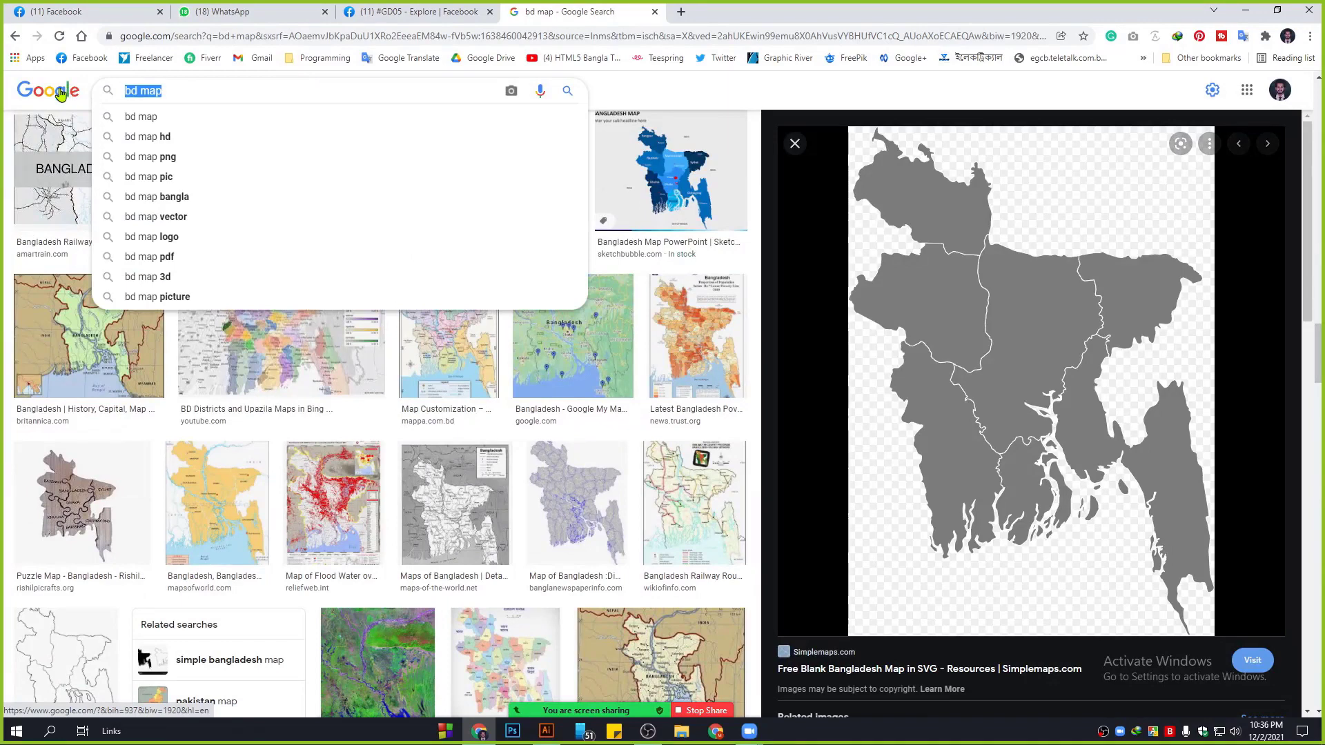
{"action": "type", "text": "poster de"}
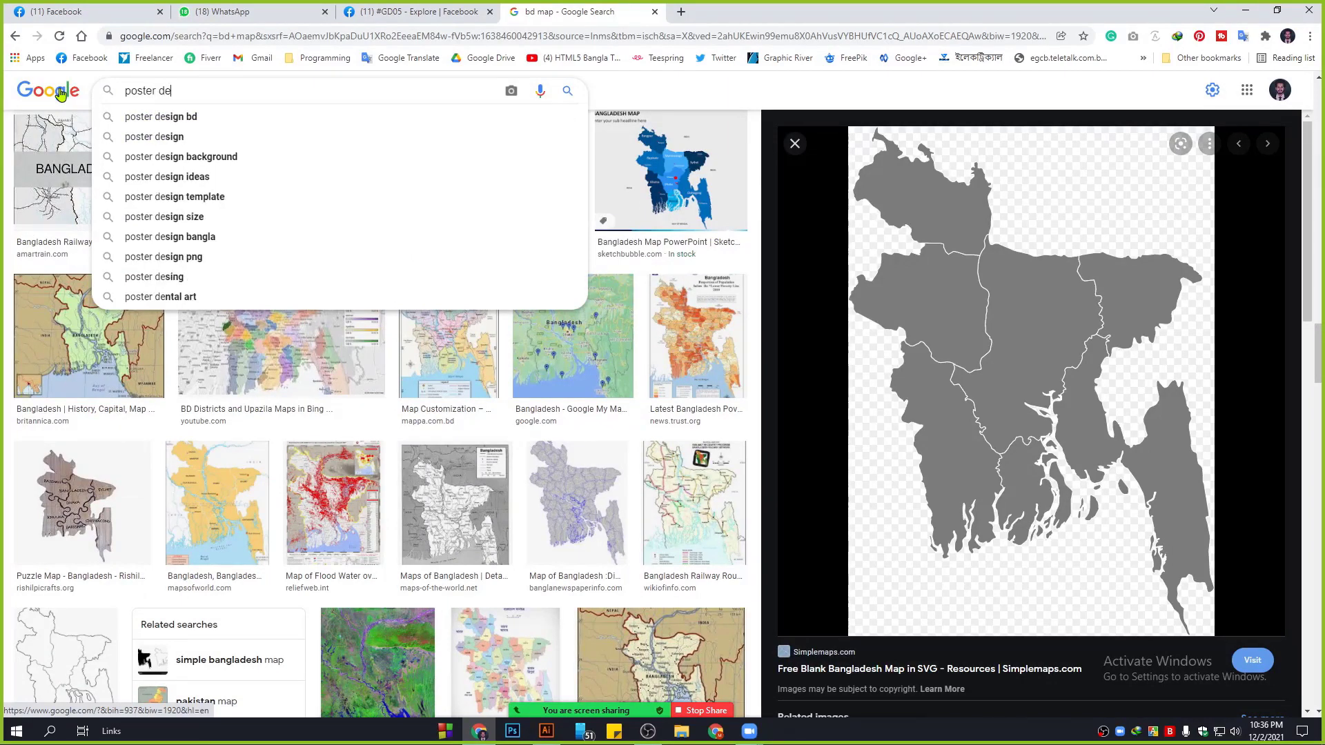
{"action": "key", "text": "Down"}
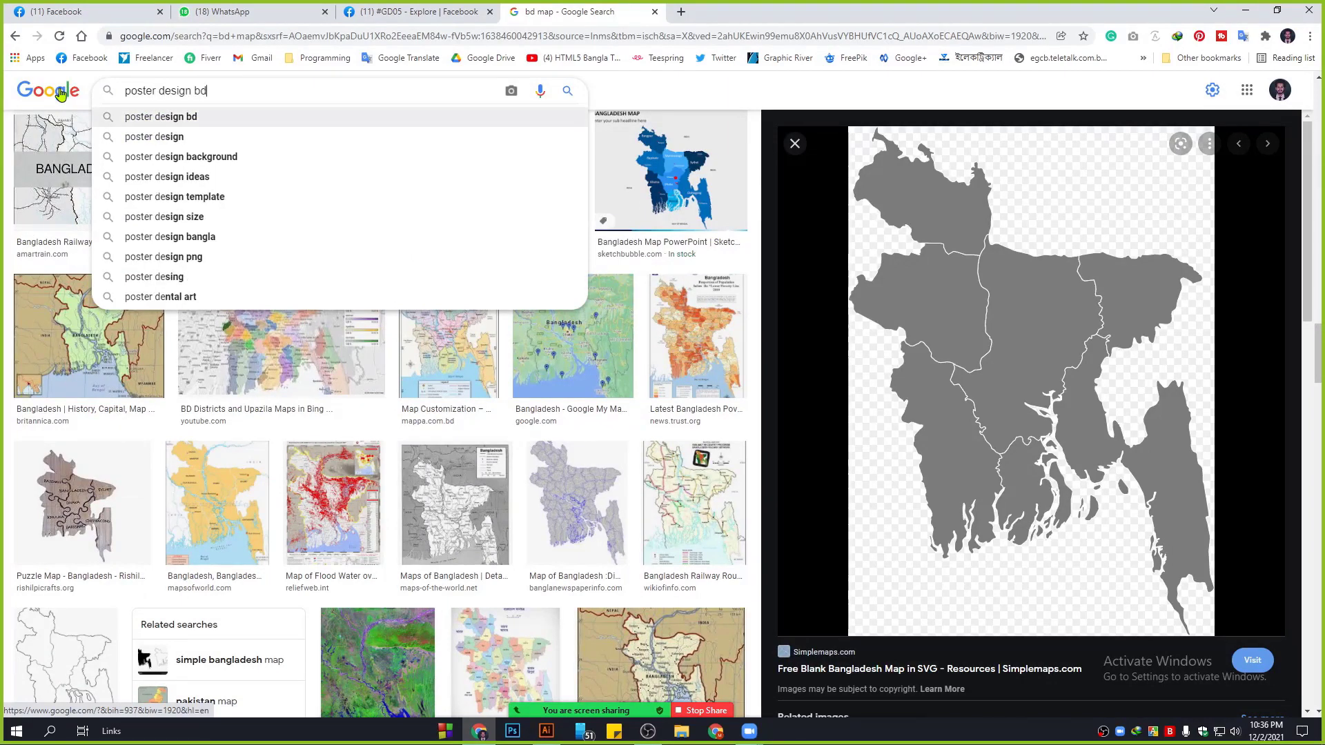
{"action": "key", "text": "Down"}
{"action": "key", "text": "Return"}
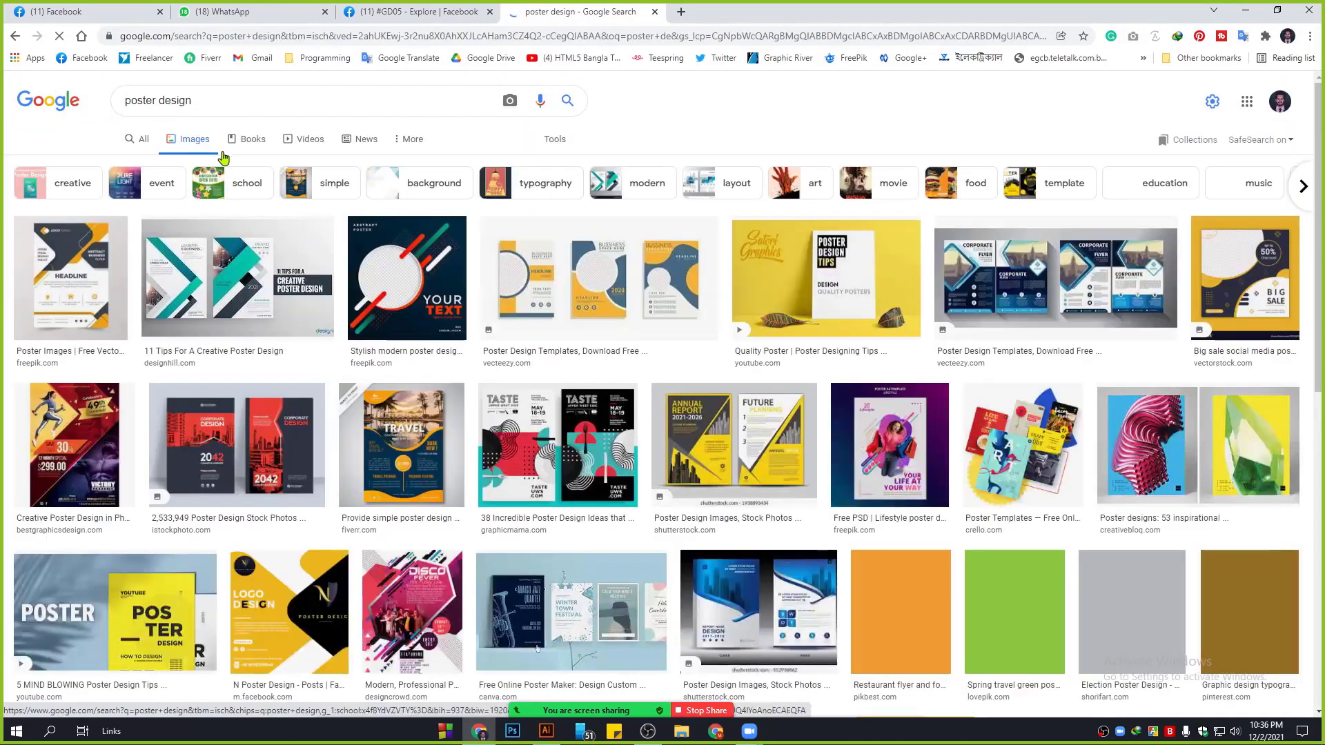
Step: Preview the creative poster, corporate flyer, annual report and Taste Upper West Side designs, and examine more poster results
{"action": "left_click", "coordinate": [274, 268]}
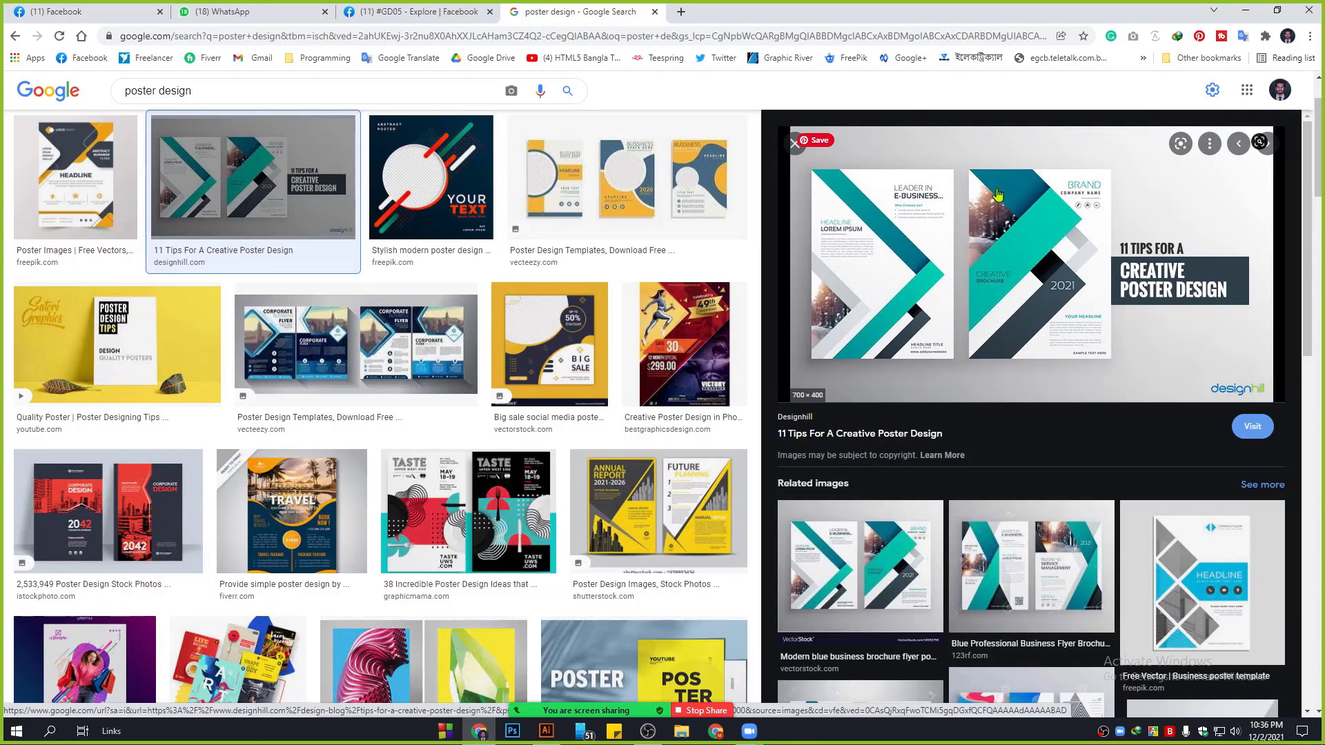
{"action": "left_click", "coordinate": [352, 358]}
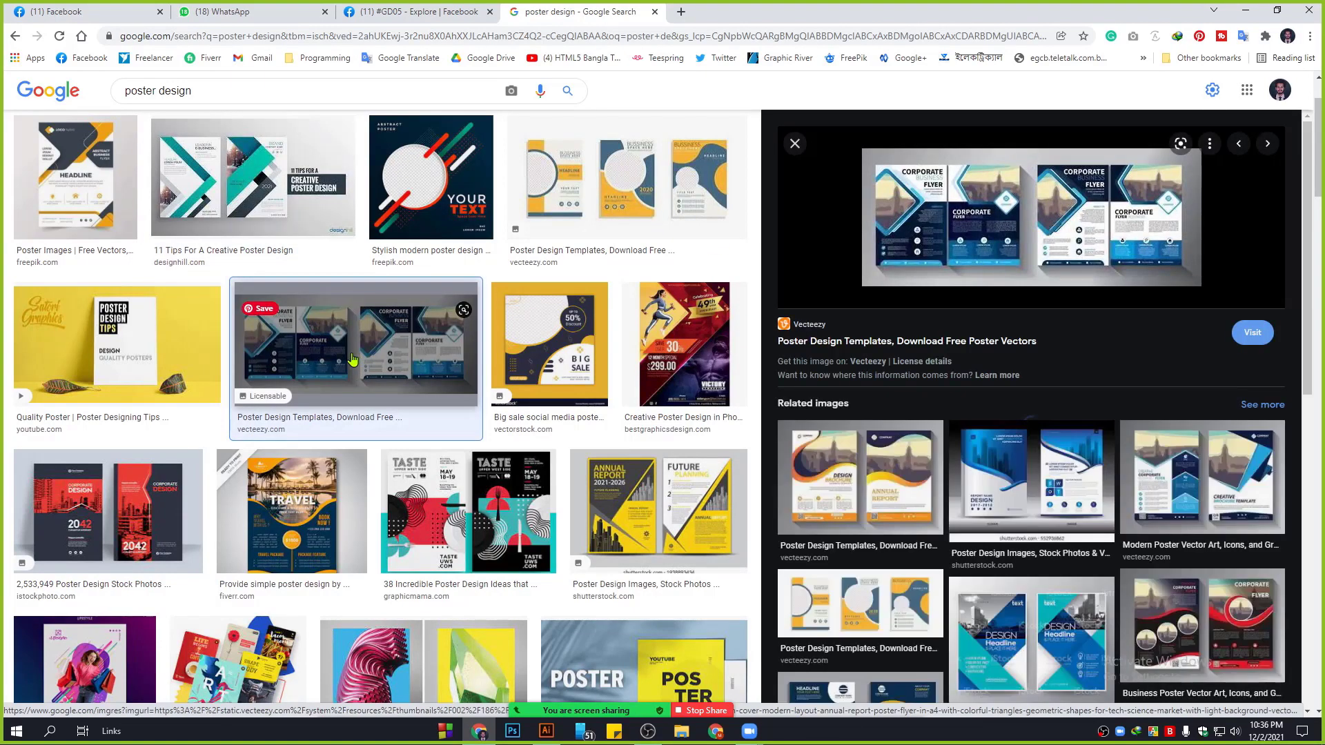
{"action": "left_click", "coordinate": [680, 524]}
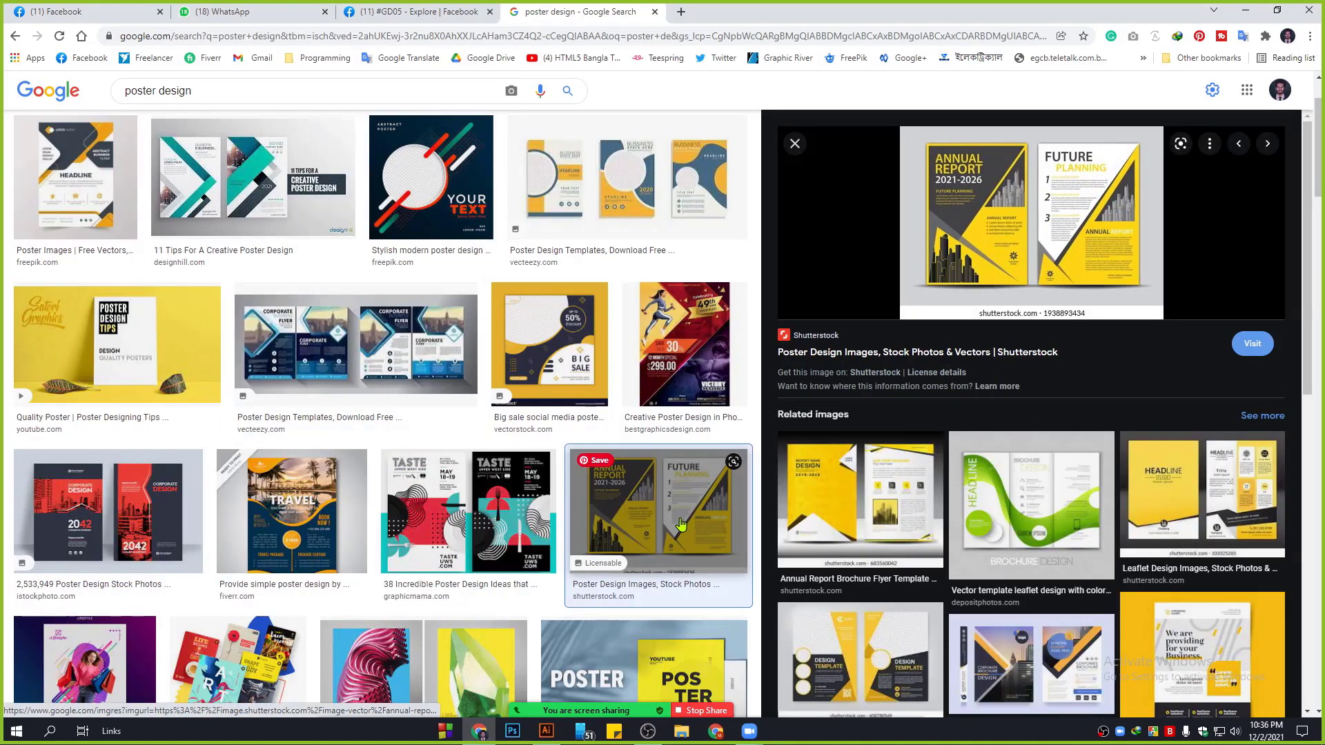
{"action": "left_click", "coordinate": [461, 509]}
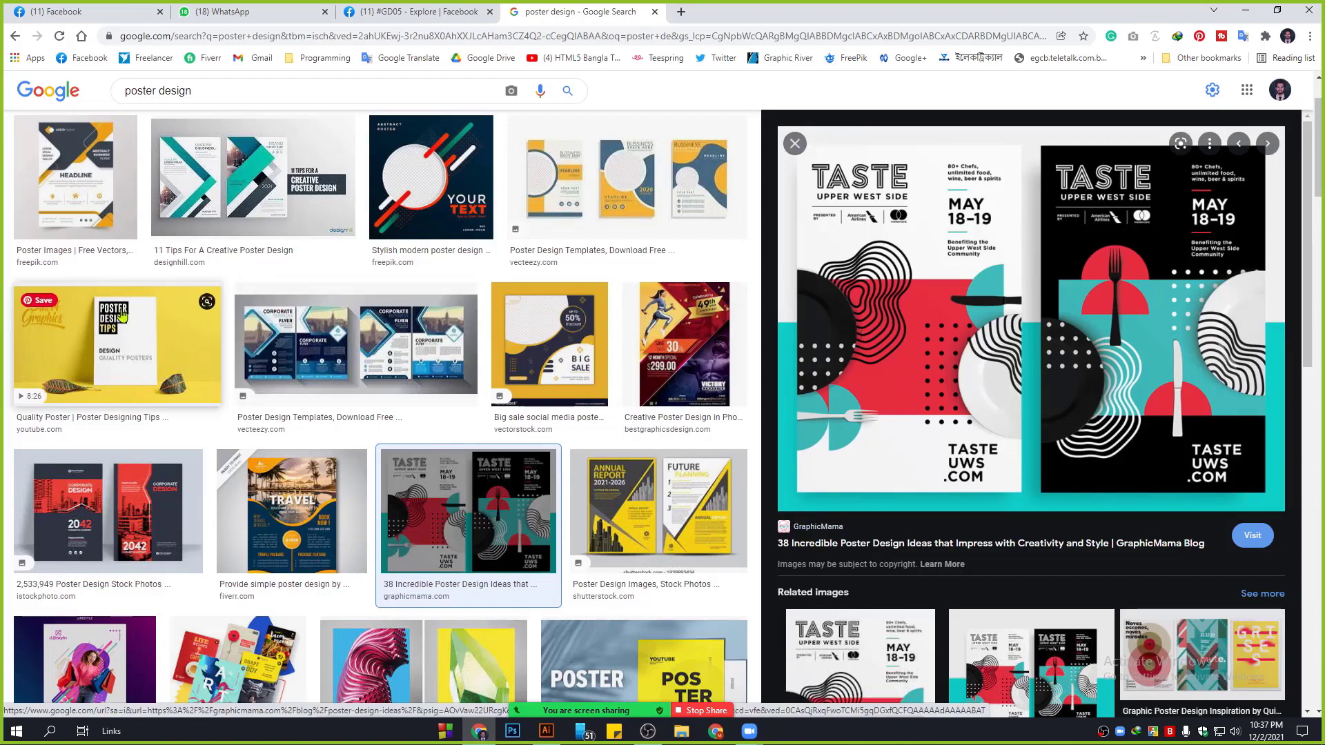
{"action": "scroll", "coordinate": [166, 456], "scroll_direction": "down", "scroll_amount": 4}
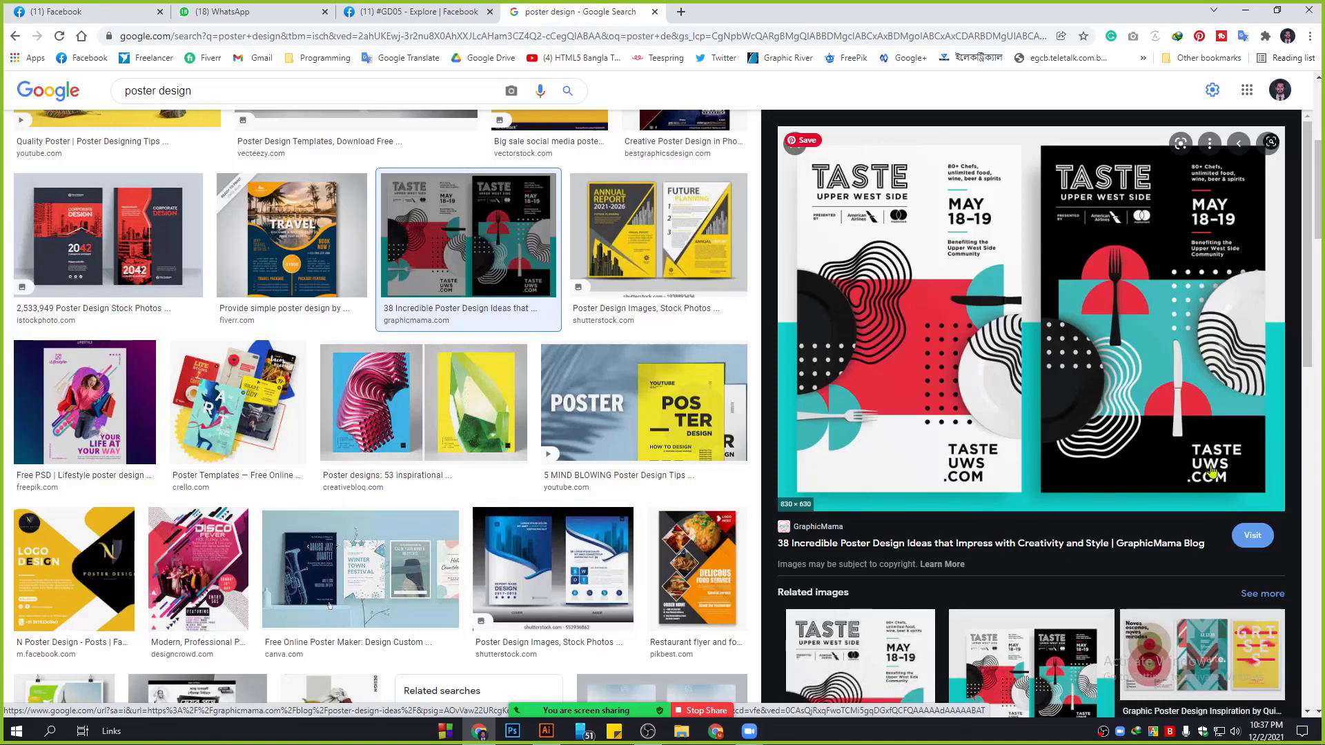
Step: Examine the related poster images, then preview the Canva poster maker and Creative Bloq inspirational poster results
{"action": "scroll", "coordinate": [1158, 397], "scroll_direction": "down", "scroll_amount": 1}
{"action": "scroll", "coordinate": [1158, 397], "scroll_direction": "down", "scroll_amount": 4}
{"action": "scroll", "coordinate": [1158, 397], "scroll_direction": "down", "scroll_amount": 5}
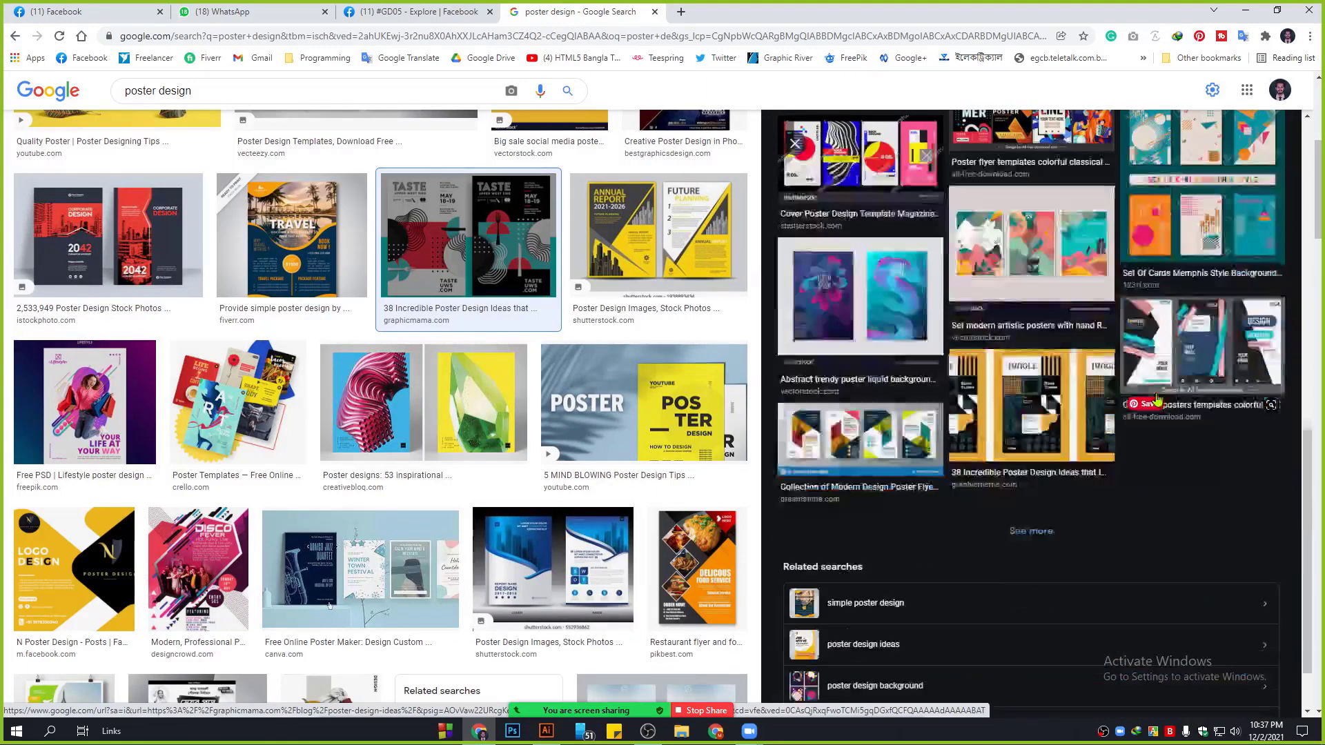
{"action": "scroll", "coordinate": [530, 384], "scroll_direction": "down", "scroll_amount": 4}
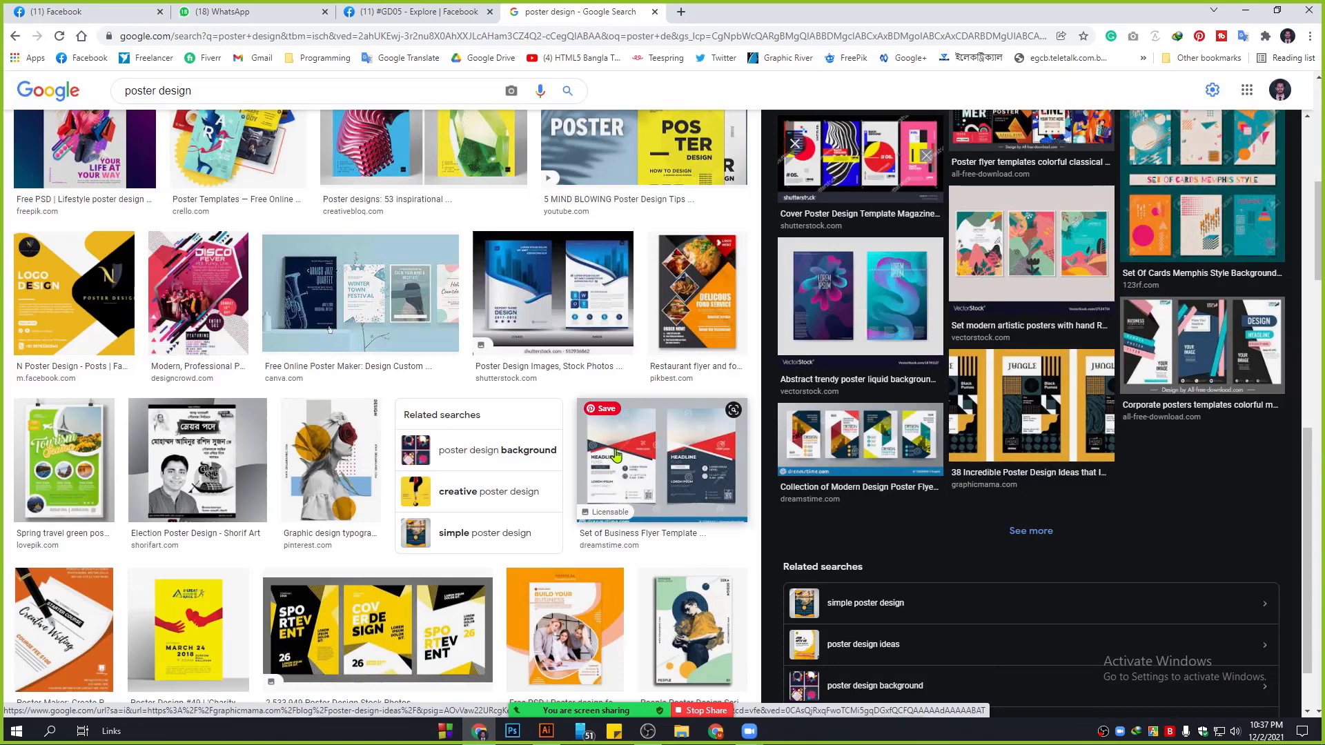
{"action": "left_click", "coordinate": [438, 293]}
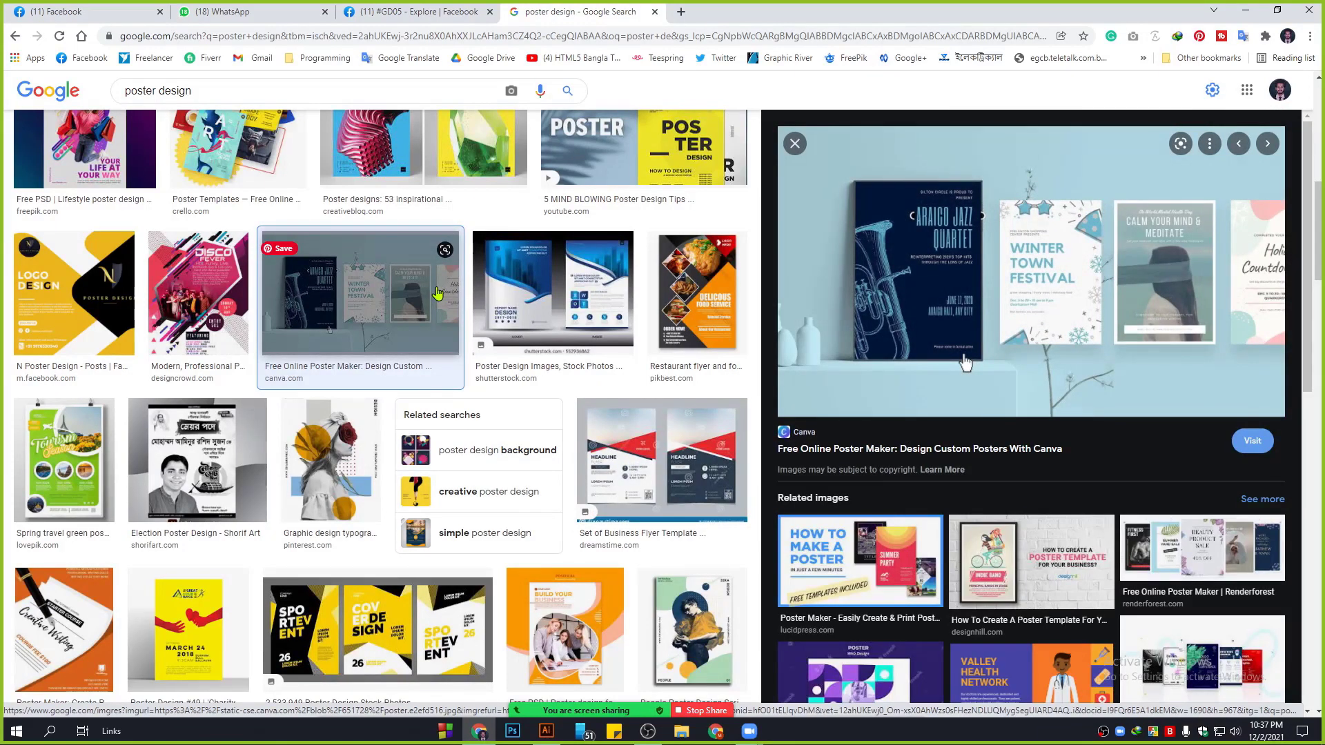
{"action": "scroll", "coordinate": [414, 276], "scroll_direction": "up", "scroll_amount": 2}
{"action": "left_click", "coordinate": [390, 247]}
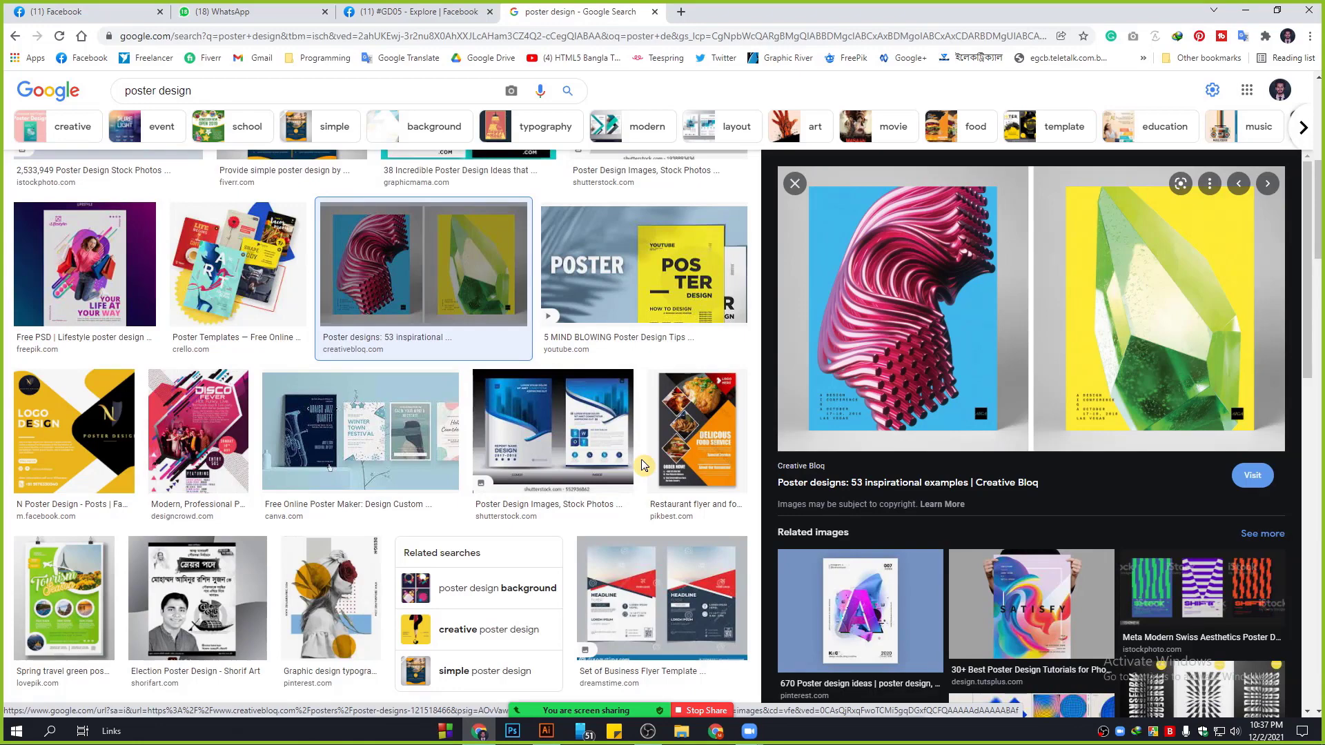
Step: Look through more poster design results and preview Creatopy's sliced-face poster from "20 Creative Poster Design Ideas"
{"action": "scroll", "coordinate": [641, 464], "scroll_direction": "up", "scroll_amount": 3}
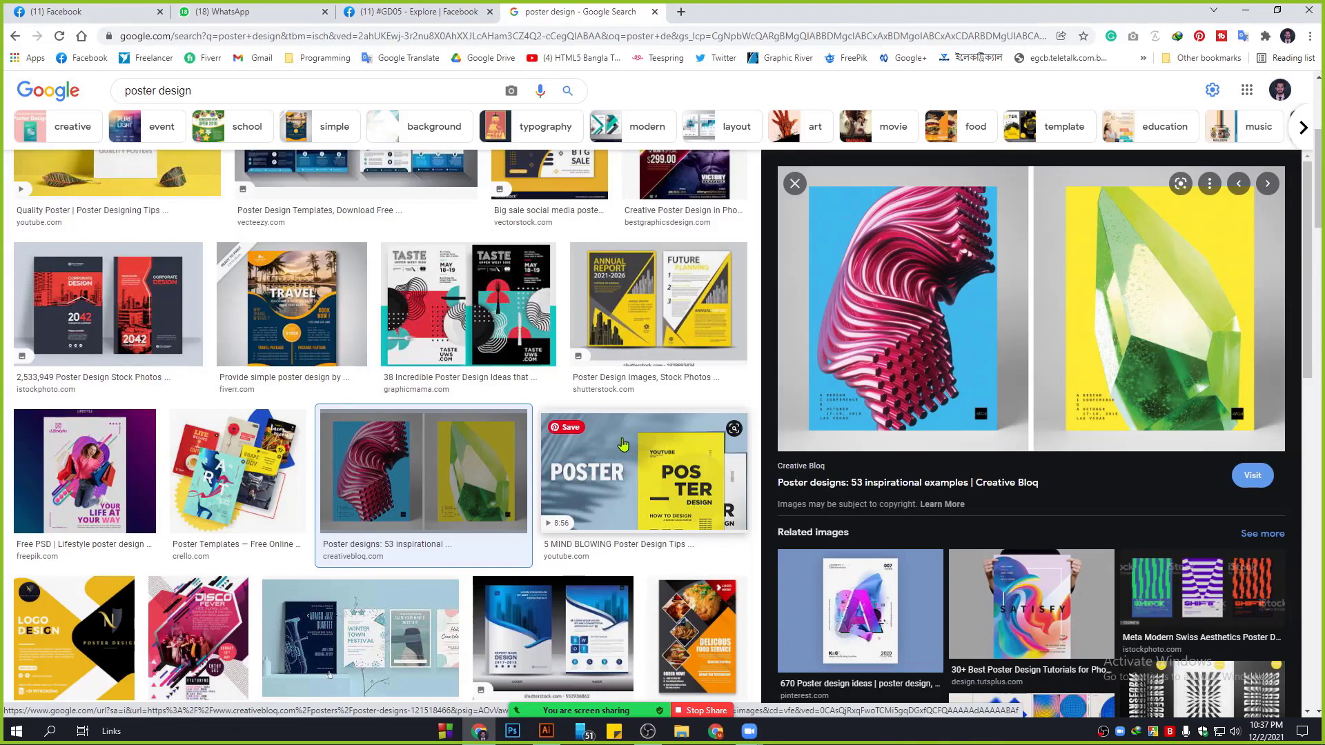
{"action": "scroll", "coordinate": [623, 443], "scroll_direction": "up", "scroll_amount": 3}
{"action": "scroll", "coordinate": [647, 469], "scroll_direction": "down", "scroll_amount": 3}
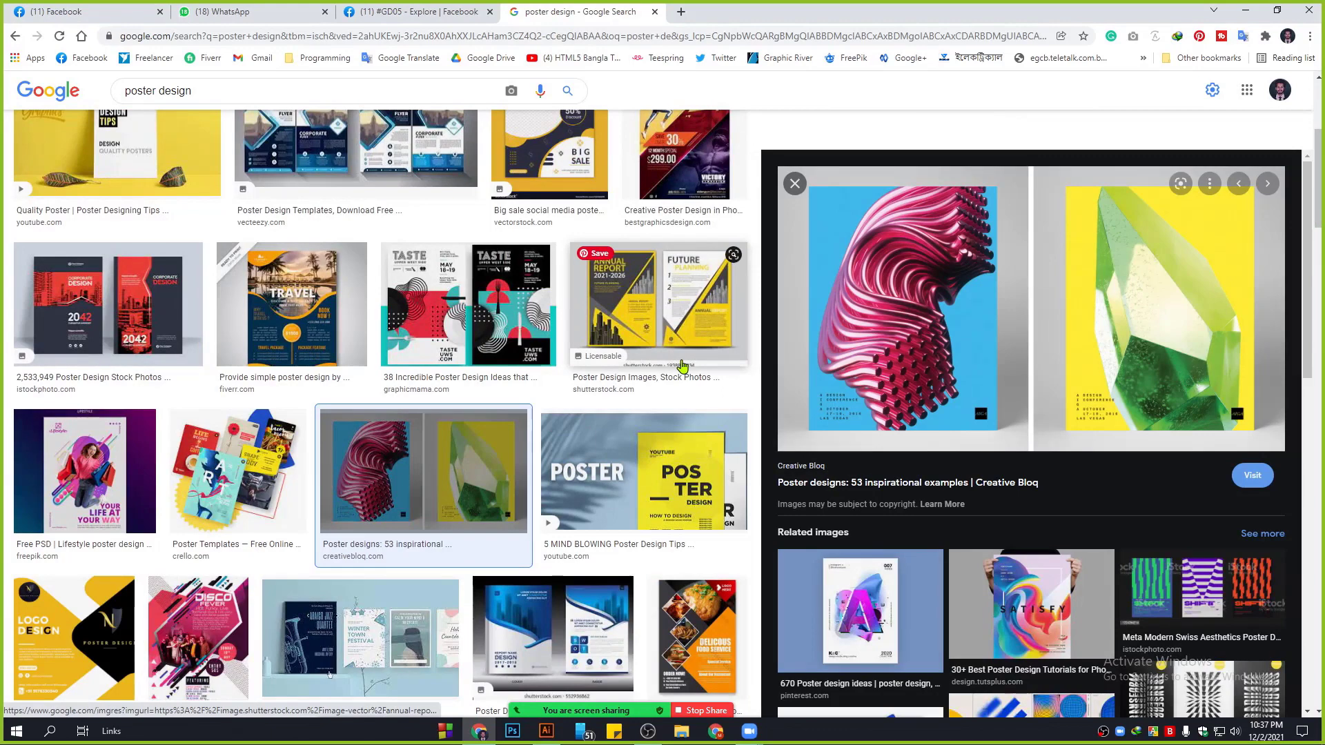
{"action": "scroll", "coordinate": [682, 366], "scroll_direction": "down", "scroll_amount": 2}
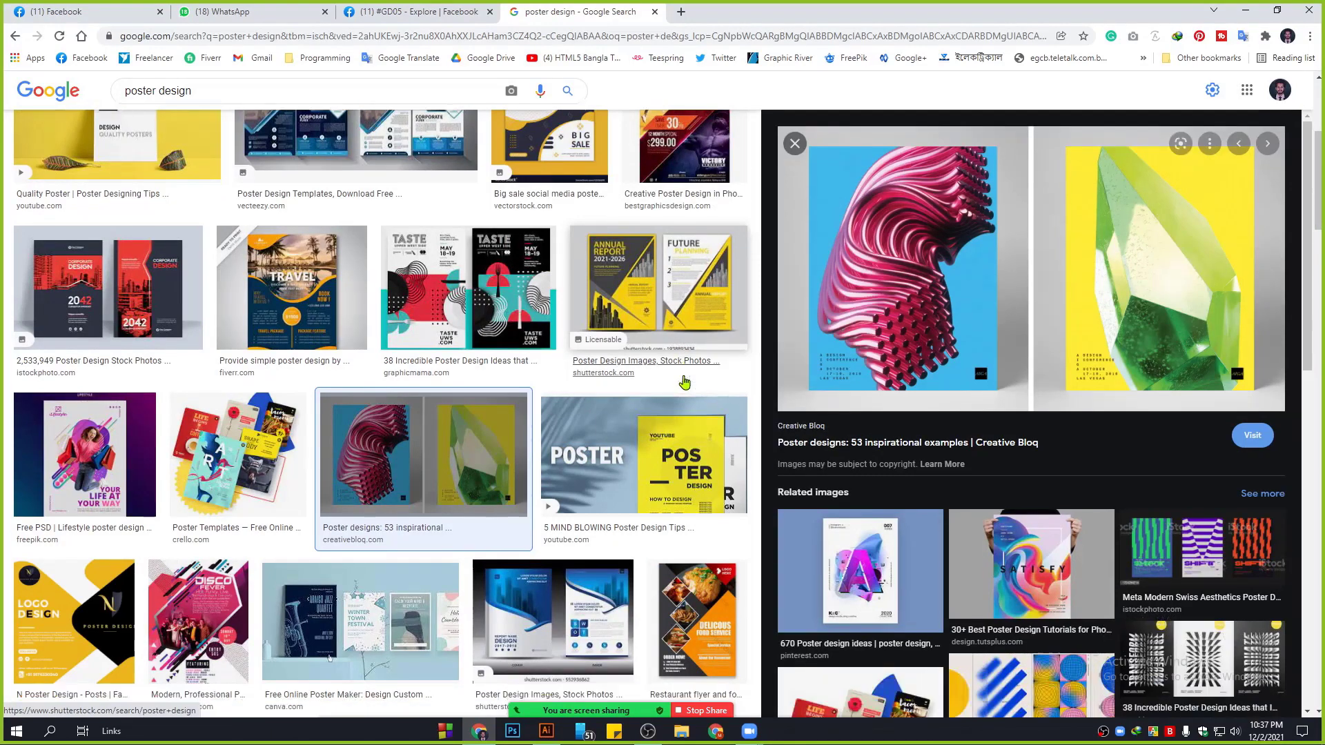
{"action": "scroll", "coordinate": [683, 376], "scroll_direction": "down", "scroll_amount": 3}
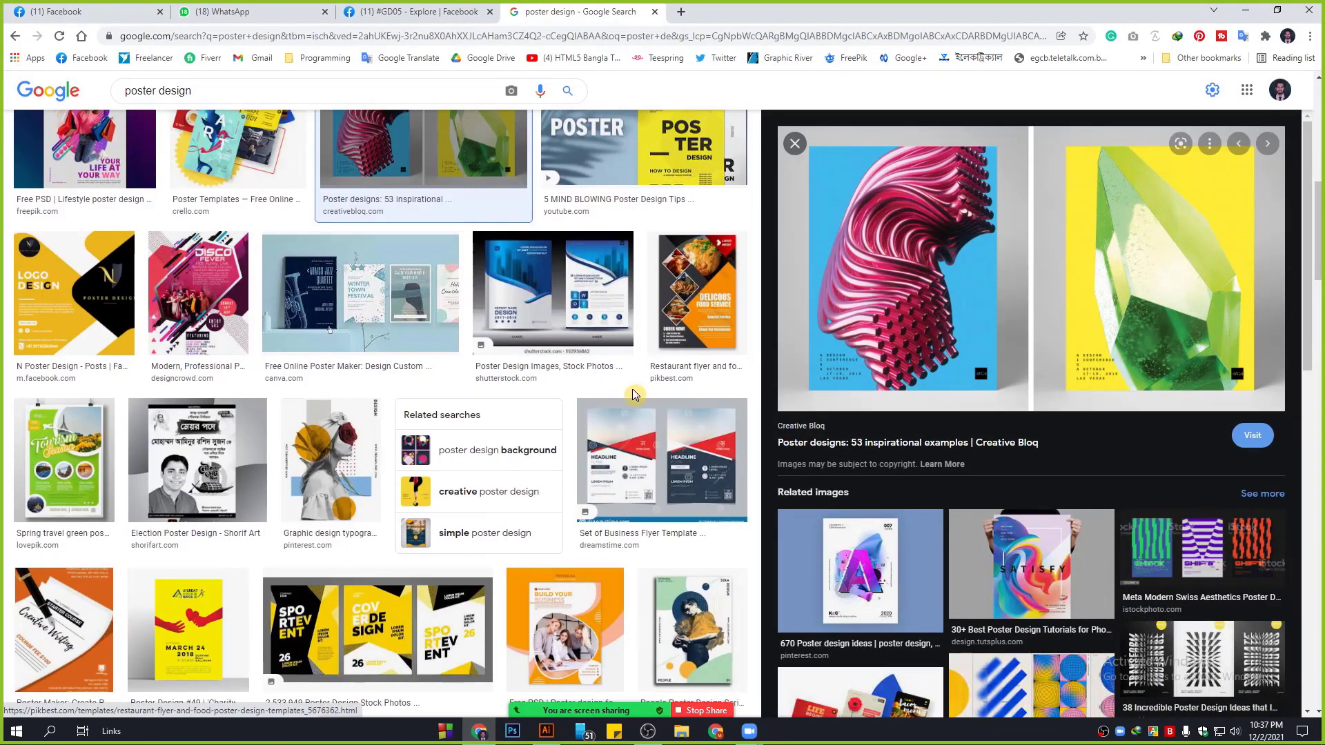
{"action": "scroll", "coordinate": [633, 395], "scroll_direction": "down", "scroll_amount": 5}
{"action": "scroll", "coordinate": [636, 391], "scroll_direction": "down", "scroll_amount": 3}
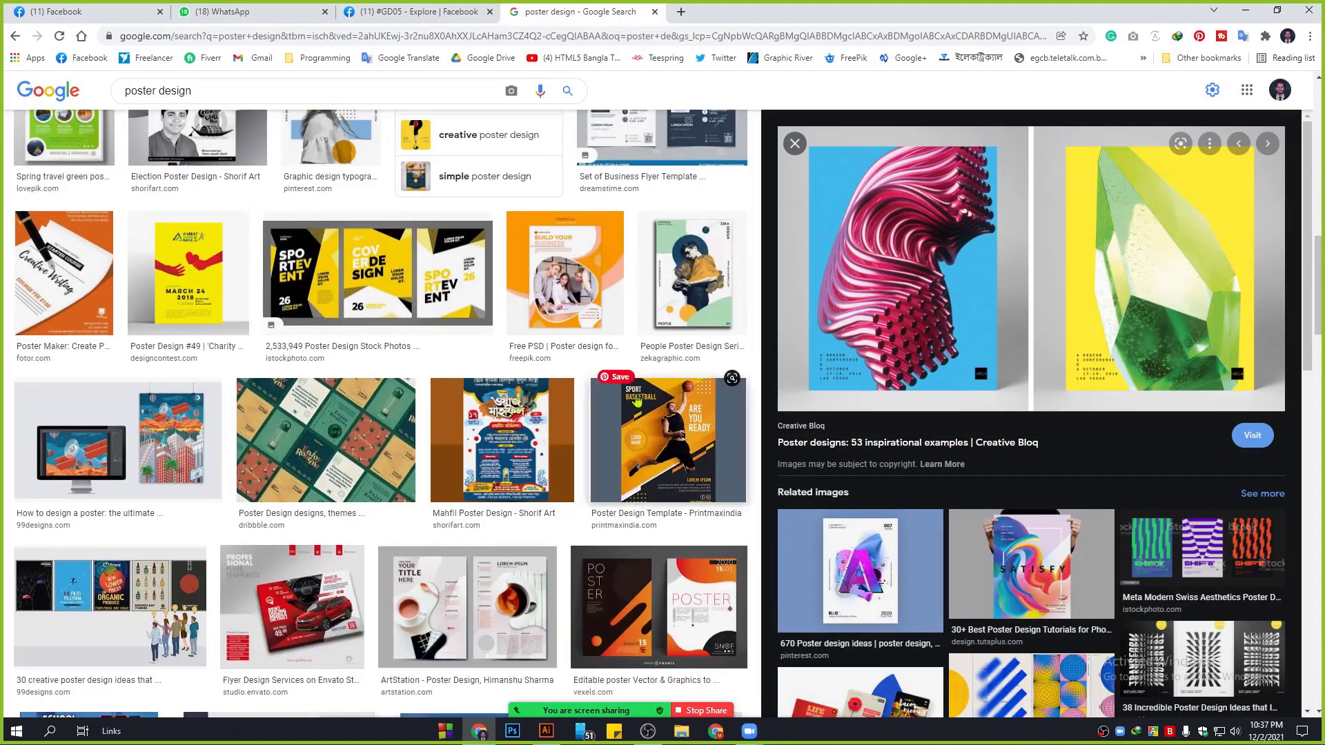
{"action": "scroll", "coordinate": [636, 406], "scroll_direction": "down", "scroll_amount": 4}
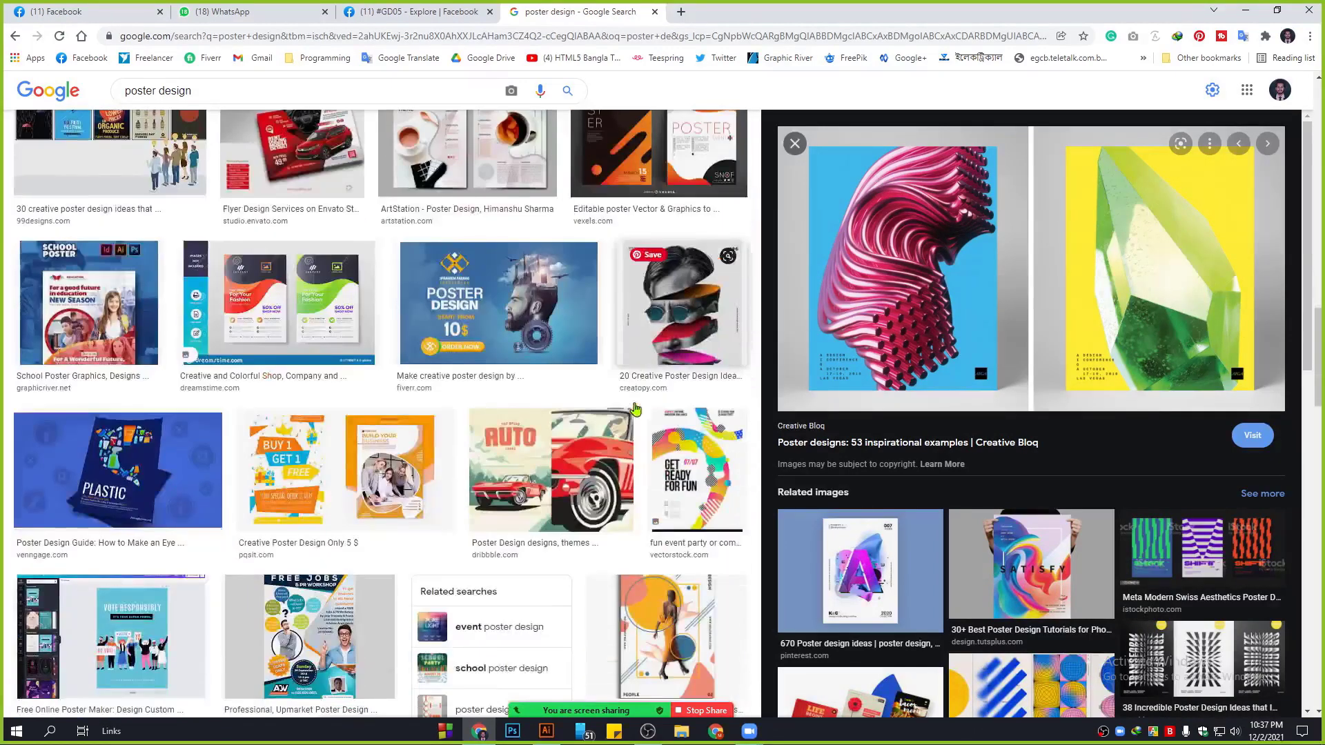
{"action": "left_click", "coordinate": [661, 289]}
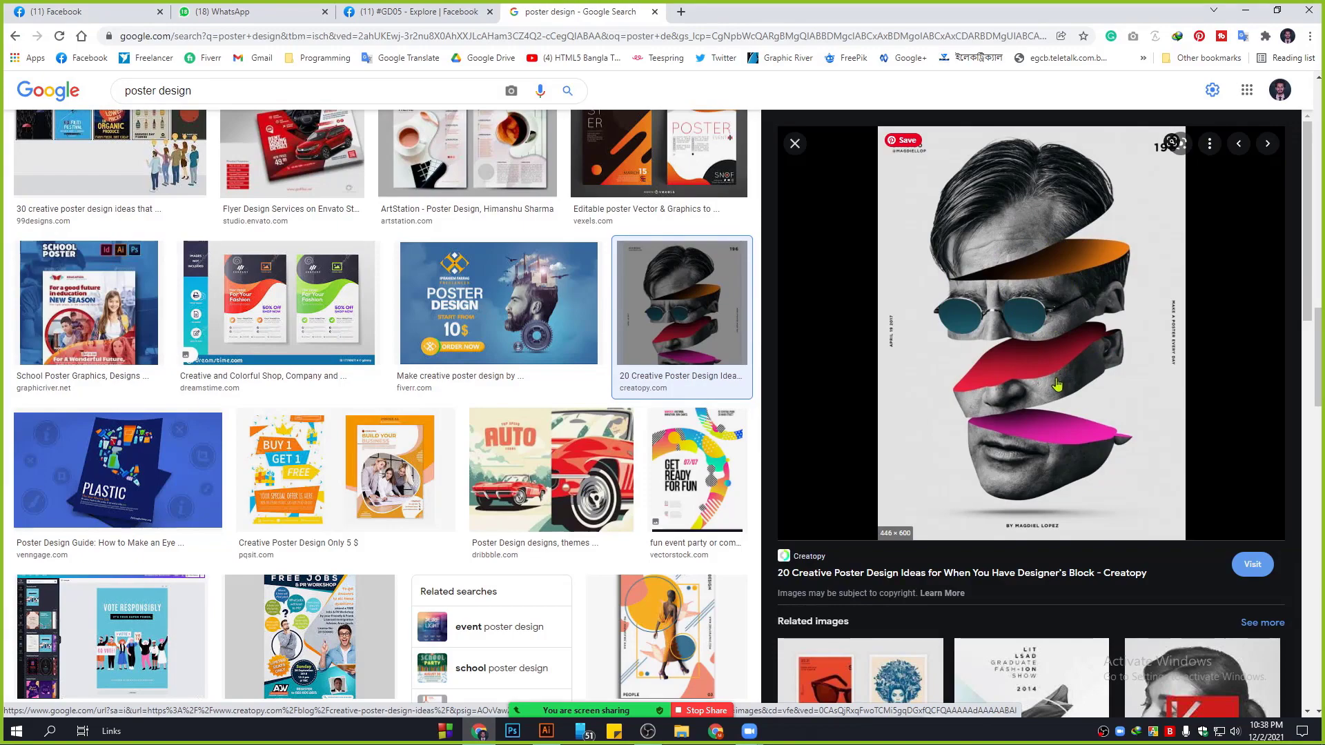
Step: Examine the Creatopy poster preview and compare it with the other poster designs further along the results
{"action": "scroll", "coordinate": [1057, 385], "scroll_direction": "down", "scroll_amount": 2}
{"action": "scroll", "coordinate": [1057, 378], "scroll_direction": "up", "scroll_amount": 2}
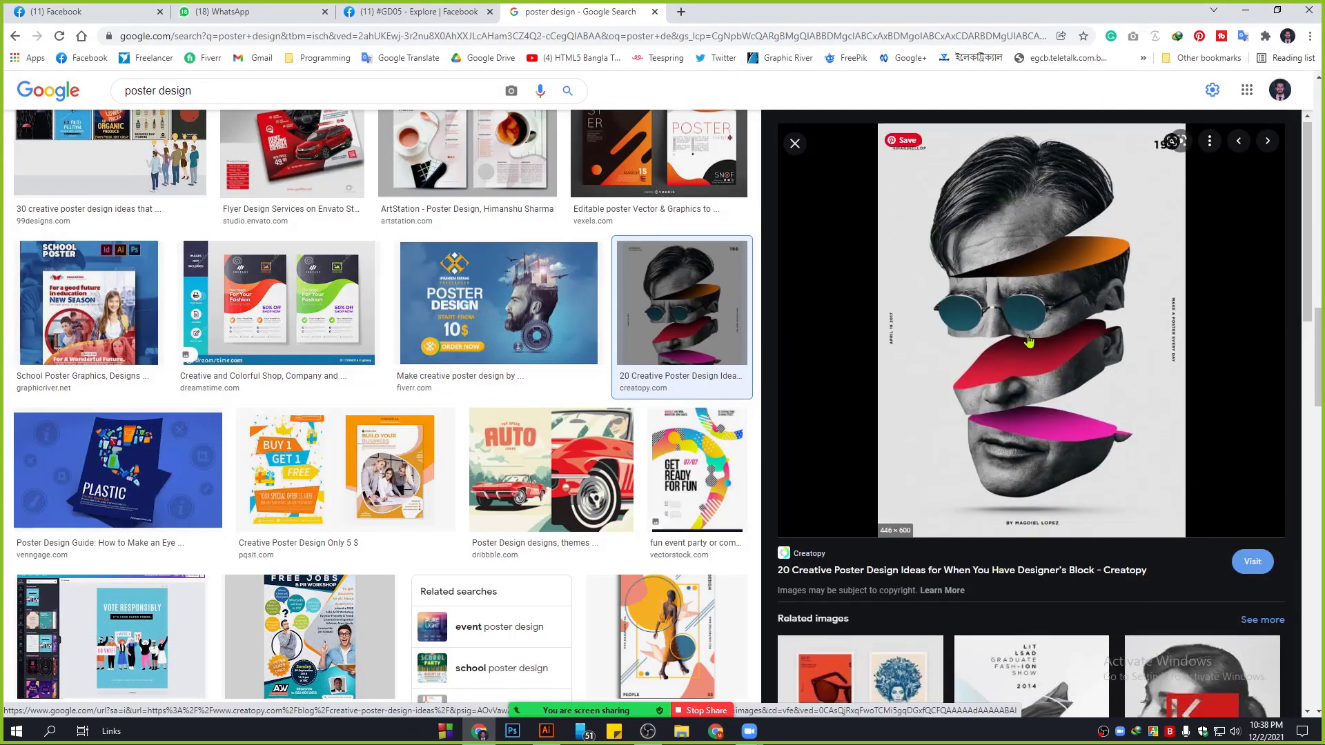
{"action": "scroll", "coordinate": [364, 405], "scroll_direction": "down", "scroll_amount": 8}
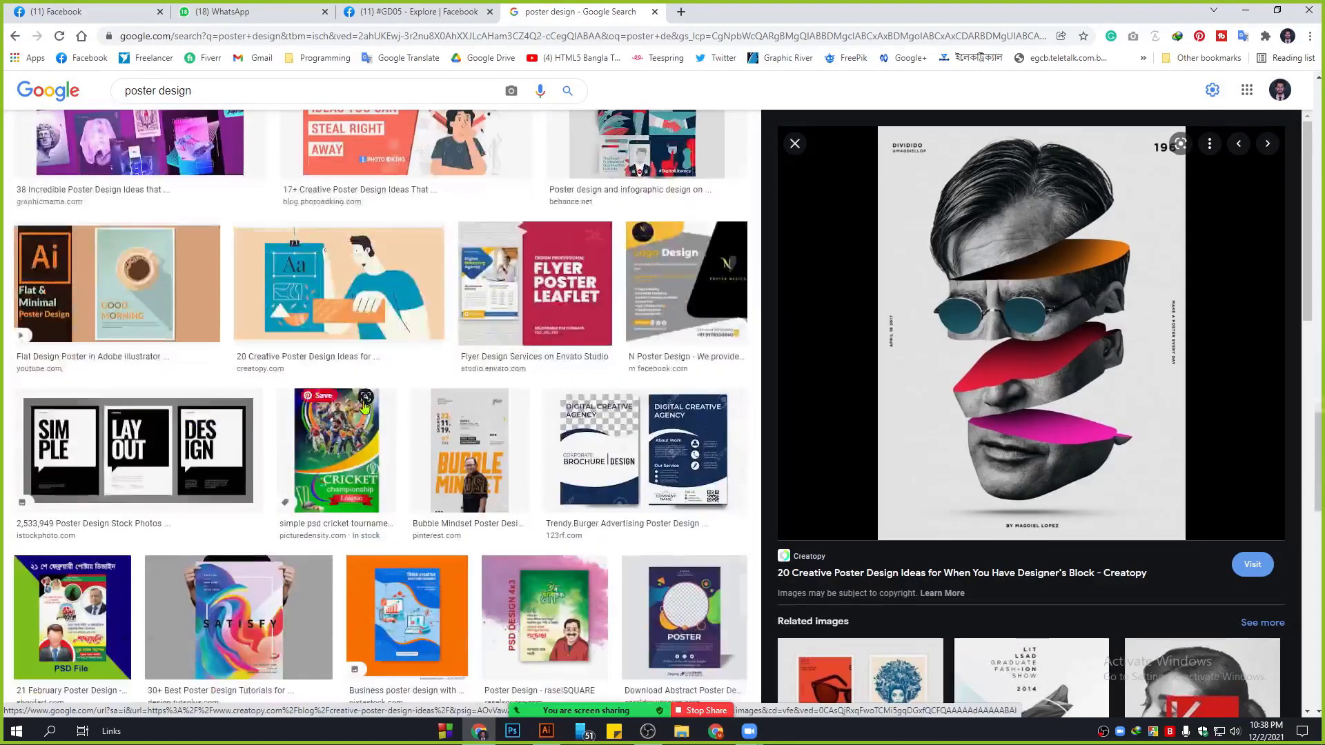
{"action": "scroll", "coordinate": [365, 405], "scroll_direction": "down", "scroll_amount": 9}
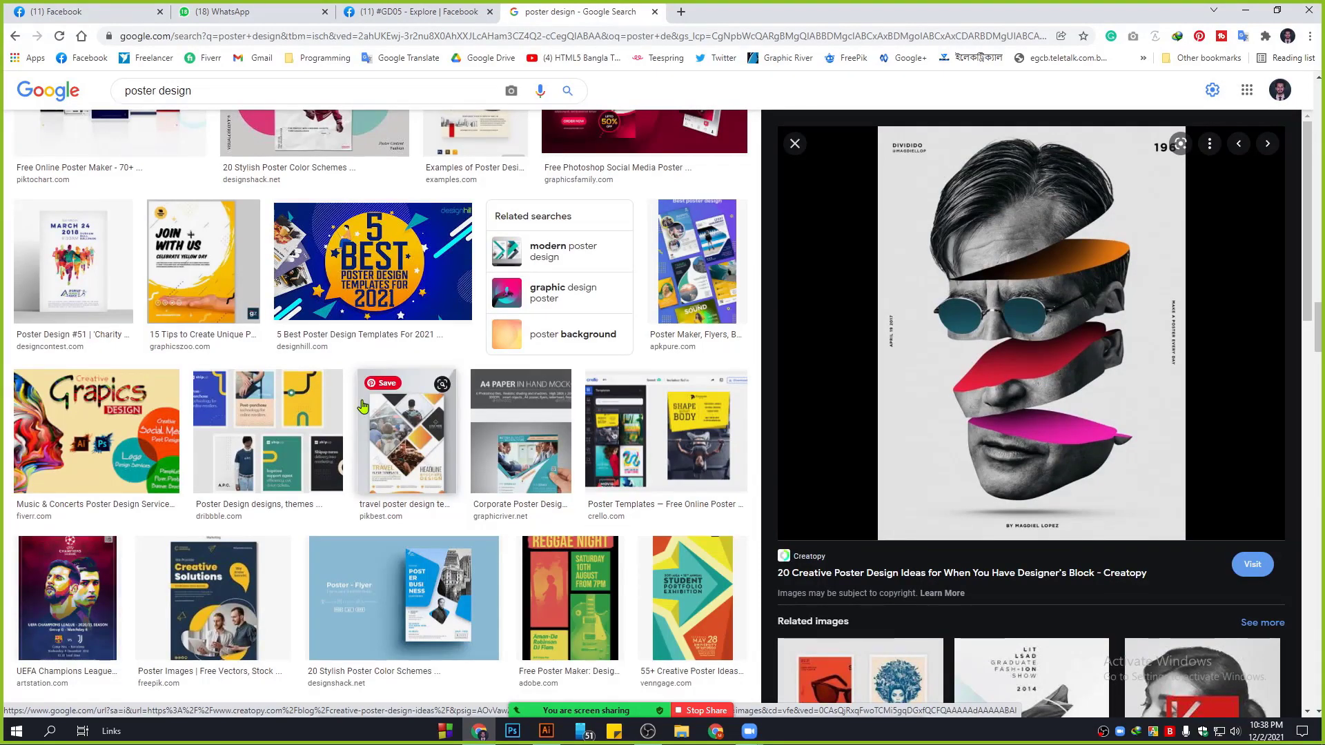
{"action": "scroll", "coordinate": [363, 406], "scroll_direction": "up", "scroll_amount": 8}
{"action": "scroll", "coordinate": [363, 405], "scroll_direction": "down", "scroll_amount": 4}
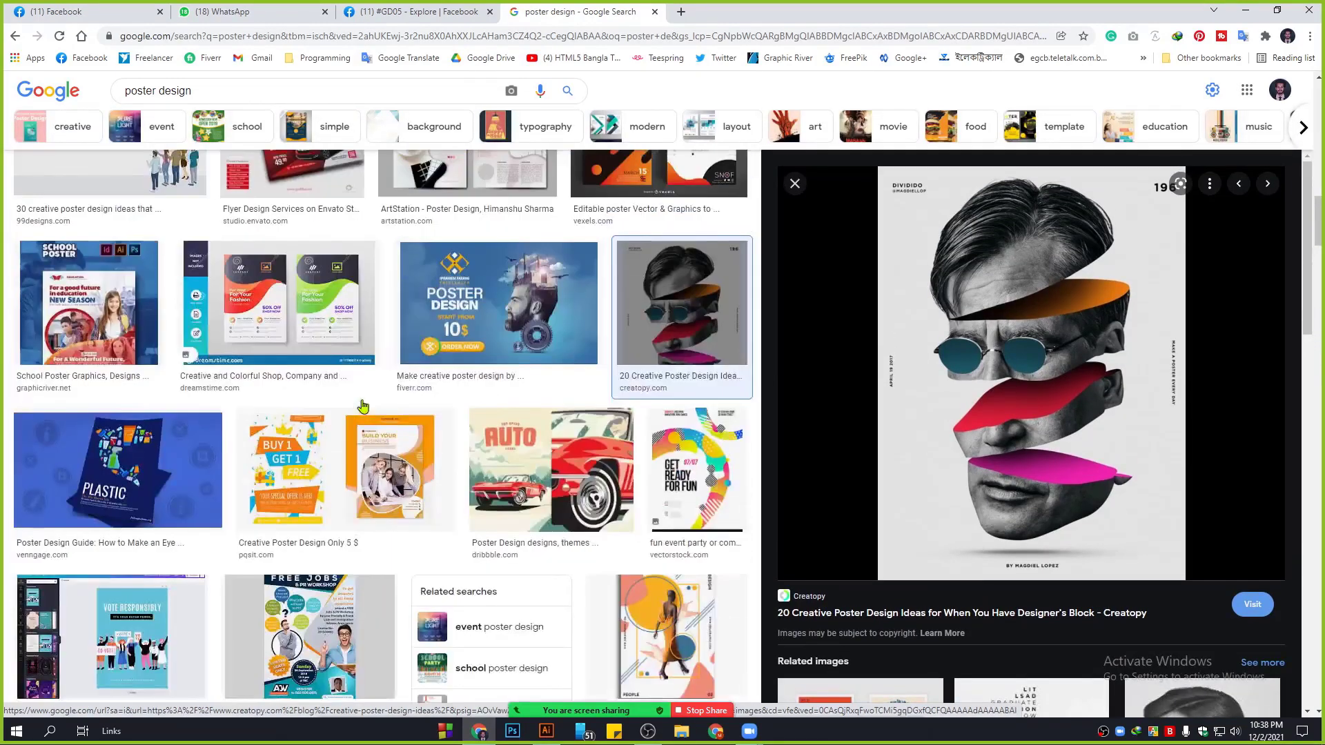
{"action": "scroll", "coordinate": [363, 406], "scroll_direction": "down", "scroll_amount": 5}
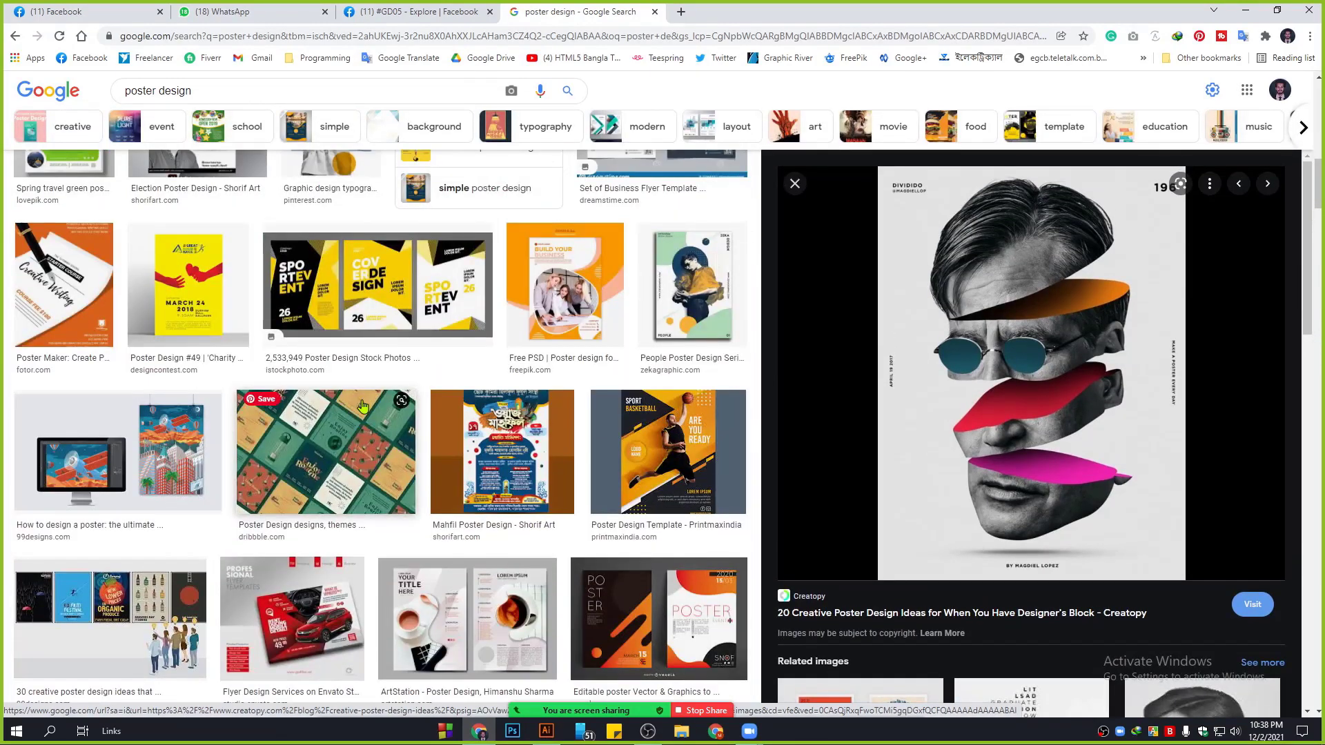
{"action": "scroll", "coordinate": [362, 406], "scroll_direction": "up", "scroll_amount": 7}
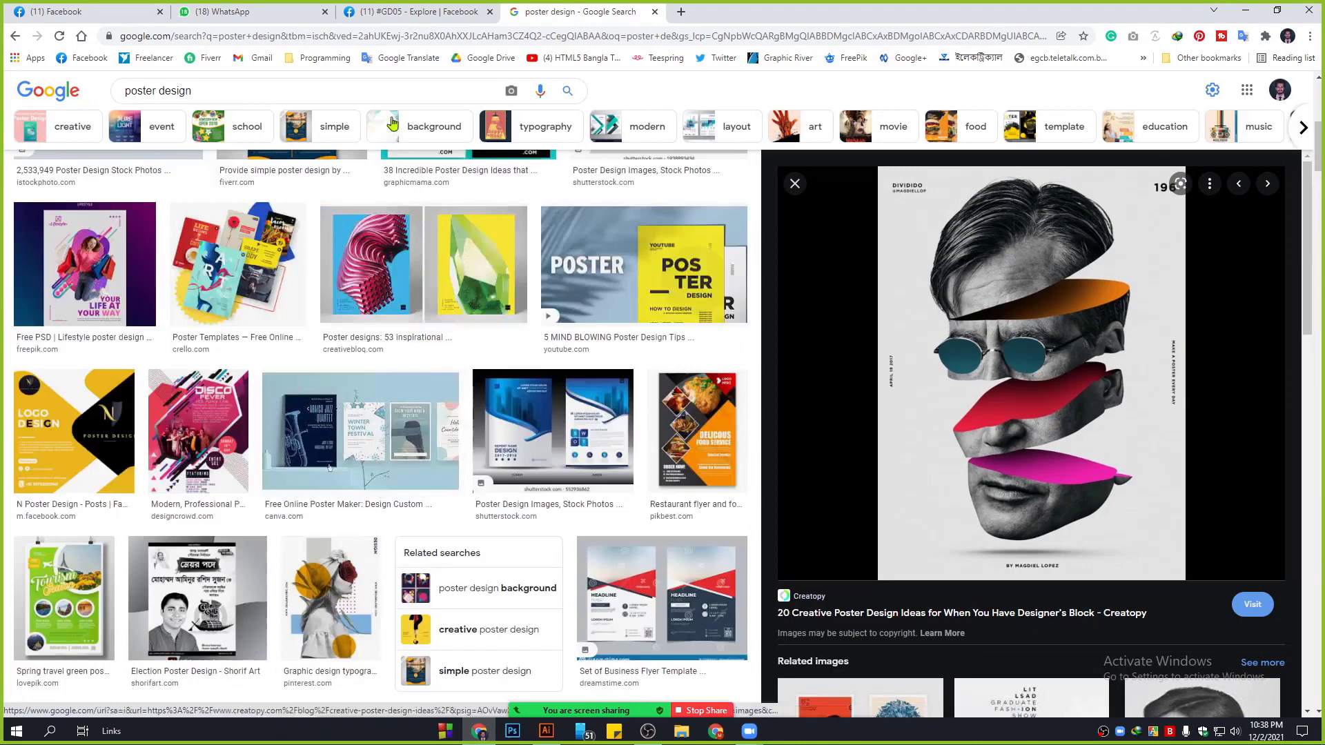
Step: Search Google Images for "business card"
{"action": "triple_click", "coordinate": [246, 91]}
{"action": "type", "text": "bus"}
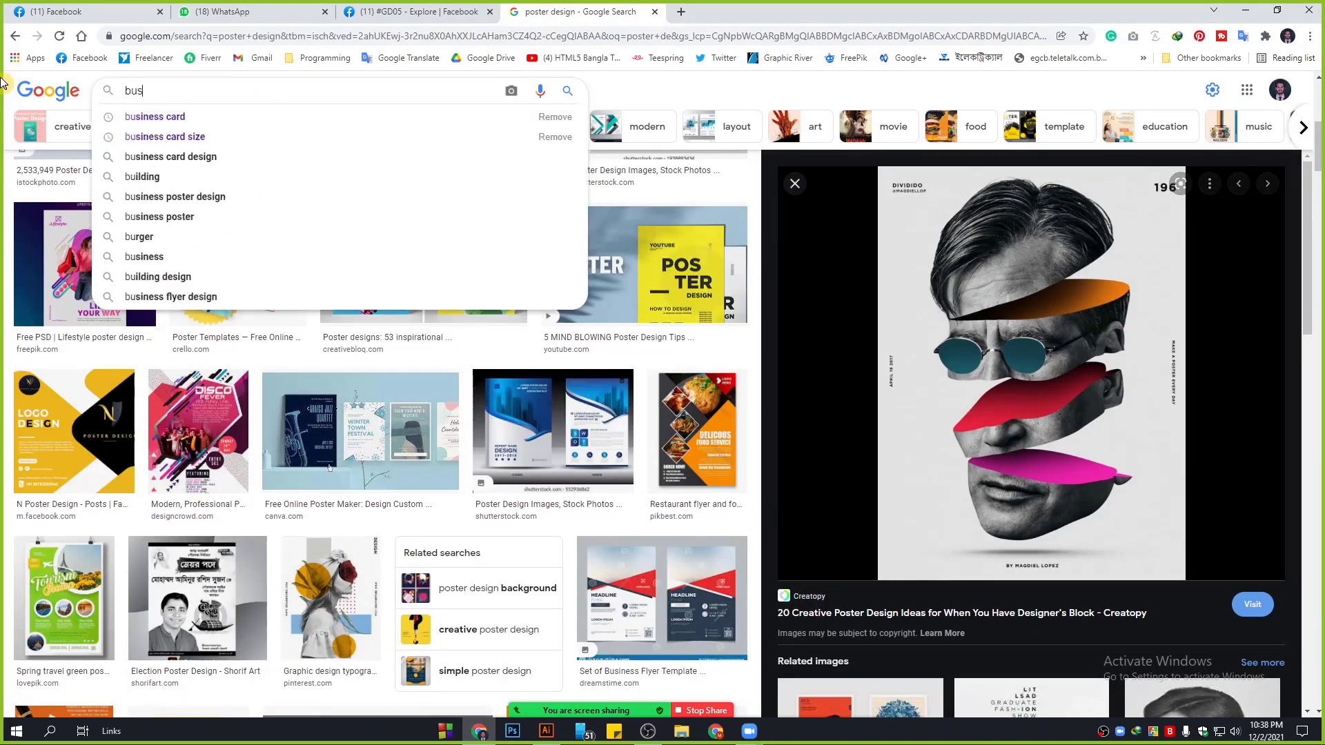
{"action": "type", "text": "iness "}
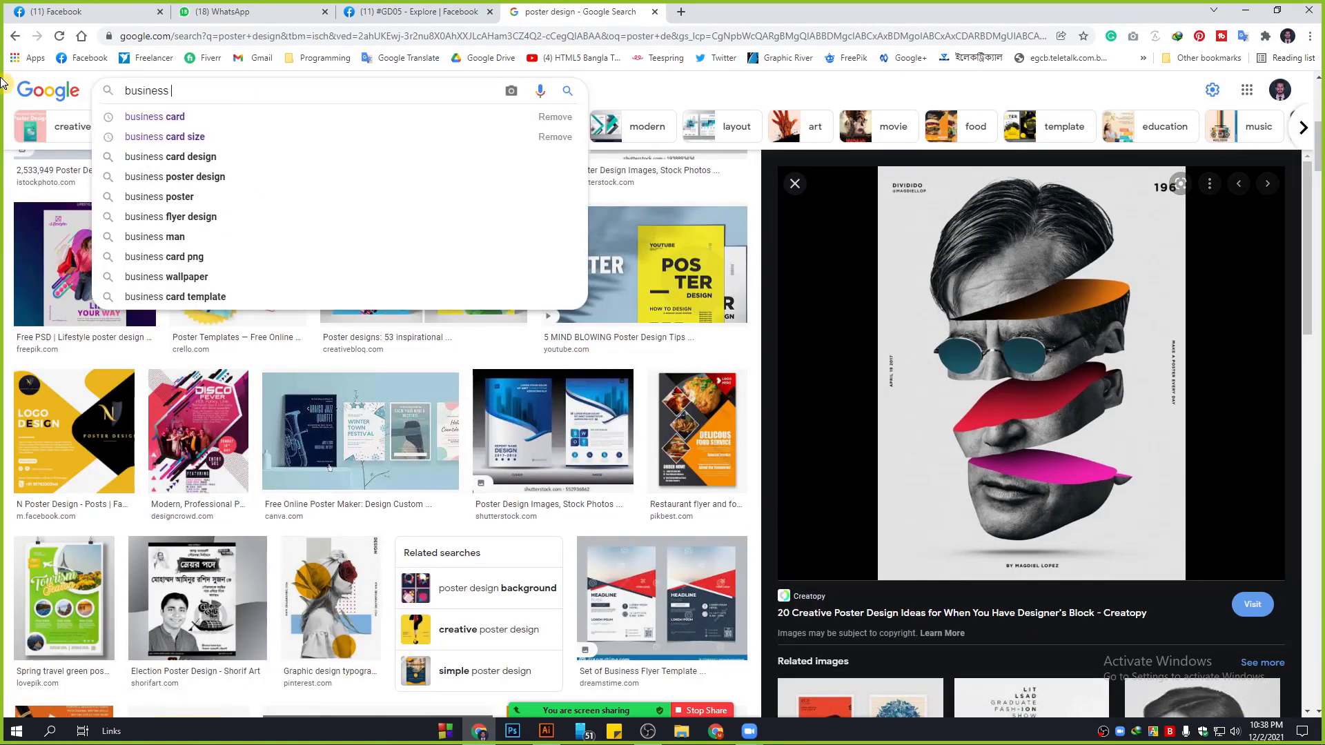
{"action": "type", "text": "v"}
{"action": "key", "text": "BackSpace"}
{"action": "type", "text": "card"}
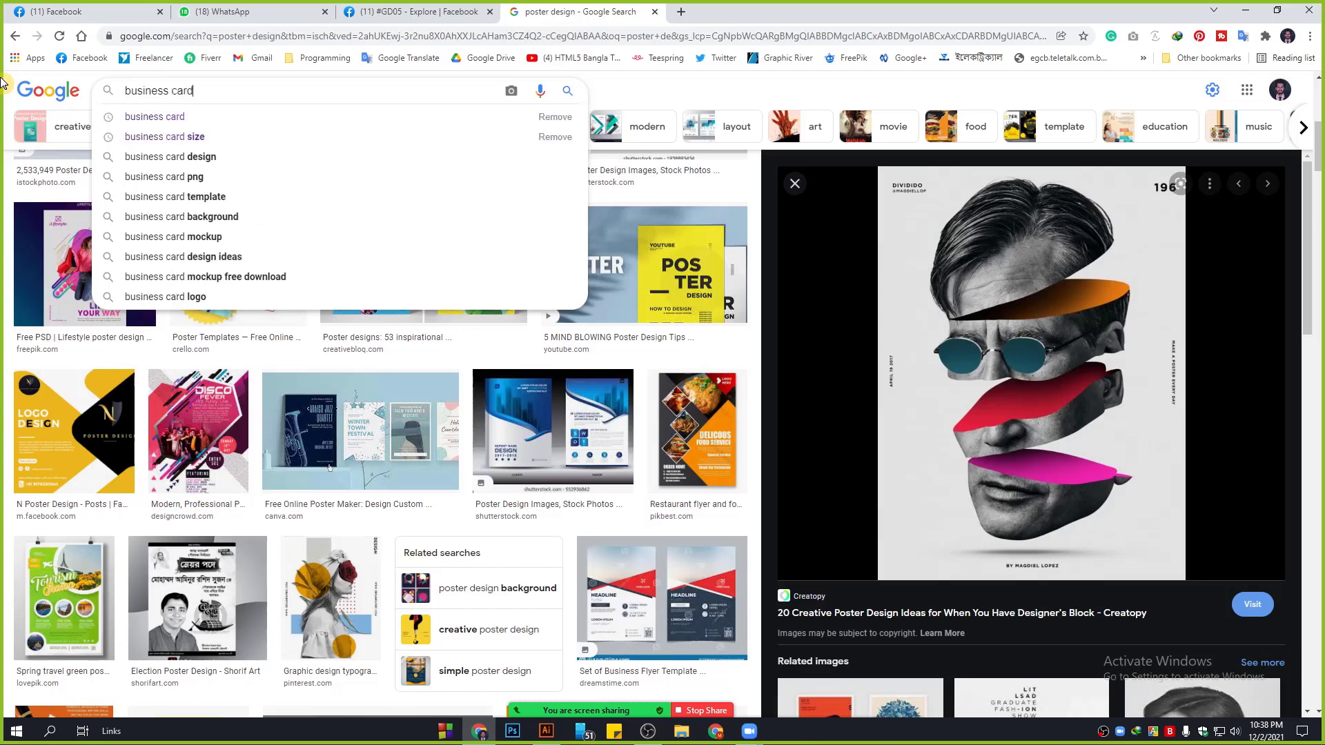
{"action": "key", "text": "Return"}
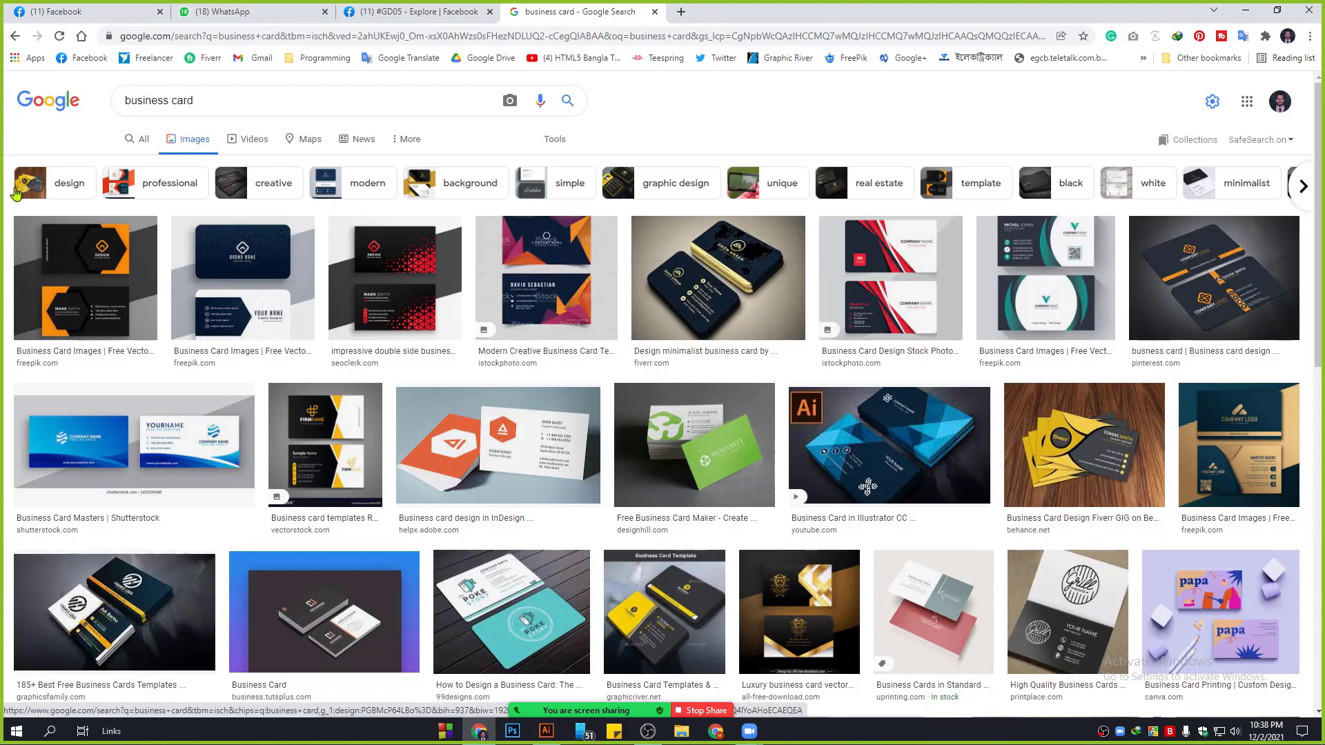
Step: Browse the business card results and preview the blue "Business Card in Illustrator CC" design from YouTube
{"action": "scroll", "coordinate": [4, 295], "scroll_direction": "down", "scroll_amount": 2}
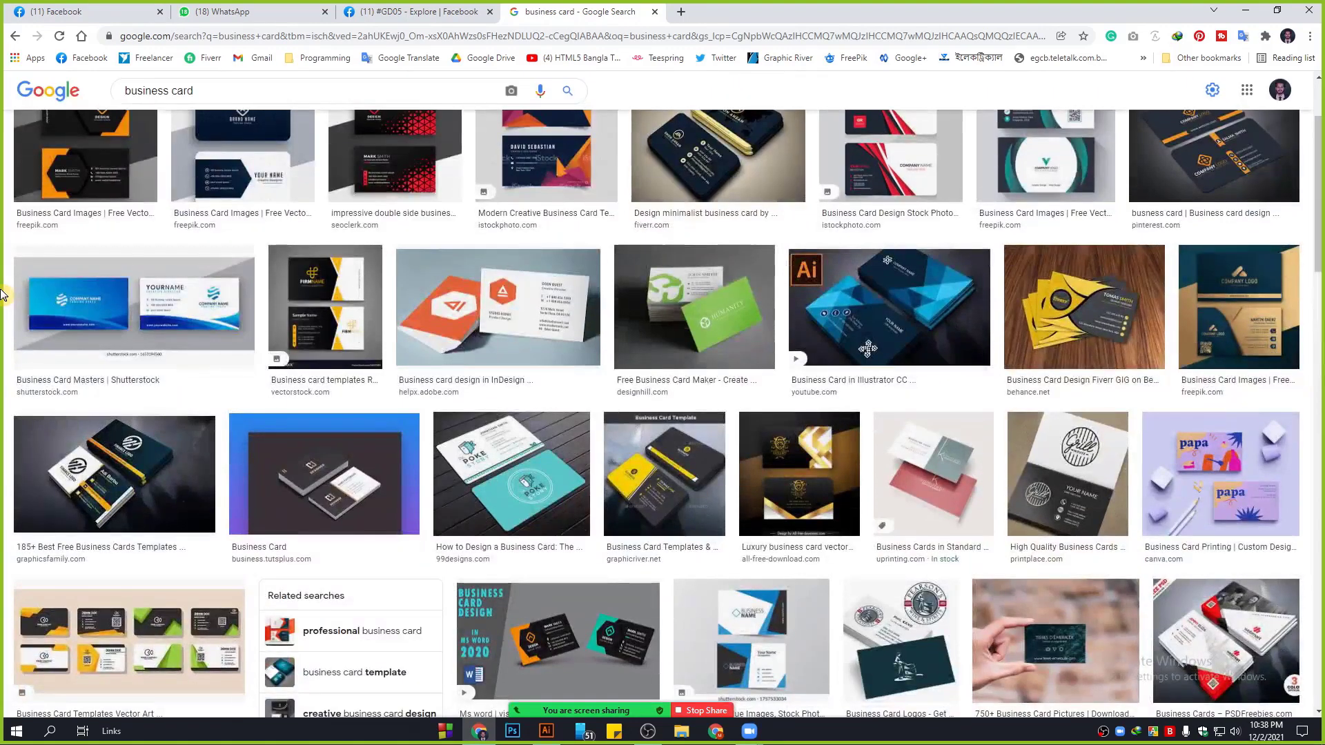
{"action": "scroll", "coordinate": [3, 295], "scroll_direction": "down", "scroll_amount": 4}
{"action": "scroll", "coordinate": [4, 295], "scroll_direction": "down", "scroll_amount": 4}
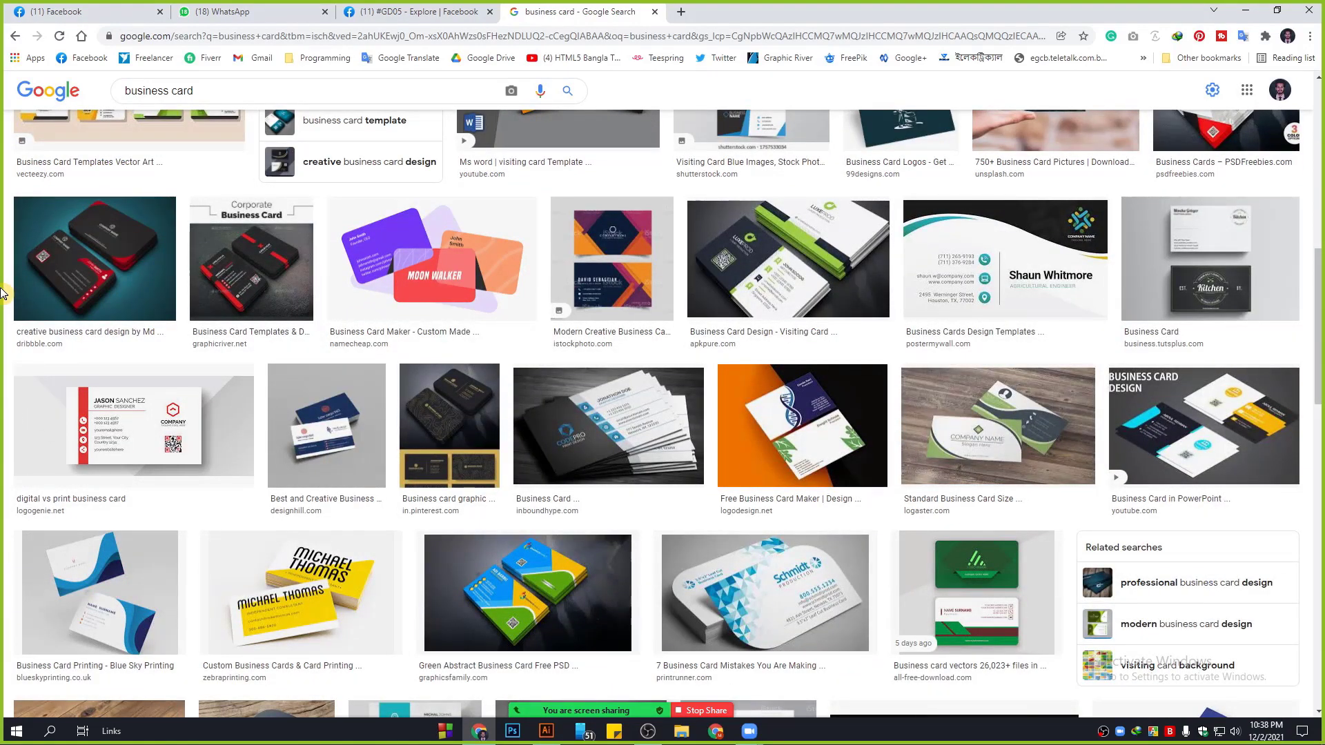
{"action": "scroll", "coordinate": [963, 374], "scroll_direction": "up", "scroll_amount": 3}
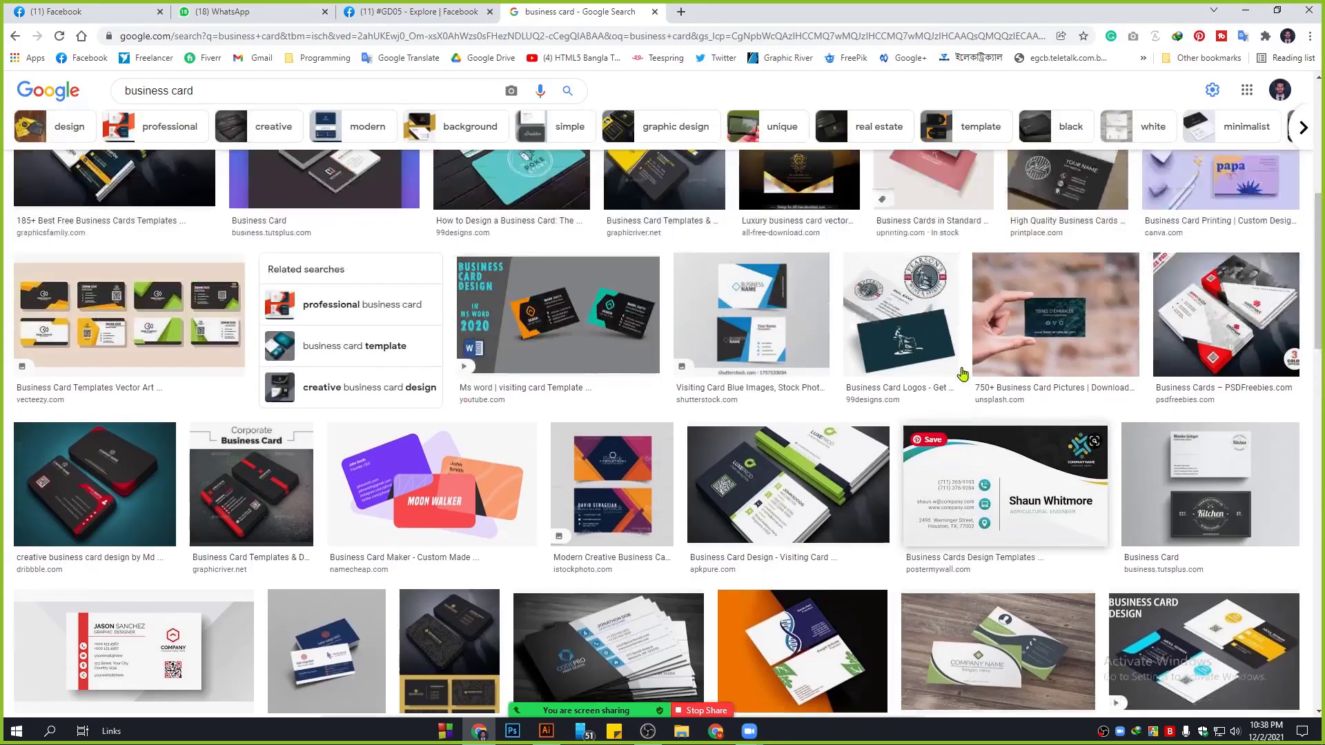
{"action": "scroll", "coordinate": [962, 374], "scroll_direction": "up", "scroll_amount": 5}
{"action": "left_click", "coordinate": [961, 369]}
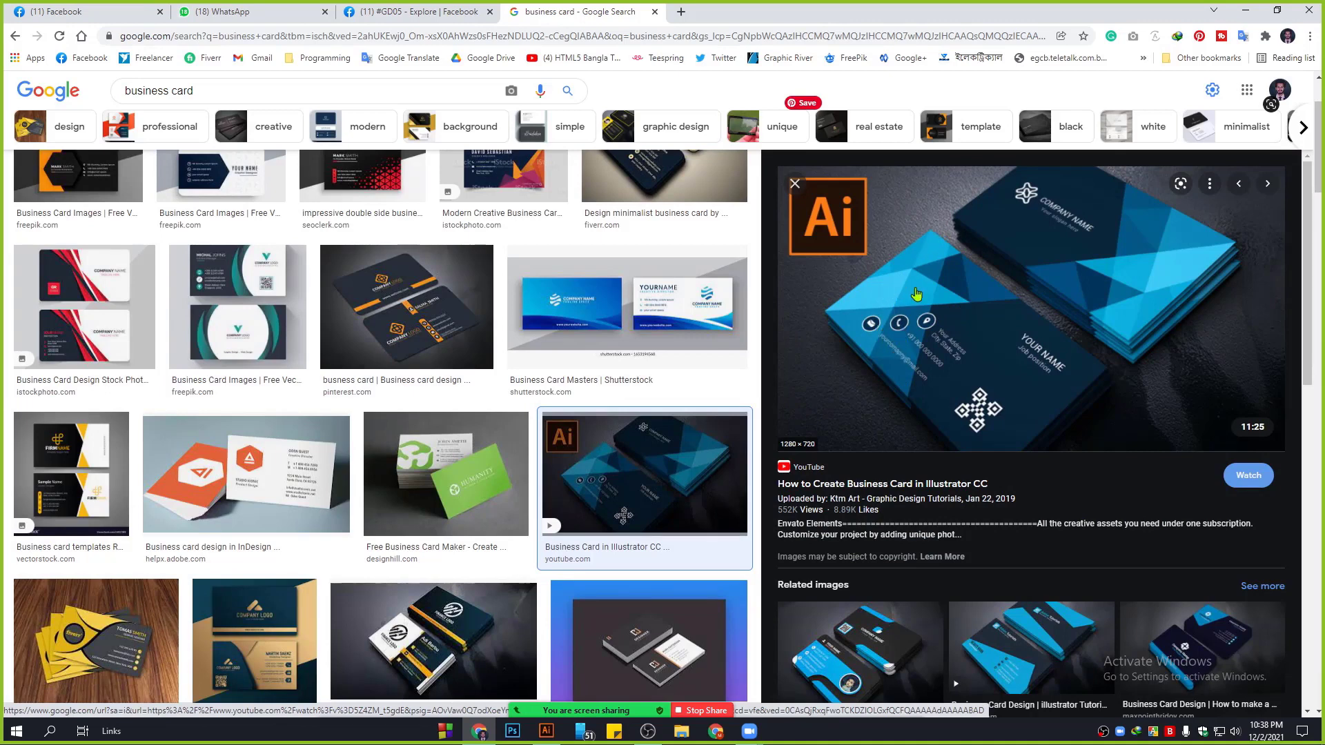
Step: Read the newest Zoom chat message, minimize the chat window and look through more business card results
{"action": "mouse_move", "coordinate": [600, 707]}
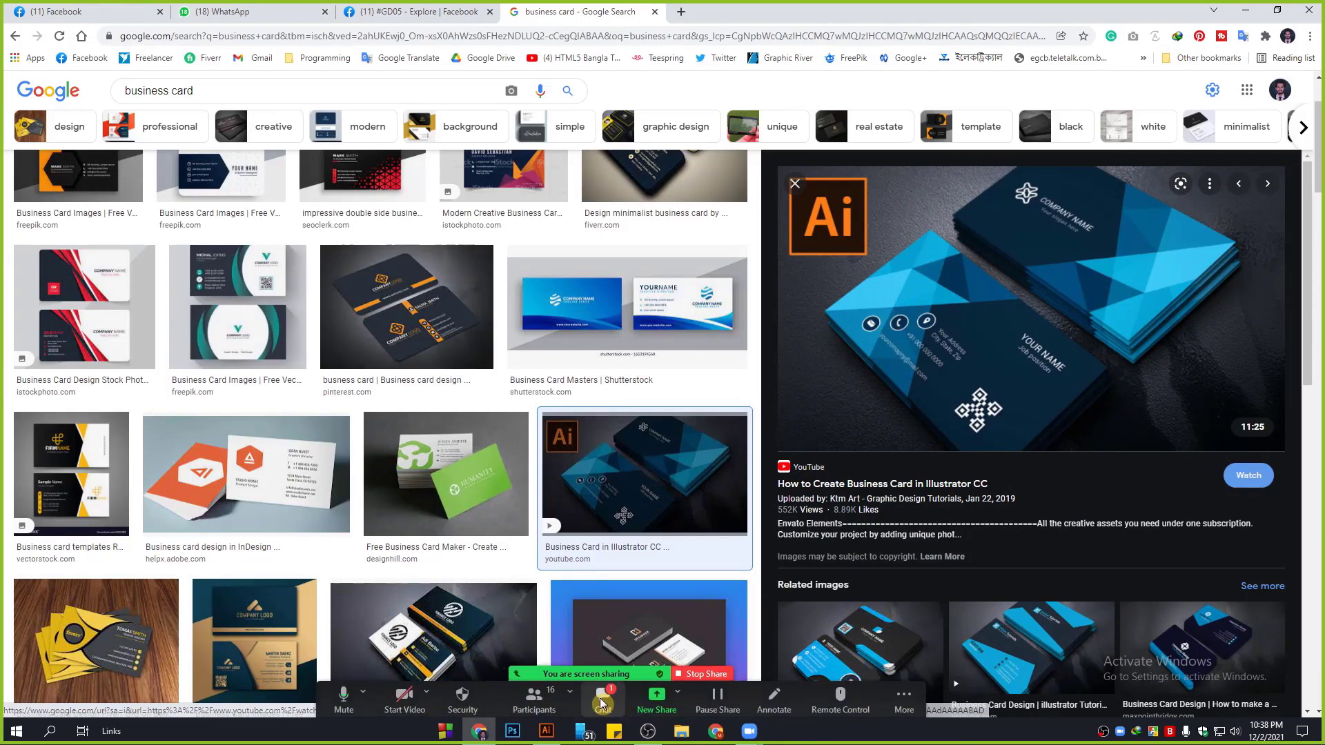
{"action": "left_click", "coordinate": [602, 704]}
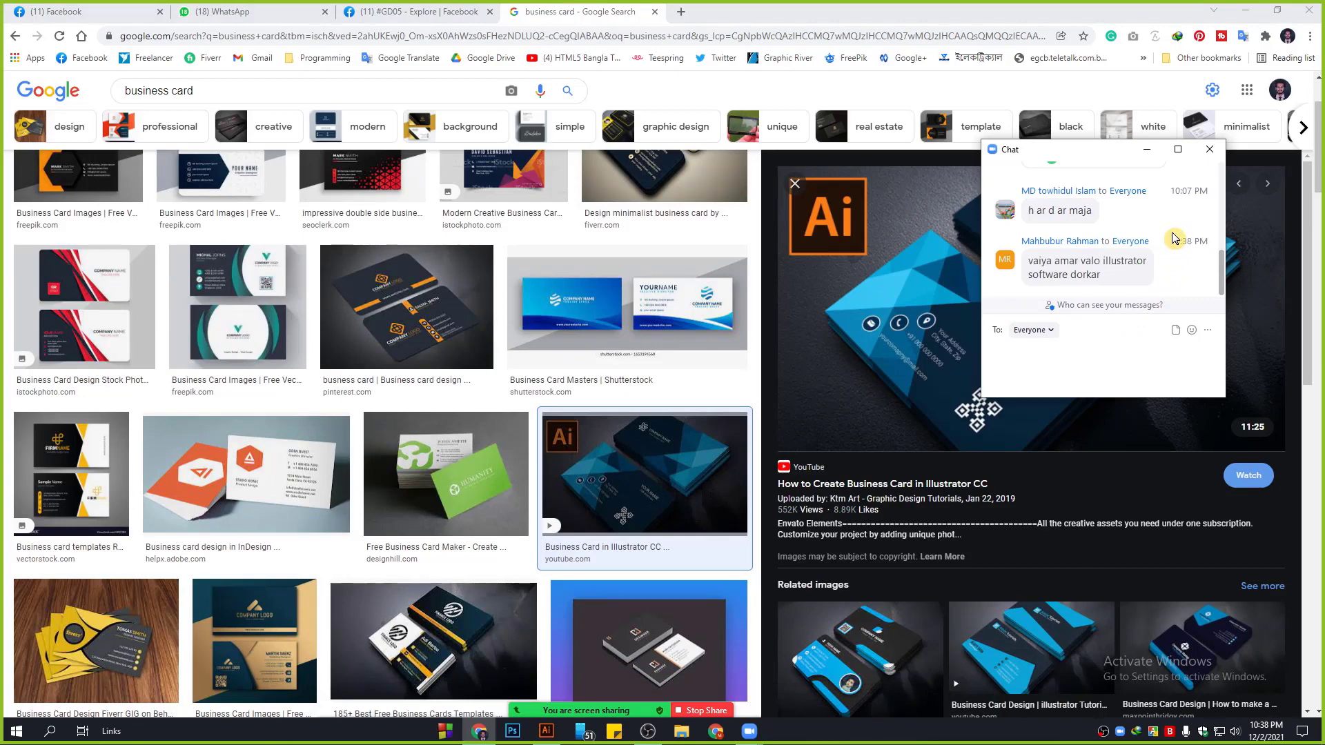
{"action": "left_click", "coordinate": [1147, 150]}
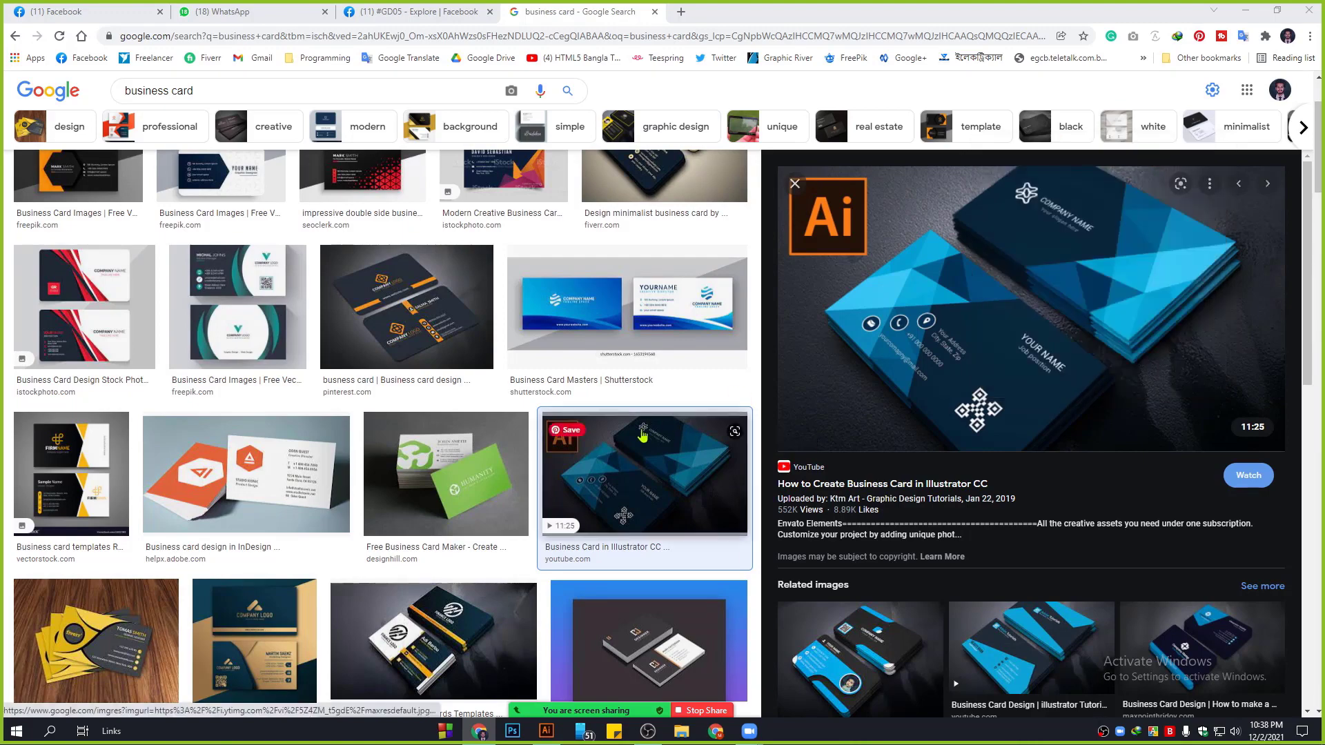
{"action": "scroll", "coordinate": [642, 455], "scroll_direction": "down", "scroll_amount": 8}
{"action": "scroll", "coordinate": [642, 441], "scroll_direction": "down", "scroll_amount": 3}
{"action": "scroll", "coordinate": [641, 441], "scroll_direction": "up", "scroll_amount": 5}
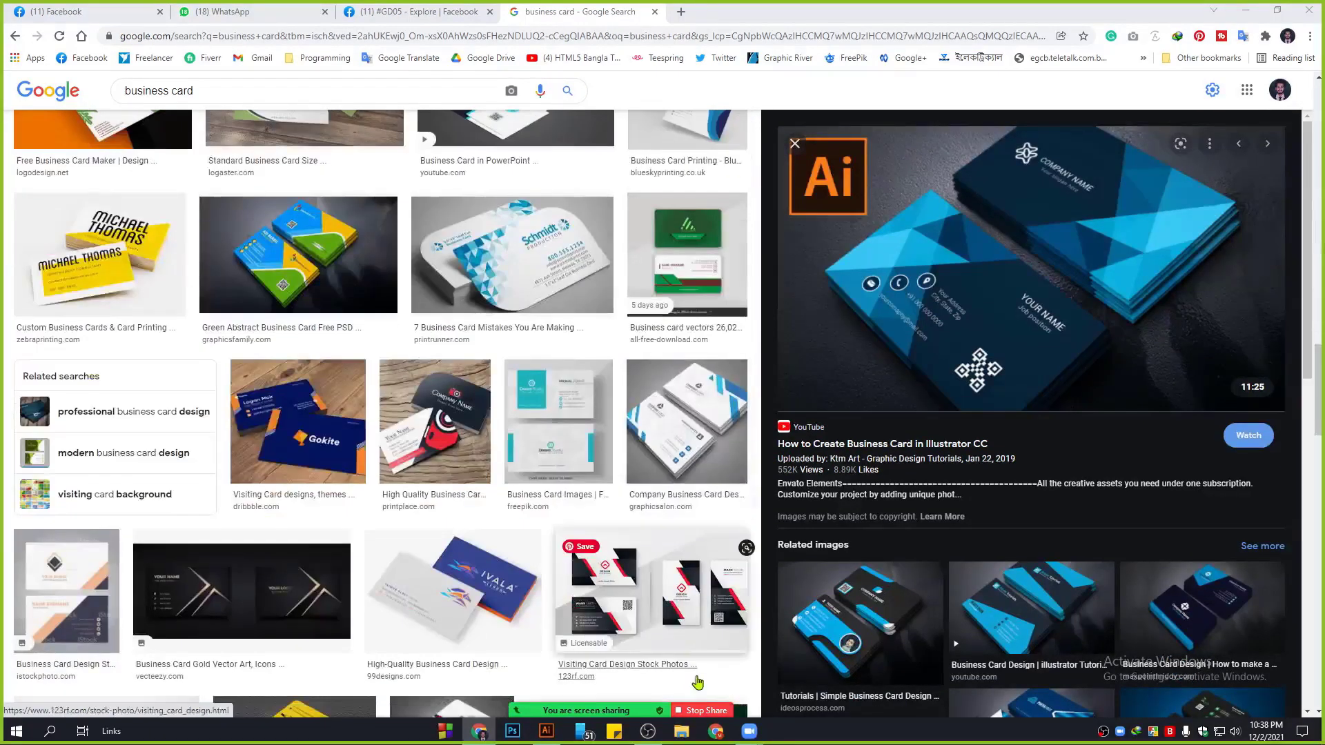
Step: Switch to the Zoom meeting and restart sharing of the entire screen
{"action": "left_click", "coordinate": [748, 732]}
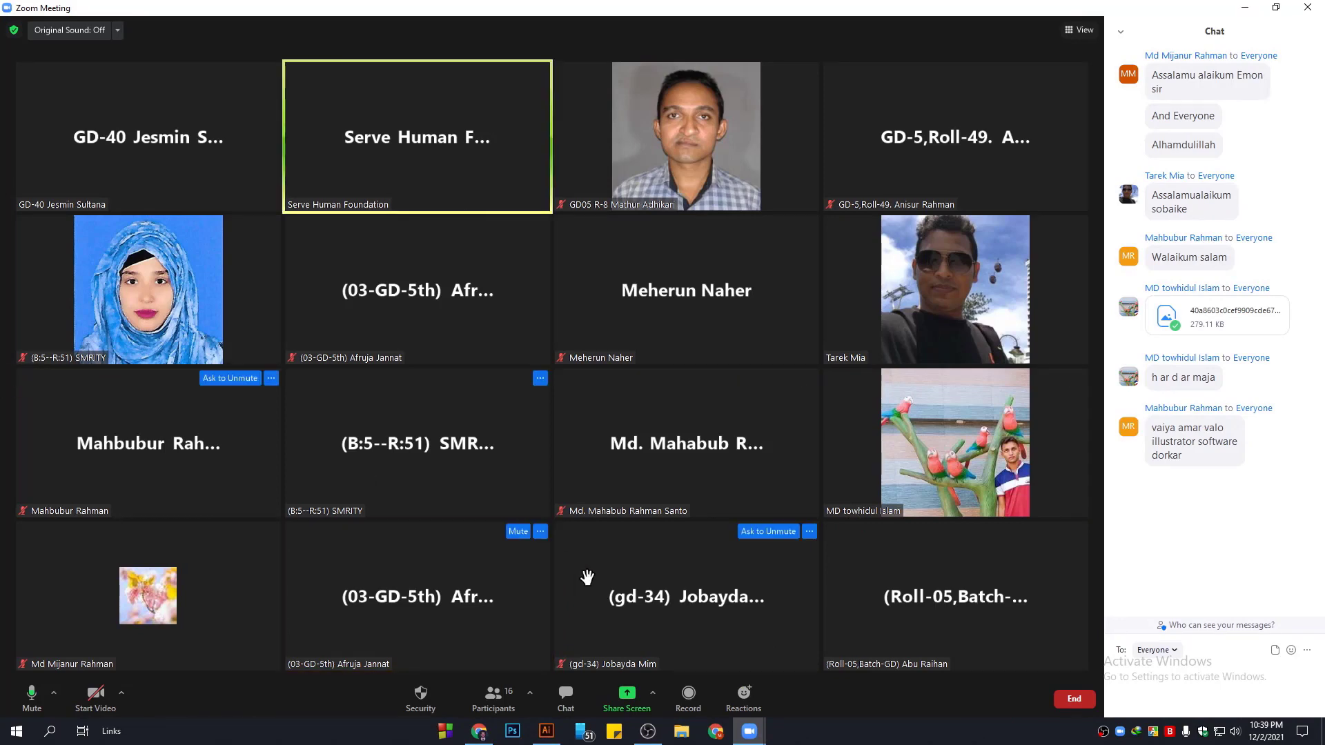
{"action": "left_click", "coordinate": [627, 695]}
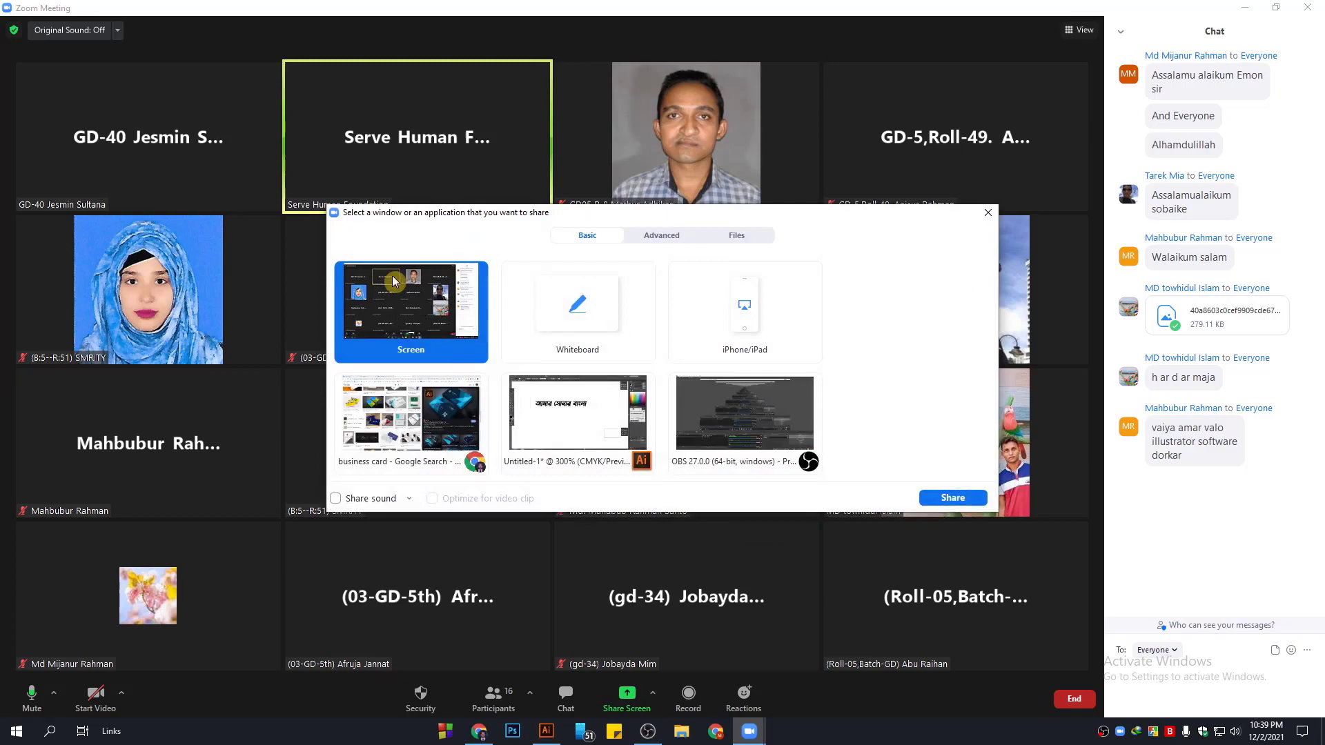
{"action": "left_click", "coordinate": [945, 498]}
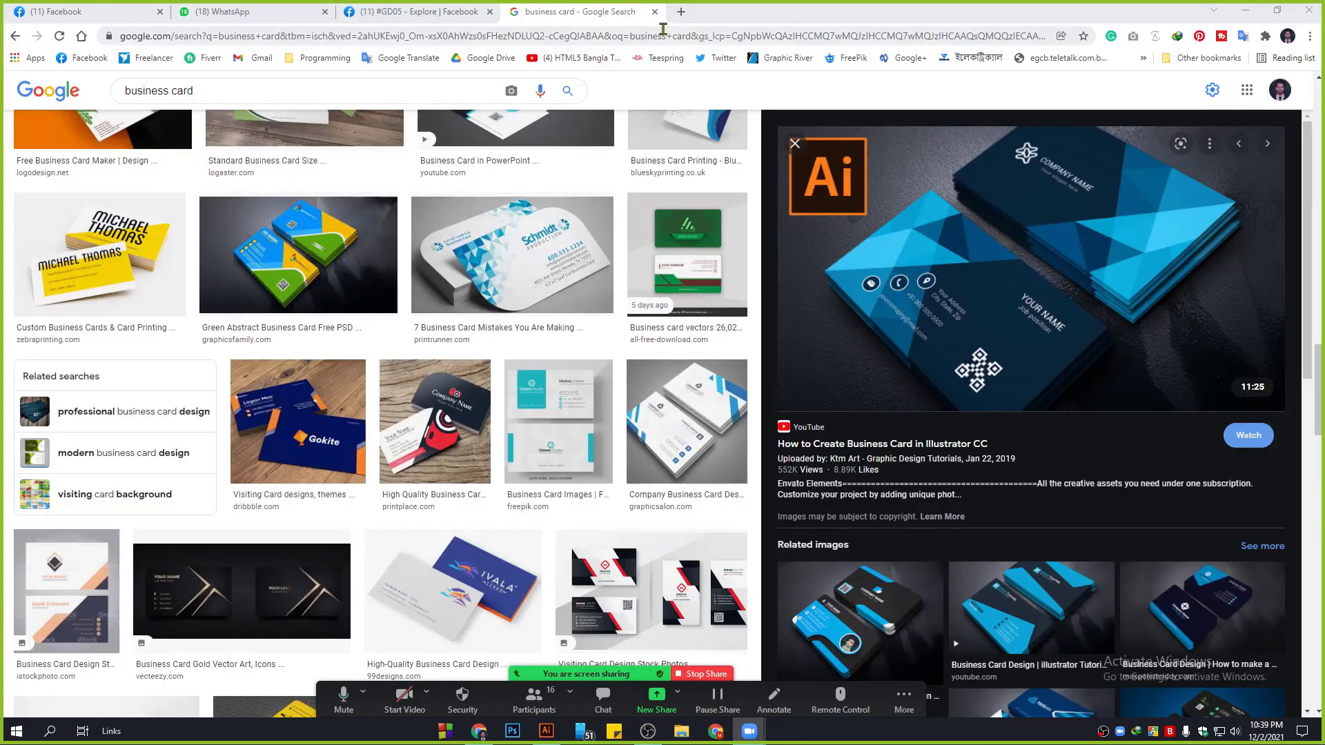
Step: Examine further business card designs in the Google image results with the screen shared
{"action": "scroll", "coordinate": [414, 317], "scroll_direction": "down", "scroll_amount": 5}
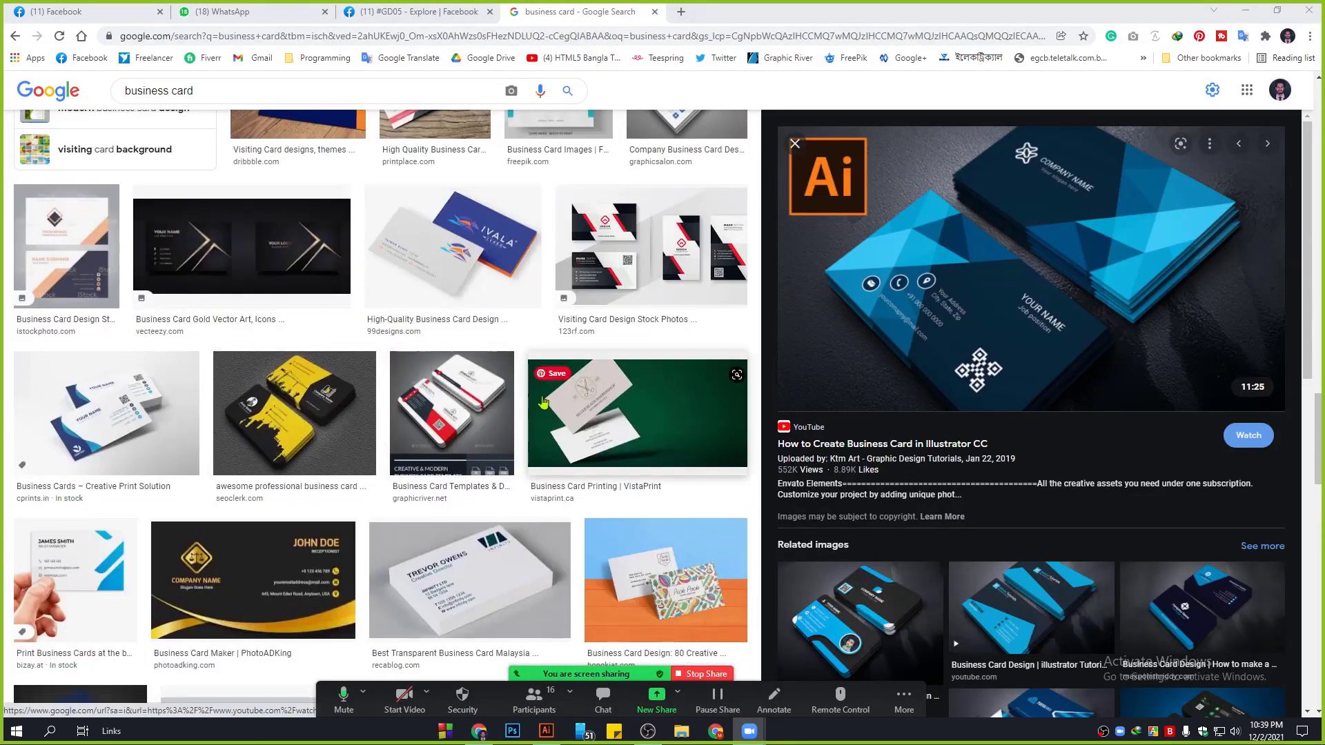
{"action": "scroll", "coordinate": [297, 414], "scroll_direction": "down", "scroll_amount": 4}
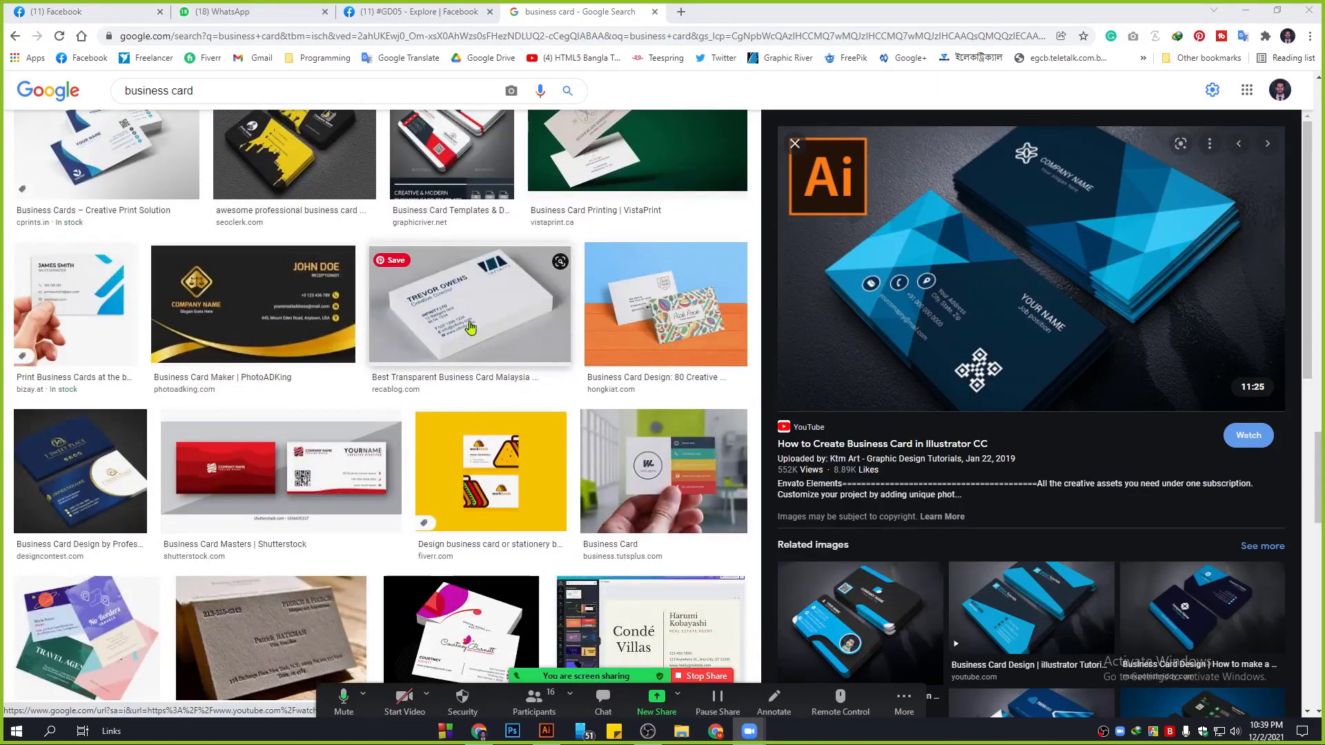
{"action": "scroll", "coordinate": [438, 347], "scroll_direction": "down", "scroll_amount": 12}
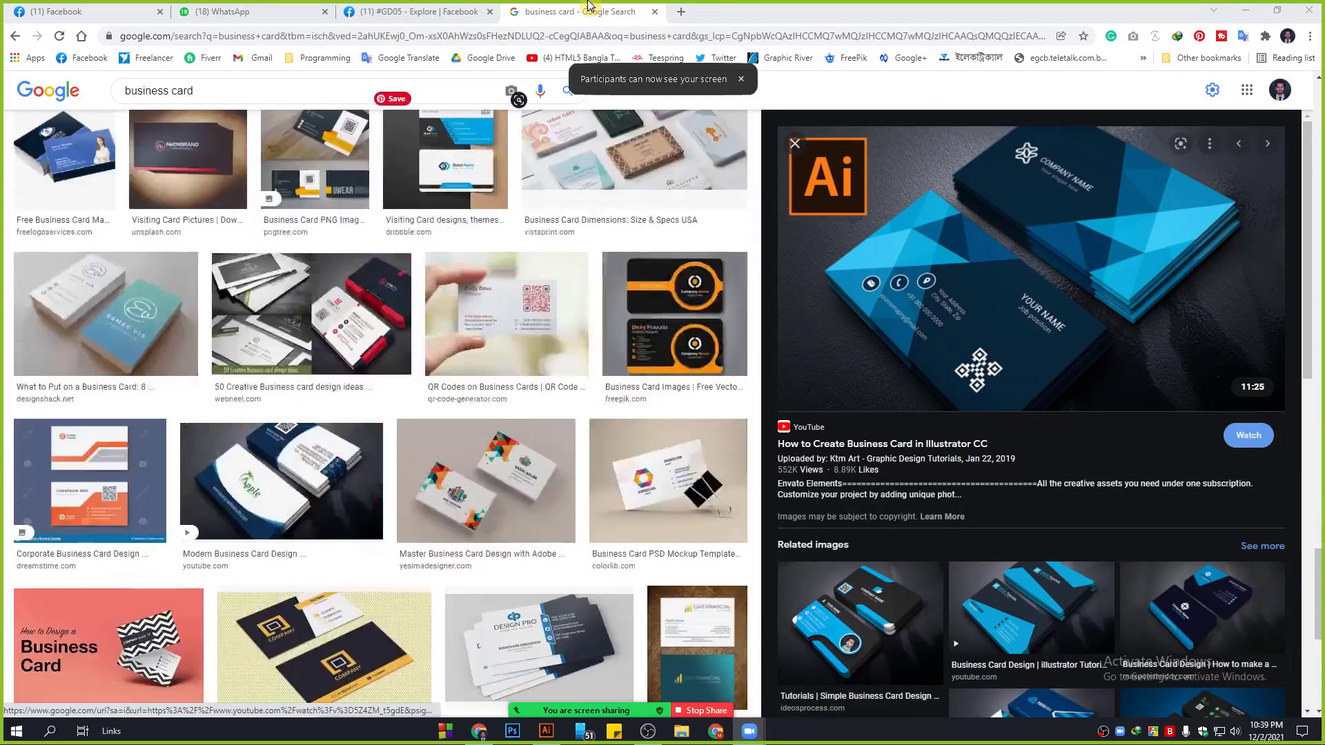
Step: Search Google for "drive logo" in a new tab and copy the Wikimedia Commons Google Drive logo image
{"action": "left_click", "coordinate": [681, 12]}
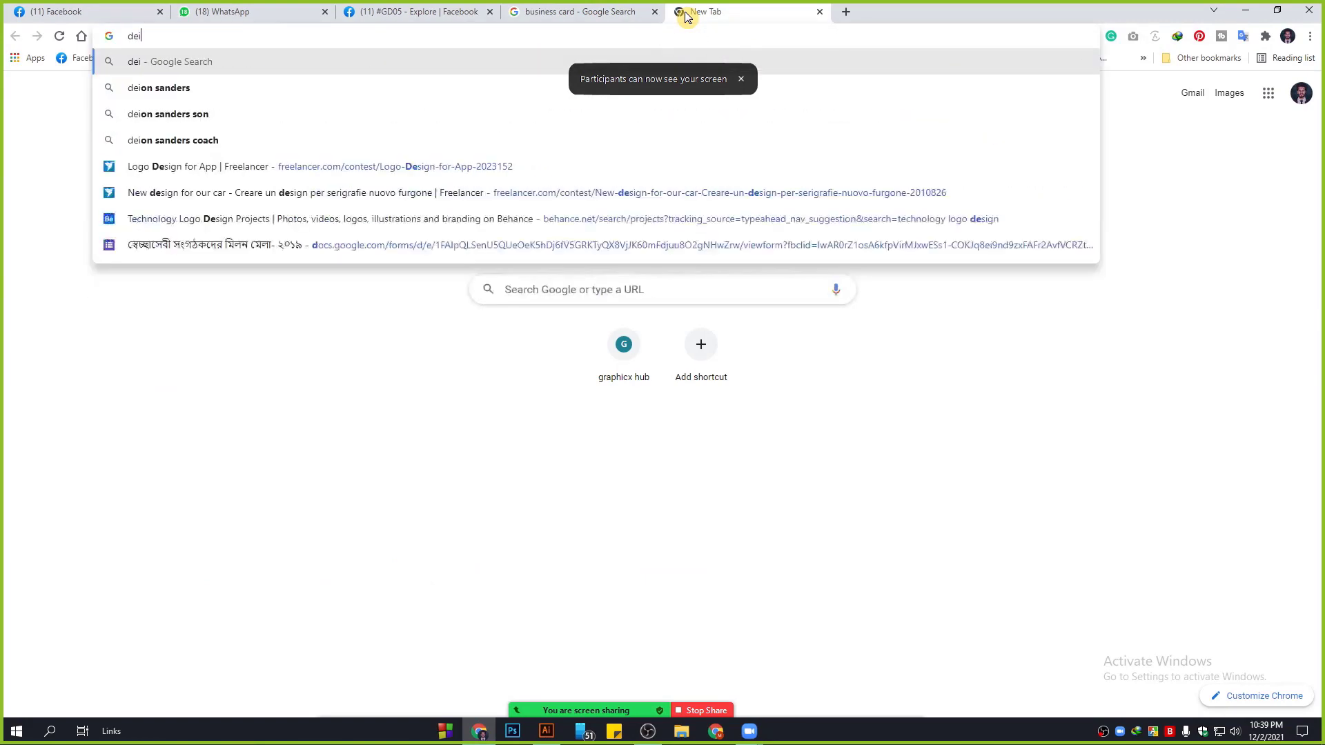
{"action": "type", "text": "drive"}
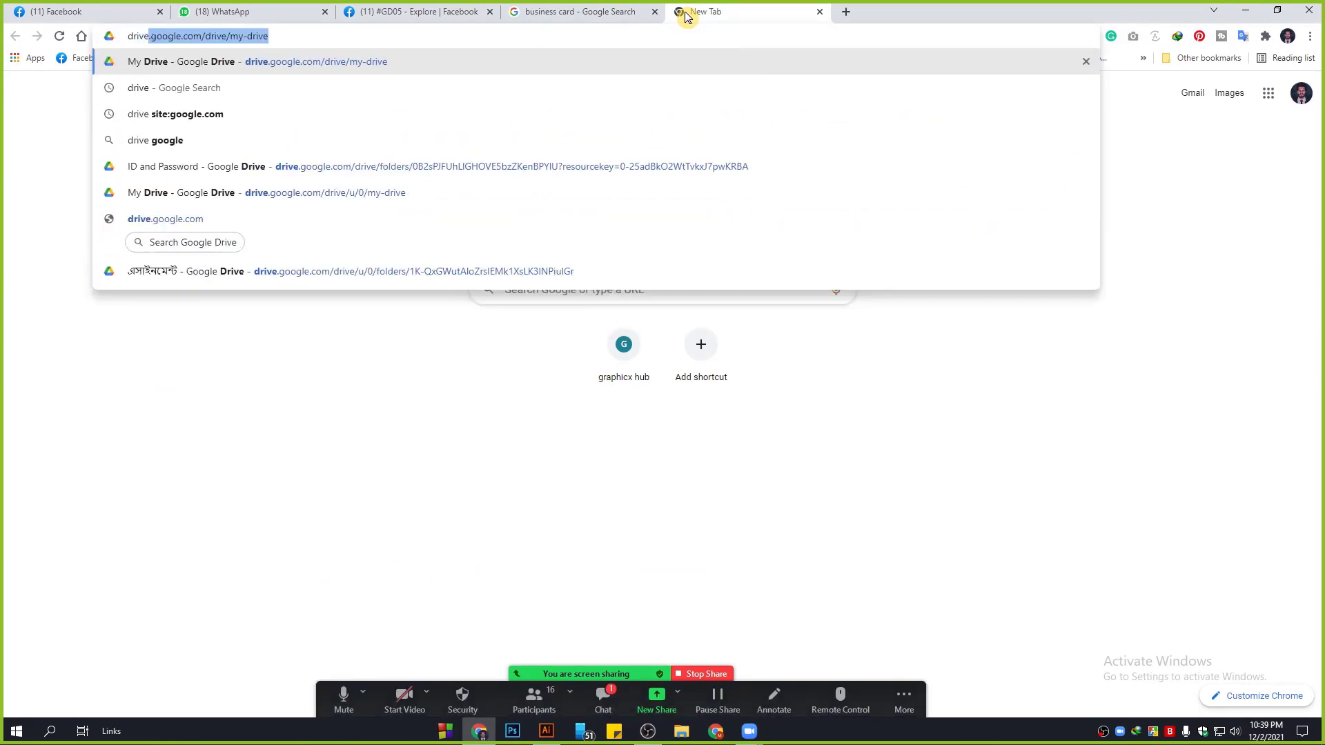
{"action": "type", "text": " logo"}
{"action": "key", "text": "Return"}
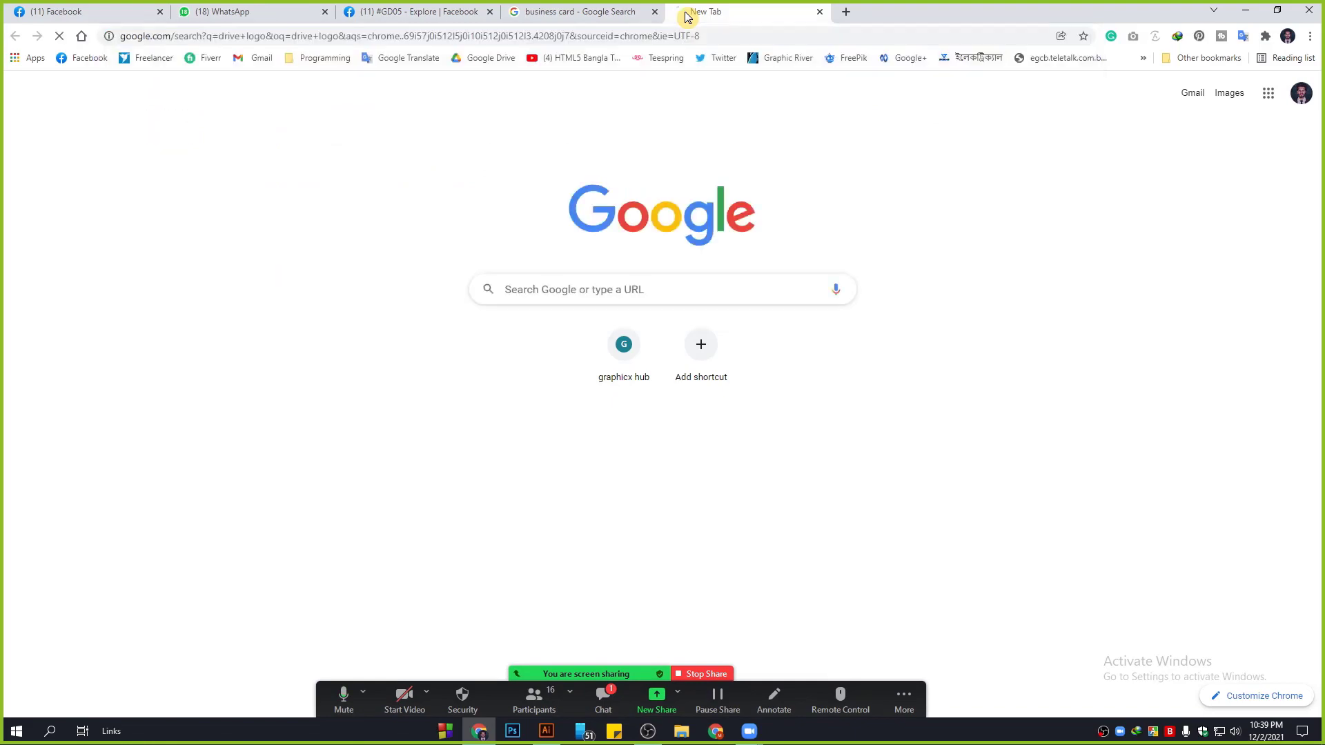
{"action": "left_click", "coordinate": [193, 298]}
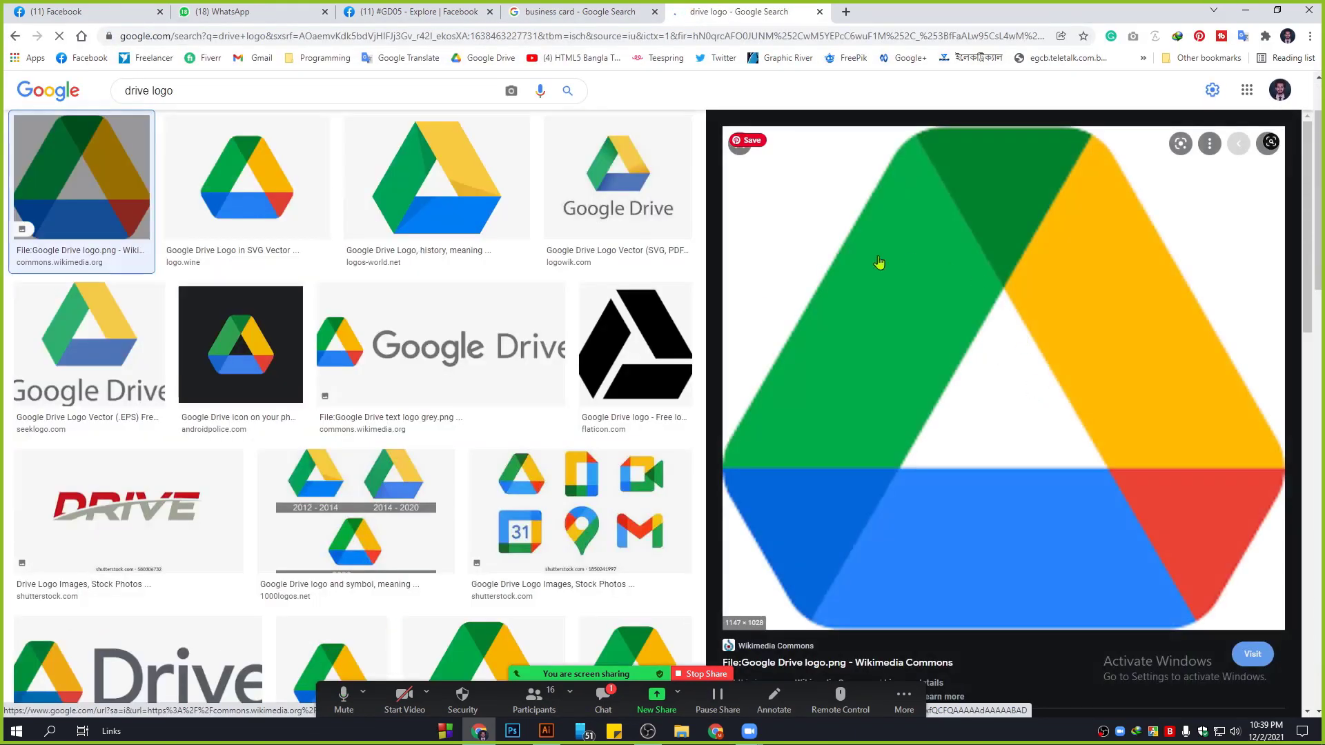
{"action": "right_click", "coordinate": [874, 283]}
{"action": "left_click", "coordinate": [920, 465]}
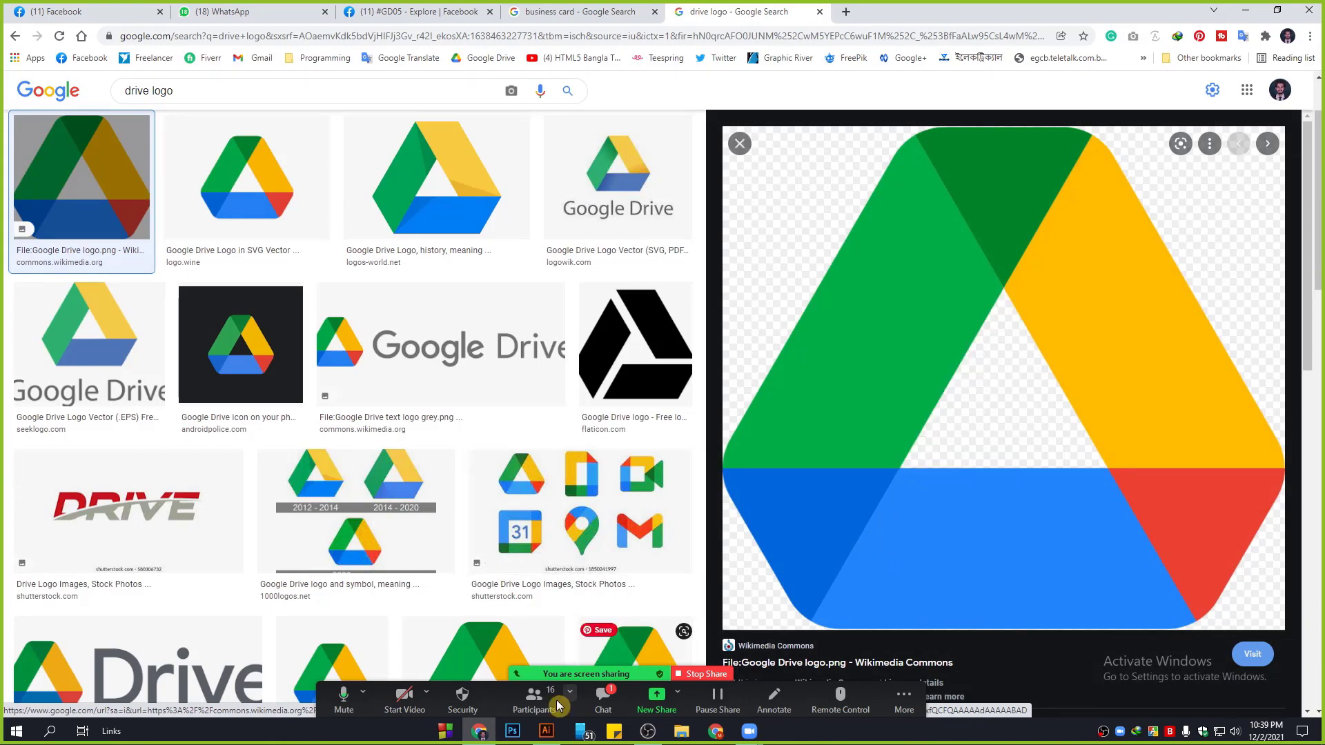
Step: Switch to Illustrator, paste the Google Drive logo and move it to the empty canvas left of the artboard
{"action": "left_click", "coordinate": [546, 730]}
{"action": "key", "text": "ctrl+v"}
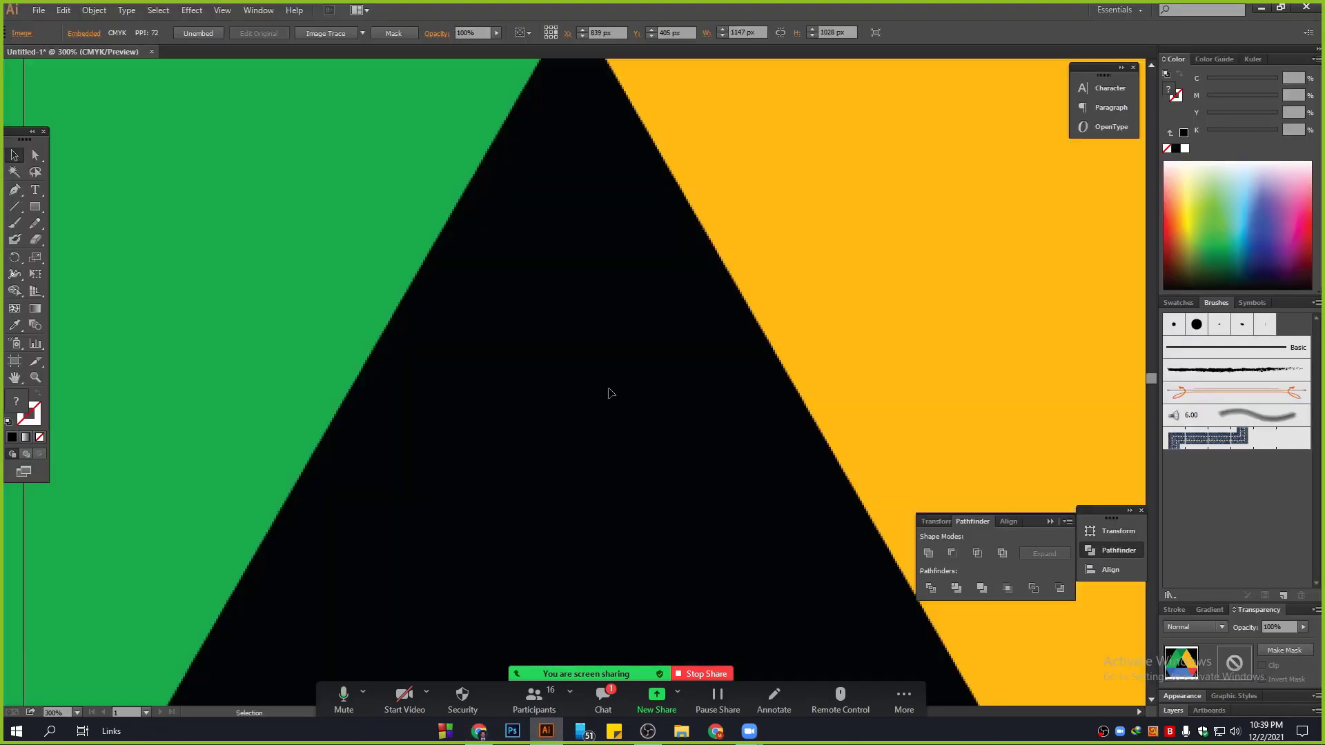
{"action": "scroll", "coordinate": [573, 378], "scroll_direction": "down", "scroll_amount": 4}
{"action": "left_click_drag", "start_coordinate": [486, 379], "coordinate": [642, 345]}
{"action": "left_click_drag", "start_coordinate": [797, 367], "coordinate": [345, 315]}
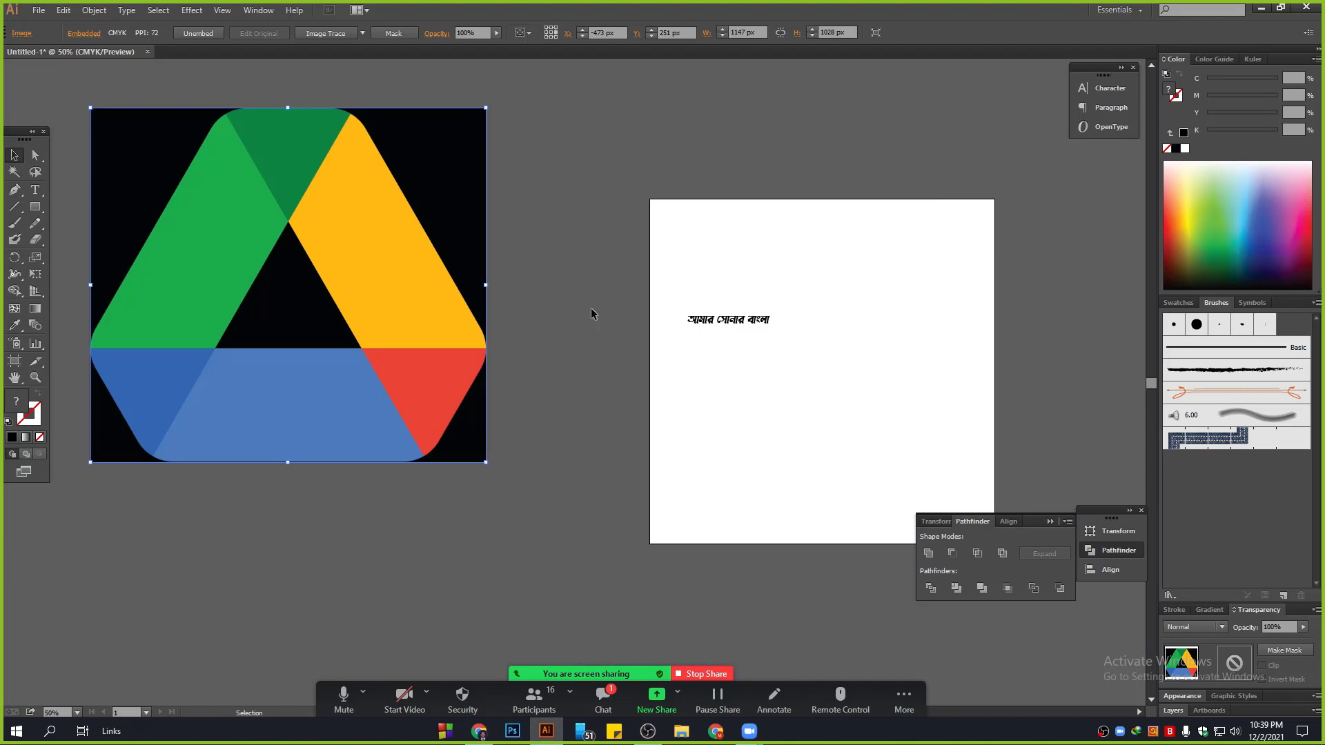
{"action": "scroll", "coordinate": [552, 345], "scroll_direction": "up", "scroll_amount": 2}
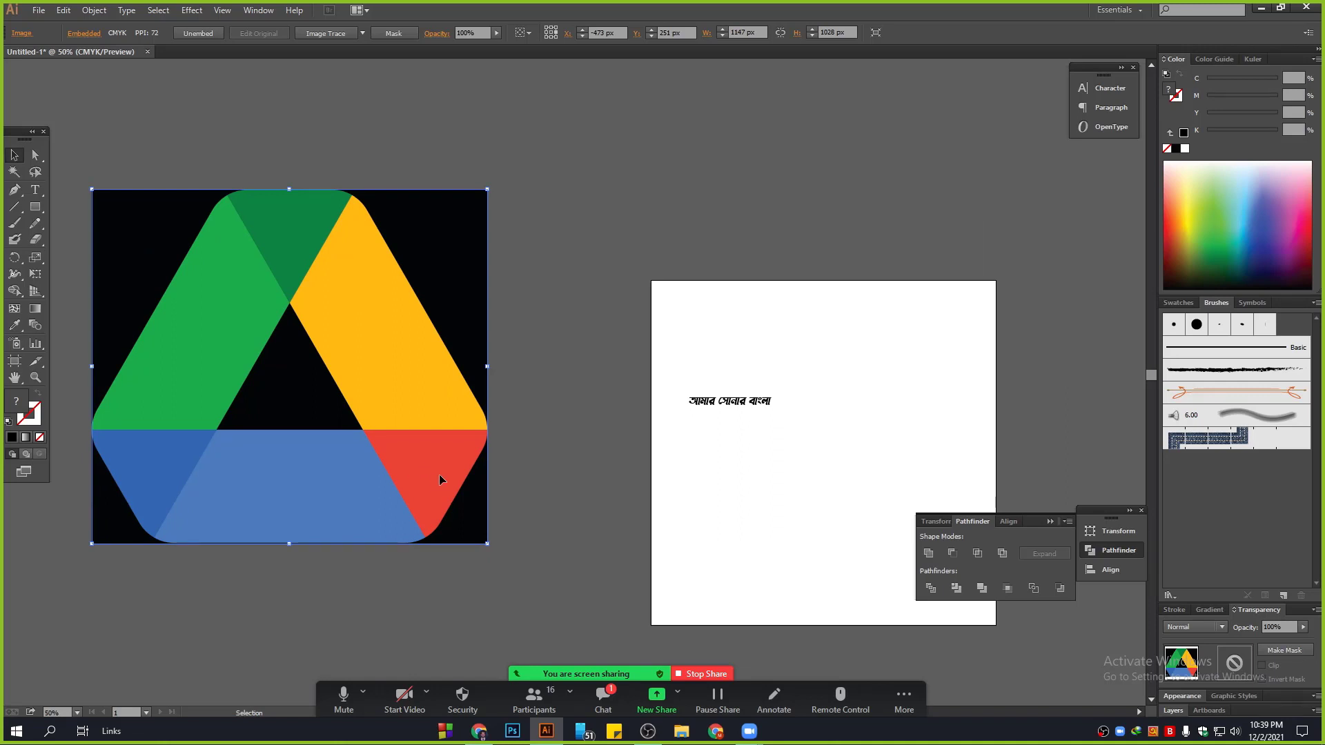
{"action": "left_click_drag", "start_coordinate": [596, 460], "coordinate": [577, 428]}
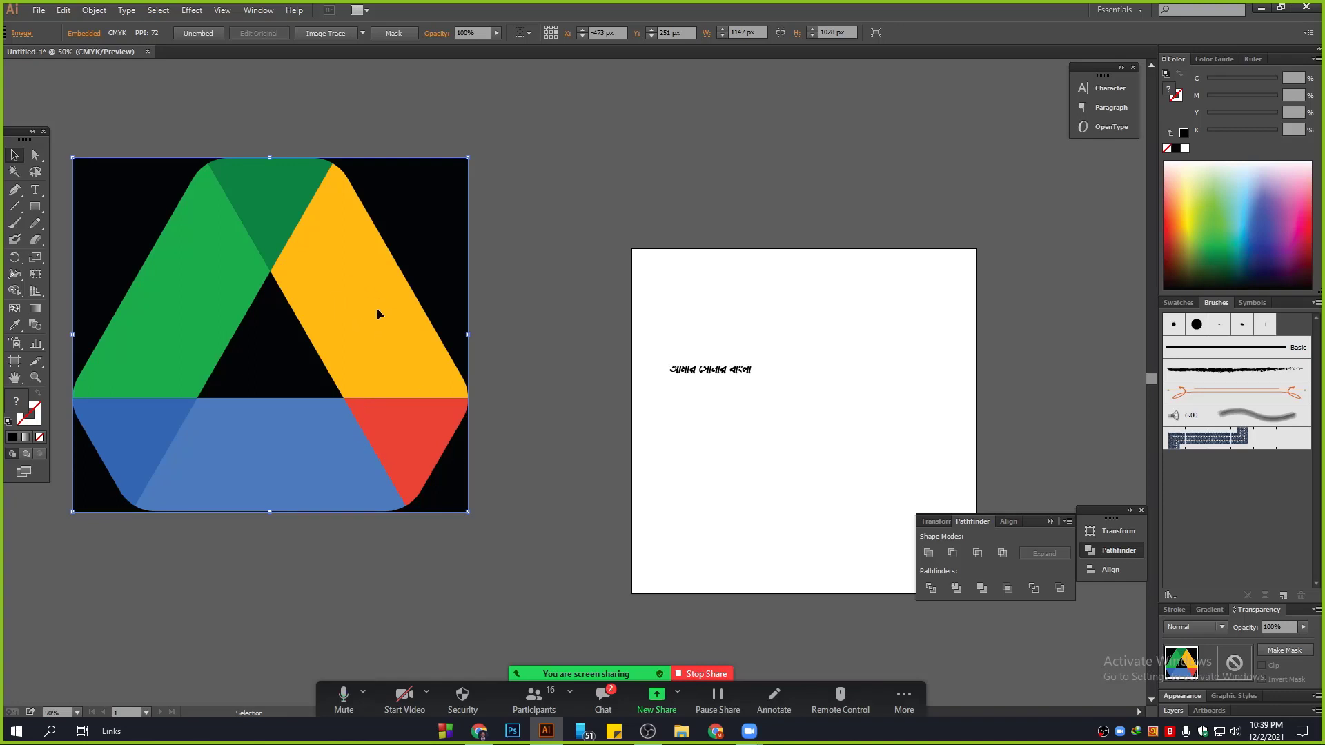
Step: Draw a rectangle about 365 by 289 px above the artboard and fill it with the logo's yellow using the Eyedropper
{"action": "left_click", "coordinate": [36, 207]}
{"action": "left_click_drag", "start_coordinate": [632, 148], "coordinate": [756, 247]}
{"action": "left_click", "coordinate": [14, 325]}
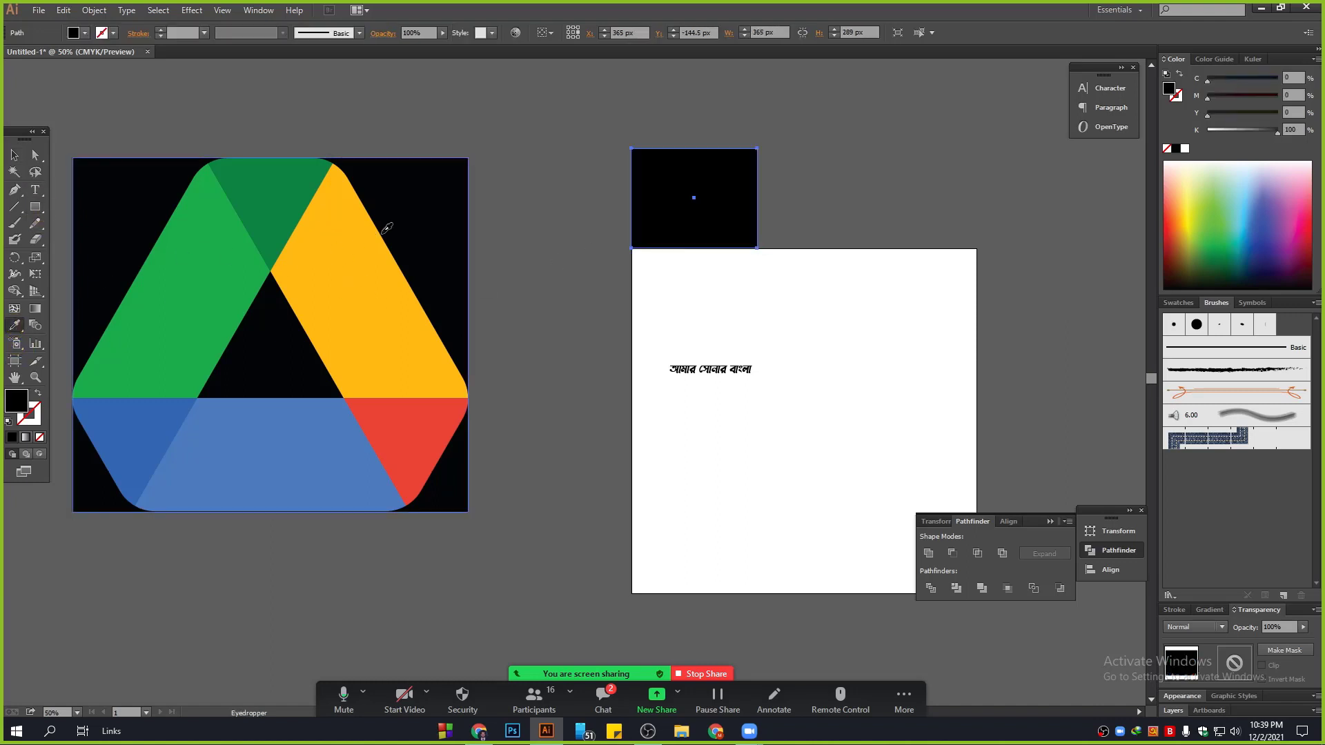
{"action": "left_click", "coordinate": [347, 243]}
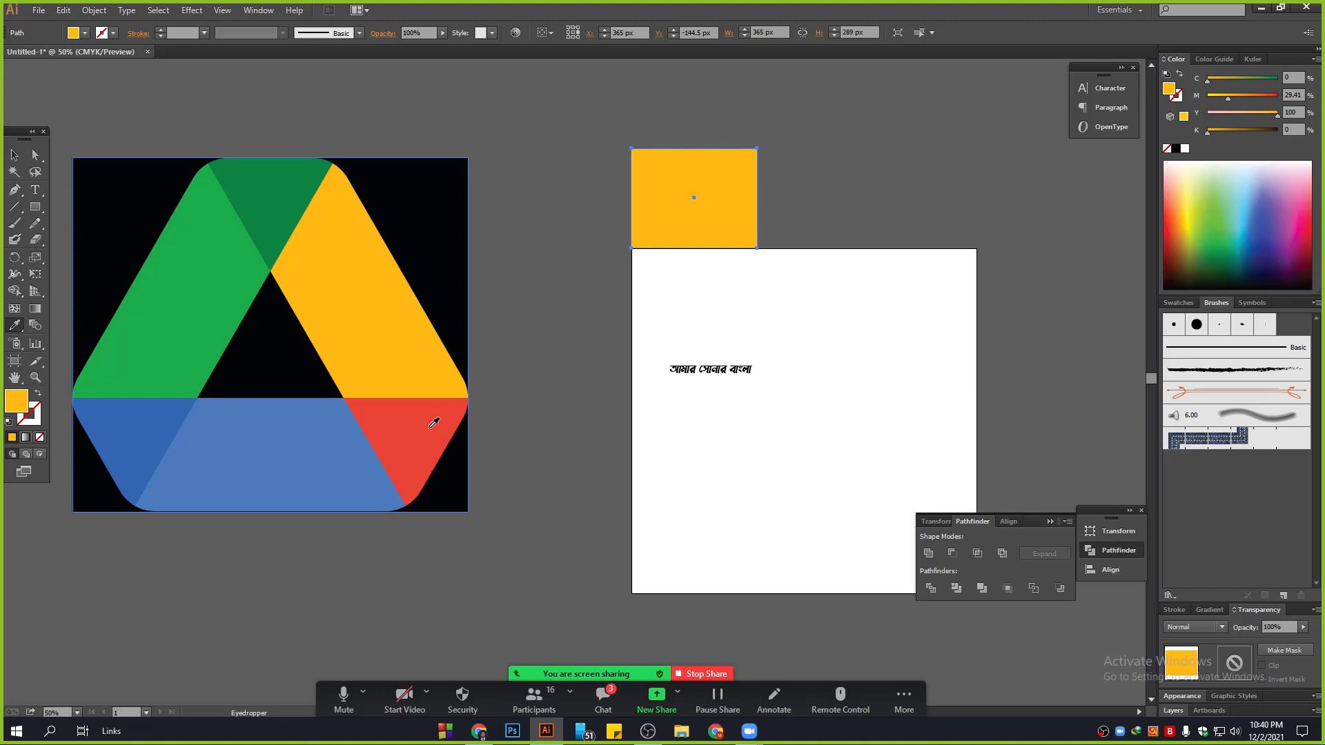
{"action": "left_click", "coordinate": [13, 156]}
Step: Open the Zoom chat and read the recent messages about the Illustrator software problem
{"action": "left_click", "coordinate": [594, 694]}
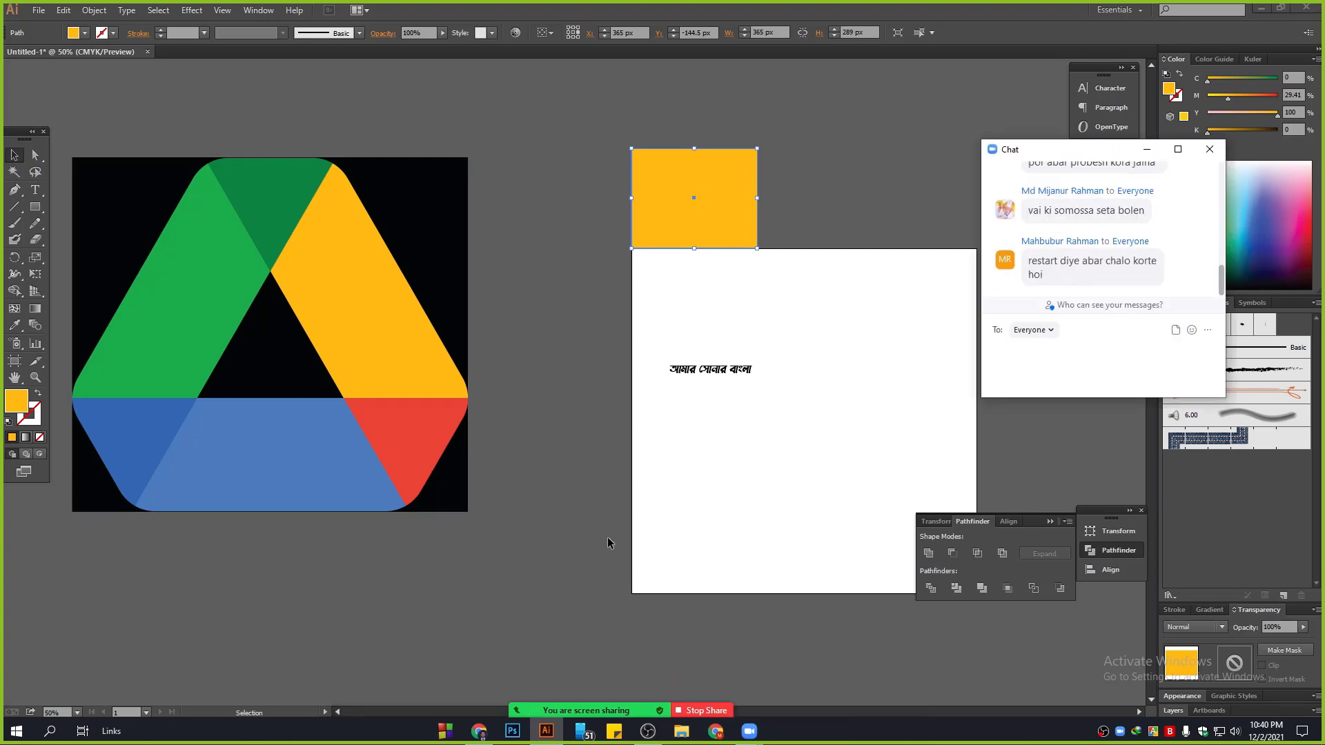
{"action": "scroll", "coordinate": [1176, 223], "scroll_direction": "up", "scroll_amount": 2}
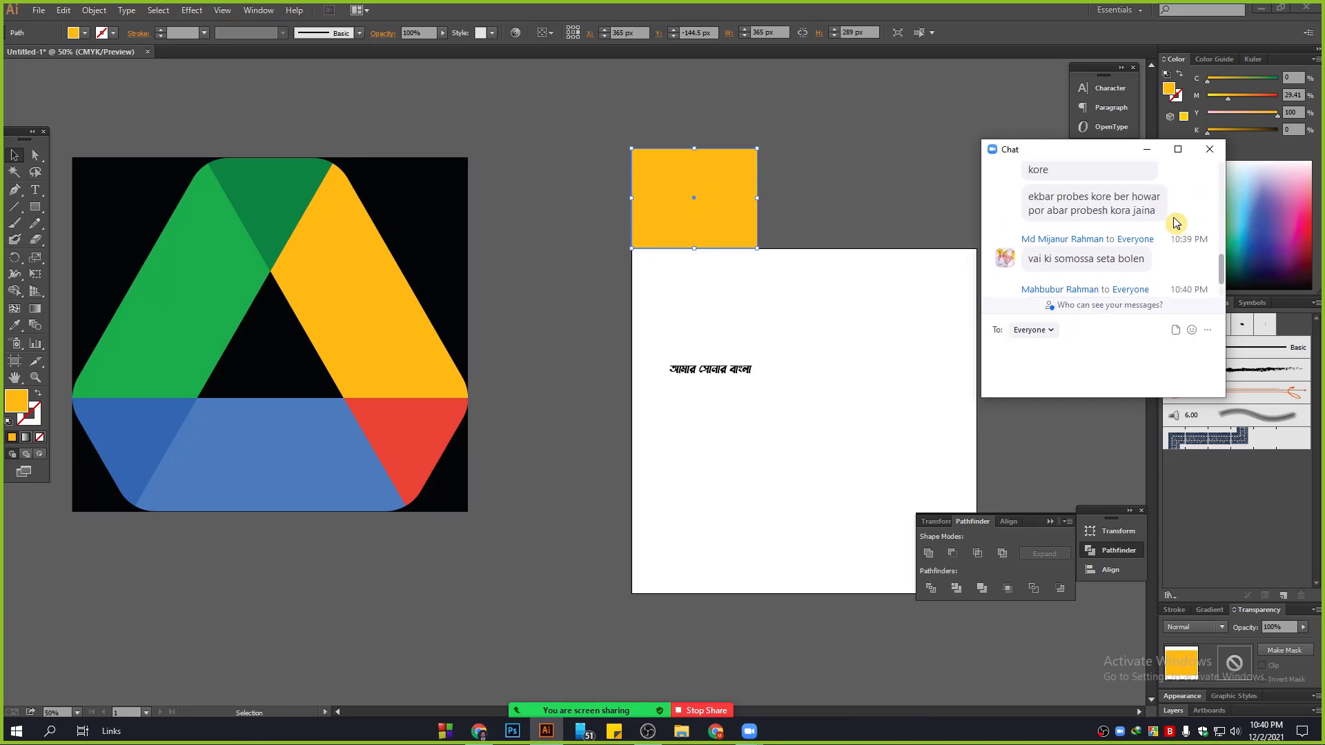
{"action": "scroll", "coordinate": [1175, 223], "scroll_direction": "up", "scroll_amount": 3}
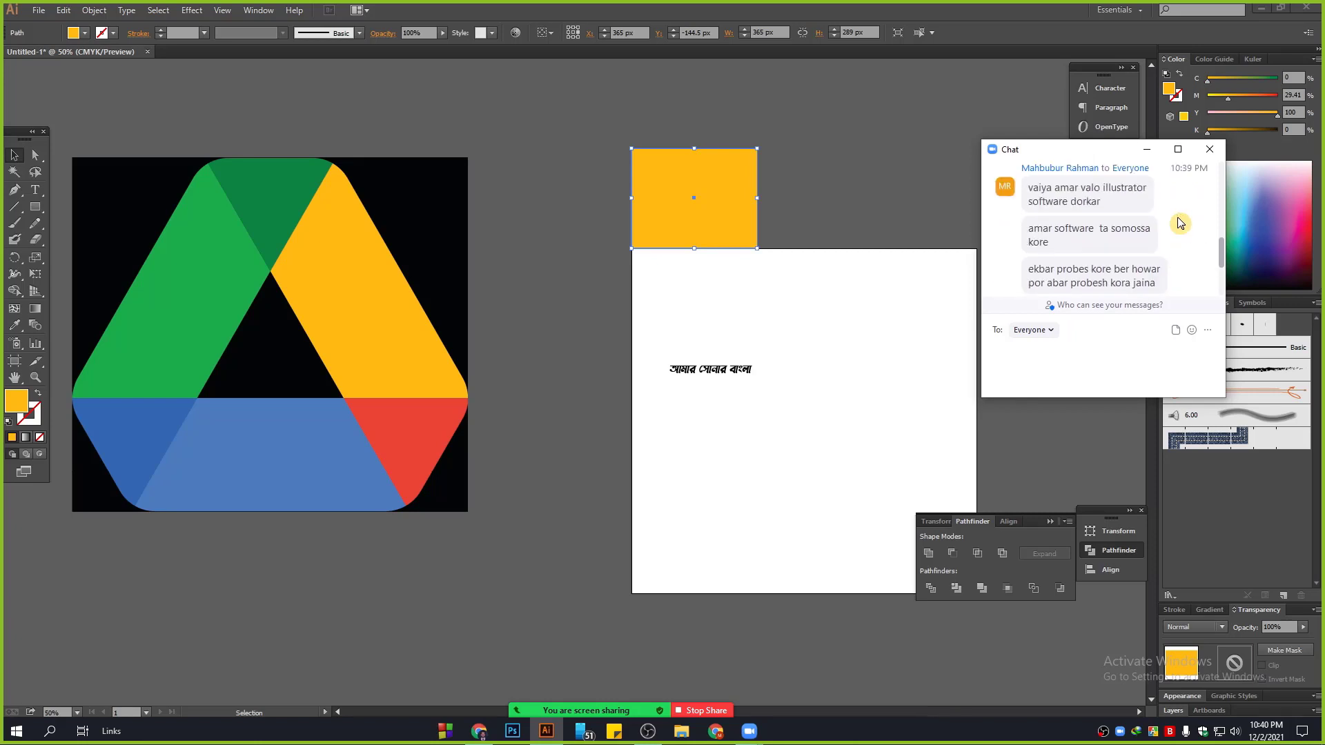
{"action": "scroll", "coordinate": [1178, 223], "scroll_direction": "down", "scroll_amount": 1}
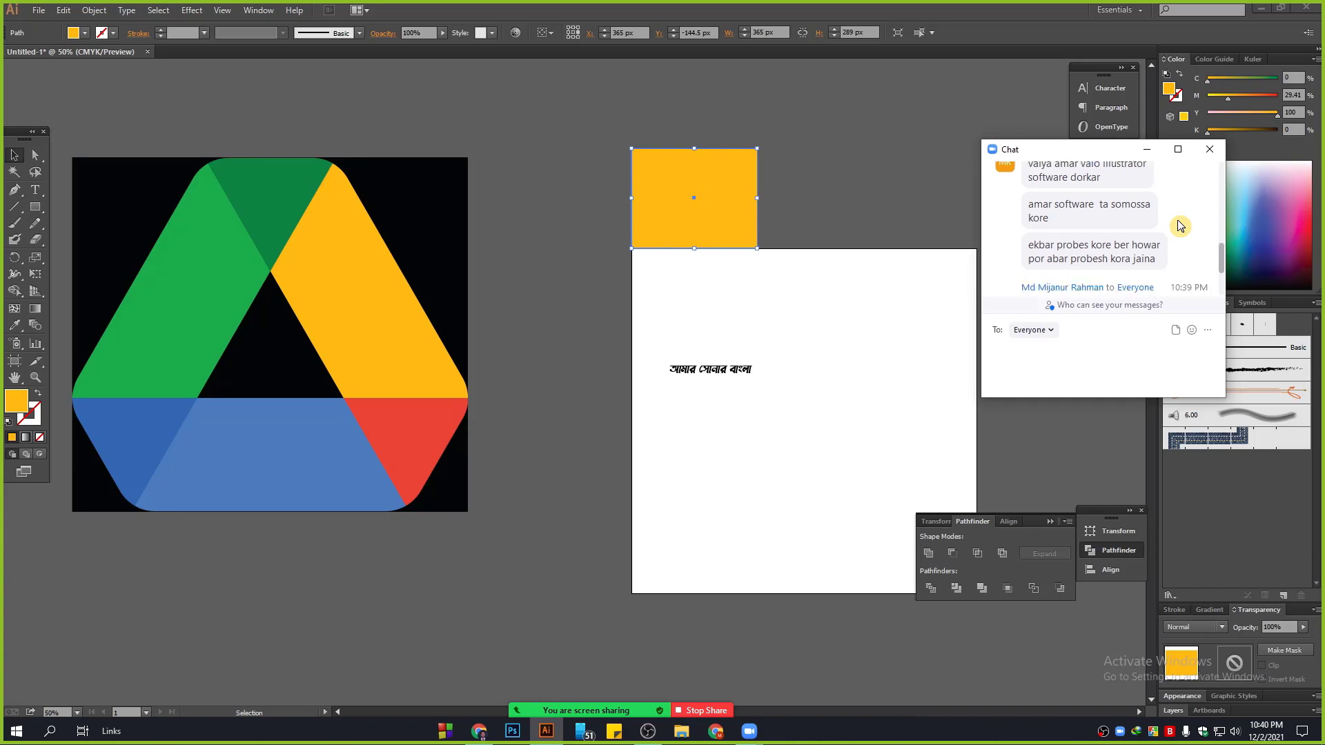
Step: Stop sharing and, on the student's shared Illustrator screen, connect the facing corners of the two black rectangles with two line segments
{"action": "left_click", "coordinate": [714, 710]}
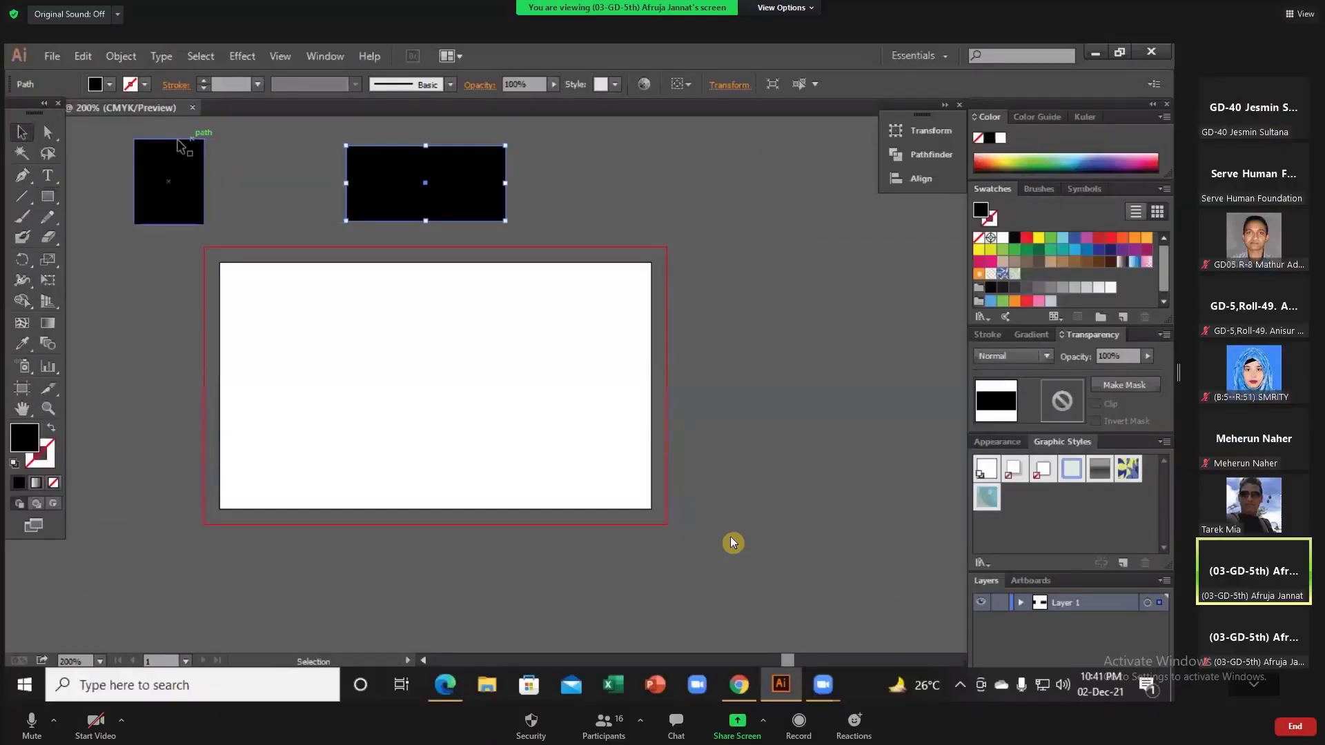
{"action": "left_click", "coordinate": [25, 196]}
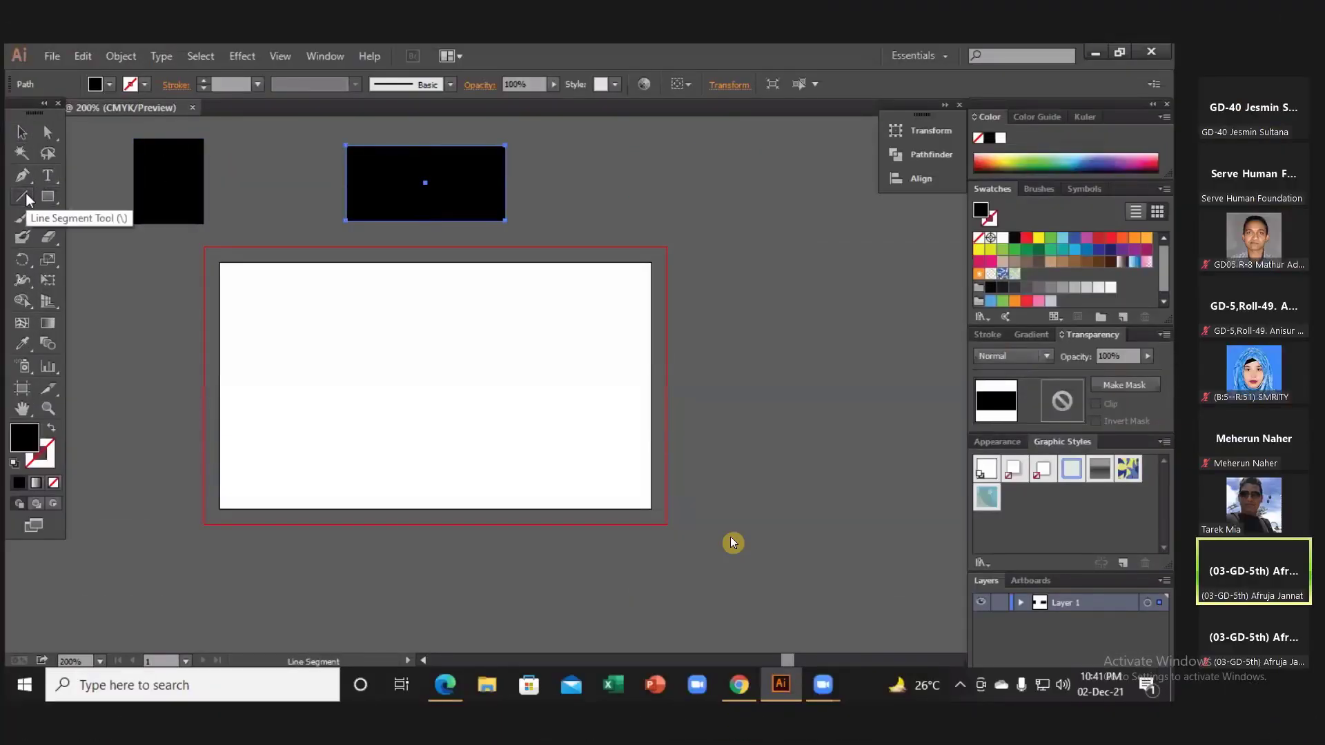
{"action": "left_click_drag", "start_coordinate": [204, 139], "coordinate": [354, 145]}
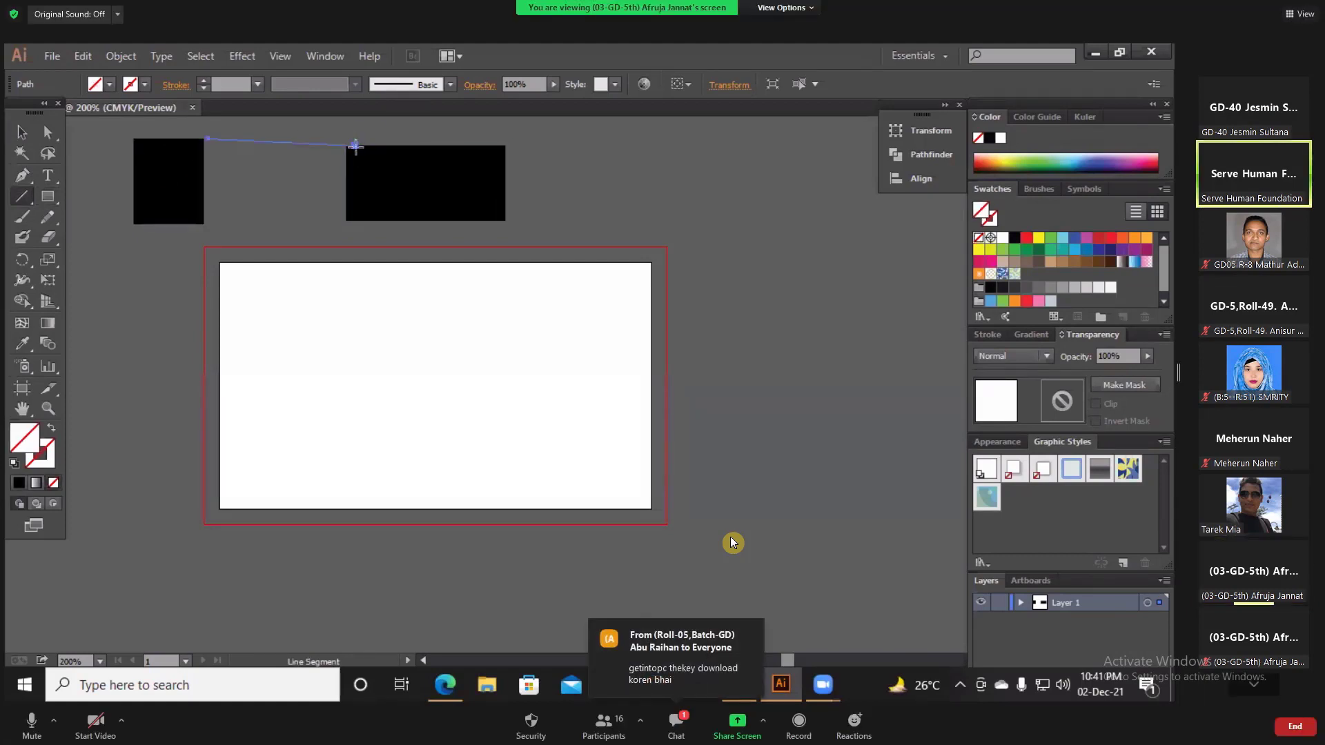
{"action": "left_click_drag", "start_coordinate": [210, 221], "coordinate": [354, 217]}
{"action": "left_click", "coordinate": [15, 133]}
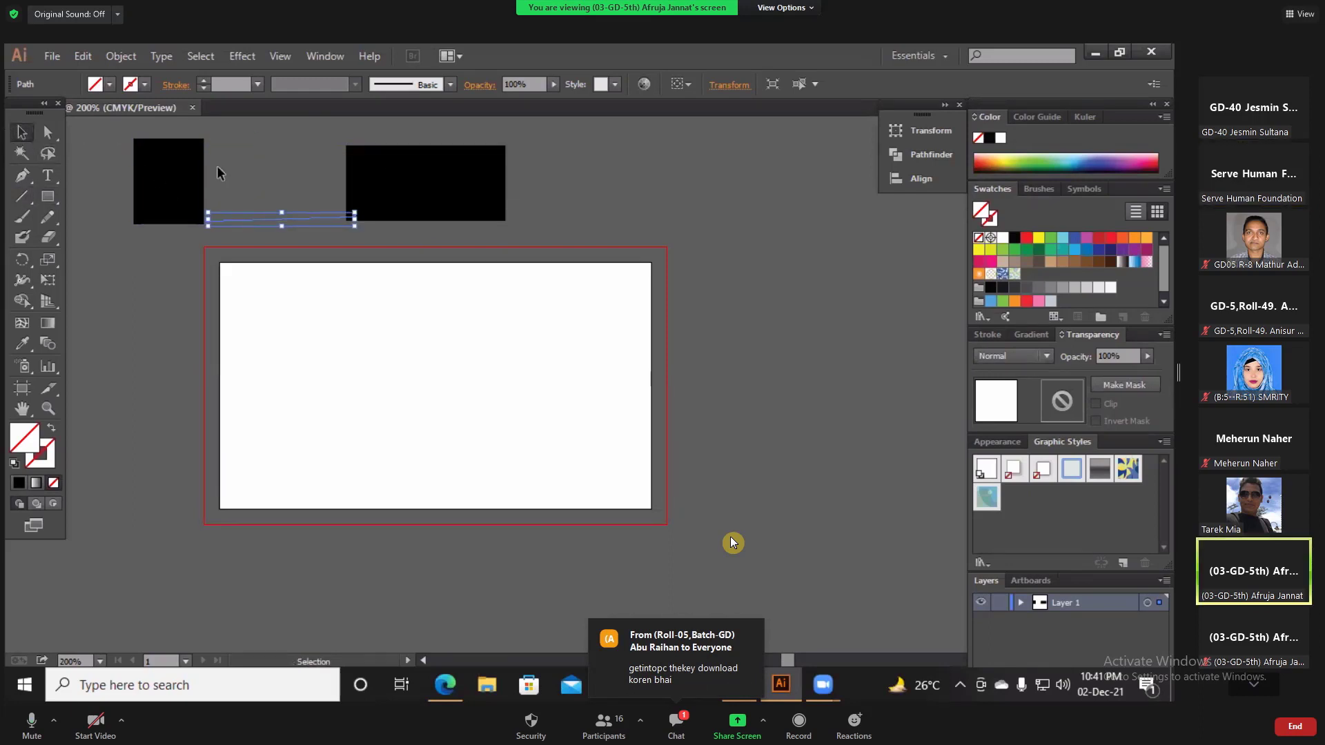
{"action": "left_click", "coordinate": [779, 7]}
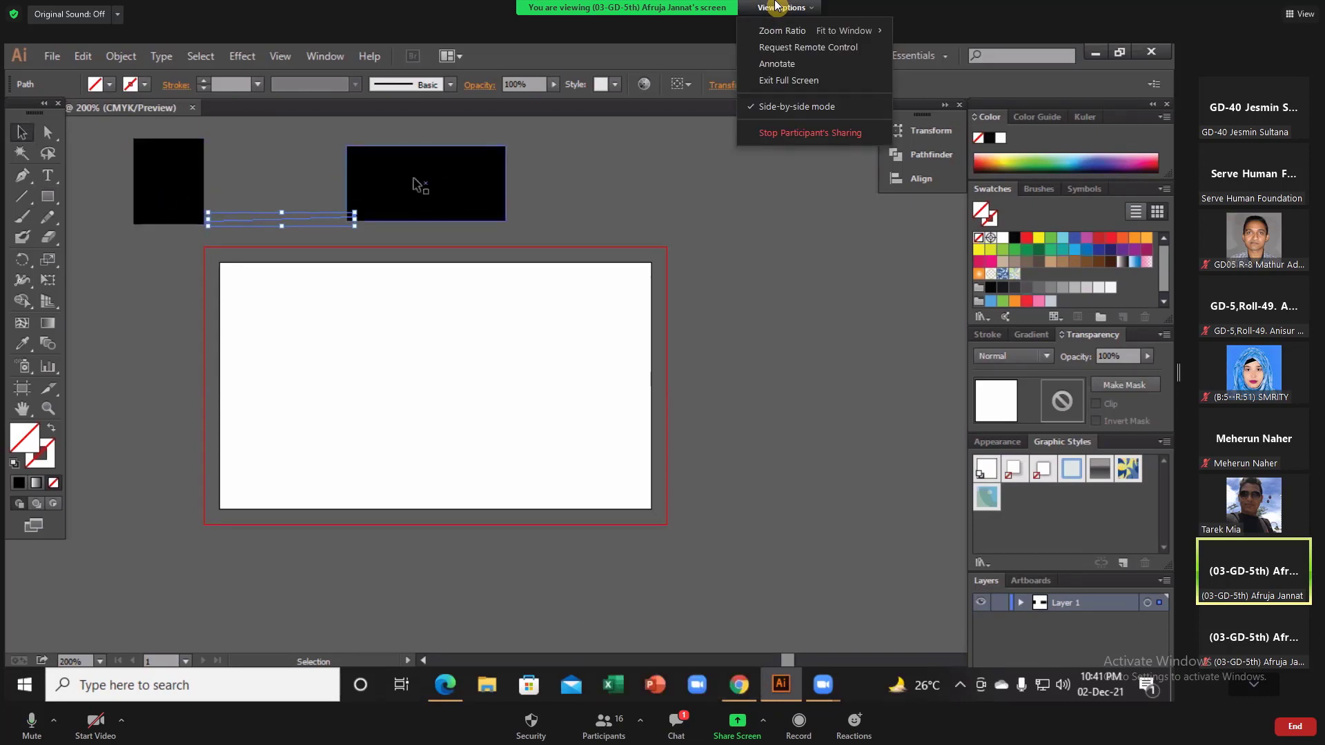
{"action": "left_click", "coordinate": [783, 63]}
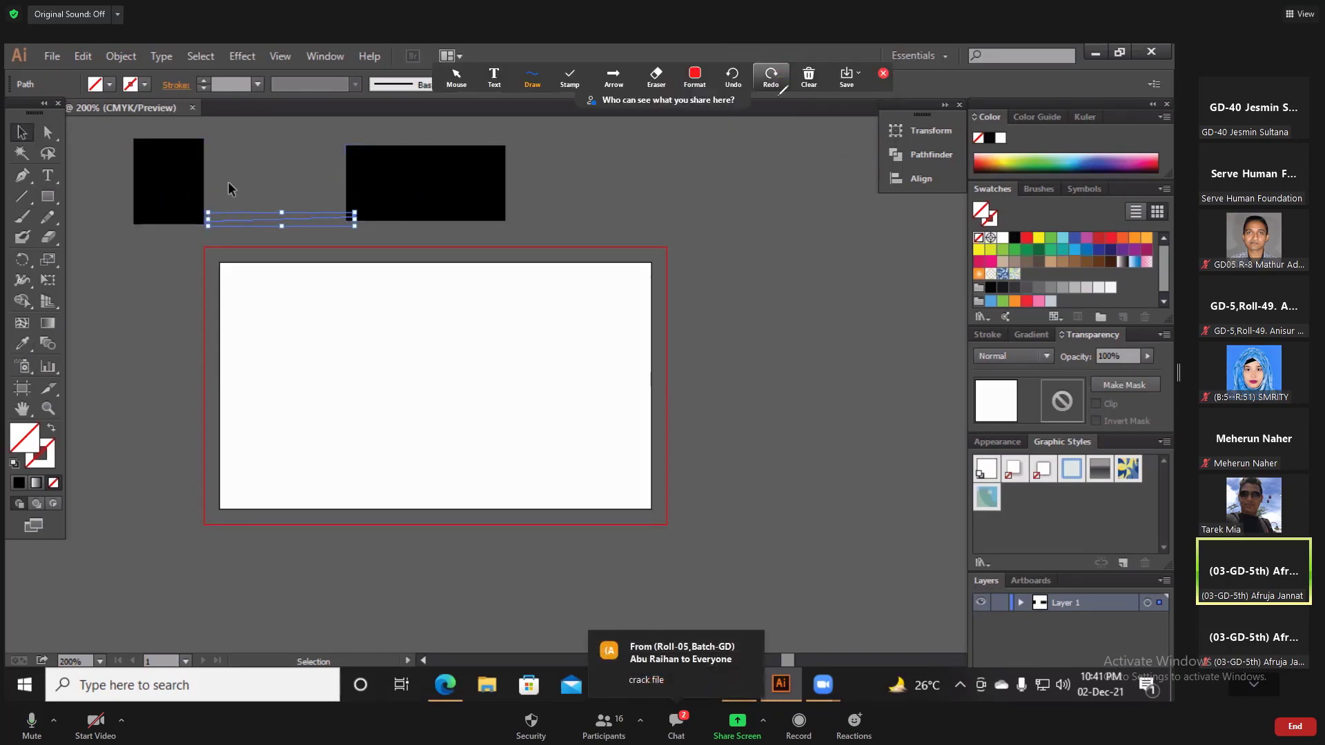
{"action": "left_click", "coordinate": [885, 75]}
Step: Stop the participant's screen sharing in Zoom and start sharing the own screen again
{"action": "left_click", "coordinate": [778, 8]}
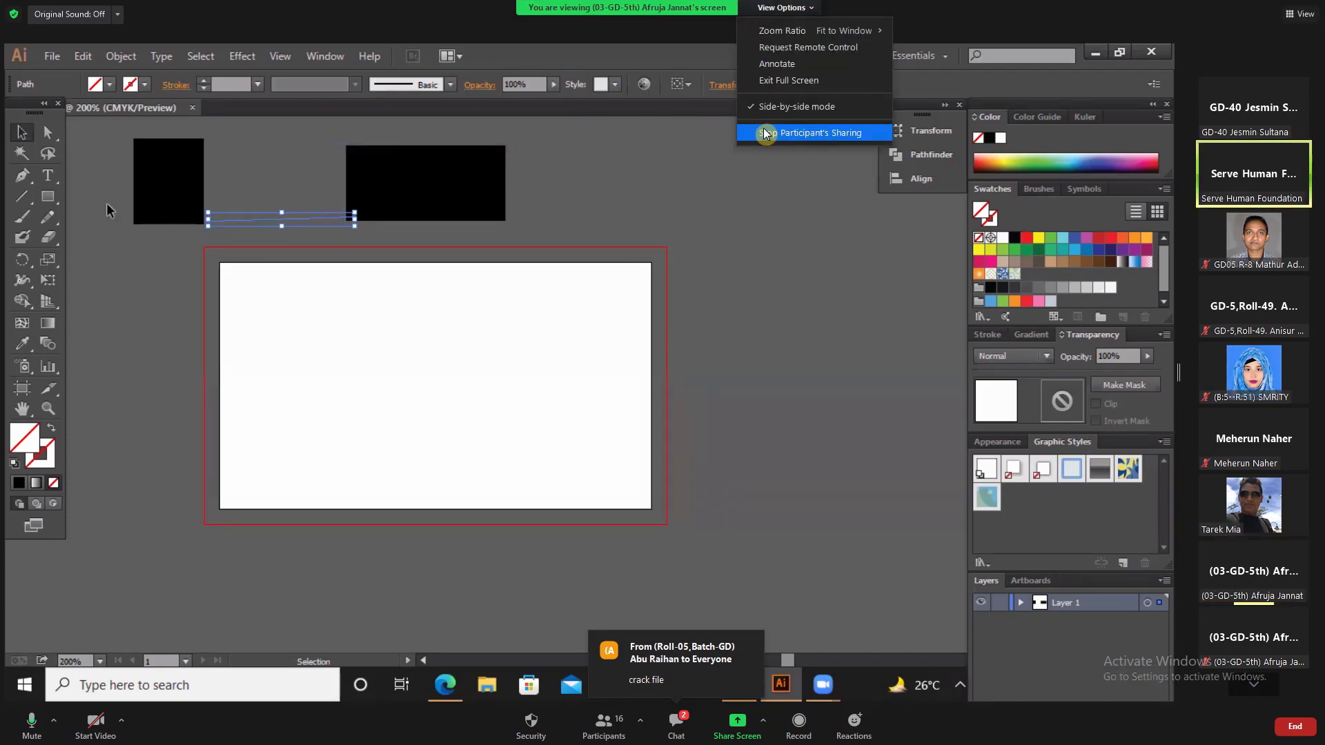
{"action": "left_click", "coordinate": [765, 135]}
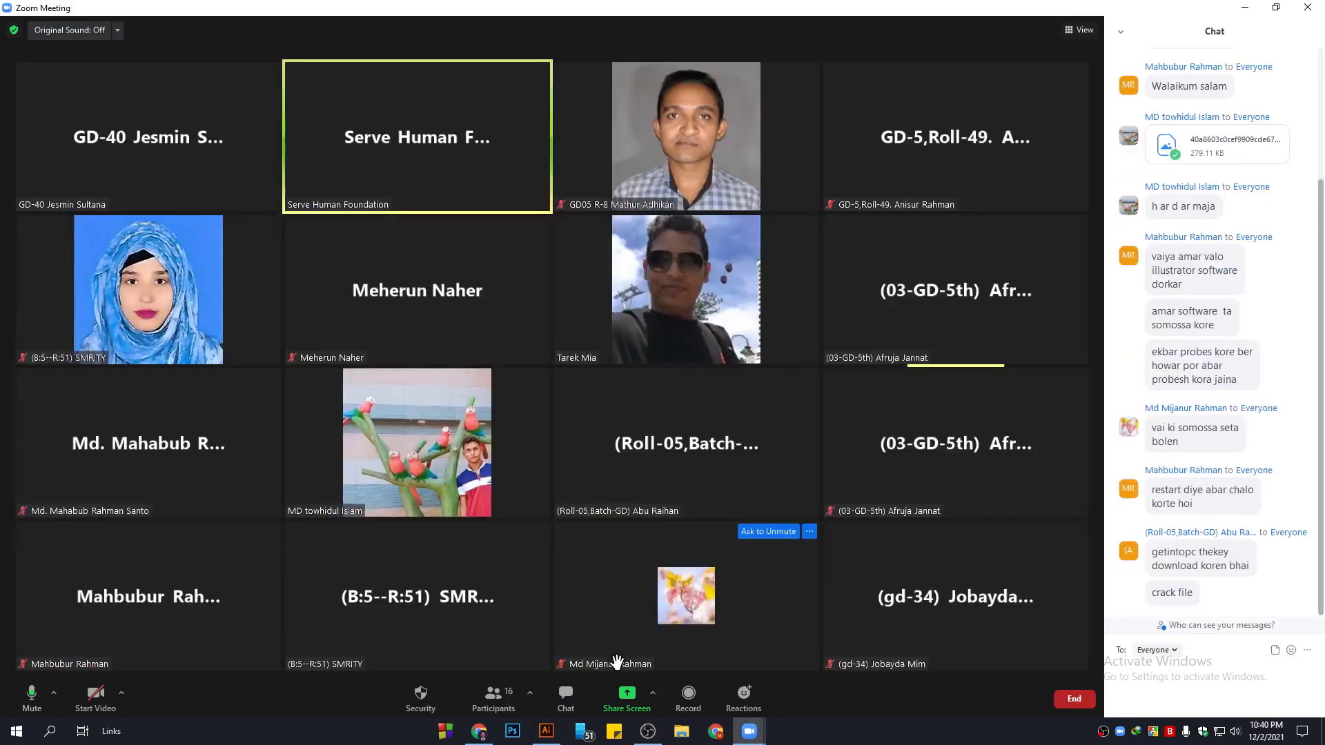
{"action": "left_click", "coordinate": [626, 694]}
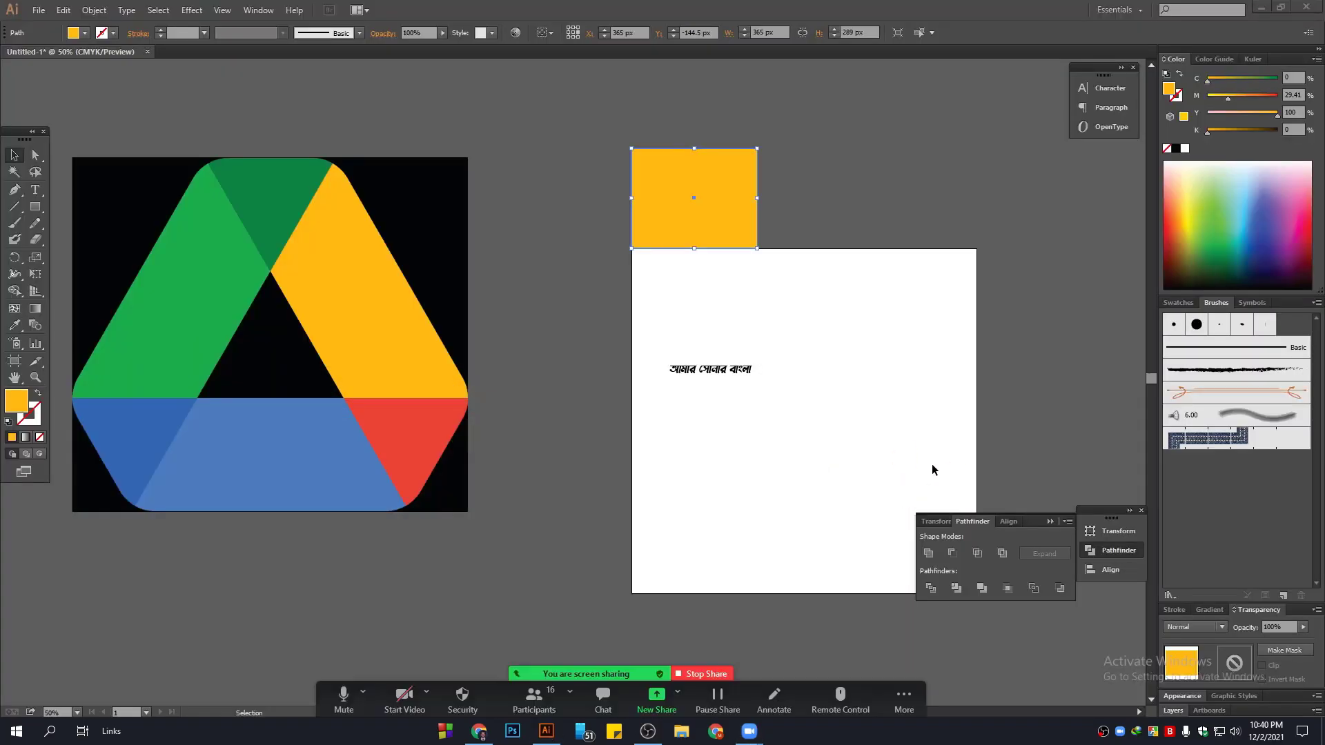
{"action": "left_click", "coordinate": [968, 496]}
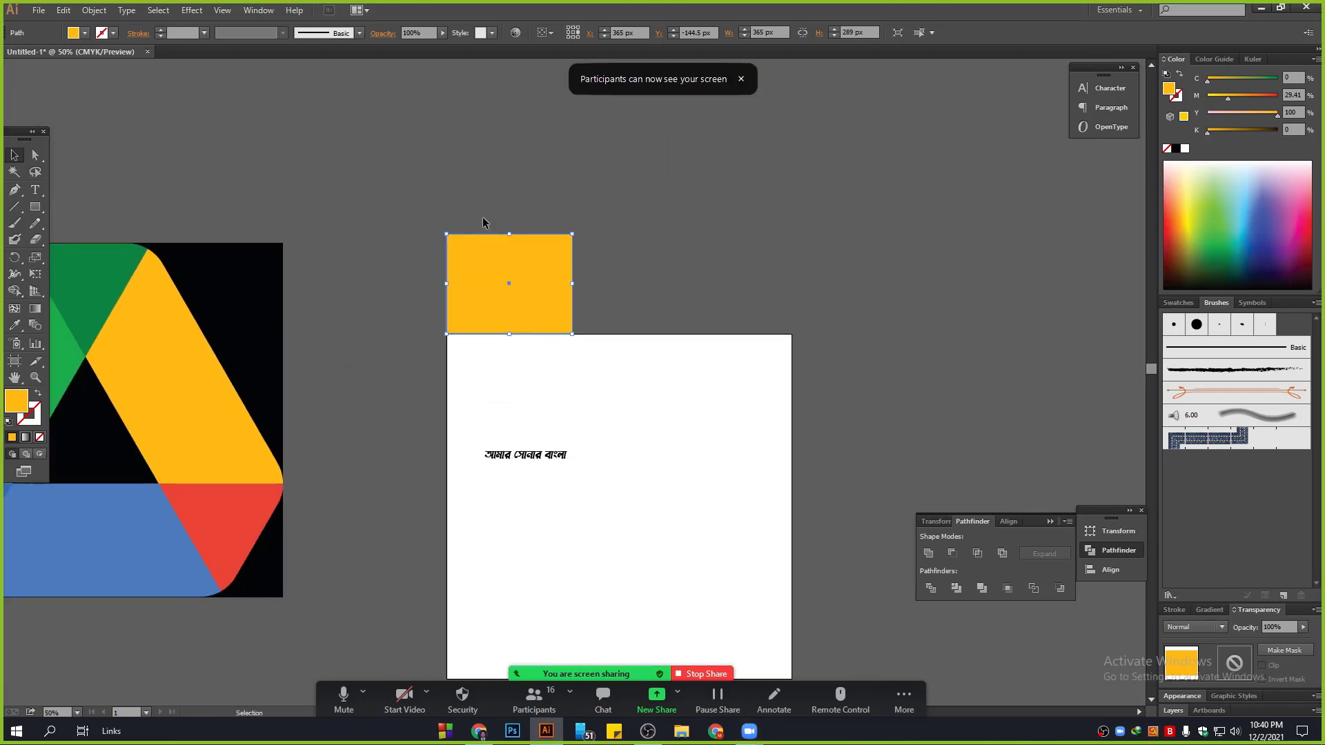
Step: Delete the yellow rectangle and draw an upright yellow triangle on the canvas above the artboard
{"action": "left_click_drag", "start_coordinate": [532, 282], "coordinate": [526, 181]}
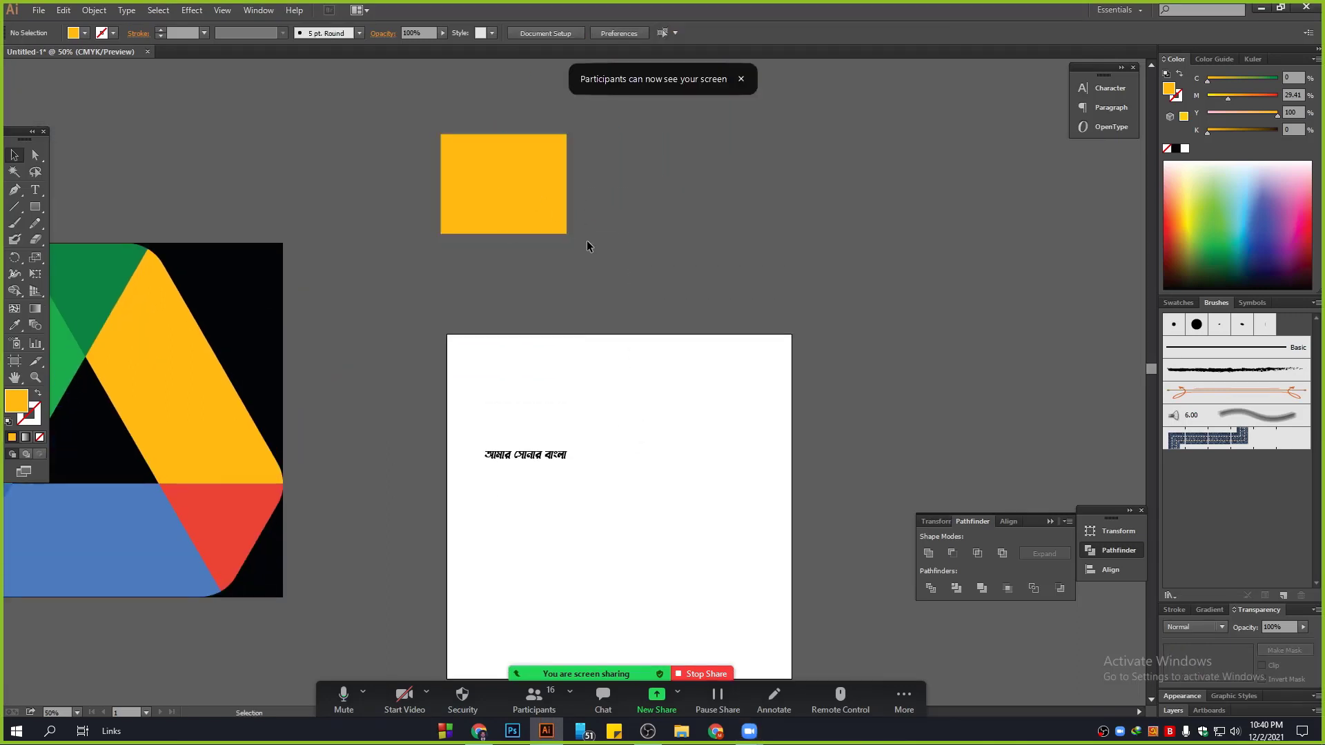
{"action": "key", "text": "Delete"}
{"action": "left_click_drag", "start_coordinate": [38, 207], "coordinate": [111, 276]}
{"action": "left_click_drag", "start_coordinate": [458, 166], "coordinate": [795, 215]}
{"action": "key", "text": "Down"}
{"action": "key", "text": "Down"}
{"action": "left_click", "coordinate": [16, 155]}
Step: Rotate a second yellow triangle 90 degrees to point right, placed to the right of the upright one
{"action": "scroll", "coordinate": [464, 168], "scroll_direction": "up", "scroll_amount": 2}
{"action": "left_click_drag", "start_coordinate": [867, 148], "coordinate": [886, 277]}
{"action": "left_click", "coordinate": [627, 196]}
{"action": "scroll", "coordinate": [623, 194], "scroll_direction": "up", "scroll_amount": 1}
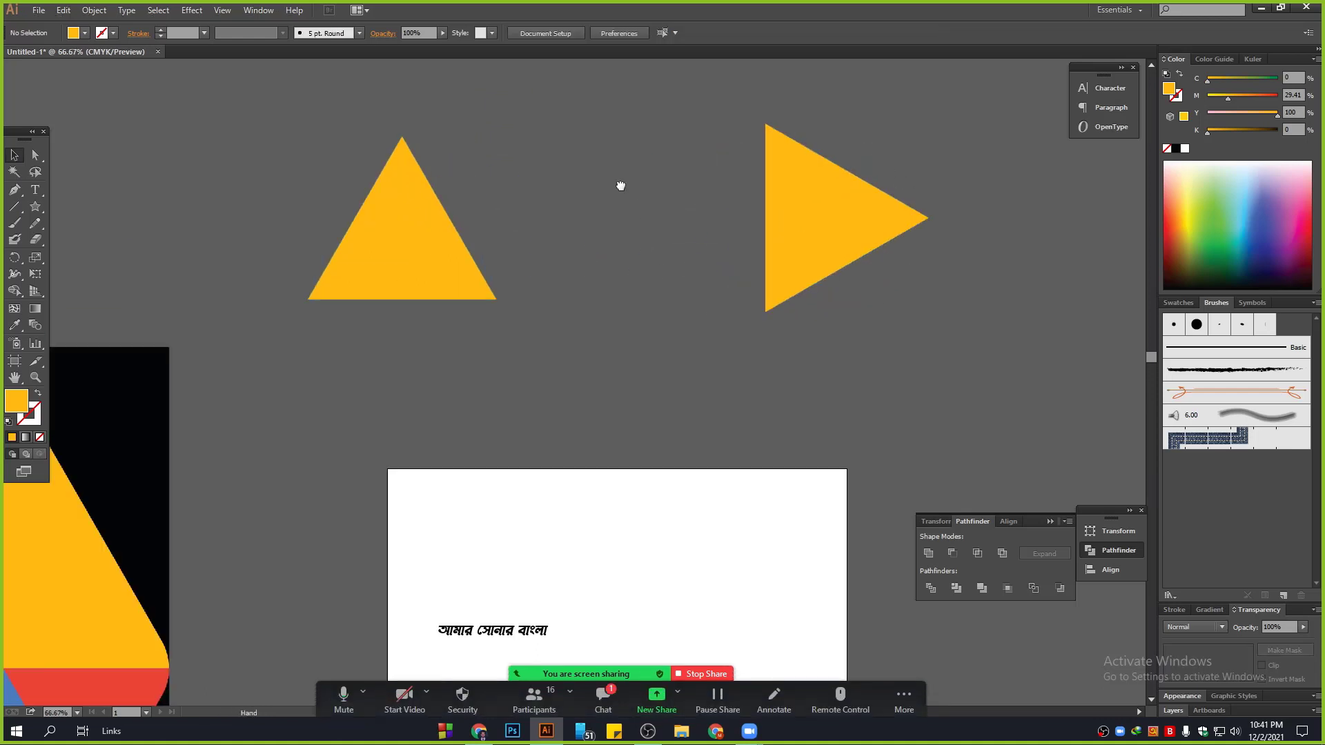
Step: Draw two line segments joining the upright triangle's apex and lower right corner to the rotated triangle's upper and lower left corners
{"action": "left_click_drag", "start_coordinate": [618, 182], "coordinate": [554, 292]}
{"action": "left_click_drag", "start_coordinate": [233, 163], "coordinate": [856, 463]}
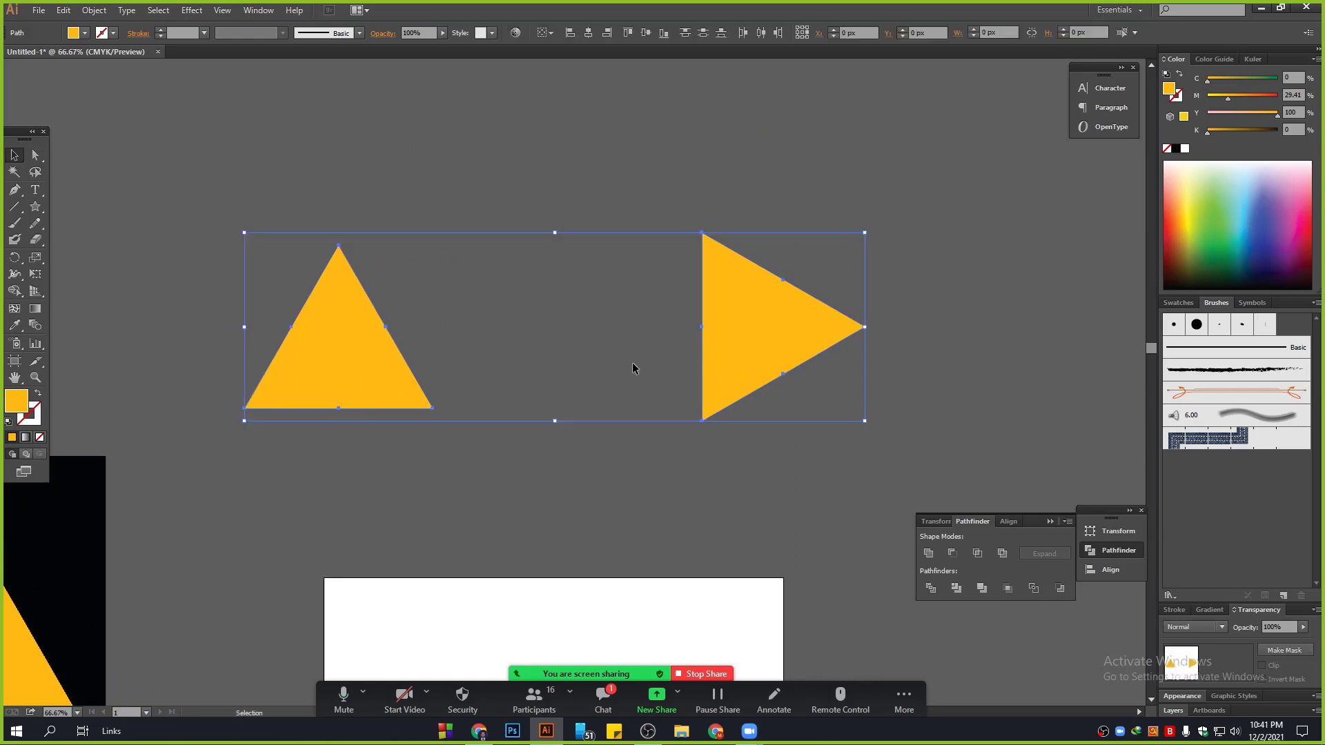
{"action": "left_click", "coordinate": [363, 173]}
{"action": "key", "text": "backslash"}
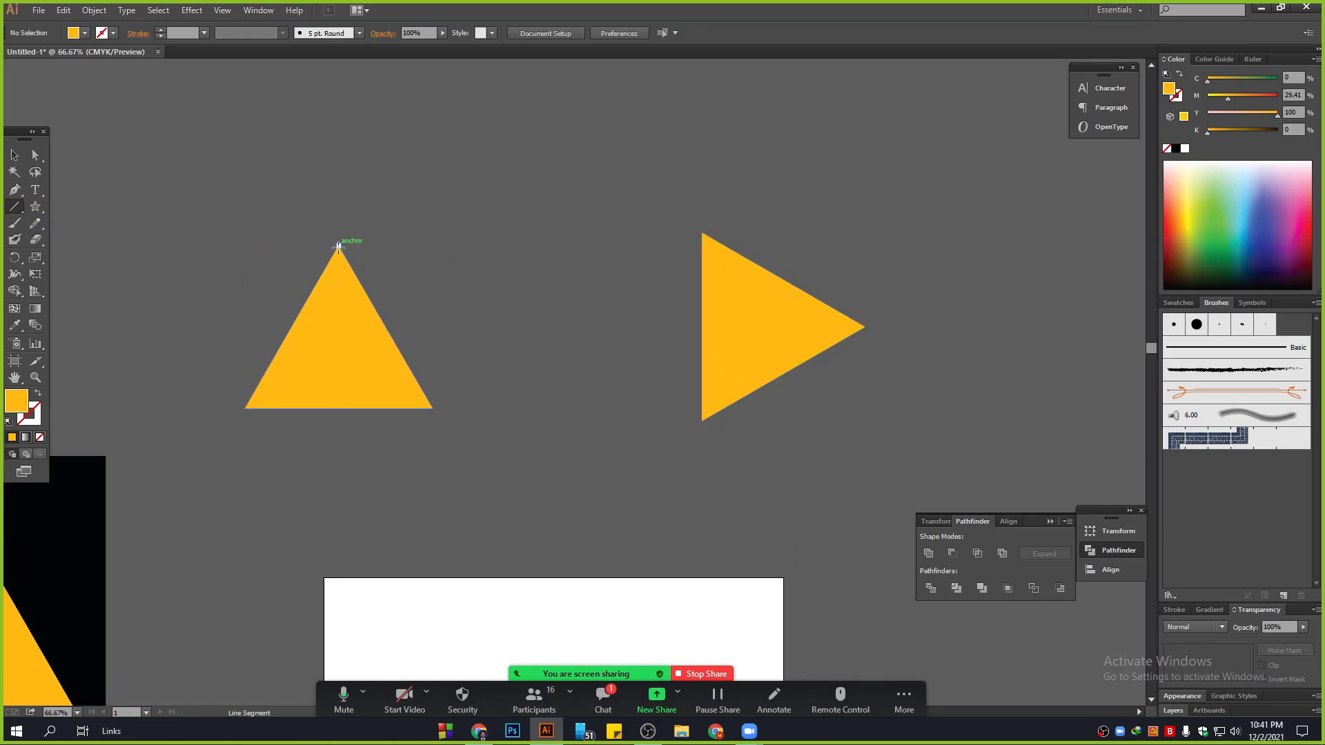
{"action": "left_click_drag", "start_coordinate": [337, 246], "coordinate": [704, 234]}
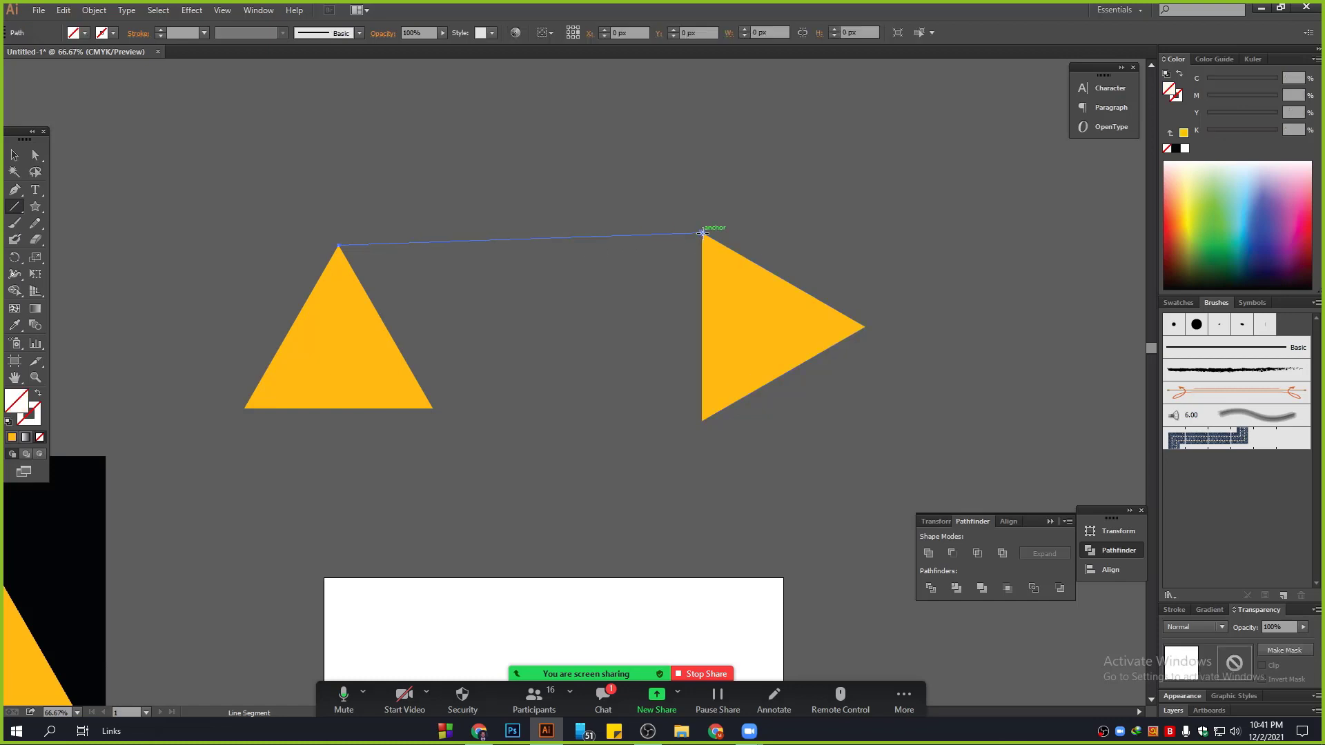
{"action": "left_click_drag", "start_coordinate": [431, 408], "coordinate": [702, 420]}
{"action": "left_click", "coordinate": [15, 155]}
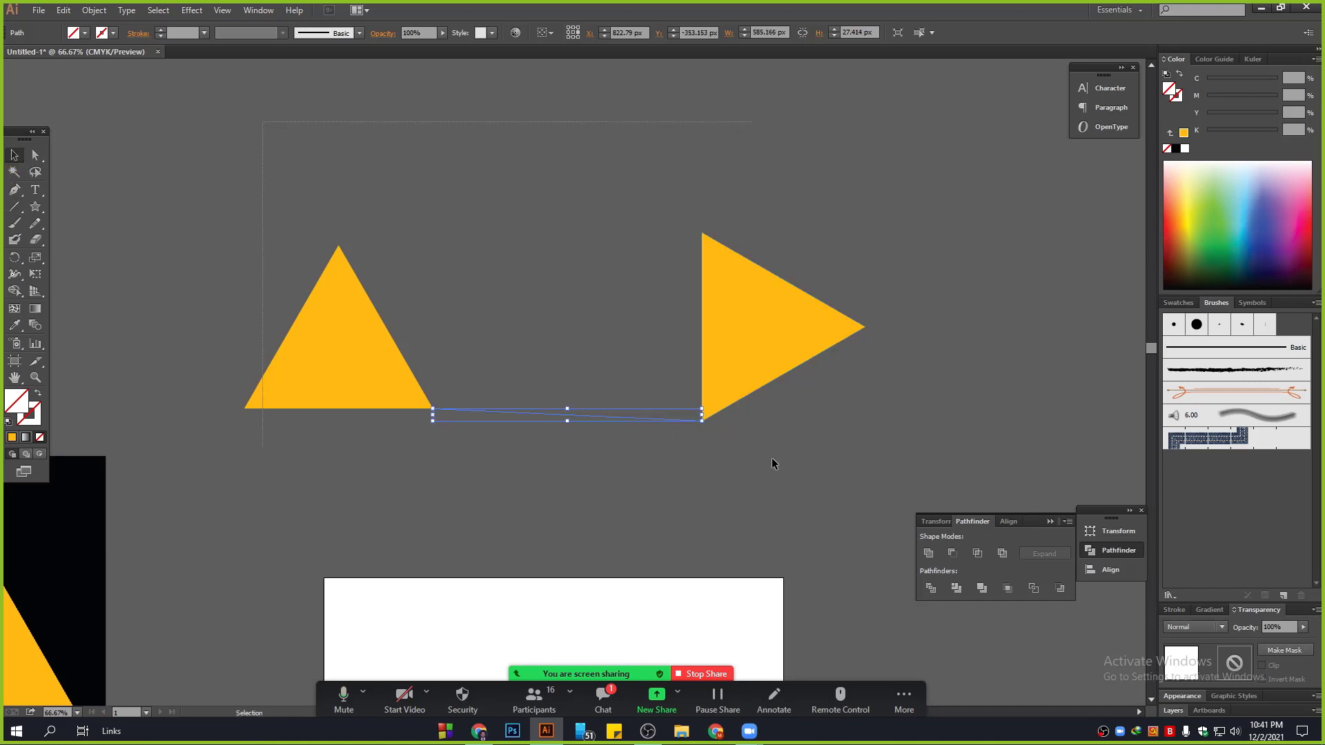
Step: Select both triangles with the connecting lines and apply Shape Builder with no fill to the two triangle regions
{"action": "key", "text": "ctrl+a"}
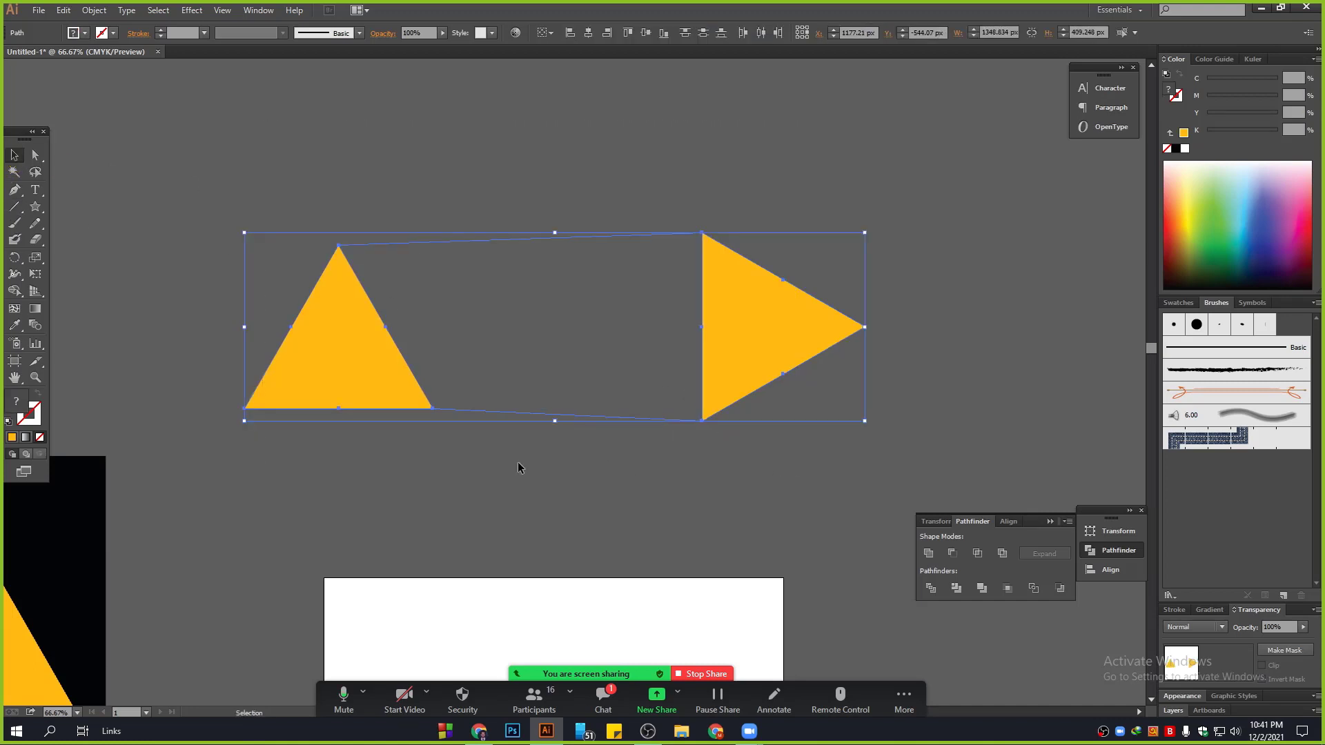
{"action": "left_click", "coordinate": [14, 293]}
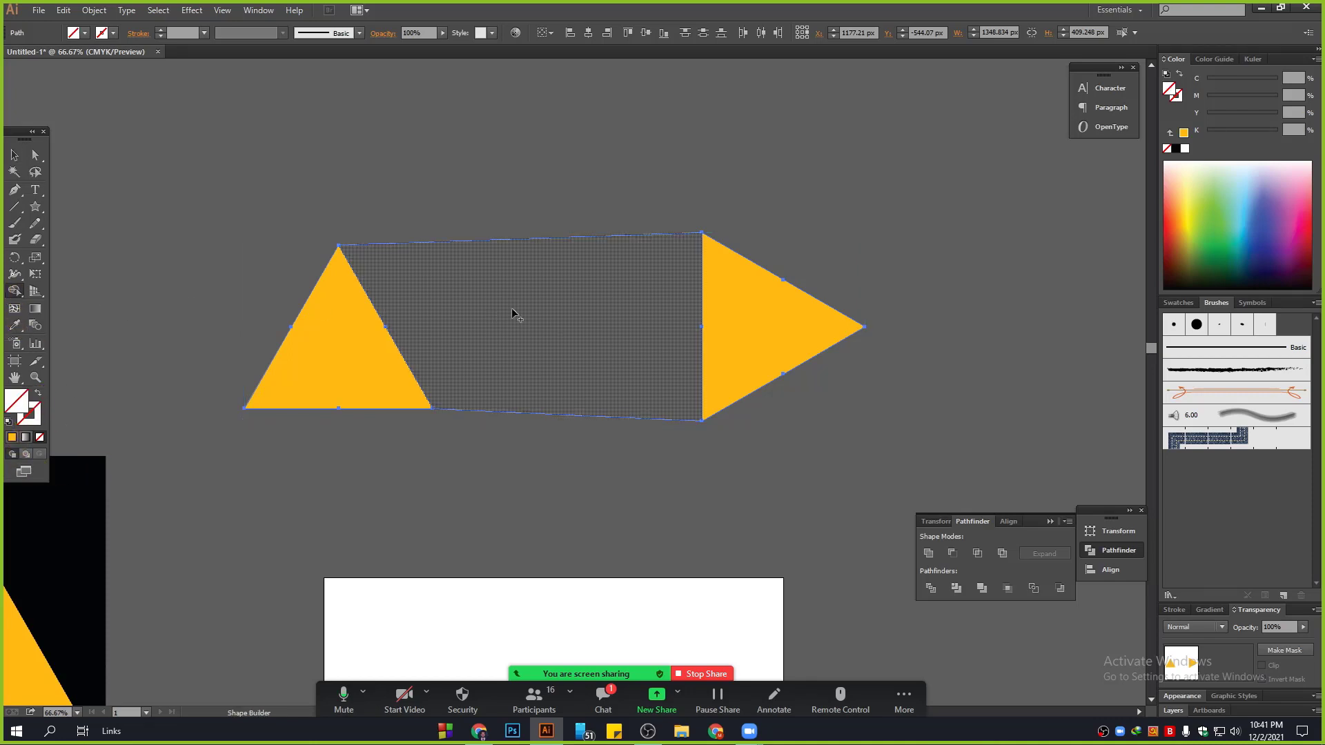
{"action": "left_click", "coordinate": [756, 323]}
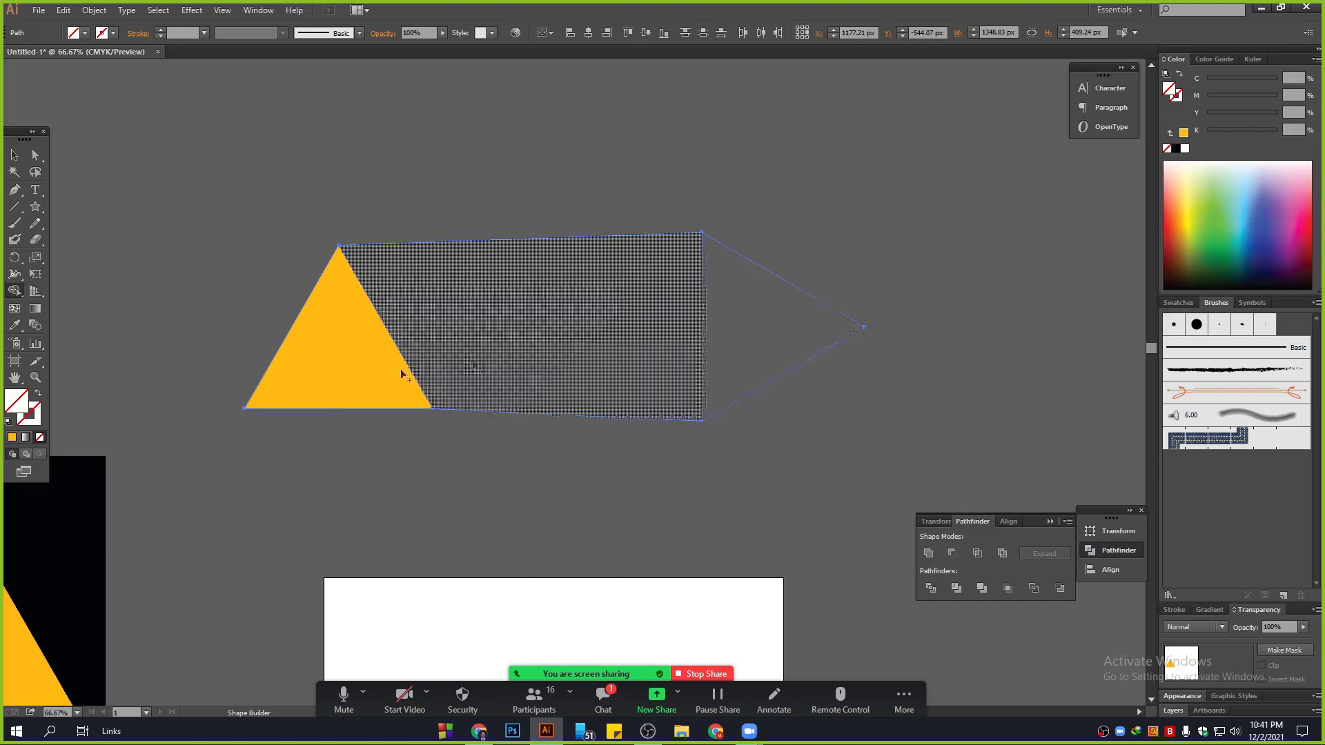
{"action": "left_click", "coordinate": [313, 374]}
{"action": "left_click", "coordinate": [15, 155]}
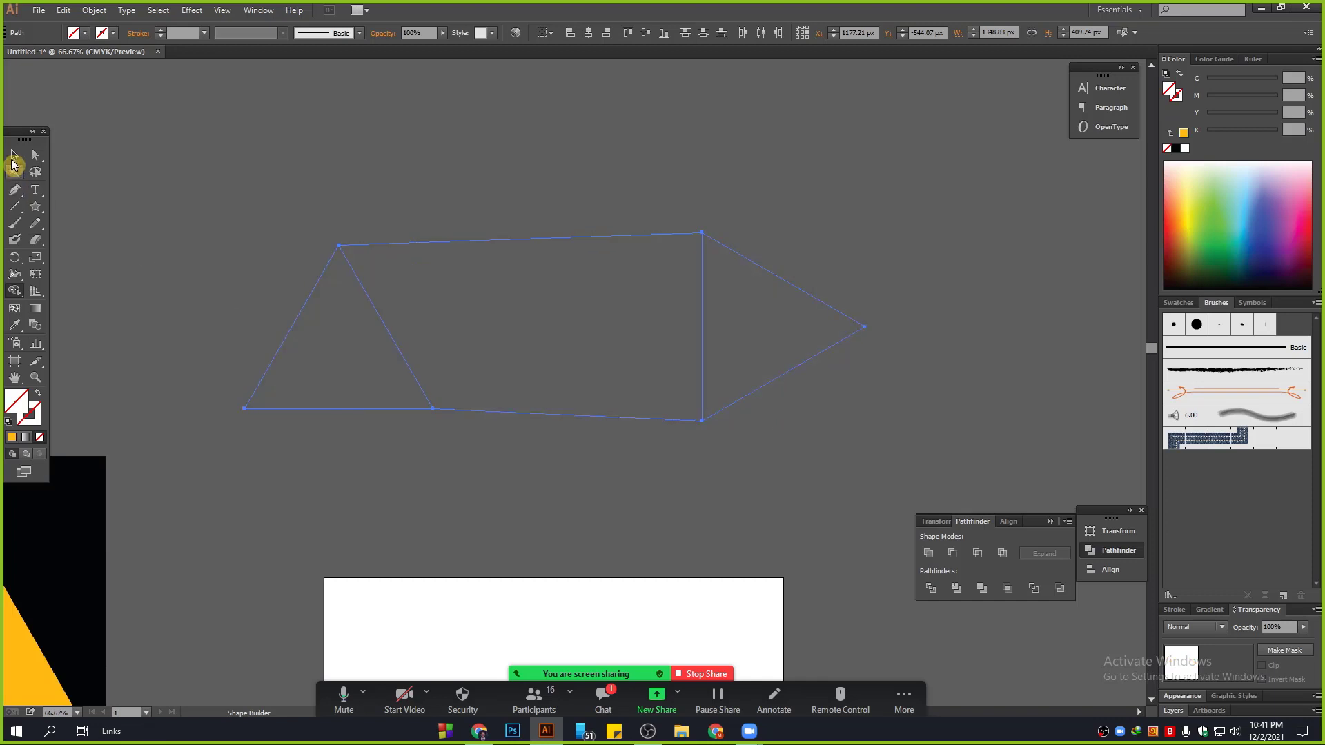
Step: Select all the joined unfilled shapes and fill them with black sampled from the logo image's background
{"action": "left_click_drag", "start_coordinate": [472, 116], "coordinate": [504, 180]}
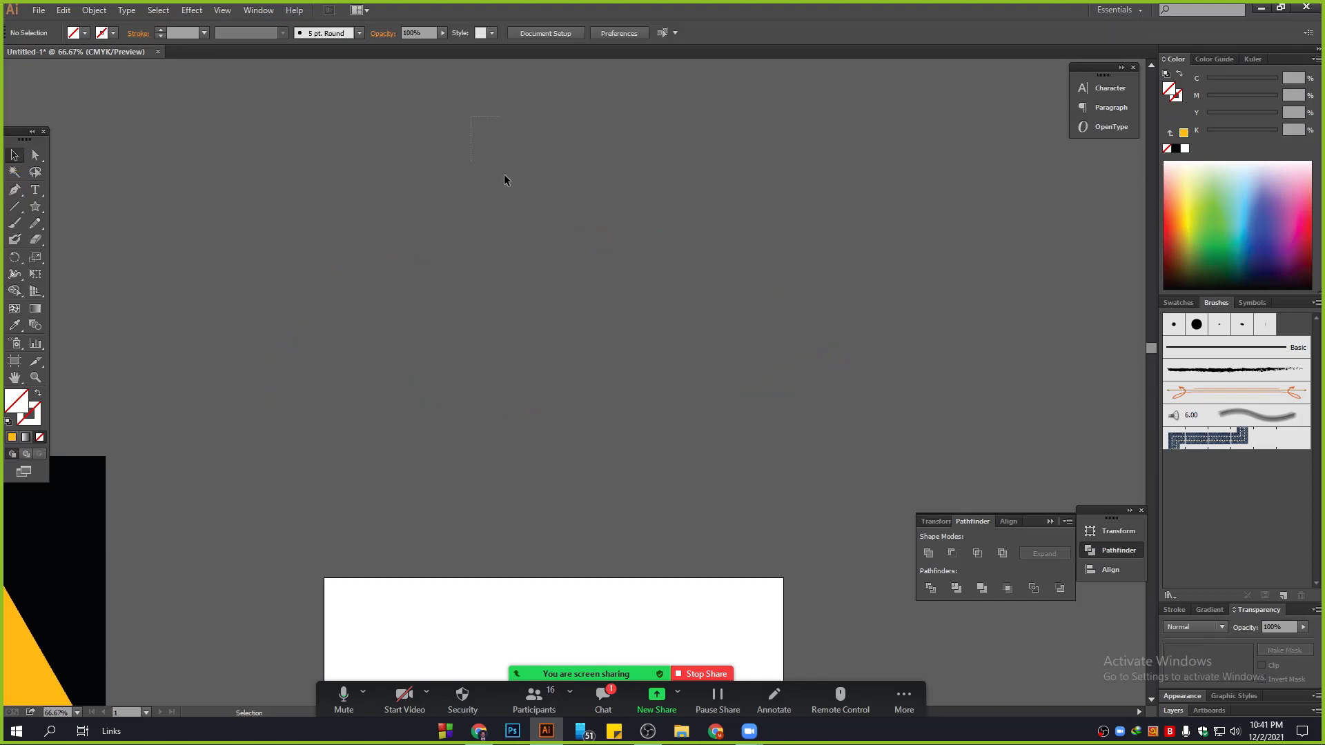
{"action": "left_click_drag", "start_coordinate": [825, 465], "coordinate": [922, 496]}
{"action": "left_click", "coordinate": [15, 325]}
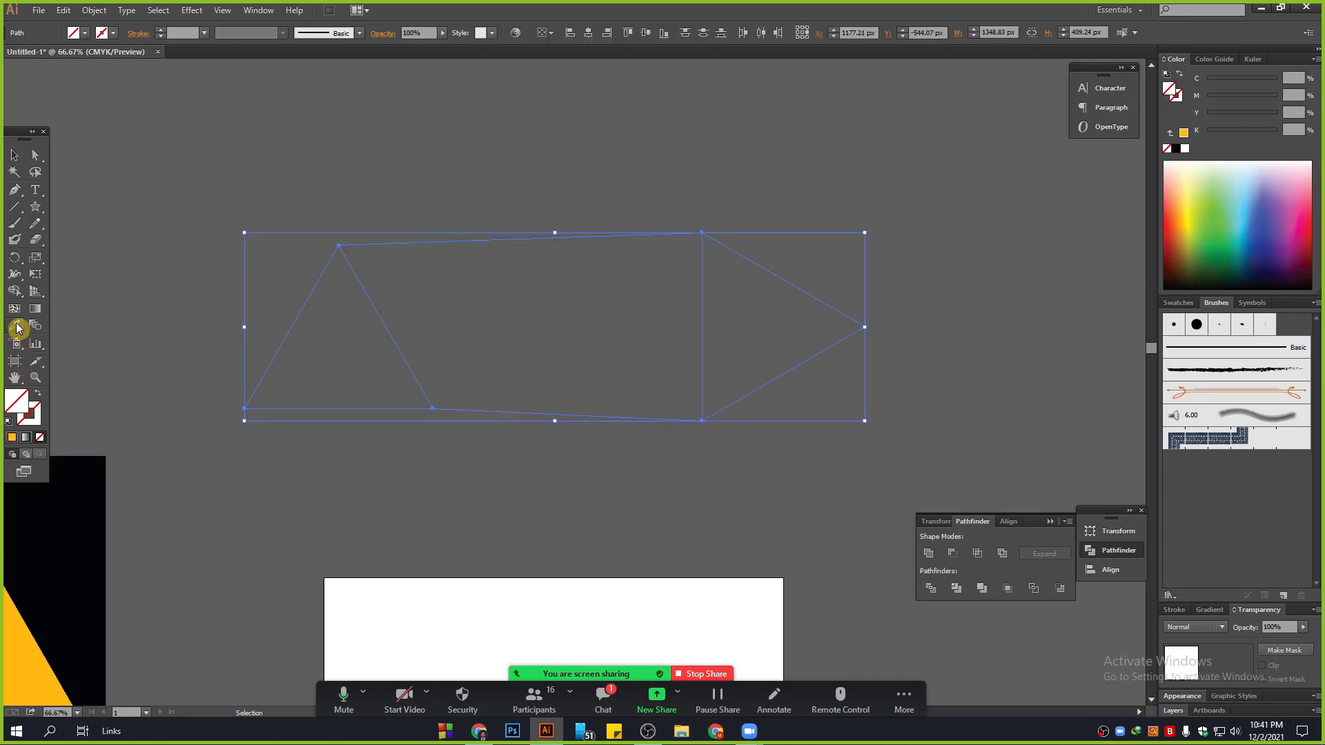
{"action": "left_click", "coordinate": [69, 483]}
{"action": "left_click", "coordinate": [17, 155]}
{"action": "left_click", "coordinate": [487, 167]}
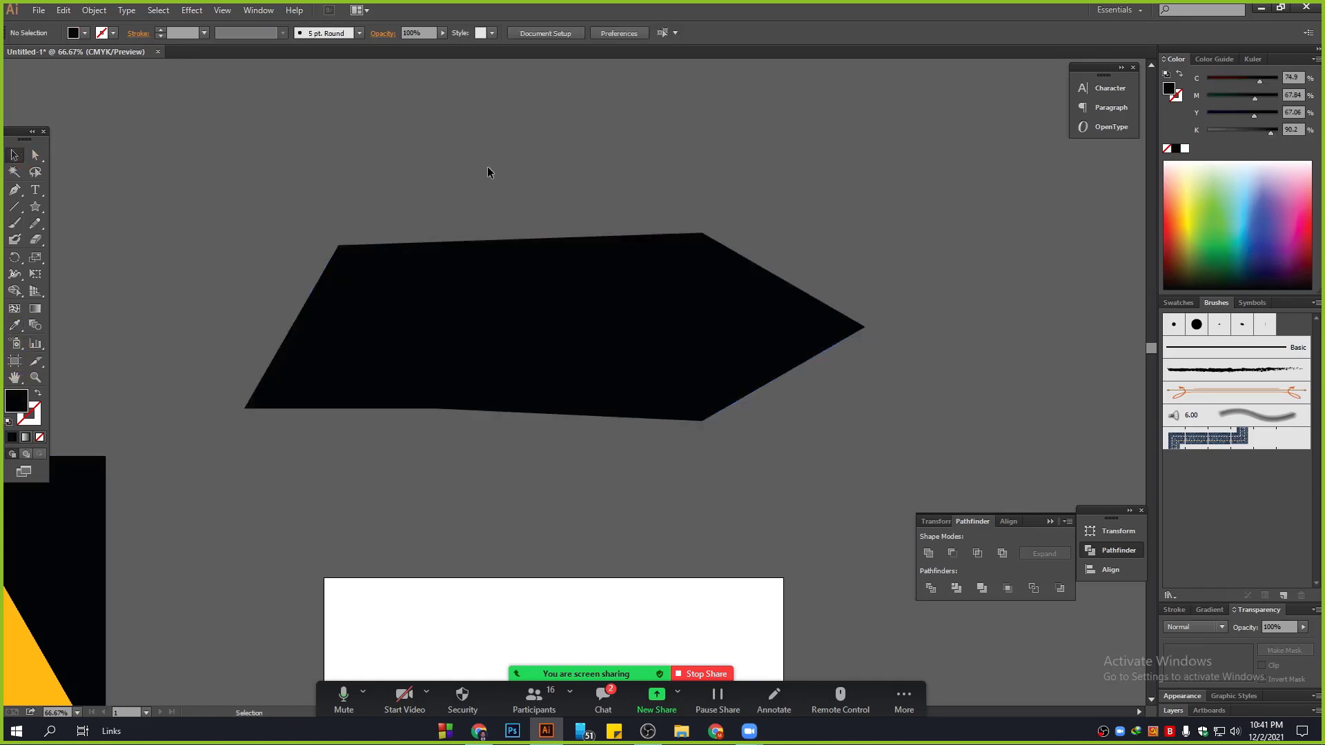
Step: Recolour the middle region between the two triangles with the yellow sampled from the logo's slanted band
{"action": "left_click_drag", "start_coordinate": [349, 171], "coordinate": [822, 64]}
{"action": "left_click", "coordinate": [1045, 200]}
{"action": "left_click", "coordinate": [14, 325]}
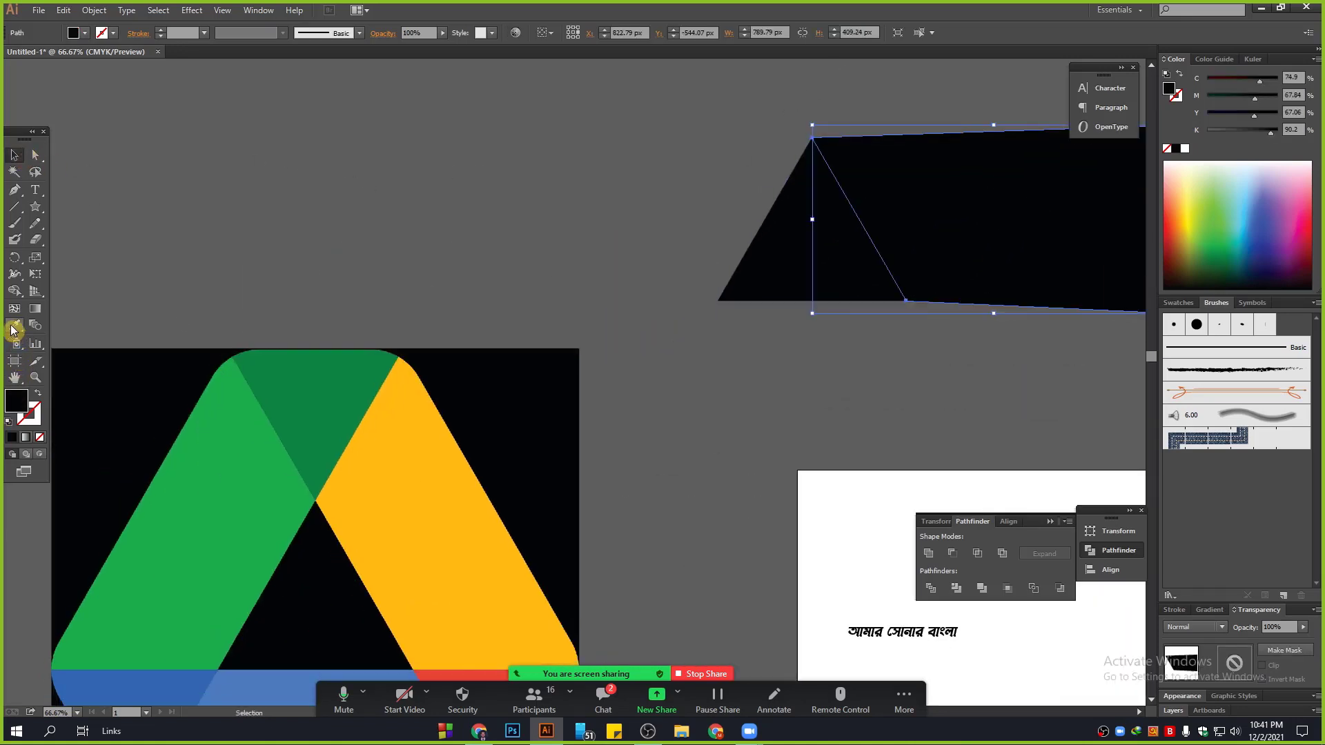
{"action": "left_click", "coordinate": [436, 474]}
{"action": "left_click", "coordinate": [14, 156]}
{"action": "left_click", "coordinate": [586, 172]}
Step: Select both black triangles with the yellow middle shape and bring up the Shape Builder tool variants
{"action": "left_click_drag", "start_coordinate": [742, 171], "coordinate": [248, 338]}
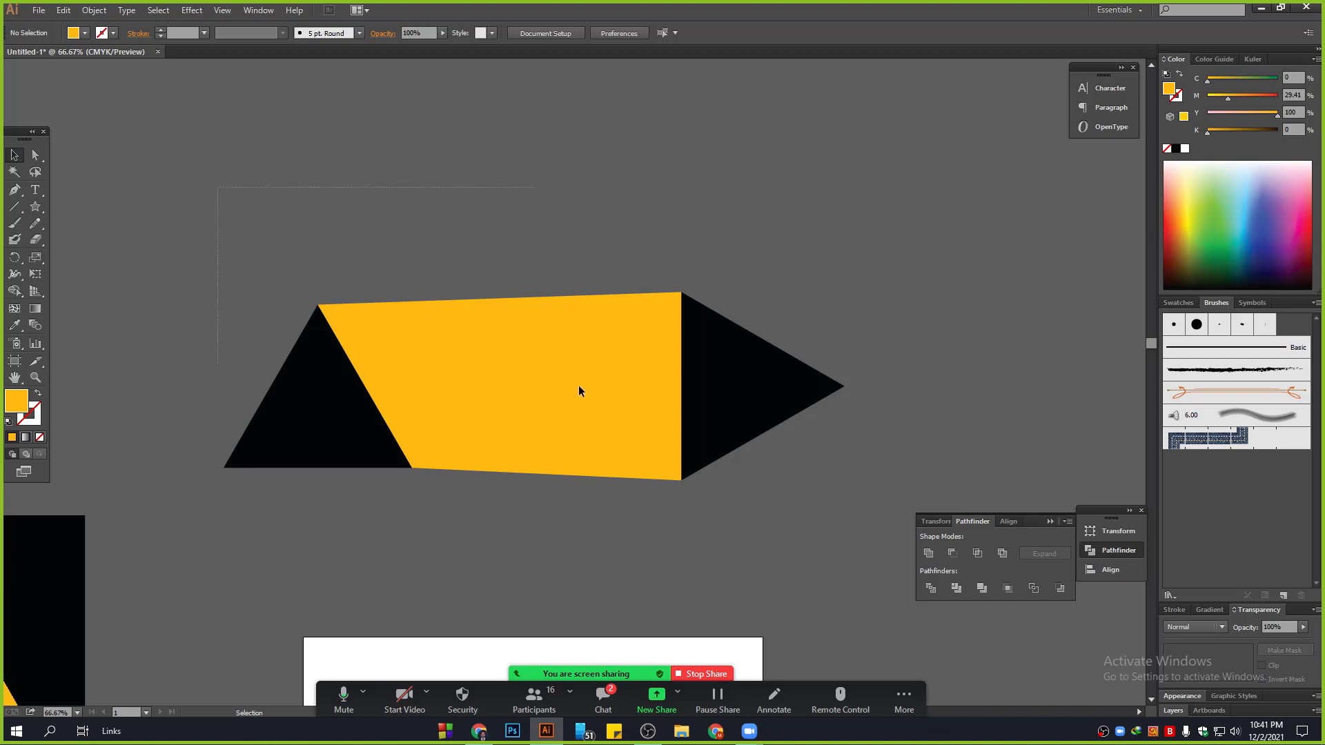
{"action": "left_click_drag", "start_coordinate": [821, 543], "coordinate": [821, 544]}
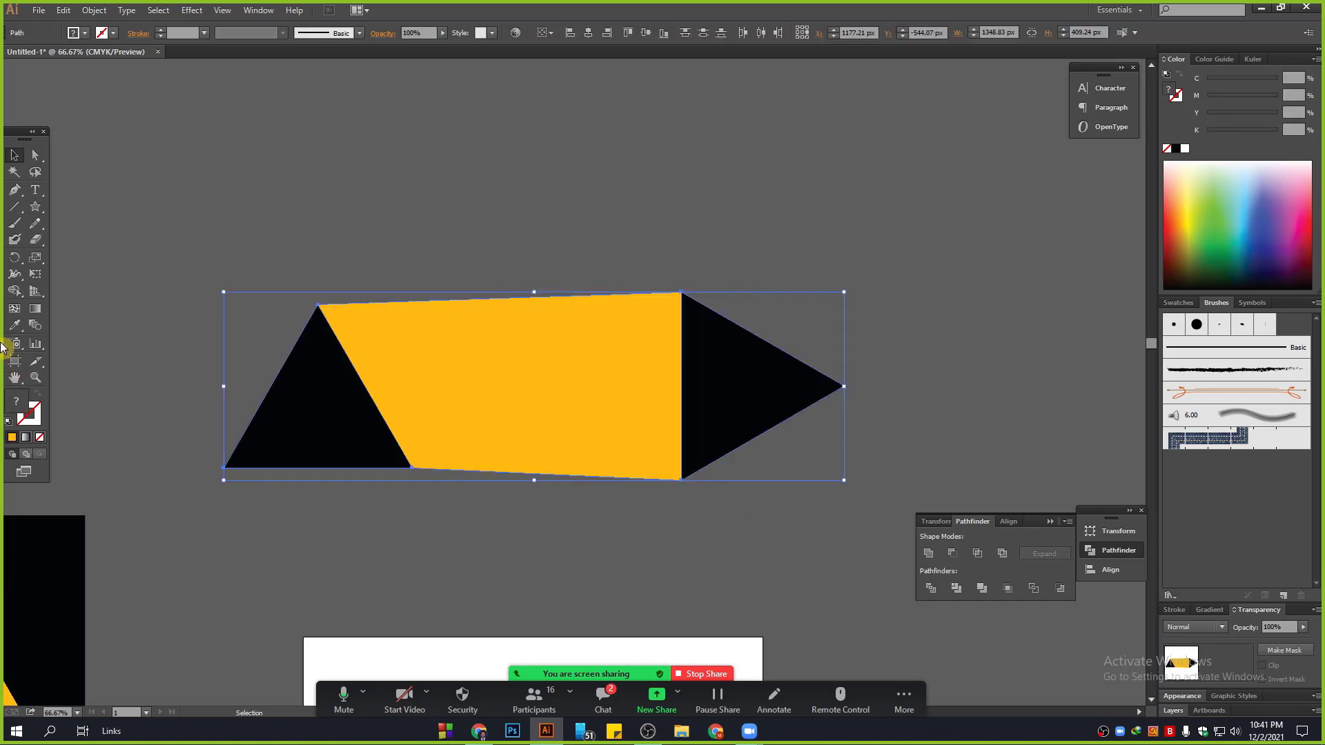
{"action": "left_click_drag", "start_coordinate": [14, 290], "coordinate": [50, 293]}
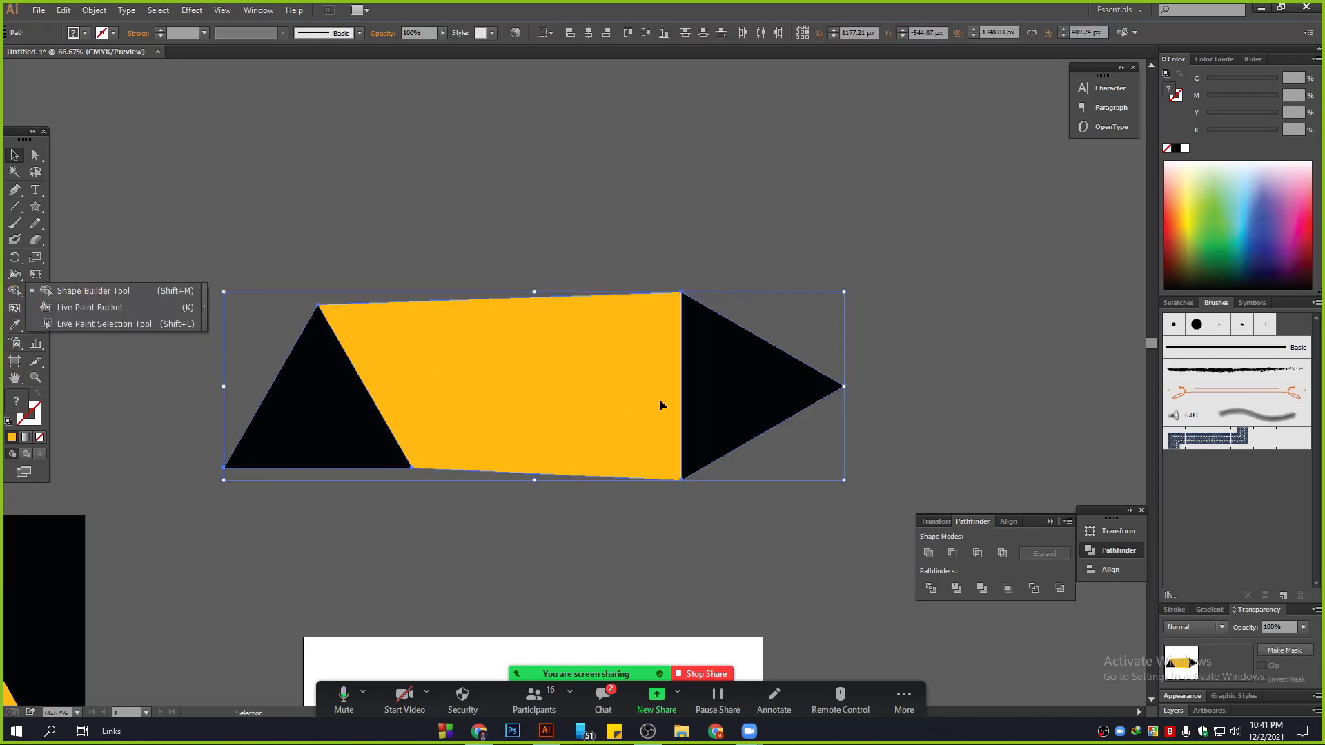